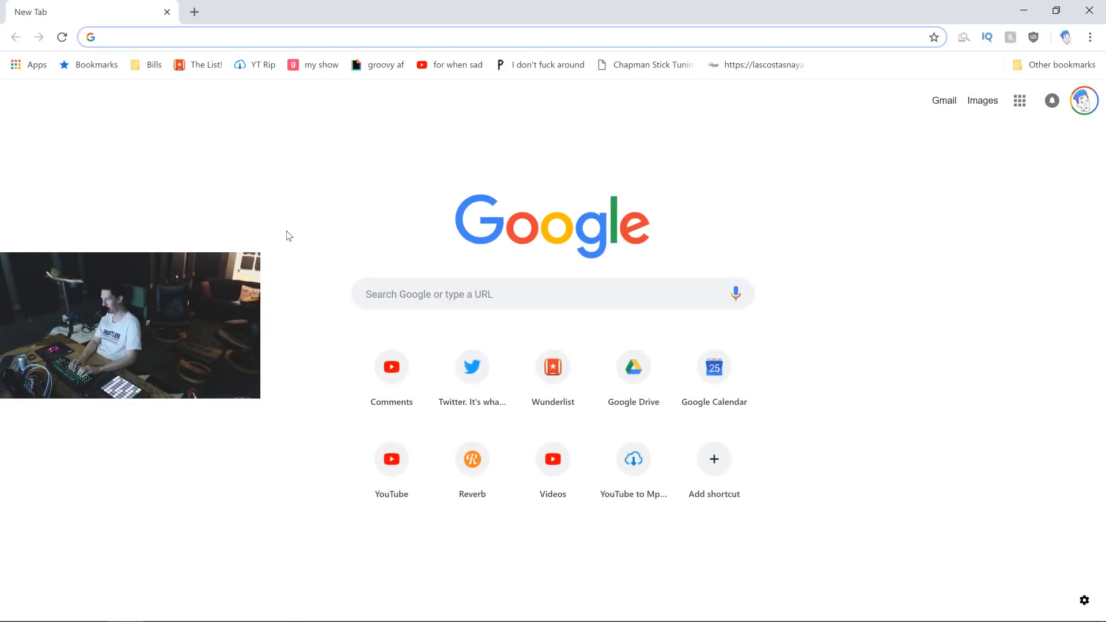
# Open Twitter and log in with the saved account credentials.
pyautogui.write('2')
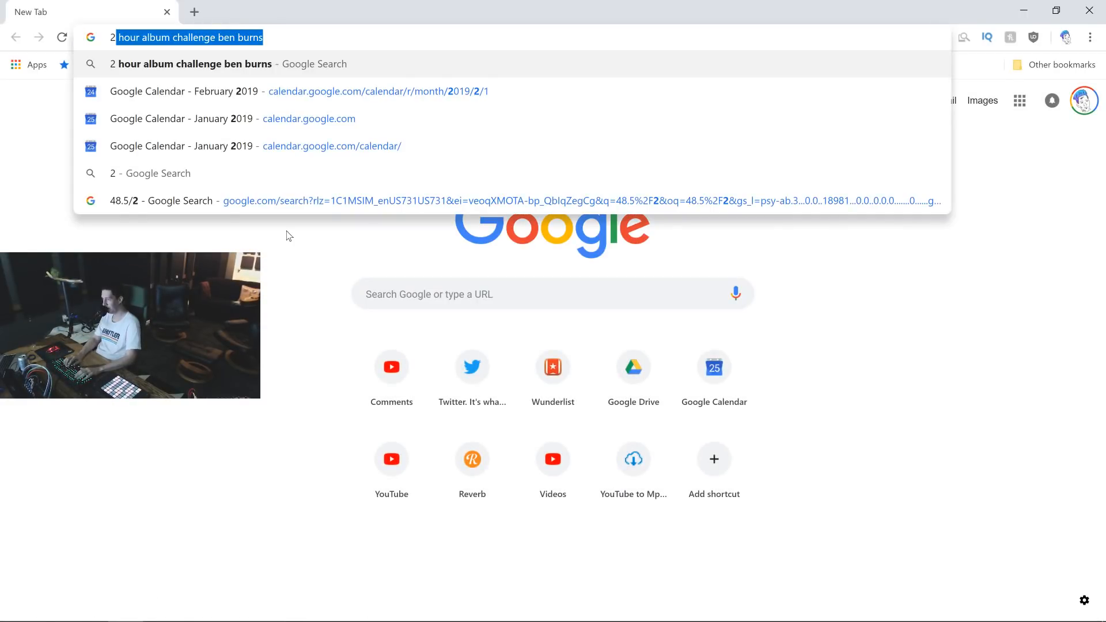
pyautogui.press('BackSpace')
pyautogui.press('BackSpace')
pyautogui.write('twi')
pyautogui.press('Return')
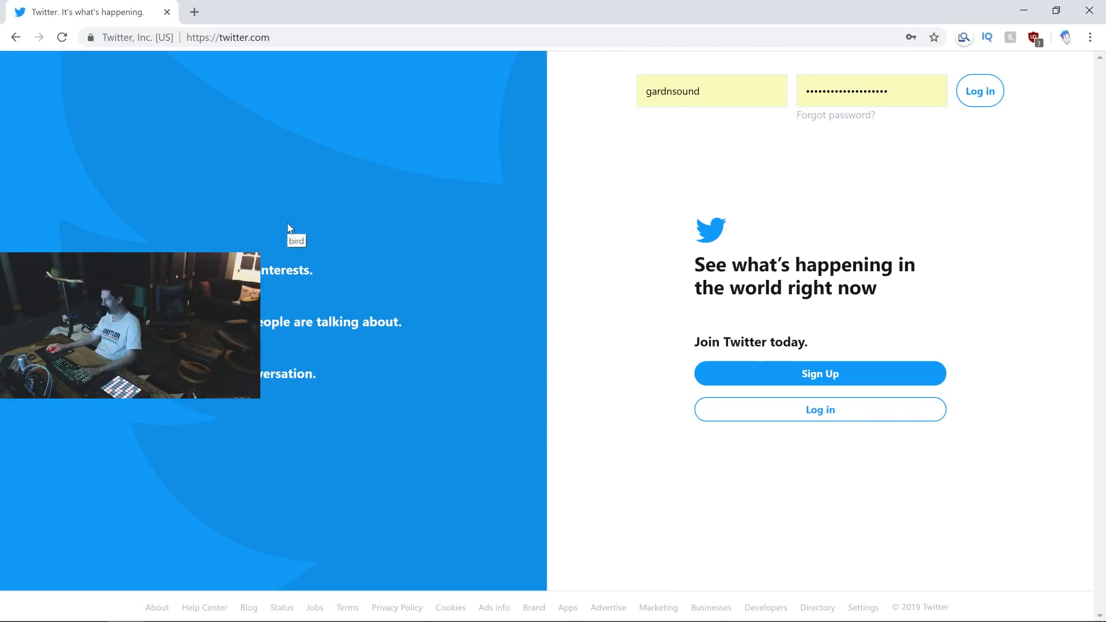
pyautogui.click(963, 95)
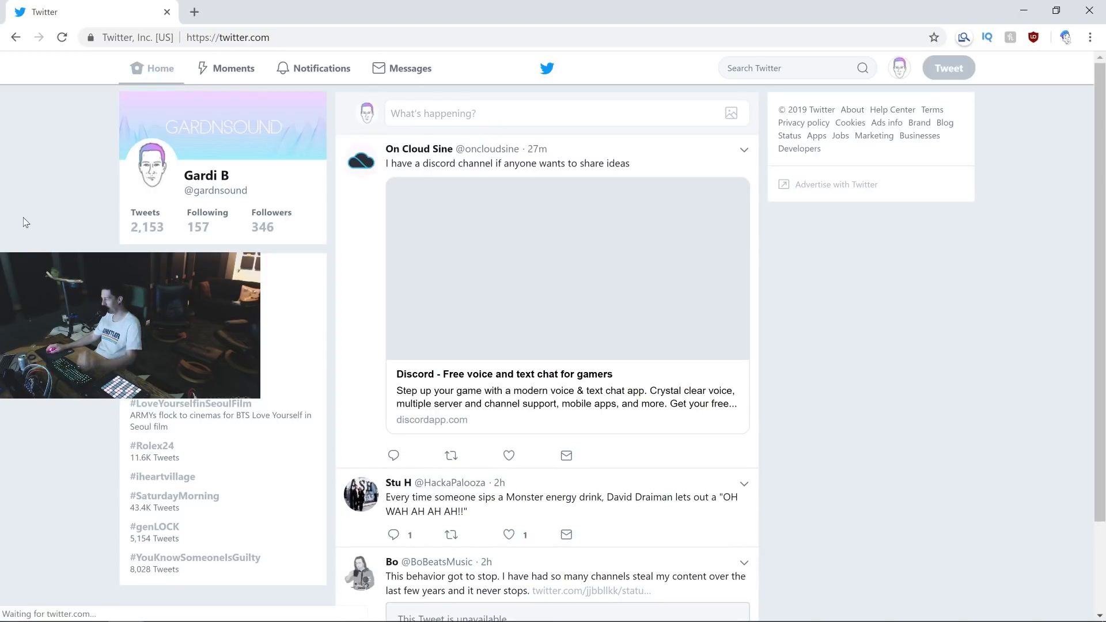
# Review the Twitter notifications and open the challenge organiser's profile from the liked-tweet notification.
pyautogui.click(343, 72)
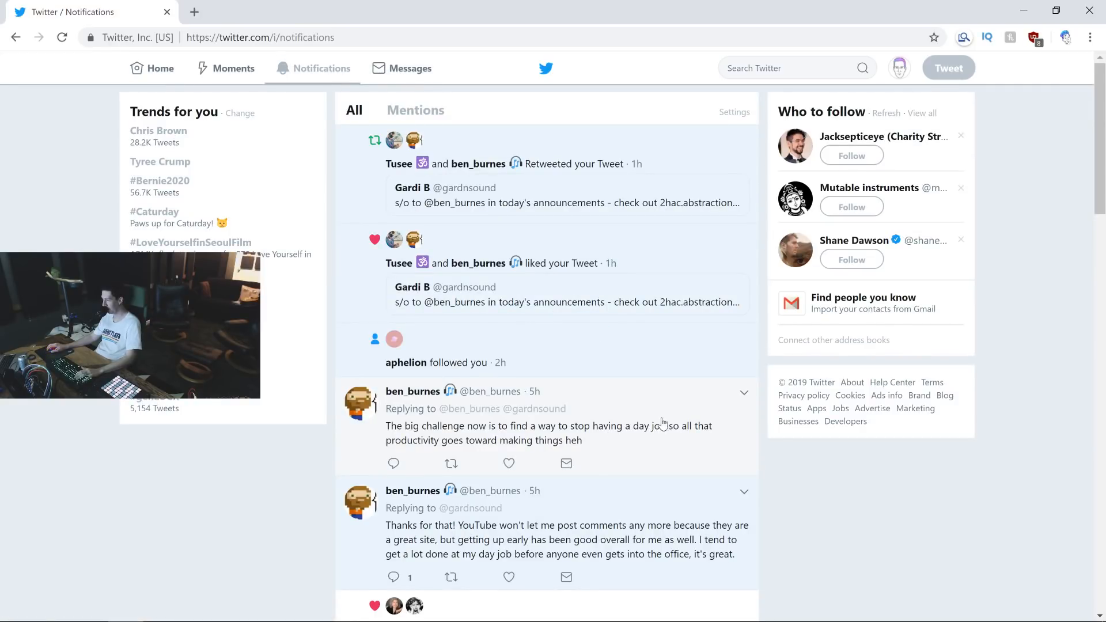
pyautogui.scroll(-1, 665, 409)
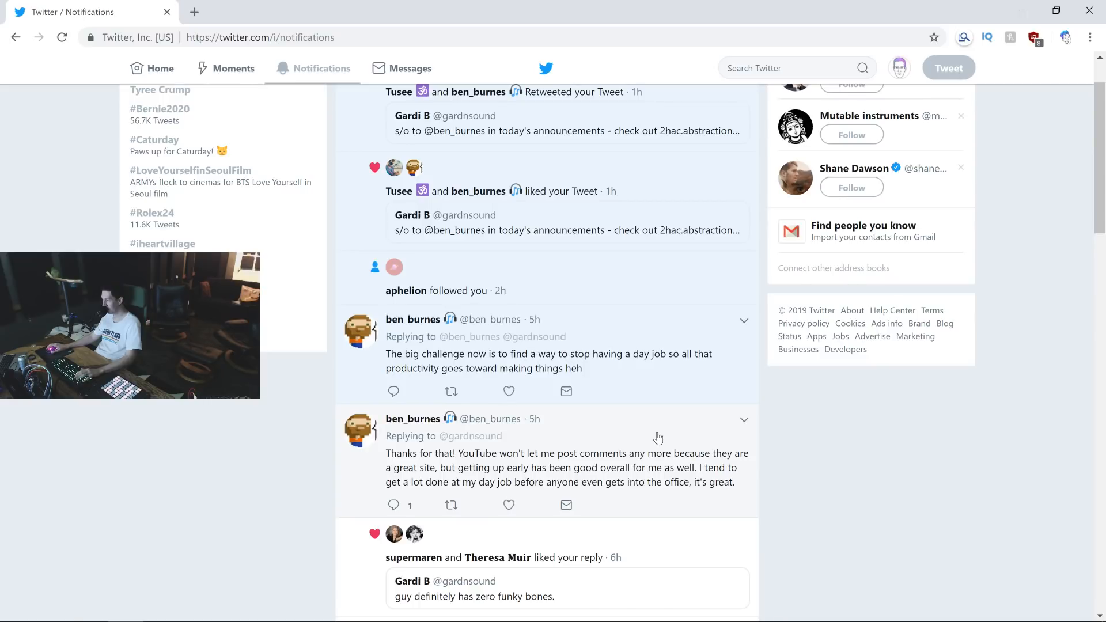
pyautogui.scroll(1, 658, 437)
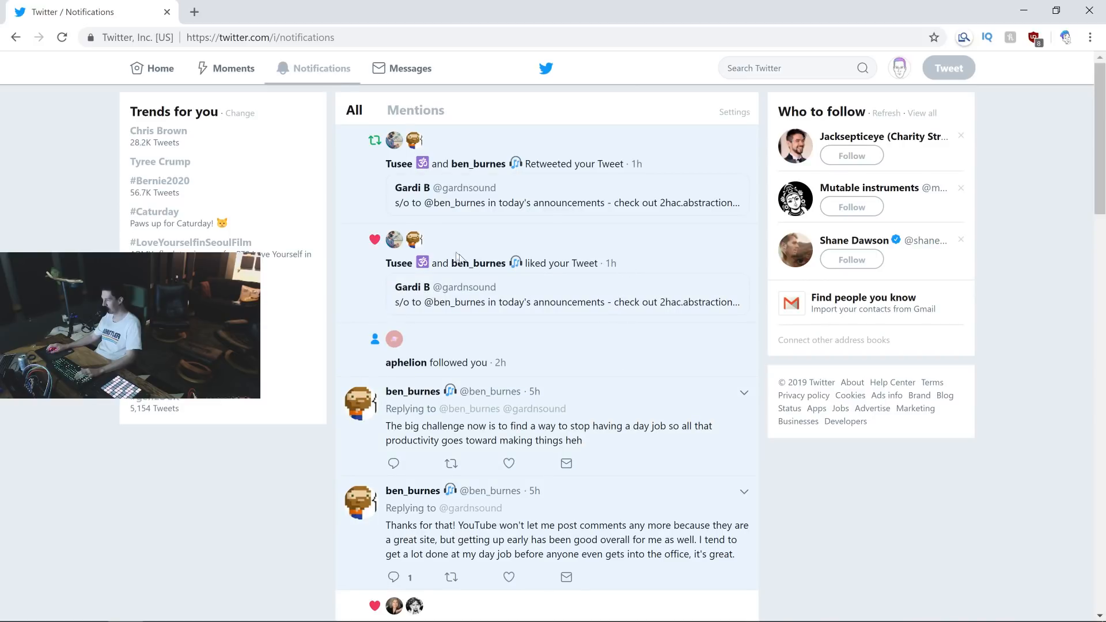
pyautogui.click(477, 264)
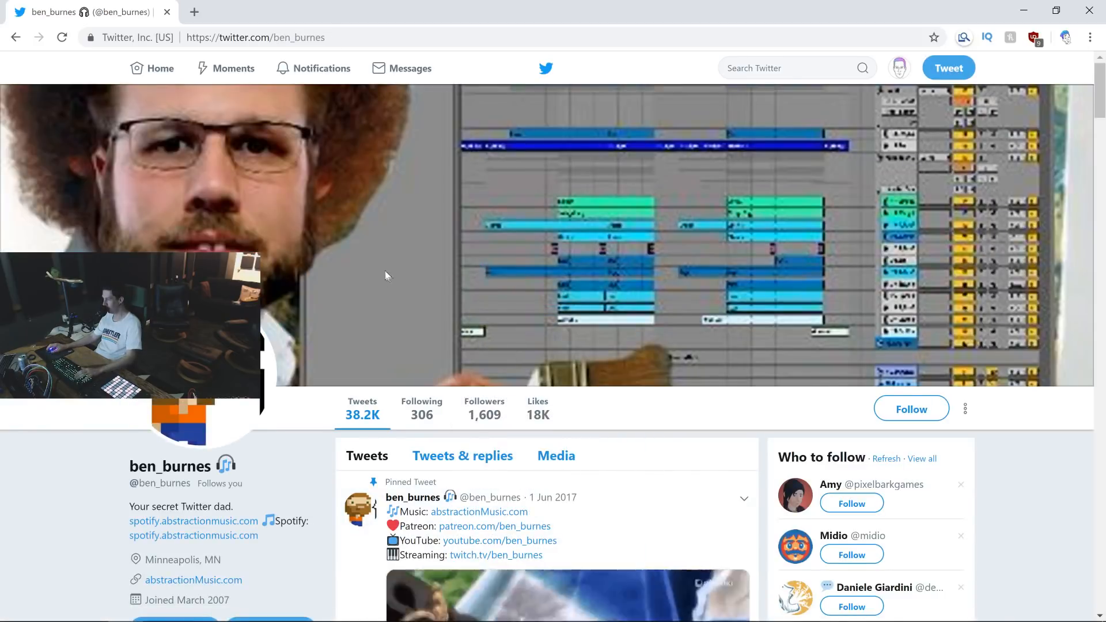
# Find the "Two Hour Album Challenge, Volume 5 Theme Selection" tweet on the profile and play its video.
pyautogui.scroll(-8, 342, 266)
pyautogui.scroll(-5, 342, 266)
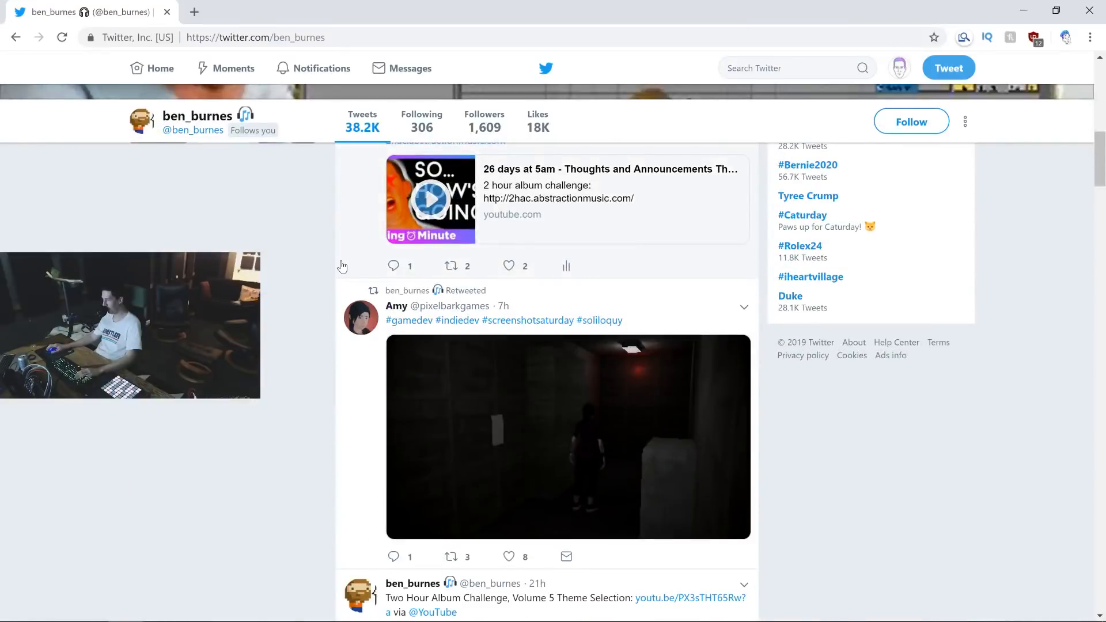
pyautogui.scroll(-2, 311, 264)
pyautogui.scroll(5, 281, 282)
pyautogui.scroll(-5, 291, 394)
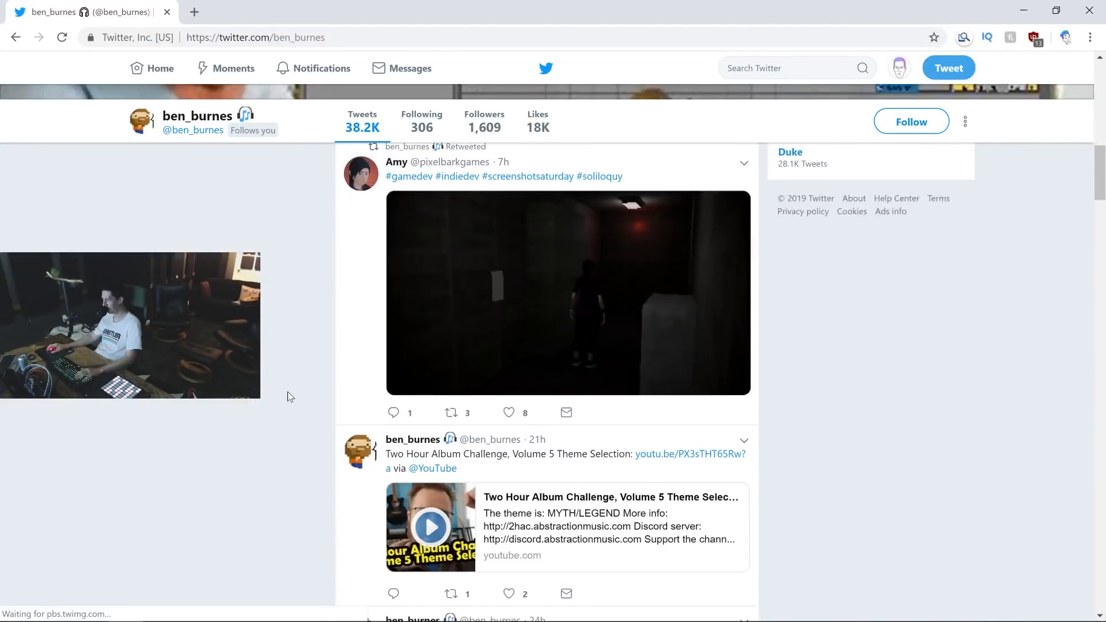
pyautogui.scroll(-5, 290, 396)
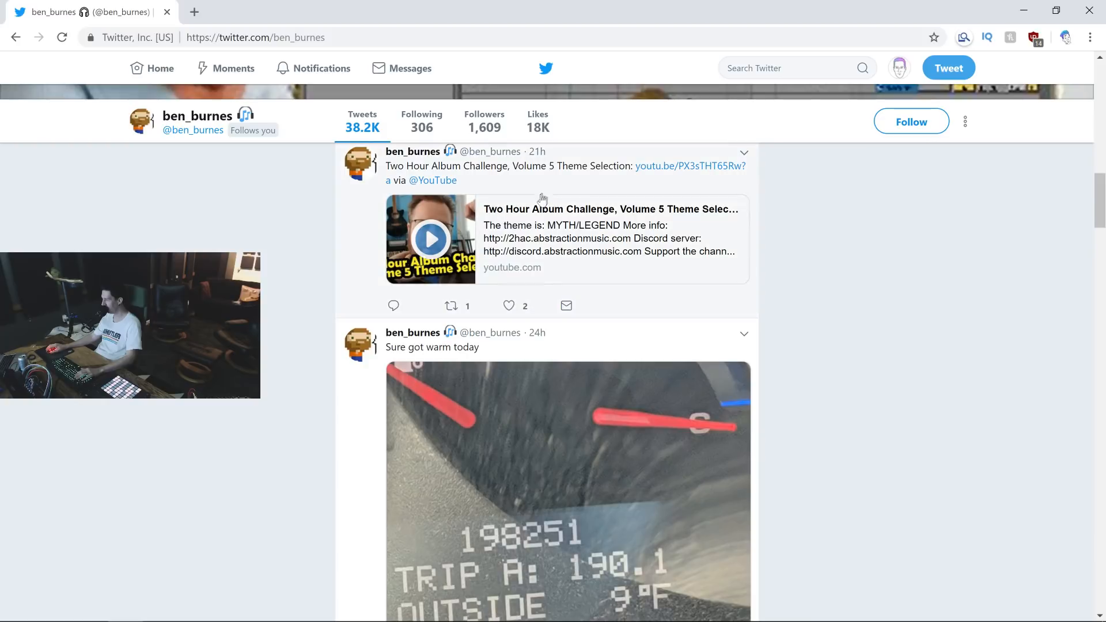
pyautogui.scroll(-10, 347, 245)
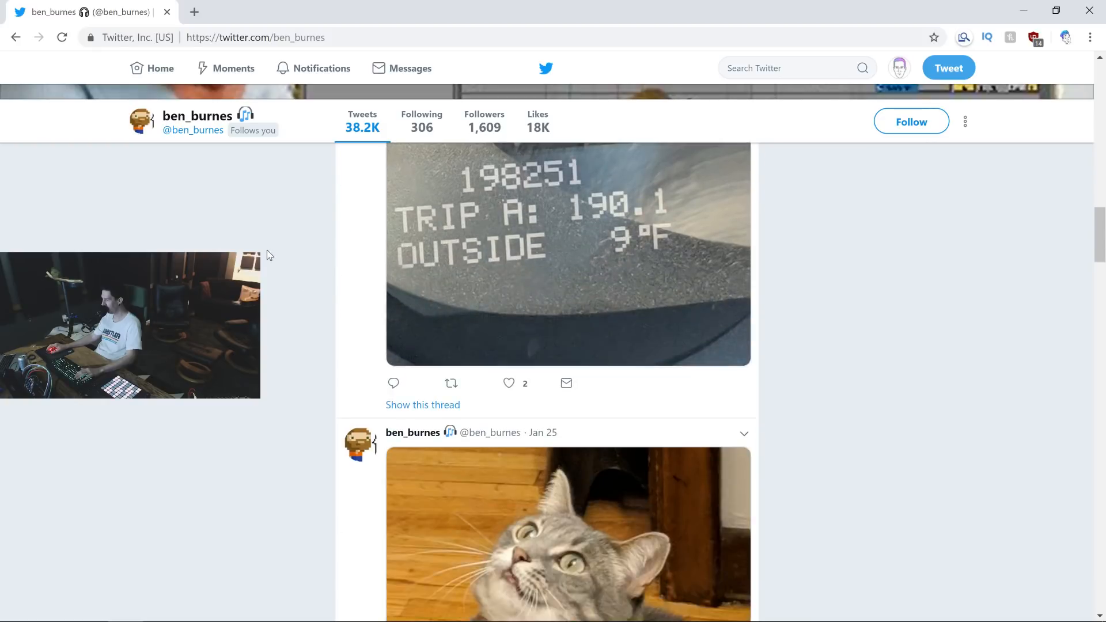
pyautogui.scroll(15, 544, 327)
pyautogui.scroll(-3, 543, 327)
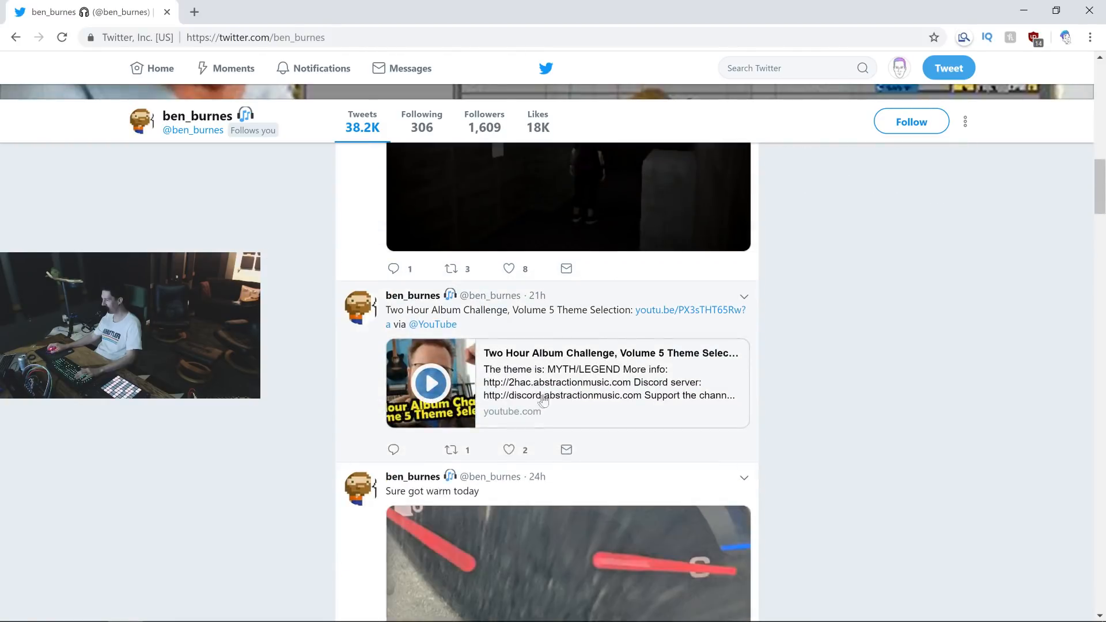
pyautogui.click(548, 395)
pyautogui.scroll(-2, 336, 363)
pyautogui.scroll(-2, 576, 237)
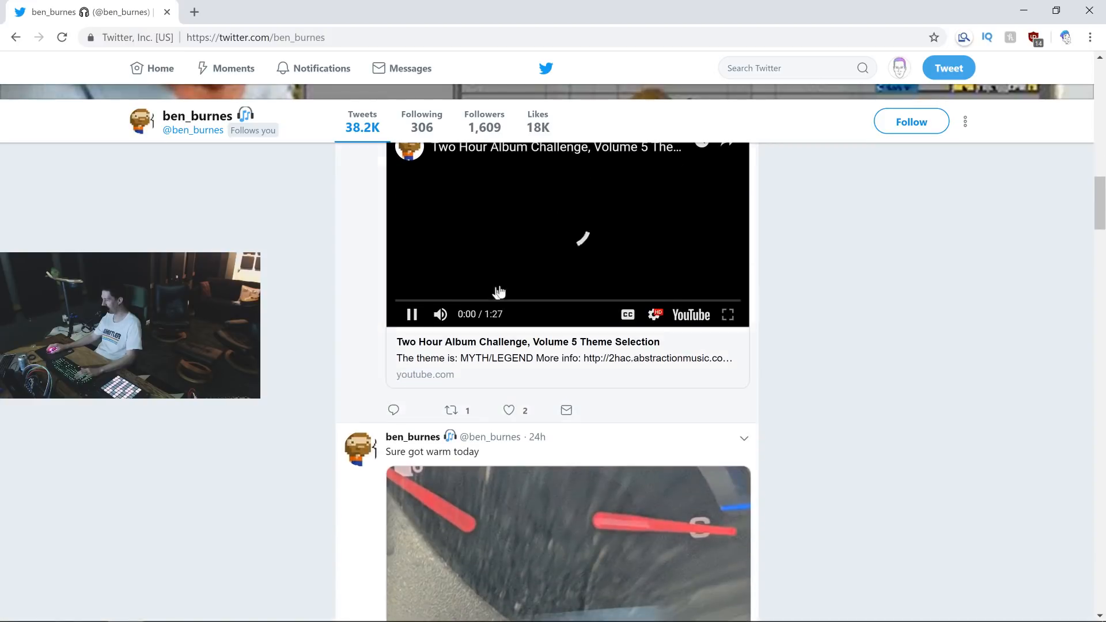
pyautogui.scroll(3, 504, 297)
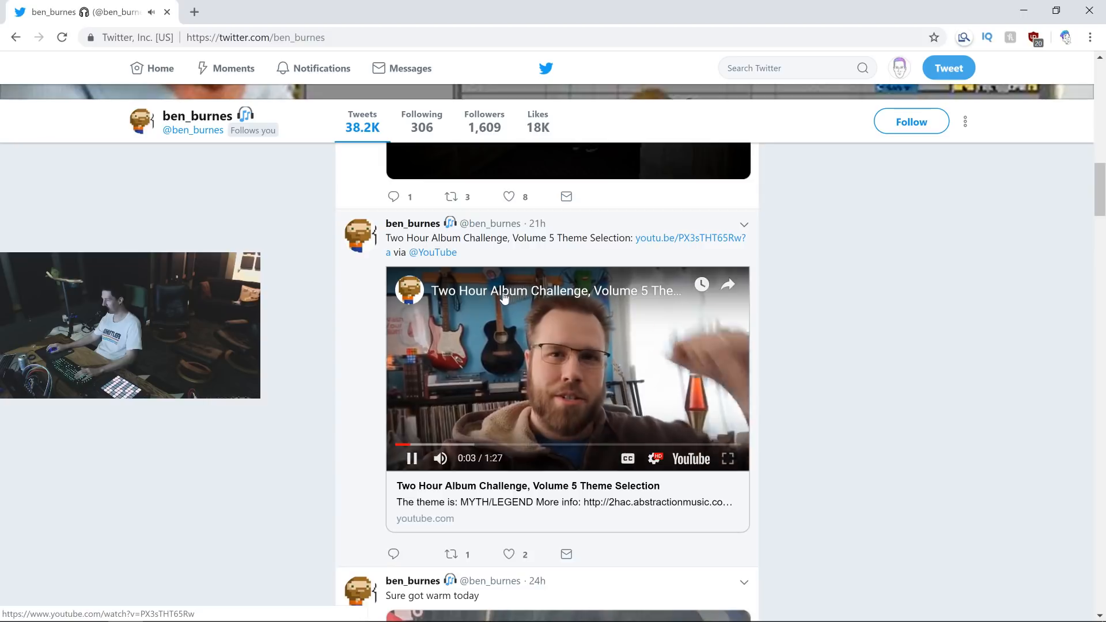
pyautogui.moveTo(403, 619)
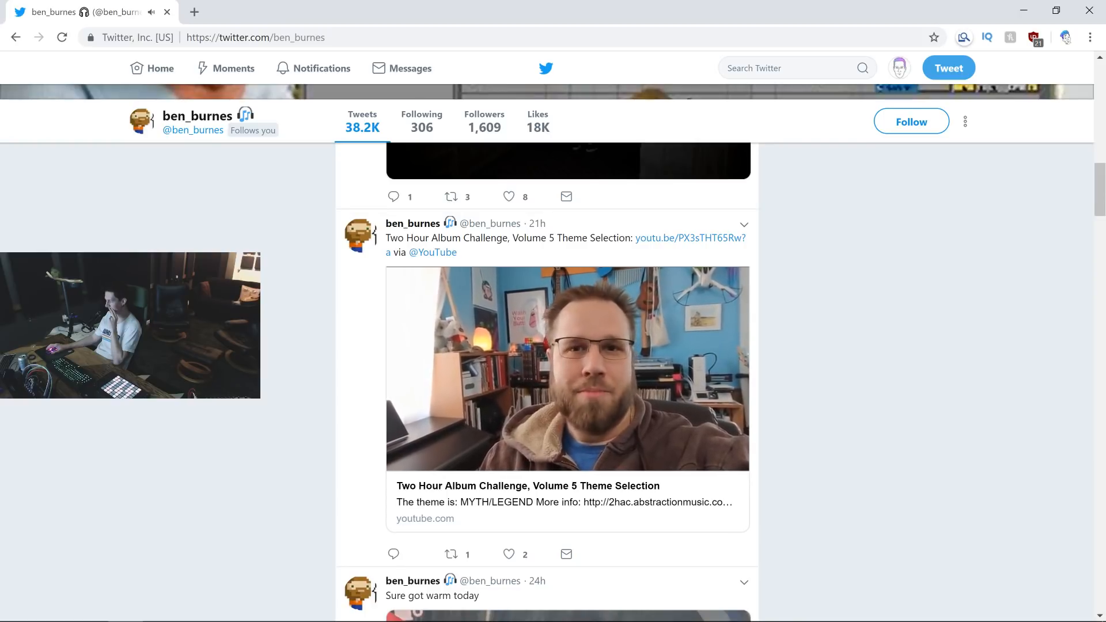
# Open 2hac.abstractionmusic.com in a new tab and read the challenge's schedule, theme and submission guidelines.
pyautogui.click(195, 12)
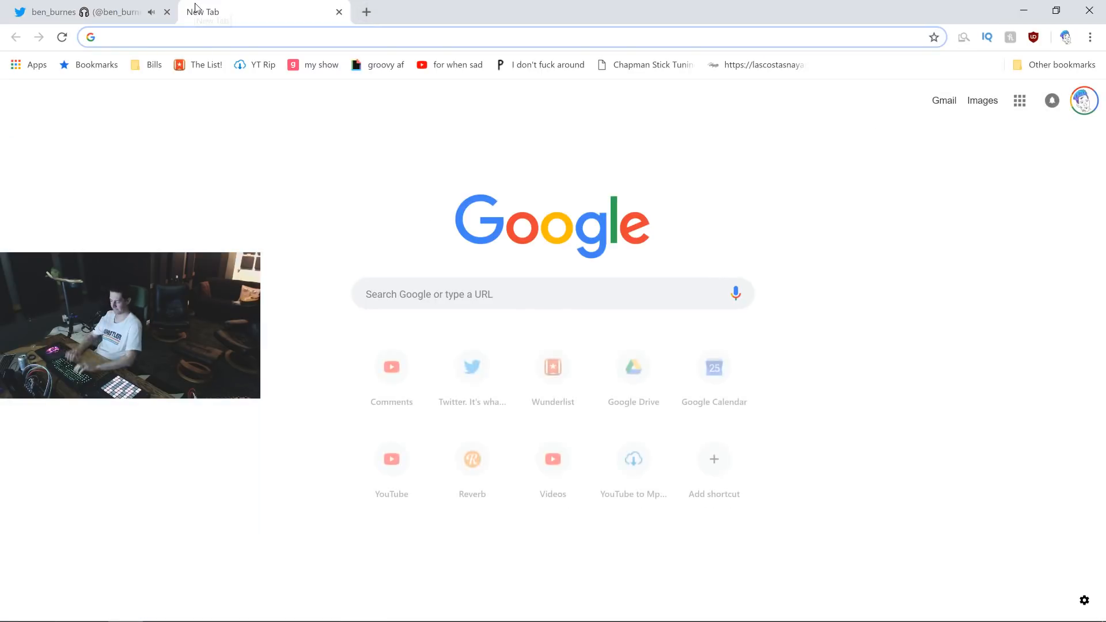
pyautogui.write('2hac')
pyautogui.press('Return')
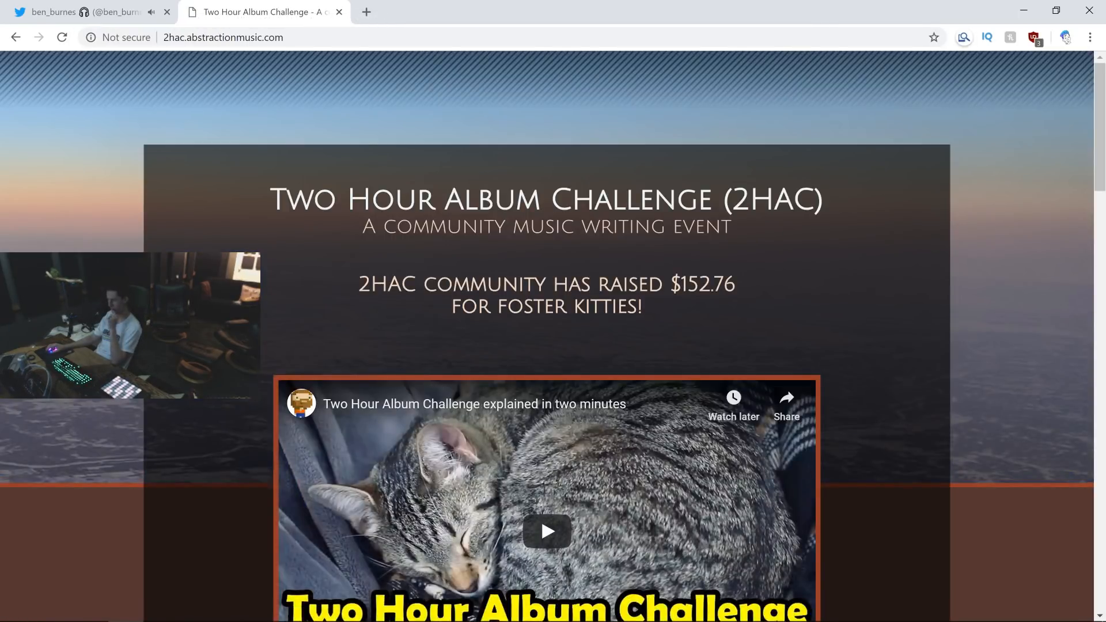
pyautogui.scroll(-8, 114, 230)
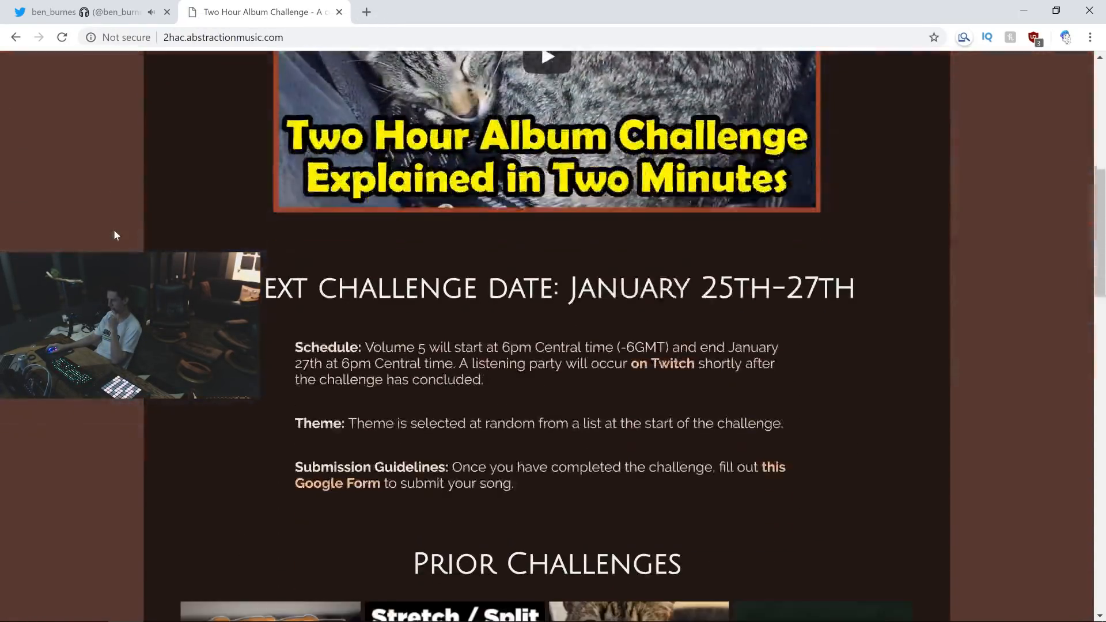
pyautogui.scroll(-2, 114, 235)
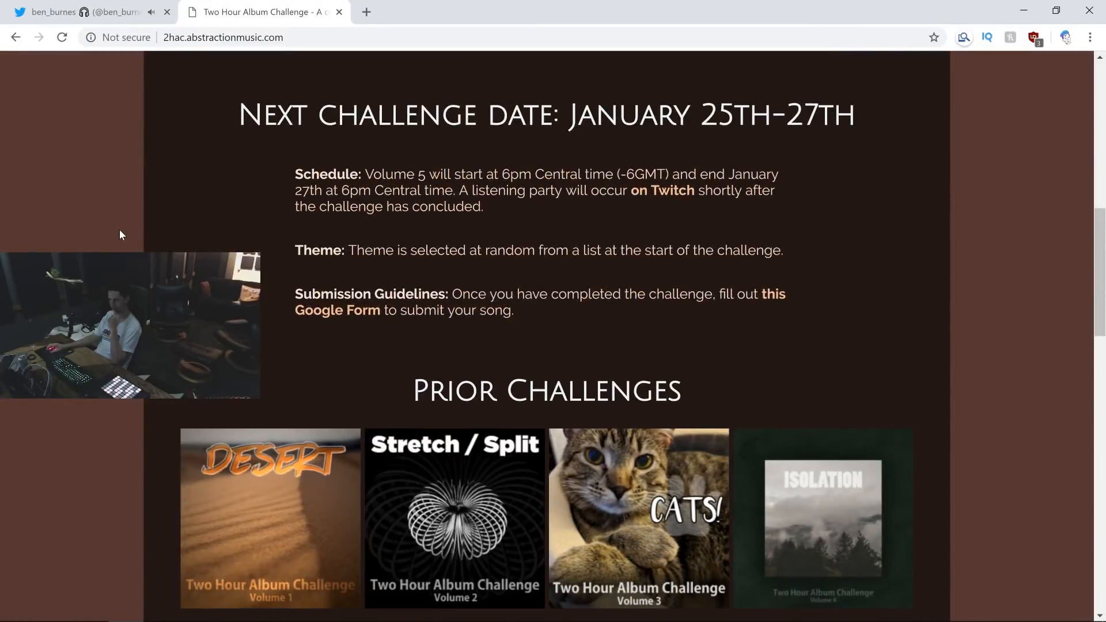
# Pause the theme selection video and close the Twitter tab, keeping the challenge website open.
pyautogui.click(98, 13)
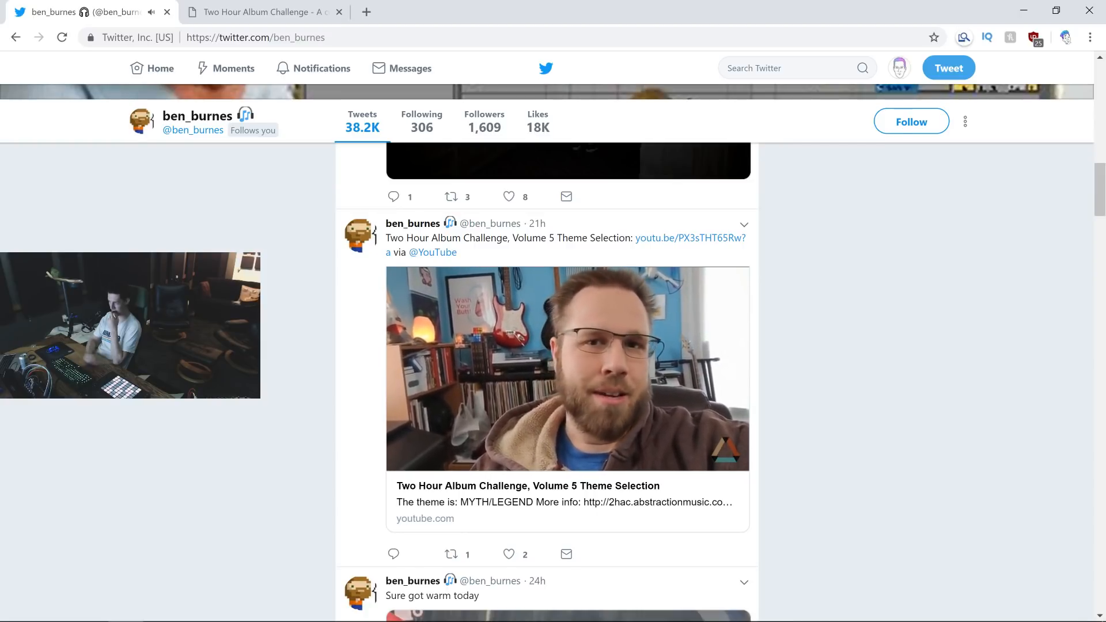
pyautogui.click(473, 352)
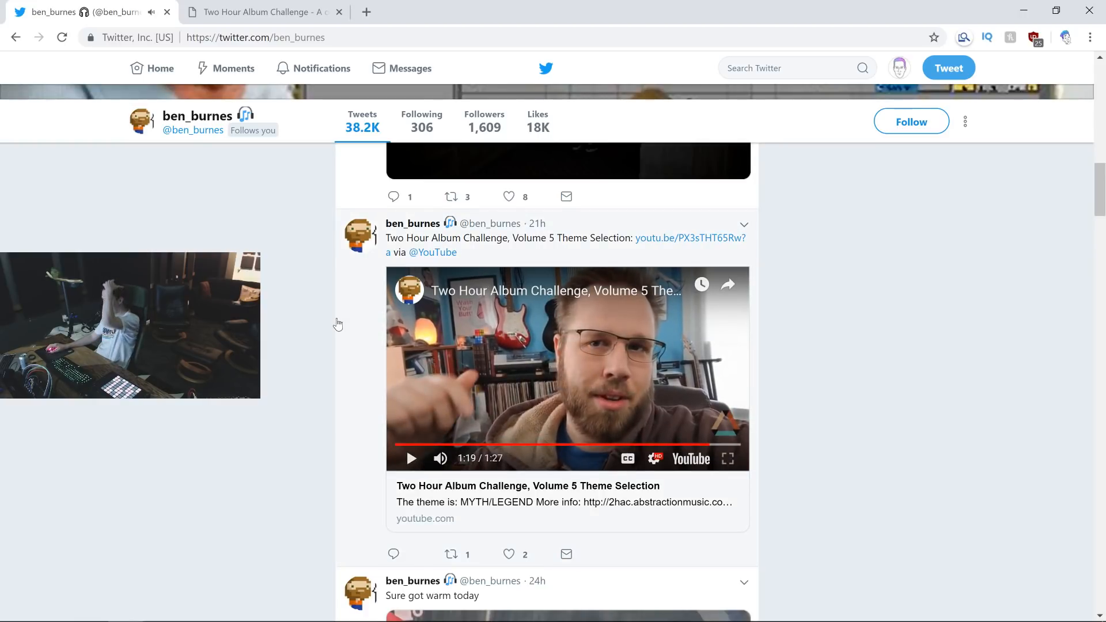
pyautogui.click(288, 13)
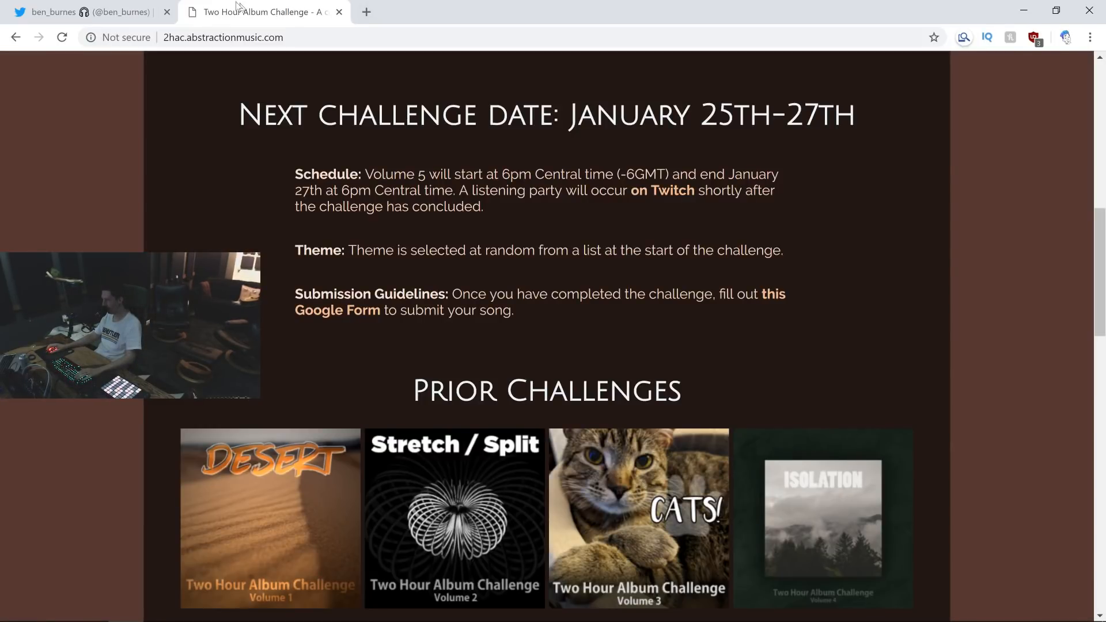
pyautogui.middleClick(121, 9)
# Search Google for "myth legend" and show the image results.
pyautogui.click(327, 41)
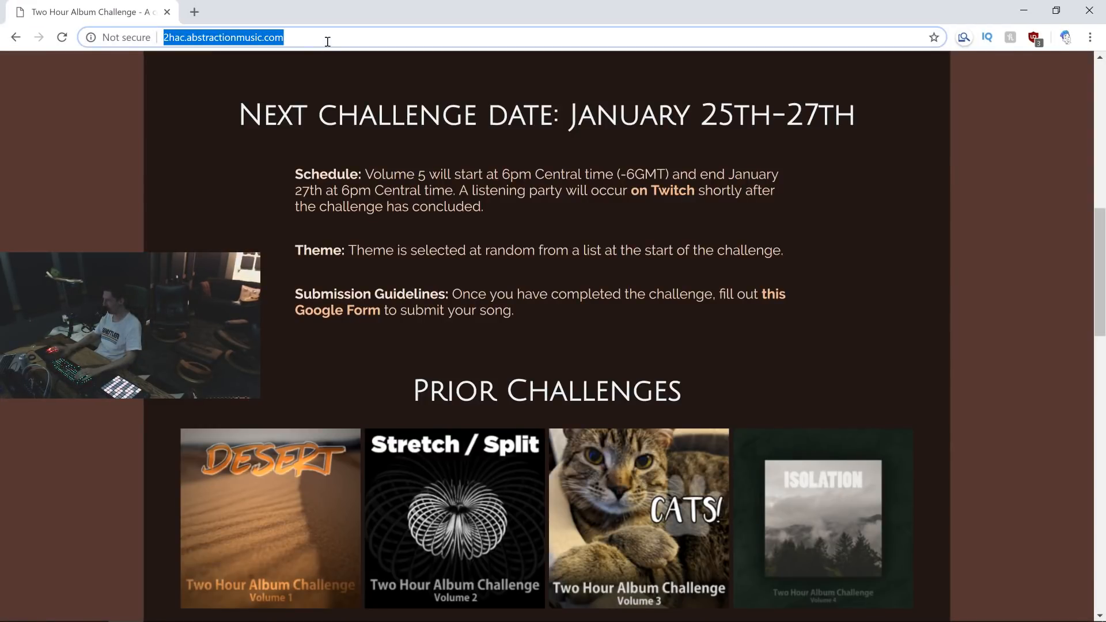
pyautogui.write('myth legend')
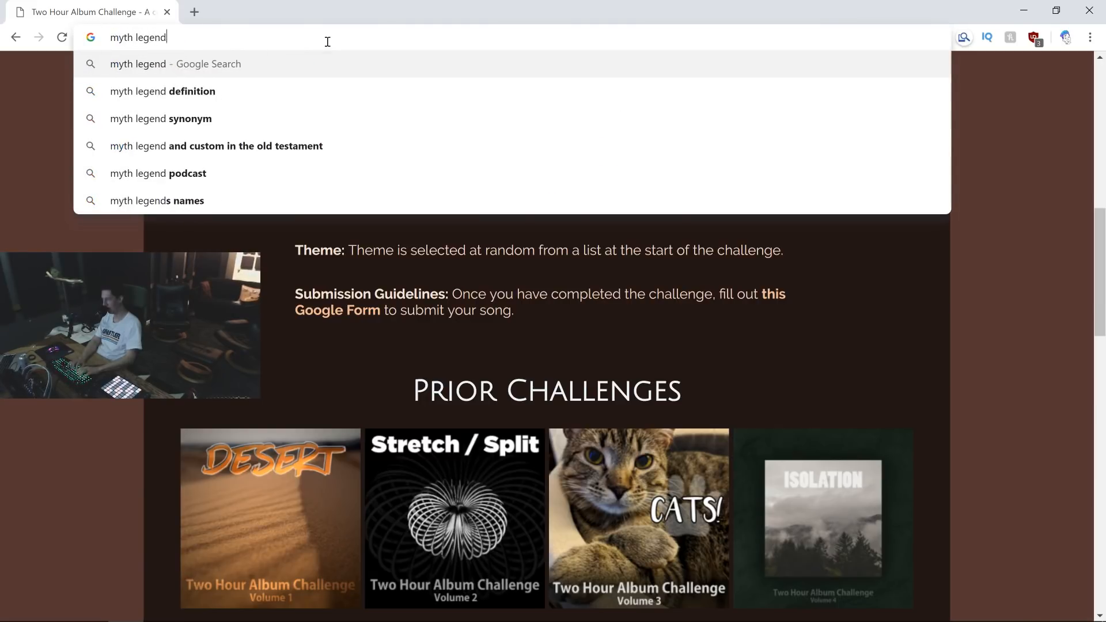
pyautogui.press('Return')
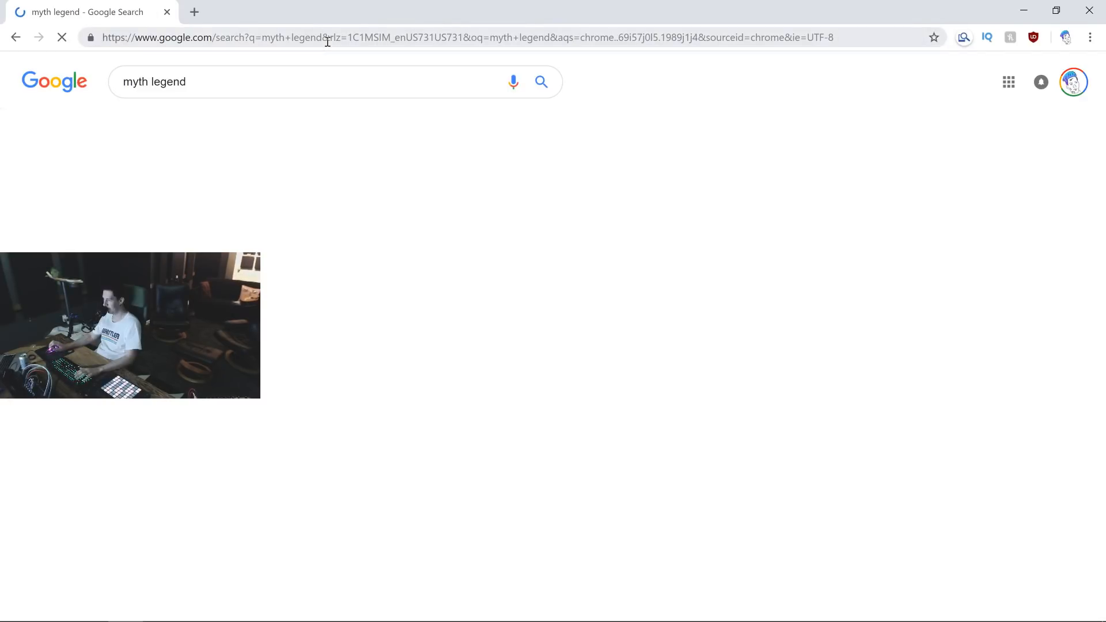
pyautogui.click(182, 123)
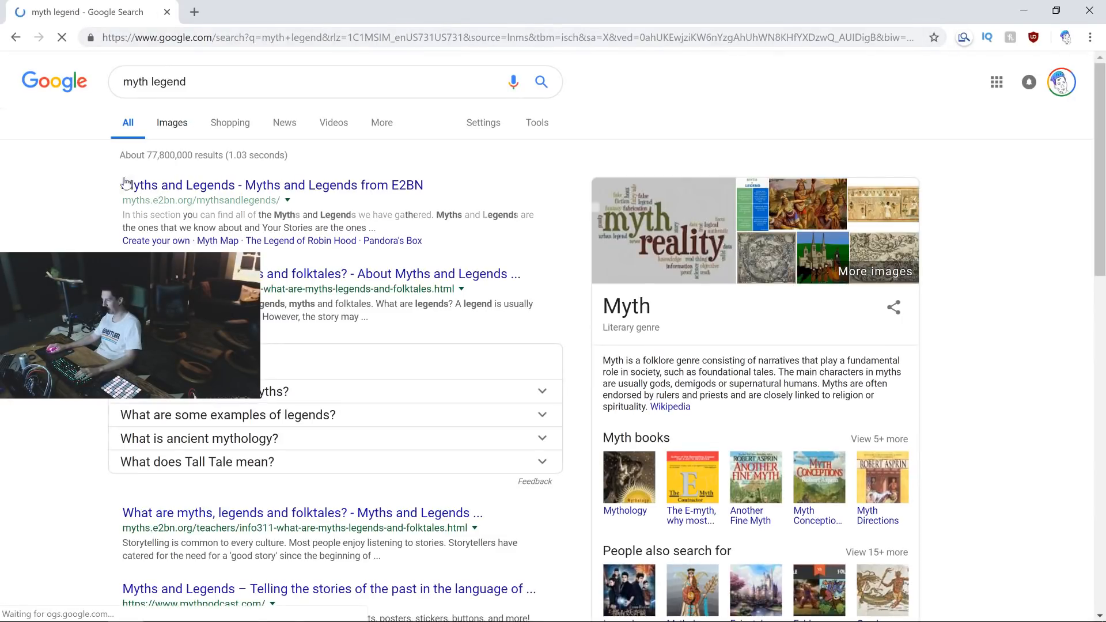
# Browse the "myth legend" image results for visual ideas on the challenge theme.
pyautogui.scroll(-7, 132, 227)
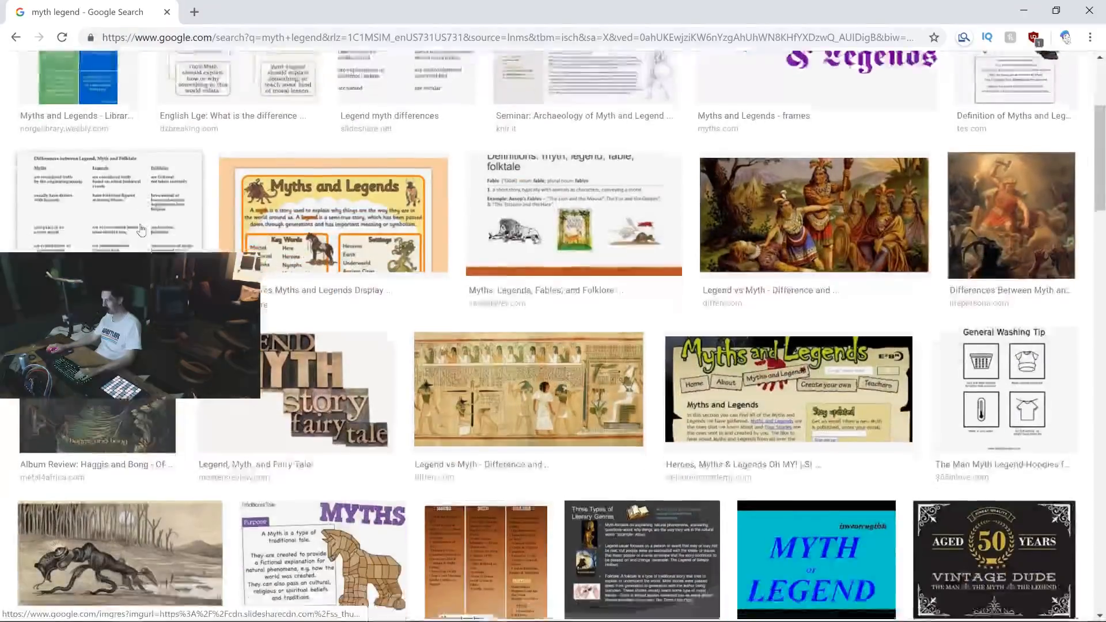
pyautogui.scroll(-1, 112, 179)
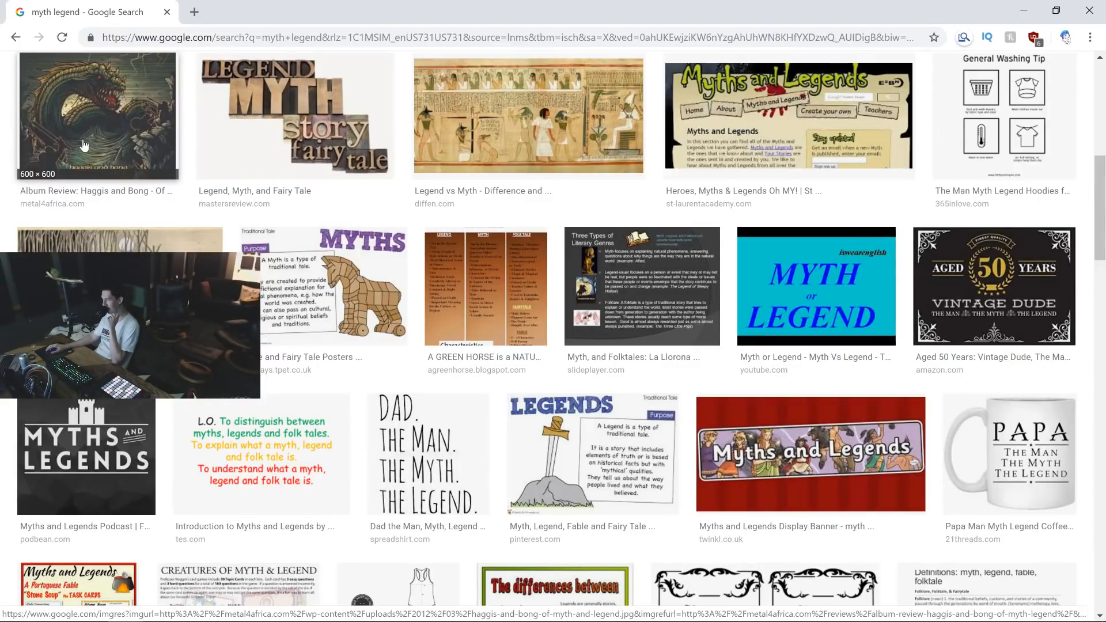
pyautogui.scroll(-7, 93, 132)
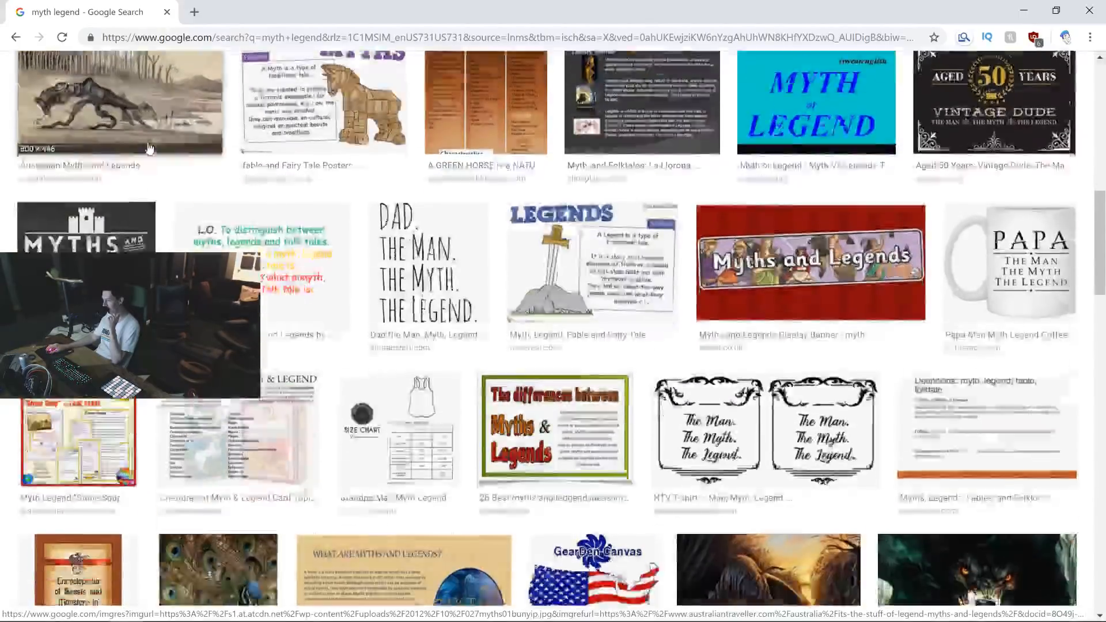
pyautogui.scroll(-9, 149, 147)
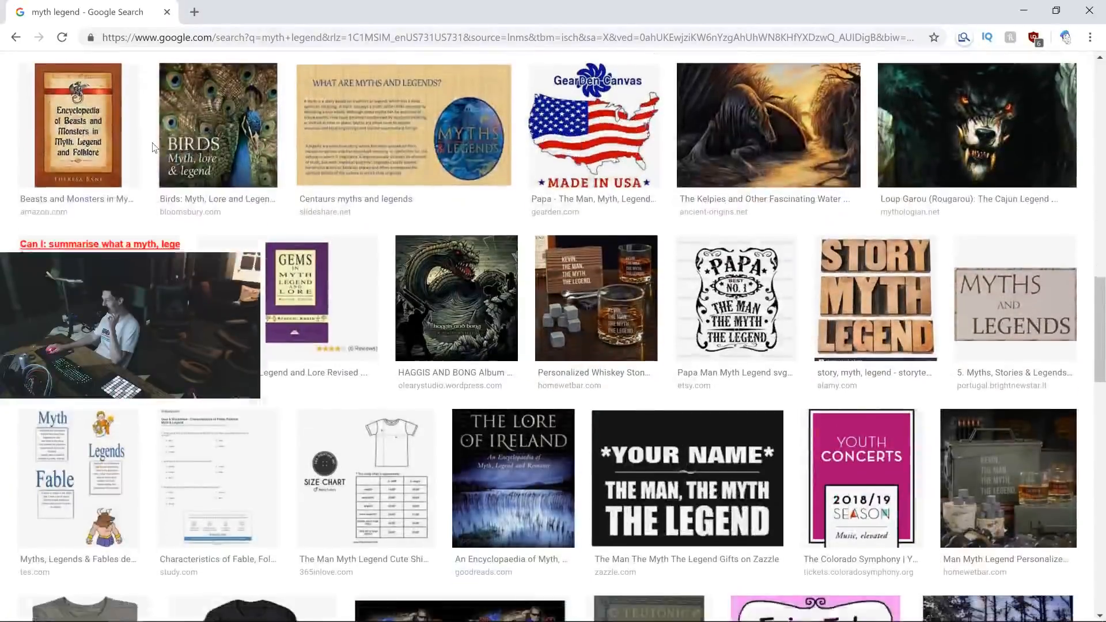
pyautogui.scroll(-1, 167, 174)
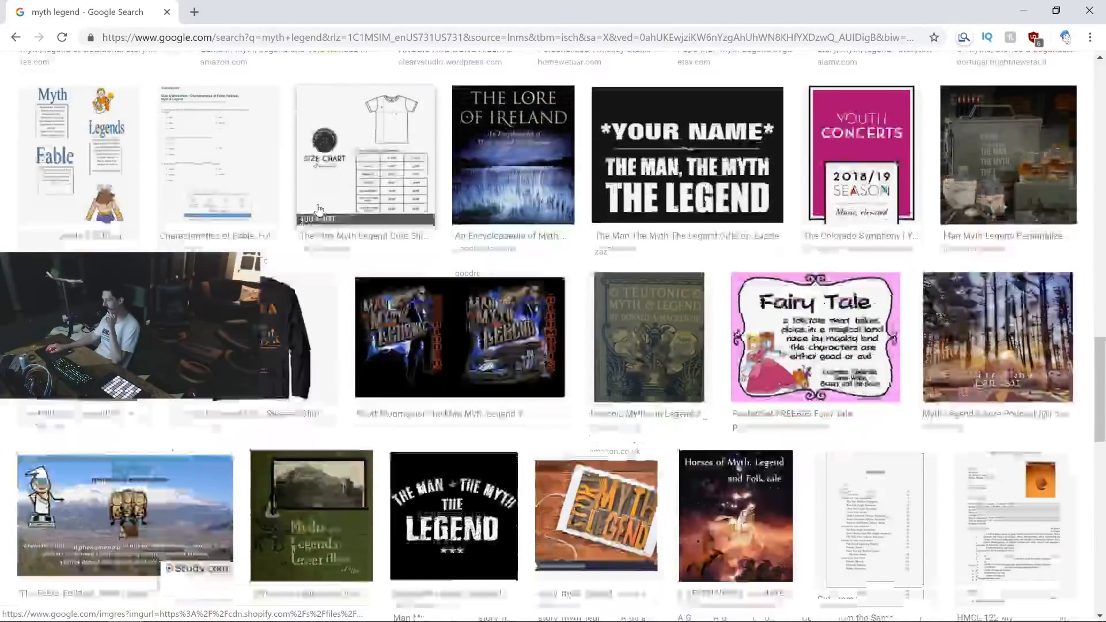
pyautogui.scroll(-12, 318, 209)
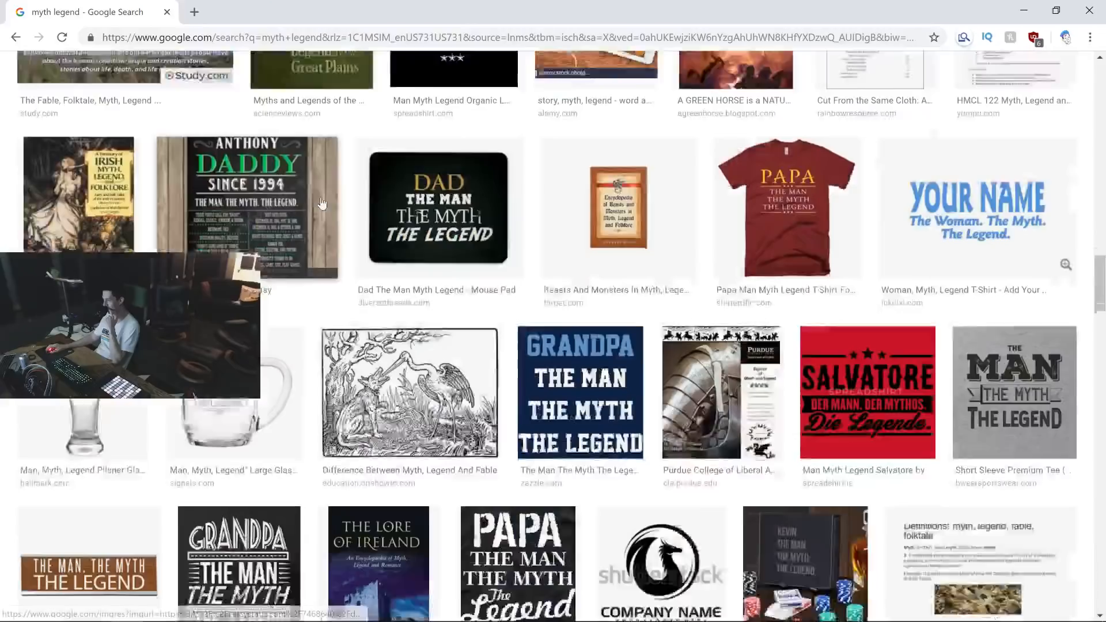
pyautogui.scroll(-12, 322, 201)
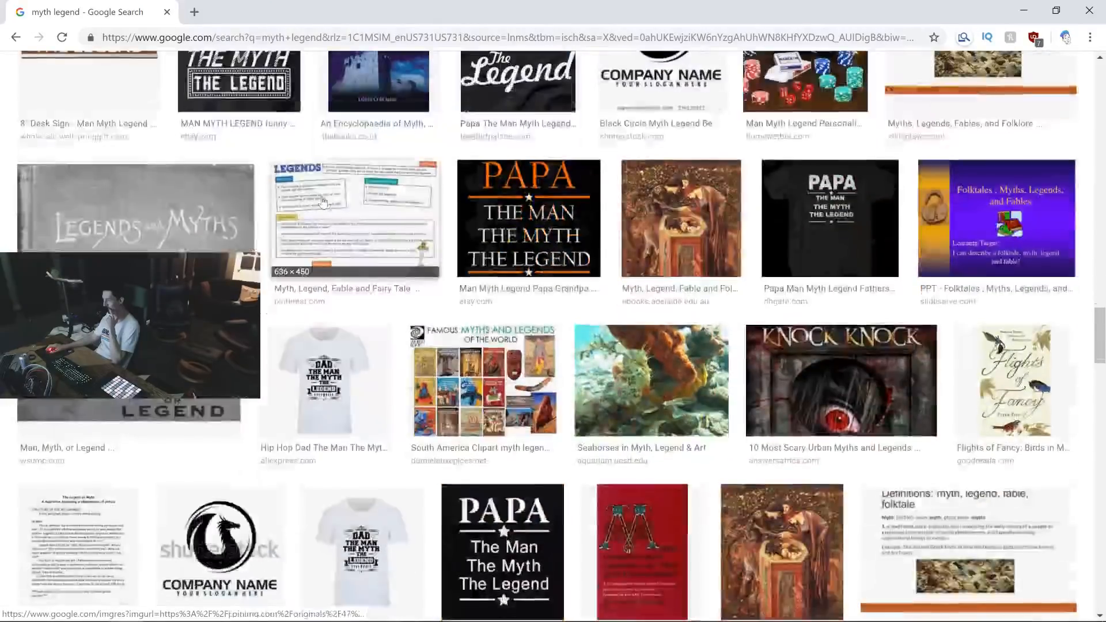
pyautogui.scroll(-10, 321, 202)
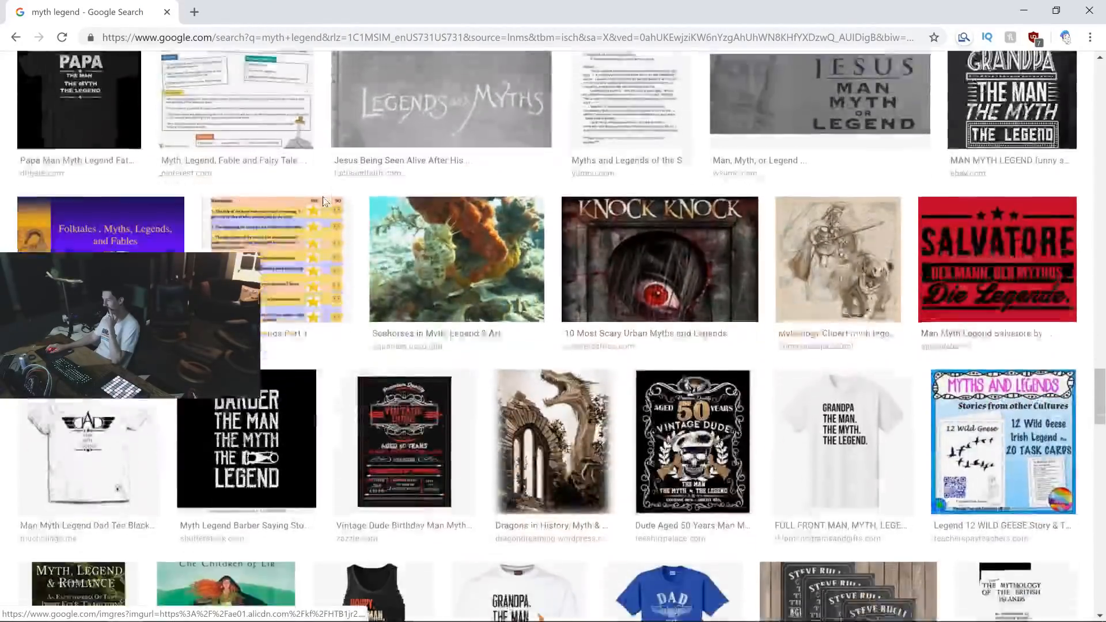
pyautogui.scroll(-3, 321, 202)
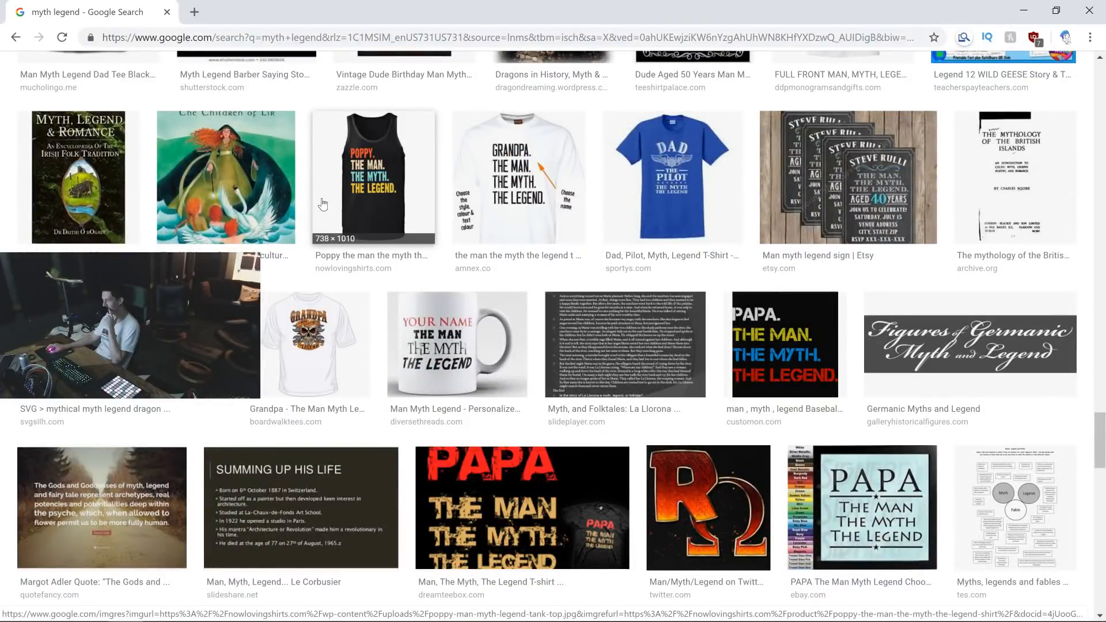
# Search Google Images for "phoenix" in place of the "myth legend" query.
pyautogui.scroll(10, 323, 205)
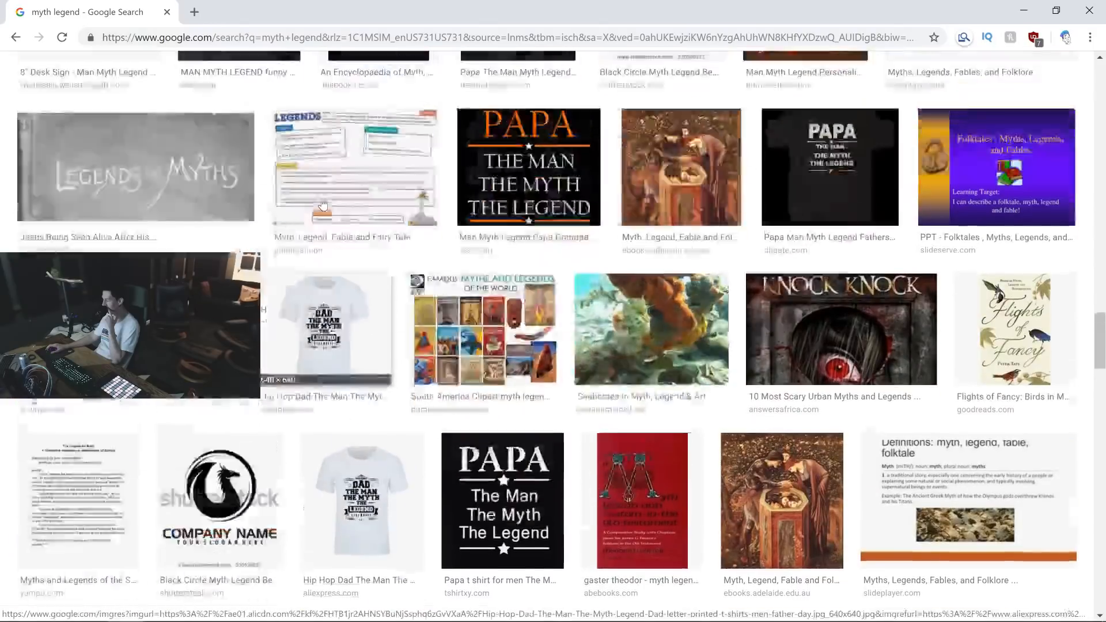
pyautogui.scroll(15, 323, 206)
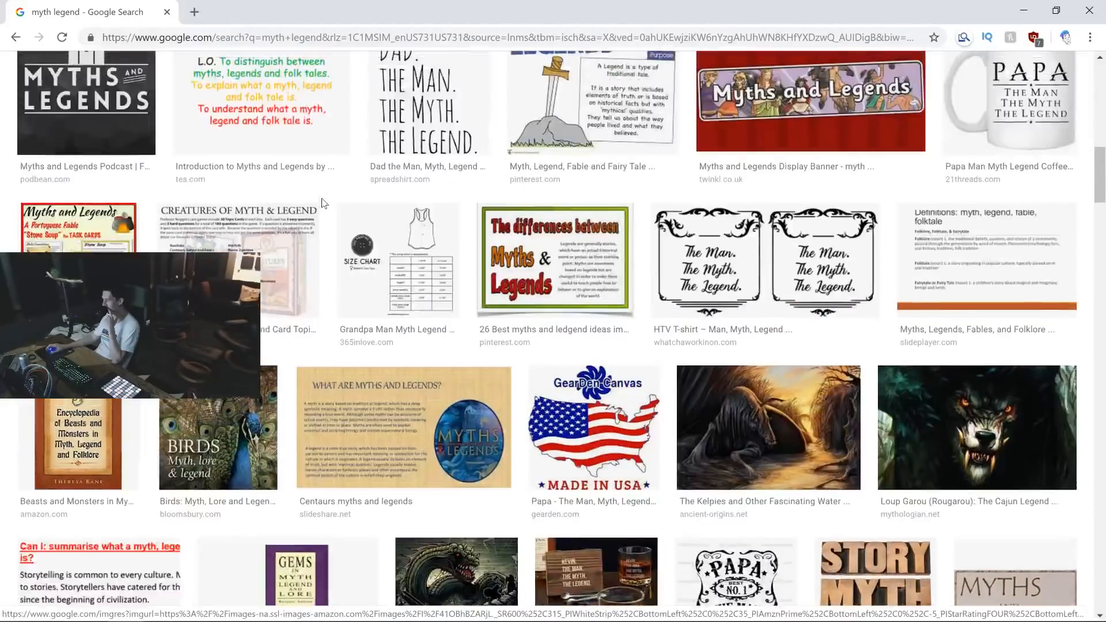
pyautogui.scroll(15, 322, 203)
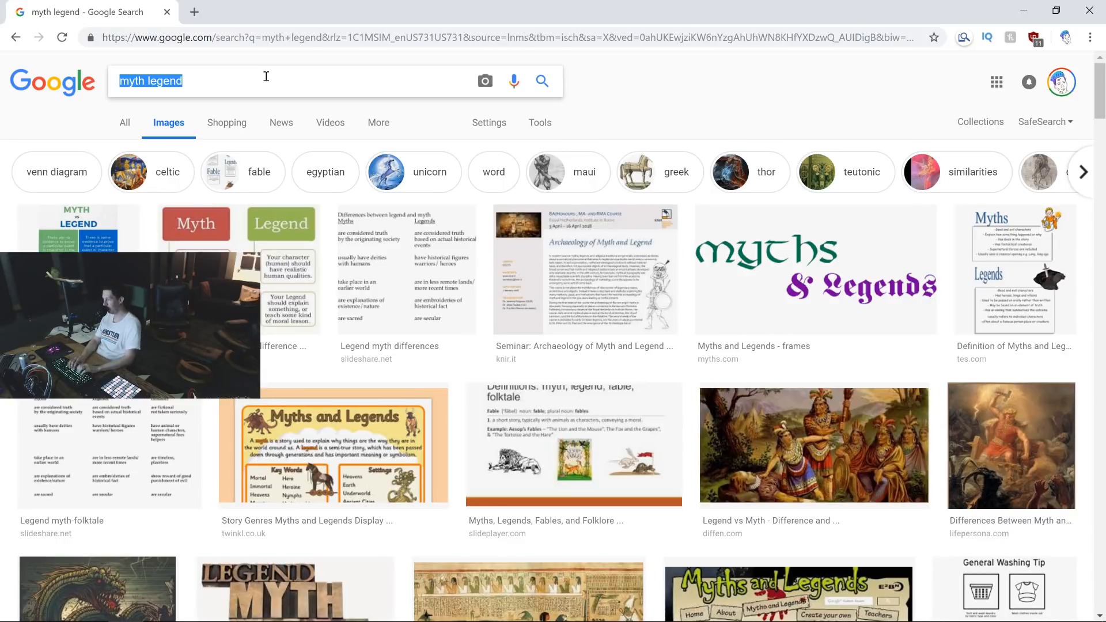
pyautogui.write('phoen')
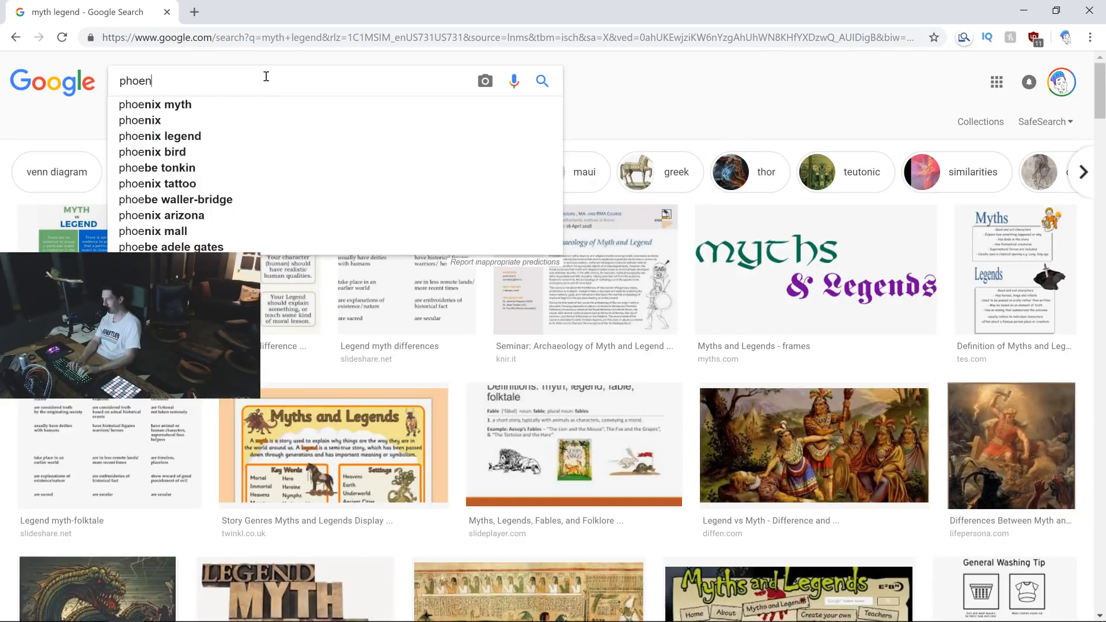
pyautogui.write('ix')
pyautogui.press('Return')
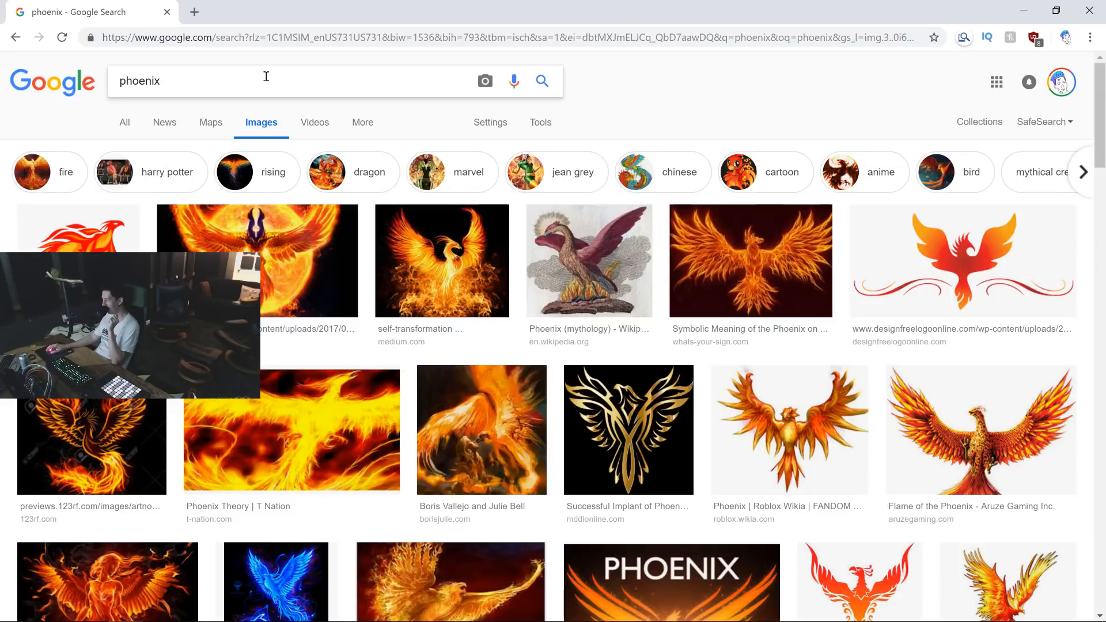
# Browse the phoenix image results for visual inspiration on the myth and legend theme.
pyautogui.scroll(-6, 253, 231)
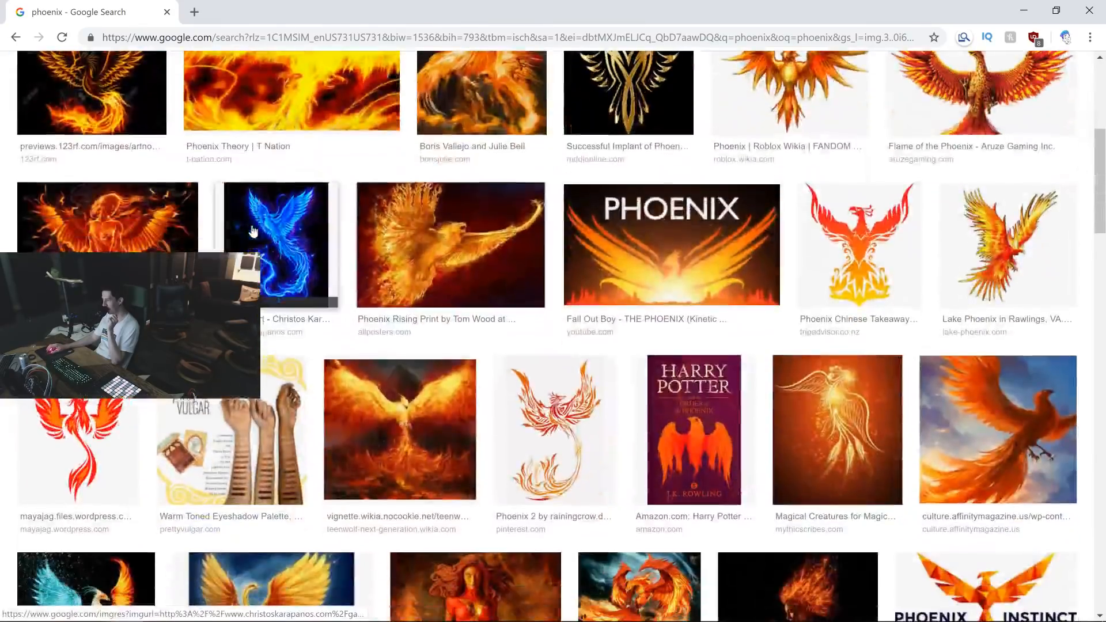
pyautogui.scroll(-4, 254, 231)
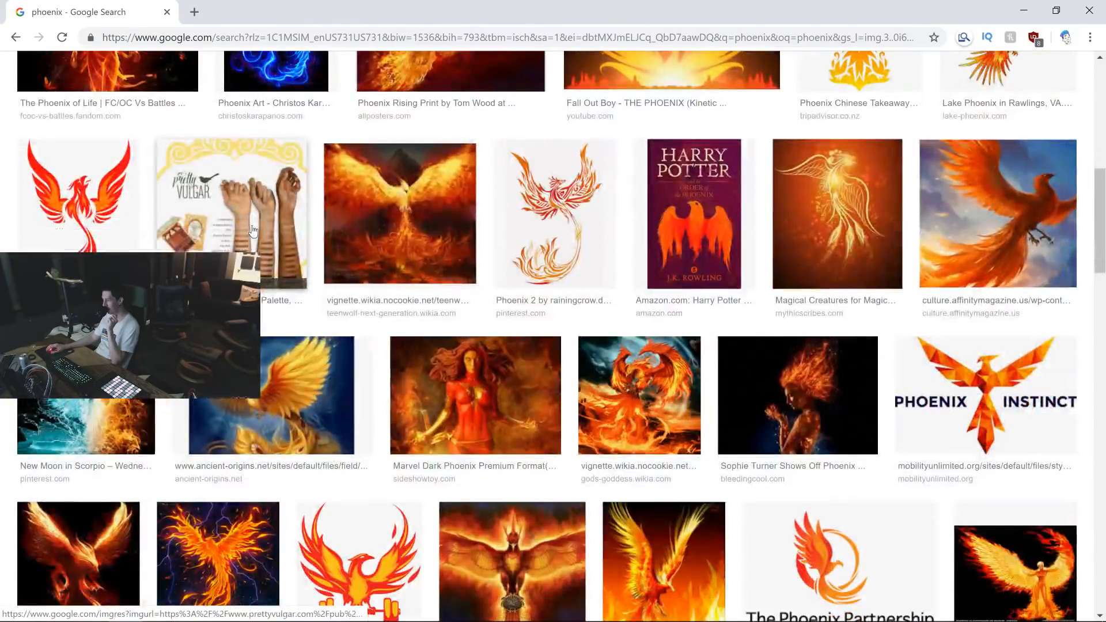
pyautogui.scroll(-3, 254, 230)
pyautogui.scroll(-6, 254, 229)
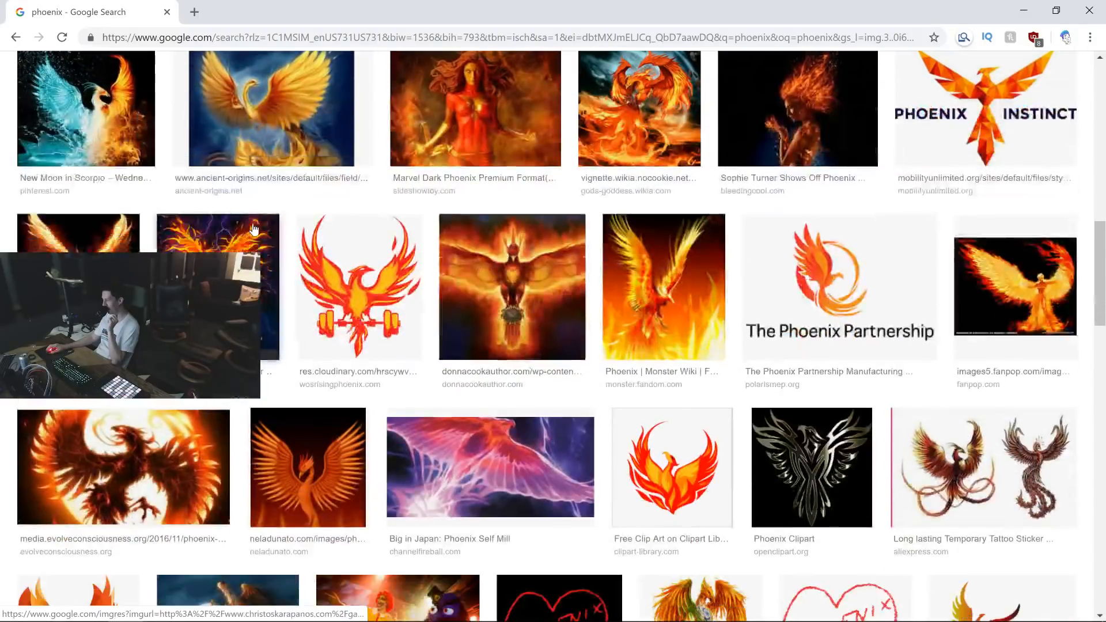
pyautogui.scroll(-3, 254, 229)
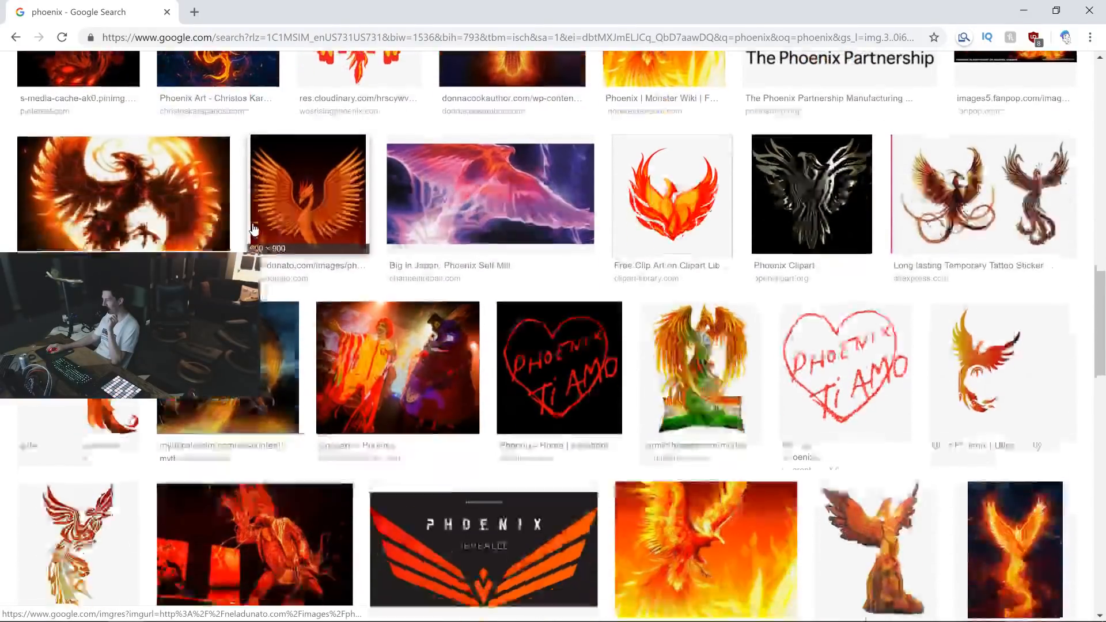
pyautogui.scroll(-3, 254, 229)
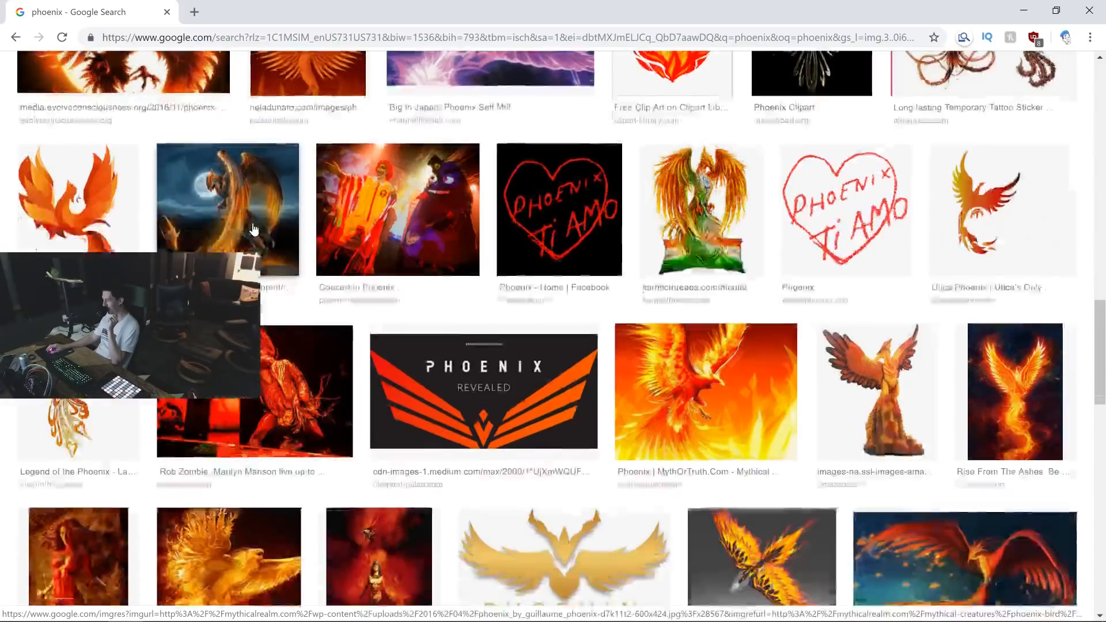
pyautogui.scroll(-2, 253, 229)
pyautogui.scroll(-3, 254, 229)
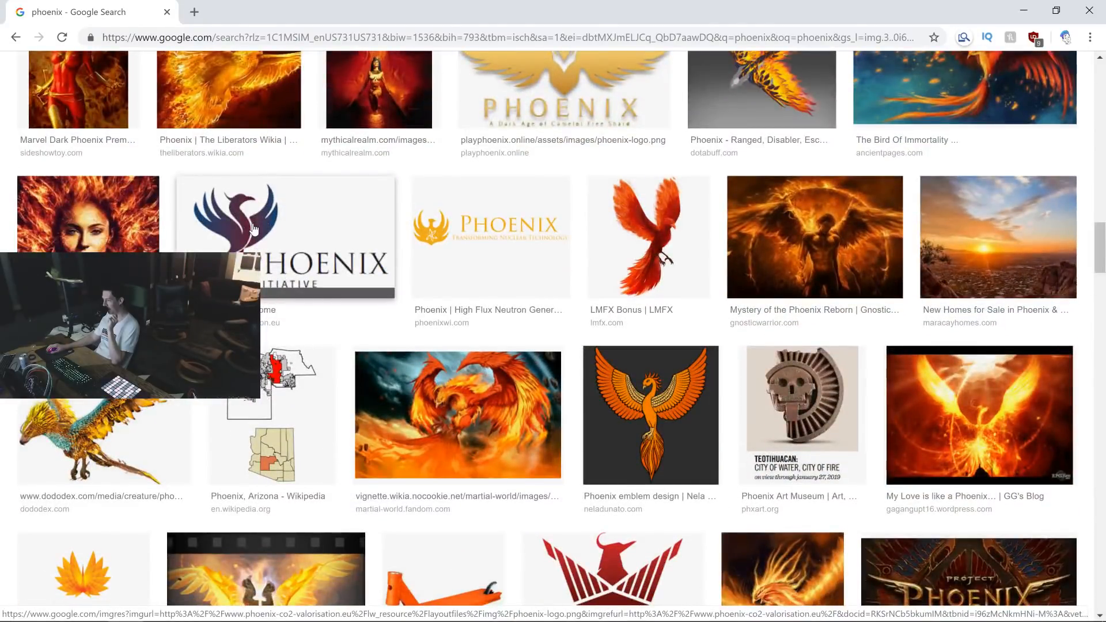
pyautogui.scroll(-2, 253, 229)
pyautogui.scroll(-3, 253, 229)
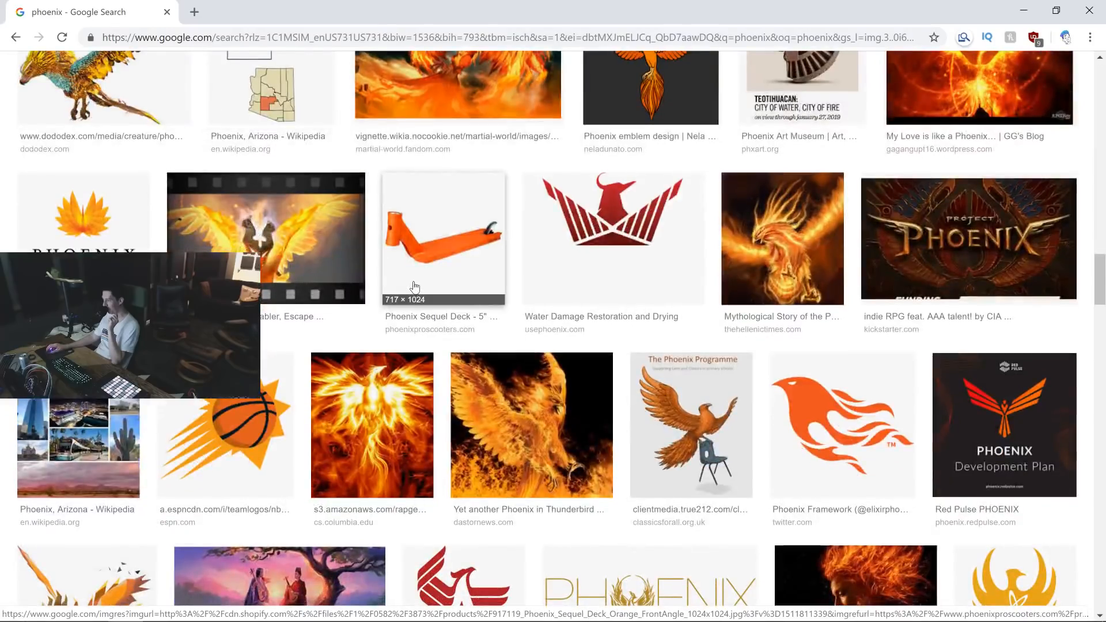
pyautogui.scroll(20, 415, 286)
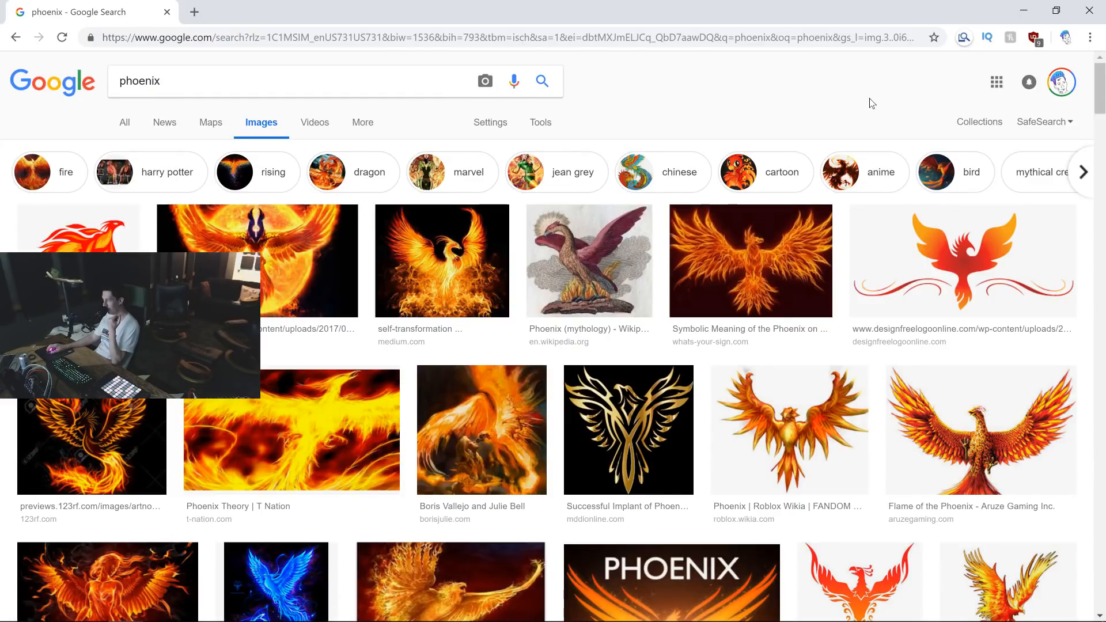
pyautogui.click(1023, 7)
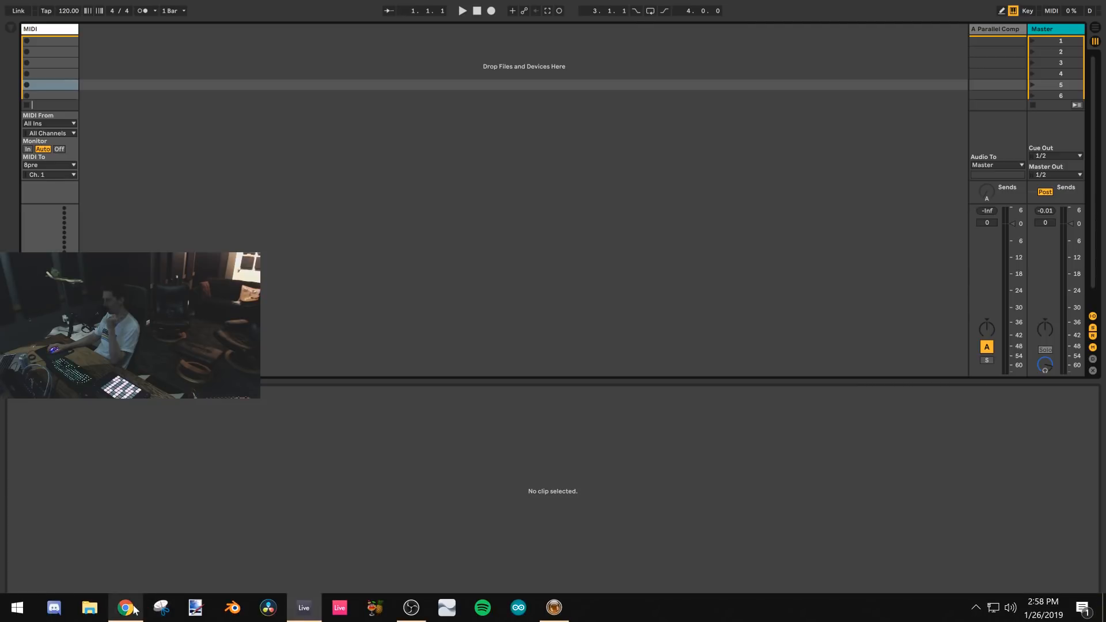
pyautogui.moveTo(126, 608)
pyautogui.click(155, 554)
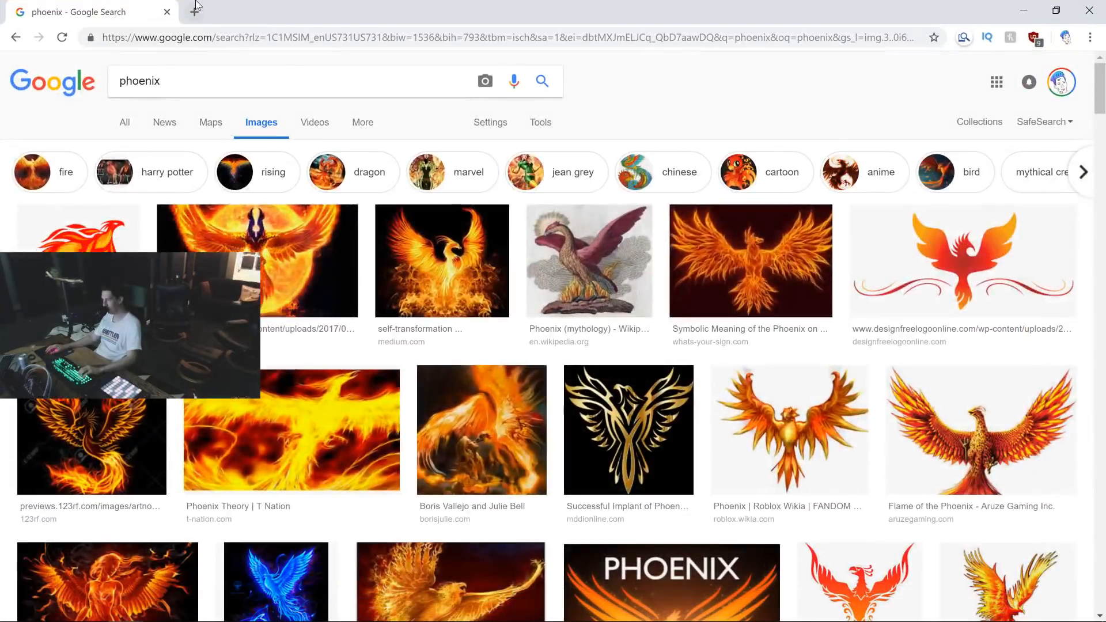
pyautogui.click(189, 11)
pyautogui.write('discordapp.com/channels/@me')
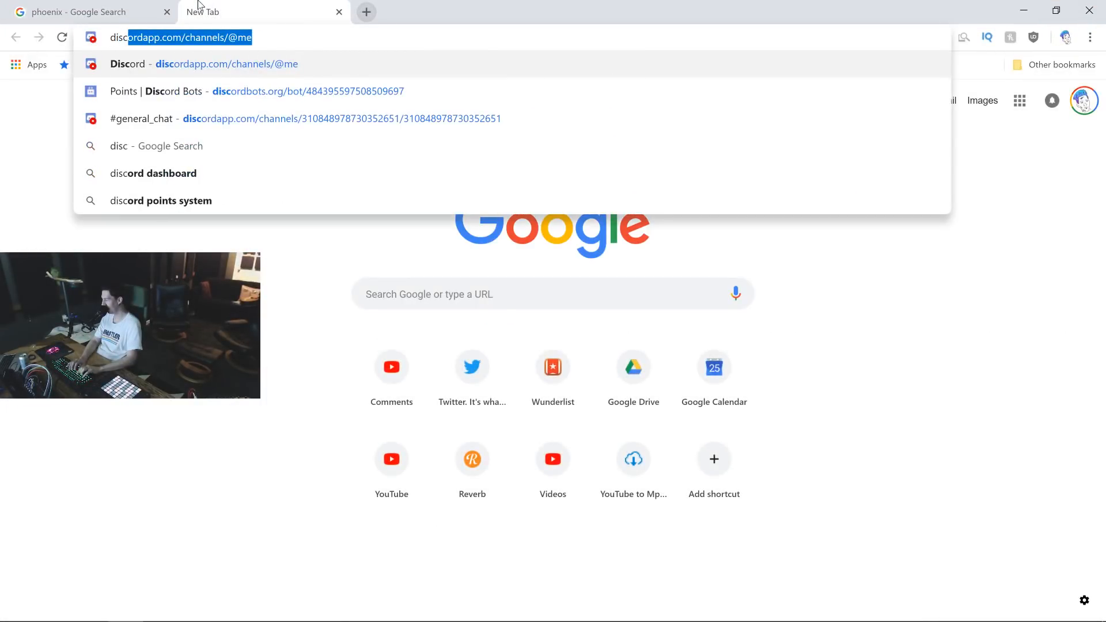
pyautogui.press('Return')
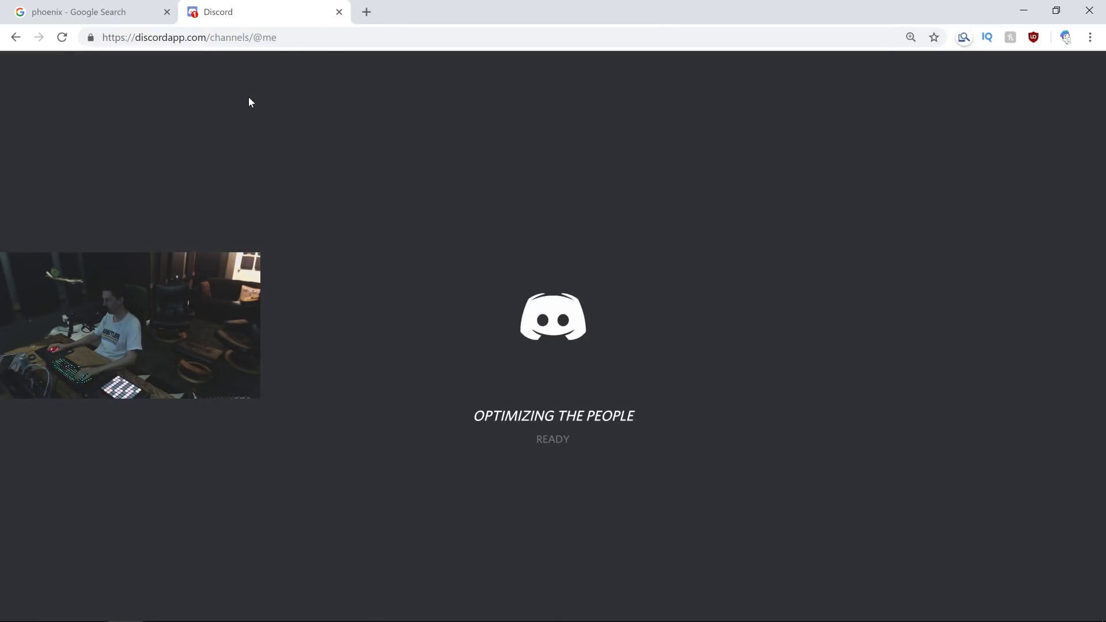
pyautogui.click(46, 168)
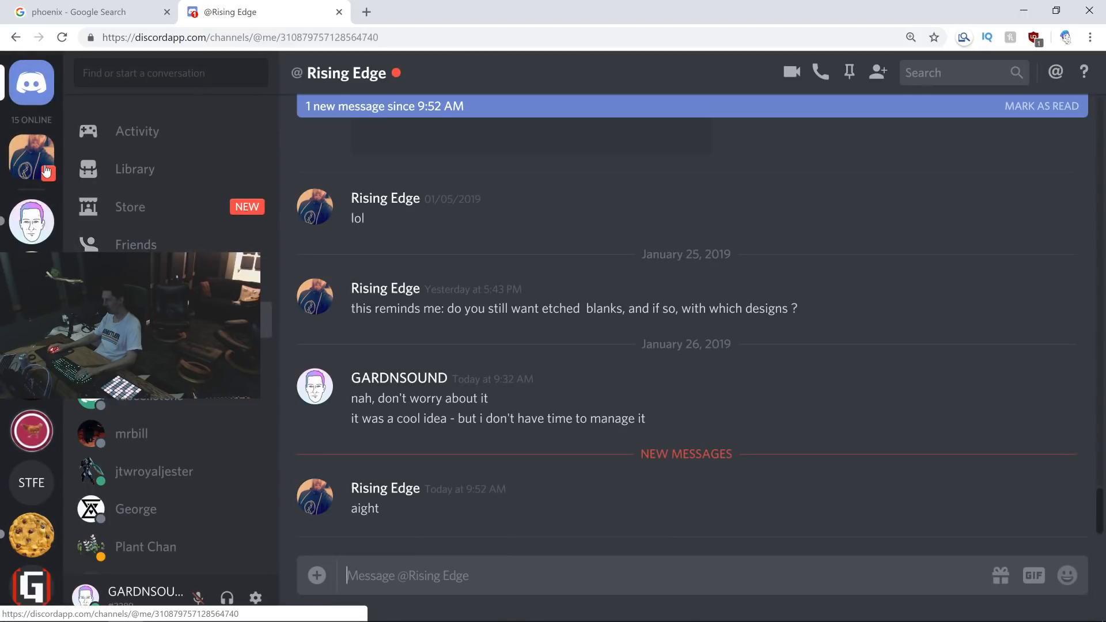
pyautogui.click(32, 222)
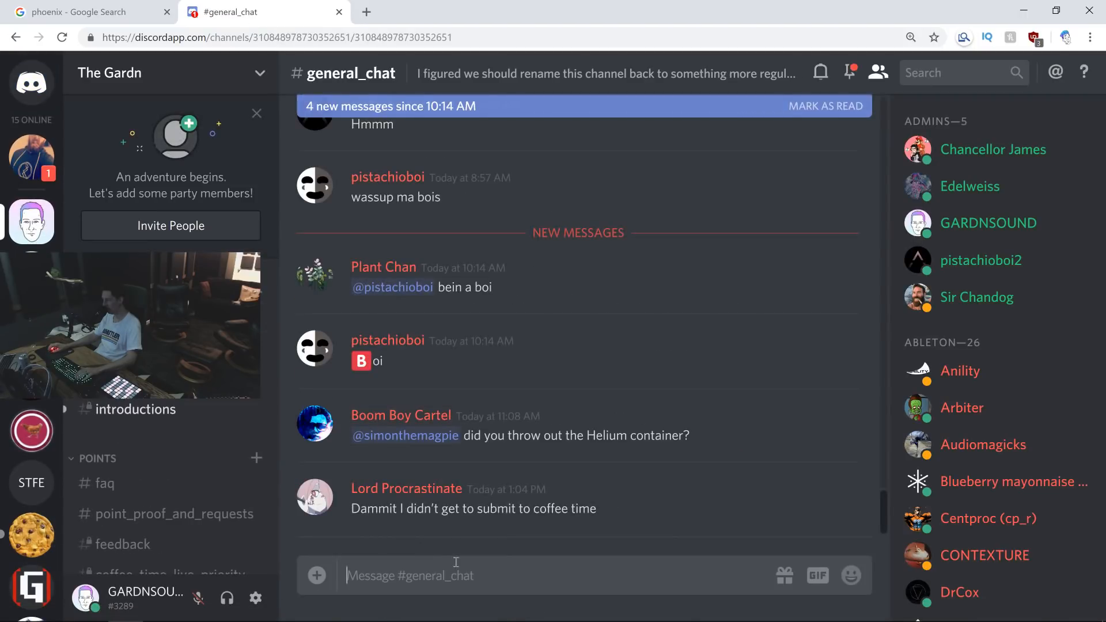
pyautogui.write('if')
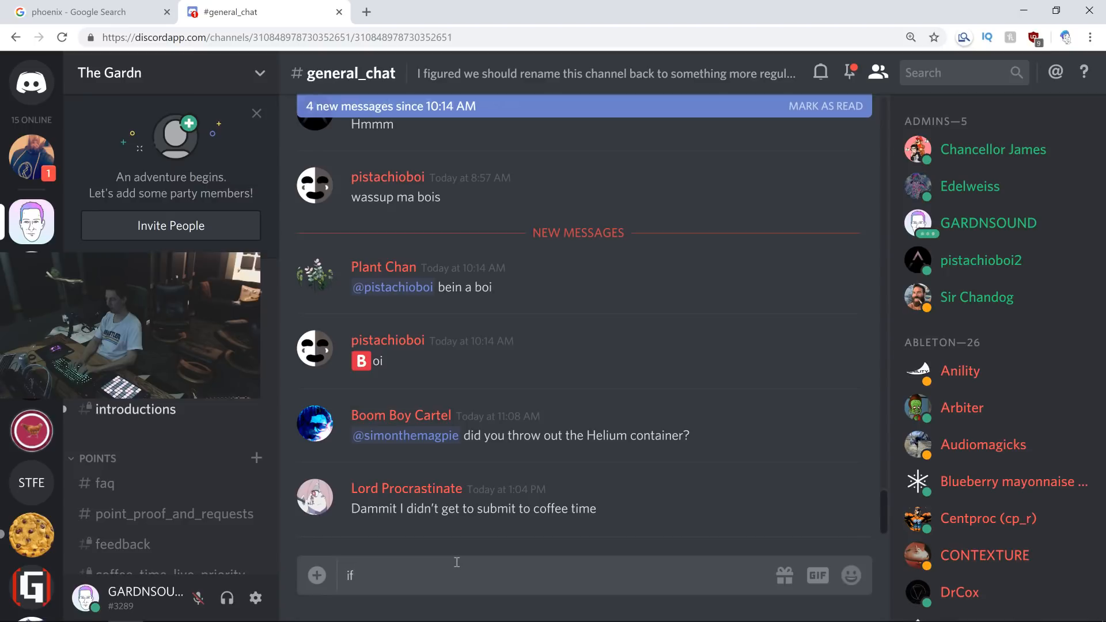
pyautogui.write(' anyone here wants to watch the 2 hour challen')
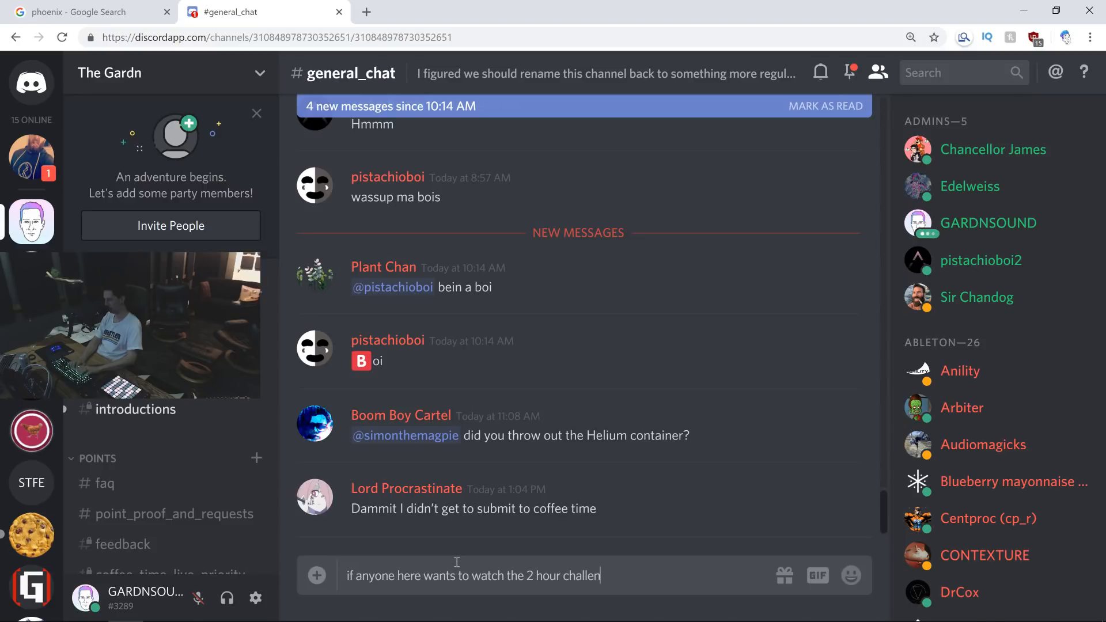
pyautogui.write("ream it's live now")
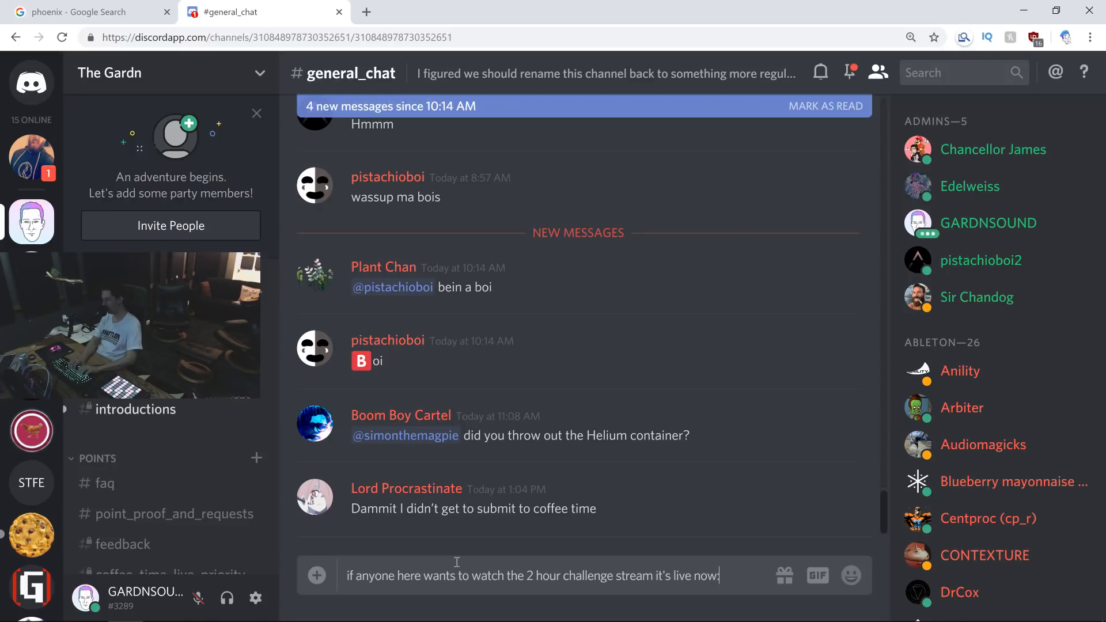
pyautogui.write(':')
pyautogui.hotkey('shift', 'Return')
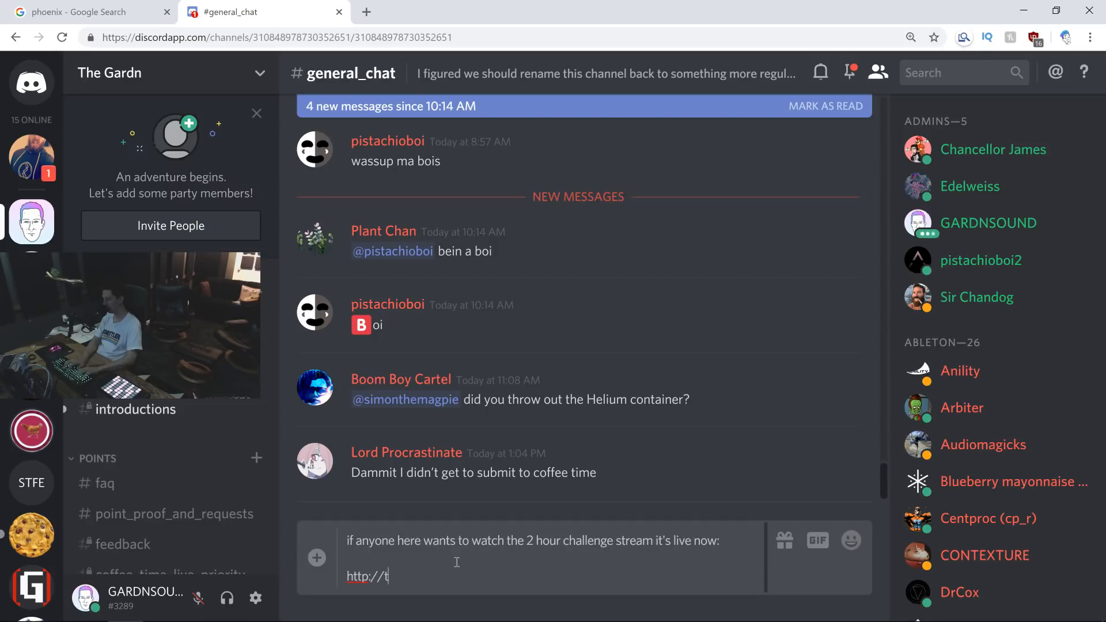
pyautogui.write('/gardnsound')
pyautogui.press('Up')
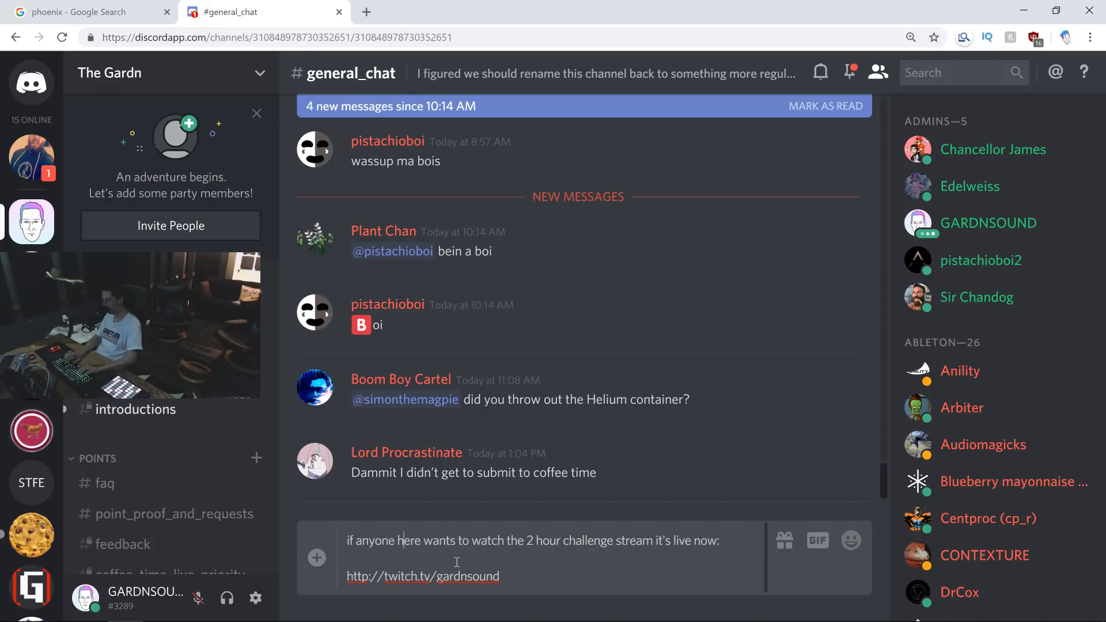
pyautogui.write('@')
pyautogui.press('Right')
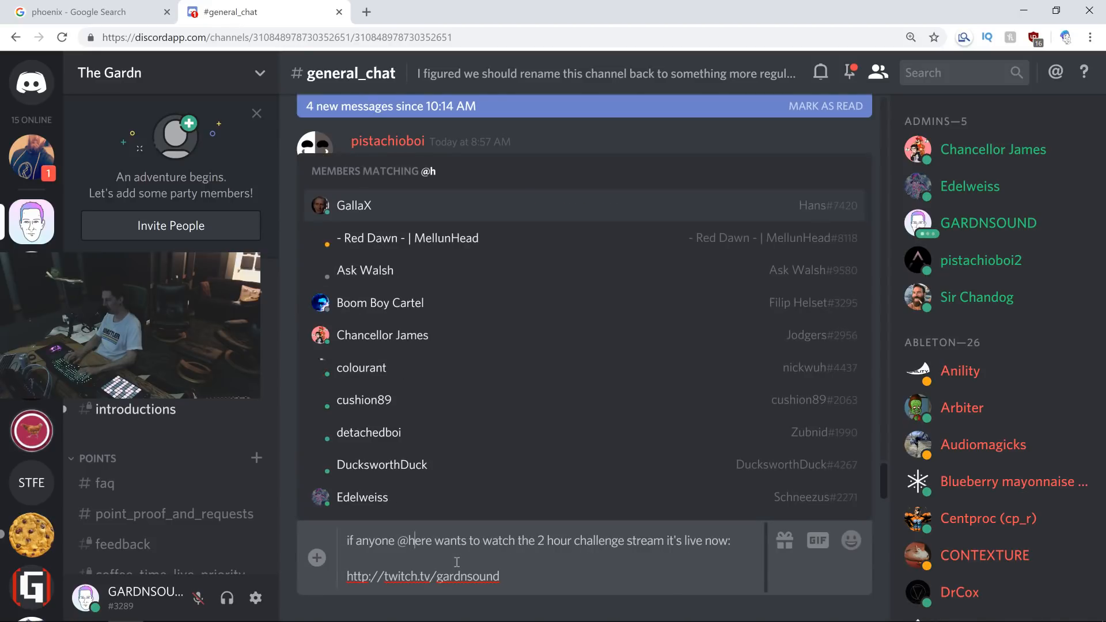
pyautogui.press('Right')
pyautogui.press('Right')
pyautogui.press('Right')
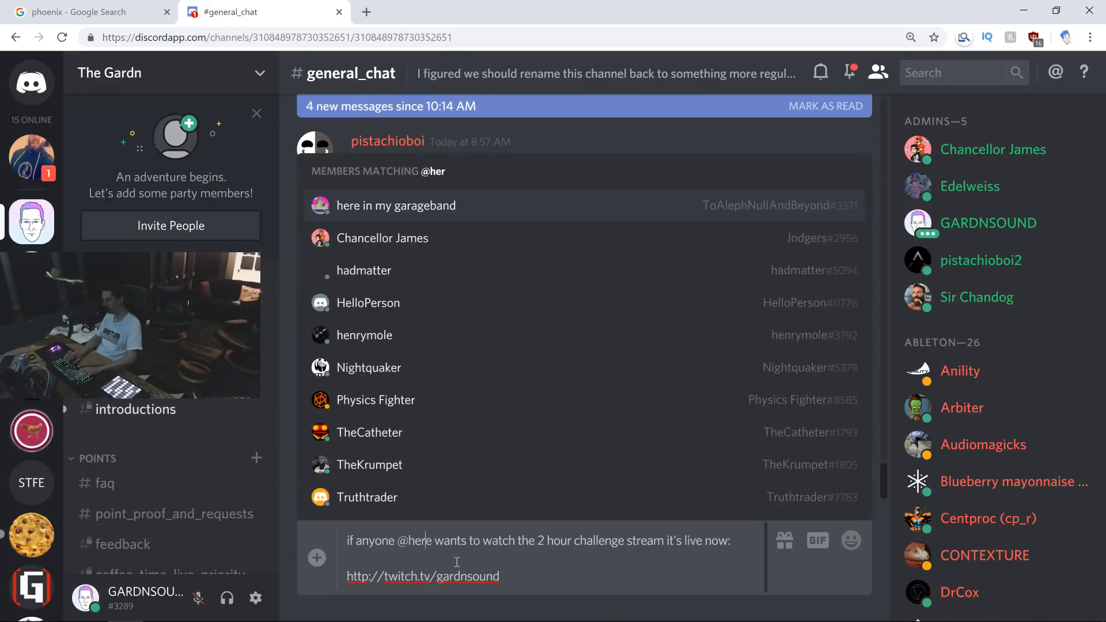
pyautogui.press('Down')
pyautogui.press('Down')
pyautogui.press('Down')
pyautogui.press('Down')
pyautogui.press('Tab')
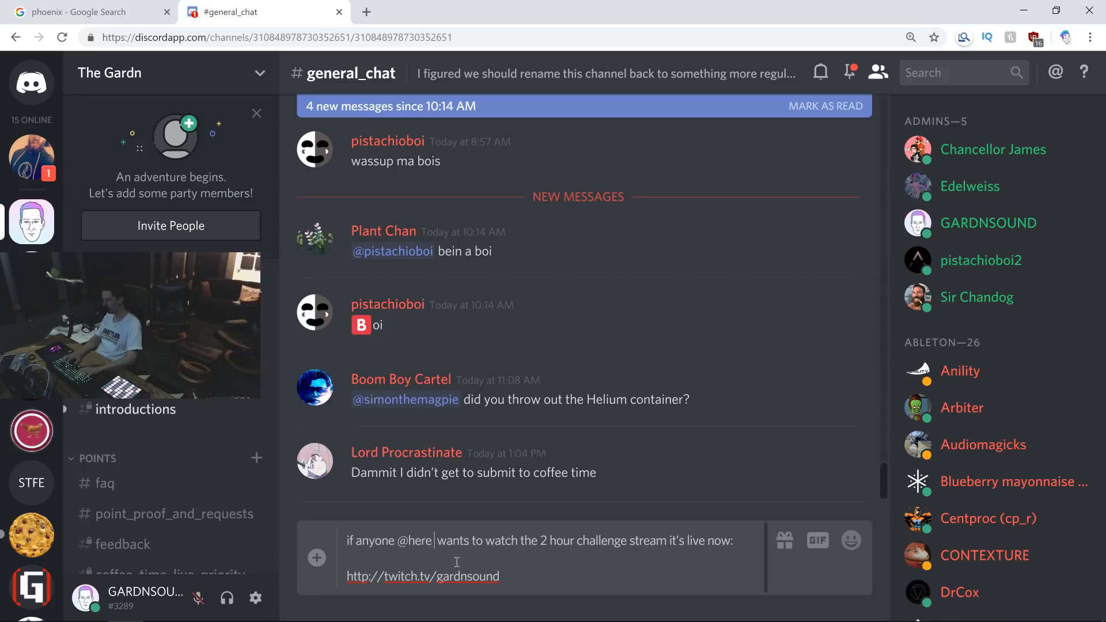
pyautogui.press('Return')
pyautogui.press('Return')
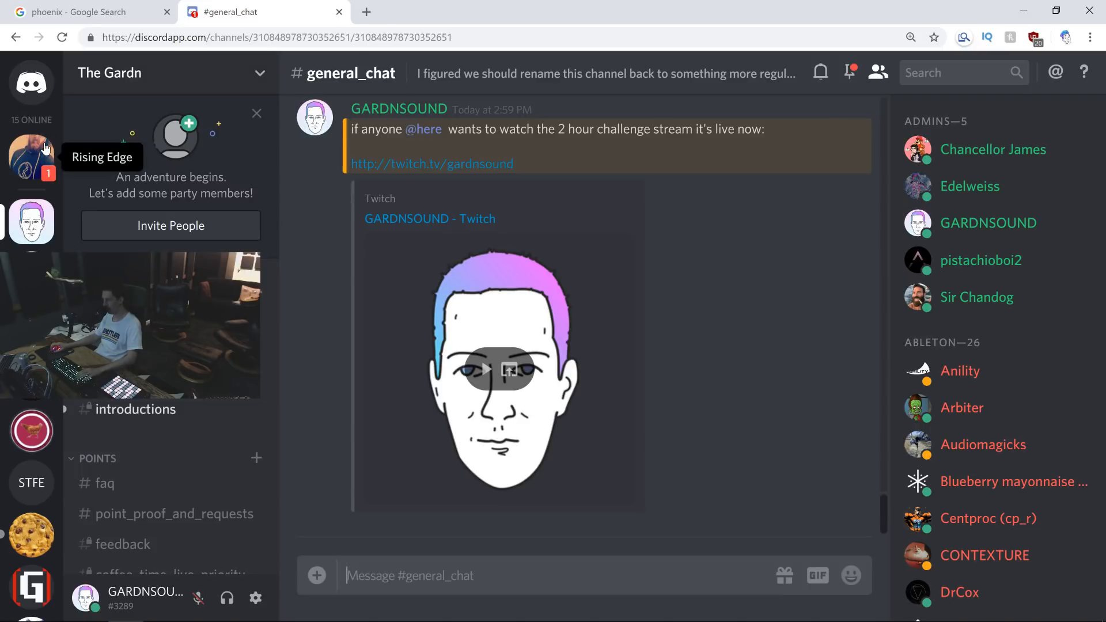
# Open the unread direct message conversation, mark it as read, and close the Discord tab.
pyautogui.click(32, 156)
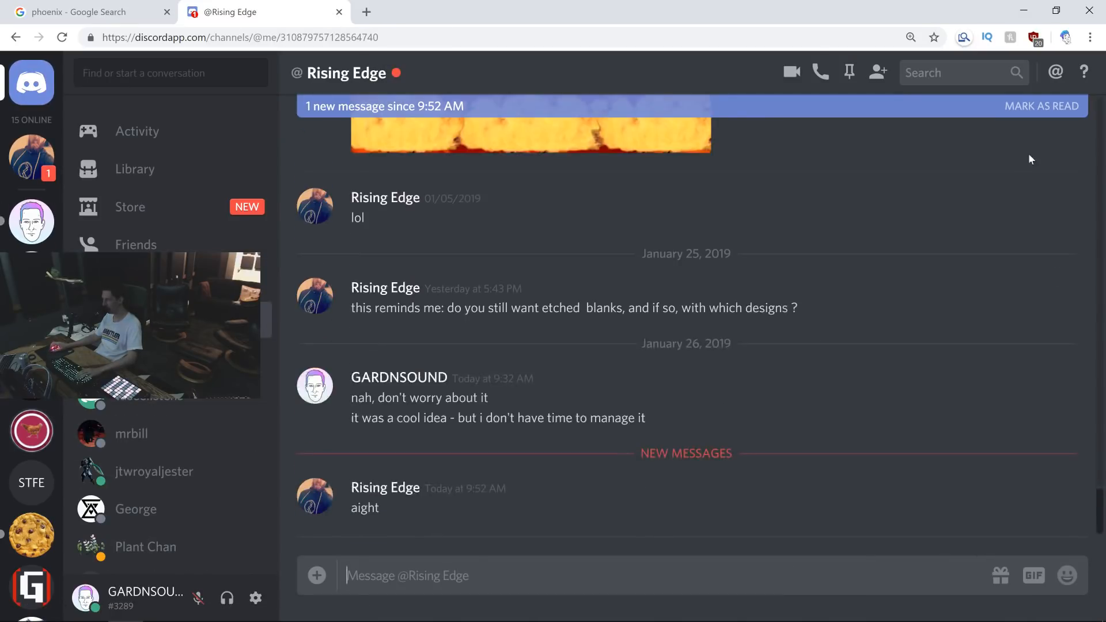
pyautogui.click(1040, 106)
pyautogui.middleClick(312, 7)
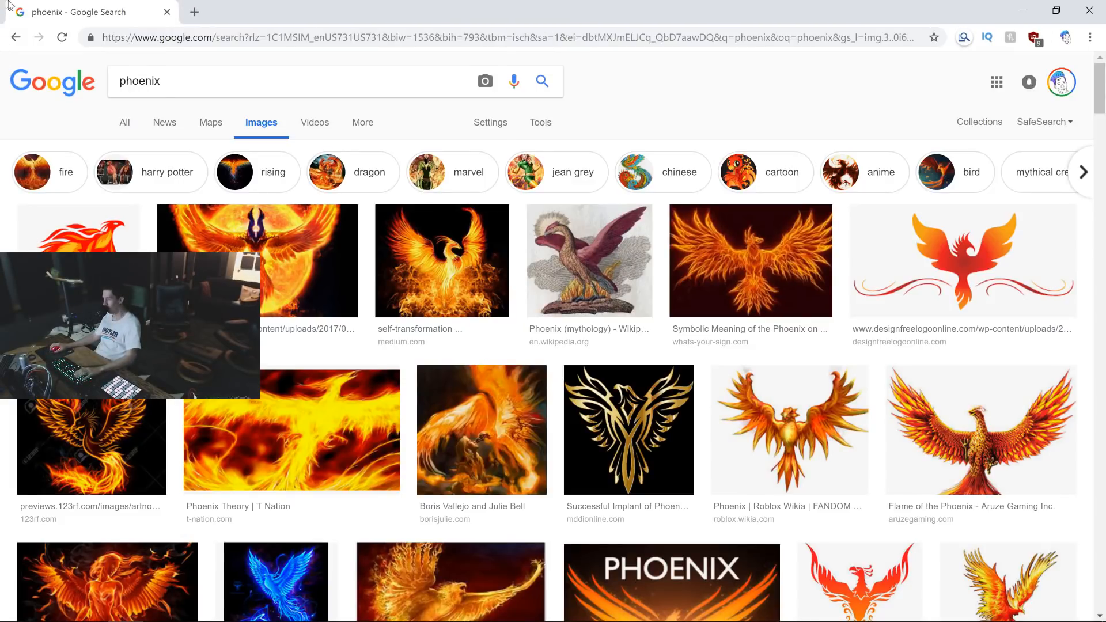
# Switch to the MOTU 8pre mixer, unmute Analog 3 and Analog 4, and return to Ableton Live.
pyautogui.click(1028, 9)
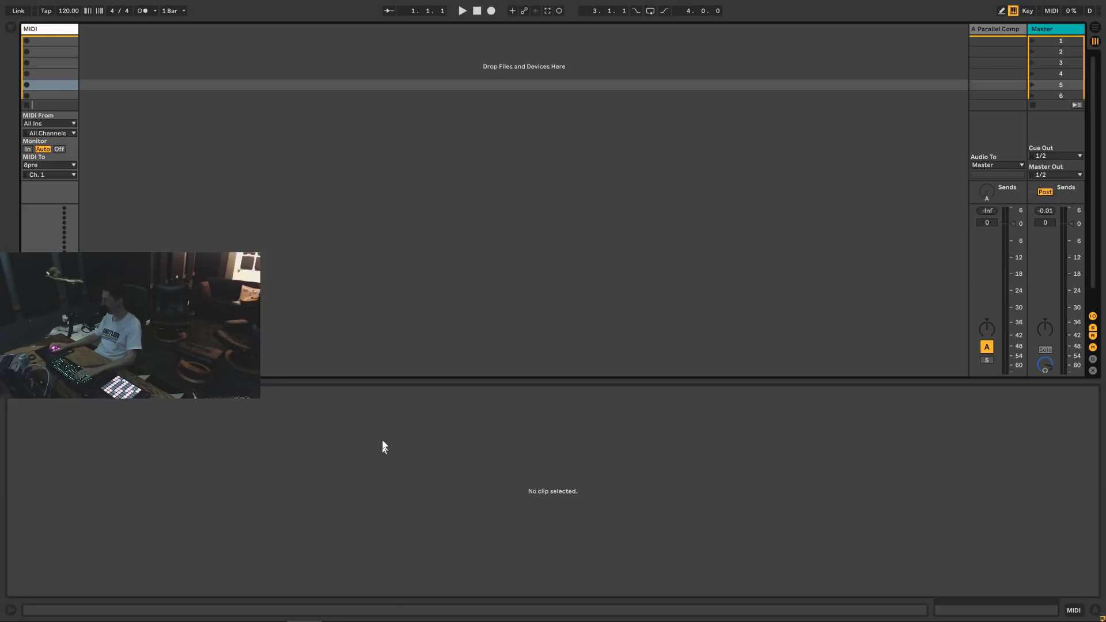
pyautogui.moveTo(268, 621)
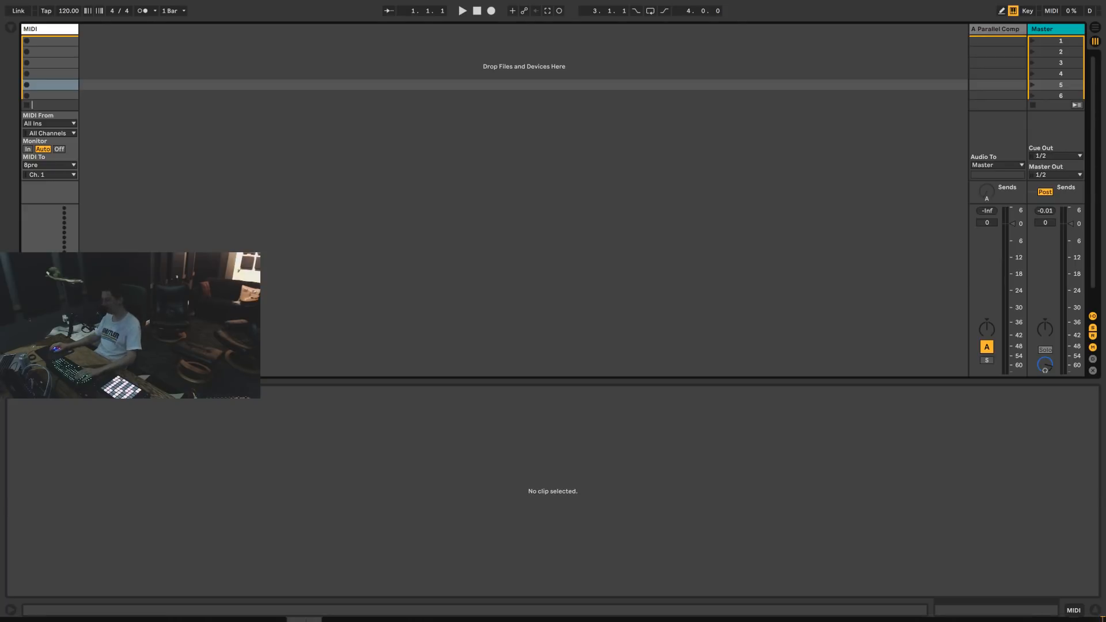
pyautogui.moveTo(581, 620)
pyautogui.click(553, 607)
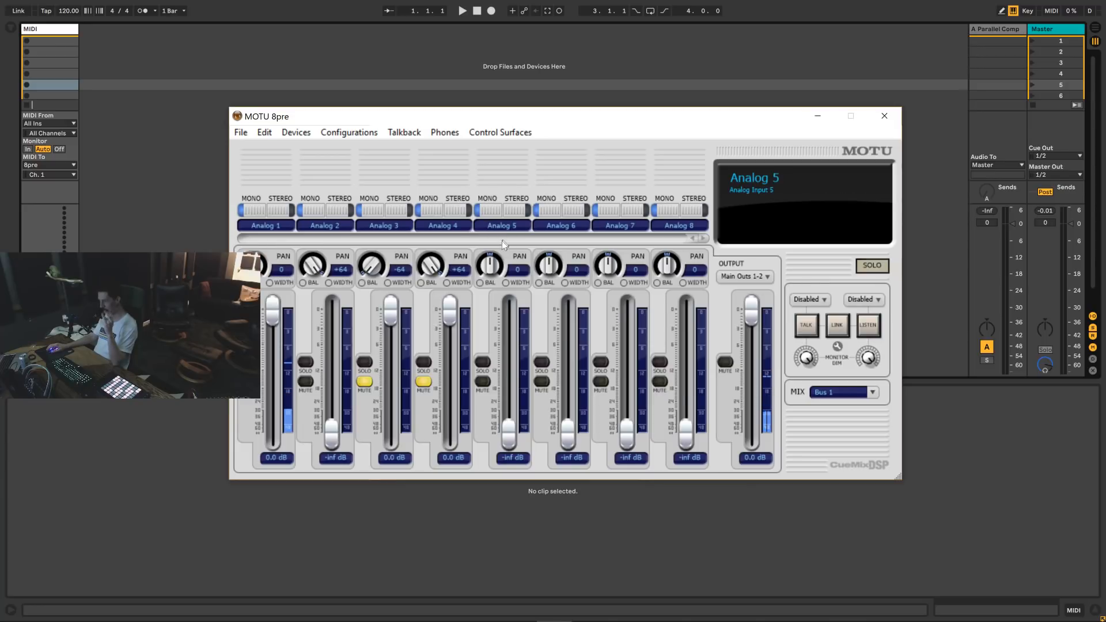
pyautogui.click(424, 382)
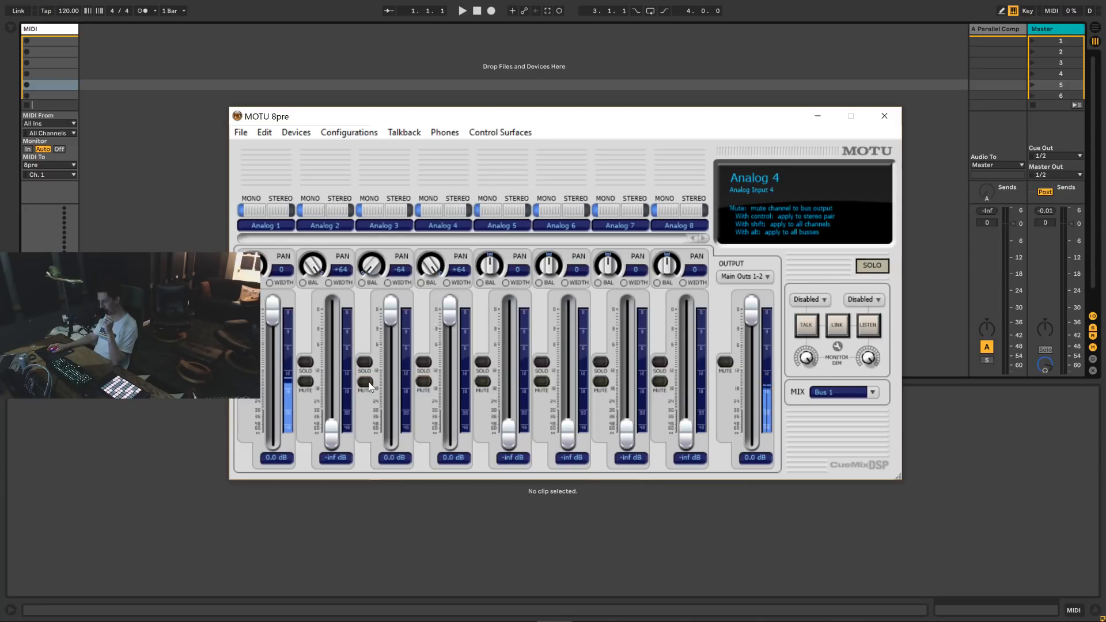
pyautogui.click(383, 561)
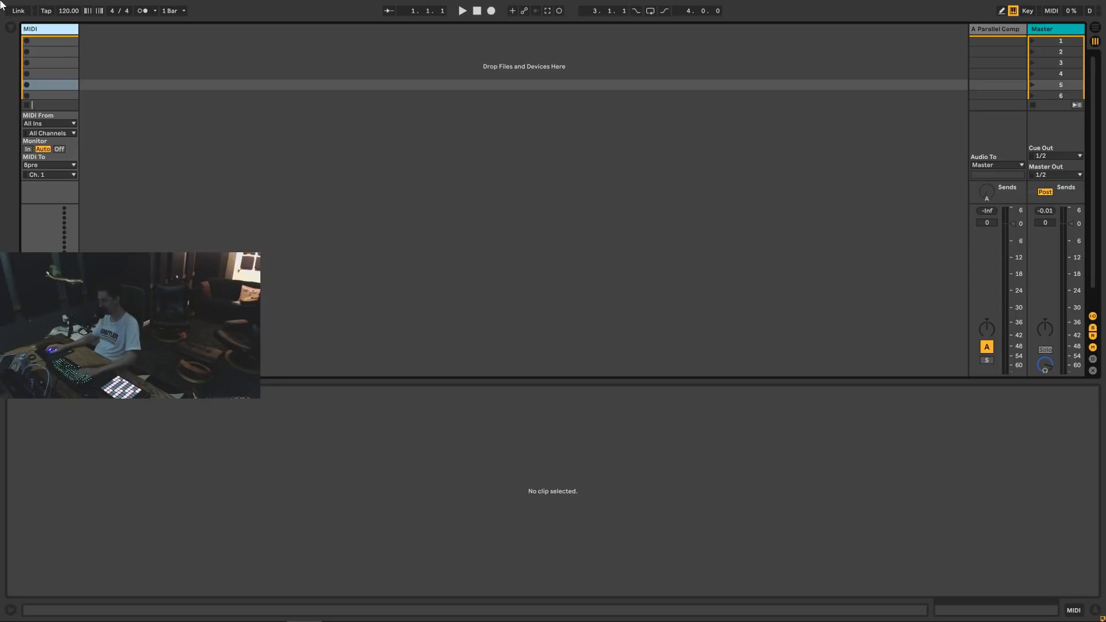
pyautogui.click(107, 51)
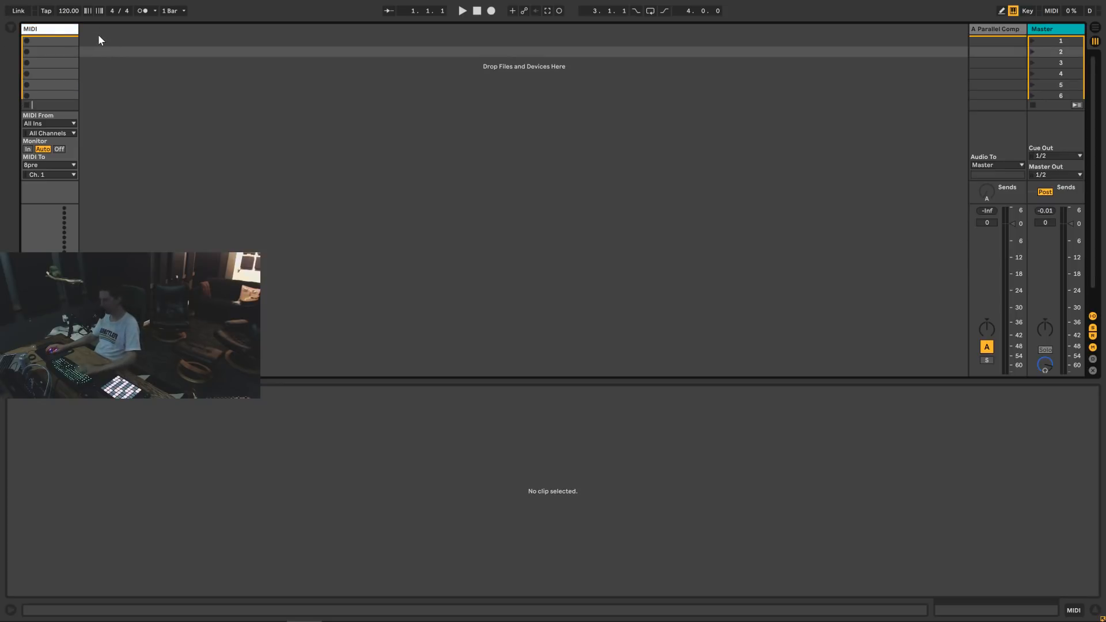
pyautogui.hotkey('ctrl', 'r')
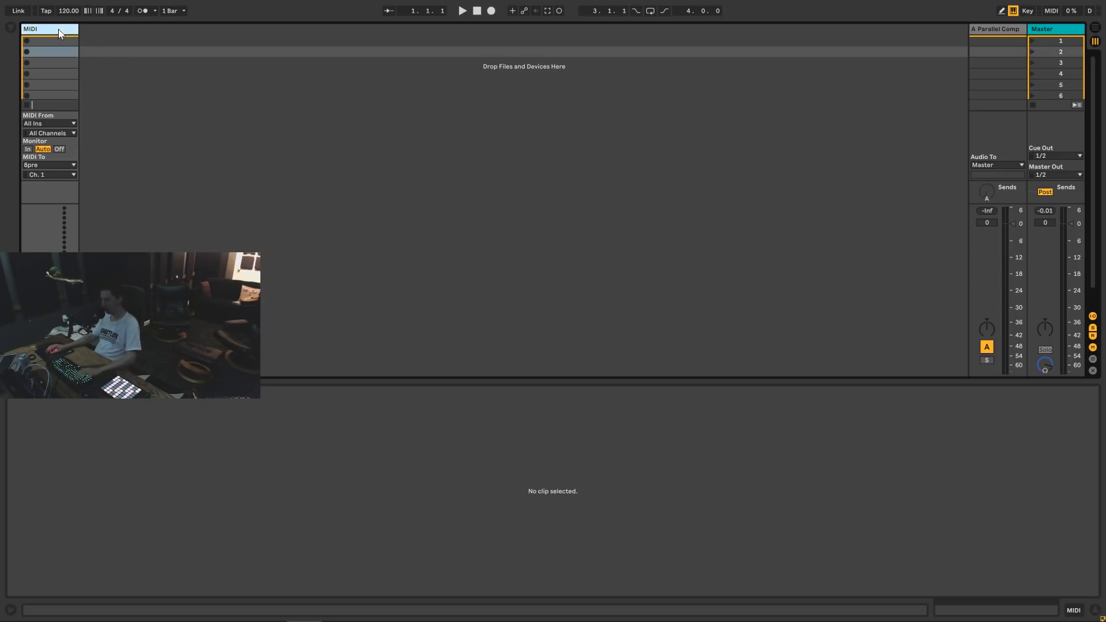
pyautogui.rightClick(111, 62)
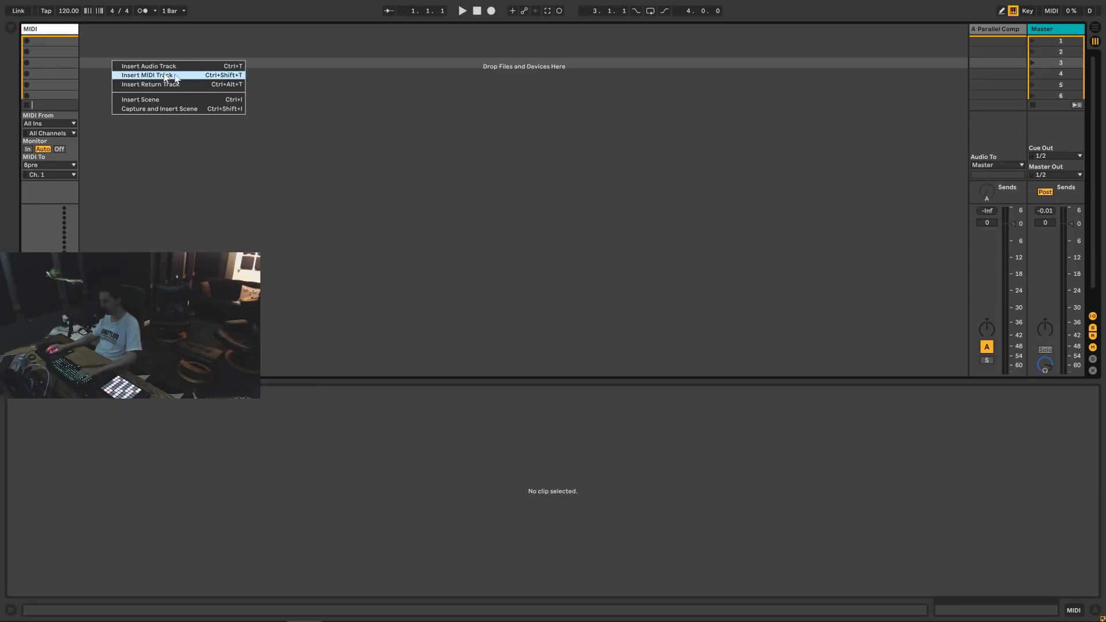
pyautogui.click(1, 7)
# Show the browser, audition samples in the bird_songs_of_florida_sampler folder of Birds Vol I, including 49 Chuck-will's-widow.mp3, and collapse that folder.
pyautogui.click(9, 28)
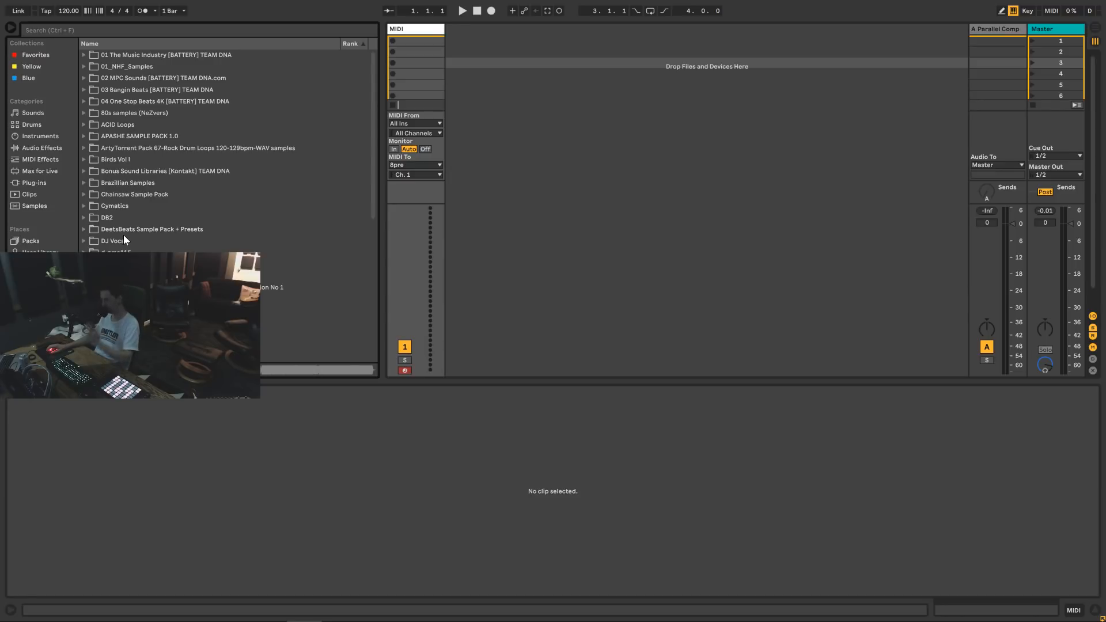
pyautogui.click(84, 160)
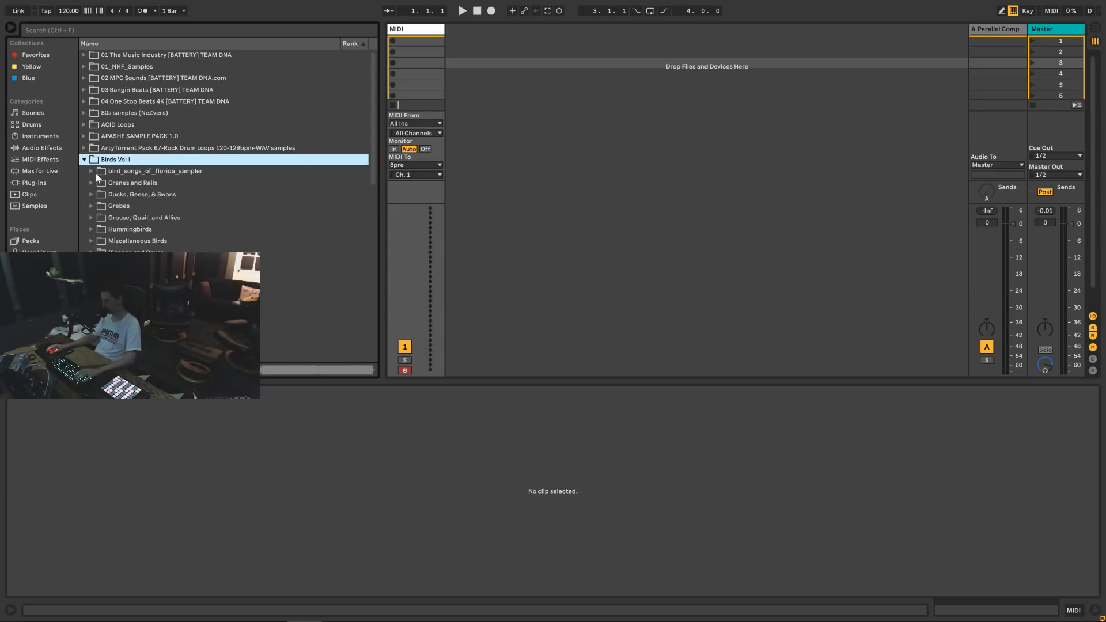
pyautogui.click(94, 172)
pyautogui.click(108, 184)
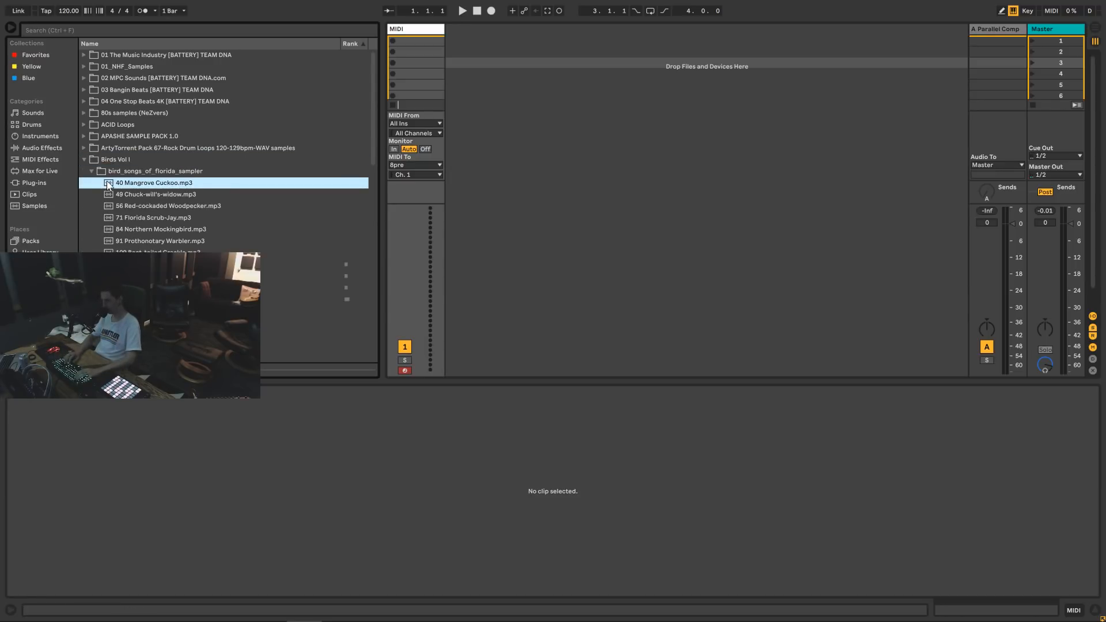
pyautogui.press('Down')
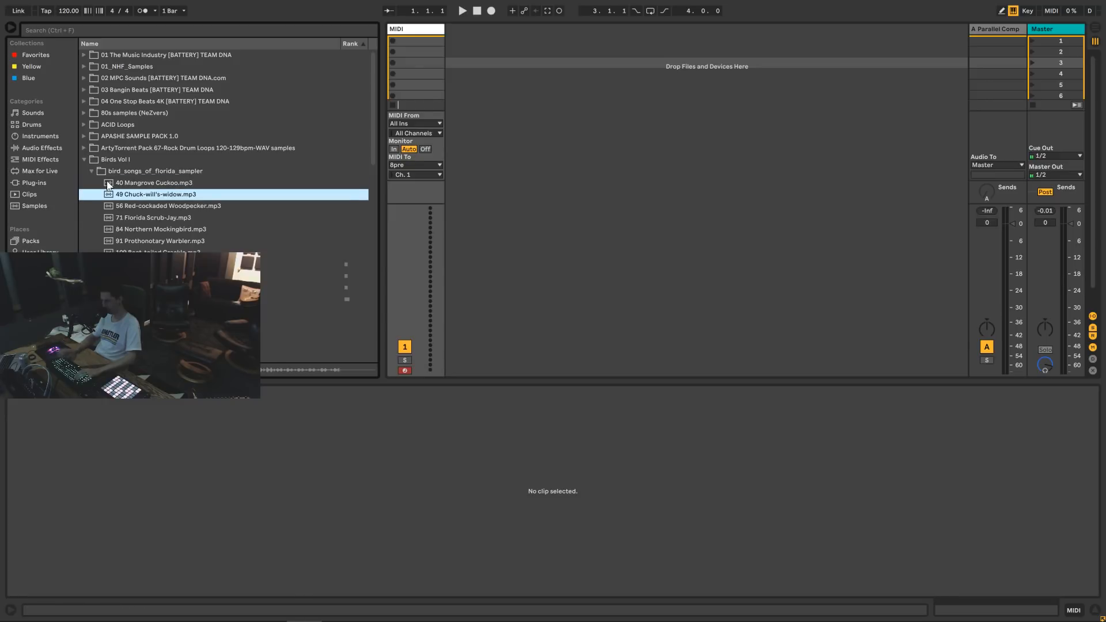
pyautogui.click(127, 208)
pyautogui.click(129, 265)
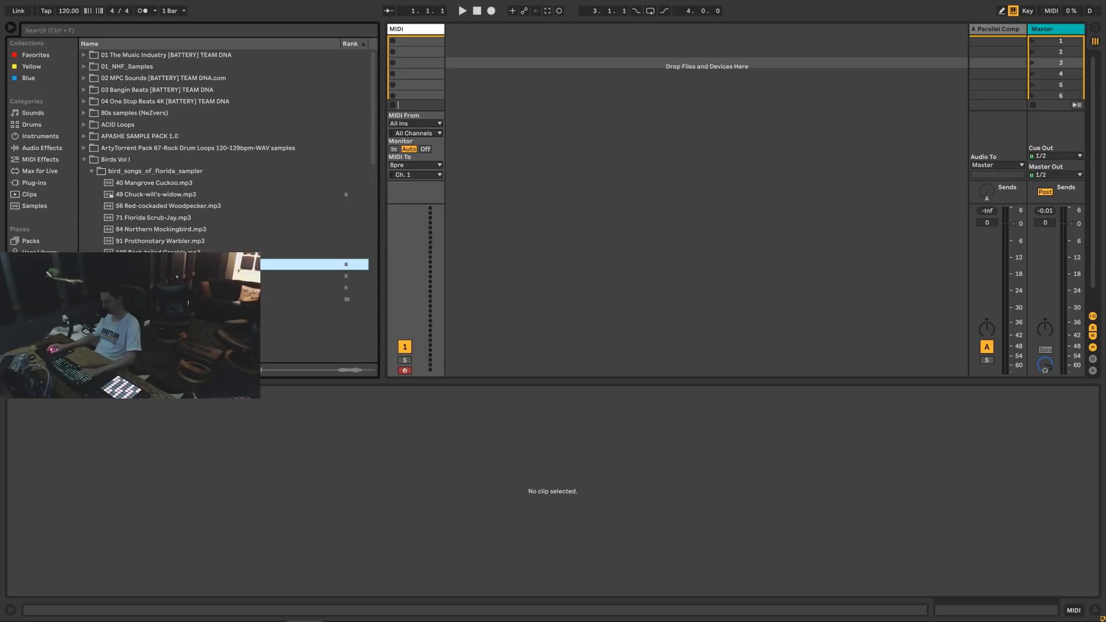
pyautogui.click(91, 171)
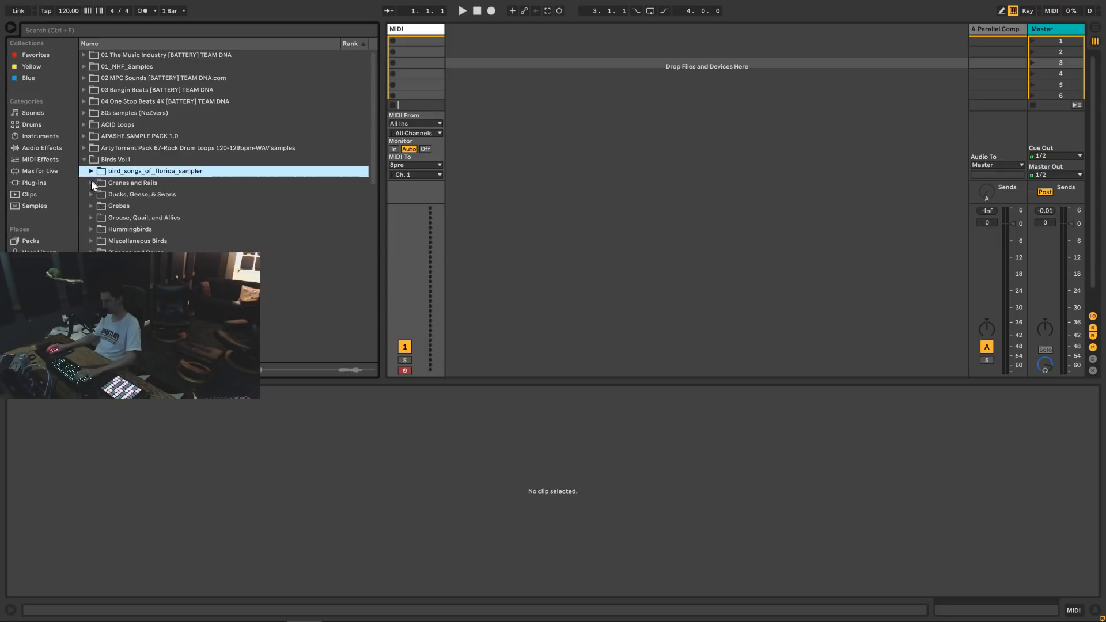
# Audition Cranes&Rails (11).mp3 and Cranes&Rails (19).mp3 from the Cranes and Rails folder and collapse that folder.
pyautogui.click(91, 182)
pyautogui.click(118, 196)
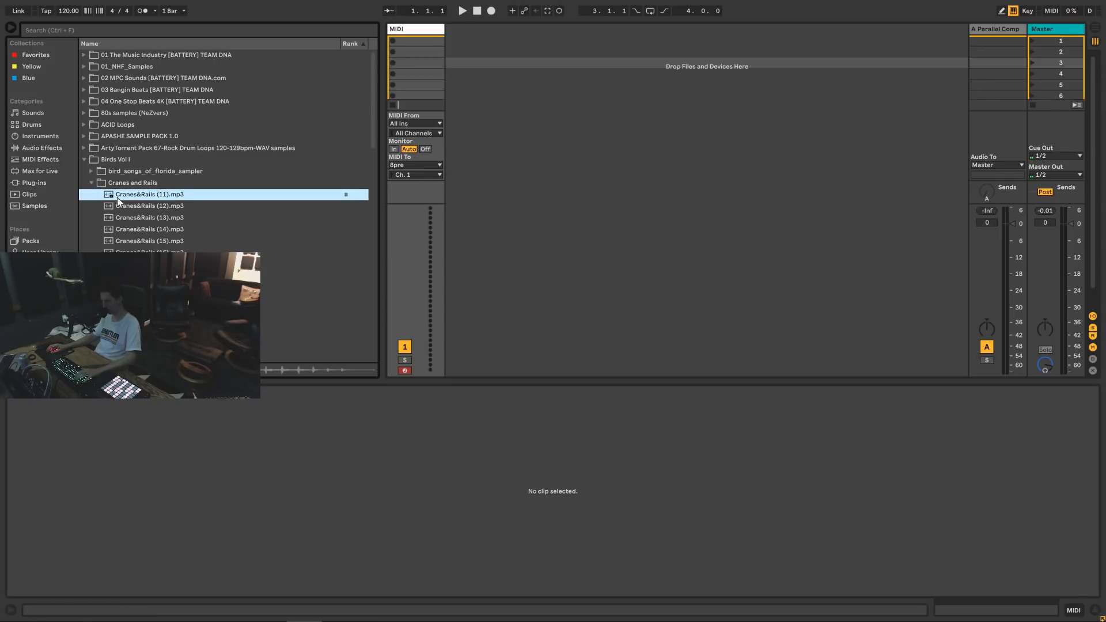
pyautogui.scroll(-5, 126, 216)
pyautogui.click(133, 206)
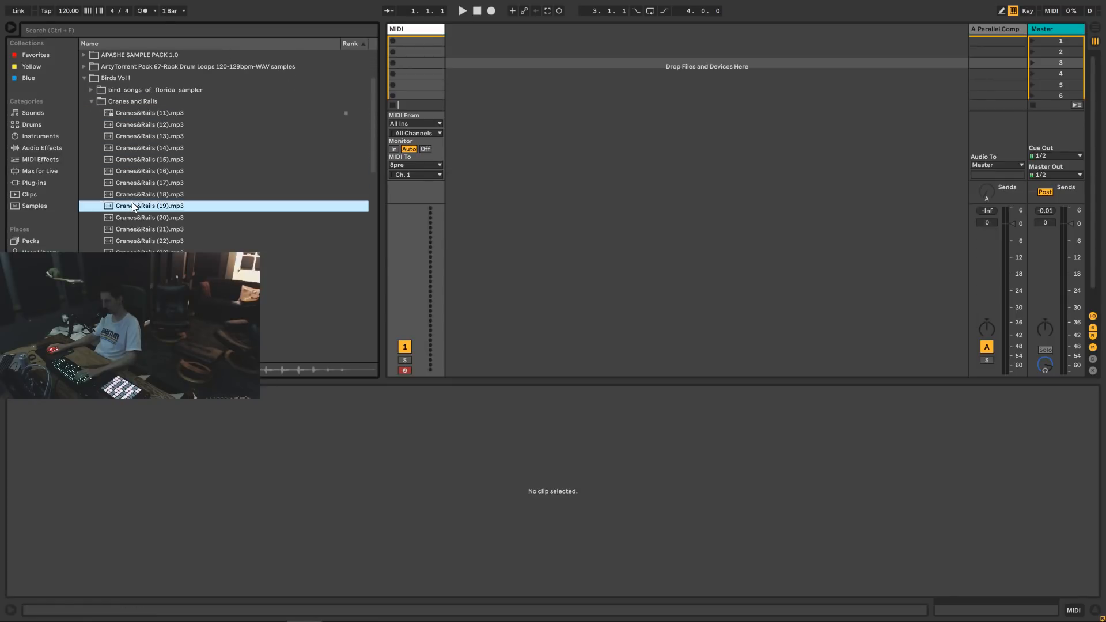
pyautogui.scroll(-6, 124, 184)
pyautogui.scroll(4, 121, 152)
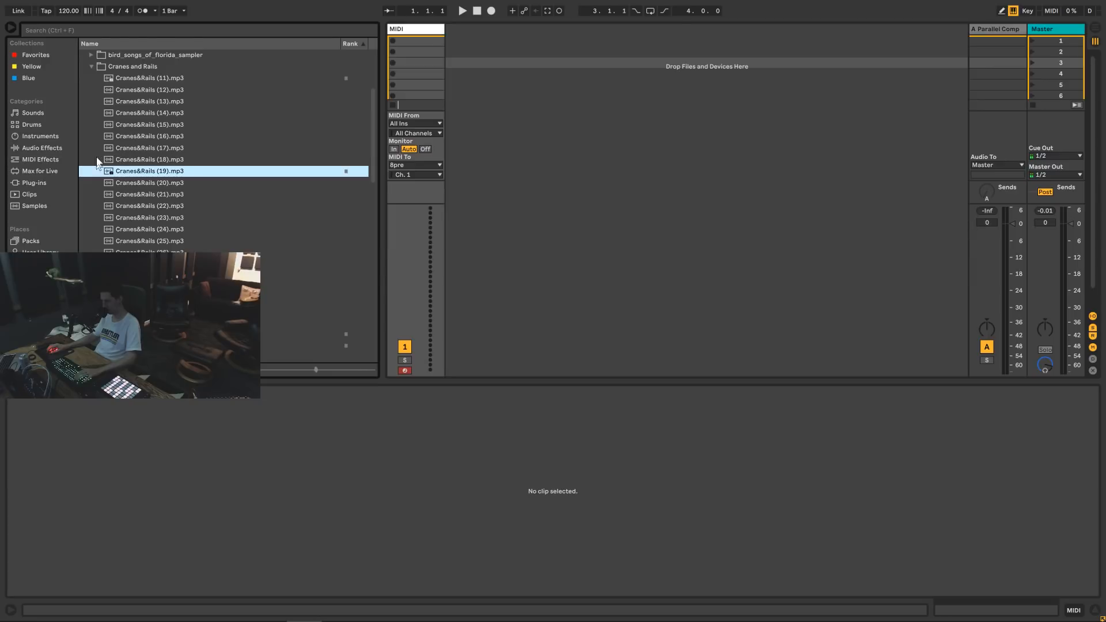
pyautogui.click(91, 66)
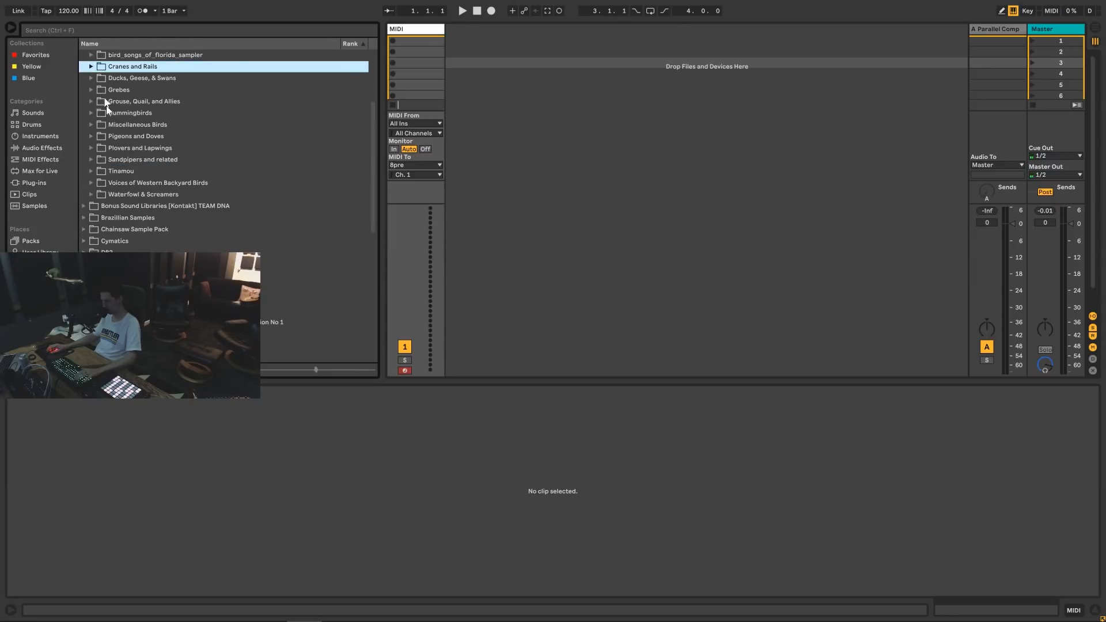
# Audition samples in Voices of Western Backyard Birds, including 17 White-crowned Sparrow Song 2.mp3 and 24 House Finch Call.mp3.
pyautogui.click(91, 182)
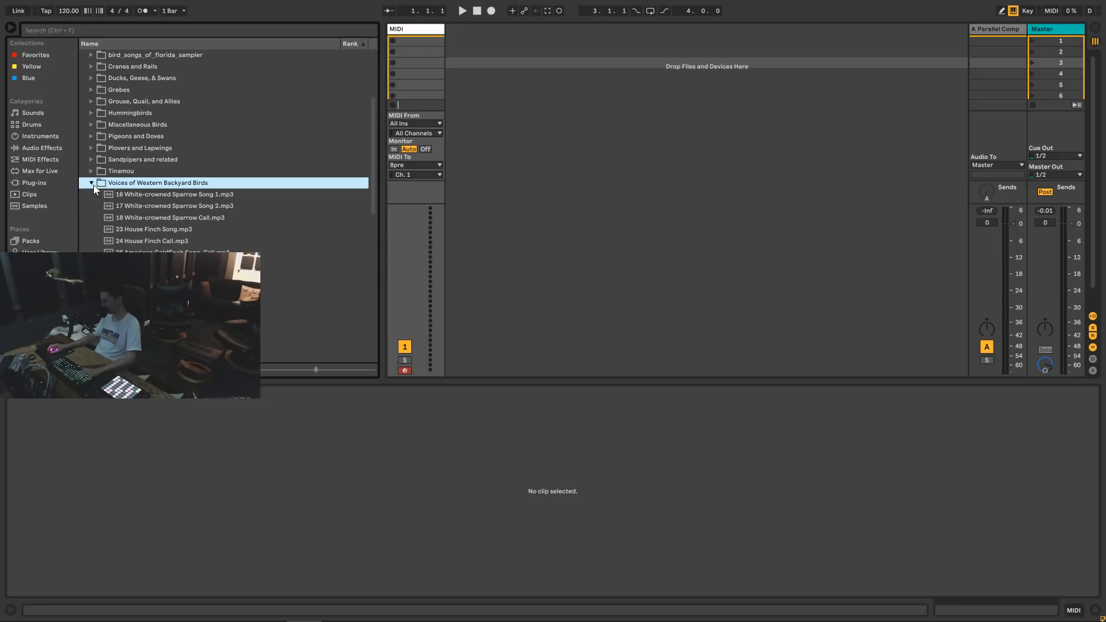
pyautogui.click(148, 205)
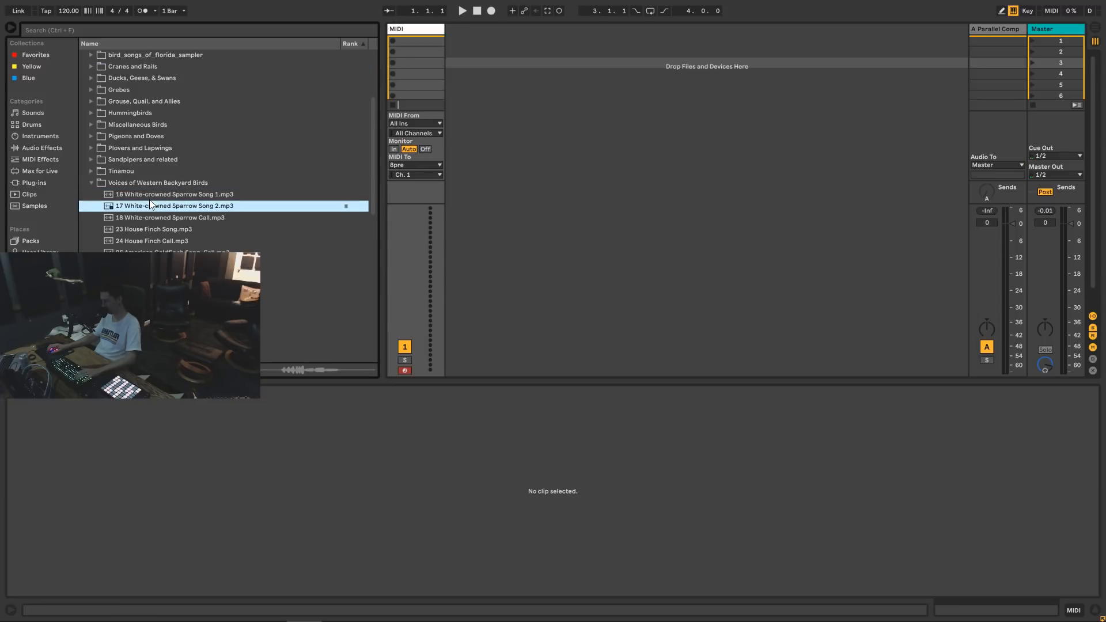
pyautogui.click(167, 241)
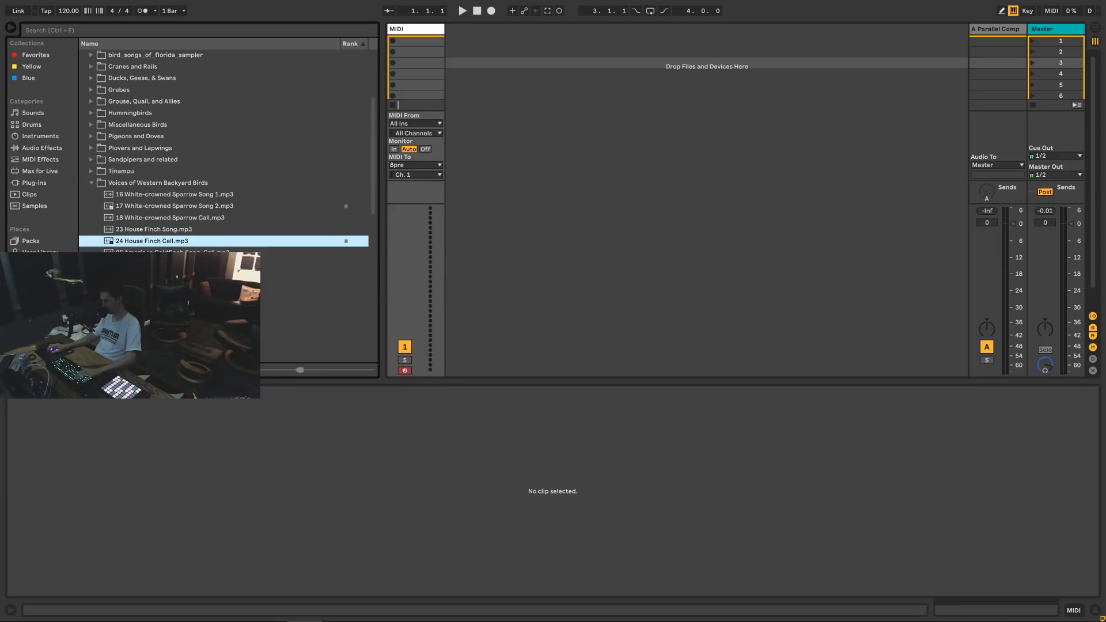
pyautogui.click(151, 276)
# Audition Waterfowl&Screamers (34).mp3 from the Waterfowl & Screamers folder and collapse that folder.
pyautogui.click(174, 206)
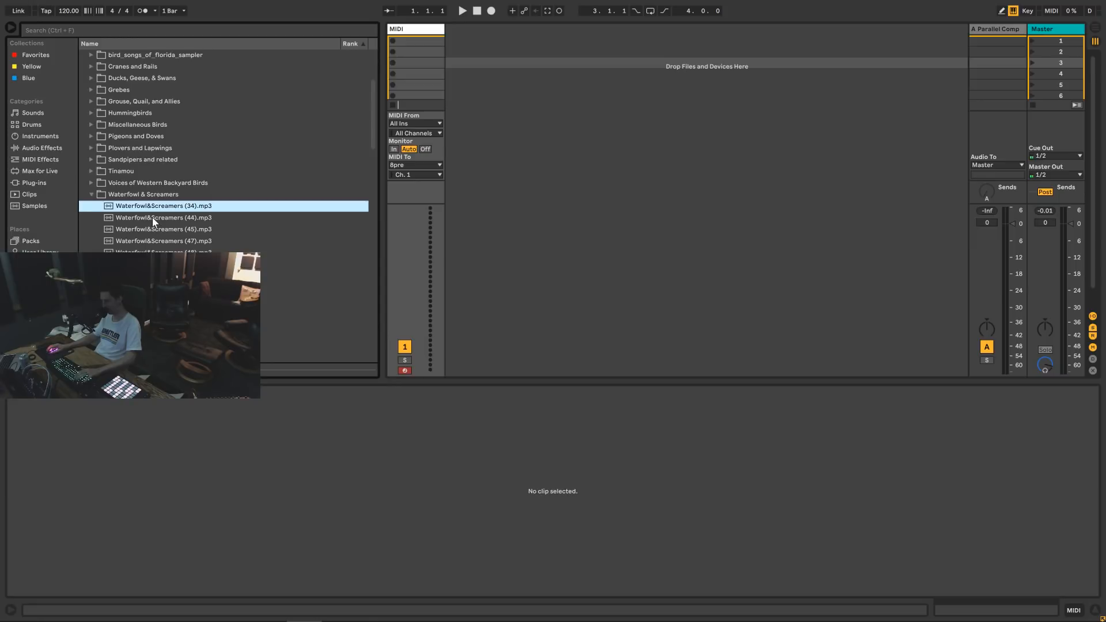
pyautogui.scroll(-2, 152, 217)
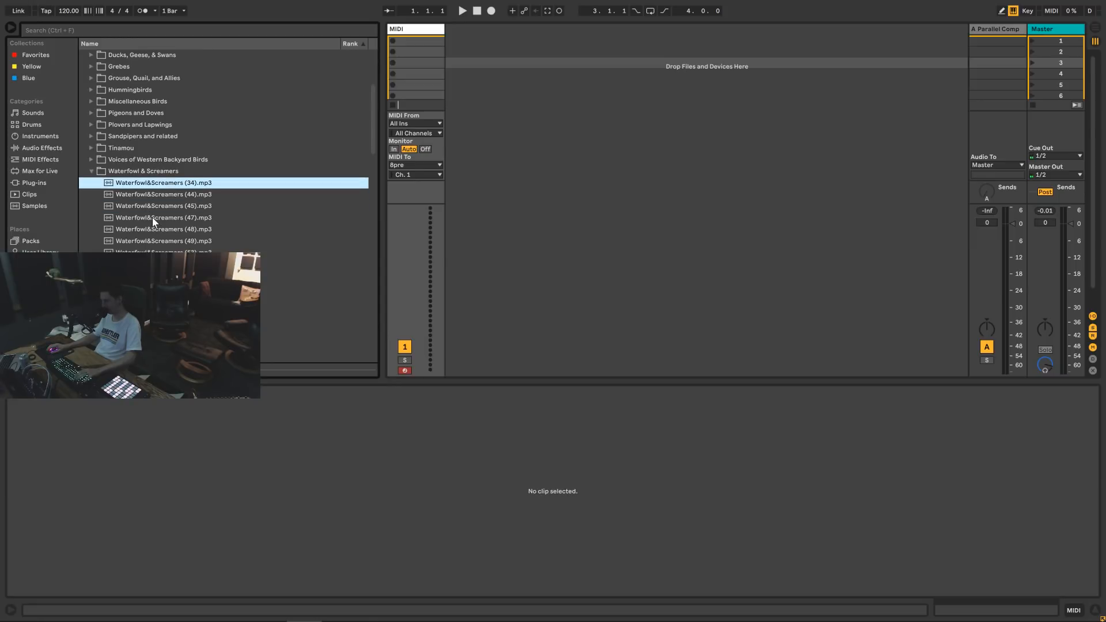
pyautogui.click(91, 172)
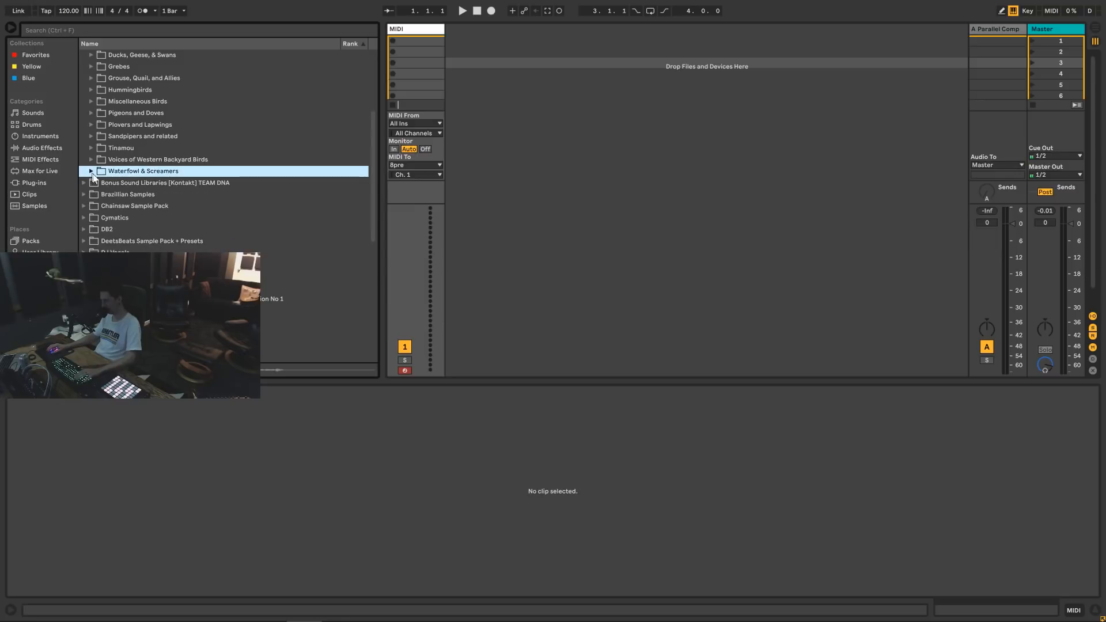
# Audition samples in the Ducks, Geese, & Swans folder and place Ducks,Geese,Swans (15).mp3 on a new audio track at bar 5 of the Arrangement.
pyautogui.scroll(4, 108, 188)
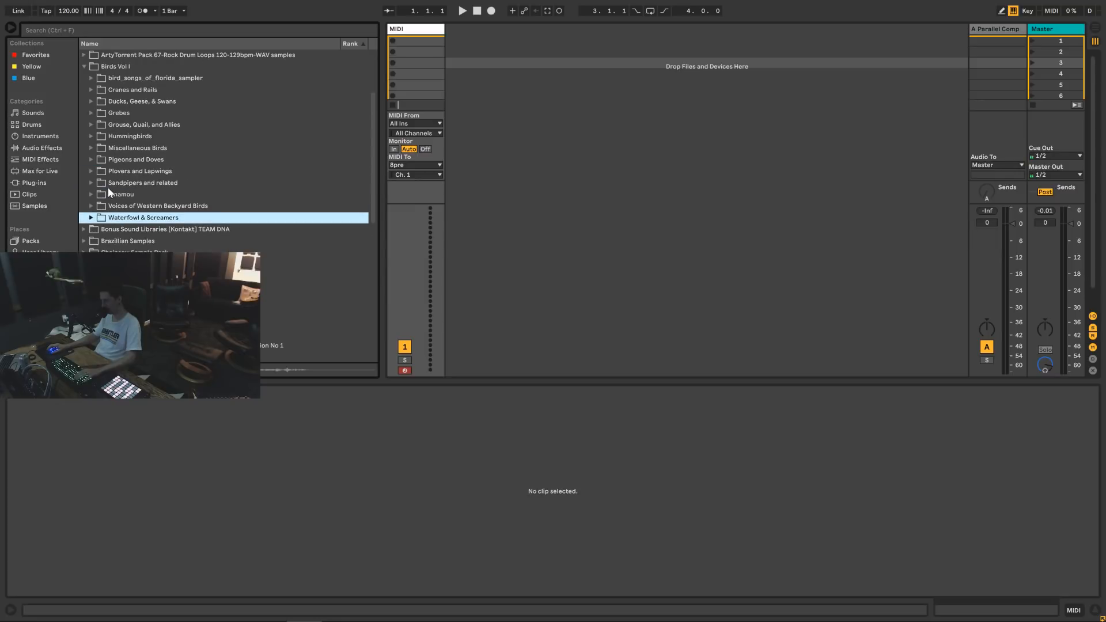
pyautogui.scroll(2, 109, 189)
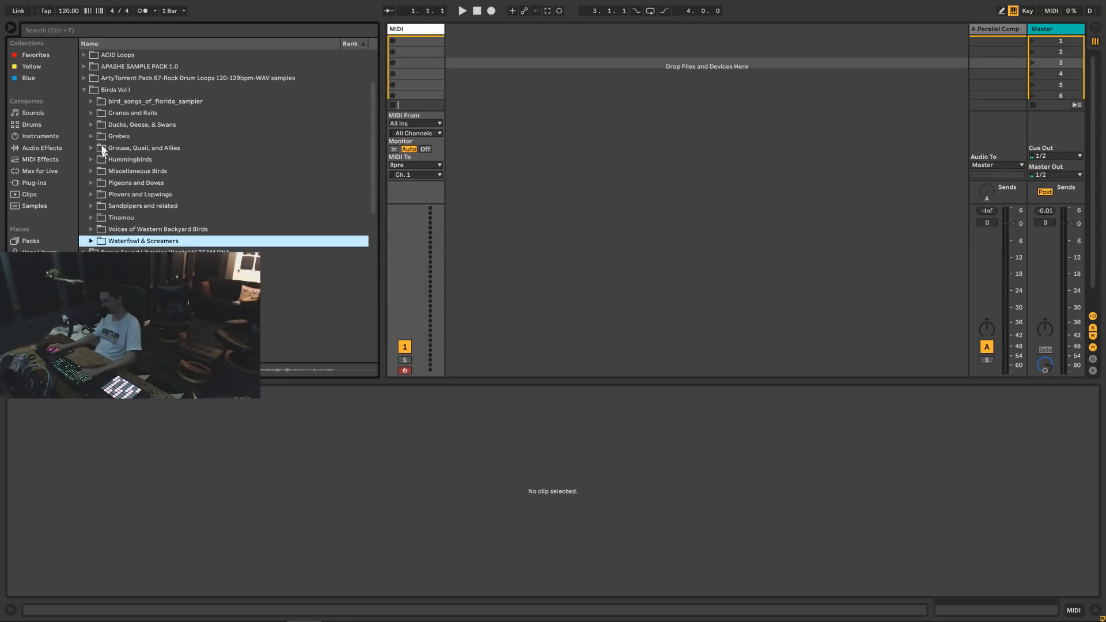
pyautogui.click(91, 124)
pyautogui.click(109, 137)
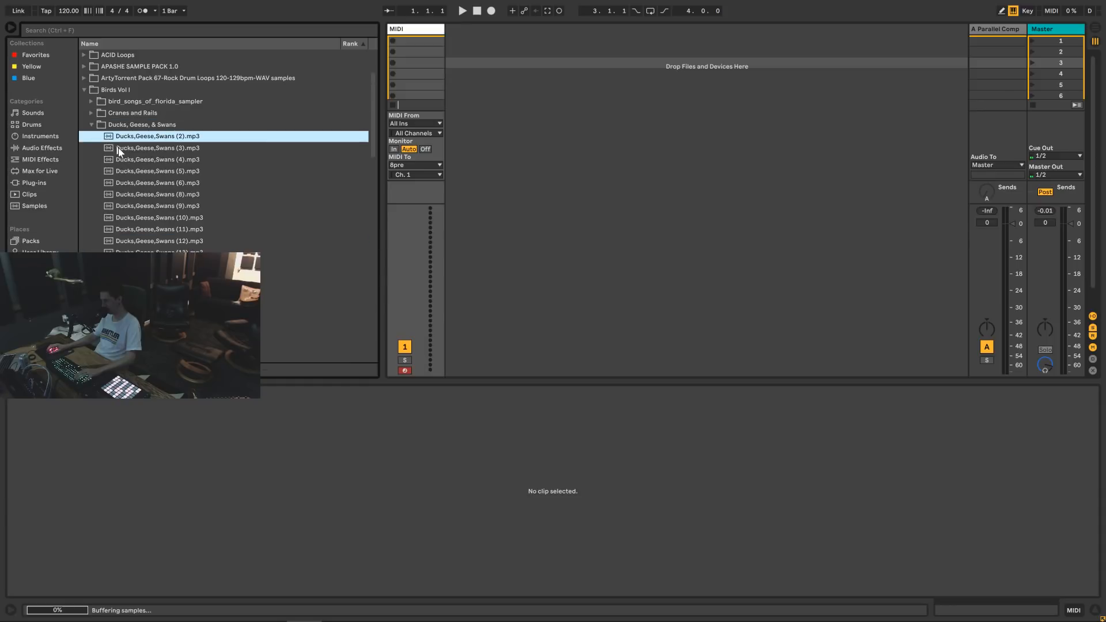
pyautogui.click(124, 276)
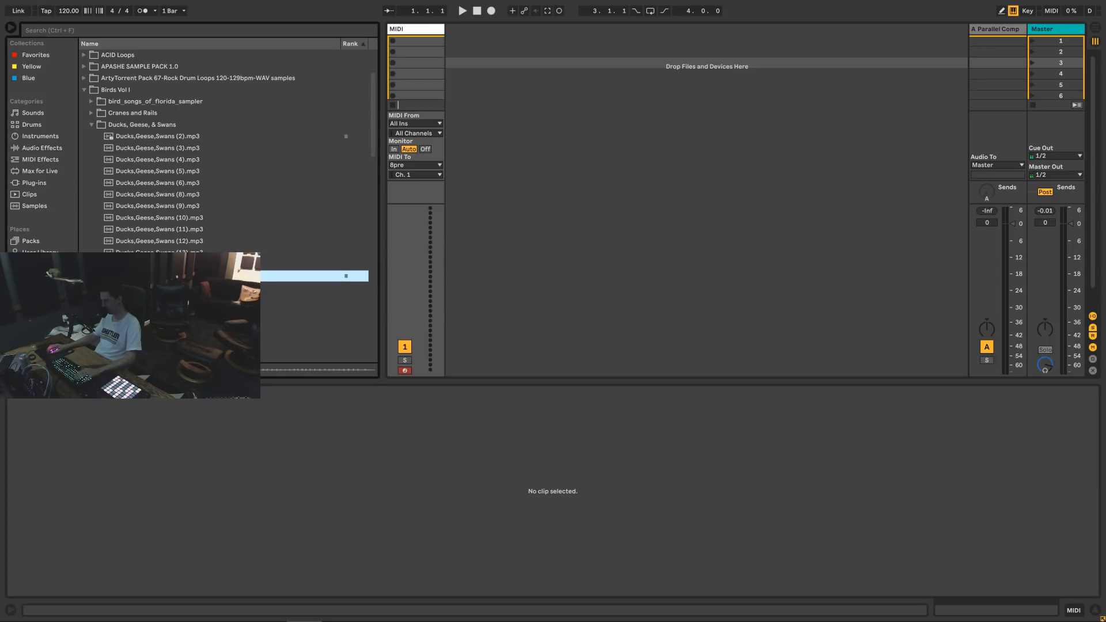
pyautogui.moveTo(316, 275); pyautogui.dragTo(412, 138)
pyautogui.press('Tab')
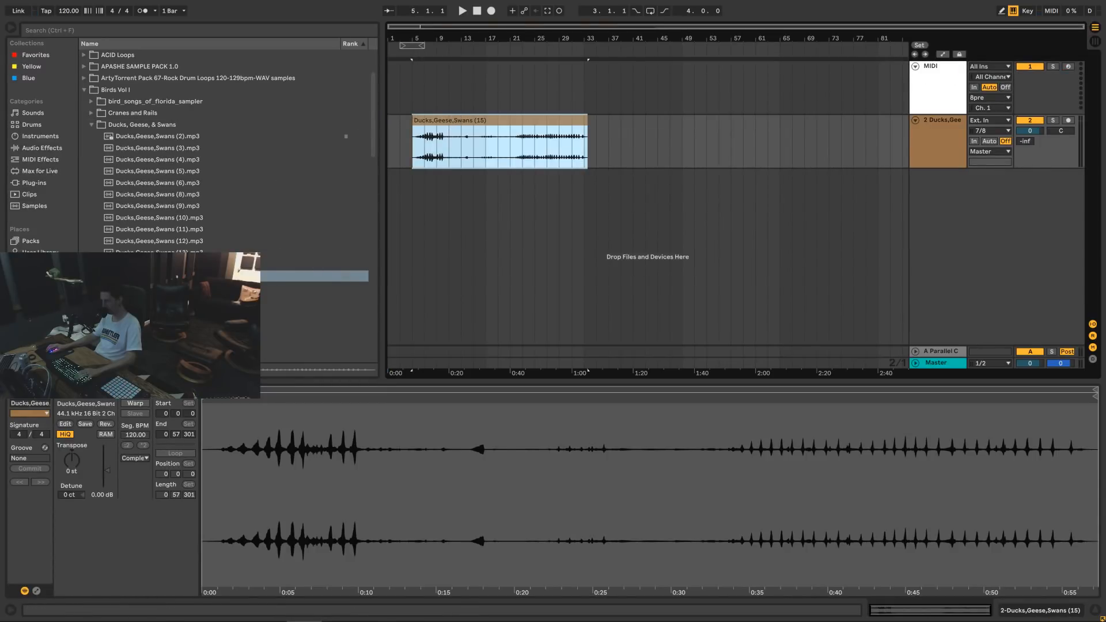
# Audition more samples in the Ducks, Geese, & Swans folder, including numbers 17, 37, 41 and 45 and files further down the list.
pyautogui.click(317, 299)
pyautogui.scroll(-2, 316, 299)
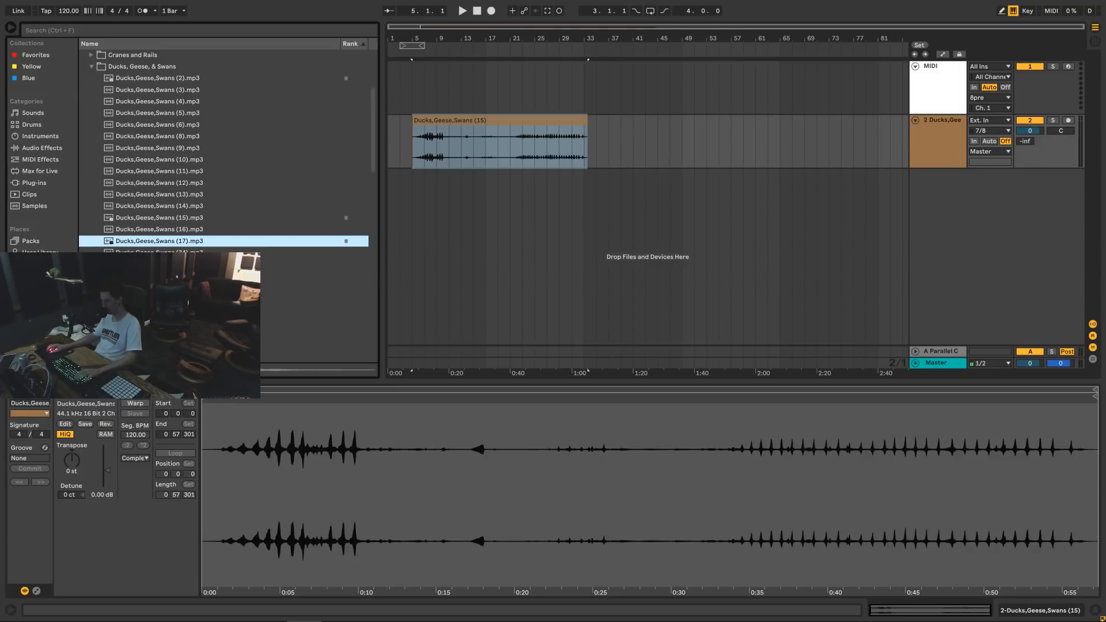
pyautogui.click(317, 287)
pyautogui.scroll(-2, 317, 287)
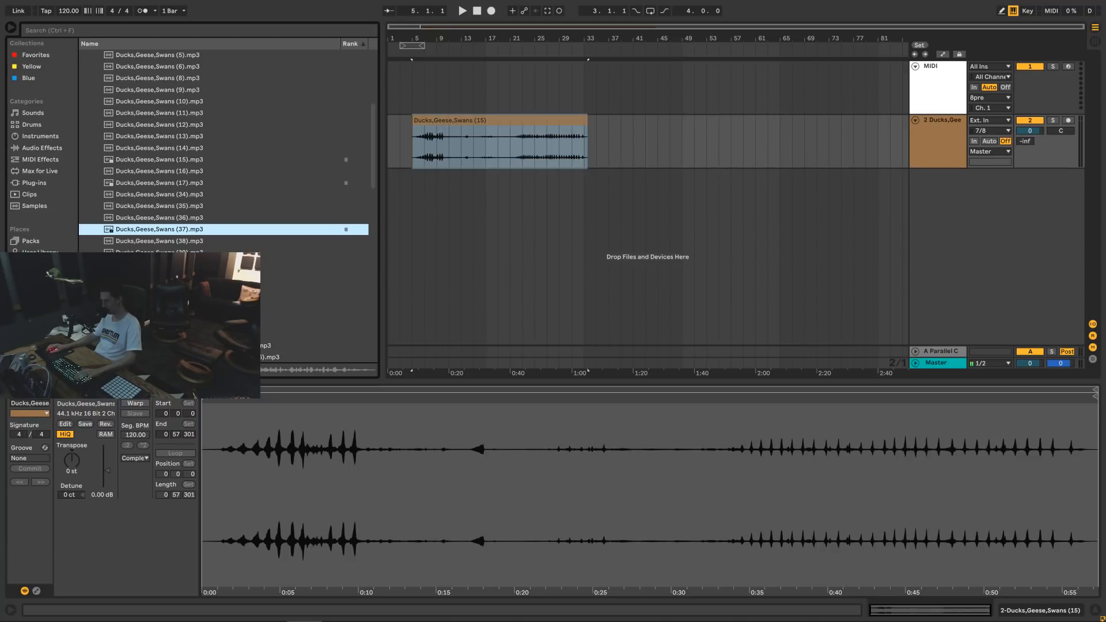
pyautogui.click(151, 276)
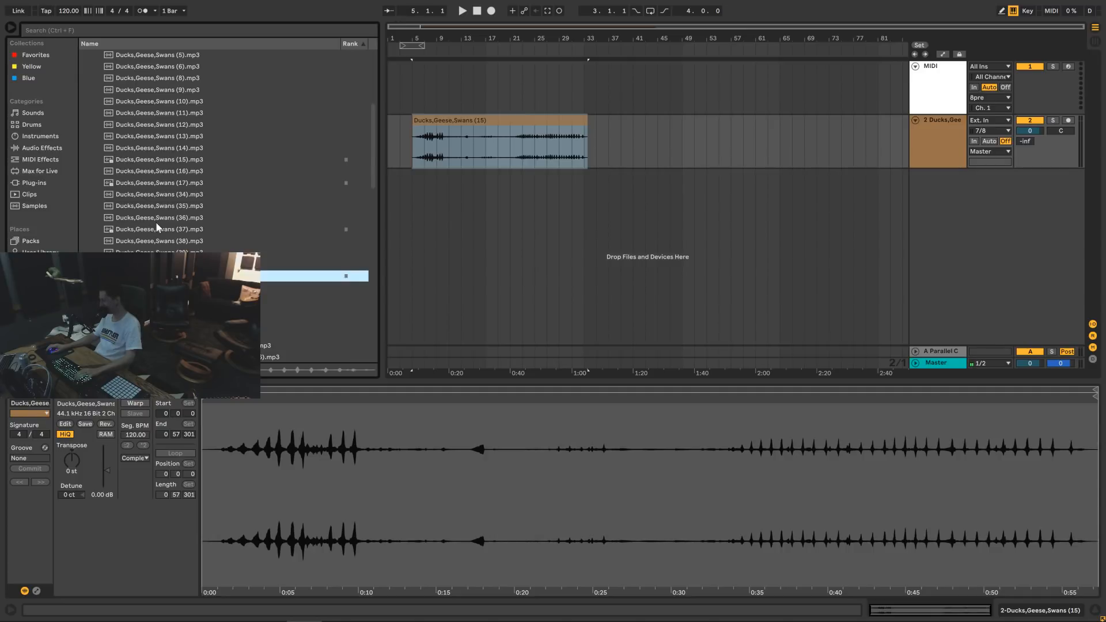
pyautogui.click(161, 322)
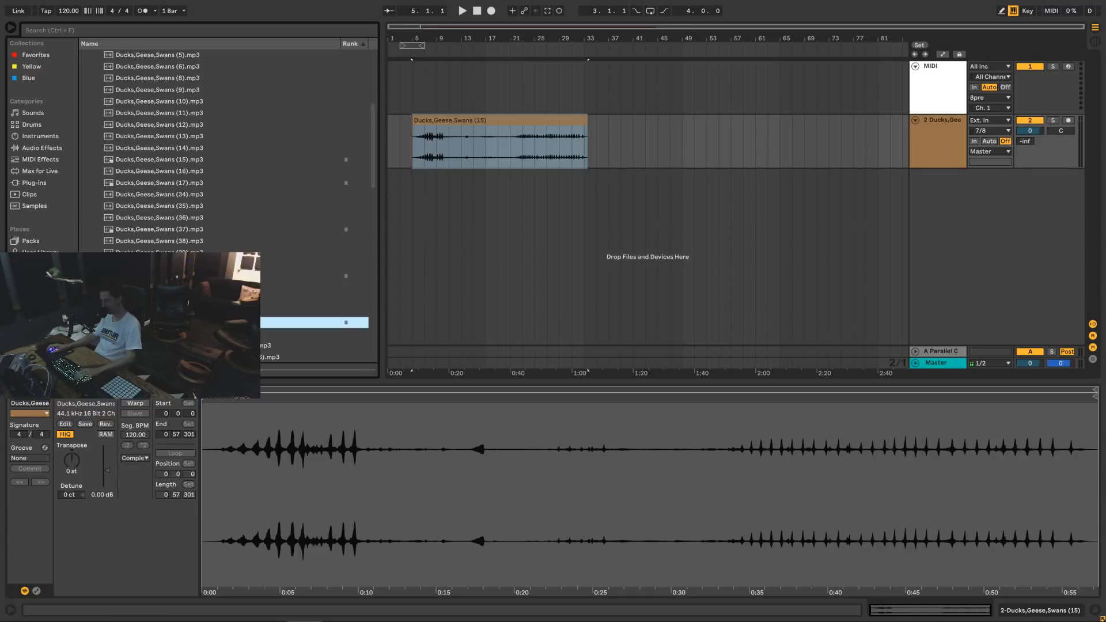
pyautogui.scroll(-1, 161, 322)
pyautogui.click(161, 311)
pyautogui.scroll(-2, 161, 310)
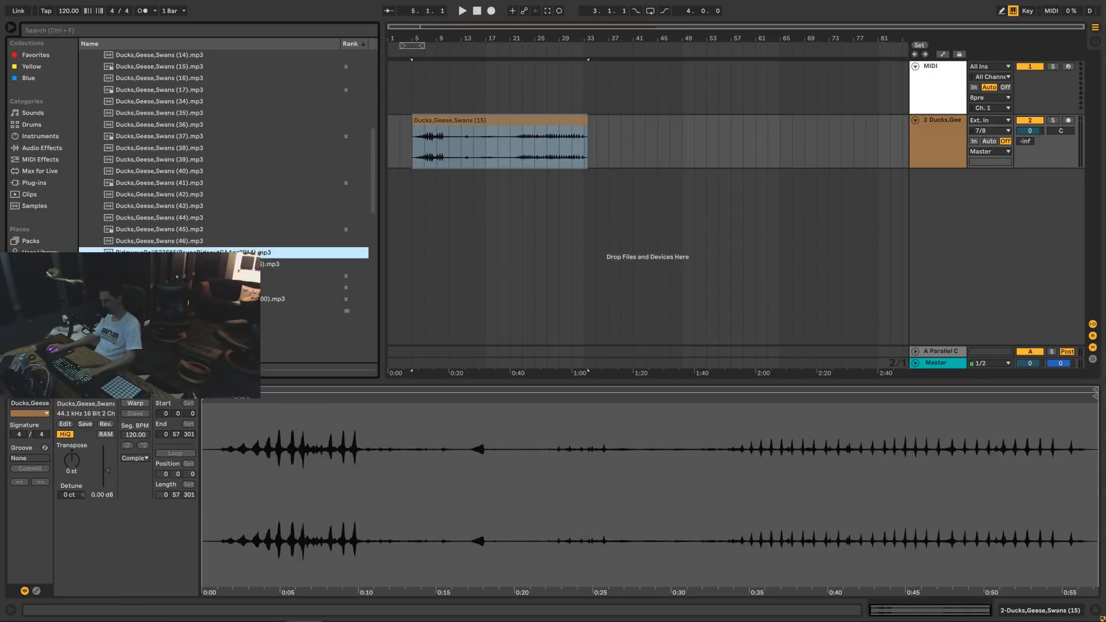
pyautogui.click(162, 276)
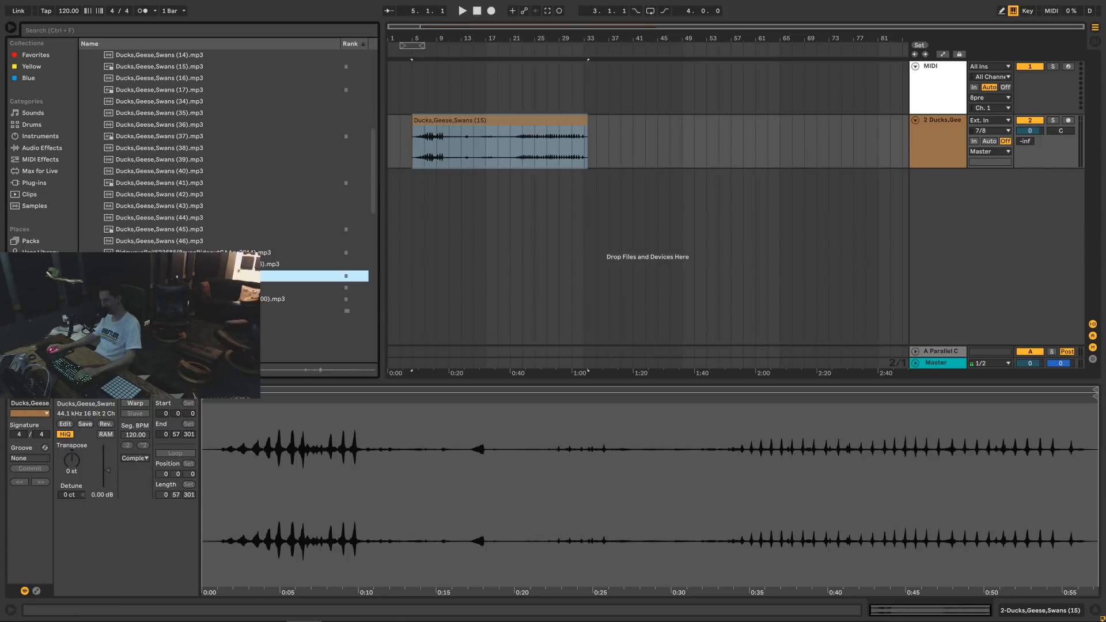
pyautogui.scroll(8, 161, 276)
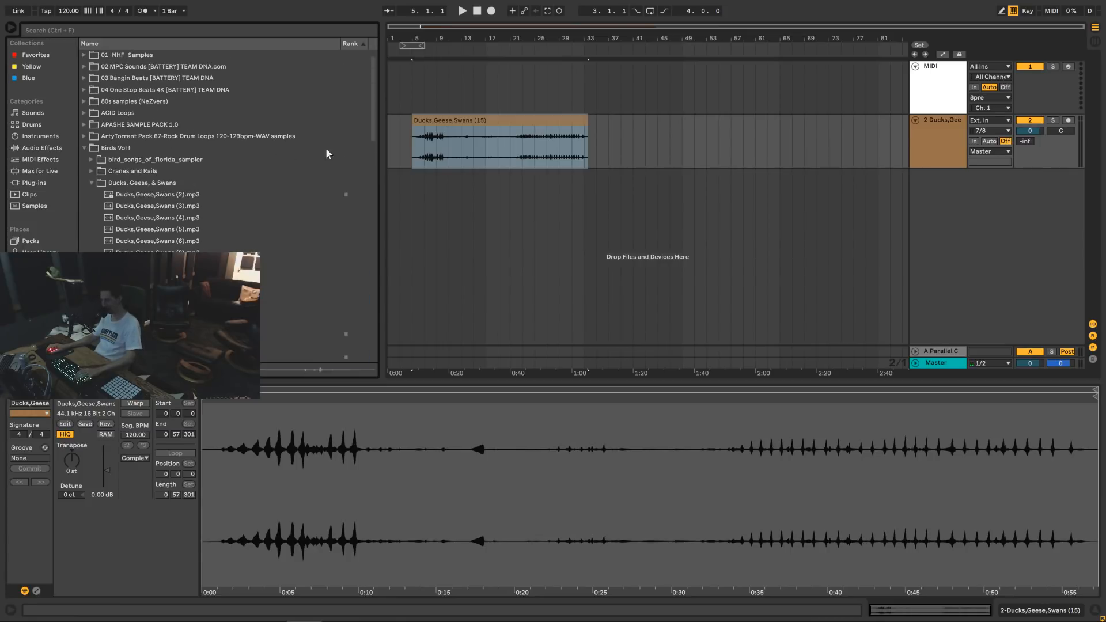
# Collapse the Ducks, Geese, & Swans and Birds Vol I folders and expand the DB2 sample folder.
pyautogui.click(419, 151)
pyautogui.click(92, 182)
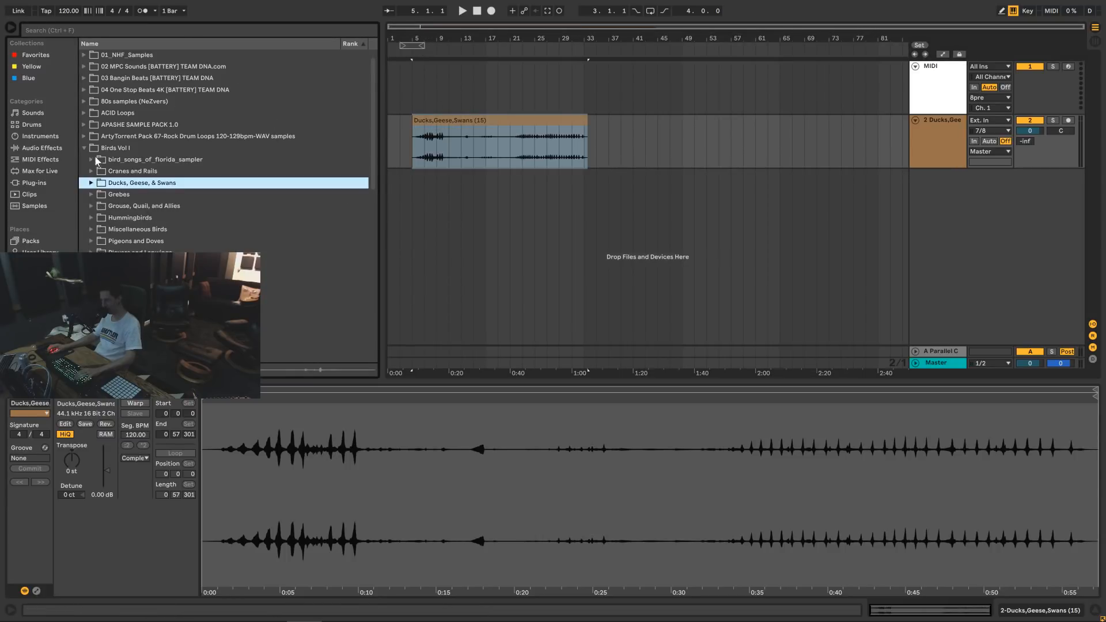
pyautogui.click(84, 148)
pyautogui.scroll(-3, 173, 144)
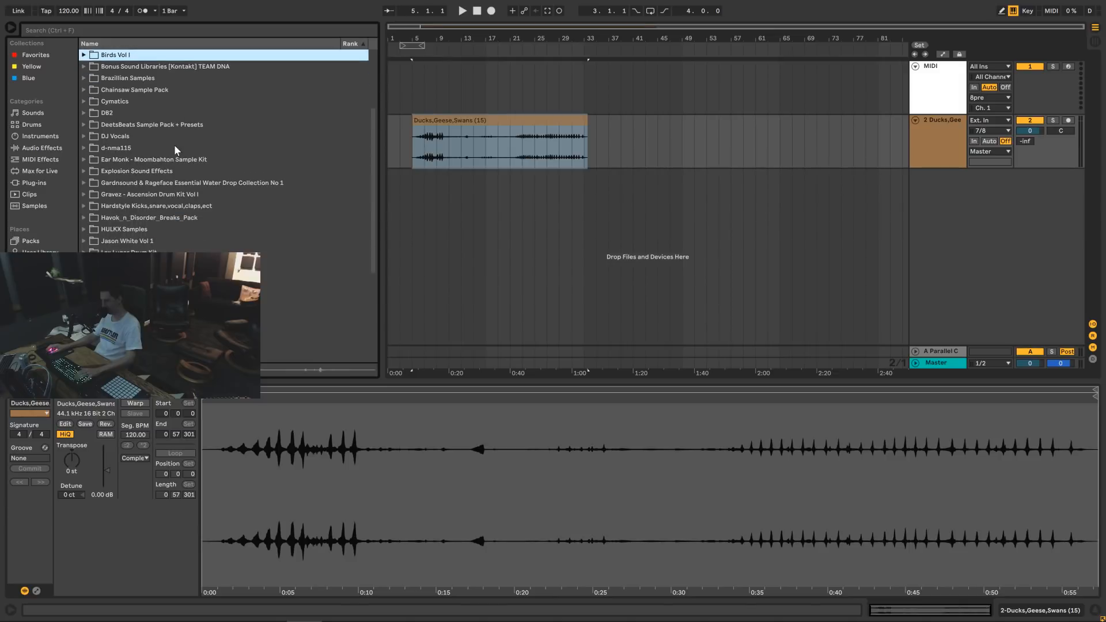
pyautogui.click(86, 113)
# Insert a new MIDI track below the Ducks,Geese,Swans audio track.
pyautogui.rightClick(959, 211)
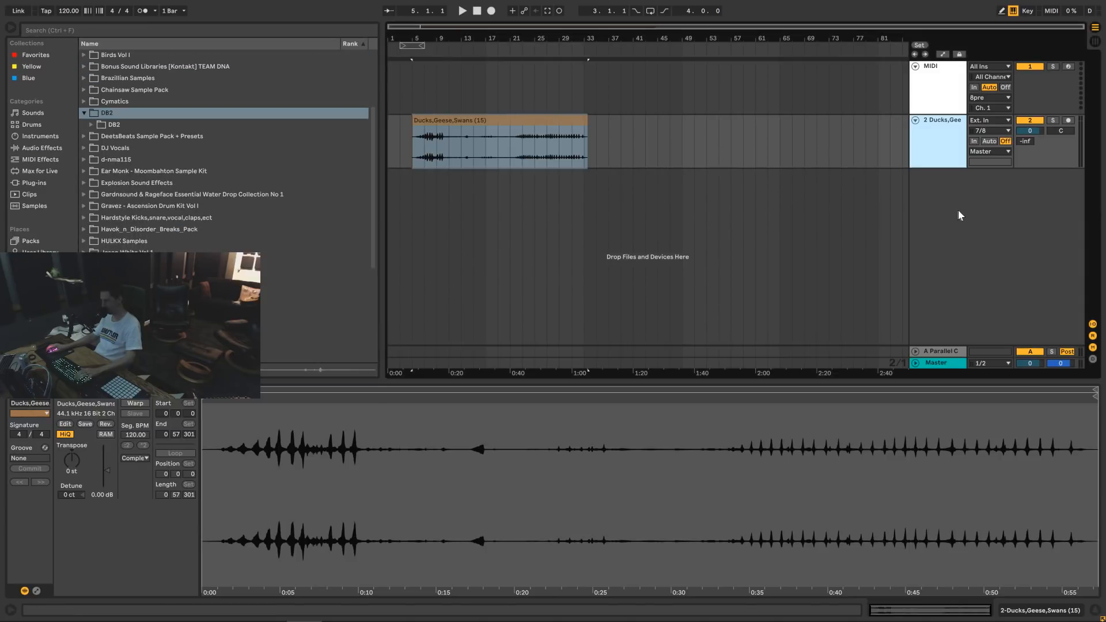
pyautogui.click(995, 226)
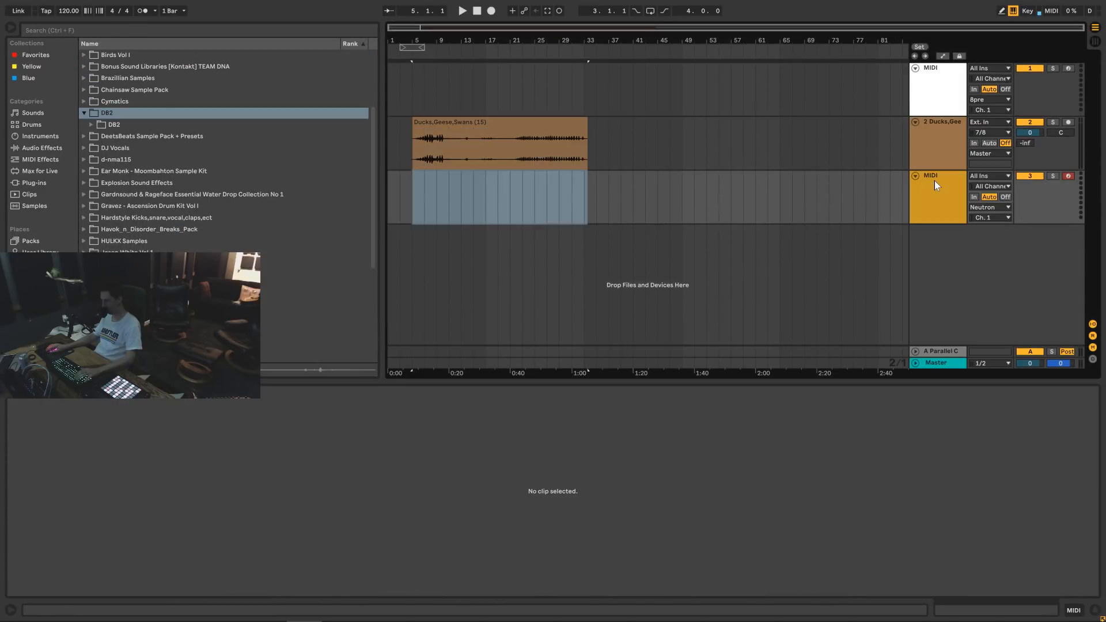
# Load an empty Drum Rack onto the MIDI track below the Ducks,Geese,Swans track and set the track's volume to 0.
pyautogui.click(21, 123)
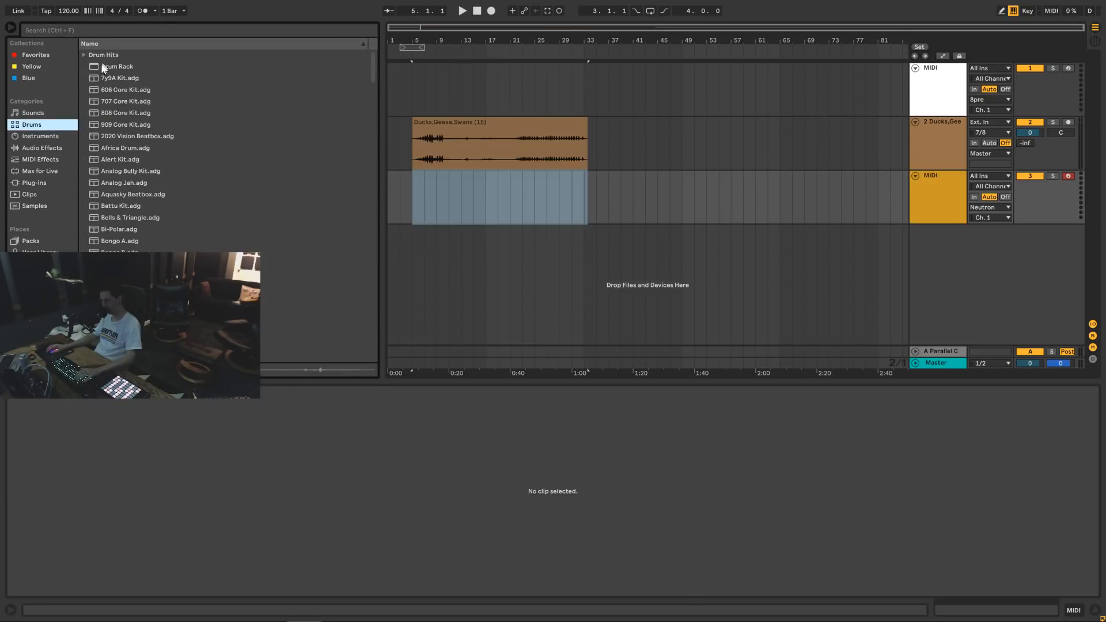
pyautogui.moveTo(107, 67); pyautogui.dragTo(691, 197)
pyautogui.moveTo(928, 198); pyautogui.dragTo(928, 198)
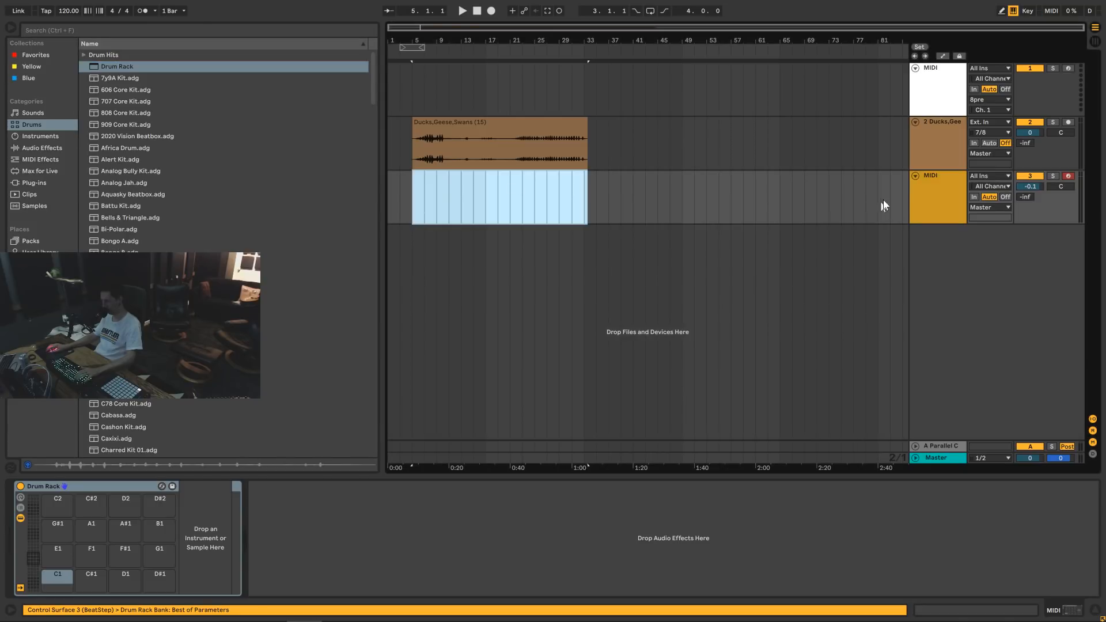
pyautogui.click(927, 198)
pyautogui.click(1039, 186)
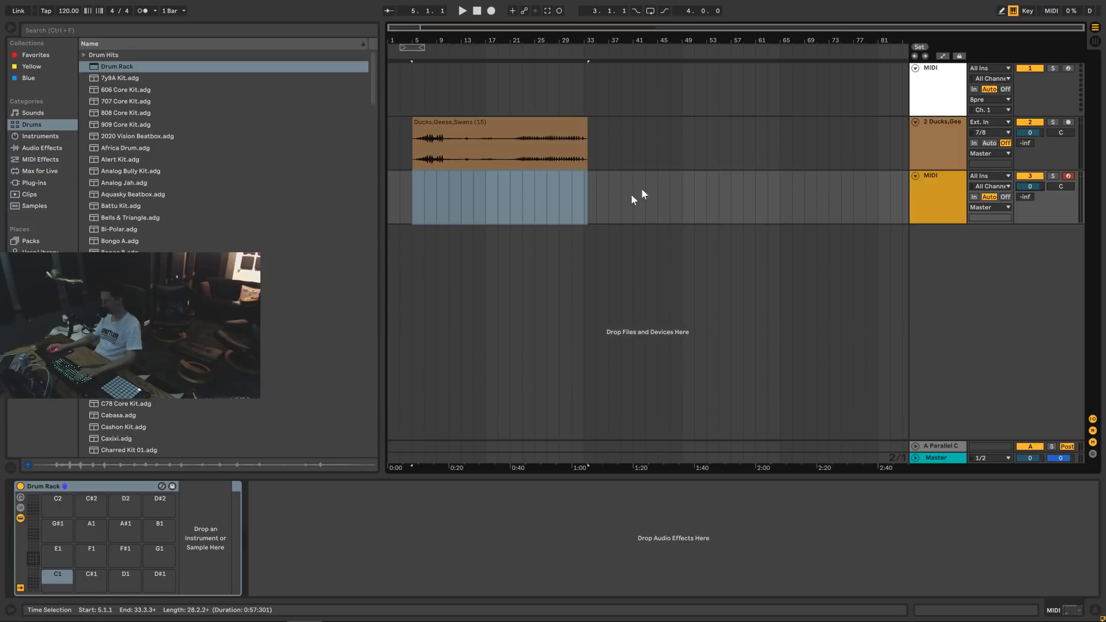
# Set the project tempo to 115 BPM and move the four-bar loop region to start at bar 1.
pyautogui.click(558, 195)
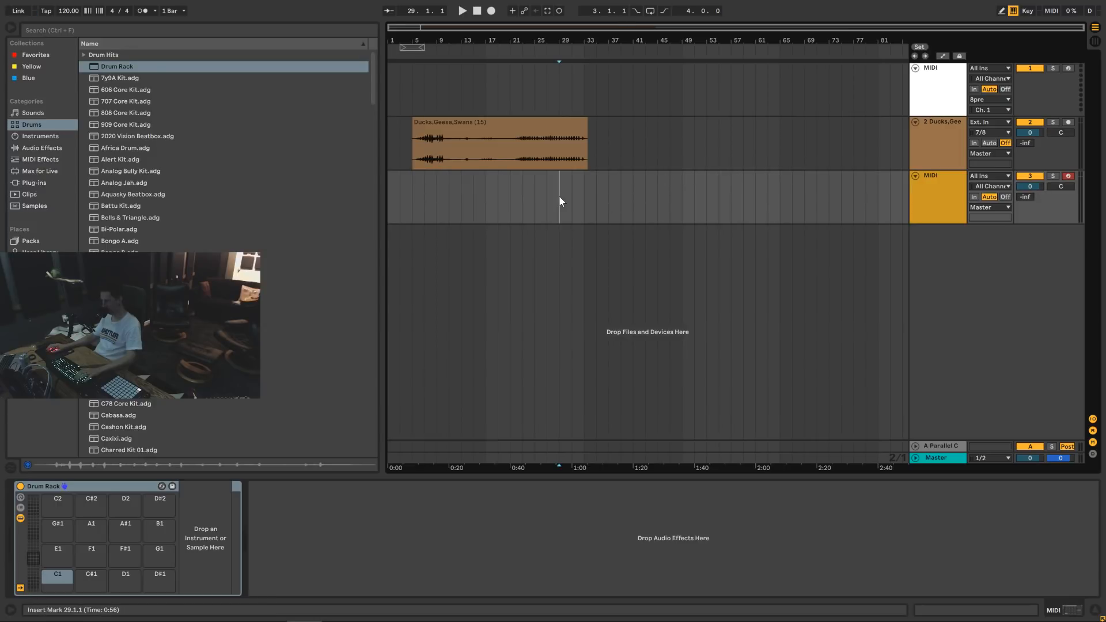
pyautogui.click(79, 12)
pyautogui.write('115')
pyautogui.press('Return')
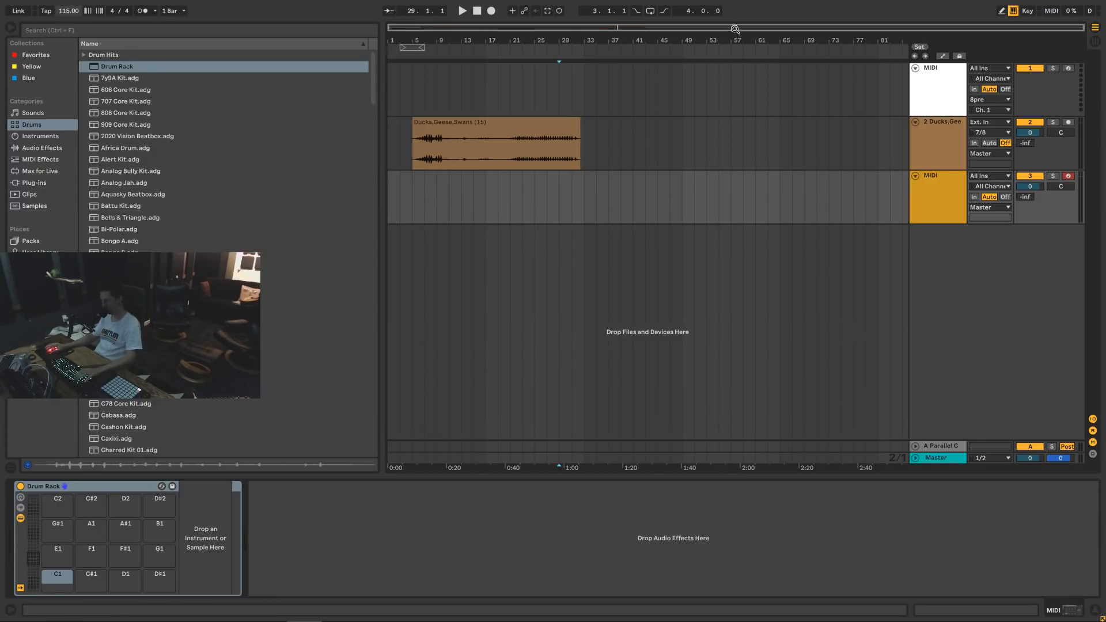
pyautogui.moveTo(412, 28); pyautogui.dragTo(391, 72)
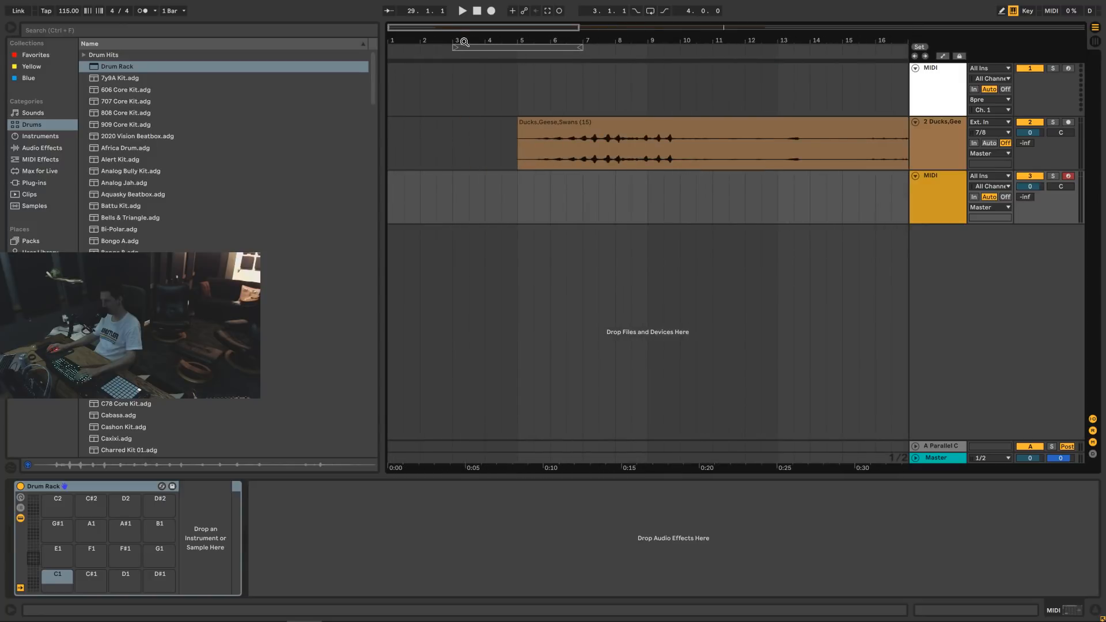
pyautogui.moveTo(496, 48); pyautogui.dragTo(409, 46)
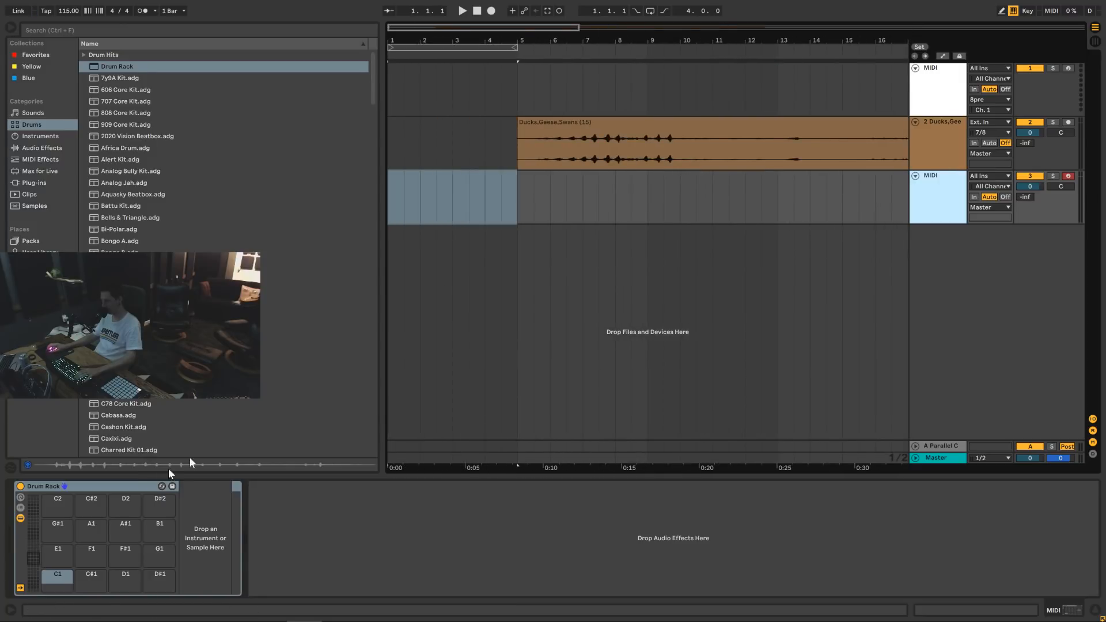
# Collapse the DB2 sample folder and expand the Drums folder in DeetsBeats Sample Pack + Presets > DB SAMPLE PACK.
pyautogui.click(87, 488)
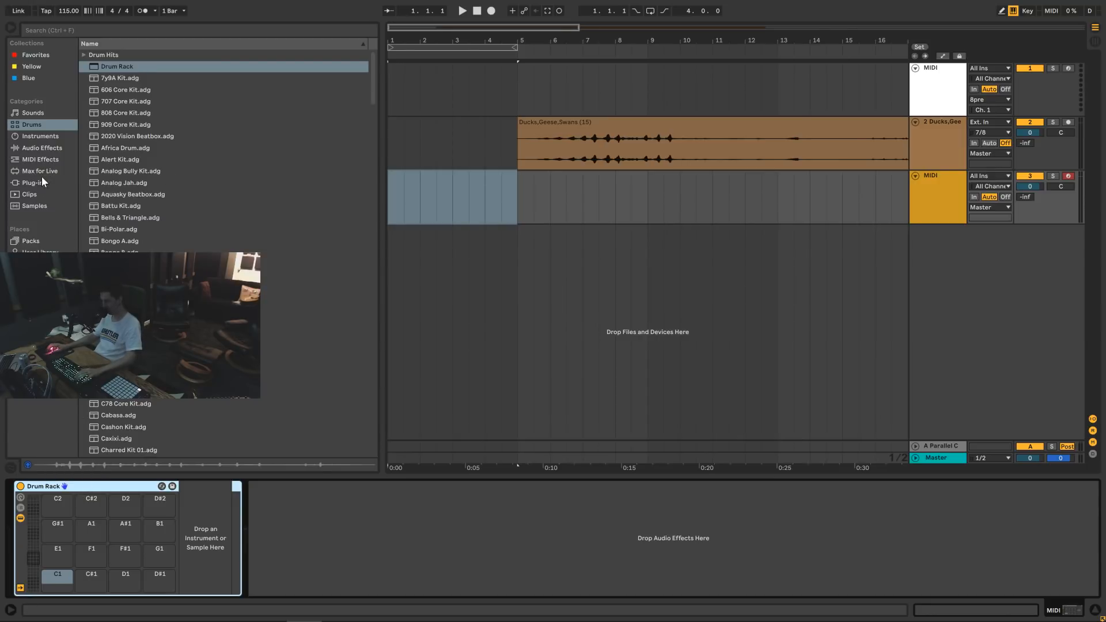
pyautogui.click(32, 276)
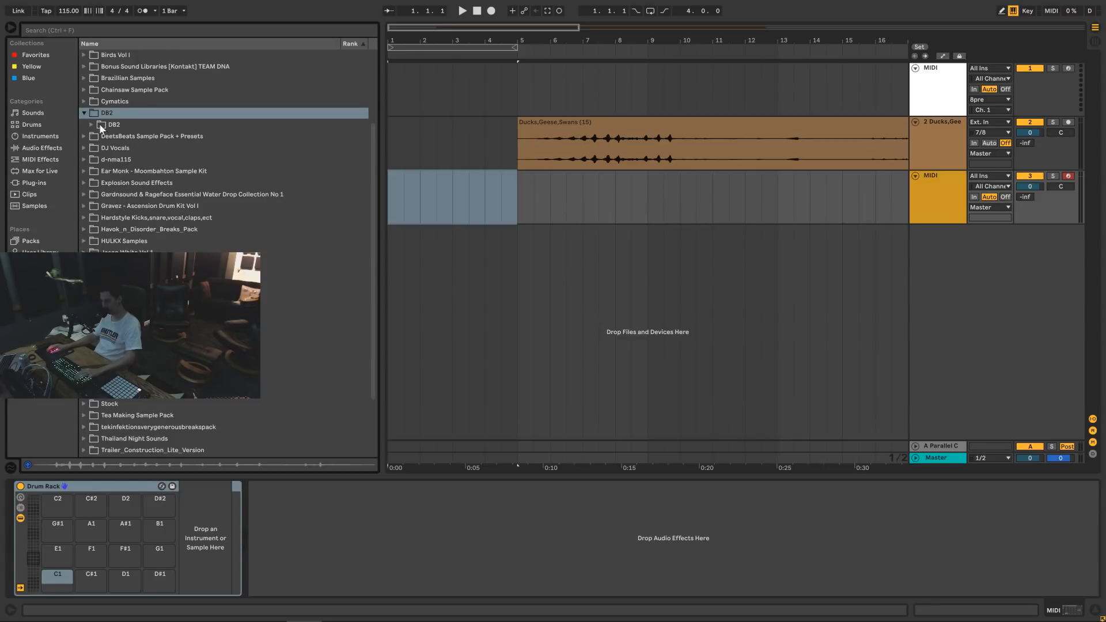
pyautogui.click(84, 112)
pyautogui.scroll(3, 93, 127)
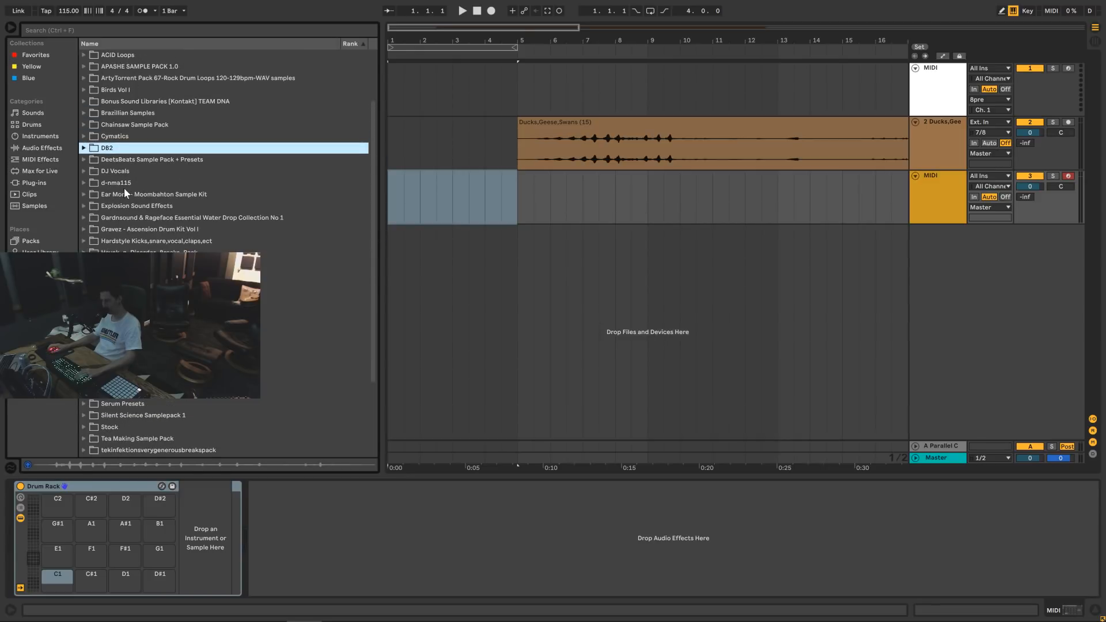
pyautogui.scroll(2, 121, 179)
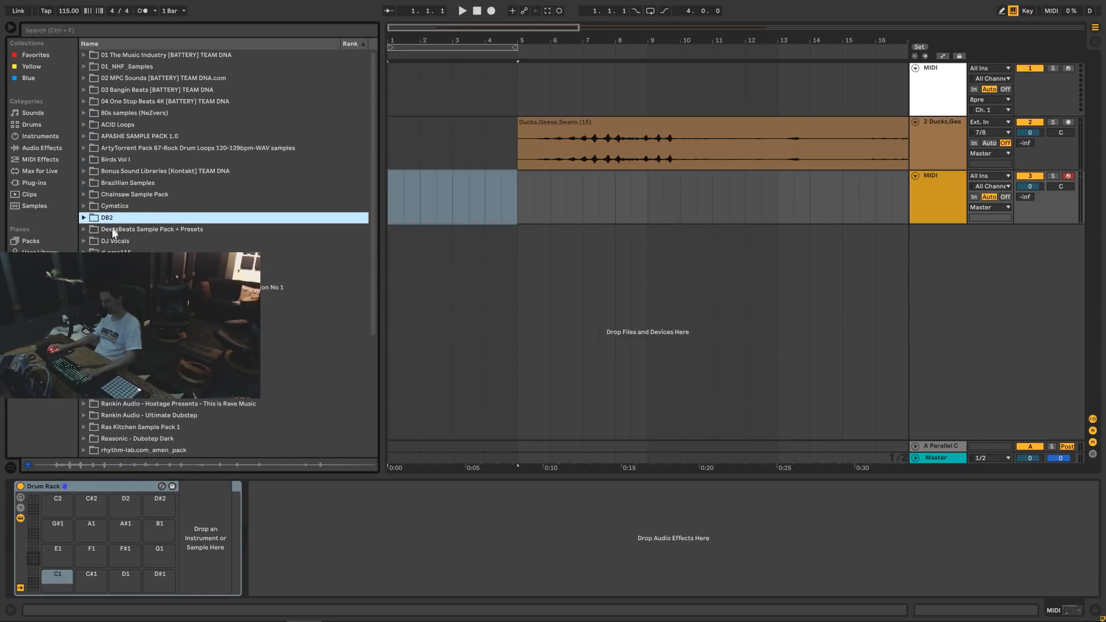
pyautogui.click(87, 229)
pyautogui.scroll(-2, 94, 210)
pyautogui.click(91, 194)
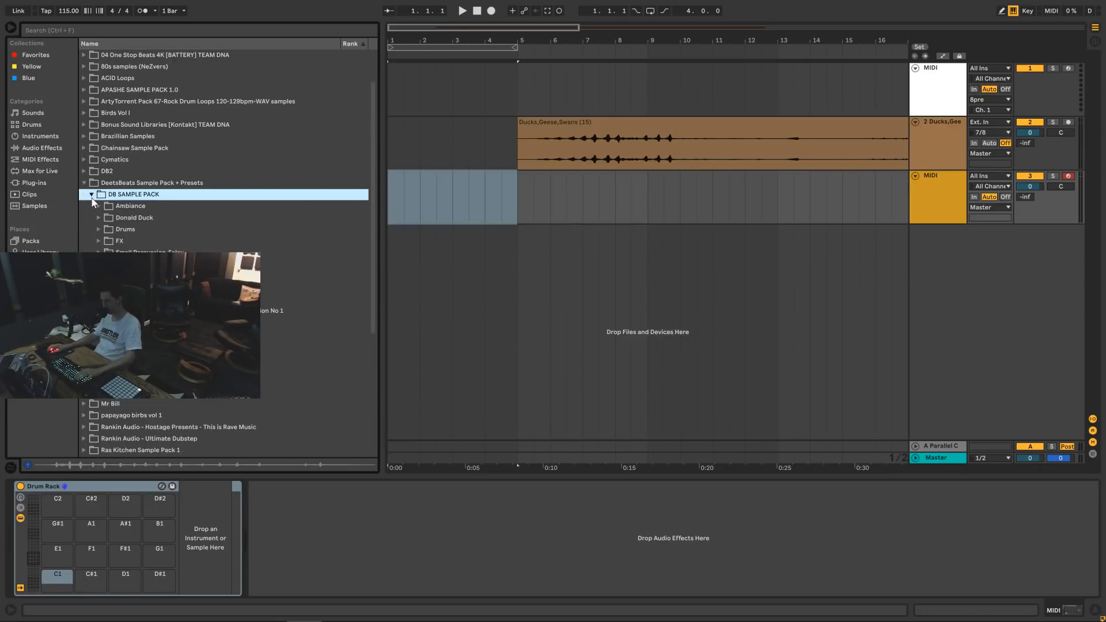
pyautogui.scroll(-2, 91, 190)
pyautogui.click(96, 182)
pyautogui.click(97, 183)
pyautogui.click(98, 194)
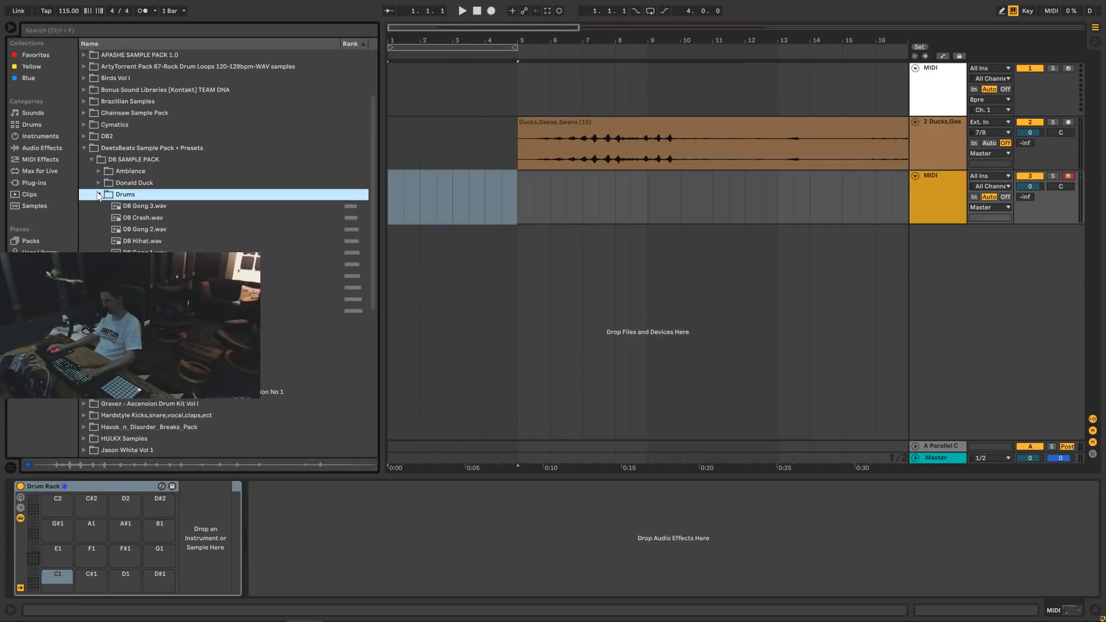
pyautogui.scroll(-2, 113, 173)
# Audition the DB gong and crash samples and load DB Gong 3.wav onto the Drum Rack's G#1 pad.
pyautogui.click(124, 161)
pyautogui.press('Down')
pyautogui.press('Down')
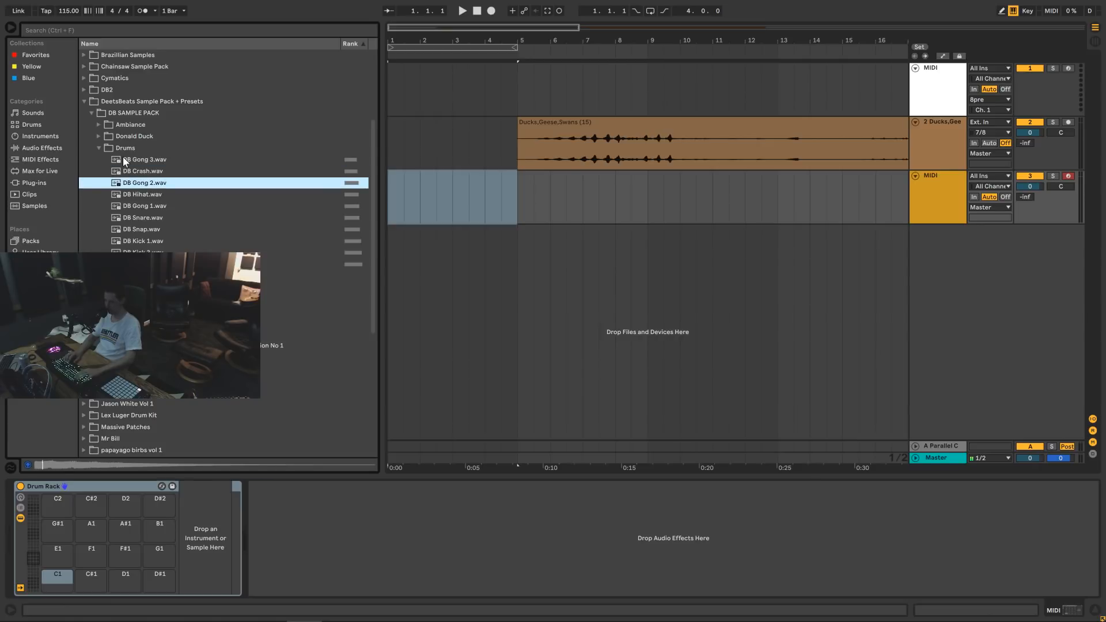
pyautogui.press('Up')
pyautogui.press('Up')
pyautogui.moveTo(122, 161); pyautogui.dragTo(60, 533)
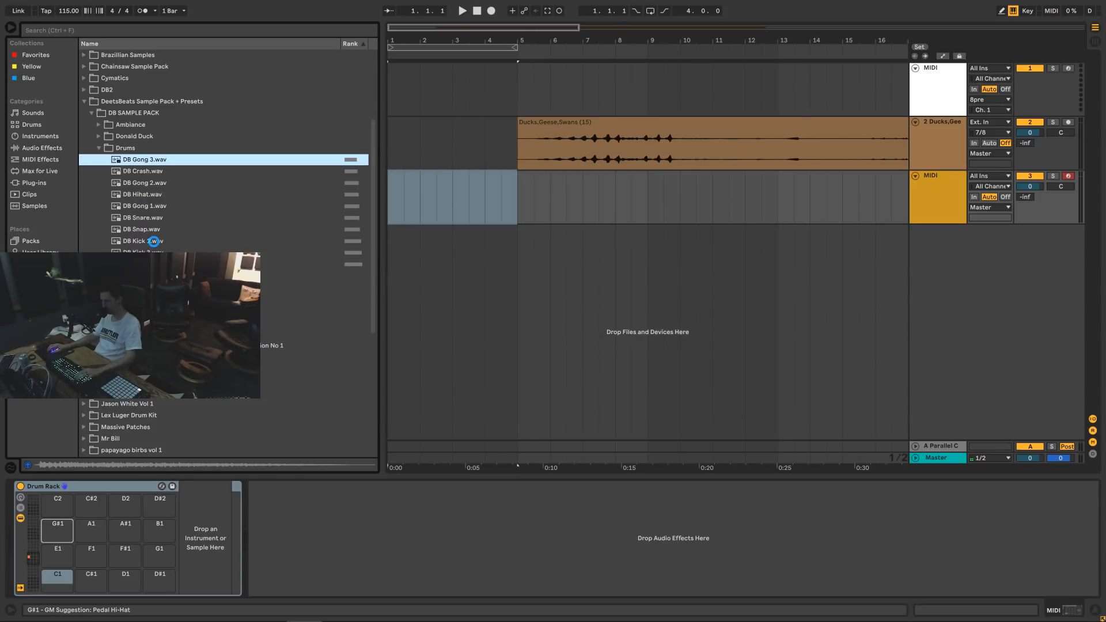
# Audition the DB kick samples and load DB Kick 3.wav onto the Drum Rack's C1 pad.
pyautogui.click(173, 242)
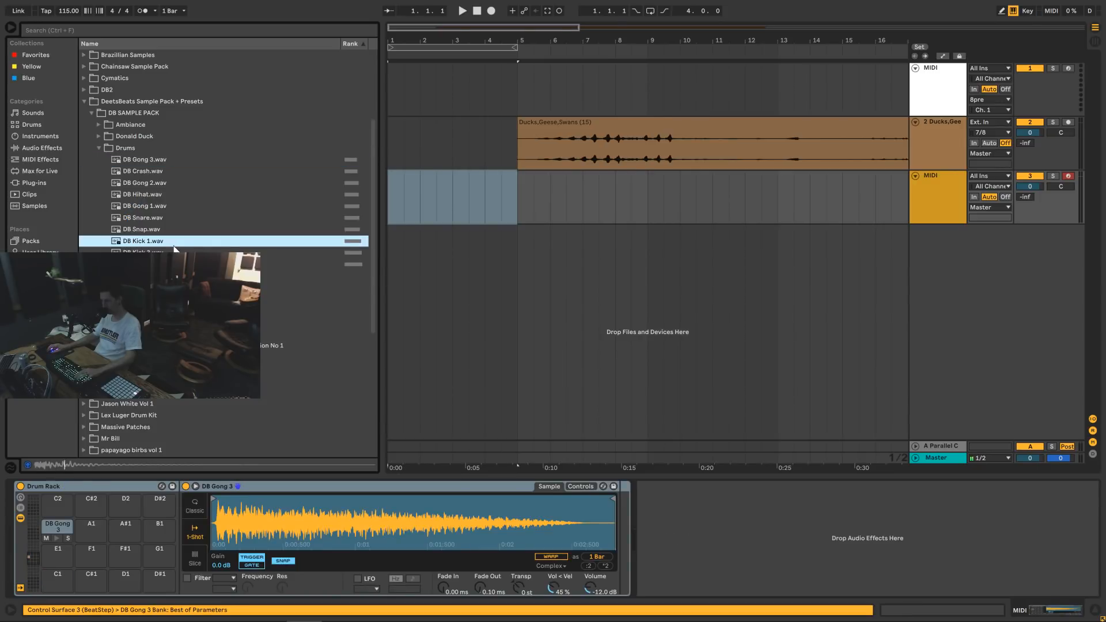
pyautogui.click(173, 264)
pyautogui.click(172, 253)
pyautogui.click(173, 265)
pyautogui.moveTo(172, 253); pyautogui.dragTo(58, 575)
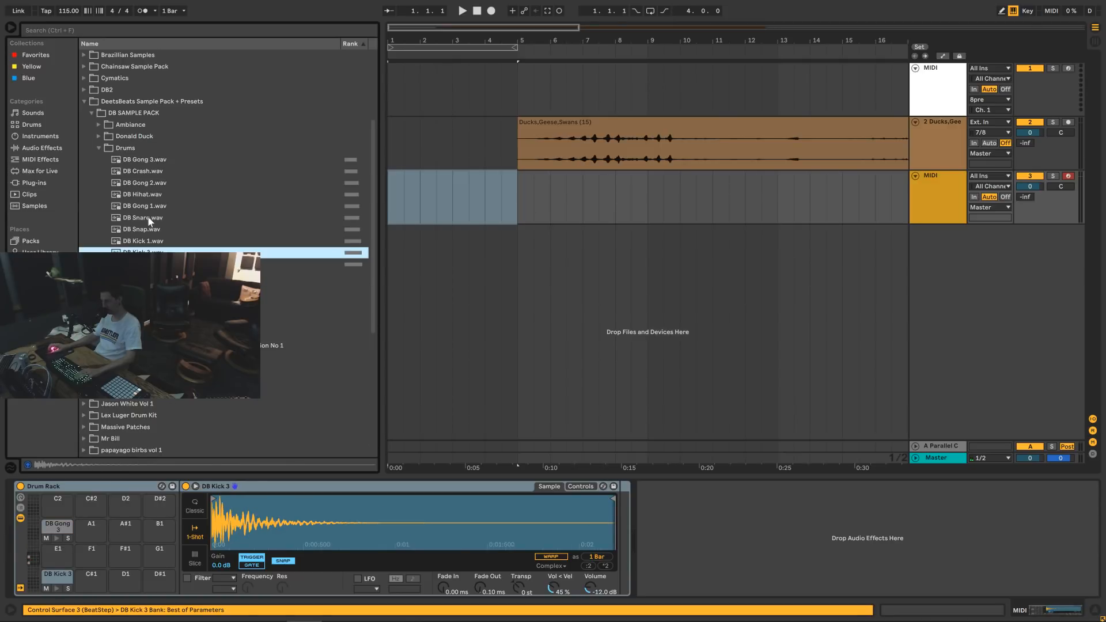
# Audition samples in the DB SAMPLE PACK Ambiance folder, including DB Ambiance 7, 9, 11, 15 and 12.
pyautogui.click(99, 147)
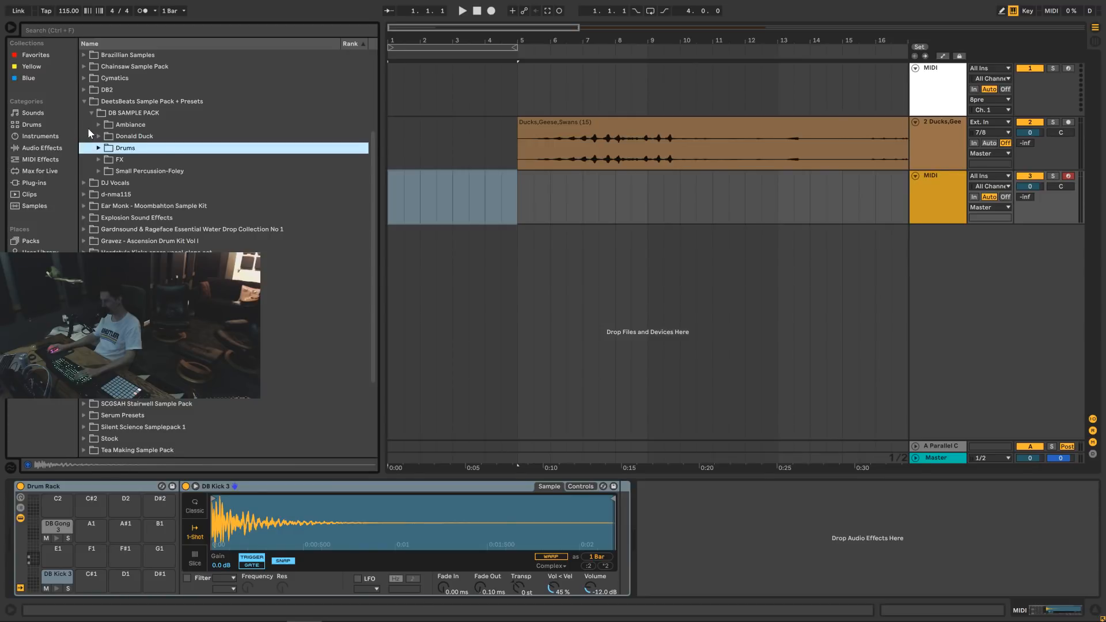
pyautogui.click(92, 125)
pyautogui.click(98, 125)
pyautogui.click(127, 137)
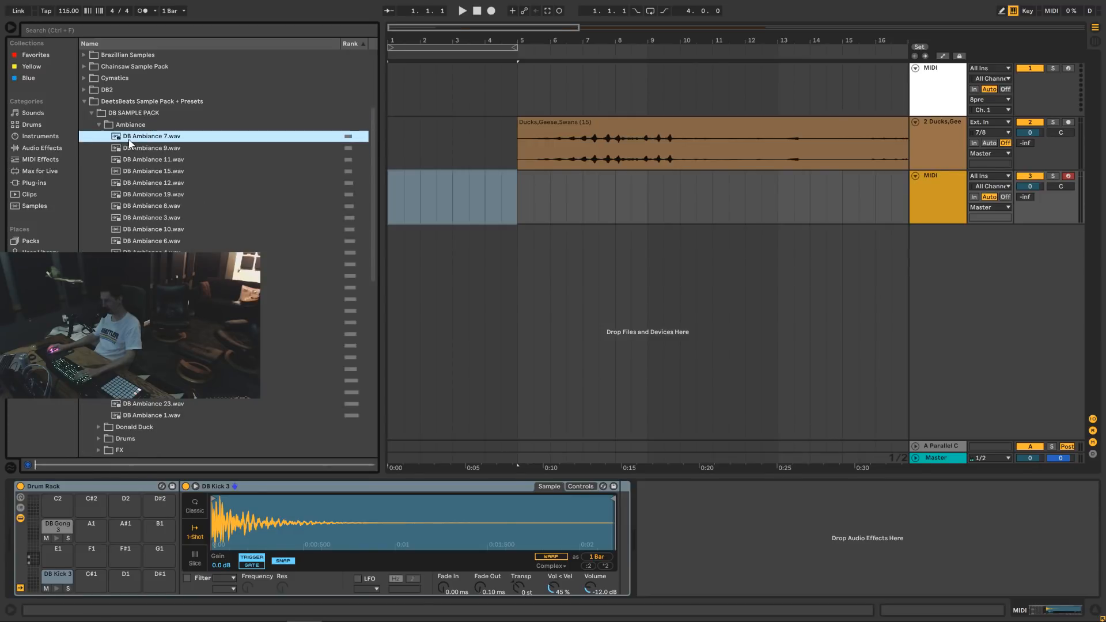
pyautogui.click(134, 183)
pyautogui.click(136, 299)
pyautogui.click(138, 357)
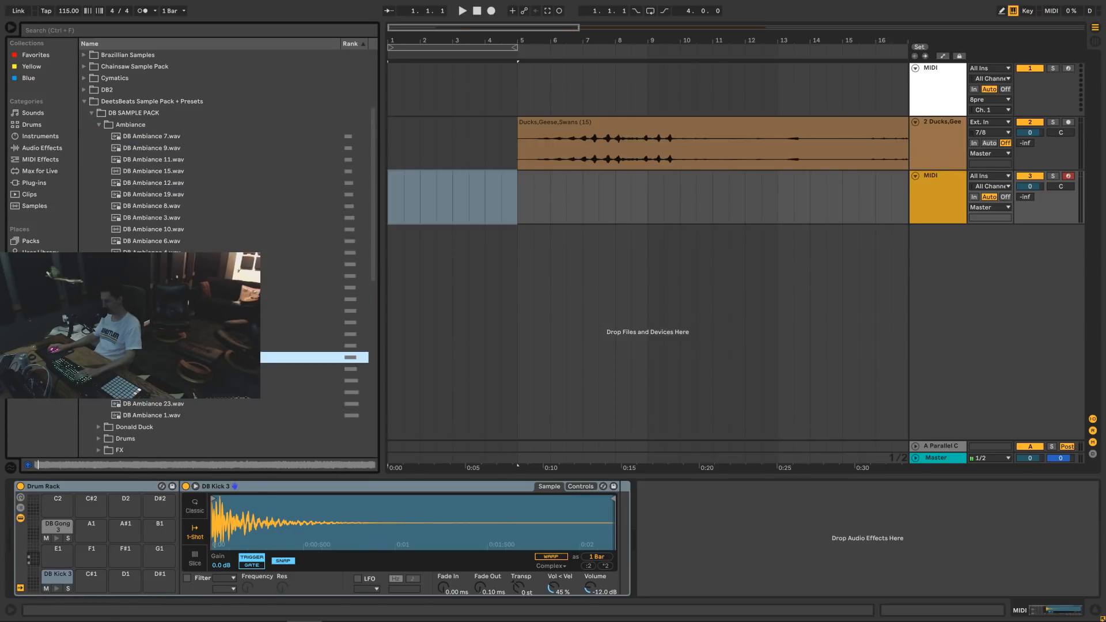
pyautogui.click(144, 171)
pyautogui.click(145, 137)
pyautogui.click(147, 149)
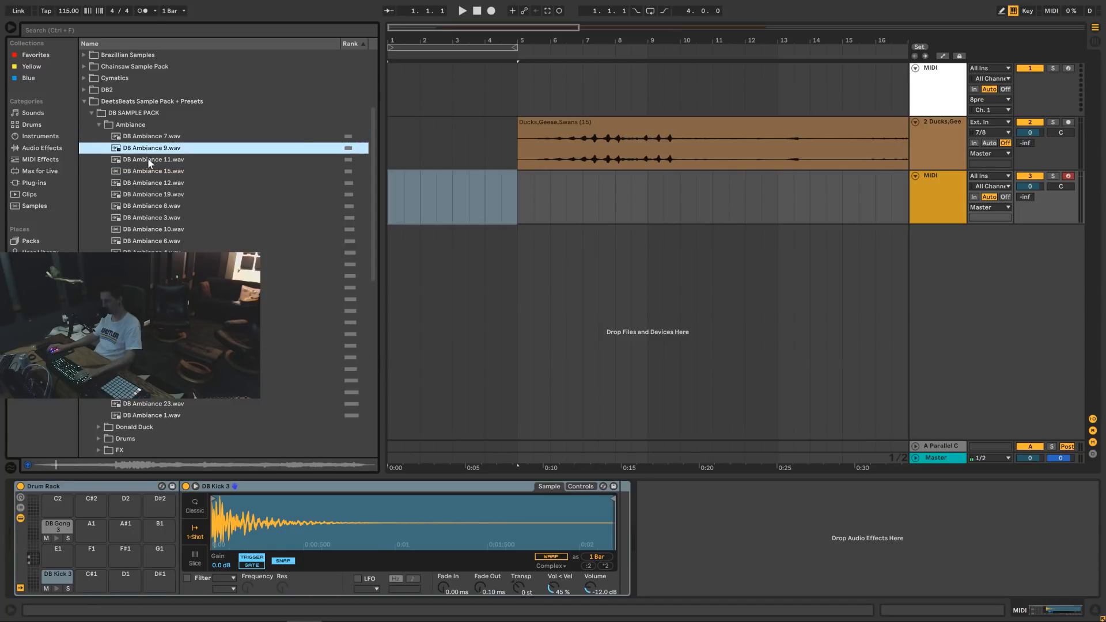
pyautogui.click(149, 160)
pyautogui.click(149, 170)
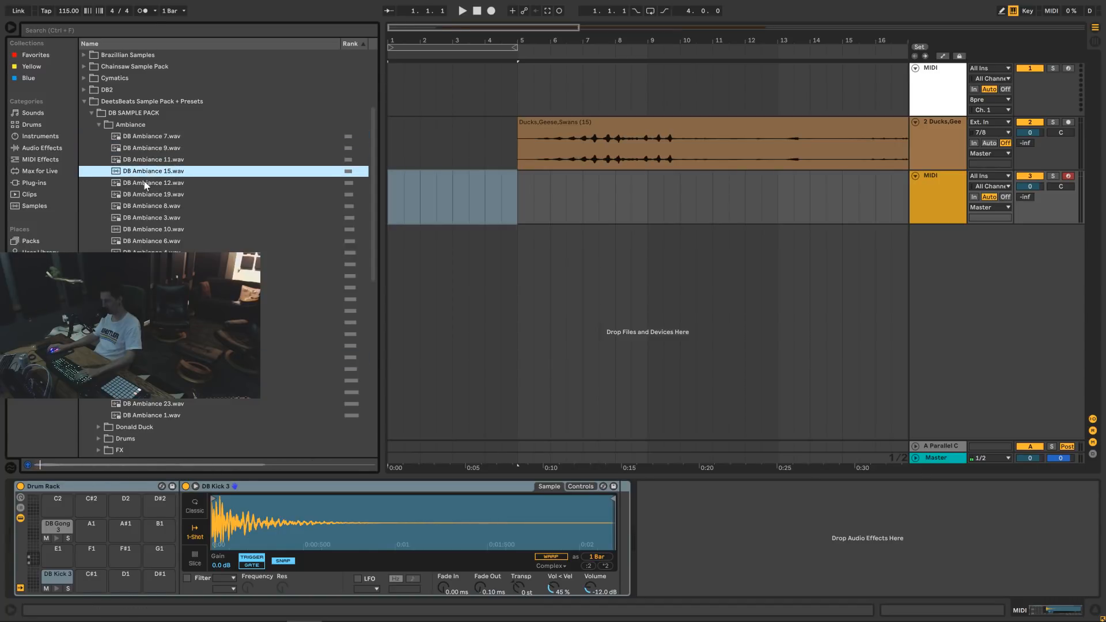
pyautogui.click(143, 183)
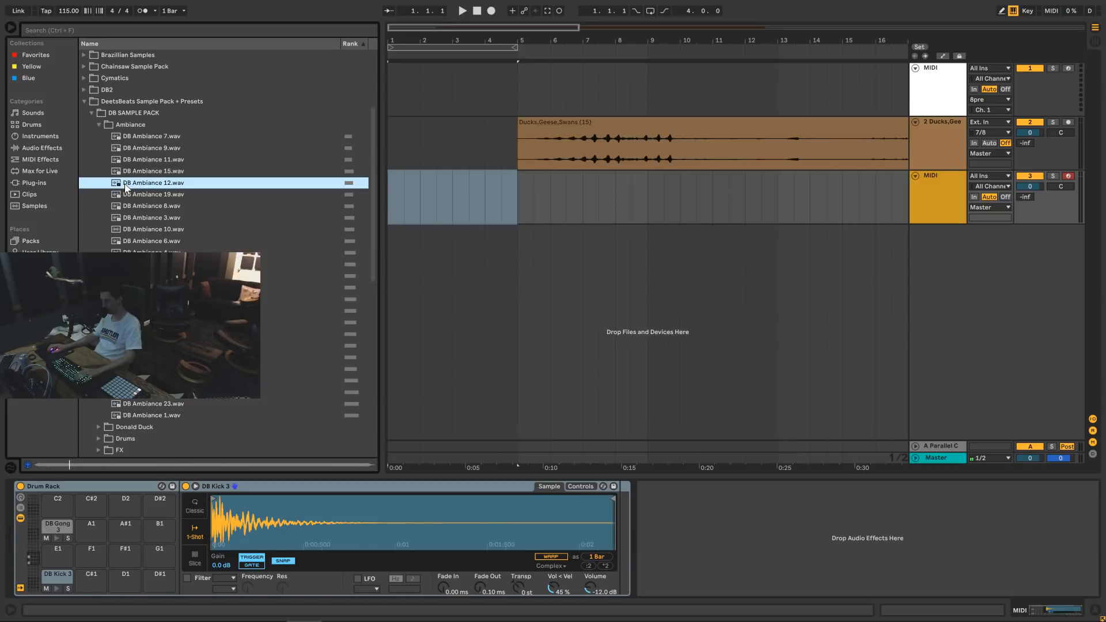
# Place DB Ambiance 12.wav on a new audio track at bar 5 and move that track above the Drum Rack track.
pyautogui.moveTo(120, 188); pyautogui.dragTo(519, 208)
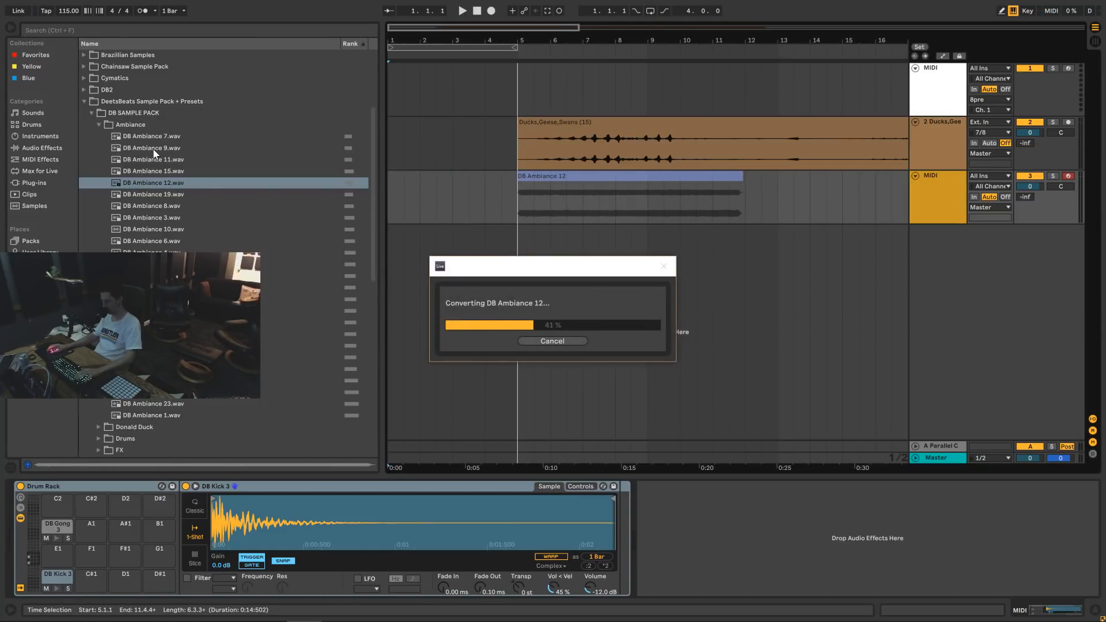
pyautogui.click(575, 341)
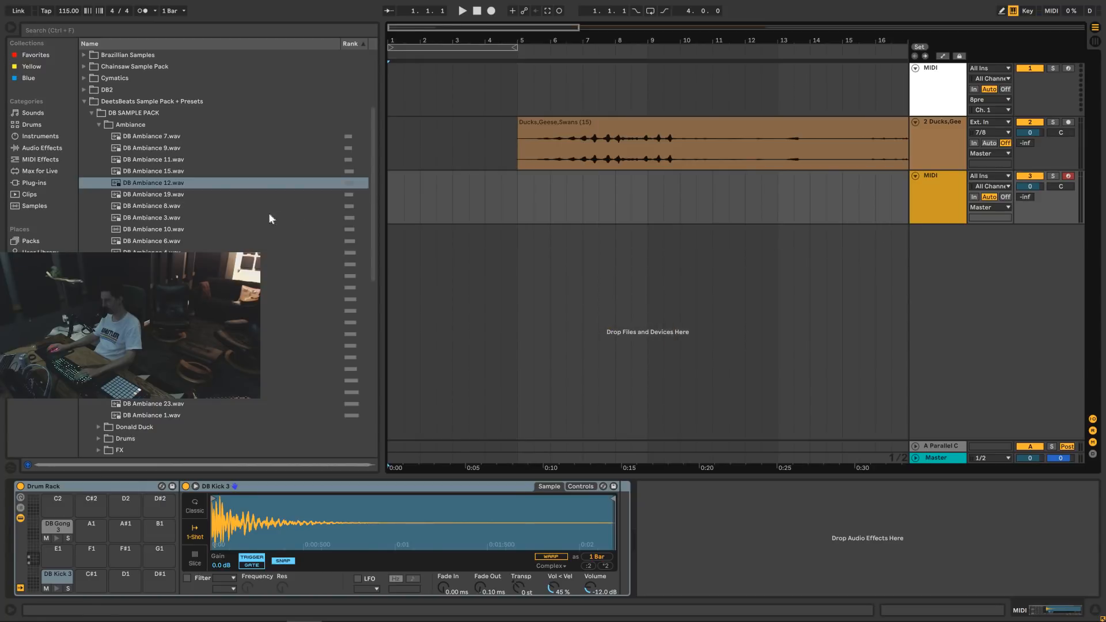
pyautogui.moveTo(153, 187); pyautogui.dragTo(517, 252)
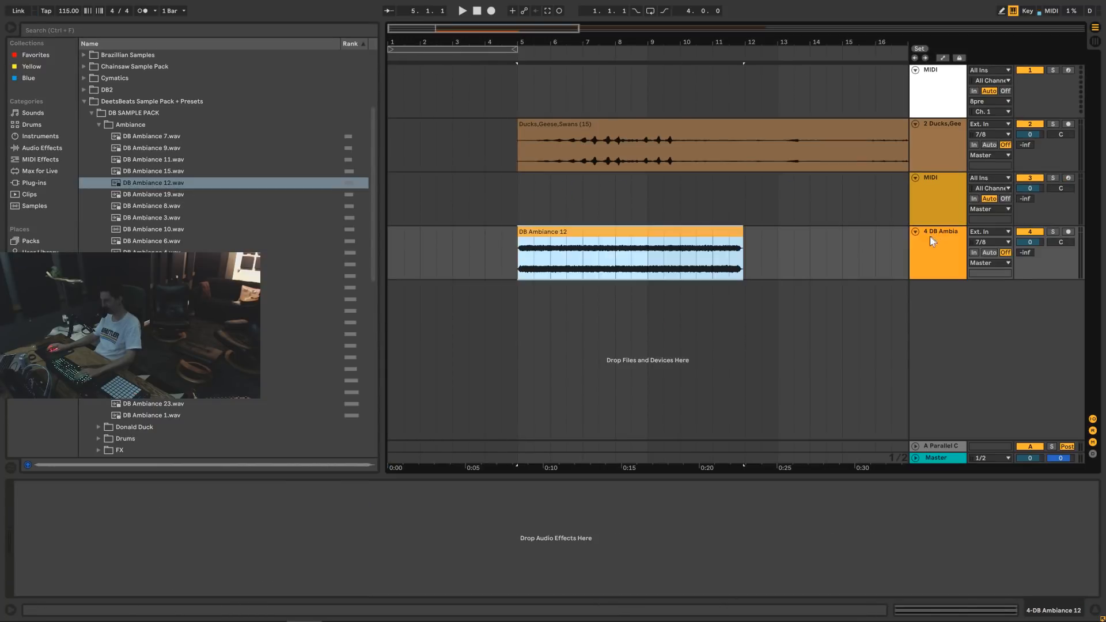
pyautogui.moveTo(926, 185); pyautogui.dragTo(927, 183)
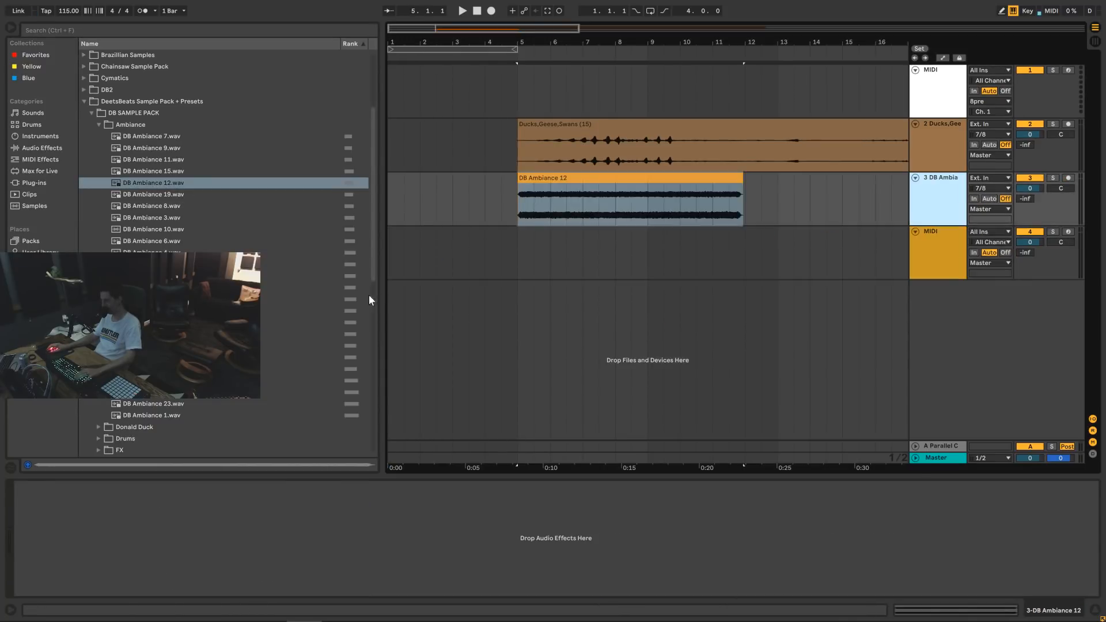
# Audition samples in the DB SAMPLE PACK FX folder, including DB breathe, DB Creaky 2, DB Glitches 1 and DB Glitches 4.
pyautogui.click(96, 125)
pyautogui.click(97, 160)
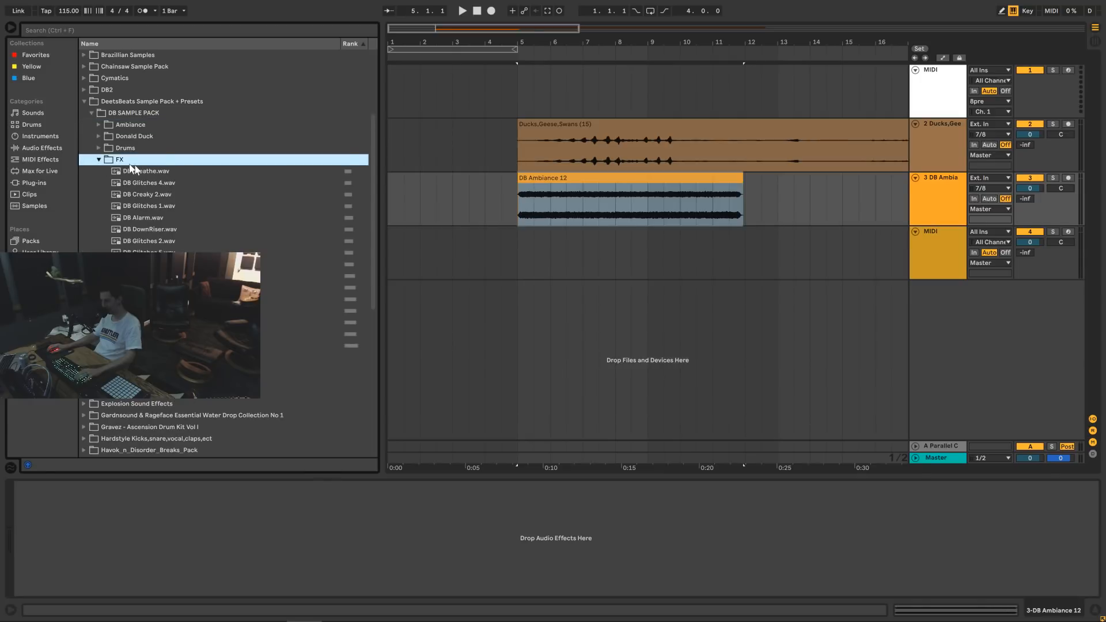
pyautogui.click(136, 171)
pyautogui.click(189, 186)
pyautogui.click(254, 276)
pyautogui.click(212, 204)
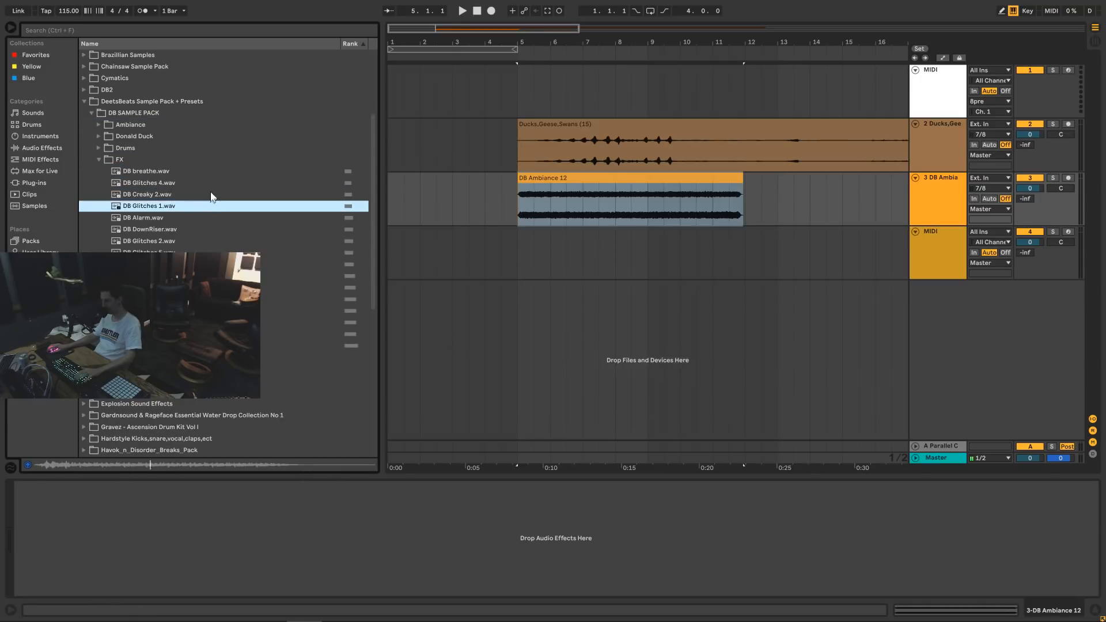
pyautogui.click(212, 193)
pyautogui.click(216, 181)
pyautogui.click(225, 174)
pyautogui.click(231, 276)
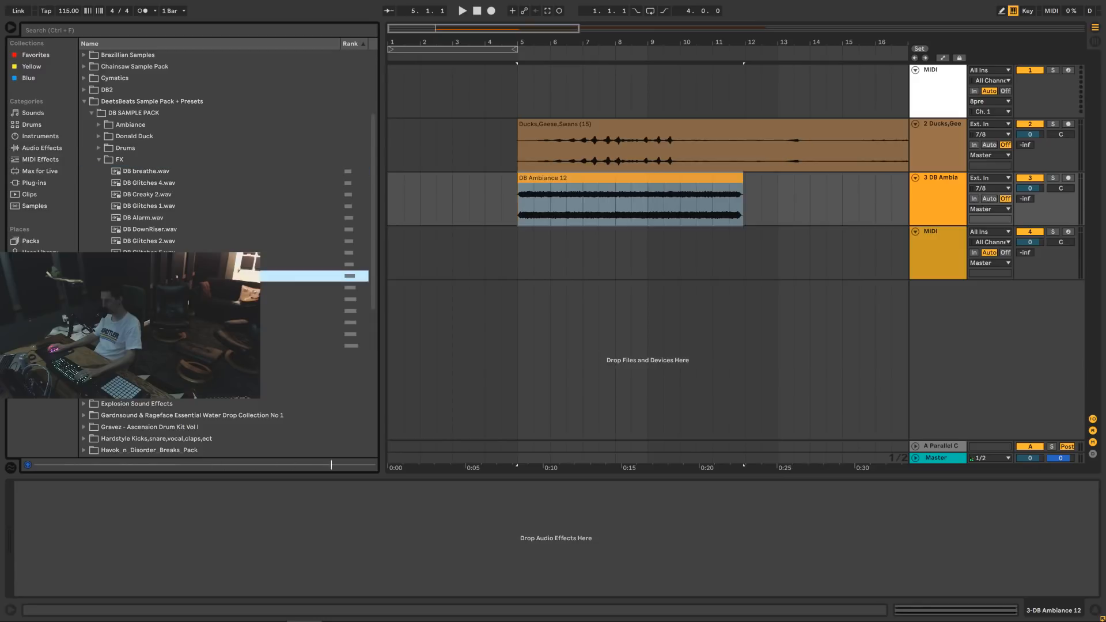
pyautogui.click(231, 322)
pyautogui.click(230, 345)
pyautogui.click(231, 287)
pyautogui.click(231, 276)
pyautogui.click(230, 263)
pyautogui.click(230, 252)
pyautogui.click(230, 206)
pyautogui.click(229, 183)
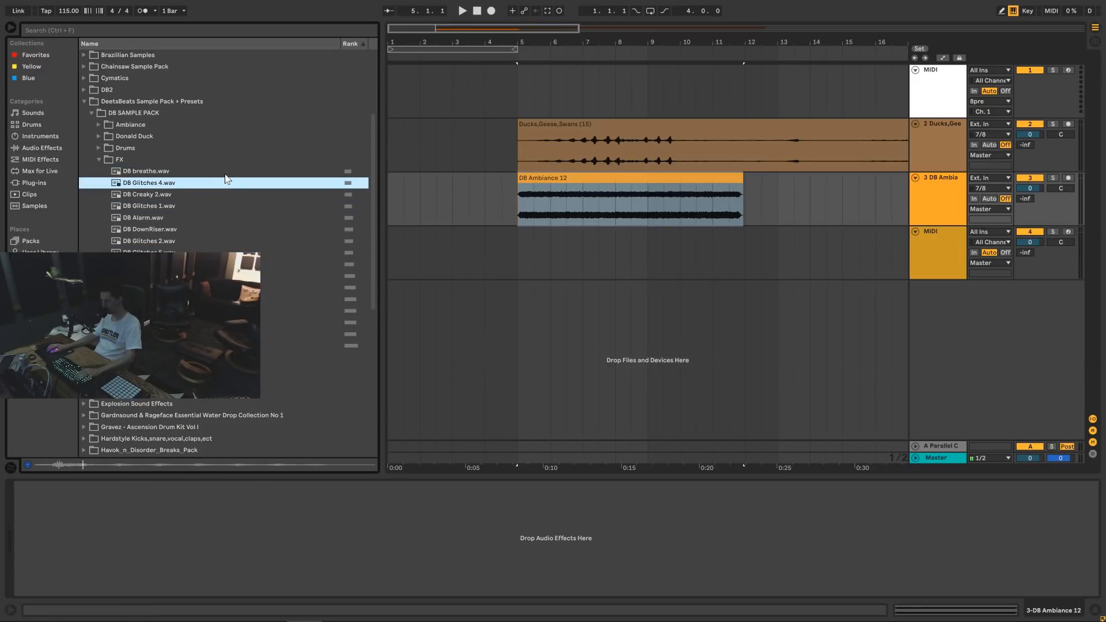
# Load DB breathe.wav from the FX folder onto the Drum Rack's A#1 pad and collapse the folder.
pyautogui.click(208, 171)
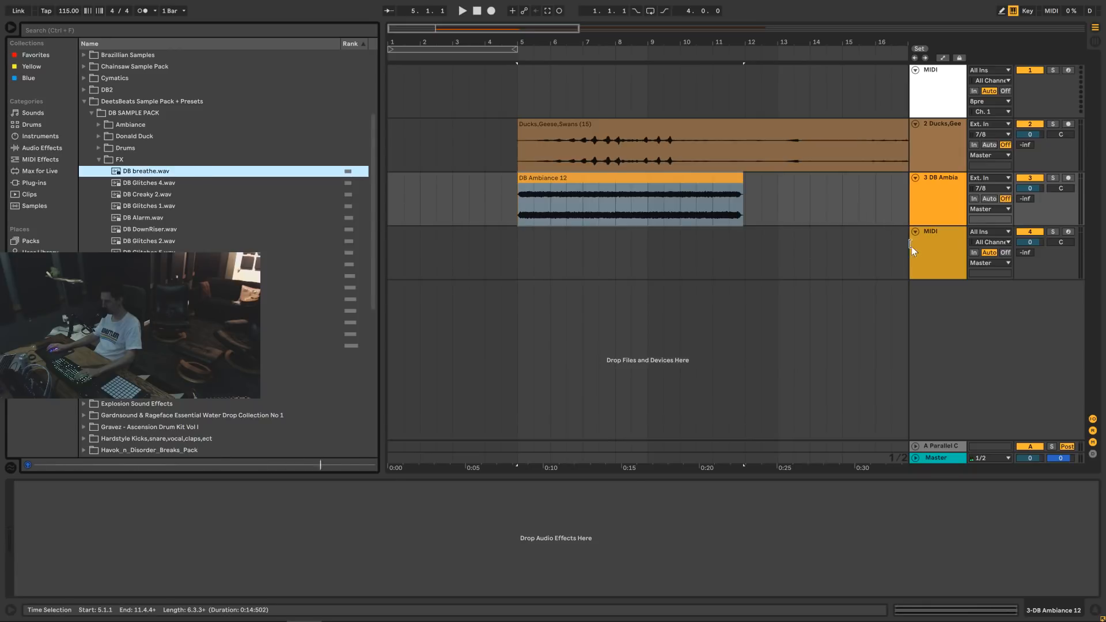
pyautogui.click(942, 250)
pyautogui.moveTo(132, 168); pyautogui.dragTo(127, 529)
pyautogui.click(98, 161)
# Compare the snare and snap samples in the Drums folder and load DB Snap.wav onto the Drum Rack's D1 pad.
pyautogui.click(98, 148)
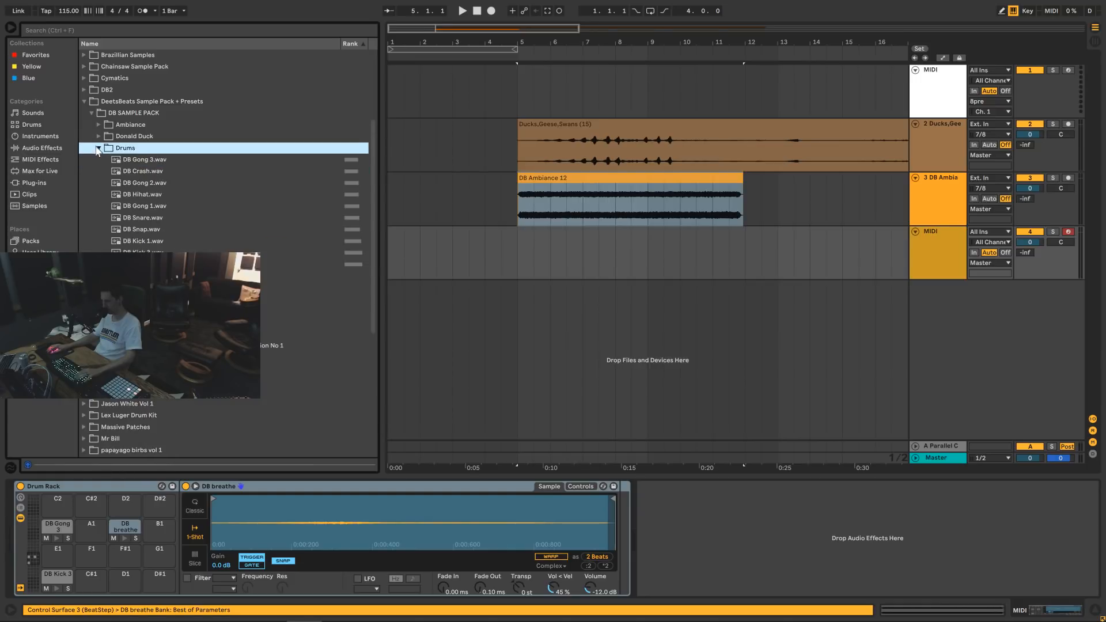
pyautogui.click(144, 206)
pyautogui.click(147, 218)
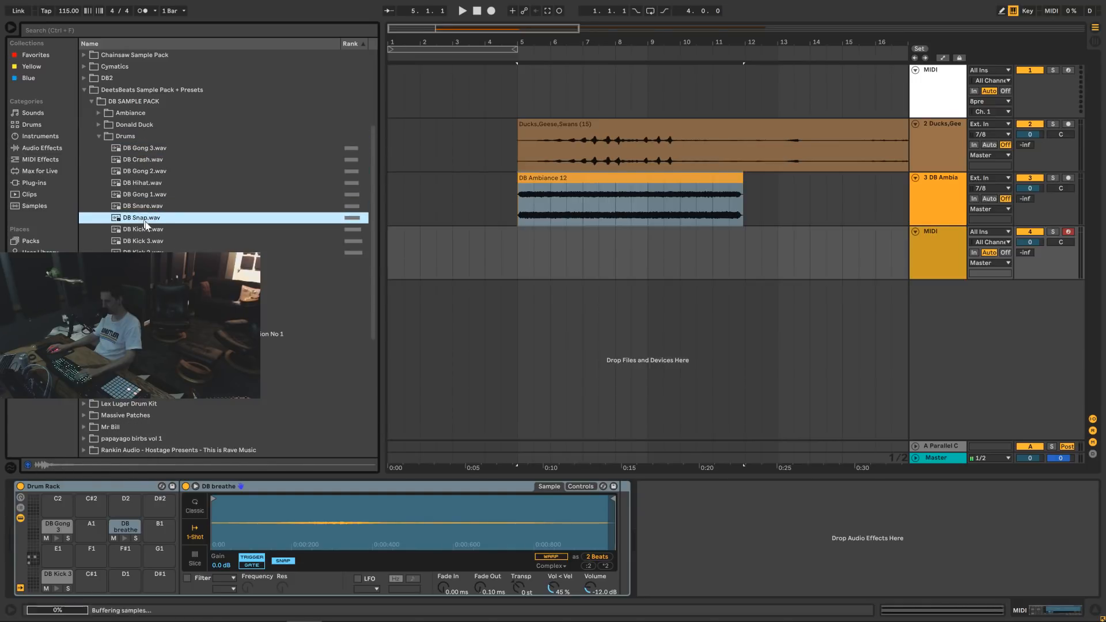
pyautogui.click(154, 206)
pyautogui.click(152, 219)
pyautogui.moveTo(115, 219); pyautogui.dragTo(128, 583)
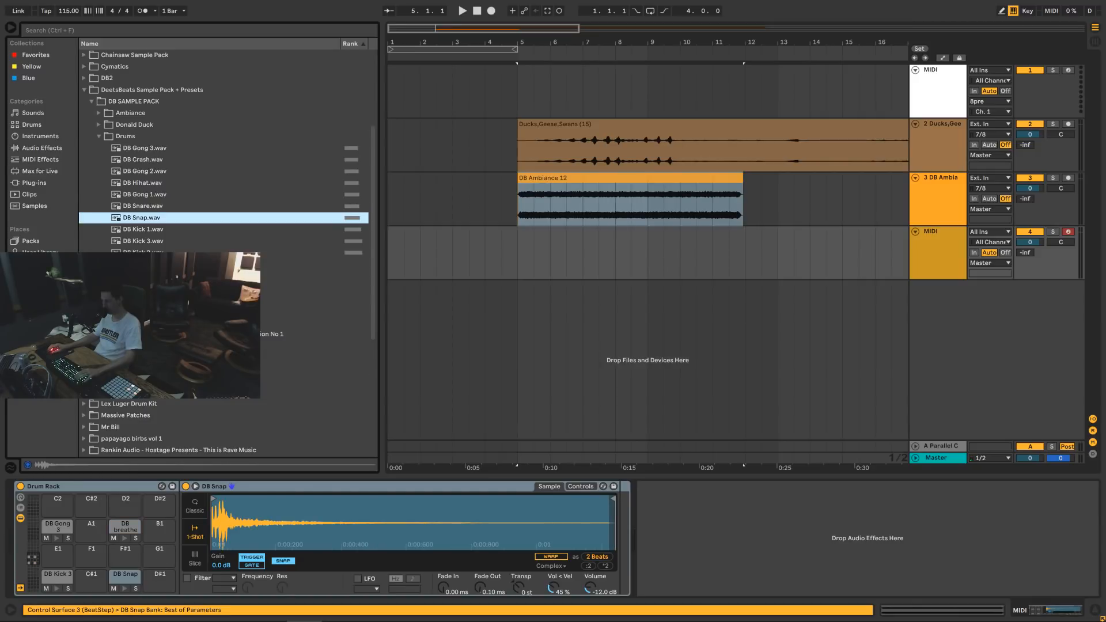
# Collapse the DB SAMPLE PACK folder and expand the SCGSAH Stairwell Sample Pack folder.
pyautogui.scroll(-2, 105, 143)
pyautogui.click(92, 55)
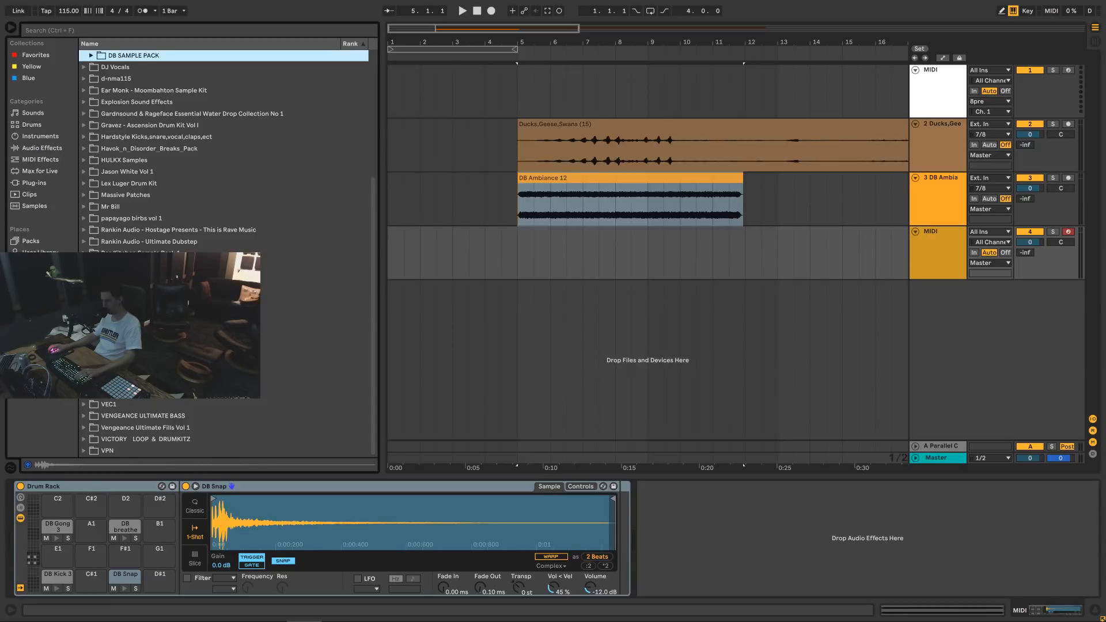
pyautogui.click(84, 288)
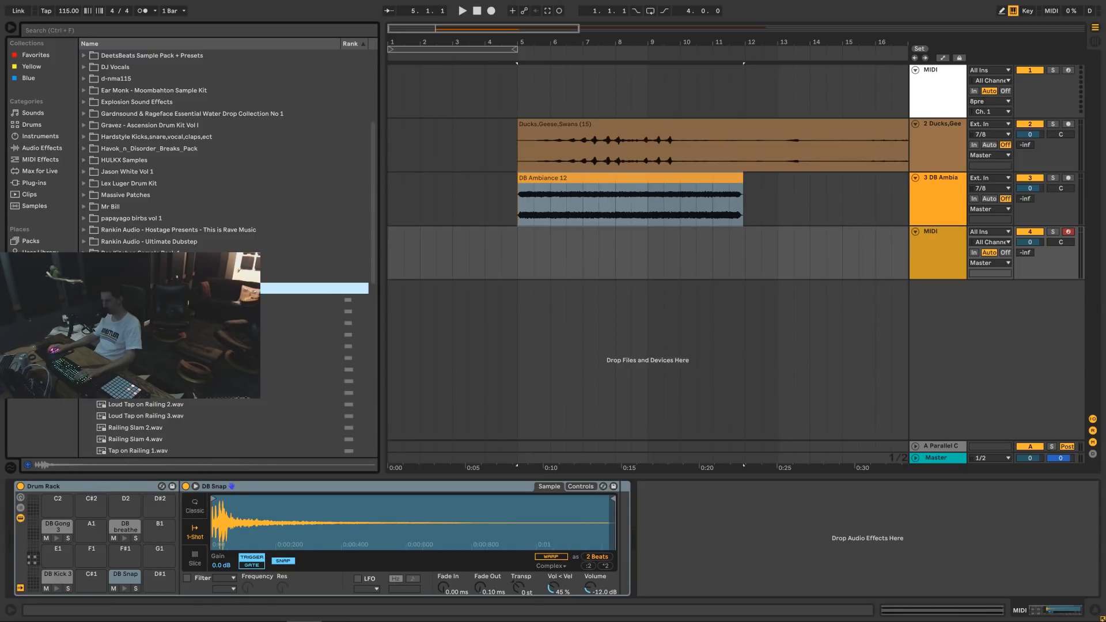
# Audition the first stairwell samples in turn and load Keys on Railing 2.wav onto the Drum Rack's D#1 pad.
pyautogui.scroll(-1, 84, 288)
pyautogui.press('Down')
pyautogui.press('Down')
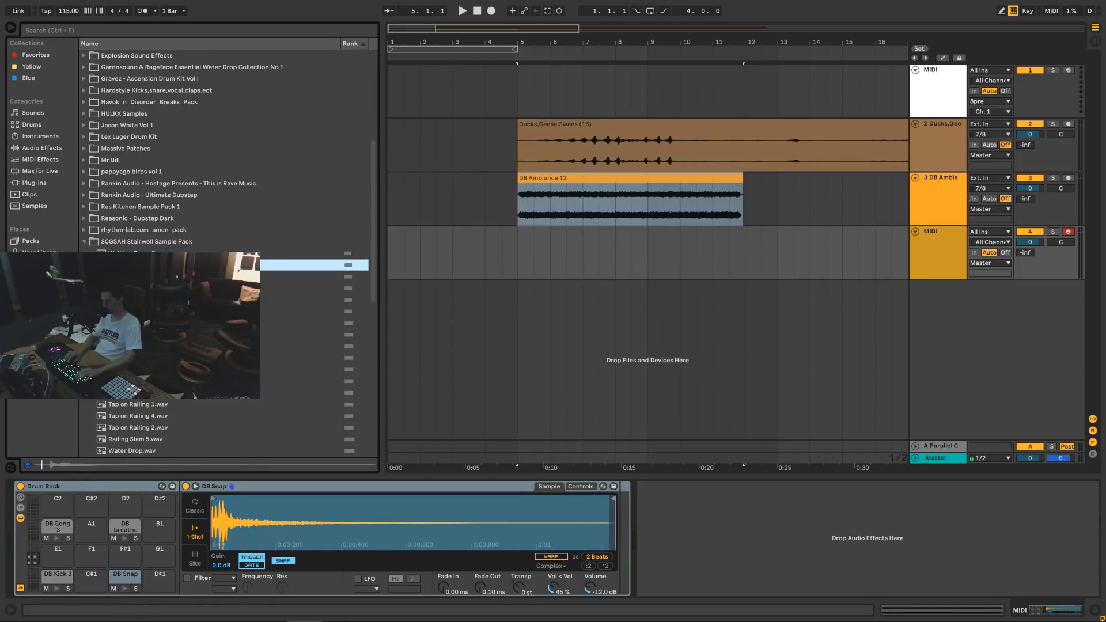
pyautogui.press('Down')
pyautogui.press('Down')
pyautogui.press('Down')
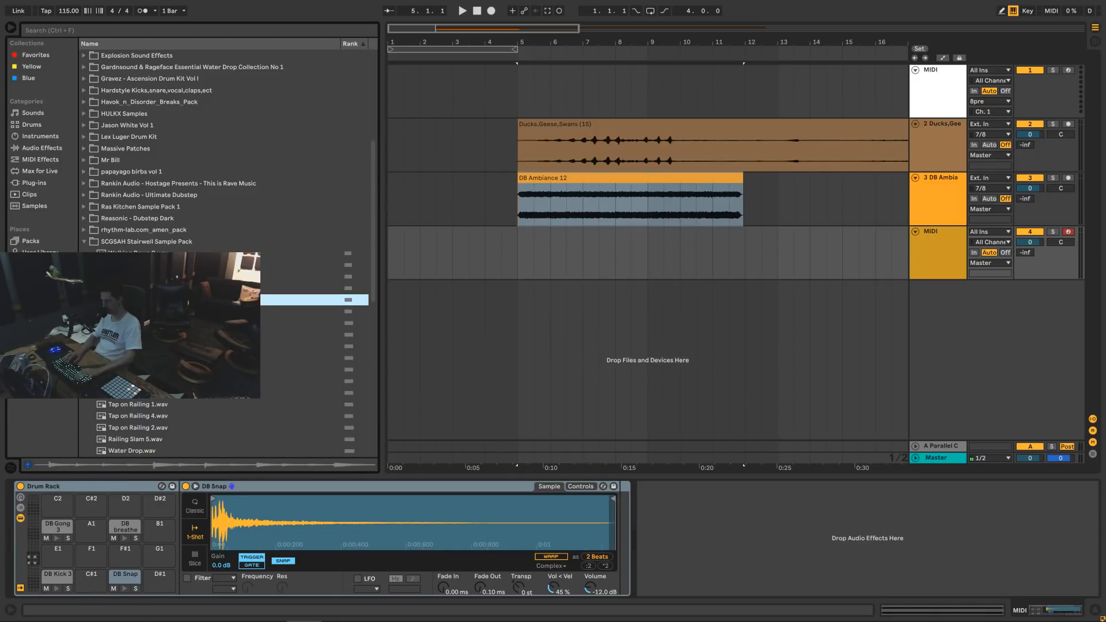
pyautogui.press('Down')
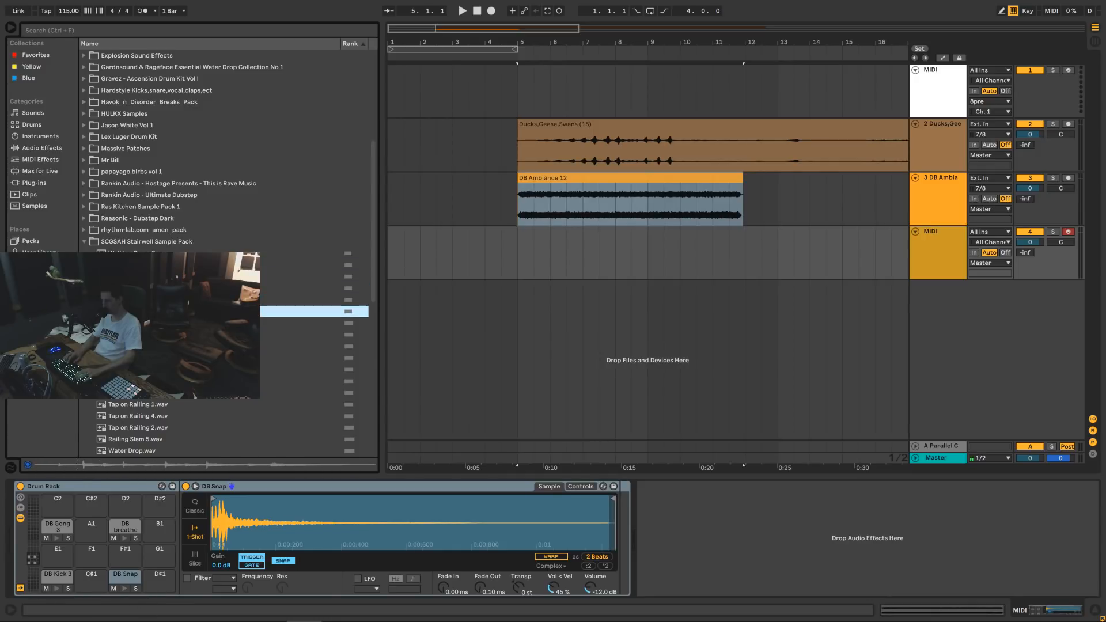
pyautogui.press('Down')
pyautogui.press('Down')
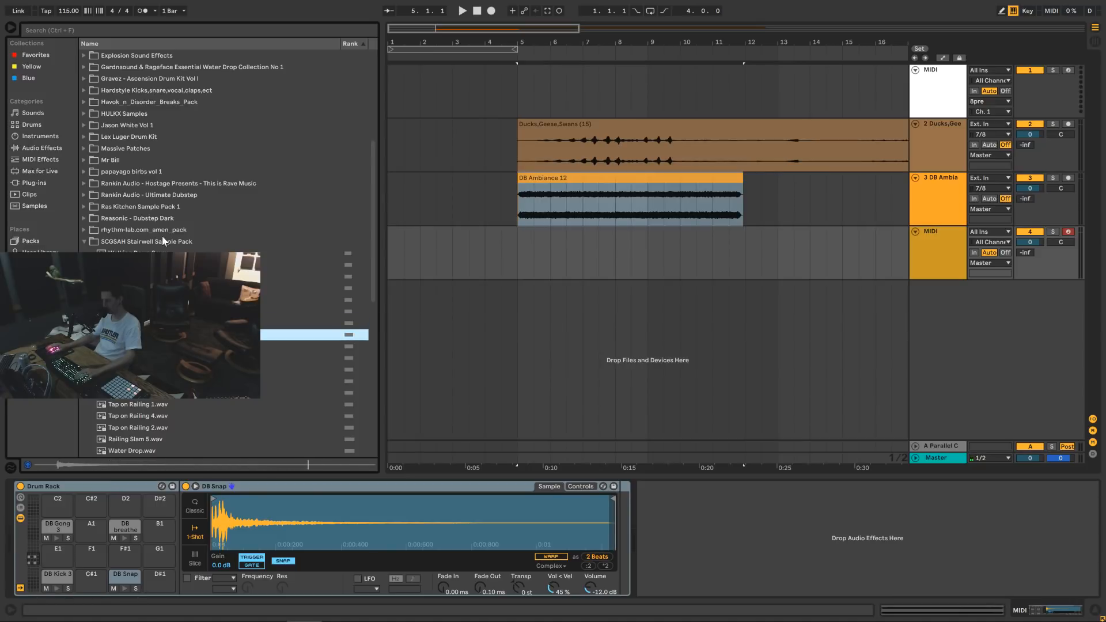
pyautogui.press('Down')
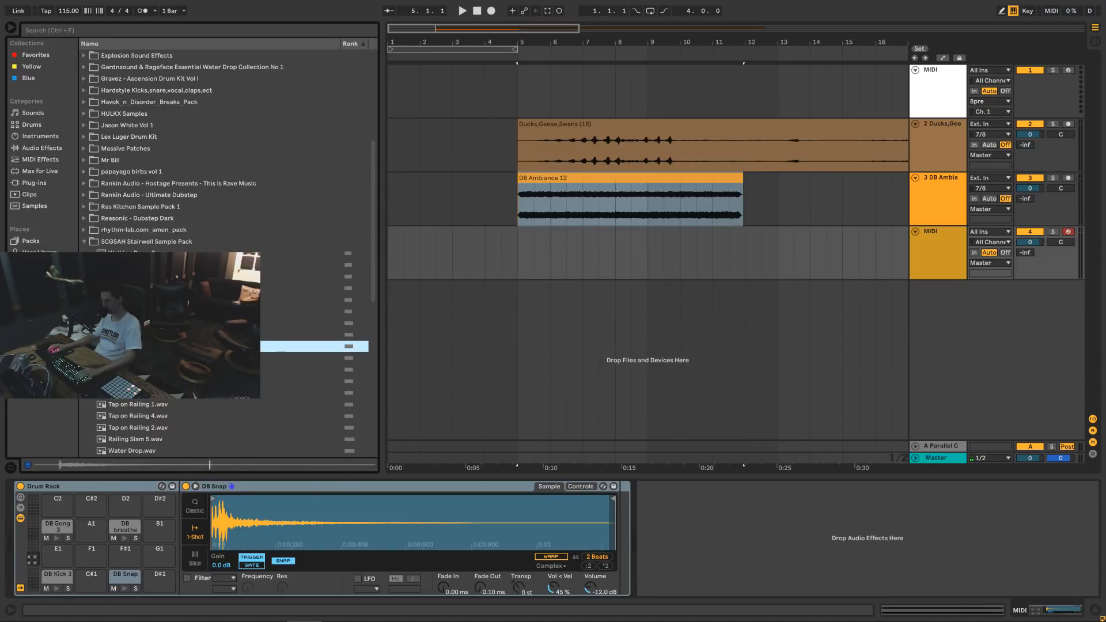
pyautogui.moveTo(230, 347); pyautogui.dragTo(157, 578)
# Audition the railing tap and slam samples and load Railing Slam 4.wav onto the Drum Rack's E1 pad.
pyautogui.press('Down')
pyautogui.press('Down')
pyautogui.press('Down')
pyautogui.press('Down')
pyautogui.press('Down')
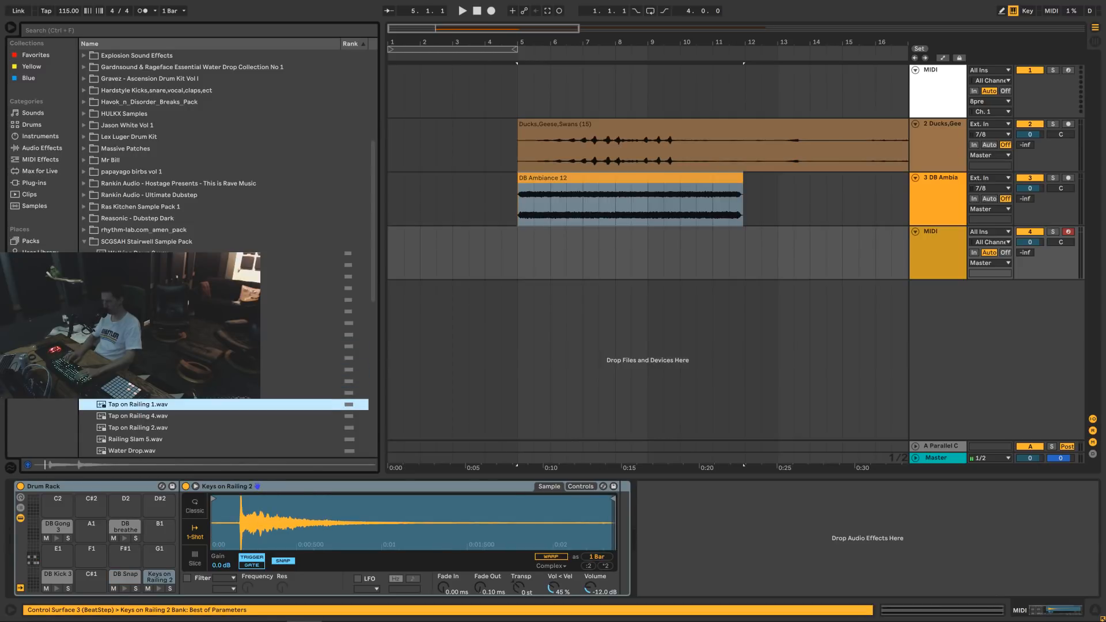
pyautogui.press('Up')
pyautogui.scroll(-1, 136, 408)
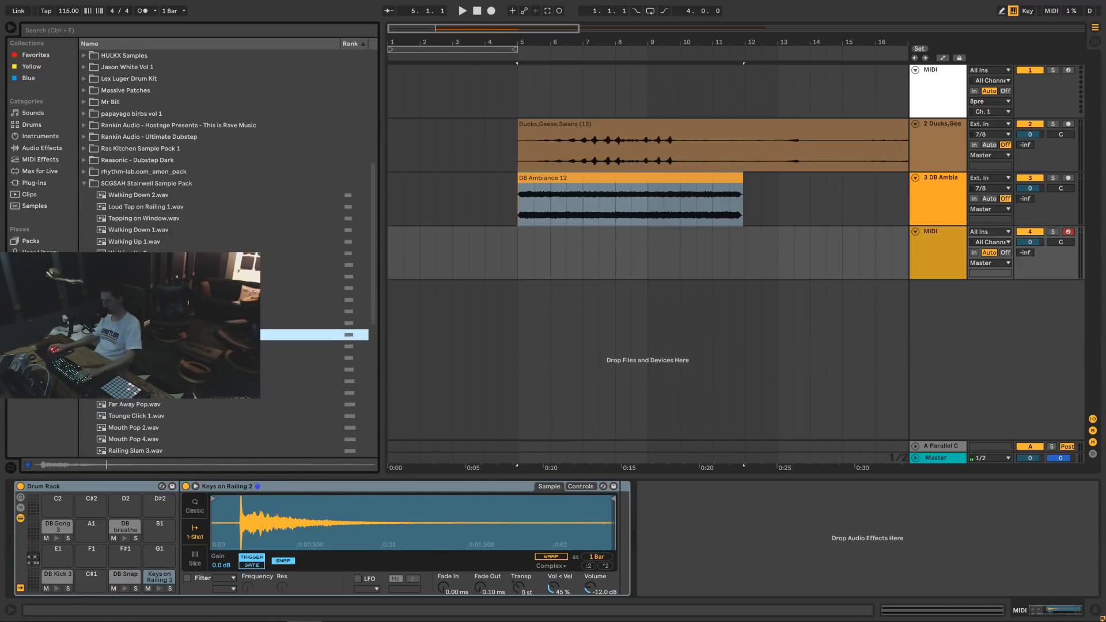
pyautogui.press('Up')
pyautogui.scroll(-1, 136, 398)
pyautogui.press('Down')
pyautogui.scroll(-1, 139, 248)
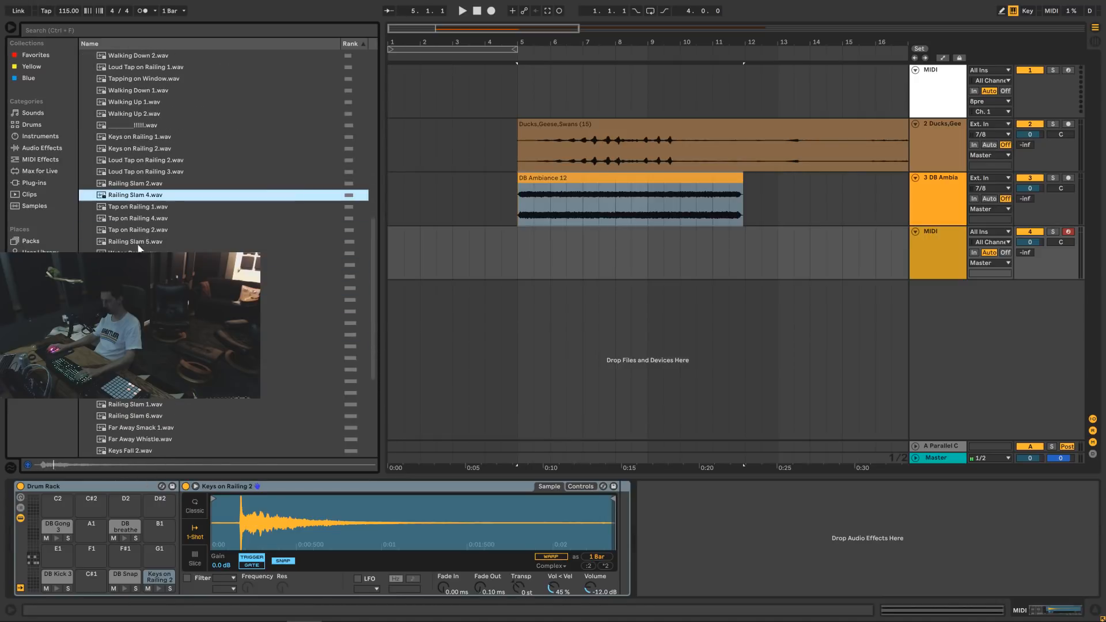
pyautogui.moveTo(112, 199); pyautogui.dragTo(57, 554)
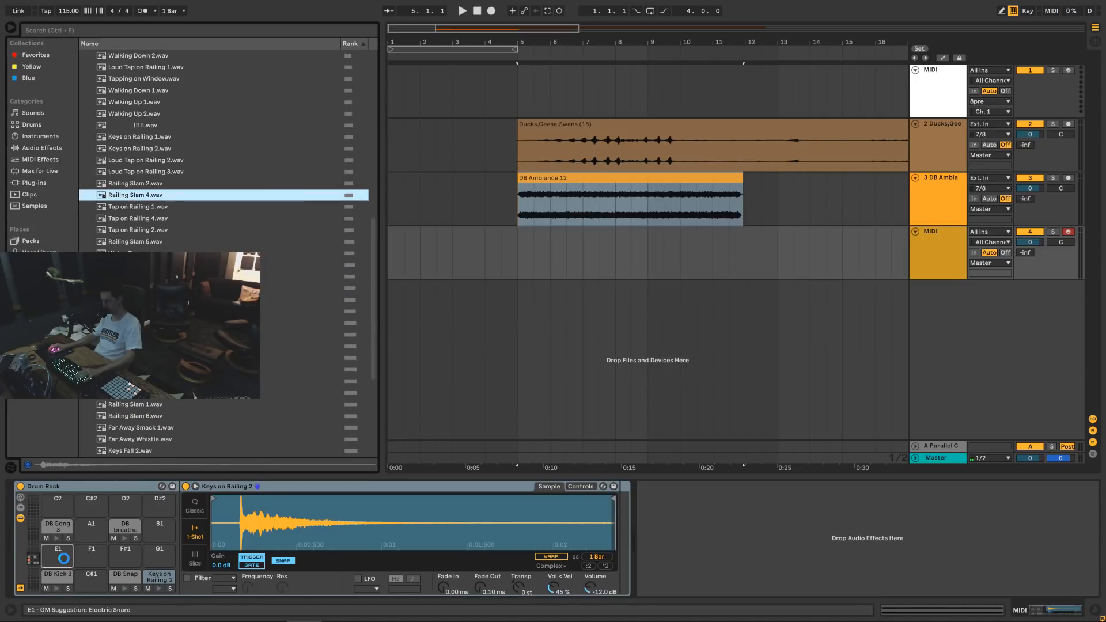
# Turn on looping for bars 1 to 5, enable the metronome and select the Drum Rack track.
pyautogui.click(521, 257)
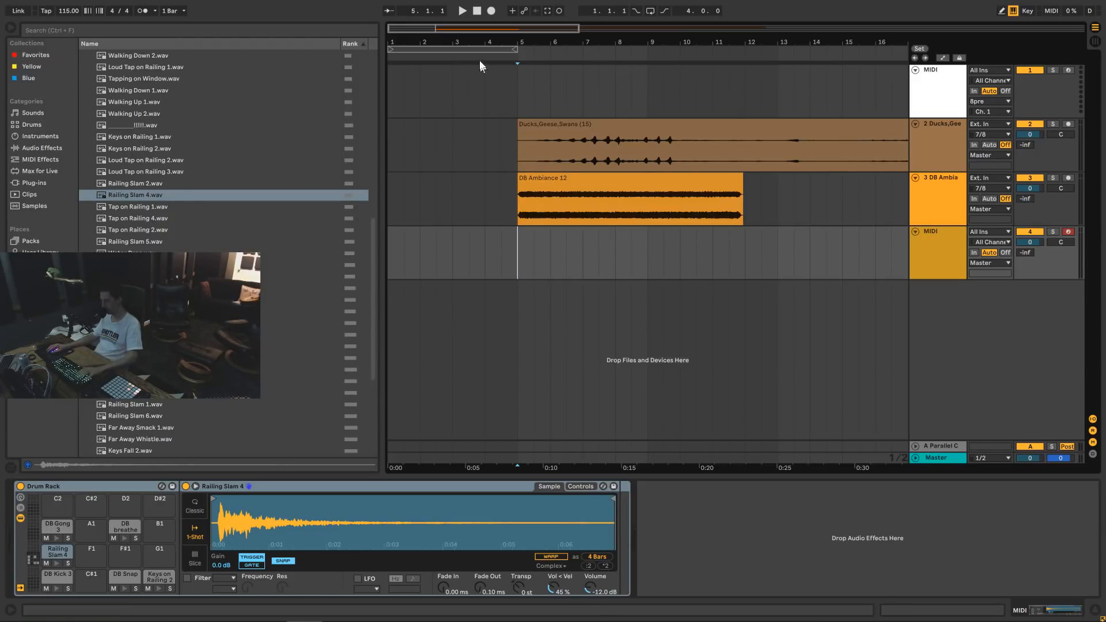
pyautogui.click(465, 47)
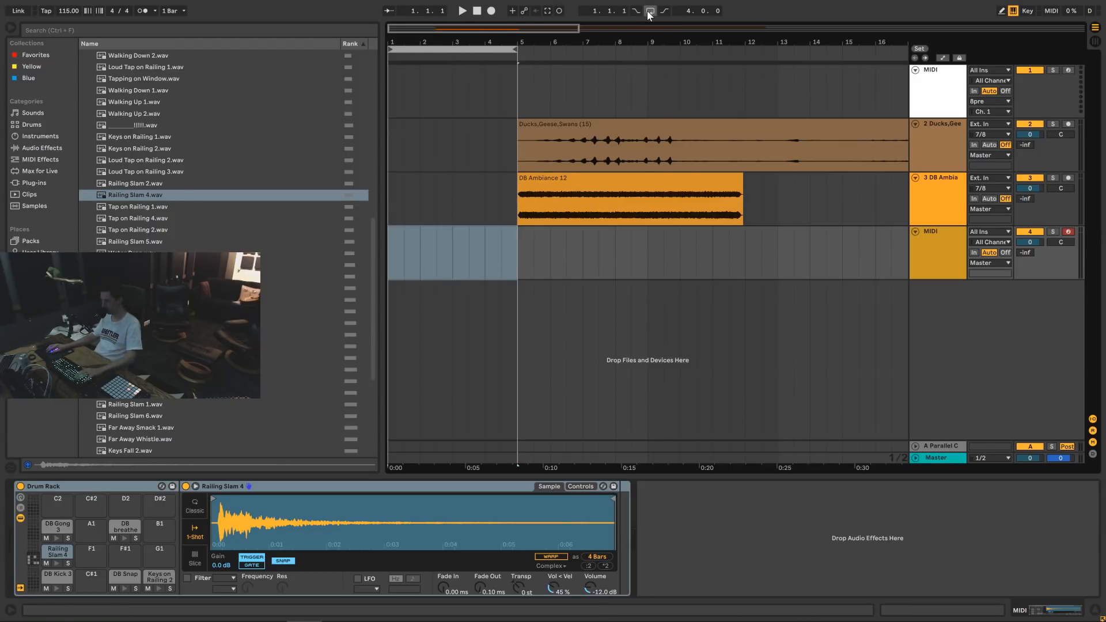
pyautogui.click(952, 268)
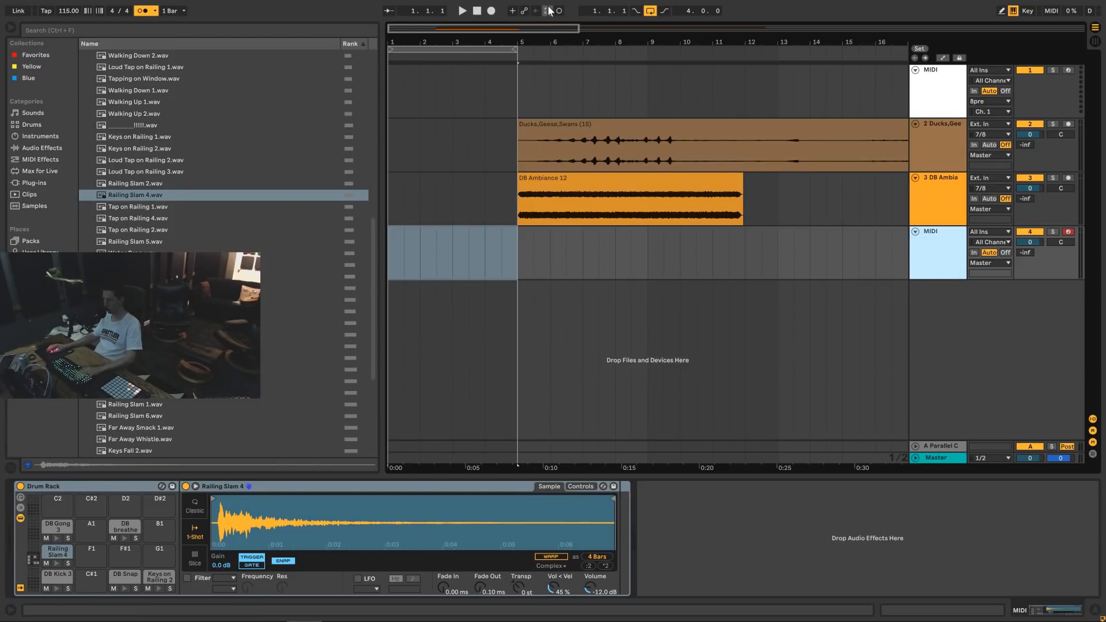
# Start playback and record a kick and snap pattern on the Drum Rack track in two takes within the four-bar loop.
pyautogui.click(463, 14)
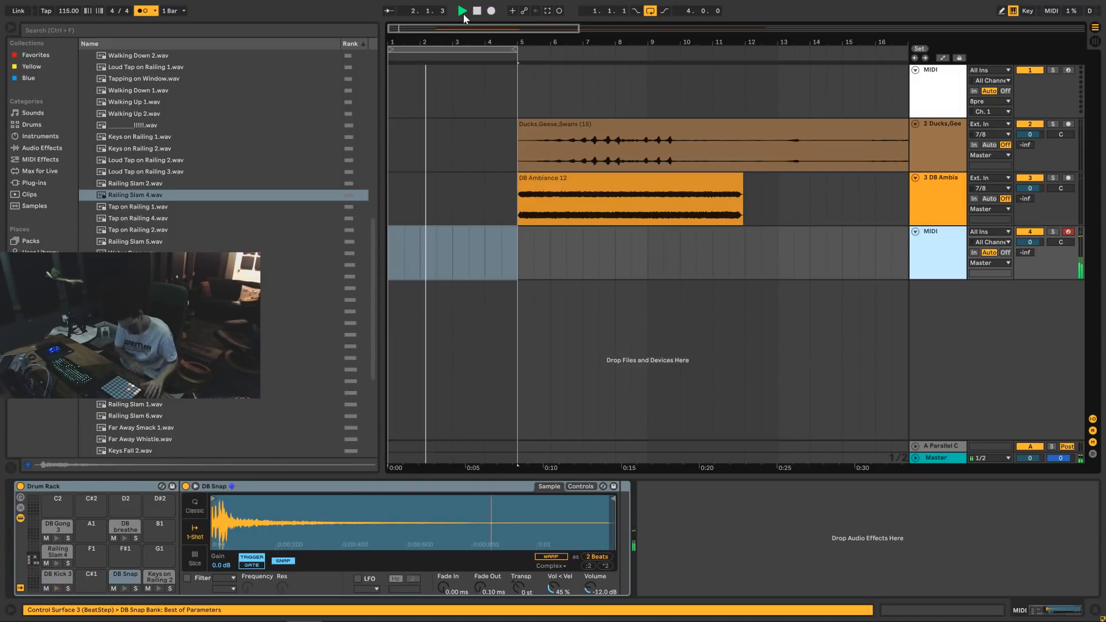
pyautogui.press('F9')
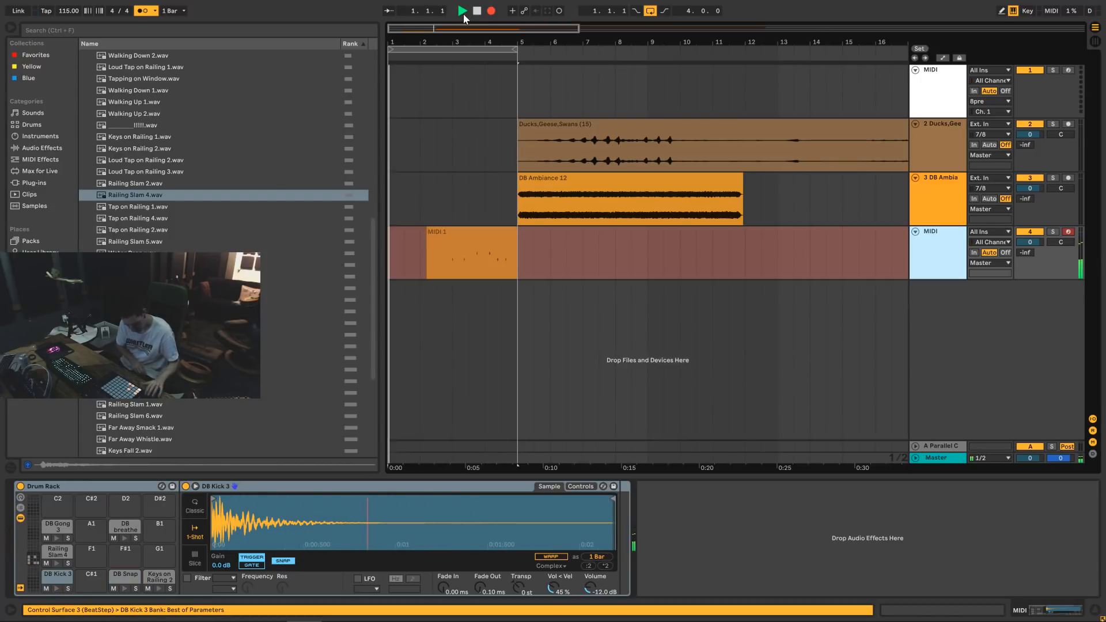
pyautogui.press('F9')
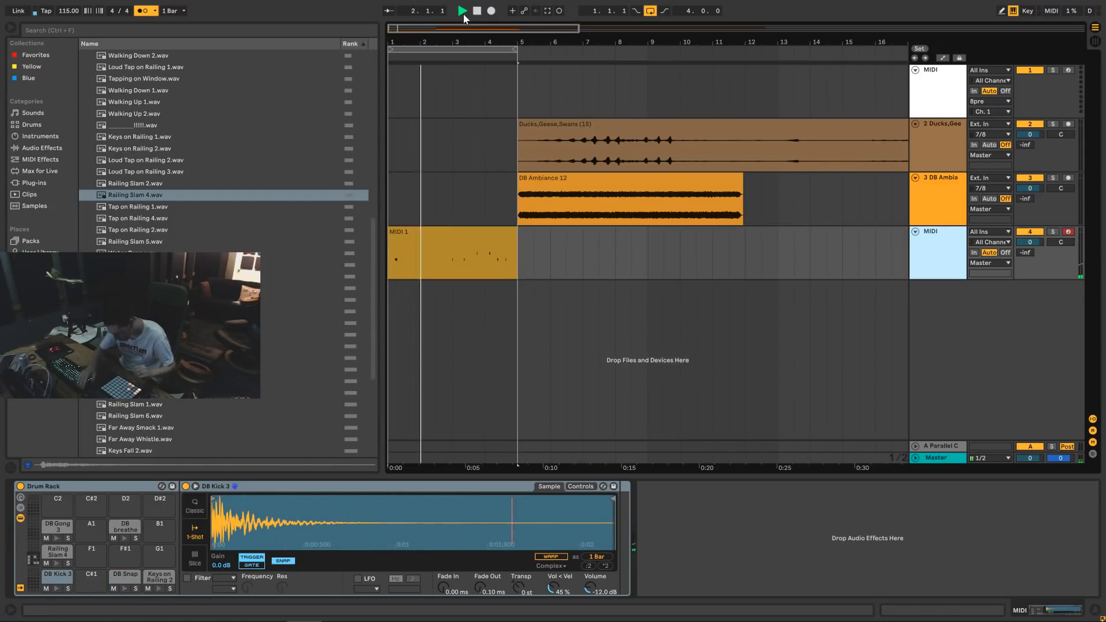
pyautogui.press('space')
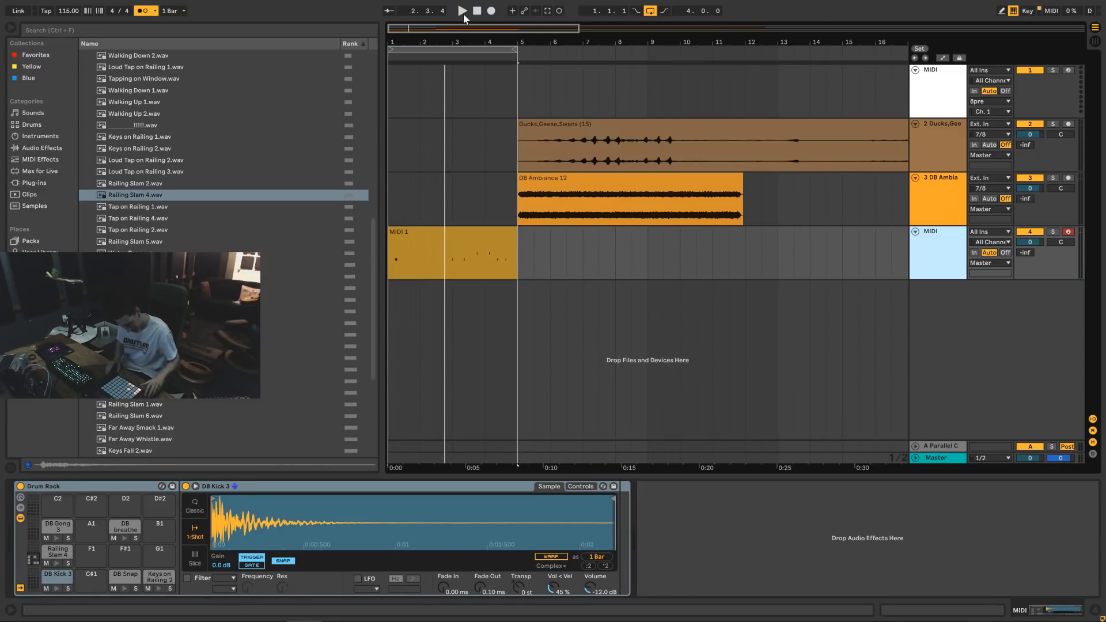
pyautogui.press('F9')
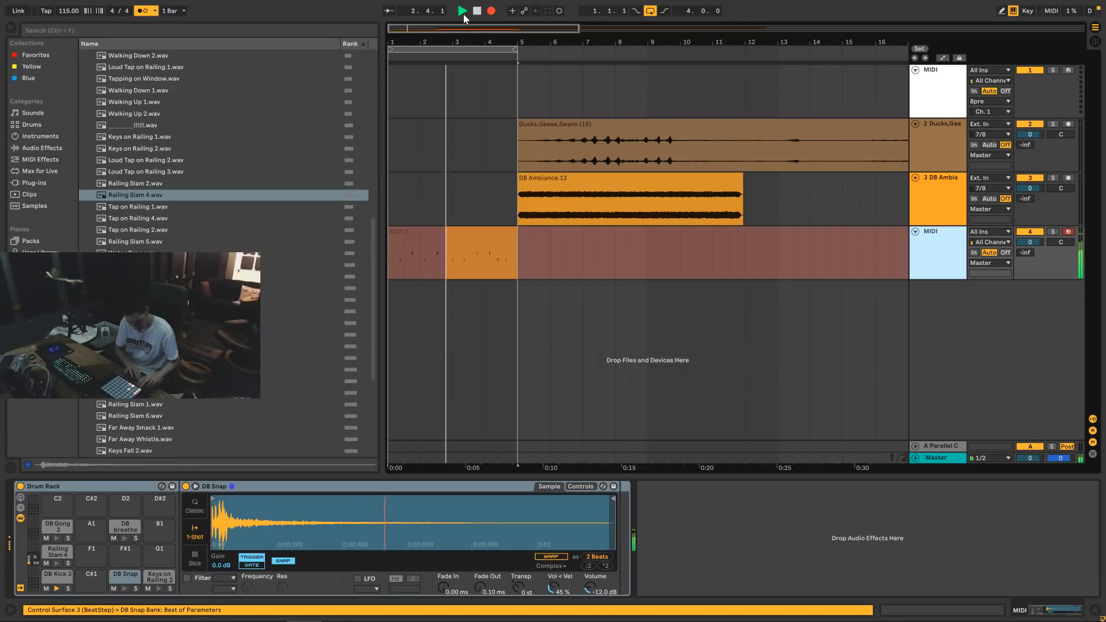
pyautogui.press('F9')
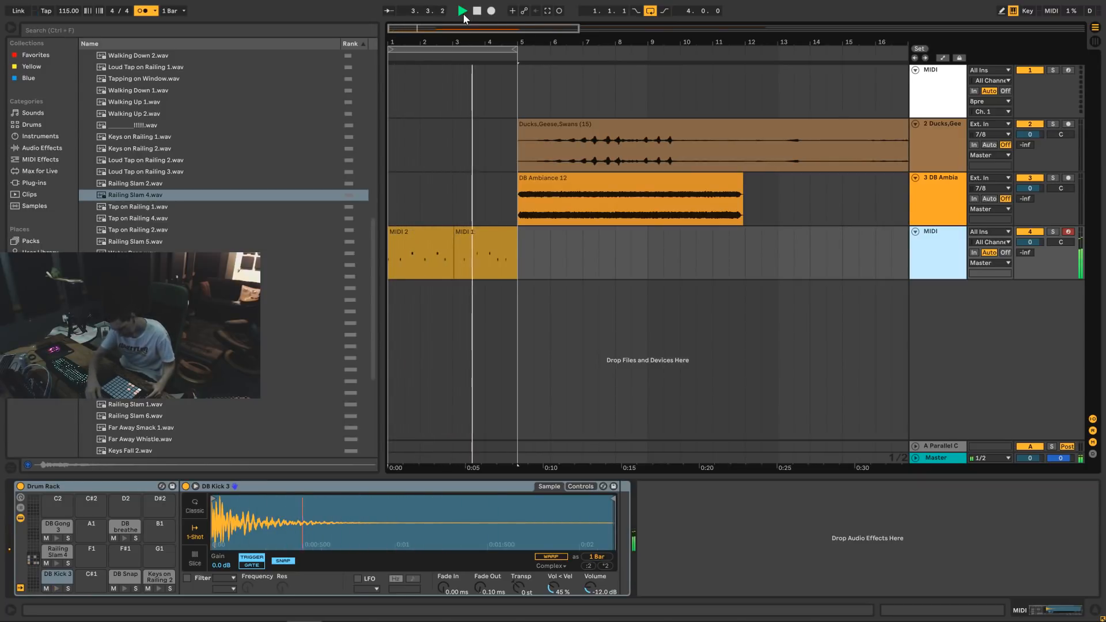
# Open the recorded MIDI 2 clip's notes and quantize all of them to the grid.
pyautogui.hotkey('shift', 'Tab')
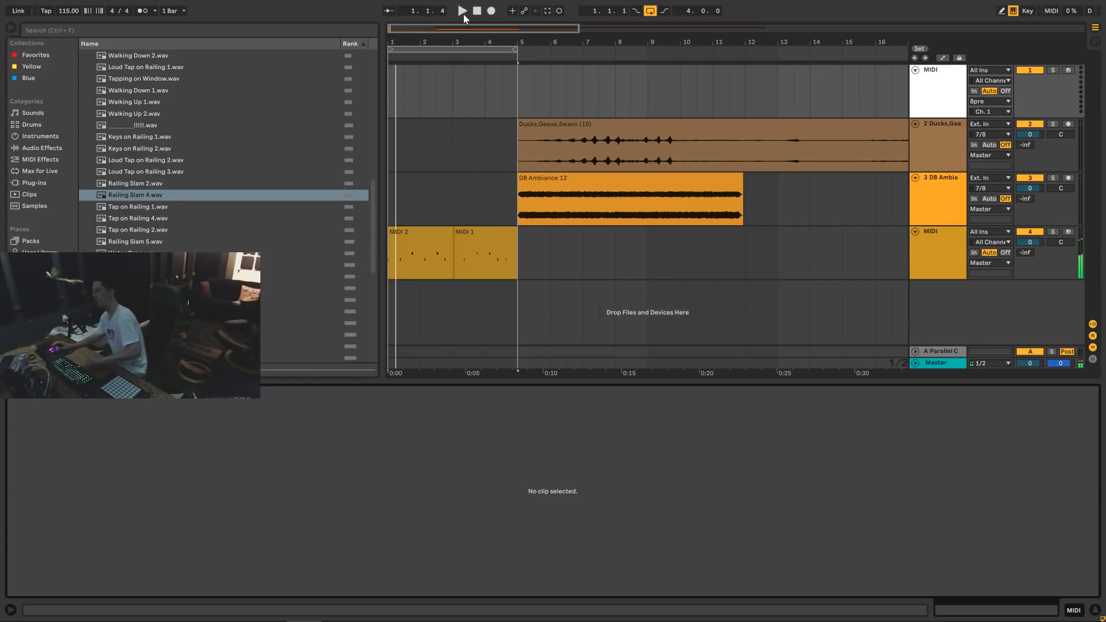
pyautogui.click(423, 231)
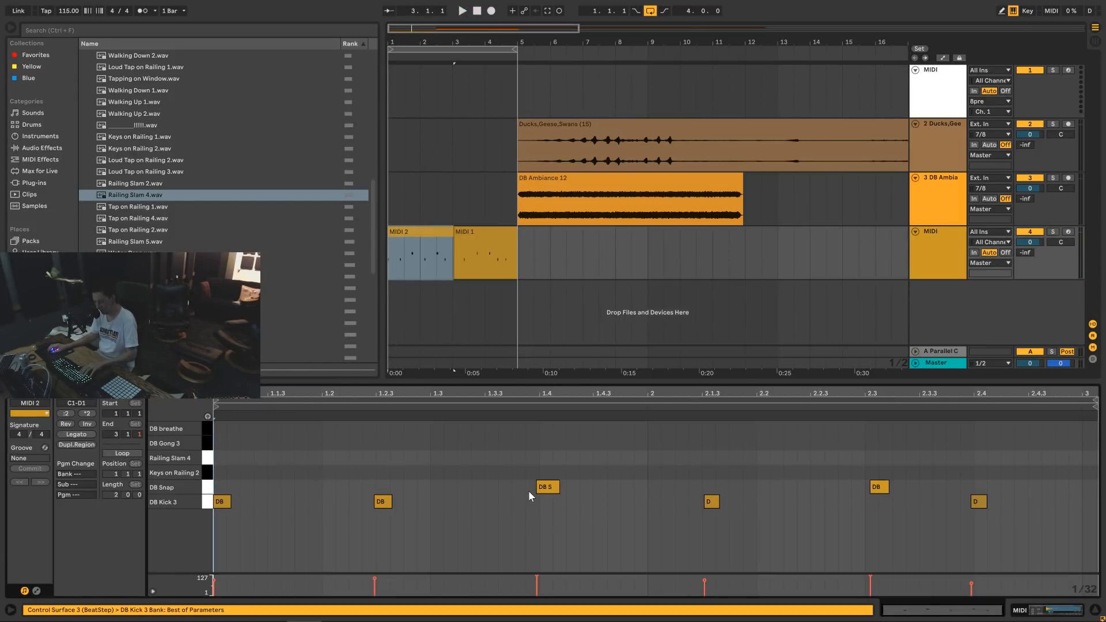
pyautogui.hotkey('ctrl', 'a')
pyautogui.click(612, 442)
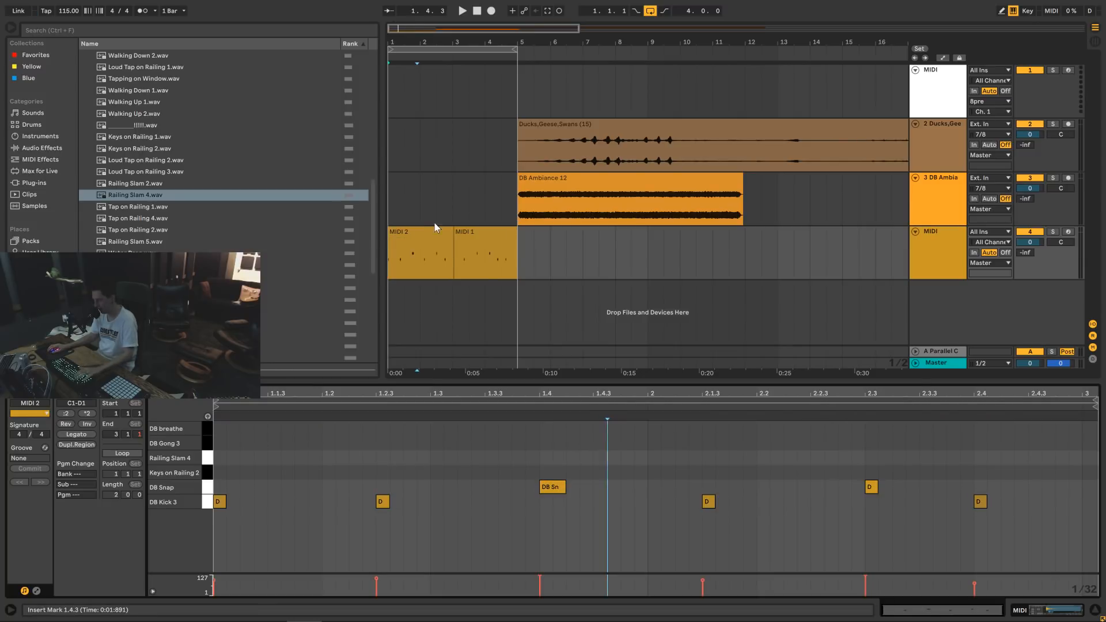
# Duplicate the two-bar MIDI 2 clip to bar 3, replacing the MIDI 1 clip, and play back the loop with the metronome off.
pyautogui.click(435, 223)
pyautogui.click(433, 232)
pyautogui.hotkey('ctrl', 'd')
pyautogui.click(419, 232)
pyautogui.press('space')
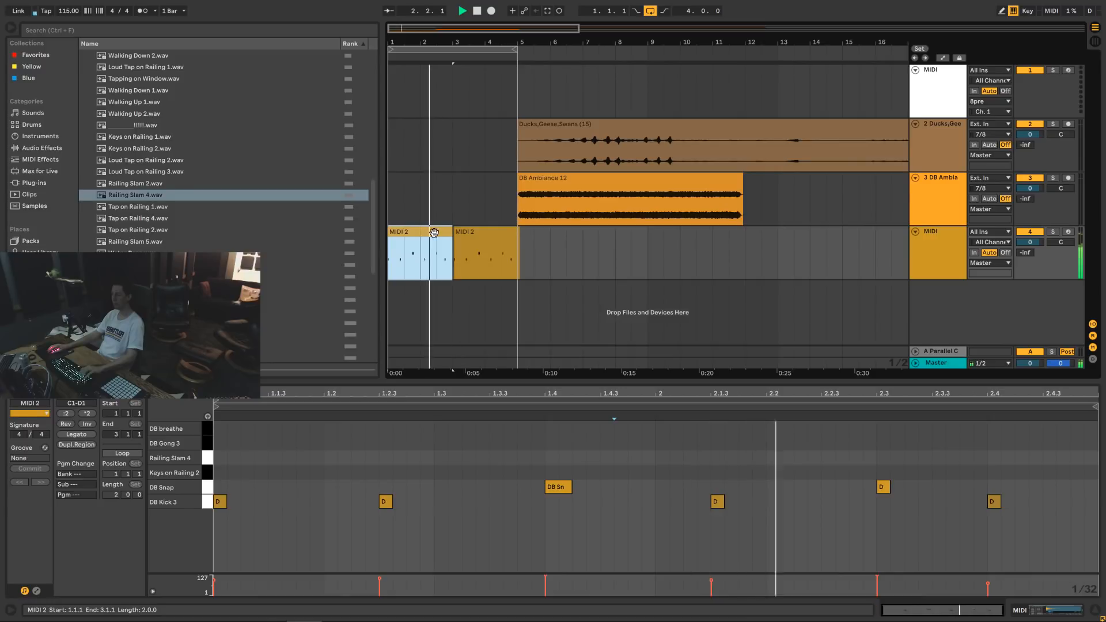
pyautogui.click(462, 241)
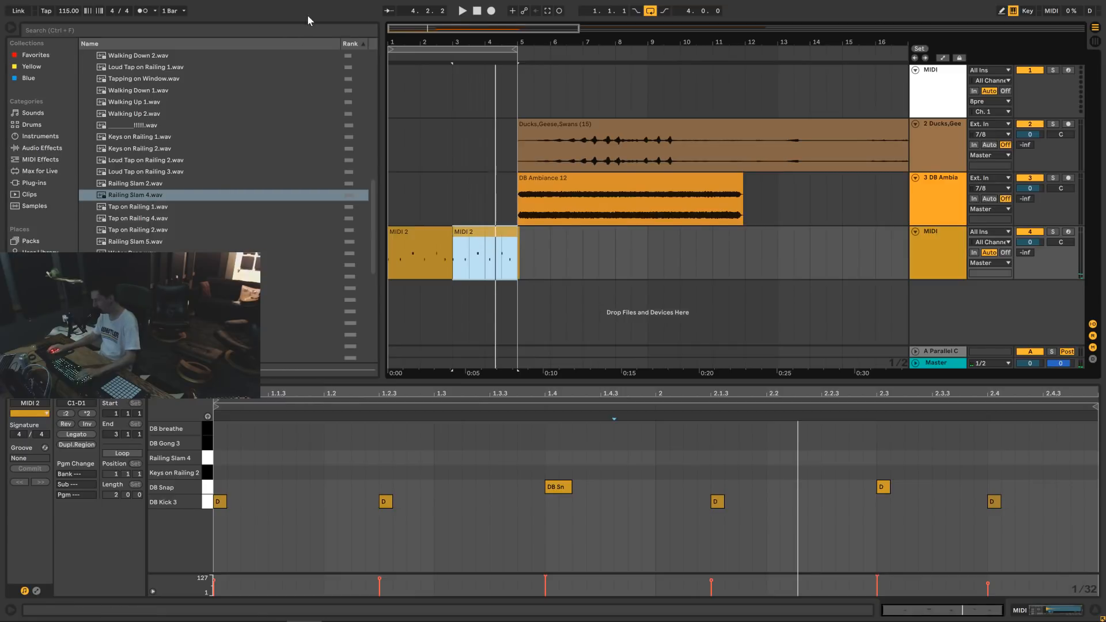
# Move the DB Ambiance 12 clip to bar 1 and lower its track volume to -7.5 dB during playback.
pyautogui.moveTo(621, 179); pyautogui.dragTo(494, 179)
pyautogui.press('space')
pyautogui.moveTo(1029, 188); pyautogui.dragTo(1029, 210)
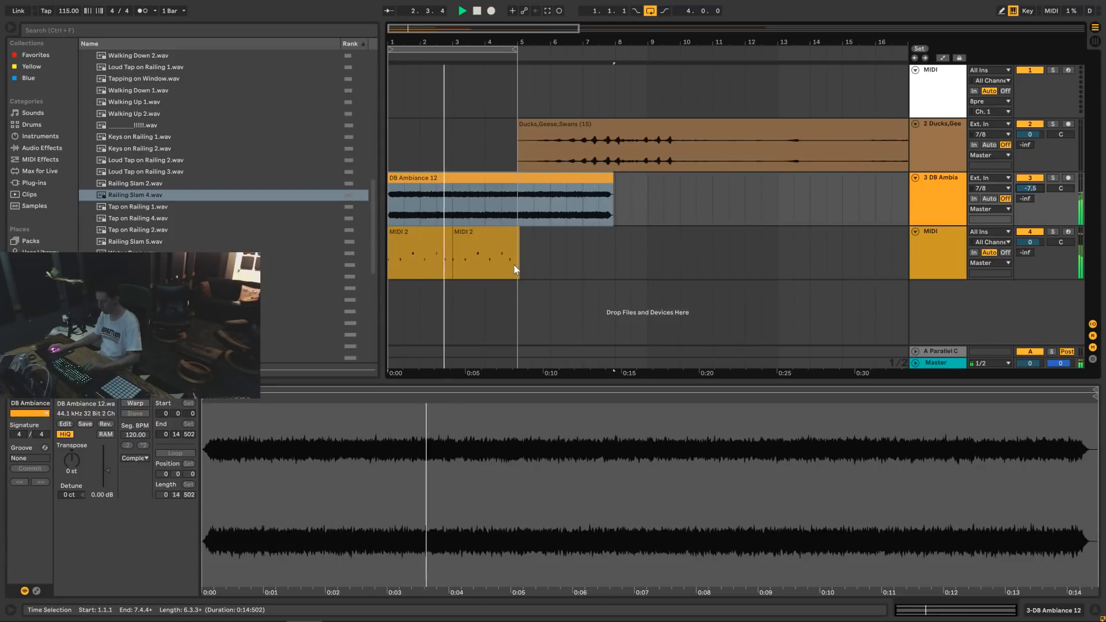
# Consolidate the two MIDI 2 clips on the Drum Rack track into one four-bar clip.
pyautogui.click(486, 232)
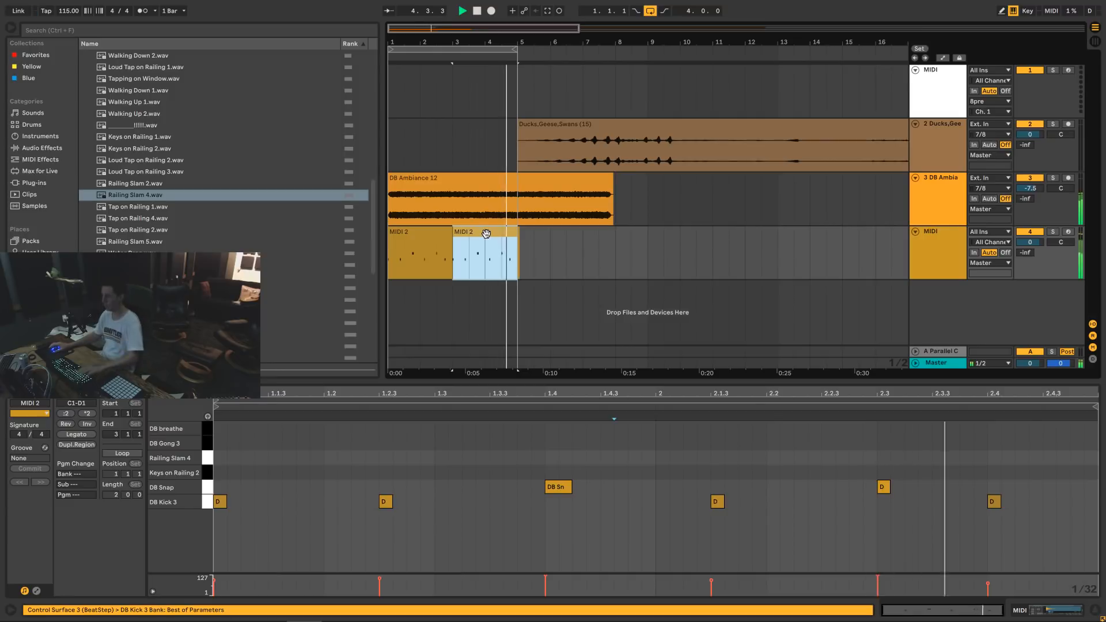
pyautogui.moveTo(513, 260); pyautogui.dragTo(377, 271)
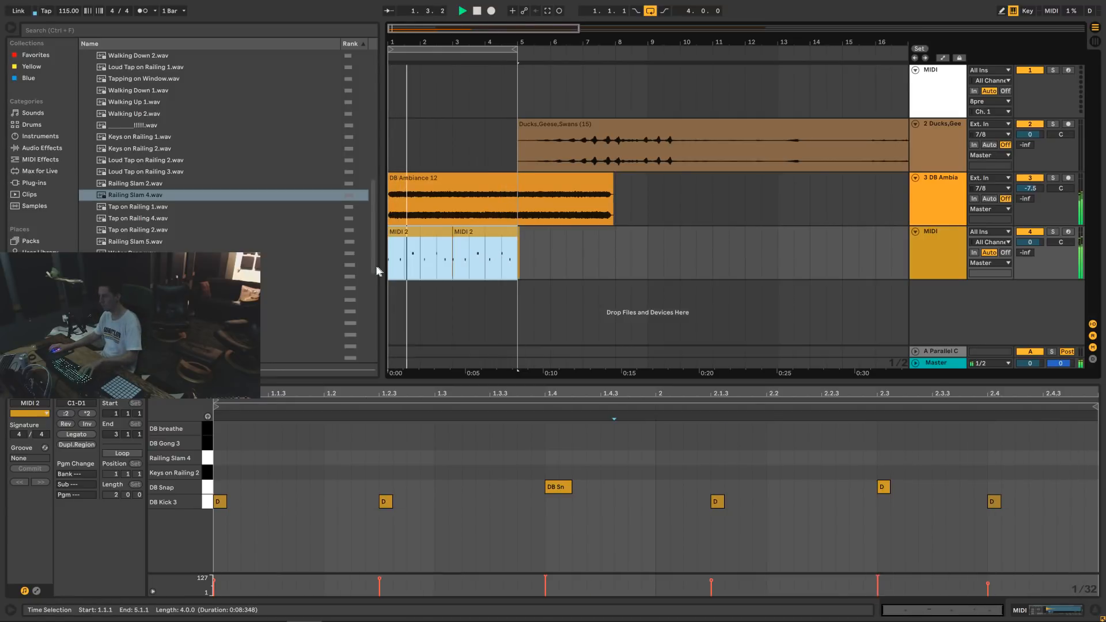
pyautogui.hotkey('ctrl', 'j')
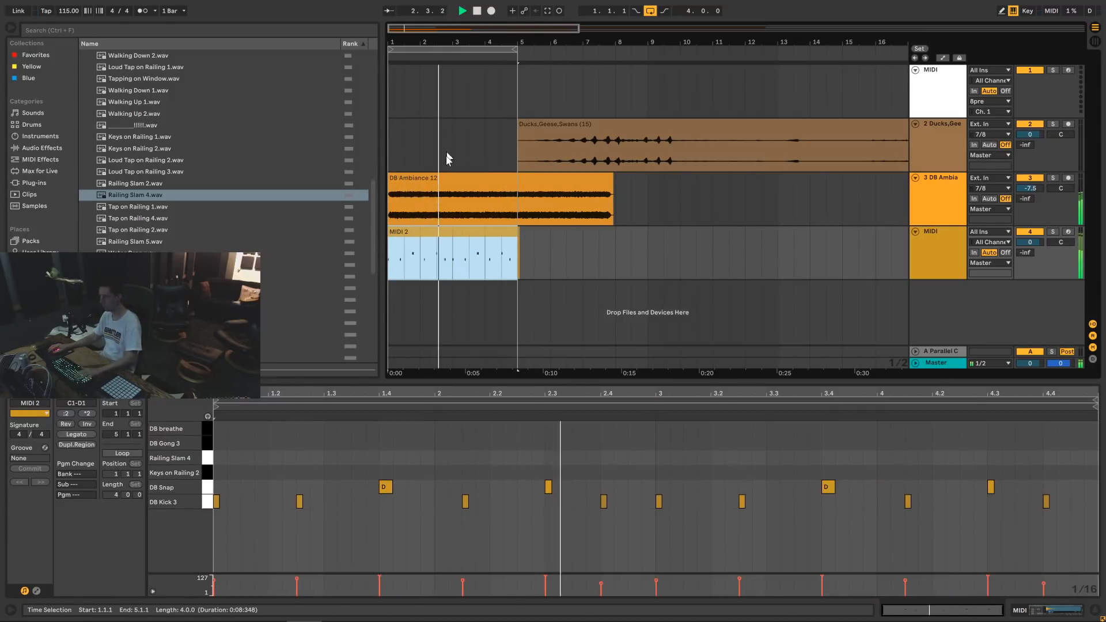
# Transpose the DB Ambiance 12 clip down to -9 st while the loop plays.
pyautogui.click(447, 178)
pyautogui.moveTo(71, 458); pyautogui.dragTo(70, 496)
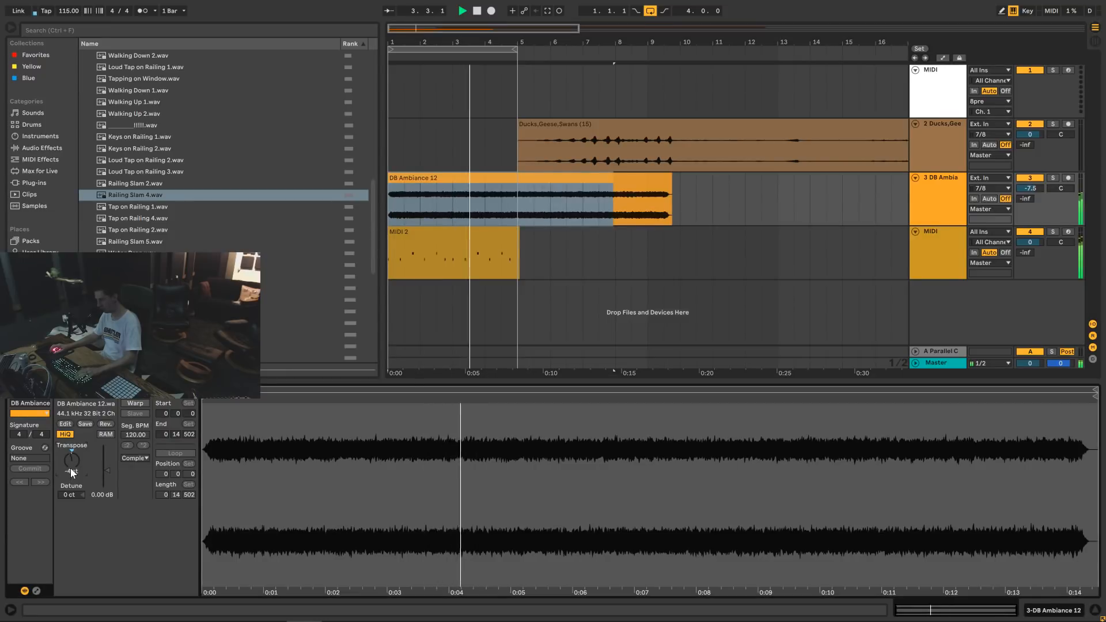
pyautogui.press('Down')
pyautogui.press('Down')
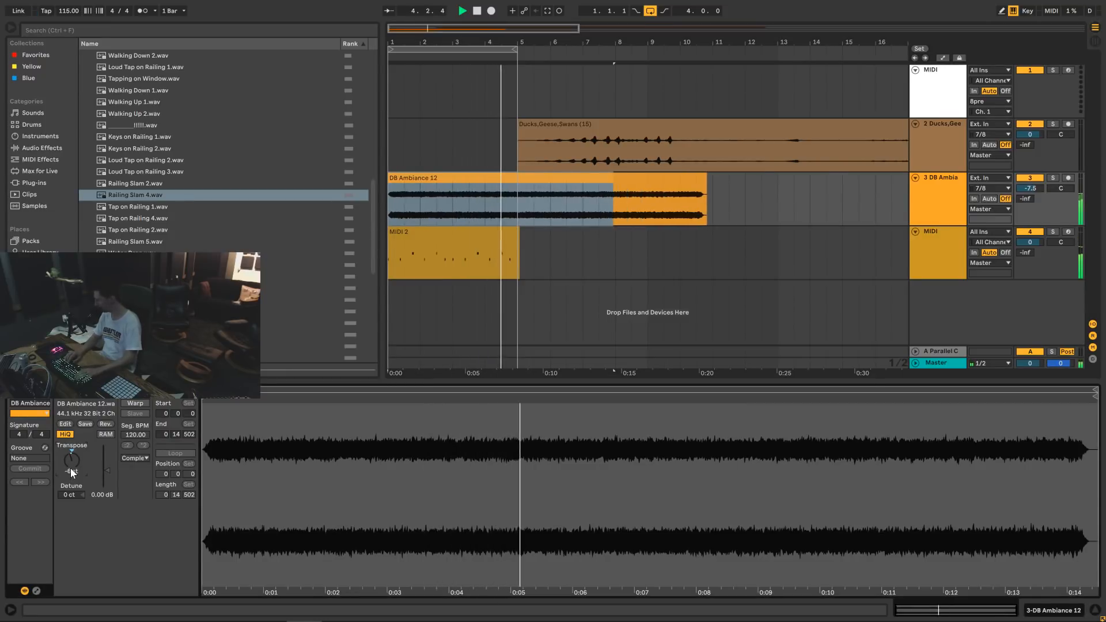
pyautogui.press('Down')
pyautogui.press('Down')
pyautogui.press('Down')
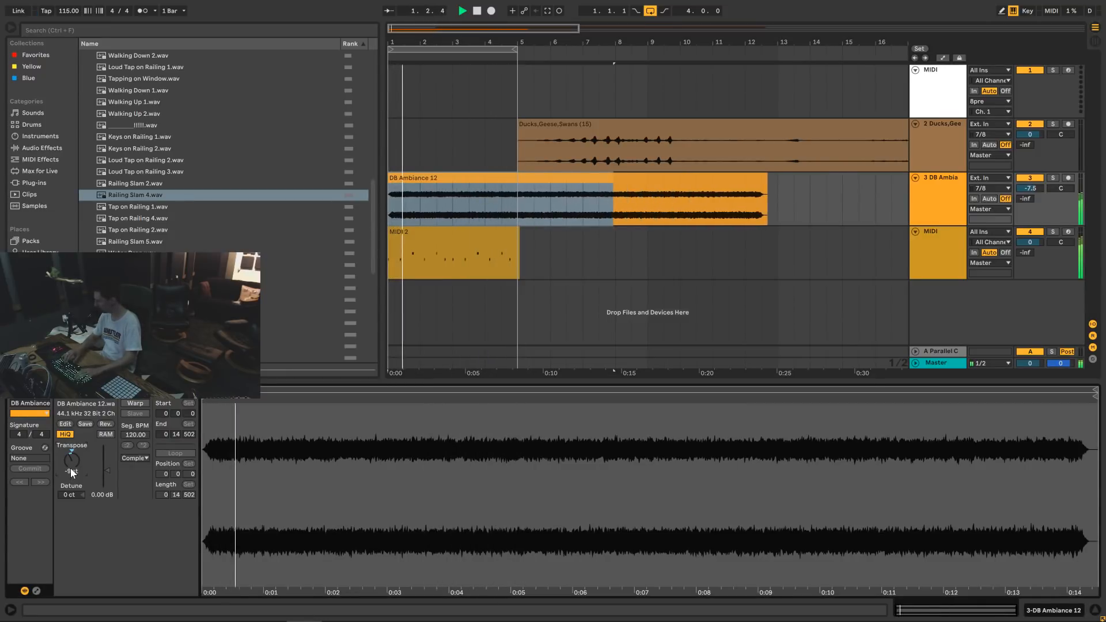
# Duplicate the first two bars of the DB Ambiance 12 clip to bar 3 and clear the ambience and drum clips past bar 5.
pyautogui.click(589, 192)
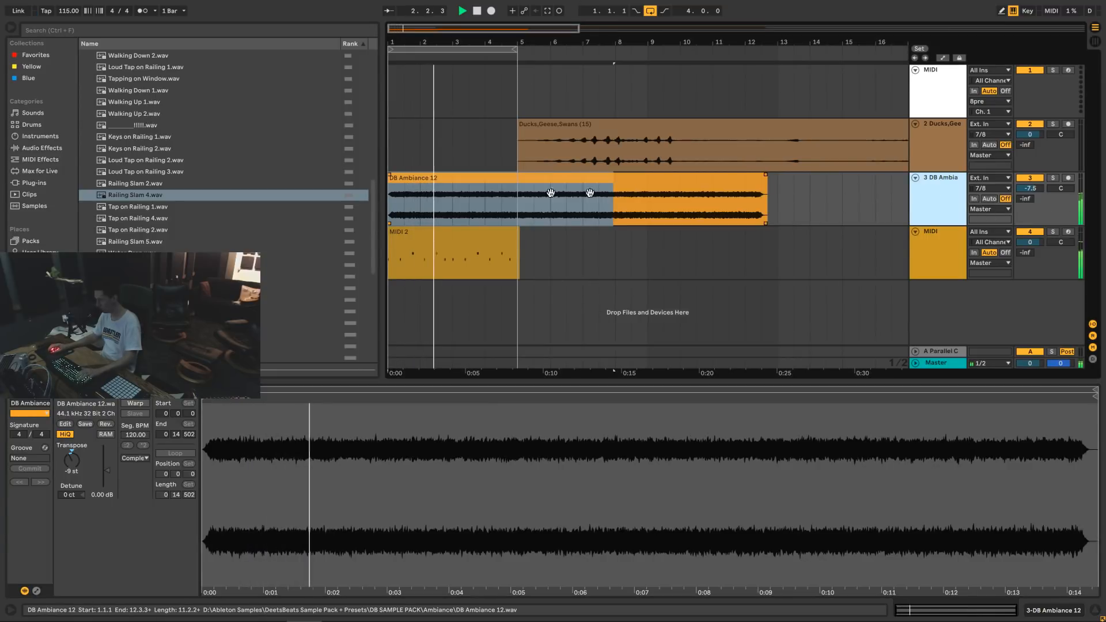
pyautogui.click(464, 179)
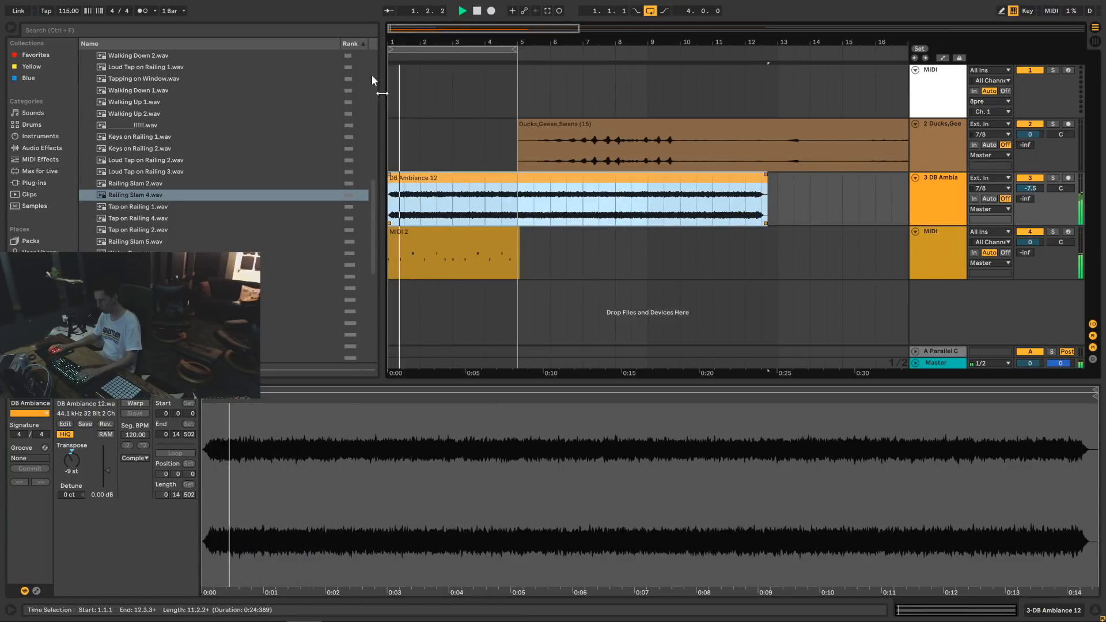
pyautogui.moveTo(452, 201); pyautogui.dragTo(385, 205)
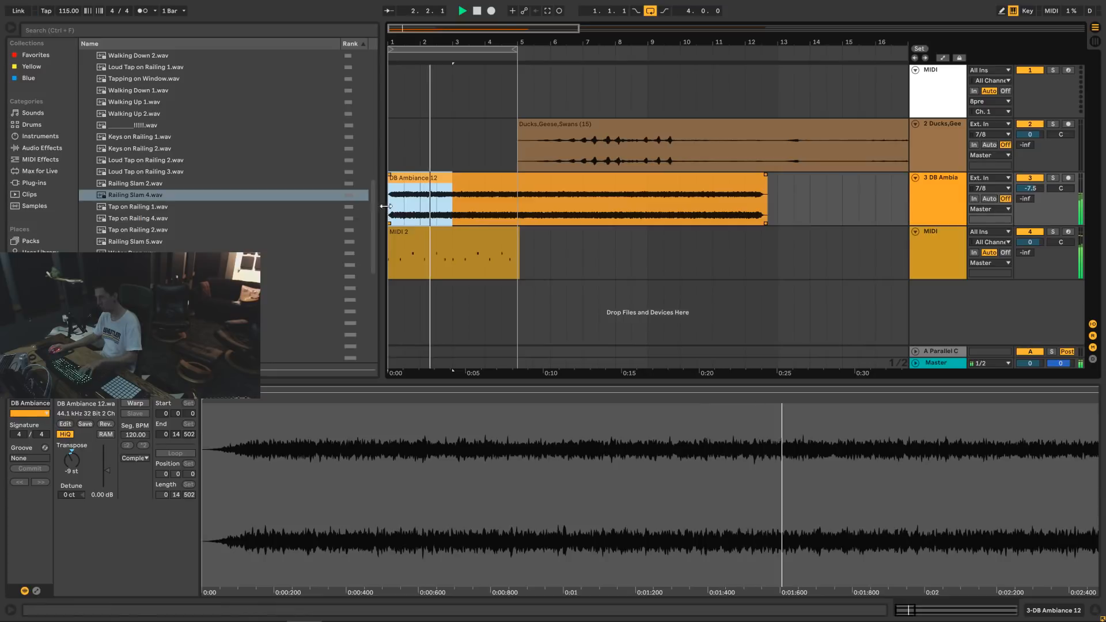
pyautogui.hotkey('ctrl', 'd')
pyautogui.click(576, 178)
pyautogui.press('Delete')
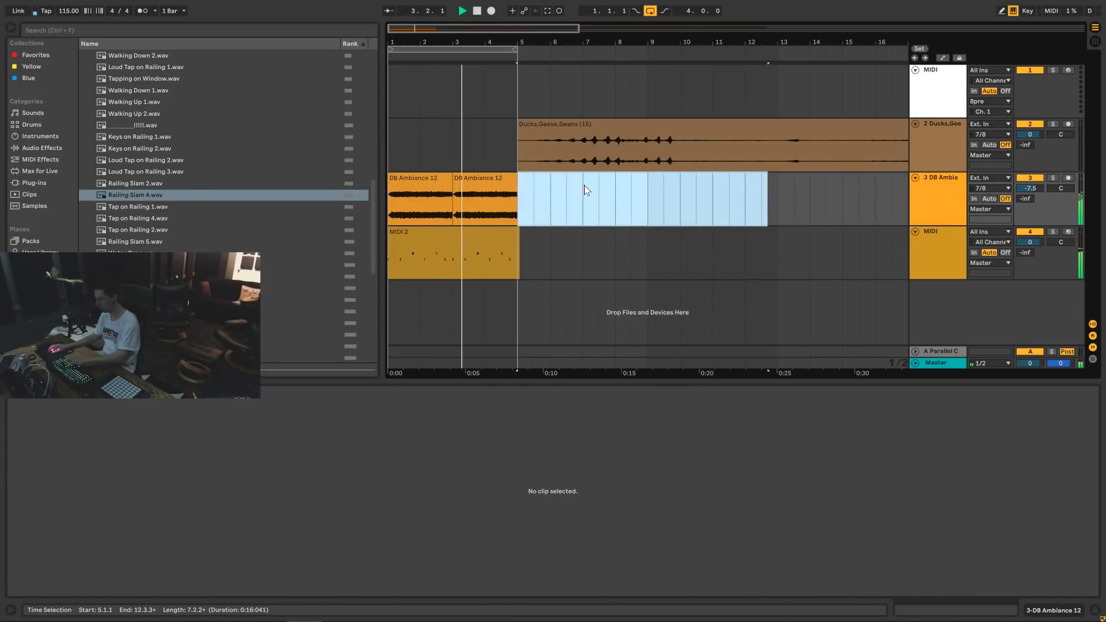
pyautogui.moveTo(555, 252); pyautogui.dragTo(526, 252)
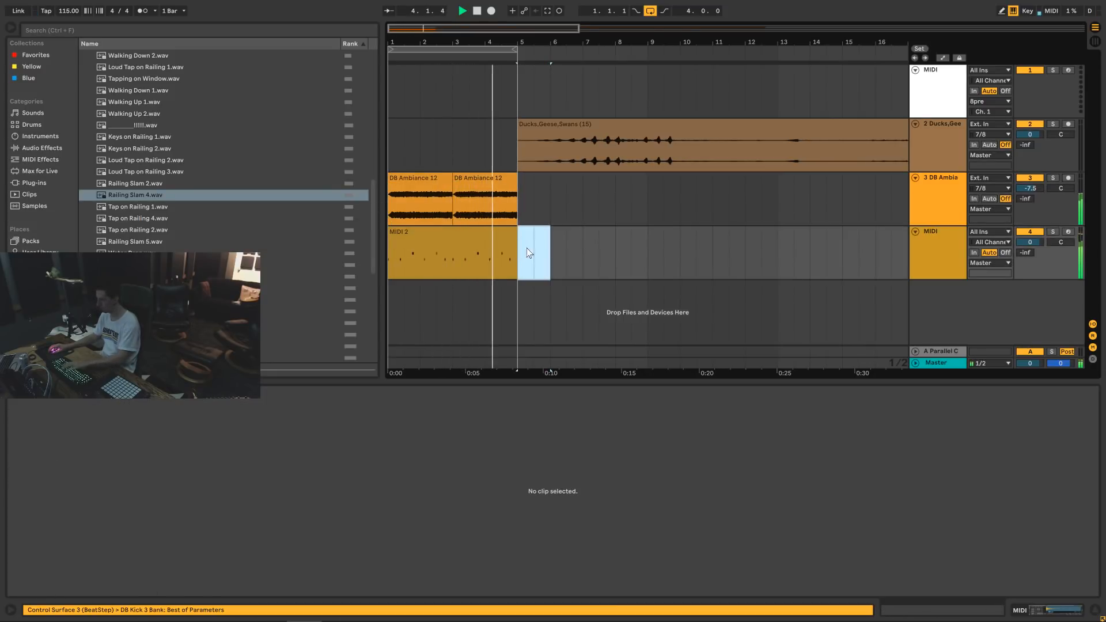
pyautogui.click(514, 253)
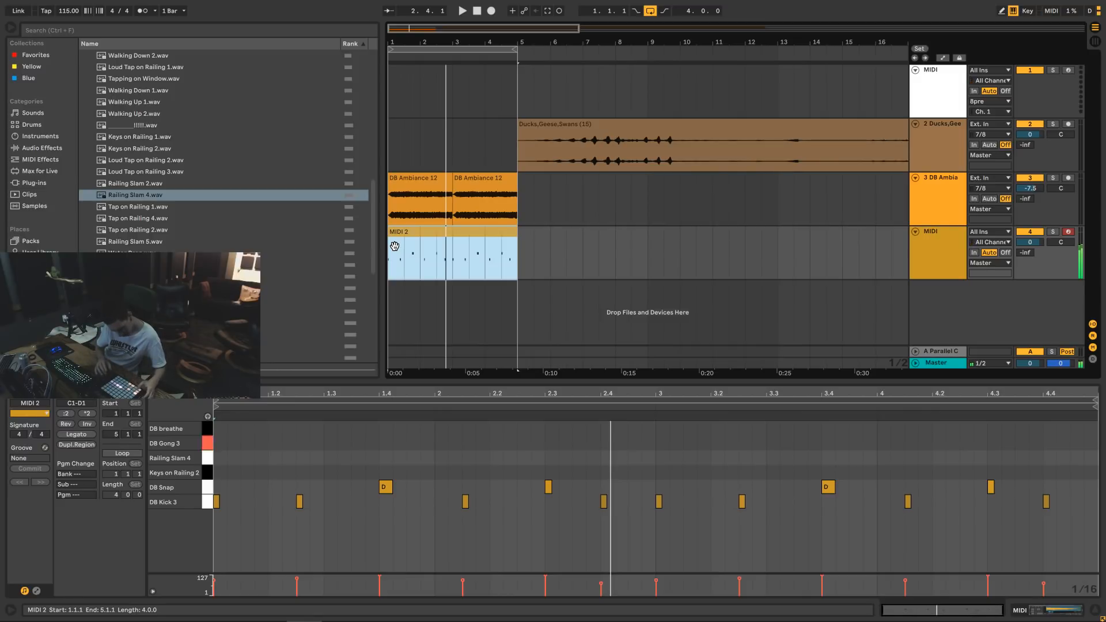
# Try to record a live take over the MIDI 2 drum clip, undo it and extend the clip back to bar 5.
pyautogui.press('space')
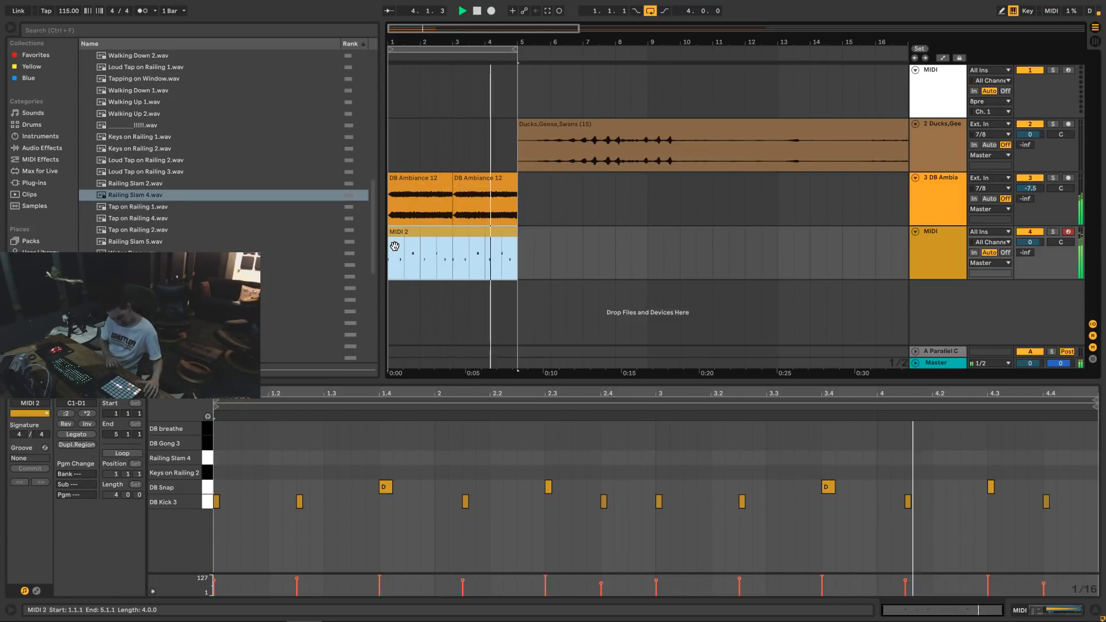
pyautogui.press('F9')
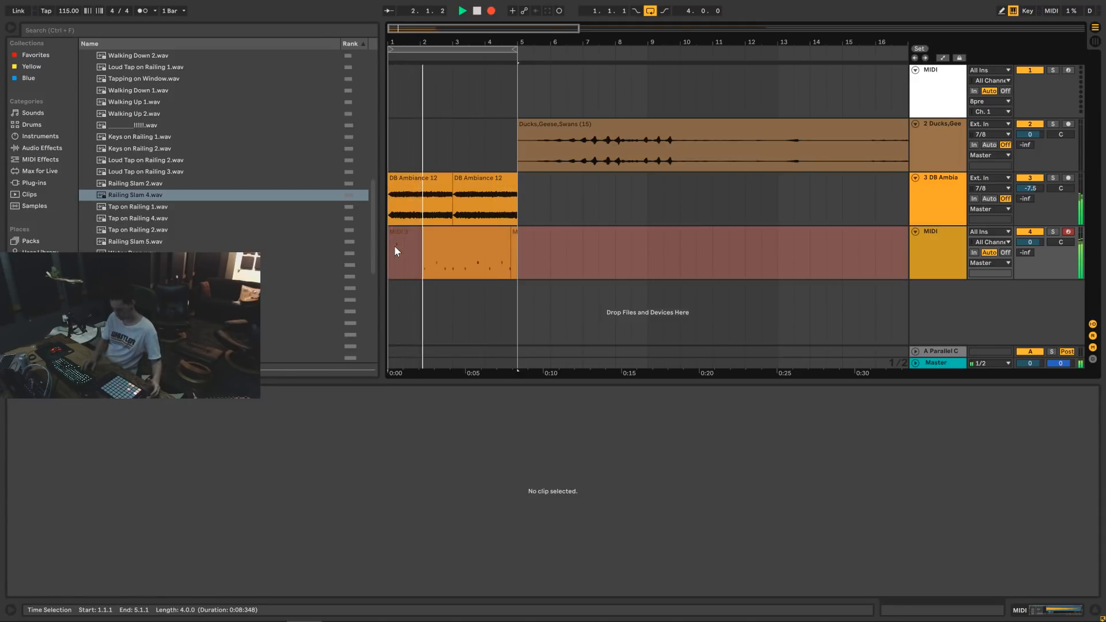
pyautogui.press('space')
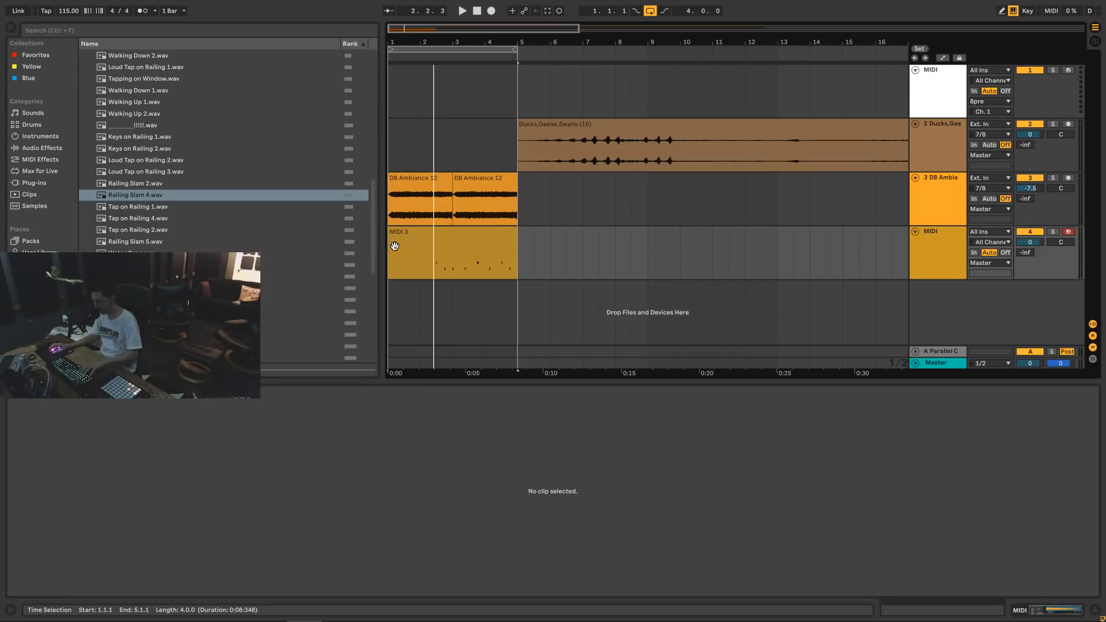
pyautogui.hotkey('ctrl', 'z')
pyautogui.click(434, 228)
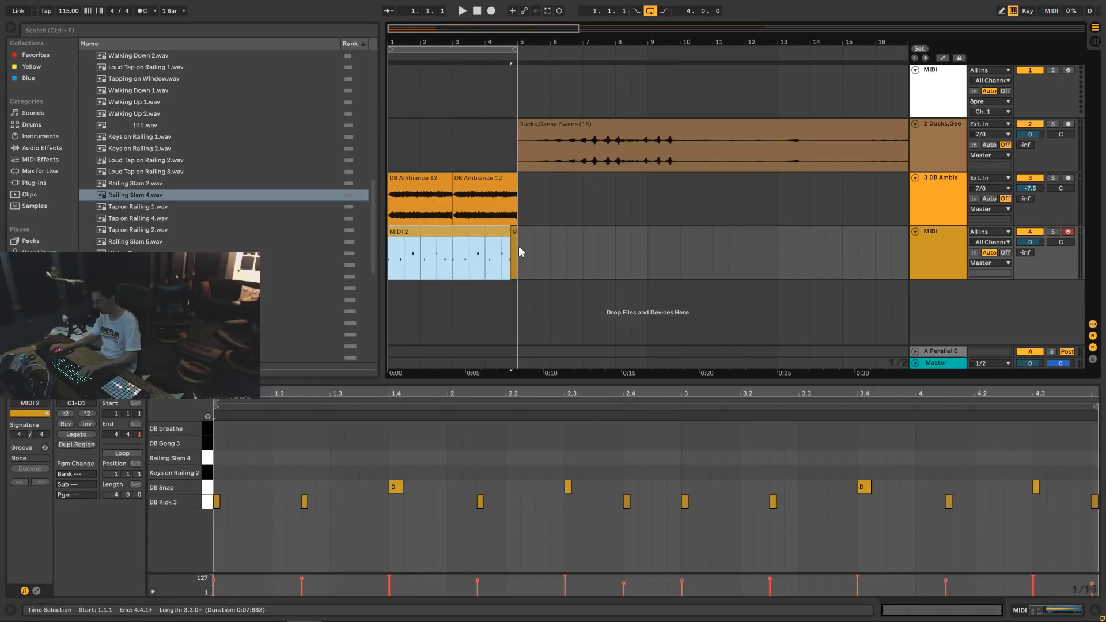
pyautogui.moveTo(508, 234); pyautogui.dragTo(517, 235)
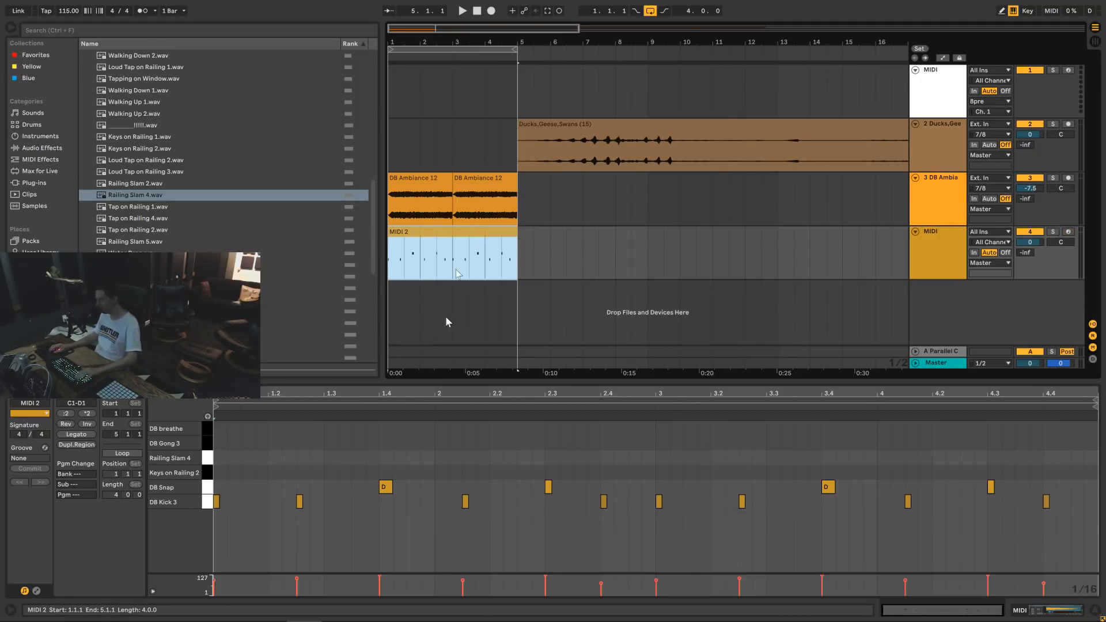
# Add two consecutive two-bar DB Gong 3 notes at bars 1 and 3 of the MIDI 2 drum clip.
pyautogui.click(219, 453)
pyautogui.moveTo(219, 453); pyautogui.dragTo(1053, 442)
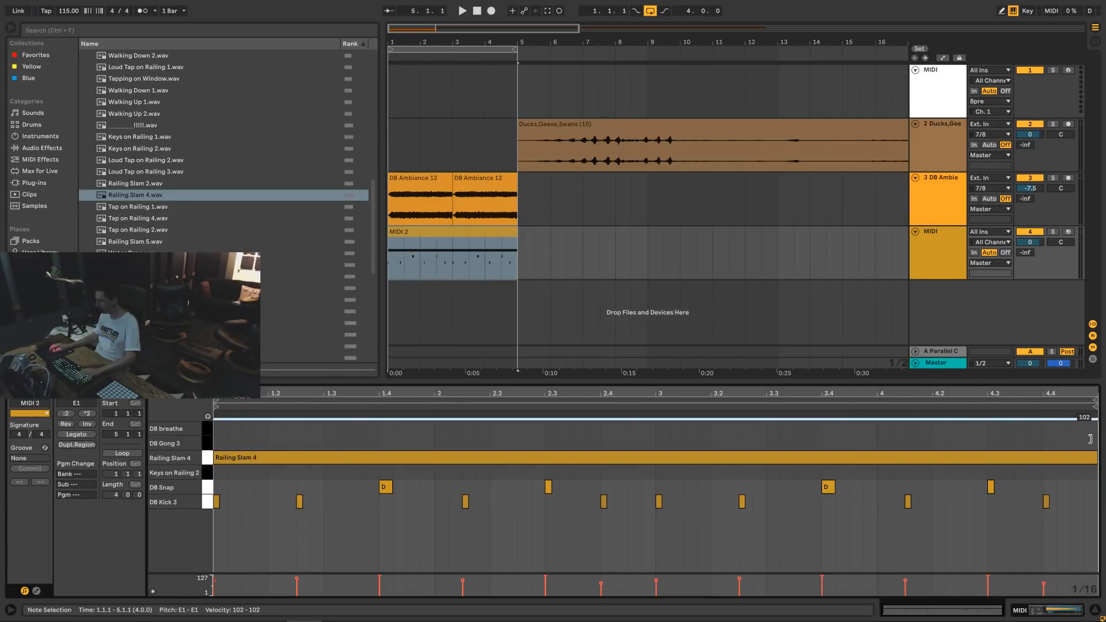
pyautogui.press('Up')
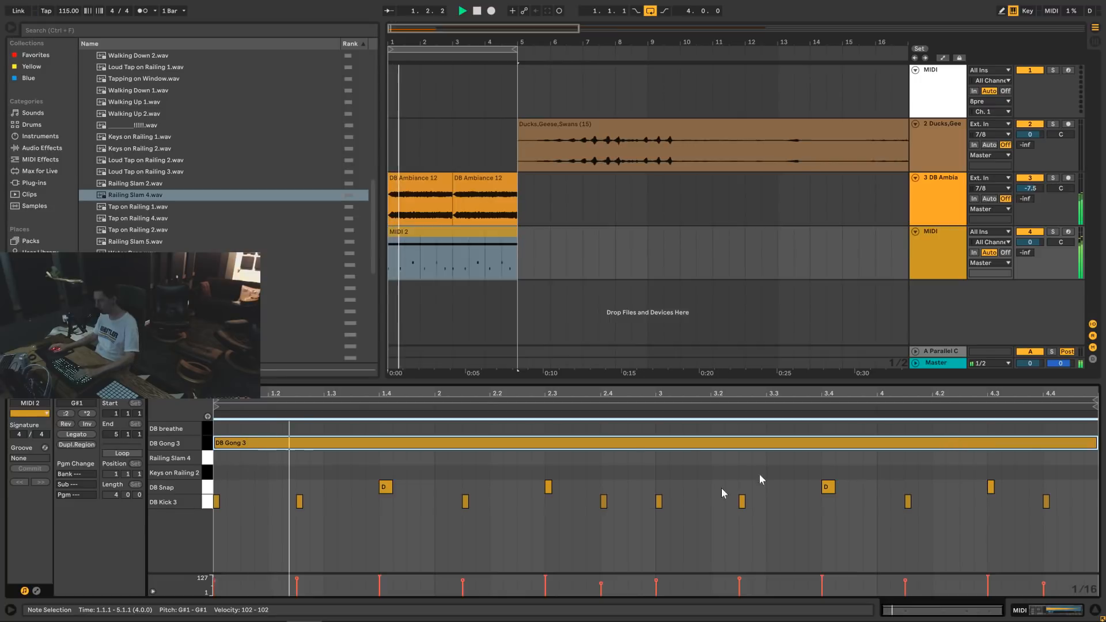
pyautogui.moveTo(1094, 442); pyautogui.dragTo(656, 444)
pyautogui.hotkey('ctrl', 'd')
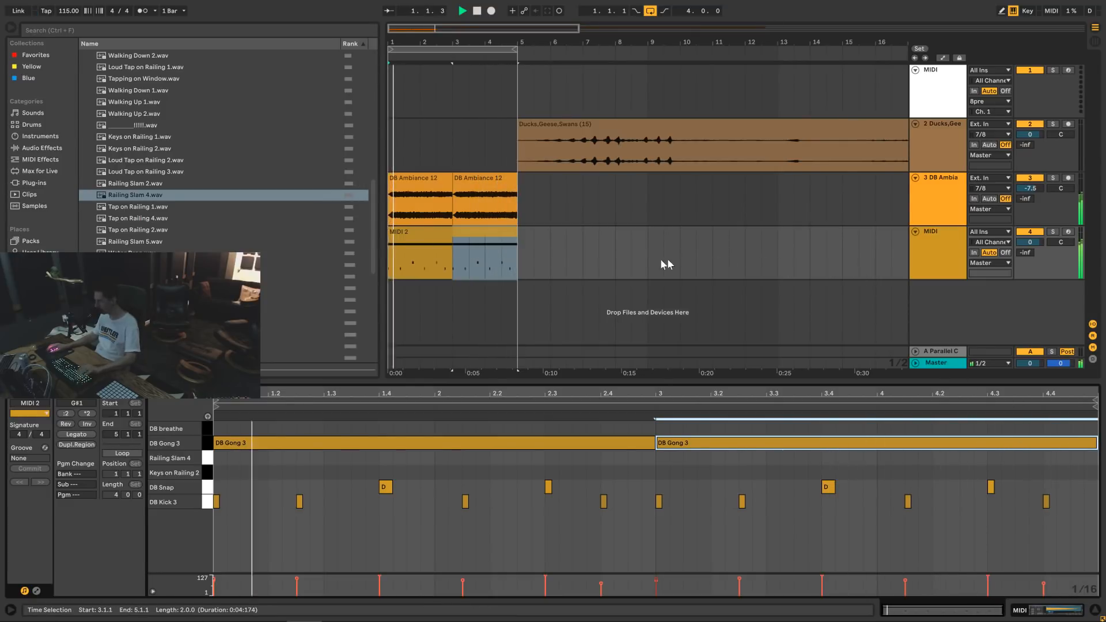
pyautogui.press('space')
pyautogui.moveTo(694, 460); pyautogui.dragTo(604, 437)
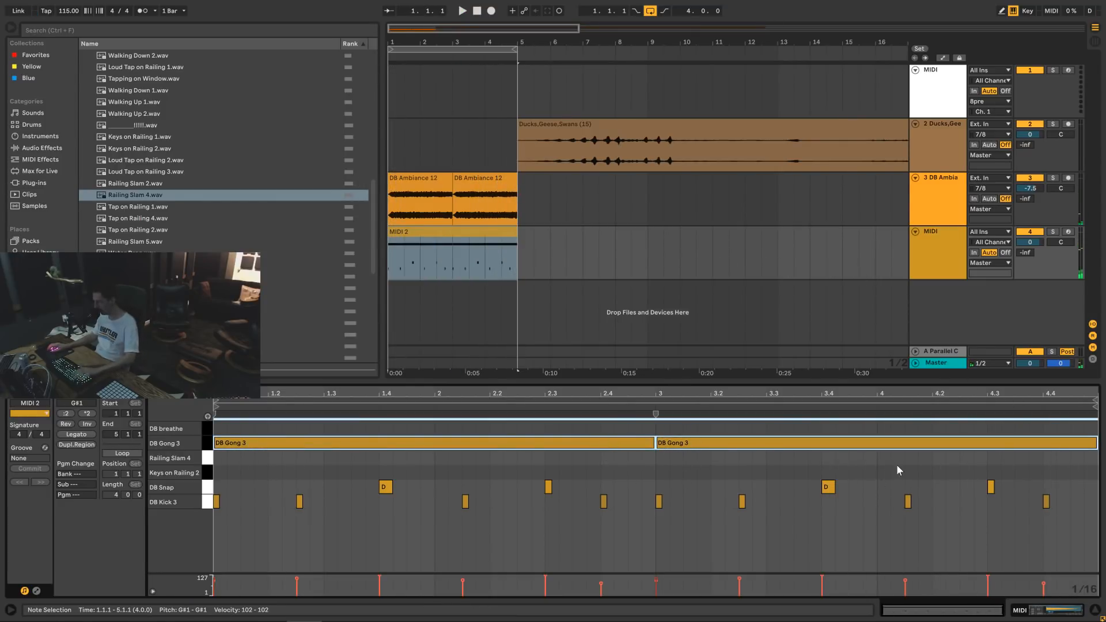
# Insert a new MIDI track below the Drum Rack track.
pyautogui.click(956, 316)
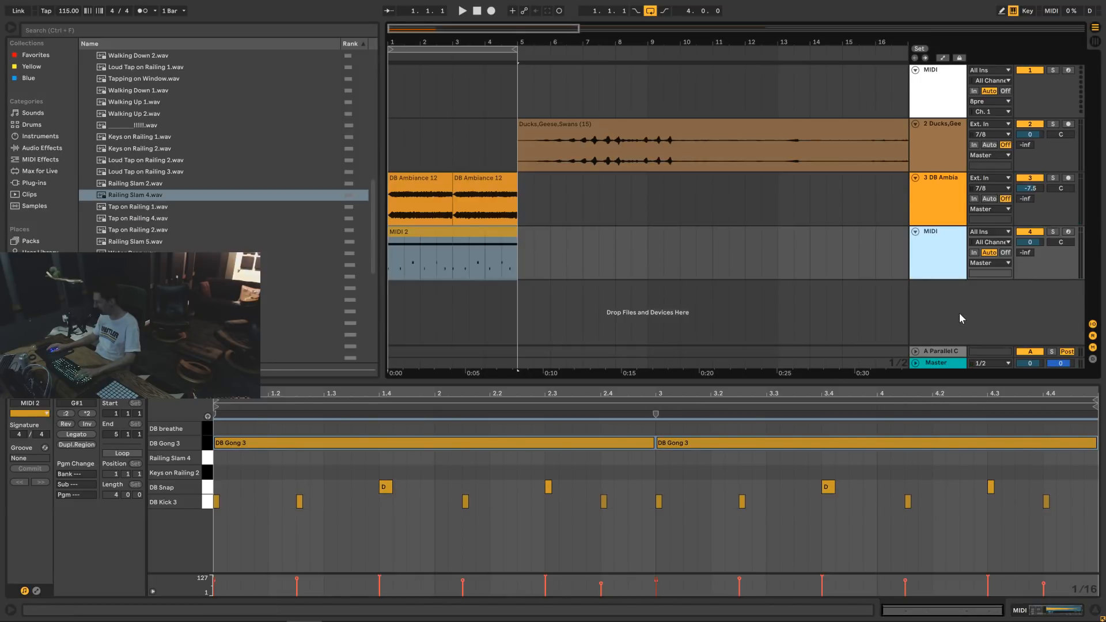
pyautogui.rightClick(959, 313)
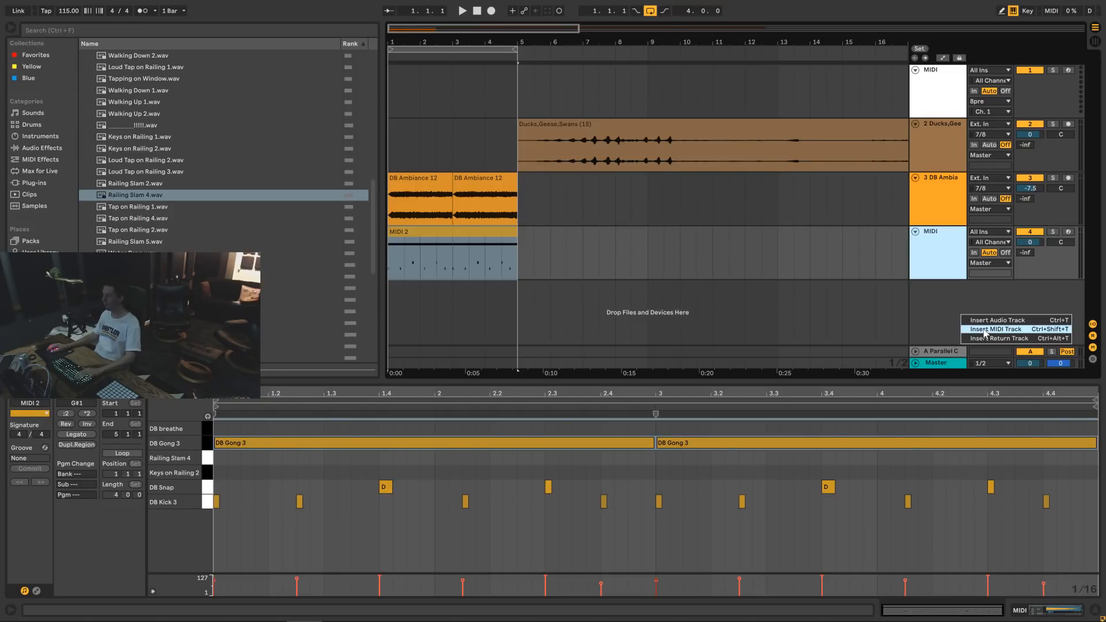
pyautogui.click(984, 330)
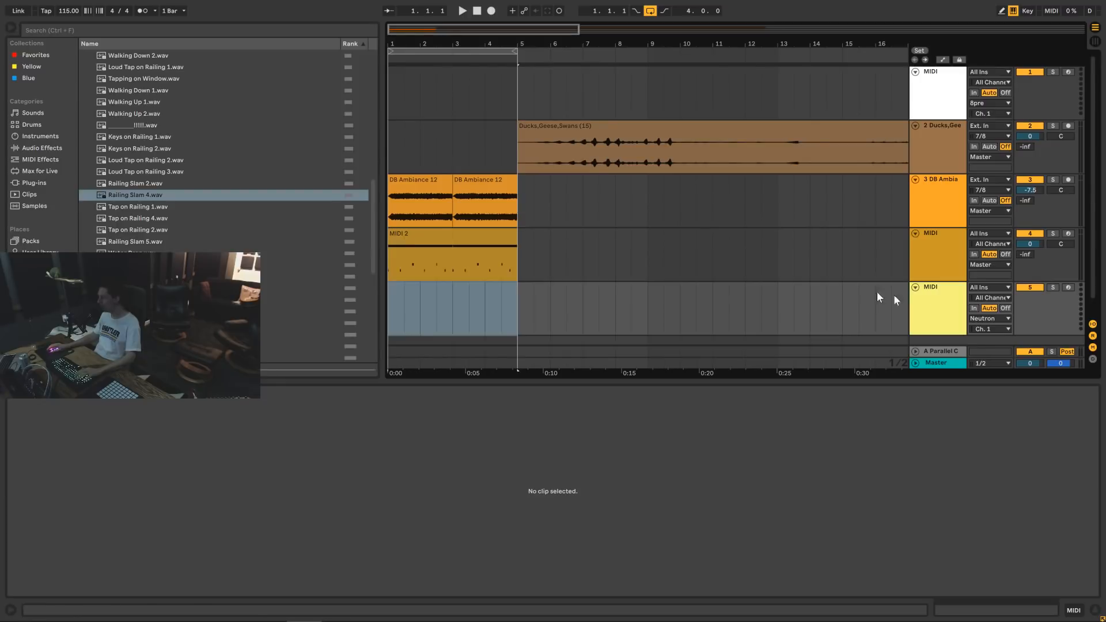
# Move the DB Gong 3 pad with its notes from the Drum Rack to the new MIDI track and play the loop.
pyautogui.click(510, 246)
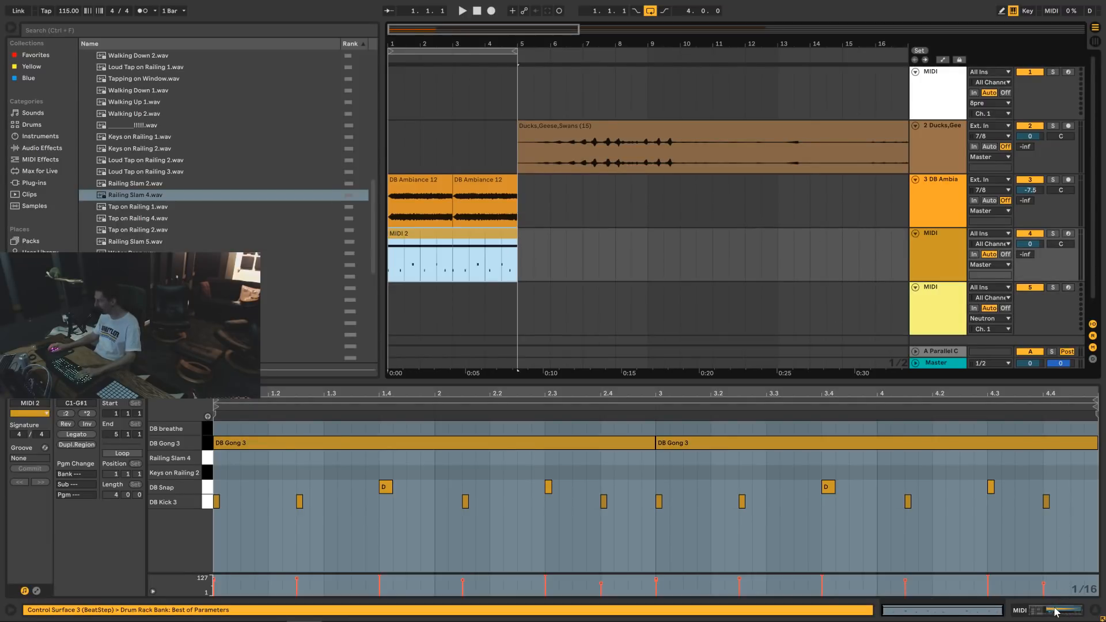
pyautogui.click(957, 329)
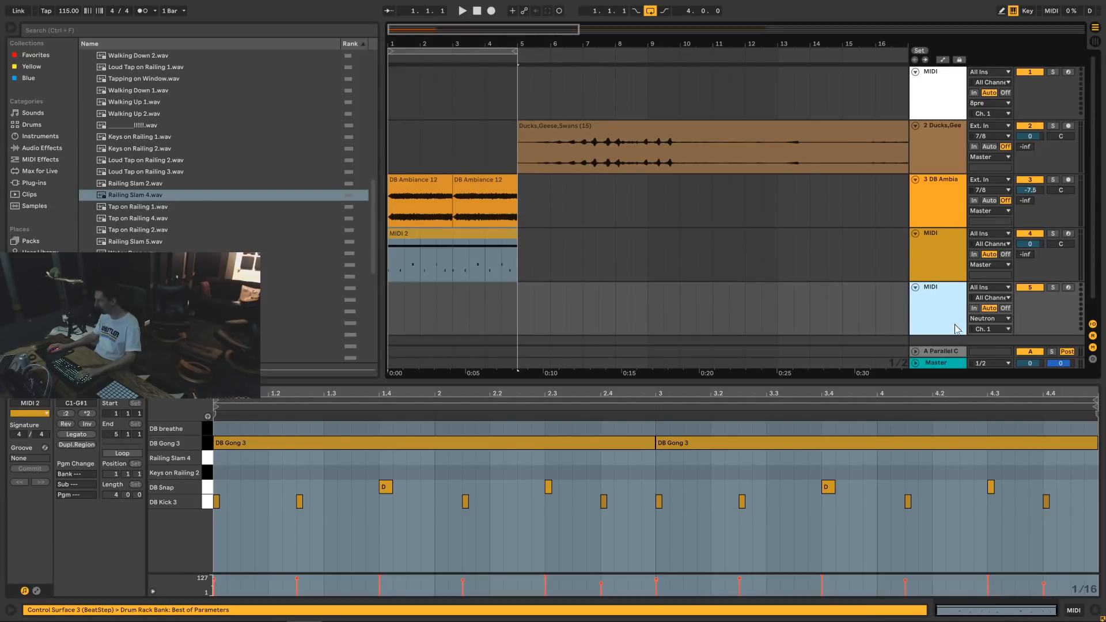
pyautogui.click(963, 278)
pyautogui.hotkey('shift', 'Tab')
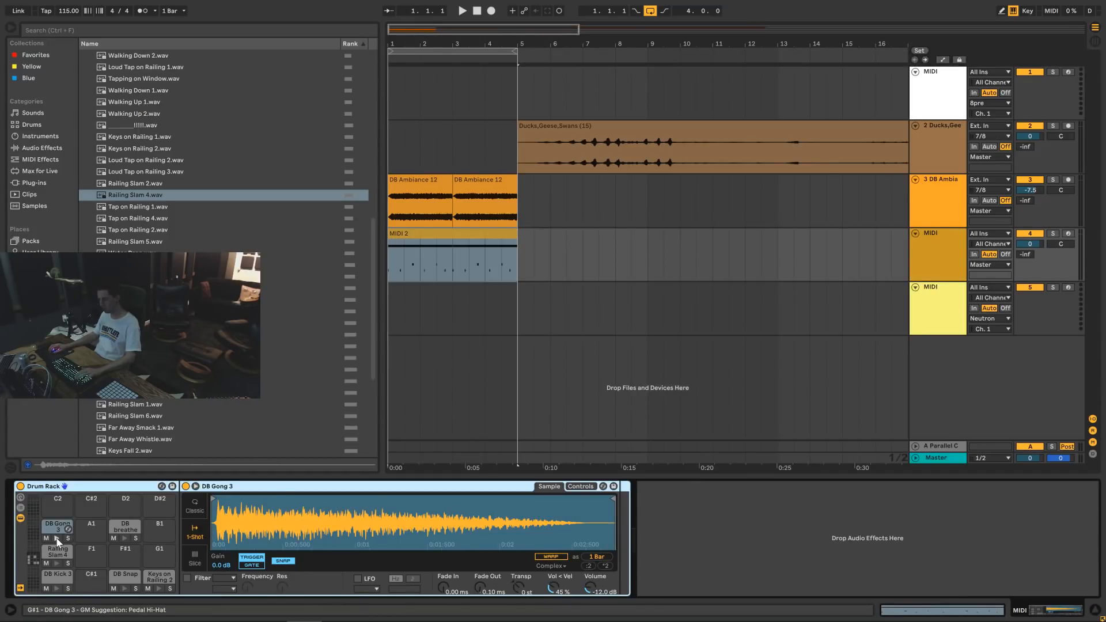
pyautogui.moveTo(58, 542); pyautogui.dragTo(464, 296)
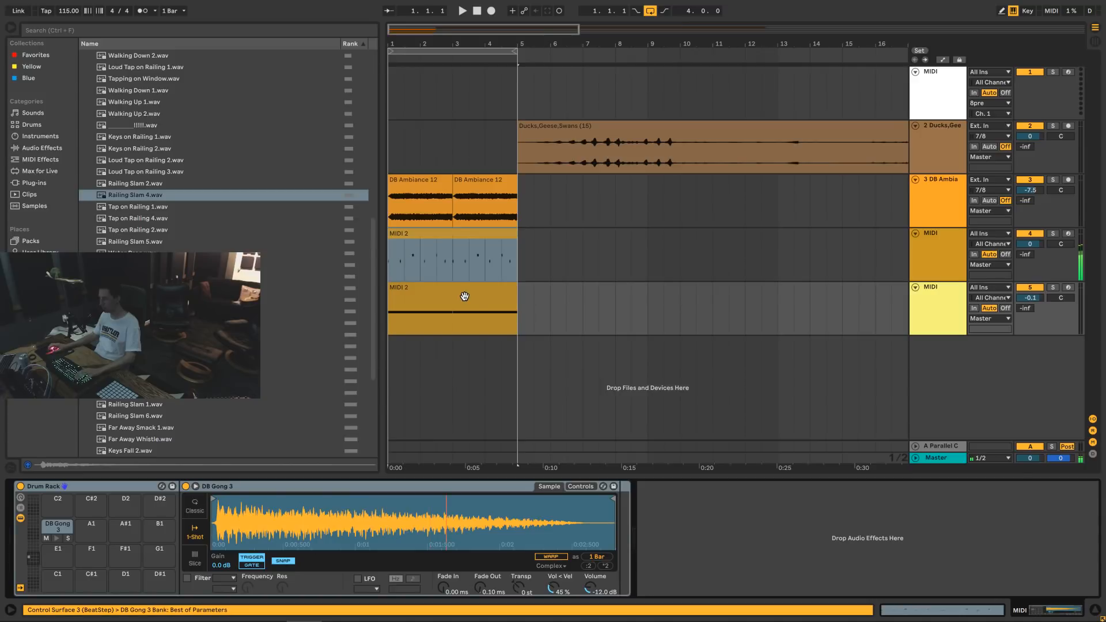
pyautogui.press('space')
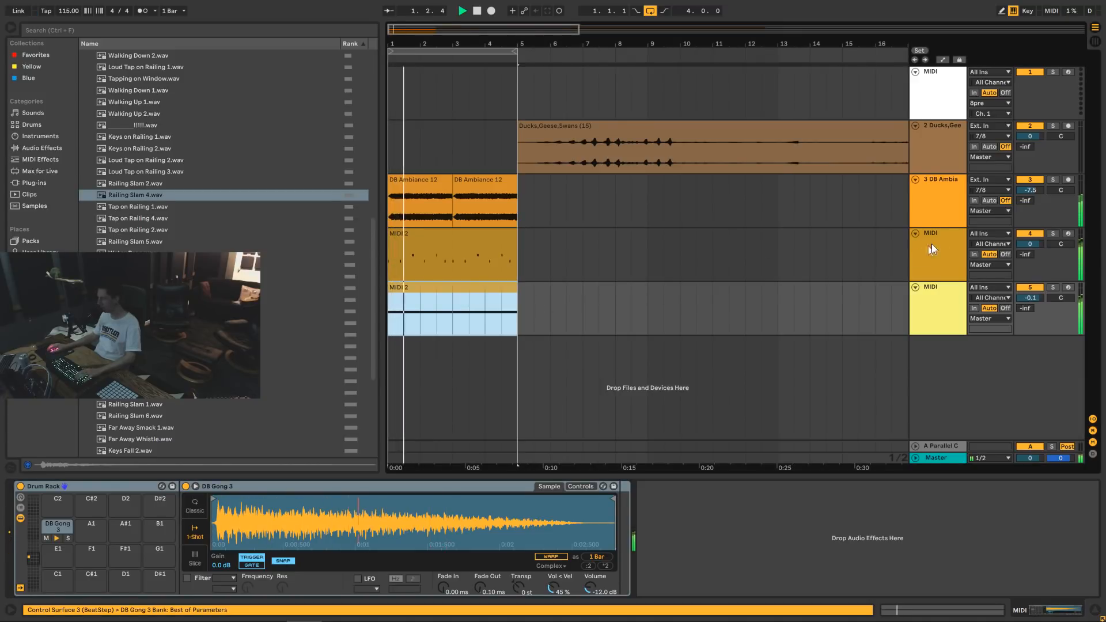
# Convert the DB Gong 3 Simpler to a Sampler and ungroup the Drum Rack around it.
pyautogui.click(934, 302)
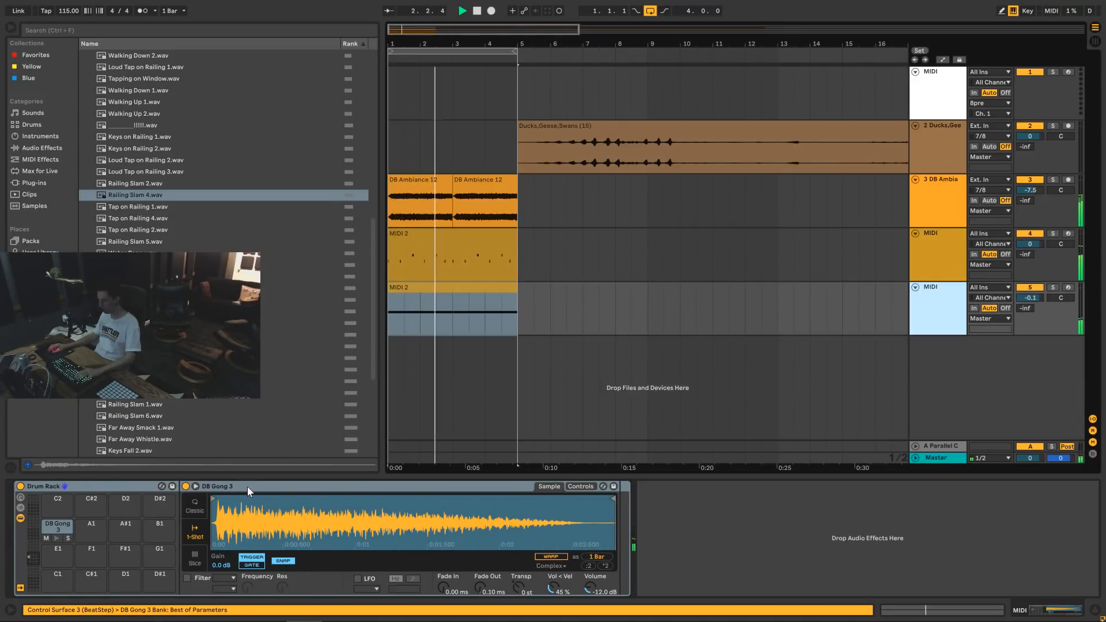
pyautogui.rightClick(247, 490)
pyautogui.click(303, 480)
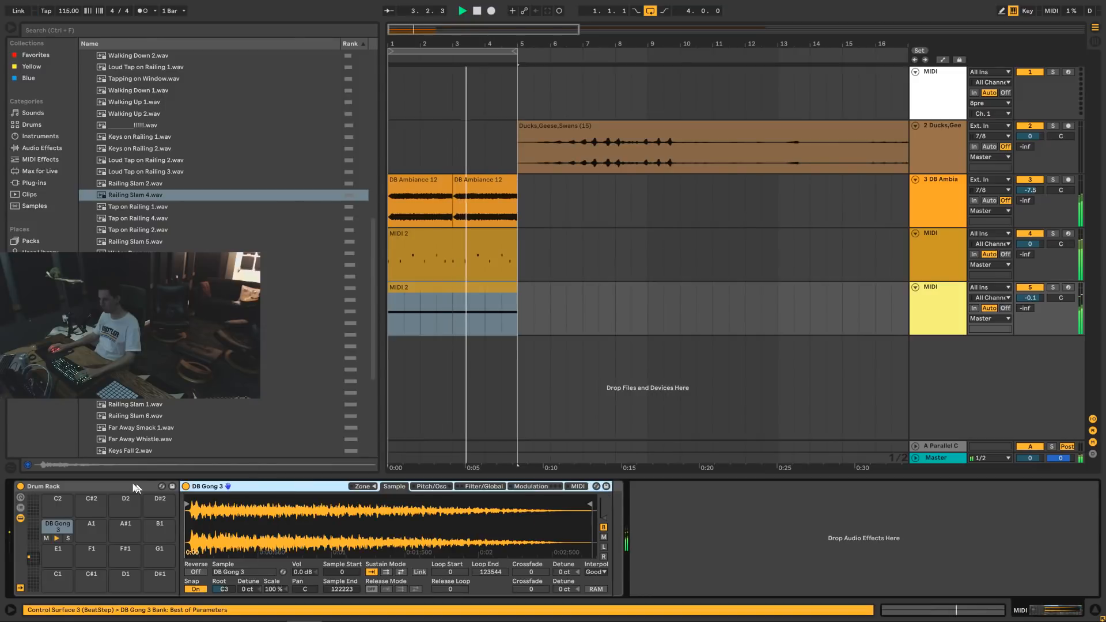
pyautogui.rightClick(120, 486)
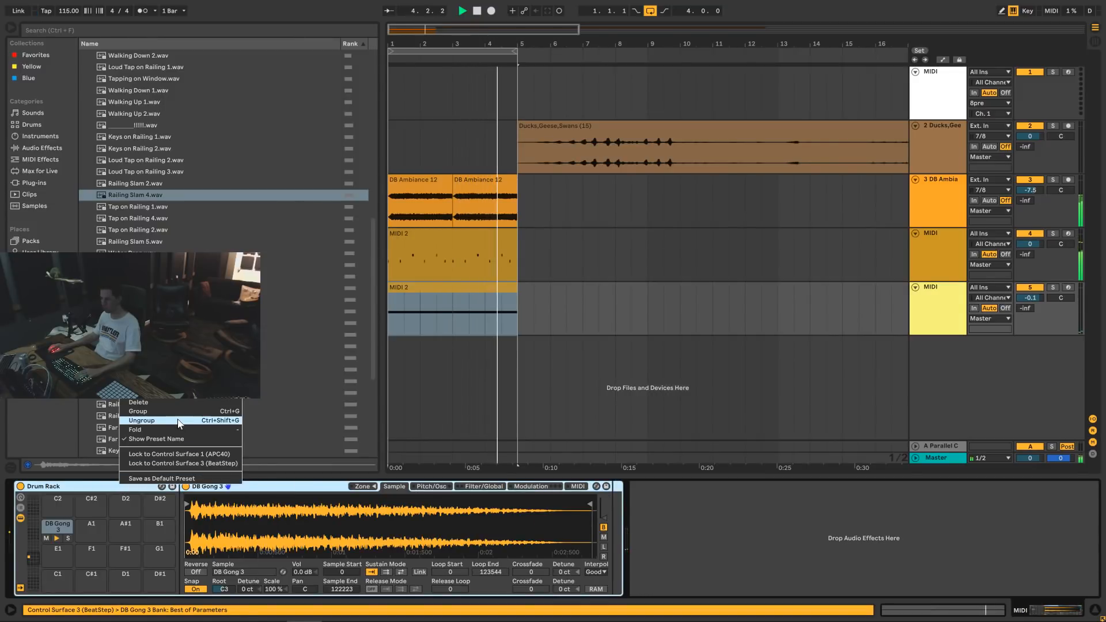
pyautogui.click(142, 420)
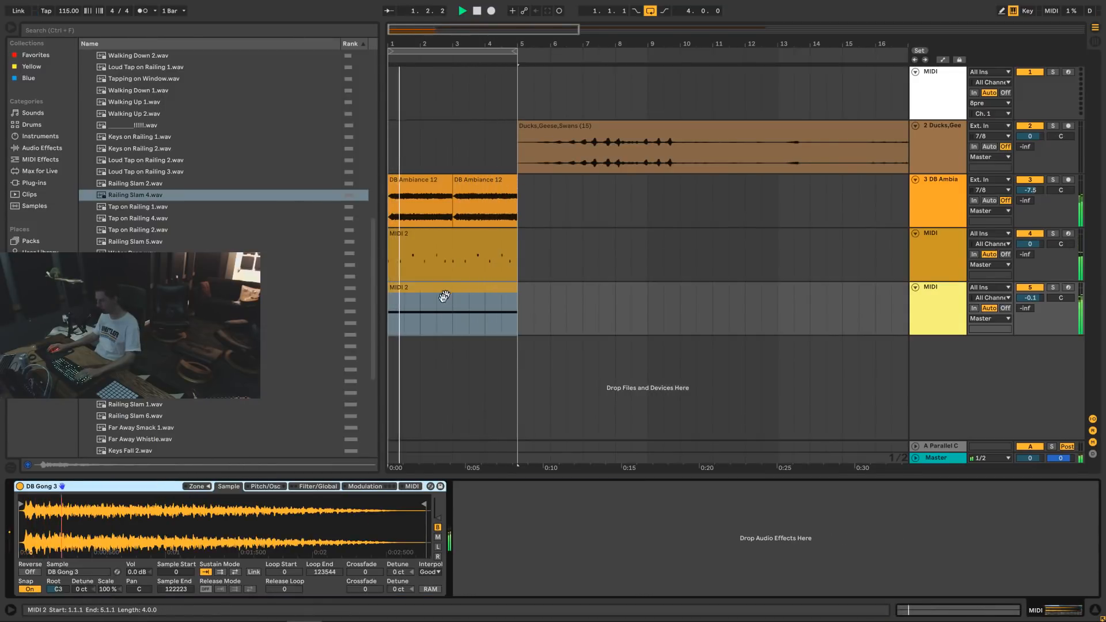
# Solo the gong track, reset its volume to 0 dB and listen to it.
pyautogui.click(1052, 287)
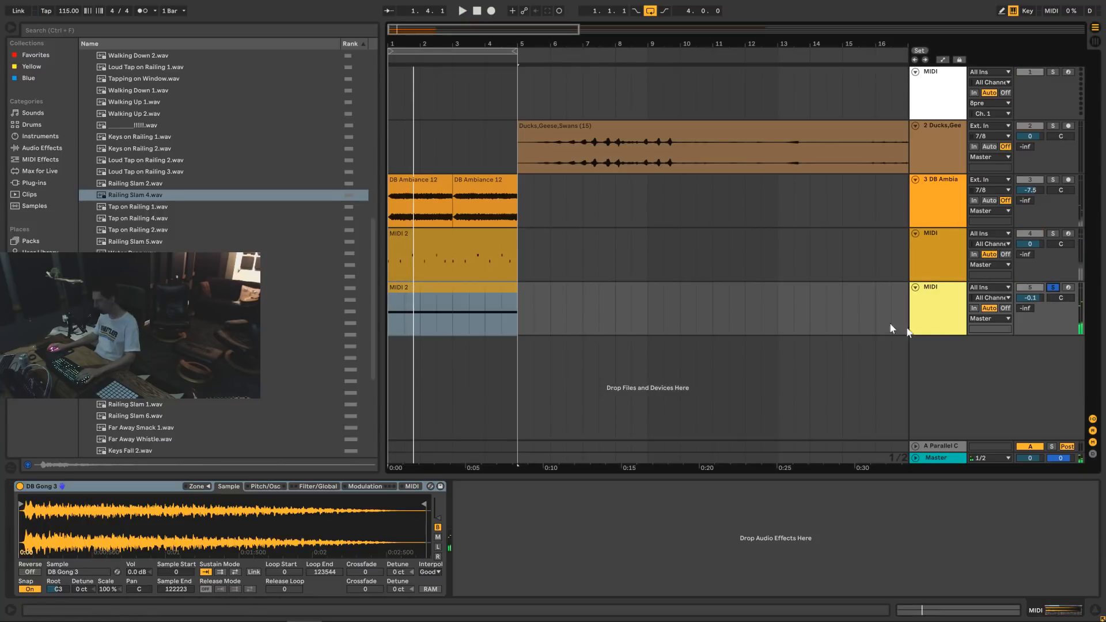
pyautogui.press('space')
pyautogui.doubleClick(1038, 297)
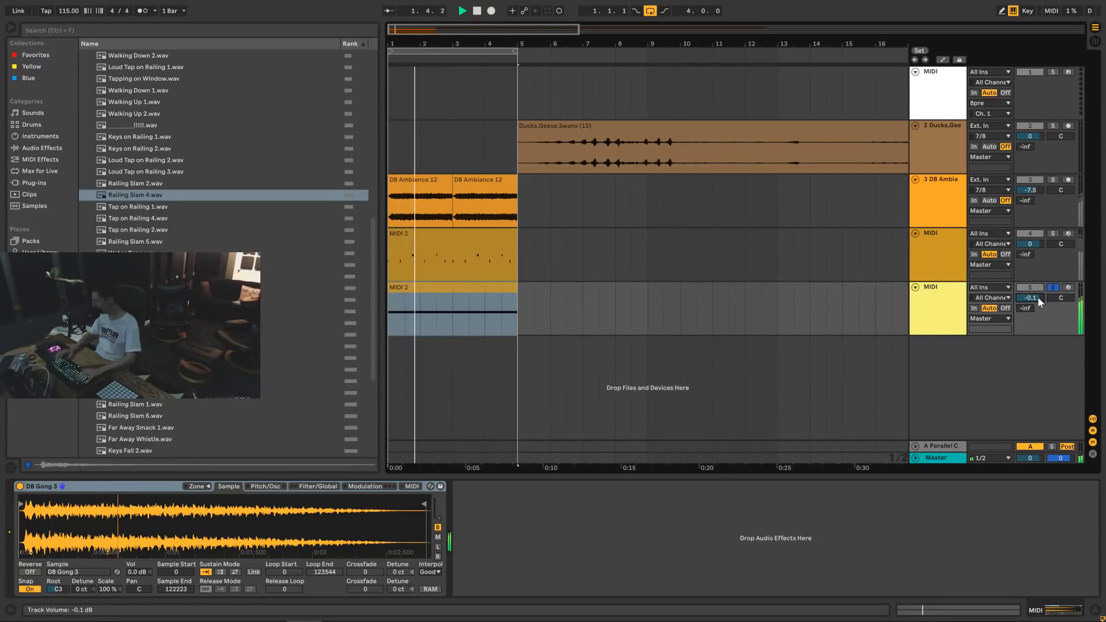
pyautogui.press('space')
pyautogui.press('space')
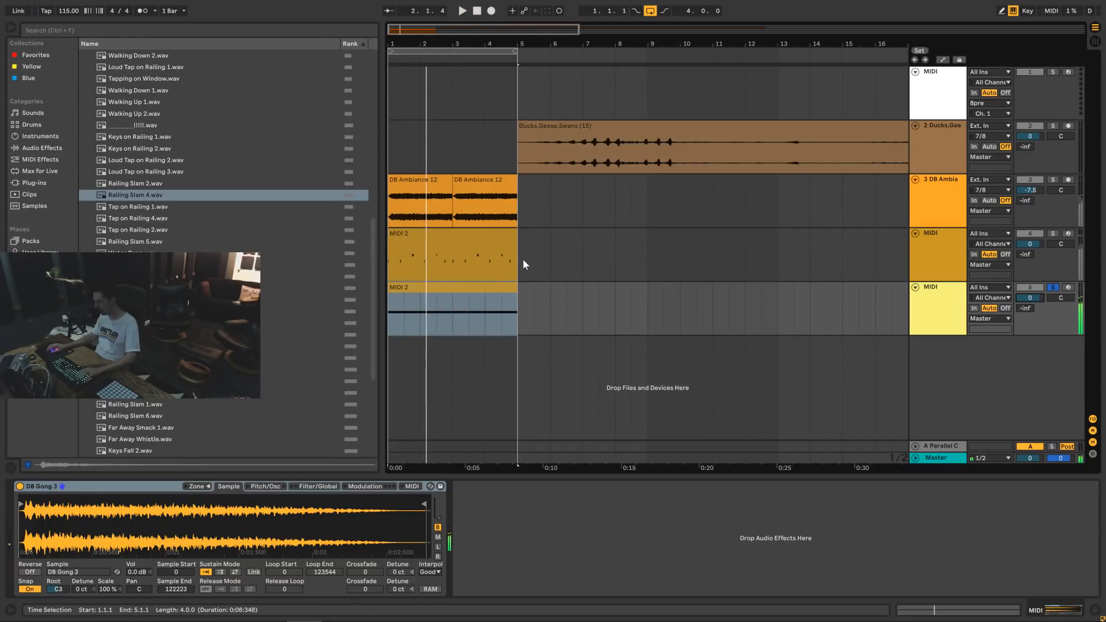
pyautogui.press('space')
# Duplicate the four-bar ambience and drum clips to bar 5 and delete the originals from bars 1 to 4.
pyautogui.moveTo(520, 259); pyautogui.dragTo(390, 182)
pyautogui.hotkey('ctrl', 'd')
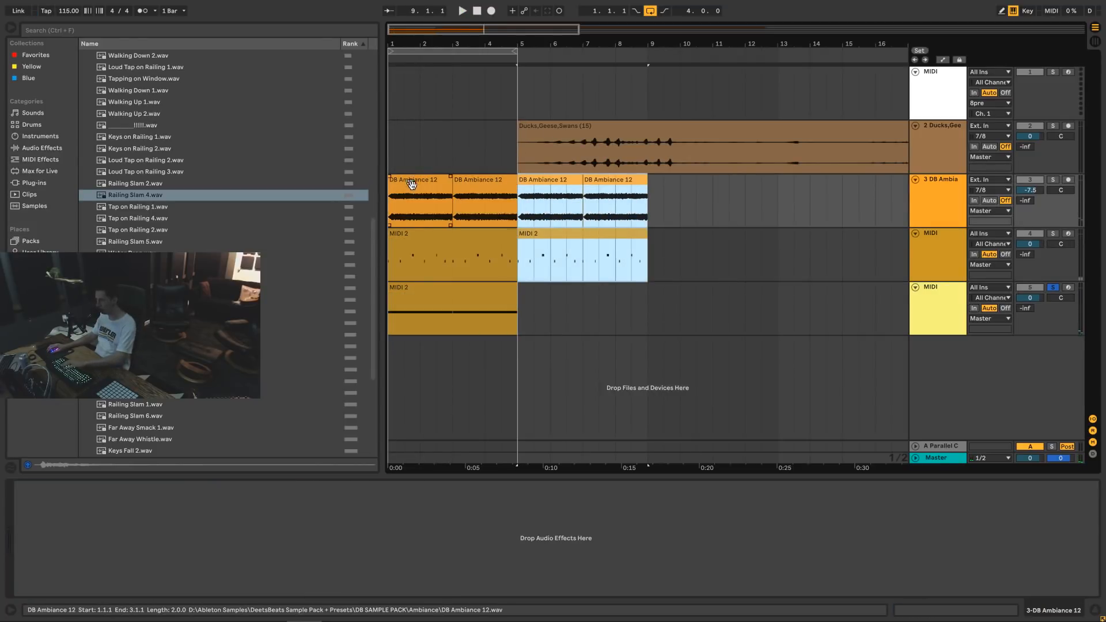
pyautogui.click(419, 235)
pyautogui.press('Delete')
pyautogui.click(421, 181)
pyautogui.press('Delete')
pyautogui.click(484, 180)
pyautogui.press('Delete')
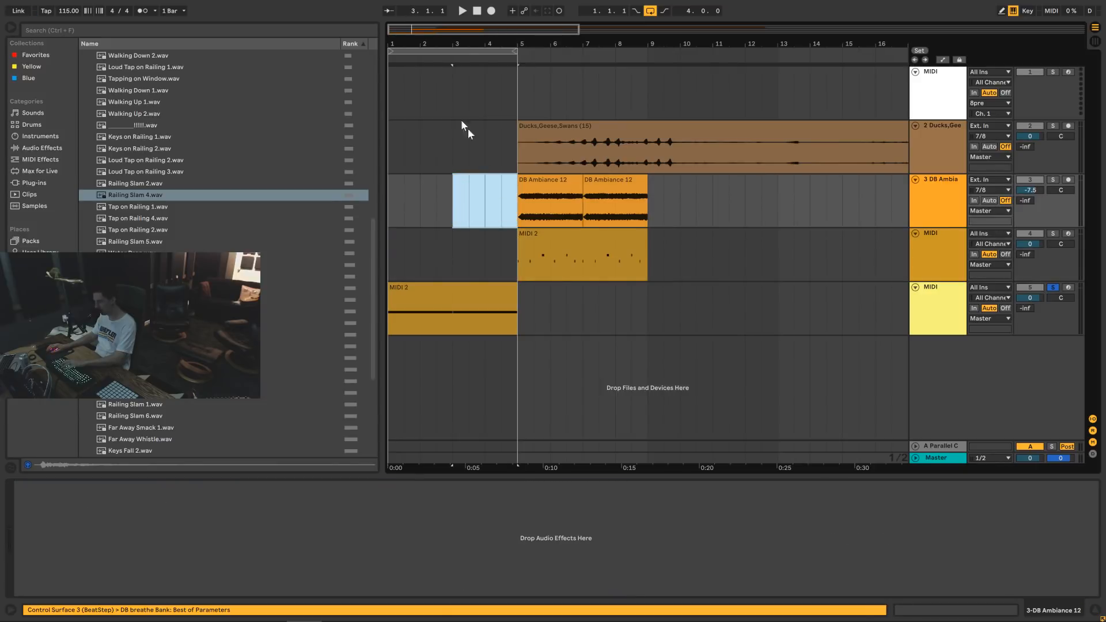
# Extend the arrangement loop to 12 bars while the gong plays.
pyautogui.click(424, 52)
pyautogui.press('space')
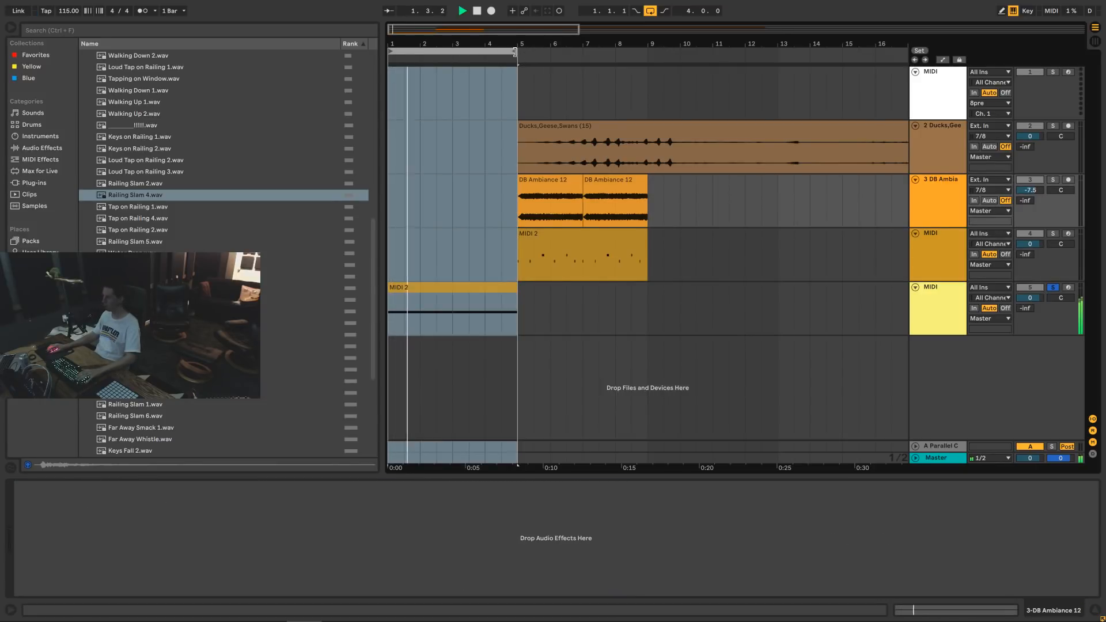
pyautogui.moveTo(517, 53); pyautogui.dragTo(778, 78)
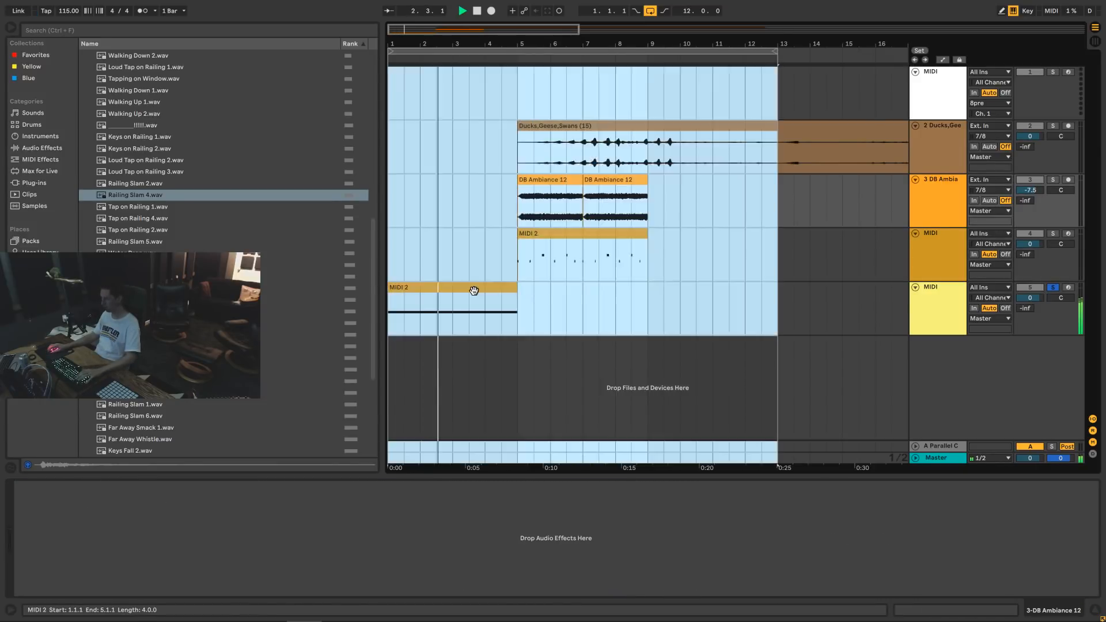
# Extend the first note in the gong clip through 5.1.1, so it replaces the second note at bar 3.
pyautogui.doubleClick(450, 326)
pyautogui.press('space')
pyautogui.press('space')
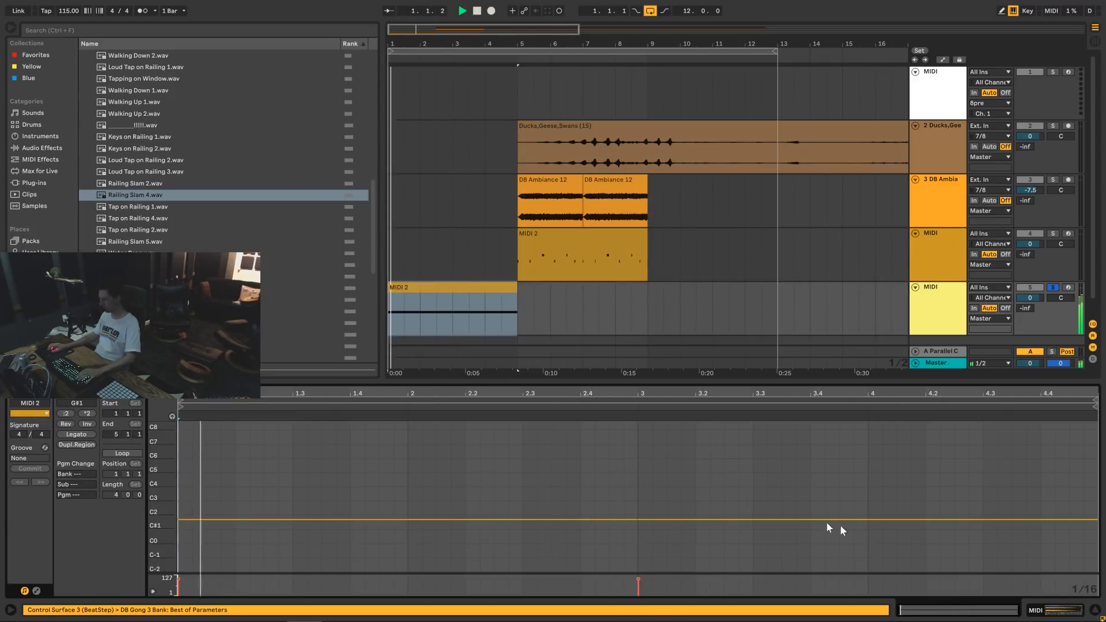
pyautogui.click(635, 519)
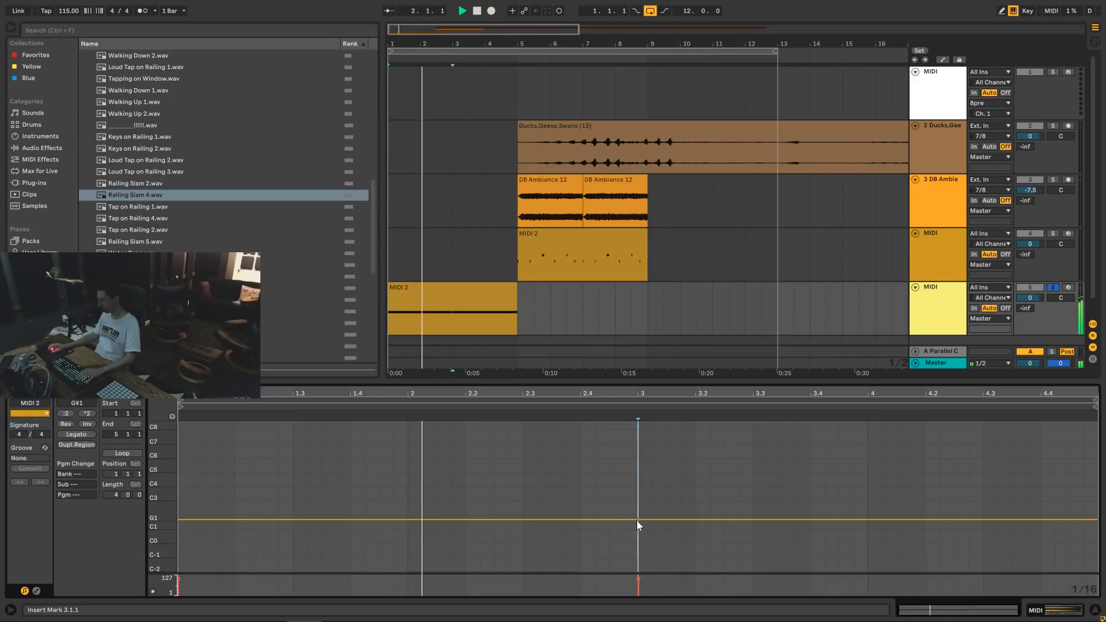
pyautogui.moveTo(636, 520); pyautogui.dragTo(1094, 518)
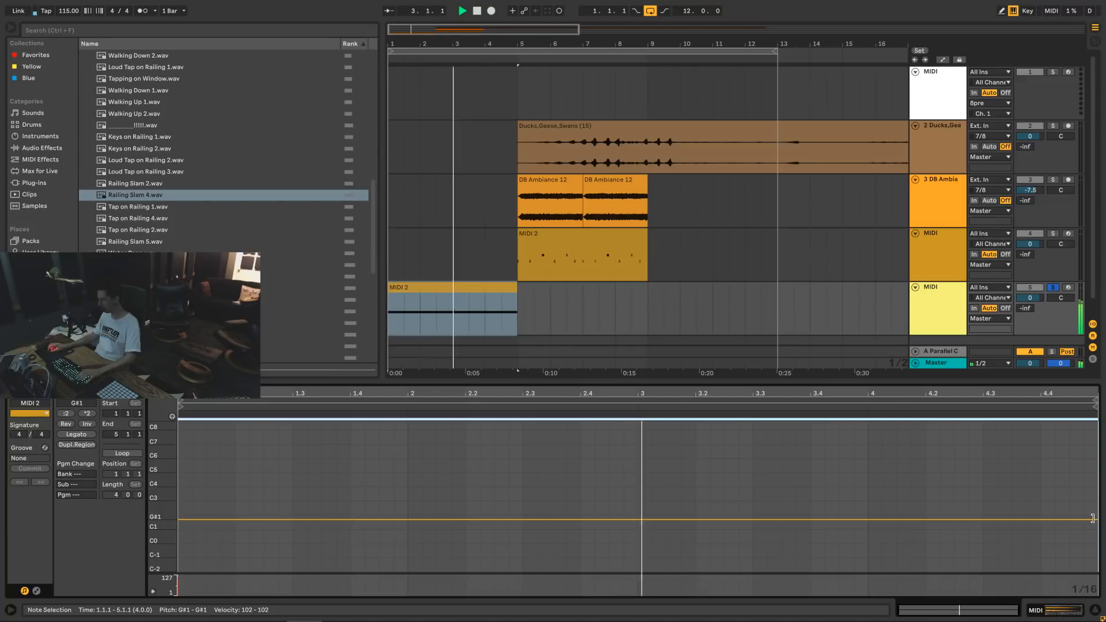
pyautogui.click(1070, 612)
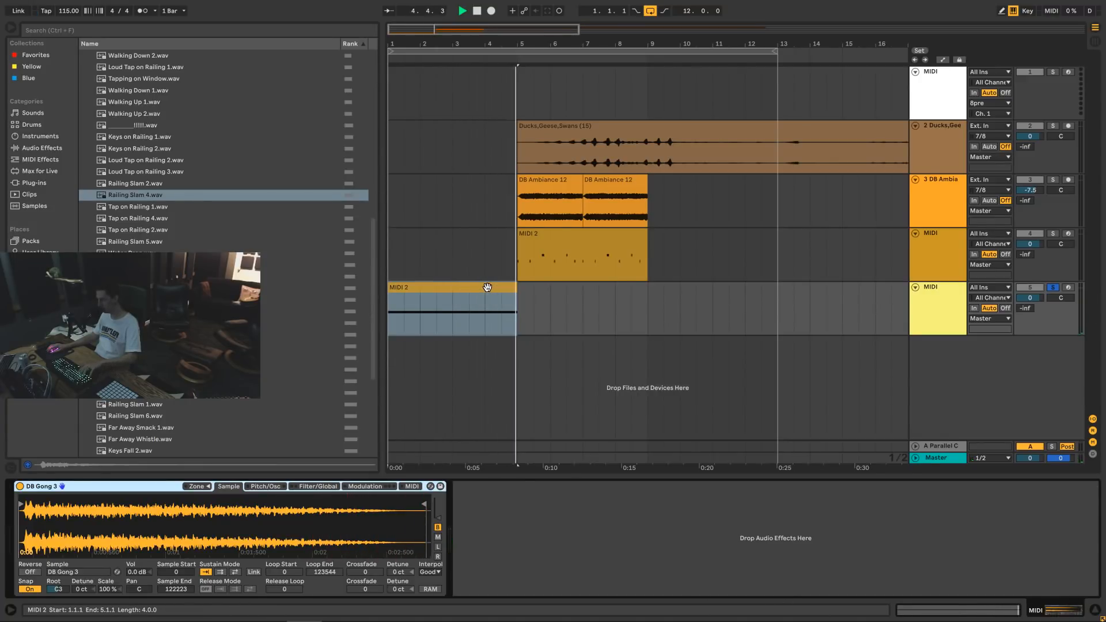
# Duplicate the four-bar gong clip to bar 5 and resume playback.
pyautogui.press('space')
pyautogui.hotkey('ctrl', 'd')
pyautogui.press('space')
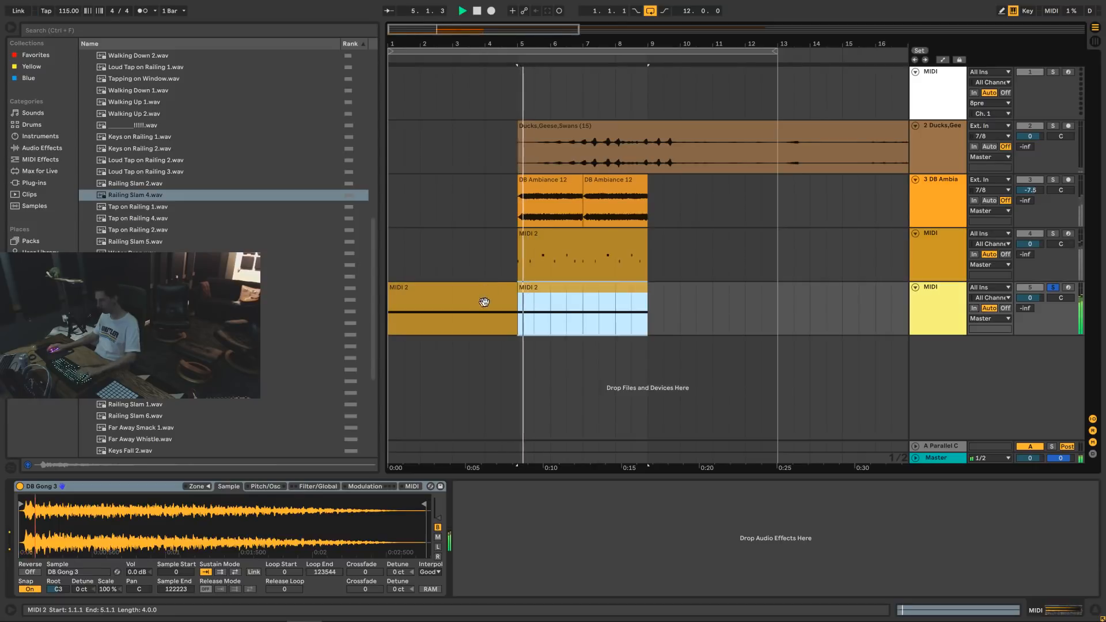
# Move the DB Gong 3 sample start to 679 while playing the gong from bar 1.
pyautogui.click(466, 292)
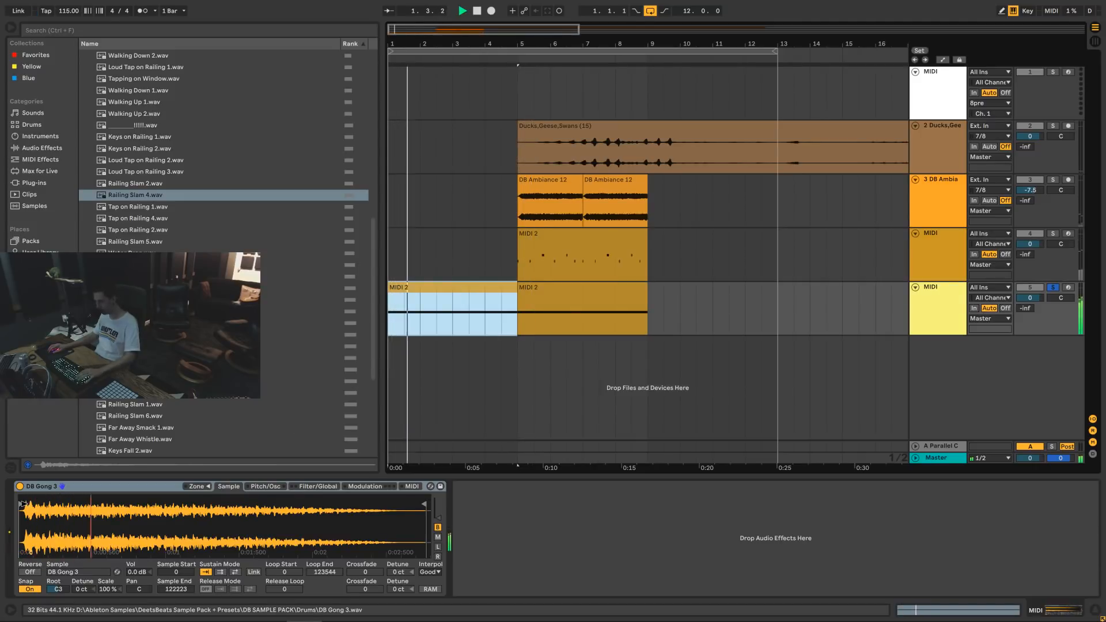
pyautogui.moveTo(24, 503); pyautogui.dragTo(26, 504)
pyautogui.press('space')
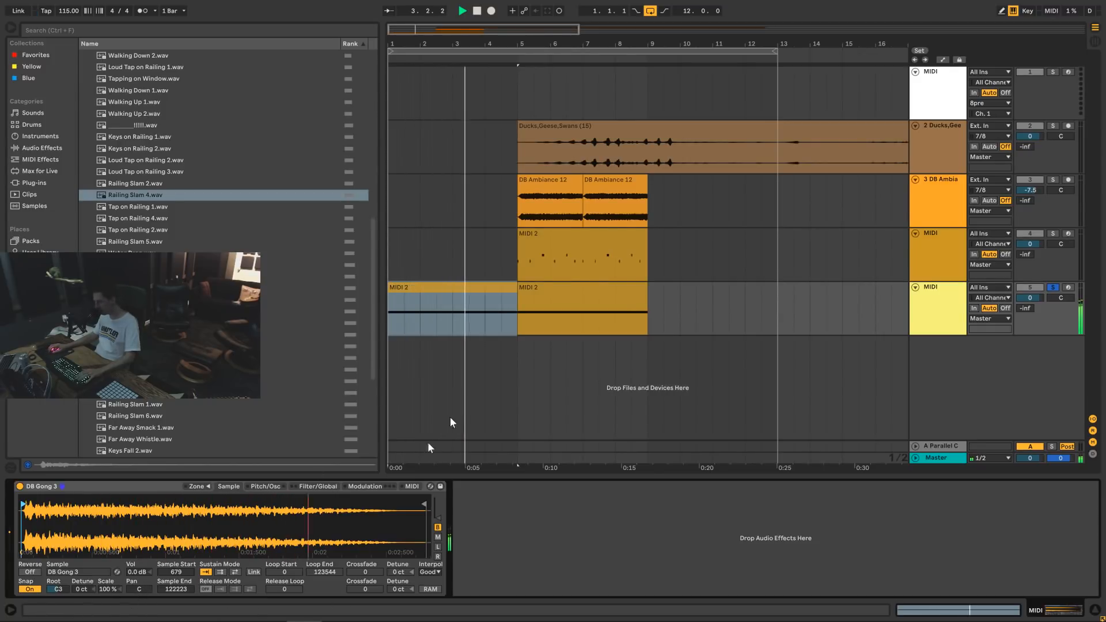
# Turn off solo on the gong track and play all the tracks together from bar 5.
pyautogui.click(538, 289)
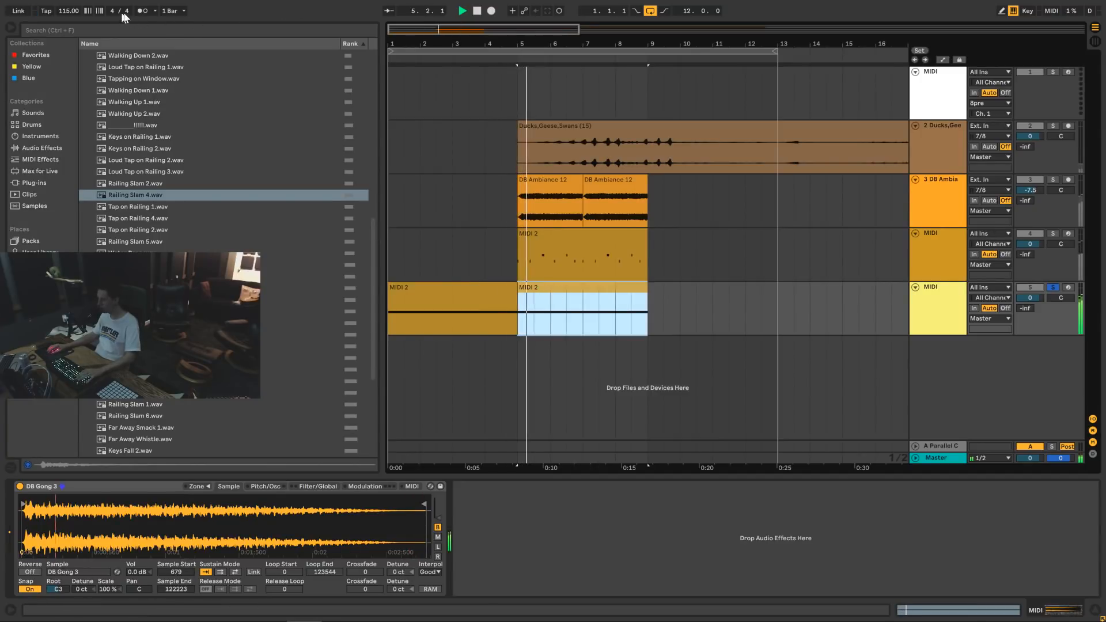
pyautogui.click(1058, 287)
pyautogui.press('space')
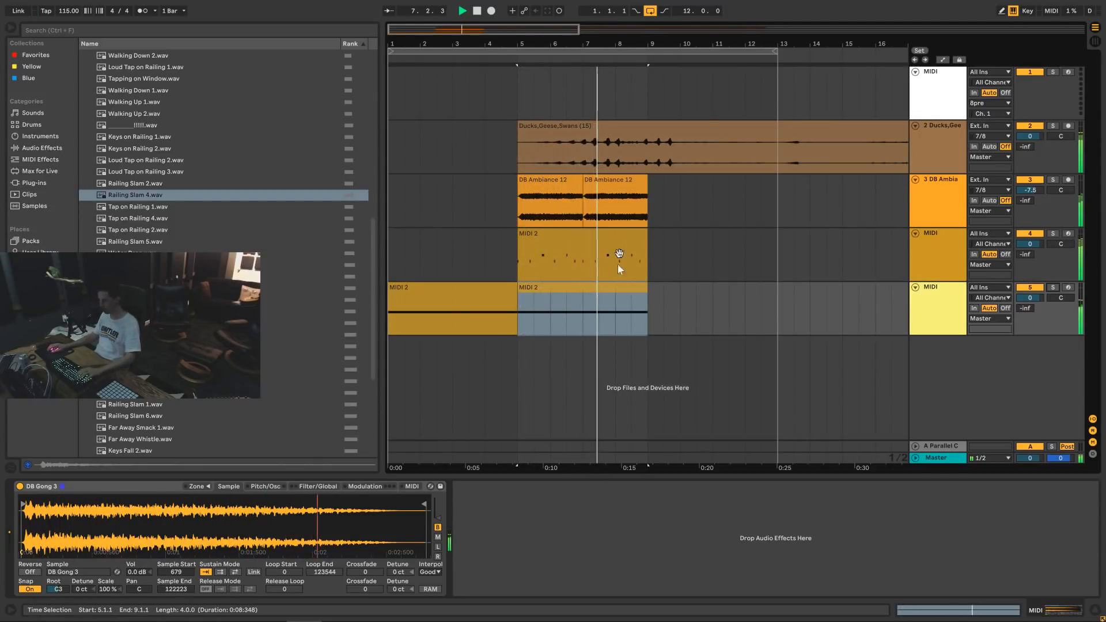
# Duplicate the gong clip at bar 5 to bar 9.
pyautogui.click(628, 296)
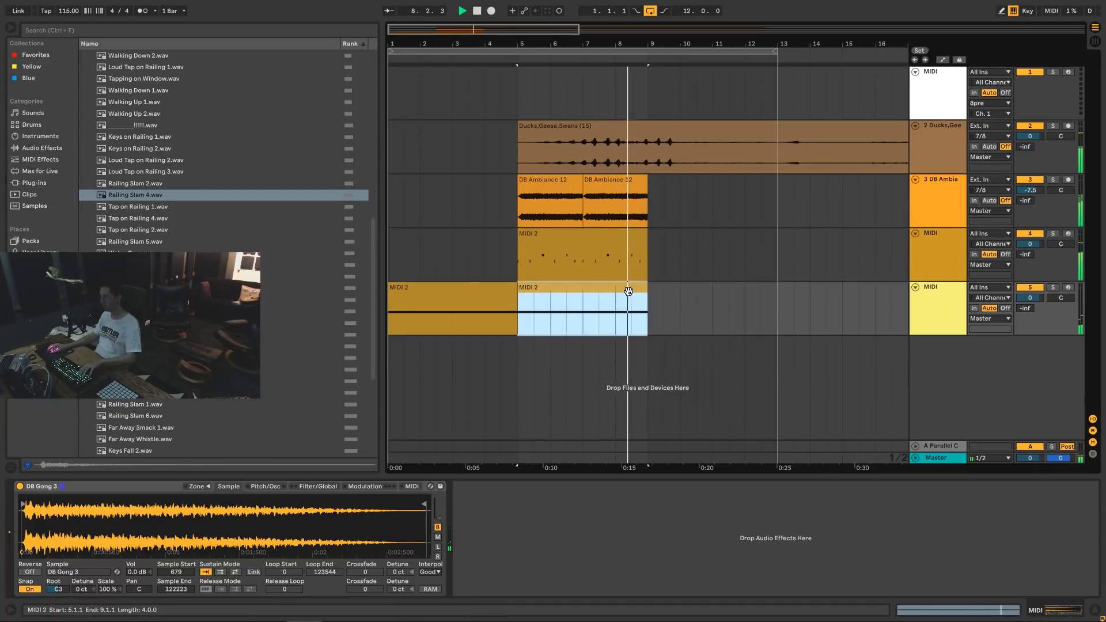
pyautogui.hotkey('ctrl', 'd')
pyautogui.press('space')
# Try duplicating bars 5 to 8 of the bird, ambience and drum tracks together to bar 9.
pyautogui.moveTo(645, 277); pyautogui.dragTo(518, 156)
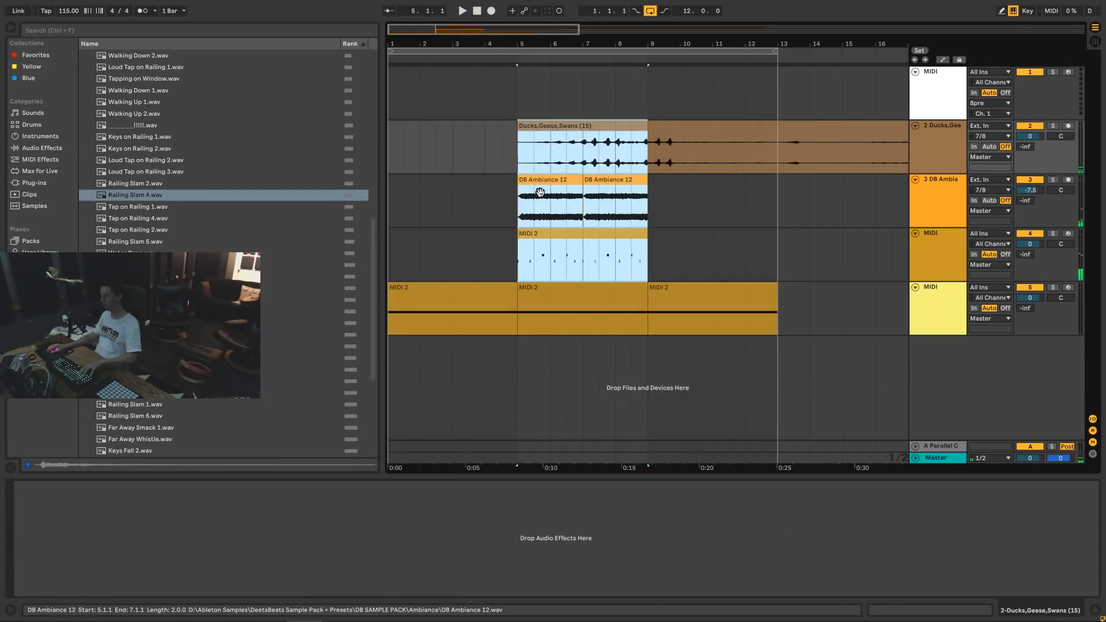
pyautogui.hotkey('ctrl', 'd')
pyautogui.press('space')
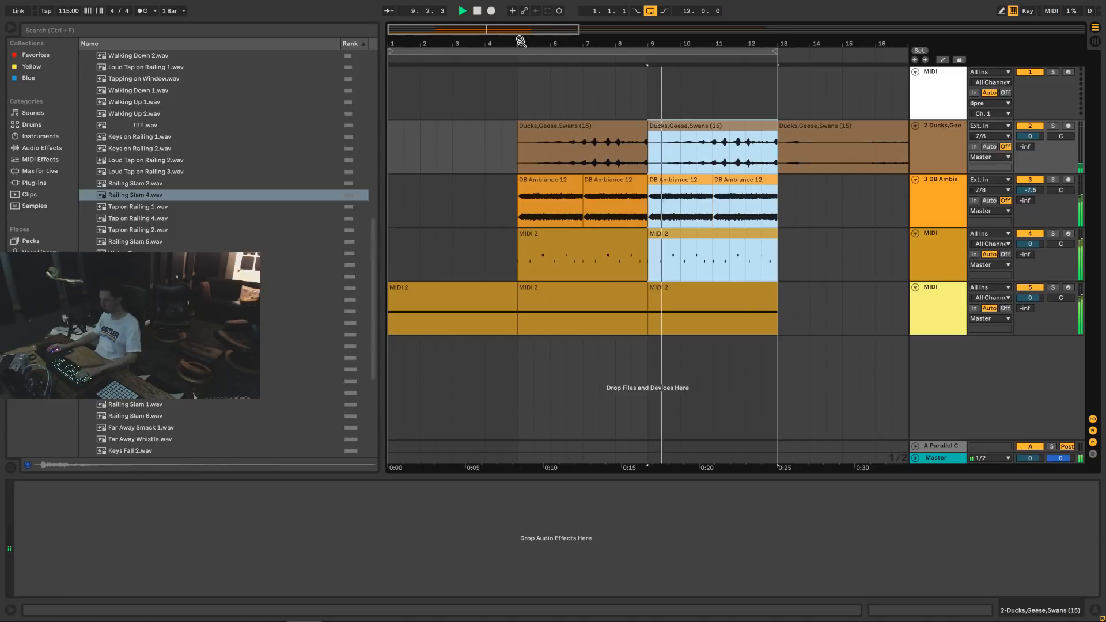
pyautogui.press('-')
pyautogui.hotkey('ctrl', 'z')
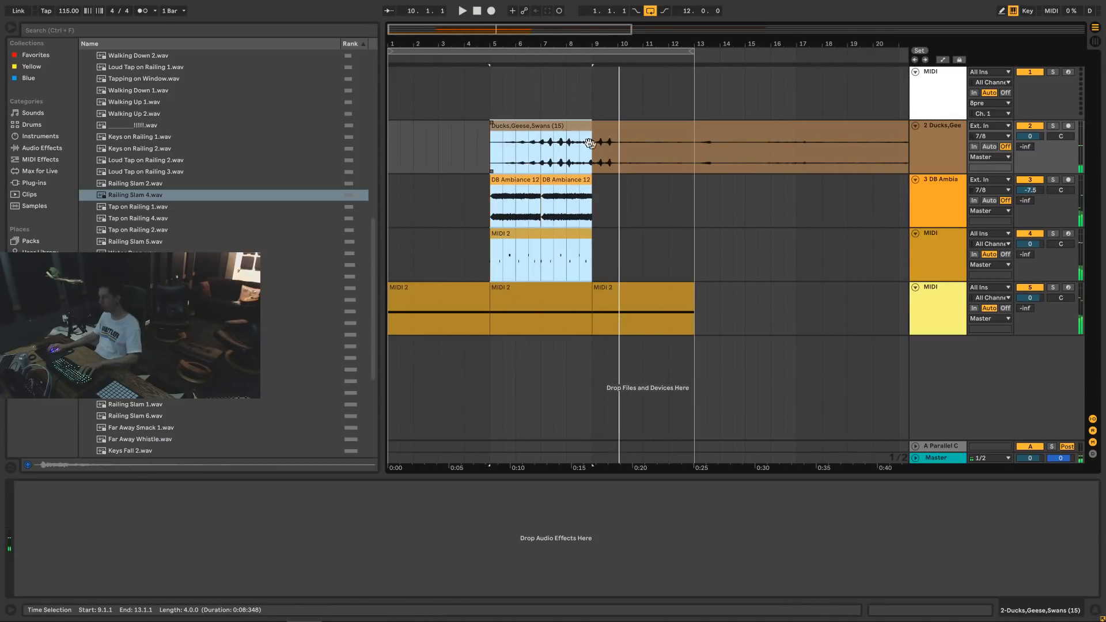
# Duplicate only bars 5 to 8 of the Ducks,Geese,Swans (15) audio to bar 9.
pyautogui.press('space')
pyautogui.press('space')
pyautogui.click(574, 134)
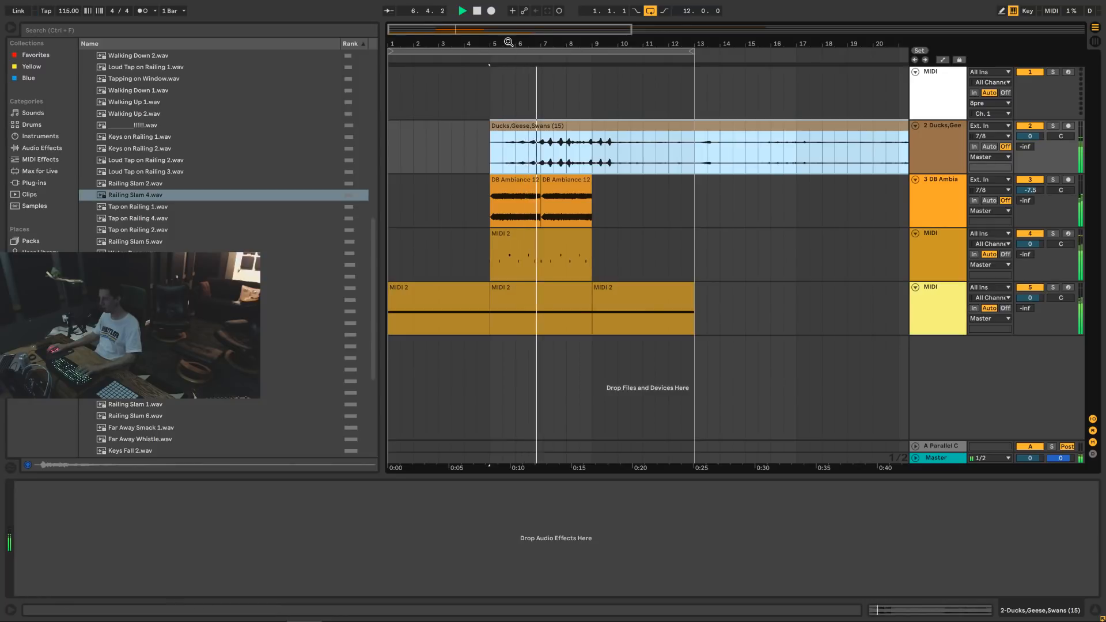
pyautogui.moveTo(510, 34)
pyautogui.mouseDown()
pyautogui.moveTo(518, 26)
pyautogui.moveTo(496, 35)
pyautogui.moveTo(506, 44)
pyautogui.mouseUp()
pyautogui.click(563, 158)
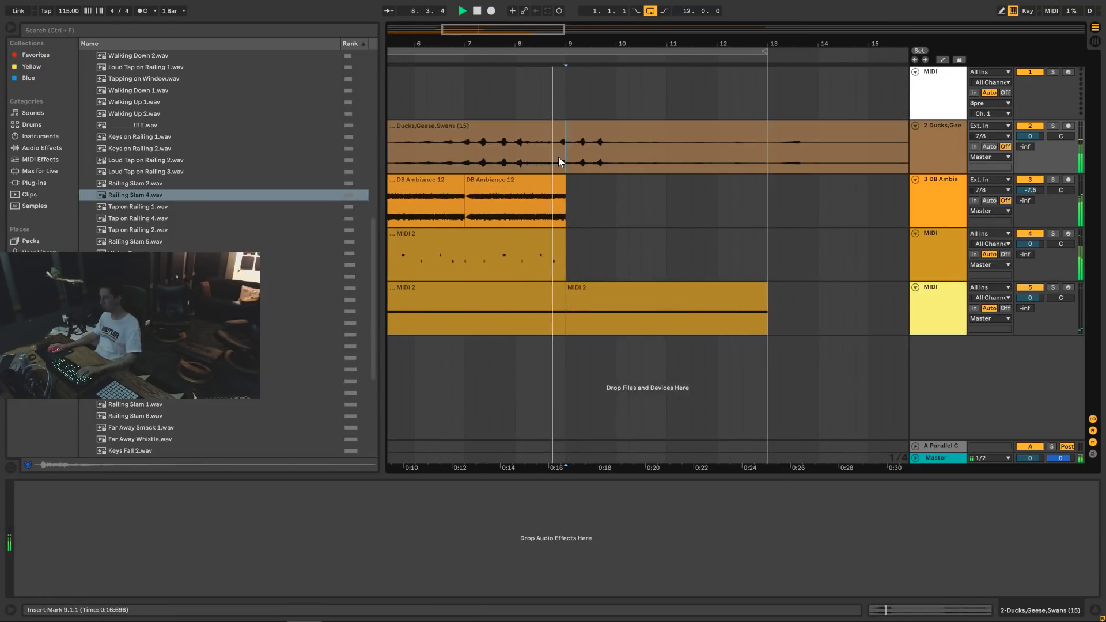
pyautogui.moveTo(563, 153); pyautogui.dragTo(444, 155)
pyautogui.moveTo(555, 164); pyautogui.dragTo(434, 148)
pyautogui.hotkey('ctrl', 'd')
pyautogui.press('space')
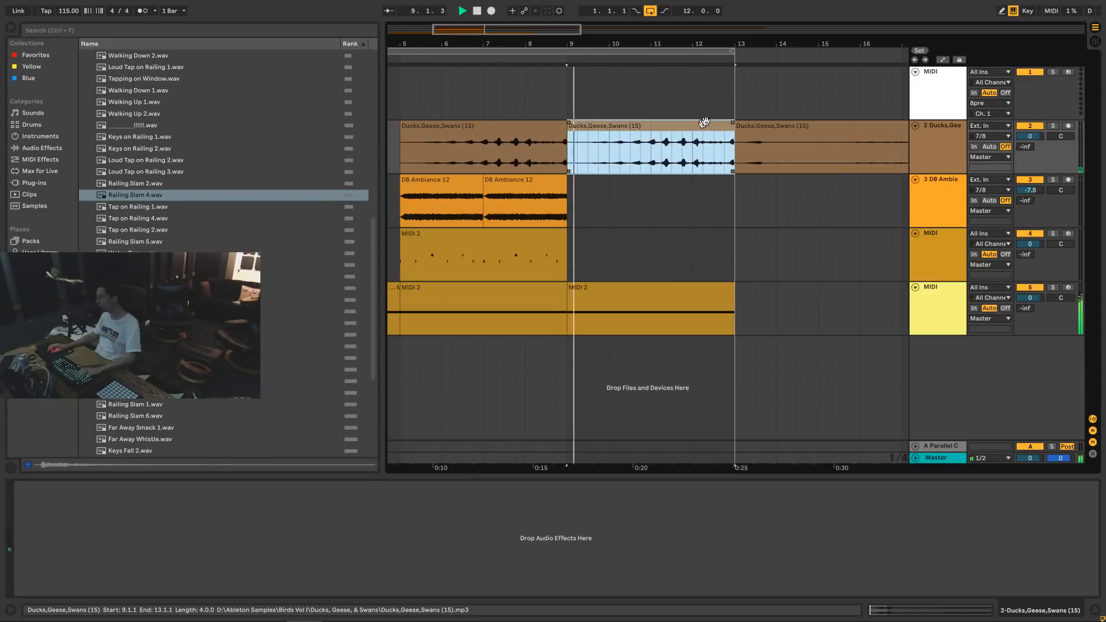
# Duplicate the ambience and drum clips in bars 5 to 8 to bar 9.
pyautogui.press('-')
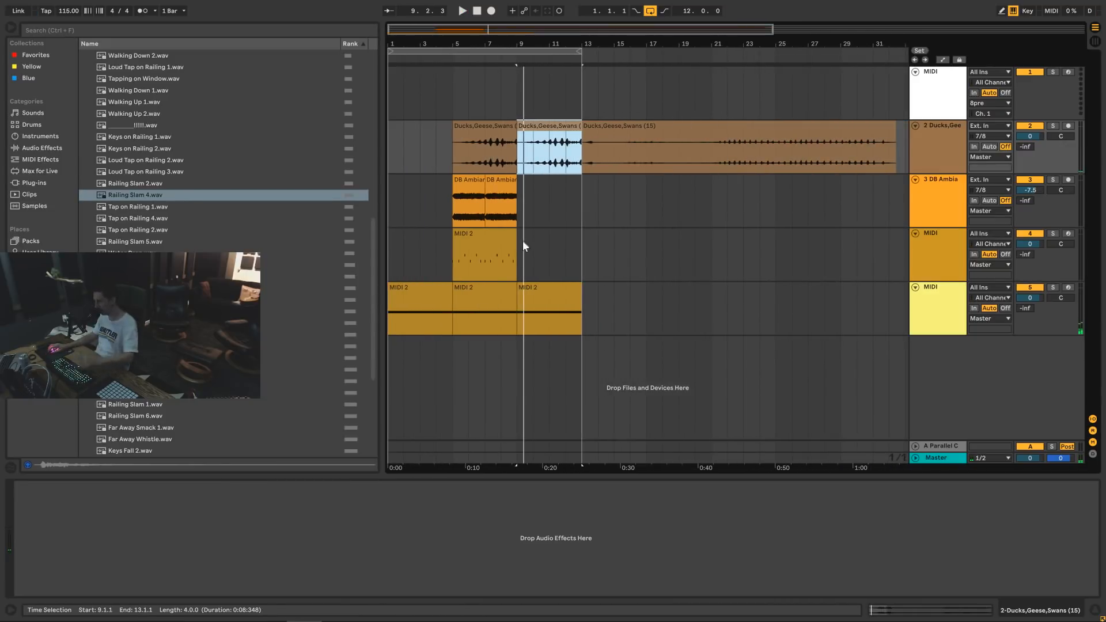
pyautogui.moveTo(521, 240); pyautogui.dragTo(449, 191)
pyautogui.hotkey('ctrl', 'd')
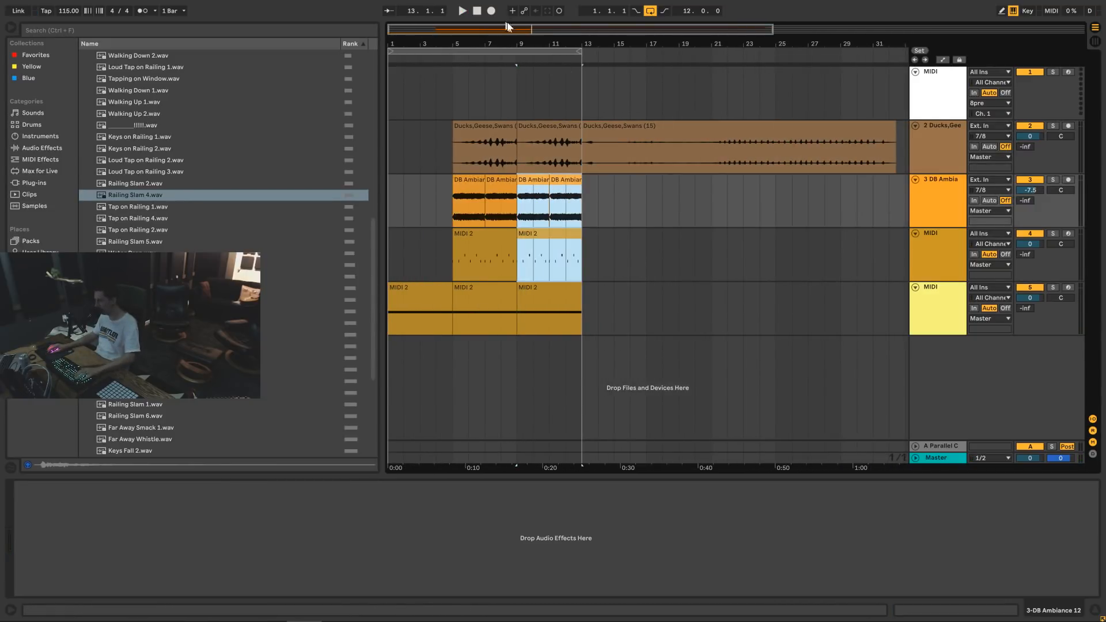
# Delete the remaining Ducks,Geese,Swans (15) audio from bar 13 onward.
pyautogui.press('-')
pyautogui.click(940, 213)
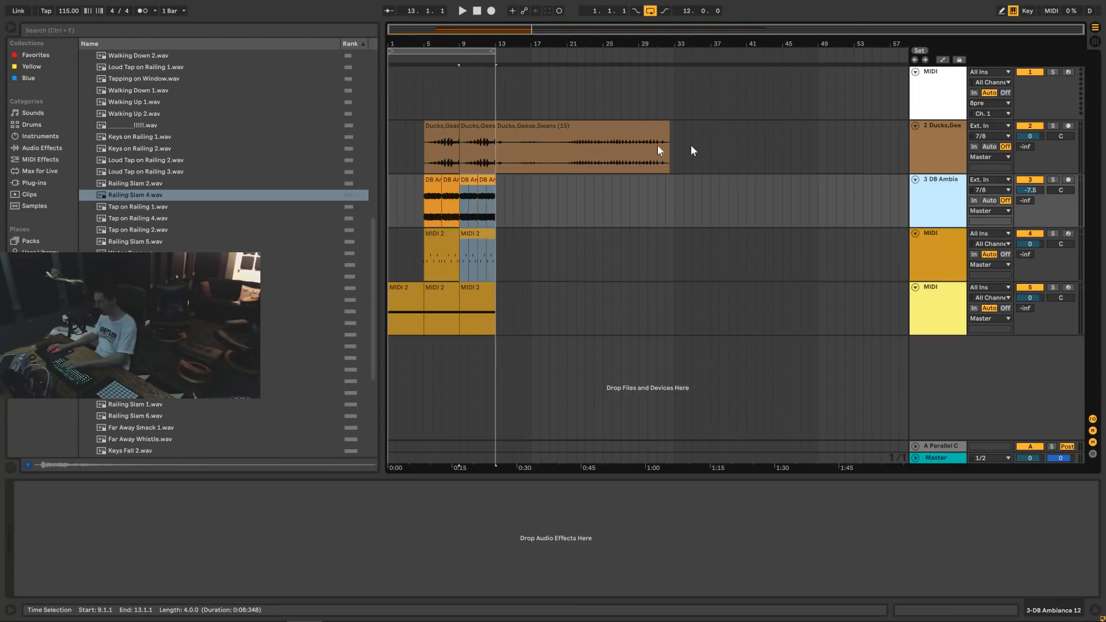
pyautogui.moveTo(737, 151); pyautogui.dragTo(496, 143)
pyautogui.press('Delete')
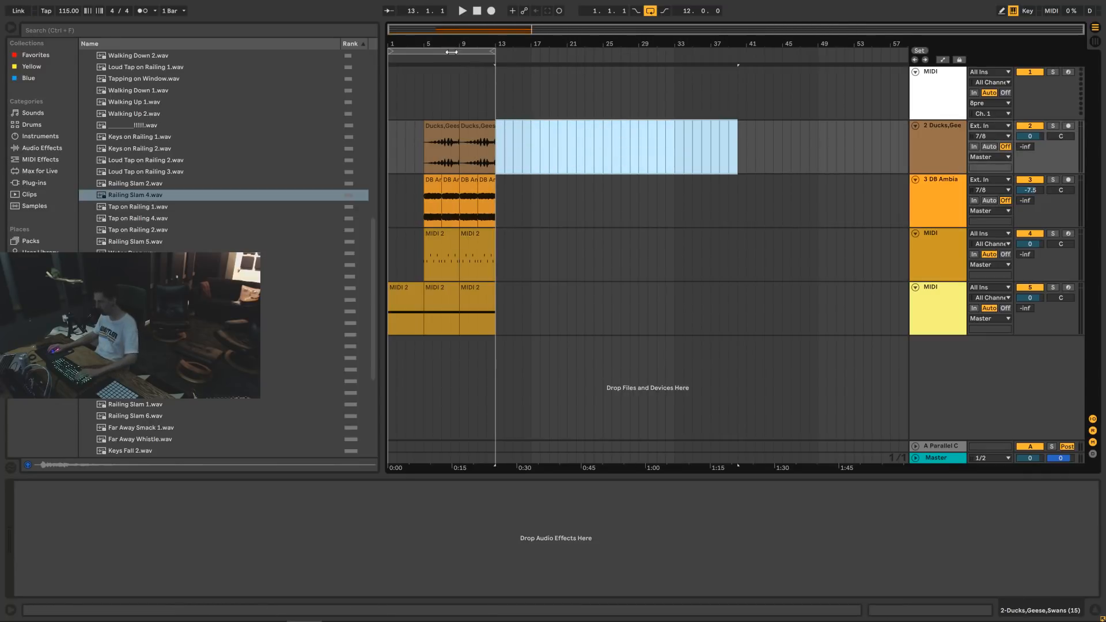
# Set the arrangement loop to start at bar 5 with a length of 8 bars and play it.
pyautogui.moveTo(451, 52); pyautogui.dragTo(495, 51)
pyautogui.press('space')
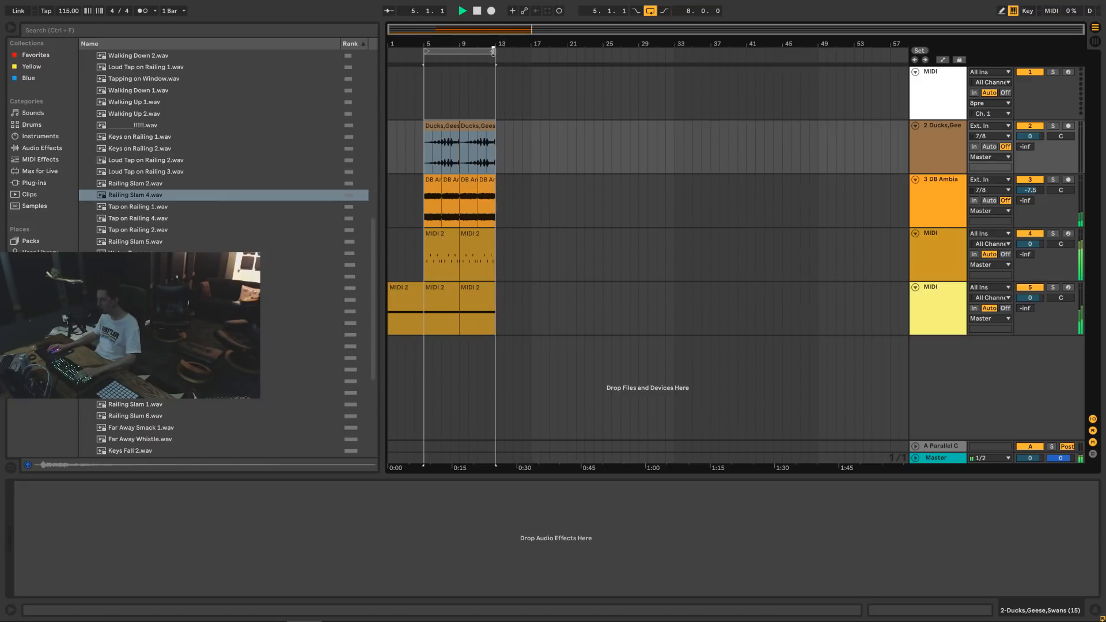
pyautogui.click(948, 257)
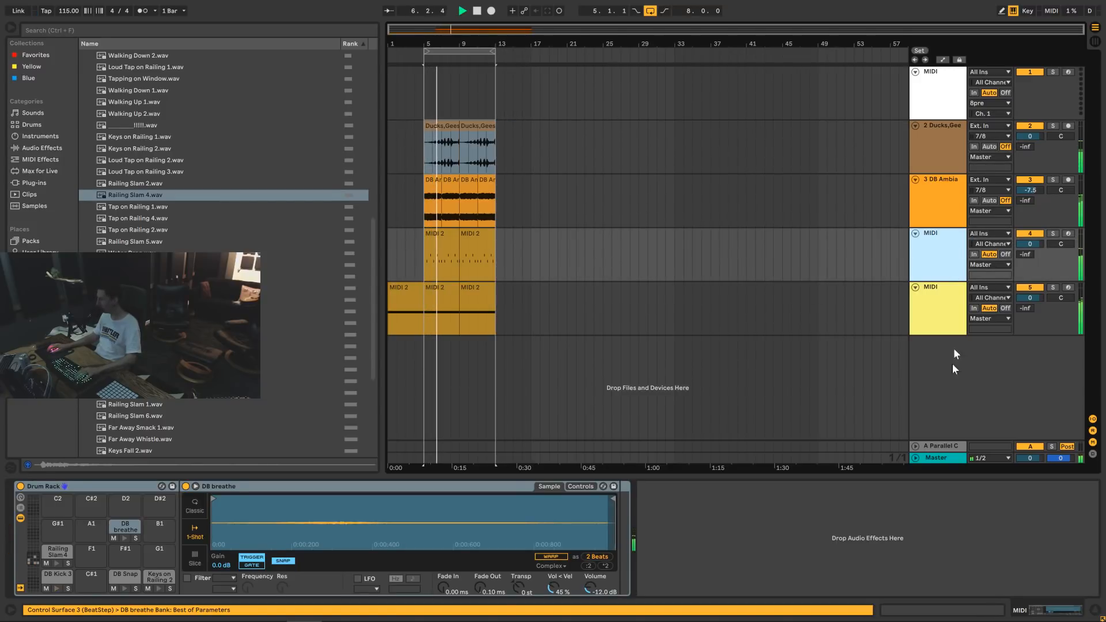
# Add a Limiter to the Master track and set its lookahead to 6 ms.
pyautogui.click(935, 456)
pyautogui.click(42, 149)
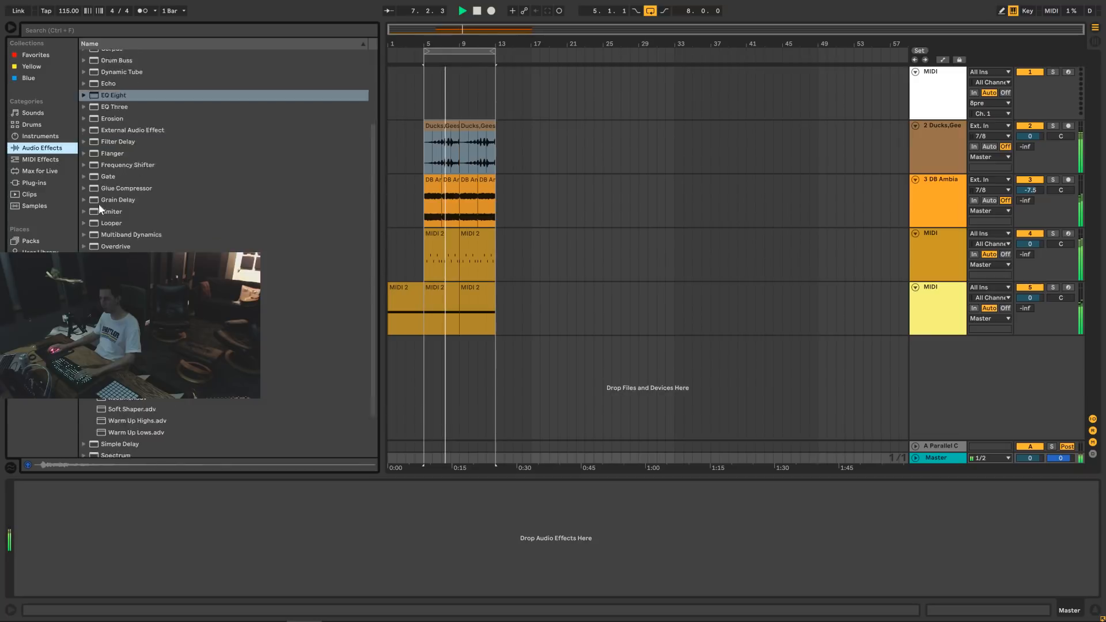
pyautogui.scroll(-2, 99, 205)
pyautogui.click(84, 277)
pyautogui.scroll(2, 115, 180)
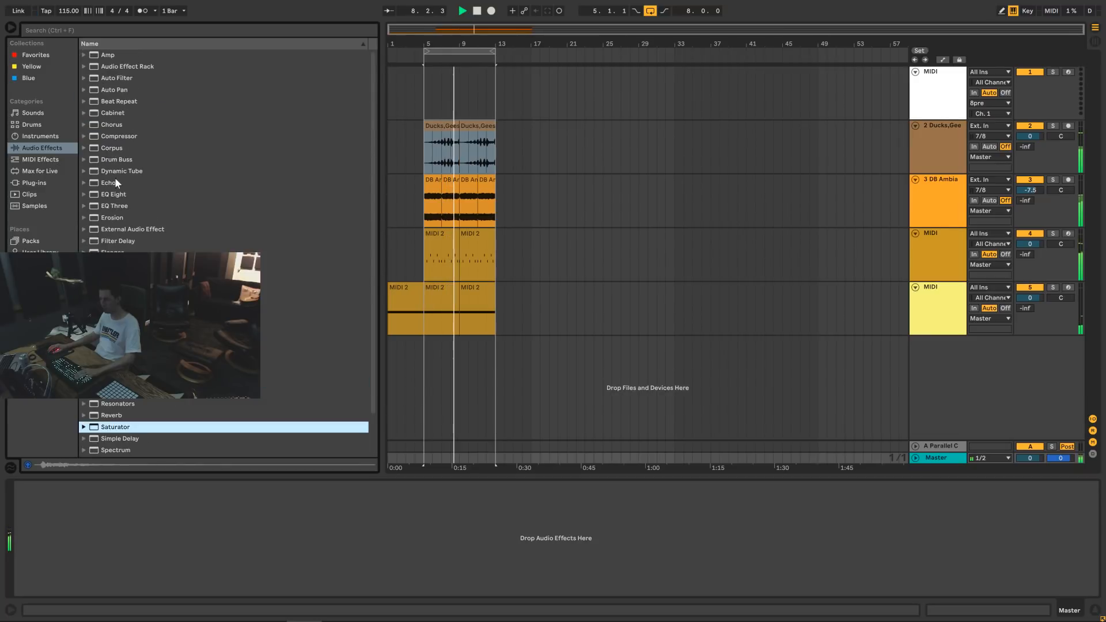
pyautogui.scroll(-2, 116, 183)
pyautogui.moveTo(114, 265); pyautogui.dragTo(932, 456)
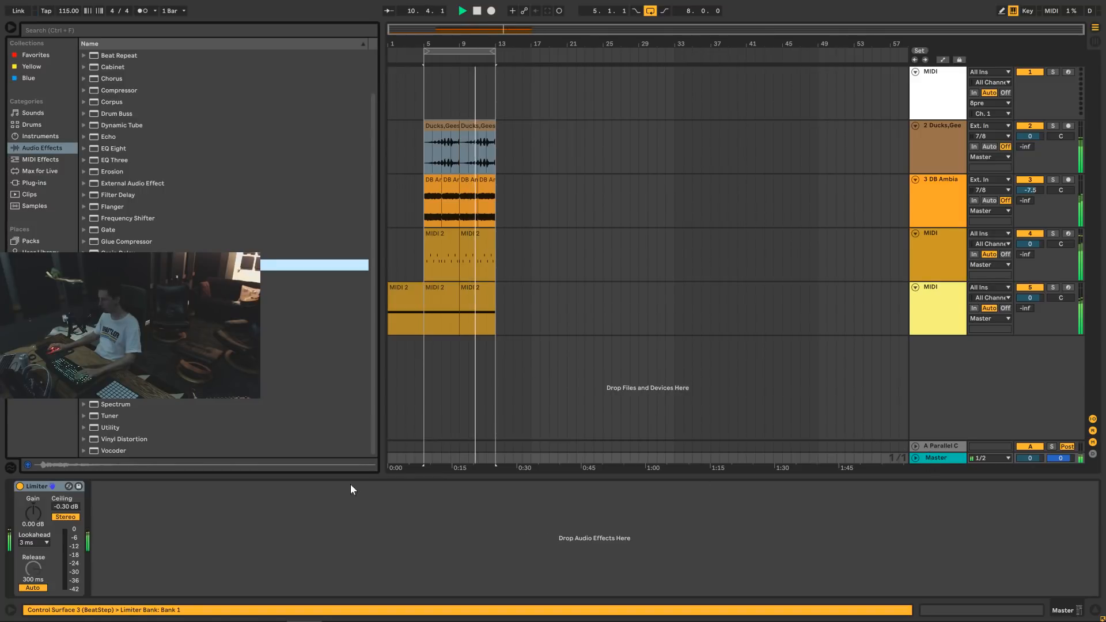
pyautogui.click(37, 543)
pyautogui.click(46, 558)
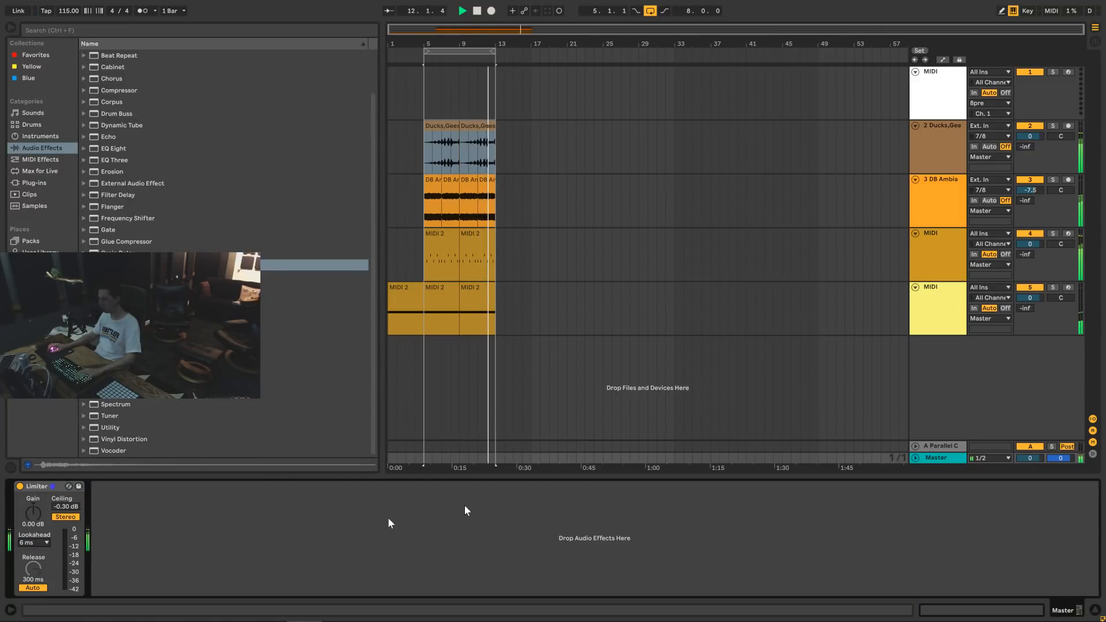
# Move the DB Gong 3 sample start to 1348 and restart playback repeatedly to audition the attack.
pyautogui.moveTo(443, 29); pyautogui.dragTo(443, 51)
pyautogui.click(431, 303)
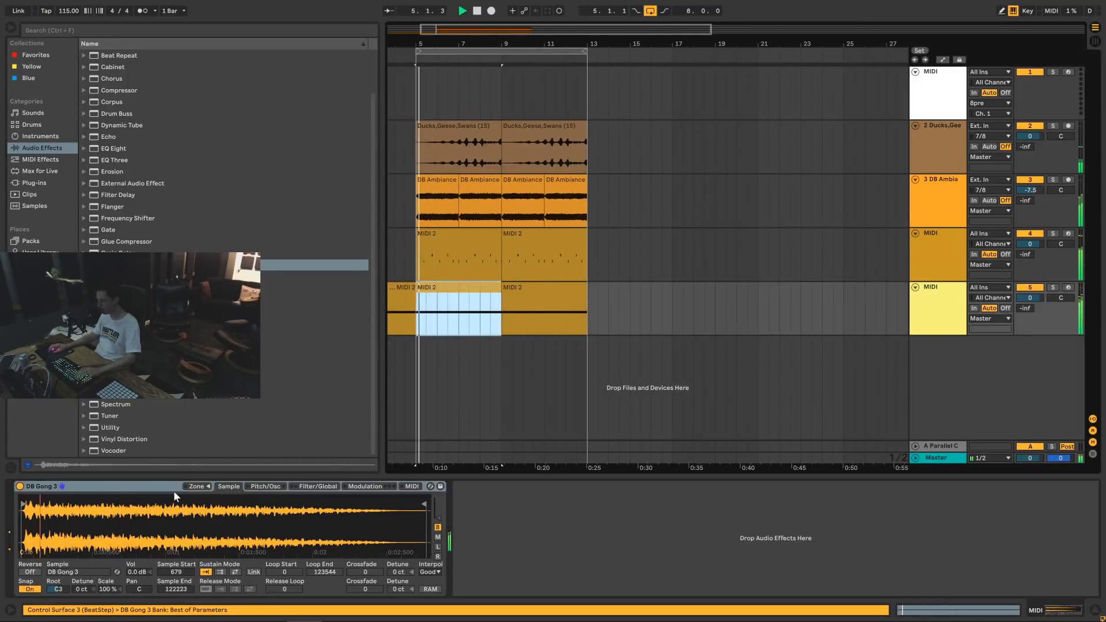
pyautogui.moveTo(23, 504); pyautogui.dragTo(47, 559)
pyautogui.press('space')
pyautogui.press('space')
pyautogui.press('space')
pyautogui.press('space')
pyautogui.press('space')
pyautogui.press('space')
pyautogui.press('space')
pyautogui.press('space')
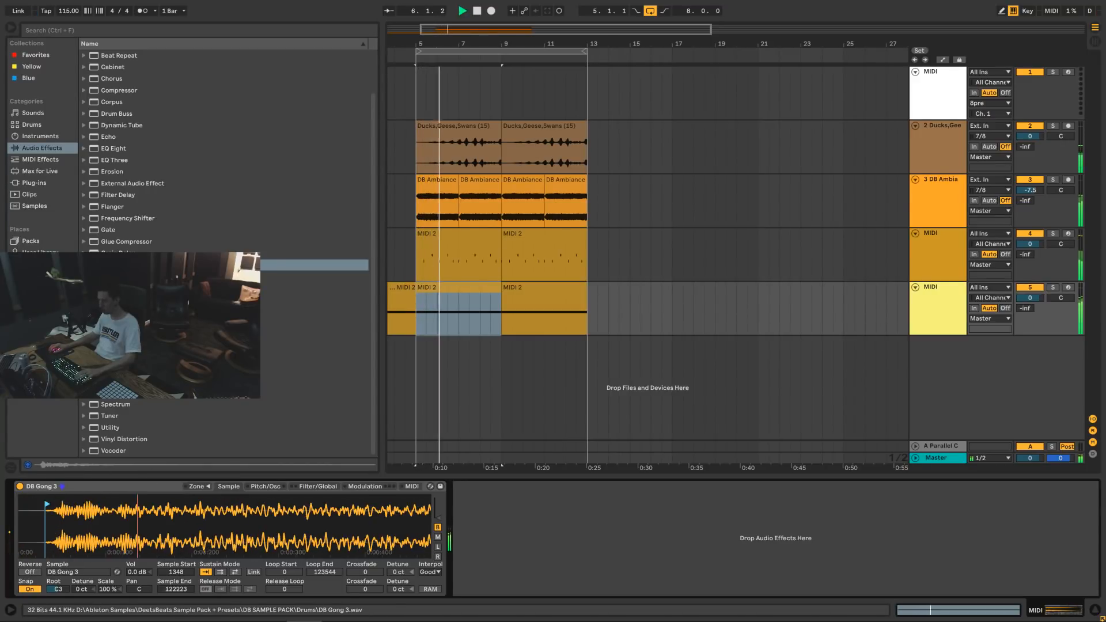
# Replay the gong hit at bar 5 to check the timing of its trimmed start.
pyautogui.moveTo(49, 509); pyautogui.dragTo(47, 509)
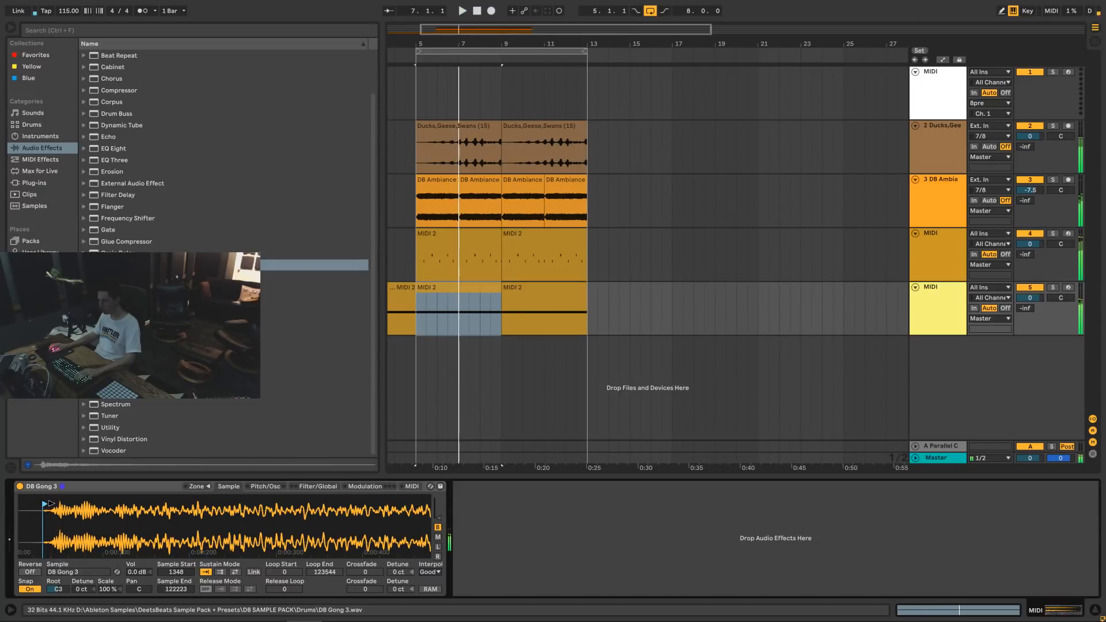
pyautogui.press('space')
pyautogui.press('space')
pyautogui.press('space')
pyautogui.press('space')
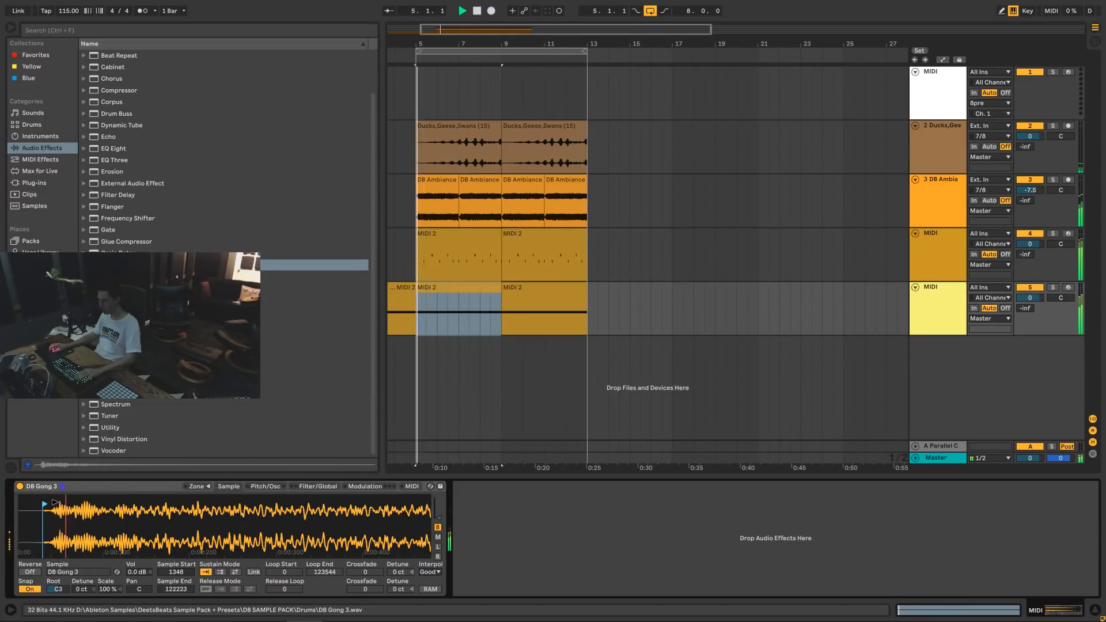
# Set the DB Gong 3 sample end to 123546 and enable a back-and-forth sustain loop ending at 123546.
pyautogui.moveTo(126, 509); pyautogui.dragTo(126, 467)
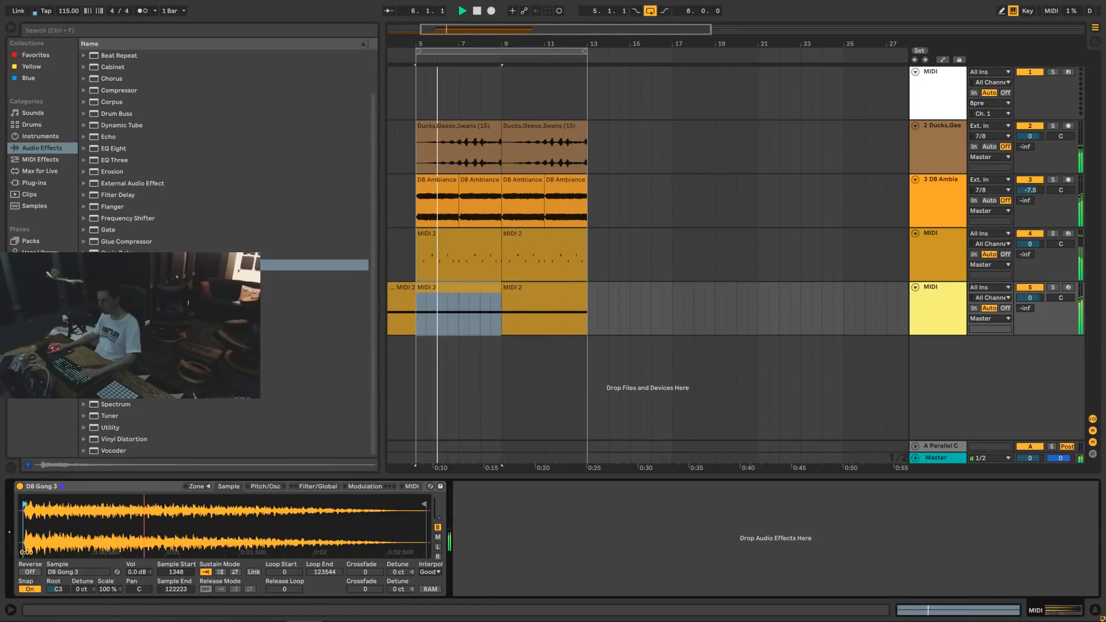
pyautogui.click(458, 290)
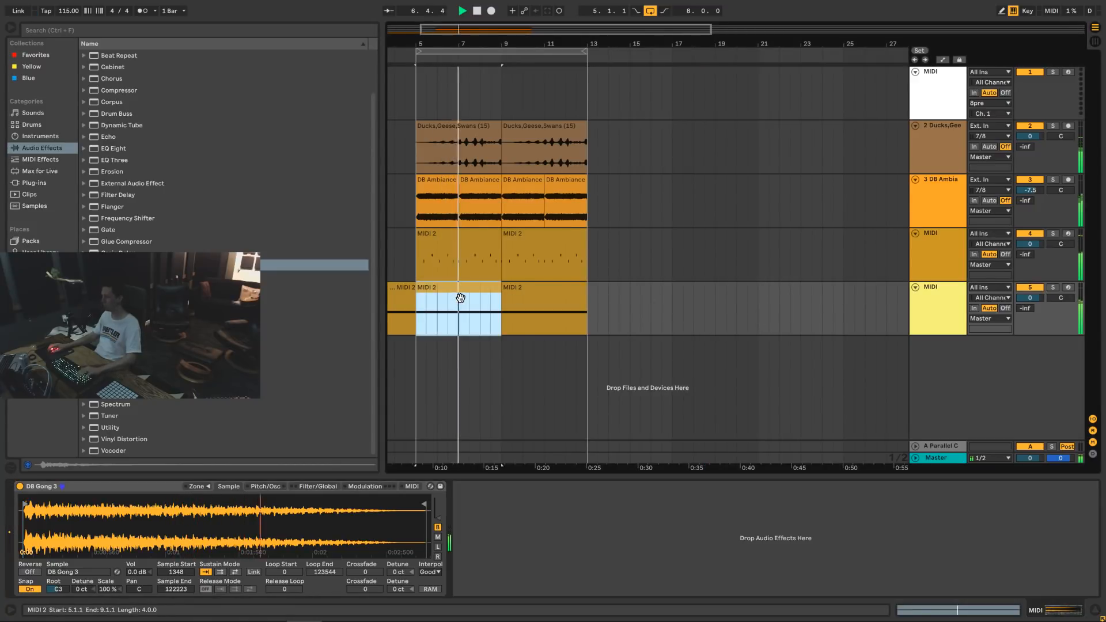
pyautogui.moveTo(425, 505); pyautogui.dragTo(459, 507)
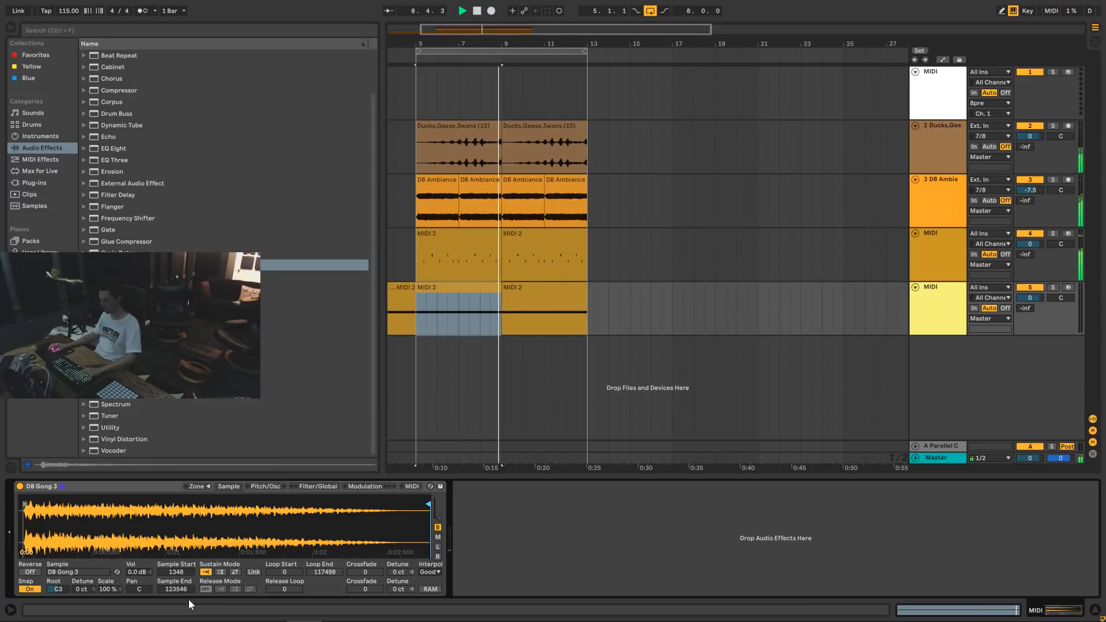
pyautogui.click(233, 572)
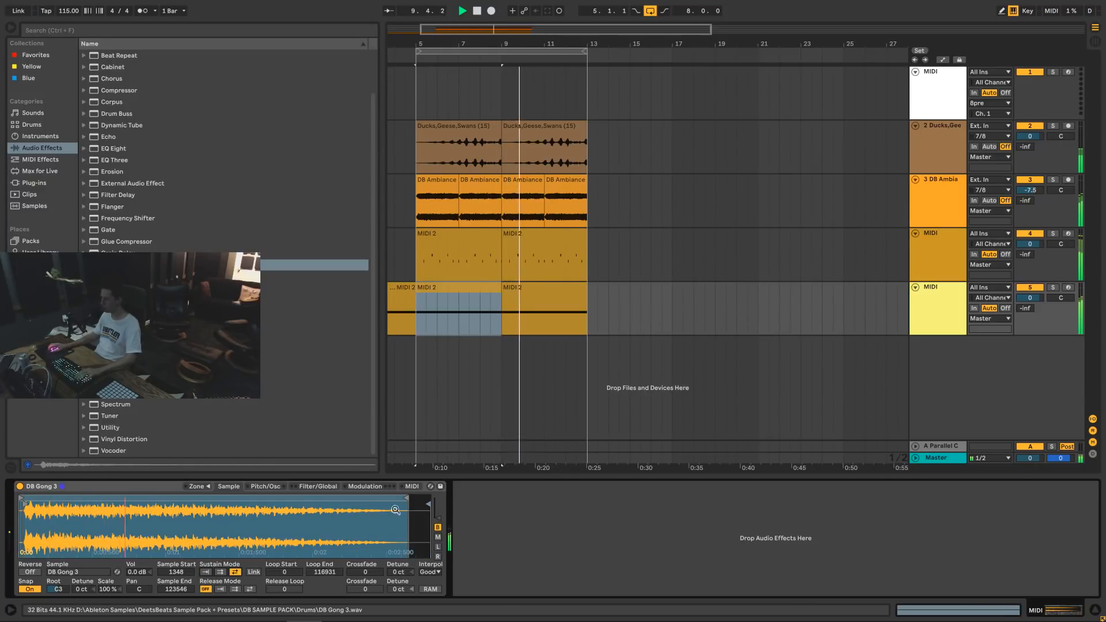
pyautogui.moveTo(404, 498); pyautogui.dragTo(429, 499)
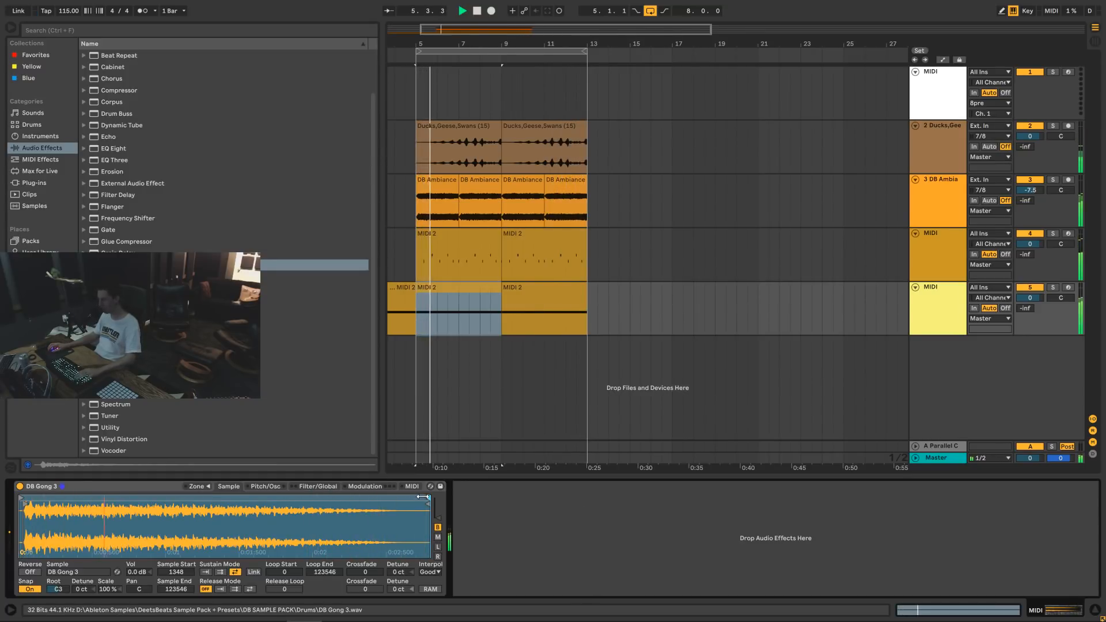
# Shorten the DB Gong 3 sustain loop end to 90568 and set the release mode to a back-and-forth loop.
pyautogui.moveTo(428, 499); pyautogui.dragTo(318, 500)
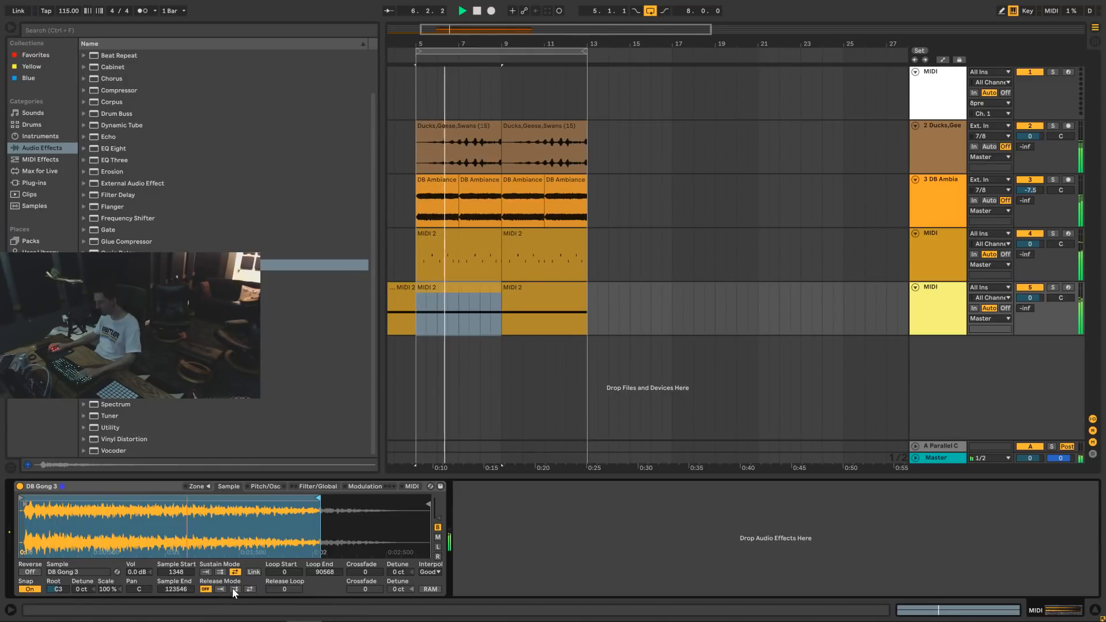
pyautogui.click(249, 589)
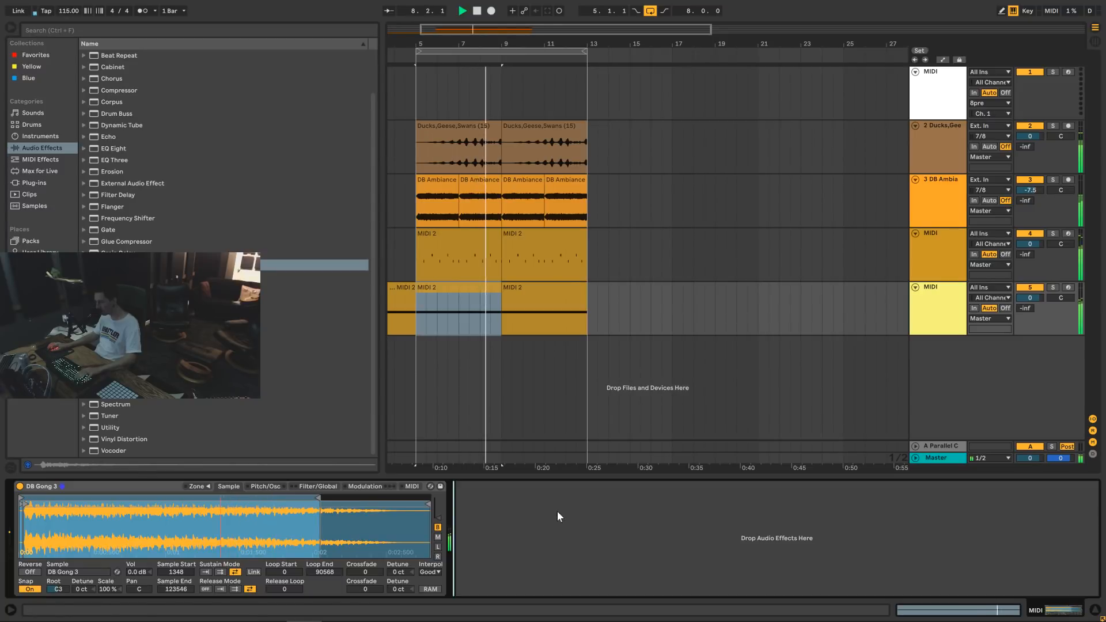
# Duplicate the gong track's MIDI clip from bars 5–9 onto bars 9–13.
pyautogui.click(486, 313)
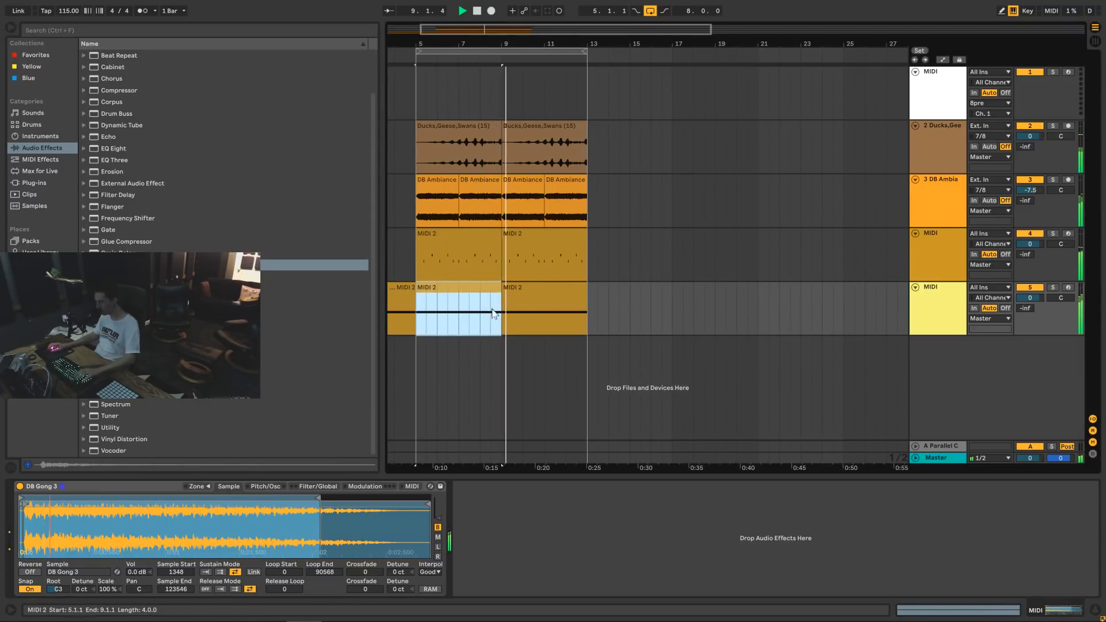
pyautogui.hotkey('ctrl', 'd')
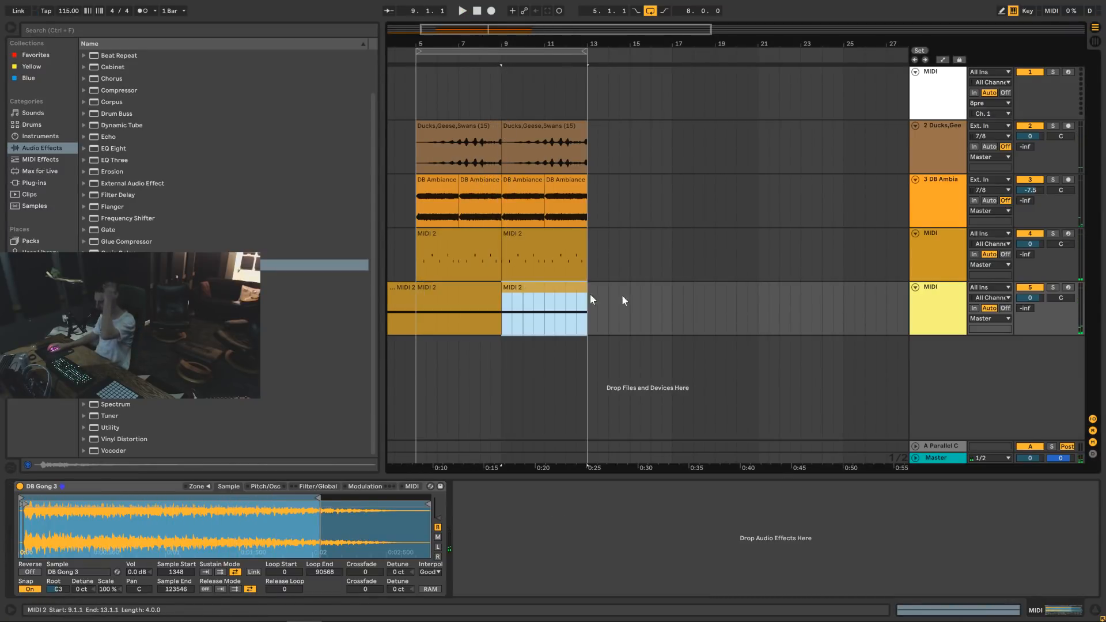
pyautogui.click(487, 127)
pyautogui.moveTo(496, 32); pyautogui.dragTo(497, 26)
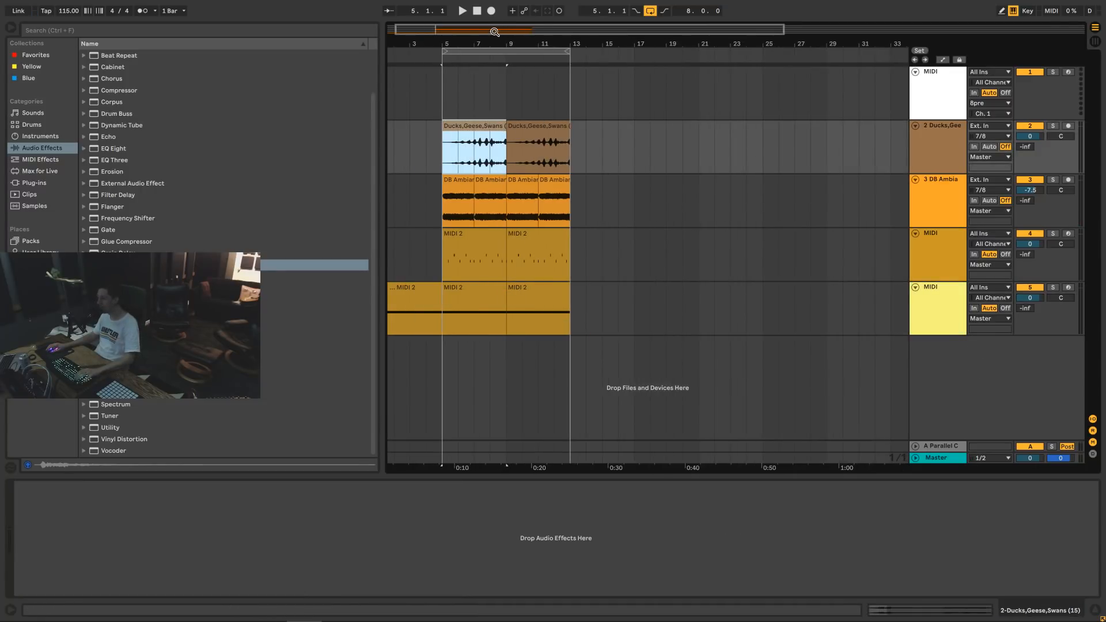
# Add a new MIDI track and a new audio track below the gong track.
pyautogui.rightClick(985, 349)
pyautogui.click(1007, 365)
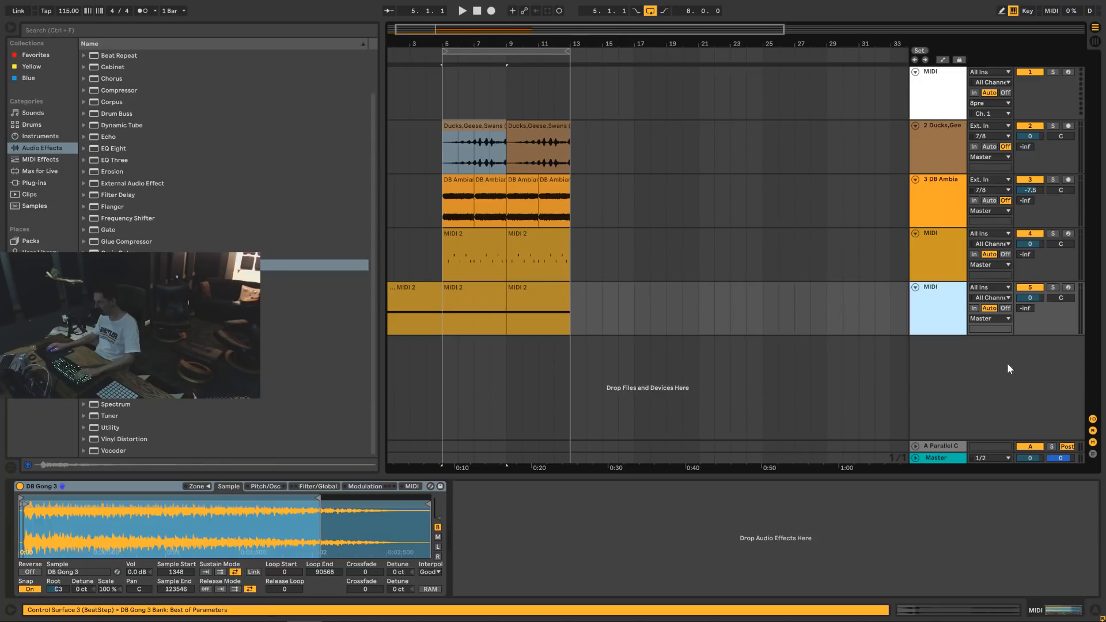
pyautogui.rightClick(949, 422)
pyautogui.click(978, 428)
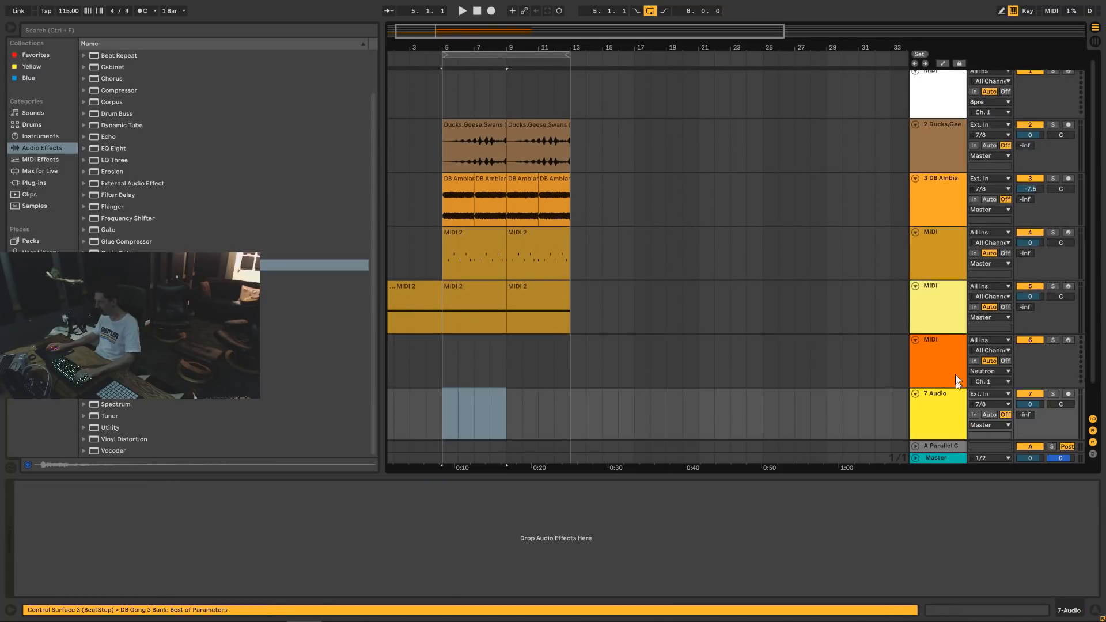
# Set the new 7 Audio track's external input channels to 3/4.
pyautogui.click(940, 347)
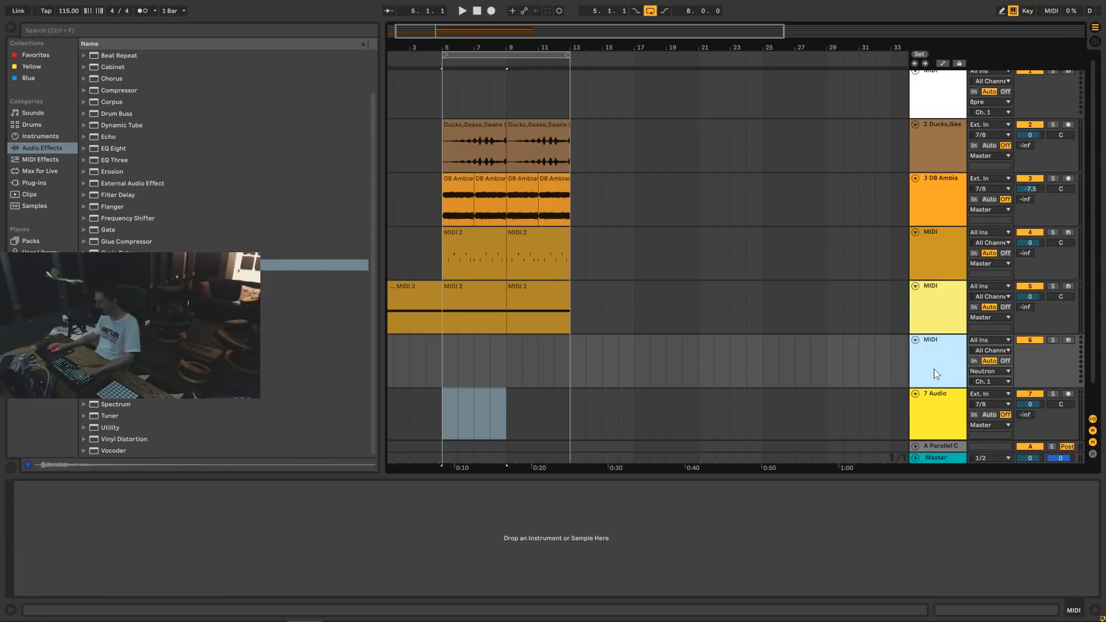
pyautogui.click(935, 409)
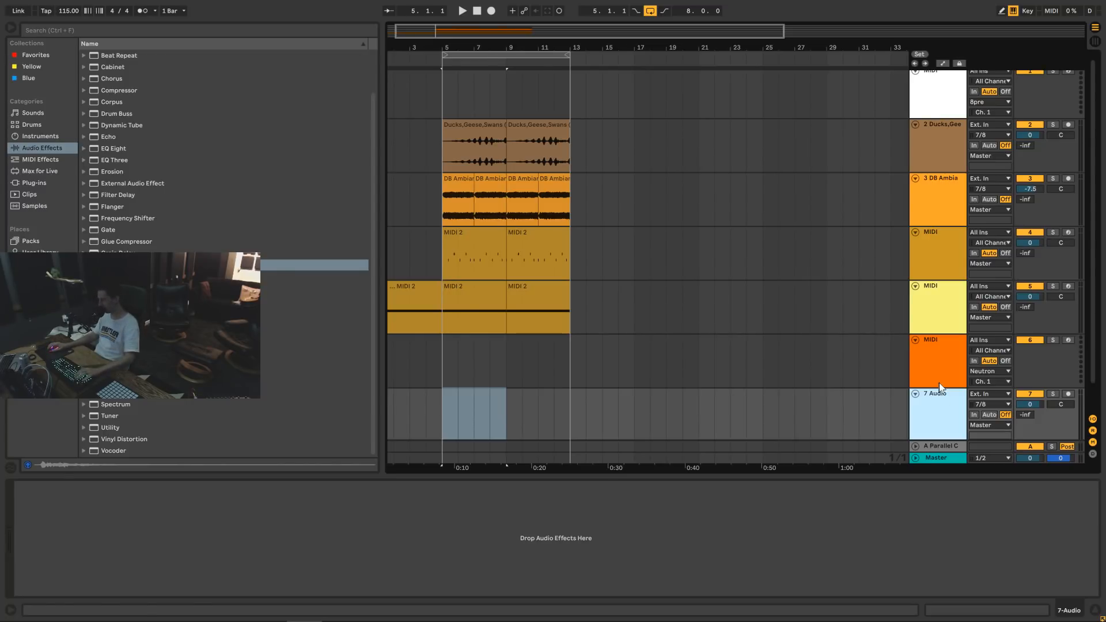
pyautogui.click(442, 402)
pyautogui.click(452, 370)
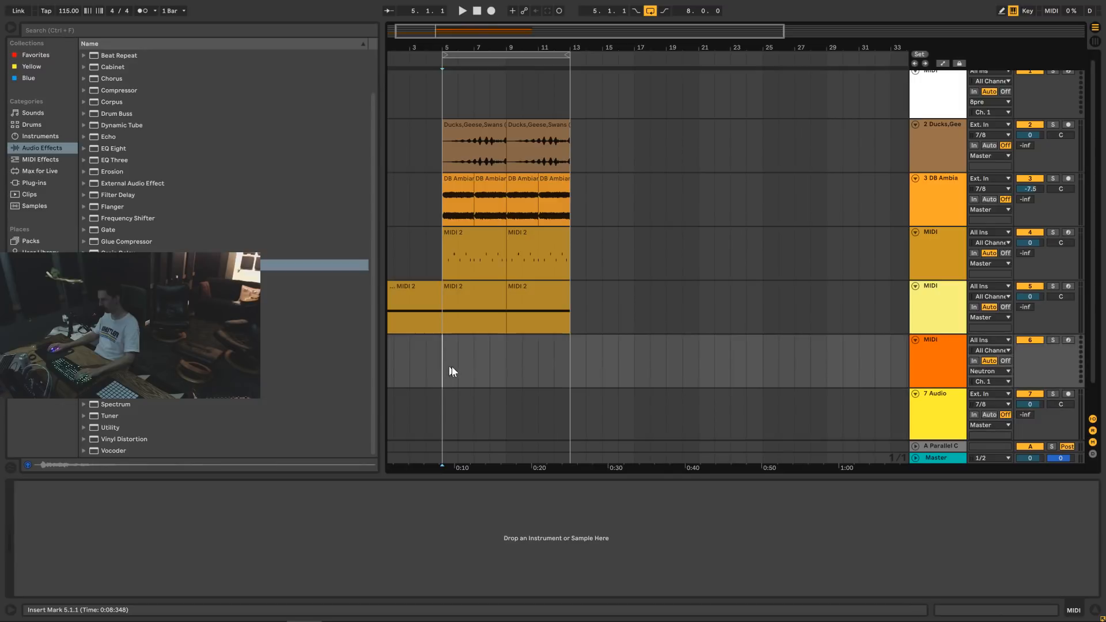
pyautogui.click(927, 396)
pyautogui.click(926, 357)
pyautogui.click(937, 411)
pyautogui.scroll(-1, 999, 364)
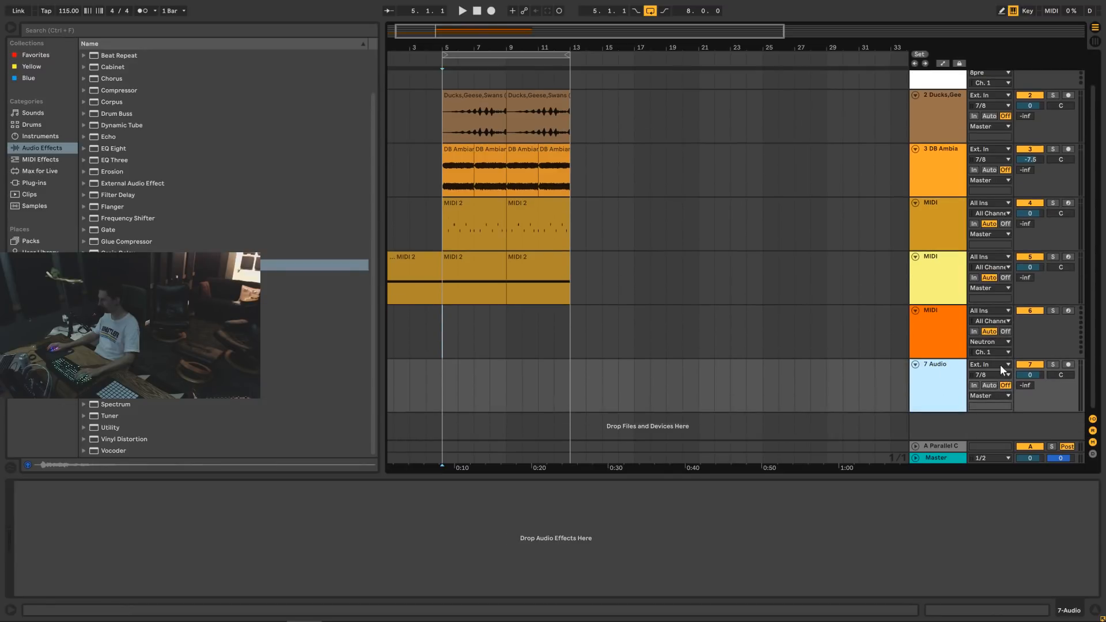
pyautogui.click(997, 375)
pyautogui.click(988, 393)
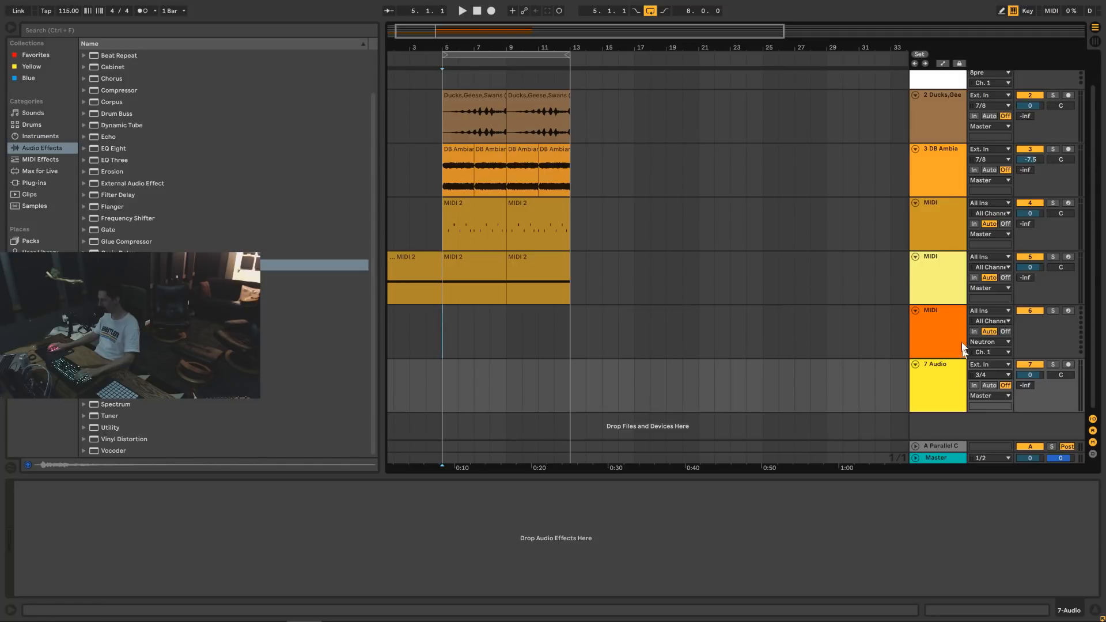
# Create an empty MIDI clip on the new orange MIDI track spanning bars 5 to 13.
pyautogui.click(916, 333)
pyautogui.moveTo(440, 346); pyautogui.dragTo(556, 341)
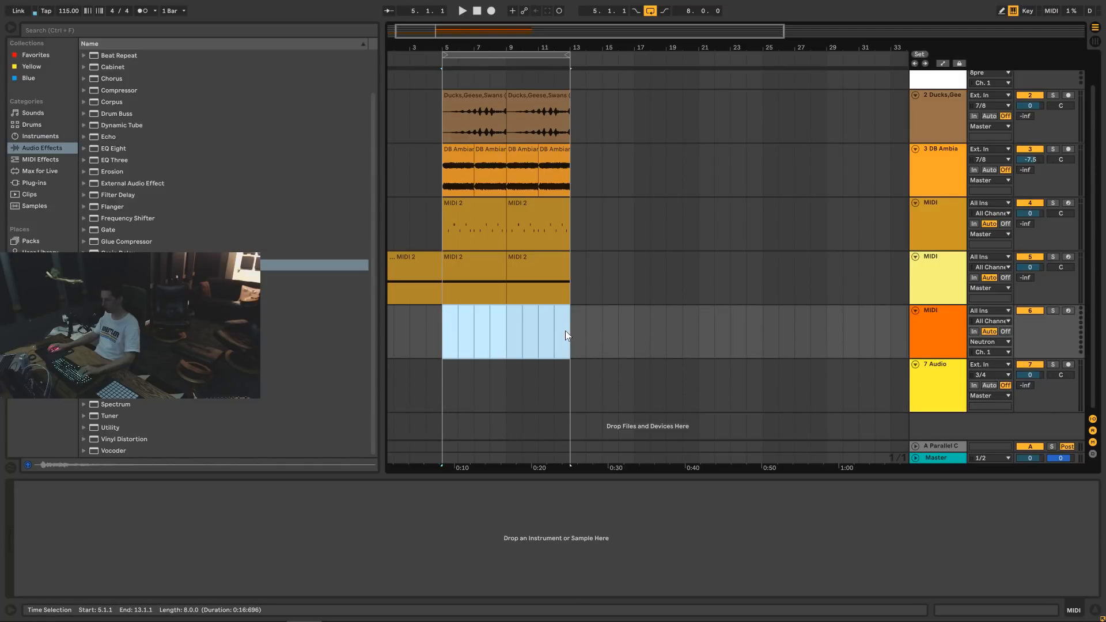
pyautogui.hotkey('ctrl', 'shift', 'm')
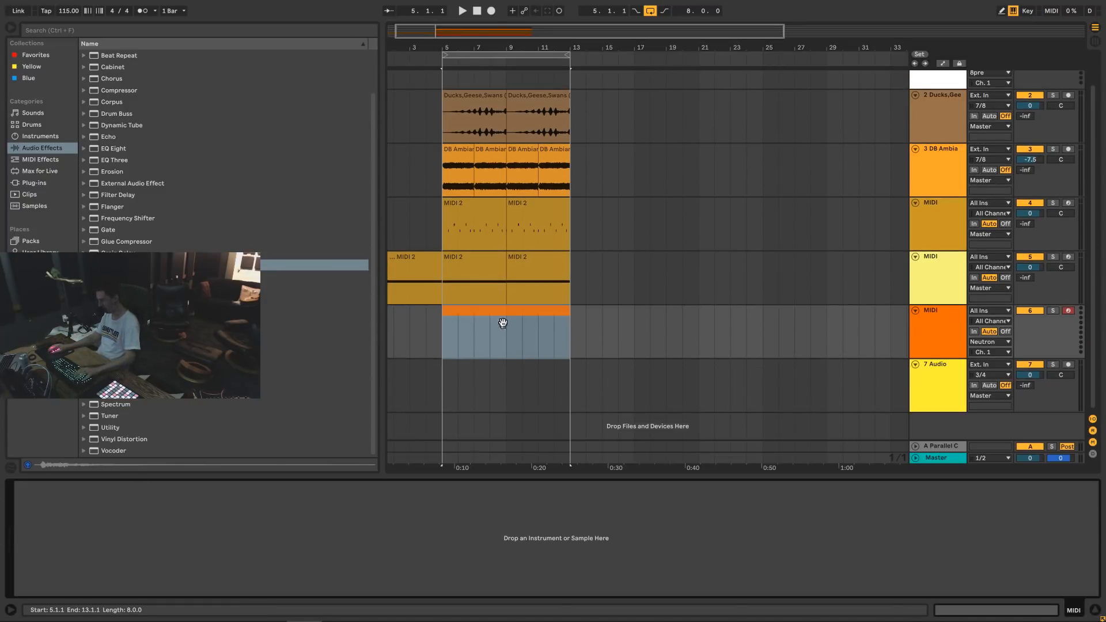
pyautogui.click(506, 316)
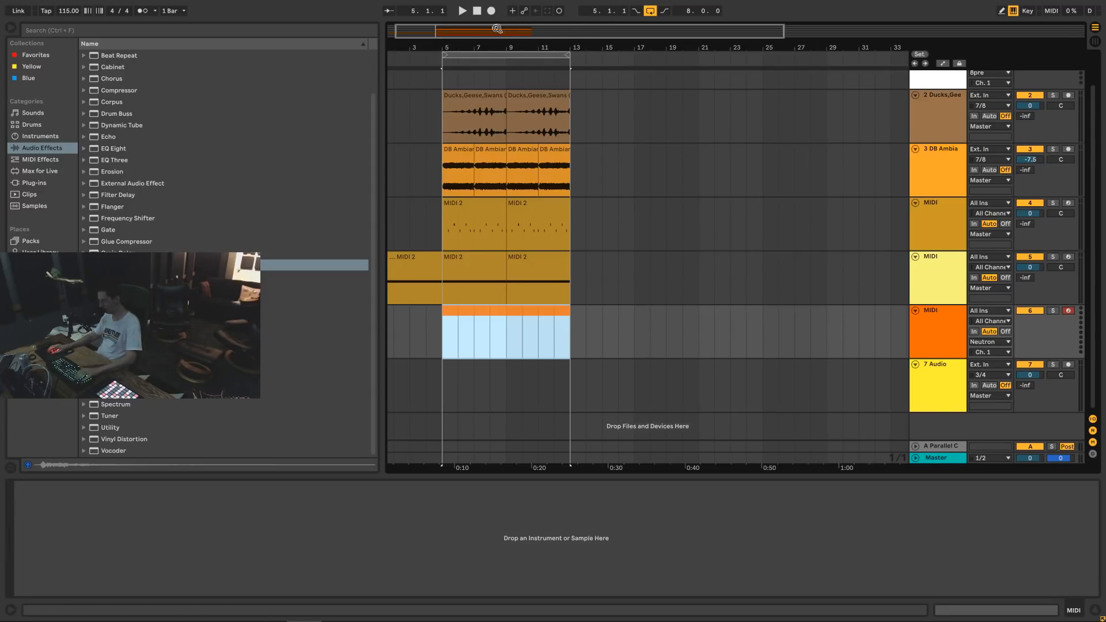
pyautogui.moveTo(497, 29); pyautogui.dragTo(496, 201)
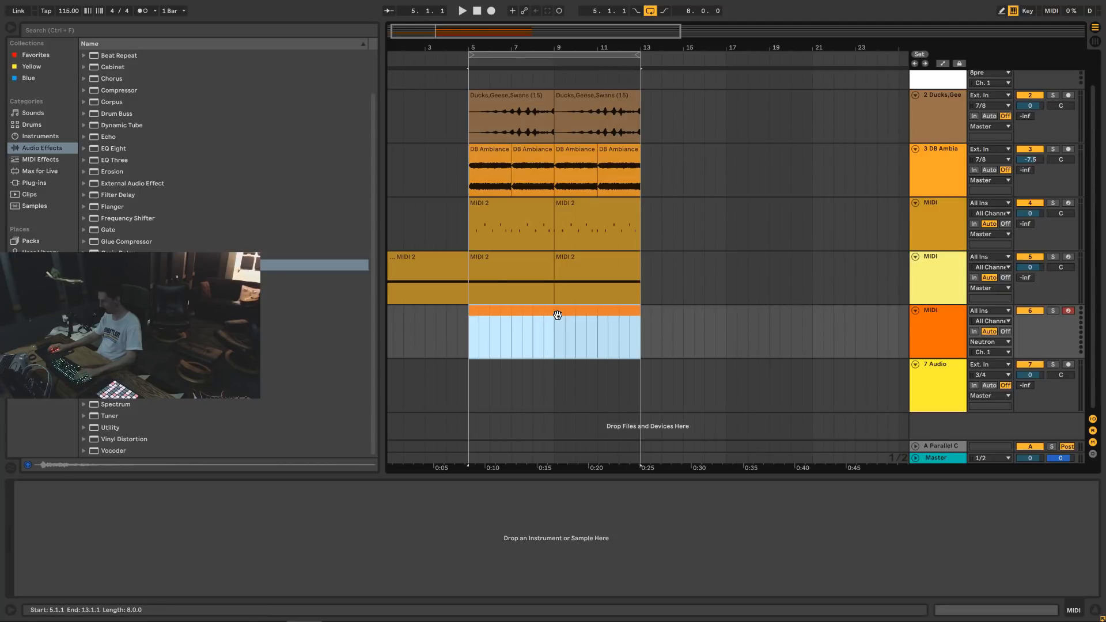
# Route the orange MIDI track's output to 8pre channel 1 and record a played melody into its clip over bars 5–13.
pyautogui.click(986, 341)
pyautogui.click(991, 352)
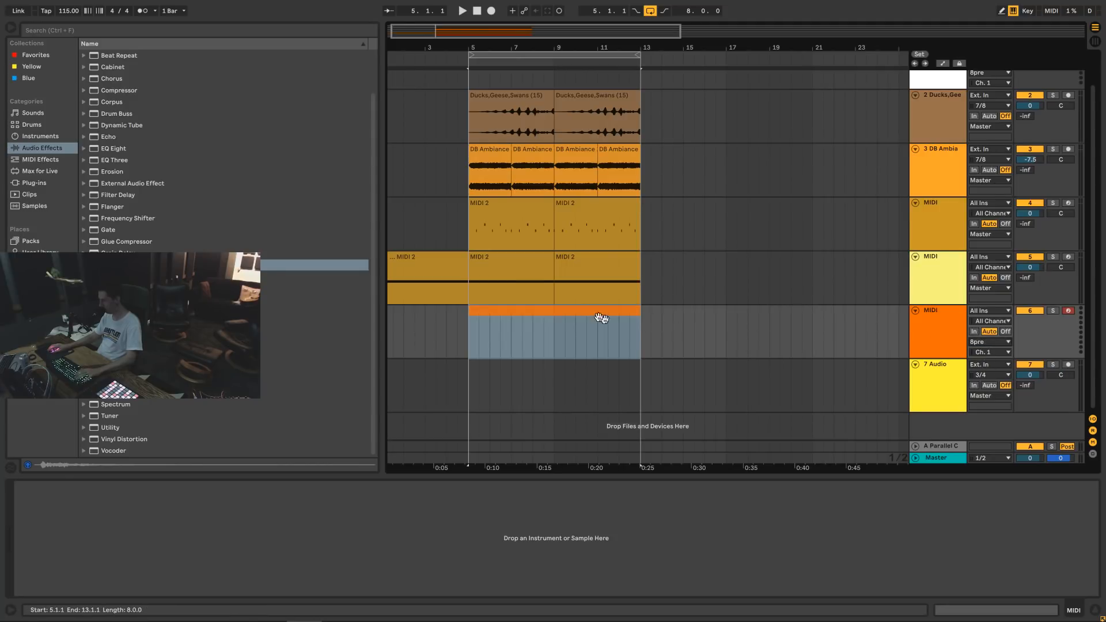
pyautogui.click(558, 318)
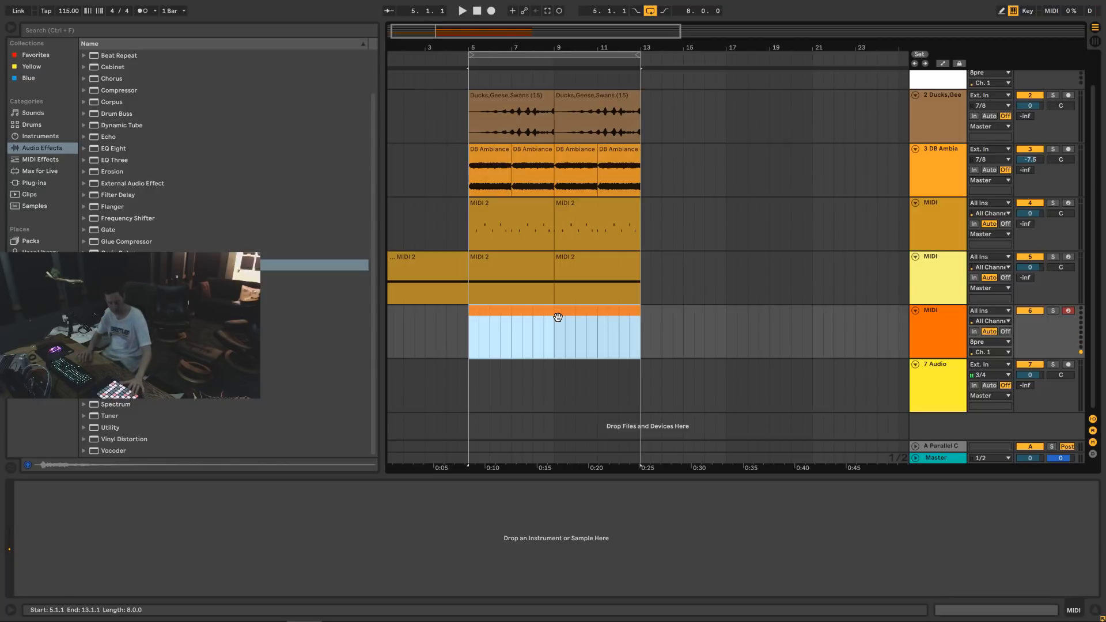
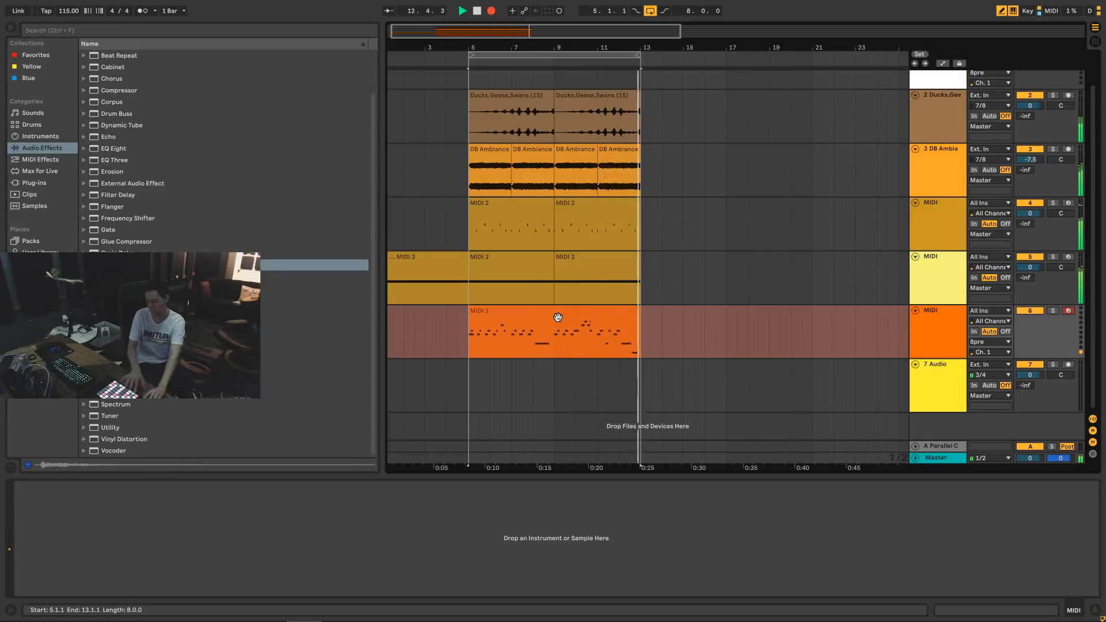
pyautogui.press('F9')
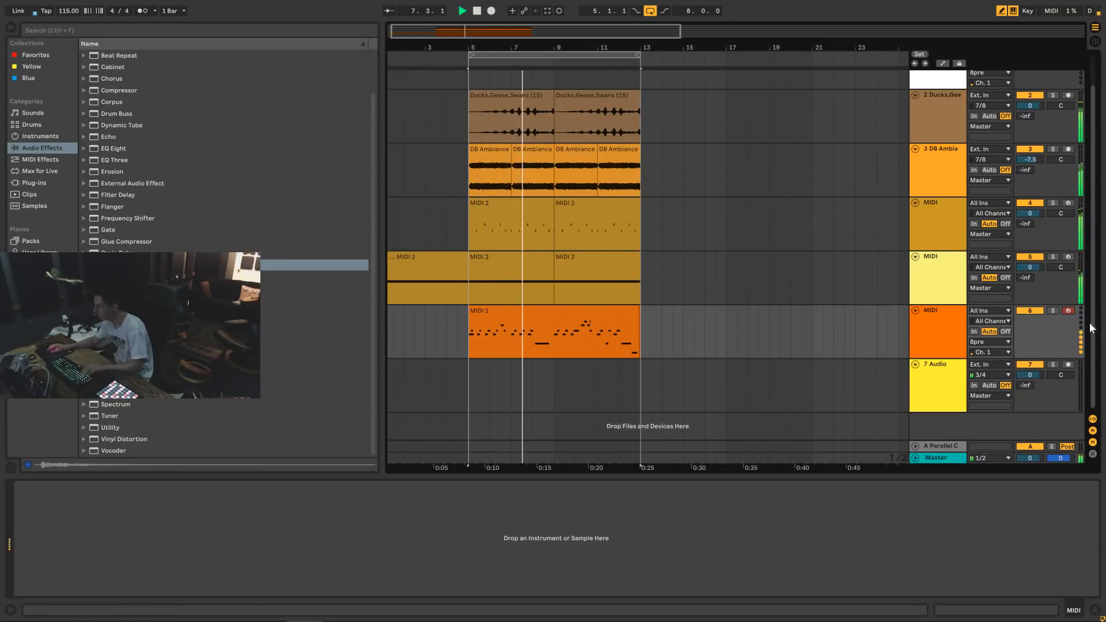
# Solo the orange MIDI track, open its recorded clip and delete the stray very short F#1 note near 6.3.3.
pyautogui.click(1052, 310)
pyautogui.click(555, 316)
pyautogui.doubleClick(555, 316)
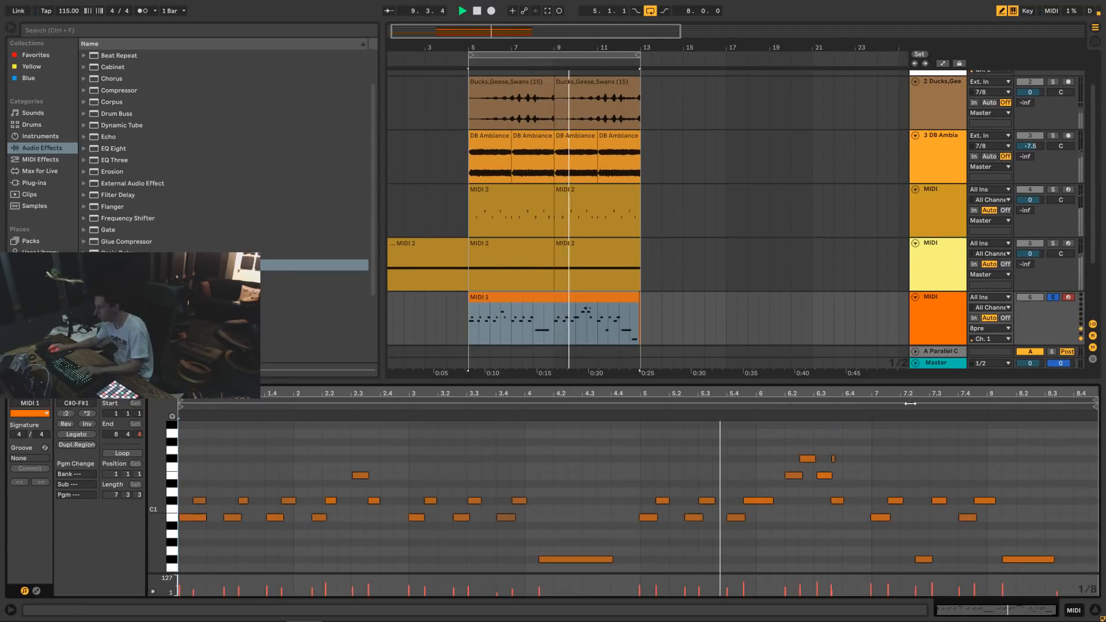
pyautogui.moveTo(922, 393); pyautogui.dragTo(922, 395)
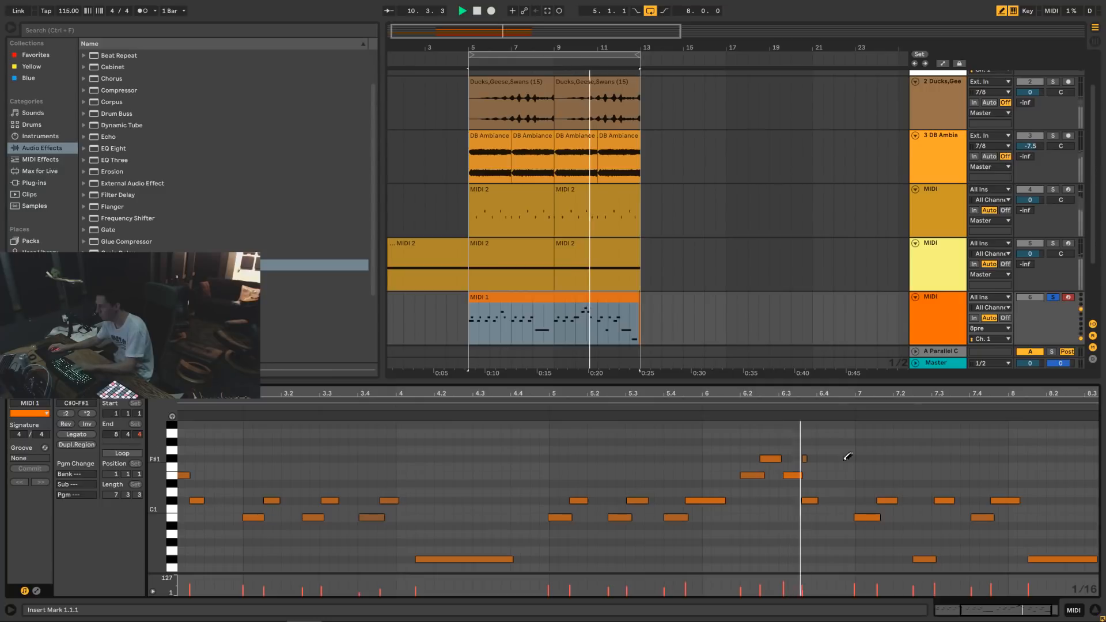
pyautogui.click(804, 459)
pyautogui.click(804, 458)
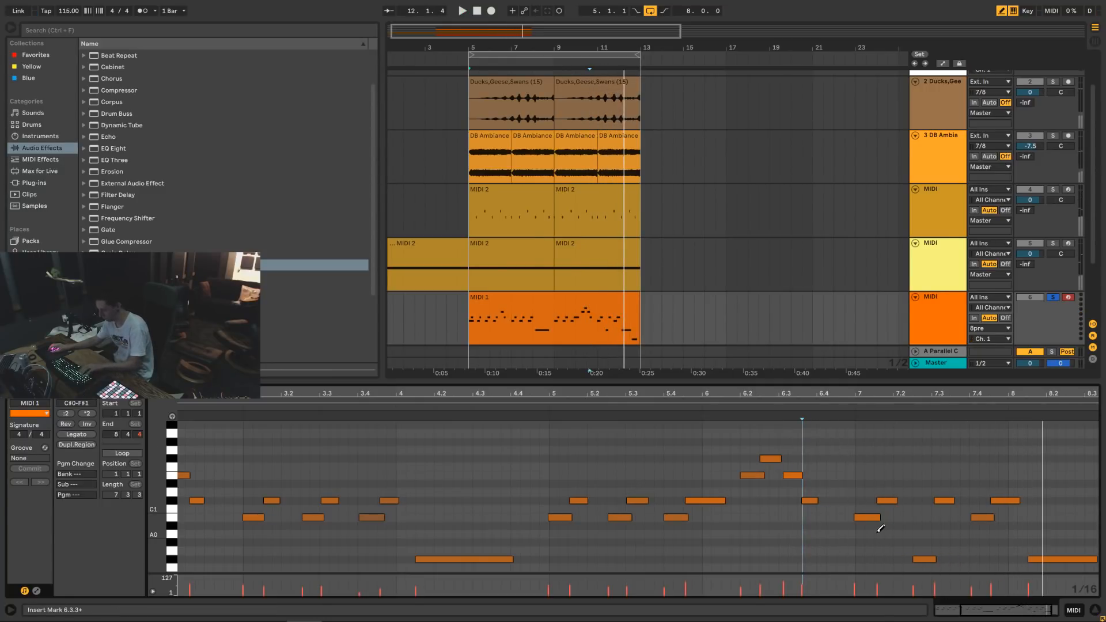
# Raise the short low note at 7.2.3 in the recorded clip to G#0 and play it back.
pyautogui.press('b')
pyautogui.click(924, 559)
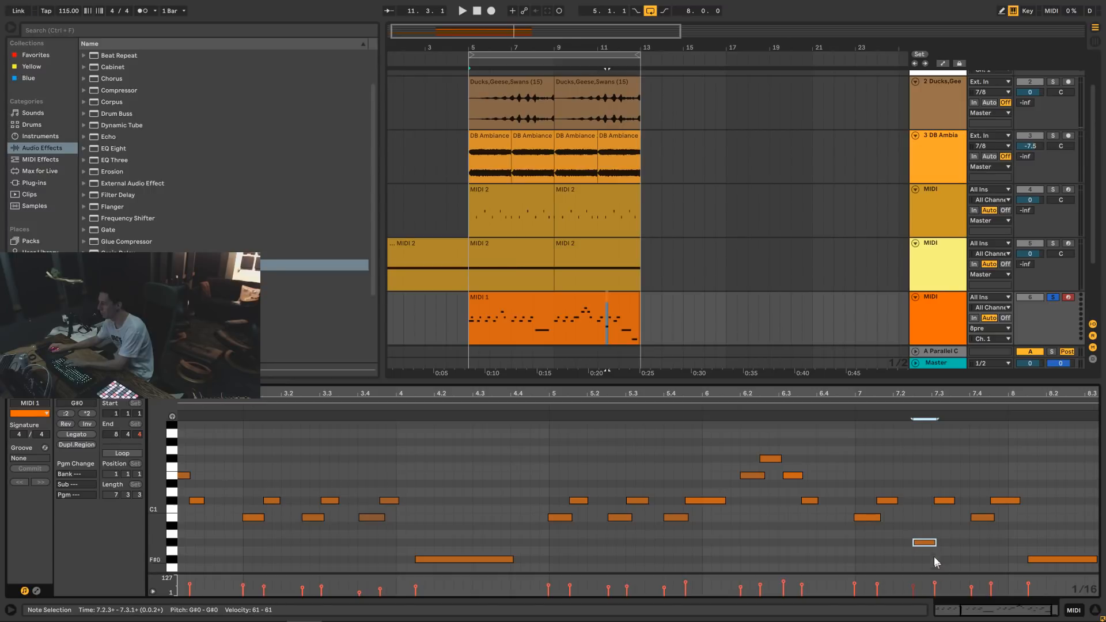
pyautogui.press('space')
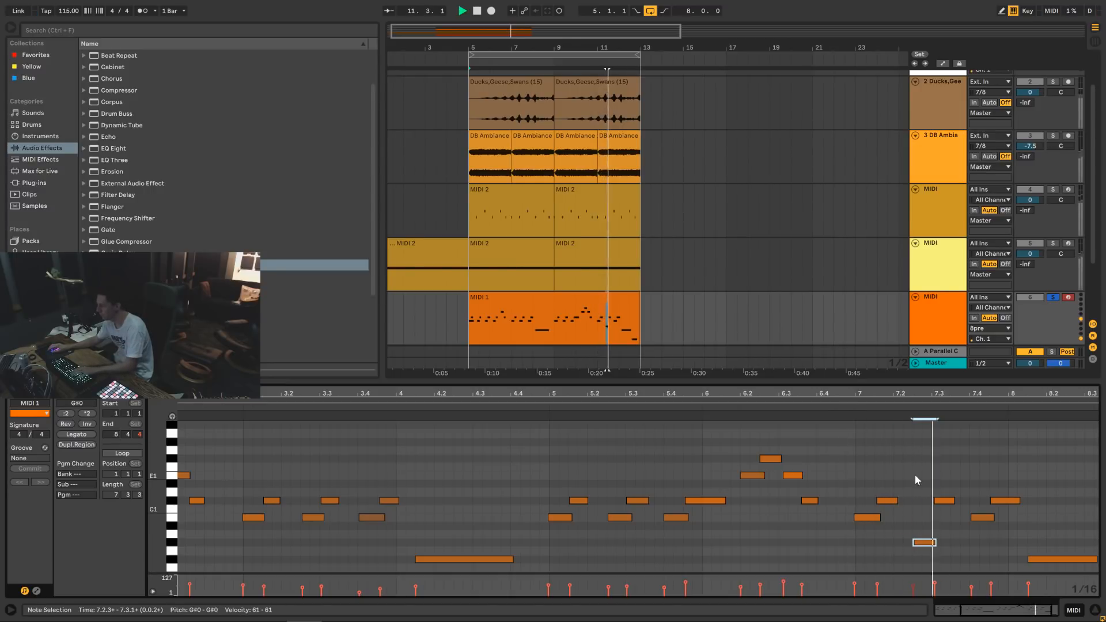
# Lower the long note at 8.1.3 in the recorded clip to E0 and audition the melody.
pyautogui.click(1065, 559)
pyautogui.scroll(-1, 1077, 552)
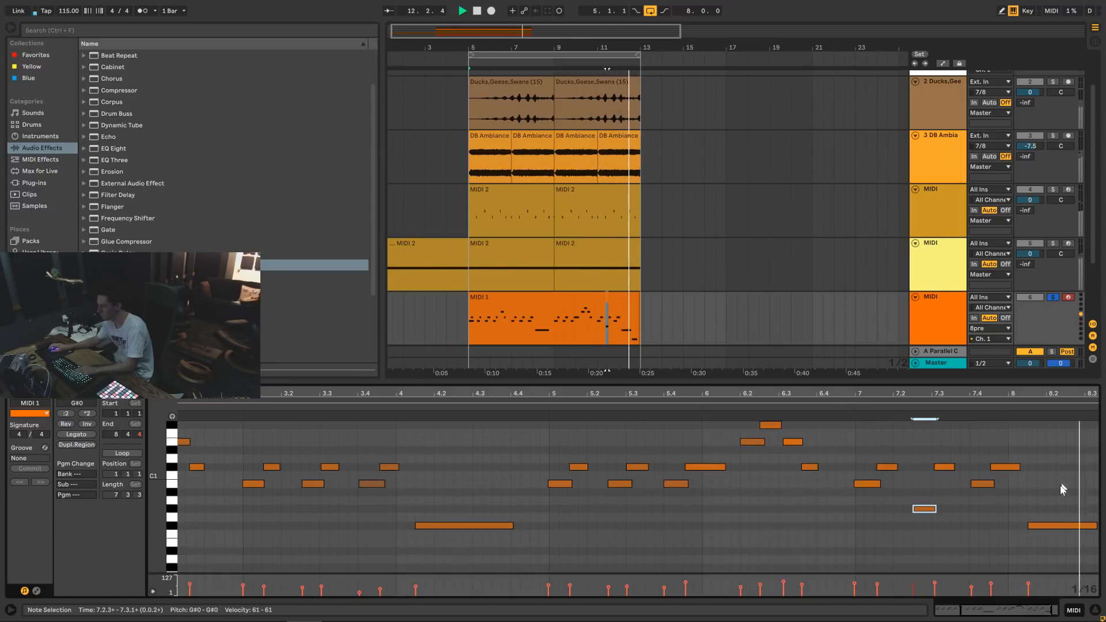
pyautogui.press('Down')
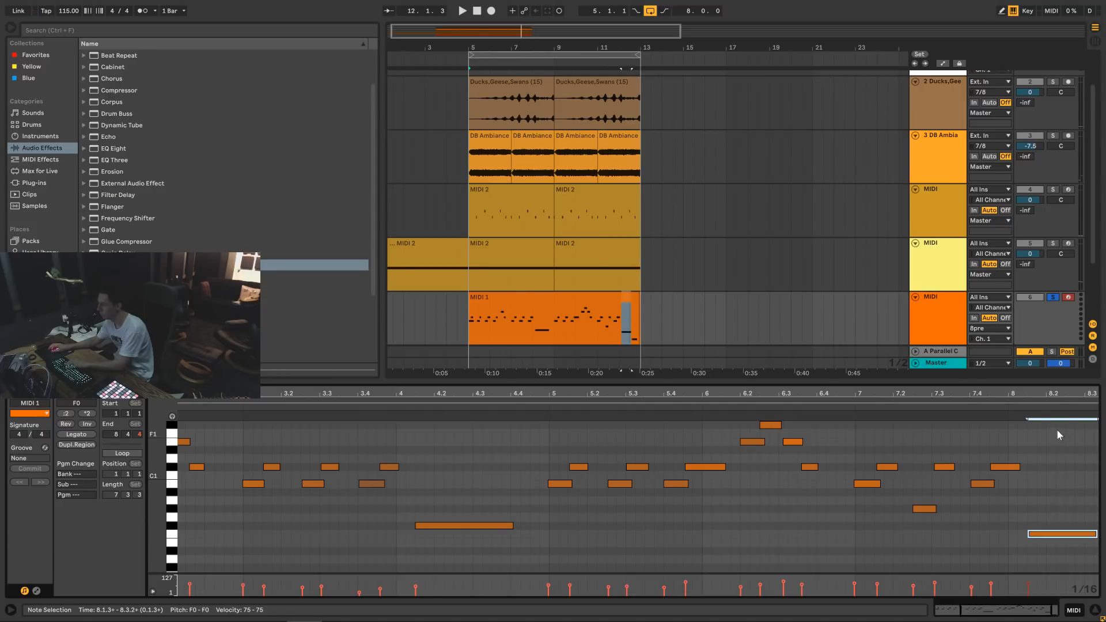
pyautogui.press('Down')
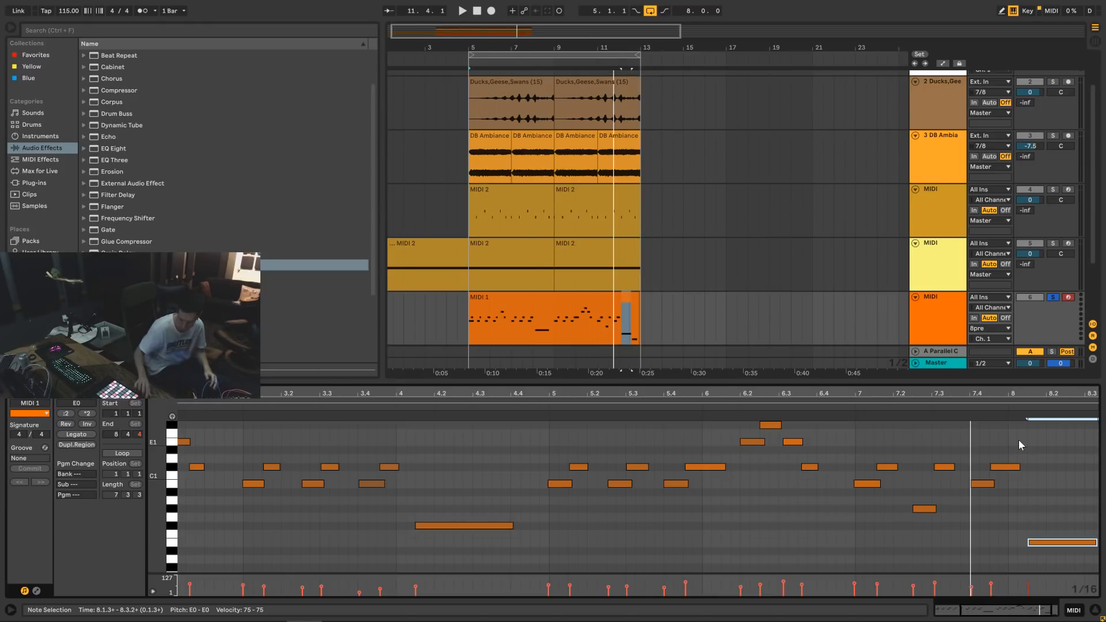
pyautogui.press('space')
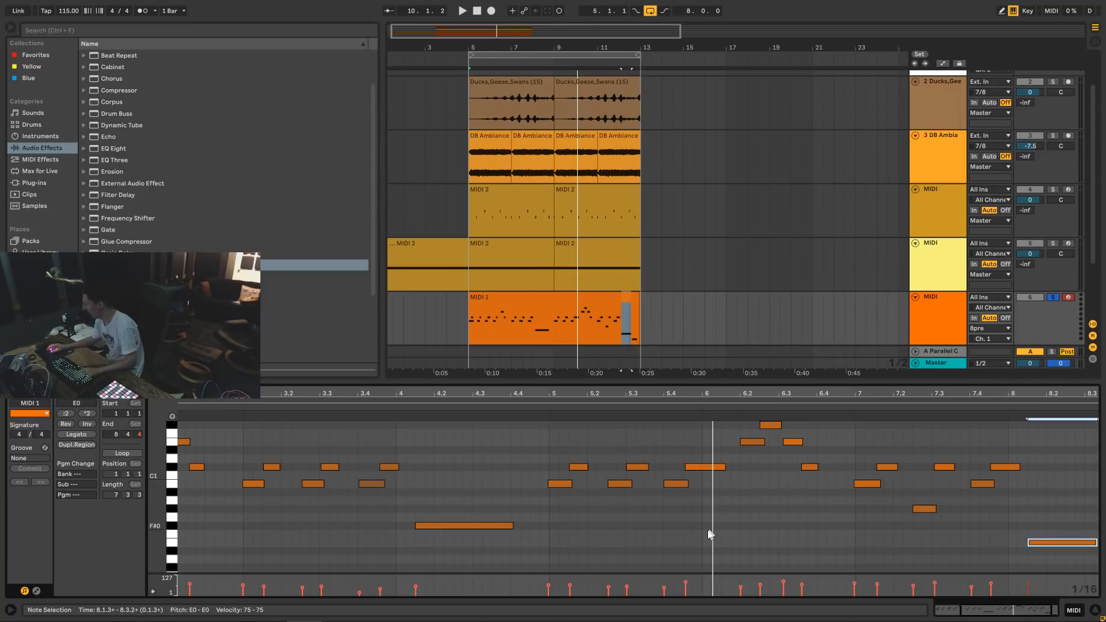
# Place the insert marker at bar 5 on the 7 Audio track and check the input channels in MOTU CueMix.
pyautogui.scroll(-5, 620, 513)
pyautogui.hotkey('ctrl', 't')
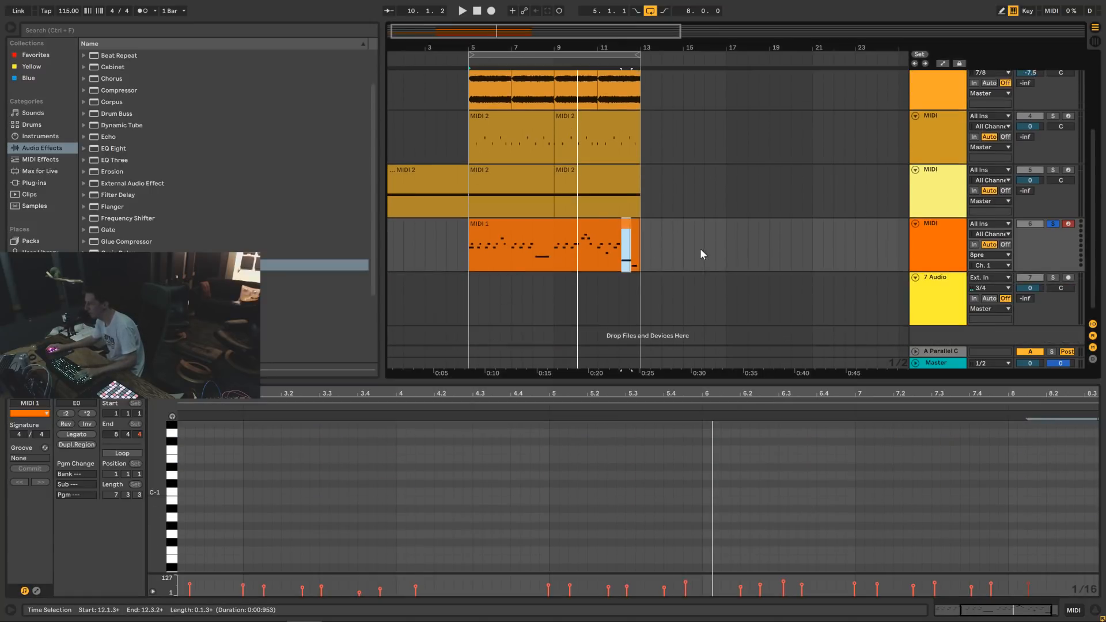
pyautogui.click(470, 295)
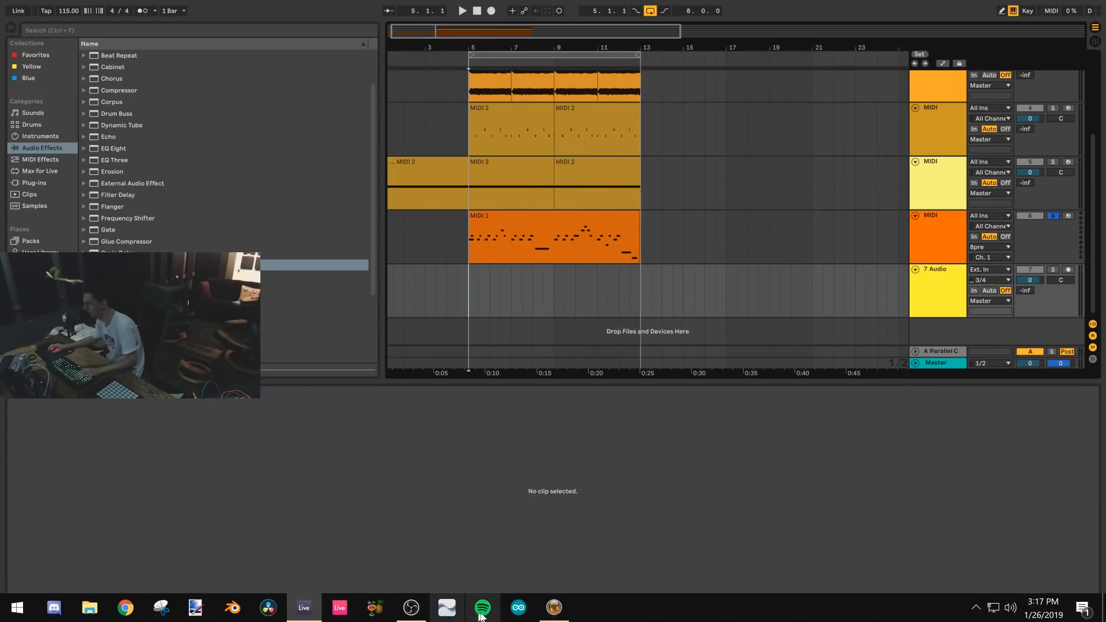
pyautogui.click(554, 619)
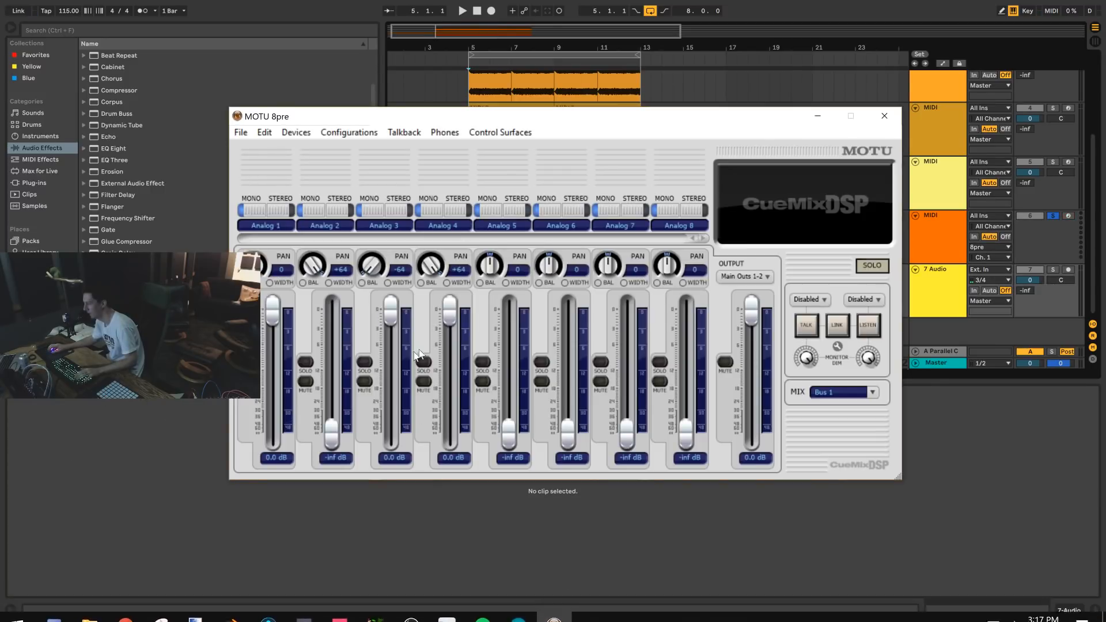
pyautogui.click(967, 478)
# Record inputs 3/4 onto the 7 Audio track from bar 5 to bar 13, switching the arrangement loop off before stopping.
pyautogui.click(965, 285)
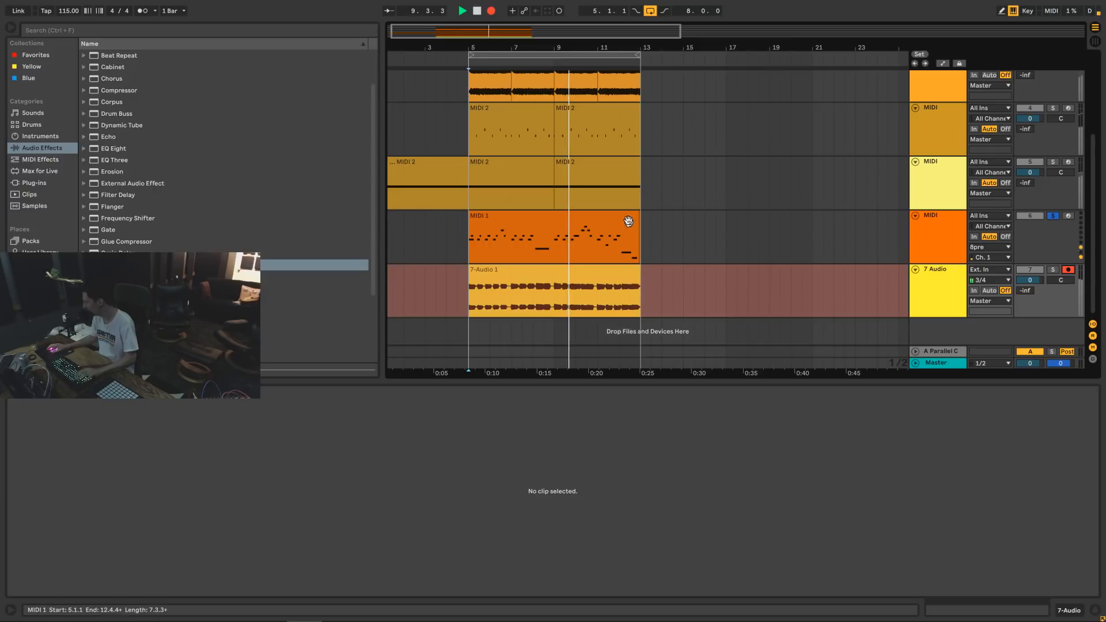
pyautogui.click(650, 10)
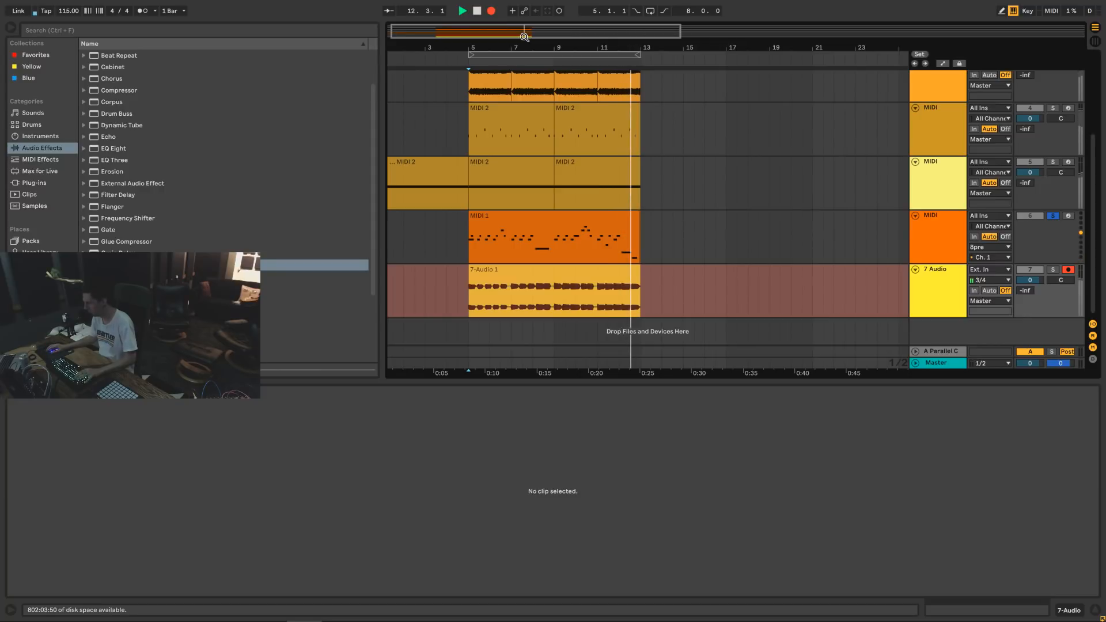
pyautogui.press('space')
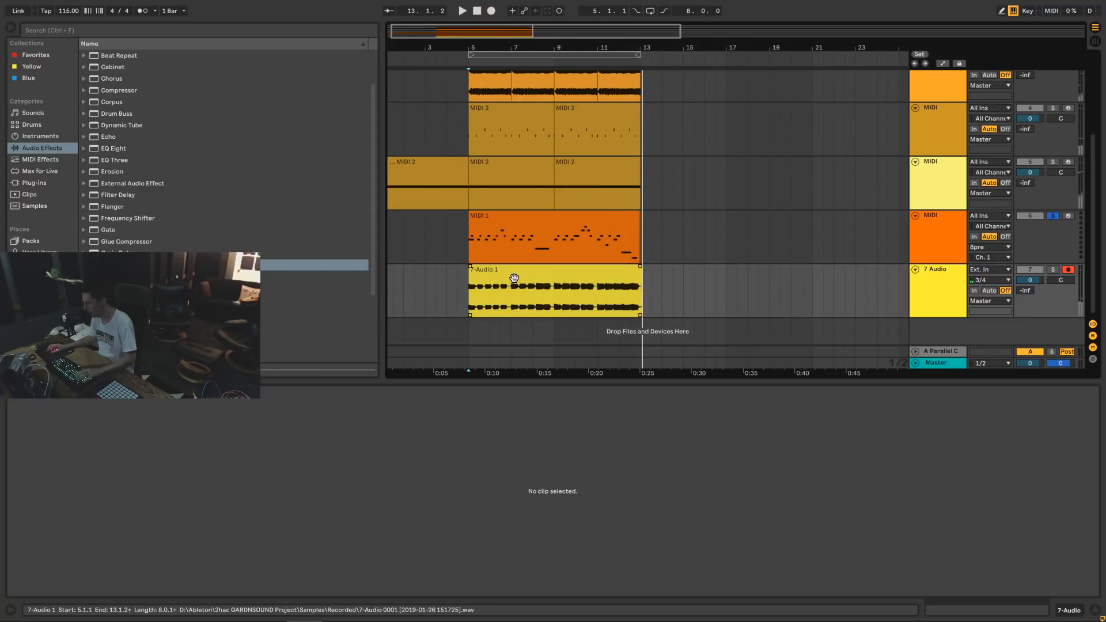
# Set 1.1.1 of the recorded 7-Audio 1 clip at the transient of its first melody note just after bar 25.
pyautogui.click(478, 291)
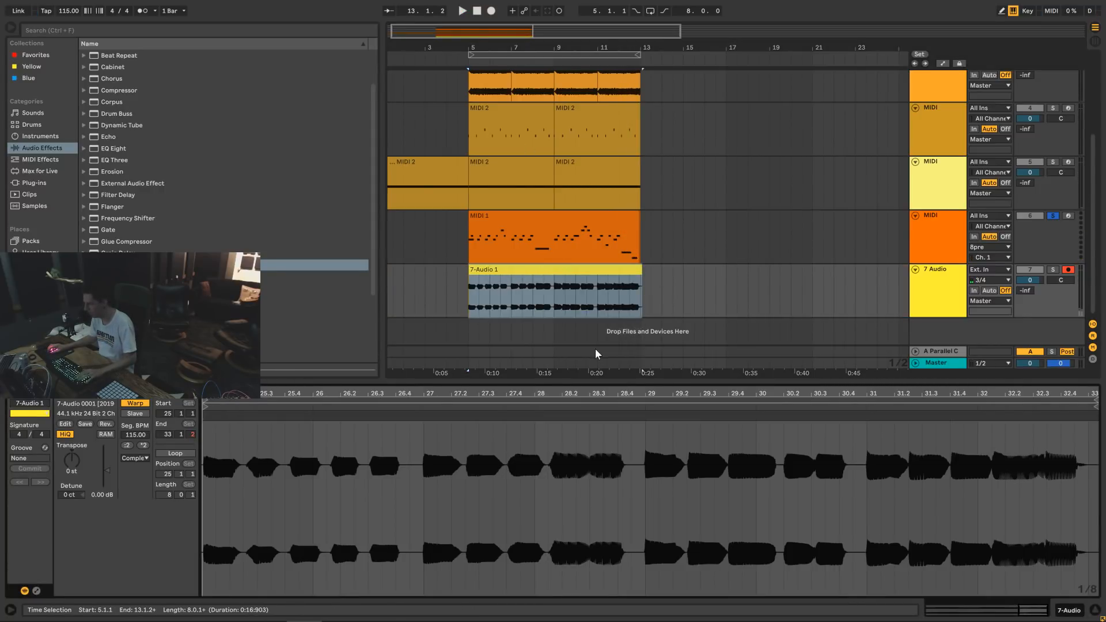
pyautogui.click(545, 271)
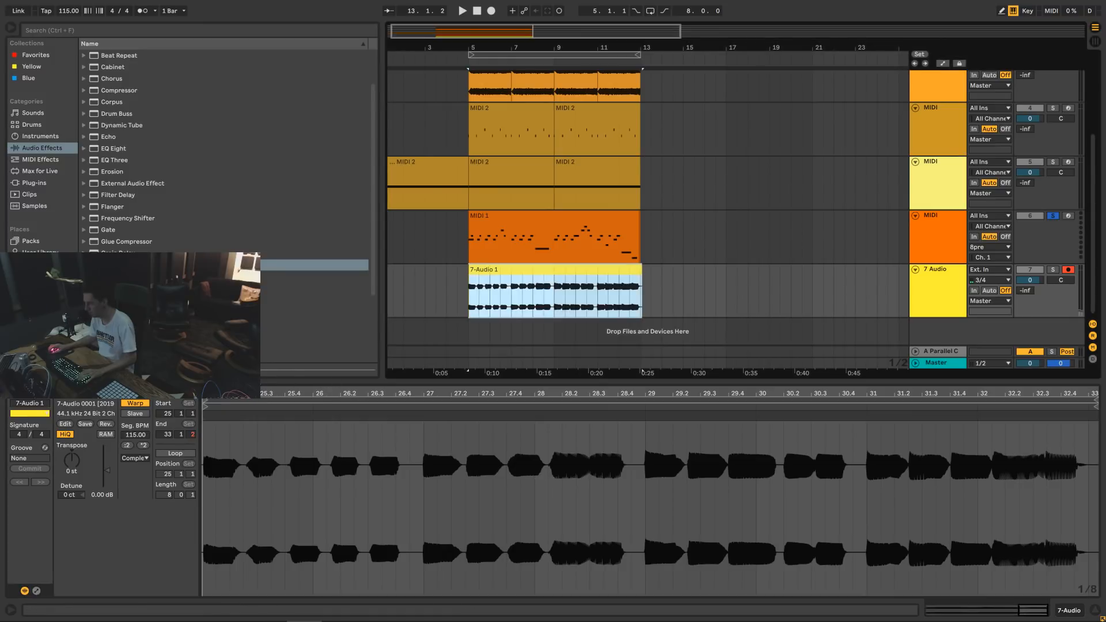
pyautogui.moveTo(241, 394); pyautogui.dragTo(798, 441)
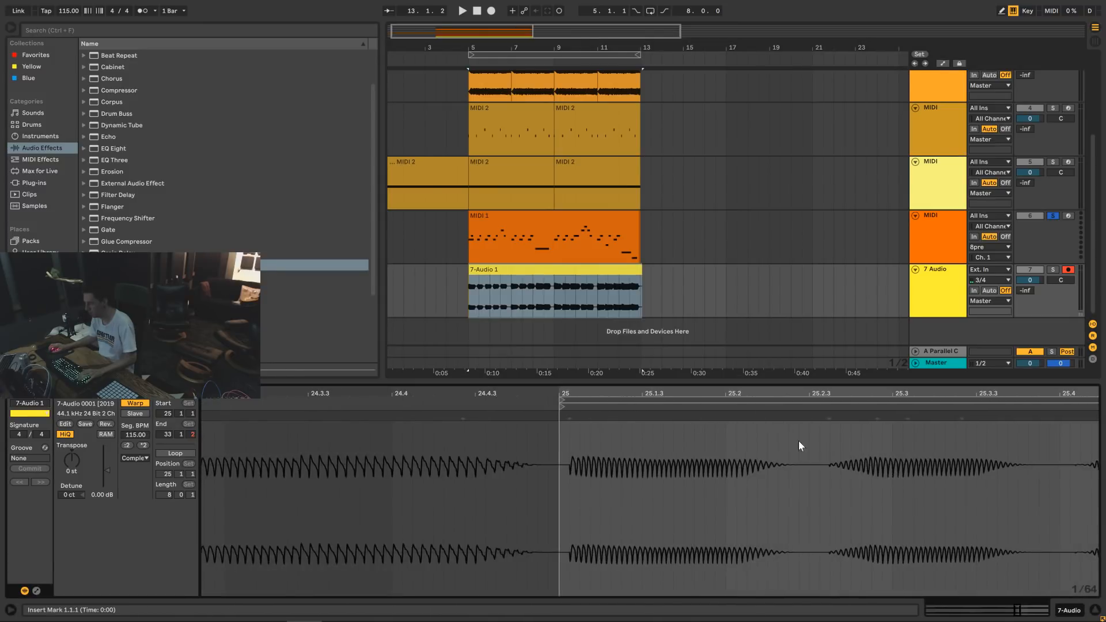
pyautogui.rightClick(567, 417)
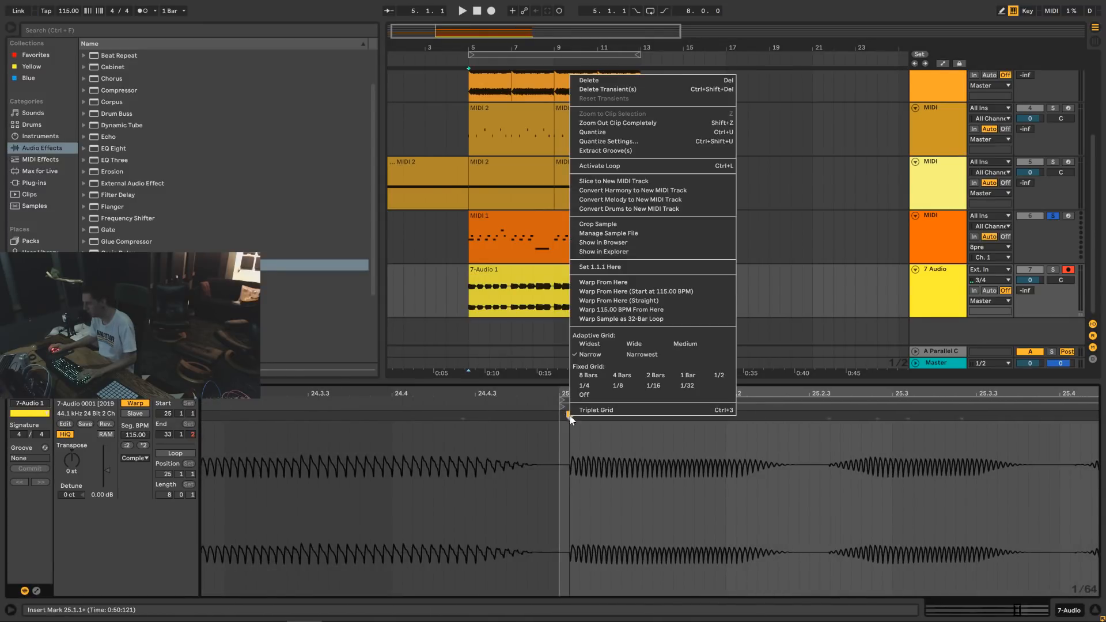
pyautogui.click(603, 264)
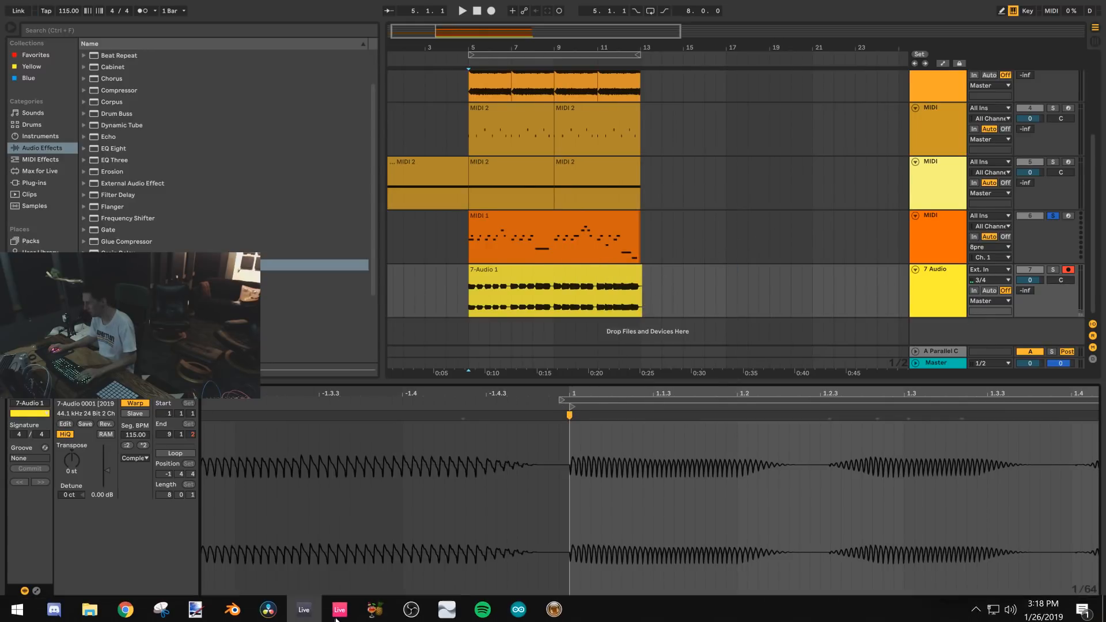
# Set the 7 Audio track's monitoring to Auto and play the recorded clip from bar 5.
pyautogui.click(554, 607)
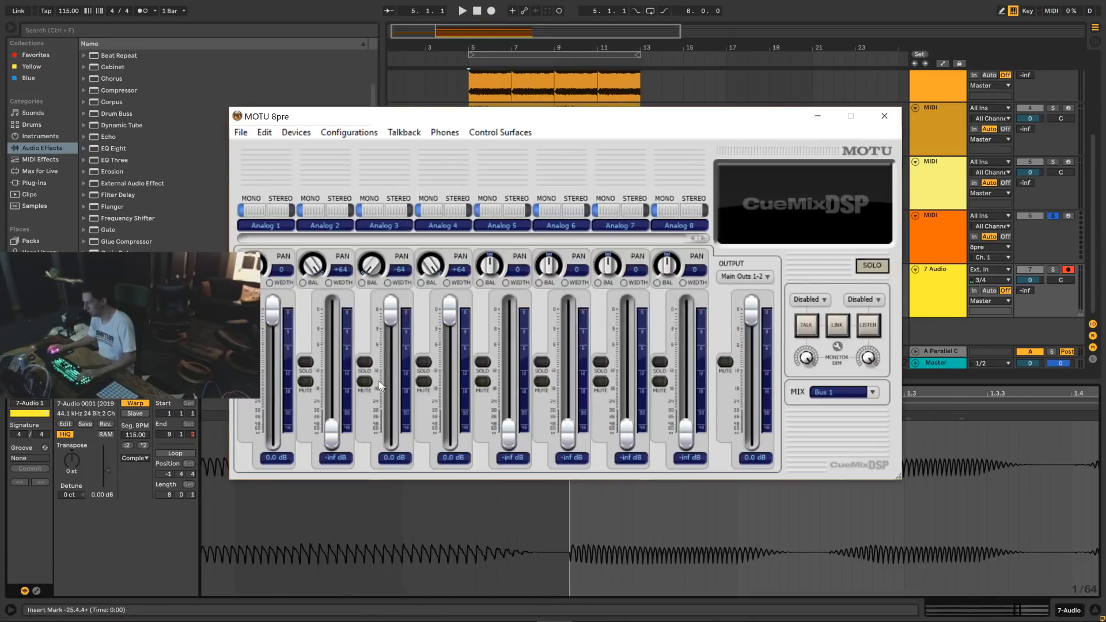
pyautogui.click(961, 289)
pyautogui.click(989, 291)
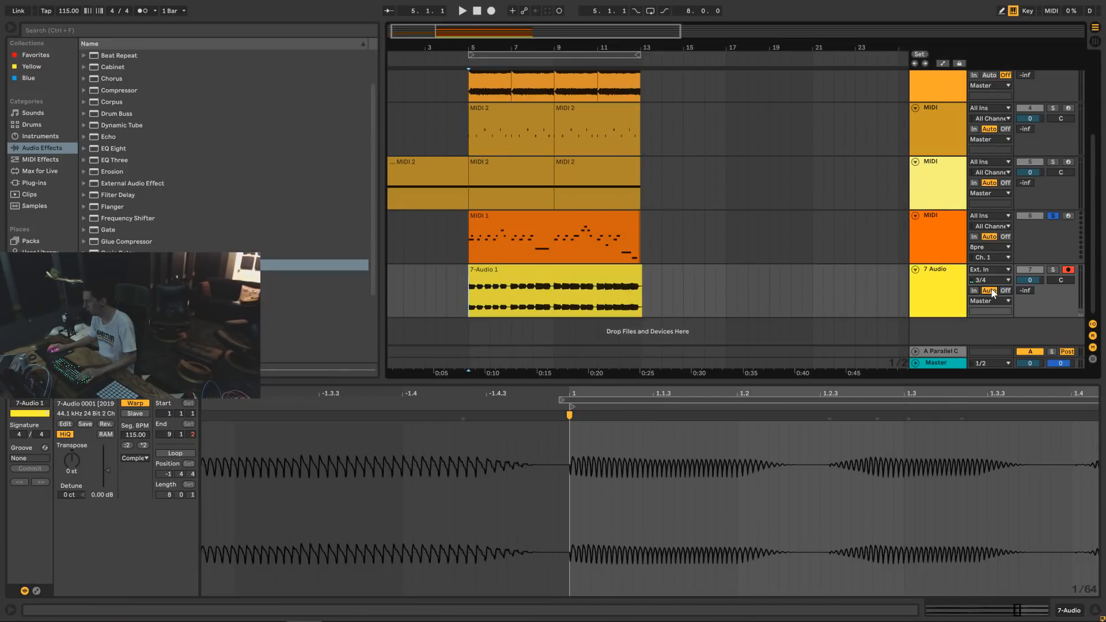
pyautogui.click(562, 273)
pyautogui.press('space')
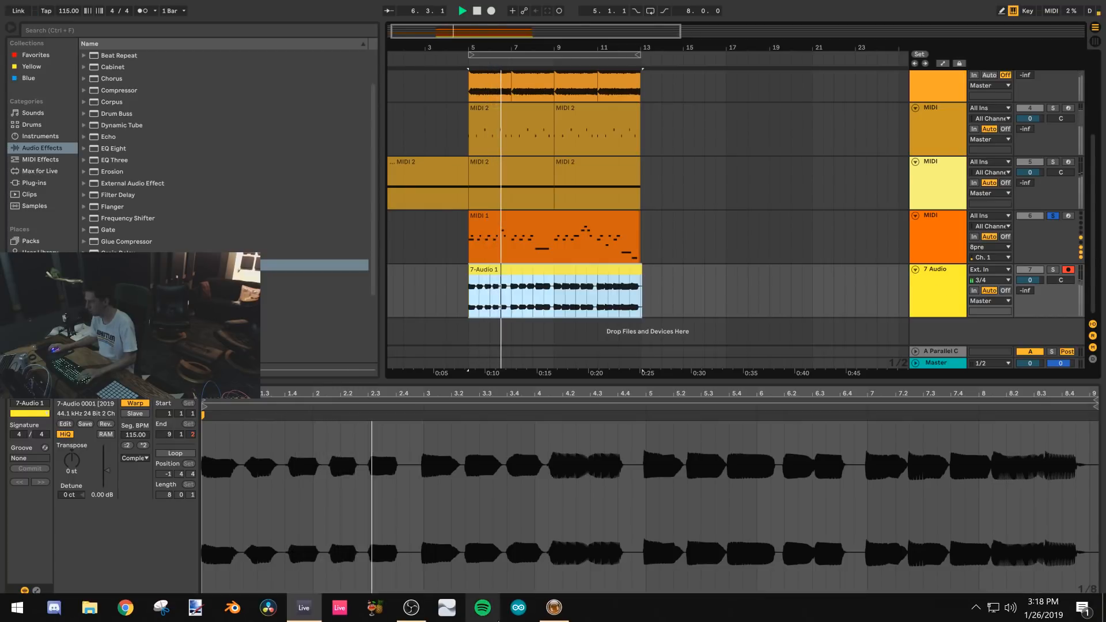
# In MOTU CueMix, mute analog input 3 and pair inputs 3 and 4 as a stereo channel, then minimize the mixer.
pyautogui.click(553, 608)
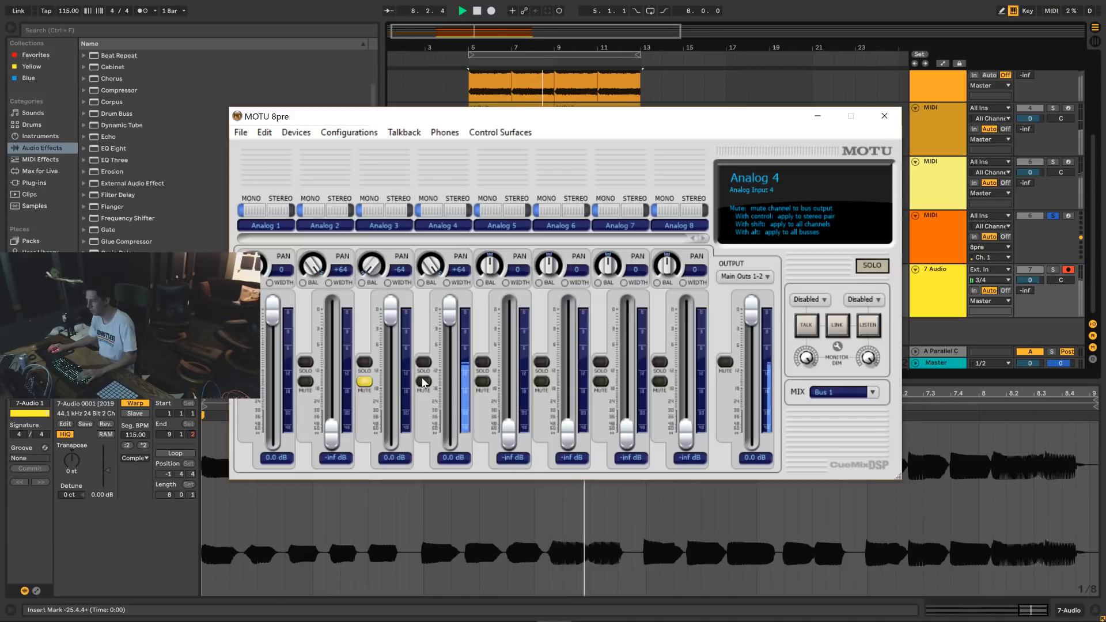
pyautogui.click(399, 210)
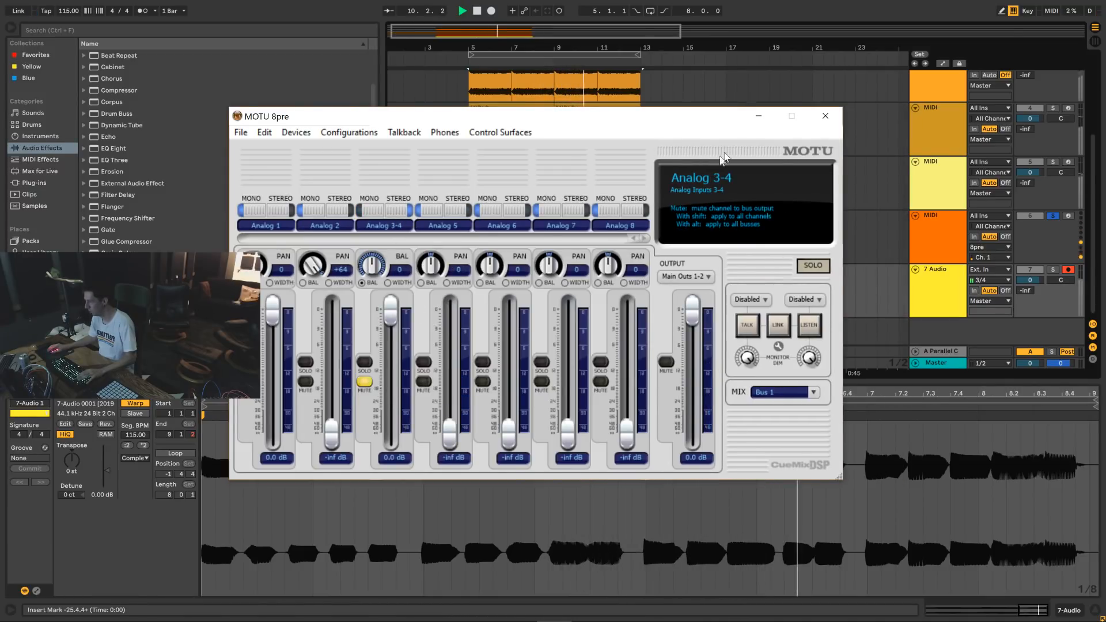
pyautogui.click(759, 116)
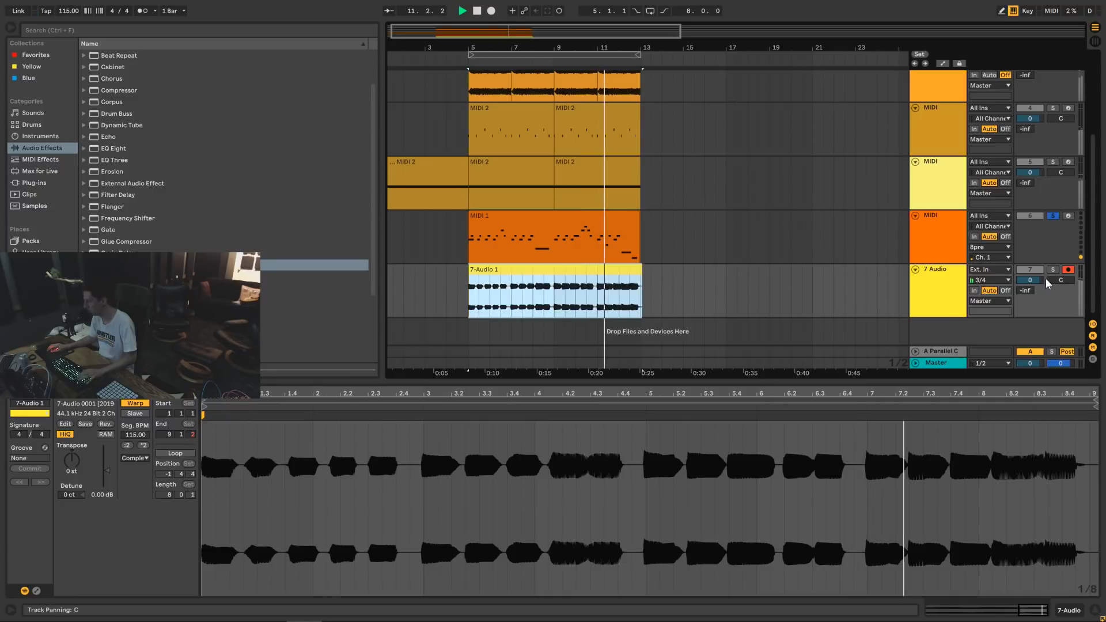
# Unsolo the orange MIDI track, disarm the 7 Audio track and play the full mix from bar 5.
pyautogui.press('space')
pyautogui.click(1054, 216)
pyautogui.press('space')
pyautogui.click(1067, 271)
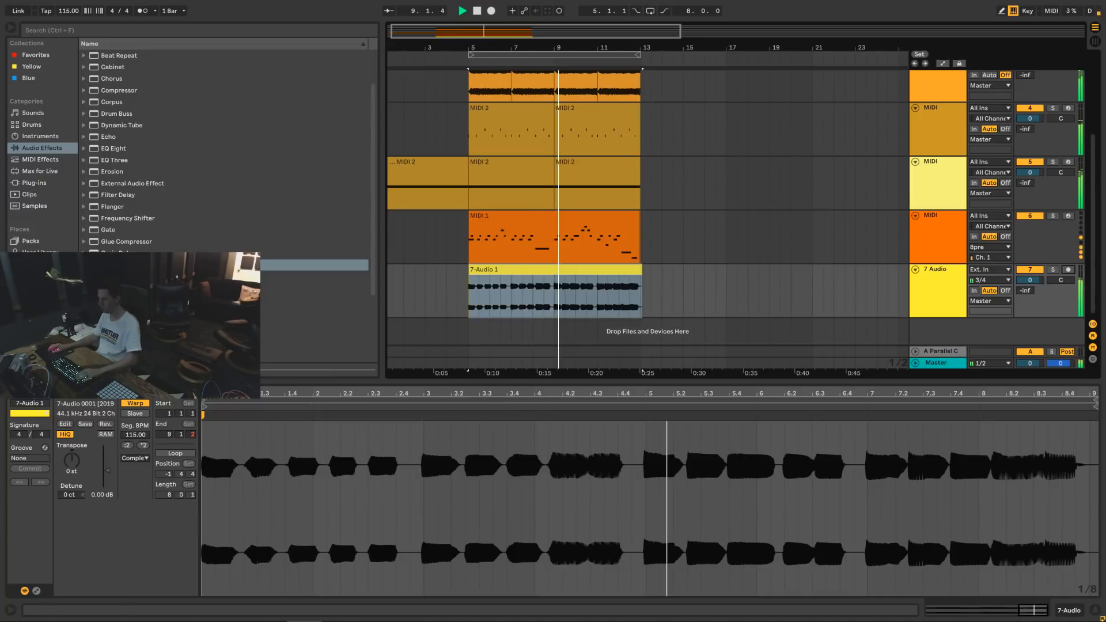
pyautogui.press('space')
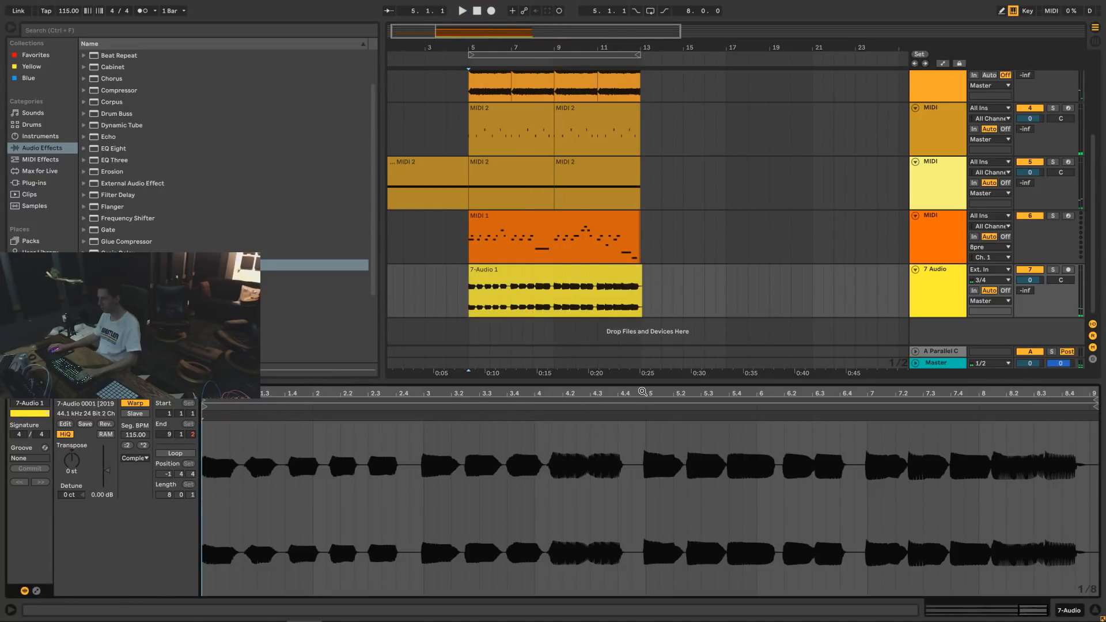
# Warp the recorded clip so its note at bar 5 starts exactly on the beat, checking the timing during playback.
pyautogui.moveTo(642, 392); pyautogui.dragTo(658, 361)
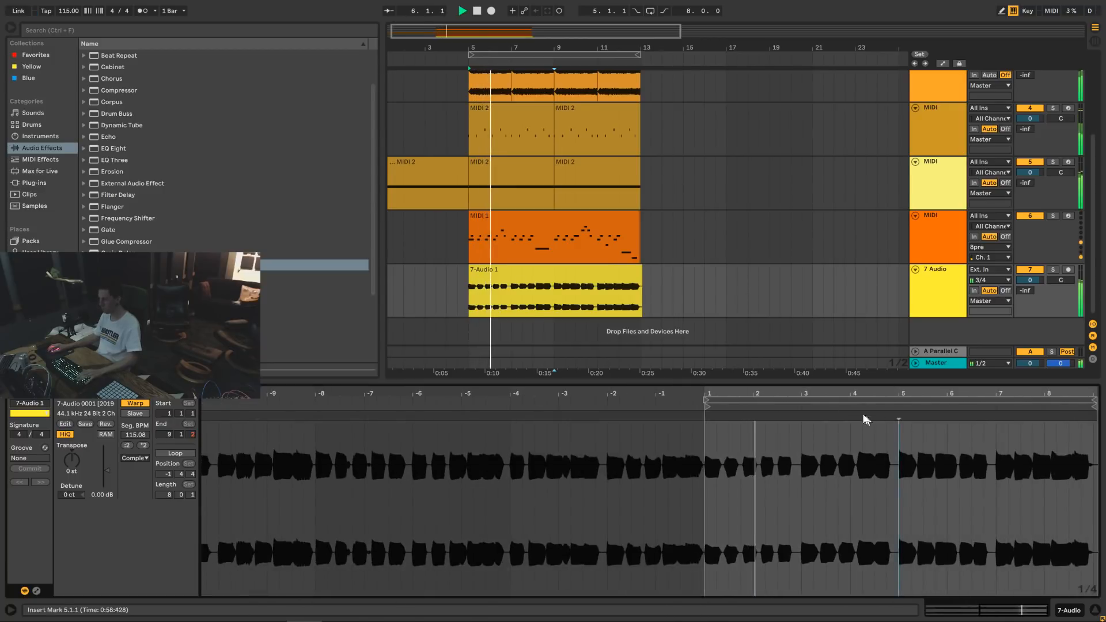
pyautogui.moveTo(726, 395); pyautogui.dragTo(544, 425)
pyautogui.moveTo(724, 401); pyautogui.dragTo(502, 383)
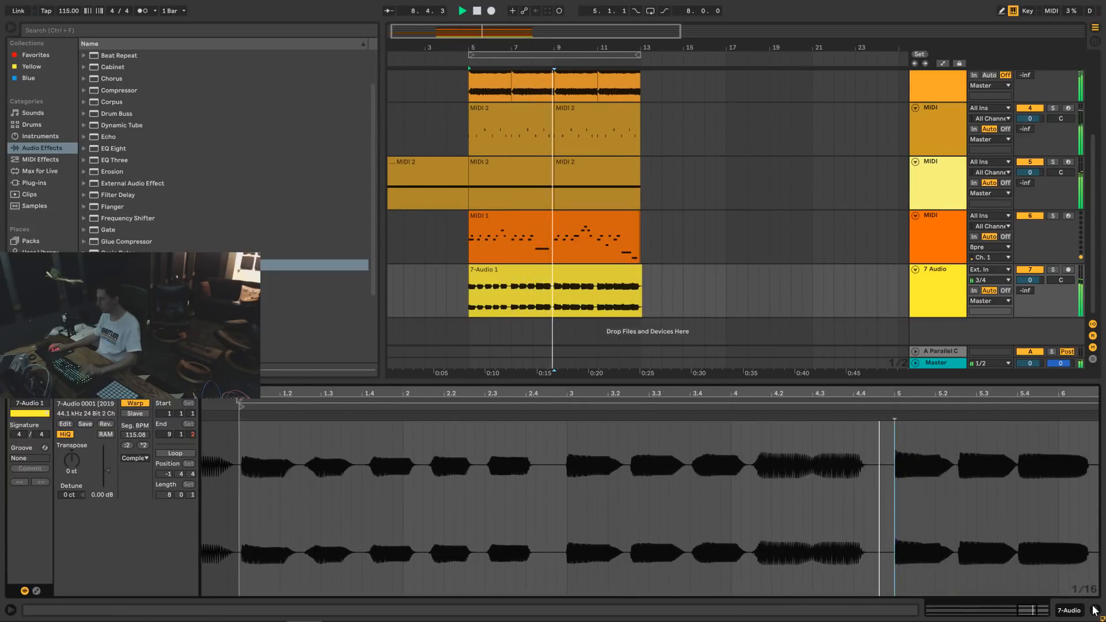
# Hide the clip view and trim the end of the 7-Audio 1 clip to bar 13.
pyautogui.hotkey('ctrl', 'alt', 'l')
pyautogui.click(592, 407)
pyautogui.moveTo(641, 400); pyautogui.dragTo(640, 400)
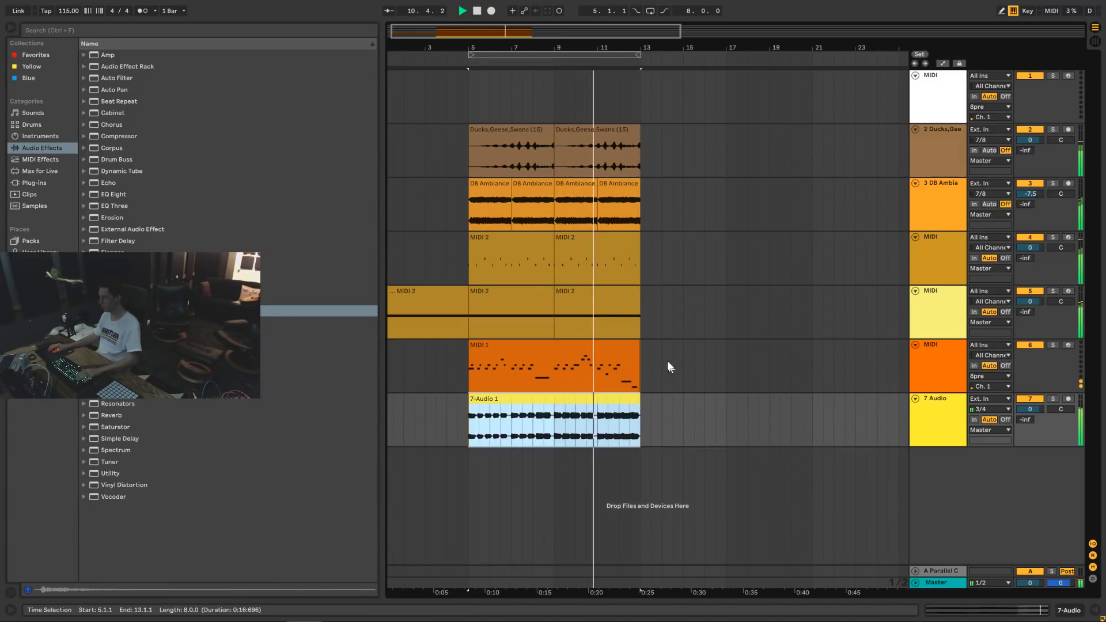
# Examine the clip endings around bar 13, select the MIDI 1 clip and stop playback.
pyautogui.moveTo(668, 423); pyautogui.dragTo(637, 240)
pyautogui.click(666, 334)
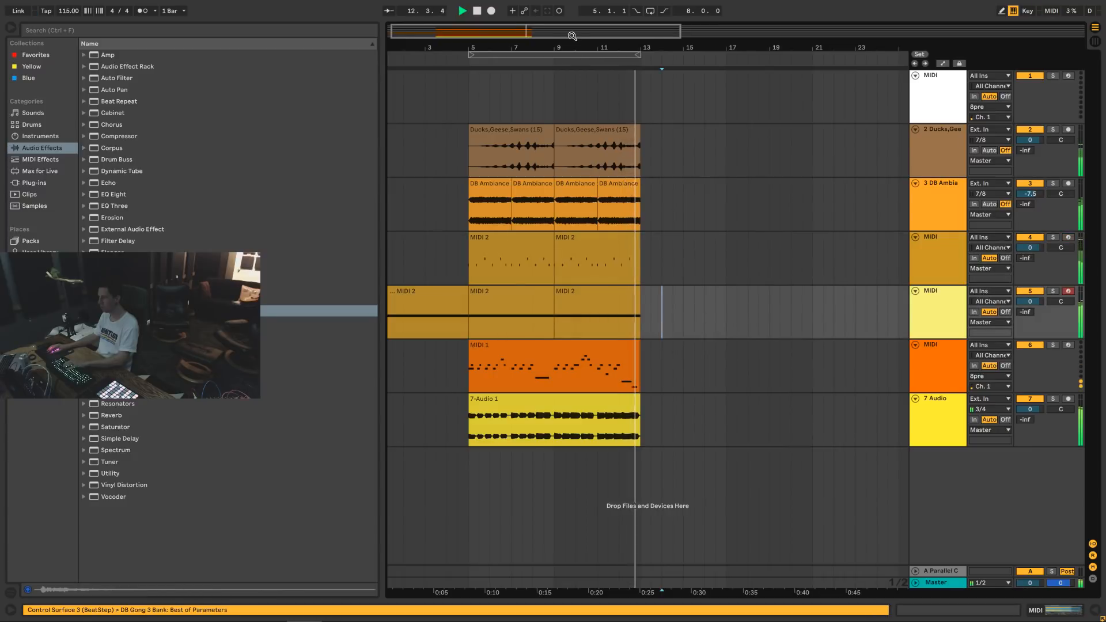
pyautogui.moveTo(668, 48); pyautogui.dragTo(557, 59)
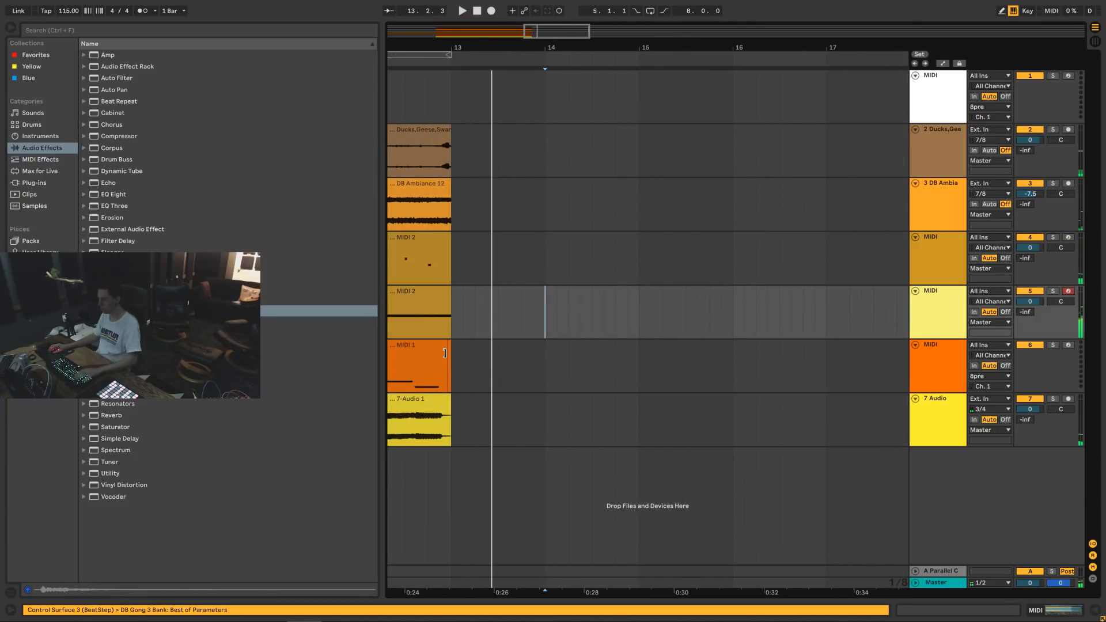
pyautogui.click(446, 355)
pyautogui.press('space')
pyautogui.doubleClick(691, 35)
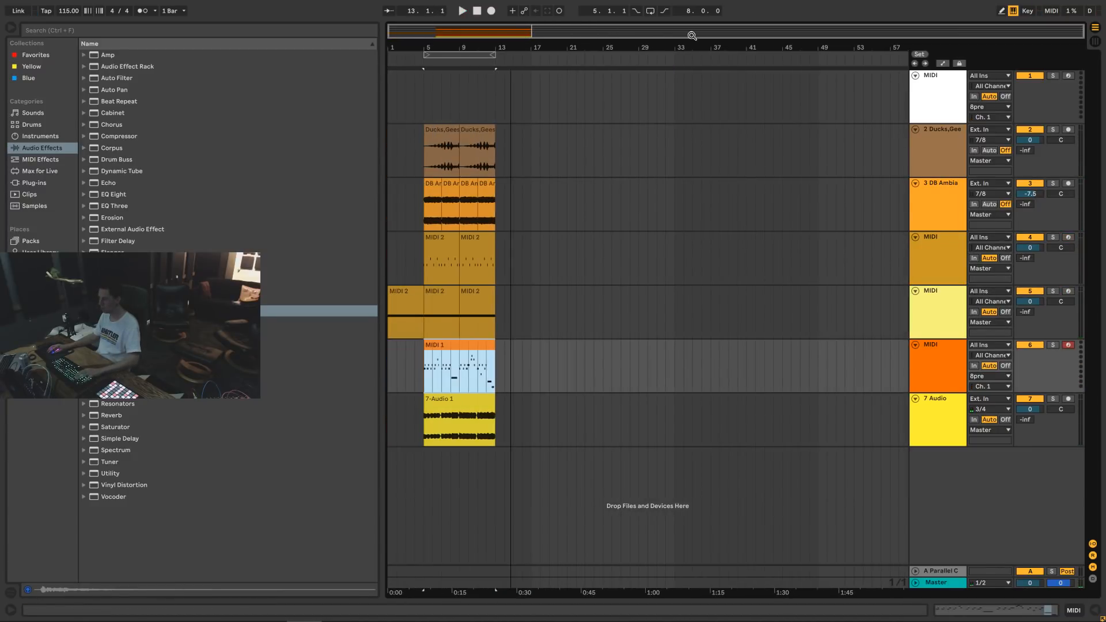
# Solo the 7 Audio track and loop its clip over bars 5 to 13, briefly checking it against the metronome.
pyautogui.click(955, 397)
pyautogui.click(1051, 398)
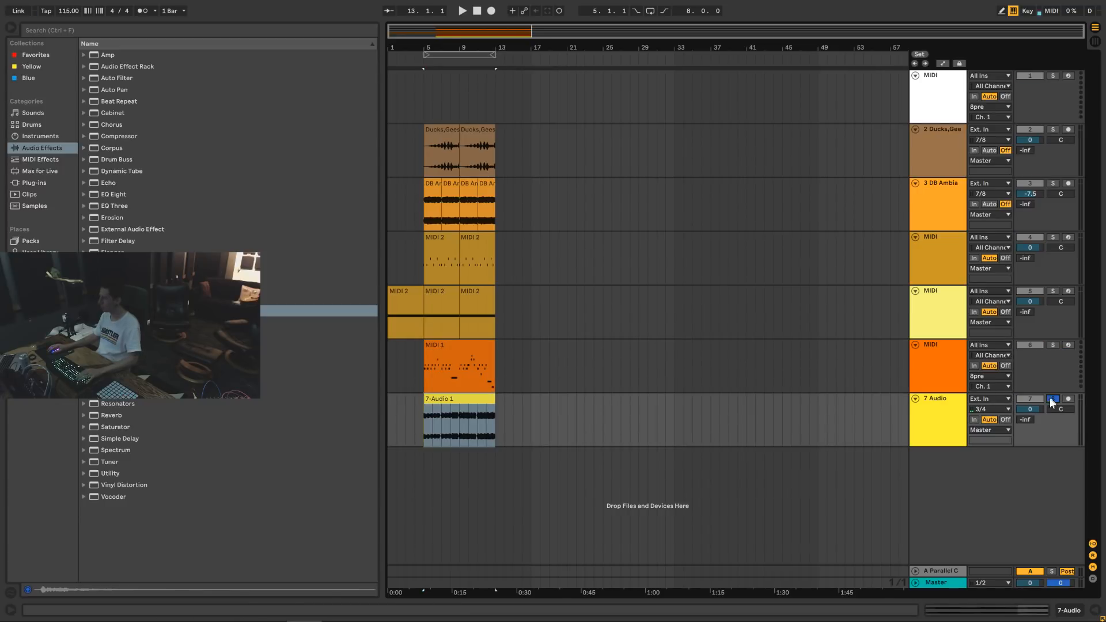
pyautogui.press('space')
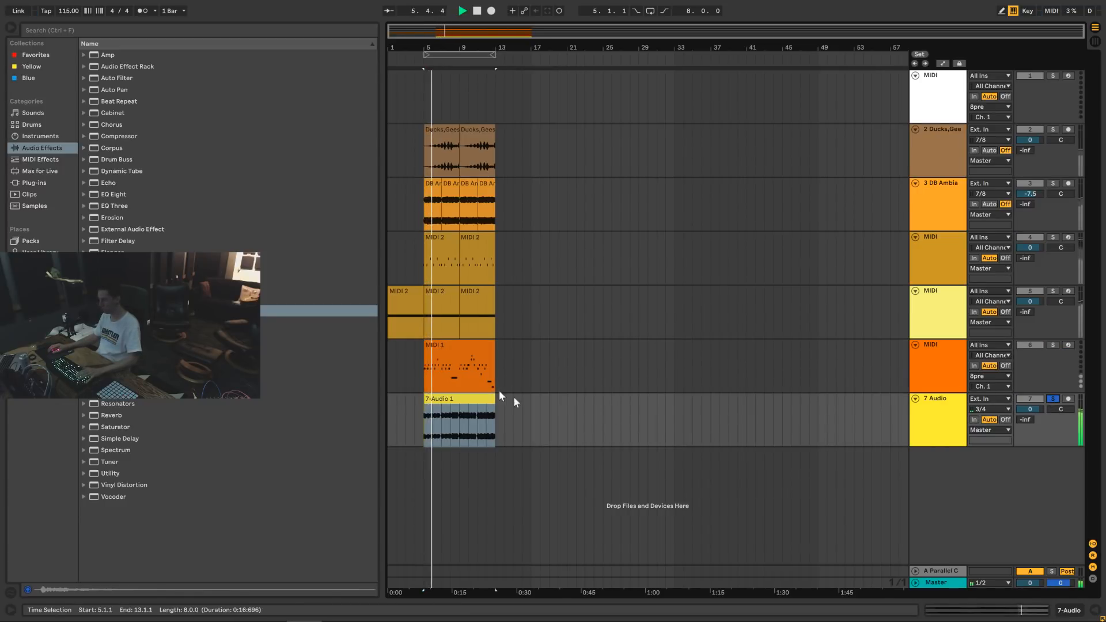
pyautogui.hotkey('ctrl', 'l')
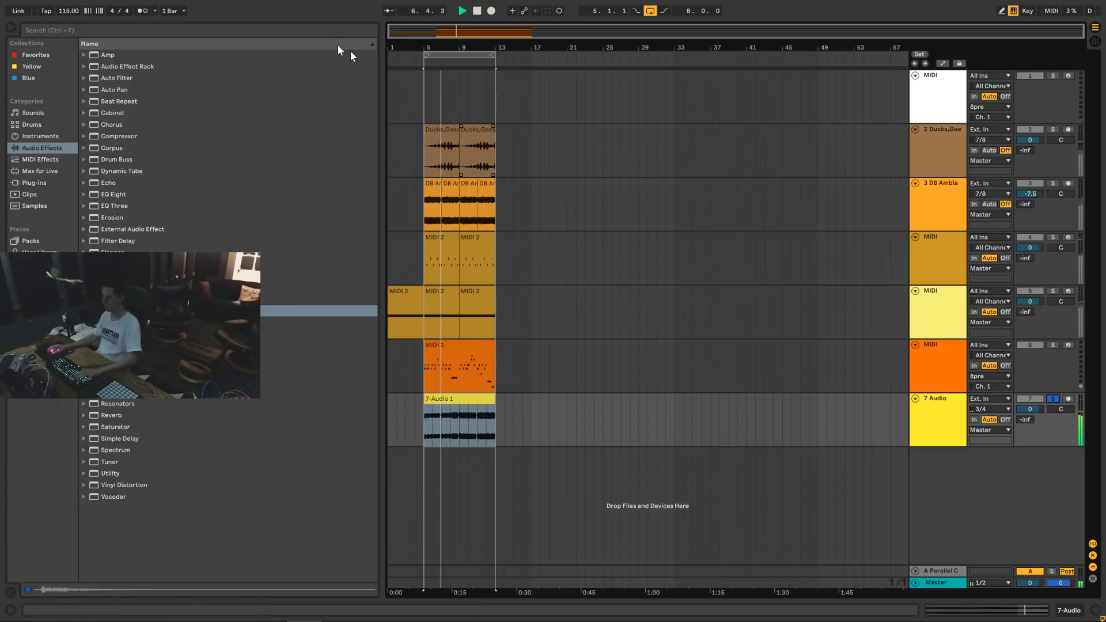
pyautogui.click(143, 12)
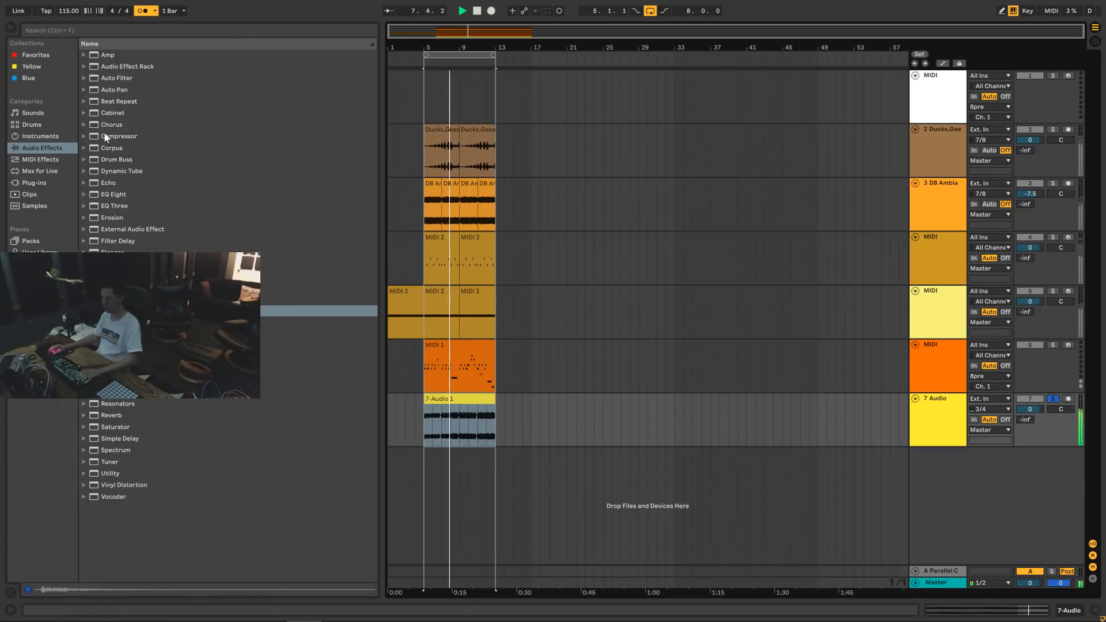
pyautogui.click(145, 11)
# Add FabFilter Saturn to the 7 Audio track, split it into two bands and raise the low band's level slightly.
pyautogui.click(118, 288)
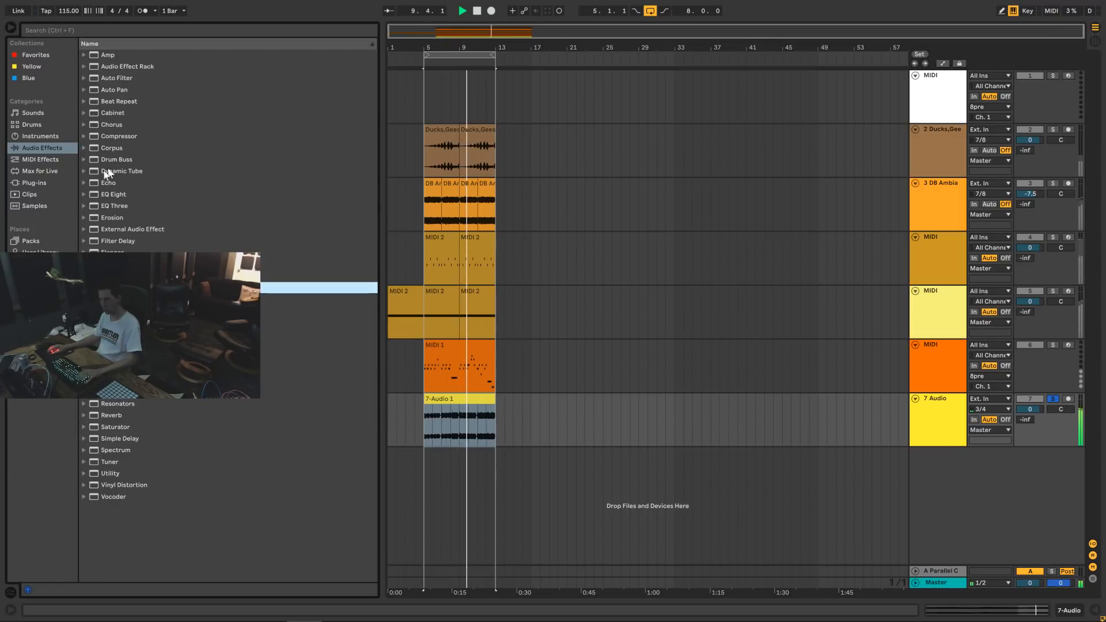
pyautogui.click(32, 194)
pyautogui.click(35, 184)
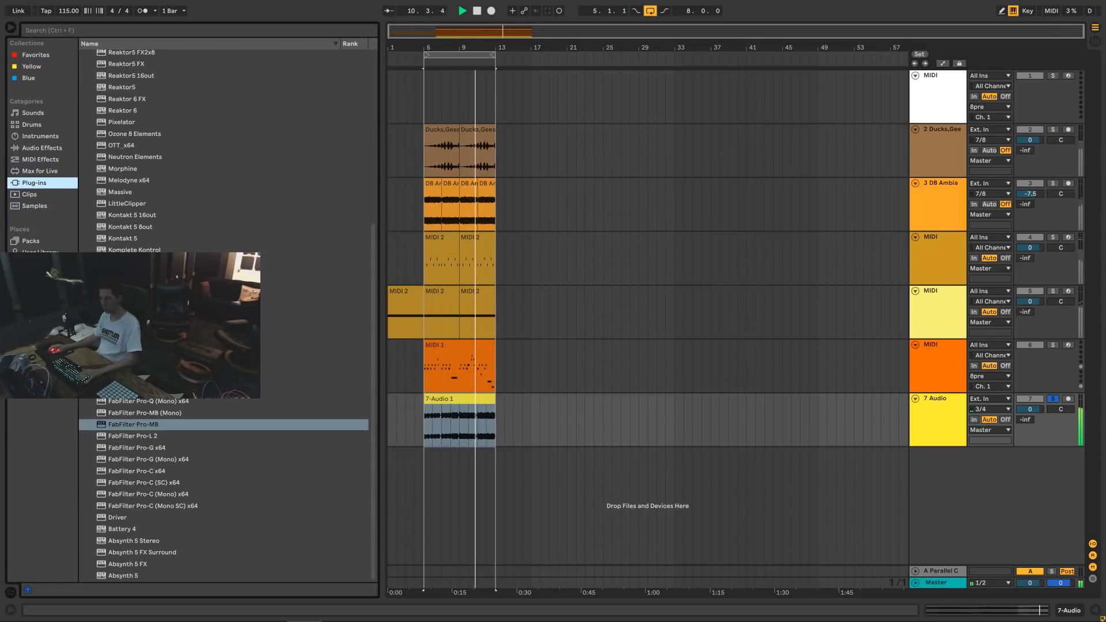
pyautogui.moveTo(136, 366); pyautogui.dragTo(476, 427)
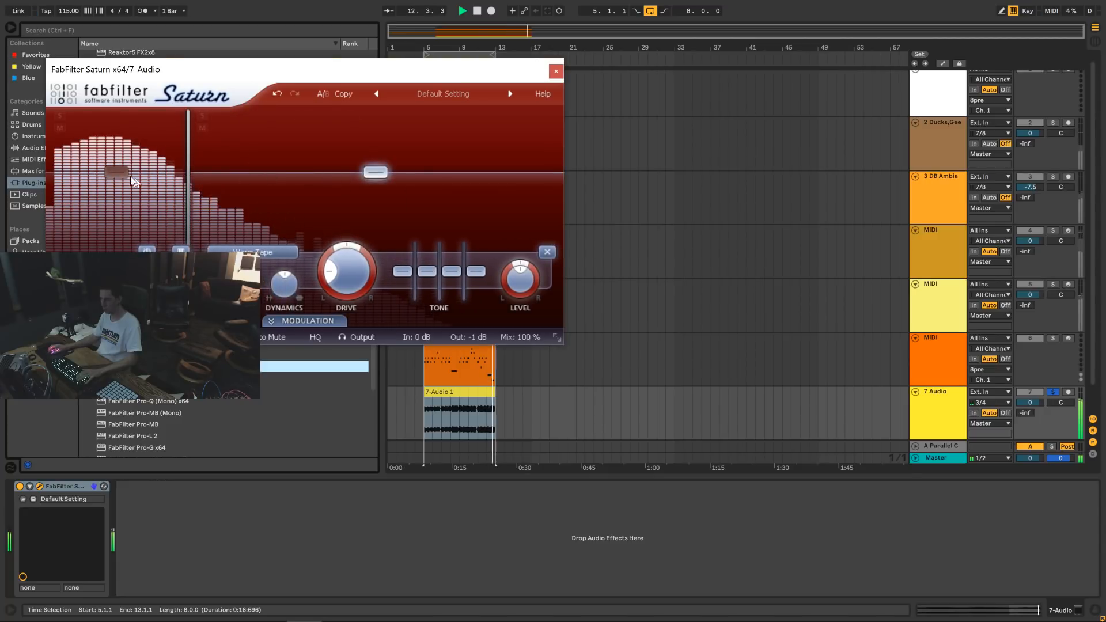
pyautogui.moveTo(116, 171); pyautogui.dragTo(114, 165)
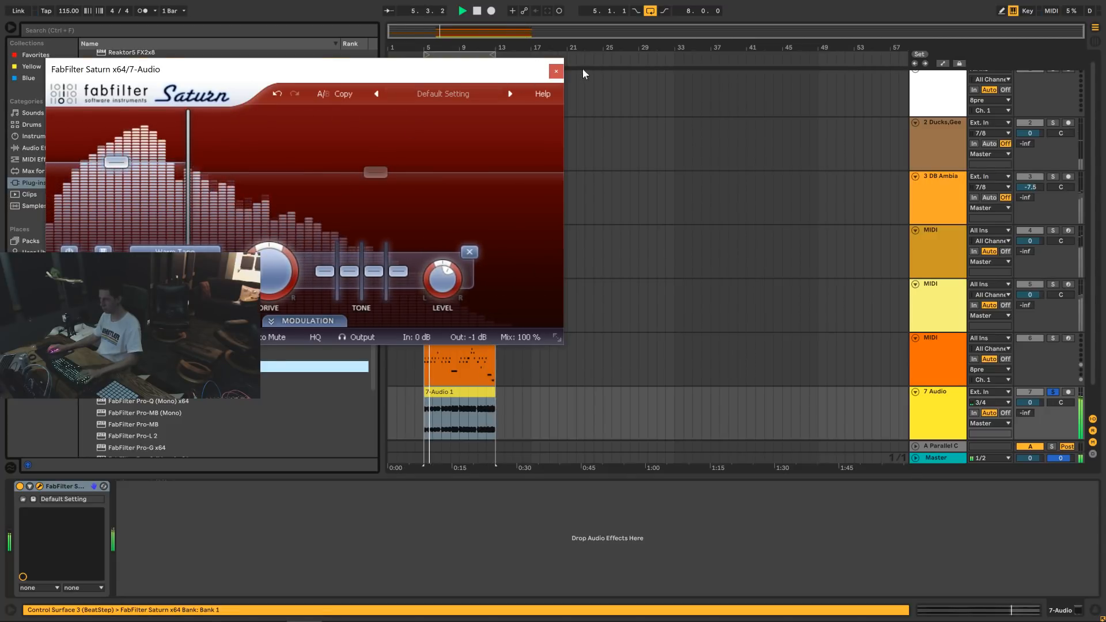
pyautogui.click(556, 70)
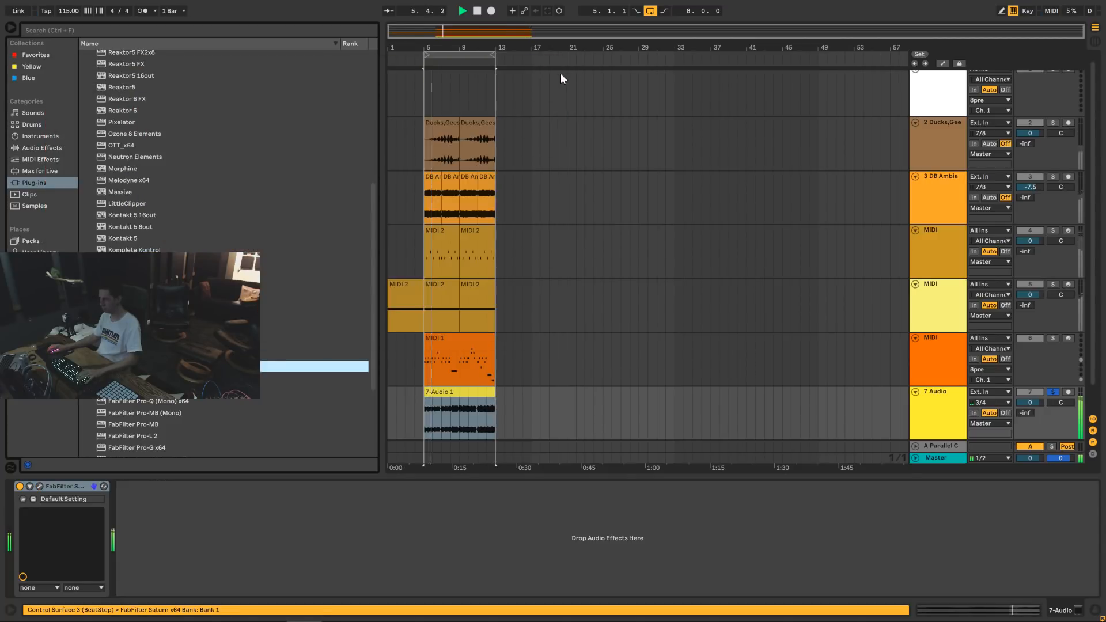
# Unsolo the 7 Audio track, listen to the full mix and view the devices on MIDI tracks 6, 5 and 4.
pyautogui.click(1053, 391)
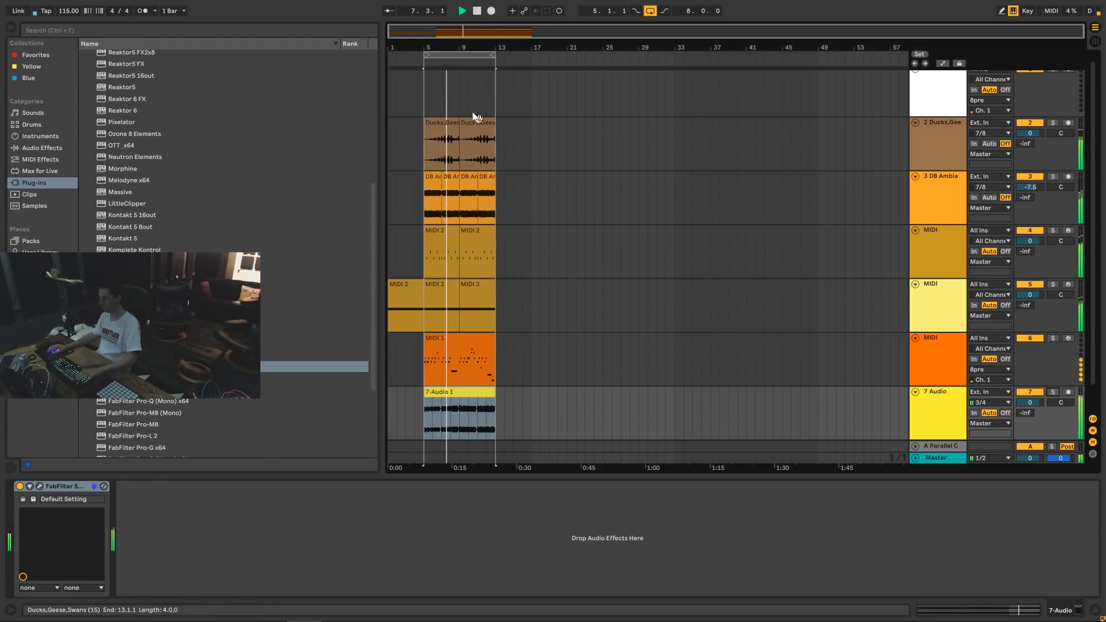
pyautogui.moveTo(427, 32); pyautogui.dragTo(428, 57)
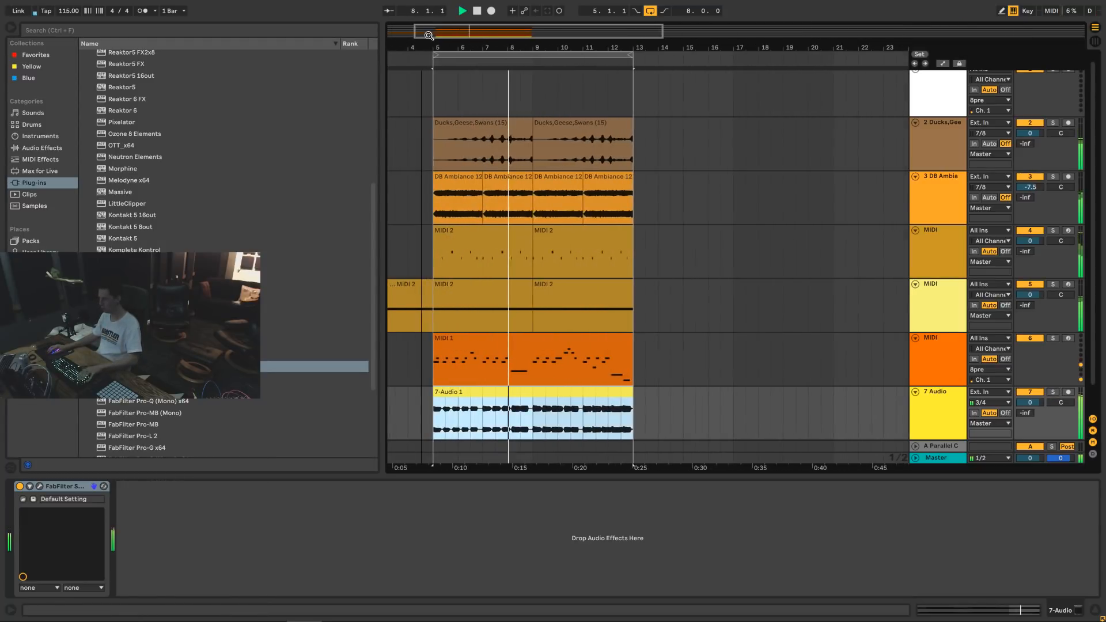
pyautogui.click(923, 362)
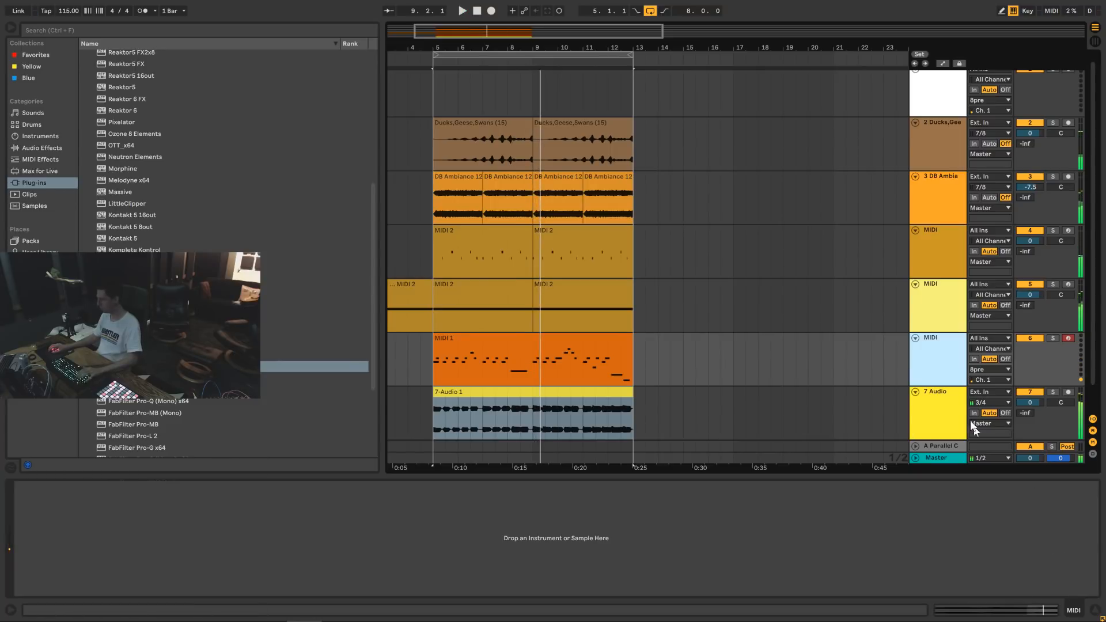
pyautogui.click(933, 301)
pyautogui.click(927, 248)
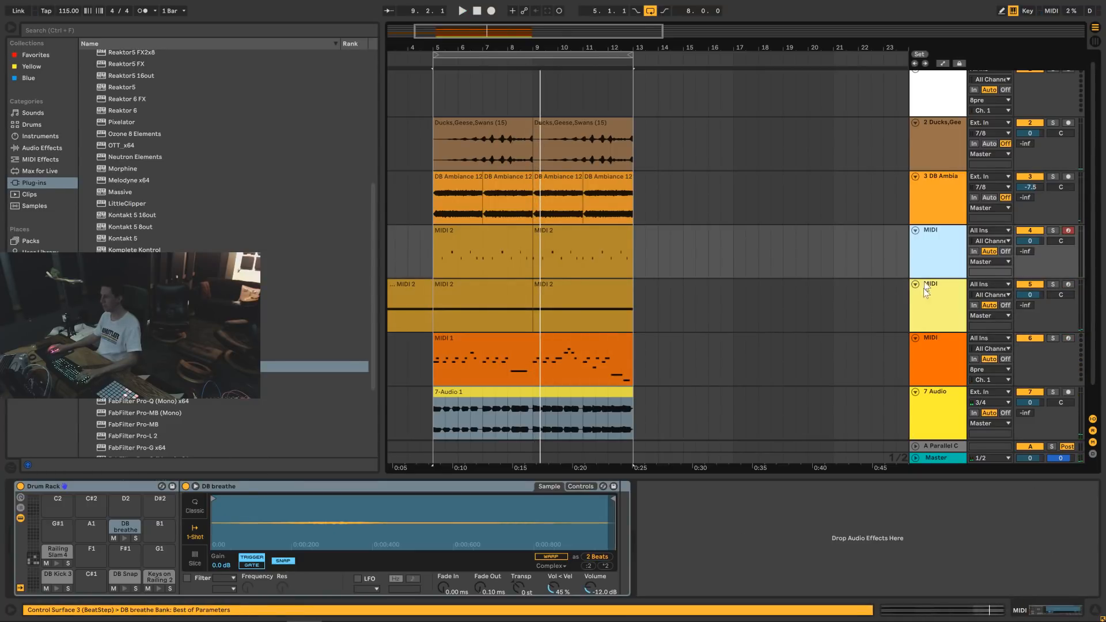
# Play the loop from bar 5 and delete the orange MIDI track that holds the MIDI 1 clip.
pyautogui.click(604, 339)
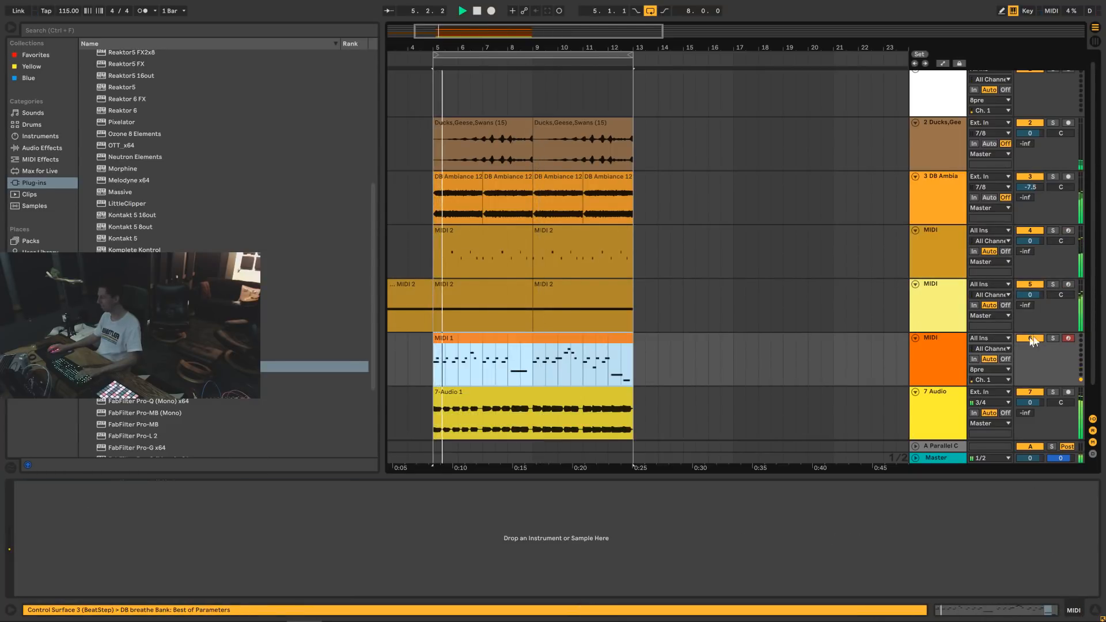
pyautogui.scroll(-1, 724, 305)
pyautogui.click(924, 323)
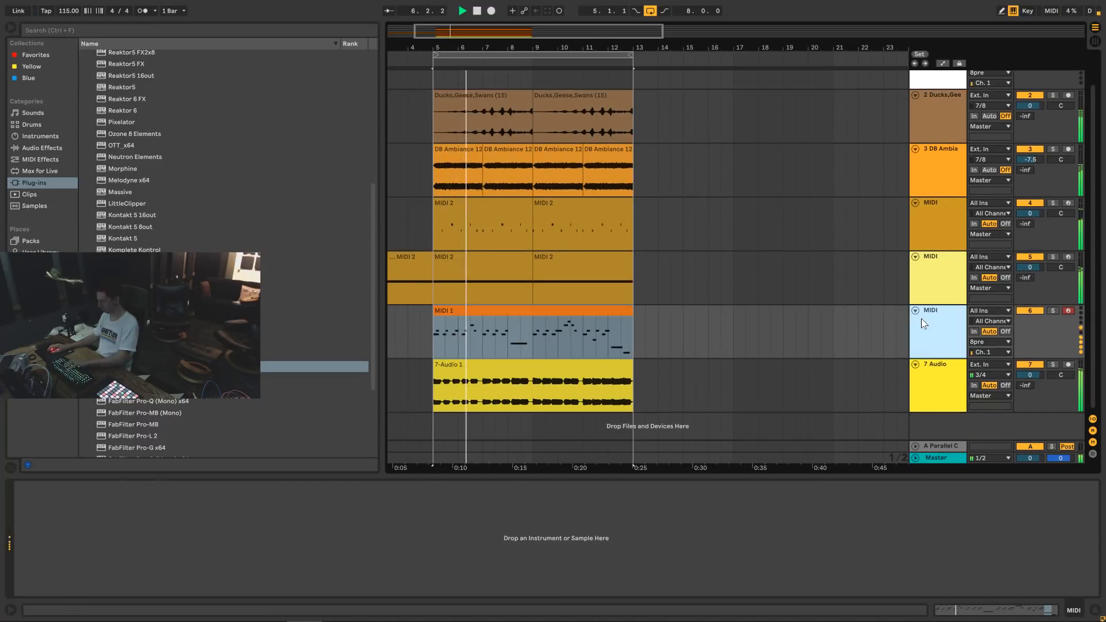
pyautogui.press('Delete')
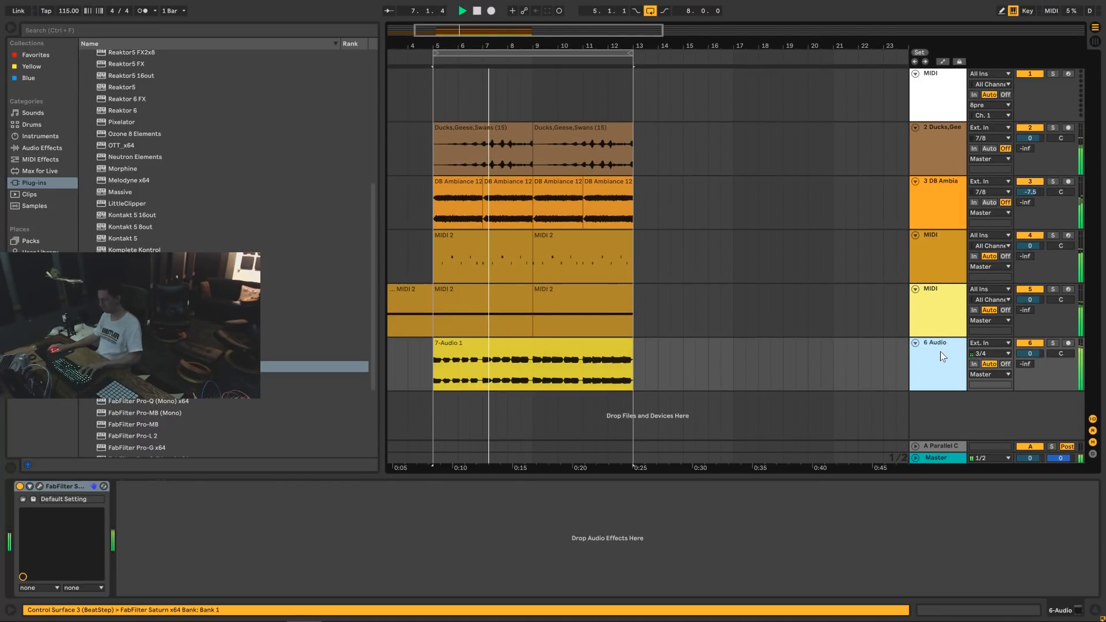
# Undo the deletion of the orange MIDI track, deactivate that track and fold it.
pyautogui.hotkey('ctrl', 'z')
pyautogui.click(1028, 345)
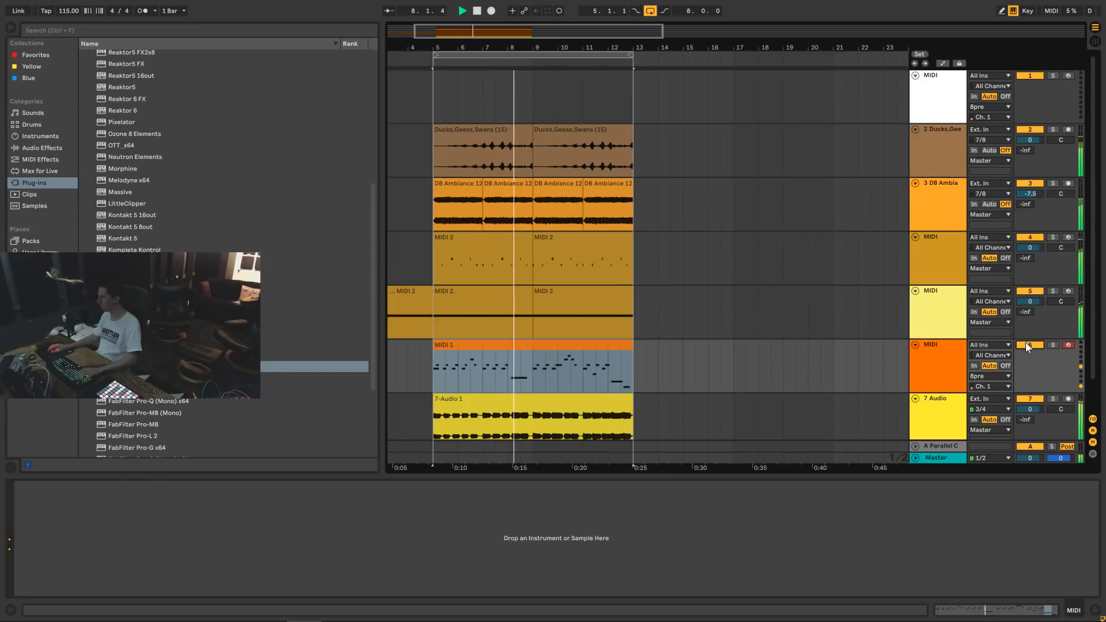
pyautogui.click(1071, 346)
pyautogui.scroll(-1, 855, 258)
pyautogui.click(930, 383)
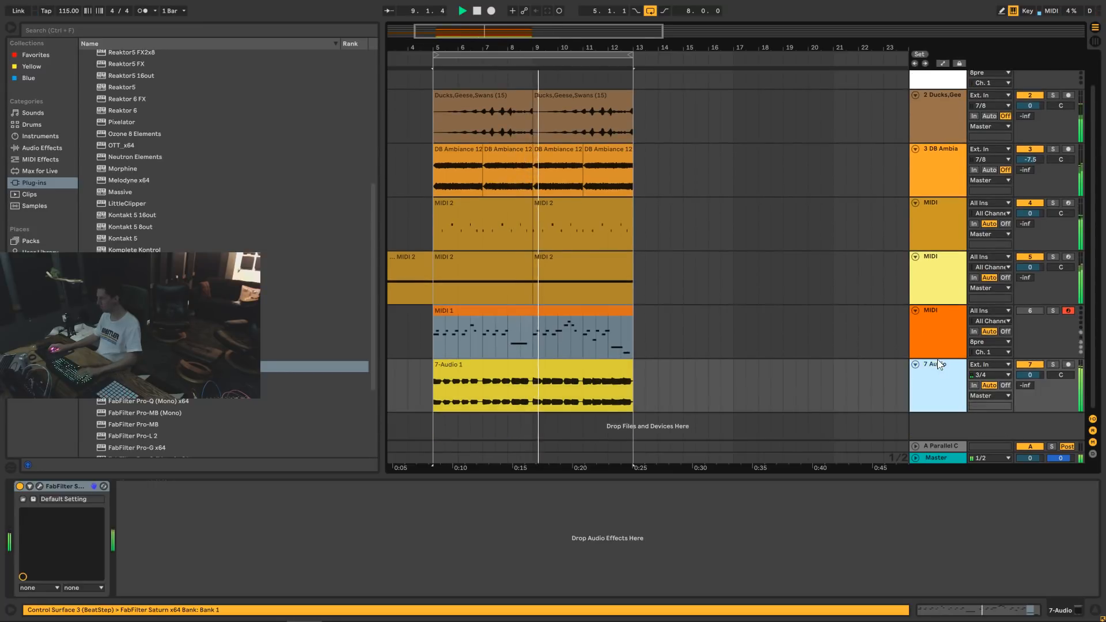
pyautogui.click(916, 311)
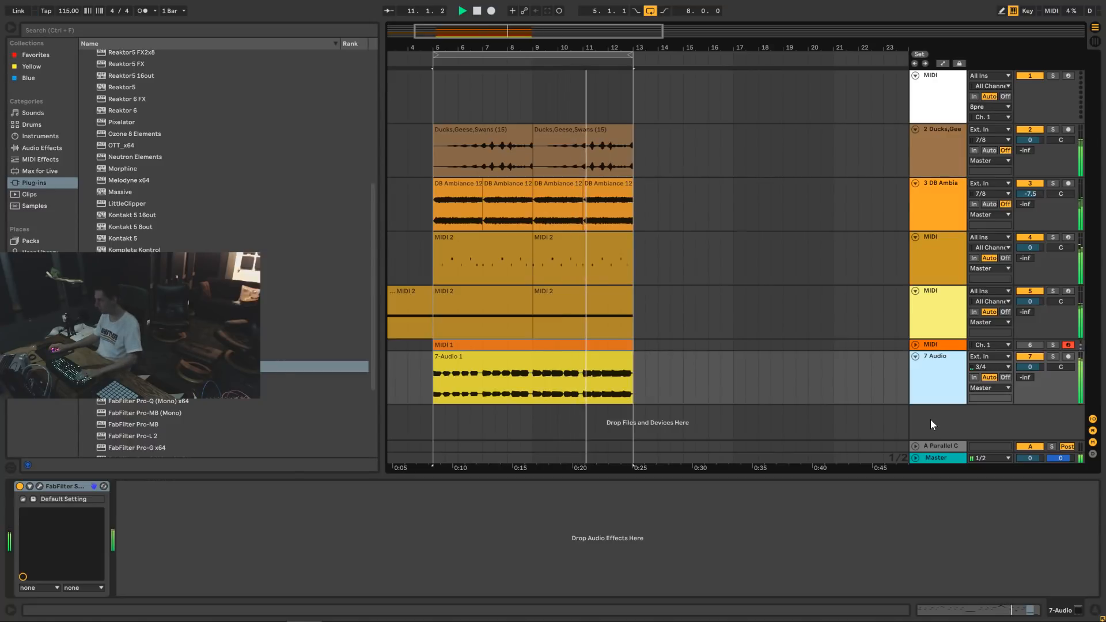
# Insert a new MIDI track and a new audio track below 7 Audio and arm both for recording.
pyautogui.rightClick(930, 425)
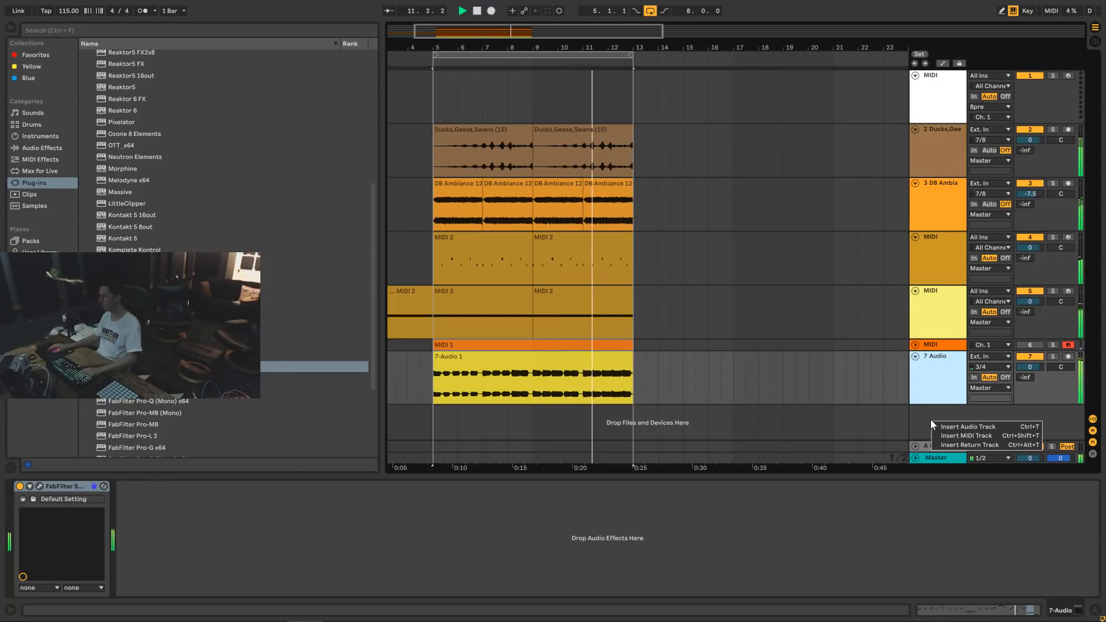
pyautogui.click(966, 436)
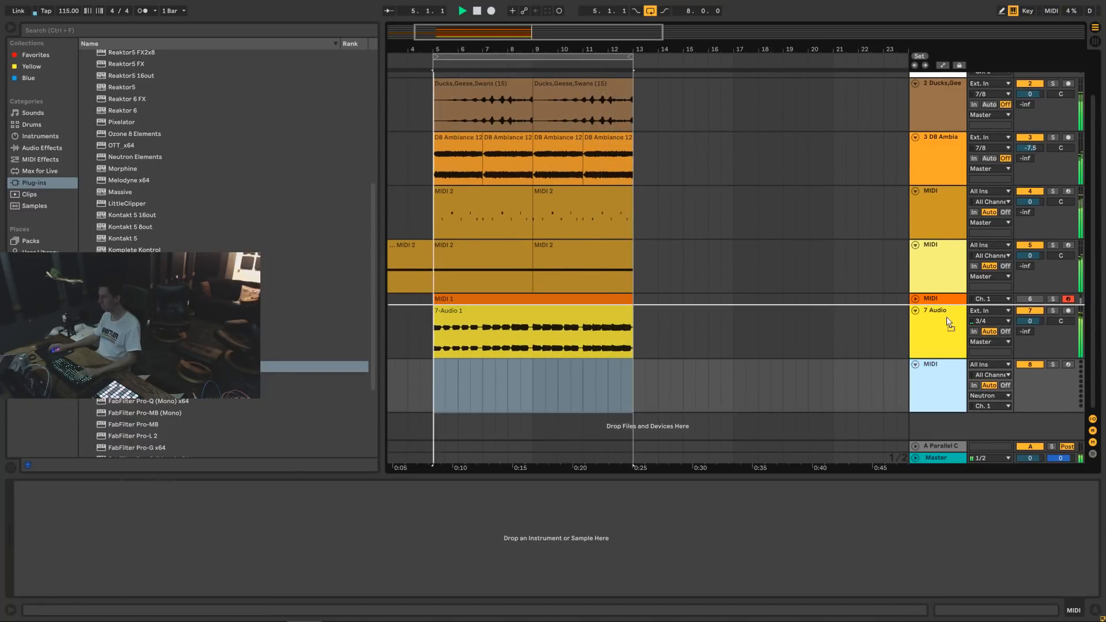
pyautogui.rightClick(938, 431)
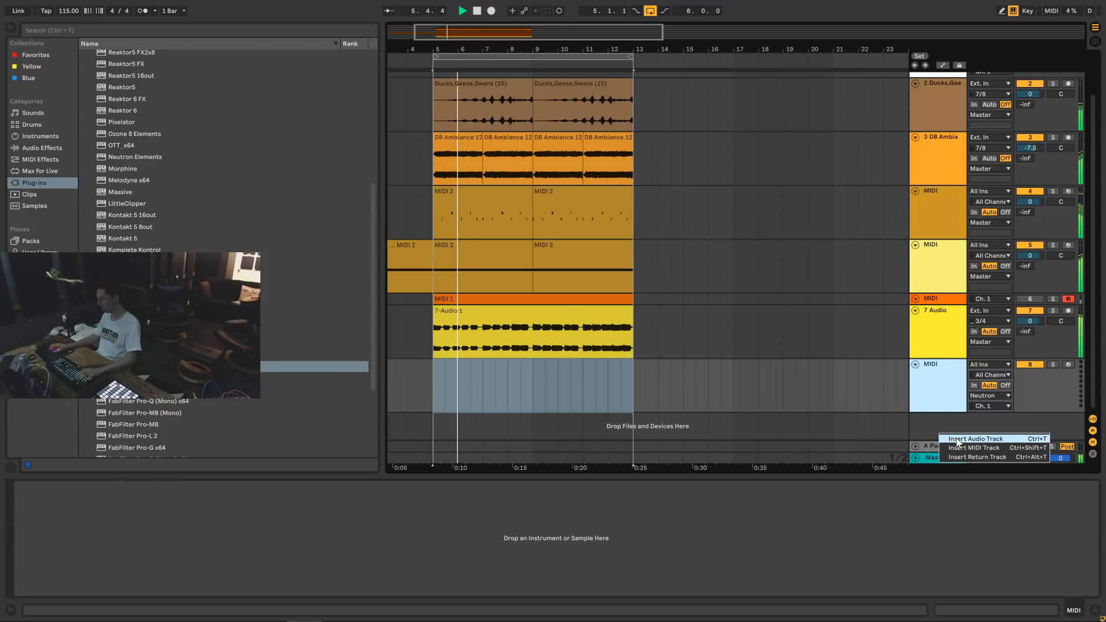
pyautogui.click(974, 439)
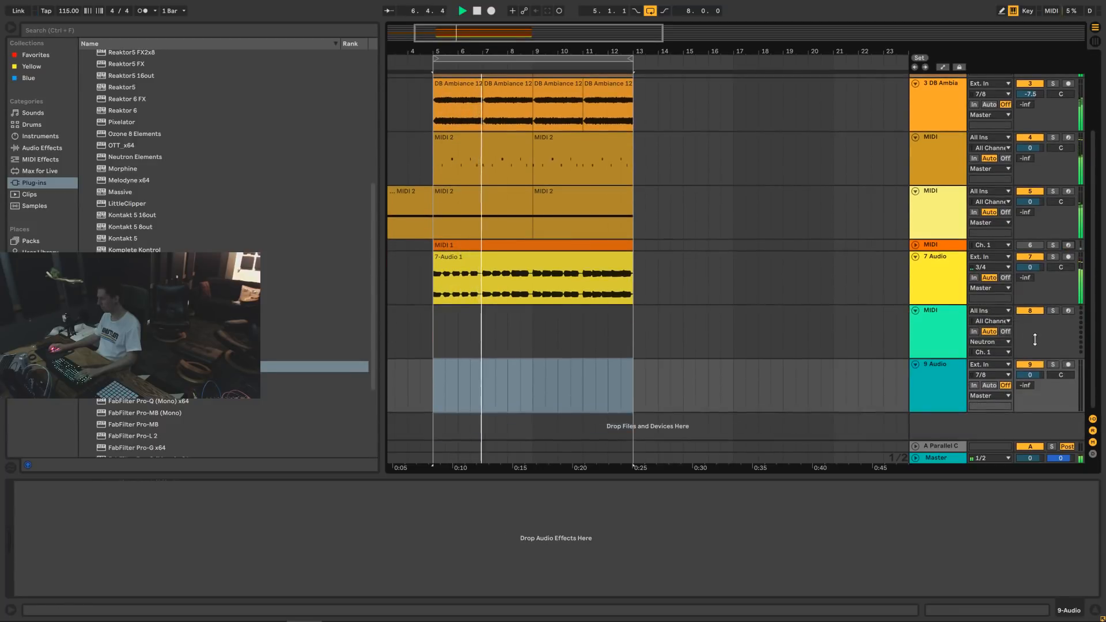
pyautogui.click(1067, 365)
pyautogui.click(1068, 312)
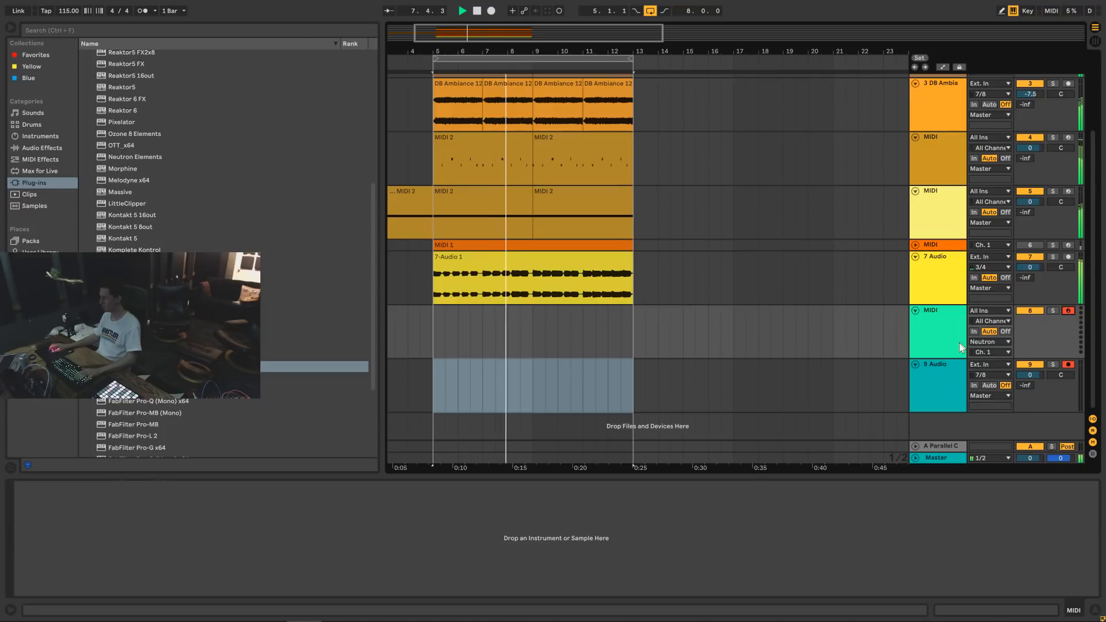
# Select bars 5 to 13 on the new MIDI track 8 and stop playback.
pyautogui.click(429, 324)
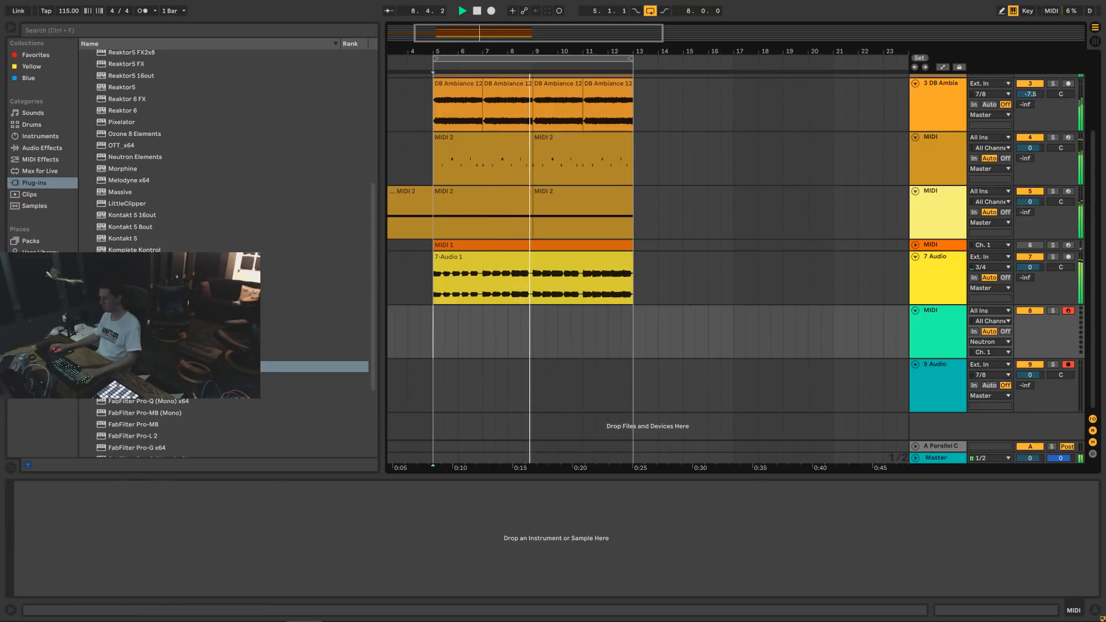
pyautogui.moveTo(446, 619)
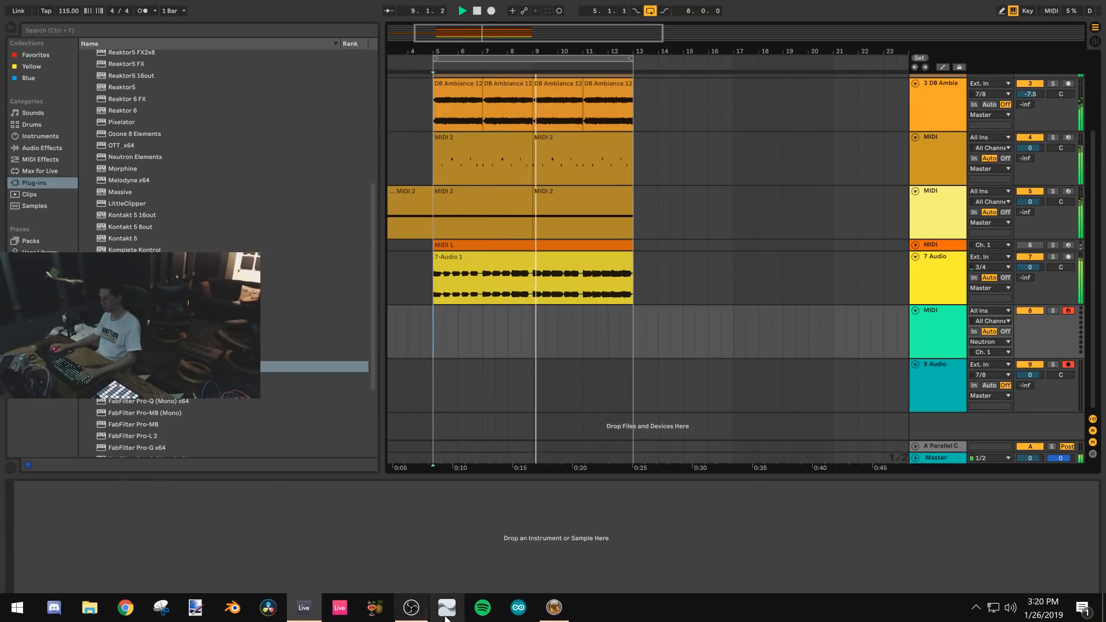
pyautogui.click(554, 609)
pyautogui.click(949, 397)
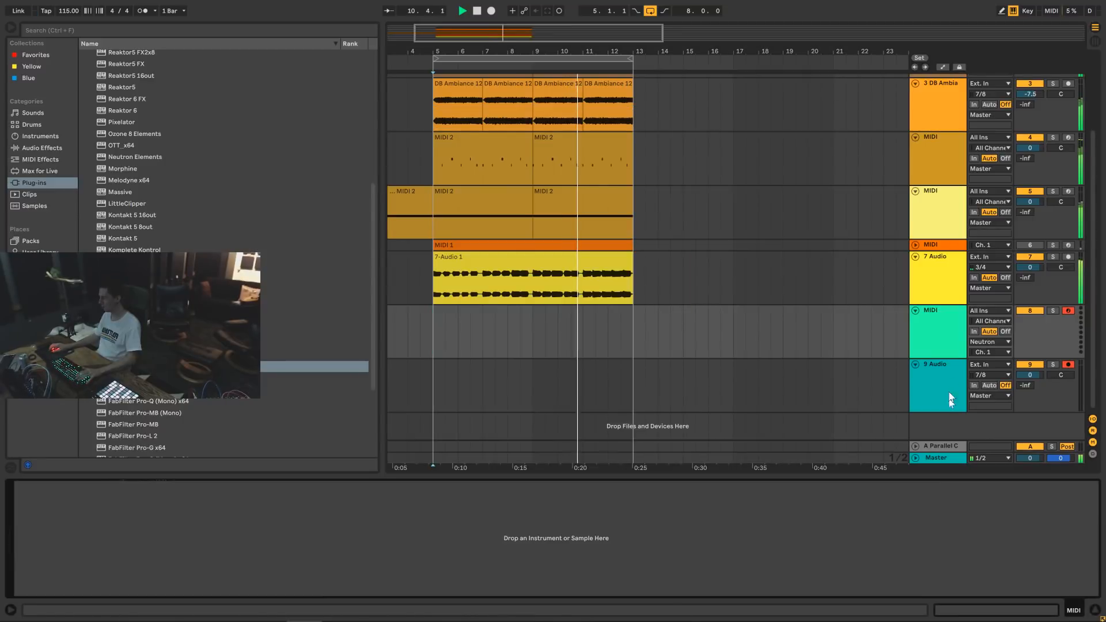
pyautogui.click(428, 316)
pyautogui.moveTo(434, 326); pyautogui.dragTo(623, 330)
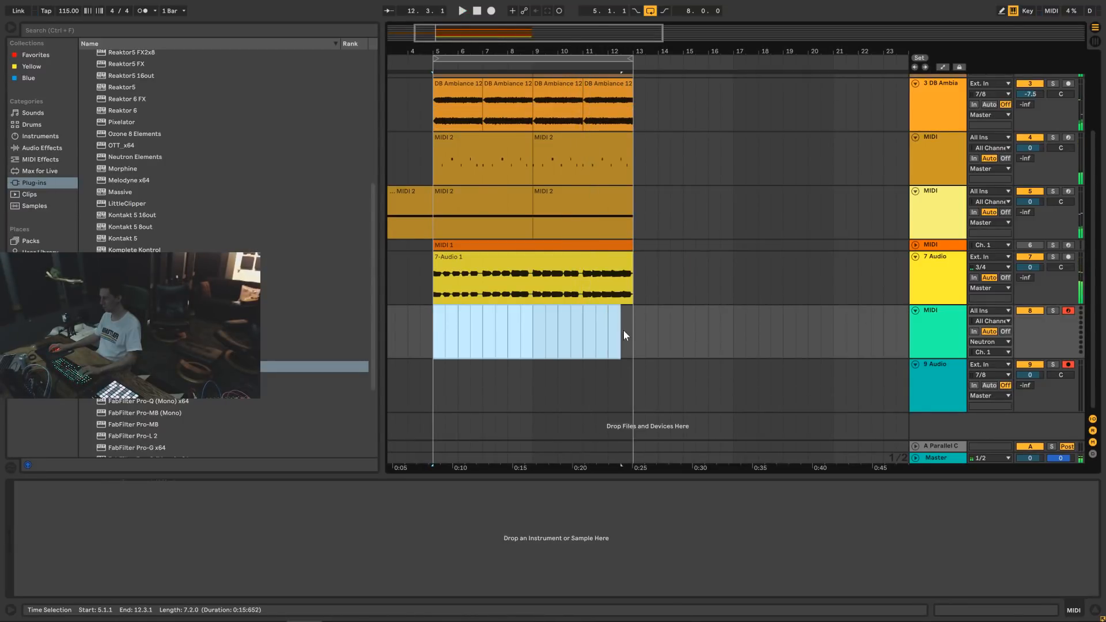
# Add the Arpeggiator MIDI effect to MIDI track 8.
pyautogui.click(40, 136)
pyautogui.click(51, 160)
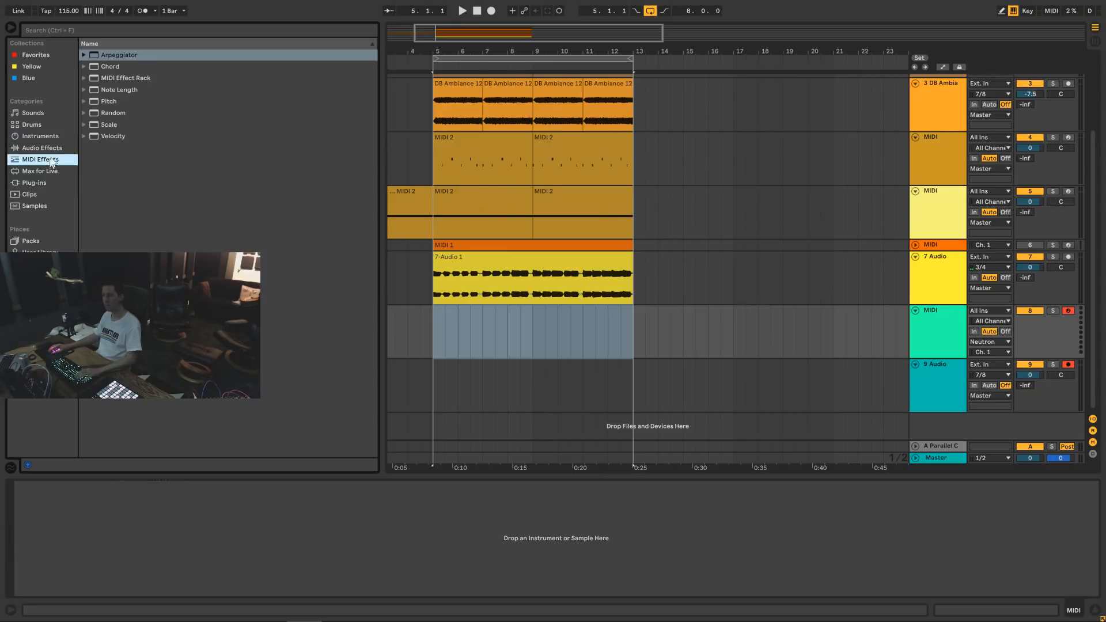
pyautogui.moveTo(113, 55); pyautogui.dragTo(500, 349)
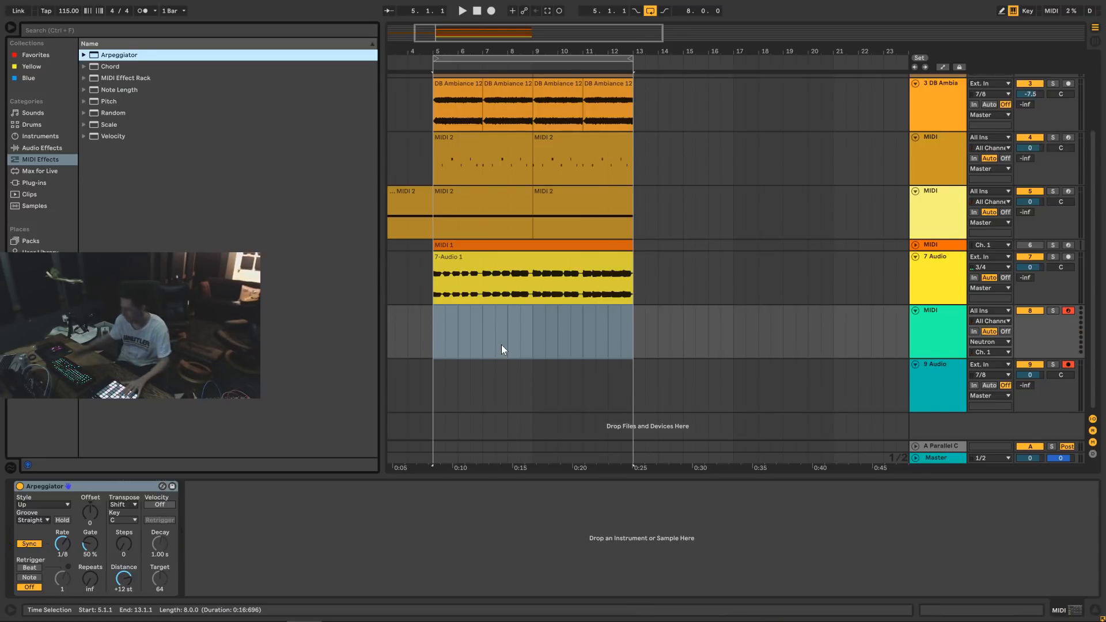
# Set the 9 Audio track's input to 3/4, check the MOTU 8pre mixer and route MIDI track 8's output to 8pre.
pyautogui.click(993, 374)
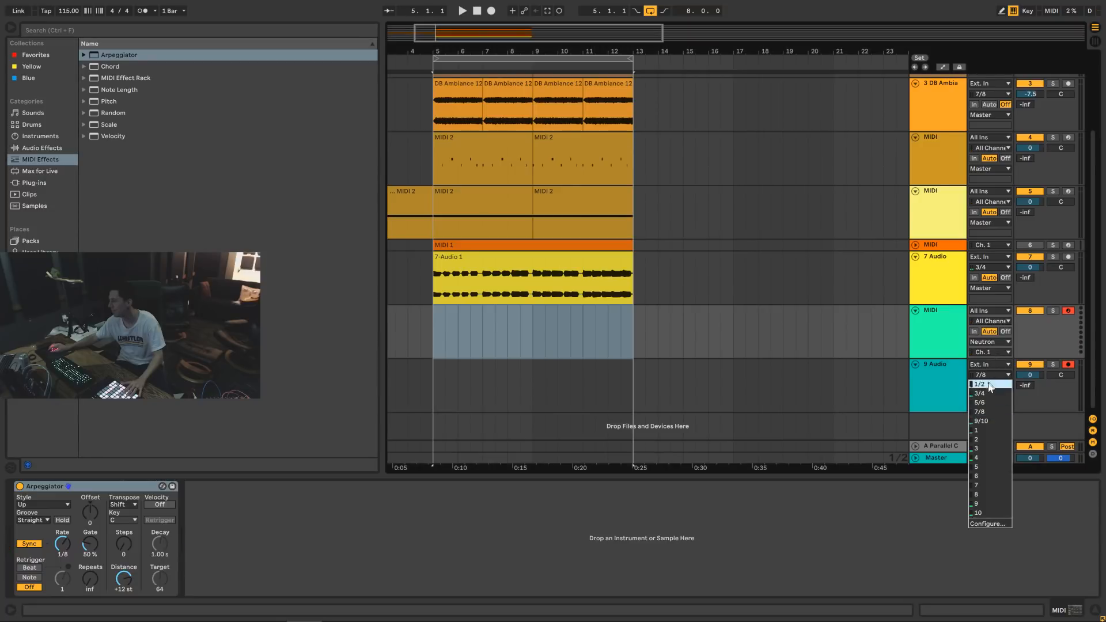
pyautogui.click(983, 394)
pyautogui.moveTo(442, 615)
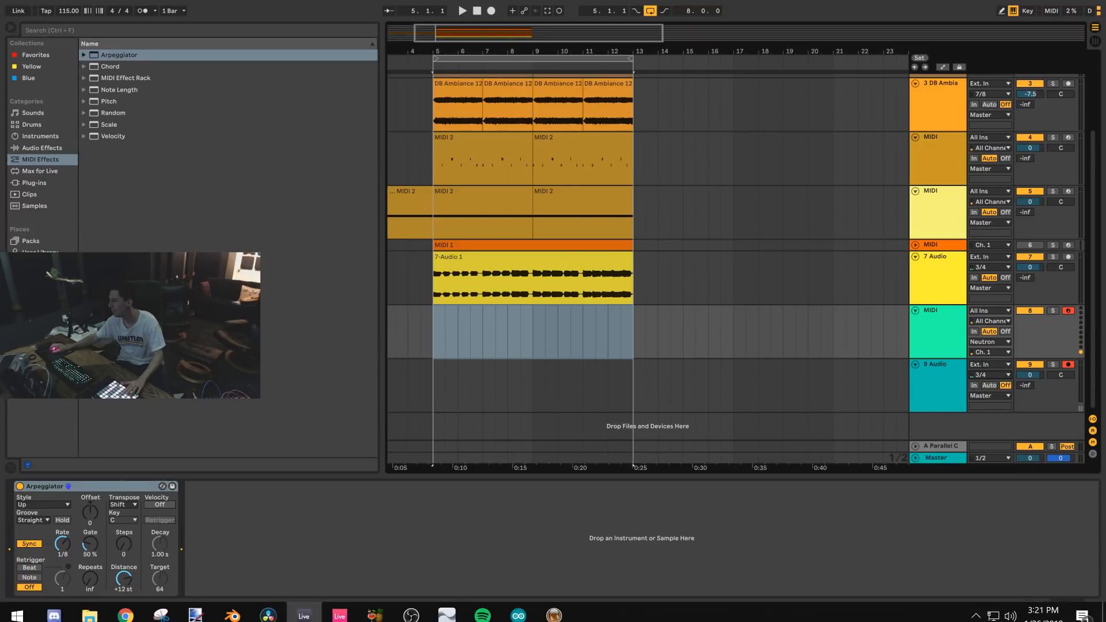
pyautogui.click(554, 608)
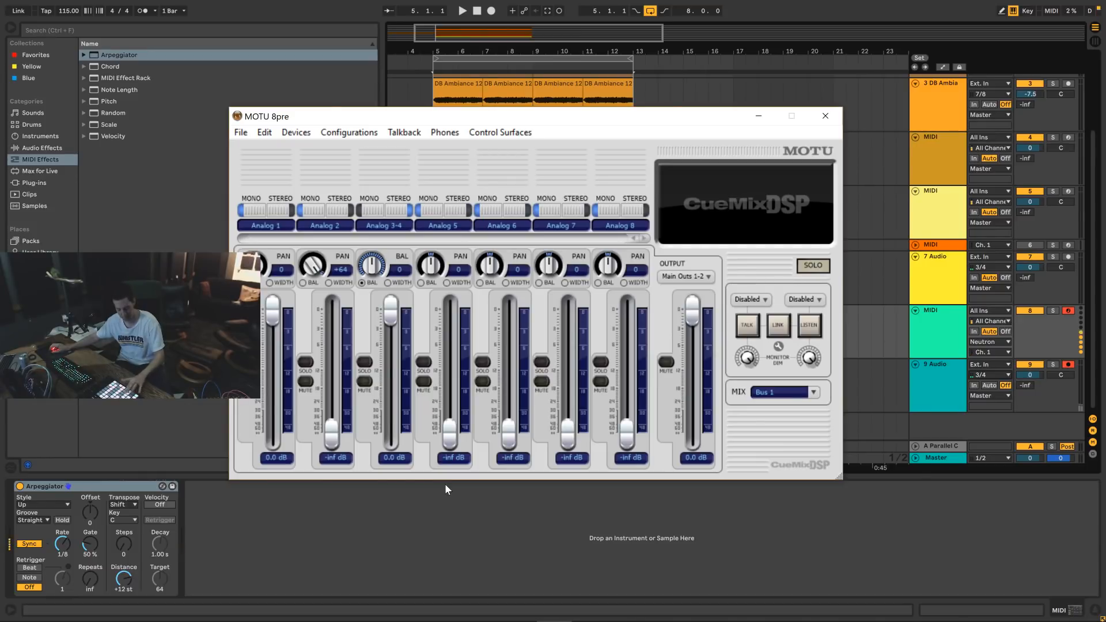
pyautogui.click(483, 521)
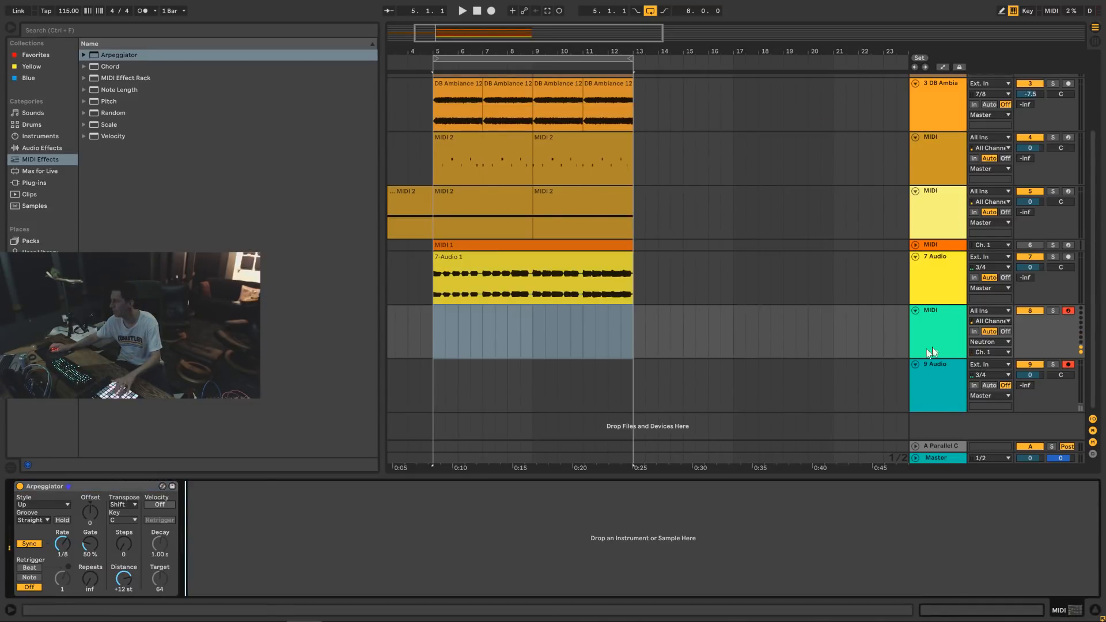
pyautogui.click(1002, 341)
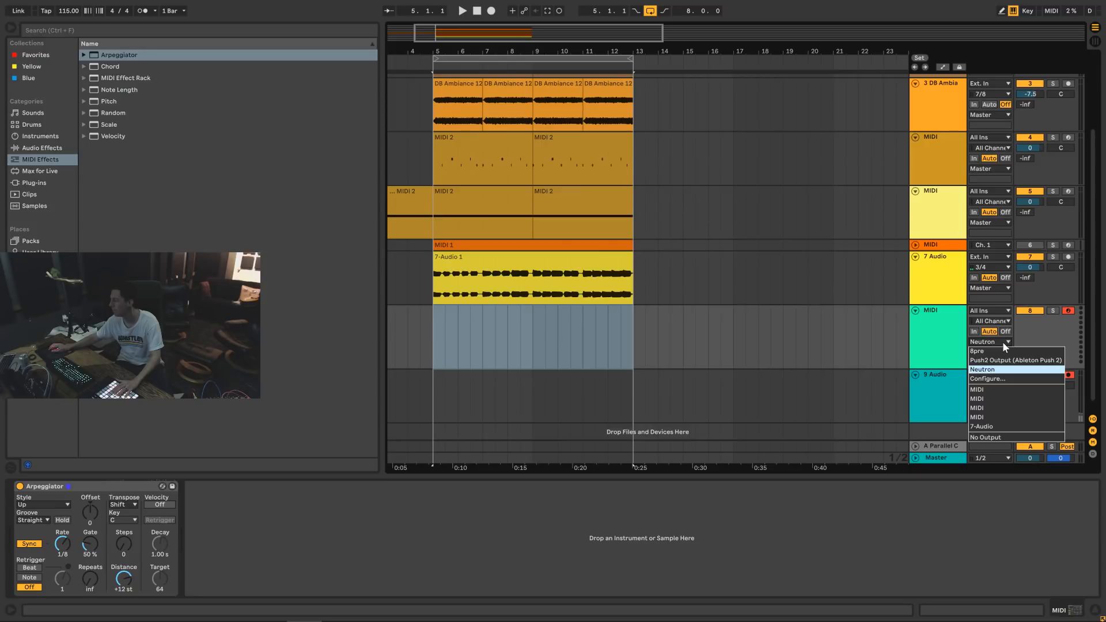
pyautogui.click(1002, 342)
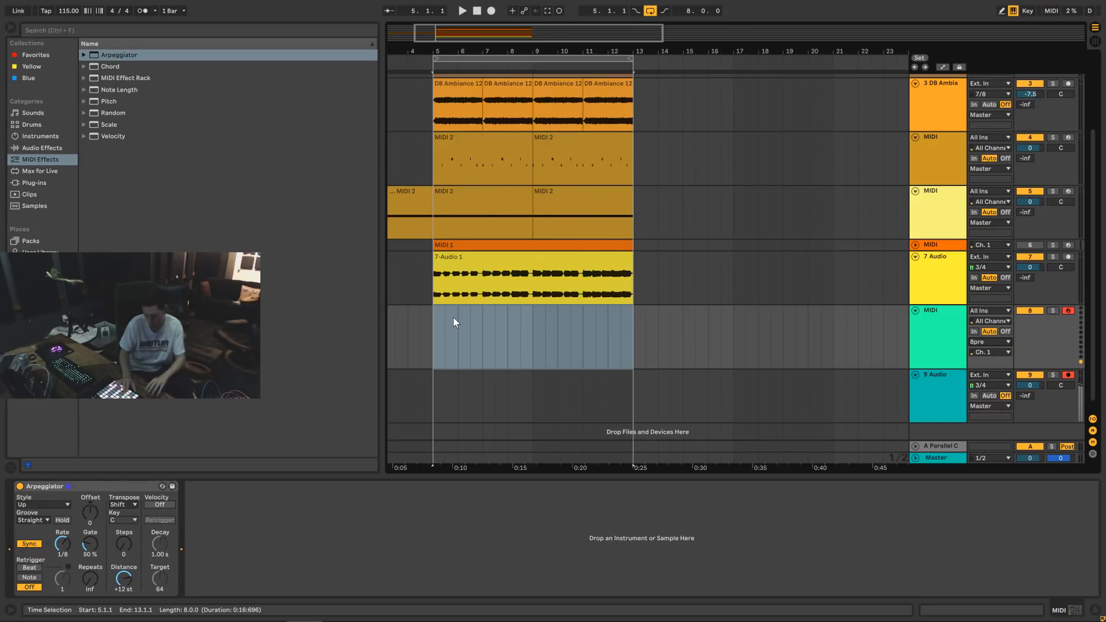
# Record the arpeggiated synth at rate 1/16 and gate 54 % onto MIDI track 8 and 9 Audio over looped bars 5 to 13.
pyautogui.press('space')
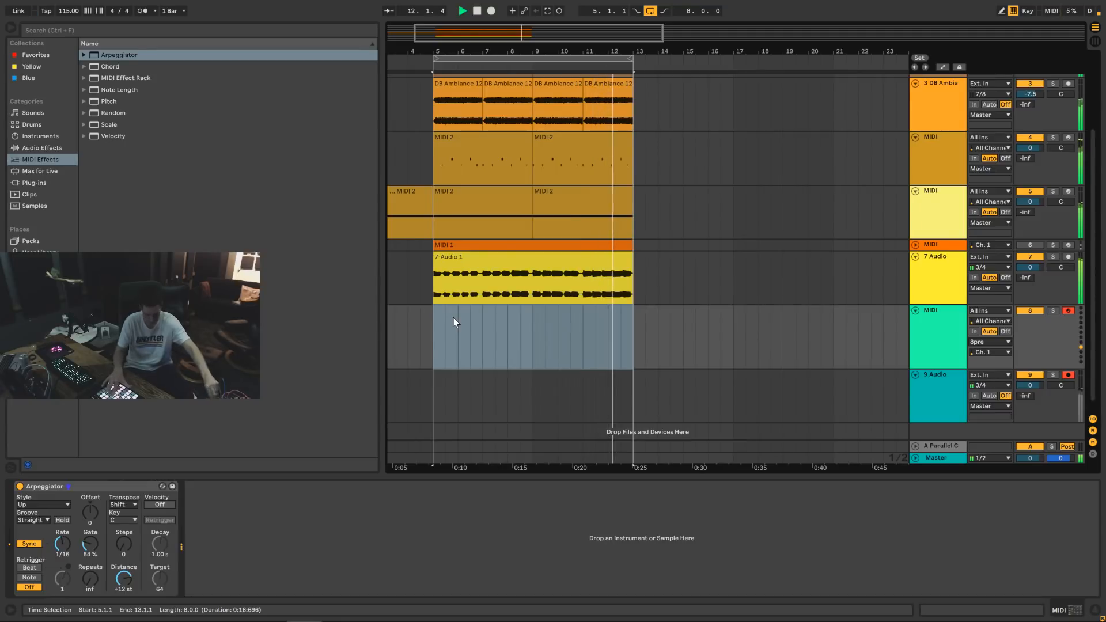
pyautogui.press('F9')
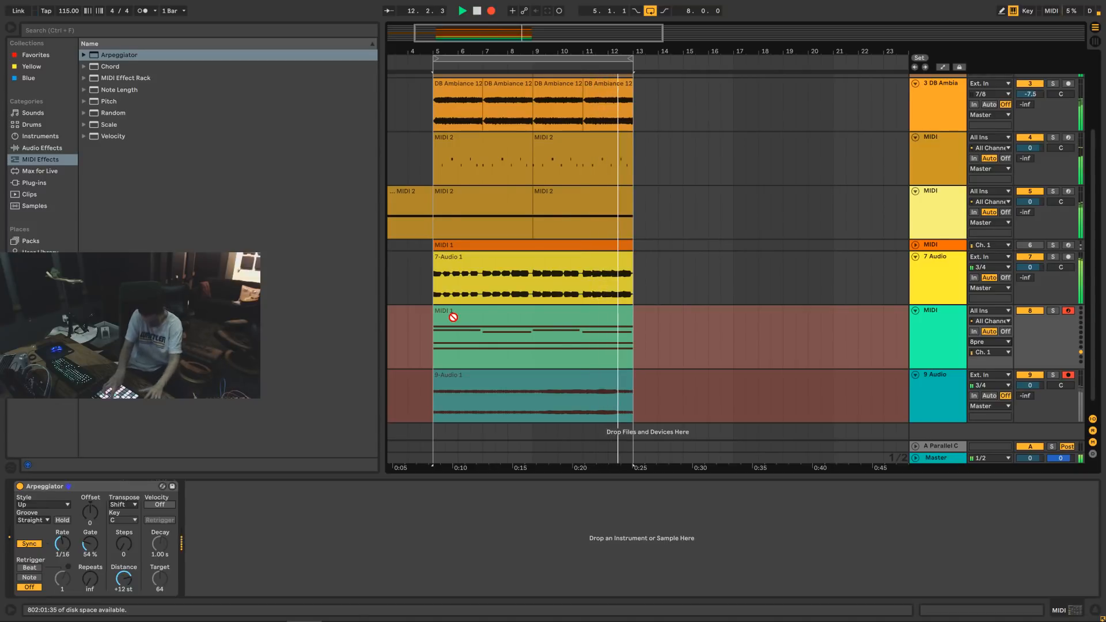
pyautogui.press('F9')
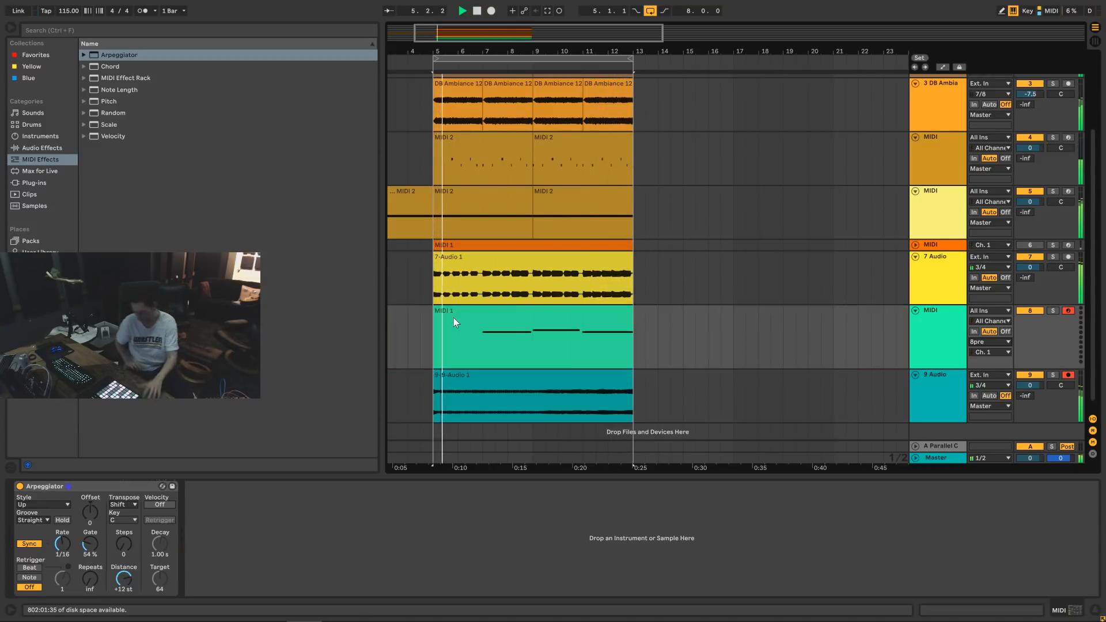
pyautogui.press('space')
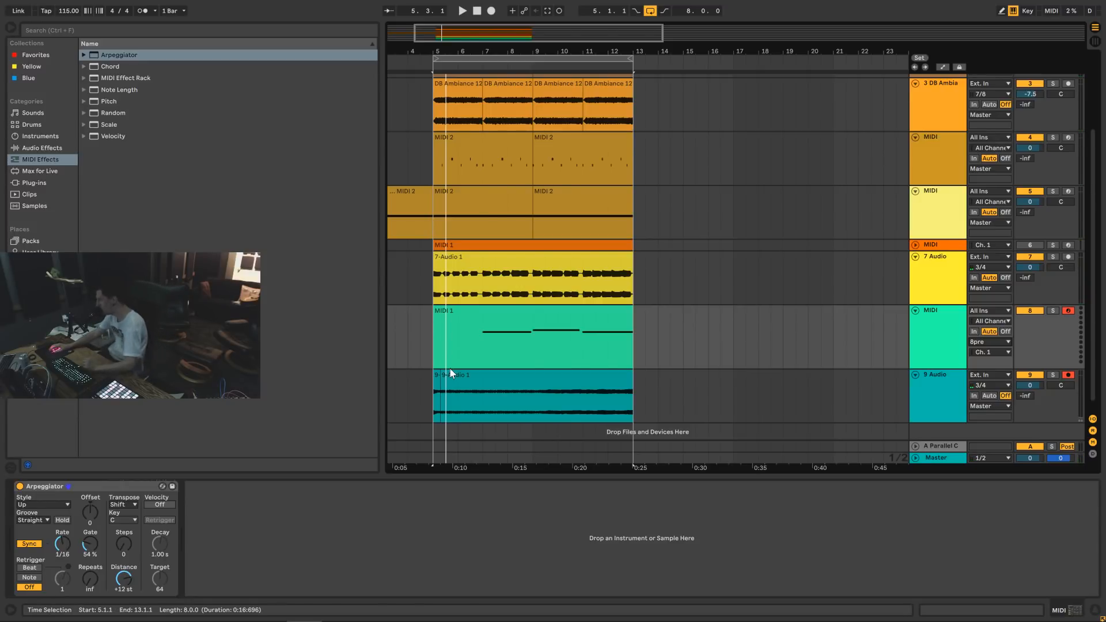
# Extend the recorded clip on 9 Audio to span bars 5 to 21 and lengthen the loop to 16 bars while playing.
pyautogui.click(449, 390)
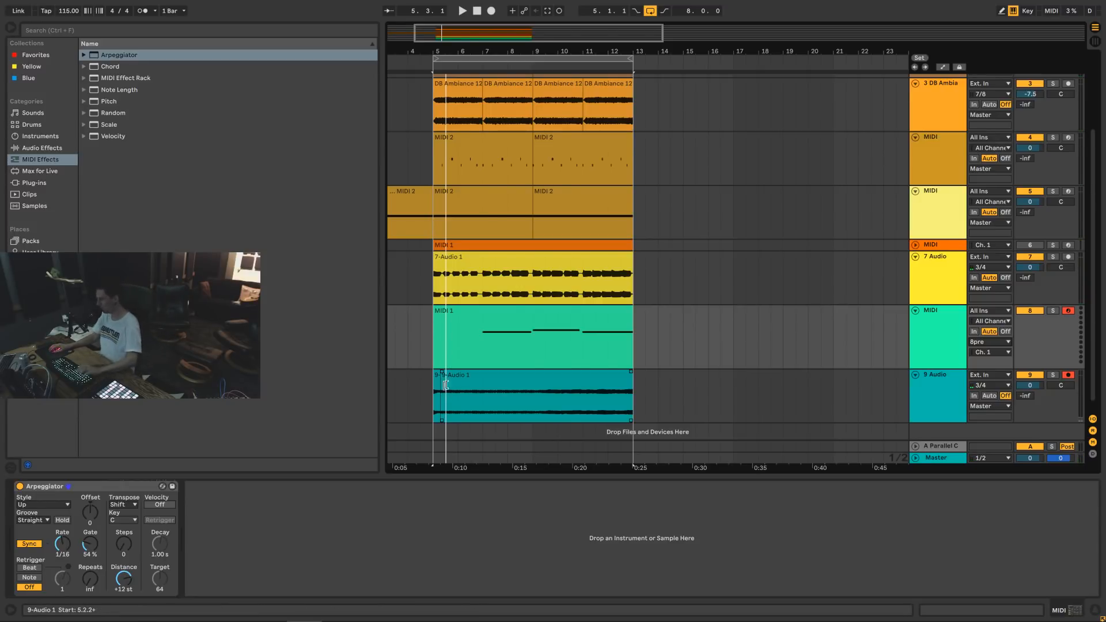
pyautogui.moveTo(442, 378)
pyautogui.mouseDown()
pyautogui.moveTo(433, 378)
pyautogui.moveTo(647, 377)
pyautogui.moveTo(436, 381)
pyautogui.mouseUp()
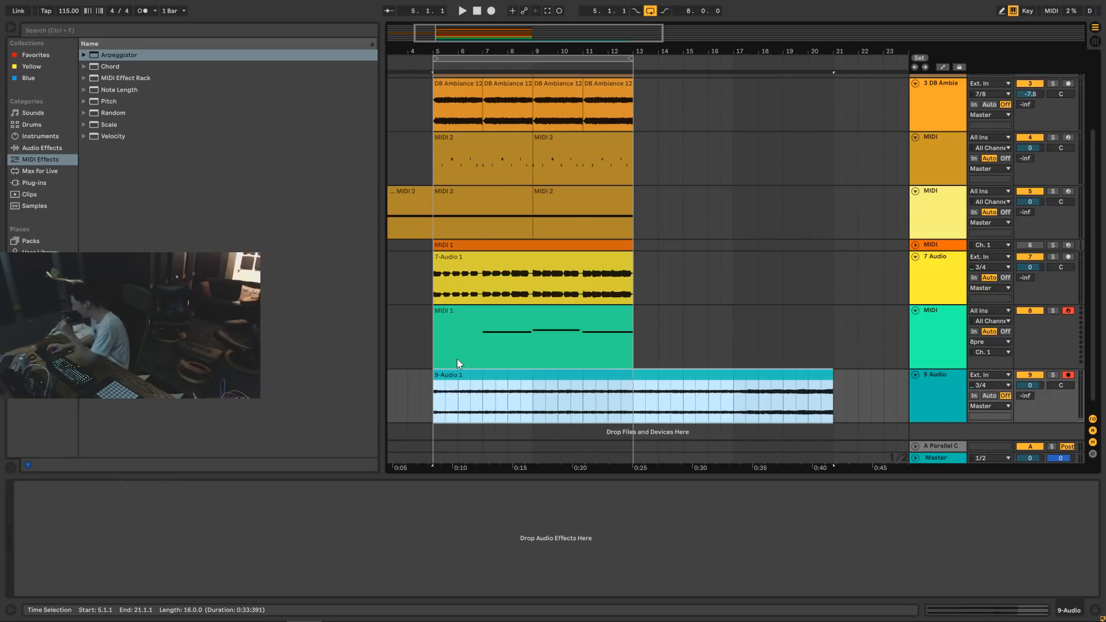
pyautogui.press('space')
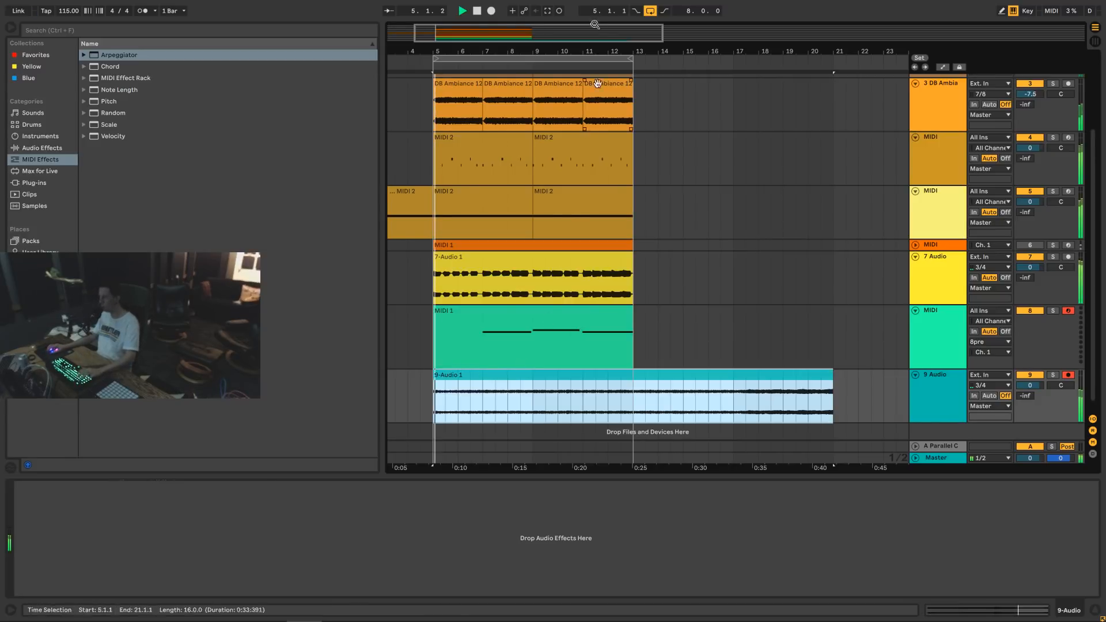
pyautogui.moveTo(635, 65); pyautogui.dragTo(832, 62)
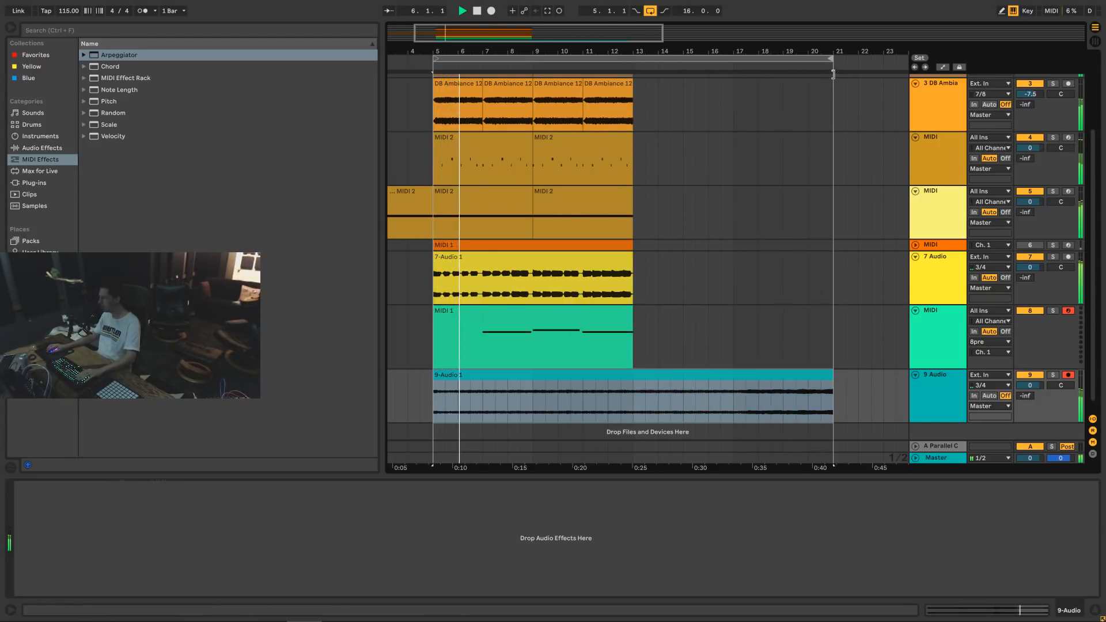
# Duplicate the clips on tracks 2 to 8 from bars 5 to 13 into bars 13 to 21.
pyautogui.scroll(4, 666, 294)
pyautogui.moveTo(638, 420); pyautogui.dragTo(436, 153)
pyautogui.hotkey('ctrl', 'd')
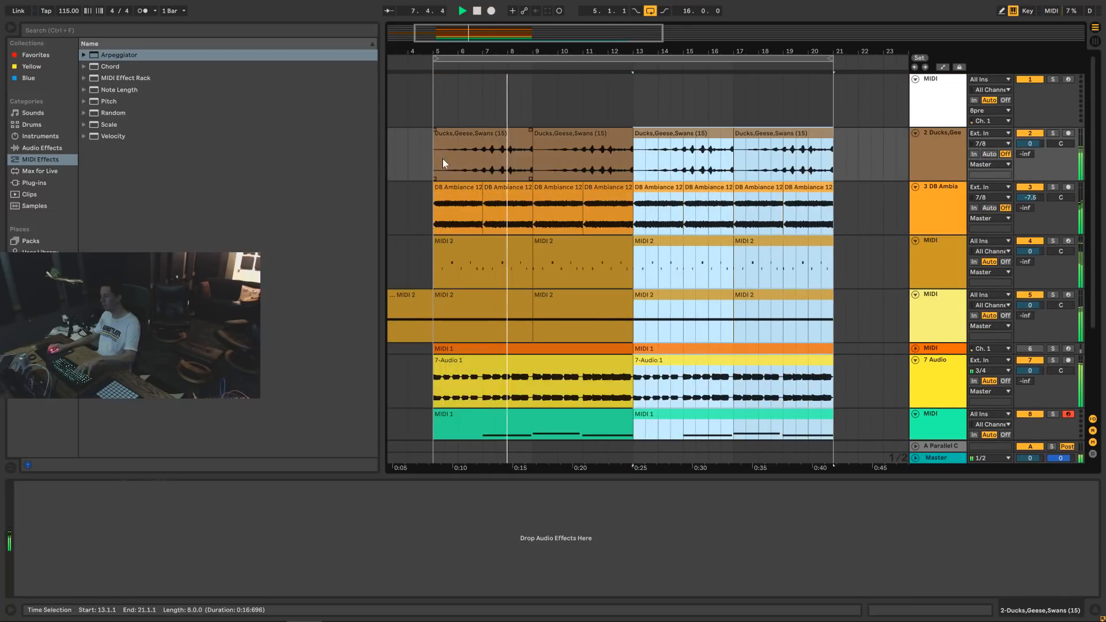
# Delete both MIDI 1 clips from the green MIDI track 8.
pyautogui.scroll(-3, 462, 173)
pyautogui.click(512, 302)
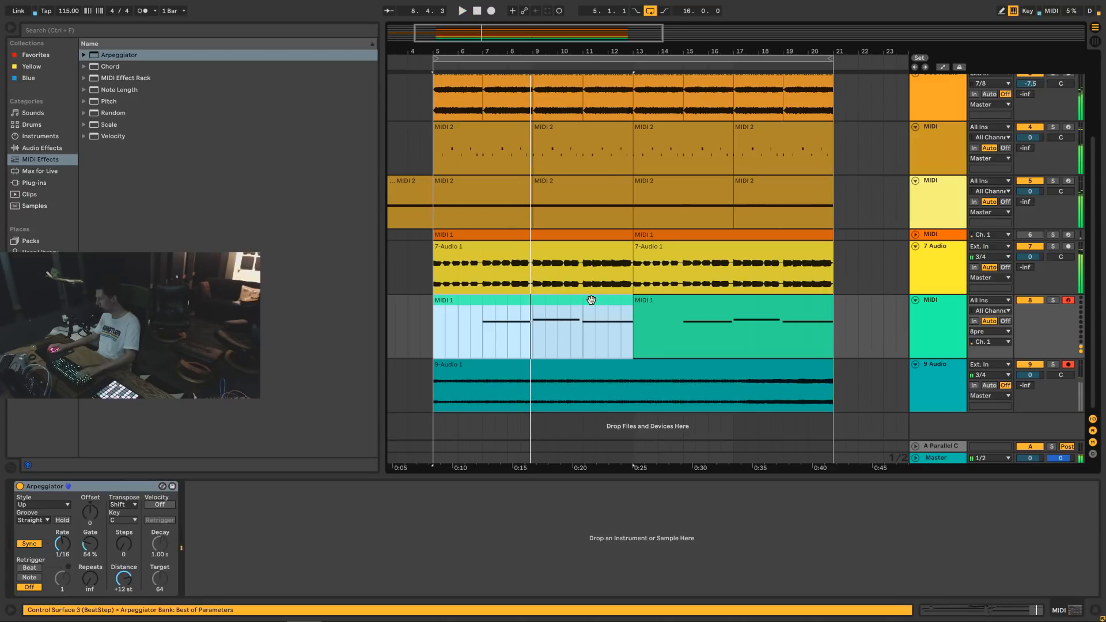
pyautogui.moveTo(845, 329); pyautogui.dragTo(436, 320)
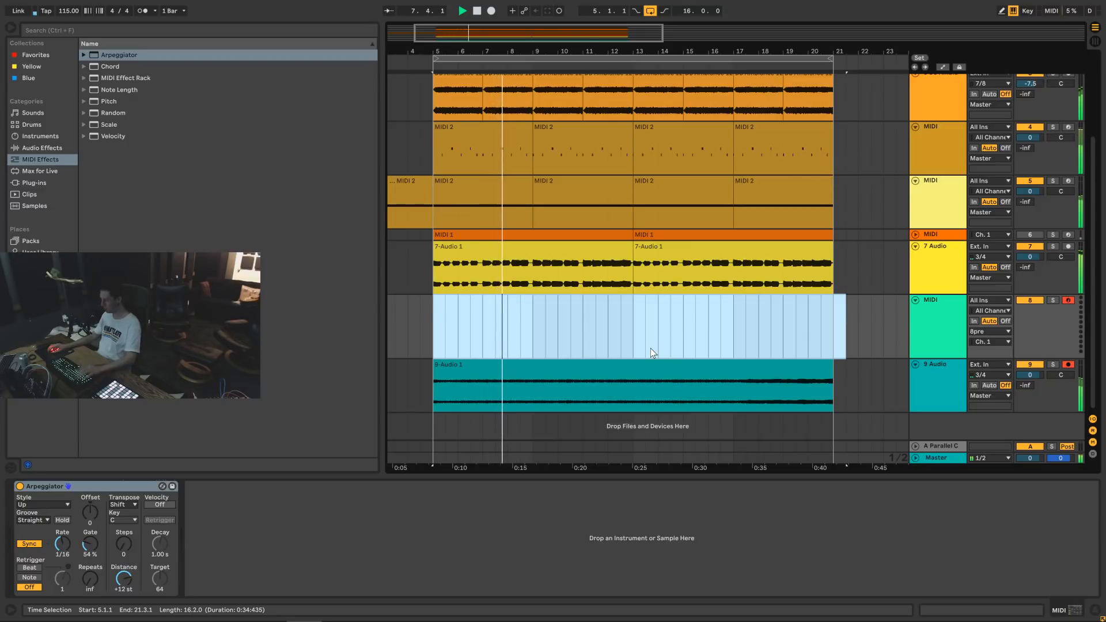
pyautogui.click(771, 352)
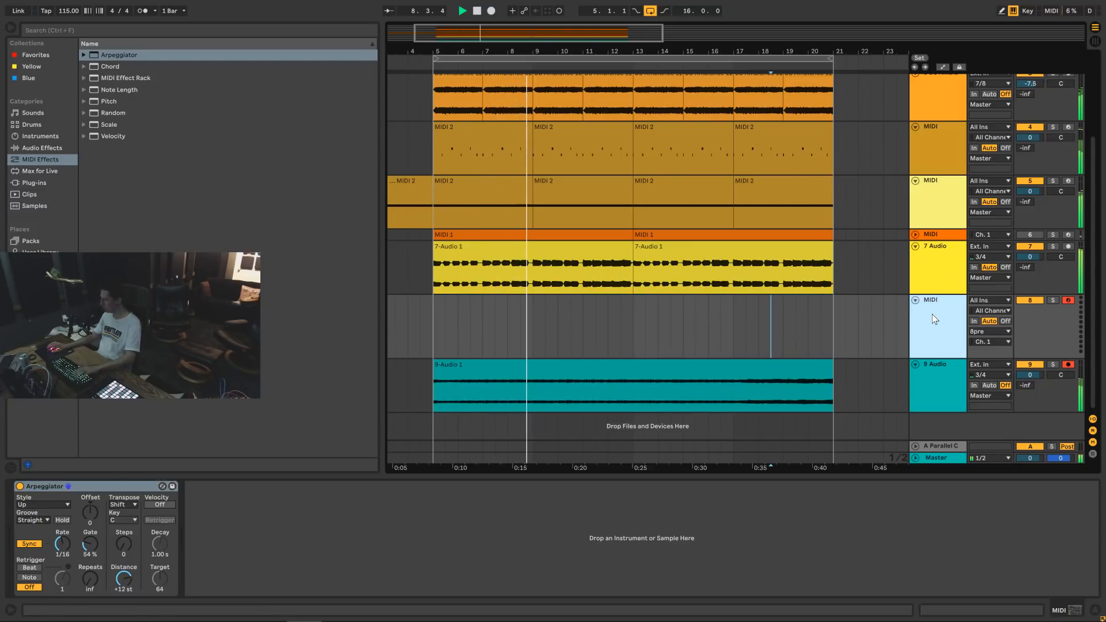
# Delete the empty MIDI track 8 and set the 9-Audio 1 clip's 1.1.1 point at the first transient after its start marker.
pyautogui.press('Delete')
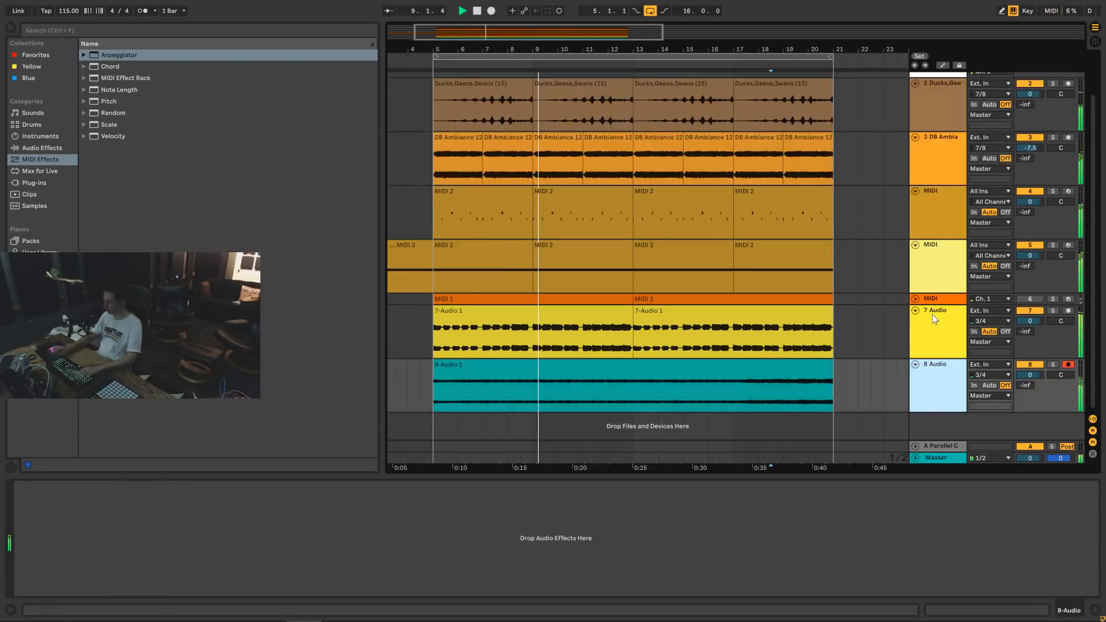
pyautogui.doubleClick(788, 366)
pyautogui.moveTo(212, 394); pyautogui.dragTo(464, 556)
pyautogui.click(511, 415)
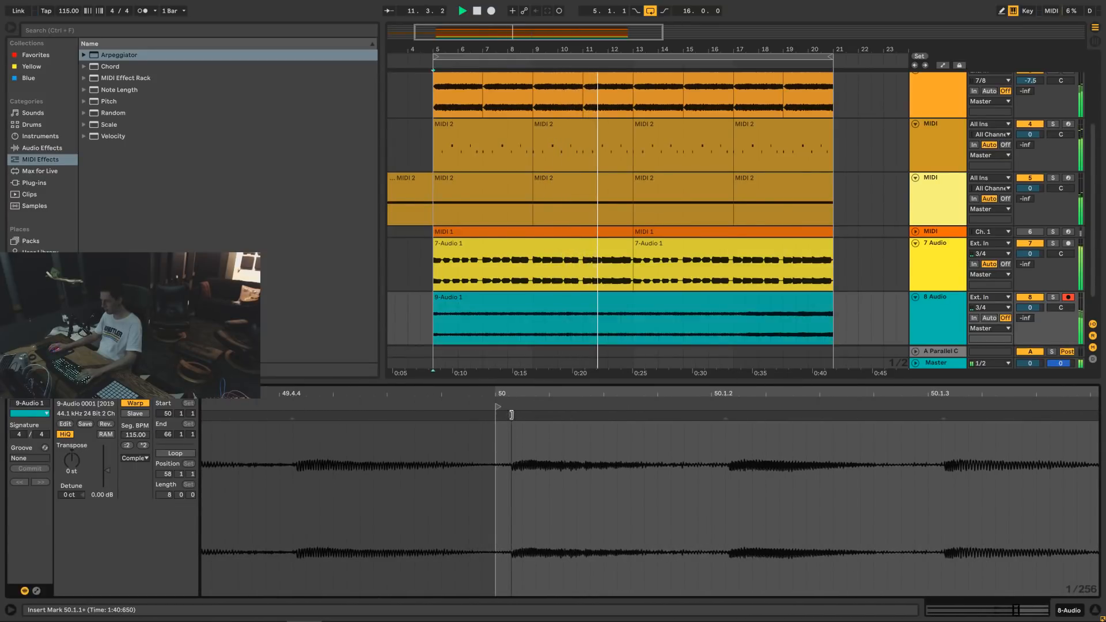
pyautogui.rightClick(511, 415)
pyautogui.click(550, 265)
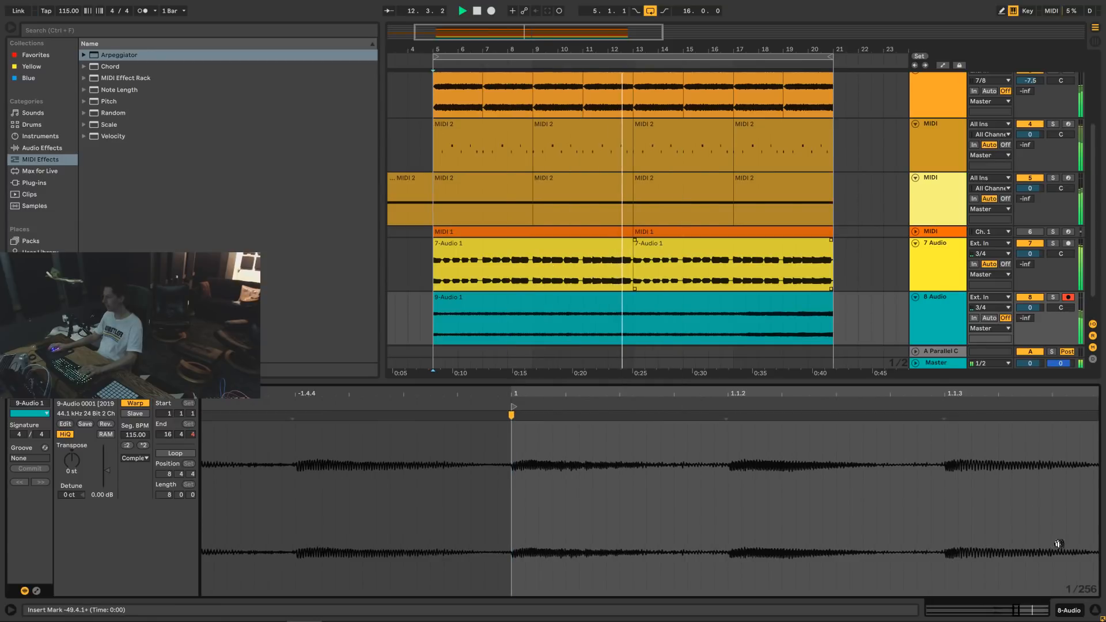
pyautogui.click(1094, 610)
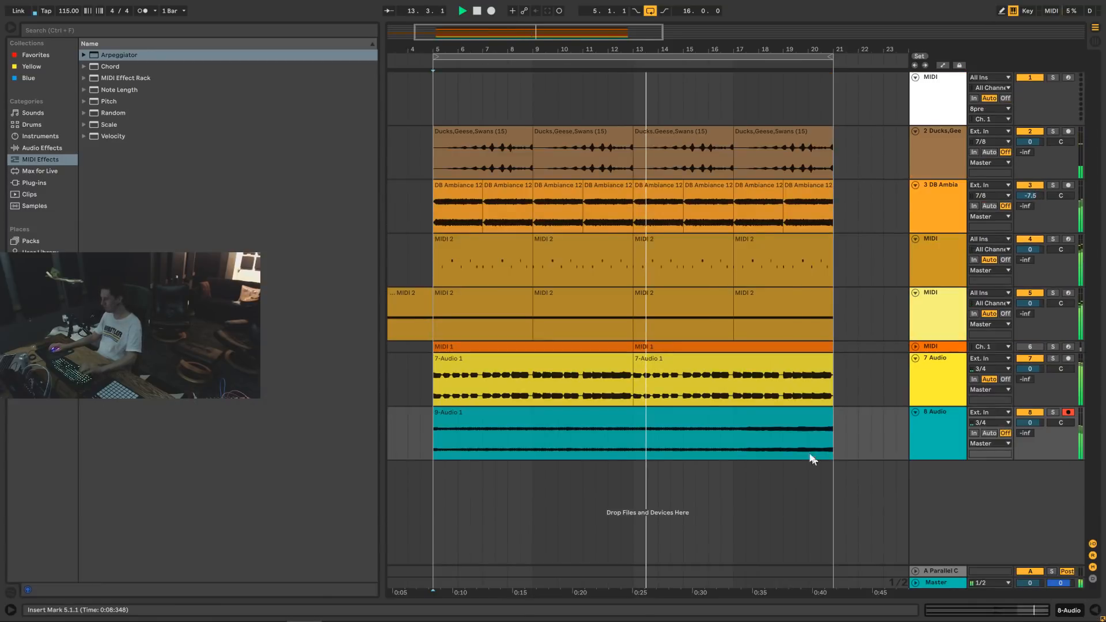
# Duplicate the clips on tracks 2 to 7 between bars 5 and 21 twice, filling the arrangement up to bar 53.
pyautogui.click(800, 428)
pyautogui.press('space')
pyautogui.moveTo(480, 32); pyautogui.dragTo(546, 22)
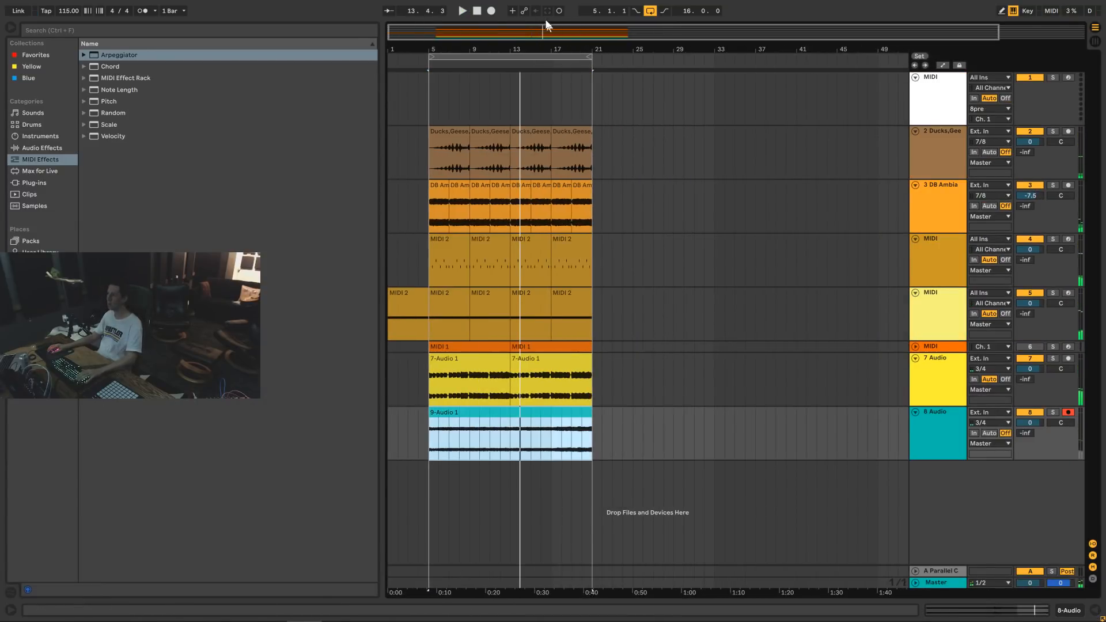
pyautogui.click(475, 11)
pyautogui.click(464, 11)
pyautogui.moveTo(415, 35); pyautogui.dragTo(464, 21)
pyautogui.moveTo(599, 362); pyautogui.dragTo(433, 130)
pyautogui.hotkey('ctrl', 'd')
pyautogui.hotkey('ctrl', 'd')
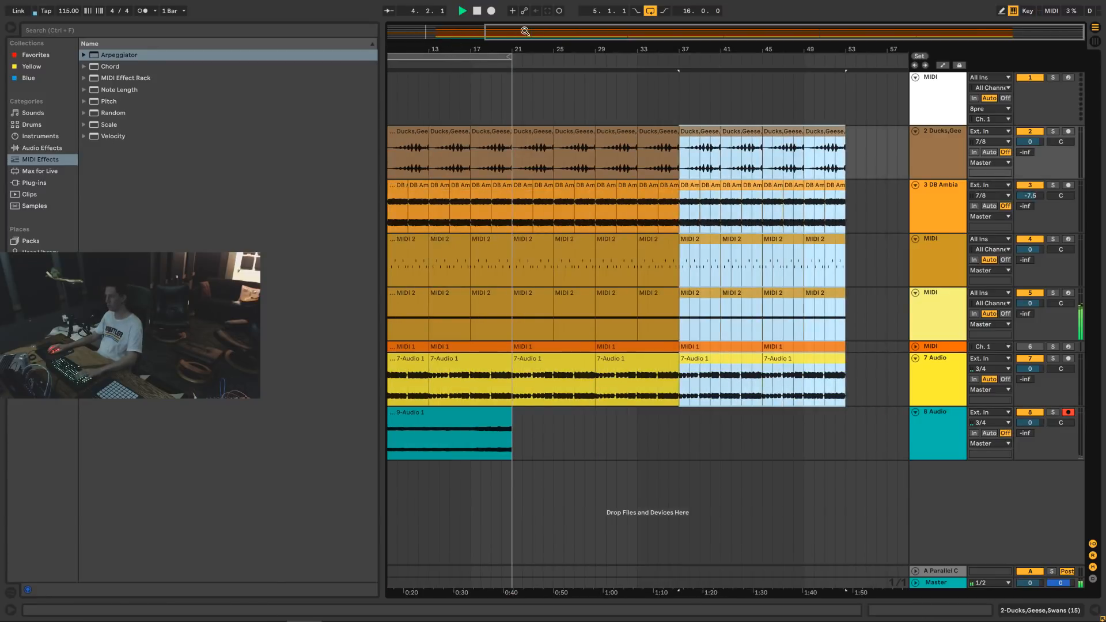
# Extend the arrangement loop to 48 bars so it runs from bar 5 to bar 53, and stop playback.
pyautogui.moveTo(523, 30); pyautogui.dragTo(428, 30)
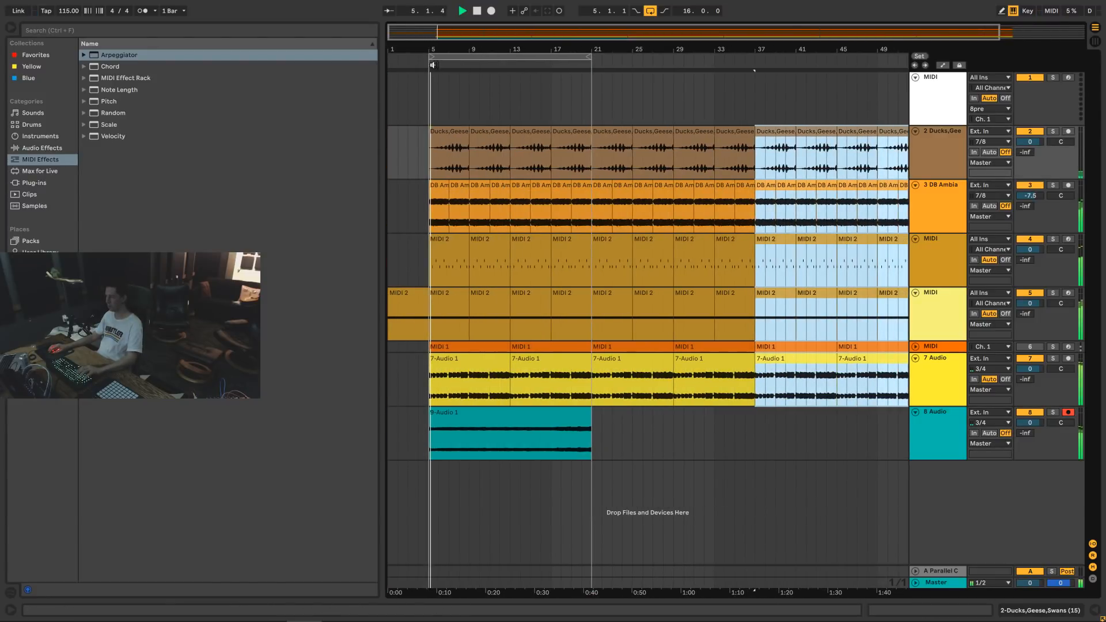
pyautogui.moveTo(589, 56); pyautogui.dragTo(815, 26)
pyautogui.moveTo(769, 56); pyautogui.dragTo(852, 53)
pyautogui.moveTo(407, 34)
pyautogui.mouseDown()
pyautogui.moveTo(406, 56)
pyautogui.moveTo(406, 17)
pyautogui.mouseUp()
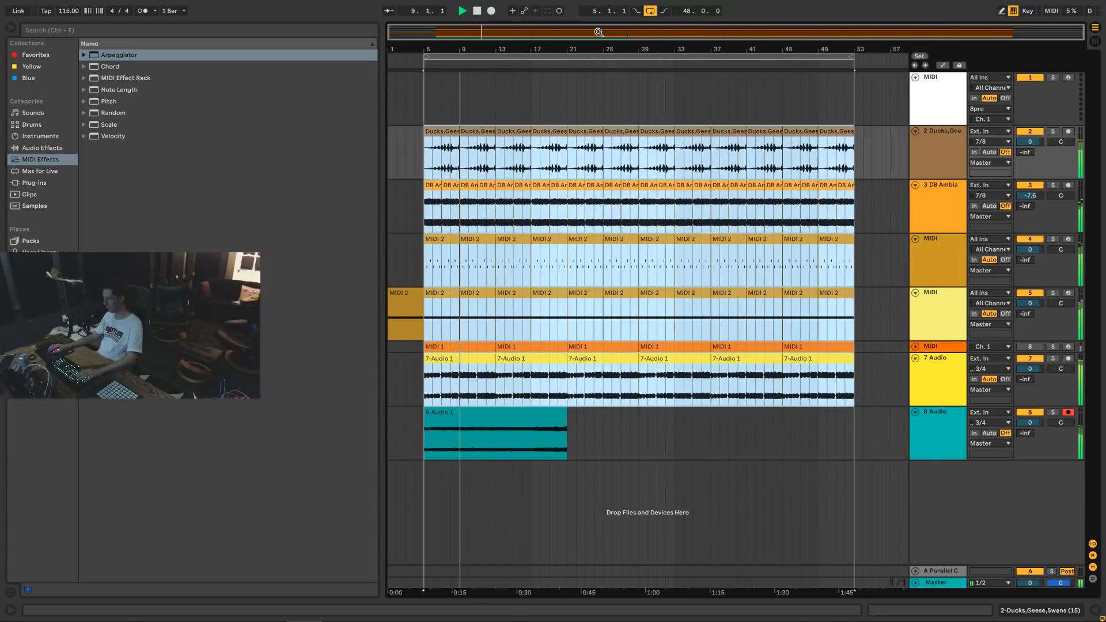
pyautogui.press('space')
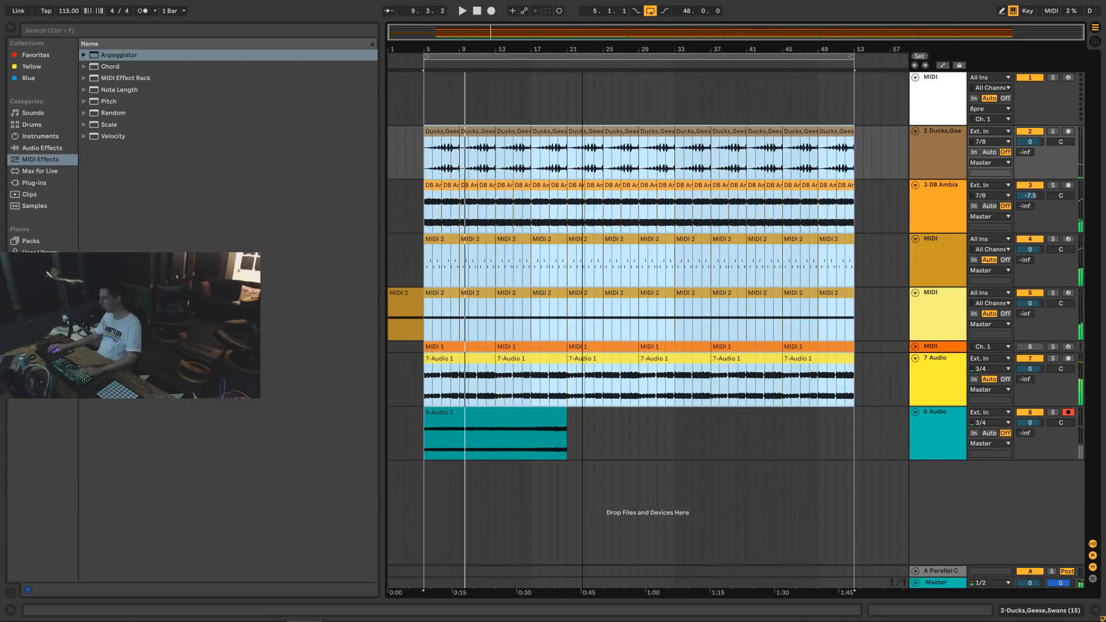
# Fold tracks 2 to 8 together and disarm recording on the 8 Audio track.
pyautogui.click(853, 92)
pyautogui.moveTo(618, 32); pyautogui.dragTo(701, 33)
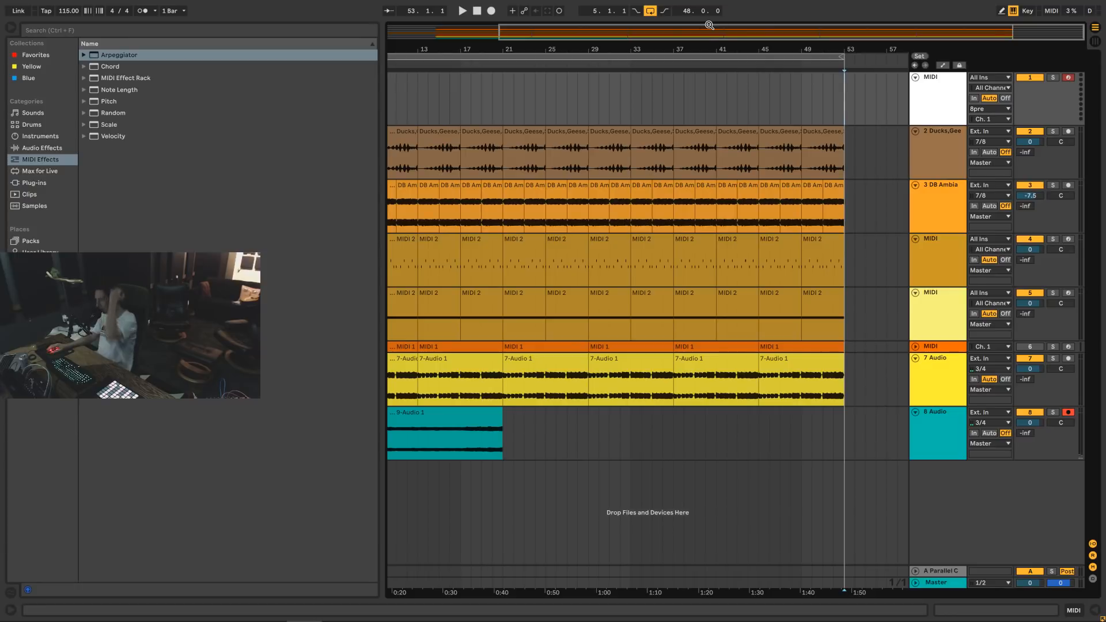
pyautogui.scroll(-2, 746, 156)
pyautogui.click(924, 426)
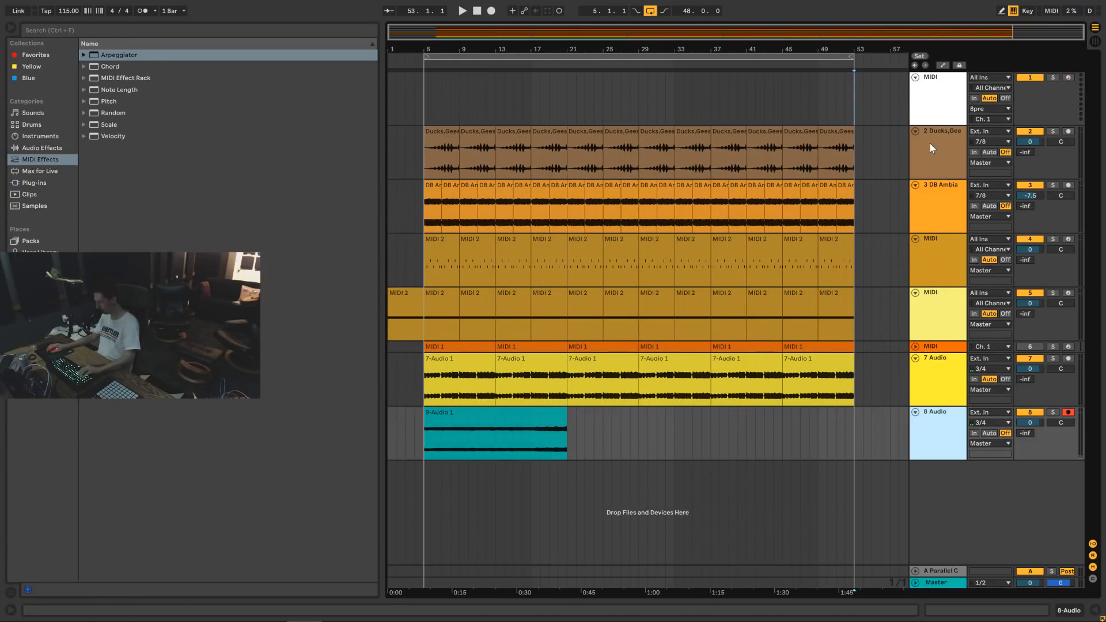
pyautogui.keyDown('shift'); pyautogui.click(929, 144); pyautogui.keyUp('shift')
pyautogui.click(915, 132)
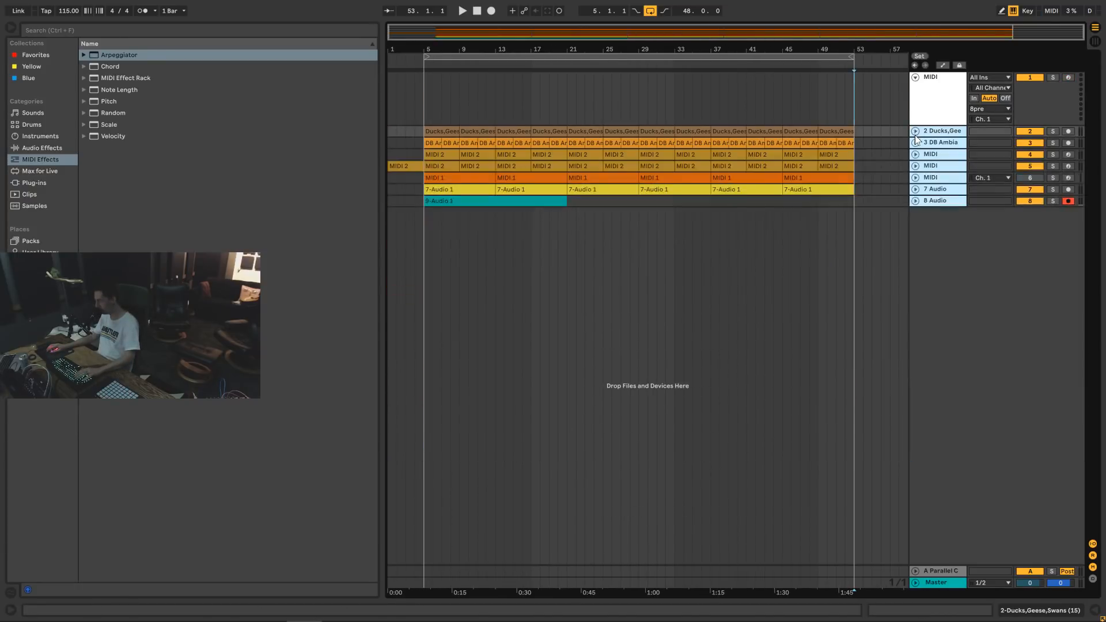
pyautogui.click(1068, 201)
pyautogui.click(957, 254)
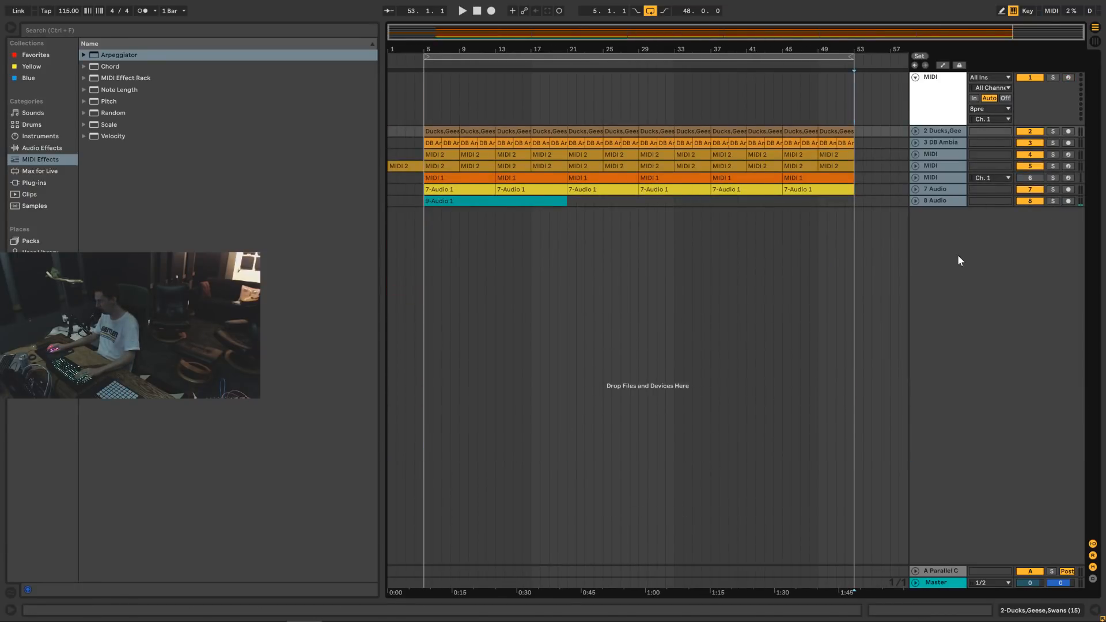
pyautogui.click(869, 114)
pyautogui.moveTo(852, 32); pyautogui.dragTo(853, 22)
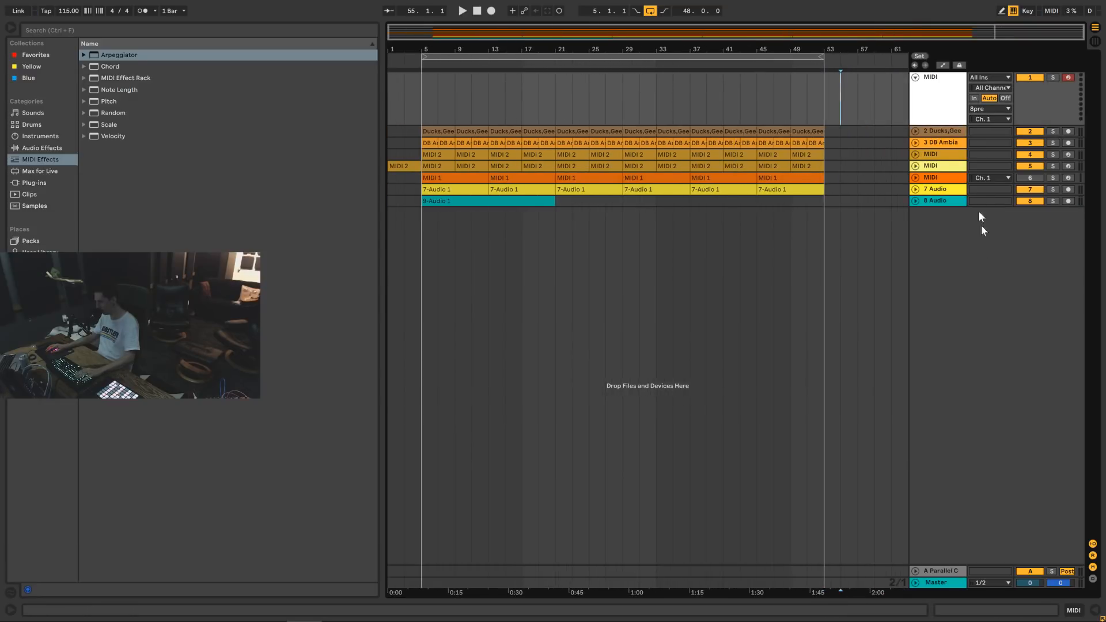
pyautogui.rightClick(986, 275)
pyautogui.click(1010, 287)
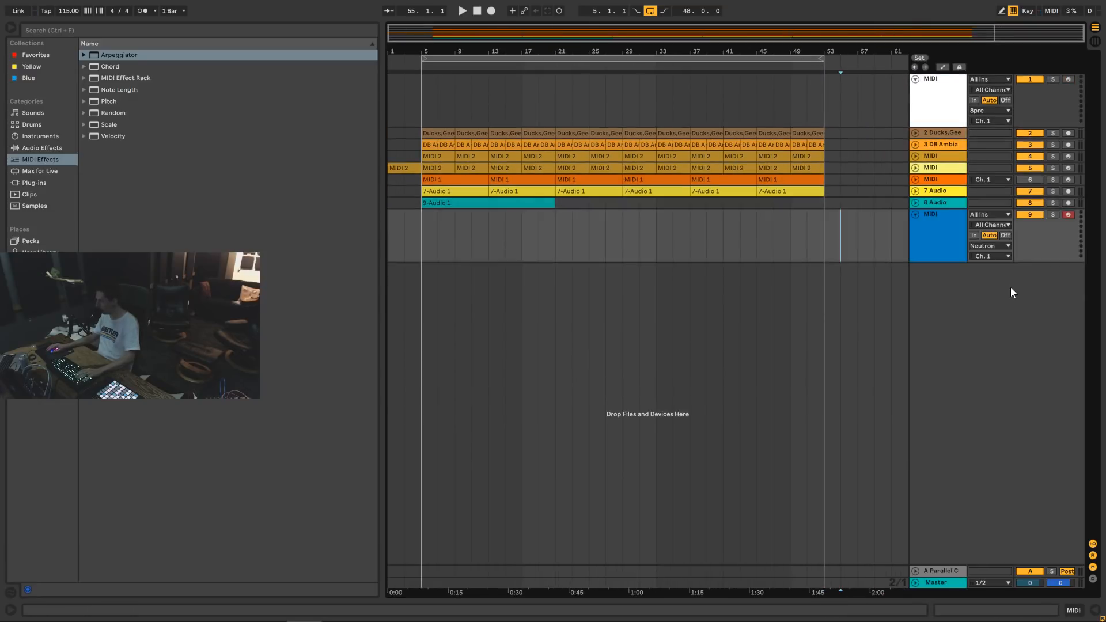
pyautogui.click(955, 236)
pyautogui.press('Delete')
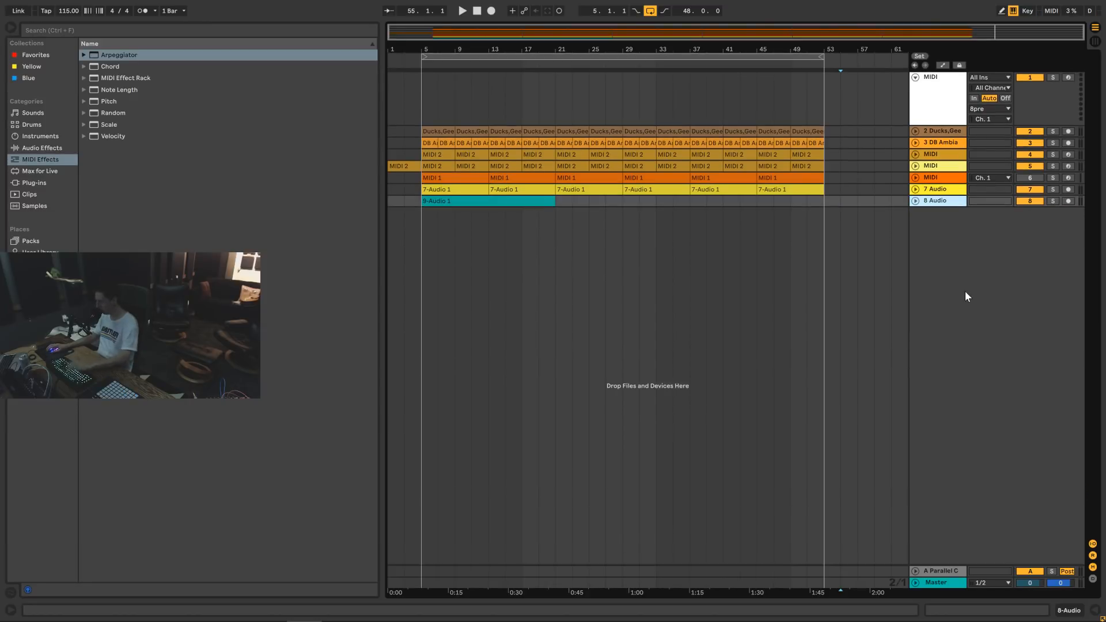
# Insert two new audio tracks below the 8 Audio track.
pyautogui.rightClick(965, 291)
pyautogui.click(1010, 294)
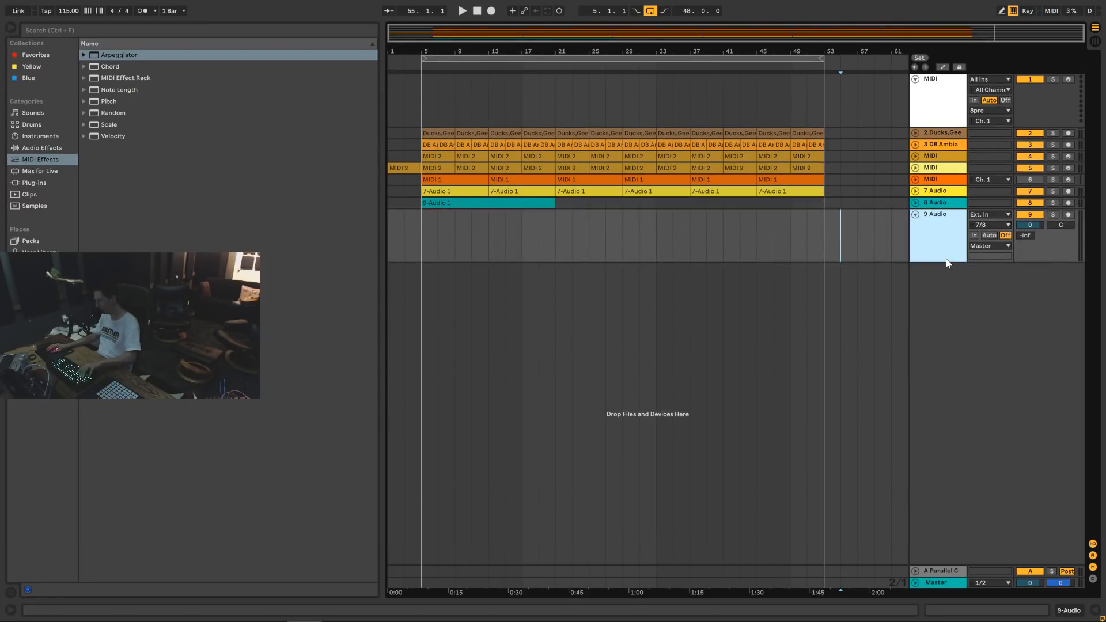
pyautogui.hotkey('ctrl', 't')
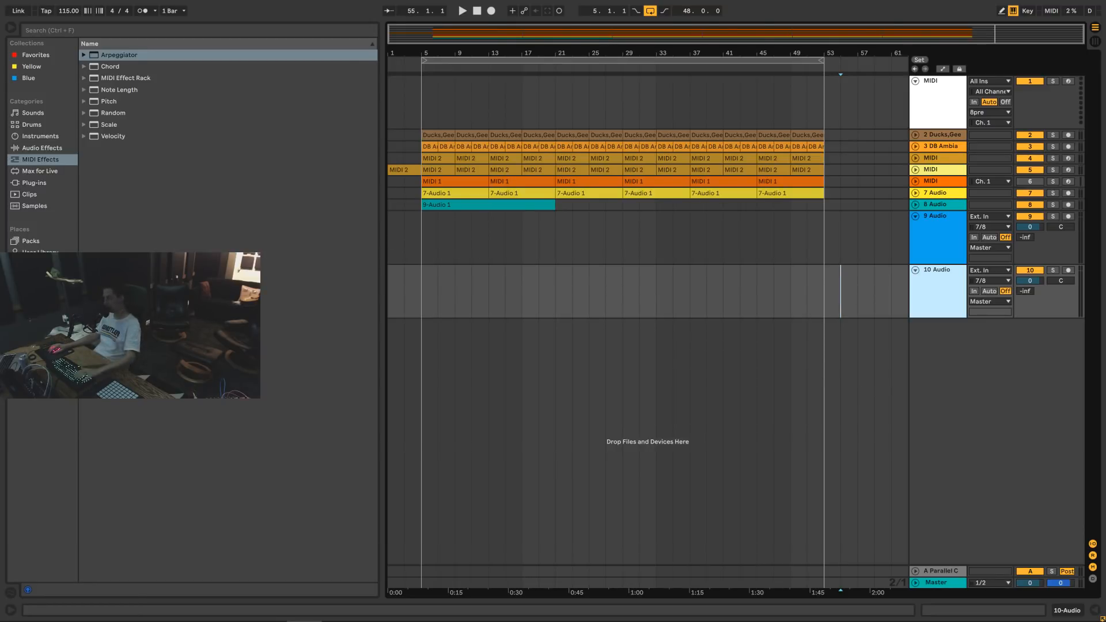
# Collapse SCGSAH Stairwell Sample Pack in the sample library and open the drum sample subfolder of Silent Science Samplepack 1.
pyautogui.click(43, 300)
pyautogui.click(126, 380)
pyautogui.scroll(4, 83, 208)
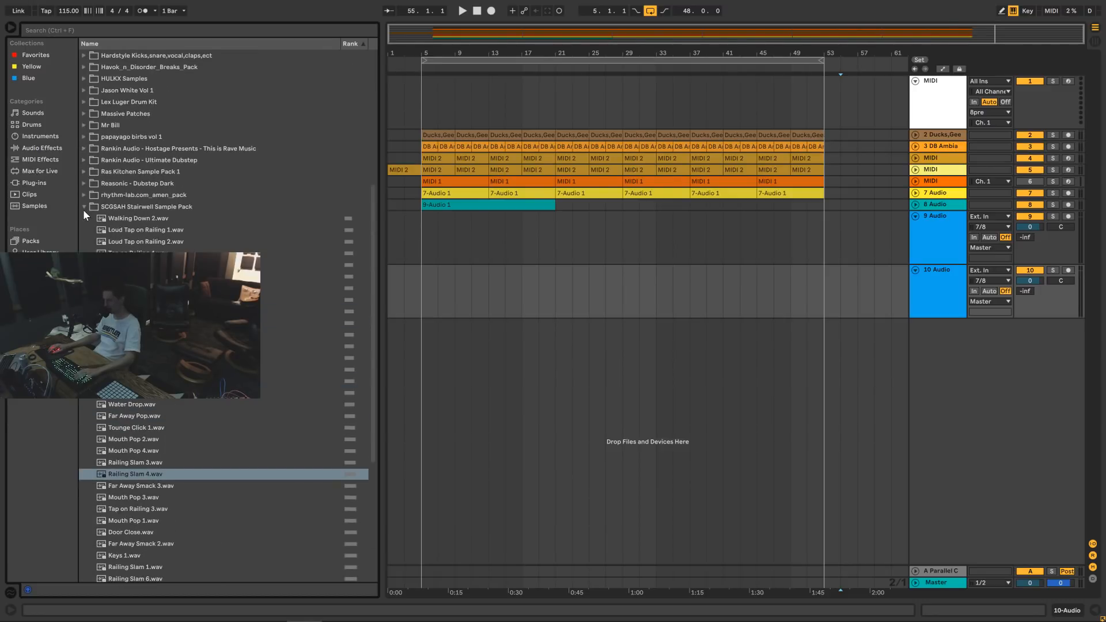
pyautogui.click(84, 209)
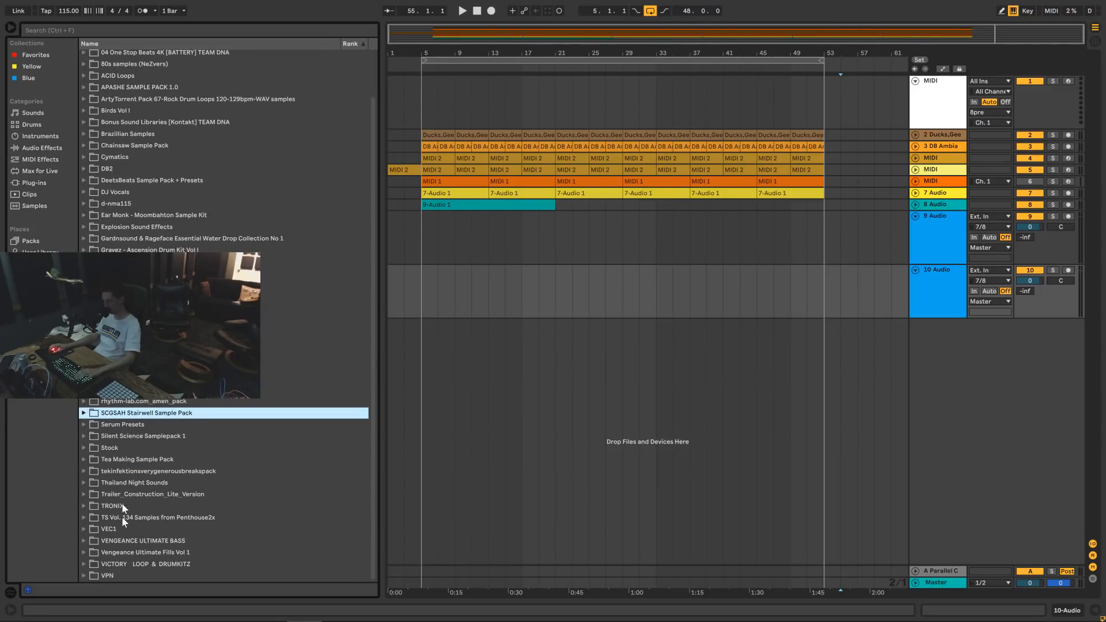
pyautogui.click(82, 435)
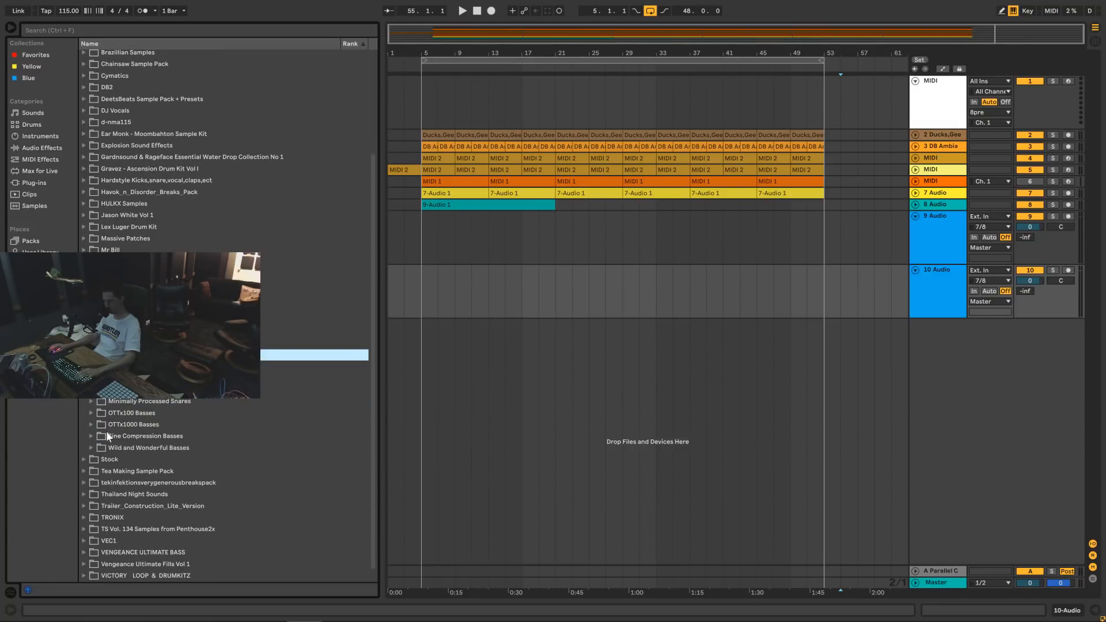
pyautogui.scroll(-1, 112, 433)
pyautogui.click(91, 367)
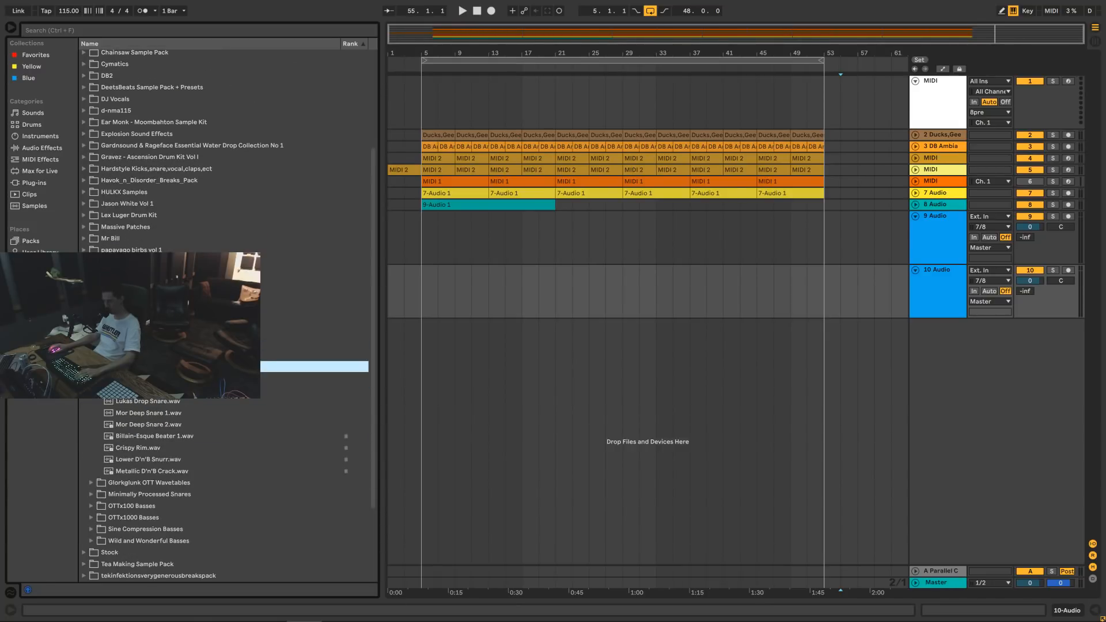
# Audition the snare and rim samples in the opened folder, comparing Crispy Rim.wav with its neighbours.
pyautogui.press('Down')
pyautogui.press('Down')
pyautogui.press('Down')
pyautogui.press('Down')
pyautogui.press('Down')
pyautogui.press('Down')
pyautogui.press('Down')
pyautogui.press('Down')
pyautogui.press('Down')
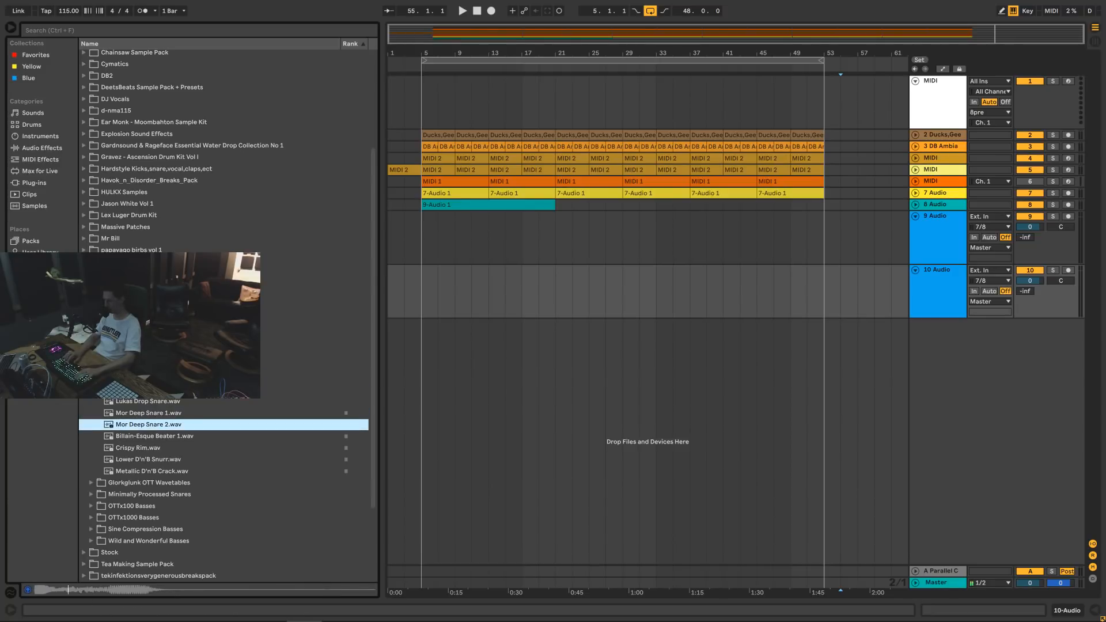
pyautogui.press('Up')
pyautogui.press('Up')
pyautogui.press('Up')
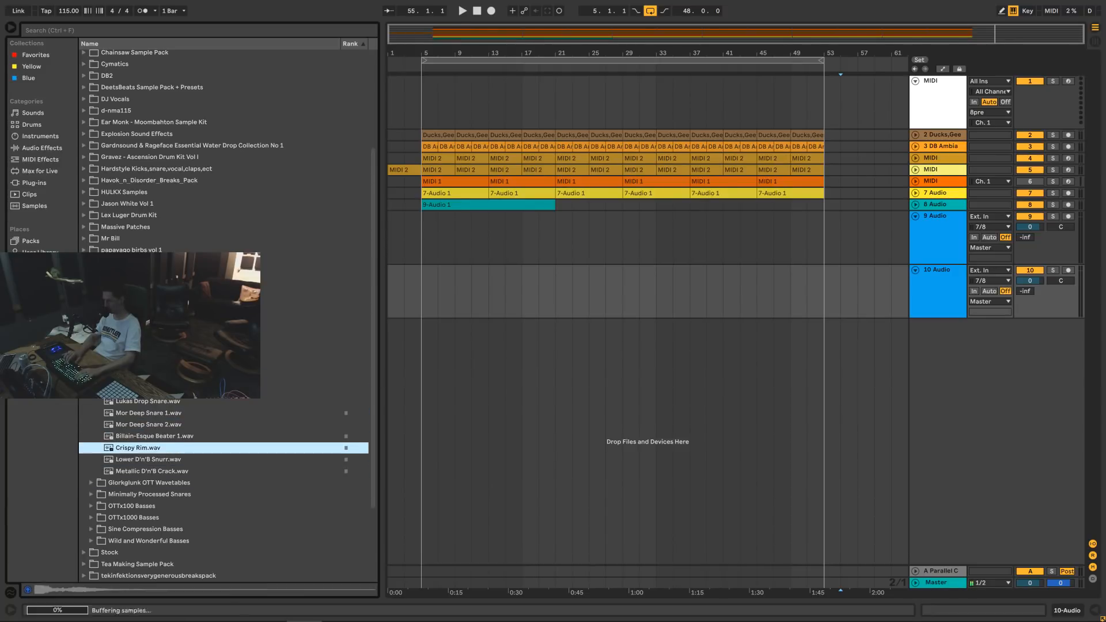
pyautogui.press('Up')
pyautogui.press('Down')
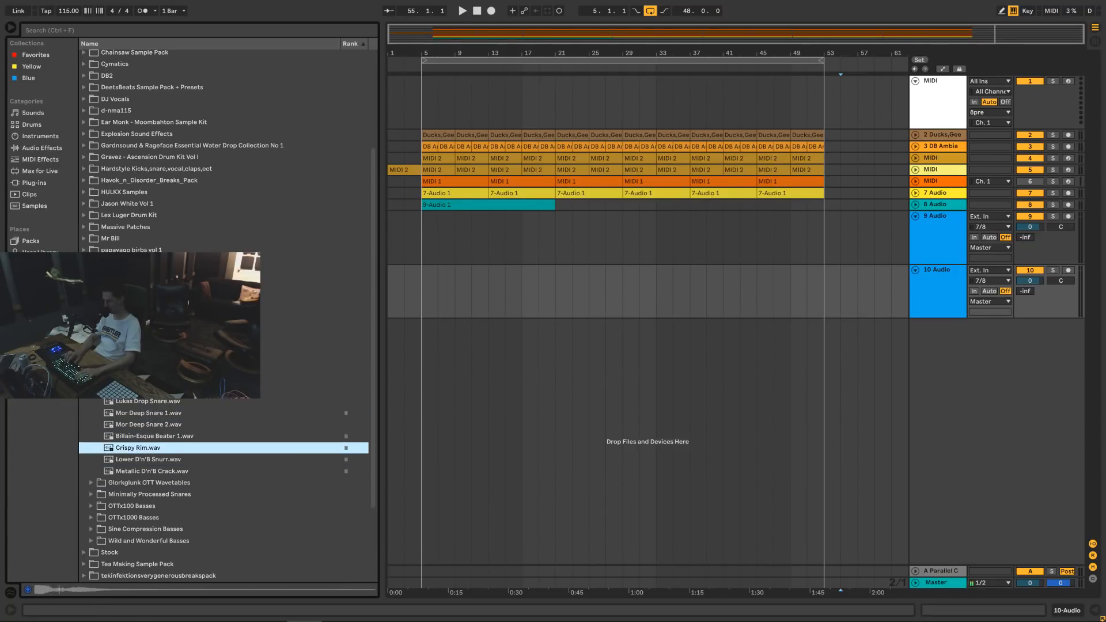
pyautogui.press('Up')
pyautogui.press('Down')
# Place Crispy Rim.wav on track 10 and Lower D'n'B Snurr.wav on a new track below it, both at bar 53.
pyautogui.click(828, 270)
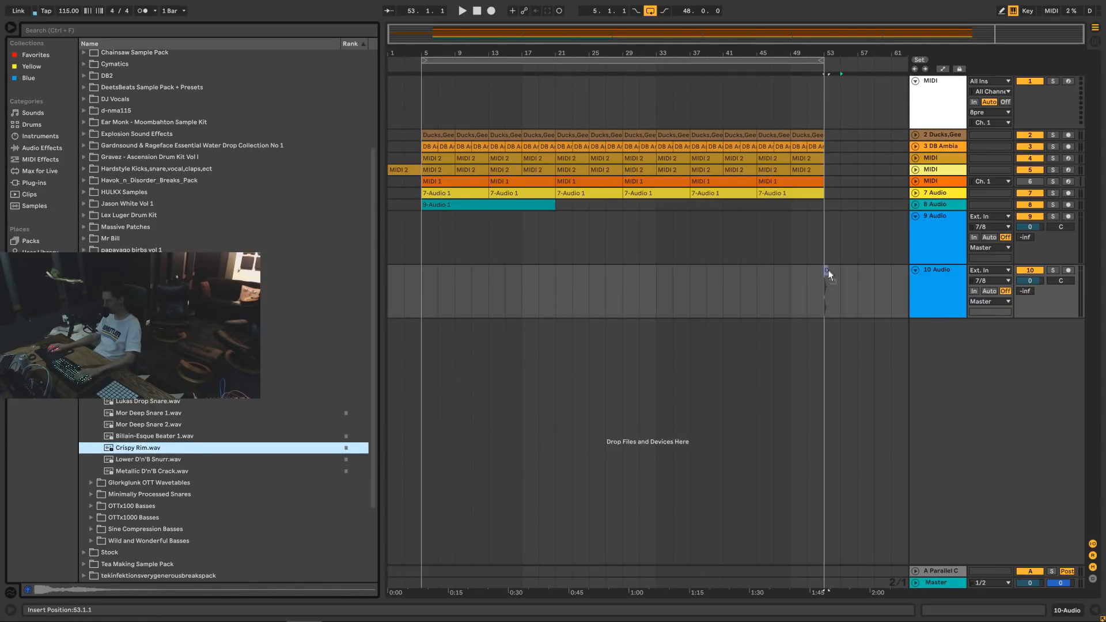
pyautogui.moveTo(828, 271); pyautogui.dragTo(827, 271)
pyautogui.click(162, 456)
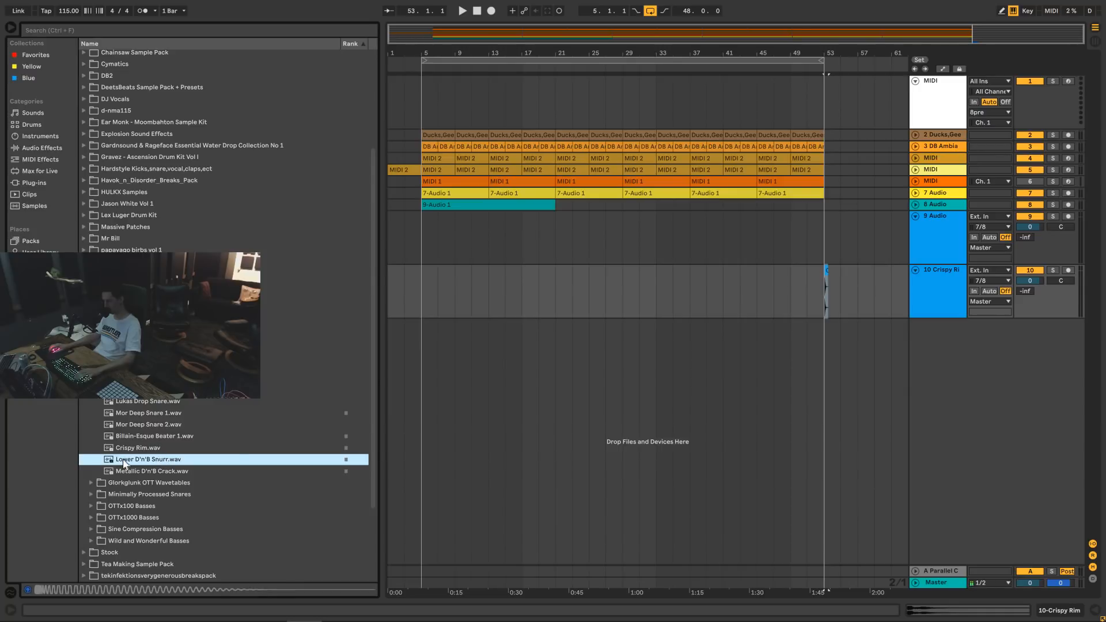
pyautogui.moveTo(116, 459); pyautogui.dragTo(832, 344)
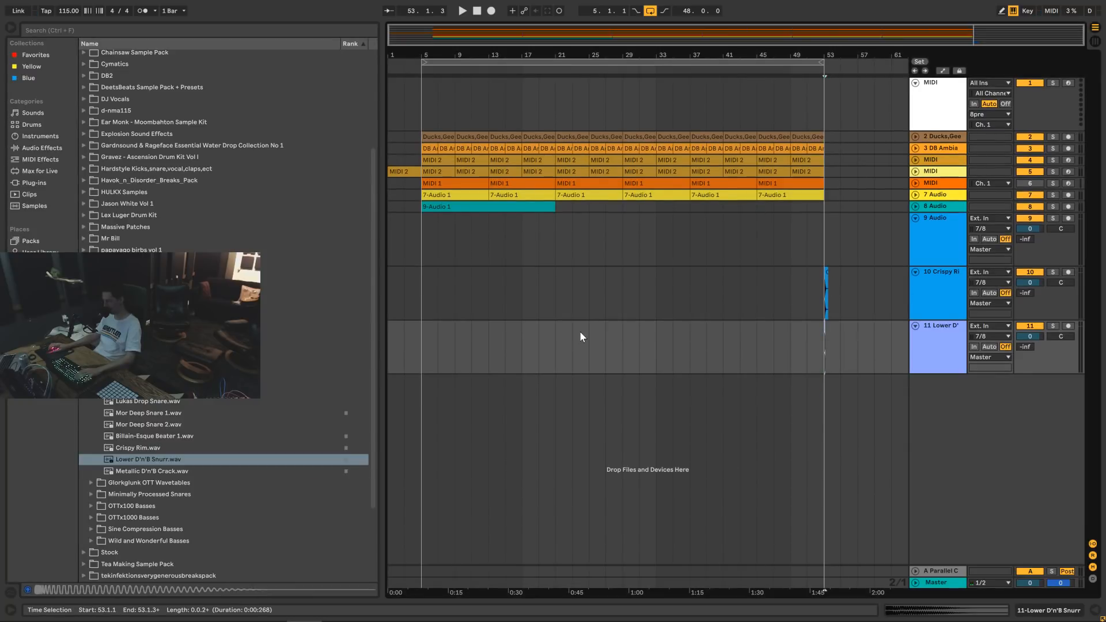
# Collapse Silent Science Samplepack 1 and open the kick samples within the digital drums subfolder of the Mr Bill folder.
pyautogui.click(91, 366)
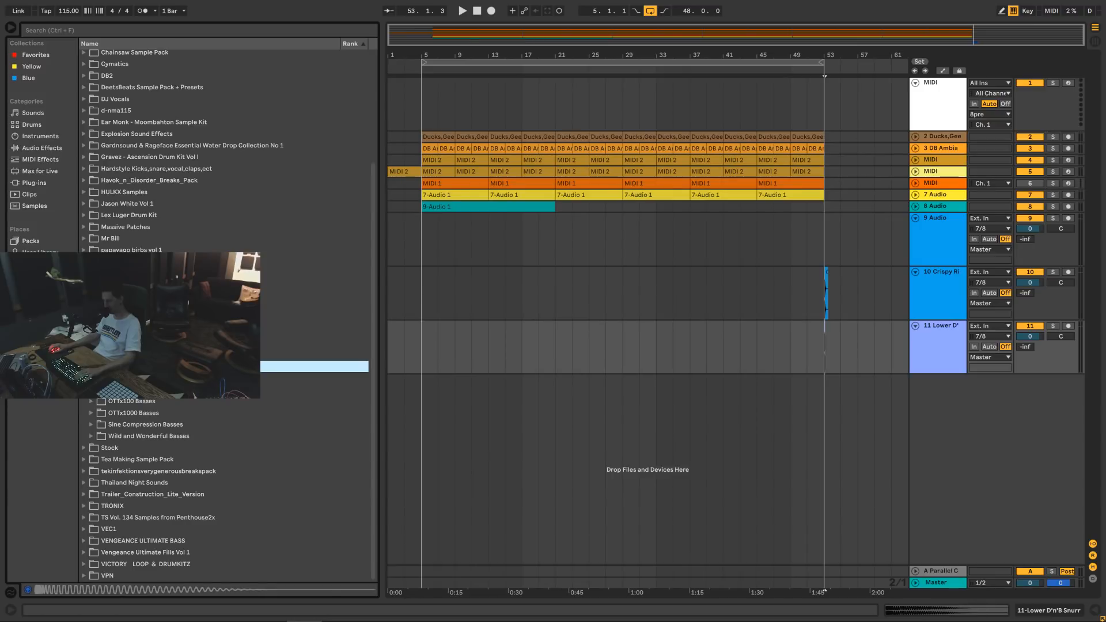
pyautogui.click(84, 343)
pyautogui.scroll(2, 83, 357)
pyautogui.click(84, 380)
pyautogui.scroll(-1, 84, 380)
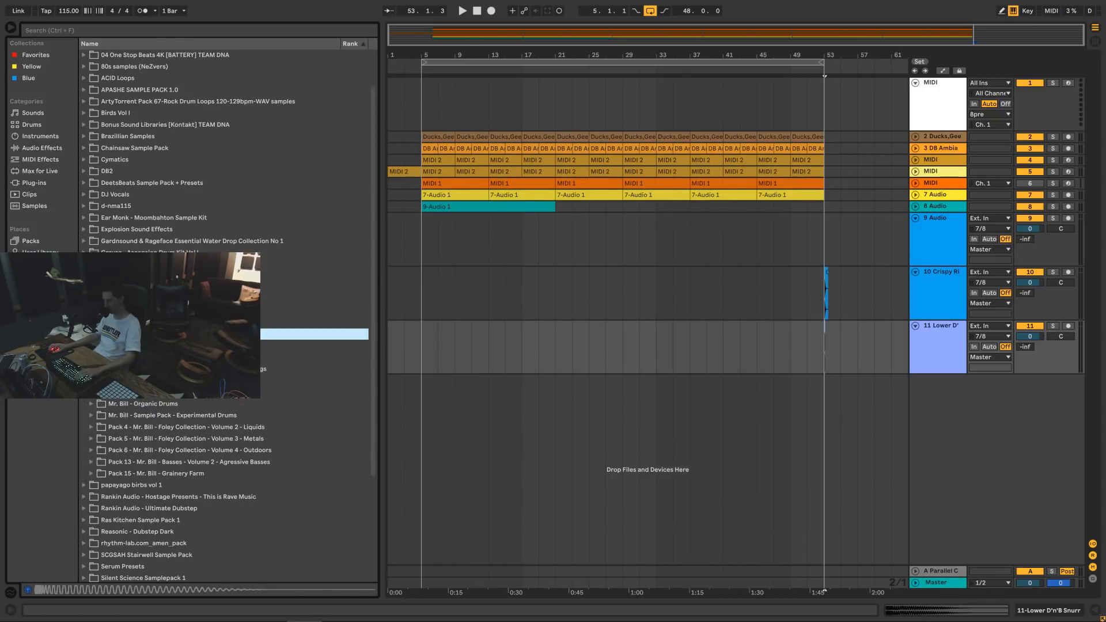
pyautogui.click(91, 369)
pyautogui.click(91, 358)
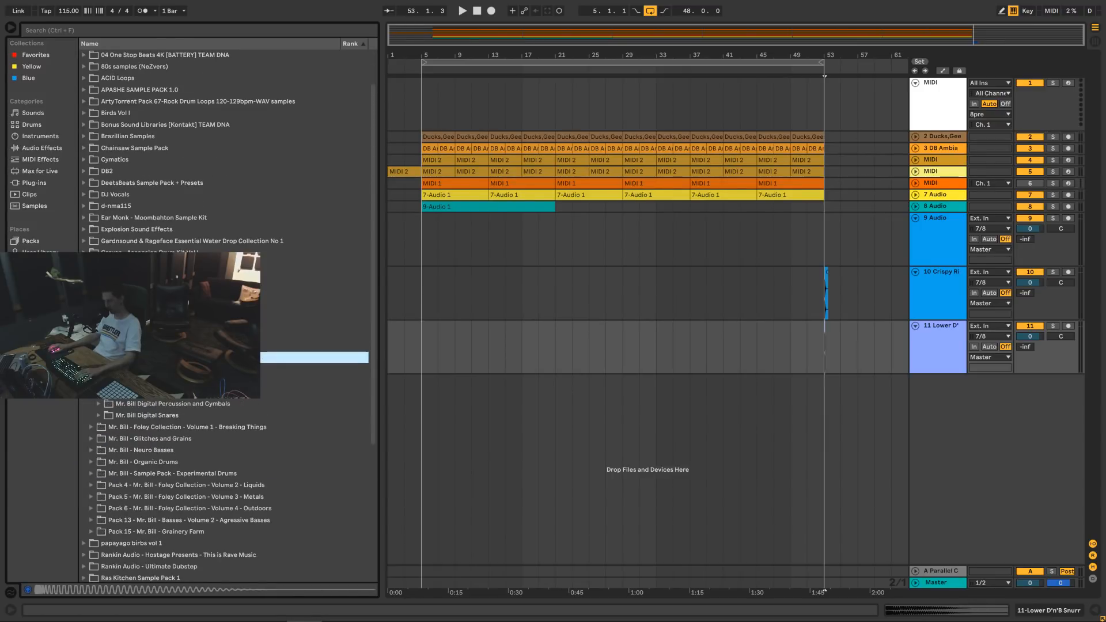
pyautogui.click(98, 380)
pyautogui.click(98, 392)
# Audition the samples in the Mr. Bill Digital Kicks folder one by one, from the Beatbox Effed kicks down to Soft Kick.wav.
pyautogui.press('Down')
pyautogui.press('Down')
pyautogui.press('Down')
pyautogui.press('Down')
pyautogui.press('Down')
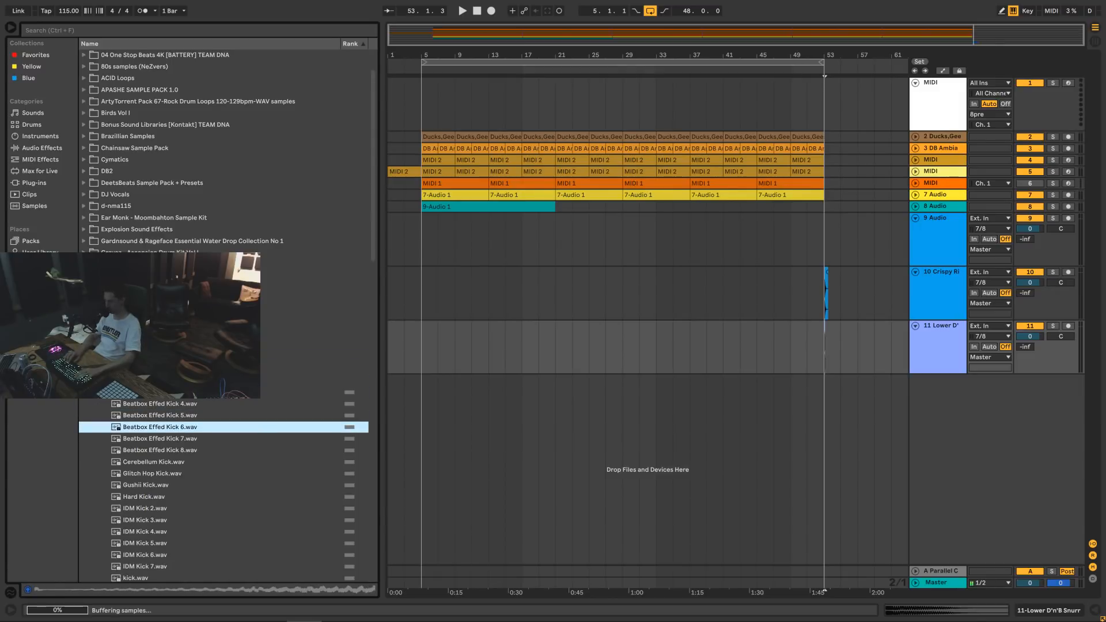
pyautogui.press('Down')
pyautogui.press('Down')
pyautogui.press('Down')
pyautogui.press('Down')
pyautogui.press('Down')
pyautogui.press('Down')
pyautogui.press('Down')
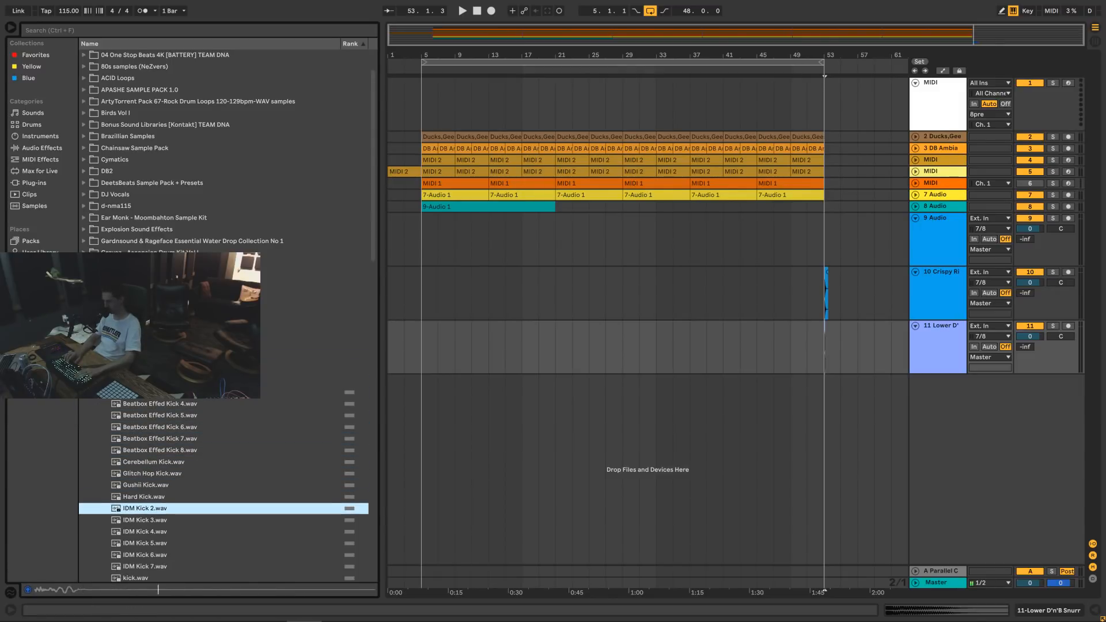
pyautogui.press('Down')
pyautogui.press('Down')
pyautogui.press('Down')
pyautogui.press('Down')
pyautogui.press('Down')
pyautogui.press('Down')
pyautogui.press('Down')
pyautogui.press('Down')
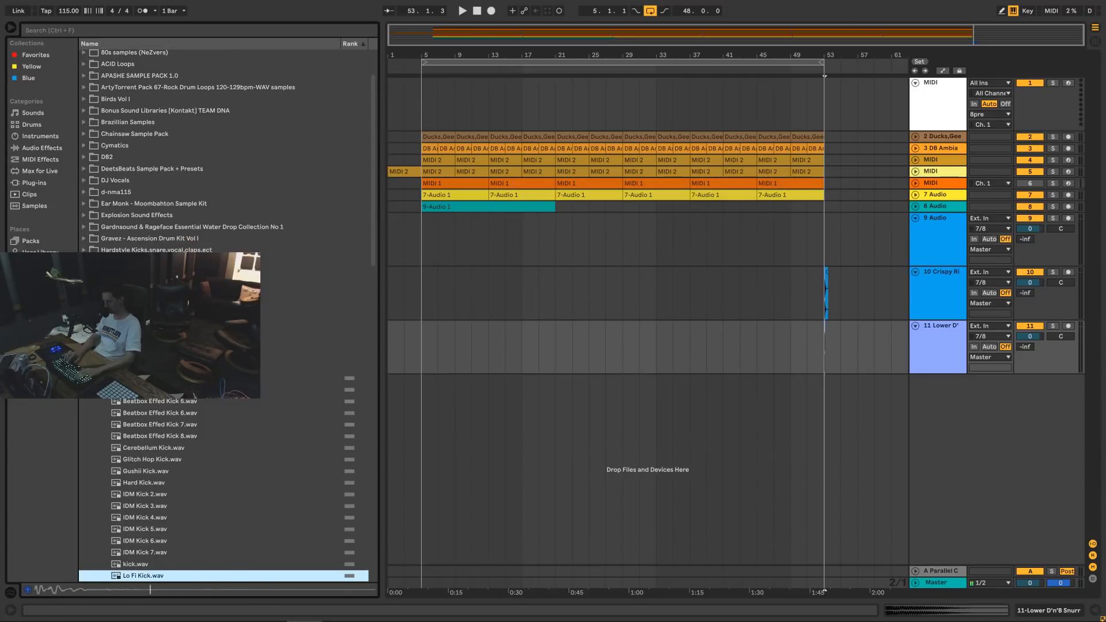
pyautogui.press('Down')
pyautogui.press('Down')
pyautogui.press('Down')
pyautogui.press('Down')
pyautogui.press('Down')
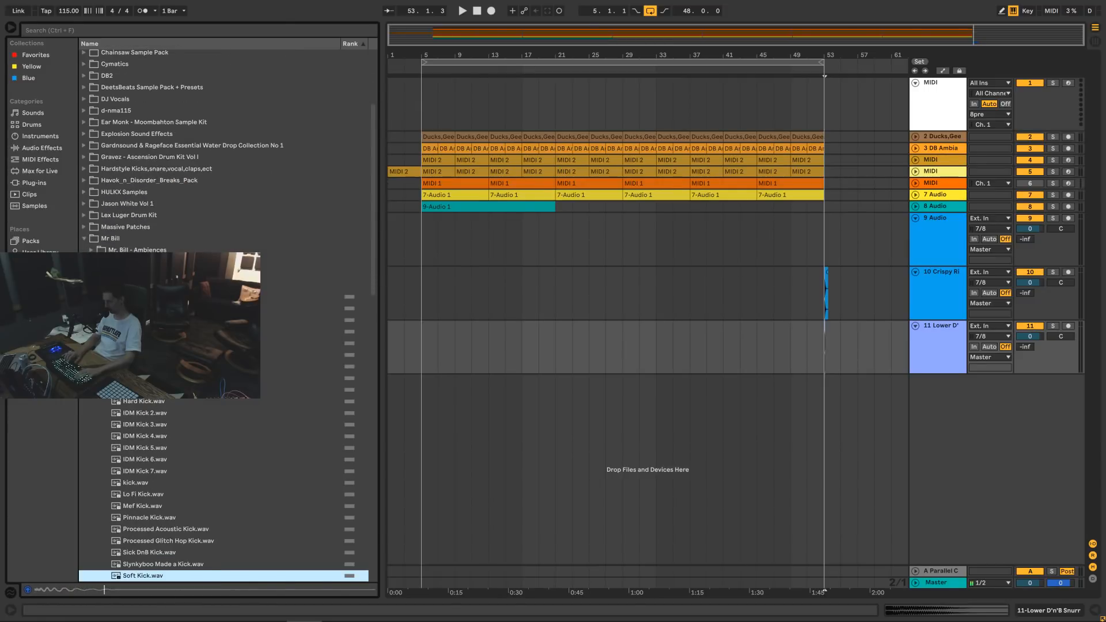
# Compare Sick DnB Kick.wav, Slynkyboo Made a Kick.wav and Soft Kick.wav by replaying them in turn.
pyautogui.press('Down')
pyautogui.press('Up')
pyautogui.press('Up')
pyautogui.press('Up')
pyautogui.press('Up')
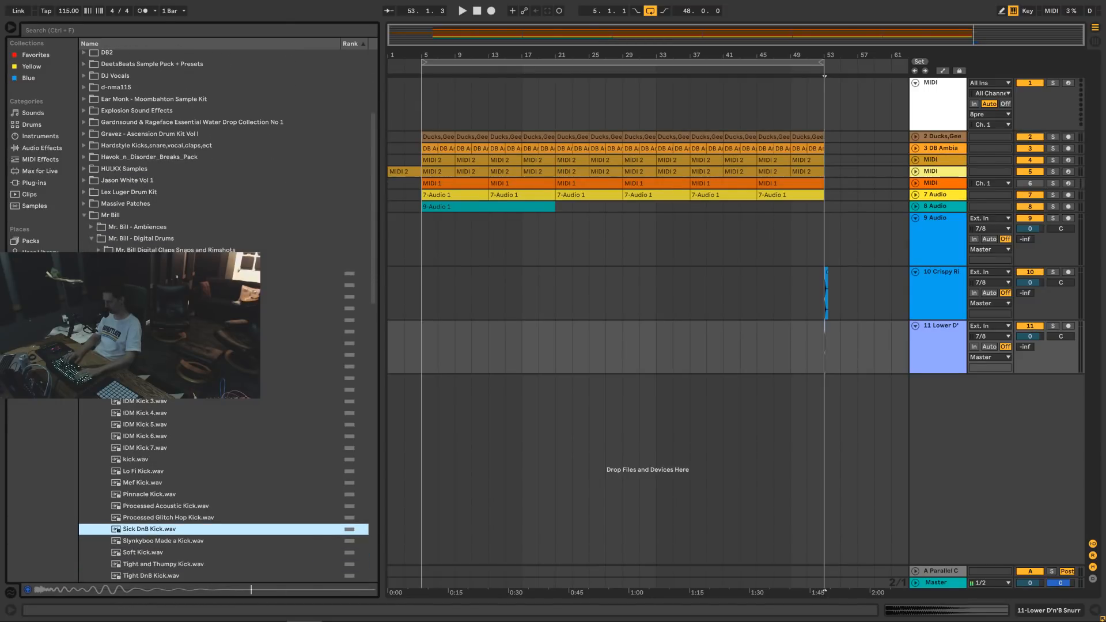
pyautogui.press('Down')
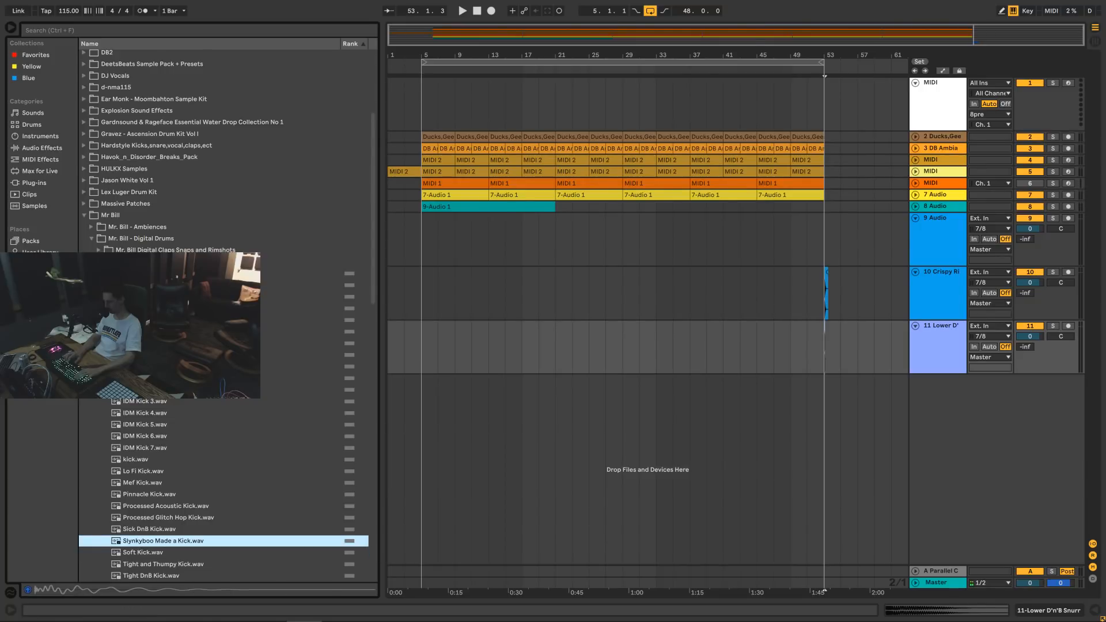
pyautogui.press('Up')
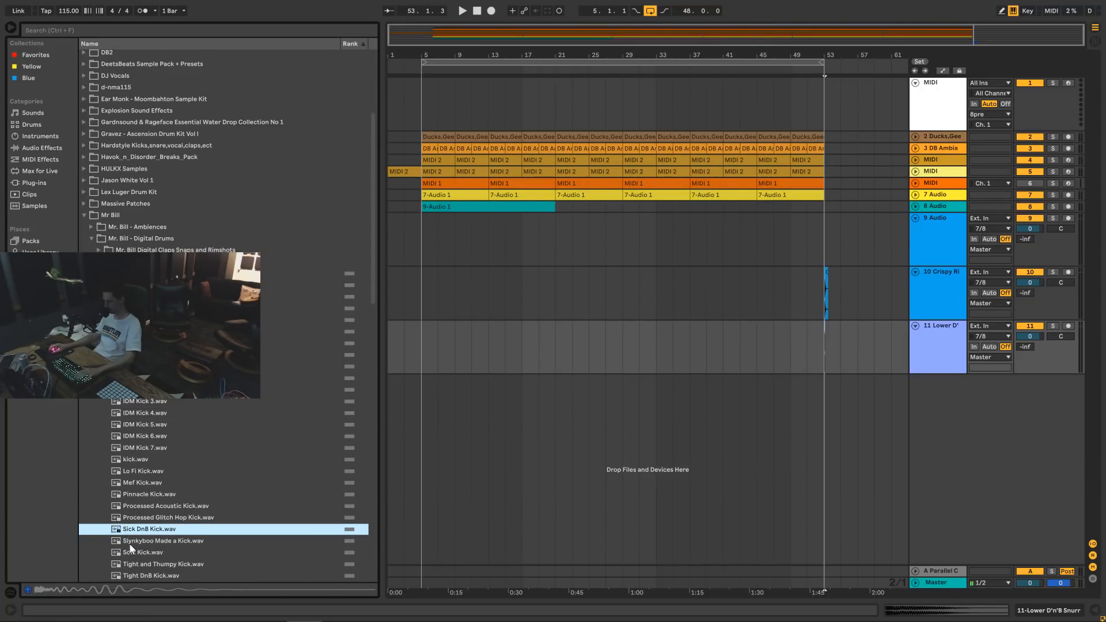
pyautogui.press('Down')
pyautogui.scroll(-2, 138, 512)
pyautogui.press('Up')
pyautogui.click(135, 492)
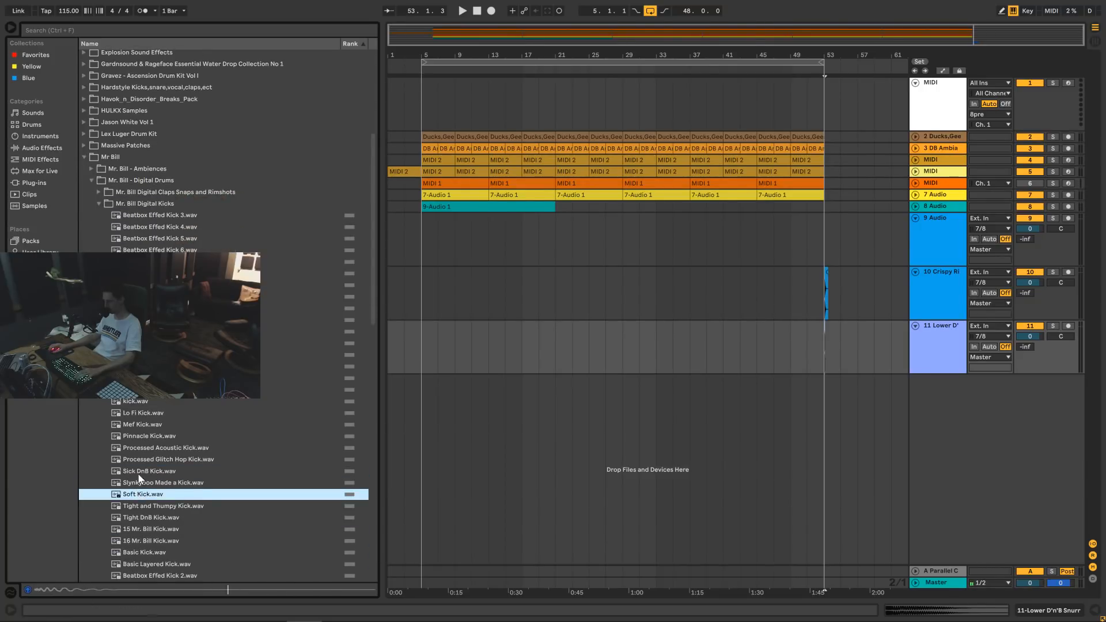
pyautogui.scroll(-1, 139, 460)
pyautogui.click(139, 449)
pyautogui.scroll(-1, 139, 449)
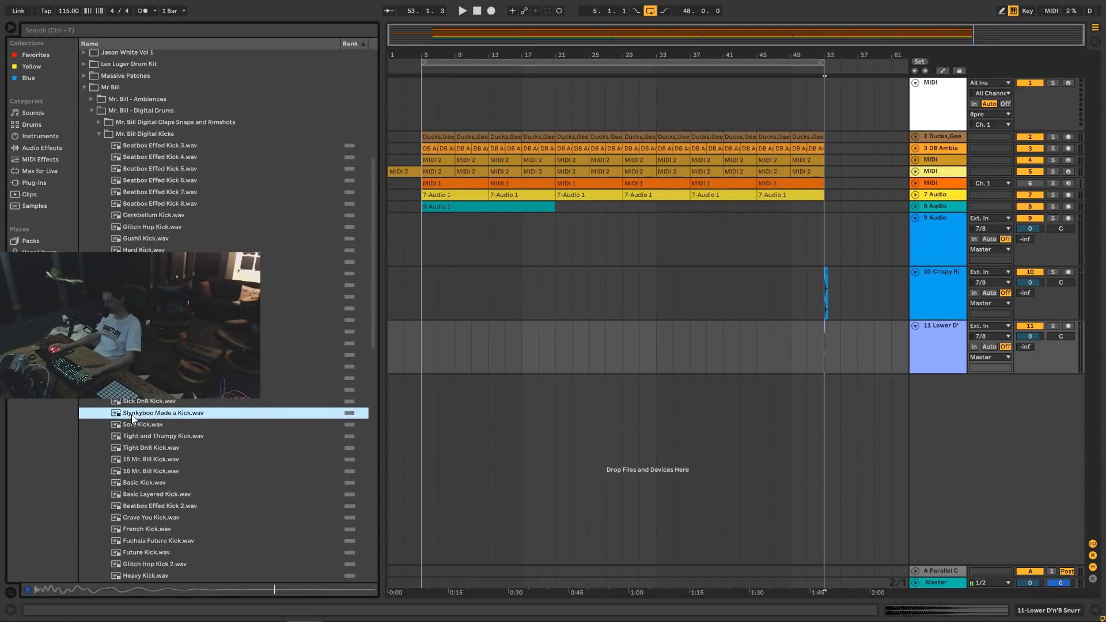
# Place Slynkyboo Made a Kick.wav on track 9 at bar 53.
pyautogui.moveTo(132, 419); pyautogui.dragTo(829, 403)
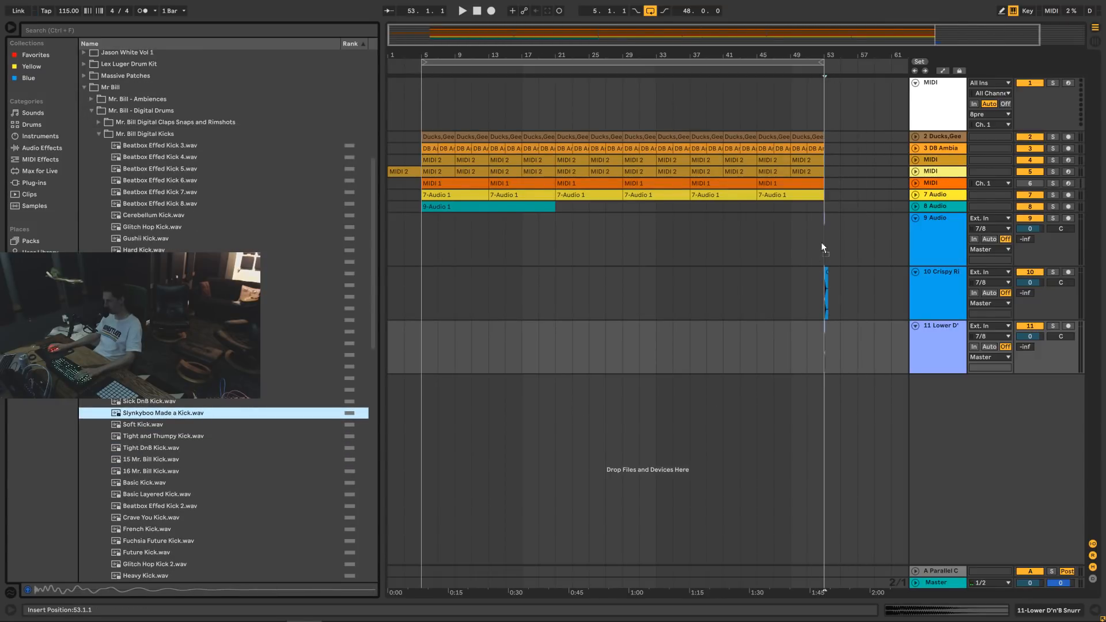
pyautogui.moveTo(821, 243); pyautogui.dragTo(827, 233)
pyautogui.moveTo(896, 34); pyautogui.dragTo(927, 152)
# Rename tracks 9, 10 and 11 as Kick, Snare 1 and Snare 2.
pyautogui.click(952, 232)
pyautogui.hotkey('ctrl', 'r')
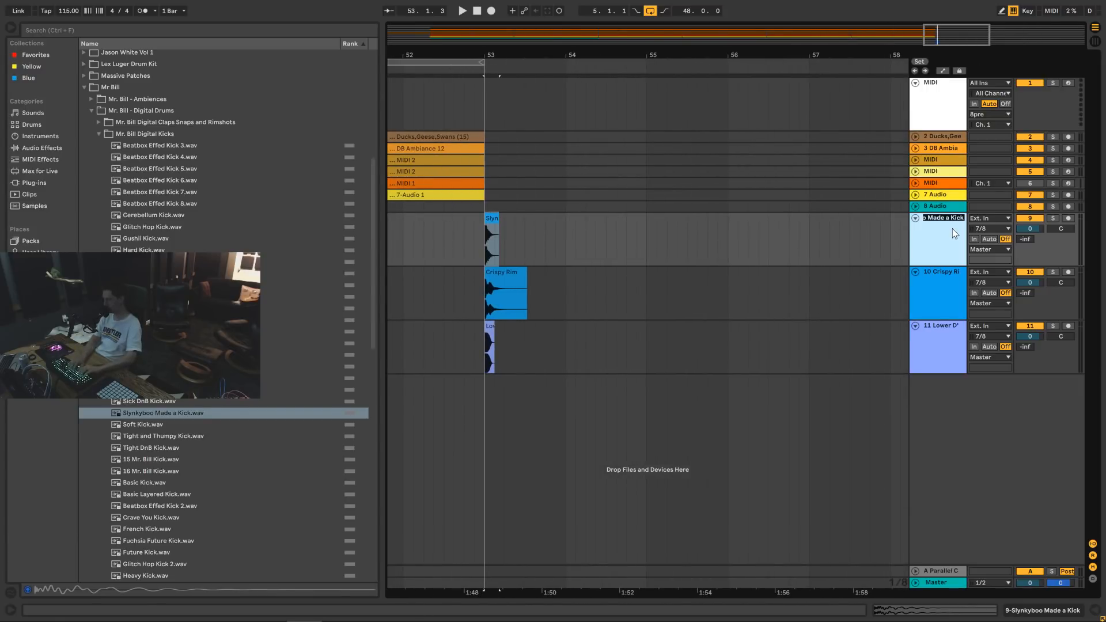
pyautogui.write('Kick')
pyautogui.press('Tab')
pyautogui.write('Snare 1')
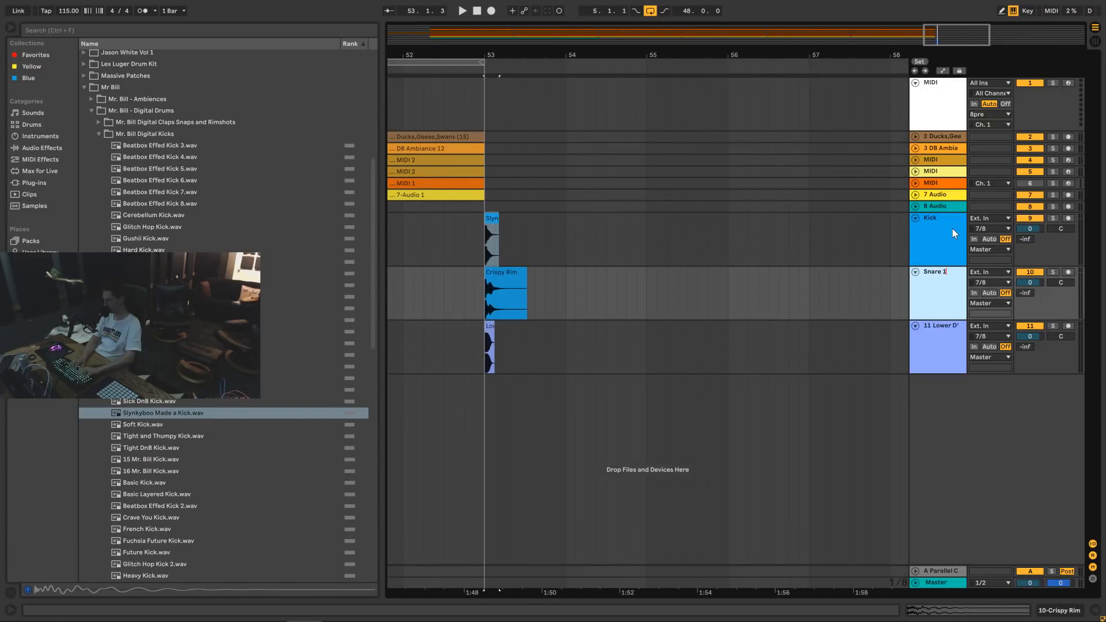
pyautogui.press('Tab')
pyautogui.write('Snare 2')
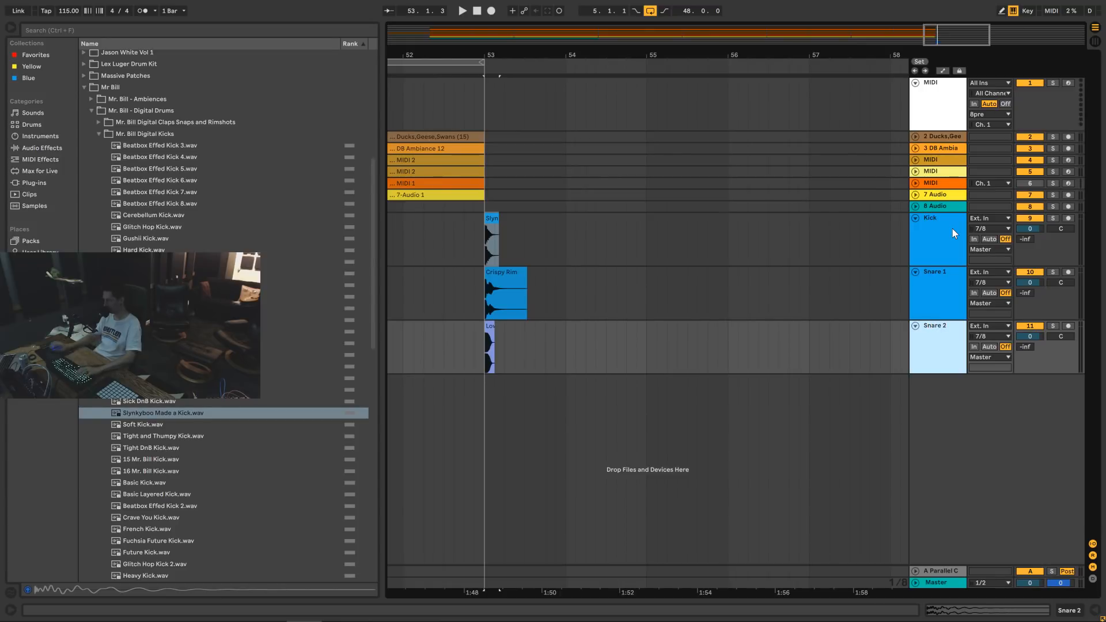
# Group the Kick, Snare 1 and Snare 2 tracks, and color the group with all its tracks and clips red.
pyautogui.click(949, 238)
pyautogui.keyDown('shift'); pyautogui.click(939, 327); pyautogui.keyUp('shift')
pyautogui.hotkey('ctrl', 'g')
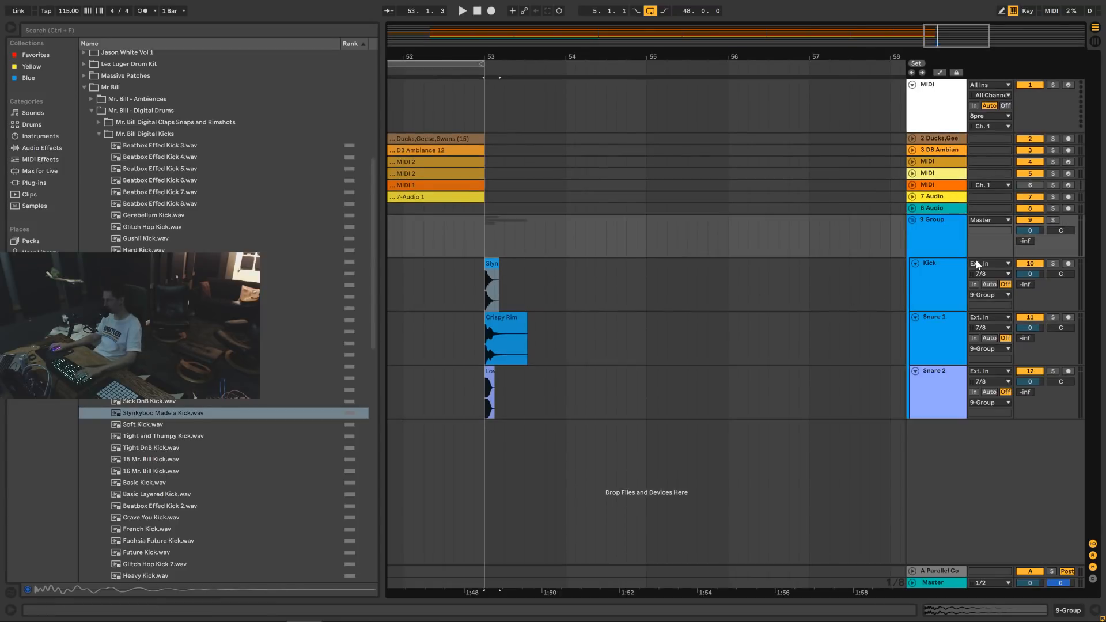
pyautogui.rightClick(941, 234)
pyautogui.click(951, 387)
pyautogui.rightClick(939, 241)
pyautogui.click(991, 436)
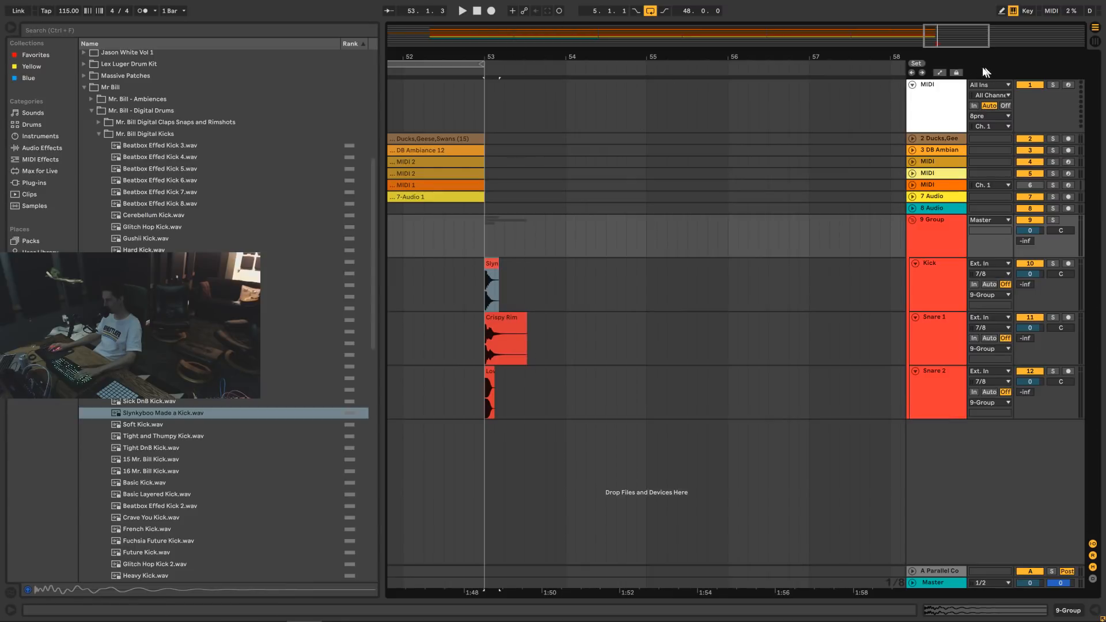
# Move the Crispy Rim and Lower D'n'B Snurr clips from bar 53 to bar 54.
pyautogui.moveTo(932, 40); pyautogui.dragTo(785, 381)
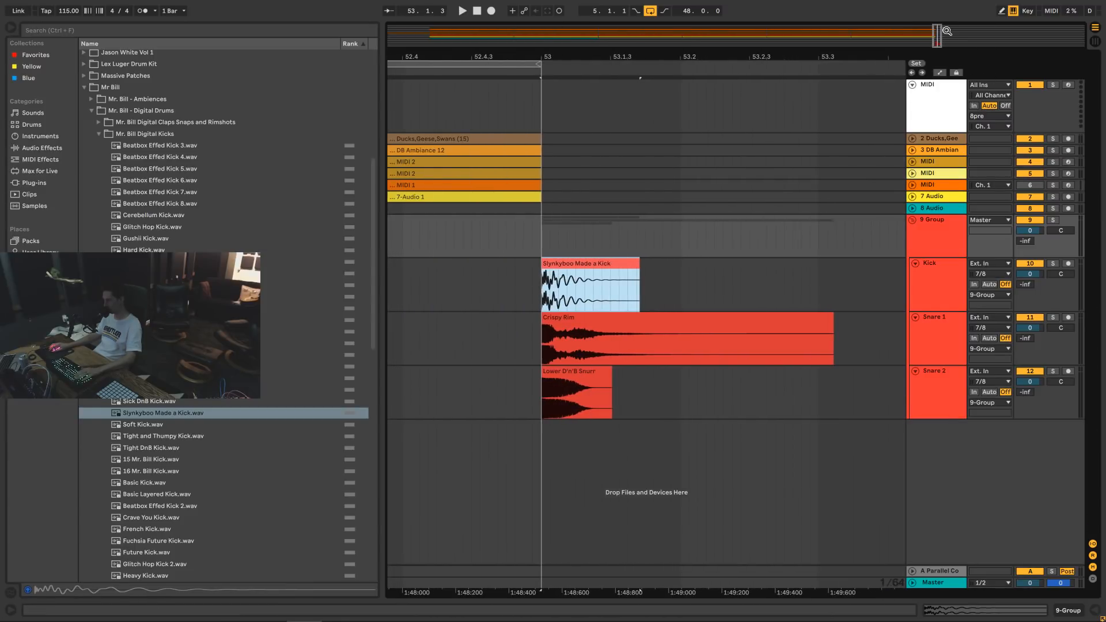
pyautogui.moveTo(935, 36); pyautogui.dragTo(937, 7)
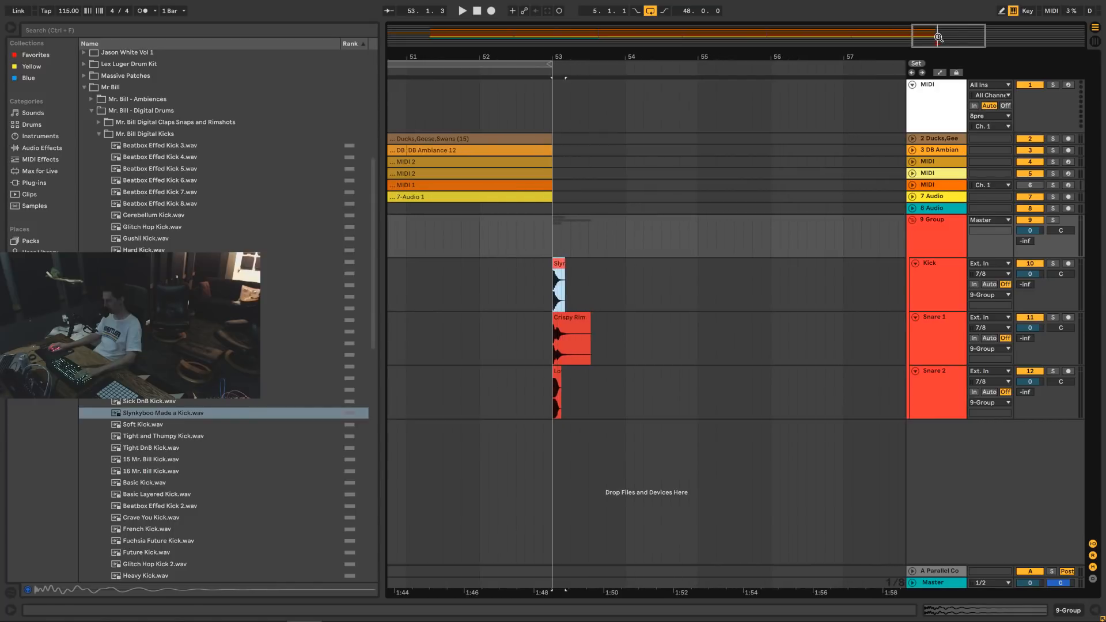
pyautogui.moveTo(575, 317); pyautogui.dragTo(644, 316)
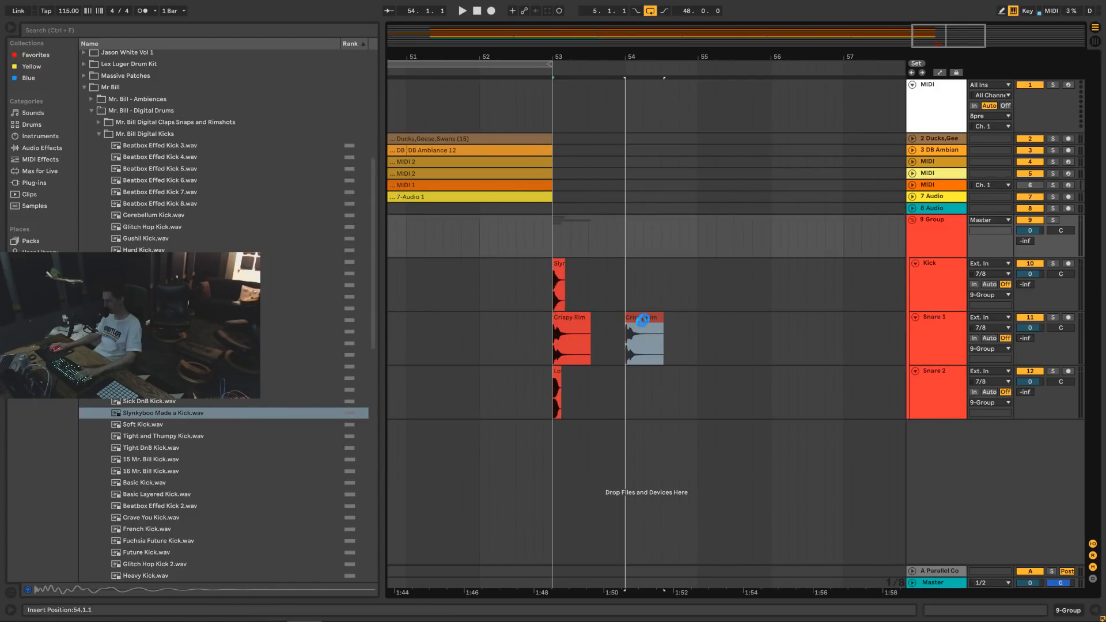
pyautogui.moveTo(561, 373); pyautogui.dragTo(639, 375)
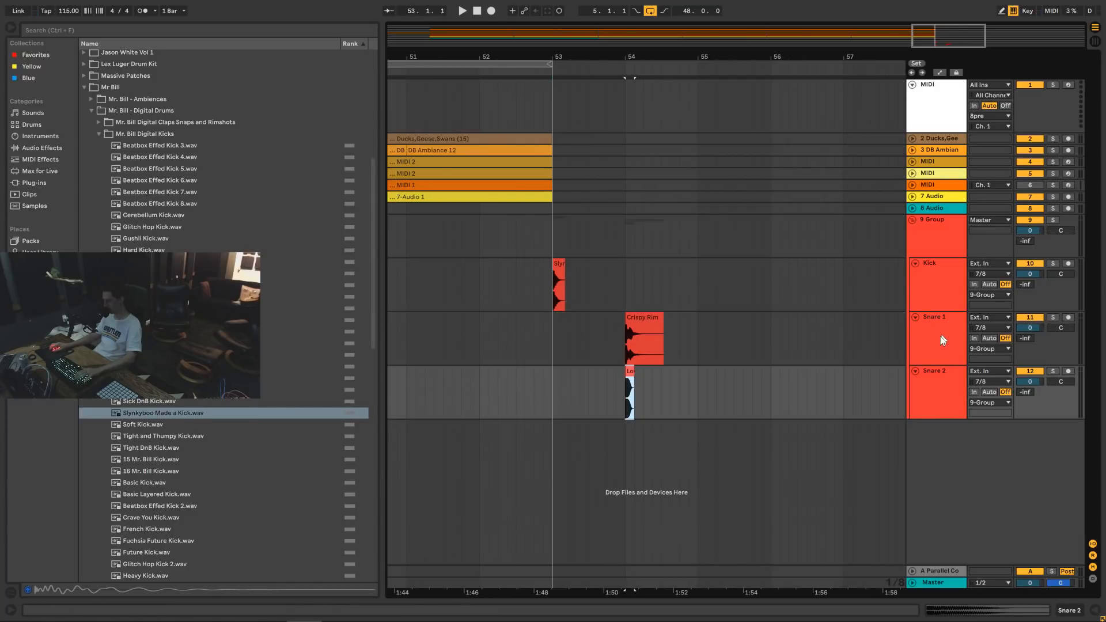
# Group the Snare 1 and Snare 2 tracks into a nested group named Snares.
pyautogui.keyDown('shift'); pyautogui.click(935, 393); pyautogui.keyUp('shift')
pyautogui.hotkey('ctrl', 'g')
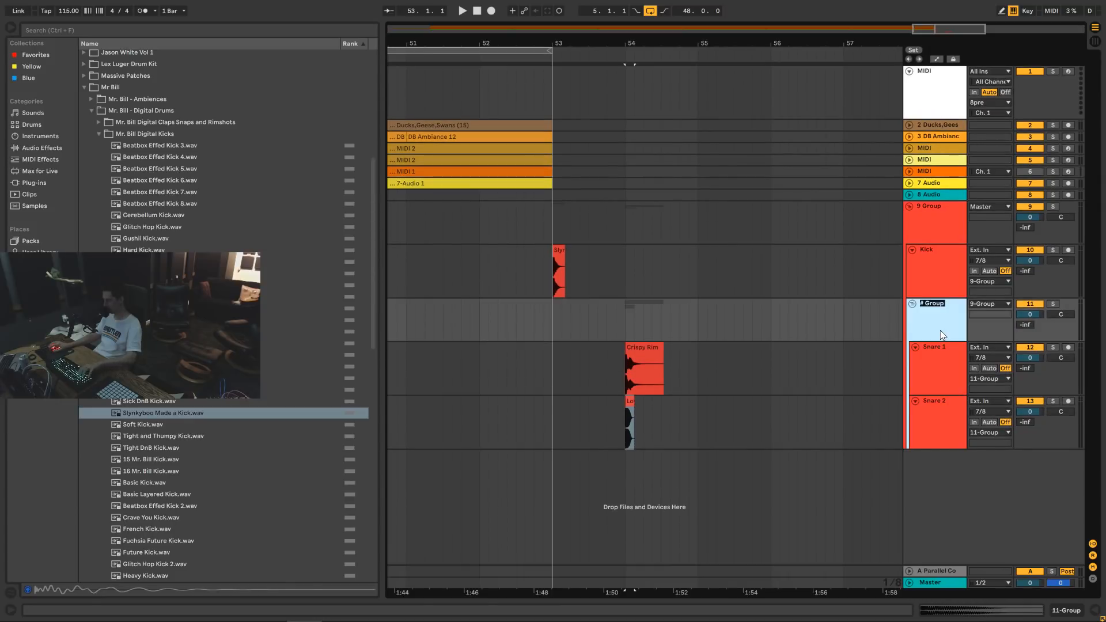
pyautogui.write('Snares')
pyautogui.press('Return')
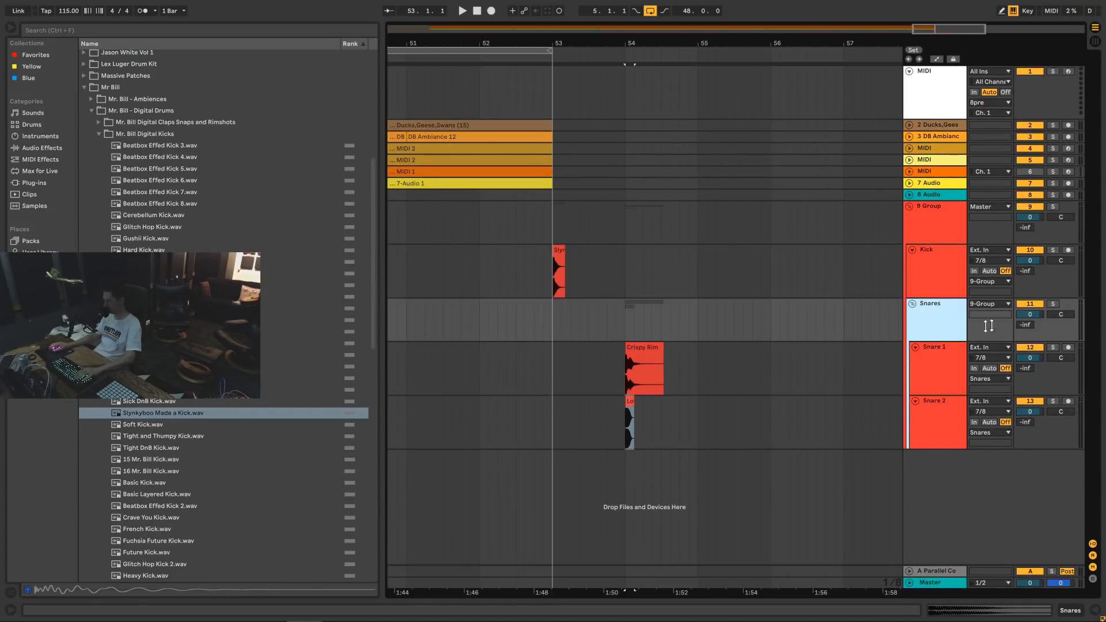
# Set the Snares group volume to -10 dB and play the layered snare at bar 54.
pyautogui.click(1023, 315)
pyautogui.write('-10')
pyautogui.press('Return')
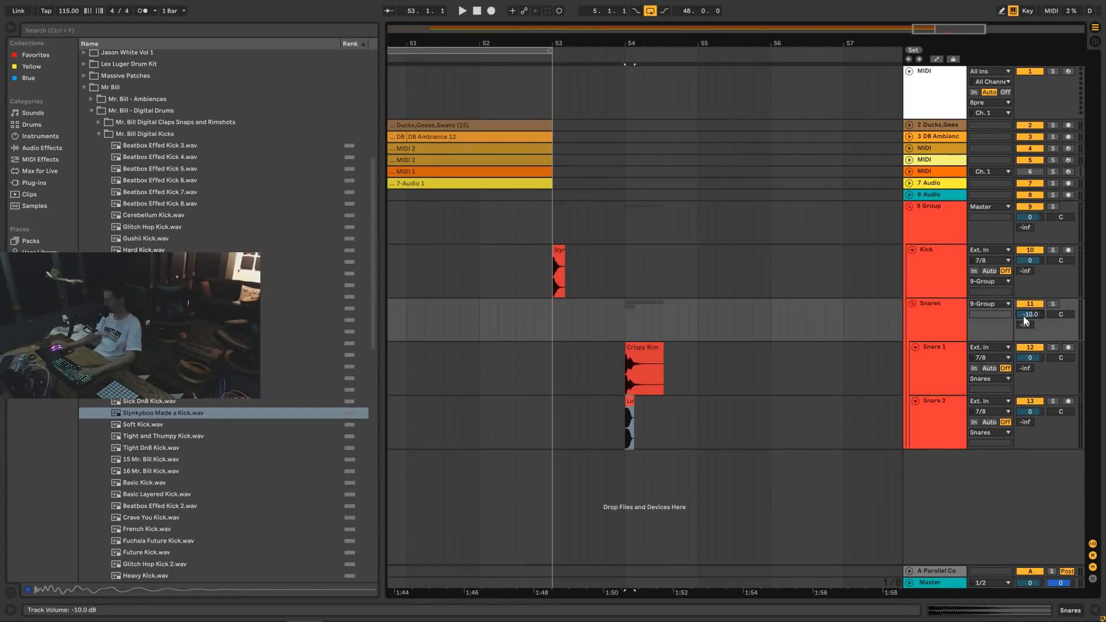
pyautogui.click(647, 346)
pyautogui.press('space')
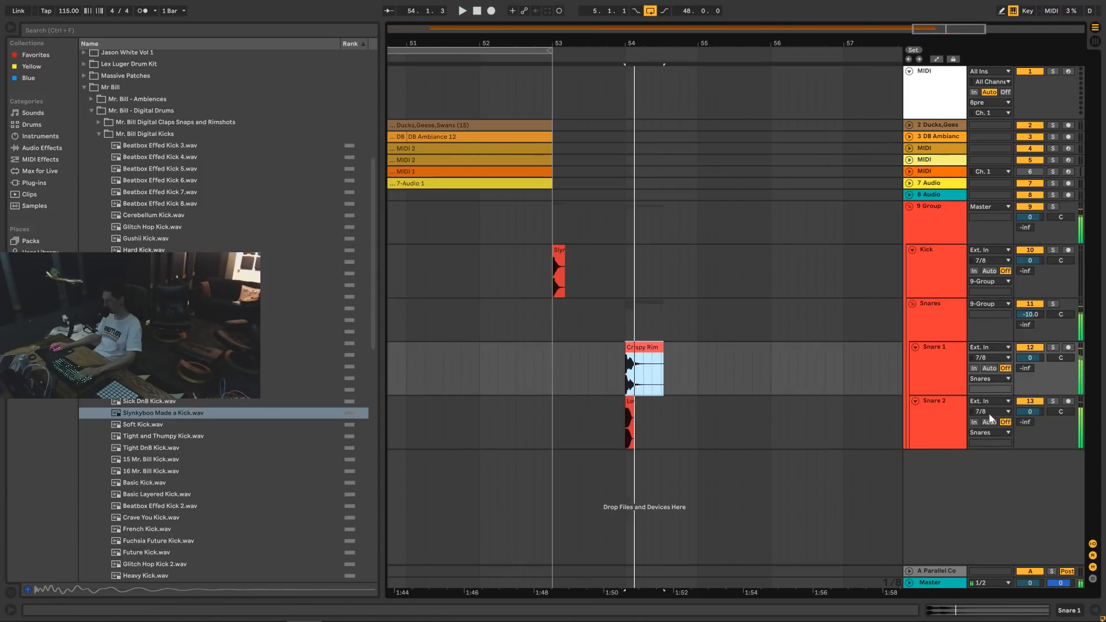
# Transpose the Lower D'n'B Snurr clip to 5 st while replaying the layered snare.
pyautogui.doubleClick(630, 410)
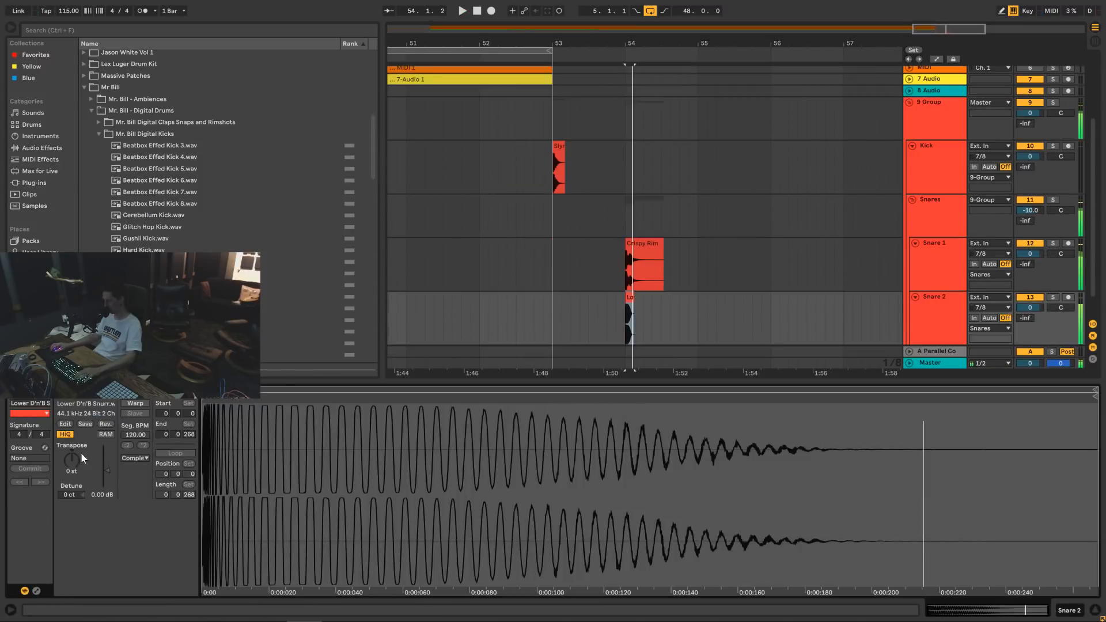
pyautogui.moveTo(67, 463); pyautogui.dragTo(65, 460)
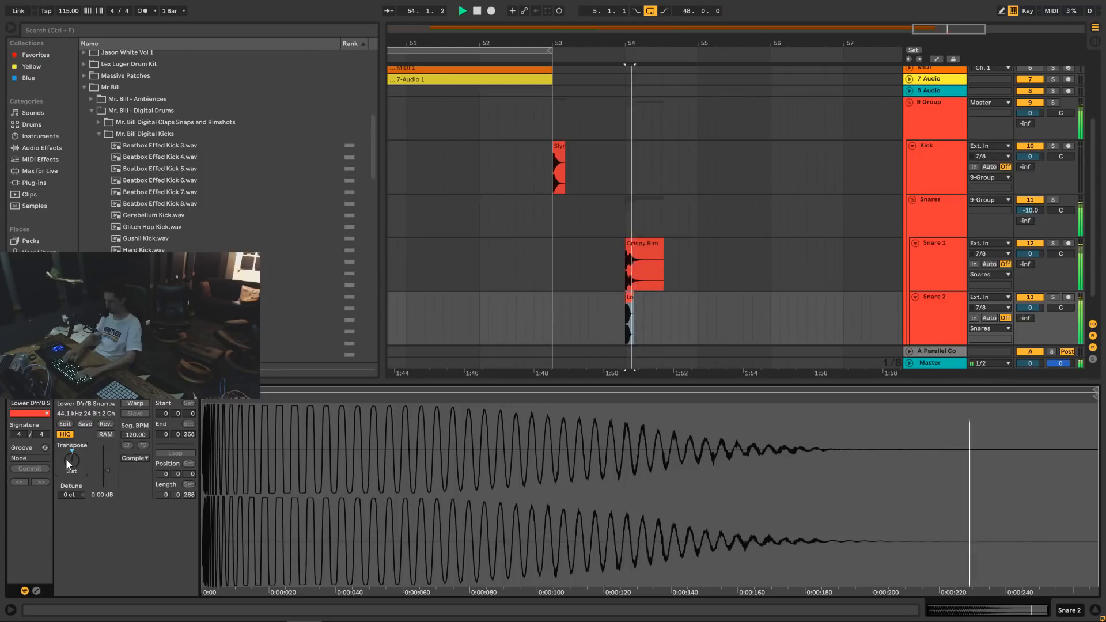
pyautogui.press('Up')
pyautogui.press('space')
pyautogui.press('space')
pyautogui.press('space')
pyautogui.press('space')
pyautogui.press('space')
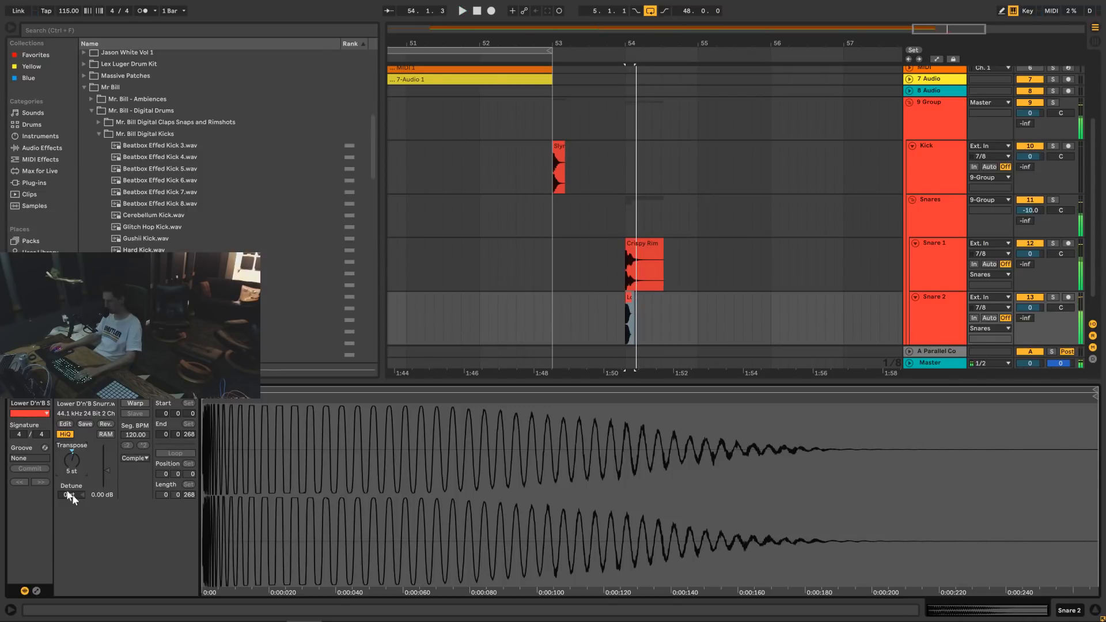
# Adjust the detune of the Lower D'n'B Snurr clip while replaying the snare layers, then close the clip details.
pyautogui.press('space')
pyautogui.press('space')
pyautogui.press('space')
pyautogui.moveTo(76, 495); pyautogui.dragTo(76, 509)
pyautogui.press('space')
pyautogui.press('space')
pyautogui.press('space')
pyautogui.press('space')
pyautogui.press('space')
pyautogui.press('space')
pyautogui.press('space')
pyautogui.click(1094, 610)
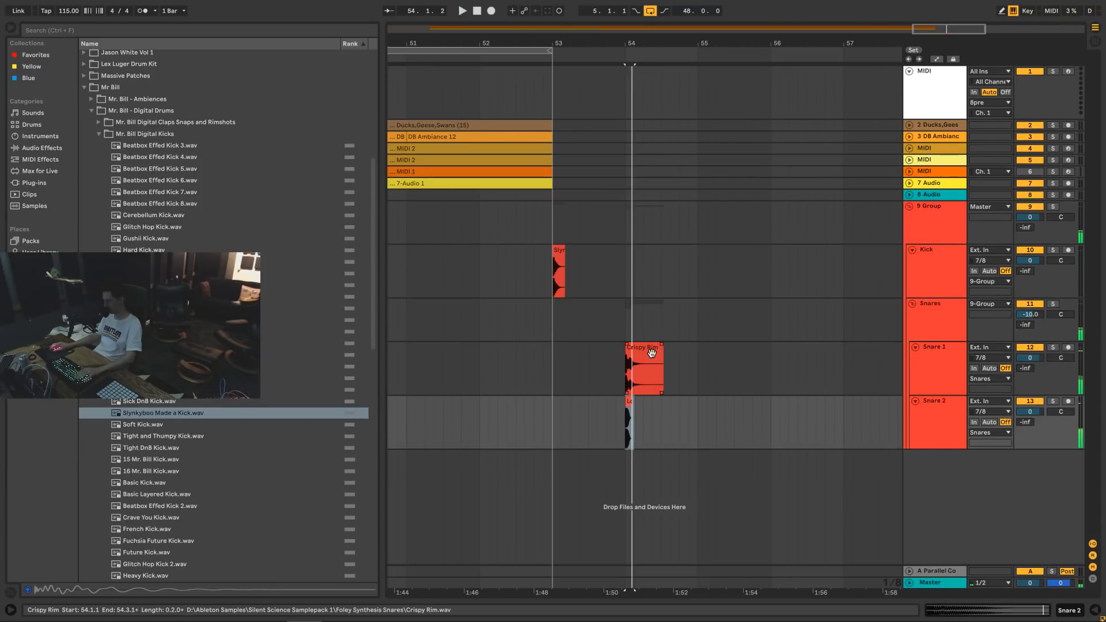
# Replay the snare from the Crispy Rim clip and solo the Snare 1 track to hear it alone.
pyautogui.click(651, 353)
pyautogui.press('space')
pyautogui.press('space')
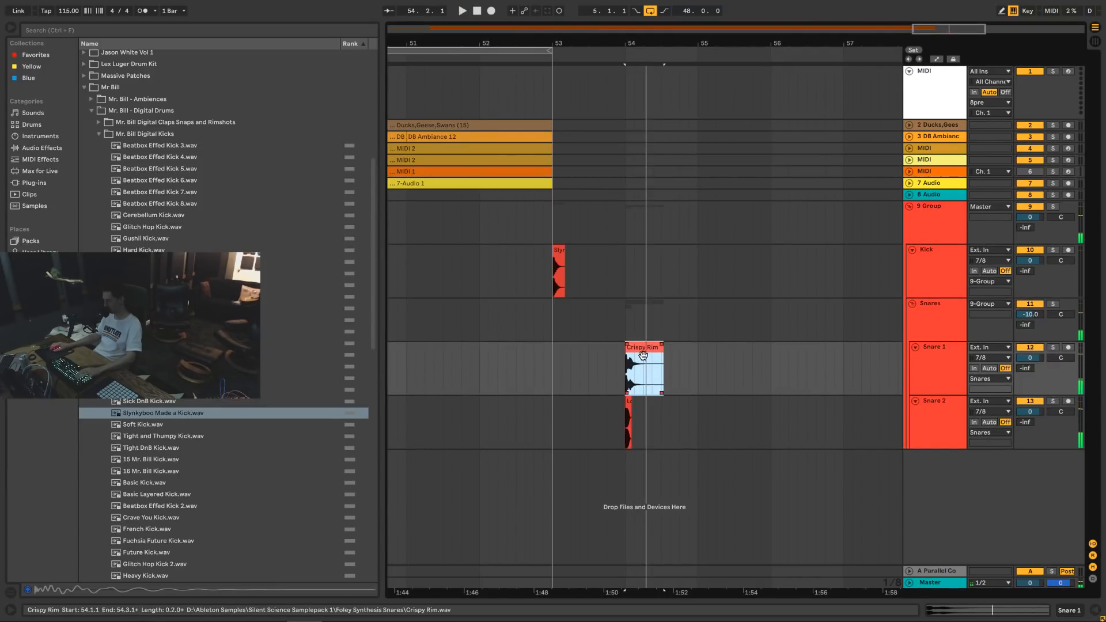
pyautogui.press('space')
pyautogui.press('space')
pyautogui.click(1052, 347)
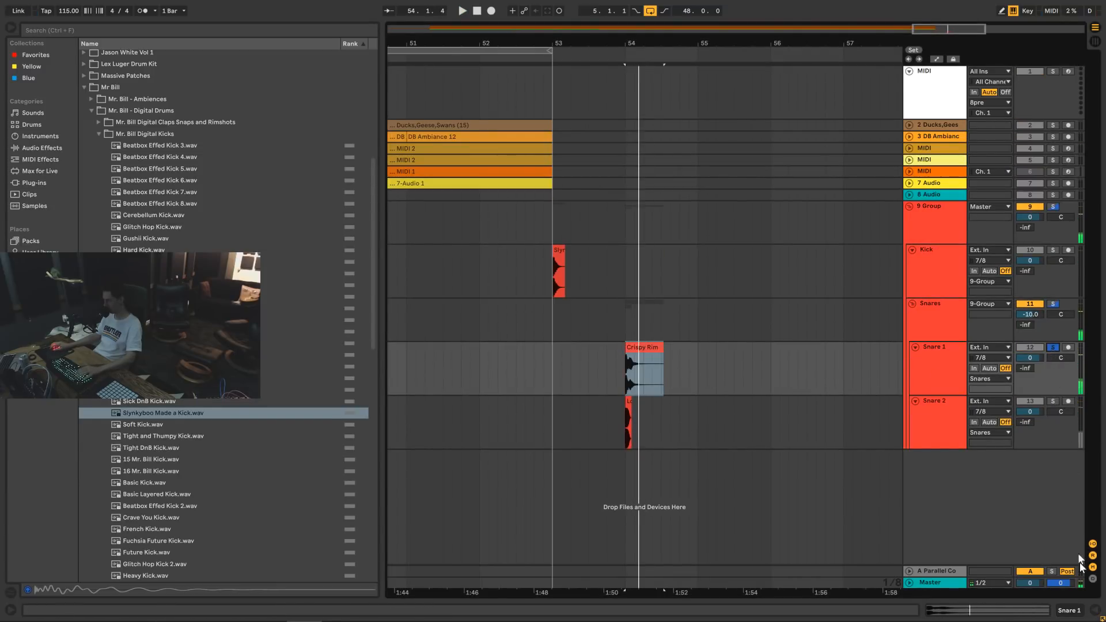
pyautogui.press('space')
pyautogui.press('space')
# Add the Forest Floor preset from Reverb's Special presets to the Snare 1 track.
pyautogui.click(1076, 612)
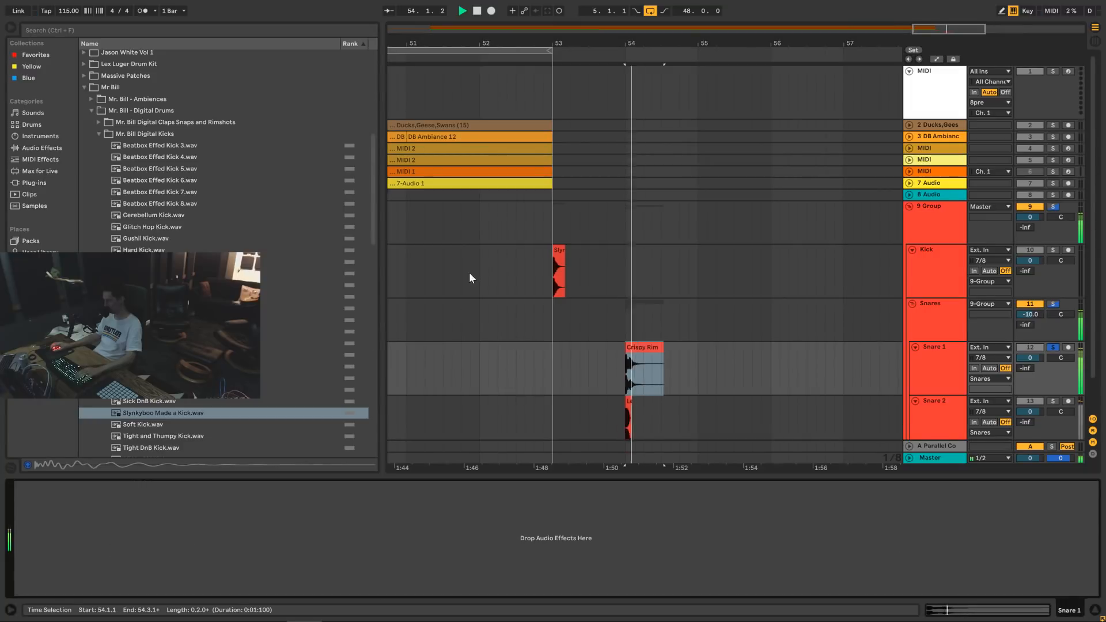
pyautogui.click(50, 147)
pyautogui.scroll(-2, 147, 196)
pyautogui.click(84, 369)
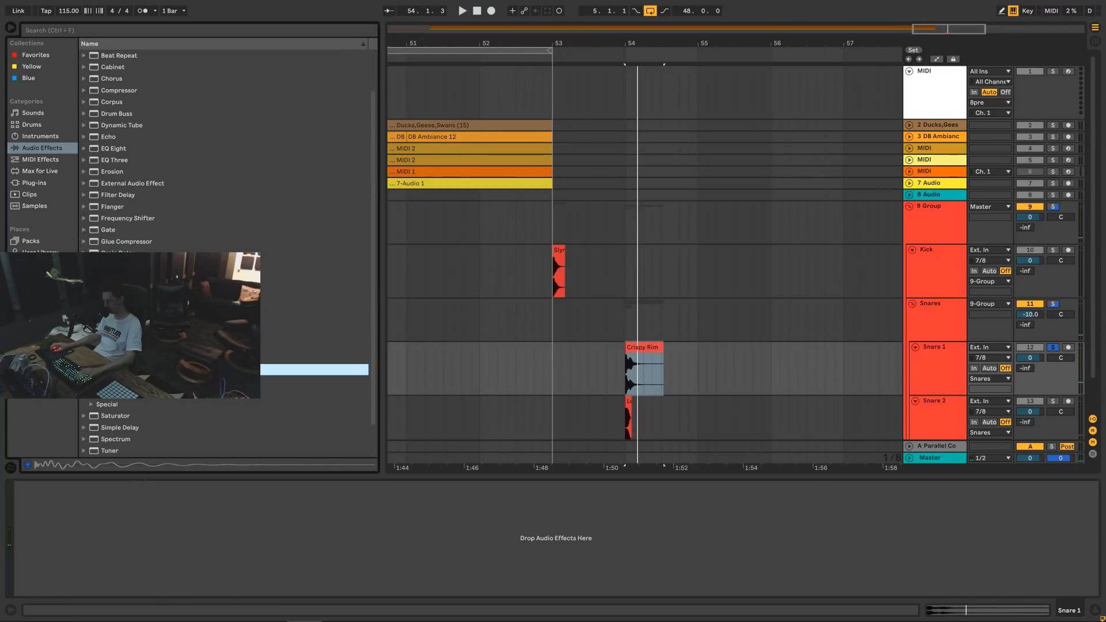
pyautogui.click(91, 369)
pyautogui.scroll(-4, 91, 369)
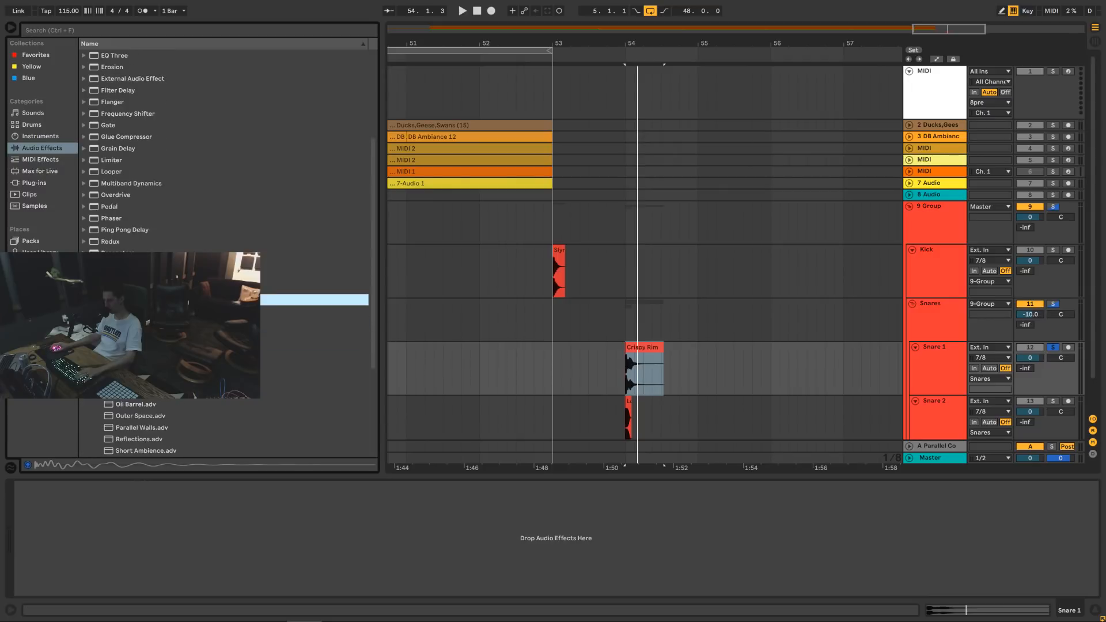
pyautogui.doubleClick(137, 277)
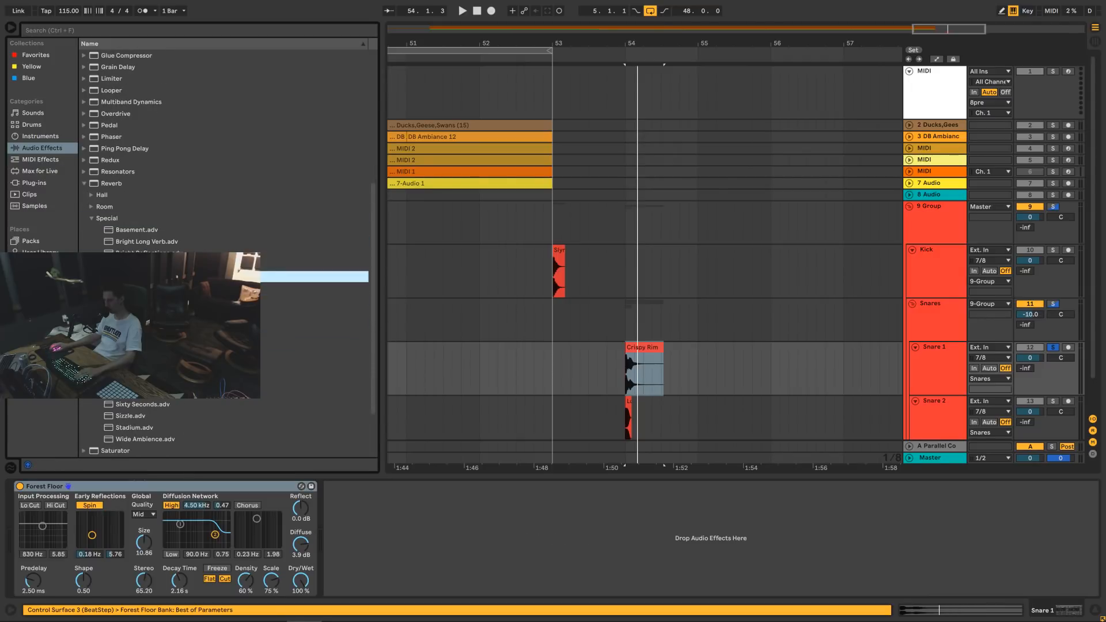
# Set the Forest Floor reverb's Dry/Wet to 9.5 % and replay the soloed snare.
pyautogui.moveTo(304, 578)
pyautogui.mouseDown()
pyautogui.moveTo(303, 593)
pyautogui.moveTo(300, 583)
pyautogui.mouseUp()
pyautogui.press('space')
pyautogui.press('space')
pyautogui.press('space')
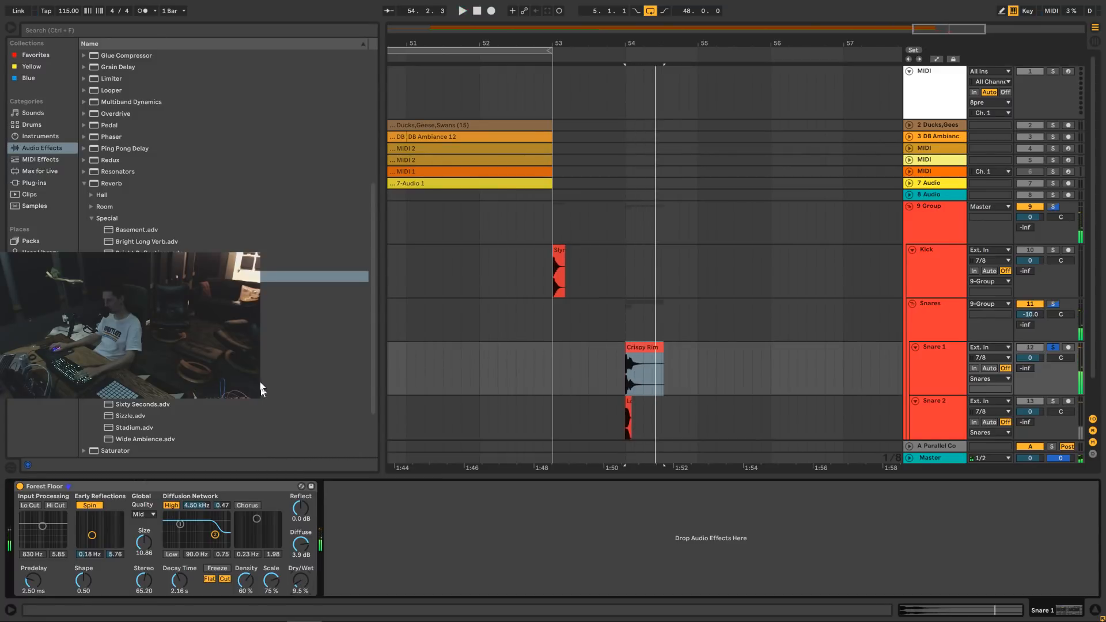
pyautogui.press('space')
# Start swapping the Forest Floor reverb on Snare 1 and audition the Wide Ambience and Large Space Chorus presets.
pyautogui.click(301, 487)
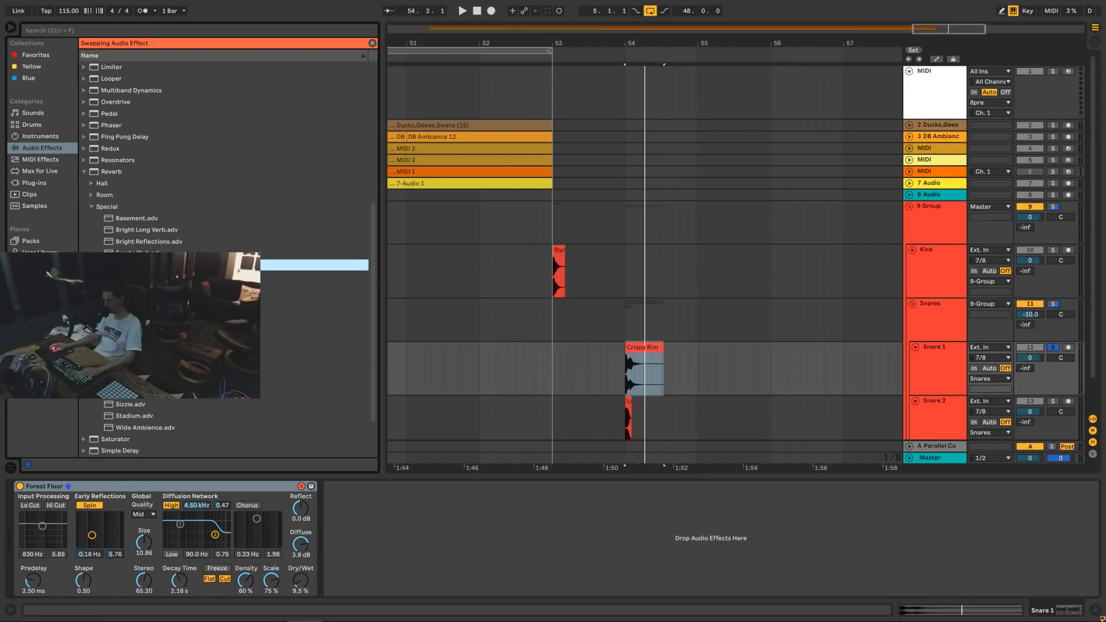
pyautogui.press('space')
pyautogui.doubleClick(167, 426)
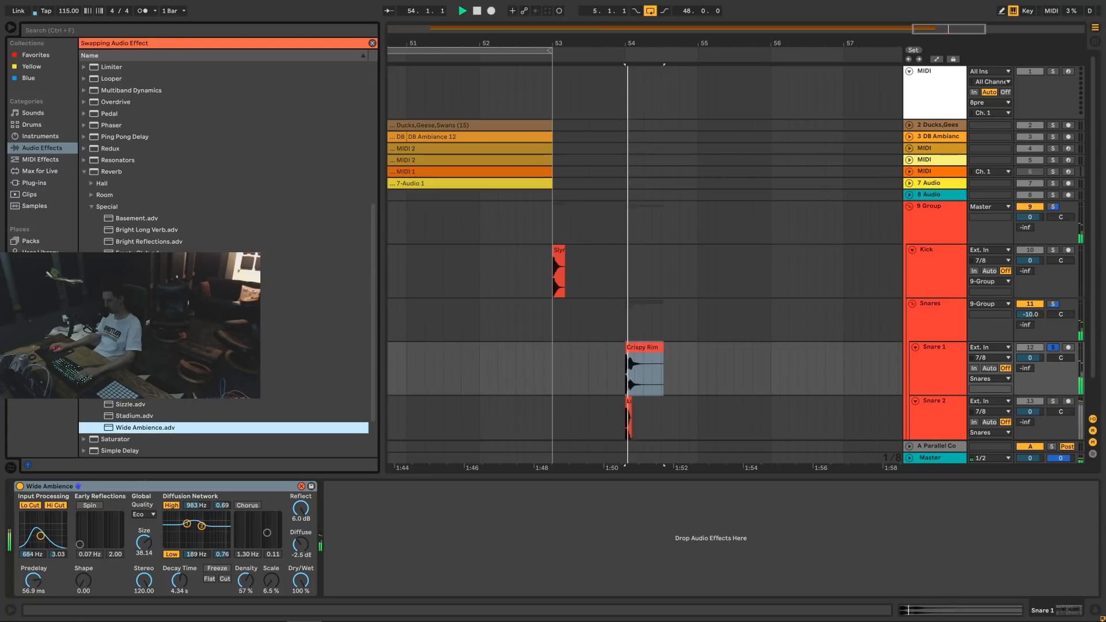
pyautogui.press('space')
pyautogui.doubleClick(167, 312)
pyautogui.press('Up')
pyautogui.press('Return')
pyautogui.press('space')
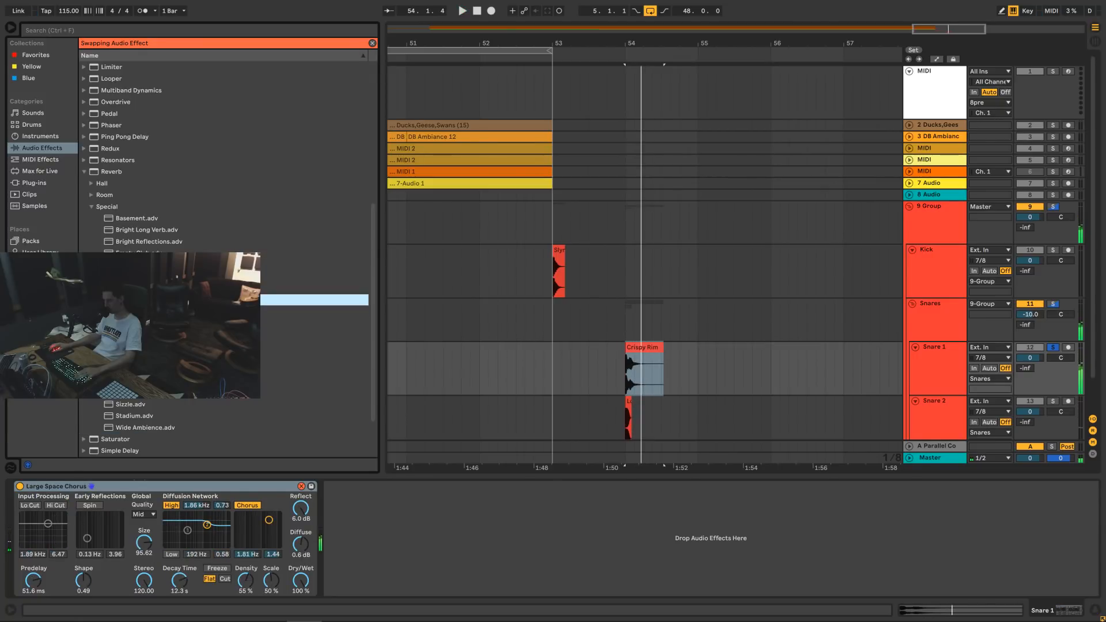
# Audition the Bright Long Verb, Outer Space and Forest Floor presets on the soloed snare.
pyautogui.doubleClick(179, 232)
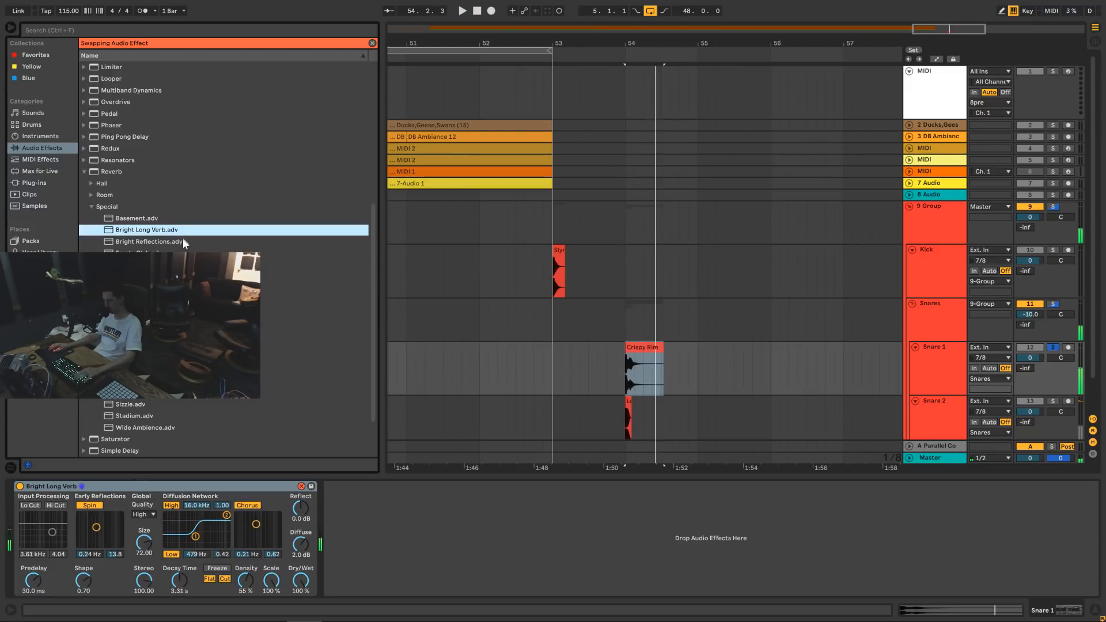
pyautogui.doubleClick(172, 323)
pyautogui.doubleClick(173, 288)
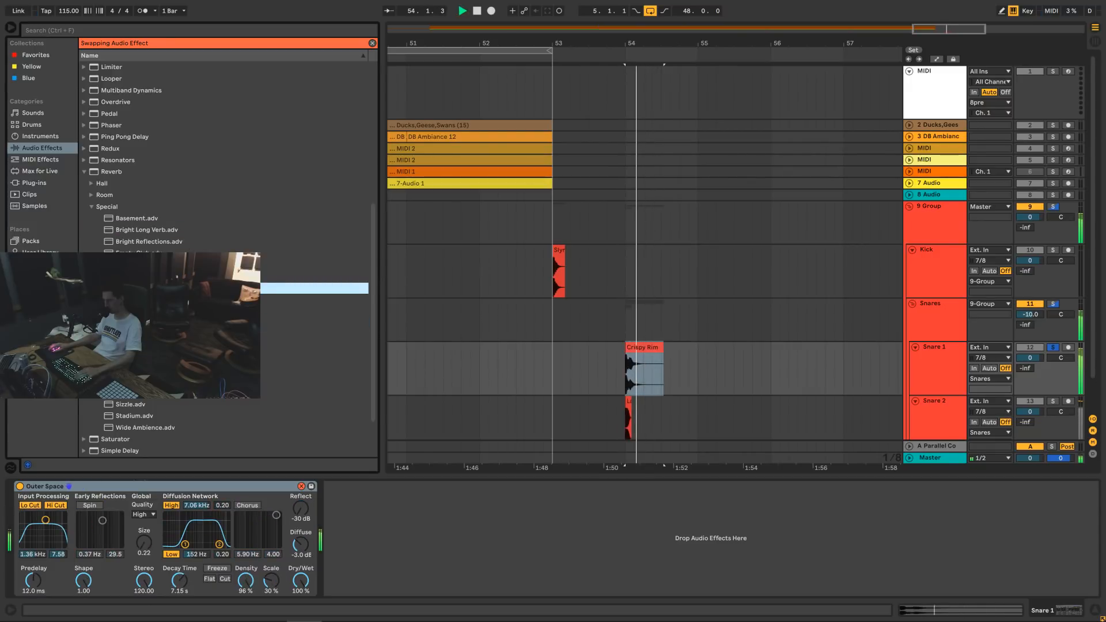
pyautogui.press('Up')
pyautogui.press('Return')
pyautogui.press('Up')
pyautogui.press('Return')
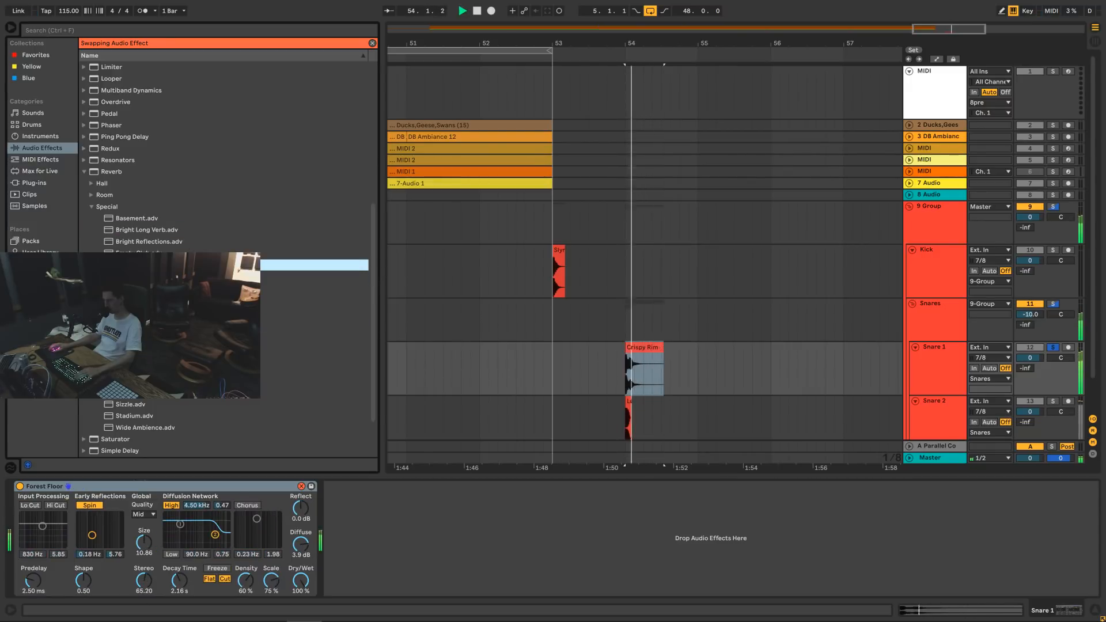
# Swap the Snare 1 reverb to the Reflections preset.
pyautogui.click(173, 392)
pyautogui.press('Up')
pyautogui.press('Up')
pyautogui.press('Up')
pyautogui.press('Up')
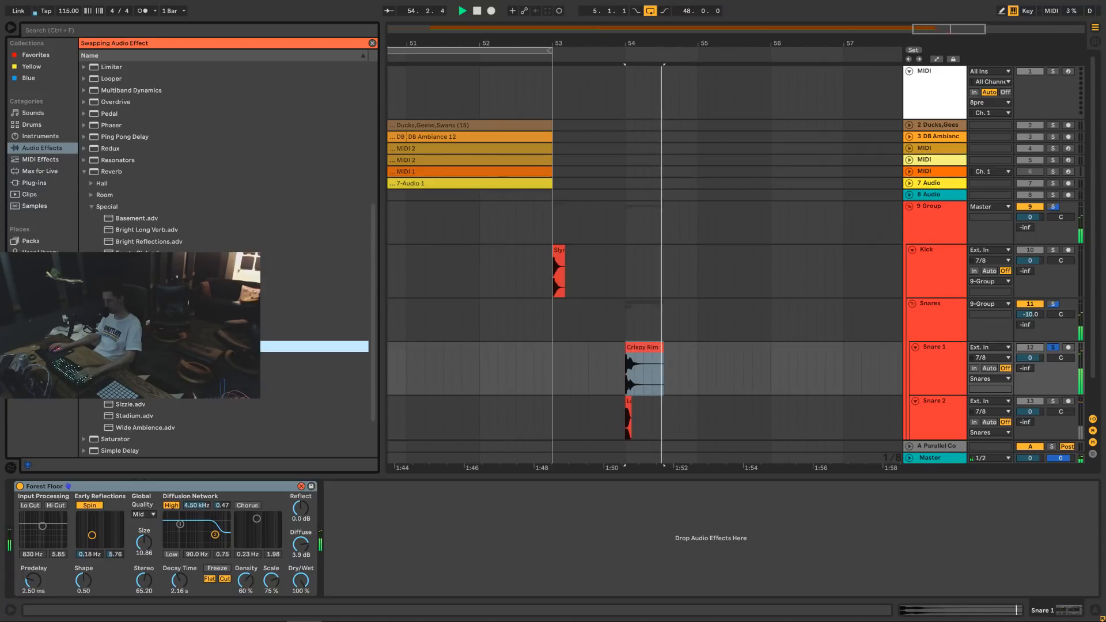
pyautogui.press('Return')
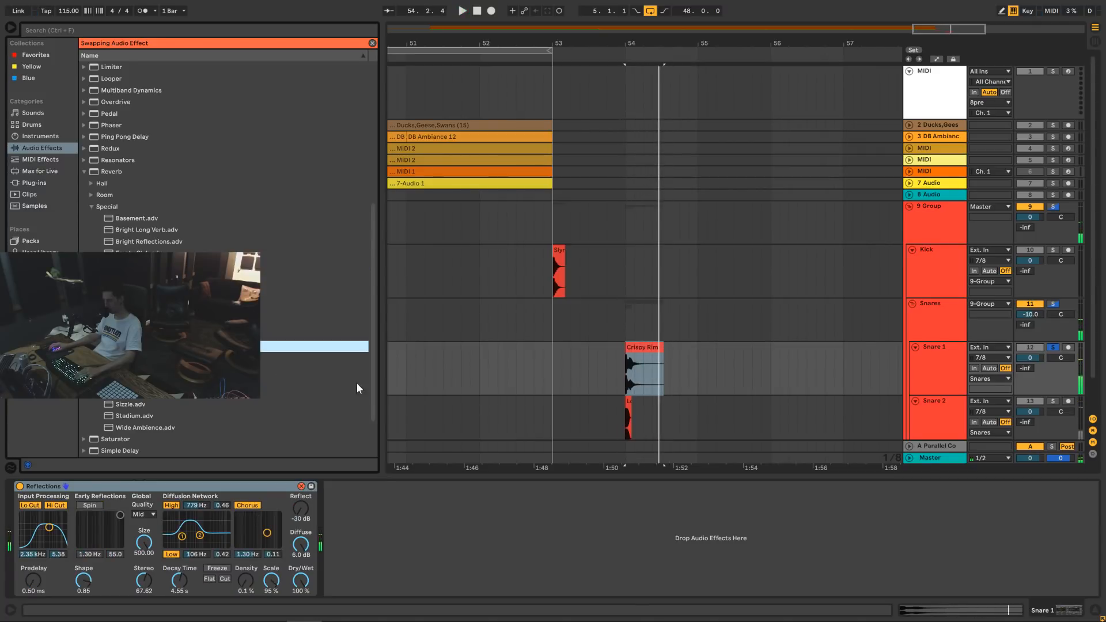
# Lower the Reflections reverb's Dry/Wet to 44 %, set its Decay Time to 3.00 s and replay the snare.
pyautogui.moveTo(301, 580); pyautogui.dragTo(301, 599)
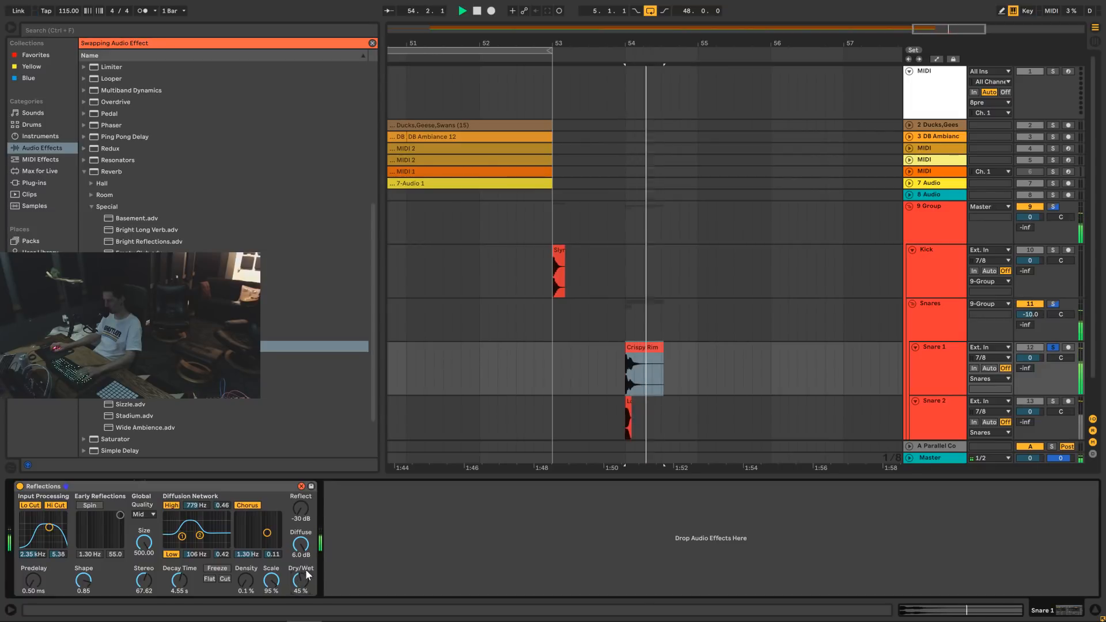
pyautogui.press('space')
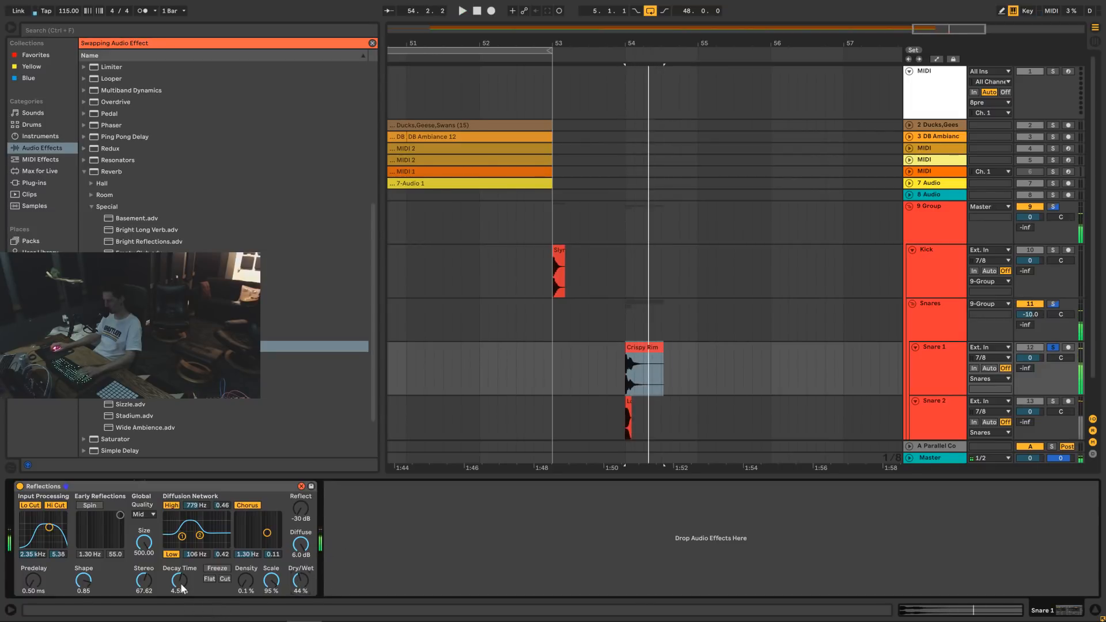
pyautogui.write('2')
pyautogui.press('Return')
pyautogui.press('space')
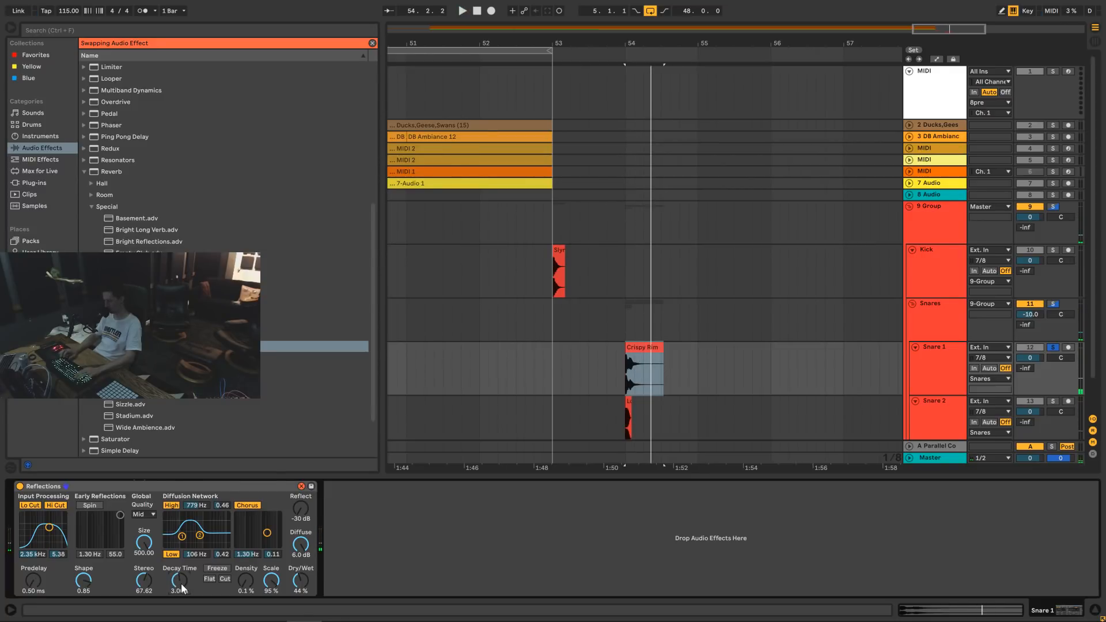
pyautogui.press('space')
pyautogui.press('space')
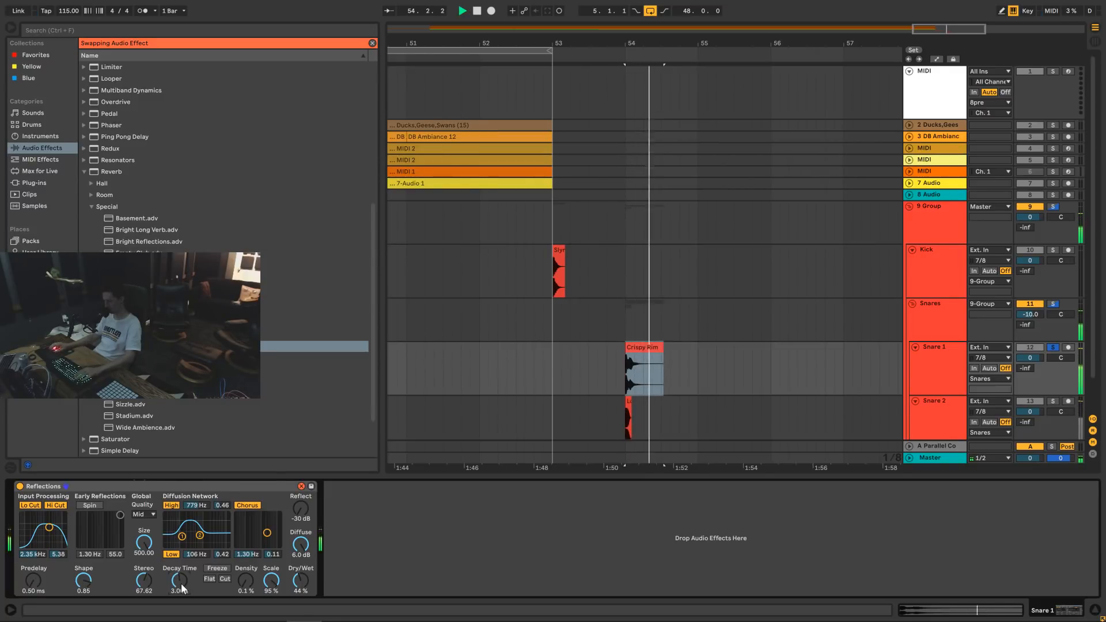
# Set the Reflections reverb's Dry/Wet to 54 % by ear and solo Snare 2 together with Snare 1.
pyautogui.press('space')
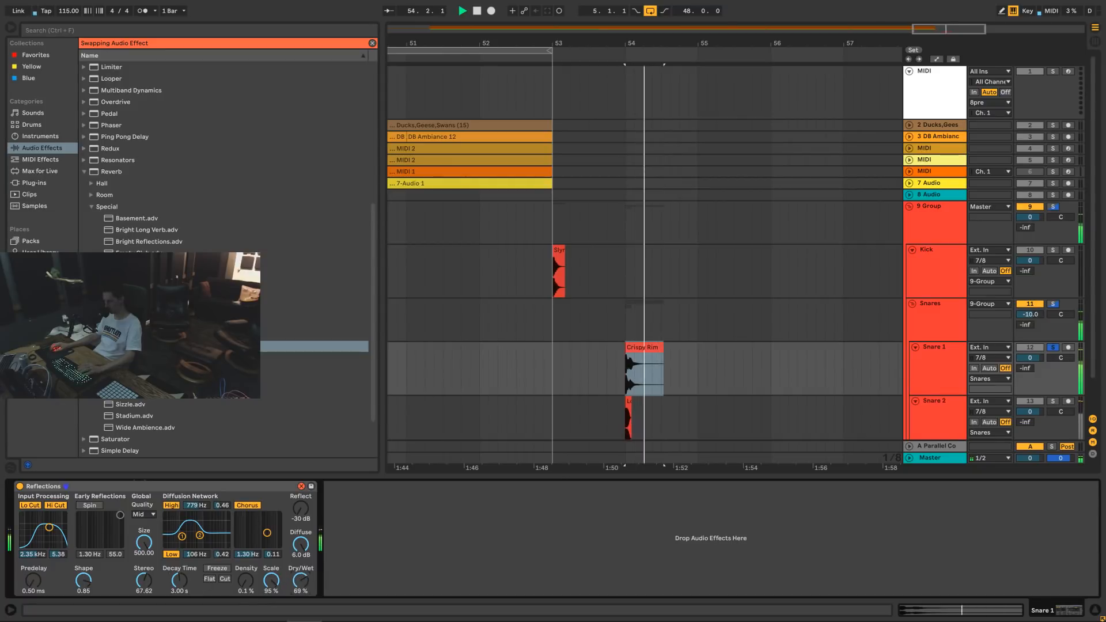
pyautogui.press('space')
pyautogui.moveTo(306, 588); pyautogui.dragTo(300, 584)
pyautogui.press('space')
pyautogui.press('space')
pyautogui.press('space')
pyautogui.press('space')
pyautogui.press('space')
pyautogui.press('space')
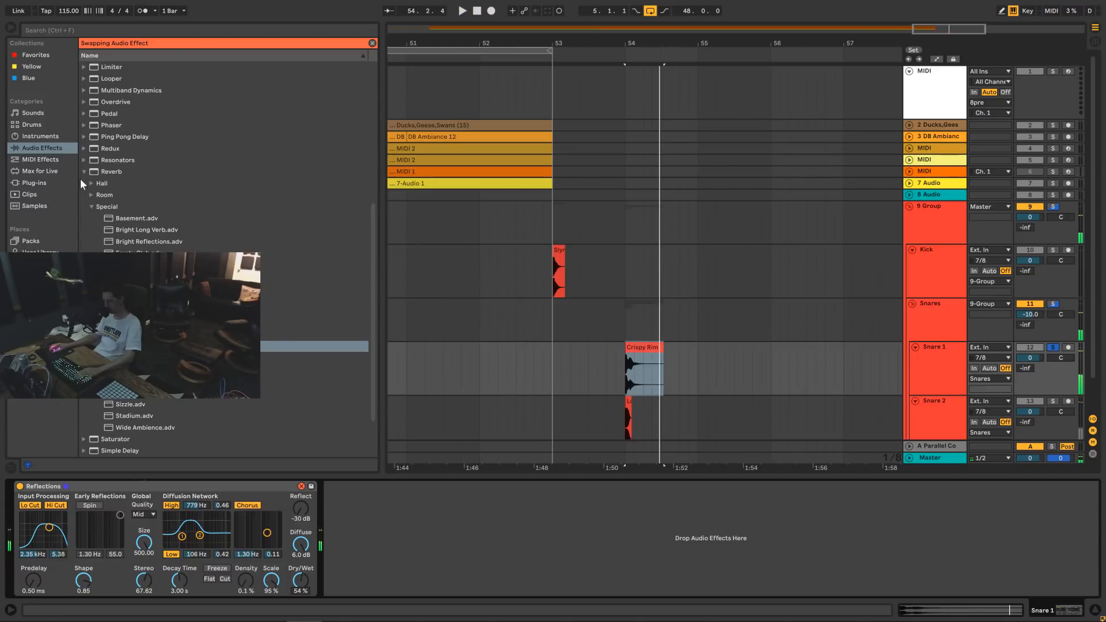
pyautogui.keyDown('ctrl'); pyautogui.click(1052, 401); pyautogui.keyUp('ctrl')
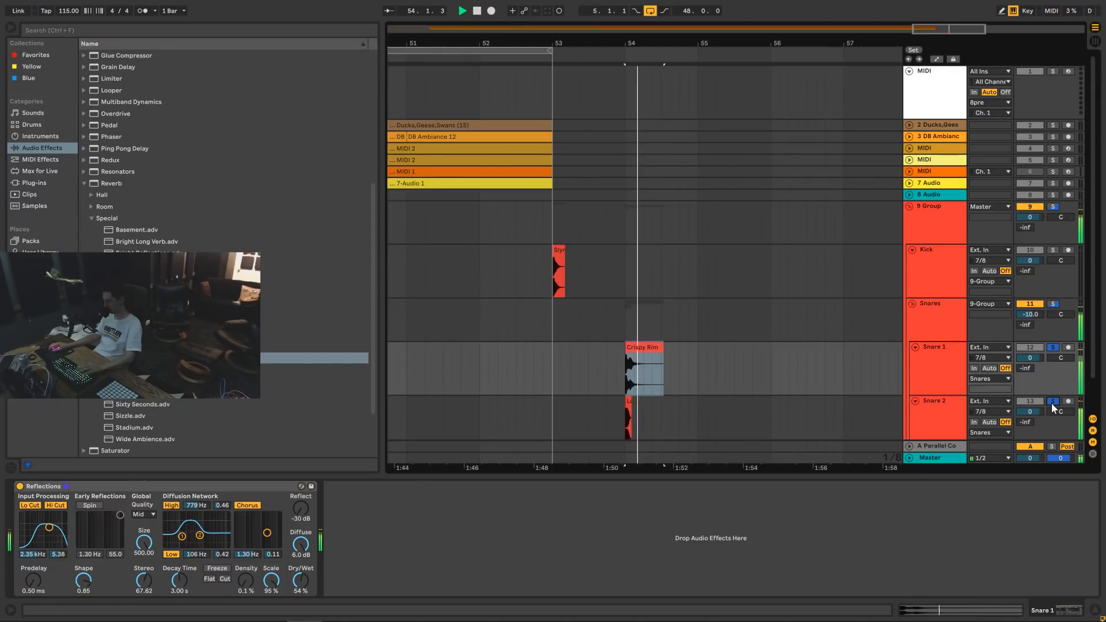
# Add the Wider plug-in to Snare 1, set its width to 58 % and close its window.
pyautogui.scroll(-2, 899, 346)
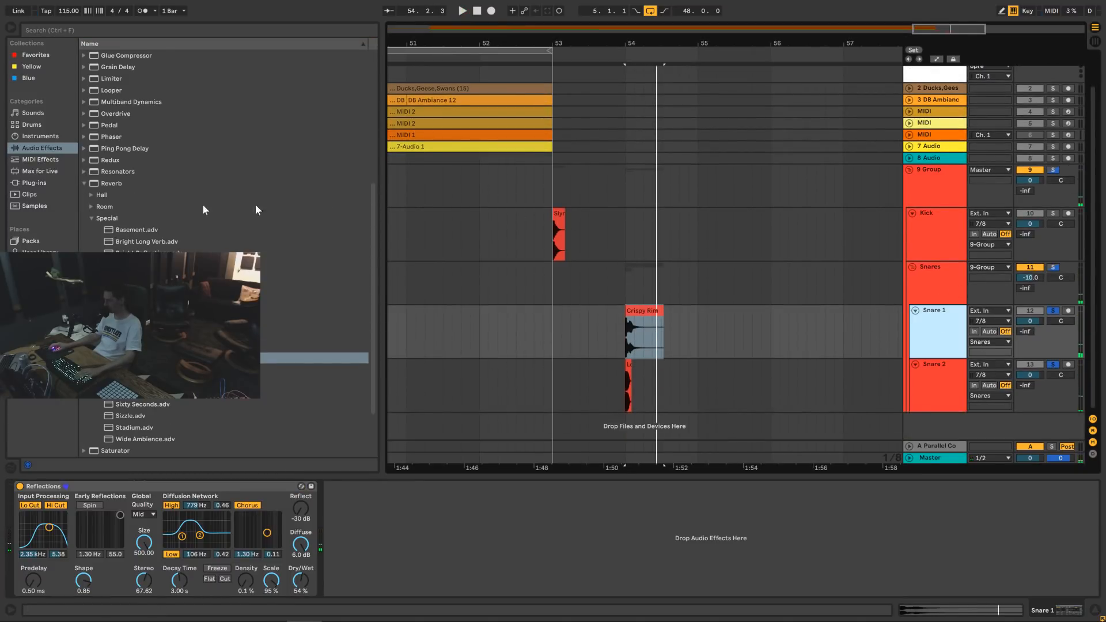
pyautogui.click(52, 183)
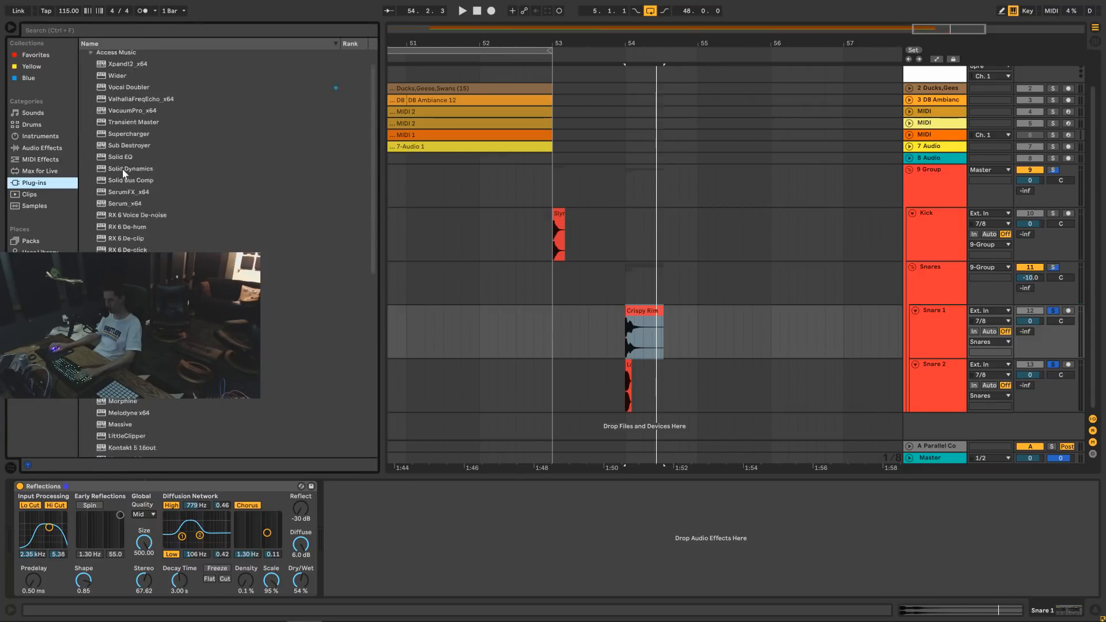
pyautogui.scroll(8, 122, 168)
pyautogui.click(118, 102)
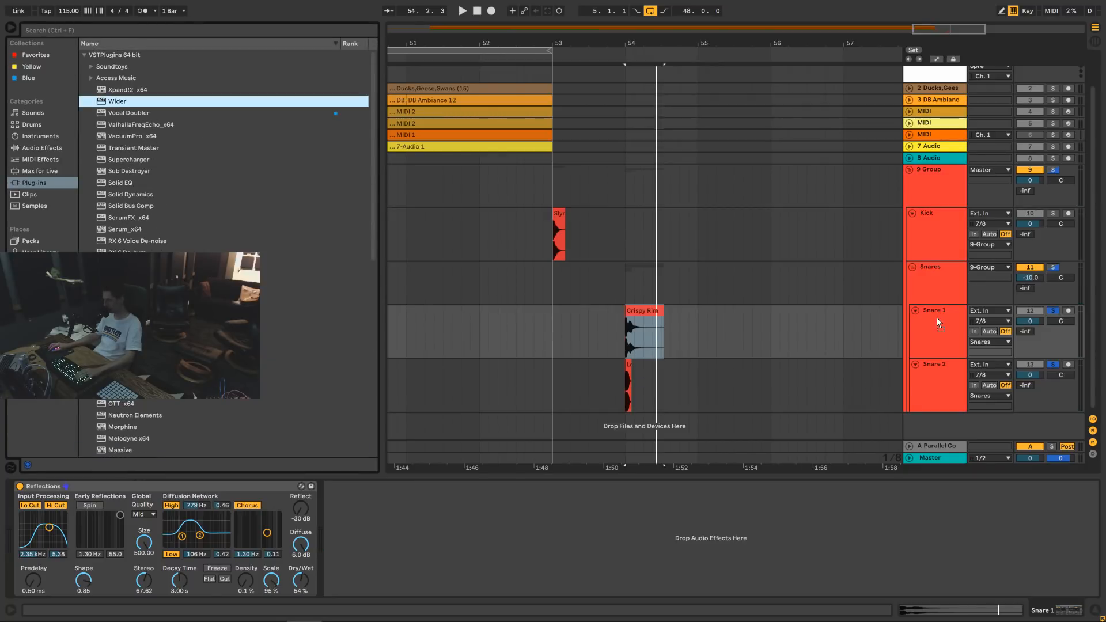
pyautogui.press('Return')
pyautogui.moveTo(353, 216); pyautogui.dragTo(421, 208)
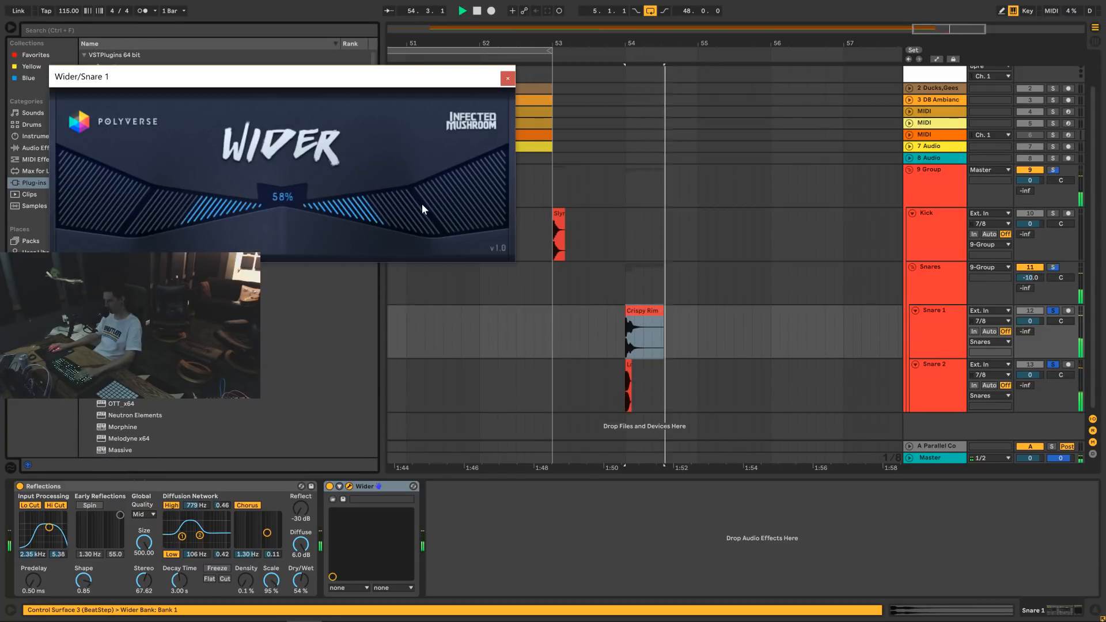
pyautogui.click(507, 78)
# Add an EQ Eight after Wider on Snare 1 and make band 1 a low-cut filter.
pyautogui.click(50, 148)
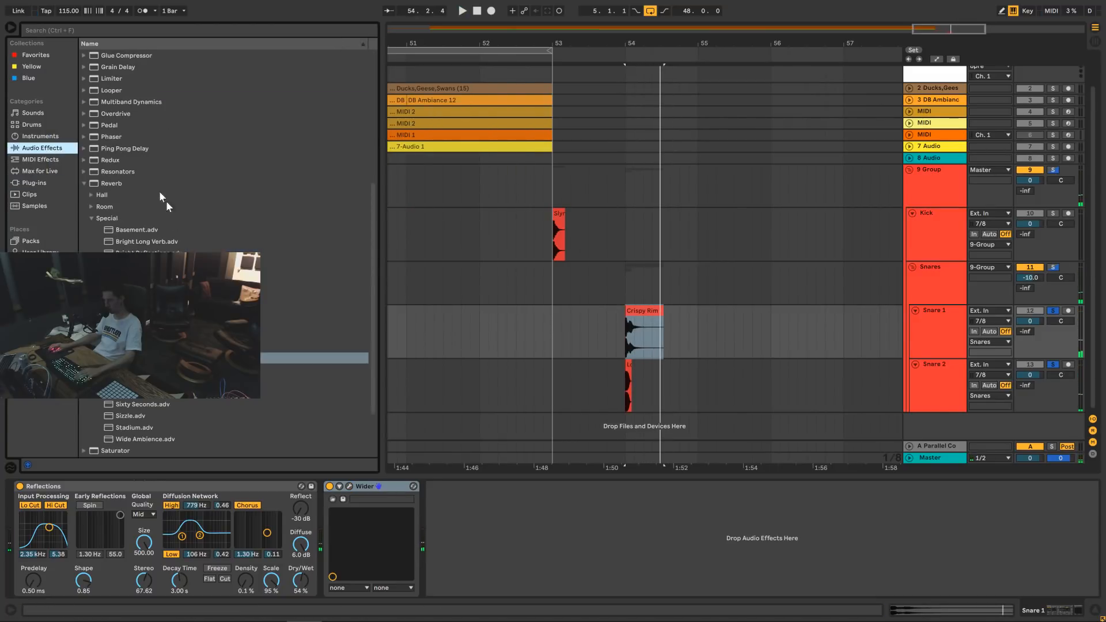
pyautogui.click(85, 114)
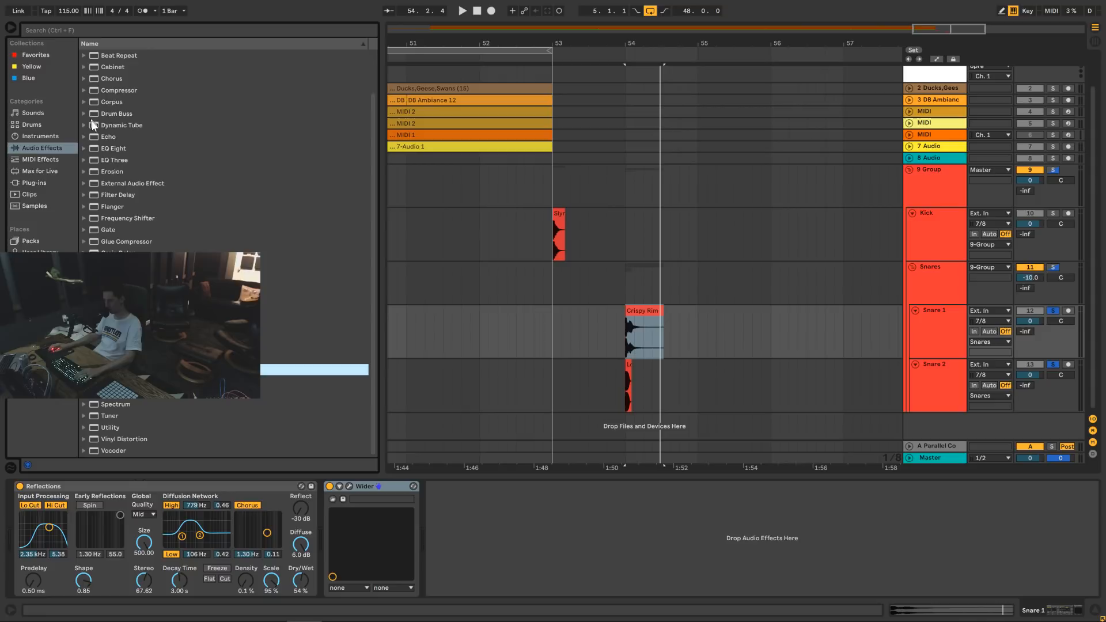
pyautogui.doubleClick(112, 149)
pyautogui.click(474, 581)
pyautogui.click(476, 517)
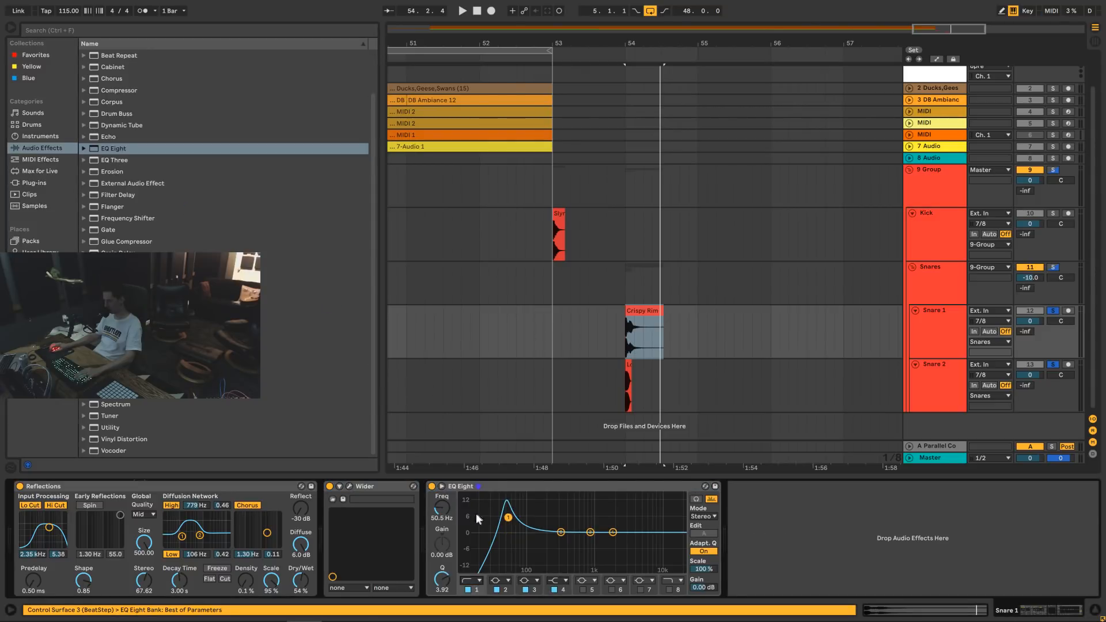
# Set EQ Eight band 1's Q to 0.13 and its frequency to about 79 Hz while replaying the snares.
pyautogui.moveTo(445, 575); pyautogui.dragTo(446, 615)
pyautogui.press('space')
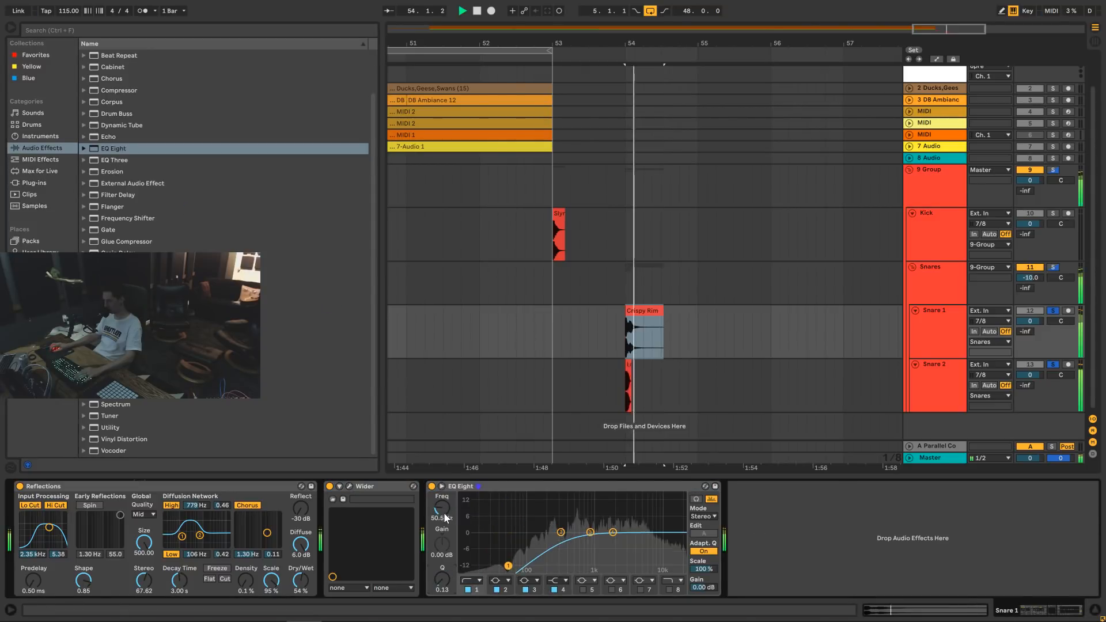
pyautogui.moveTo(443, 511); pyautogui.dragTo(440, 536)
pyautogui.press('space')
pyautogui.press('space')
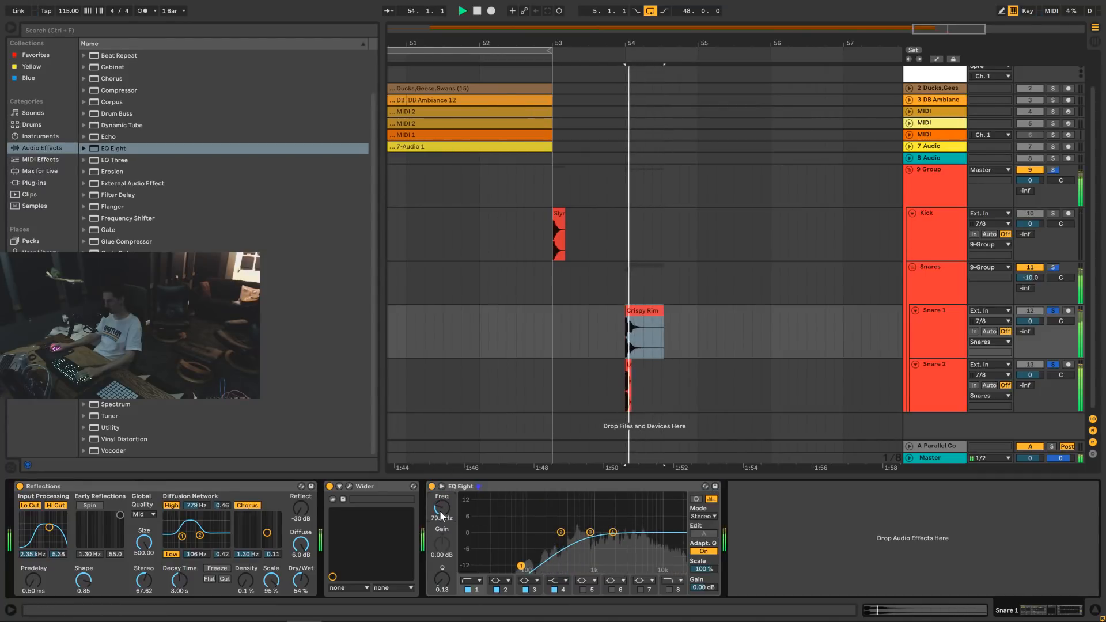
# Boost EQ Eight band 4 by 3.10 dB at 958 Hz and replay the snares.
pyautogui.moveTo(613, 532)
pyautogui.mouseDown()
pyautogui.moveTo(600, 514)
pyautogui.moveTo(593, 525)
pyautogui.mouseUp()
pyautogui.press('space')
pyautogui.press('space')
pyautogui.press('space')
pyautogui.press('space')
# Set the track volume of Snare 1 to -6 dB and of Snare 2 to -4 dB.
pyautogui.click(1041, 322)
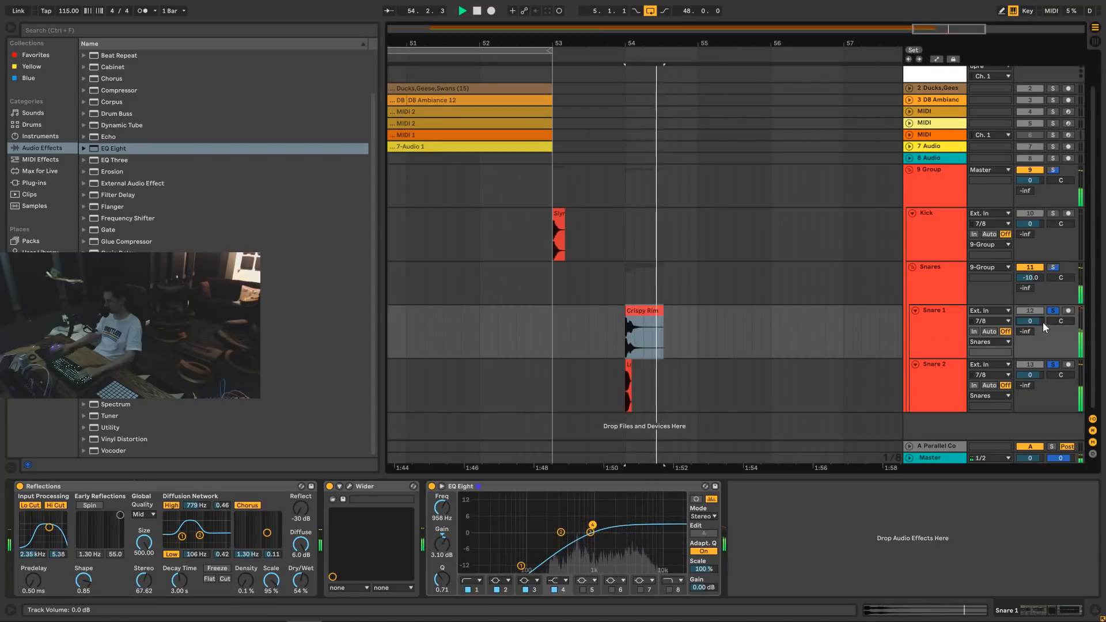
pyautogui.press('space')
pyautogui.write('-6')
pyautogui.press('Return')
pyautogui.press('space')
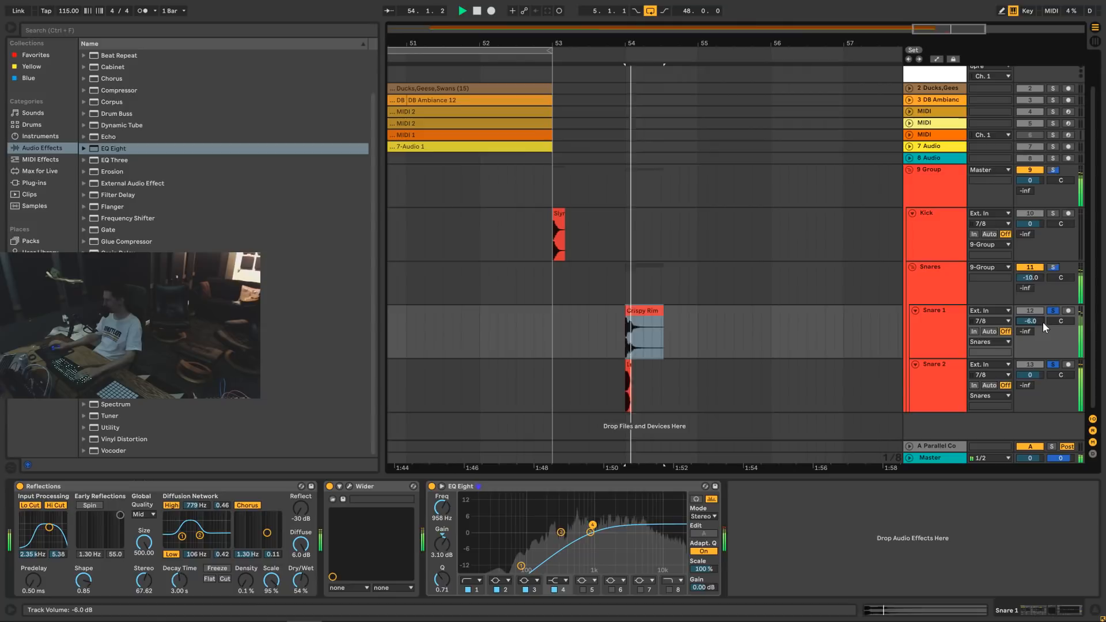
pyautogui.click(1032, 375)
pyautogui.write('-4.')
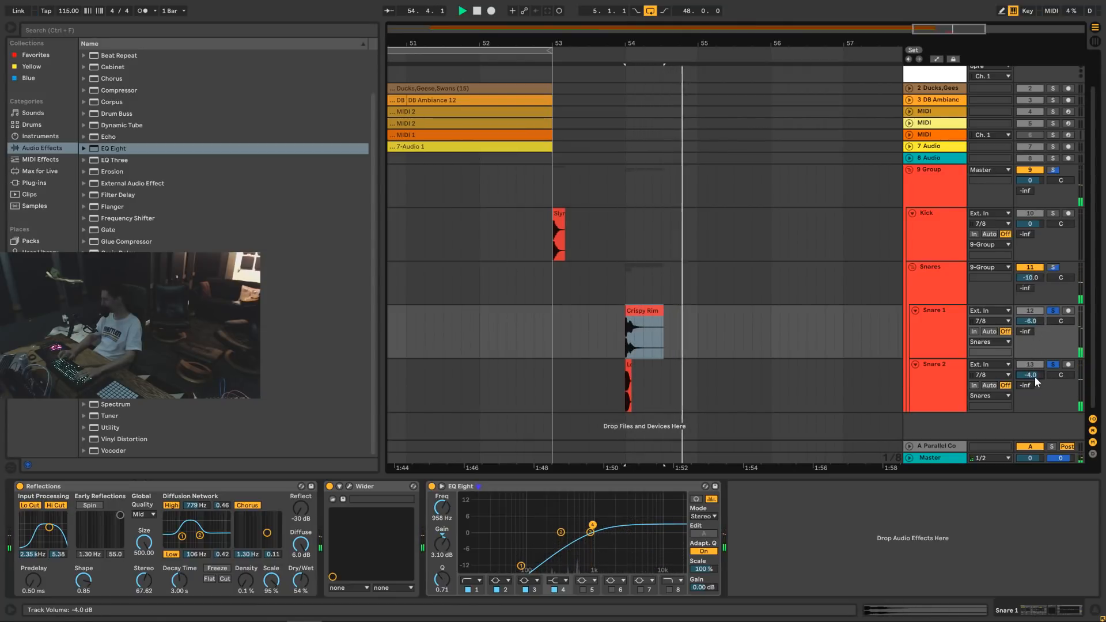
pyautogui.press('Return')
# Add a Glue Compressor to the Snares group track.
pyautogui.click(933, 283)
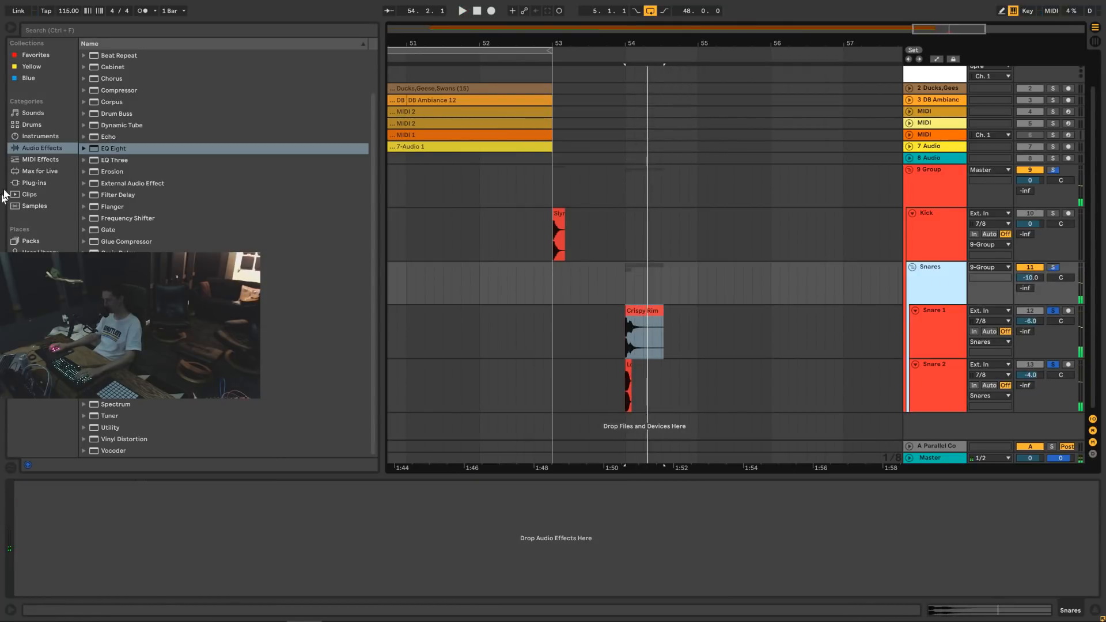
pyautogui.click(33, 182)
pyautogui.click(42, 149)
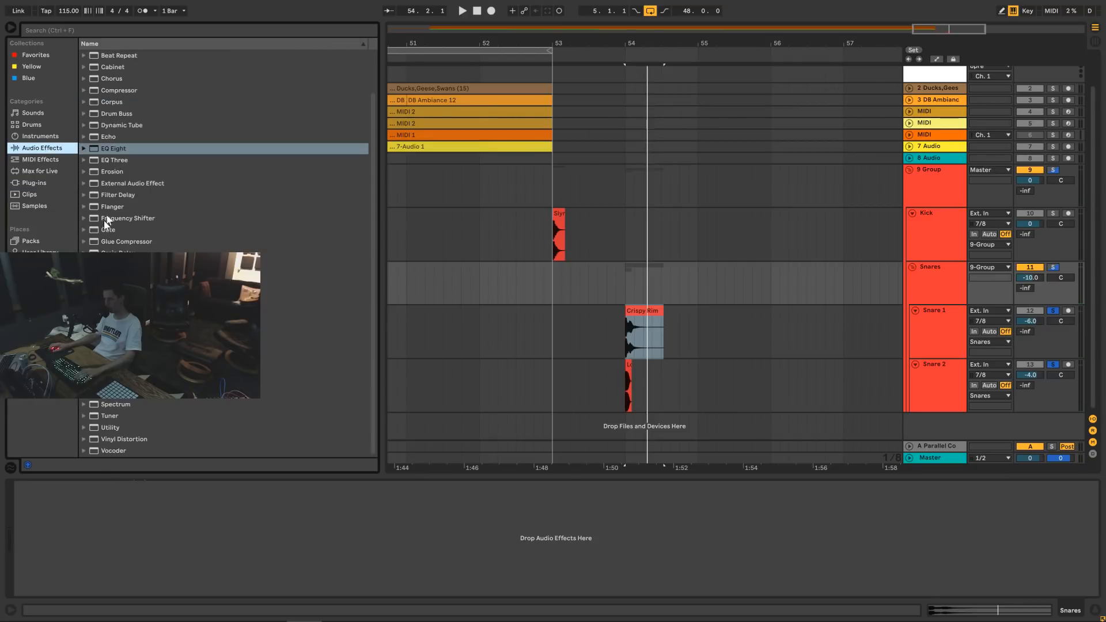
pyautogui.moveTo(102, 246); pyautogui.dragTo(603, 248)
pyautogui.moveTo(931, 276); pyautogui.dragTo(911, 276)
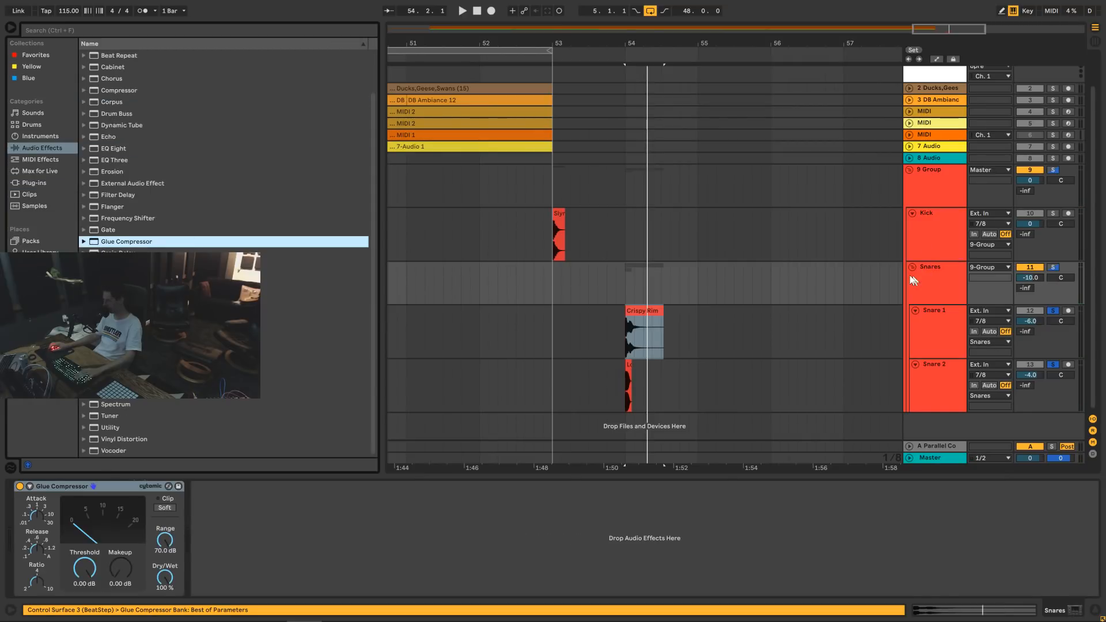
# Set the Glue Compressor's Threshold to -30 dB while replaying the snares.
pyautogui.press('space')
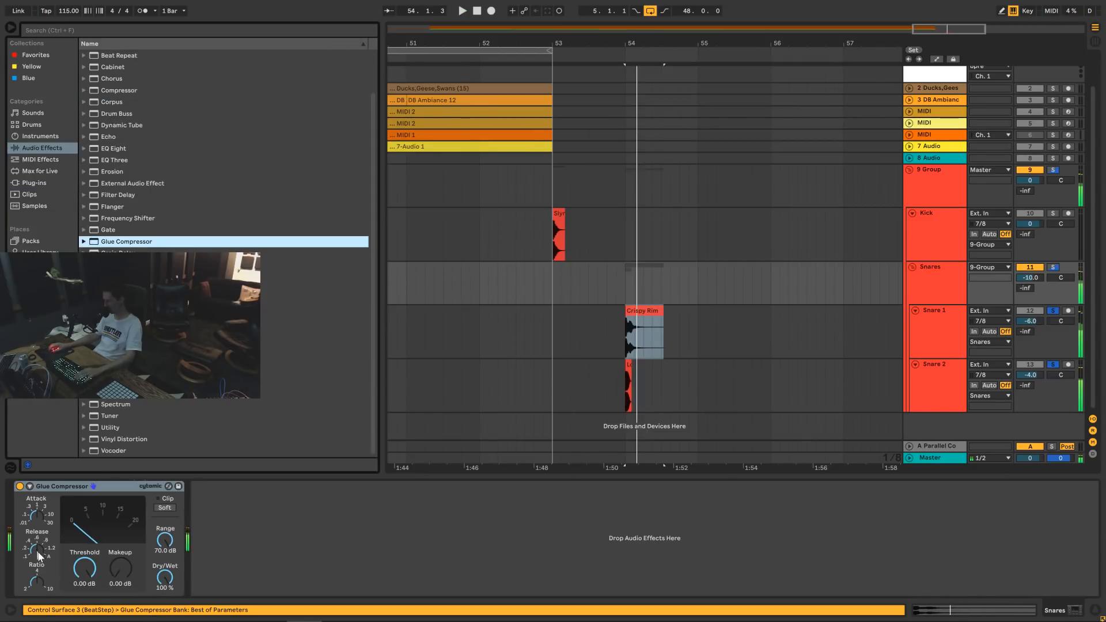
pyautogui.moveTo(94, 567); pyautogui.dragTo(94, 602)
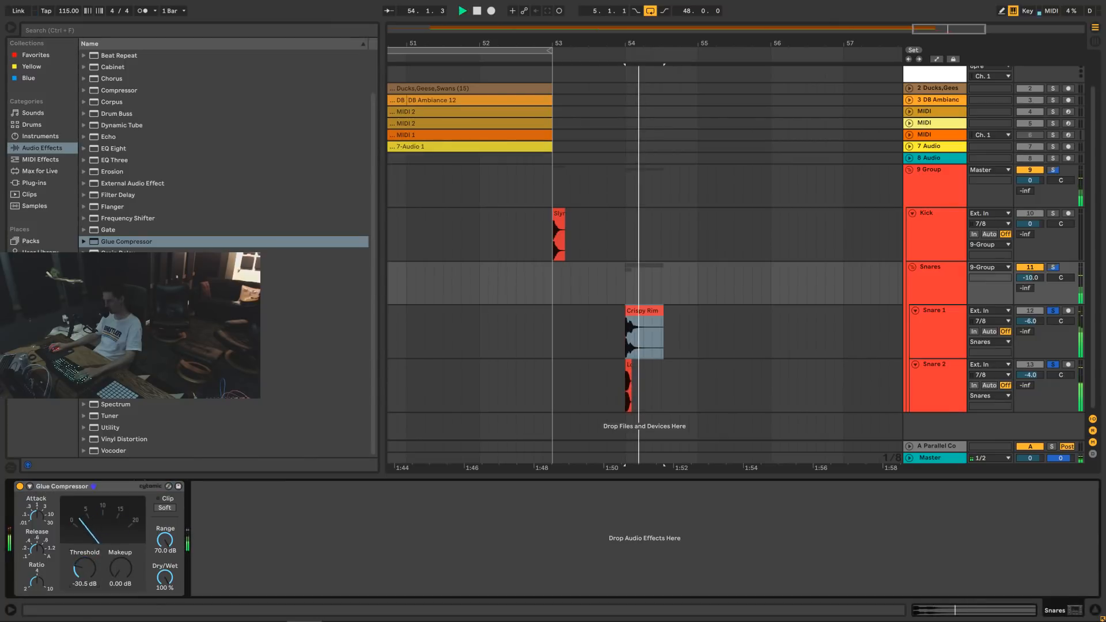
pyautogui.moveTo(93, 563); pyautogui.dragTo(88, 569)
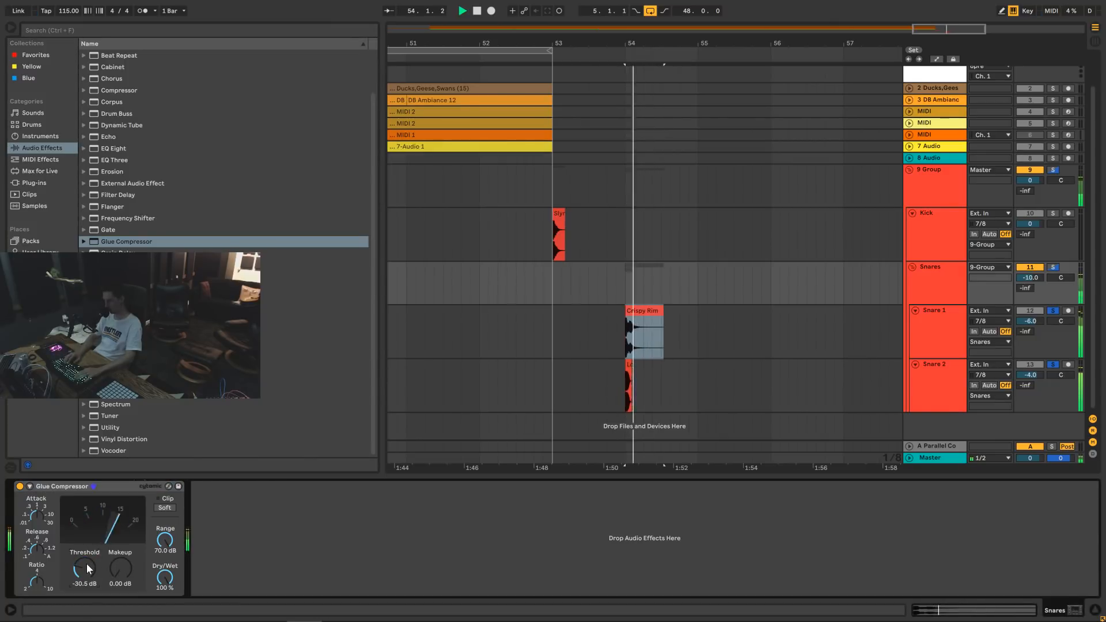
pyautogui.press('space')
pyautogui.press('space')
pyautogui.press('space')
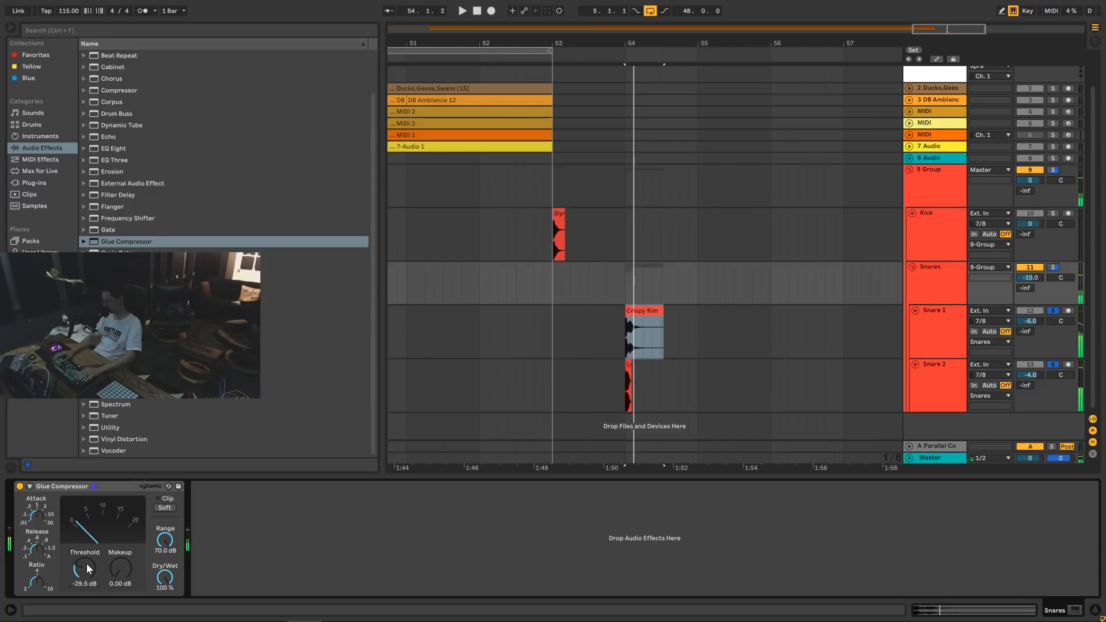
pyautogui.write('-')
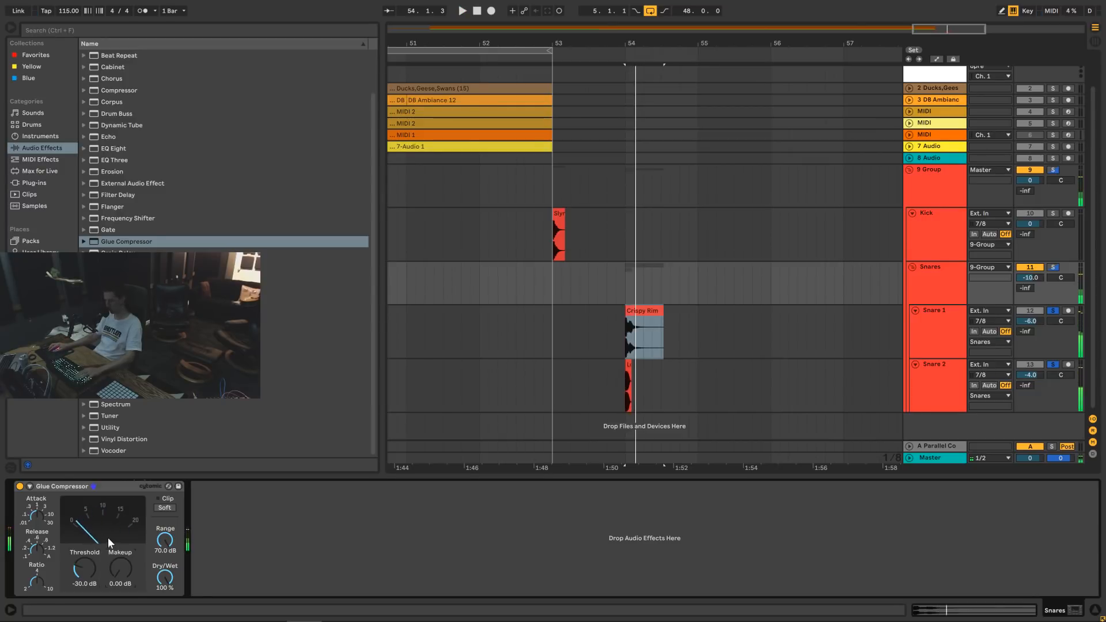
# Set the Glue Compressor's Makeup to 15.9 dB with Soft clipping on, and turn off the snare solos.
pyautogui.moveTo(117, 568)
pyautogui.mouseDown()
pyautogui.moveTo(117, 541)
pyautogui.moveTo(120, 562)
pyautogui.mouseUp()
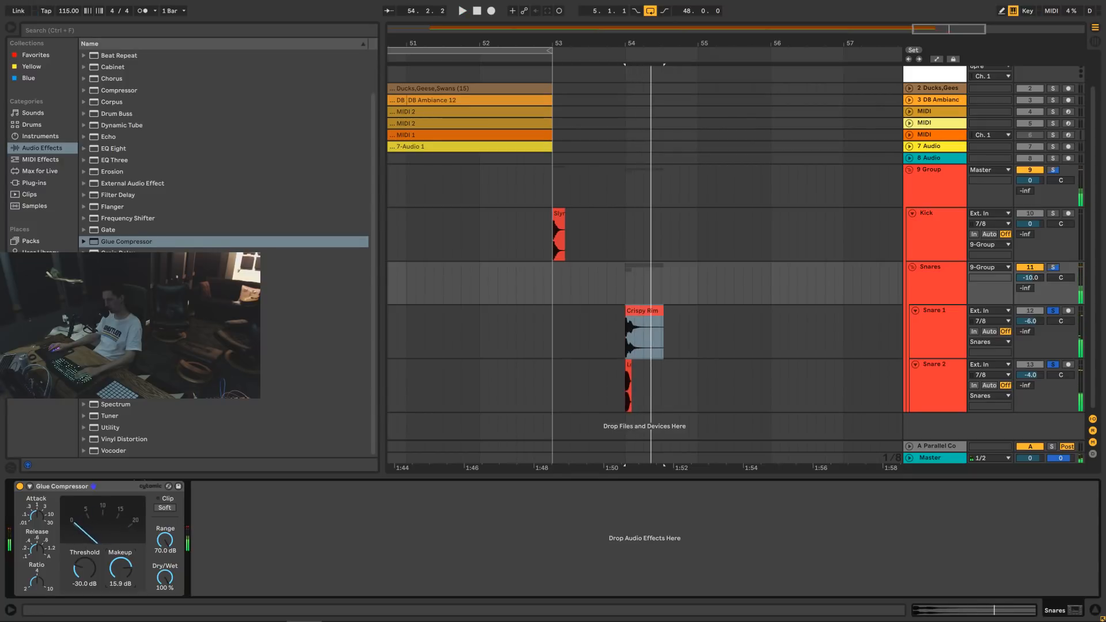
pyautogui.click(156, 508)
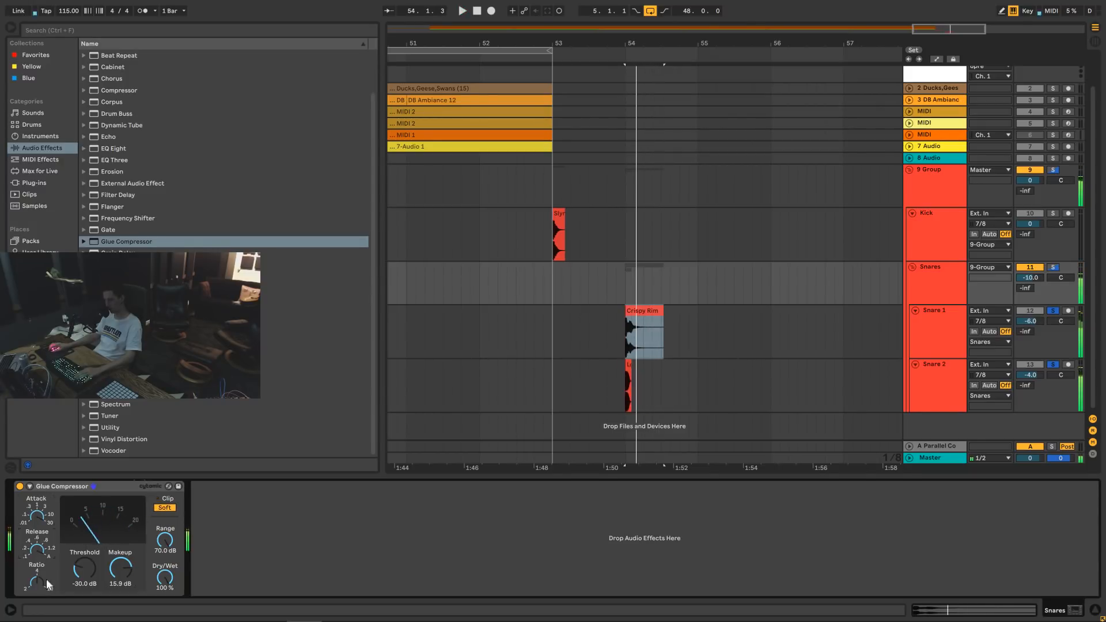
pyautogui.click(106, 490)
pyautogui.press('space')
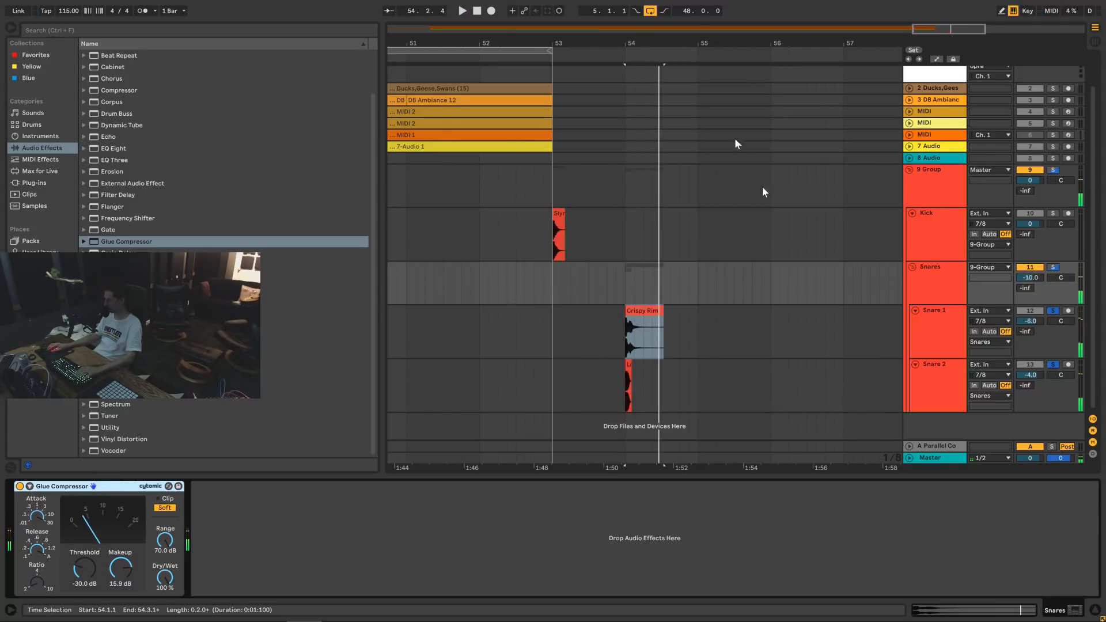
pyautogui.click(1050, 366)
pyautogui.click(930, 340)
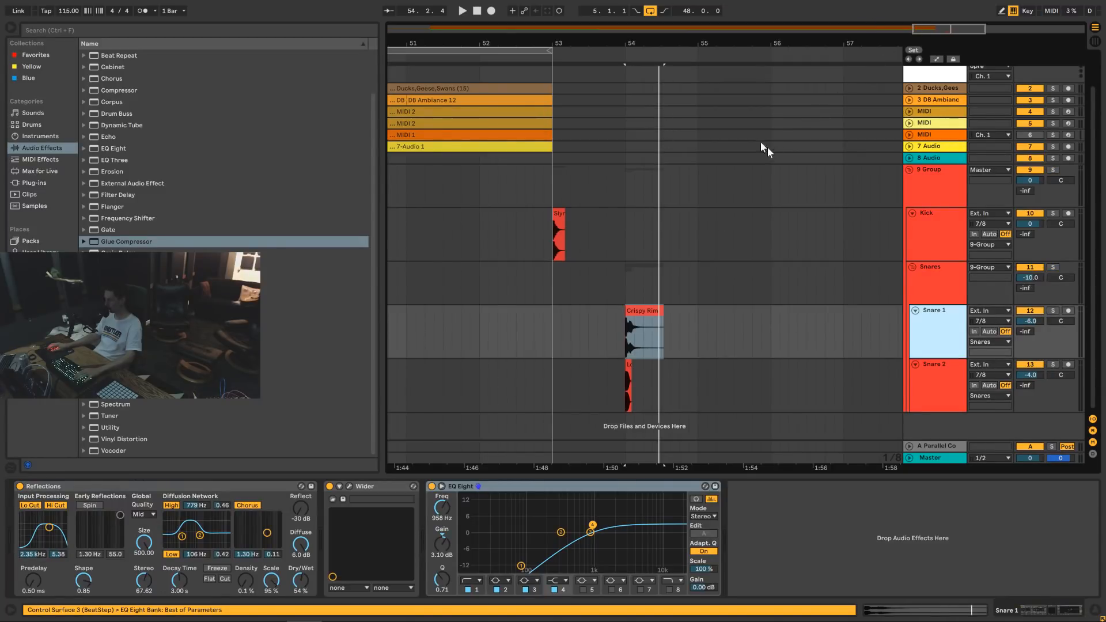
# Switch to a fixed 4-bar grid and loop the eight bars from bar 53 to bar 61.
pyautogui.moveTo(934, 30); pyautogui.dragTo(934, 56)
pyautogui.click(568, 213)
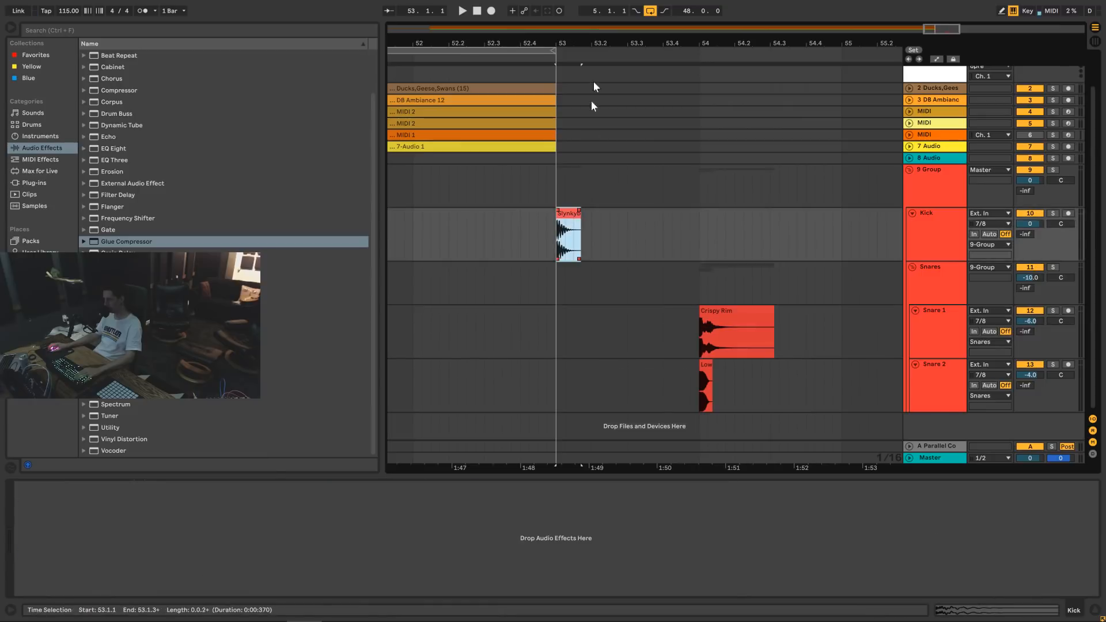
pyautogui.keyDown('shift'); pyautogui.click(837, 251); pyautogui.keyUp('shift')
pyautogui.press('-')
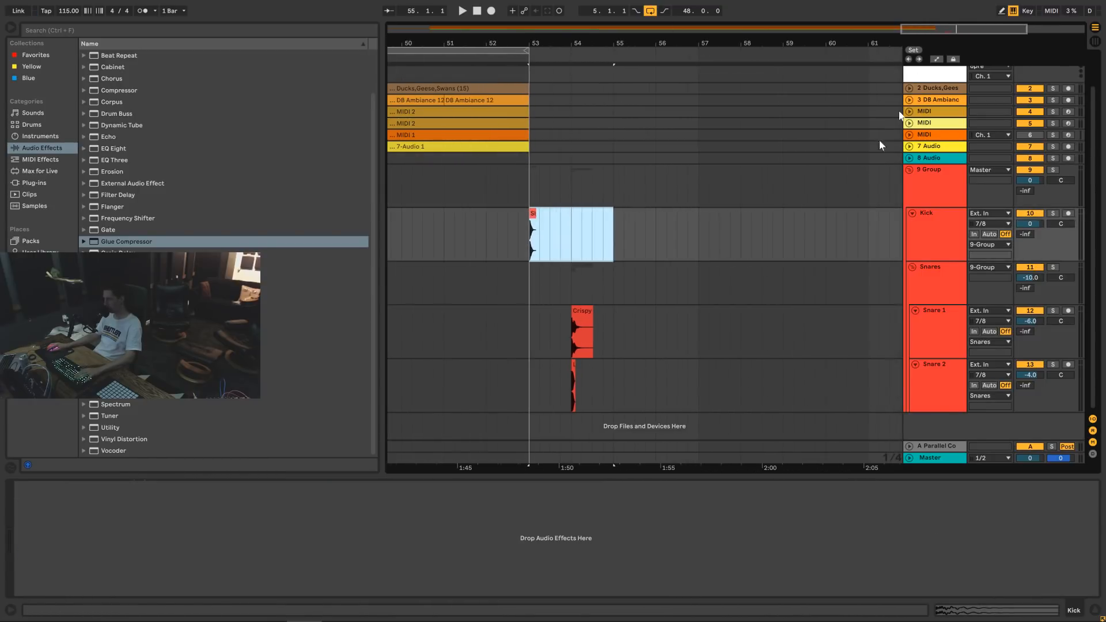
pyautogui.rightClick(776, 237)
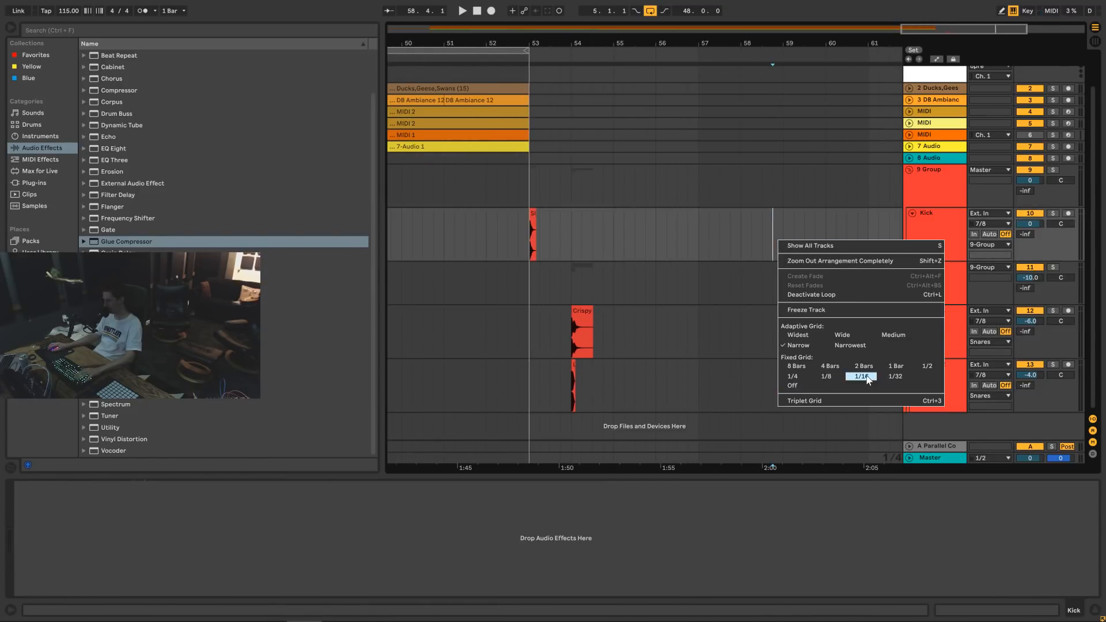
pyautogui.click(829, 368)
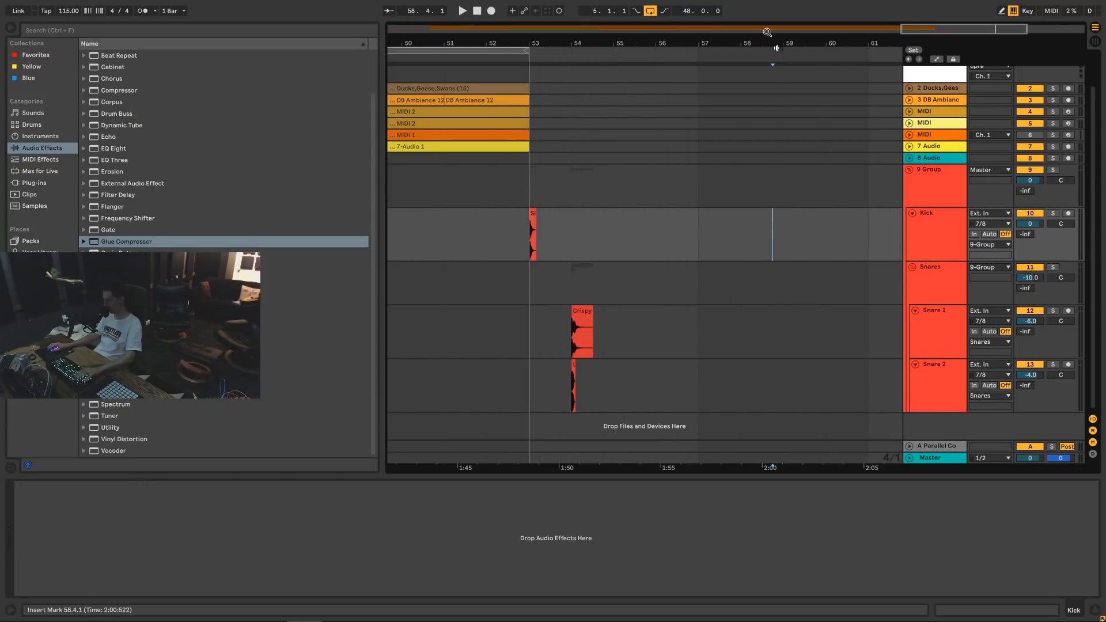
pyautogui.press('-')
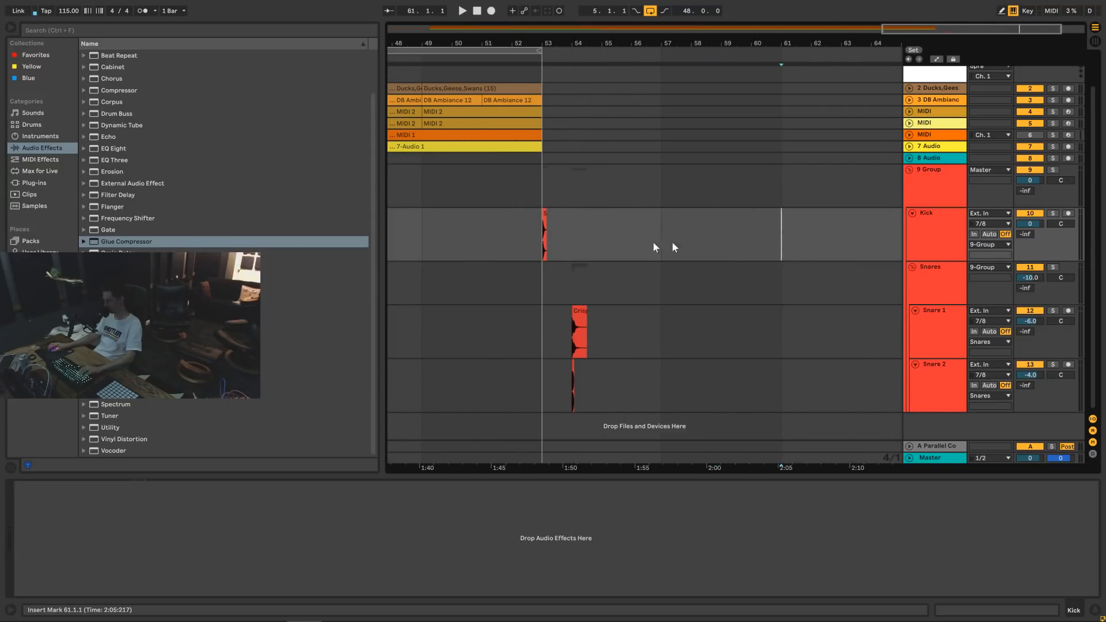
pyautogui.keyDown('shift'); pyautogui.click(533, 242); pyautogui.keyUp('shift')
pyautogui.hotkey('ctrl', 'l')
pyautogui.press('space')
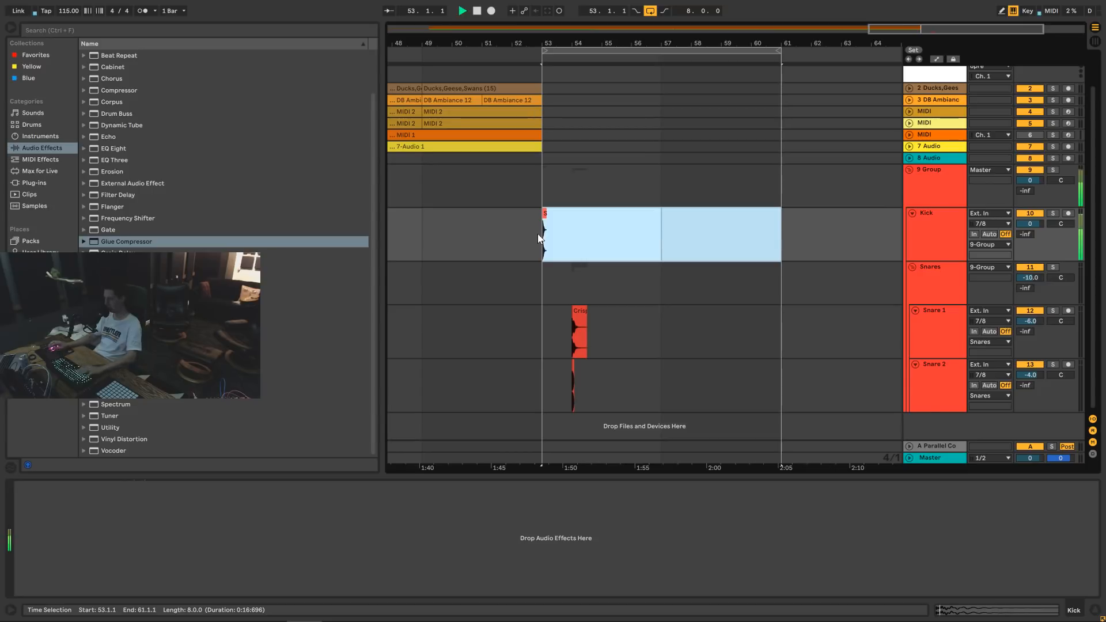
# Switch to a fixed 1/4 grid and move both snare clips from bar 54 to beat 3 of bar 53.
pyautogui.moveTo(909, 33); pyautogui.dragTo(904, 81)
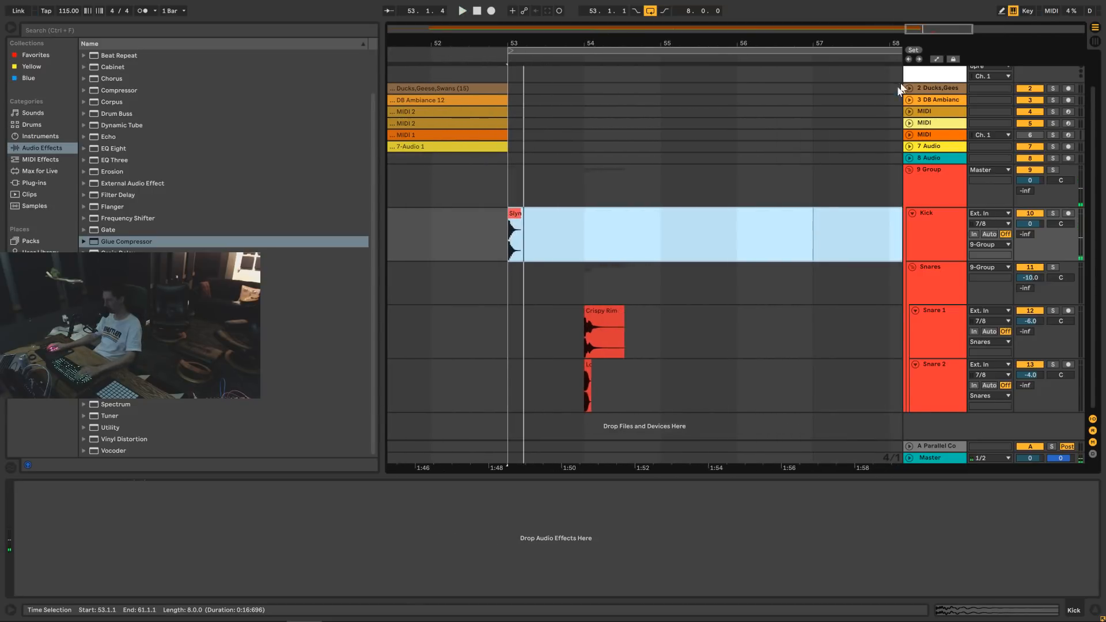
pyautogui.rightClick(668, 385)
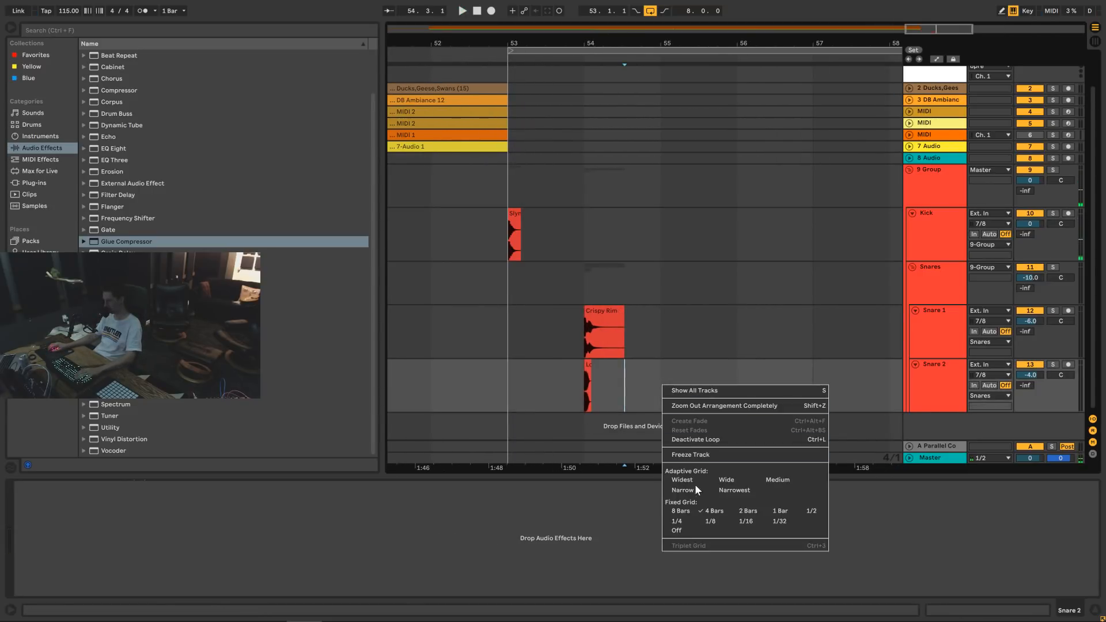
pyautogui.click(676, 521)
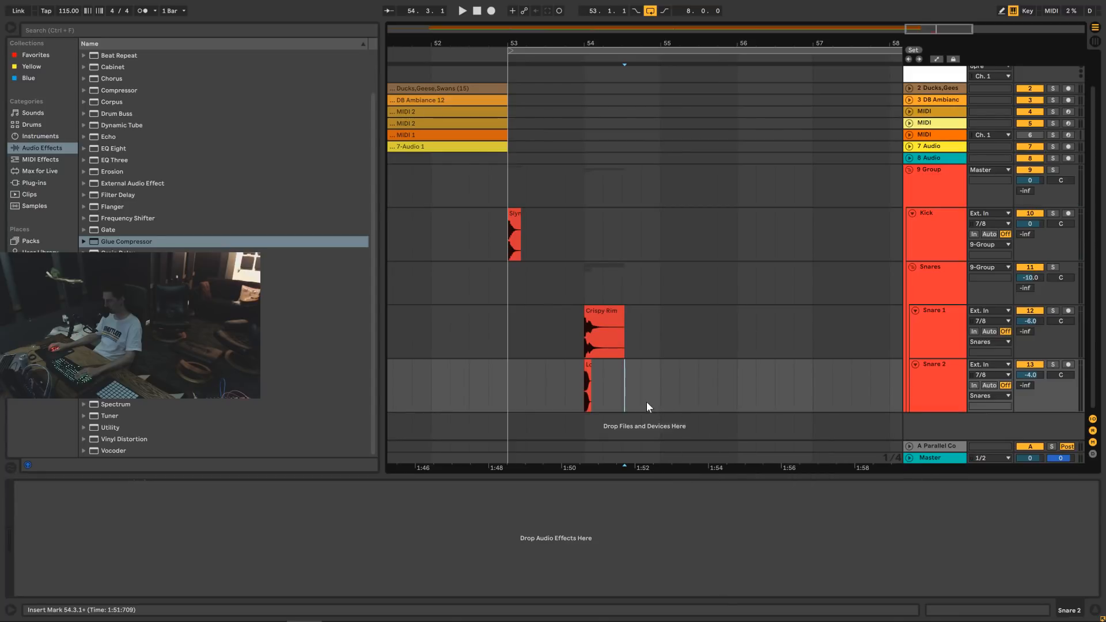
pyautogui.moveTo(655, 394); pyautogui.dragTo(598, 343)
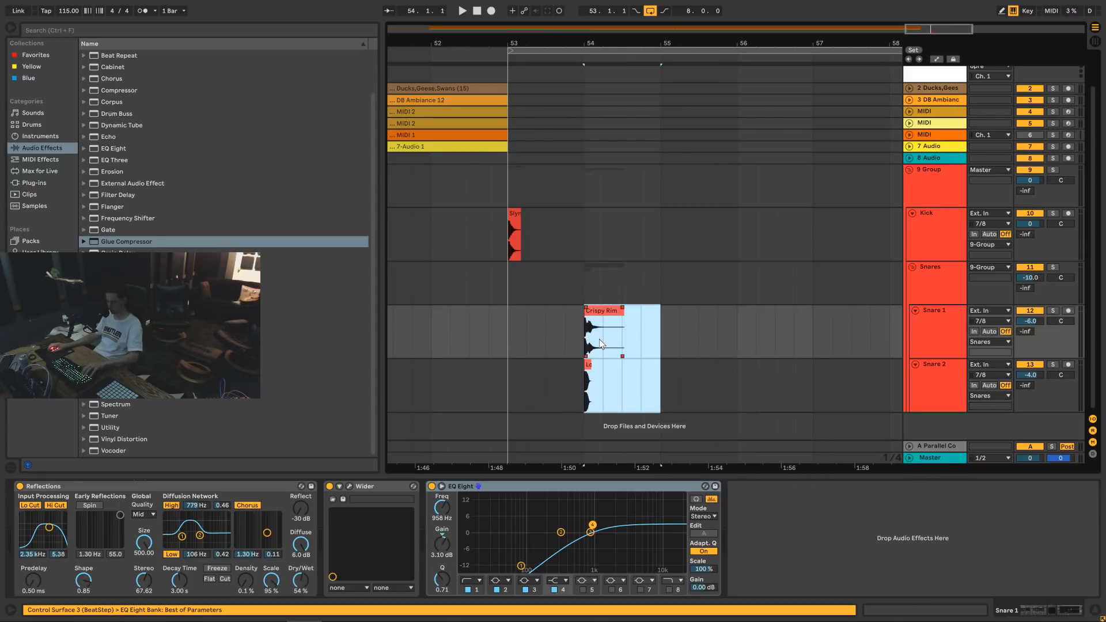
pyautogui.press('Delete')
pyautogui.click(512, 324)
pyautogui.press('space')
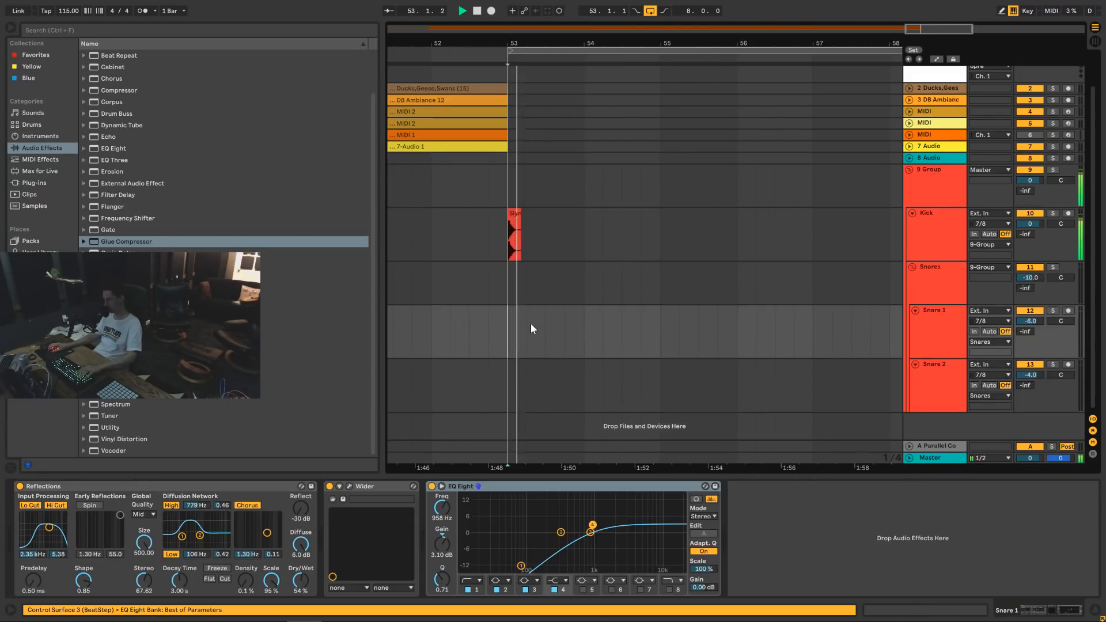
pyautogui.press('space')
pyautogui.click(546, 325)
pyautogui.hotkey('ctrl', 'v')
pyautogui.click(509, 323)
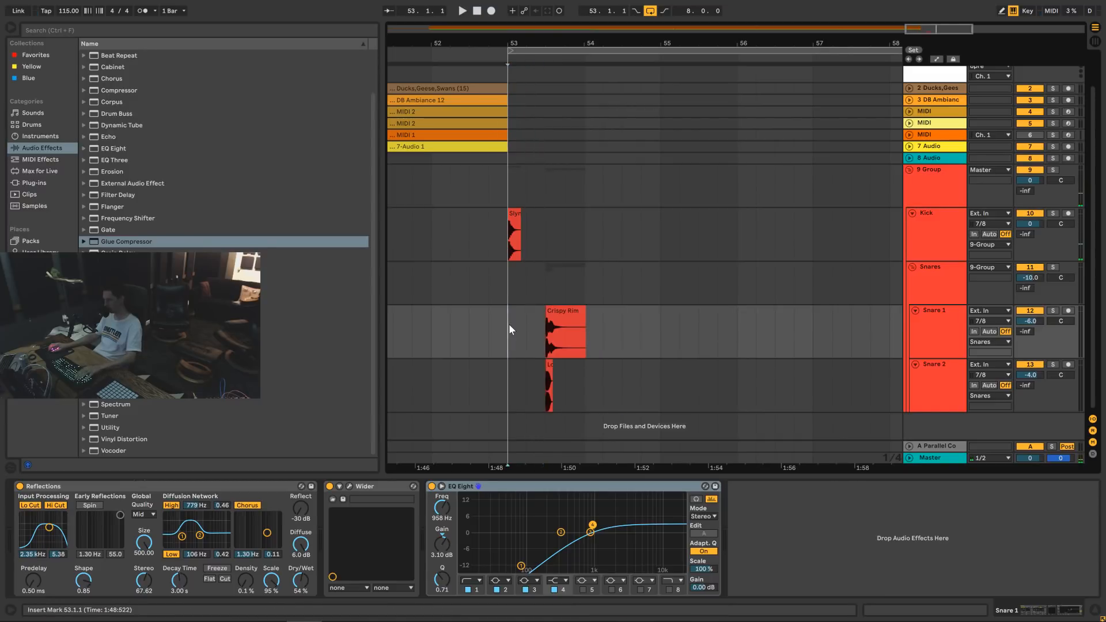
pyautogui.press('space')
# Duplicate the bar 53 kick and snare pattern into bar 54 and play the transition from 52.2.1.
pyautogui.moveTo(583, 229); pyautogui.dragTo(512, 391)
pyautogui.hotkey('ctrl', 'd')
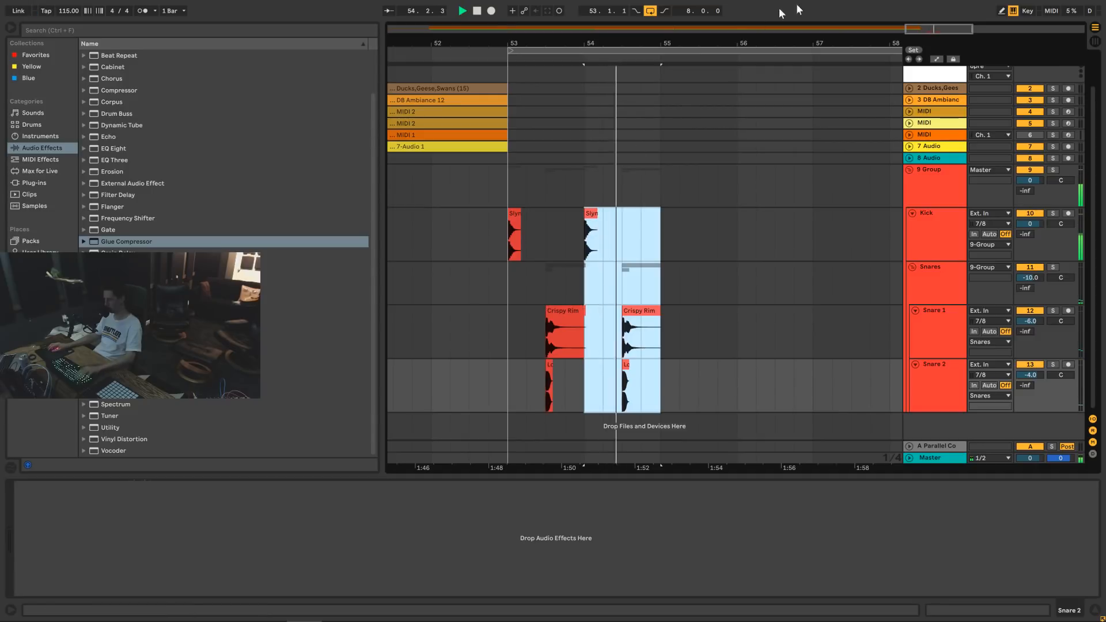
pyautogui.press('space')
pyautogui.scroll(-3, 449, 227)
pyautogui.click(449, 228)
pyautogui.press('space')
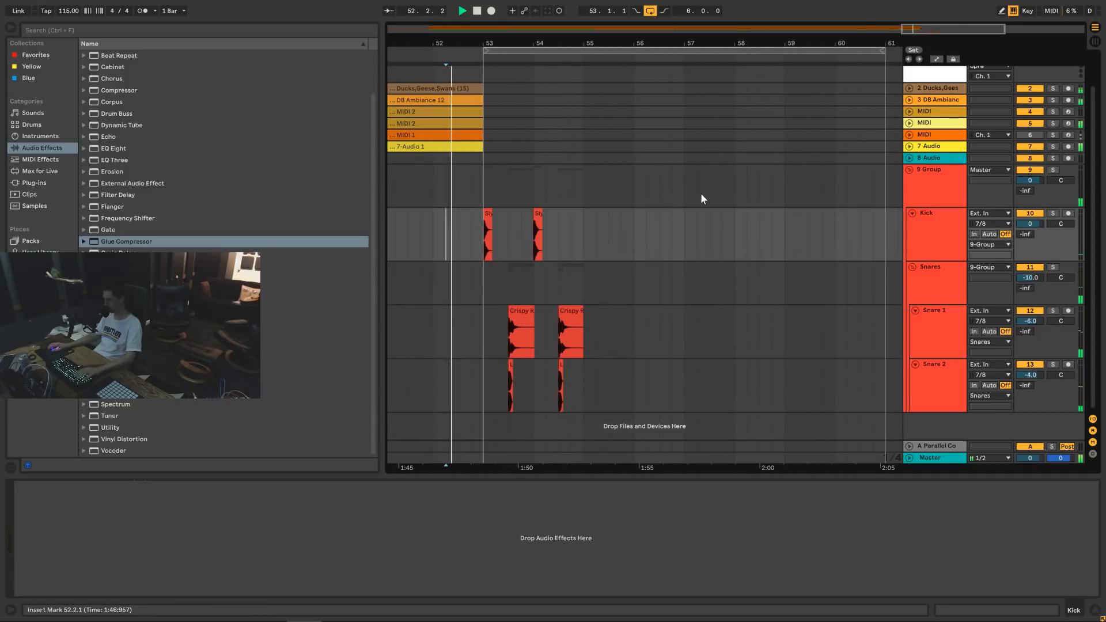
pyautogui.scroll(-1, 523, 342)
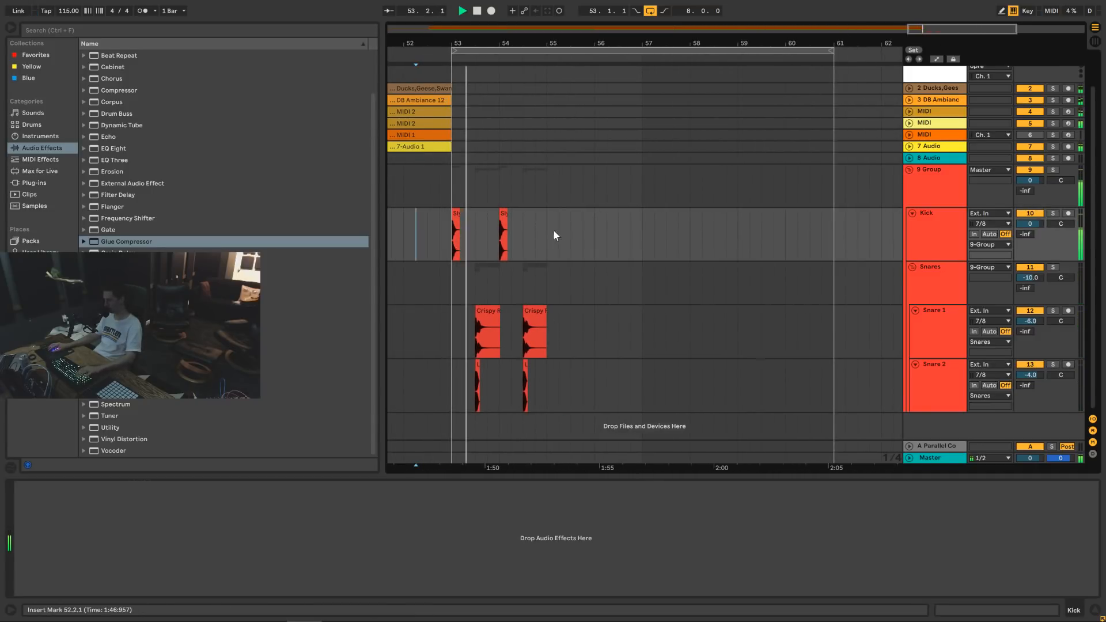
# Duplicate the bar 54 kick and snare pattern six times to fill the loop up to bar 61.
pyautogui.moveTo(545, 229); pyautogui.dragTo(500, 367)
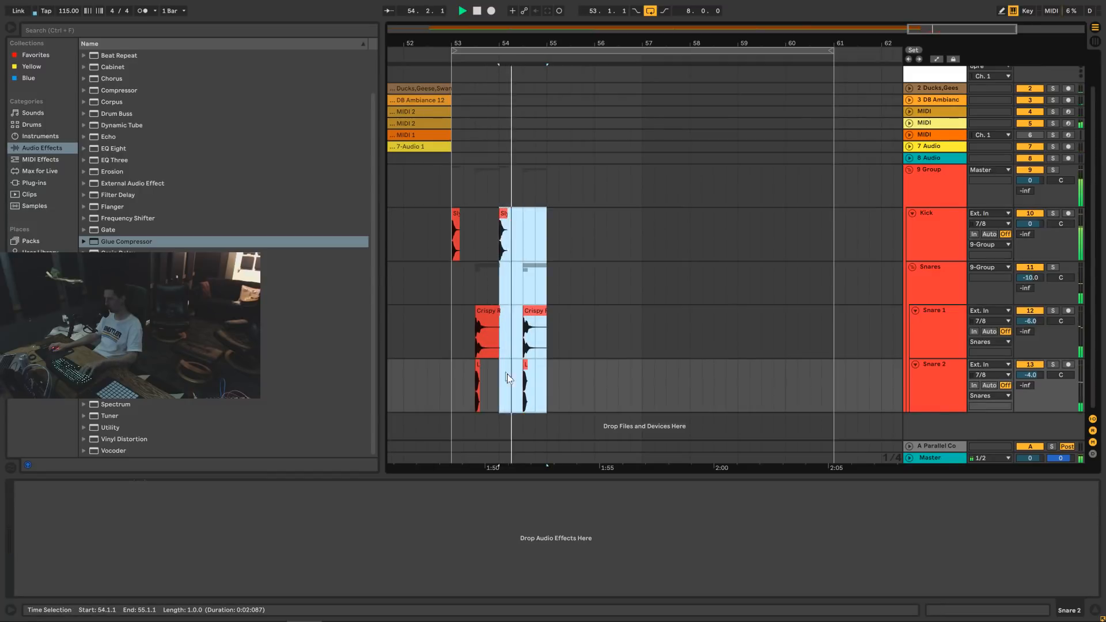
pyautogui.hotkey('ctrl', 'd')
pyautogui.hotkey('ctrl', 'd')
pyautogui.hotkey('ctrl', 'd')
pyautogui.hotkey('ctrl', 'd')
pyautogui.hotkey('ctrl', 'd')
pyautogui.hotkey('ctrl', 'd')
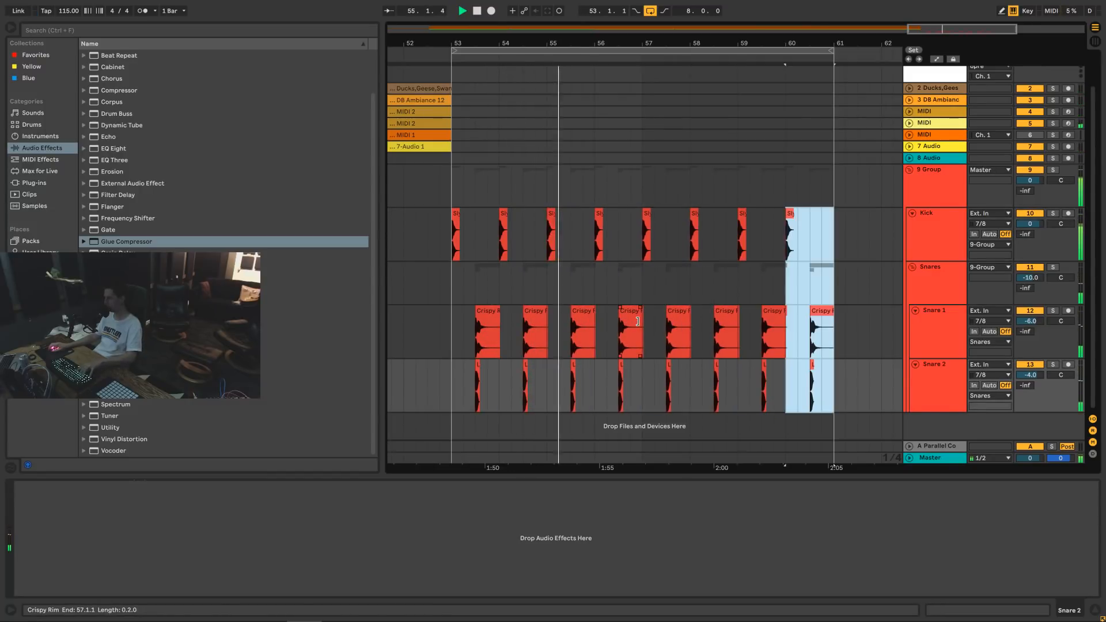
# Duplicate the kick at 56.1.1 onto beat 2 of bar 56 and audition it.
pyautogui.moveTo(566, 43); pyautogui.dragTo(566, 81)
pyautogui.press('space')
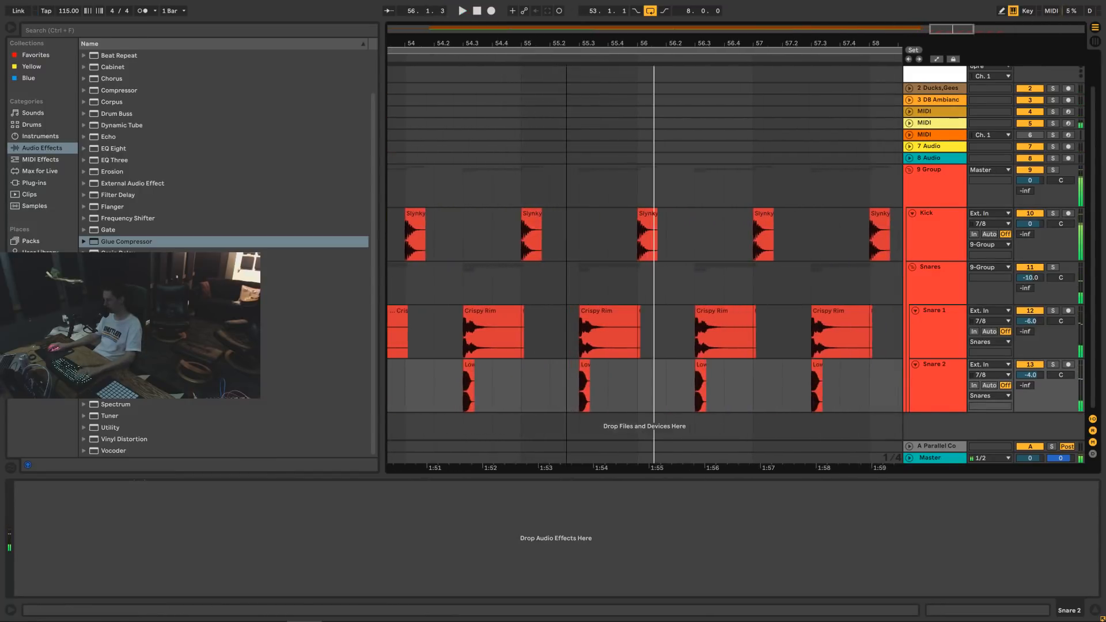
pyautogui.click(684, 234)
pyautogui.click(661, 233)
pyautogui.moveTo(660, 232); pyautogui.dragTo(635, 228)
pyautogui.hotkey('ctrl', 'd')
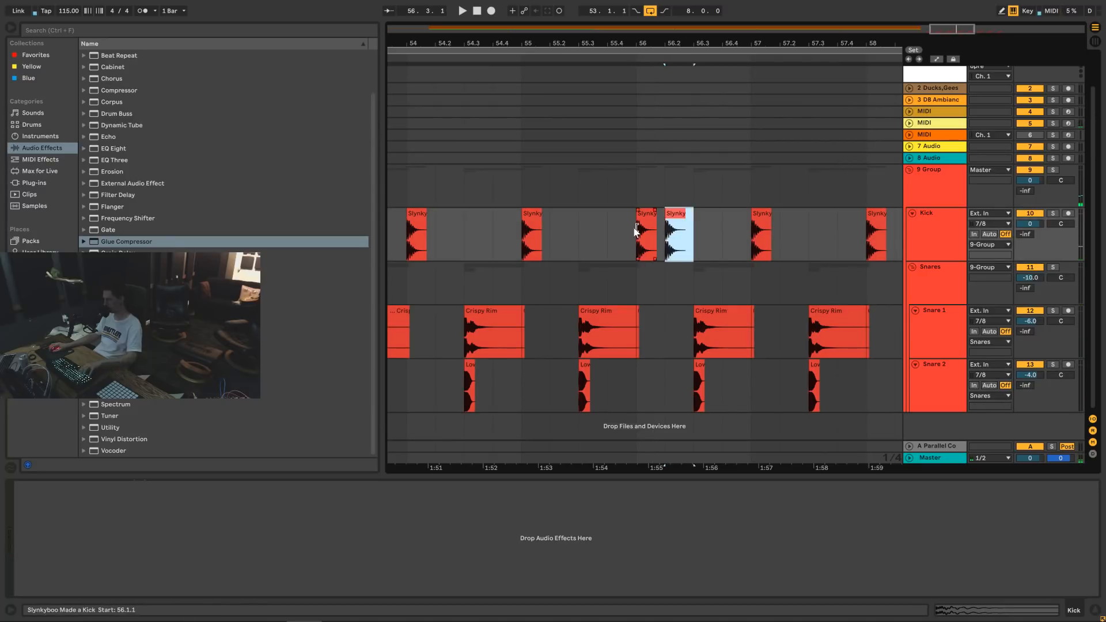
pyautogui.click(635, 228)
pyautogui.press('space')
pyautogui.press('space')
# Switch to the Narrow adaptive grid, move the added bar 56 kick to 56.2.3 and replay it.
pyautogui.rightClick(704, 229)
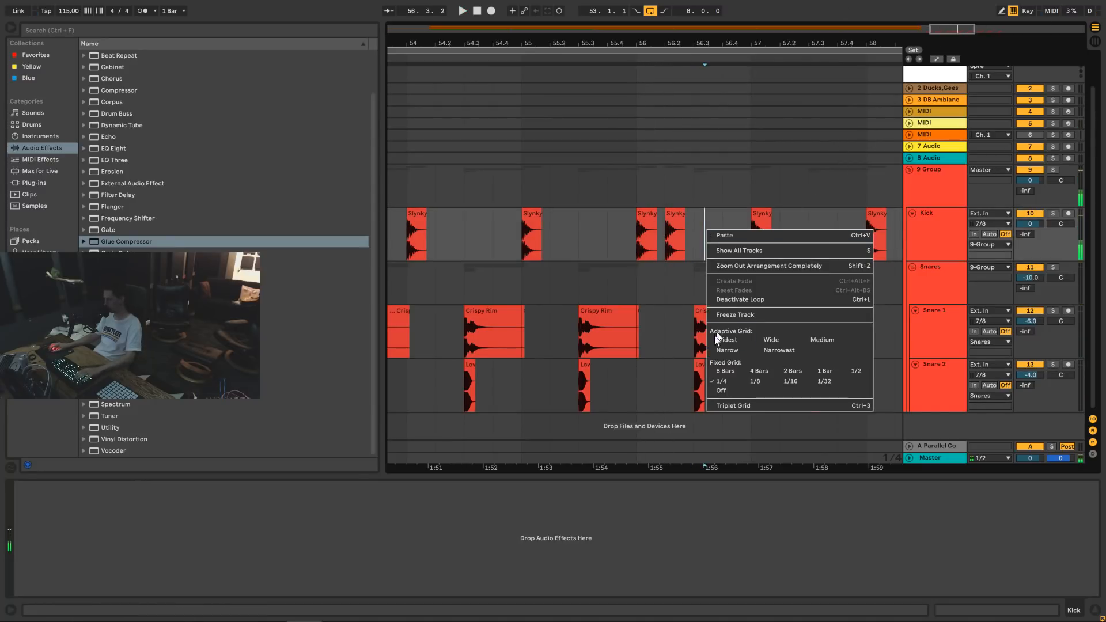
pyautogui.click(718, 346)
pyautogui.moveTo(675, 212); pyautogui.dragTo(698, 214)
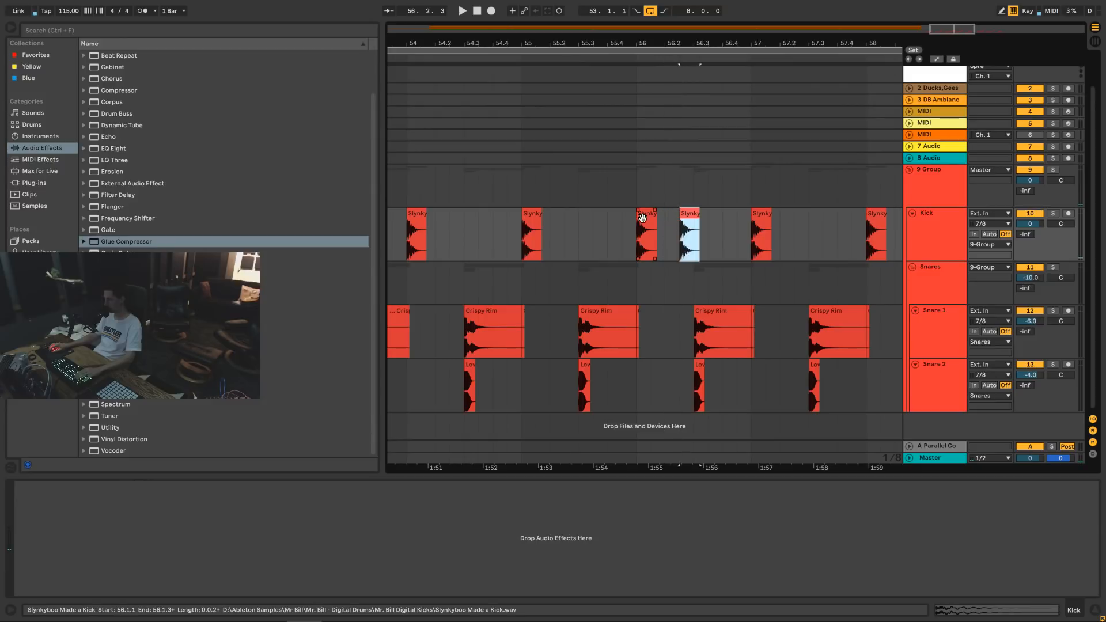
pyautogui.click(646, 233)
pyautogui.press('space')
pyautogui.moveTo(949, 29); pyautogui.dragTo(949, 6)
pyautogui.press('space')
# Copy the first kick of bar 53 to 53.2.3 and play the pattern from just before bar 53.
pyautogui.moveTo(507, 44); pyautogui.dragTo(507, 88)
pyautogui.click(612, 215)
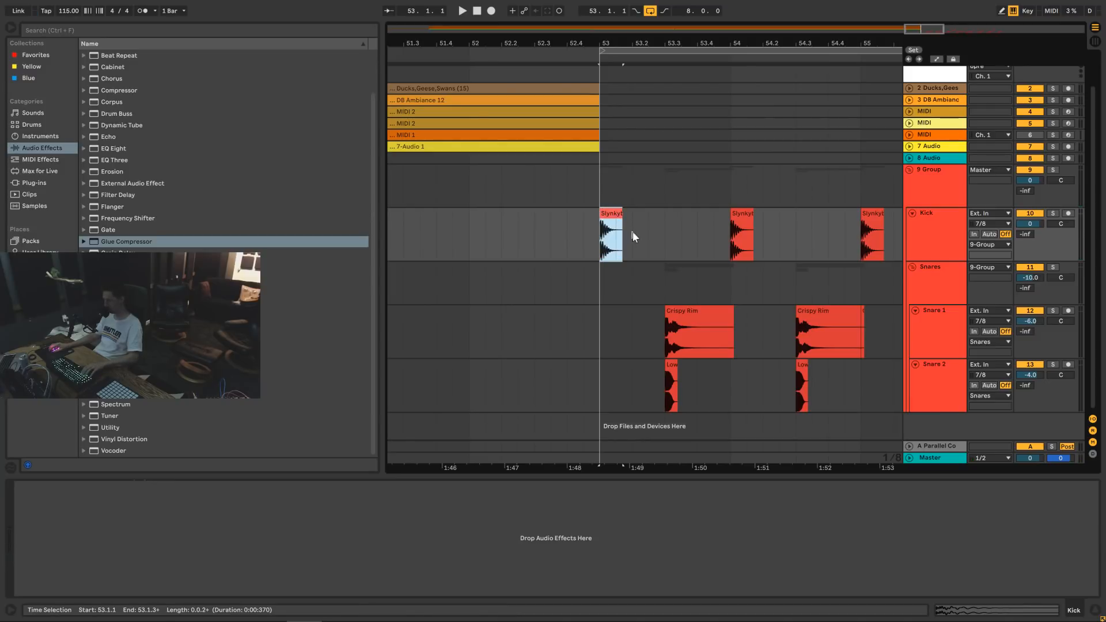
pyautogui.click(652, 229)
pyautogui.hotkey('ctrl', 'v')
pyautogui.click(585, 226)
pyautogui.press('space')
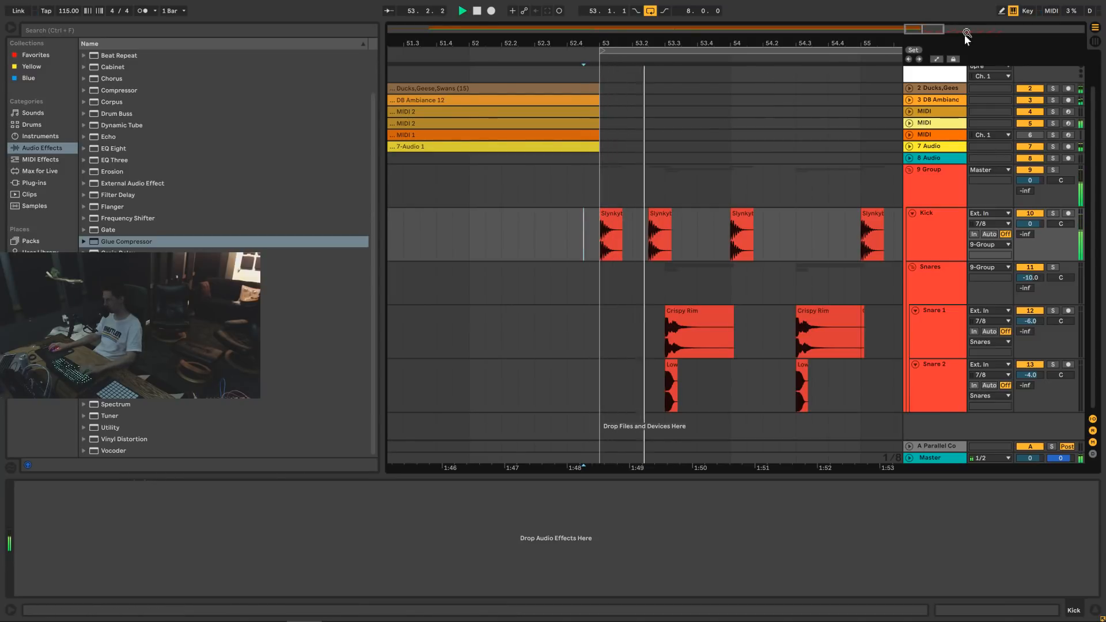
pyautogui.moveTo(966, 30); pyautogui.dragTo(942, 34)
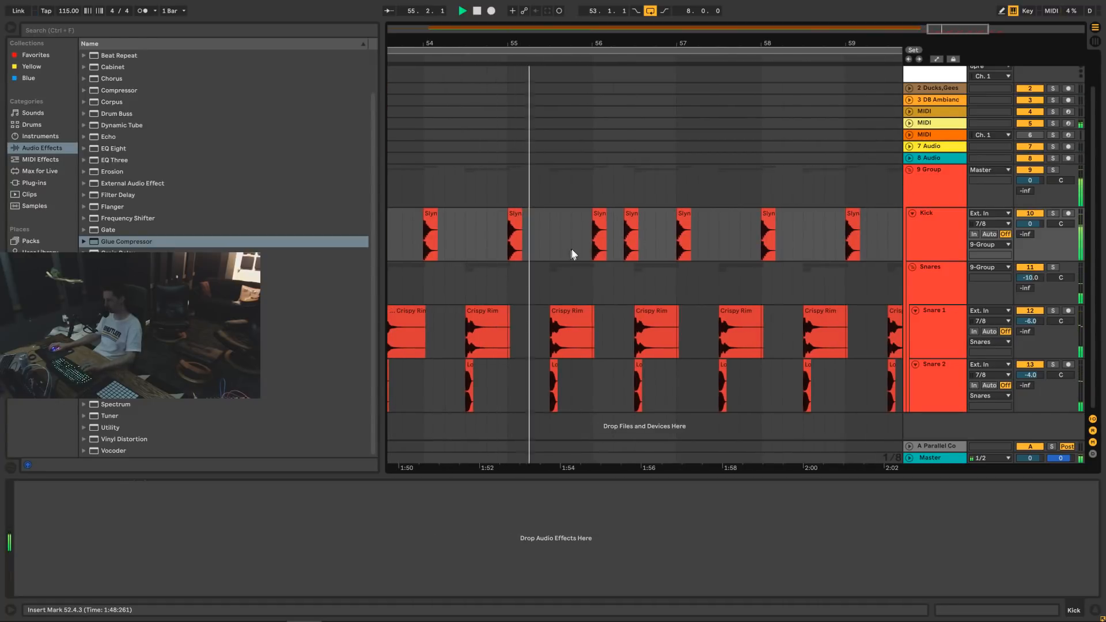
# Copy the kick at 56.1.1 to 55.4.3, keep the copy from overlapping the bar 56 kick, and audition it.
pyautogui.click(599, 213)
pyautogui.click(598, 214)
pyautogui.press('space')
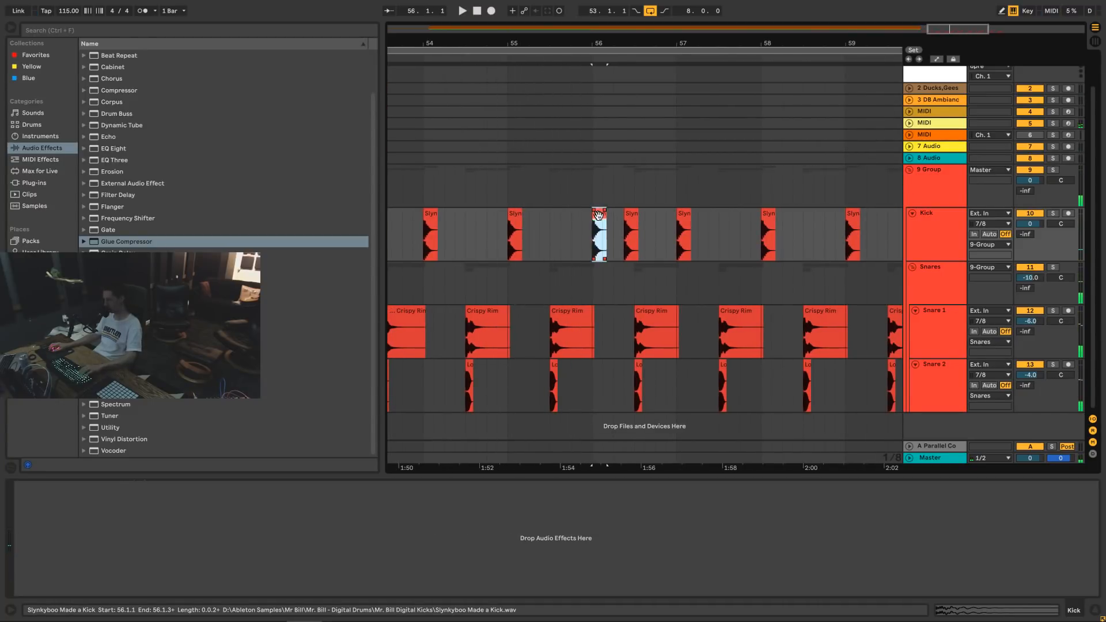
pyautogui.click(580, 240)
pyautogui.hotkey('ctrl', 'v')
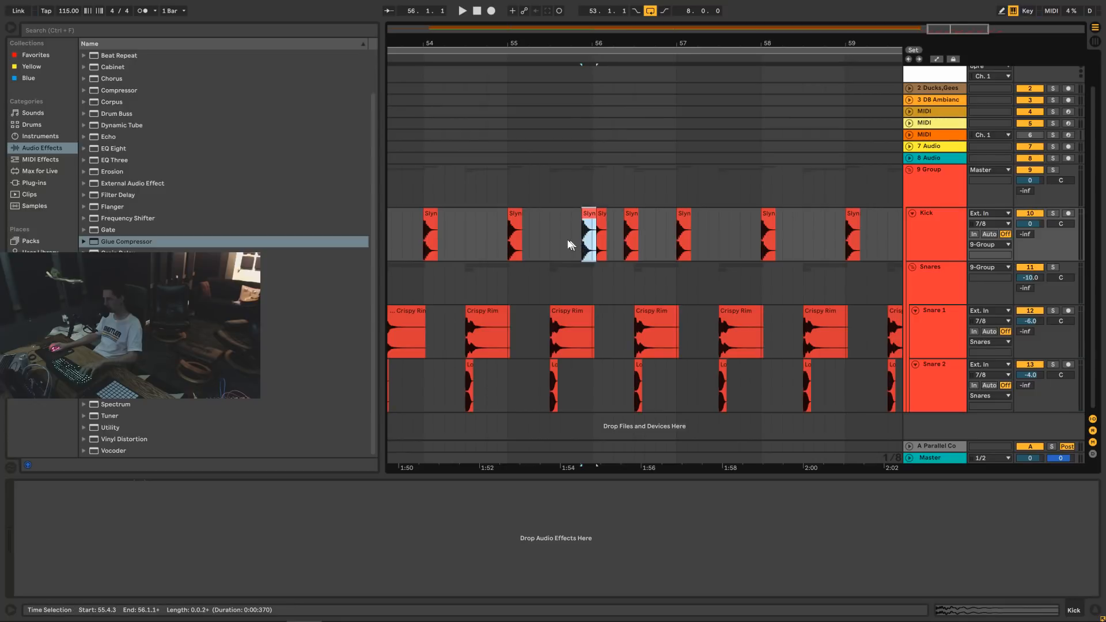
pyautogui.click(561, 240)
pyautogui.moveTo(594, 216); pyautogui.dragTo(592, 217)
pyautogui.click(596, 218)
pyautogui.click(586, 215)
pyautogui.press('space')
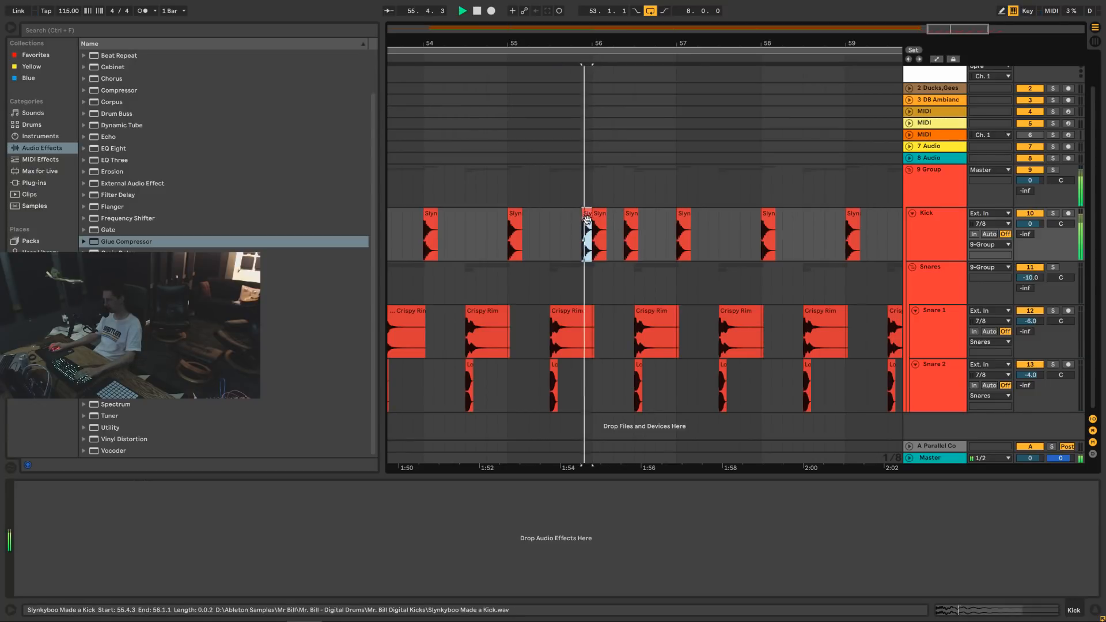
pyautogui.moveTo(957, 28); pyautogui.dragTo(947, 7)
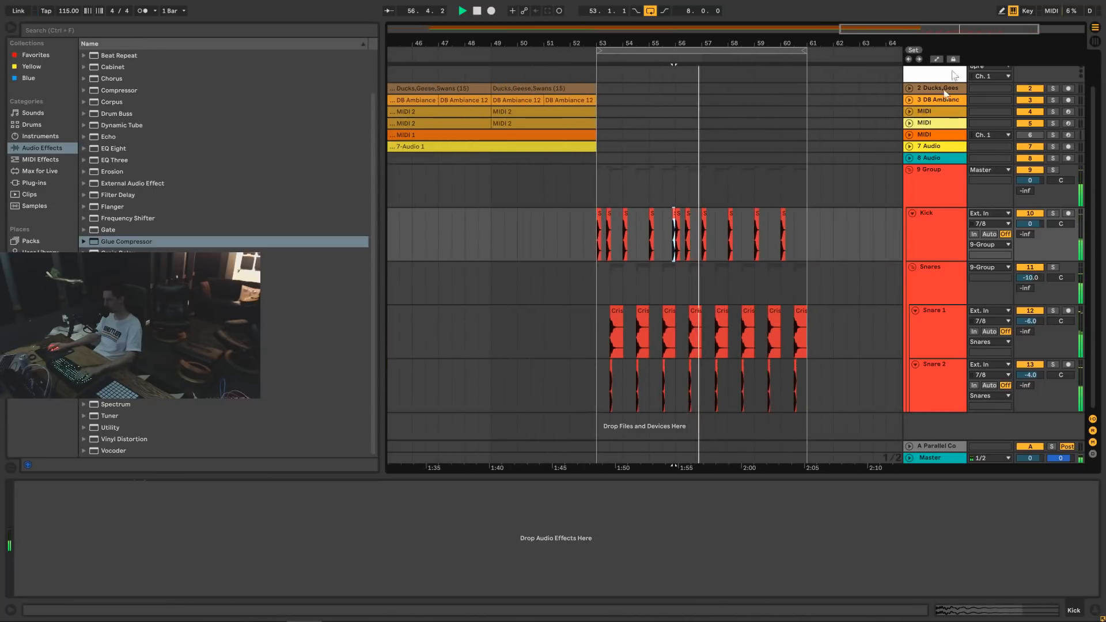
pyautogui.click(762, 52)
pyautogui.press('space')
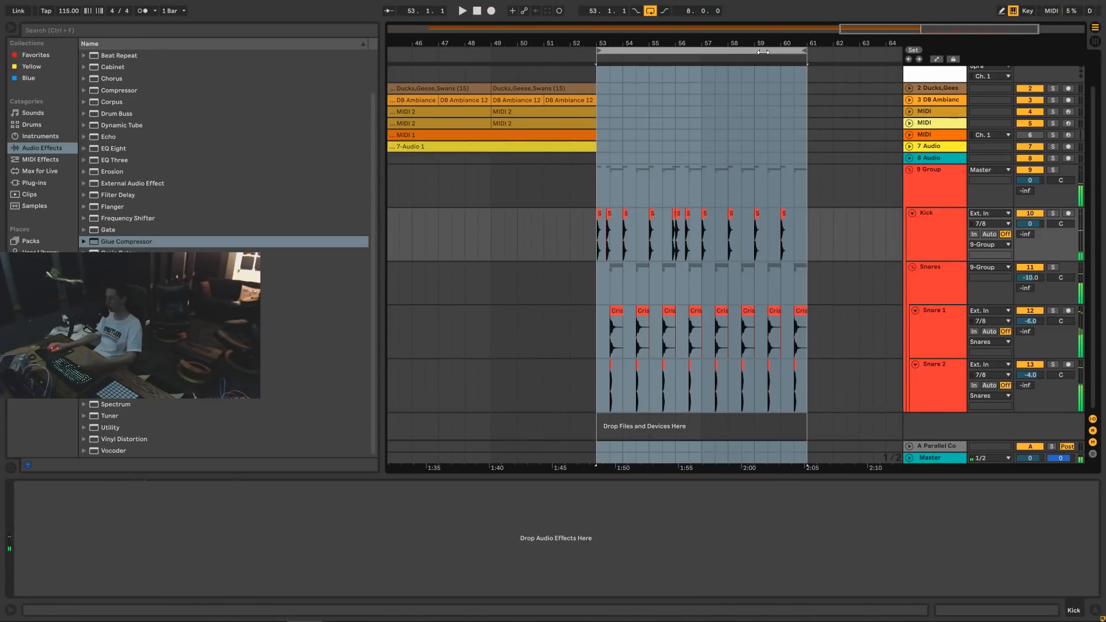
# Set the track volume of Snare 1 to -7 dB.
pyautogui.click(932, 316)
pyautogui.click(916, 311)
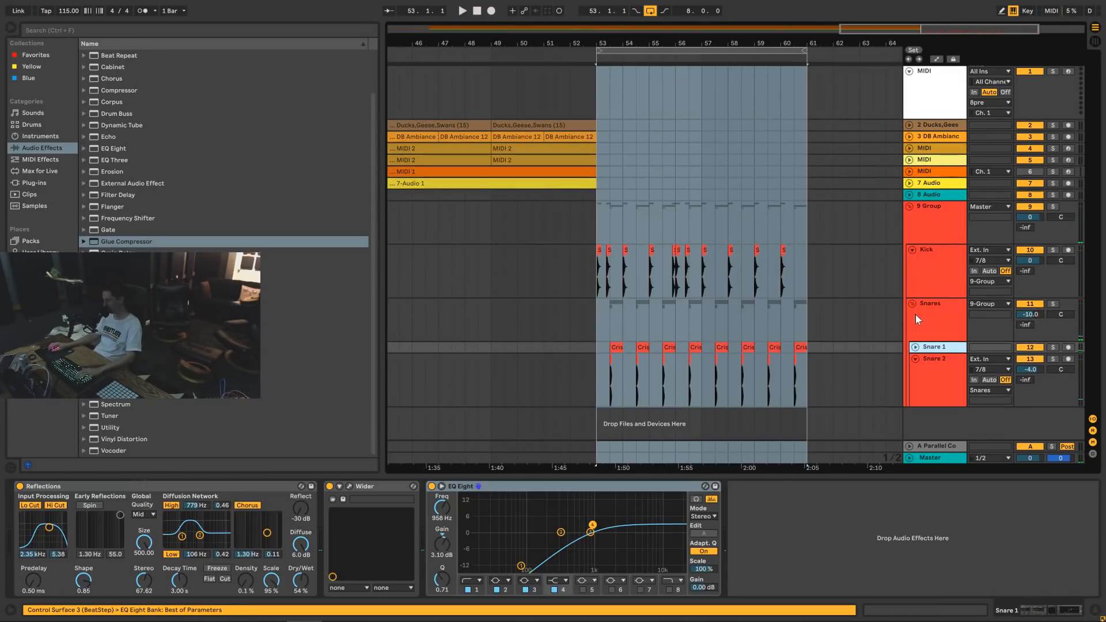
pyautogui.click(915, 347)
pyautogui.moveTo(1030, 358); pyautogui.dragTo(1030, 368)
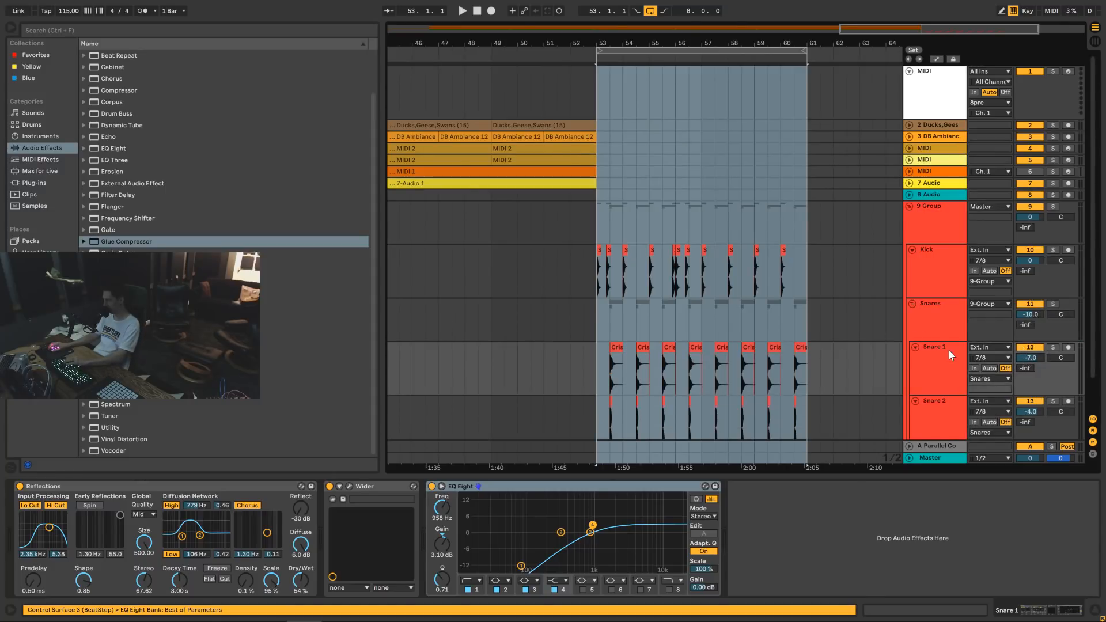
# Fold the Snare 1, Snares and Kick tracks and rename the drum group Drop Perc.
pyautogui.click(914, 347)
pyautogui.click(909, 308)
pyautogui.click(912, 303)
pyautogui.click(915, 272)
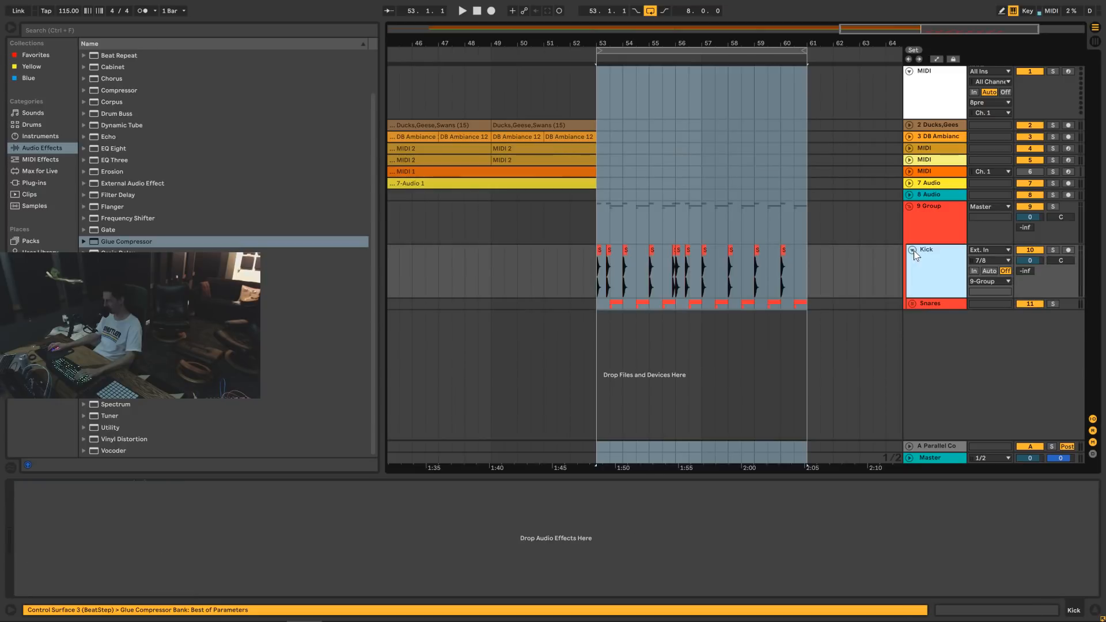
pyautogui.click(912, 250)
pyautogui.click(925, 223)
pyautogui.hotkey('ctrl', 'r')
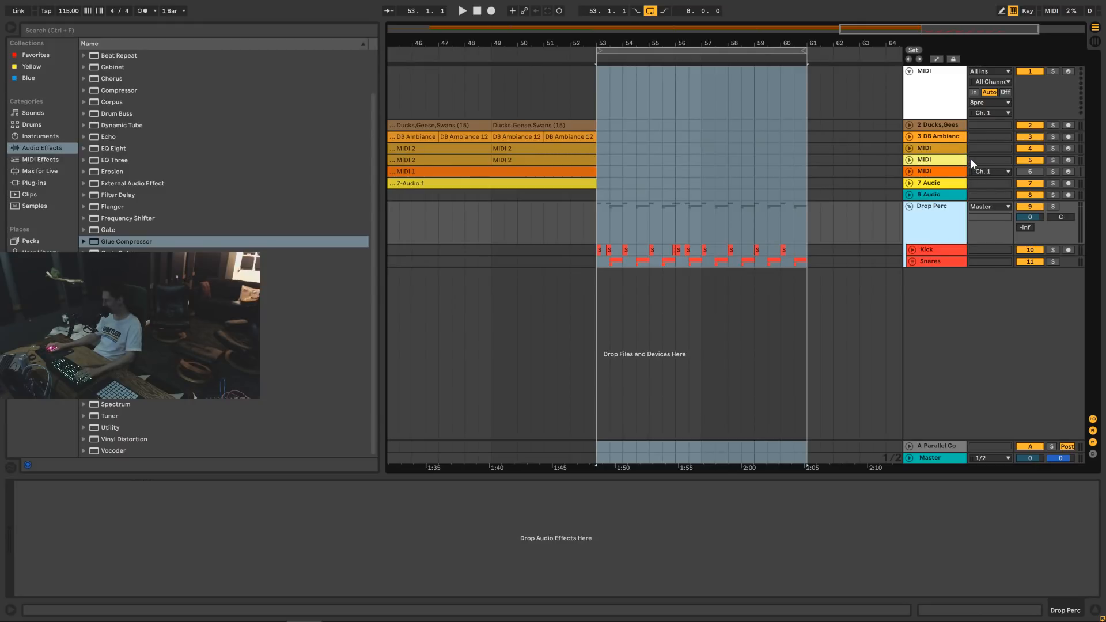
# Insert an audio track below the snares in the Drop Perc group and name it Hats.
pyautogui.rightClick(947, 314)
pyautogui.click(955, 318)
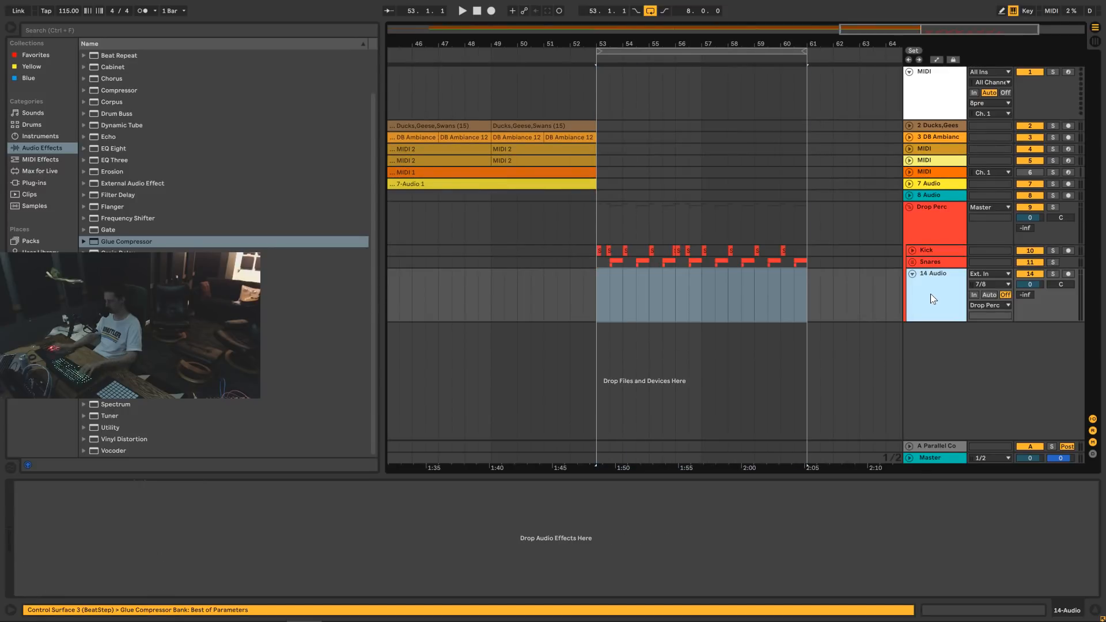
pyautogui.hotkey('ctrl', 'r')
pyautogui.write('Hats')
pyautogui.press('Return')
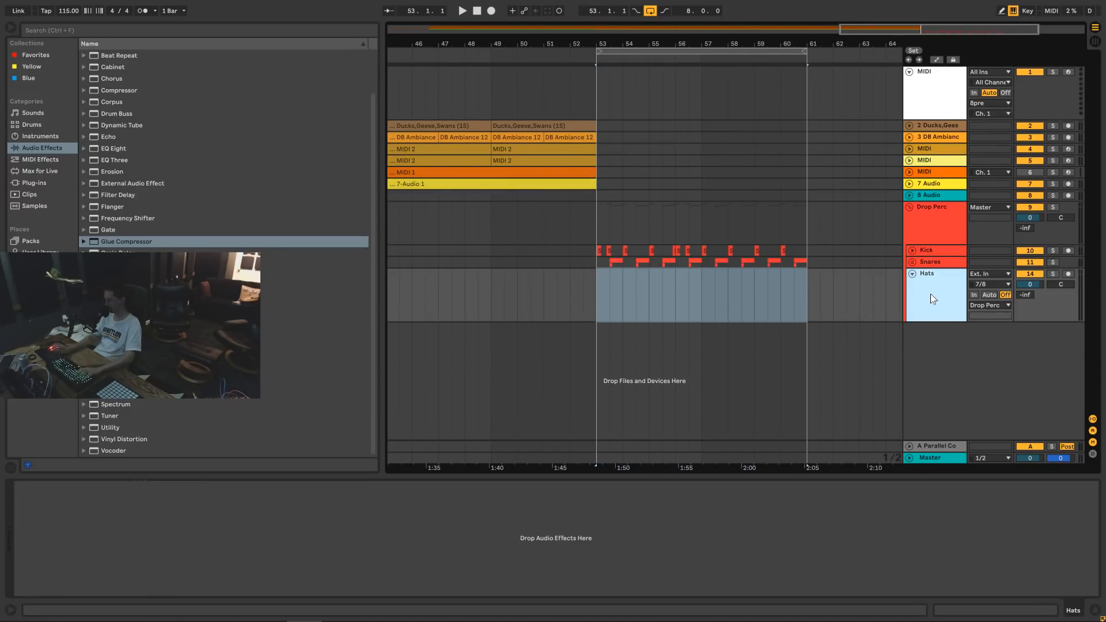
# Close the Mr Bill sample folders and open the Hihats folder within HULKX Samples.
pyautogui.click(40, 287)
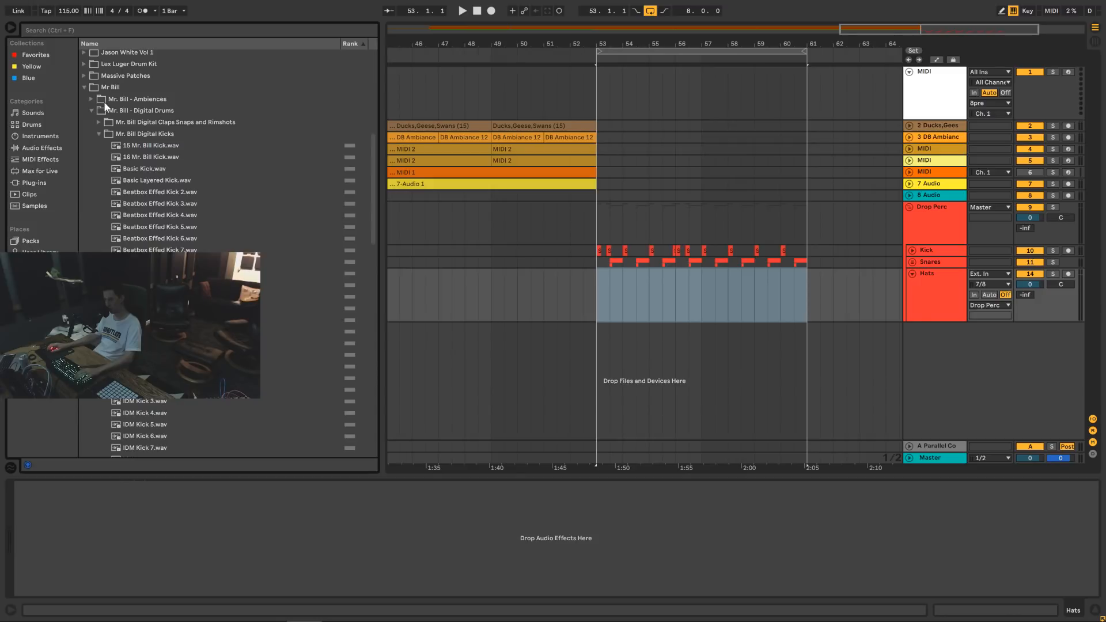
pyautogui.click(100, 134)
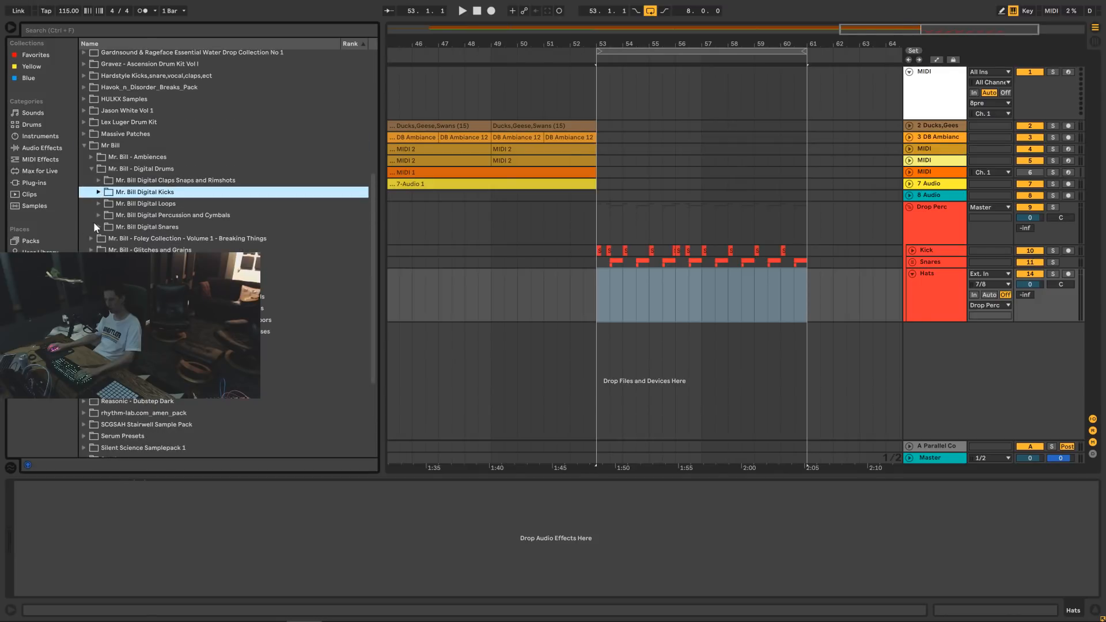
pyautogui.click(84, 145)
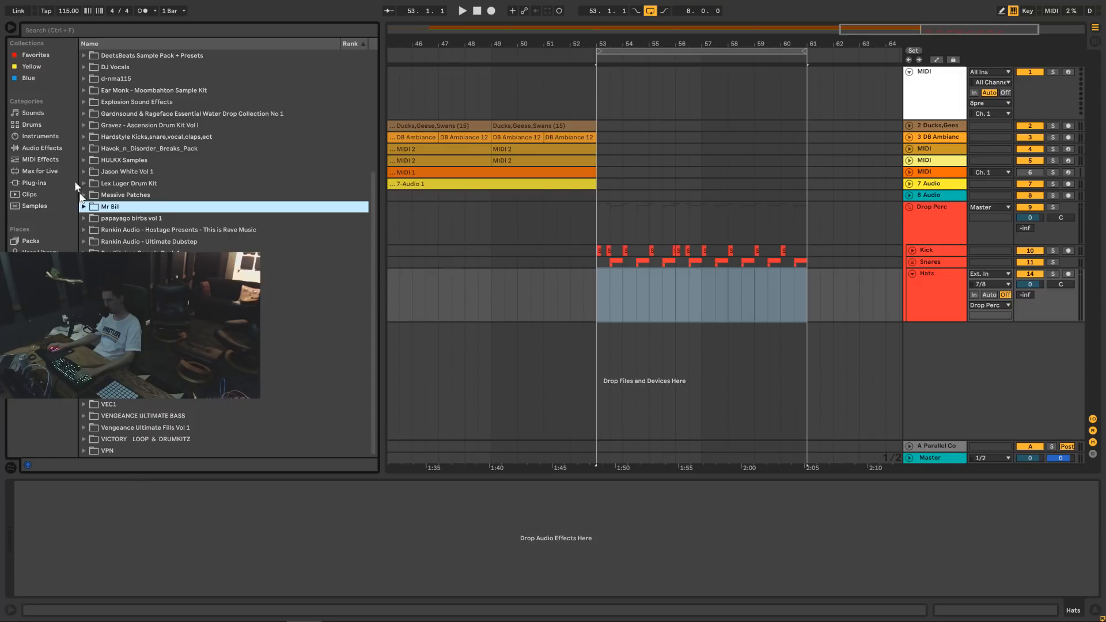
pyautogui.click(84, 161)
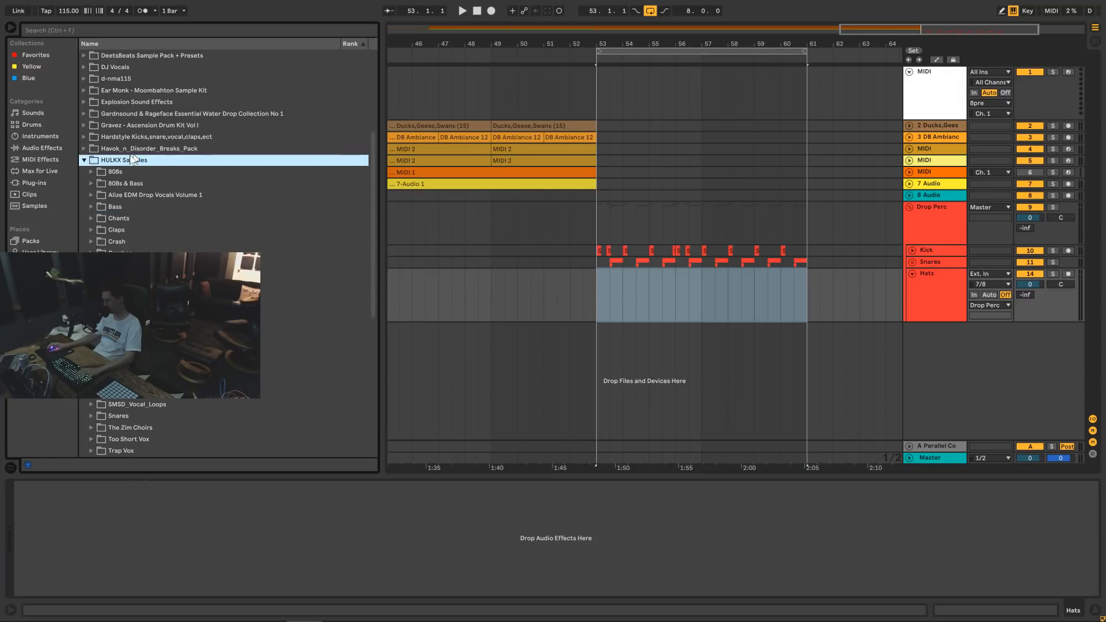
pyautogui.scroll(-3, 122, 197)
pyautogui.scroll(-1, 120, 192)
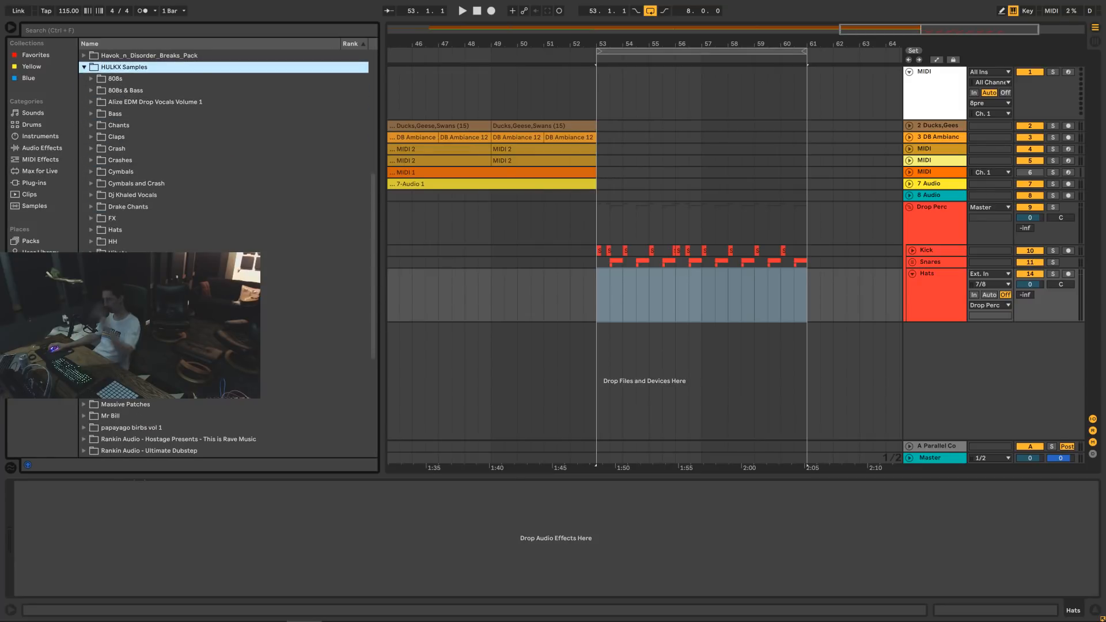
pyautogui.click(91, 253)
# Audition the hi-hat samples and place HiHat (47) at the start of bar 53 on the Hats track.
pyautogui.click(130, 276)
pyautogui.press('Up')
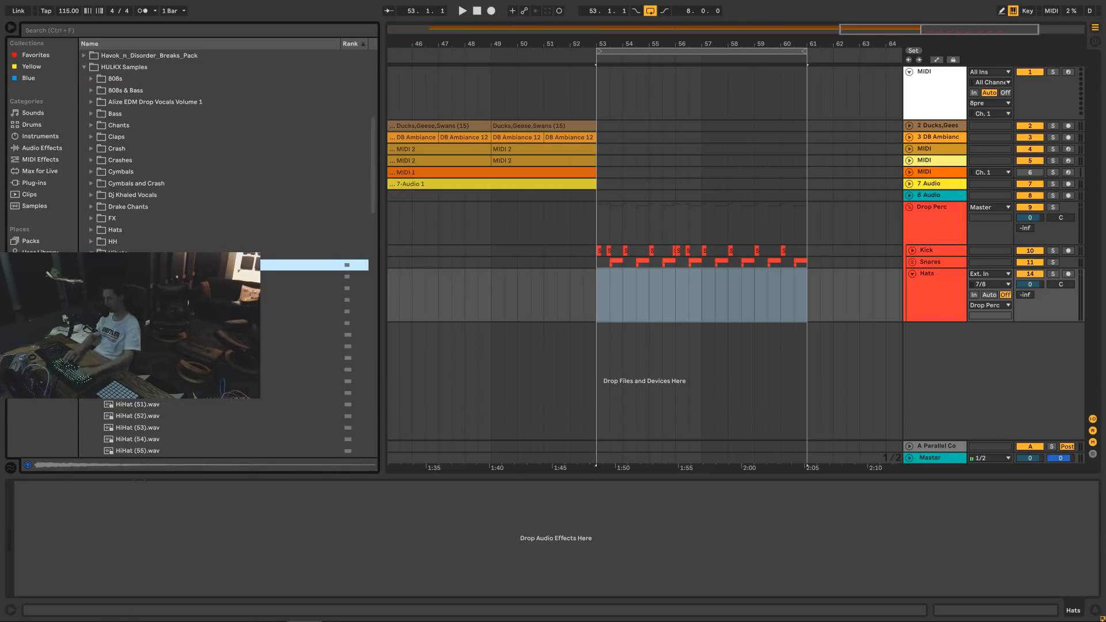
pyautogui.press('Down')
pyautogui.press('Down')
pyautogui.press('Down')
pyautogui.press('Down')
pyautogui.press('Down')
pyautogui.press('Down')
pyautogui.press('Down')
pyautogui.press('Down')
pyautogui.press('Down')
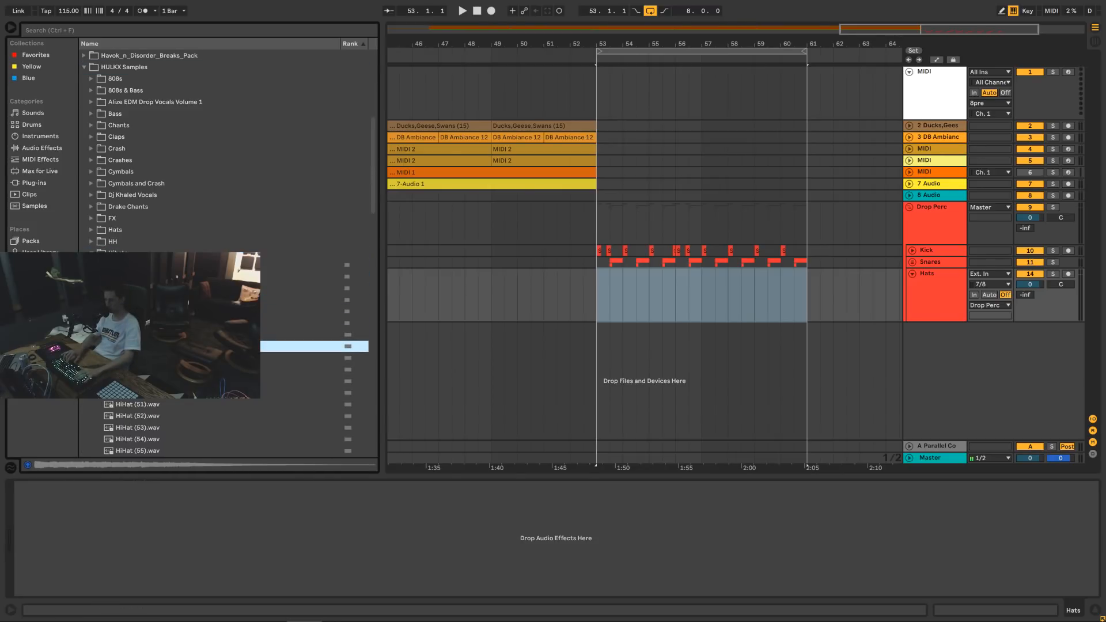
pyautogui.press('Up')
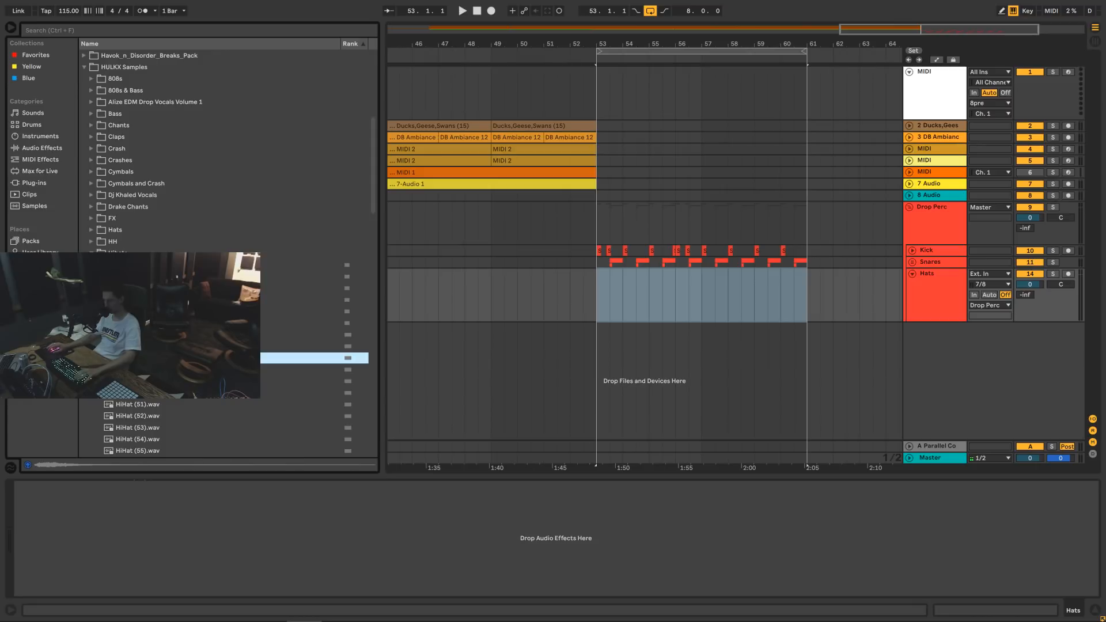
pyautogui.moveTo(331, 359); pyautogui.dragTo(599, 292)
# Trim the hi-hat at bar 53 to end at 53.1.3, duplicate it directly behind and play the result.
pyautogui.moveTo(900, 42); pyautogui.dragTo(817, 167)
pyautogui.click(585, 302)
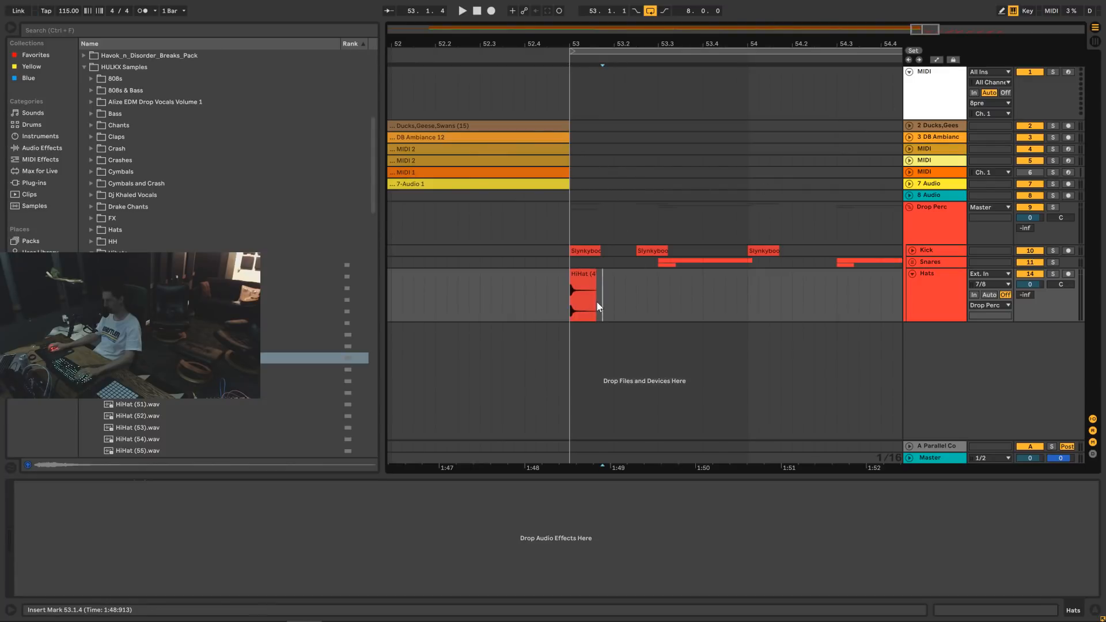
pyautogui.moveTo(585, 301); pyautogui.dragTo(547, 298)
pyautogui.hotkey('ctrl', 'd')
pyautogui.press('space')
pyautogui.press('space')
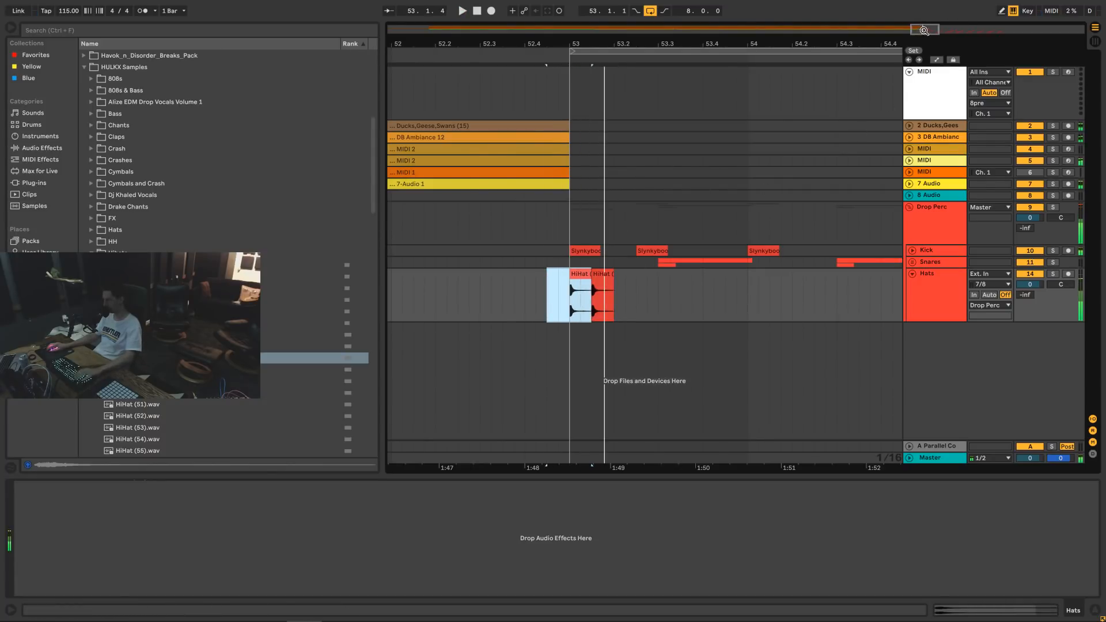
pyautogui.moveTo(924, 30); pyautogui.dragTo(930, 28)
pyautogui.press('space')
pyautogui.press('space')
pyautogui.press('space')
pyautogui.press('space')
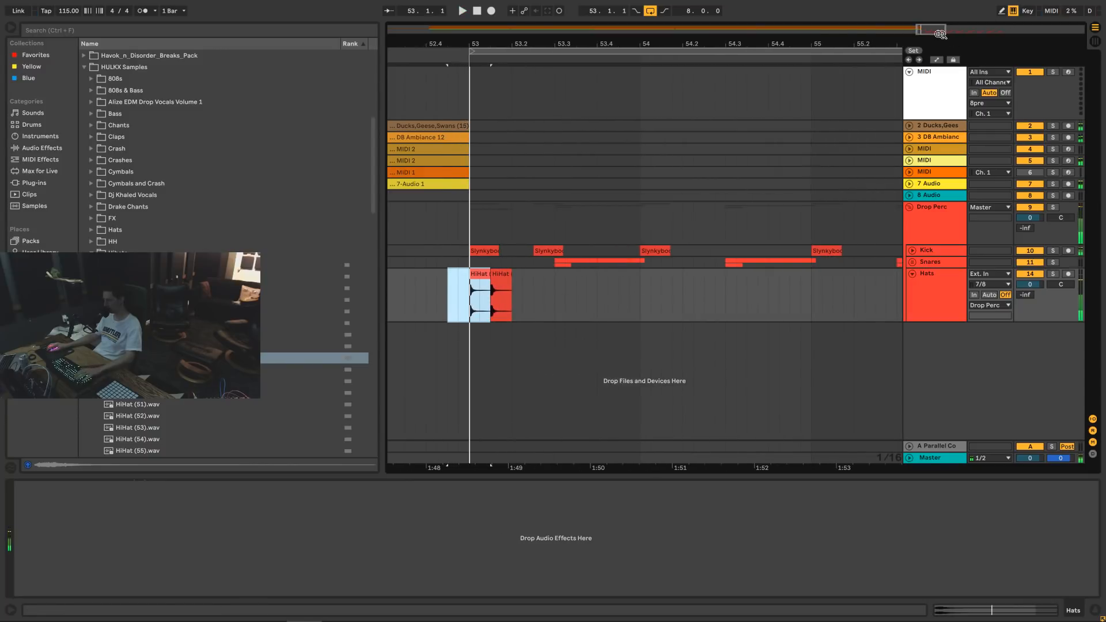
# Turn the grid off and move the second hi-hat to just after 53.2.1.
pyautogui.scroll(3, 525, 333)
pyautogui.click(526, 333)
pyautogui.rightClick(539, 301)
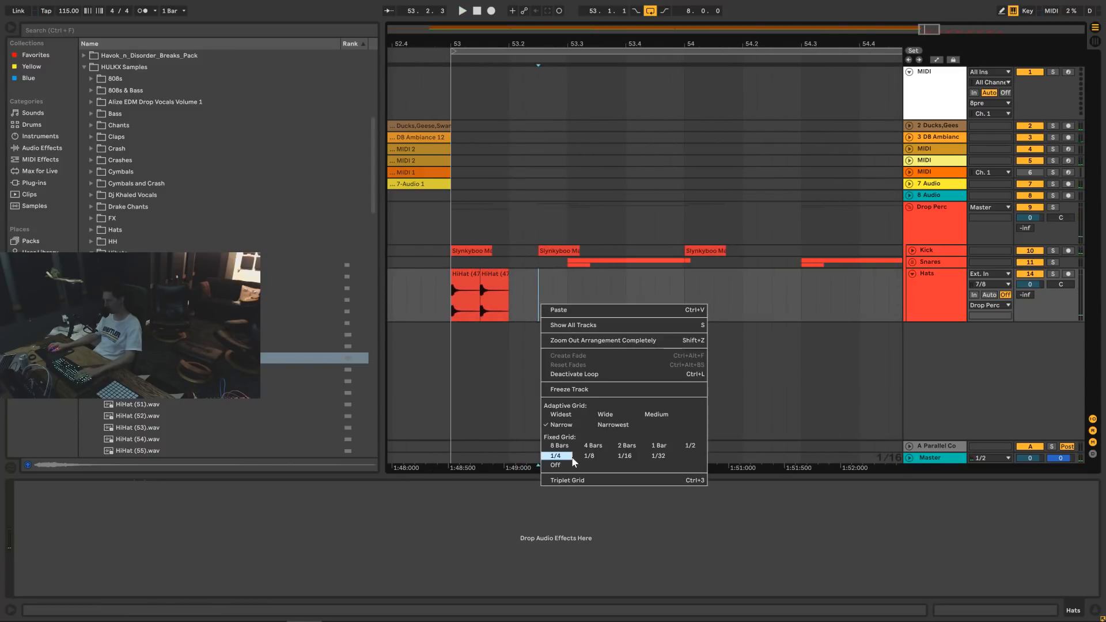
pyautogui.click(555, 465)
pyautogui.click(494, 293)
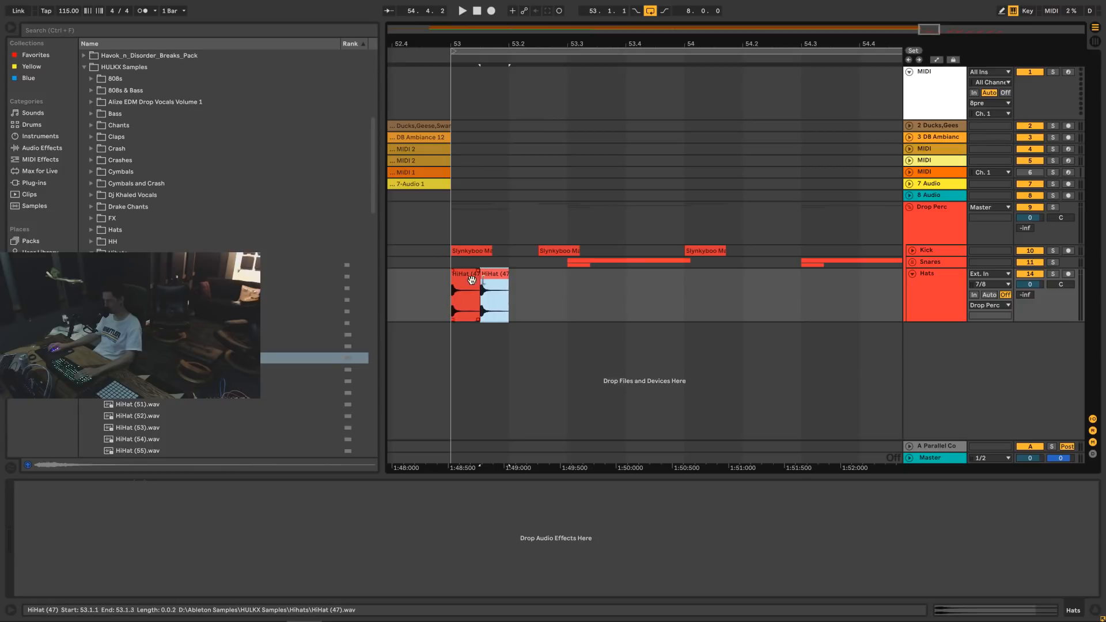
pyautogui.moveTo(494, 276); pyautogui.dragTo(529, 277)
# Play the off-grid hi-hats repeatedly from just before bar 53 to check their timing.
pyautogui.click(423, 285)
pyautogui.press('space')
pyautogui.press('space')
pyautogui.click(427, 288)
pyautogui.press('space')
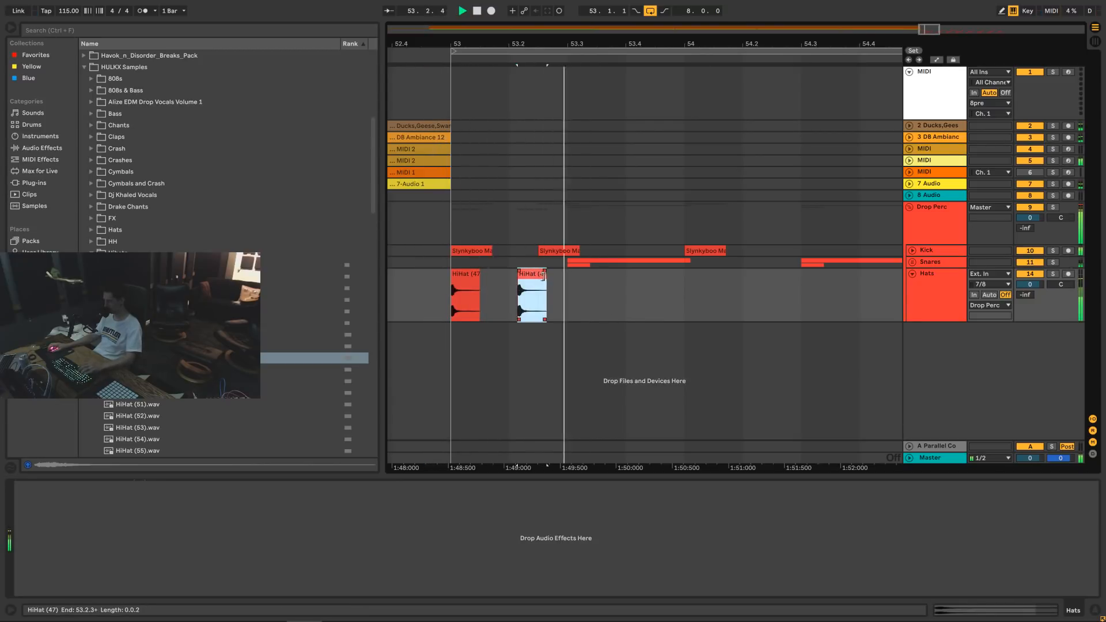
pyautogui.press('space')
pyautogui.press('space')
pyautogui.press('space')
pyautogui.click(434, 284)
pyautogui.press('space')
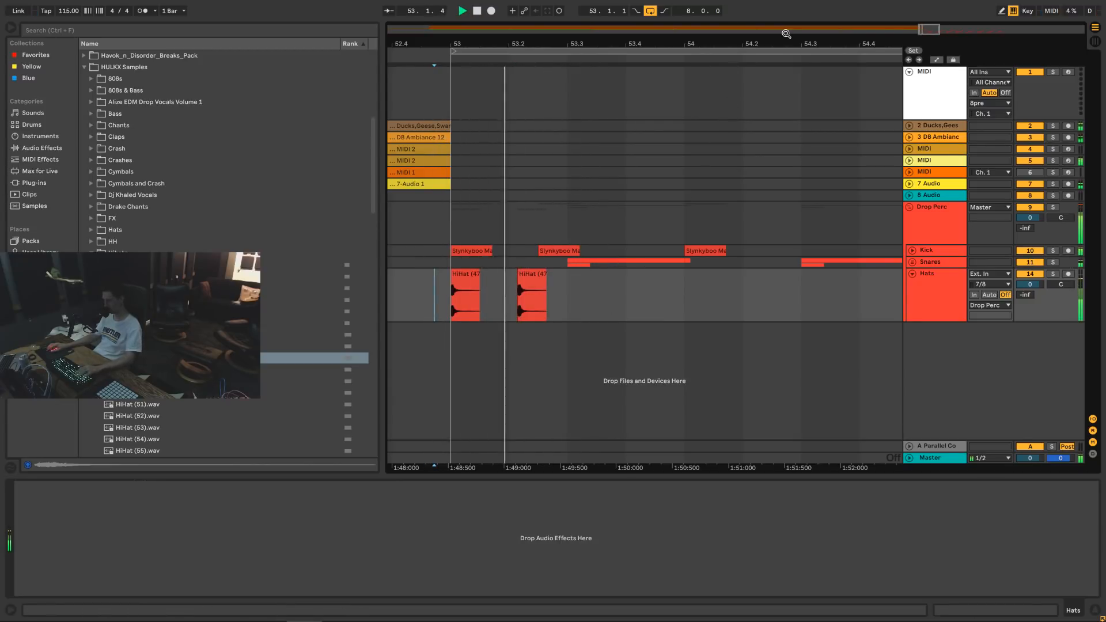
pyautogui.moveTo(928, 32); pyautogui.dragTo(934, 32)
pyautogui.press('space')
pyautogui.press('space')
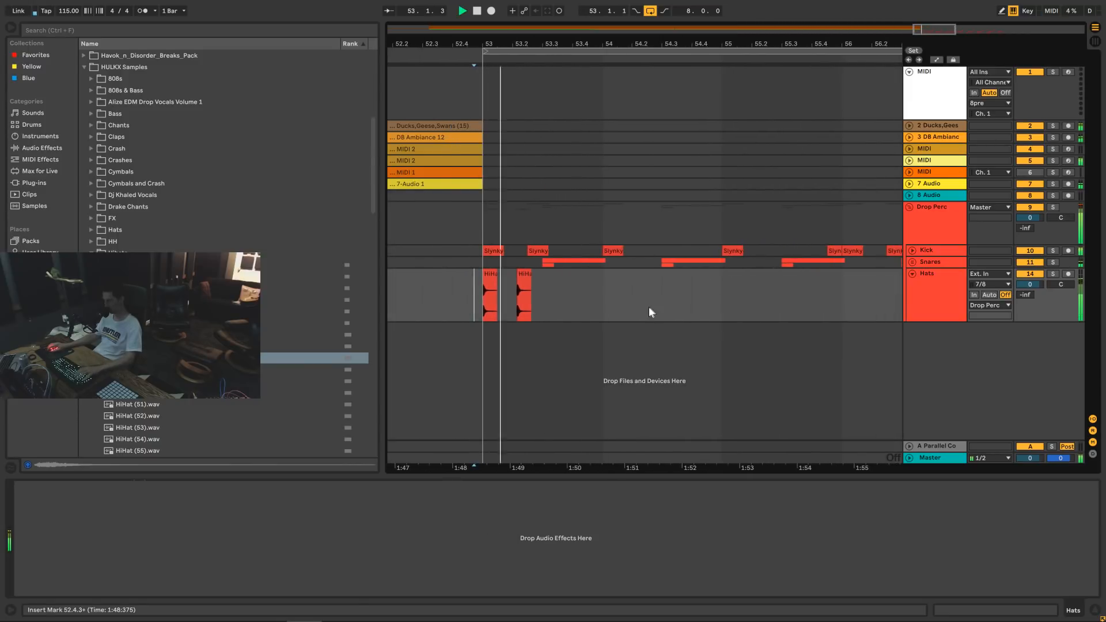
# Copy the second hi-hat to just after 53.3.3 and play the pattern from before bar 53.
pyautogui.click(523, 284)
pyautogui.hotkey('ctrl', 'c')
pyautogui.click(560, 297)
pyautogui.hotkey('ctrl', 'v')
pyautogui.click(464, 284)
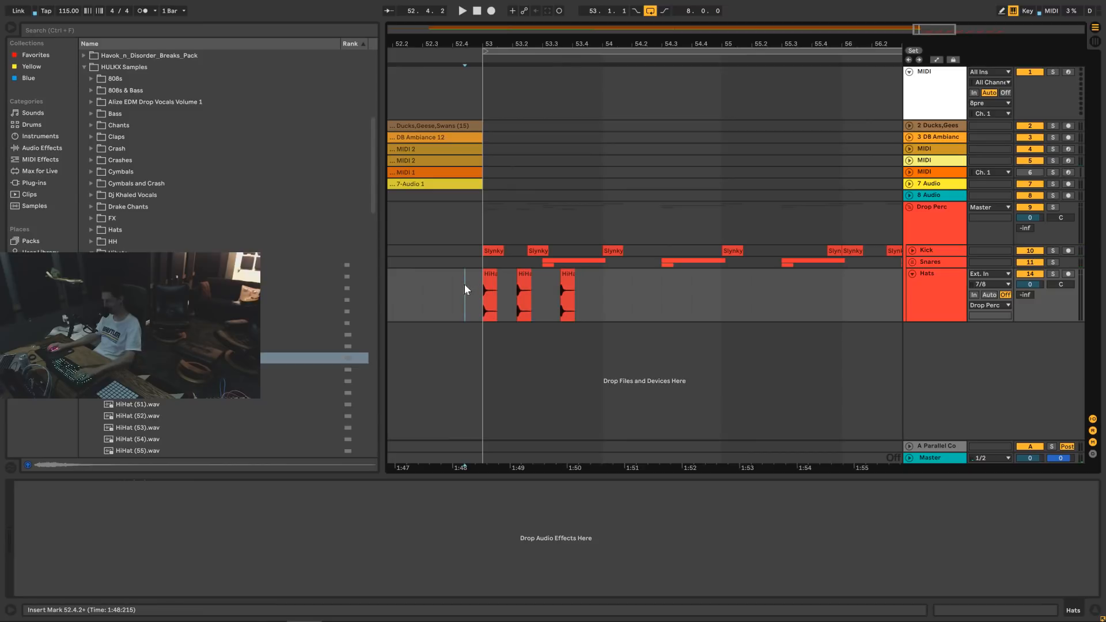
pyautogui.press('space')
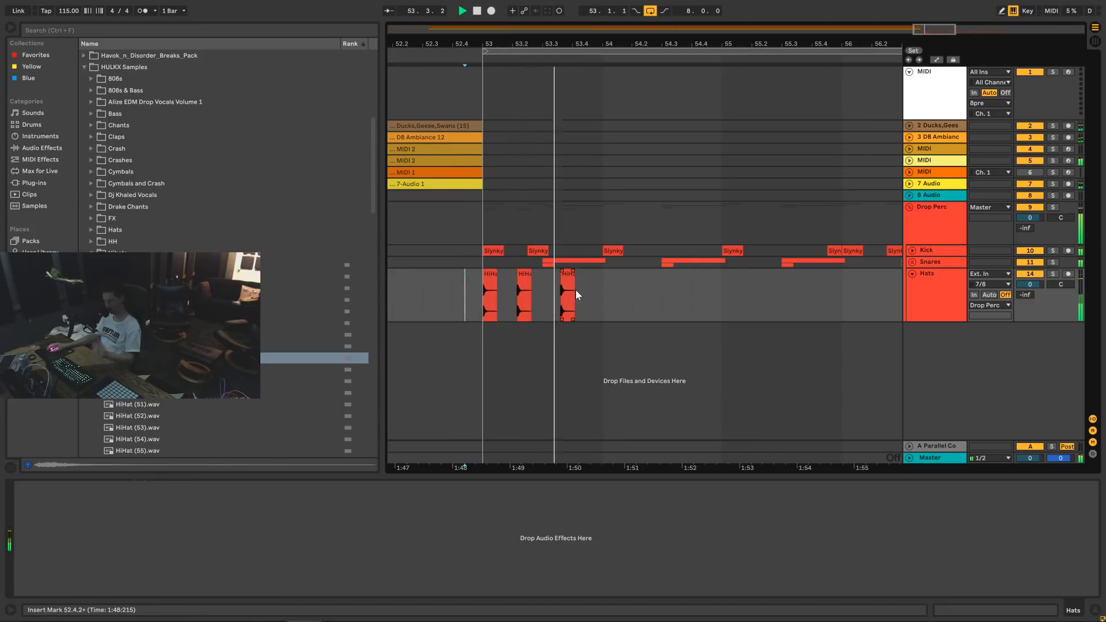
pyautogui.press('space')
pyautogui.press('space')
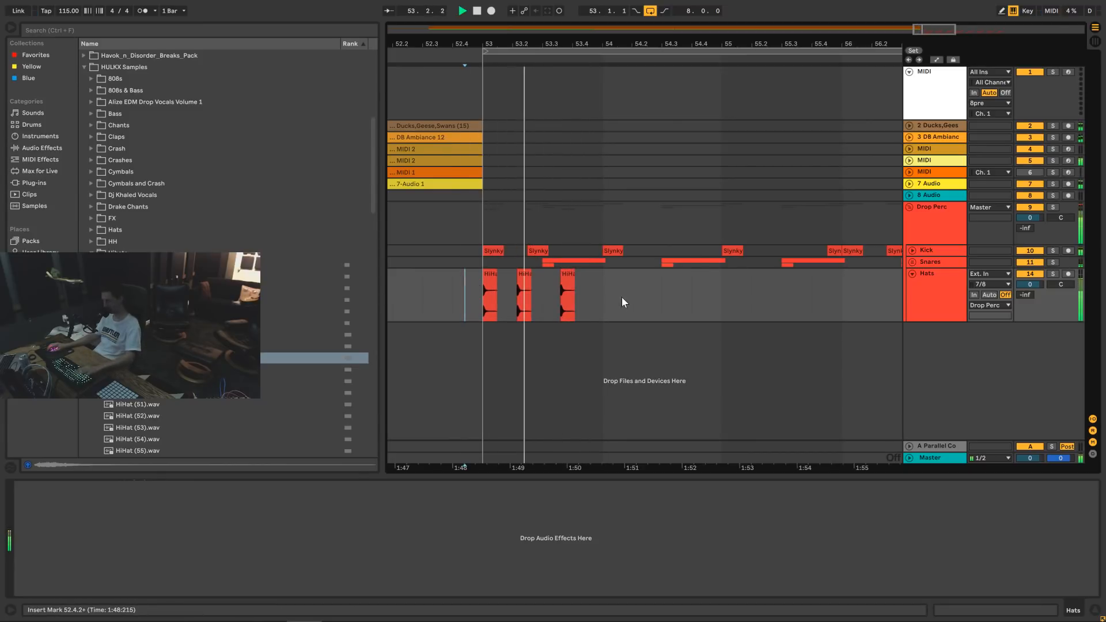
pyautogui.press('space')
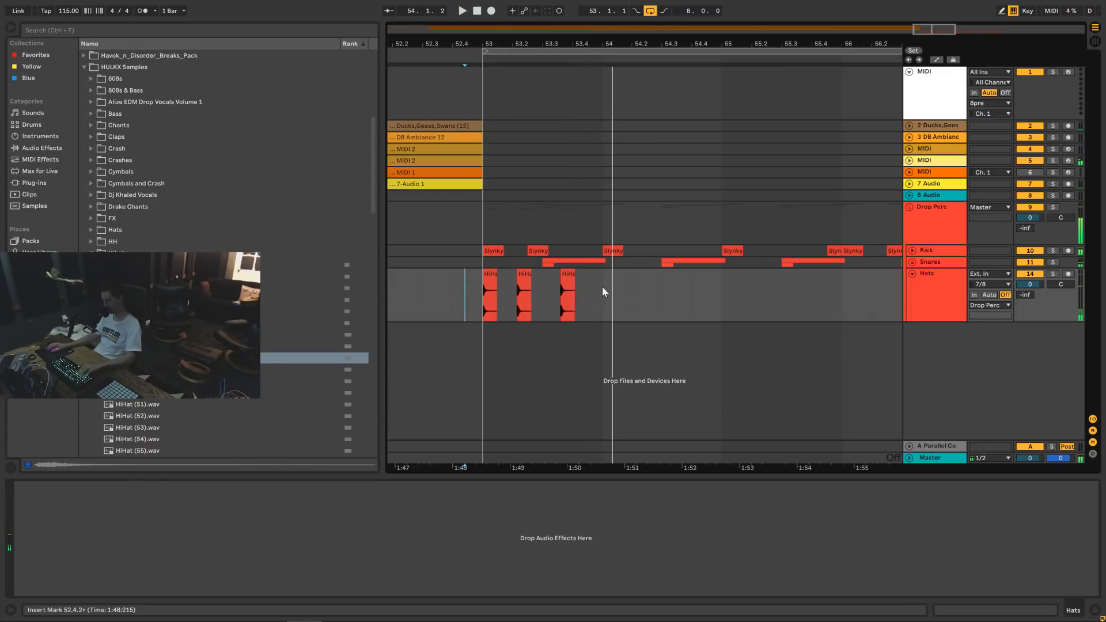
# Paste another hi-hat at the start of bar 54 and play it from just before.
pyautogui.click(602, 286)
pyautogui.hotkey('ctrl', 'v')
pyautogui.click(592, 291)
pyautogui.press('space')
pyautogui.press('space')
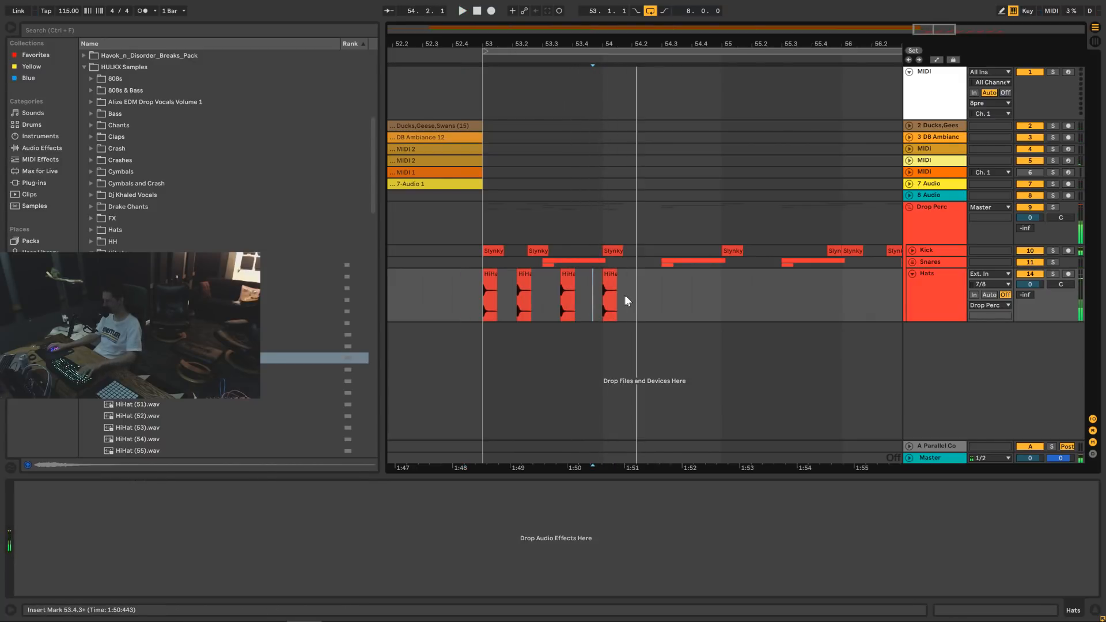
# Paste a hi-hat just after 54.2.1 and play the pattern from before bar 53.
pyautogui.click(632, 298)
pyautogui.hotkey('ctrl', 'f')
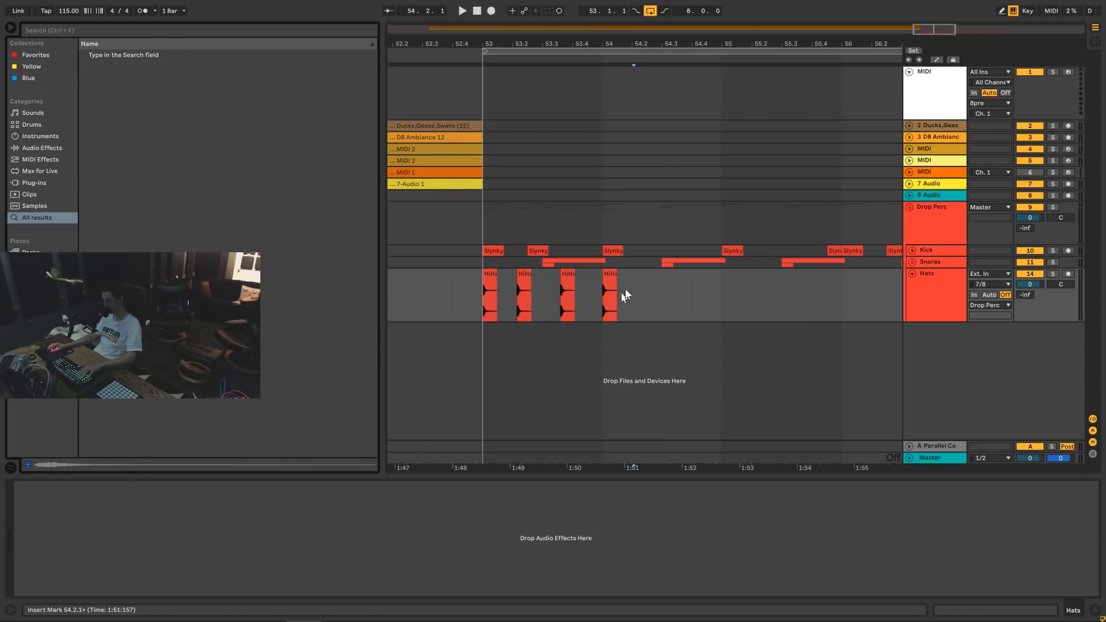
pyautogui.click(640, 298)
pyautogui.hotkey('ctrl', 'v')
pyautogui.click(457, 274)
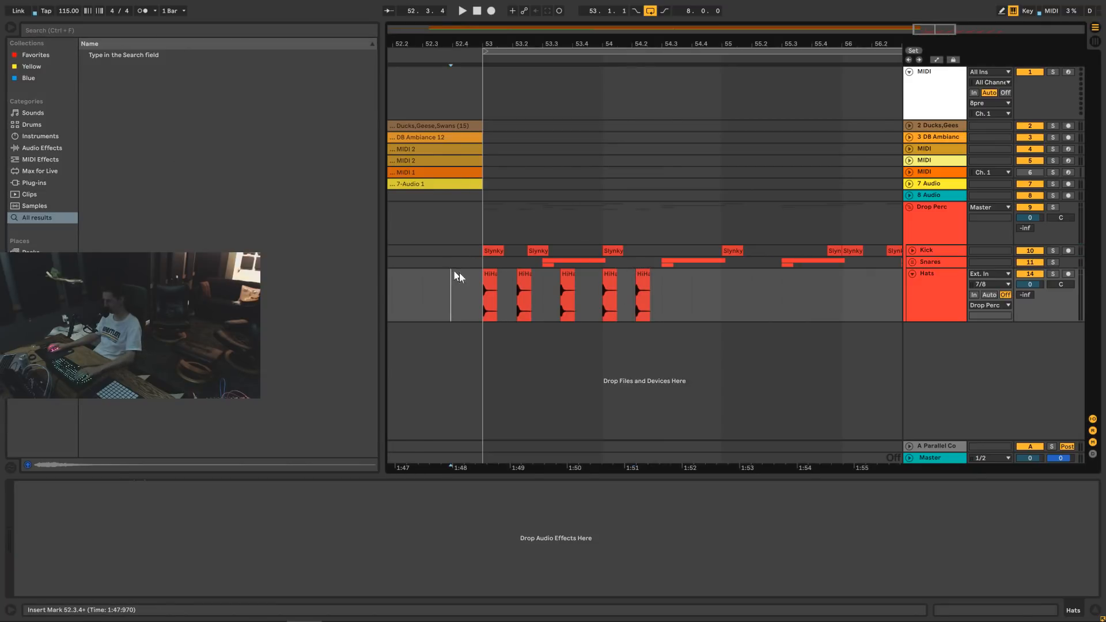
pyautogui.press('space')
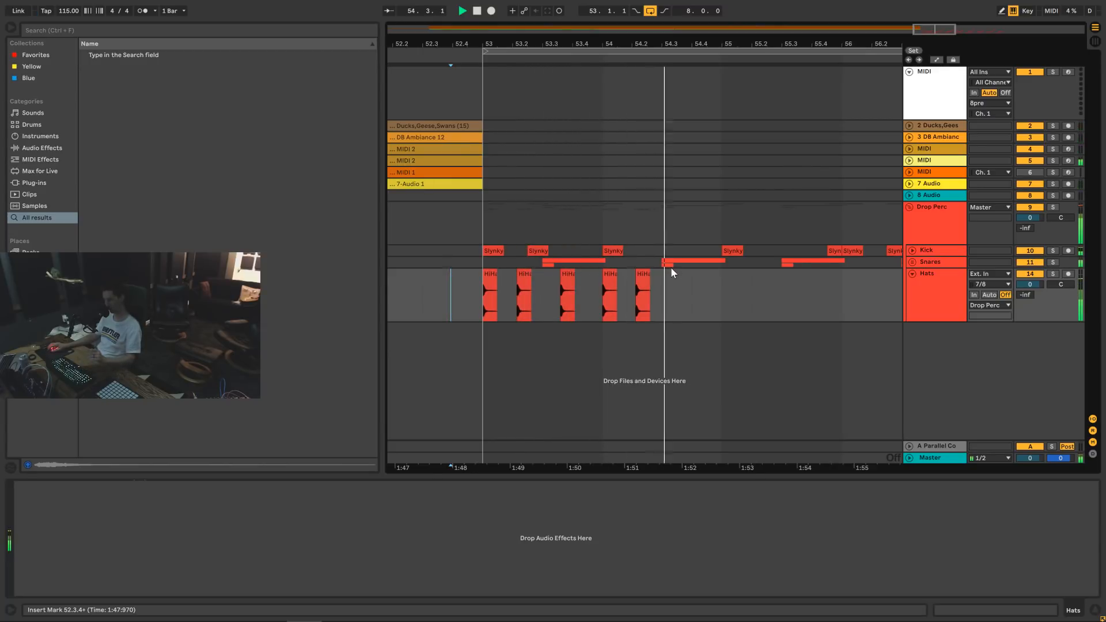
# Paste a hi-hat just after 54.3.3 and play the two-bar hat pattern.
pyautogui.click(683, 293)
pyautogui.press('space')
pyautogui.hotkey('ctrl', 'v')
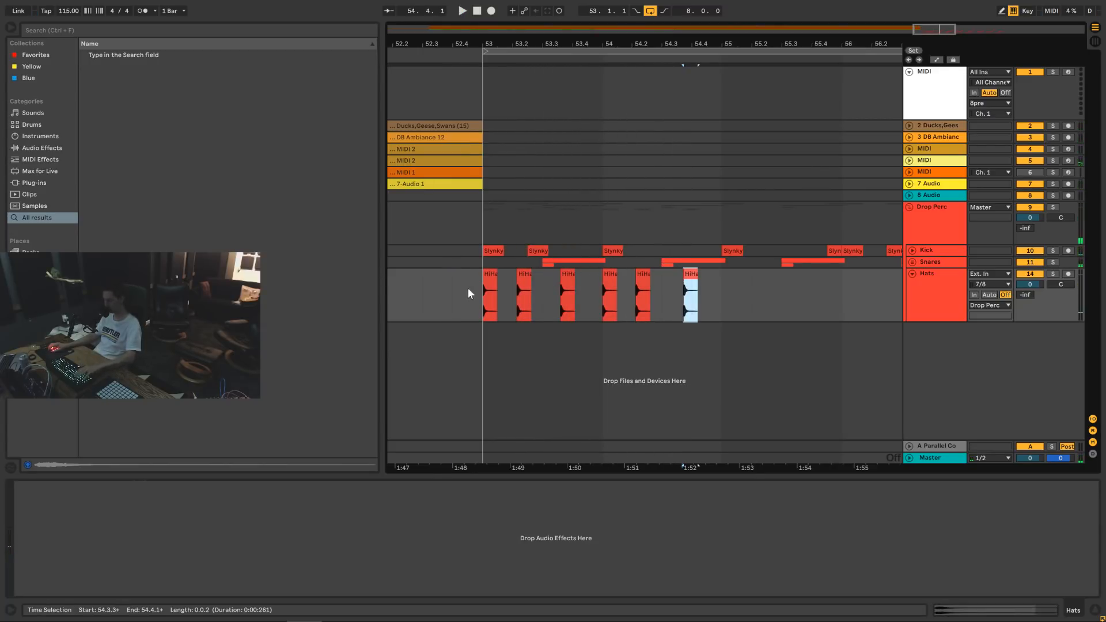
pyautogui.click(468, 288)
pyautogui.press('space')
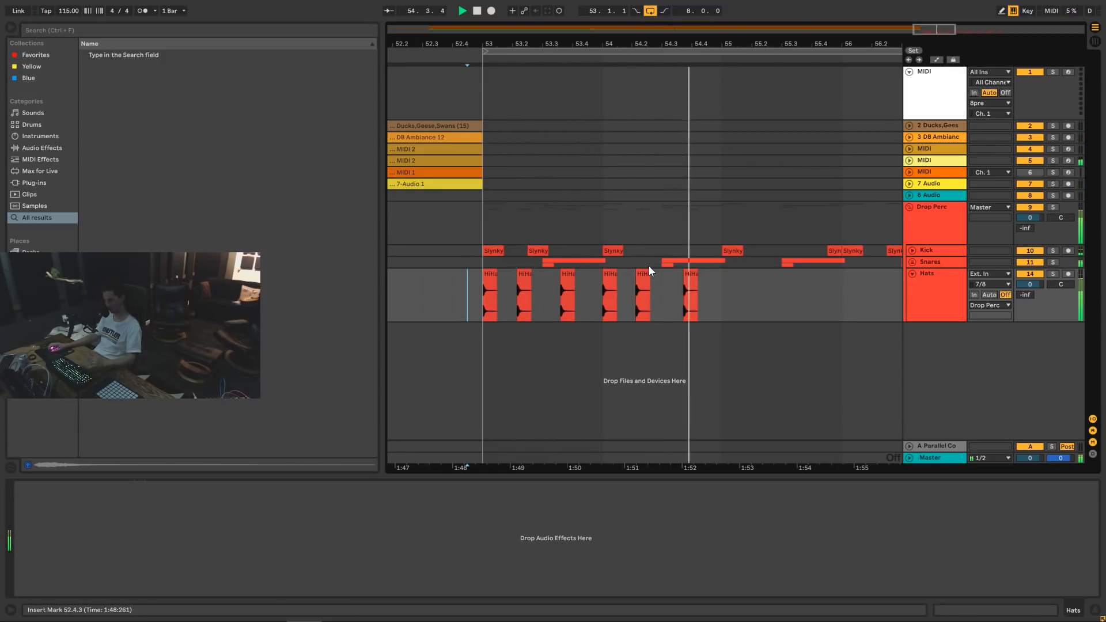
pyautogui.press('space')
# Switch to the Narrow adaptive grid and duplicate the hi-hats of bars 53 and 54 three times, up to bar 61.
pyautogui.rightClick(713, 285)
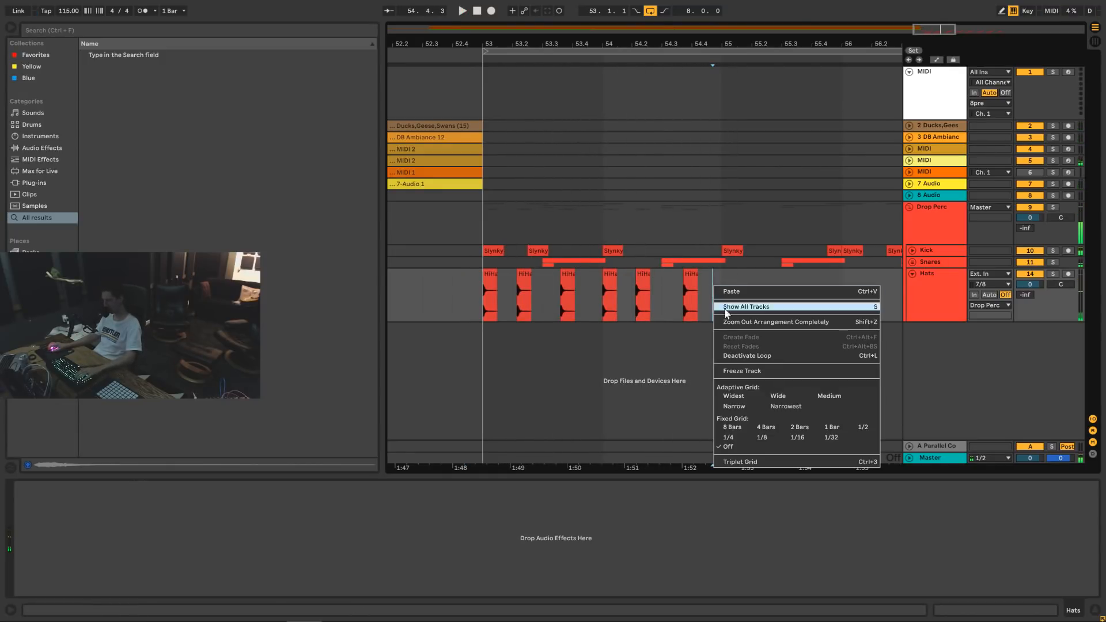
pyautogui.click(735, 408)
pyautogui.moveTo(717, 302); pyautogui.dragTo(484, 300)
pyautogui.hotkey('ctrl', 'd')
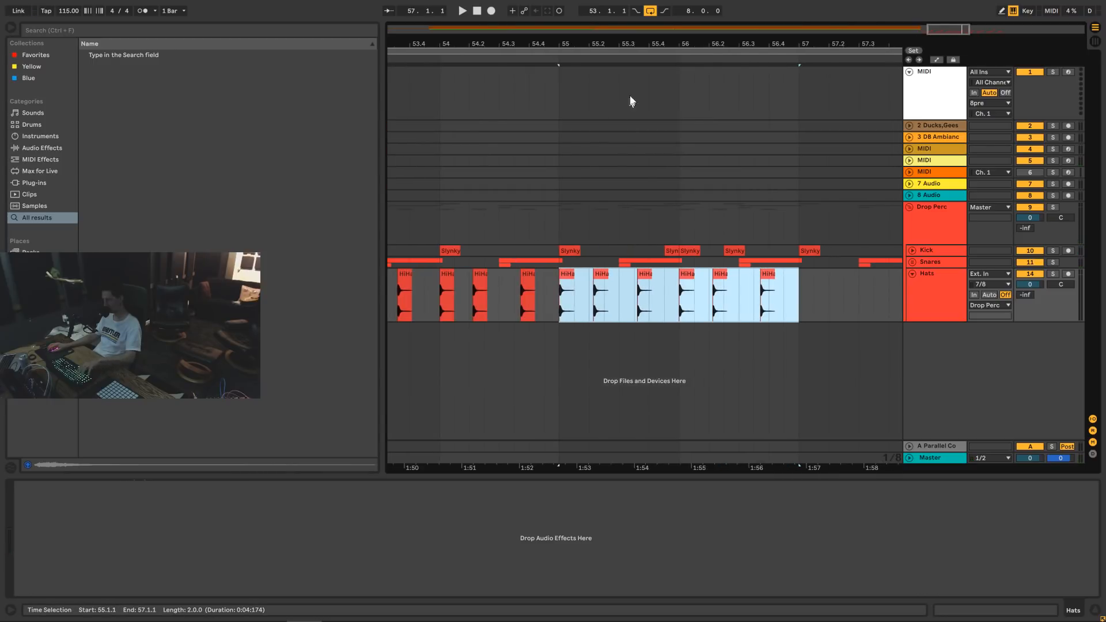
pyautogui.moveTo(952, 26); pyautogui.dragTo(953, 11)
pyautogui.hotkey('ctrl', 'd')
pyautogui.hotkey('ctrl', 'd')
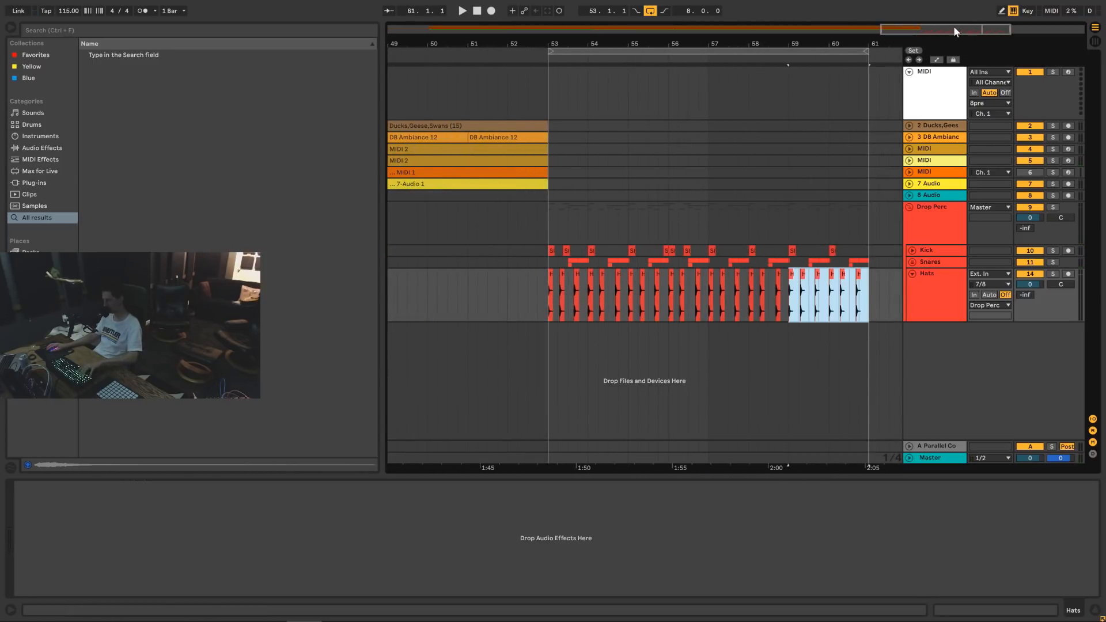
# Collapse the Hats track and insert a new audio track and a new MIDI track below it.
pyautogui.click(543, 350)
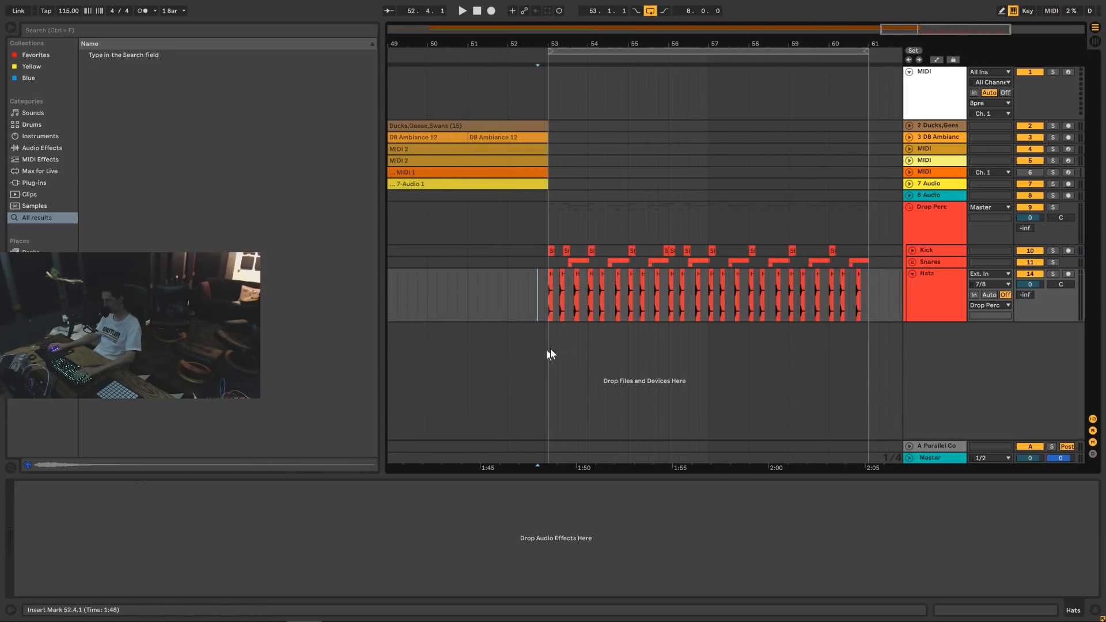
pyautogui.click(911, 274)
pyautogui.rightClick(939, 300)
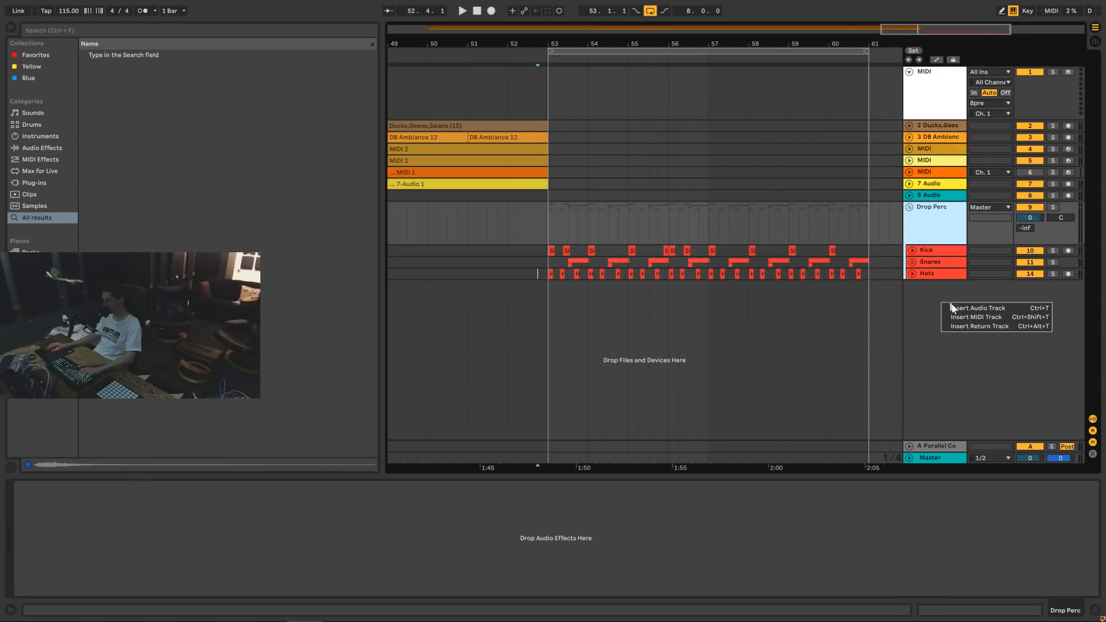
pyautogui.click(964, 307)
pyautogui.rightClick(952, 356)
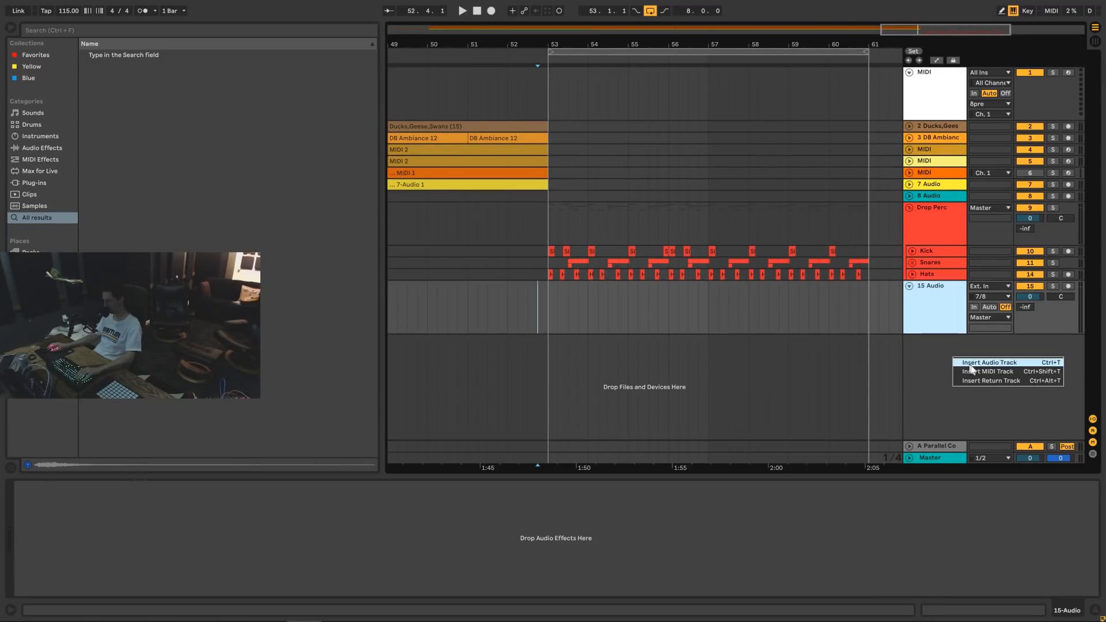
pyautogui.click(972, 372)
pyautogui.click(937, 299)
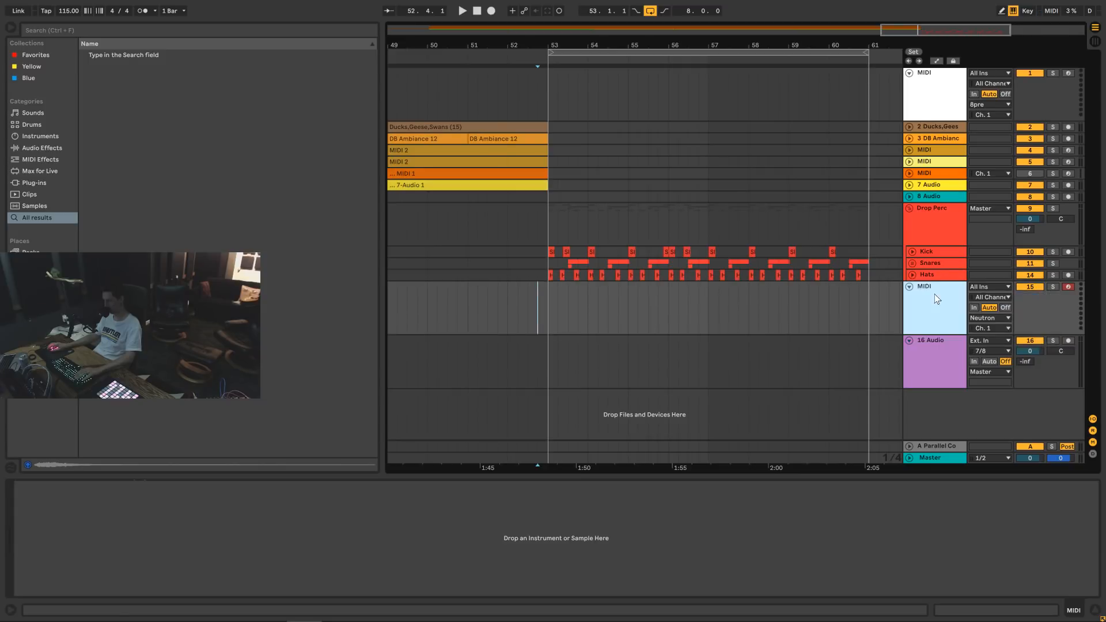
# Create an empty four-bar MIDI clip from bar 53 to 57 on the new MIDI track.
pyautogui.click(558, 312)
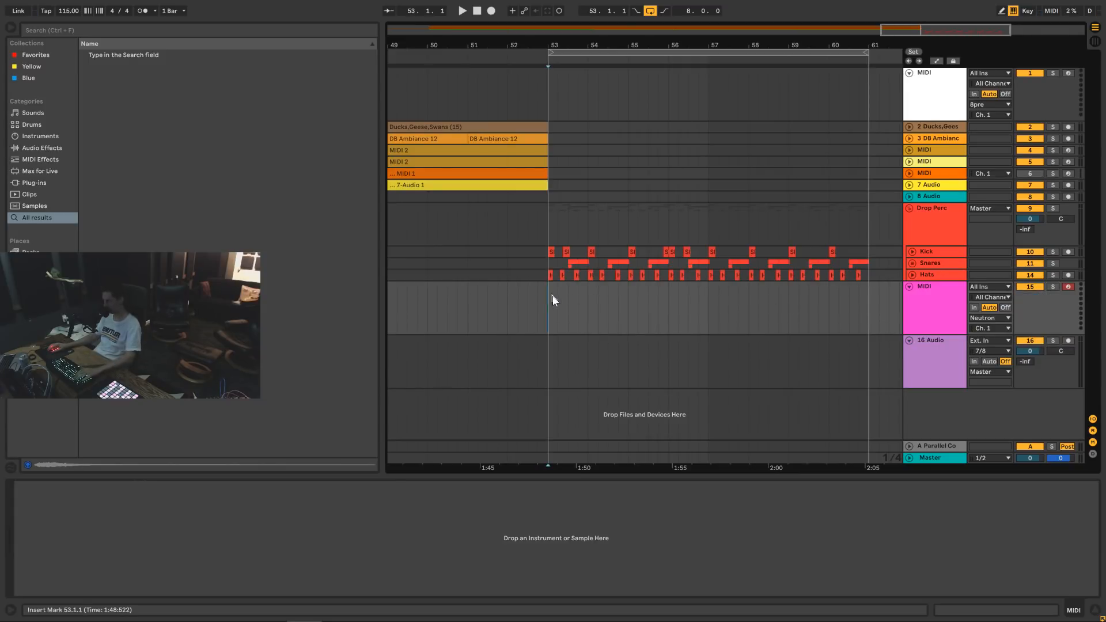
pyautogui.moveTo(555, 305)
pyautogui.mouseDown()
pyautogui.moveTo(696, 300)
pyautogui.moveTo(551, 297)
pyautogui.mouseUp()
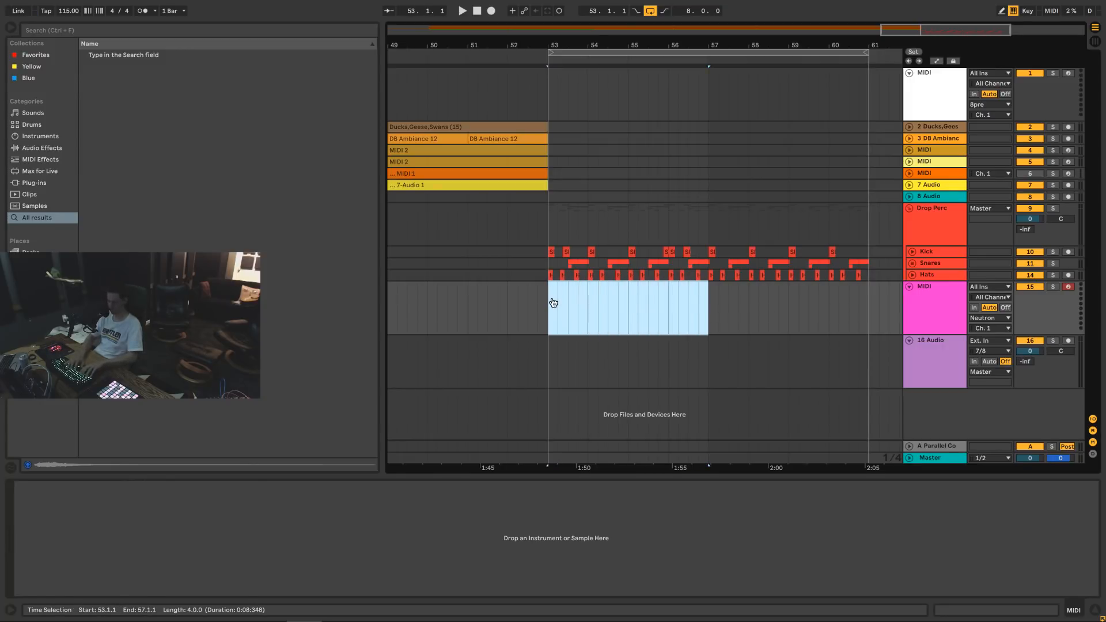
pyautogui.hotkey('ctrl', 'shift', 'm')
pyautogui.scroll(-3, 913, 254)
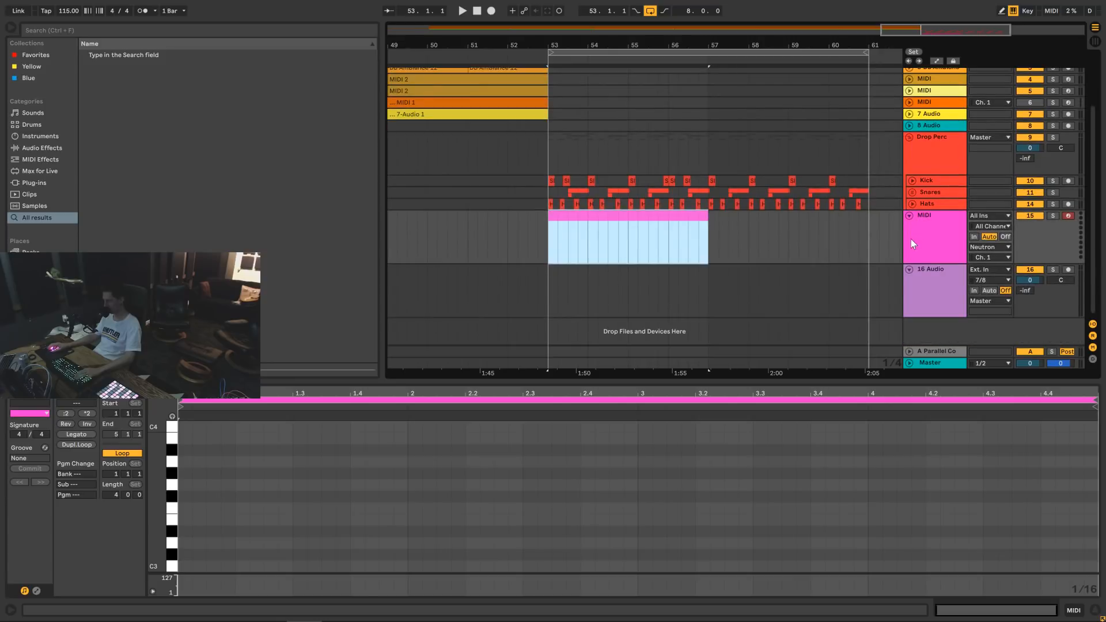
# Add the Arpeggiator MIDI effect to the new MIDI track.
pyautogui.click(52, 148)
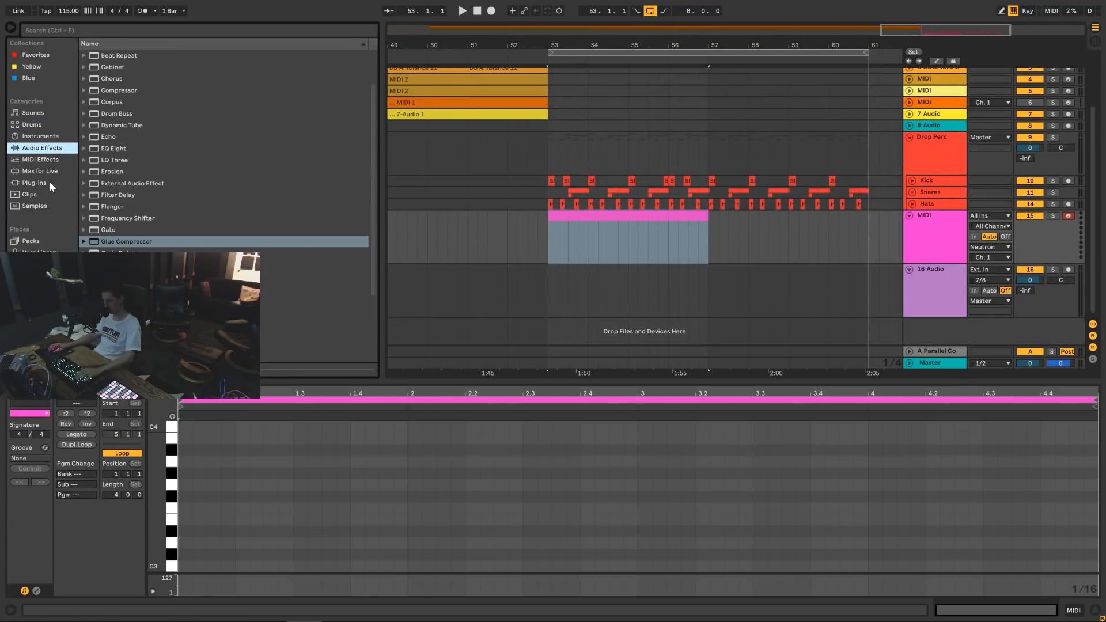
pyautogui.click(61, 159)
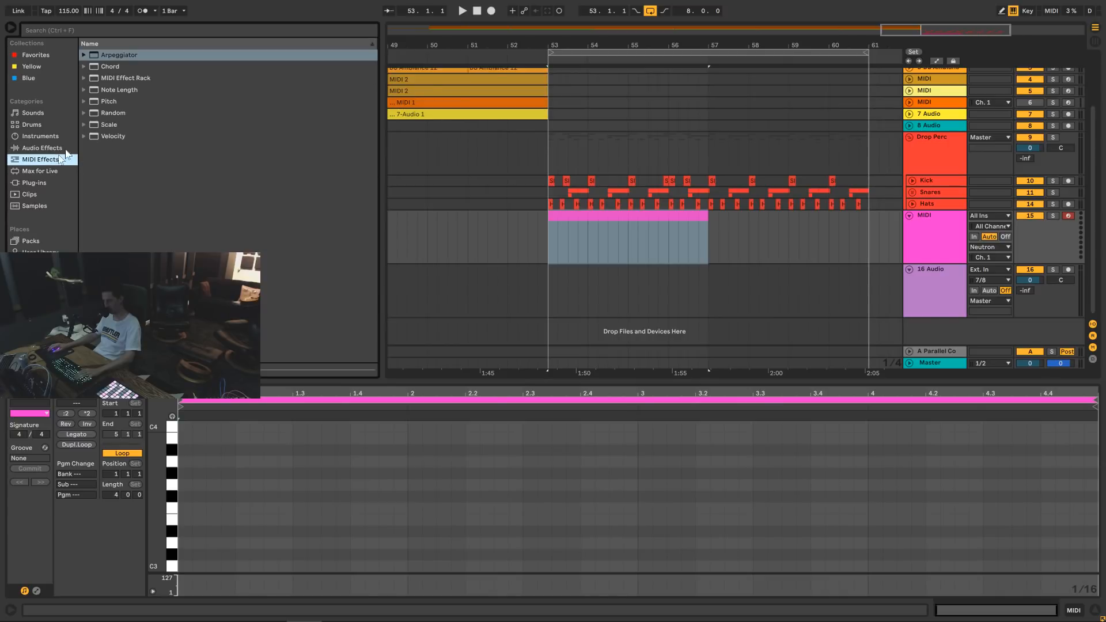
pyautogui.moveTo(138, 55); pyautogui.dragTo(208, 69)
pyautogui.moveTo(652, 239); pyautogui.dragTo(652, 239)
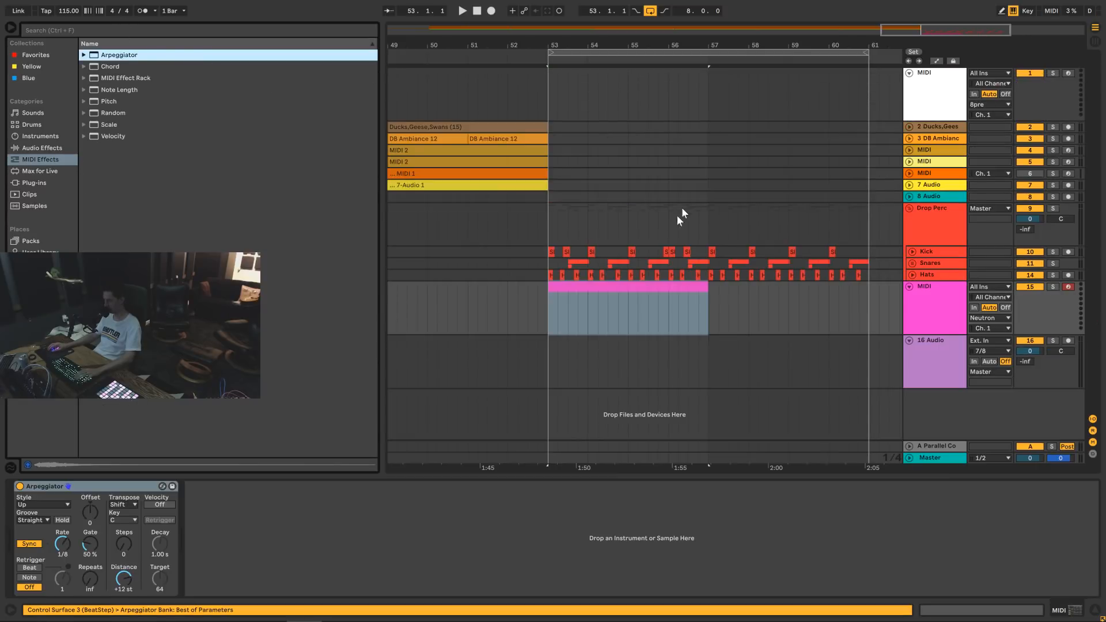
# Extend the empty MIDI clip to bar 61 and open it for note editing.
pyautogui.moveTo(704, 289); pyautogui.dragTo(864, 299)
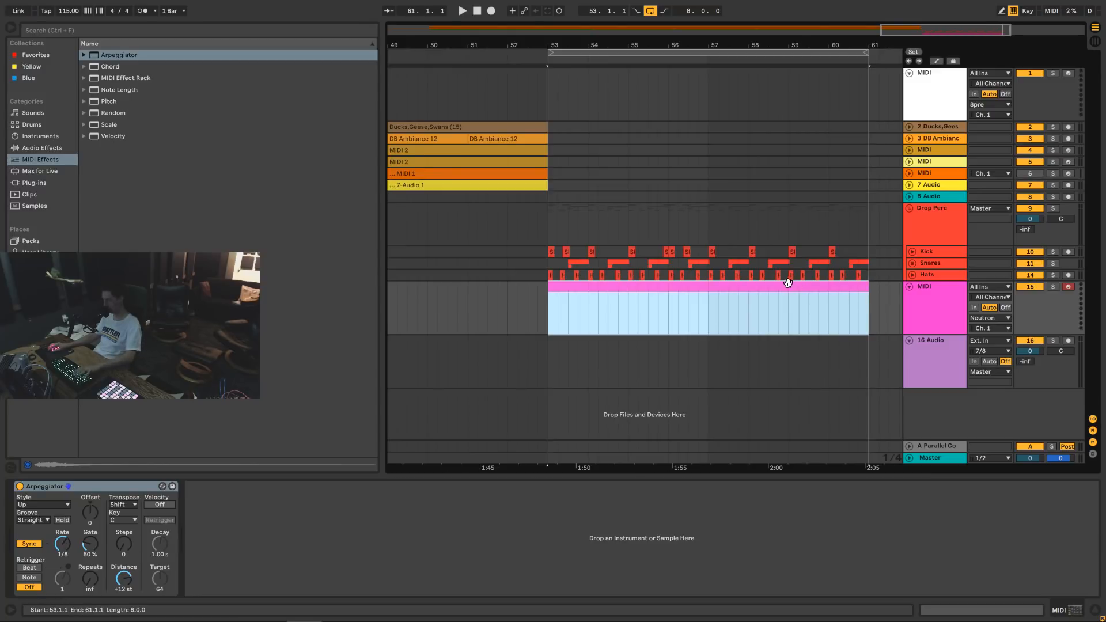
pyautogui.click(944, 305)
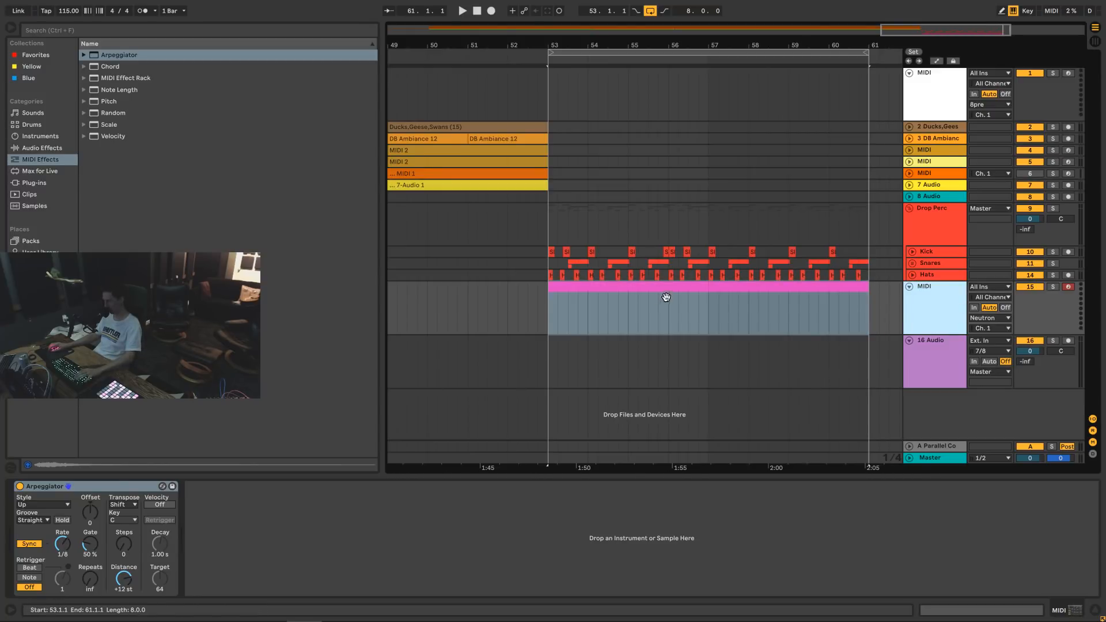
pyautogui.click(921, 373)
pyautogui.click(911, 297)
pyautogui.click(828, 291)
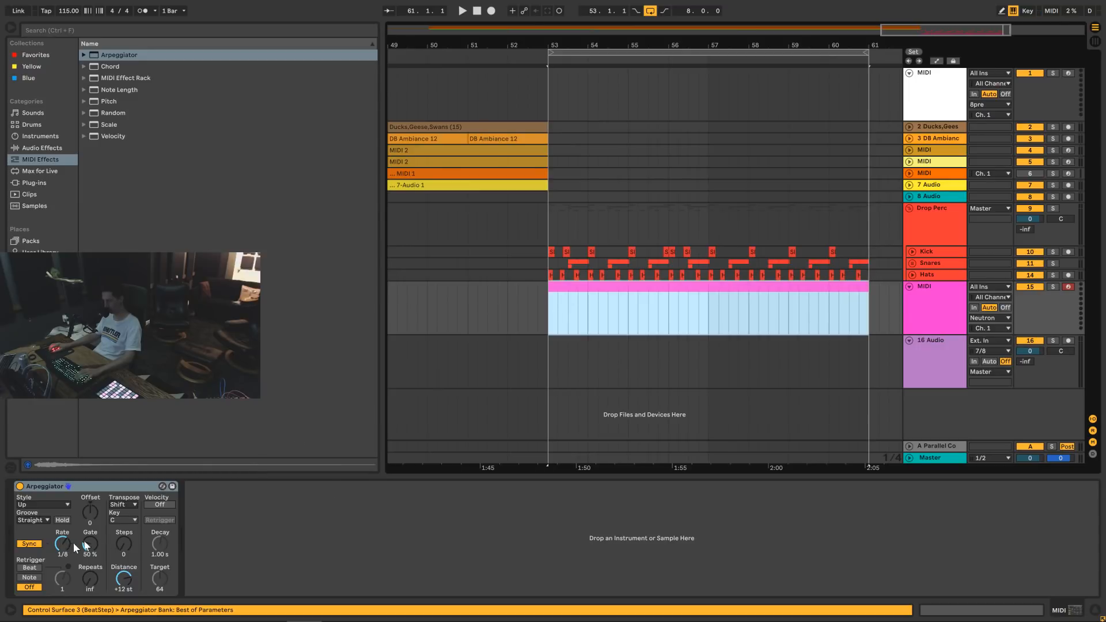
pyautogui.click(595, 291)
pyautogui.doubleClick(595, 291)
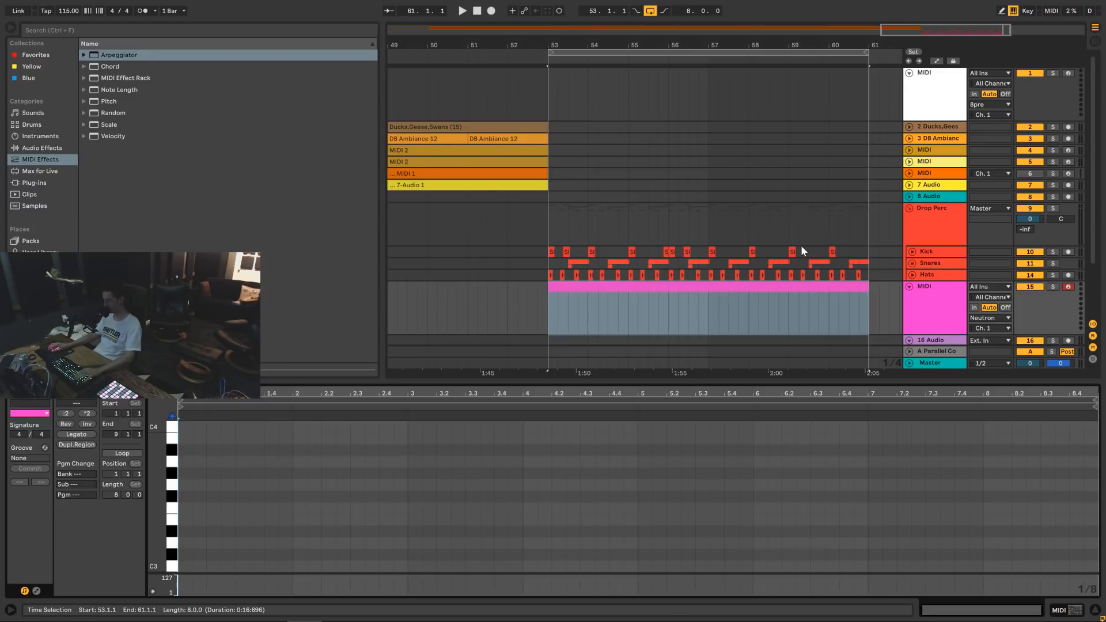
# Set the new audio track's input channel to 3/4 and route the new MIDI track's output to 8pre.
pyautogui.scroll(-3, 801, 246)
pyautogui.click(1005, 281)
pyautogui.click(999, 299)
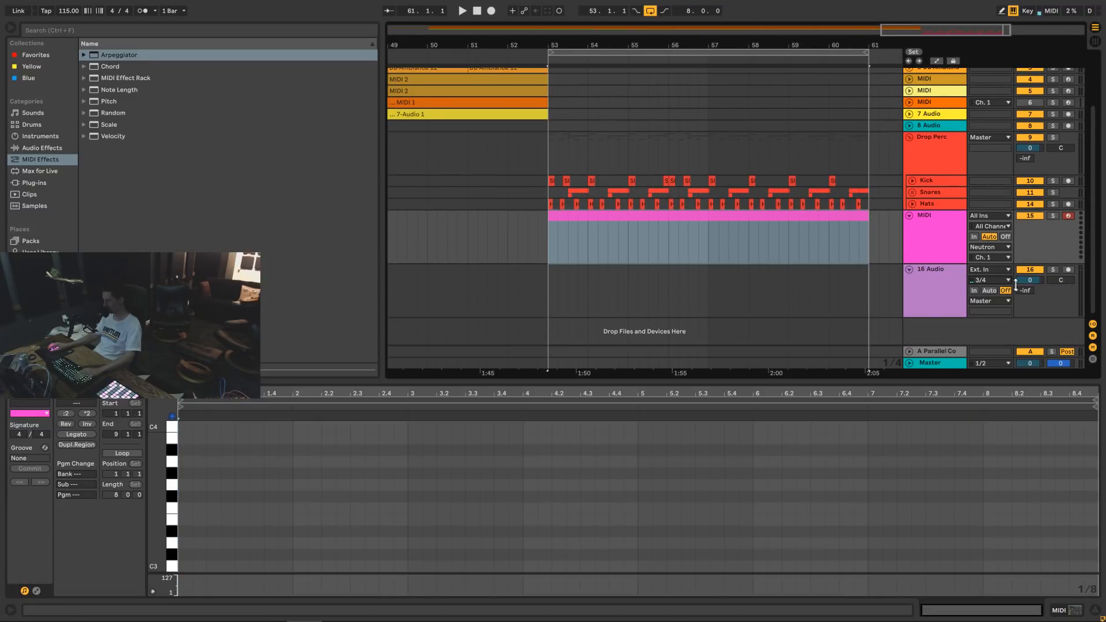
pyautogui.click(1000, 247)
pyautogui.click(997, 257)
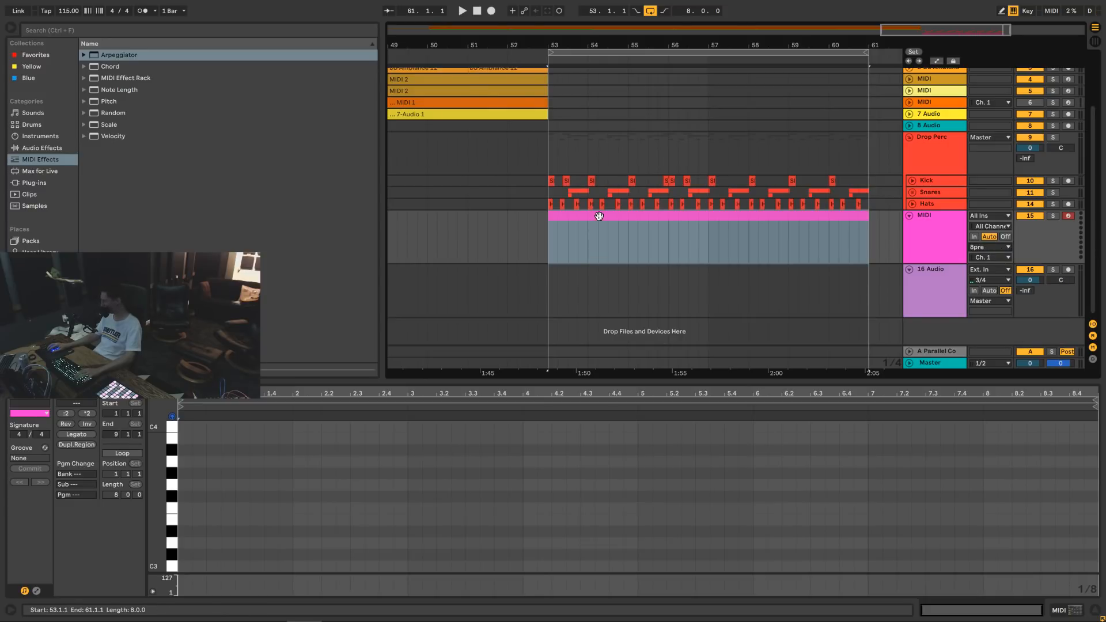
# Draw a note from 1.1.1 to 2.1.3 in the MIDI clip and transpose it down to C#0.
pyautogui.click(598, 216)
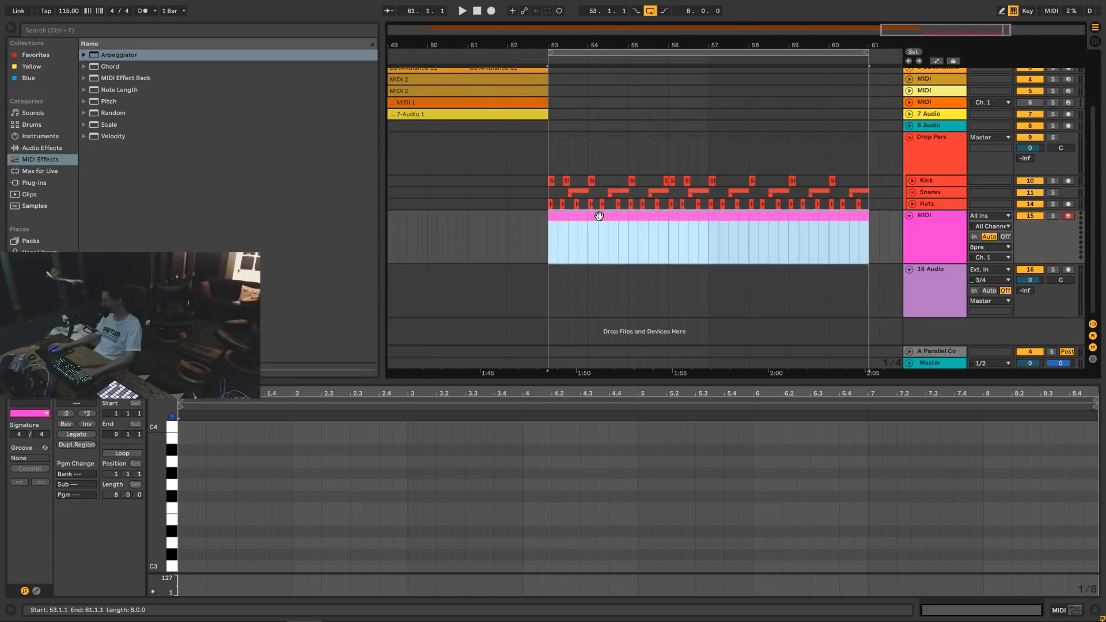
pyautogui.moveTo(192, 510); pyautogui.dragTo(413, 501)
pyautogui.click(189, 507)
pyautogui.moveTo(189, 507); pyautogui.dragTo(313, 500)
pyautogui.press('Down')
pyautogui.press('Down')
pyautogui.hotkey('shift', 'Down')
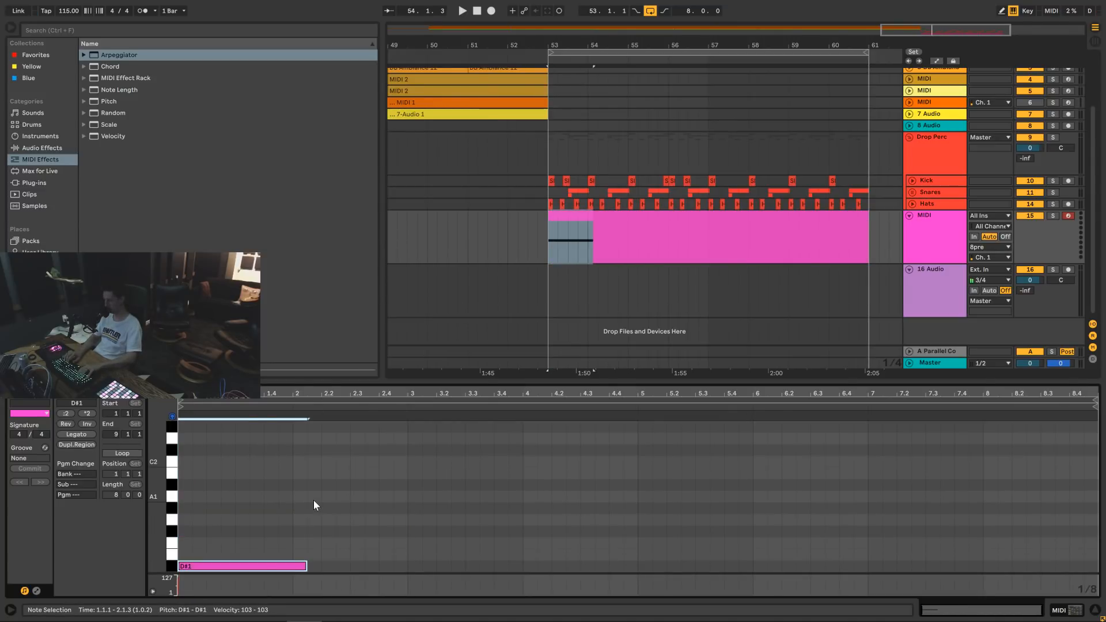
pyautogui.press('Down')
pyautogui.press('Down')
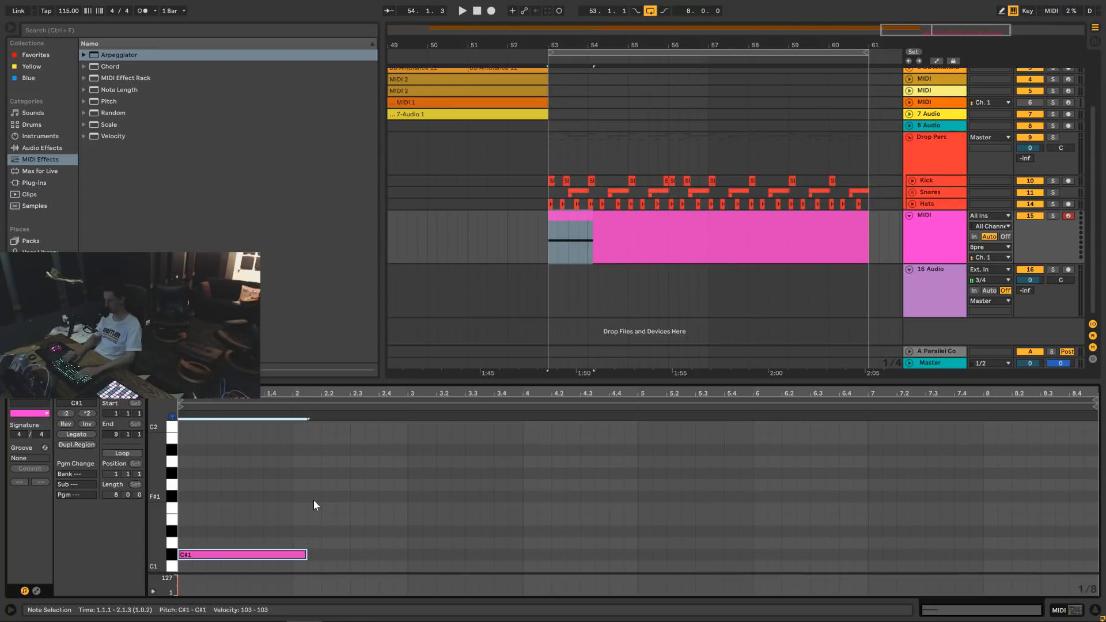
pyautogui.hotkey('shift', 'Down')
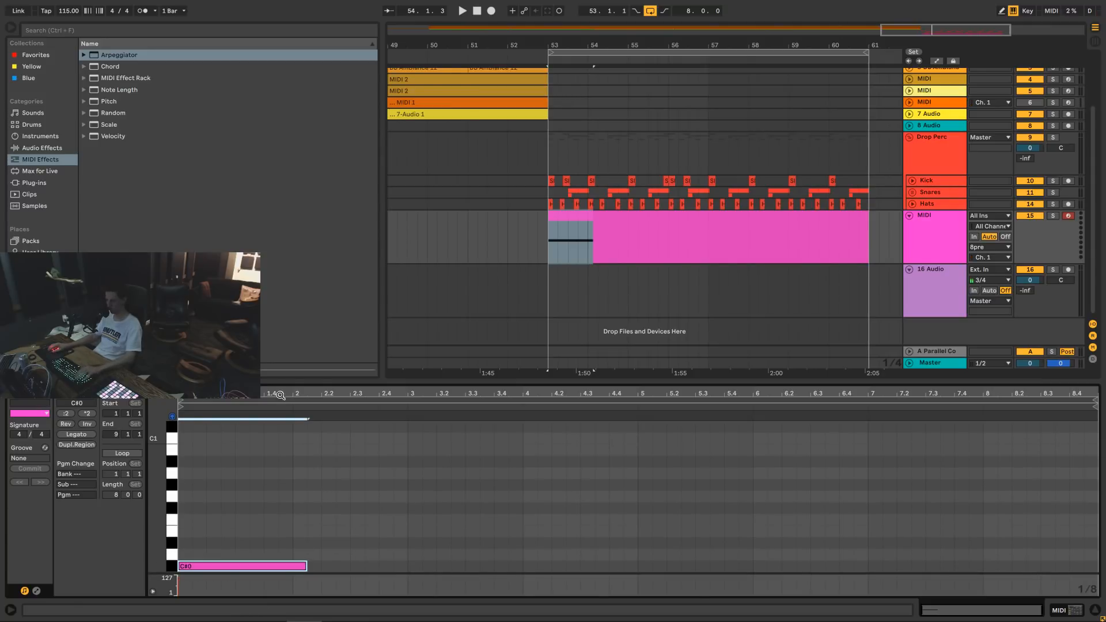
pyautogui.moveTo(157, 476); pyautogui.dragTo(156, 471)
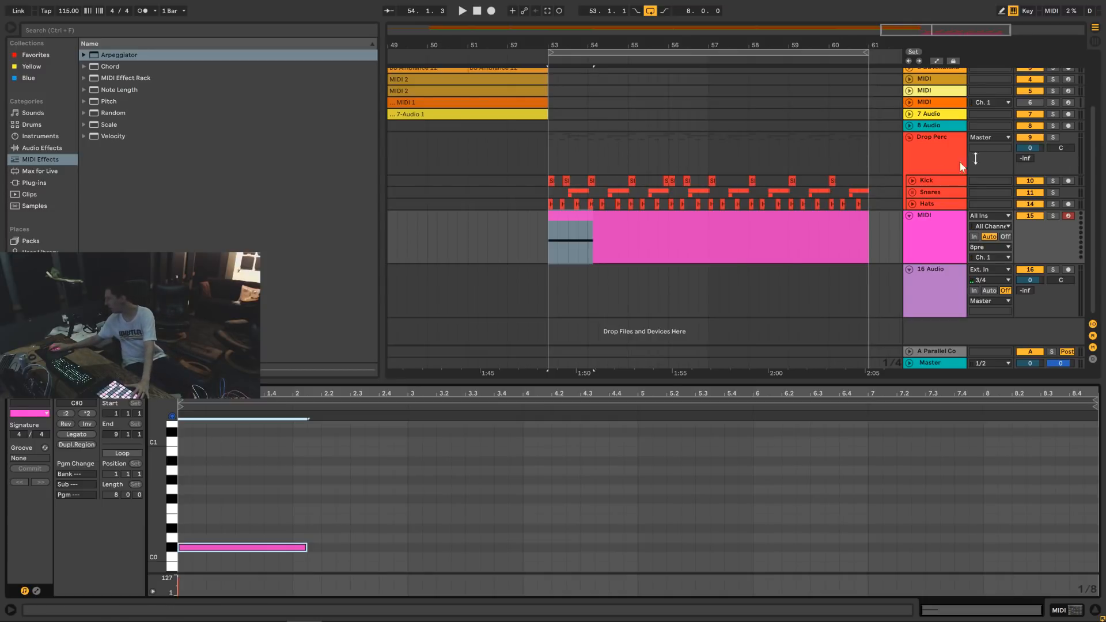
# Remove the Arpeggiator from the new MIDI track.
pyautogui.click(943, 250)
pyautogui.click(1059, 610)
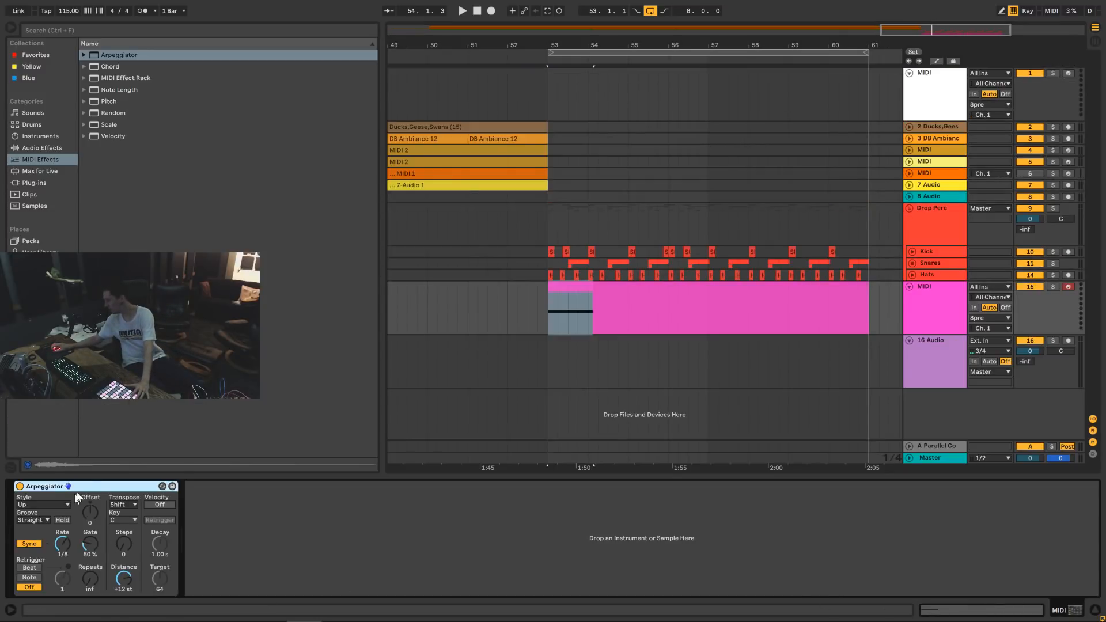
pyautogui.press('Delete')
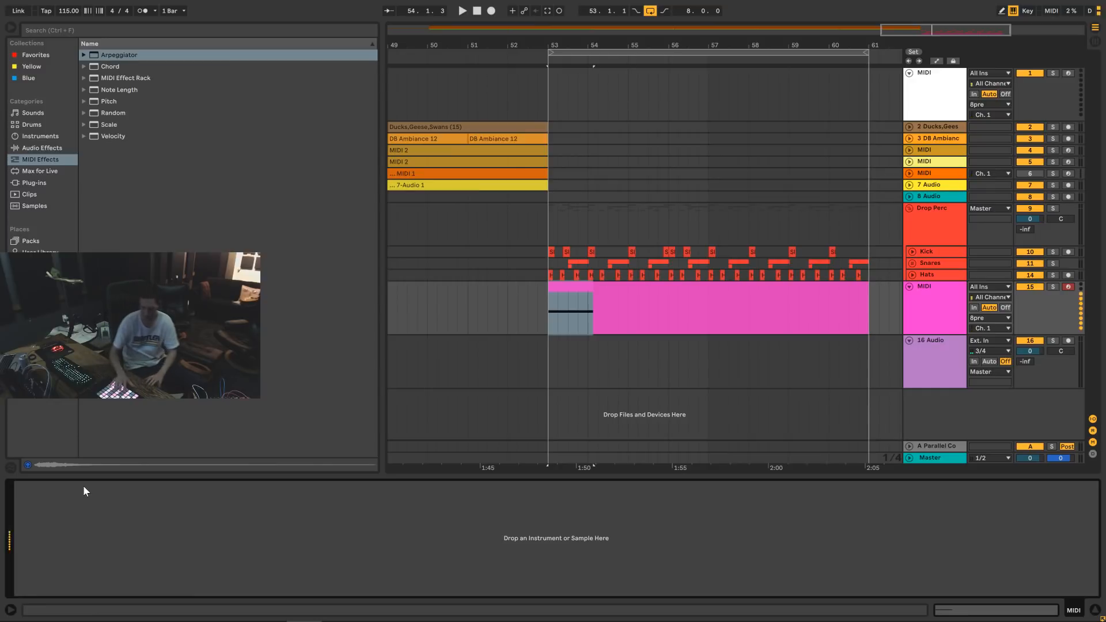
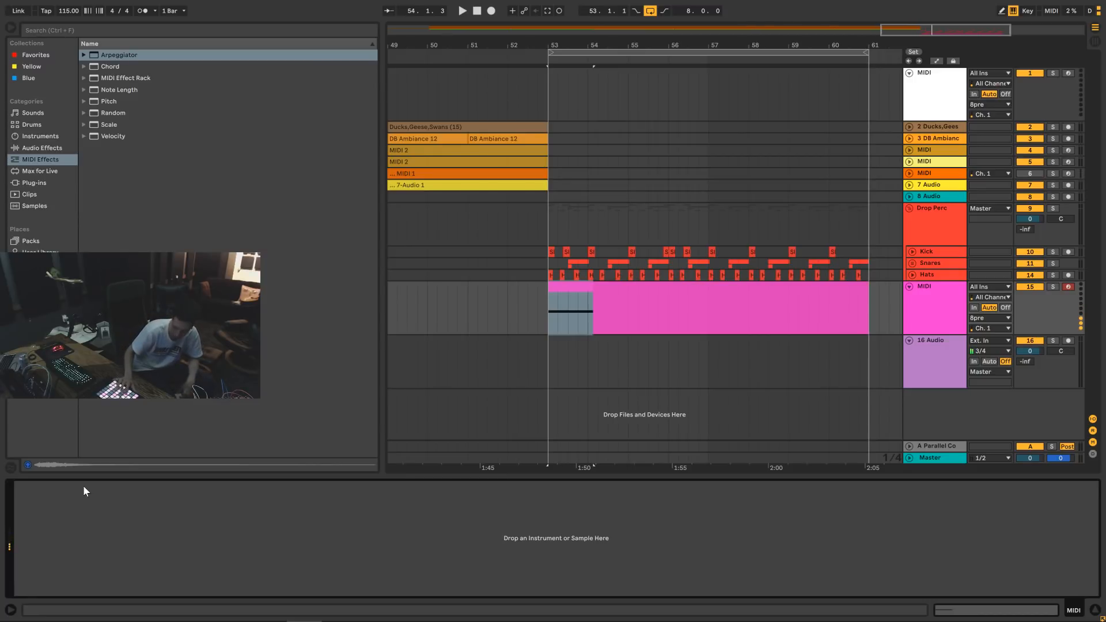
# Replace the MIDI clip containing the test note with an empty one from bar 53 to 61.
pyautogui.press('space')
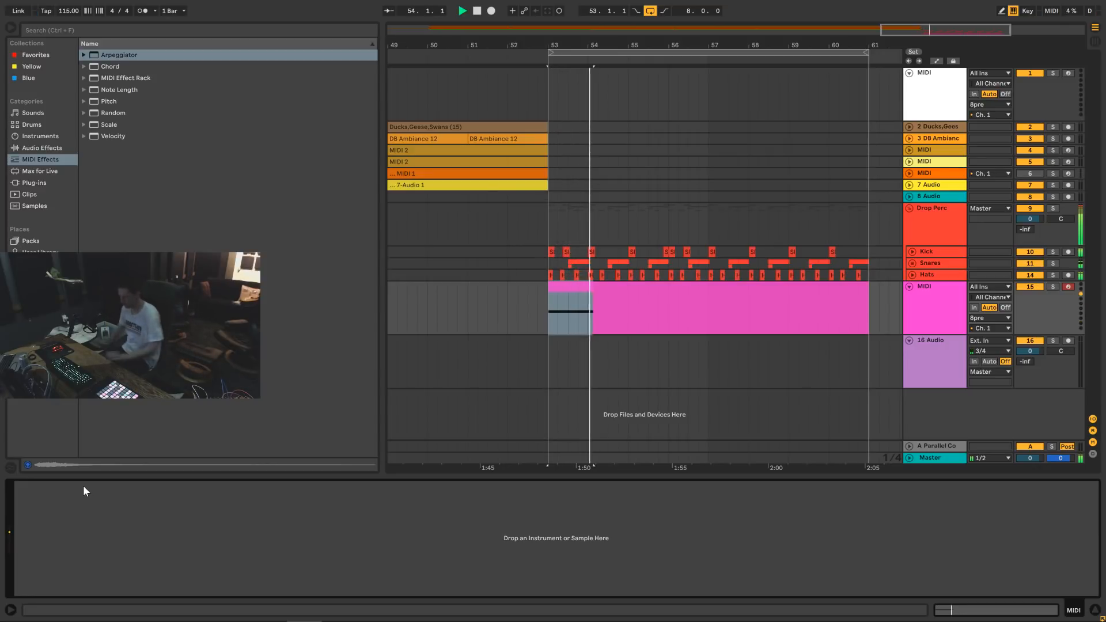
pyautogui.press('space')
pyautogui.click(649, 285)
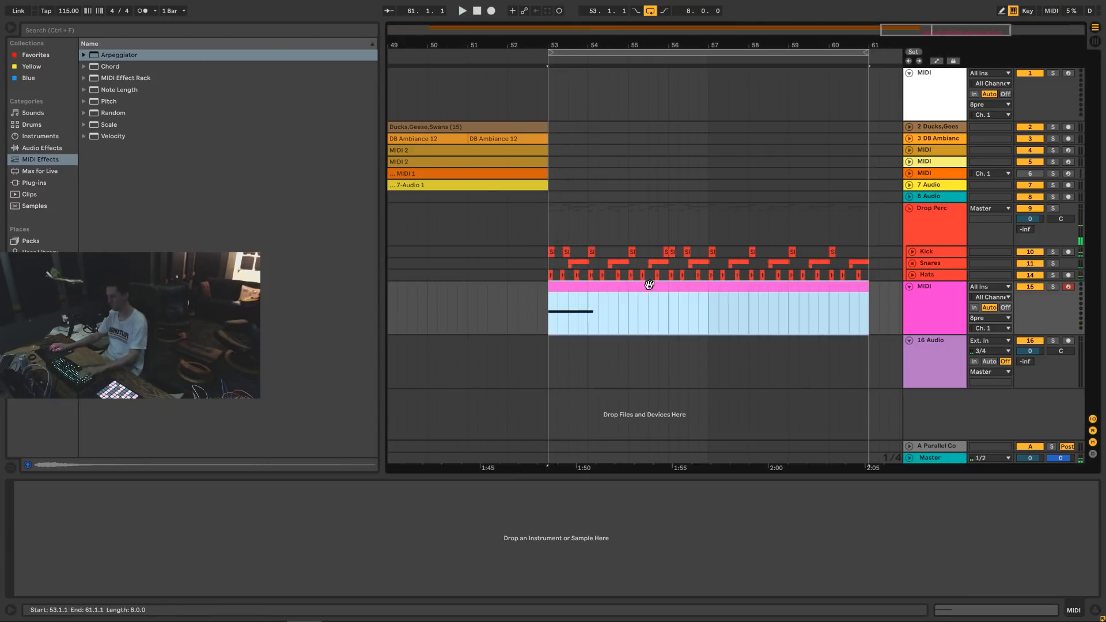
pyautogui.press('Delete')
pyautogui.moveTo(541, 307); pyautogui.dragTo(865, 303)
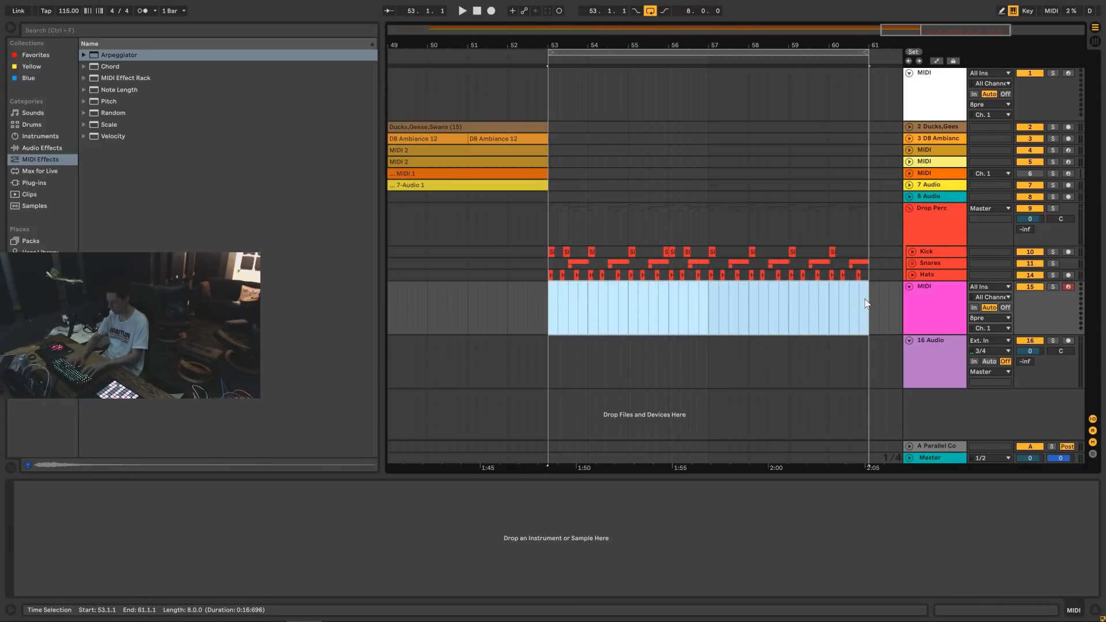
pyautogui.hotkey('ctrl', 'shift', 'm')
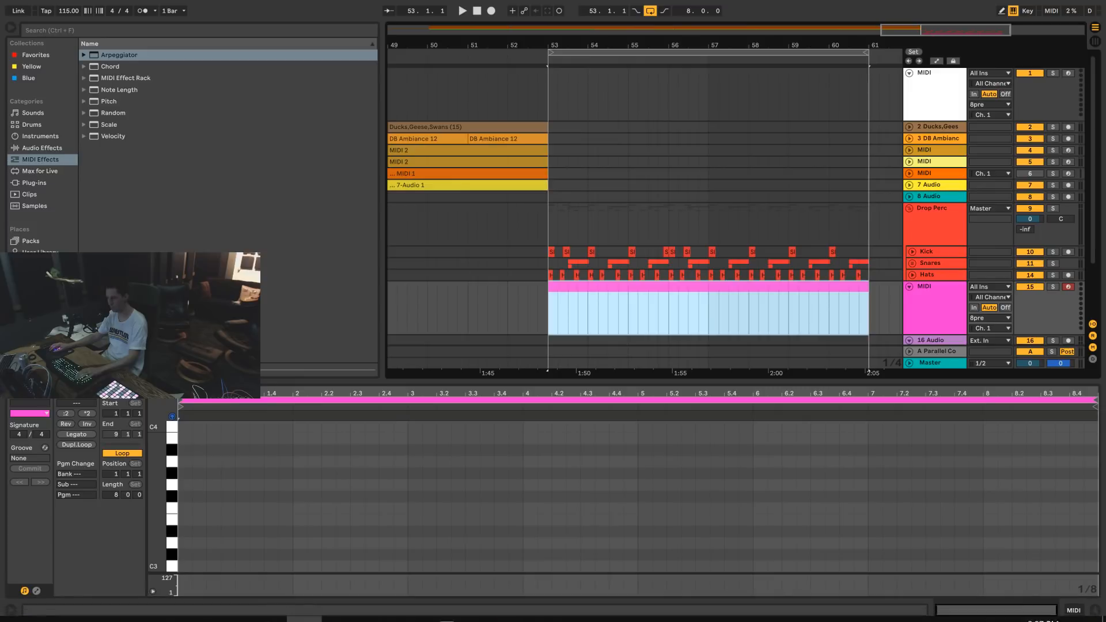
# Enlarge the note editor and record a played MIDI pattern from bar 53 to just past bar 57.
pyautogui.moveTo(290, 381); pyautogui.dragTo(288, 199)
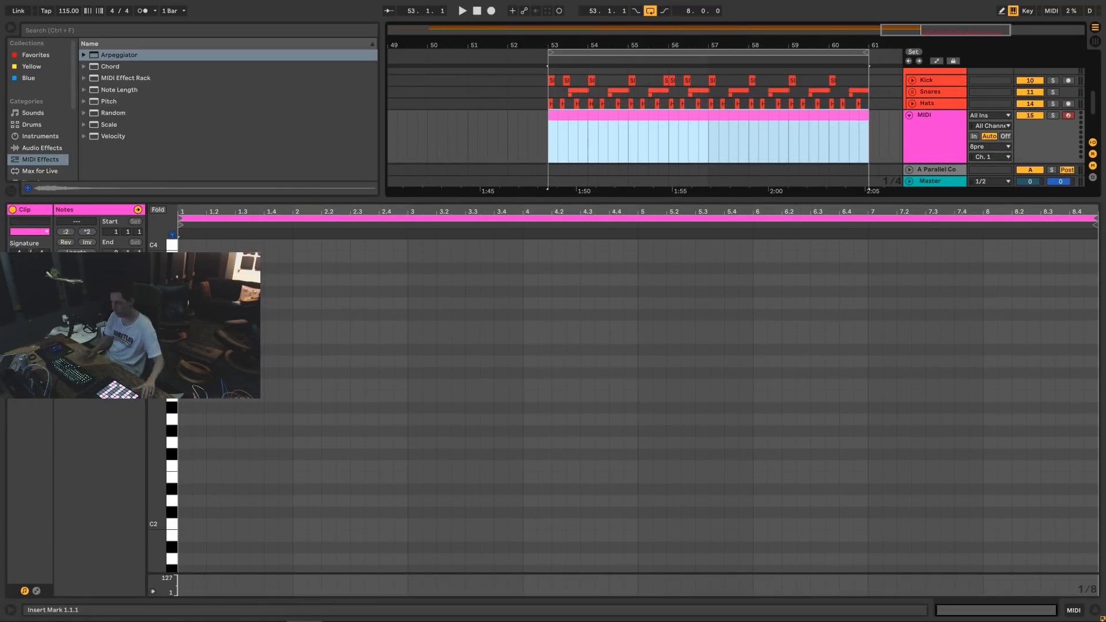
pyautogui.press('F9')
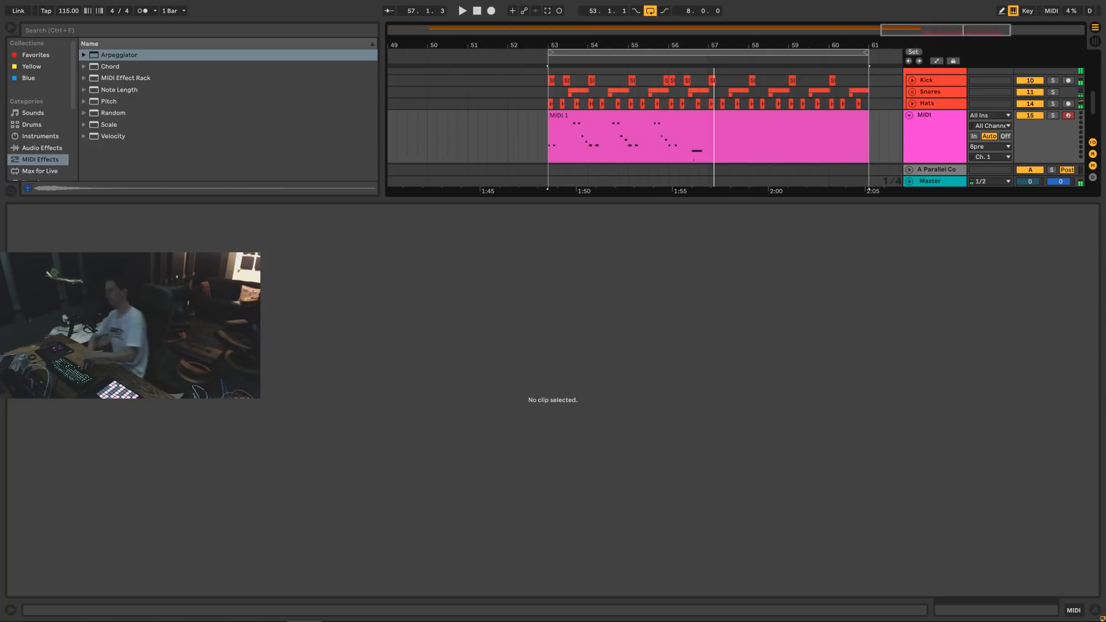
# Trim the recorded clip to bars 53 to 57 by deleting the rest, and shorten the loop to the same four bars.
pyautogui.moveTo(650, 156); pyautogui.dragTo(703, 140)
pyautogui.moveTo(622, 138); pyautogui.dragTo(552, 134)
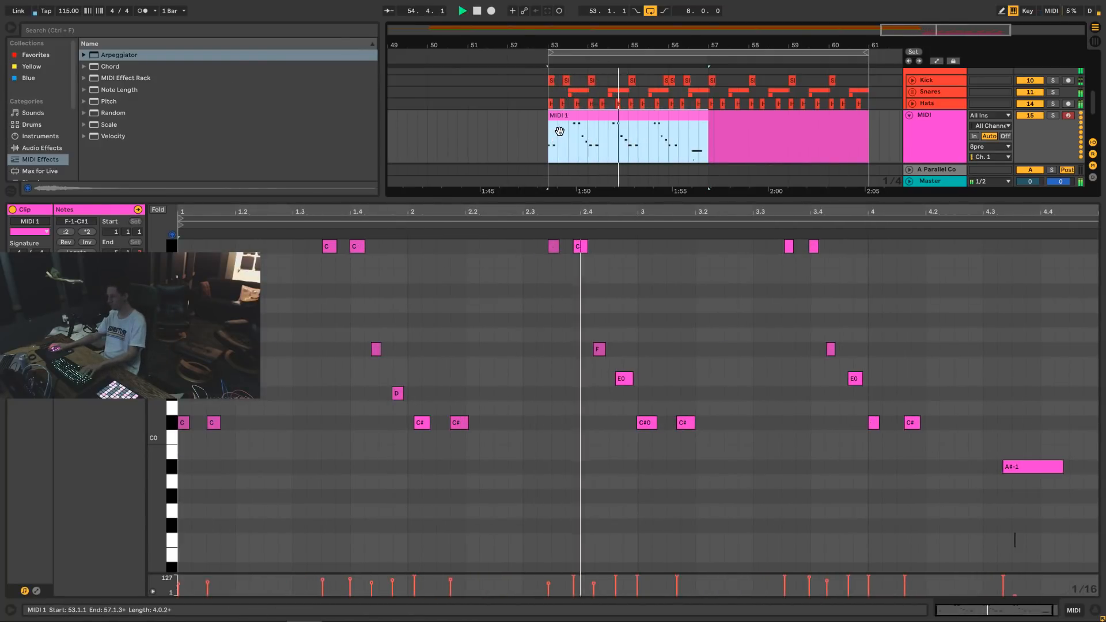
pyautogui.click(773, 122)
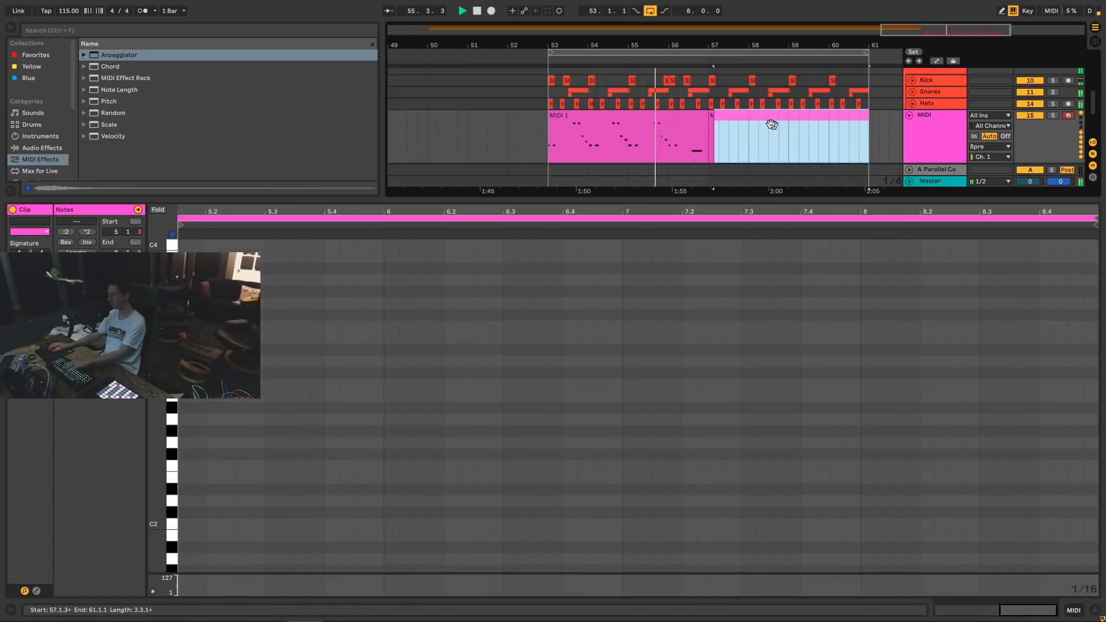
pyautogui.press('Delete')
pyautogui.click(714, 119)
pyautogui.moveTo(865, 53); pyautogui.dragTo(707, 60)
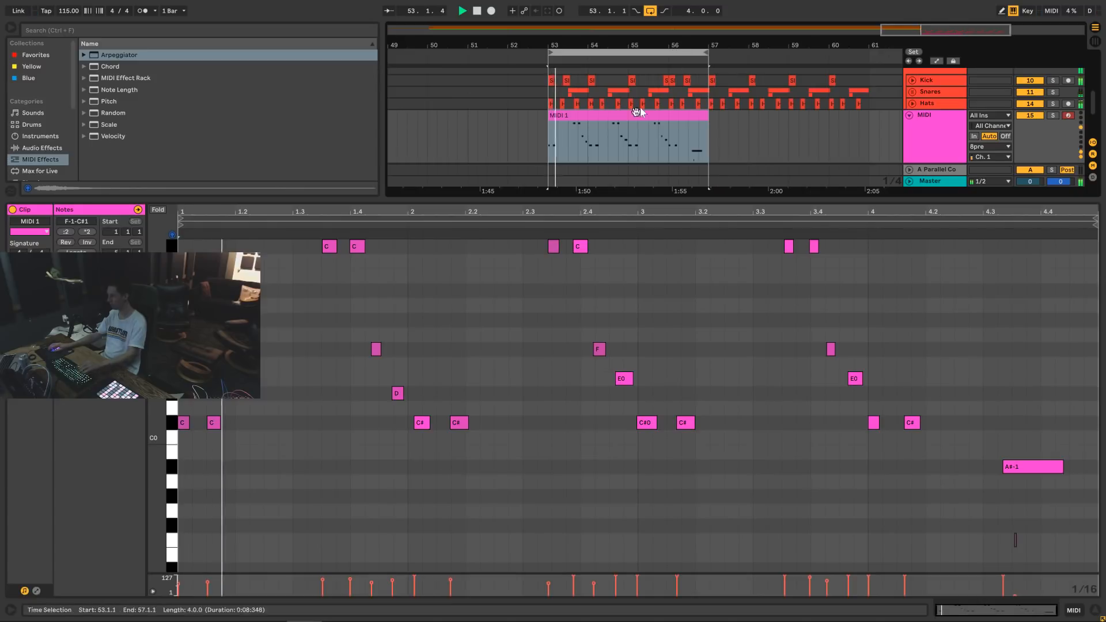
# Lower the long note near the clip's end to G#-1 and delete the very short F-1 note beneath it.
pyautogui.press('space')
pyautogui.moveTo(1049, 396); pyautogui.dragTo(966, 552)
pyautogui.press('Down')
pyautogui.press('Down')
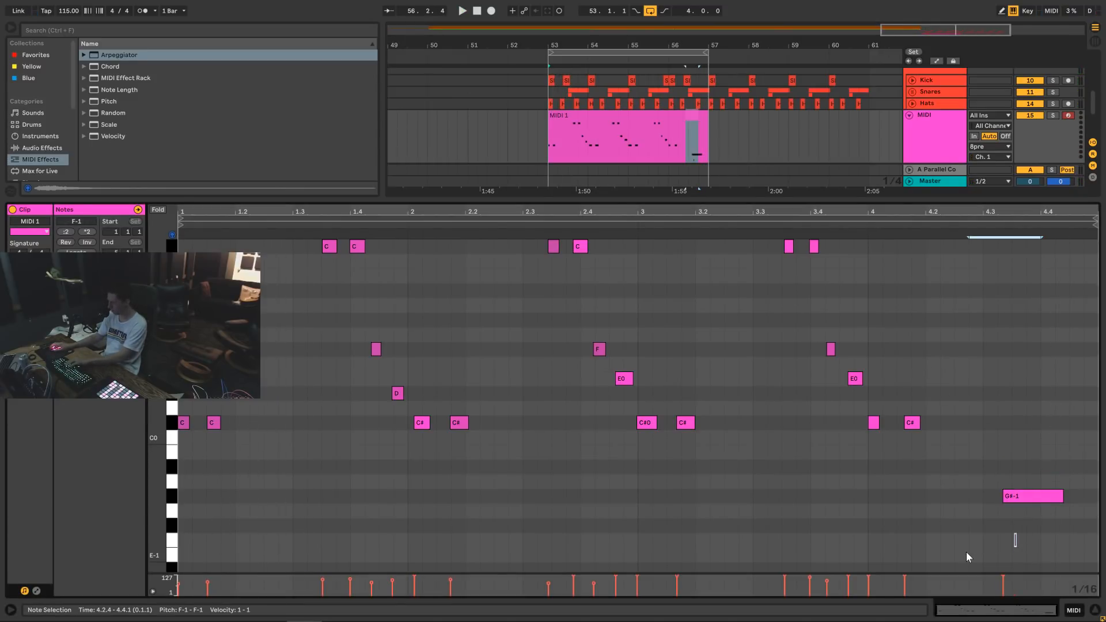
pyautogui.press('Delete')
# Raise the long last note by an octave to G#0 and play the loop.
pyautogui.moveTo(1023, 464); pyautogui.dragTo(1087, 537)
pyautogui.hotkey('shift', 'Up')
pyautogui.press('space')
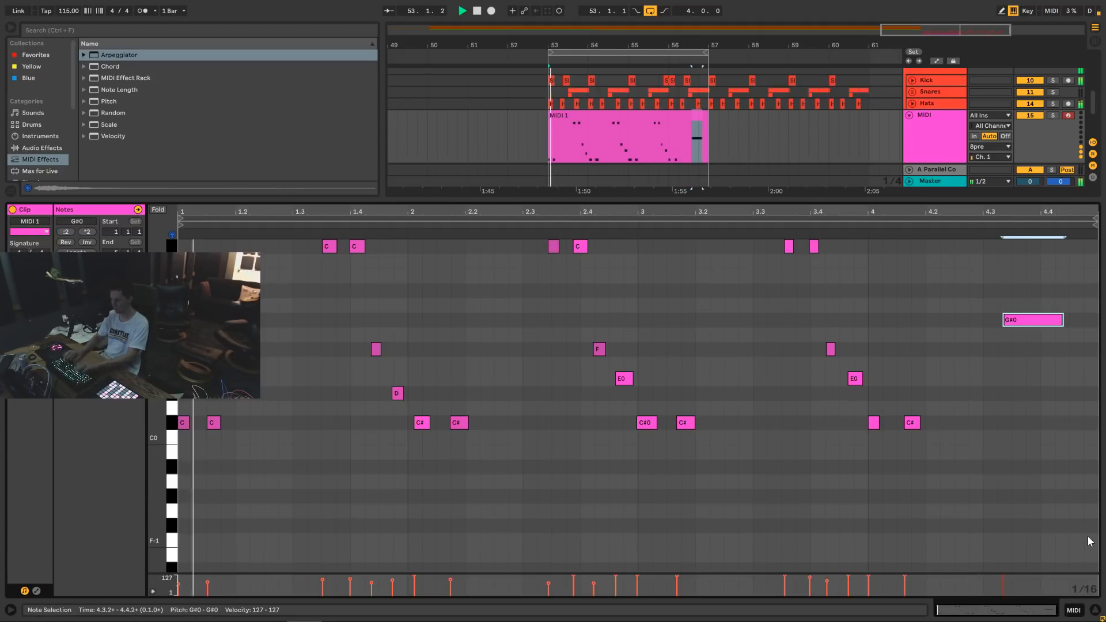
# Stop playback, switch the note grid to 1/16 triplets, quantize all the clip's notes to it and play the loop.
pyautogui.press('space')
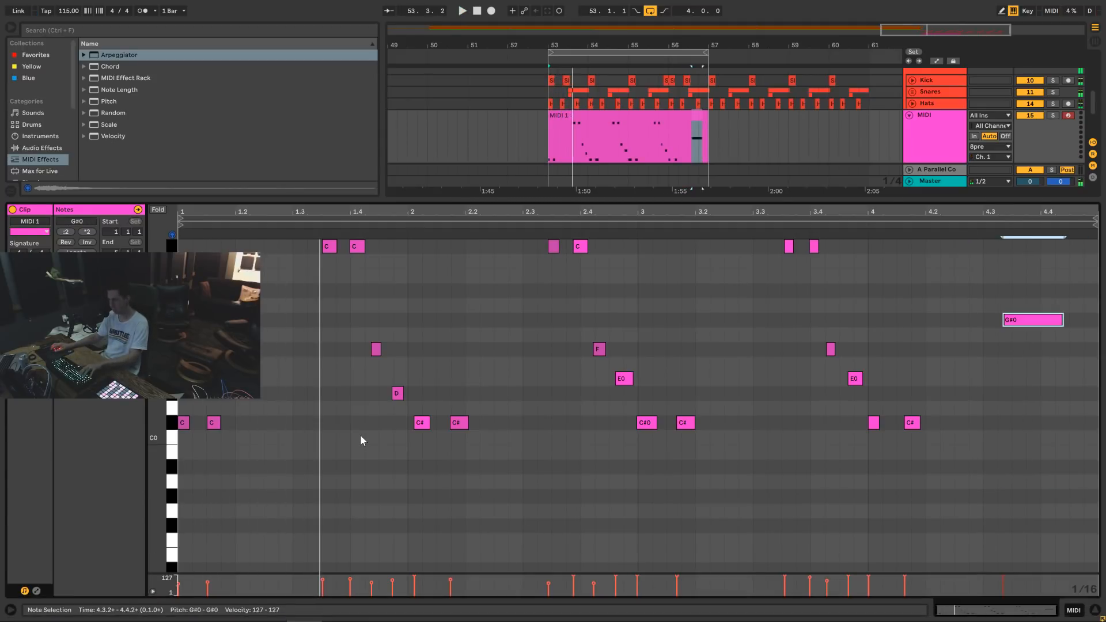
pyautogui.hotkey('ctrl', 'a')
pyautogui.rightClick(332, 385)
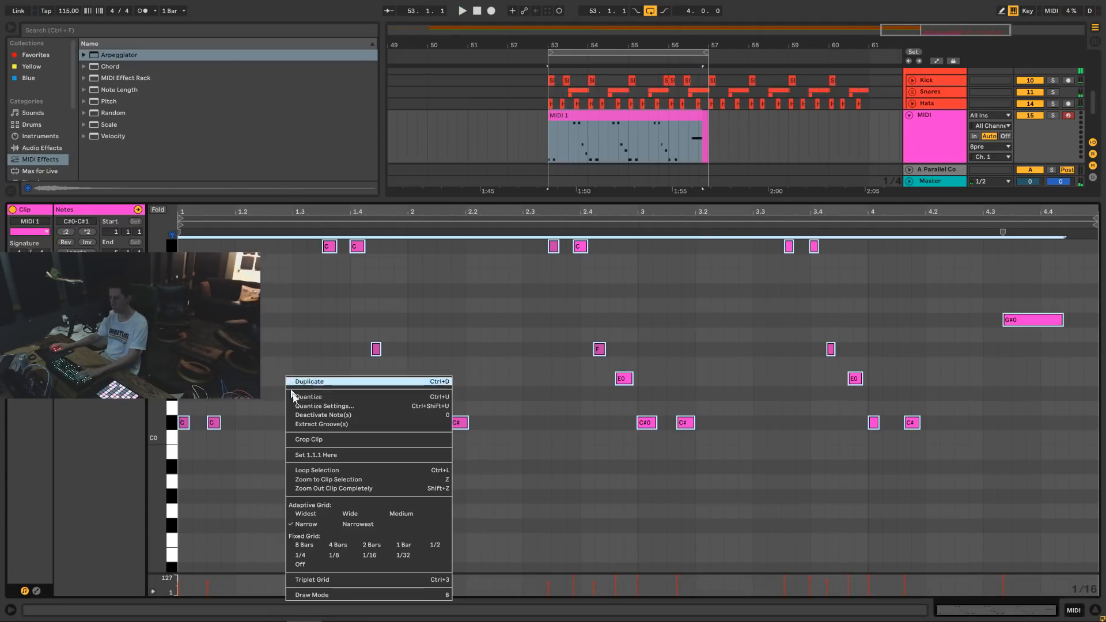
pyautogui.click(315, 580)
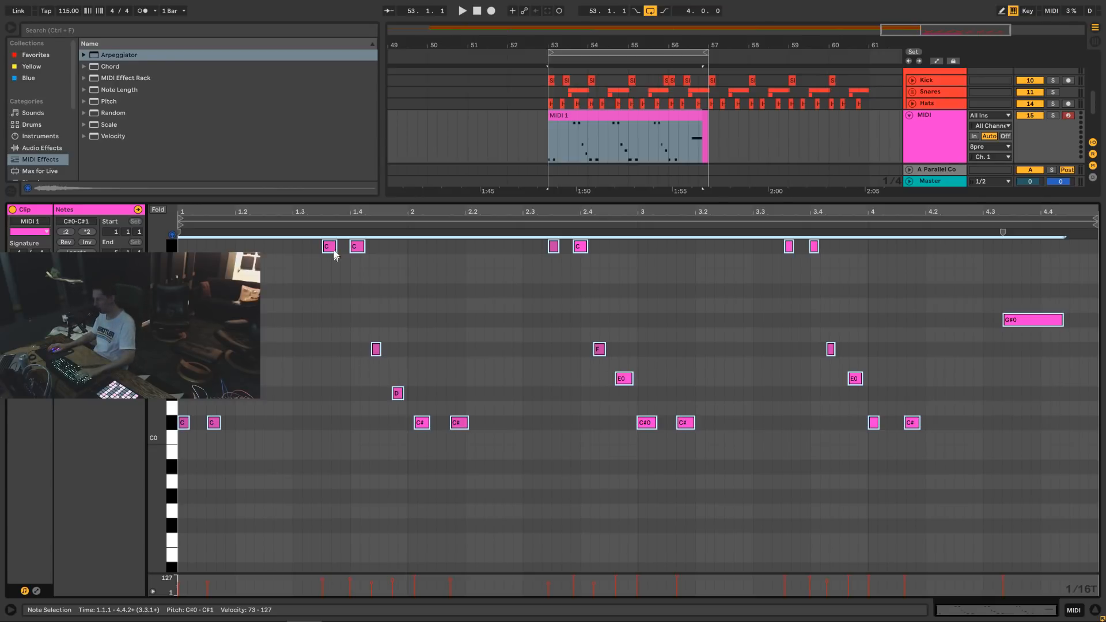
pyautogui.click(275, 327)
pyautogui.press('space')
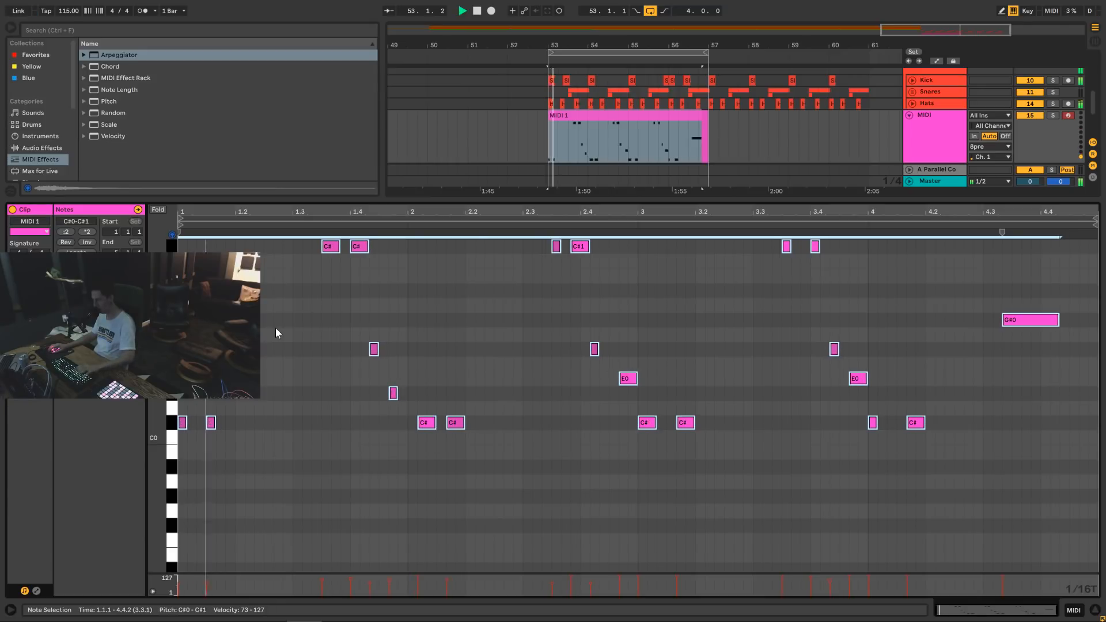
# Raise the short D#0 note at 1.4.3 to E0 and play the loop from the start.
pyautogui.click(292, 322)
pyautogui.scroll(2, 352, 412)
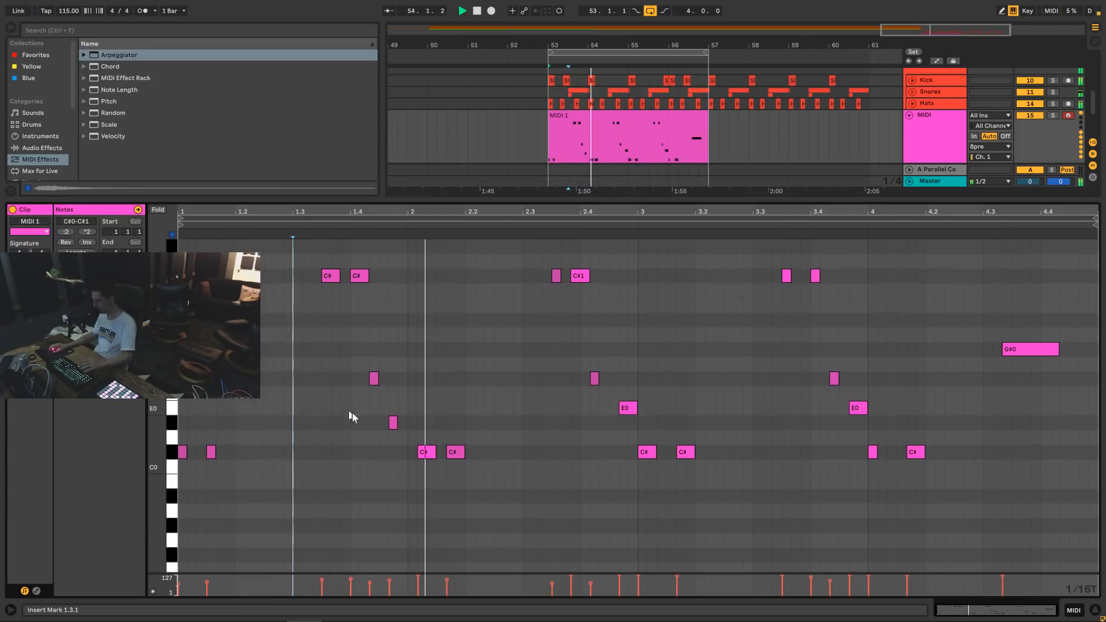
pyautogui.click(375, 378)
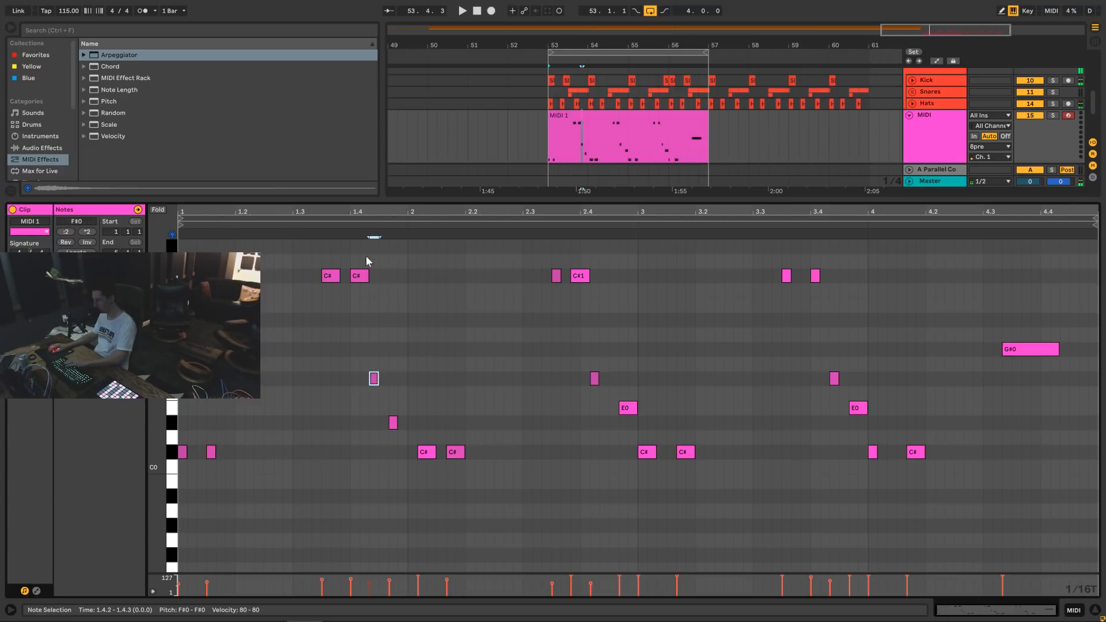
pyautogui.moveTo(407, 328); pyautogui.dragTo(349, 399)
pyautogui.moveTo(425, 381); pyautogui.dragTo(381, 442)
pyautogui.moveTo(417, 399); pyautogui.dragTo(371, 438)
pyautogui.press('Down')
pyautogui.press('Up')
pyautogui.moveTo(417, 393); pyautogui.dragTo(374, 435)
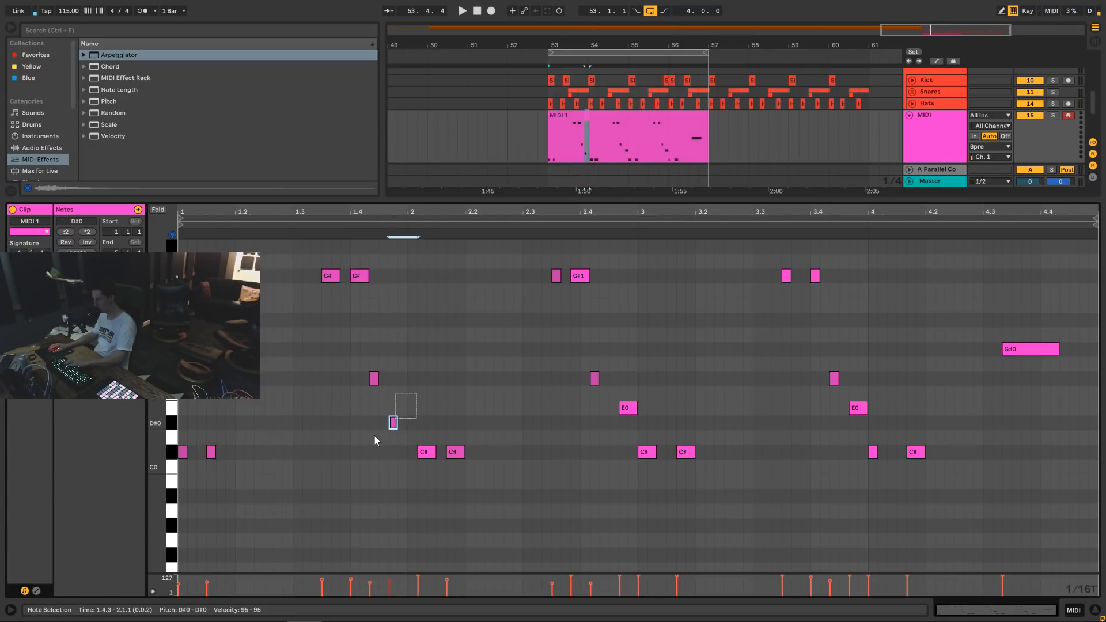
pyautogui.press('Up')
pyautogui.press('space')
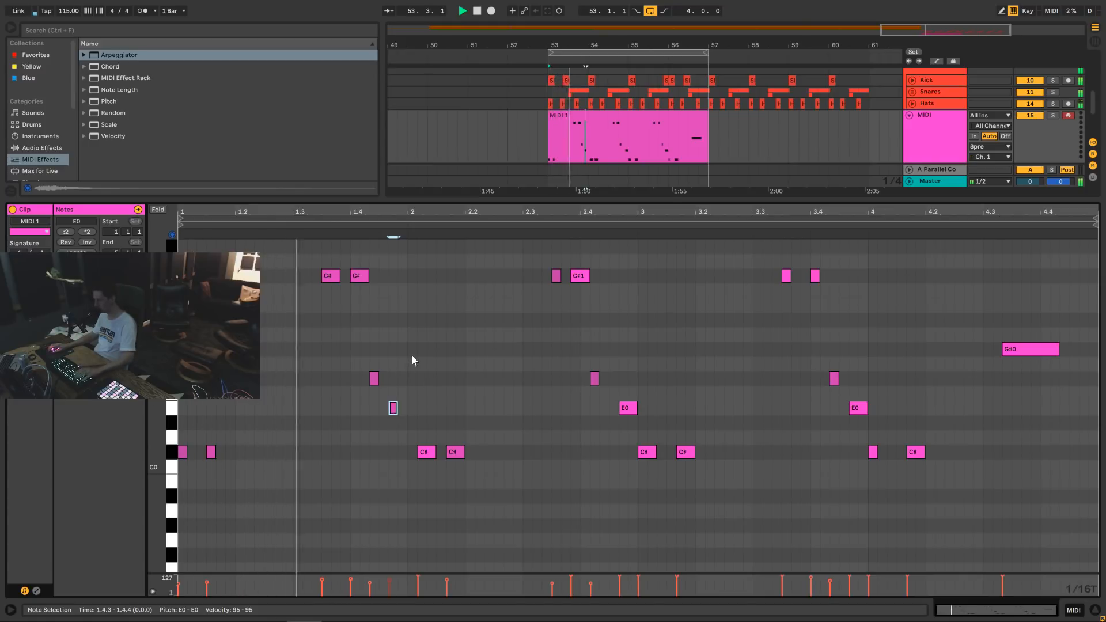
# Shift the two C#0 notes after the start of clip bar 2 one grid step earlier, so the first starts at 2.1.1.
pyautogui.click(448, 379)
pyautogui.press('space')
pyautogui.moveTo(488, 438); pyautogui.dragTo(422, 475)
pyautogui.press('Left')
pyautogui.press('space')
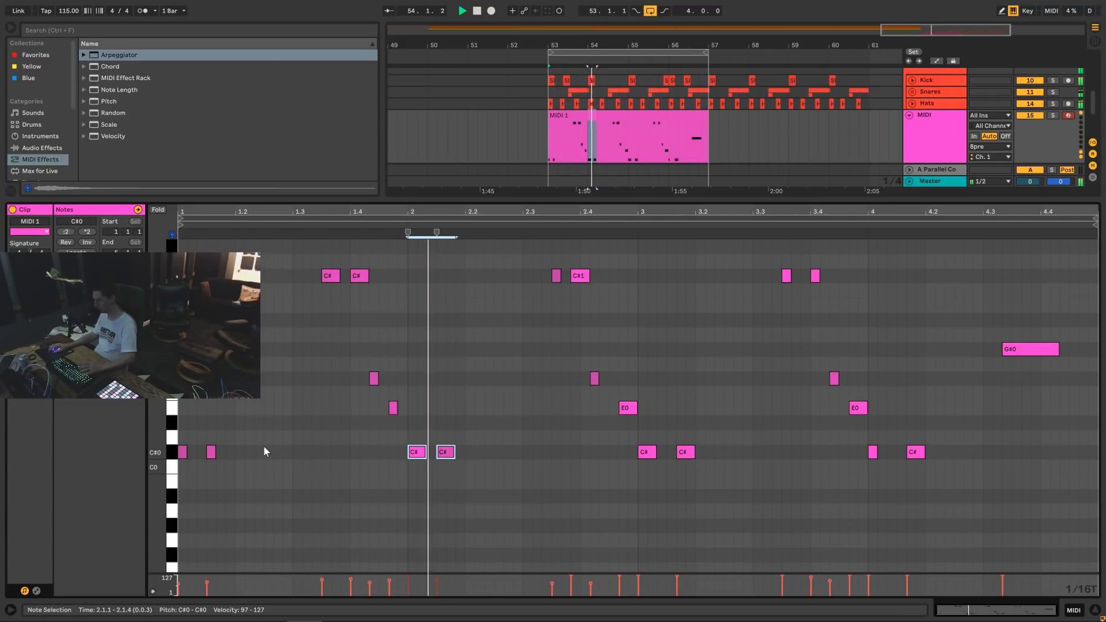
# Lengthen the first two C#0 notes at the start of the clip by one grid step and listen.
pyautogui.moveTo(268, 413); pyautogui.dragTo(183, 464)
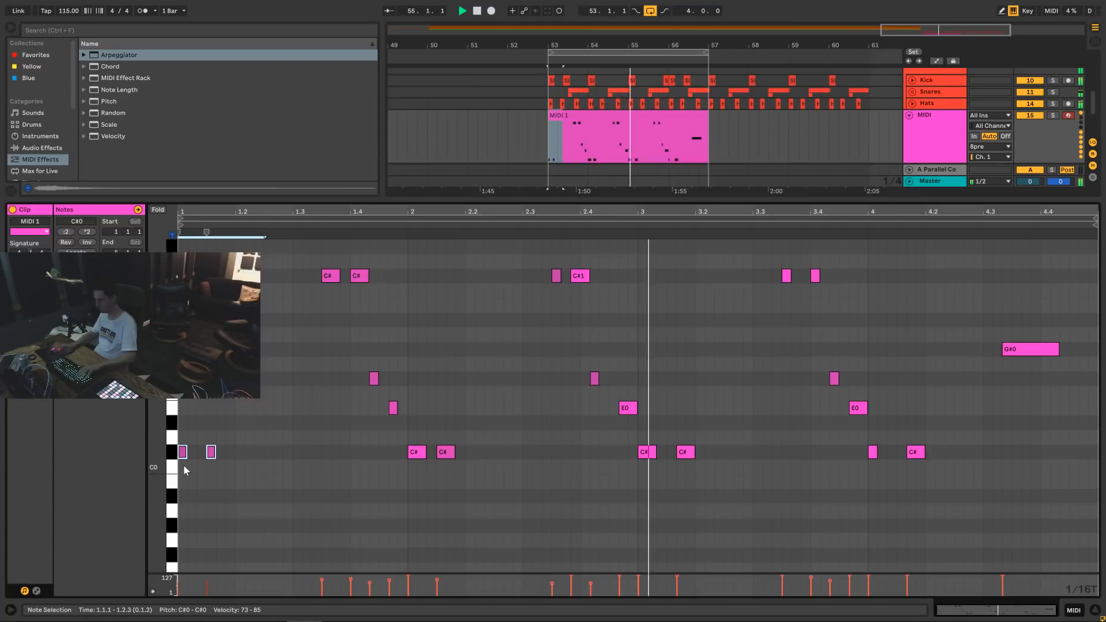
pyautogui.hotkey('shift', 'Right')
pyautogui.press('space')
pyautogui.press('space')
pyautogui.press('space')
# Shorten the longer C#1 note just before 2.4 by one grid step and move the F#0 note after it one step later.
pyautogui.moveTo(609, 275); pyautogui.dragTo(574, 296)
pyautogui.hotkey('shift', 'Left')
pyautogui.press('space')
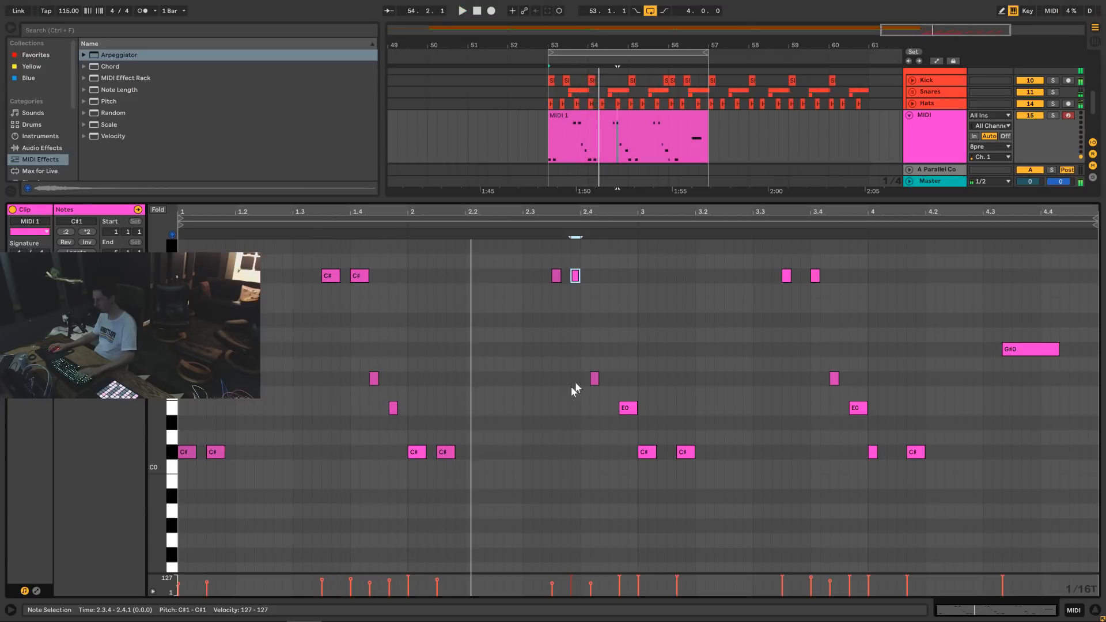
pyautogui.press('space')
pyautogui.moveTo(574, 387); pyautogui.dragTo(627, 371)
pyautogui.press('Right')
# Move the second C#0 note after the start of clip bar 3 one grid step earlier while checking playback.
pyautogui.moveTo(624, 424); pyautogui.dragTo(659, 382)
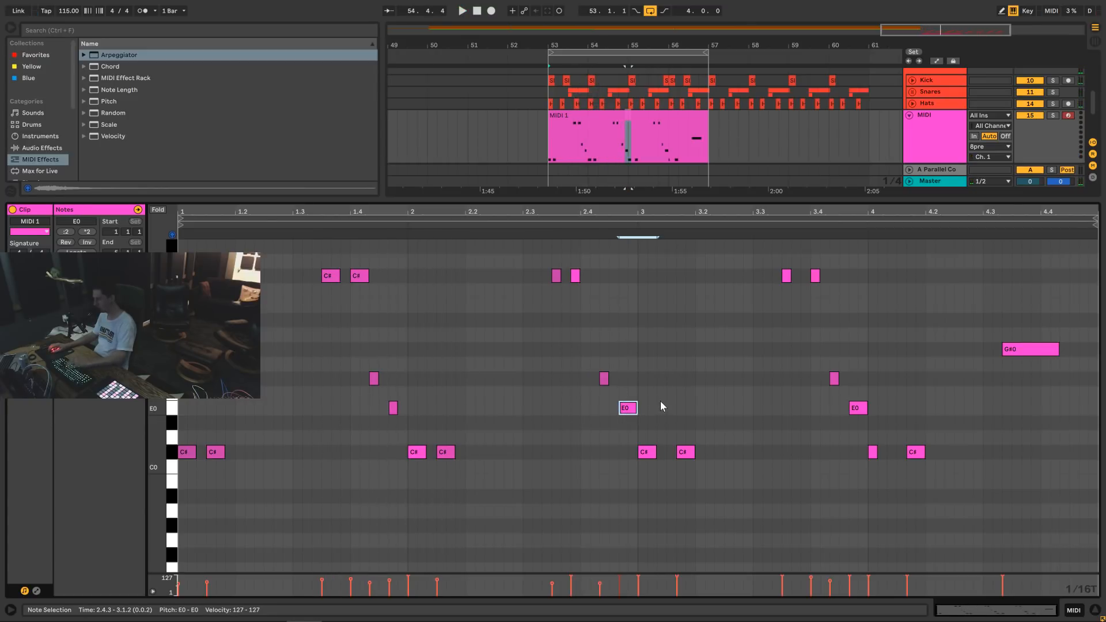
pyautogui.press('space')
pyautogui.click(688, 451)
pyautogui.press('Left')
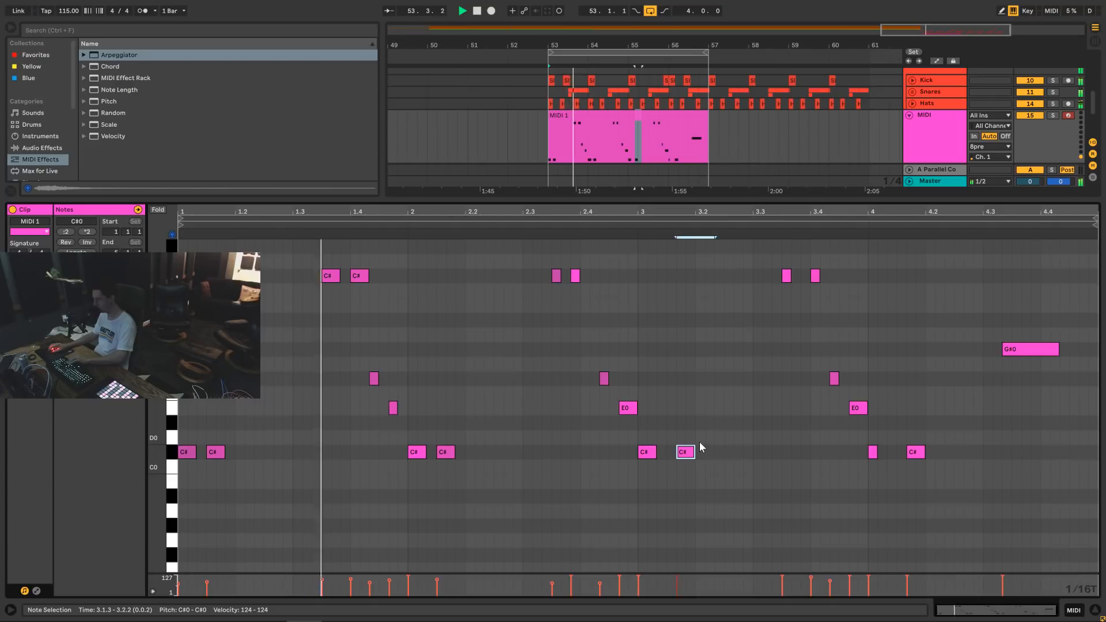
pyautogui.scroll(1, 741, 412)
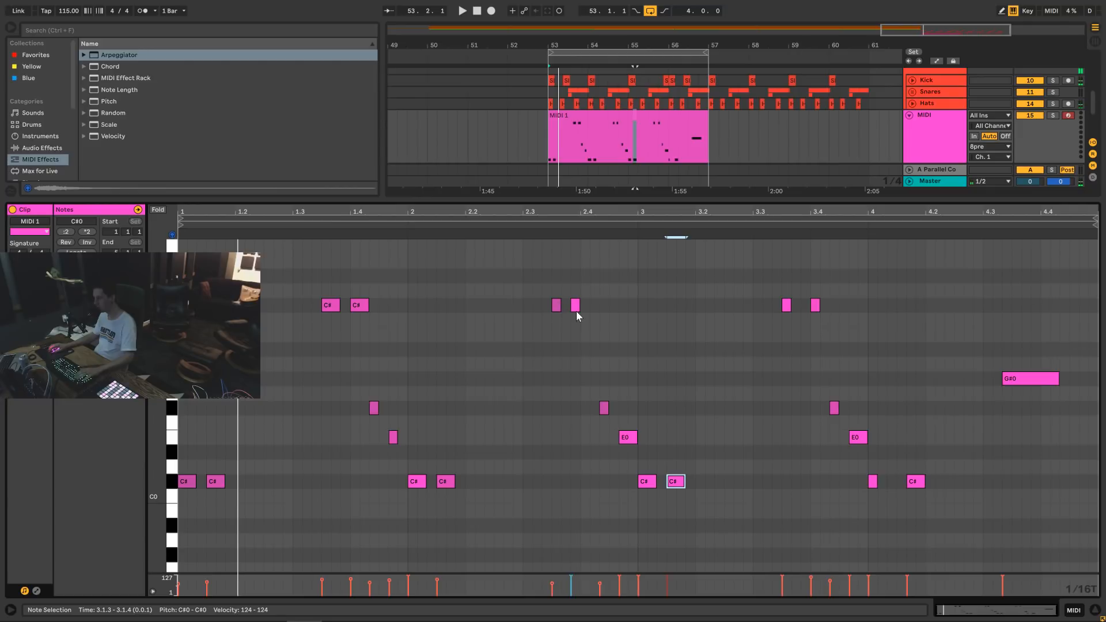
# Move the second C#1 note of the middle pair to 2.4.1 and lengthen both notes of that pair by one grid step.
pyautogui.moveTo(575, 310); pyautogui.dragTo(585, 311)
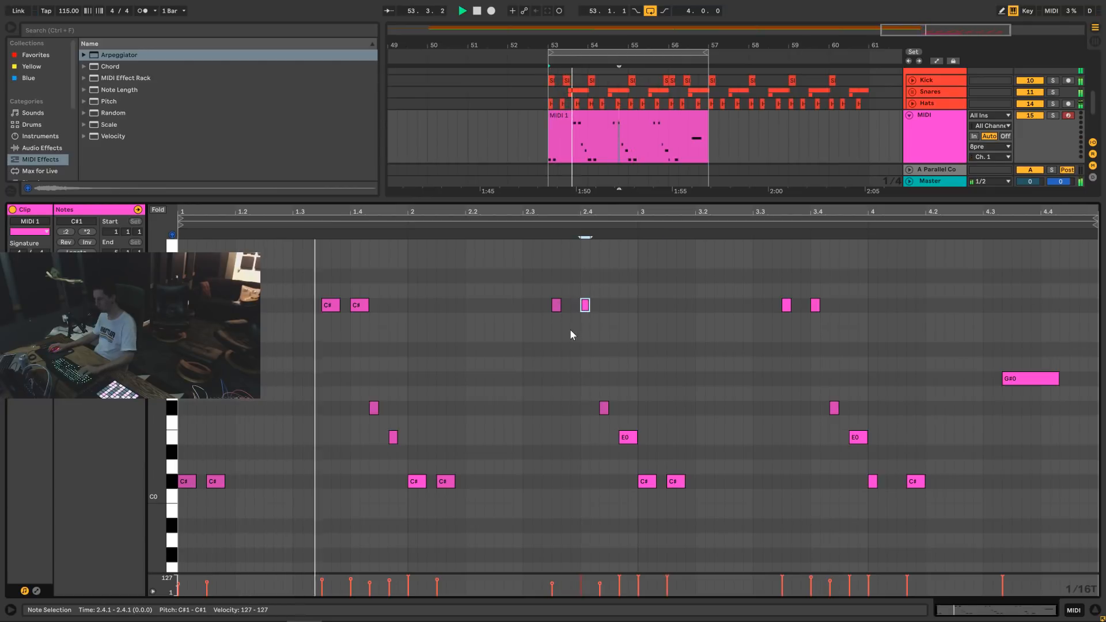
pyautogui.moveTo(548, 278); pyautogui.dragTo(581, 309)
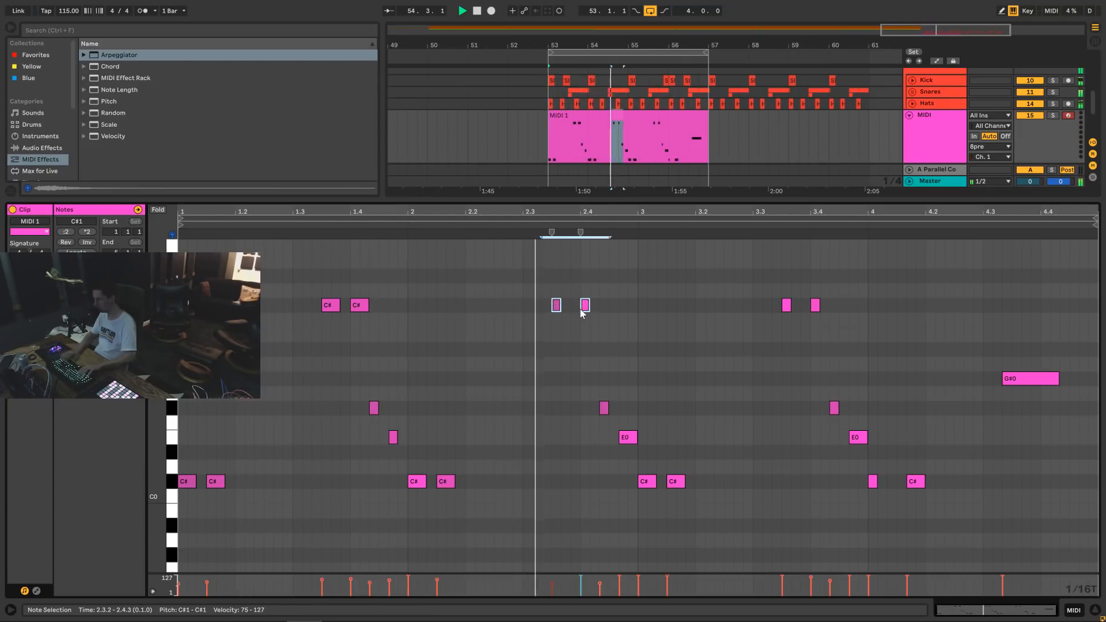
pyautogui.hotkey('shift', 'Right')
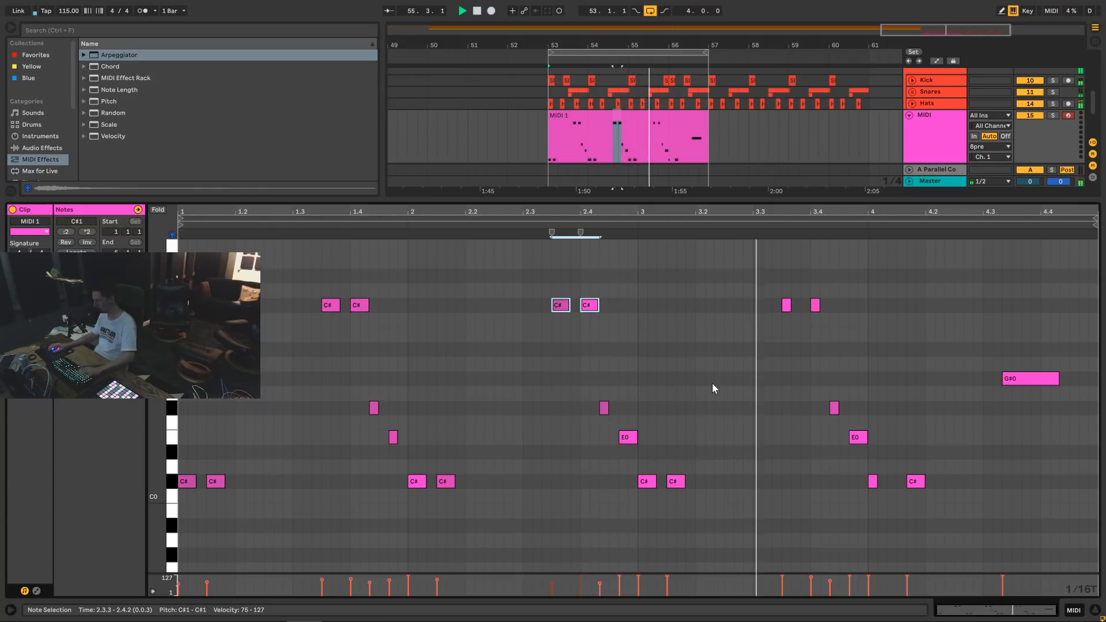
# Lengthen the two short C#1 notes around 3.4 by one grid step.
pyautogui.click(836, 289)
pyautogui.moveTo(835, 288); pyautogui.dragTo(764, 332)
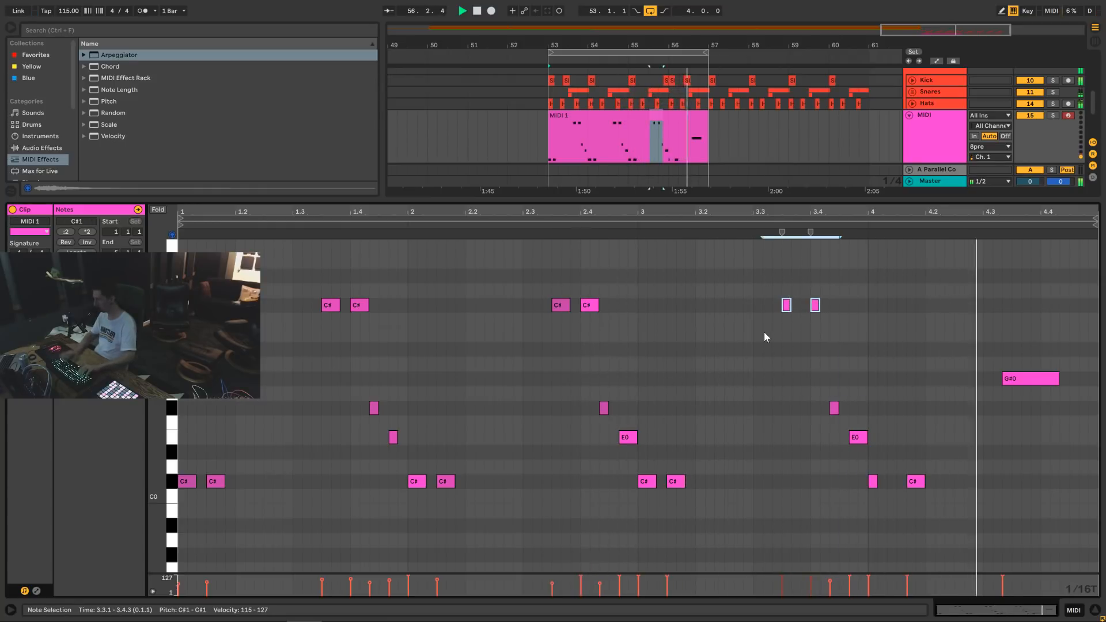
pyautogui.hotkey('shift', 'Right')
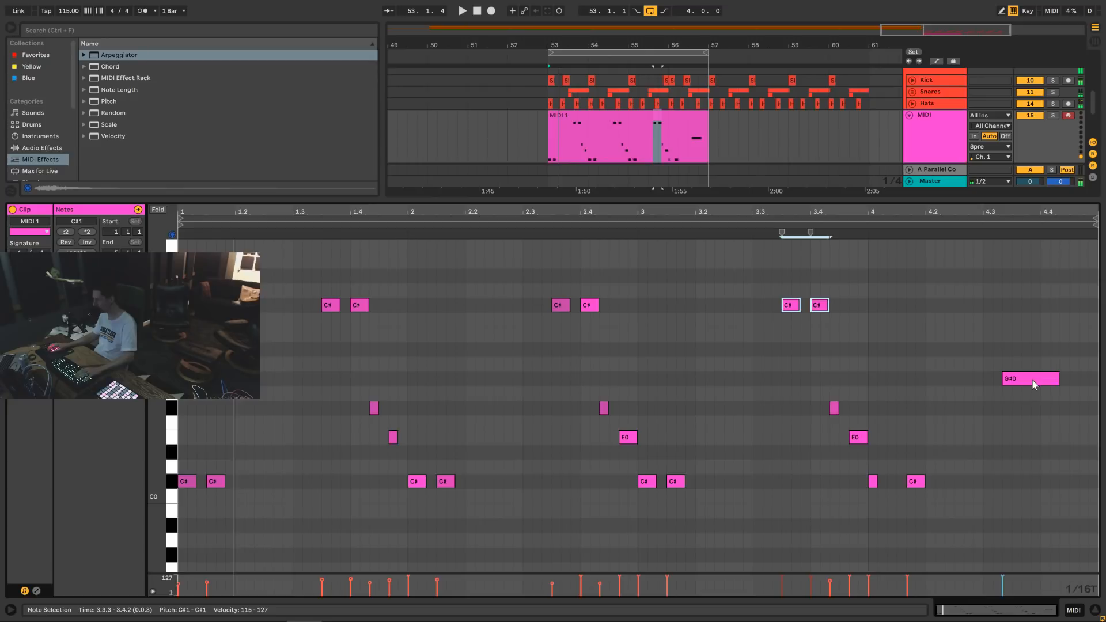
# Move the long last G#0 note to start at 4.4.1, and raise the velocity of all notes to 127.
pyautogui.click(1031, 383)
pyautogui.moveTo(1031, 384); pyautogui.dragTo(1064, 389)
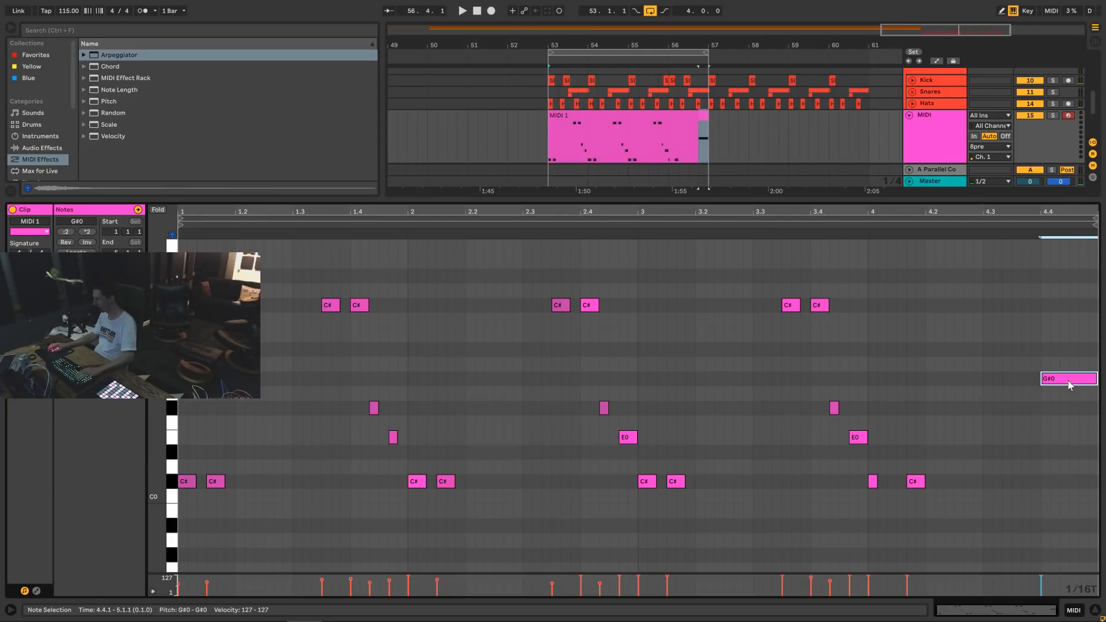
pyautogui.hotkey('ctrl', 'a')
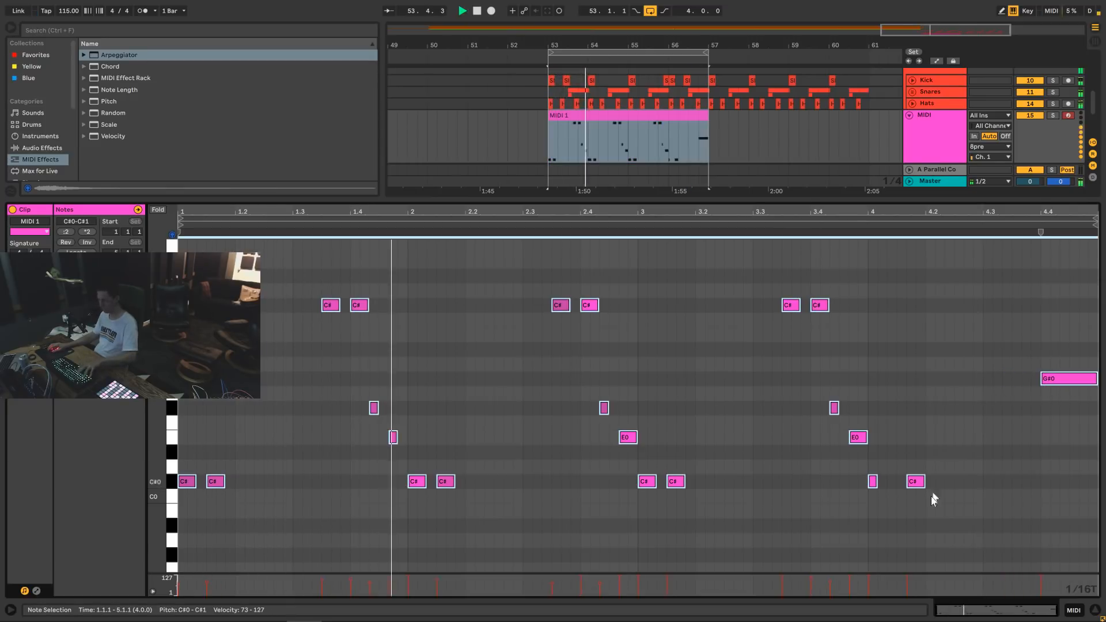
pyautogui.moveTo(831, 585); pyautogui.dragTo(849, 504)
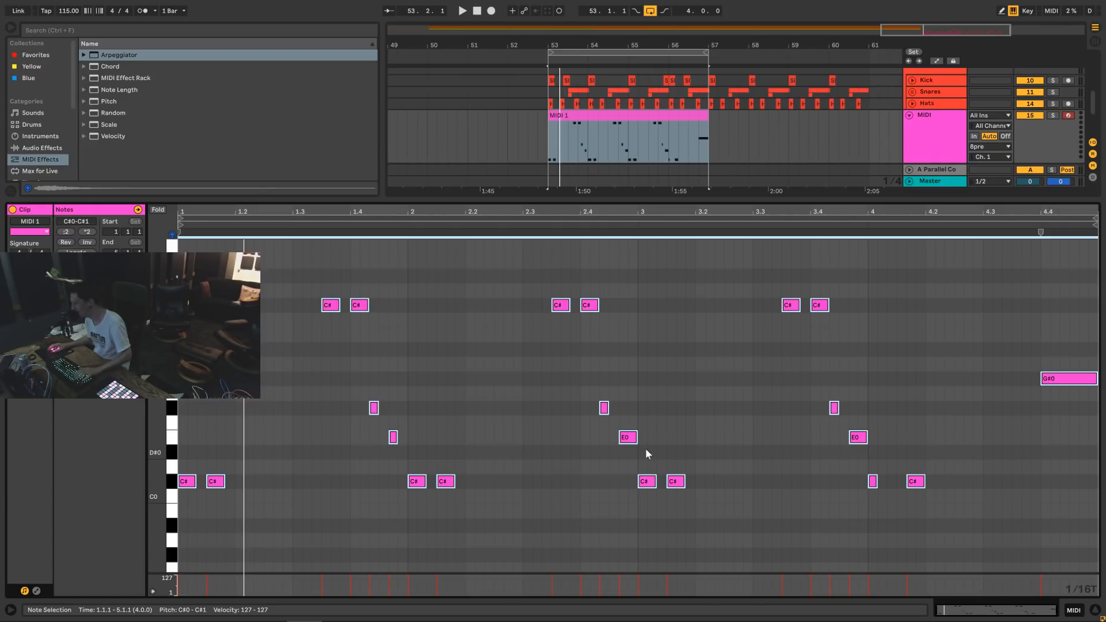
# Close the note editor, arm the 16 Audio track and record the synth from bar 53 to just past bar 57 with looping off.
pyautogui.click(614, 112)
pyautogui.scroll(-2, 674, 129)
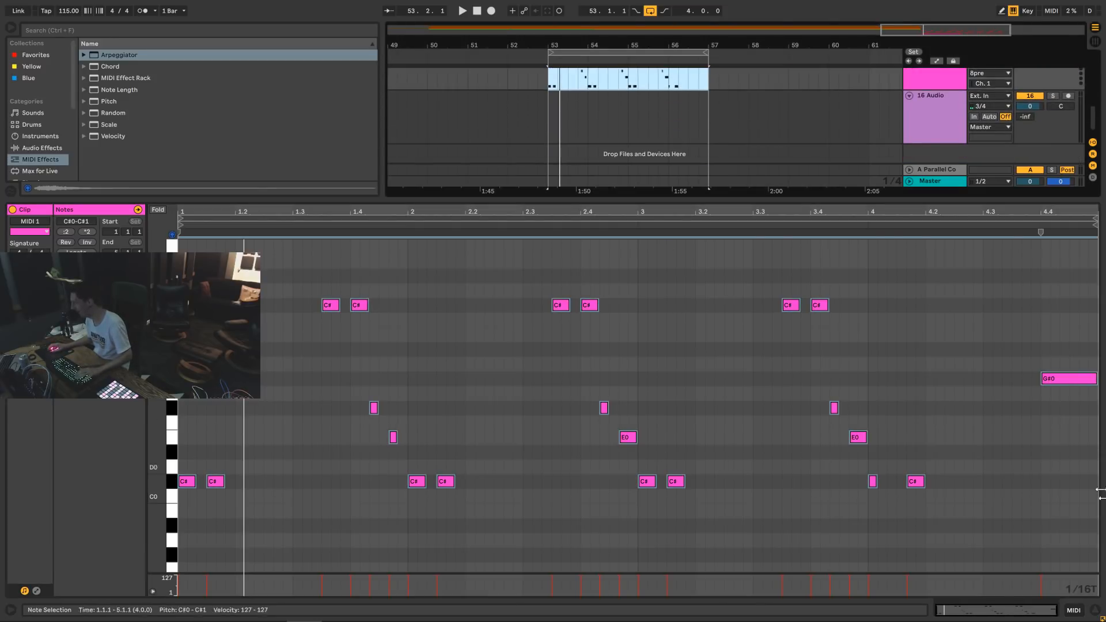
pyautogui.click(1101, 603)
pyautogui.click(549, 371)
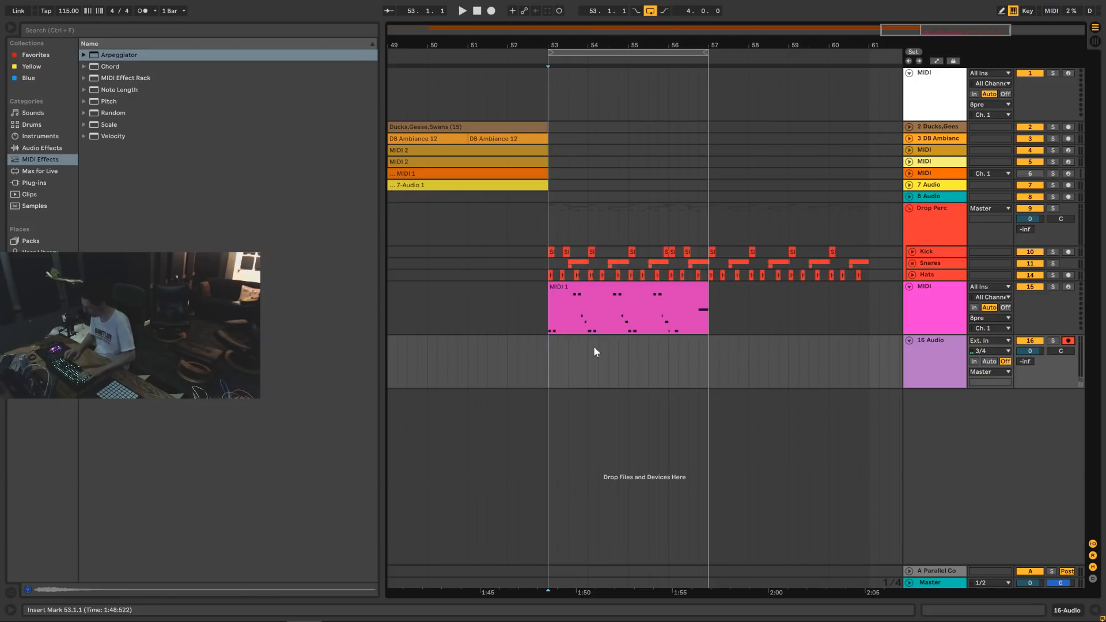
pyautogui.press('F9')
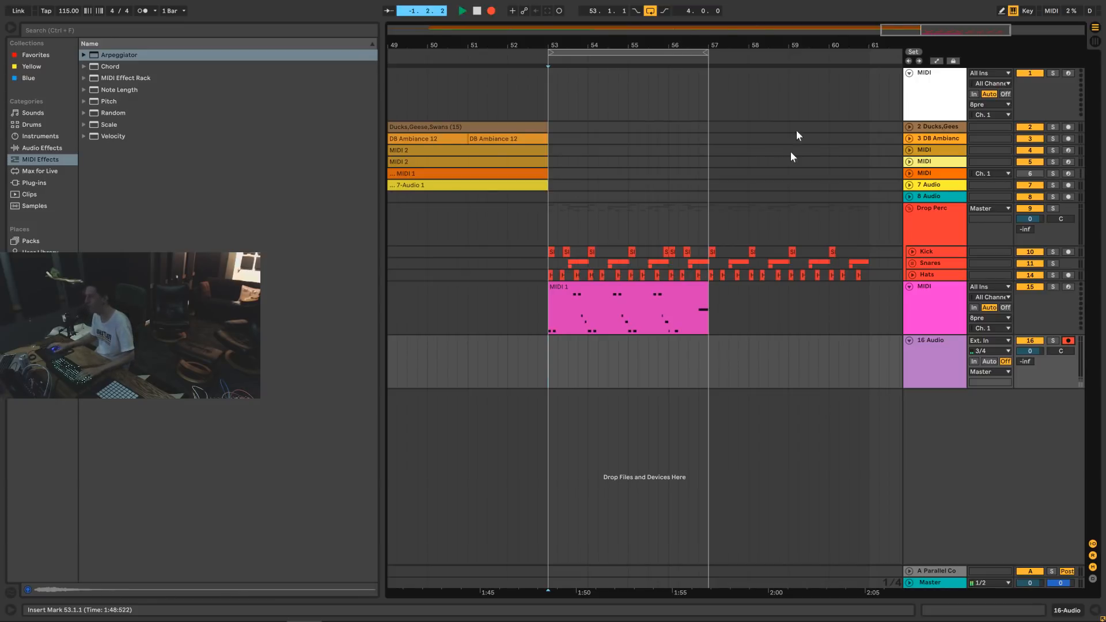
pyautogui.click(649, 10)
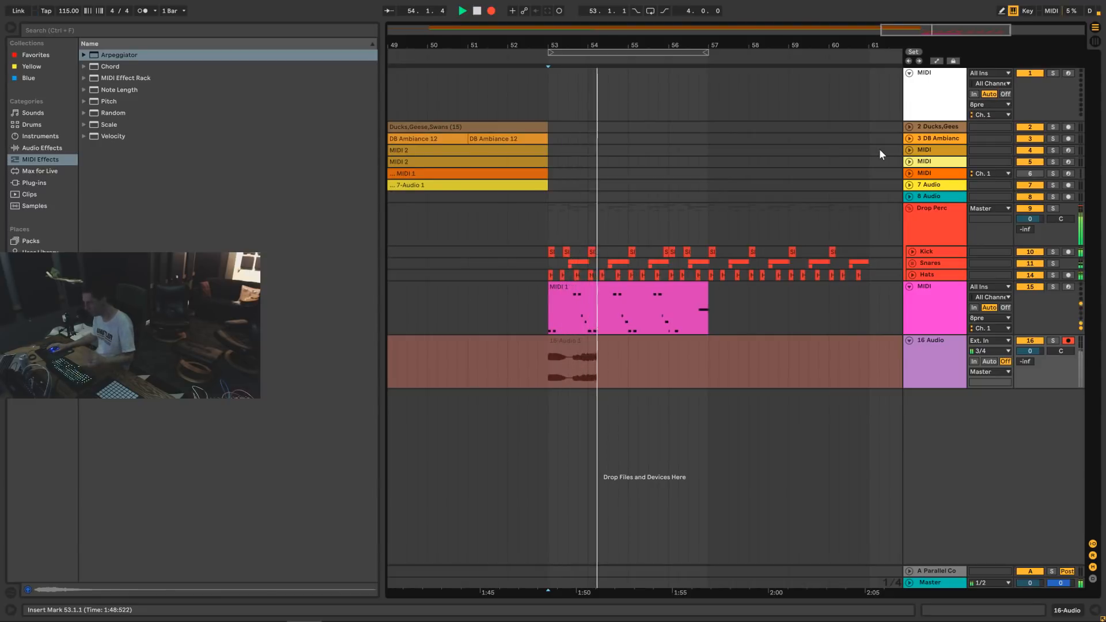
pyautogui.press('space')
# Open the recorded 16 Audio clip, set 1.1.1 at the waveform's very first onset, and play the arrangement to check it.
pyautogui.click(582, 292)
pyautogui.moveTo(697, 386); pyautogui.dragTo(718, 386)
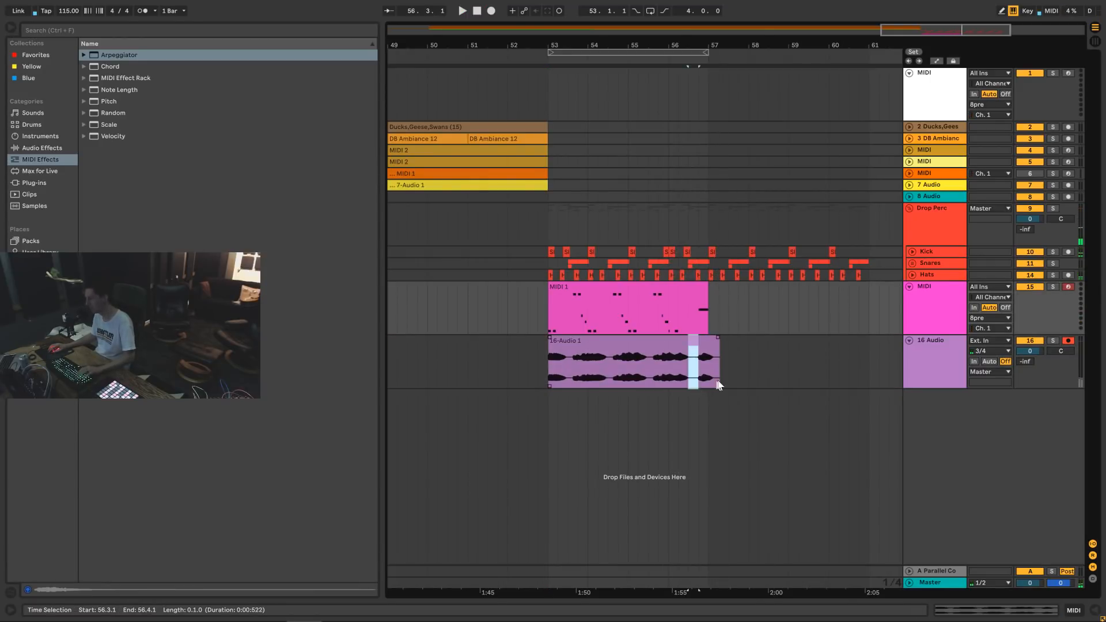
pyautogui.click(647, 341)
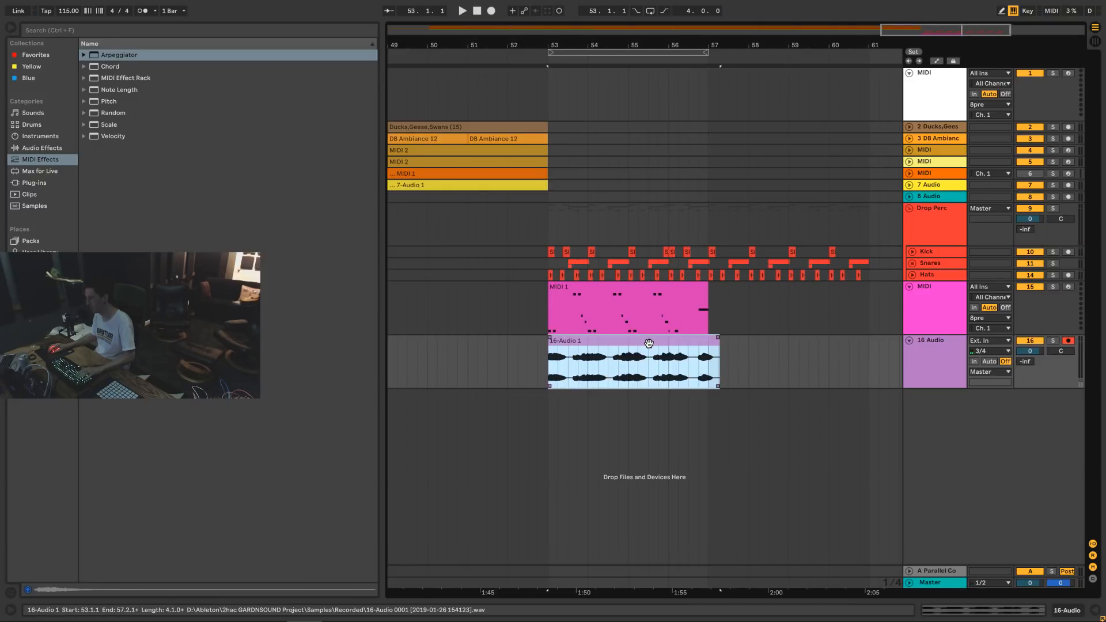
pyautogui.doubleClick(558, 340)
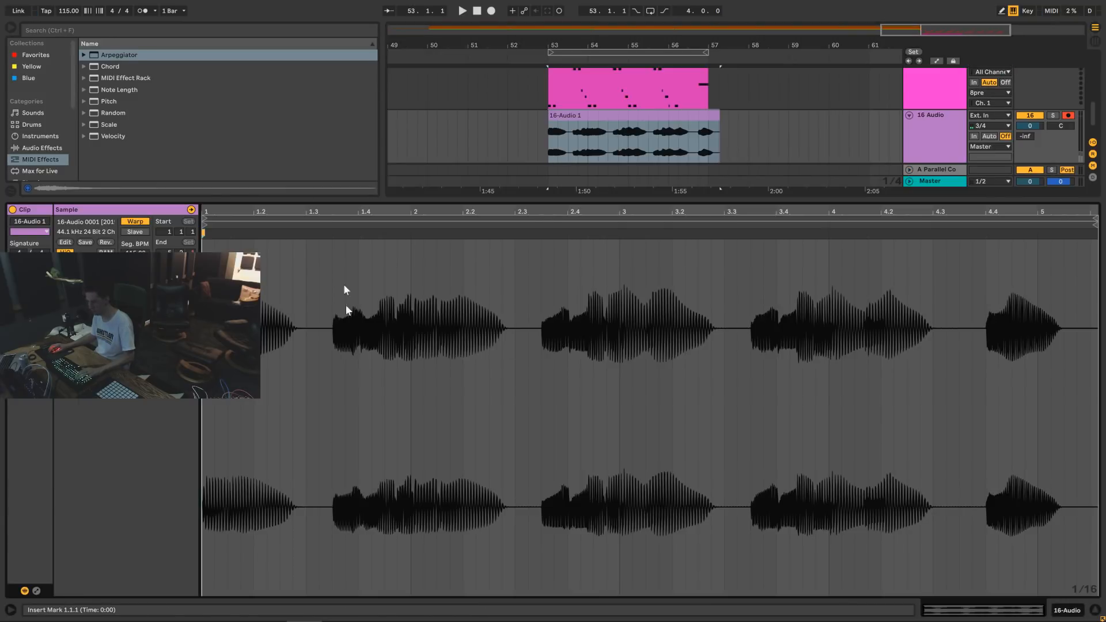
pyautogui.moveTo(207, 210); pyautogui.dragTo(207, 201)
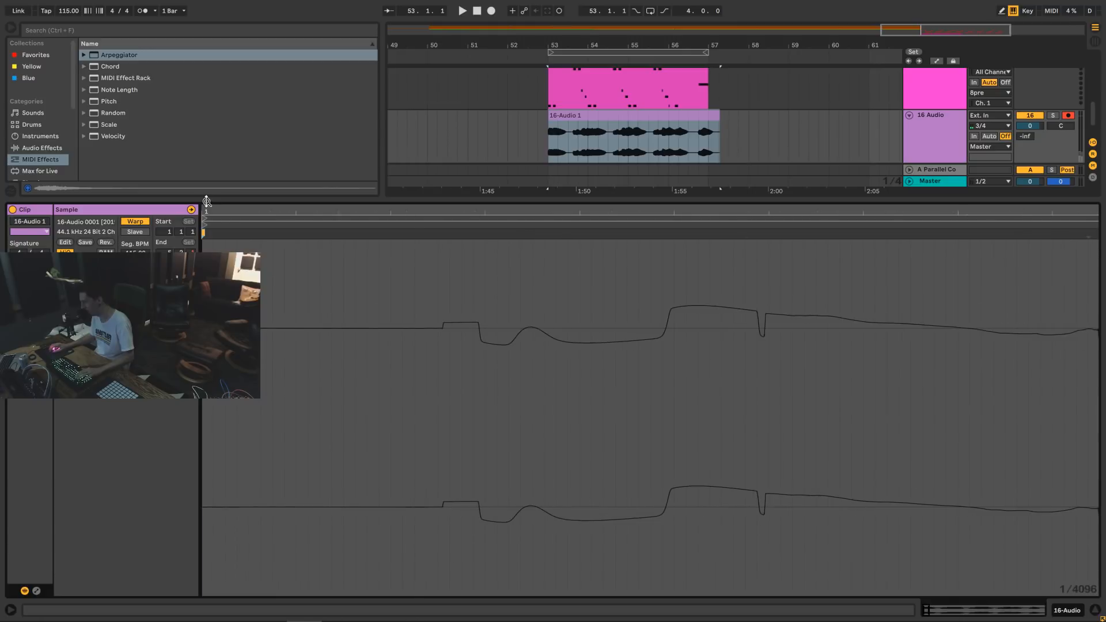
pyautogui.click(438, 232)
pyautogui.rightClick(437, 232)
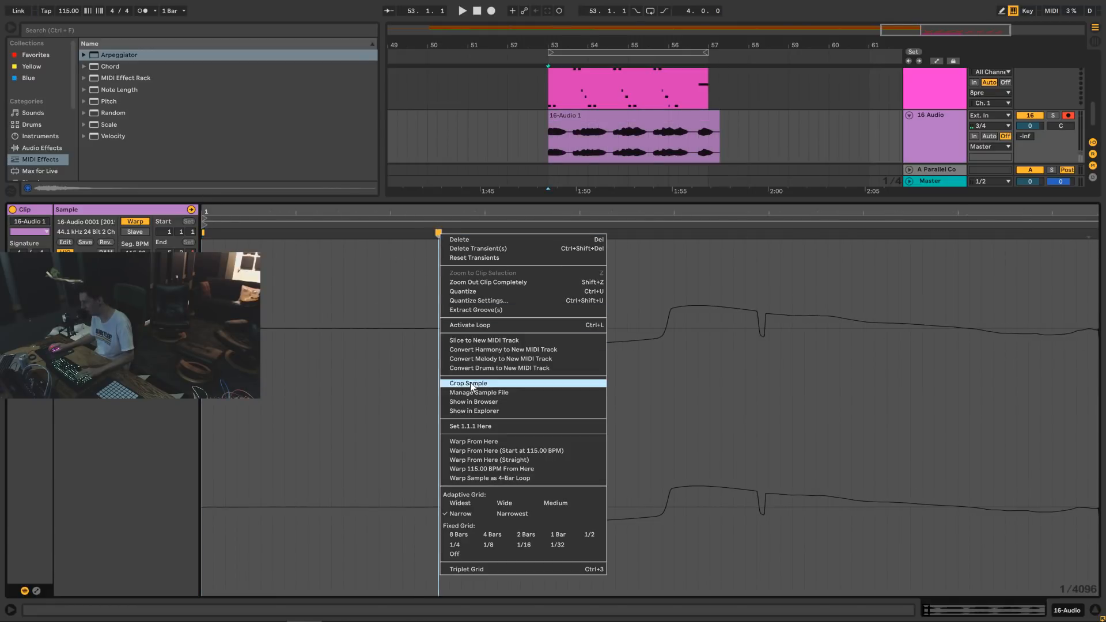
pyautogui.click(468, 426)
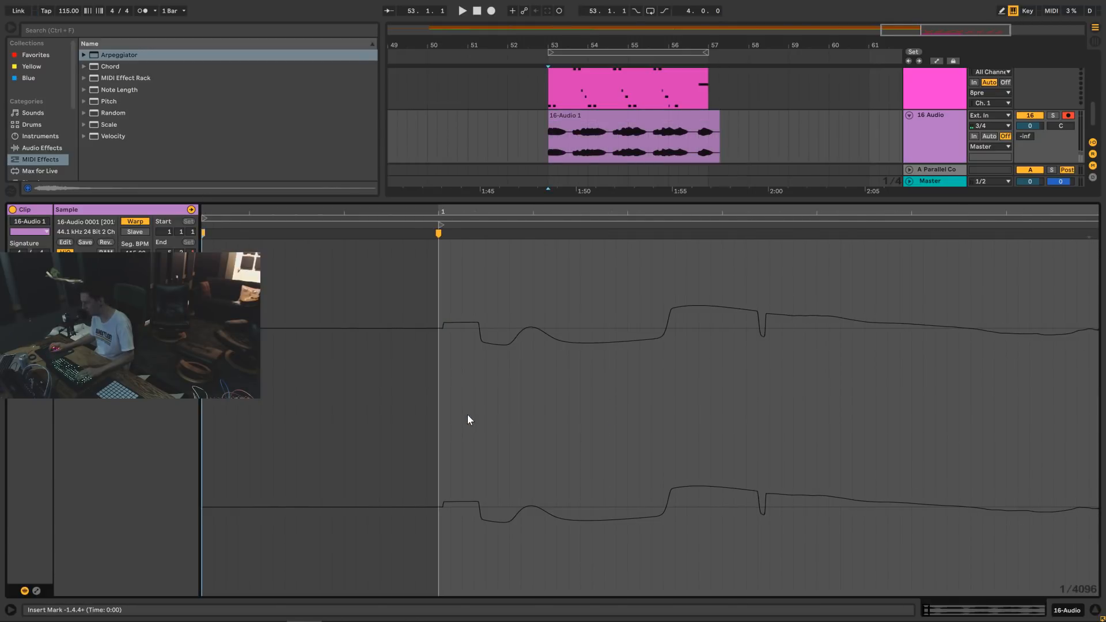
pyautogui.click(1096, 611)
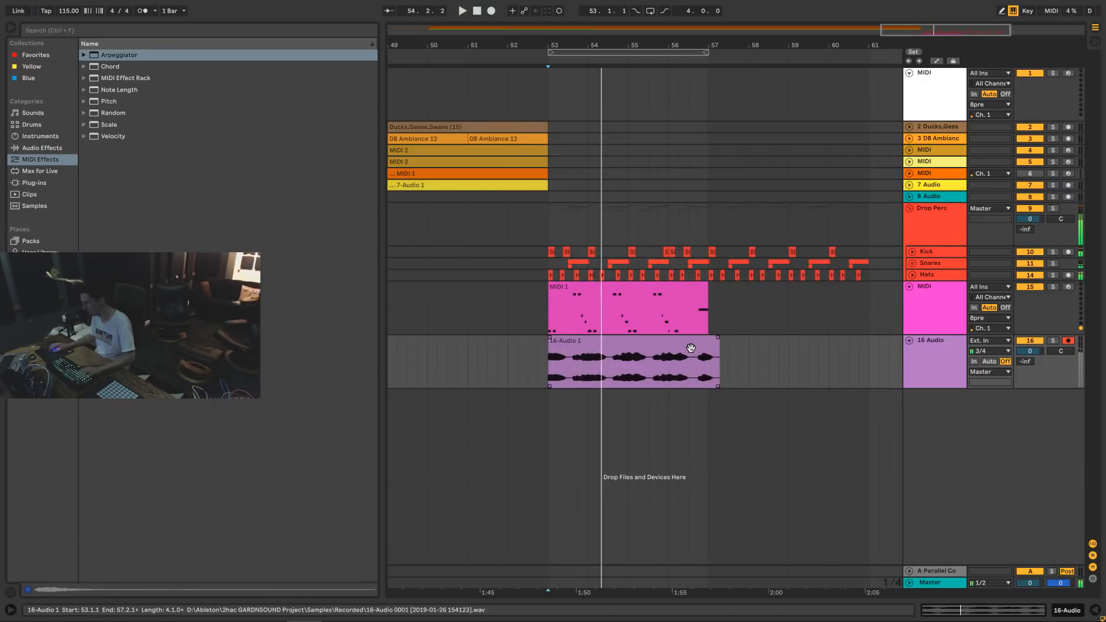
pyautogui.press('space')
# Turn off warping for the recorded 16 Audio clip, play it briefly and close the sample editor.
pyautogui.doubleClick(691, 344)
pyautogui.click(142, 223)
pyautogui.press('space')
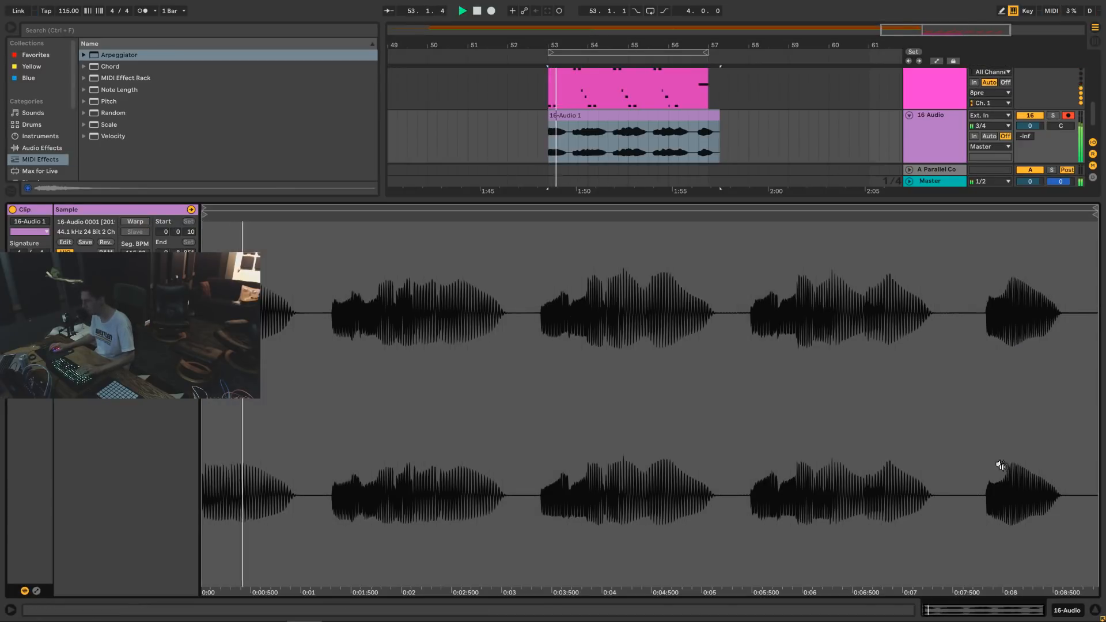
pyautogui.click(1096, 611)
pyautogui.press('space')
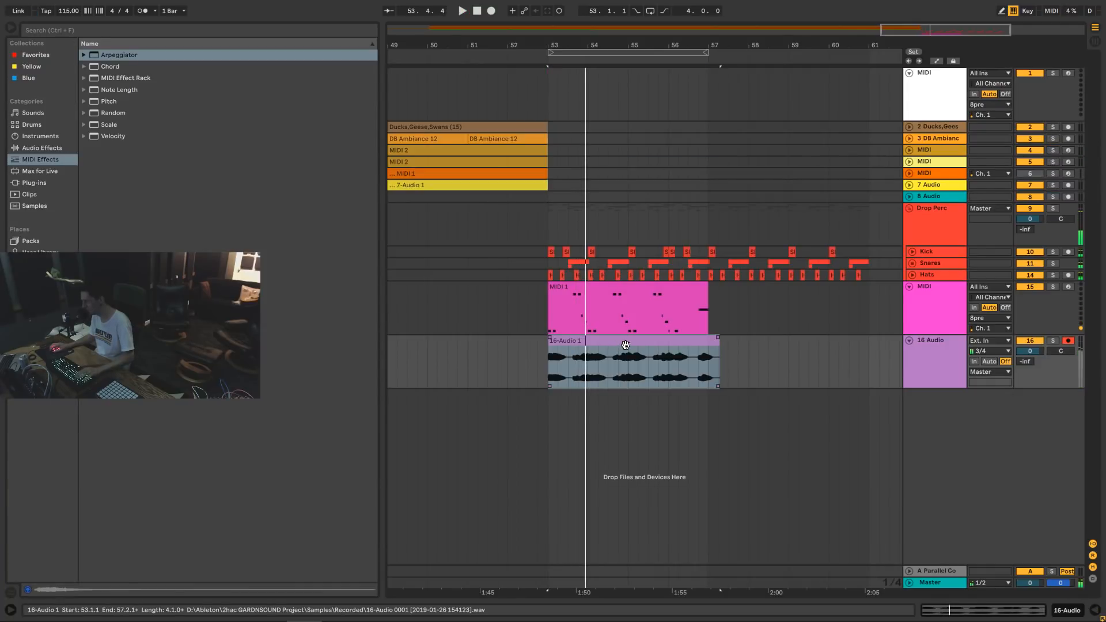
# Duplicate the recorded 16 Audio clip, place the copy at 57.1.1 and play the arrangement from there.
pyautogui.click(621, 345)
pyautogui.hotkey('ctrl', 'd')
pyautogui.moveTo(735, 348); pyautogui.dragTo(709, 369)
pyautogui.click(697, 364)
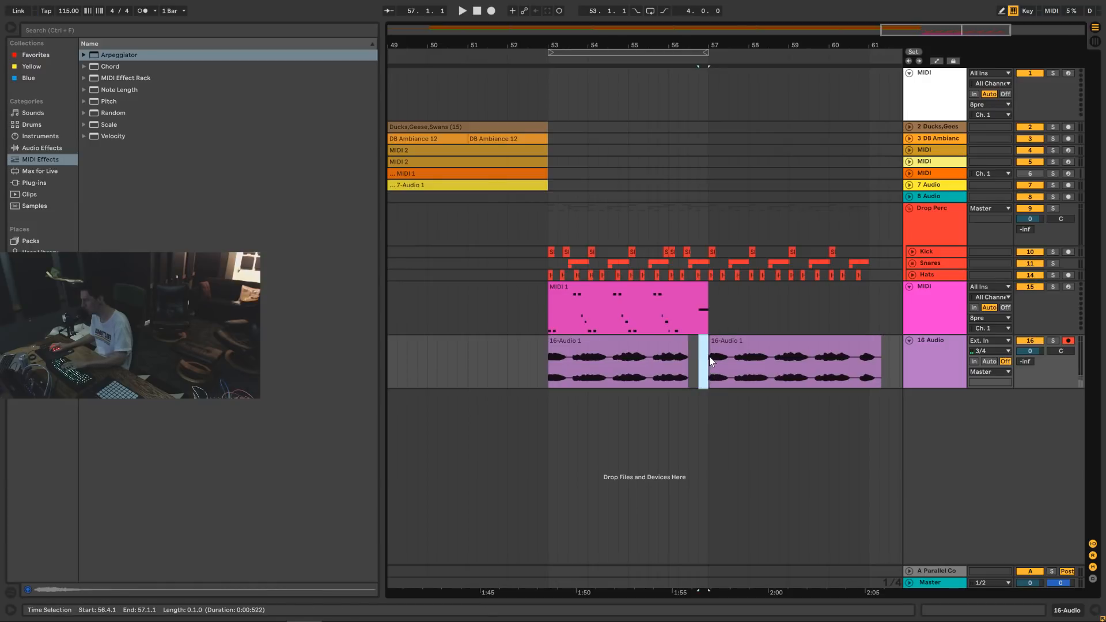
pyautogui.click(730, 340)
pyautogui.press('space')
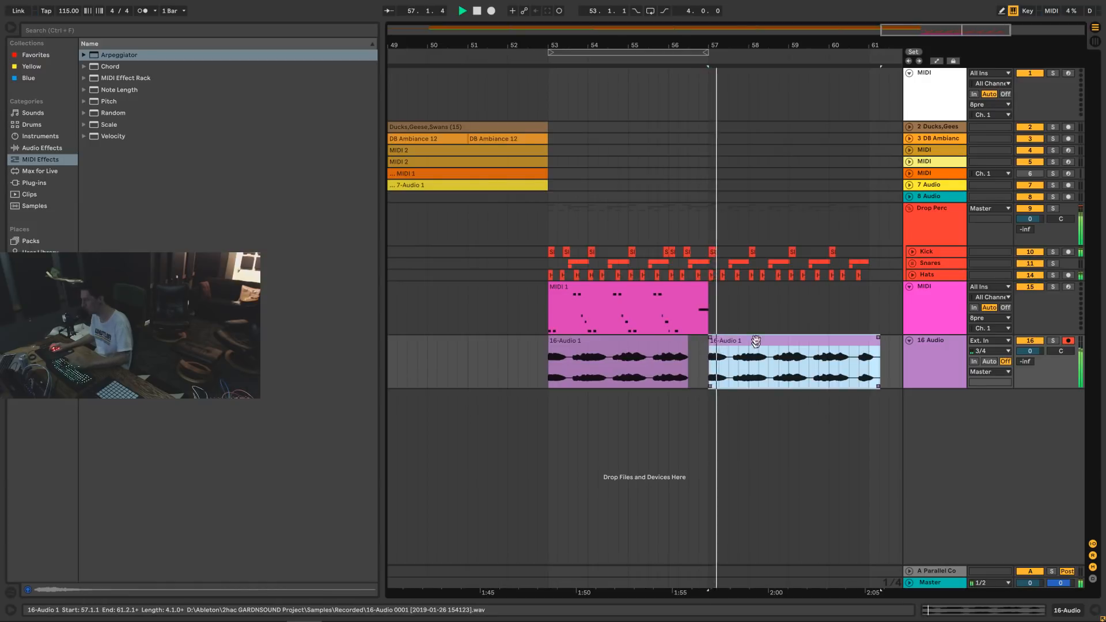
# Disarm the 16 Audio track and trim the second clip to end at 61.1.1.
pyautogui.click(1029, 341)
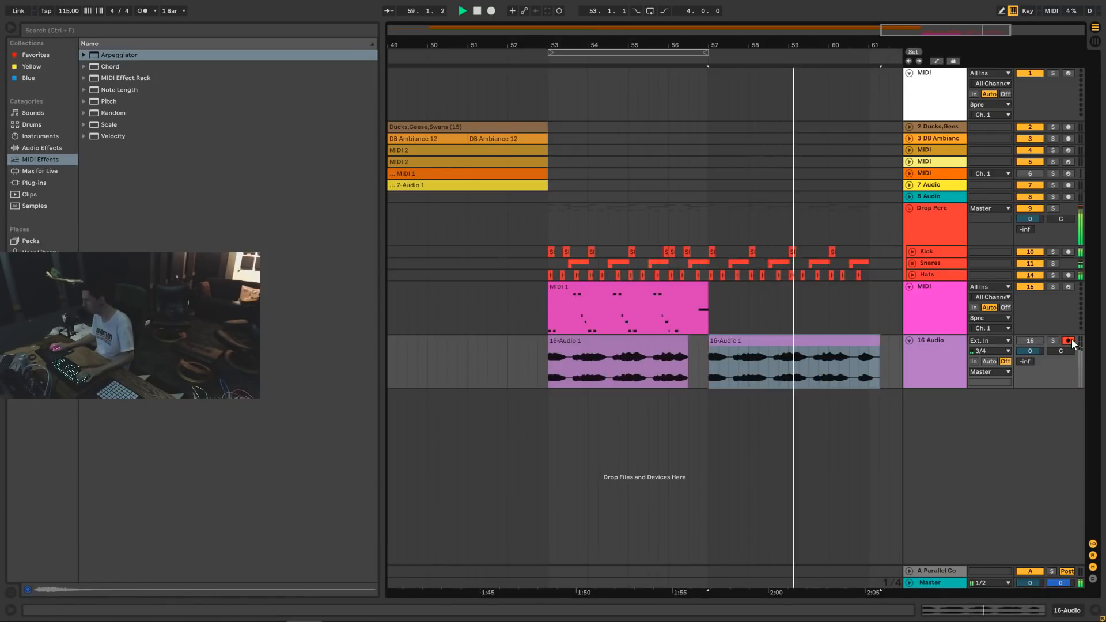
pyautogui.click(1070, 341)
pyautogui.press('space')
pyautogui.moveTo(879, 344); pyautogui.dragTo(868, 344)
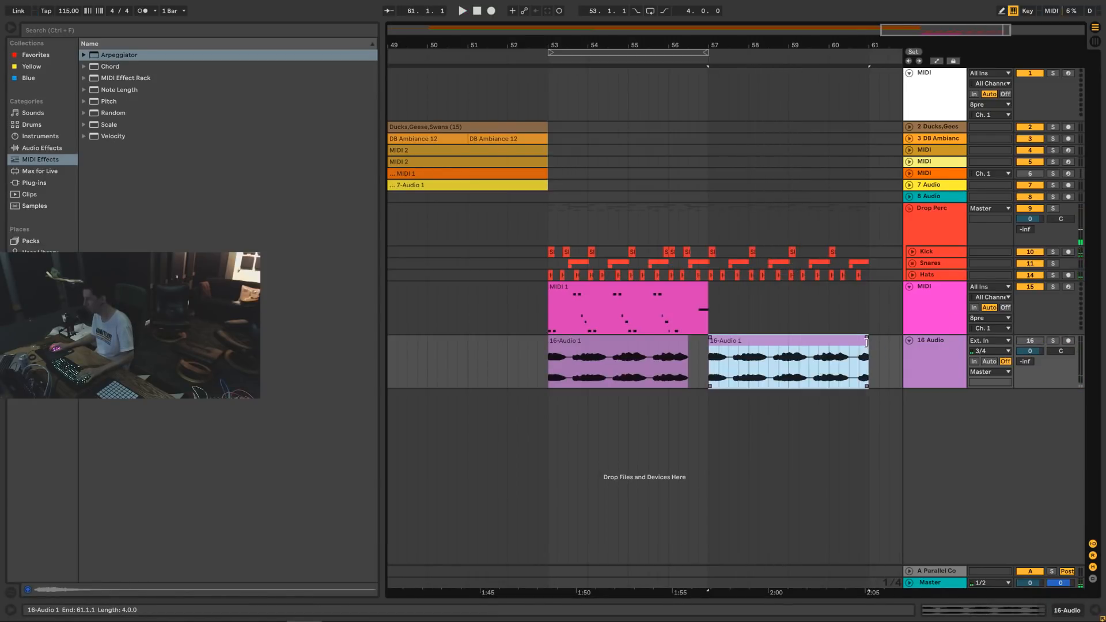
# Play the second 16 Audio clip from bar 57 and switch the 16 Audio track back on.
pyautogui.click(947, 309)
pyautogui.click(835, 338)
pyautogui.press('space')
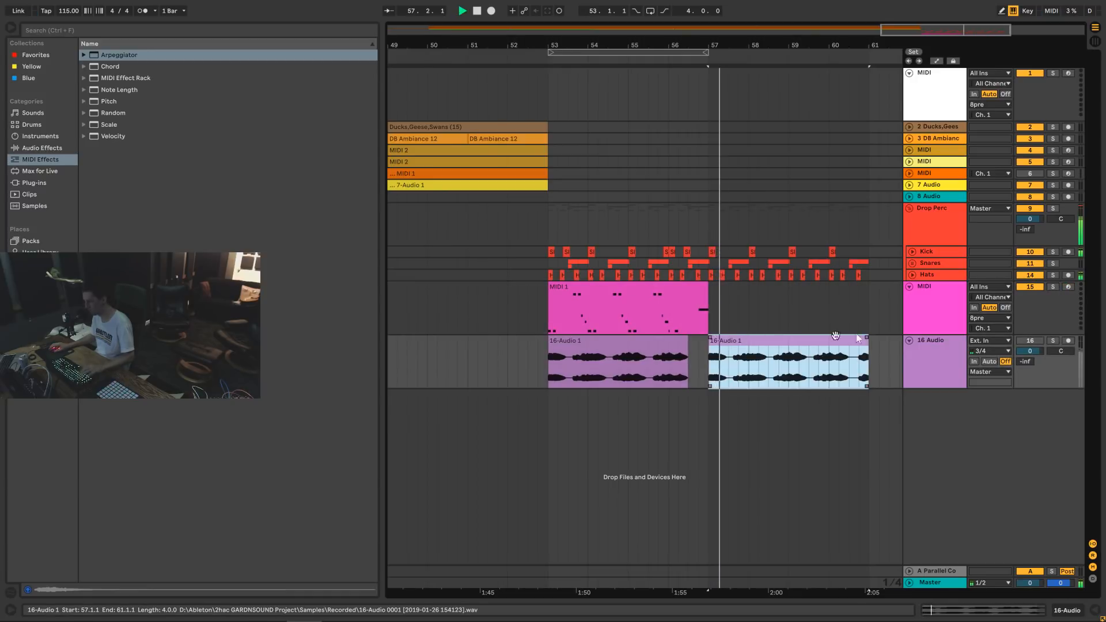
pyautogui.click(1035, 339)
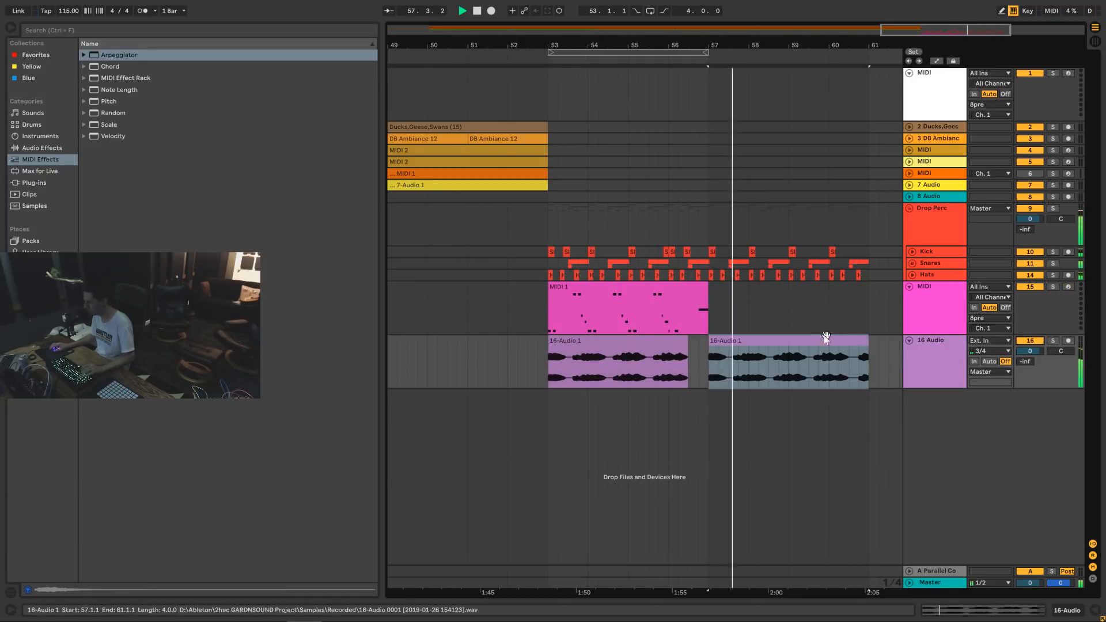
# Bring up the MOTU CueMix mixer during playback and return to the arrangement.
pyautogui.click(787, 326)
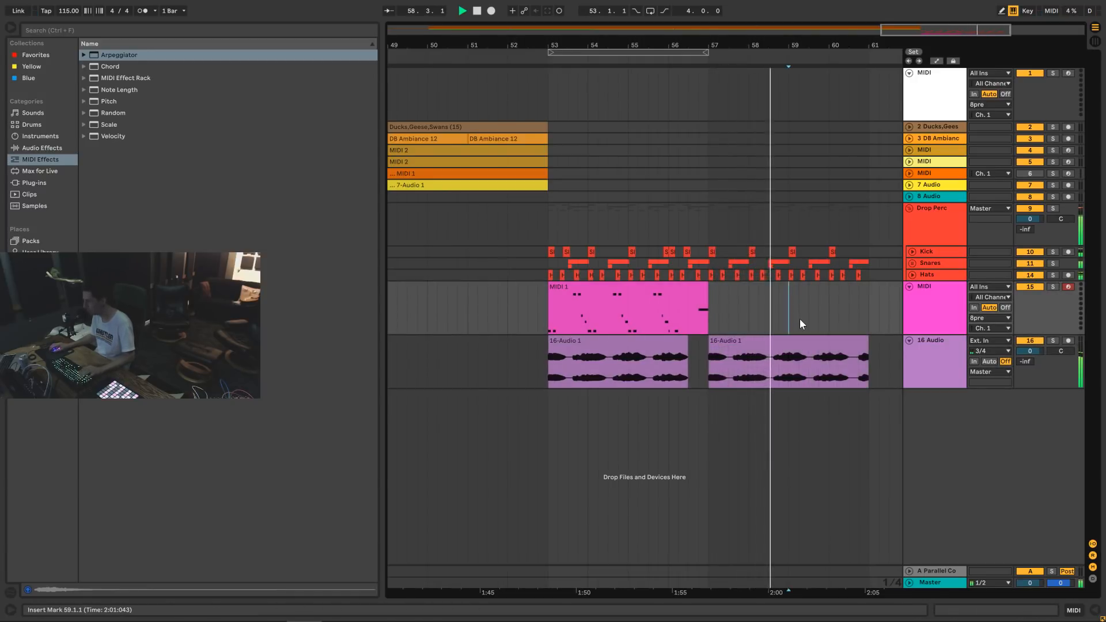
pyautogui.moveTo(455, 620)
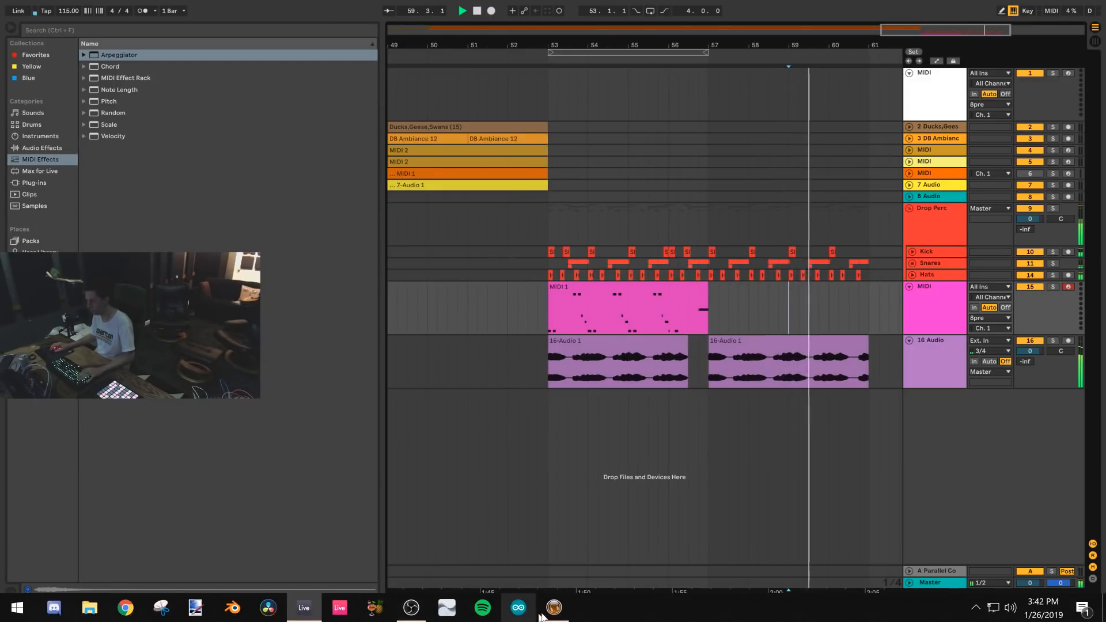
pyautogui.click(553, 608)
pyautogui.click(875, 535)
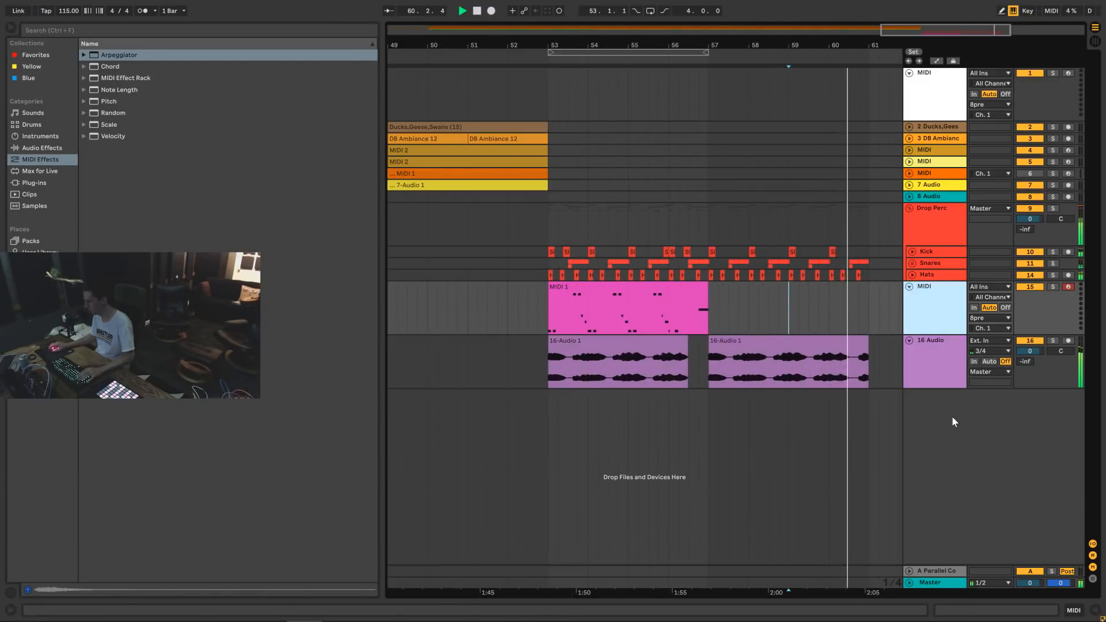
# Play the MIDI 1 clip briefly from bar 53, and deactivate and fold its track 15.
pyautogui.click(679, 301)
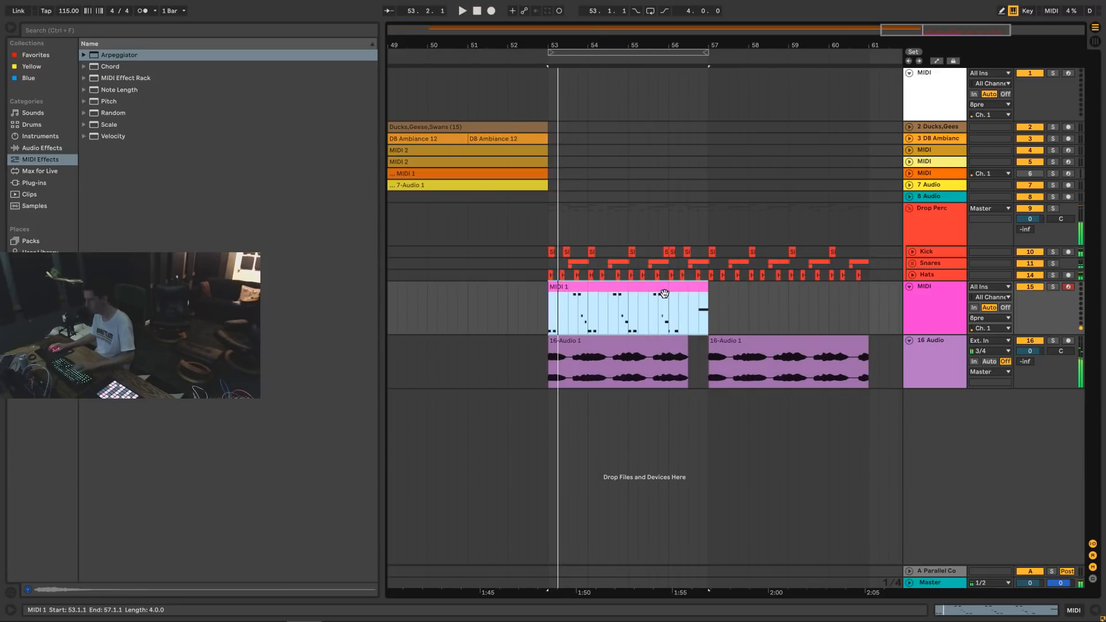
pyautogui.click(1023, 288)
pyautogui.click(934, 296)
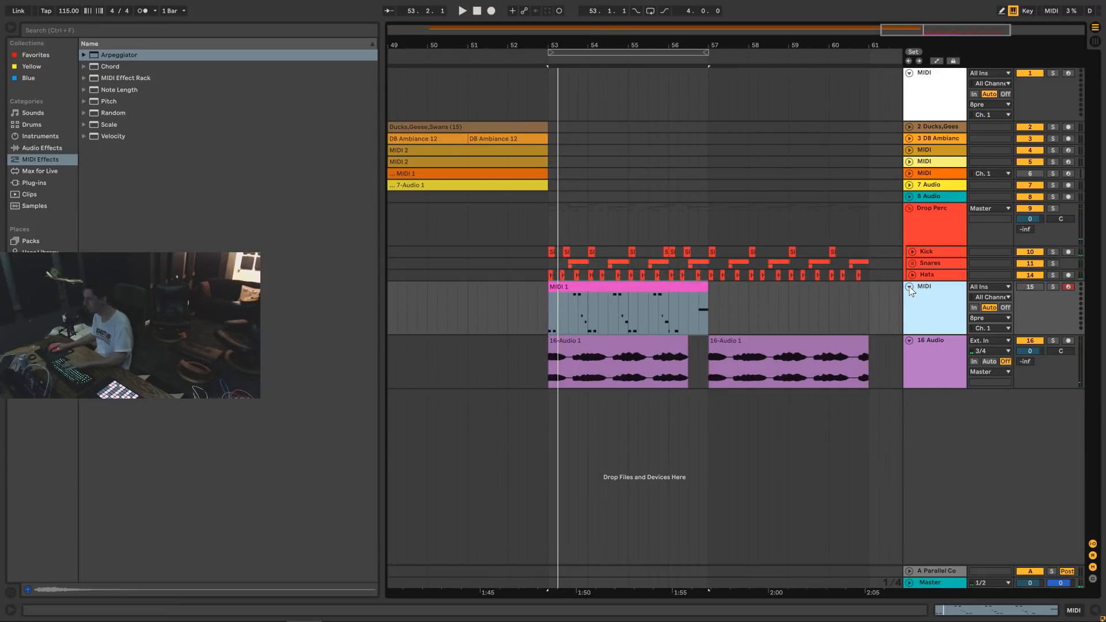
pyautogui.click(909, 287)
pyautogui.rightClick(935, 374)
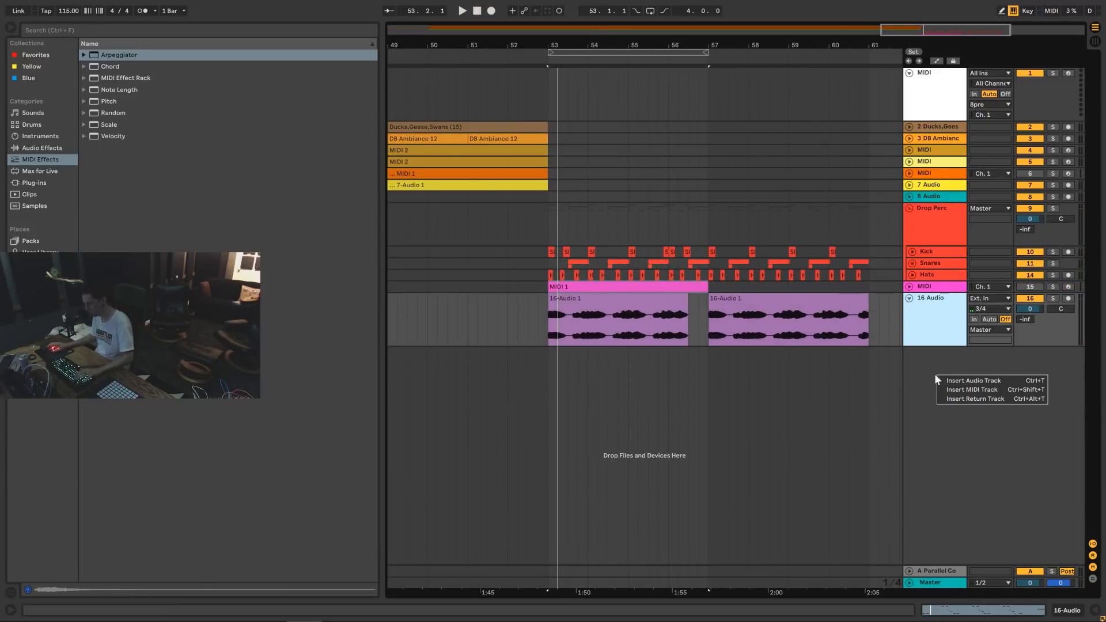
pyautogui.click(926, 372)
pyautogui.rightClick(925, 372)
pyautogui.click(932, 364)
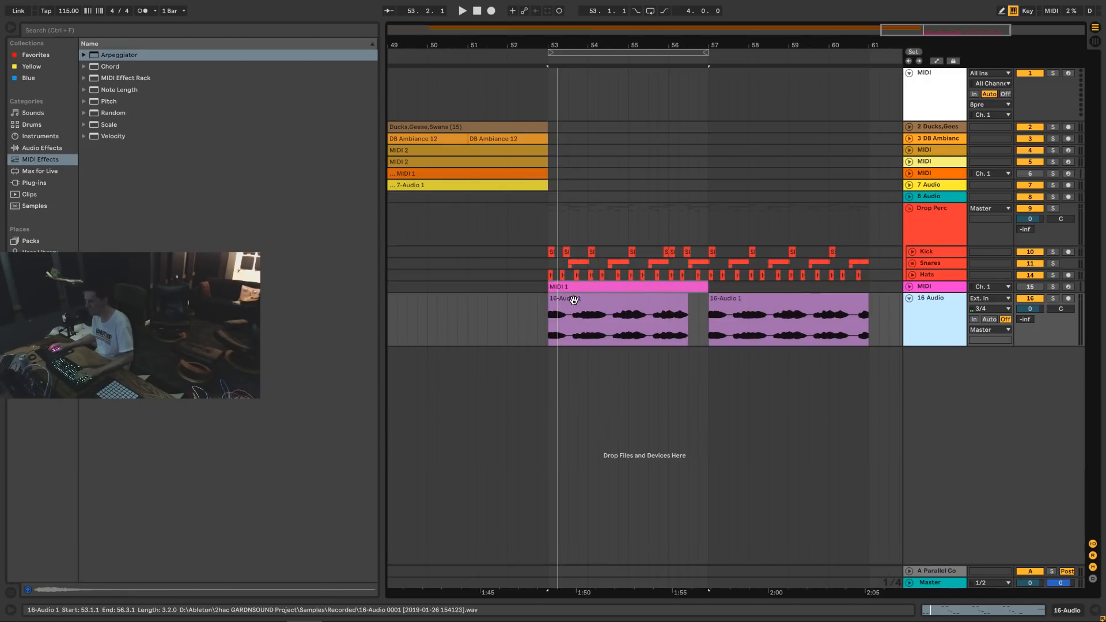
# Play the first 16 Audio clip from bar 53, and stop with the 16 Audio track selected.
pyautogui.click(567, 300)
pyautogui.press('space')
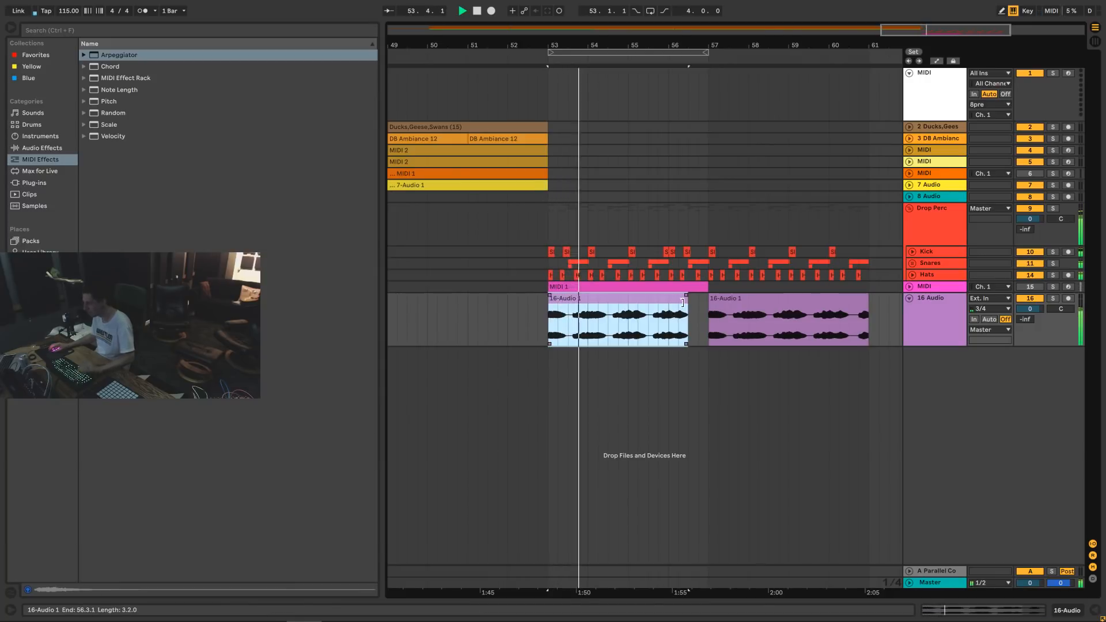
pyautogui.click(949, 367)
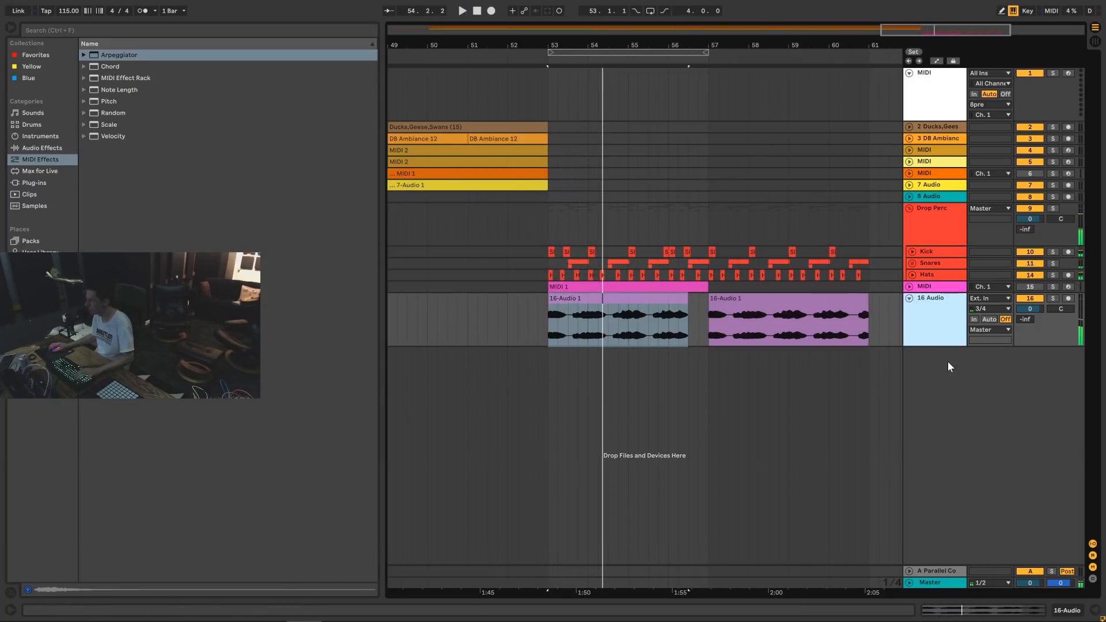
# Show the 16 Audio track's device chain and the audio effects list, and check the MOTU CueMix mixer during playback.
pyautogui.click(1060, 610)
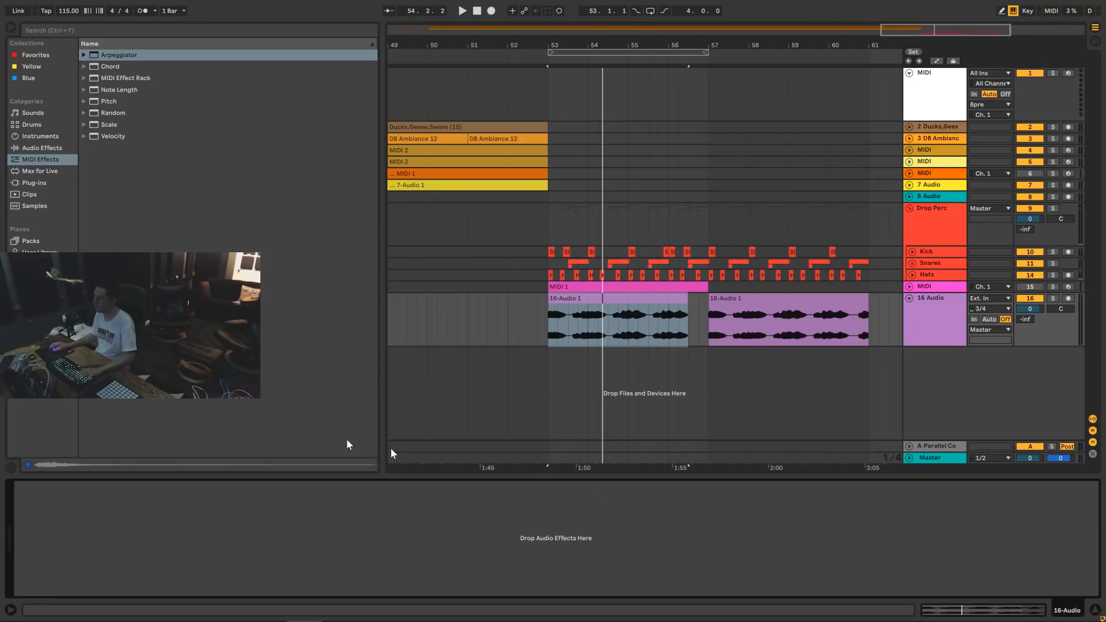
pyautogui.click(30, 147)
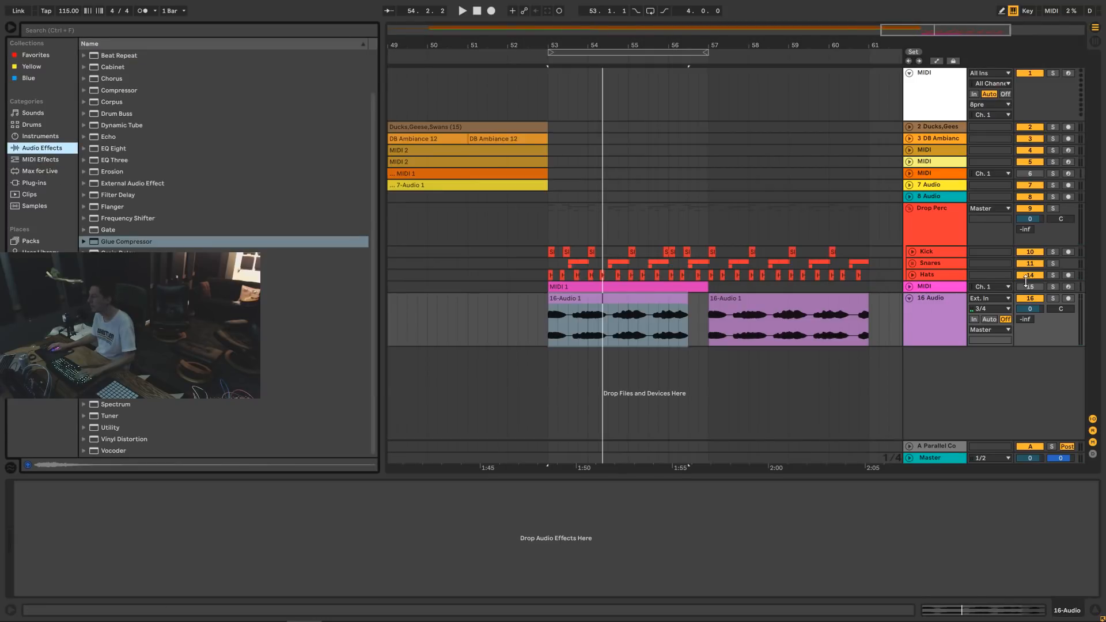
pyautogui.press('space')
pyautogui.click(554, 608)
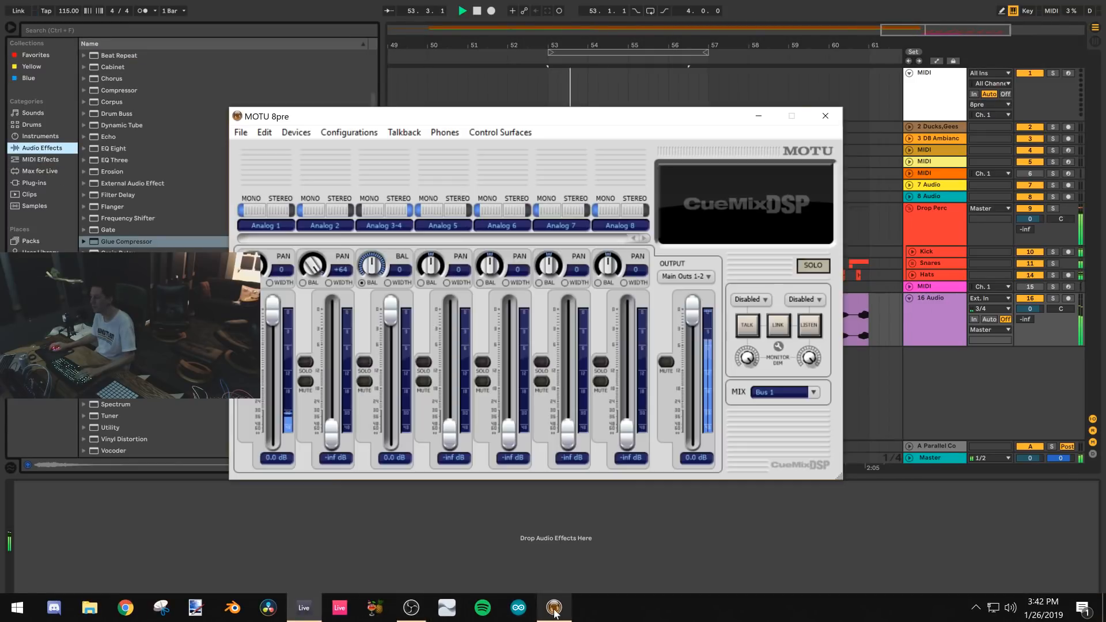
pyautogui.click(664, 580)
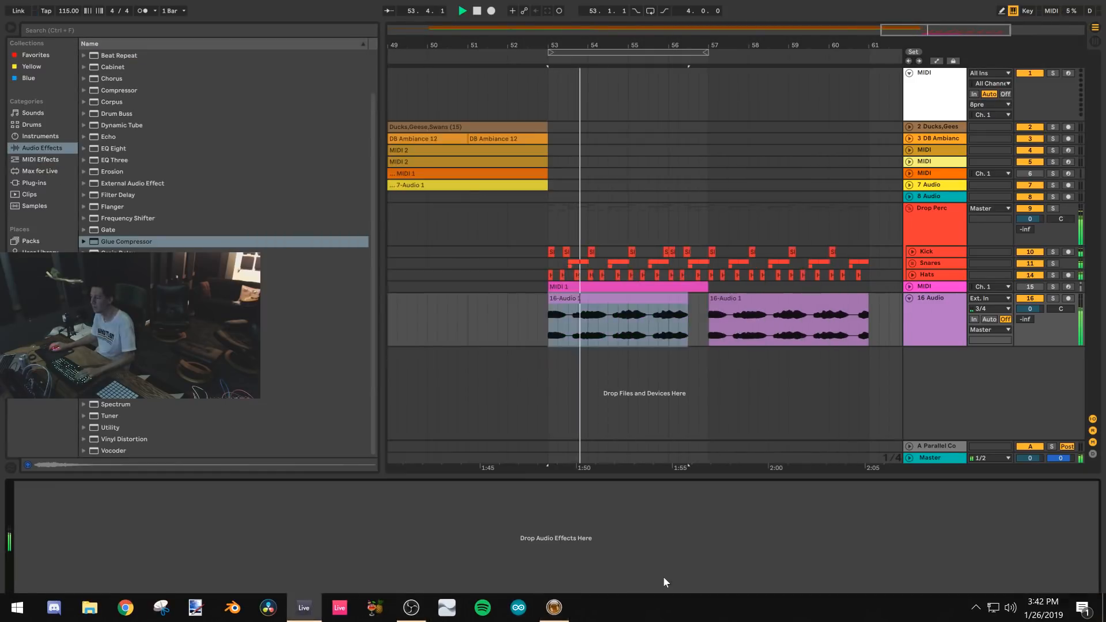
# Add EQ Eight to the 16 Audio track, set band 4 to a high-cut filter at 95.8 Hz and collapse the device.
pyautogui.click(115, 149)
pyautogui.press('space')
pyautogui.press('Return')
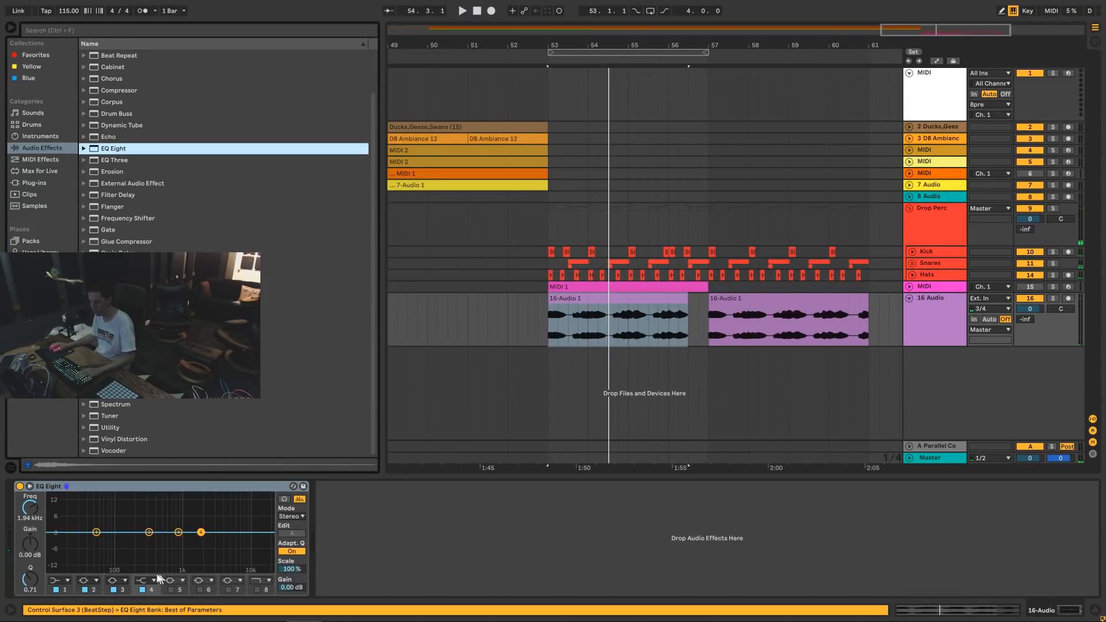
pyautogui.click(143, 562)
pyautogui.press('space')
pyautogui.moveTo(31, 509); pyautogui.dragTo(31, 551)
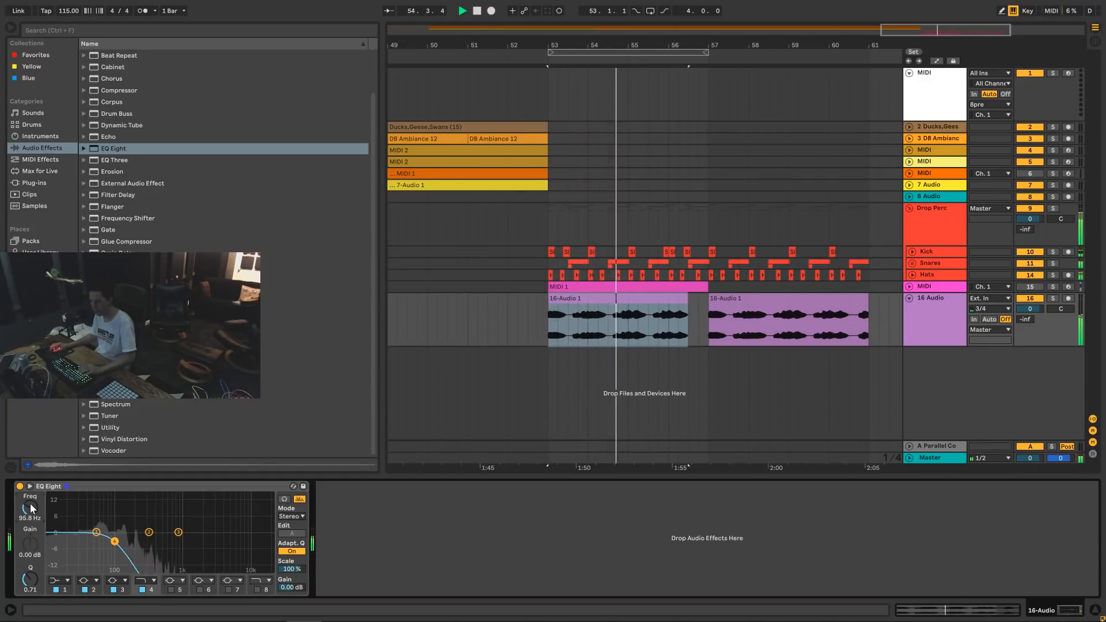
pyautogui.doubleClick(150, 484)
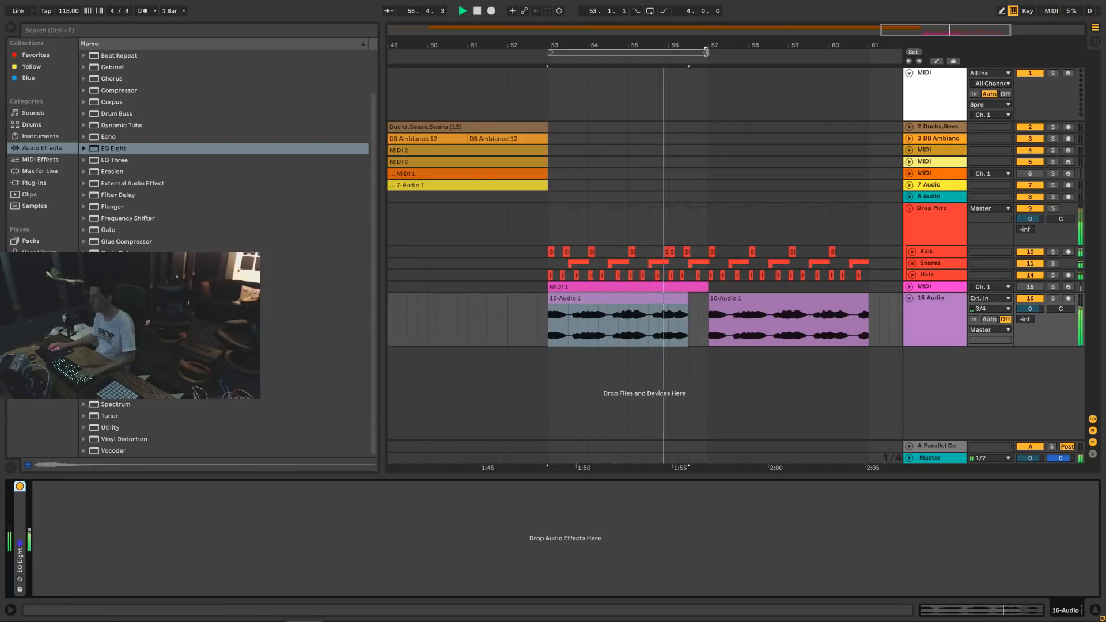
# Extend the loop region to eight bars, from bar 53 to bar 61, and turn looping on.
pyautogui.moveTo(705, 53); pyautogui.dragTo(867, 53)
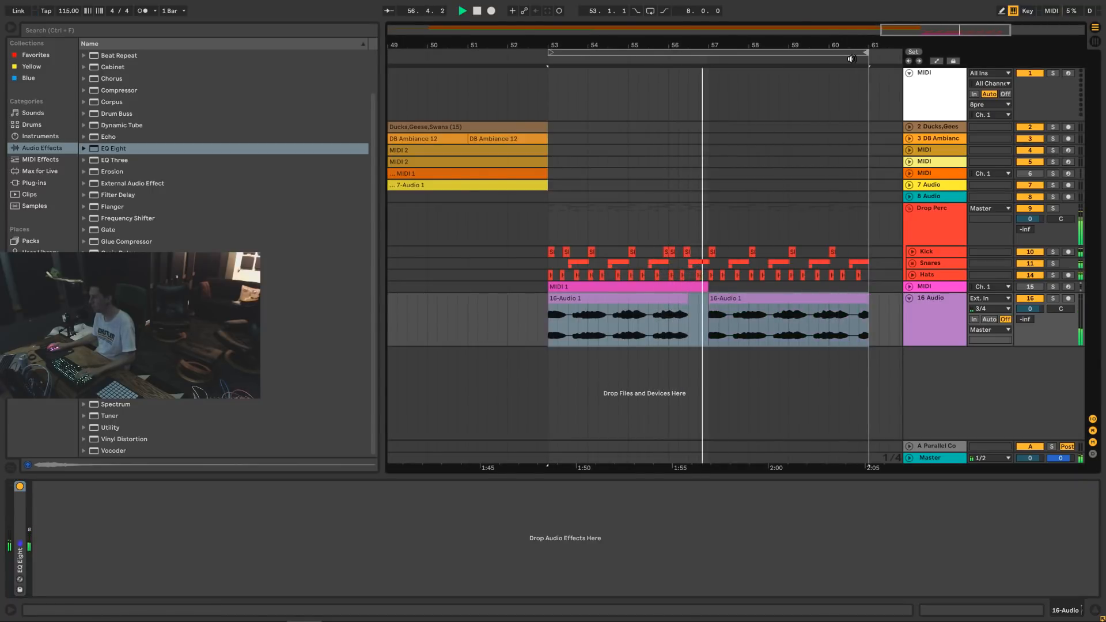
pyautogui.click(650, 11)
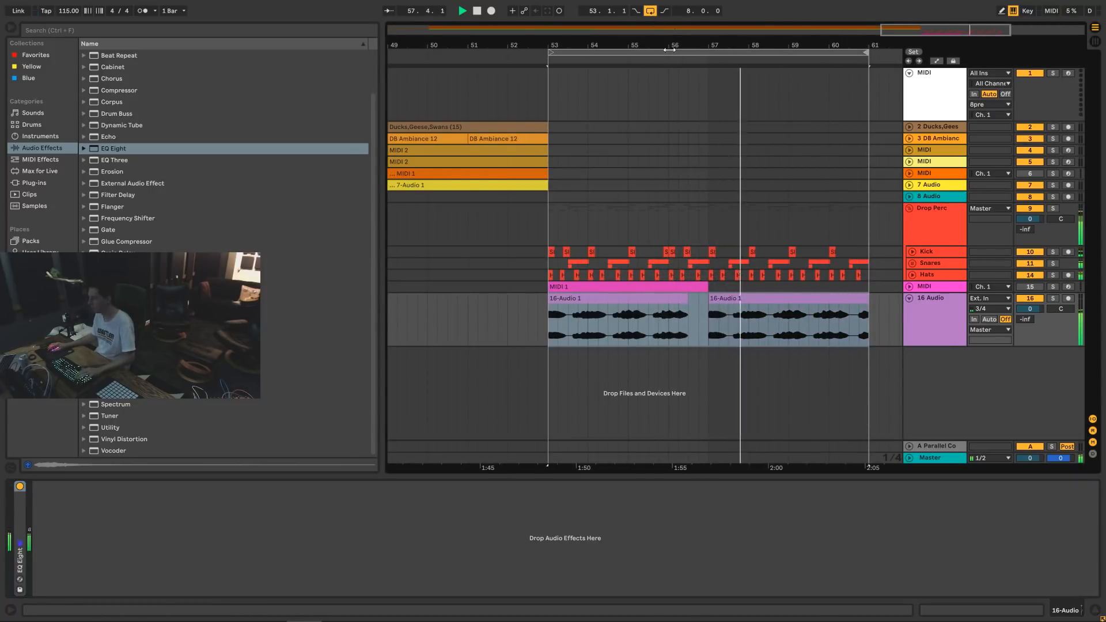
pyautogui.click(943, 338)
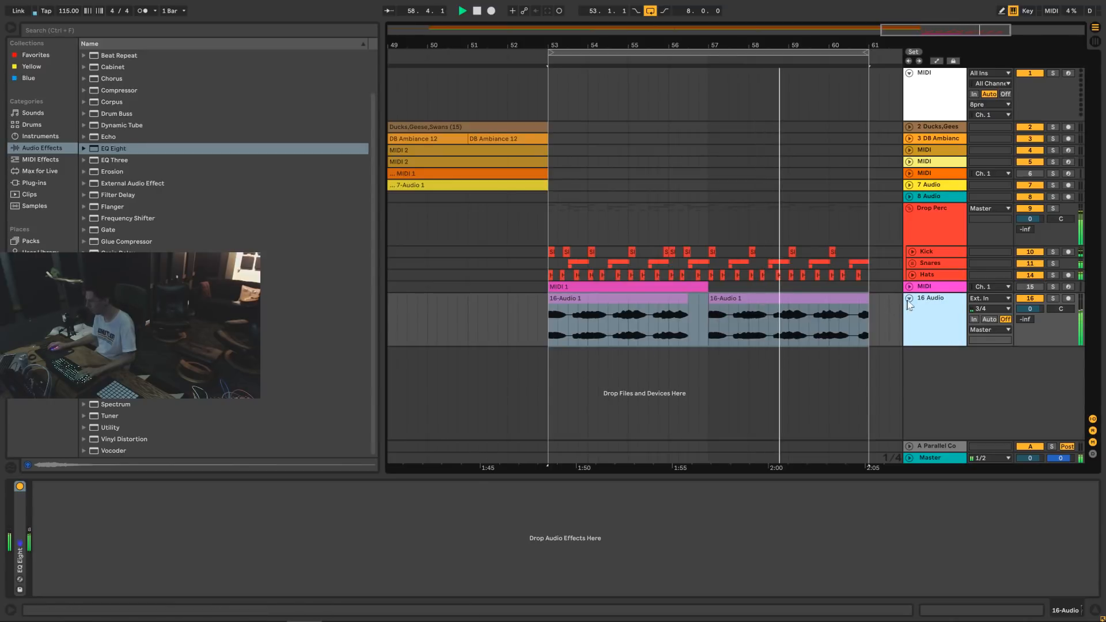
# Expand EQ Eight and change band 4 to a high shelf at 1.44 kHz with 7.07 dB of gain.
pyautogui.doubleClick(16, 515)
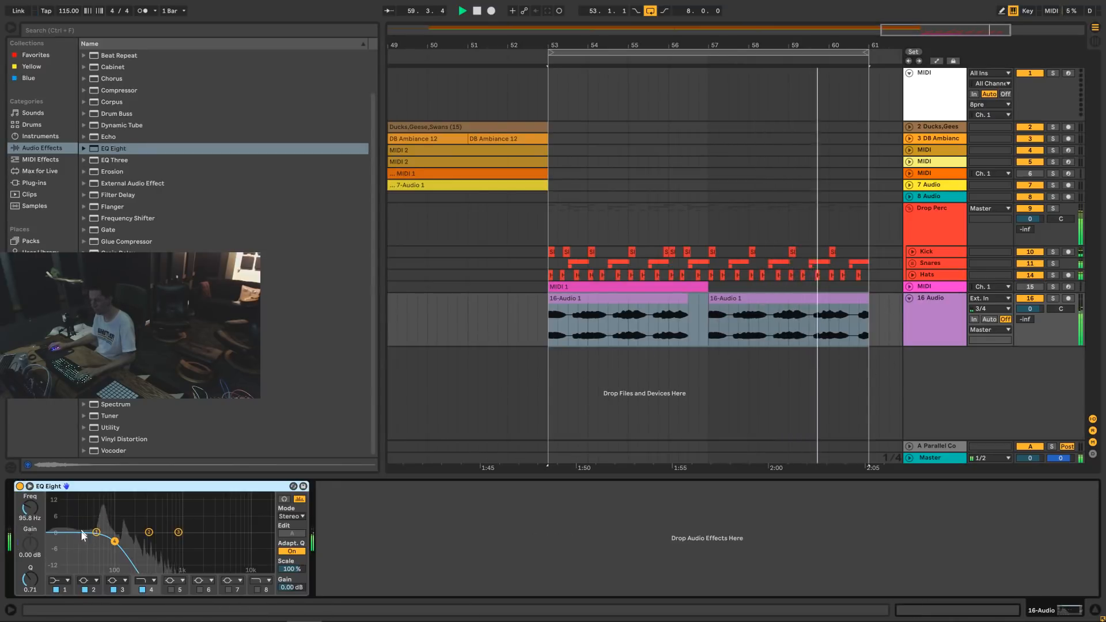
pyautogui.moveTo(192, 568); pyautogui.dragTo(201, 542)
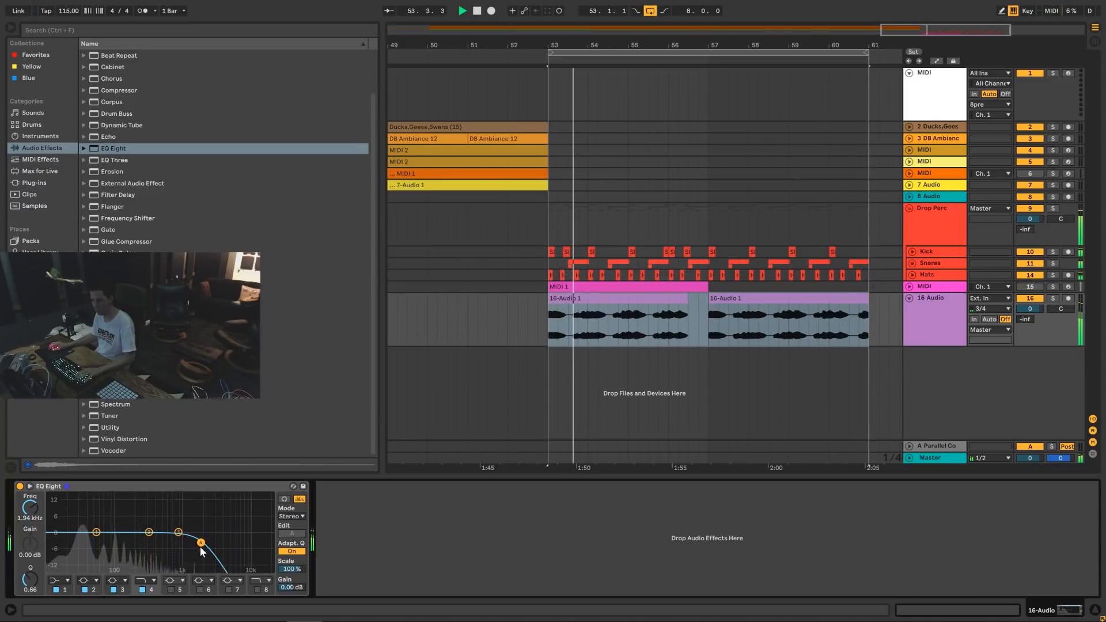
pyautogui.click(145, 581)
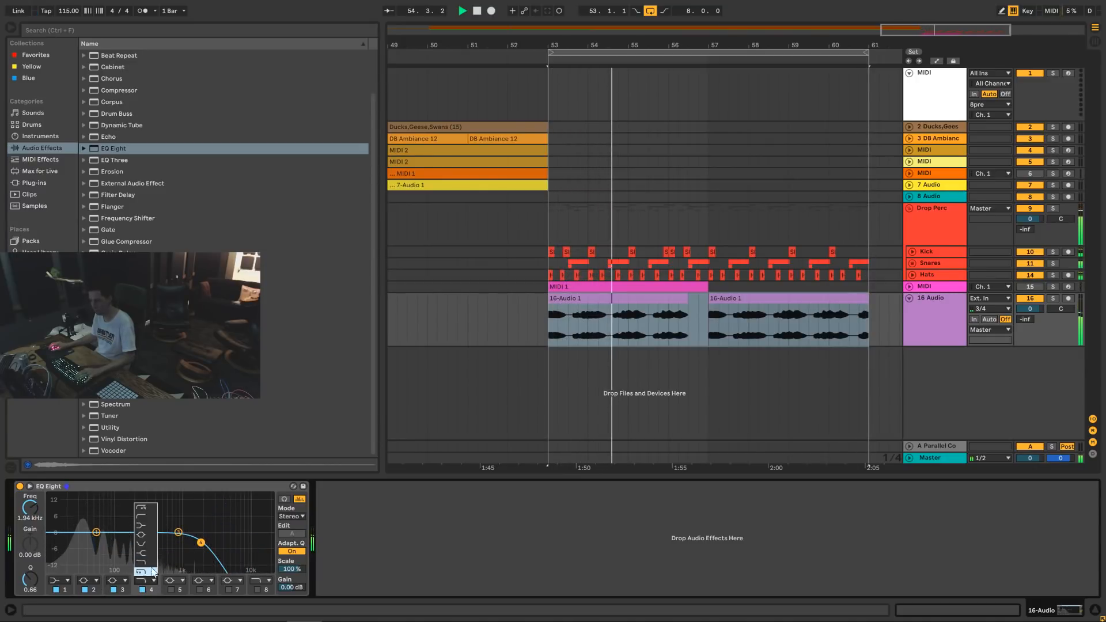
pyautogui.click(149, 557)
pyautogui.click(145, 580)
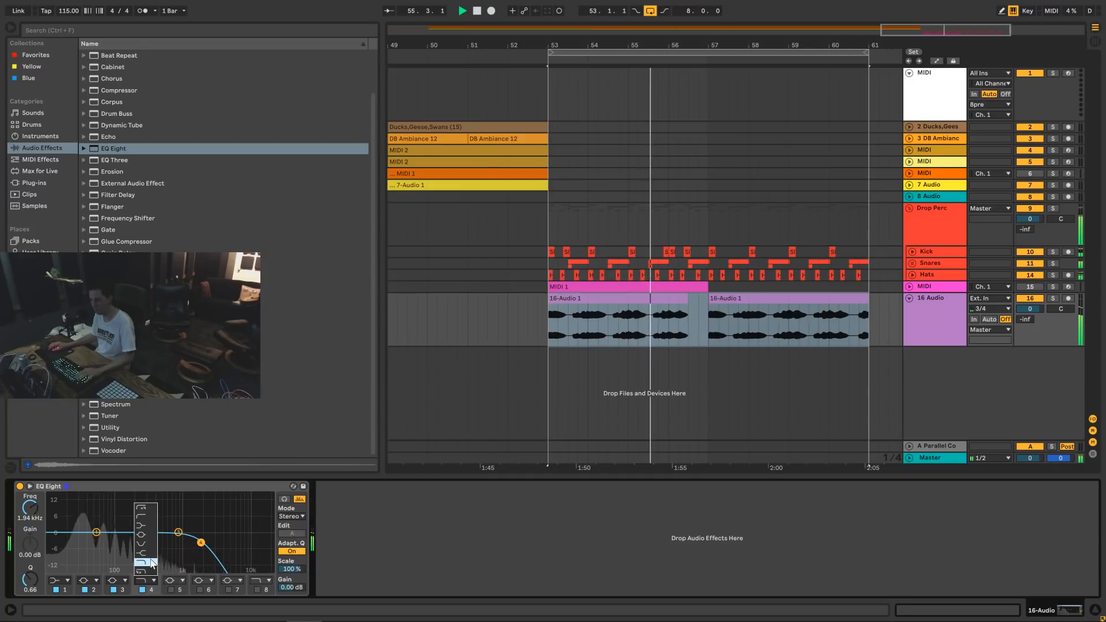
pyautogui.click(149, 548)
pyautogui.moveTo(201, 531); pyautogui.dragTo(192, 514)
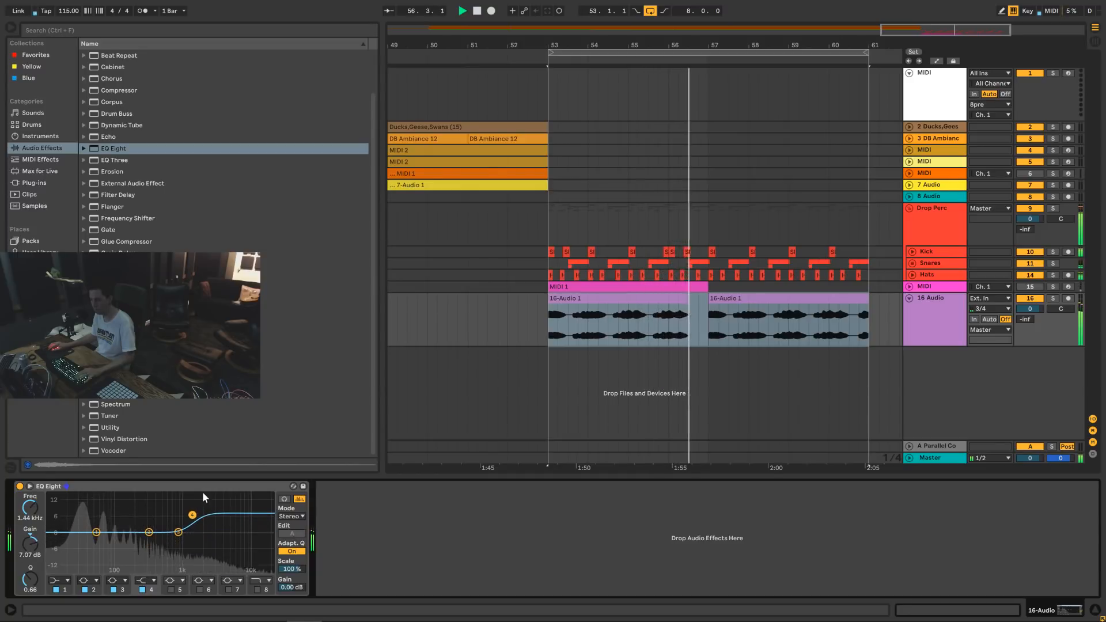
pyautogui.click(221, 485)
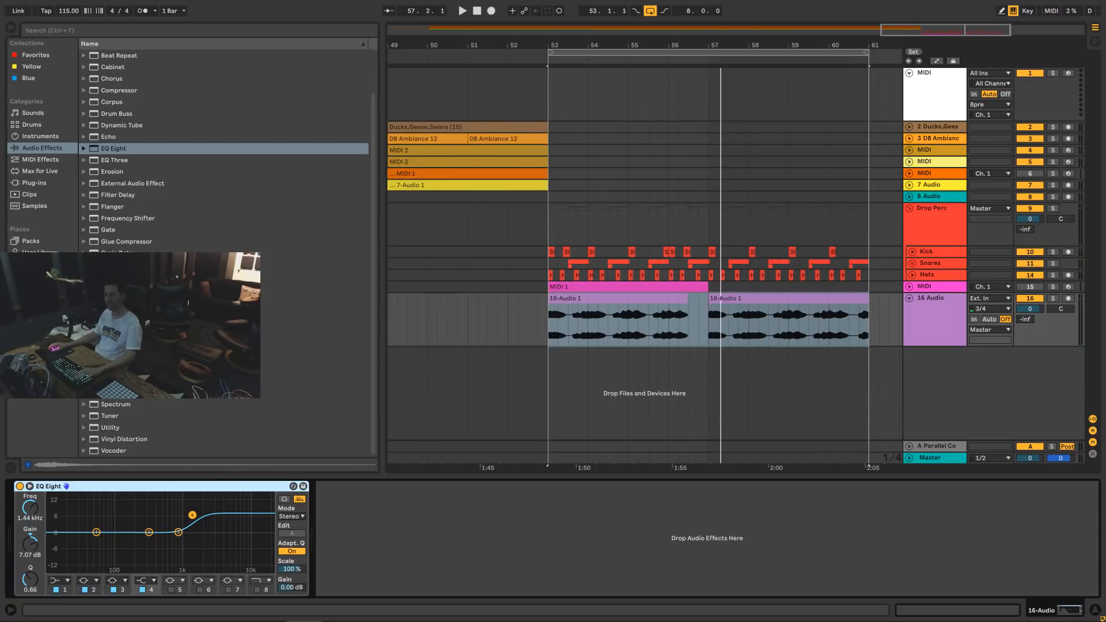
# Load the widey boi rack from the User Library's Audio Effect Rack presets onto the 16 Audio track.
pyautogui.click(40, 249)
pyautogui.click(84, 89)
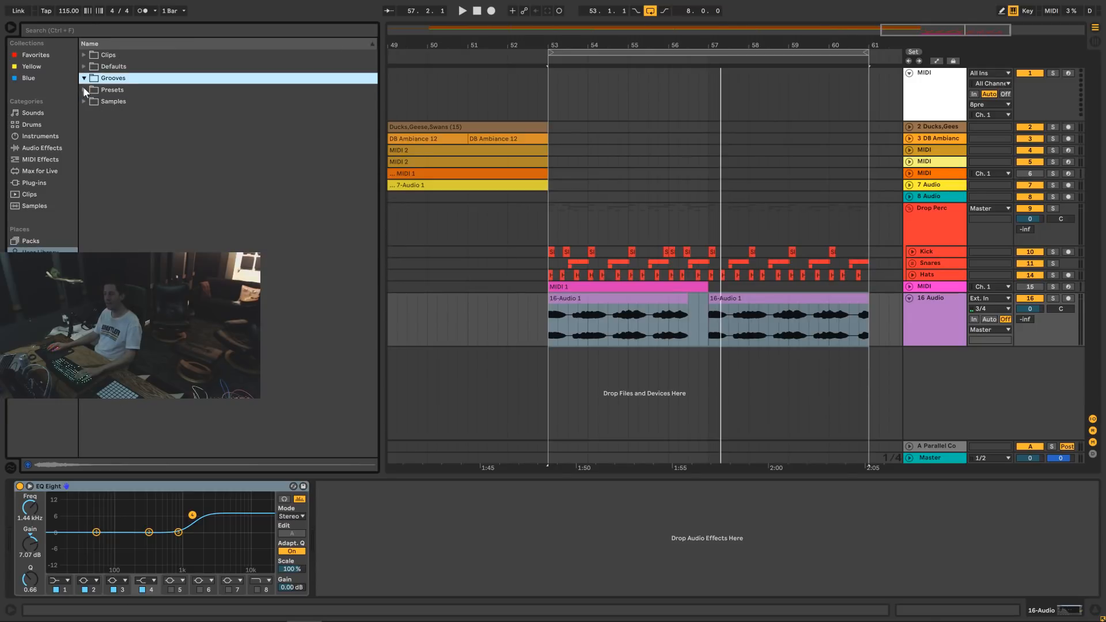
pyautogui.click(91, 101)
pyautogui.moveTo(95, 117); pyautogui.dragTo(97, 123)
pyautogui.click(99, 125)
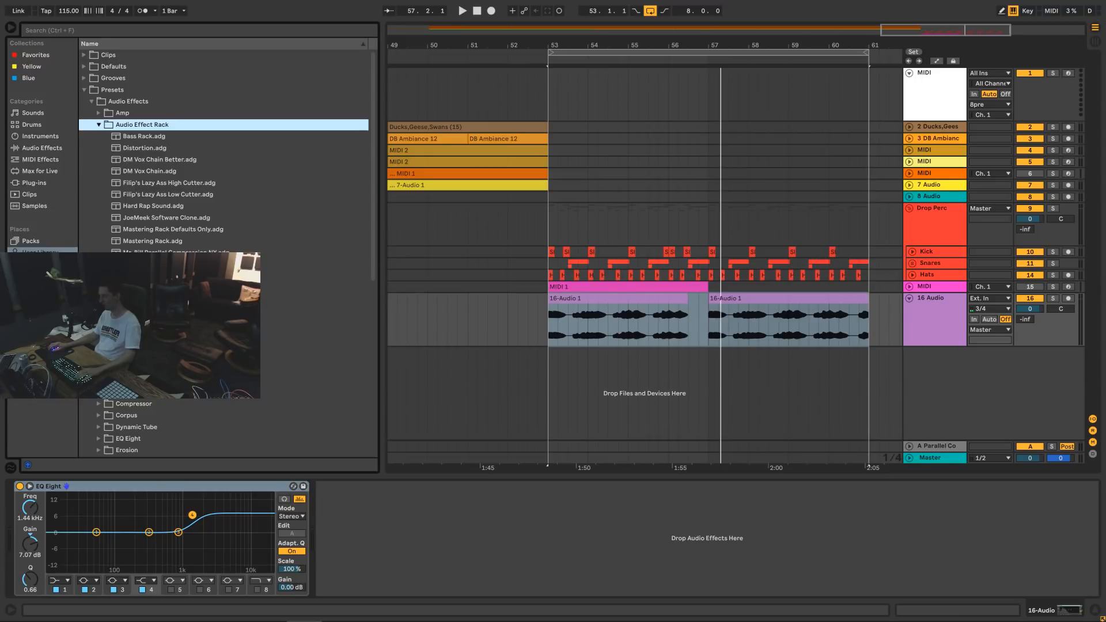
pyautogui.click(144, 334)
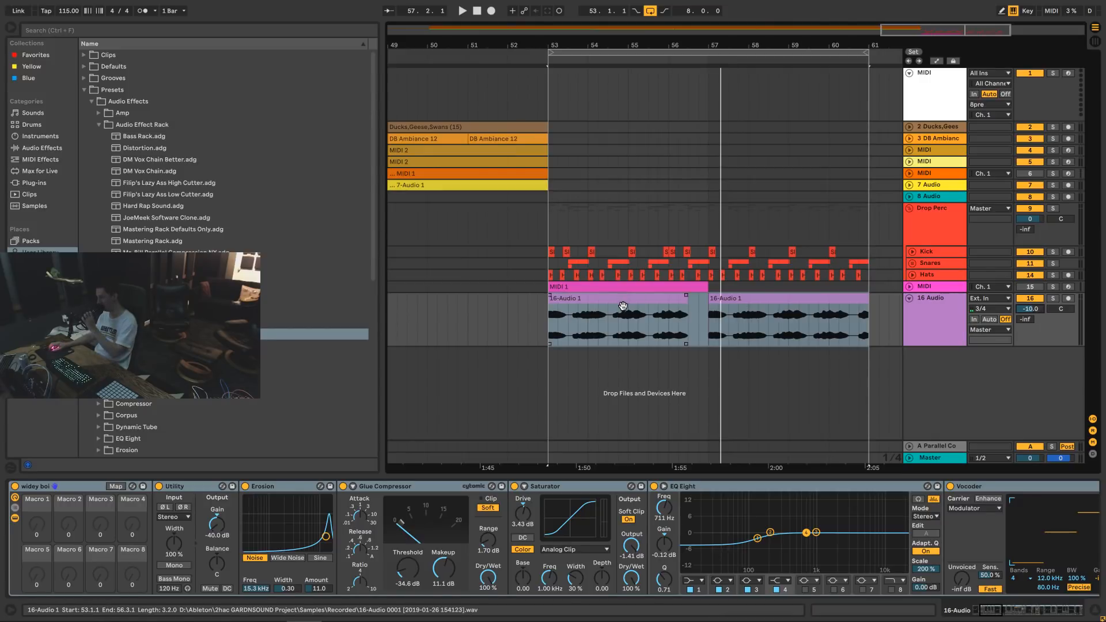
# Try to extend the first 16 Audio clip to bar 57, and set the loop to the second clip, bars 57 to 61.
pyautogui.moveTo(687, 299); pyautogui.dragTo(706, 305)
pyautogui.click(800, 305)
pyautogui.hotkey('ctrl', 'l')
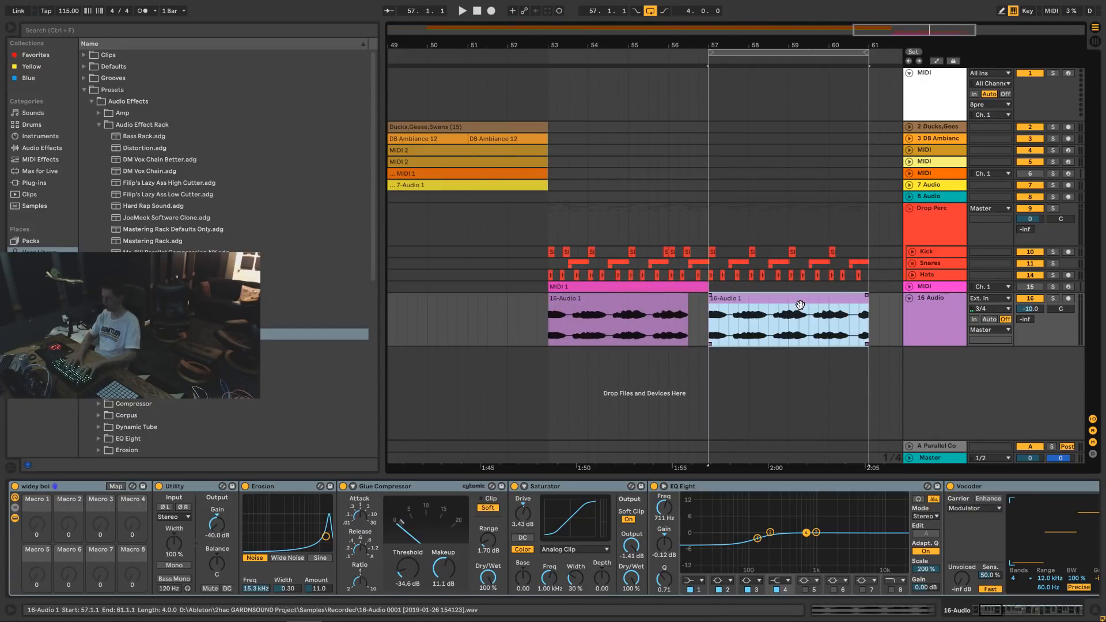
# Play the loop and collapse the widey boi rack's devices from EQ Eight through Reverb, plus the nested-rack neighbours EQ Eight, Chorus and Multiband Dynamics.
pyautogui.press('space')
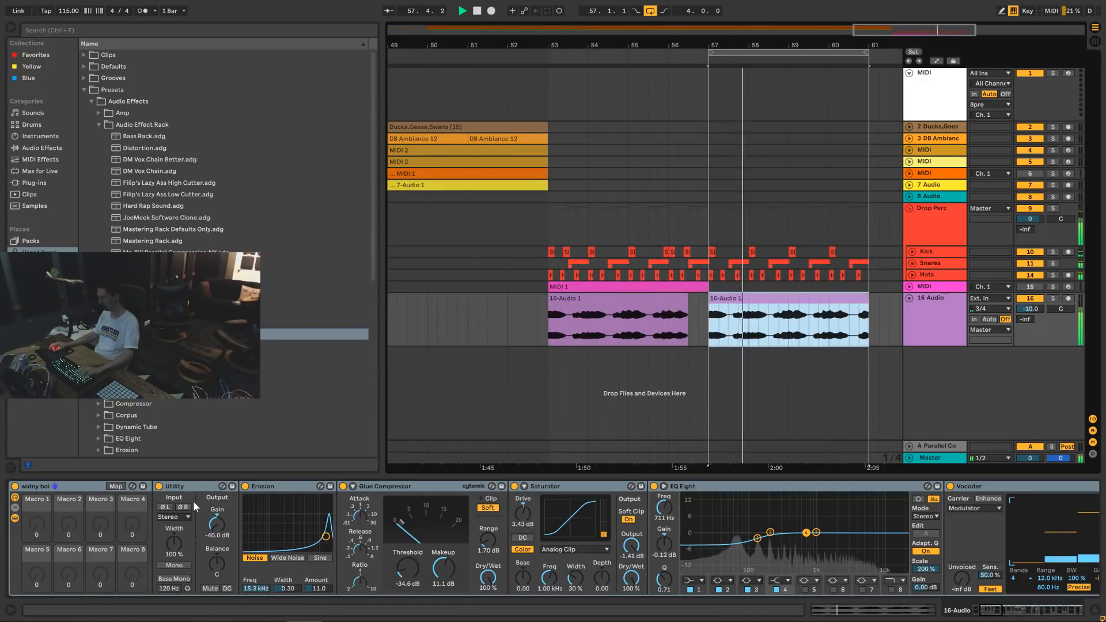
pyautogui.doubleClick(765, 487)
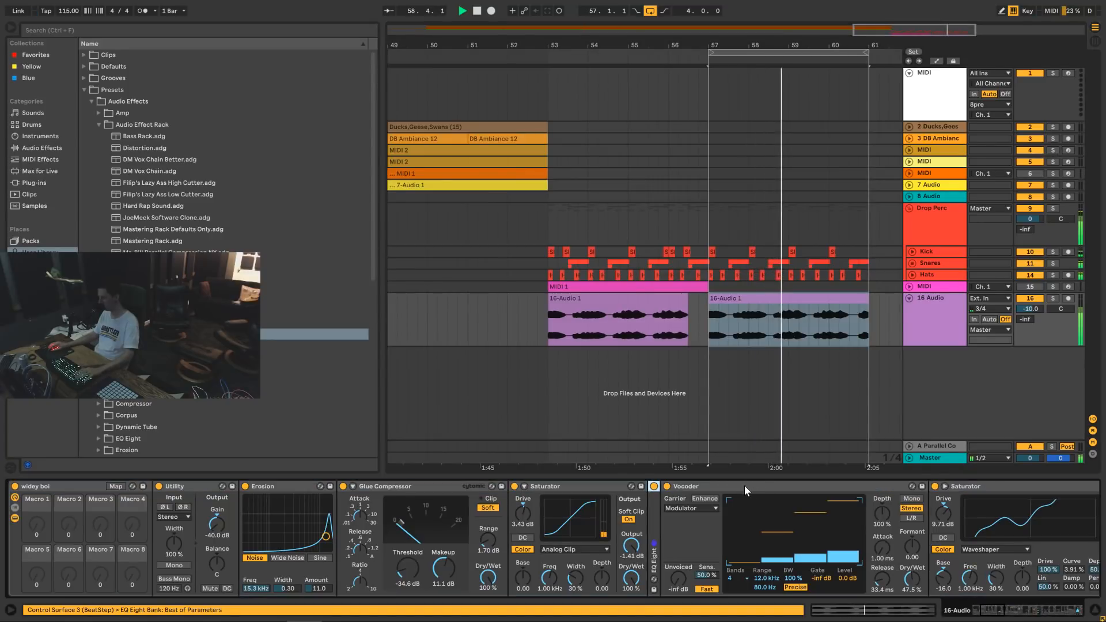
pyautogui.doubleClick(765, 487)
pyautogui.doubleClick(765, 487)
pyautogui.click(765, 487)
pyautogui.click(764, 487)
pyautogui.doubleClick(765, 486)
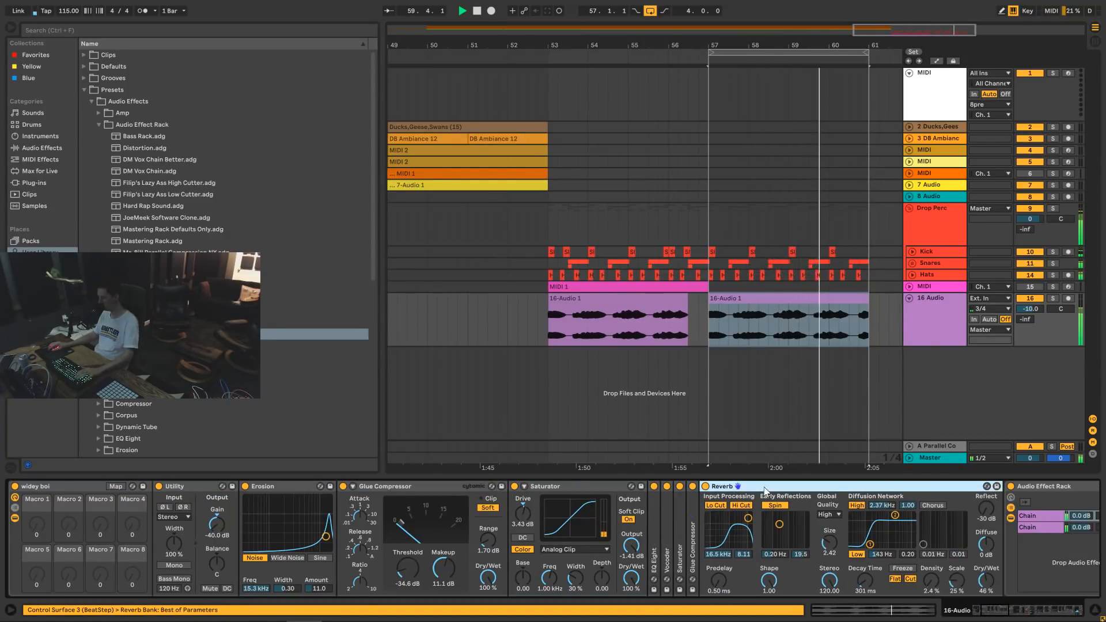
pyautogui.doubleClick(764, 486)
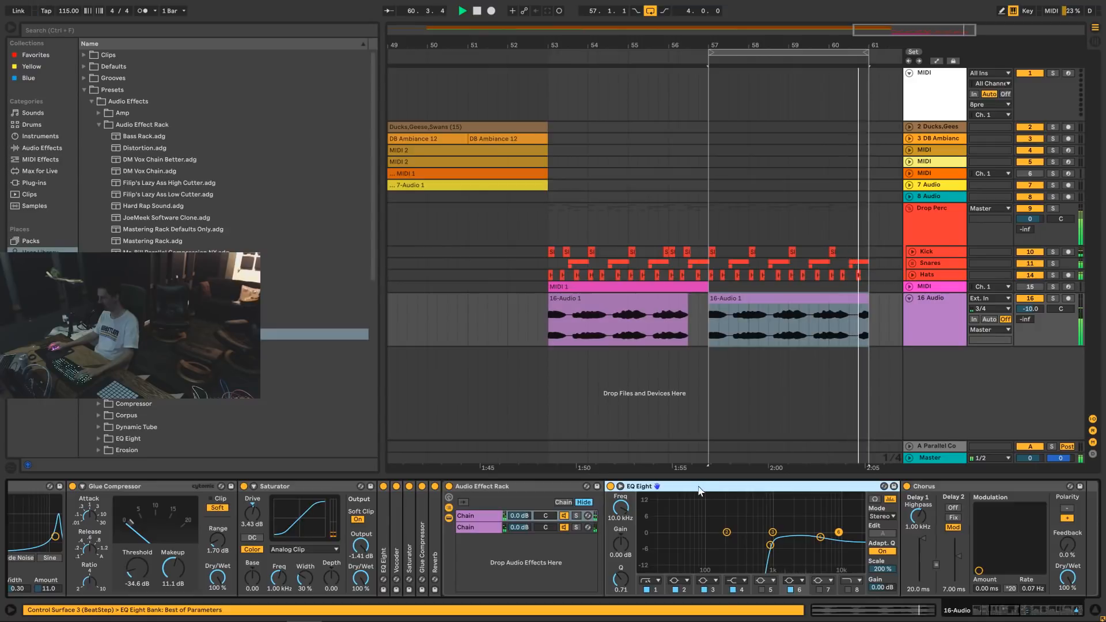
pyautogui.doubleClick(765, 486)
pyautogui.doubleClick(722, 486)
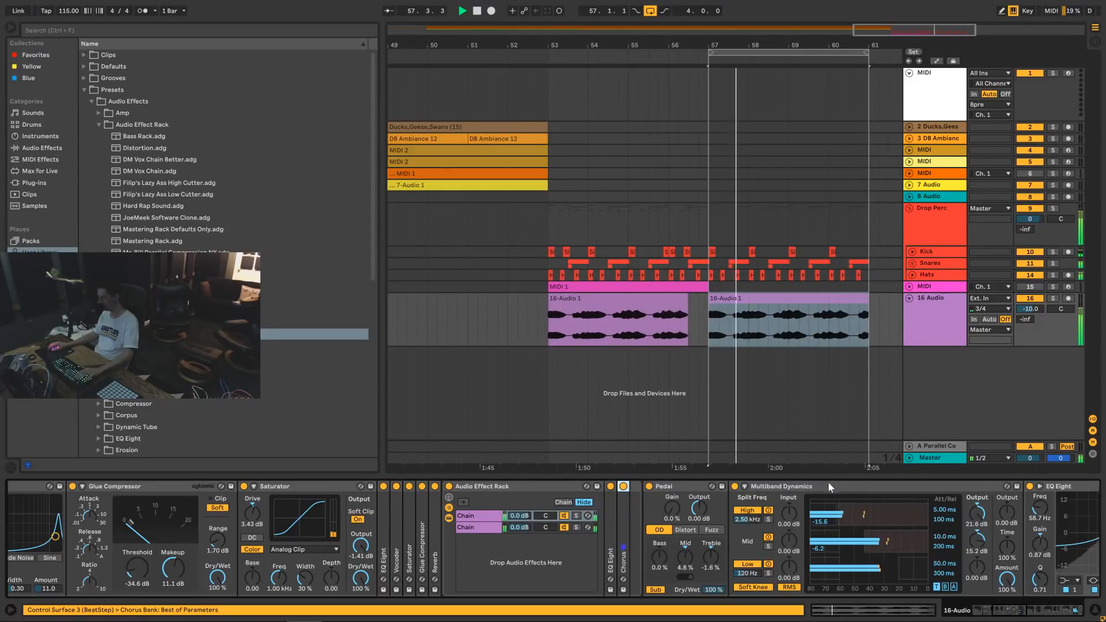
pyautogui.doubleClick(828, 482)
pyautogui.doubleClick(886, 485)
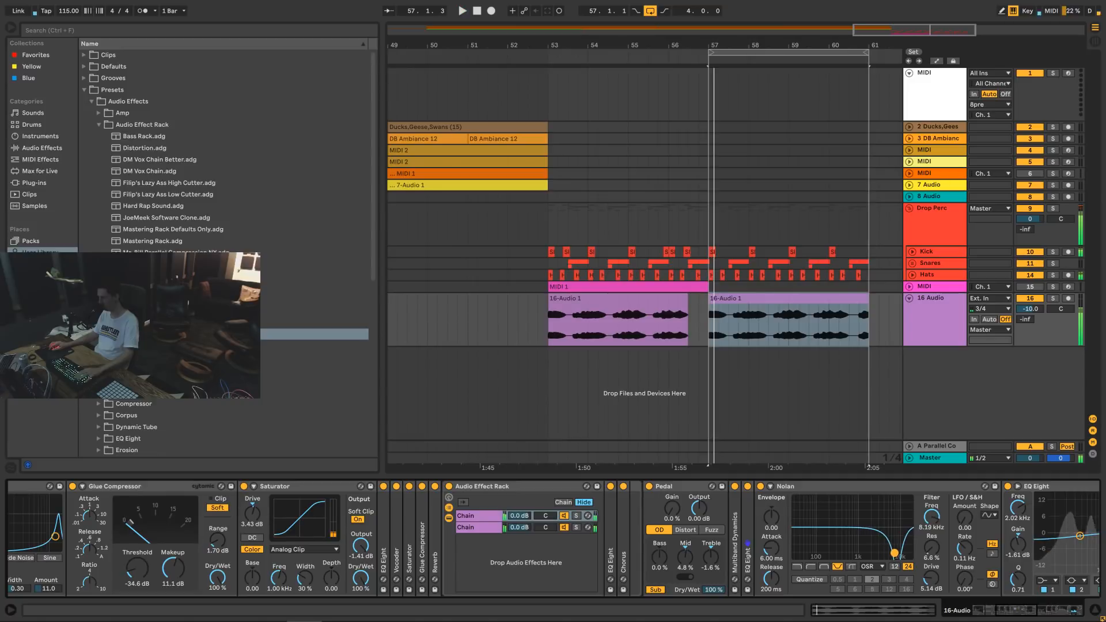
# Tune Nolan's filter frequency to 252 Hz and show its automation in a separate, enlarged lane under the 16 Audio track.
pyautogui.press('space')
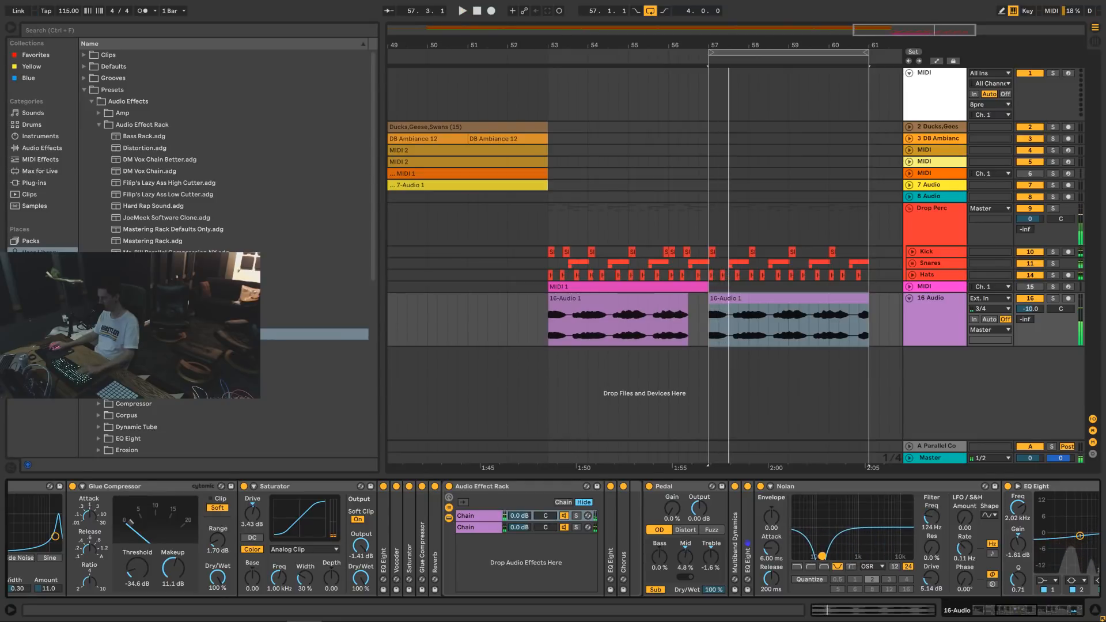
pyautogui.press('space')
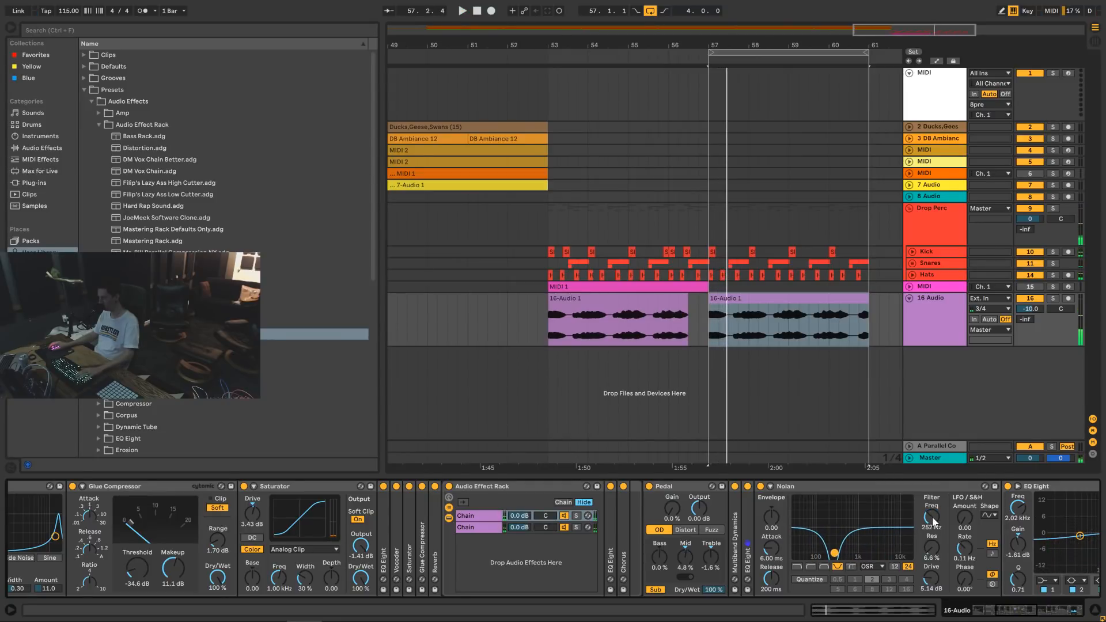
pyautogui.rightClick(933, 519)
pyautogui.click(1012, 372)
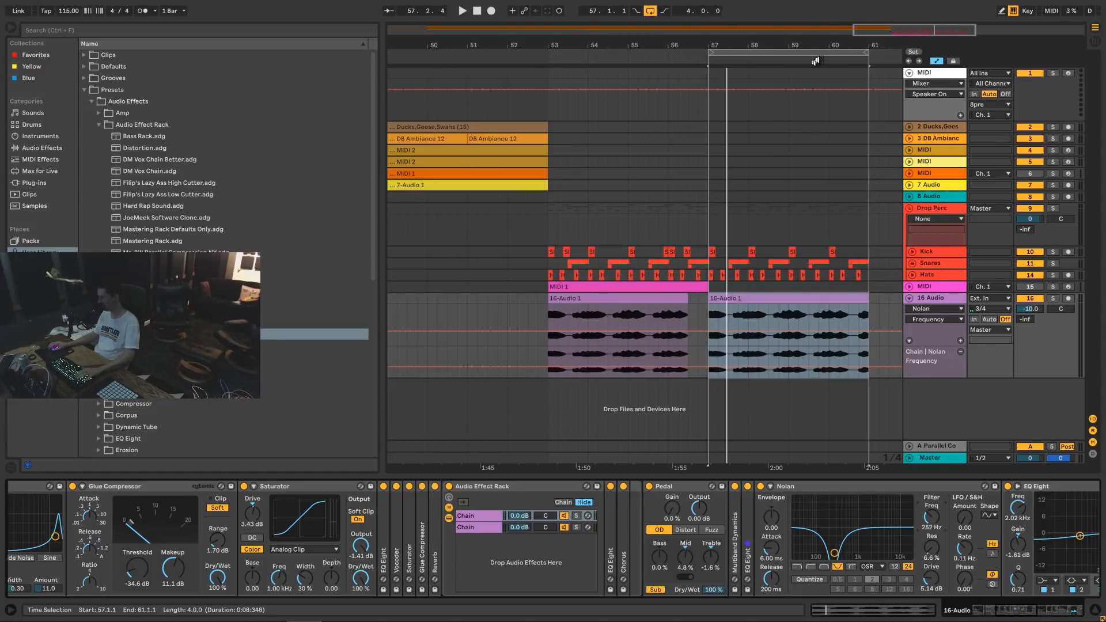
pyautogui.moveTo(743, 45); pyautogui.dragTo(633, 118)
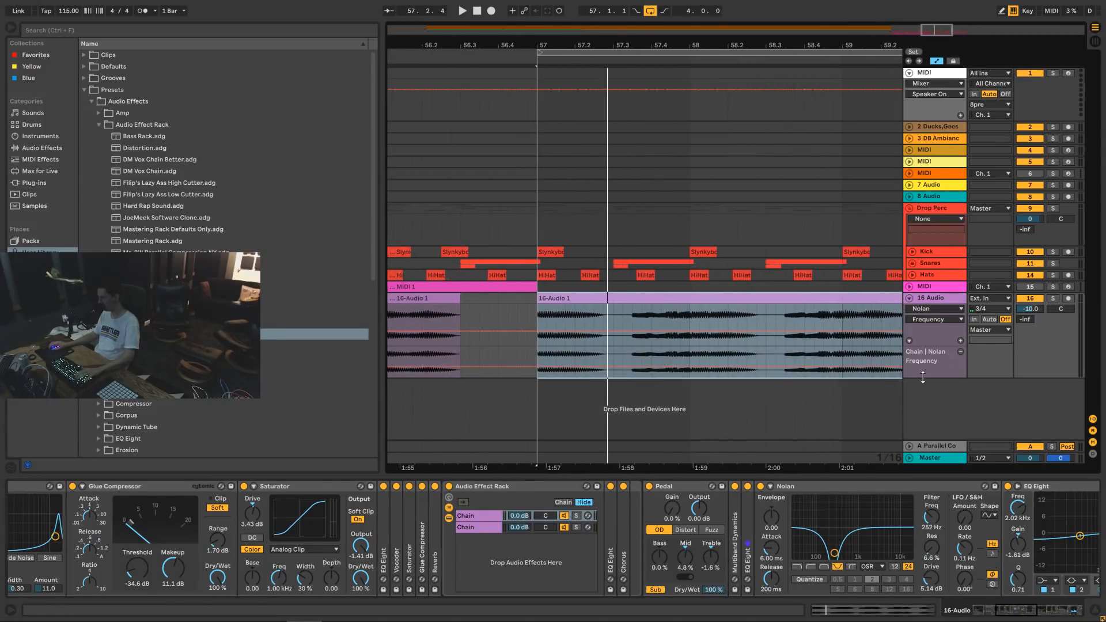
pyautogui.moveTo(922, 377); pyautogui.dragTo(922, 440)
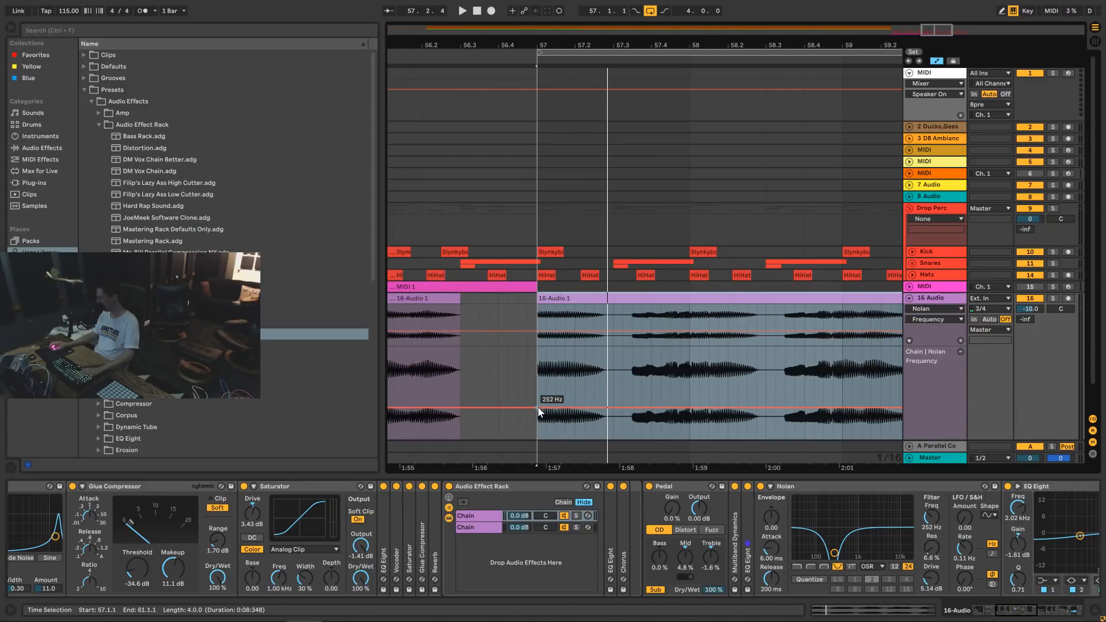
# Automate Nolan's frequency to ramp from 252 Hz at bar 57 up to 1.30 kHz just before 57.3.
pyautogui.press('space')
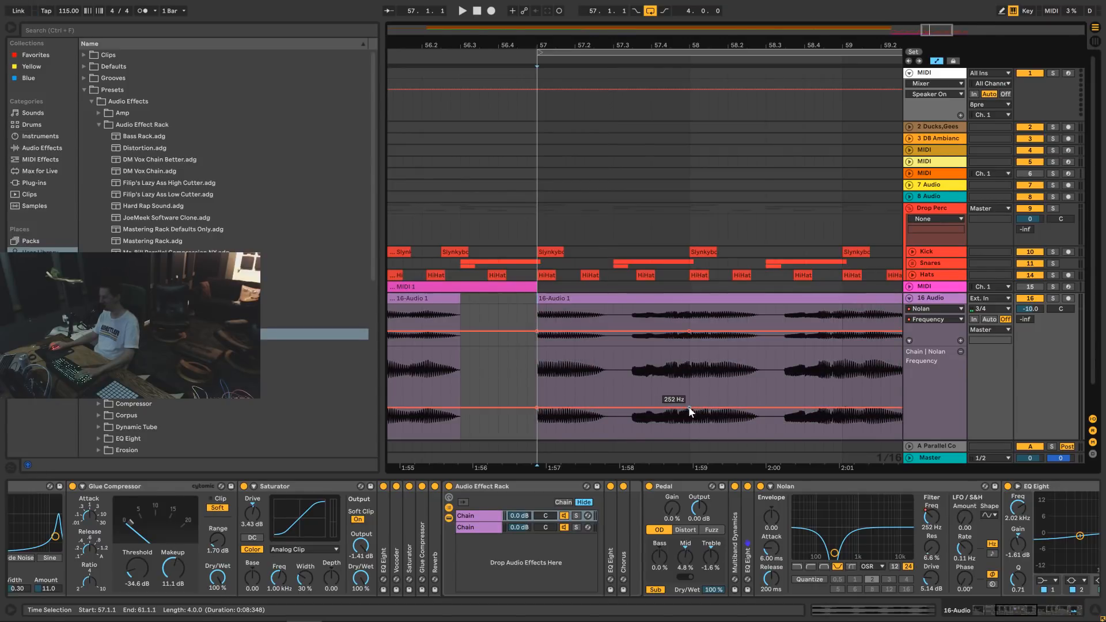
pyautogui.moveTo(688, 407); pyautogui.dragTo(603, 385)
pyautogui.press('space')
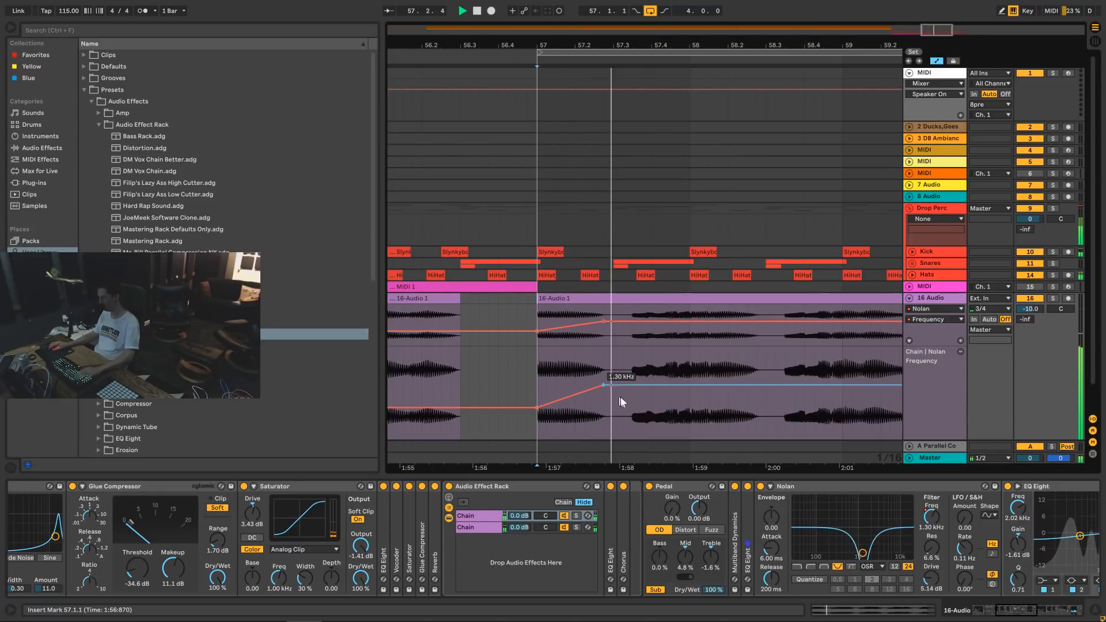
# Duplicate the frequency ramp between bar 57 and 57.3.3 so a copy starts at 57.3.3.
pyautogui.moveTo(603, 411); pyautogui.dragTo(540, 419)
pyautogui.moveTo(632, 414); pyautogui.dragTo(538, 419)
pyautogui.hotkey('ctrl', 'd')
pyautogui.press('space')
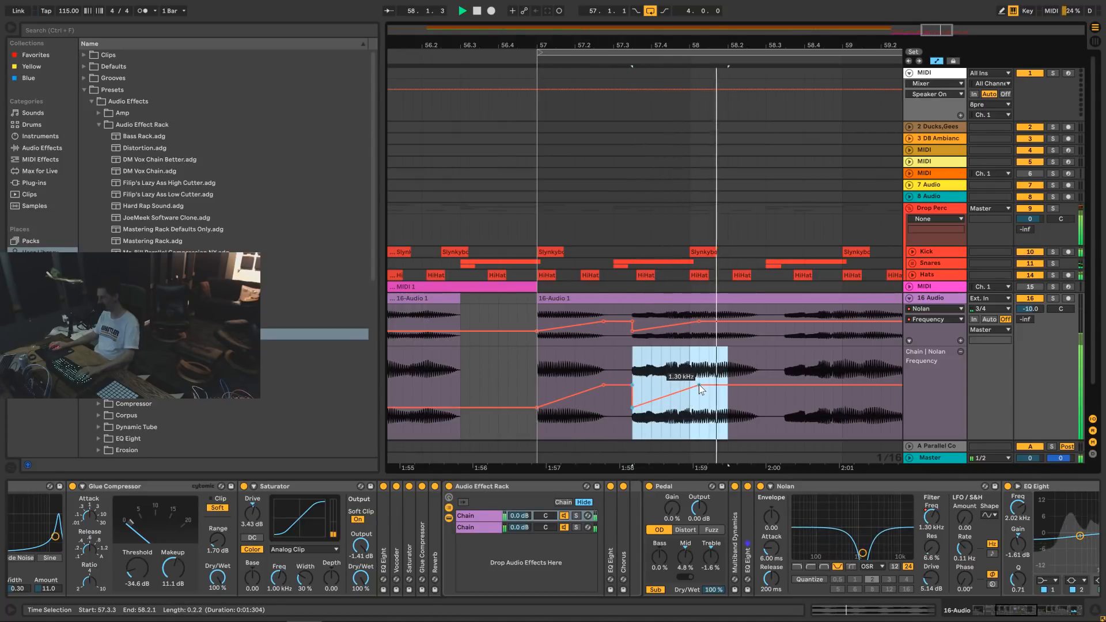
# Extend the second ramp to a higher peak around 58.2, drop it sharply to 26.0 Hz, and audition the sweep.
pyautogui.moveTo(723, 386); pyautogui.dragTo(756, 439)
pyautogui.press('space')
pyautogui.press('space')
pyautogui.press('space')
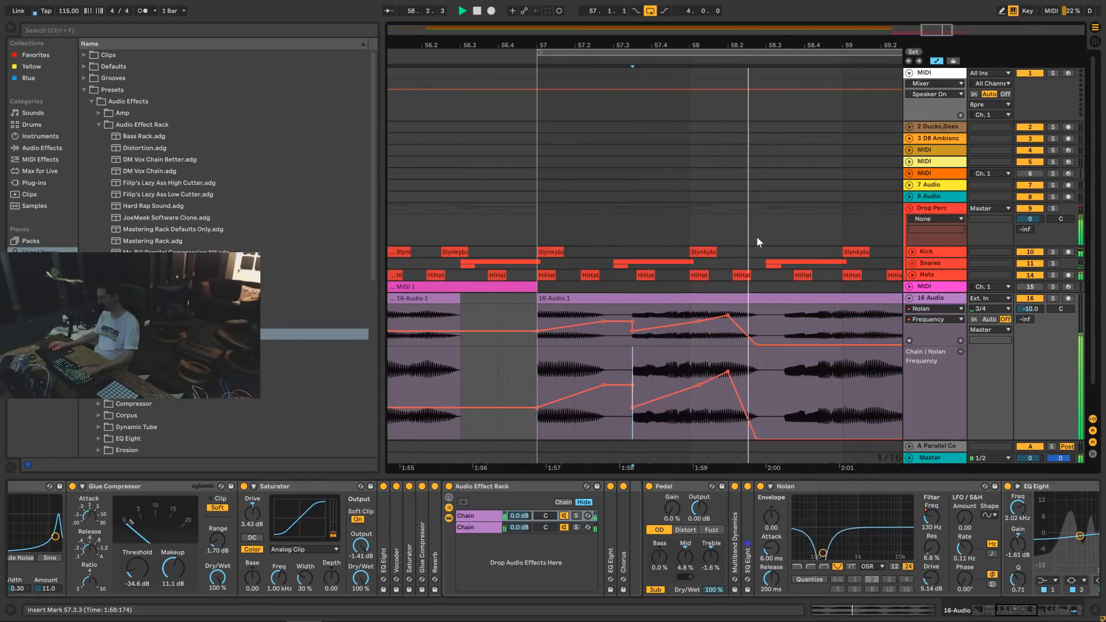
pyautogui.press('space')
pyautogui.press('space')
pyautogui.moveTo(942, 30); pyautogui.dragTo(944, 19)
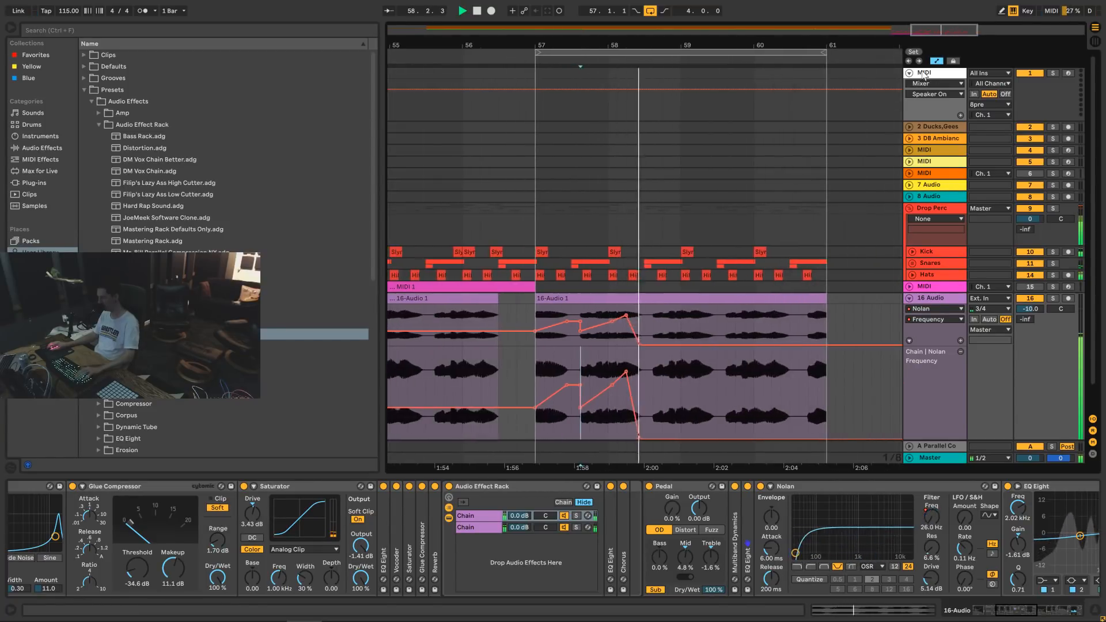
pyautogui.press('space')
pyautogui.press('space')
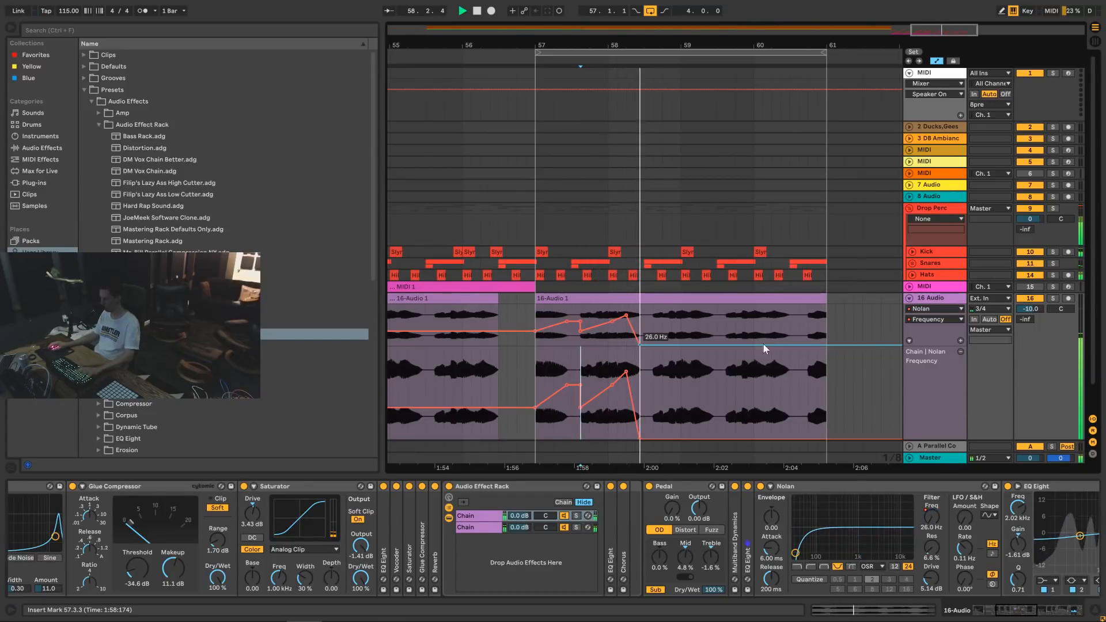
pyautogui.press('space')
pyautogui.press('space')
# Duplicate the one-bar frequency sweep between 57.3.3 and 58.3.3 three times along the automation lane.
pyautogui.moveTo(652, 421); pyautogui.dragTo(580, 421)
pyautogui.hotkey('ctrl', 'd')
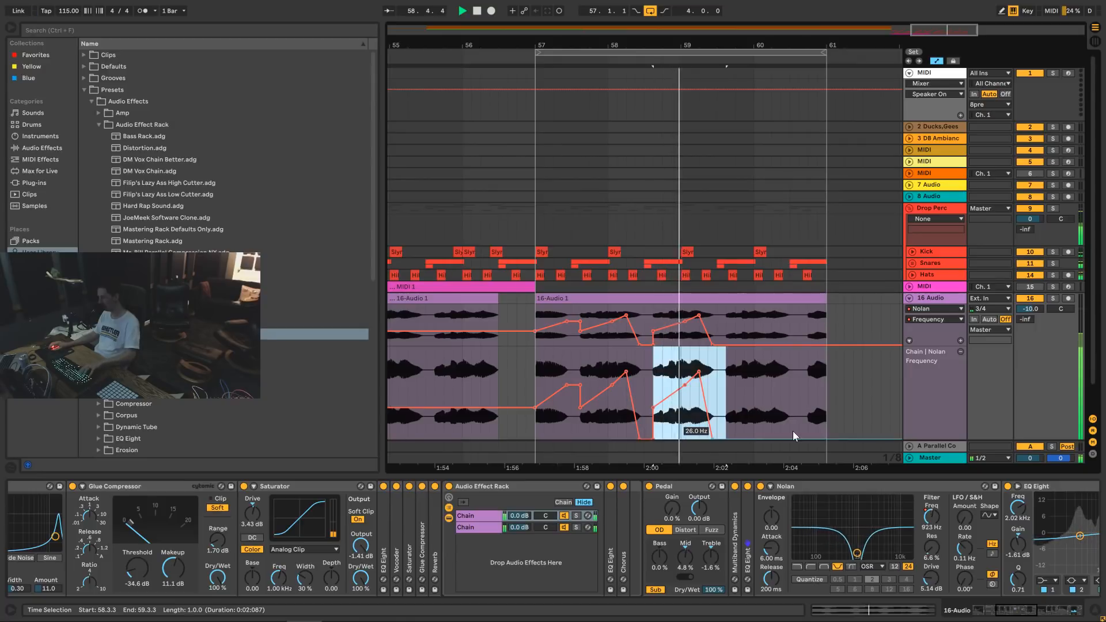
pyautogui.hotkey('ctrl', 'd')
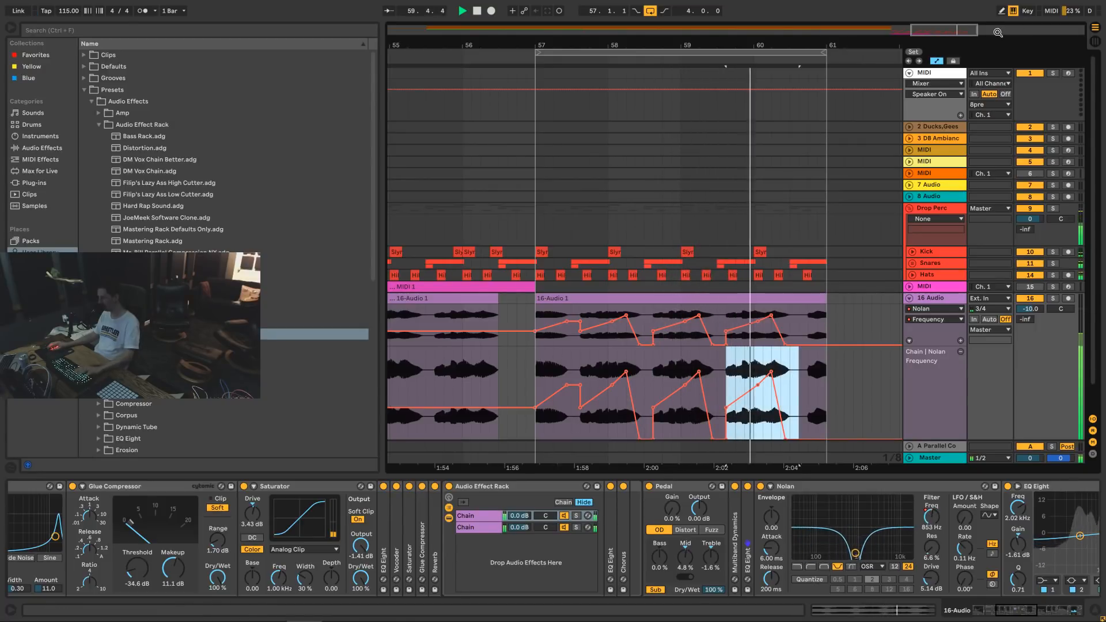
pyautogui.hotkey('ctrl', 'd')
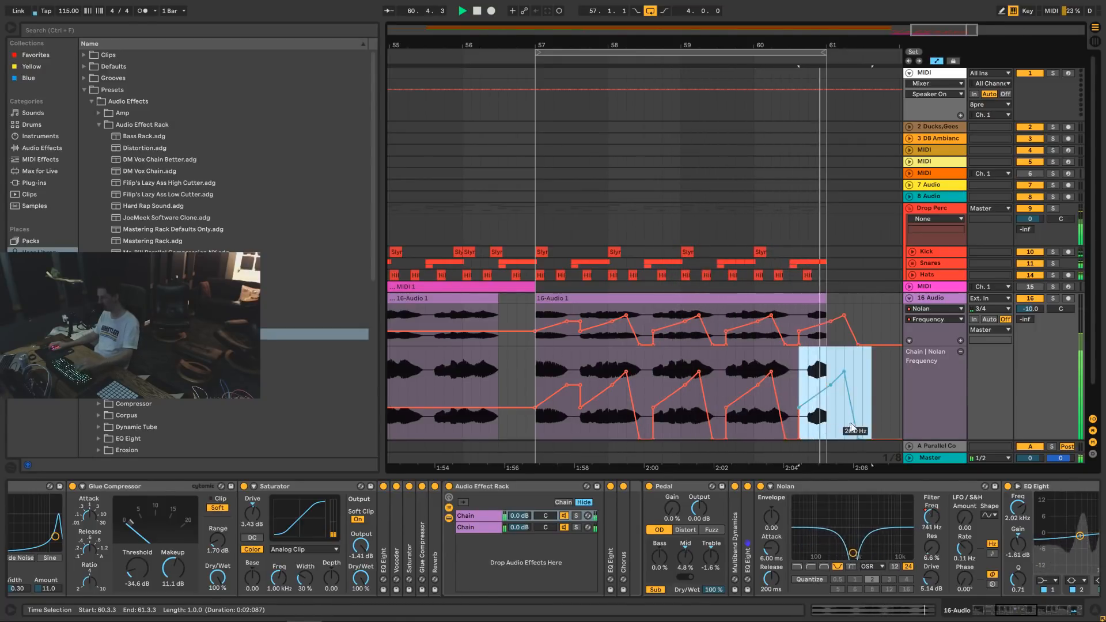
# Delete the last sweep copy's three breakpoints past bar 61, and play the loop from the second 16-Audio clip.
pyautogui.click(843, 372)
pyautogui.click(857, 439)
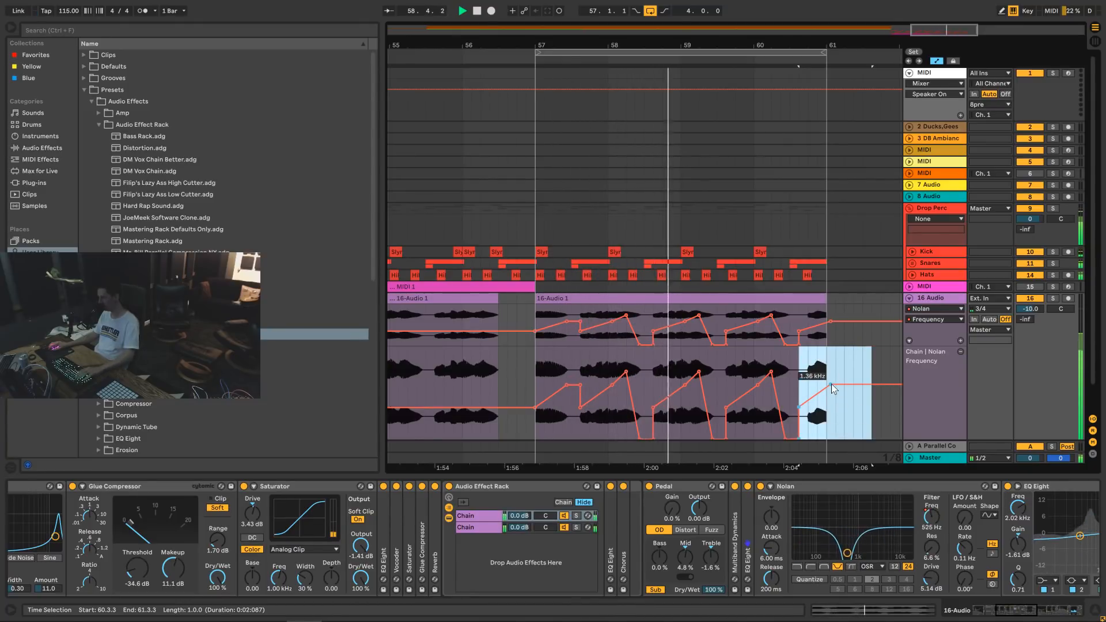
pyautogui.click(830, 384)
pyautogui.click(810, 298)
pyautogui.press('space')
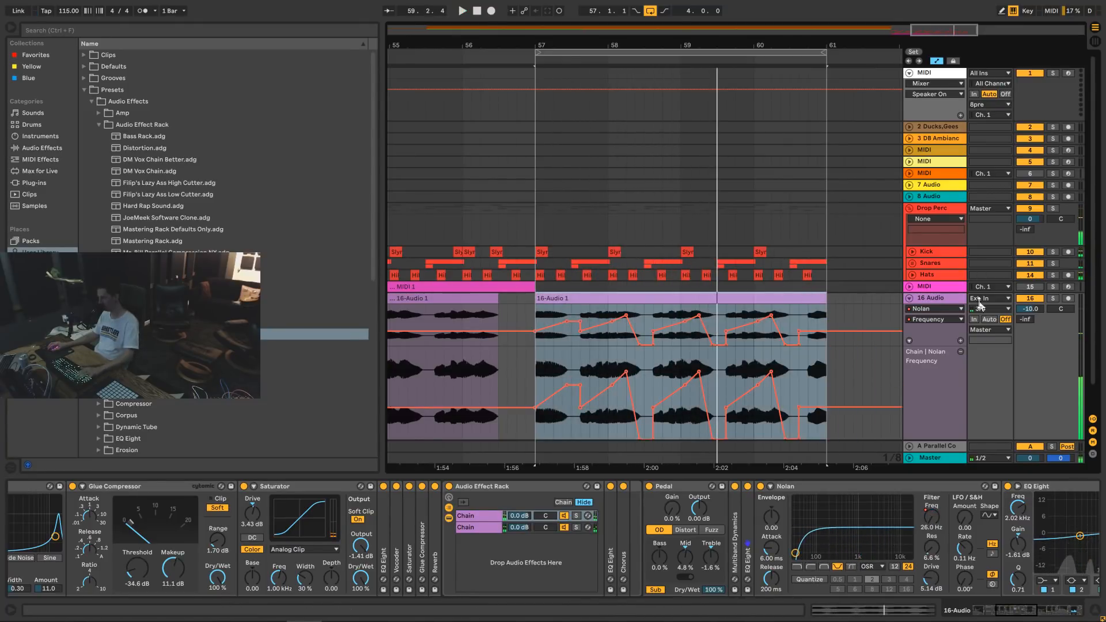
pyautogui.press('space')
# Rename the 16 Audio track as Bass Thing.
pyautogui.click(943, 305)
pyautogui.hotkey('ctrl', 'r')
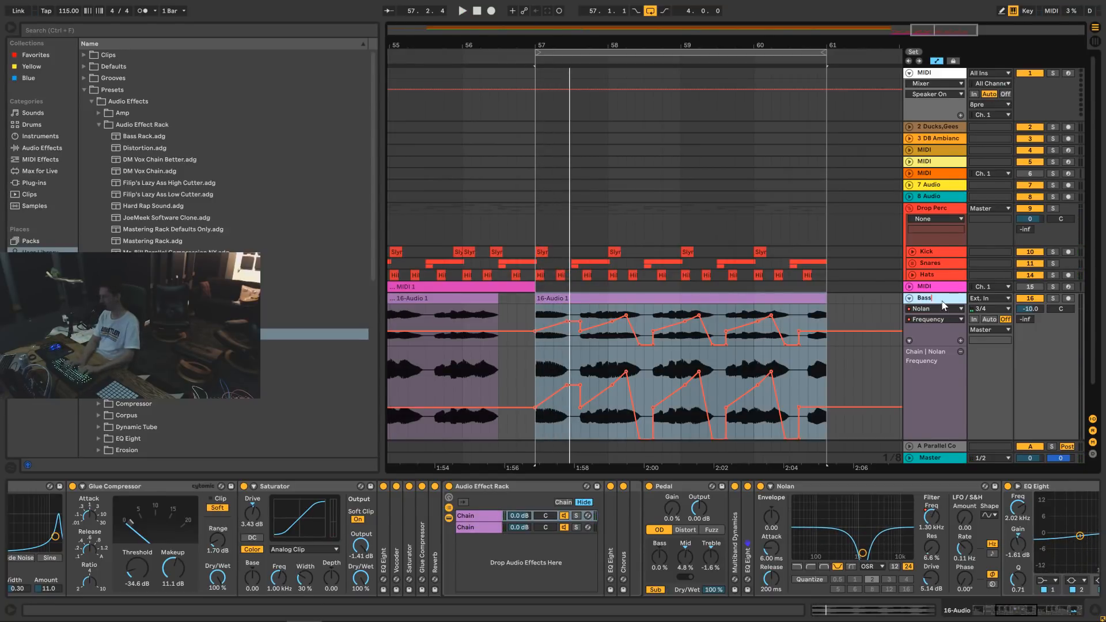
pyautogui.press('space')
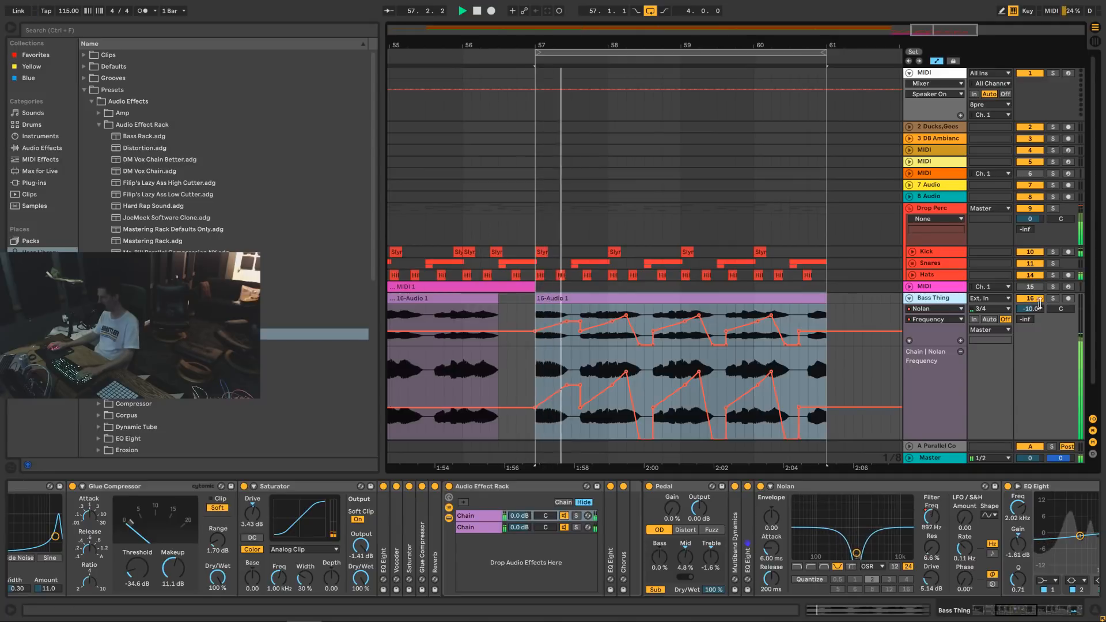
# Raise the Bass Thing track volume to -6.0 dB while auditioning the loop.
pyautogui.moveTo(1035, 311); pyautogui.dragTo(1034, 302)
pyautogui.press('space')
pyautogui.press('space')
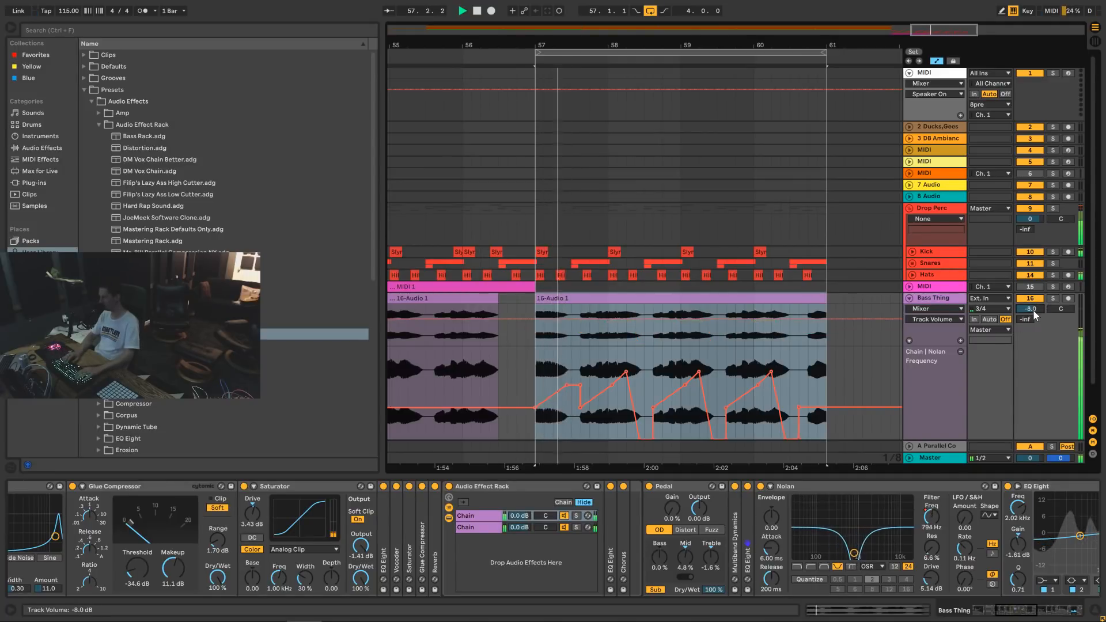
pyautogui.press('space')
pyautogui.press('space')
pyautogui.press('space')
pyautogui.press('space')
pyautogui.press('space')
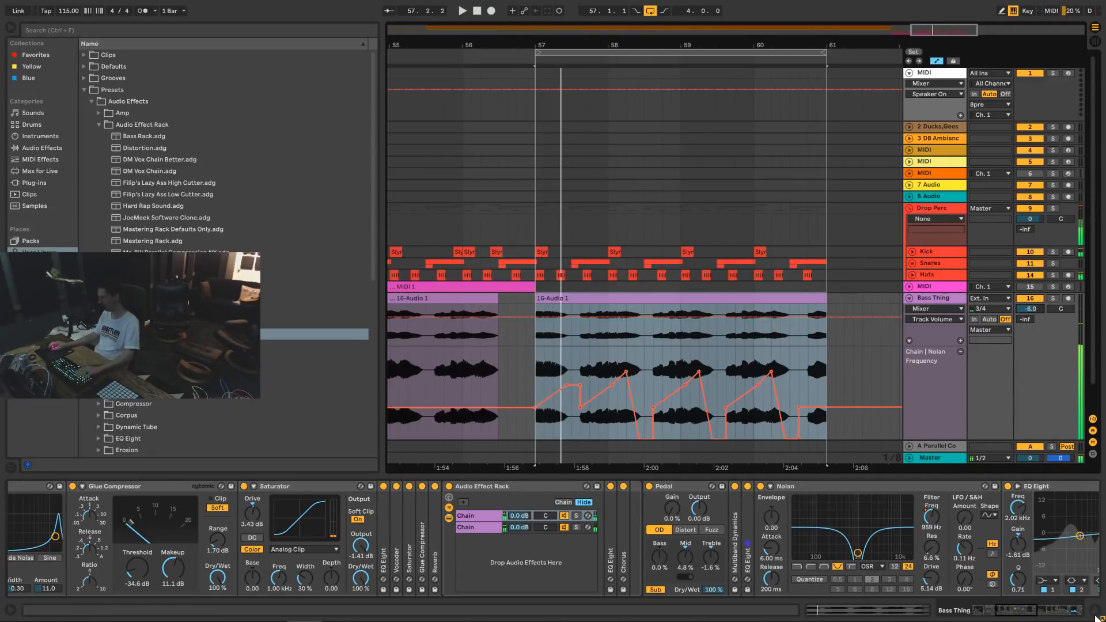
# Collapse the remaining widey boi devices, including Utility, Erosion, Glue Compressor, Saturator and Vocoder, and fold the Bass Thing track.
pyautogui.scroll(5, 978, 505)
pyautogui.doubleClick(490, 486)
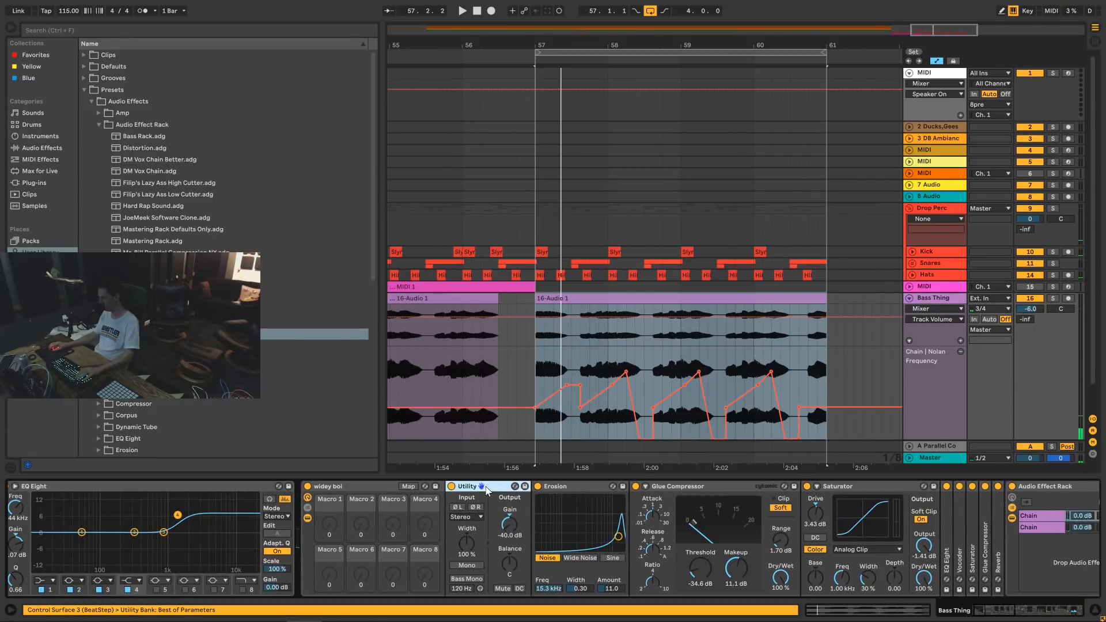
pyautogui.doubleClick(518, 486)
pyautogui.doubleClick(526, 487)
pyautogui.doubleClick(530, 487)
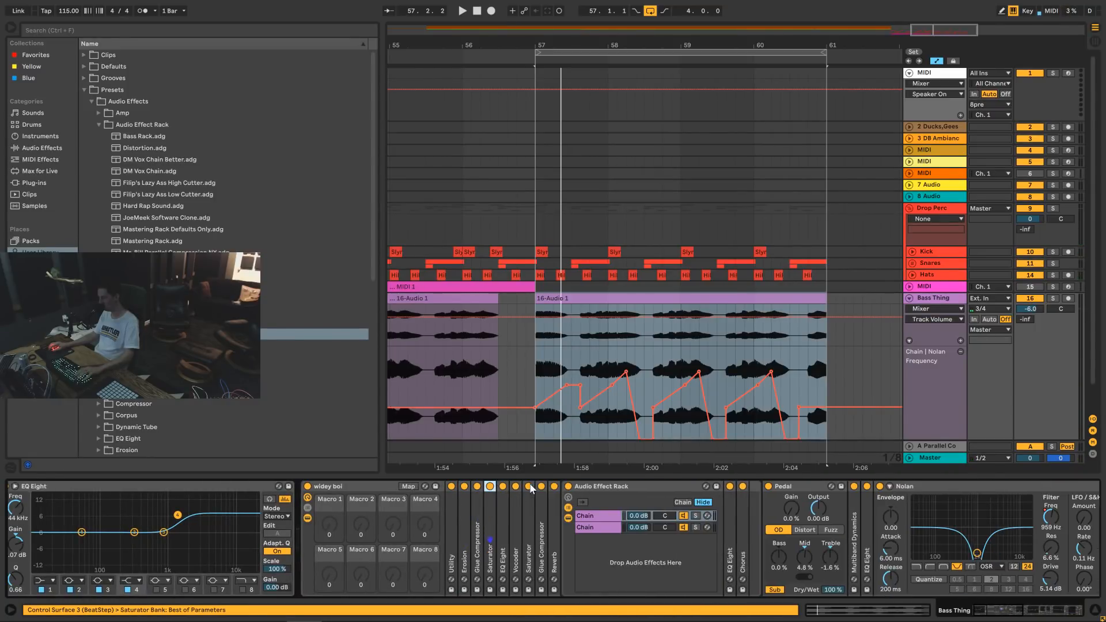
pyautogui.doubleClick(626, 487)
pyautogui.doubleClick(769, 487)
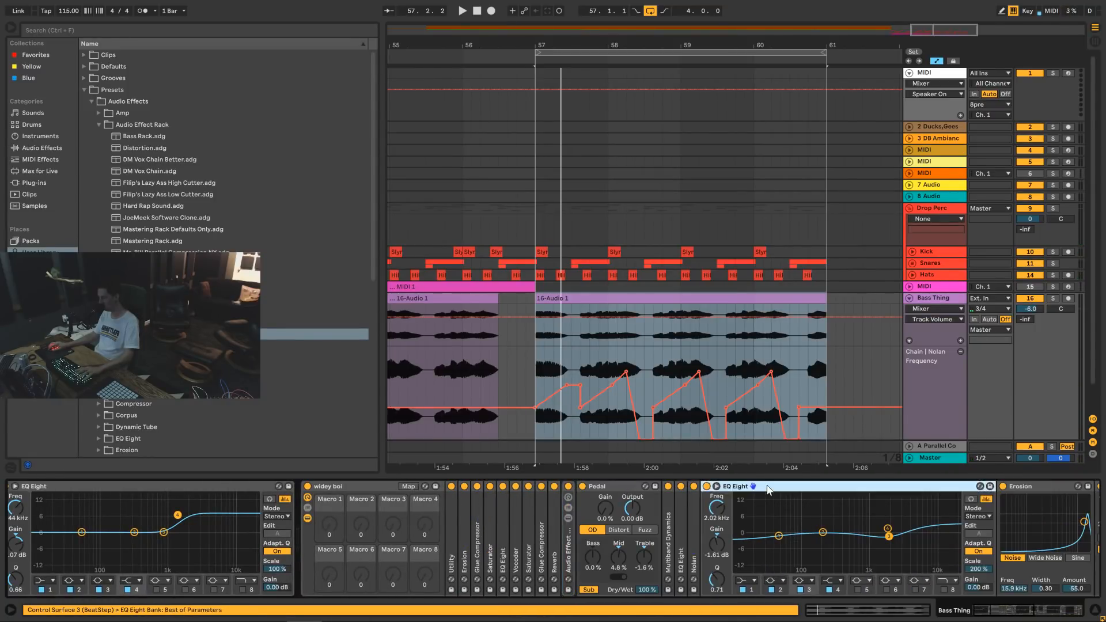
pyautogui.doubleClick(768, 486)
pyautogui.doubleClick(768, 486)
pyautogui.doubleClick(980, 488)
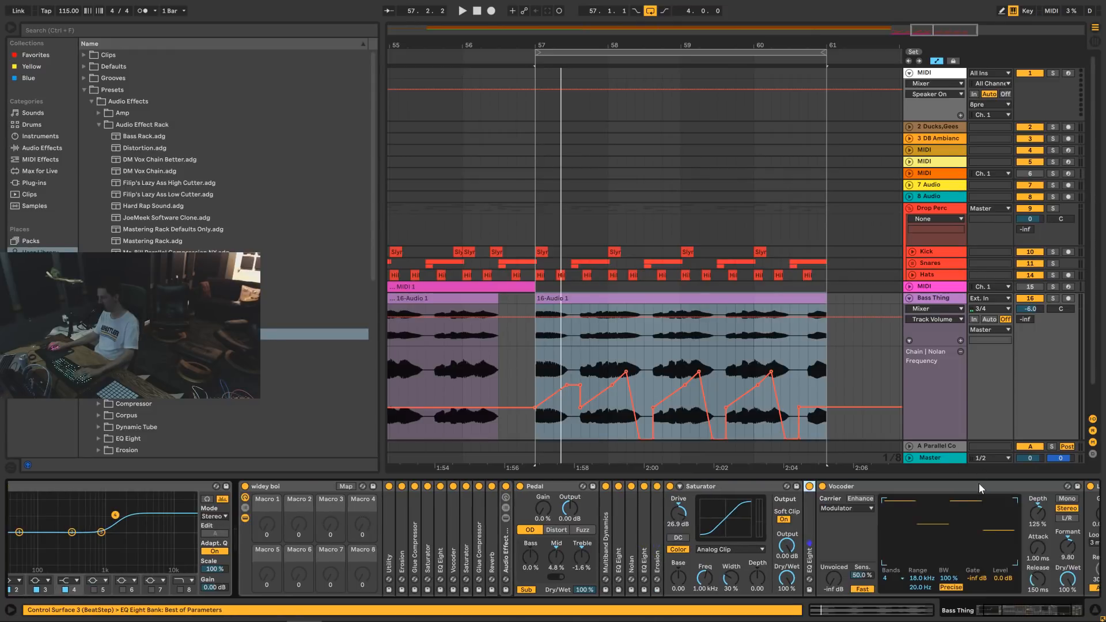
pyautogui.doubleClick(974, 488)
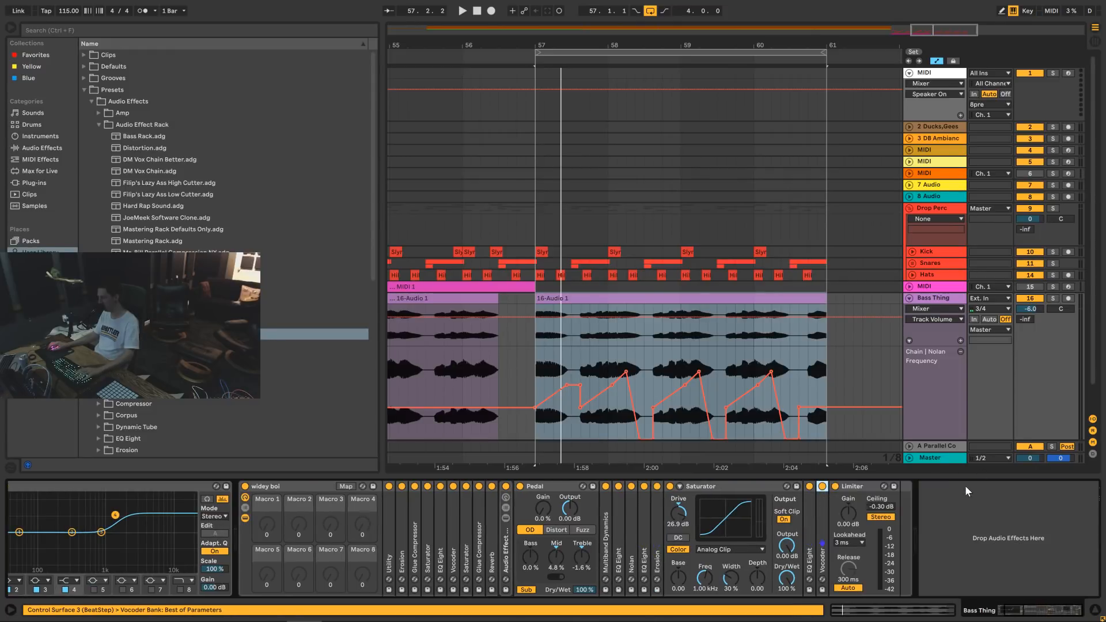
pyautogui.click(937, 299)
pyautogui.press('u')
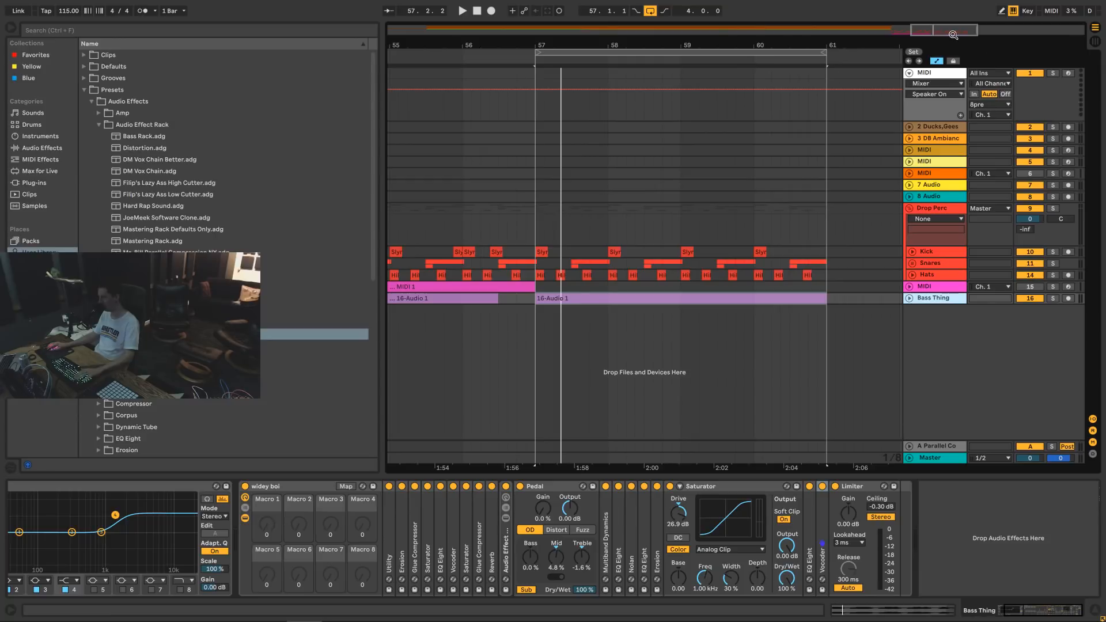
# Insert a new audio track below Bass Thing and turn off the automation display in the arrangement.
pyautogui.moveTo(953, 36); pyautogui.dragTo(954, 14)
pyautogui.rightClick(953, 357)
pyautogui.click(971, 365)
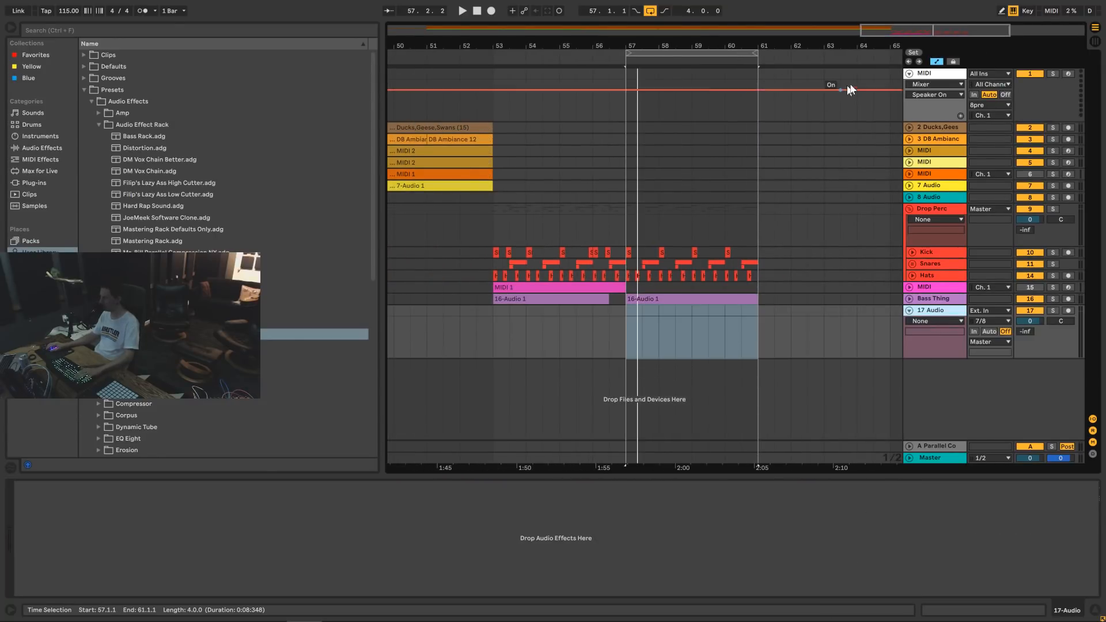
pyautogui.click(936, 62)
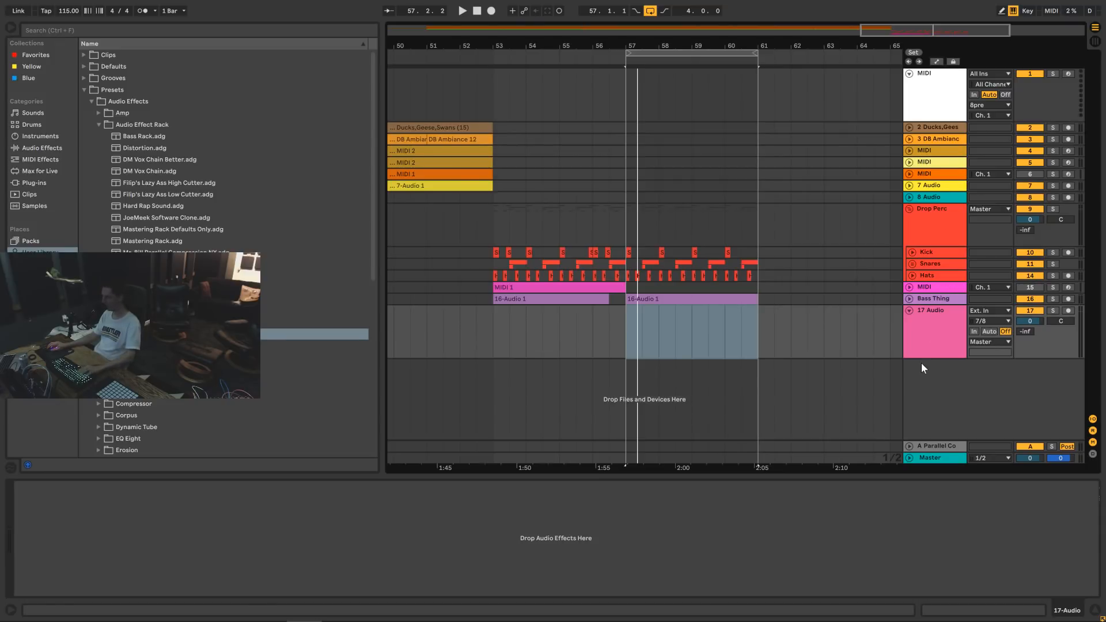
# Check the MOTU 8pre channels in the CueMix mixer, and return to Ableton Live to play the looped bars 57 to 61.
pyautogui.click(553, 615)
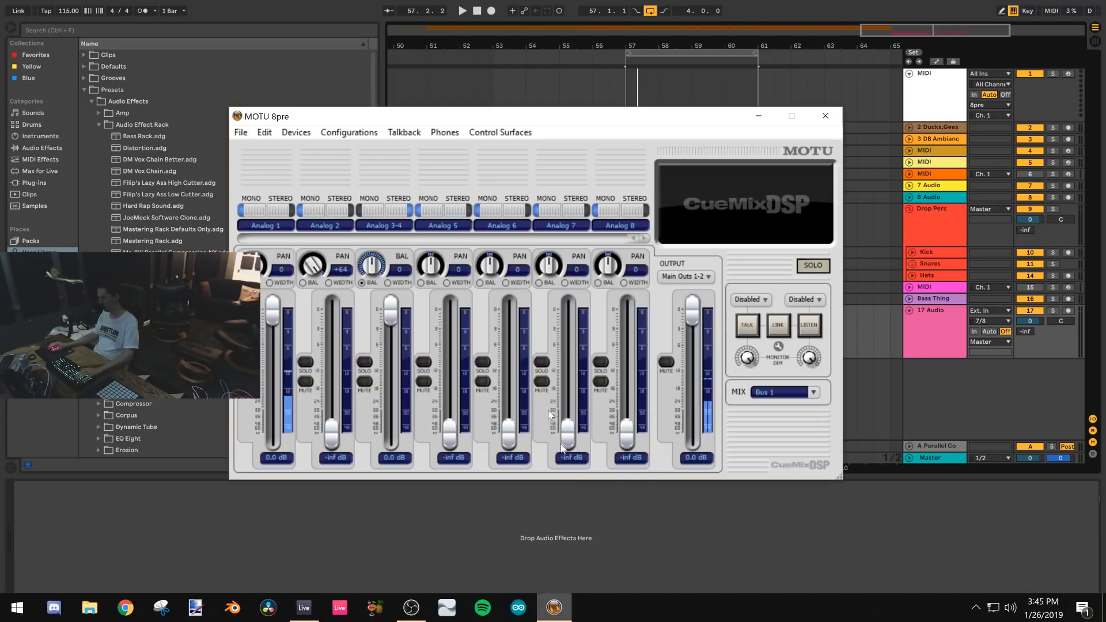
pyautogui.click(472, 503)
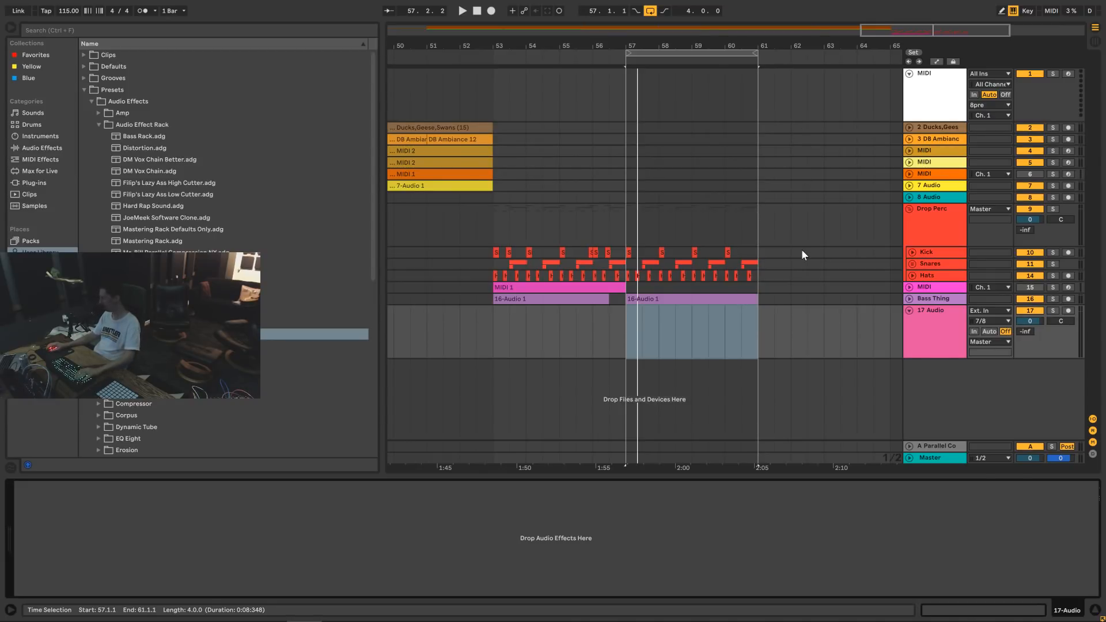
pyautogui.click(712, 299)
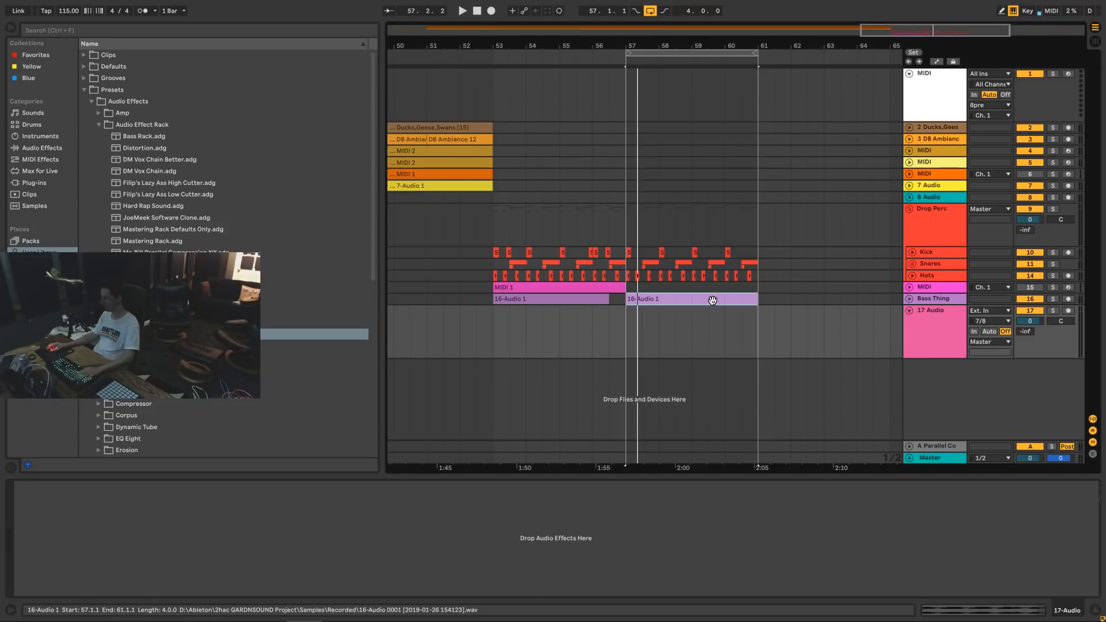
pyautogui.press('space')
# Unfold the Bass Thing track and lower its volume to -9.0 dB during loop playback.
pyautogui.click(927, 327)
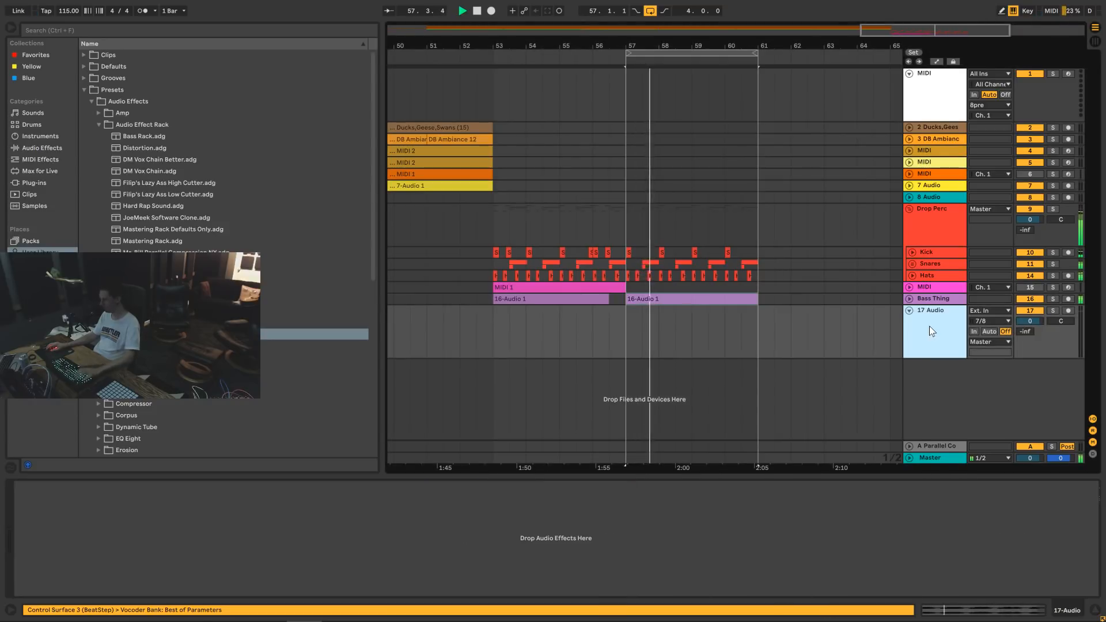
pyautogui.click(956, 299)
pyautogui.click(947, 313)
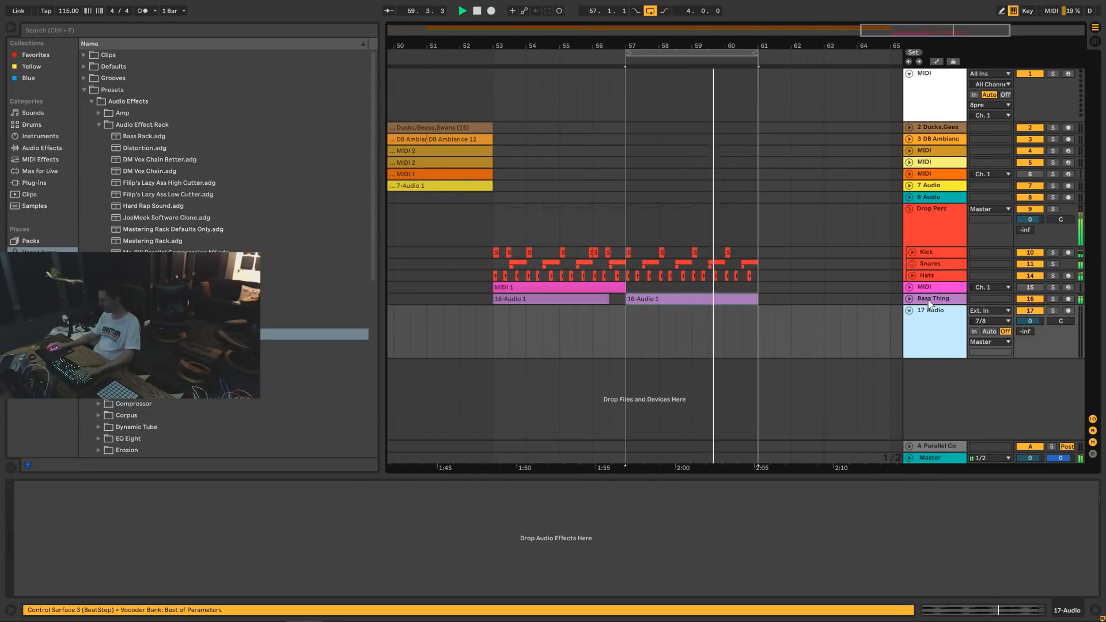
pyautogui.click(908, 300)
pyautogui.click(909, 299)
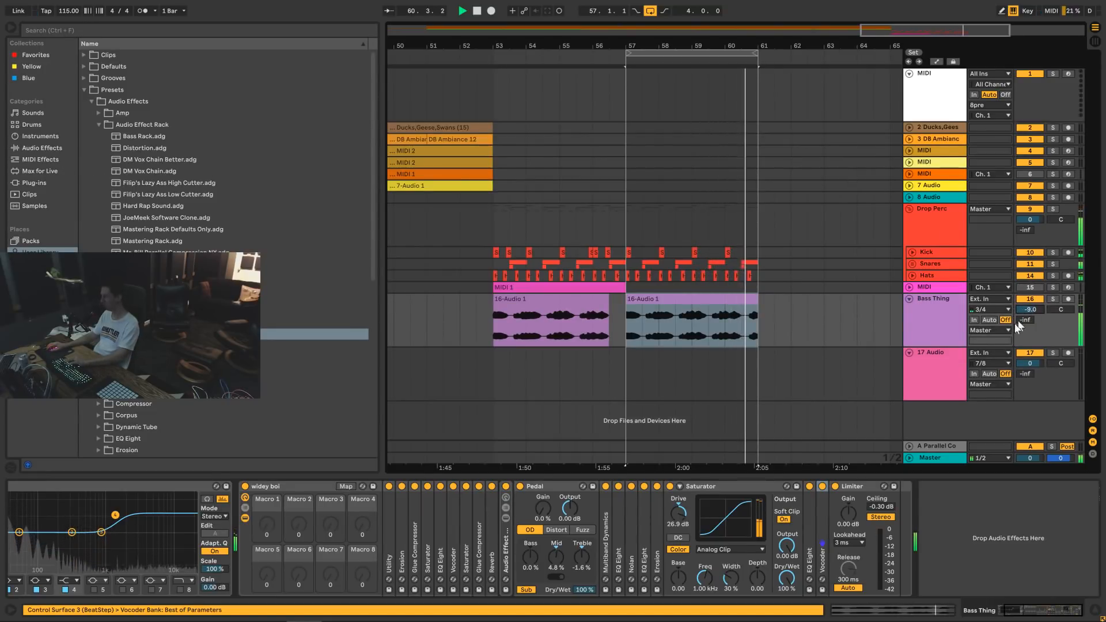
# Unfold the Kick track in the Drop Perc group and lower its volume to -6.0 dB.
pyautogui.click(933, 224)
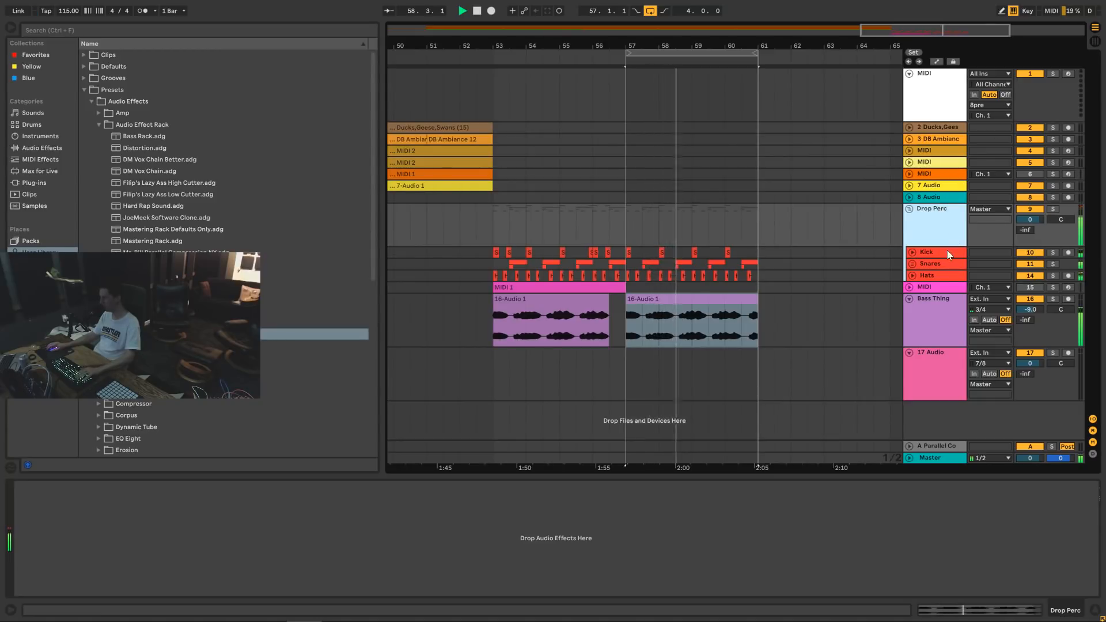
pyautogui.click(923, 254)
pyautogui.click(912, 252)
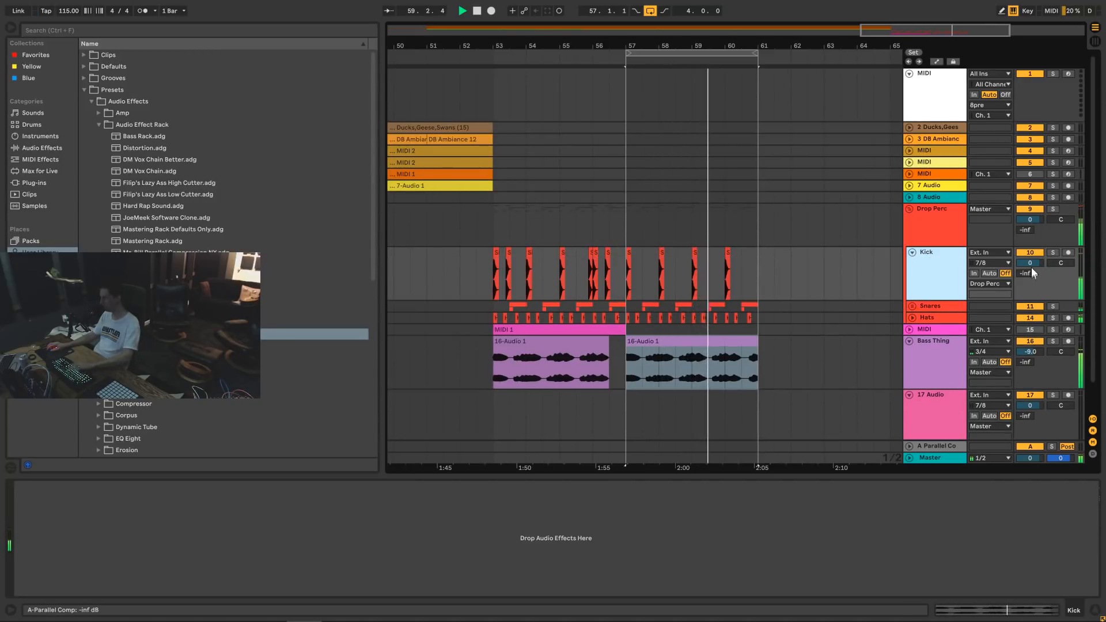
pyautogui.moveTo(1031, 264); pyautogui.dragTo(1031, 282)
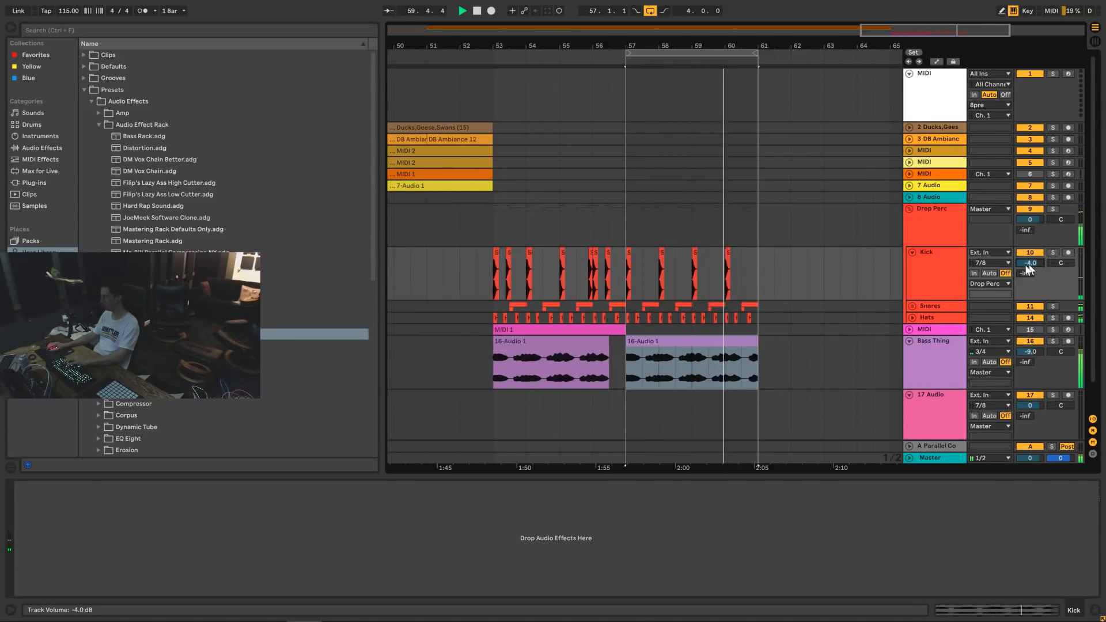
# Switch to the Session View mixer and solo the Drop Perc group.
pyautogui.click(934, 233)
pyautogui.press('Tab')
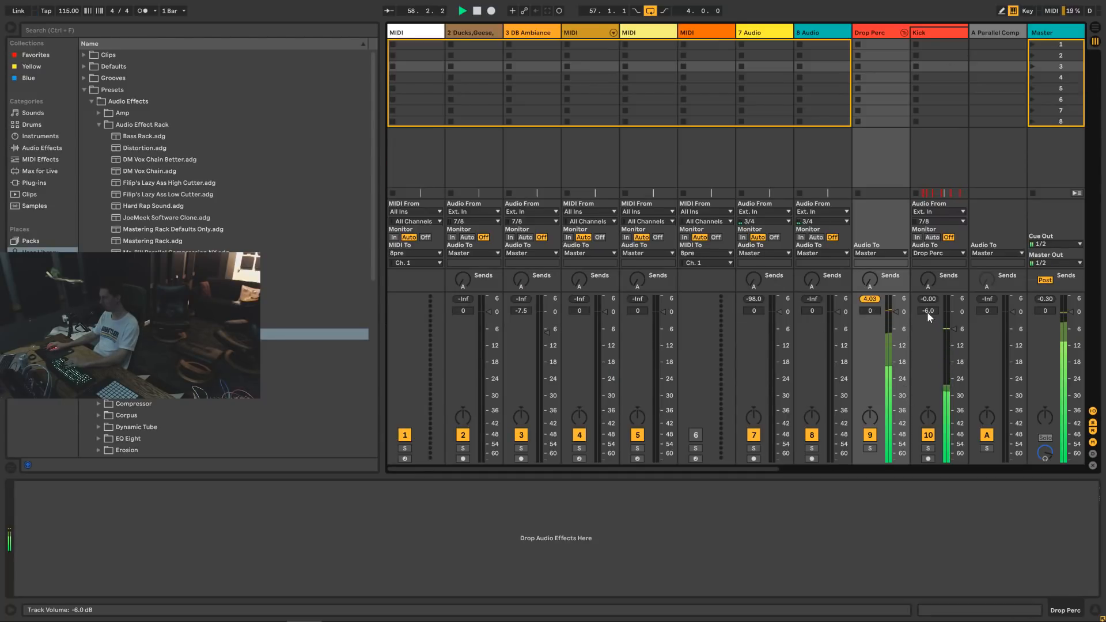
pyautogui.moveTo(777, 468); pyautogui.dragTo(943, 463)
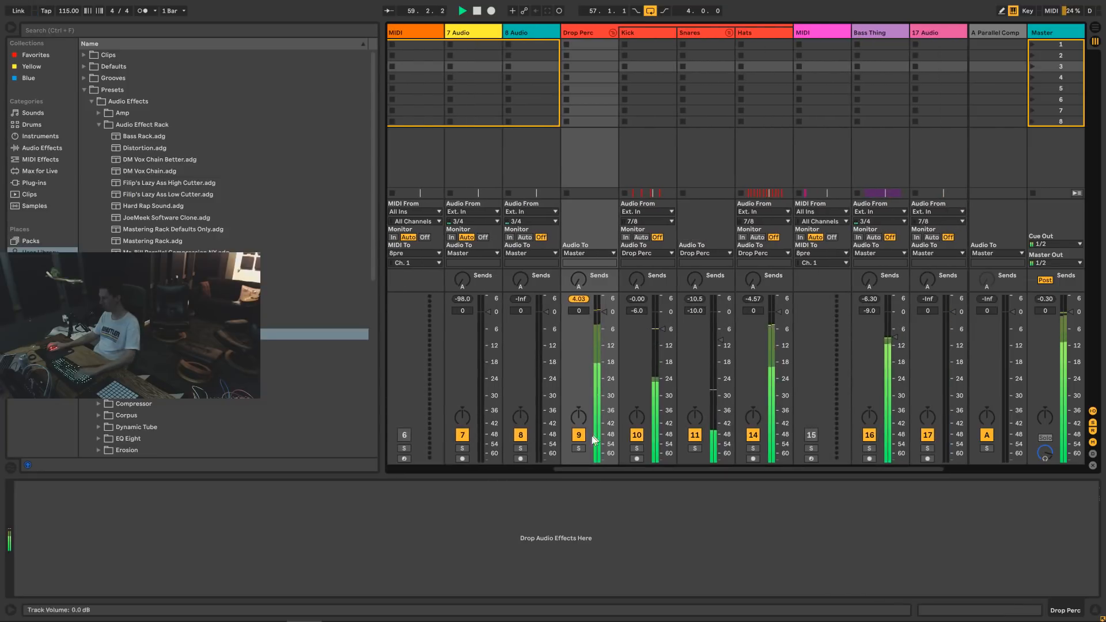
pyautogui.click(578, 448)
pyautogui.hscroll(1, 606, 403)
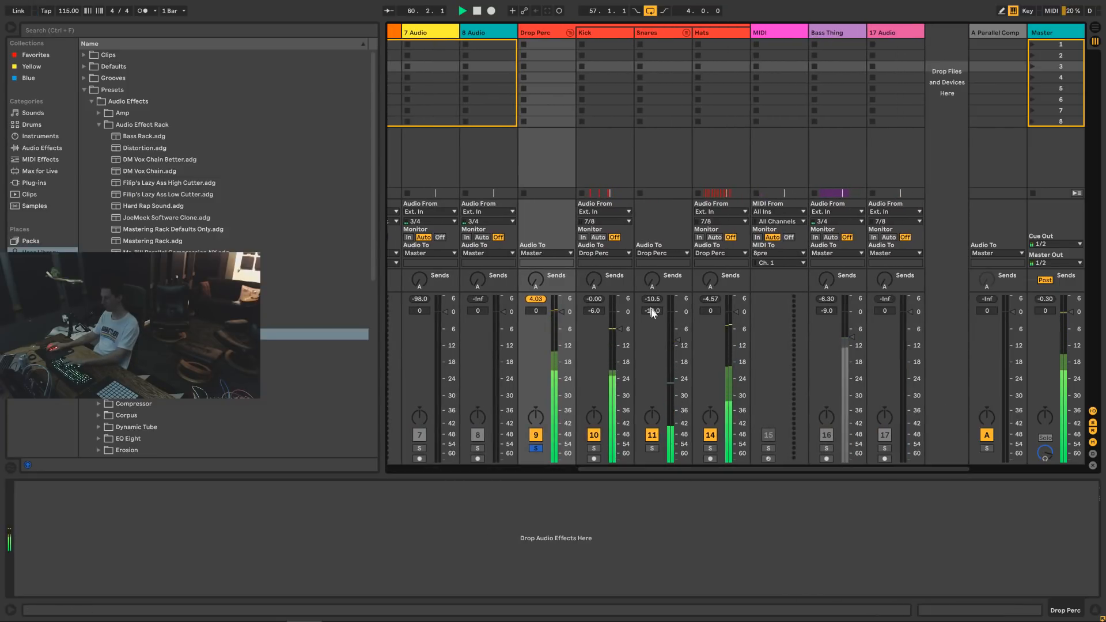
# Set the Hats track volume to -4.0 dB.
pyautogui.moveTo(711, 311); pyautogui.dragTo(712, 324)
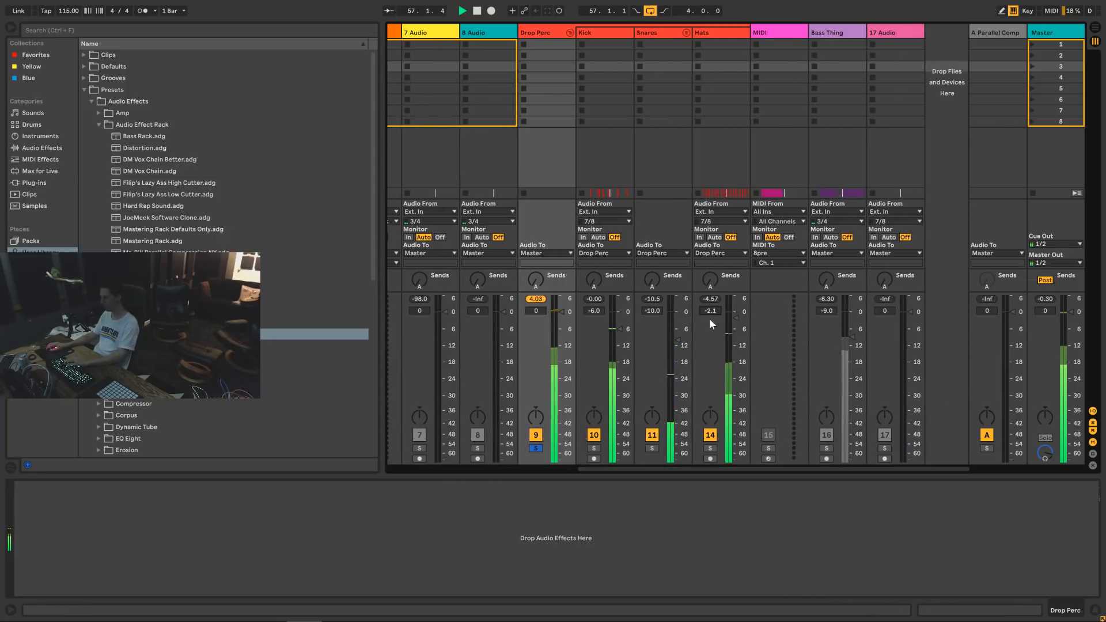
pyautogui.write('-4')
pyautogui.press('Return')
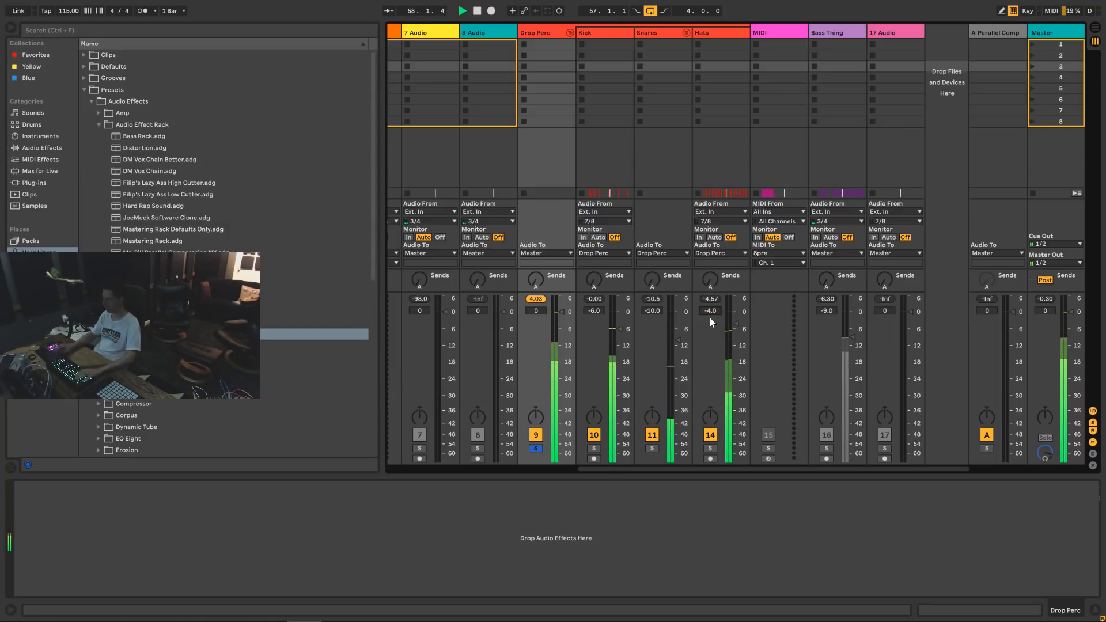
# Reset the Drop Perc peak level, set the Kick volume to -5.0 dB and raise its Parallel Comp send to -50 dB.
pyautogui.click(668, 154)
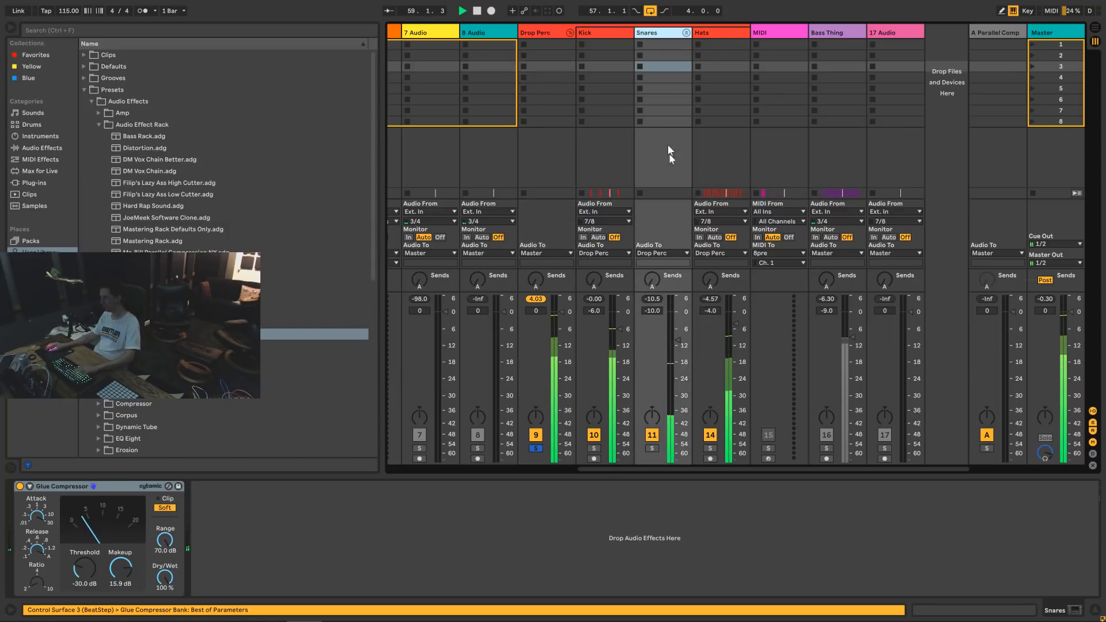
pyautogui.click(535, 298)
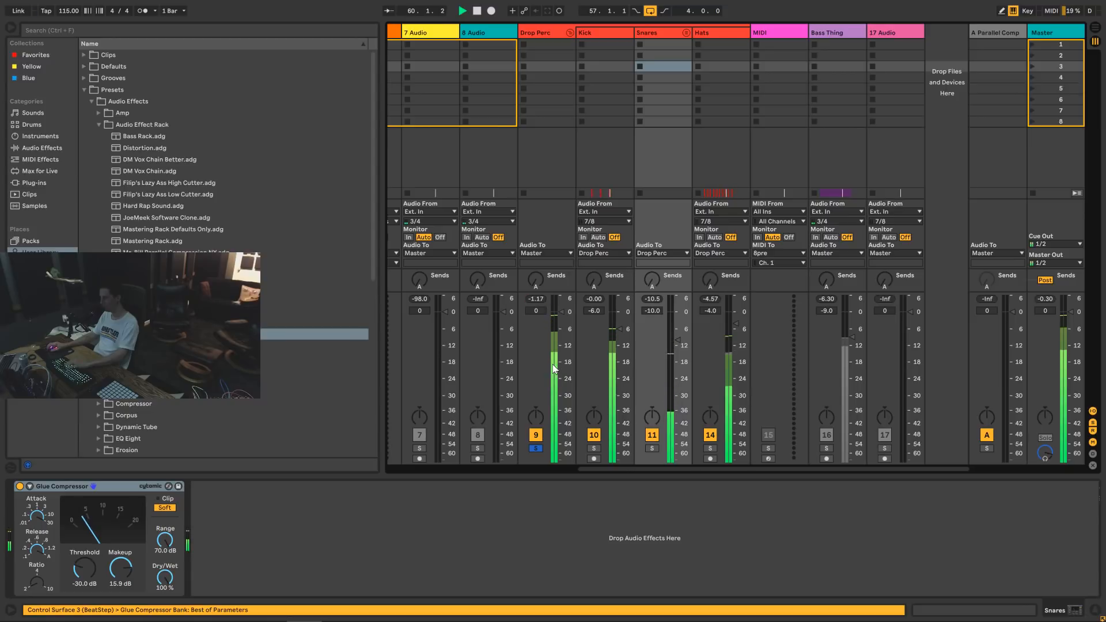
pyautogui.click(592, 312)
pyautogui.write('-5')
pyautogui.press('Return')
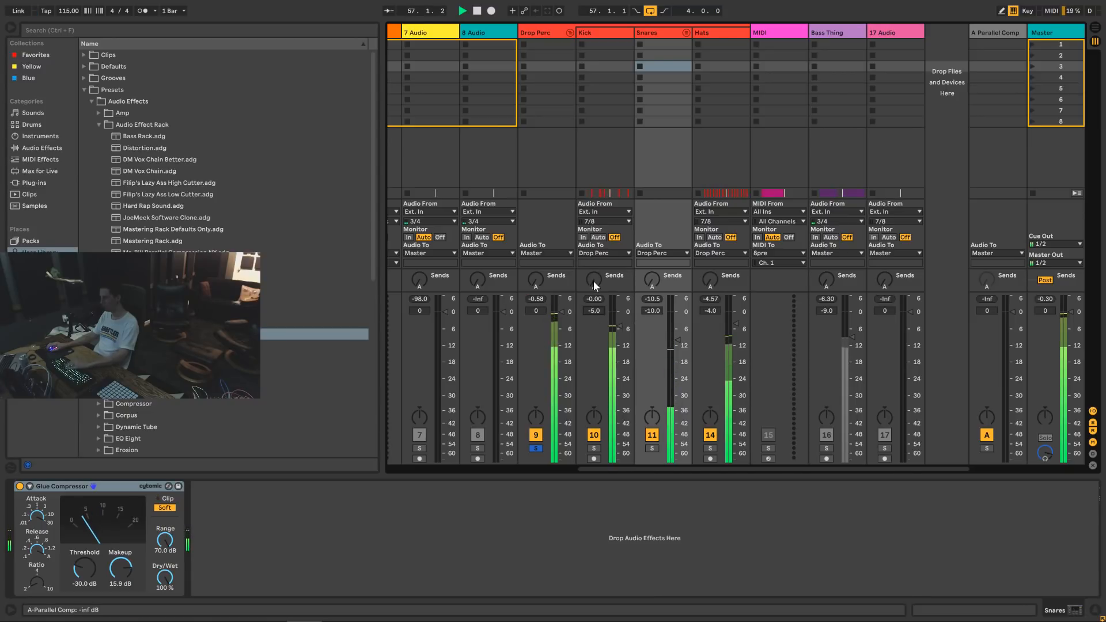
pyautogui.moveTo(594, 282); pyautogui.dragTo(593, 274)
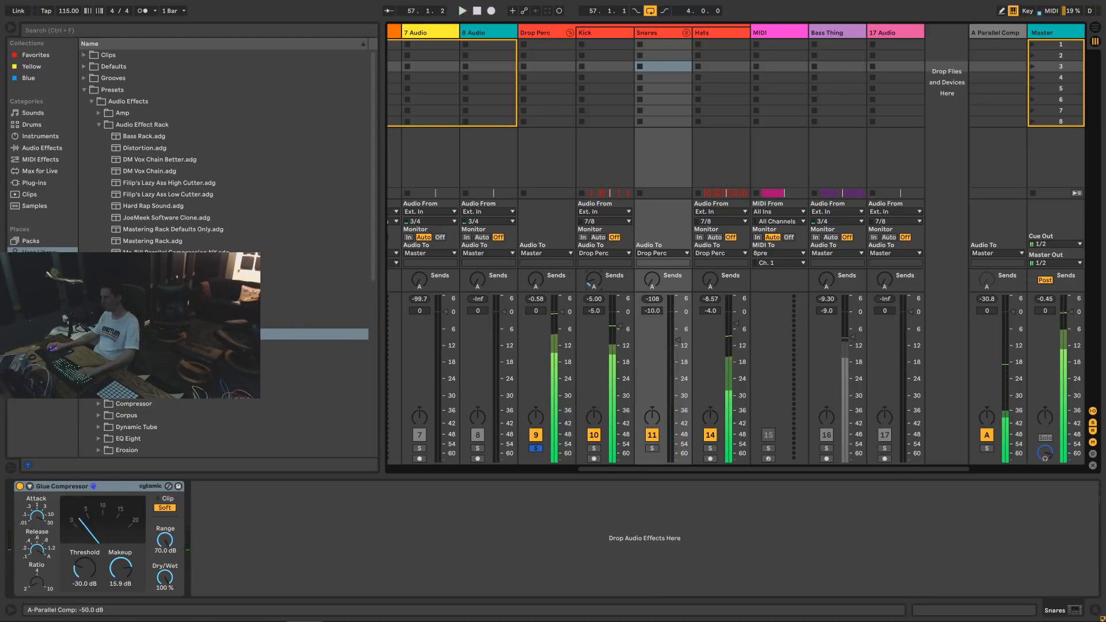
# Set the Drop Perc group volume to -2.0 dB.
pyautogui.click(547, 36)
pyautogui.click(544, 310)
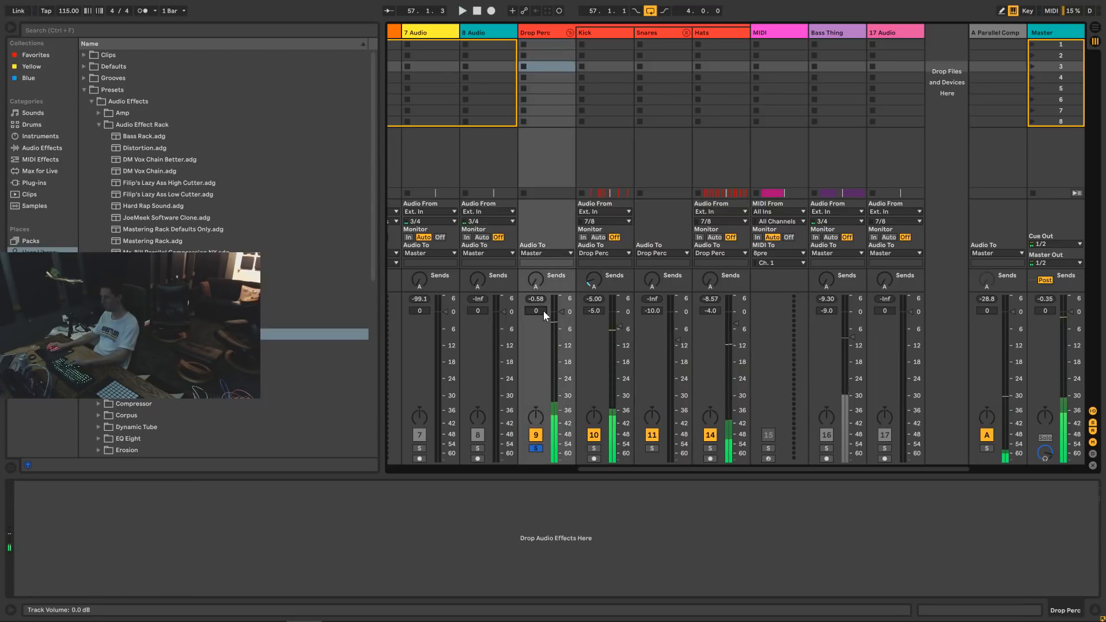
pyautogui.write('-2')
pyautogui.press('Return')
# Add a Drum Buss audio effect to the Drop Perc group.
pyautogui.click(31, 124)
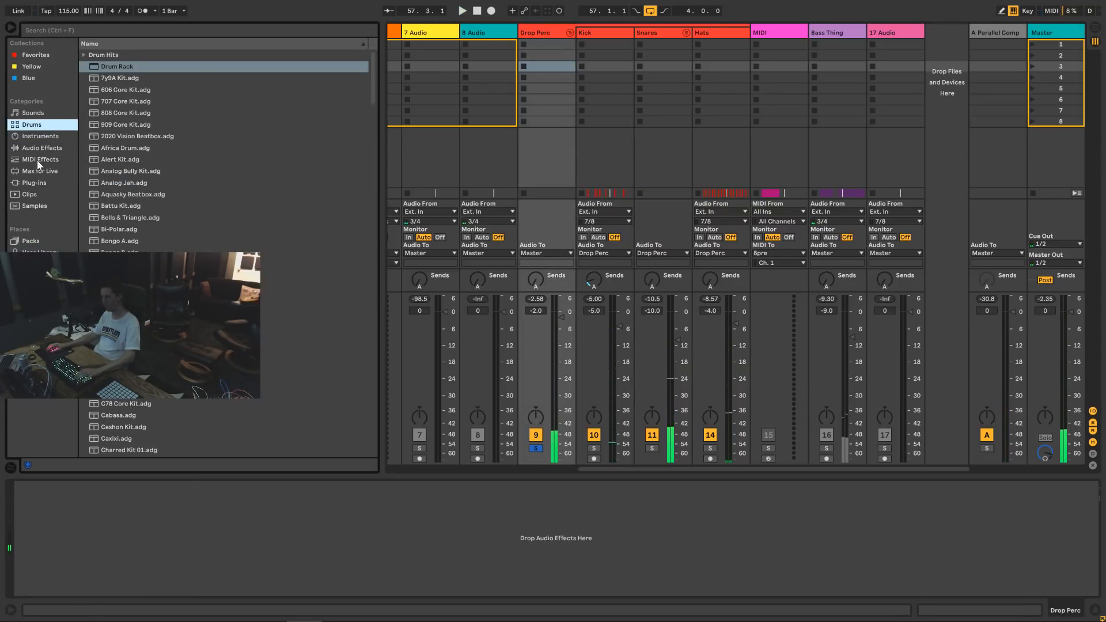
pyautogui.click(43, 148)
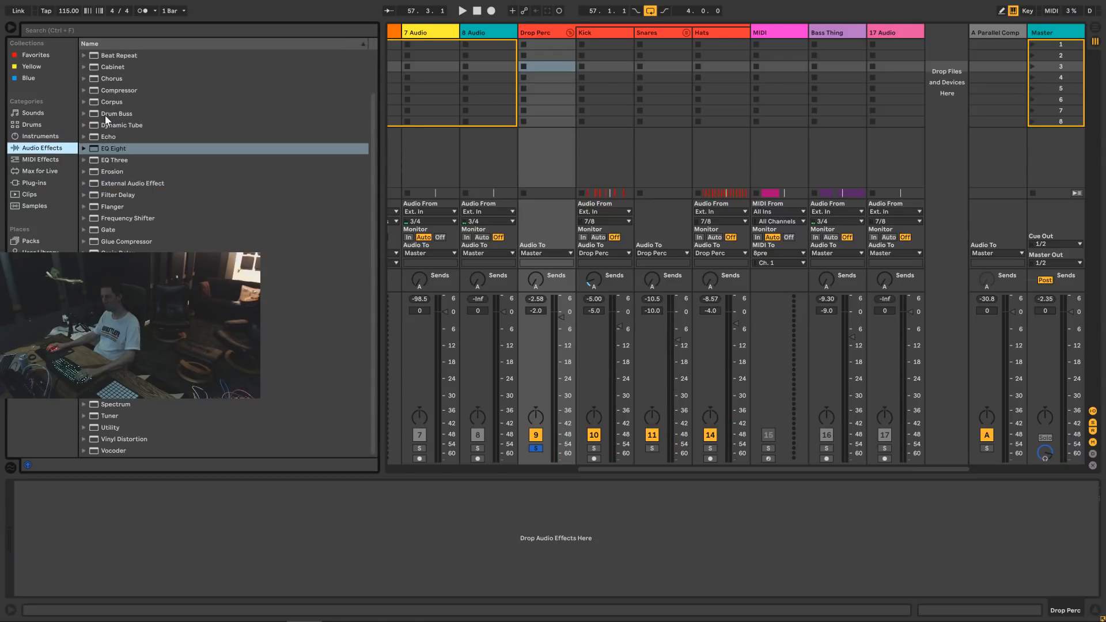
pyautogui.moveTo(105, 115); pyautogui.dragTo(316, 113)
pyautogui.moveTo(536, 35); pyautogui.dragTo(536, 34)
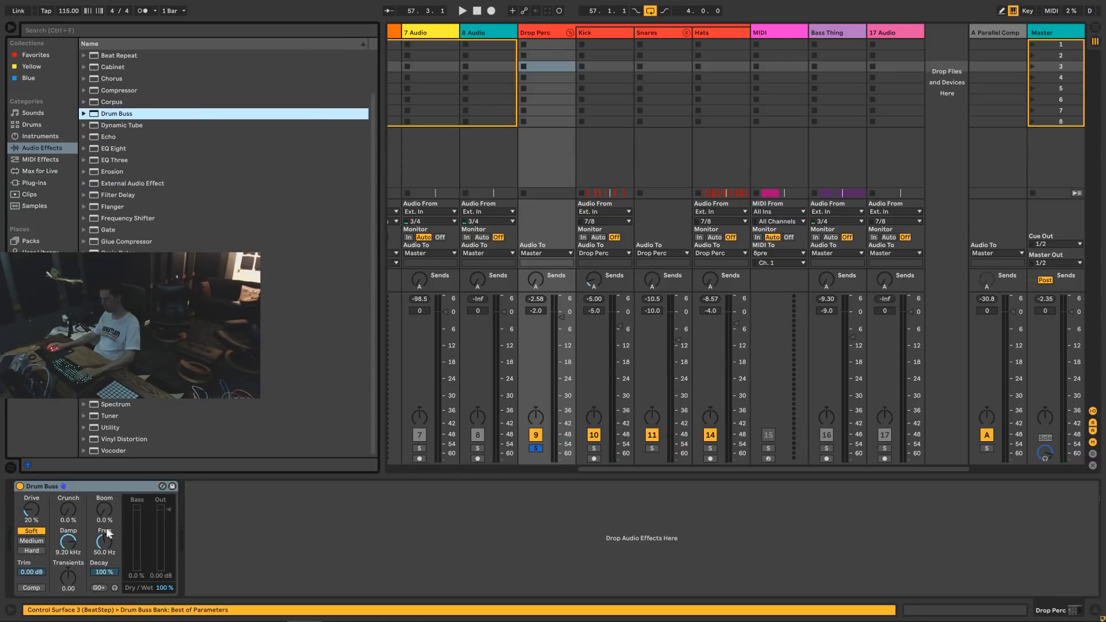
# Set the Drum Buss Boom to 34 % and tune its frequency to 34.6 Hz (C#0) while auditioning the drums.
pyautogui.press('space')
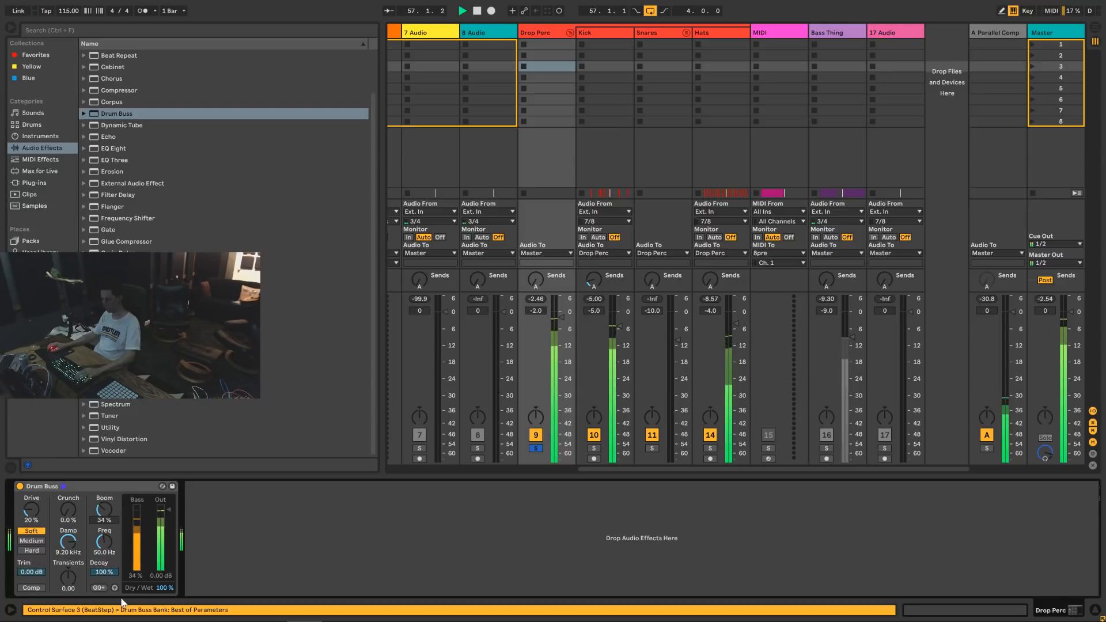
pyautogui.click(102, 588)
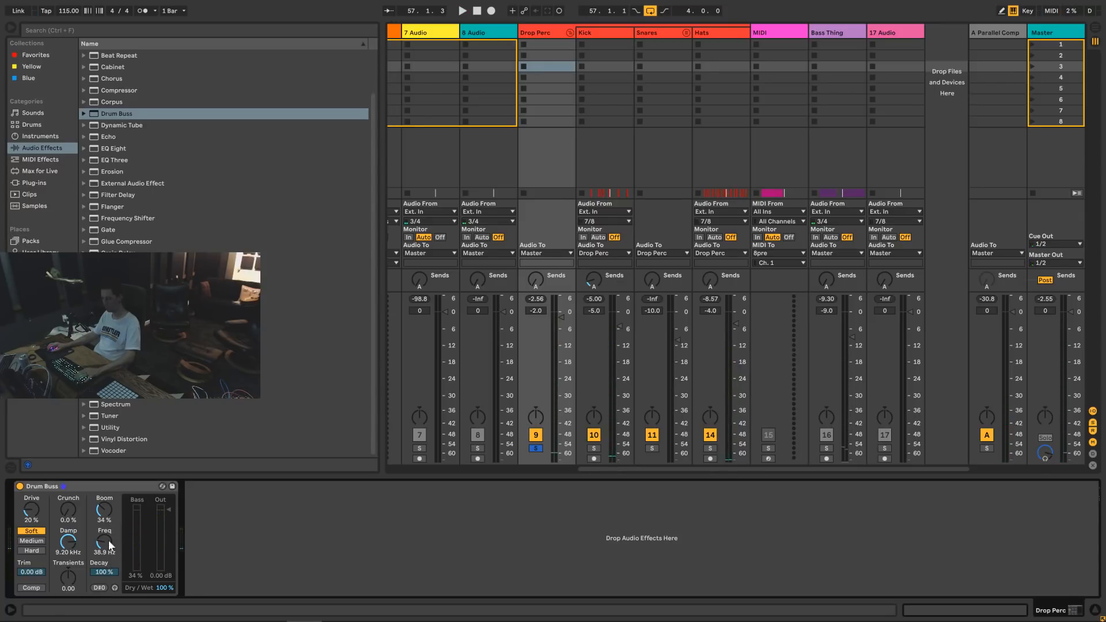
pyautogui.press('space')
pyautogui.click(99, 586)
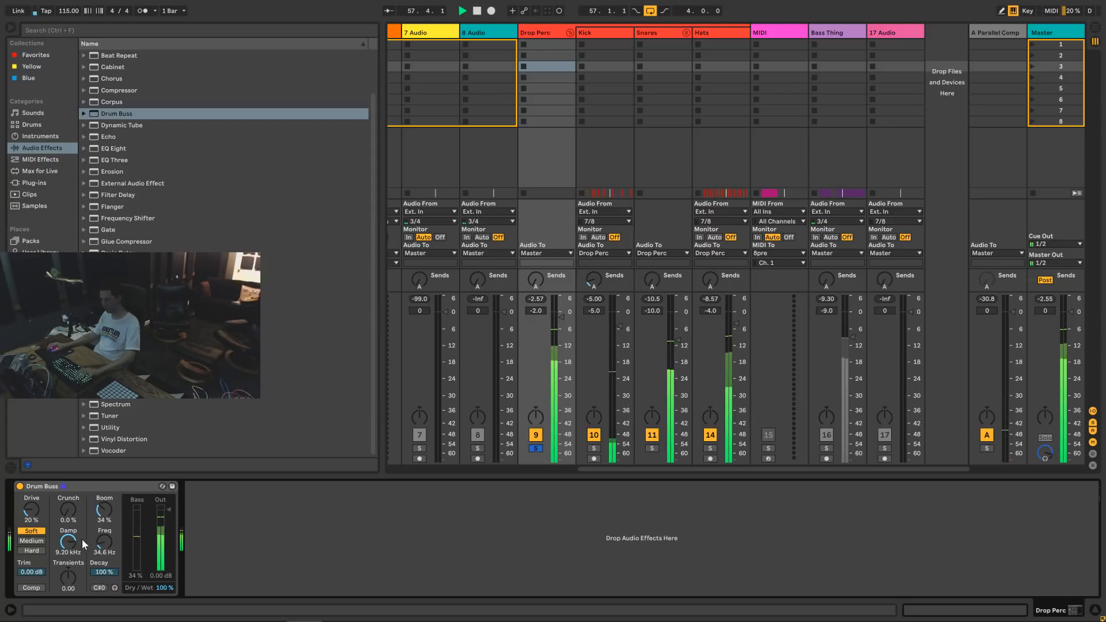
# Set Drum Buss to 33 % Drive with Hard distortion, raise Damp to 20.0 kHz and enable its compressor.
pyautogui.moveTo(36, 508); pyautogui.dragTo(37, 495)
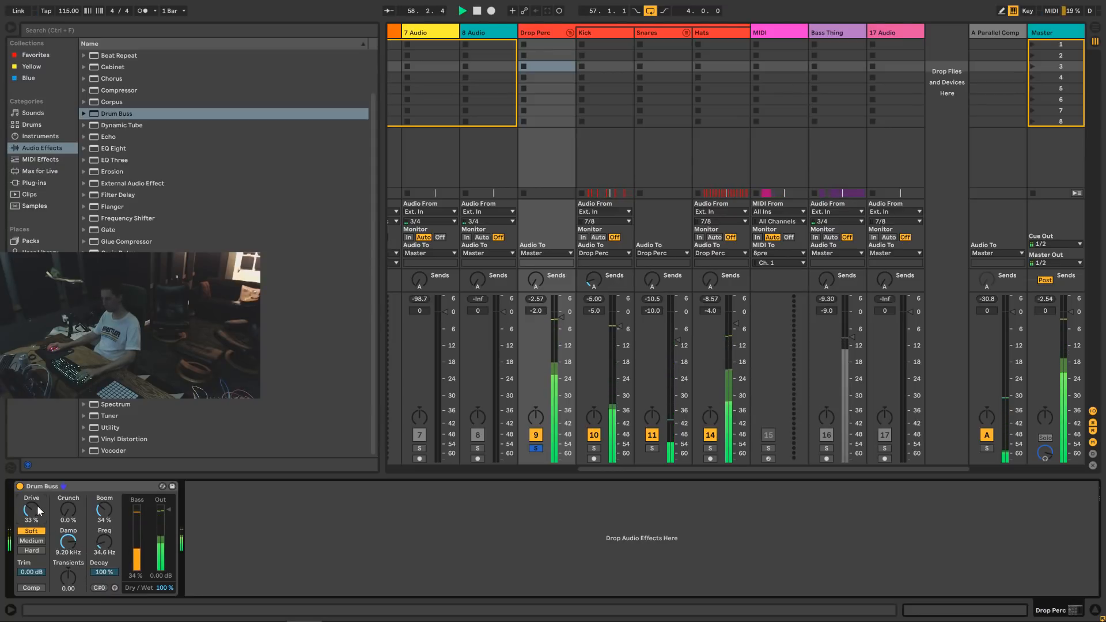
pyautogui.click(31, 551)
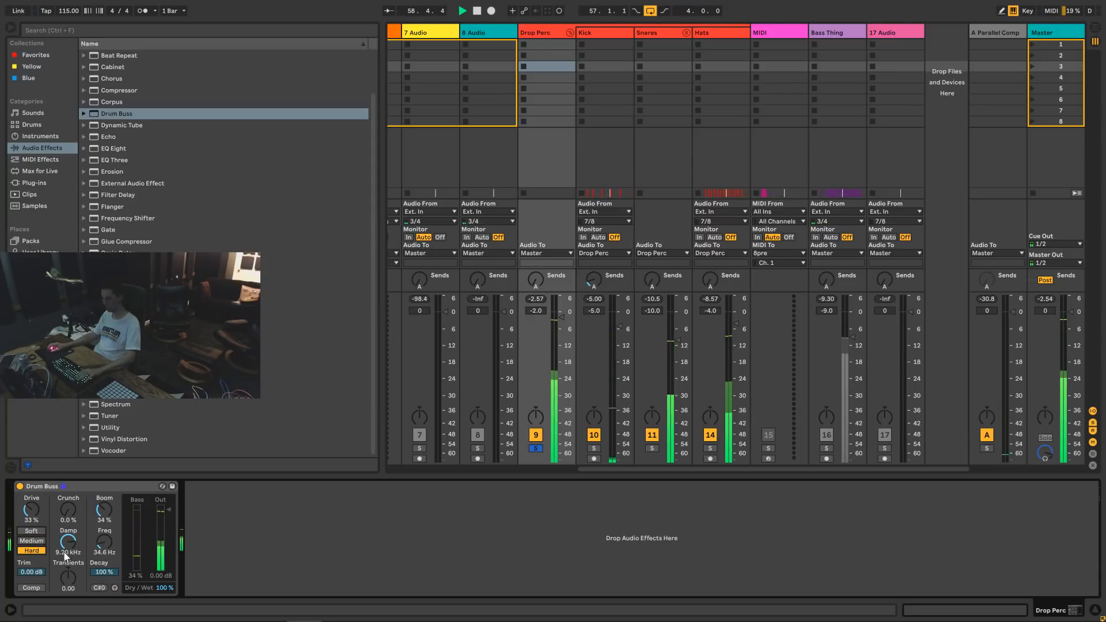
pyautogui.click(44, 585)
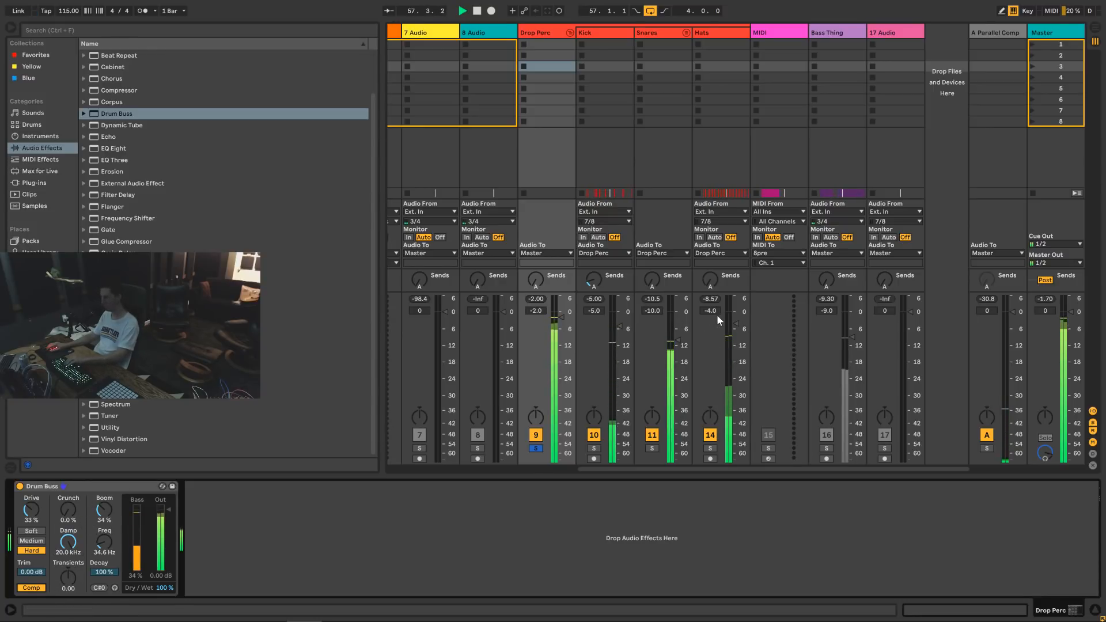
# Lower the Hats track volume to -14.0 dB.
pyautogui.moveTo(714, 309); pyautogui.dragTo(714, 334)
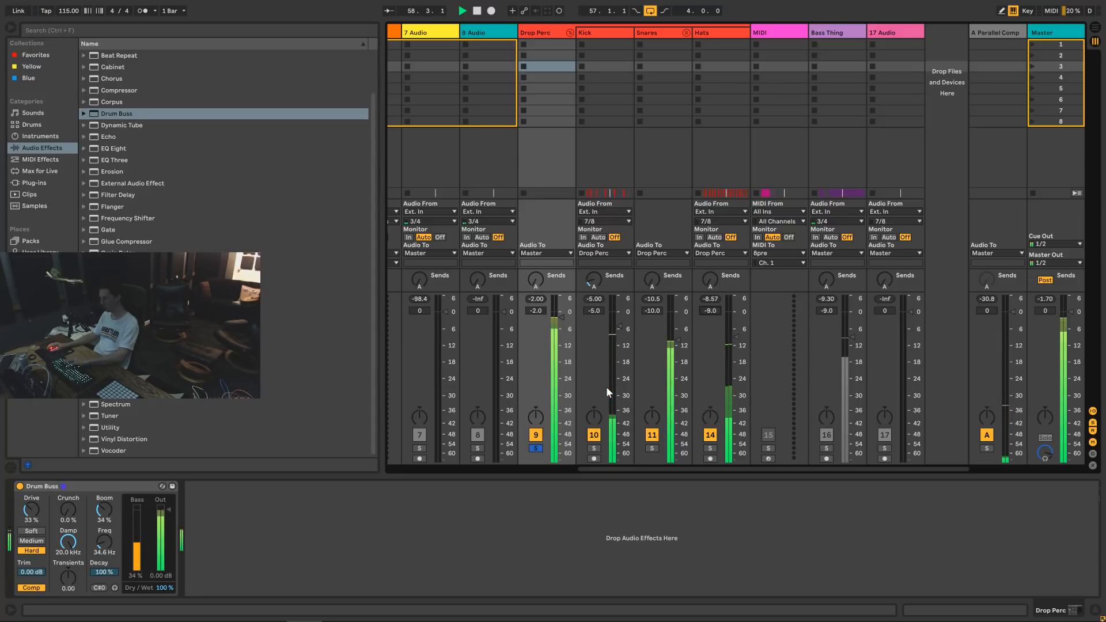
pyautogui.press('Down')
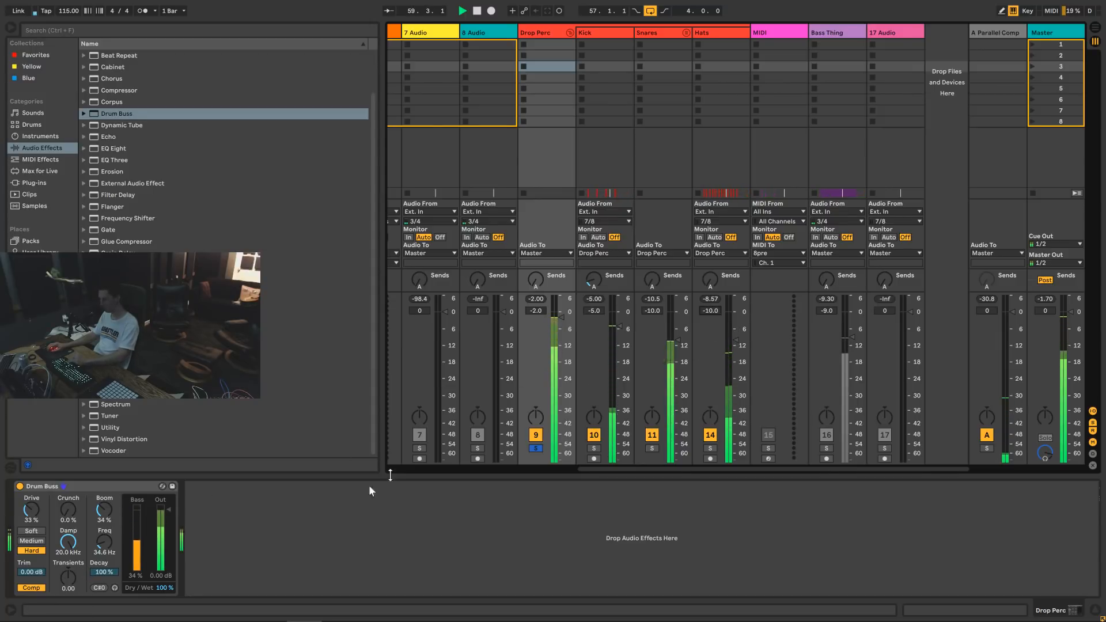
pyautogui.press('Down')
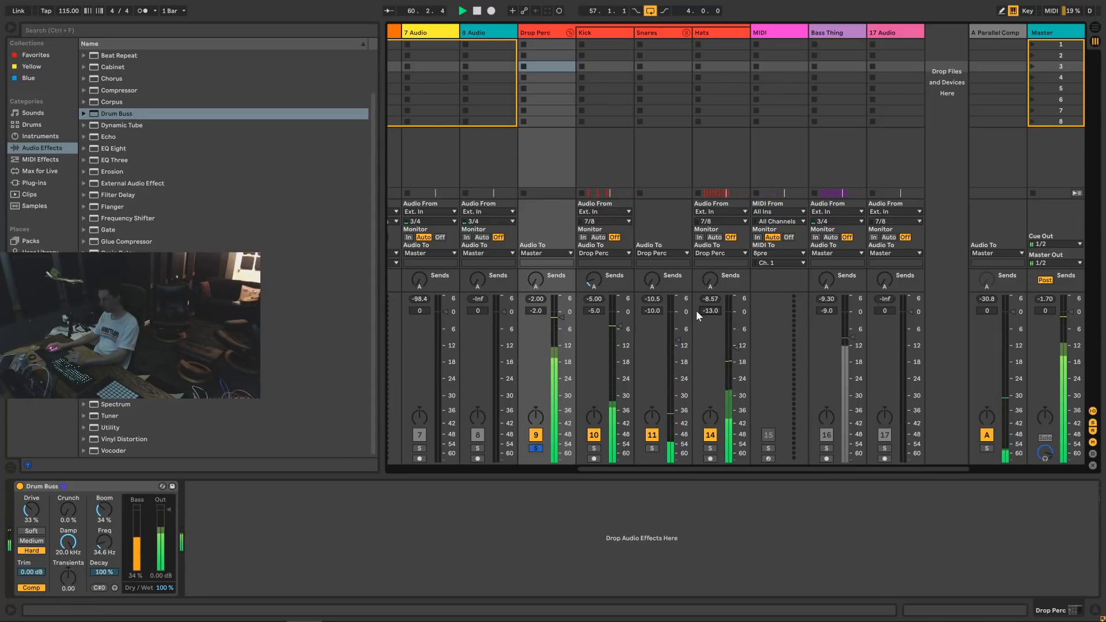
pyautogui.press('Down')
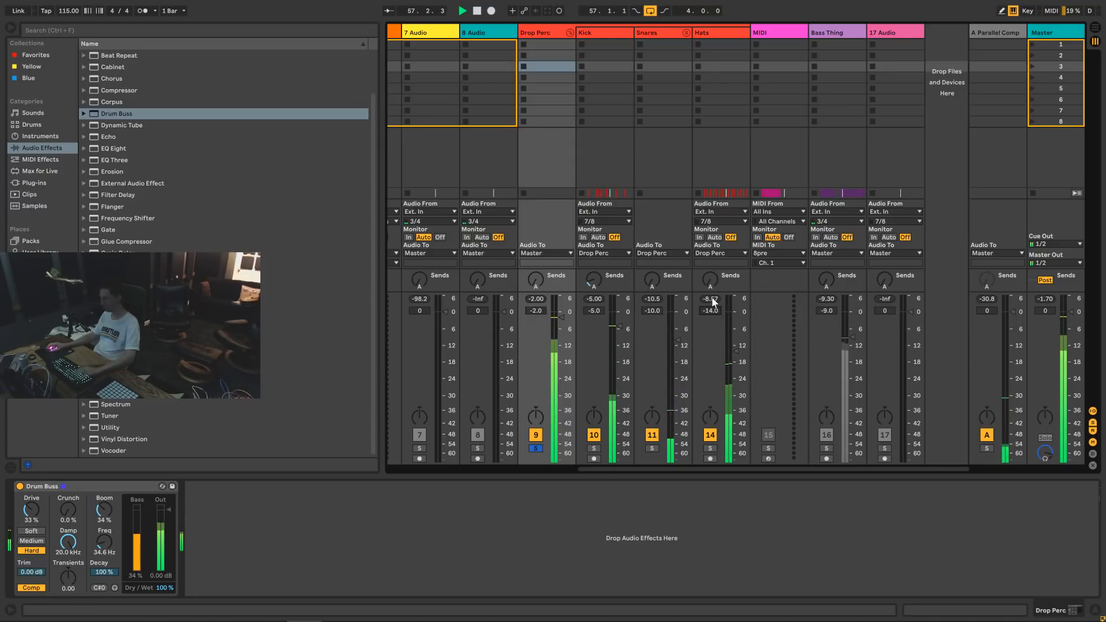
# Raise the Snares group volume to -8.0 dB.
pyautogui.click(650, 313)
pyautogui.press('Up')
pyautogui.press('Up')
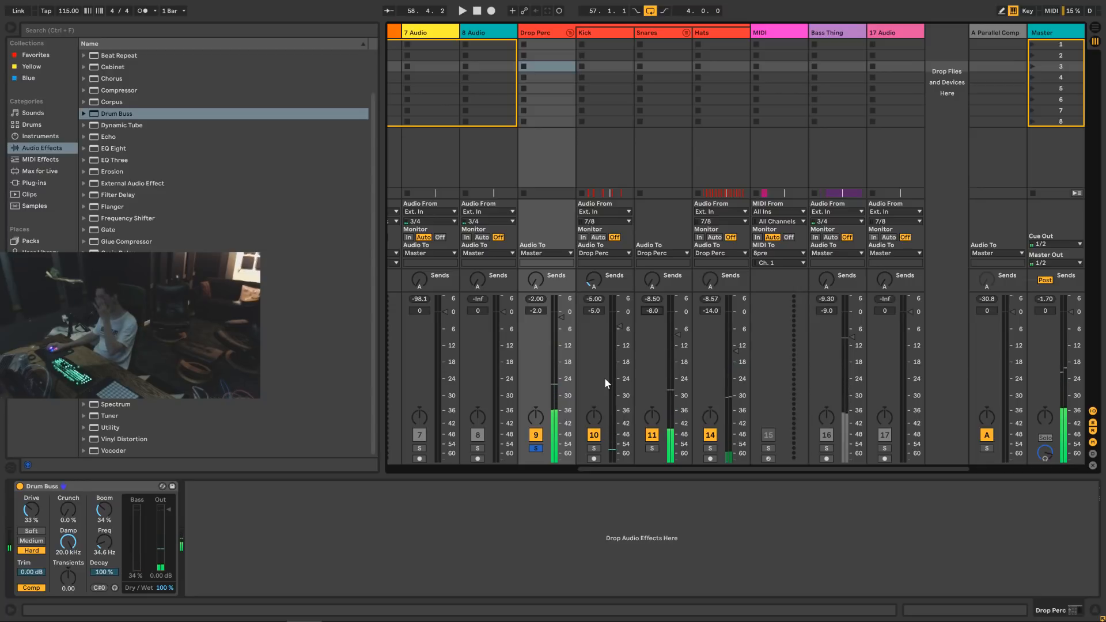
# Unsolo and fold the Drop Perc group, and play the loop with the full mix.
pyautogui.click(536, 448)
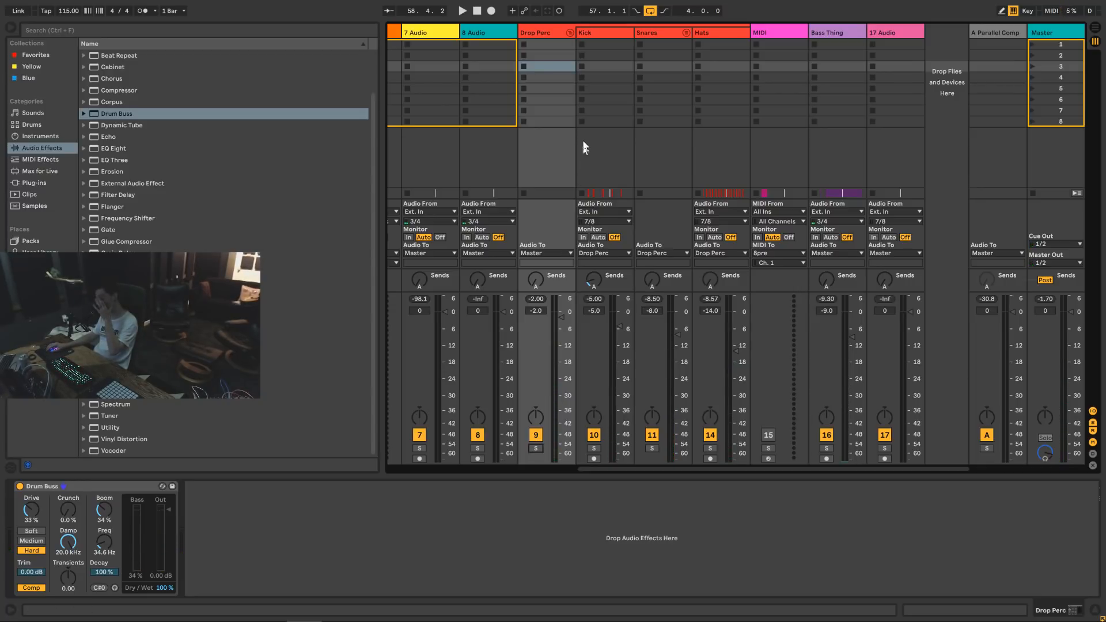
pyautogui.click(569, 33)
pyautogui.press('space')
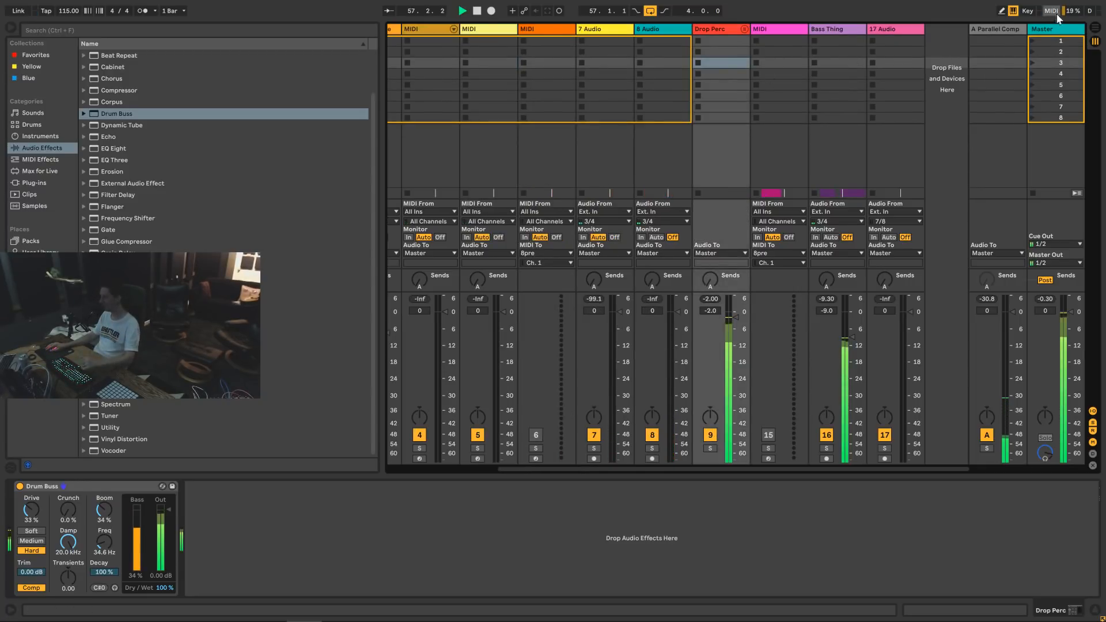
# Show the Arrangement and set the Bass Thing track's volume to -5.0 dB.
pyautogui.press('Tab')
pyautogui.click(947, 263)
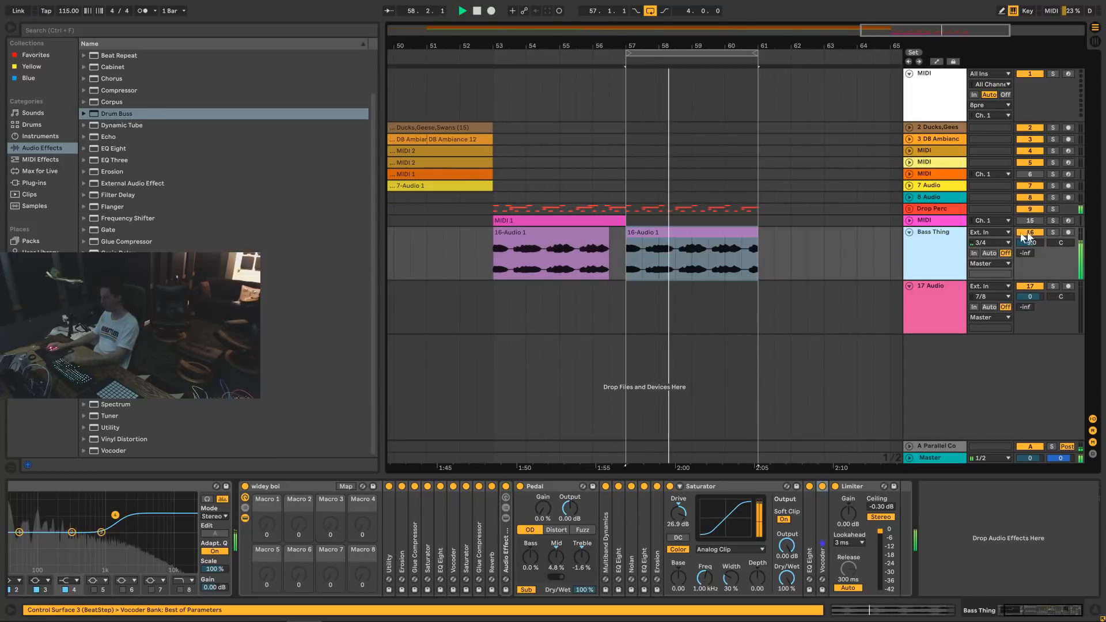
pyautogui.moveTo(1035, 242); pyautogui.dragTo(1035, 231)
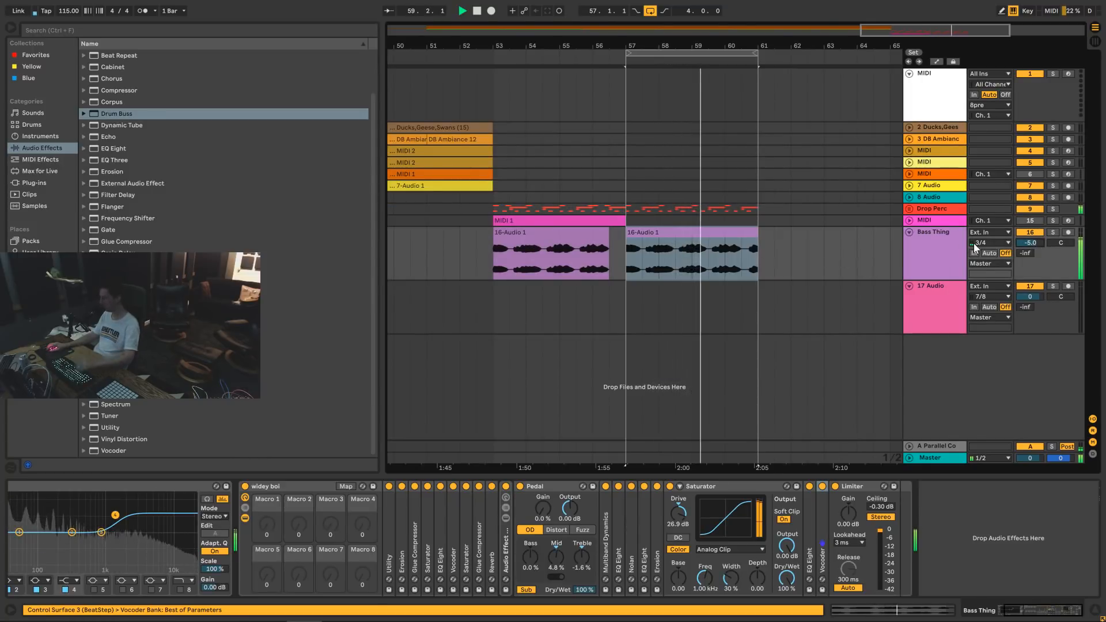
# Look through the HULKX Samples folders for percussion sounds and expand the Percs folder.
pyautogui.click(942, 291)
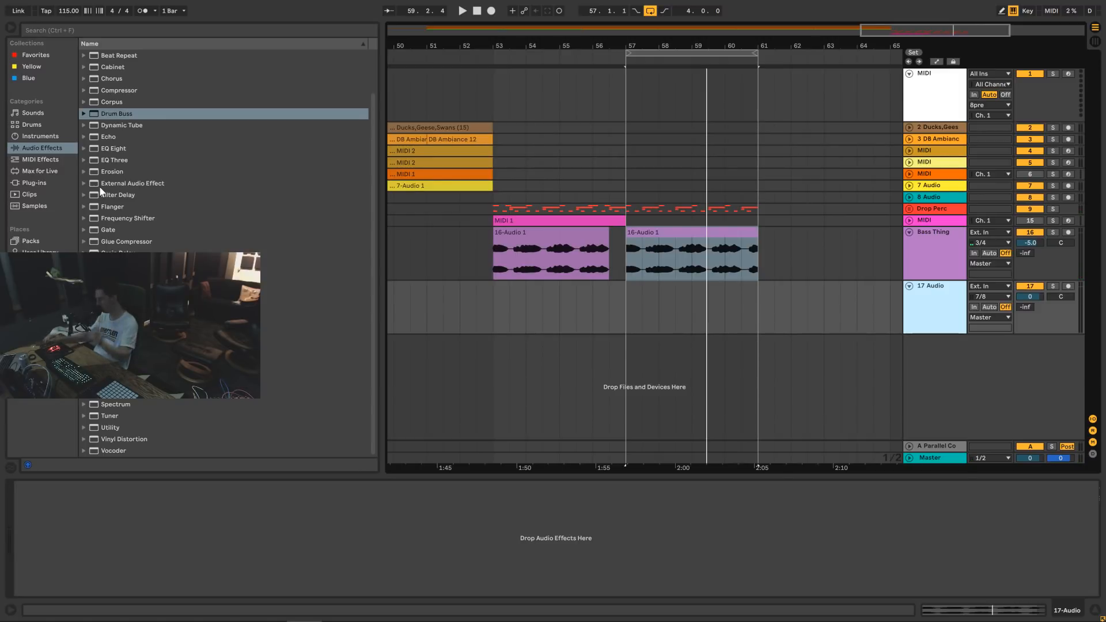
pyautogui.click(40, 287)
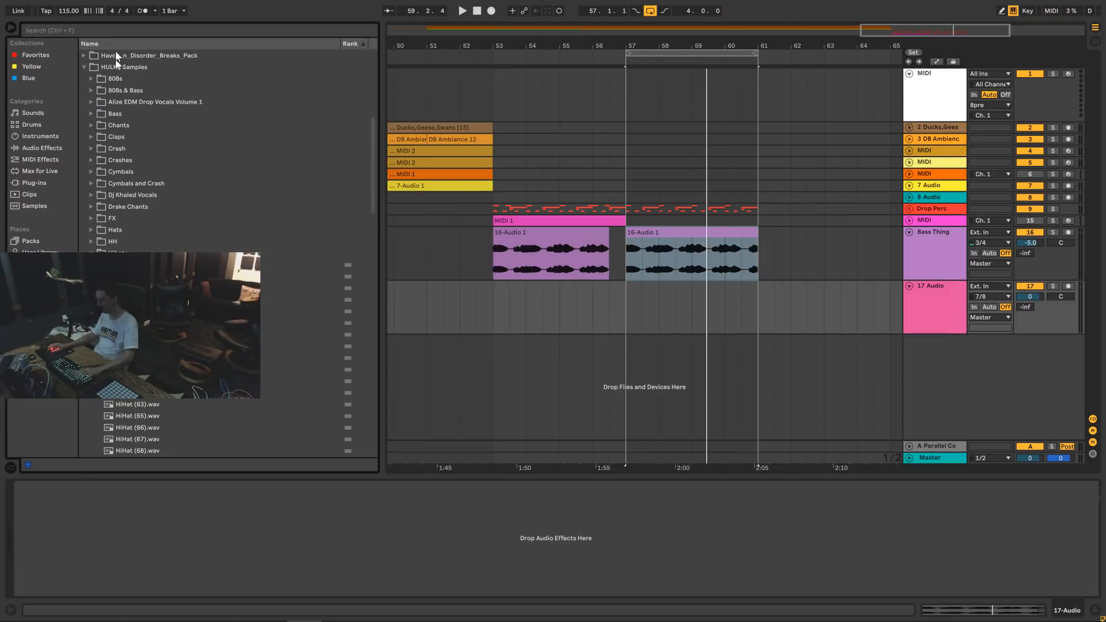
pyautogui.doubleClick(102, 249)
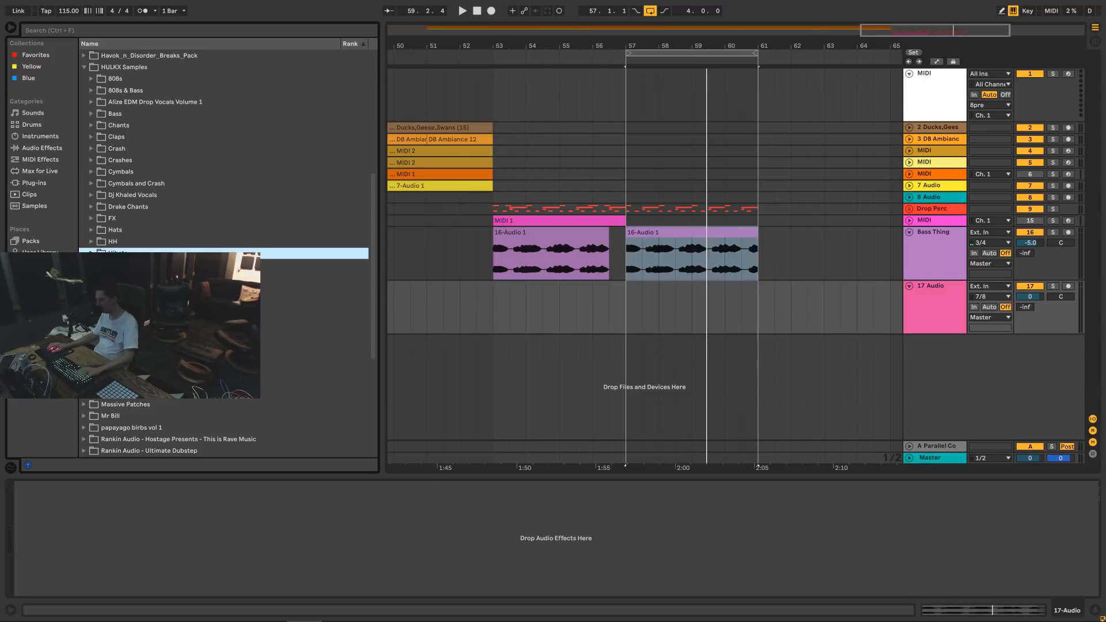
pyautogui.scroll(-3, 225, 253)
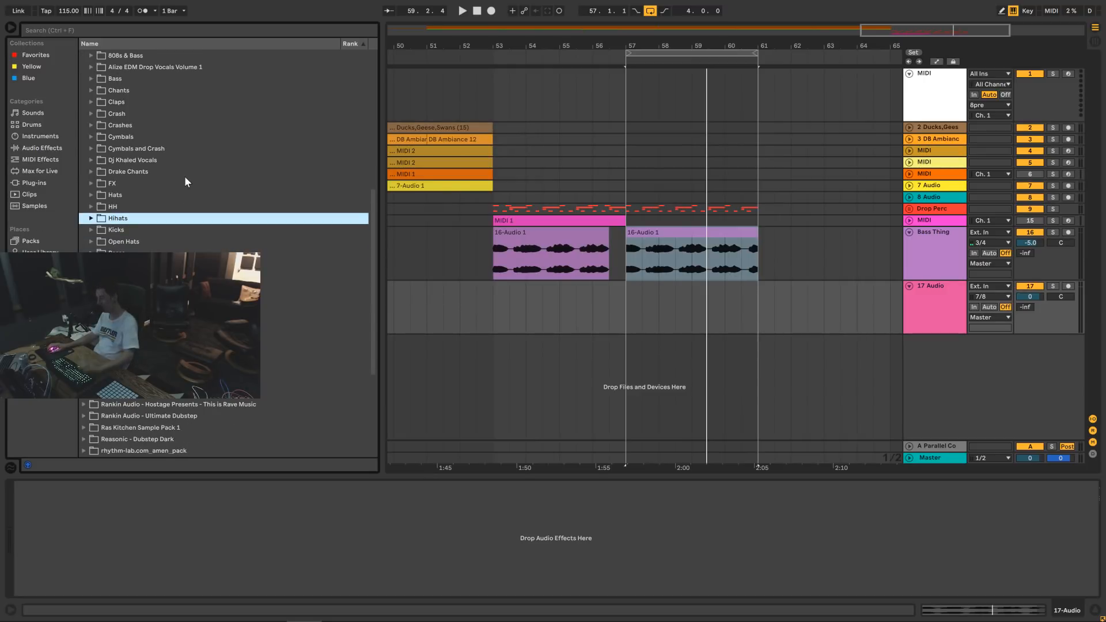
pyautogui.scroll(5, 154, 193)
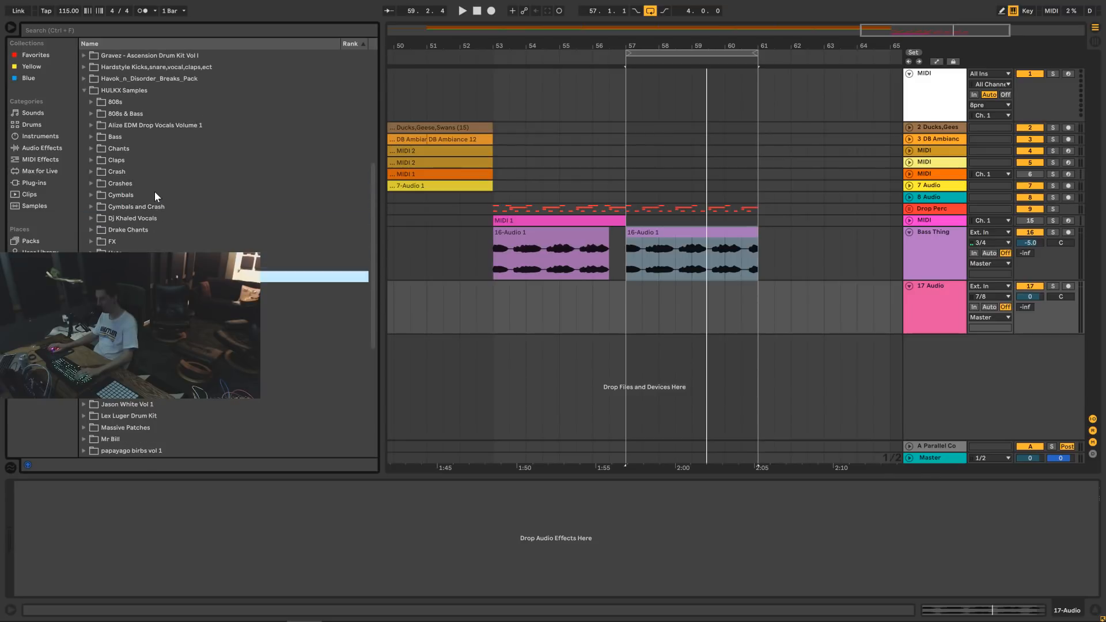
pyautogui.scroll(4, 133, 172)
pyautogui.scroll(-3, 130, 206)
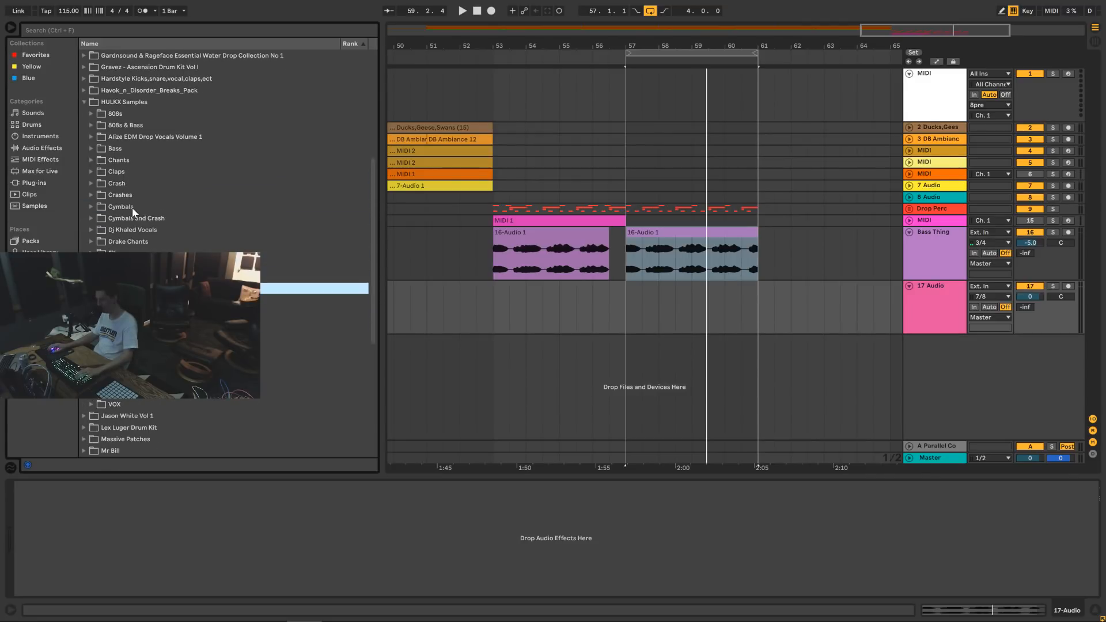
pyautogui.scroll(-11, 101, 220)
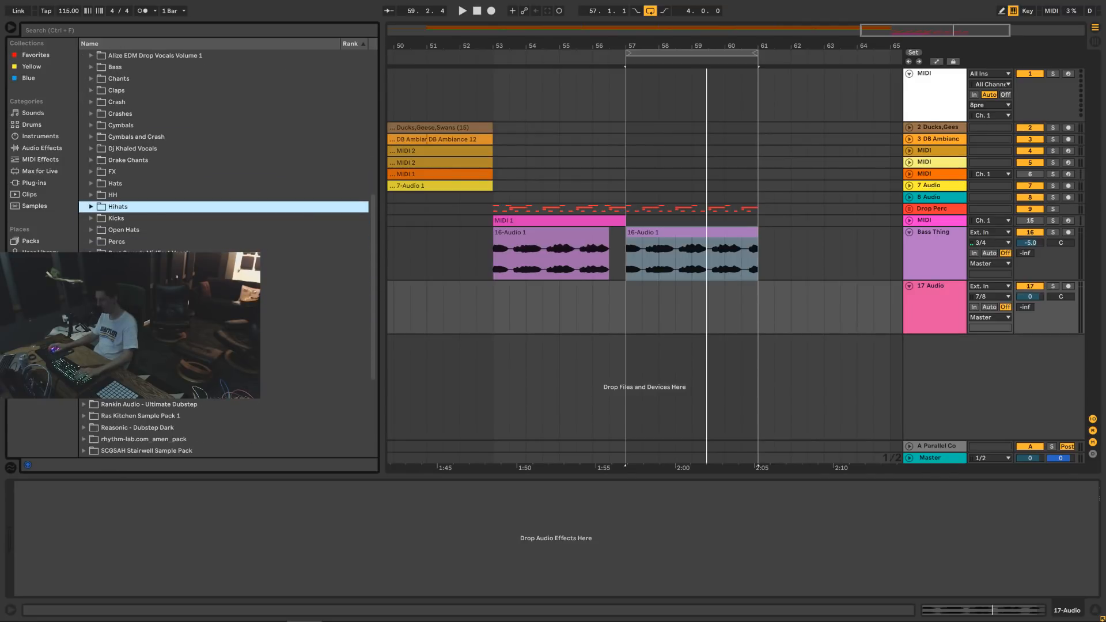
pyautogui.scroll(11, 173, 150)
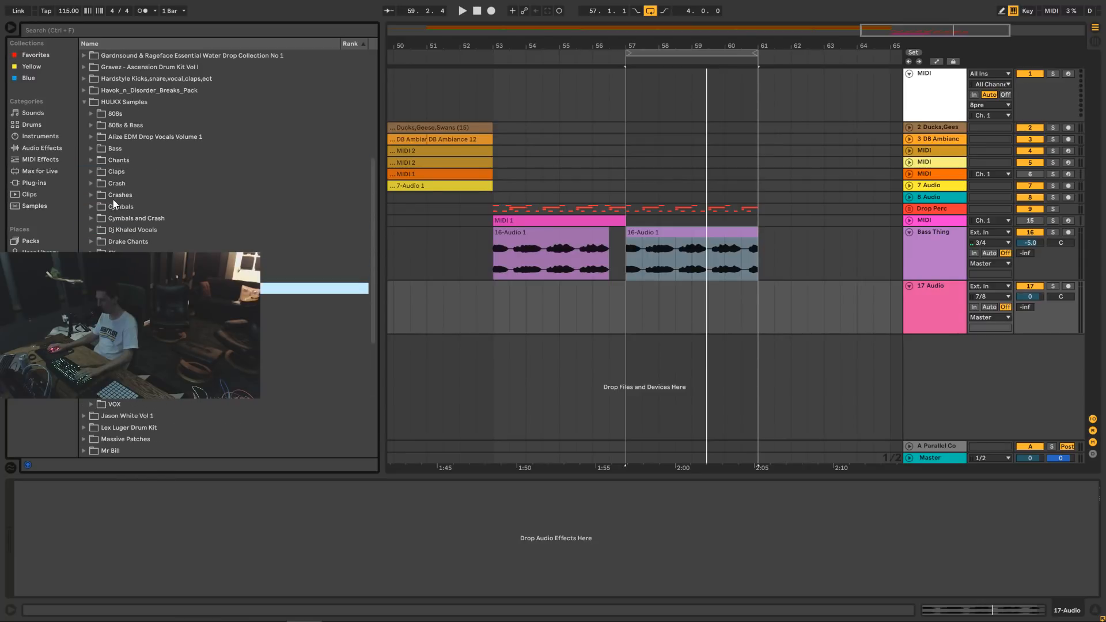
pyautogui.scroll(-4, 114, 203)
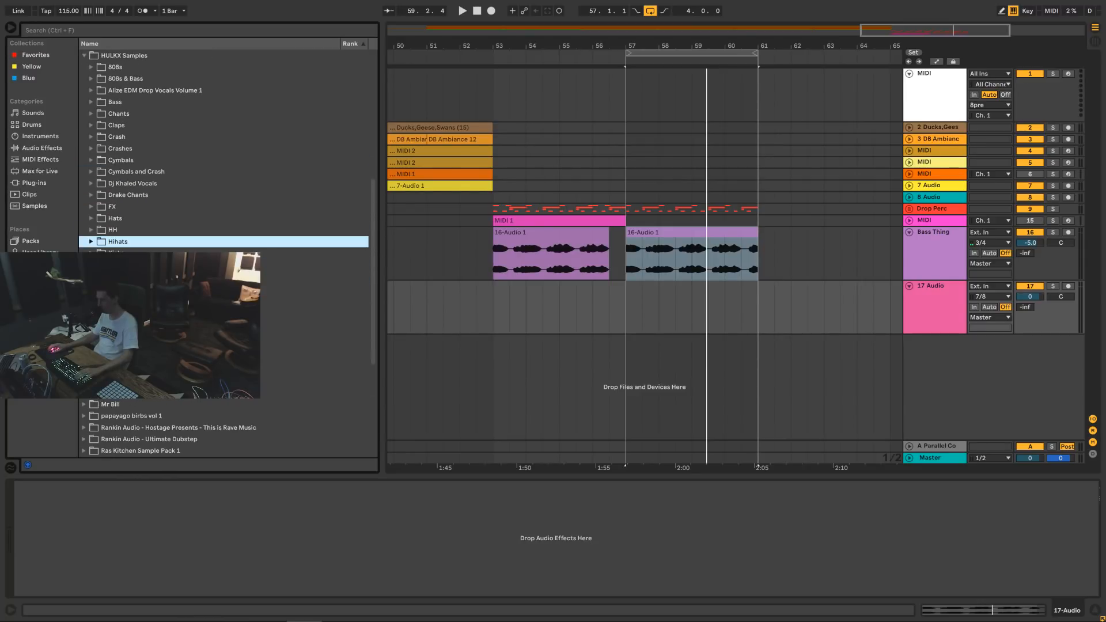
pyautogui.click(91, 276)
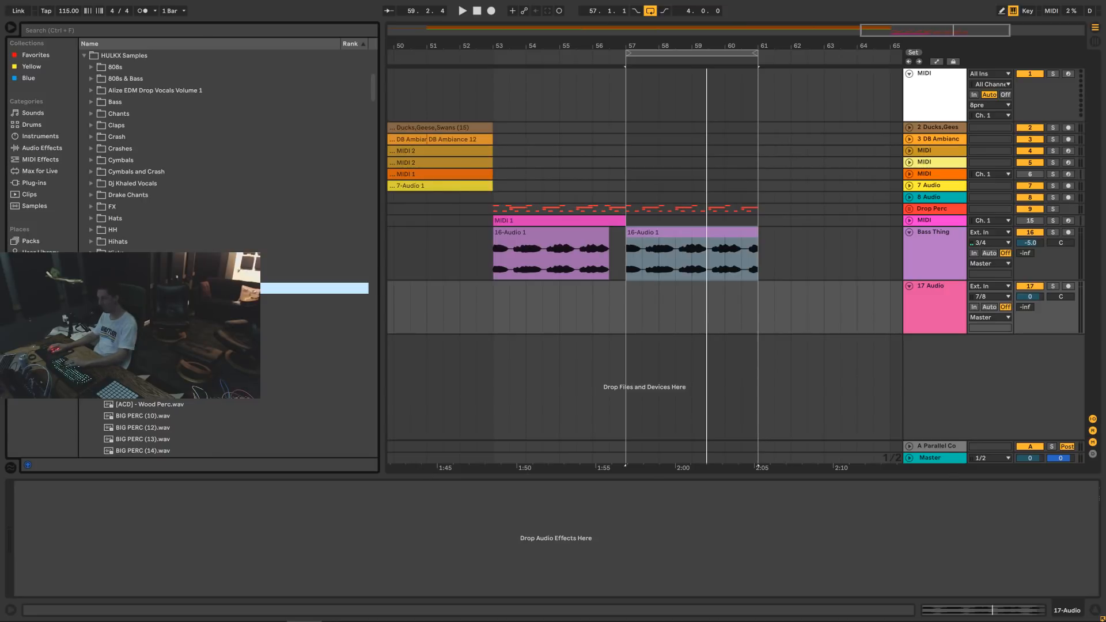
pyautogui.scroll(-10, 225, 172)
pyautogui.scroll(2, 233, 230)
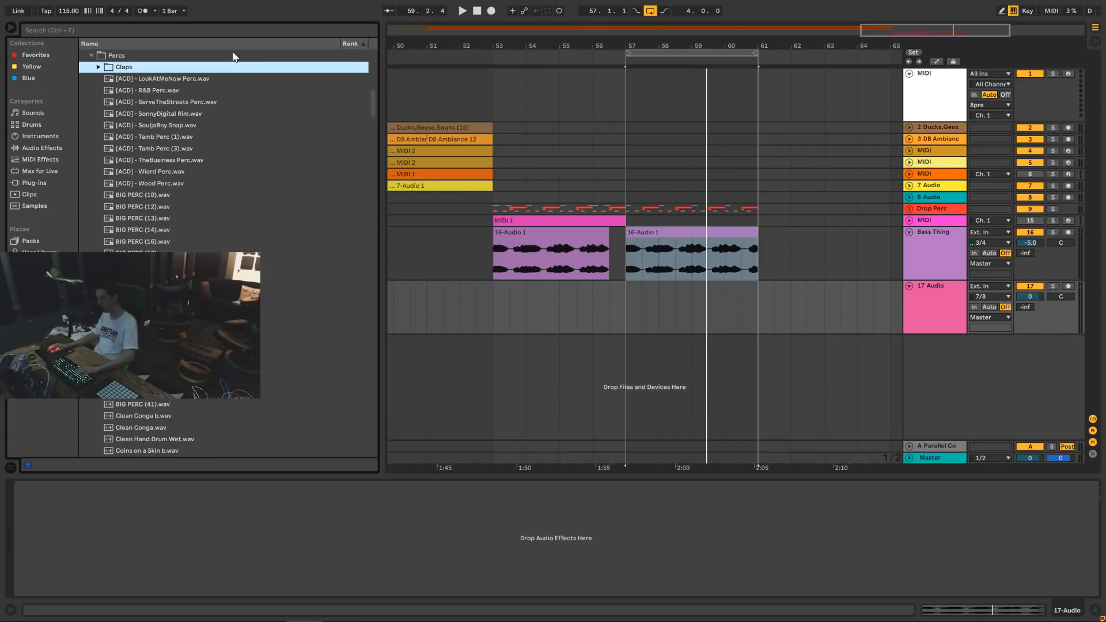
# Search the sample library for "tom".
pyautogui.click(244, 33)
pyautogui.write('rom')
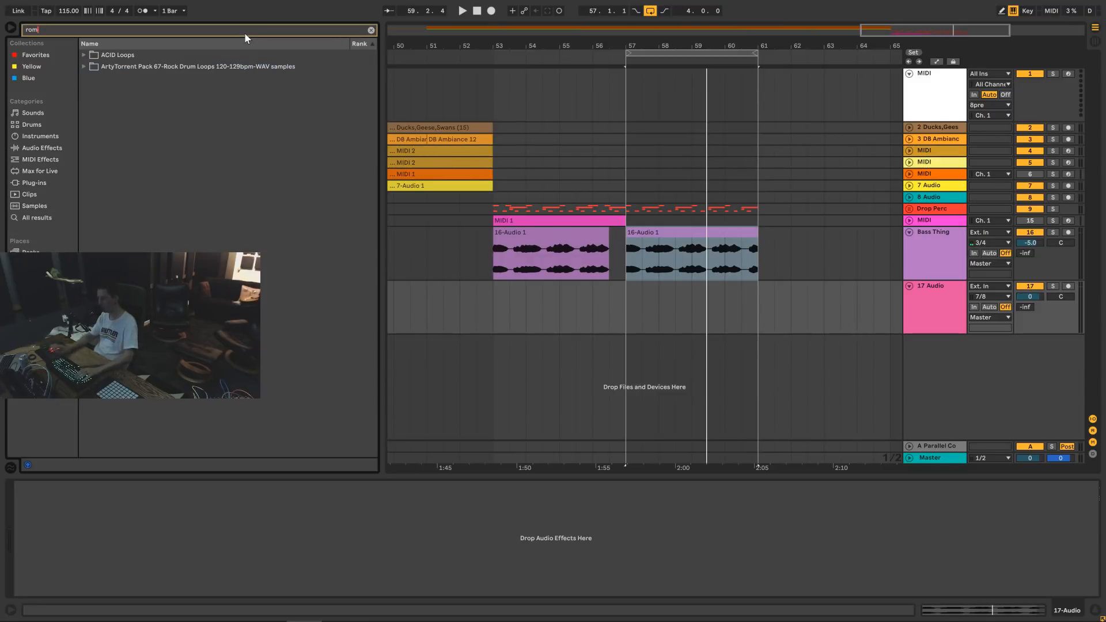
pyautogui.press('BackSpace')
pyautogui.press('BackSpace')
pyautogui.press('BackSpace')
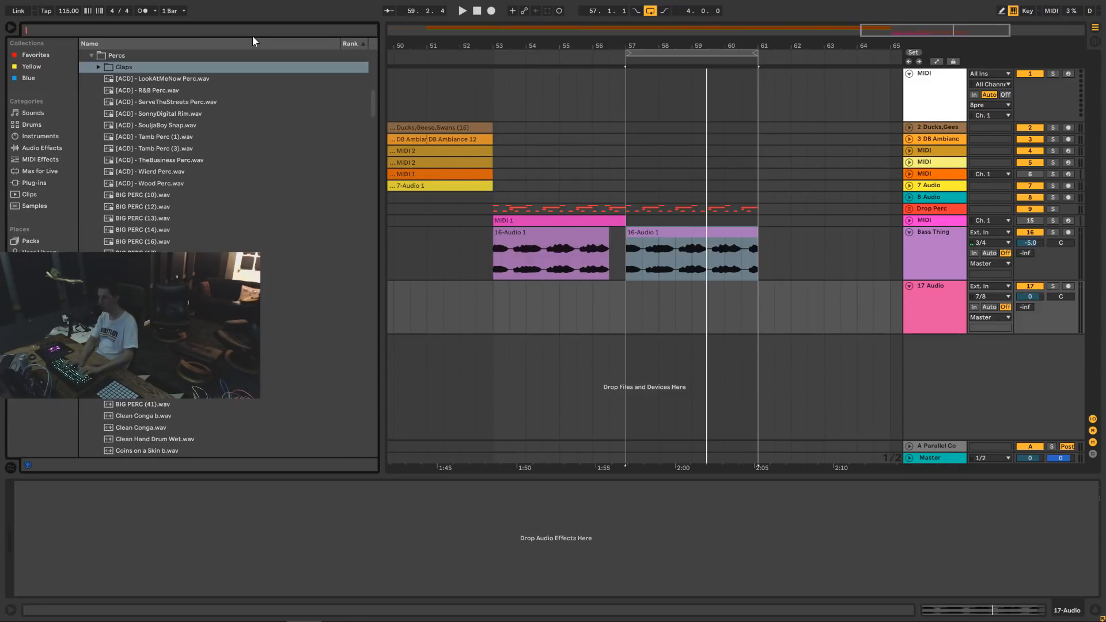
pyautogui.write('tom')
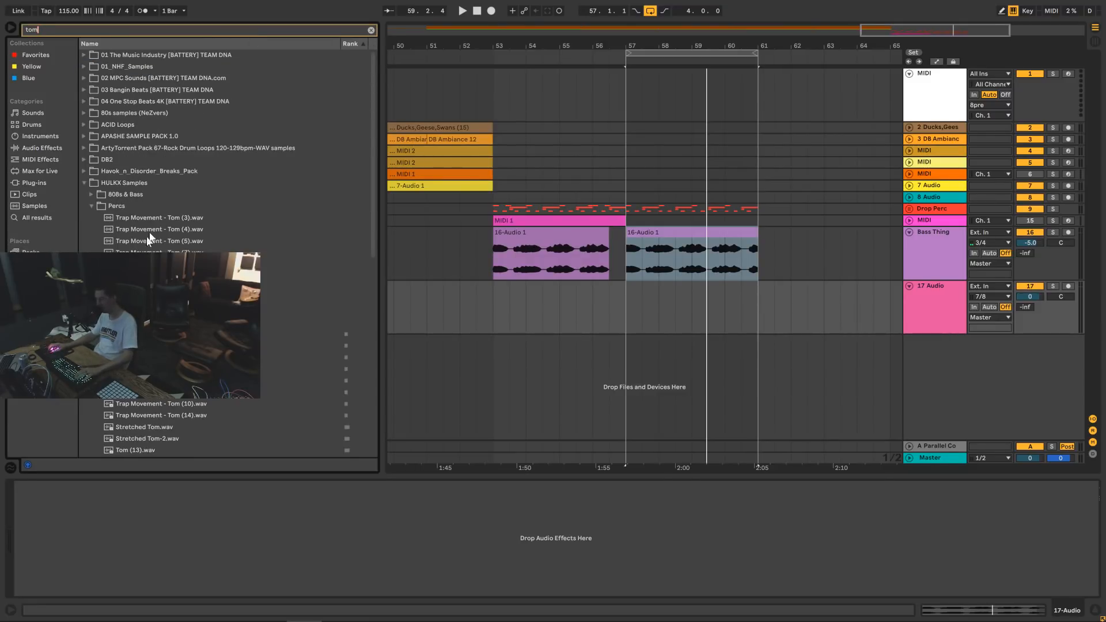
# Audition the tom samples in the Percs folder one after another, from Trap Movement - Tom (3).wav through the TomDrum sounds, and select TomDrum-High-03.wav.
pyautogui.click(152, 223)
pyautogui.press('Down')
pyautogui.press('Down')
pyautogui.press('Down')
pyautogui.press('Down')
pyautogui.press('Down')
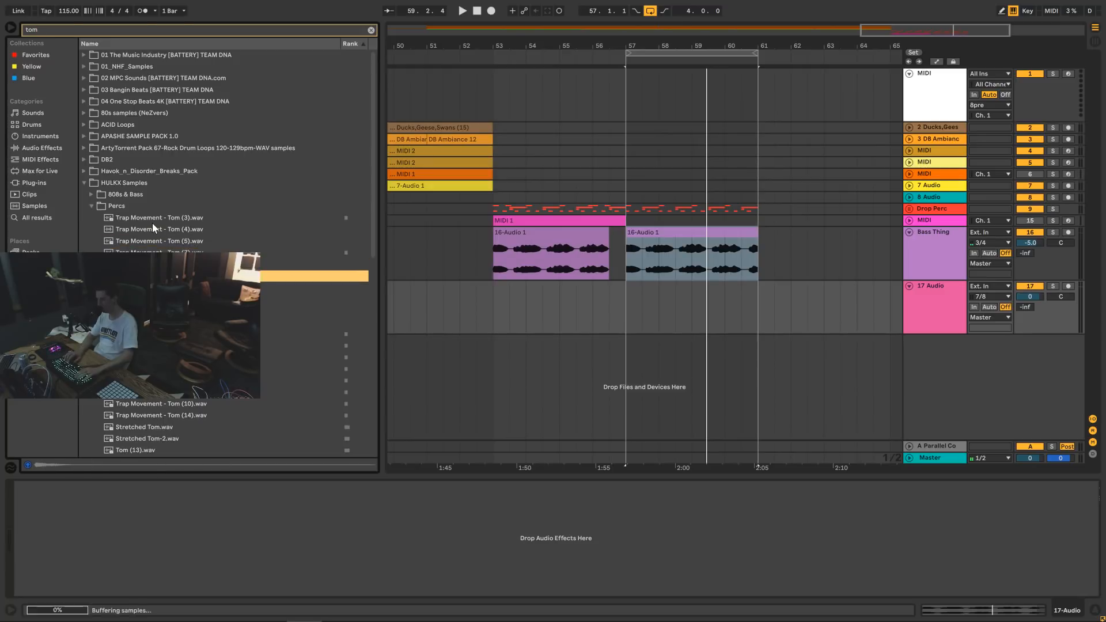
pyautogui.press('Down')
pyautogui.press('Down')
pyautogui.press('Down')
pyautogui.press('Down')
pyautogui.press('Down')
pyautogui.press('Down')
pyautogui.press('Down')
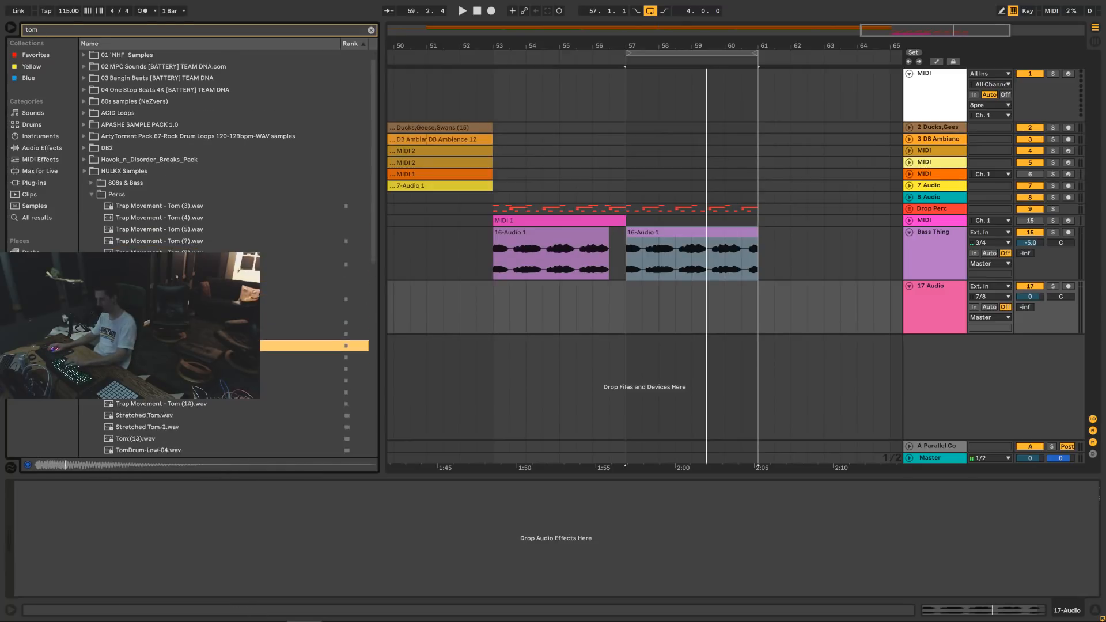
pyautogui.scroll(-8, 224, 253)
pyautogui.press('Down')
pyautogui.press('Down')
pyautogui.press('Down')
pyautogui.press('Down')
pyautogui.press('Down')
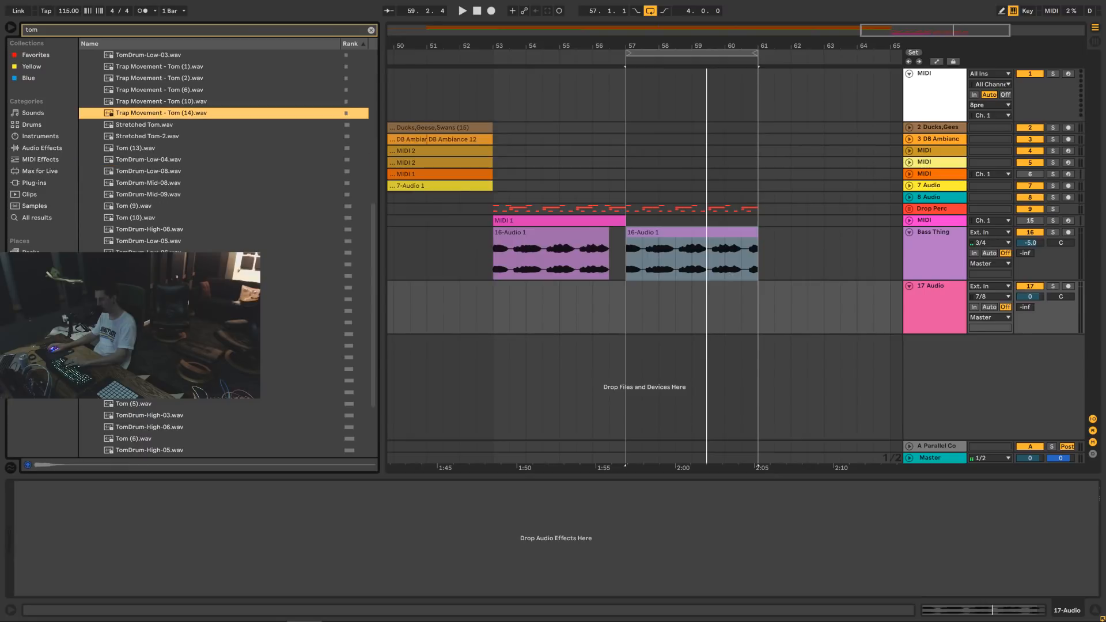
pyautogui.press('Down')
pyautogui.press('Down')
pyautogui.press('Down')
pyautogui.press('Down')
pyautogui.press('Down')
pyautogui.press('Down')
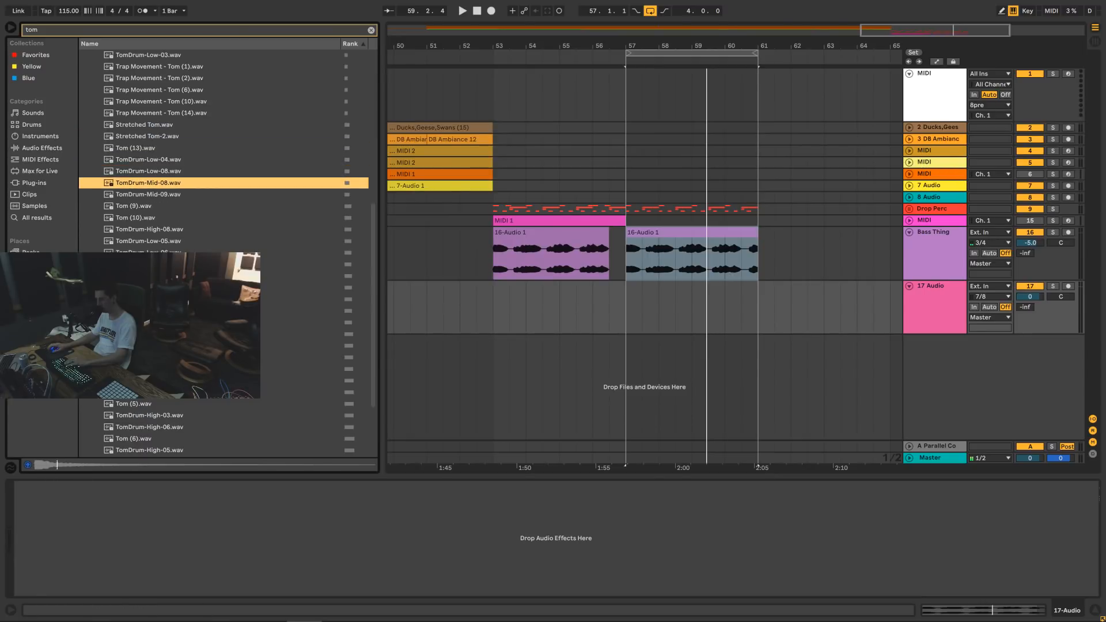
pyautogui.press('Down')
pyautogui.press('Down')
pyautogui.press('Down')
pyautogui.press('Down')
pyautogui.press('Down')
pyautogui.press('Down')
pyautogui.press('Down')
pyautogui.press('Down')
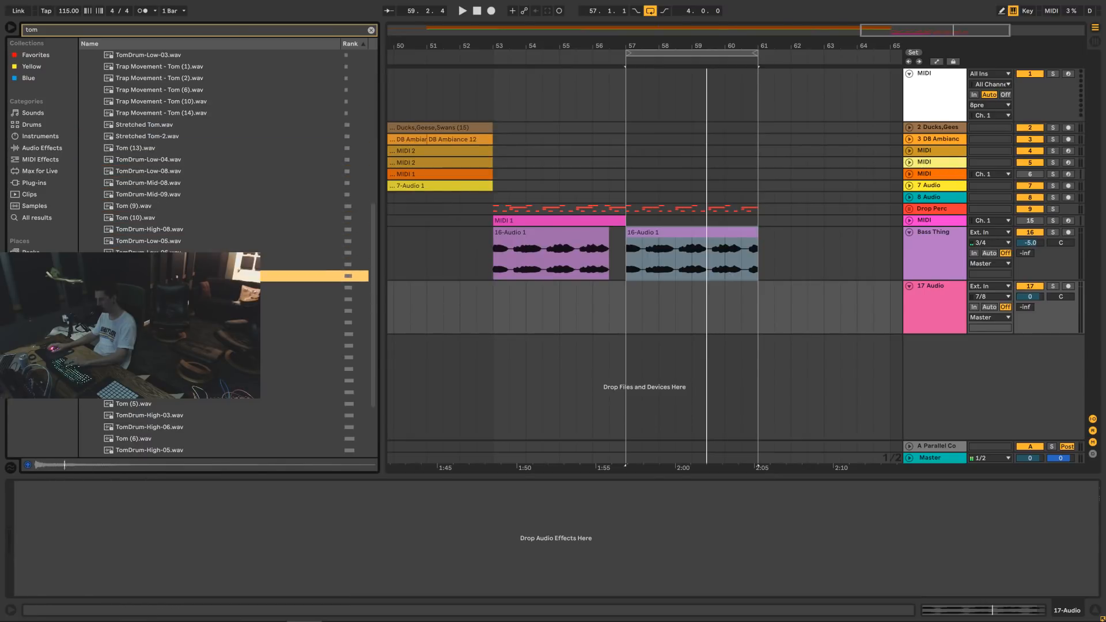
pyautogui.press('Down')
pyautogui.press('Down')
pyautogui.press('Down')
pyautogui.press('Down')
pyautogui.press('Down')
pyautogui.press('Down')
pyautogui.press('Down')
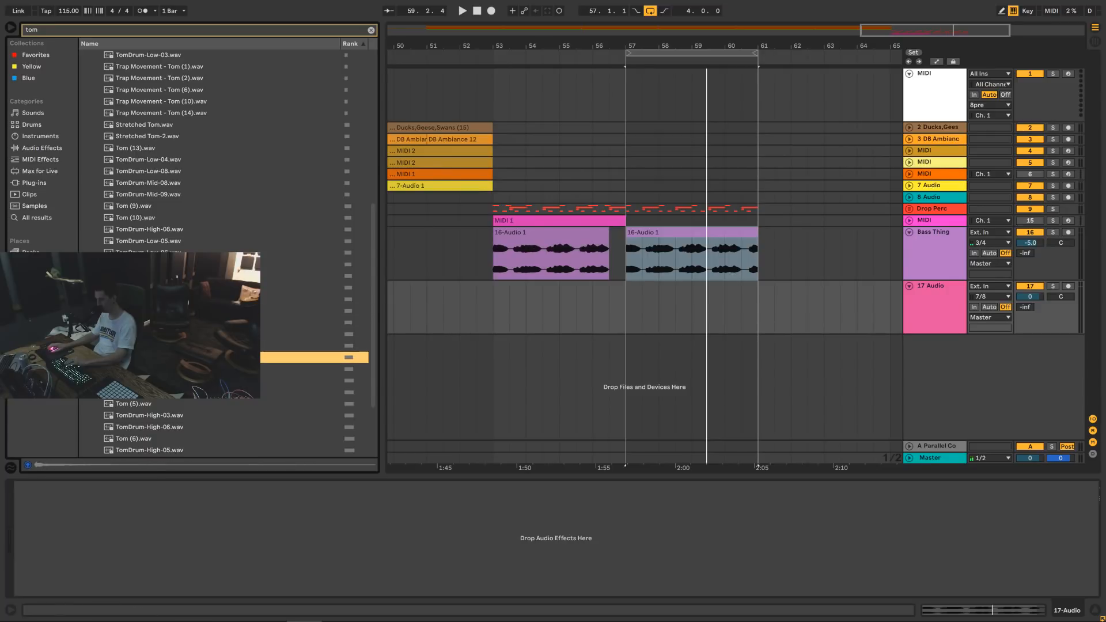
pyautogui.press('Down')
pyautogui.press('Down')
pyautogui.press('Down')
pyautogui.press('Down')
pyautogui.press('Down')
pyautogui.press('Down')
pyautogui.press('Down')
pyautogui.press('Down')
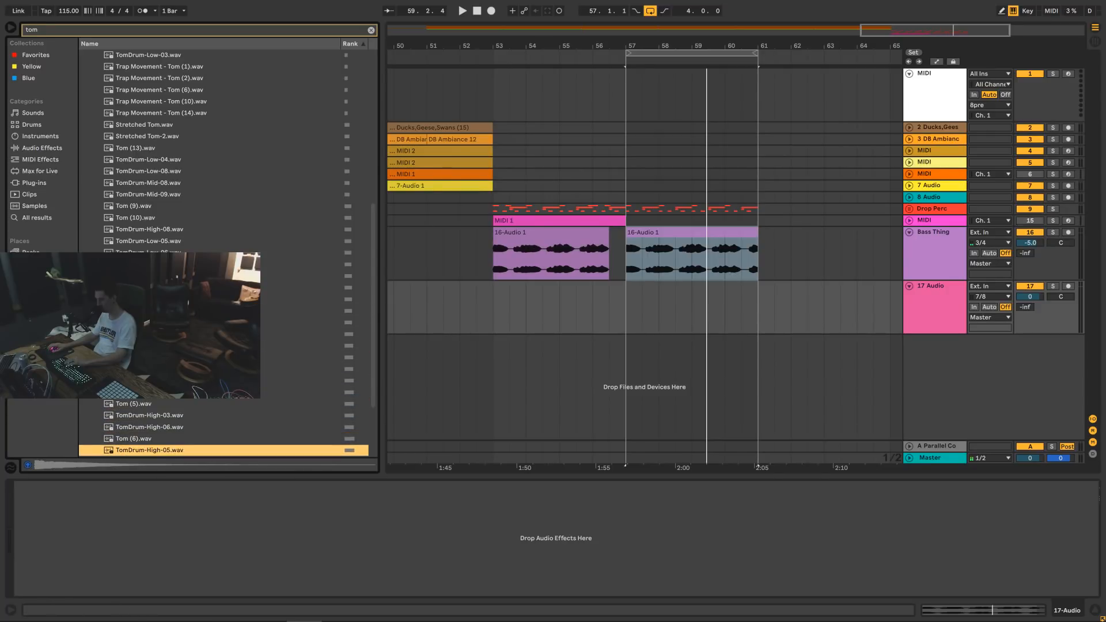
pyautogui.press('Down')
pyautogui.press('Up')
pyautogui.press('Up')
pyautogui.press('Up')
pyautogui.press('Up')
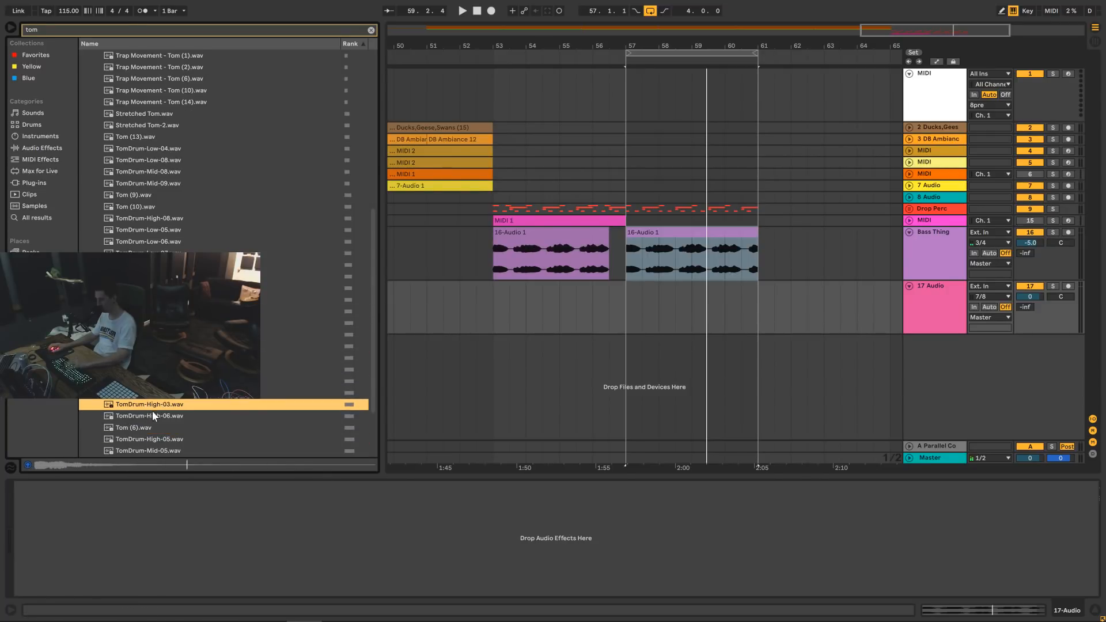
# Place TomDrum-High-03.wav at bar 58 on the 17 Audio track and move that track directly below Drop Perc.
pyautogui.moveTo(117, 408); pyautogui.dragTo(650, 324)
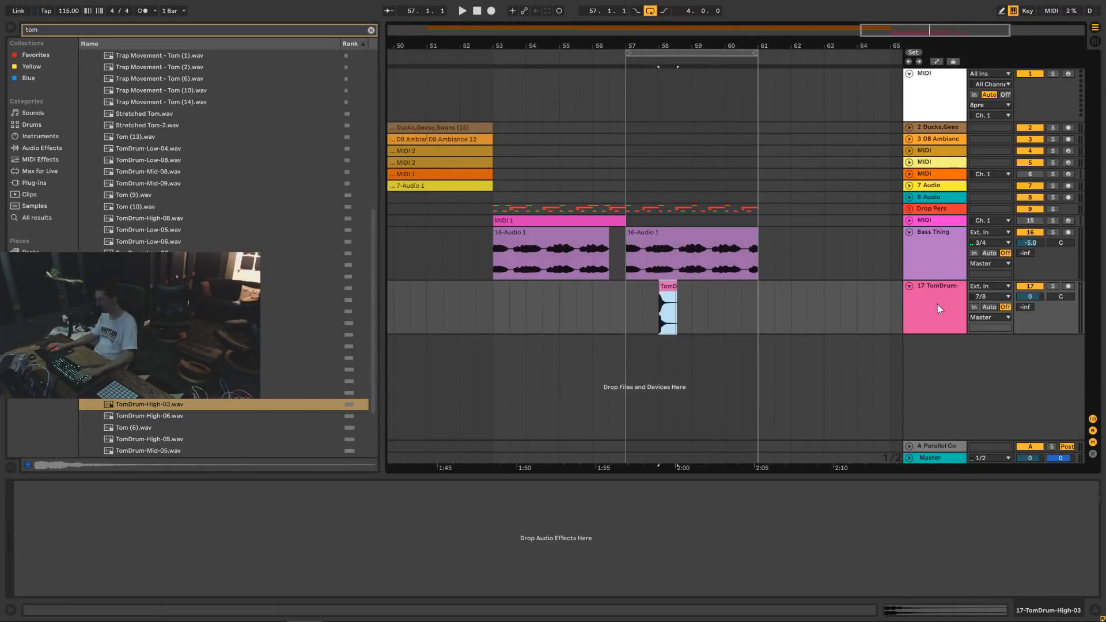
pyautogui.moveTo(937, 305); pyautogui.dragTo(952, 219)
# Move the tom clip to 58.3.1 after listening to the loop and place a duplicate of it at 58.4.1.
pyautogui.moveTo(645, 46); pyautogui.dragTo(645, 97)
pyautogui.click(618, 175)
pyautogui.moveTo(612, 174); pyautogui.dragTo(601, 174)
pyautogui.press('space')
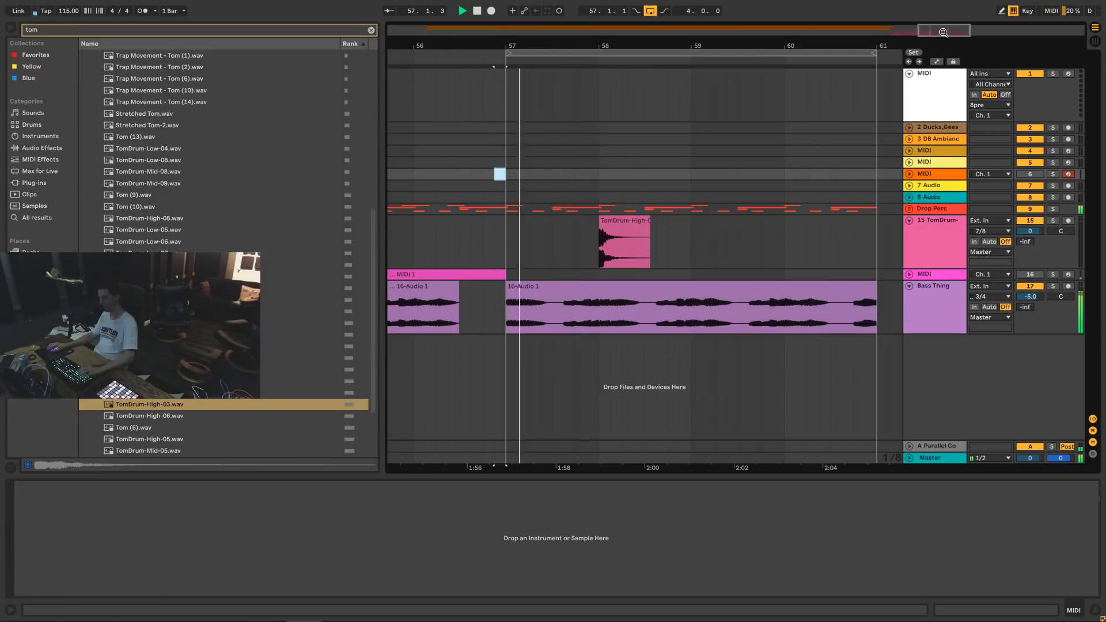
pyautogui.click(571, 228)
pyautogui.moveTo(570, 228); pyautogui.dragTo(635, 225)
pyautogui.hotkey('ctrl', 'd')
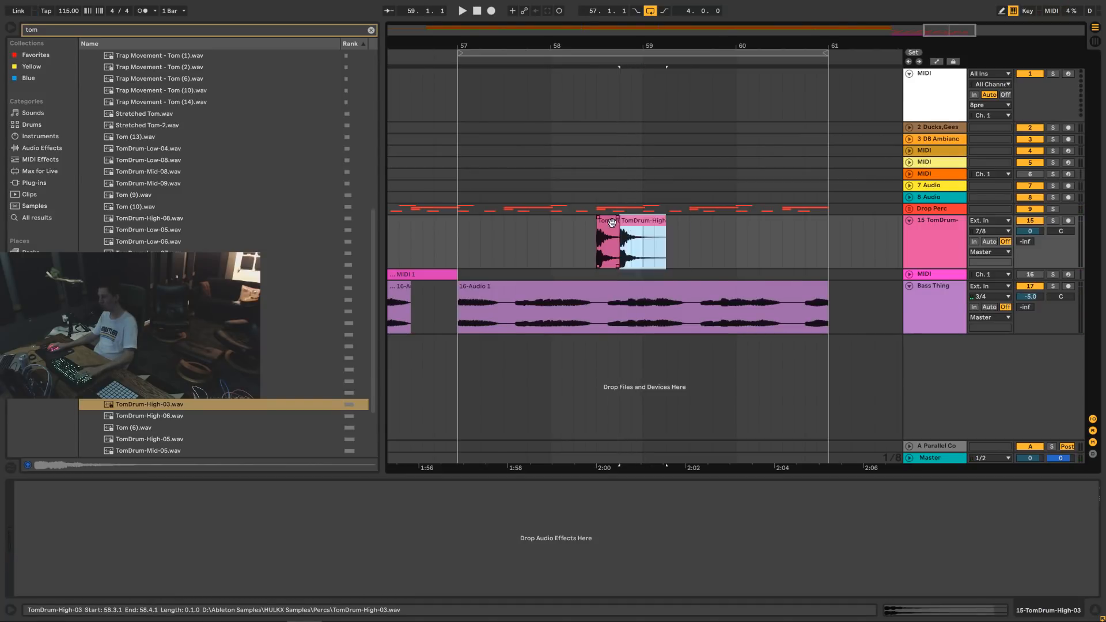
# Solo the TomDrum track and turn off Warp for the second tom clip.
pyautogui.click(610, 222)
pyautogui.press('space')
pyautogui.click(1052, 221)
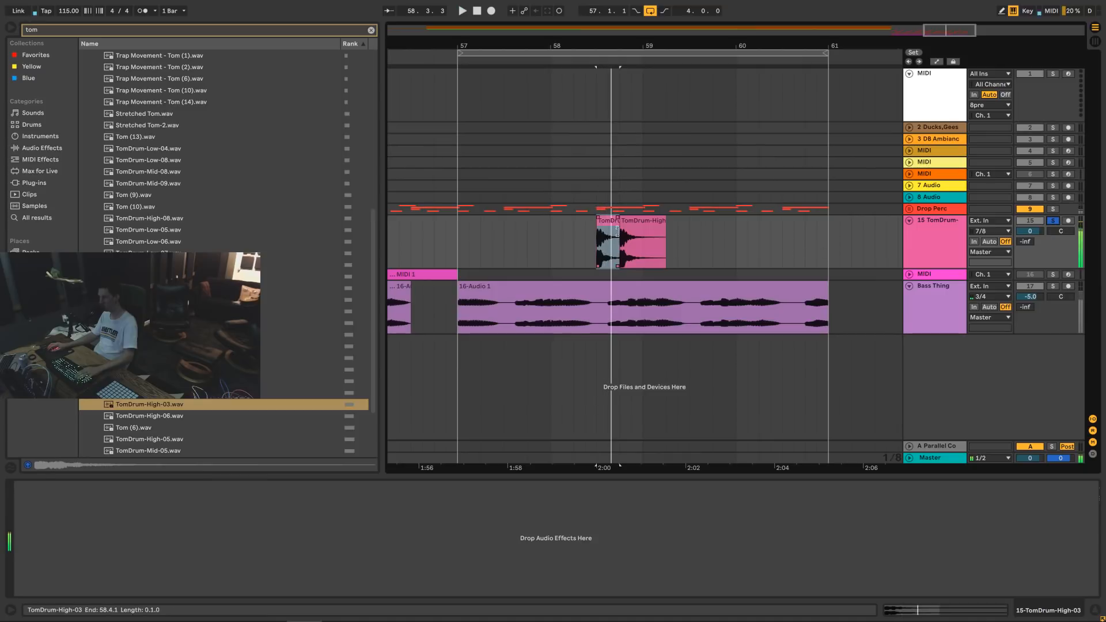
pyautogui.click(642, 223)
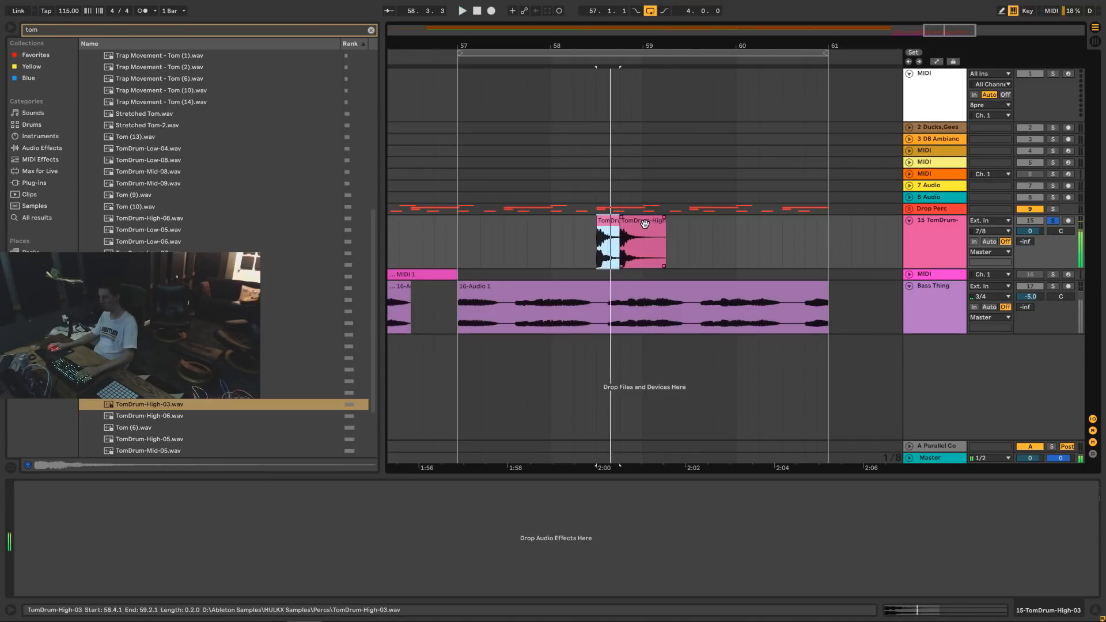
pyautogui.click(964, 607)
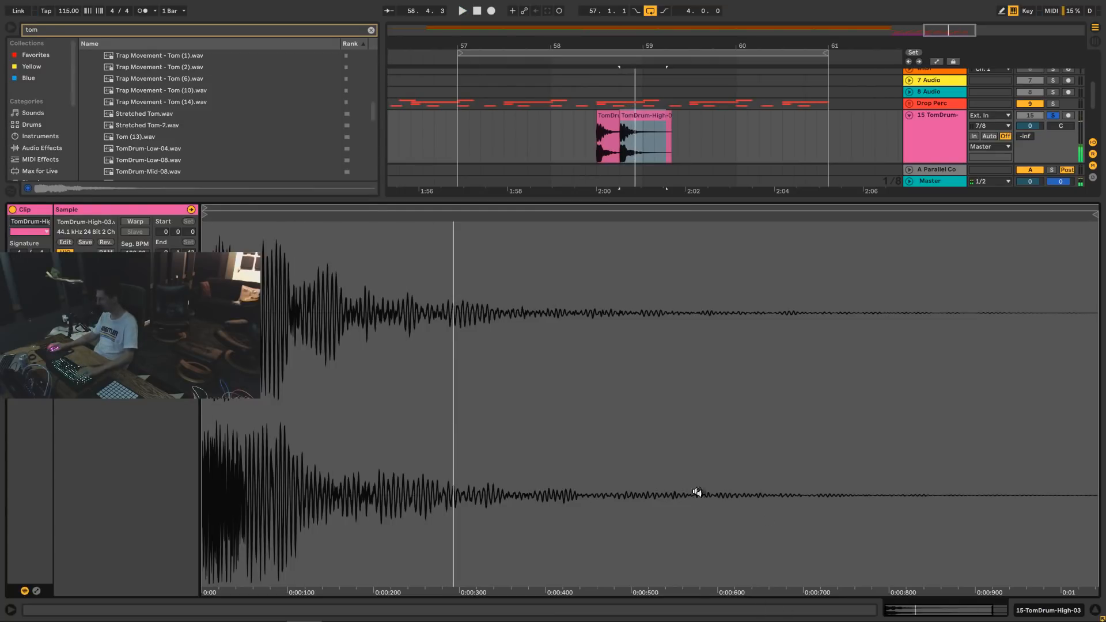
pyautogui.click(1094, 612)
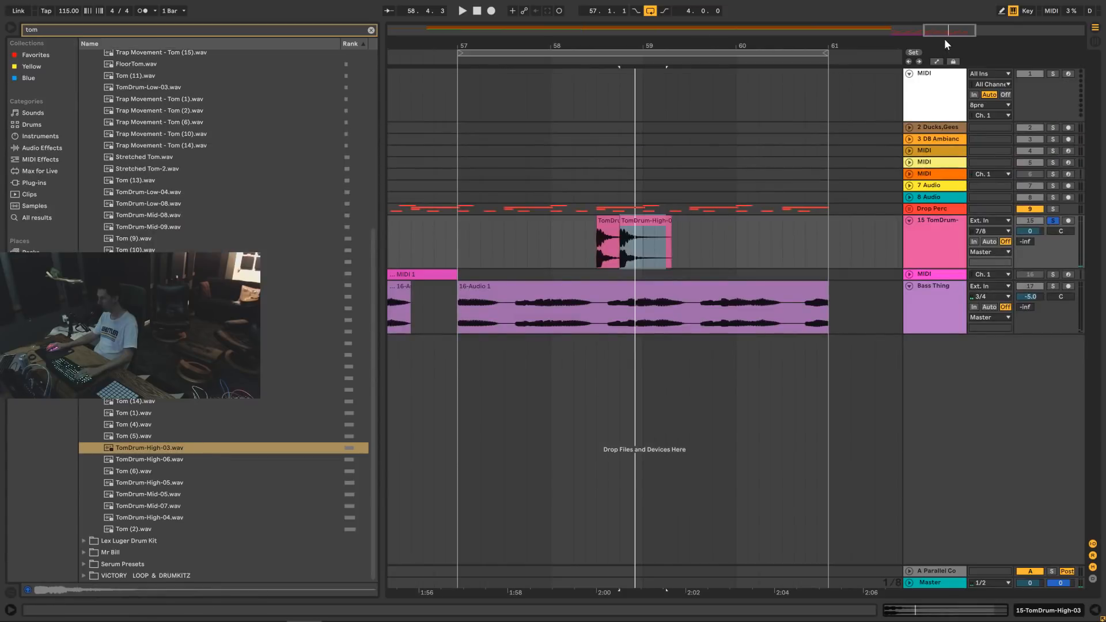
# Listen to the soloed tom clips from 57.4.2 and take the TomDrum track out of solo.
pyautogui.moveTo(945, 32); pyautogui.dragTo(945, 83)
pyautogui.click(426, 246)
pyautogui.press('space')
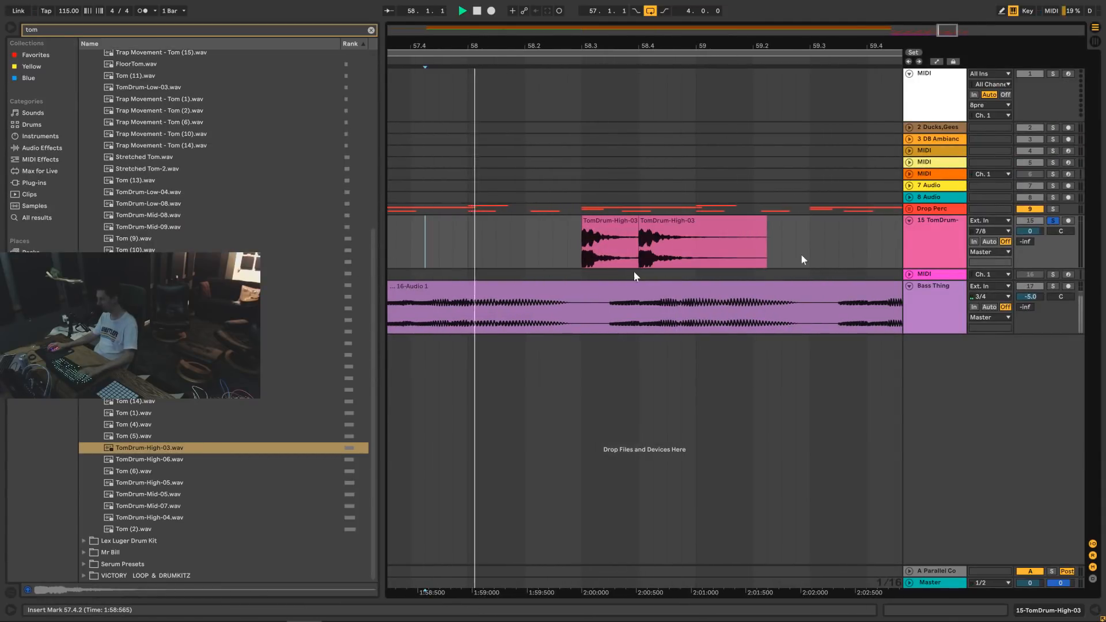
pyautogui.click(1052, 221)
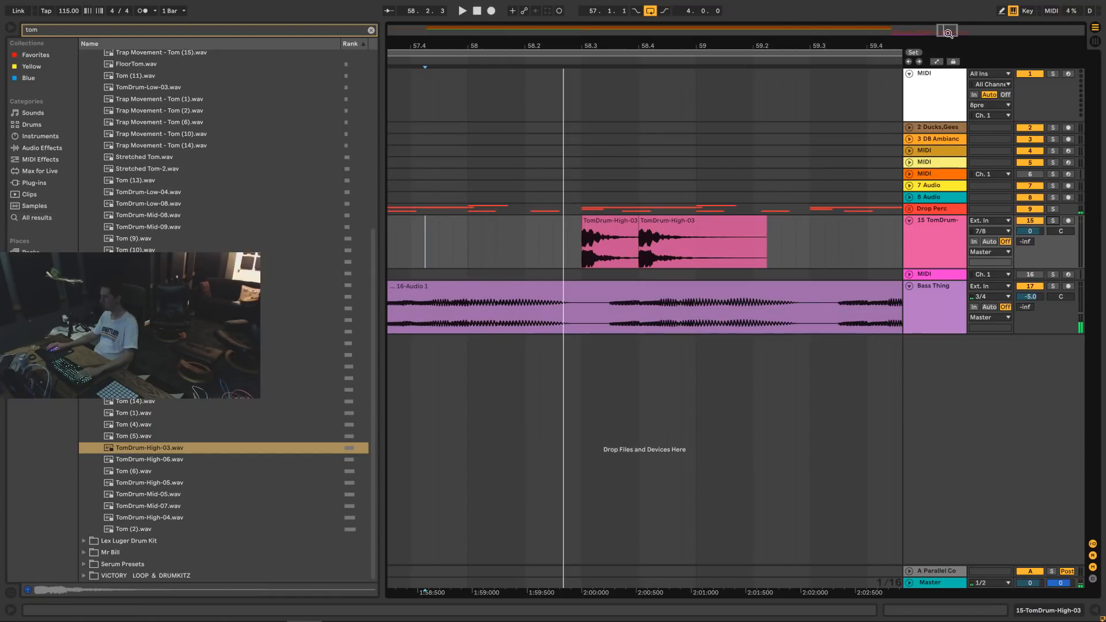
# Play the full arrangement from 57.1.1 to check the two tom hits against the percussion and bass.
pyautogui.moveTo(947, 33); pyautogui.dragTo(947, 12)
pyautogui.click(521, 245)
pyautogui.press('space')
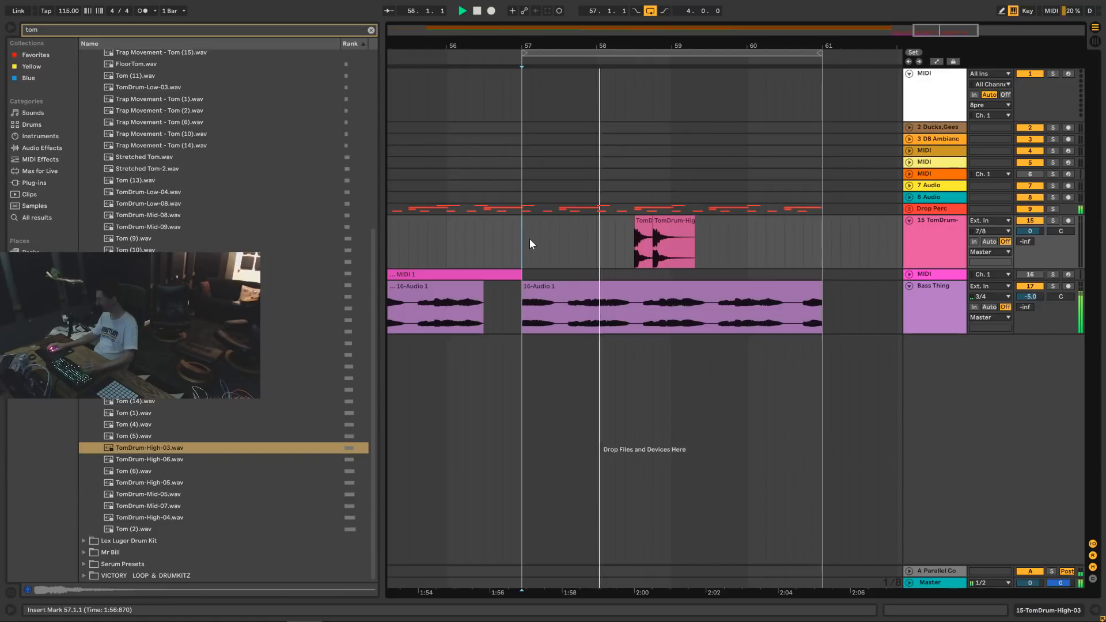
pyautogui.press('space')
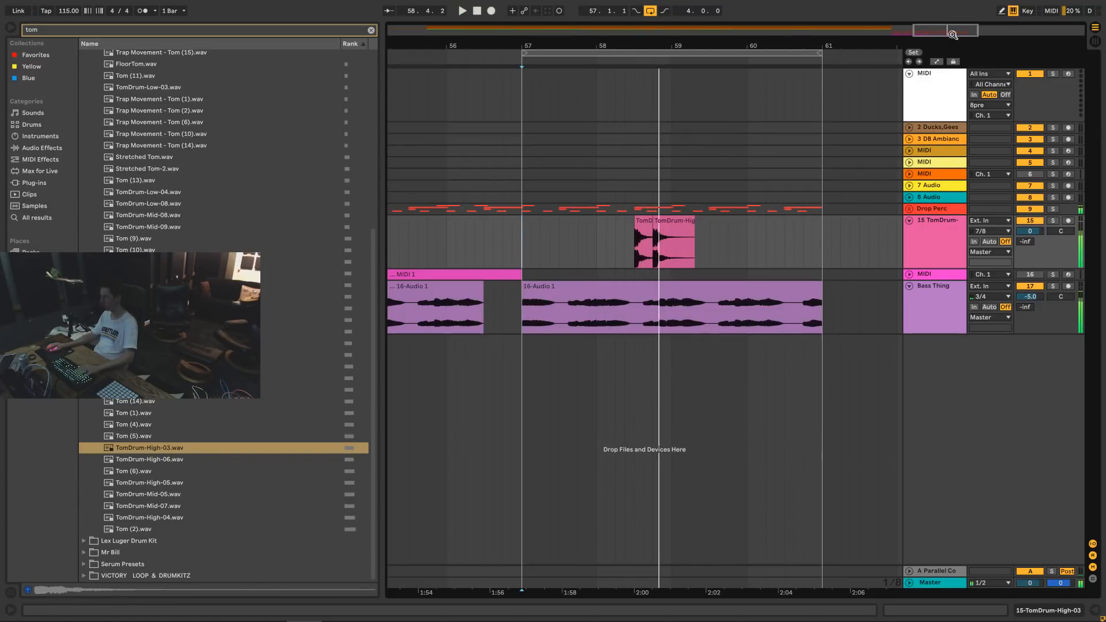
# Switch the arrangement to a triplet grid and move the second tom clip earlier, two grid steps after the start of the first.
pyautogui.moveTo(949, 32); pyautogui.dragTo(950, 53)
pyautogui.rightClick(552, 250)
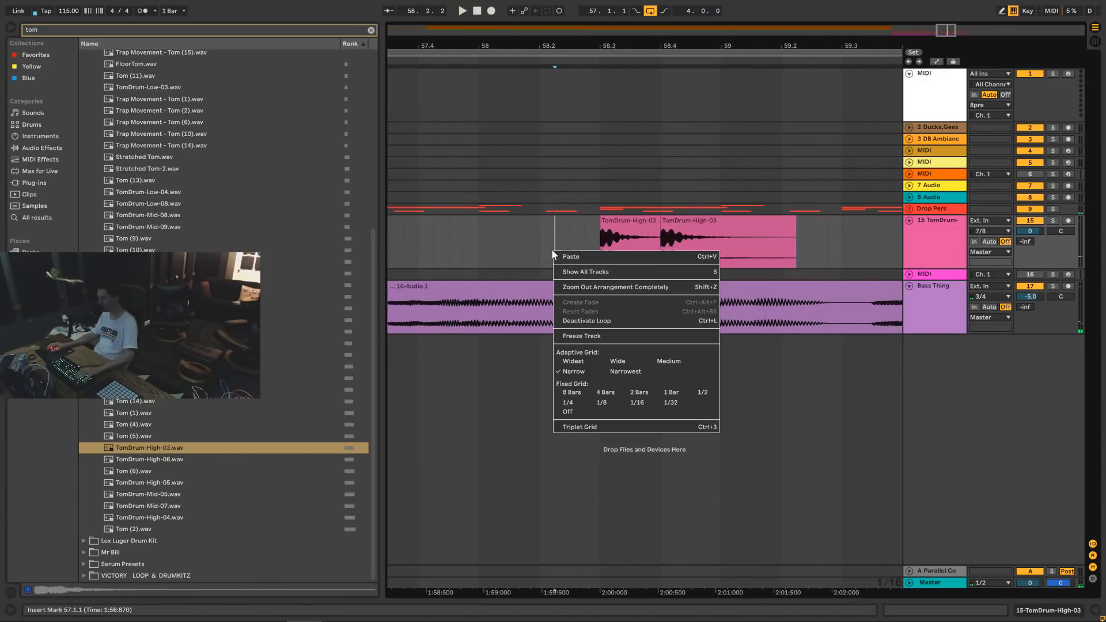
pyautogui.click(585, 426)
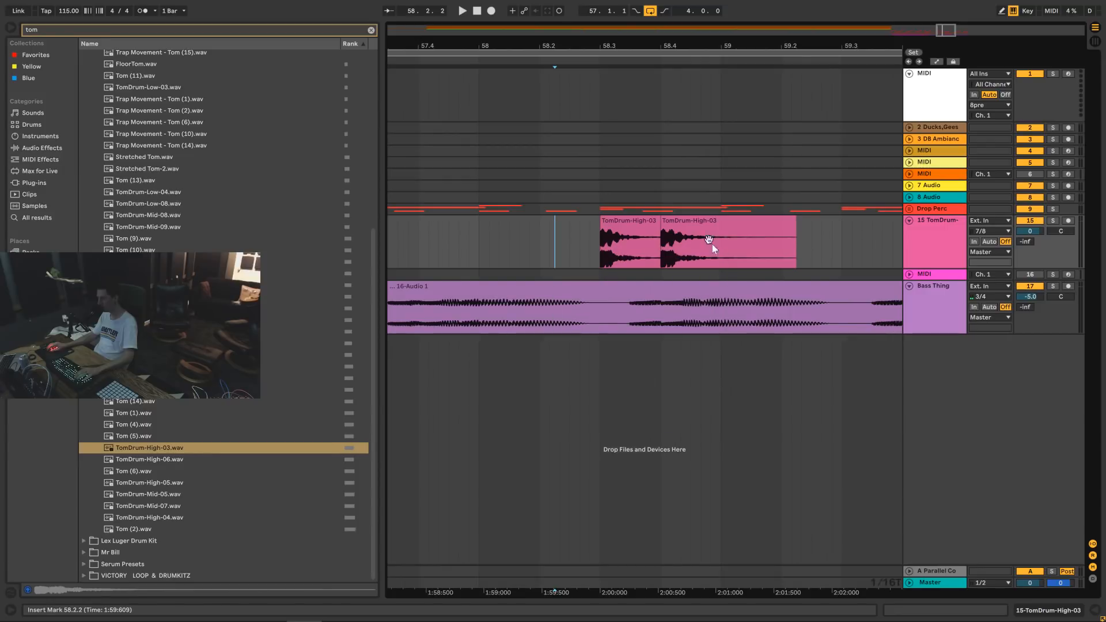
pyautogui.click(686, 226)
pyautogui.moveTo(685, 226); pyautogui.dragTo(645, 226)
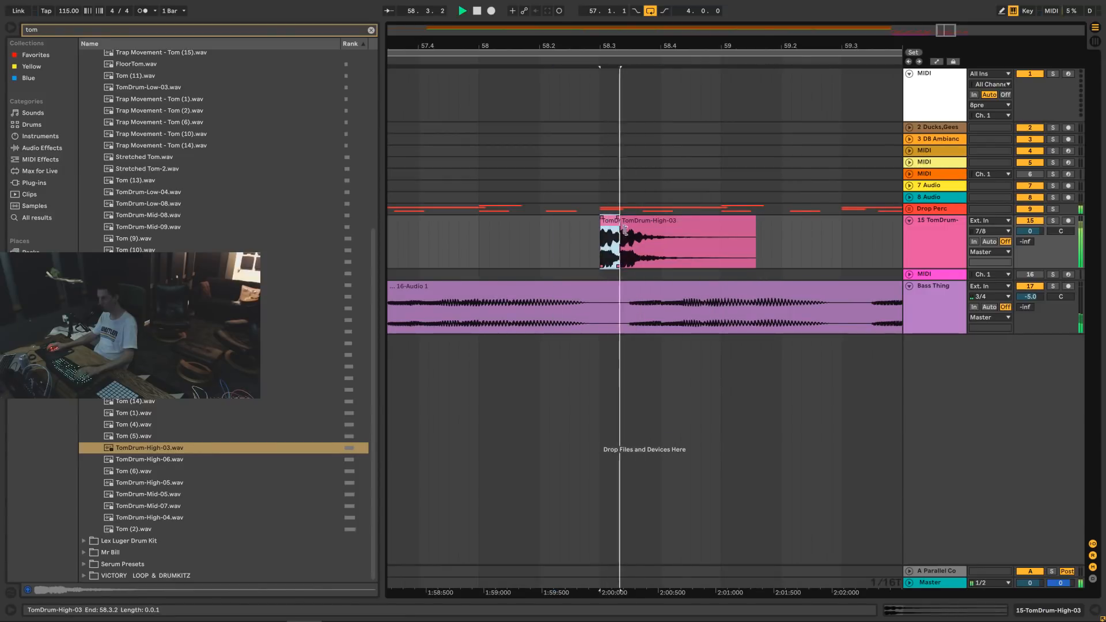
# Solo the TomDrum track and shift the second tom clip one triplet step later, with the first clip running right up to it.
pyautogui.click(1052, 221)
pyautogui.press('space')
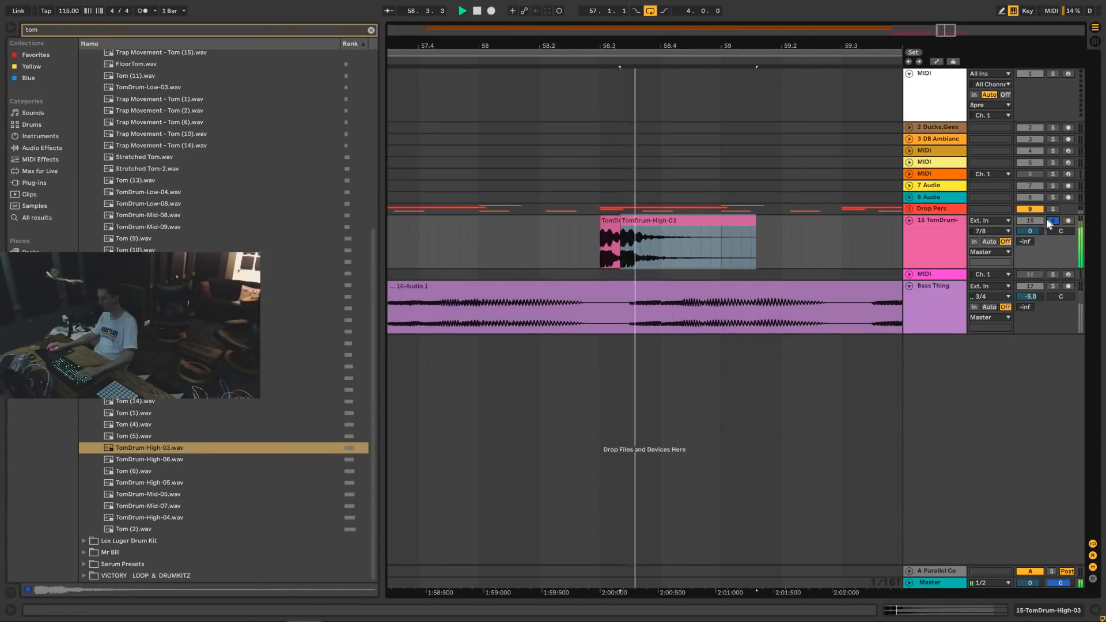
pyautogui.click(571, 237)
pyautogui.moveTo(664, 232); pyautogui.dragTo(673, 232)
pyautogui.click(570, 237)
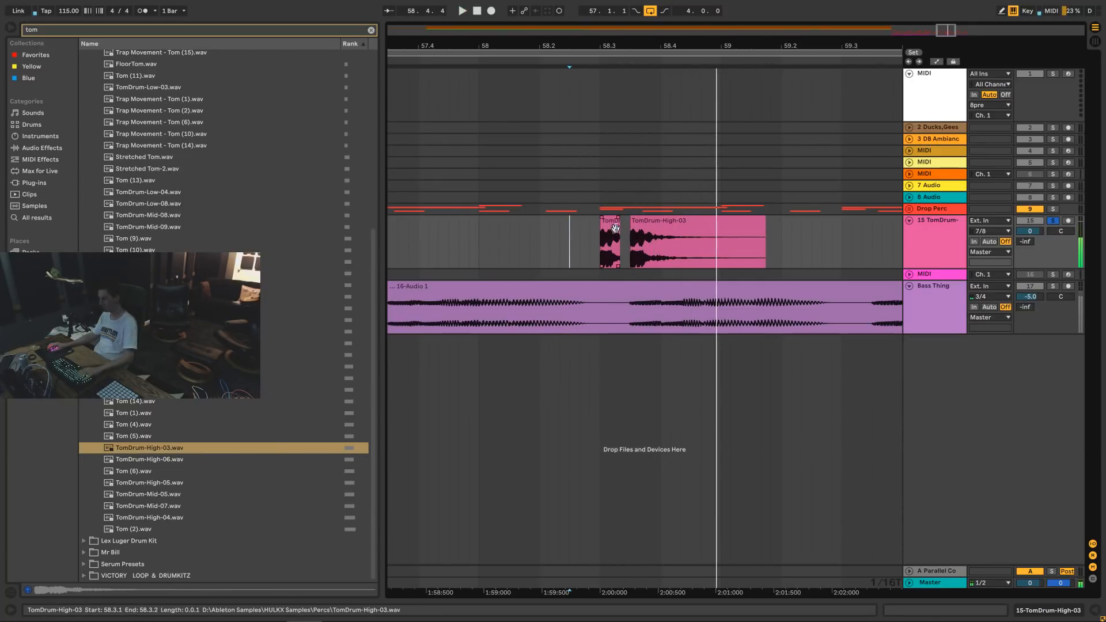
pyautogui.hotkey('ctrl', 'z')
pyautogui.click(551, 238)
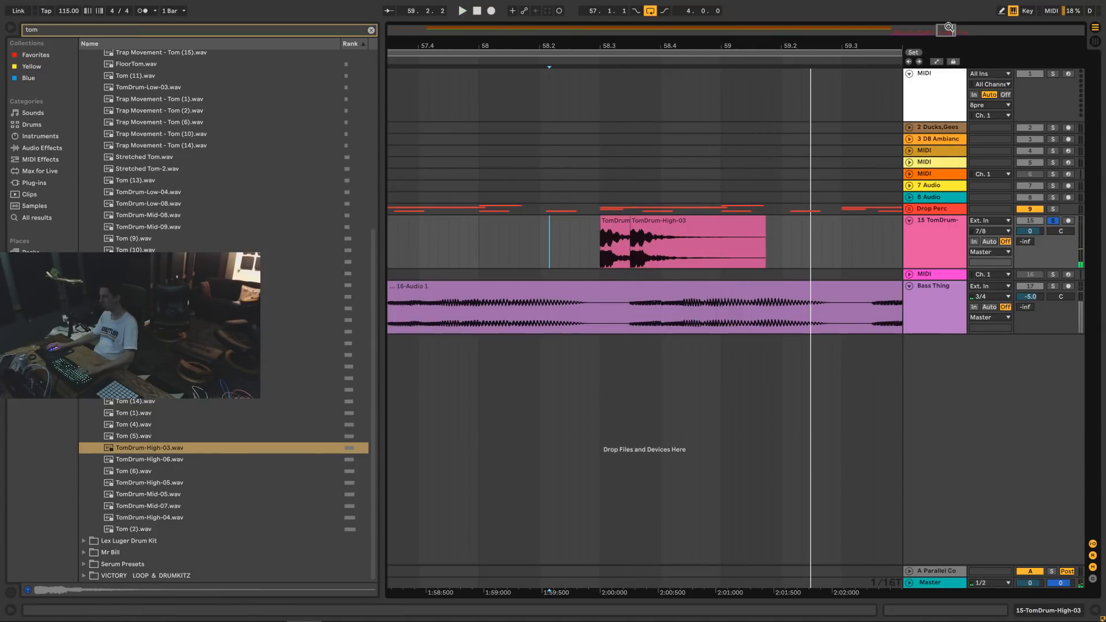
# Take the TomDrum track out of solo and set its volume to -5.0 dB while playing from 56.4.2.
pyautogui.moveTo(948, 27); pyautogui.dragTo(1013, 205)
pyautogui.click(1051, 220)
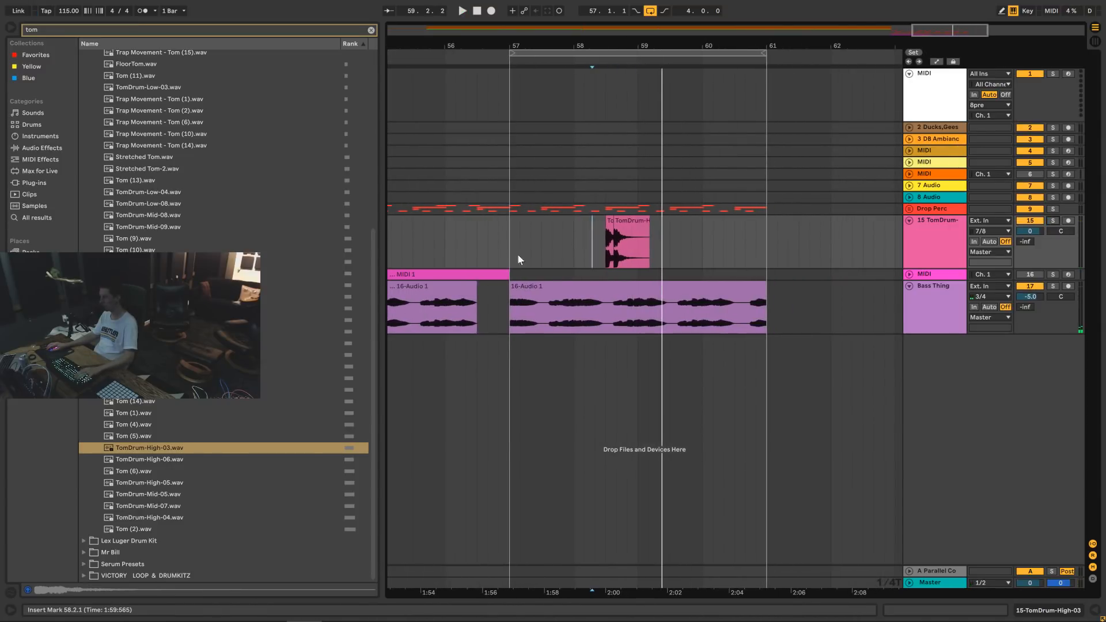
pyautogui.click(501, 246)
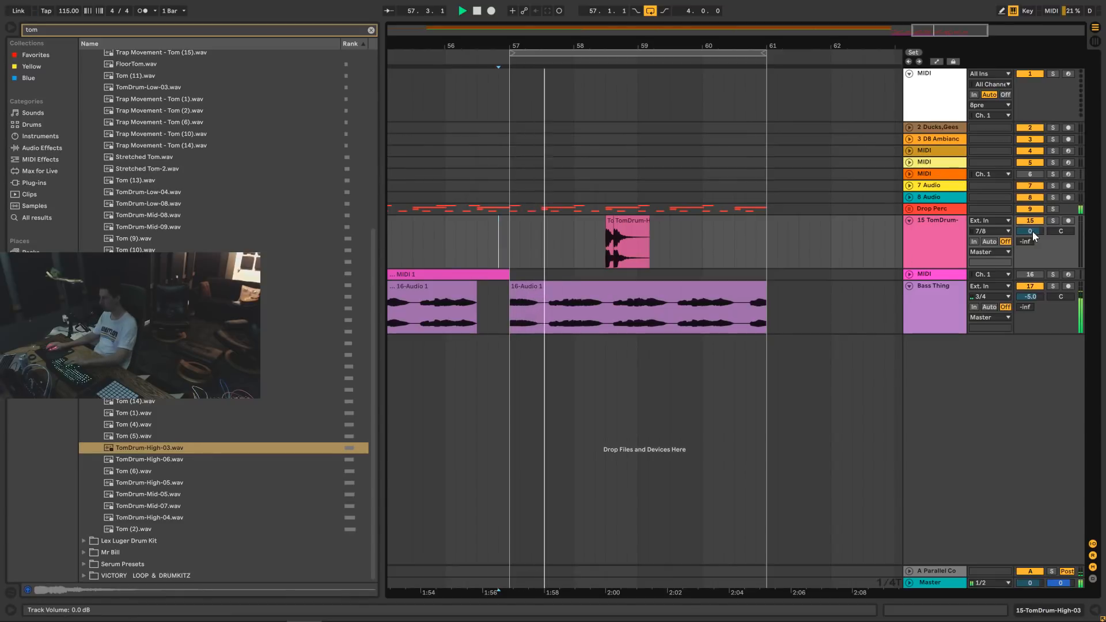
pyautogui.moveTo(1030, 231); pyautogui.dragTo(990, 244)
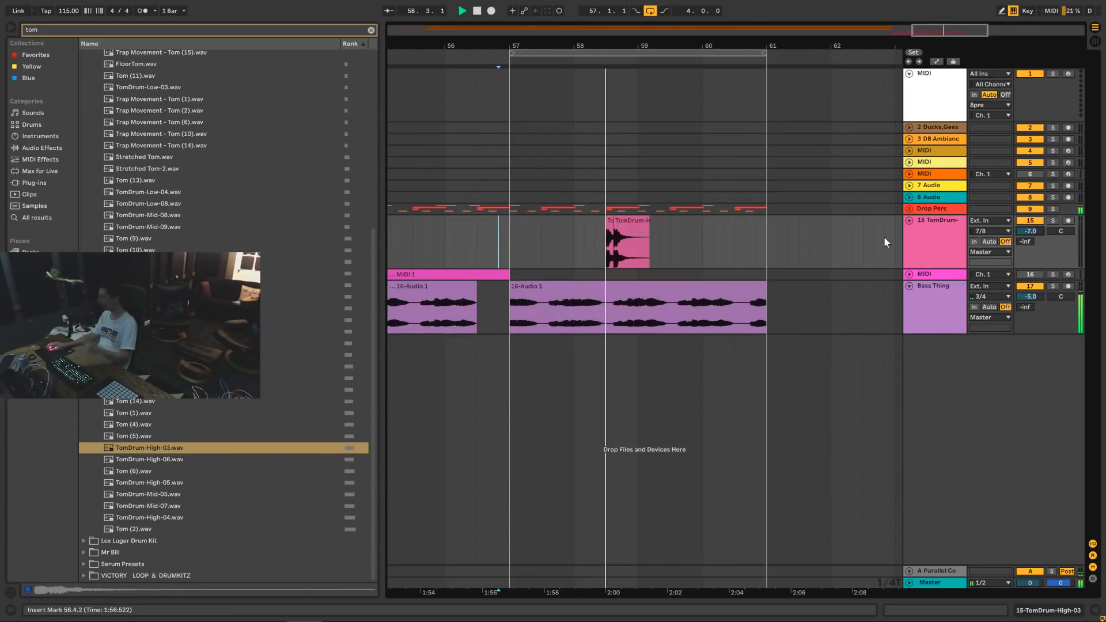
pyautogui.moveTo(1029, 231); pyautogui.dragTo(1030, 224)
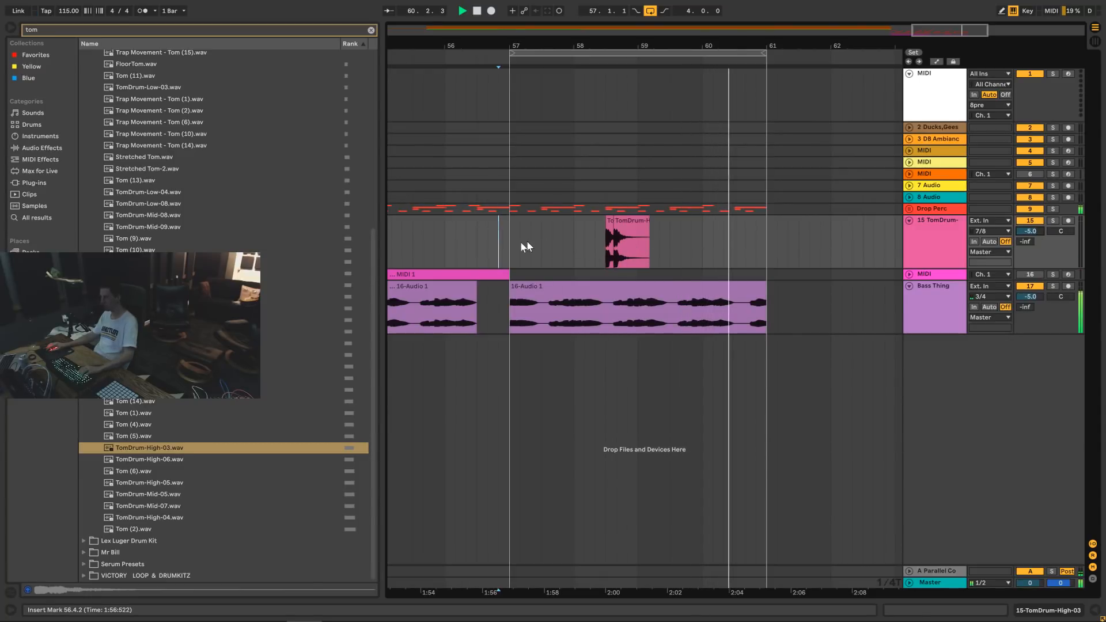
# Duplicate the tom track's bars 57 and 58 so that the copy starts at 59.1.1, and play the end of the loop.
pyautogui.press('space')
pyautogui.moveTo(512, 240); pyautogui.dragTo(654, 236)
pyautogui.hotkey('ctrl', 'd')
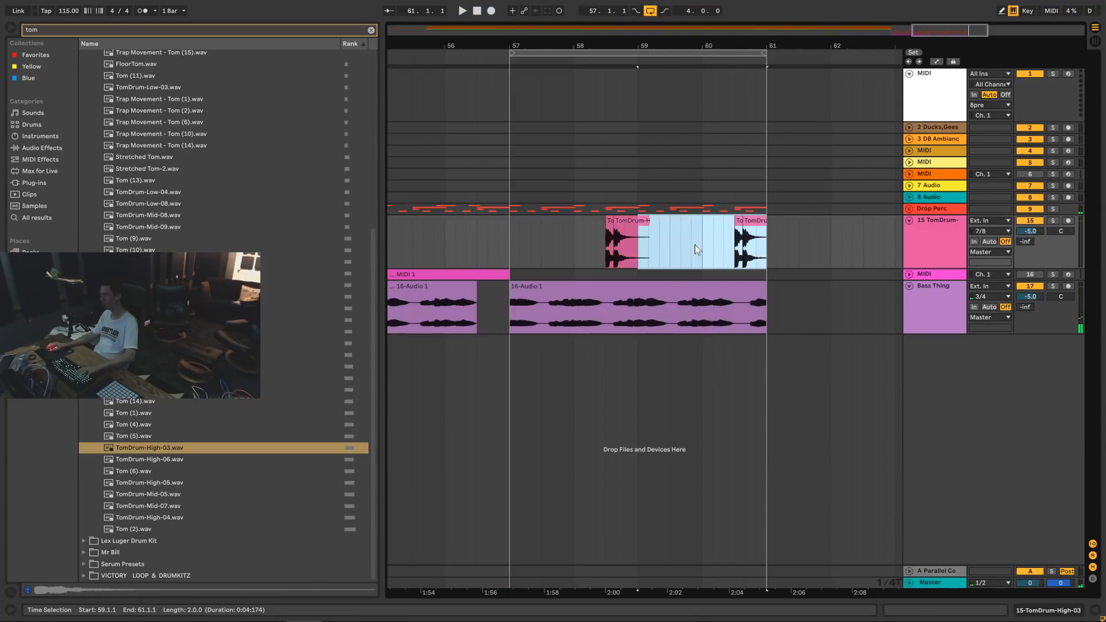
pyautogui.click(695, 244)
pyautogui.press('space')
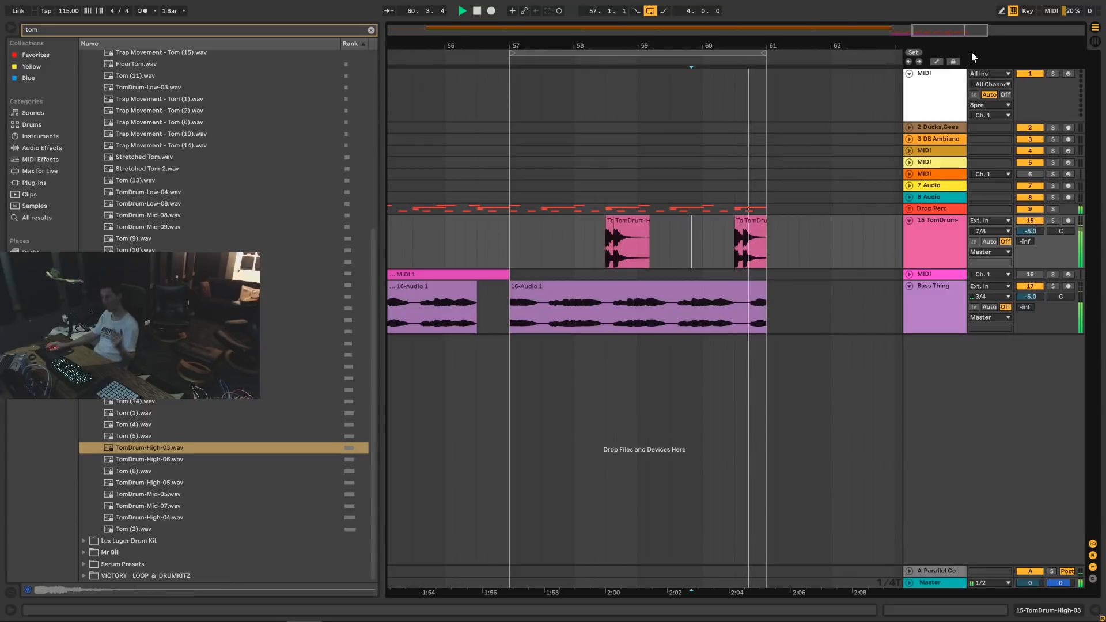
# Unfold the Drop Perc group and deactivate the last HiHat clip before bar 61 on the Hats track.
pyautogui.moveTo(938, 30); pyautogui.dragTo(961, 44)
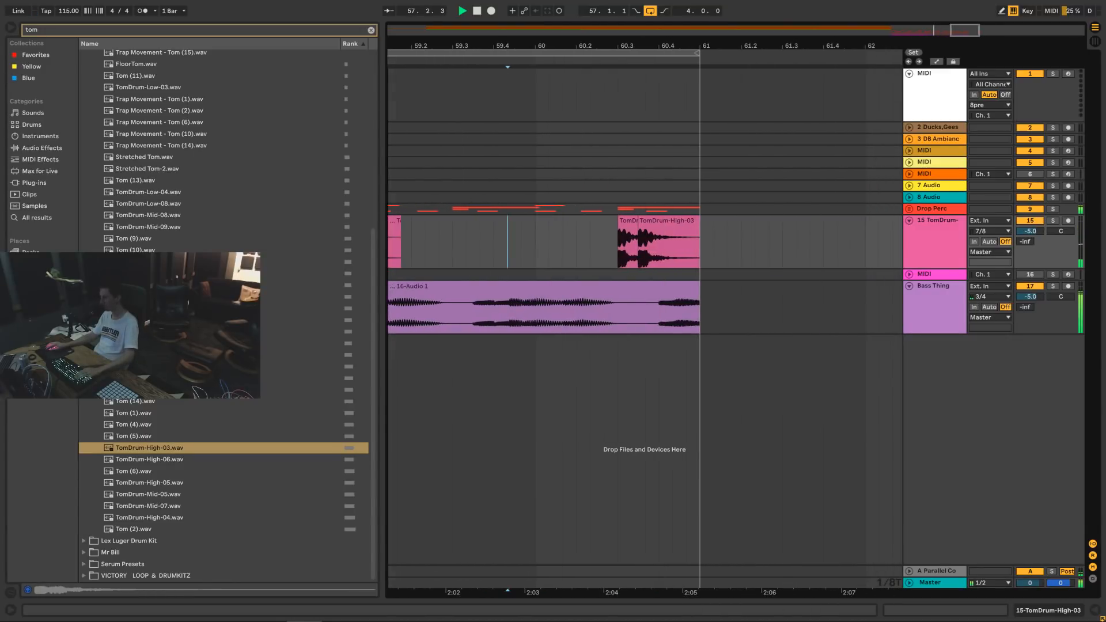
pyautogui.click(908, 208)
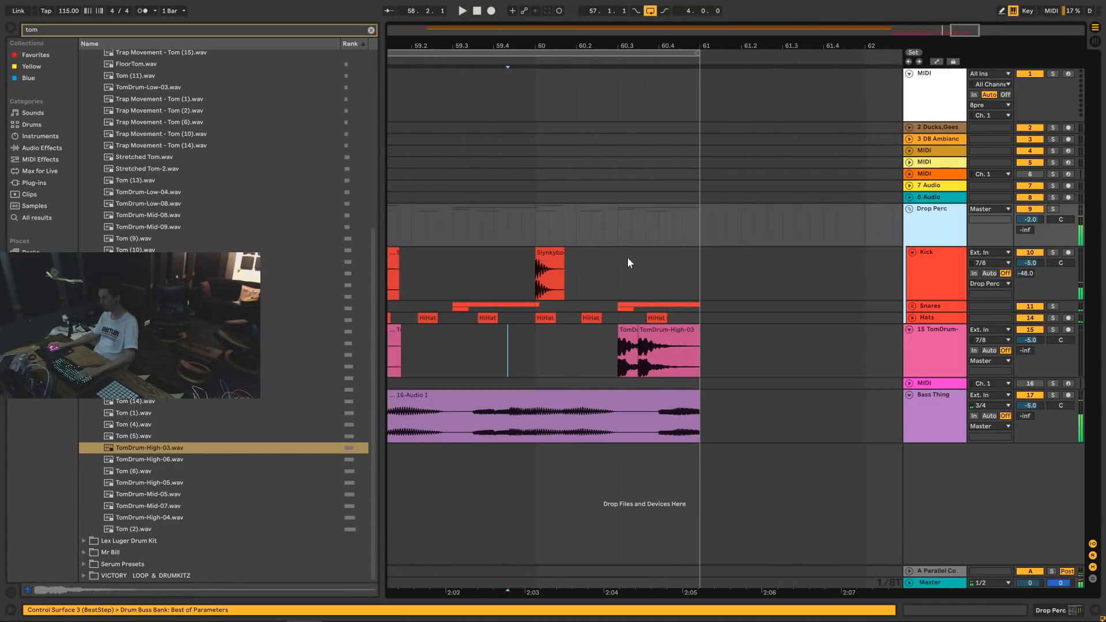
pyautogui.click(654, 318)
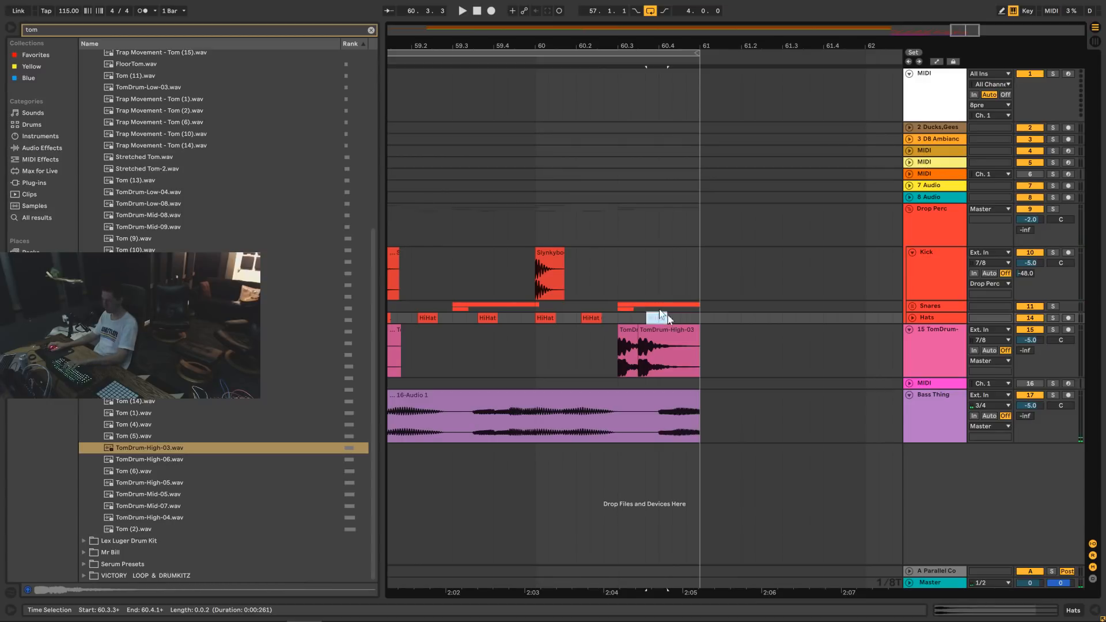
pyautogui.click(603, 265)
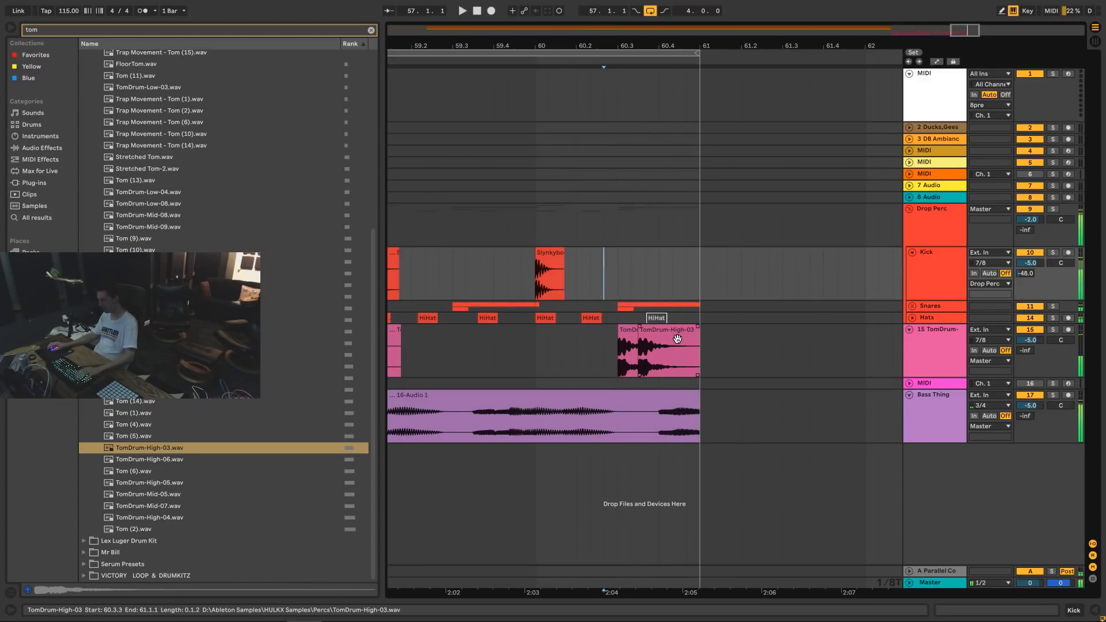
# Select both tom clips from 60.3.1 to 61.1.1 and set the TomDrum track's volume to 0 dB while replaying them.
pyautogui.click(677, 339)
pyautogui.keyDown('shift'); pyautogui.click(634, 337); pyautogui.keyUp('shift')
pyautogui.press('space')
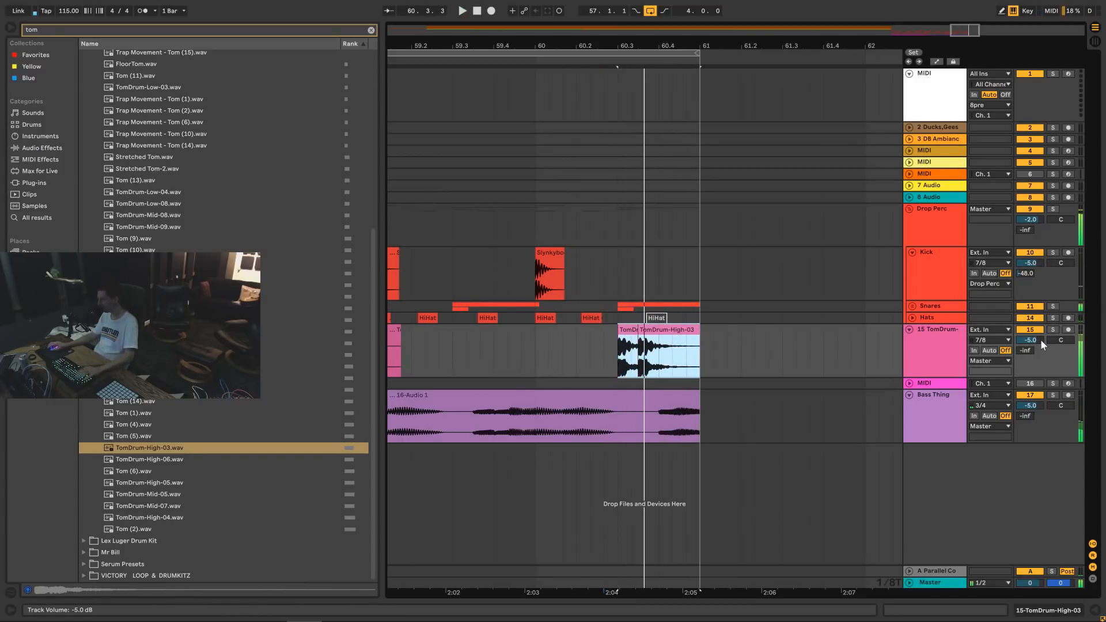
pyautogui.moveTo(1040, 340); pyautogui.dragTo(1040, 329)
pyautogui.press('space')
pyautogui.press('space')
pyautogui.press('space')
pyautogui.press('space')
pyautogui.press('space')
pyautogui.press('space')
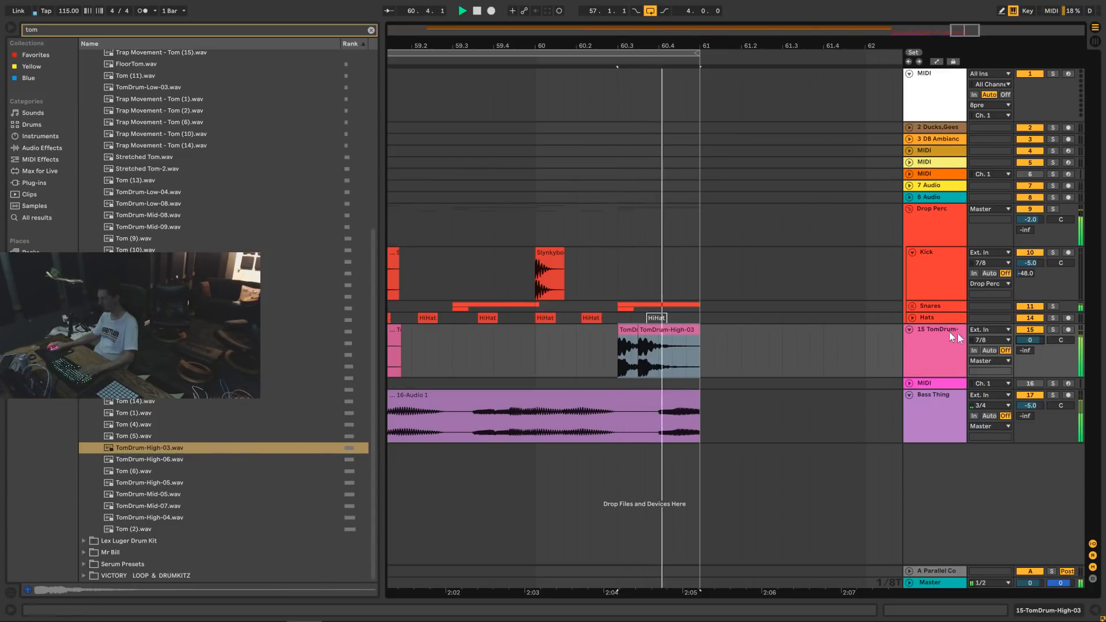
# Unfold the Snares group and delete the Crispy Rim clip at 60.3.1 on Snare 1 while listening to the tom fill.
pyautogui.click(912, 306)
pyautogui.press('space')
pyautogui.press('space')
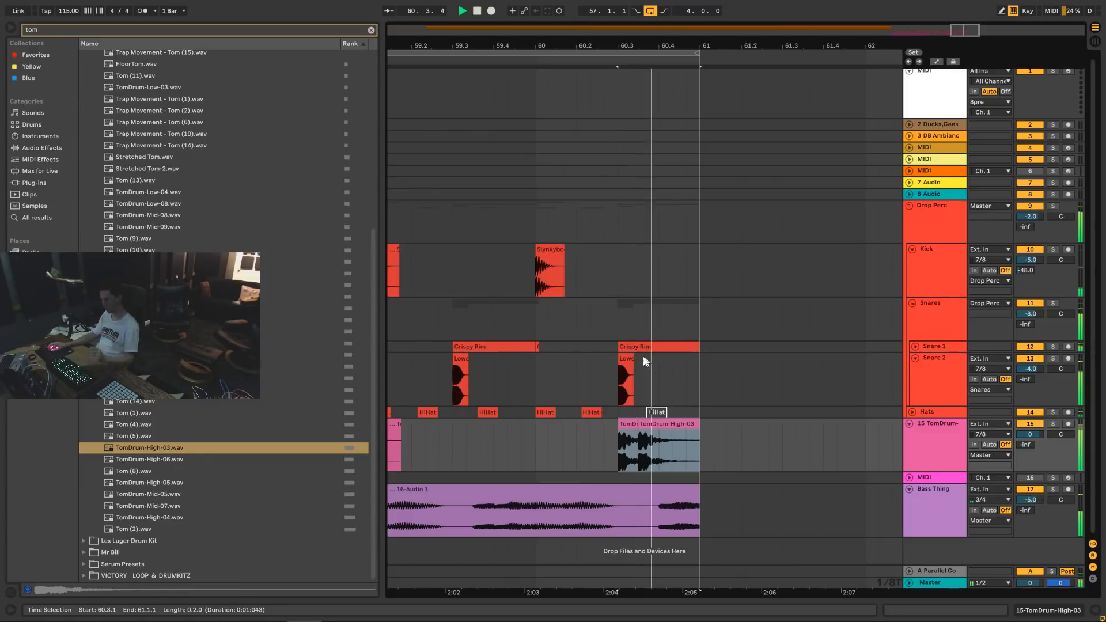
pyautogui.press('space')
pyautogui.click(698, 344)
pyautogui.press('space')
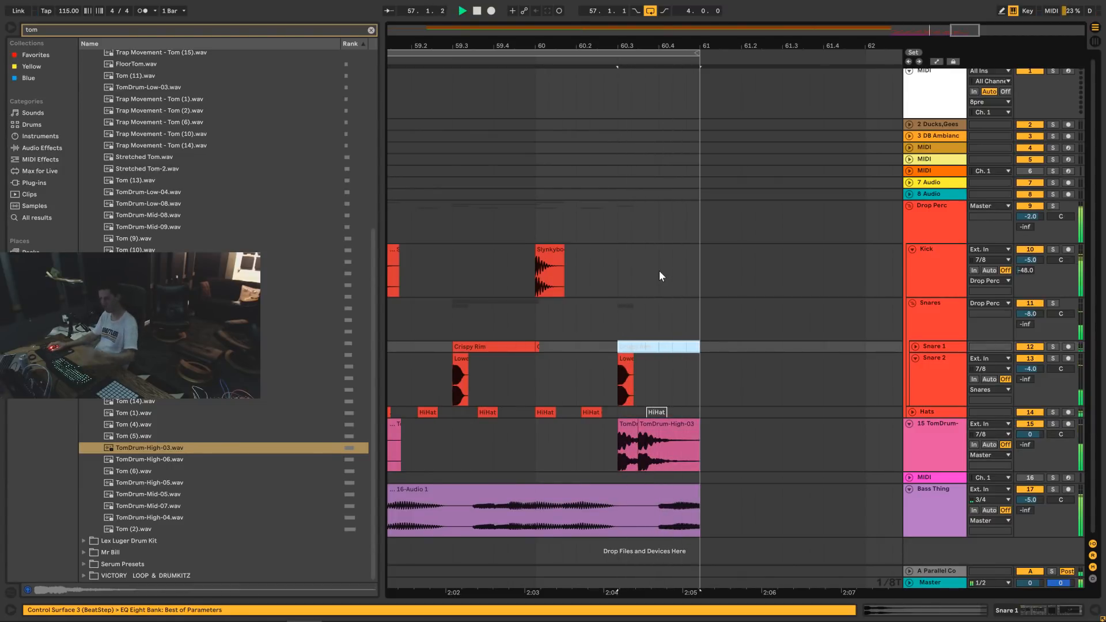
# Fold Snare 2 and the Drop Perc group, and delete the tom clips in bar 58 from 58.1.1 to 59.1.1.
pyautogui.click(915, 359)
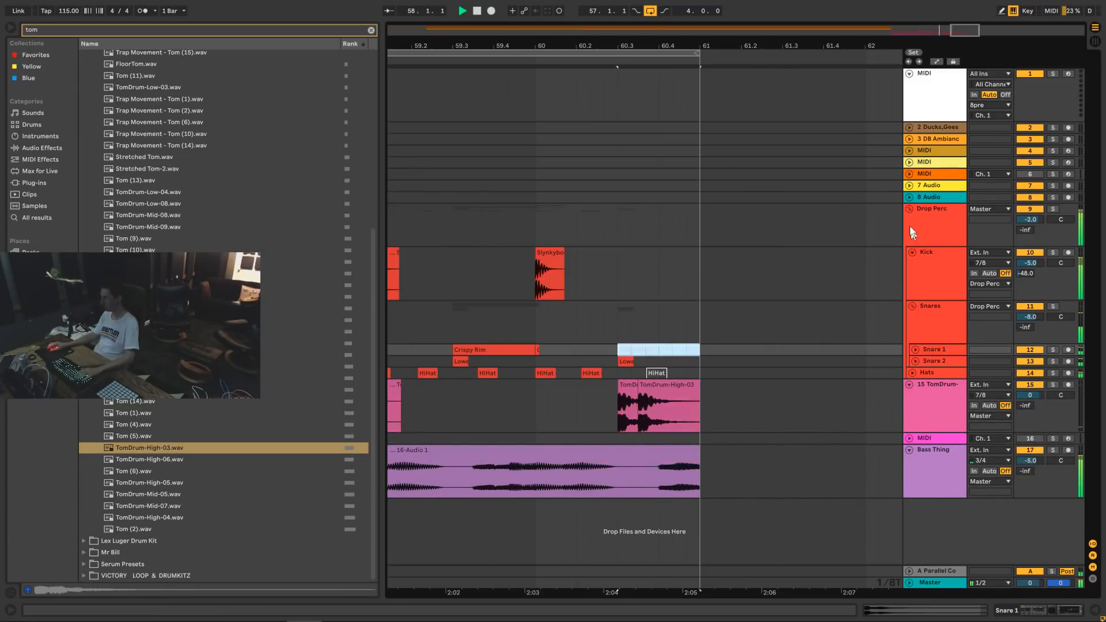
pyautogui.click(909, 209)
pyautogui.moveTo(970, 28); pyautogui.dragTo(973, 5)
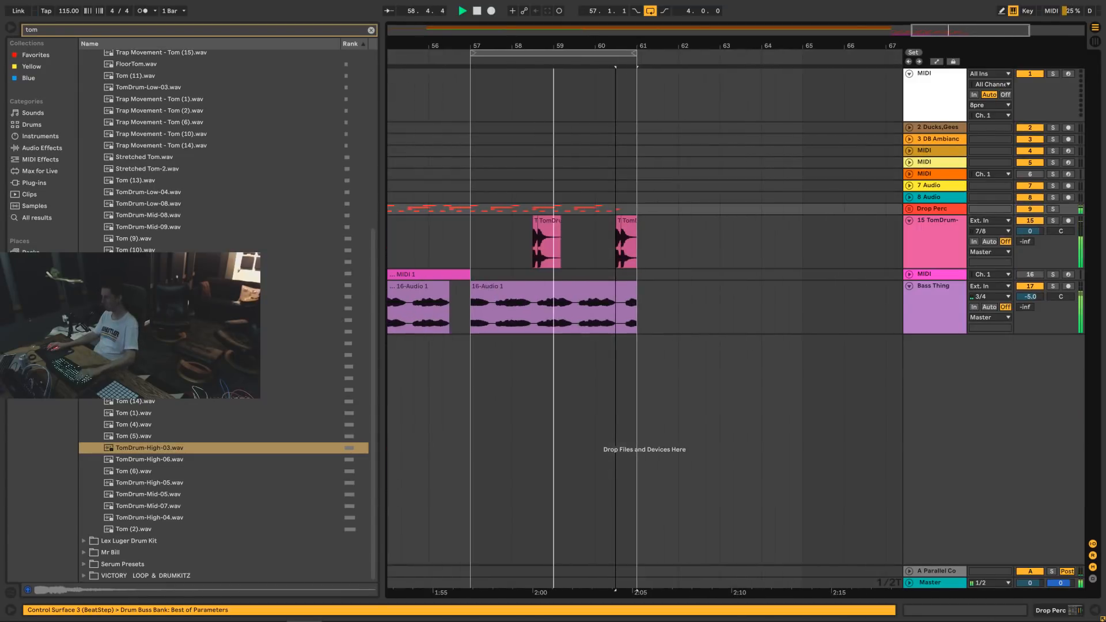
pyautogui.moveTo(568, 244)
pyautogui.mouseDown()
pyautogui.moveTo(540, 240)
pyautogui.moveTo(559, 233)
pyautogui.mouseUp()
pyautogui.press('Delete')
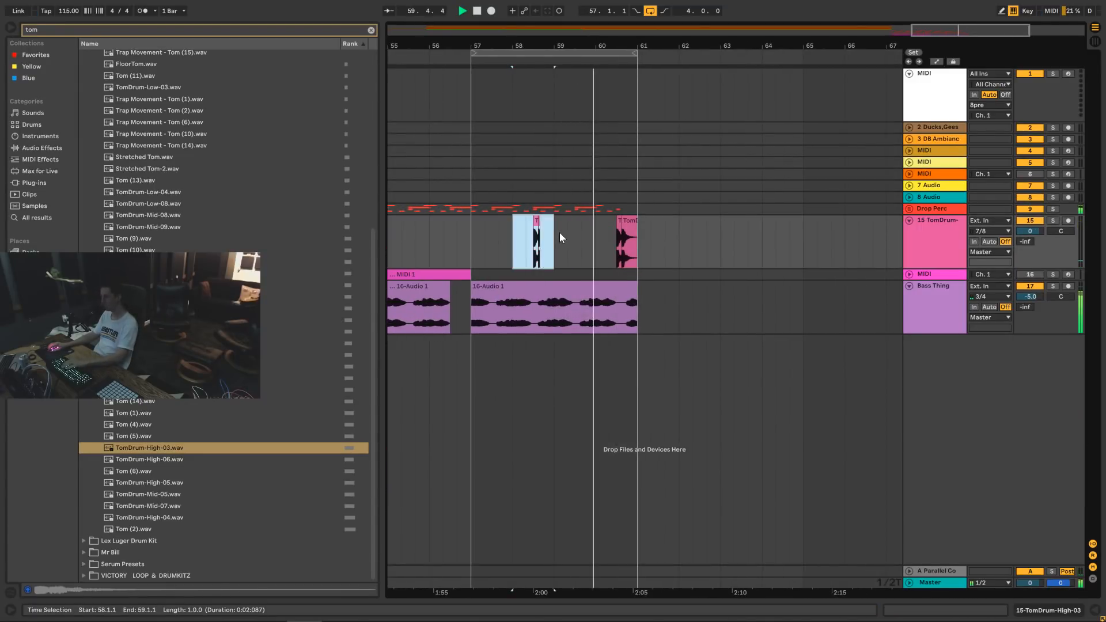
pyautogui.press('Delete')
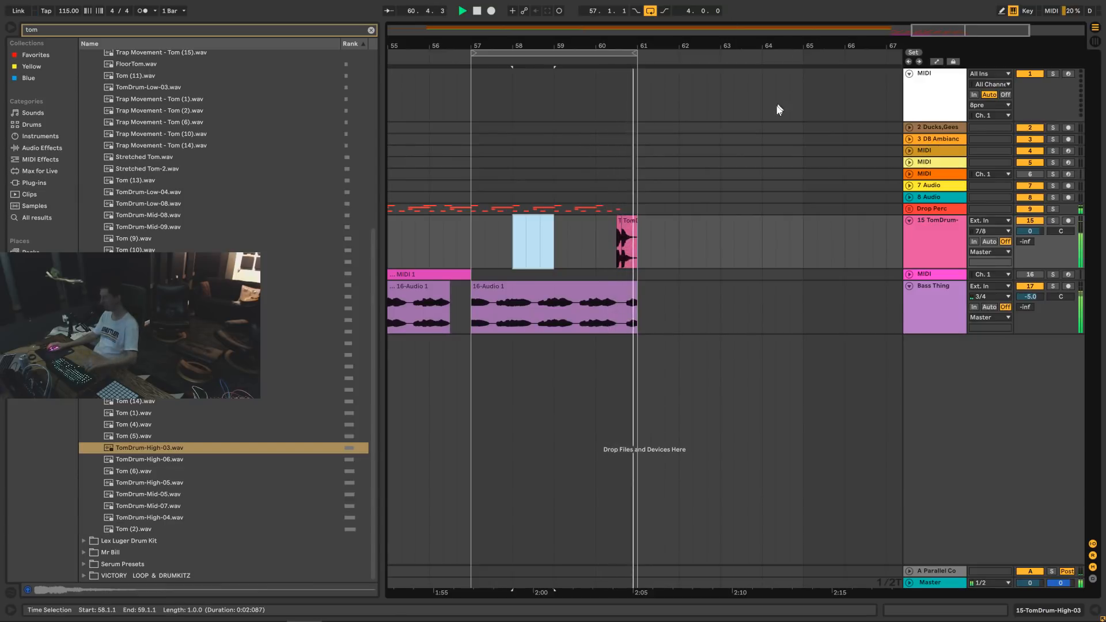
pyautogui.moveTo(989, 31); pyautogui.dragTo(988, 15)
pyautogui.press('space')
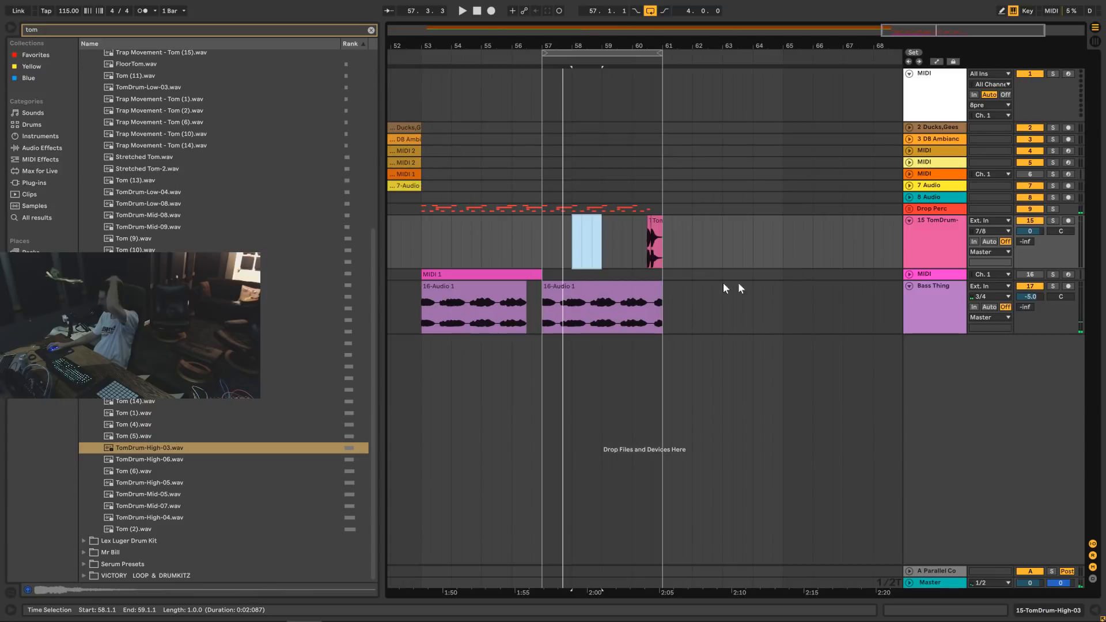
# Copy the tom track's section from 57.1.1 to 61.1.1 to 53.1.1 and extend the loop back to 53.1.1 for 8 bars.
pyautogui.moveTo(670, 244); pyautogui.dragTo(542, 245)
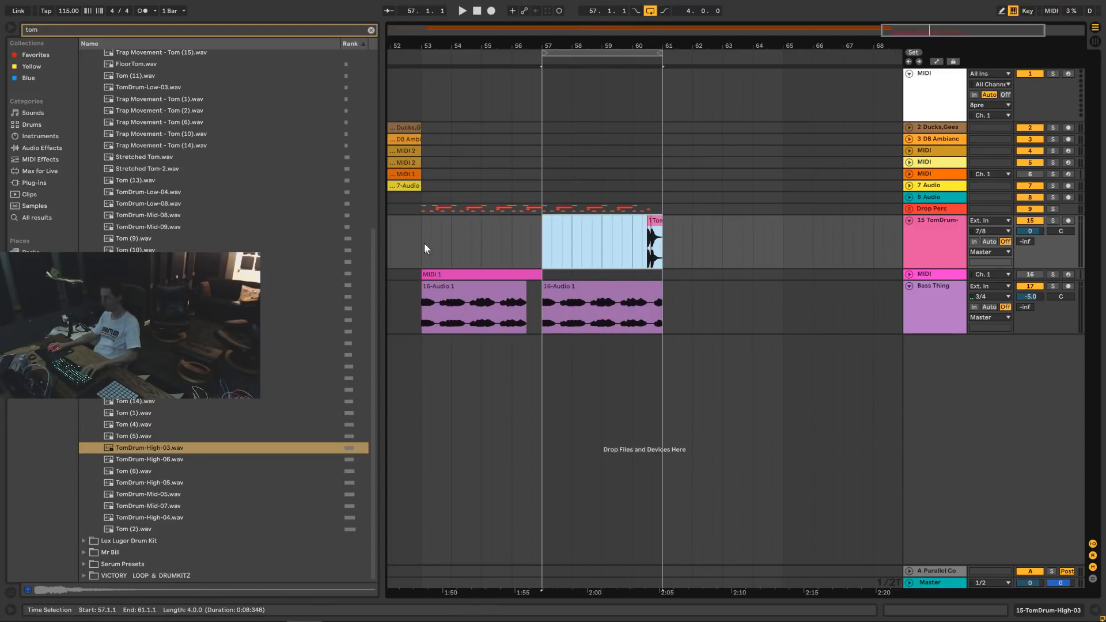
pyautogui.moveTo(424, 243); pyautogui.dragTo(542, 244)
pyautogui.moveTo(549, 57); pyautogui.dragTo(422, 56)
# Unfold the Ducks,Geese and DB Ambiance tracks and select the Ducks,Geese,Swans clip from 45.1.1 to 49.1.1.
pyautogui.moveTo(956, 35); pyautogui.dragTo(799, 154)
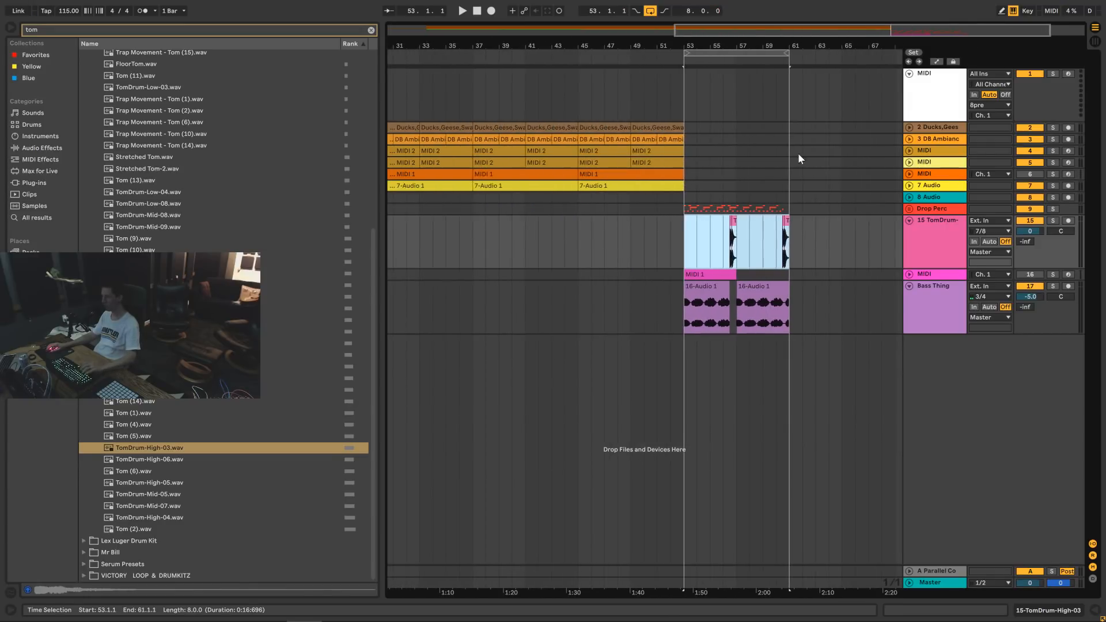
pyautogui.click(908, 139)
pyautogui.click(908, 127)
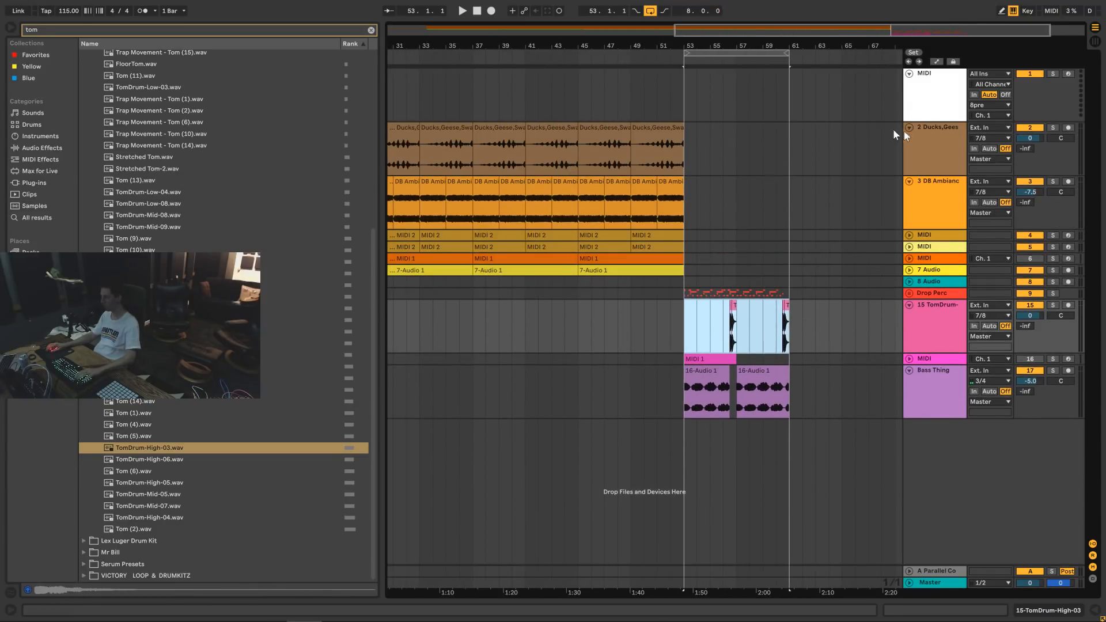
pyautogui.click(593, 127)
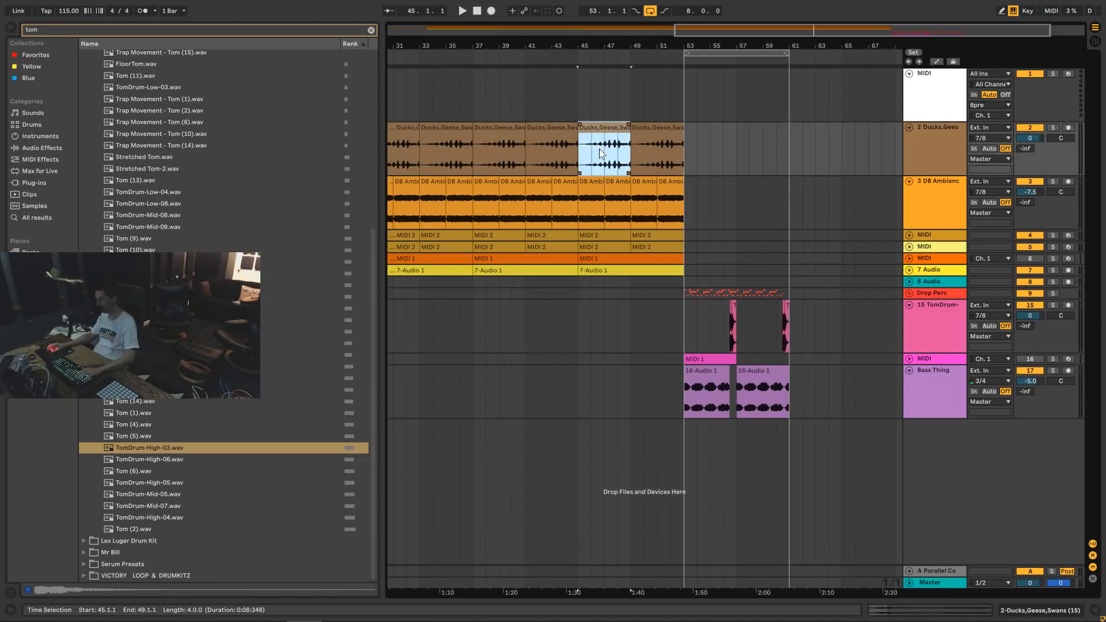
# Add a MIDI track below Bass Thing, load the Sampler instrument onto it and reset its volume to 0 dB.
pyautogui.rightClick(934, 449)
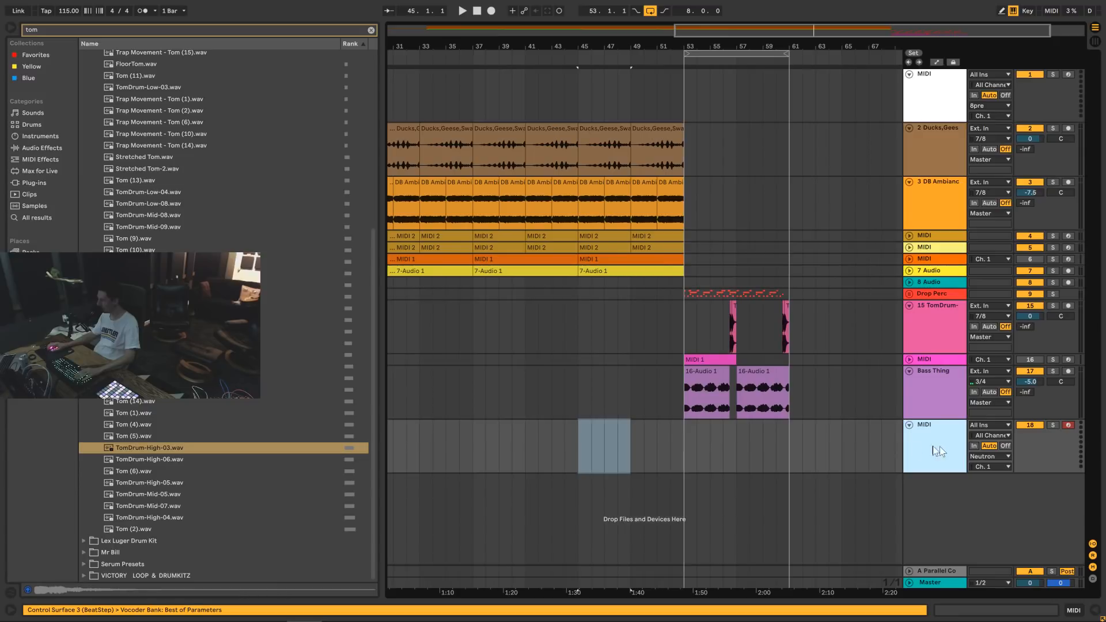
pyautogui.click(28, 137)
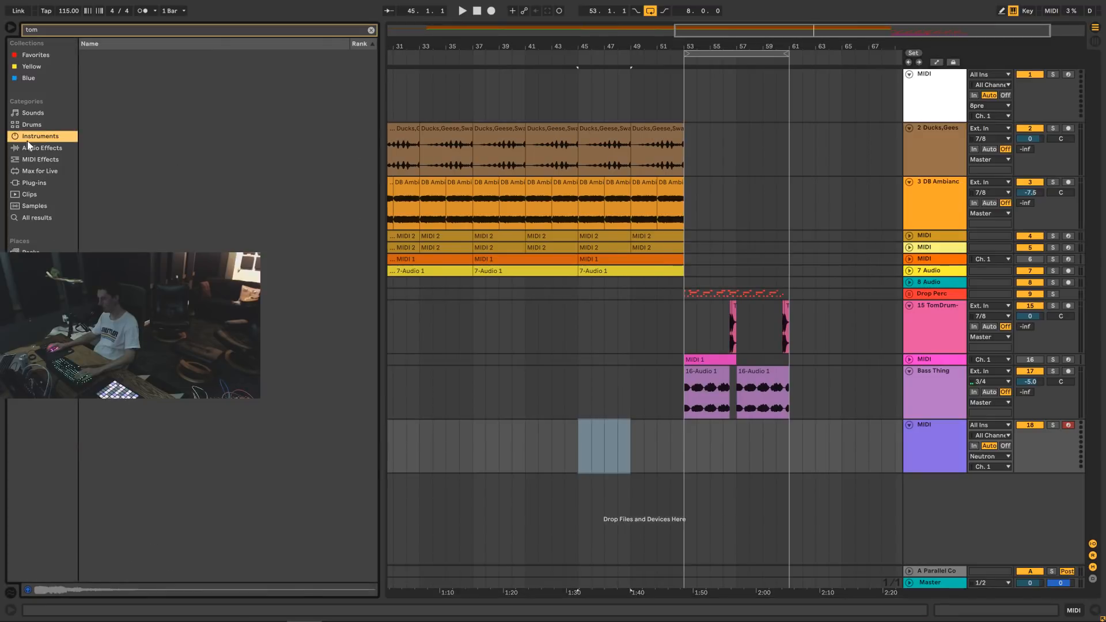
pyautogui.click(371, 31)
pyautogui.write('sample')
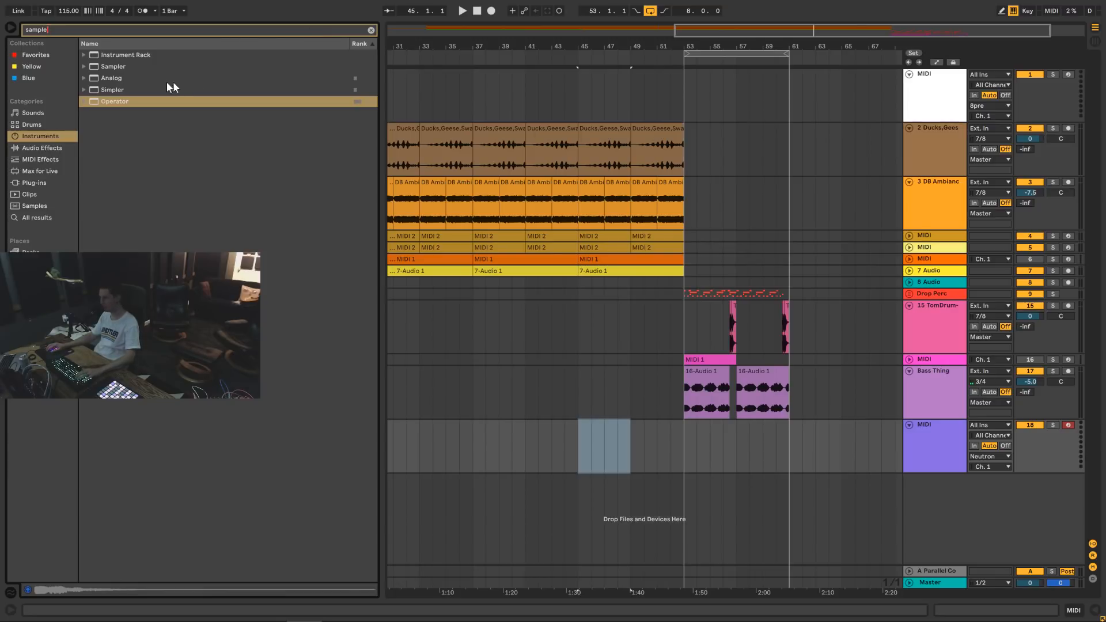
pyautogui.click(167, 67)
pyautogui.moveTo(788, 452); pyautogui.dragTo(787, 452)
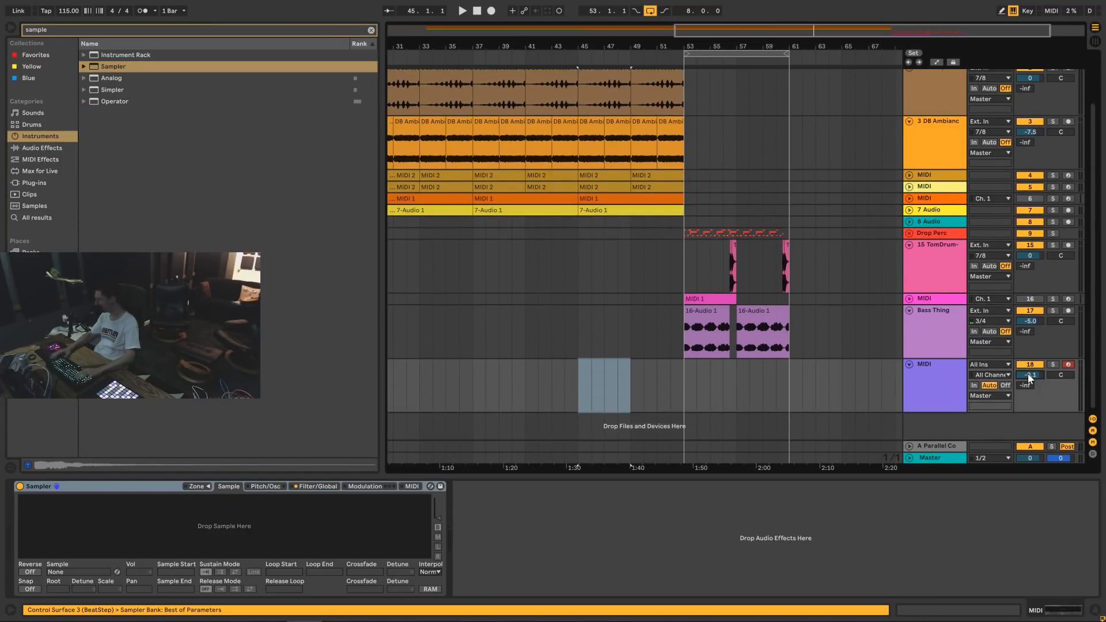
pyautogui.press('Delete')
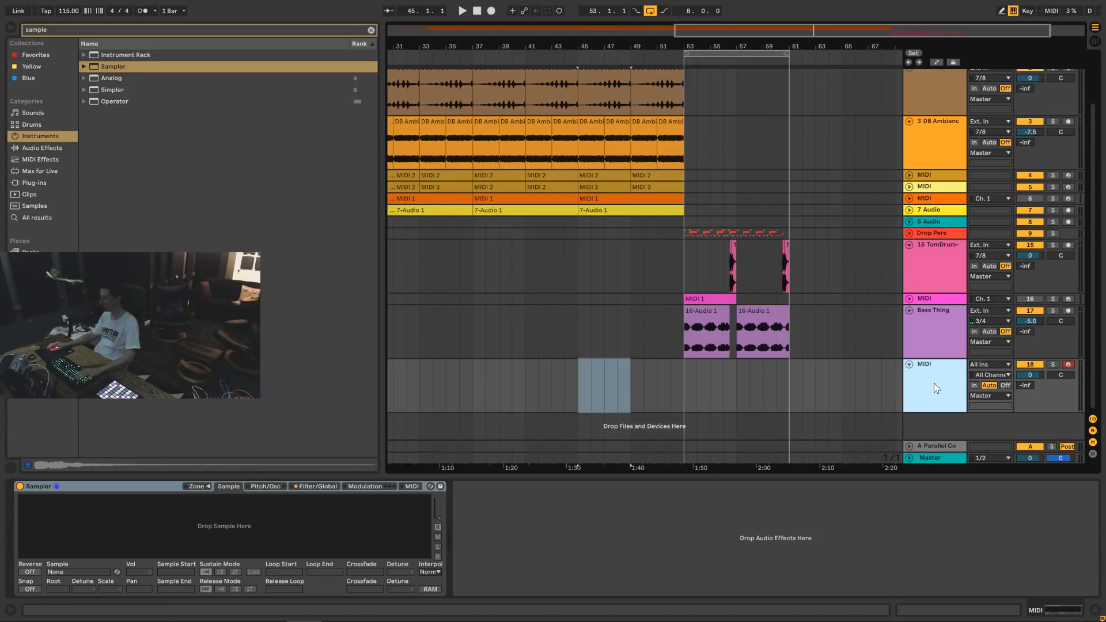
pyautogui.scroll(5, 633, 288)
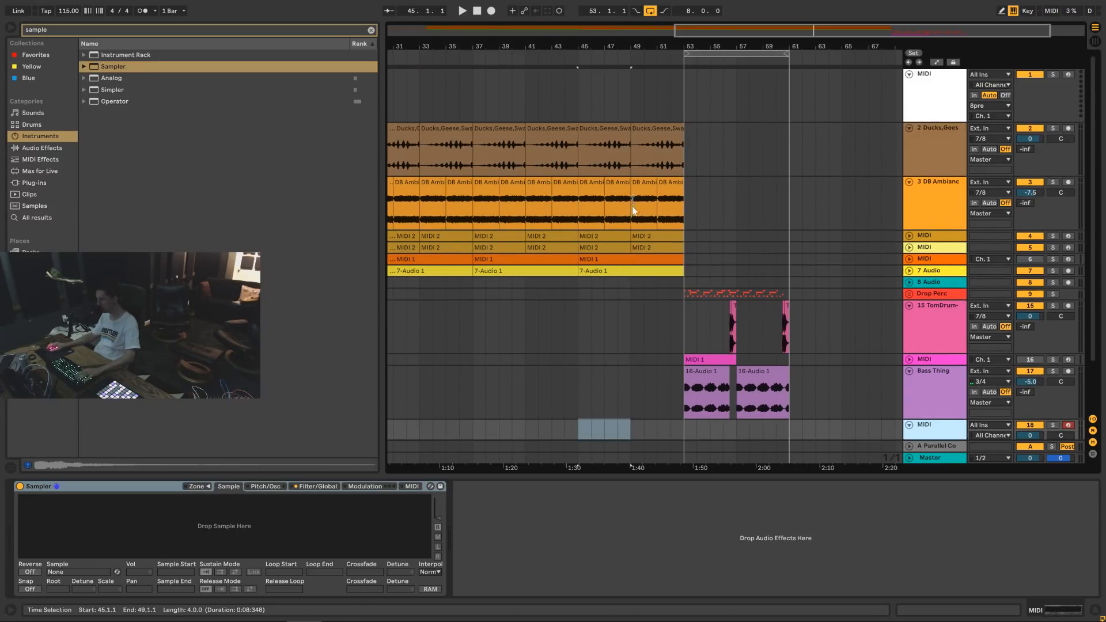
# Load the Ducks,Geese,Swans clip just before bar 53 as the sample in the new MIDI track's Sampler.
pyautogui.click(606, 131)
pyautogui.moveTo(673, 138); pyautogui.dragTo(640, 115)
pyautogui.click(941, 426)
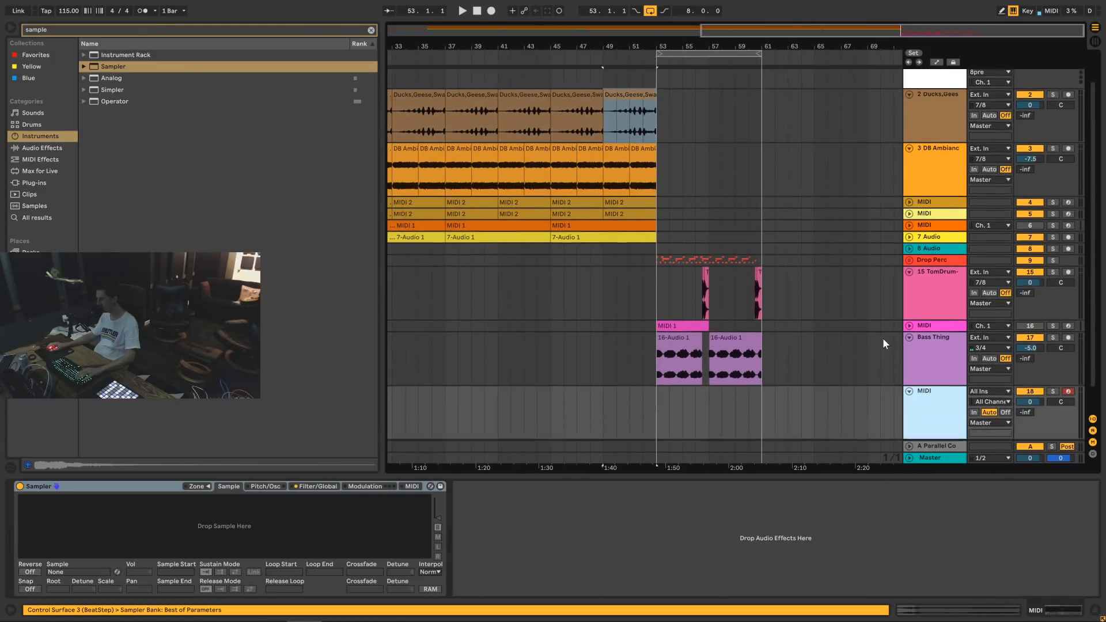
pyautogui.scroll(-2, 882, 338)
pyautogui.moveTo(634, 73); pyautogui.dragTo(333, 520)
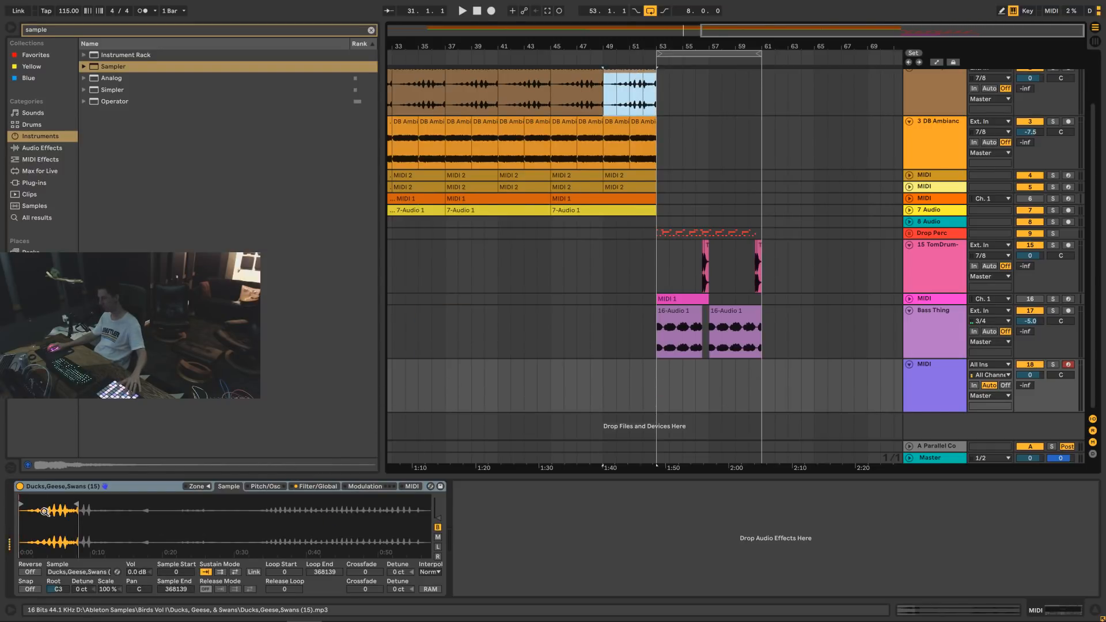
# Trim the Ducks,Geese,Swans sample in the Sampler to start at 280683 and end at 366400.
pyautogui.moveTo(21, 504); pyautogui.dragTo(47, 505)
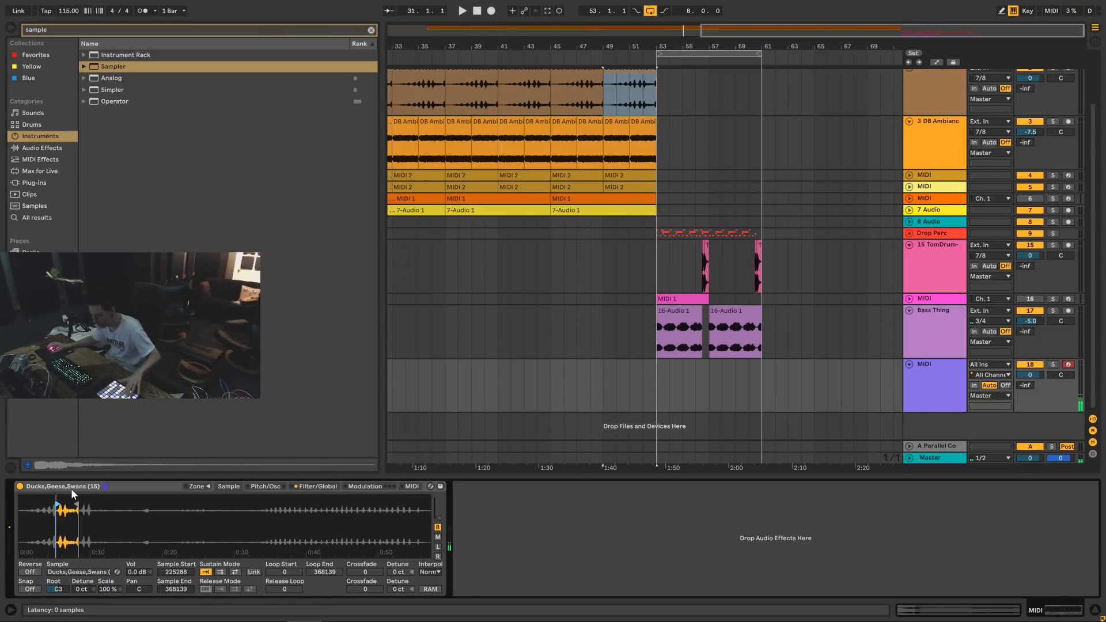
pyautogui.moveTo(64, 496); pyautogui.dragTo(266, 501)
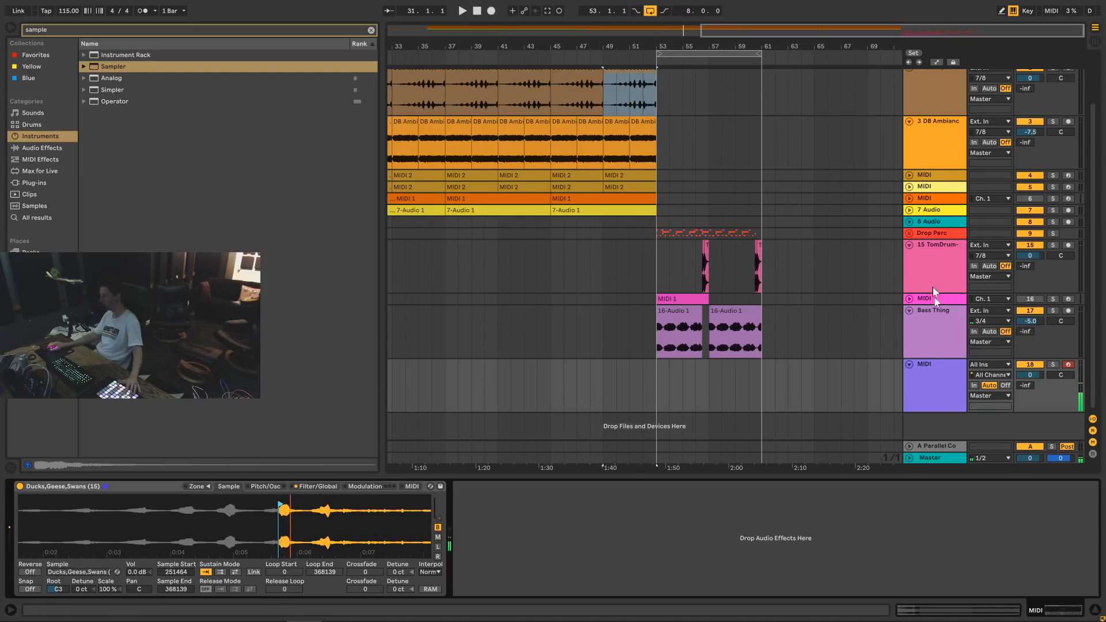
pyautogui.click(934, 271)
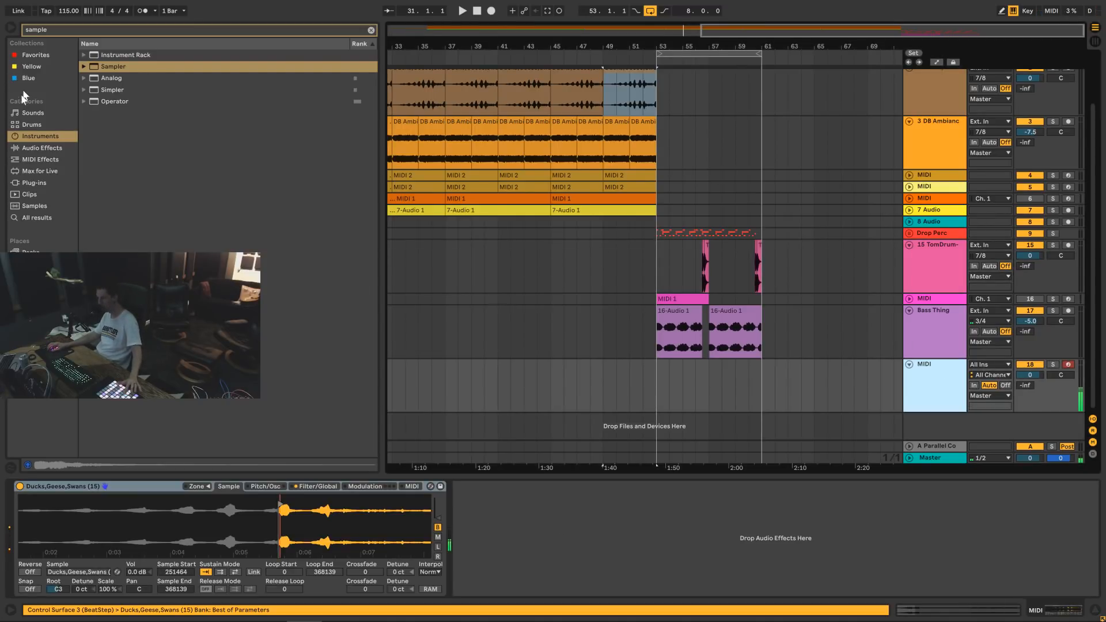
pyautogui.click(37, 183)
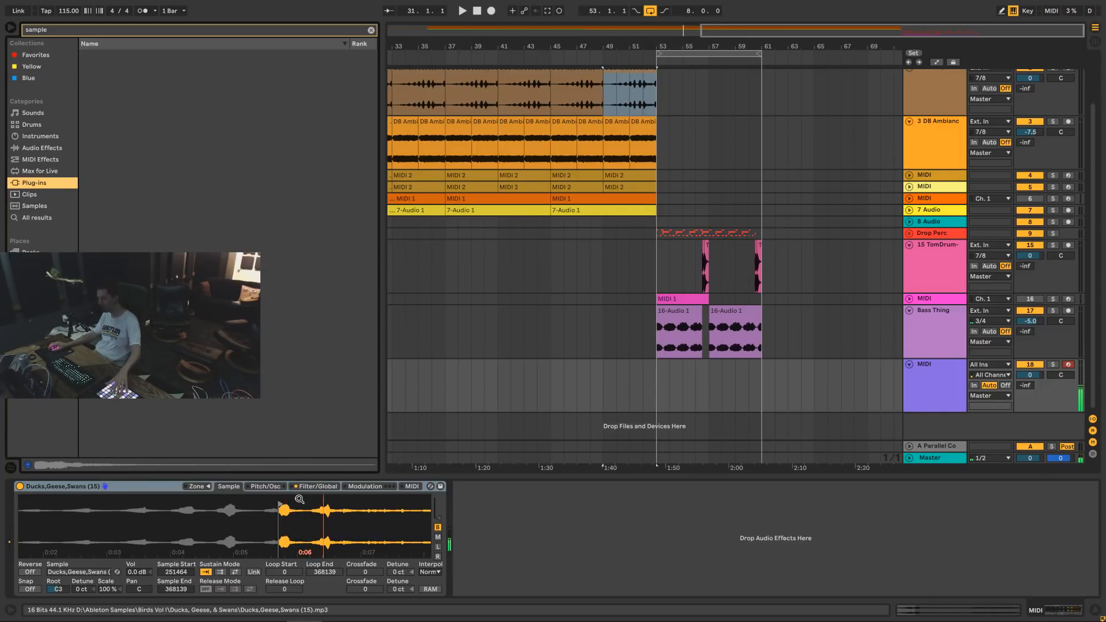
pyautogui.moveTo(300, 500)
pyautogui.mouseDown()
pyautogui.moveTo(237, 483)
pyautogui.moveTo(247, 491)
pyautogui.moveTo(180, 507)
pyautogui.moveTo(239, 501)
pyautogui.mouseUp()
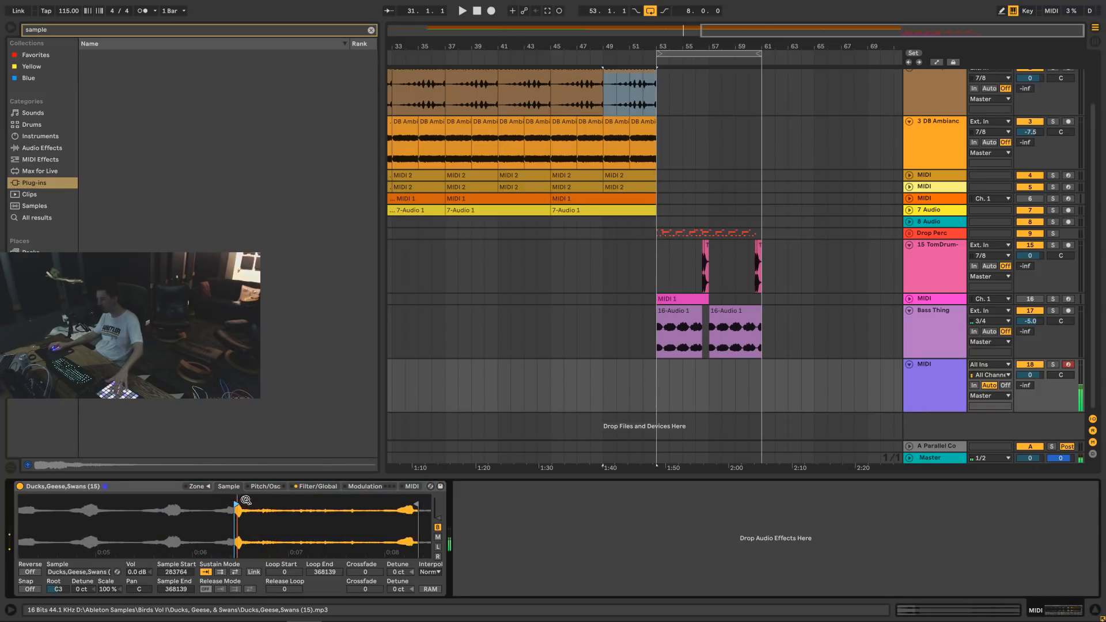
pyautogui.moveTo(236, 504); pyautogui.dragTo(227, 504)
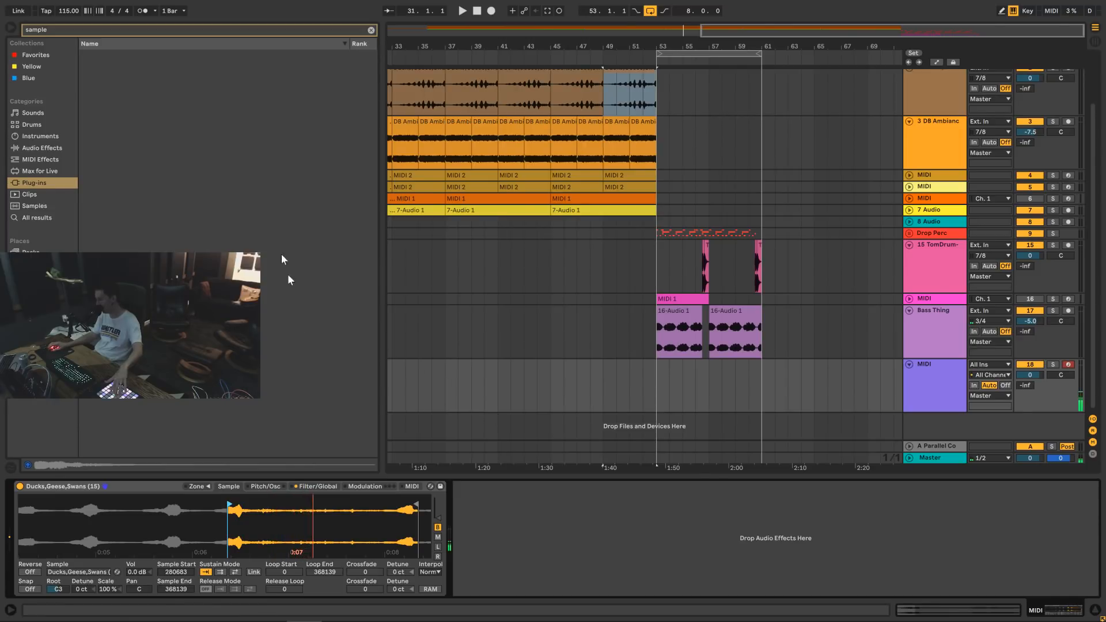
pyautogui.moveTo(414, 505); pyautogui.dragTo(412, 504)
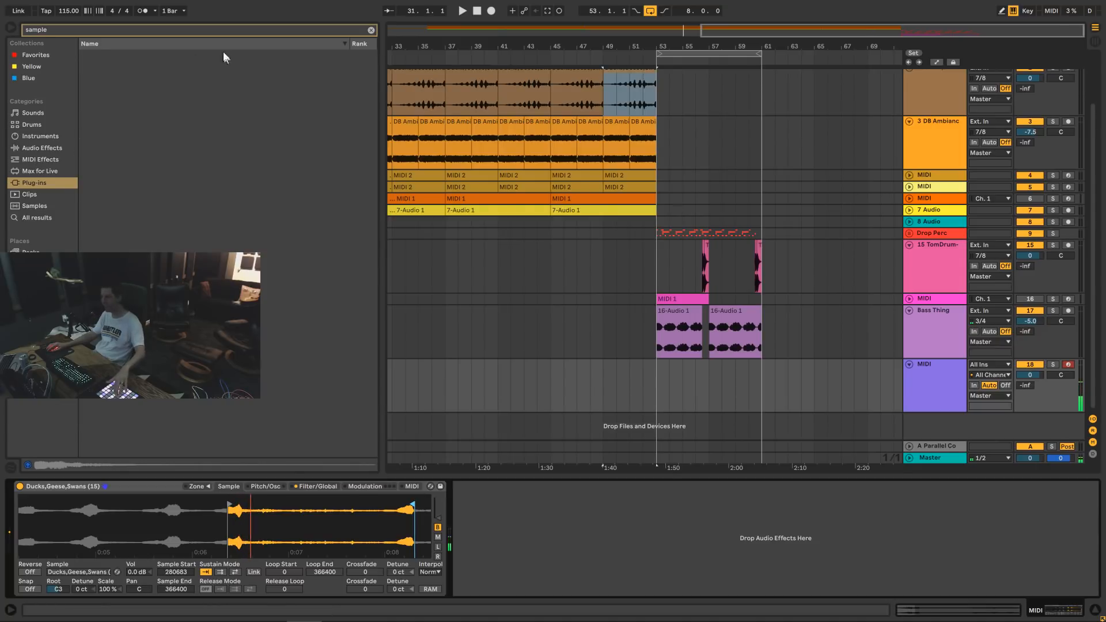
# Search the plug-ins for ott, load OTT_x64 after the Sampler and play the arrangement from the drop.
pyautogui.click(165, 32)
pyautogui.write('ott')
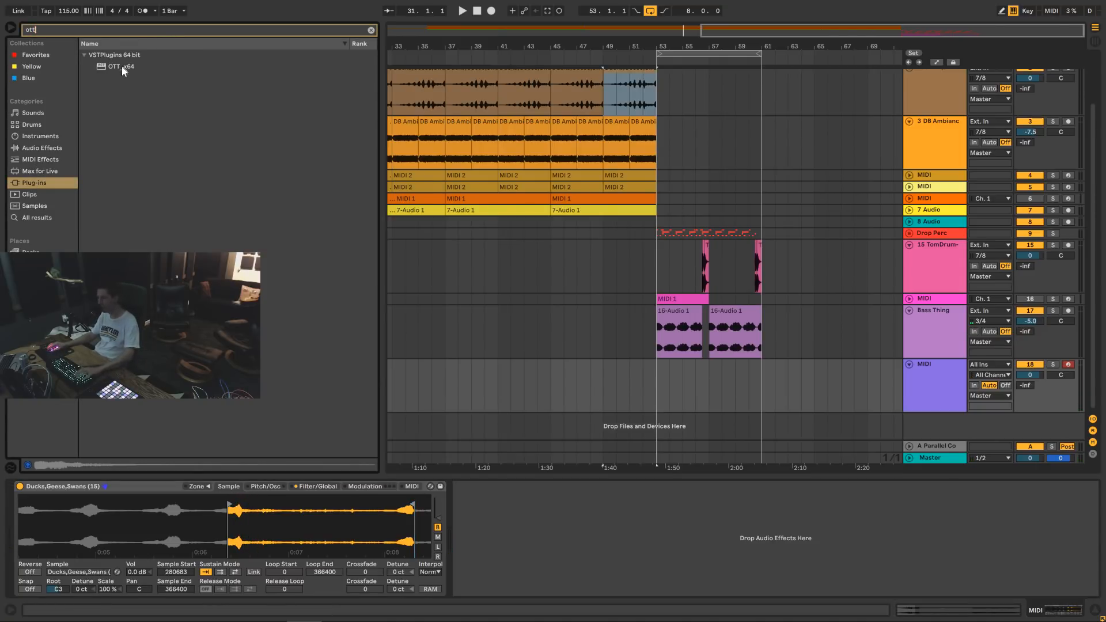
pyautogui.moveTo(123, 64); pyautogui.dragTo(543, 536)
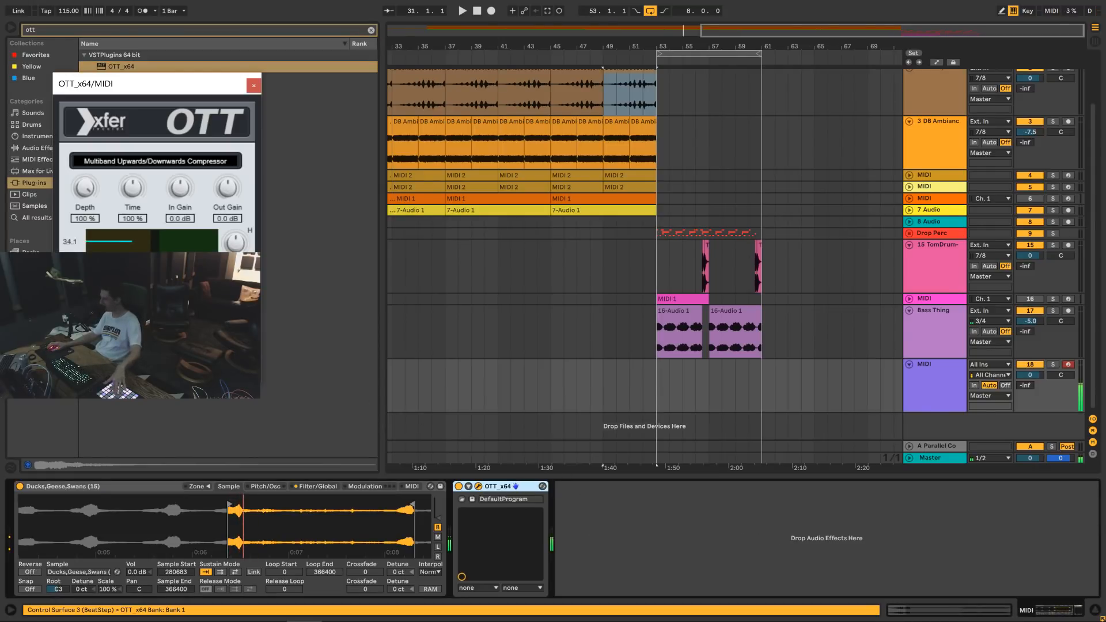
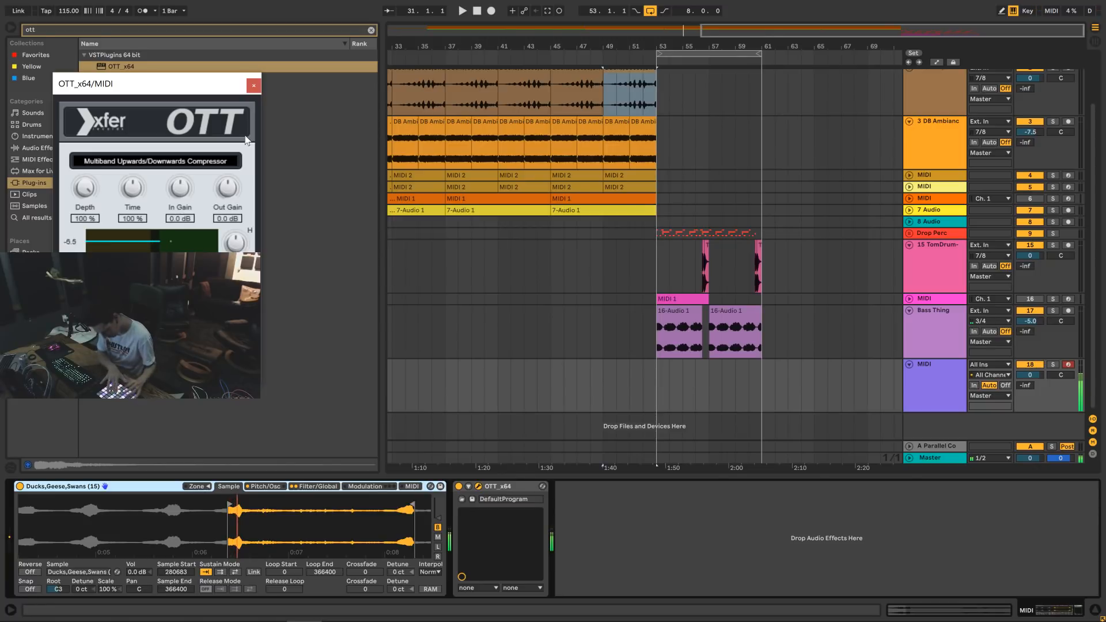
pyautogui.press('space')
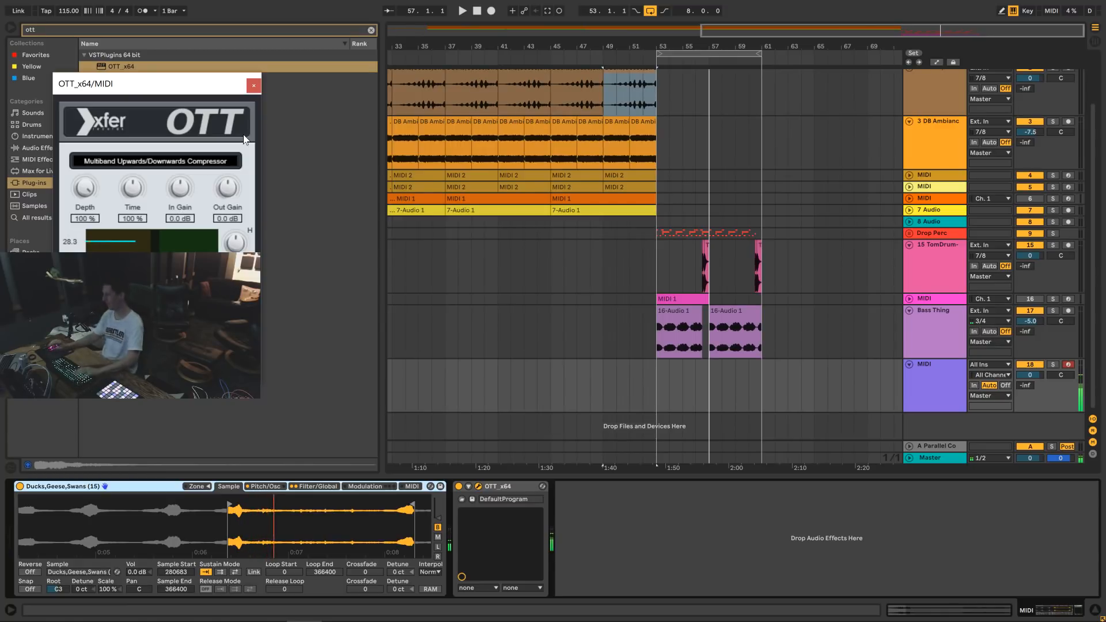
# Create an empty 8-bar MIDI clip on the Sampler track from 53.1.1 to 61.1.1.
pyautogui.click(770, 377)
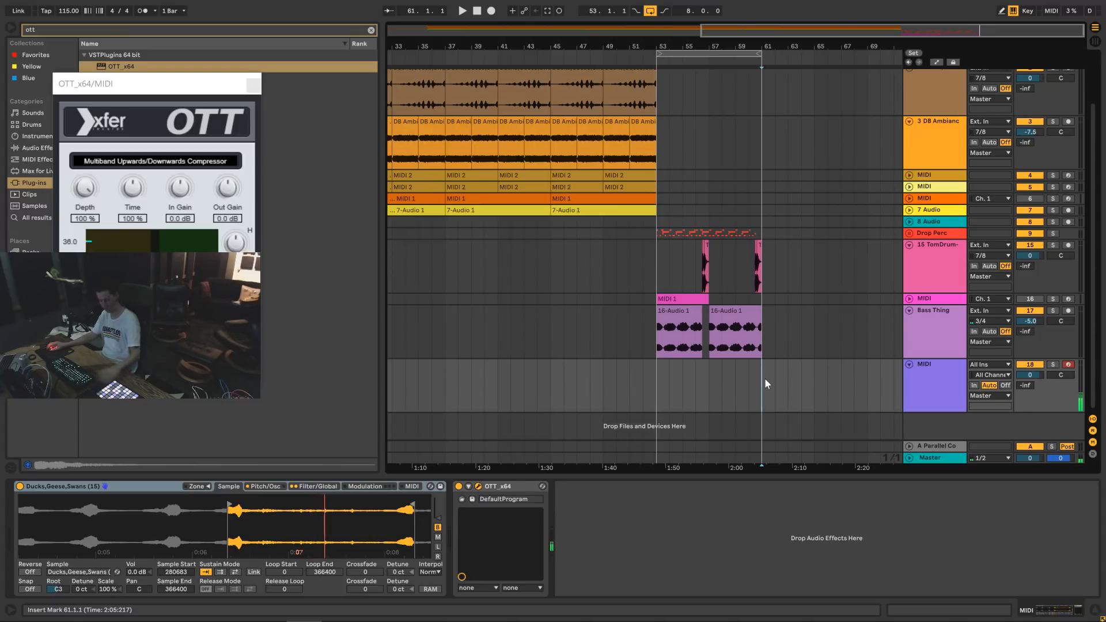
pyautogui.moveTo(763, 380); pyautogui.dragTo(657, 382)
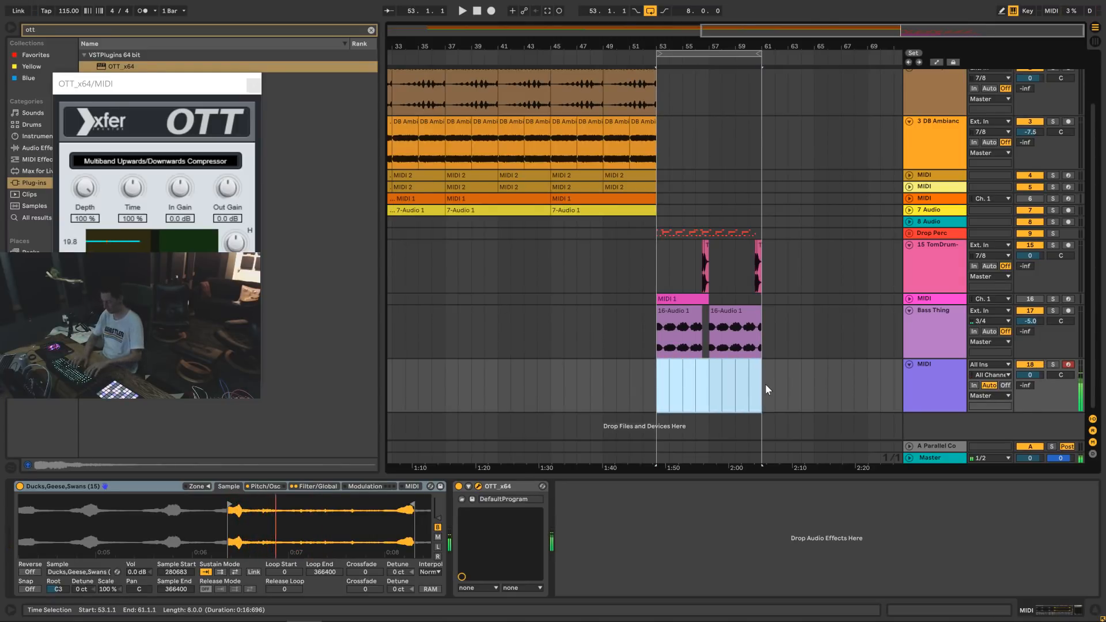
pyautogui.hotkey('ctrl', 'shift', 'm')
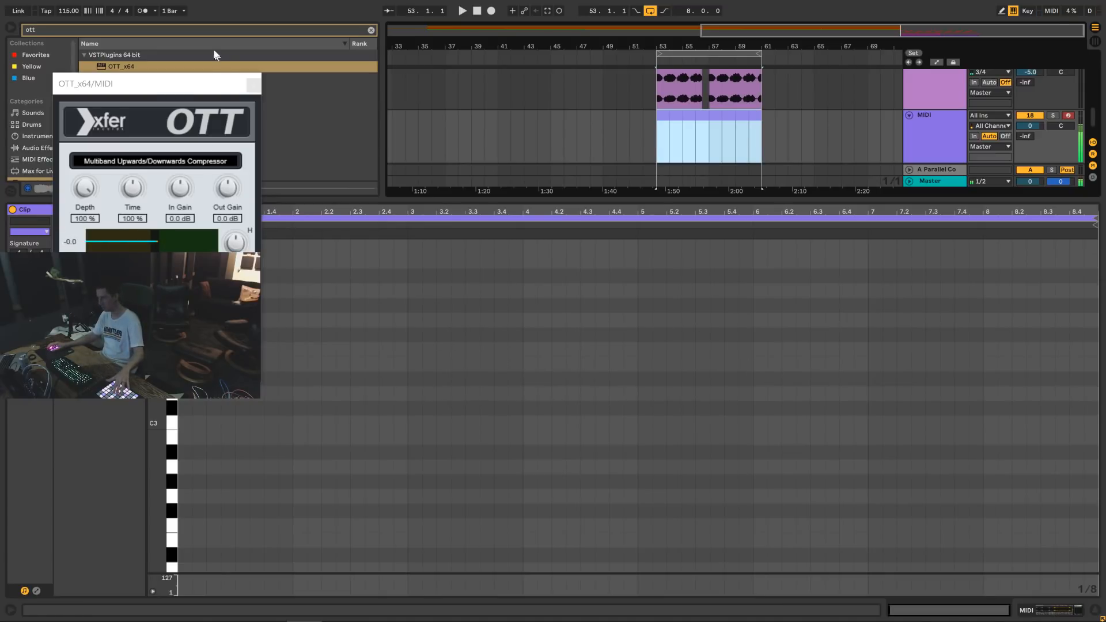
# Move the OTT window clear of the piano roll and draw one C#0 note spanning the whole 8-bar clip.
pyautogui.moveTo(179, 92); pyautogui.dragTo(609, 92)
pyautogui.click(279, 317)
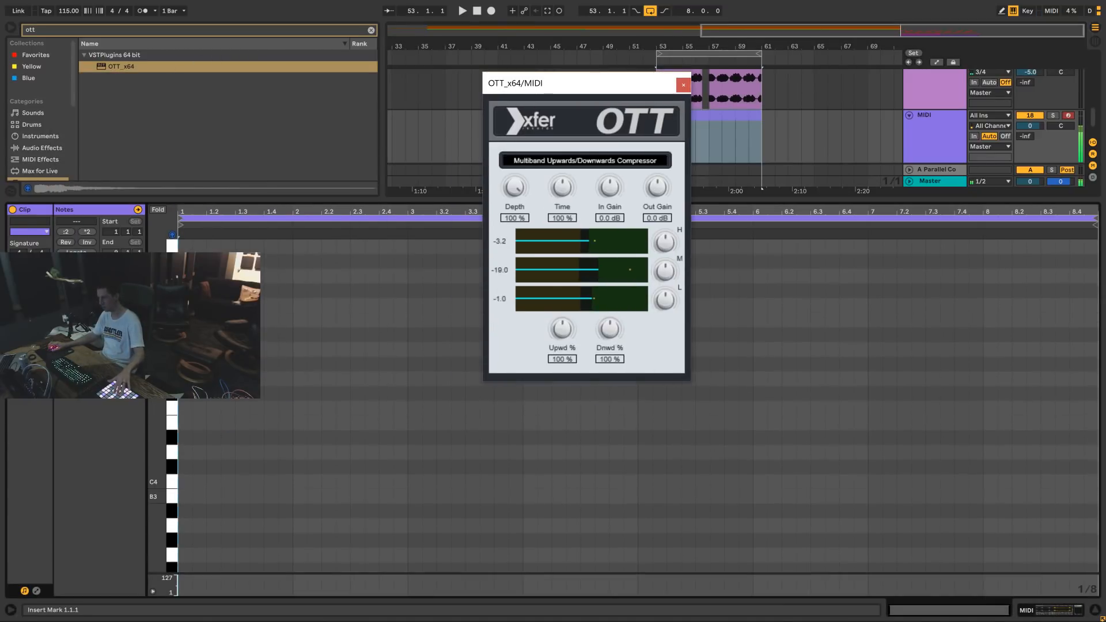
pyautogui.scroll(-15, 221, 325)
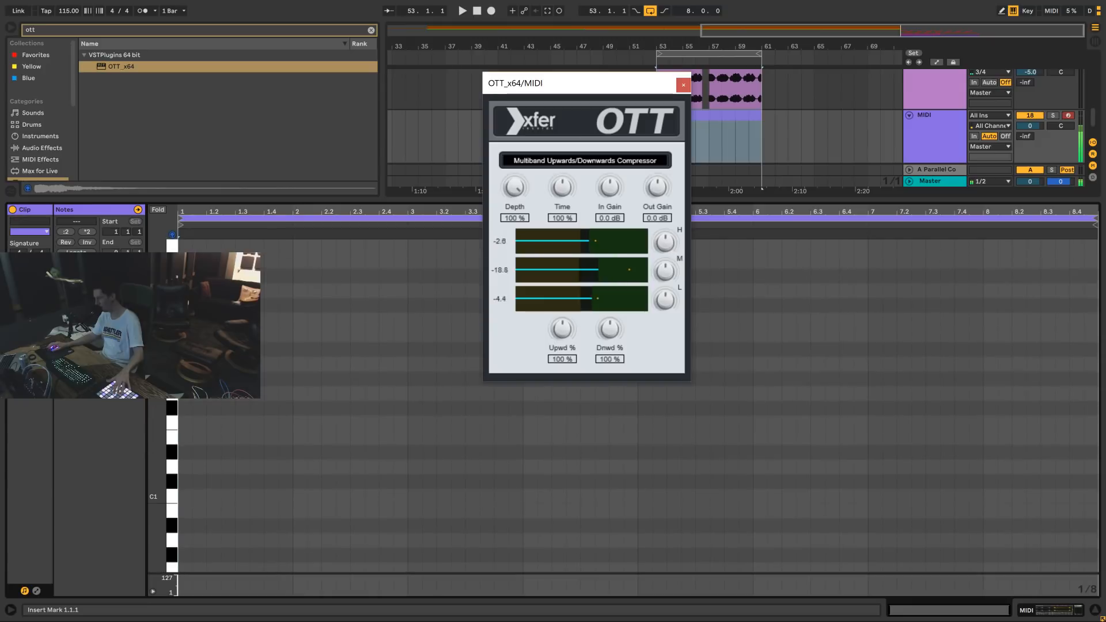
pyautogui.scroll(-2, 221, 326)
pyautogui.moveTo(188, 438); pyautogui.dragTo(1052, 428)
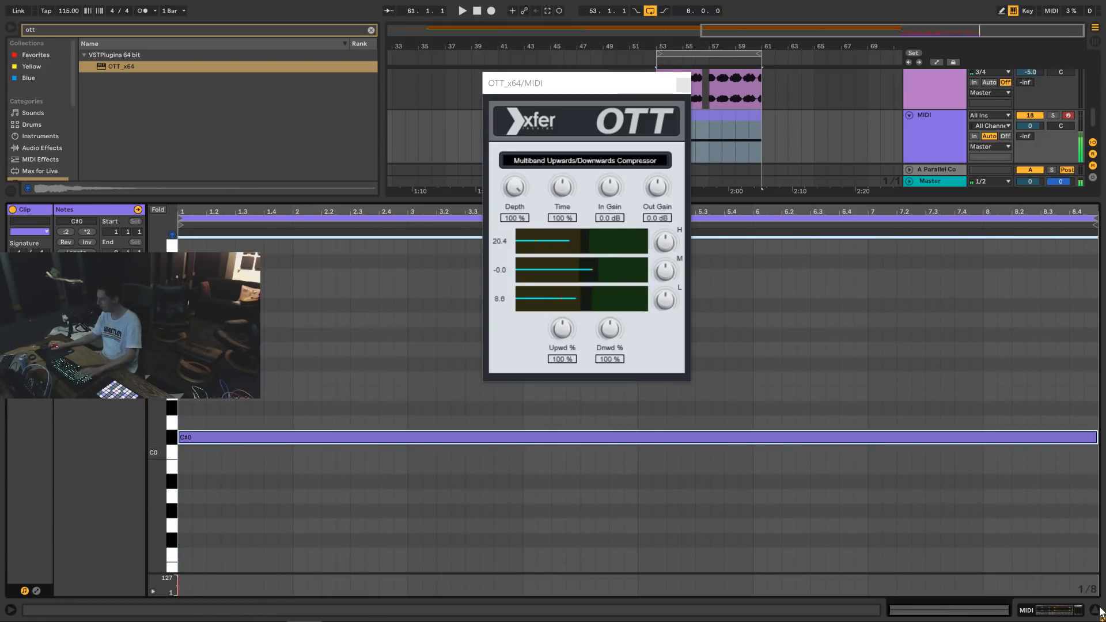
# Hide the clip's note editor and freeze the Sampler MIDI track.
pyautogui.click(1088, 609)
pyautogui.rightClick(940, 442)
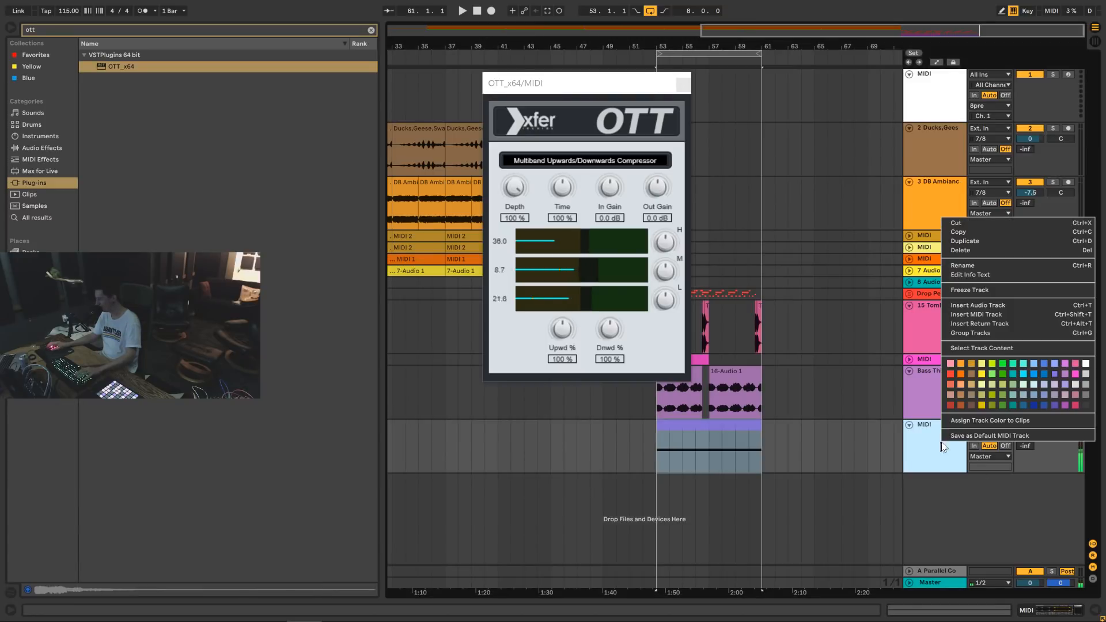
pyautogui.click(976, 290)
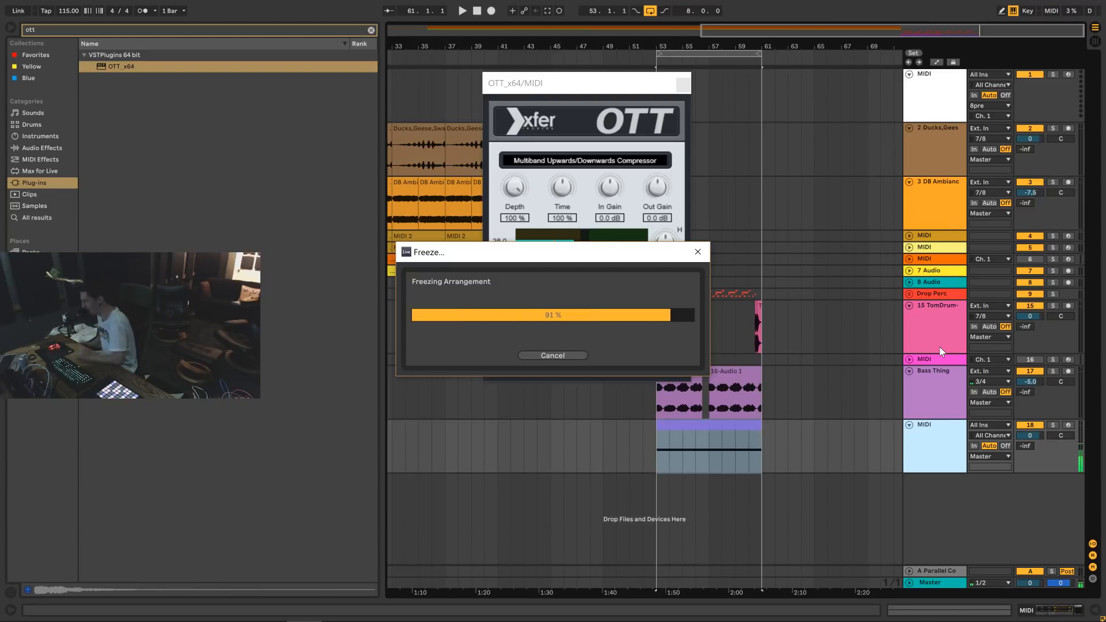
pyautogui.rightClick(928, 442)
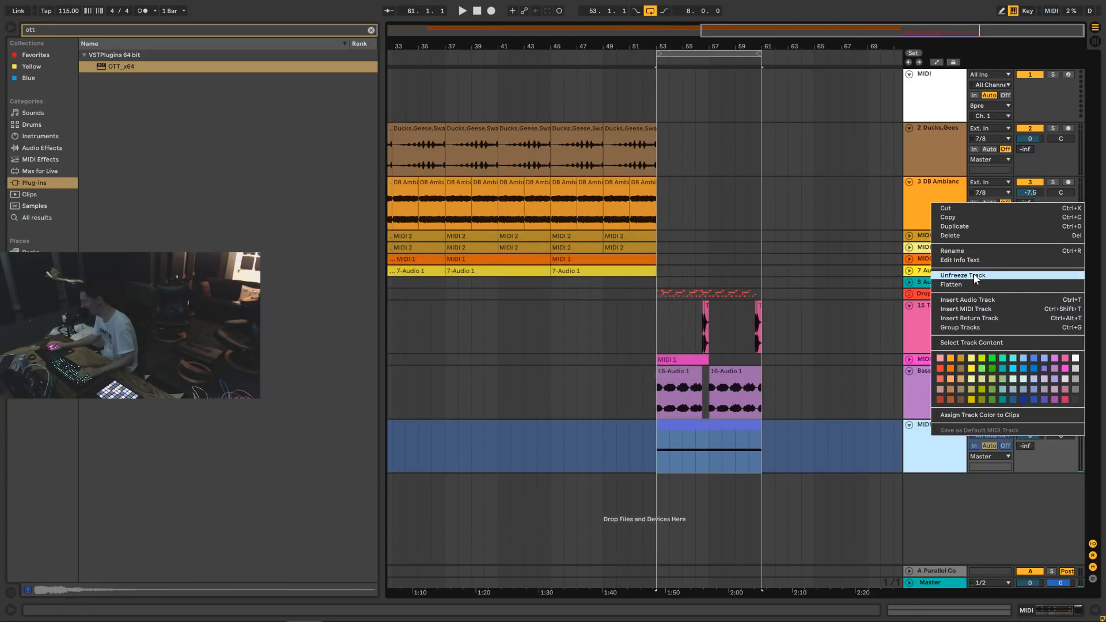
pyautogui.click(864, 489)
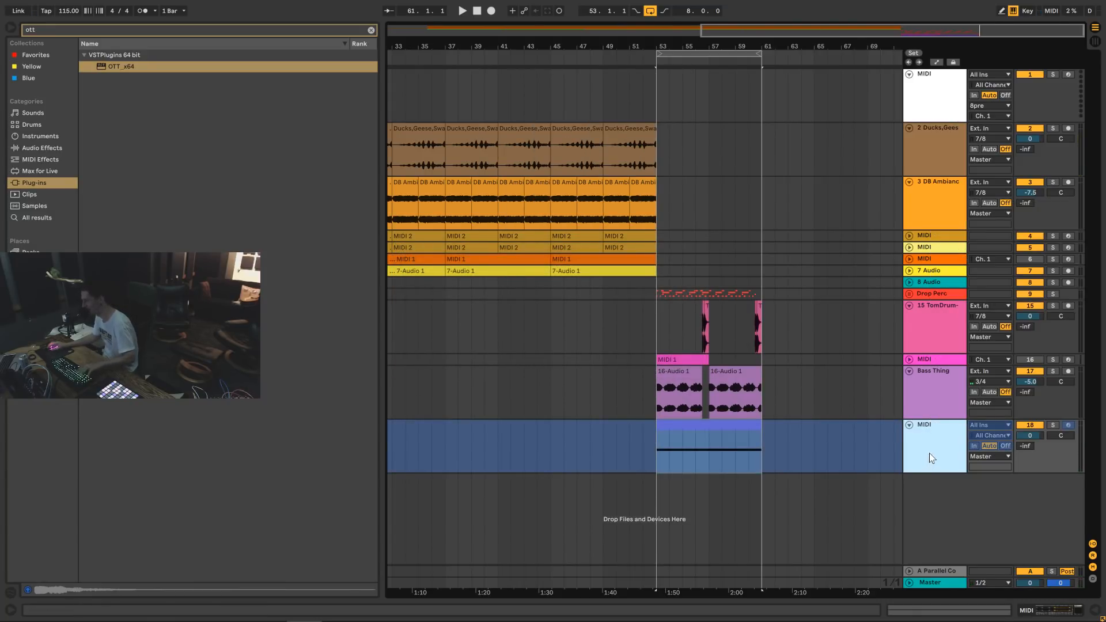
# Duplicate the frozen MIDI track and flatten the copy to audio.
pyautogui.hotkey('ctrl', 'd')
pyautogui.rightClick(933, 501)
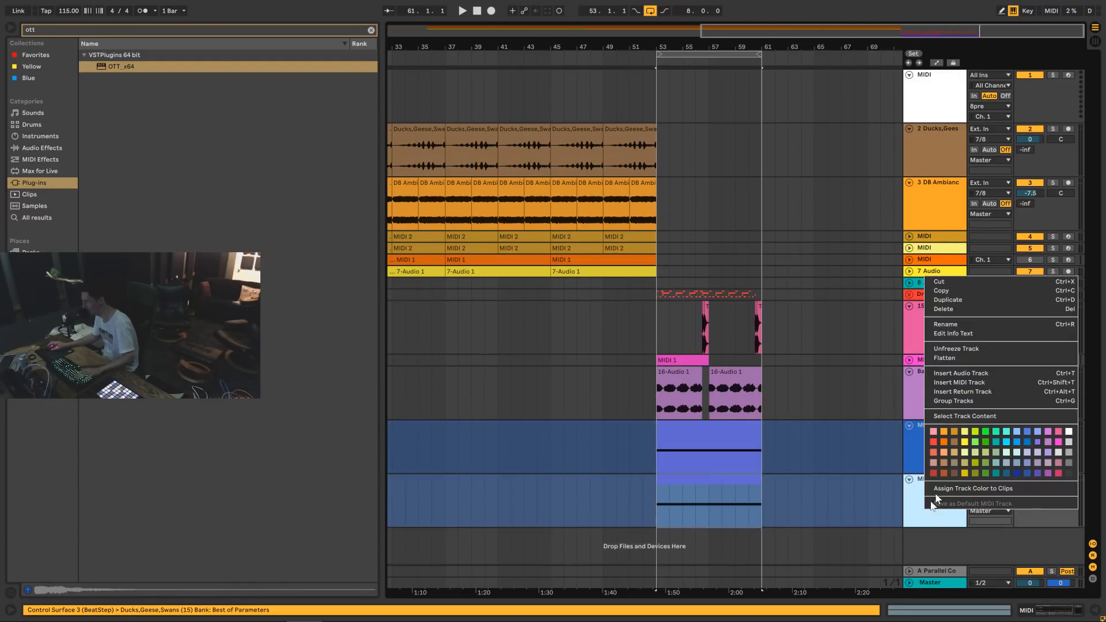
pyautogui.click(986, 358)
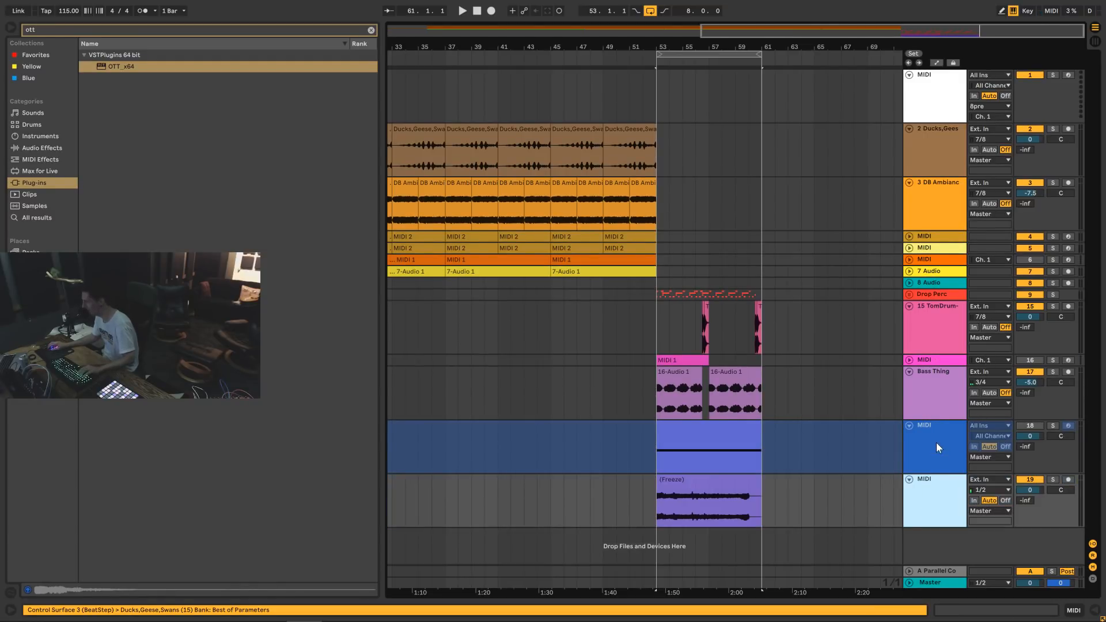
# Group the frozen MIDI track with its flattened copy and rename the group as Upset Phoenix.
pyautogui.hotkey('ctrl', 'g')
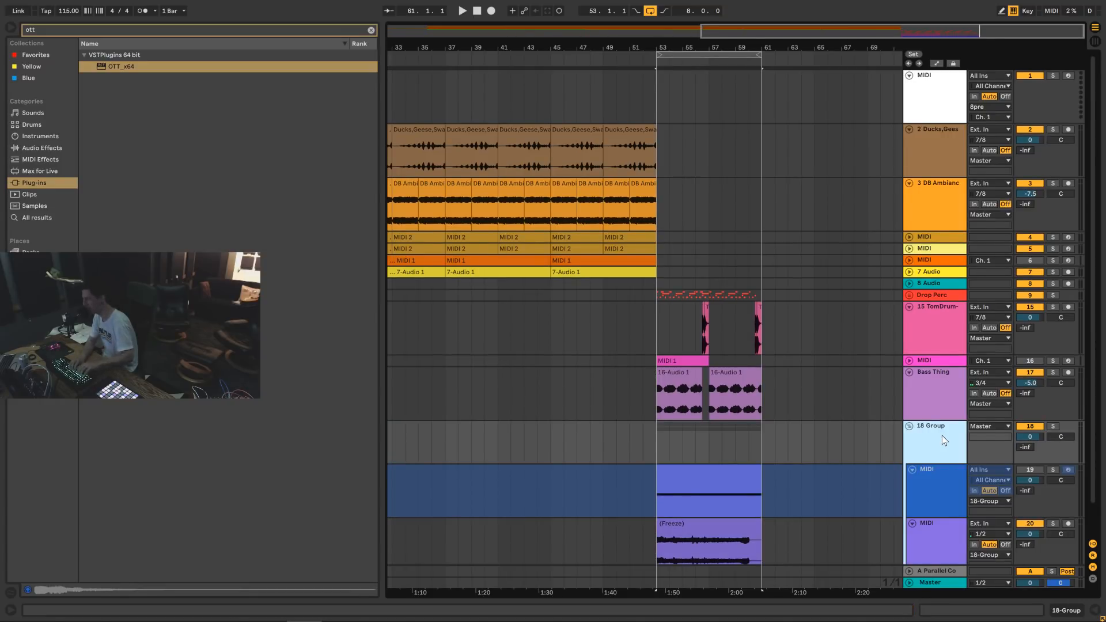
pyautogui.hotkey('ctrl', 't')
pyautogui.hotkey('ctrl', 'z')
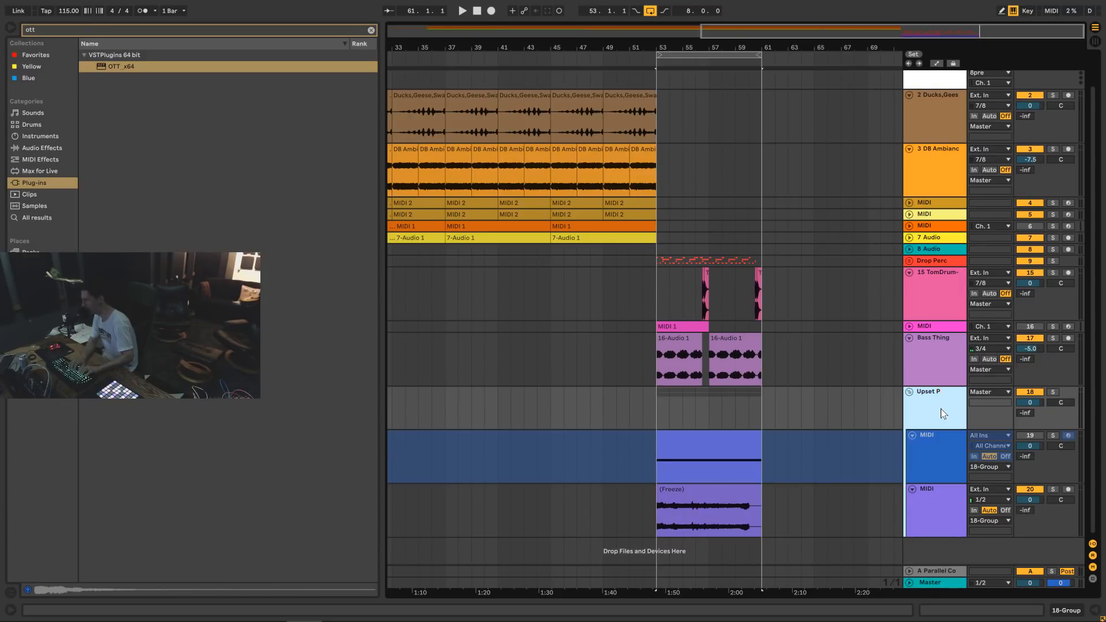
pyautogui.write('enix')
pyautogui.press('Return')
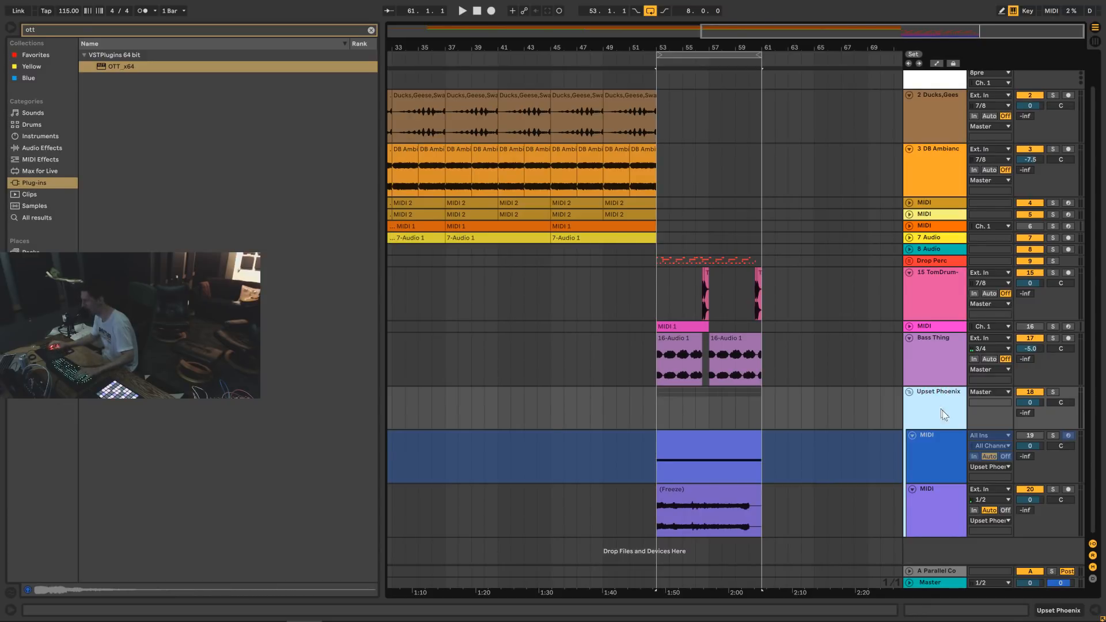
pyautogui.click(908, 393)
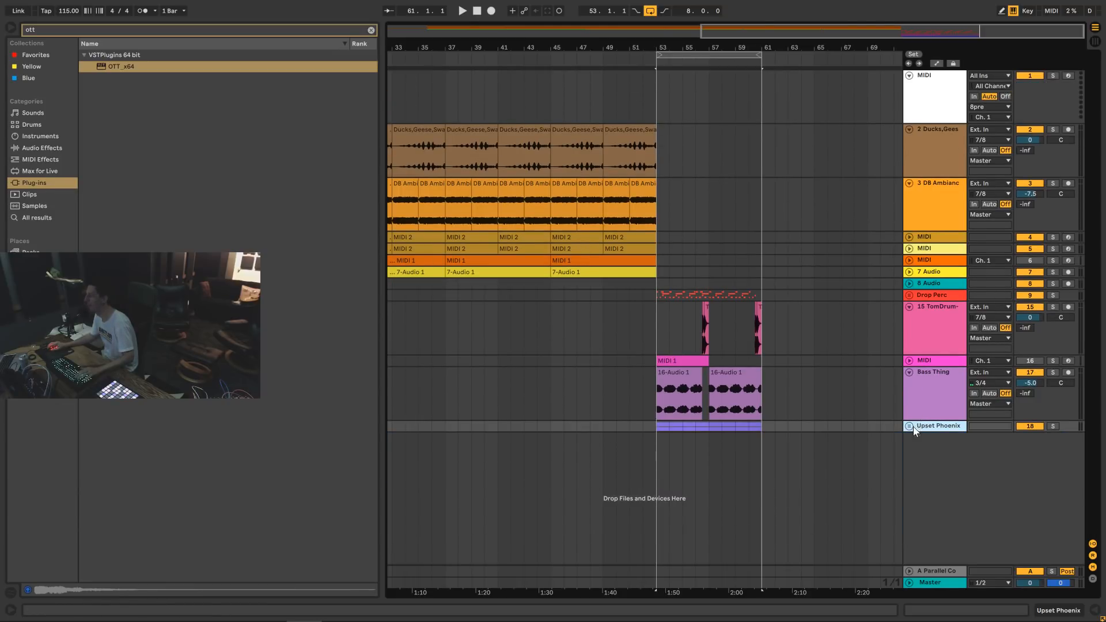
pyautogui.click(909, 426)
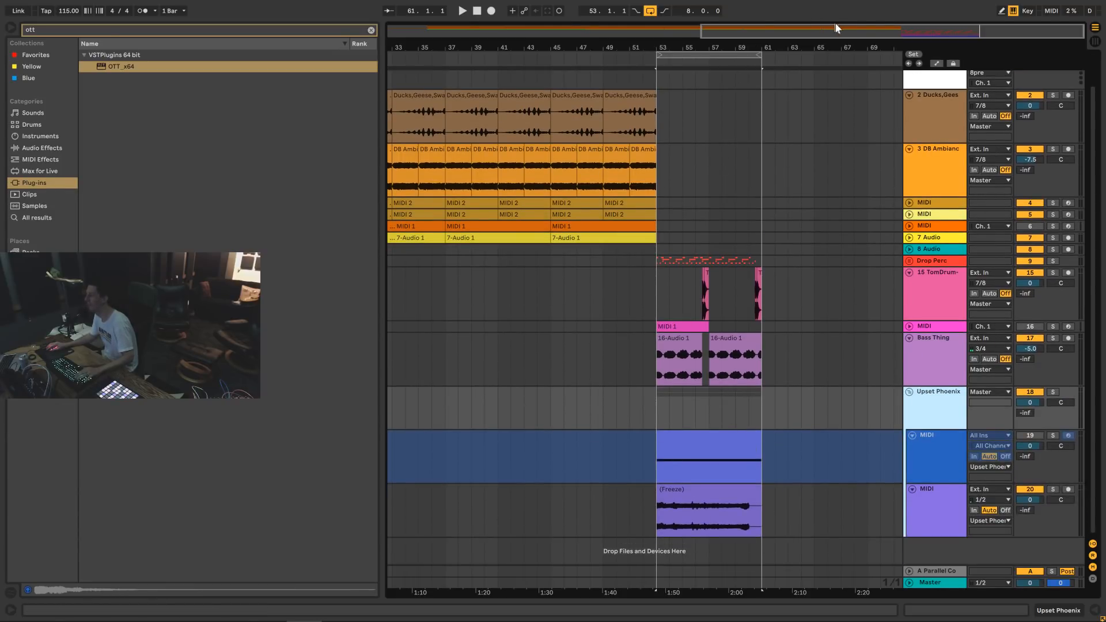
# Move the flattened Freeze audio clip to start at 57.1.1 and play the section across its entry.
pyautogui.press('z')
pyautogui.click(592, 291)
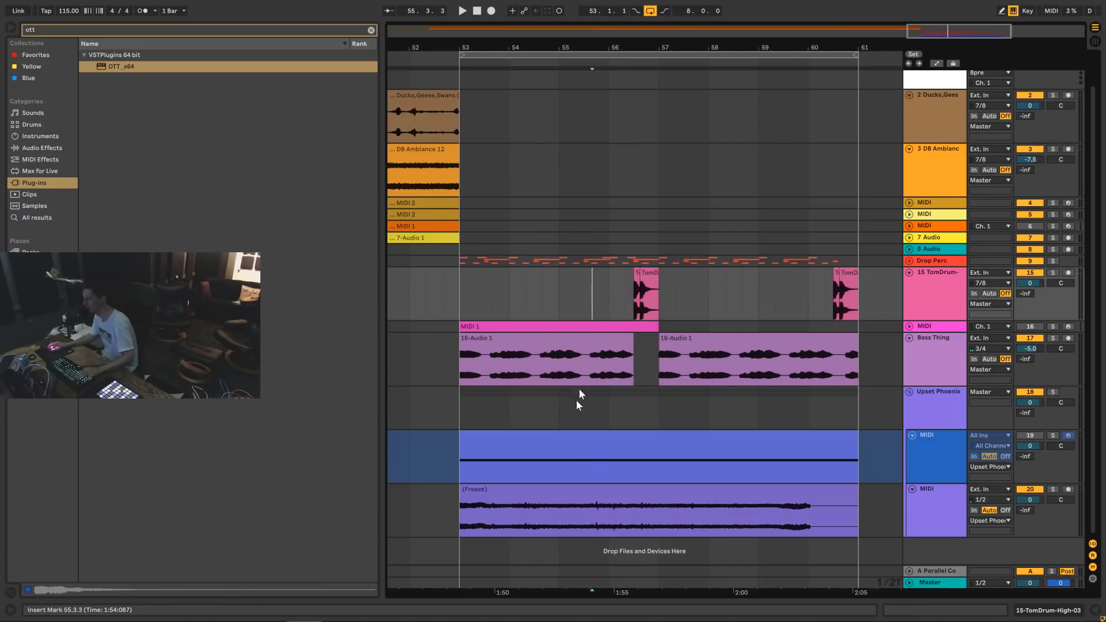
pyautogui.moveTo(545, 494); pyautogui.dragTo(744, 489)
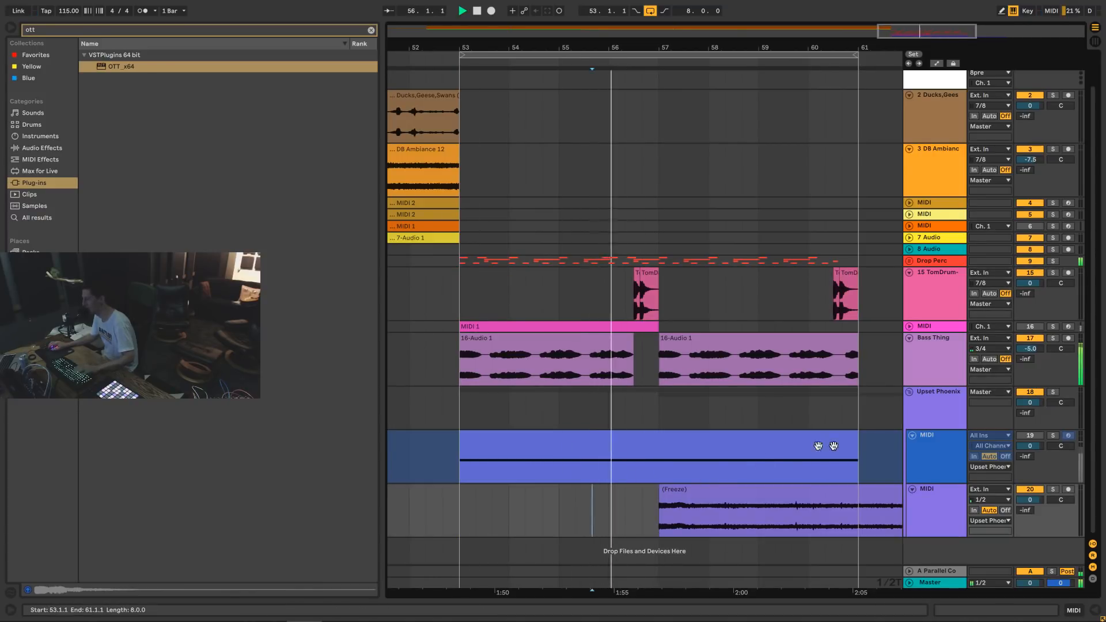
pyautogui.moveTo(918, 34); pyautogui.dragTo(928, 69)
pyautogui.press('space')
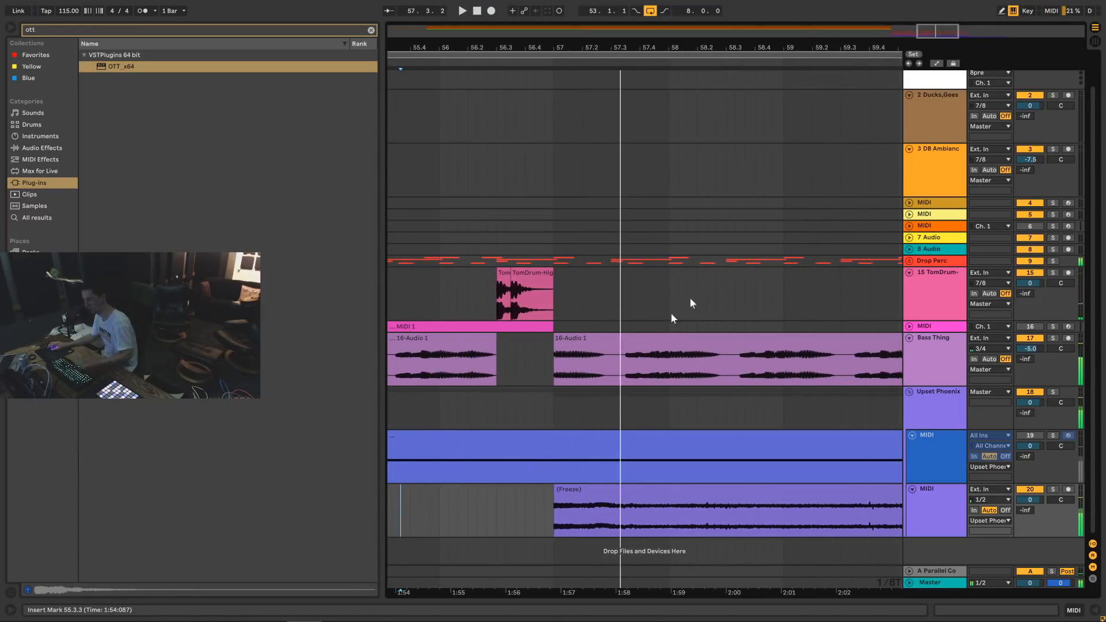
# Split the Freeze clip at 57.3.1, delete the part after the split and select the remaining piece.
pyautogui.click(607, 425)
pyautogui.click(613, 526)
pyautogui.hotkey('ctrl', 'e')
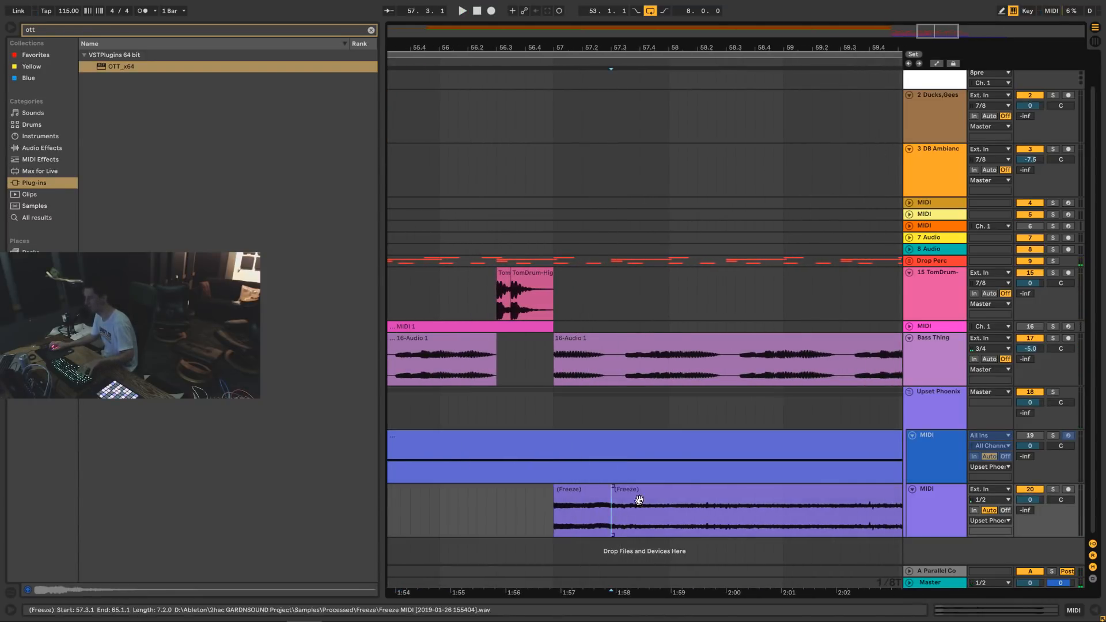
pyautogui.click(627, 490)
pyautogui.press('Delete')
pyautogui.click(564, 501)
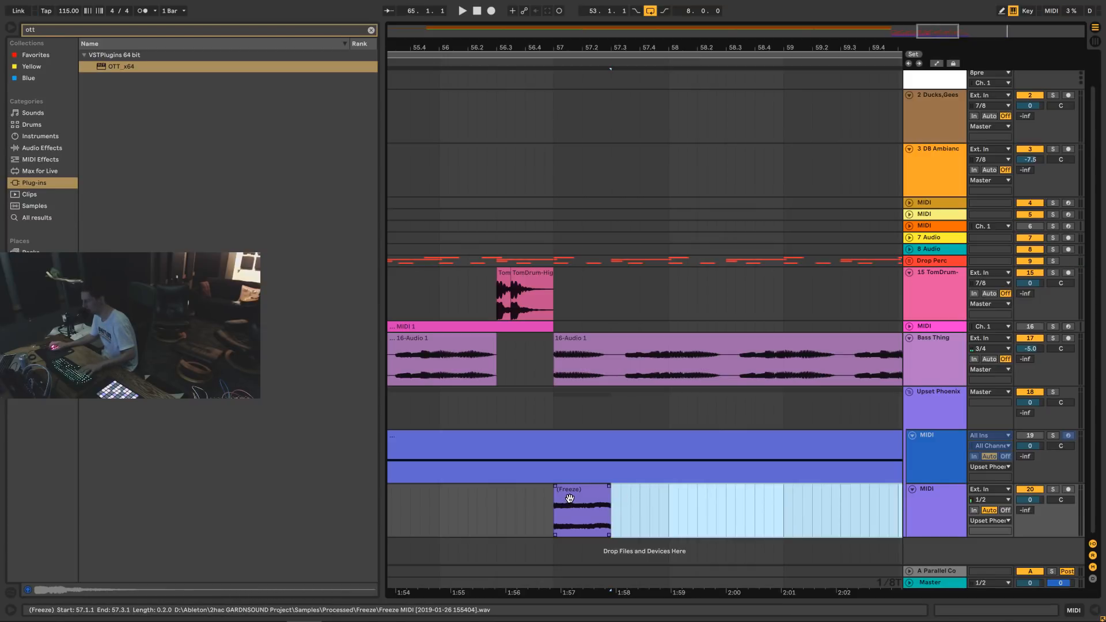
# Deactivate the Bass Thing audio between 57.1.1 and 57.3.1.
pyautogui.click(569, 498)
pyautogui.hotkey('ctrl', 'z')
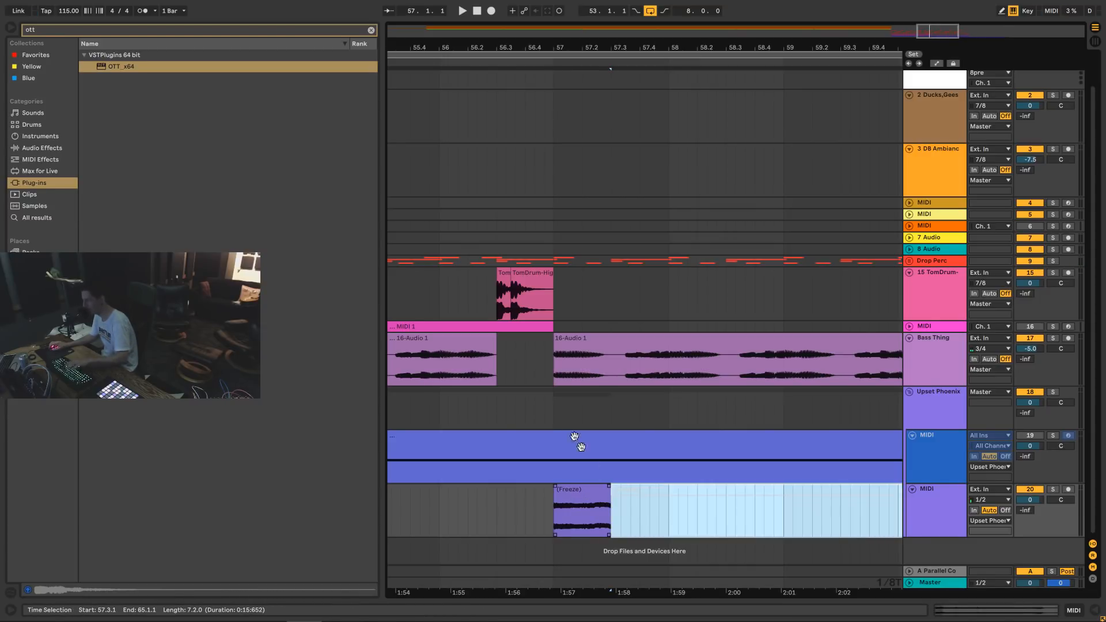
pyautogui.click(497, 402)
pyautogui.moveTo(553, 364); pyautogui.dragTo(610, 250)
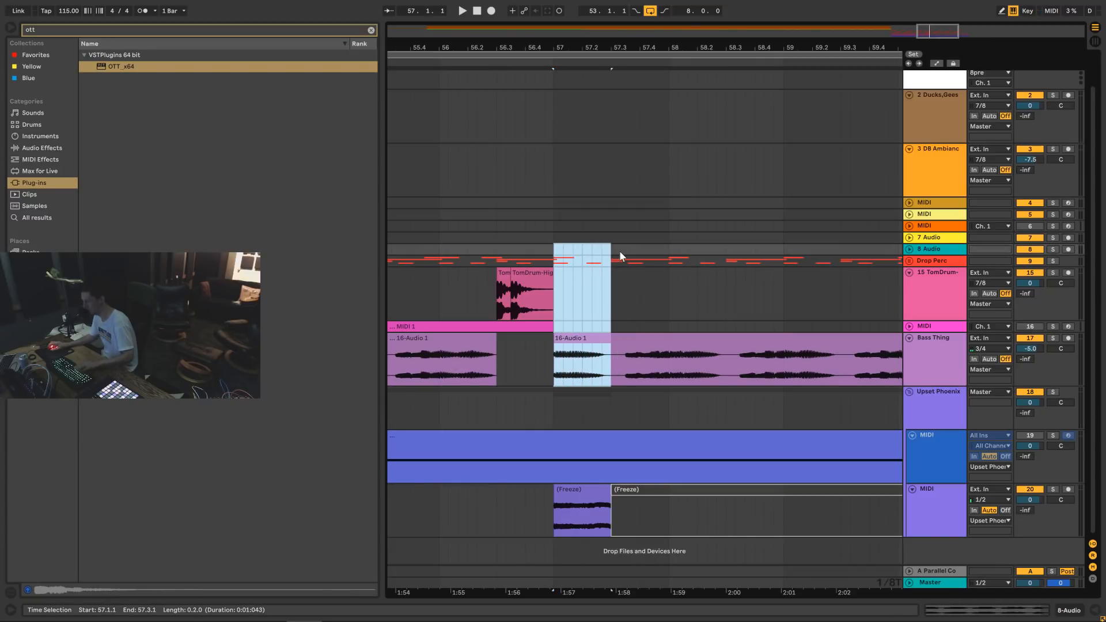
pyautogui.press('Delete')
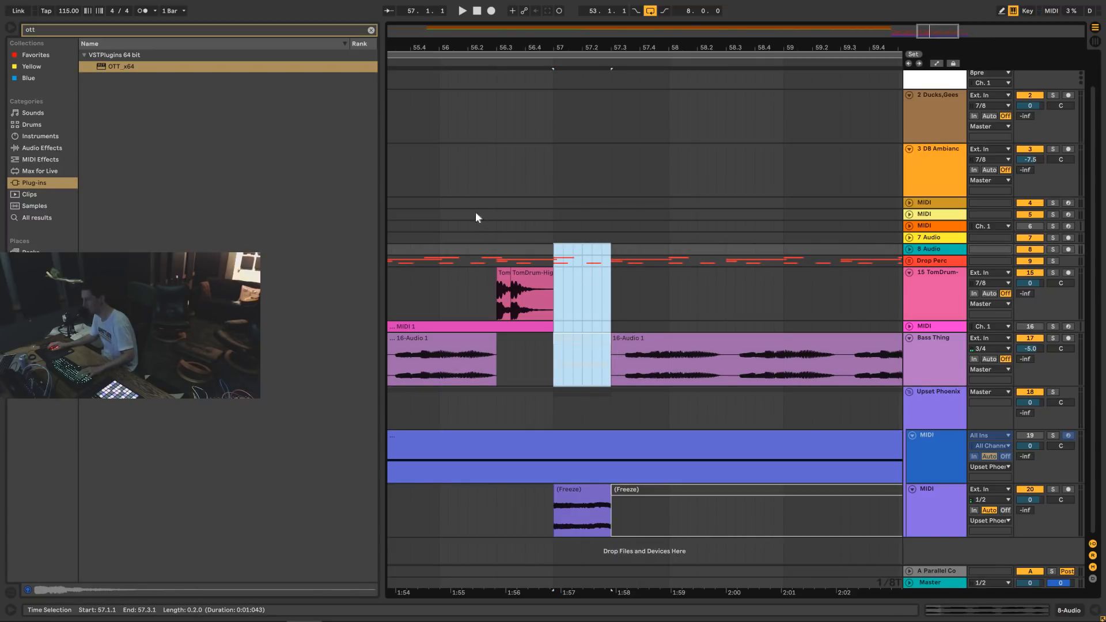
# Deactivate the Drop Perc group's hits between 57.1.1 and 57.3.1 and play the section from 55.4.3.
pyautogui.click(909, 261)
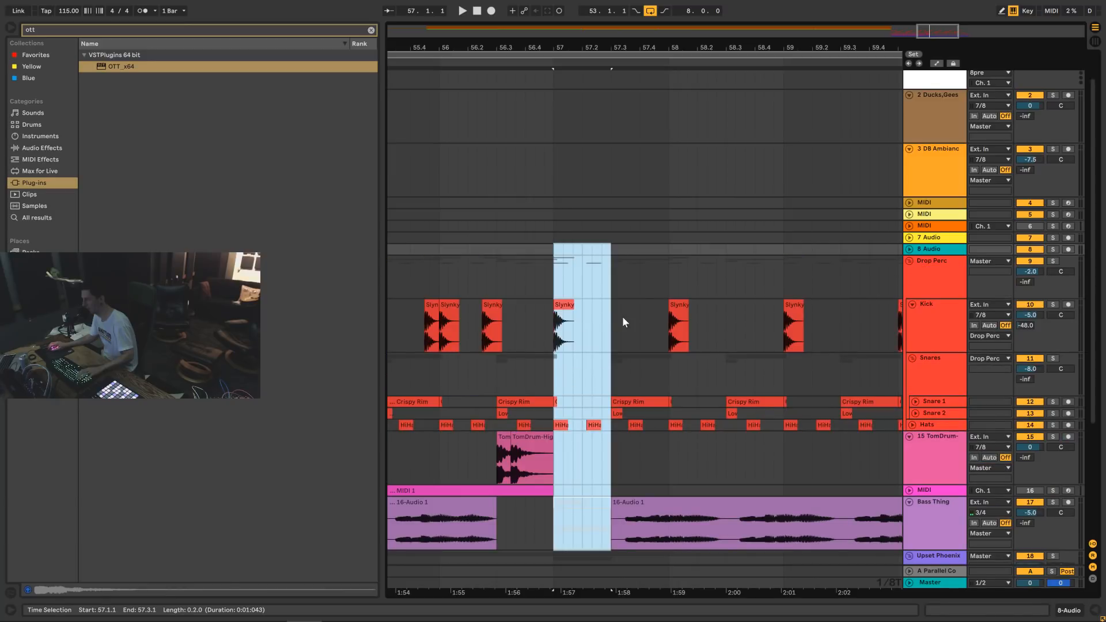
pyautogui.press('Delete')
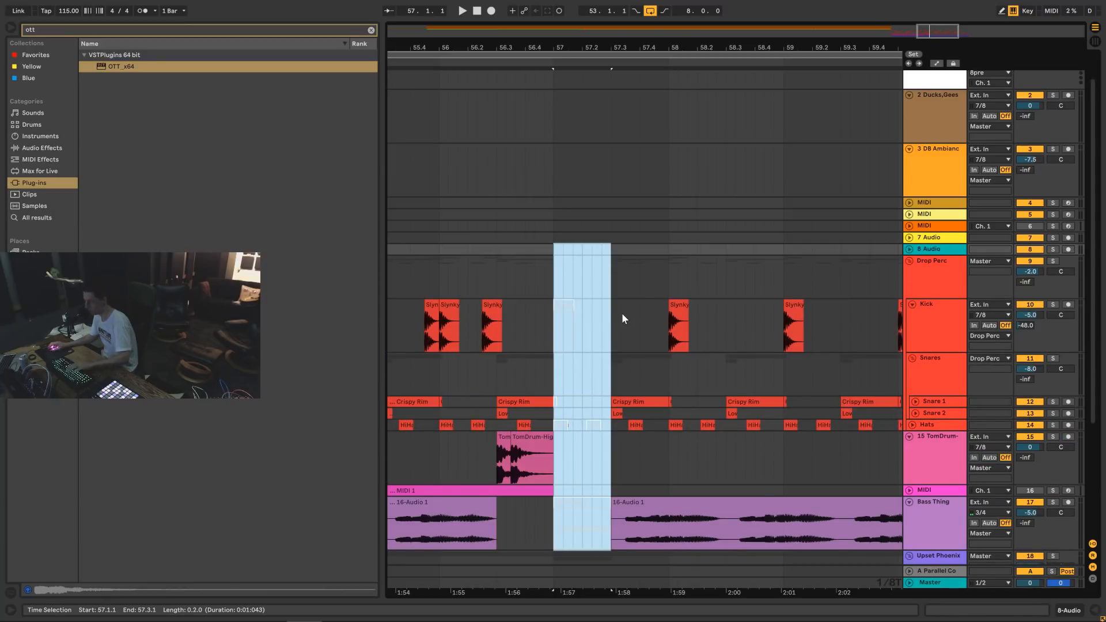
pyautogui.click(910, 260)
pyautogui.click(436, 211)
pyautogui.press('space')
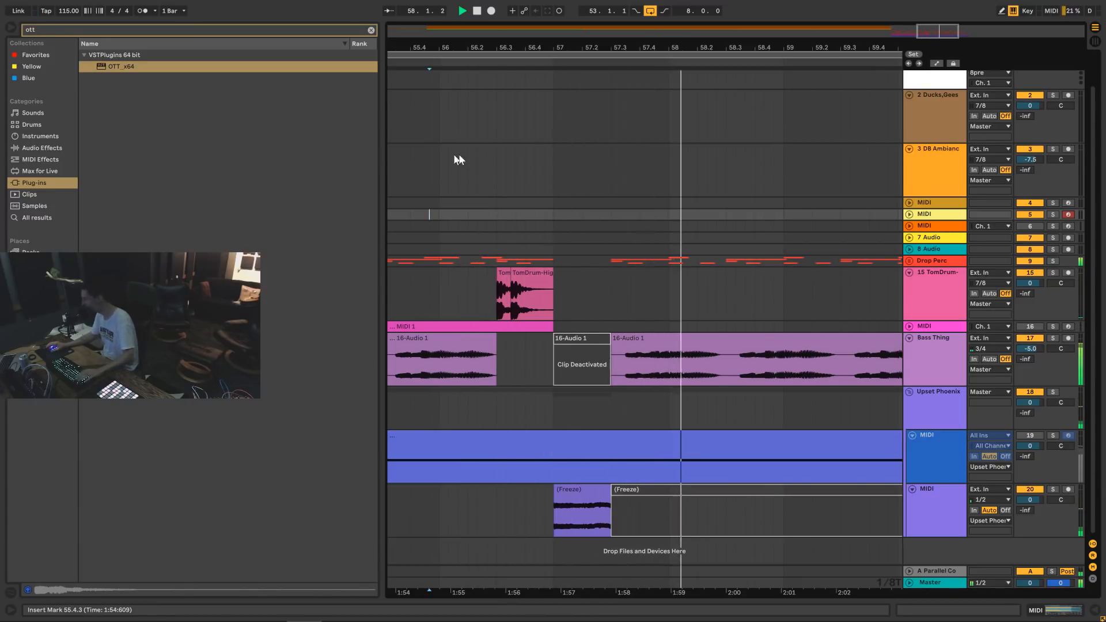
# Stop playback and rename the flattened audio track inside the Upset Phoenix group as Phoenix.
pyautogui.click(582, 509)
pyautogui.press('space')
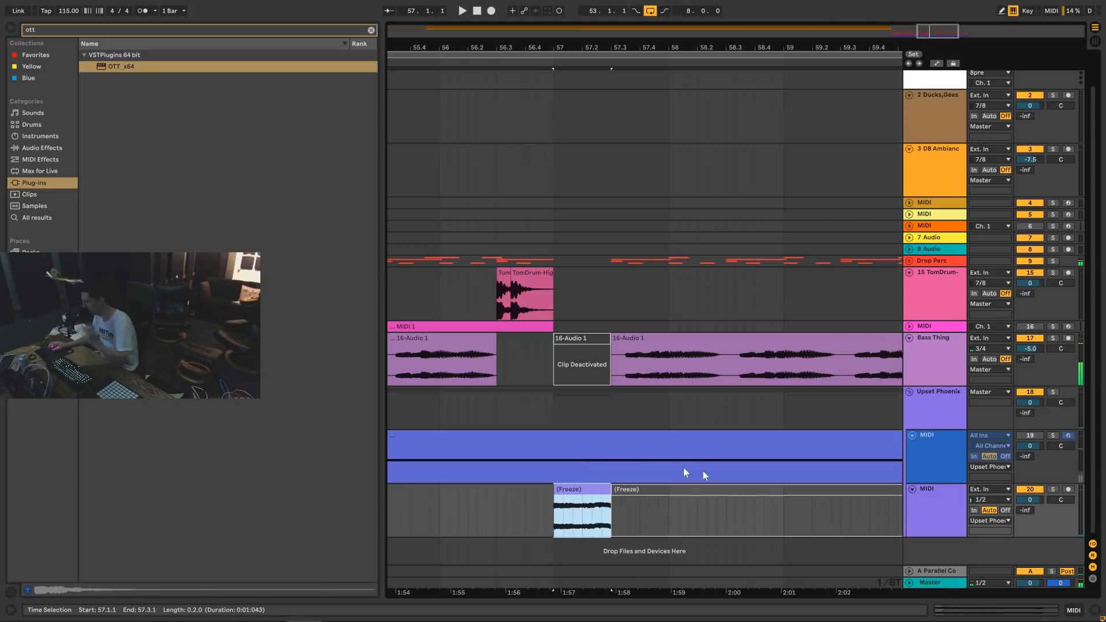
pyautogui.click(946, 519)
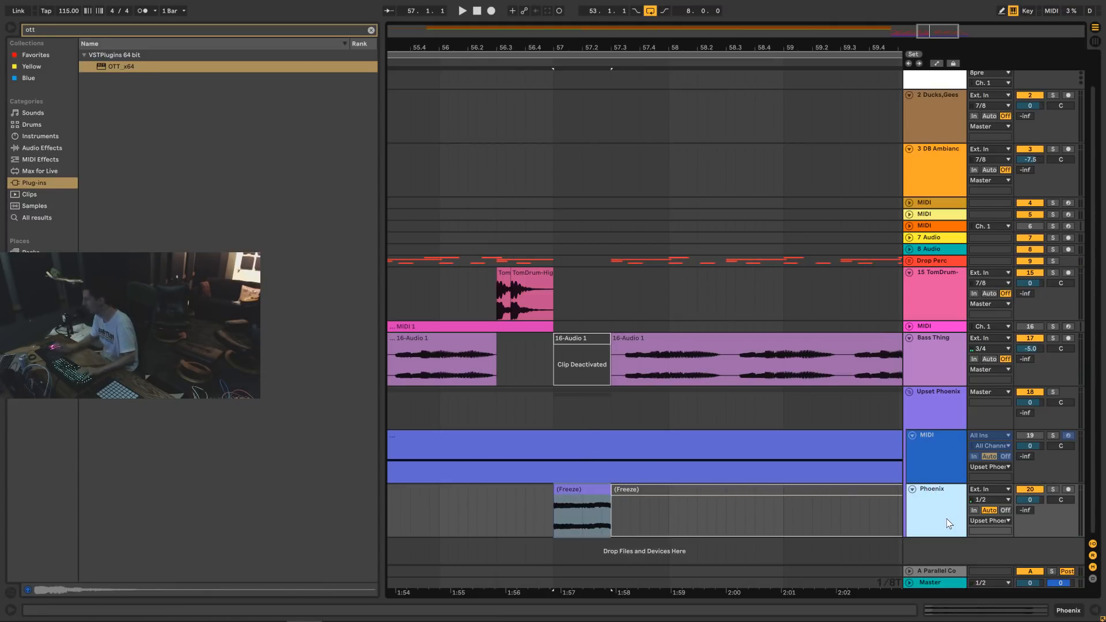
# Raise the gain of the short Freeze clip on the Phoenix track, playing it before and after the change.
pyautogui.doubleClick(574, 490)
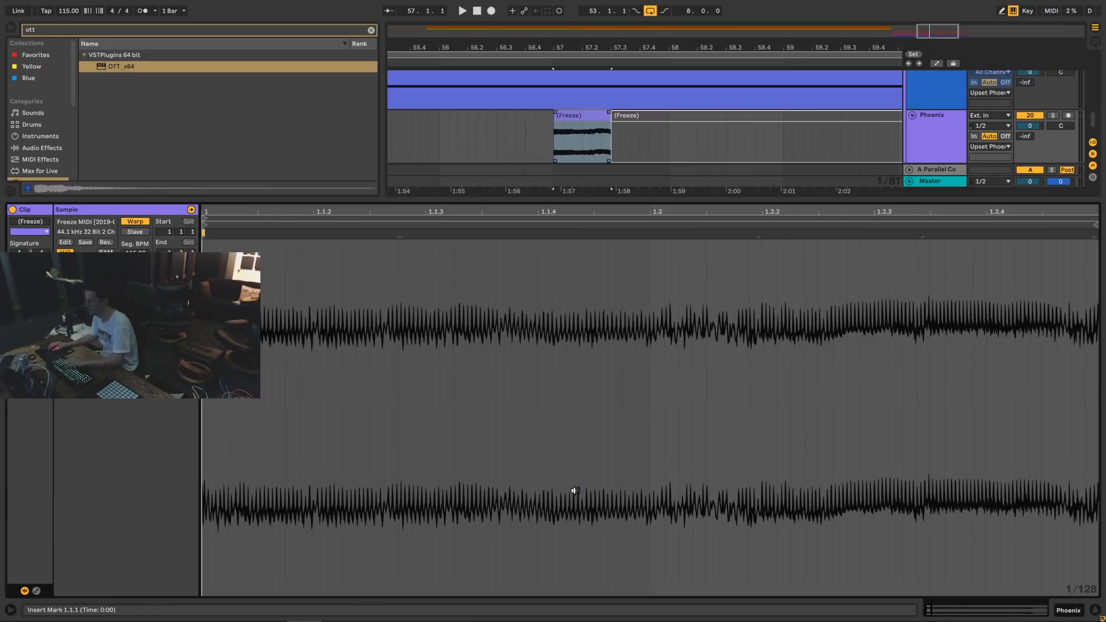
pyautogui.press('space')
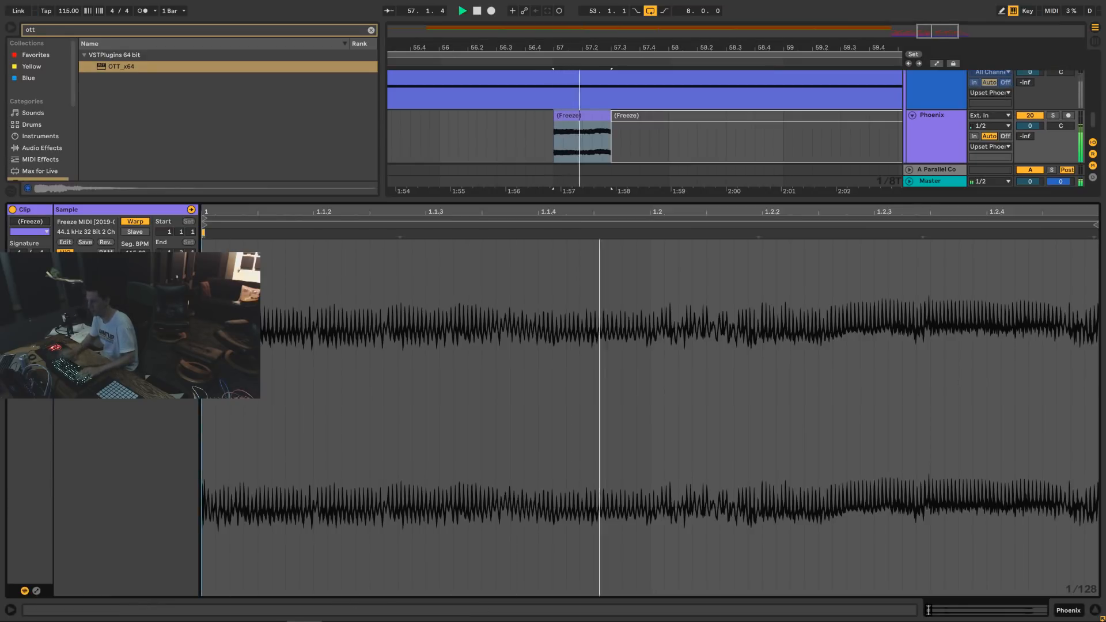
pyautogui.press('space')
pyautogui.moveTo(106, 295); pyautogui.dragTo(106, 276)
pyautogui.press('space')
pyautogui.press('space')
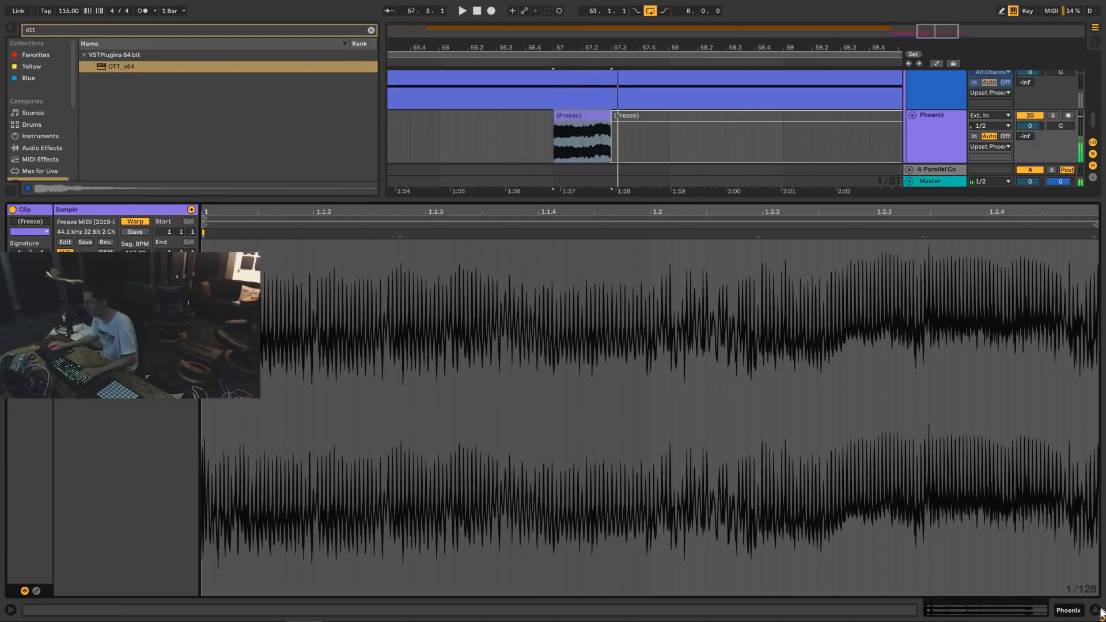
# Add an EQ Eight from the audio effects to the Phoenix track.
pyautogui.click(1100, 613)
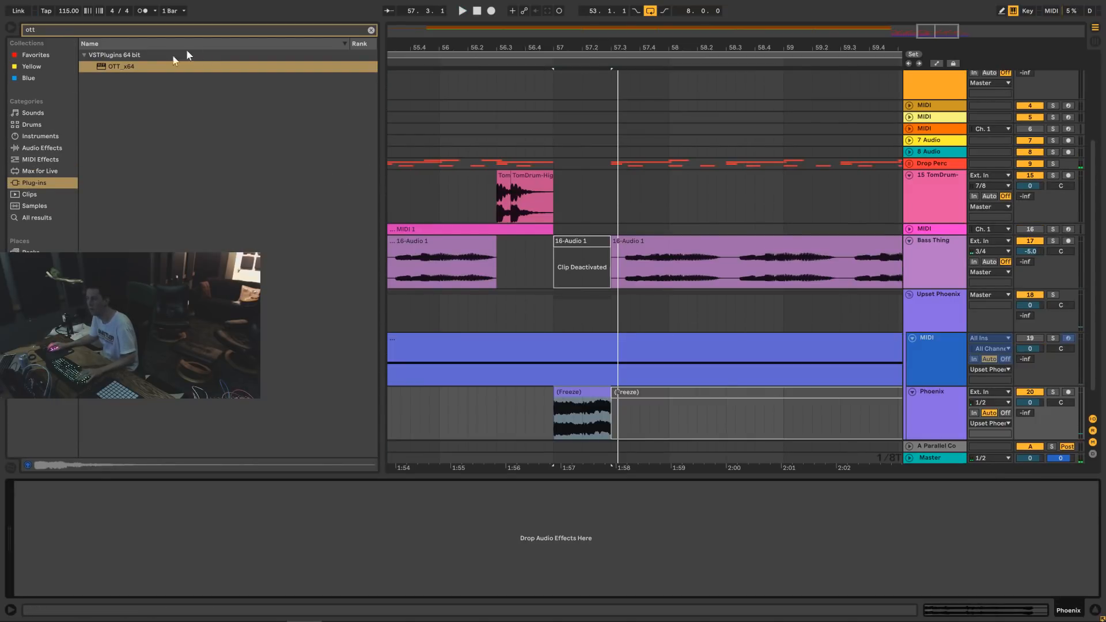
pyautogui.click(37, 146)
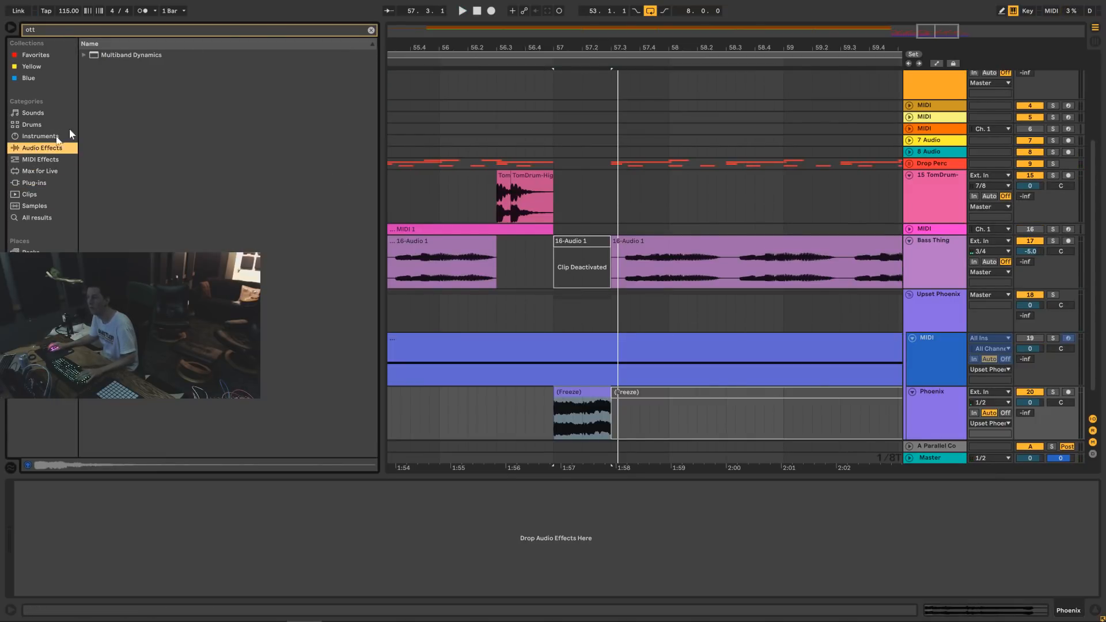
pyautogui.click(371, 30)
pyautogui.doubleClick(116, 148)
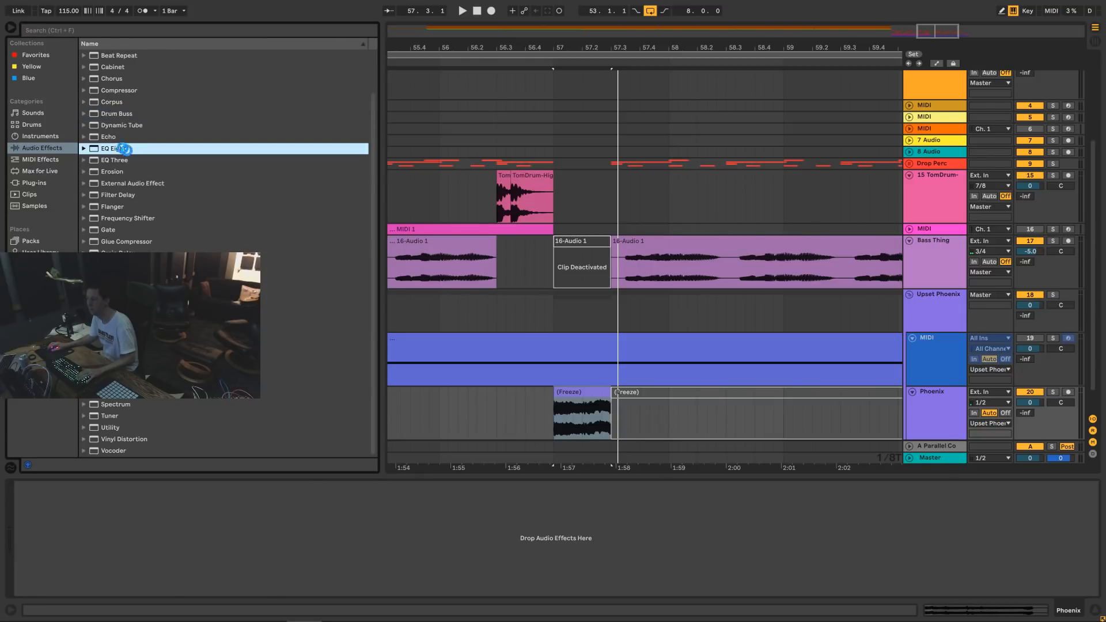
# Boost the highs with EQ Eight band 4 by about 9 dB around 861 Hz while auditioning the clip.
pyautogui.press('space')
pyautogui.moveTo(201, 533); pyautogui.dragTo(190, 507)
pyautogui.press('space')
pyautogui.press('space')
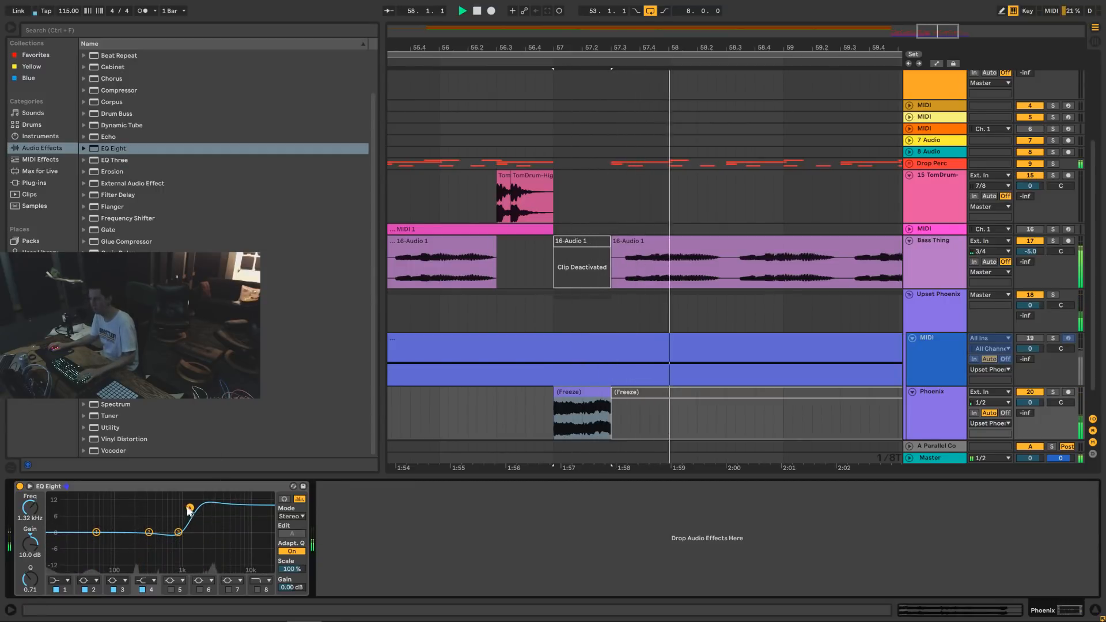
pyautogui.moveTo(190, 507)
pyautogui.mouseDown()
pyautogui.moveTo(166, 511)
pyautogui.moveTo(180, 510)
pyautogui.mouseUp()
pyautogui.press('space')
pyautogui.press('space')
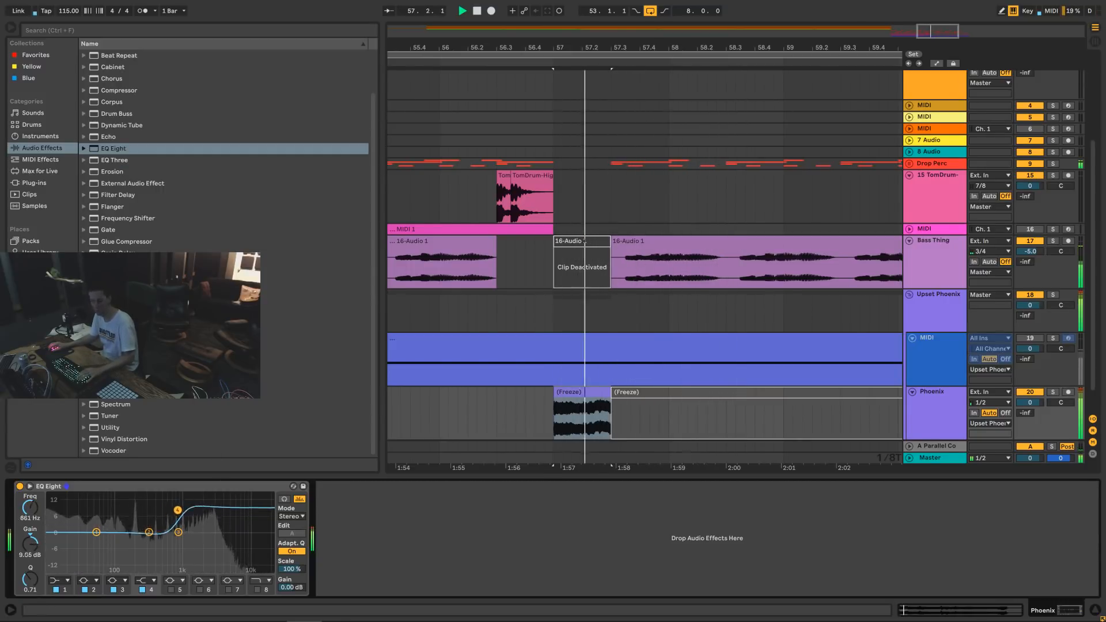
# Cut the low end with EQ Eight band 1 near 100 Hz and audition the clip.
pyautogui.press('space')
pyautogui.press('space')
pyautogui.moveTo(96, 533)
pyautogui.mouseDown()
pyautogui.moveTo(133, 548)
pyautogui.moveTo(152, 523)
pyautogui.moveTo(114, 543)
pyautogui.mouseUp()
pyautogui.press('space')
pyautogui.press('space')
# Boost EQ Eight band 2 by 6.82 dB at 225 Hz with a narrow Q of 13.5, auditioning the clip.
pyautogui.moveTo(149, 532); pyautogui.dragTo(139, 515)
pyautogui.press('space')
pyautogui.press('space')
pyautogui.press('space')
pyautogui.press('space')
pyautogui.moveTo(30, 578); pyautogui.dragTo(30, 518)
pyautogui.press('space')
pyautogui.press('space')
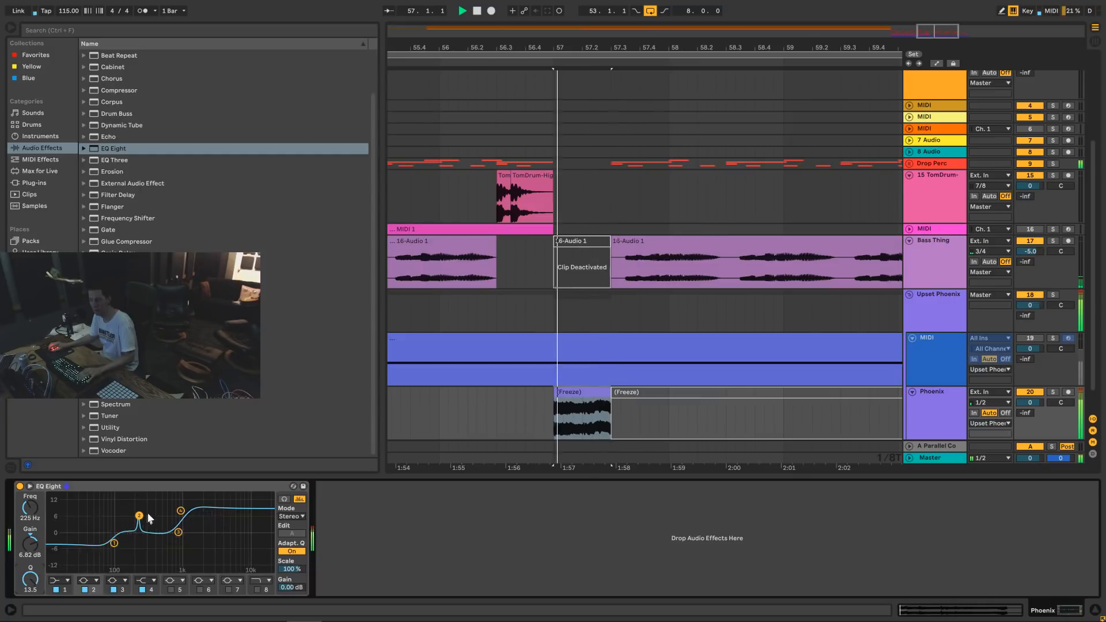
# Retune EQ Eight band 2 to 198 Hz with 4.34 dB gain and a Q of 3.92, auditioning the clip repeatedly.
pyautogui.press('space')
pyautogui.moveTo(139, 516)
pyautogui.mouseDown()
pyautogui.moveTo(144, 497)
pyautogui.moveTo(135, 521)
pyautogui.mouseUp()
pyautogui.press('space')
pyautogui.press('space')
pyautogui.press('space')
pyautogui.press('space')
pyautogui.press('space')
pyautogui.moveTo(30, 578)
pyautogui.mouseDown()
pyautogui.moveTo(30, 603)
pyautogui.moveTo(30, 574)
pyautogui.mouseUp()
pyautogui.press('space')
pyautogui.press('space')
pyautogui.press('space')
pyautogui.press('space')
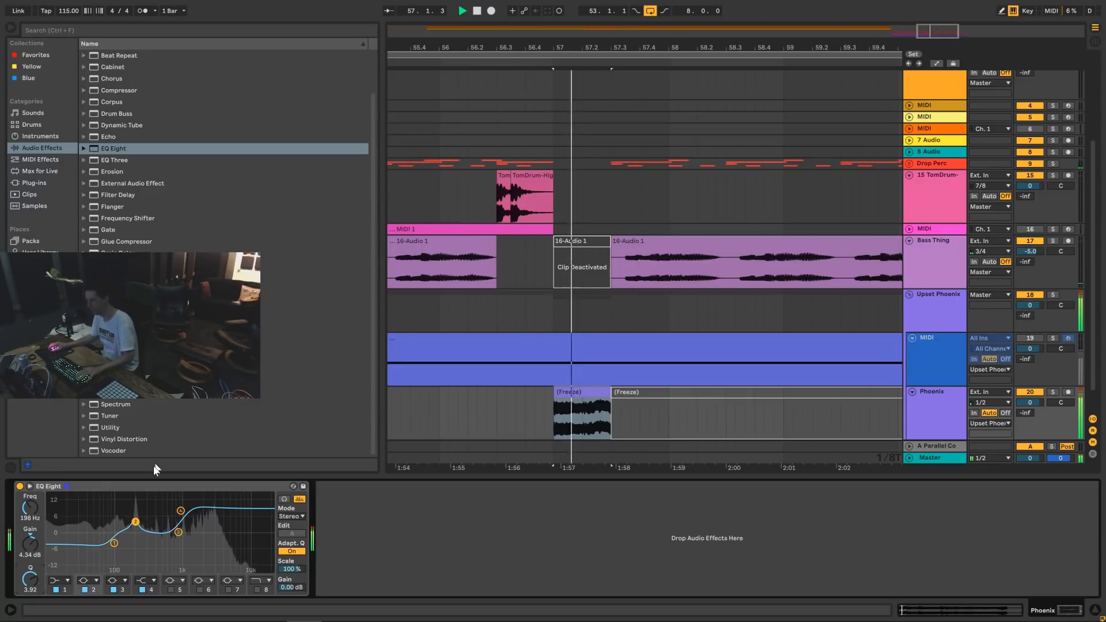
# Add a Vocoder after the EQ Eight on the Phoenix track and reduce its Dry/Wet to 40%.
pyautogui.moveTo(167, 451); pyautogui.dragTo(430, 587)
pyautogui.press('space')
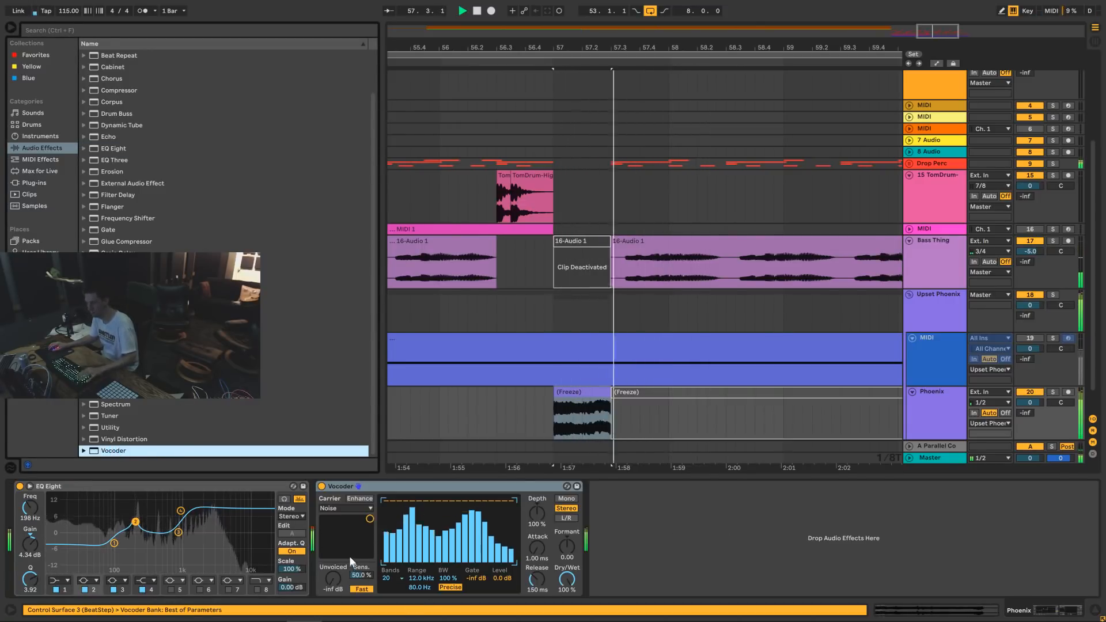
pyautogui.press('space')
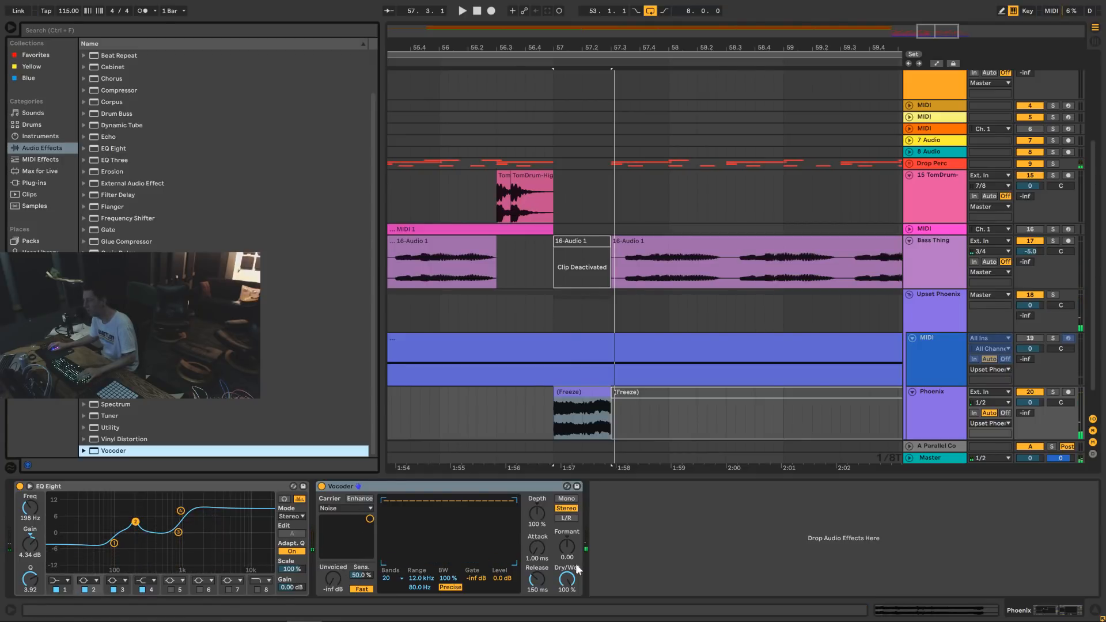
pyautogui.moveTo(567, 578); pyautogui.dragTo(567, 619)
pyautogui.press('space')
pyautogui.press('space')
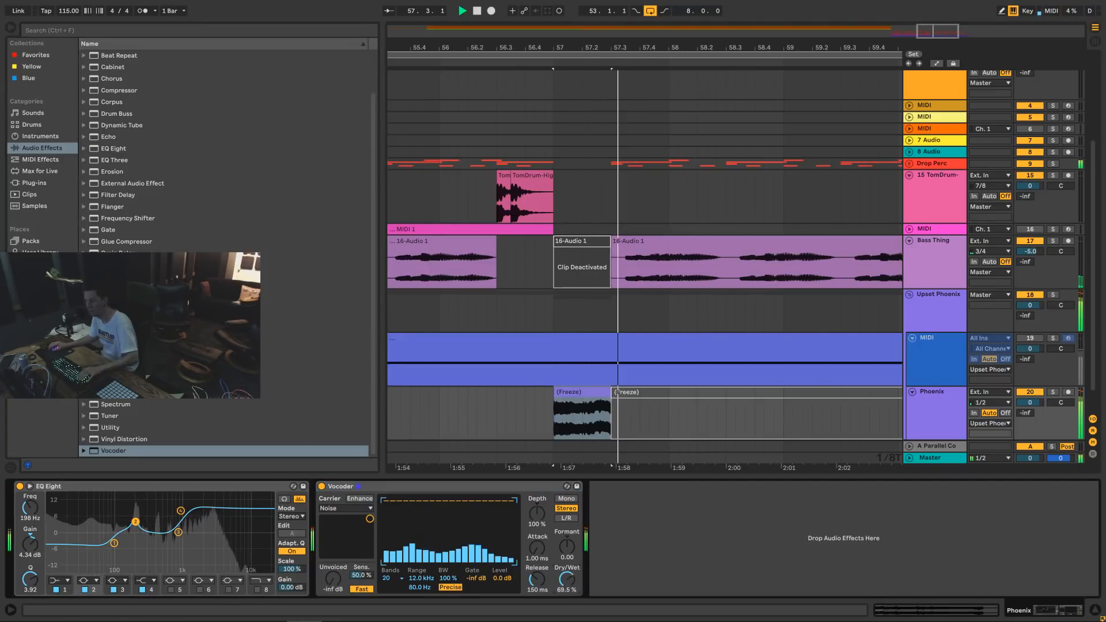
pyautogui.press('space')
pyautogui.press('space')
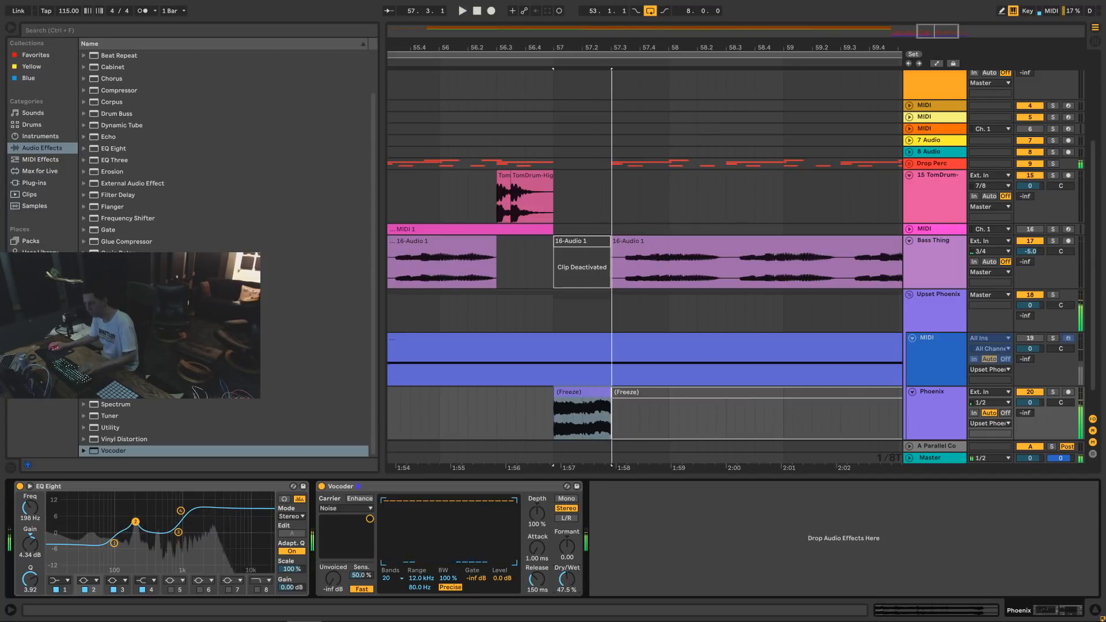
pyautogui.moveTo(567, 598); pyautogui.dragTo(566, 585)
# Show the Vocoder's Dry/Wet automation, ramp it up to 100% at the Freeze clip's end and play it.
pyautogui.rightClick(566, 585)
pyautogui.click(592, 524)
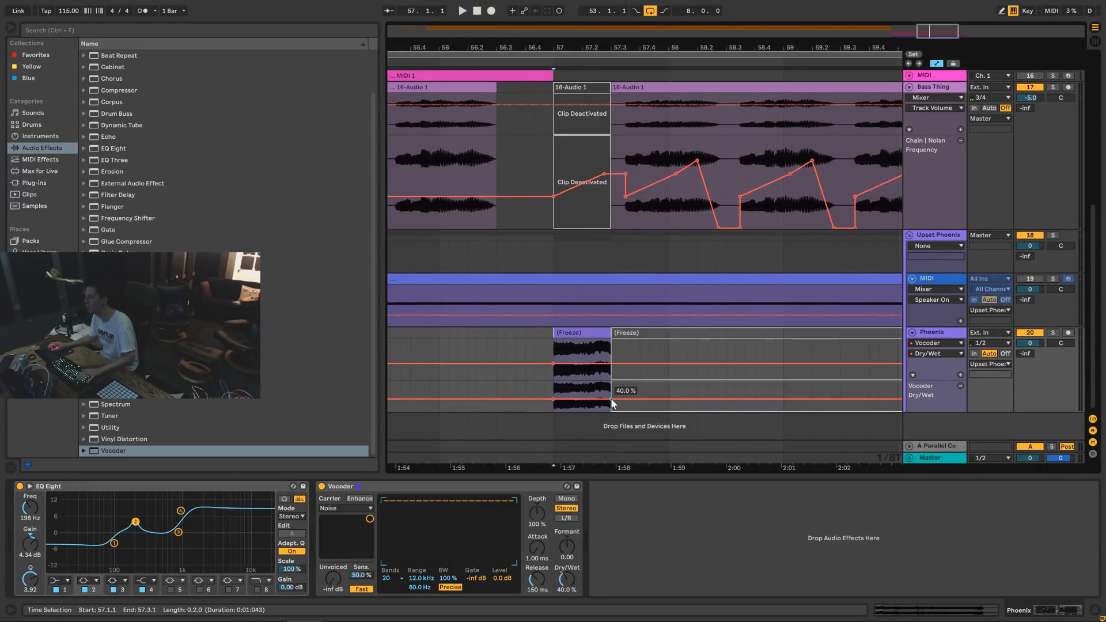
pyautogui.moveTo(611, 398); pyautogui.dragTo(611, 382)
pyautogui.click(524, 393)
pyautogui.press('space')
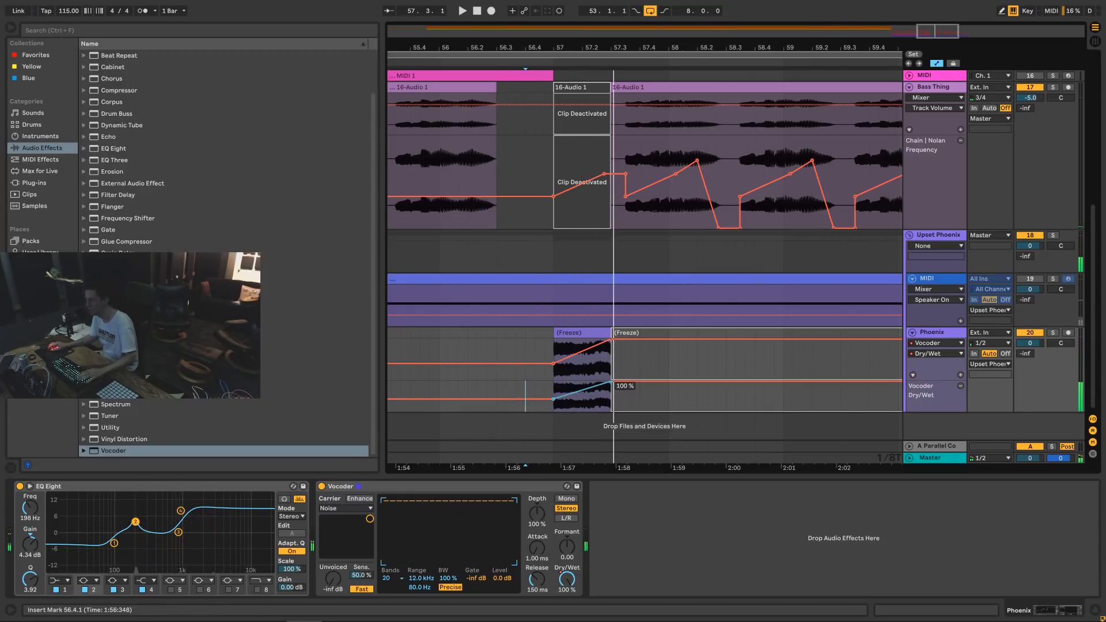
# Lower the start of the Dry/Wet ramp to 0%, bend the ramp into a curve and play the transition.
pyautogui.moveTo(552, 399); pyautogui.dragTo(552, 411)
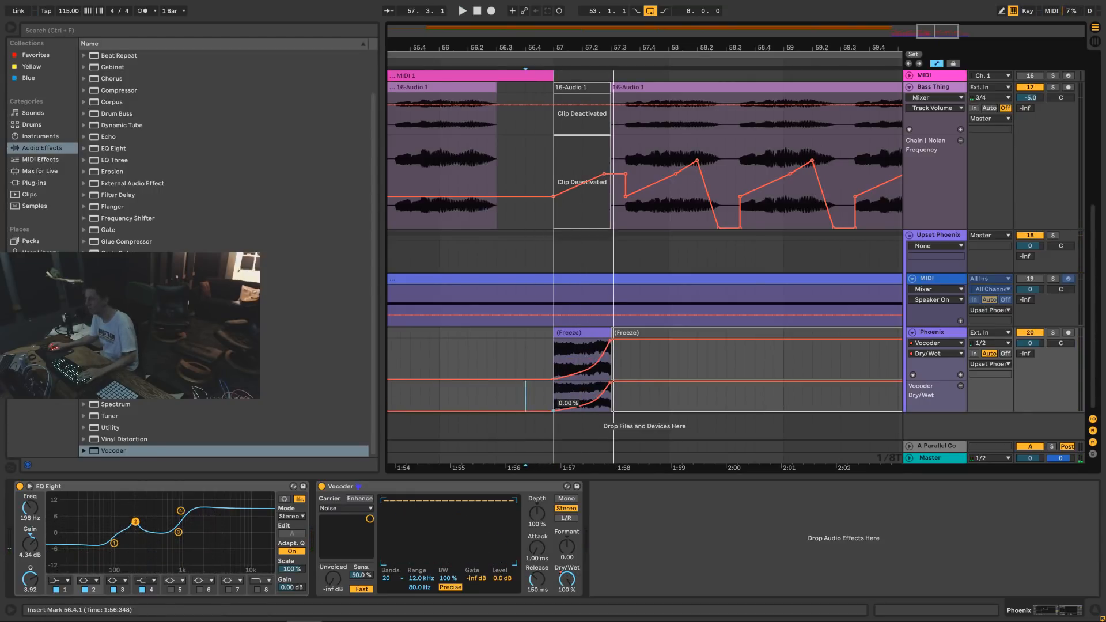
pyautogui.click(515, 363)
pyautogui.press('space')
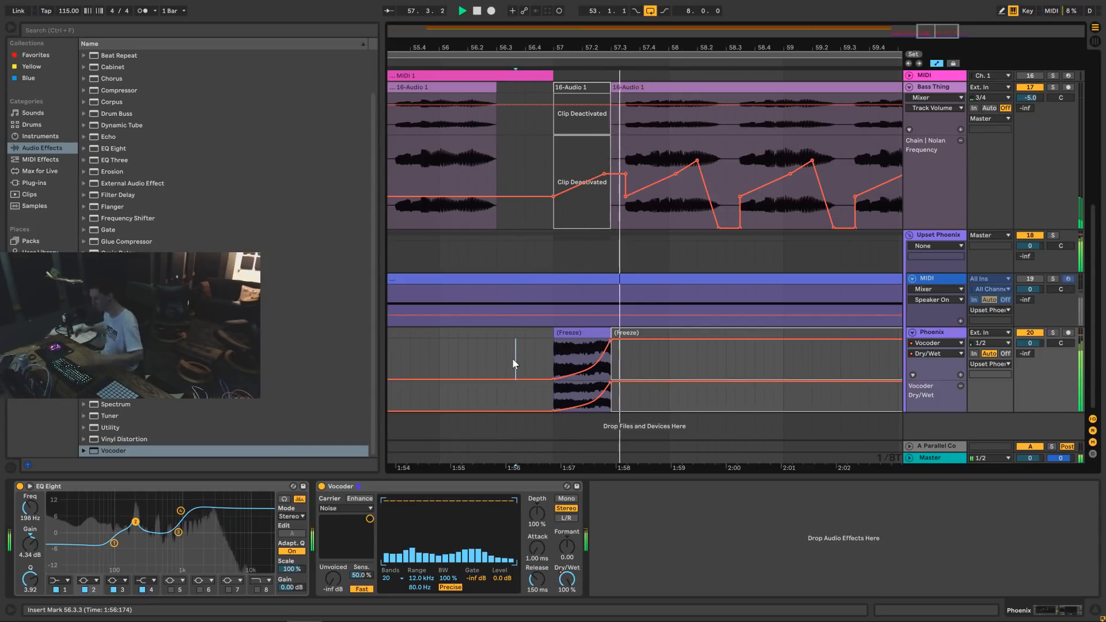
pyautogui.press('space')
# Set the Vocoder's filter range from 814 Hz to 18.0 kHz while playing the Freeze clip.
pyautogui.click(592, 332)
pyautogui.press('space')
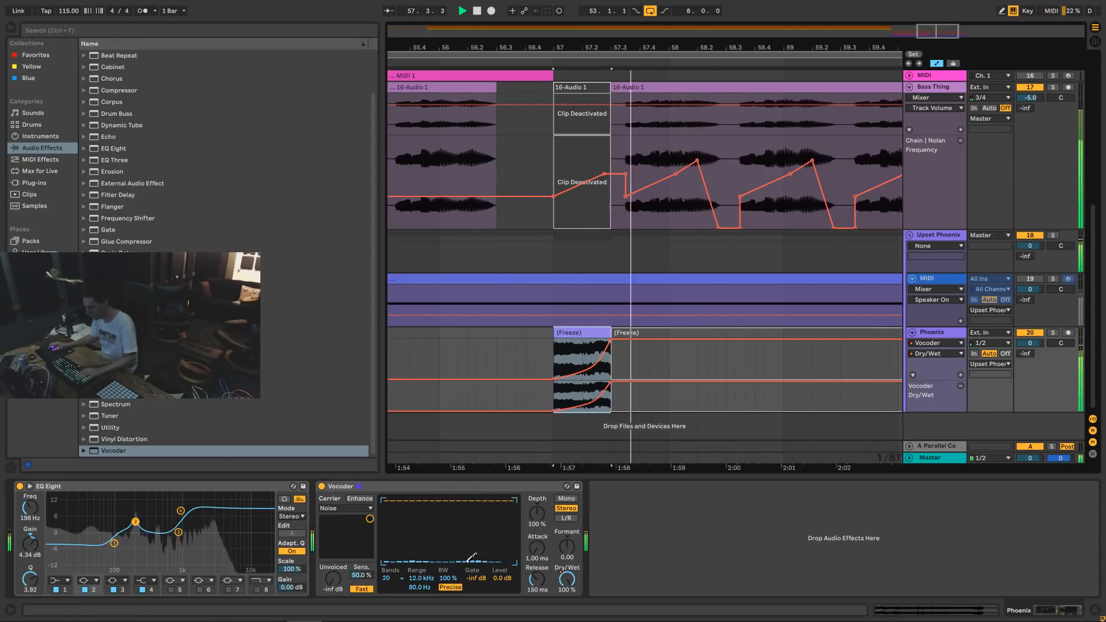
pyautogui.press('space')
pyautogui.click(422, 579)
pyautogui.press('space')
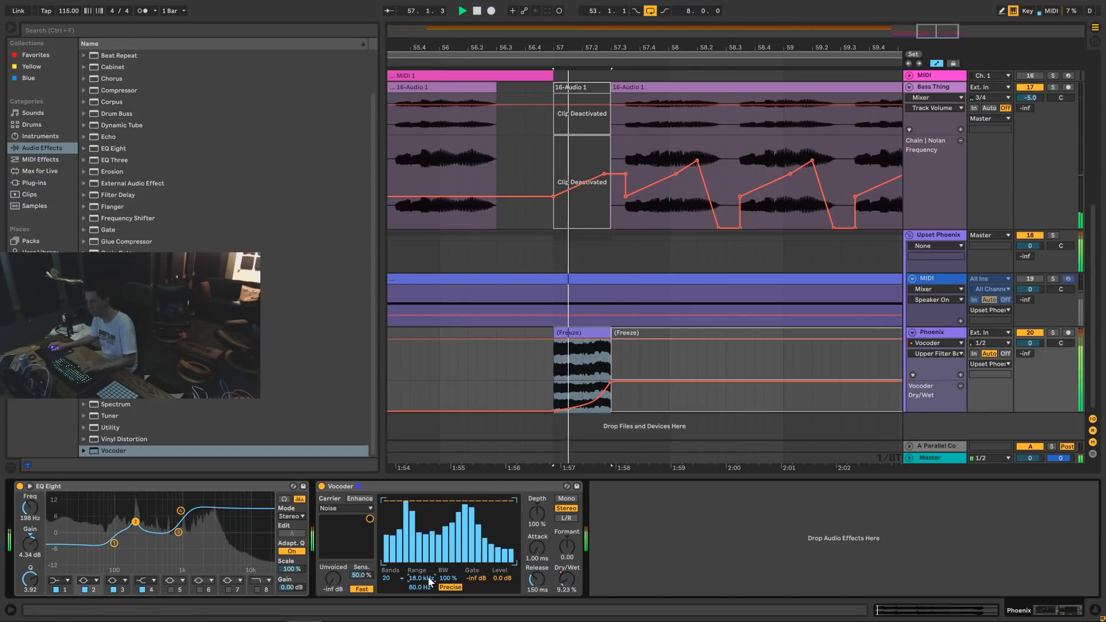
pyautogui.moveTo(420, 588)
pyautogui.mouseDown()
pyautogui.moveTo(420, 576)
pyautogui.moveTo(425, 599)
pyautogui.moveTo(424, 587)
pyautogui.mouseUp()
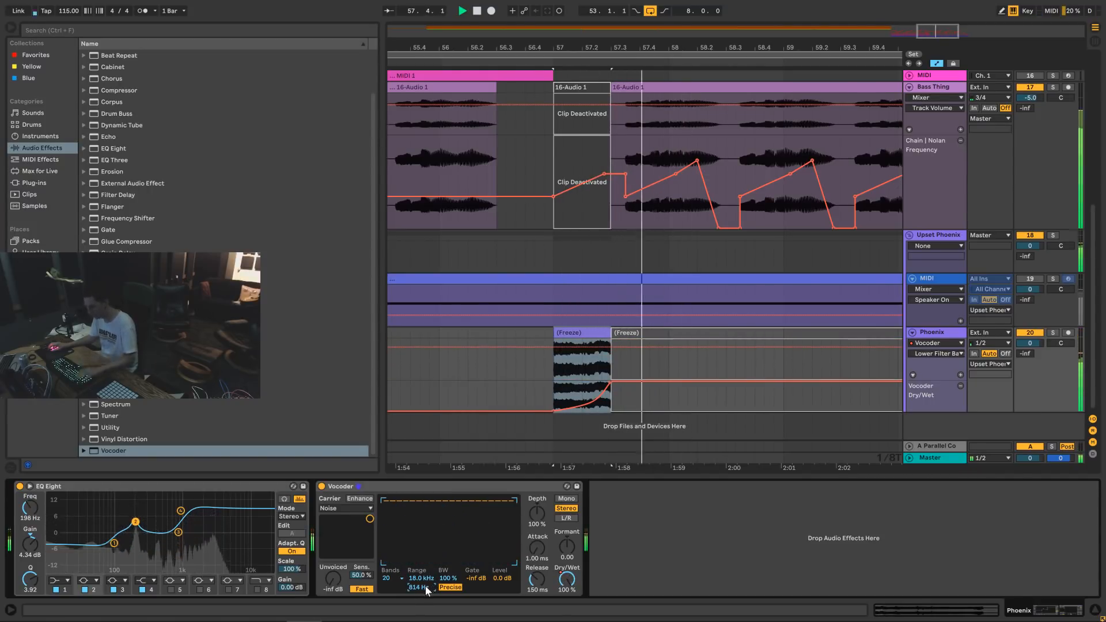
# Hide the automation lanes and play the transition around bar 57.
pyautogui.scroll(8, 806, 236)
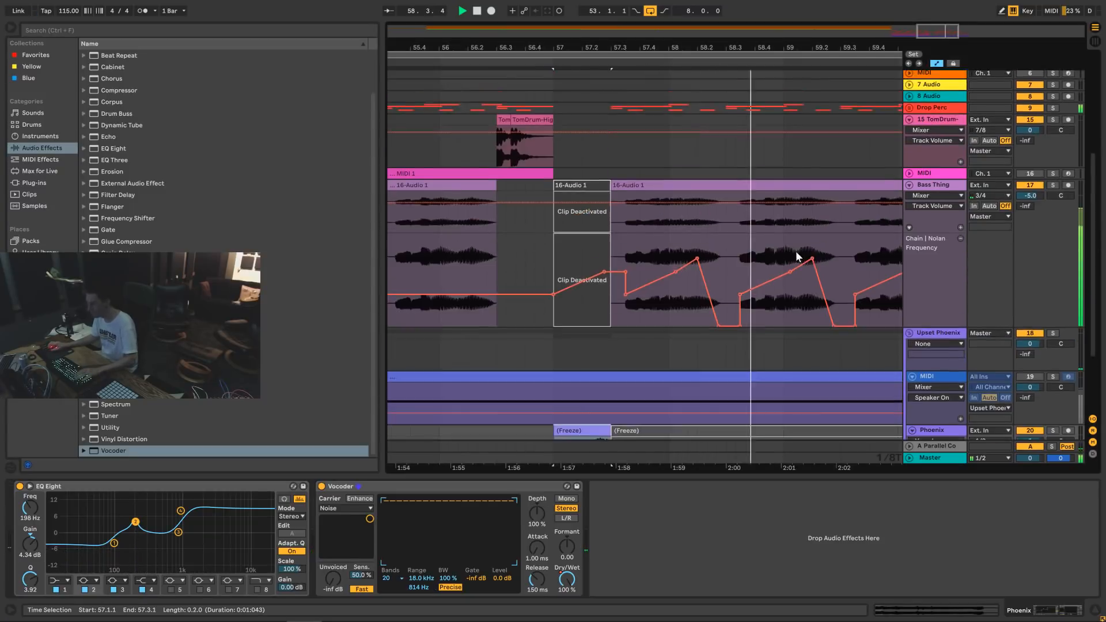
pyautogui.click(478, 171)
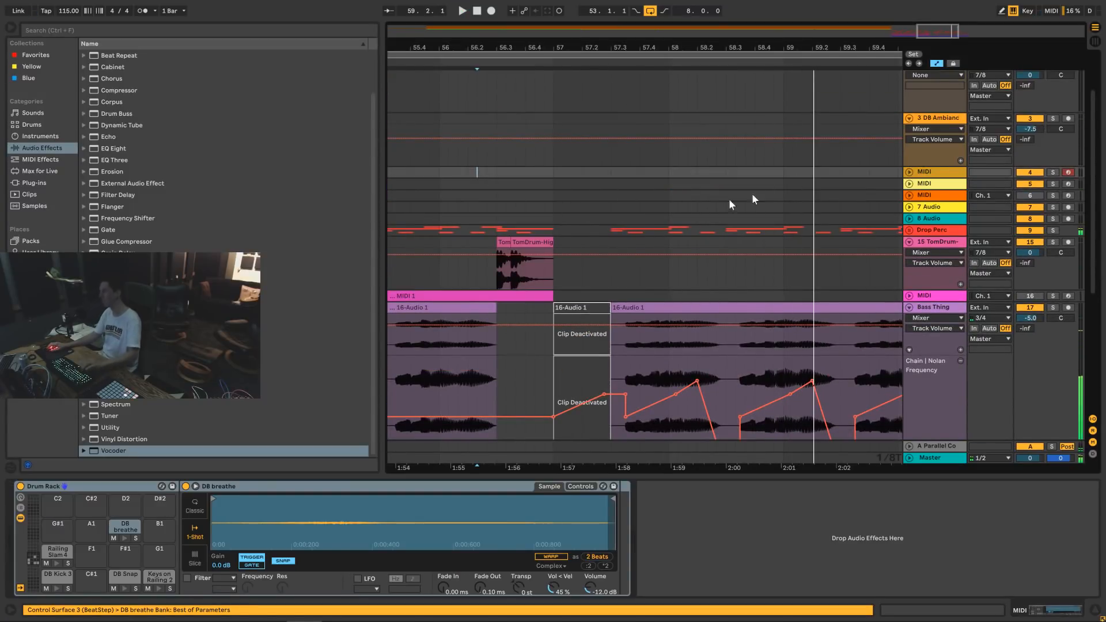
pyautogui.press('space')
pyautogui.click(937, 62)
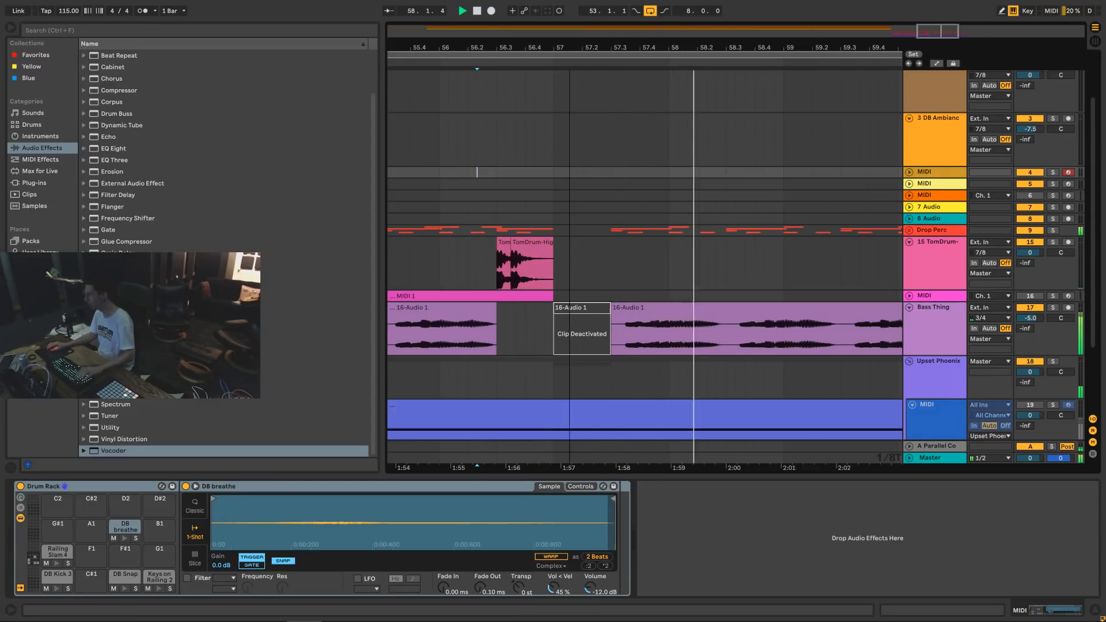
pyautogui.press('space')
pyautogui.moveTo(939, 31); pyautogui.dragTo(937, 63)
pyautogui.scroll(-2, 691, 197)
pyautogui.click(557, 219)
pyautogui.press('space')
# Duplicate the short Bass Thing slice starting at 58.1.1 so the copy starts at 58.1.3, and play the result.
pyautogui.click(661, 284)
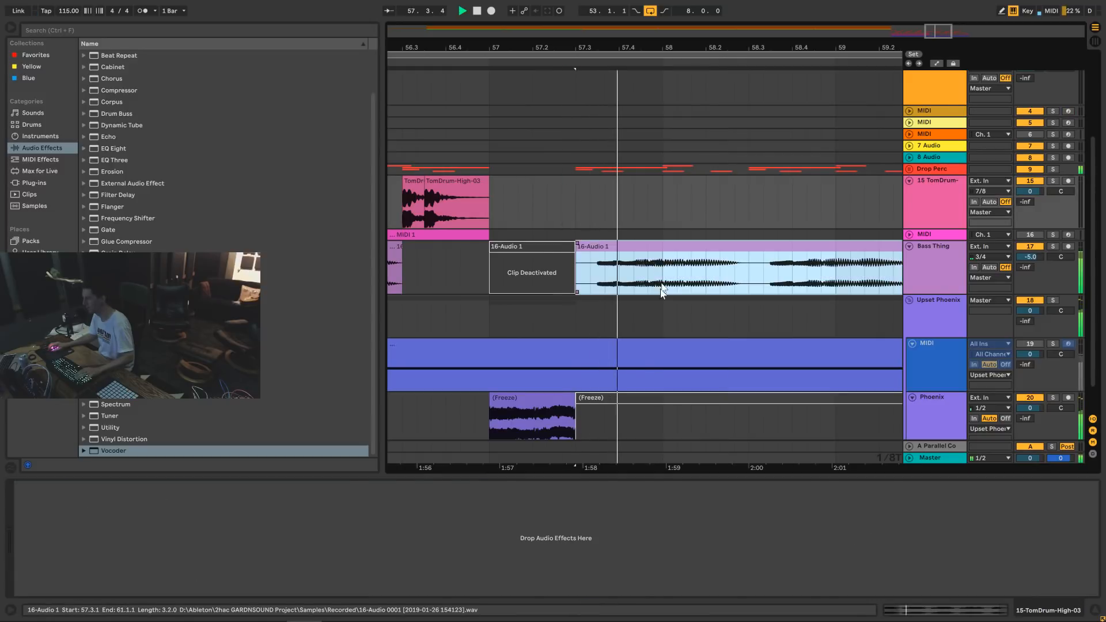
pyautogui.press('space')
pyautogui.click(663, 280)
pyautogui.moveTo(663, 283); pyautogui.dragTo(689, 281)
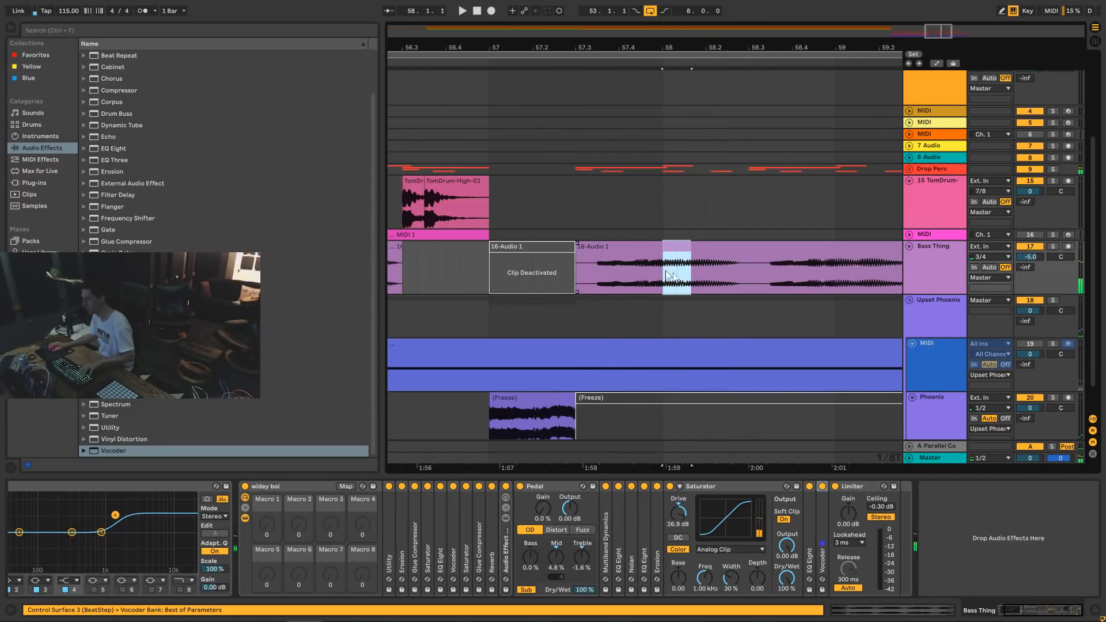
pyautogui.hotkey('ctrl', 'd')
pyautogui.moveTo(622, 223); pyautogui.dragTo(640, 231)
pyautogui.press('space')
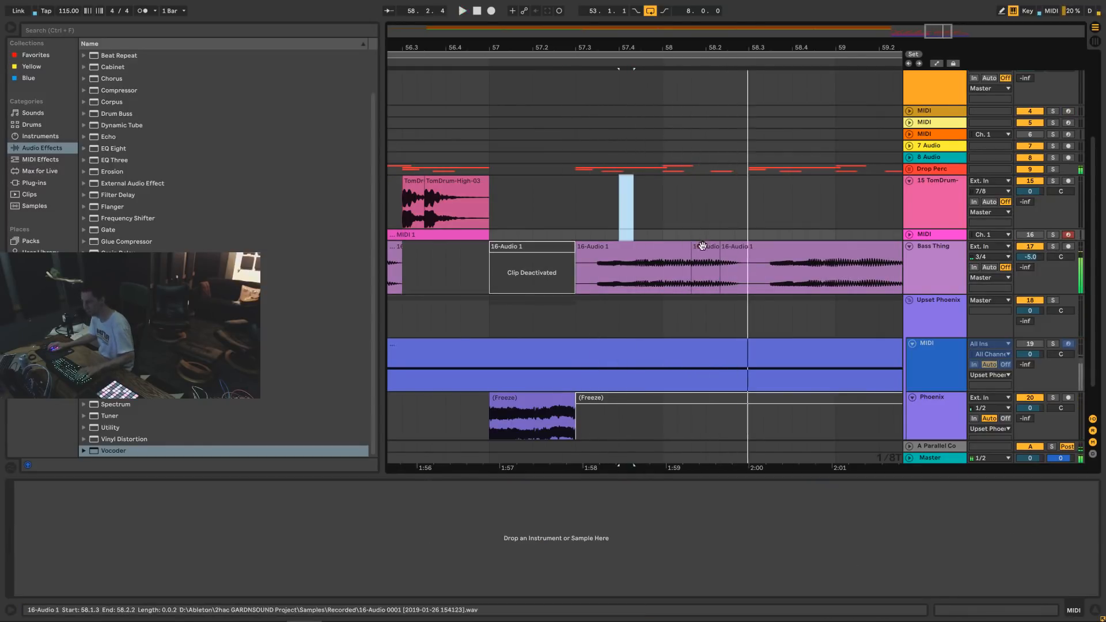
# Solo the Bass Thing track and play its clip starting at 57.3.1.
pyautogui.press('space')
pyautogui.press('space')
pyautogui.moveTo(942, 32); pyautogui.dragTo(943, 222)
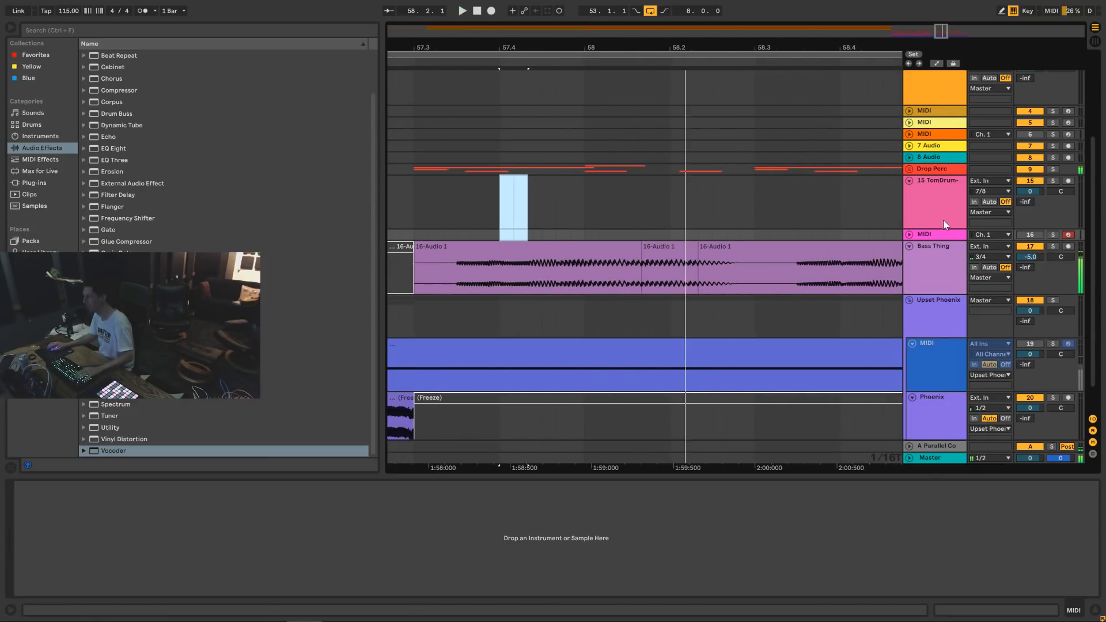
pyautogui.click(1053, 246)
pyautogui.click(515, 248)
pyautogui.press('space')
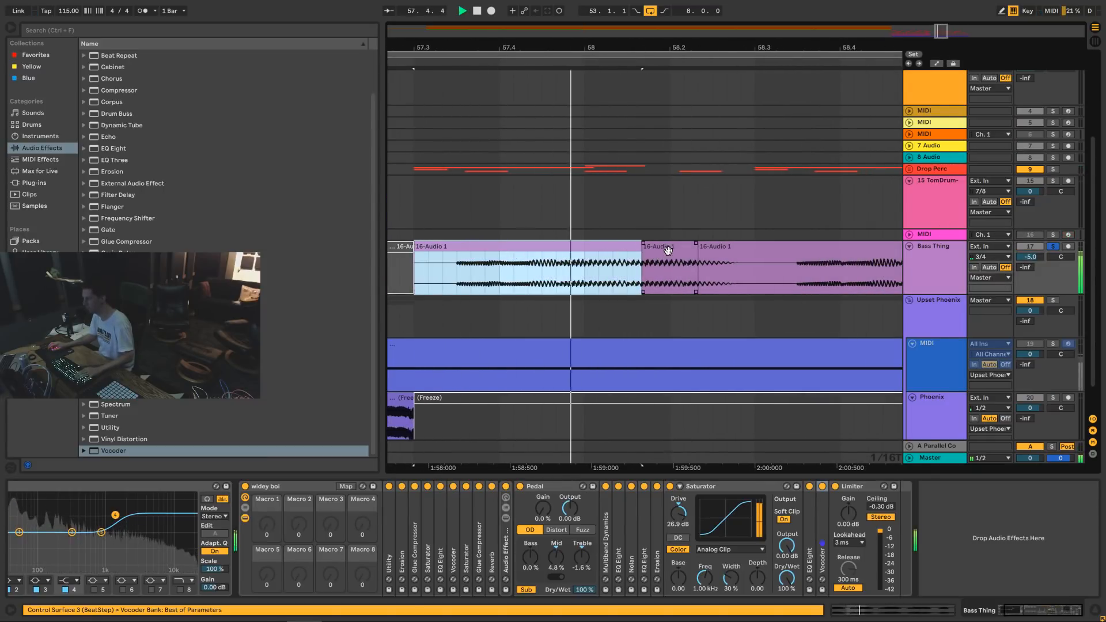
# Play the soloed Bass Thing slices from several points between 57.3.1 and 58.2 to compare the cuts.
pyautogui.click(668, 250)
pyautogui.press('space')
pyautogui.click(609, 250)
pyautogui.press('space')
pyautogui.click(586, 278)
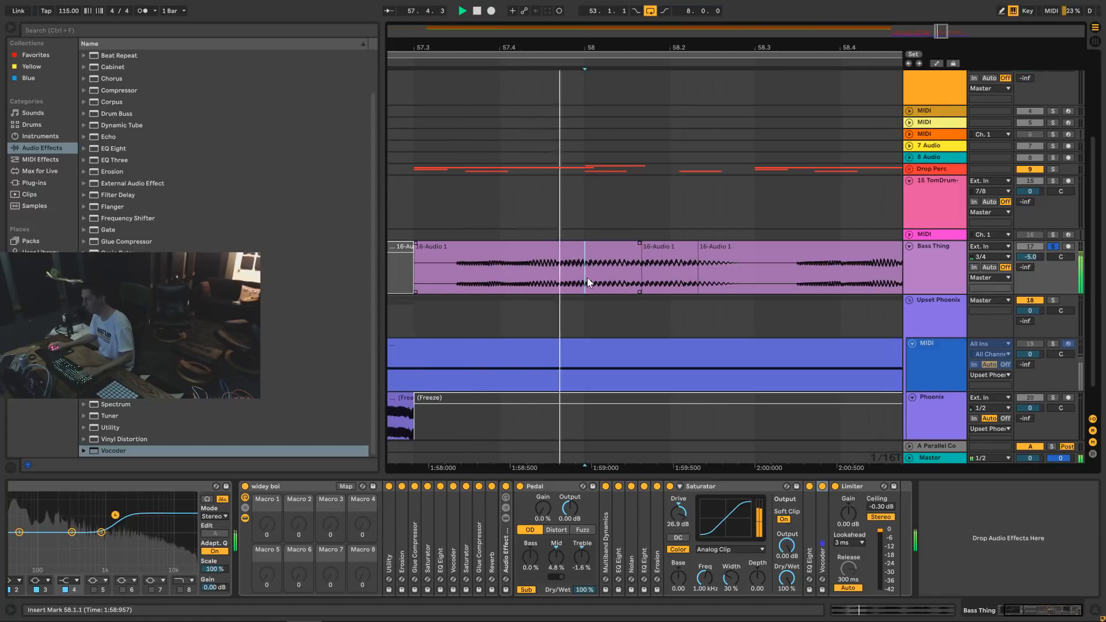
pyautogui.press('space')
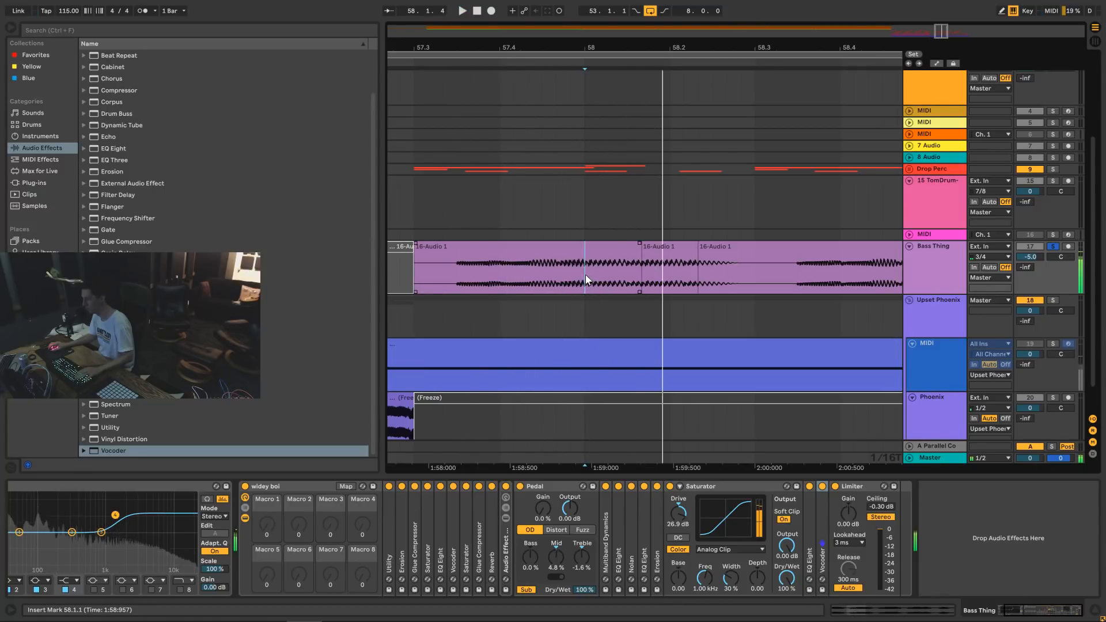
pyautogui.moveTo(585, 274); pyautogui.dragTo(639, 274)
pyautogui.click(521, 208)
pyautogui.press('space')
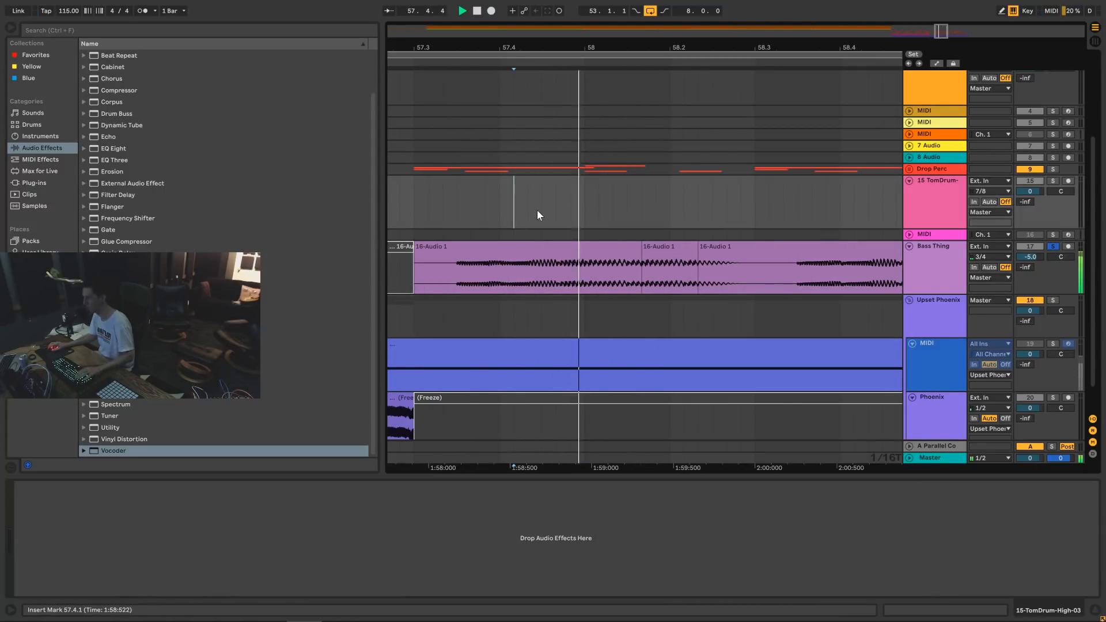
# Extend the end of the short second Bass Thing slice to 58.3.1 and play the result.
pyautogui.click(696, 247)
pyautogui.press('space')
pyautogui.moveTo(695, 248); pyautogui.dragTo(750, 247)
pyautogui.press('space')
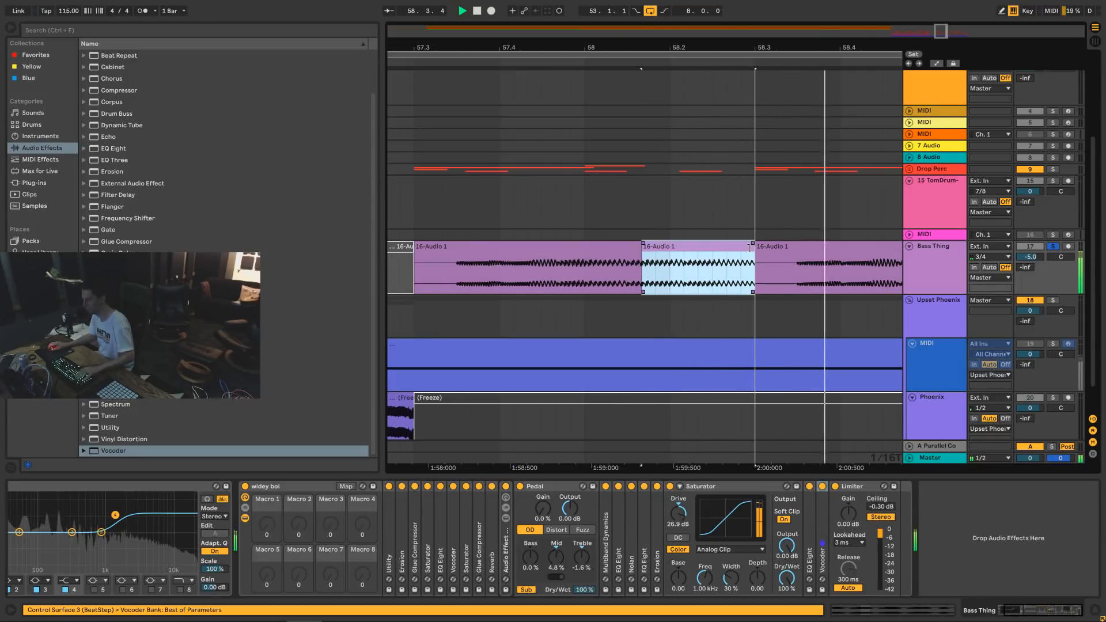
pyautogui.click(456, 203)
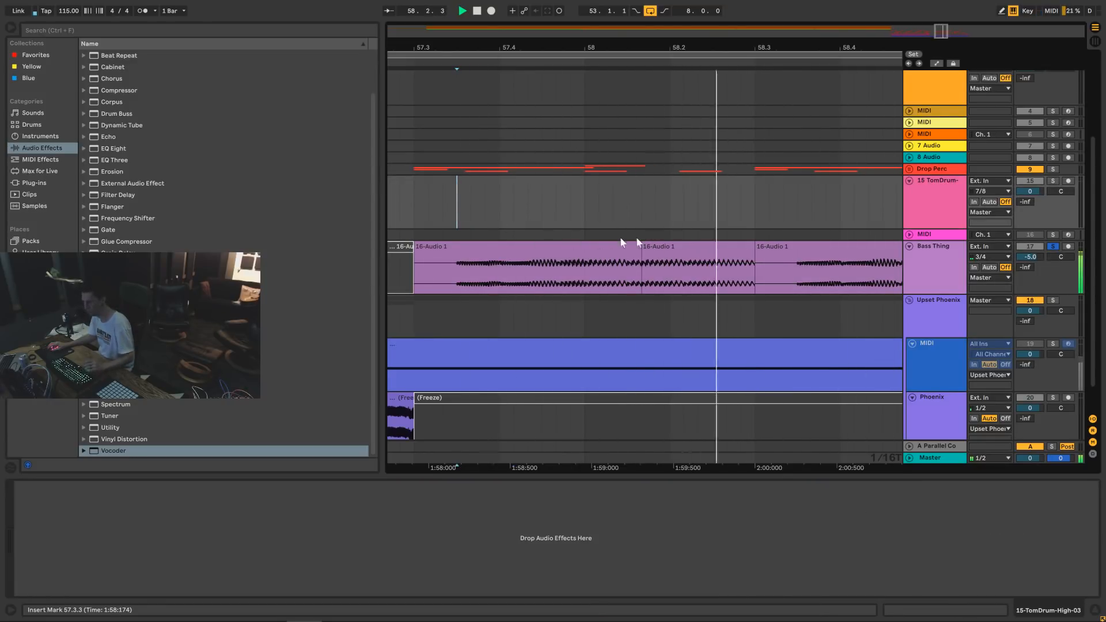
# Trim the start of the Bass Thing slice ending at 58.3.1 slightly later and turn the arrangement grid off.
pyautogui.moveTo(643, 249); pyautogui.dragTo(650, 252)
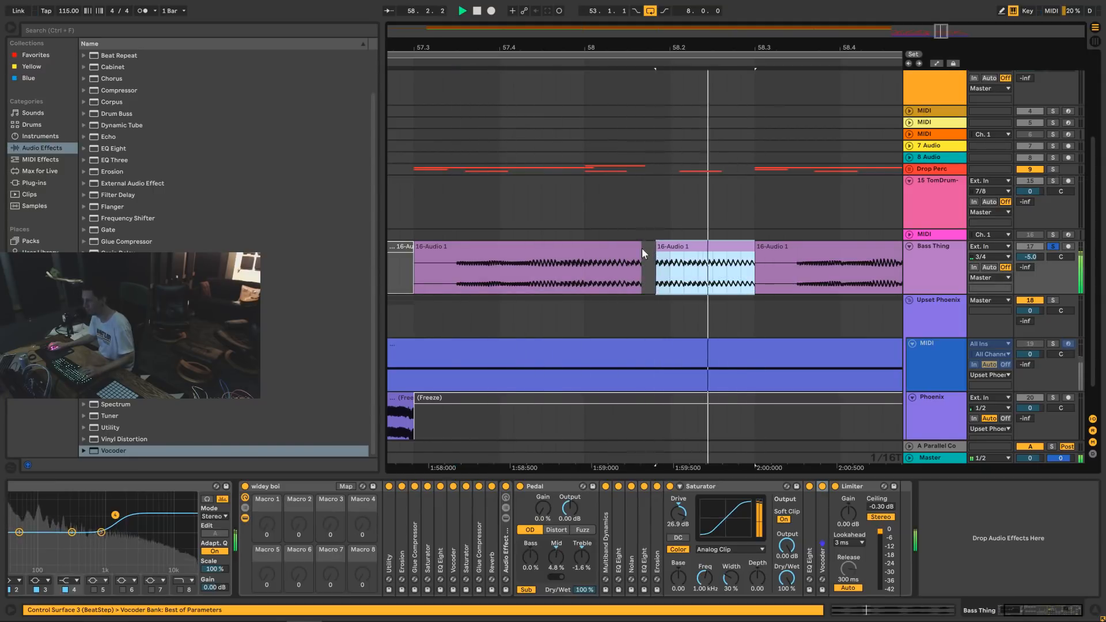
pyautogui.click(586, 278)
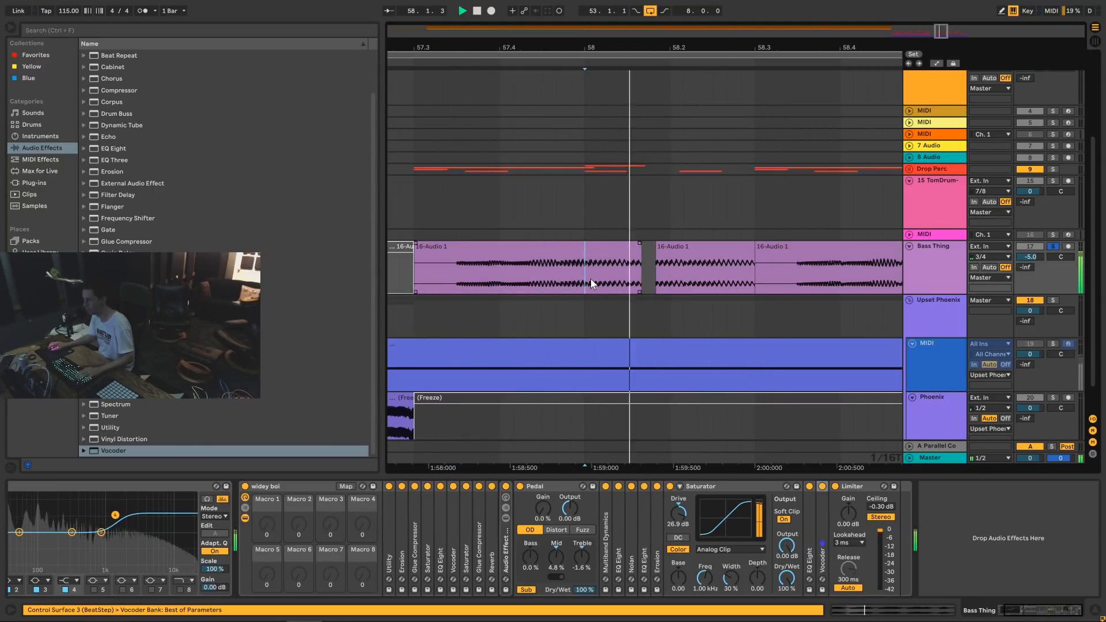
pyautogui.rightClick(594, 280)
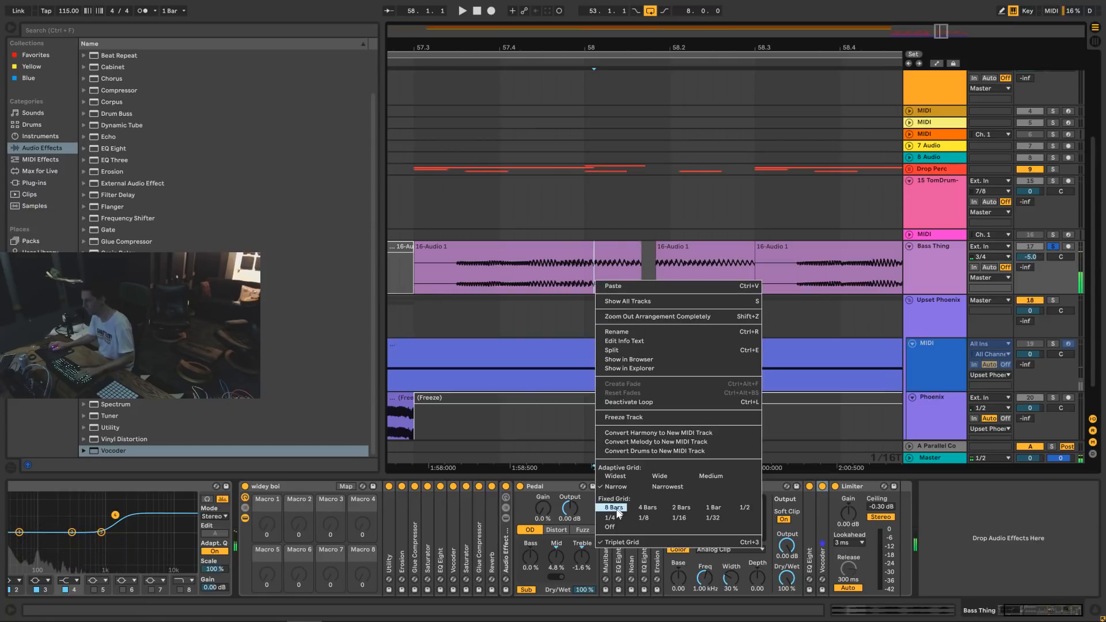
pyautogui.click(612, 527)
pyautogui.press('space')
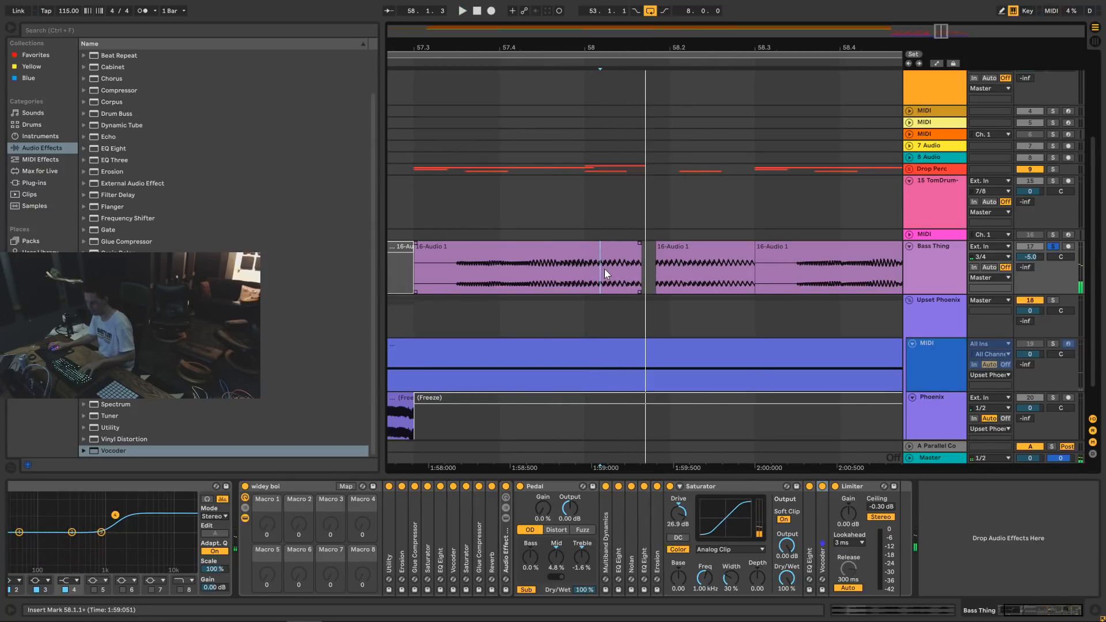
# Try repeating a short Bass Thing slice cut just after 58.1.1, with the copy's start pulled earlier.
pyautogui.hotkey('ctrl', 'e')
pyautogui.moveTo(641, 249); pyautogui.dragTo(658, 250)
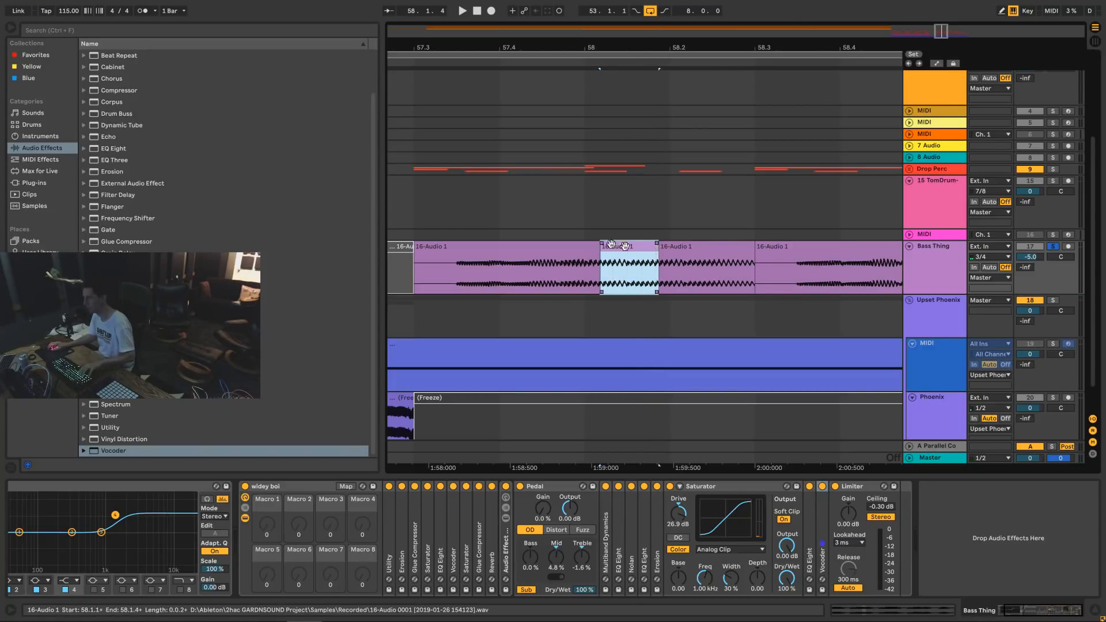
pyautogui.click(510, 226)
pyautogui.press('space')
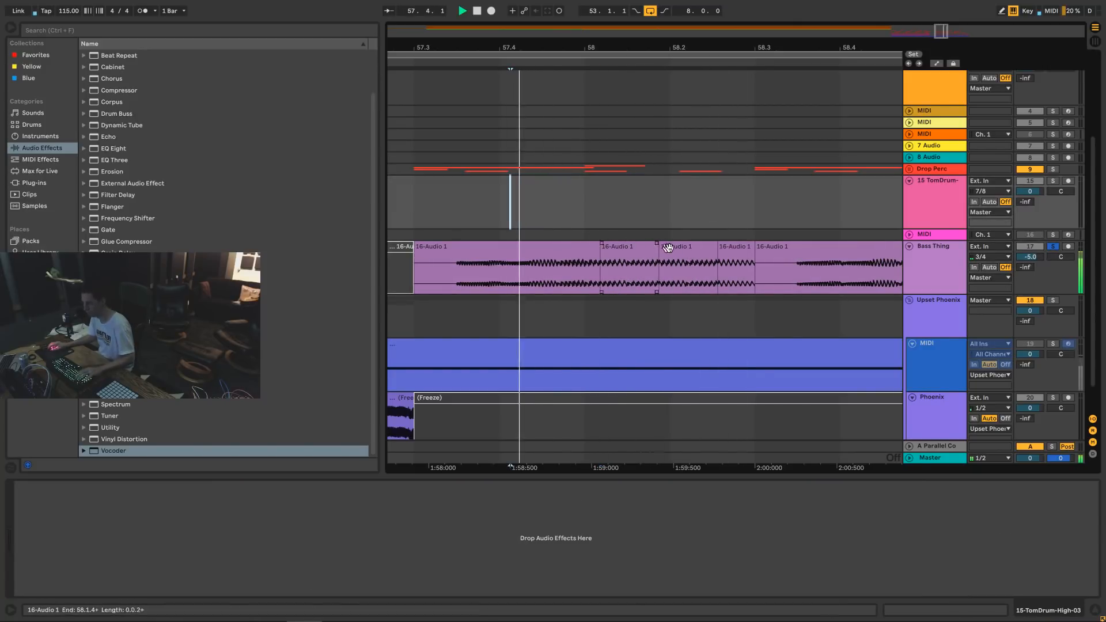
pyautogui.moveTo(716, 253); pyautogui.dragTo(622, 249)
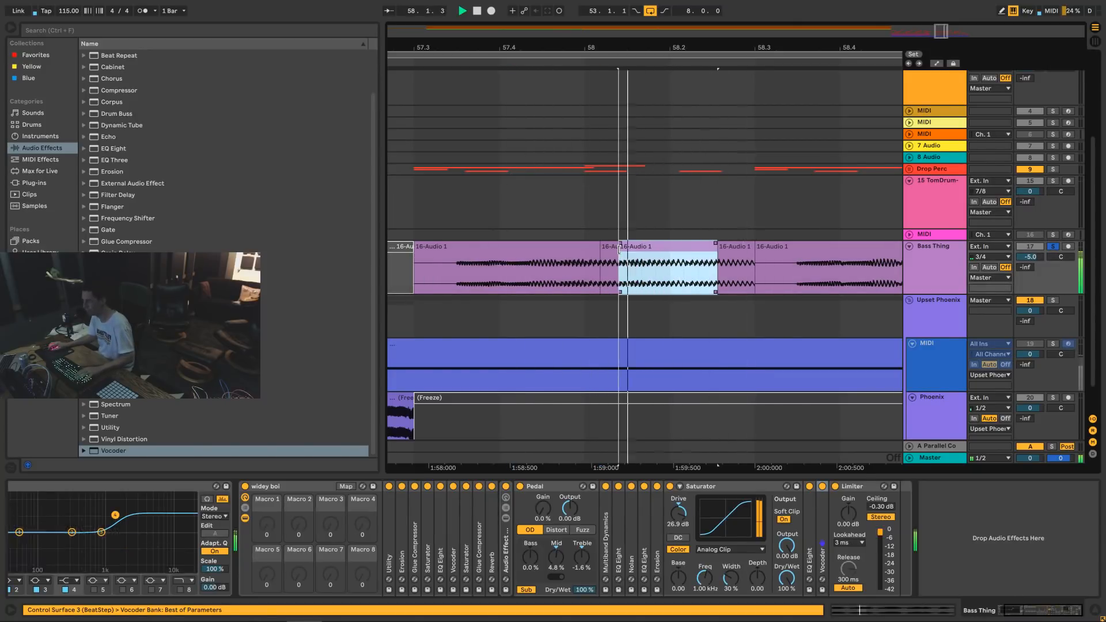
pyautogui.click(551, 224)
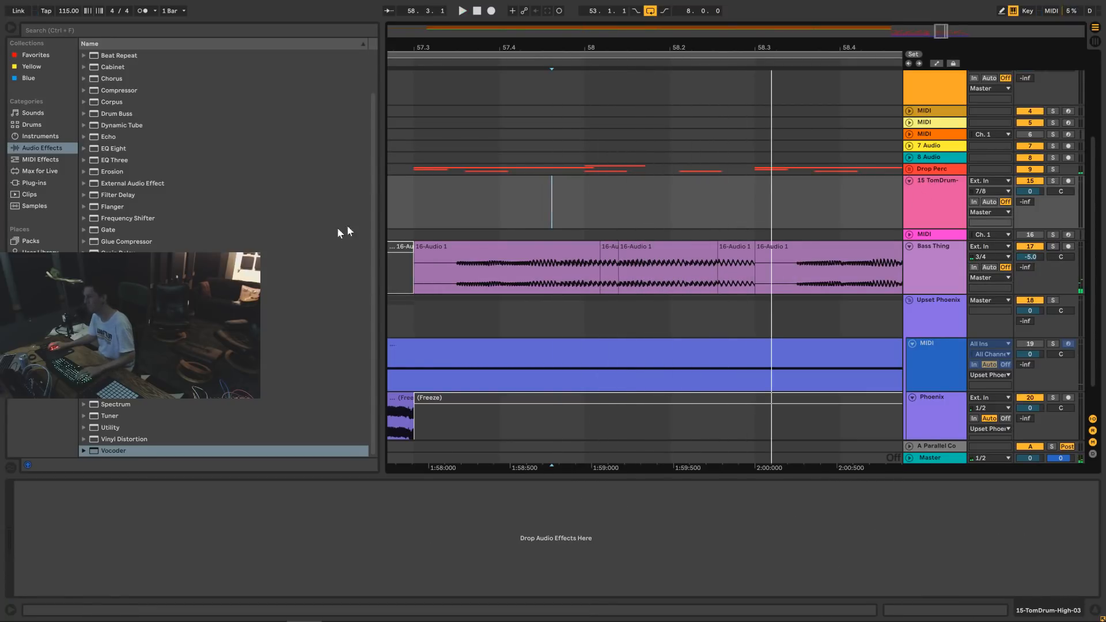
# Deactivate the small Bass Thing slice just before 58.3.1 and play the passage from 57.3.
pyautogui.click(432, 206)
pyautogui.press('space')
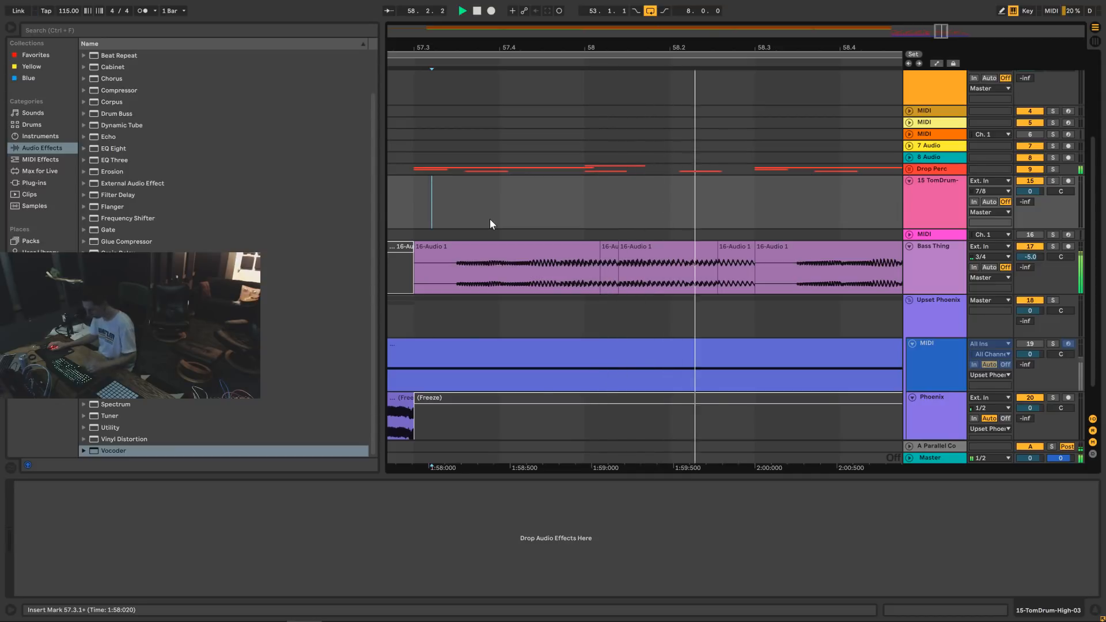
pyautogui.click(730, 249)
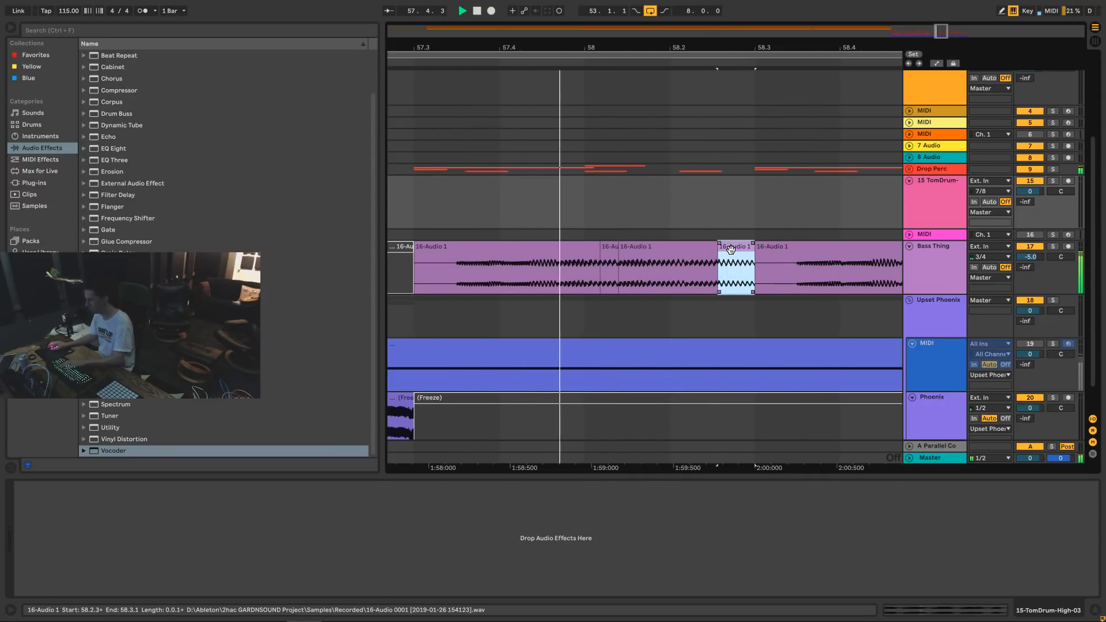
pyautogui.press('0')
pyautogui.click(444, 219)
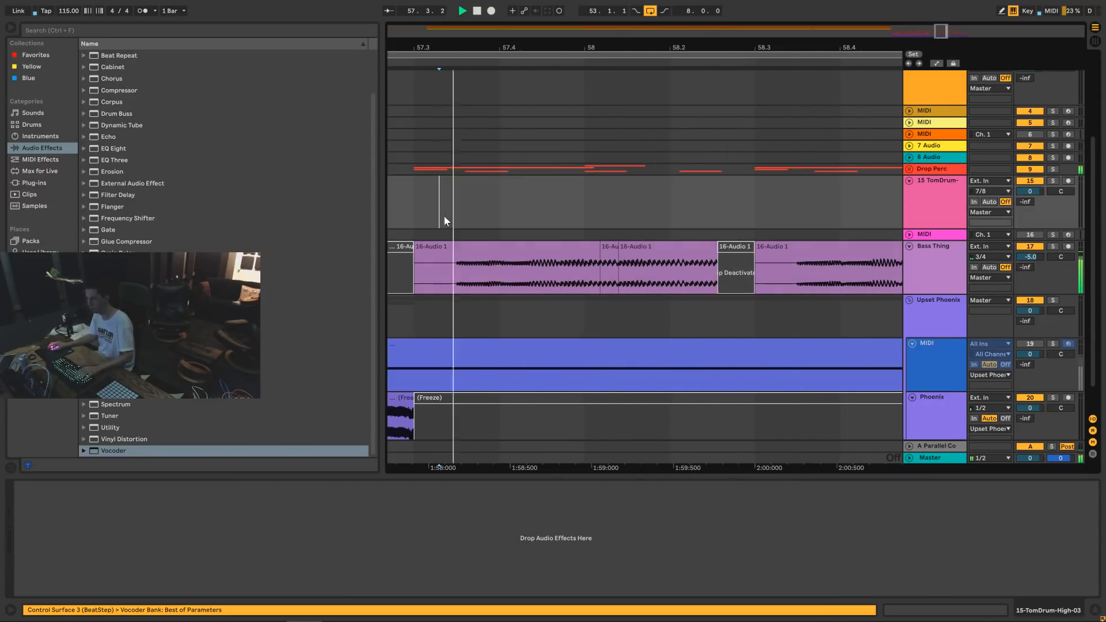
# Extend the Bass Thing clip starting at 57.3.1 up to the deactivated slice, fade out its end and play it.
pyautogui.moveTo(599, 247); pyautogui.dragTo(725, 249)
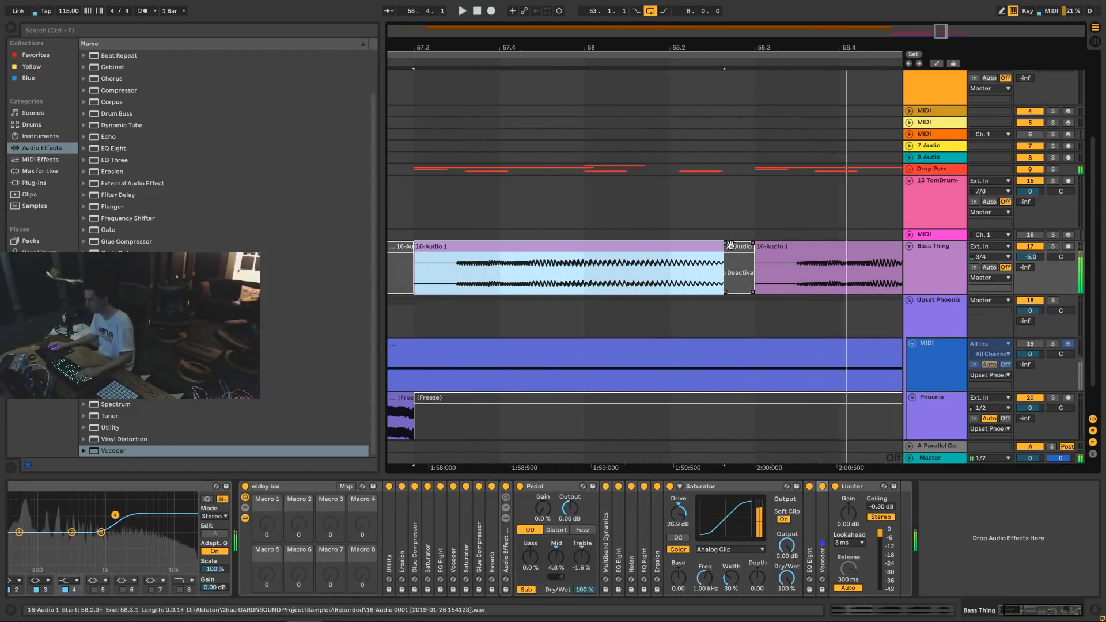
pyautogui.moveTo(721, 243); pyautogui.dragTo(700, 244)
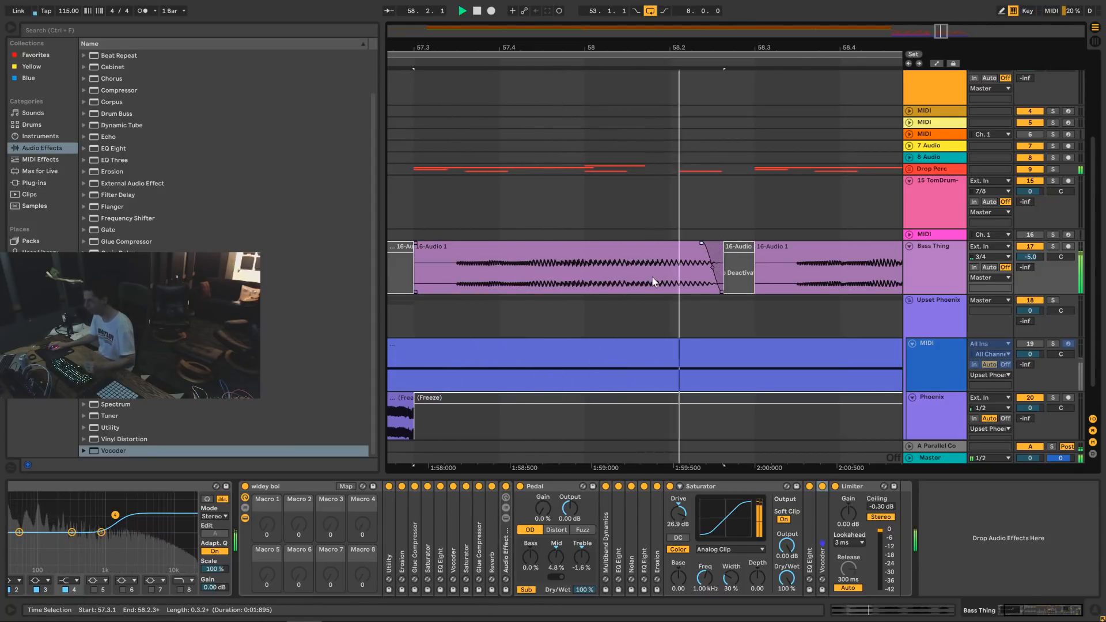
pyautogui.moveTo(942, 31); pyautogui.dragTo(953, 7)
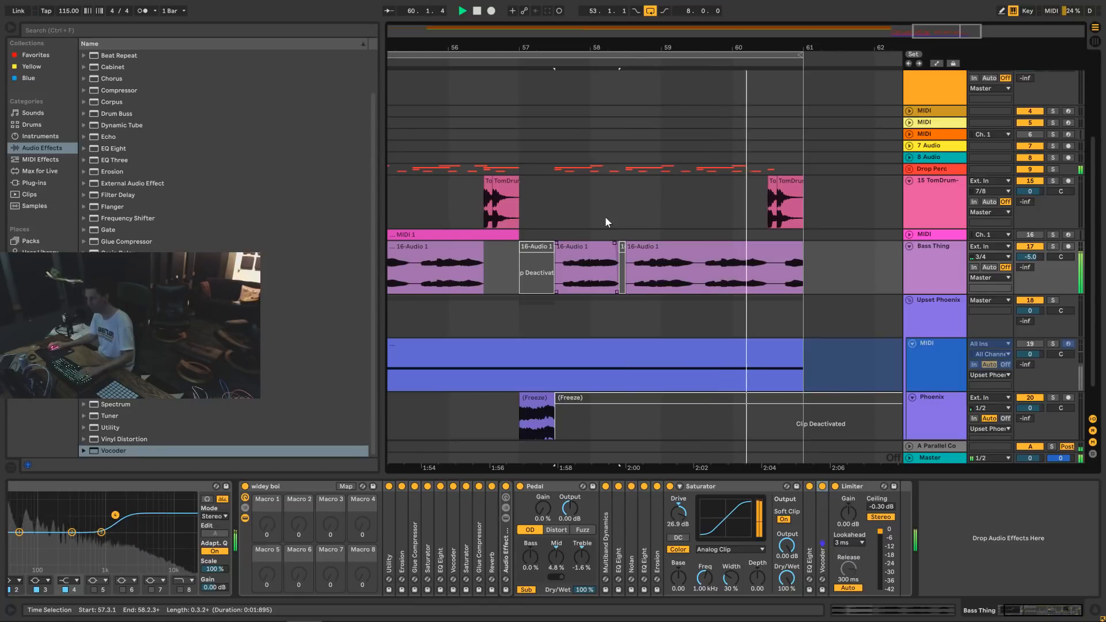
pyautogui.press('space')
pyautogui.press('space')
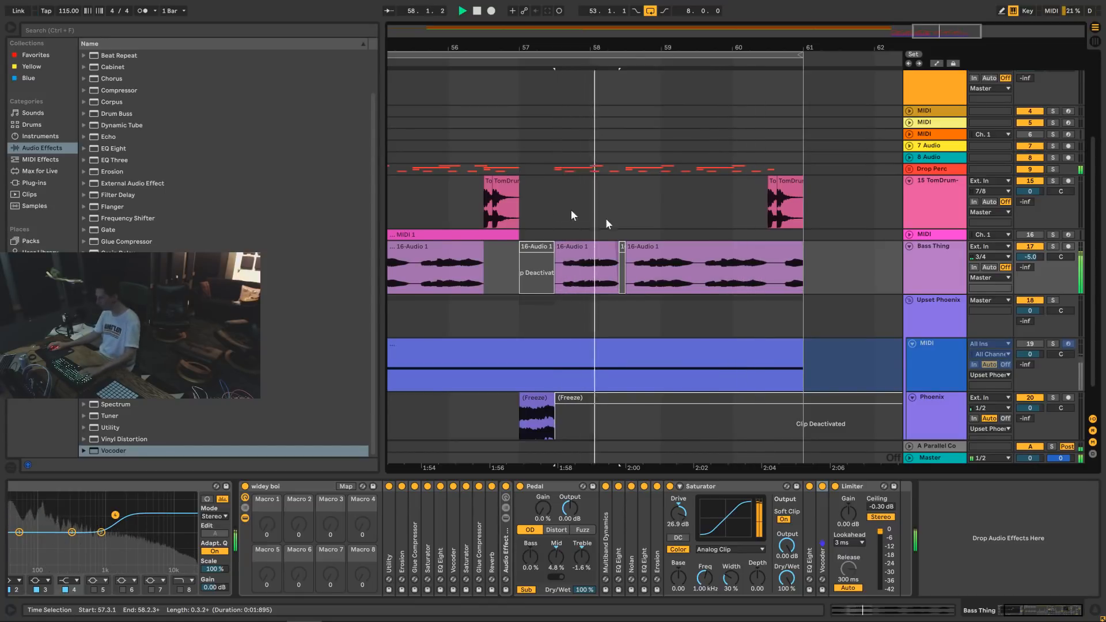
pyautogui.press('space')
# Play from bar 51 into the drop and review the arrangement through bar 61.
pyautogui.moveTo(939, 31); pyautogui.dragTo(939, 9)
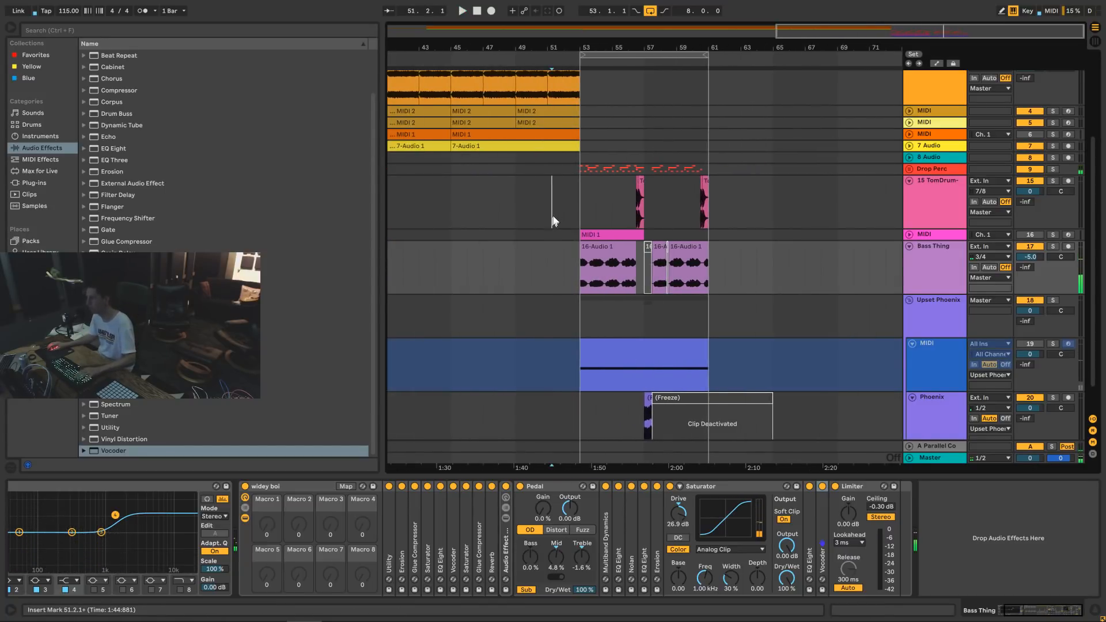
pyautogui.click(552, 213)
pyautogui.press('space')
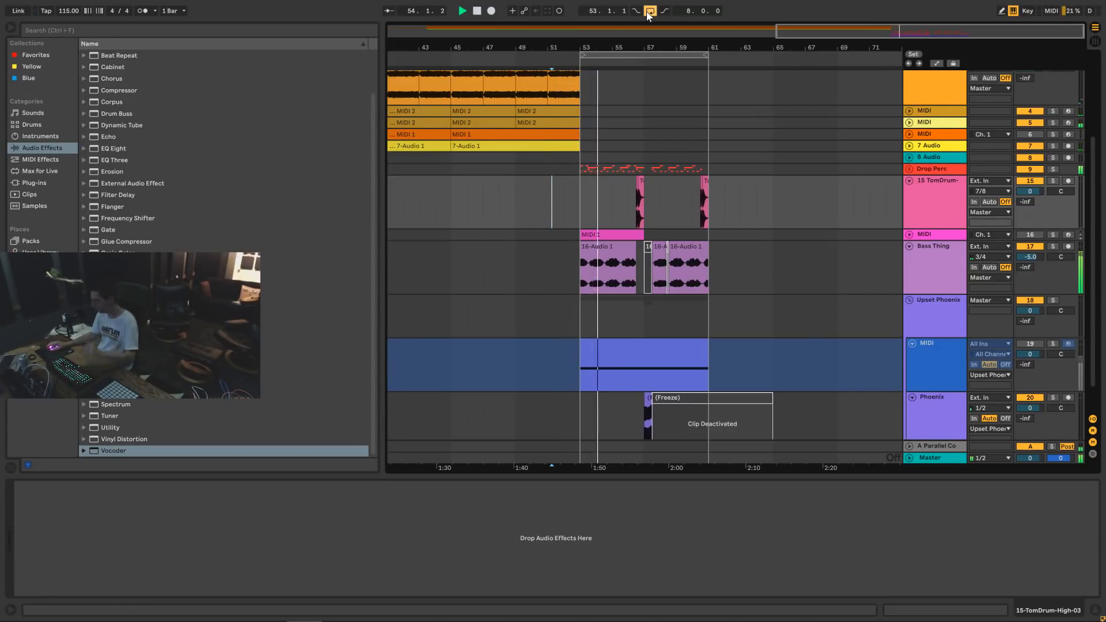
pyautogui.scroll(-1, 576, 306)
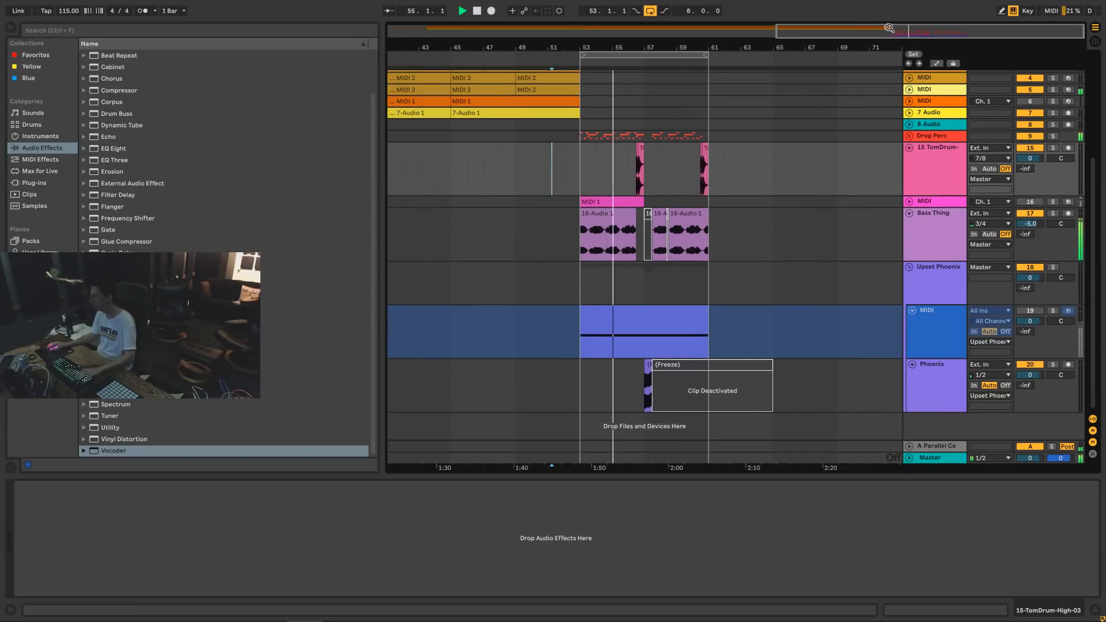
pyautogui.moveTo(889, 28); pyautogui.dragTo(920, 64)
pyautogui.click(950, 228)
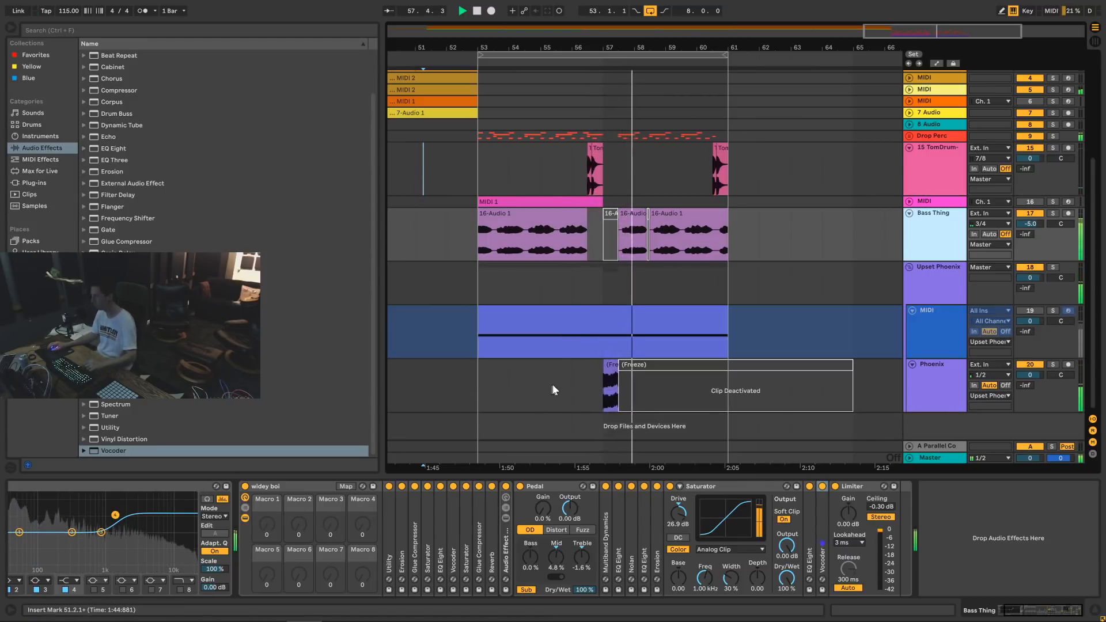
pyautogui.click(610, 385)
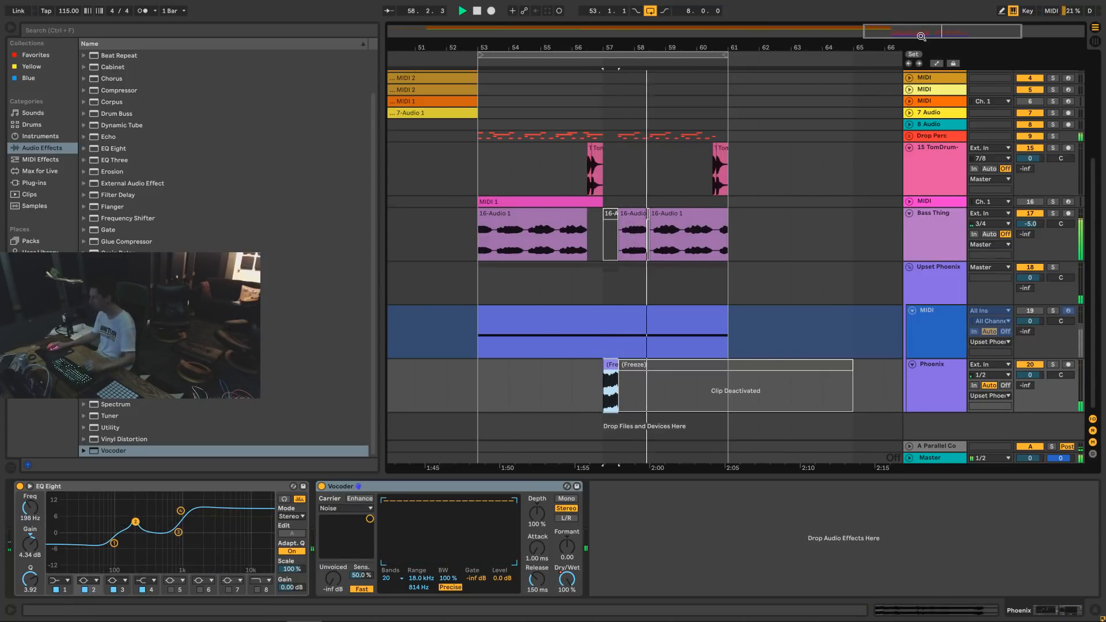
pyautogui.moveTo(921, 36); pyautogui.dragTo(921, 32)
pyautogui.scroll(3, 762, 166)
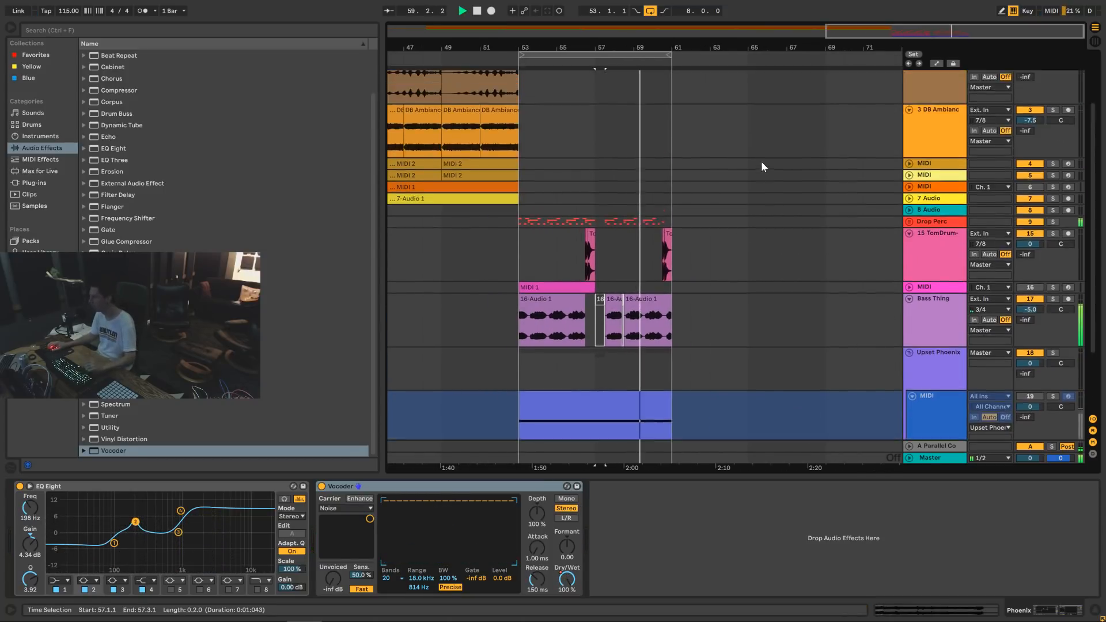
pyautogui.moveTo(817, 48); pyautogui.dragTo(816, 29)
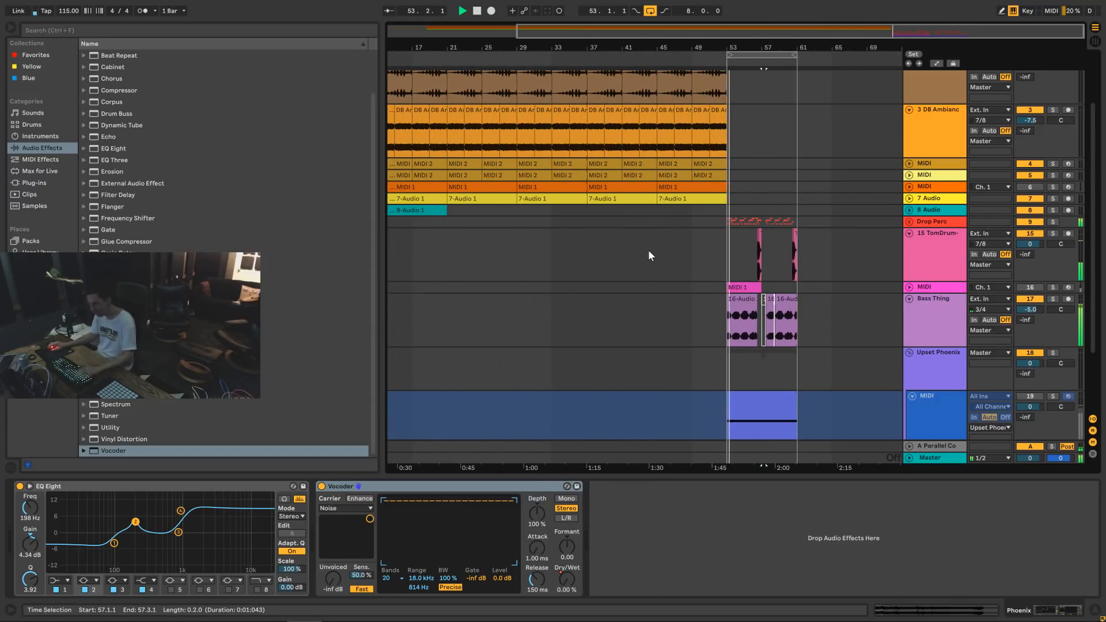
# Copy about the first half bar of the Bass Thing clip starting at 53.1.1.
pyautogui.moveTo(855, 29); pyautogui.dragTo(894, 87)
pyautogui.click(694, 300)
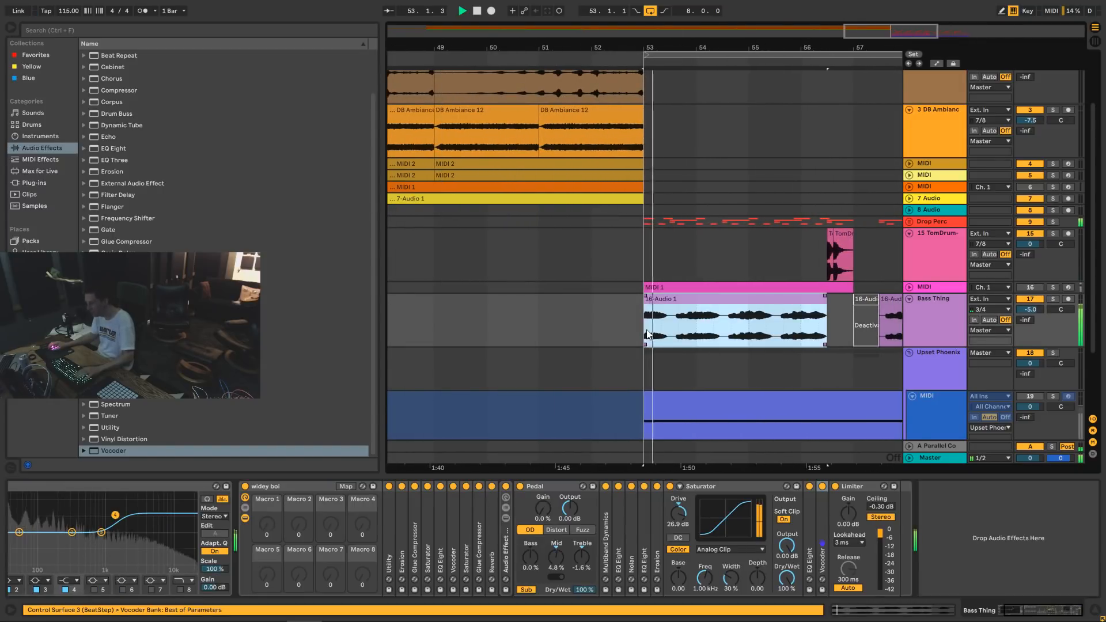
pyautogui.moveTo(644, 333); pyautogui.dragTo(671, 329)
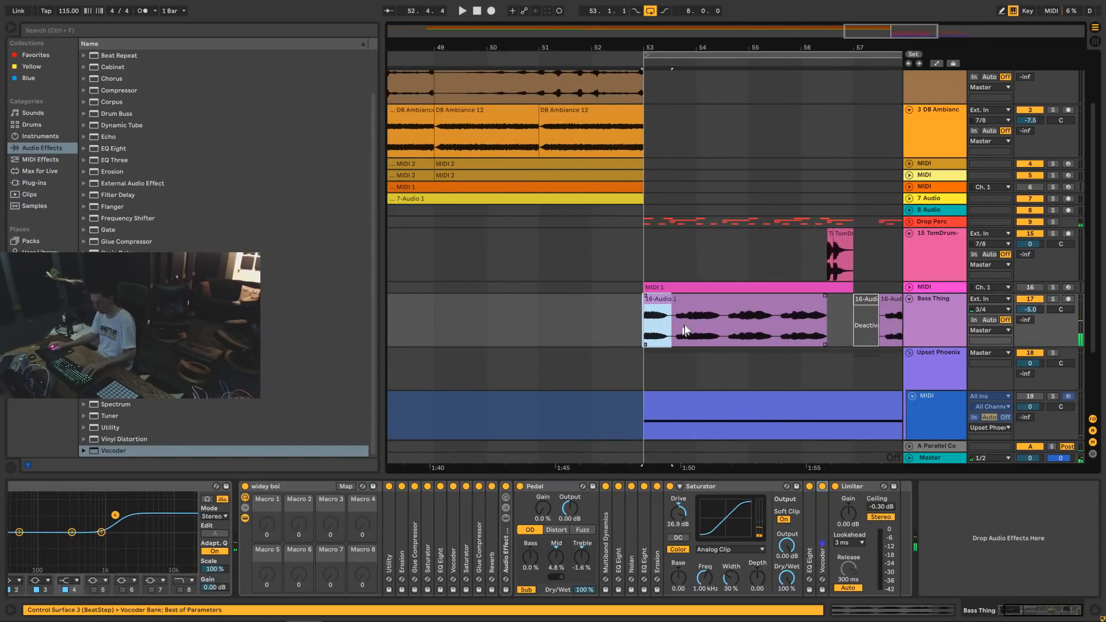
pyautogui.hscroll(5, 748, 277)
pyautogui.click(677, 285)
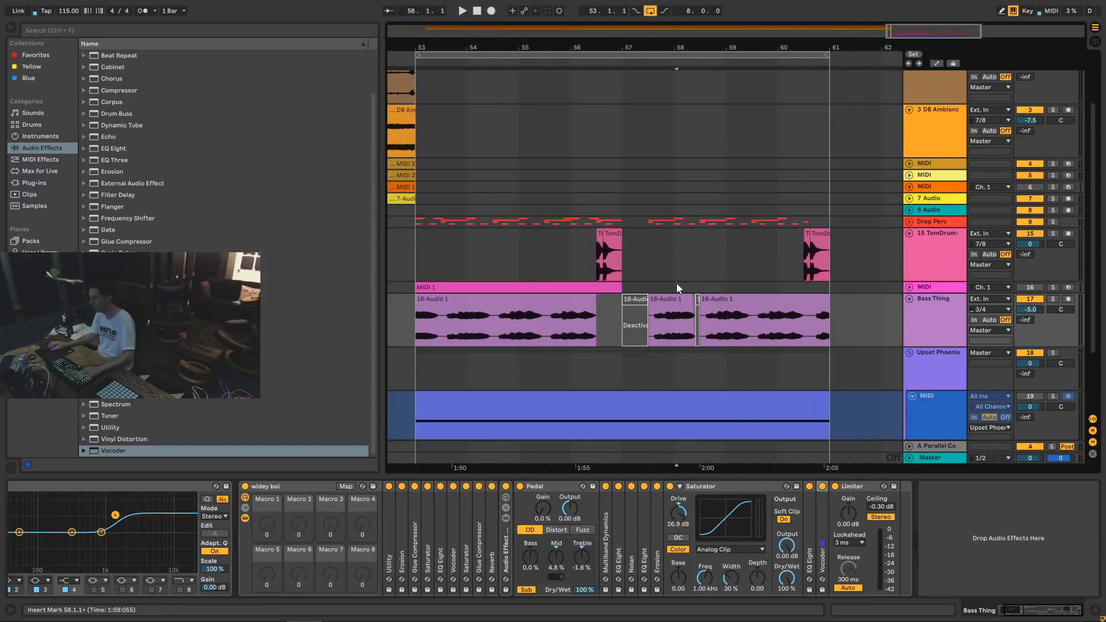
pyautogui.press('space')
pyautogui.moveTo(941, 32)
pyautogui.mouseDown()
pyautogui.moveTo(942, 60)
pyautogui.moveTo(948, 31)
pyautogui.mouseUp()
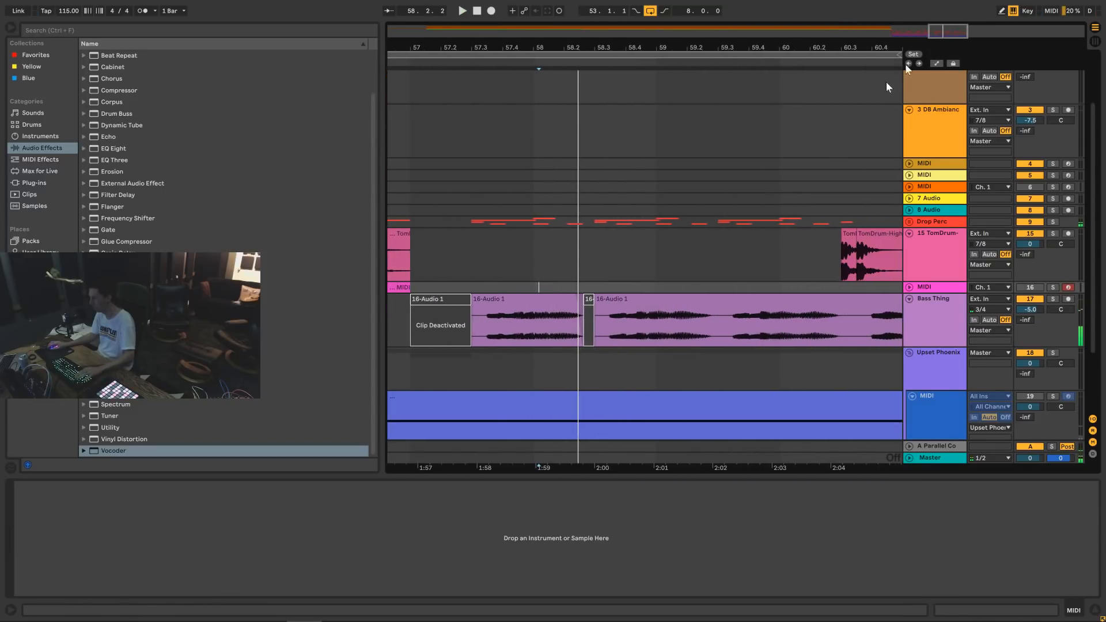
pyautogui.hotkey('ctrl', 'v')
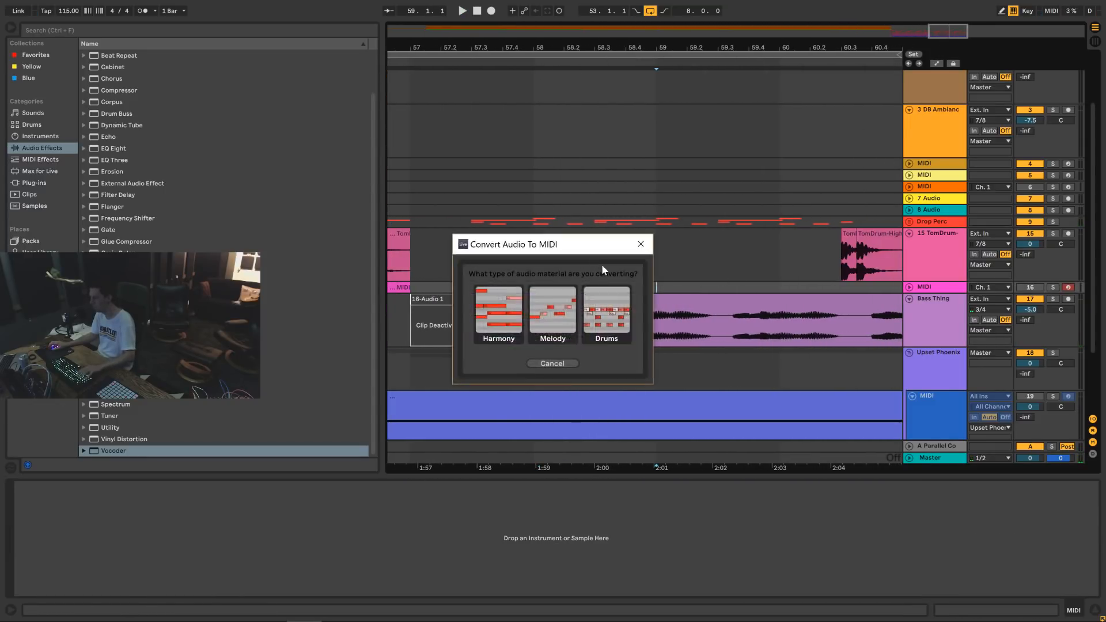
pyautogui.click(564, 363)
# Paste the copied half bar into the Bass Thing track just after 59.1.1 and play from about 58.2.
pyautogui.click(661, 321)
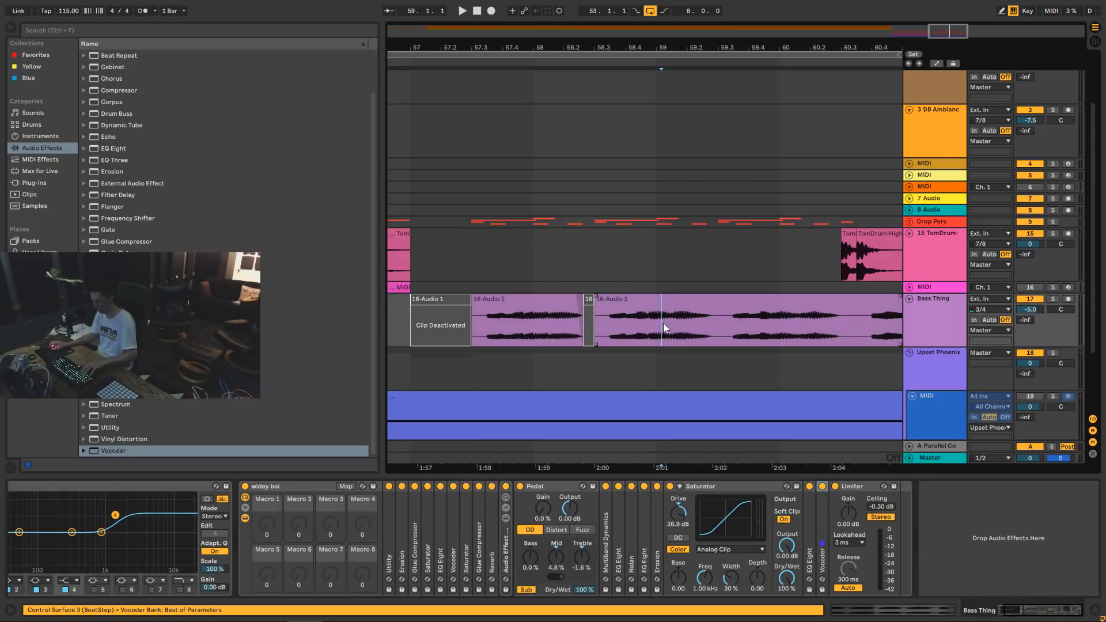
pyautogui.hotkey('ctrl', 'v')
pyautogui.click(576, 258)
pyautogui.press('space')
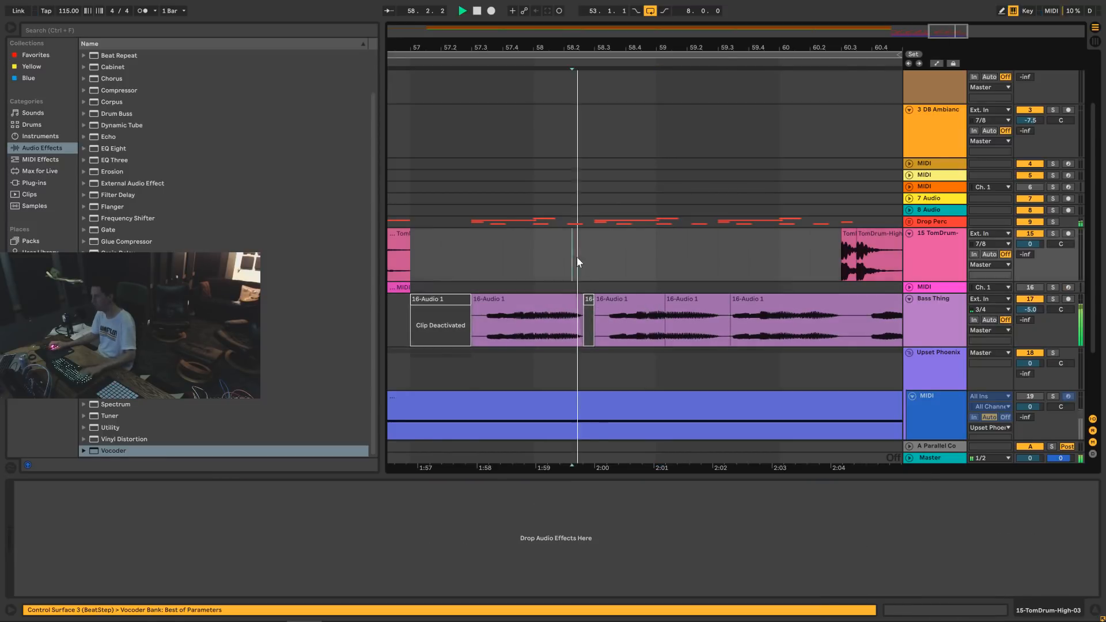
# Move the pasted Bass Thing slice to start exactly at 59.1.1 and play the passage leading into it.
pyautogui.click(680, 298)
pyautogui.press('space')
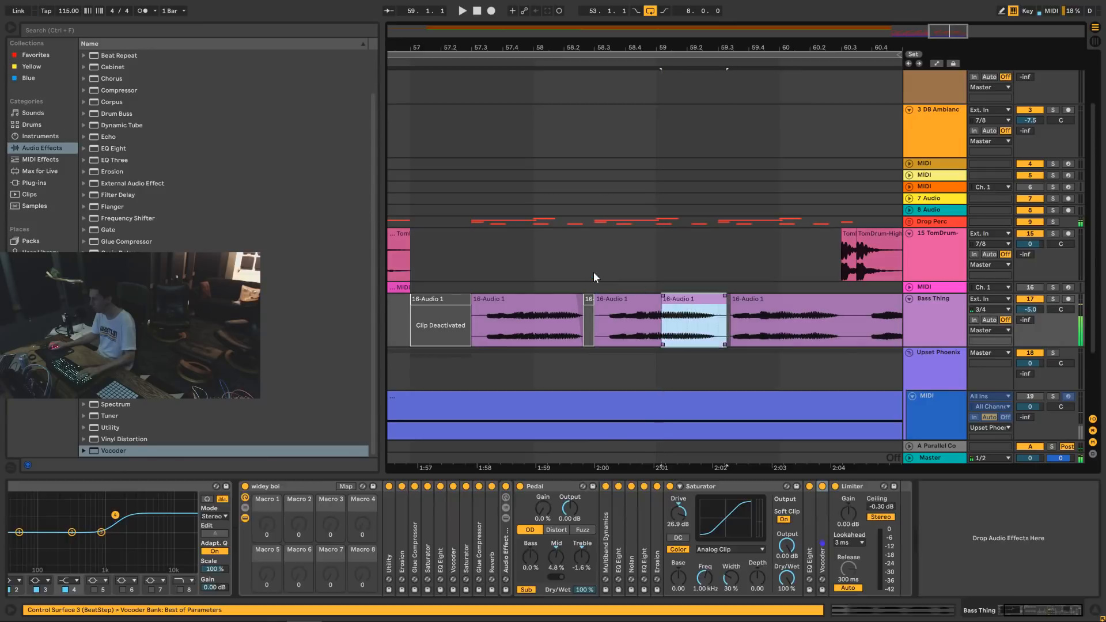
pyautogui.click(593, 273)
pyautogui.press('space')
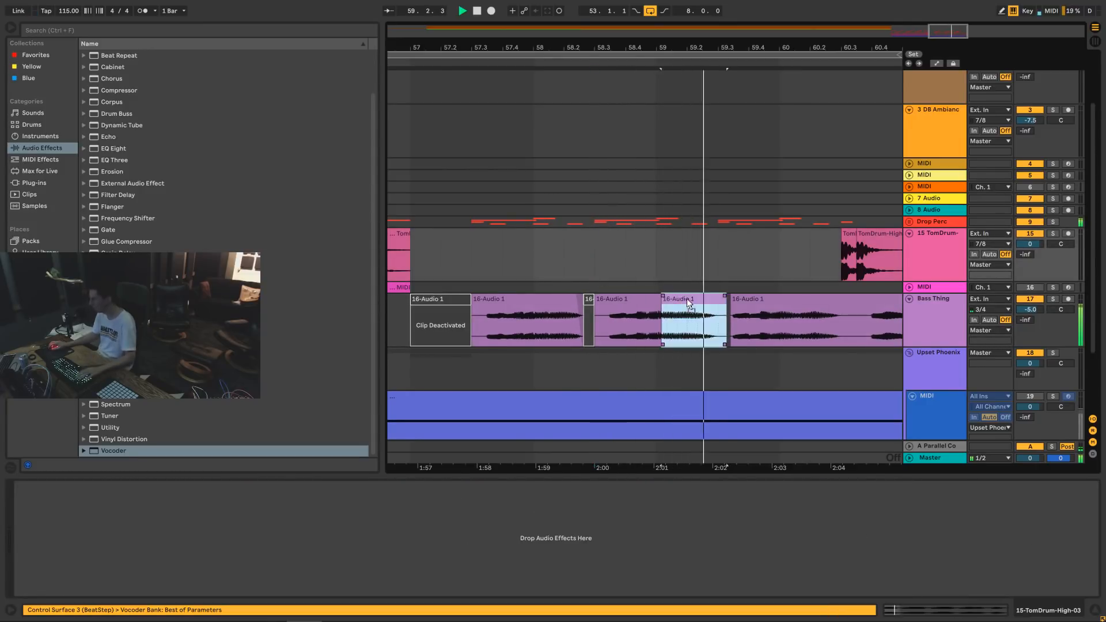
pyautogui.click(588, 264)
pyautogui.press('space')
pyautogui.press('space')
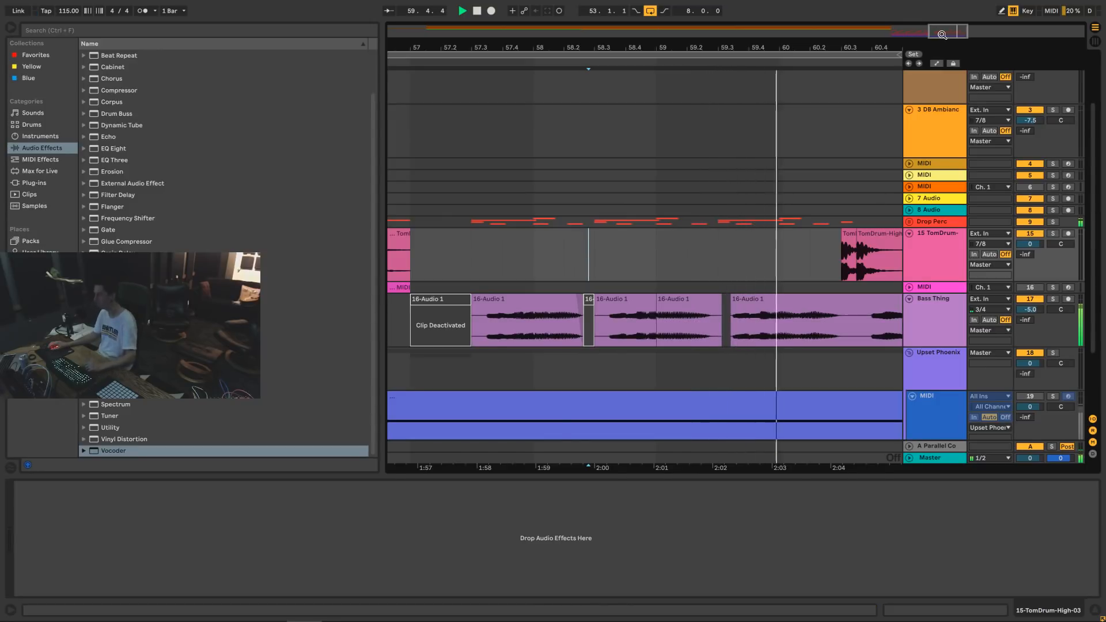
# Add the FabFilter Pro-MB plug-in to the end of the Bass Thing track's effect chain.
pyautogui.moveTo(940, 33); pyautogui.dragTo(964, 5)
pyautogui.press('space')
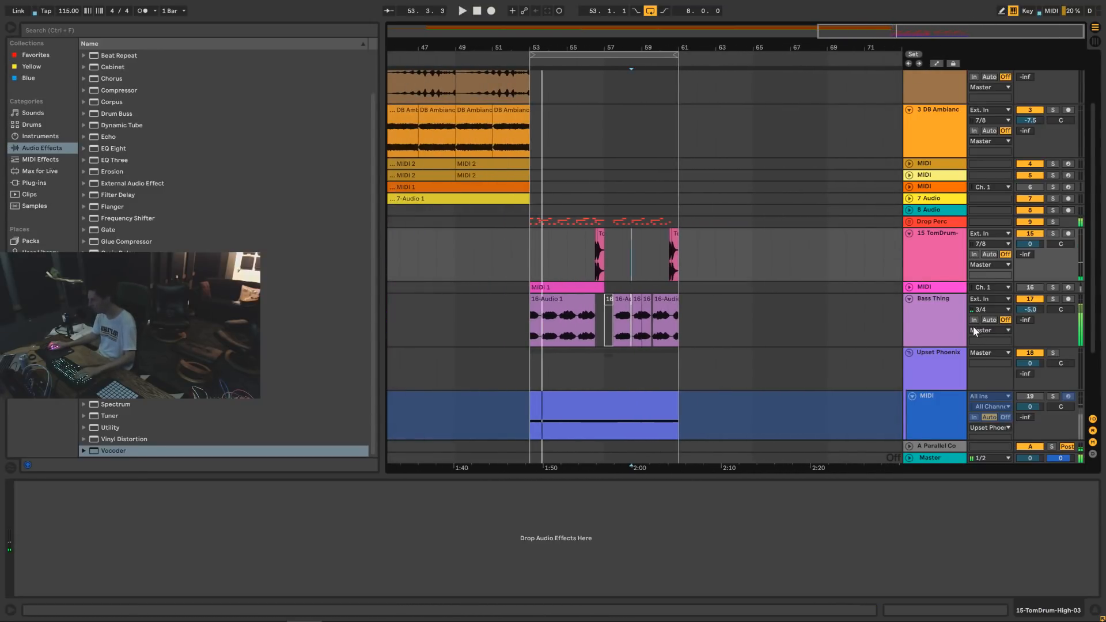
pyautogui.click(927, 321)
pyautogui.click(34, 183)
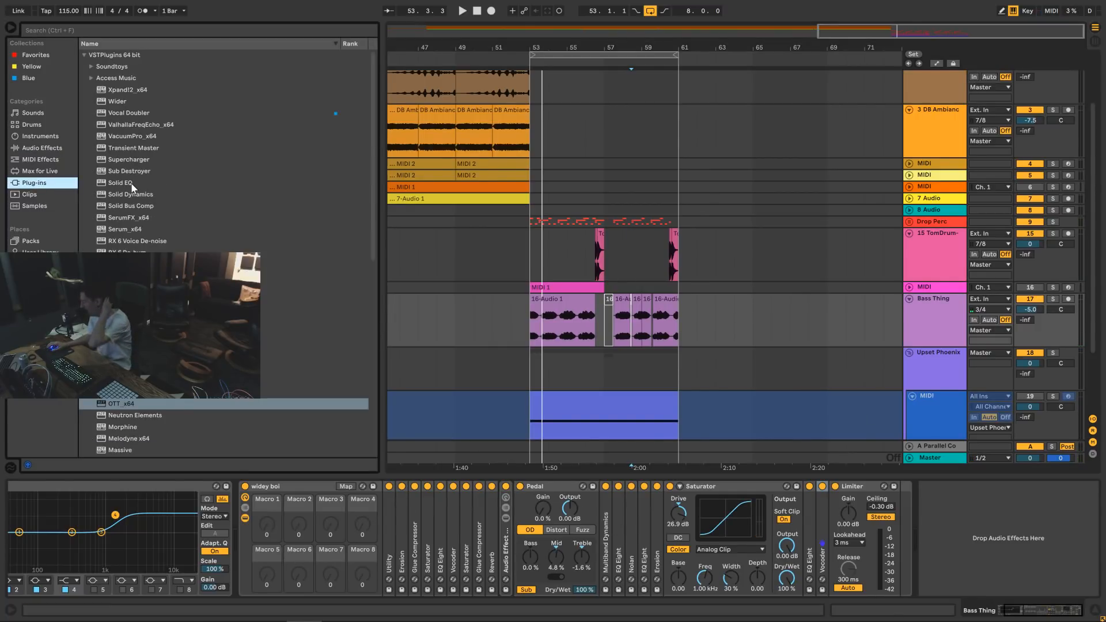
pyautogui.scroll(-10, 117, 233)
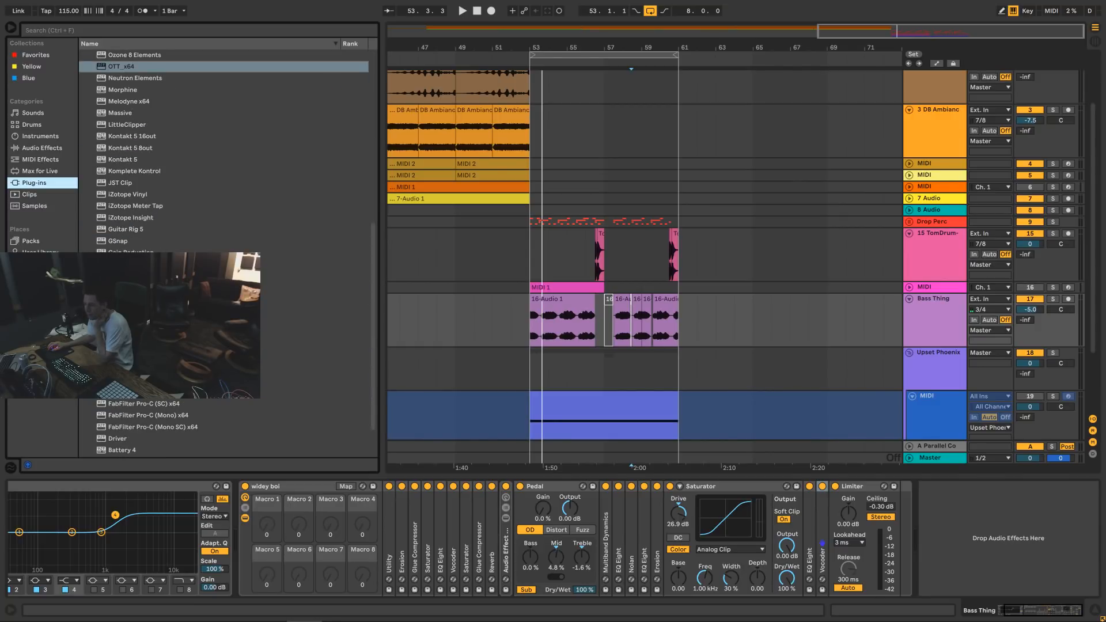
pyautogui.click(144, 346)
pyautogui.moveTo(949, 542); pyautogui.dragTo(951, 541)
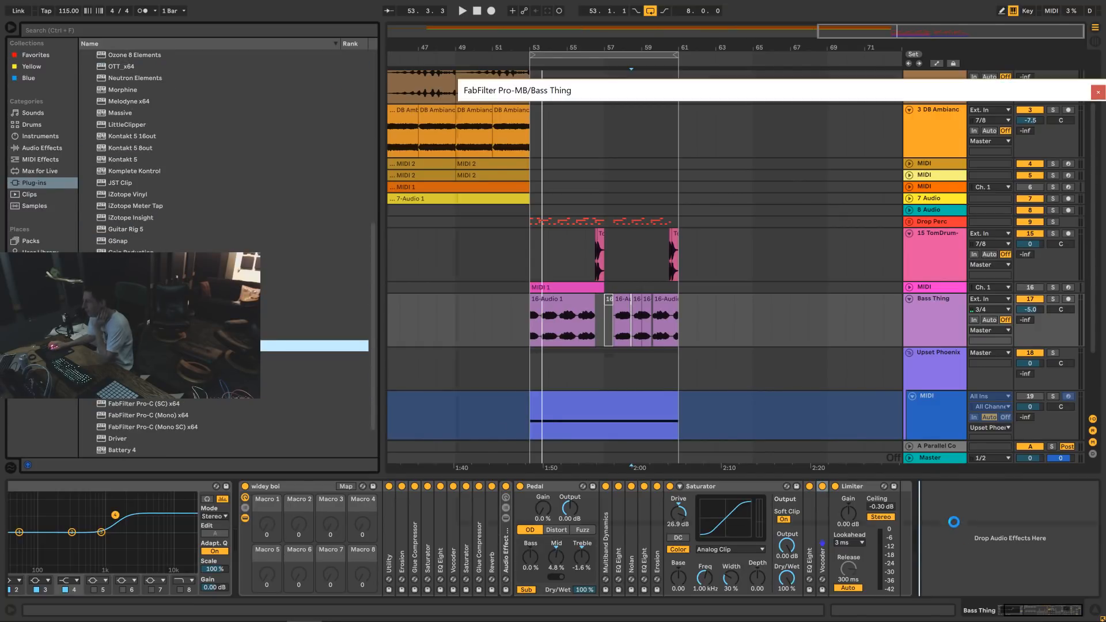
# While the soloed Bass Thing plays, create a Pro-MB band from about 330 Hz upward and set its mode to Expand.
pyautogui.press('space')
pyautogui.moveTo(789, 96); pyautogui.dragTo(537, 98)
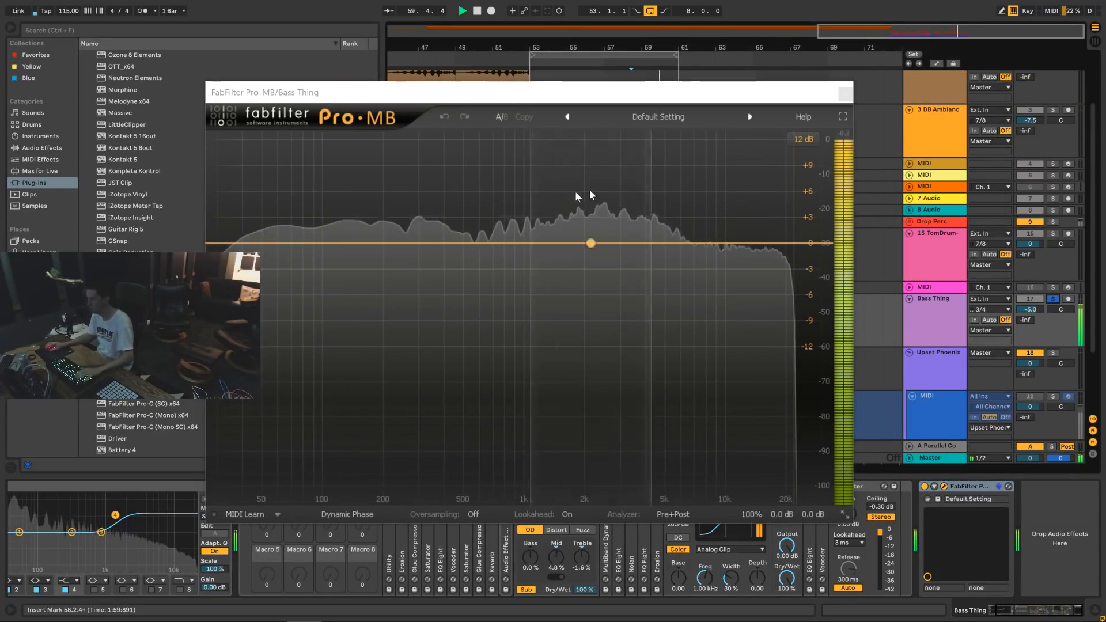
pyautogui.click(484, 242)
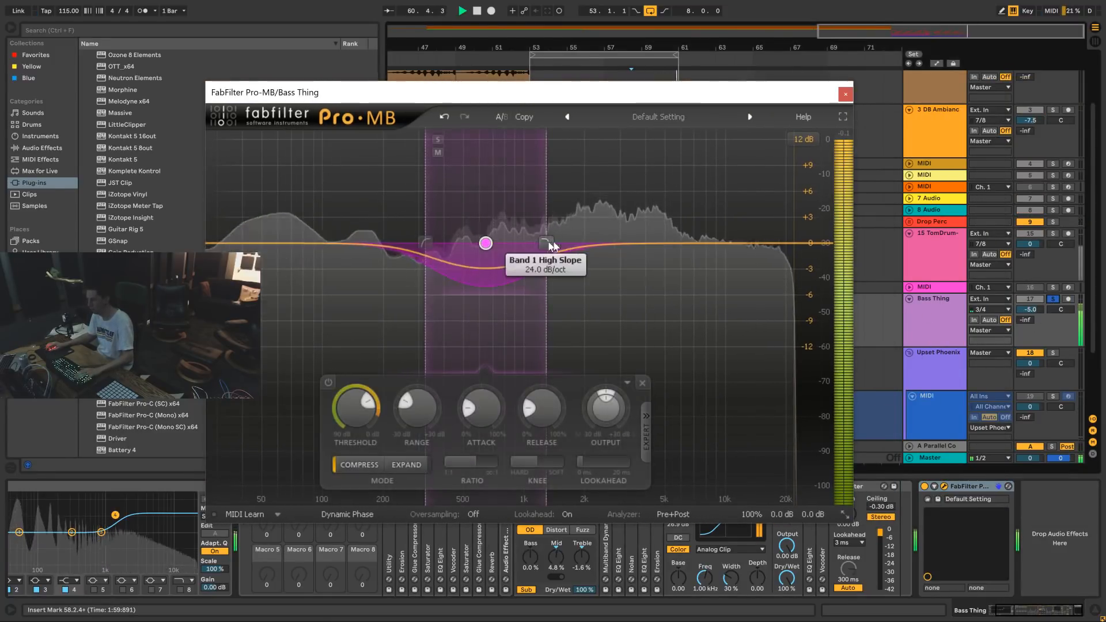
pyautogui.moveTo(546, 252); pyautogui.dragTo(830, 282)
pyautogui.click(551, 469)
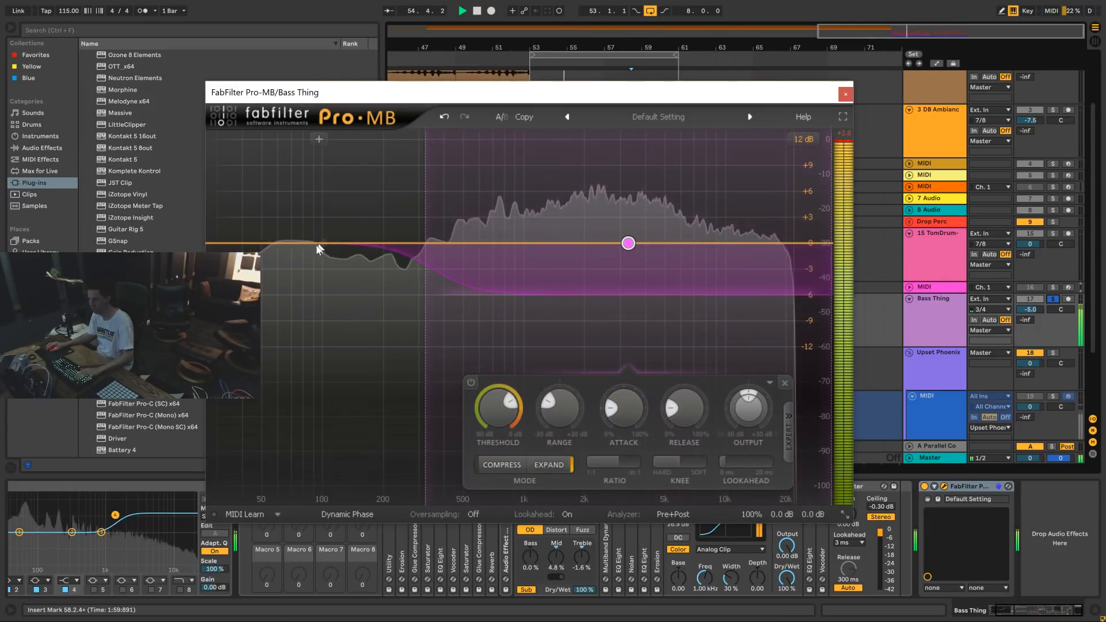
# Add a low Pro-MB band raised about 5 dB, set its crossover with the upper band near 200 Hz, and collapse the device.
pyautogui.click(348, 243)
pyautogui.moveTo(348, 243); pyautogui.dragTo(377, 201)
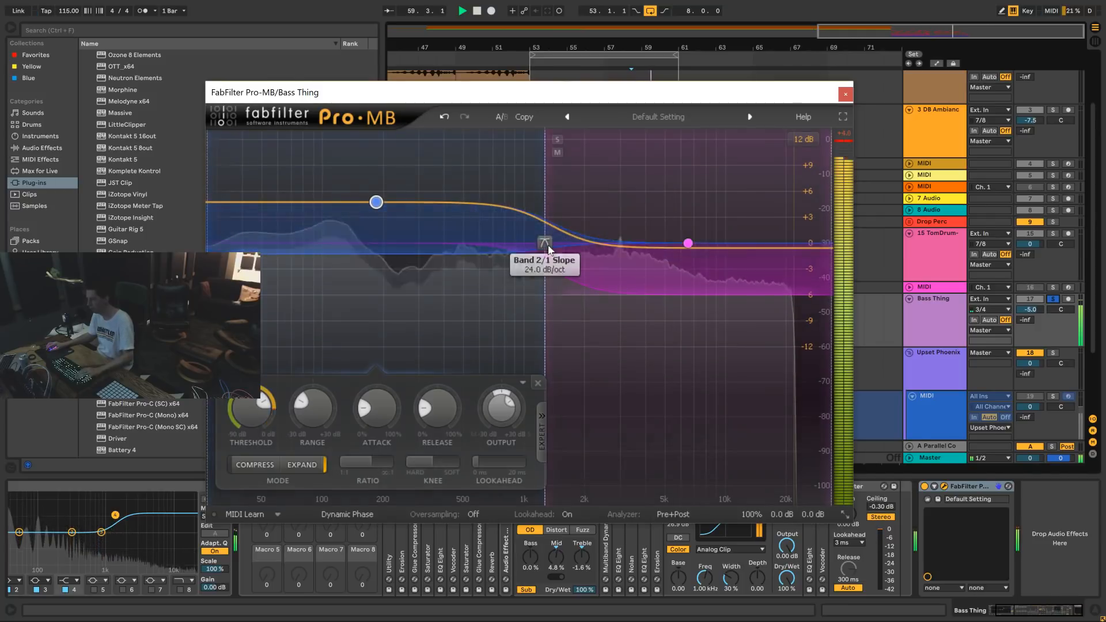
pyautogui.moveTo(547, 263); pyautogui.dragTo(395, 283)
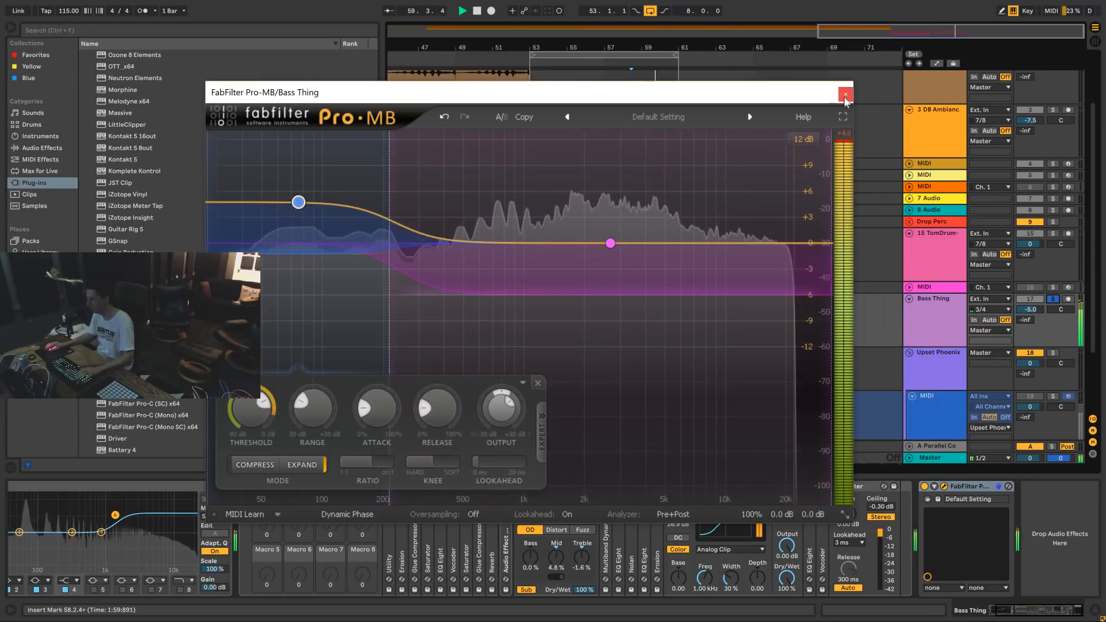
pyautogui.click(844, 95)
pyautogui.doubleClick(972, 486)
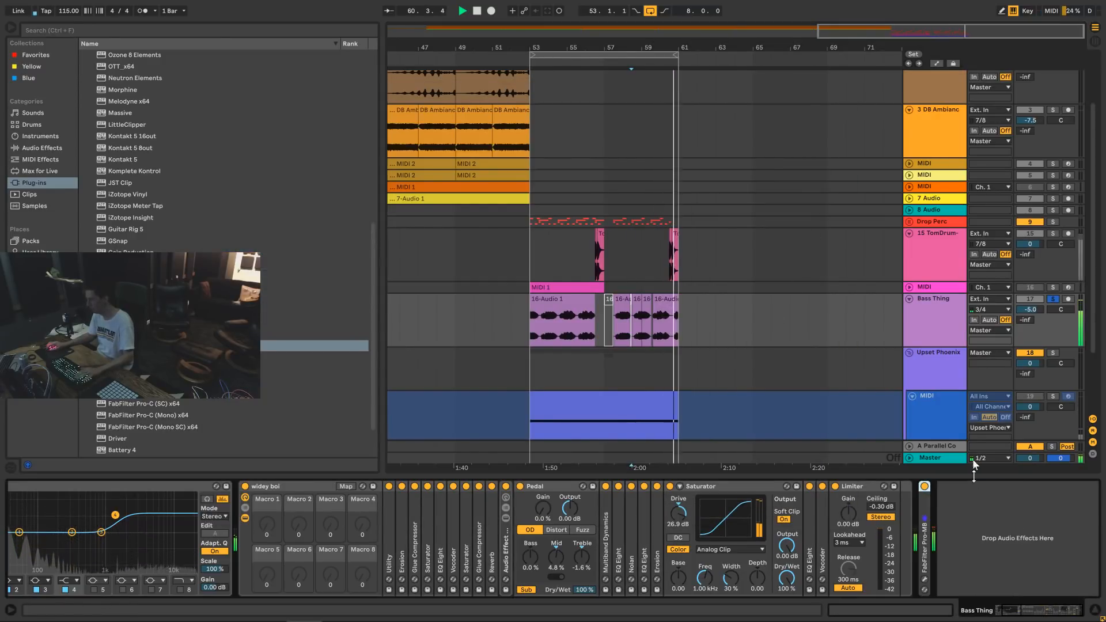
# Lower the Bass Thing track's volume to -6.0 dB and take the track out of solo.
pyautogui.moveTo(1028, 309); pyautogui.dragTo(1028, 314)
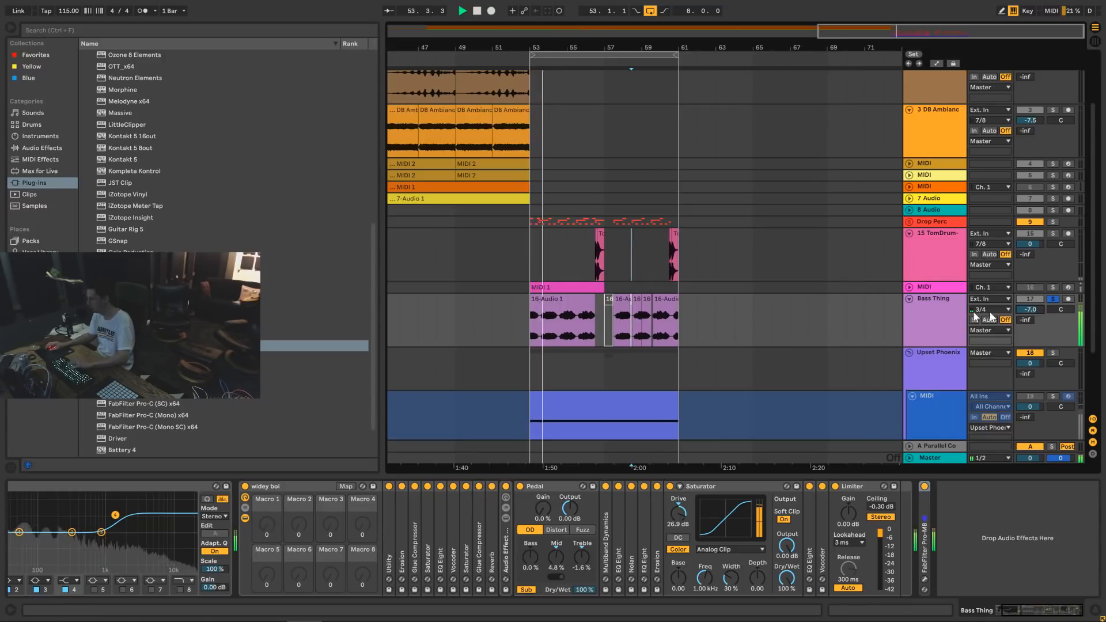
pyautogui.click(1052, 299)
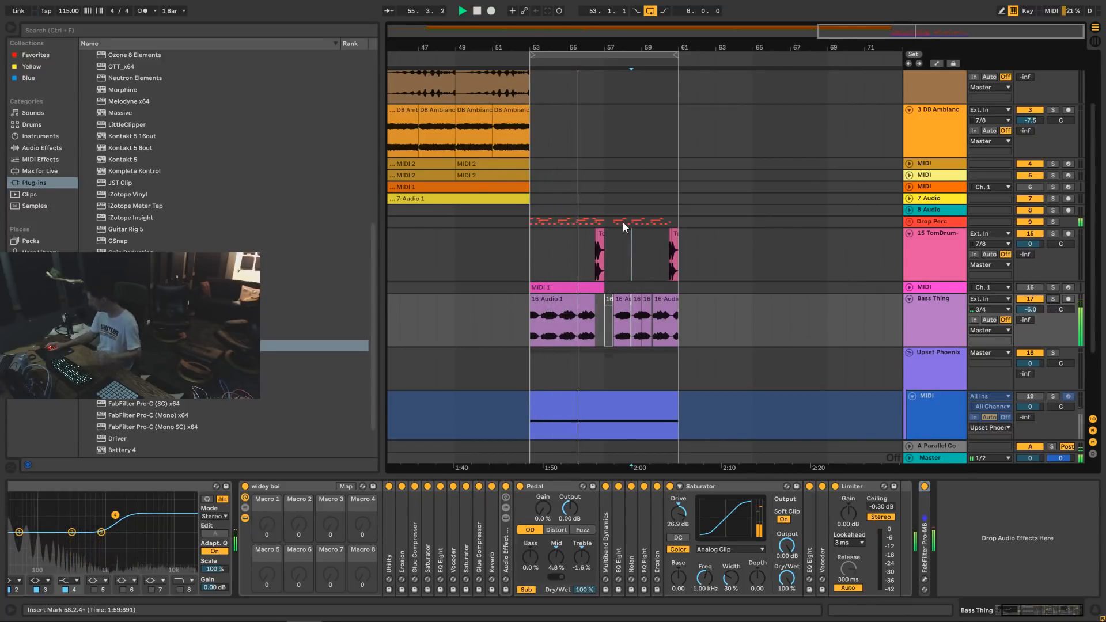
# Add a Compressor after Pro-MB on the Bass Thing track.
pyautogui.click(945, 308)
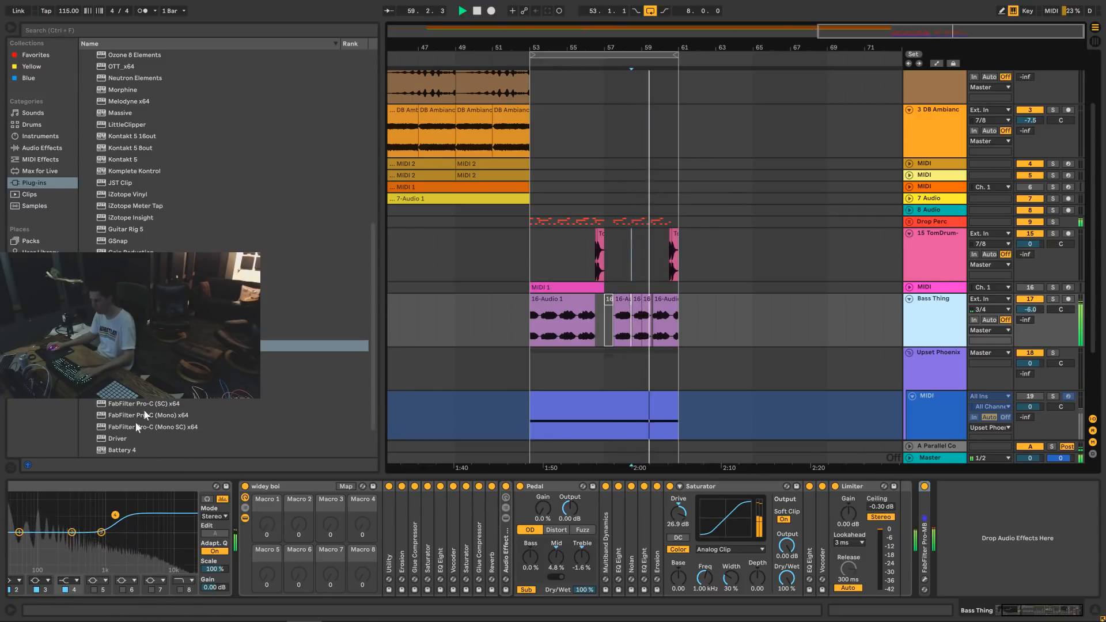
pyautogui.click(41, 148)
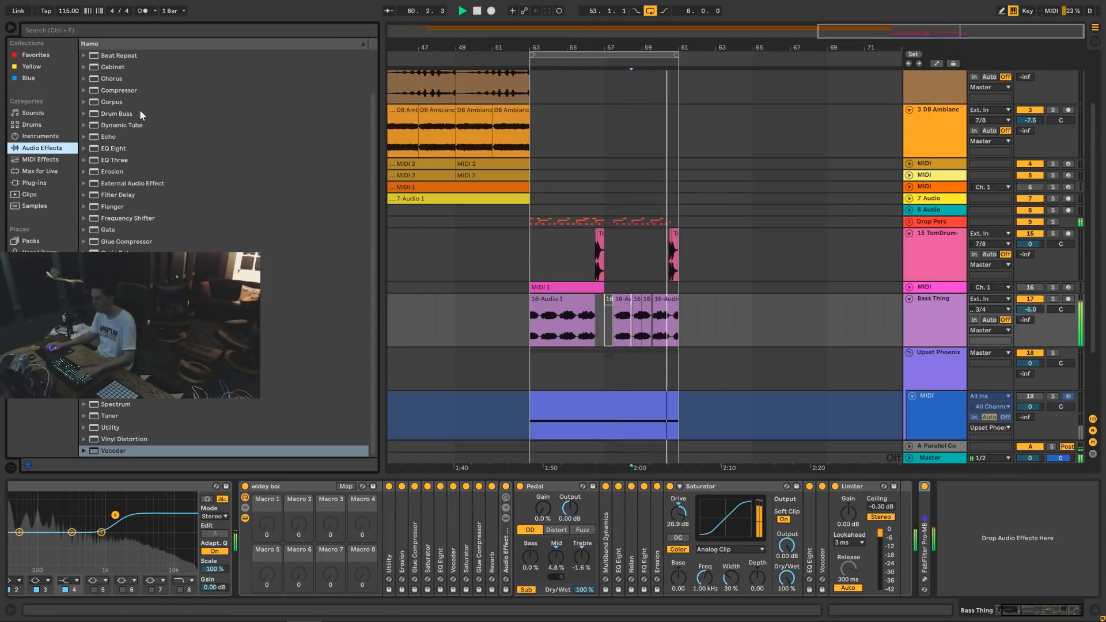
pyautogui.click(124, 91)
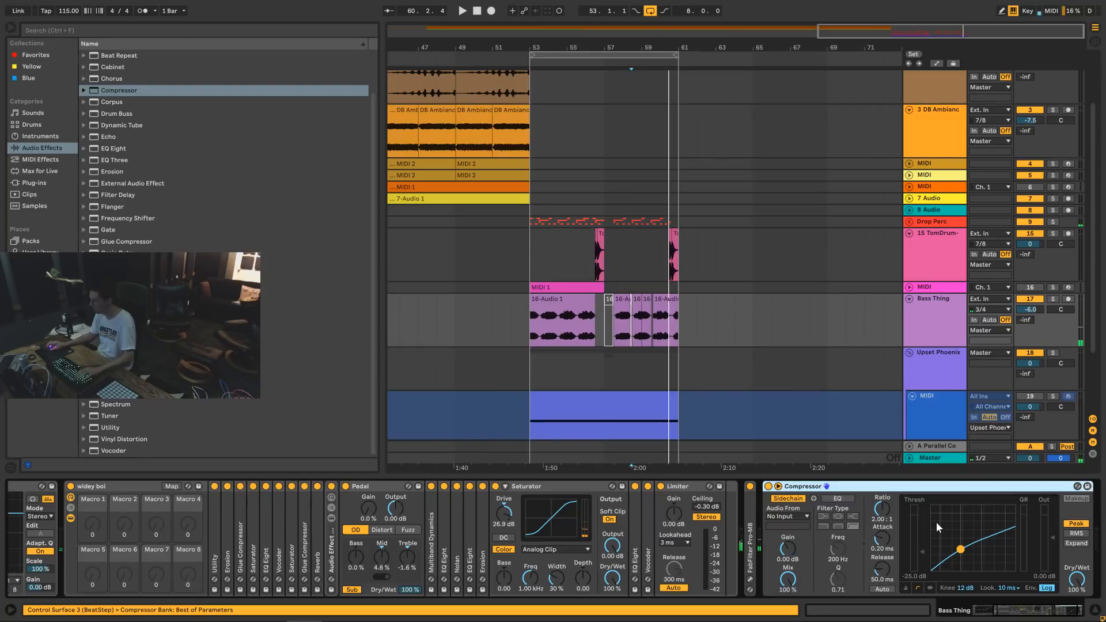
# Play the soloed Bass Thing from bar 53 and look through the Compressor's available sidechain sources.
pyautogui.click(527, 261)
pyautogui.click(936, 324)
pyautogui.click(1053, 300)
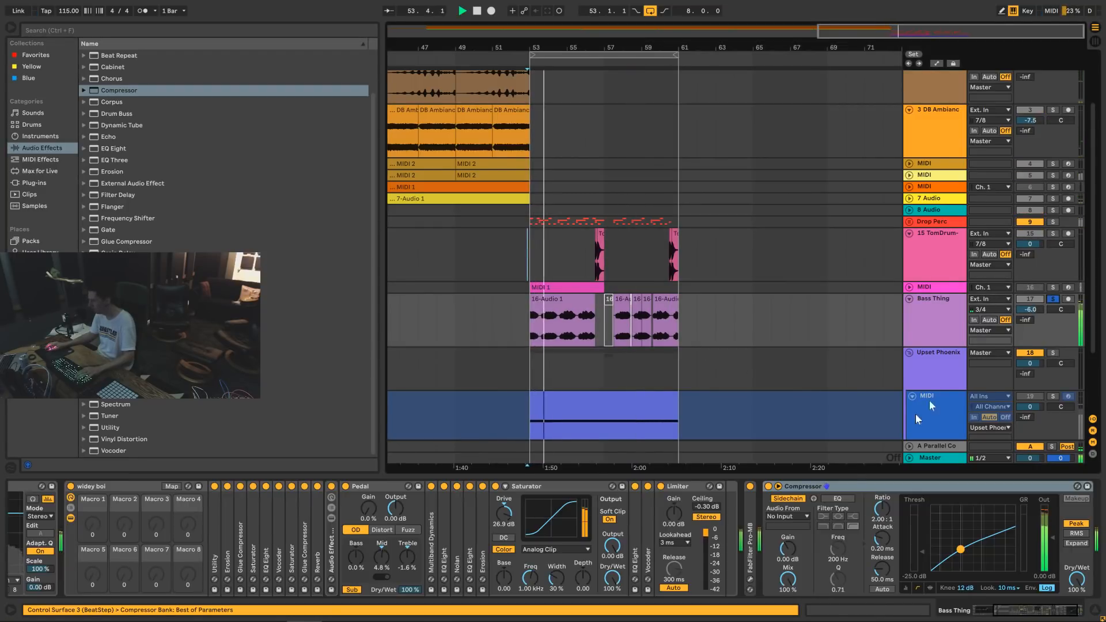
pyautogui.click(798, 516)
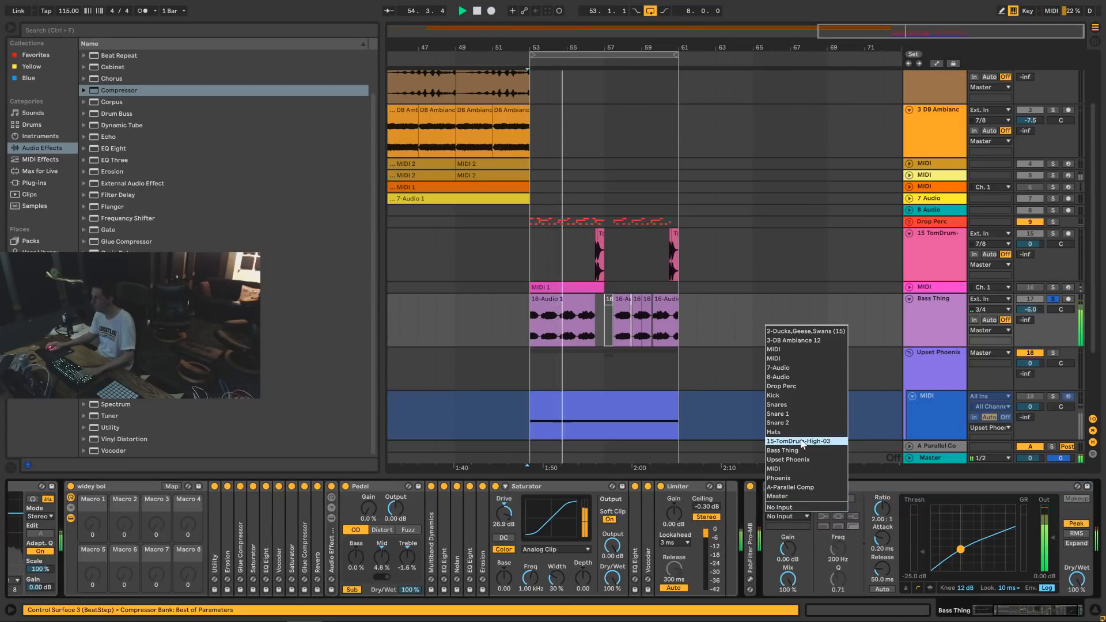
pyautogui.click(939, 374)
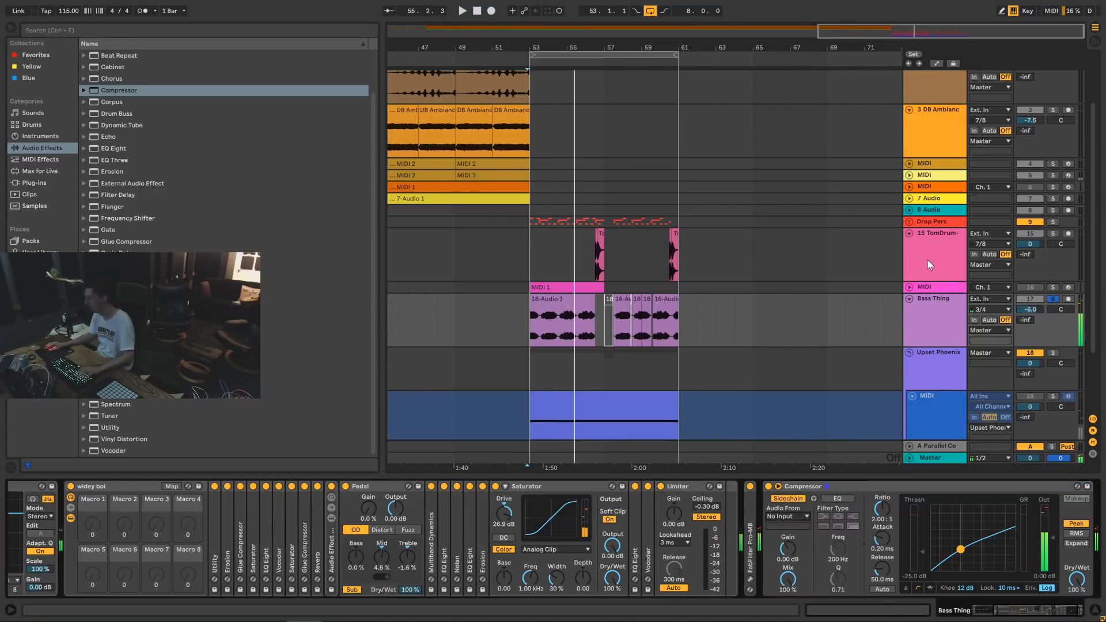
# Insert a new audio track and a new MIDI track directly below the Drop Perc group.
pyautogui.click(927, 260)
pyautogui.click(937, 222)
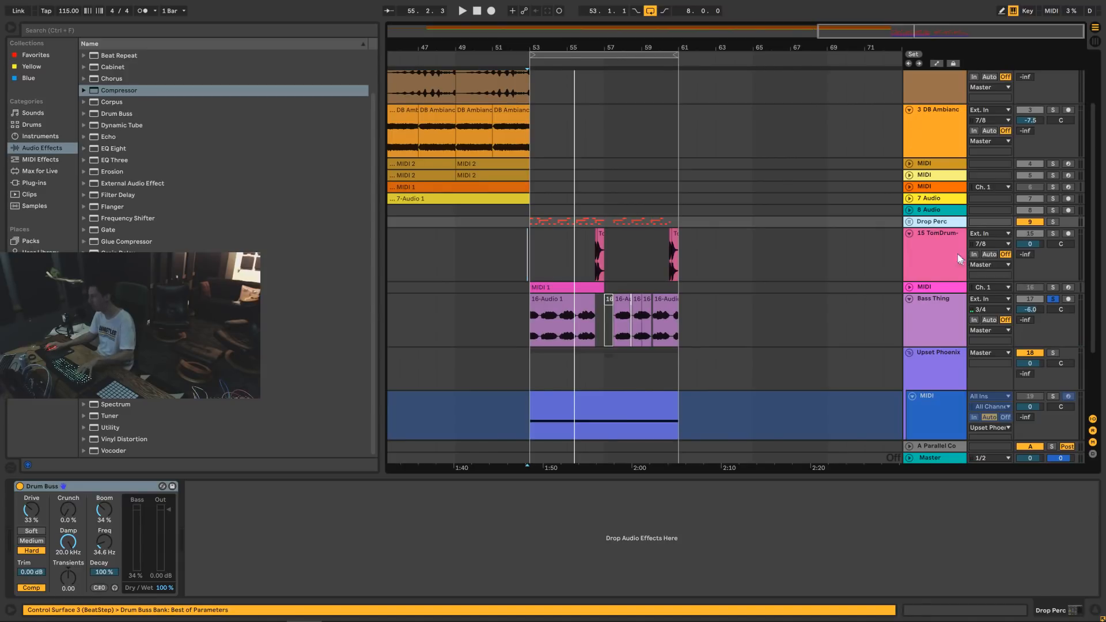
pyautogui.hotkey('ctrl', 't')
pyautogui.moveTo(932, 254); pyautogui.dragTo(936, 238)
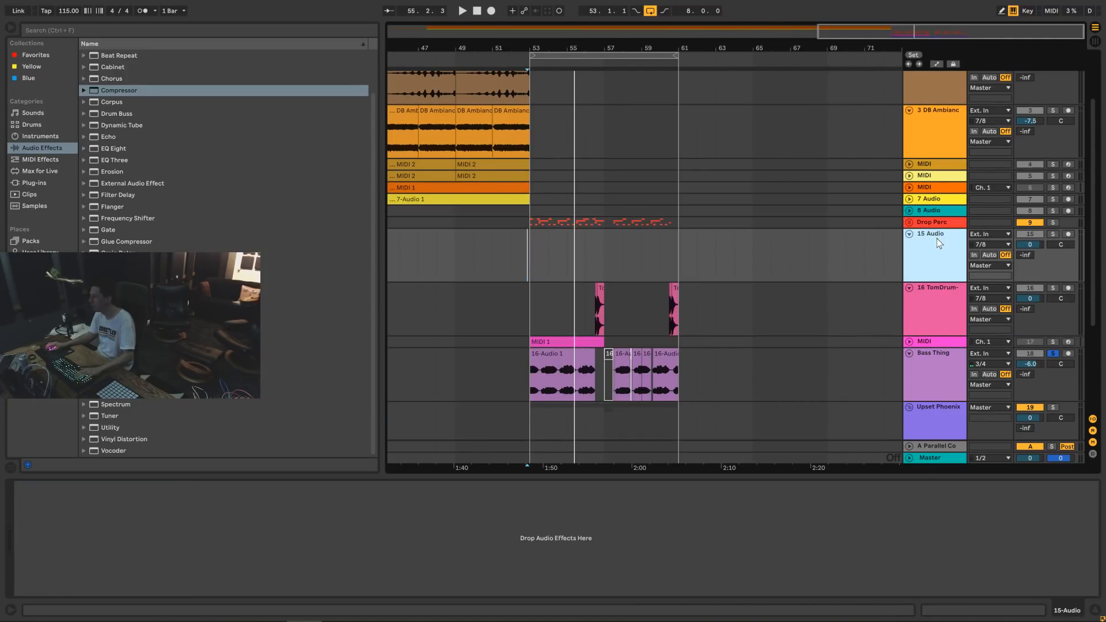
pyautogui.rightClick(934, 254)
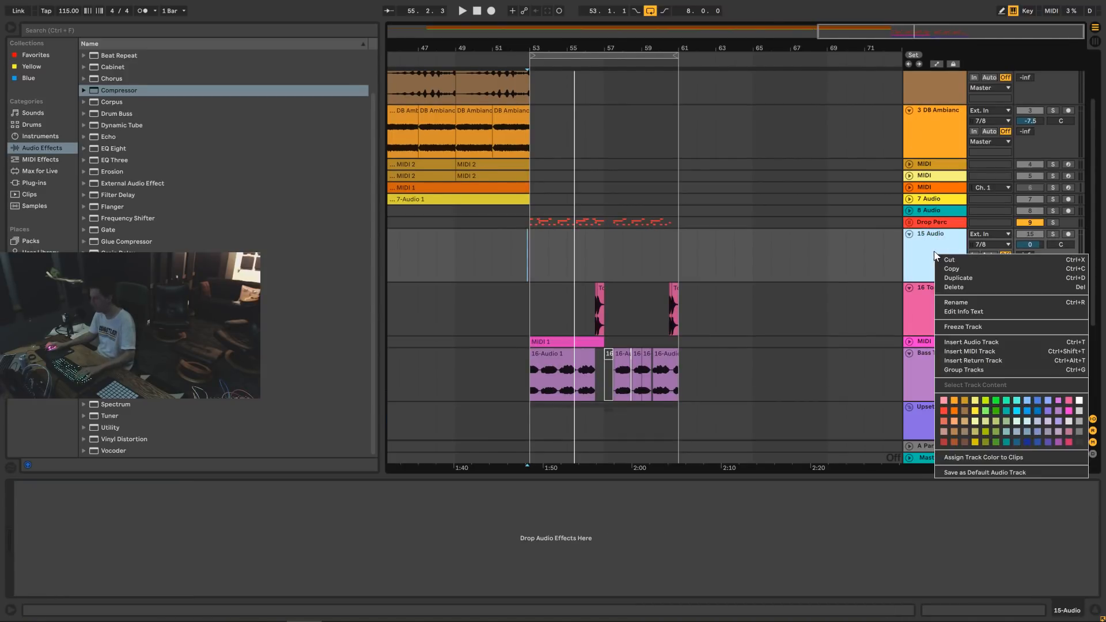
pyautogui.click(969, 351)
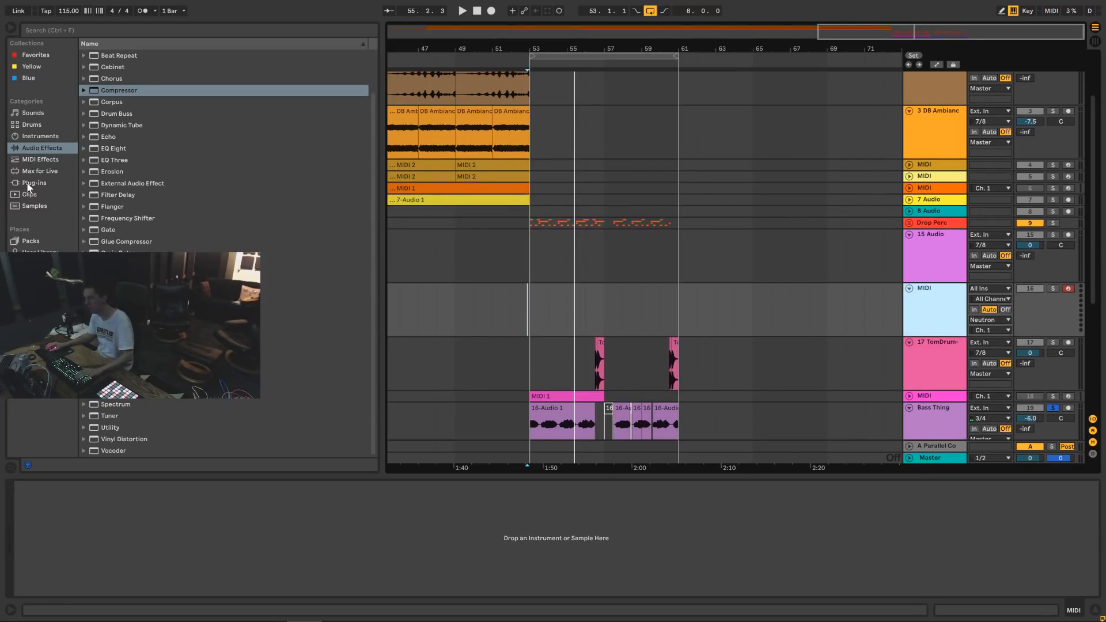
# Search the browser for "simp" and load a Simpler onto the new MIDI track.
pyautogui.click(110, 265)
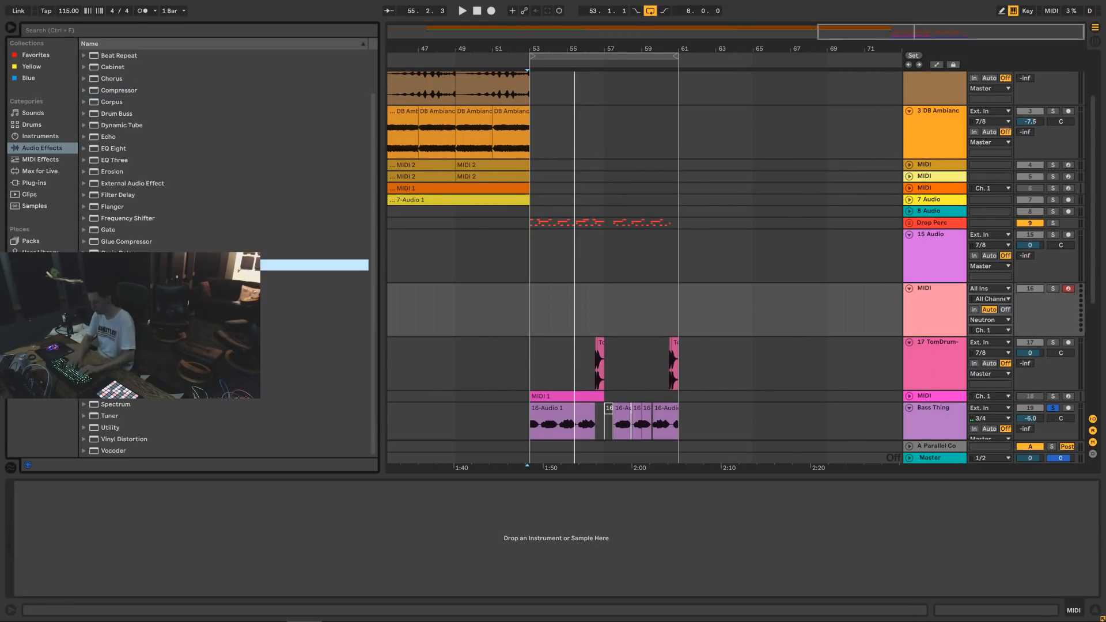
pyautogui.hotkey('ctrl', 'f')
pyautogui.write('simp')
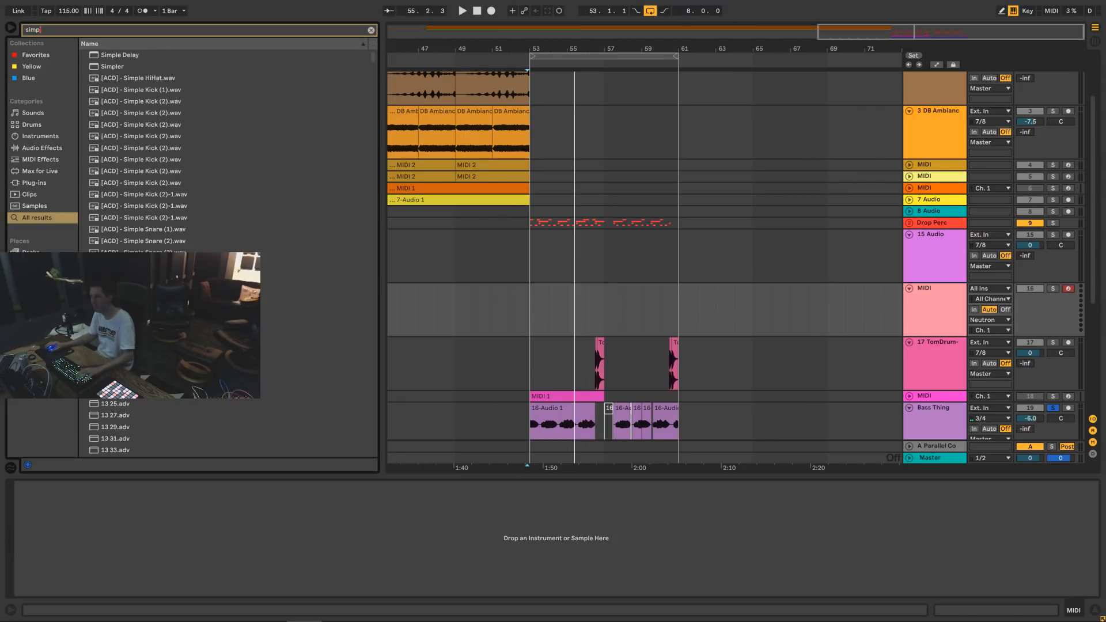
pyautogui.moveTo(125, 67); pyautogui.dragTo(960, 308)
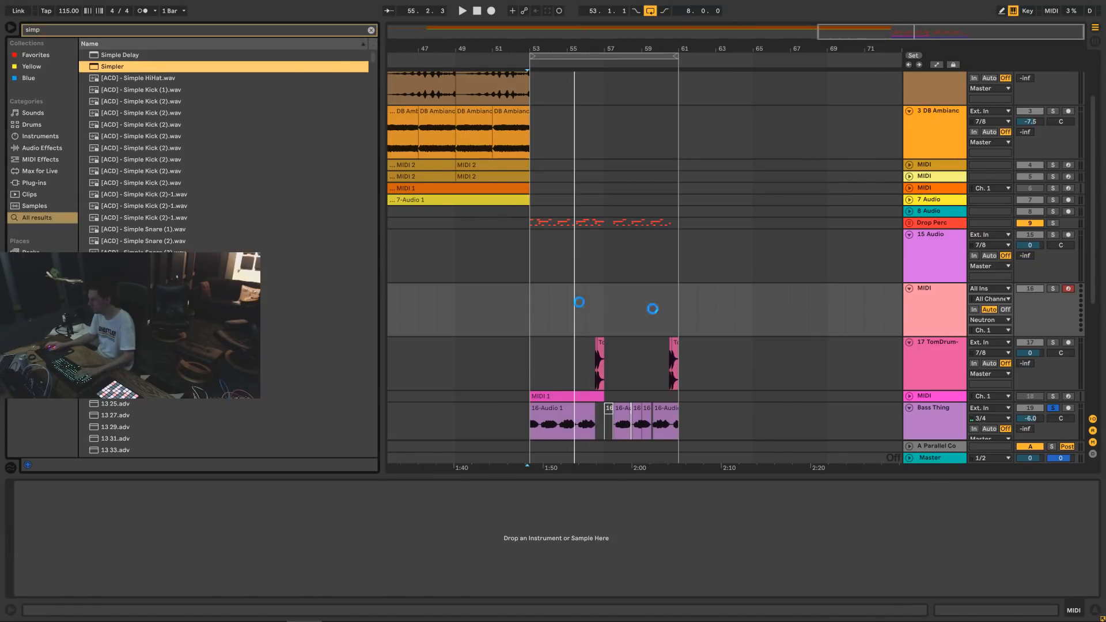
# Search the browser for "perc", audition several percussion samples and load BIG PERC (10) into the Simpler.
pyautogui.click(52, 288)
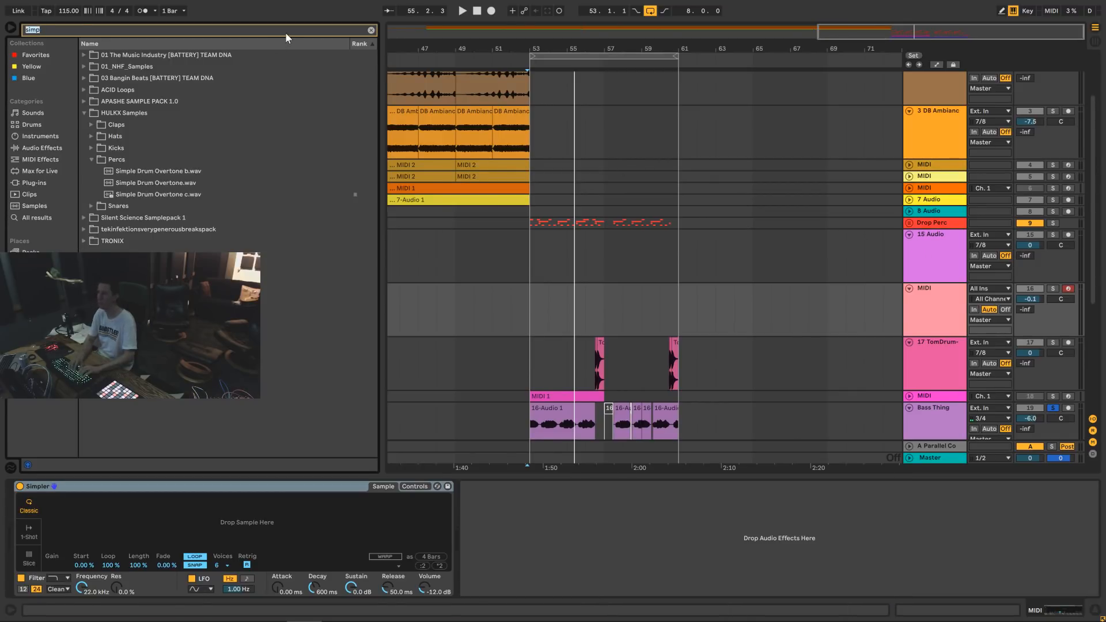
pyautogui.write('perc')
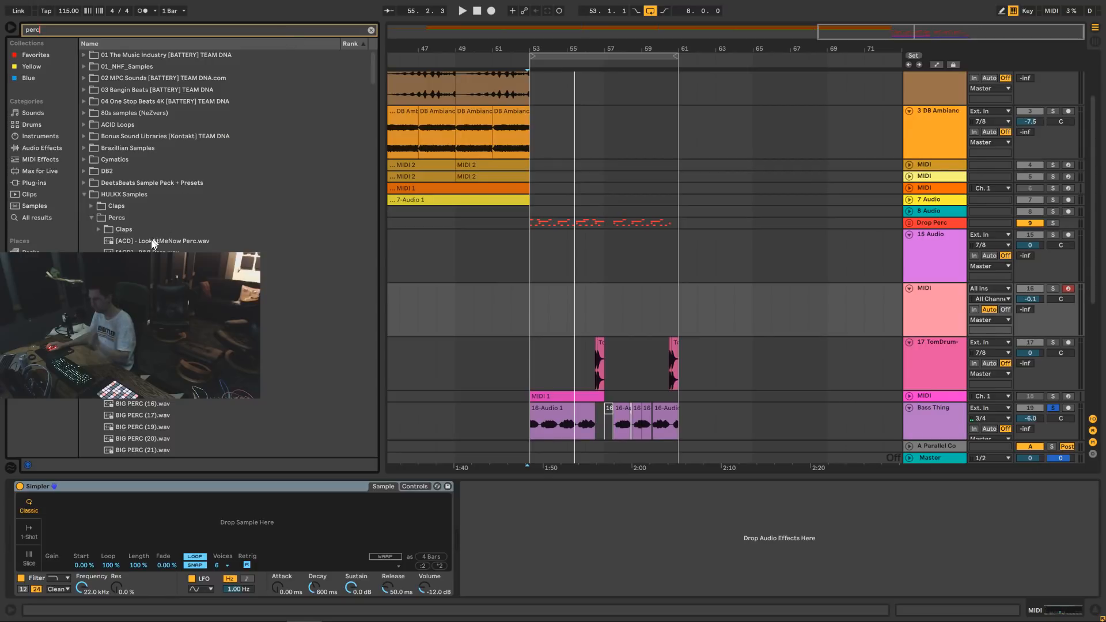
pyautogui.click(153, 242)
pyautogui.click(153, 253)
pyautogui.click(153, 322)
pyautogui.click(153, 369)
pyautogui.click(154, 346)
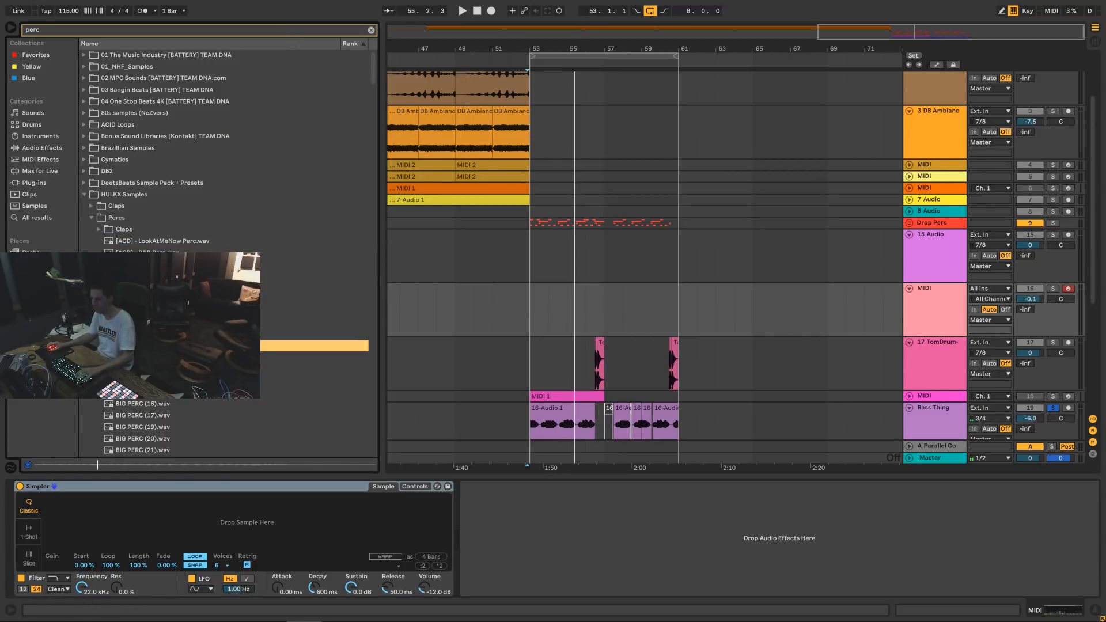
pyautogui.click(153, 357)
pyautogui.click(153, 381)
pyautogui.click(153, 357)
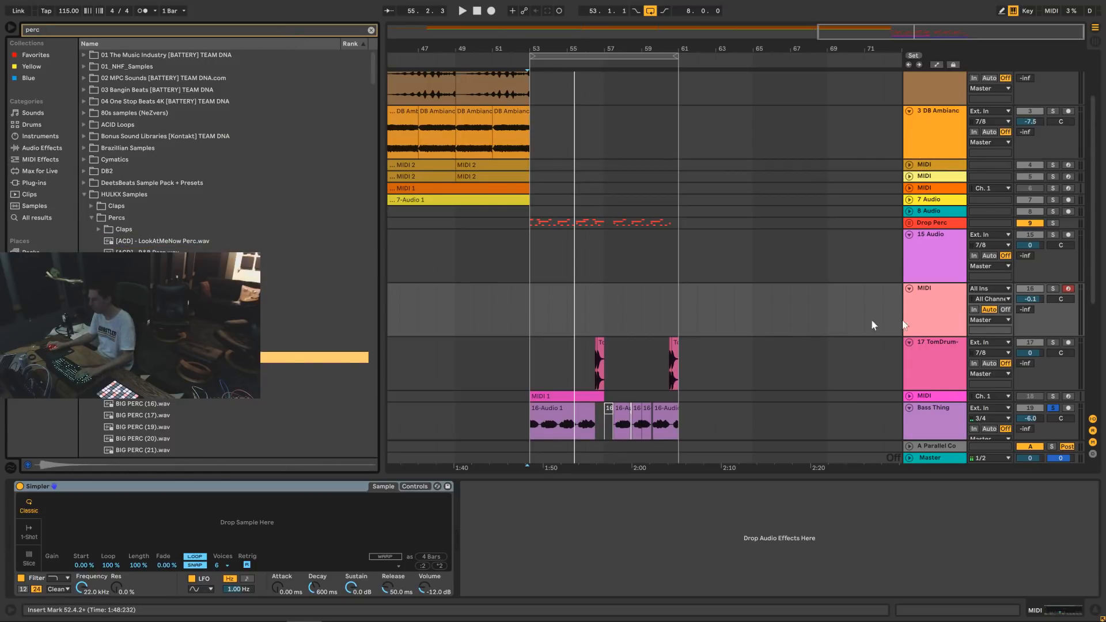
pyautogui.click(963, 324)
pyautogui.doubleClick(153, 357)
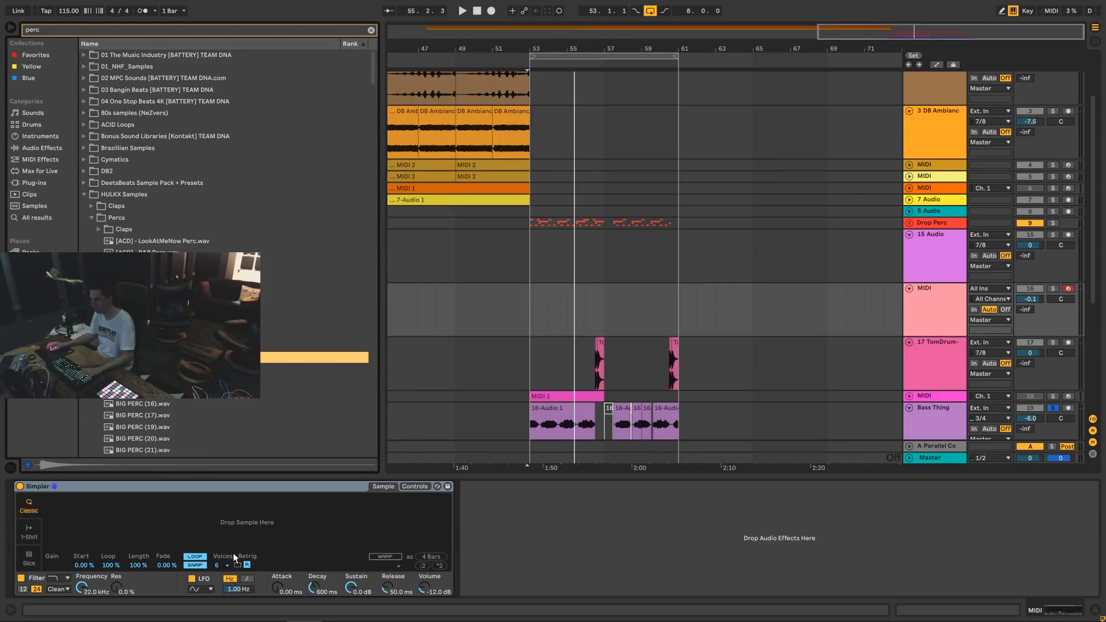
# Set the arrangement grid to 1/4 triplets and insert a two-bar MIDI clip from bar 53 to 55 on the Simpler track.
pyautogui.moveTo(863, 40); pyautogui.dragTo(897, 25)
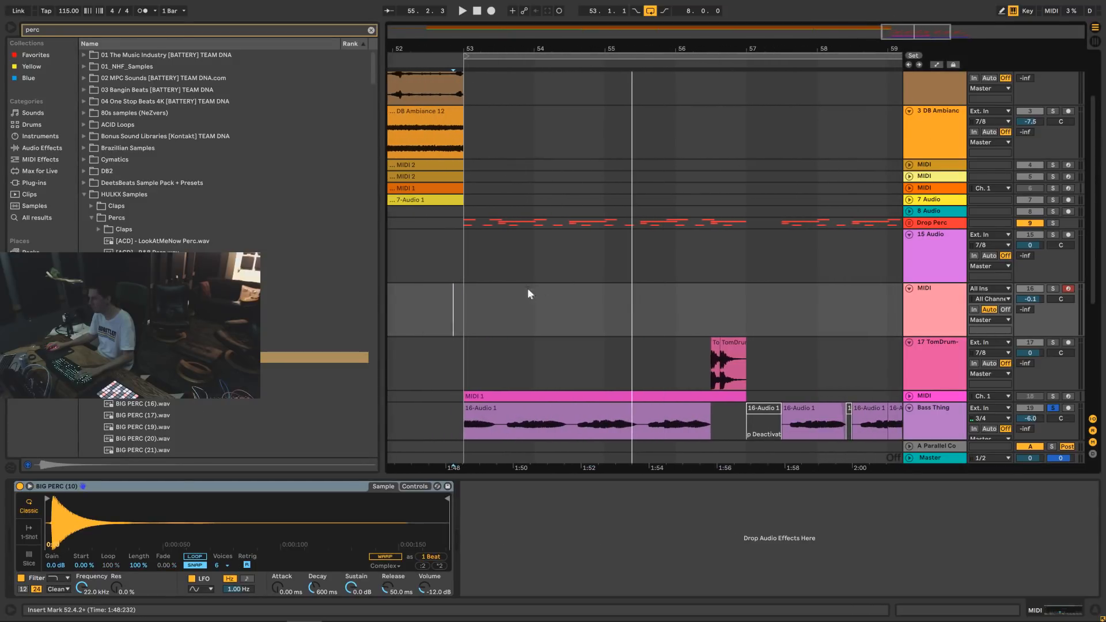
pyautogui.moveTo(473, 324); pyautogui.dragTo(560, 318)
pyautogui.rightClick(596, 312)
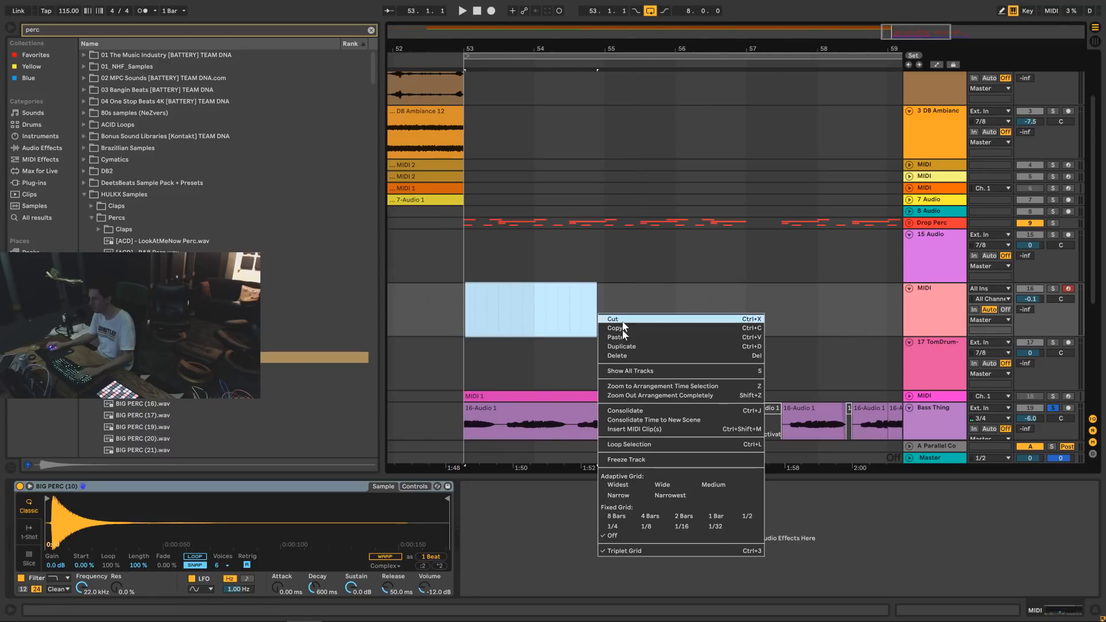
pyautogui.click(613, 526)
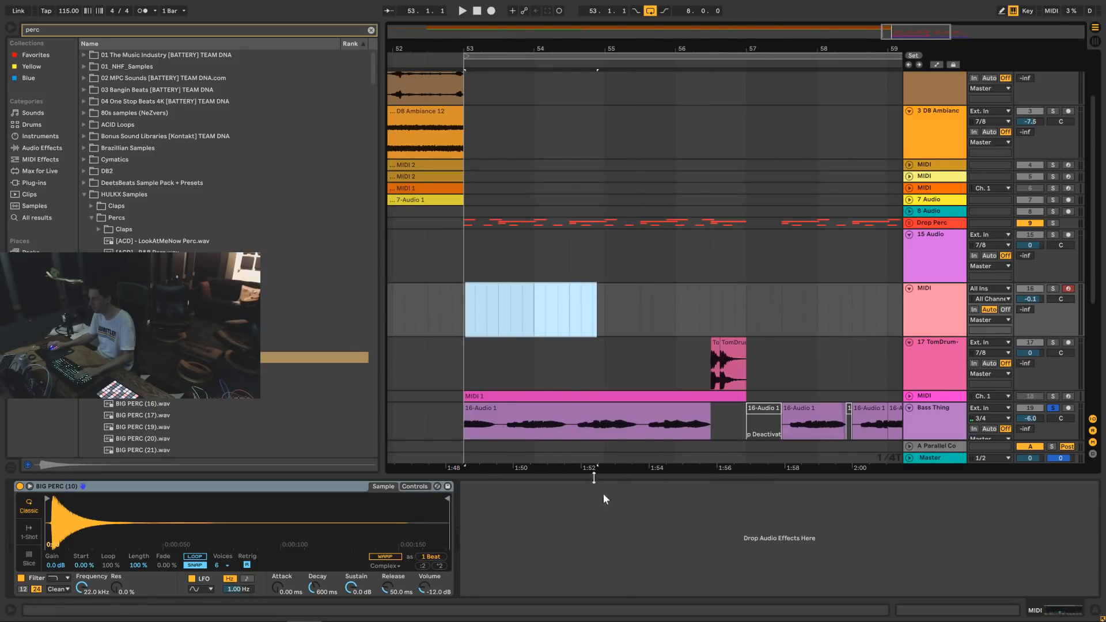
pyautogui.moveTo(468, 313); pyautogui.dragTo(612, 323)
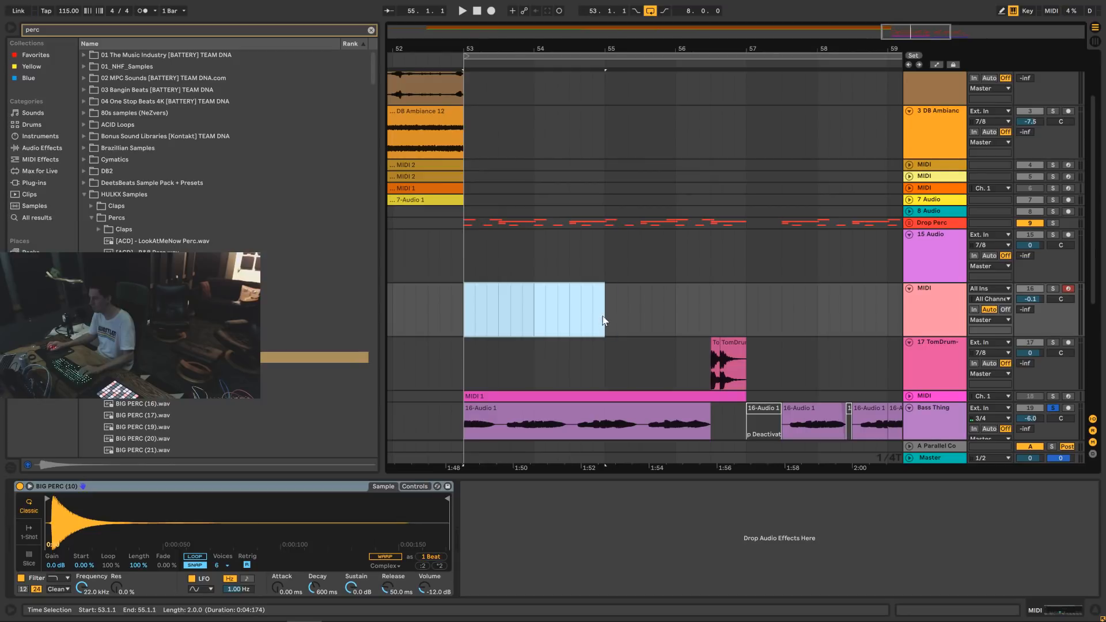
pyautogui.hotkey('ctrl', 'shift', 'm')
pyautogui.press('space')
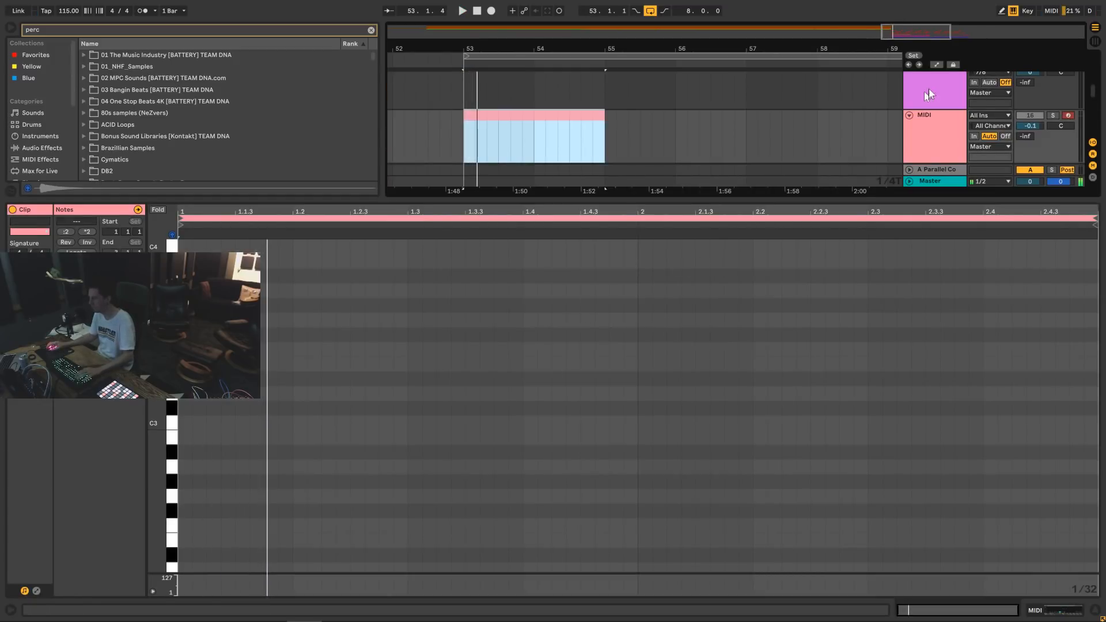
pyautogui.press('space')
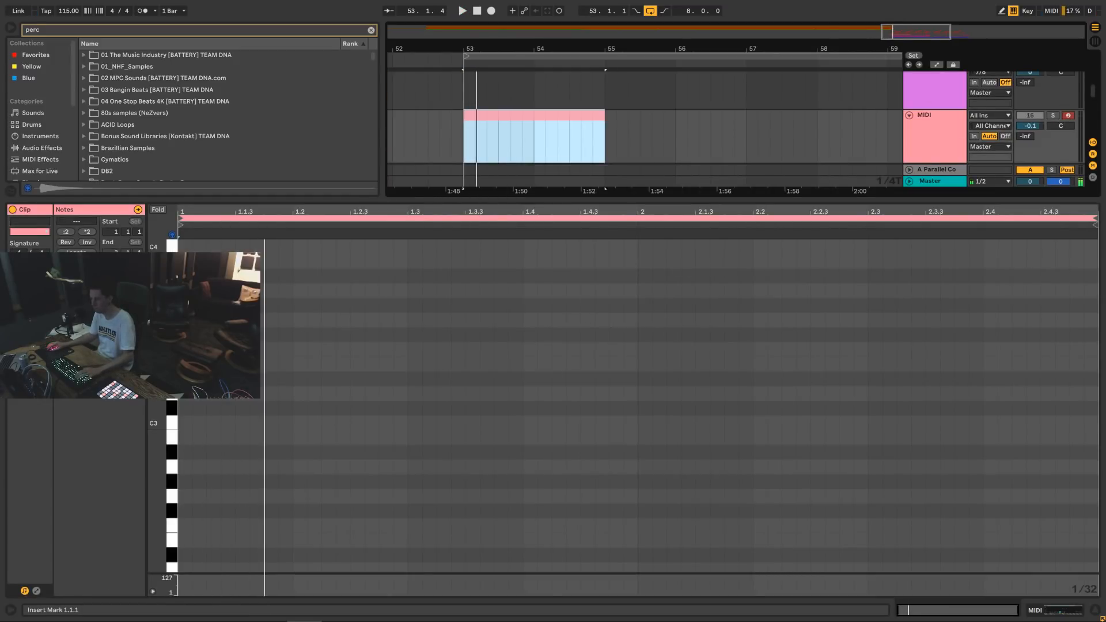
# Add a one-beat C3 note at the clip's start, duplicate it three times to fill the first bar, and play it.
pyautogui.doubleClick(184, 423)
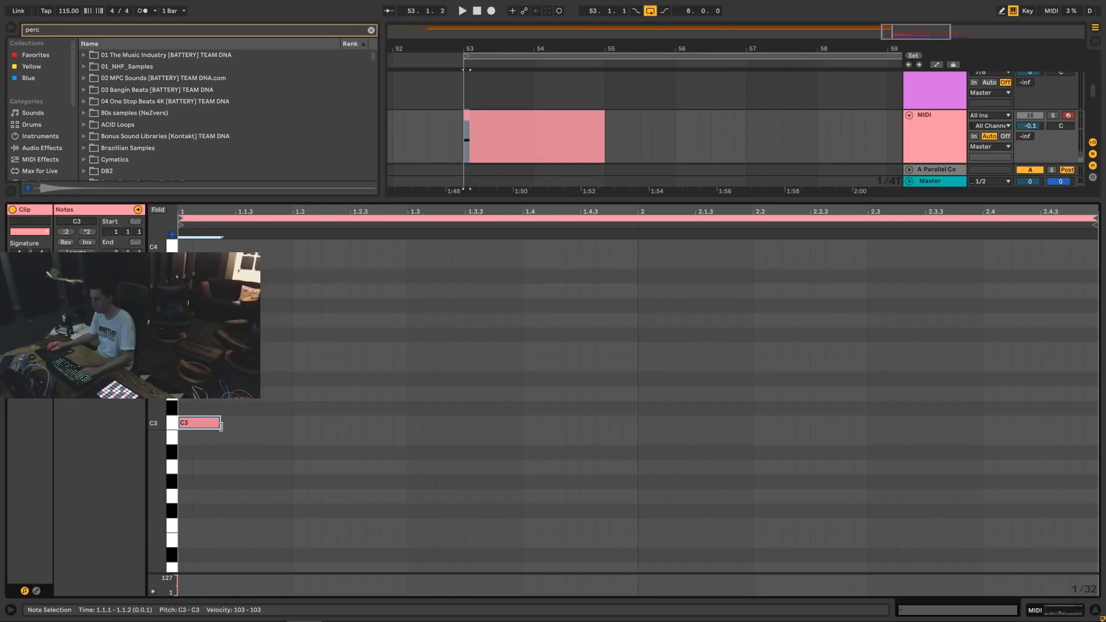
pyautogui.moveTo(237, 425); pyautogui.dragTo(284, 424)
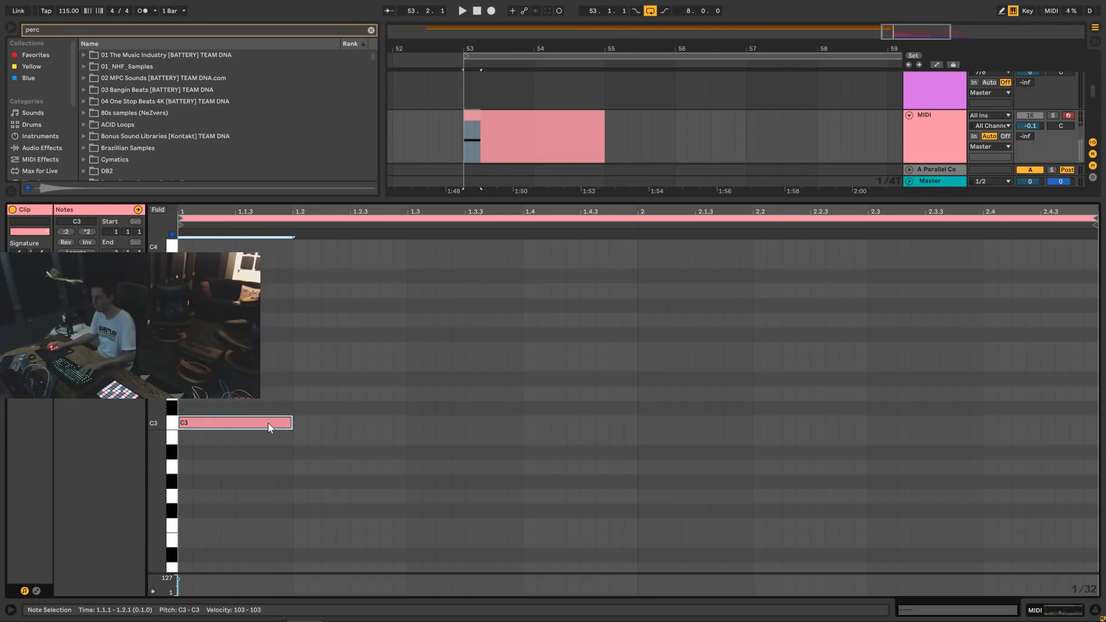
pyautogui.hotkey('ctrl', 'd')
pyautogui.hotkey('ctrl', 'd')
pyautogui.hotkey('ctrl', 'd')
pyautogui.press('space')
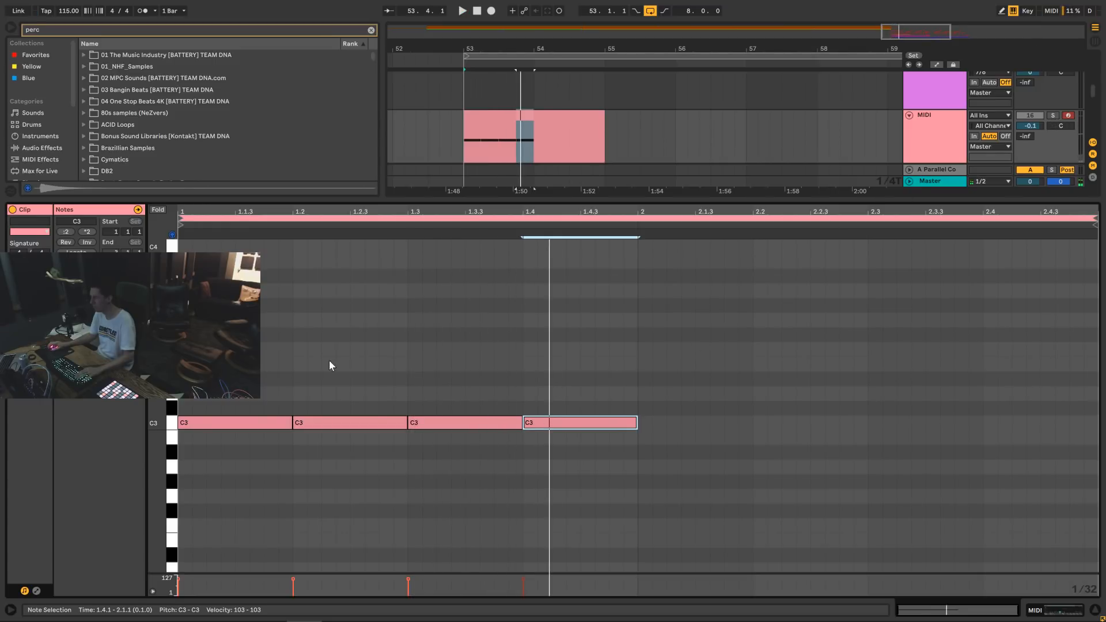
# Delete the C3 notes on beats 2 and 4 and duplicate the remaining pair into the clip's second bar.
pyautogui.moveTo(330, 366); pyautogui.dragTo(345, 448)
pyautogui.press('Delete')
pyautogui.click(576, 422)
pyautogui.press('Delete')
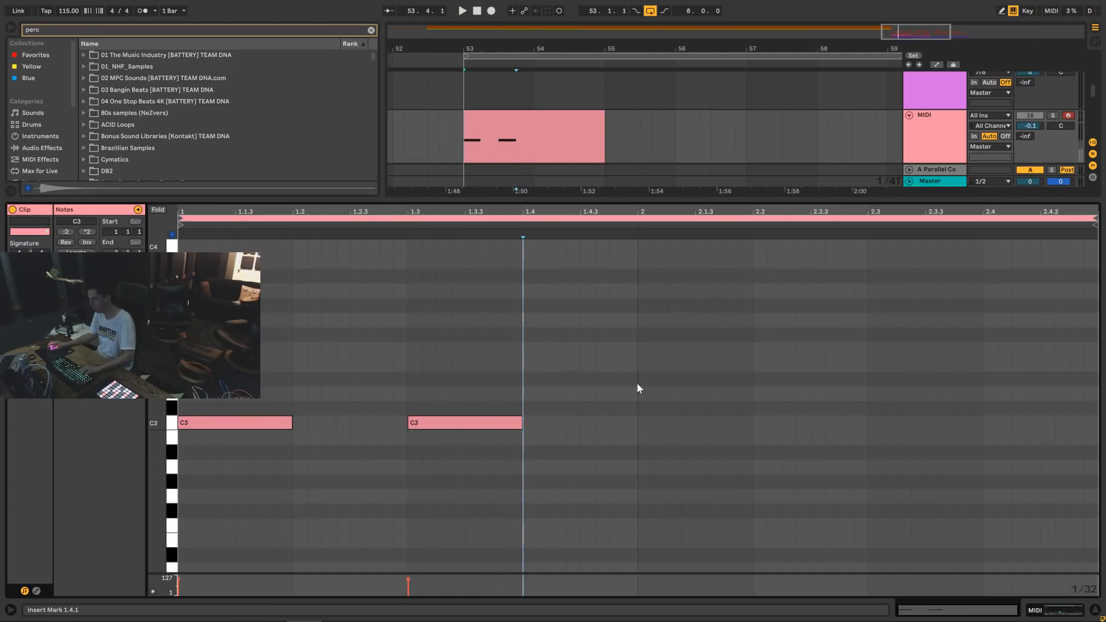
pyautogui.moveTo(639, 361); pyautogui.dragTo(227, 434)
pyautogui.hotkey('ctrl', 'd')
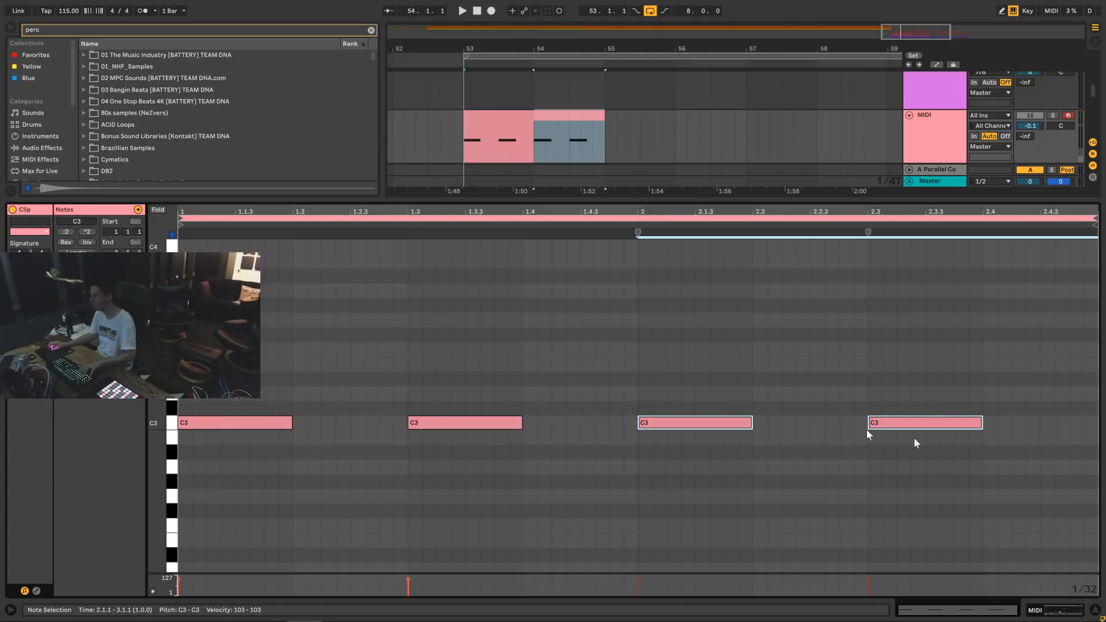
# Duplicate the two-bar MIDI clip three times to reach bar 61 and rename its track Clicky Boi.
pyautogui.click(1094, 609)
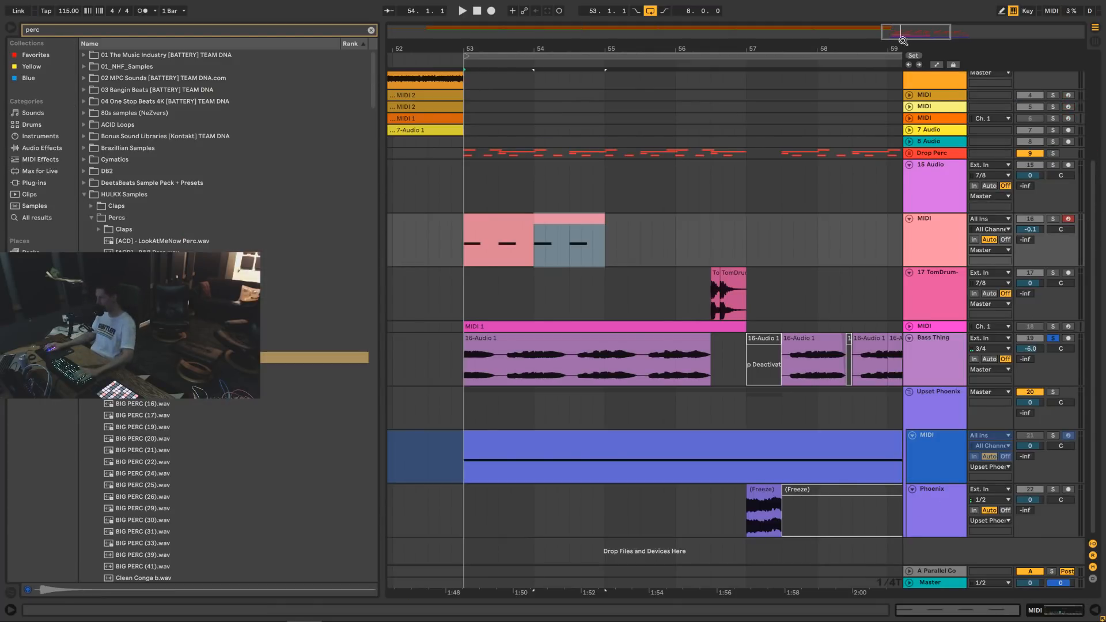
pyautogui.moveTo(903, 41); pyautogui.dragTo(815, 51)
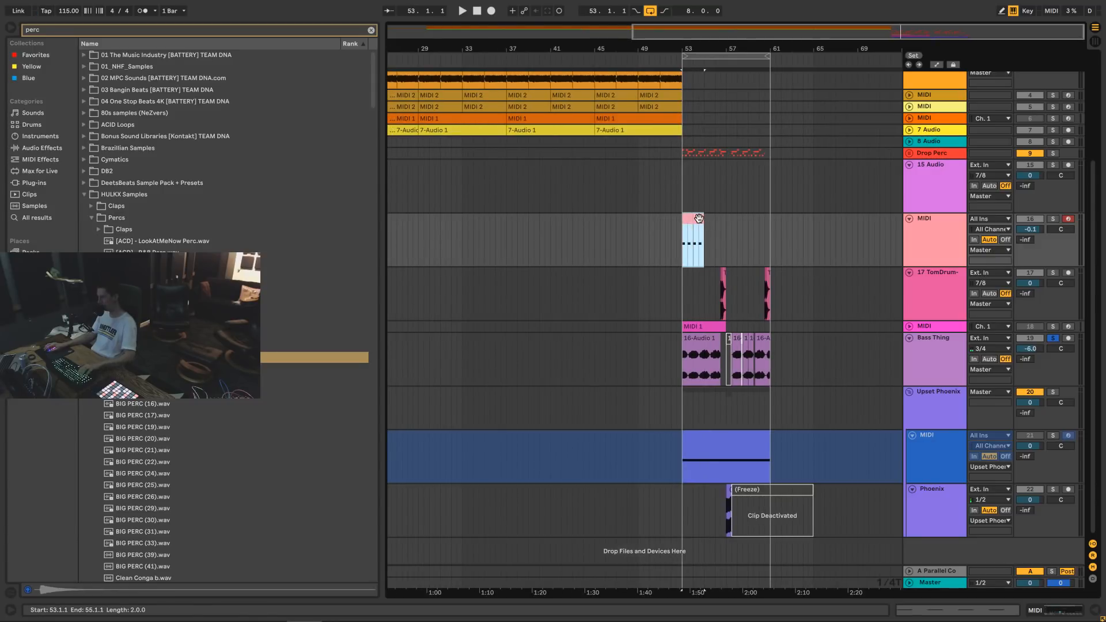
pyautogui.hotkey('ctrl', 'd')
pyautogui.hotkey('ctrl', 'd')
pyautogui.hotkey('ctrl', 'd')
pyautogui.click(949, 241)
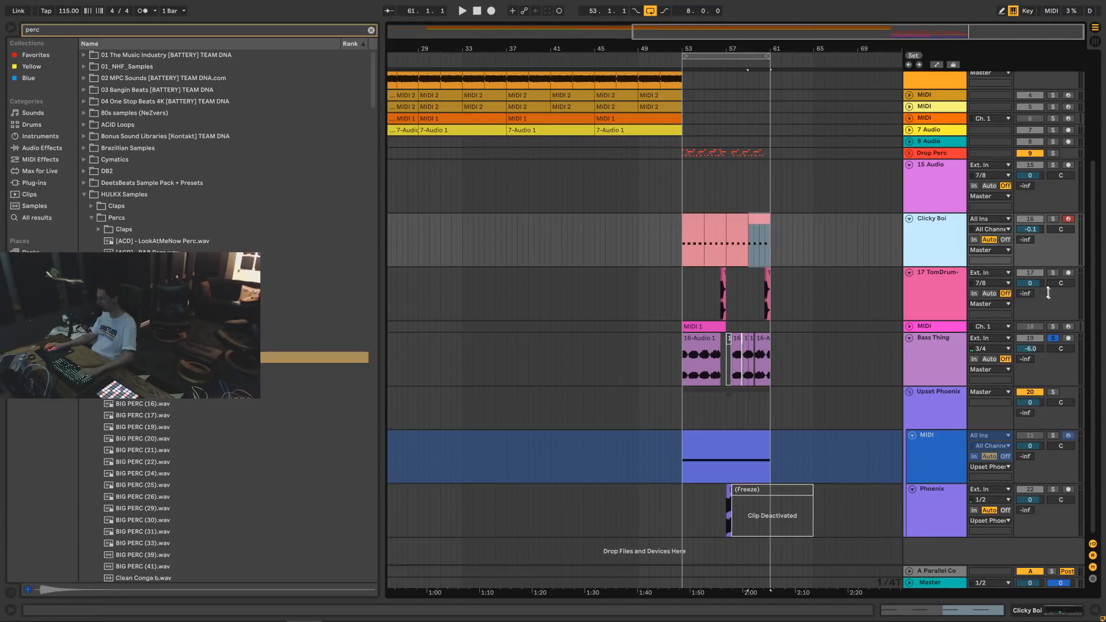
# Reset the Clicky Boi track's volume to 0 and move the track directly below the Drop Perc group.
pyautogui.click(1034, 230)
pyautogui.press('Delete')
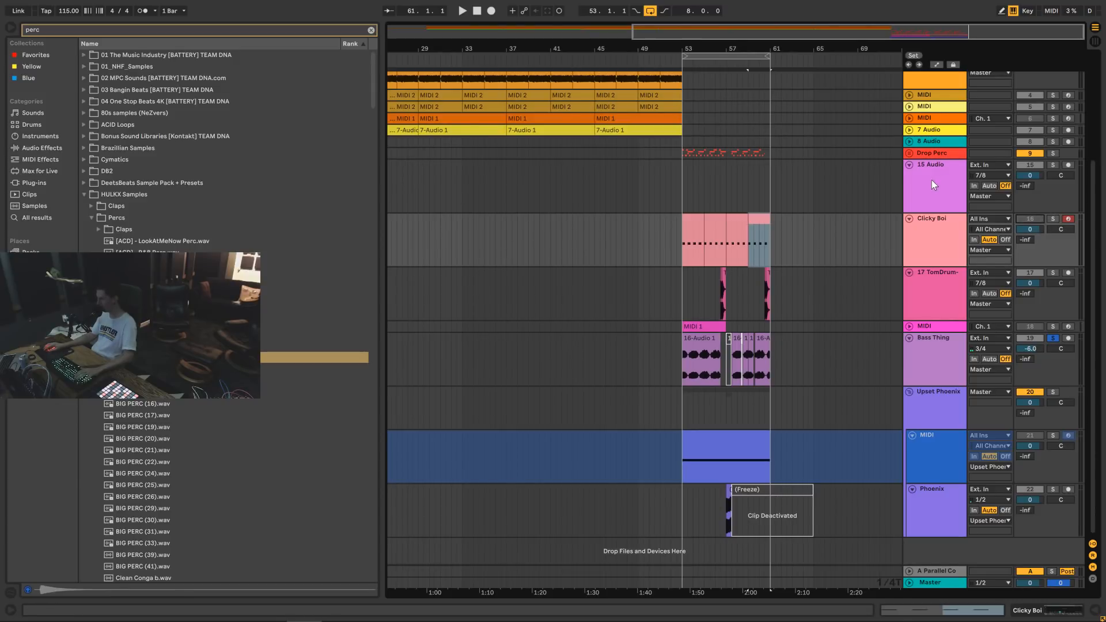
pyautogui.moveTo(927, 225); pyautogui.dragTo(949, 182)
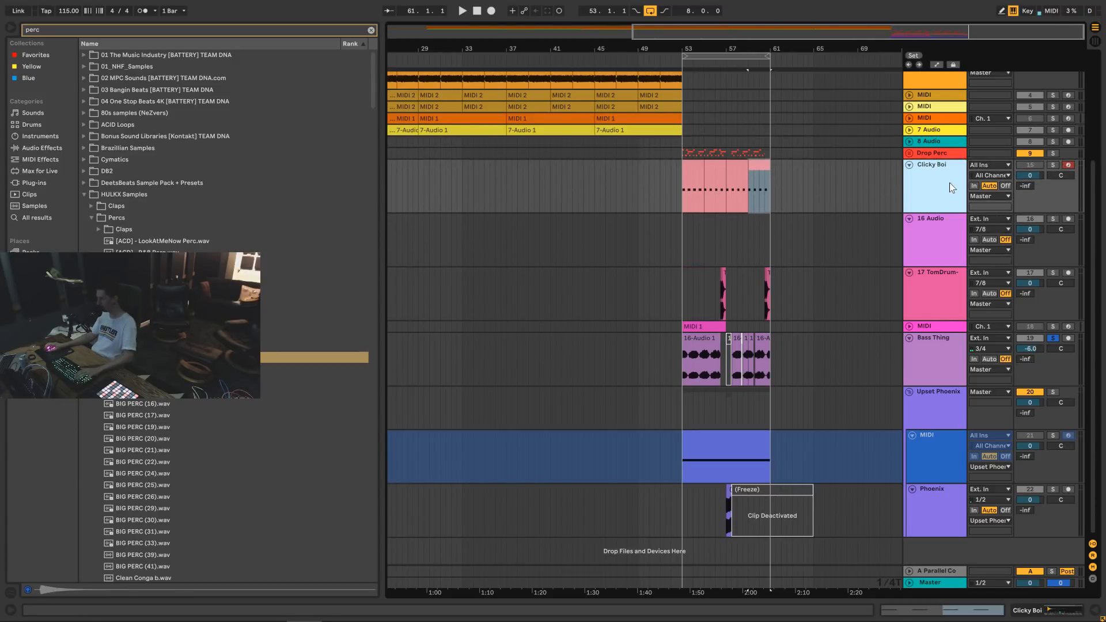
# Set the Bass Thing Compressor's sidechain source to Clicky Boi and lower its threshold to -36 dB during playback.
pyautogui.click(949, 348)
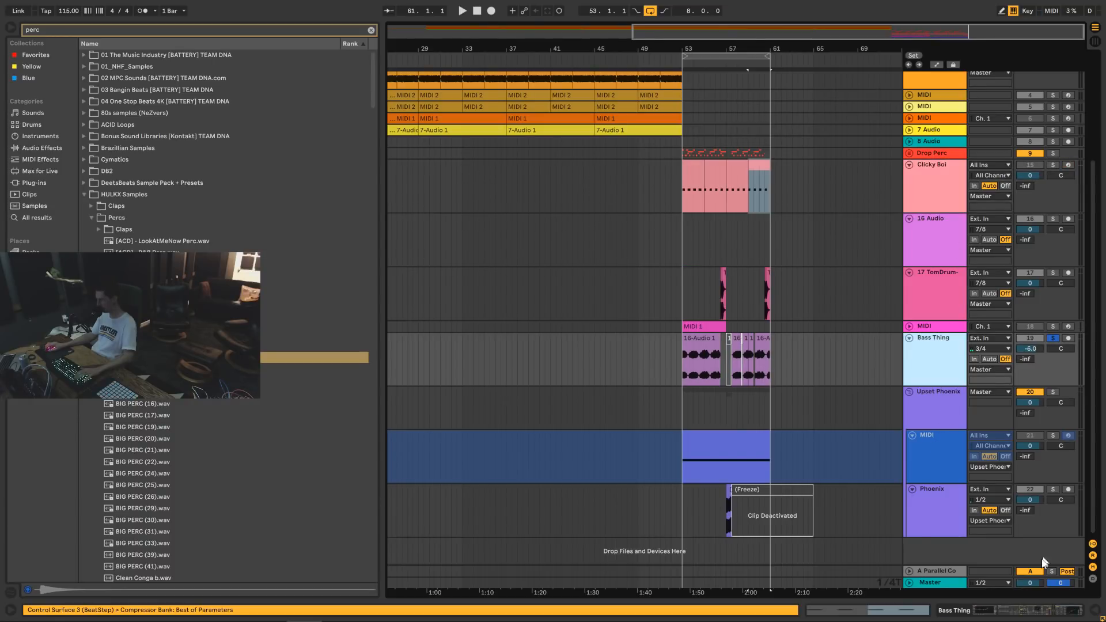
pyautogui.click(1021, 612)
pyautogui.click(806, 516)
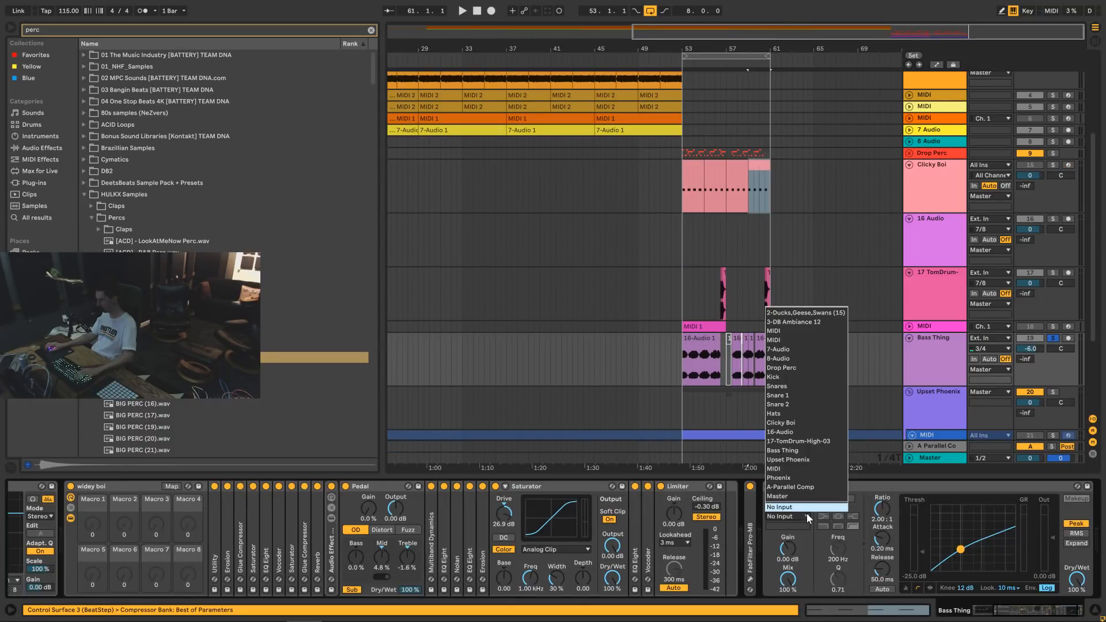
pyautogui.click(794, 422)
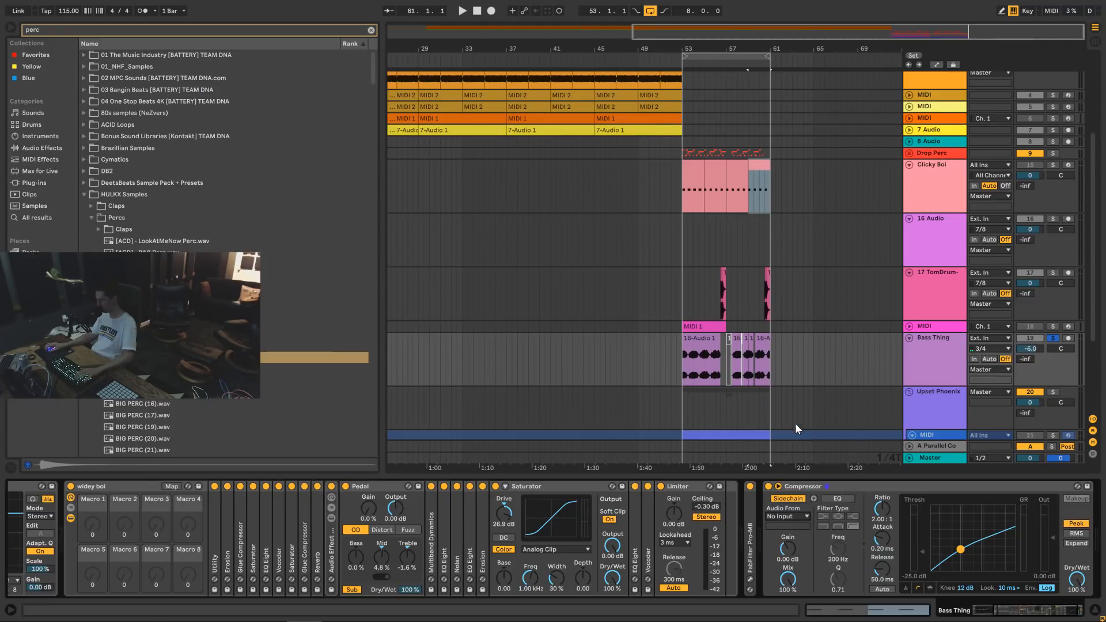
pyautogui.press('space')
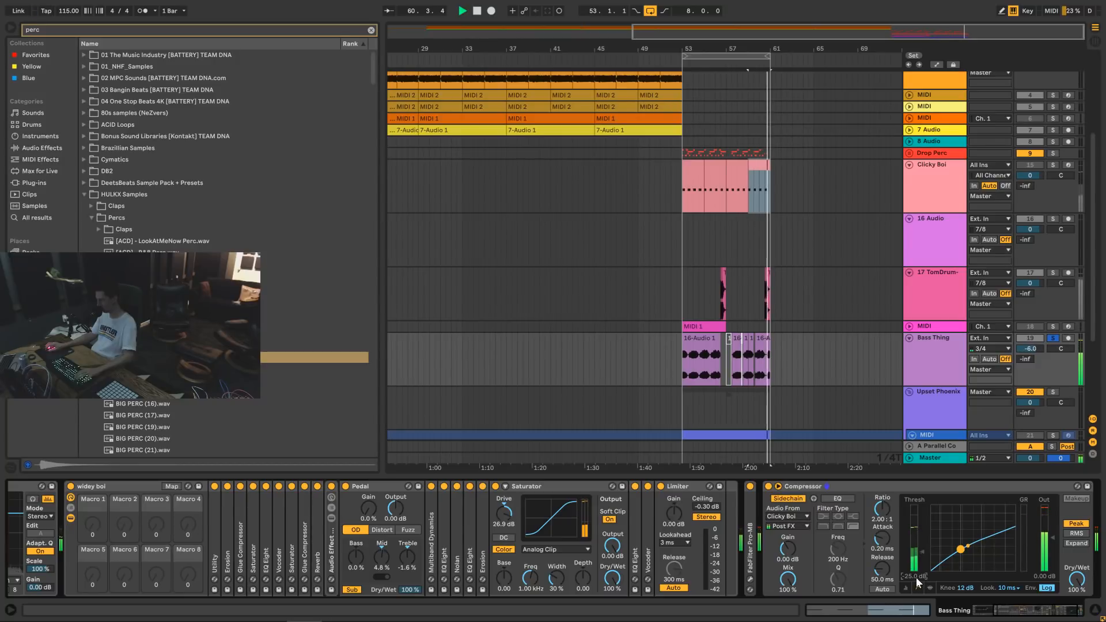
pyautogui.moveTo(914, 573); pyautogui.dragTo(914, 599)
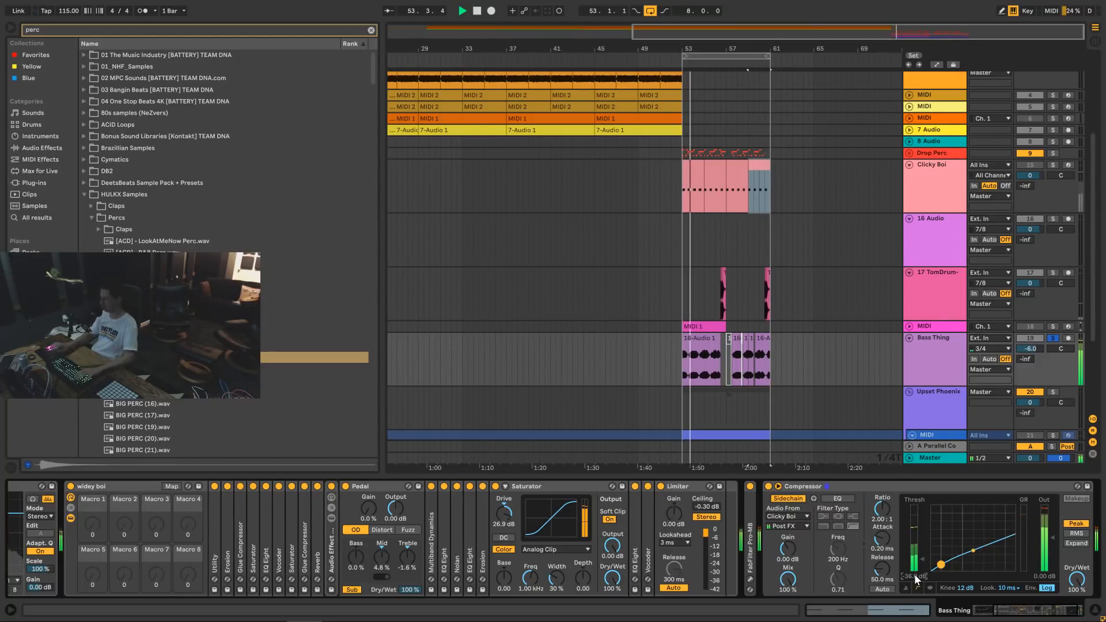
# Set the Compressor's output gain to 0.99 dB with the sidechain switched off, and turn the sidechain back on.
pyautogui.moveTo(1048, 576); pyautogui.dragTo(1047, 590)
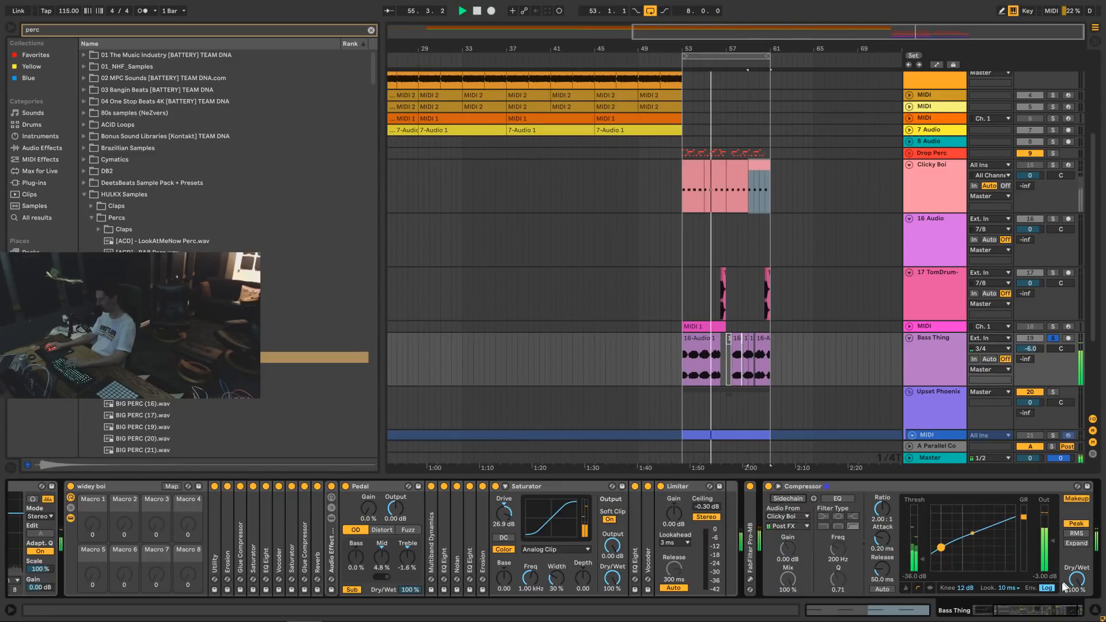
pyautogui.click(786, 500)
pyautogui.moveTo(1050, 575); pyautogui.dragTo(1049, 557)
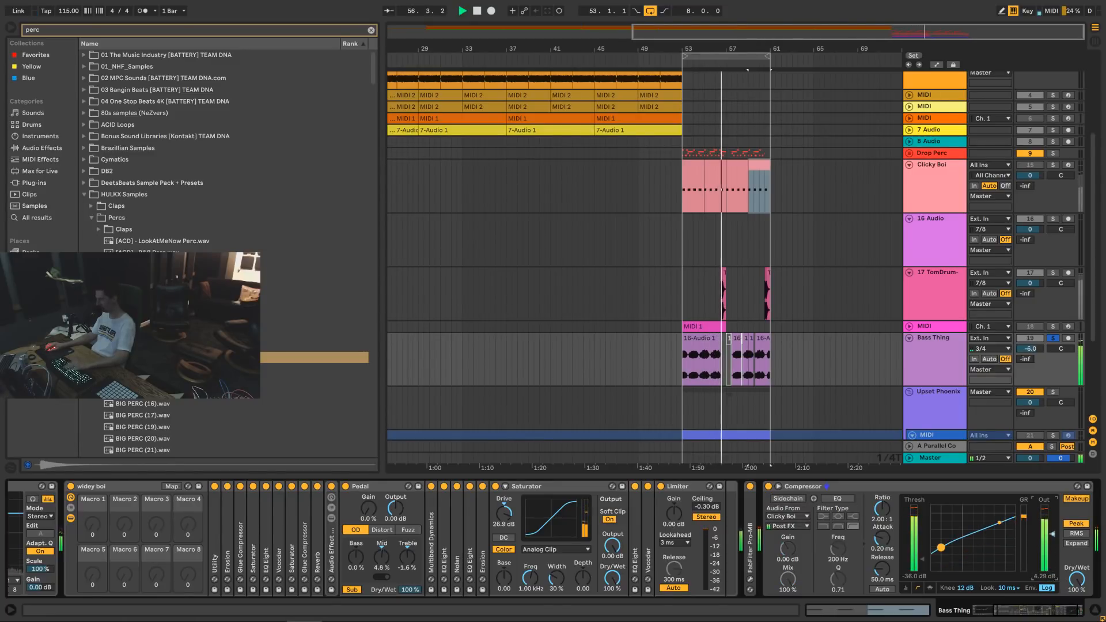
pyautogui.press('space')
pyautogui.press('space')
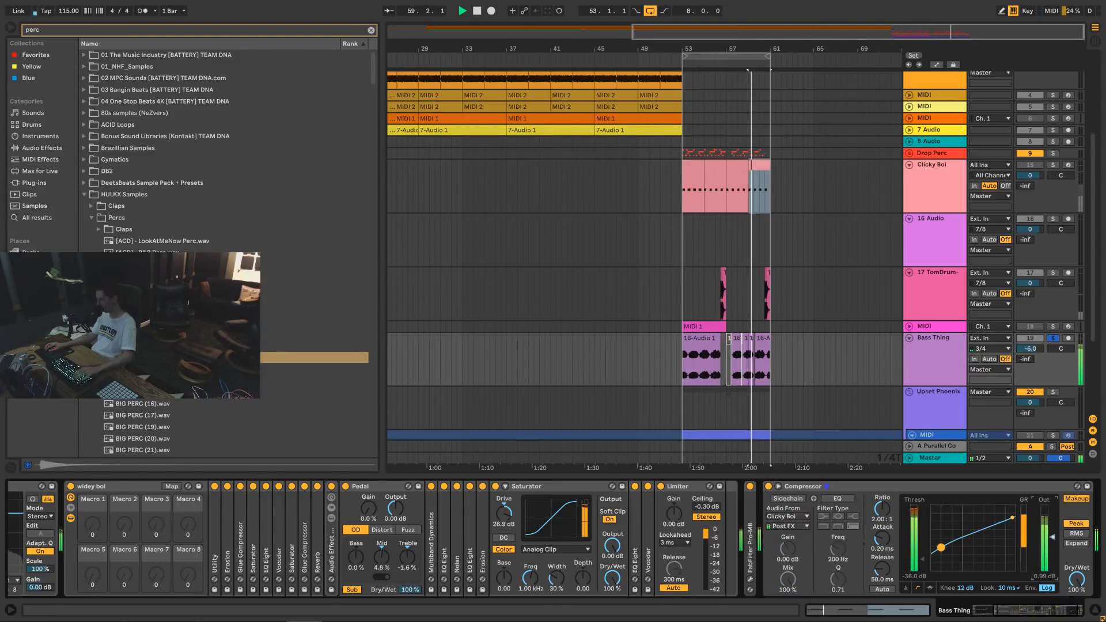
pyautogui.click(799, 499)
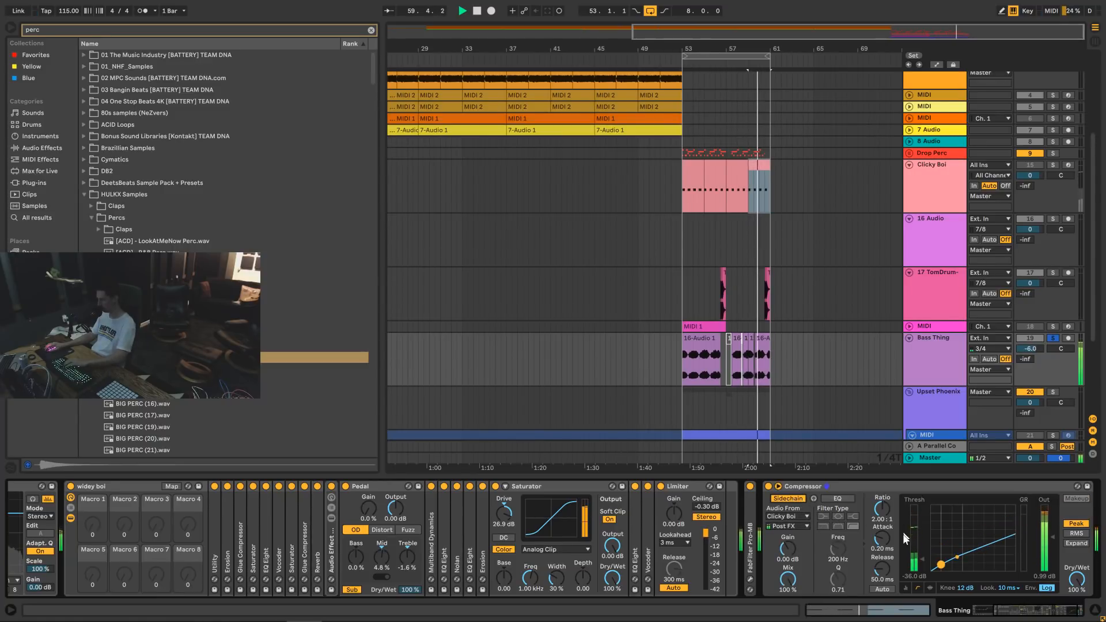
# Set the threshold of the Bass Thing Compressor to -55 dB.
pyautogui.moveTo(922, 555); pyautogui.dragTo(921, 567)
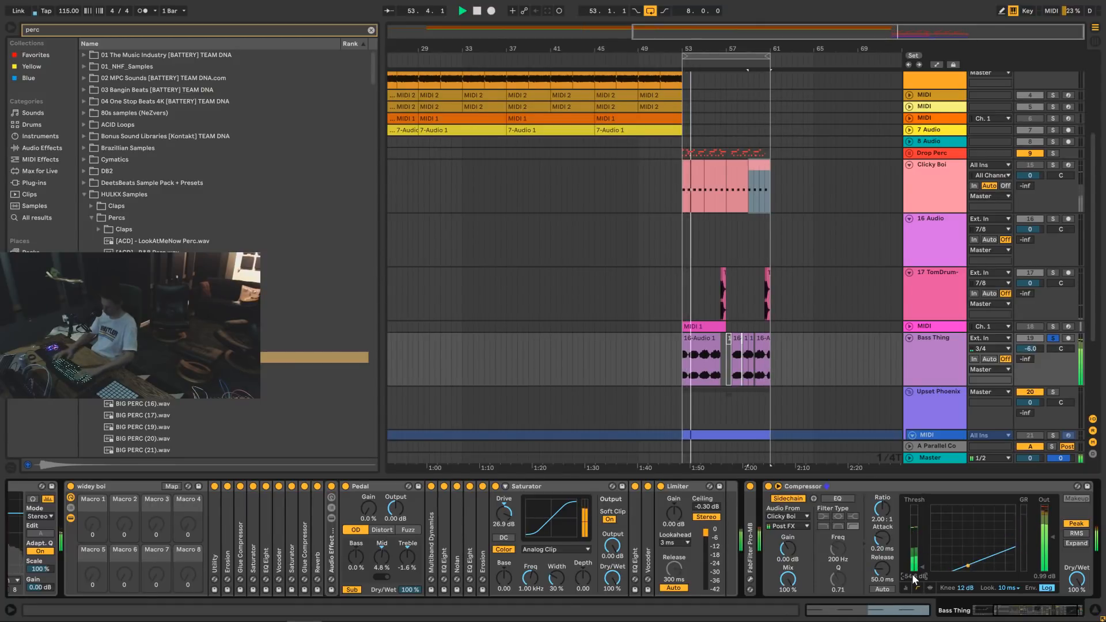
pyautogui.doubleClick(913, 575)
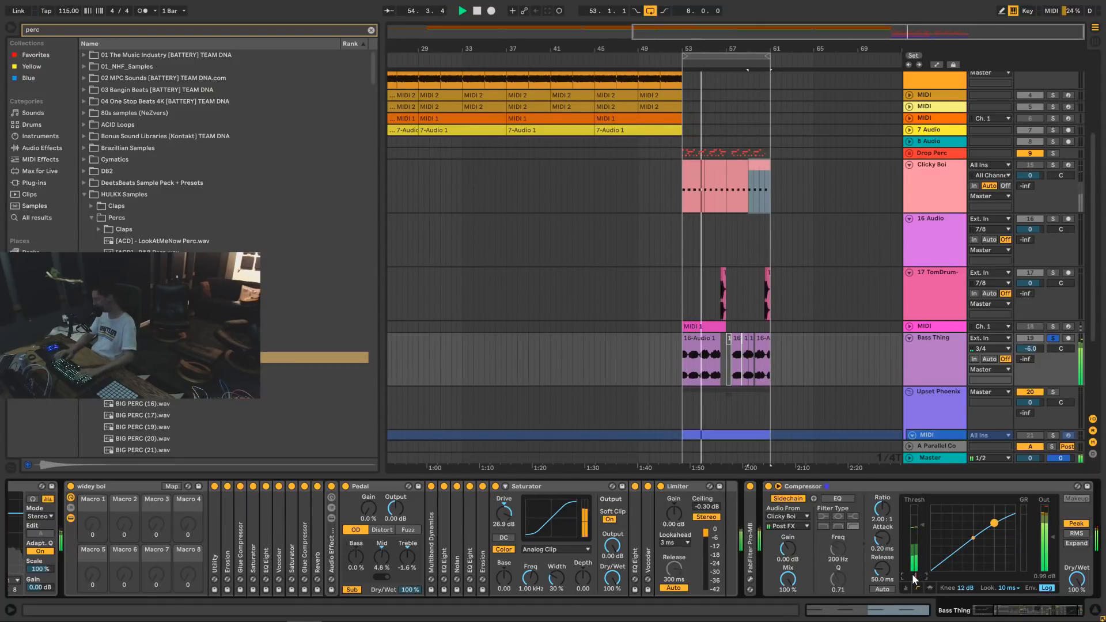
pyautogui.write('-55')
pyautogui.press('Return')
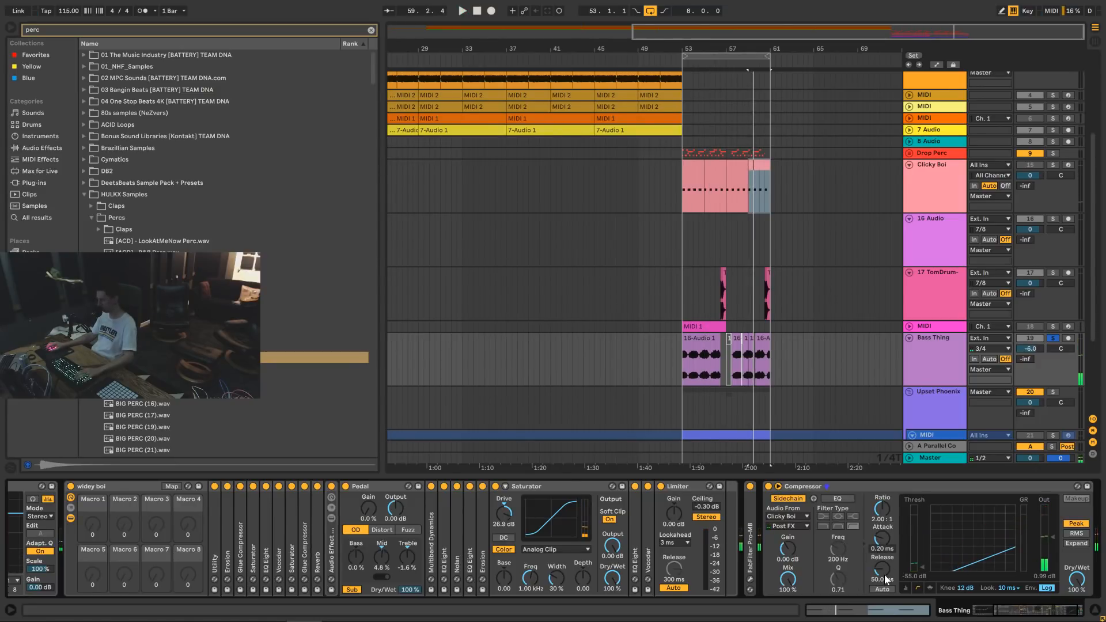
# Play the drop section from bar 53 and unsolo the Bass Thing track to hear it in the full mix.
pyautogui.press('space')
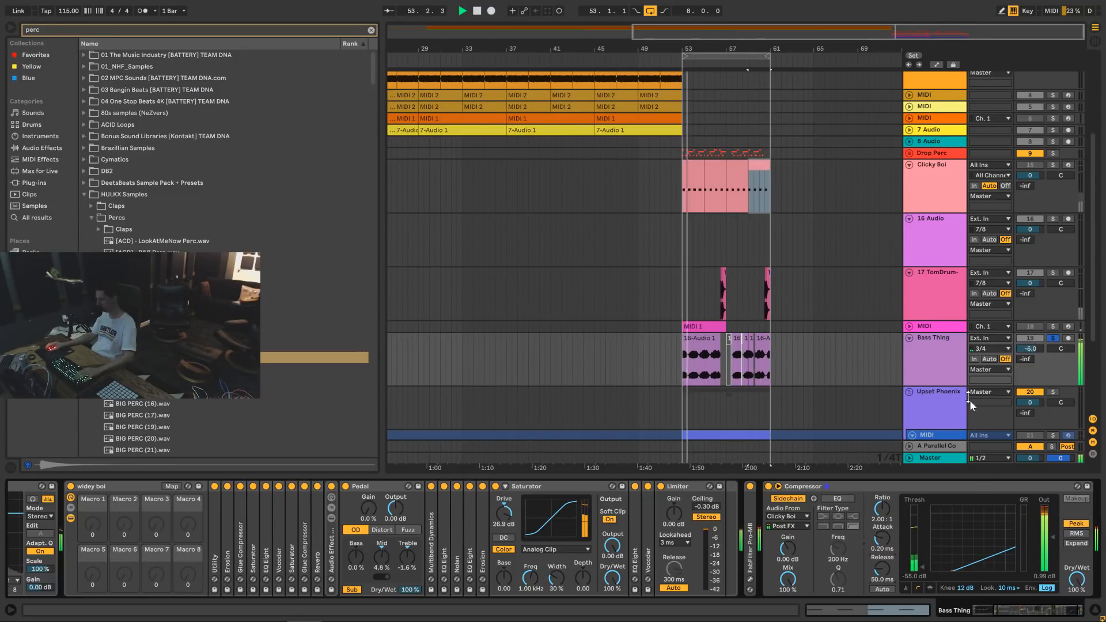
pyautogui.click(977, 344)
pyautogui.click(1052, 338)
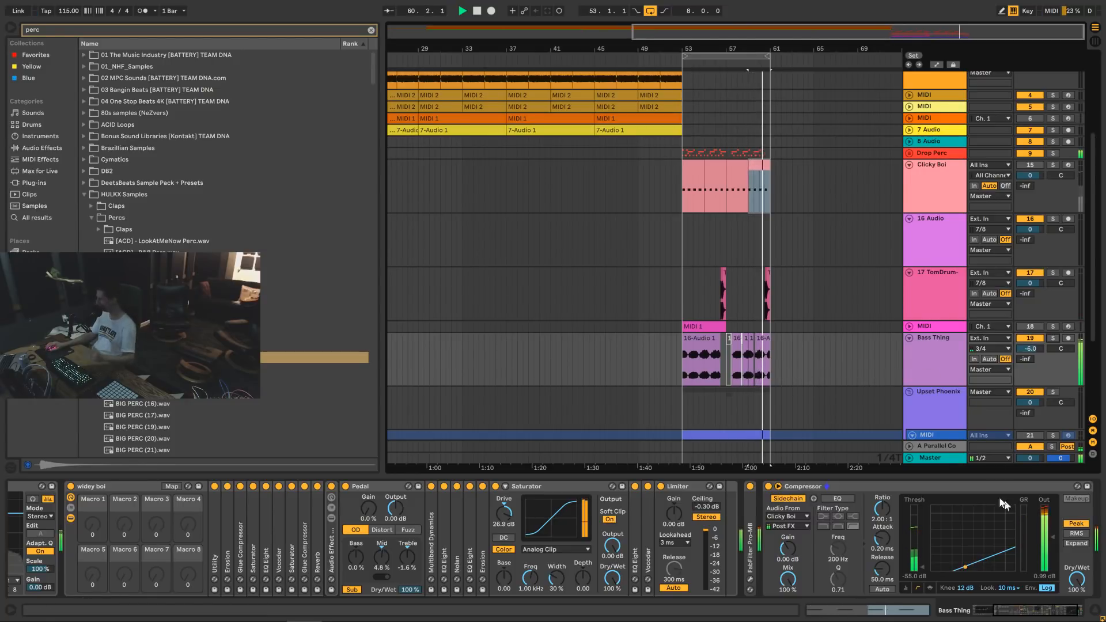
# Fold the Bass Thing Compressor, listen to the drop up to bar 58 and stop playback.
pyautogui.click(967, 494)
pyautogui.doubleClick(967, 494)
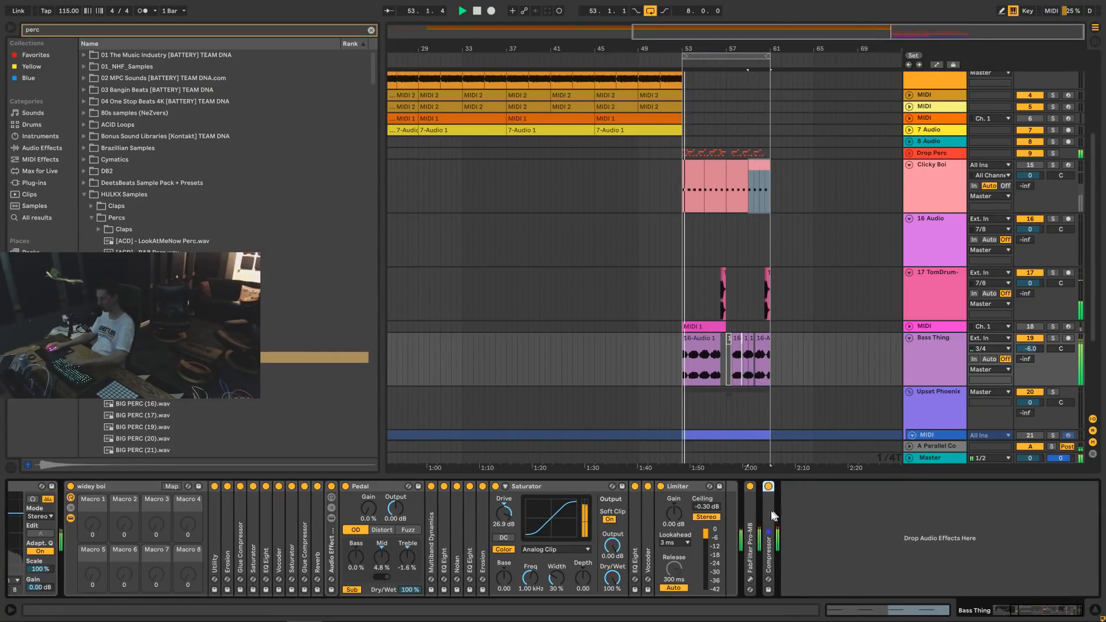
pyautogui.scroll(-3, 815, 361)
pyautogui.moveTo(857, 32); pyautogui.dragTo(912, 33)
pyautogui.scroll(2, 770, 215)
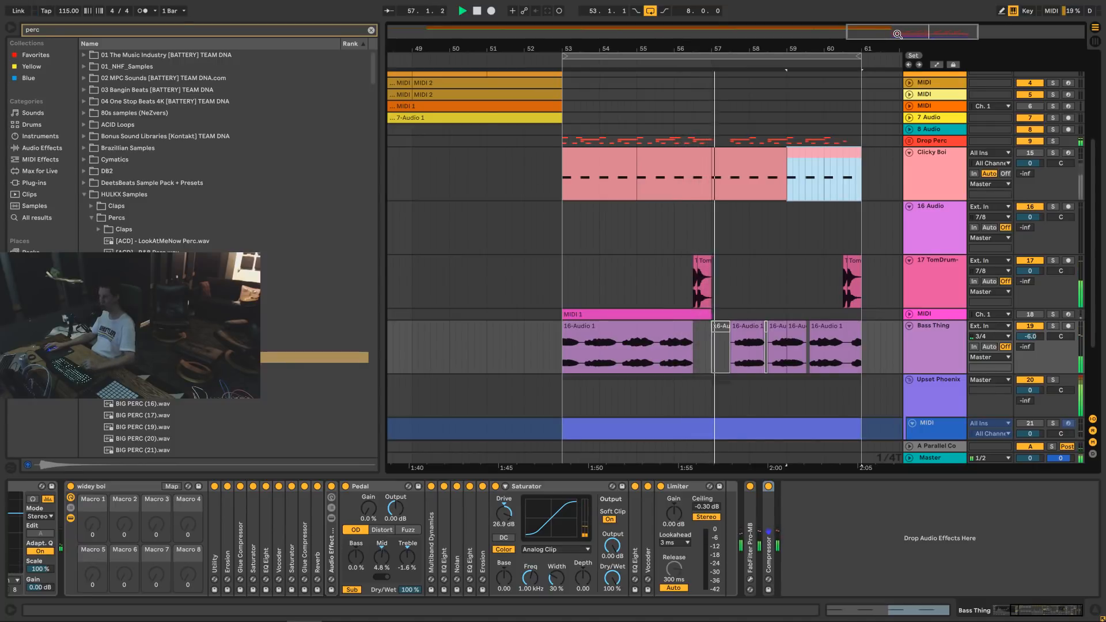
pyautogui.moveTo(896, 34); pyautogui.dragTo(897, 33)
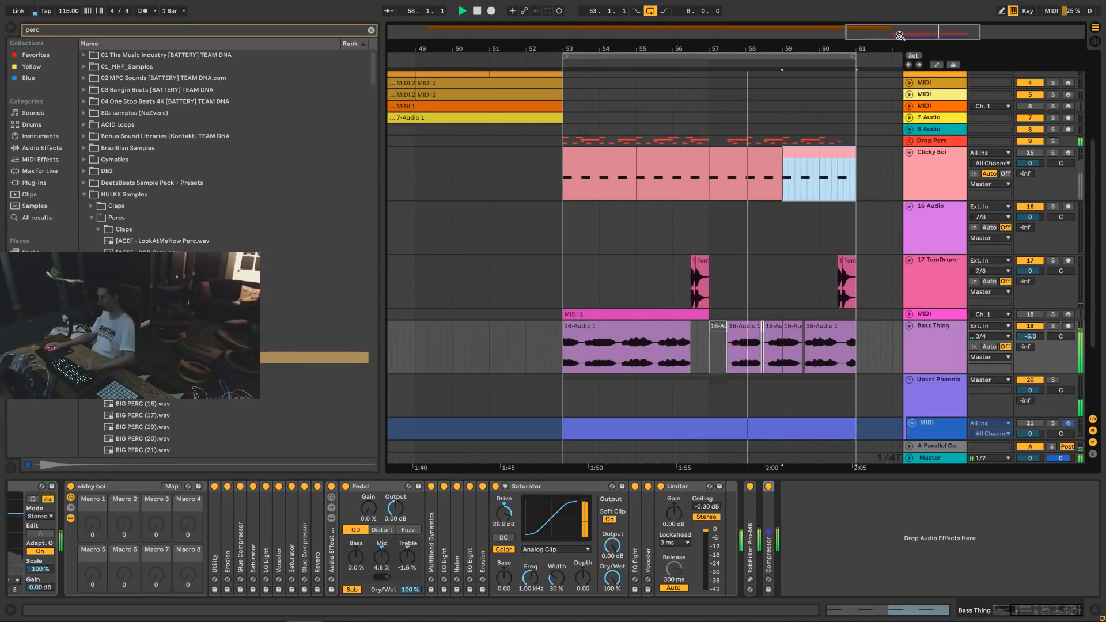
pyautogui.press('space')
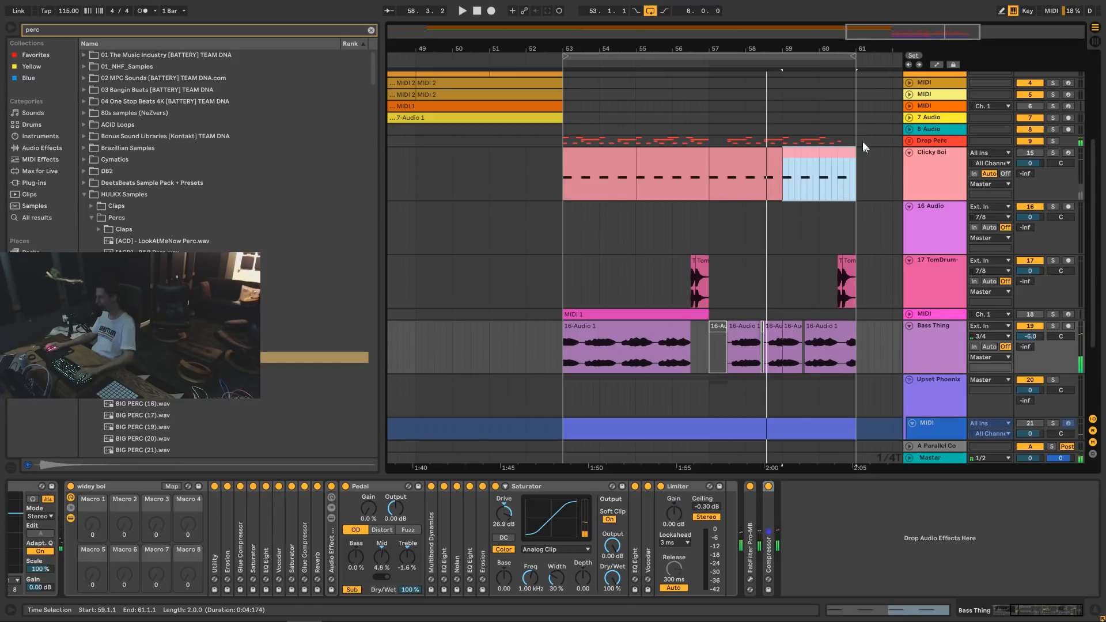
# Fold the Upset Phoenix group and the Bass Thing, TomDrum, 16 Audio and Clicky Boi tracks in the arrangement.
pyautogui.moveTo(920, 34); pyautogui.dragTo(923, 32)
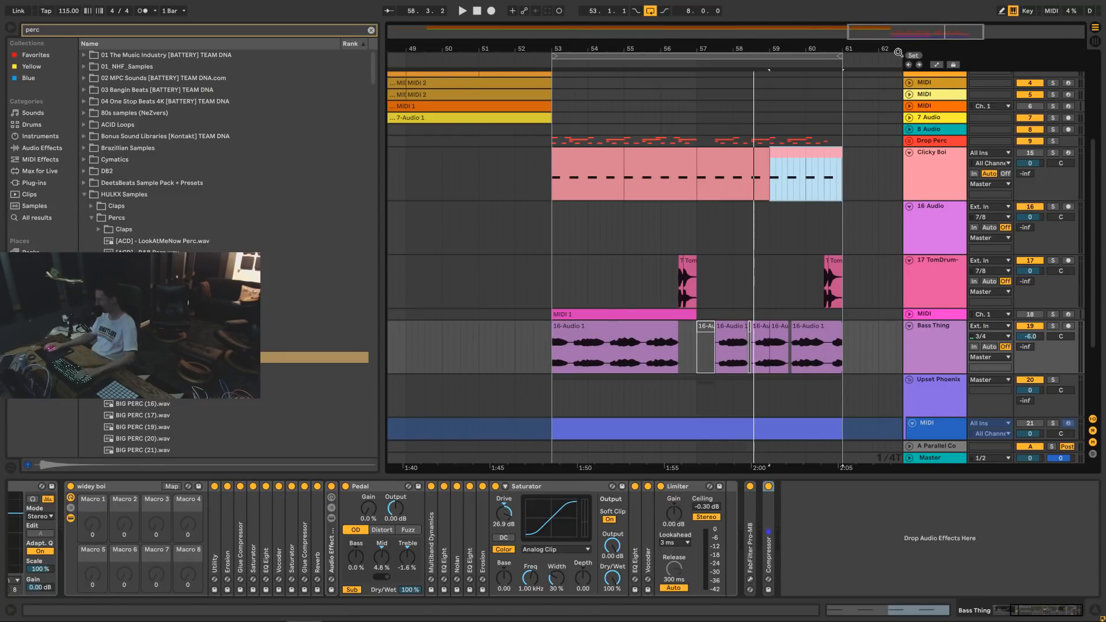
pyautogui.moveTo(898, 52); pyautogui.dragTo(898, 15)
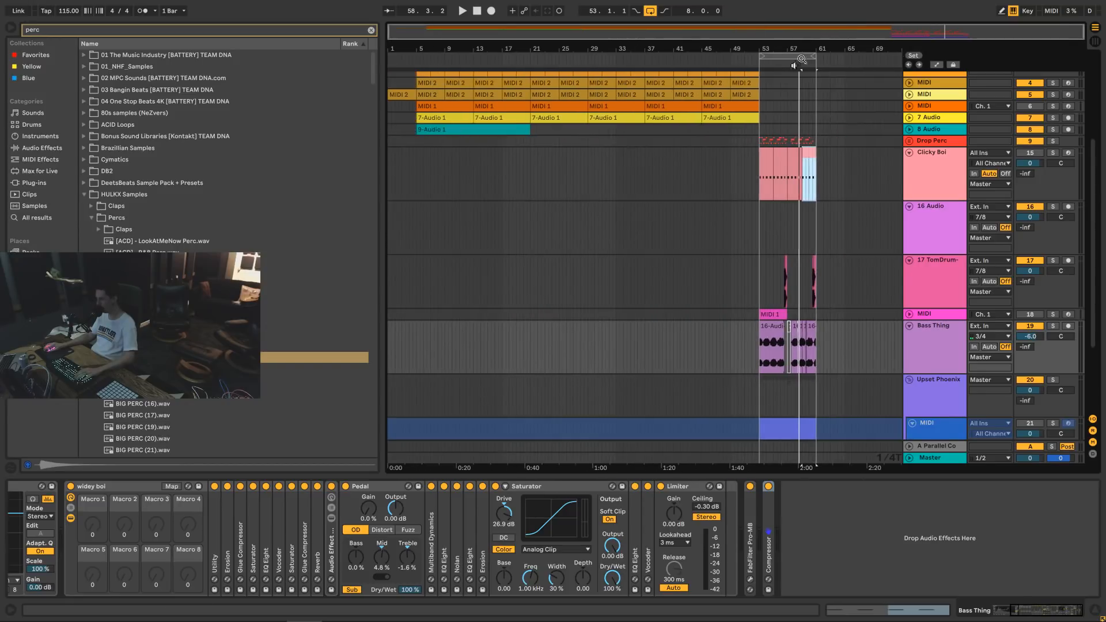
pyautogui.click(909, 392)
pyautogui.click(909, 380)
pyautogui.click(909, 325)
pyautogui.click(909, 260)
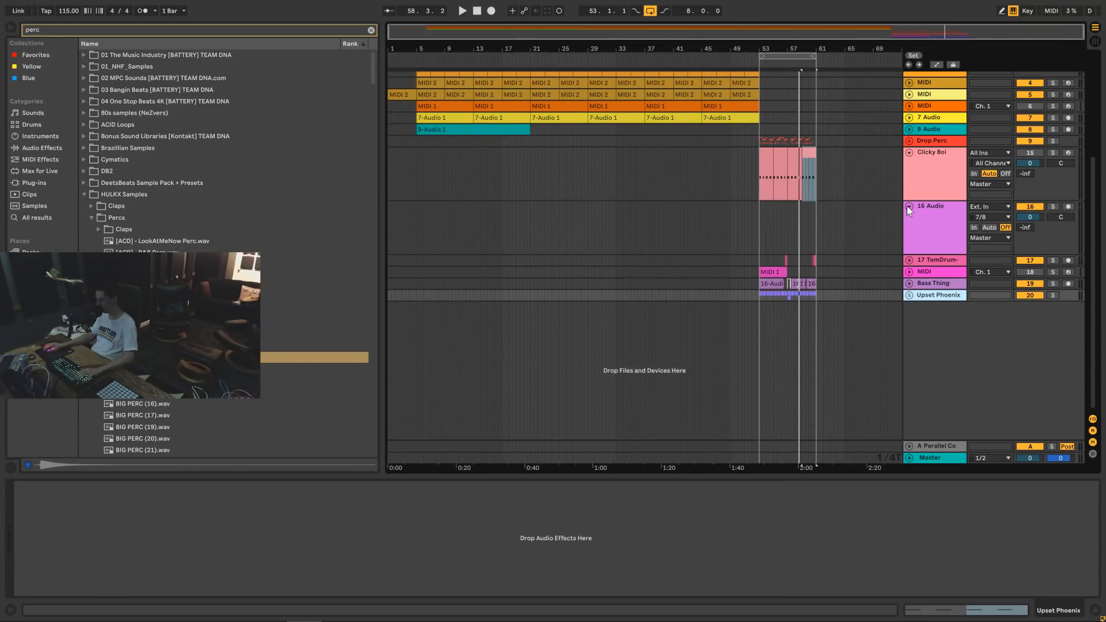
pyautogui.click(909, 207)
pyautogui.click(909, 153)
pyautogui.moveTo(963, 32); pyautogui.dragTo(964, 51)
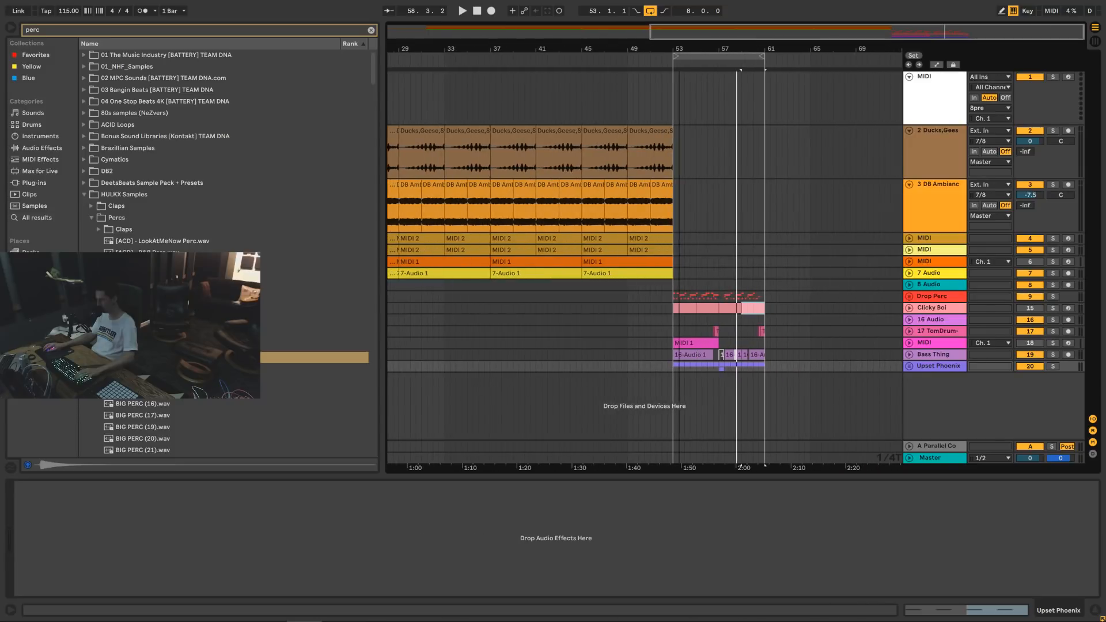
# Insert a new MIDI track below the Upset Phoenix group.
pyautogui.doubleClick(734, 57)
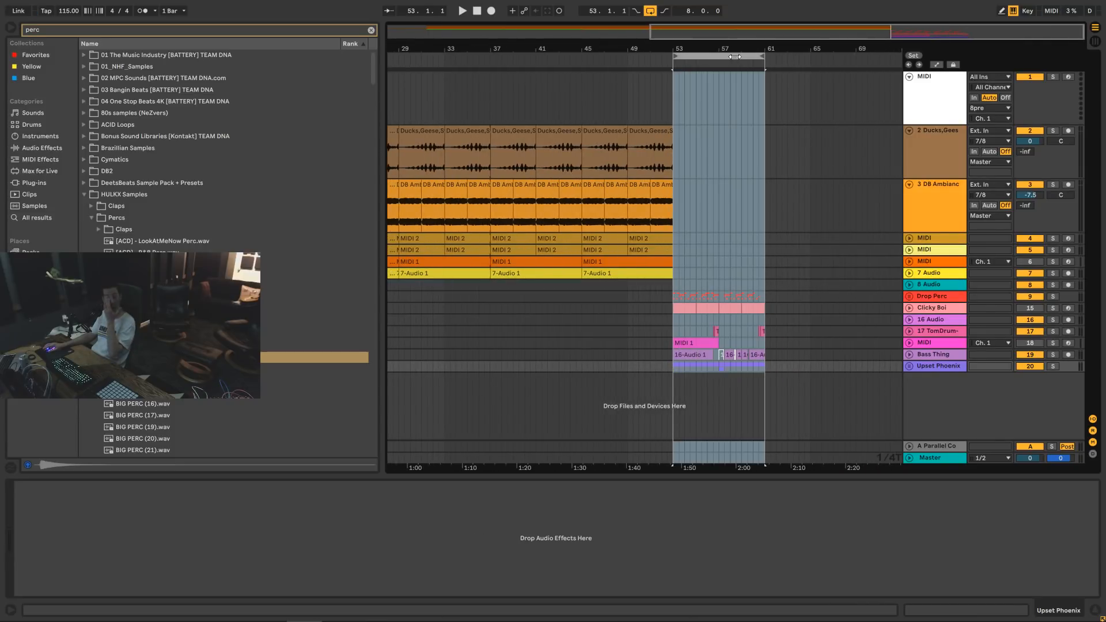
pyautogui.moveTo(843, 31); pyautogui.dragTo(851, 41)
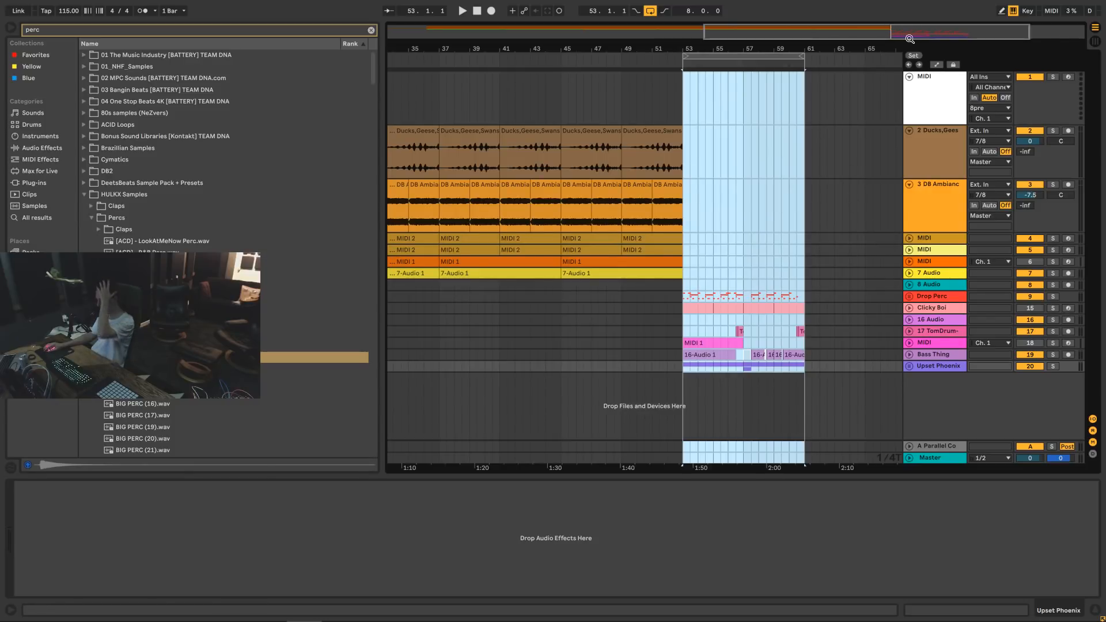
pyautogui.hscroll(4, 848, 199)
pyautogui.rightClick(939, 381)
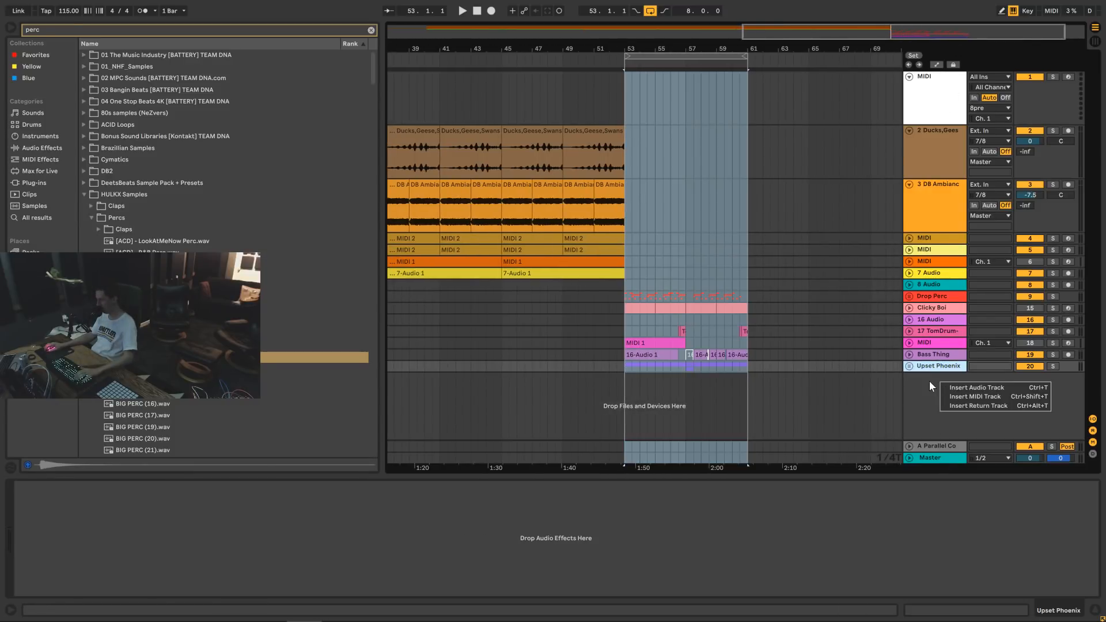
pyautogui.click(928, 381)
pyautogui.click(920, 206)
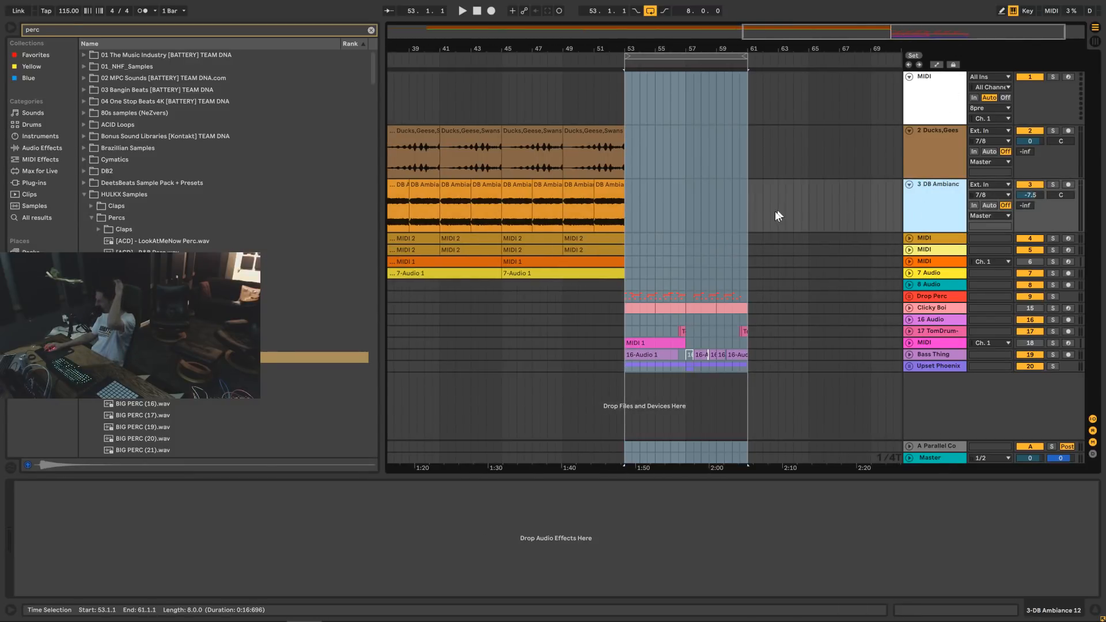
pyautogui.click(628, 199)
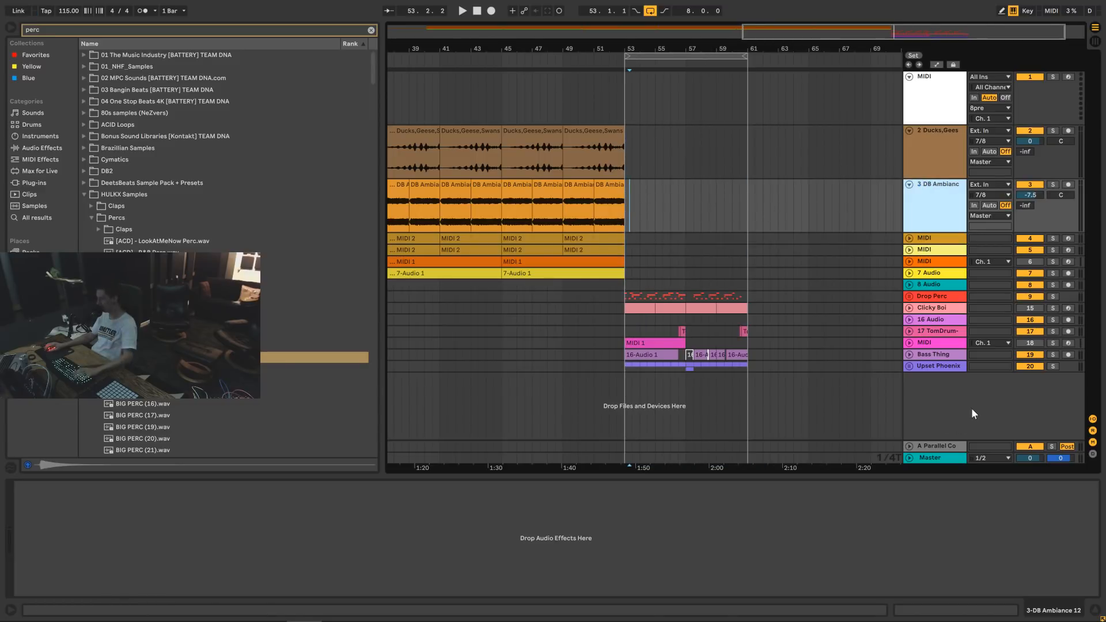
pyautogui.rightClick(973, 409)
pyautogui.click(1018, 423)
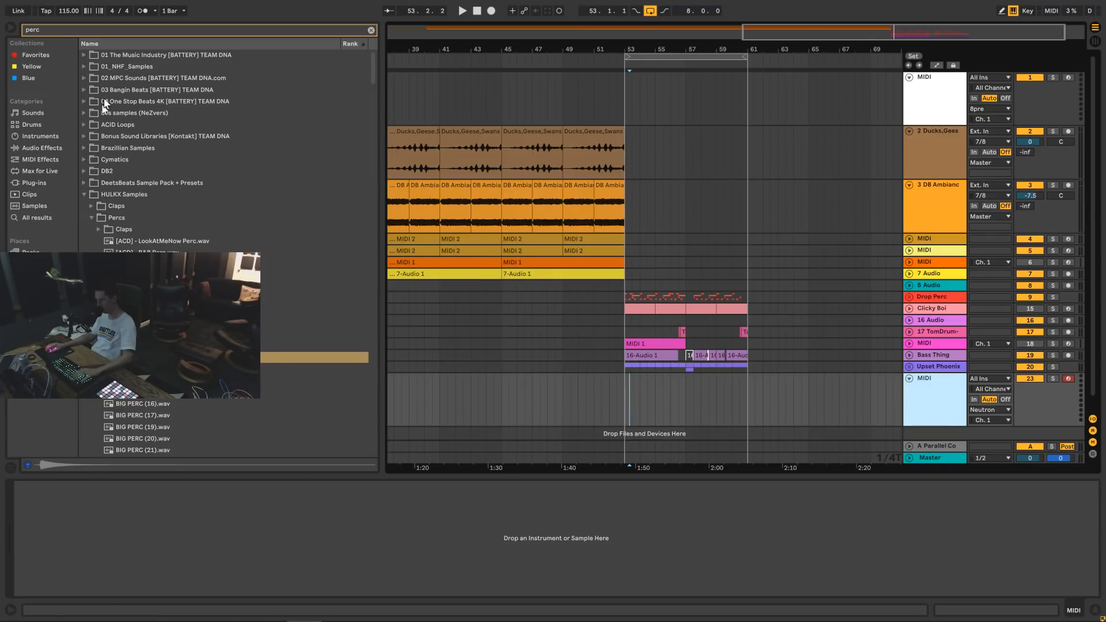
# Search the browser for "sample", then clear the search and look through the full list of sample pack folders.
pyautogui.hotkey('ctrl', 'f')
pyautogui.write('sample')
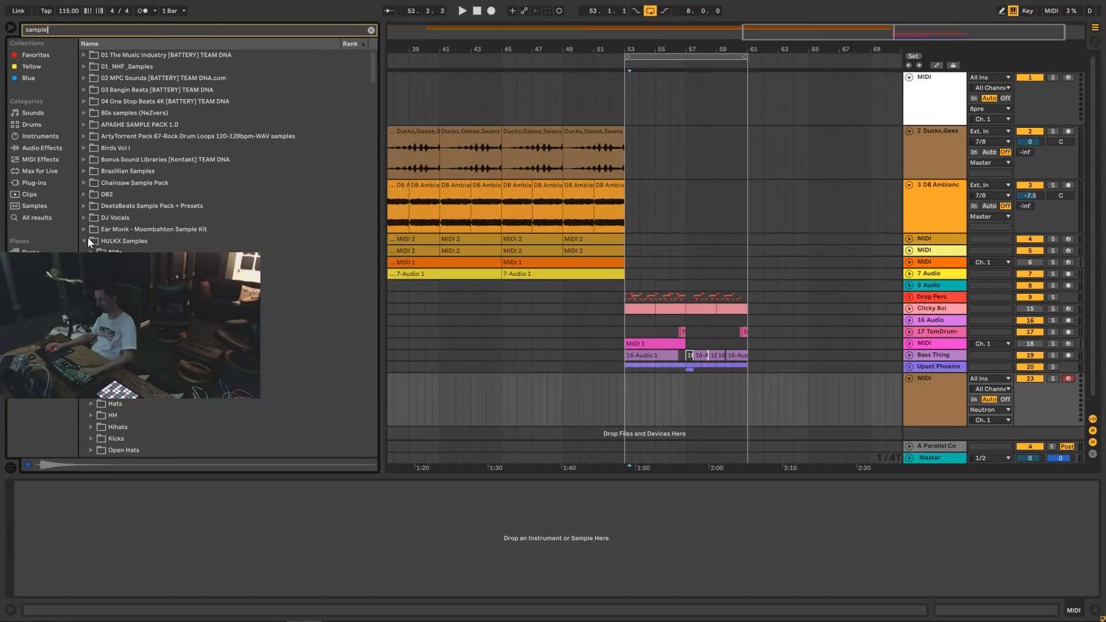
pyautogui.click(88, 239)
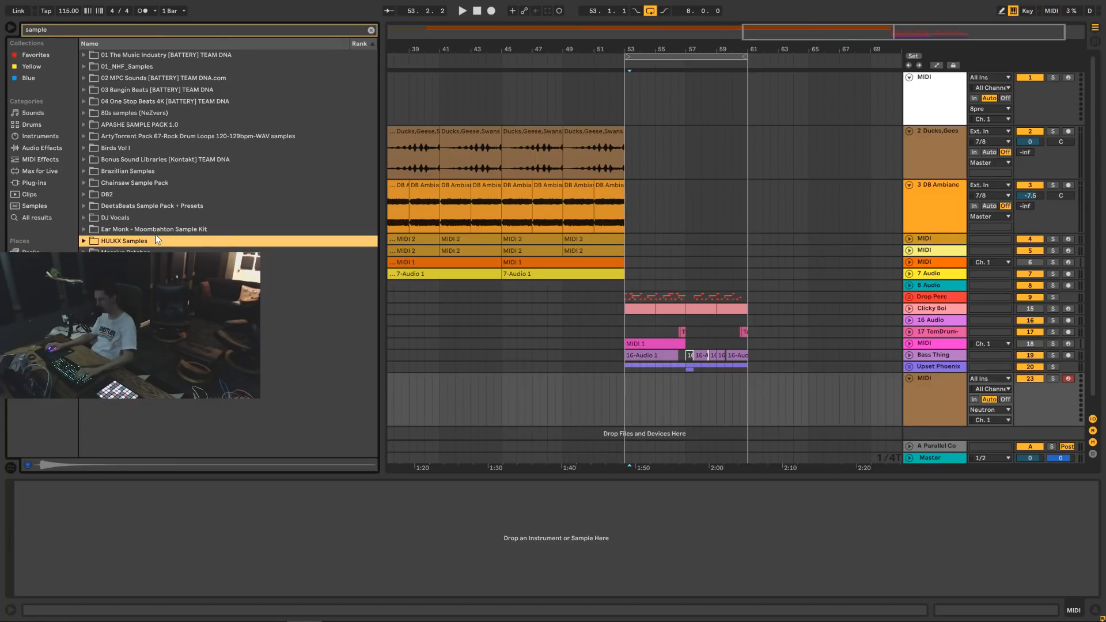
pyautogui.click(151, 265)
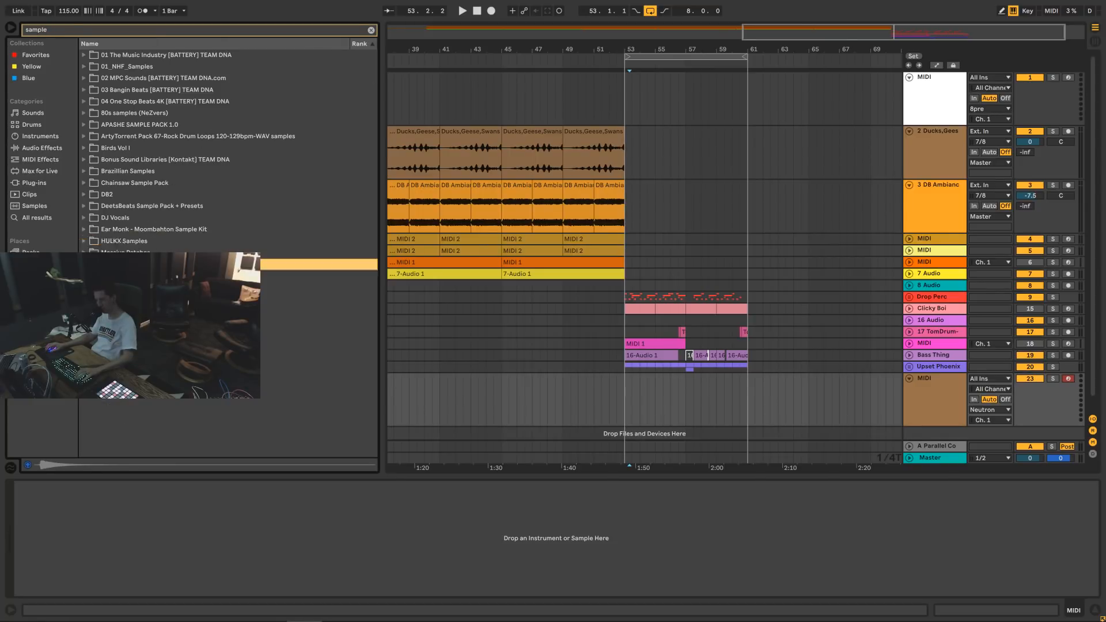
pyautogui.click(82, 147)
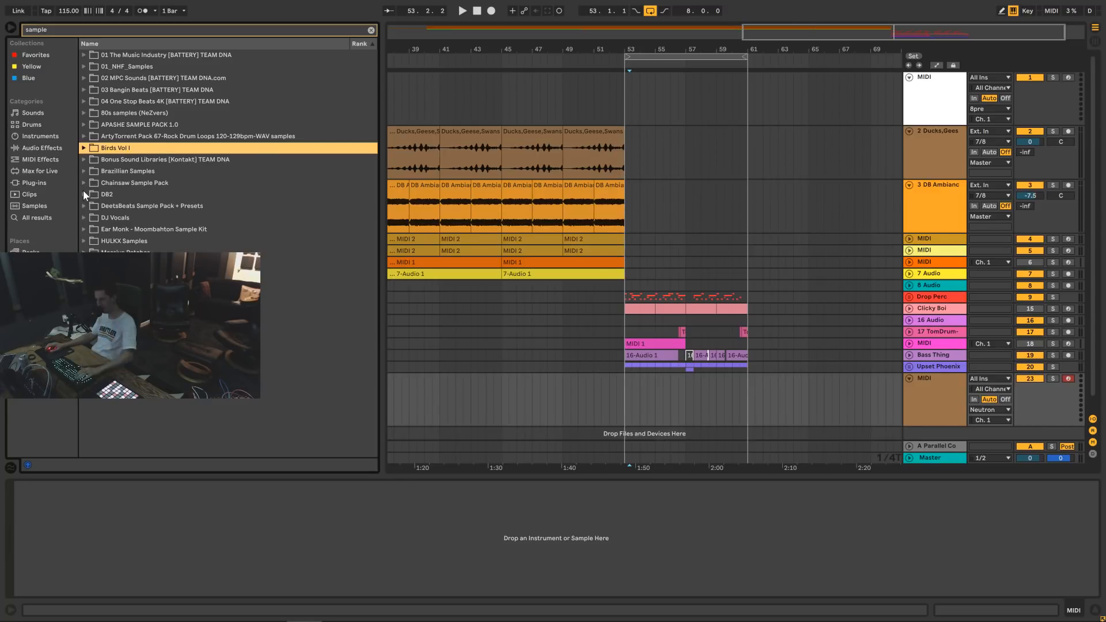
pyautogui.click(371, 30)
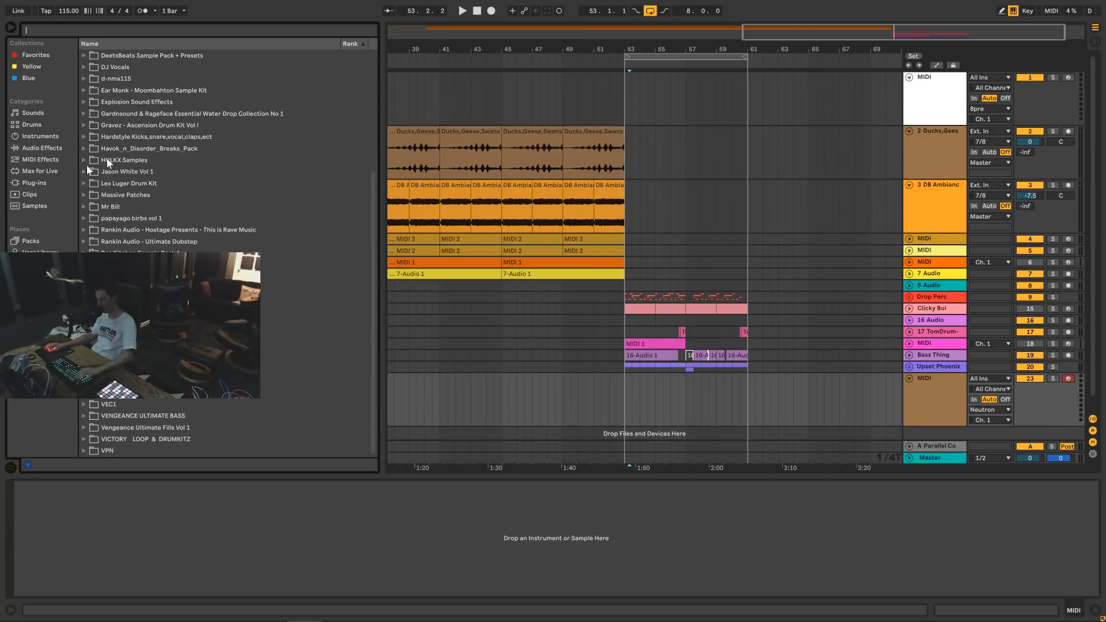
pyautogui.click(131, 312)
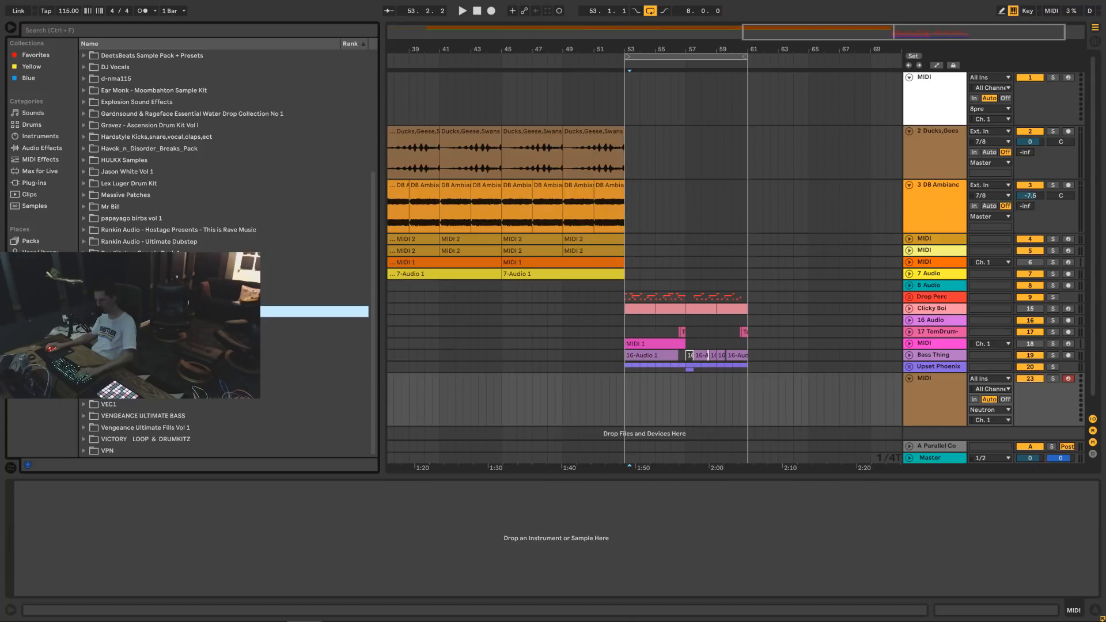
pyautogui.scroll(2, 225, 254)
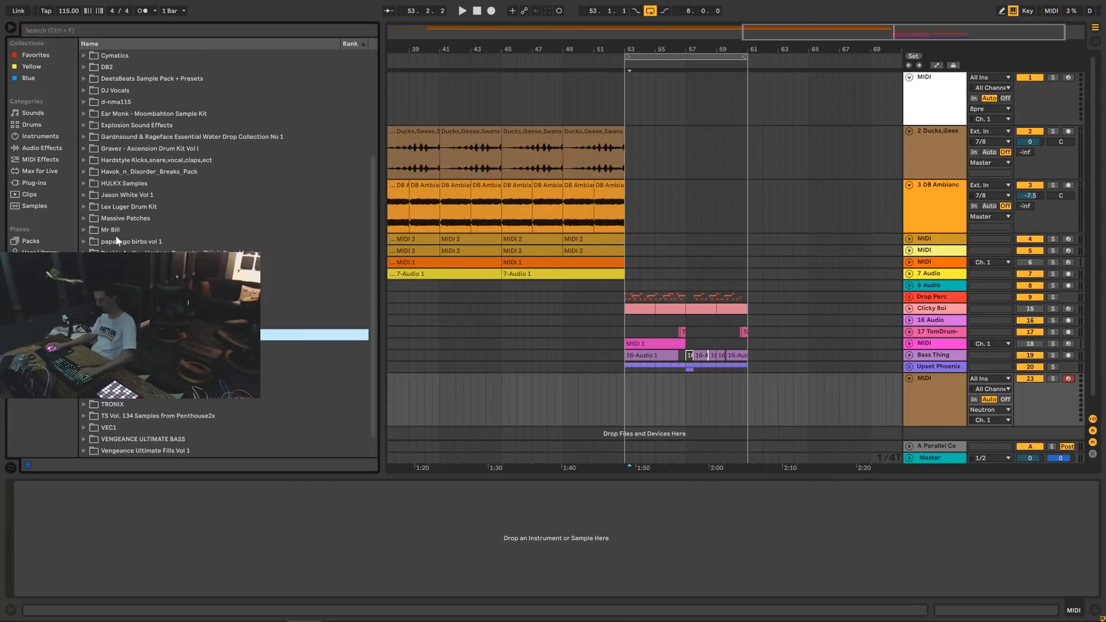
pyautogui.scroll(1, 117, 240)
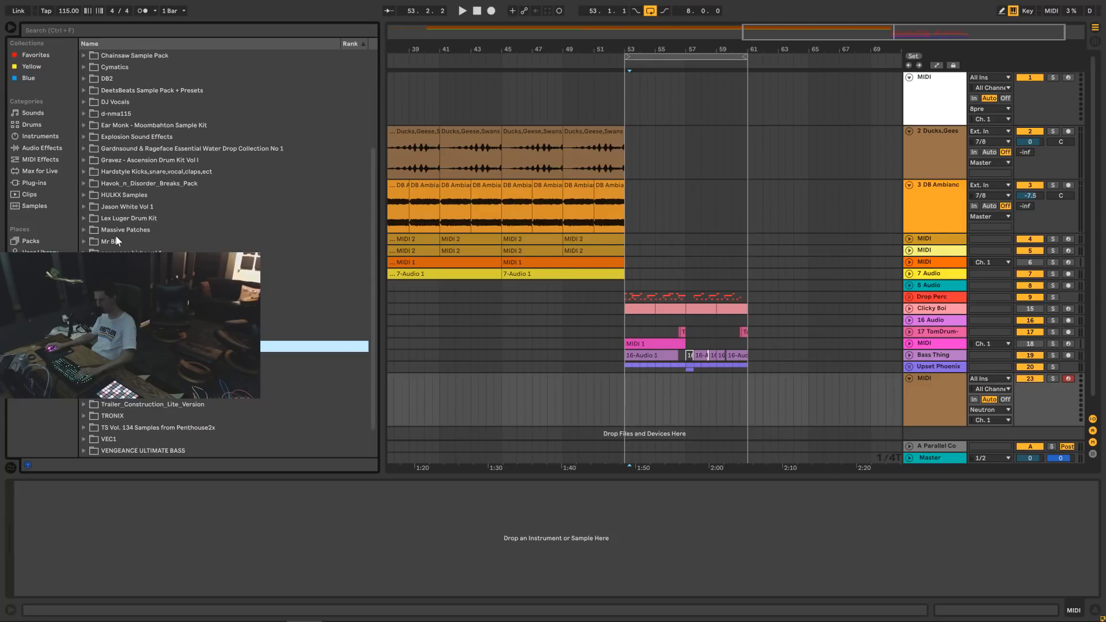
pyautogui.scroll(1, 115, 240)
pyautogui.scroll(7, 116, 240)
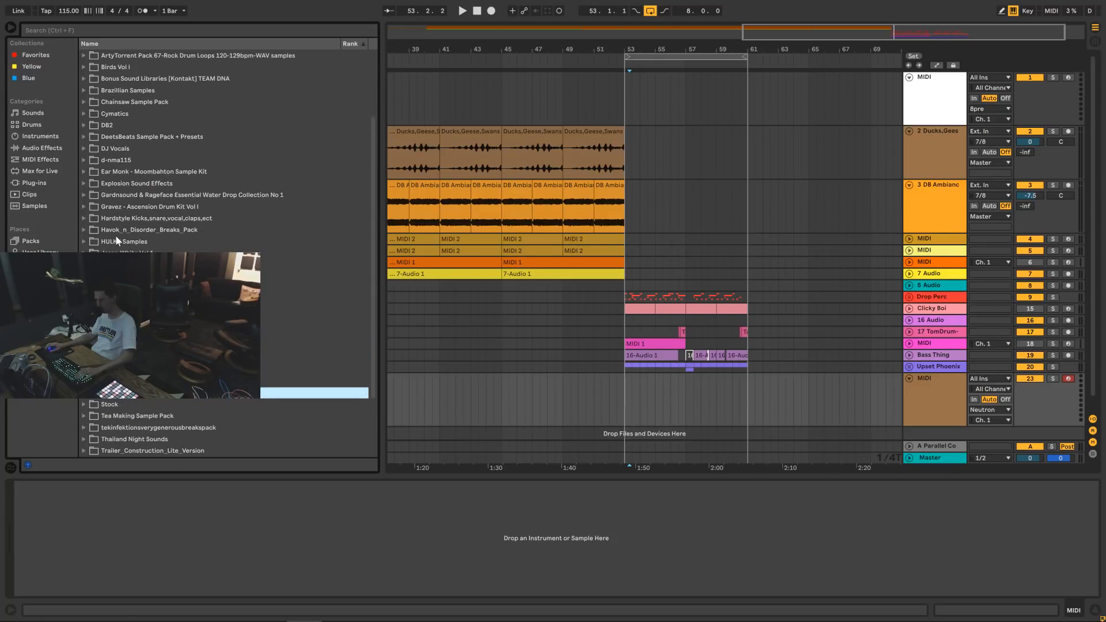
# Search the browser for "lyla" and audition lyla hi.wav and lyla whee.wav from the papayago birbs vol 1 folder.
pyautogui.click(182, 34)
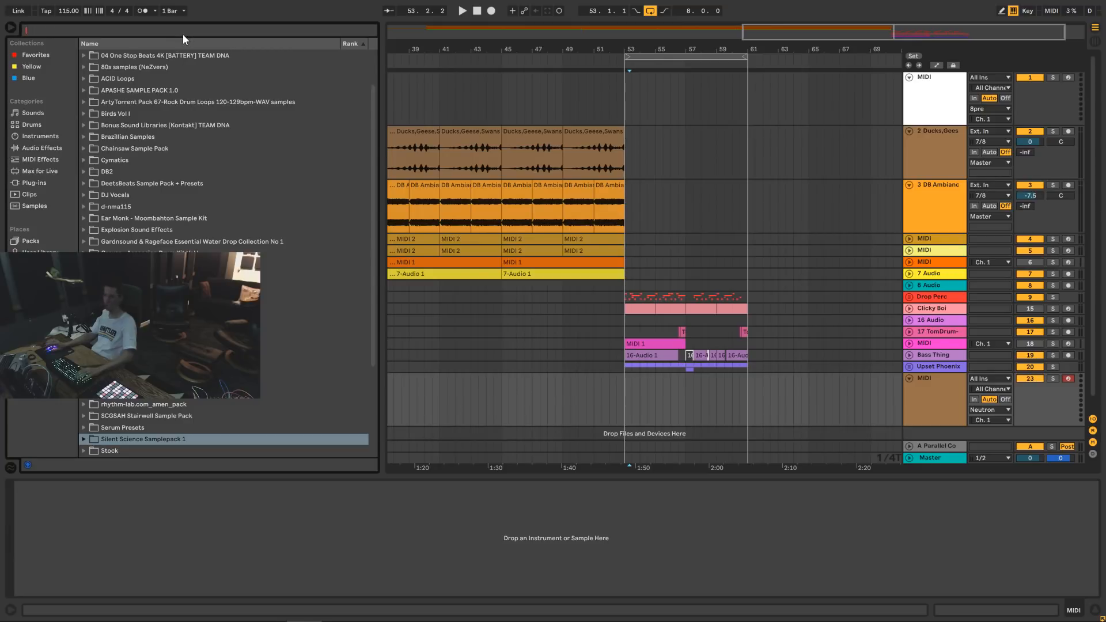
pyautogui.write('lyla')
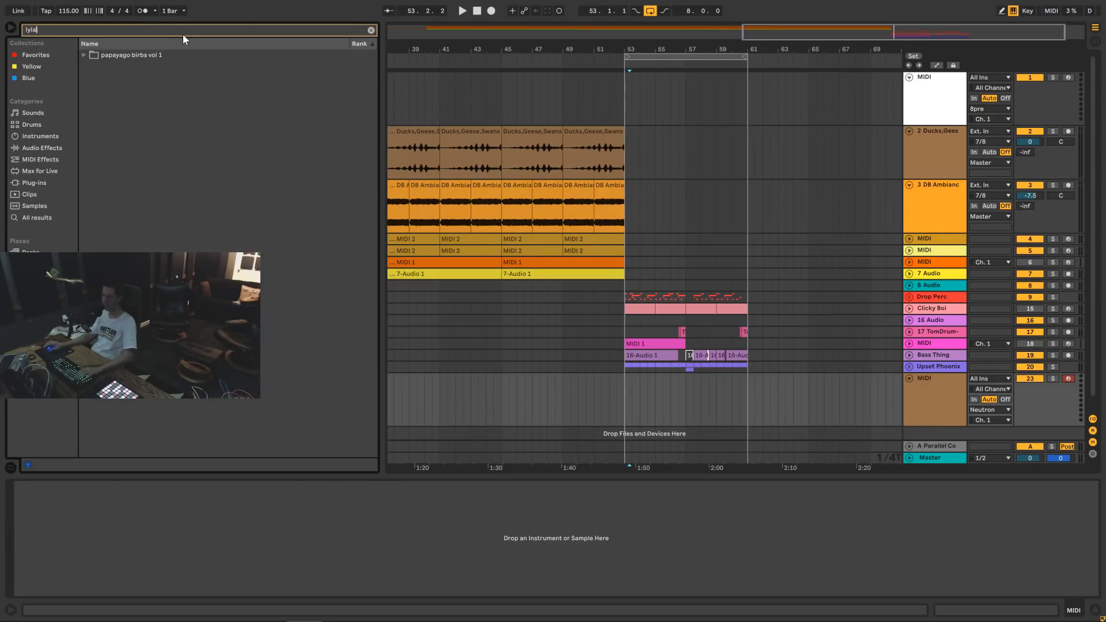
pyautogui.click(85, 55)
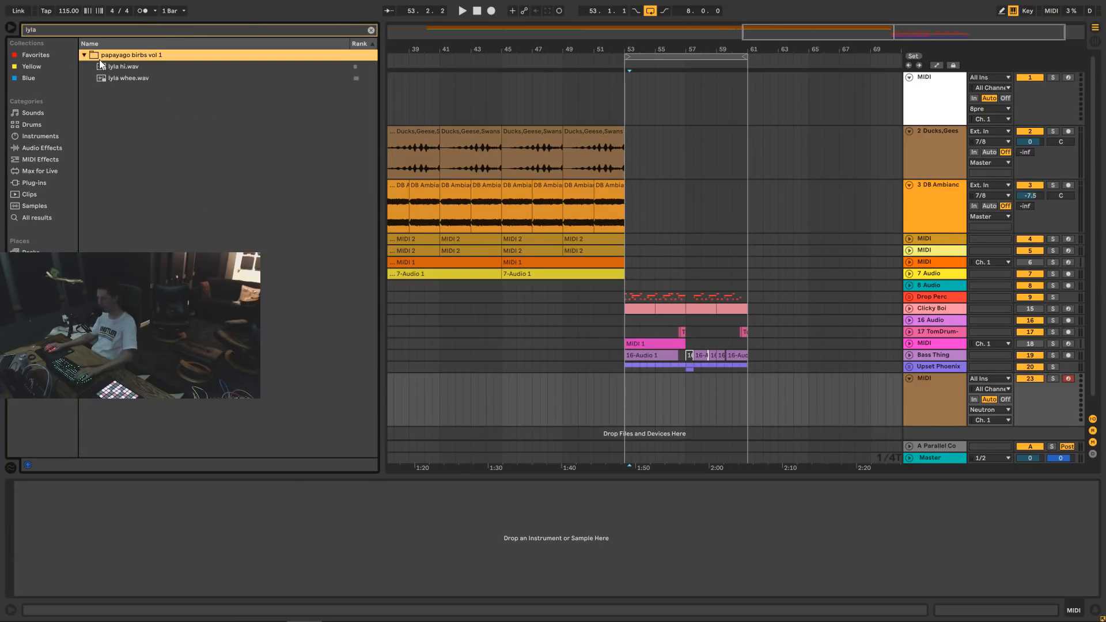
pyautogui.click(117, 67)
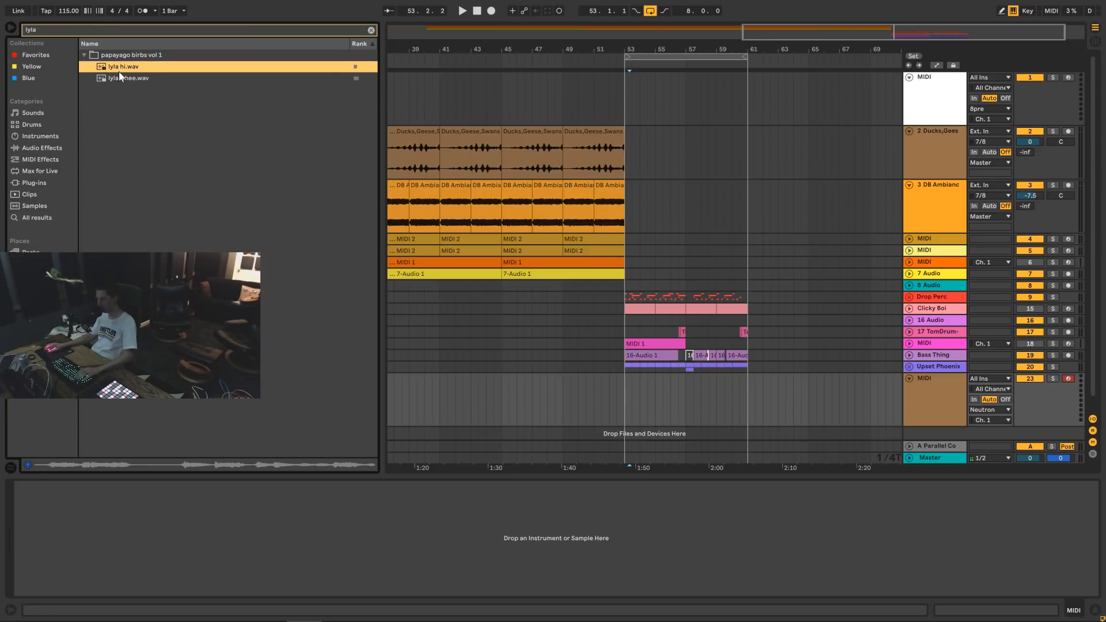
pyautogui.click(121, 77)
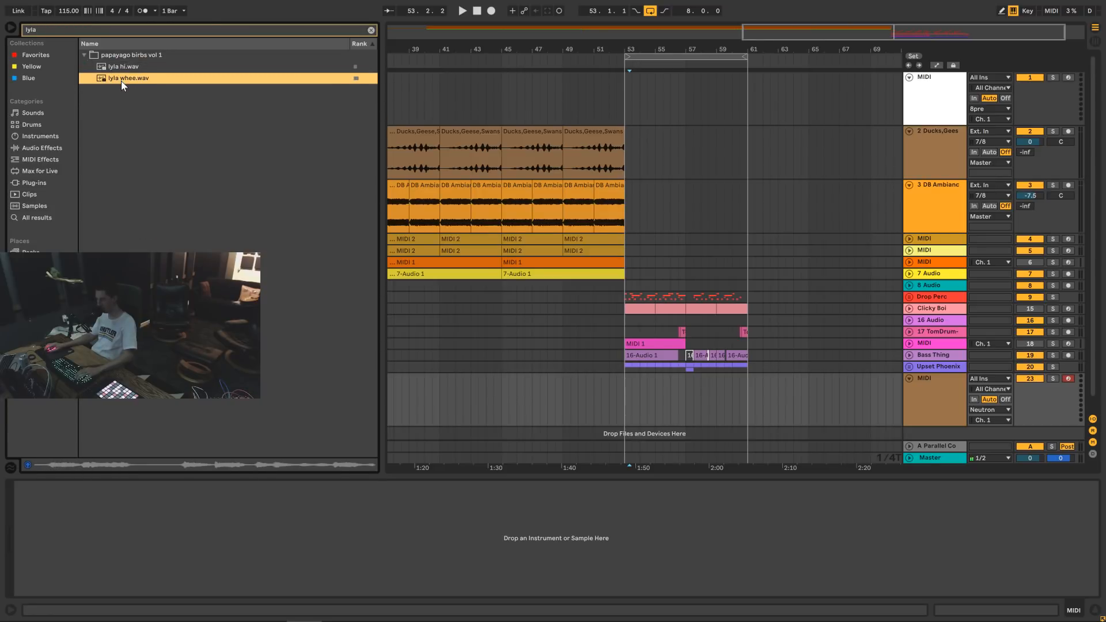
# Place lyla whee.wav on the new track at 53.1.3 and insert another MIDI track below it.
pyautogui.click(932, 392)
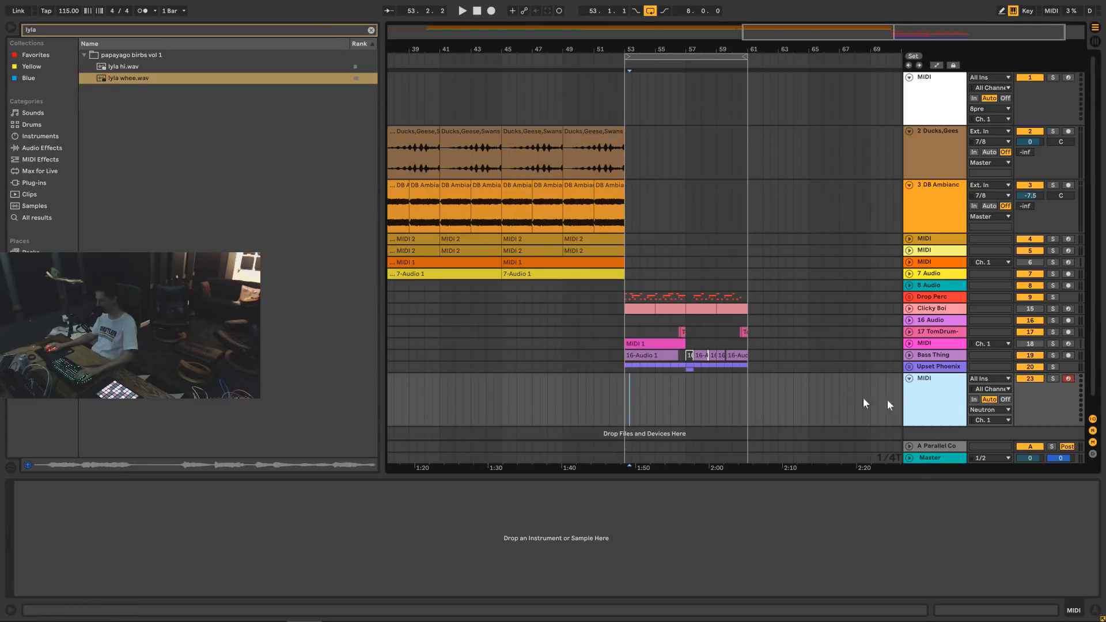
pyautogui.moveTo(103, 80); pyautogui.dragTo(595, 394)
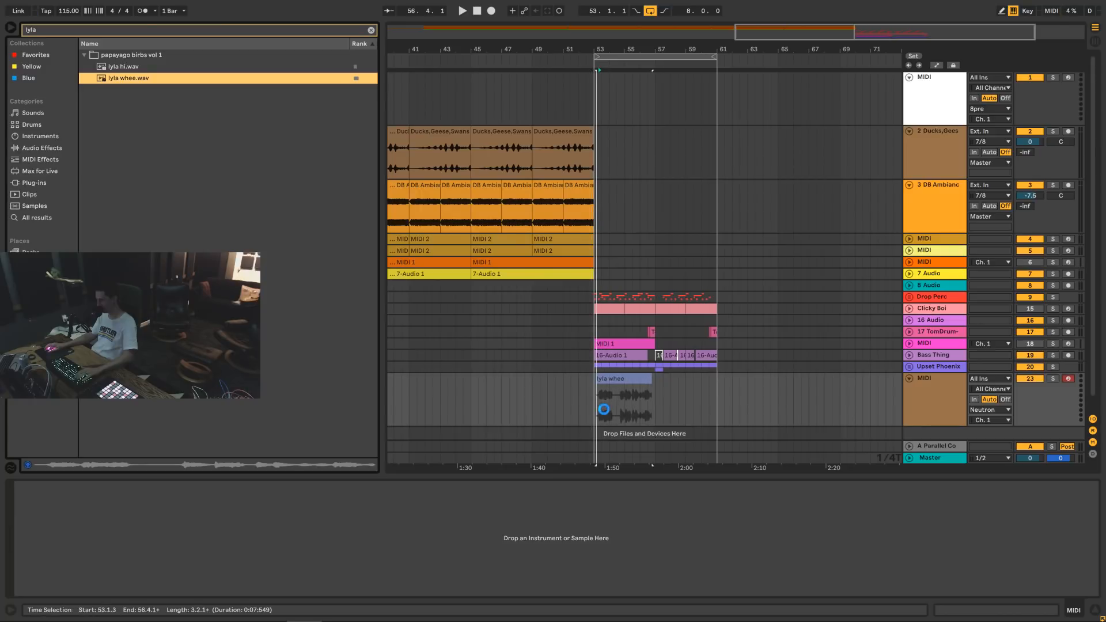
pyautogui.click(935, 412)
pyautogui.rightClick(936, 396)
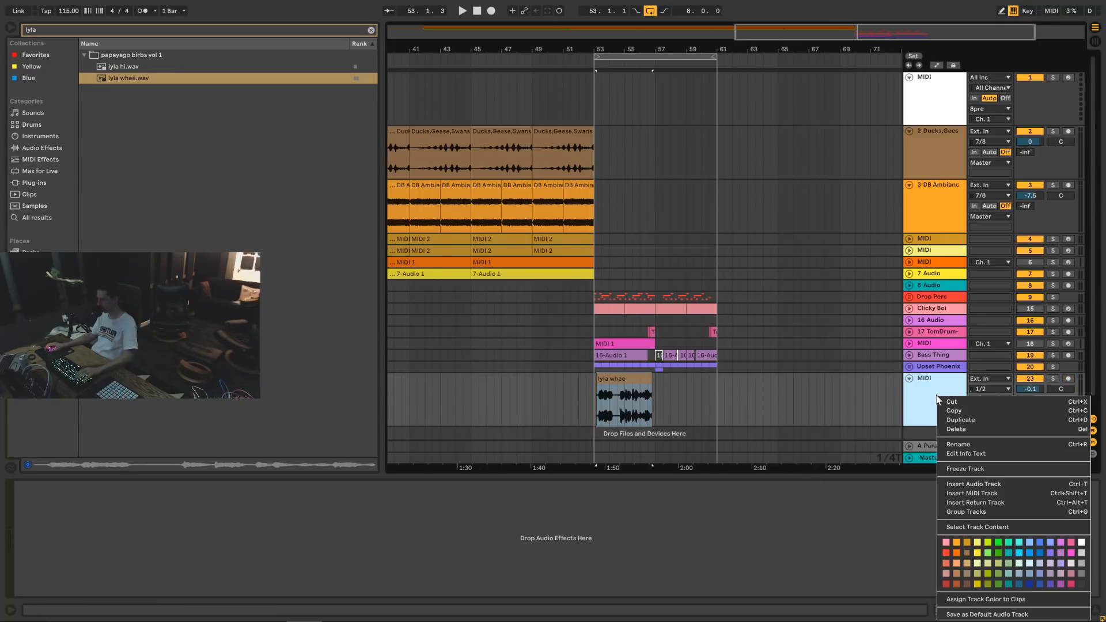
pyautogui.click(965, 494)
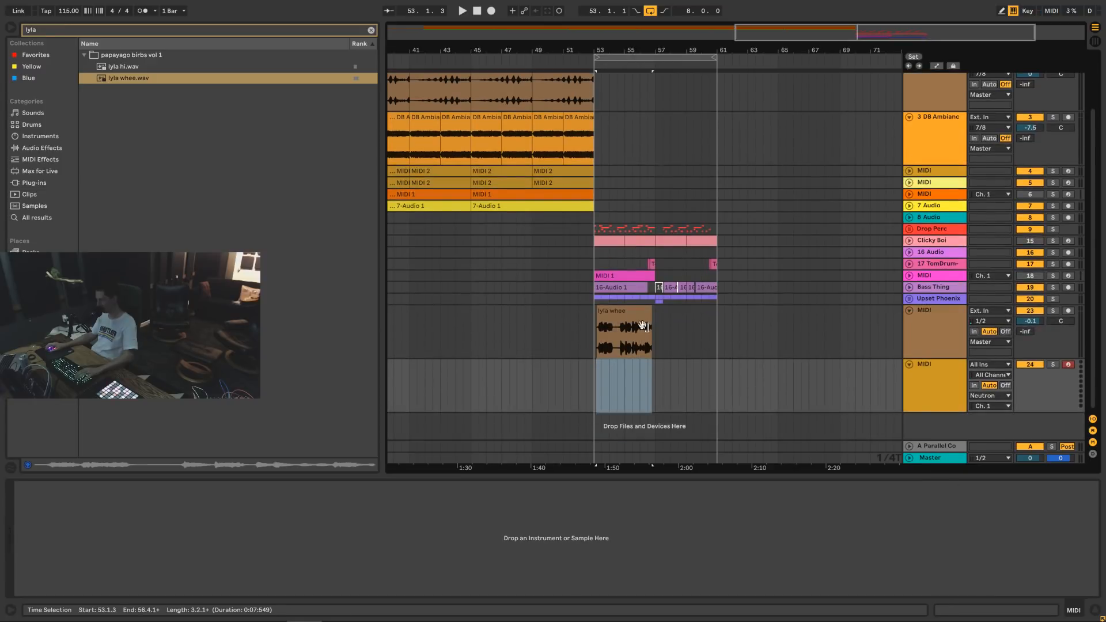
# Search the instruments for "samp" and load Sampler onto the empty MIDI track below the lyla whee clip.
pyautogui.click(51, 148)
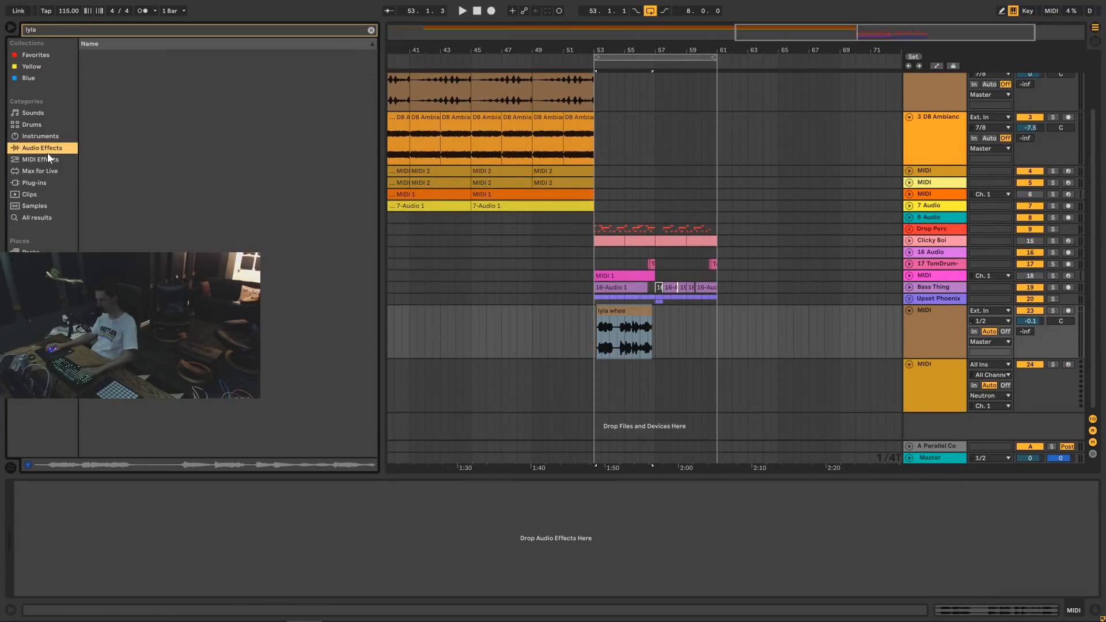
pyautogui.click(371, 30)
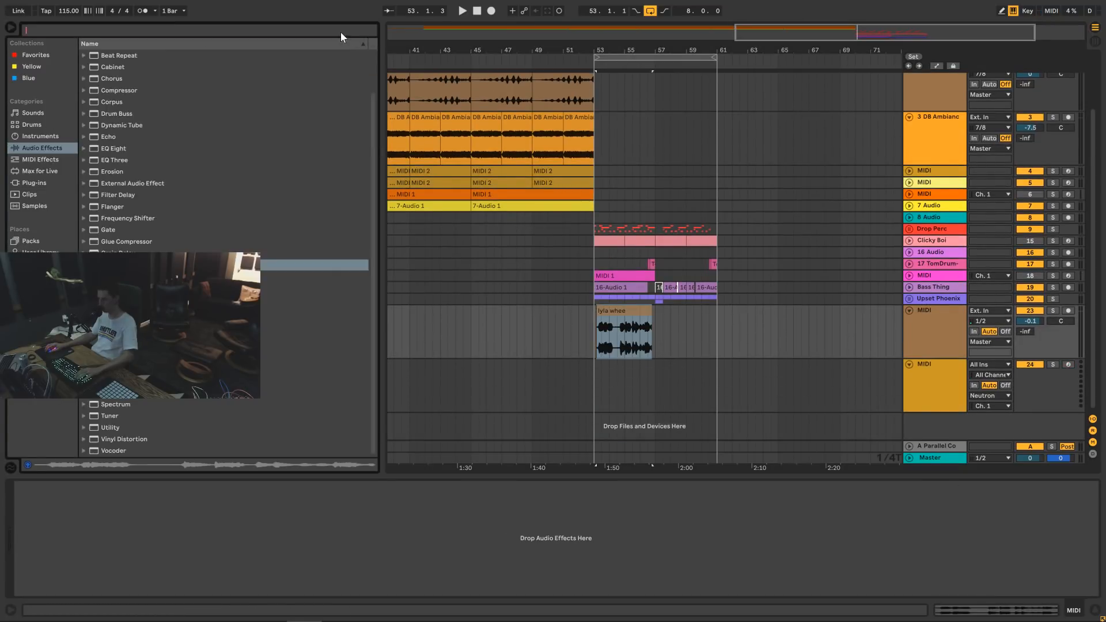
pyautogui.click(340, 32)
pyautogui.write('samp')
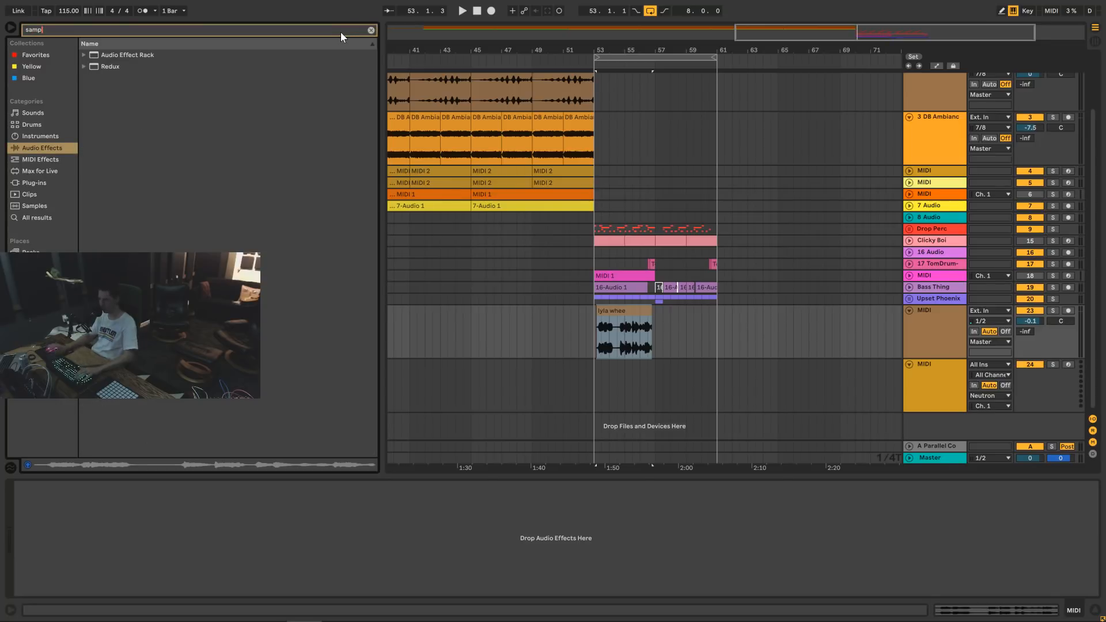
pyautogui.click(41, 136)
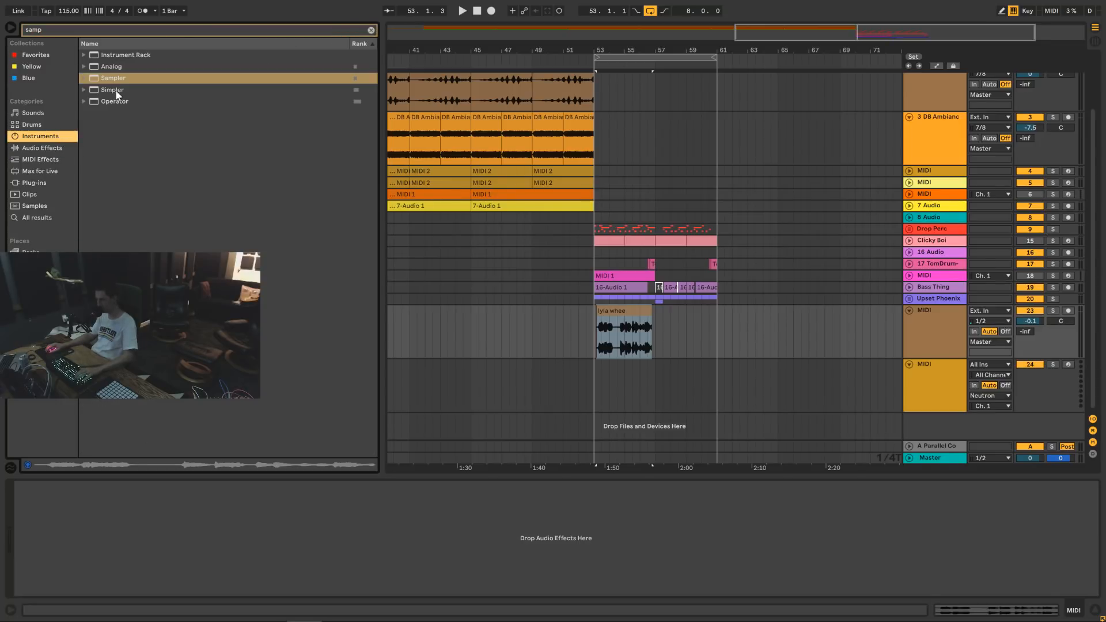
pyautogui.moveTo(113, 78); pyautogui.dragTo(927, 386)
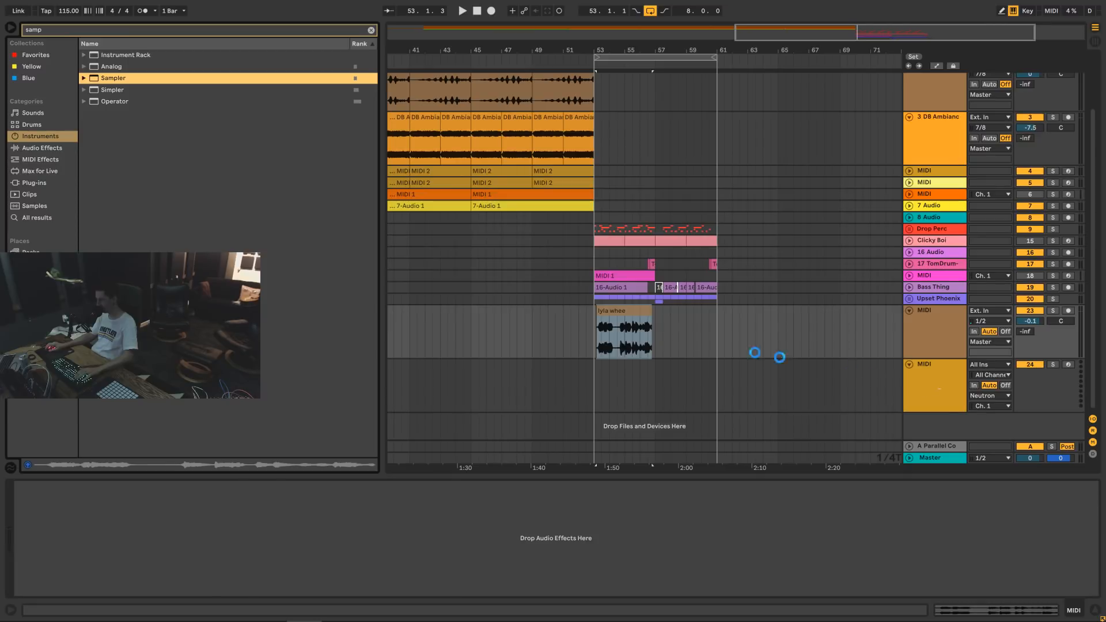
pyautogui.moveTo(779, 357); pyautogui.dragTo(771, 374)
# Load the lyla whee clip into Sampler and delete the track that held the audio clip.
pyautogui.click(629, 314)
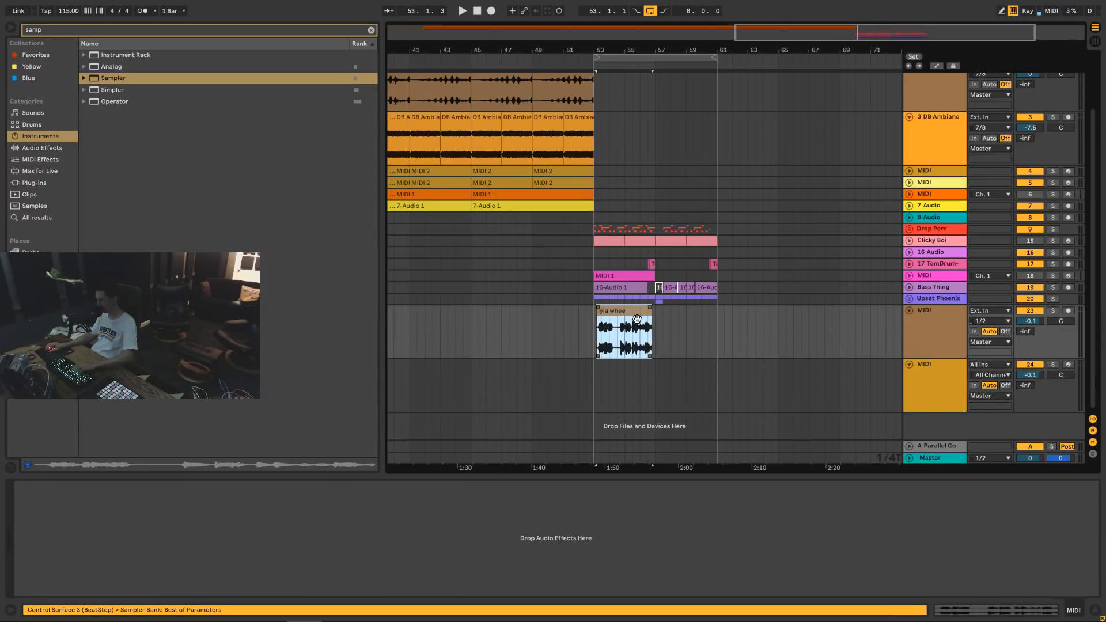
pyautogui.click(910, 384)
pyautogui.moveTo(631, 314); pyautogui.dragTo(380, 509)
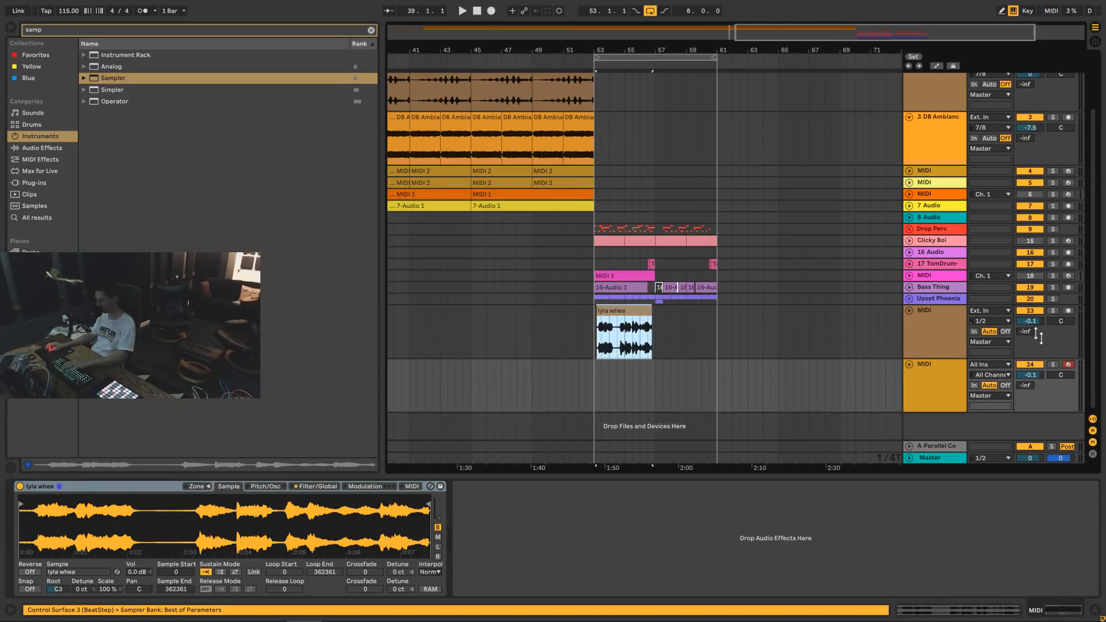
pyautogui.click(925, 337)
pyautogui.press('Delete')
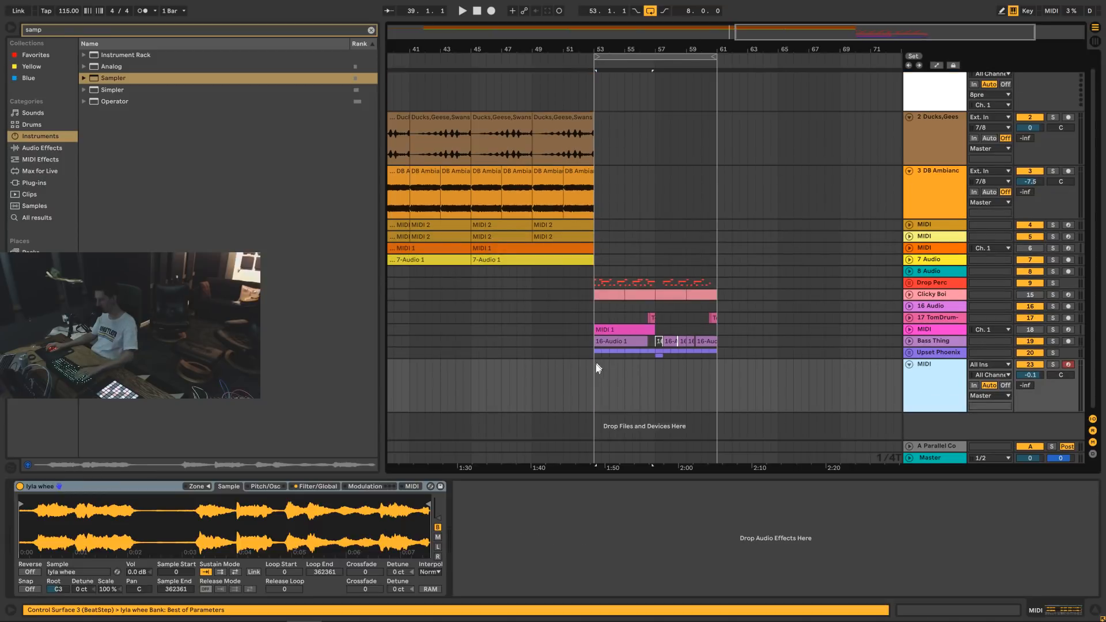
# Trim the lyla whee sample in Sampler to start at 156683 and end at 192219.
pyautogui.moveTo(589, 380); pyautogui.dragTo(650, 384)
pyautogui.click(651, 382)
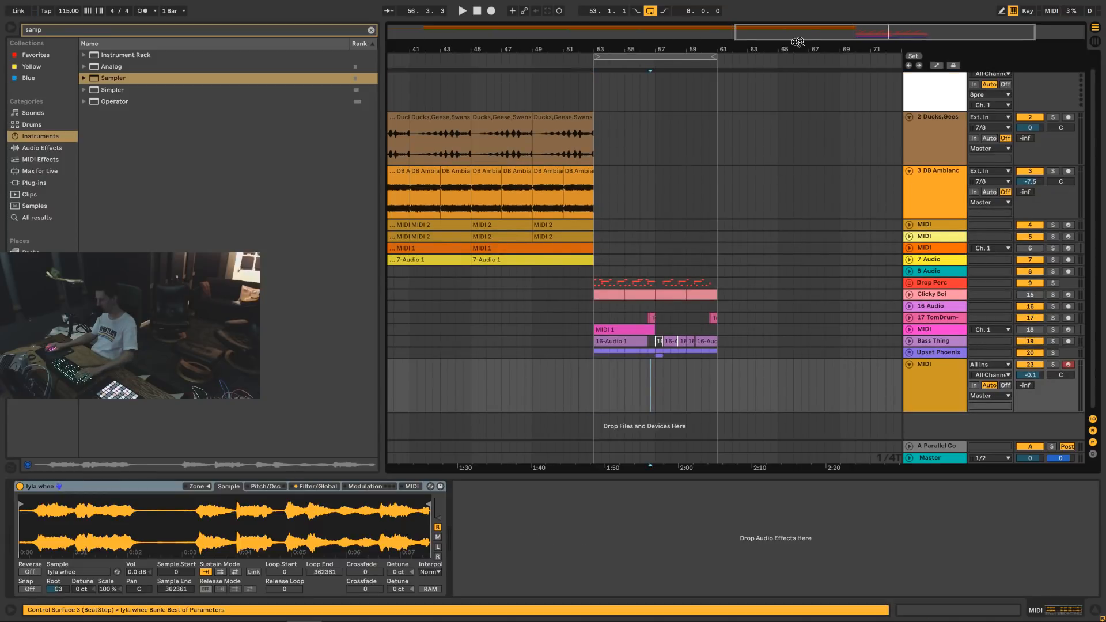
pyautogui.moveTo(798, 38)
pyautogui.mouseDown()
pyautogui.moveTo(891, 40)
pyautogui.moveTo(877, 38)
pyautogui.mouseUp()
pyautogui.moveTo(492, 381); pyautogui.dragTo(514, 385)
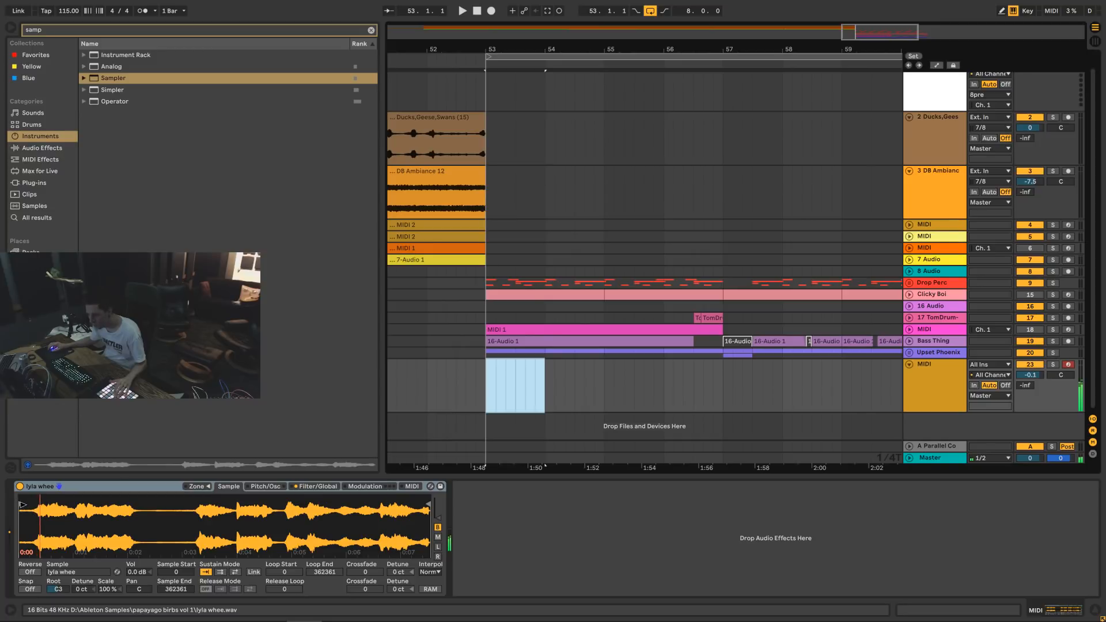
pyautogui.moveTo(23, 505); pyautogui.dragTo(199, 498)
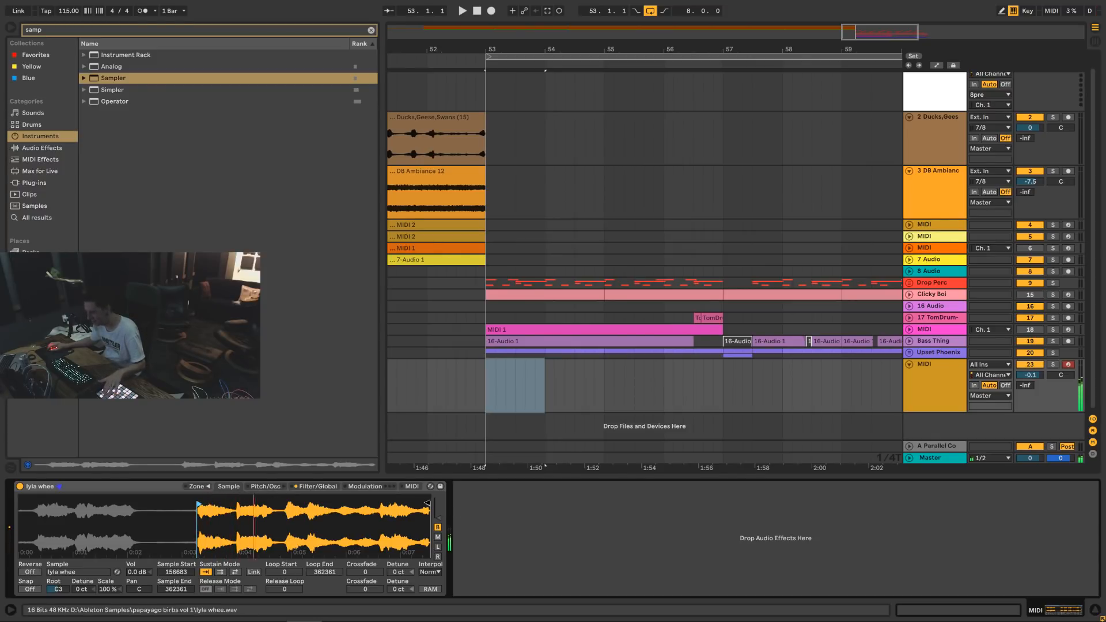
pyautogui.moveTo(428, 505); pyautogui.dragTo(236, 505)
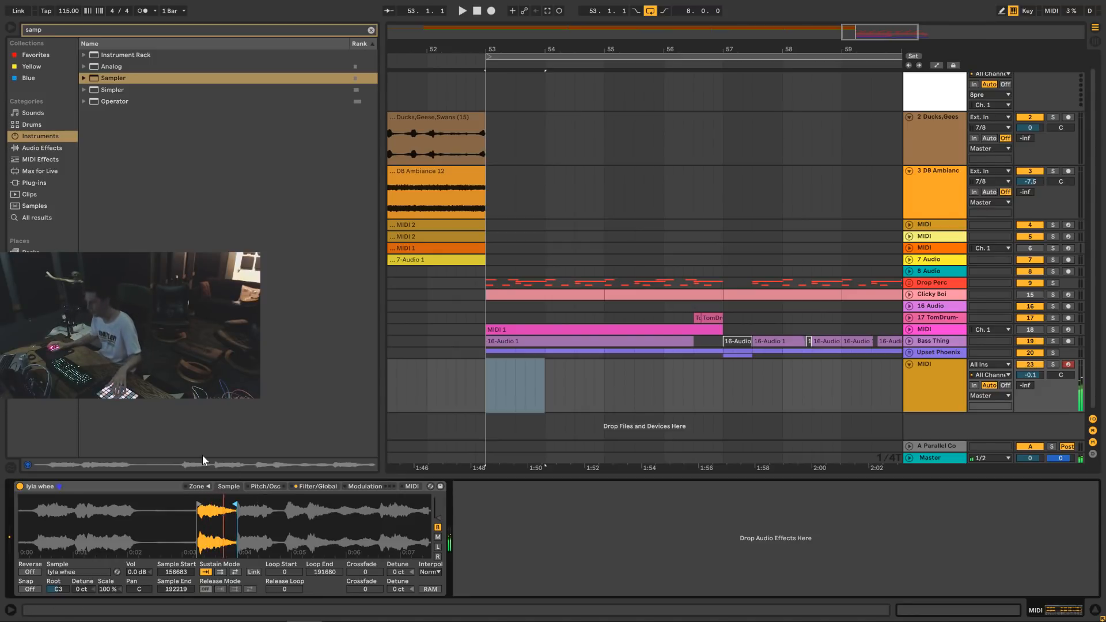
# Play into the drop, and duplicate the time from bar 53 to 61 so the section repeats up to bar 69.
pyautogui.click(399, 391)
pyautogui.press('space')
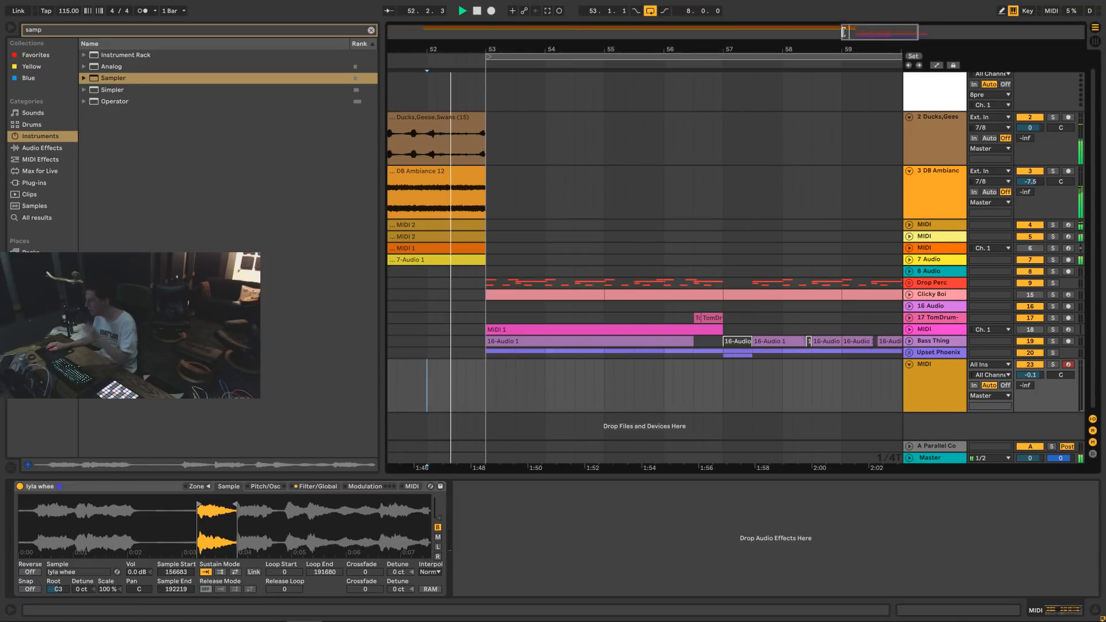
pyautogui.moveTo(874, 41)
pyautogui.mouseDown()
pyautogui.moveTo(874, 23)
pyautogui.moveTo(885, 48)
pyautogui.mouseUp()
pyautogui.moveTo(734, 384); pyautogui.dragTo(444, 400)
pyautogui.hotkey('ctrl', 'shift', 'd')
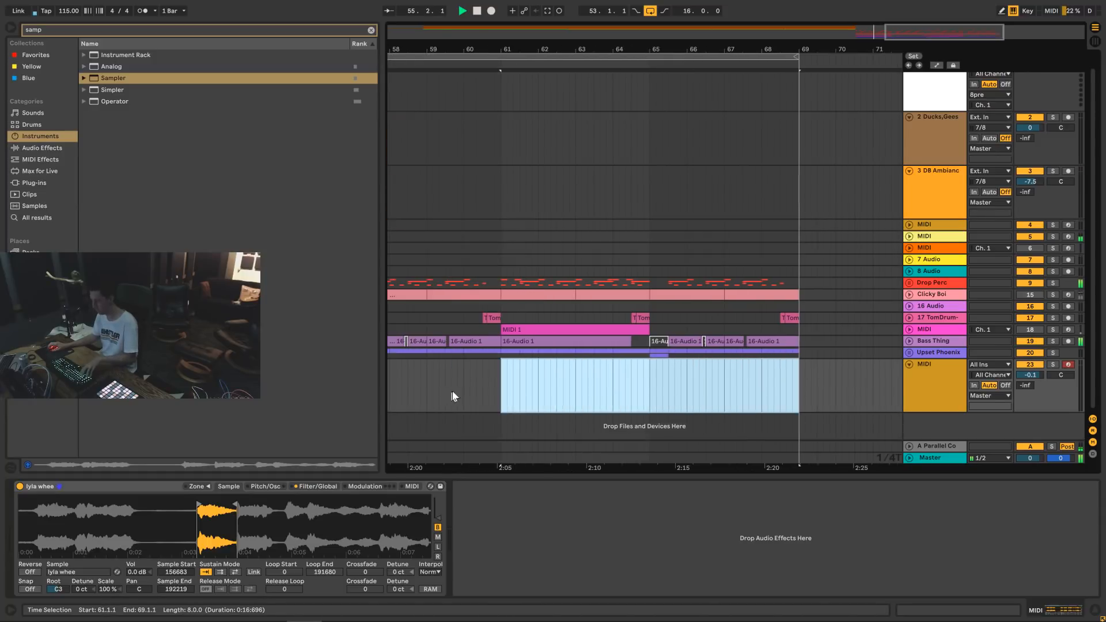
pyautogui.moveTo(855, 31); pyautogui.dragTo(829, 26)
pyautogui.moveTo(627, 48); pyautogui.dragTo(632, 72)
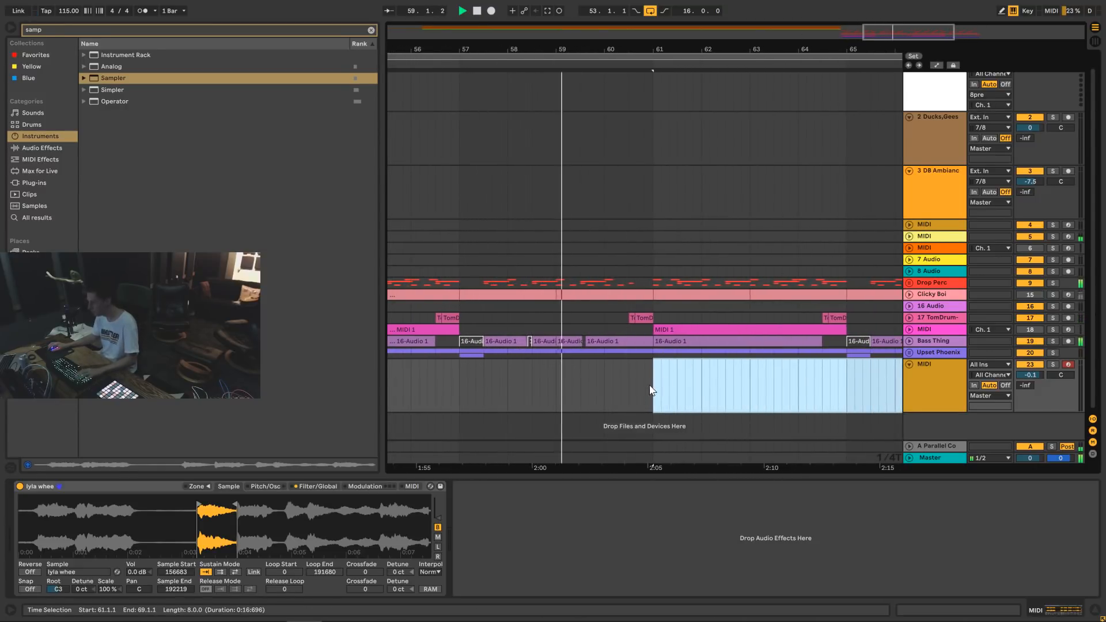
# Create a one-bar MIDI clip at bar 61 on the Sampler track with a one-beat C3 note at its start.
pyautogui.moveTo(653, 387); pyautogui.dragTo(702, 374)
pyautogui.hotkey('ctrl', 'shift', 'm')
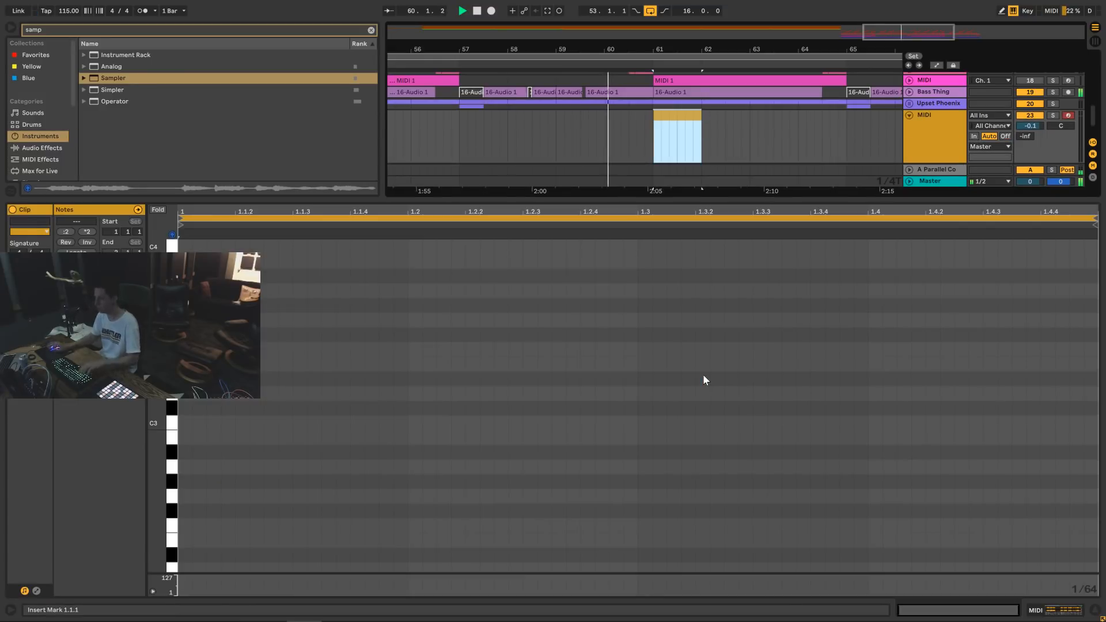
pyautogui.moveTo(158, 417); pyautogui.dragTo(157, 490)
pyautogui.press('space')
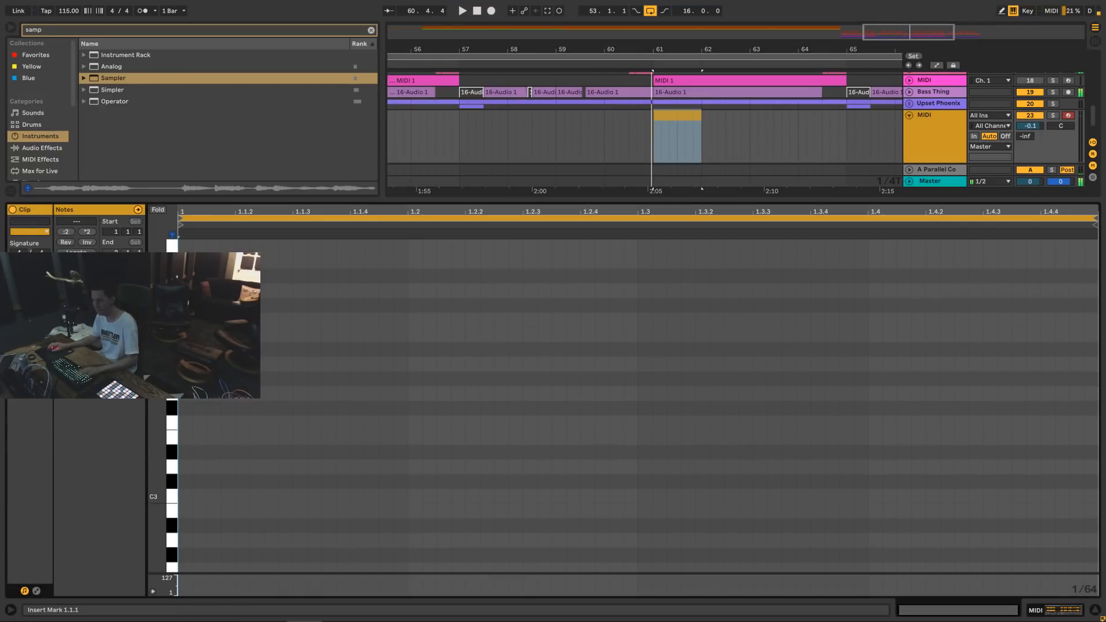
pyautogui.doubleClick(186, 319)
pyautogui.moveTo(191, 318); pyautogui.dragTo(407, 319)
pyautogui.hotkey('shift', 'Down')
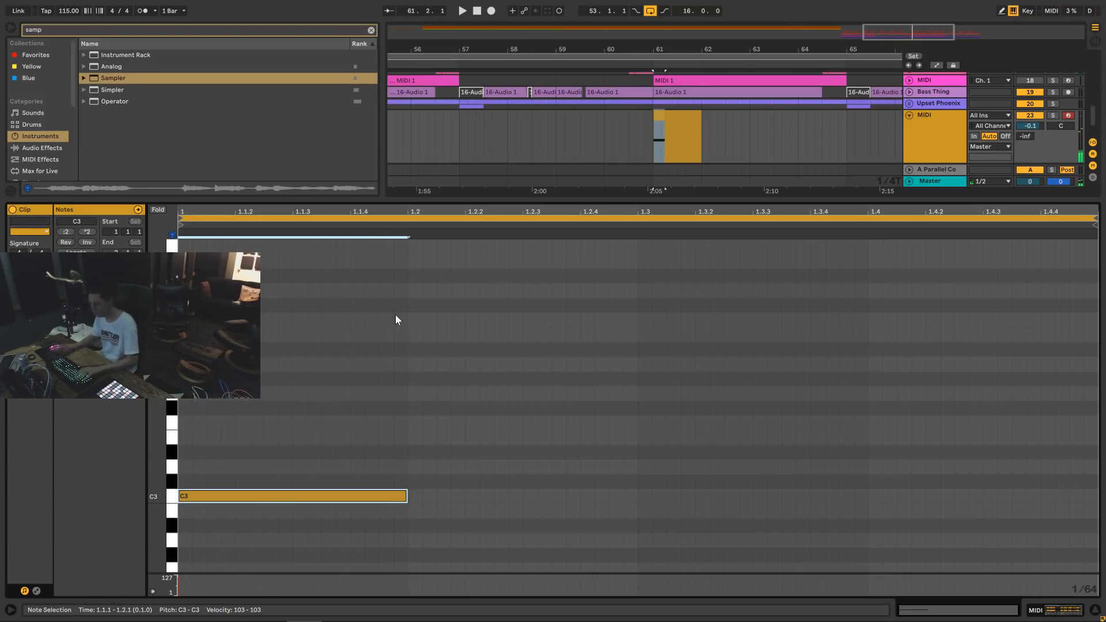
# Raise the note to C#3, listen to it with the drop, and lengthen the note to two beats.
pyautogui.press('Up')
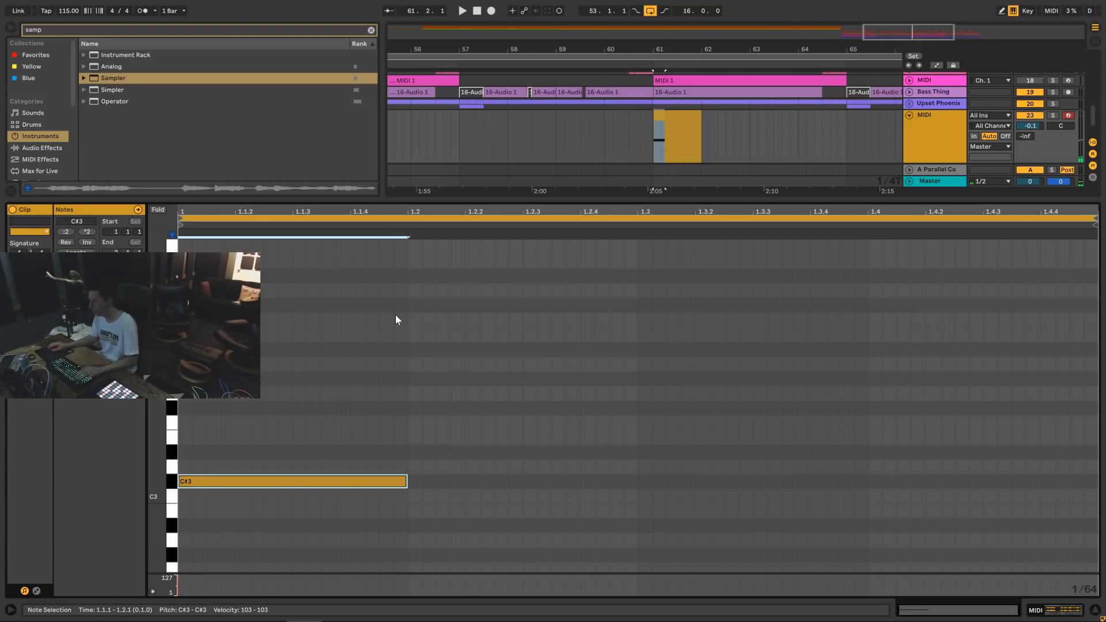
pyautogui.press('space')
pyautogui.press('space')
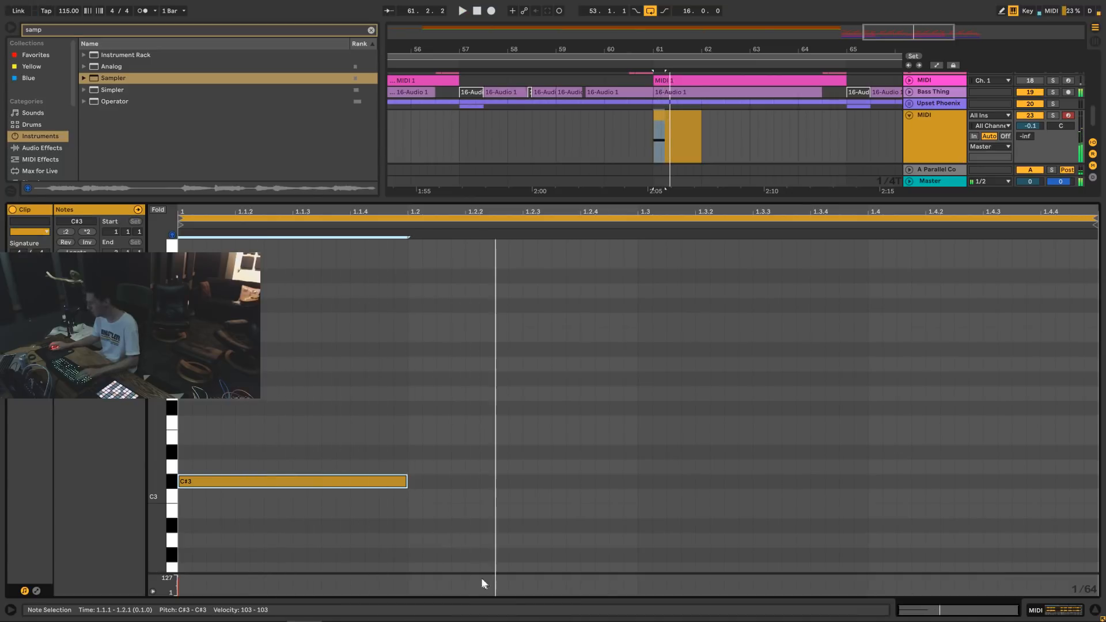
pyautogui.moveTo(406, 482); pyautogui.dragTo(637, 482)
pyautogui.press('space')
# Return to the Sampler device and rename its track "Lyla the BIRD!".
pyautogui.click(1063, 609)
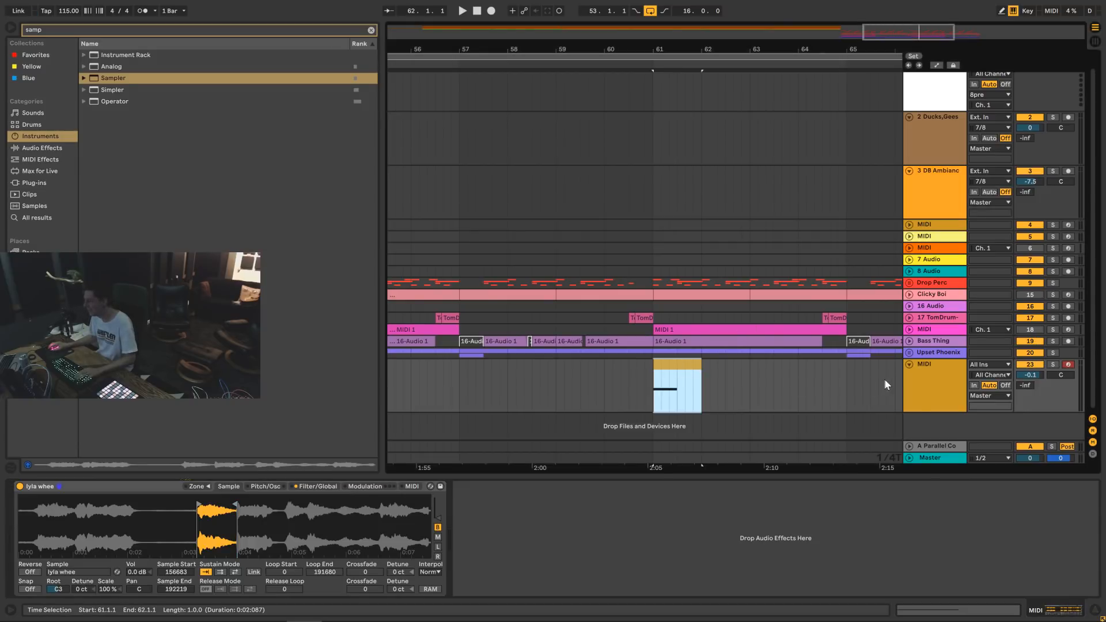
pyautogui.click(913, 377)
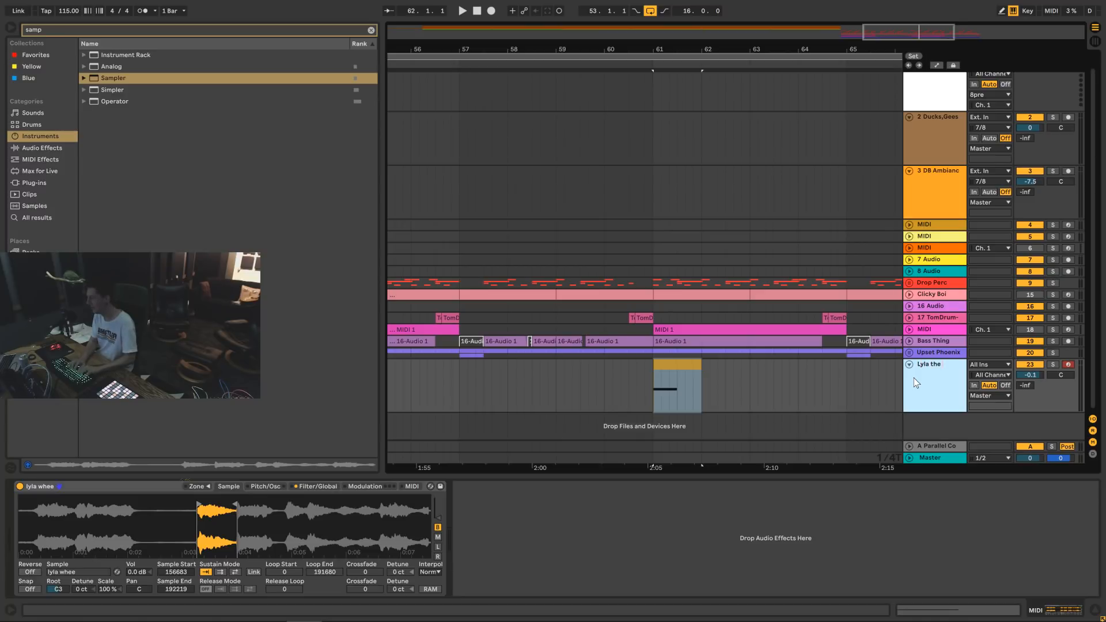
pyautogui.write('IRD!')
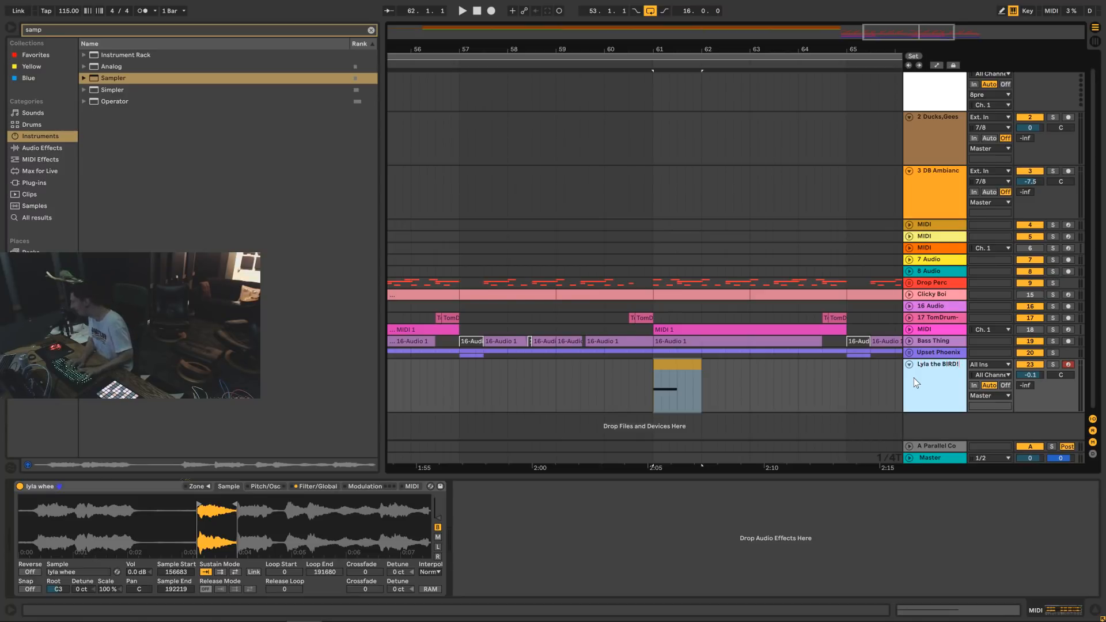
pyautogui.press('Return')
# Play the section, solo the Lyla the BIRD! track and reset its volume to 0 dB.
pyautogui.press('space')
pyautogui.click(1048, 366)
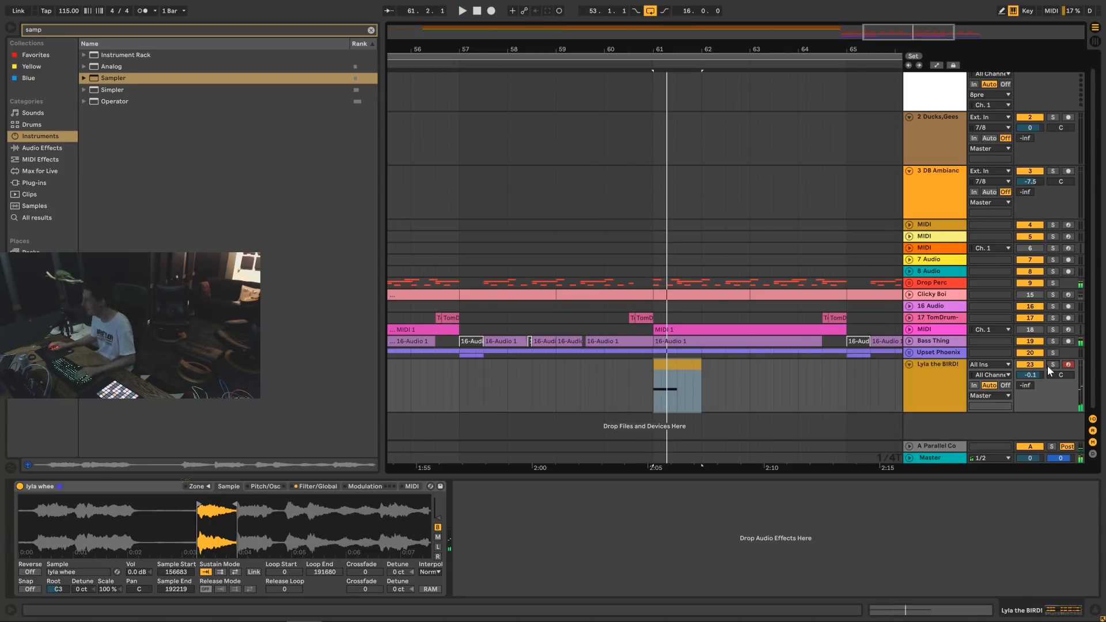
pyautogui.doubleClick(1036, 374)
pyautogui.press('space')
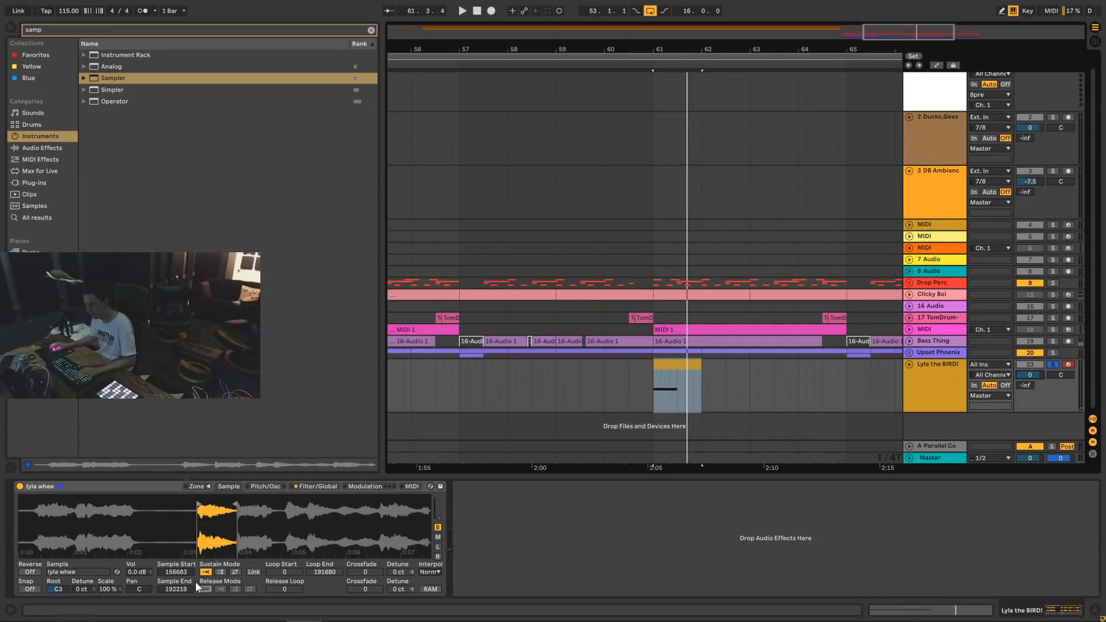
# Set Sampler's sustain mode to back-and-forth looping and shorten the MIDI clip to end at 61.3.1.
pyautogui.click(235, 572)
pyautogui.press('space')
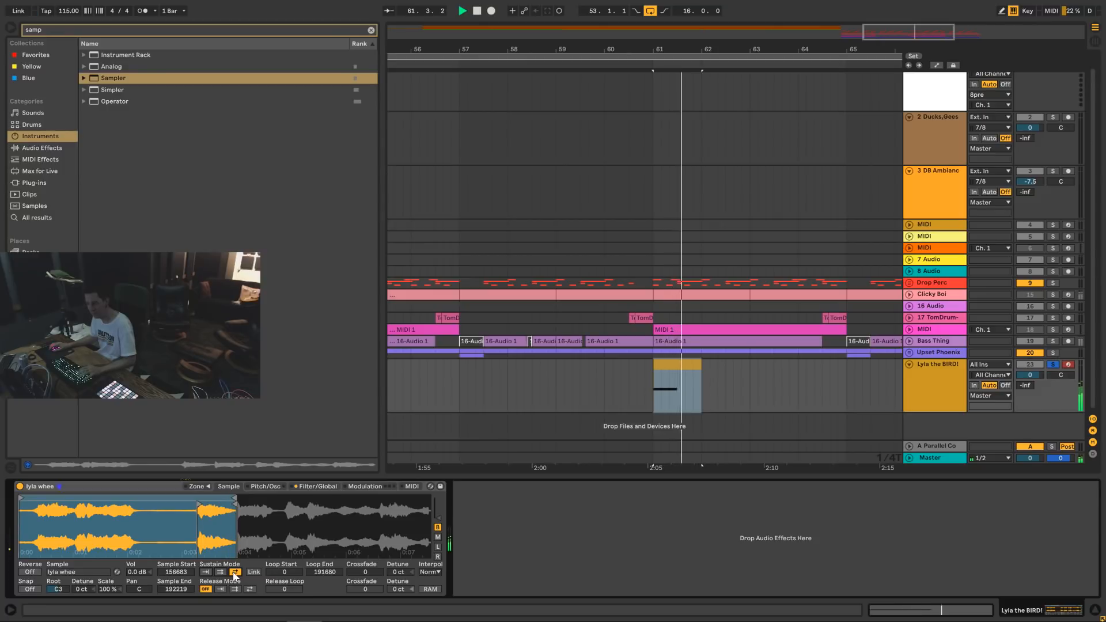
pyautogui.press('space')
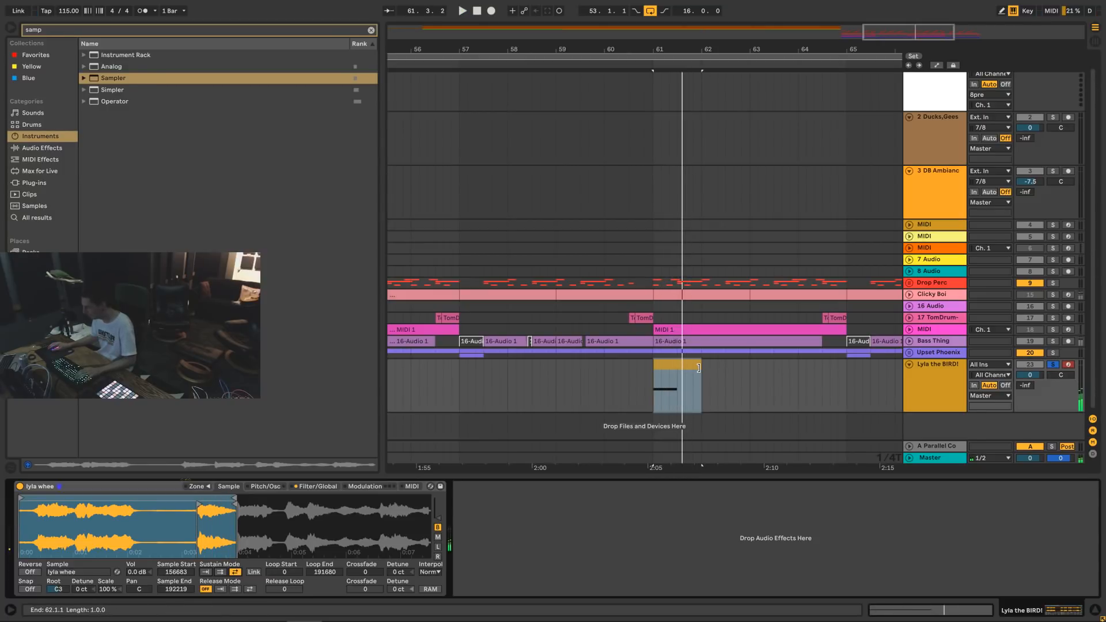
pyautogui.moveTo(698, 367); pyautogui.dragTo(679, 364)
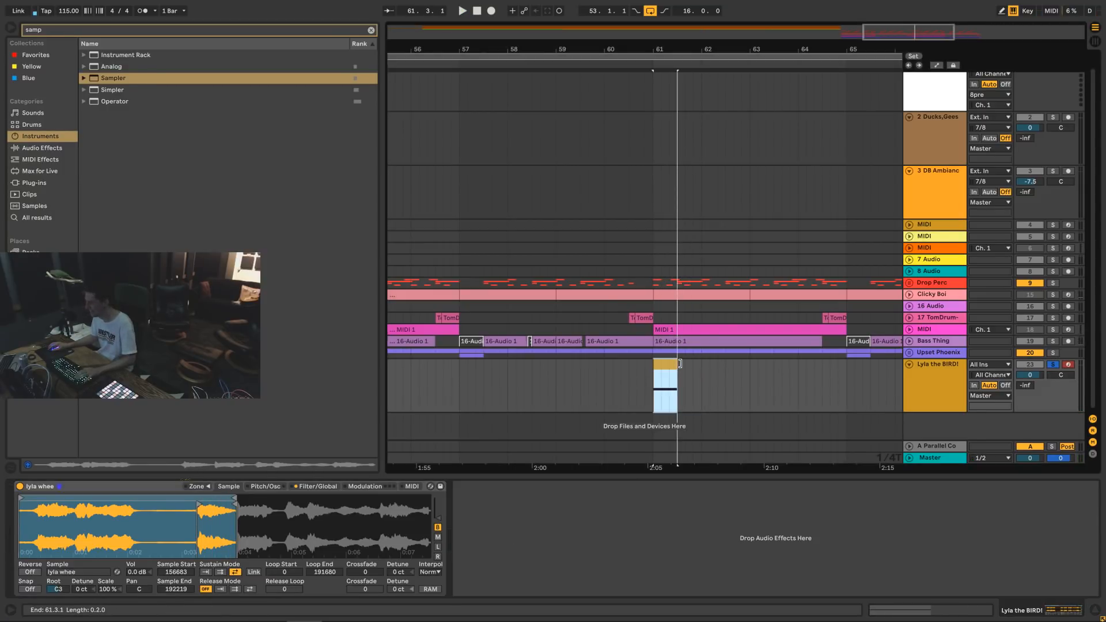
# Set the filter envelope's release to 60.0 s and its decay to 60.0 s in Sampler.
pyautogui.click(331, 488)
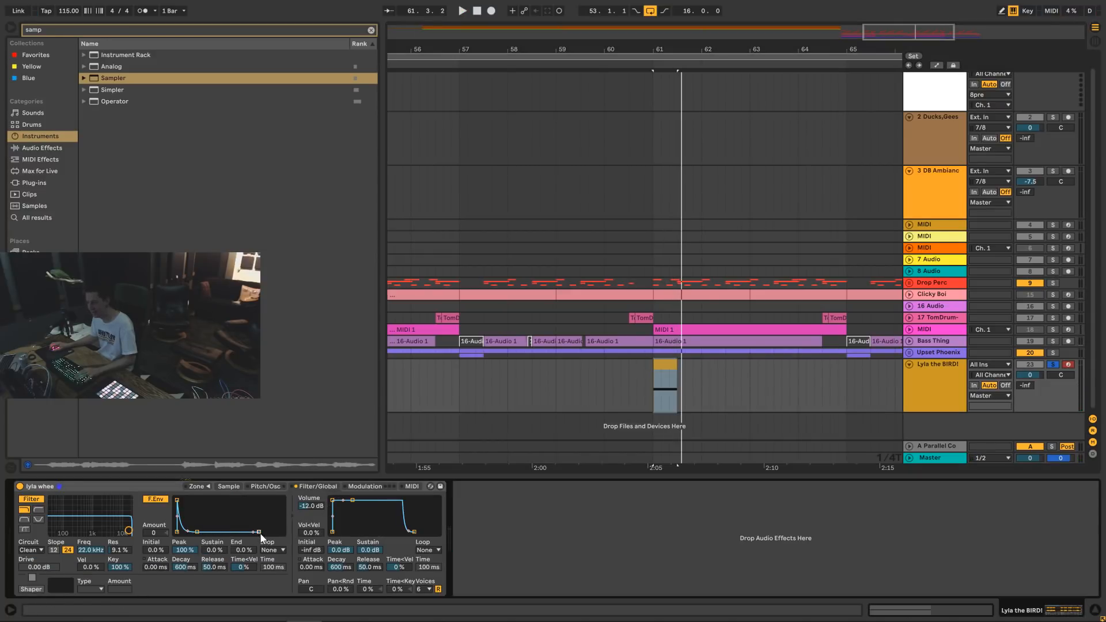
pyautogui.moveTo(260, 533); pyautogui.dragTo(282, 533)
pyautogui.press('space')
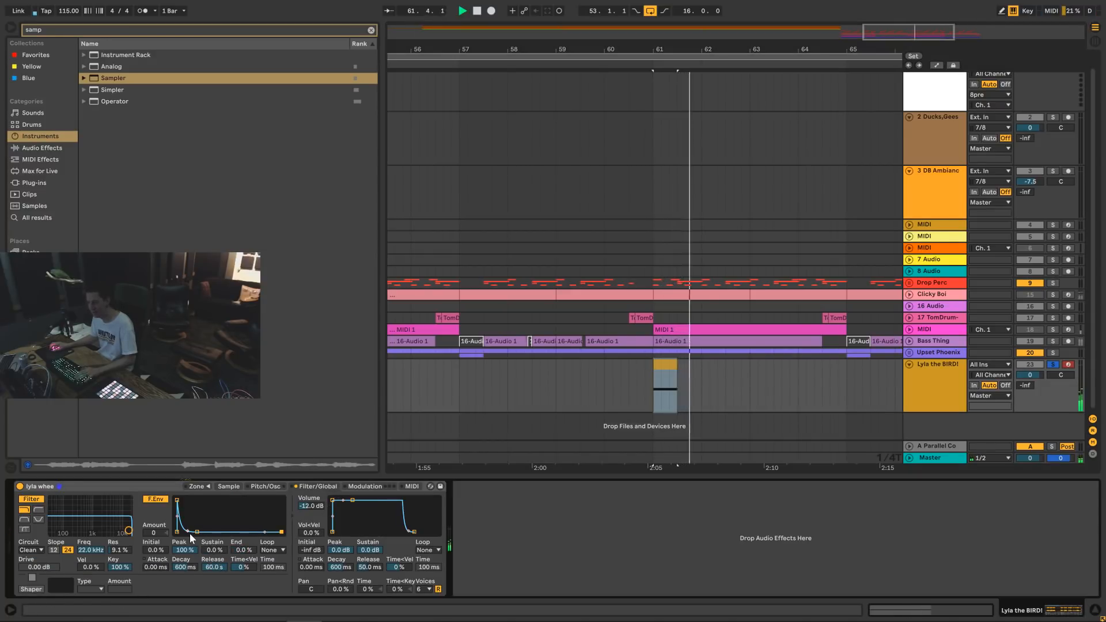
pyautogui.moveTo(192, 536); pyautogui.dragTo(211, 531)
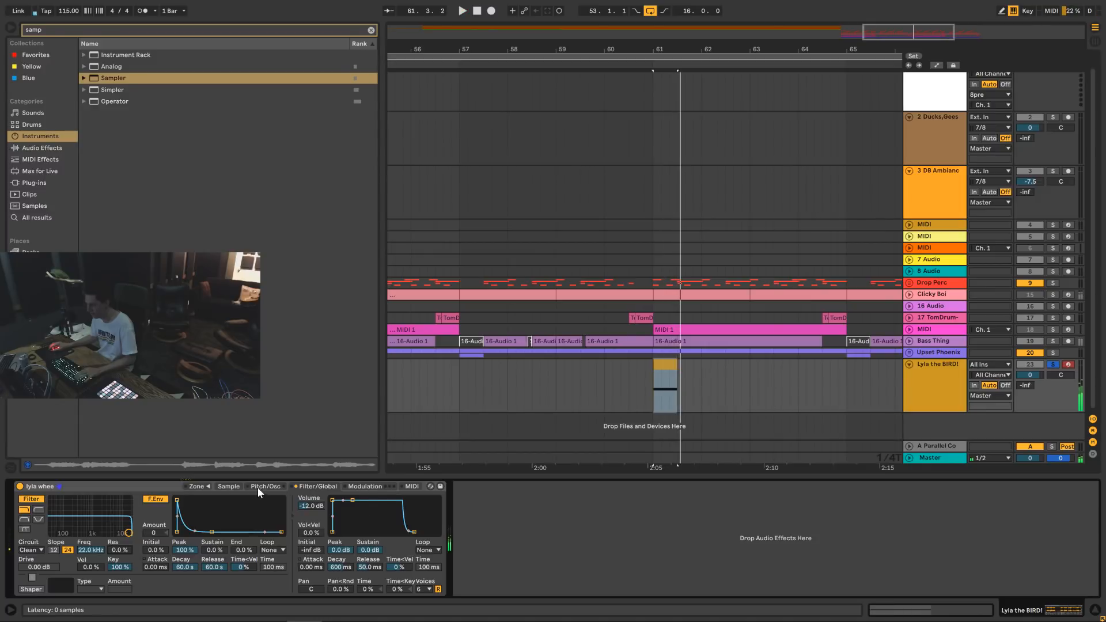
# Check the sample settings again and set Sampler's global volume to -2 dB.
pyautogui.click(228, 487)
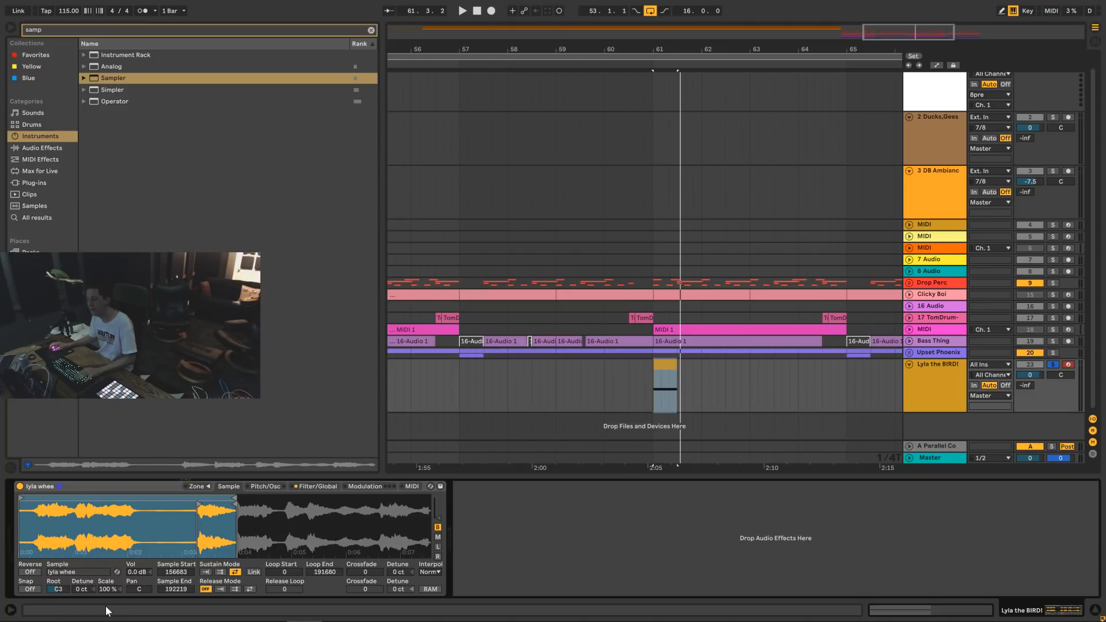
pyautogui.click(320, 486)
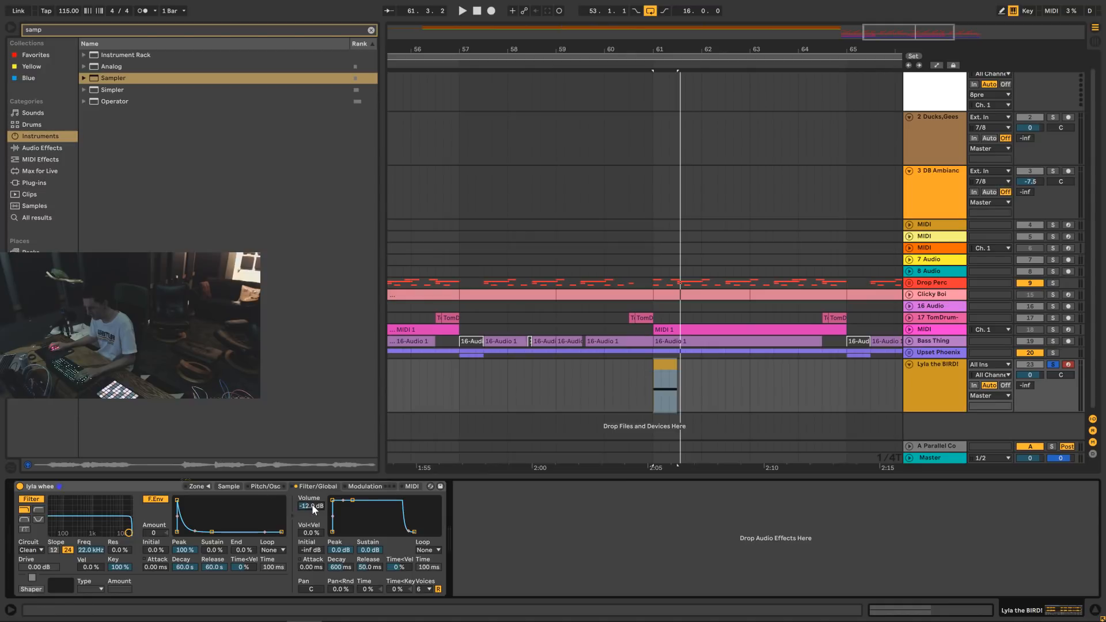
pyautogui.moveTo(312, 505)
pyautogui.mouseDown()
pyautogui.moveTo(312, 478)
pyautogui.moveTo(313, 505)
pyautogui.mouseUp()
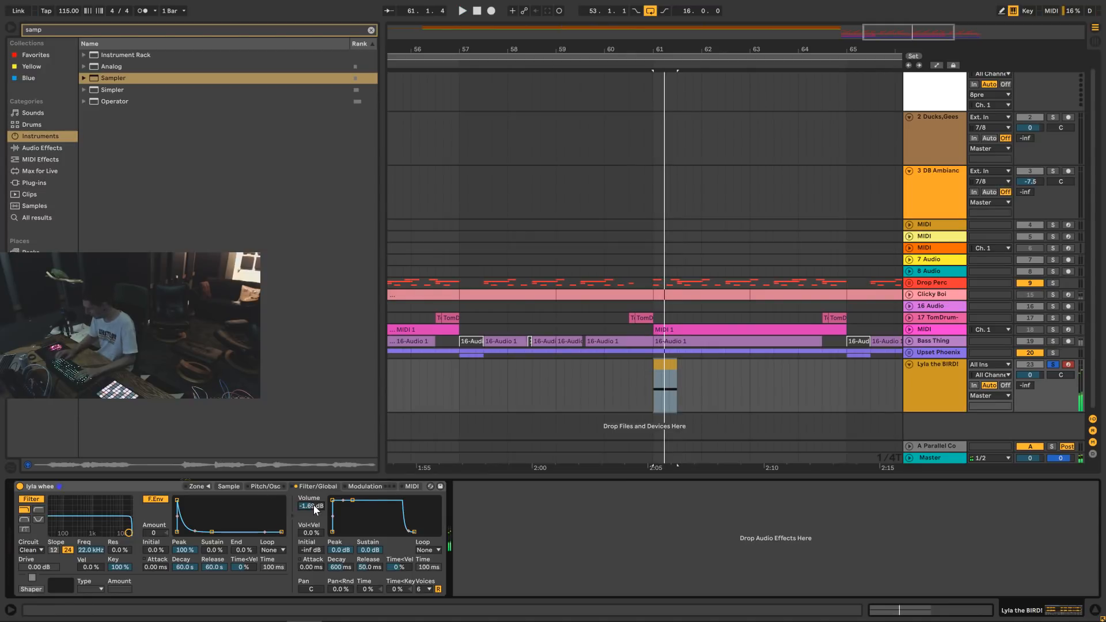
pyautogui.write('-2')
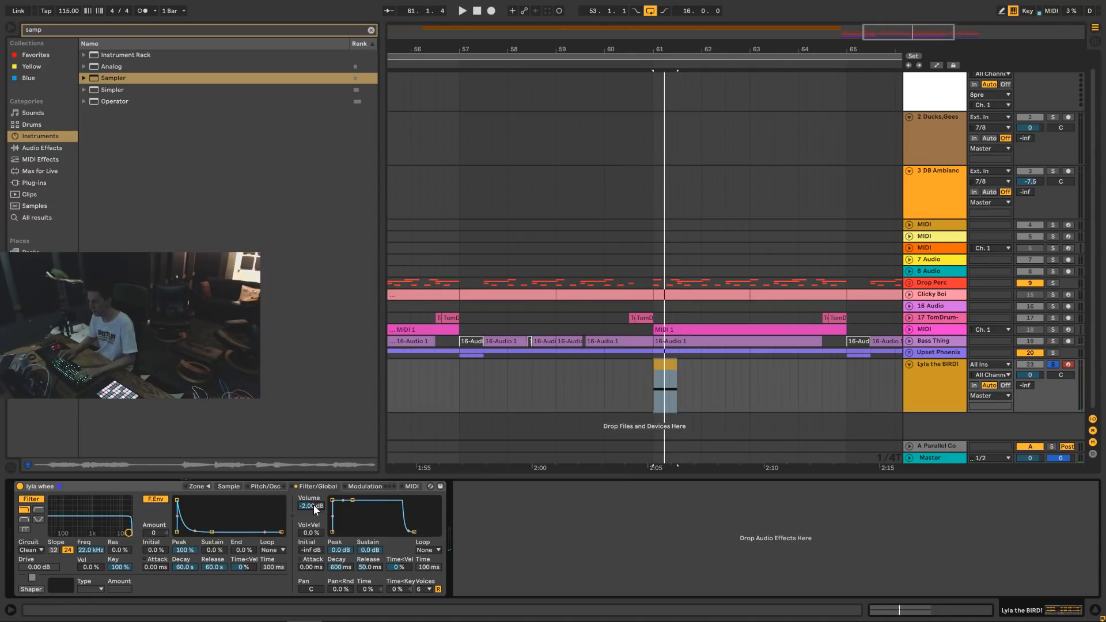
# Confirm Sampler's global volume of -2 dB and play back the bird clip.
pyautogui.press('Return')
pyautogui.press('space')
pyautogui.press('space')
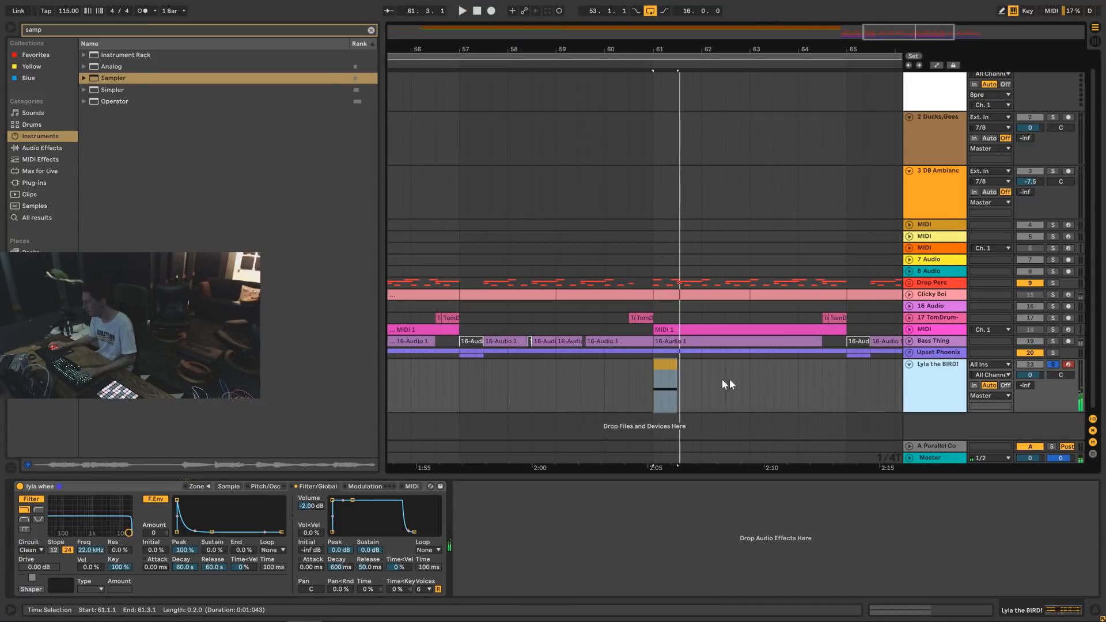
# Set the lyla whee sample's sustain mode to forward looping in Sampler and audition the clip.
pyautogui.click(198, 486)
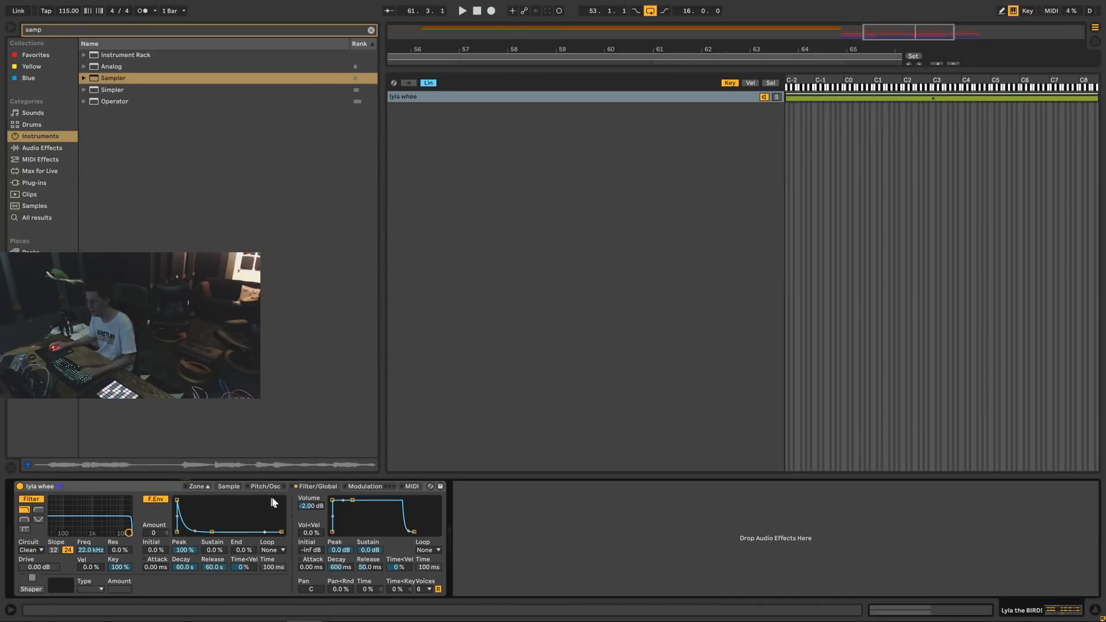
pyautogui.click(230, 486)
pyautogui.click(219, 572)
pyautogui.press('space')
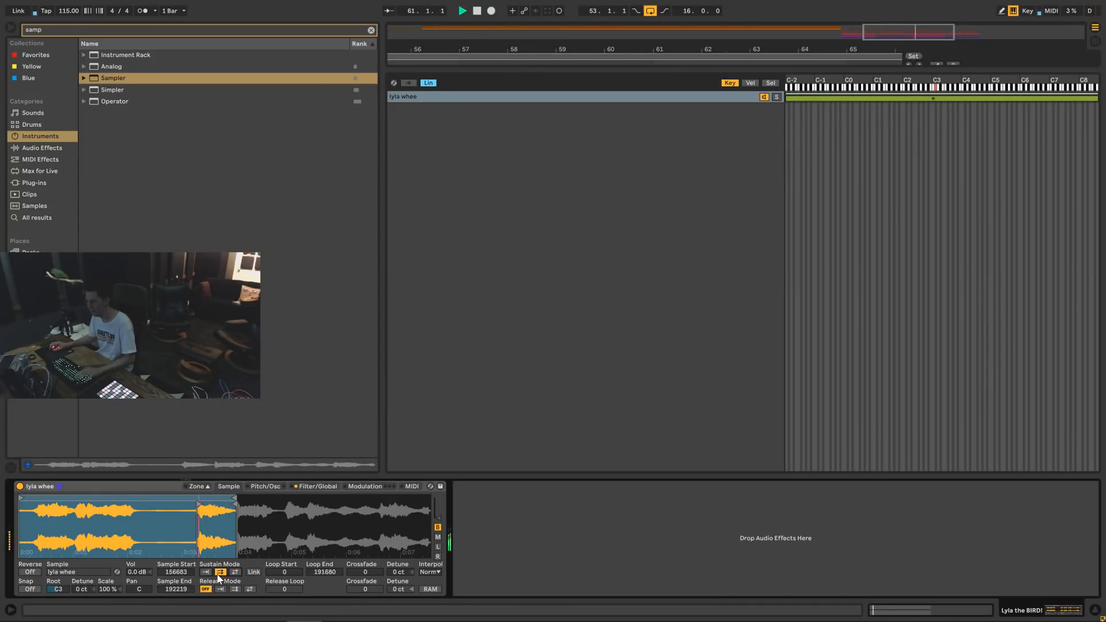
pyautogui.press('space')
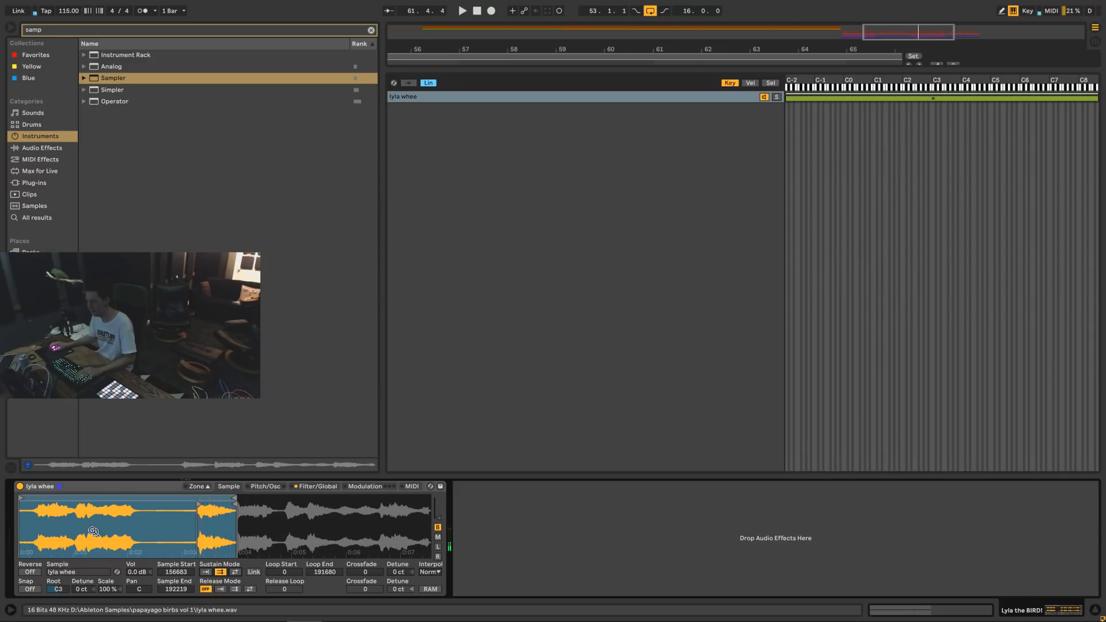
# Move the sample's loop start to 15076 and its loop end to 156732, auditioning the loop.
pyautogui.moveTo(26, 504); pyautogui.dragTo(38, 499)
pyautogui.press('space')
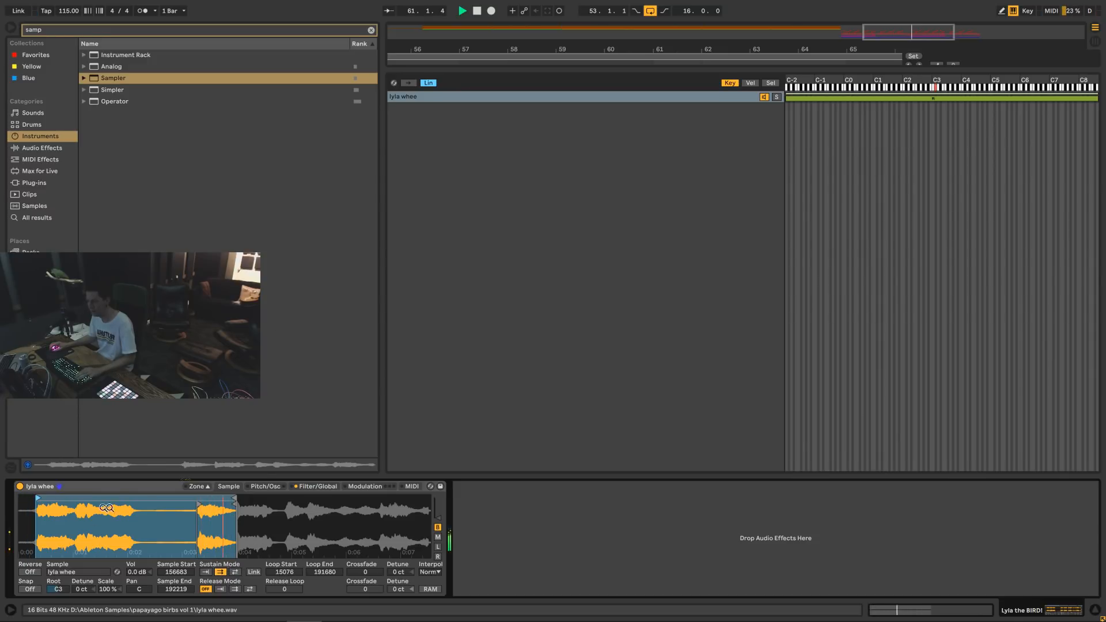
pyautogui.press('space')
pyautogui.moveTo(233, 499); pyautogui.dragTo(81, 500)
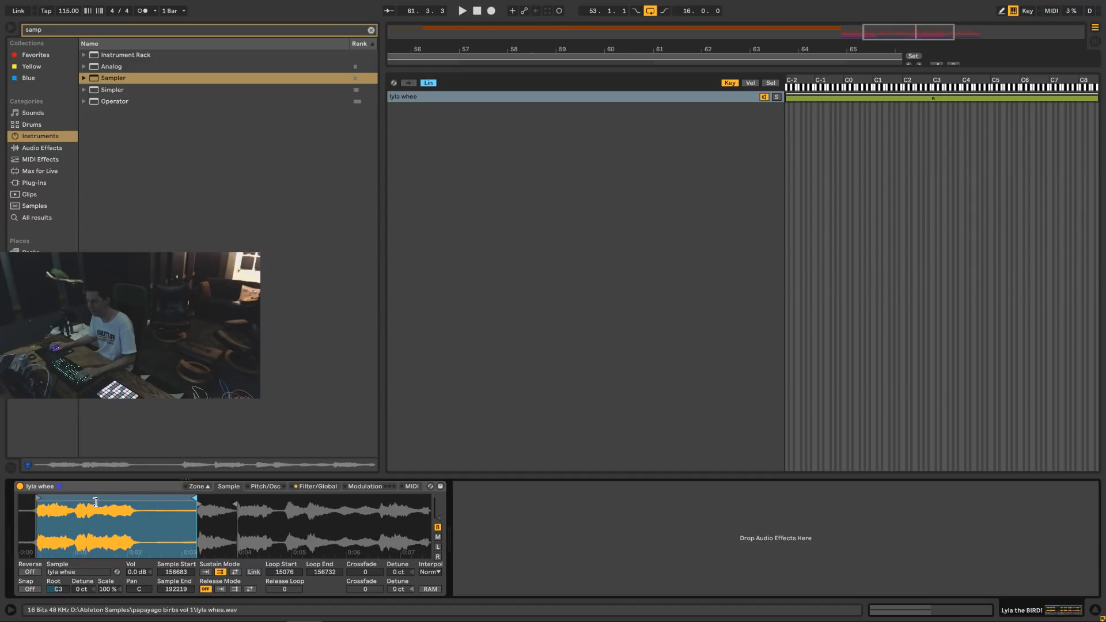
pyautogui.press('space')
pyautogui.press('space')
pyautogui.press('space')
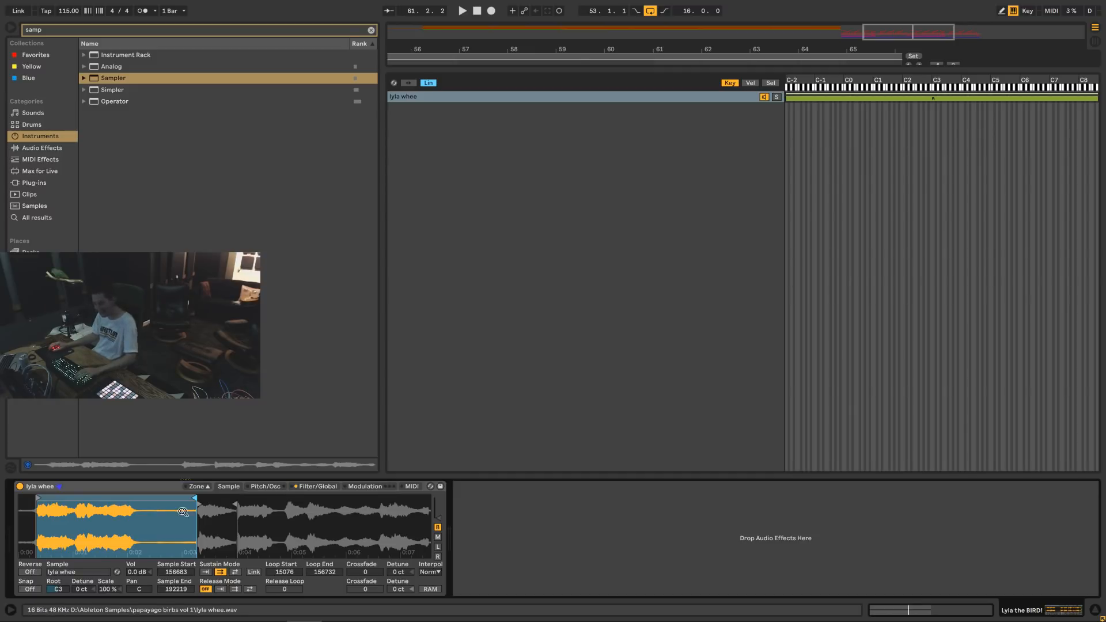
# Set the sample start to 12922 and shorten the loop to end at 50123 while listening.
pyautogui.moveTo(195, 506); pyautogui.dragTo(36, 515)
pyautogui.press('space')
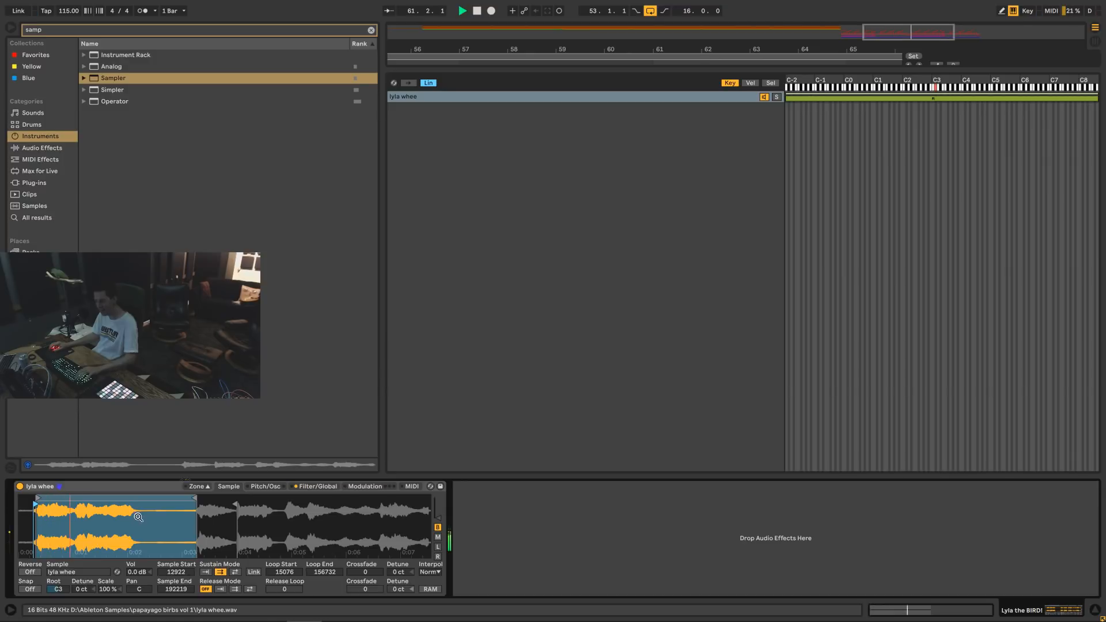
pyautogui.moveTo(194, 497); pyautogui.dragTo(74, 497)
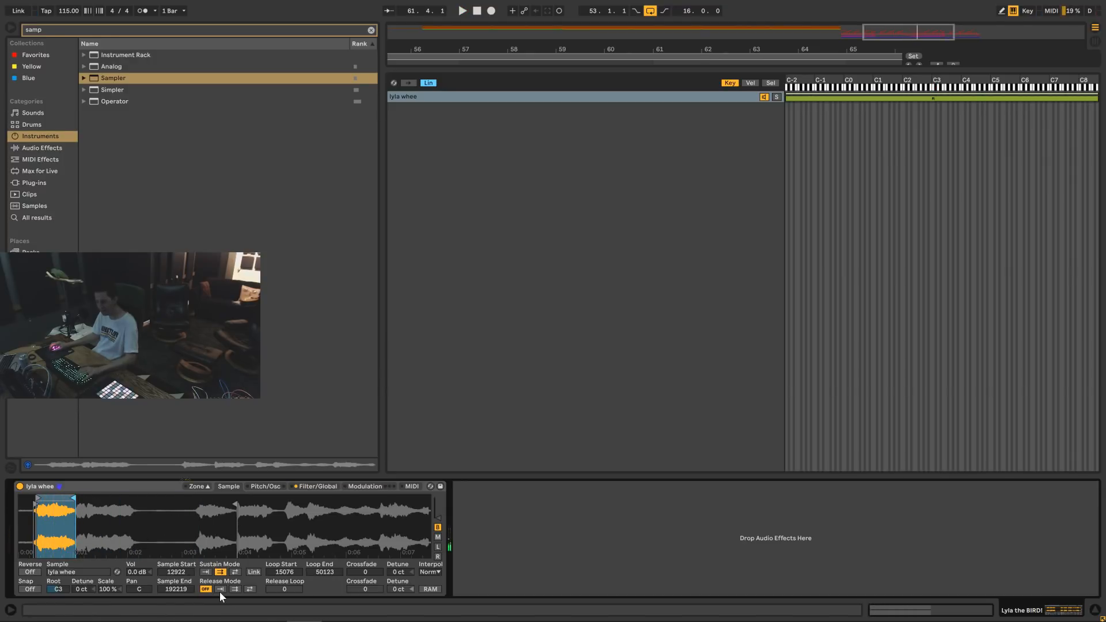
pyautogui.press('space')
# Turn off sustain looping for the sample and bring its end back to 48459.
pyautogui.click(206, 572)
pyautogui.press('space')
pyautogui.press('space')
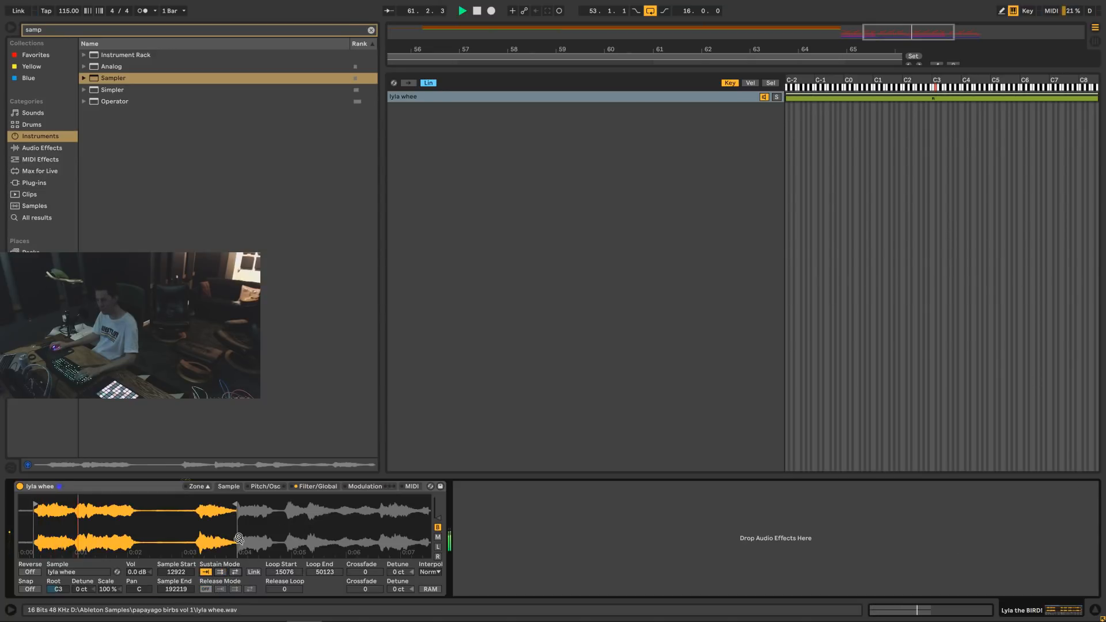
pyautogui.moveTo(237, 500); pyautogui.dragTo(71, 504)
pyautogui.press('space')
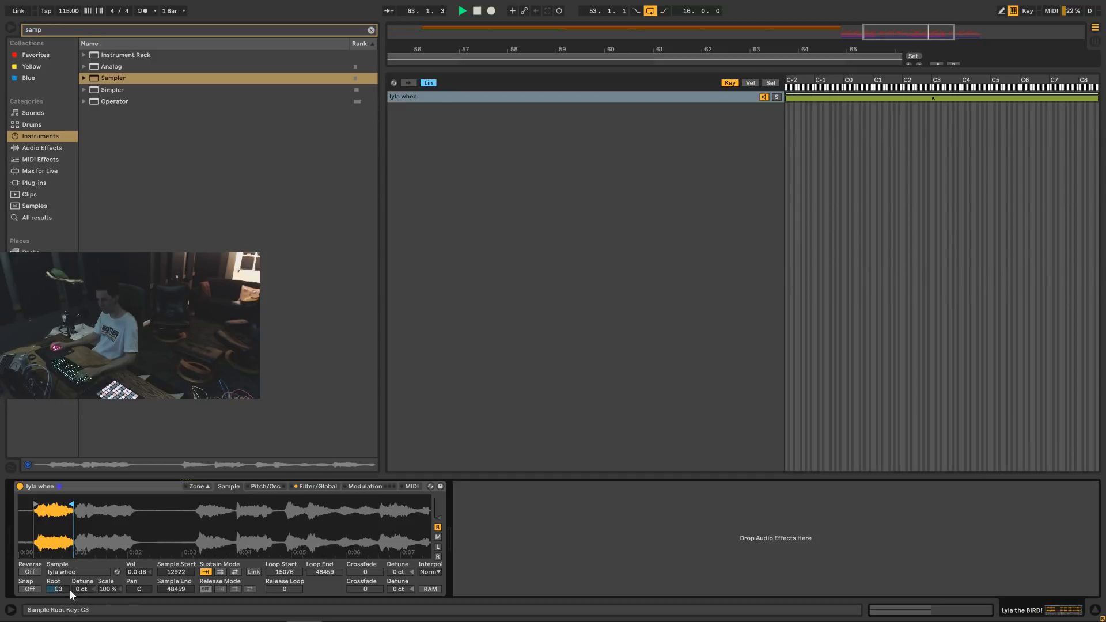
# Try higher root keys for the sample, starting with C#3, and audition each pitch.
pyautogui.press('space')
pyautogui.press('space')
pyautogui.press('space')
pyautogui.press('Up')
pyautogui.press('space')
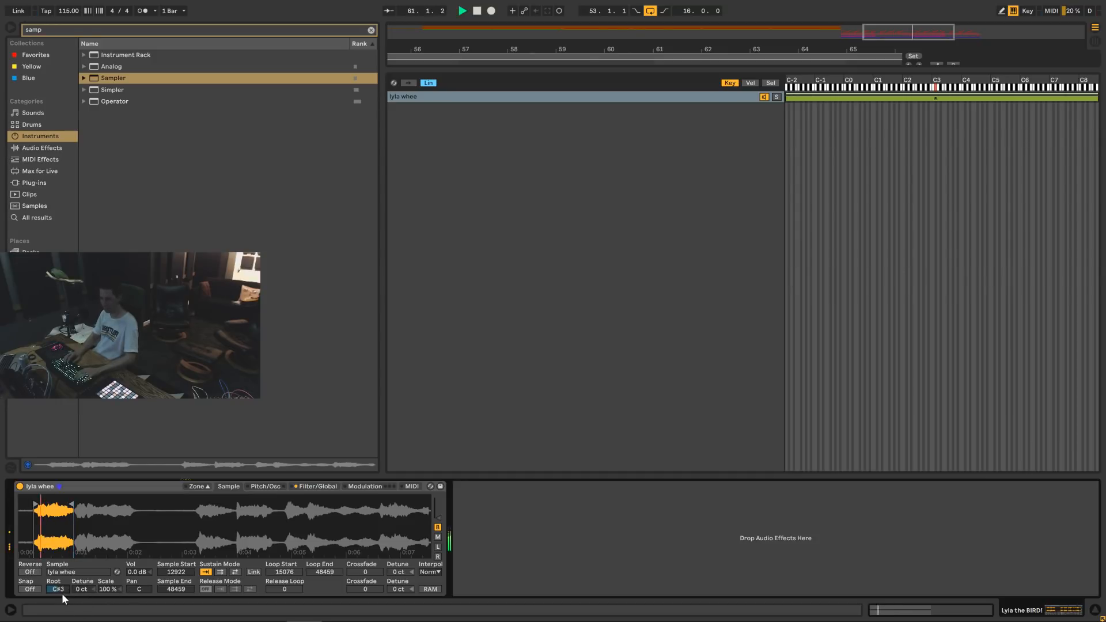
pyautogui.press('space')
pyautogui.press('Up')
pyautogui.press('space')
pyautogui.press('space')
pyautogui.press('space')
pyautogui.press('Up')
pyautogui.press('Up')
pyautogui.press('space')
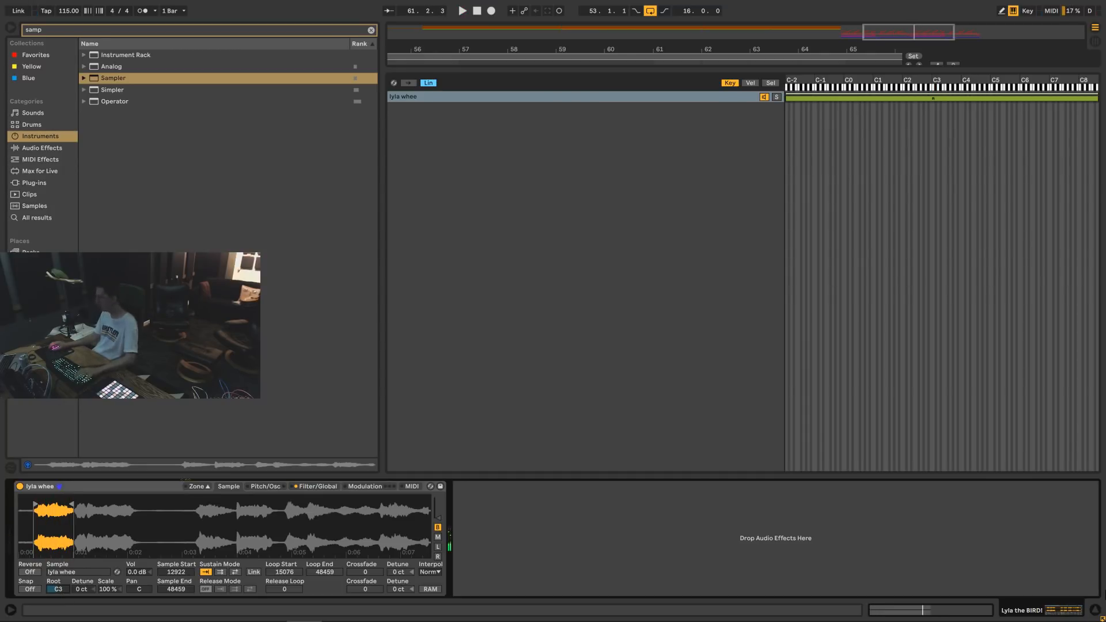
# Play the bird MIDI clip and bring the Lyla the BIRD! track's Sampler back into view.
pyautogui.click(1094, 611)
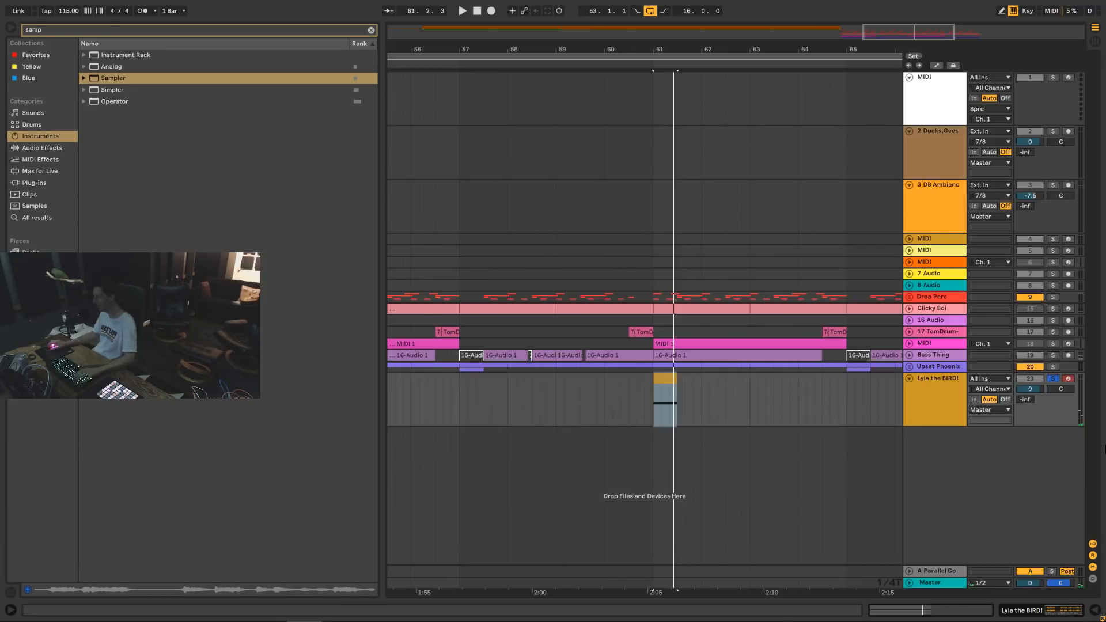
pyautogui.click(668, 380)
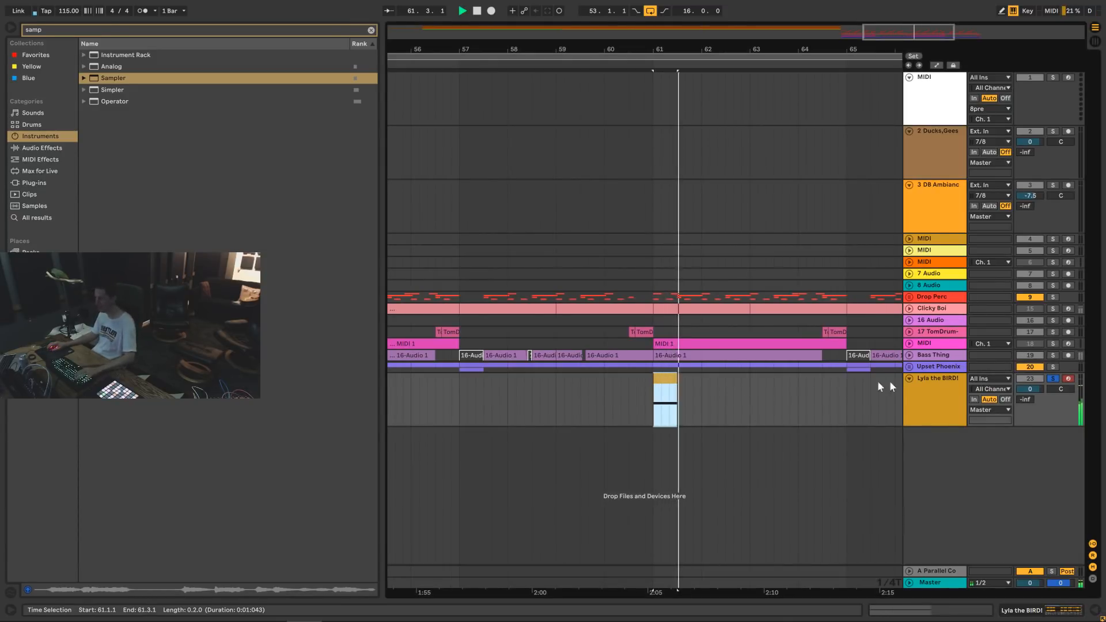
pyautogui.click(924, 386)
pyautogui.click(1032, 609)
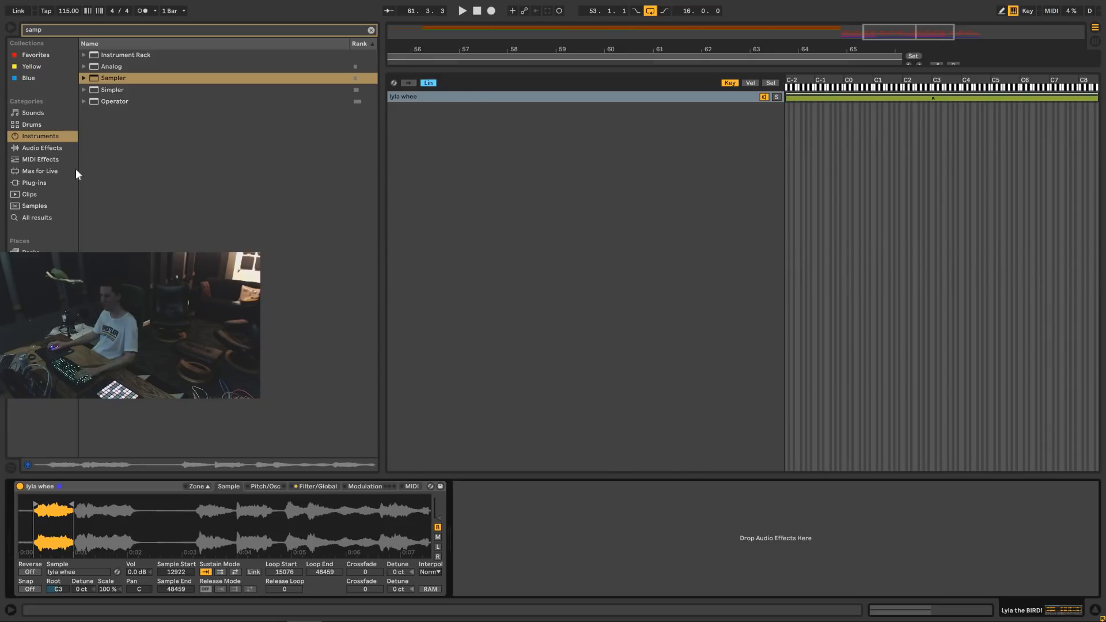
# List the plug-ins without the samp search filter and hide Sampler's zone editor.
pyautogui.click(36, 183)
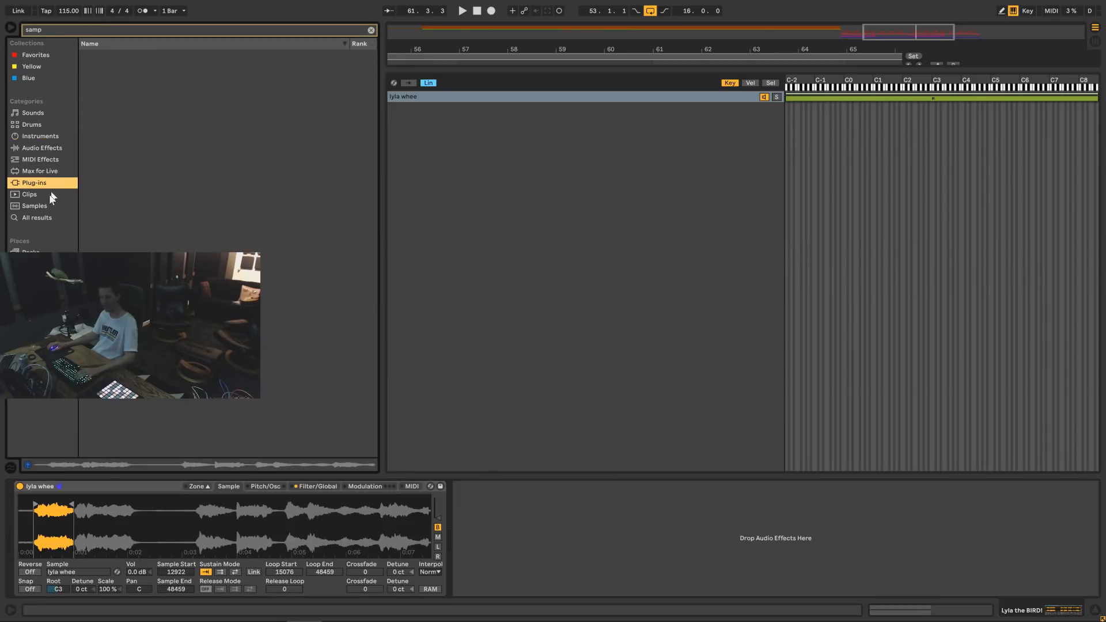
pyautogui.click(371, 31)
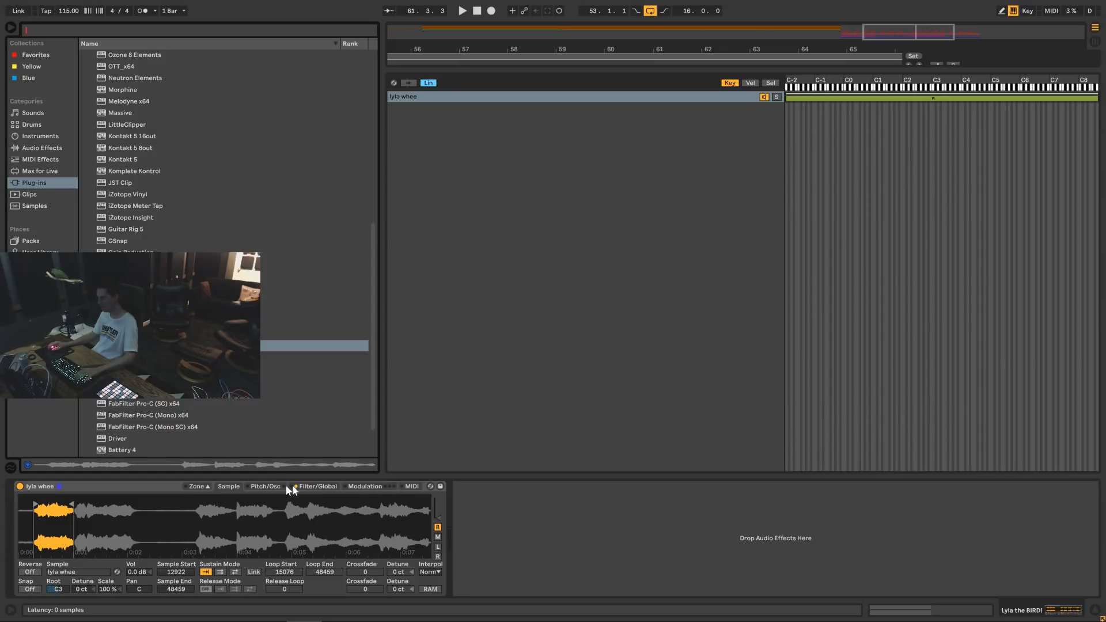
pyautogui.click(206, 484)
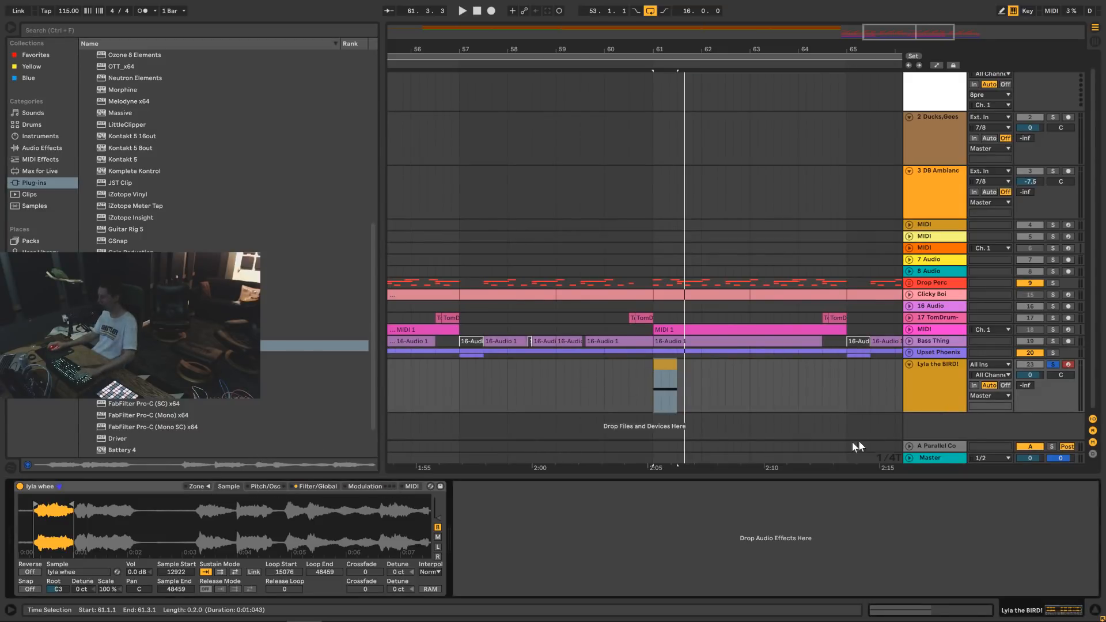
# Add EQ Eight after Sampler on the Lyla the BIRD! track and make band 1 a low-cut filter.
pyautogui.press('space')
pyautogui.click(43, 148)
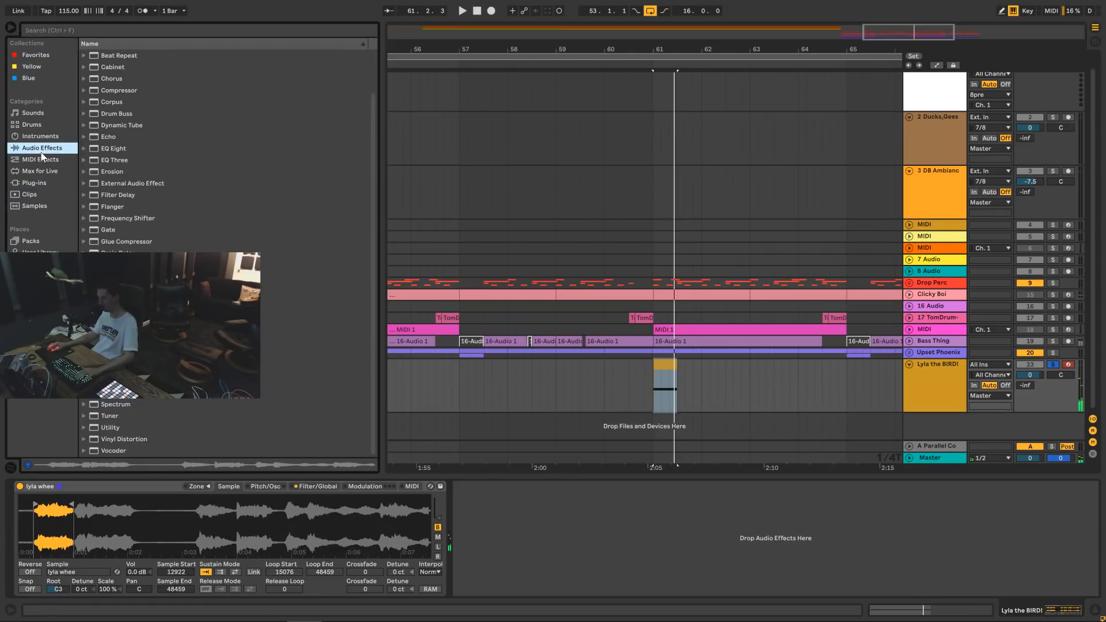
pyautogui.doubleClick(114, 149)
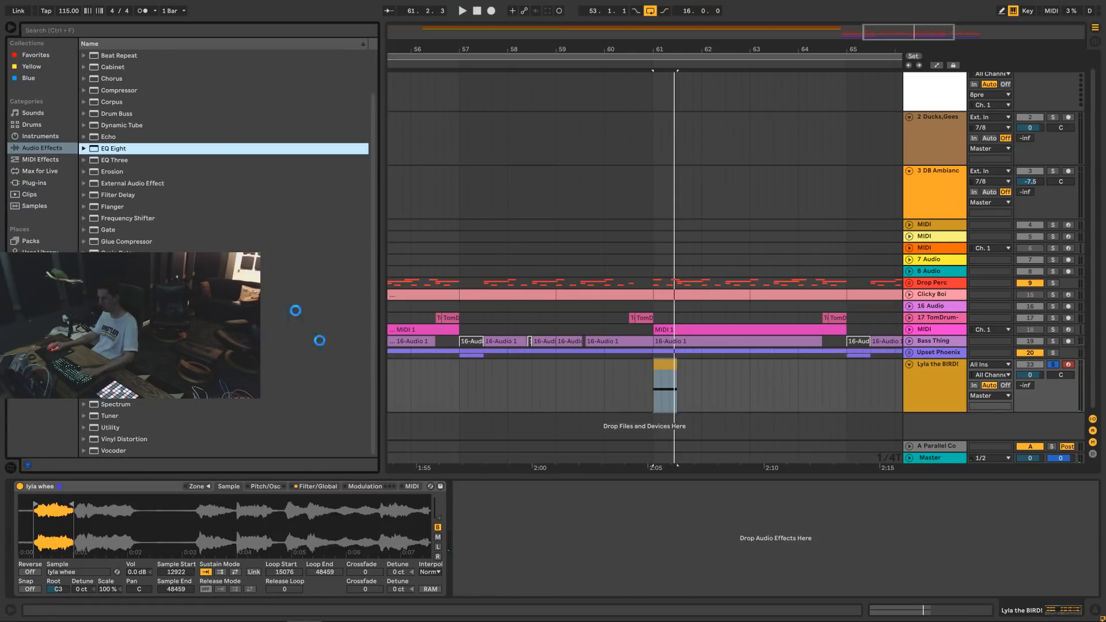
pyautogui.click(493, 580)
pyautogui.click(498, 517)
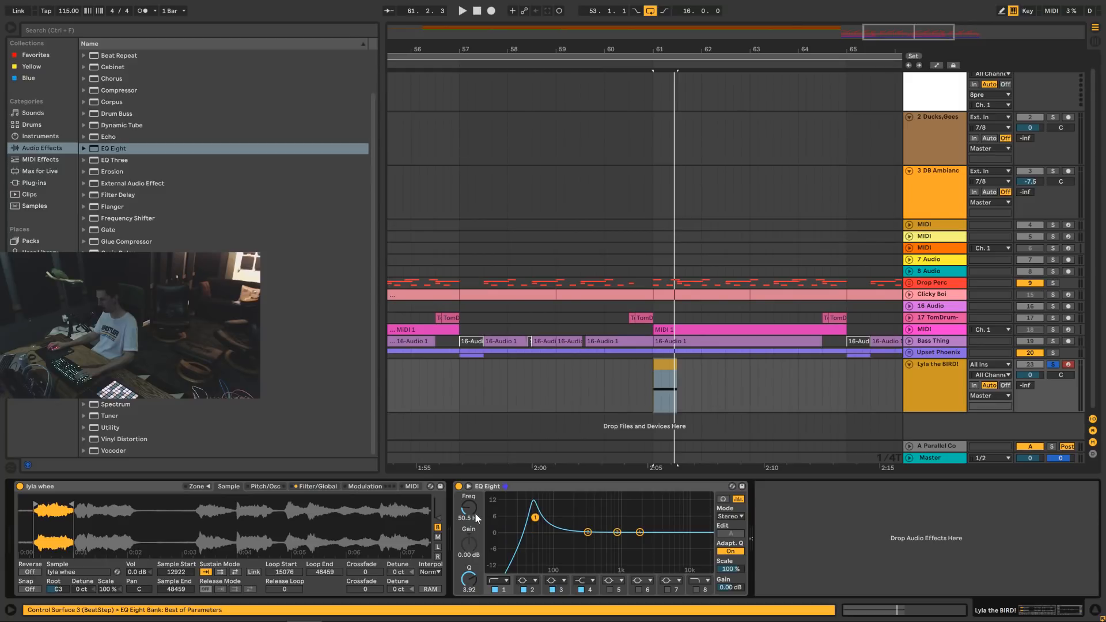
# Set EQ Eight's band 1 to 122 Hz with Q 0.14 and boost band 4 by 3.84 dB at 711 Hz.
pyautogui.moveTo(465, 508)
pyautogui.mouseDown()
pyautogui.moveTo(465, 533)
pyautogui.moveTo(465, 519)
pyautogui.mouseUp()
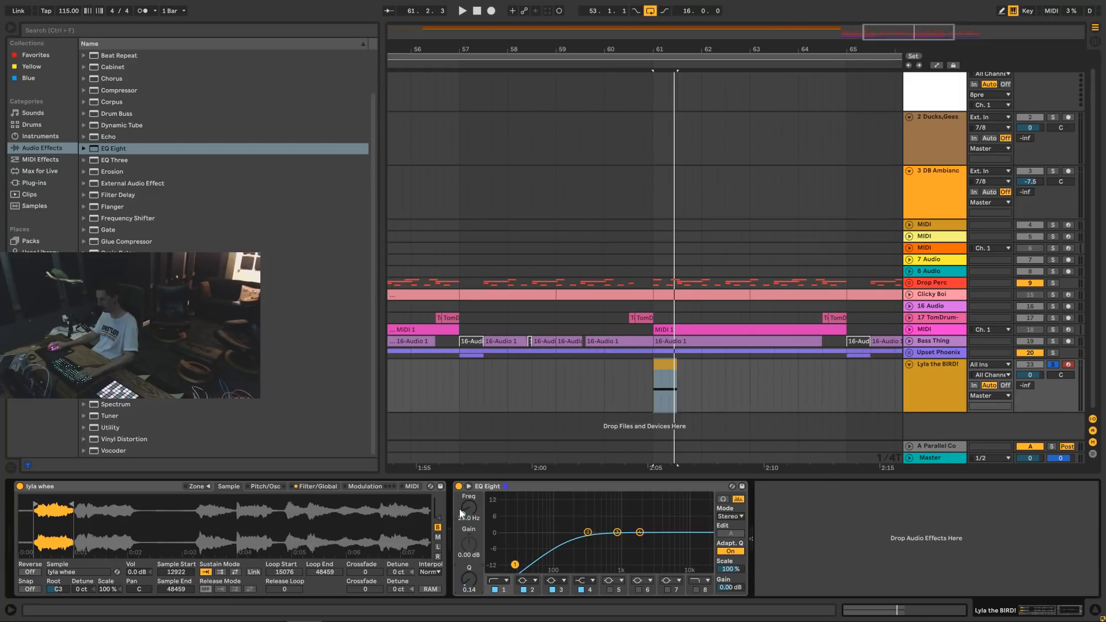
pyautogui.press('space')
pyautogui.moveTo(466, 509)
pyautogui.mouseDown()
pyautogui.moveTo(466, 480)
pyautogui.moveTo(468, 507)
pyautogui.mouseUp()
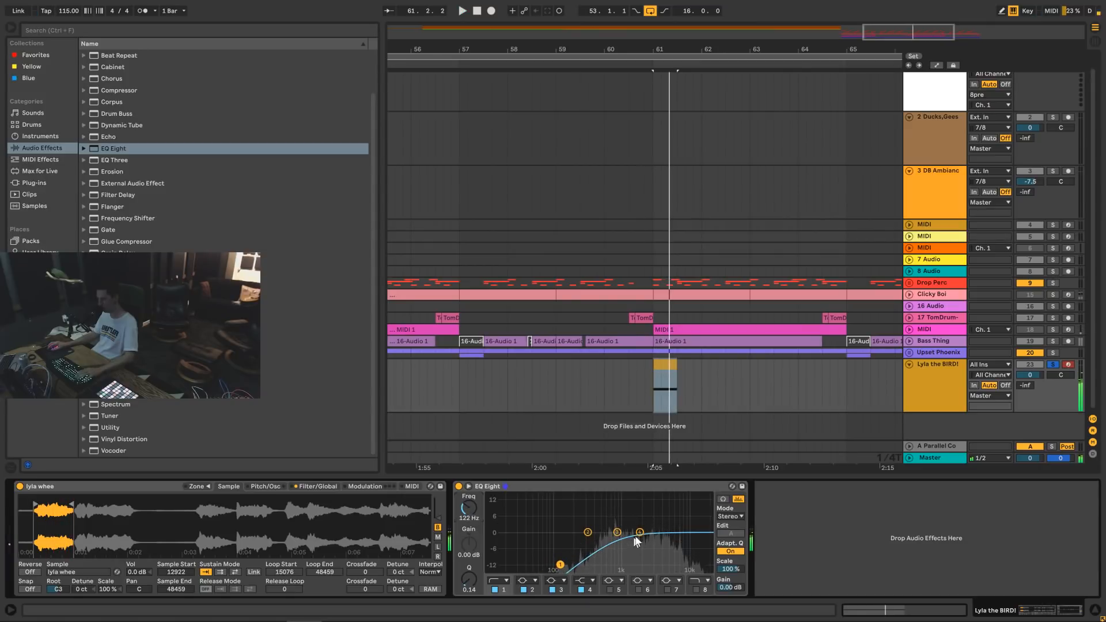
pyautogui.moveTo(638, 533); pyautogui.dragTo(610, 522)
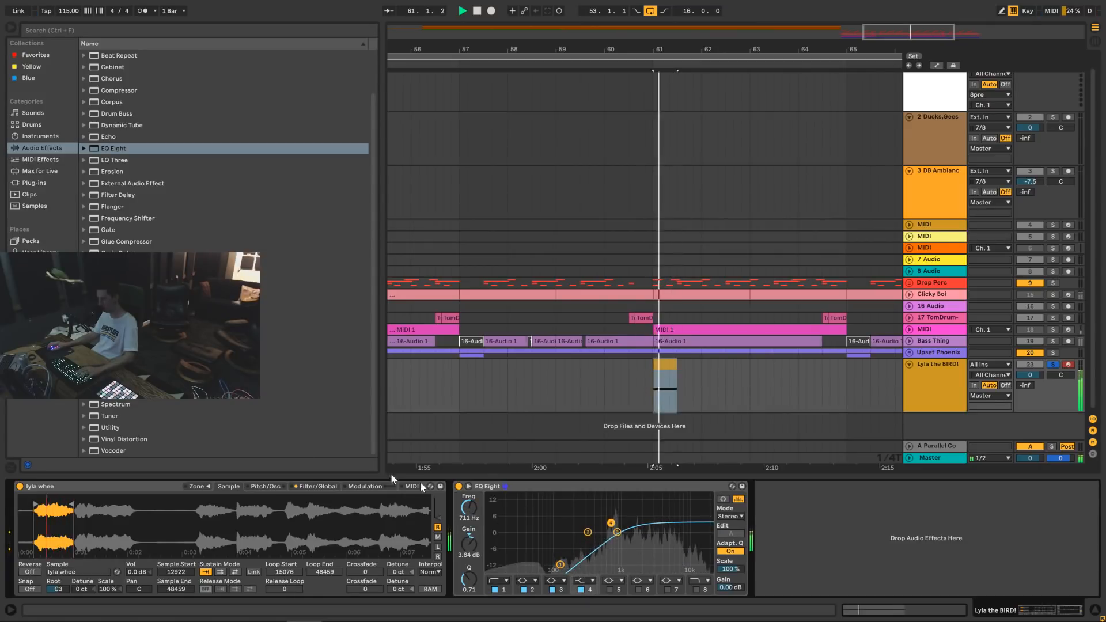
pyautogui.press('space')
# Add the Forest Floor reverb preset after EQ Eight, set its dry/wet to 25% and audition it.
pyautogui.click(83, 370)
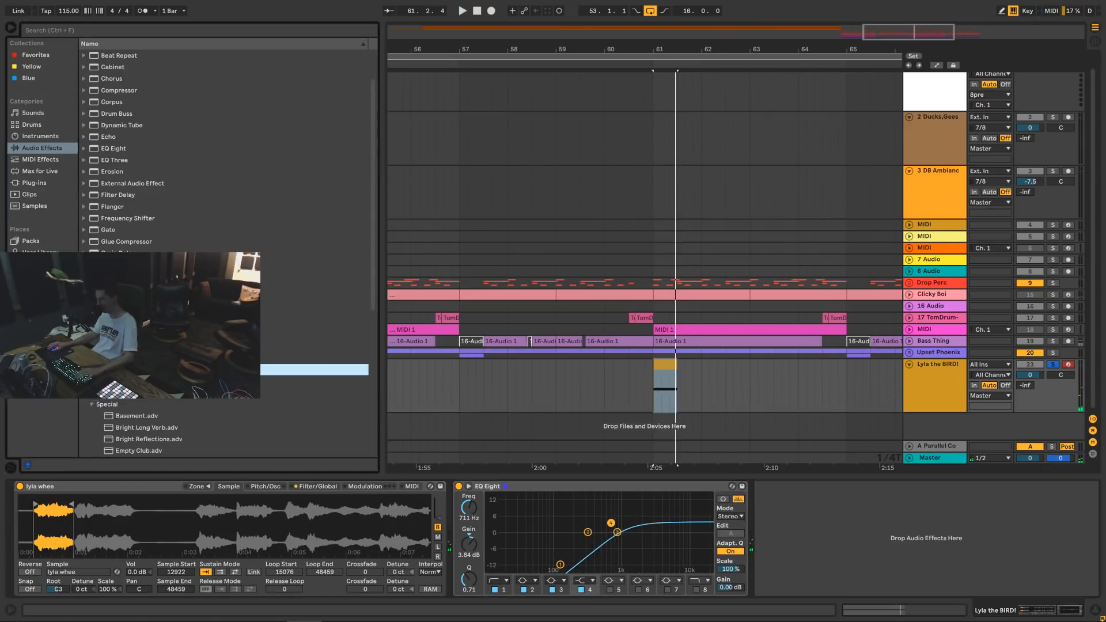
pyautogui.scroll(-6, 224, 253)
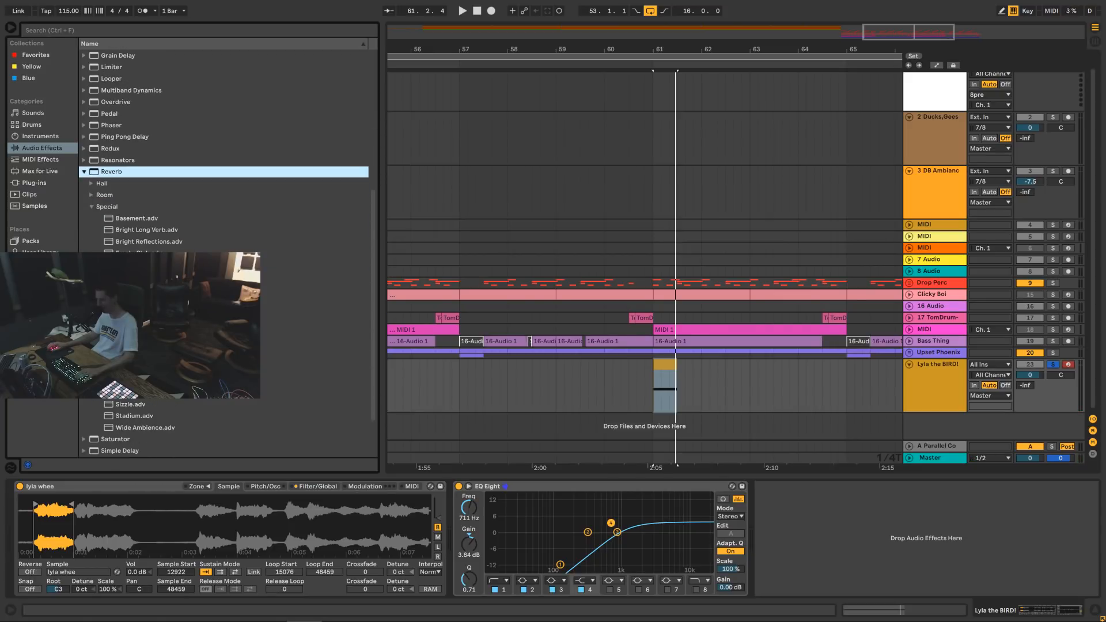
pyautogui.doubleClick(138, 265)
pyautogui.press('space')
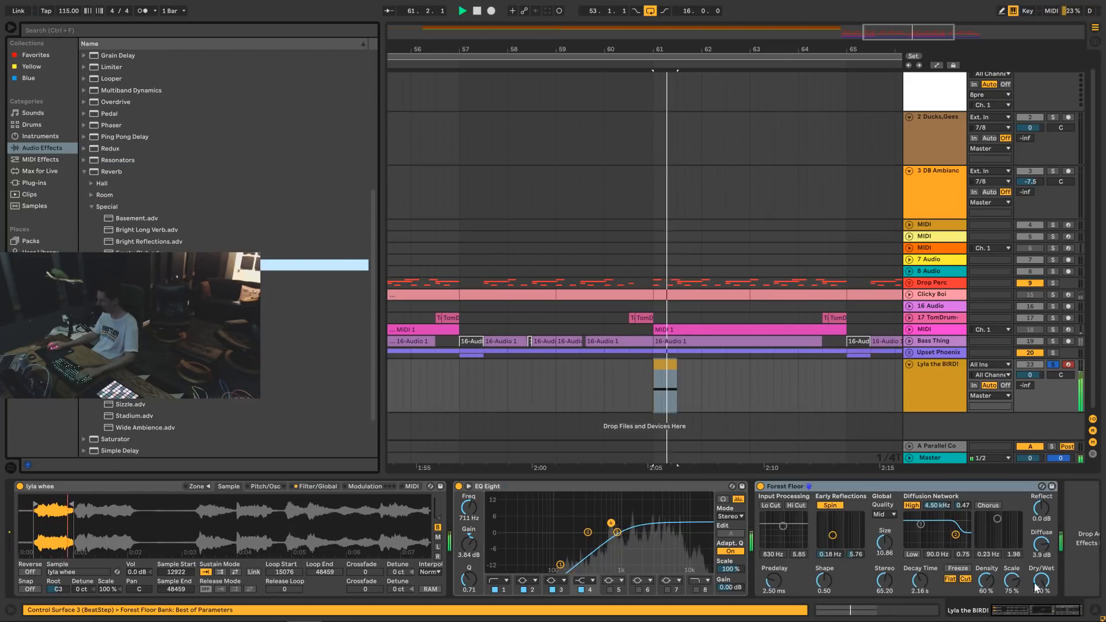
pyautogui.press('space')
pyautogui.moveTo(1037, 583); pyautogui.dragTo(1036, 616)
pyautogui.press('space')
pyautogui.press('space')
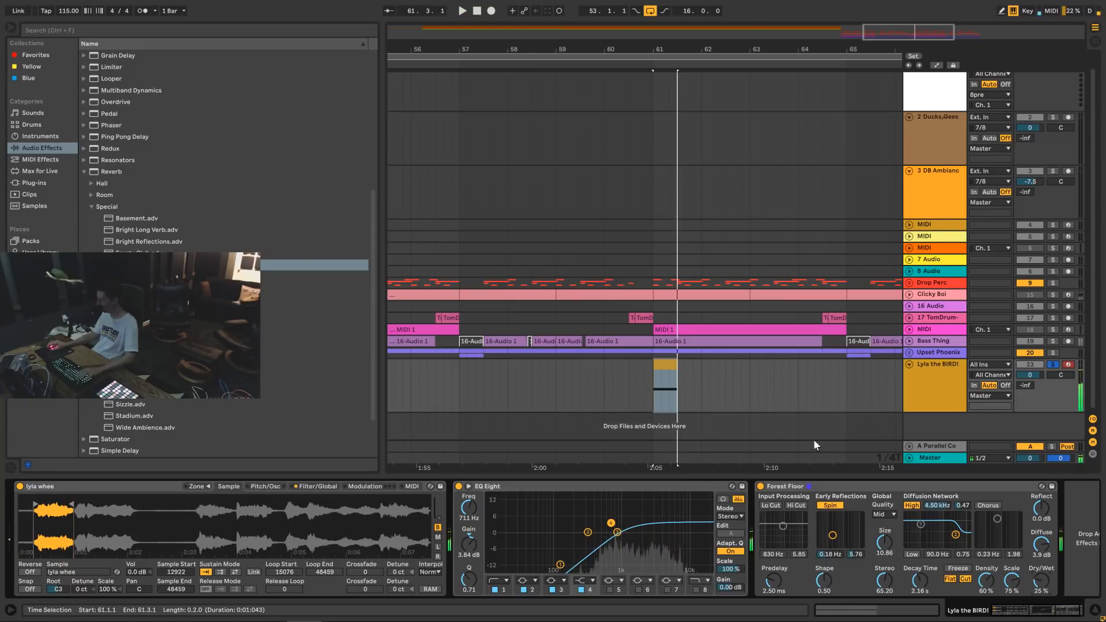
# Collapse the EQ Eight and Forest Floor devices and list the available plug-ins.
pyautogui.doubleClick(661, 486)
pyautogui.doubleClick(661, 486)
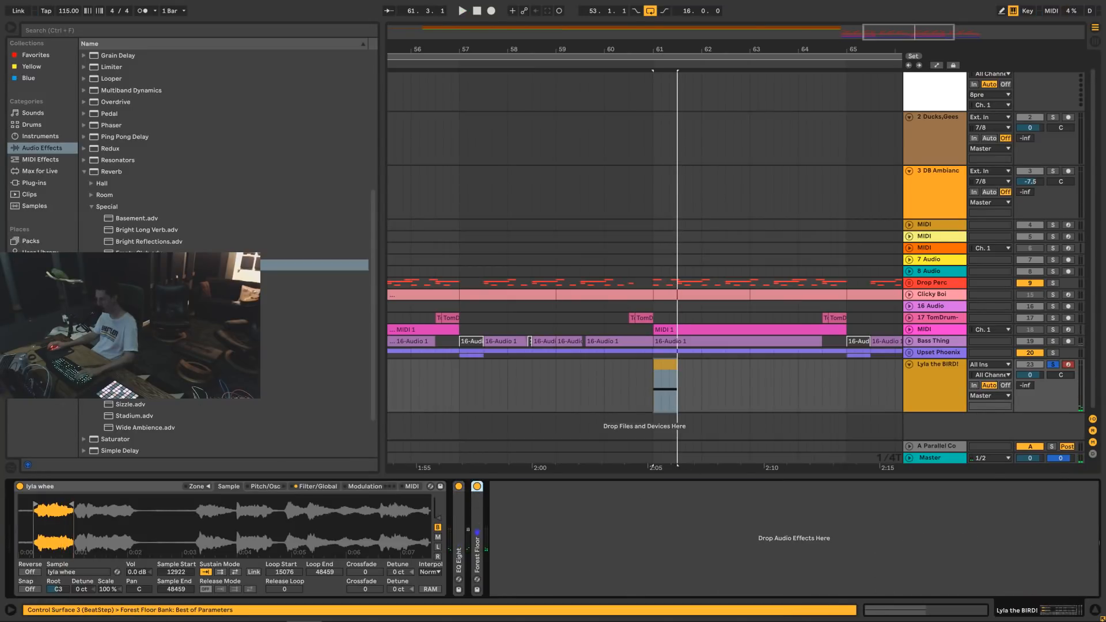
pyautogui.click(53, 175)
pyautogui.click(45, 182)
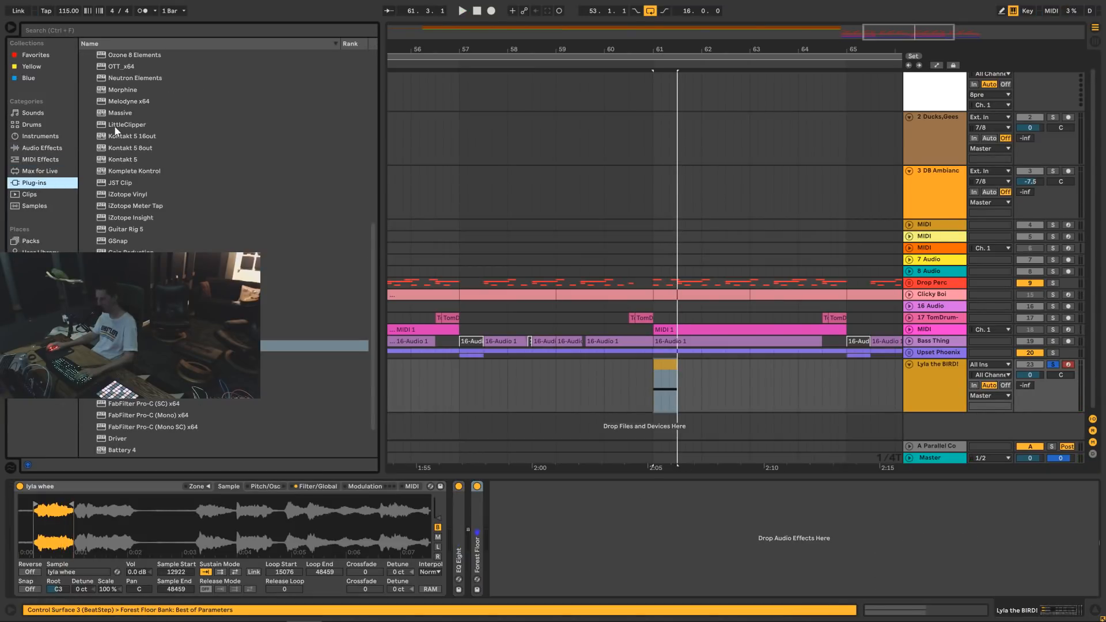
# Duplicate the Lyla the BIRD! track's range from bar 61 to 65 and select the copied clip at bar 65.
pyautogui.moveTo(919, 34); pyautogui.dragTo(967, 35)
pyautogui.moveTo(666, 375); pyautogui.dragTo(572, 378)
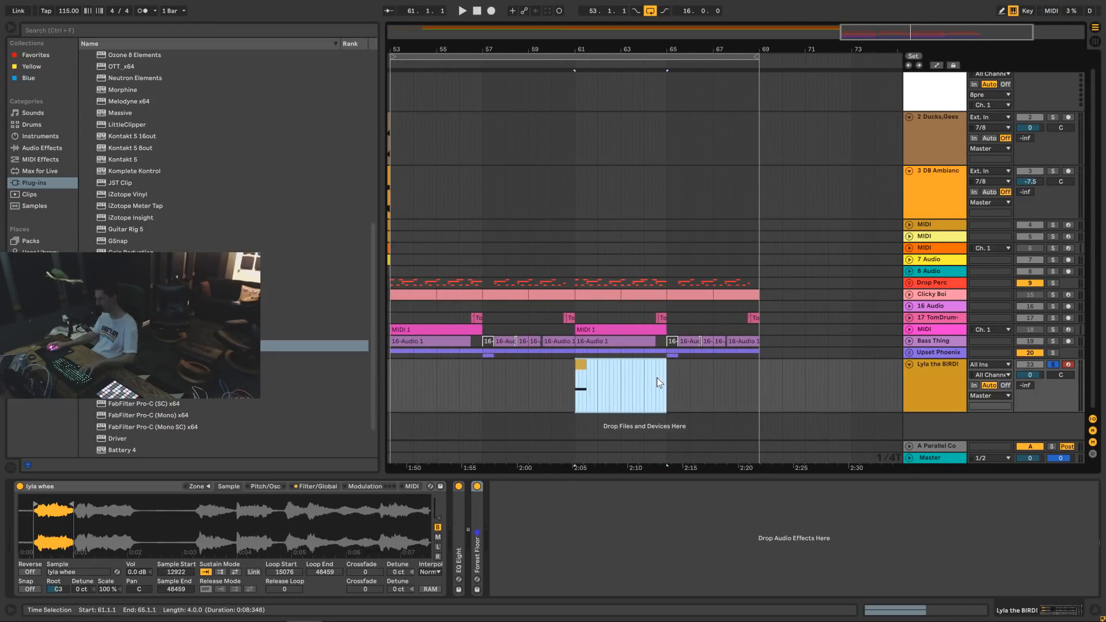
pyautogui.hotkey('ctrl', 'd')
pyautogui.click(673, 361)
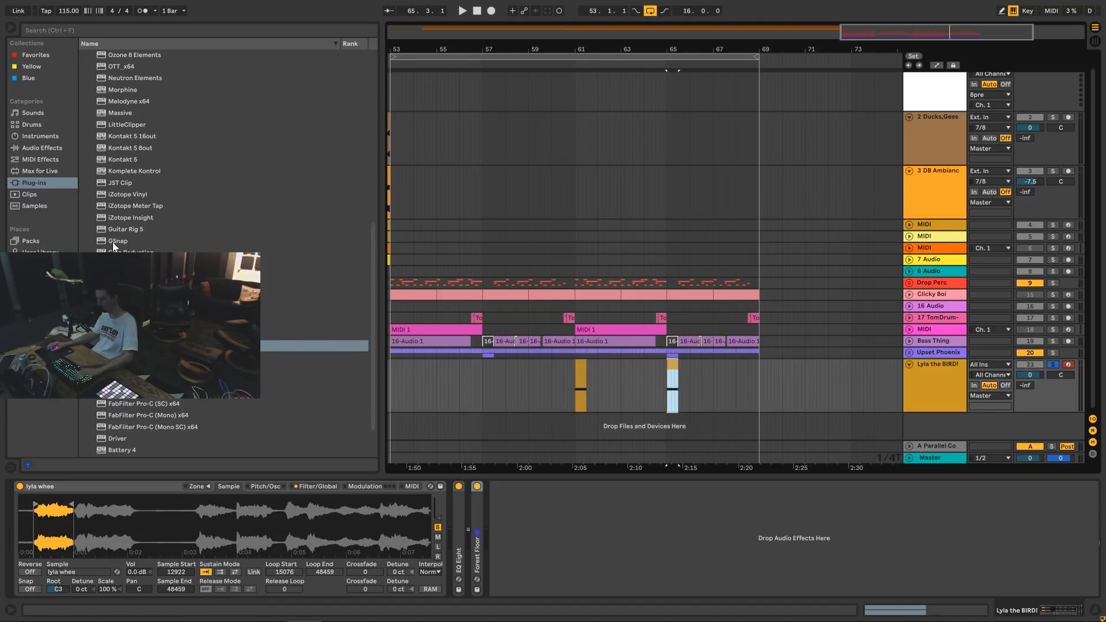
# Add a Vocoder after the reverb, set its dry/wet to 16% and audition the clip at bar 65.
pyautogui.click(42, 148)
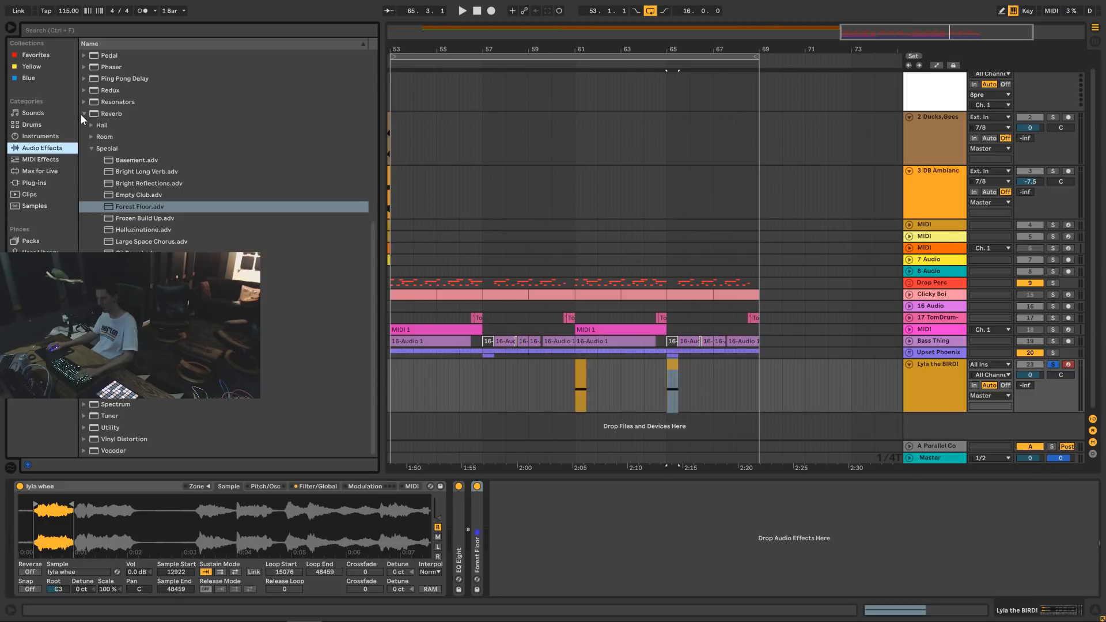
pyautogui.click(84, 114)
pyautogui.doubleClick(115, 451)
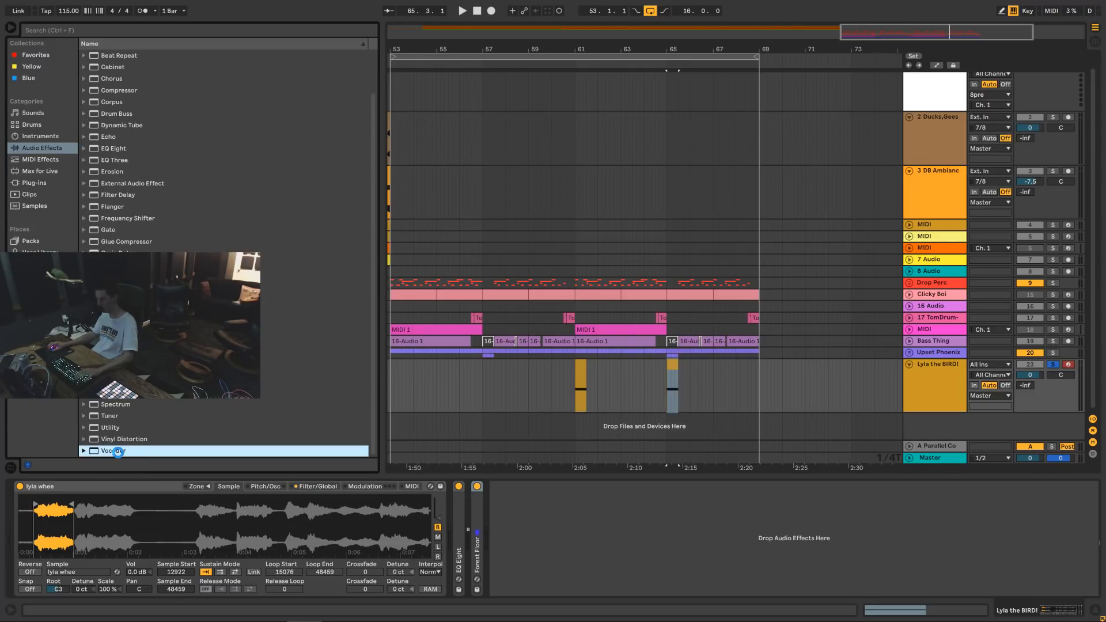
pyautogui.press('space')
pyautogui.press('space')
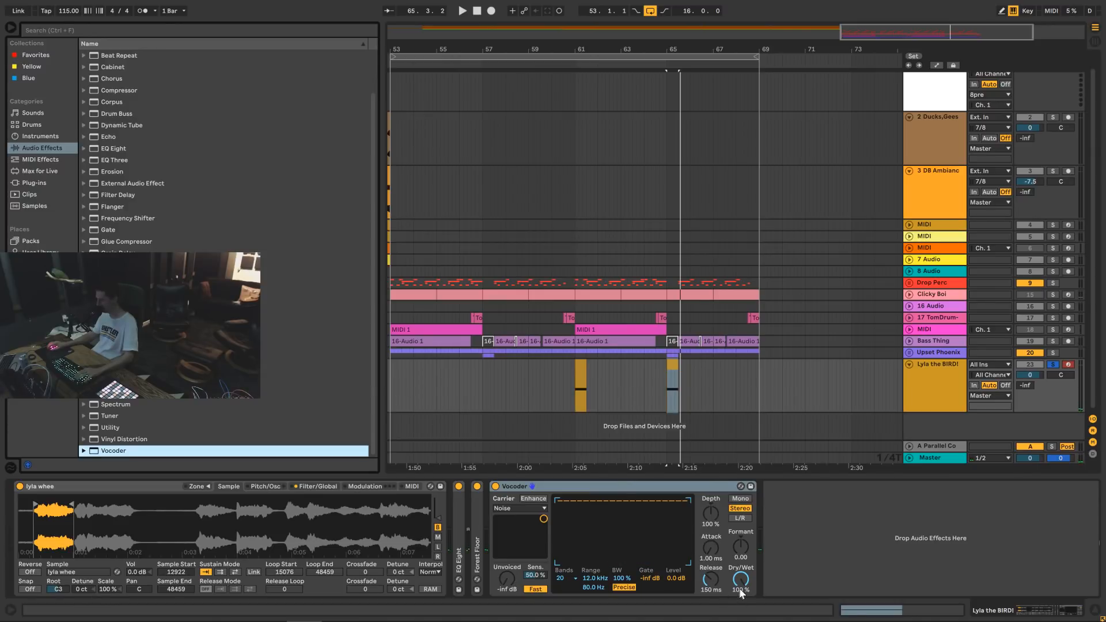
pyautogui.moveTo(740, 588); pyautogui.dragTo(740, 619)
pyautogui.press('space')
pyautogui.press('space')
pyautogui.press('space')
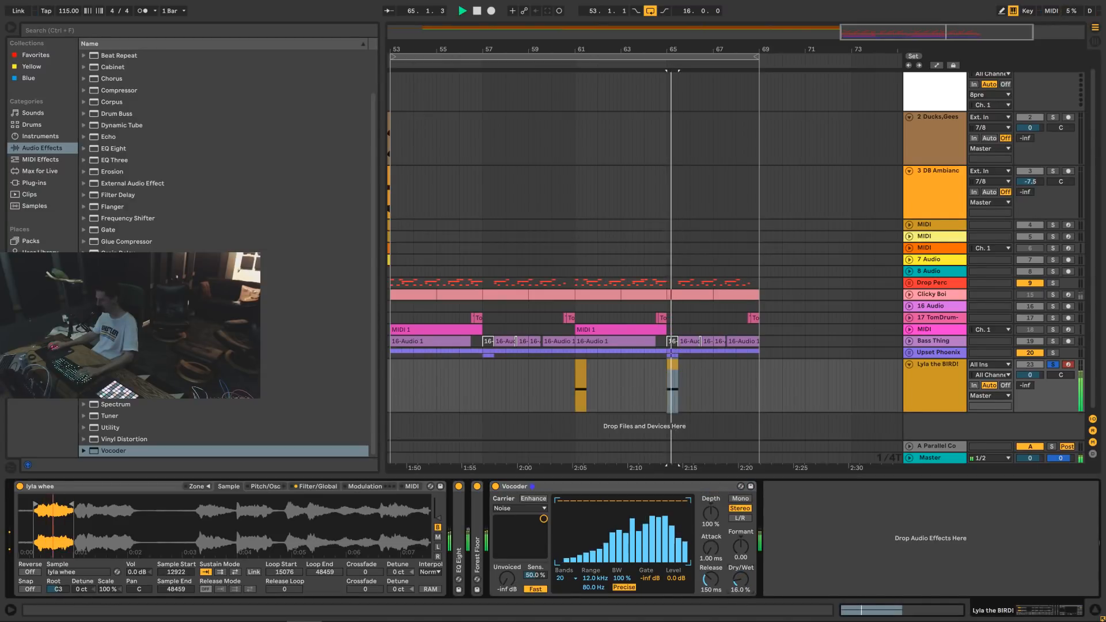
# Move the Vocoder between EQ Eight and Forest Floor on the Lyla the BIRD! track, audition it, and collapse the device.
pyautogui.press('space')
pyautogui.click(652, 485)
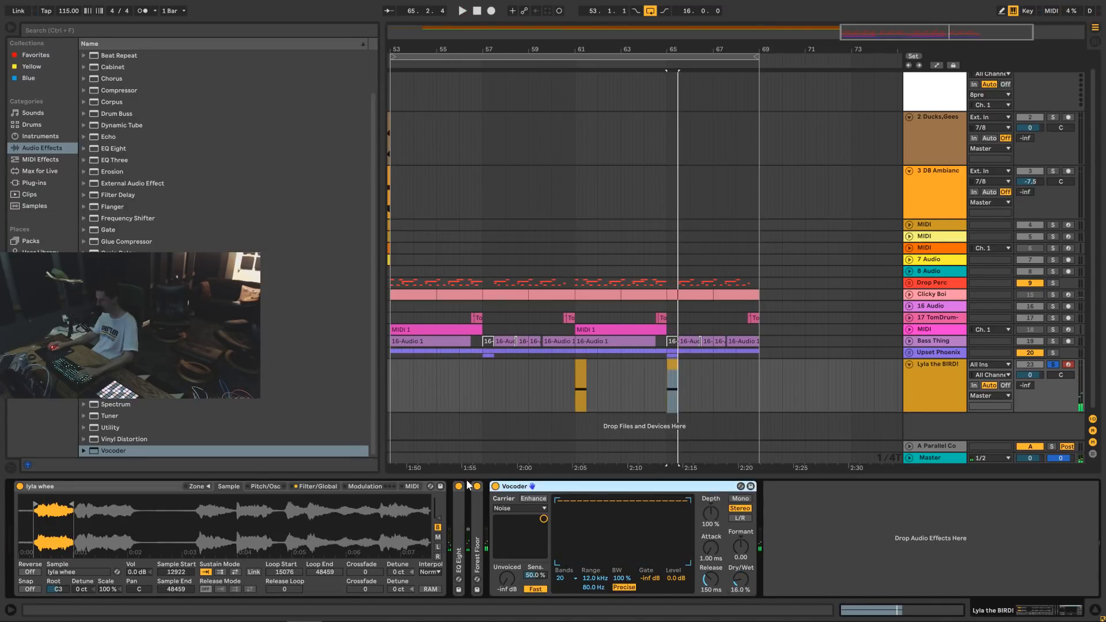
pyautogui.moveTo(506, 499); pyautogui.dragTo(468, 499)
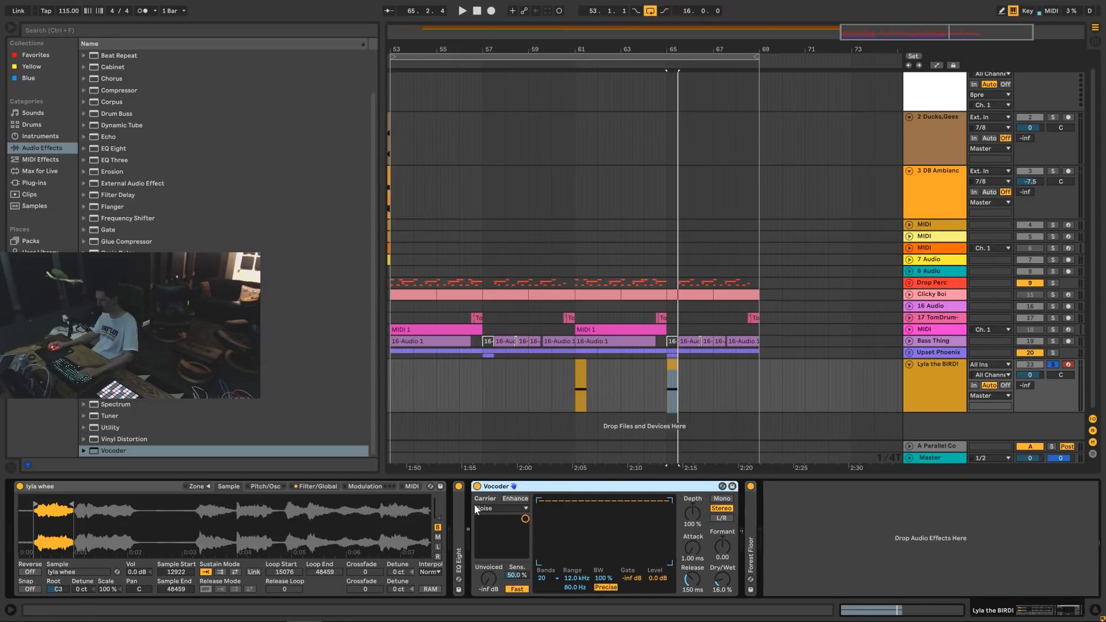
pyautogui.press('space')
pyautogui.press('space')
pyautogui.doubleClick(581, 487)
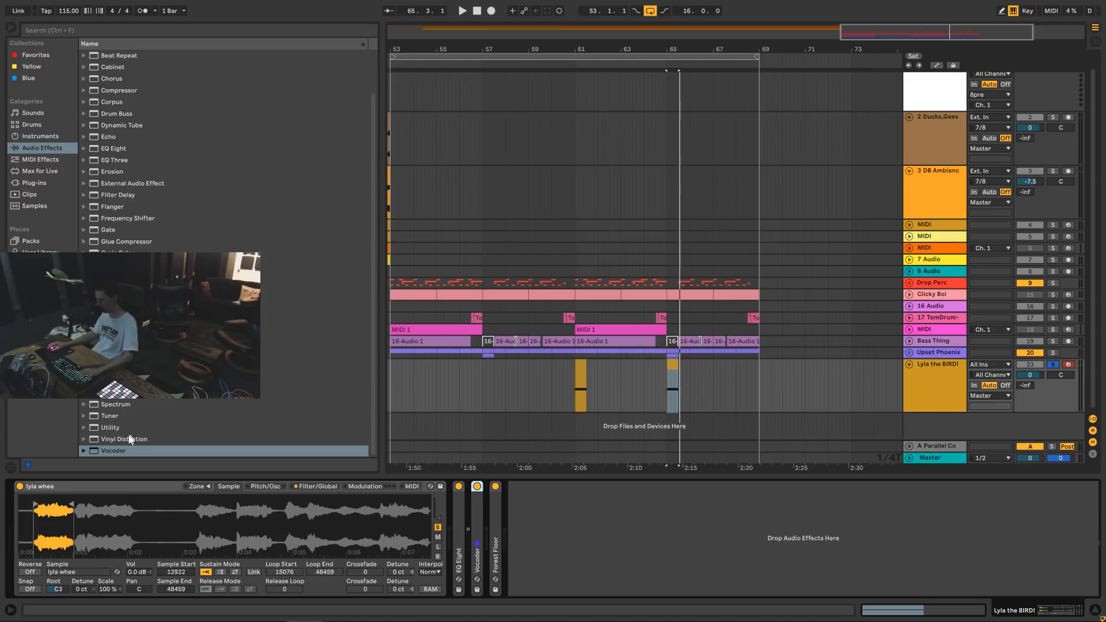
# Turn off solo on the Lyla the BIRD! track and duplicate the track.
pyautogui.click(1050, 365)
pyautogui.click(934, 387)
pyautogui.hotkey('ctrl', 'd')
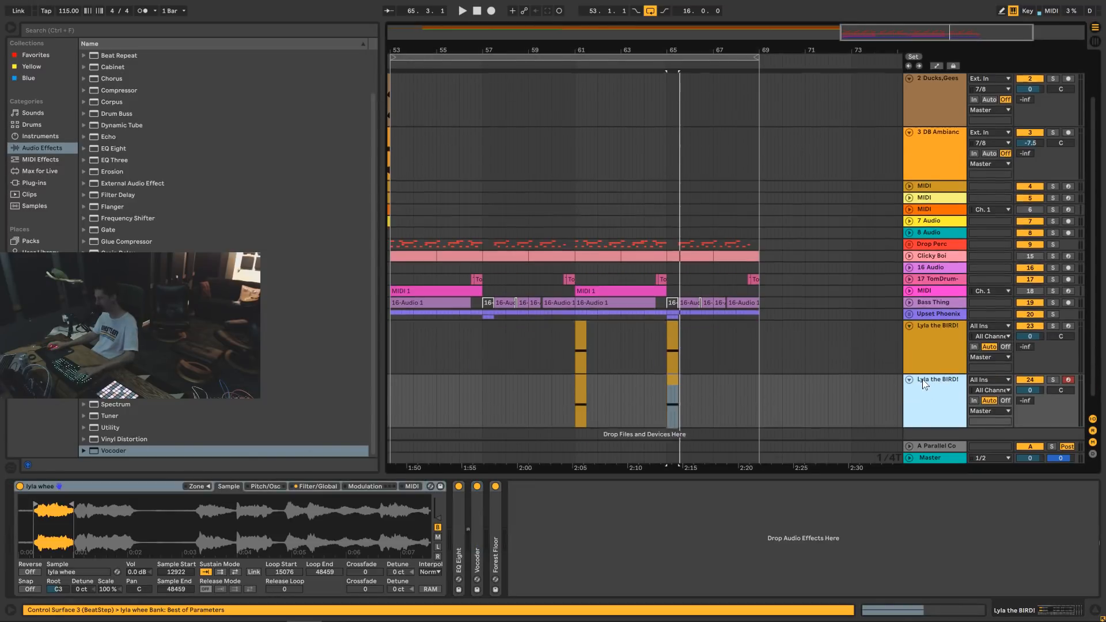
pyautogui.scroll(-1, 921, 379)
pyautogui.click(942, 333)
# Freeze the duplicated Lyla the BIRD! track and flatten it to audio.
pyautogui.rightClick(923, 391)
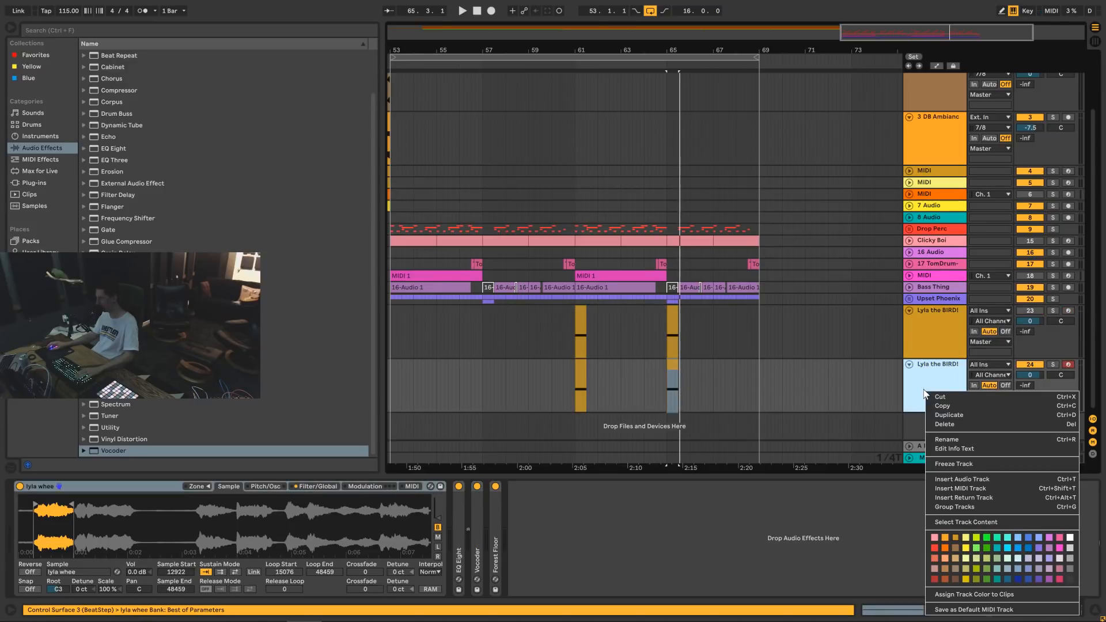
pyautogui.click(955, 464)
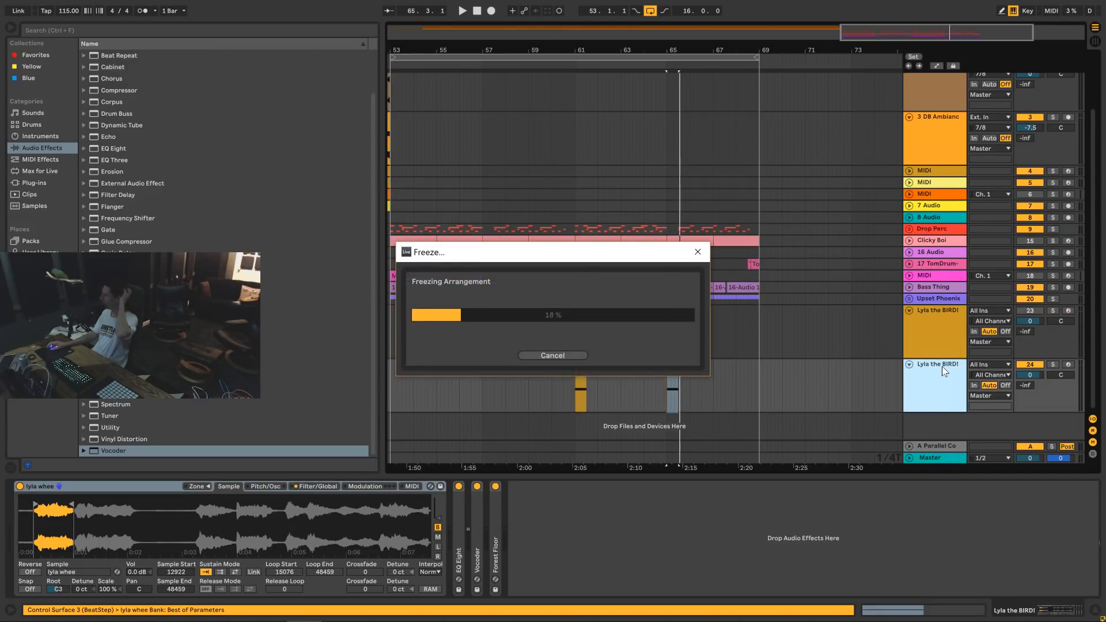
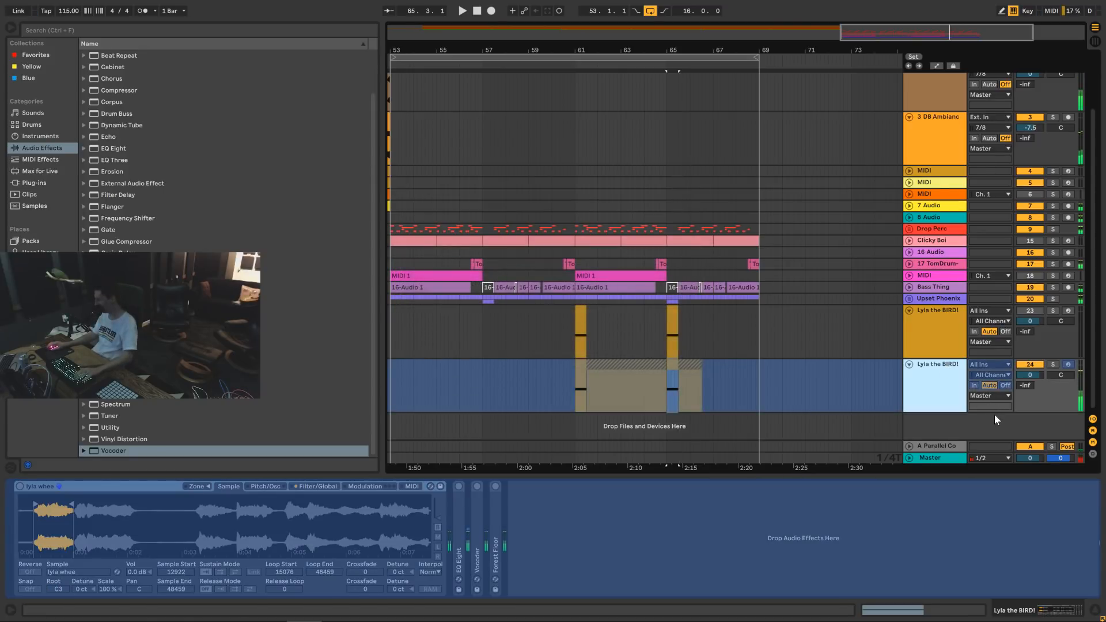
pyautogui.rightClick(931, 386)
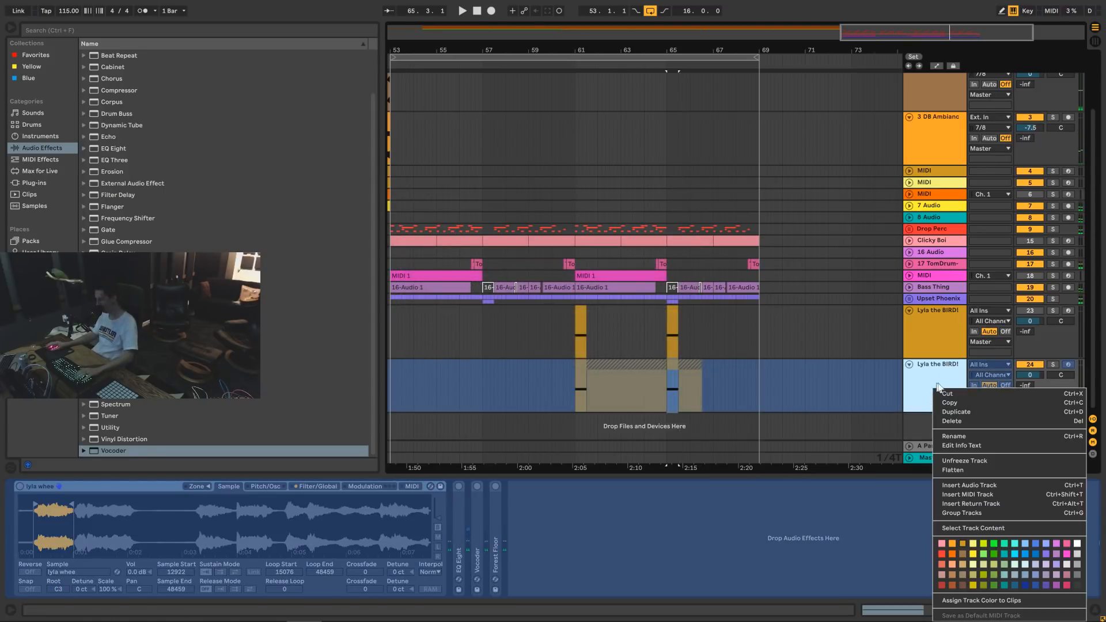
pyautogui.click(968, 471)
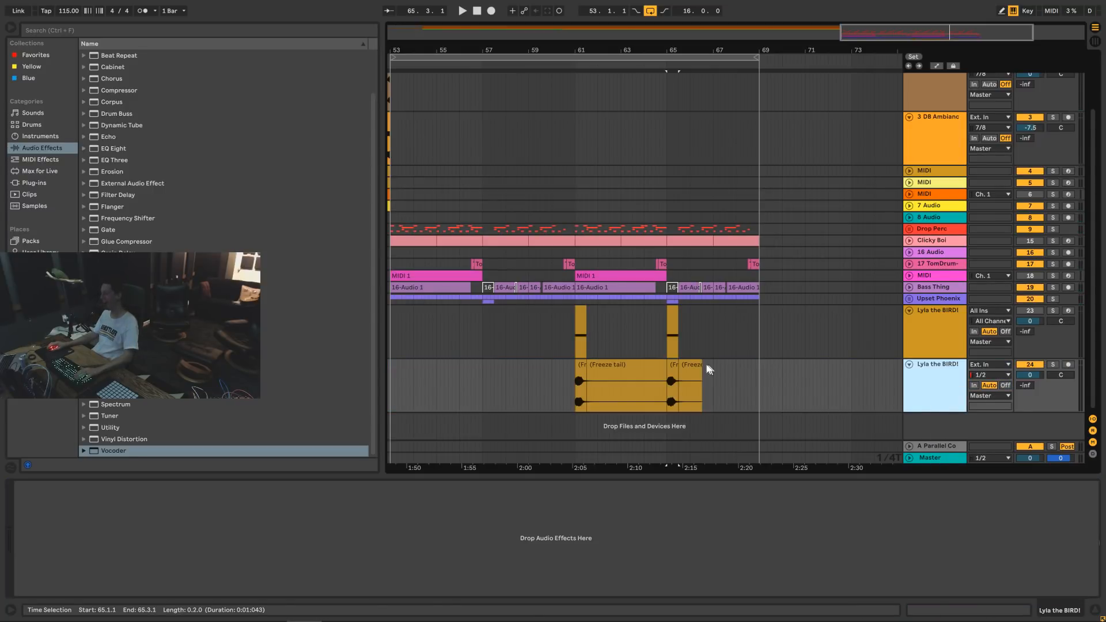
# Delete the two freeze tail clips from the flattened Lyla the BIRD! track.
pyautogui.click(622, 368)
pyautogui.press('Delete')
pyautogui.click(691, 385)
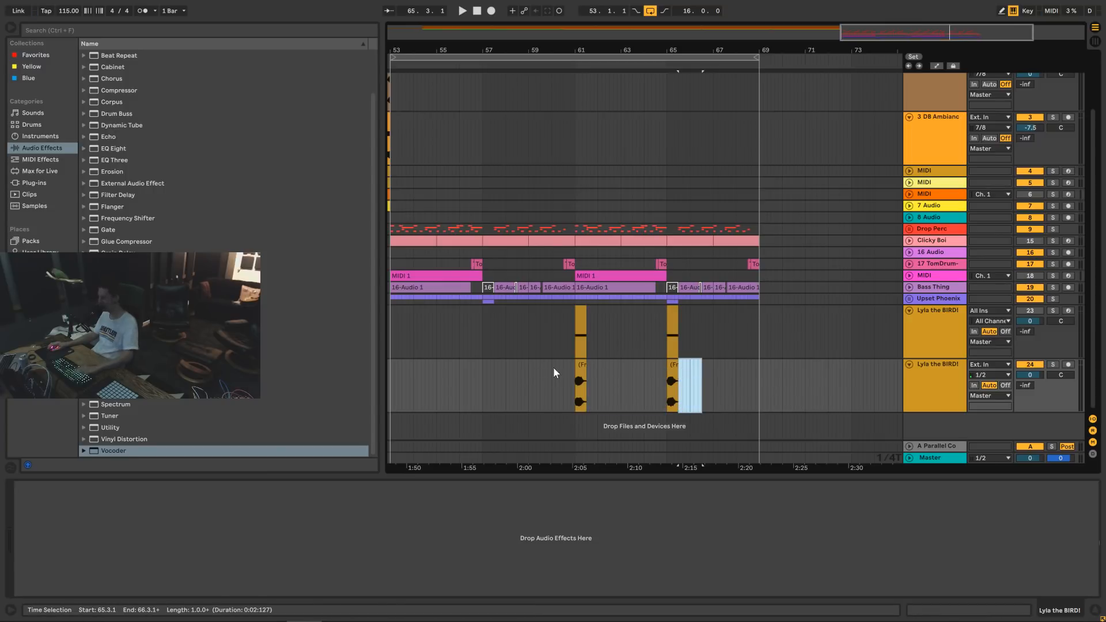
pyautogui.press('Delete')
# Play the arrangement from bar 60 to hear the flattened bird sound at bar 61.
pyautogui.click(553, 368)
pyautogui.press('space')
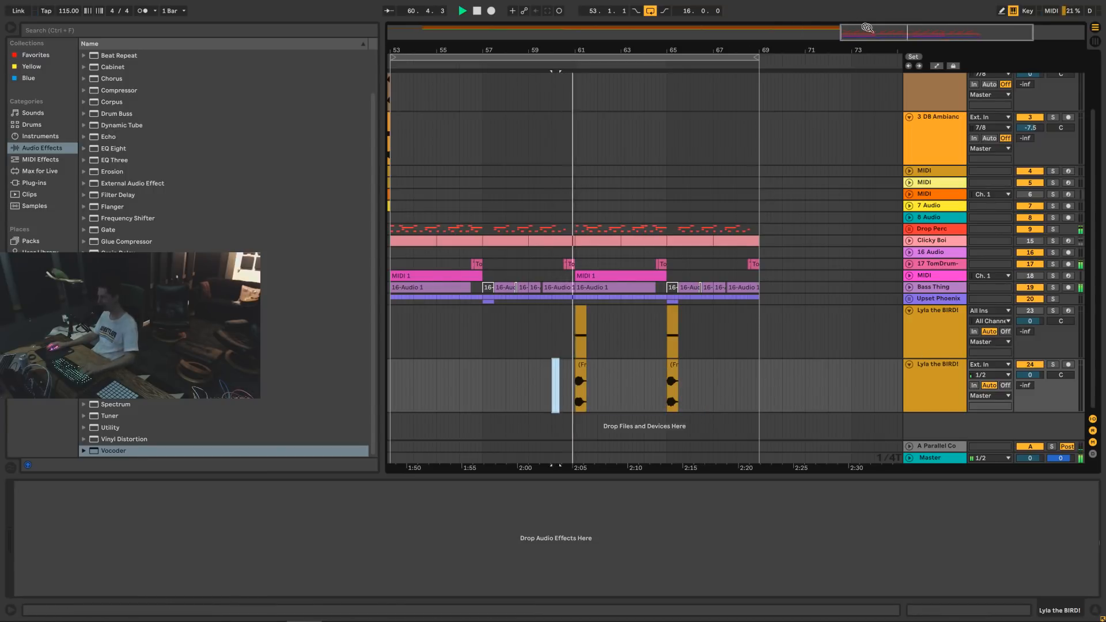
pyautogui.moveTo(929, 28); pyautogui.dragTo(930, 31)
pyautogui.press('space')
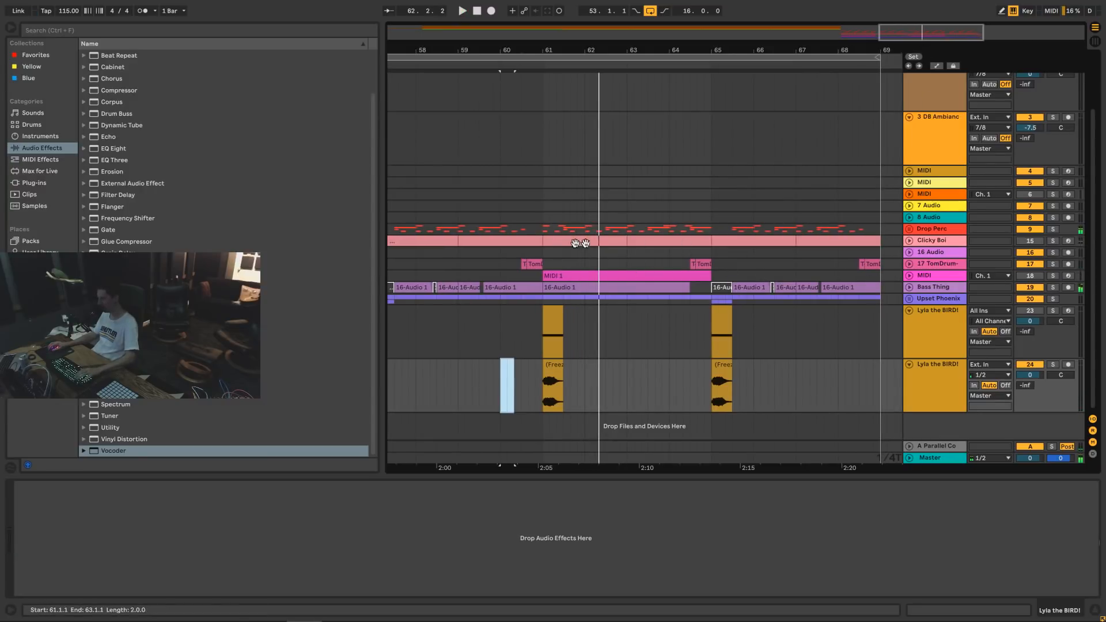
# Unfold the Drop Perc group, deactivate clips from Drop Perc through Bass Thing between 61.1.1 and 61.3.1, and play back from bar 60.
pyautogui.click(908, 229)
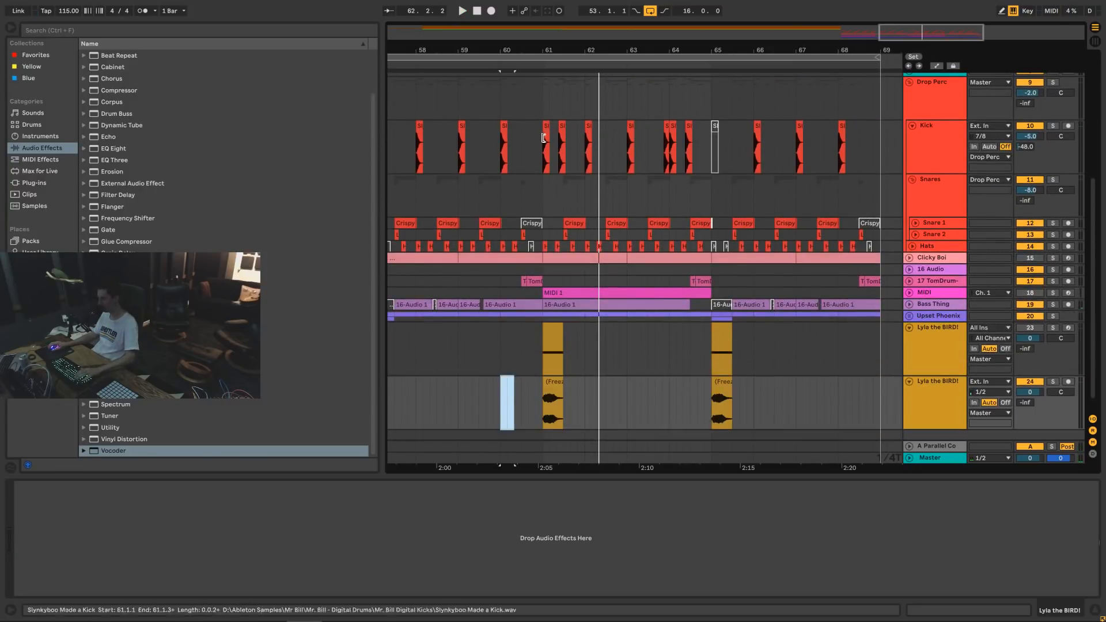
pyautogui.moveTo(544, 110); pyautogui.dragTo(565, 302)
pyautogui.press('0')
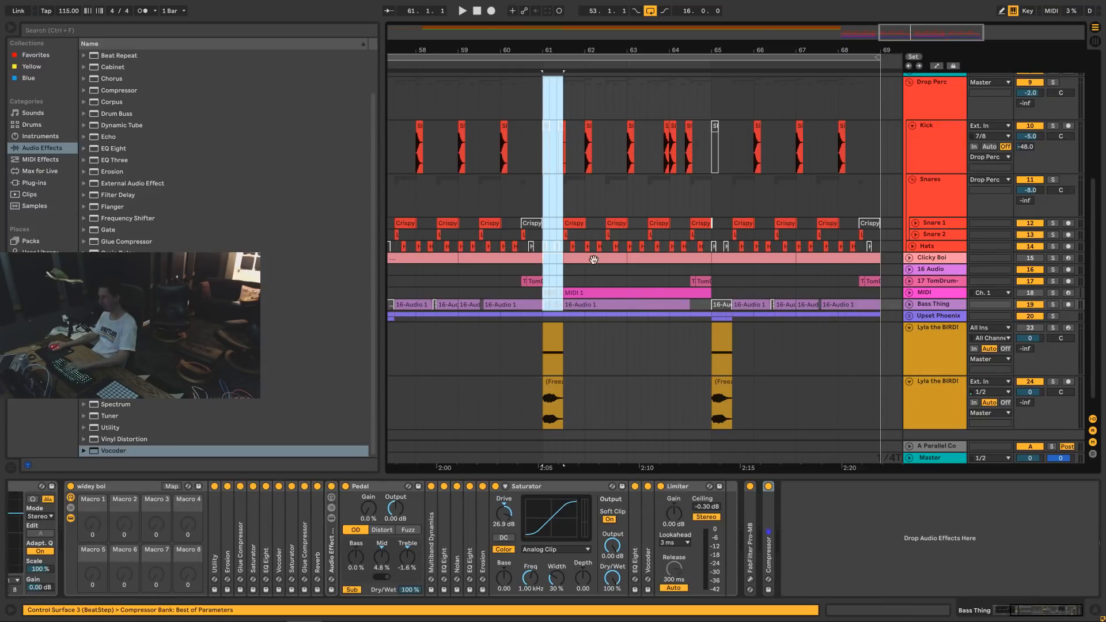
pyautogui.click(507, 205)
pyautogui.press('space')
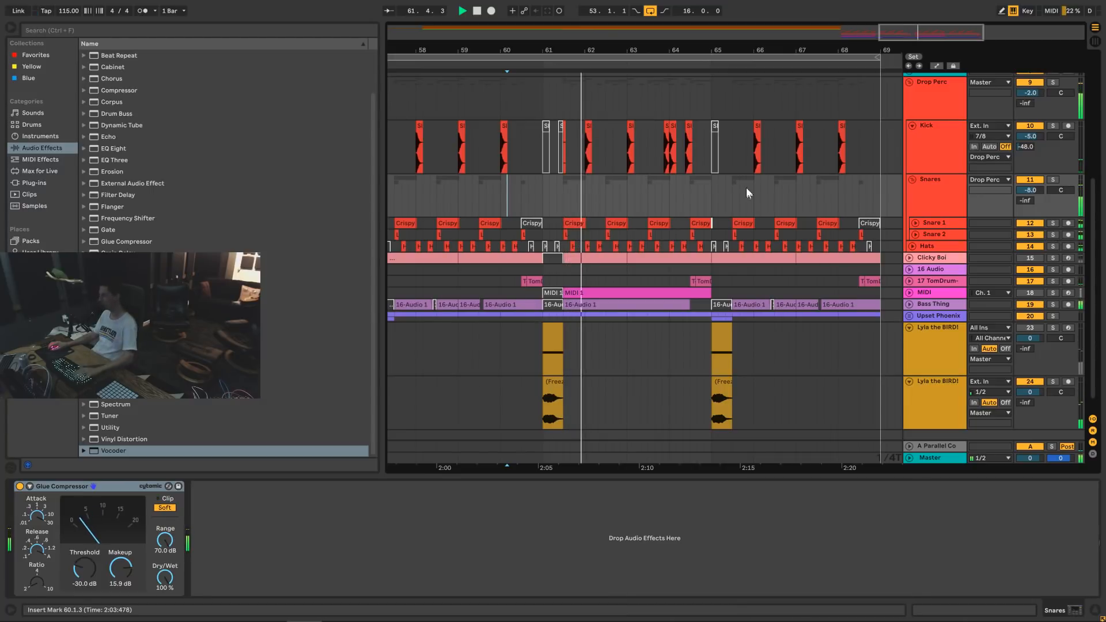
pyautogui.moveTo(927, 54); pyautogui.dragTo(946, 95)
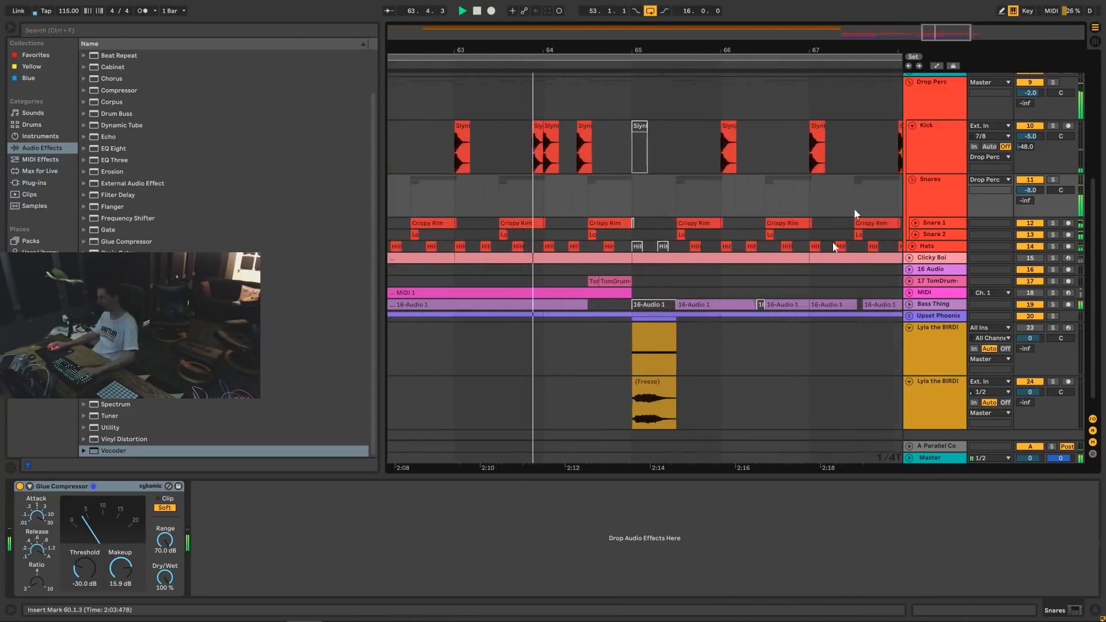
# Unfold the Upset Phoenix group, remove the Phoenix freeze clip at bar 65, and deactivate the MIDI segment above it.
pyautogui.click(908, 316)
pyautogui.scroll(-3, 758, 295)
pyautogui.scroll(-2, 758, 295)
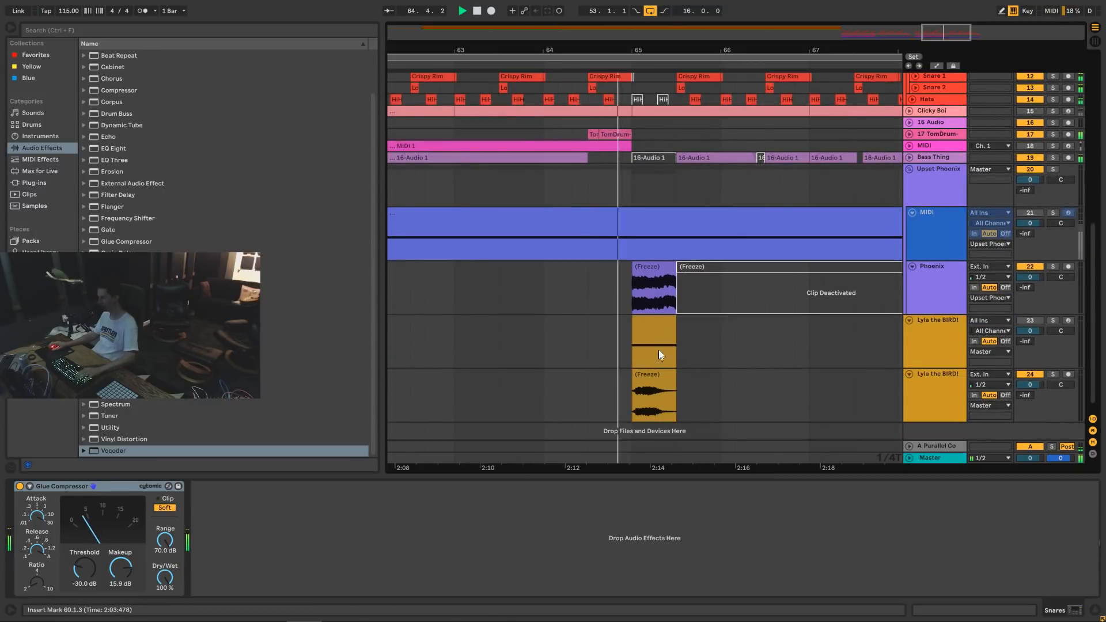
pyautogui.press('space')
pyautogui.click(653, 269)
pyautogui.moveTo(653, 271); pyautogui.dragTo(676, 241)
pyautogui.scroll(-1, 679, 243)
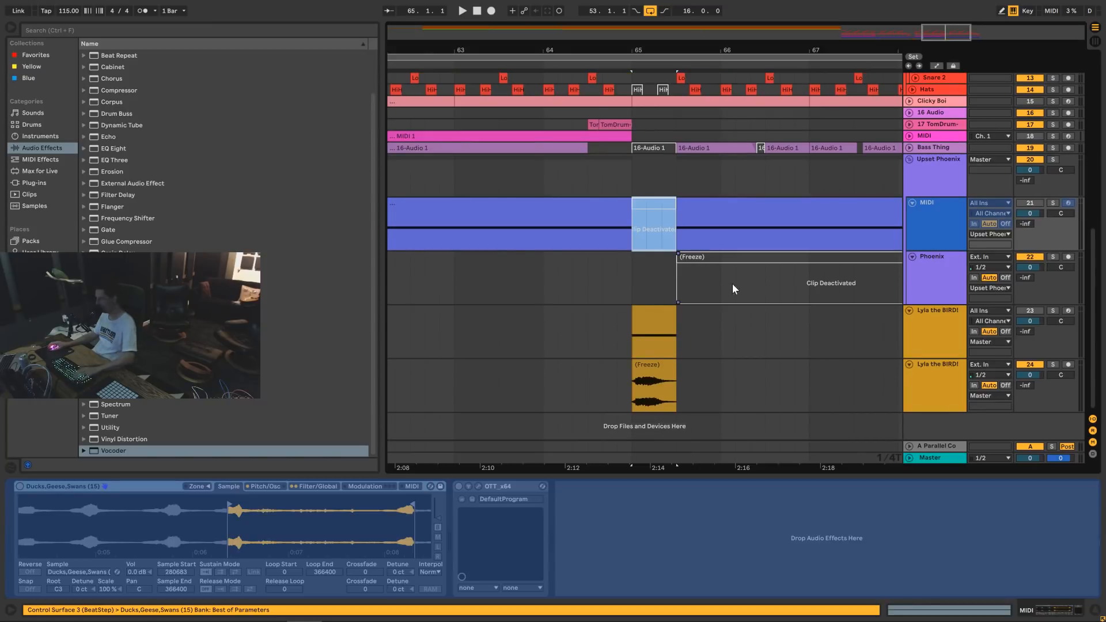
# Fold both Lyla the BIRD! tracks and insert a new MIDI track below them.
pyautogui.click(908, 310)
pyautogui.click(909, 321)
pyautogui.rightClick(934, 354)
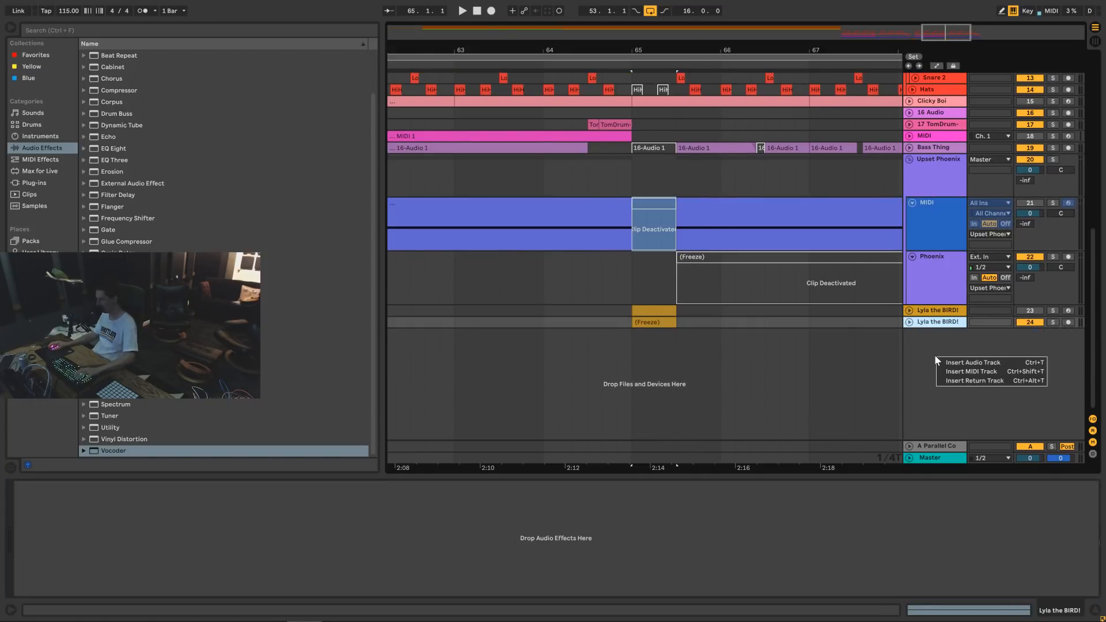
pyautogui.click(923, 352)
pyautogui.rightClick(936, 343)
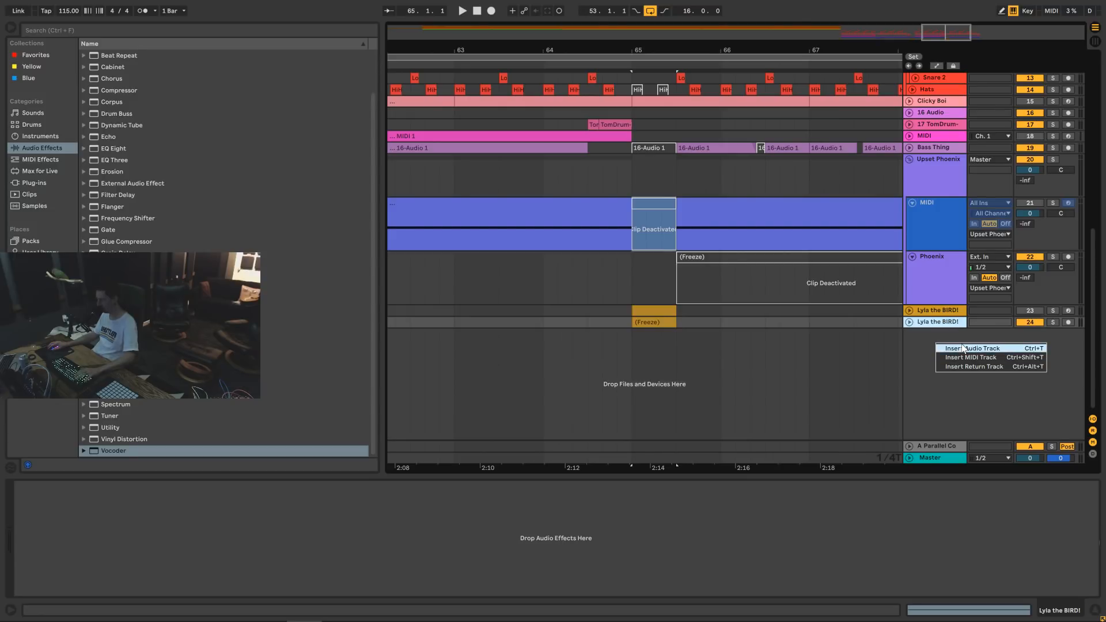
pyautogui.click(974, 357)
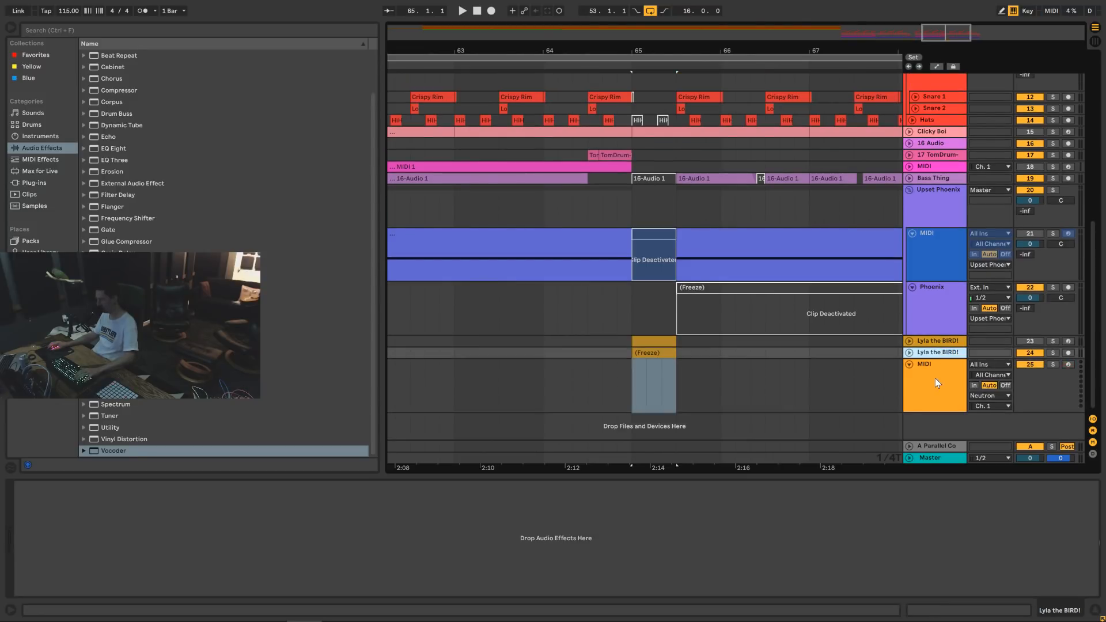
# Load the Massive plug-in onto the new MIDI track and close its window.
pyautogui.click(50, 183)
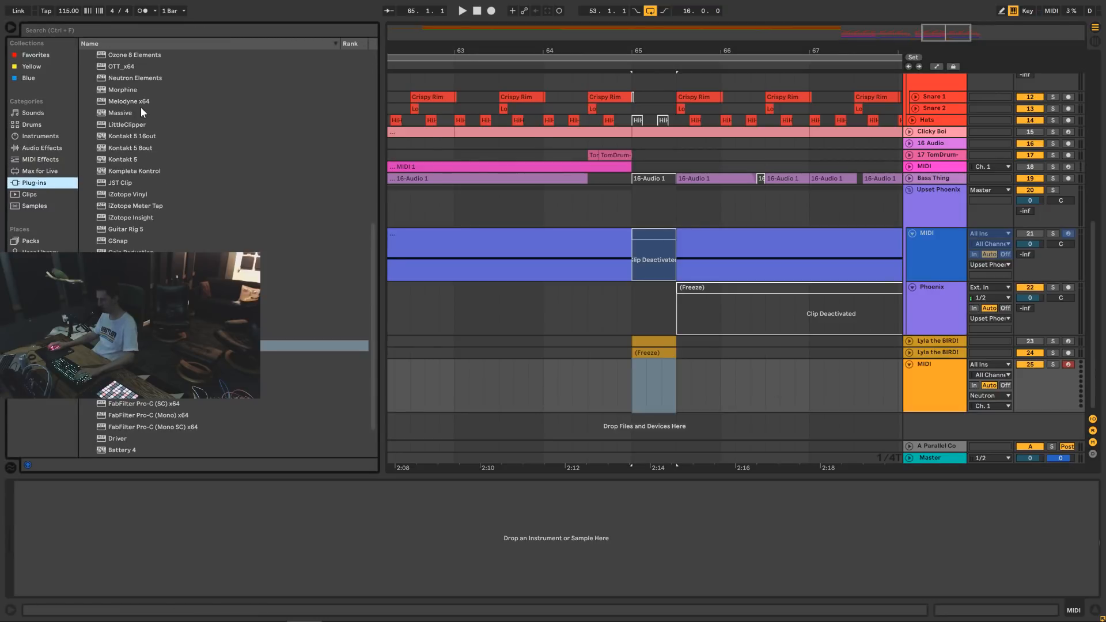
pyautogui.scroll(-1, 130, 143)
pyautogui.scroll(2, 130, 143)
pyautogui.click(123, 148)
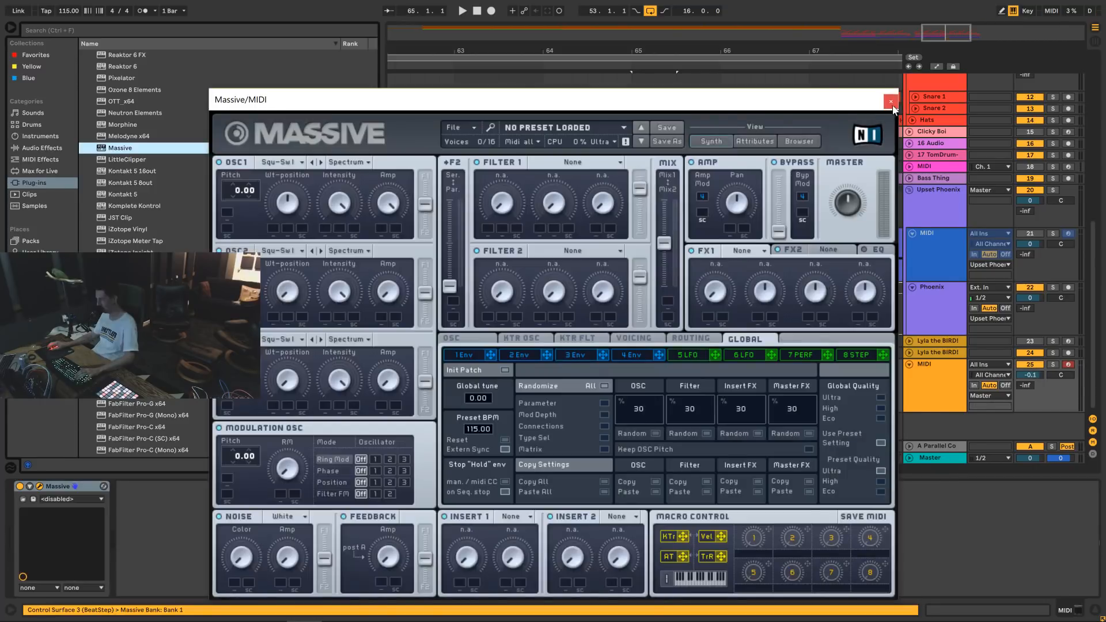
pyautogui.click(893, 112)
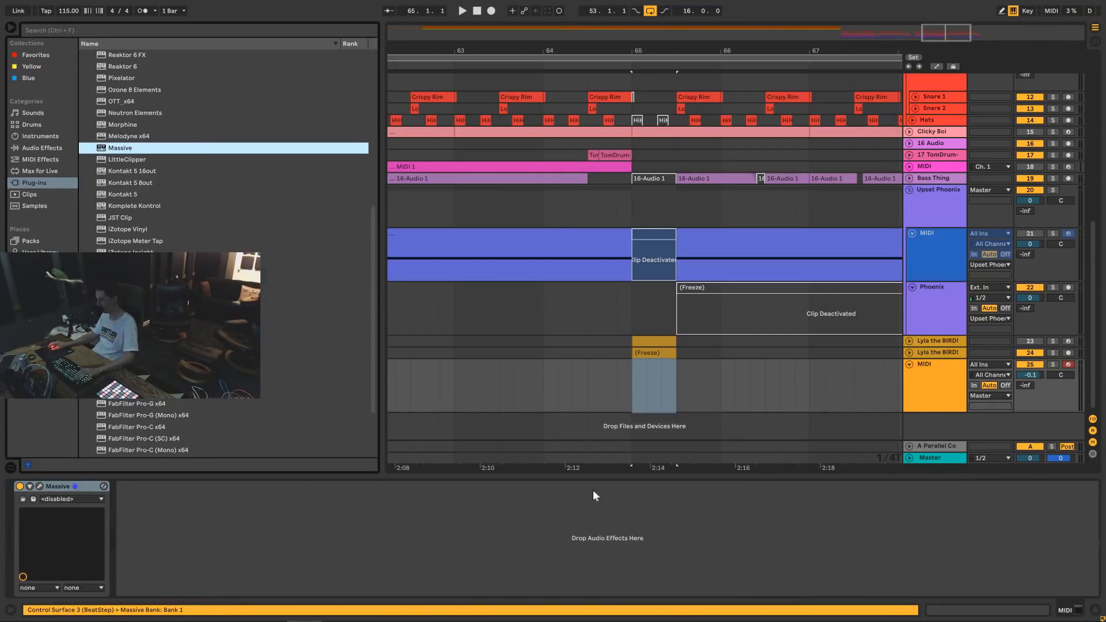
# Create an empty MIDI clip on the Massive track from 65.1.1 to 65.3.1.
pyautogui.moveTo(630, 391); pyautogui.dragTo(662, 387)
pyautogui.rightClick(707, 402)
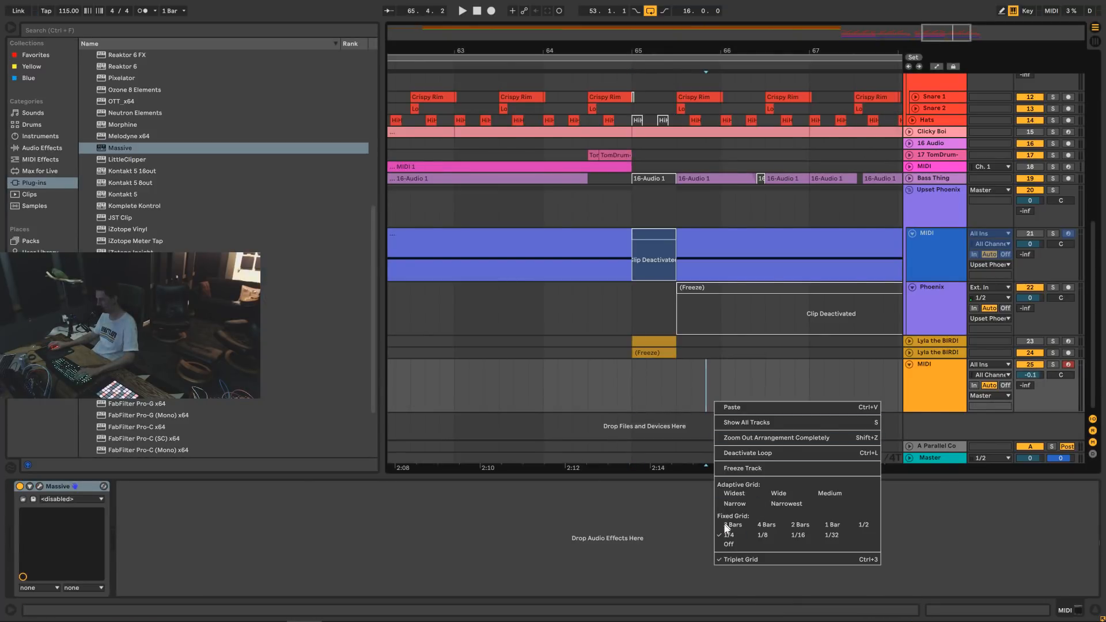
pyautogui.press('Escape')
pyautogui.moveTo(662, 389); pyautogui.dragTo(678, 376)
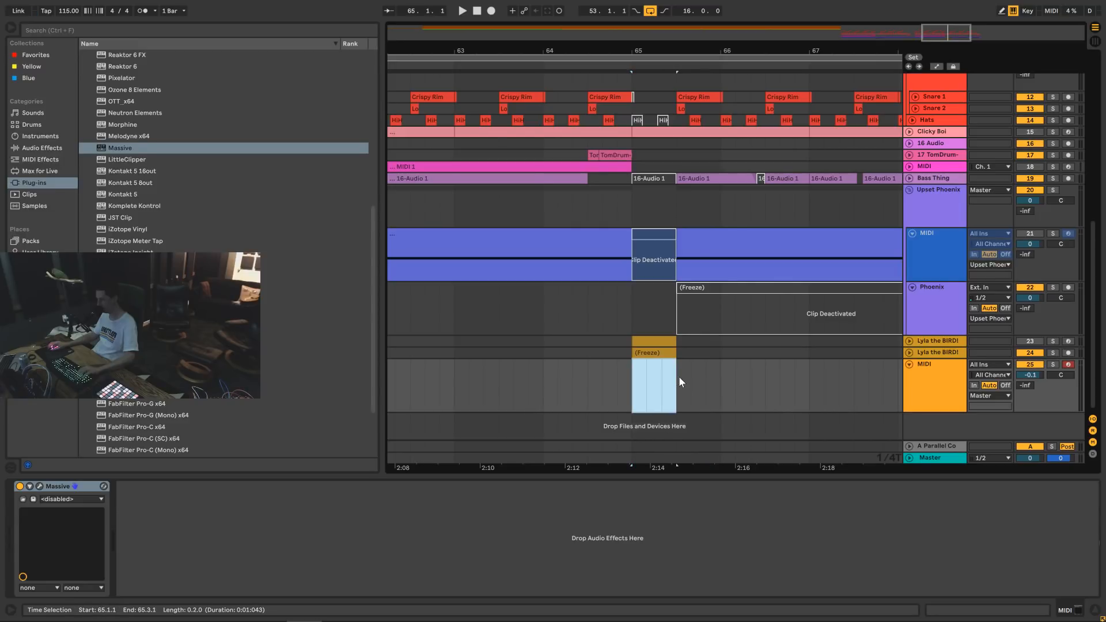
pyautogui.hotkey('ctrl', 'shift', 'm')
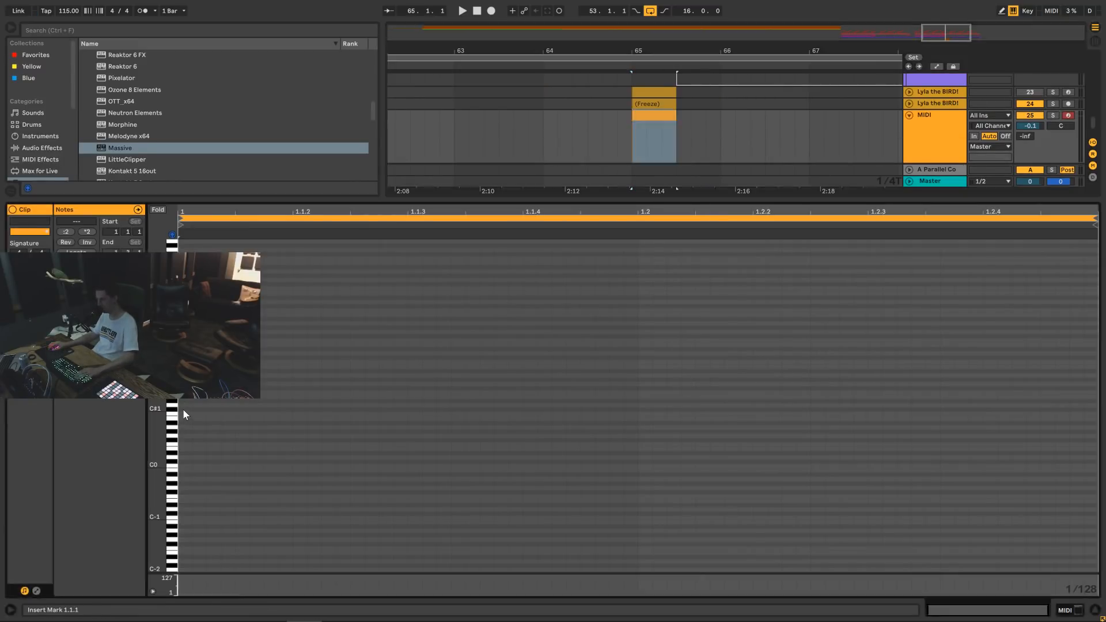
# Draw a chord of C#1, E1 and G#1 notes, each spanning the whole clip from 1.1.1 to 1.3.1.
pyautogui.moveTo(182, 410); pyautogui.dragTo(1038, 407)
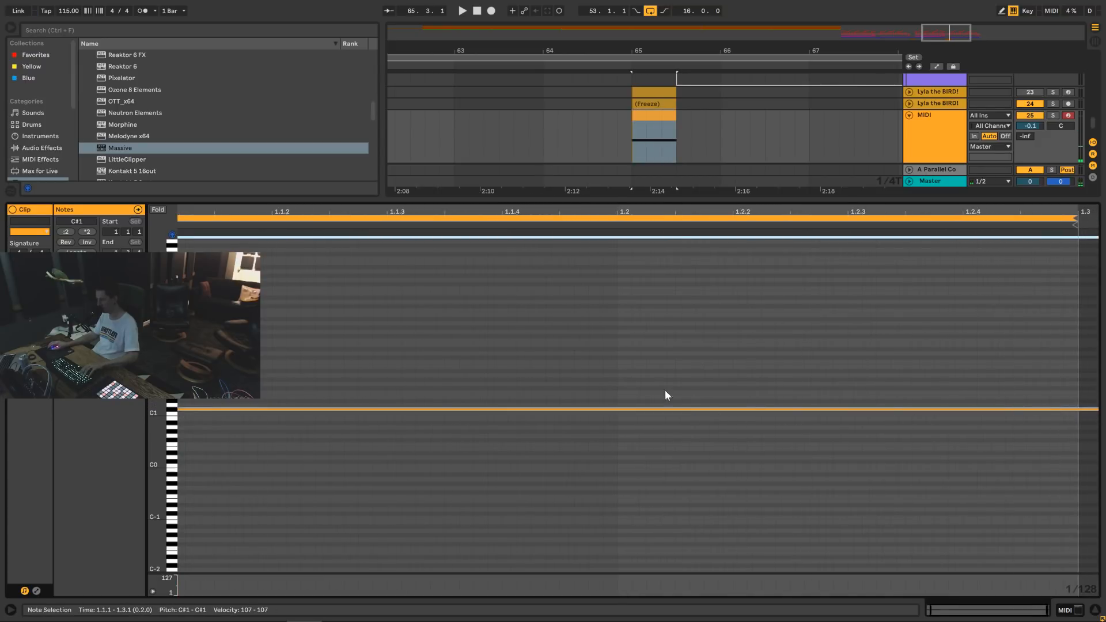
pyautogui.moveTo(681, 215); pyautogui.dragTo(684, 197)
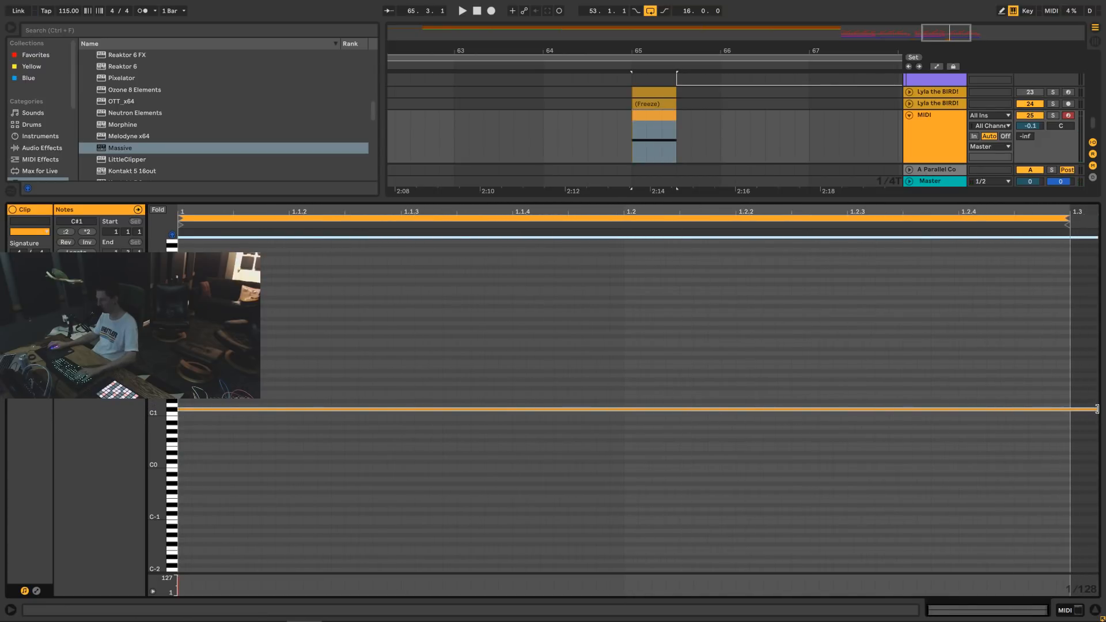
pyautogui.moveTo(1096, 409); pyautogui.dragTo(1070, 409)
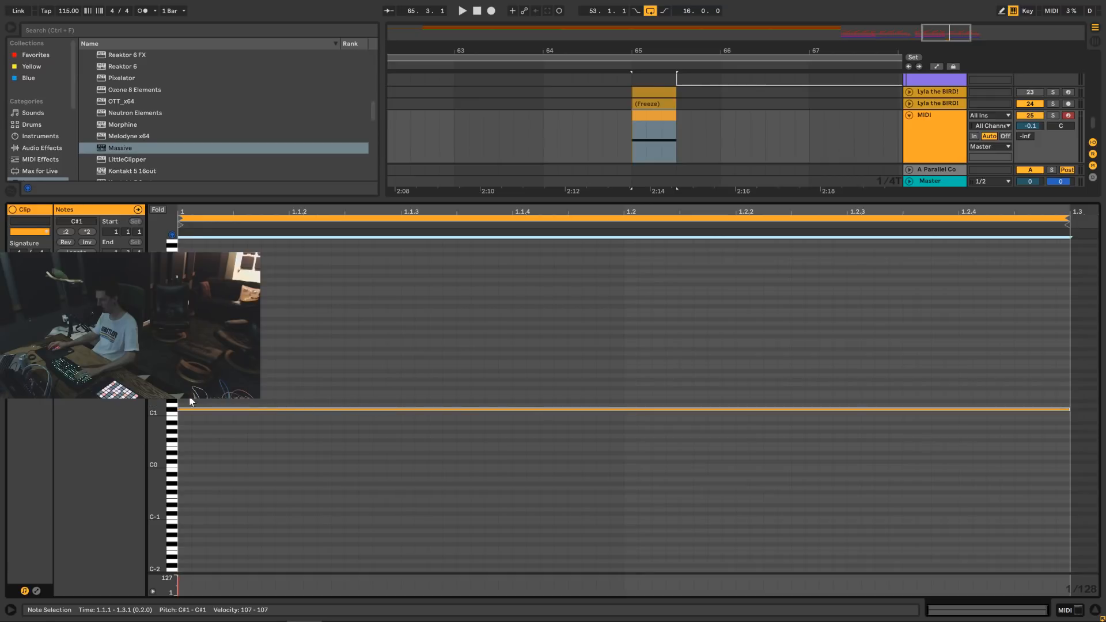
pyautogui.moveTo(187, 394); pyautogui.dragTo(1063, 379)
pyautogui.press('Down')
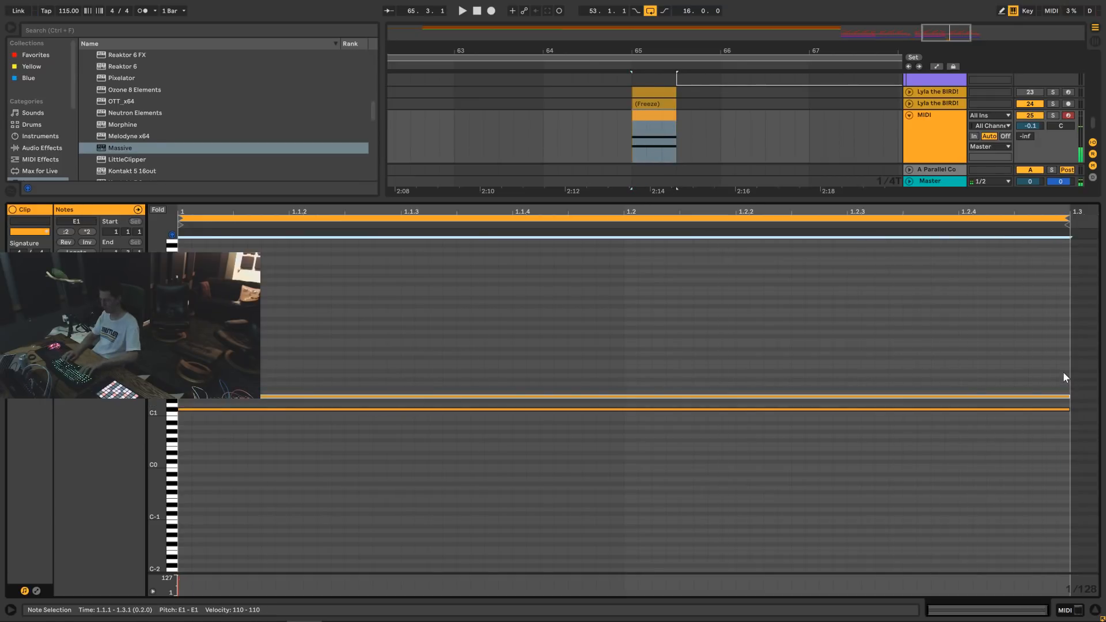
pyautogui.moveTo(191, 383); pyautogui.dragTo(1064, 365)
pyautogui.press('Up')
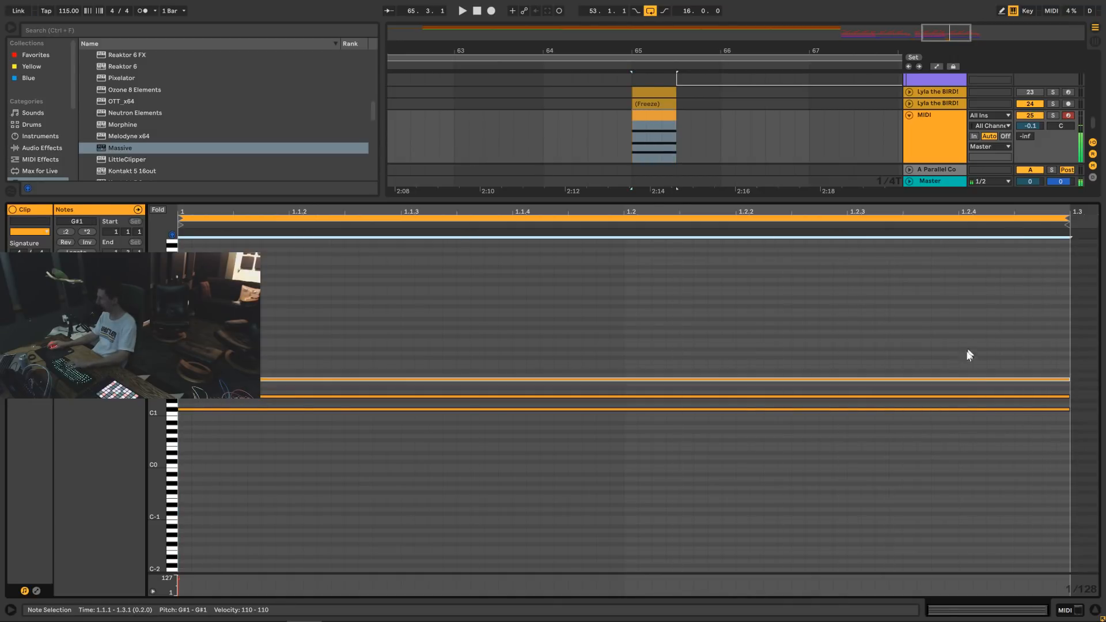
# Raise the E1 note one octave to E2, and transpose the whole chord up another octave.
pyautogui.click(977, 396)
pyautogui.hotkey('shift', 'Up')
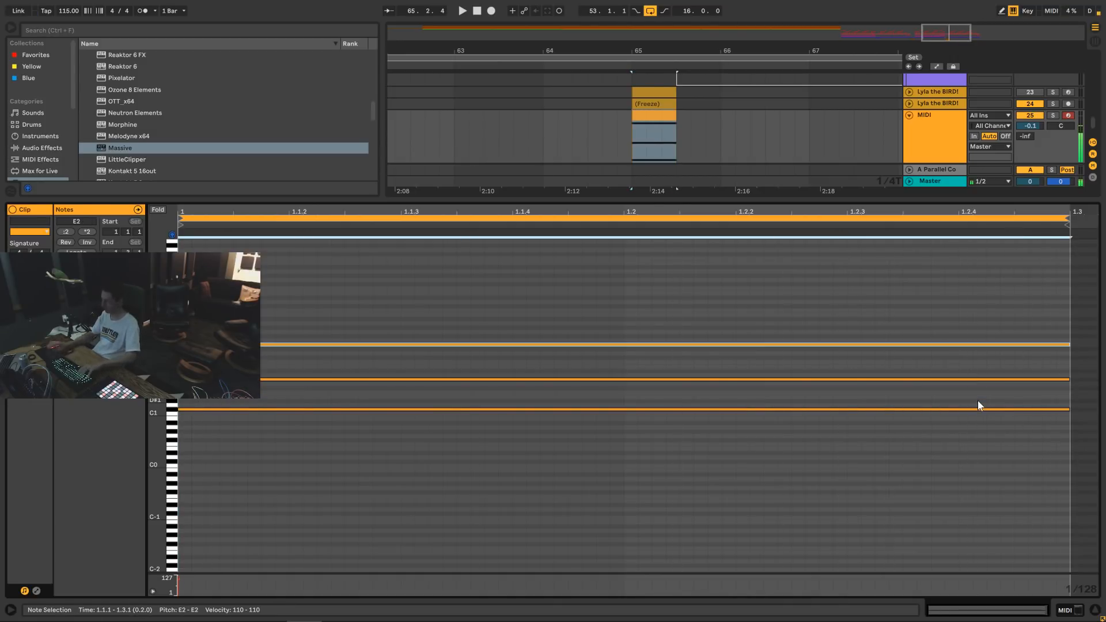
pyautogui.moveTo(911, 437); pyautogui.dragTo(889, 250)
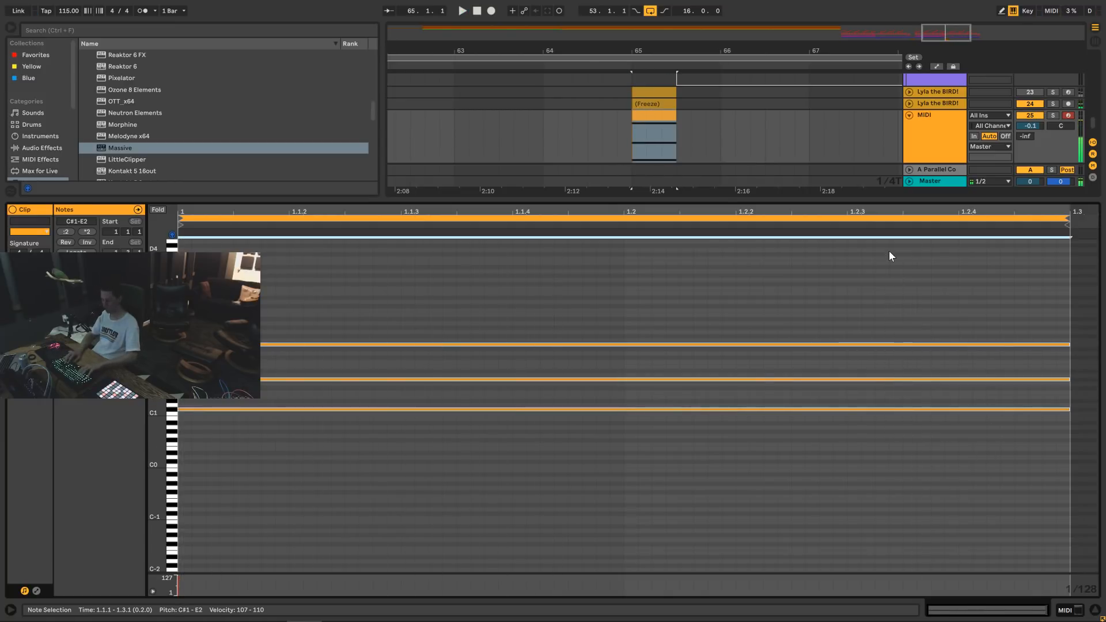
pyautogui.hotkey('shift', 'Up')
pyautogui.rightClick(889, 250)
pyautogui.press('Escape')
pyautogui.scroll(6, 863, 323)
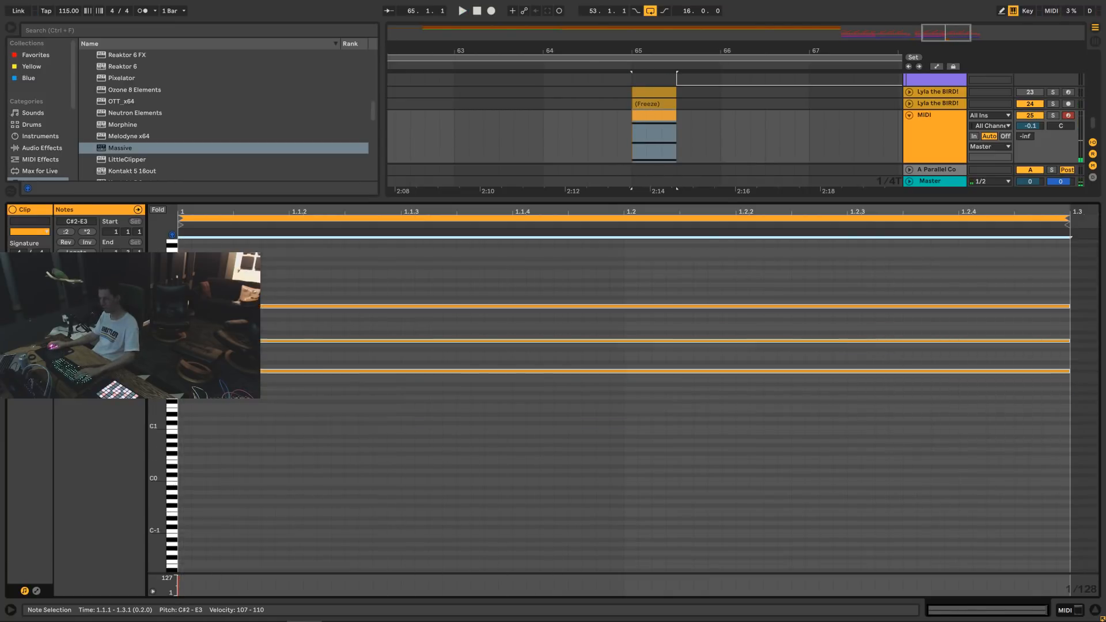
# Draw a pitch bend envelope in the Massive clip rising linearly from -8192 at its start to 8191 at its end, and audition it.
pyautogui.click(1064, 610)
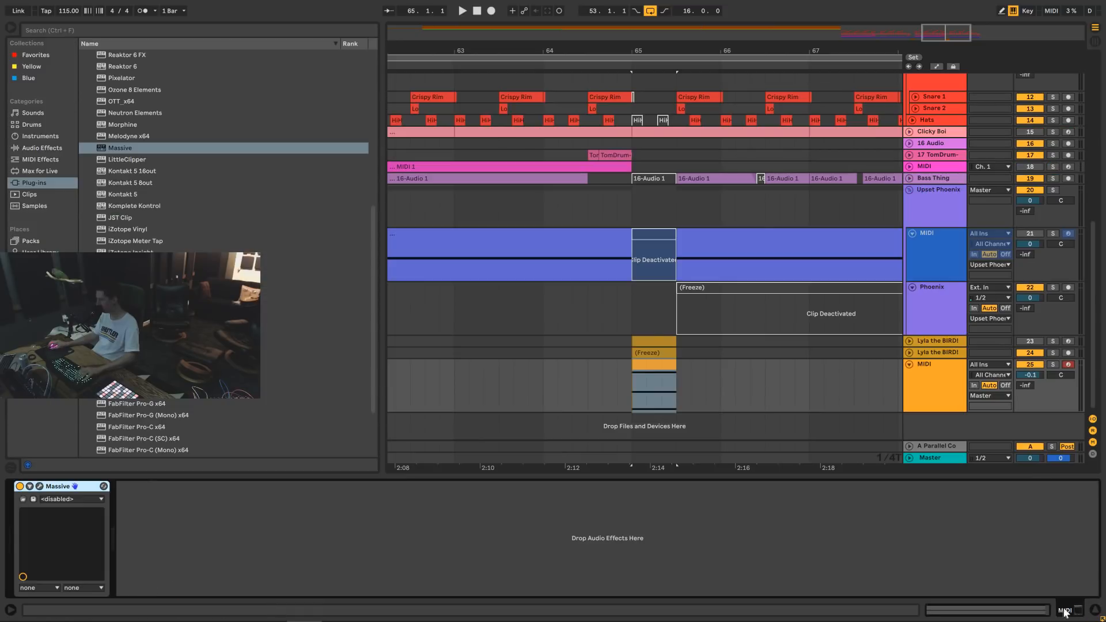
pyautogui.doubleClick(666, 354)
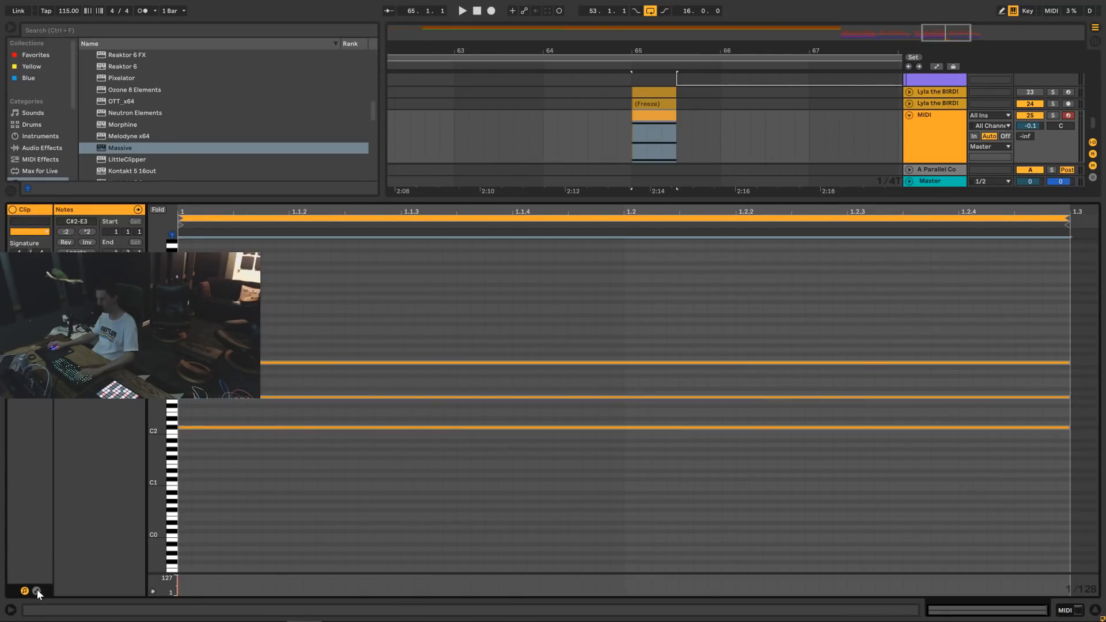
pyautogui.click(36, 589)
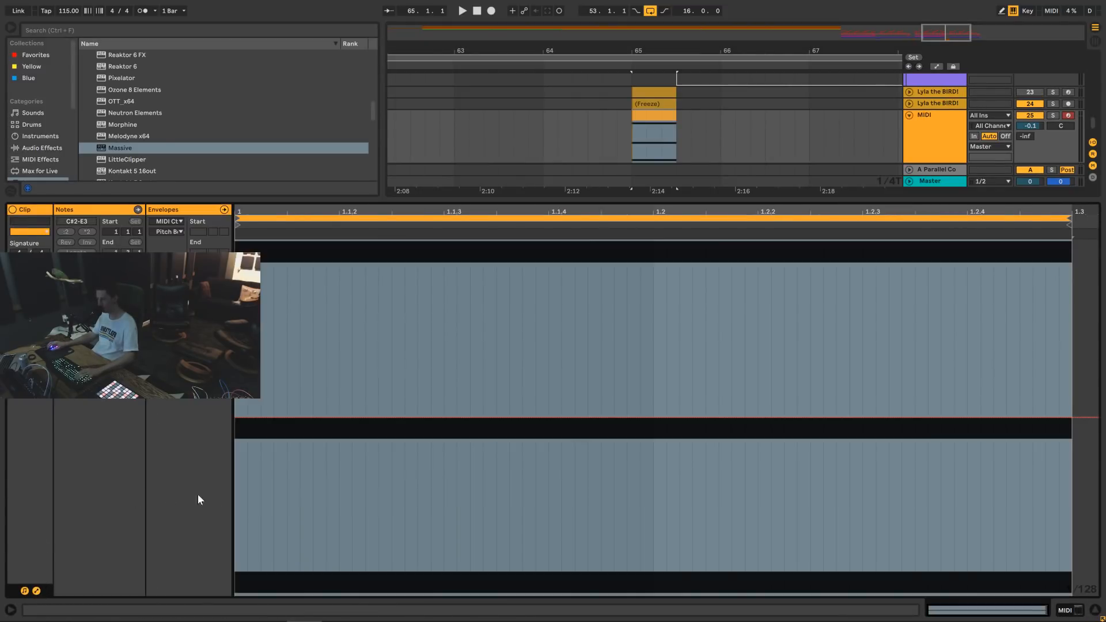
pyautogui.click(175, 223)
pyautogui.click(174, 228)
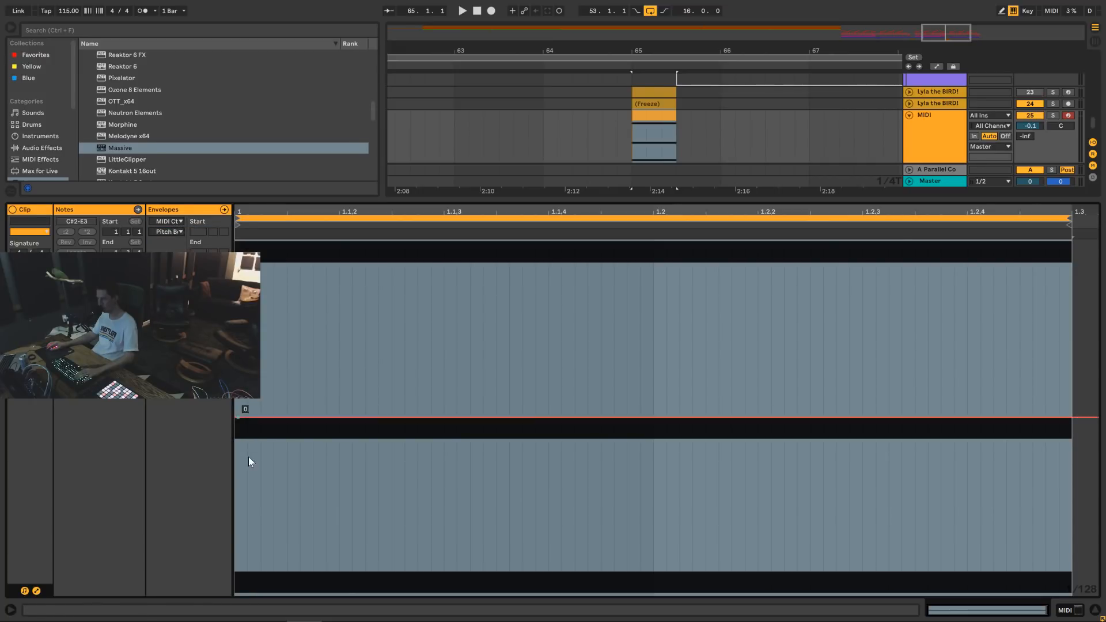
pyautogui.moveTo(271, 415); pyautogui.dragTo(244, 593)
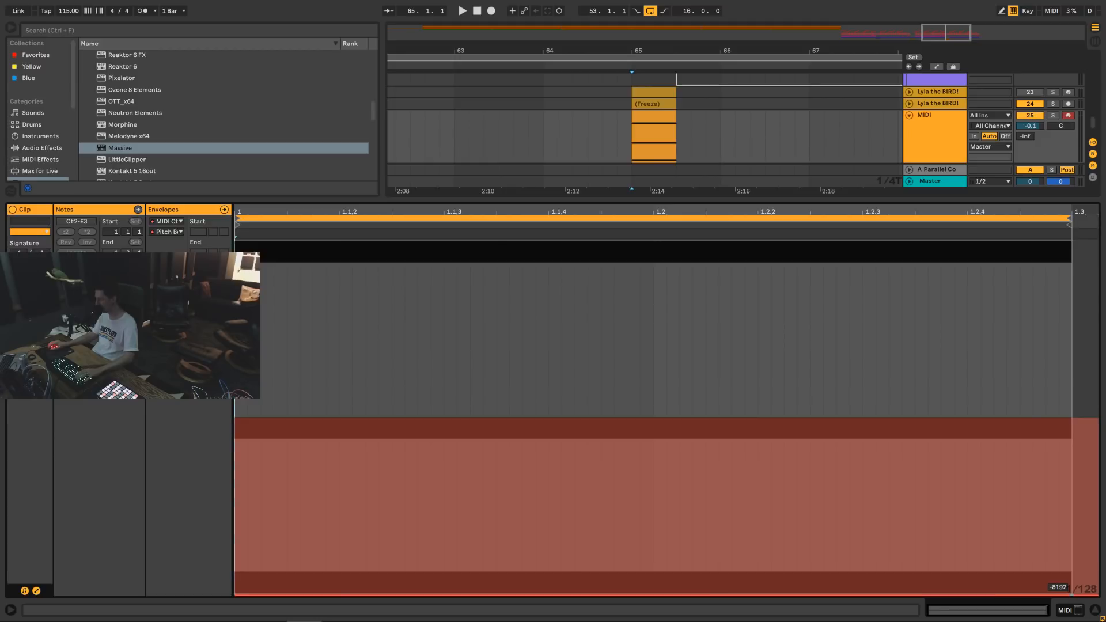
pyautogui.moveTo(1070, 593); pyautogui.dragTo(1069, 240)
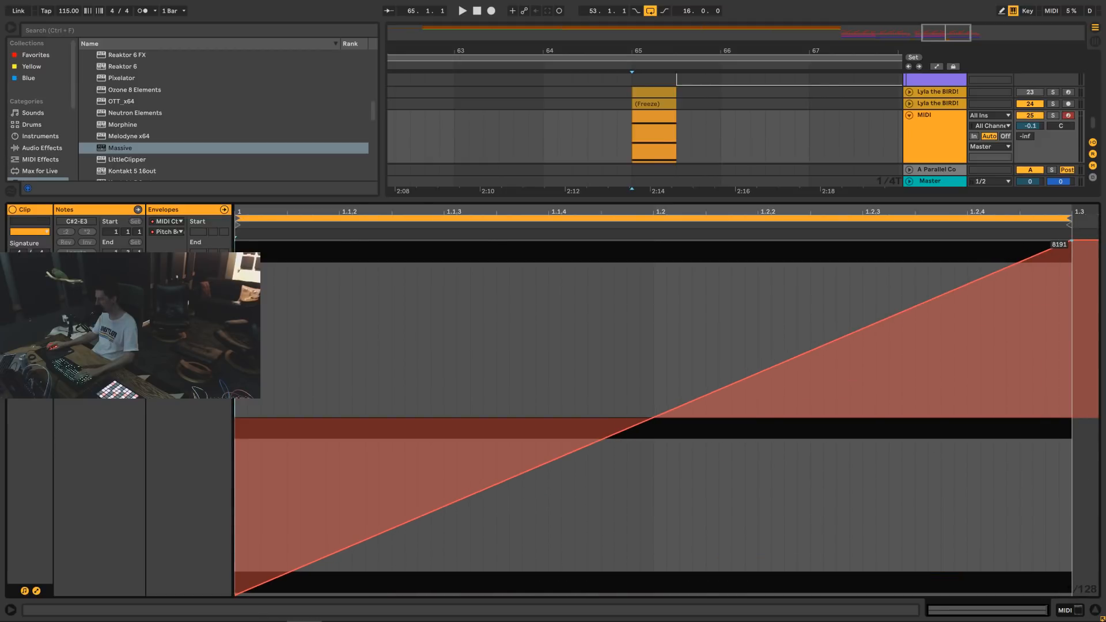
pyautogui.press('space')
pyautogui.press('space')
# Set the downward pitchbend range of the Massive synth's oscillators to -6.00 and play the chord back.
pyautogui.click(1065, 610)
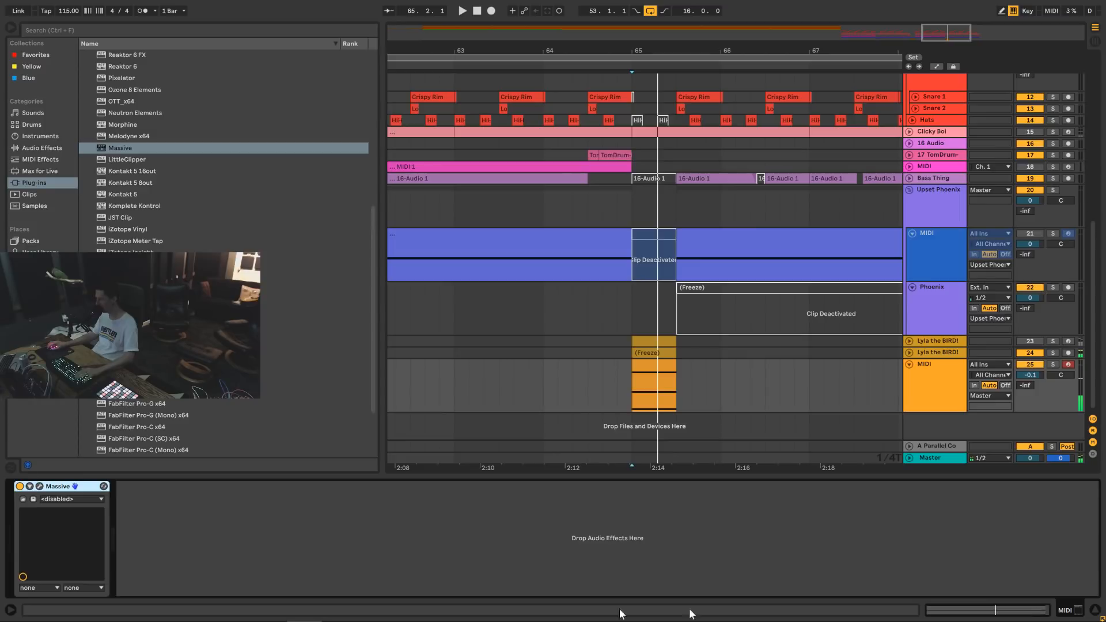
pyautogui.click(40, 486)
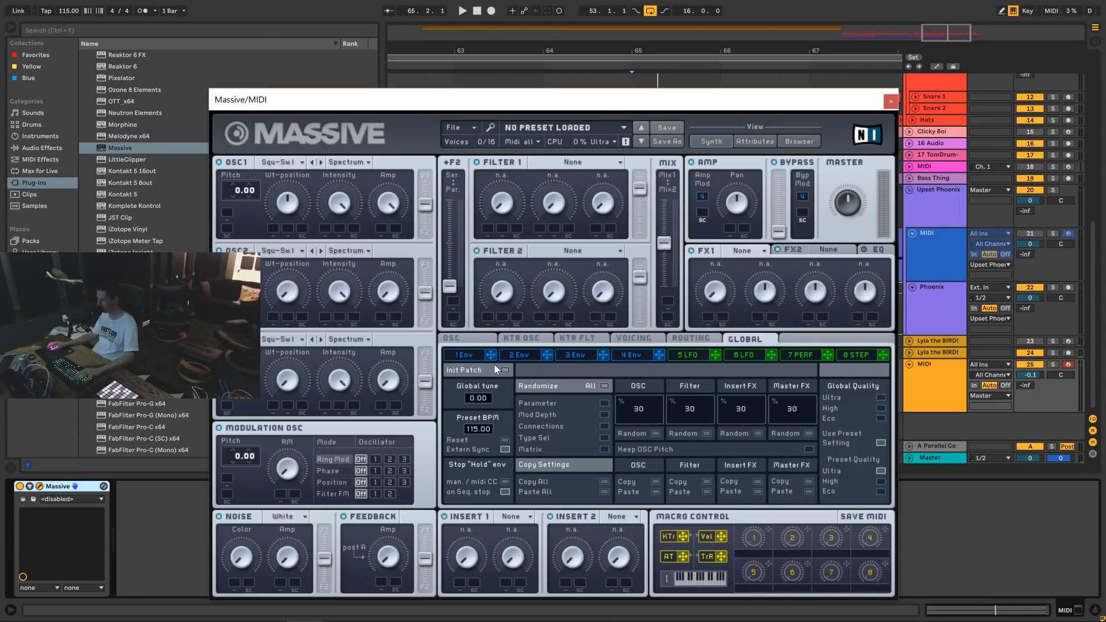
pyautogui.click(633, 339)
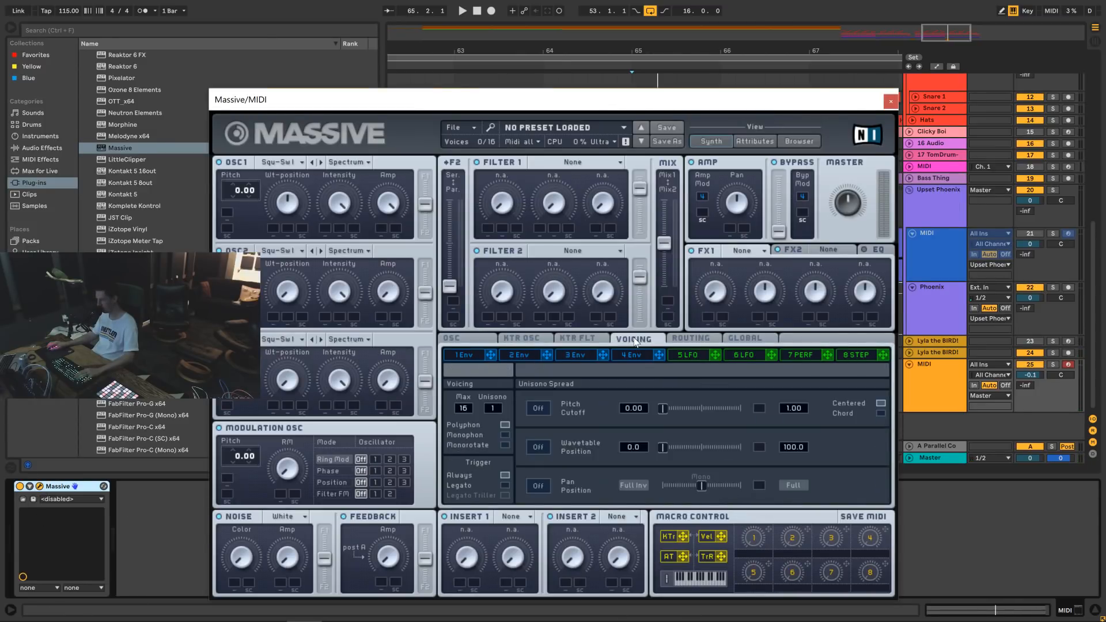
pyautogui.click(468, 341)
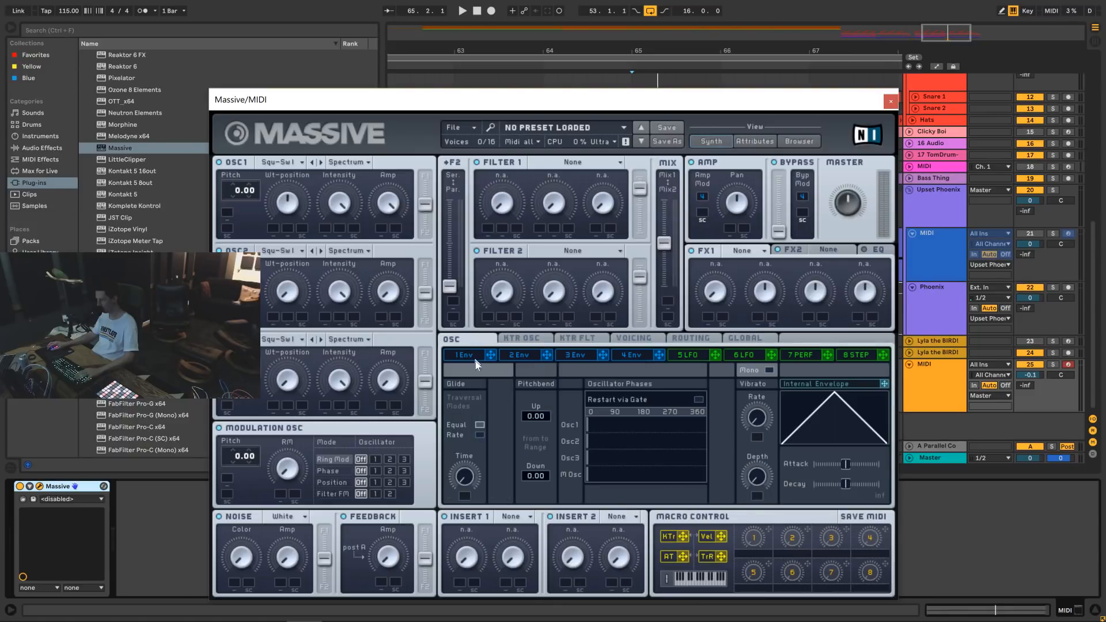
pyautogui.moveTo(528, 479); pyautogui.dragTo(528, 487)
pyautogui.click(890, 102)
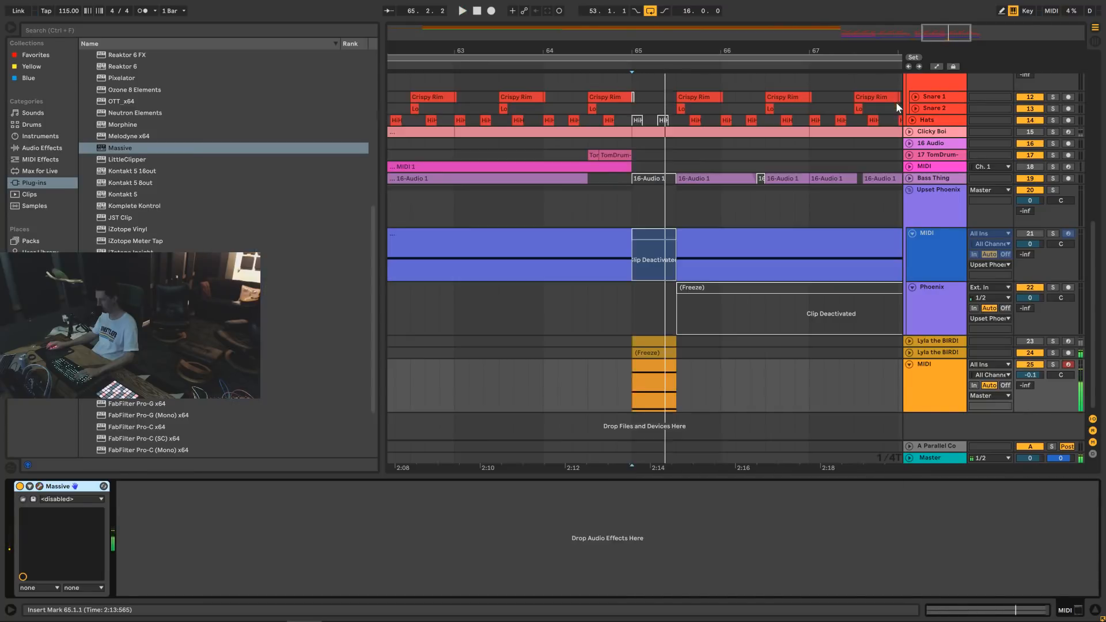
pyautogui.press('space')
# Solo the track holding the frozen bird clip and play it from 65.1.1 to 65.3.1.
pyautogui.click(655, 353)
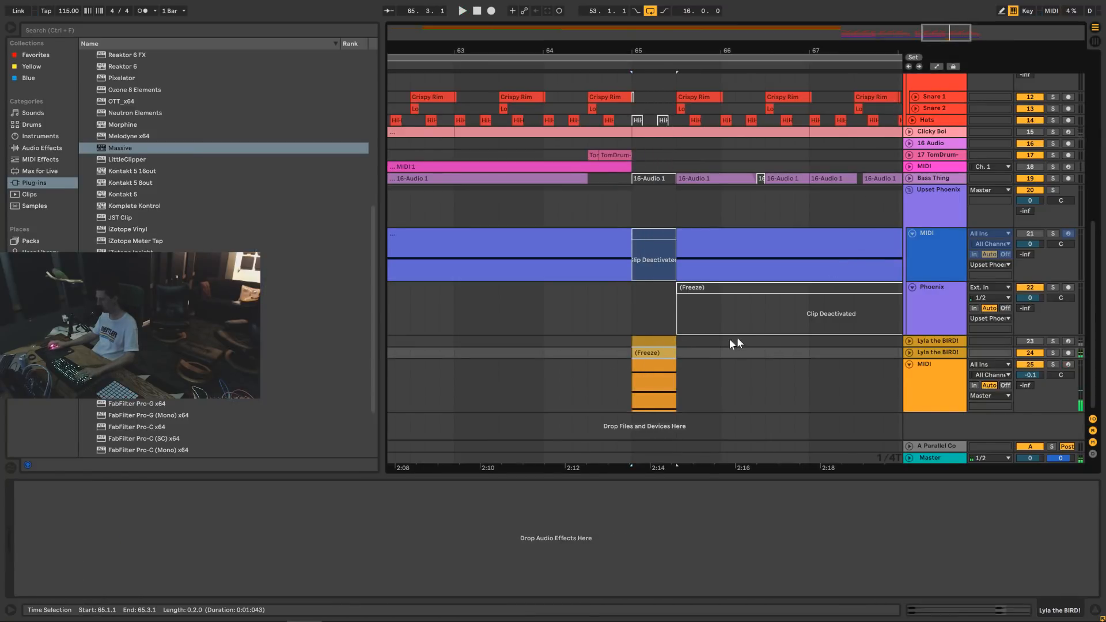
pyautogui.click(1053, 352)
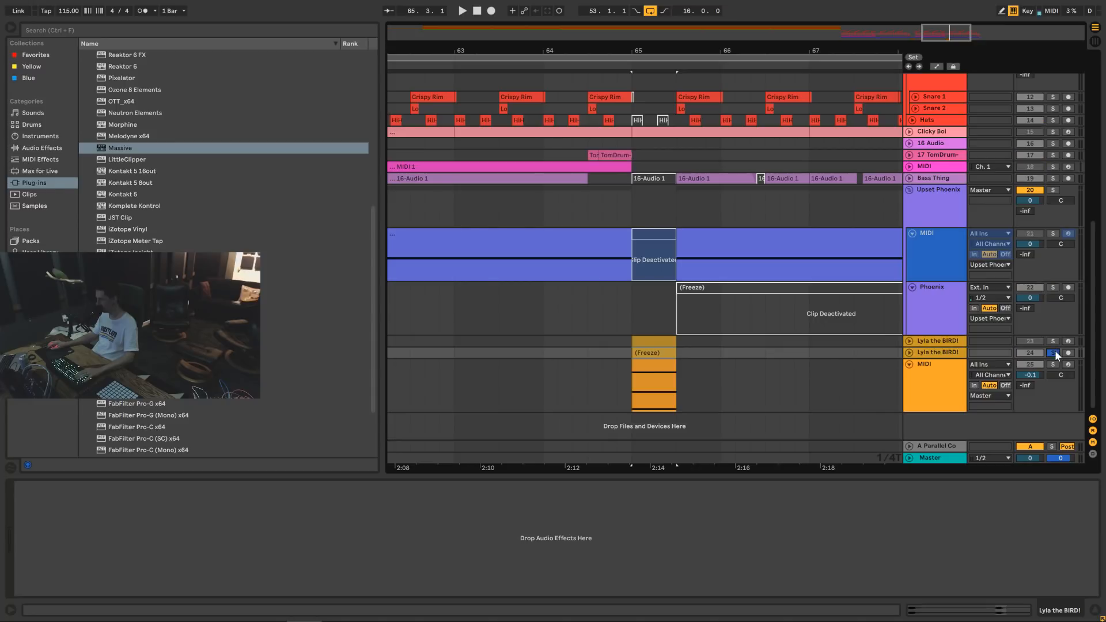
pyautogui.press('space')
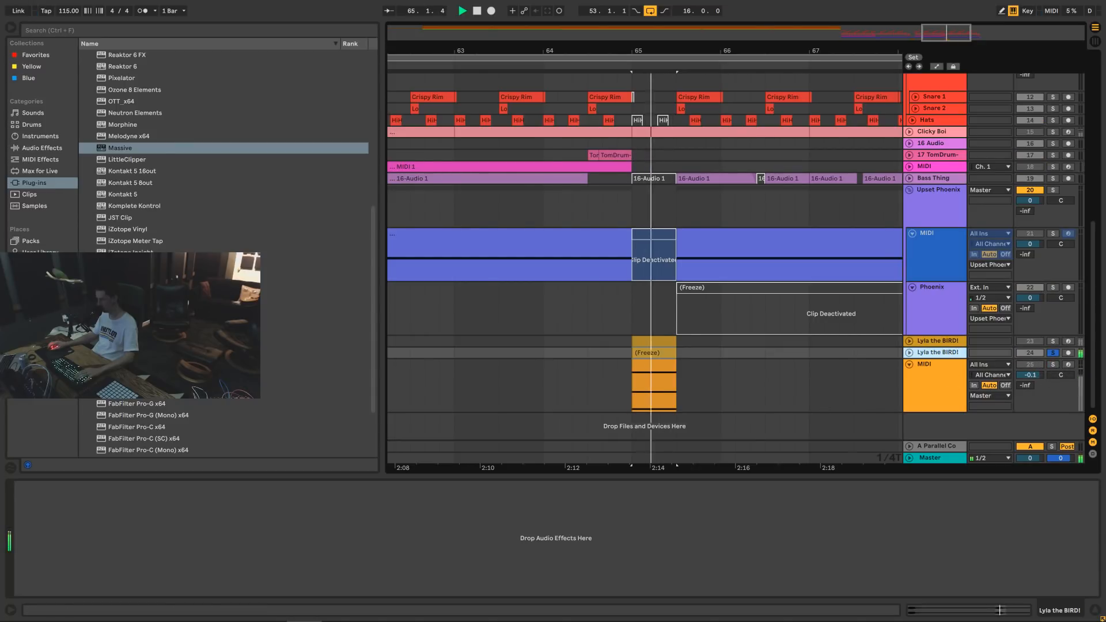
# Add a Vocoder to the frozen bird track, set its carrier to External fed by the Massive MIDI track, and audition it.
pyautogui.click(44, 150)
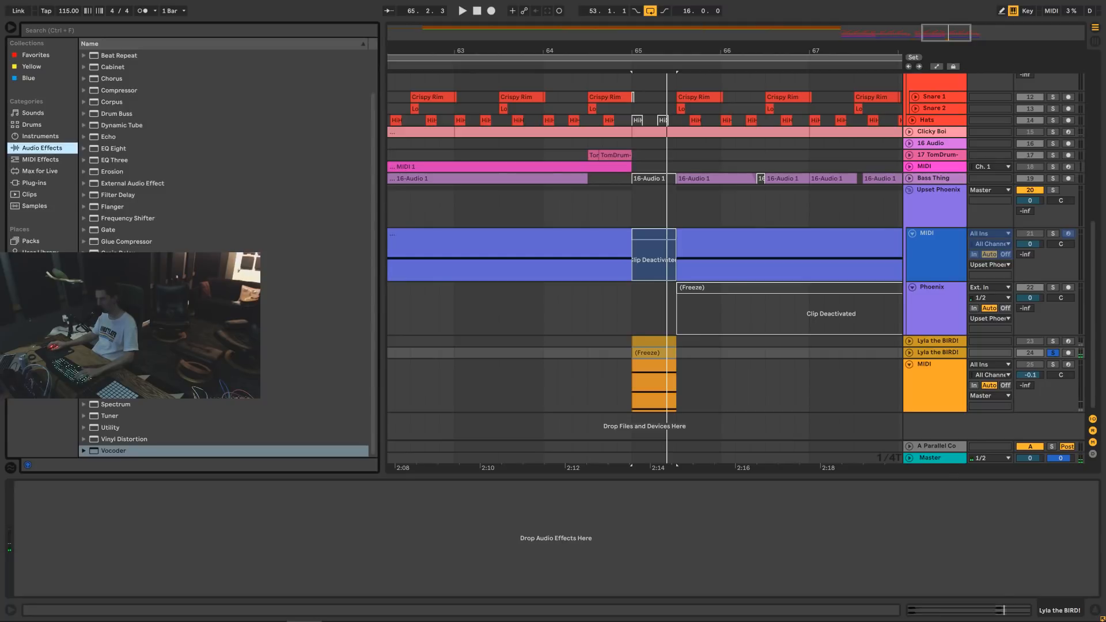
pyautogui.moveTo(110, 450); pyautogui.dragTo(396, 442)
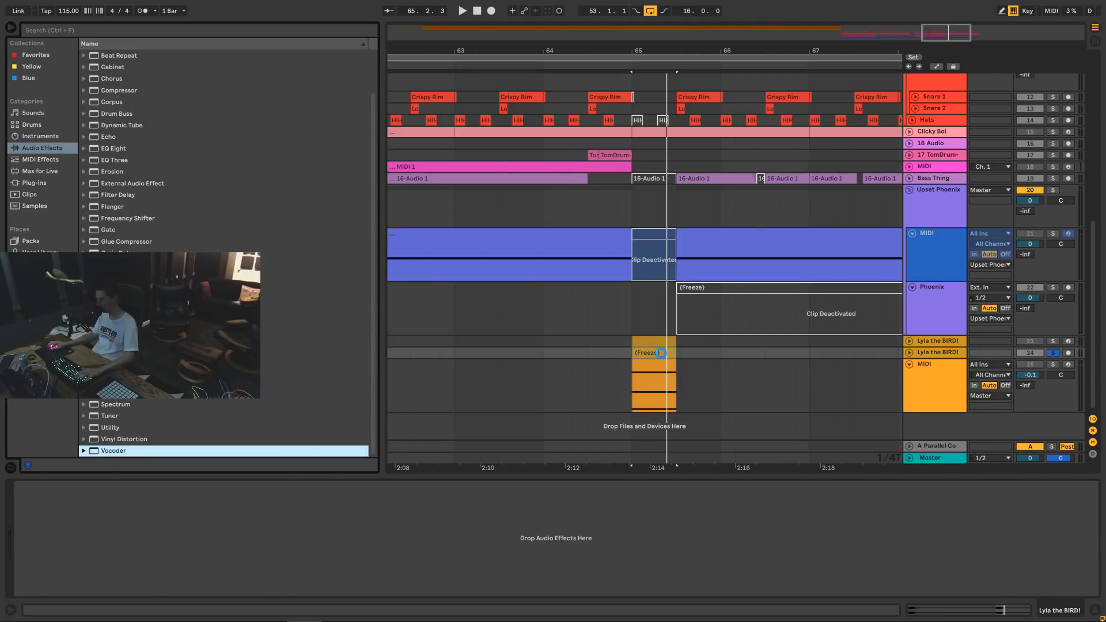
pyautogui.moveTo(660, 352); pyautogui.dragTo(662, 354)
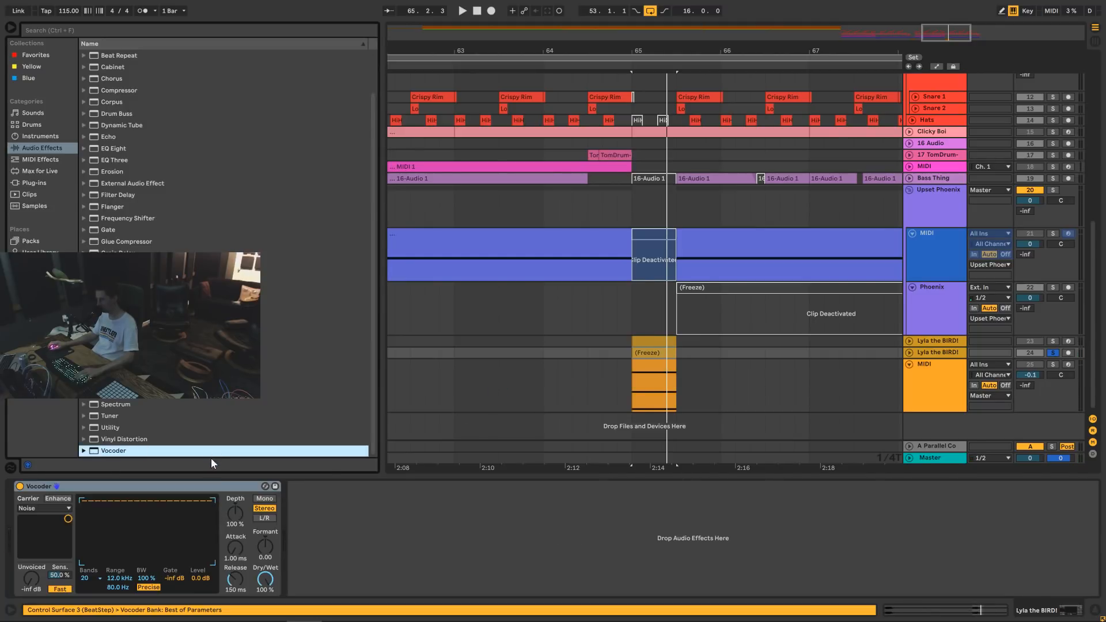
pyautogui.click(61, 508)
pyautogui.click(58, 518)
pyautogui.click(55, 525)
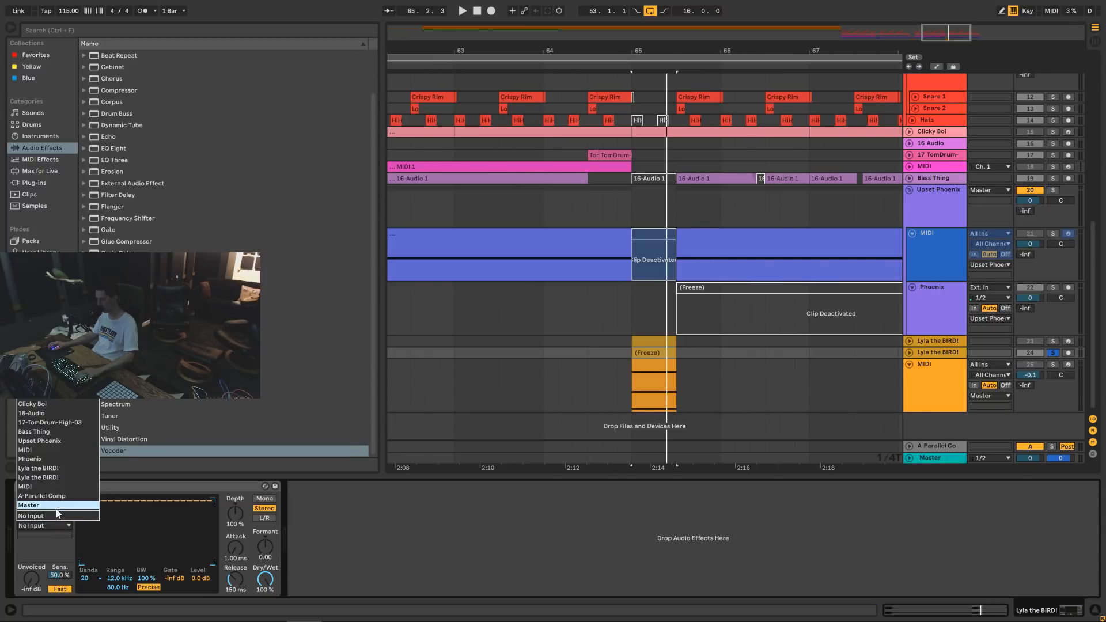
pyautogui.click(62, 487)
pyautogui.press('space')
pyautogui.press('space')
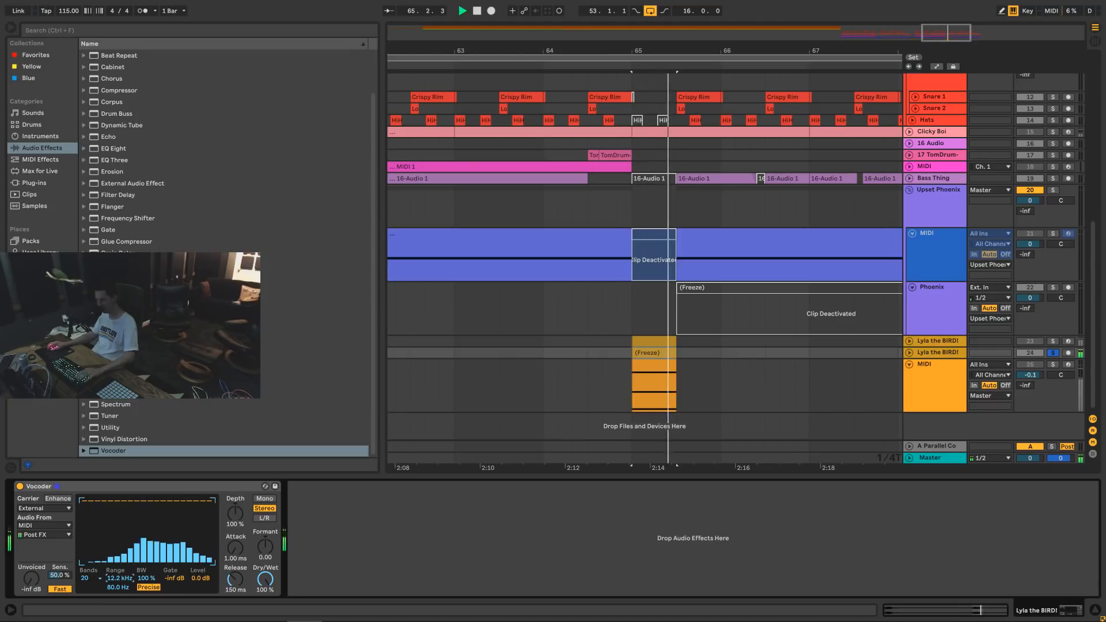
# Set the Vocoder's frequency range to 70.5 Hz–18.0 kHz and its bandwidth to 200 % during playback.
pyautogui.moveTo(119, 577); pyautogui.dragTo(120, 599)
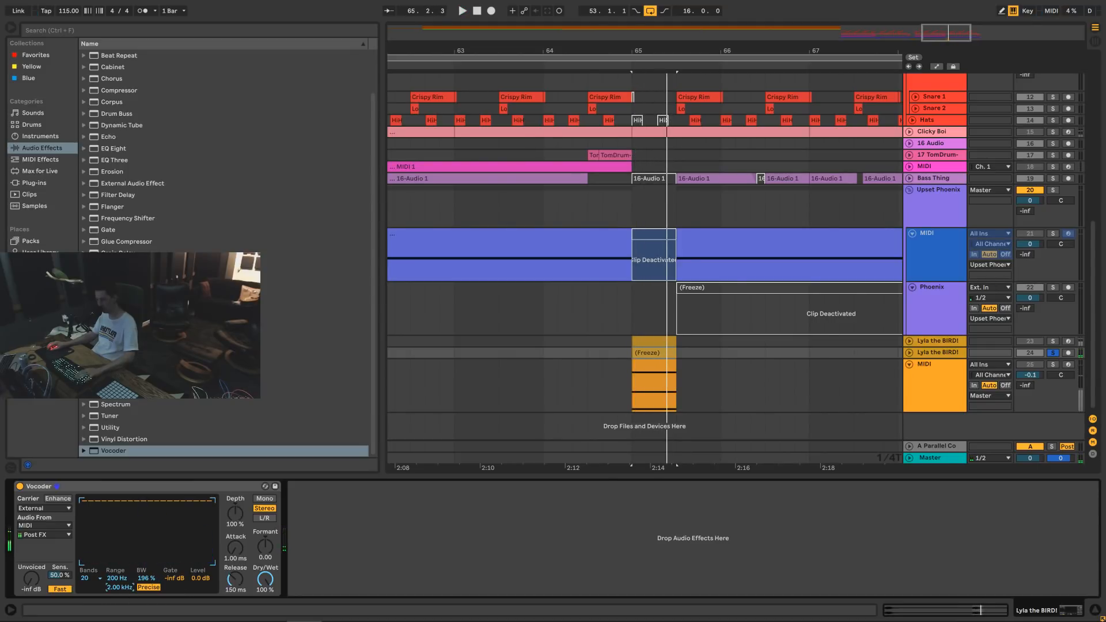
pyautogui.press('space')
pyautogui.moveTo(120, 578); pyautogui.dragTo(119, 547)
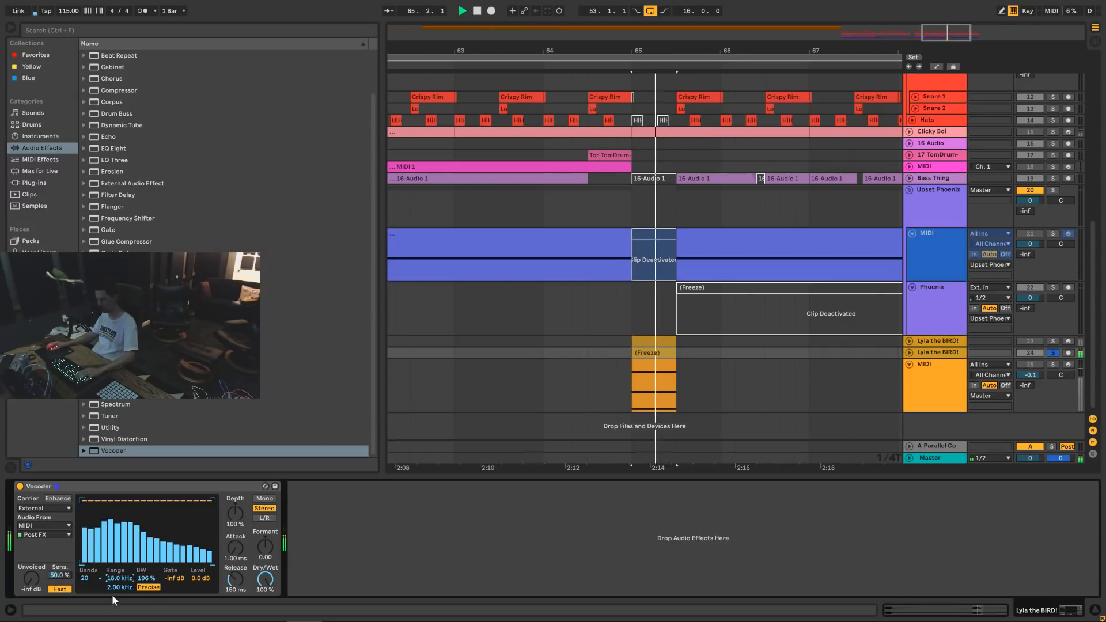
pyautogui.moveTo(118, 587); pyautogui.dragTo(118, 618)
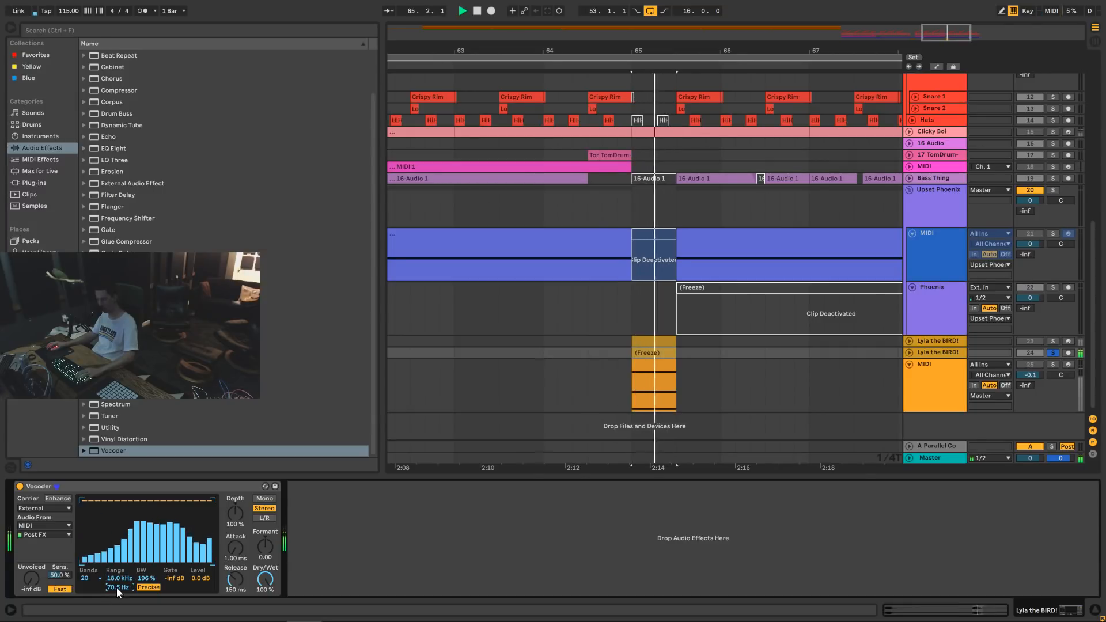
pyautogui.moveTo(144, 581); pyautogui.dragTo(144, 570)
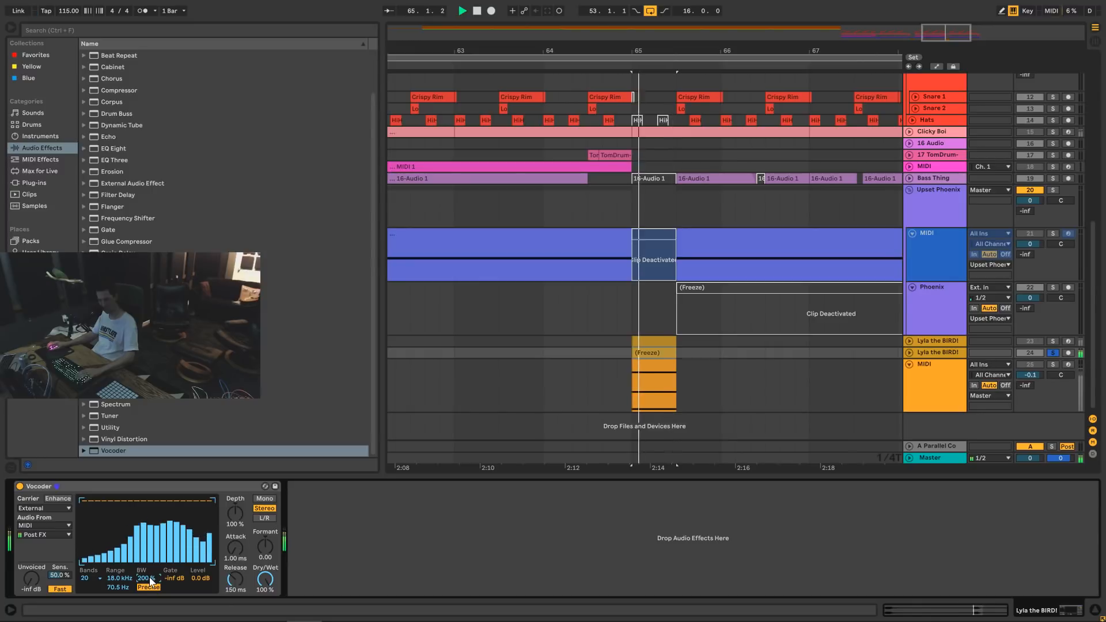
# Try the Vocoder with 8 bands, settle on 16 bands, and play the result.
pyautogui.click(85, 580)
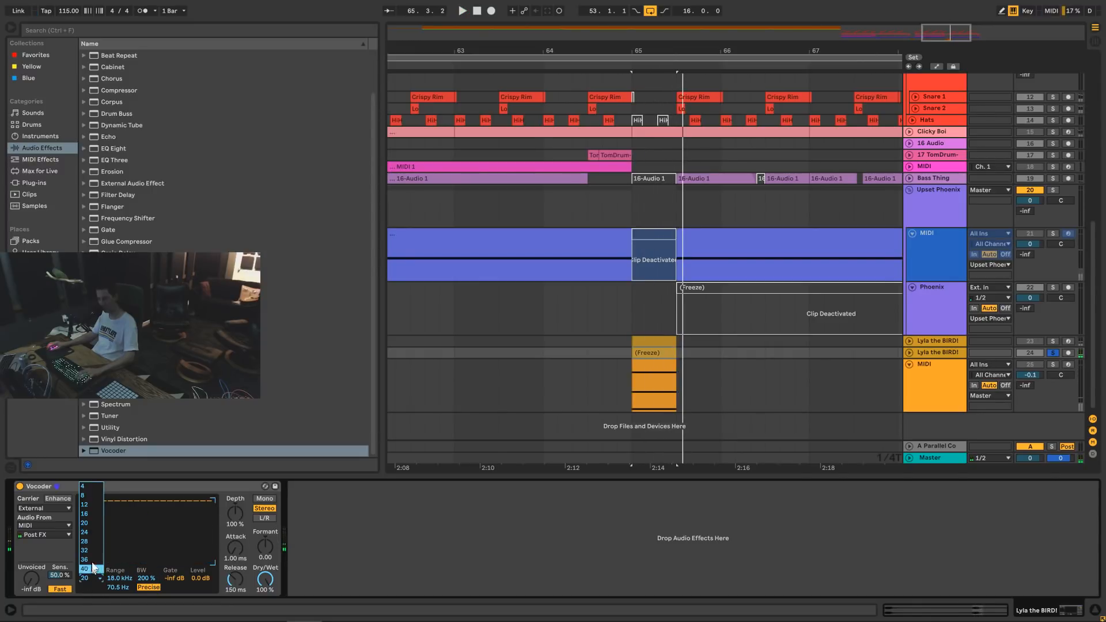
pyautogui.click(90, 498)
pyautogui.press('space')
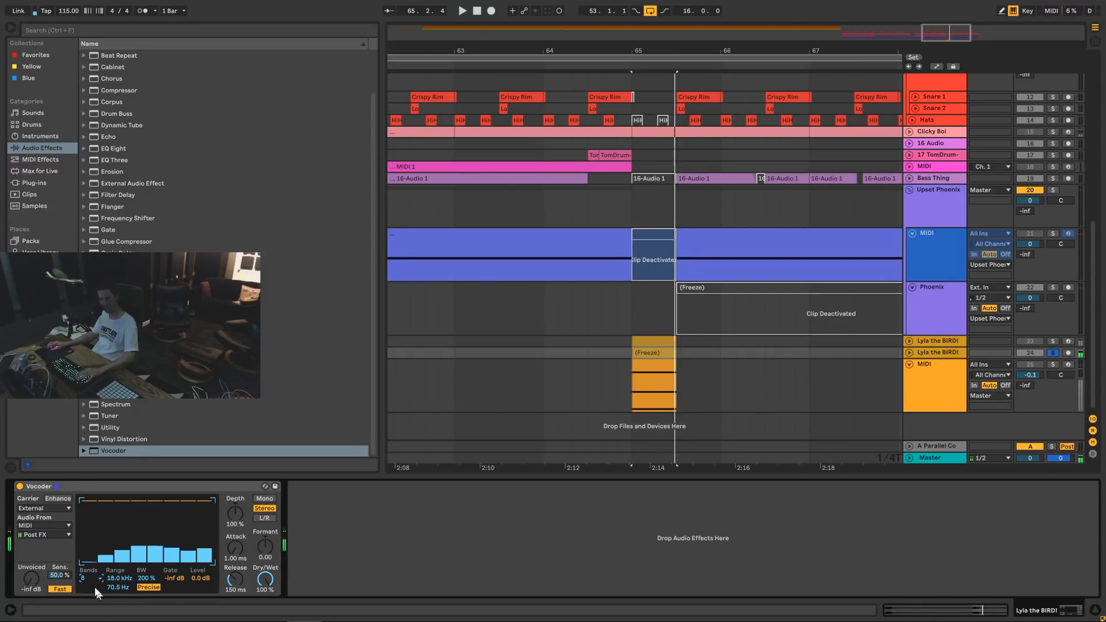
pyautogui.click(90, 577)
pyautogui.click(93, 515)
pyautogui.press('space')
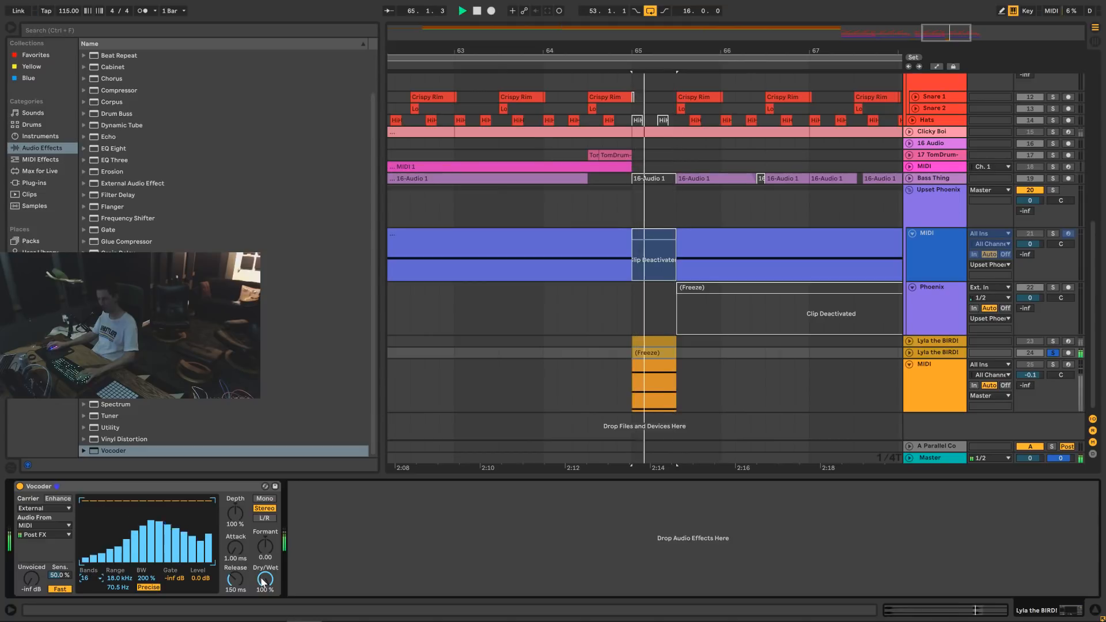
# Set the Vocoder's unvoiced level to -69 dB and formant to 0.40, and enable Enhance on the carrier while auditioning.
pyautogui.moveTo(264, 578)
pyautogui.mouseDown()
pyautogui.moveTo(264, 618)
pyautogui.moveTo(264, 577)
pyautogui.mouseUp()
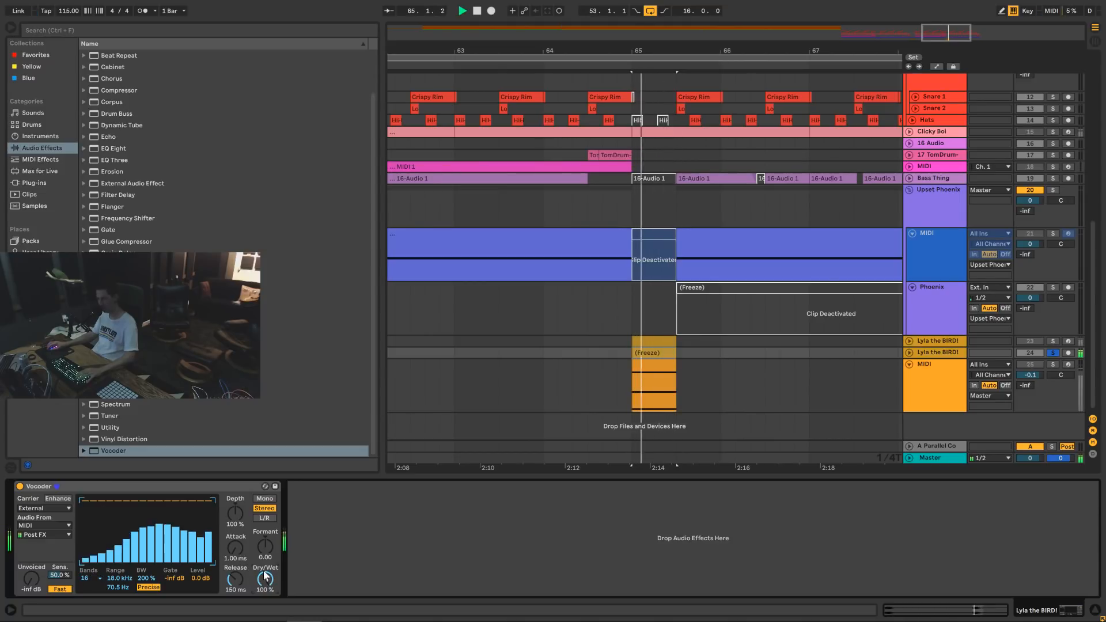
pyautogui.moveTo(29, 589); pyautogui.dragTo(29, 583)
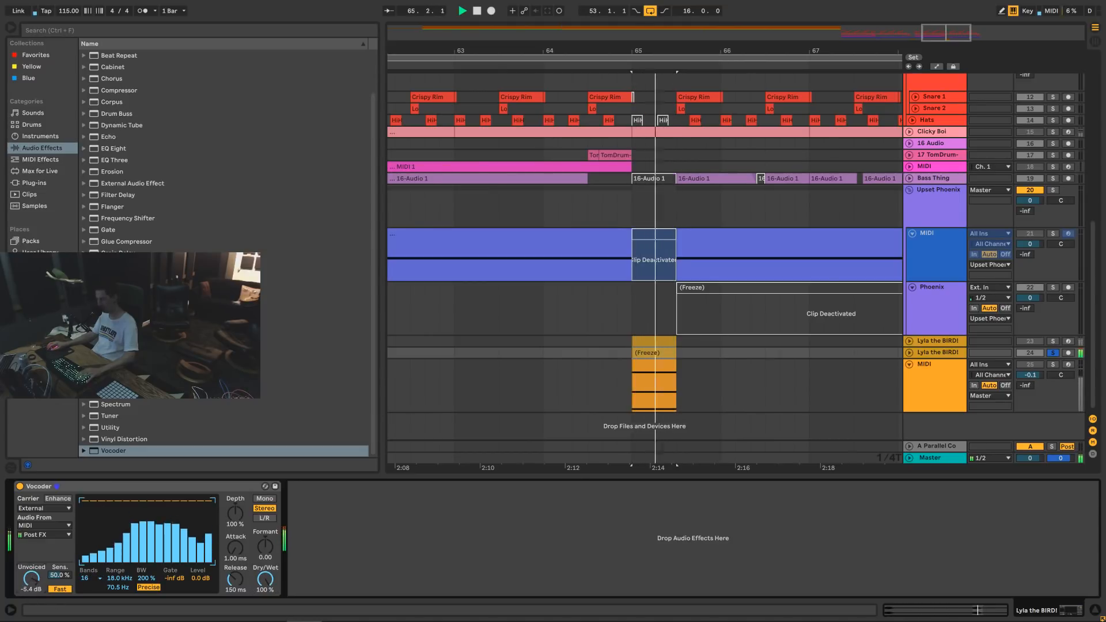
pyautogui.press('space')
pyautogui.press('space')
pyautogui.moveTo(264, 546); pyautogui.dragTo(264, 545)
pyautogui.press('space')
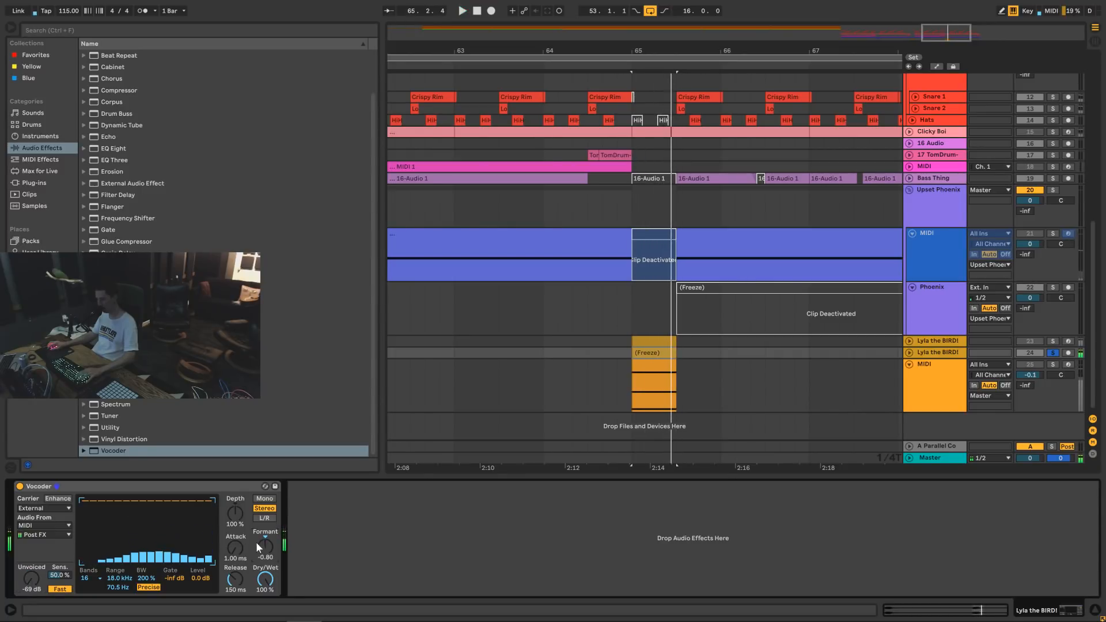
pyautogui.click(57, 498)
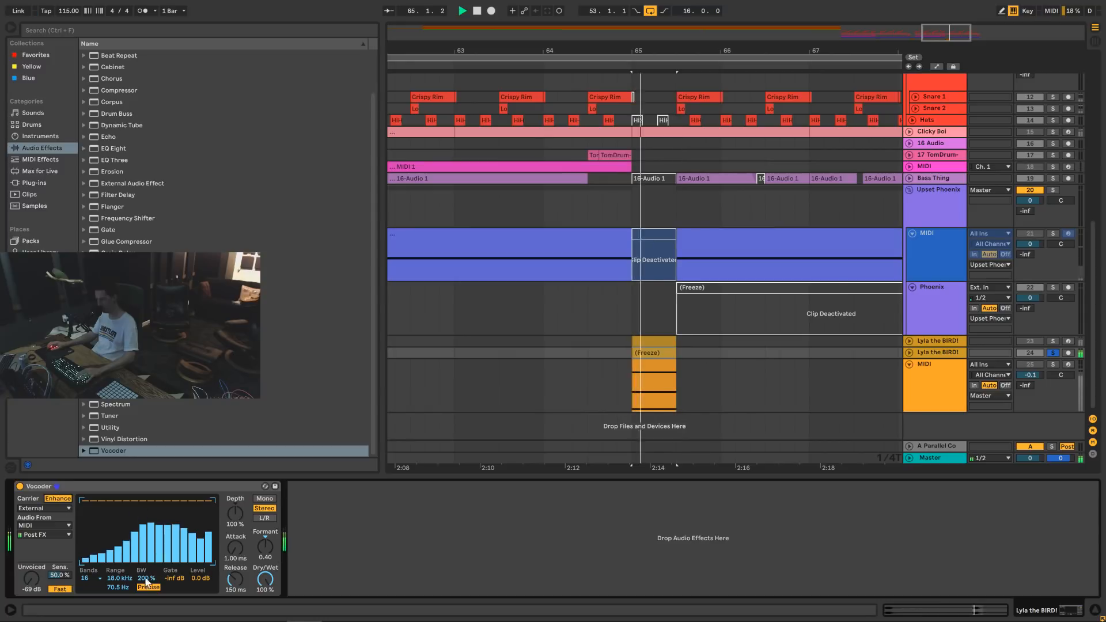
pyautogui.press('space')
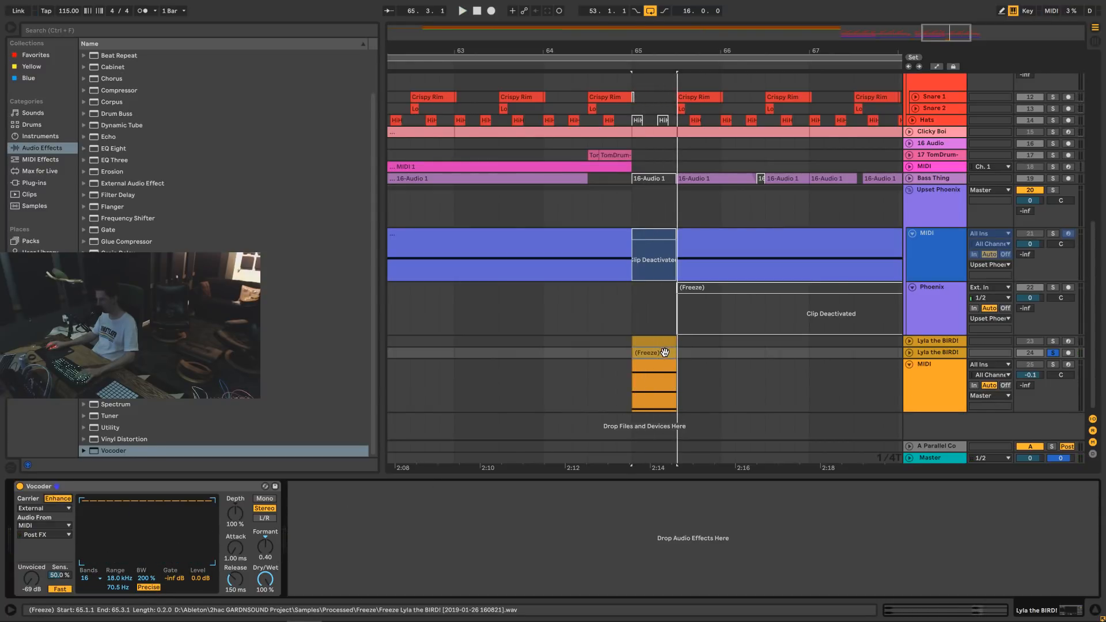
# Readjust the Up and Down pitchbend ranges in Massive, audition the vocoded bird sound, and close the synth window.
pyautogui.doubleClick(658, 369)
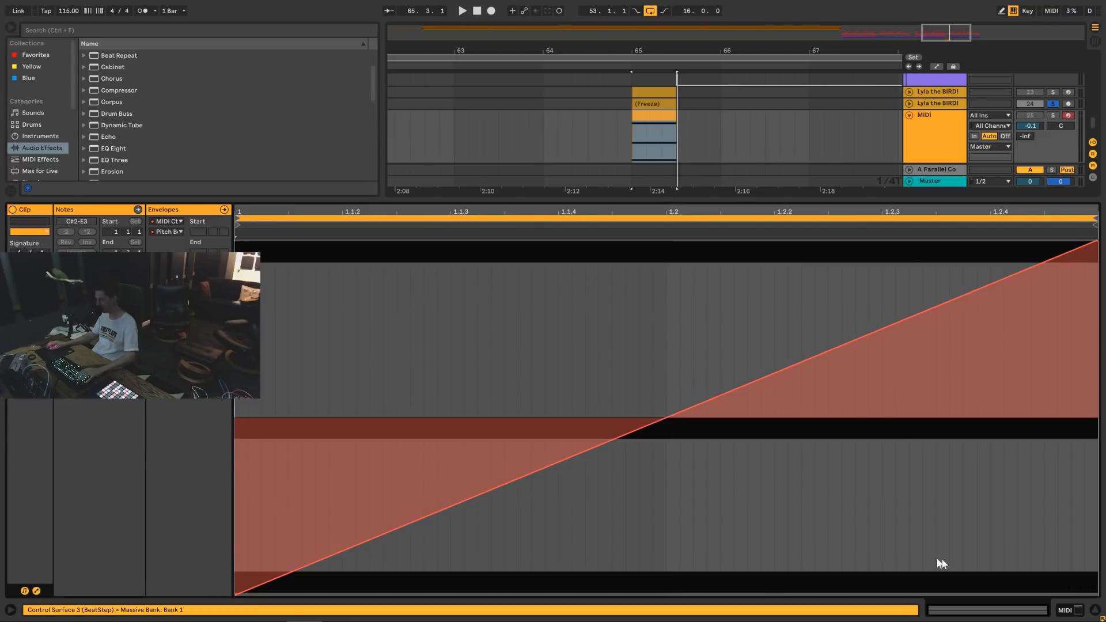
pyautogui.click(1065, 610)
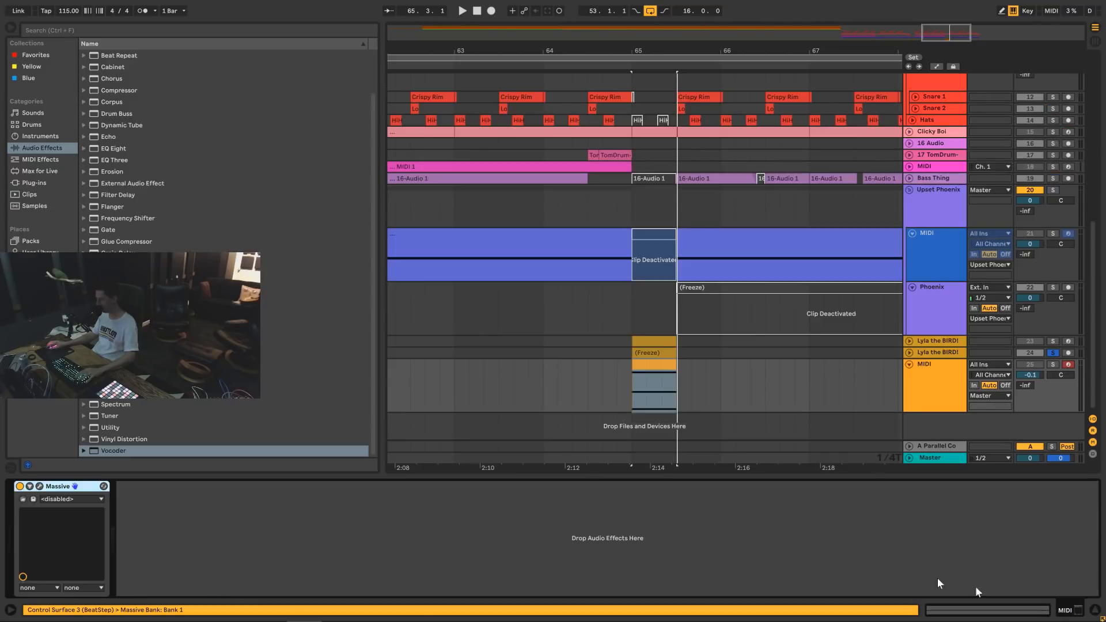
pyautogui.click(39, 486)
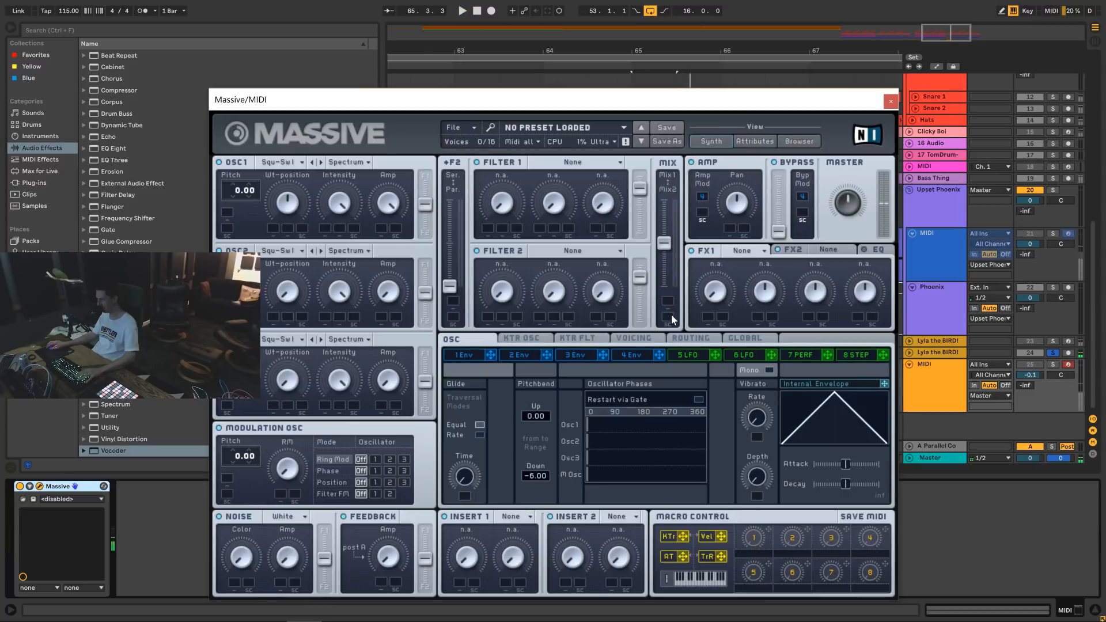
pyautogui.moveTo(556, 436); pyautogui.dragTo(537, 471)
pyautogui.moveTo(534, 396); pyautogui.dragTo(535, 456)
pyautogui.press('space')
pyautogui.press('space')
pyautogui.click(889, 101)
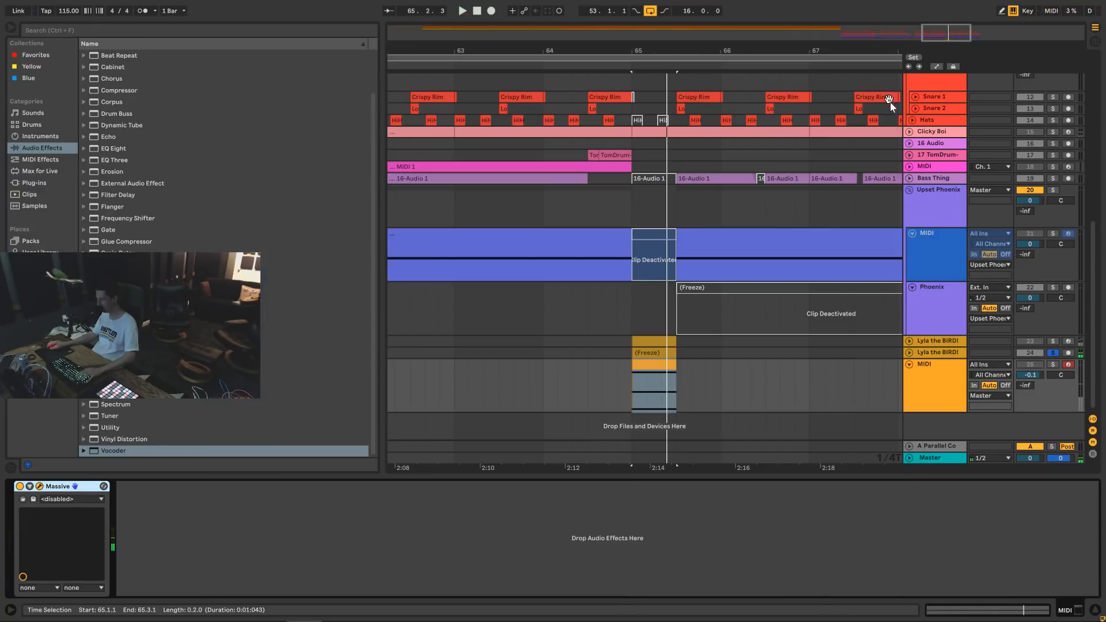
# Raise the Vocoder's depth to 136 % on the vocoded bird track during playback and take the track out of solo.
pyautogui.click(938, 351)
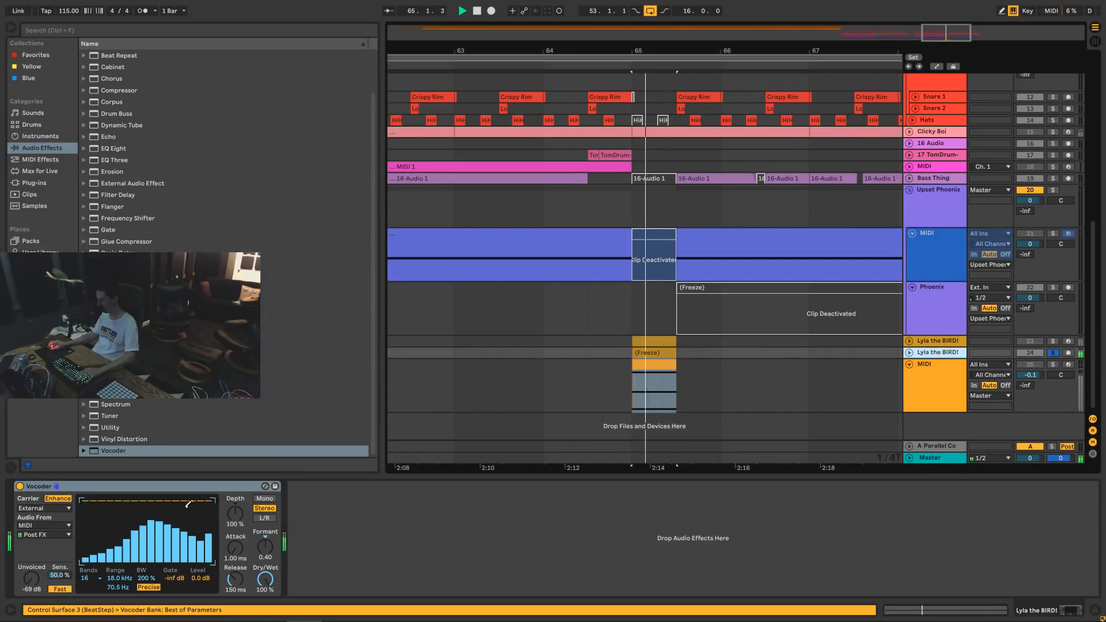
pyautogui.press('space')
pyautogui.moveTo(237, 510); pyautogui.dragTo(238, 491)
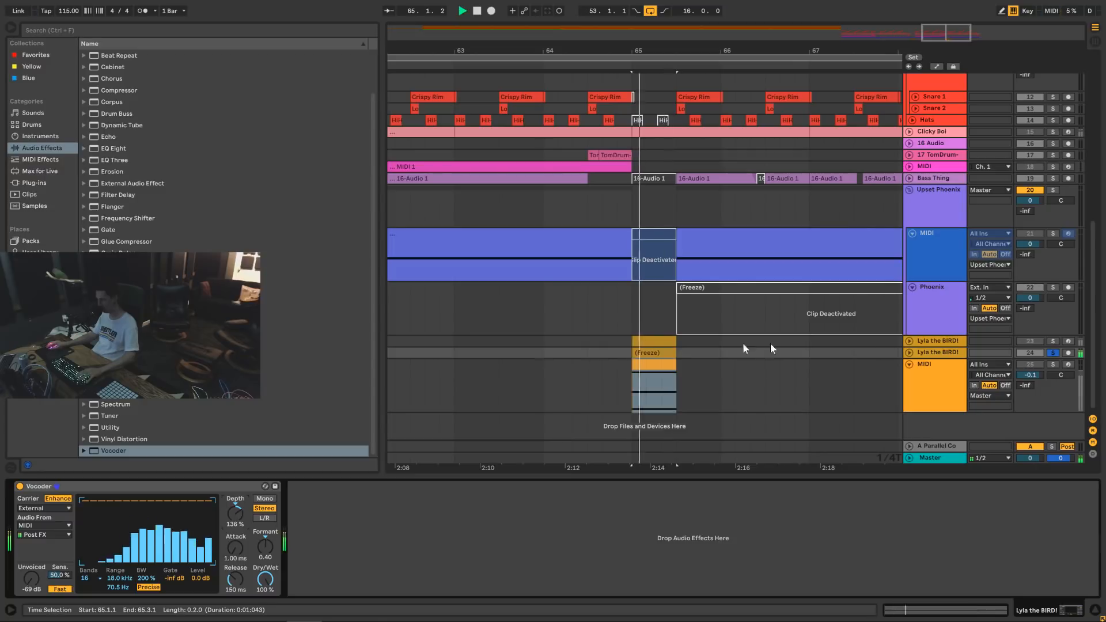
pyautogui.press('space')
pyautogui.click(1053, 353)
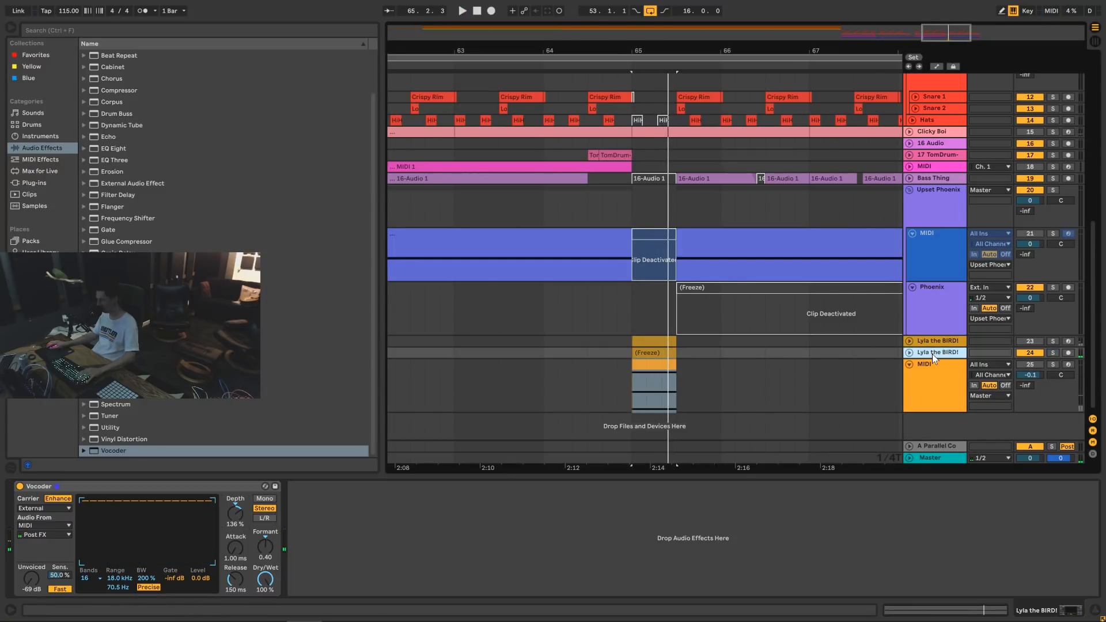
# Audition the bar 65 fill in the full mix, comparing it with the Vocoder bypassed and enabled.
pyautogui.press('space')
pyautogui.press('space')
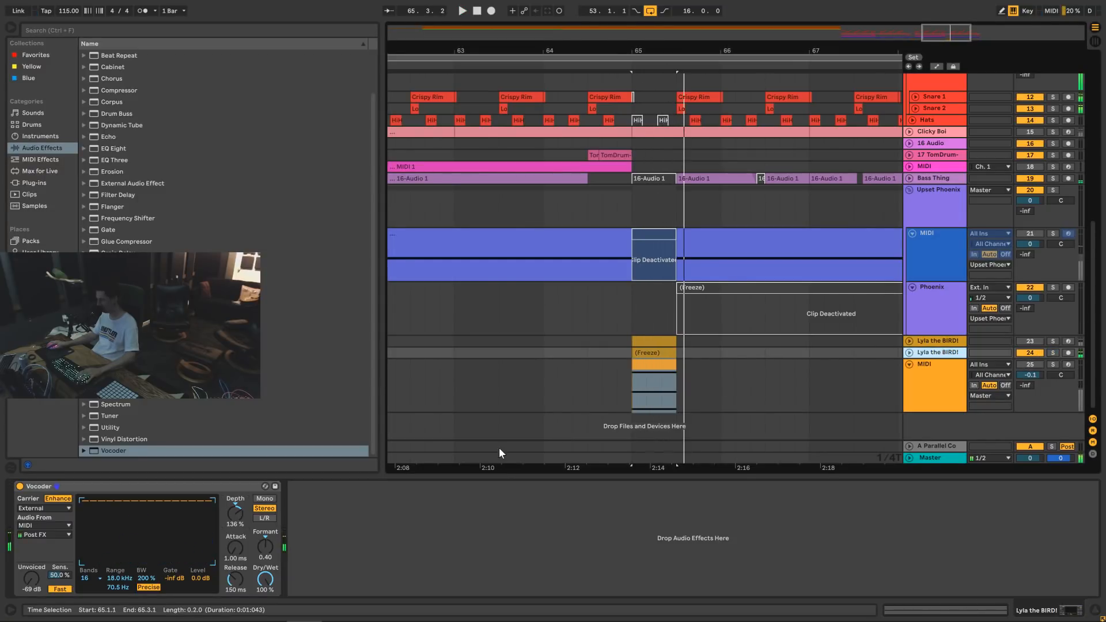
pyautogui.click(20, 486)
pyautogui.press('space')
pyautogui.click(20, 487)
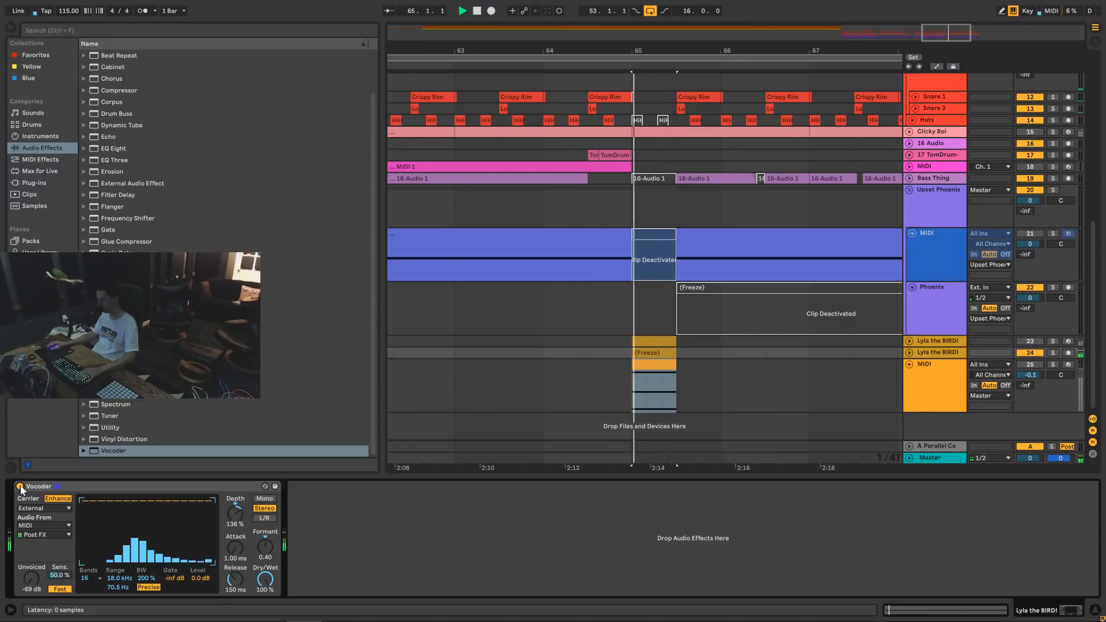
pyautogui.press('space')
pyautogui.press('space')
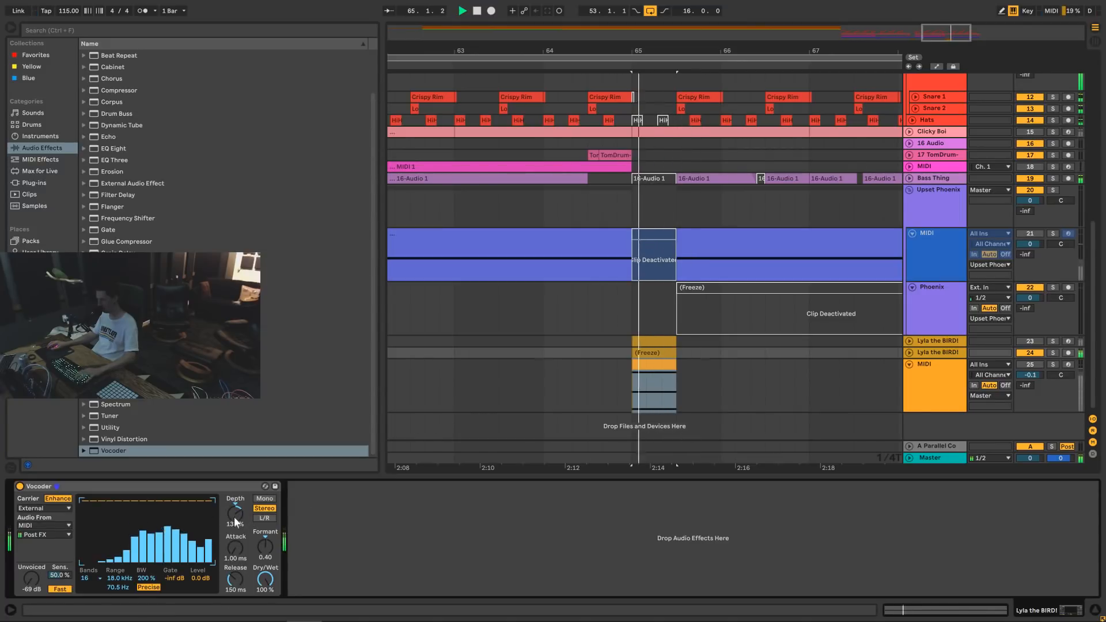
# Set the Vocoder's depth to 138 % and its formant to 4.20, replaying the fill repeatedly to compare settings.
pyautogui.moveTo(236, 515); pyautogui.dragTo(265, 542)
pyautogui.press('space')
pyautogui.press('space')
pyautogui.press('space')
pyautogui.press('space')
pyautogui.press('space')
pyautogui.press('space')
pyautogui.press('space')
pyautogui.press('space')
pyautogui.press('space')
pyautogui.press('space')
pyautogui.press('space')
pyautogui.press('space')
pyautogui.press('space')
pyautogui.press('space')
pyautogui.press('space')
pyautogui.press('space')
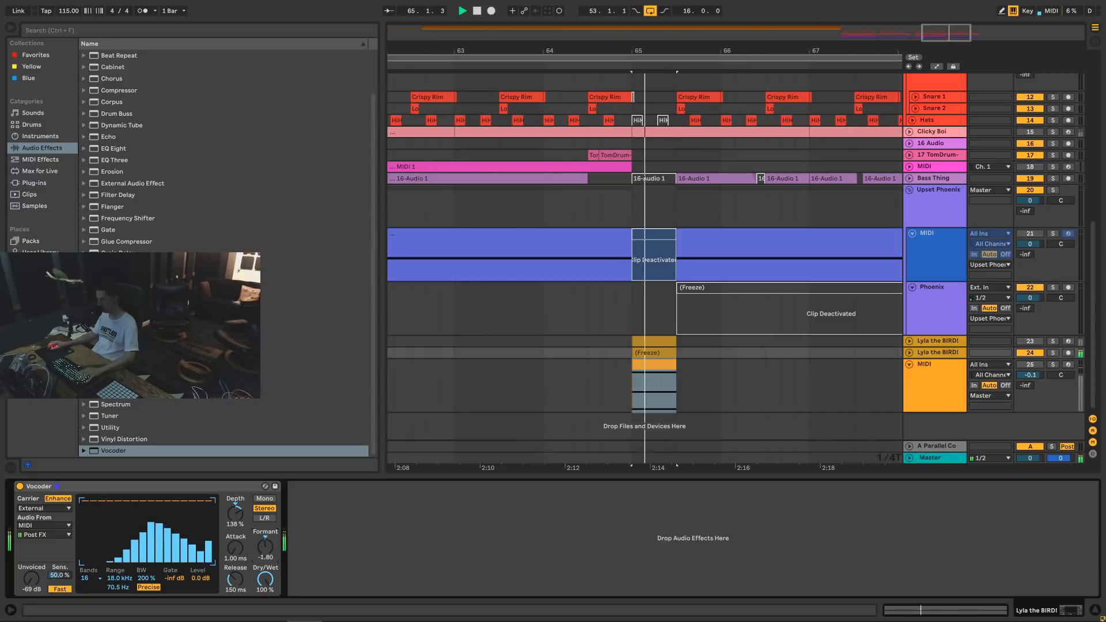
pyautogui.press('space')
pyautogui.press('space')
pyautogui.press('space')
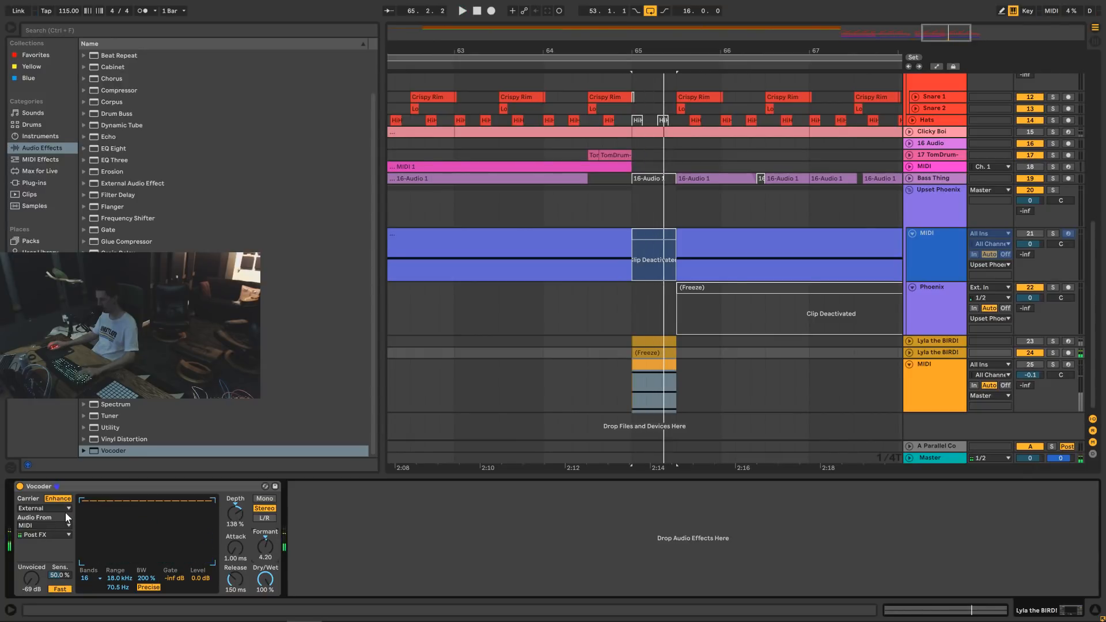
pyautogui.press('space')
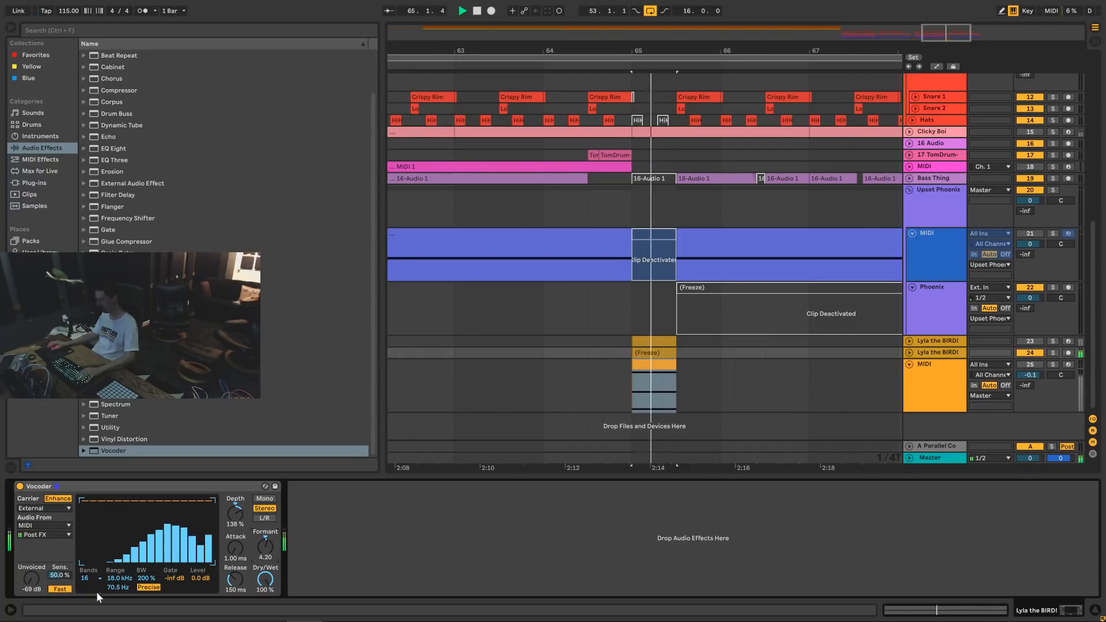
# Set the Vocoder's unvoiced sensitivity to 68 % and change its response from Fast to Slow while auditioning.
pyautogui.press('space')
pyautogui.press('space')
pyautogui.moveTo(51, 575); pyautogui.dragTo(51, 565)
pyautogui.press('space')
pyautogui.press('space')
pyautogui.click(60, 588)
pyautogui.press('space')
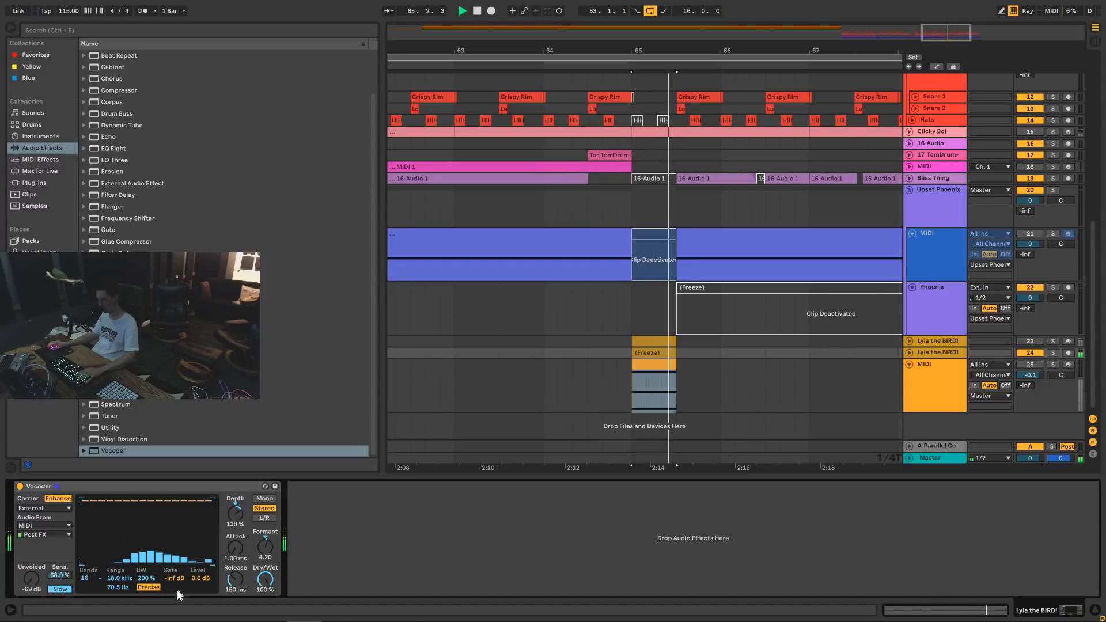
# Try a Vocoder depth of 175 % with a hand-drawn curve of band levels, and audition the fill.
pyautogui.press('space')
pyautogui.press('space')
pyautogui.moveTo(95, 539)
pyautogui.mouseDown()
pyautogui.moveTo(211, 508)
pyautogui.moveTo(88, 530)
pyautogui.moveTo(185, 508)
pyautogui.moveTo(216, 524)
pyautogui.moveTo(197, 523)
pyautogui.moveTo(240, 503)
pyautogui.moveTo(240, 490)
pyautogui.mouseUp()
pyautogui.press('space')
pyautogui.press('space')
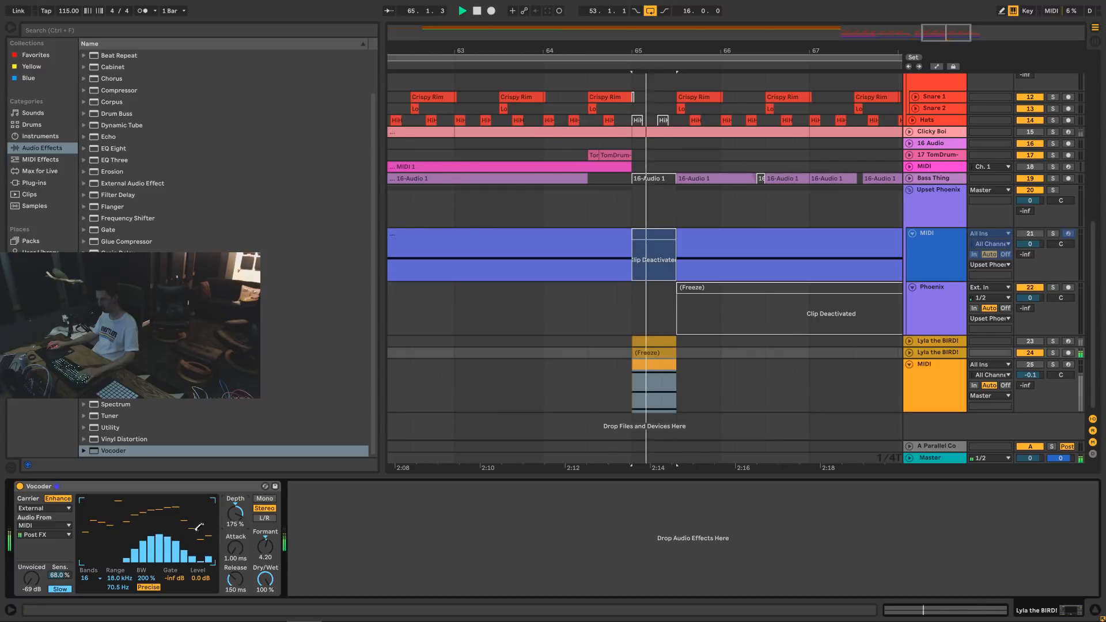
pyautogui.press('space')
pyautogui.press('space')
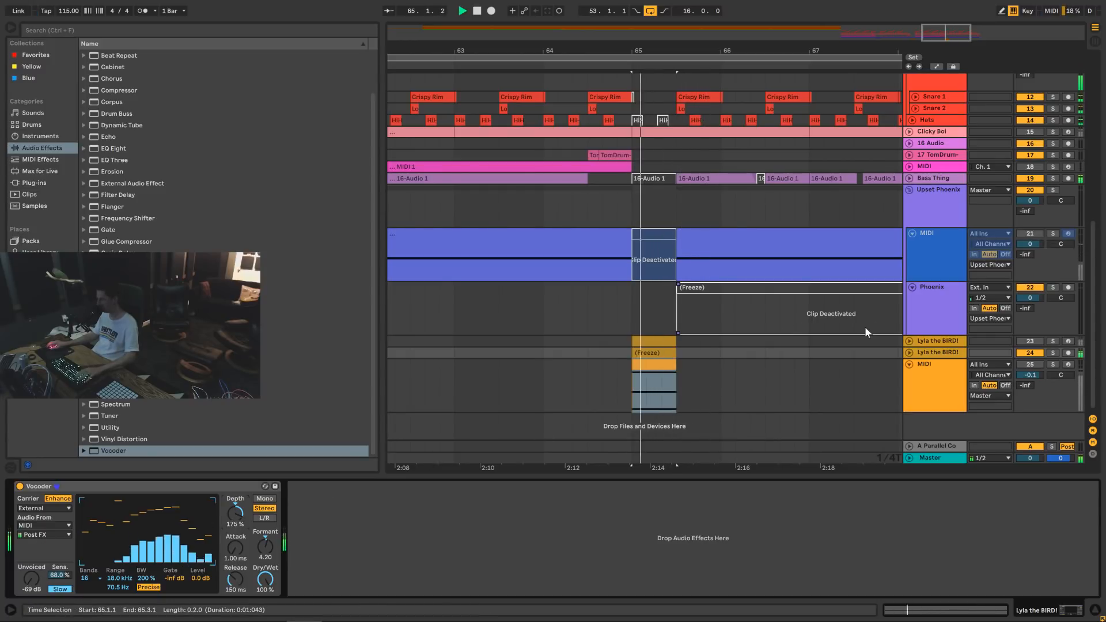
# Lower the Vocoder's dry/wet to 81 % and flatten its band levels again while replaying the fill.
pyautogui.click(928, 369)
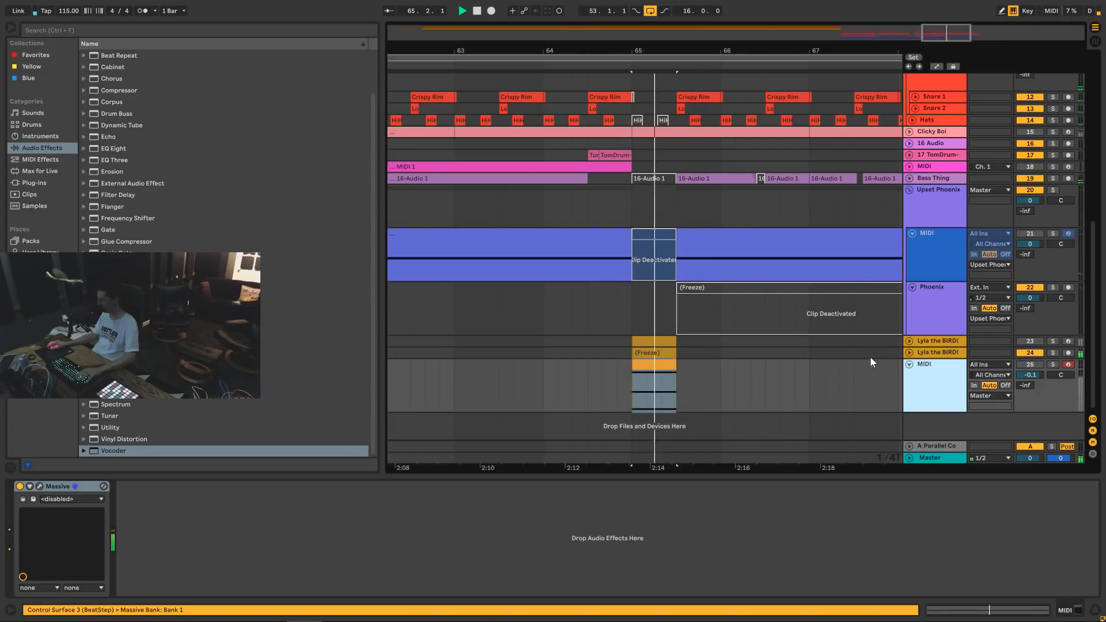
pyautogui.click(942, 353)
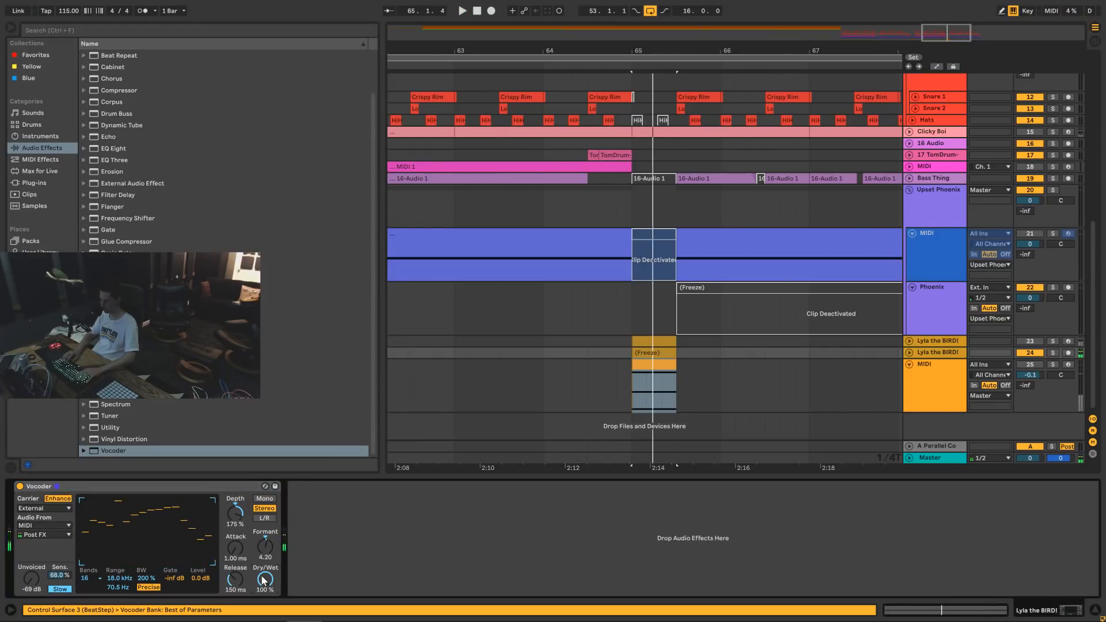
pyautogui.moveTo(263, 580); pyautogui.dragTo(263, 588)
pyautogui.press('space')
pyautogui.press('space')
pyautogui.press('space')
pyautogui.press('space')
pyautogui.press('space')
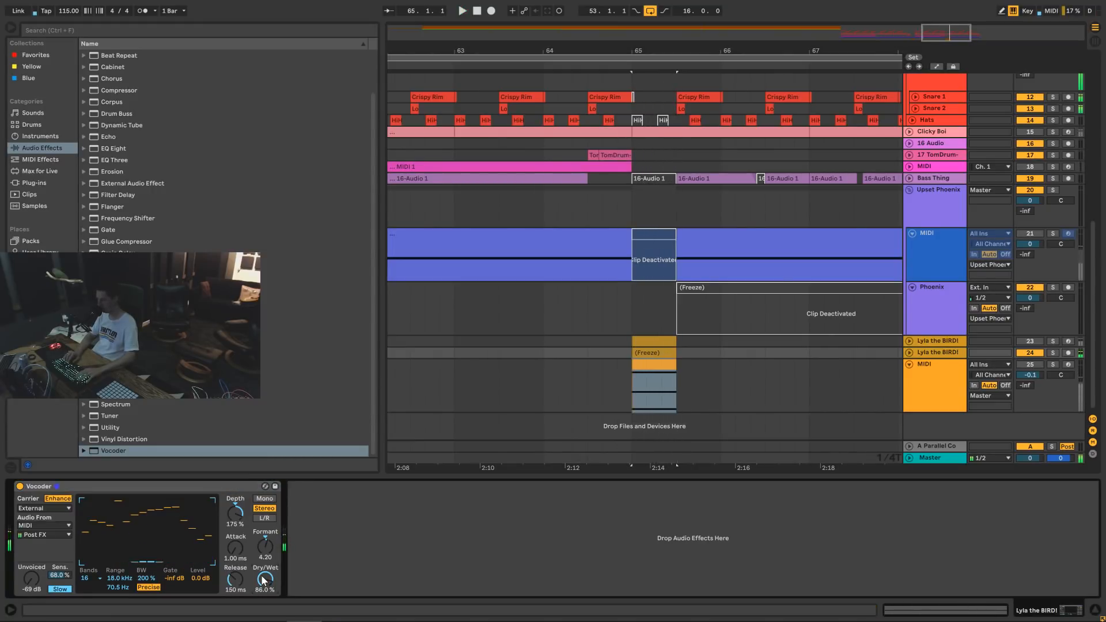
pyautogui.press('space')
pyautogui.press('space')
pyautogui.press('space')
pyautogui.moveTo(263, 580); pyautogui.dragTo(263, 583)
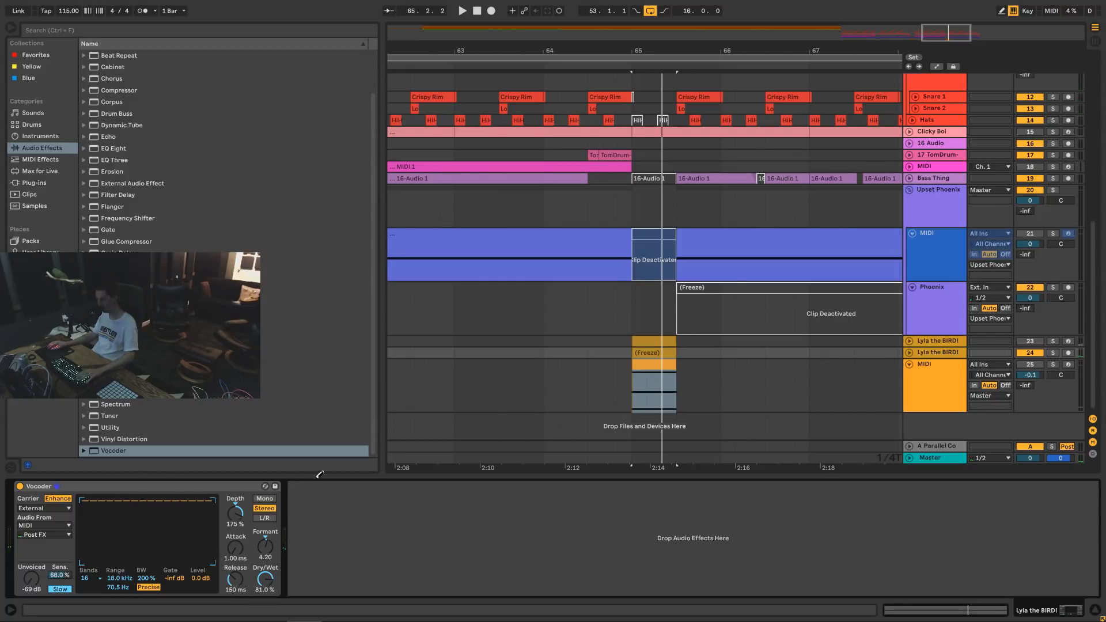
pyautogui.press('space')
pyautogui.press('space')
pyautogui.press('space')
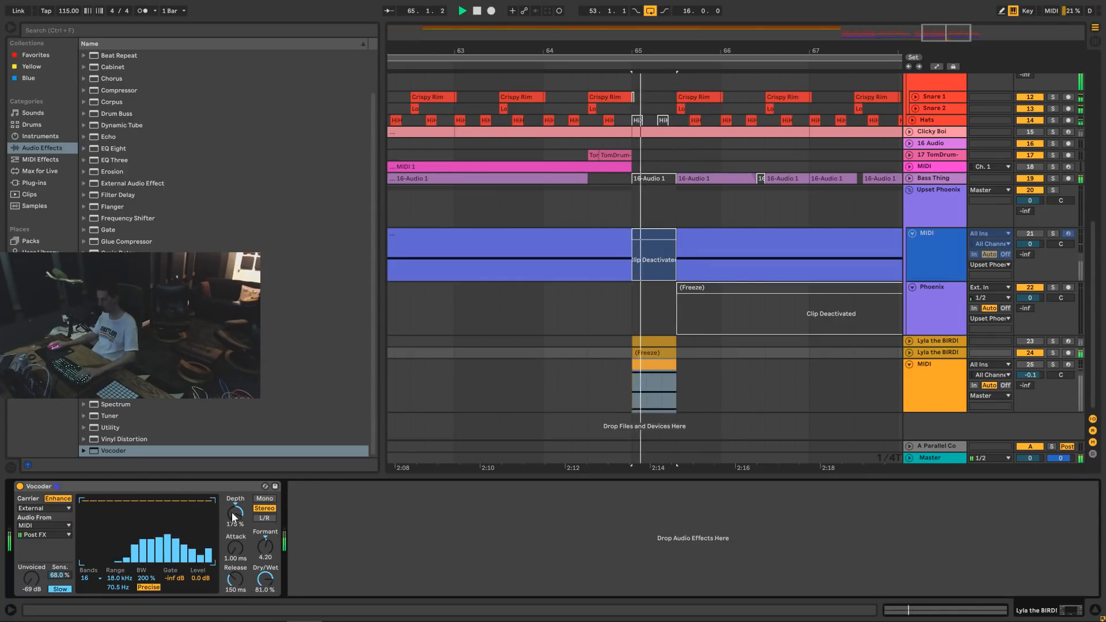
# Set the Vocoder's depth to 165 % and play the section from bar 63 into the fill.
pyautogui.moveTo(233, 516)
pyautogui.mouseDown()
pyautogui.moveTo(233, 535)
pyautogui.moveTo(235, 516)
pyautogui.mouseUp()
pyautogui.press('space')
pyautogui.press('space')
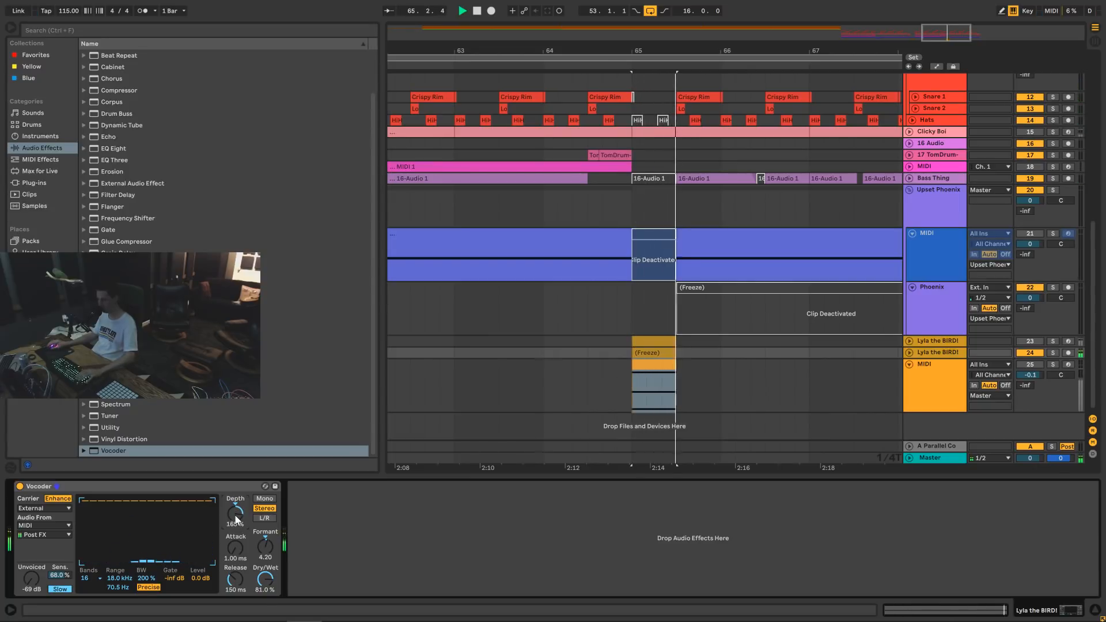
pyautogui.click(485, 366)
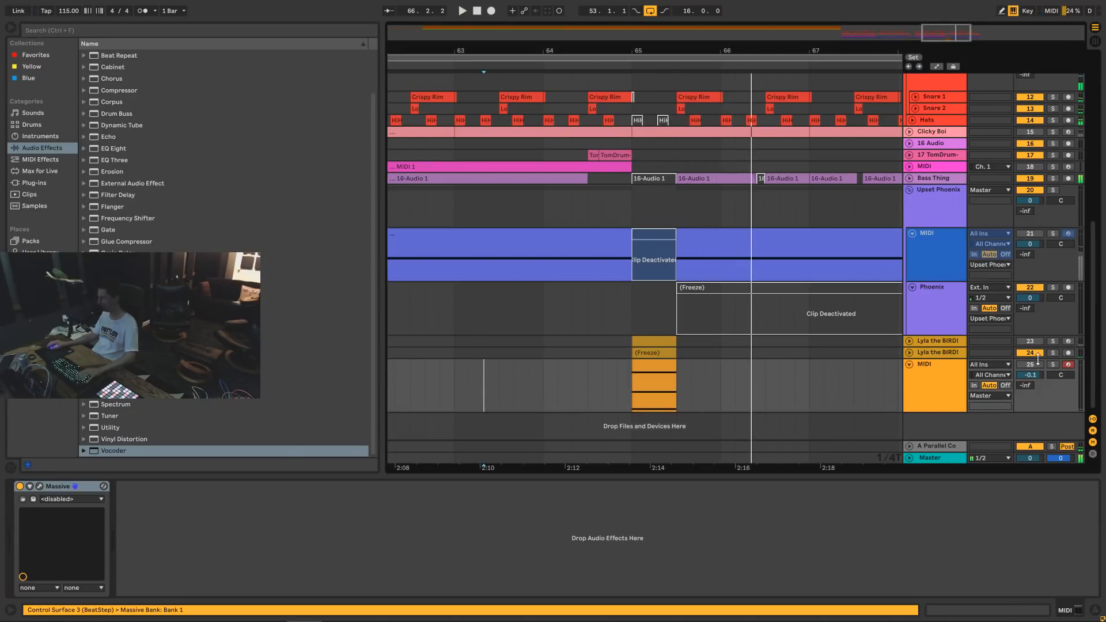
pyautogui.press('space')
# Fold the Massive carrier MIDI track below the bird tracks and delete it.
pyautogui.click(908, 364)
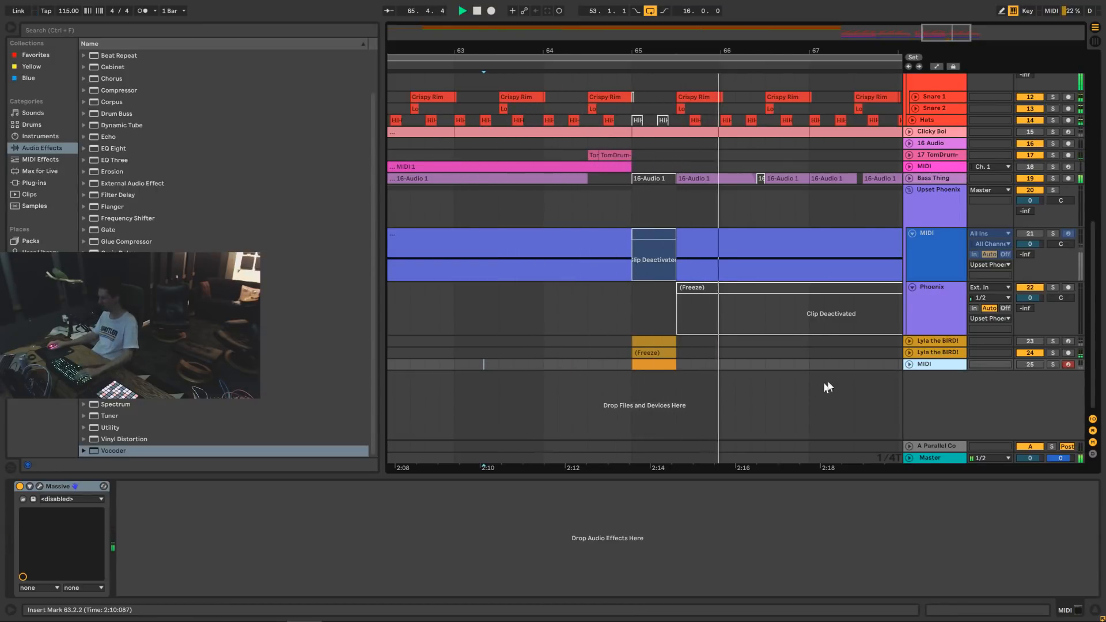
pyautogui.click(938, 353)
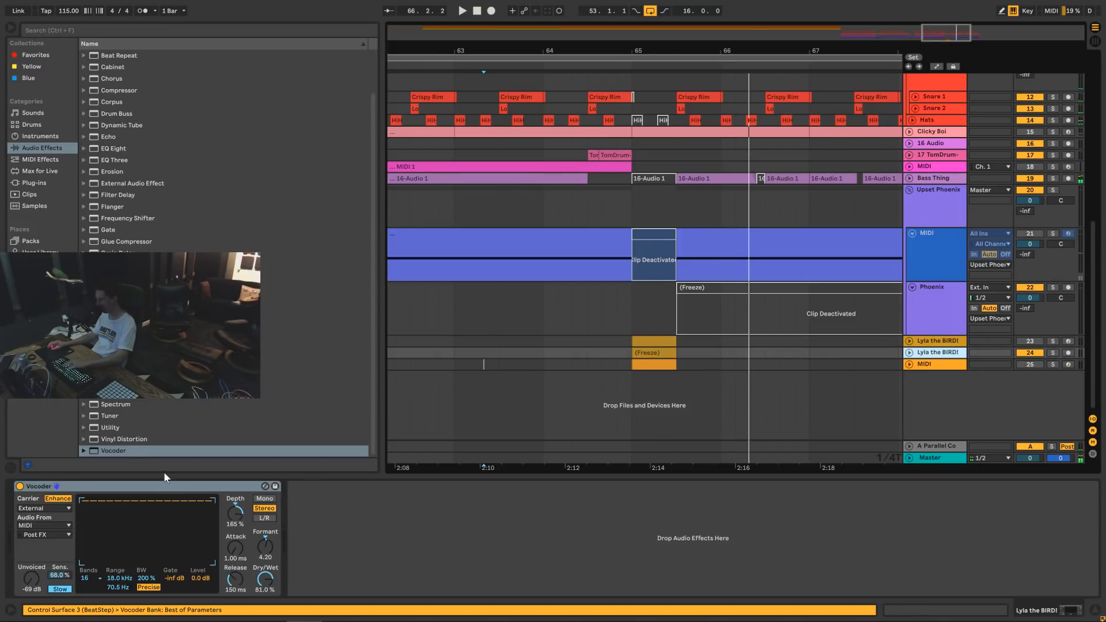
pyautogui.click(924, 365)
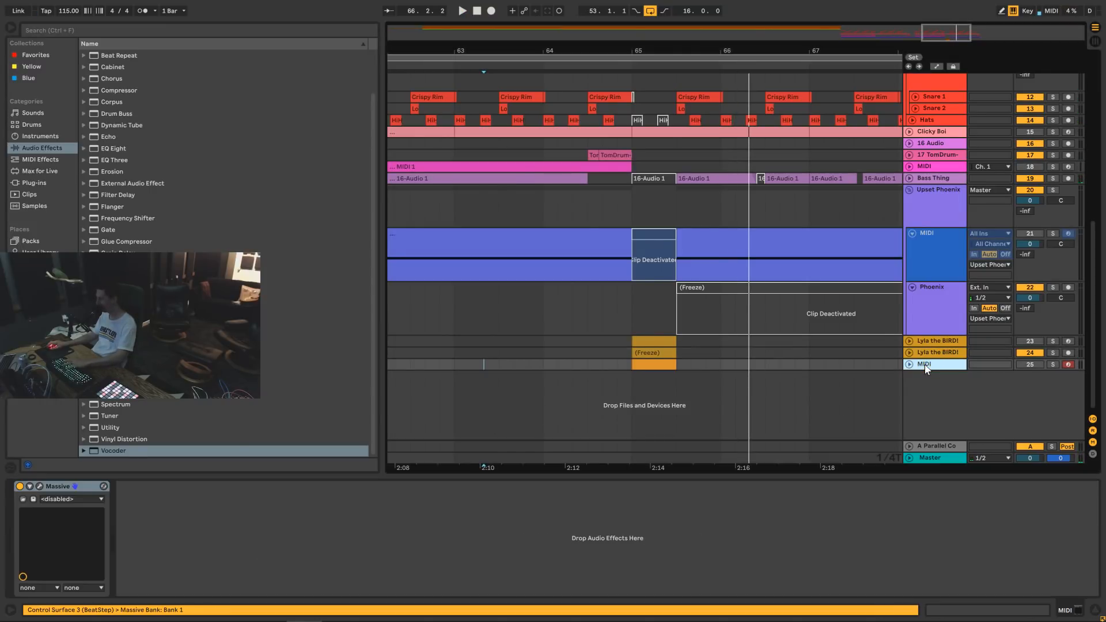
pyautogui.press('Delete')
# Play the drop from bar 64 through the bar 65 fill with more of the arrangement in view.
pyautogui.moveTo(947, 38); pyautogui.dragTo(968, 26)
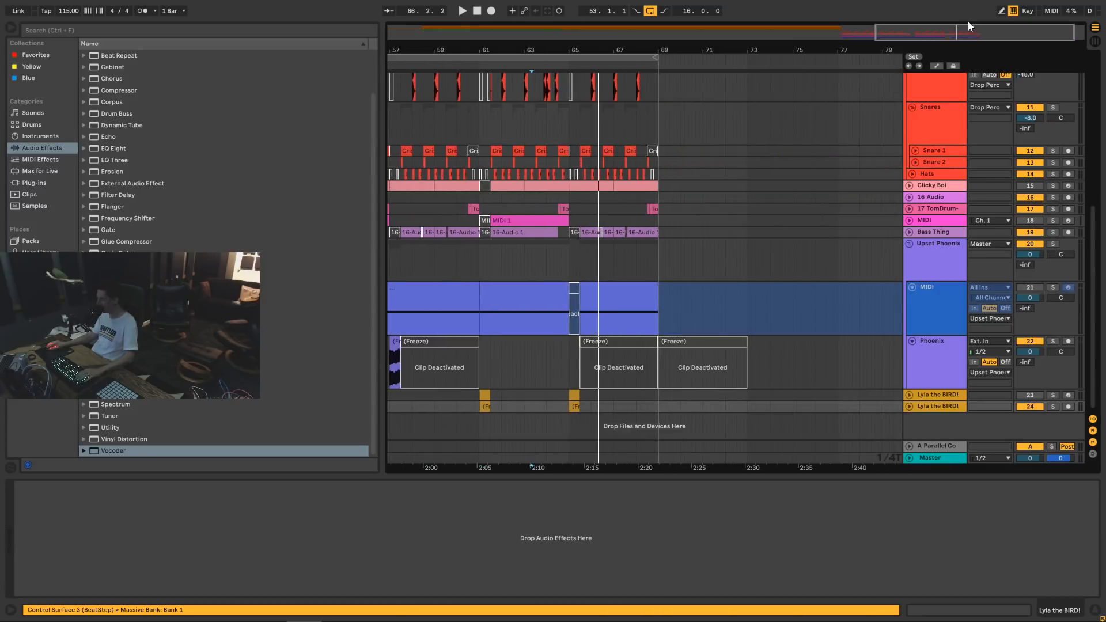
pyautogui.click(550, 357)
pyautogui.press('space')
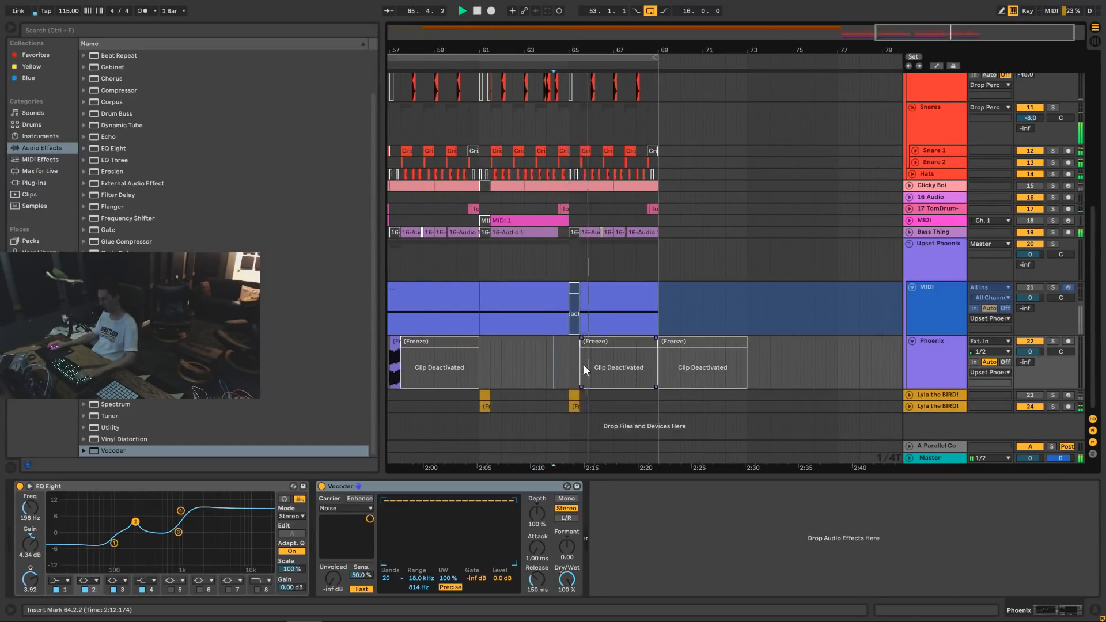
# Open the frozen bird clip at bar 65, replay it several times to judge the sound, and close the clip view.
pyautogui.click(574, 395)
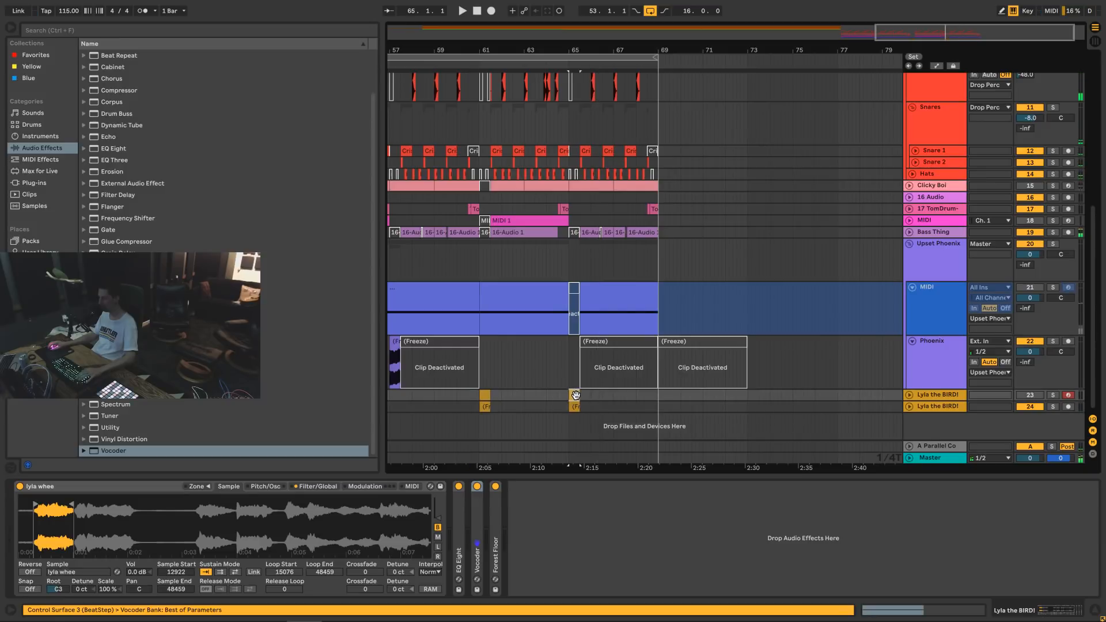
pyautogui.doubleClick(576, 395)
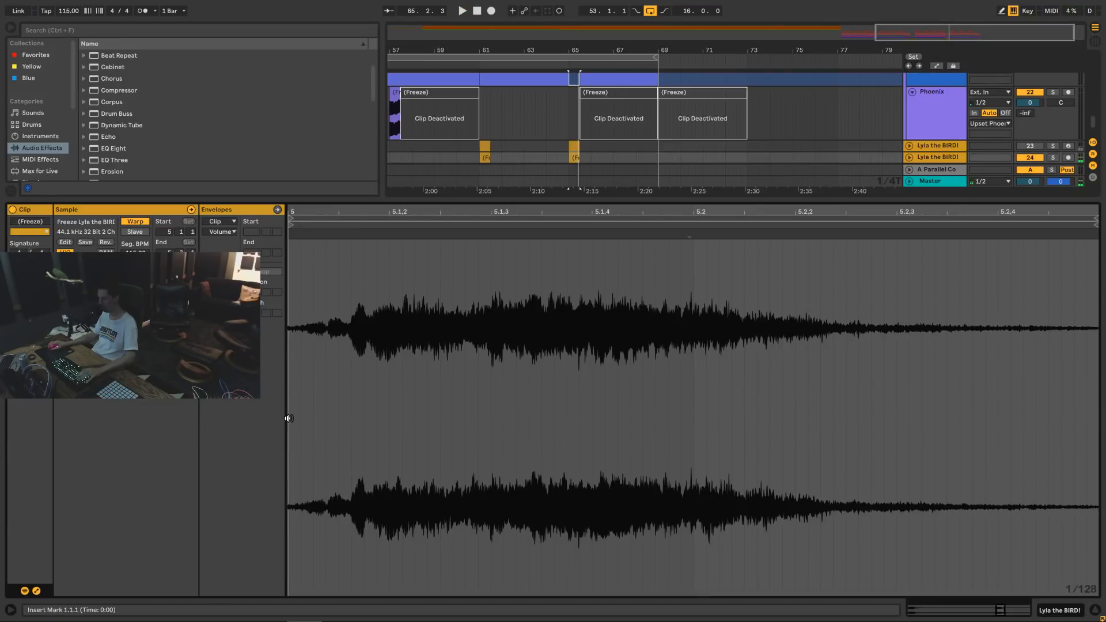
pyautogui.press('space')
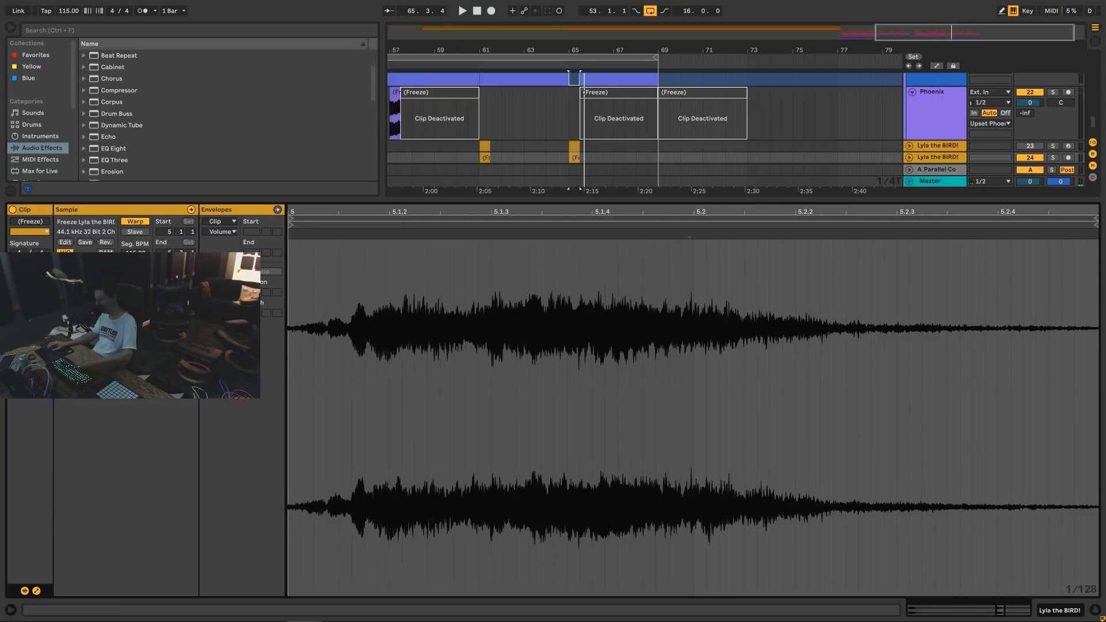
pyautogui.press('space')
pyautogui.press('space')
pyautogui.press('space')
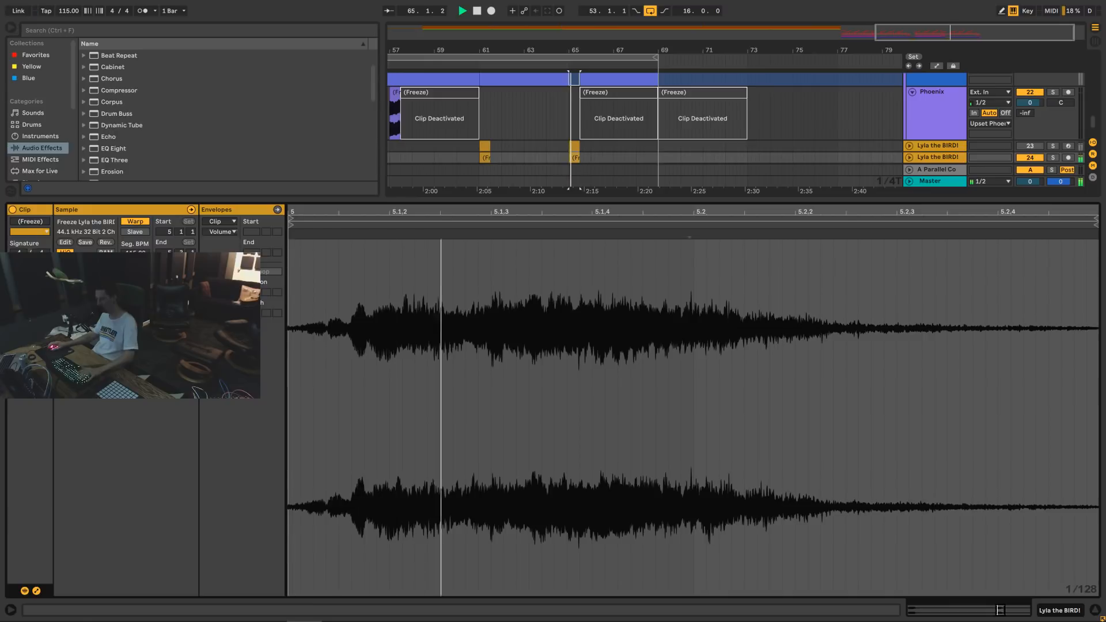
pyautogui.press('space')
pyautogui.press('space')
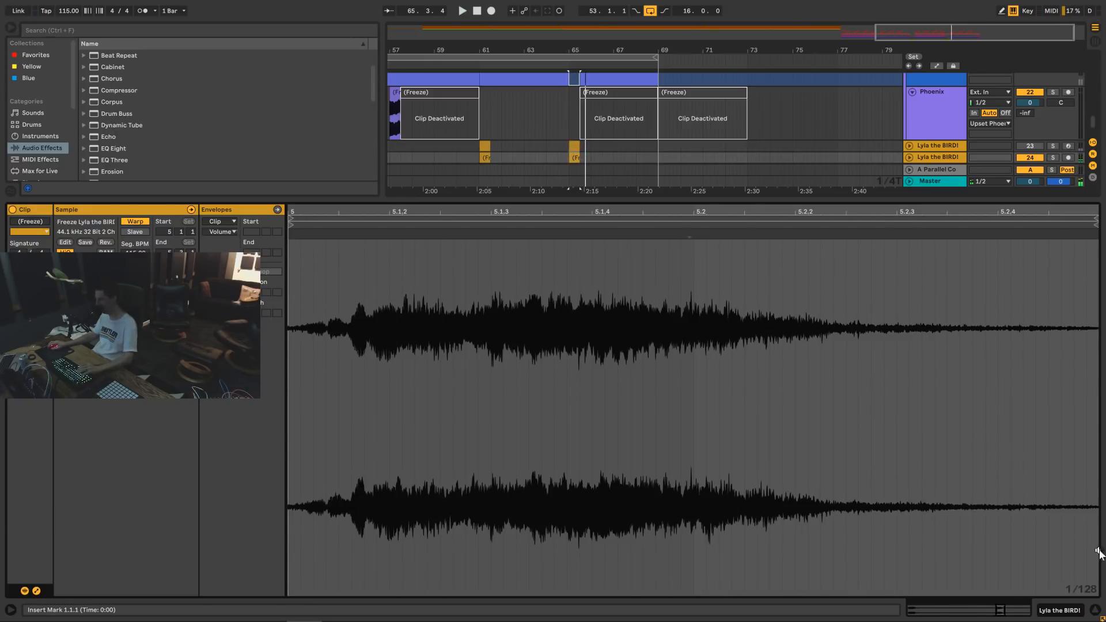
pyautogui.click(1094, 609)
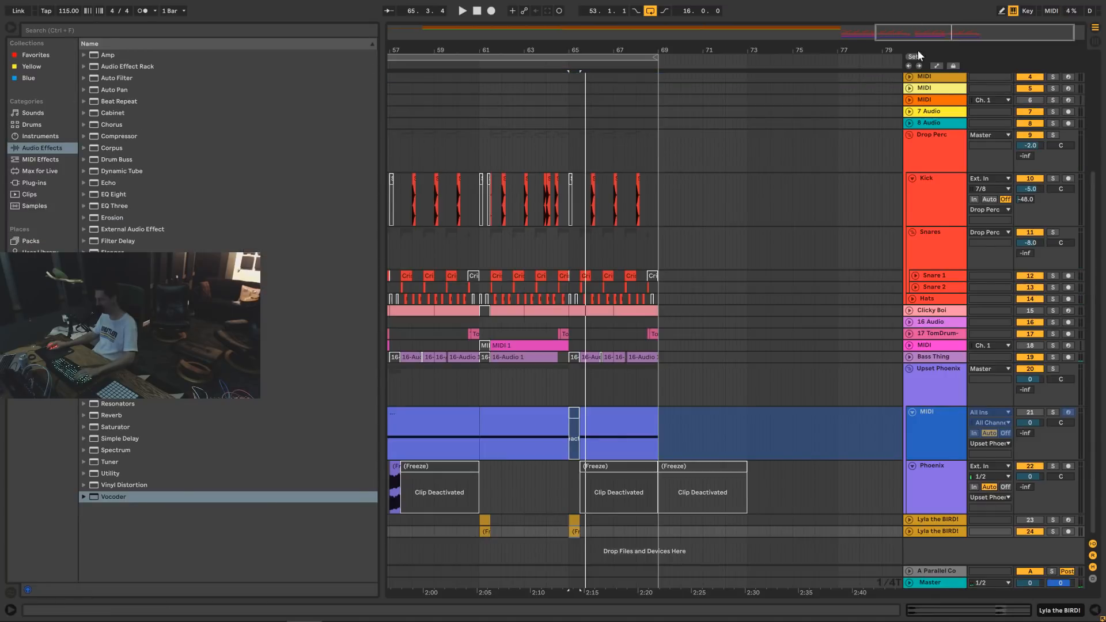
# Show the whole arrangement and play the section before the drop from bar 41.
pyautogui.doubleClick(919, 25)
pyautogui.click(649, 346)
pyautogui.press('space')
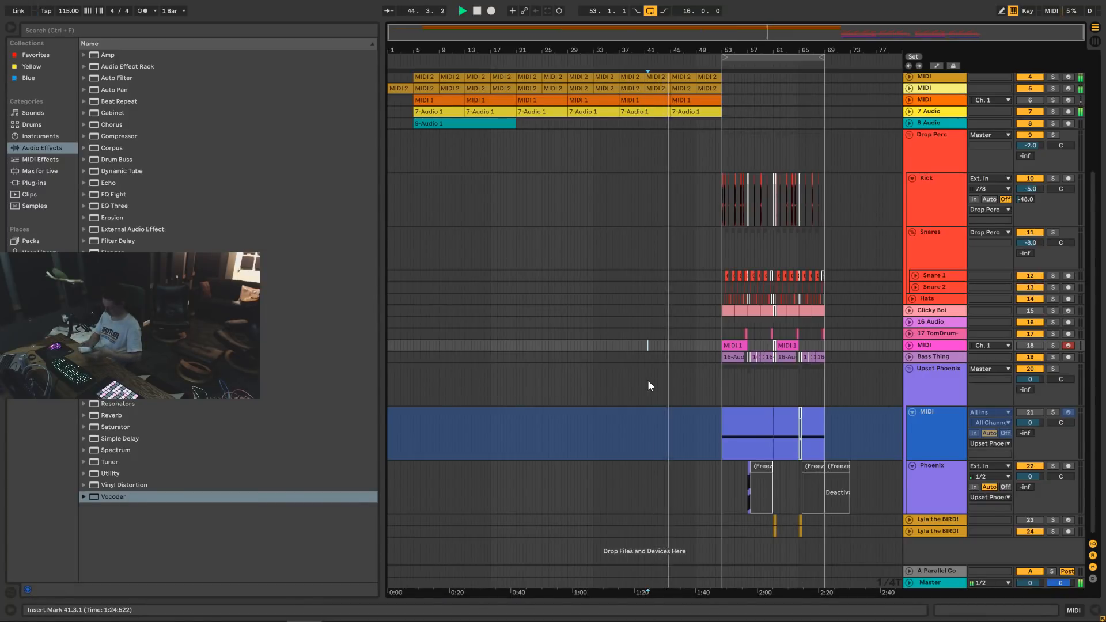
# Fold the Upset Phoenix and Drop Perc groups and the Ducks,Geese and DB Ambiance tracks in the arrangement.
pyautogui.click(913, 367)
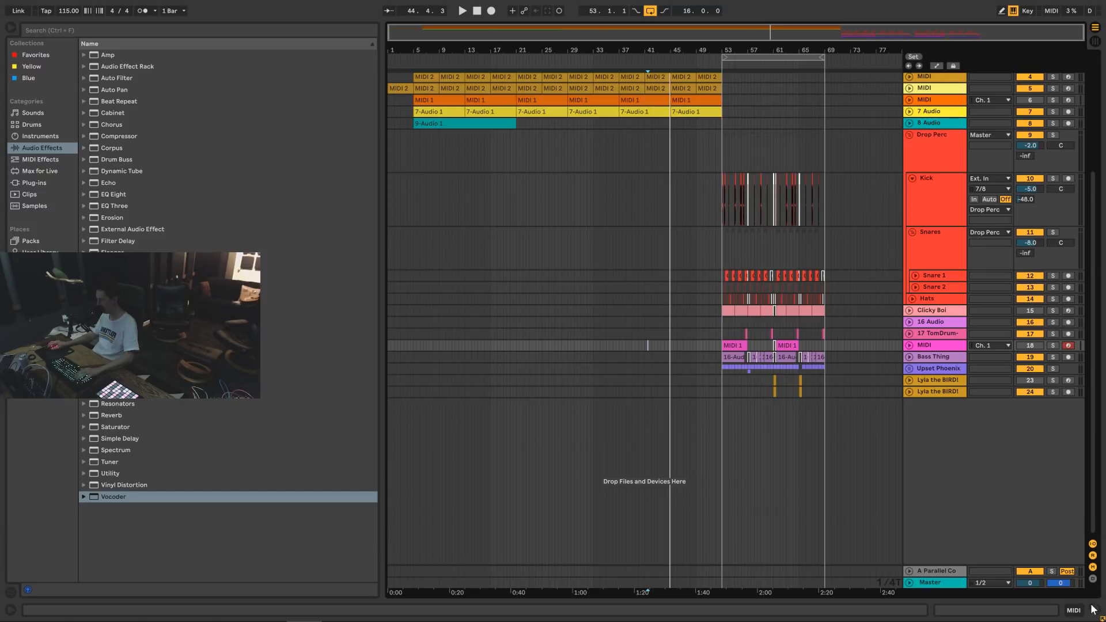
pyautogui.scroll(5, 658, 175)
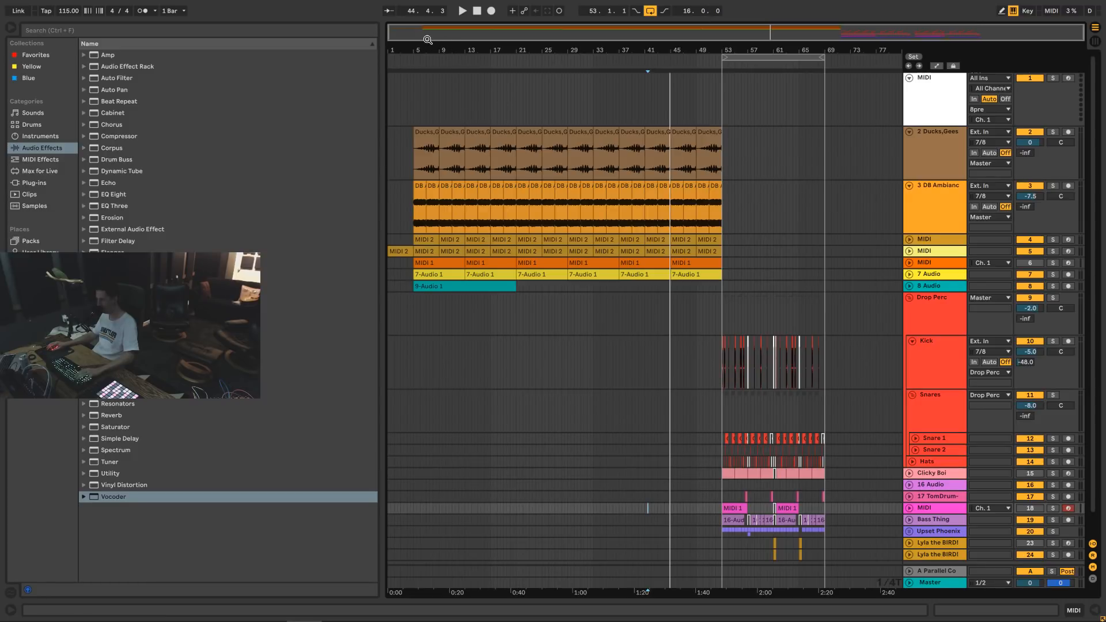
pyautogui.click(908, 297)
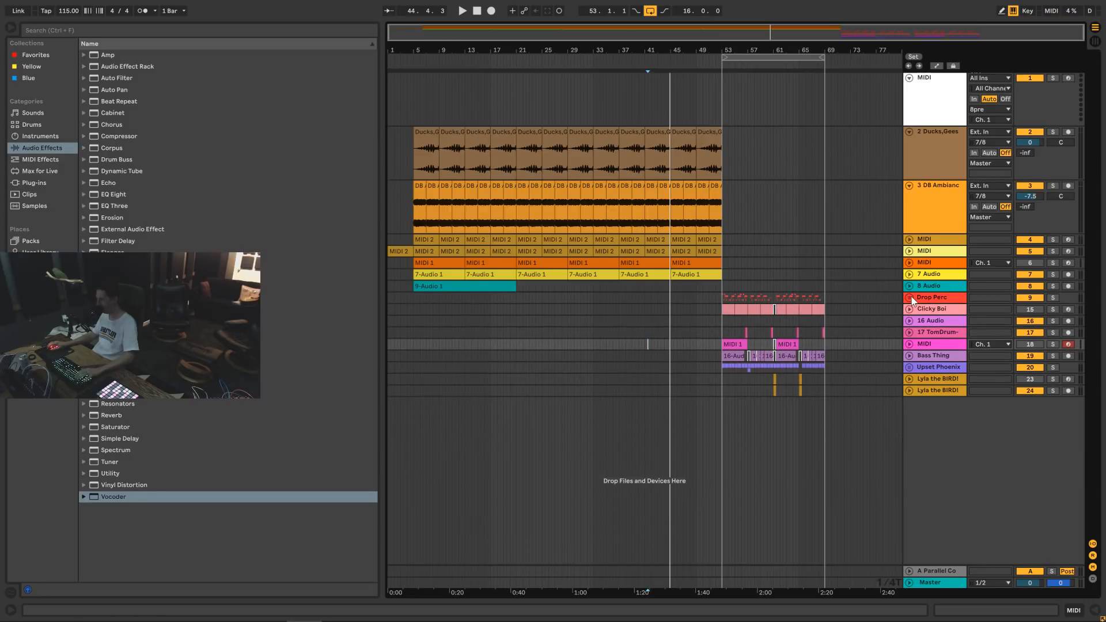
pyautogui.click(928, 154)
pyautogui.click(908, 132)
pyautogui.click(909, 143)
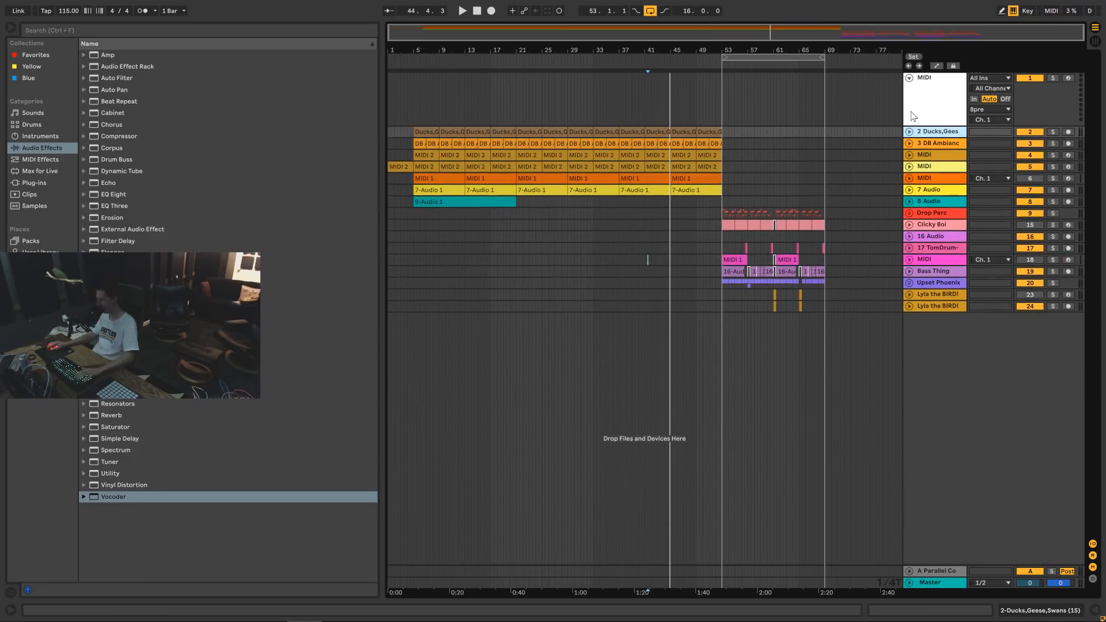
# Delete the empty MIDI track above the Ducks,Geese track.
pyautogui.click(908, 80)
pyautogui.click(931, 81)
pyautogui.press('Delete')
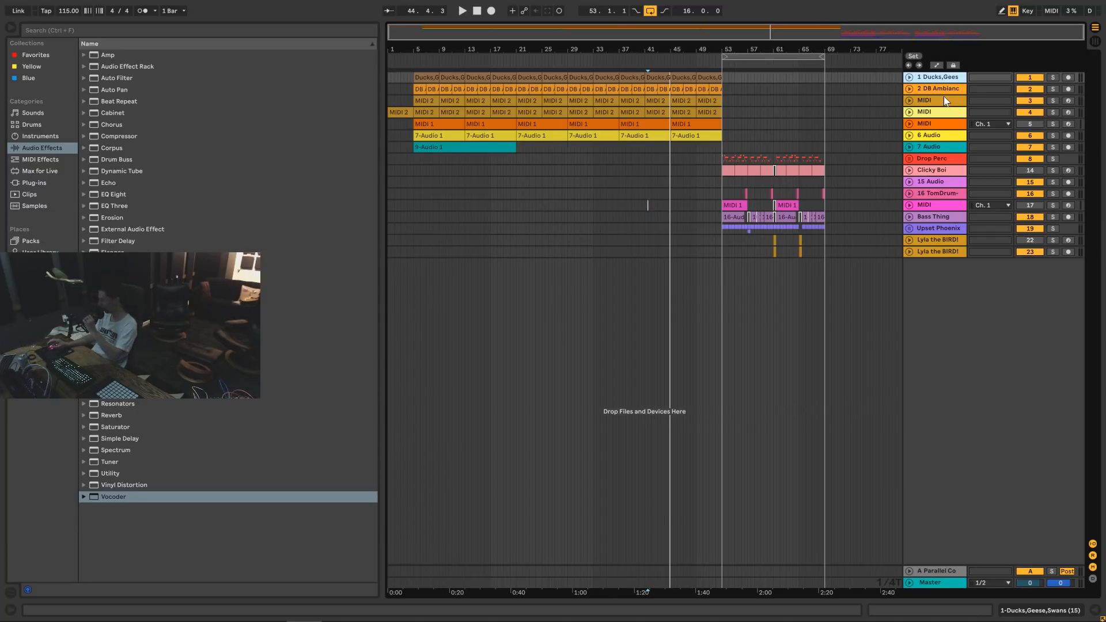
# Play the opening of the arrangement from about bar 3 with the first bars enlarged.
pyautogui.press('space')
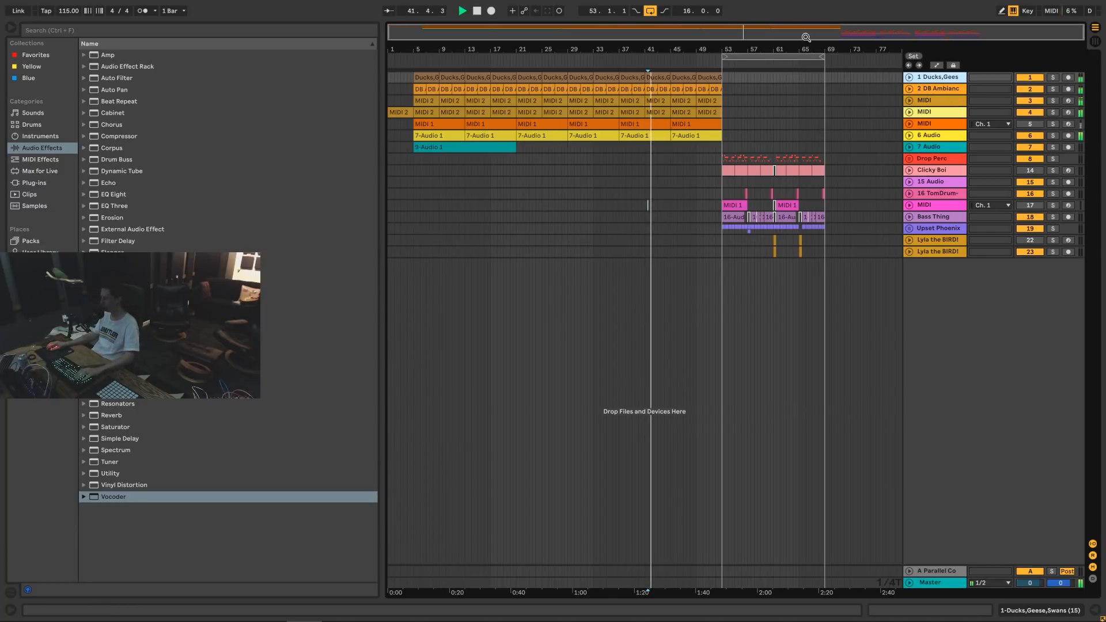
pyautogui.click(400, 136)
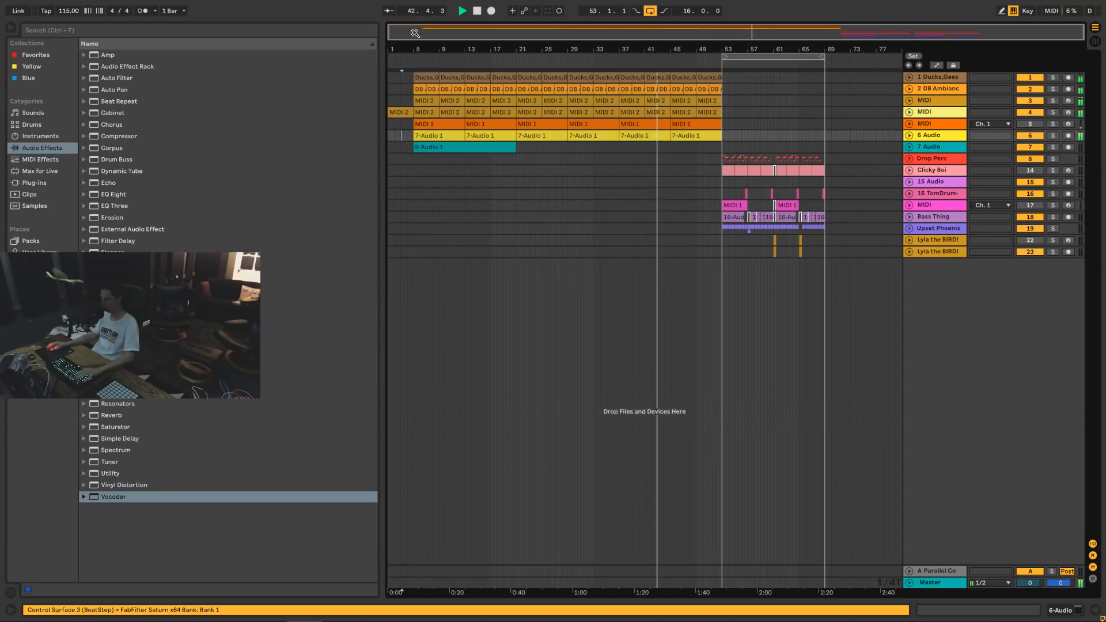
pyautogui.moveTo(414, 33); pyautogui.dragTo(416, 86)
pyautogui.press('space')
pyautogui.press('space')
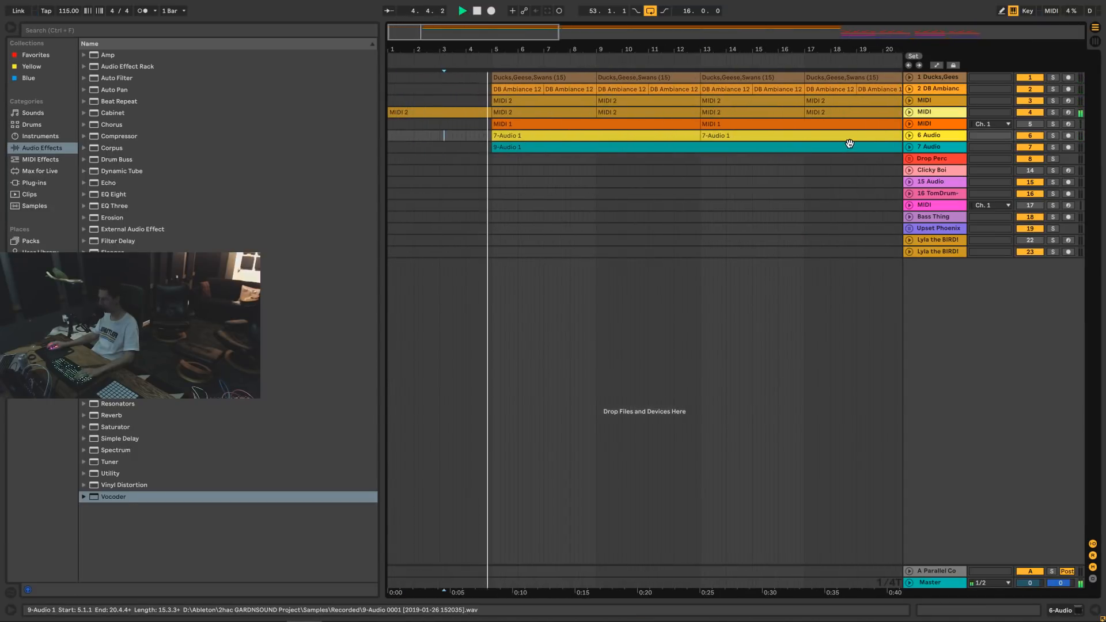
# Unfold the 7 Audio track and select its 9-Audio 1 clip during playback to identify the part.
pyautogui.click(909, 147)
pyautogui.moveTo(779, 50); pyautogui.dragTo(779, 27)
pyautogui.click(494, 153)
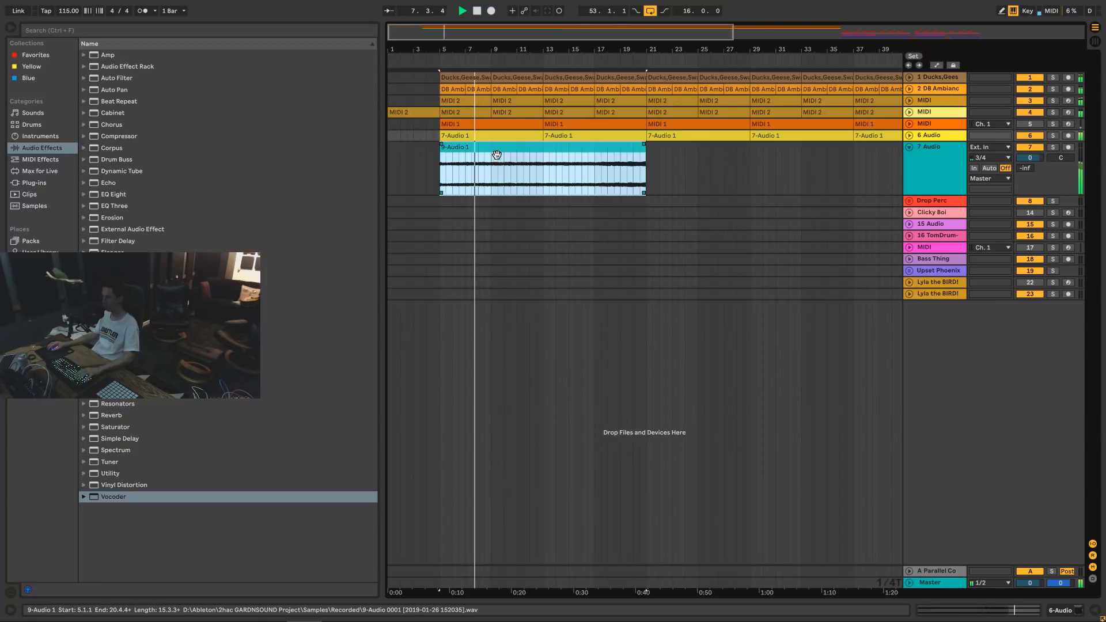
pyautogui.moveTo(524, 152)
pyautogui.mouseDown()
pyautogui.moveTo(469, 155)
pyautogui.moveTo(544, 154)
pyautogui.moveTo(531, 157)
pyautogui.mouseUp()
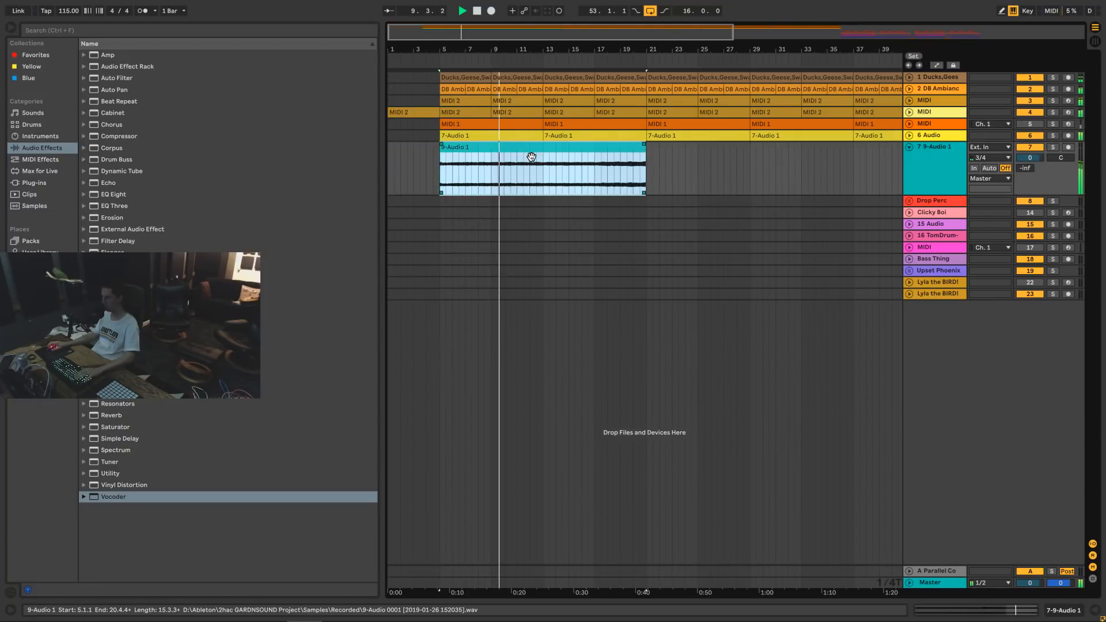
pyautogui.click(517, 126)
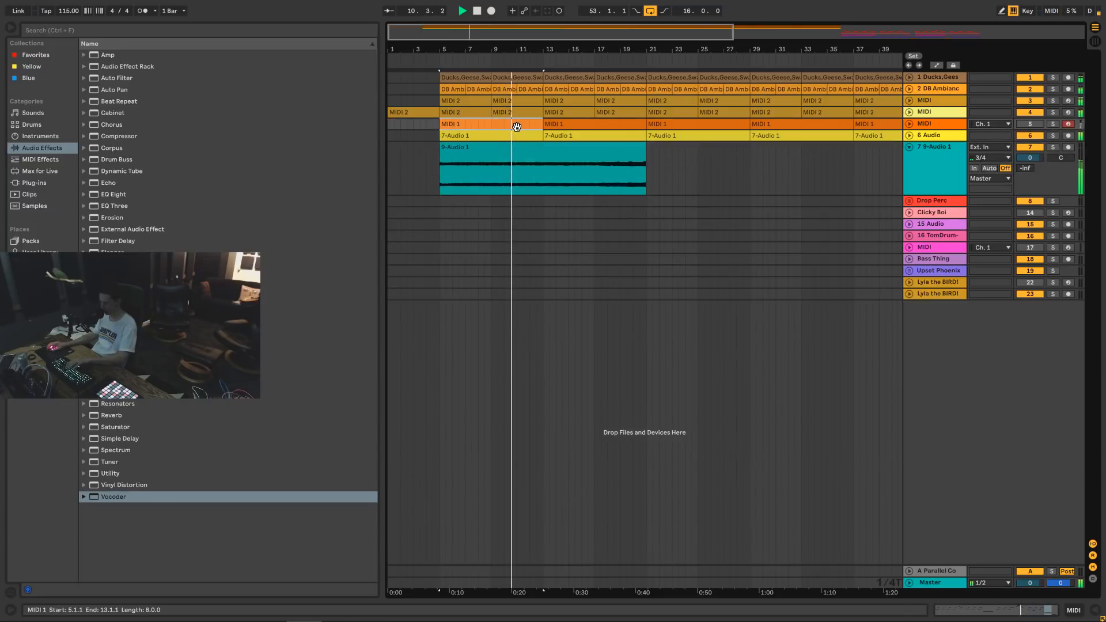
# Mute the two tracks holding MIDI 2 clips and move all three intro MIDI tracks above the Ducks,Geese track.
pyautogui.click(939, 124)
pyautogui.press('space')
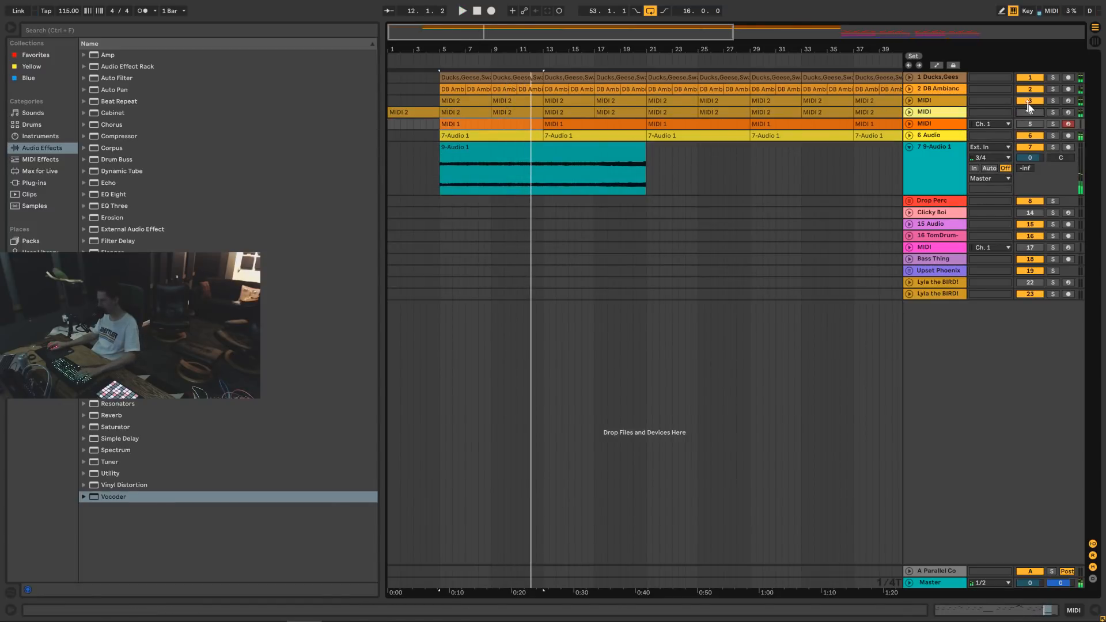
pyautogui.click(1028, 100)
pyautogui.press('space')
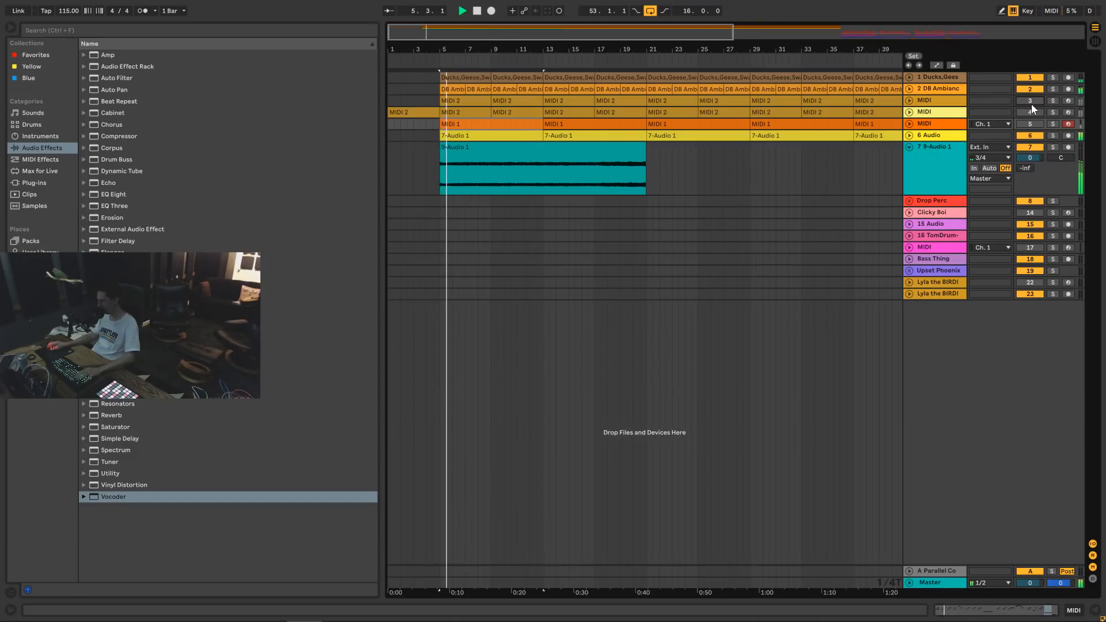
pyautogui.keyDown('shift'); pyautogui.click(939, 100); pyautogui.keyUp('shift')
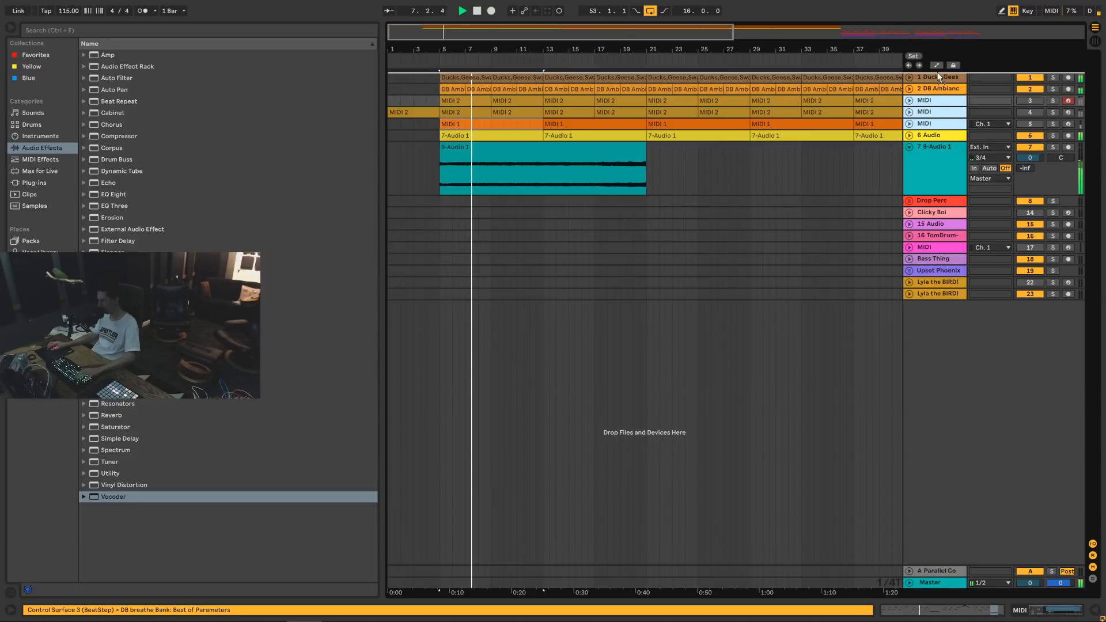
pyautogui.moveTo(938, 76); pyautogui.dragTo(938, 77)
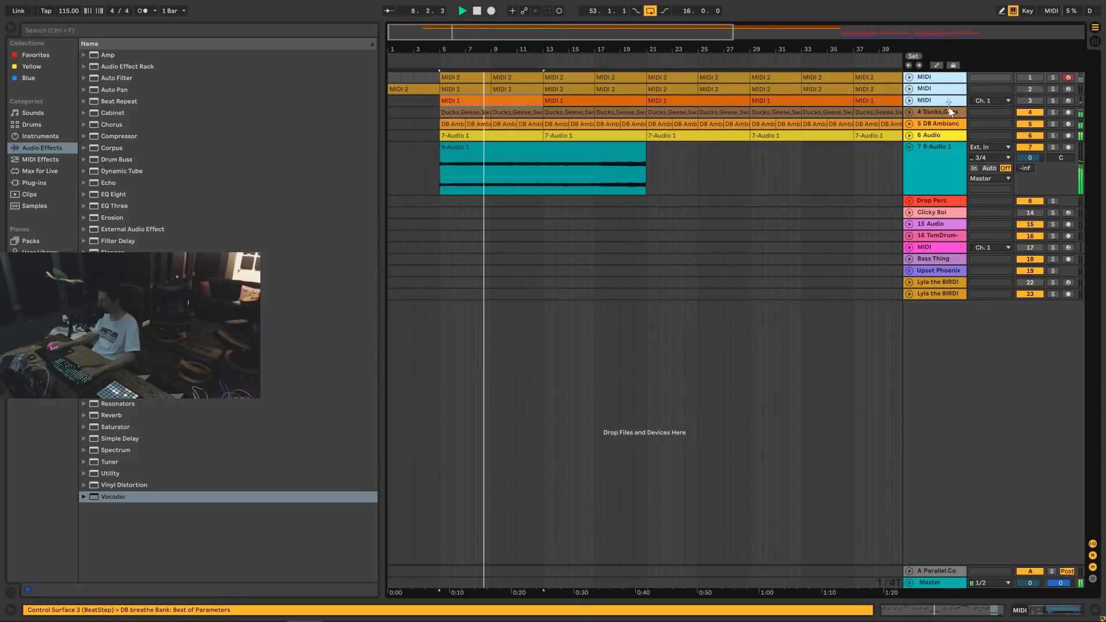
# Rename the 9-Audio 1 track as Arp.
pyautogui.click(930, 157)
pyautogui.hotkey('ctrl', 'r')
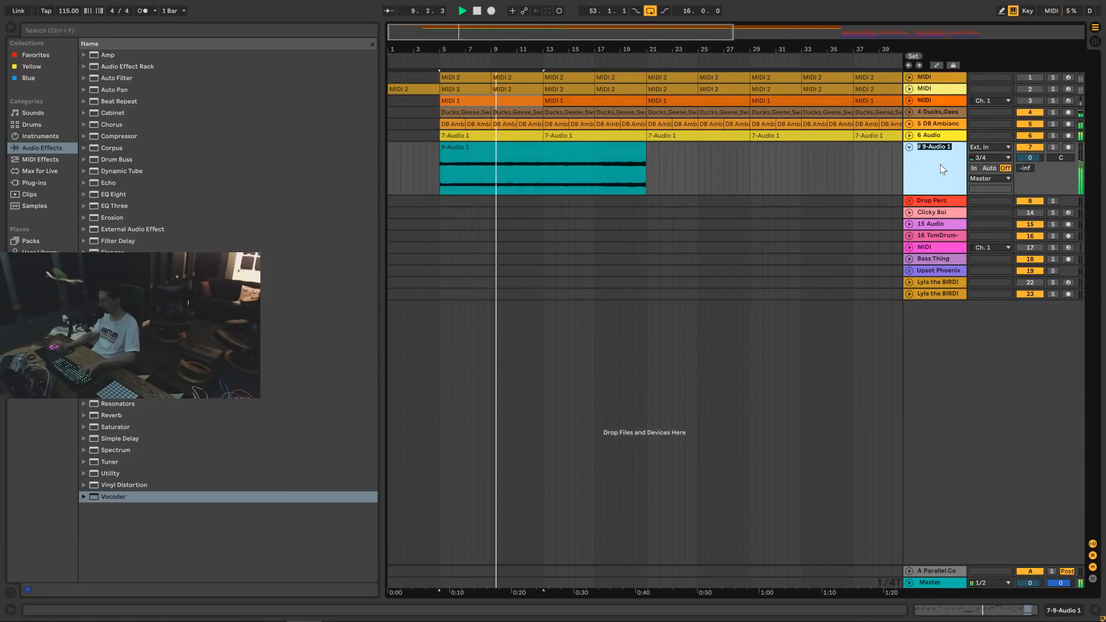
pyautogui.write('Arp')
pyautogui.press('Return')
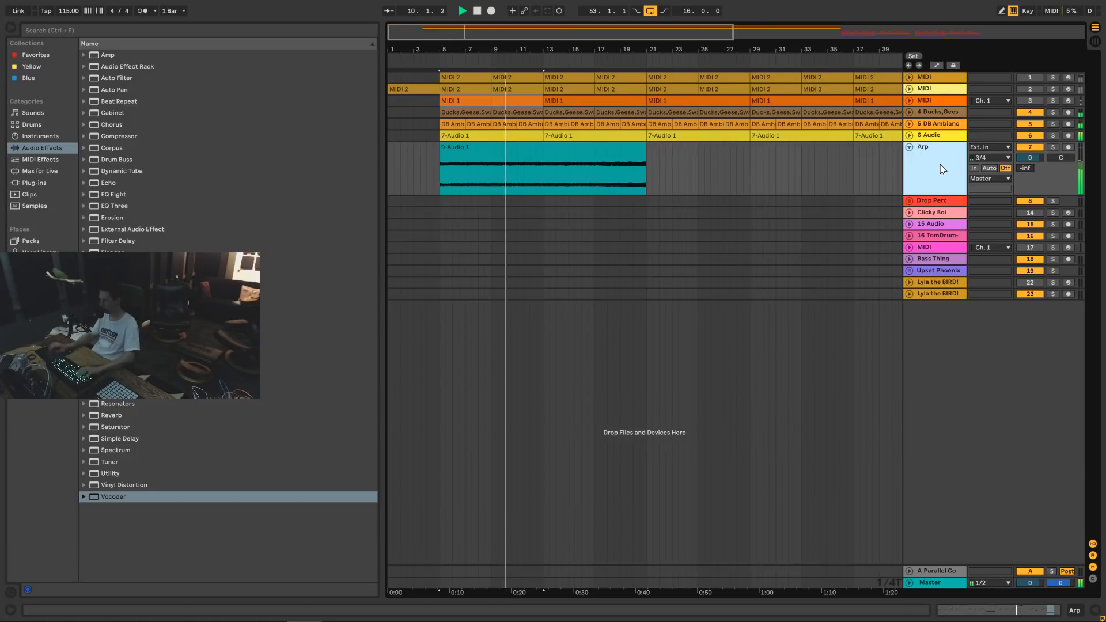
# Unfold the 6 Audio track, stop playback and rename the track as Bass.
pyautogui.click(909, 135)
pyautogui.press('space')
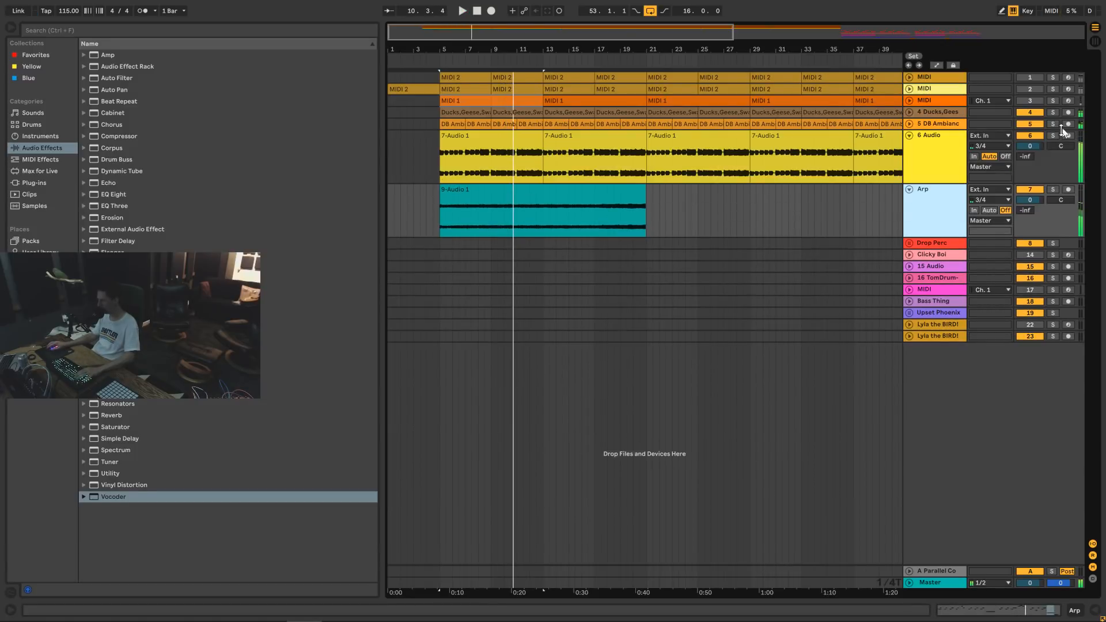
pyautogui.click(943, 165)
pyautogui.hotkey('ctrl', 'r')
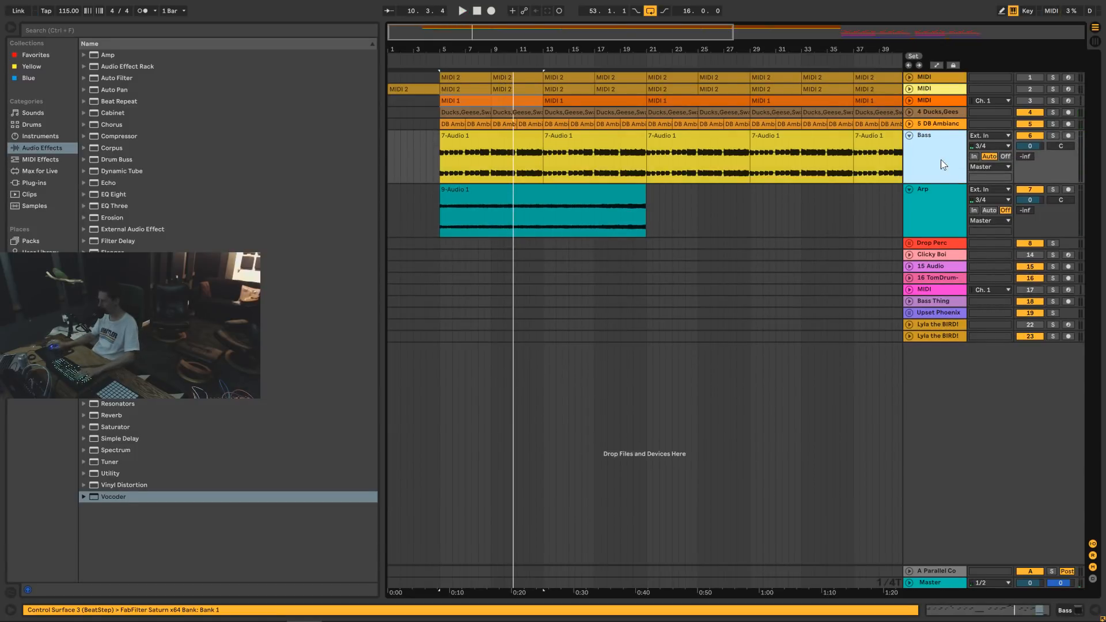
# Unfold the DB Ambiance track and rename it Amb, and rename the Ducks,Geese track as Birds.
pyautogui.click(908, 123)
pyautogui.click(936, 132)
pyautogui.hotkey('ctrl', 'r')
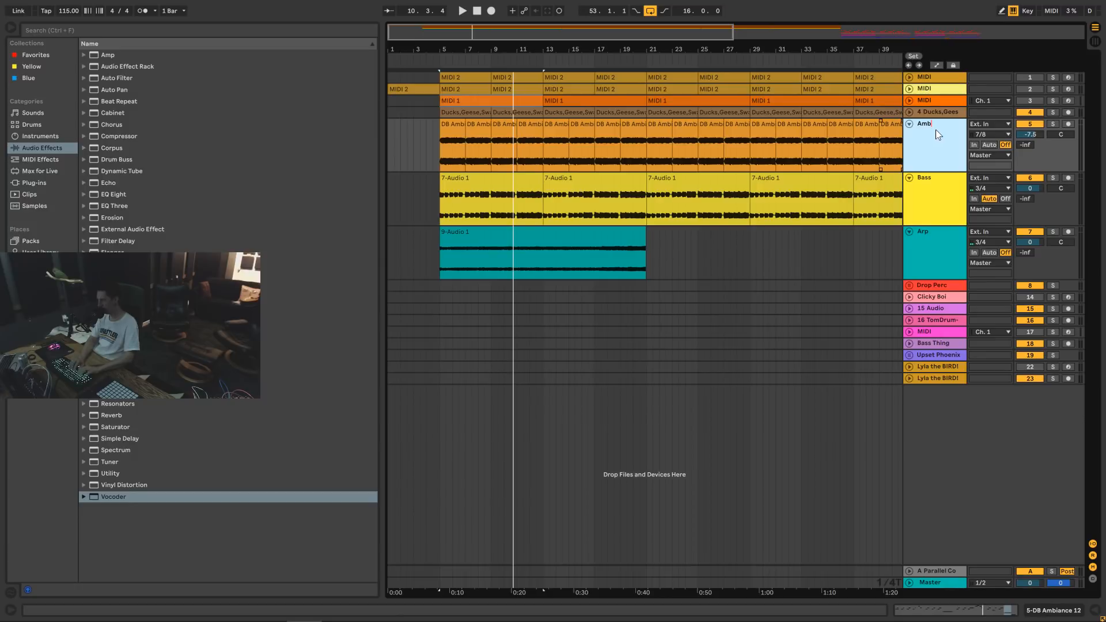
pyautogui.hotkey('shift', 'Tab')
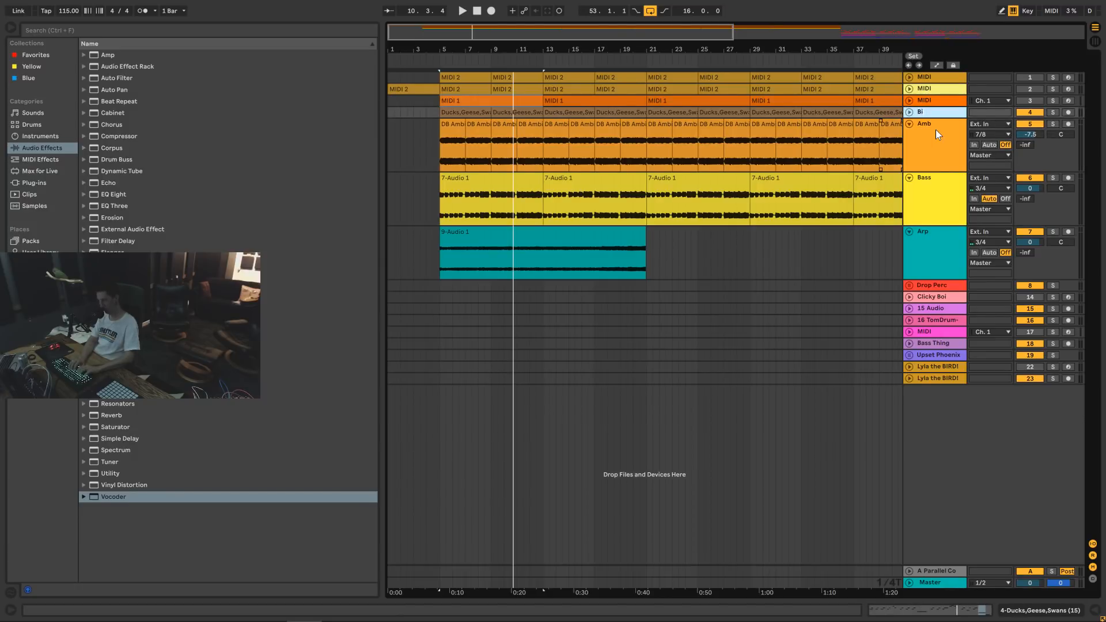
pyautogui.hotkey('shift', 'Tab')
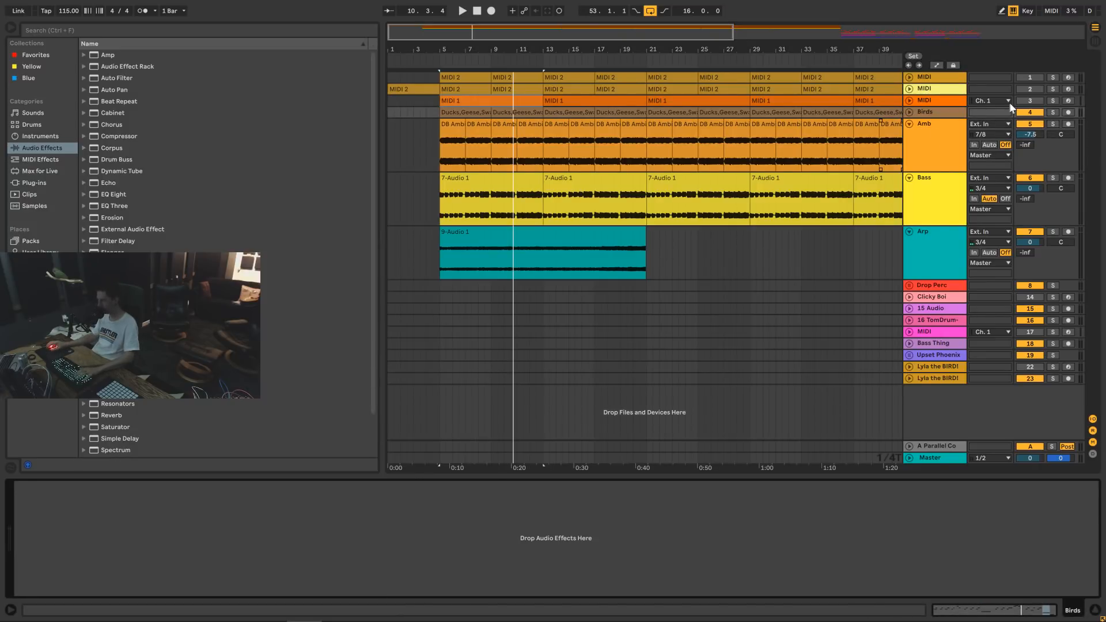
# Audition the track with the MIDI 1 clips soloed from bar 5 and turn the three intro MIDI tracks back on.
pyautogui.click(955, 101)
pyautogui.click(1053, 101)
pyautogui.press('space')
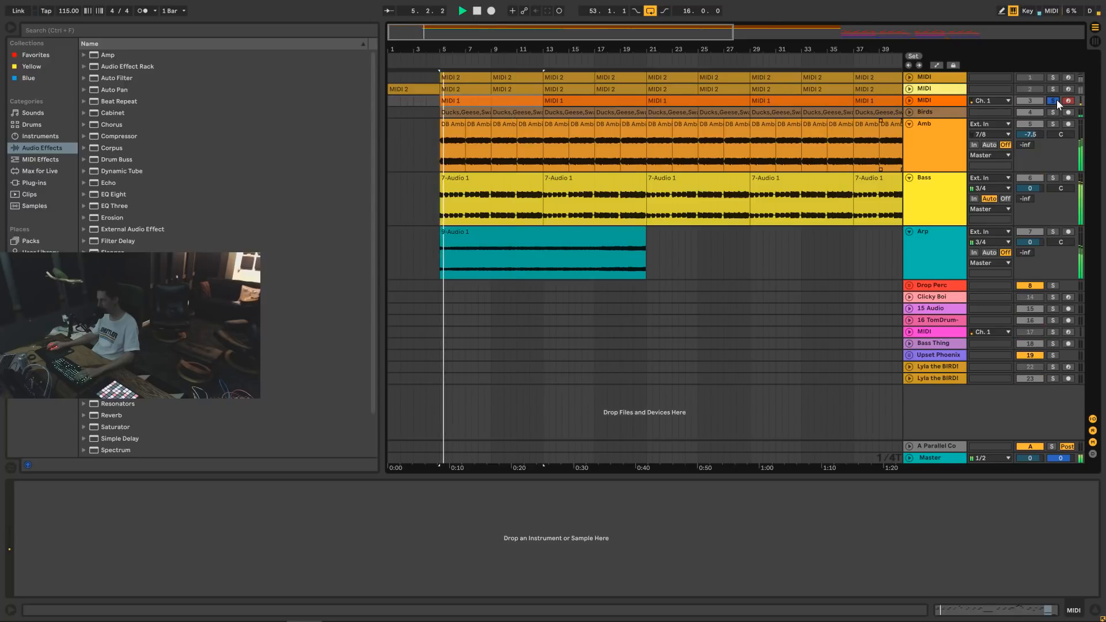
pyautogui.click(1056, 99)
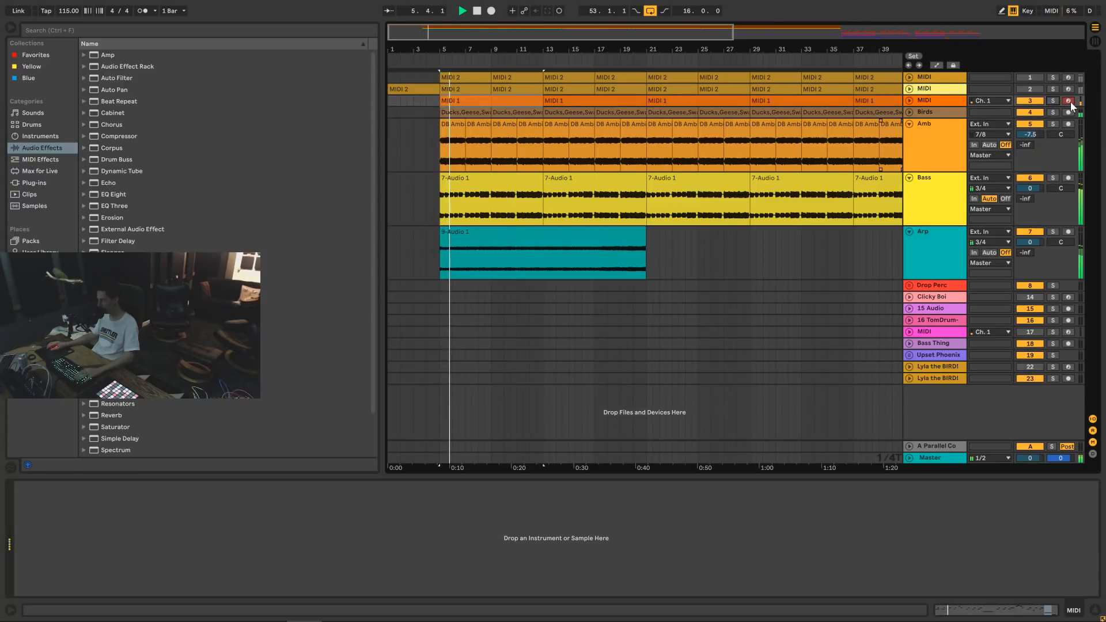
pyautogui.click(1030, 79)
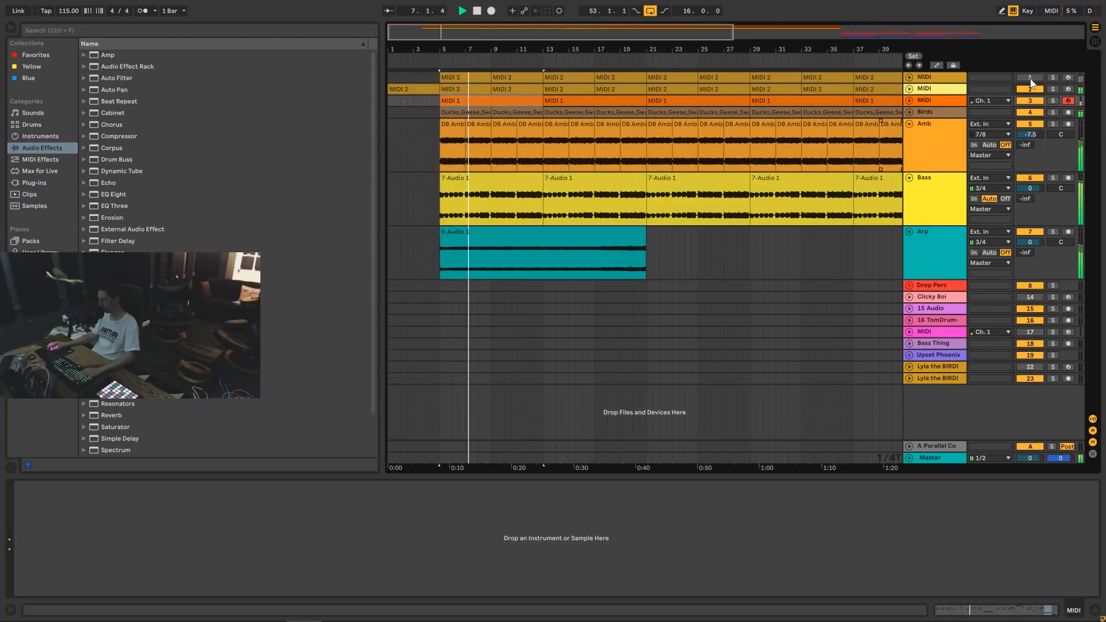
pyautogui.press('space')
pyautogui.press('space')
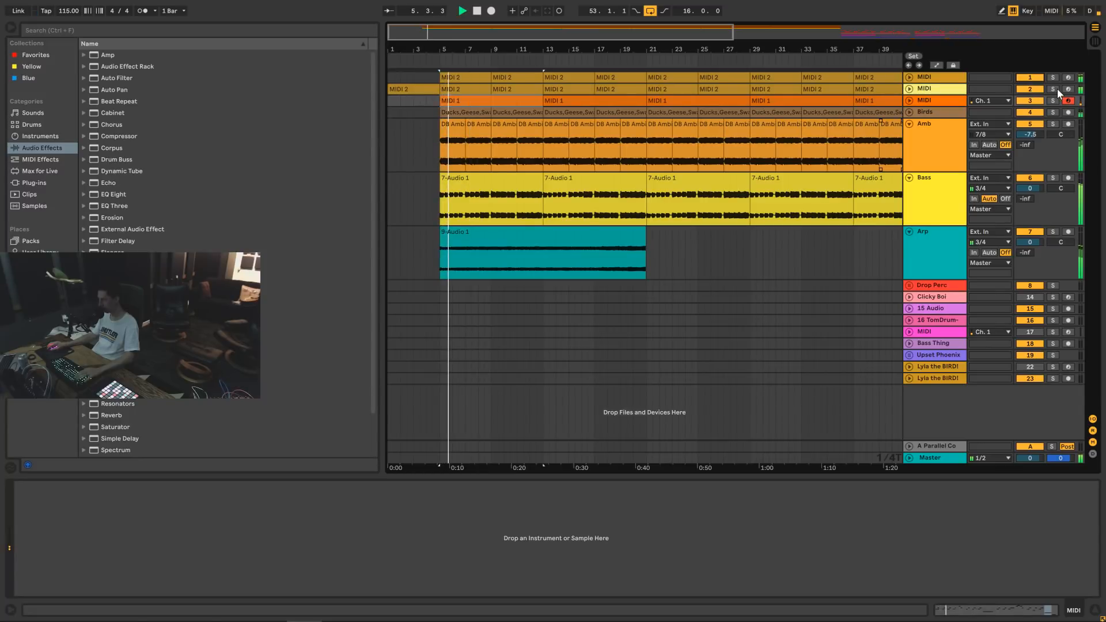
# Audition the second MIDI track soloed from bar 5 and move the track with the MIDI 1 clips to the top.
pyautogui.click(1053, 89)
pyautogui.press('space')
pyautogui.press('space')
pyautogui.moveTo(924, 101); pyautogui.dragTo(928, 75)
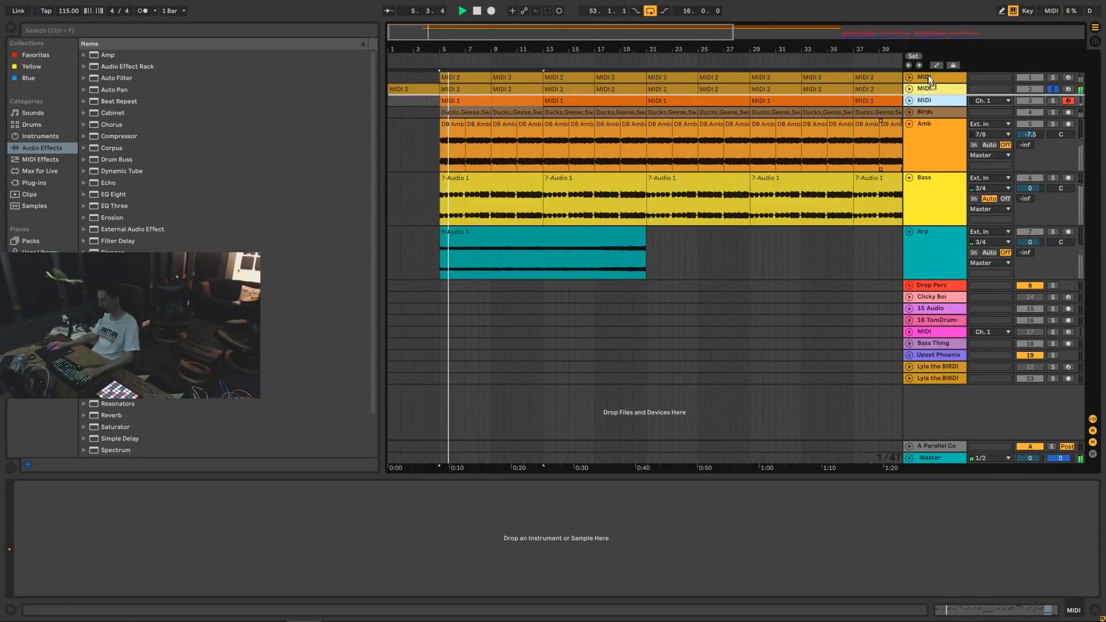
# Solo the Drum Rack track, replay it from bar 5 and rename it Drums.
pyautogui.click(933, 90)
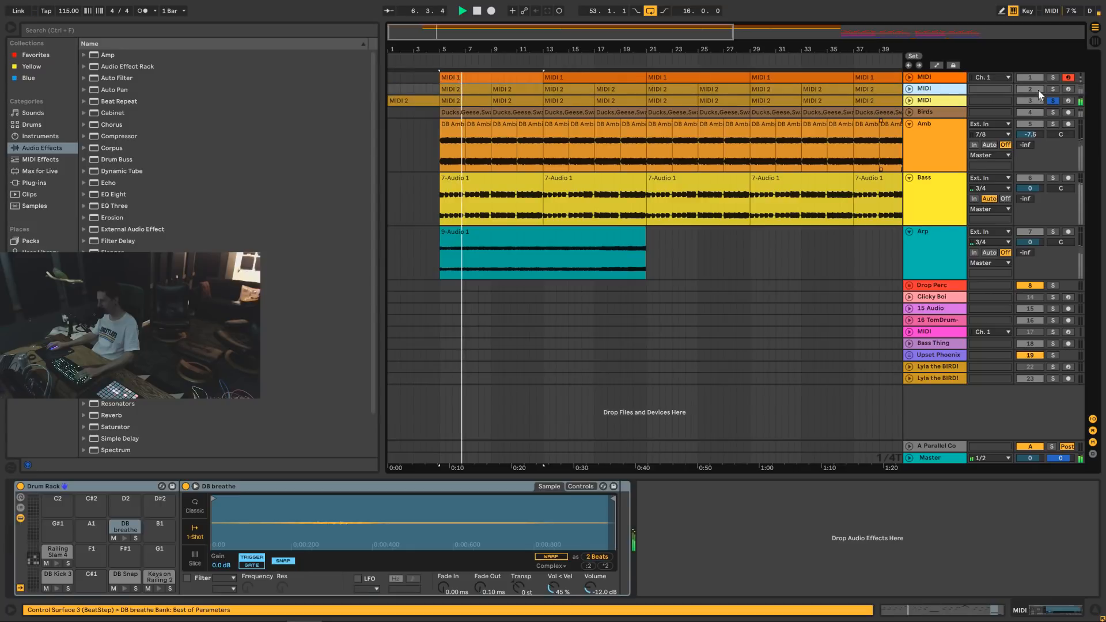
pyautogui.click(1052, 91)
pyautogui.press('space')
pyautogui.press('space')
pyautogui.click(951, 92)
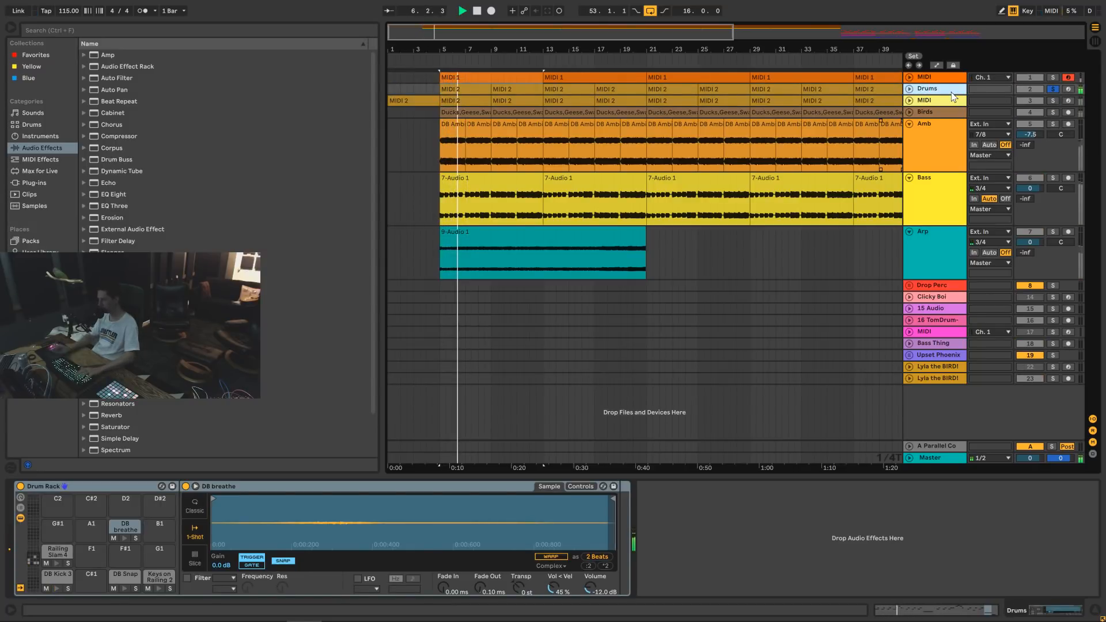
# Copy the Drum Buss from the Drop Perc track onto the Drums track and play from bar 5.
pyautogui.click(939, 286)
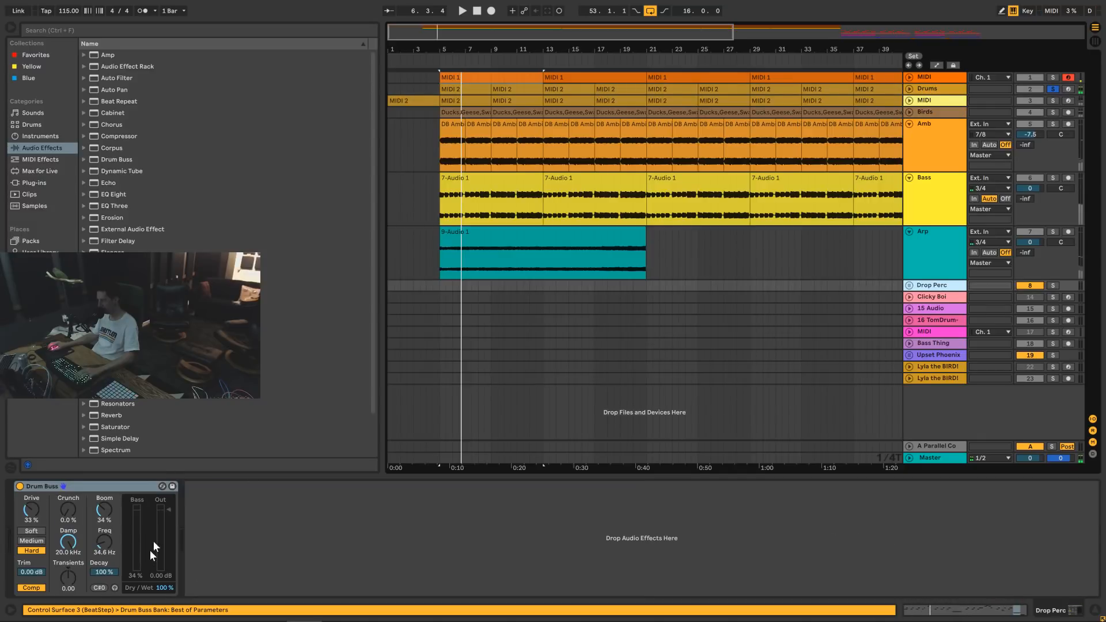
pyautogui.click(124, 489)
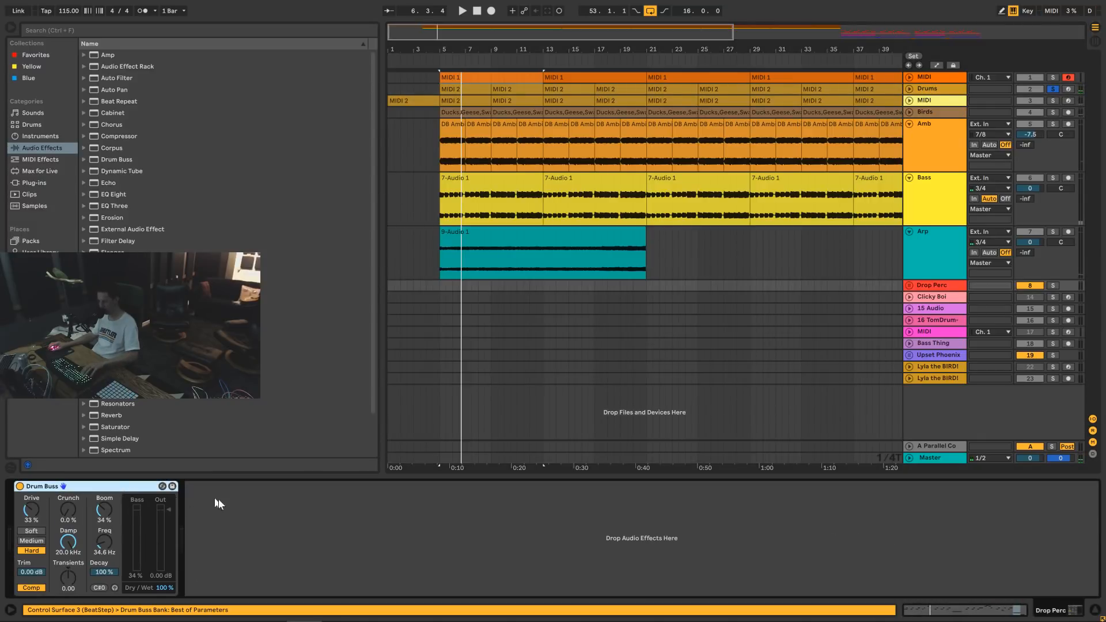
pyautogui.click(945, 90)
pyautogui.click(748, 547)
pyautogui.hotkey('ctrl', 'v')
pyautogui.press('space')
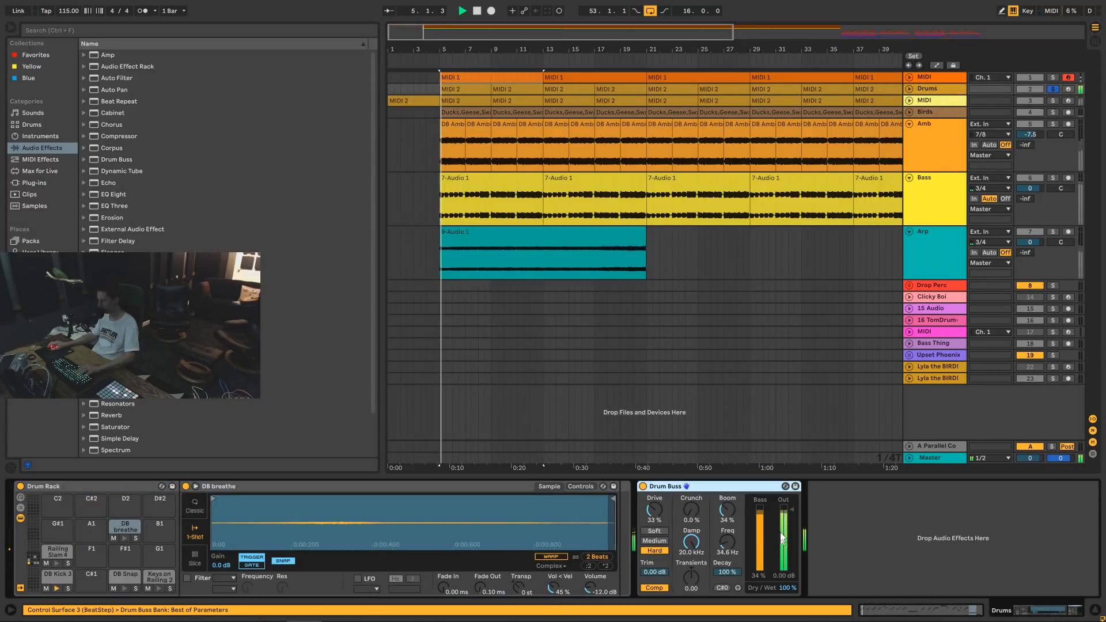
# Lower the Drums track volume to -4.0 dB and fold the track again.
pyautogui.click(910, 89)
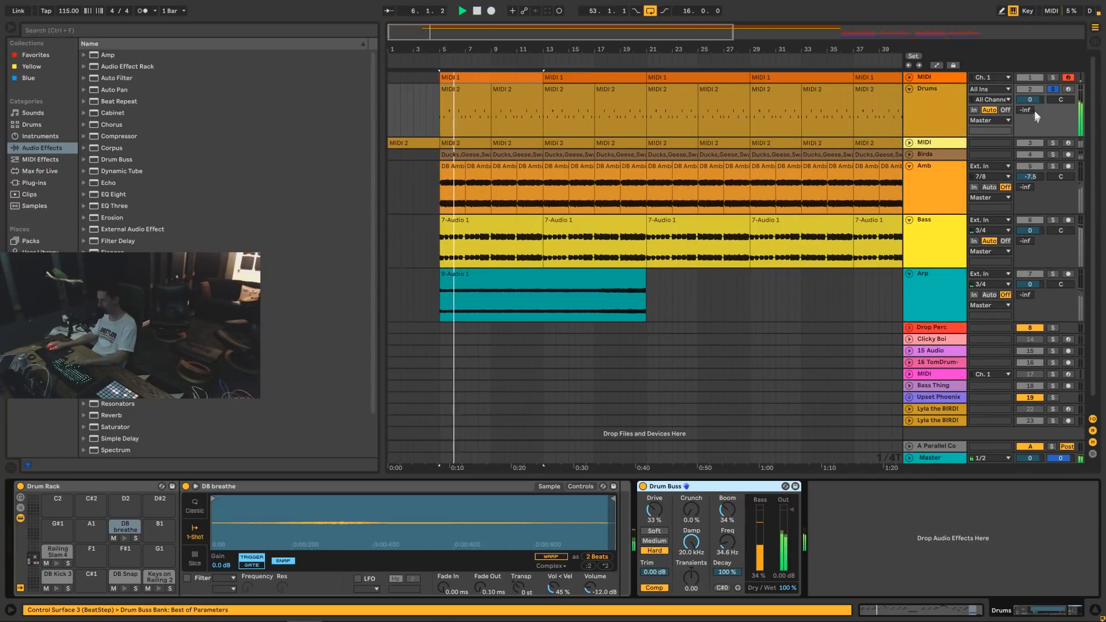
pyautogui.moveTo(1037, 102); pyautogui.dragTo(1037, 113)
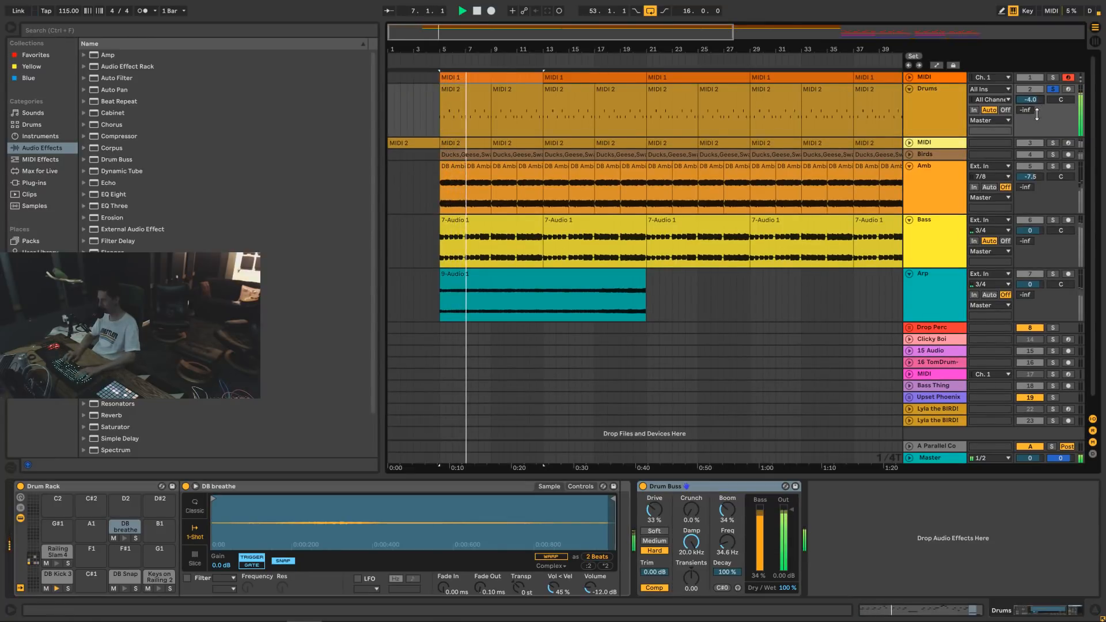
pyautogui.click(909, 89)
# Play the arrangement from bar 1 with more of it in view and take the Drums track off solo.
pyautogui.click(414, 61)
pyautogui.click(477, 11)
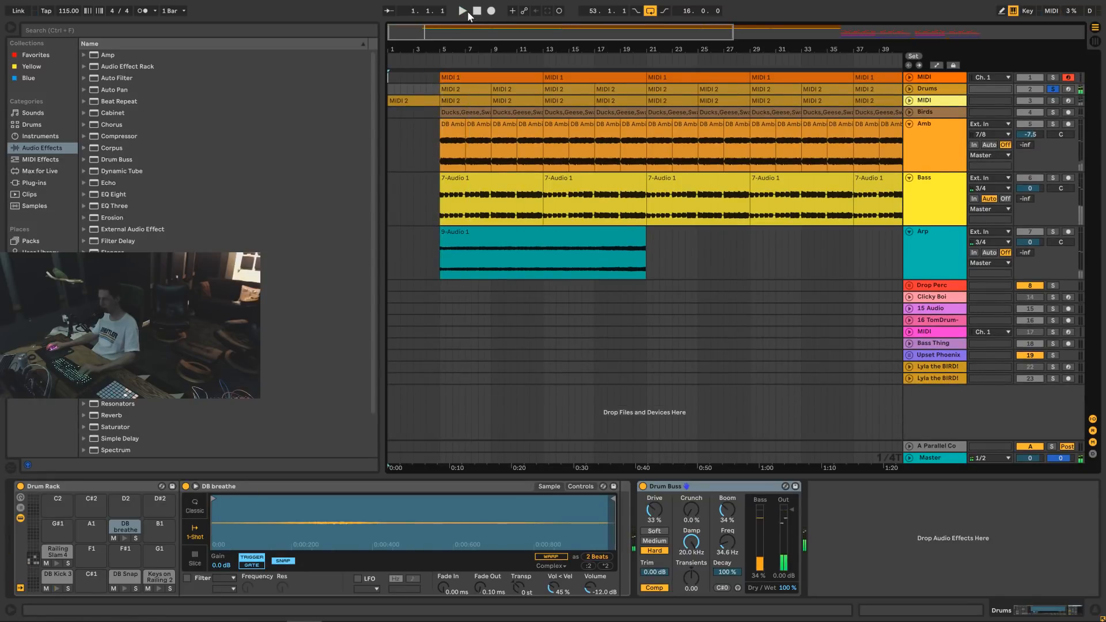
pyautogui.click(464, 11)
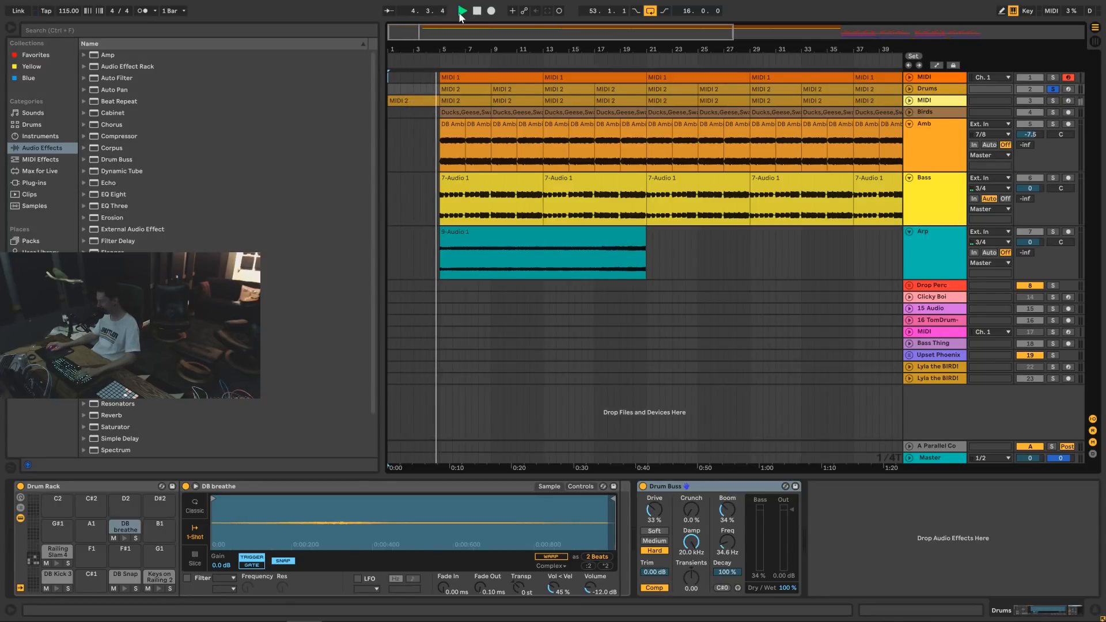
pyautogui.scroll(-2, 691, 127)
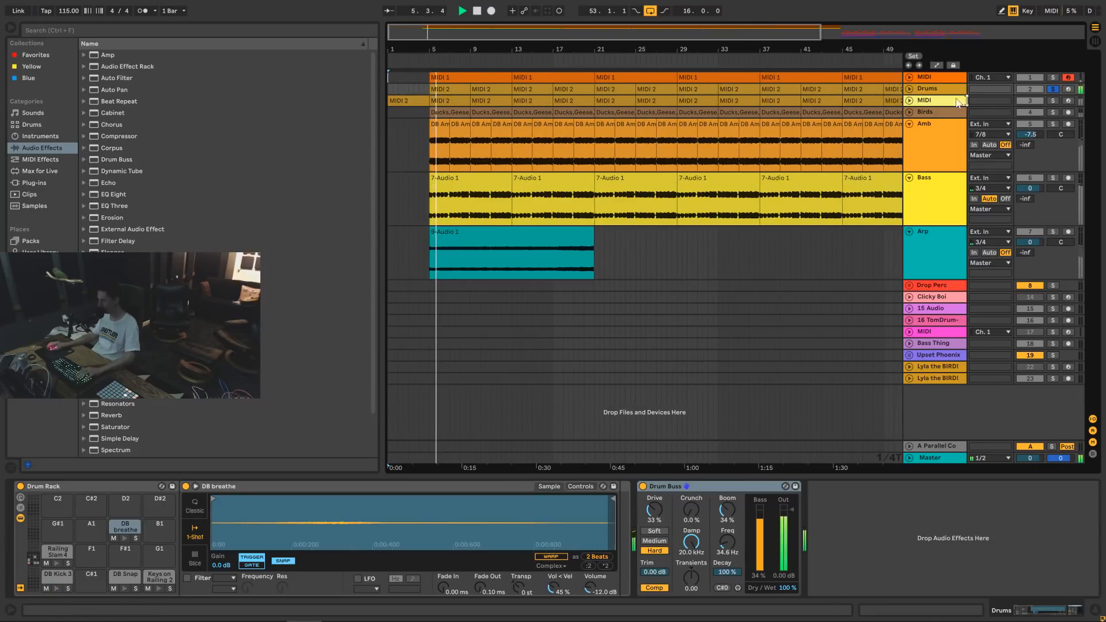
pyautogui.click(1053, 88)
pyautogui.moveTo(1034, 621)
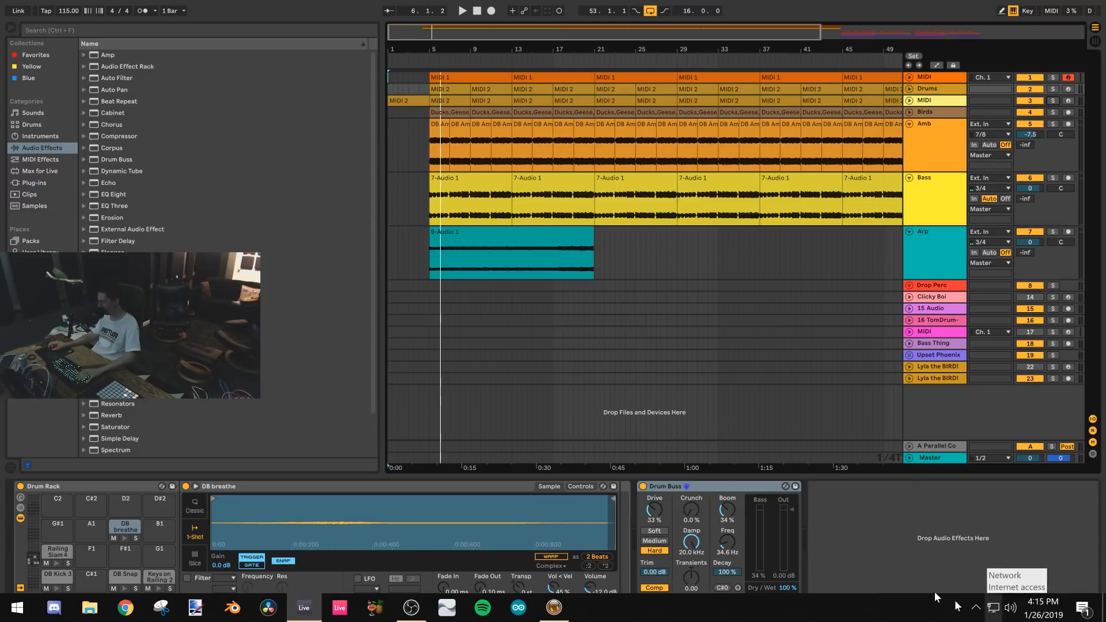
# Play the arrangement from bar 1 and listen through the intro entry at bar 5.
pyautogui.moveTo(441, 42); pyautogui.dragTo(421, 55)
pyautogui.click(446, 49)
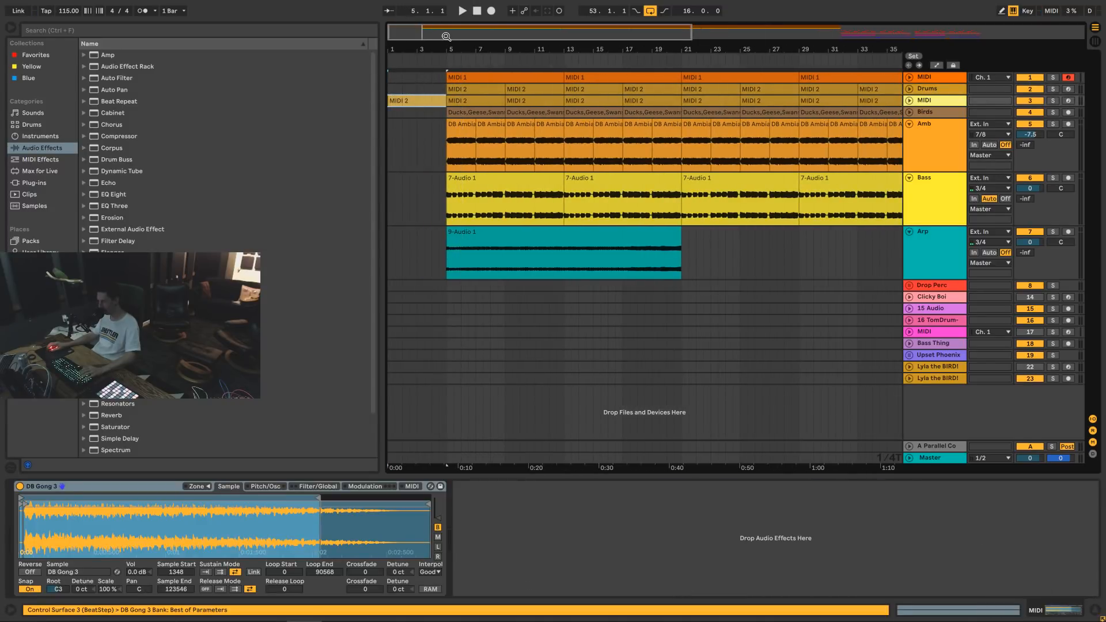
pyautogui.press('space')
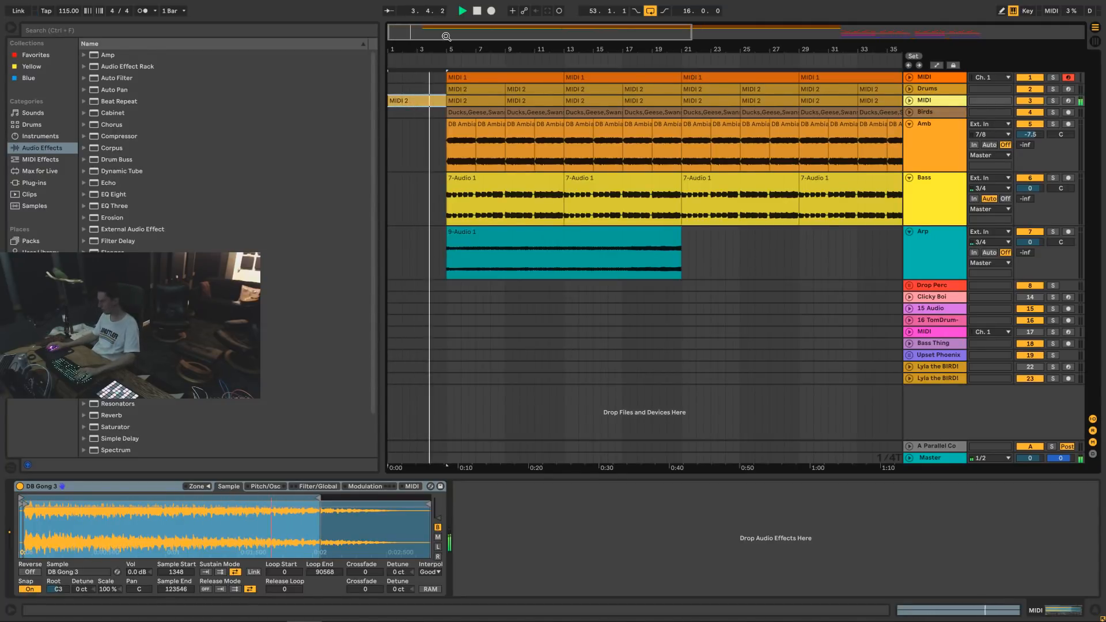
pyautogui.moveTo(447, 36)
pyautogui.mouseDown()
pyautogui.moveTo(401, 42)
pyautogui.moveTo(435, 34)
pyautogui.mouseUp()
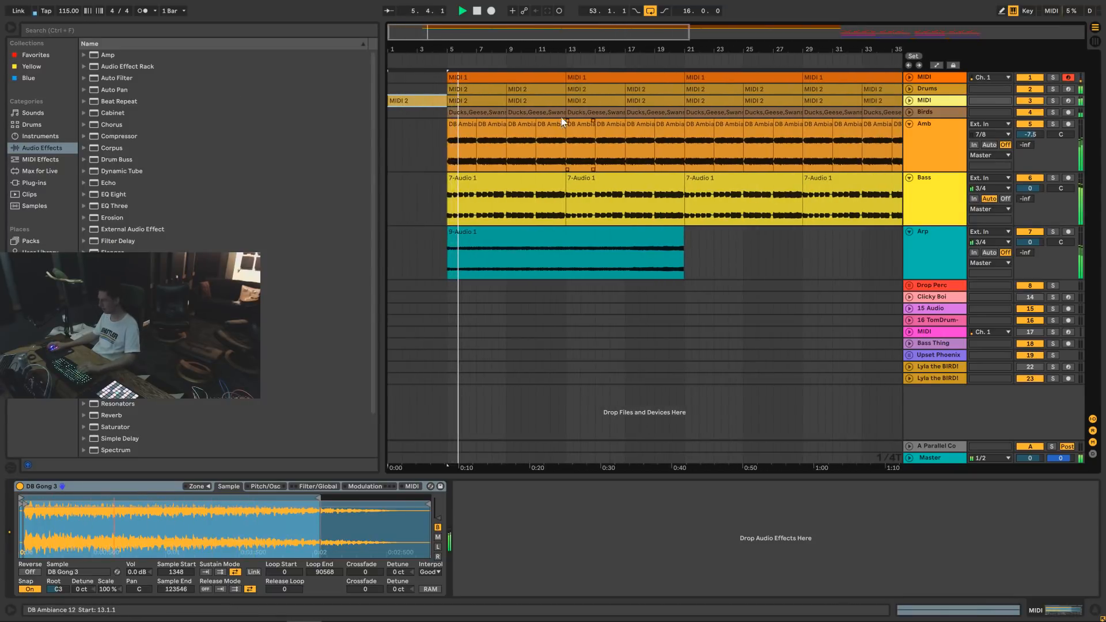
pyautogui.moveTo(567, 40); pyautogui.dragTo(567, 36)
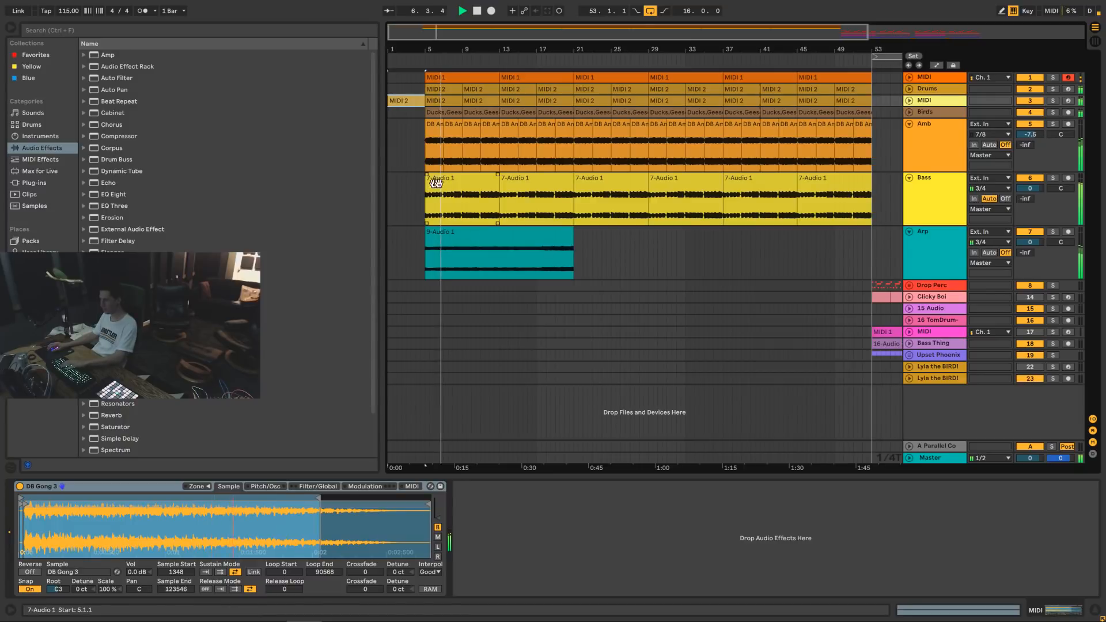
# Delete the first Bass clip so Bass enters at bar 13, and make Amb start at bar 9 with one longer DB Ambiance 12 clip.
pyautogui.click(479, 185)
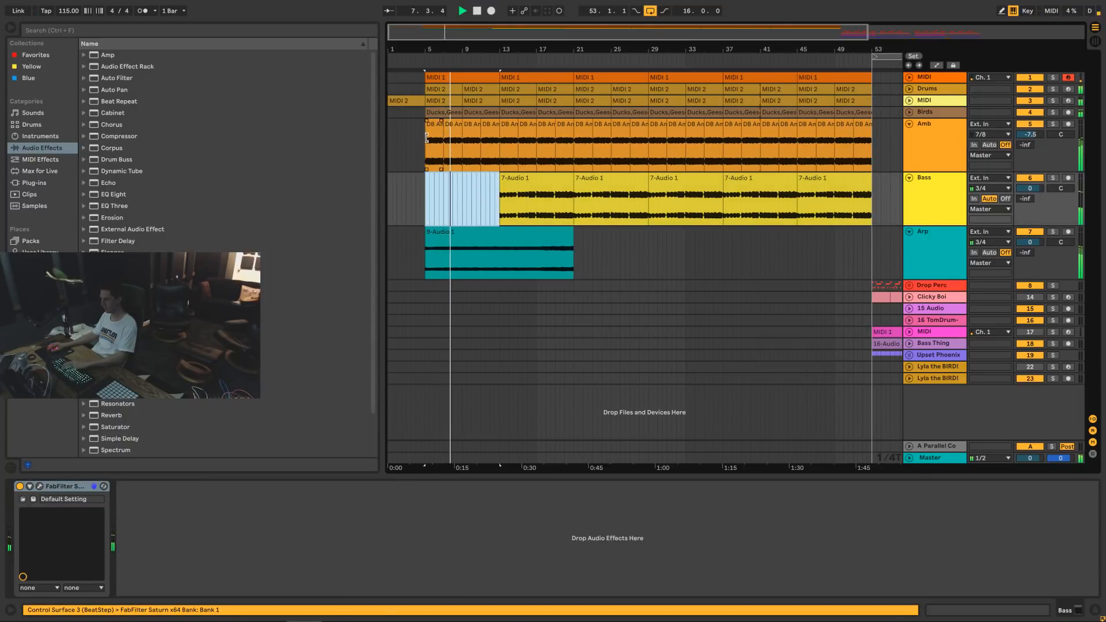
pyautogui.click(449, 113)
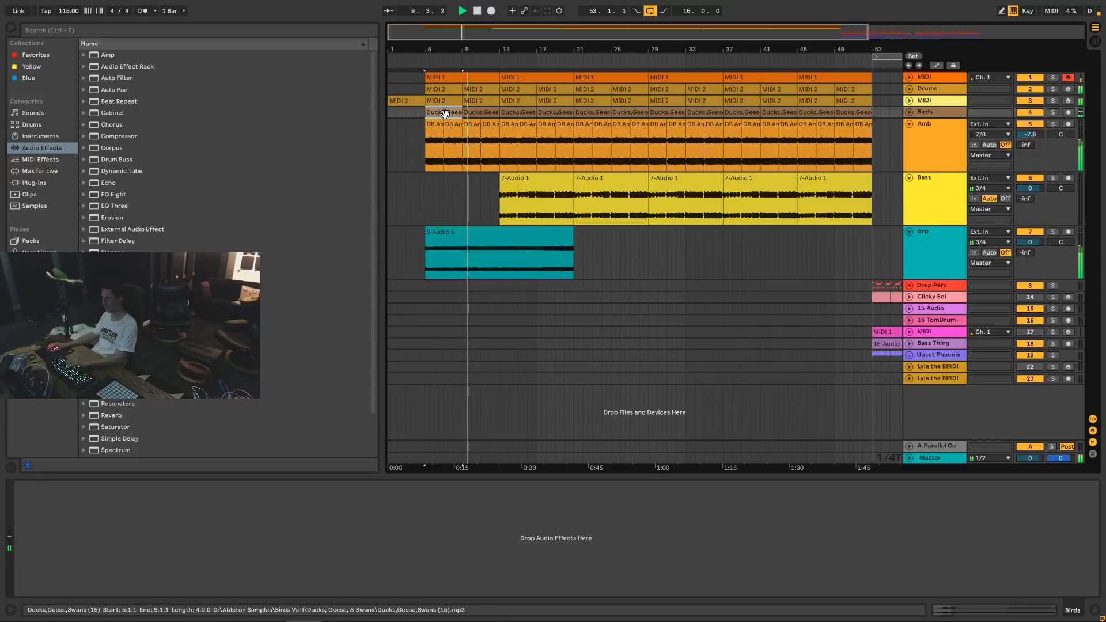
pyautogui.click(498, 128)
pyautogui.moveTo(498, 128); pyautogui.dragTo(435, 127)
pyautogui.press('Delete')
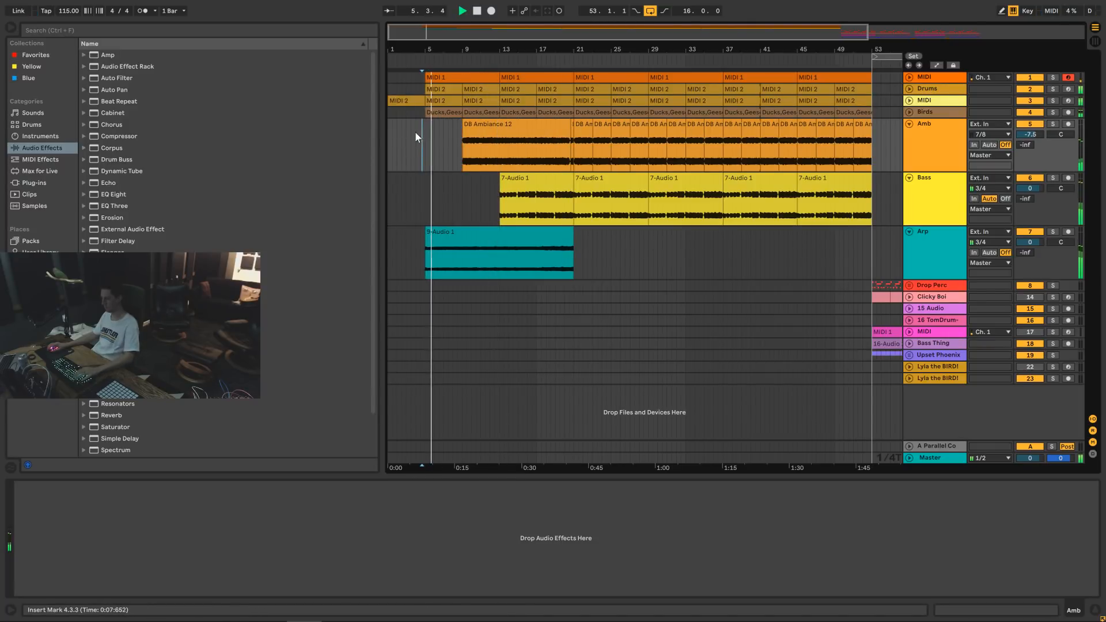
# Replay the intro from bar 1 and delete the Drums clips between bars 5 and 13.
pyautogui.click(414, 133)
pyautogui.press('space')
pyautogui.press('space')
pyautogui.moveTo(410, 49); pyautogui.dragTo(409, 97)
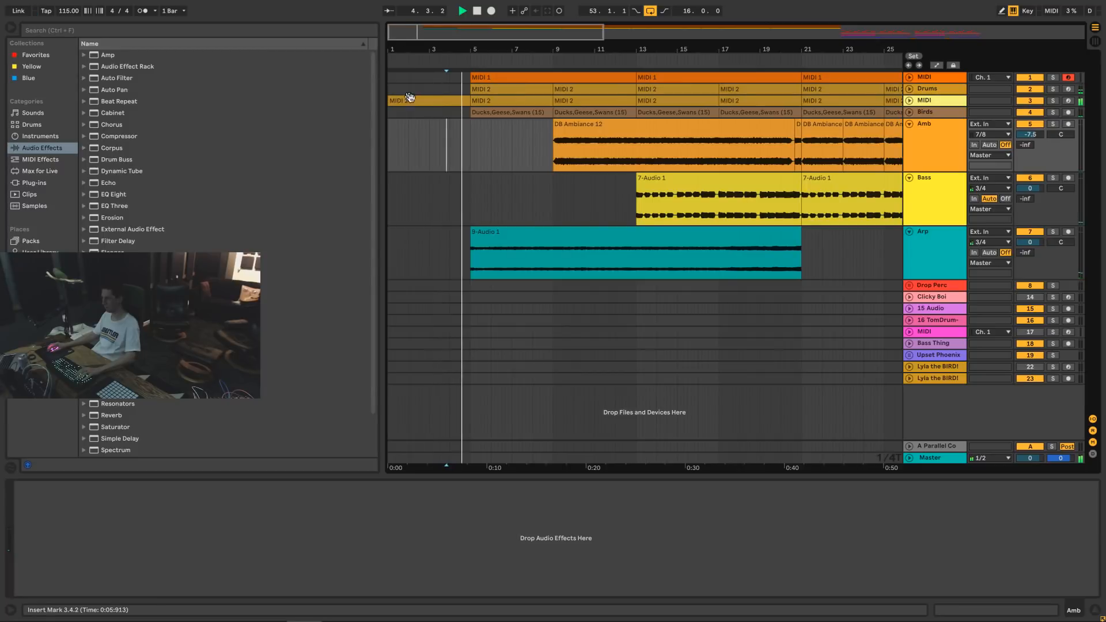
pyautogui.click(410, 98)
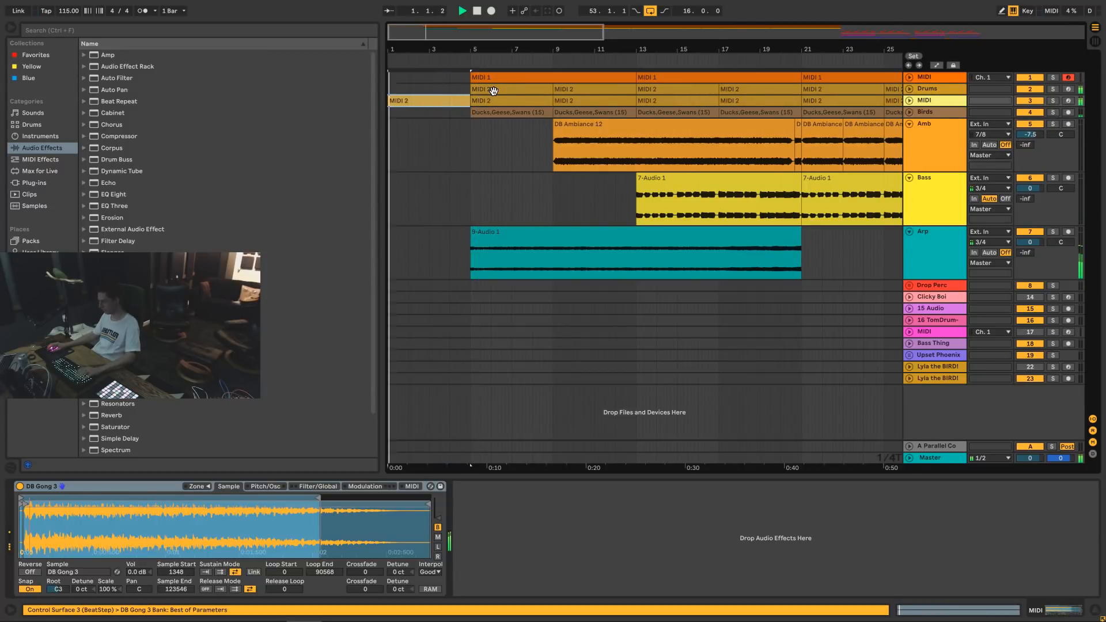
pyautogui.click(501, 90)
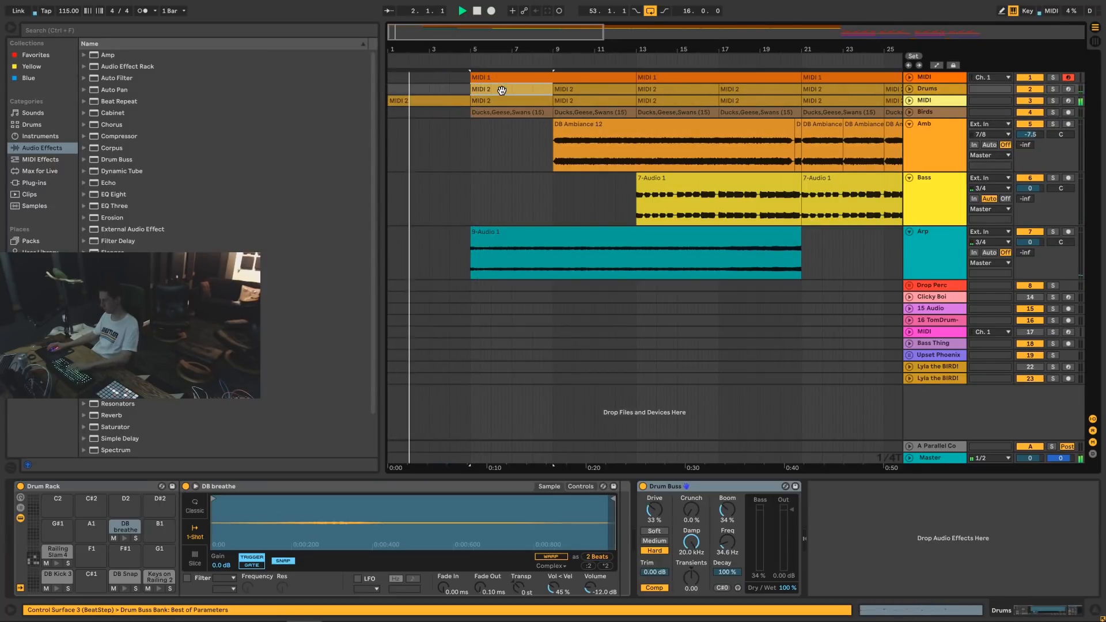
pyautogui.moveTo(501, 91); pyautogui.dragTo(622, 103)
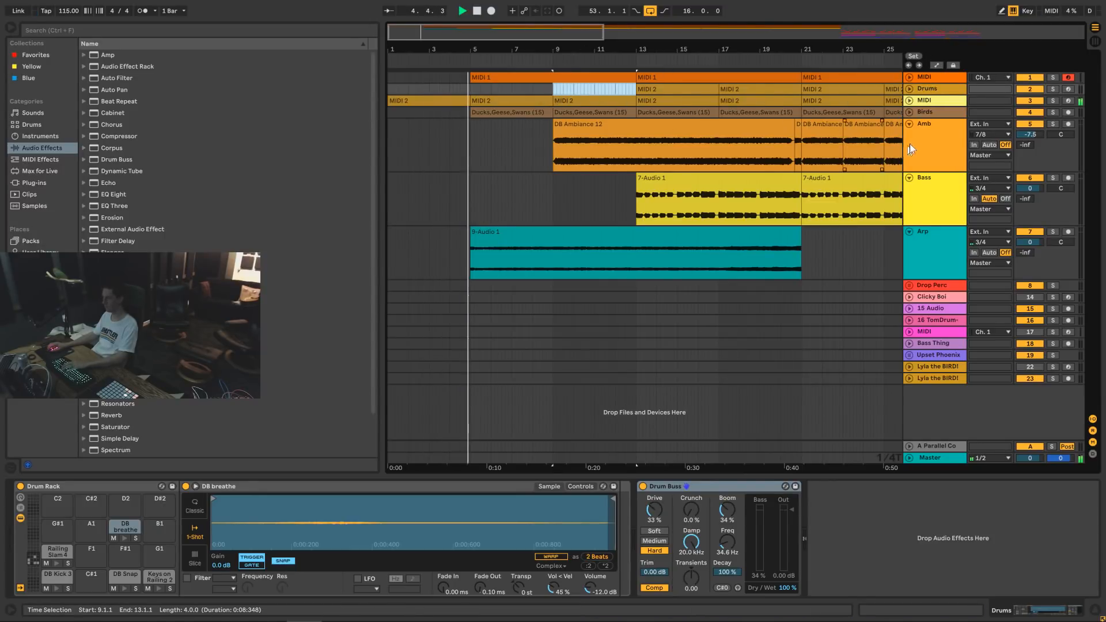
# Add a fade-in to the Arp clip up to about bar 14.5 and extend the first Birds clip to bar 13.
pyautogui.click(910, 112)
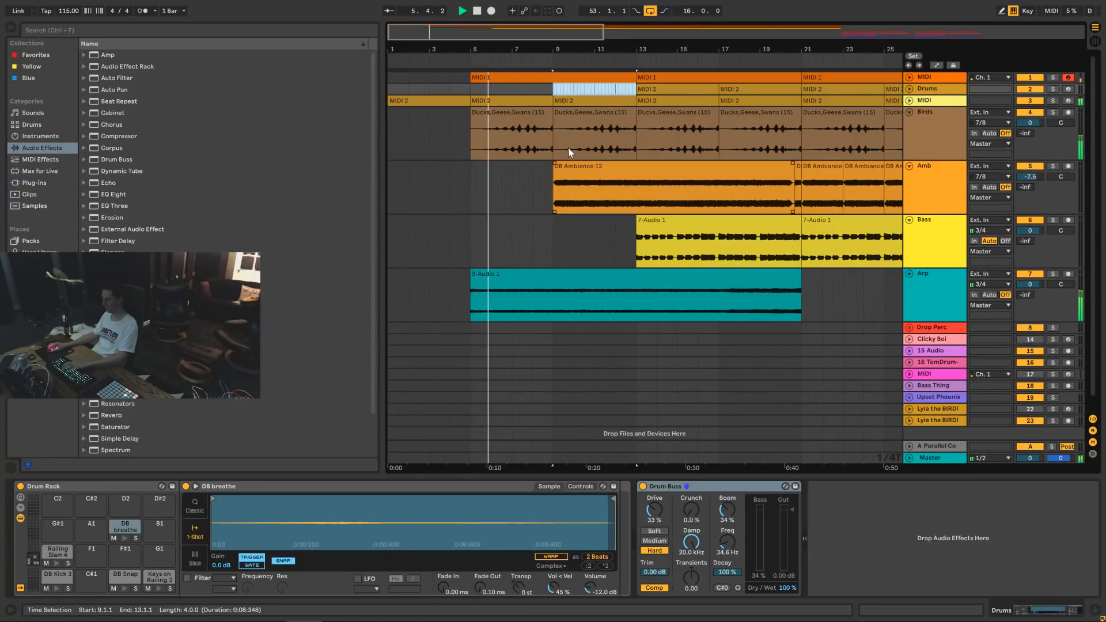
pyautogui.moveTo(473, 271); pyautogui.dragTo(670, 271)
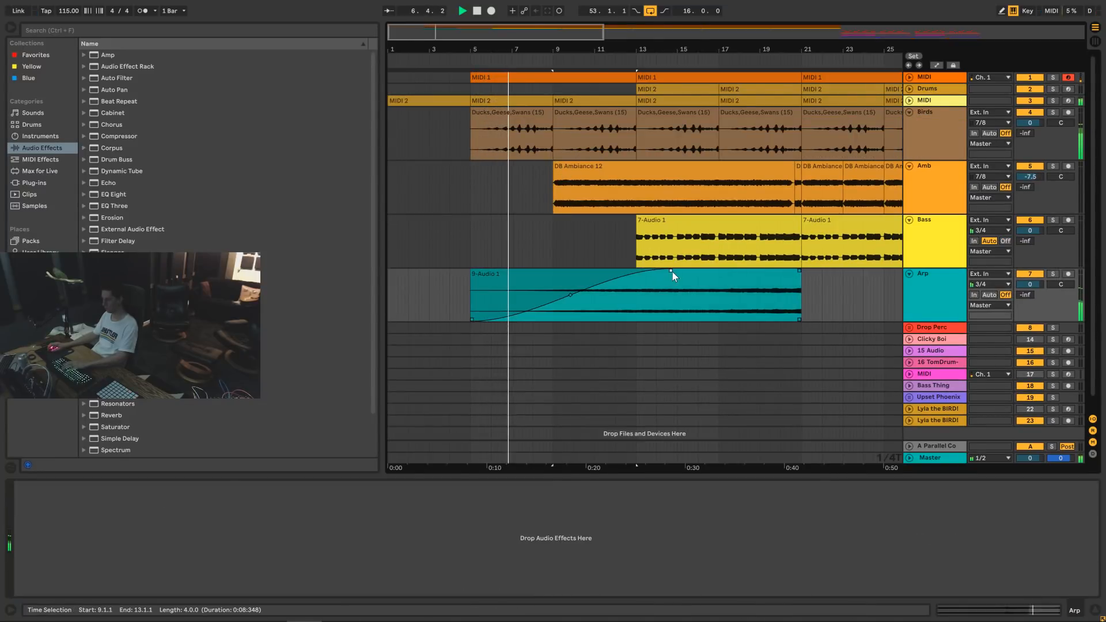
pyautogui.click(608, 264)
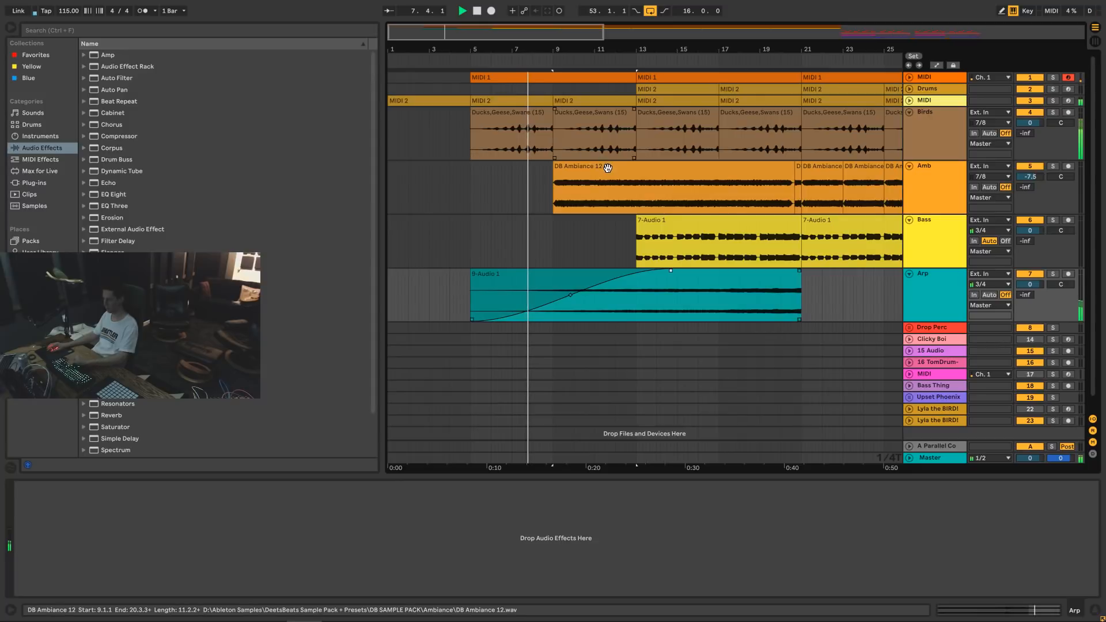
pyautogui.click(559, 120)
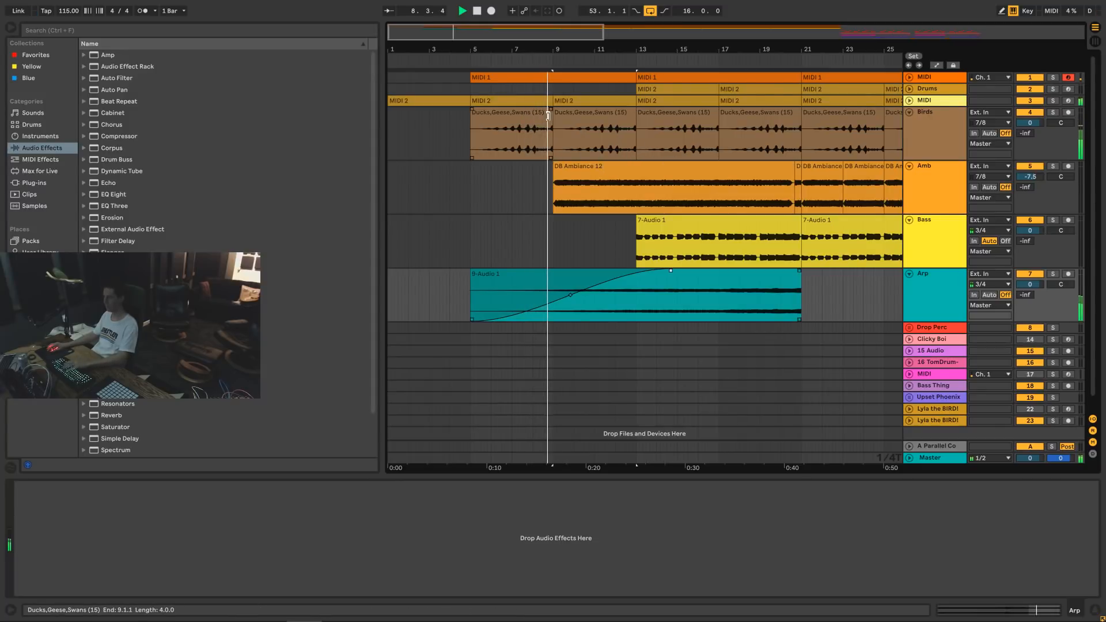
pyautogui.moveTo(554, 119); pyautogui.dragTo(635, 122)
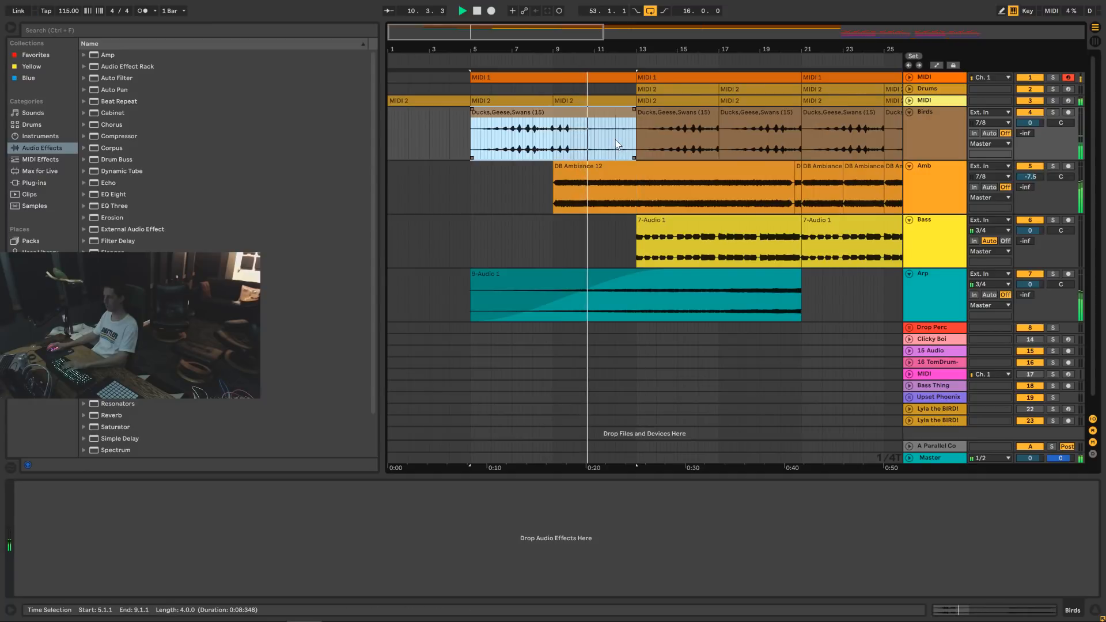
# Add a fade-in to the first Amb clip up to about bar 12 and shorten the Arp fade-in to about bar 13.5.
pyautogui.click(608, 173)
pyautogui.moveTo(554, 163); pyautogui.dragTo(622, 164)
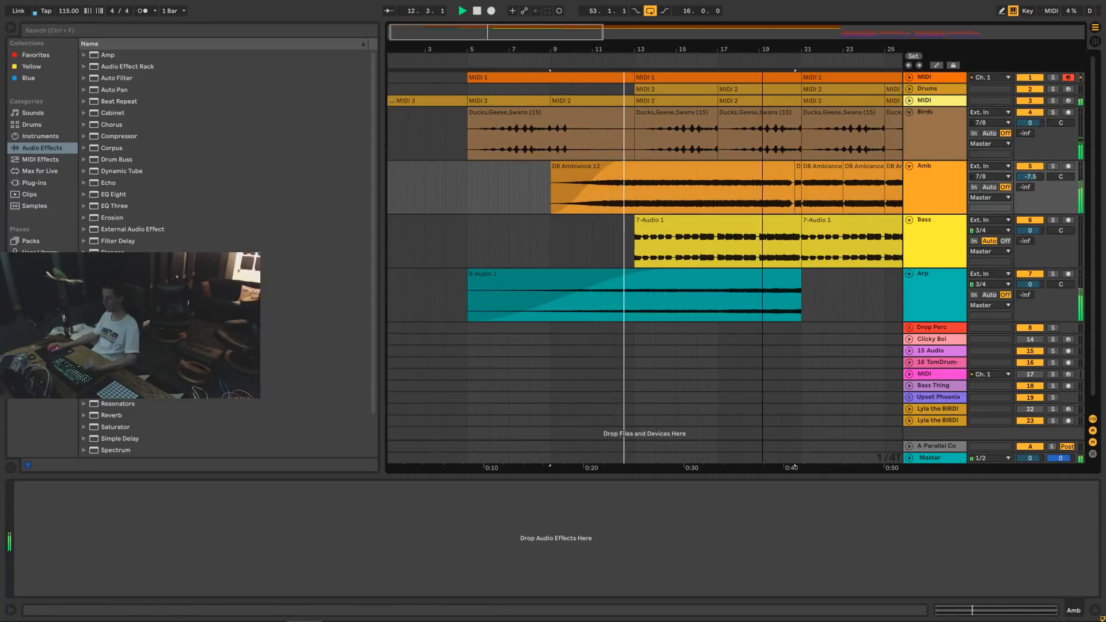
pyautogui.moveTo(552, 44); pyautogui.dragTo(495, 39)
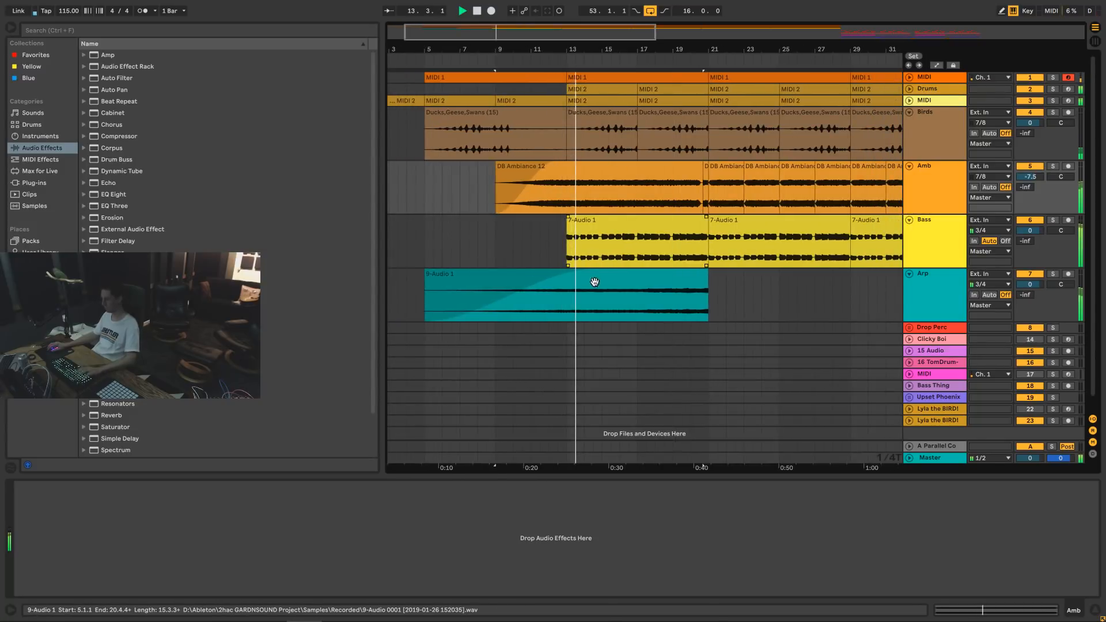
pyautogui.click(578, 270)
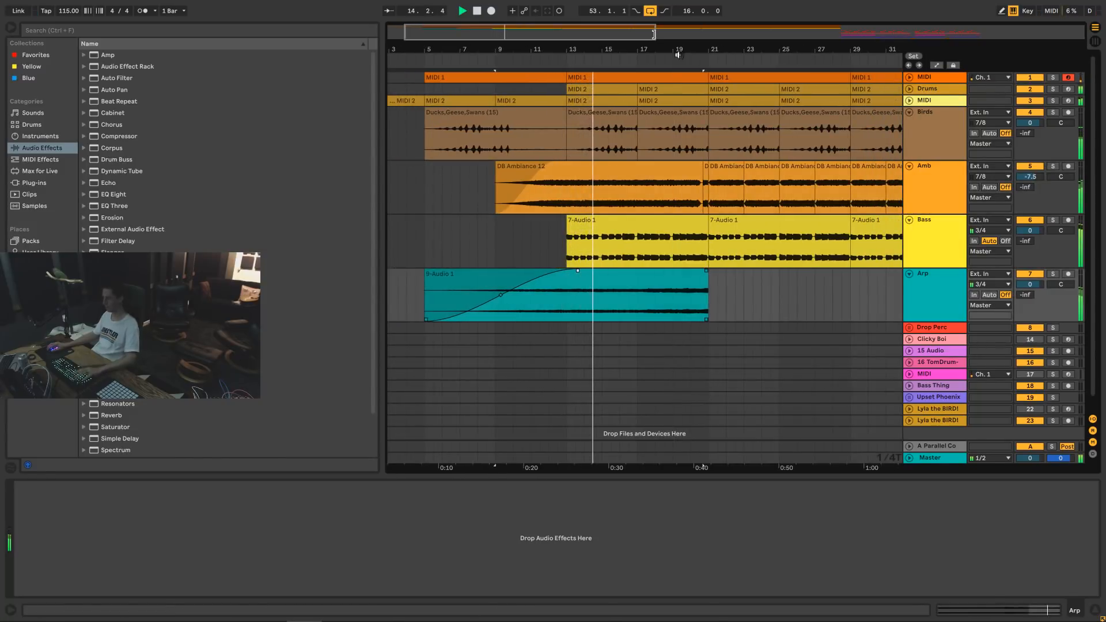
# Deactivate the D1 notes in the Drums clip at bar 13 and duplicate that clip onto bar 17.
pyautogui.click(909, 88)
pyautogui.doubleClick(618, 107)
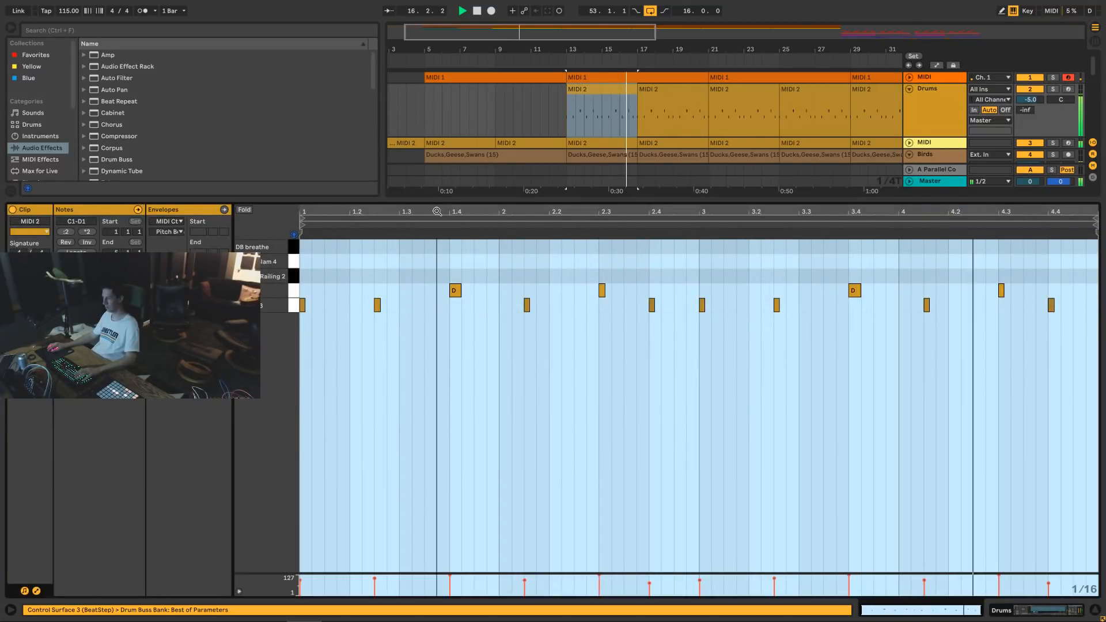
pyautogui.moveTo(435, 266); pyautogui.dragTo(1014, 293)
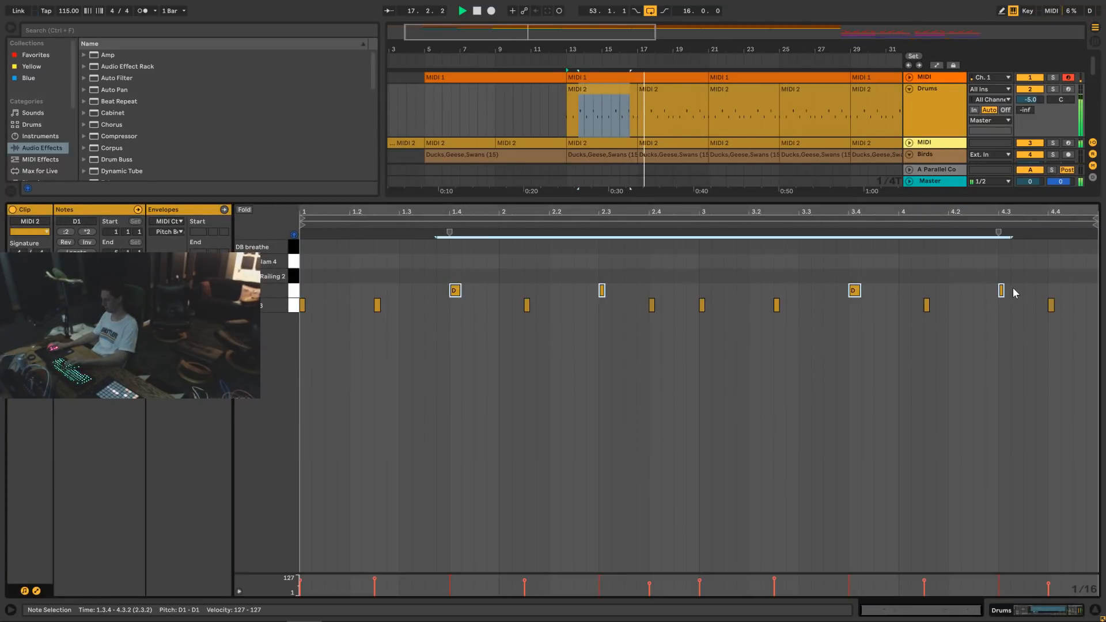
pyautogui.press('0')
pyautogui.click(1095, 611)
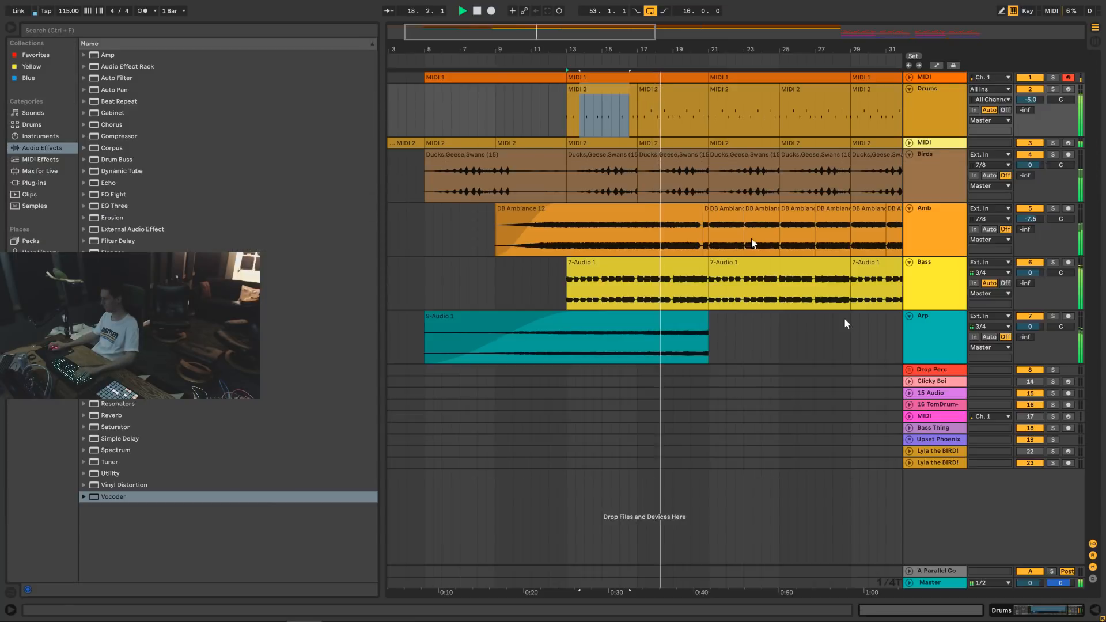
pyautogui.click(594, 89)
pyautogui.hotkey('ctrl', 'd')
# Extend the Arp clip to bar 21 and duplicate its bars 13 to 21 into bars 21 to 29.
pyautogui.moveTo(586, 36); pyautogui.dragTo(633, 28)
pyautogui.click(604, 316)
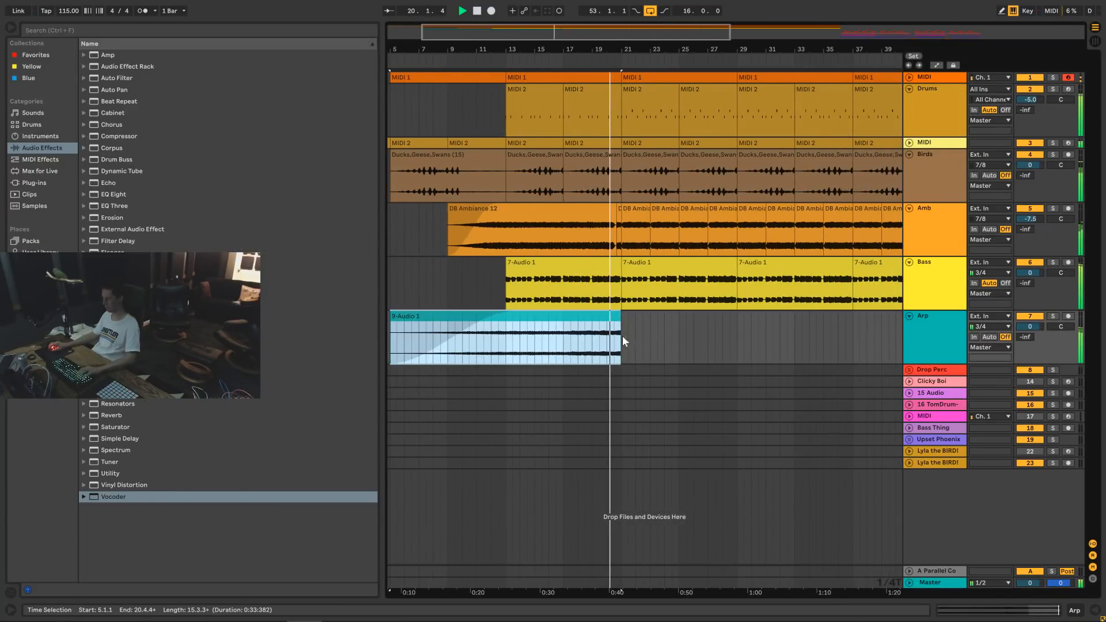
pyautogui.moveTo(621, 335)
pyautogui.mouseDown()
pyautogui.moveTo(506, 343)
pyautogui.moveTo(621, 344)
pyautogui.mouseUp()
pyautogui.click(621, 343)
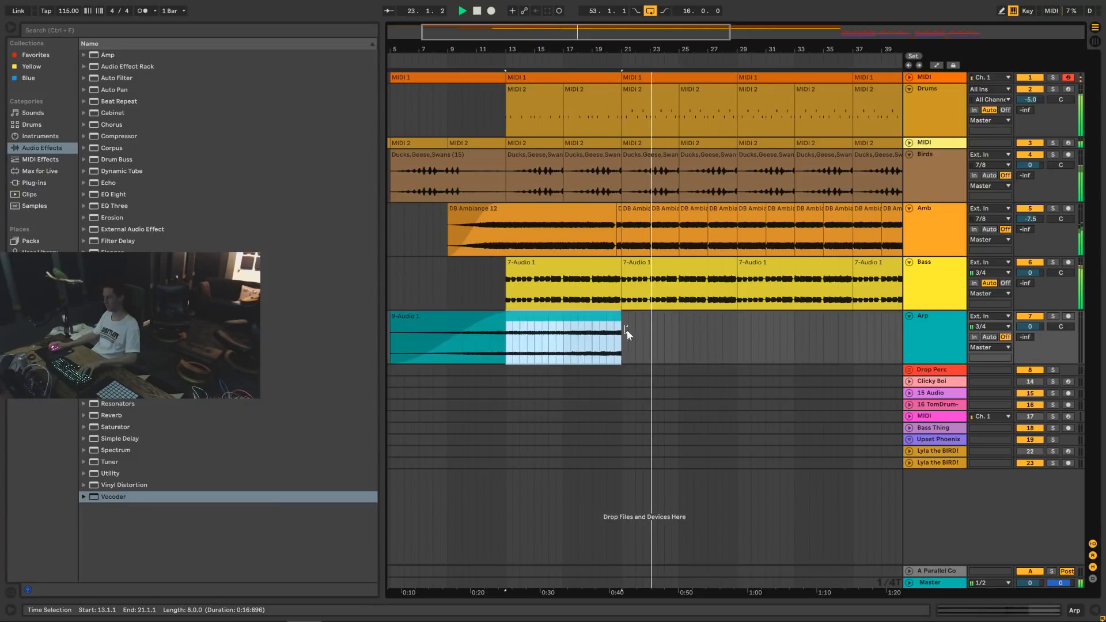
pyautogui.hotkey('ctrl', 'd')
# Extend the Birds clip at bar 13 to bar 21 and the Birds clip at bar 21 to 26.2.2.
pyautogui.doubleClick(669, 28)
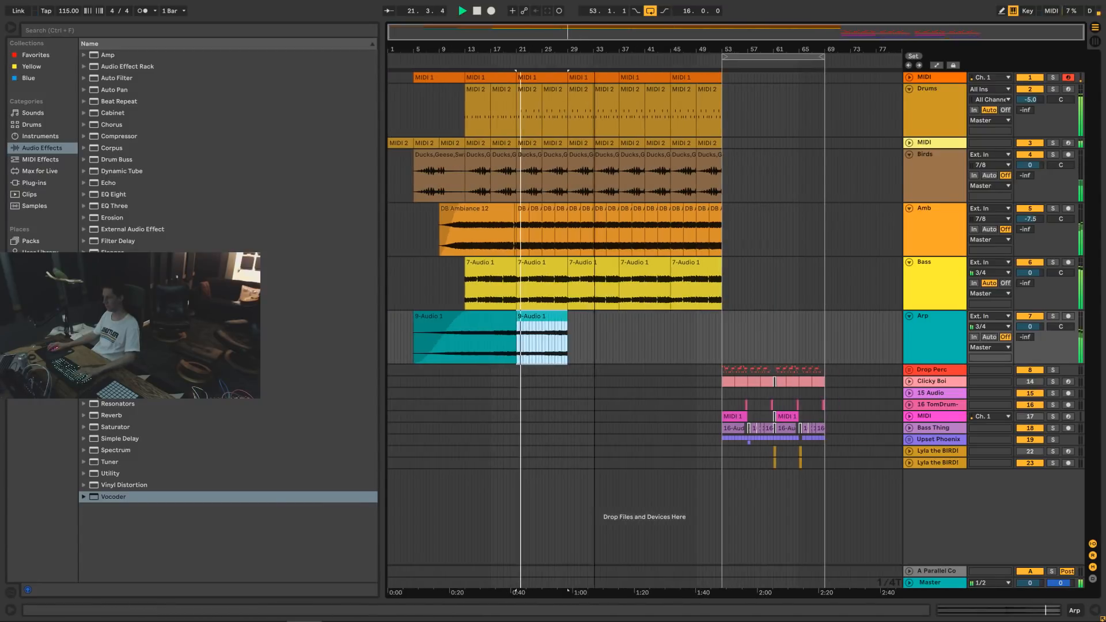
pyautogui.moveTo(535, 30); pyautogui.dragTo(522, 195)
pyautogui.moveTo(486, 160); pyautogui.dragTo(530, 160)
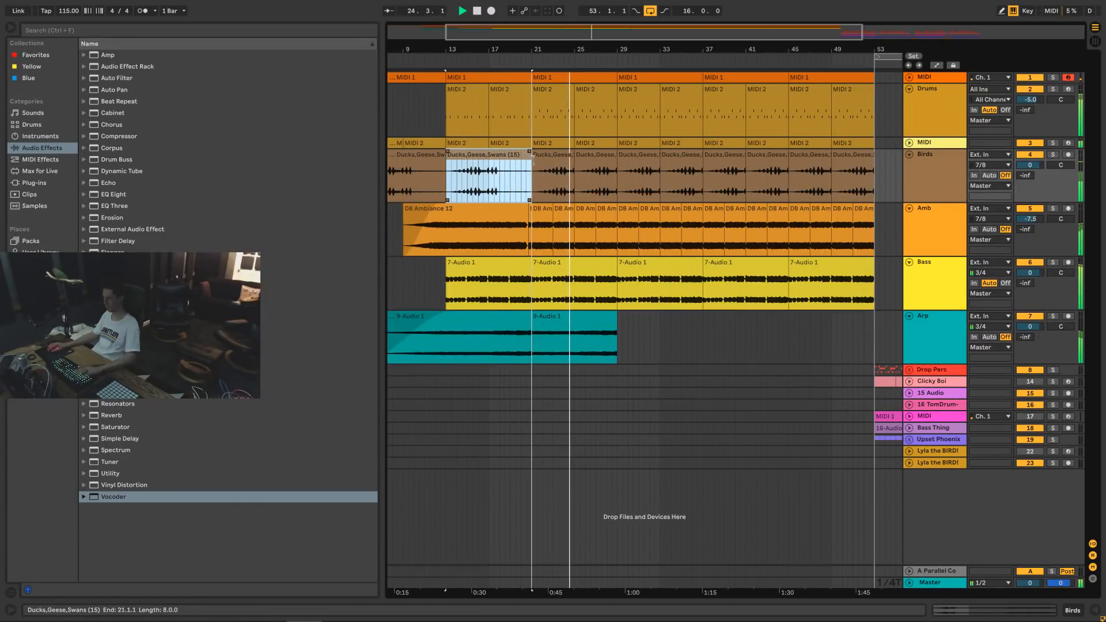
pyautogui.moveTo(574, 160); pyautogui.dragTo(586, 160)
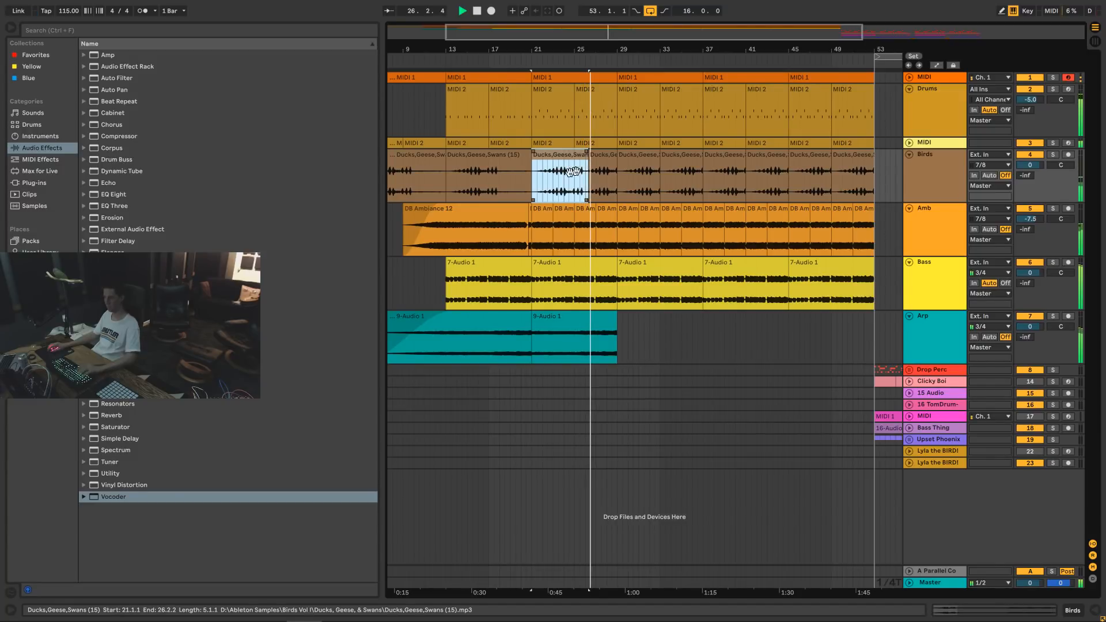
pyautogui.moveTo(533, 177); pyautogui.dragTo(556, 183)
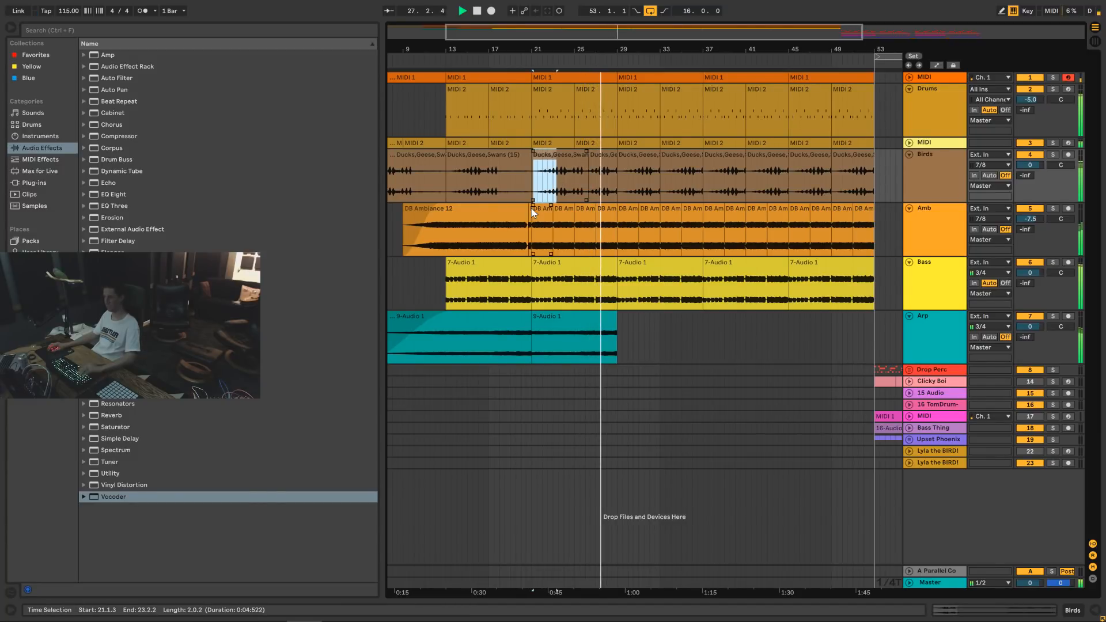
pyautogui.hscroll(3, 561, 305)
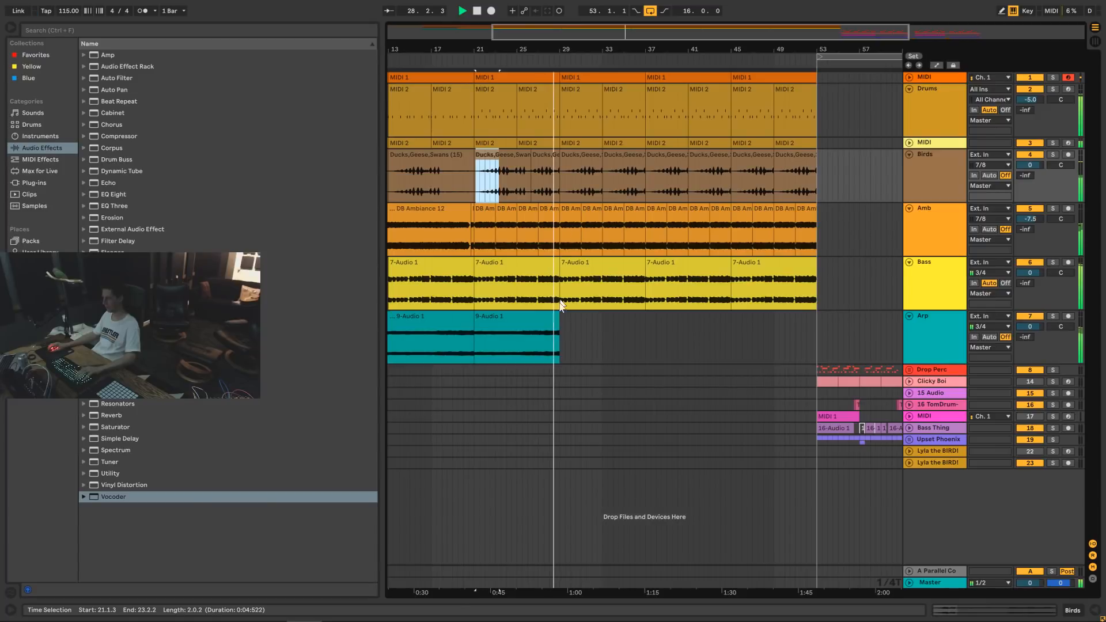
# Stop playback and delete the short leftover Amb clip just before bar 21.
pyautogui.press('space')
pyautogui.click(472, 210)
pyautogui.press('Delete')
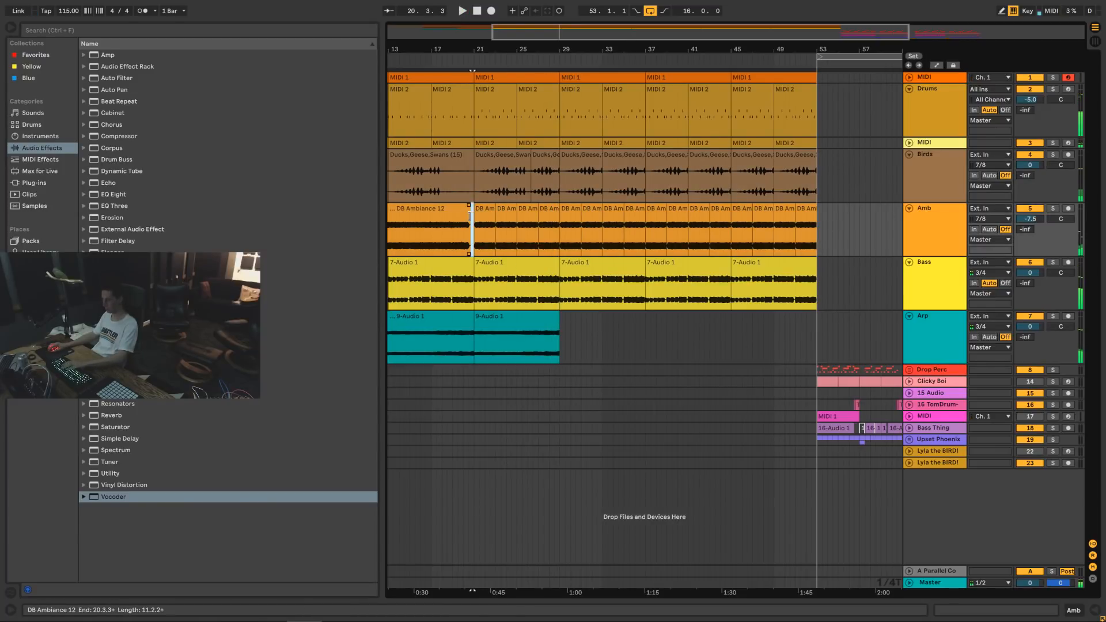
# Move the first DB Ambiance 12 clip on the Amb track to end at bar 21 and lengthen its fade-in to about bar 14.
pyautogui.click(470, 215)
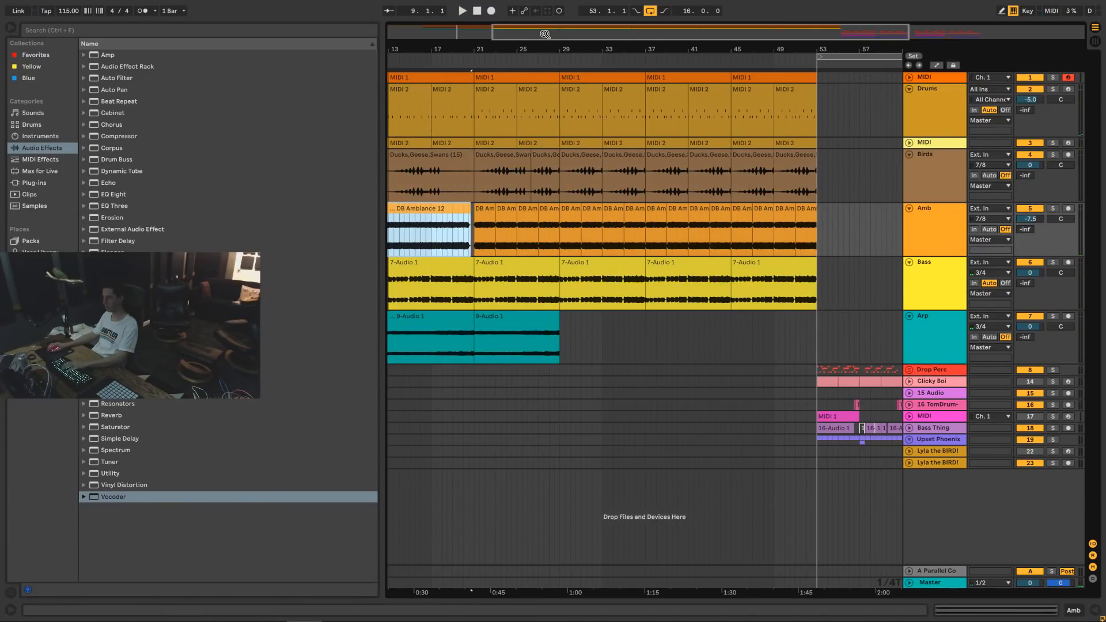
pyautogui.moveTo(545, 34); pyautogui.dragTo(510, 123)
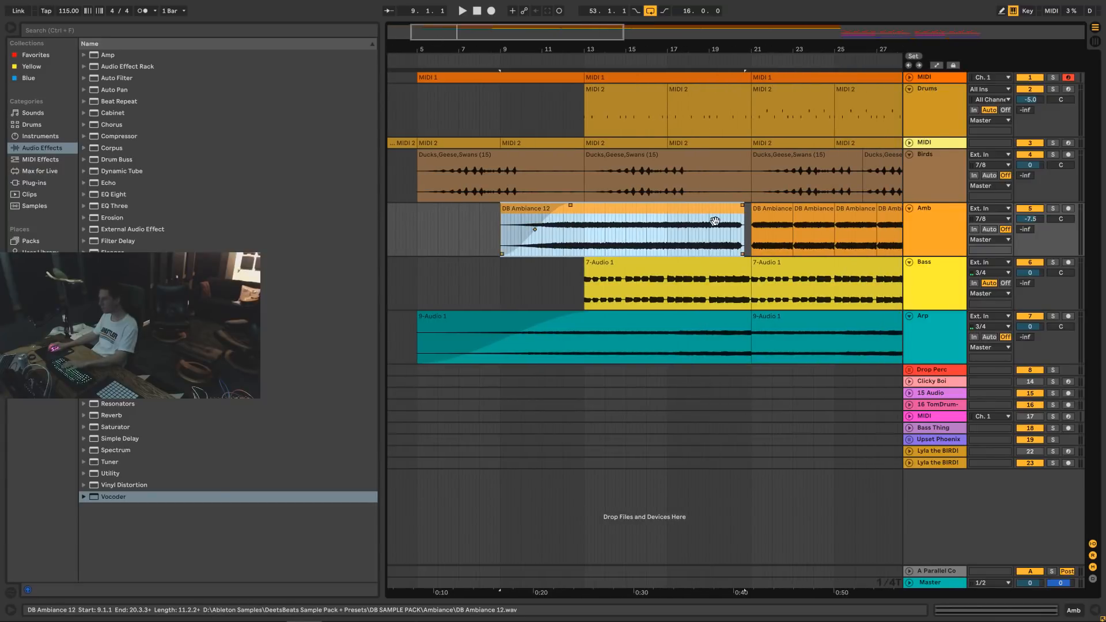
pyautogui.moveTo(712, 210); pyautogui.dragTo(719, 210)
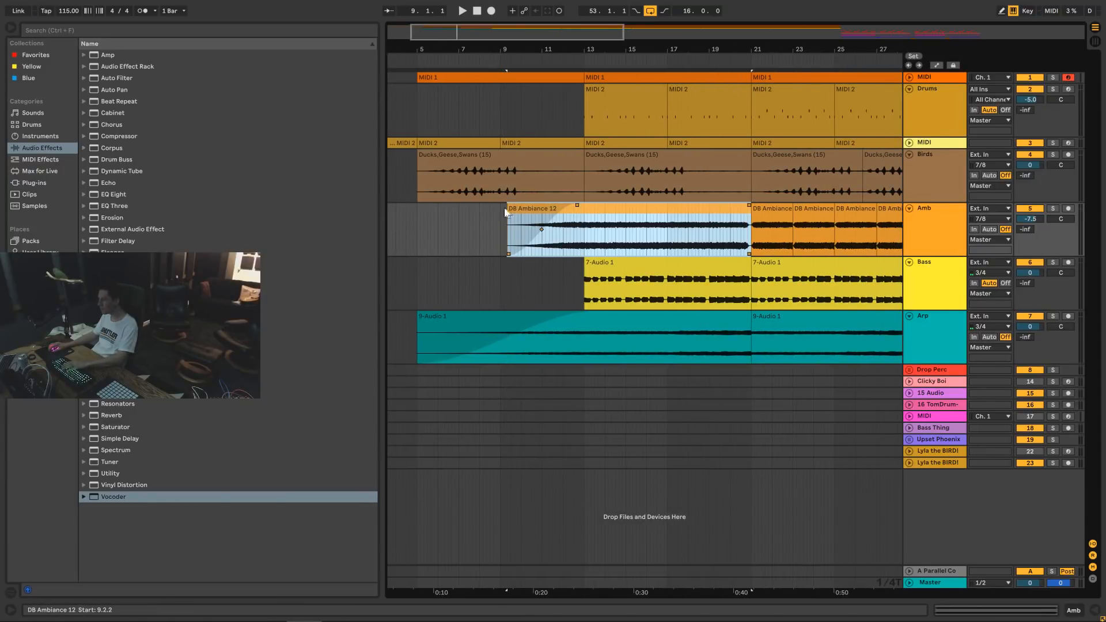
pyautogui.moveTo(577, 205); pyautogui.dragTo(600, 205)
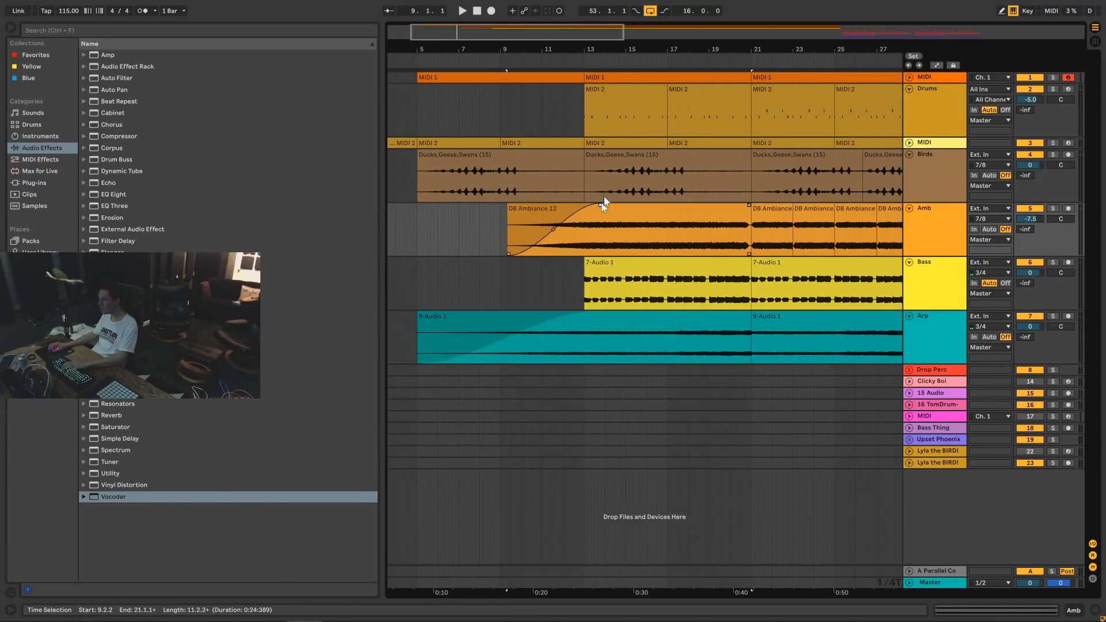
pyautogui.moveTo(624, 34); pyautogui.dragTo(965, 34)
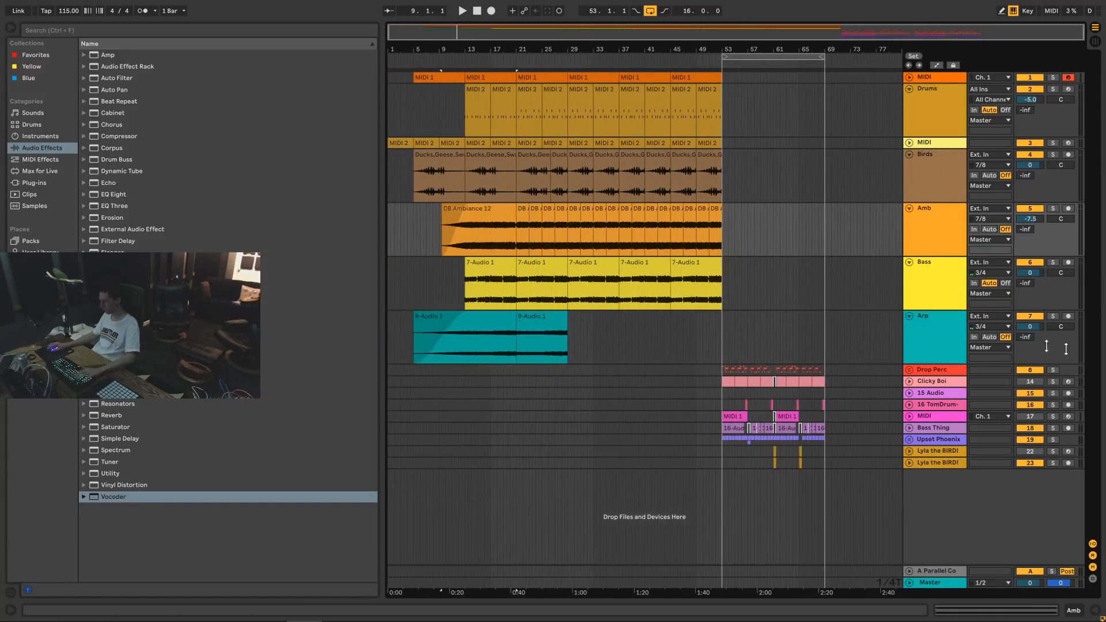
# Collapse the Drums, Birds, Amb, Bass and Arp tracks in the arrangement.
pyautogui.click(921, 317)
pyautogui.click(909, 262)
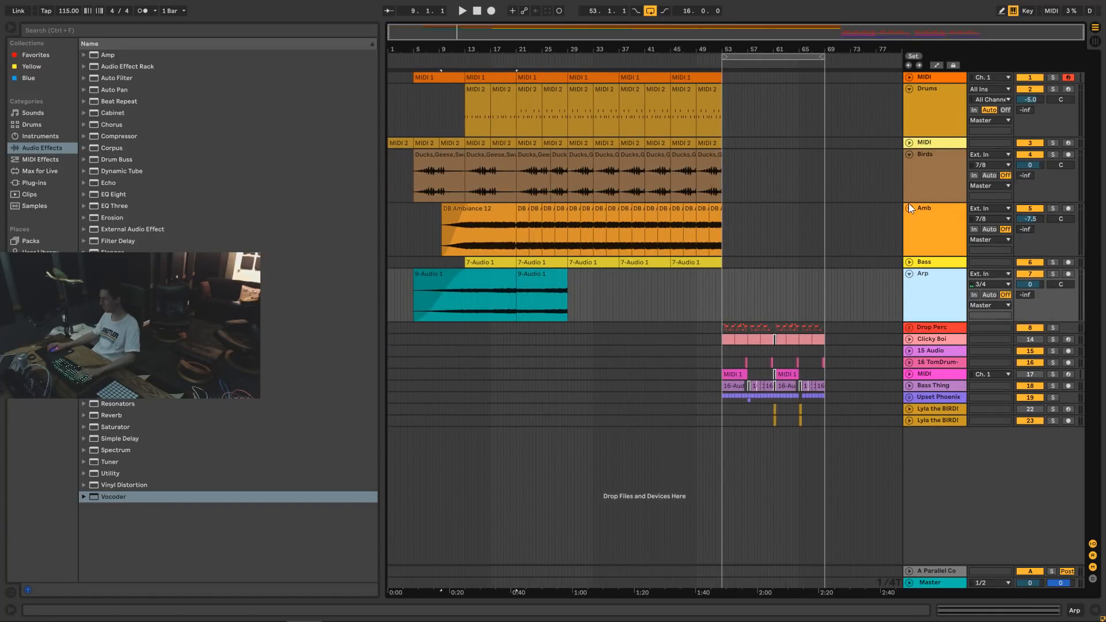
pyautogui.click(908, 204)
pyautogui.click(909, 154)
pyautogui.click(906, 96)
pyautogui.click(908, 89)
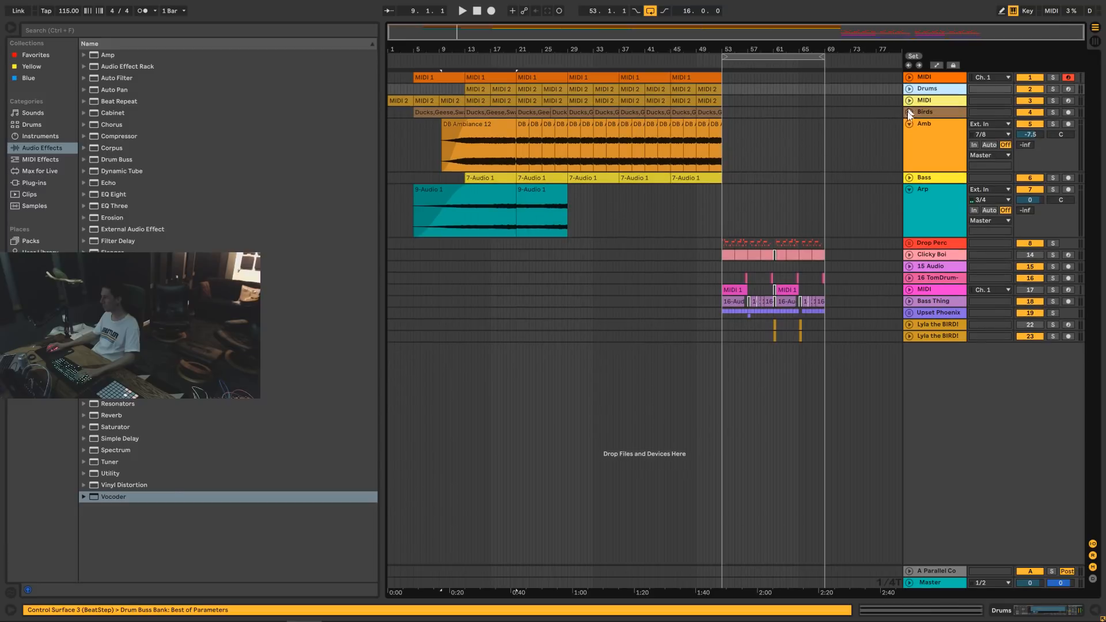
pyautogui.click(909, 123)
pyautogui.click(910, 148)
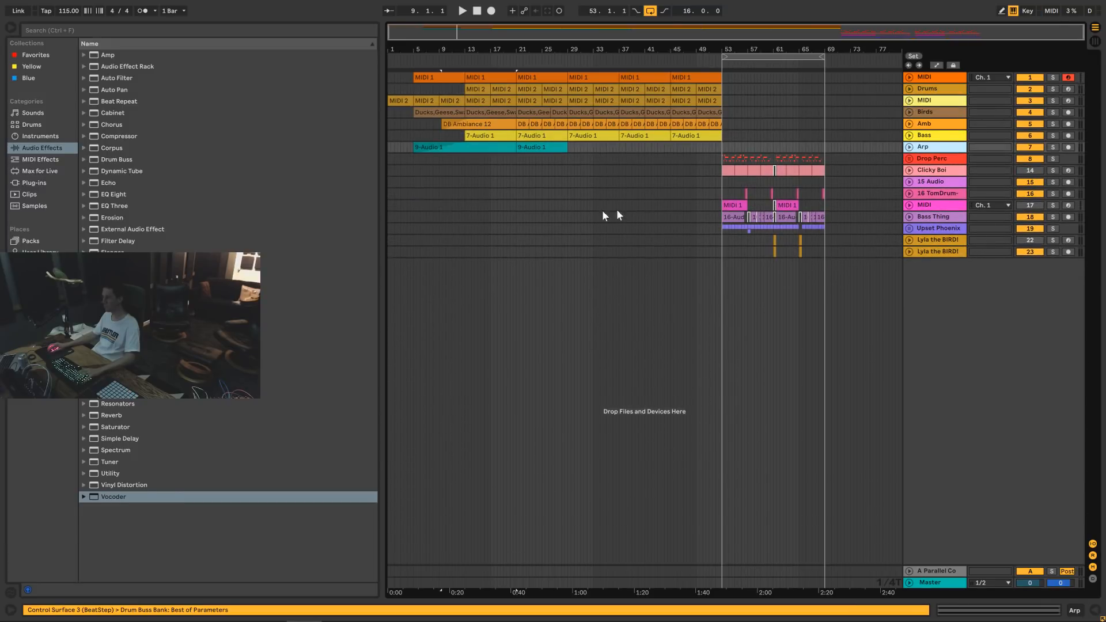
# Play the arrangement from the beginning and trim the start of the first Arp clip to 9.2.2.
pyautogui.click(553, 205)
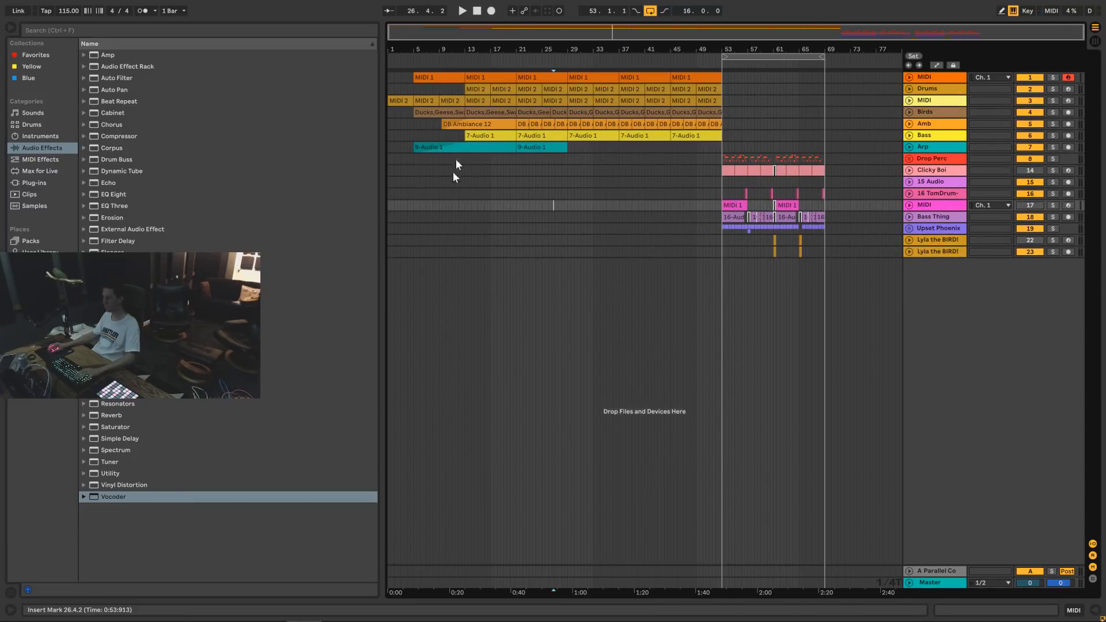
pyautogui.click(465, 12)
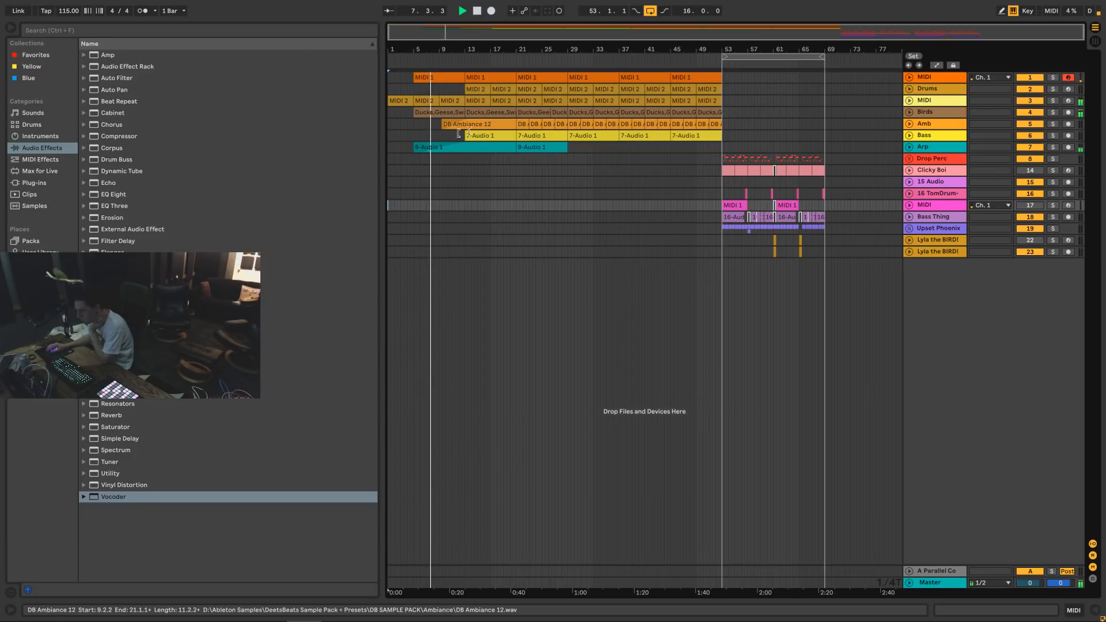
pyautogui.moveTo(414, 148); pyautogui.dragTo(441, 147)
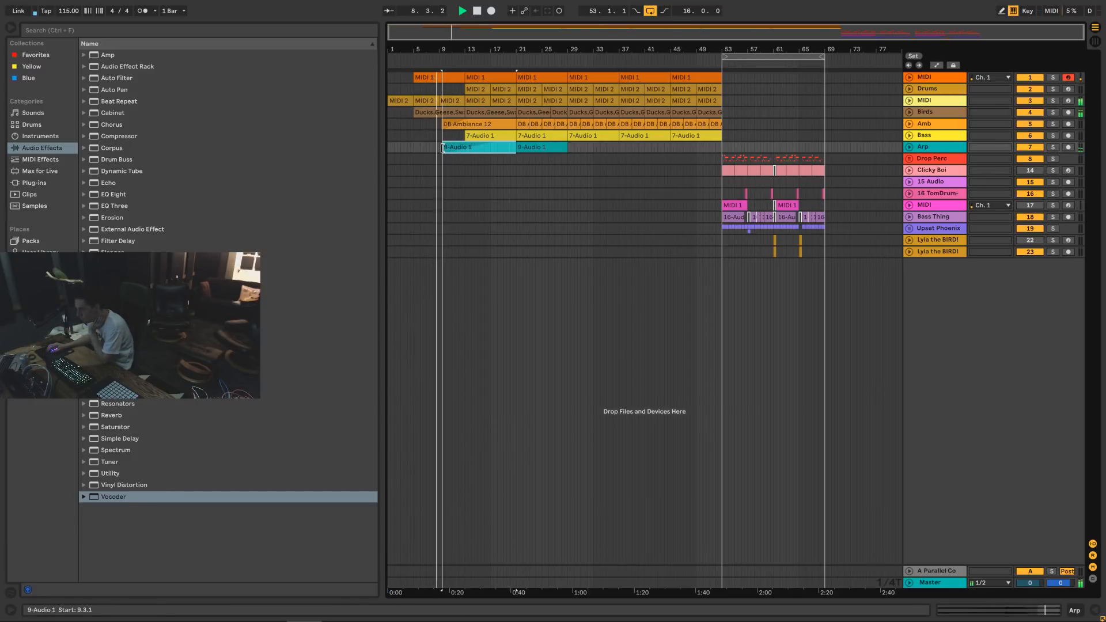
pyautogui.moveTo(413, 34); pyautogui.dragTo(414, 55)
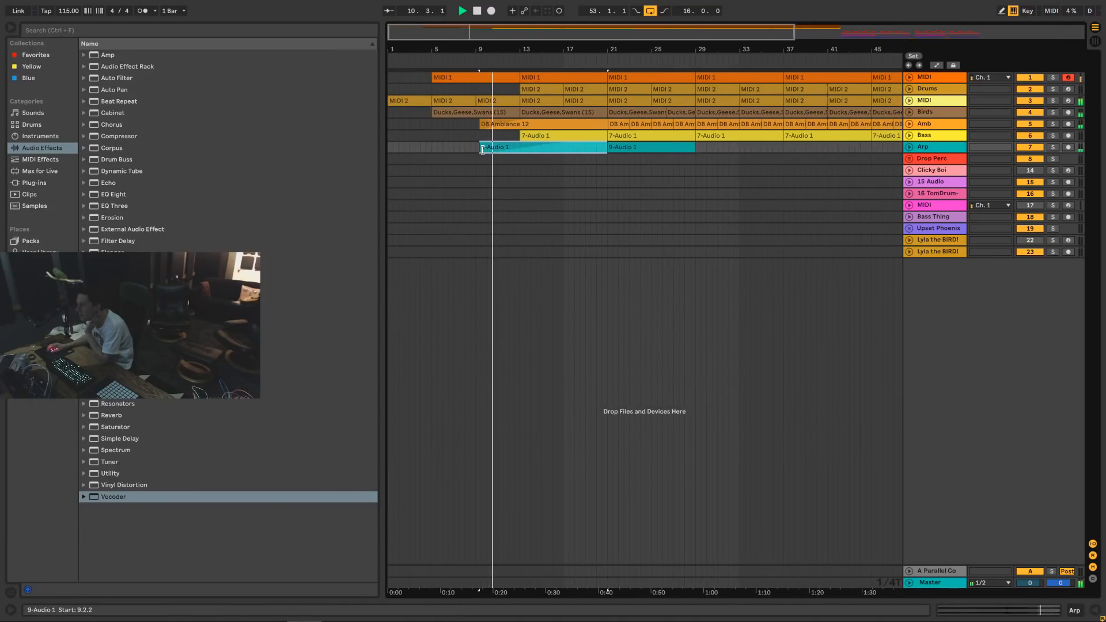
pyautogui.moveTo(484, 152); pyautogui.dragTo(482, 150)
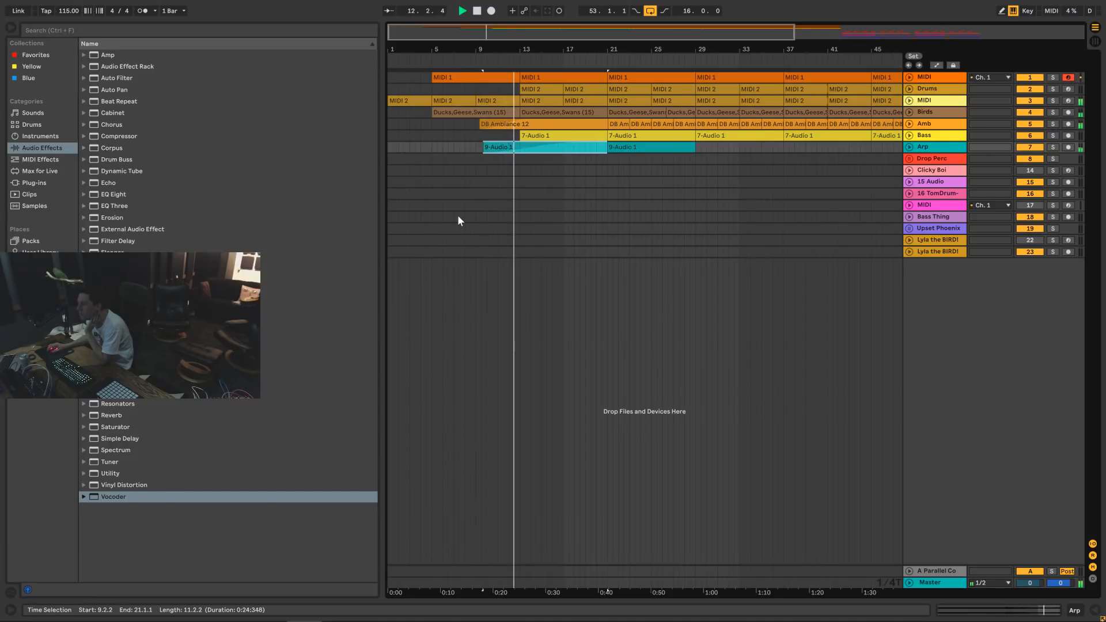
# Trim the first Bass clip so it starts at bar 17.
pyautogui.moveTo(491, 32); pyautogui.dragTo(491, 24)
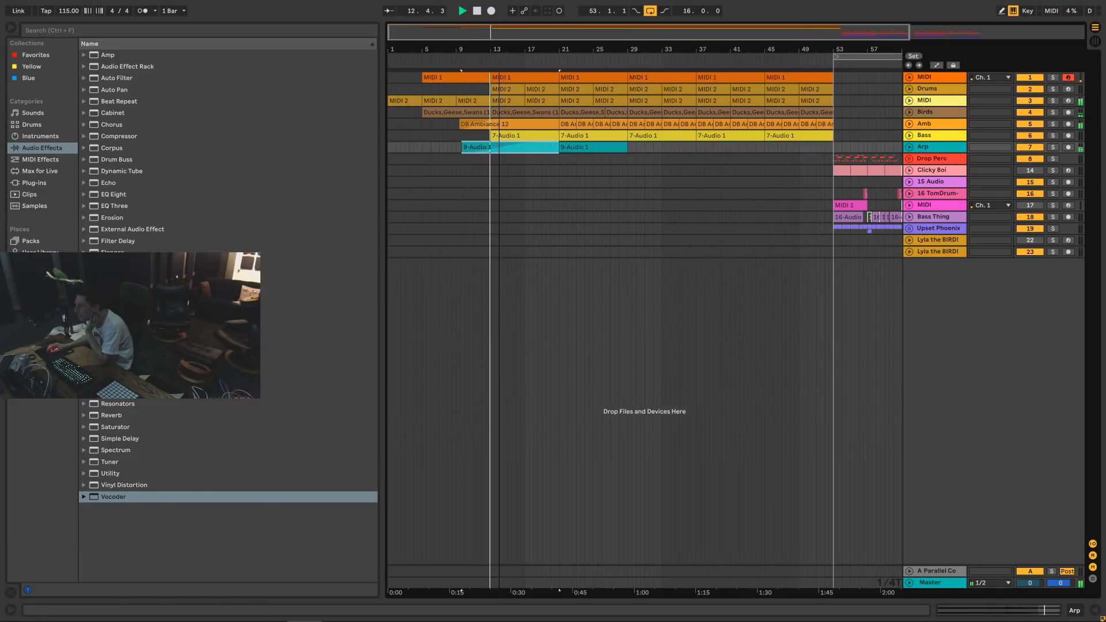
pyautogui.click(496, 89)
pyautogui.click(506, 136)
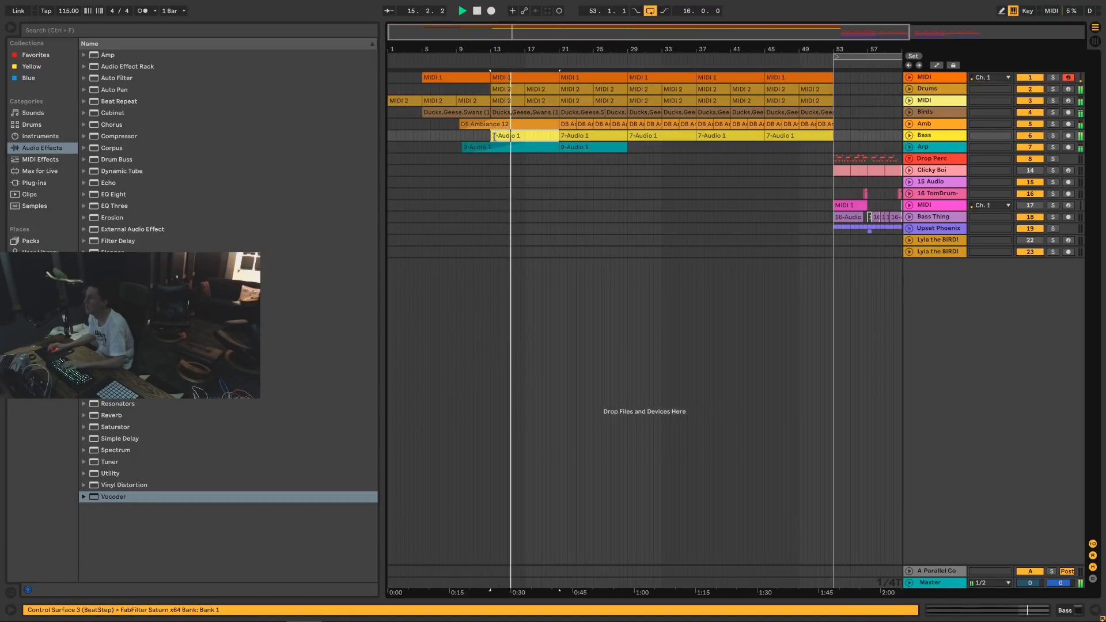
pyautogui.moveTo(496, 135); pyautogui.dragTo(526, 135)
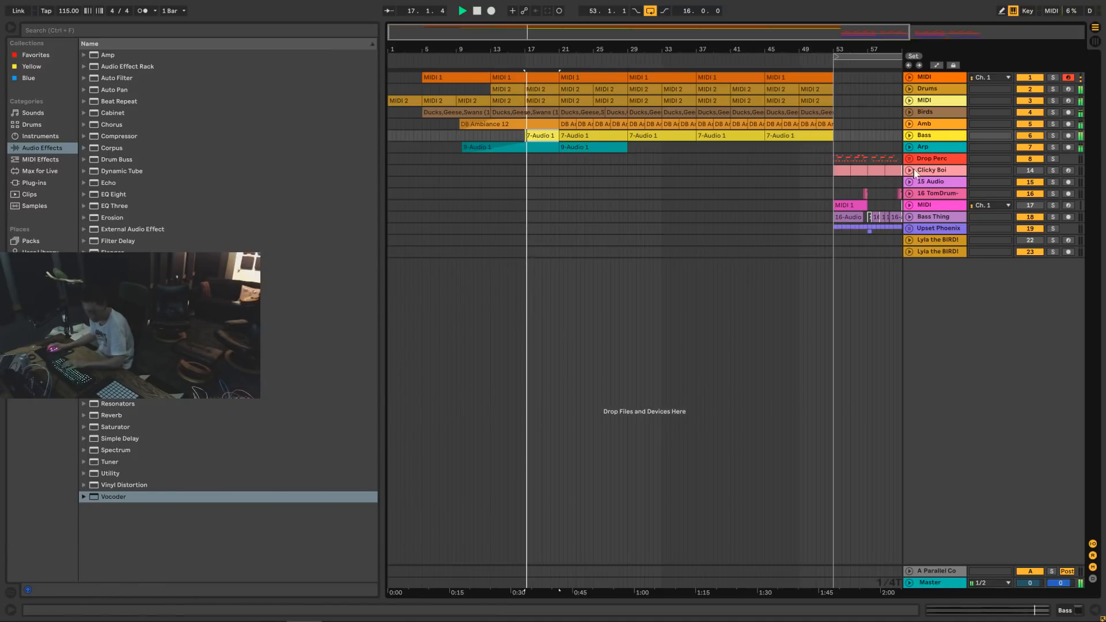
pyautogui.click(929, 126)
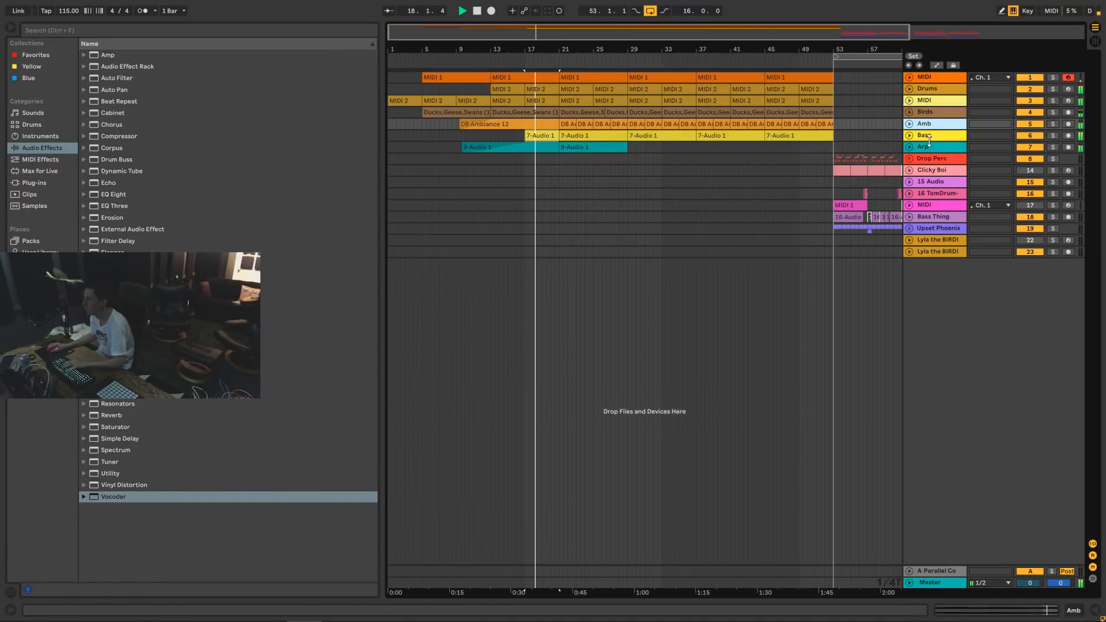
pyautogui.click(929, 137)
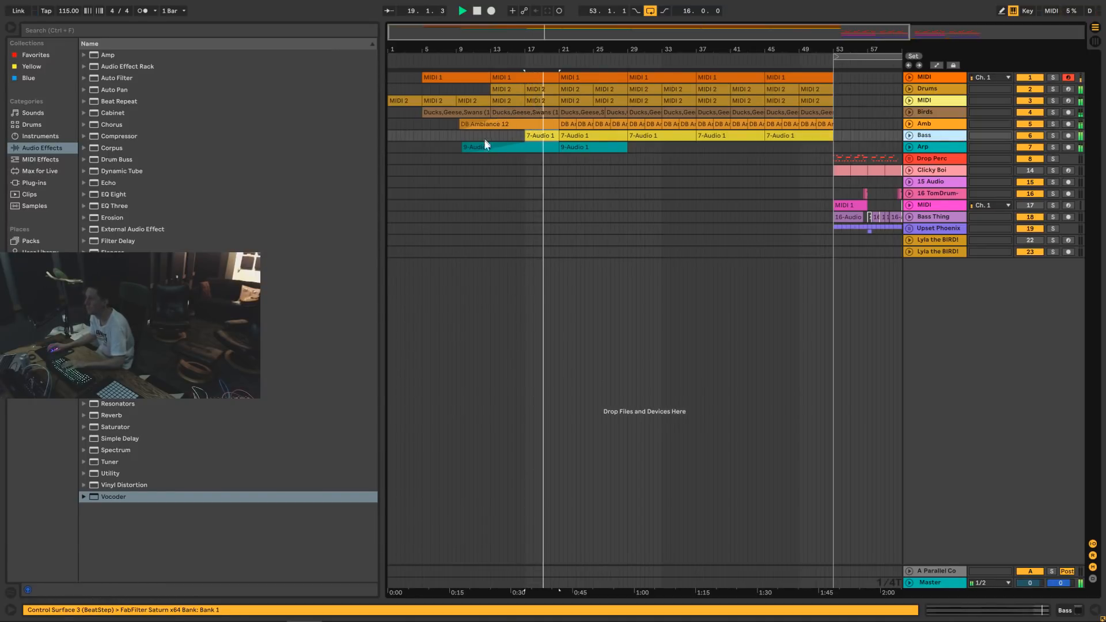
# Listen to the arrangement through about bar 28 while checking the Drums and Arp clips, and stop playback.
pyautogui.click(572, 148)
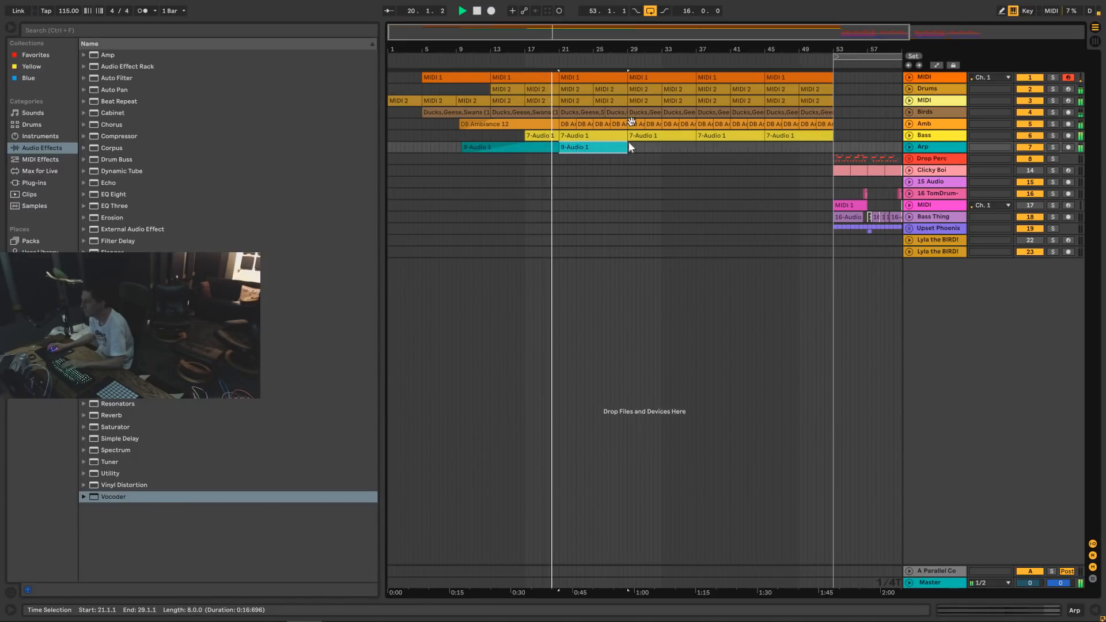
pyautogui.moveTo(618, 39); pyautogui.dragTo(658, 40)
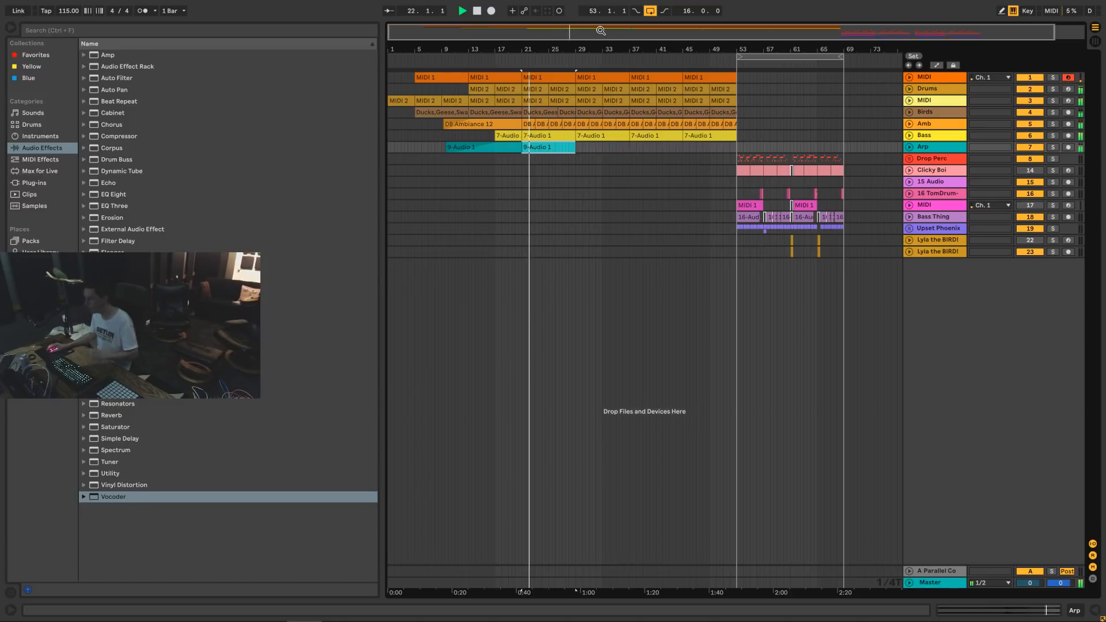
pyautogui.click(923, 90)
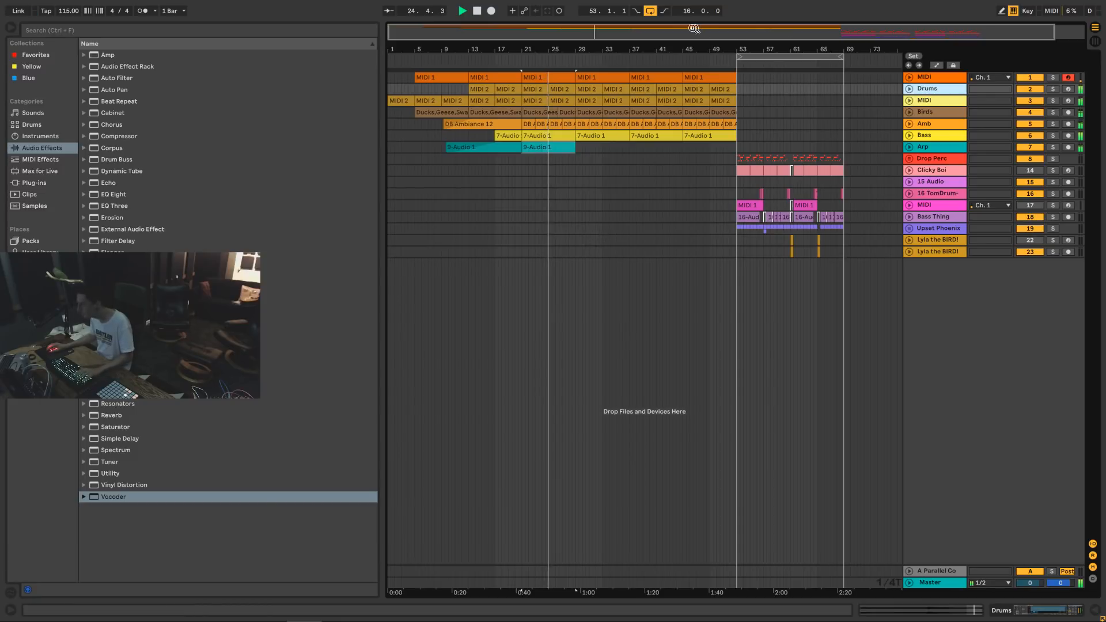
pyautogui.moveTo(671, 32); pyautogui.dragTo(684, 30)
pyautogui.click(549, 148)
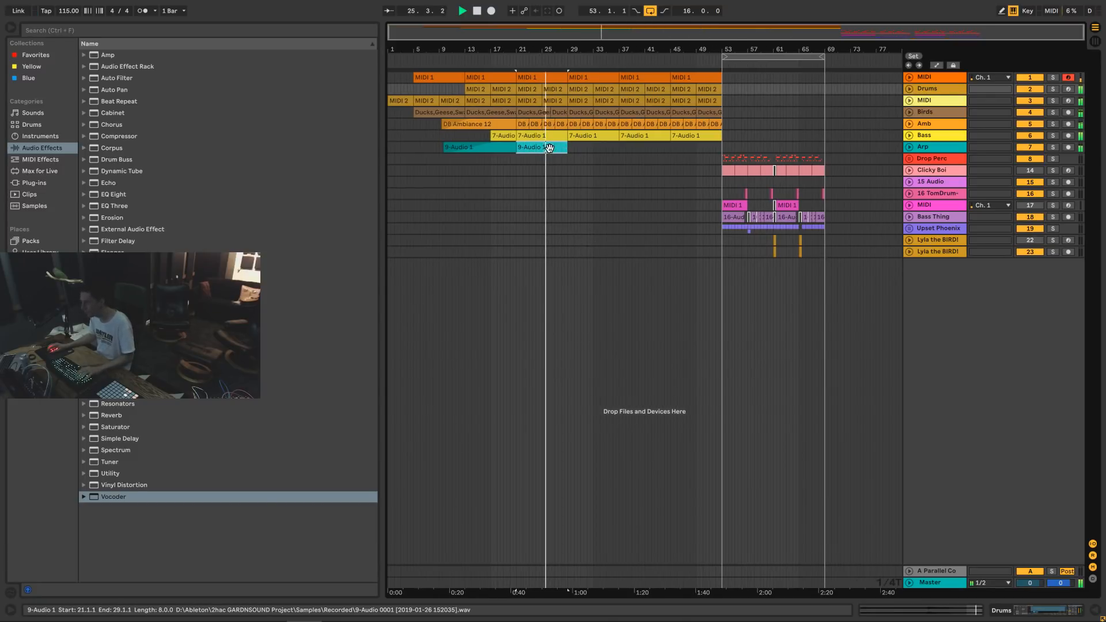
pyautogui.click(509, 30)
pyautogui.moveTo(508, 30); pyautogui.dragTo(509, 43)
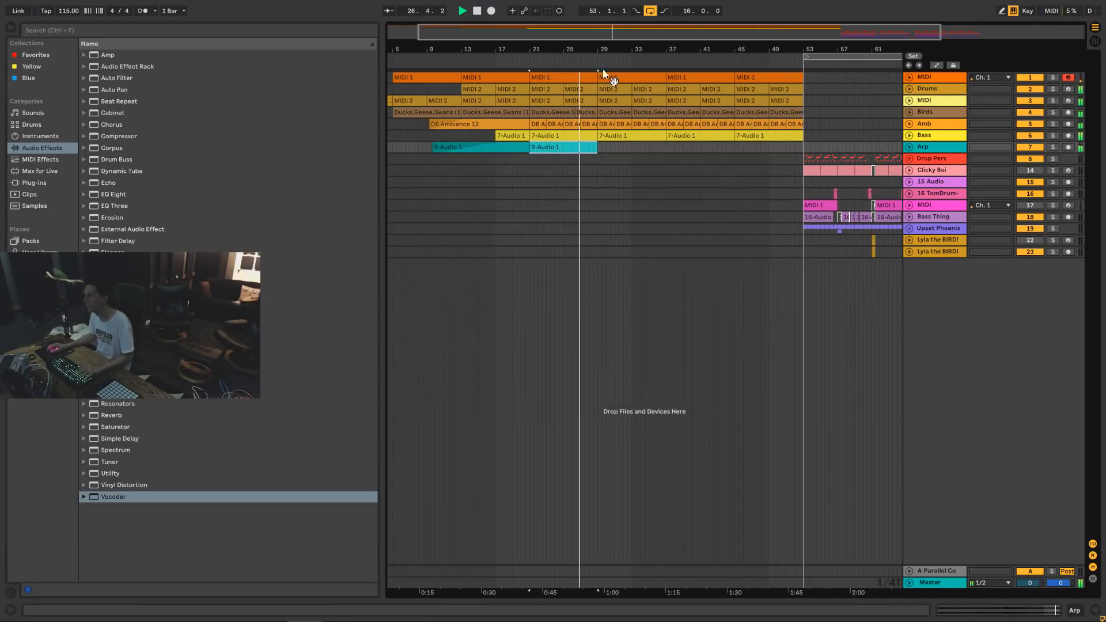
pyautogui.click(589, 90)
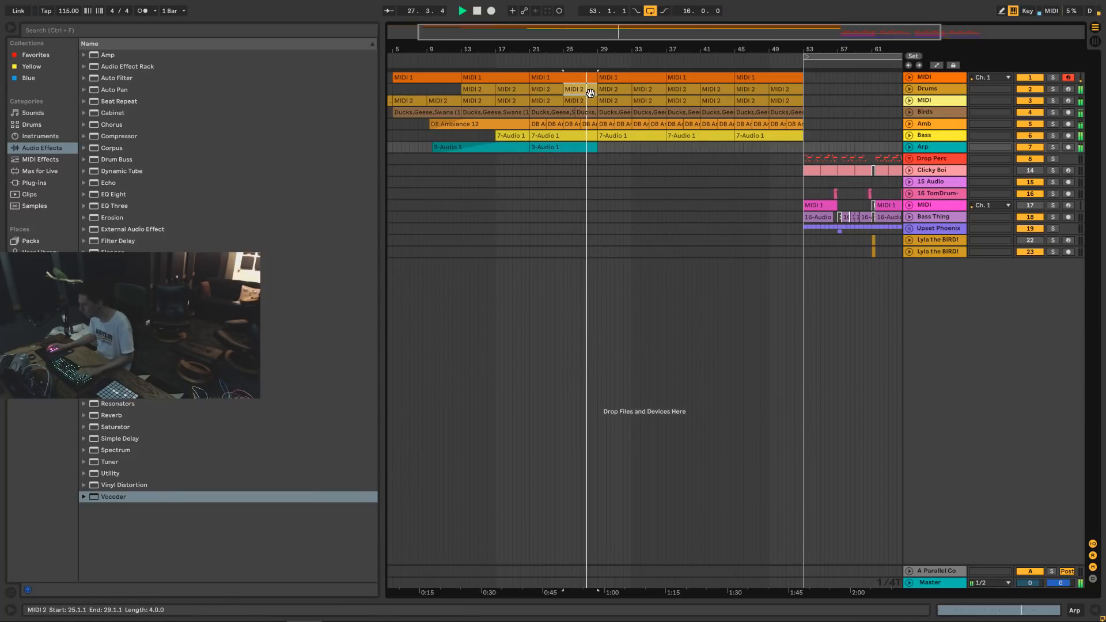
pyautogui.moveTo(619, 39); pyautogui.dragTo(619, 35)
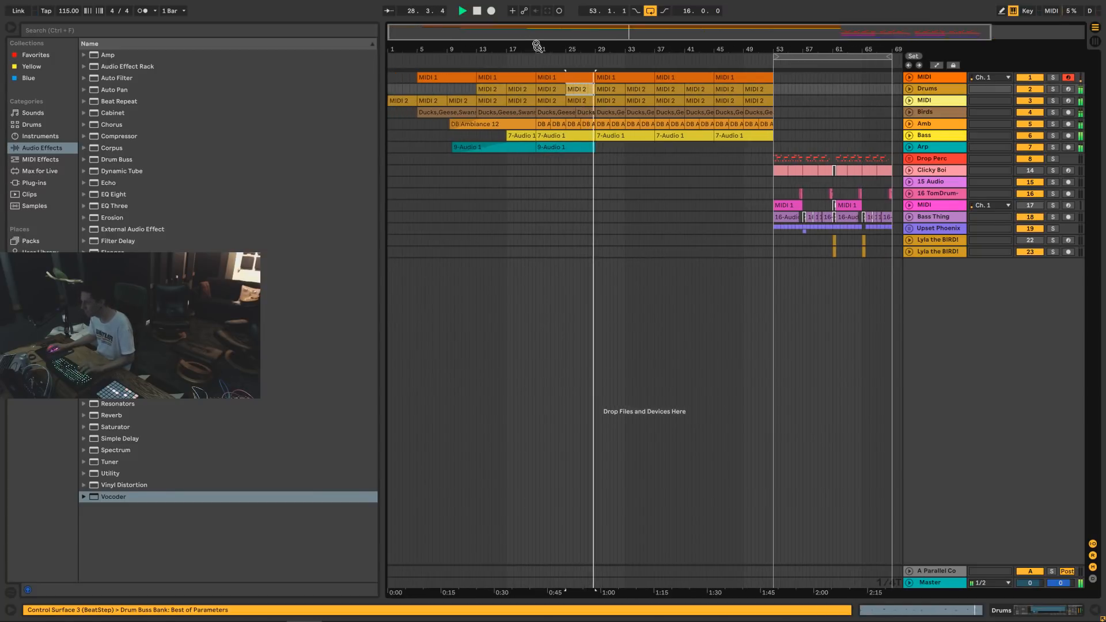
pyautogui.click(583, 148)
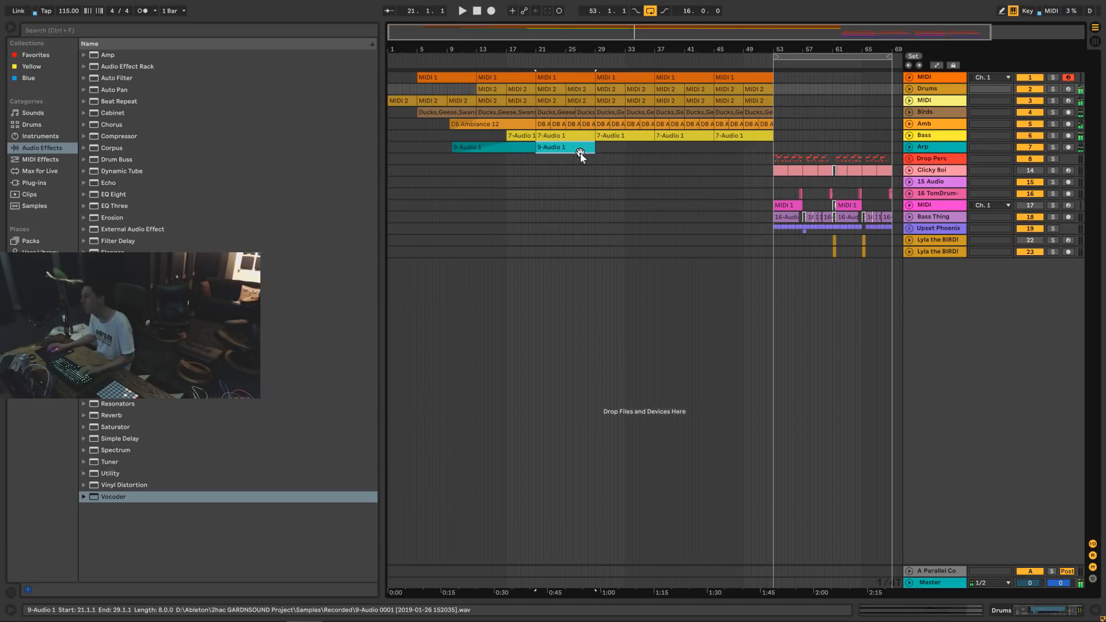
pyautogui.click(507, 147)
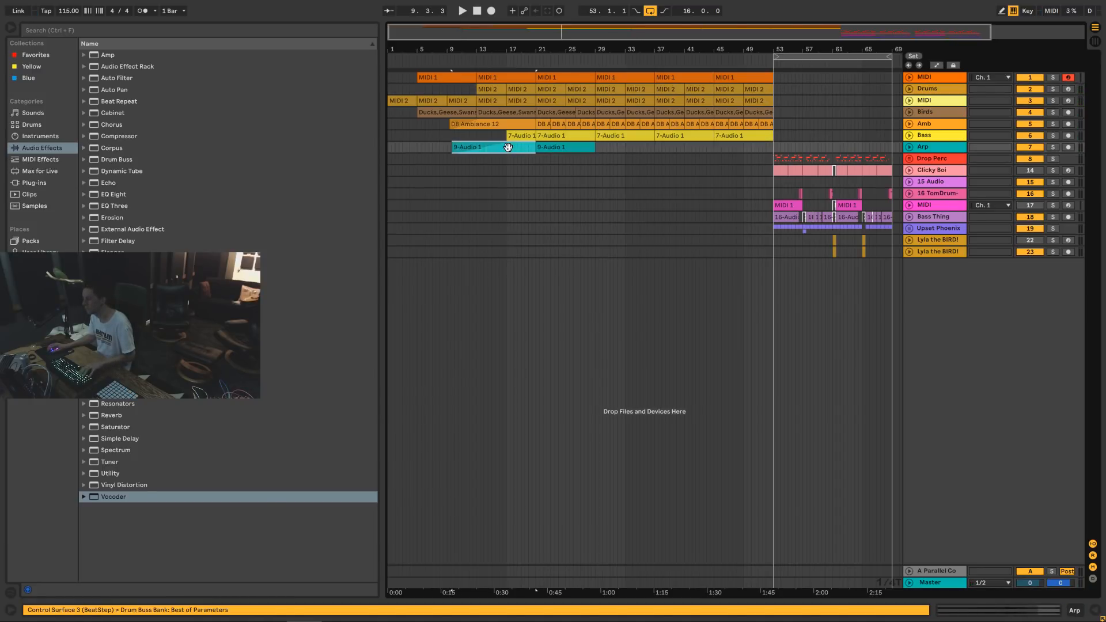
# Insert a new MIDI track below the last track and rename it Gong thing.
pyautogui.rightClick(968, 300)
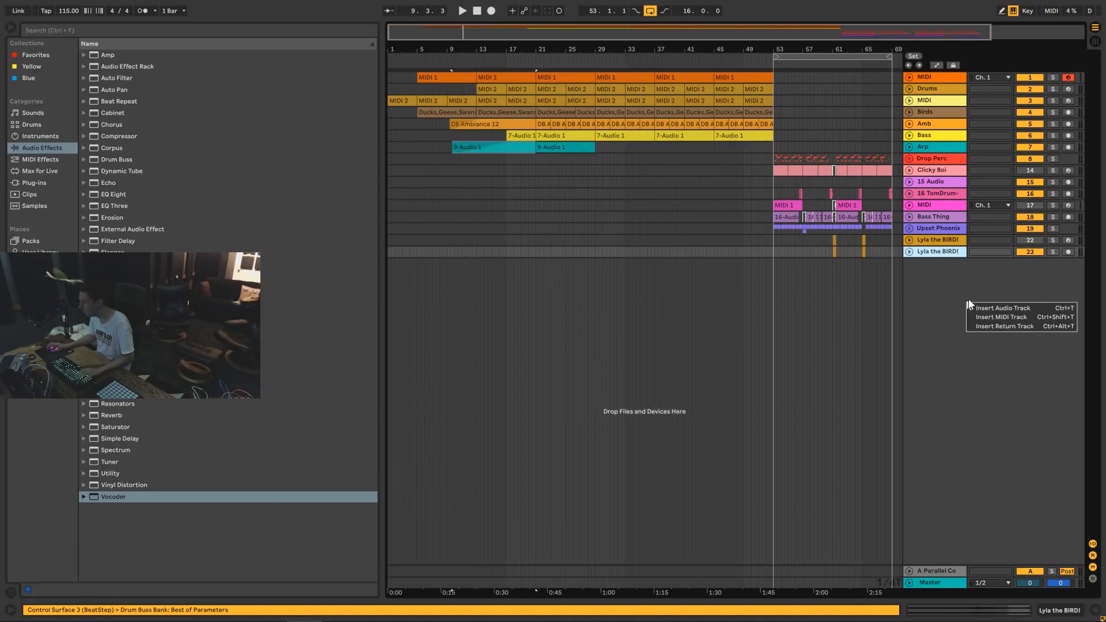
pyautogui.click(1001, 316)
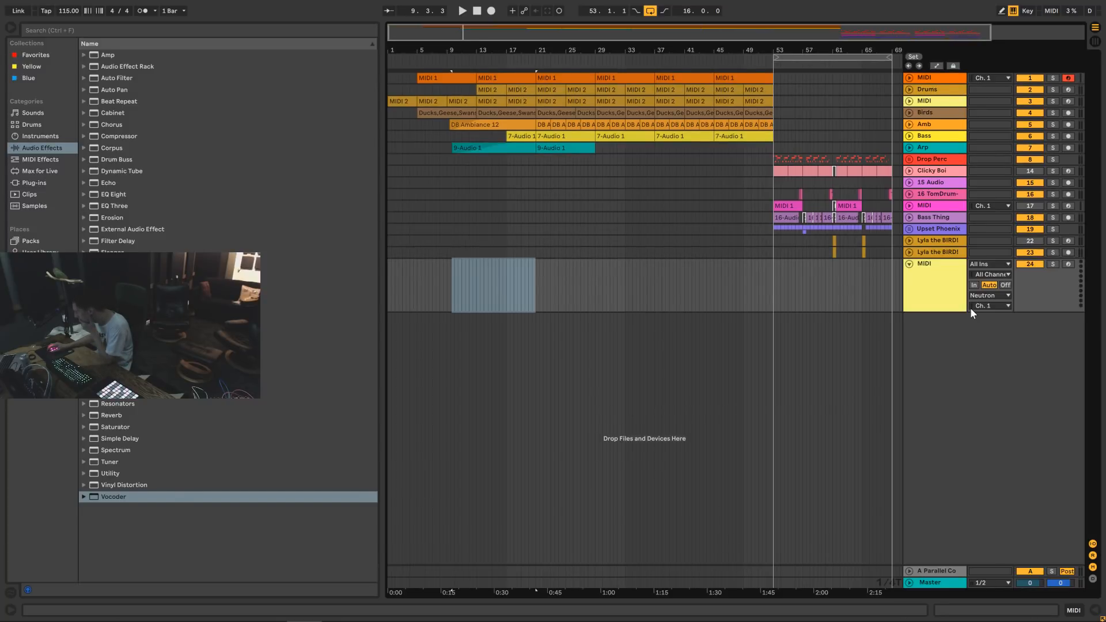
pyautogui.rightClick(938, 285)
pyautogui.click(934, 279)
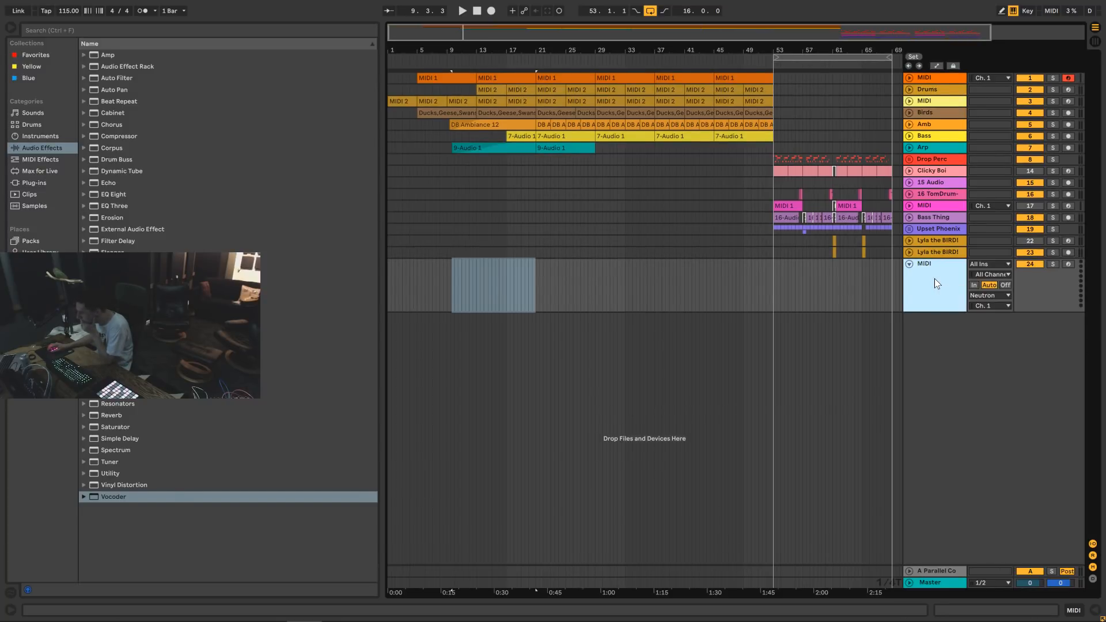
pyautogui.hotkey('ctrl', 'r')
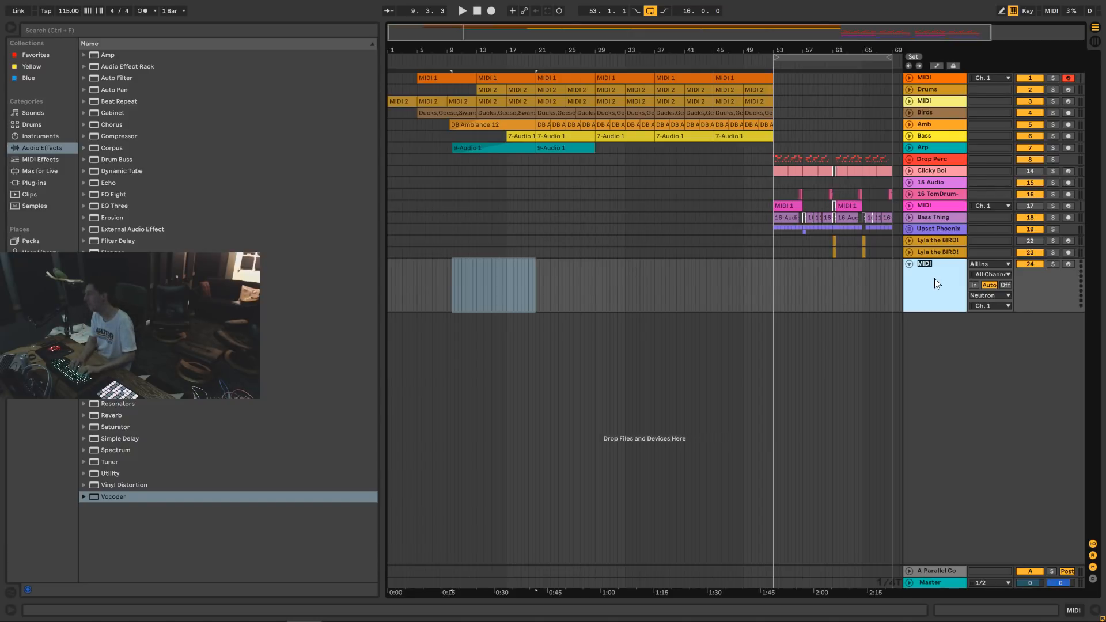
pyautogui.write('Gong thing')
pyautogui.press('Return')
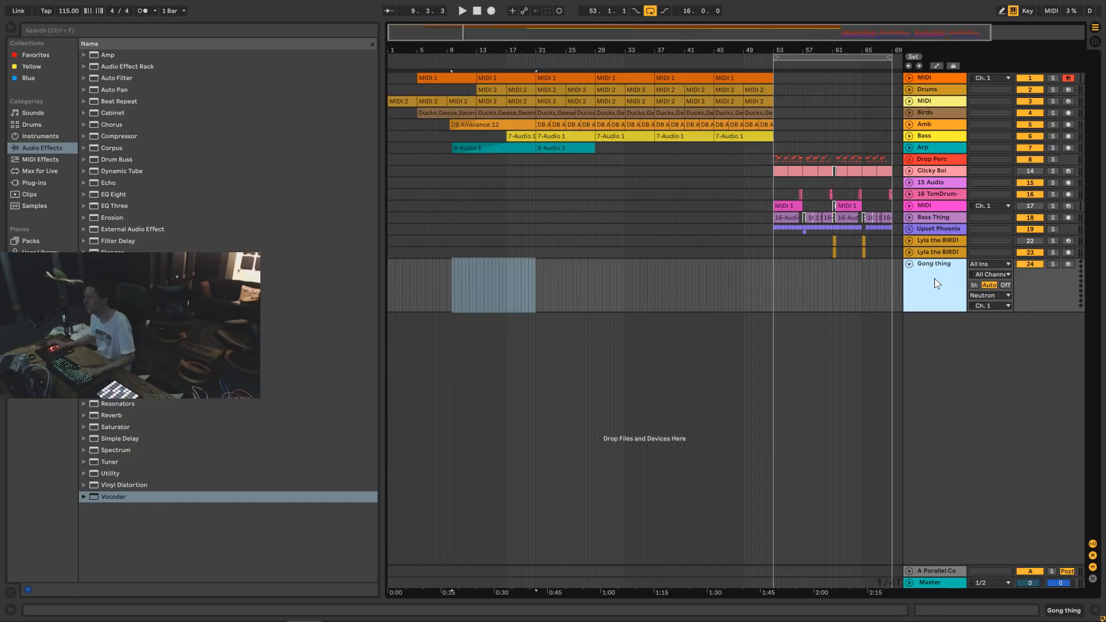
# Show the Gong thing track's devices and load the Sampler instrument onto it.
pyautogui.click(1064, 611)
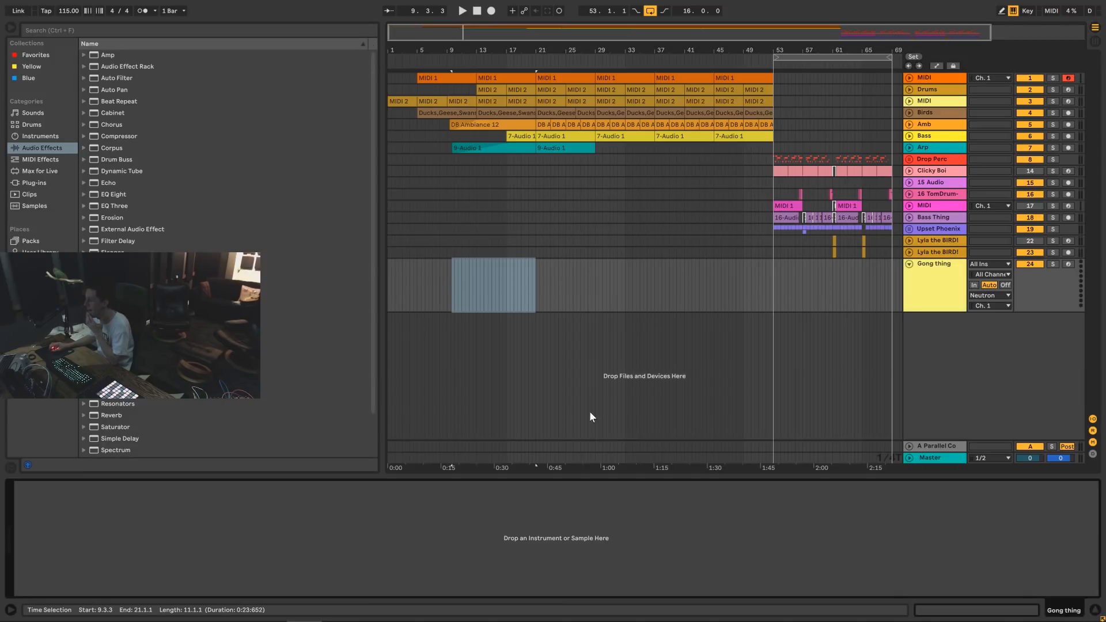
pyautogui.click(55, 139)
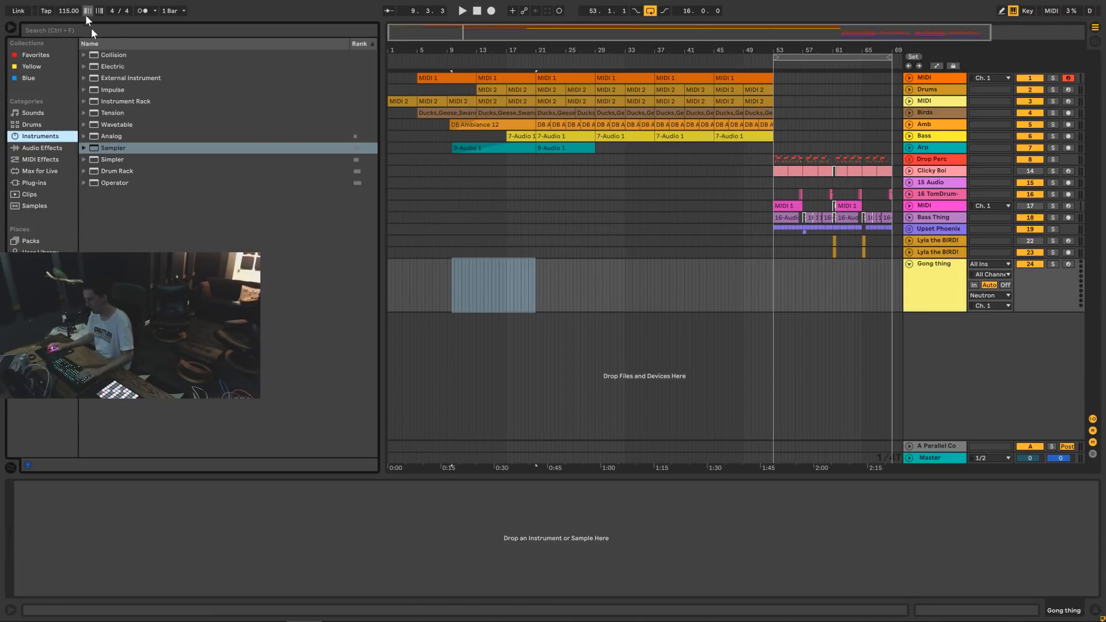
pyautogui.click(106, 126)
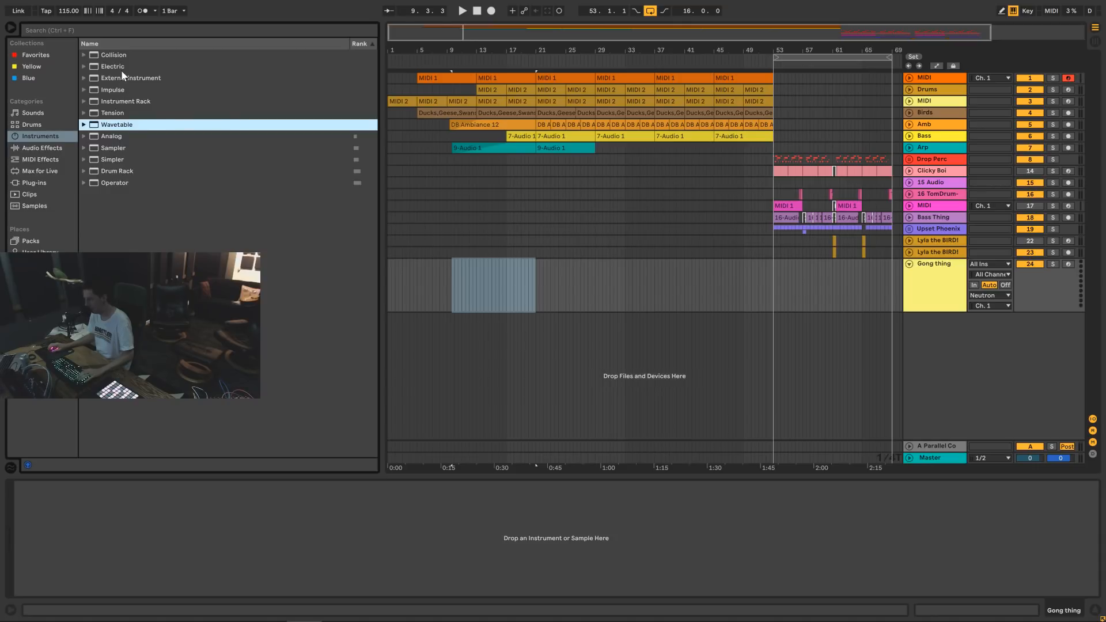
pyautogui.click(46, 150)
pyautogui.click(41, 138)
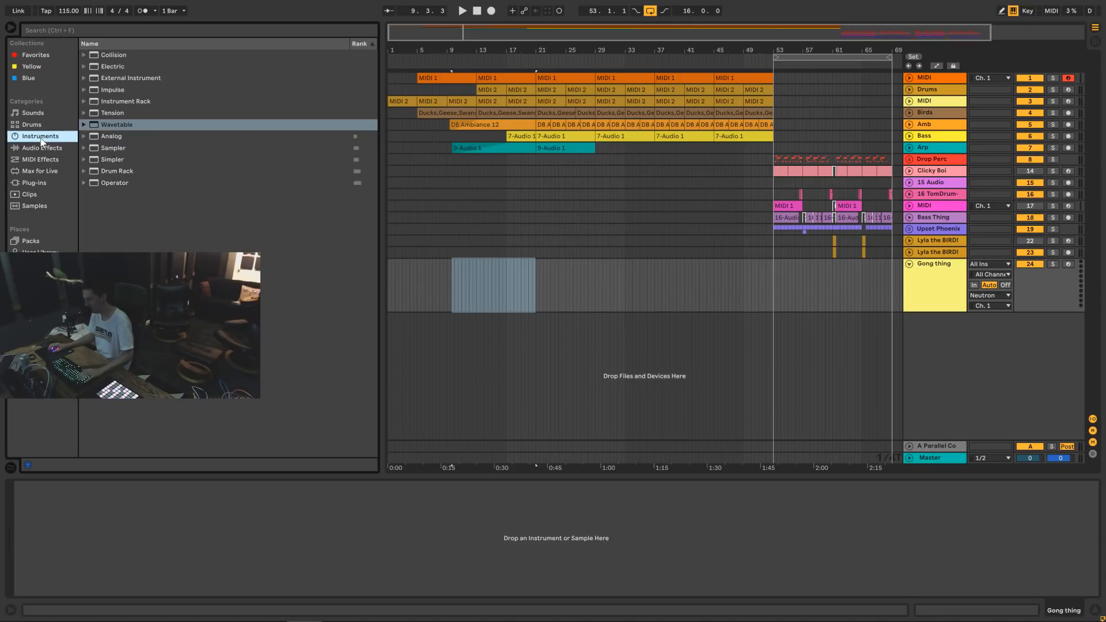
pyautogui.click(117, 161)
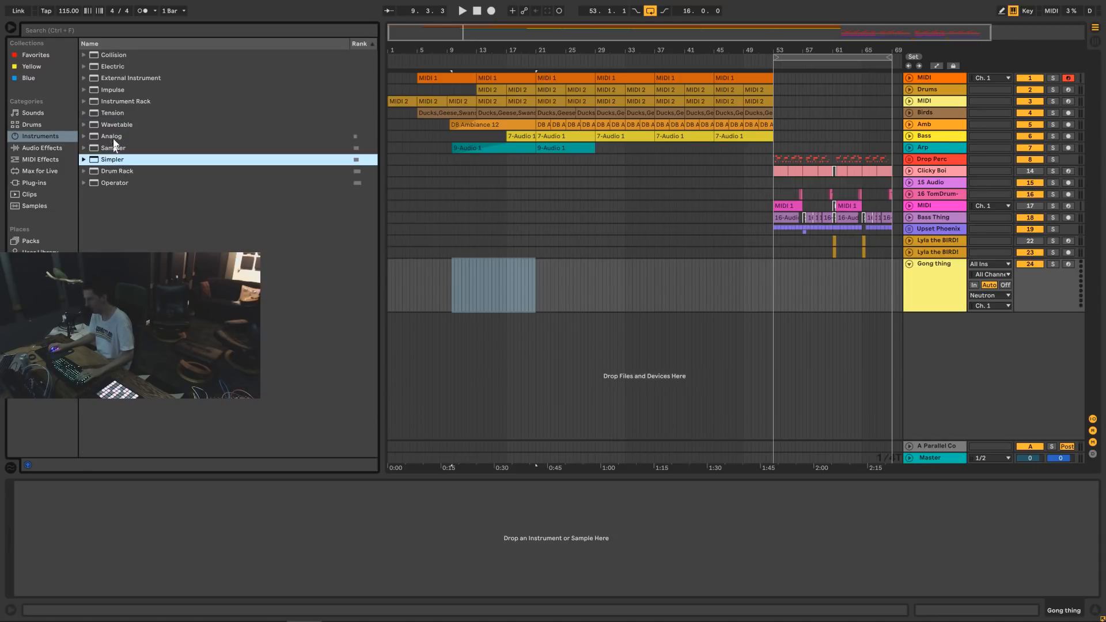
pyautogui.click(115, 150)
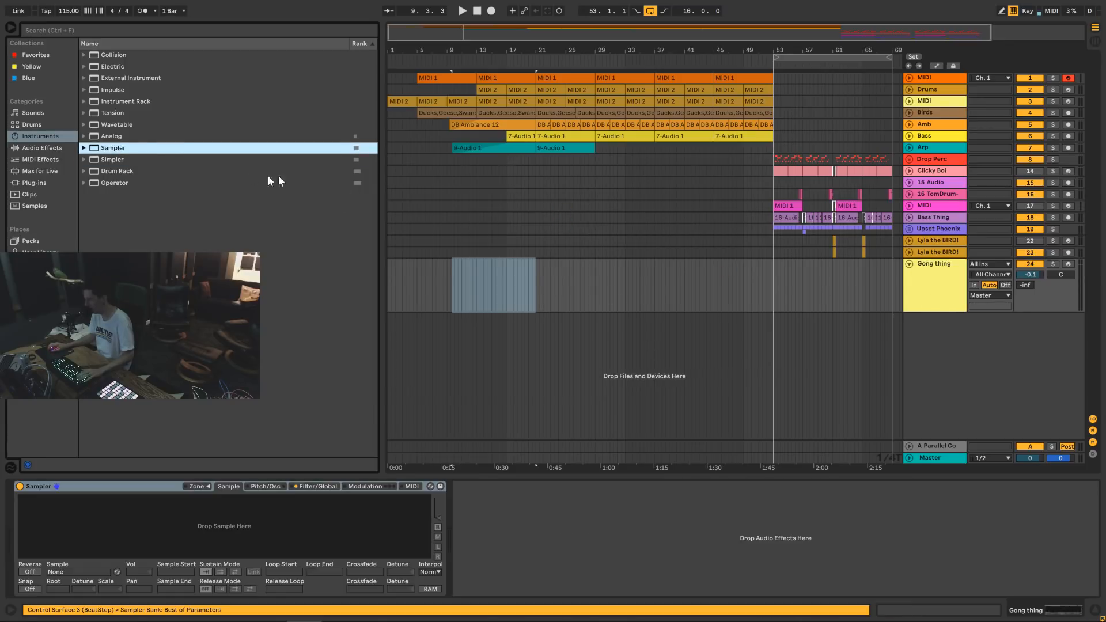
# Audition samples from the DB SAMPLE PACK folder in DeetsBeats Sample Pack + Presets and load DB Gong 1 into the Sampler.
pyautogui.click(39, 283)
pyautogui.scroll(-4, 138, 239)
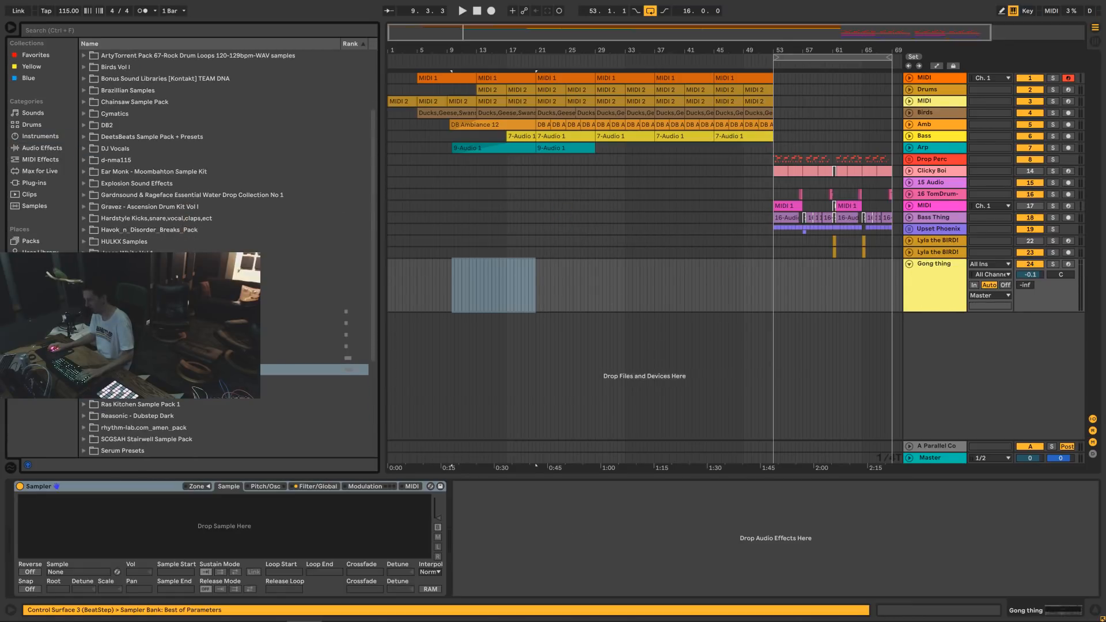
pyautogui.click(84, 299)
pyautogui.scroll(7, 84, 299)
pyautogui.click(85, 218)
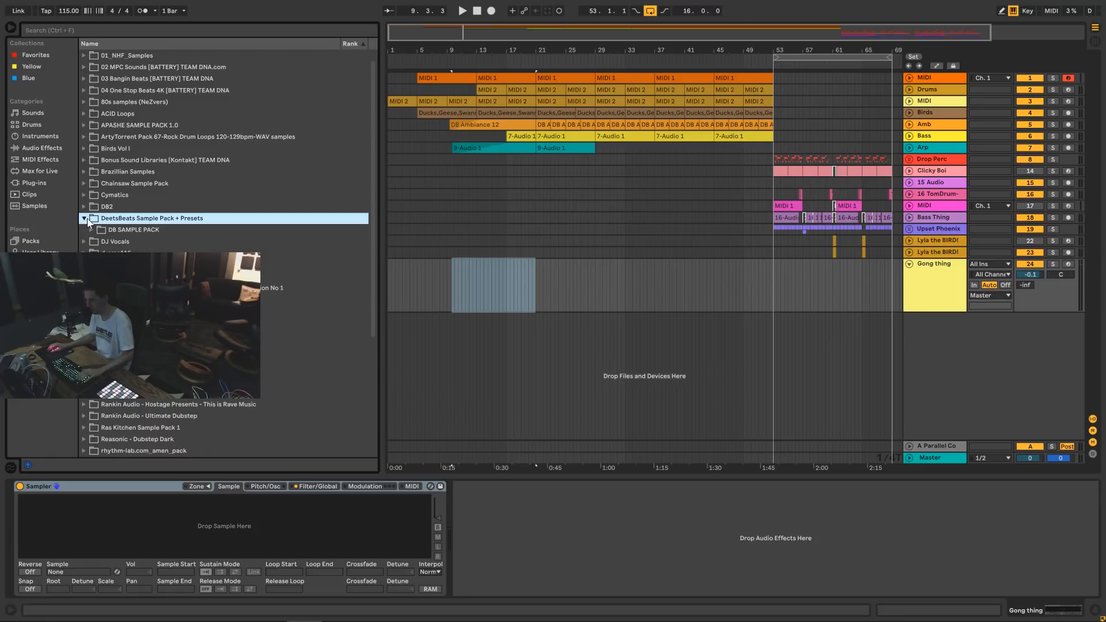
pyautogui.click(92, 230)
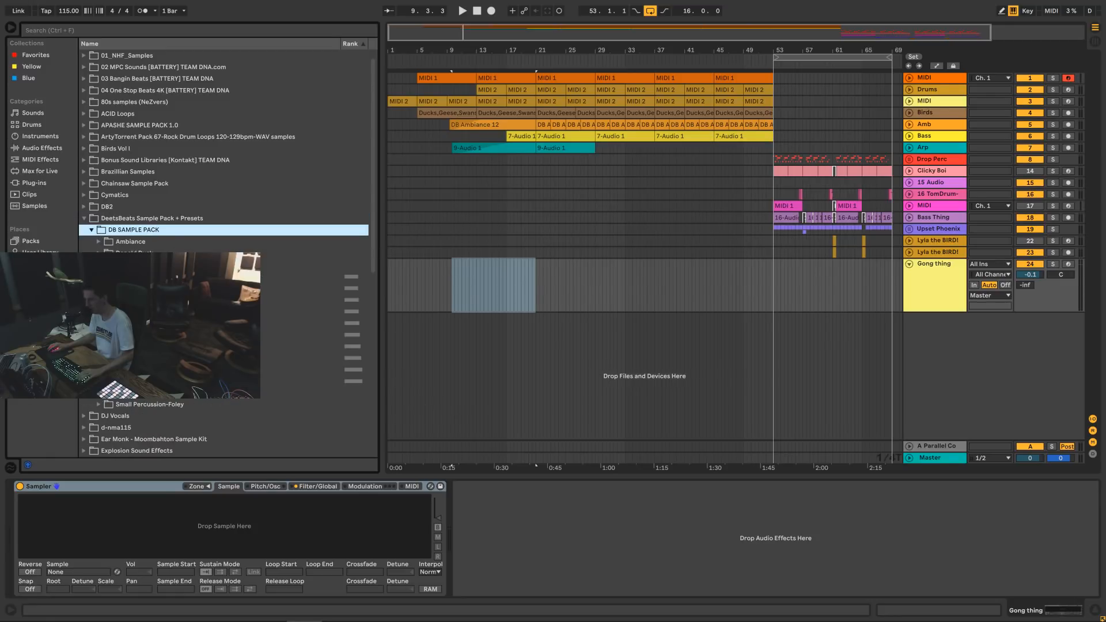
pyautogui.click(139, 299)
pyautogui.click(138, 276)
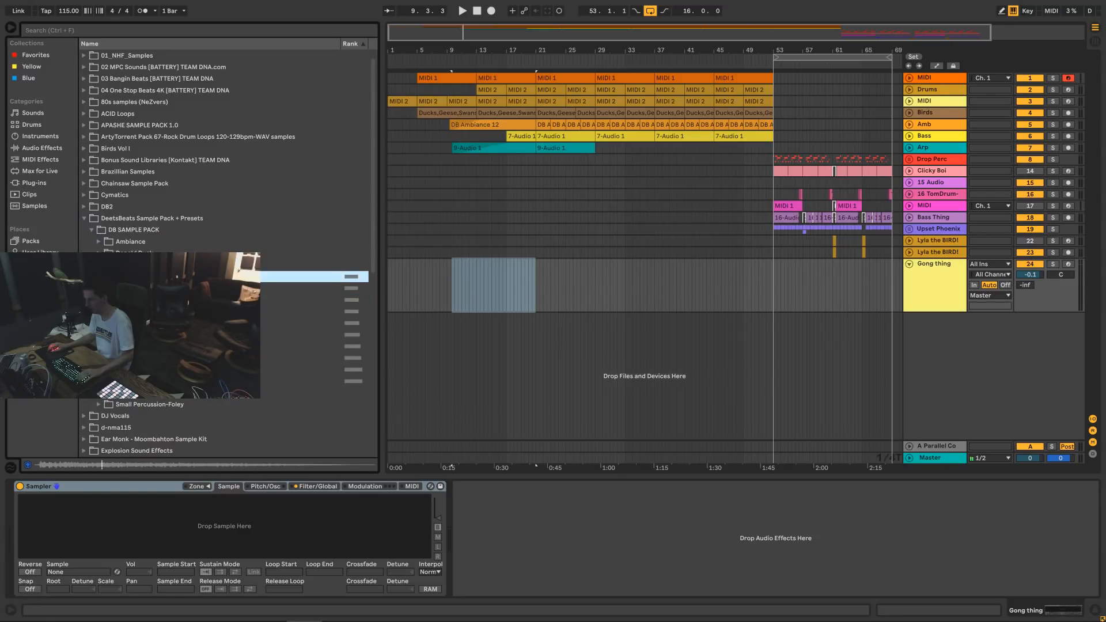
pyautogui.click(138, 300)
pyautogui.click(138, 324)
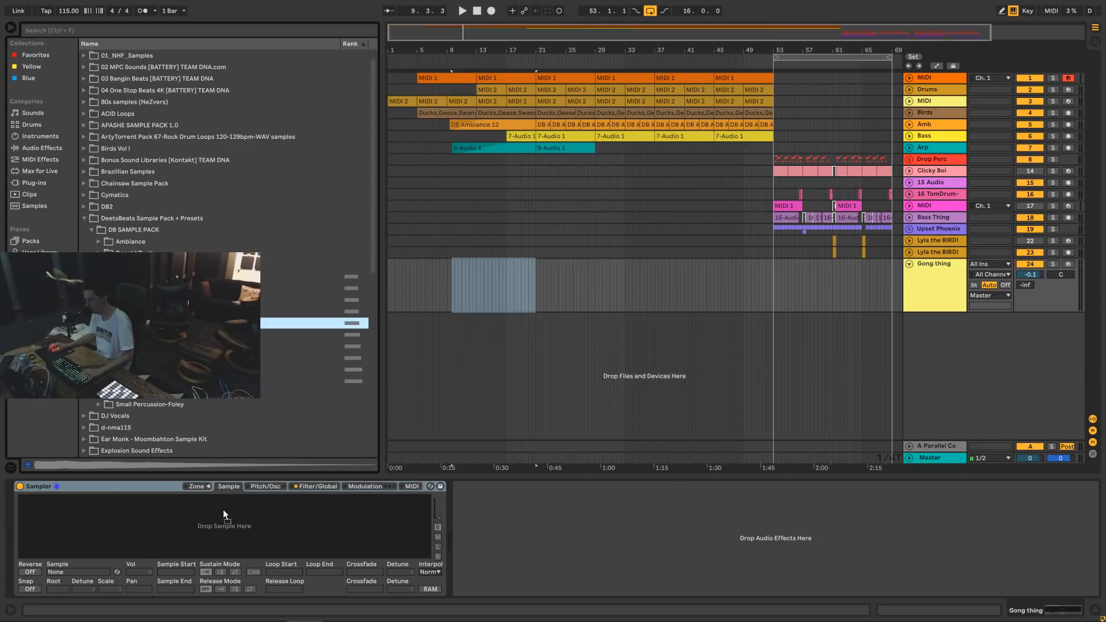
pyautogui.moveTo(222, 509); pyautogui.dragTo(225, 512)
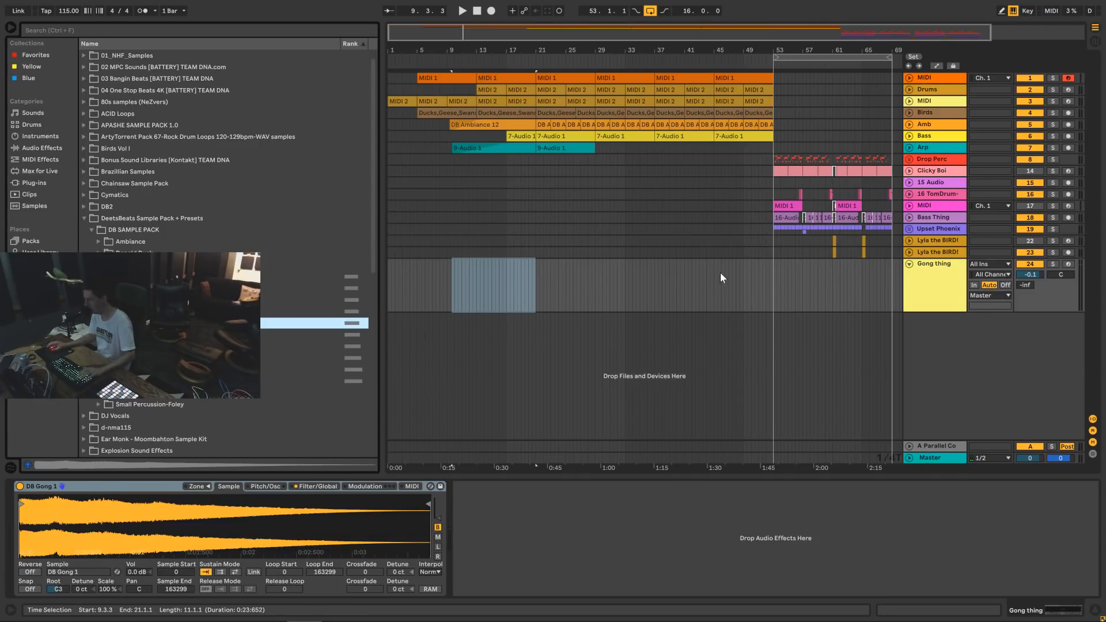
# Arm the Gong thing track and set the Sampler's sustain and release modes to forward looping for the gong sample.
pyautogui.click(222, 572)
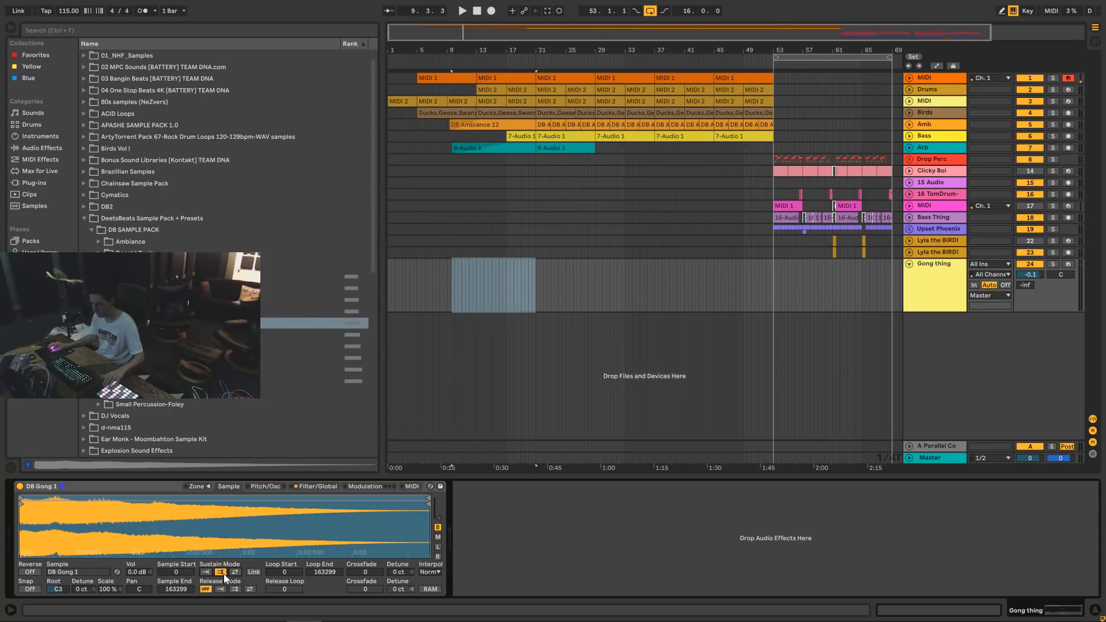
pyautogui.click(1068, 263)
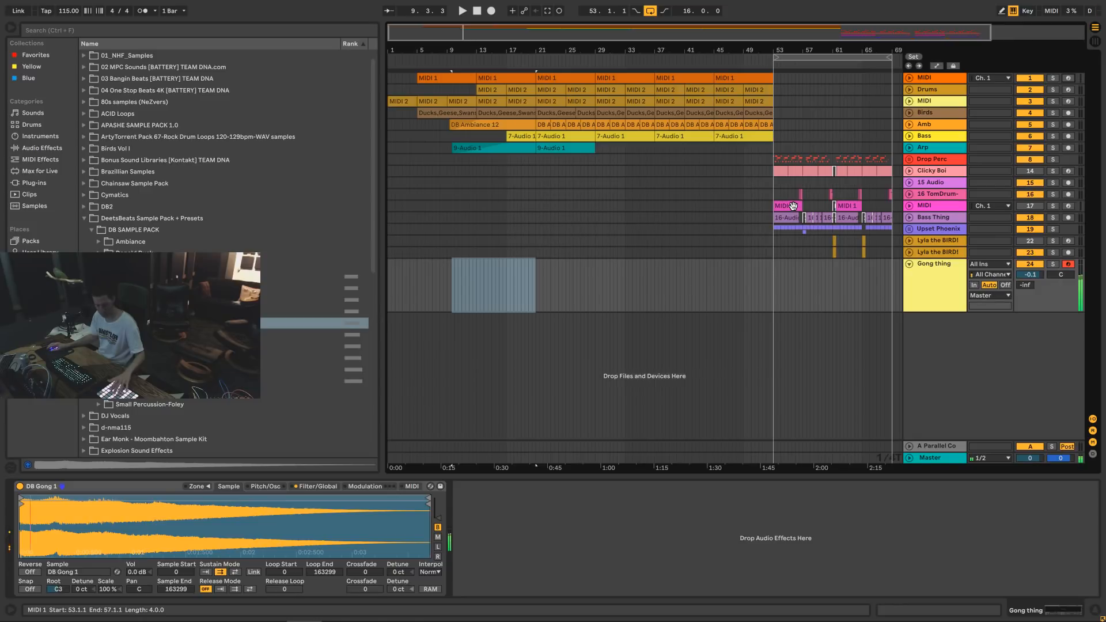
pyautogui.click(230, 589)
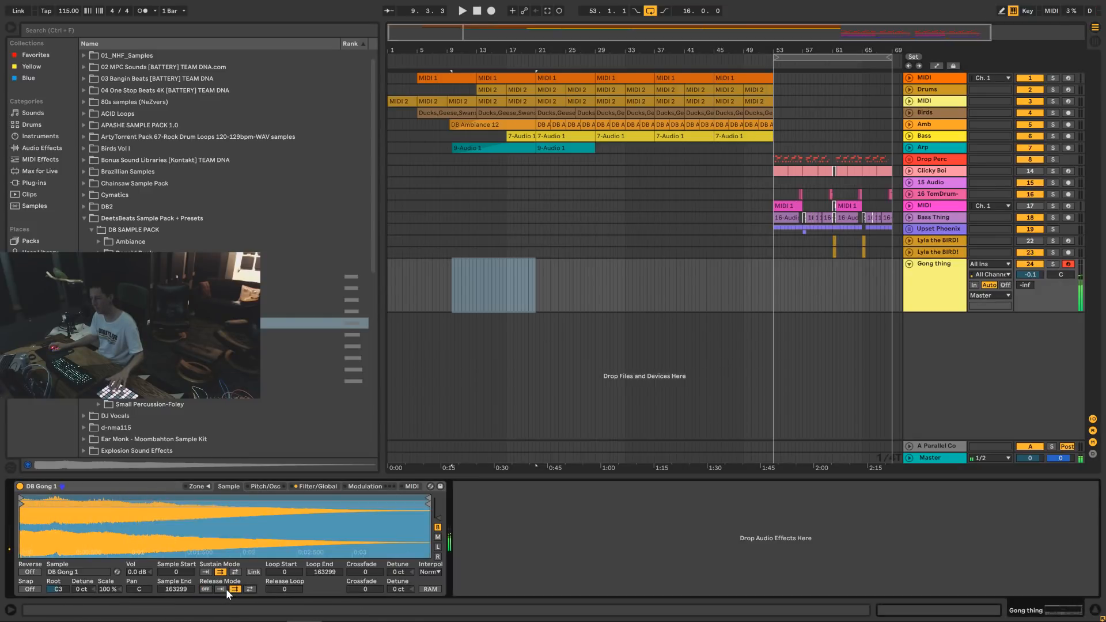
pyautogui.click(206, 572)
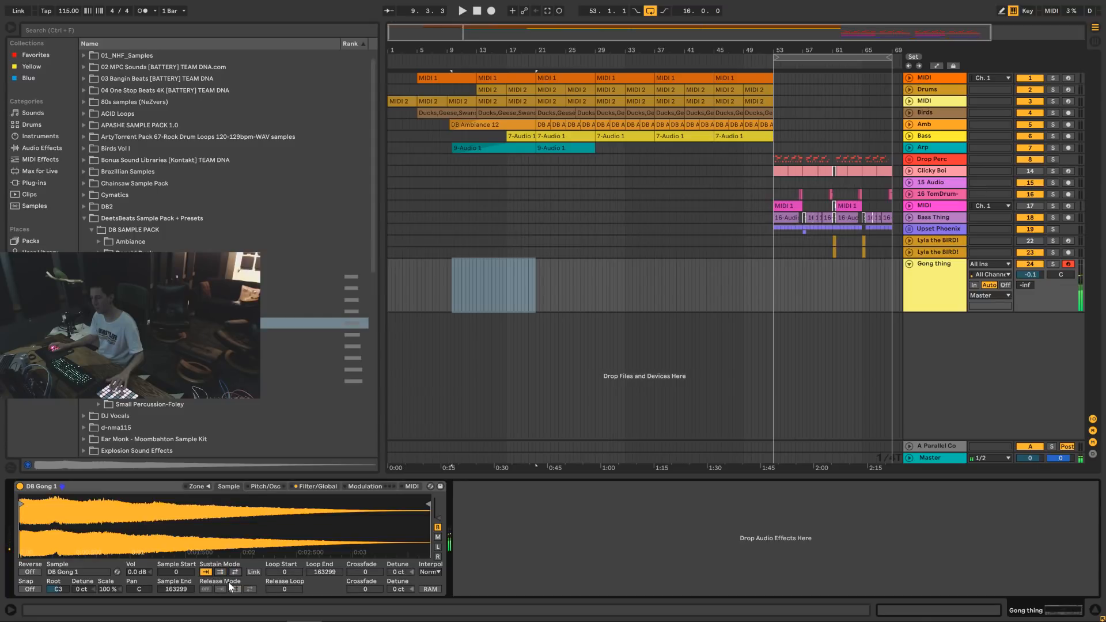
pyautogui.click(220, 571)
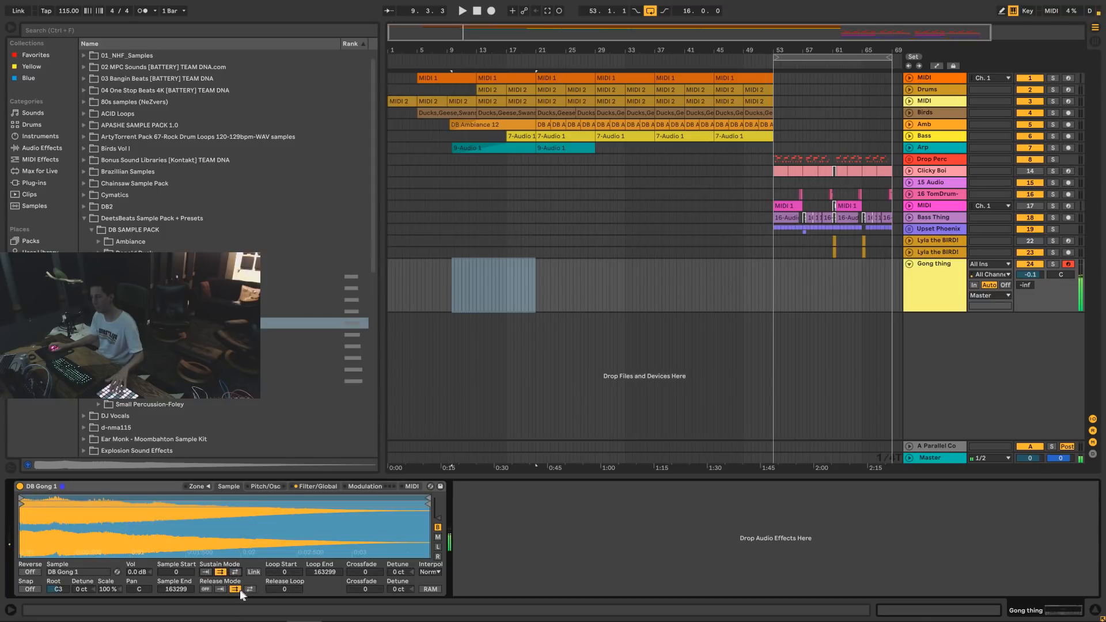
pyautogui.click(220, 589)
pyautogui.click(234, 589)
# Lengthen the Sampler's volume envelope release to 12.8 s and play the arrangement from about bar 4 to try the gong.
pyautogui.click(326, 488)
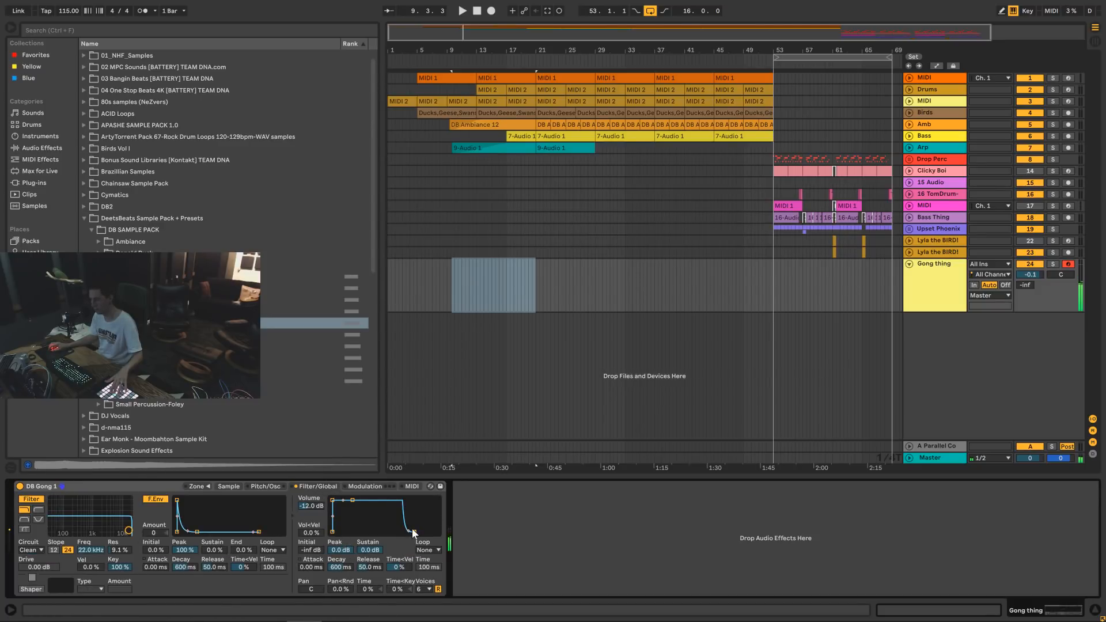
pyautogui.moveTo(412, 531); pyautogui.dragTo(423, 532)
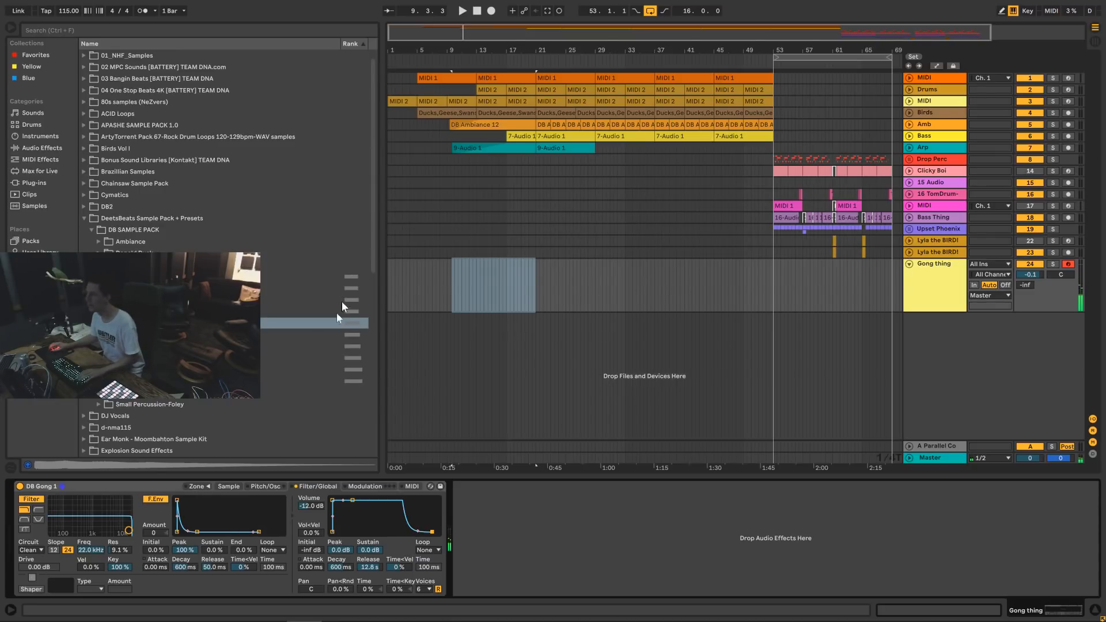
pyautogui.click(414, 282)
pyautogui.press('space')
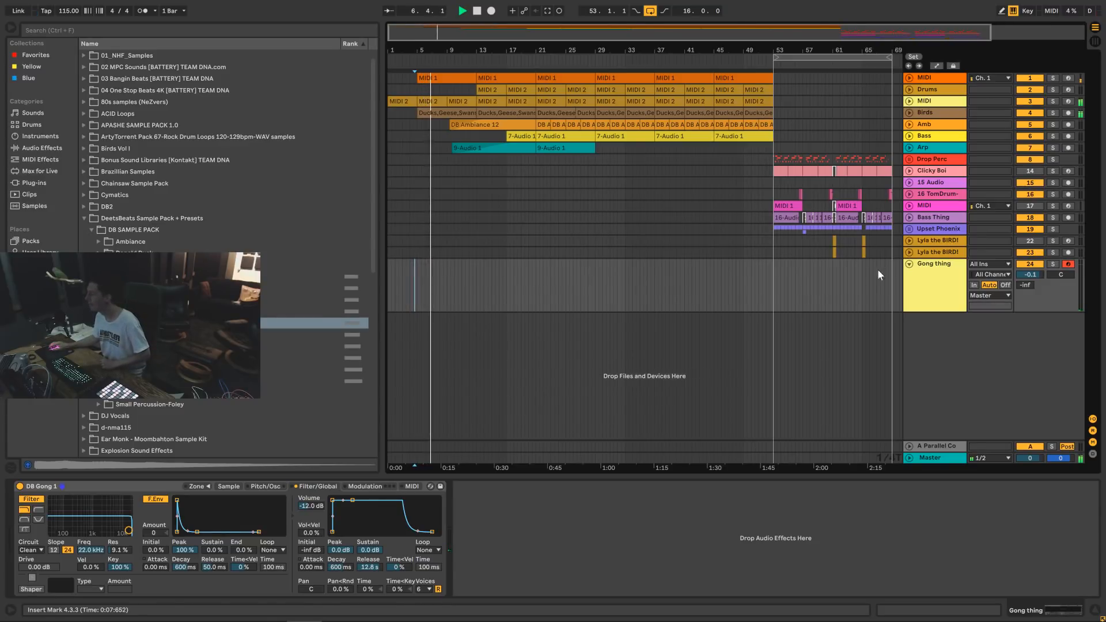
pyautogui.click(943, 288)
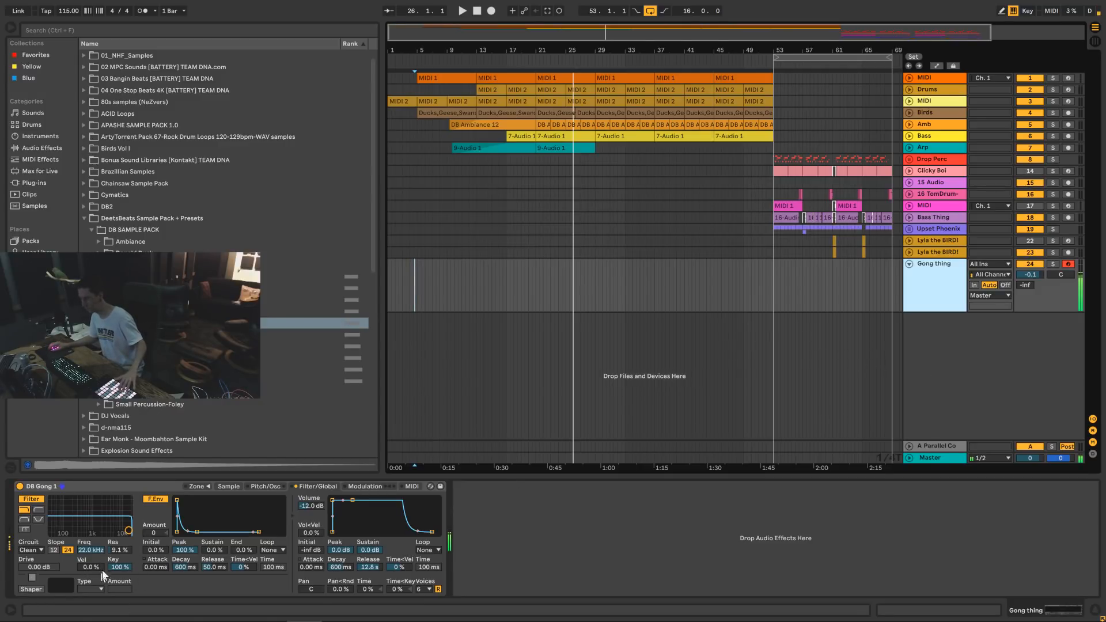
# Set the gong sample's root key to F#2 in the Sampler.
pyautogui.click(237, 486)
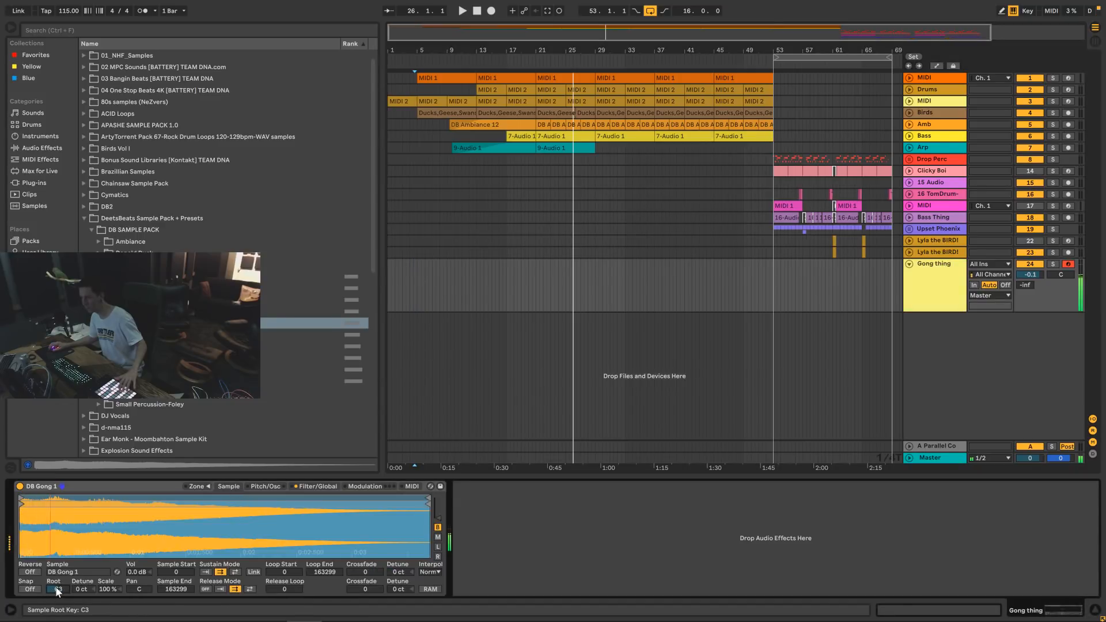
pyautogui.scroll(1, 58, 591)
pyautogui.scroll(-5, 57, 589)
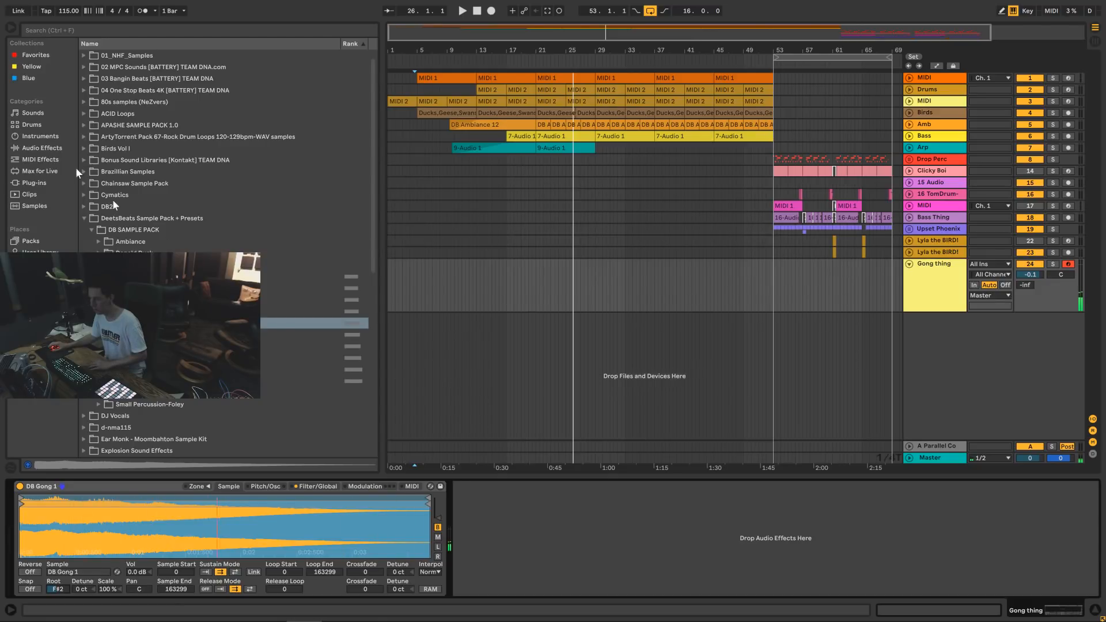
# Collapse the DeetsBeats sample folder and load the Guitar Rig 5 plug-in onto the Gong thing track.
pyautogui.click(85, 218)
pyautogui.scroll(-1, 98, 230)
pyautogui.click(41, 148)
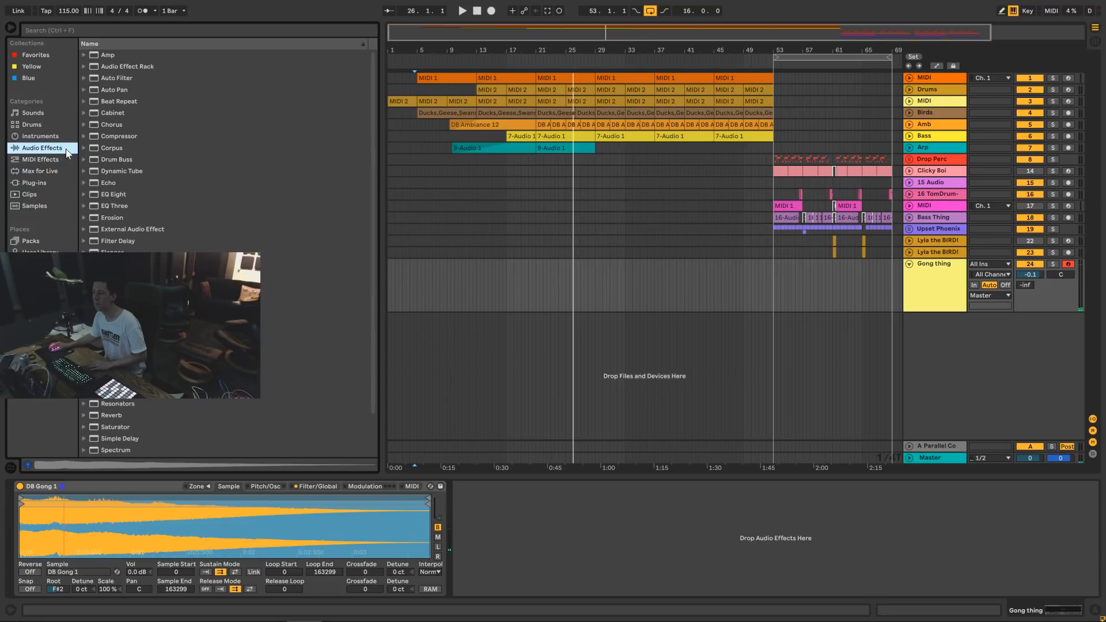
pyautogui.click(36, 182)
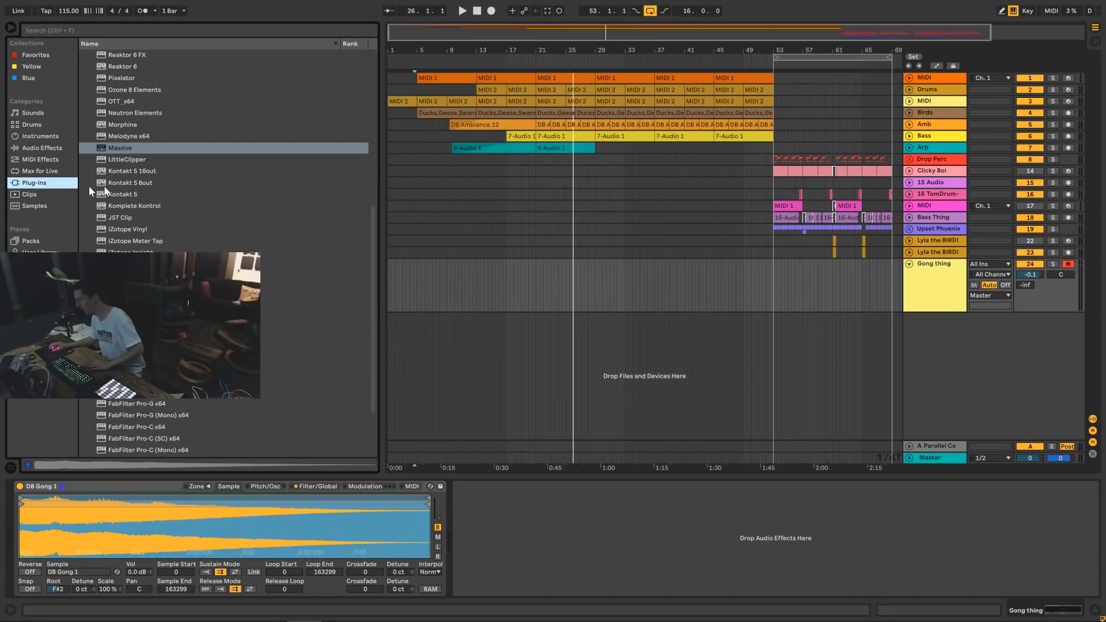
pyautogui.scroll(-2, 103, 190)
pyautogui.scroll(12, 119, 194)
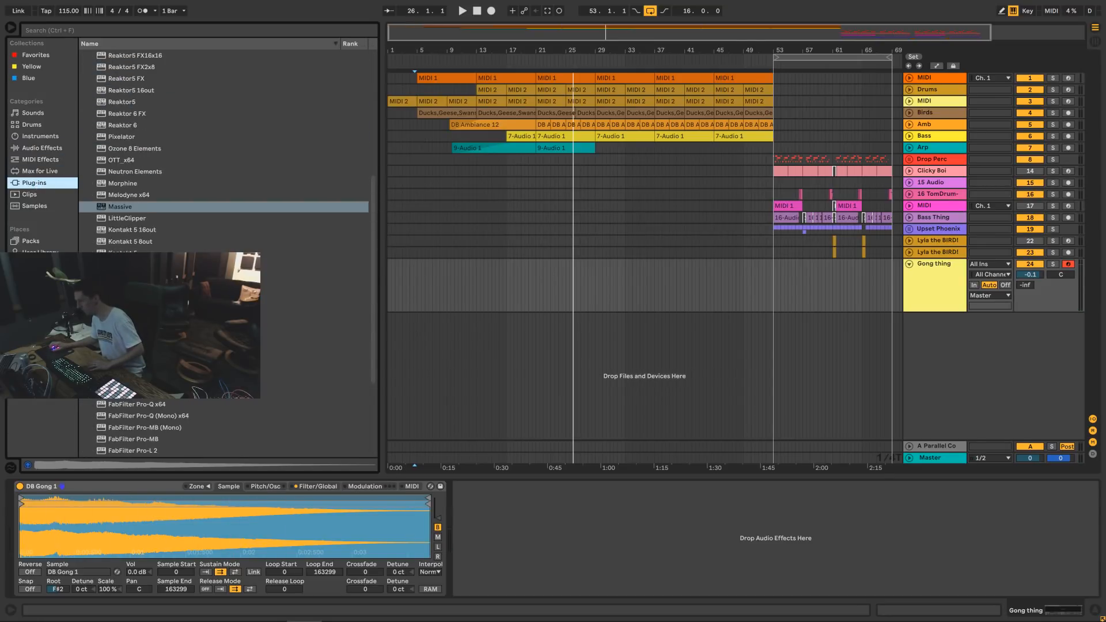
pyautogui.scroll(-1, 173, 172)
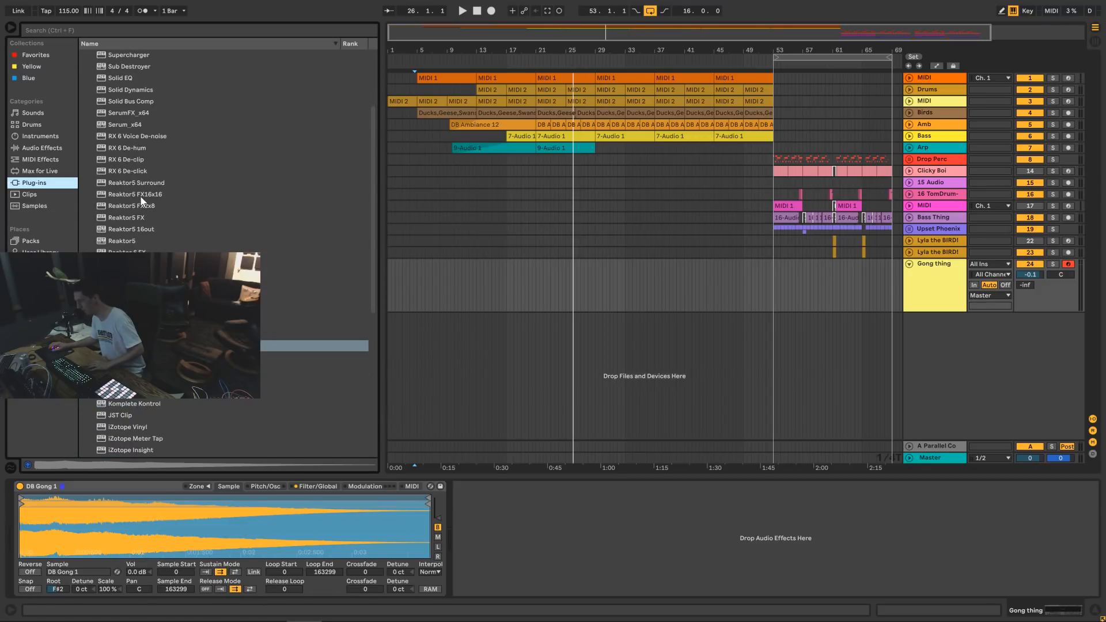
pyautogui.scroll(-7, 141, 200)
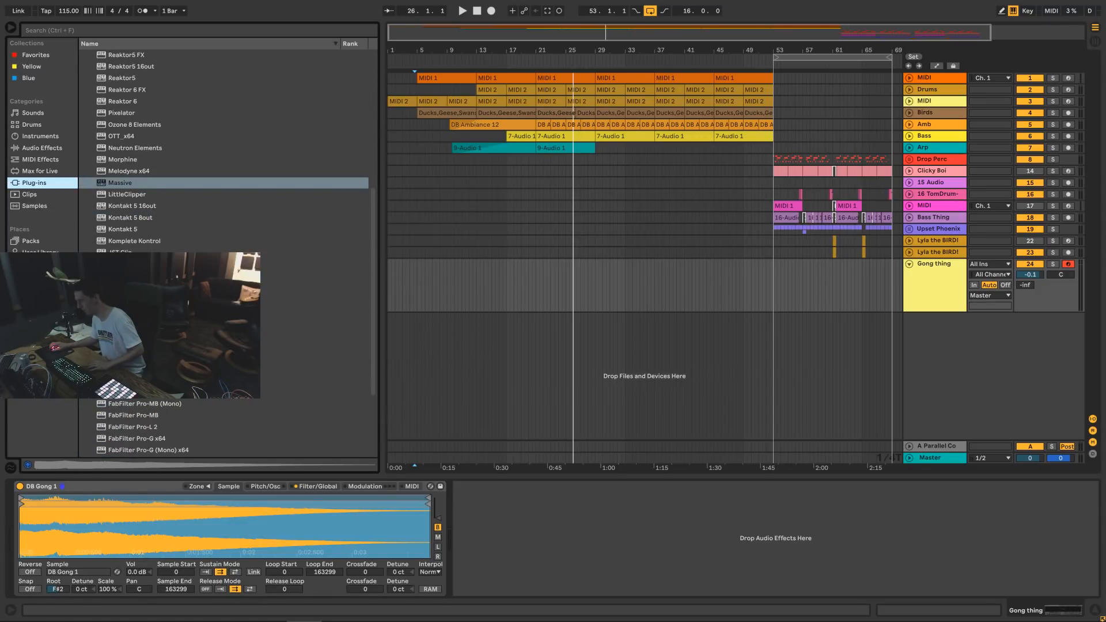
pyautogui.doubleClick(133, 299)
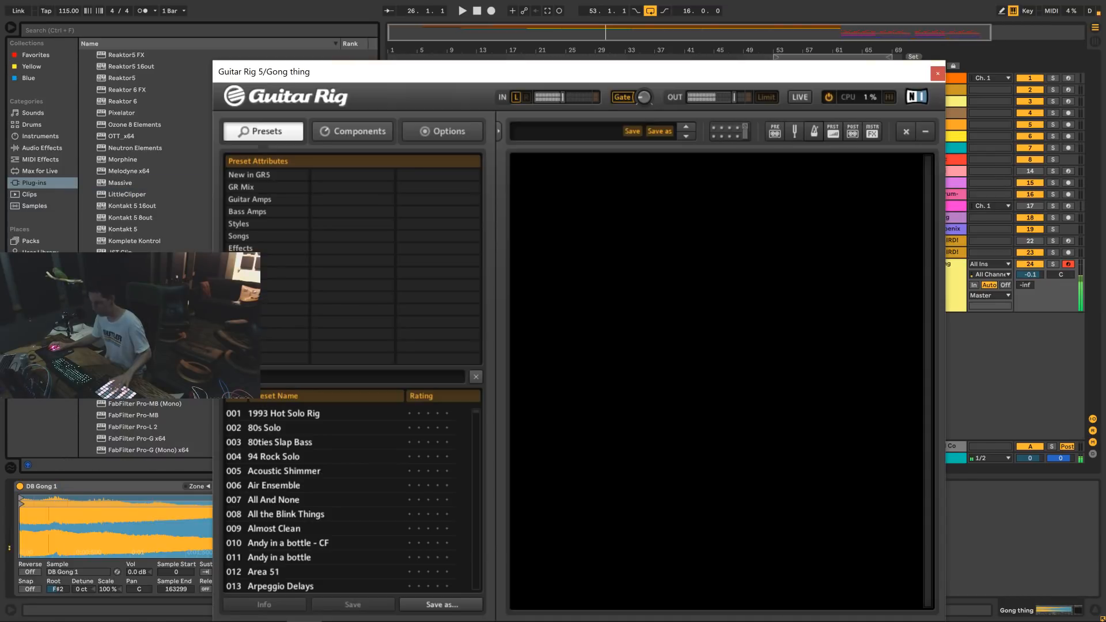
# Search the Guitar Rig presets for "cave", load the Clean Cave preset and close the plug-in window.
pyautogui.click(375, 371)
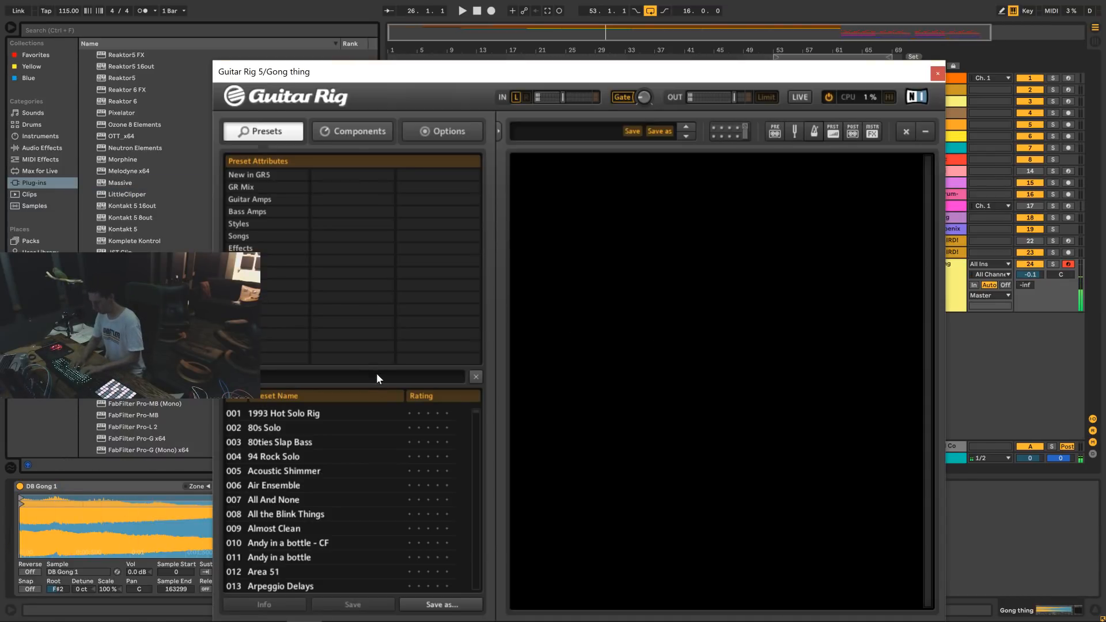
pyautogui.write('cave')
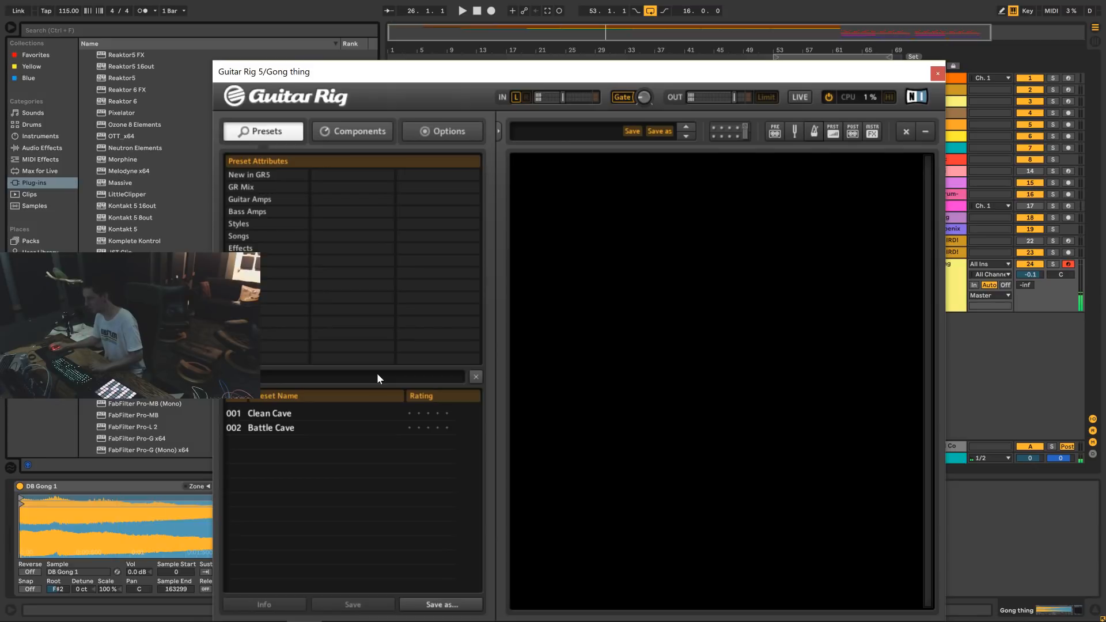
pyautogui.click(362, 412)
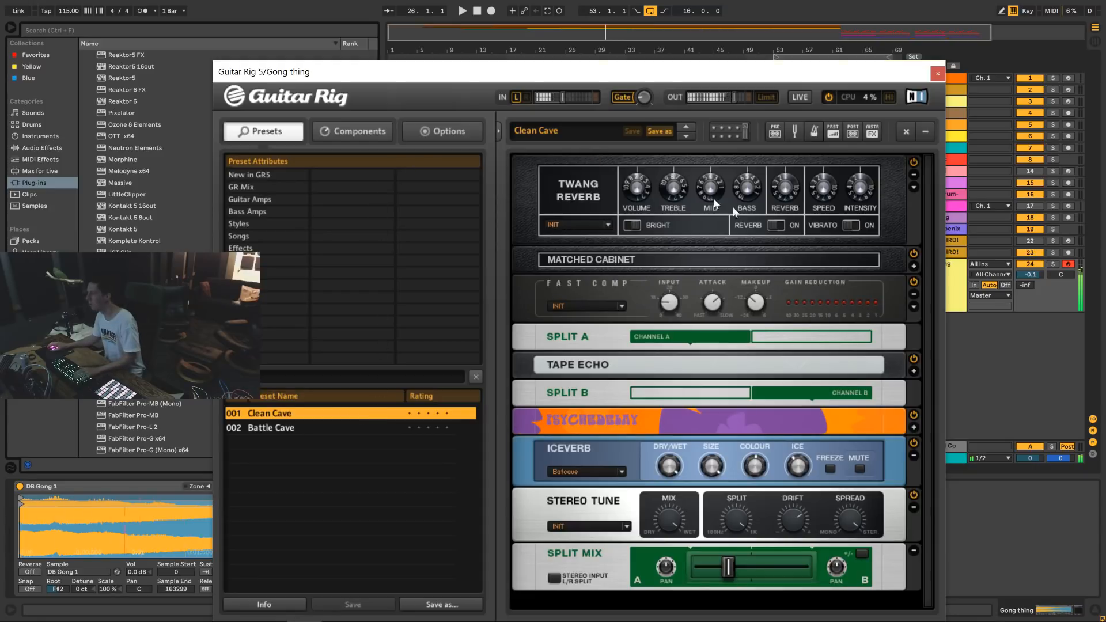
pyautogui.click(937, 74)
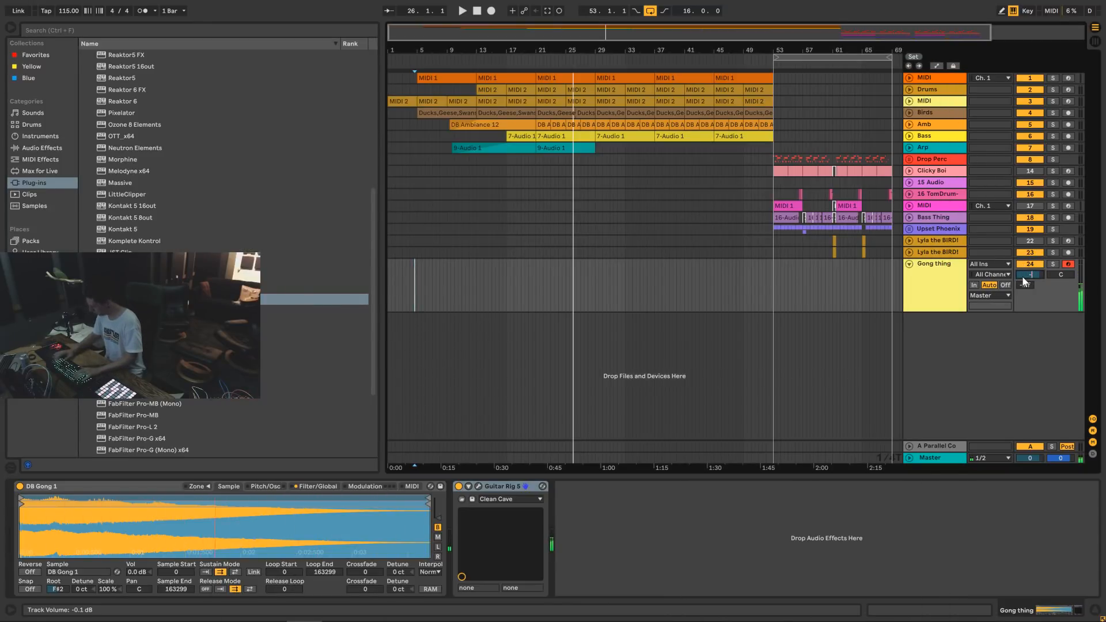
# Set the Gong thing track's volume to -10 dB.
pyautogui.write('-10')
pyautogui.press('Return')
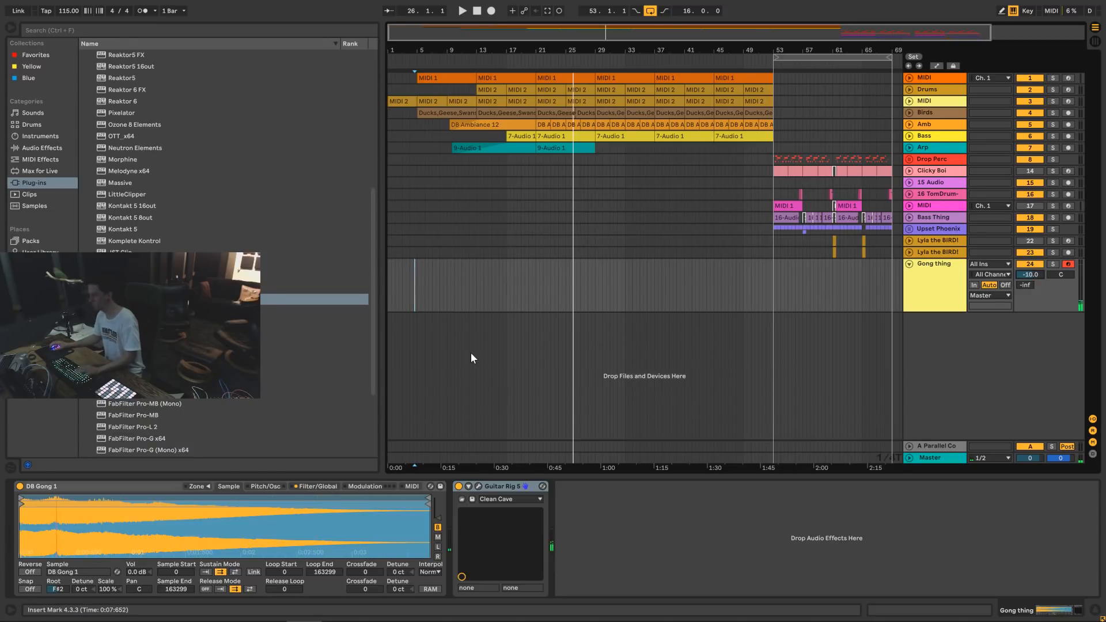
# Play the arrangement from about bar 4 with the gong effect and remove Guitar Rig 5 from the Gong thing track.
pyautogui.press('space')
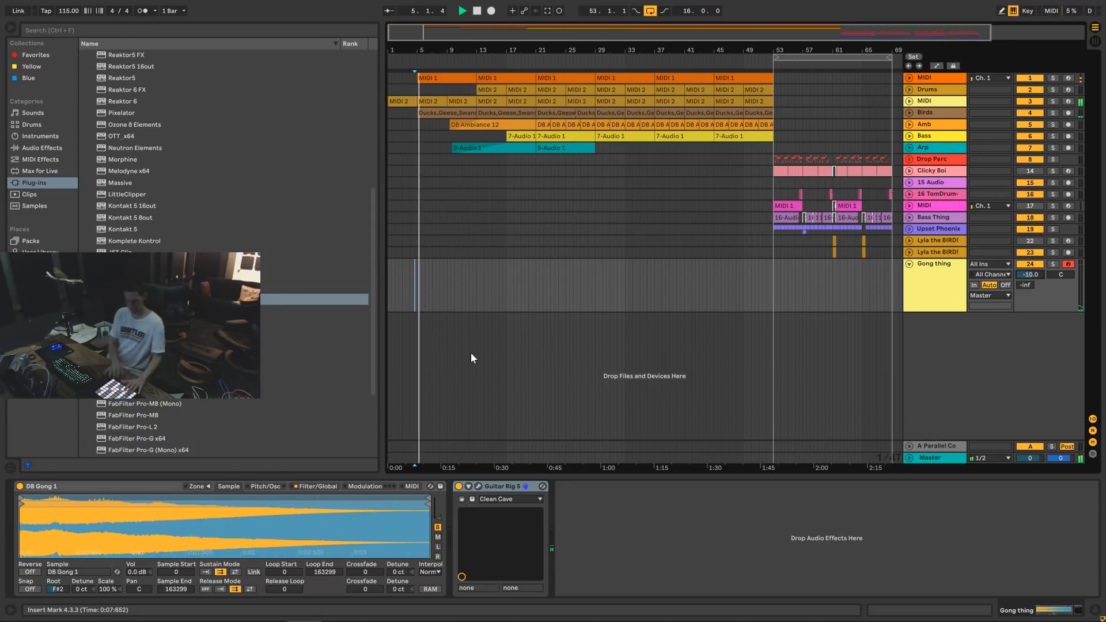
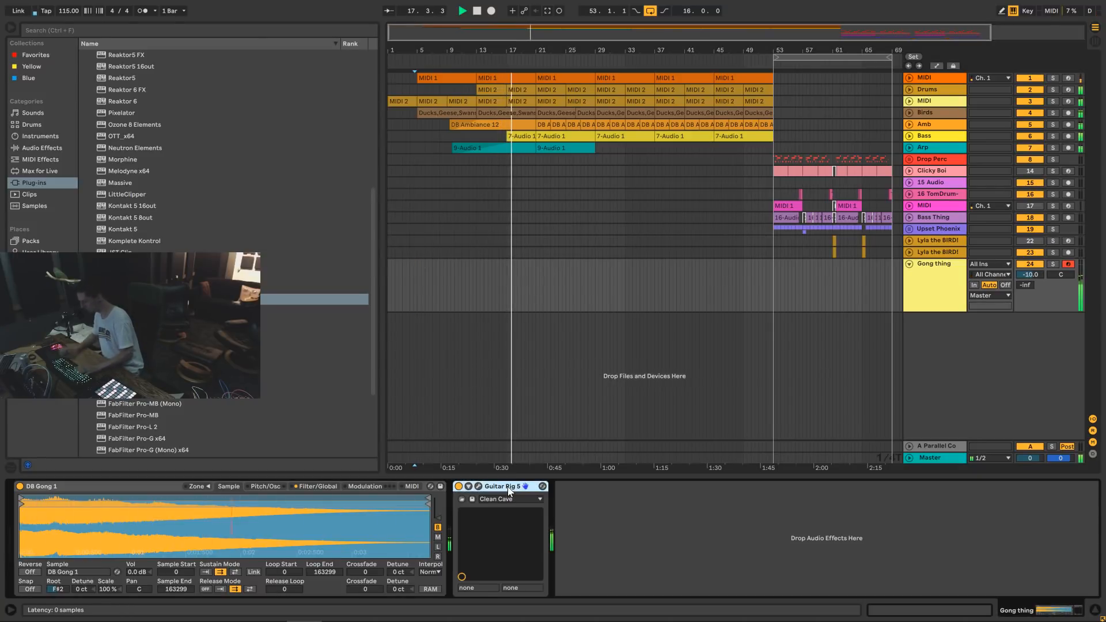
pyautogui.press('Delete')
pyautogui.scroll(-3, 157, 208)
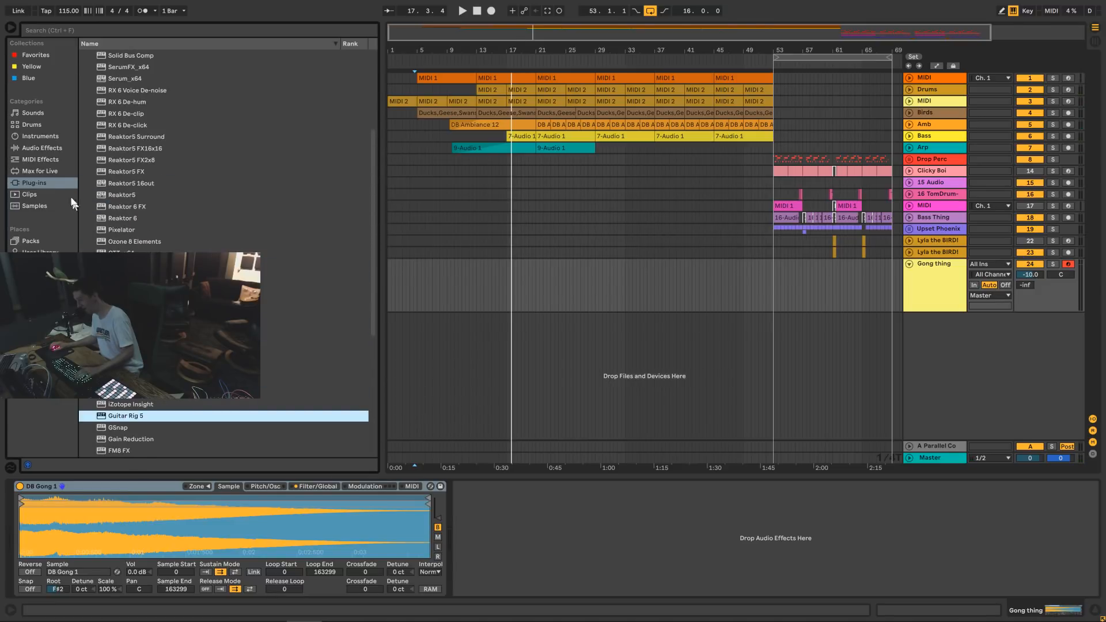
# Load the Six Seconds preset from the Reverb effect's Special folder onto the Gong thing track and set its Dry/Wet to 50 %.
pyautogui.click(55, 148)
pyautogui.scroll(-2, 151, 163)
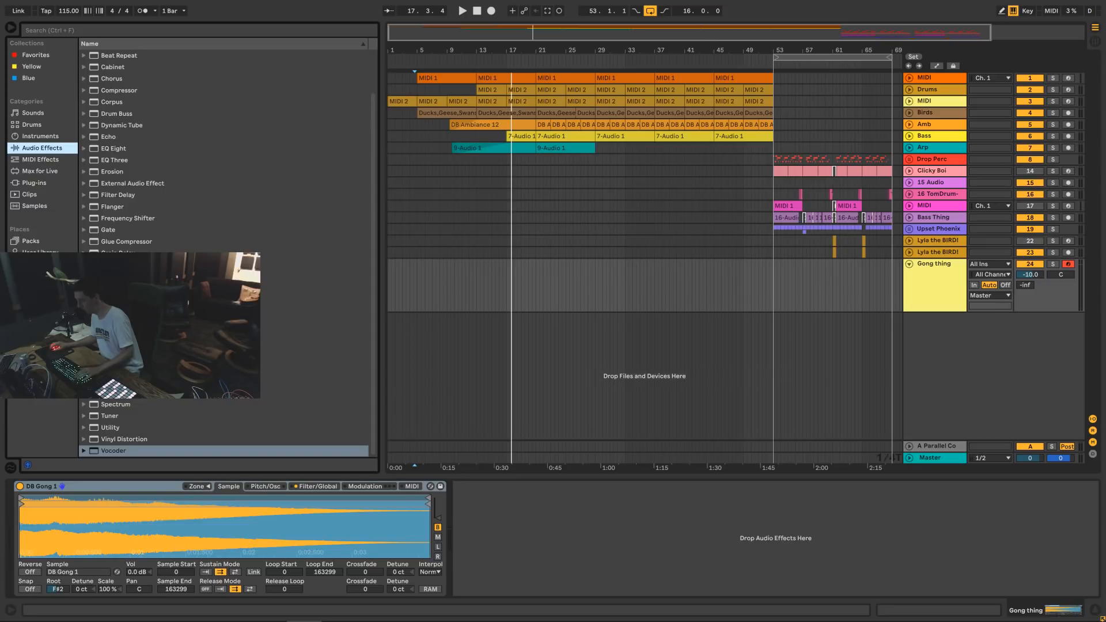
pyautogui.press('Up')
pyautogui.press('Up')
pyautogui.press('Up')
pyautogui.press('Up')
pyautogui.press('Up')
pyautogui.press('Up')
pyautogui.press('Up')
pyautogui.press('Right')
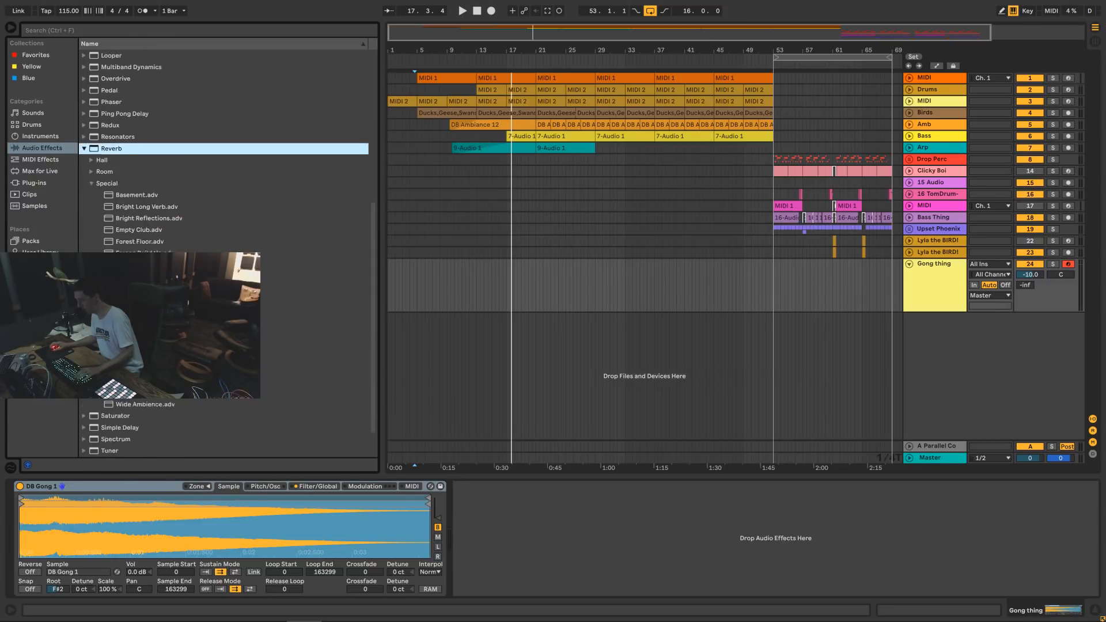
pyautogui.doubleClick(138, 323)
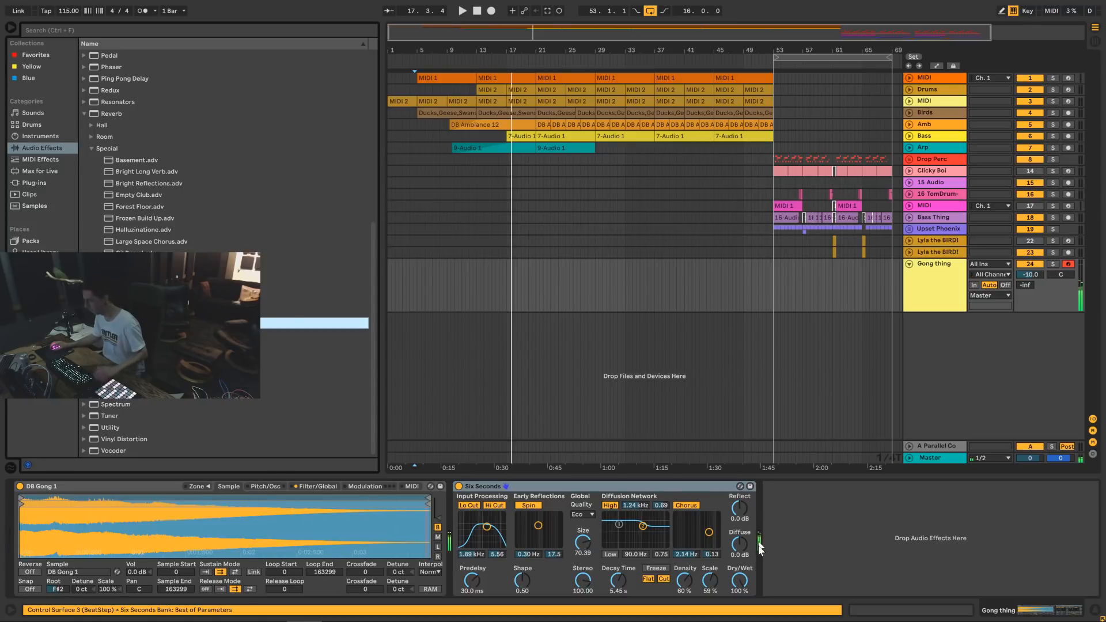
pyautogui.click(744, 580)
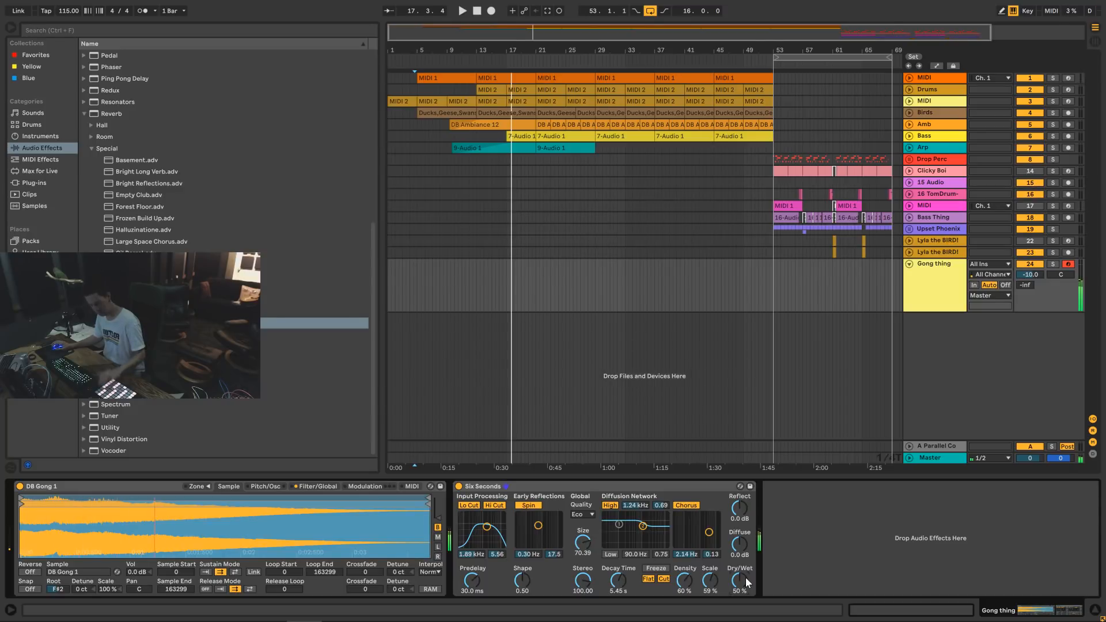
pyautogui.press('space')
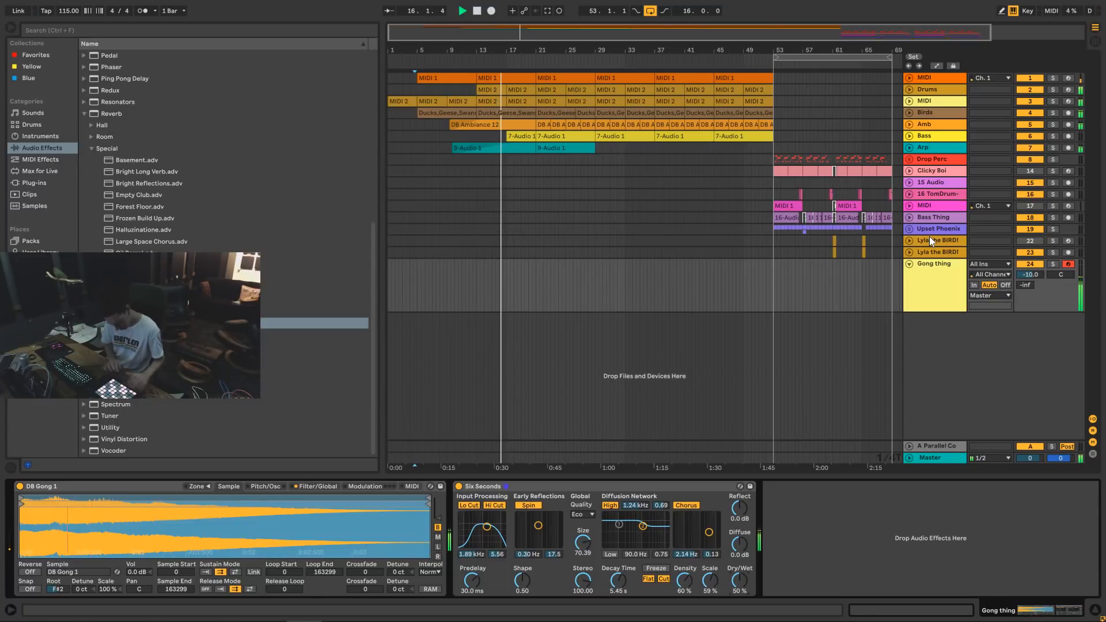
pyautogui.press('F9')
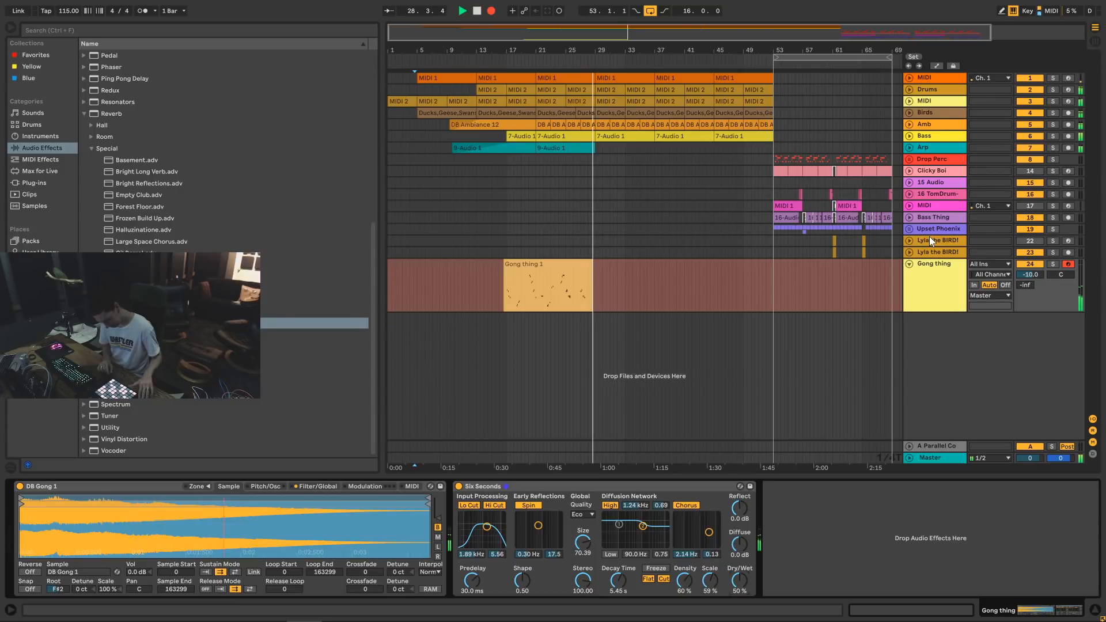
pyautogui.press('F9')
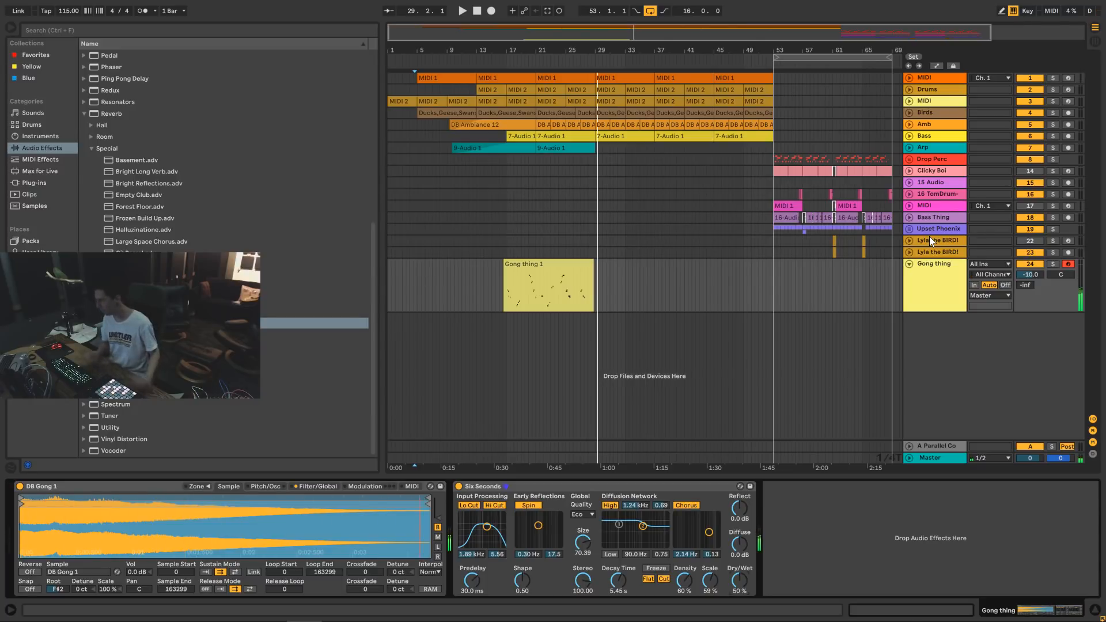
pyautogui.click(548, 265)
pyautogui.press('Delete')
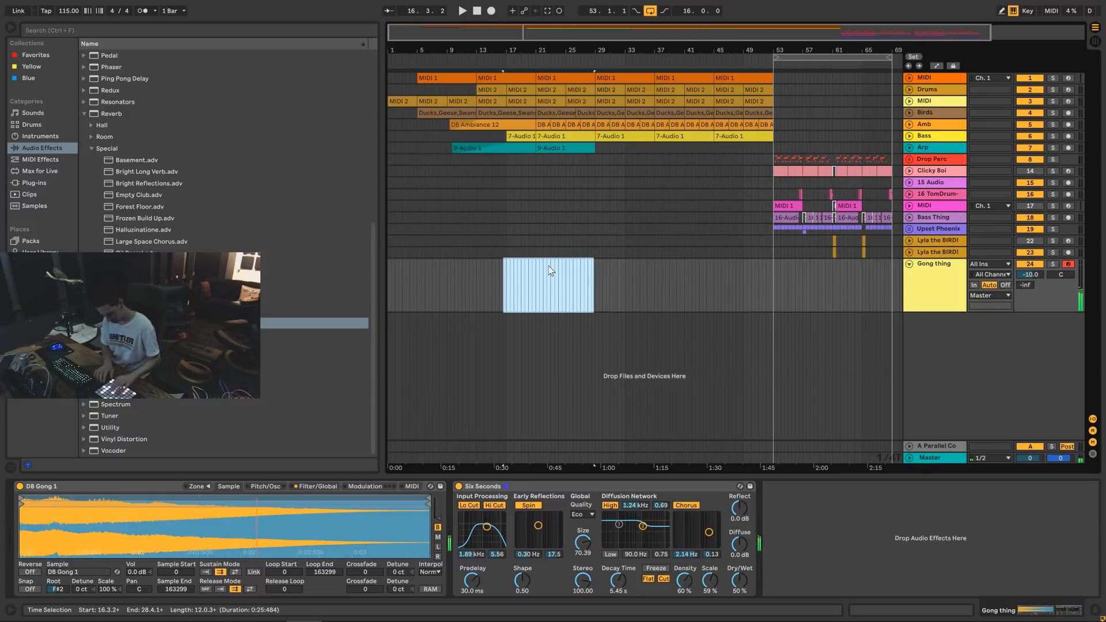
# Record a new MIDI take on the Gong thing track from bar 16 to about bar 29 and trim the clip's start to bar 20.
pyautogui.press('F9')
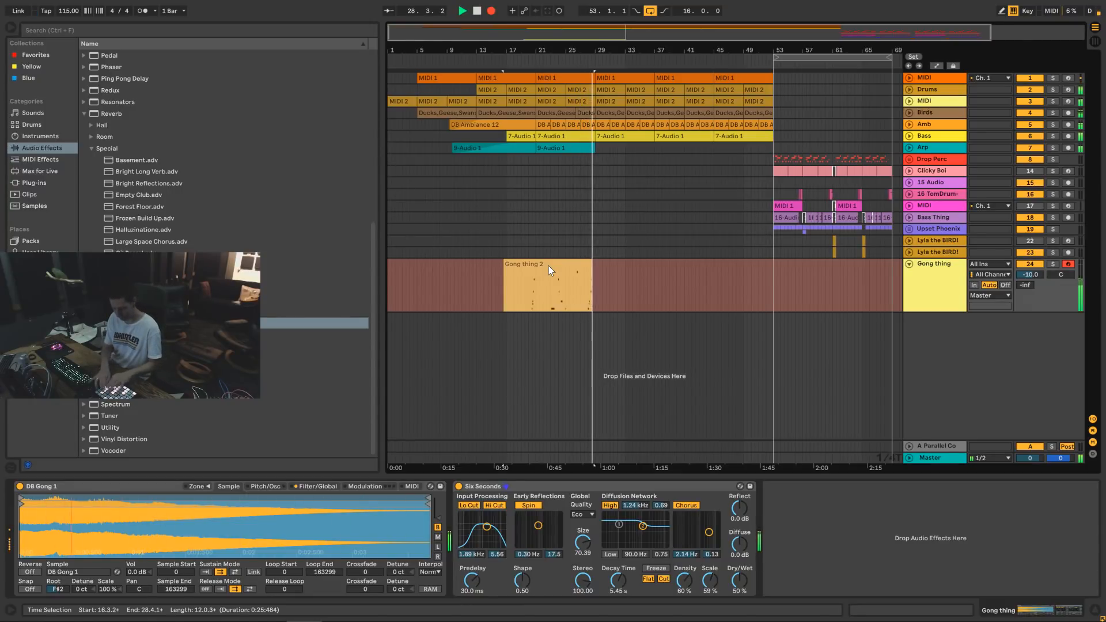
pyautogui.press('space')
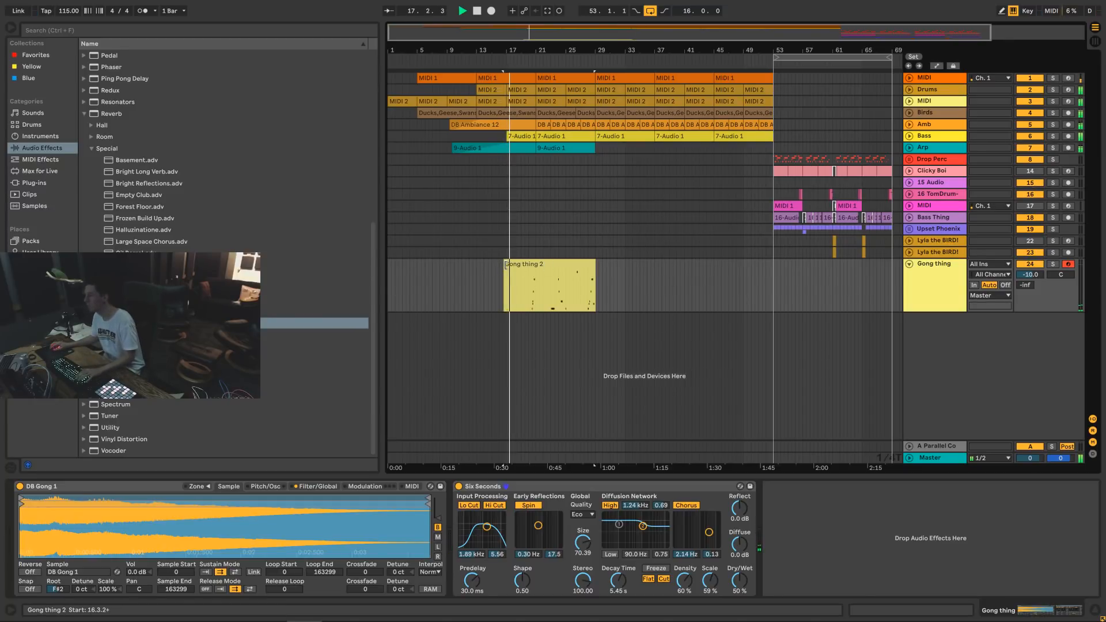
pyautogui.moveTo(505, 265); pyautogui.dragTo(509, 264)
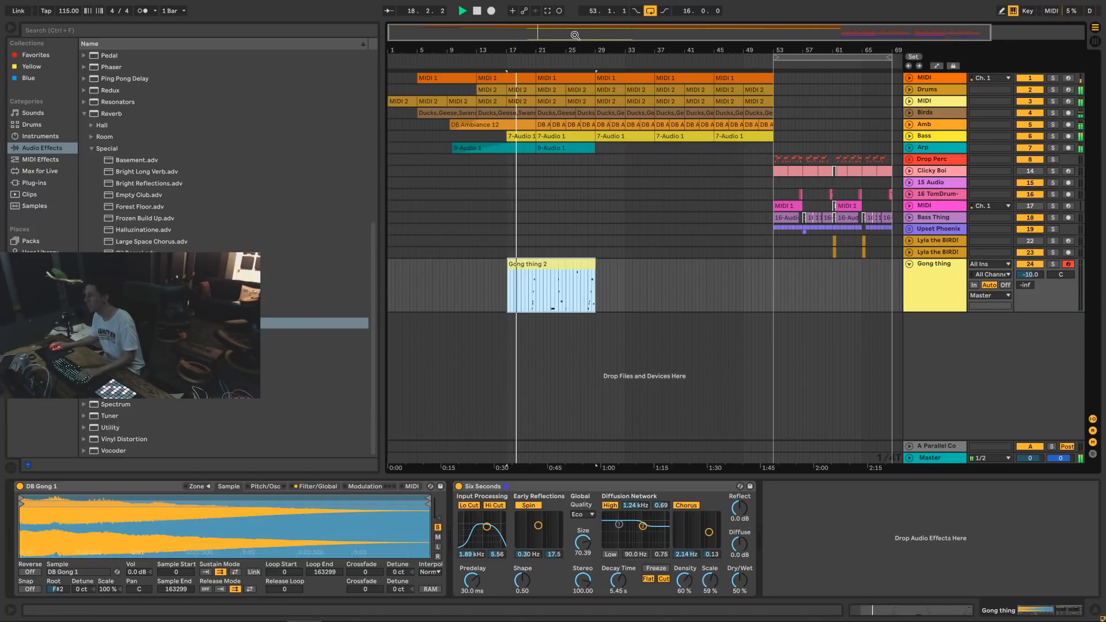
pyautogui.moveTo(574, 36); pyautogui.dragTo(574, 80)
pyautogui.moveTo(446, 263); pyautogui.dragTo(499, 263)
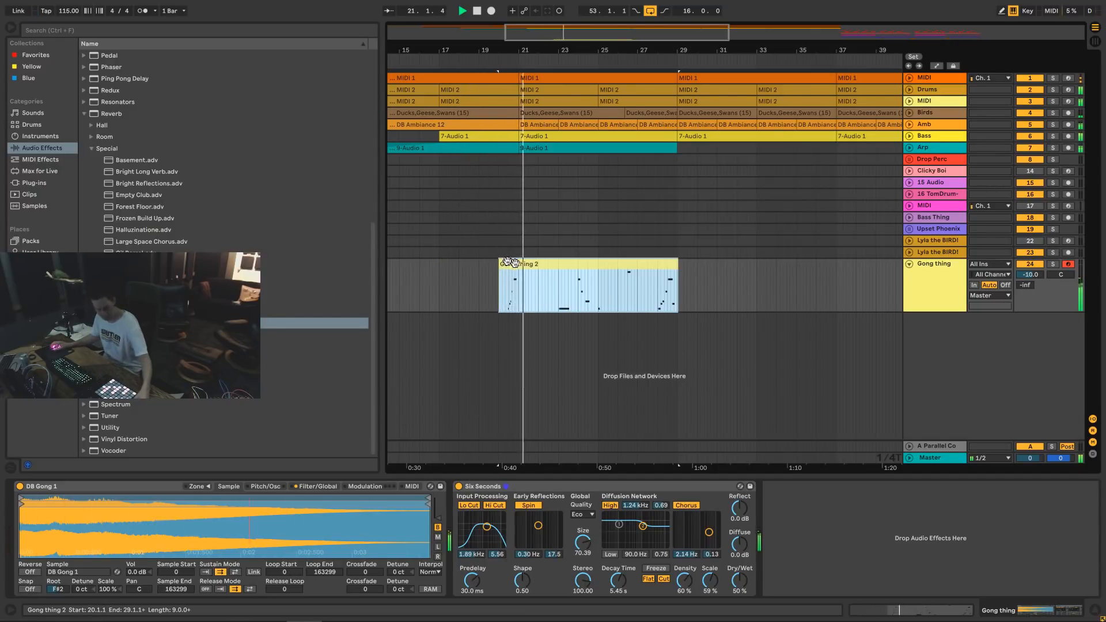
# With the recorded gong clip's notes open, solo the Gong thing track and set its volume to -2 dB.
pyautogui.doubleClick(559, 273)
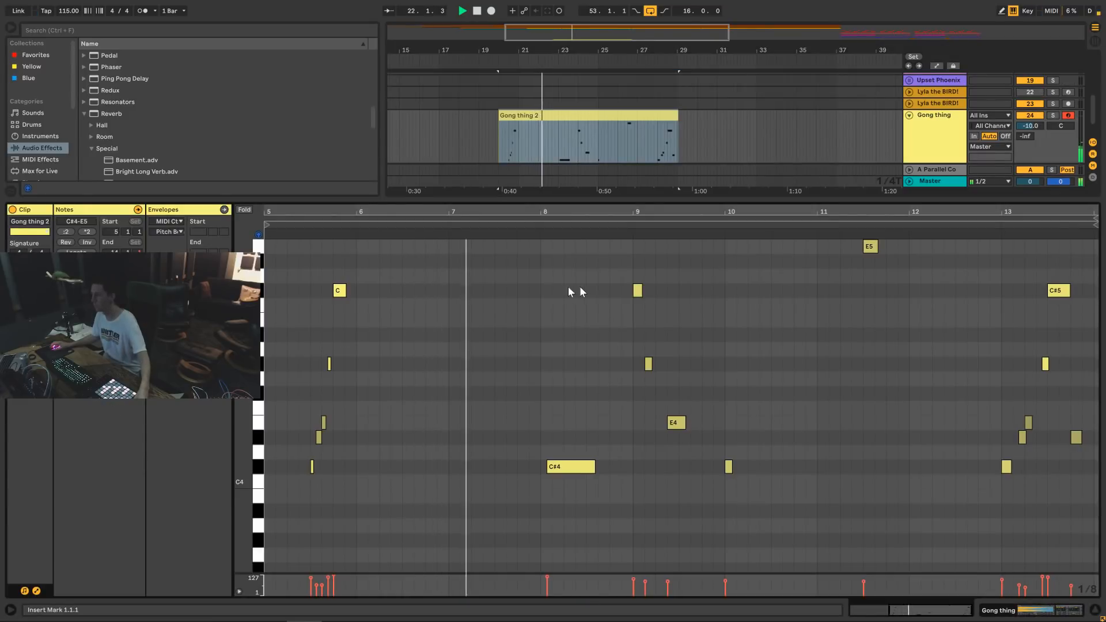
pyautogui.click(1052, 115)
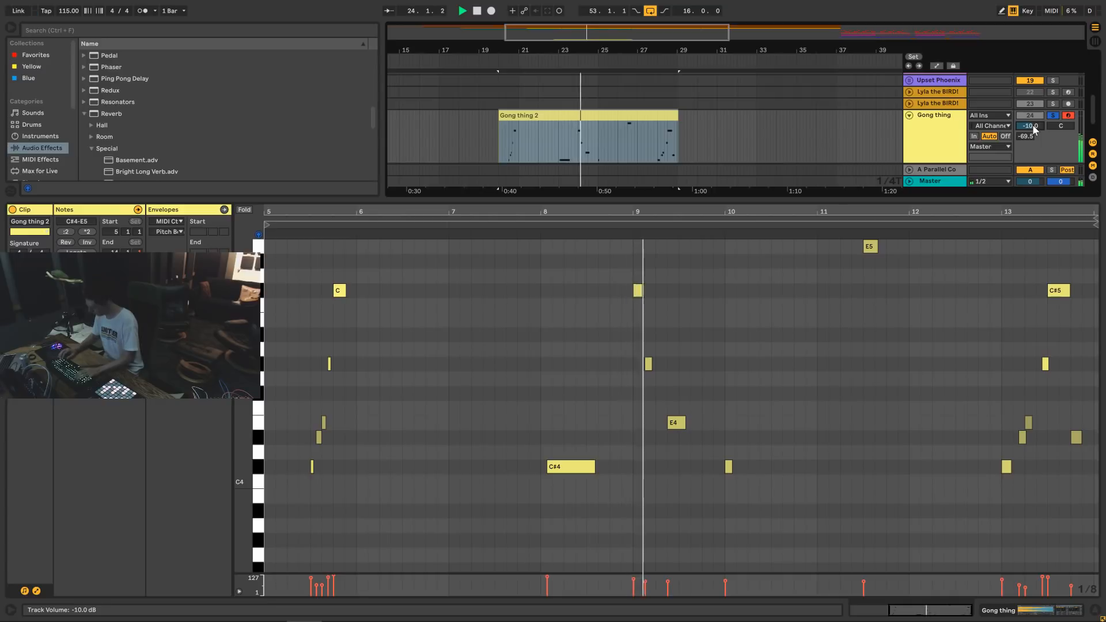
pyautogui.press('Return')
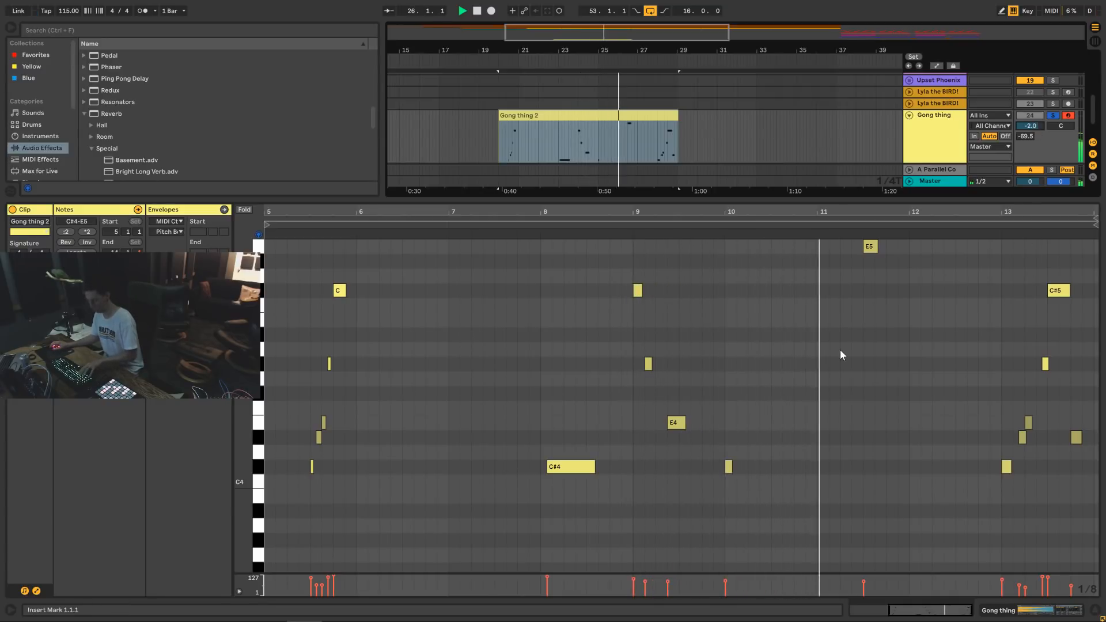
# Quantize all notes in the recorded gong clip and close the note editor.
pyautogui.click(790, 364)
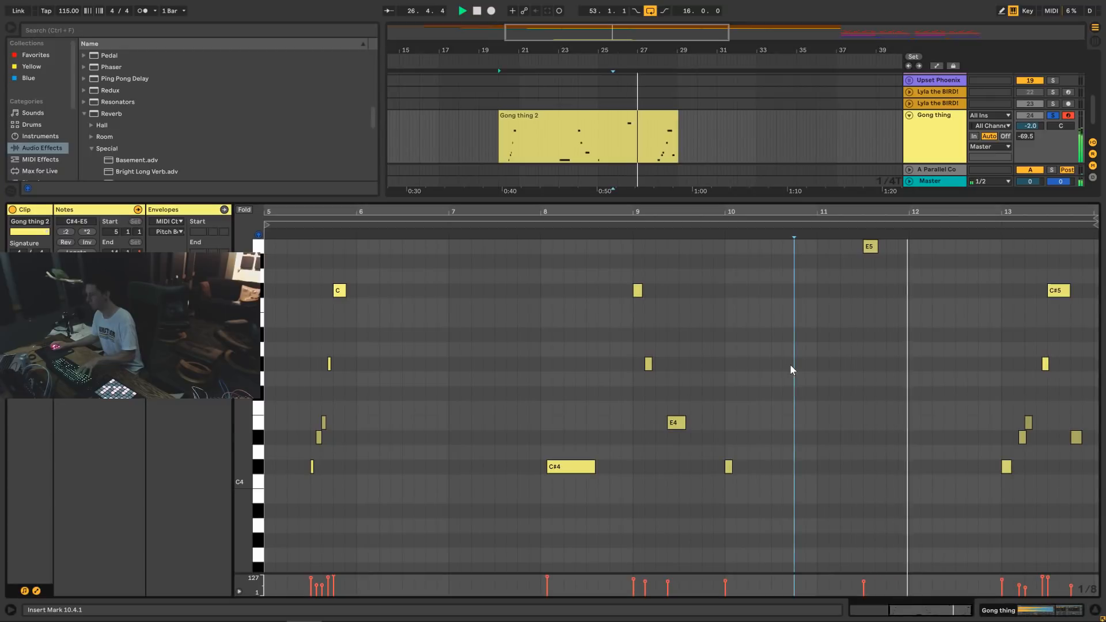
pyautogui.hotkey('ctrl', 'a')
pyautogui.hotkey('ctrl', 'u')
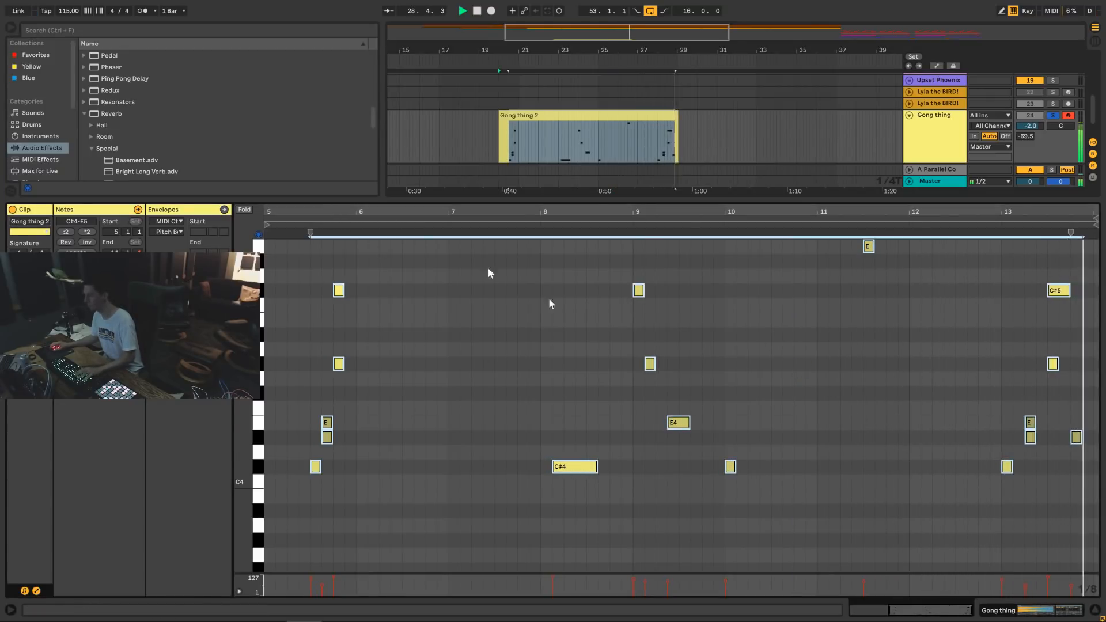
pyautogui.click(1093, 611)
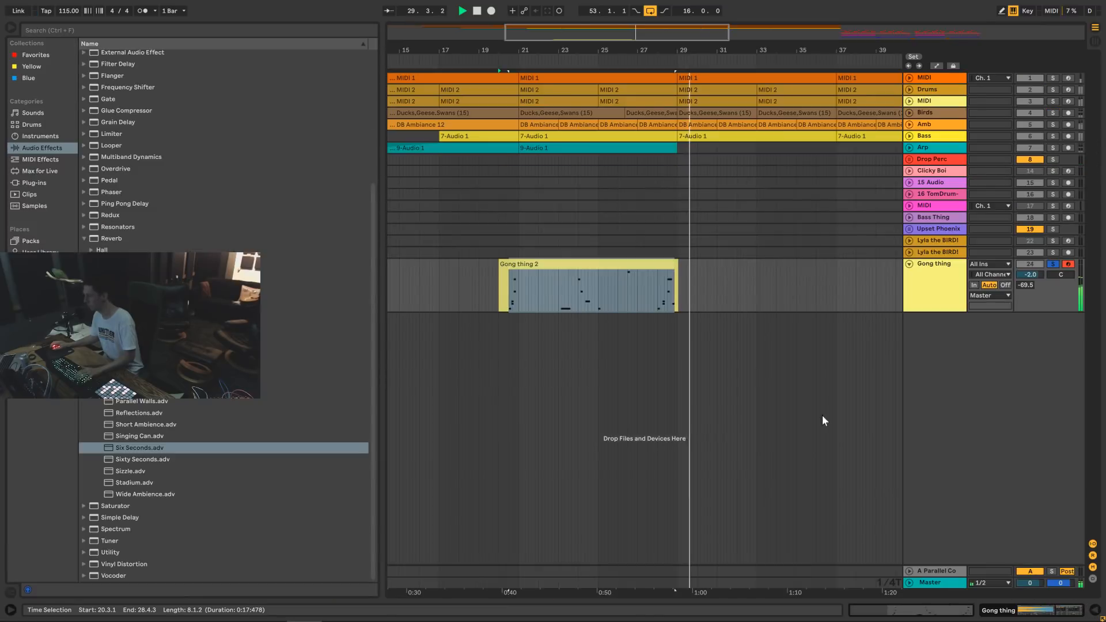
# Trim the gong clip to start at 20.3.1 and end at 28.4.3.
pyautogui.click(634, 266)
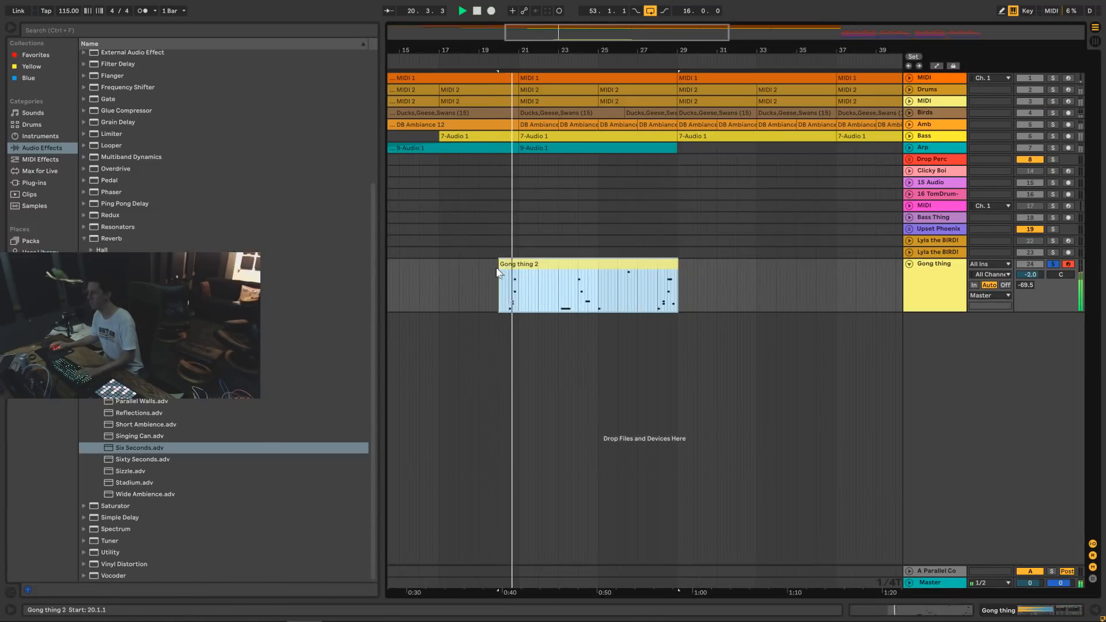
pyautogui.moveTo(500, 264); pyautogui.dragTo(509, 265)
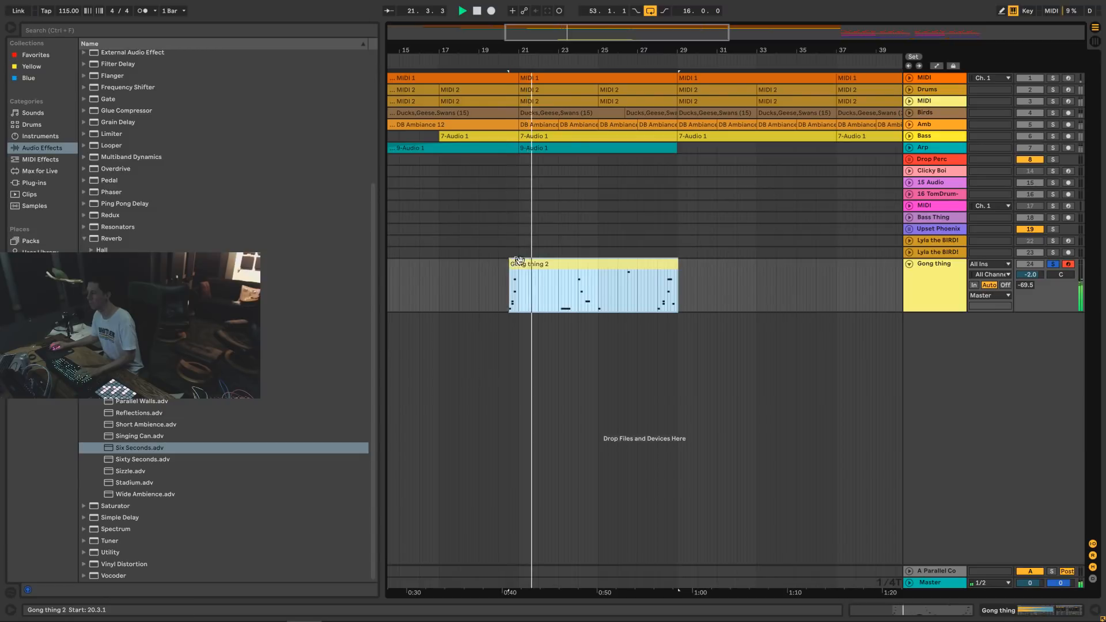
pyautogui.moveTo(678, 266); pyautogui.dragTo(675, 266)
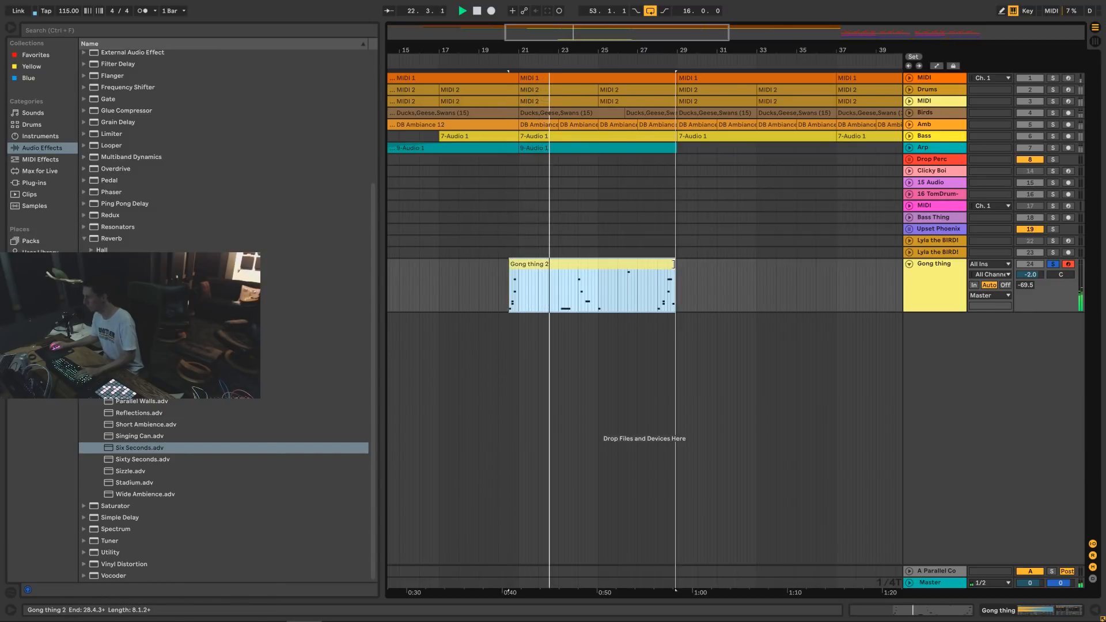
# Duplicate the trimmed gong clip directly after the original on the Gong thing track.
pyautogui.press('-')
pyautogui.press('-')
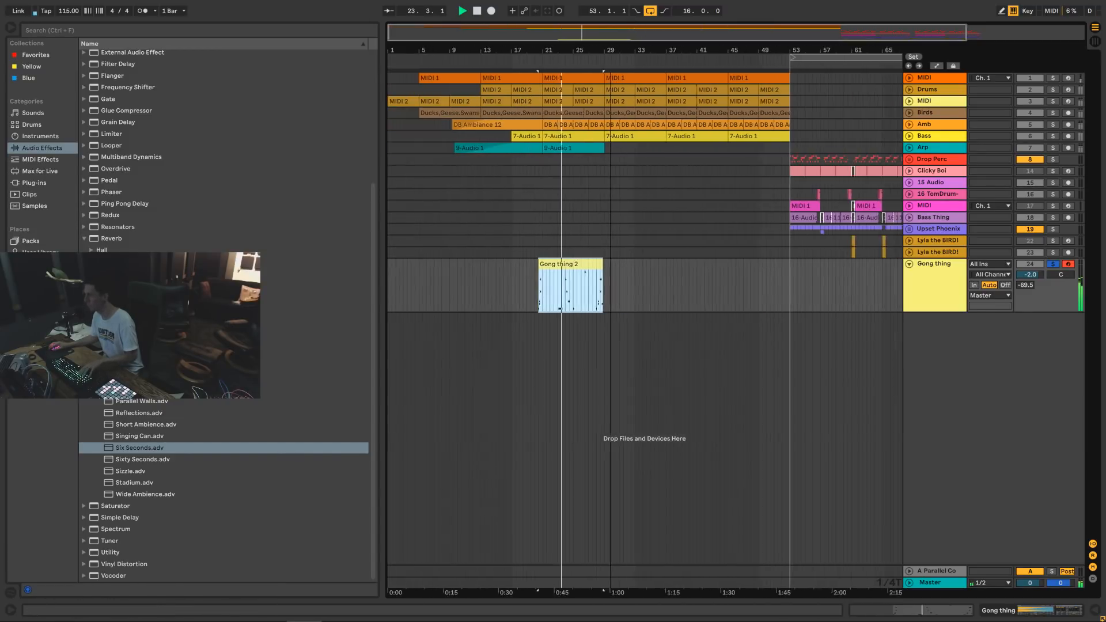
pyautogui.hotkey('ctrl', 'd')
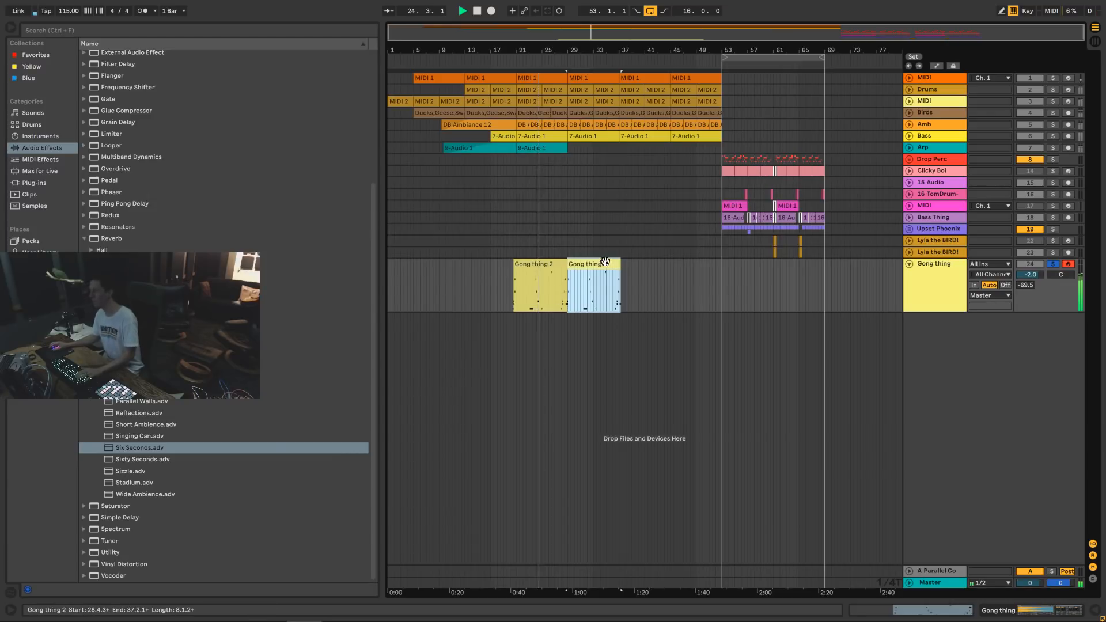
# Turn off the triplet grid and move the duplicated gong clip slightly earlier, to start at 28.3.3 and end at bar 37.
pyautogui.moveTo(721, 38); pyautogui.dragTo(720, 173)
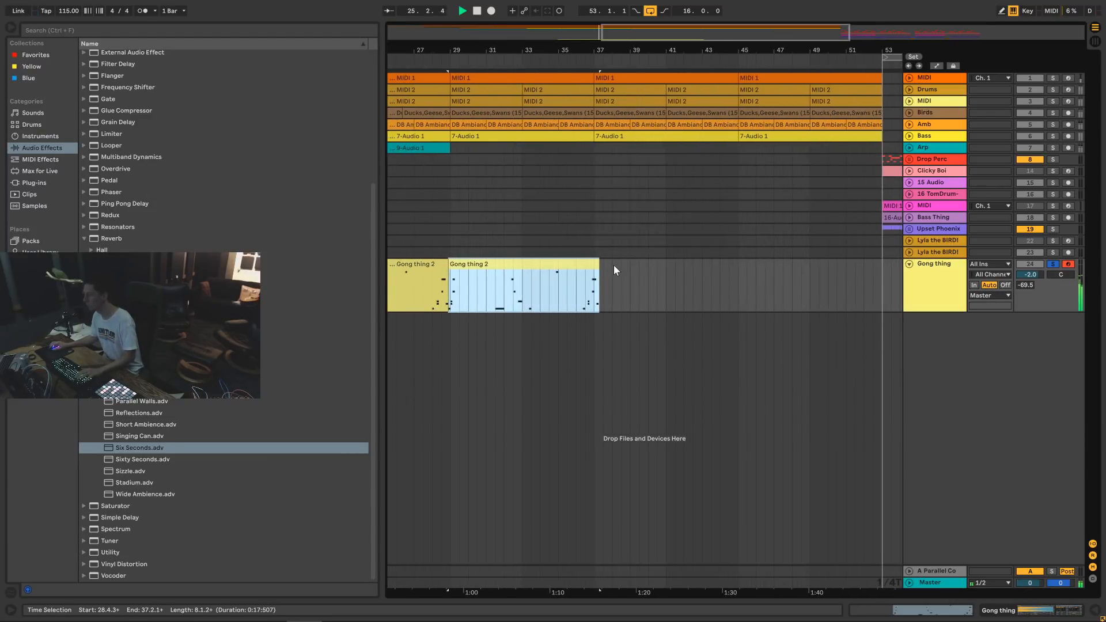
pyautogui.rightClick(695, 319)
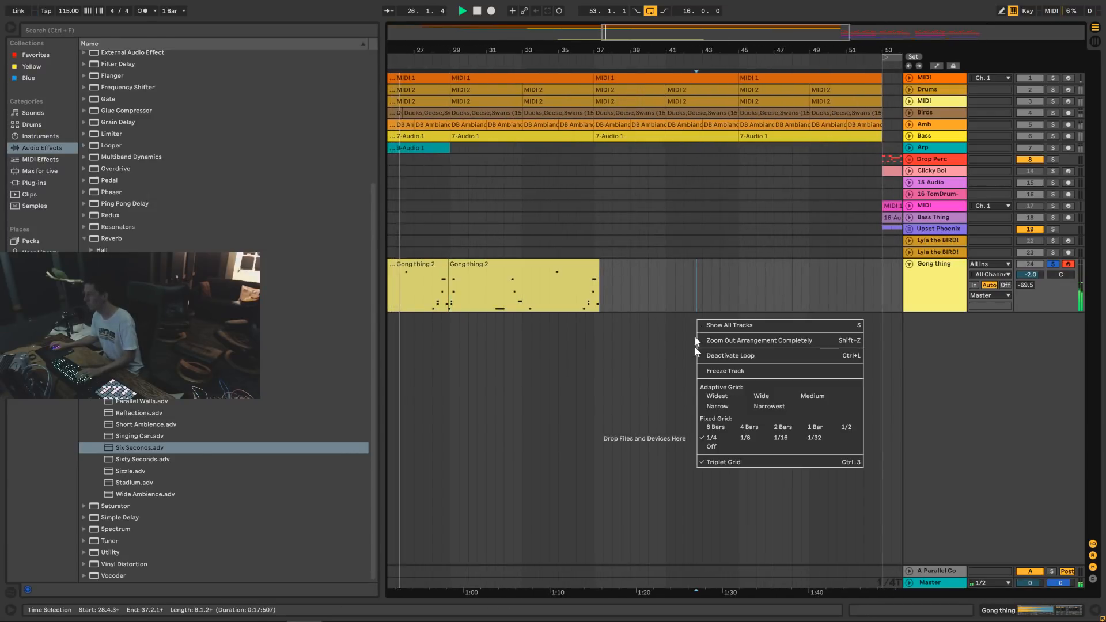
pyautogui.click(717, 460)
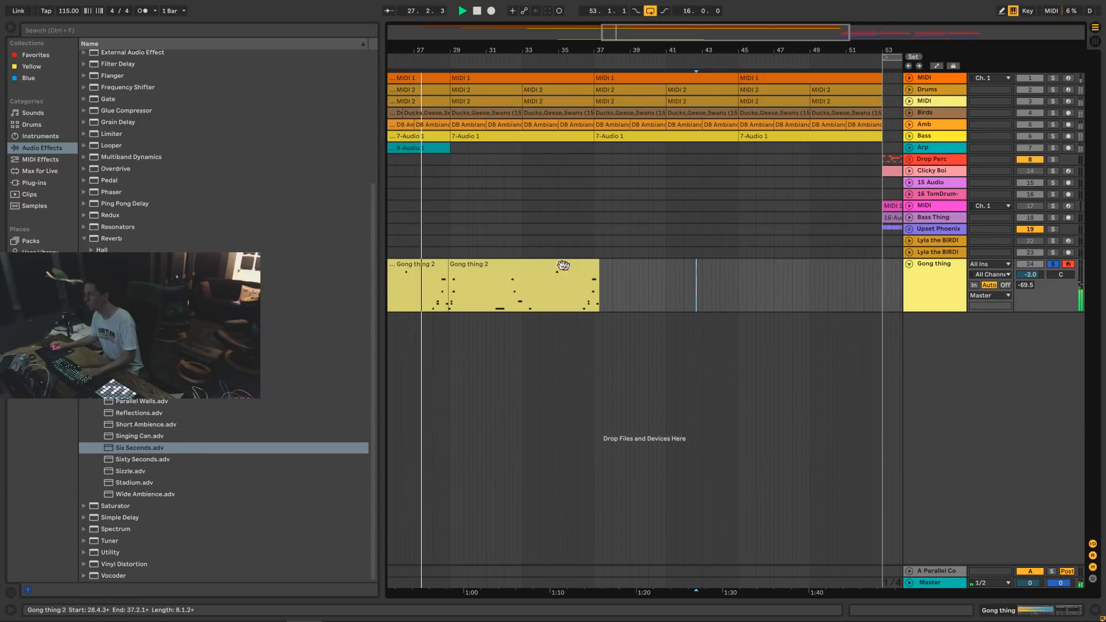
pyautogui.moveTo(492, 266); pyautogui.dragTo(490, 270)
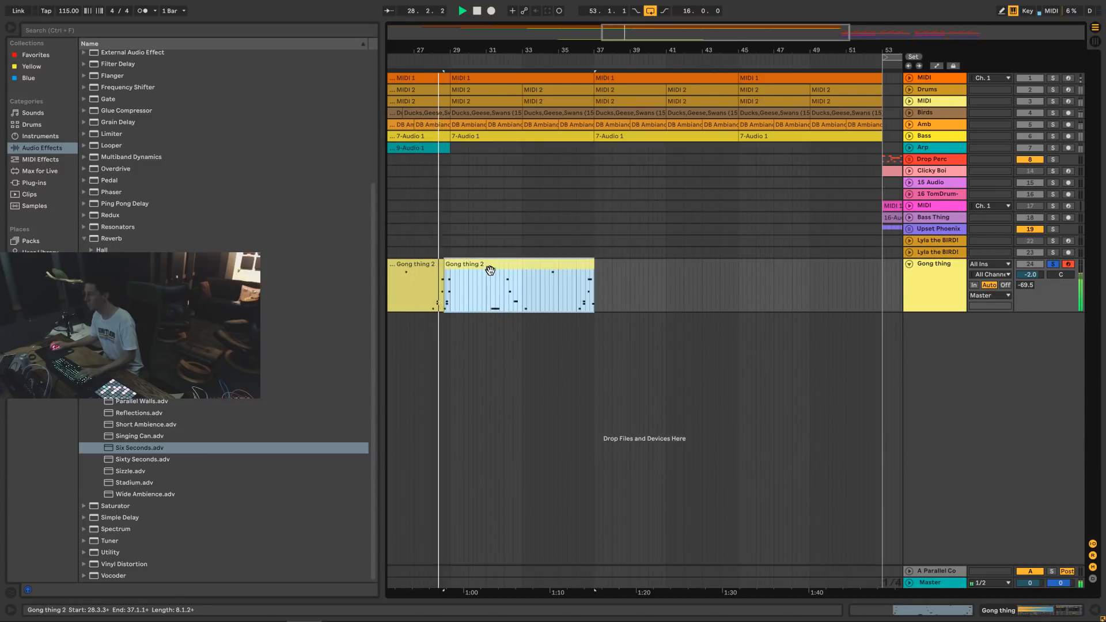
# Delete the time from bar 37 to bar 53 across all tracks and turn off arrangement looping.
pyautogui.moveTo(698, 40); pyautogui.dragTo(662, 81)
pyautogui.click(673, 252)
pyautogui.click(627, 276)
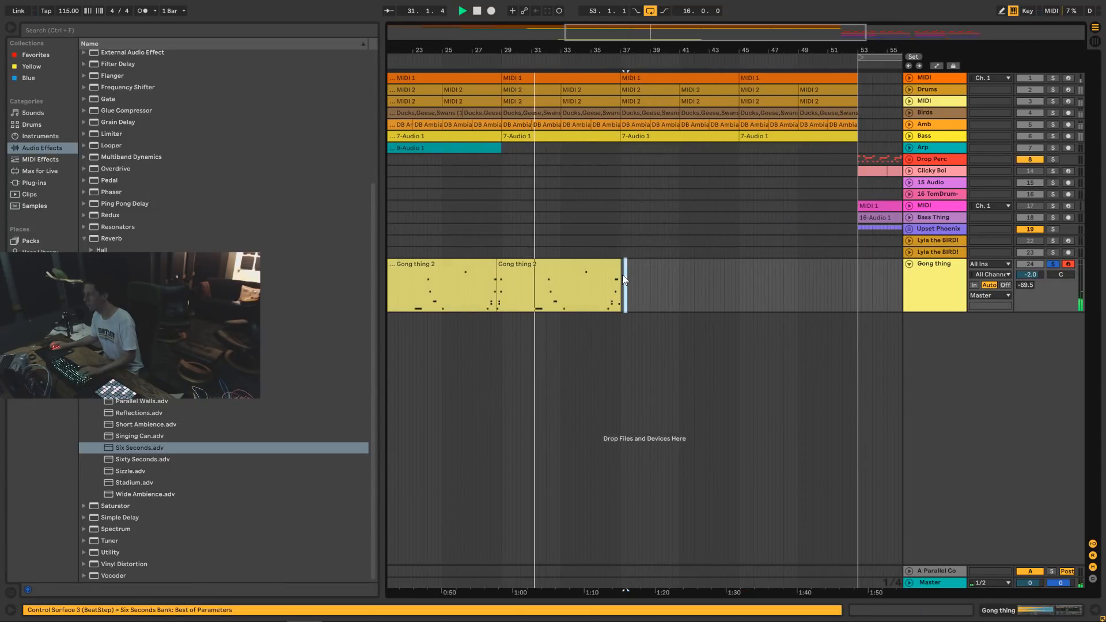
pyautogui.moveTo(621, 281); pyautogui.dragTo(856, 278)
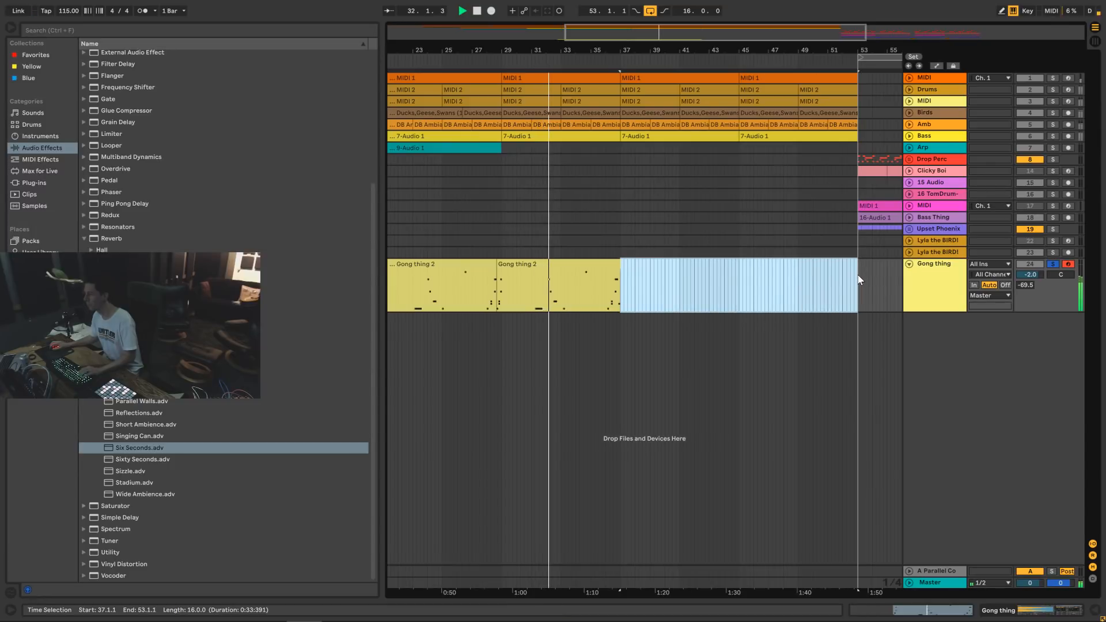
pyautogui.hotkey('ctrl', 'shift', 'Delete')
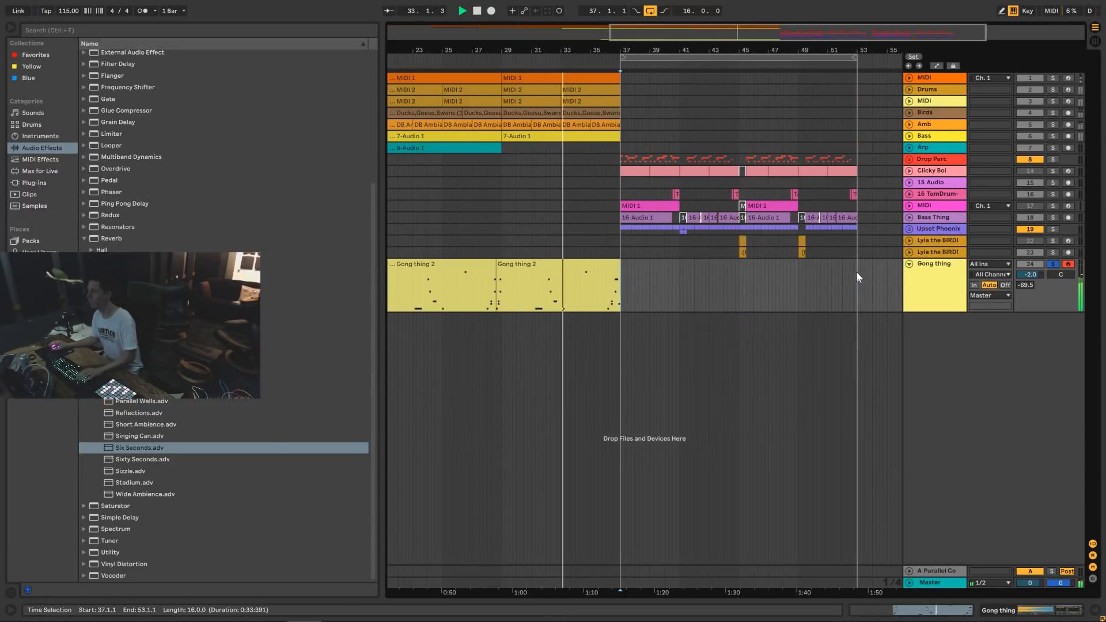
pyautogui.click(651, 11)
# Play the shortened arrangement from the beginning and unsolo the Gong thing track.
pyautogui.scroll(-3, 542, 238)
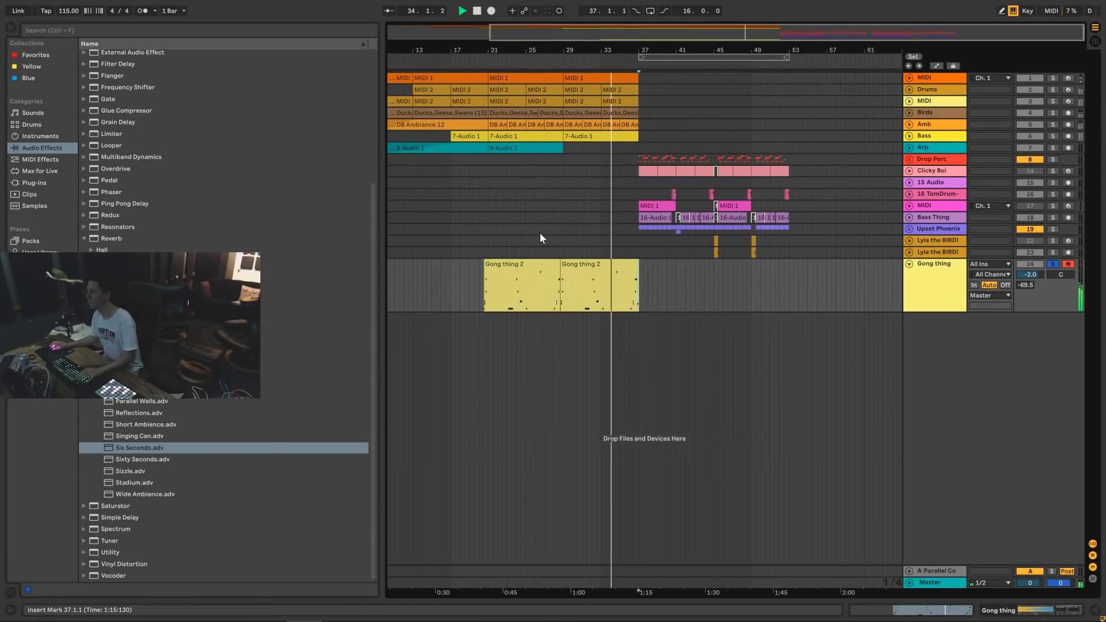
pyautogui.moveTo(525, 47); pyautogui.dragTo(422, 35)
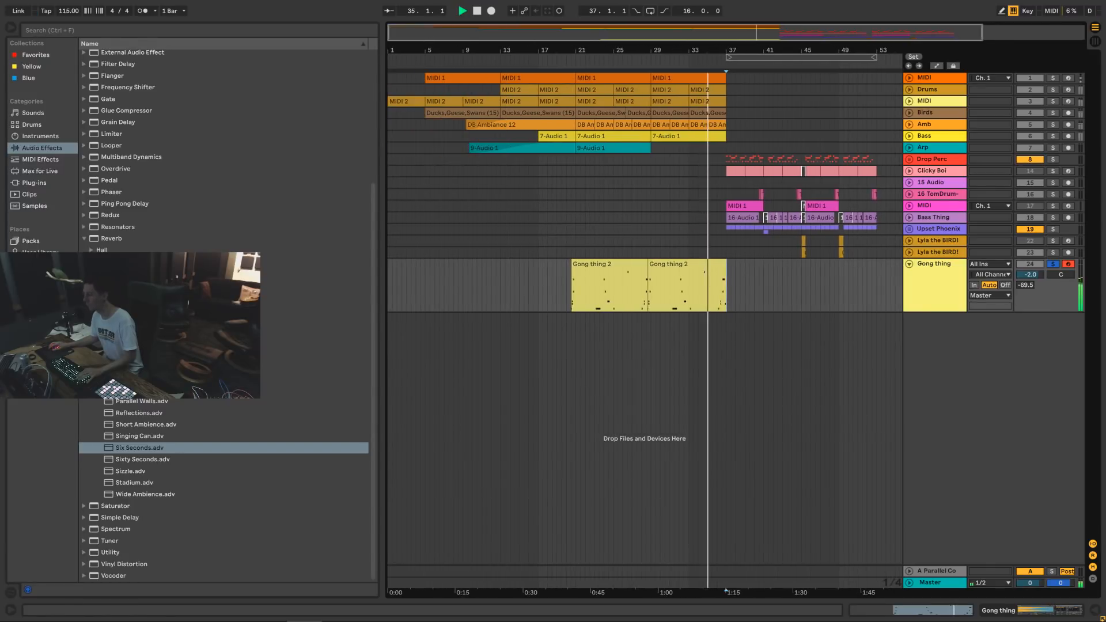
pyautogui.moveTo(544, 51); pyautogui.dragTo(544, 41)
pyautogui.click(463, 11)
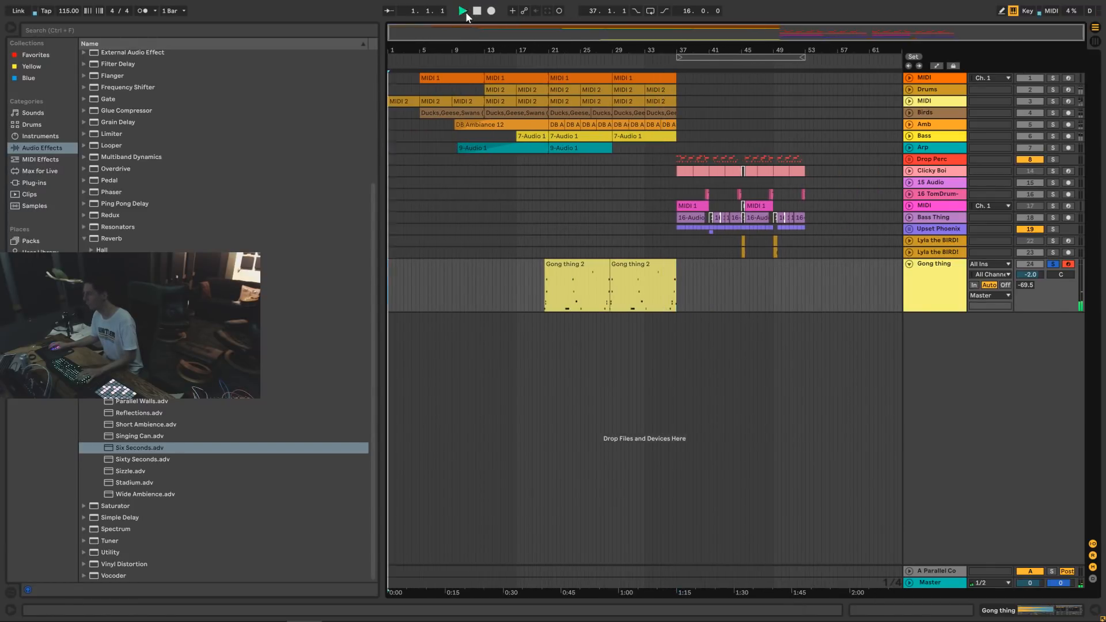
pyautogui.click(1053, 264)
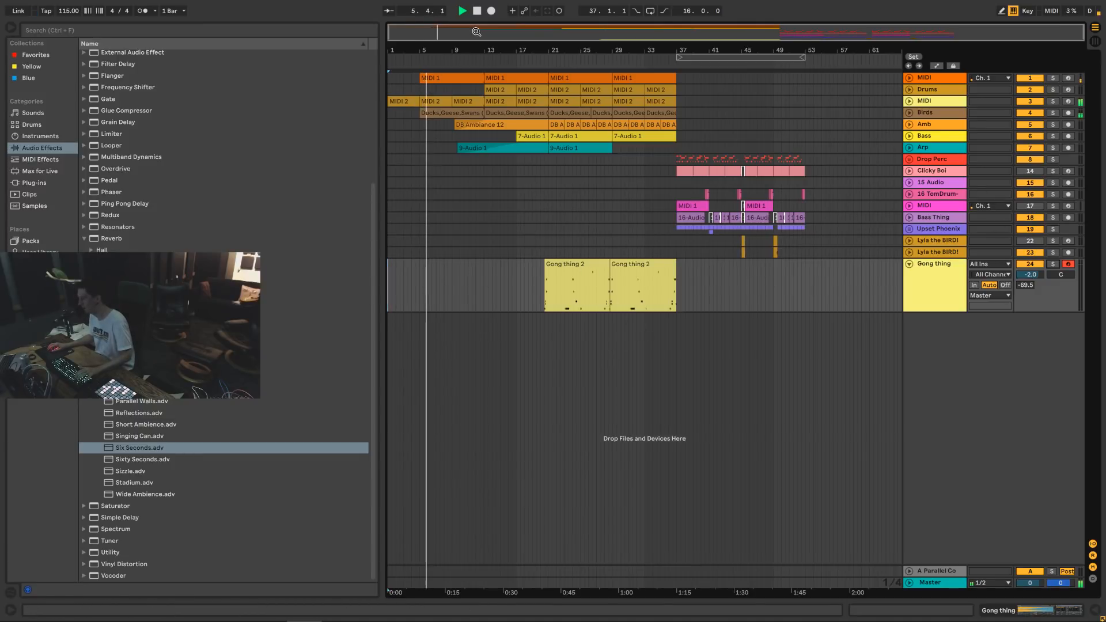
# Reset the Gong thing track's peak level, unfold the Arp track and duplicate it.
pyautogui.moveTo(450, 32); pyautogui.dragTo(450, 37)
pyautogui.click(514, 148)
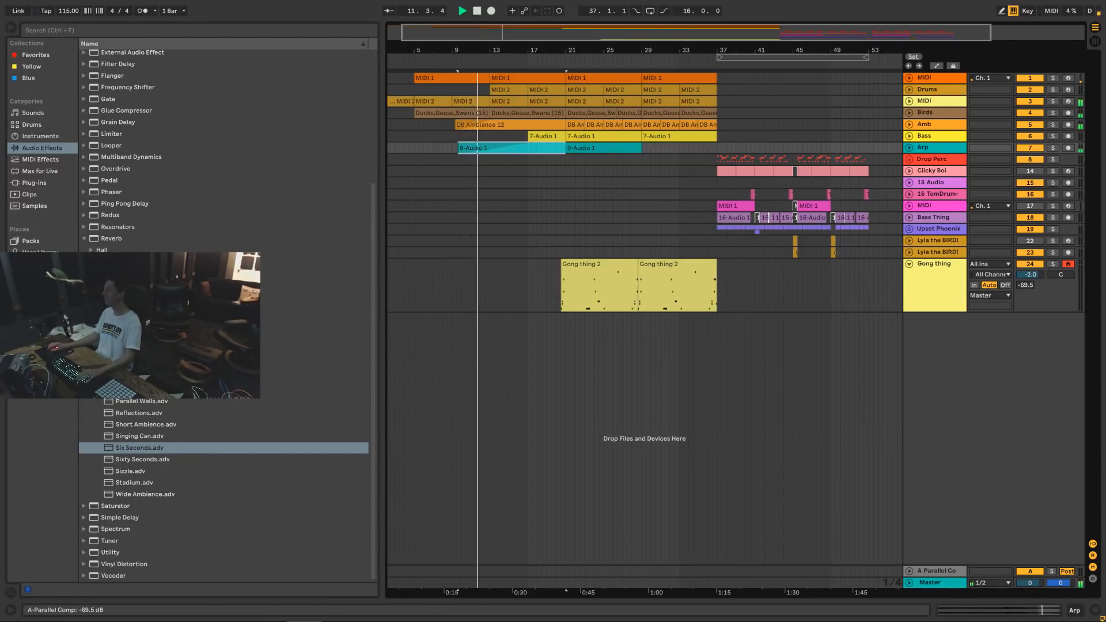
pyautogui.moveTo(1025, 285); pyautogui.dragTo(1025, 299)
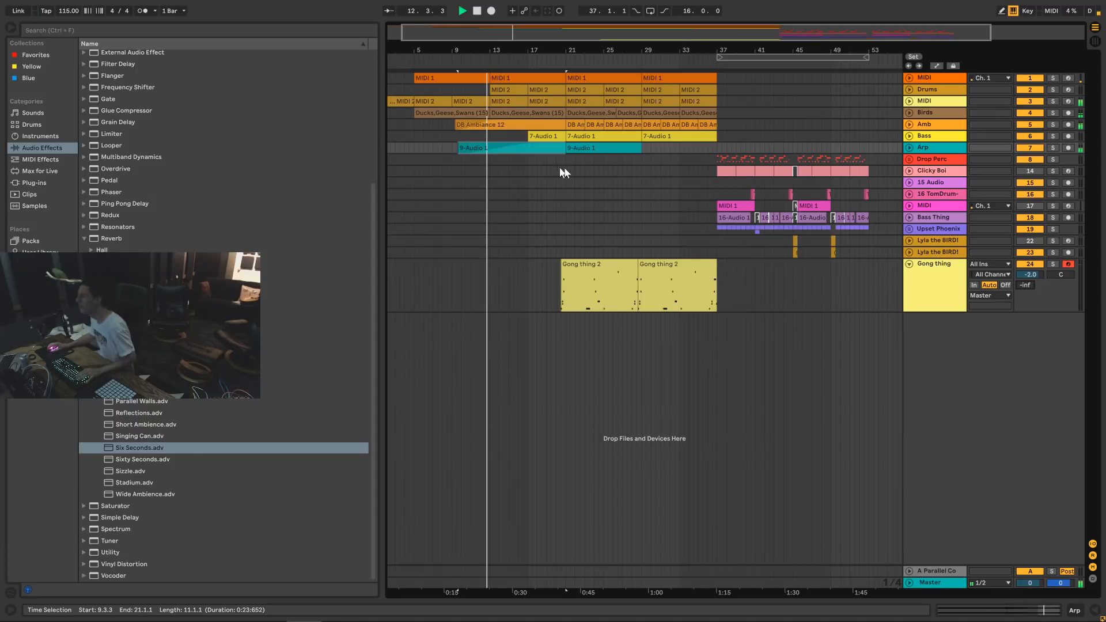
pyautogui.click(909, 147)
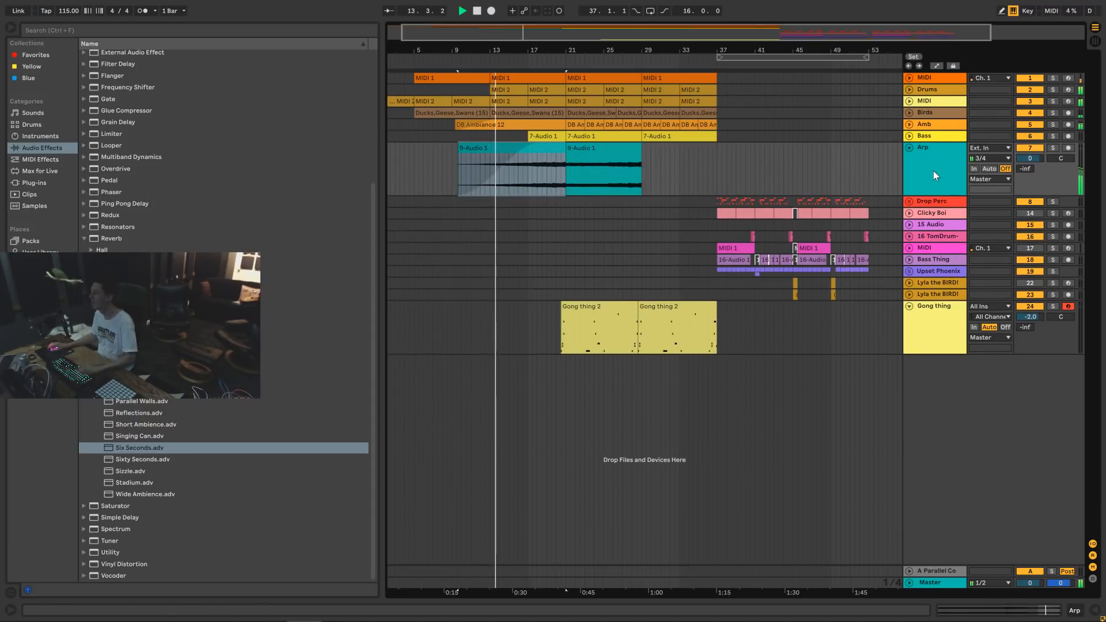
pyautogui.hotkey('ctrl', 'd')
# On the duplicated Arp track, remove the first clip and extend the second clip's start back to 19.4.1.
pyautogui.click(528, 223)
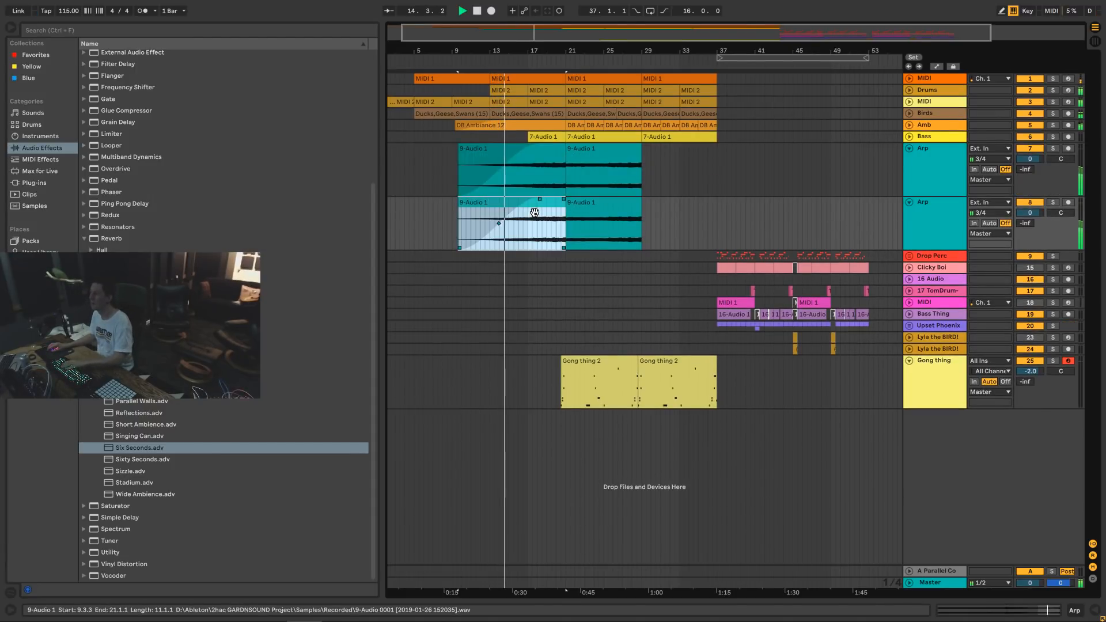
pyautogui.moveTo(567, 207)
pyautogui.mouseDown()
pyautogui.moveTo(554, 206)
pyautogui.moveTo(573, 197)
pyautogui.mouseUp()
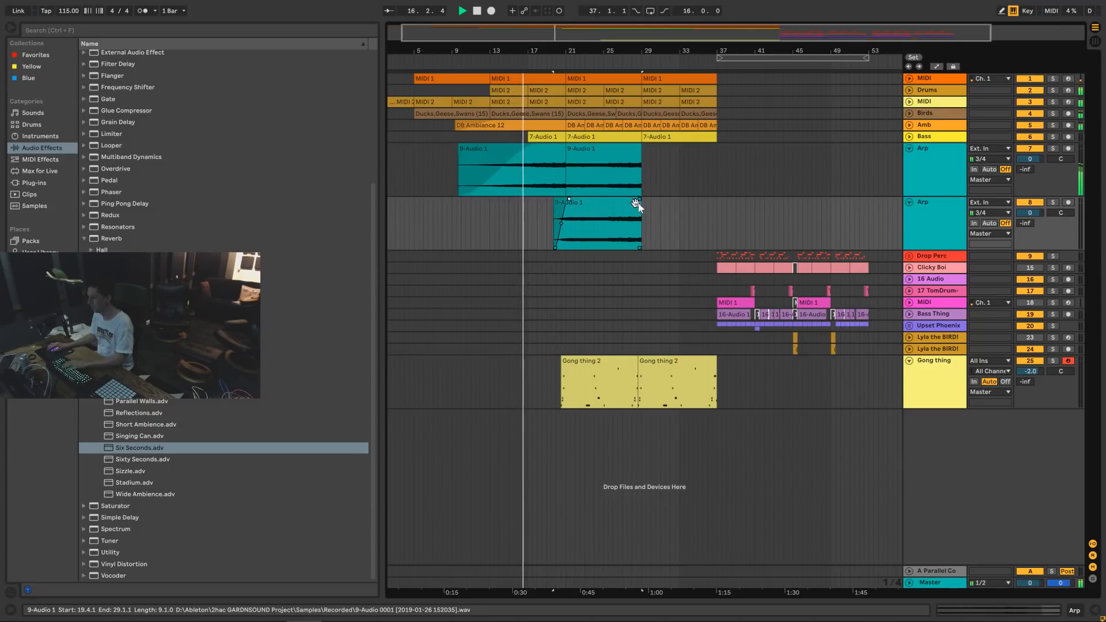
# Extend the duplicated Arp clip to span 19.2.1 to bar 37, and delete the original Arp track's clip from bar 21 to 29.
pyautogui.moveTo(636, 208); pyautogui.dragTo(717, 207)
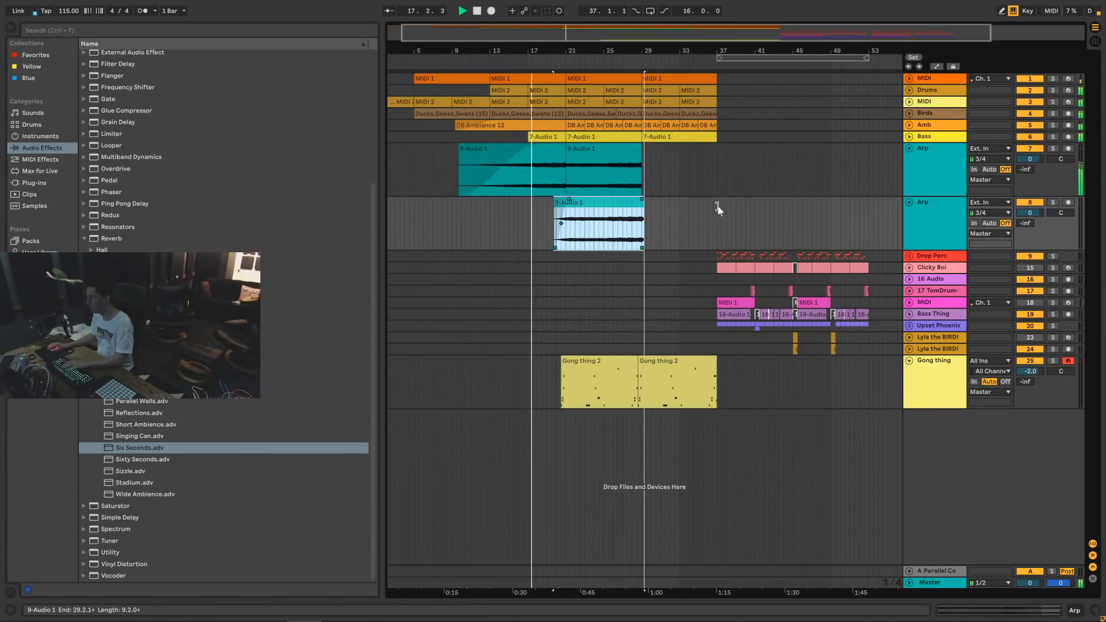
pyautogui.moveTo(608, 204); pyautogui.dragTo(550, 202)
pyautogui.click(594, 151)
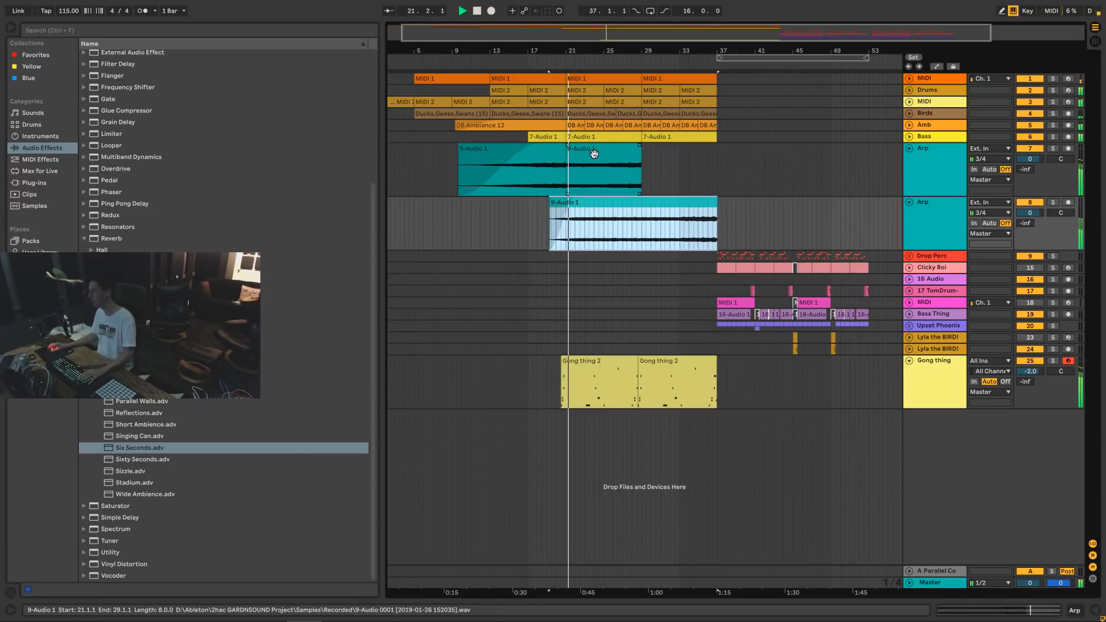
pyautogui.click(595, 153)
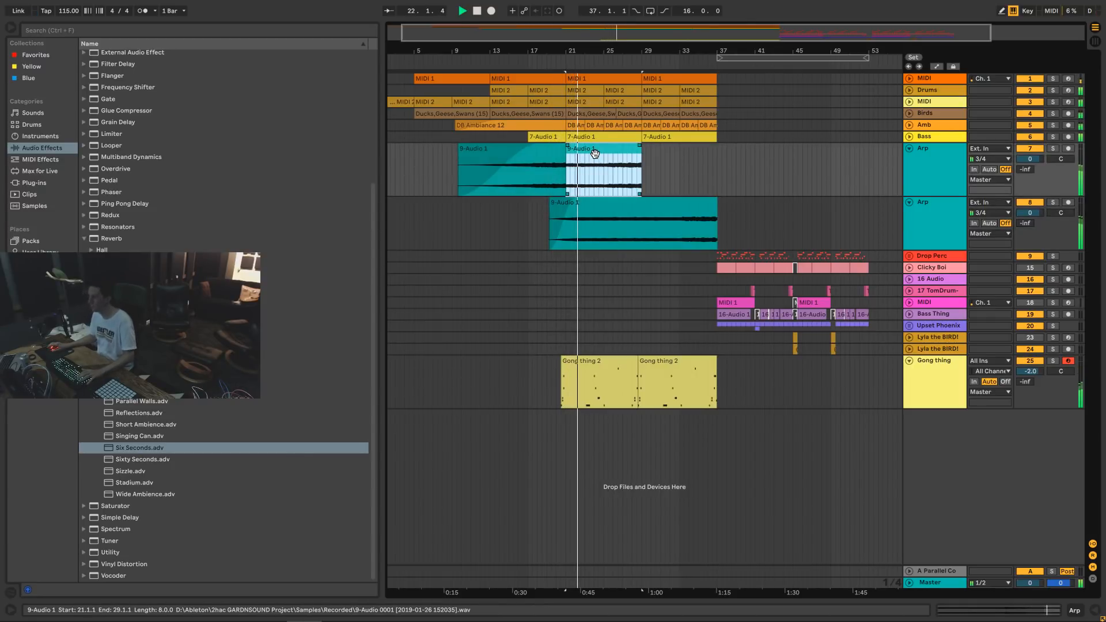
pyautogui.press('Delete')
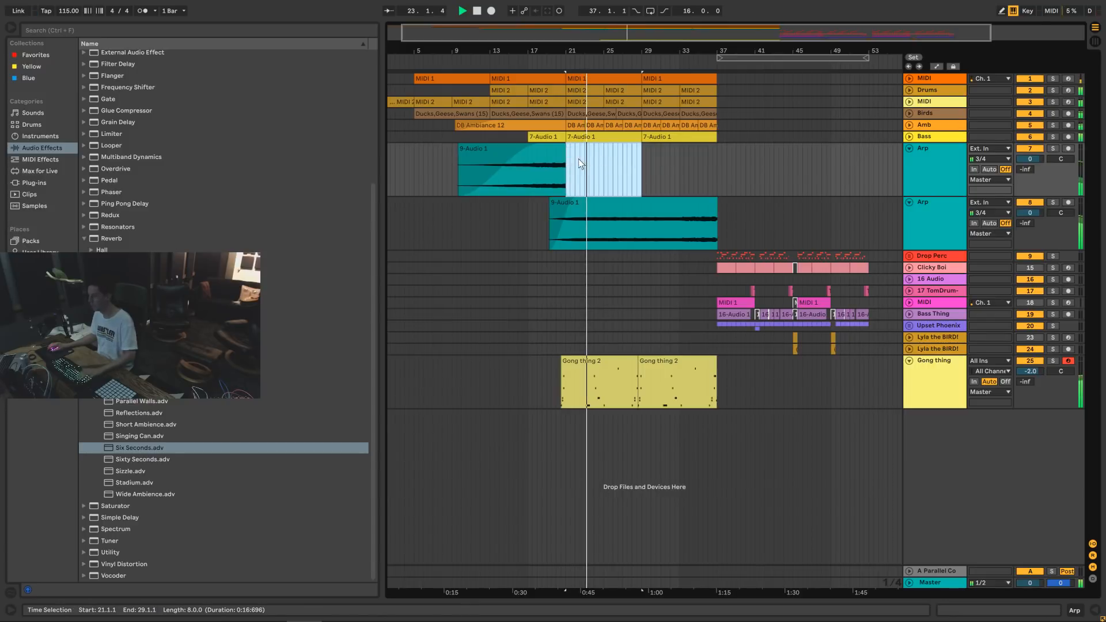
pyautogui.click(567, 200)
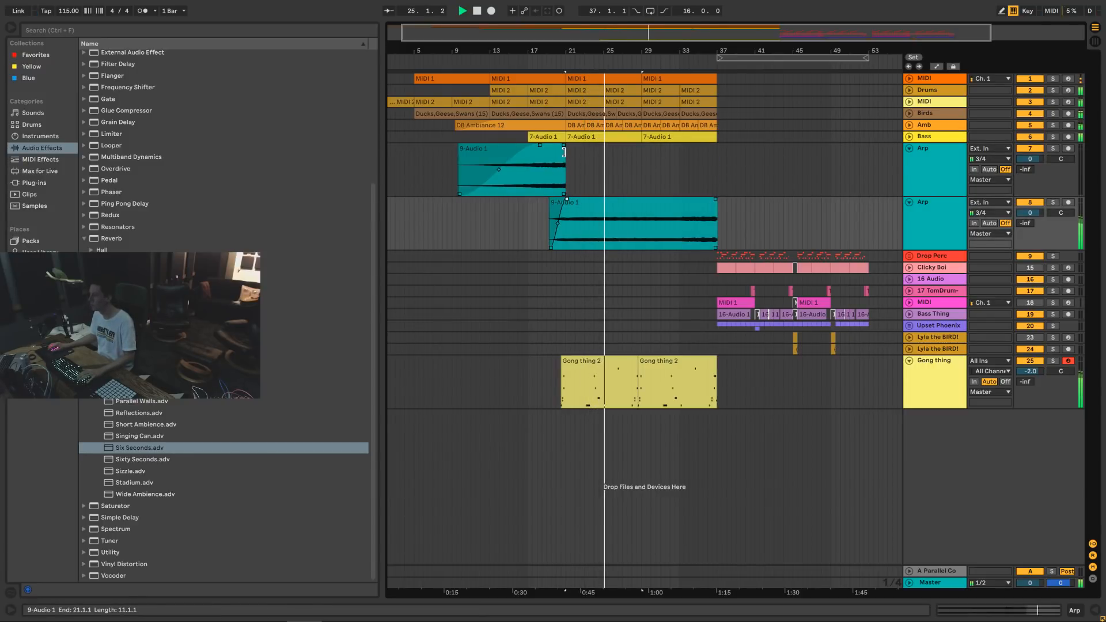
# Fold both Arp tracks.
pyautogui.click(924, 184)
pyautogui.click(909, 148)
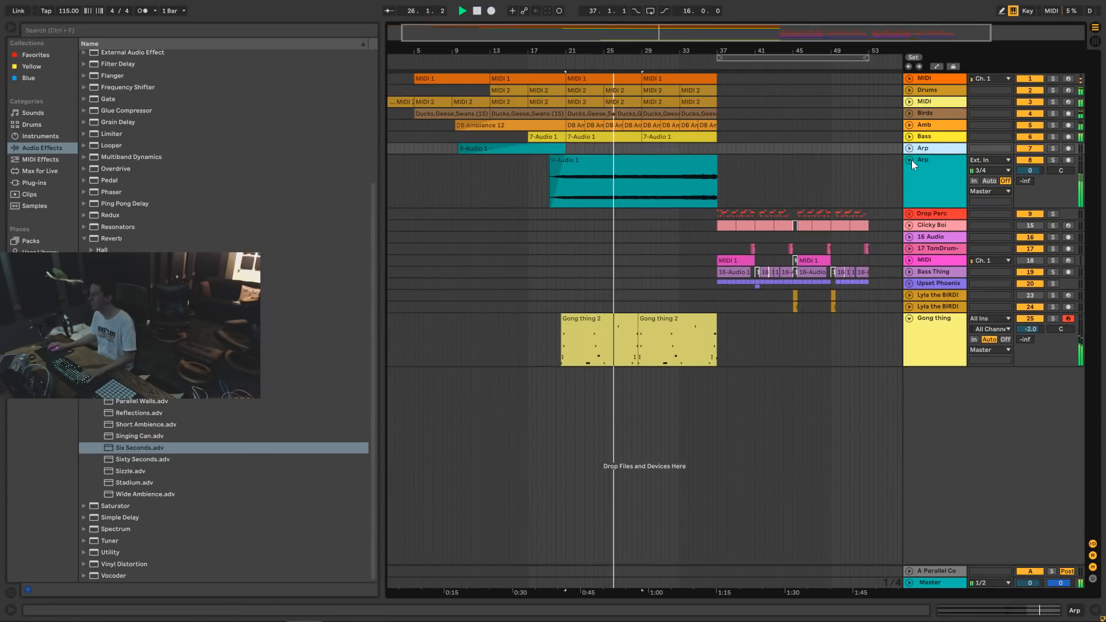
pyautogui.click(909, 160)
pyautogui.moveTo(716, 51); pyautogui.dragTo(717, 95)
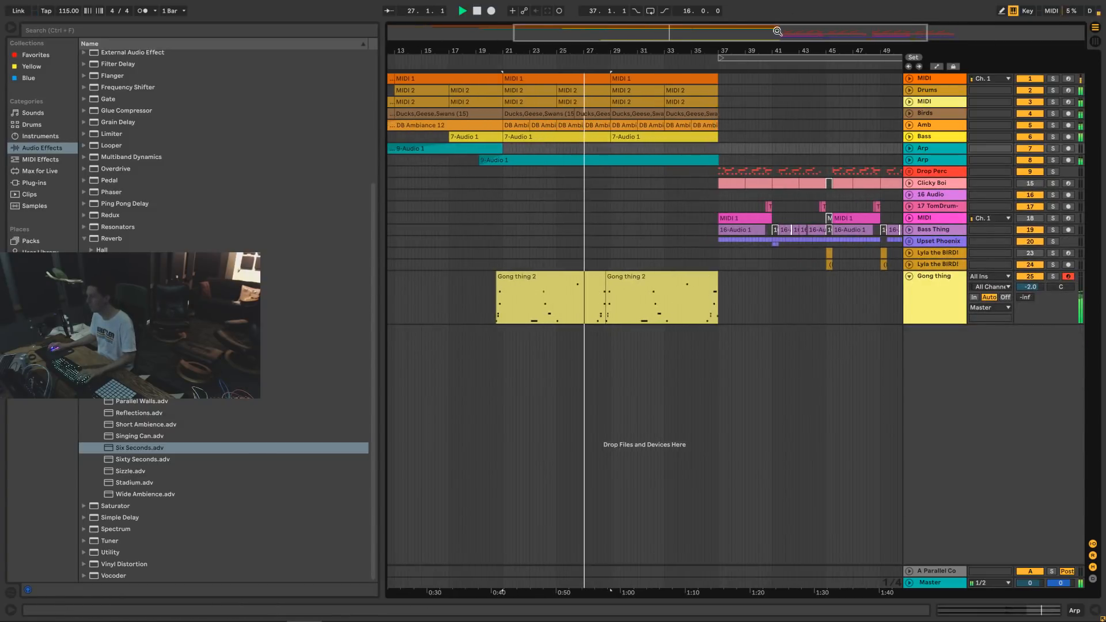
# Delete the clip from bar 29 to 33 on MIDI track 3 and solo that track.
pyautogui.click(701, 319)
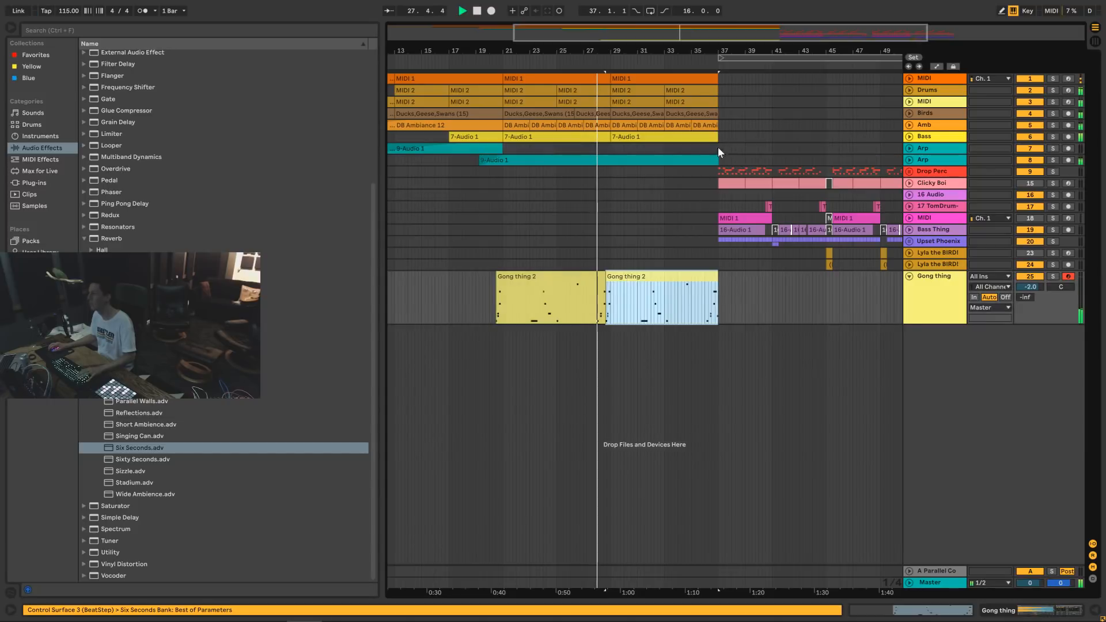
pyautogui.moveTo(612, 101); pyautogui.dragTo(664, 102)
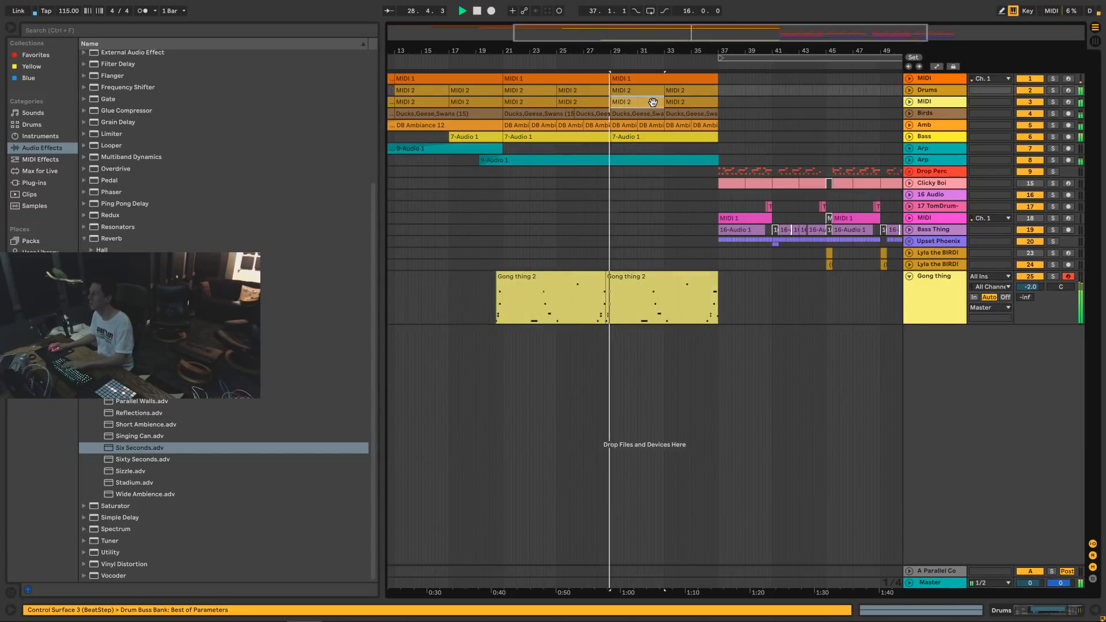
pyautogui.click(692, 103)
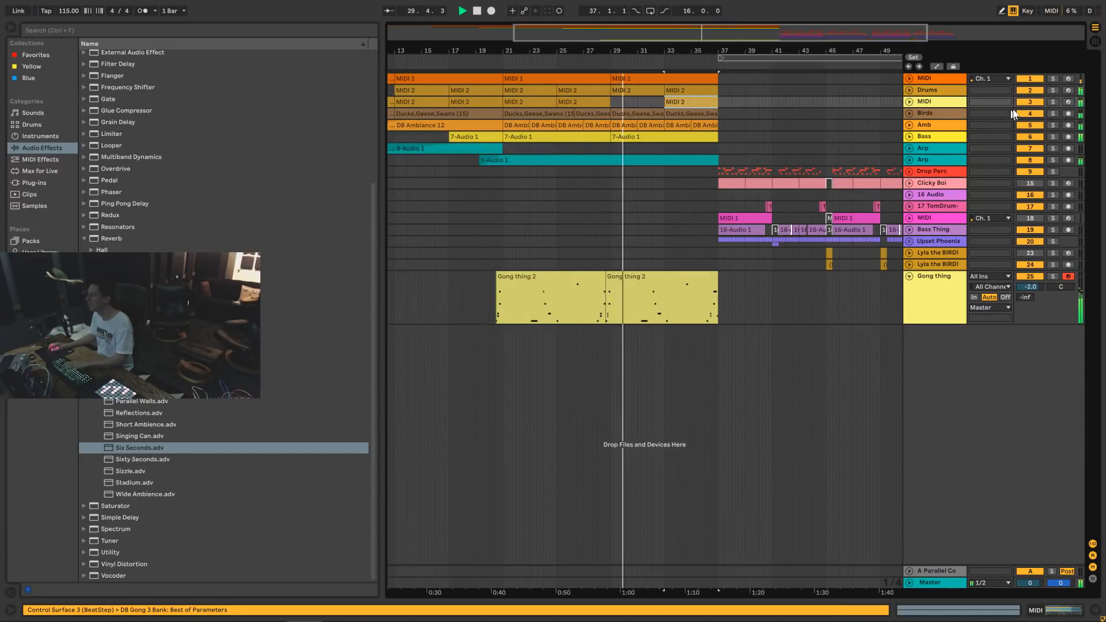
pyautogui.click(1053, 102)
# Play the soloed track from bar 33 and duplicate the time from bar 33 to 37 across all tracks.
pyautogui.click(694, 103)
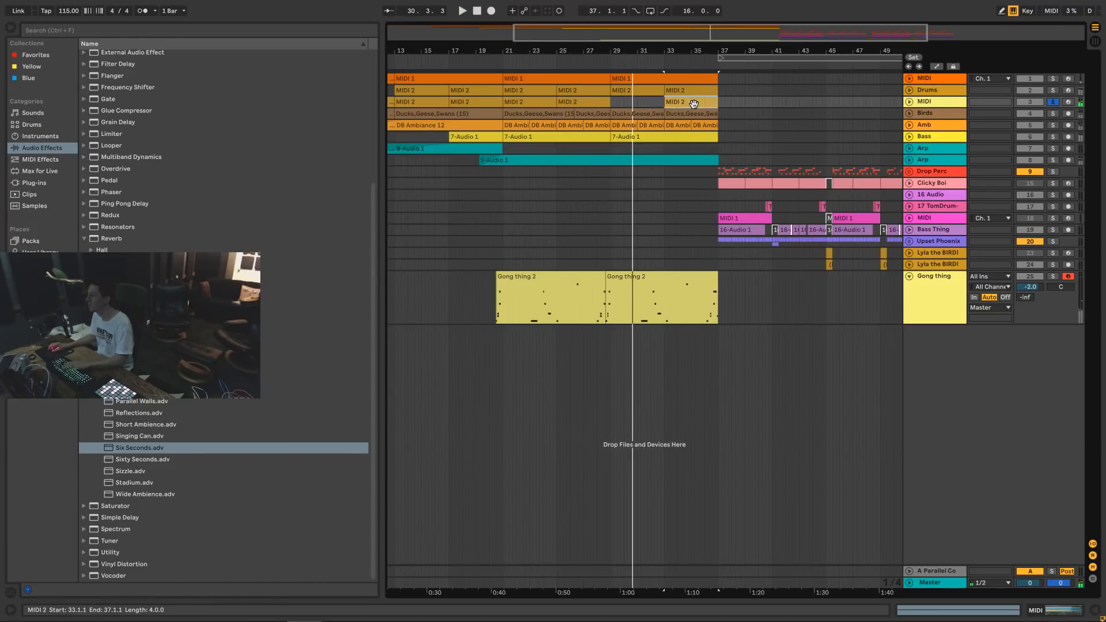
pyautogui.press('space')
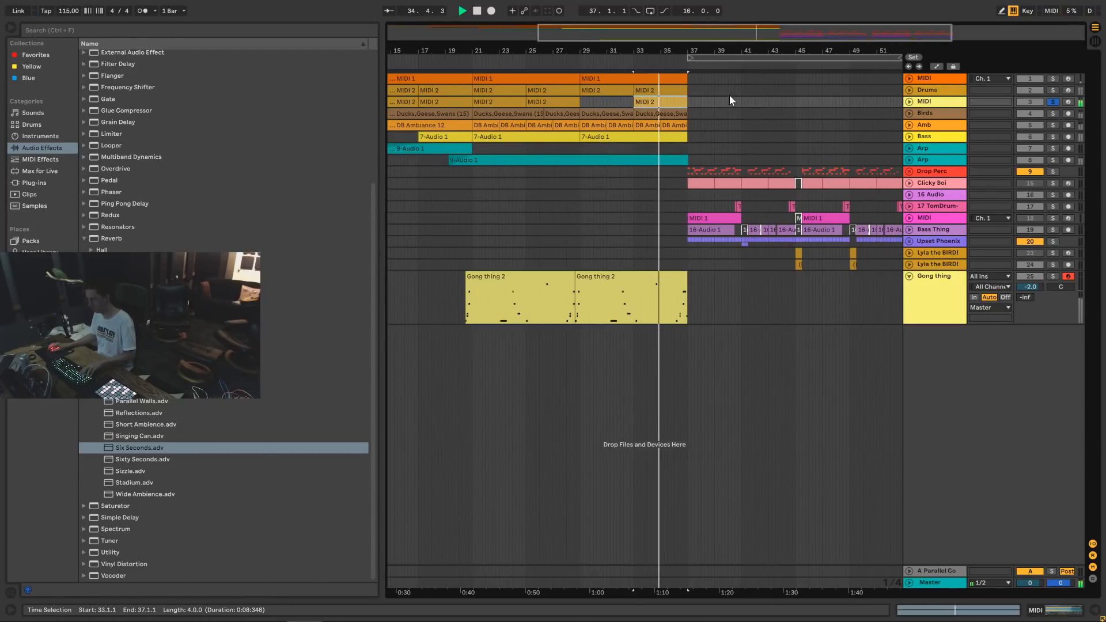
pyautogui.hotkey('ctrl', 'shift', 'd')
pyautogui.click(705, 278)
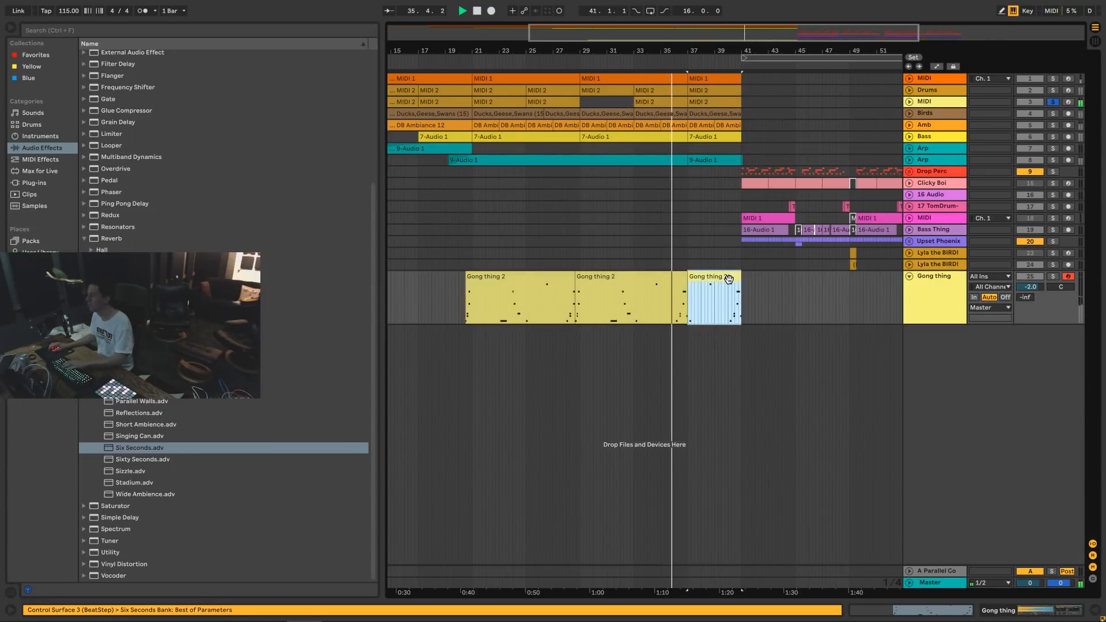
# Delete the clip from bar 37 to 41 on MIDI track 3 and unsolo the track.
pyautogui.click(723, 103)
pyautogui.click(1052, 101)
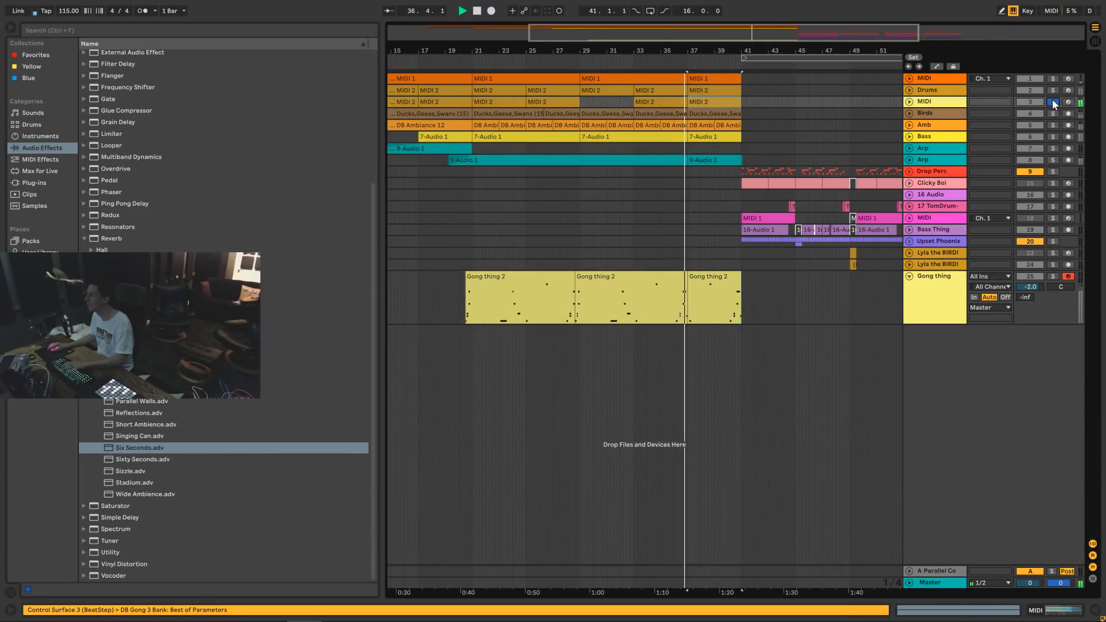
pyautogui.press('Delete')
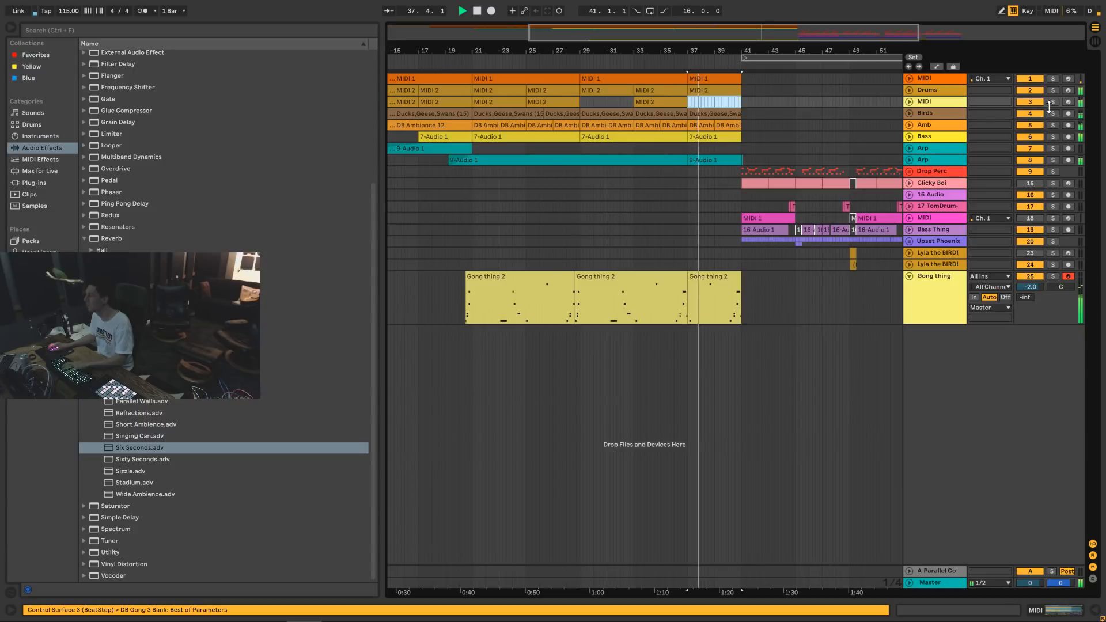
# Audition the bar 33 clip on MIDI track 3 in solo, then unsolo the track and stop playback.
pyautogui.click(1052, 103)
pyautogui.press('space')
pyautogui.press('space')
pyautogui.click(666, 102)
pyautogui.press('space')
pyautogui.press('space')
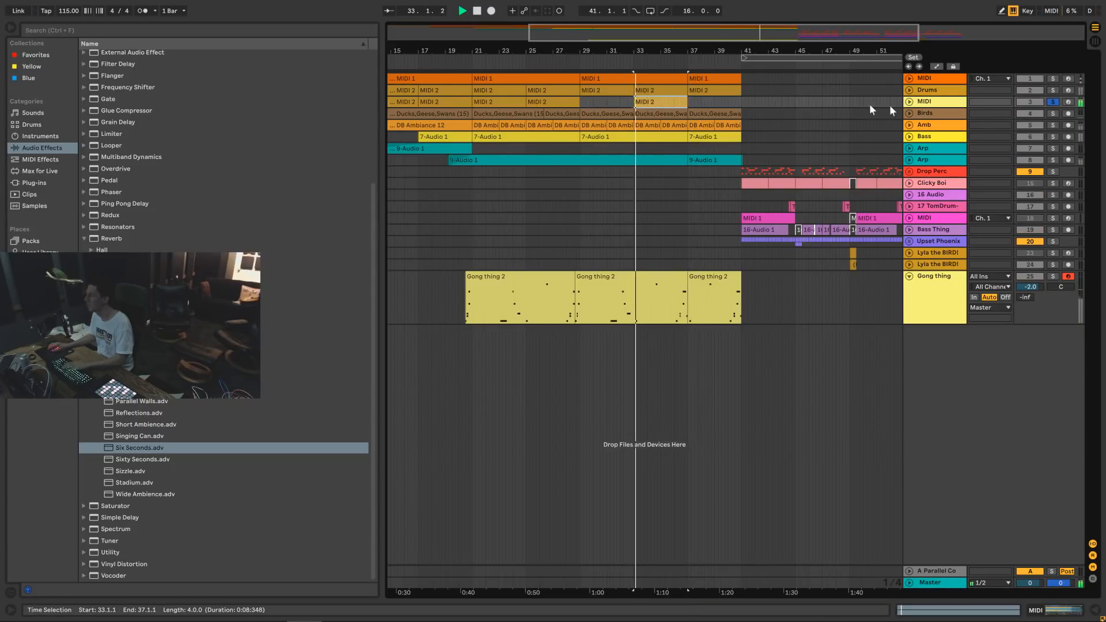
pyautogui.click(1052, 103)
pyautogui.press('space')
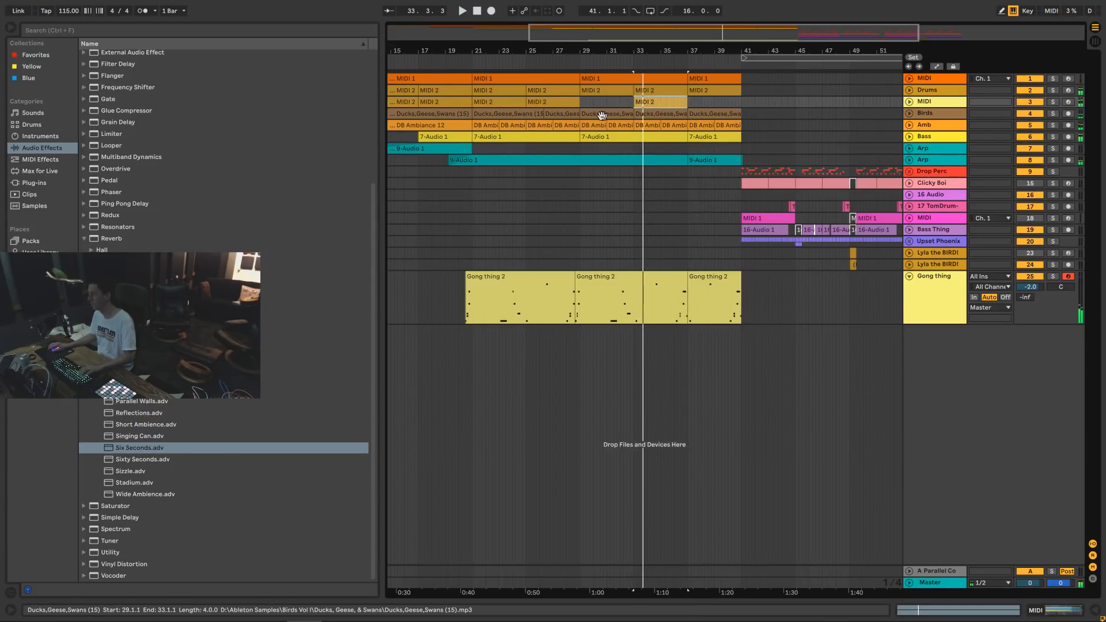
# On MIDI track 3, duplicate the bar 33 clip to bar 37 and delete the clips from bar 21 to 29.
pyautogui.hotkey('ctrl', 'd')
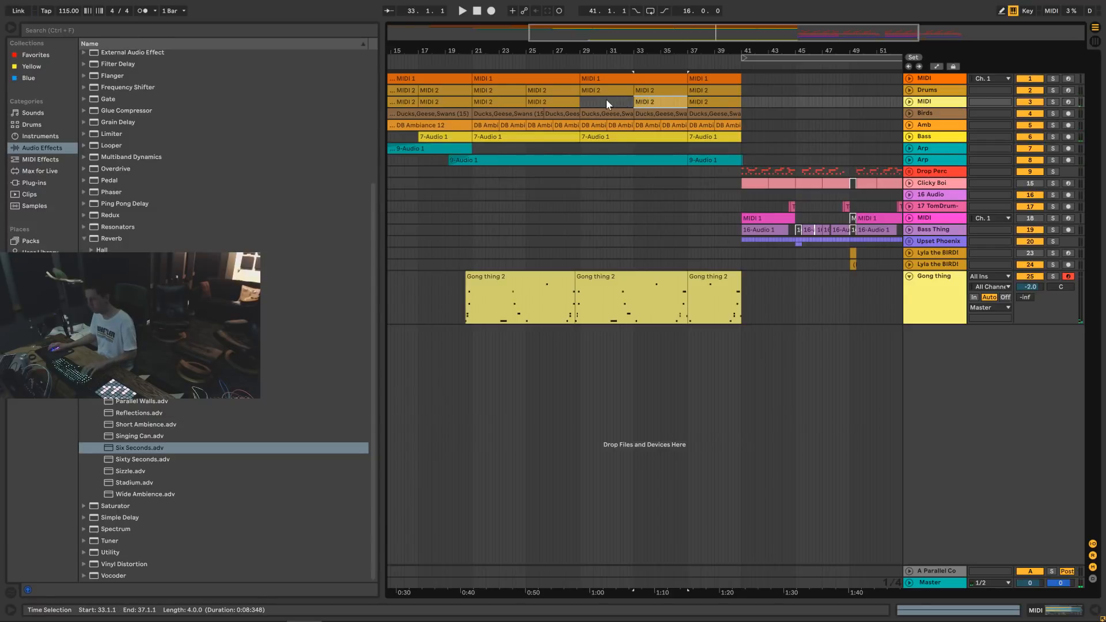
pyautogui.click(581, 101)
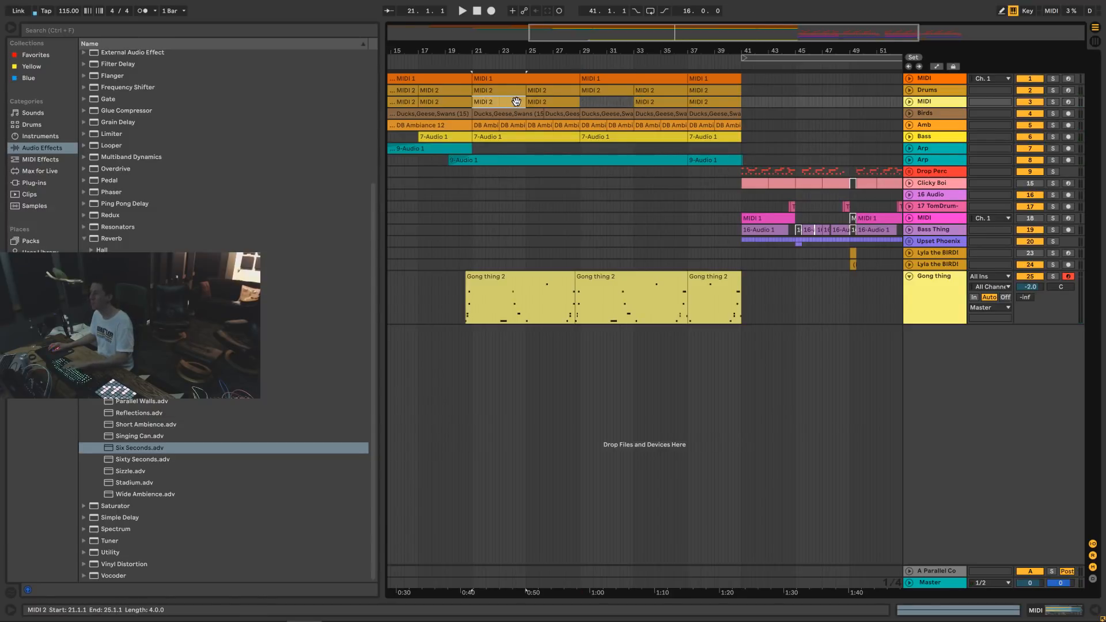
pyautogui.click(645, 102)
pyautogui.click(616, 102)
pyautogui.press('space')
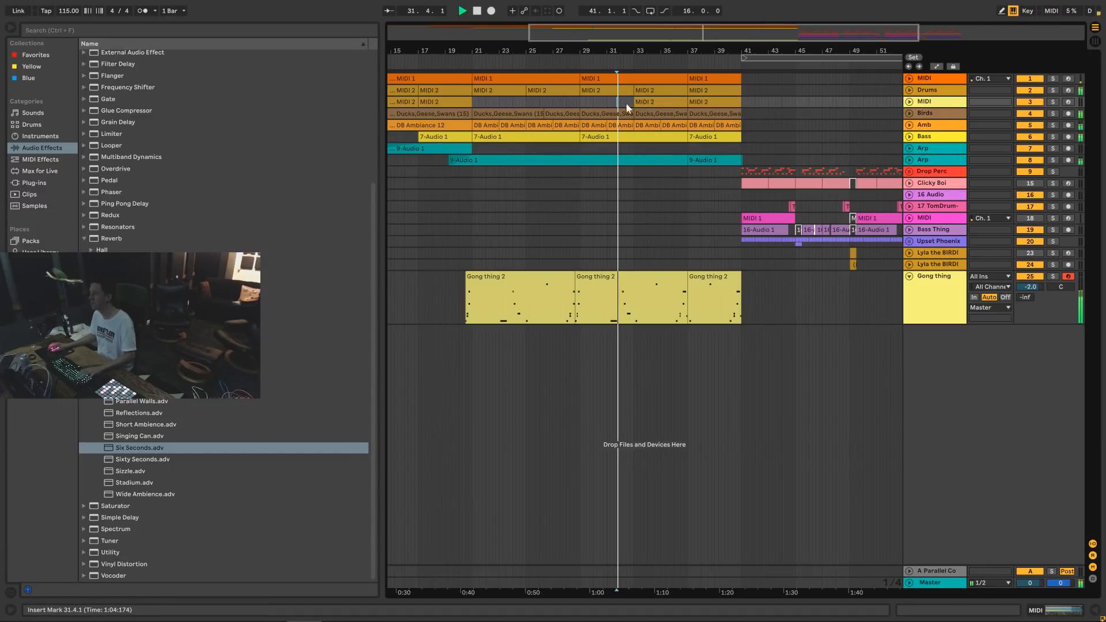
# Copy the Drums clips from bar 13 to 21 and paste them over the Drums clips starting at bar 33.
pyautogui.click(662, 91)
pyautogui.moveTo(511, 53); pyautogui.dragTo(582, 50)
pyautogui.click(499, 90)
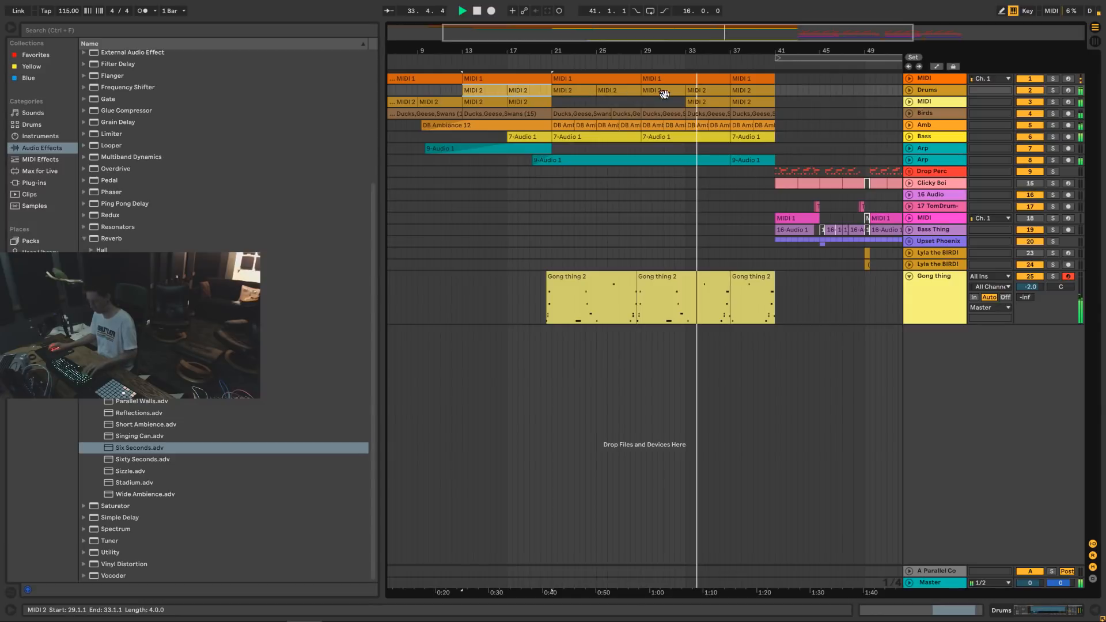
pyautogui.click(712, 91)
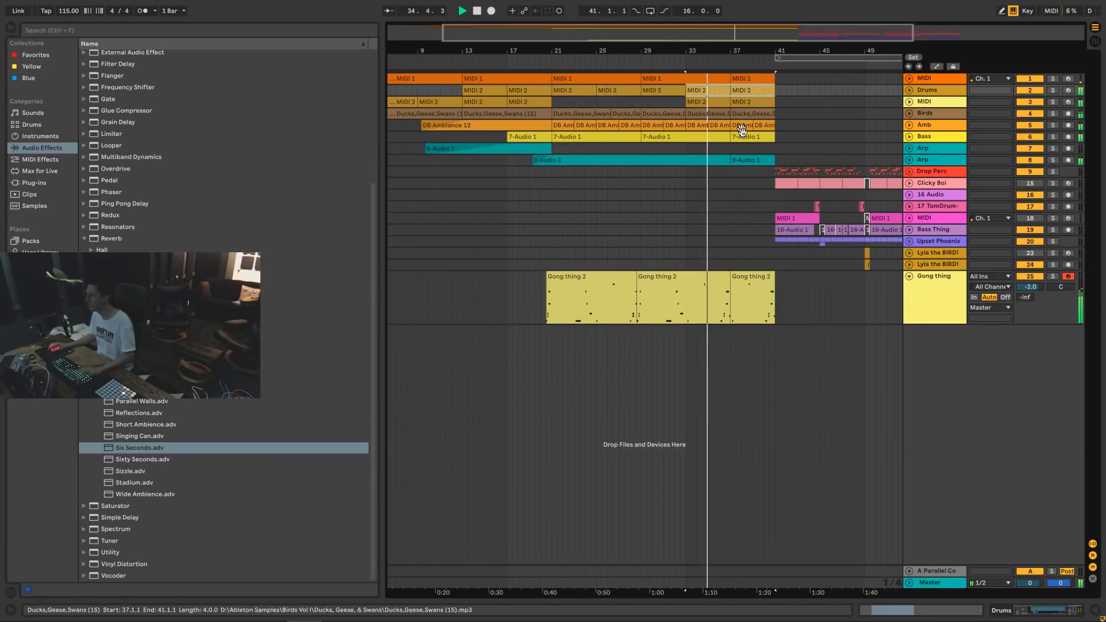
pyautogui.click(752, 92)
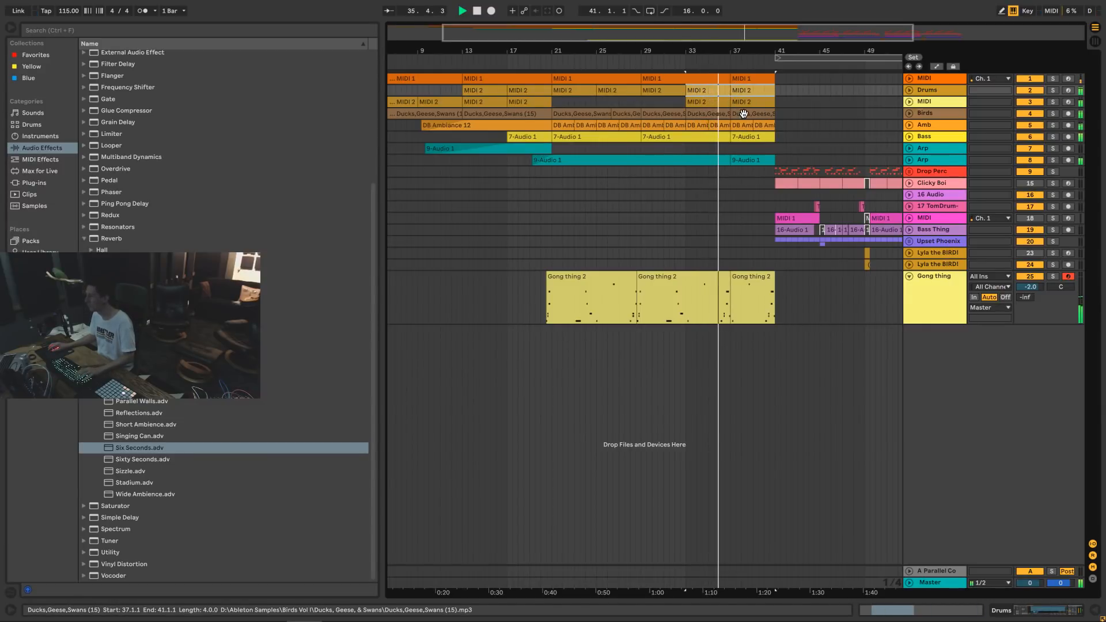
# Delete the Birds track's clips from bar 33 to bar 41.
pyautogui.click(723, 118)
pyautogui.press('Delete')
pyautogui.click(745, 113)
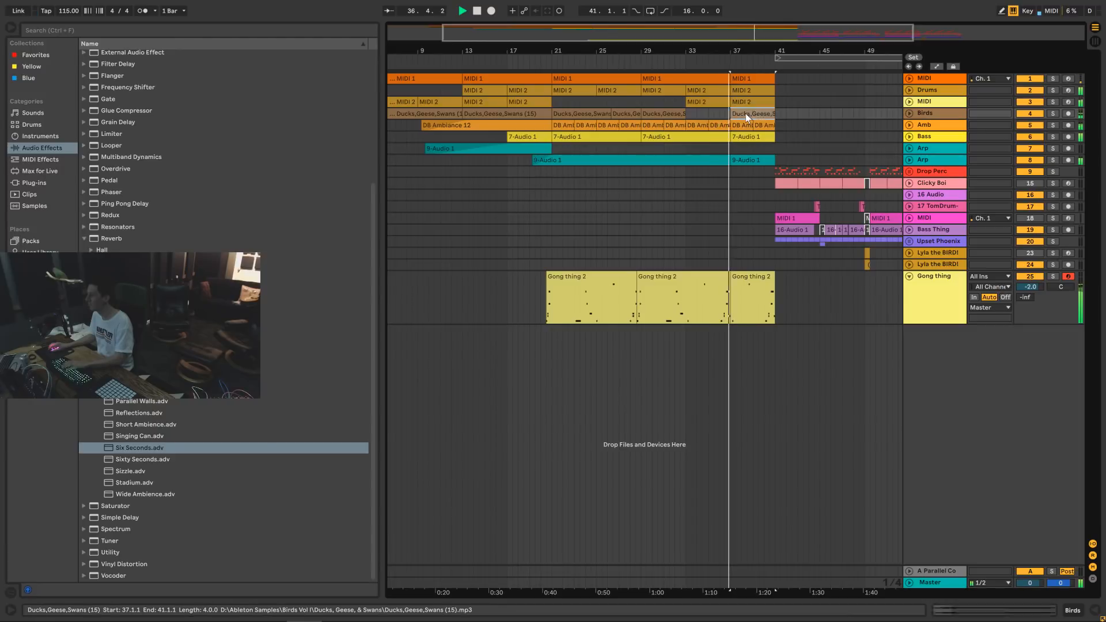
pyautogui.press('Delete')
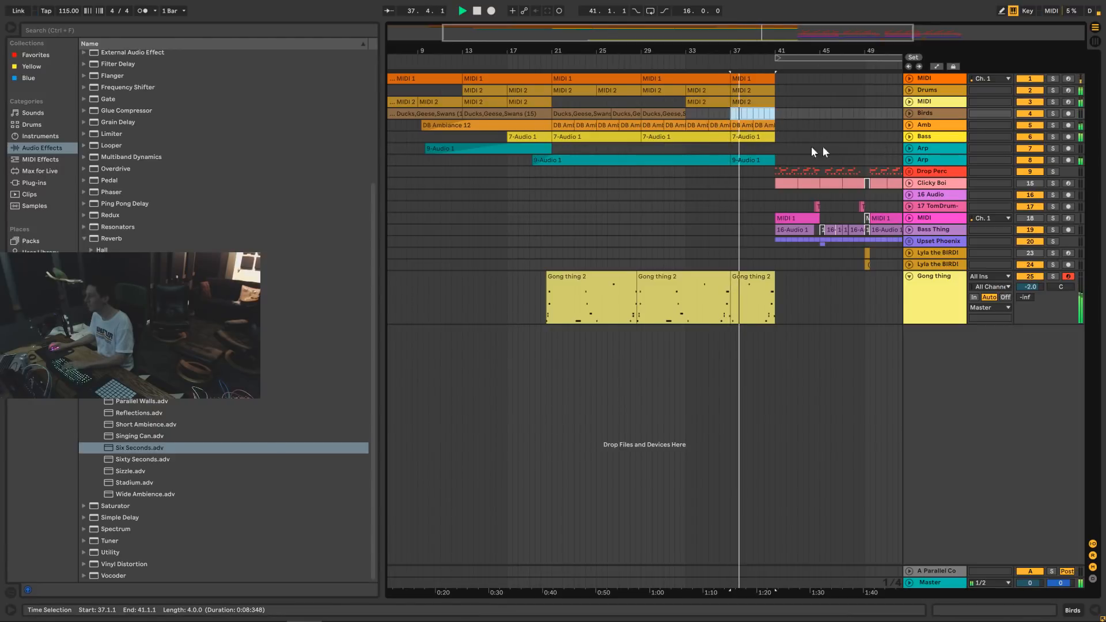
# Delete the duplicated Arp track's clip at bar 37, and shorten its remaining clip to bar 33 with a long fade-out.
pyautogui.click(741, 161)
pyautogui.press('Delete')
pyautogui.moveTo(729, 160); pyautogui.dragTo(623, 157)
pyautogui.click(909, 160)
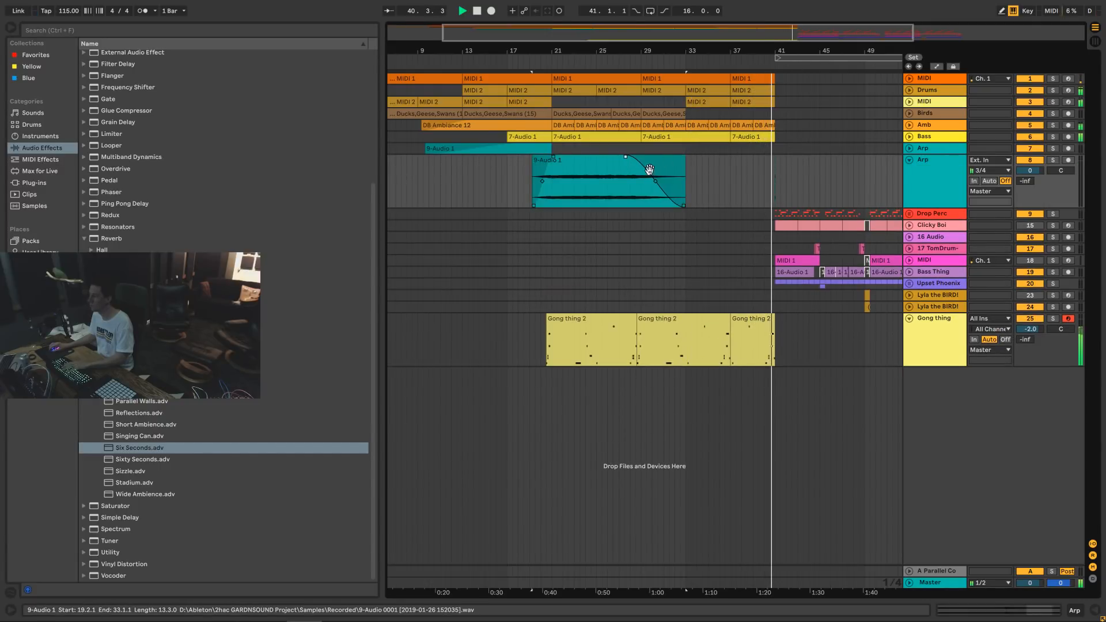
pyautogui.click(644, 197)
pyautogui.press('+')
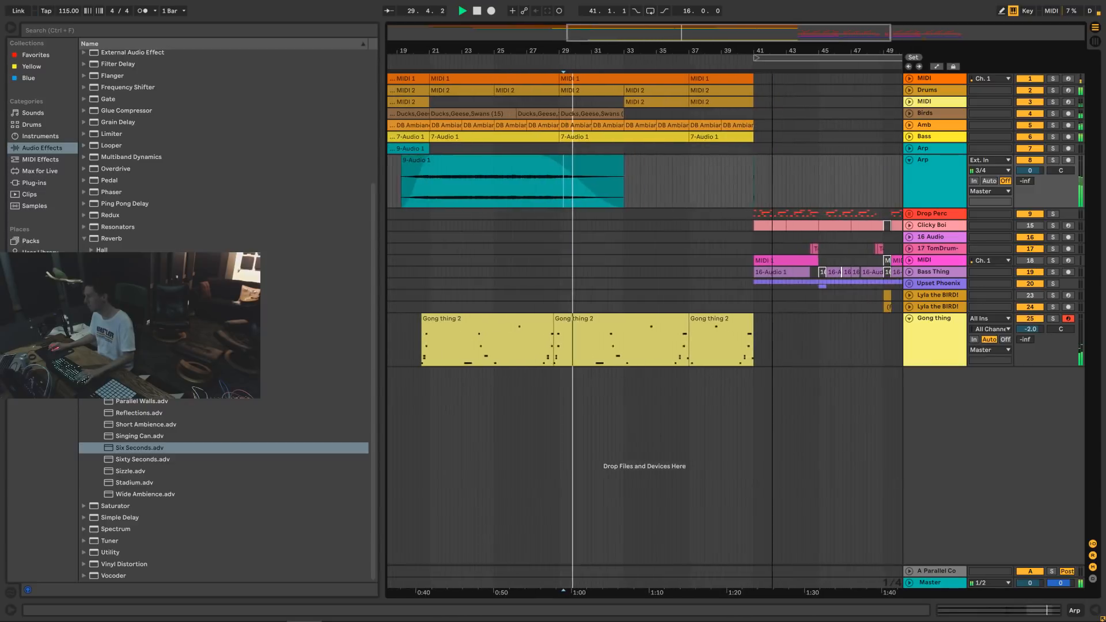
# Delete the Bass clip from bar 37 to 41, and fade out the preceding clip with its end extended slightly past bar 37.
pyautogui.click(909, 137)
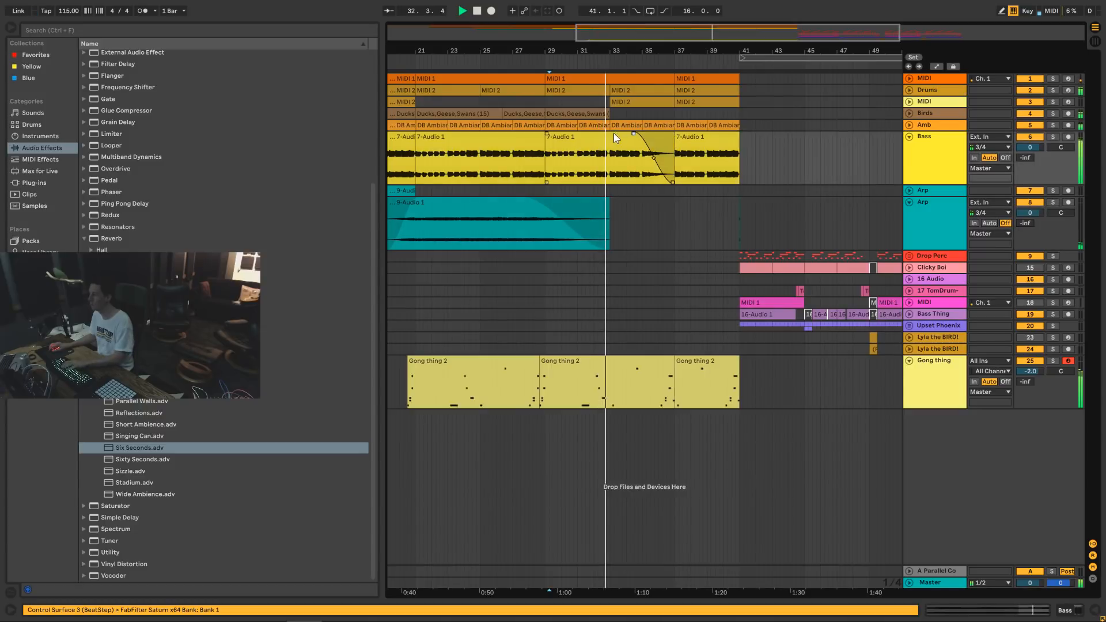
pyautogui.click(717, 147)
pyautogui.press('Delete')
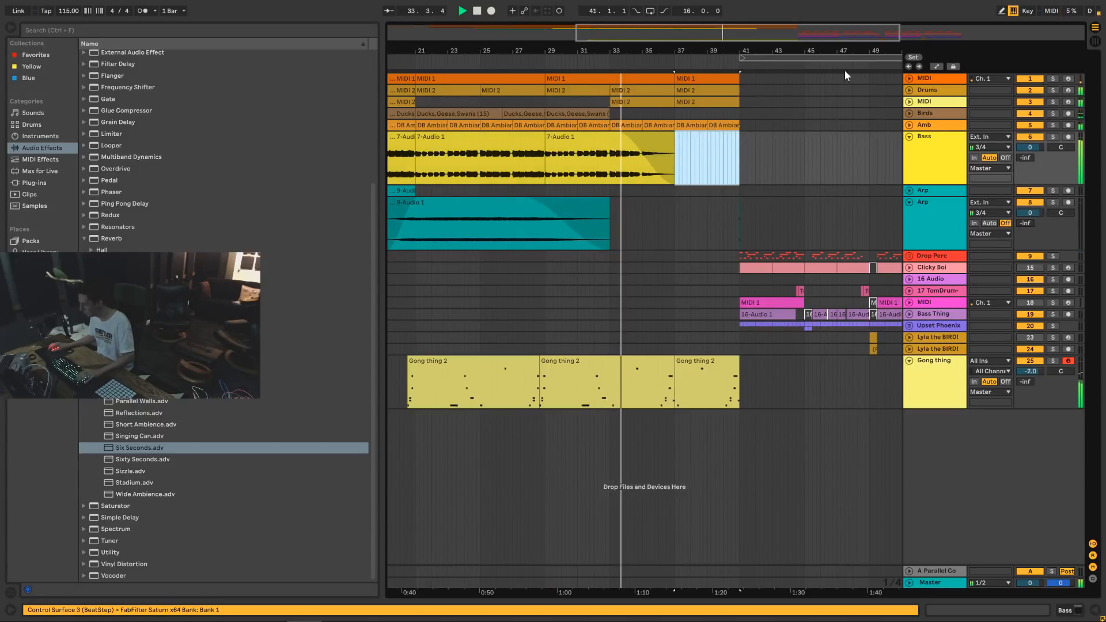
pyautogui.moveTo(829, 42); pyautogui.dragTo(862, 42)
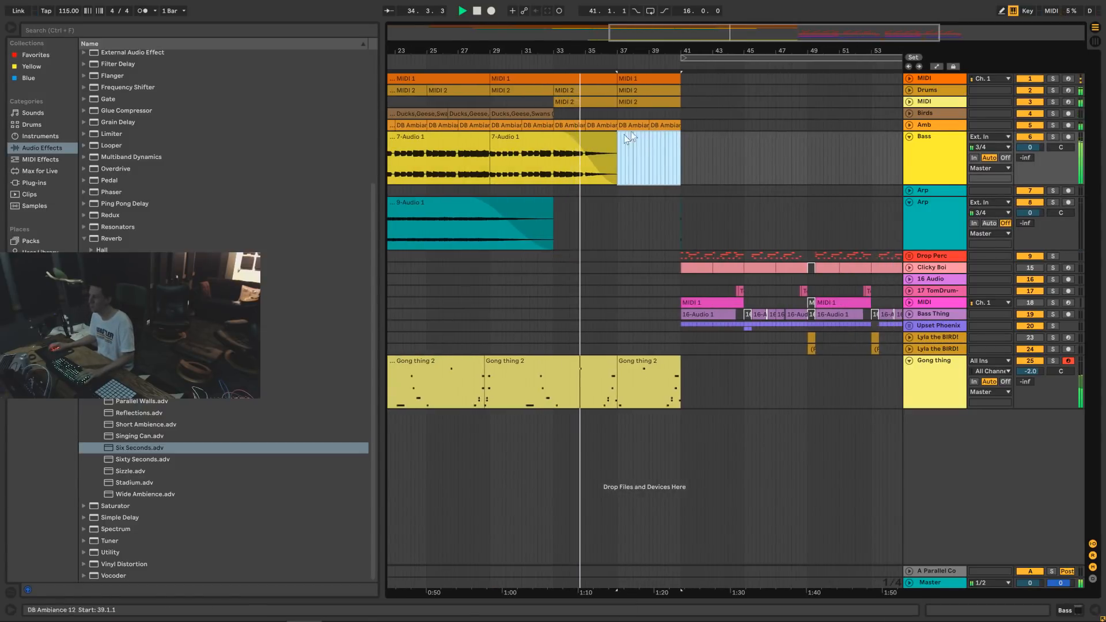
pyautogui.moveTo(561, 136); pyautogui.dragTo(620, 138)
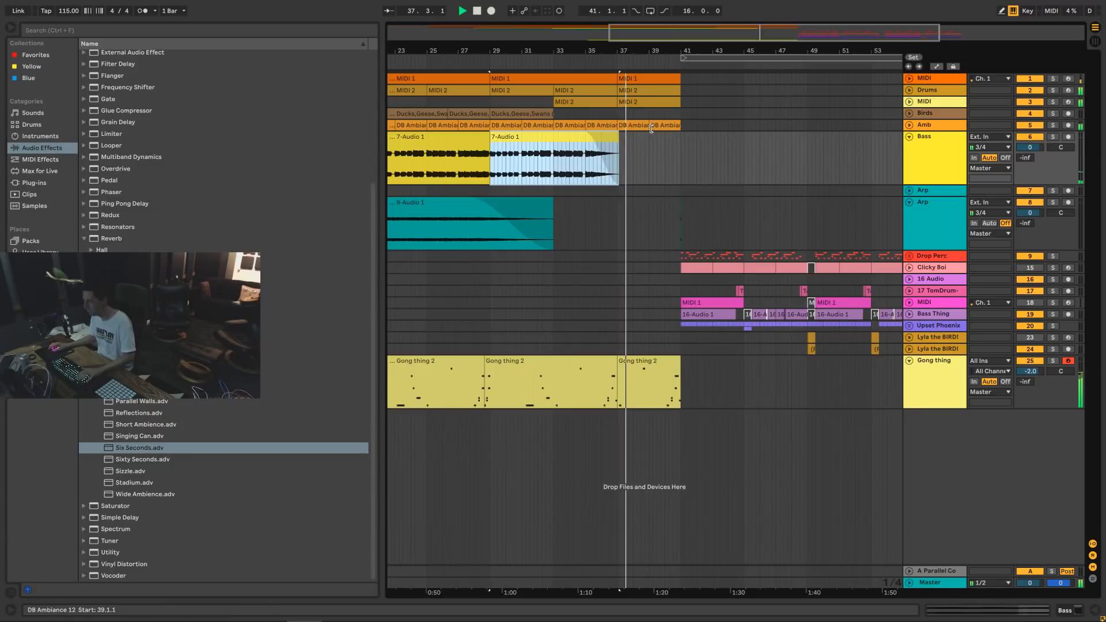
# Unfold the Drums track and cut its last clip back to end at about 37.3.
pyautogui.click(909, 90)
pyautogui.scroll(3, 683, 128)
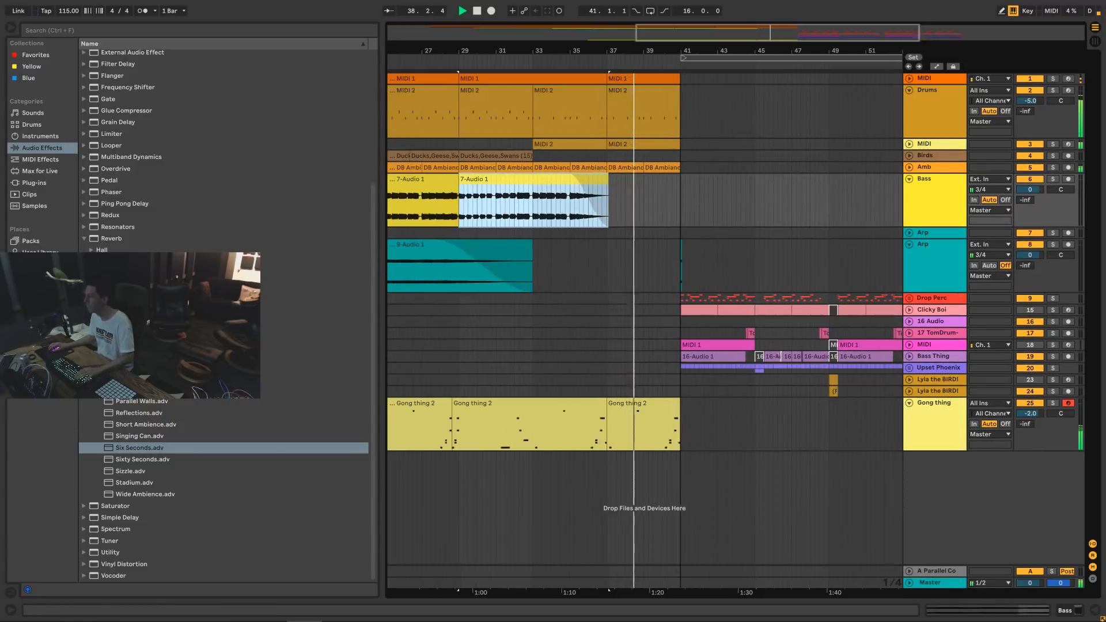
pyautogui.press('space')
pyautogui.moveTo(710, 117); pyautogui.dragTo(597, 101)
pyautogui.press('Delete')
# Play from bar 33 and delete the content from 37.1.1 to 42.3.1 on MIDI track 1.
pyautogui.click(564, 92)
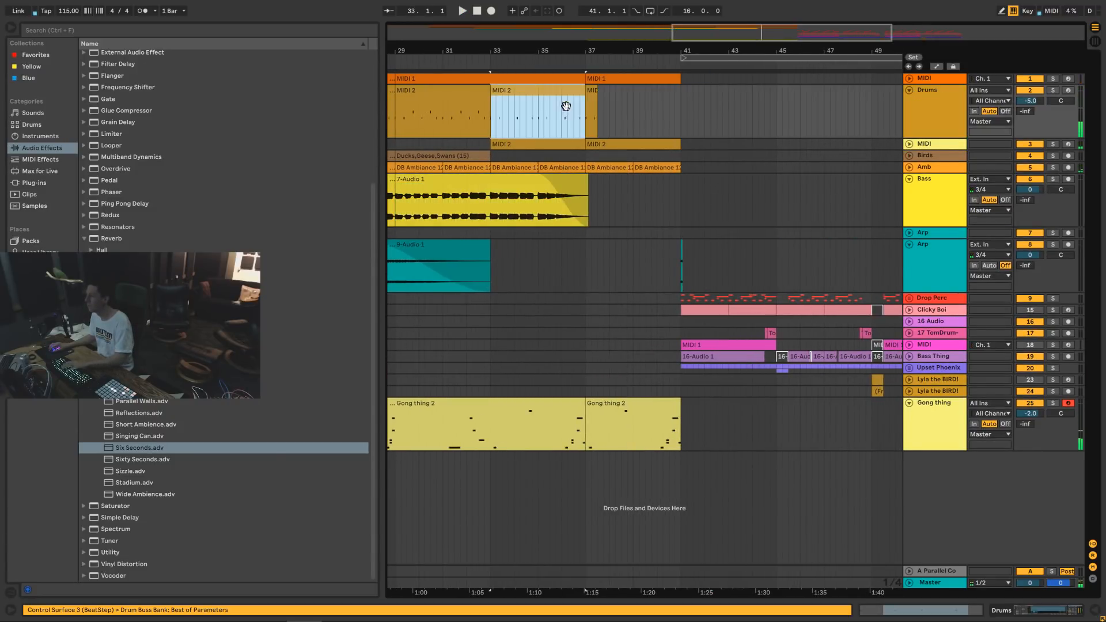
pyautogui.press('space')
pyautogui.moveTo(788, 92); pyautogui.dragTo(740, 82)
pyautogui.moveTo(716, 81); pyautogui.dragTo(586, 74)
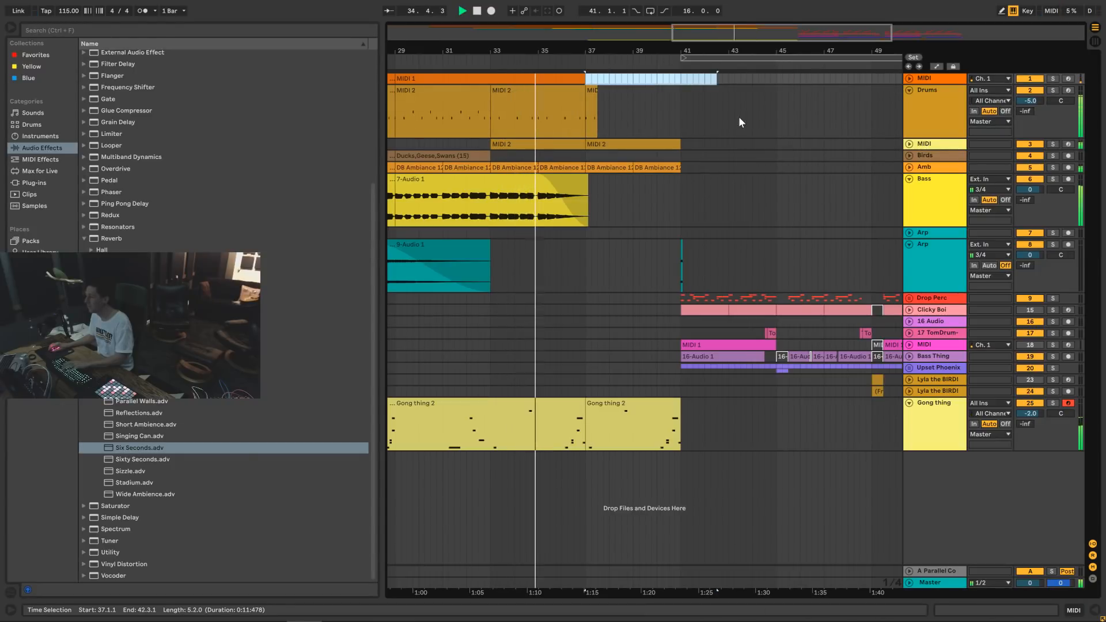
pyautogui.click(784, 146)
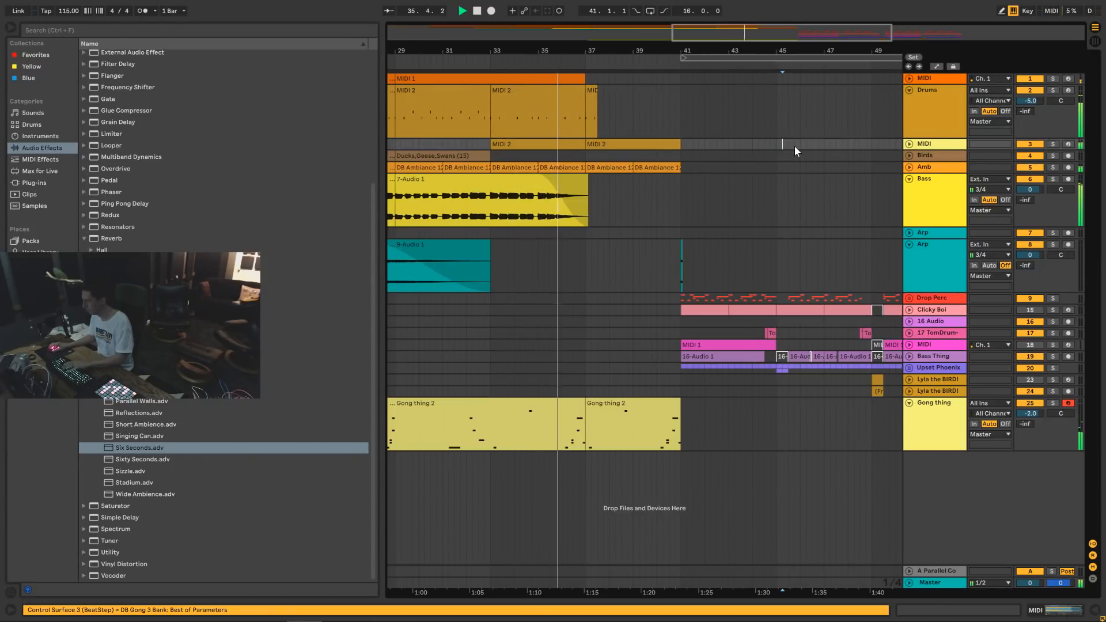
# Unfold the Amb track, delete its clips between bars 37 and 41, and play on into the drop.
pyautogui.click(648, 166)
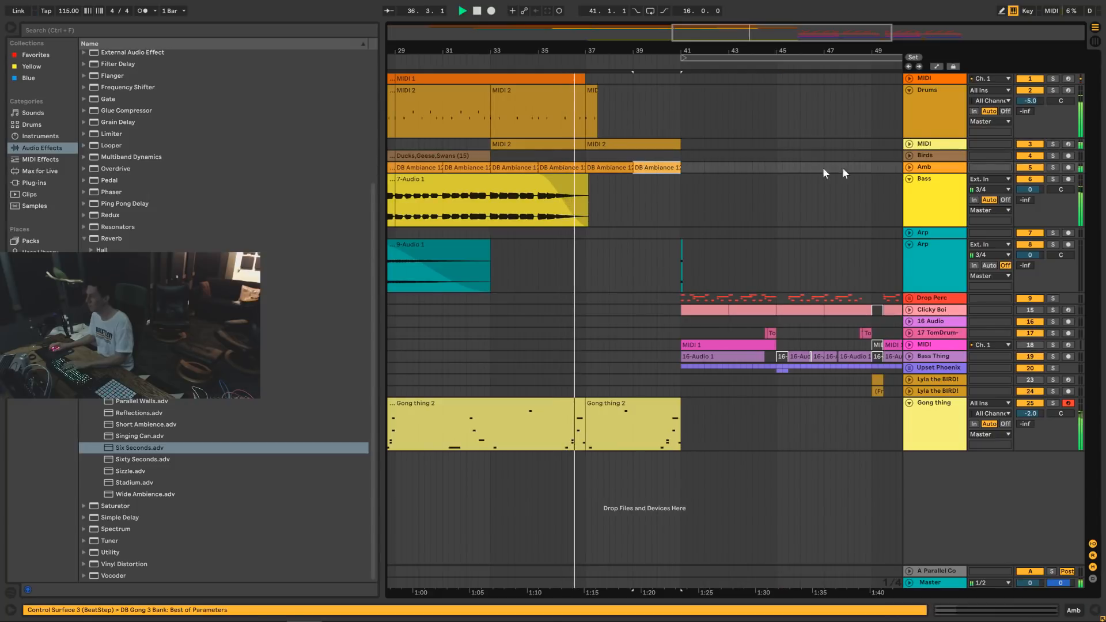
pyautogui.click(908, 167)
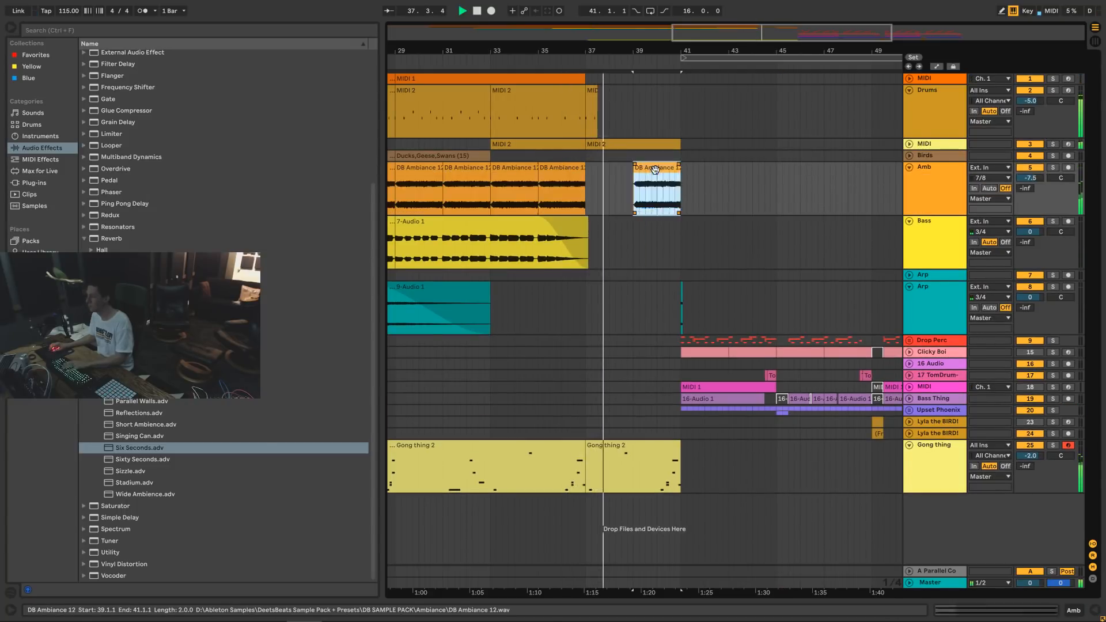
pyautogui.press('Delete')
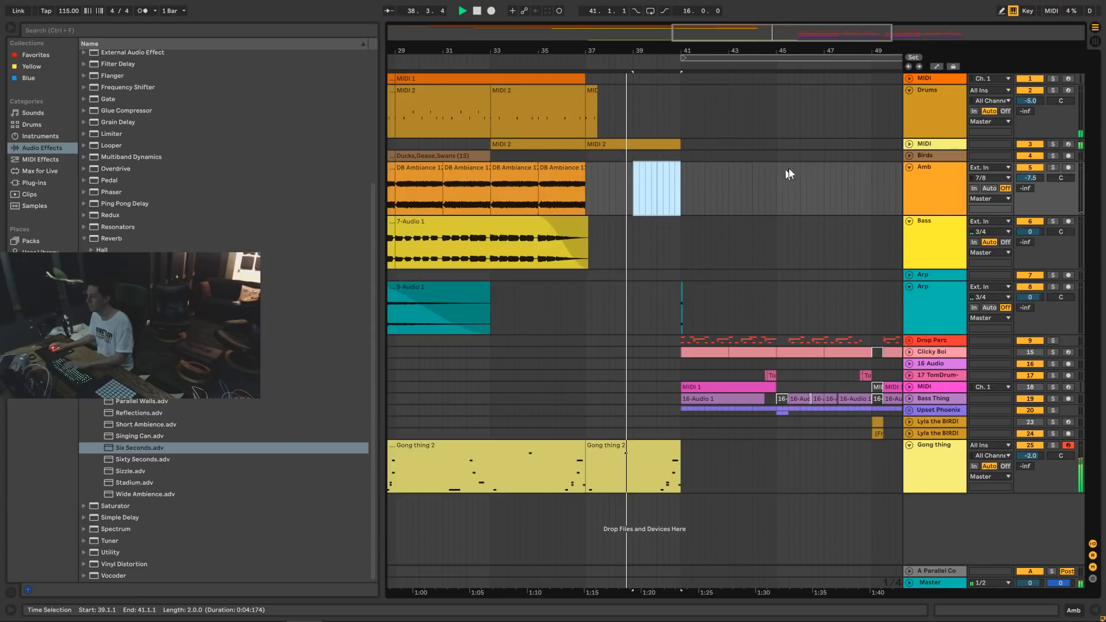
pyautogui.scroll(-2, 748, 178)
pyautogui.click(763, 185)
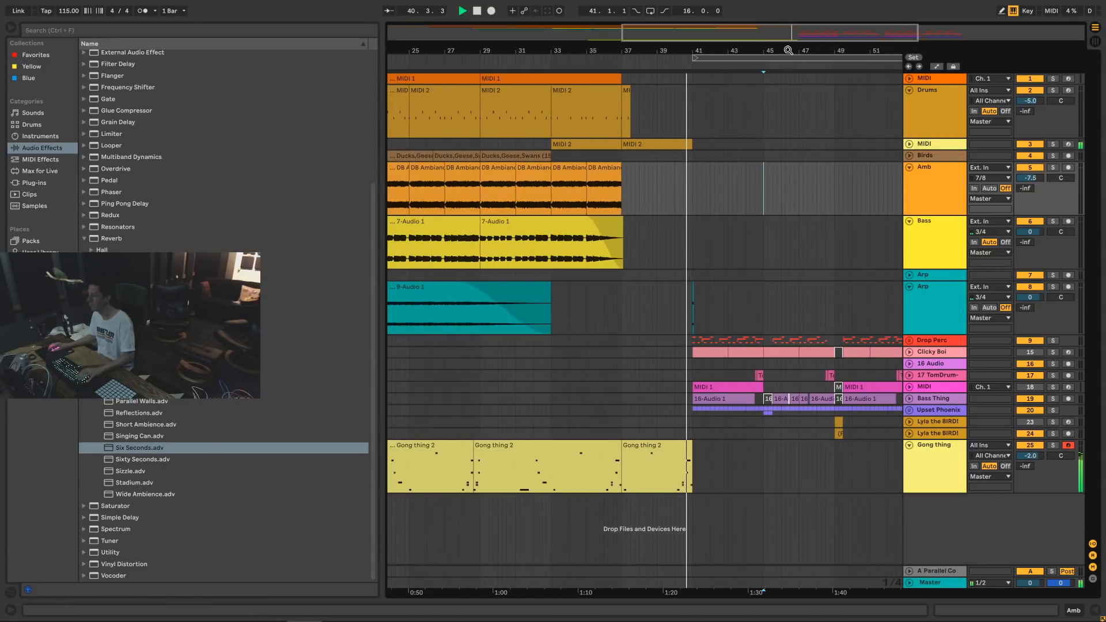
pyautogui.press('space')
pyautogui.moveTo(787, 50); pyautogui.dragTo(669, 38)
pyautogui.press('space')
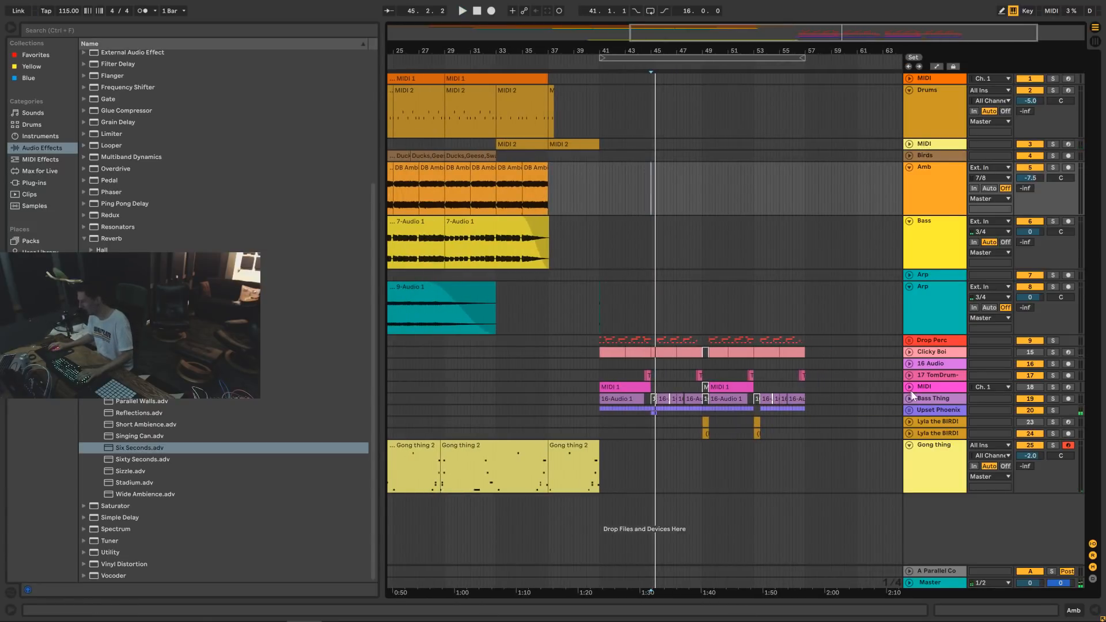
# Unfold the Upset Phoenix group and copy the Phoenix track's Vocoder Dry/Wet automation ramp from 45.1 to 40.3.
pyautogui.click(909, 410)
pyautogui.scroll(-3, 852, 357)
pyautogui.moveTo(776, 36); pyautogui.dragTo(783, 68)
pyautogui.click(731, 412)
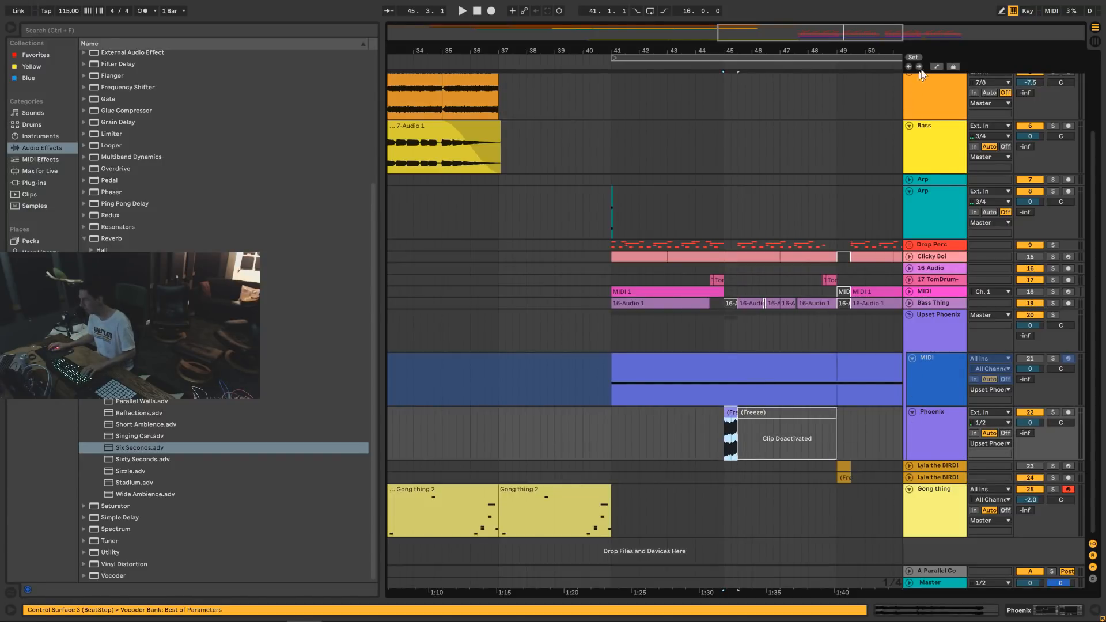
pyautogui.press('a')
pyautogui.keyDown('shift'); pyautogui.click(738, 459); pyautogui.keyUp('shift')
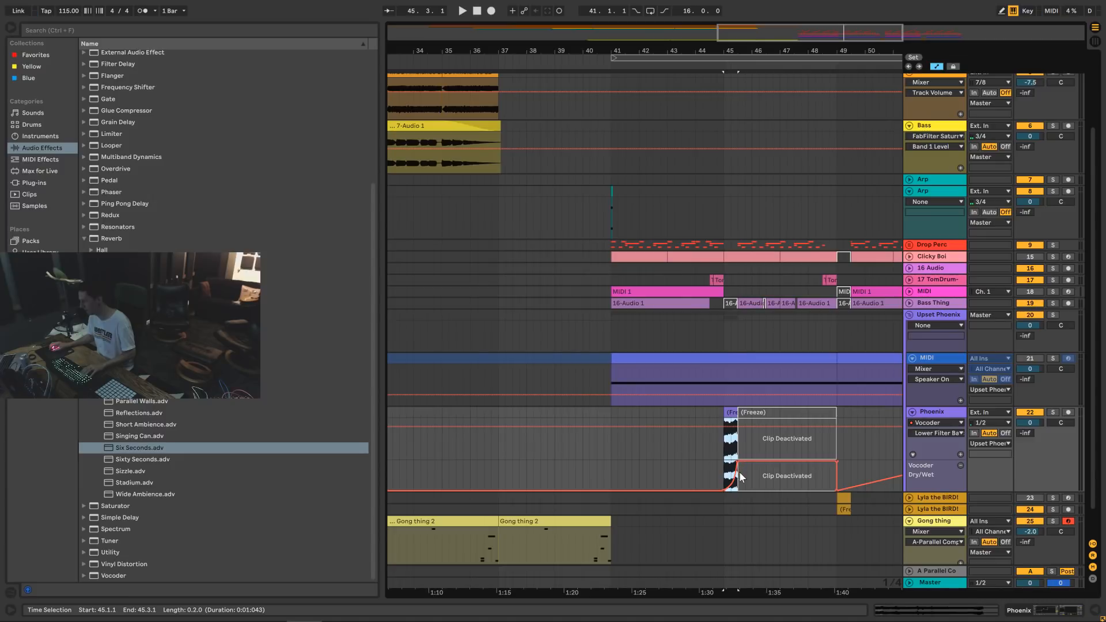
pyautogui.click(596, 441)
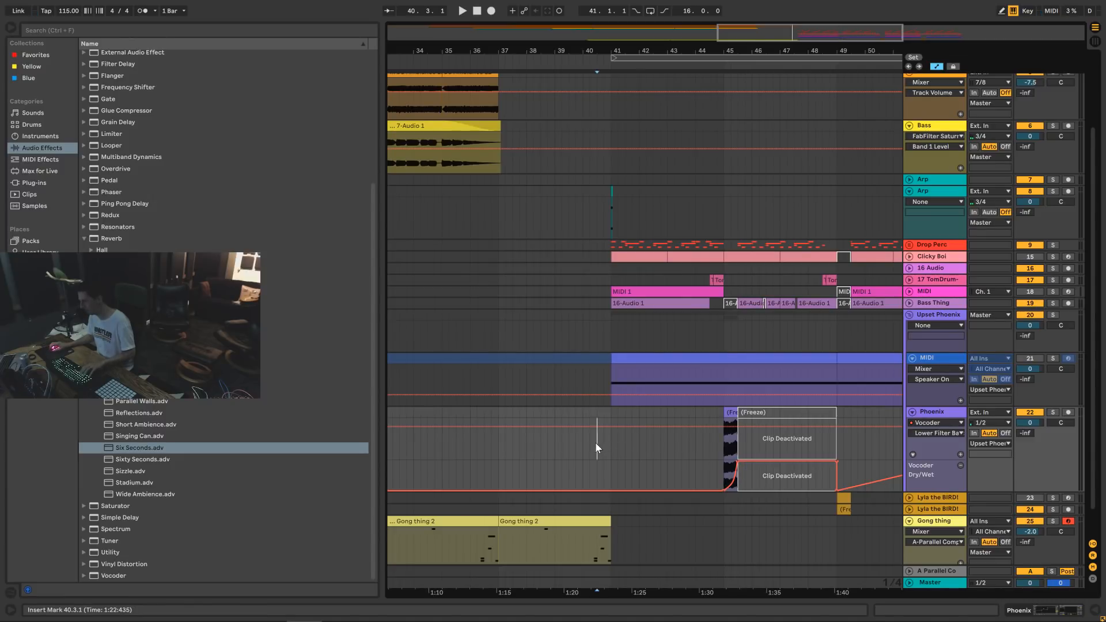
pyautogui.hotkey('ctrl', 'v')
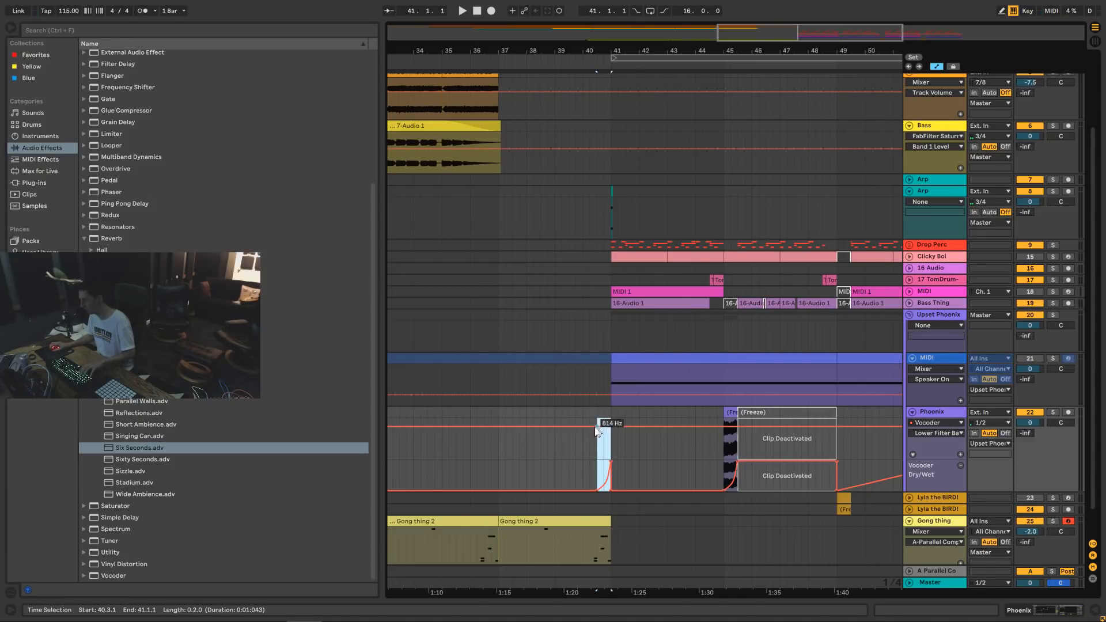
pyautogui.moveTo(716, 410); pyautogui.dragTo(731, 449)
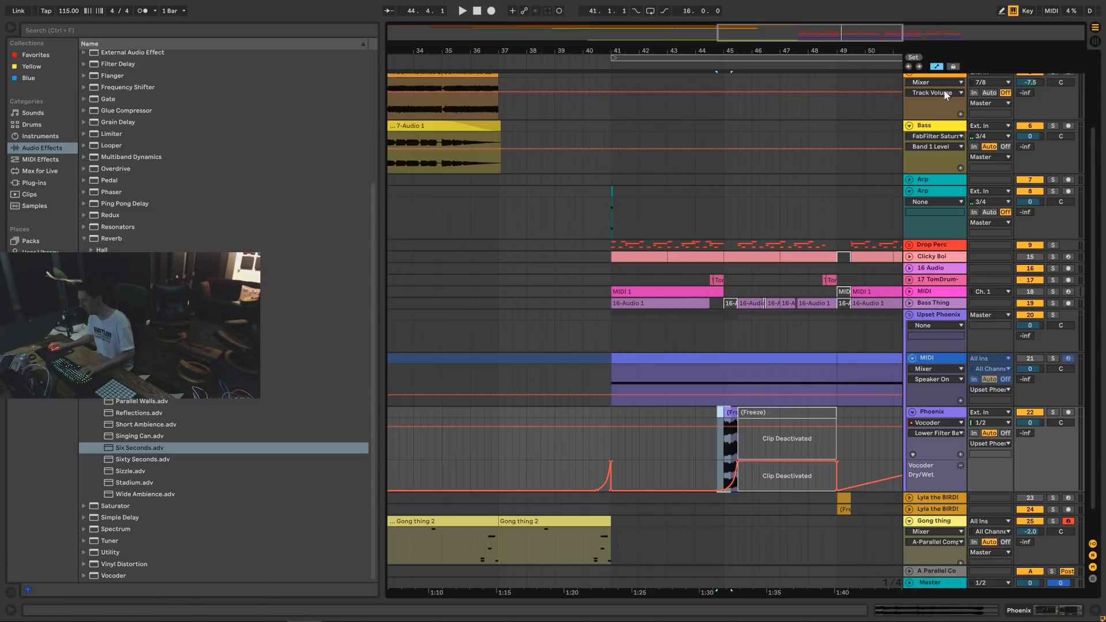
# Hide the automation, copy the Phoenix freeze clip from 45.1 to 40.3, and play from 39.2.
pyautogui.click(937, 68)
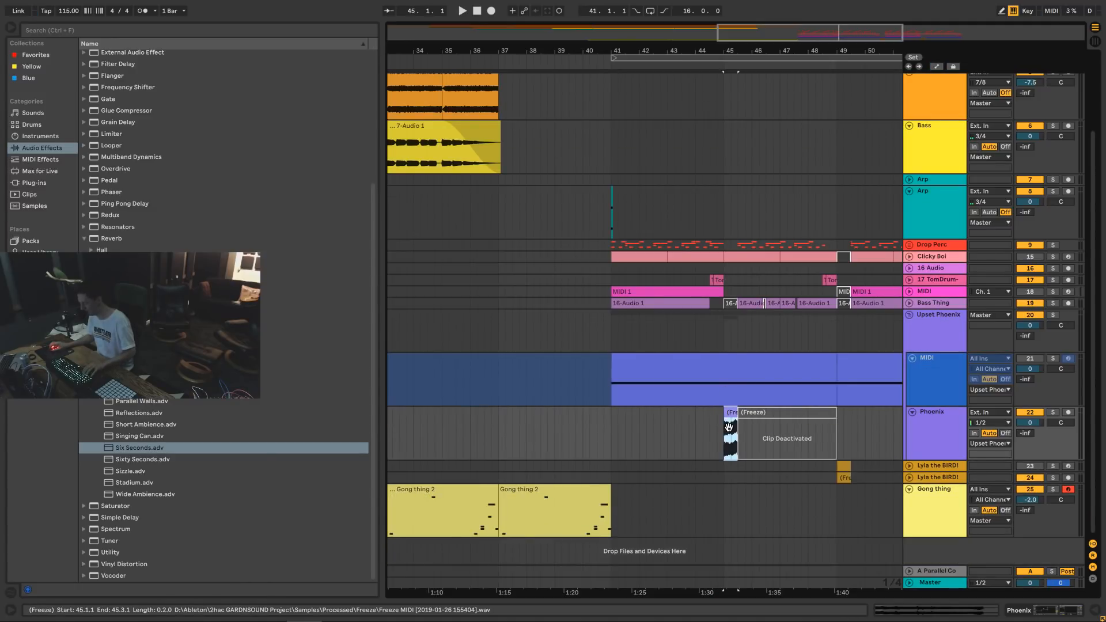
pyautogui.hotkey('ctrl', 'c')
pyautogui.click(598, 436)
pyautogui.hotkey('ctrl', 'v')
pyautogui.click(560, 428)
pyautogui.press('space')
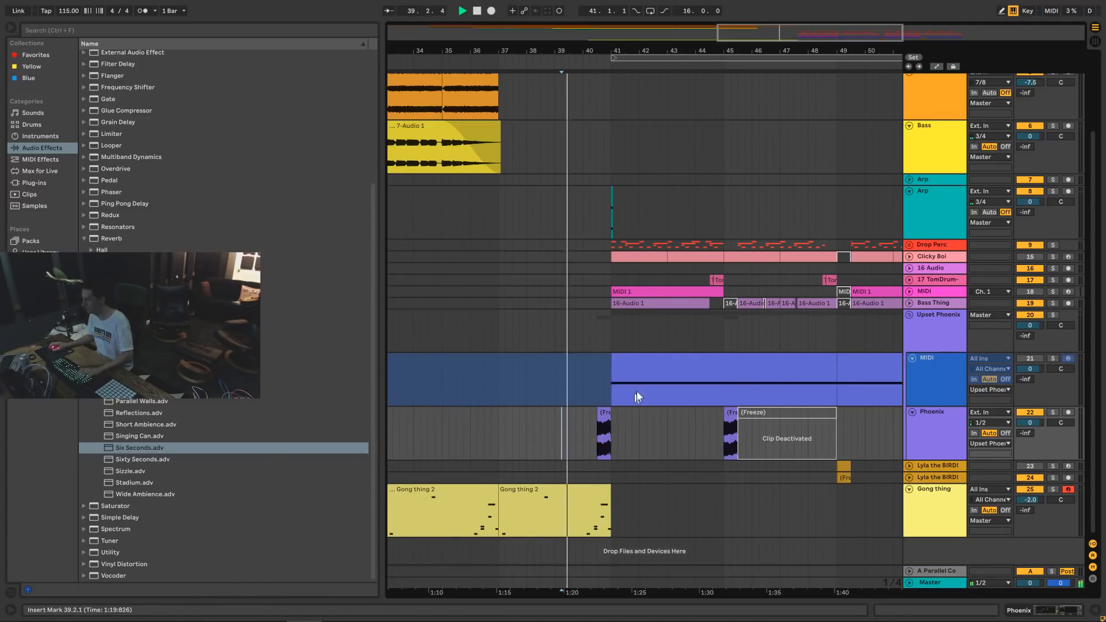
# Shorten the last Gong thing clip to end at 40.3, and stop playback after the drop begins.
pyautogui.moveTo(609, 490); pyautogui.dragTo(593, 496)
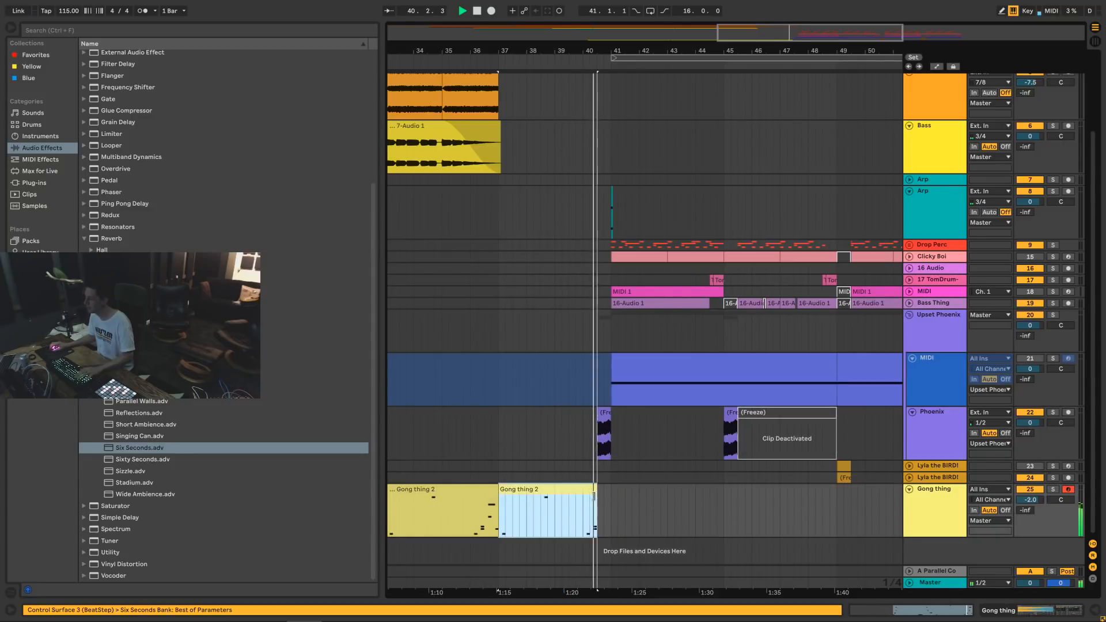
pyautogui.click(465, 430)
pyautogui.press('space')
pyautogui.moveTo(823, 32); pyautogui.dragTo(823, 16)
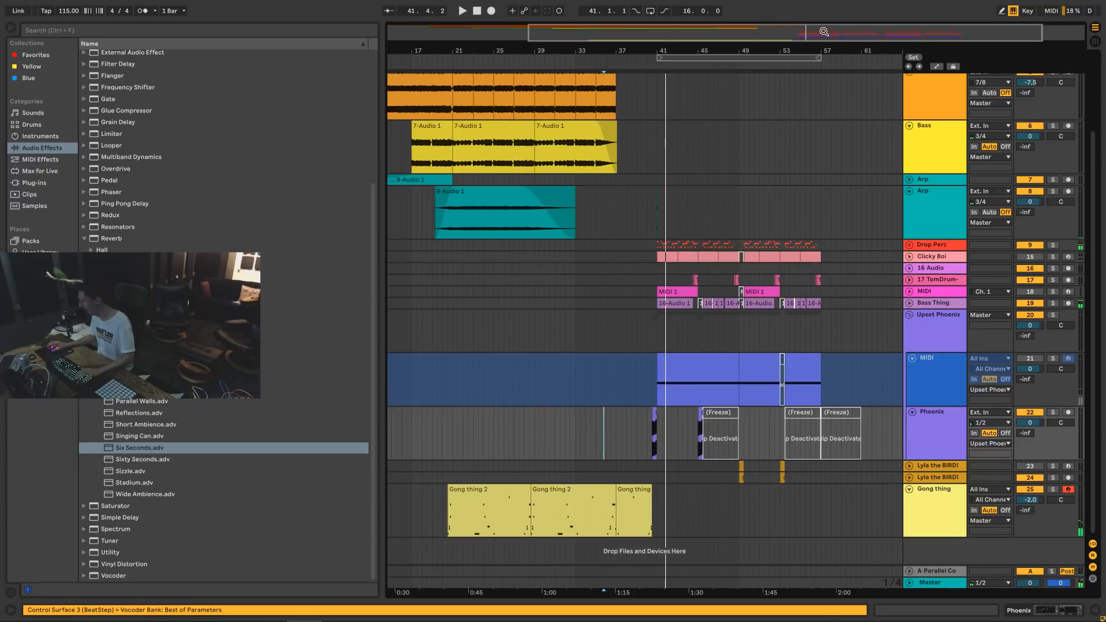
# Duplicate the Gong thing track and deactivate the original.
pyautogui.click(774, 383)
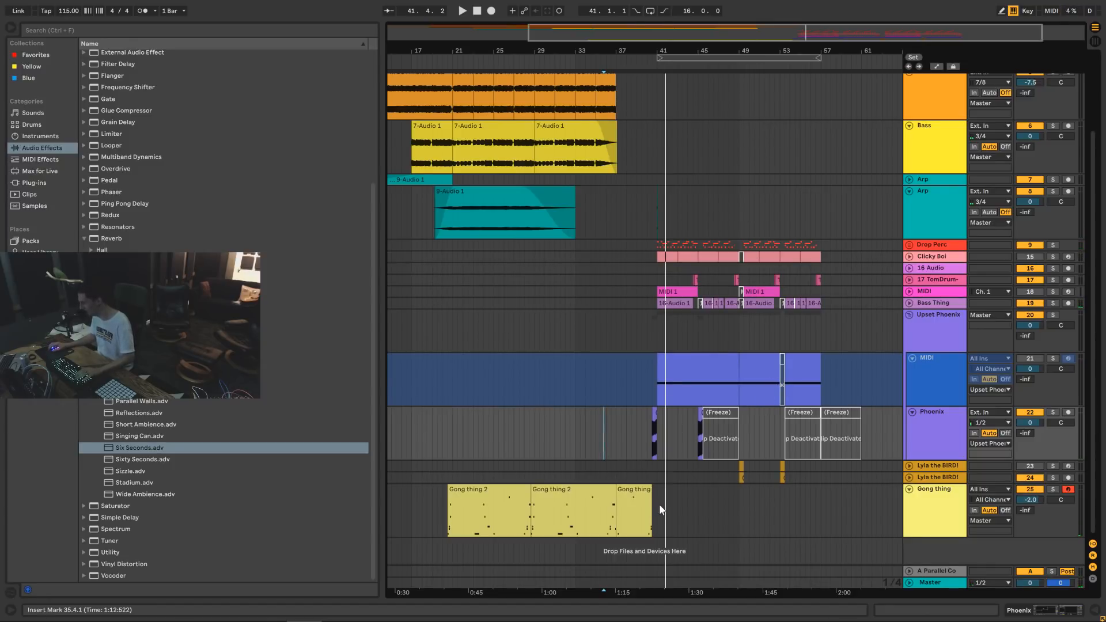
pyautogui.click(937, 518)
pyautogui.hotkey('ctrl', 'd')
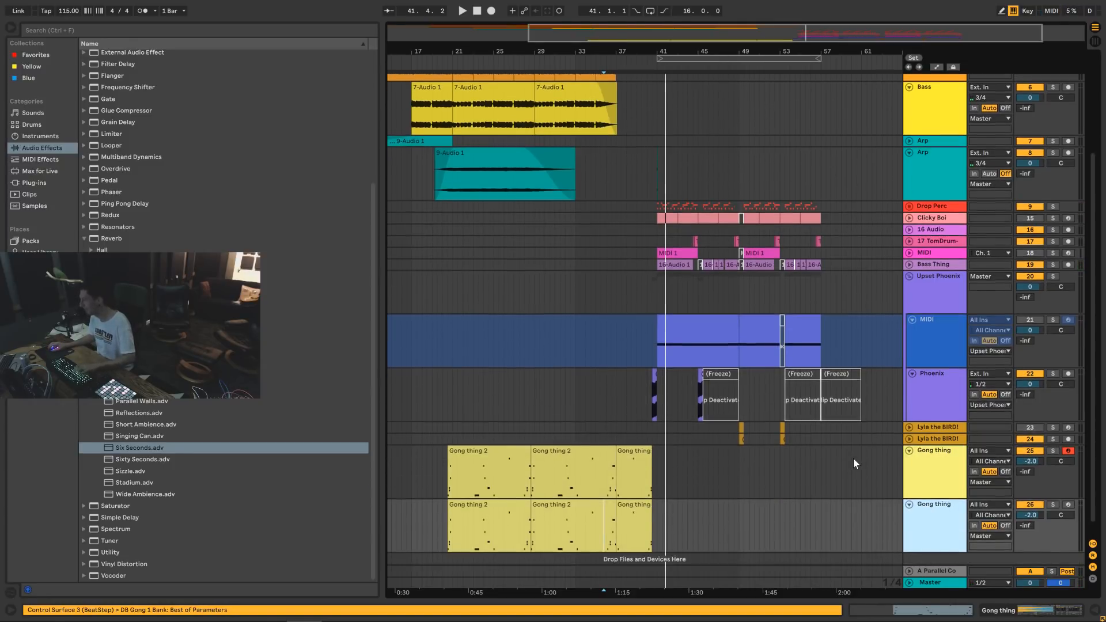
pyautogui.click(1019, 438)
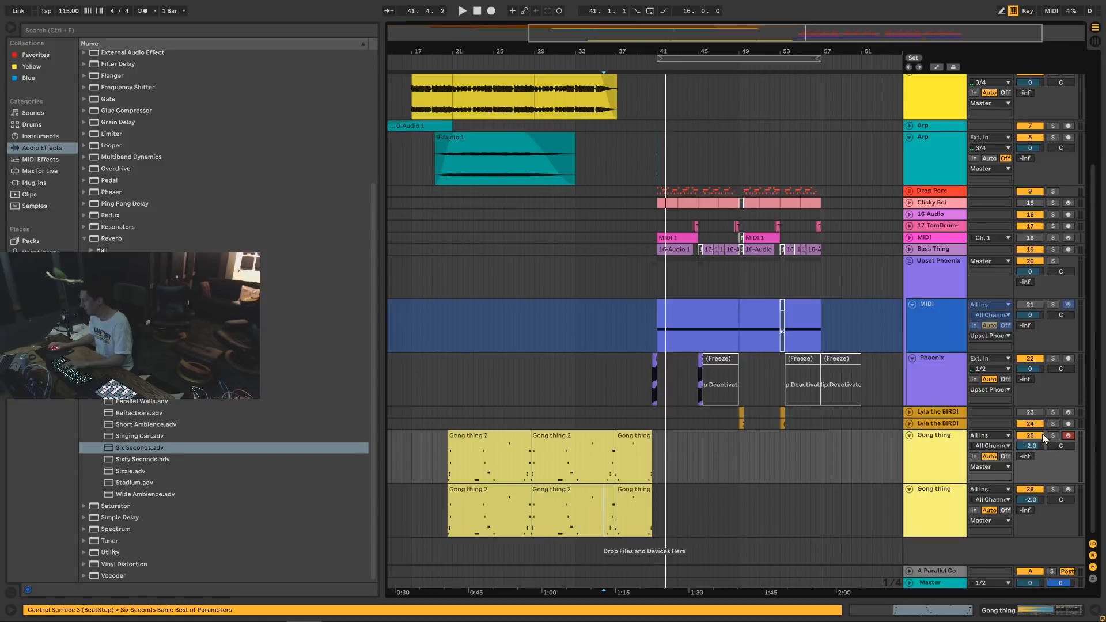
# Freeze and flatten the duplicated Gong thing track, and delete its freeze tail clip after 40.3.
pyautogui.rightClick(934, 501)
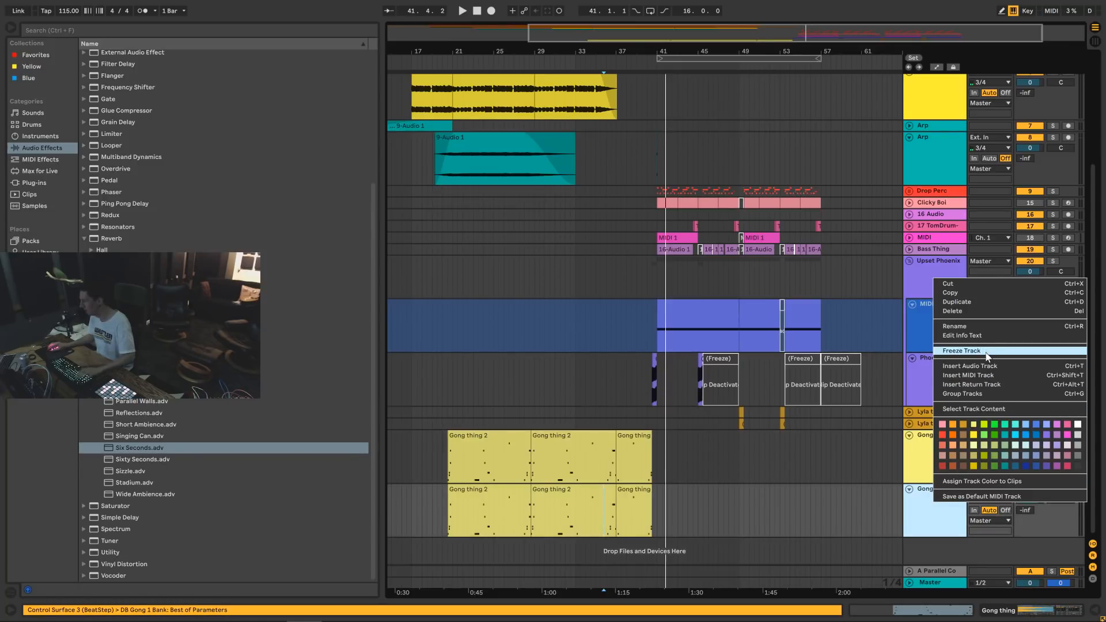
pyautogui.click(967, 351)
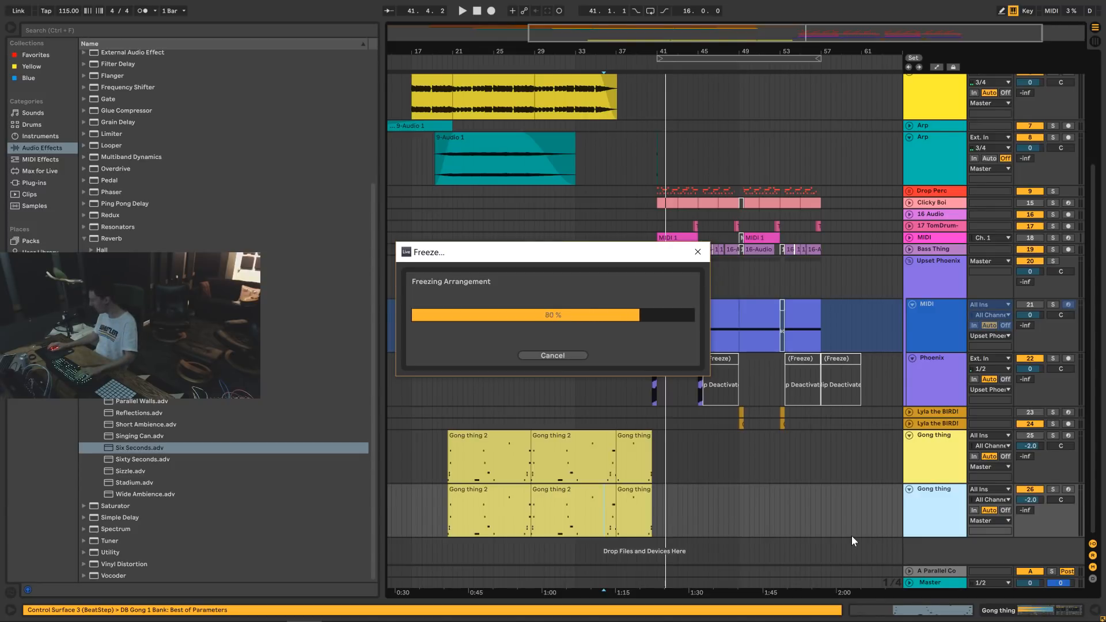
pyautogui.rightClick(928, 509)
pyautogui.click(975, 356)
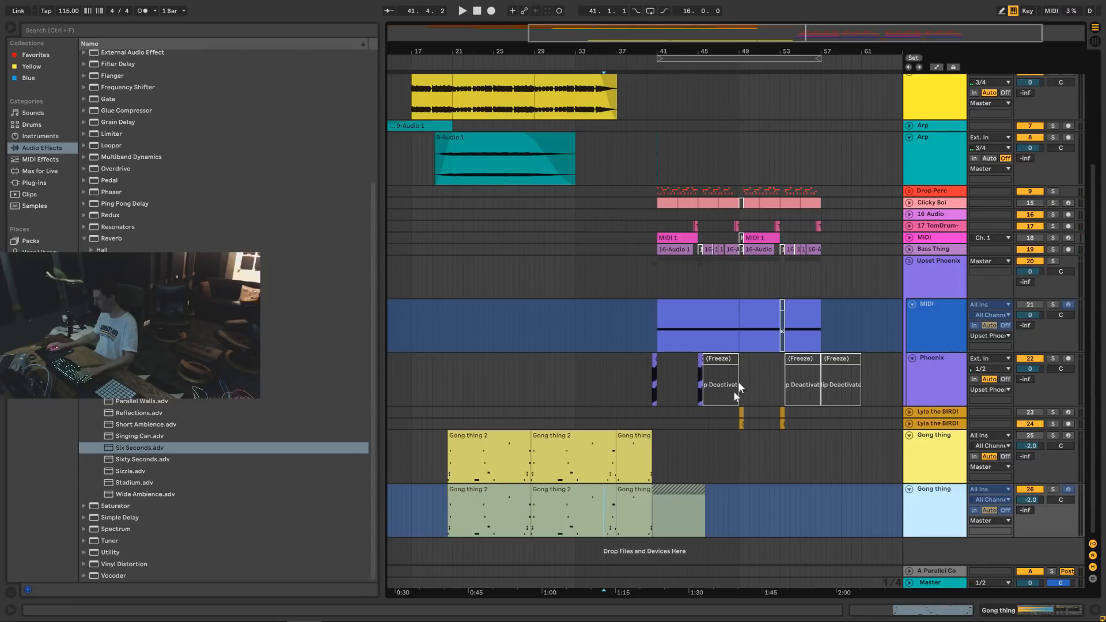
pyautogui.click(686, 498)
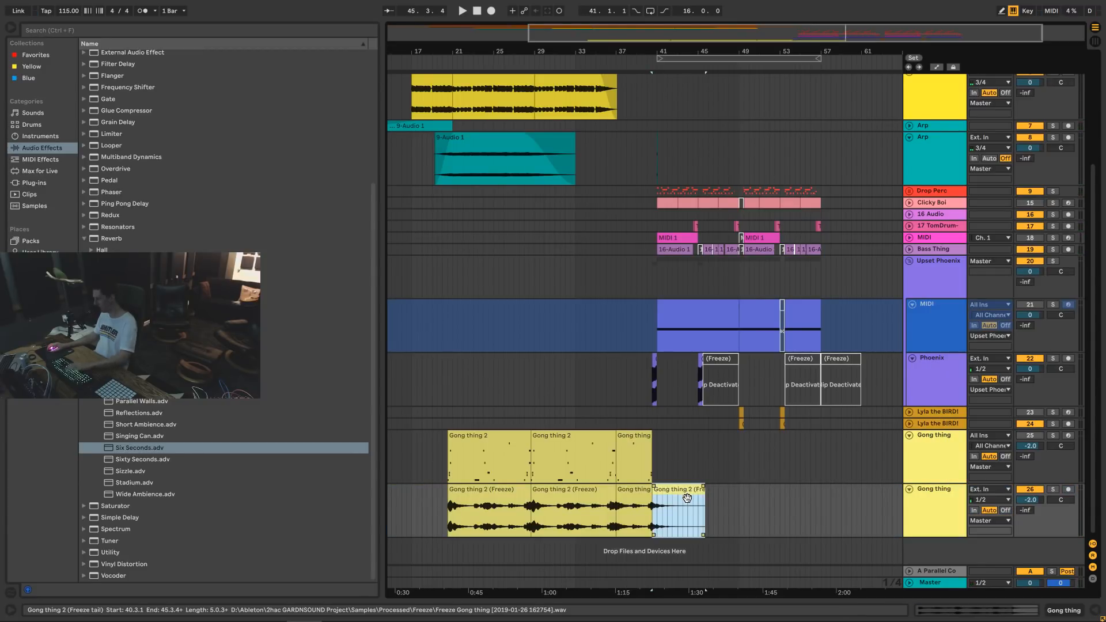
pyautogui.press('Delete')
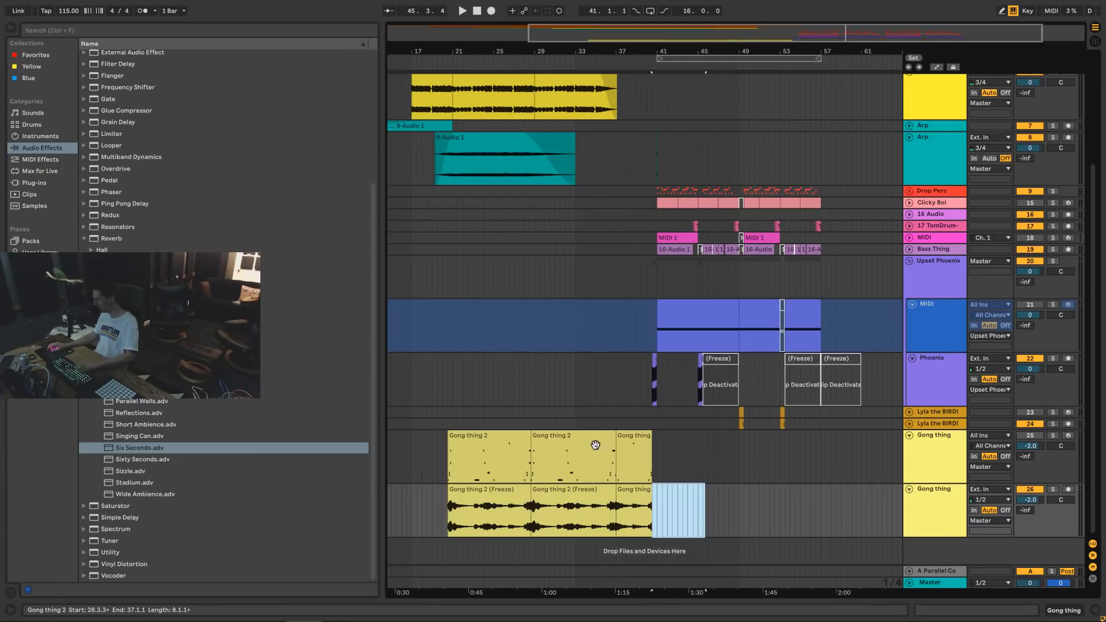
# Play from around bar 38 and shorten the last clip of the MIDI track below Drums to end at 40.3.
pyautogui.click(629, 411)
pyautogui.press('space')
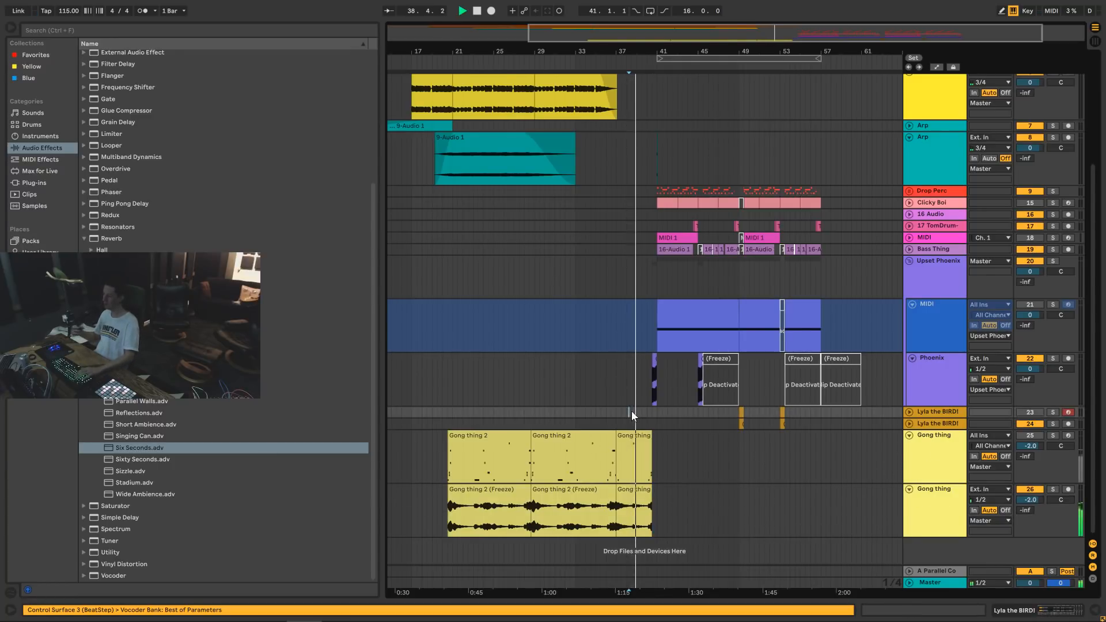
pyautogui.scroll(5, 699, 231)
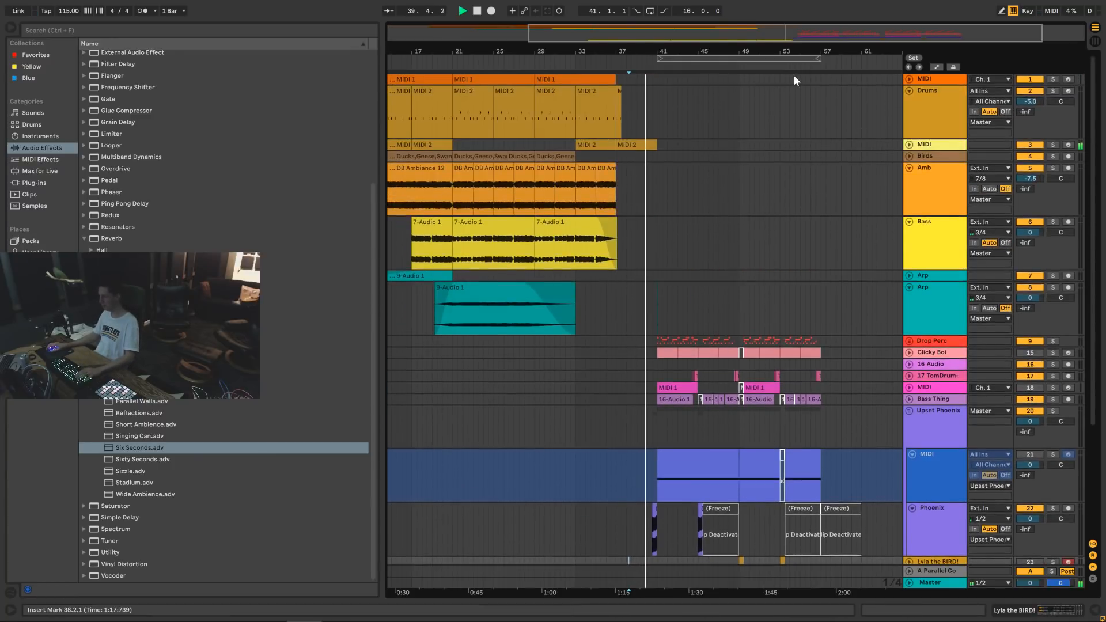
pyautogui.scroll(5, 616, 167)
pyautogui.press('space')
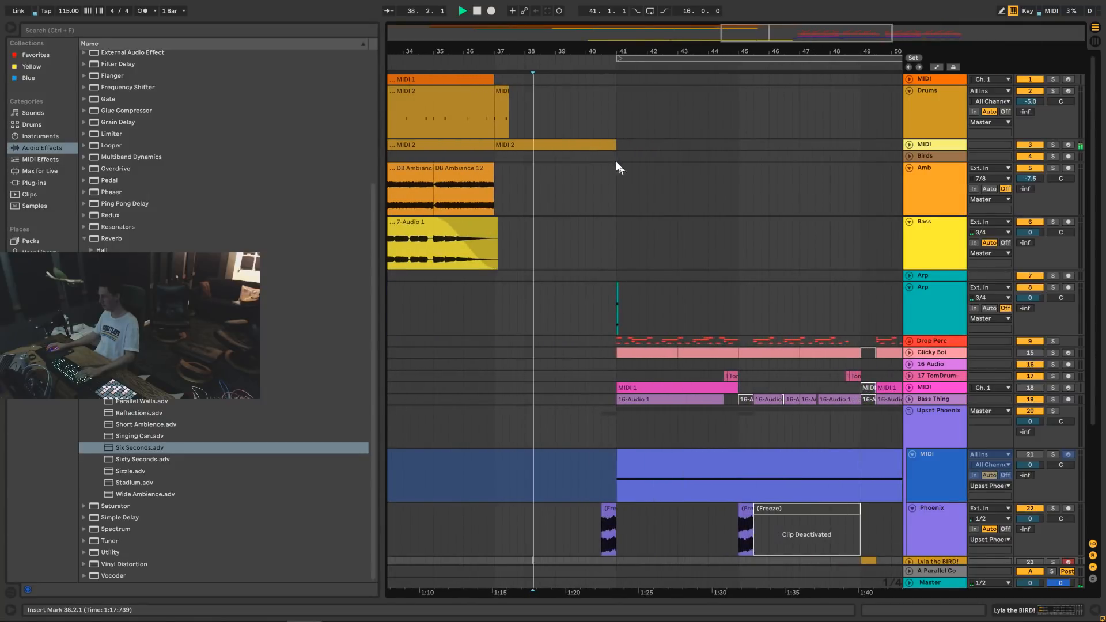
pyautogui.moveTo(615, 144); pyautogui.dragTo(603, 145)
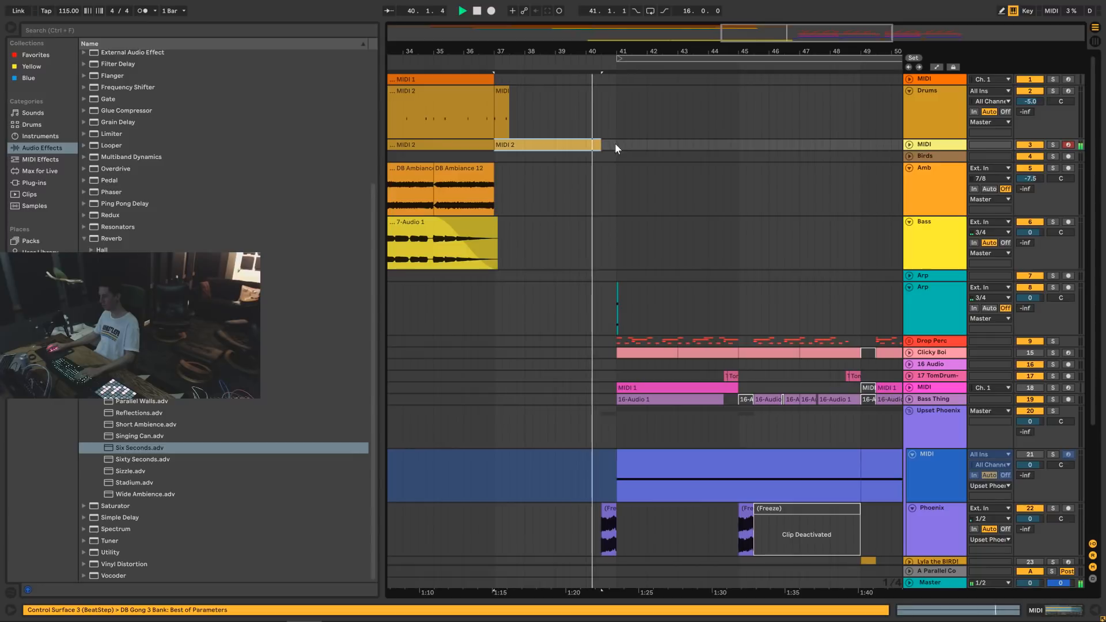
pyautogui.press('space')
# Duplicate the MIDI track below Drums and deactivate the original.
pyautogui.rightClick(933, 148)
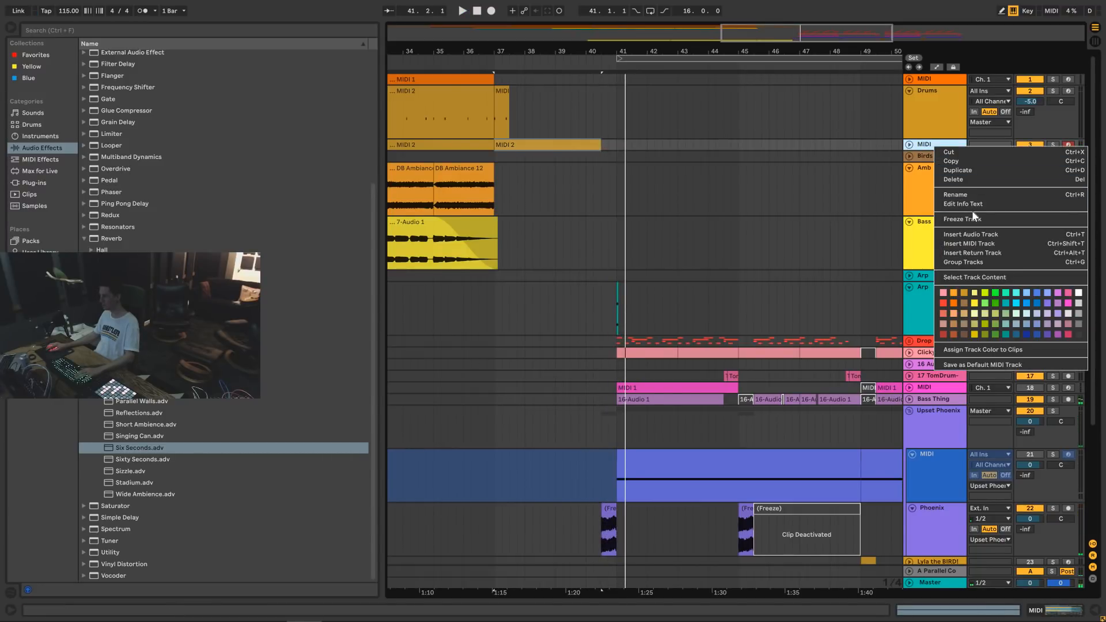
pyautogui.click(928, 134)
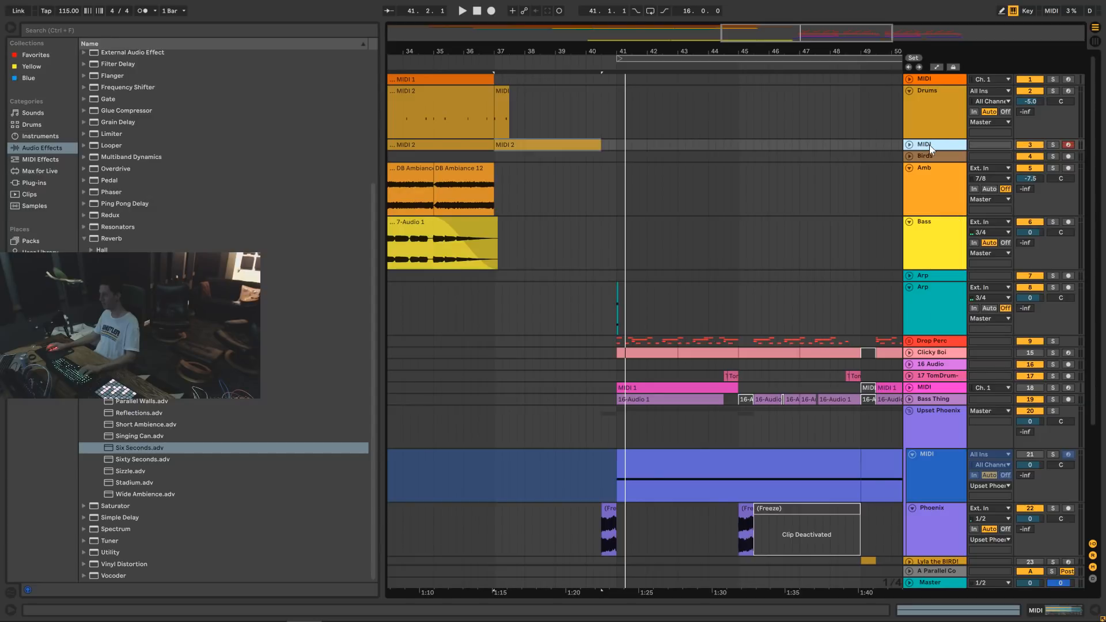
pyautogui.hotkey('ctrl', 'd')
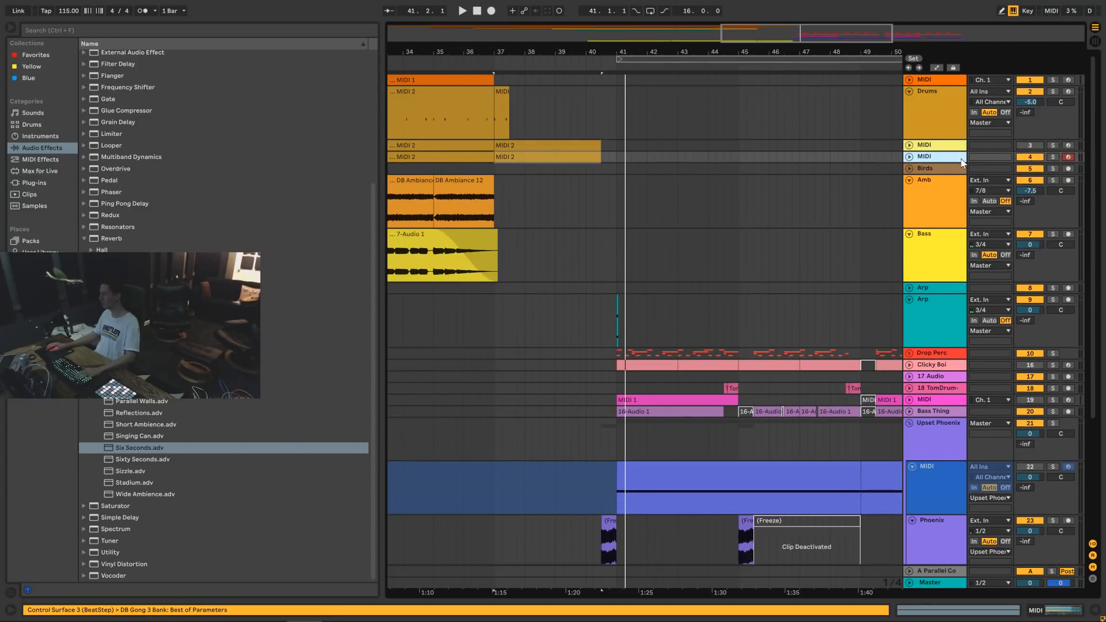
# Freeze the duplicated MIDI track above the Birds track.
pyautogui.rightClick(961, 159)
pyautogui.click(848, 226)
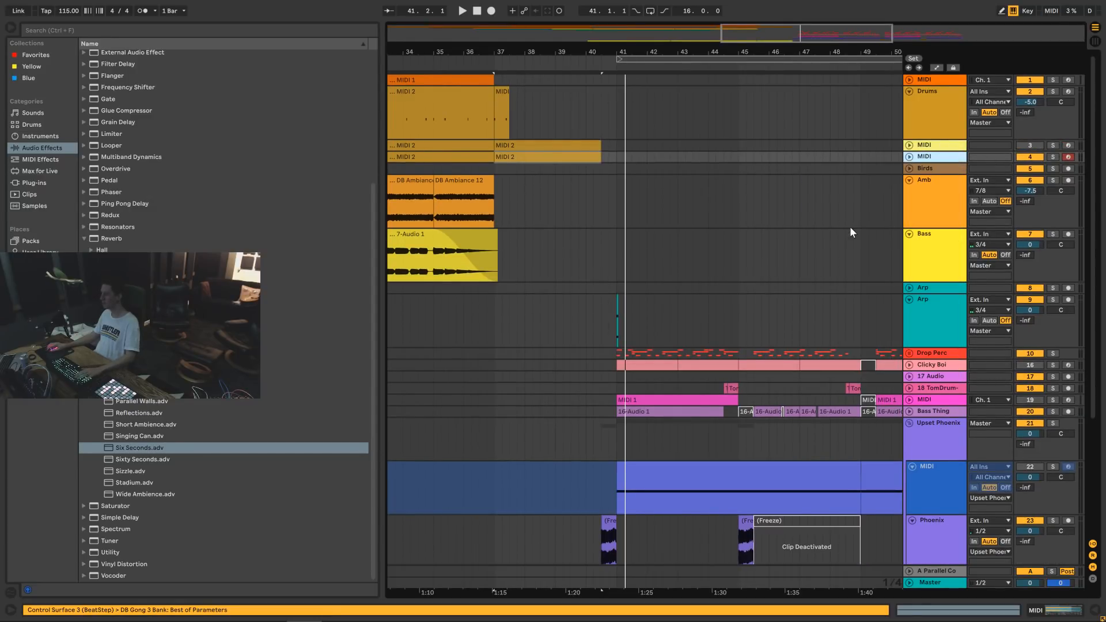
pyautogui.rightClick(921, 154)
pyautogui.click(944, 226)
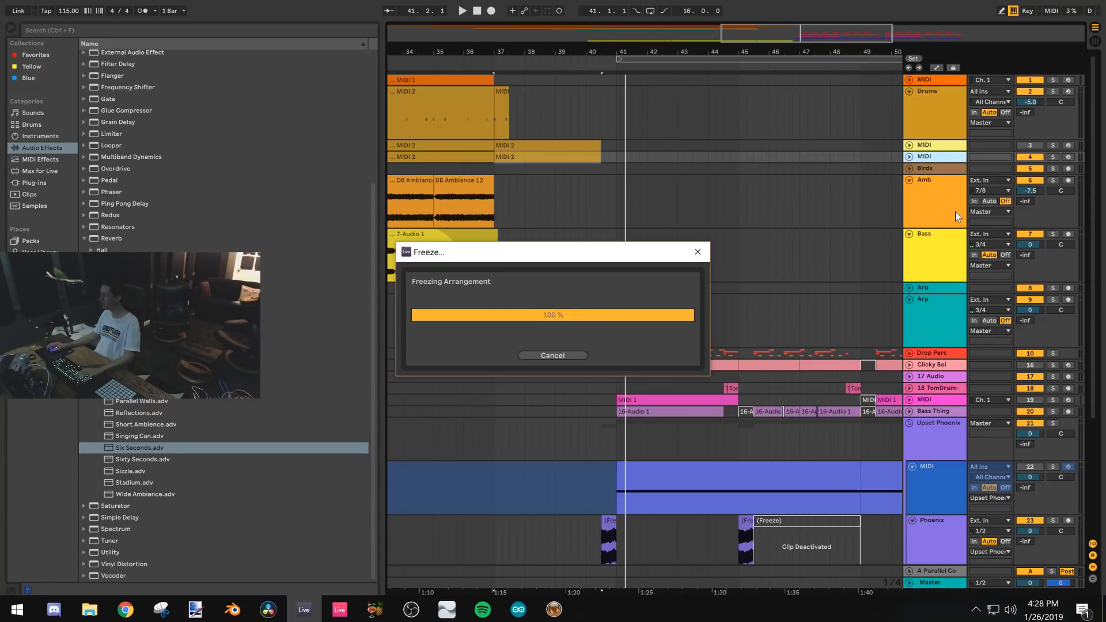
# Flatten the frozen MIDI track 4 and play the arrangement briefly from position 39.2.1.
pyautogui.rightClick(936, 158)
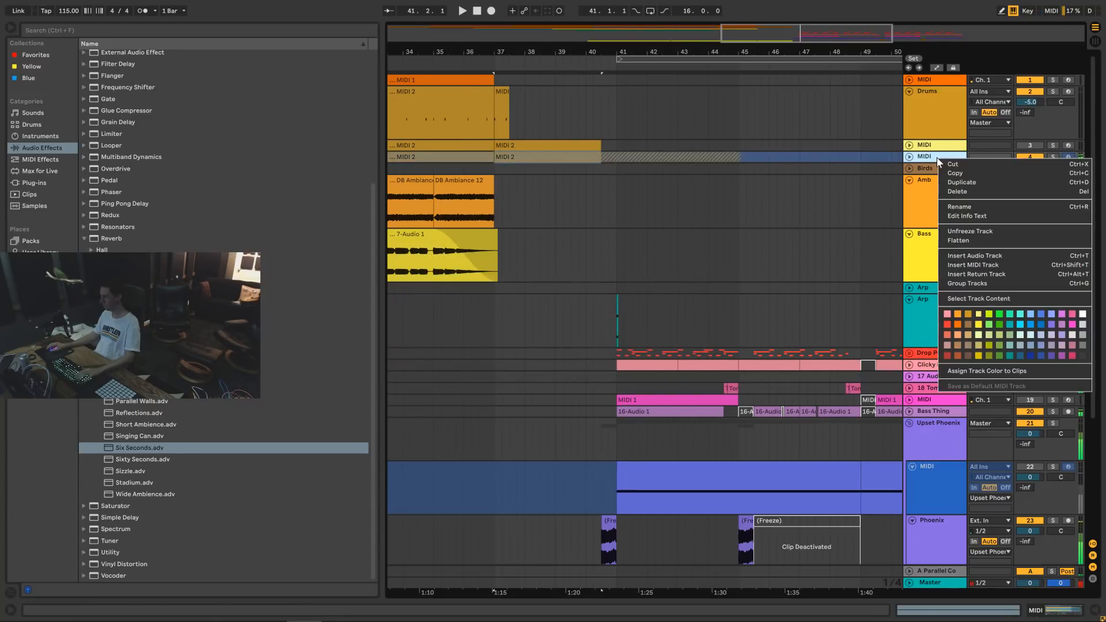
pyautogui.click(957, 240)
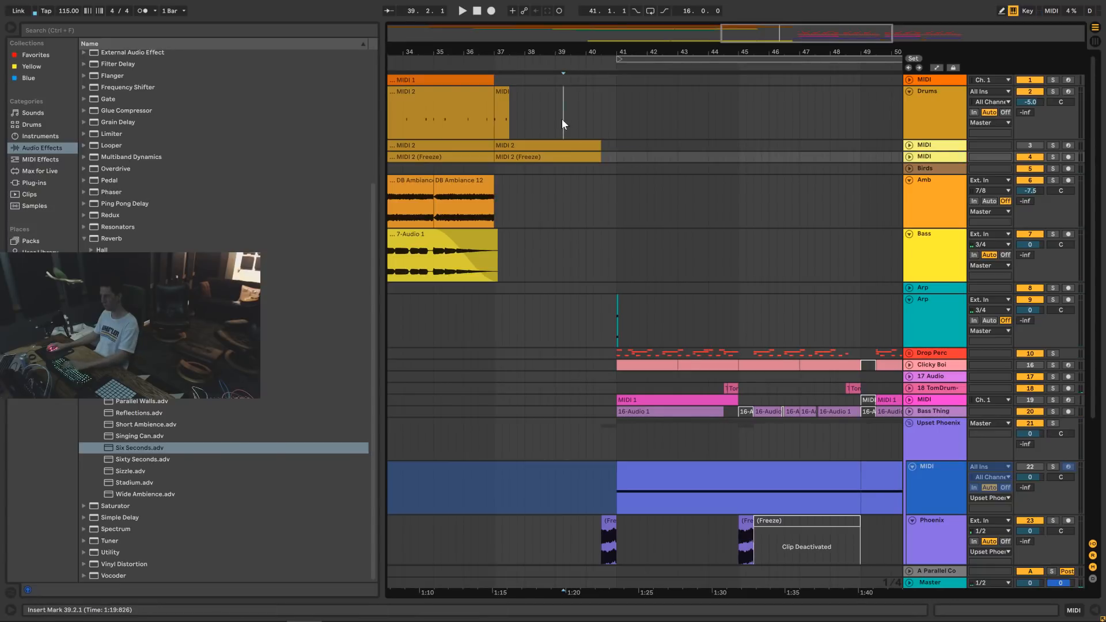
pyautogui.click(563, 119)
pyautogui.press('space')
pyautogui.scroll(-5, 593, 171)
pyautogui.scroll(-1, 593, 171)
pyautogui.press('space')
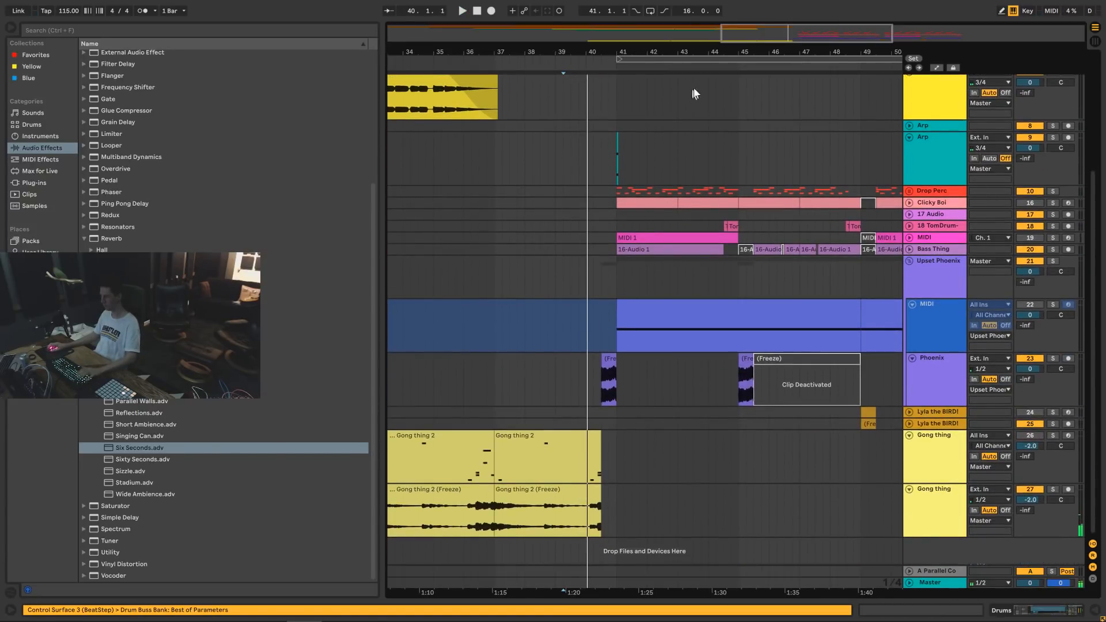
# Duplicate the Phoenix audio track inside the Upset Phoenix group.
pyautogui.moveTo(698, 51); pyautogui.dragTo(764, 75)
pyautogui.click(637, 364)
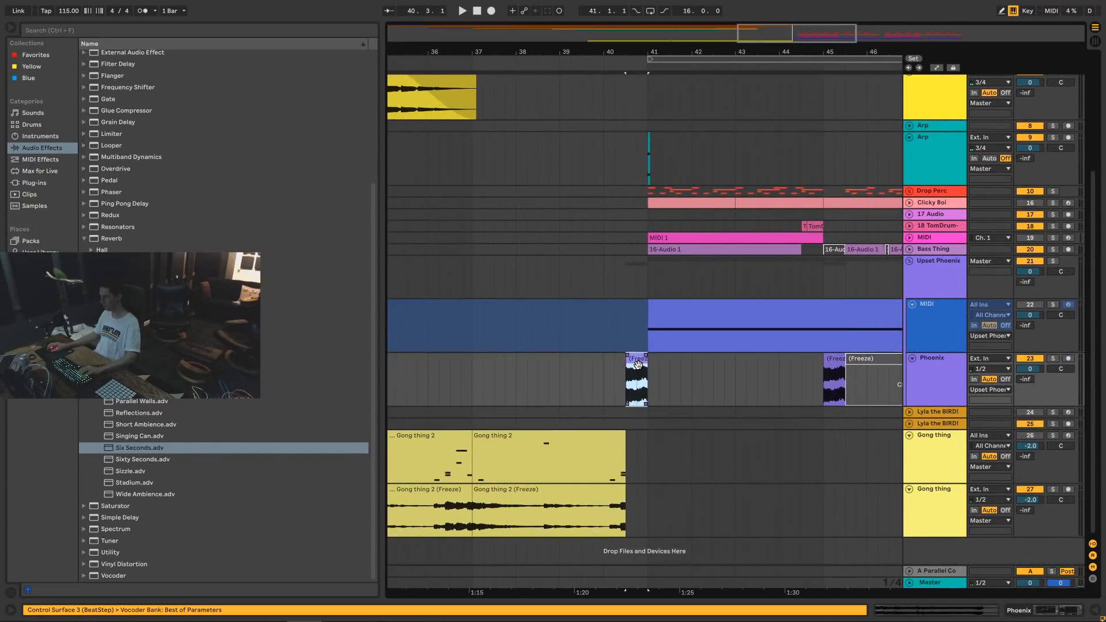
pyautogui.click(923, 356)
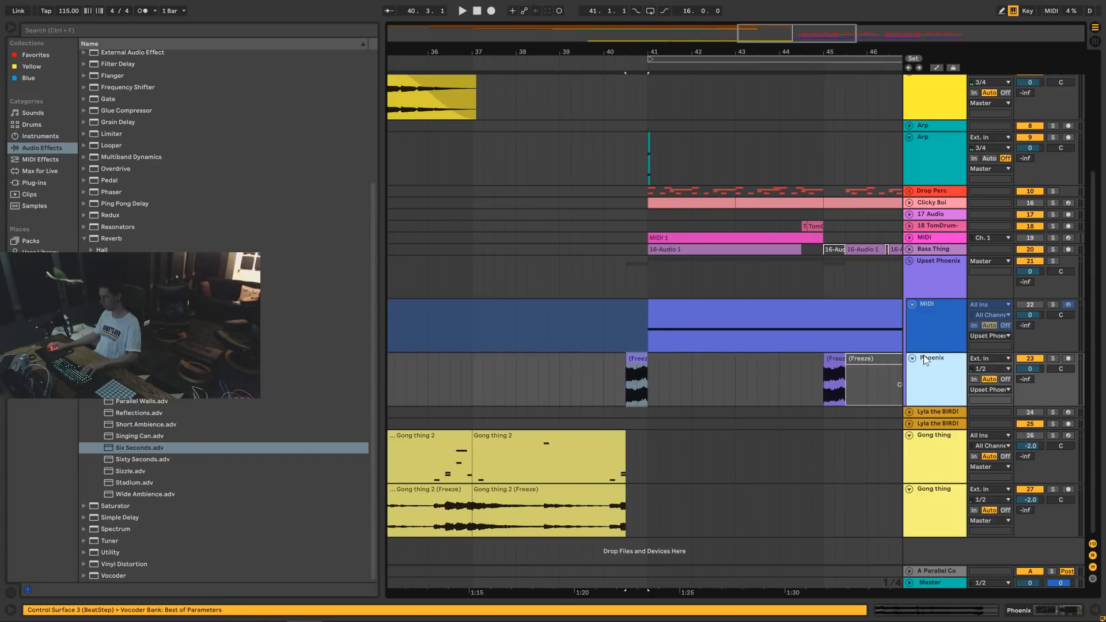
pyautogui.hotkey('ctrl', 'd')
# Freeze and flatten the duplicated Phoenix track 24.
pyautogui.moveTo(800, 53); pyautogui.dragTo(800, 13)
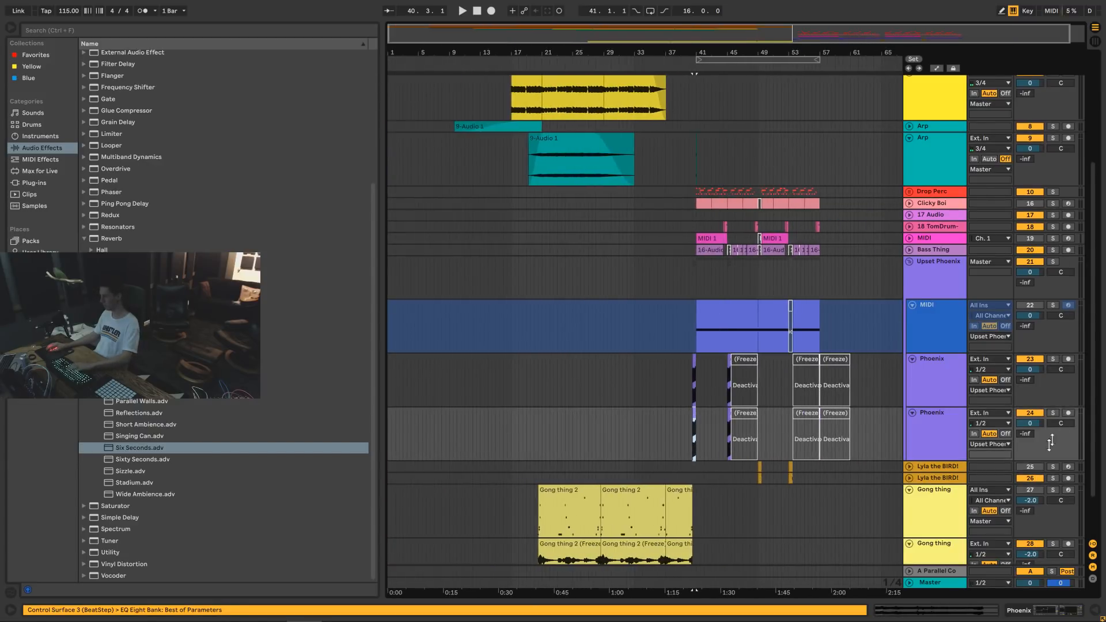
pyautogui.rightClick(954, 420)
pyautogui.click(883, 267)
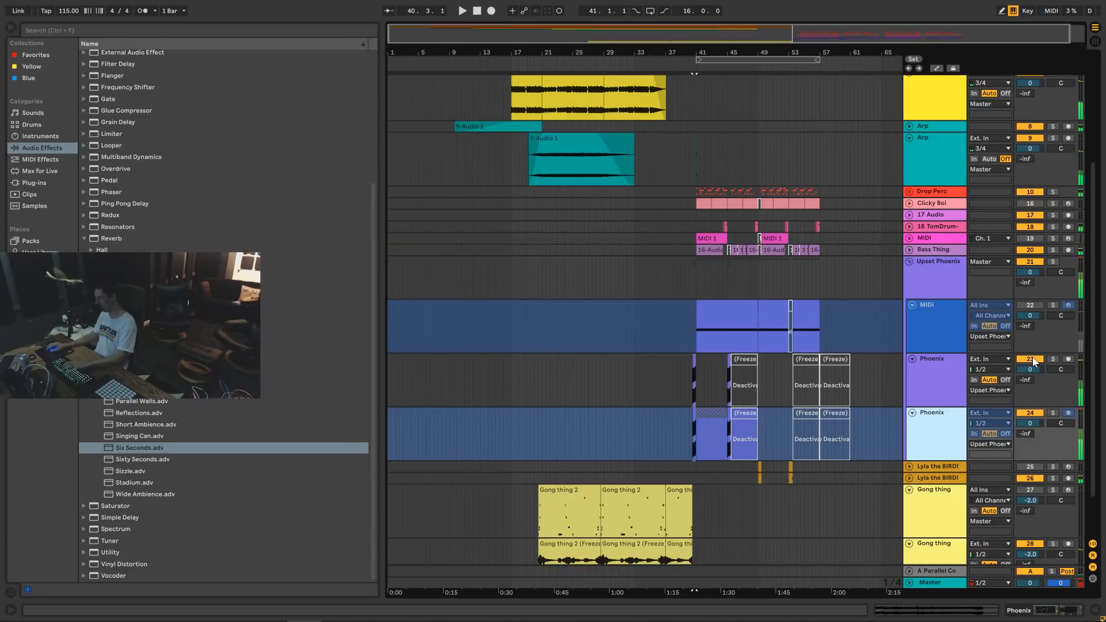
pyautogui.rightClick(946, 429)
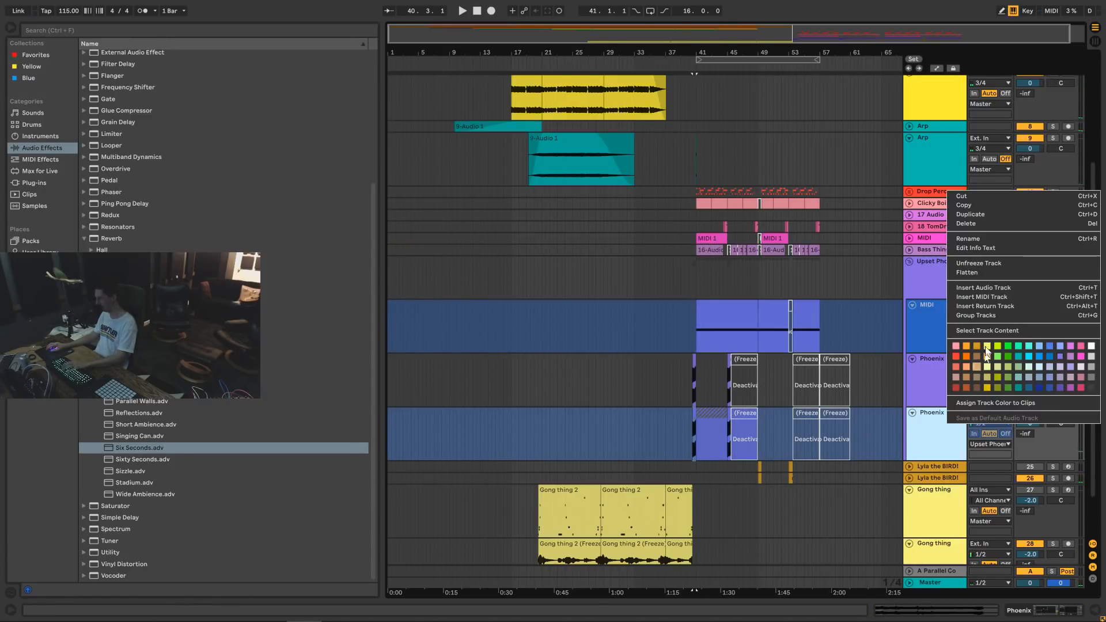
pyautogui.click(991, 272)
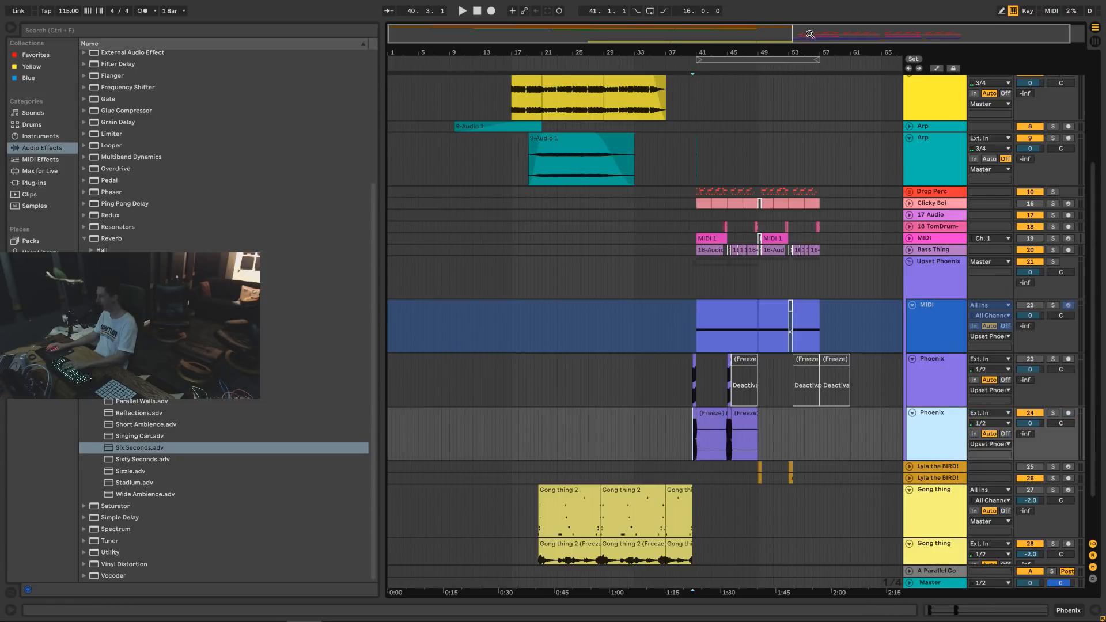
# Delete the audio at bars 41 to 45 and from 45.3 to 49 on Phoenix track 24, keeping its short clips.
pyautogui.moveTo(810, 34); pyautogui.dragTo(859, 37)
pyautogui.click(575, 413)
pyautogui.press('Delete')
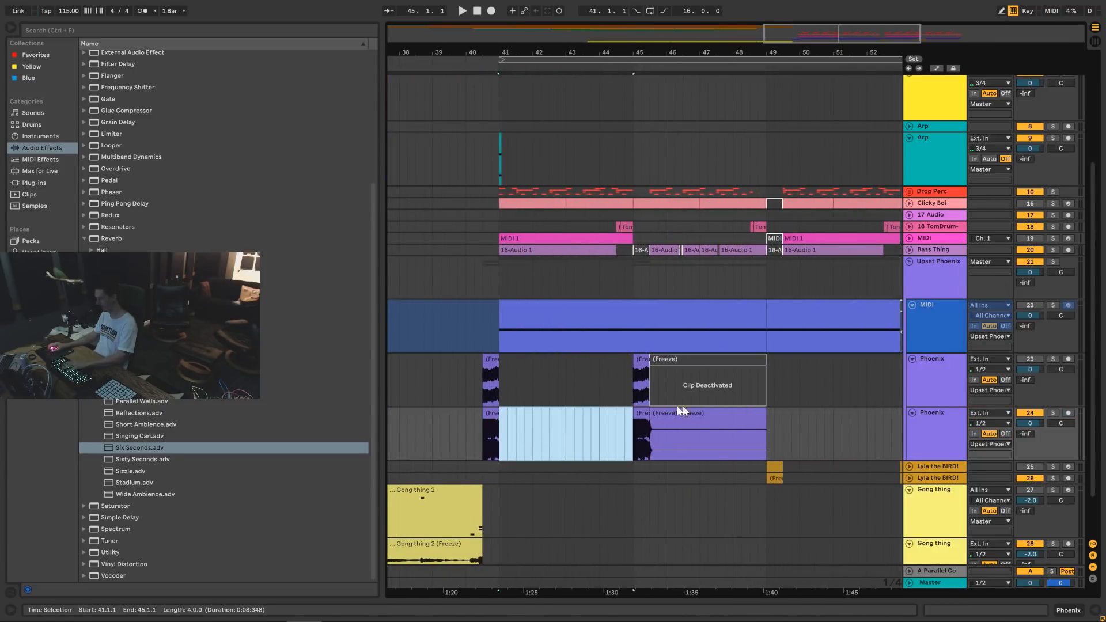
pyautogui.click(682, 411)
pyautogui.press('Delete')
pyautogui.press('-')
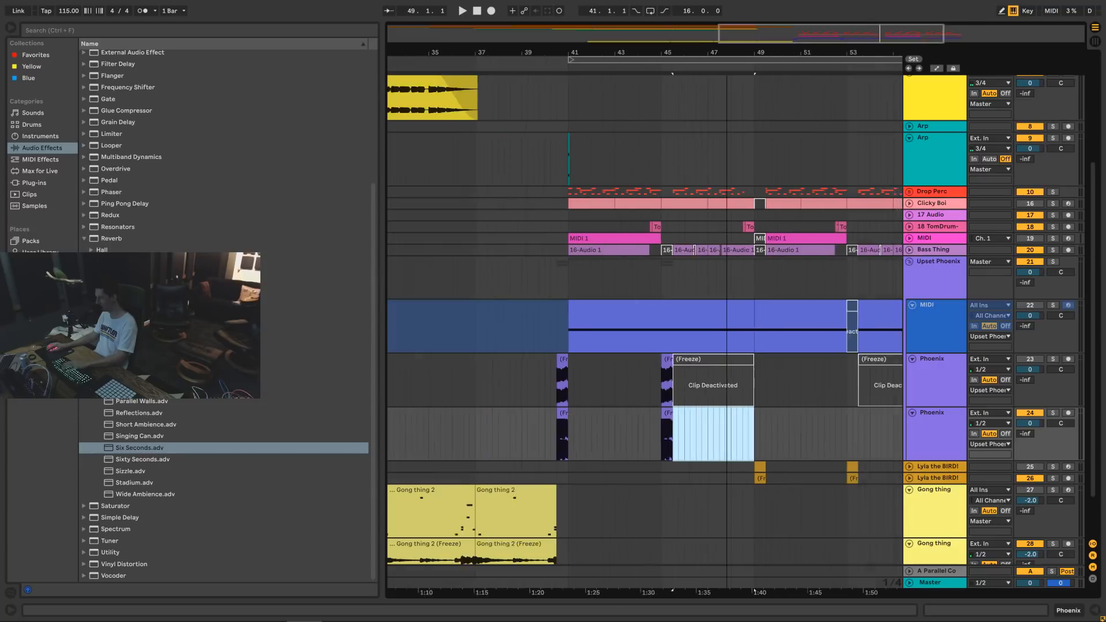
pyautogui.click(766, 431)
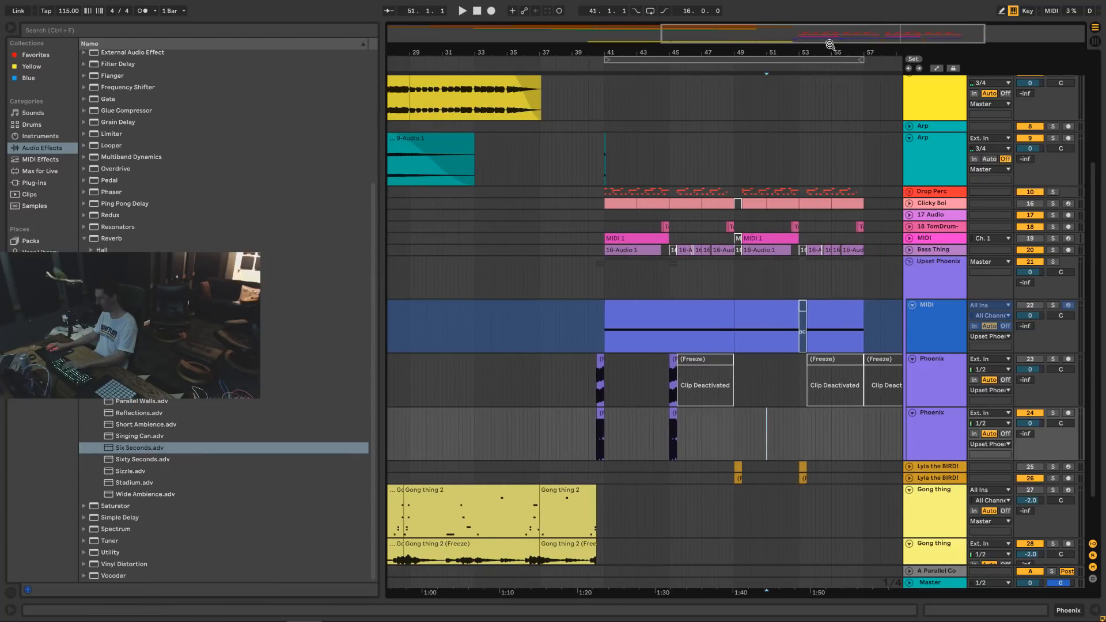
# Play the transition from 40.3.1 into the drop to hear the layered Phoenix clips.
pyautogui.moveTo(829, 44); pyautogui.dragTo(657, 103)
pyautogui.scroll(5, 622, 296)
pyautogui.moveTo(679, 268); pyautogui.dragTo(547, 271)
pyautogui.click(608, 248)
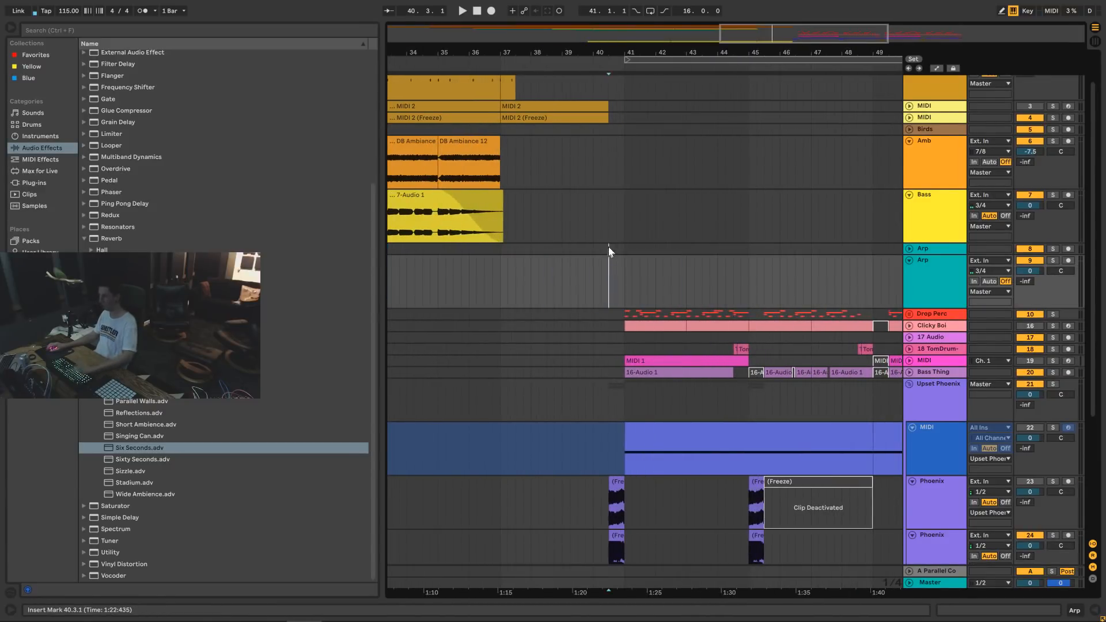
pyautogui.press('space')
pyautogui.scroll(-3, 708, 242)
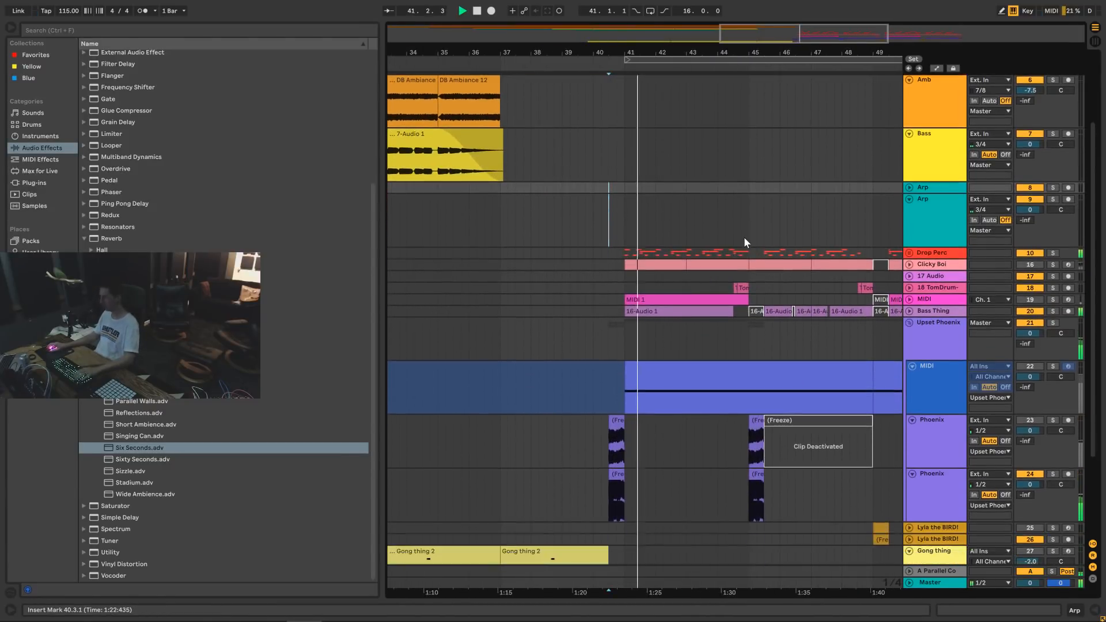
pyautogui.press('space')
pyautogui.scroll(5, 760, 239)
pyautogui.press('space')
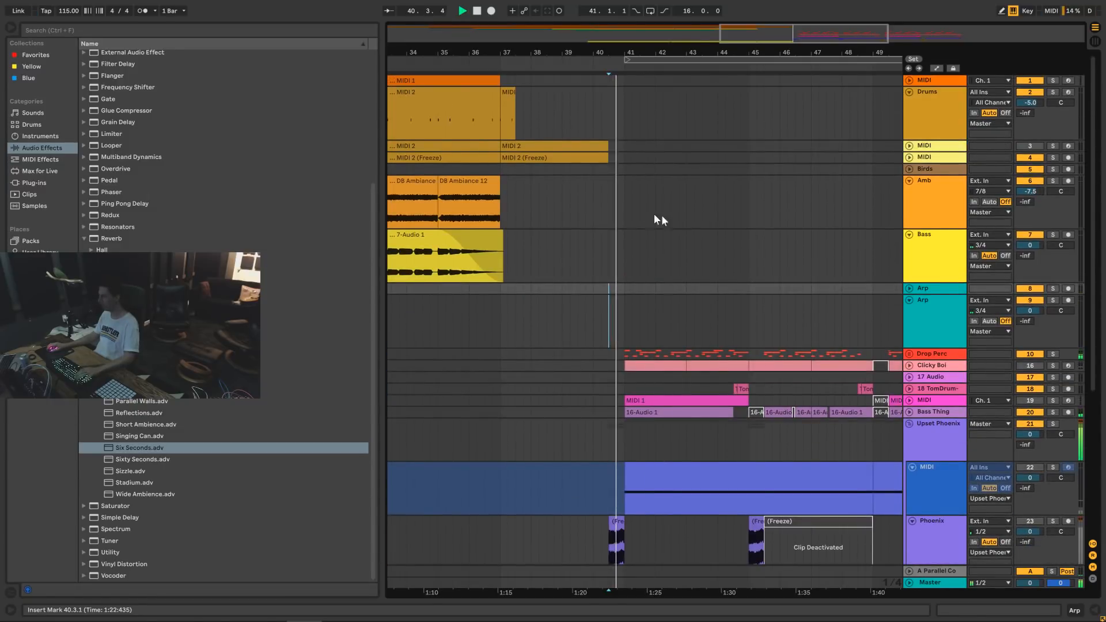
pyautogui.scroll(-5, 664, 221)
pyautogui.press('+')
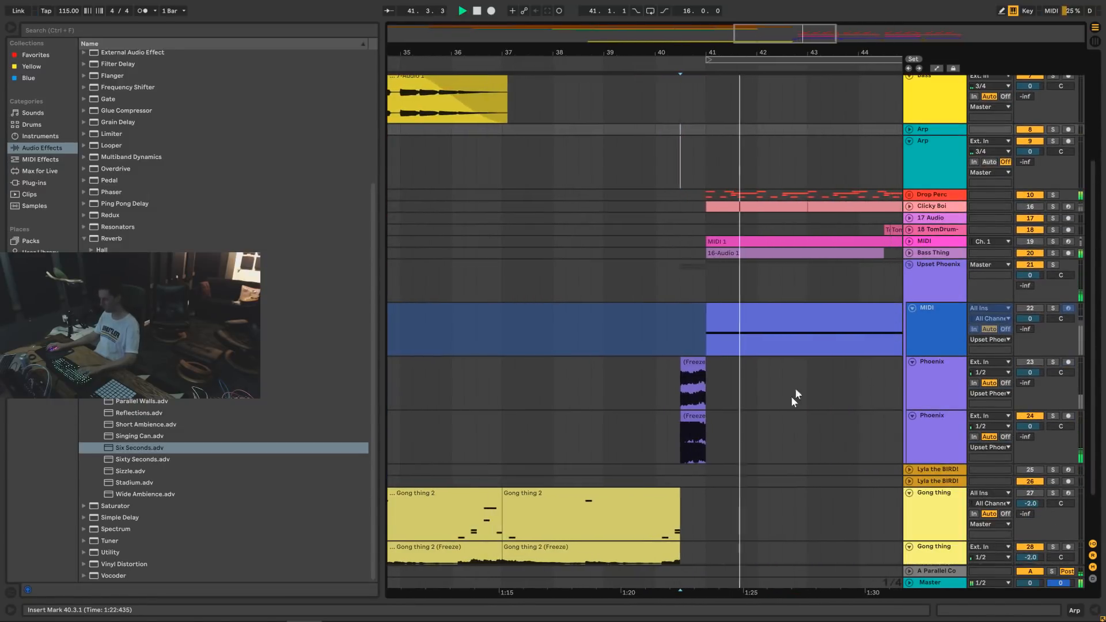
# Copy the half-bar Phoenix clip at 40.3 on track 24 to bar 37 of the same track.
pyautogui.click(697, 424)
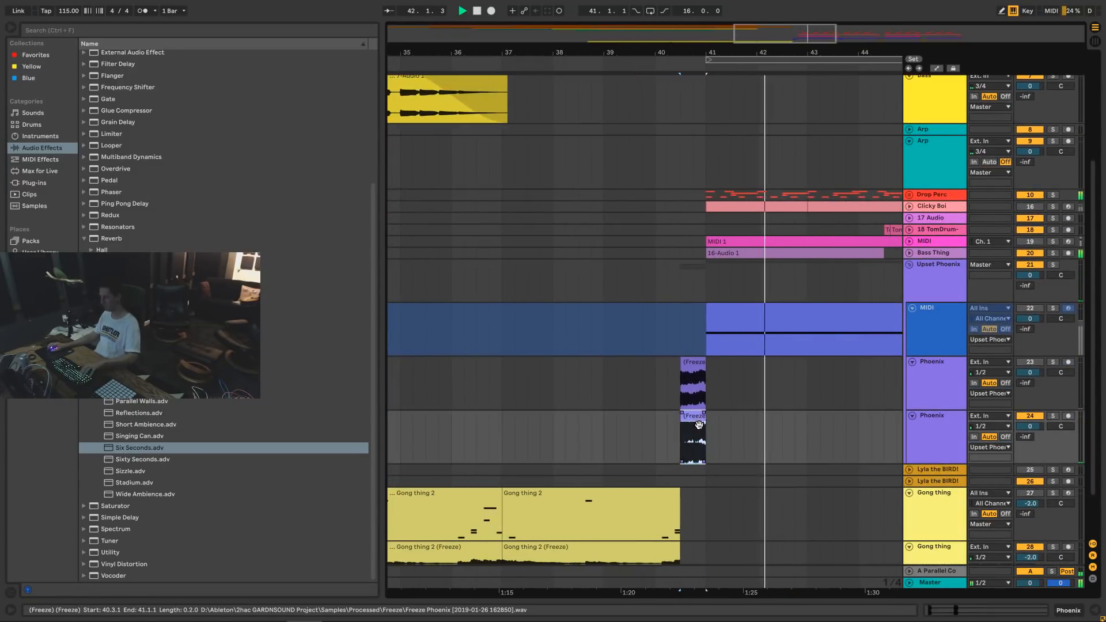
pyautogui.click(488, 435)
pyautogui.hotkey('ctrl', 'v')
pyautogui.press('Delete')
pyautogui.click(499, 428)
pyautogui.hotkey('ctrl', 'v')
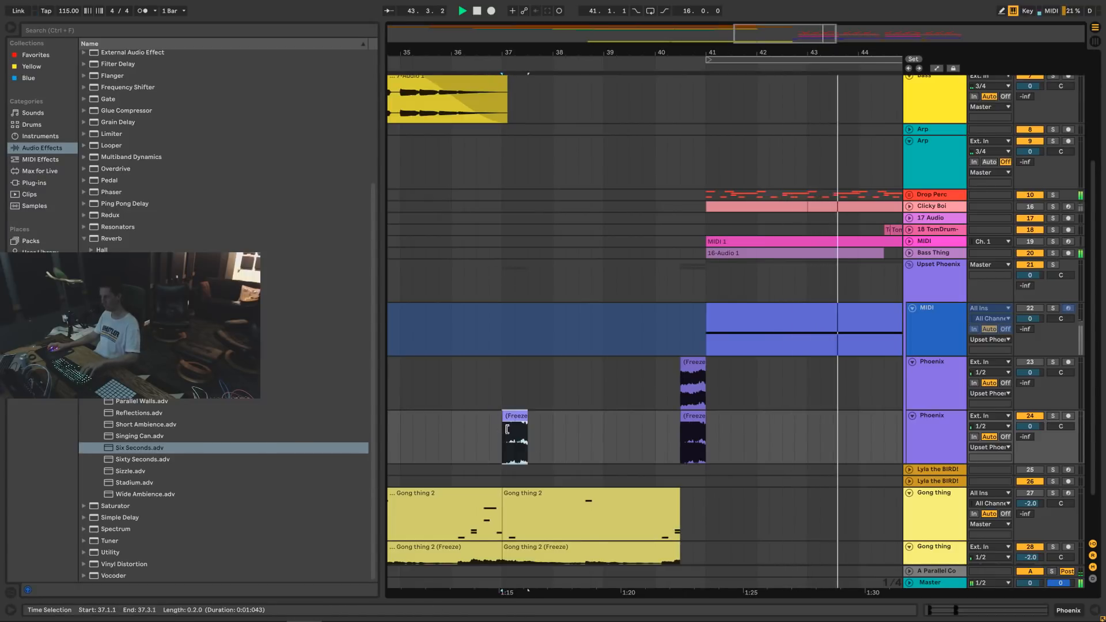
# Solo Phoenix track 24 and play the pasted clip at bar 37.
pyautogui.press('space')
pyautogui.press('space')
pyautogui.click(1052, 416)
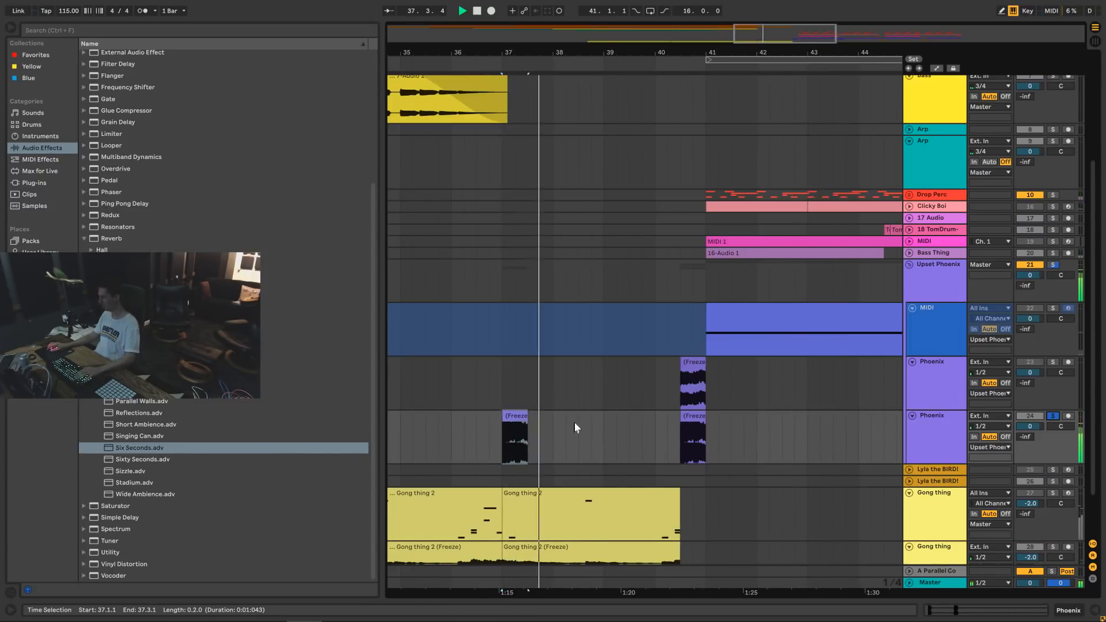
pyautogui.press('space')
pyautogui.press('space')
pyautogui.press('space')
# Repeat the first beat of the bar 37 clip along Phoenix track 24 until the repeats reach 40.3.
pyautogui.moveTo(553, 52); pyautogui.dragTo(553, 87)
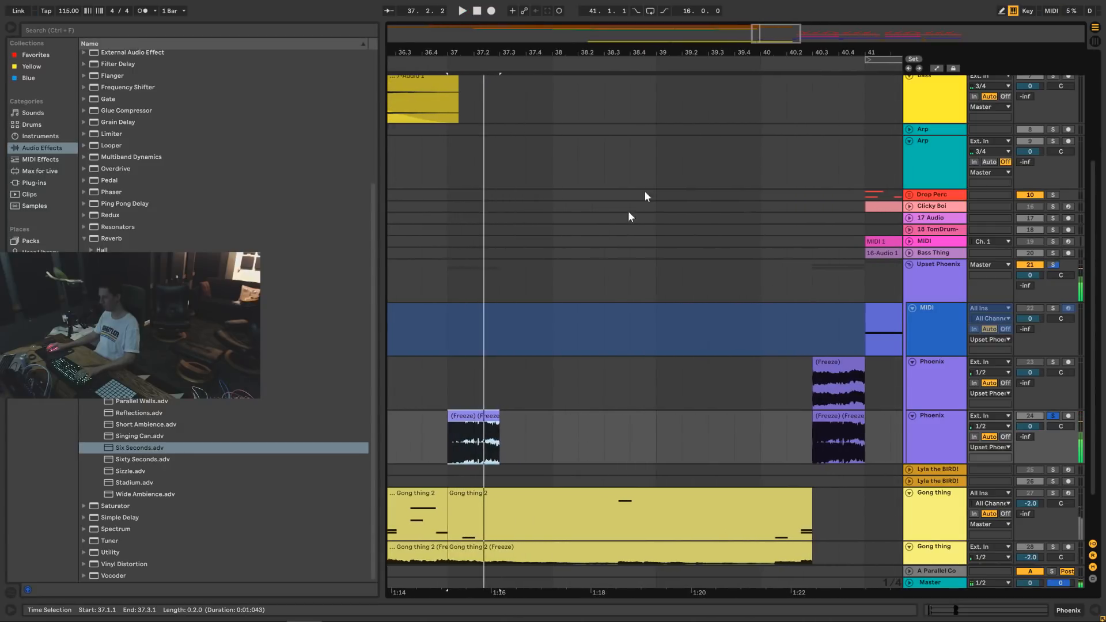
pyautogui.moveTo(447, 443); pyautogui.dragTo(474, 445)
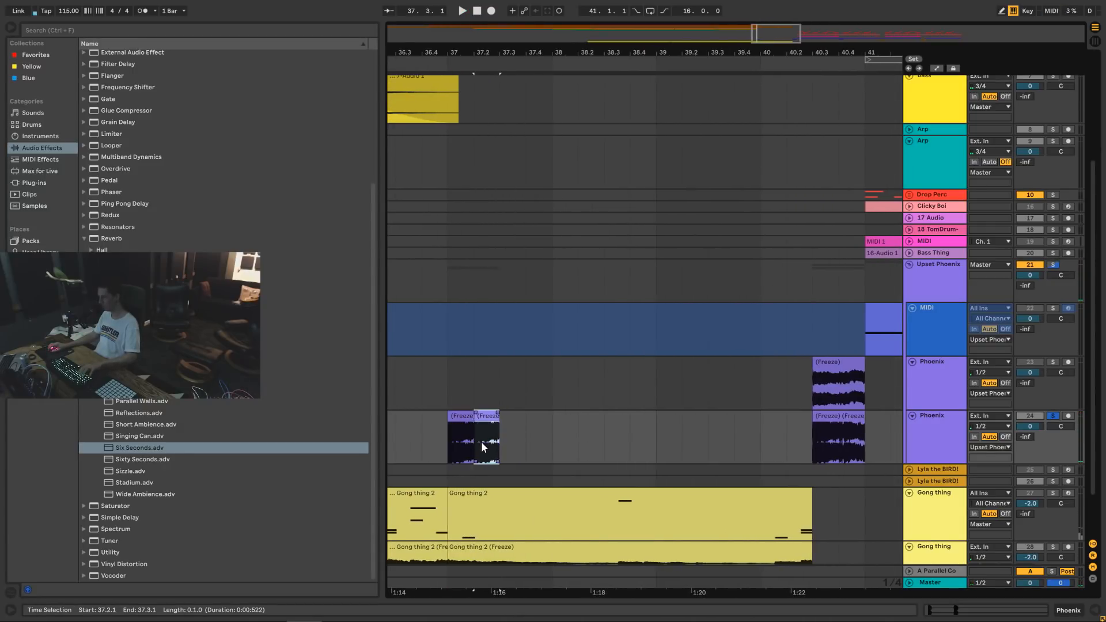
pyautogui.hotkey('ctrl', 'd')
pyautogui.hotkey('ctrl', 'd')
pyautogui.hotkey('ctrl', 'd')
pyautogui.hotkey('ctrl', 'd')
pyautogui.hotkey('ctrl', 'd')
pyautogui.hotkey('ctrl', 'd')
pyautogui.hotkey('ctrl', 'd')
pyautogui.hotkey('ctrl', 'd')
pyautogui.hotkey('ctrl', 'd')
pyautogui.hotkey('ctrl', 'd')
pyautogui.hotkey('ctrl', 'd')
pyautogui.hotkey('ctrl', 'd')
pyautogui.hotkey('ctrl', 'd')
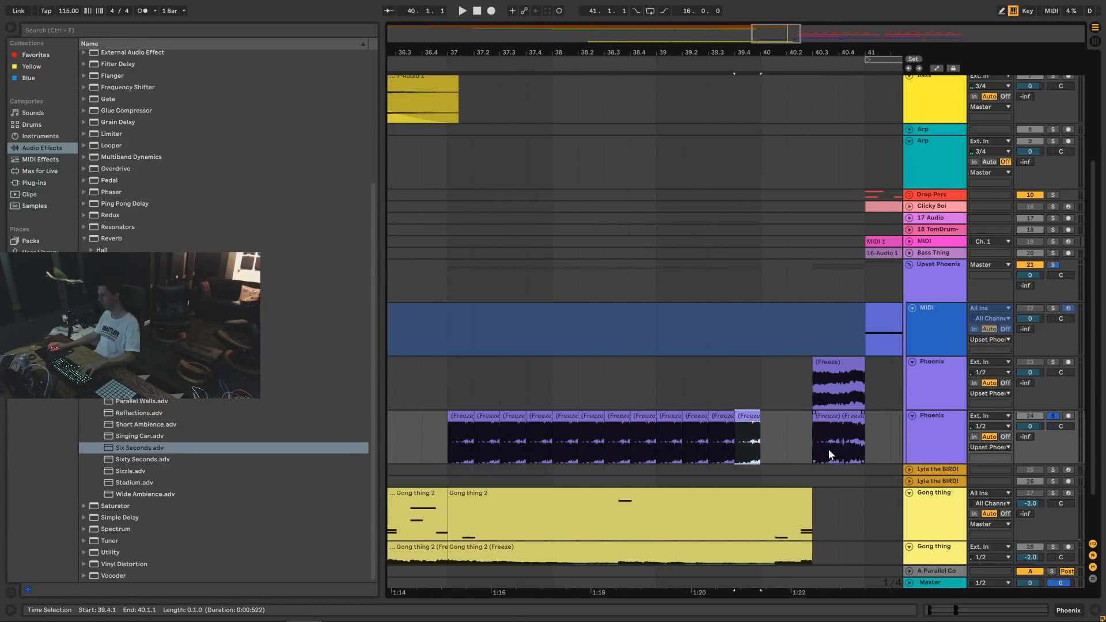
# Duplicate Phoenix track 24 together with its repeated one-beat clips.
pyautogui.click(934, 440)
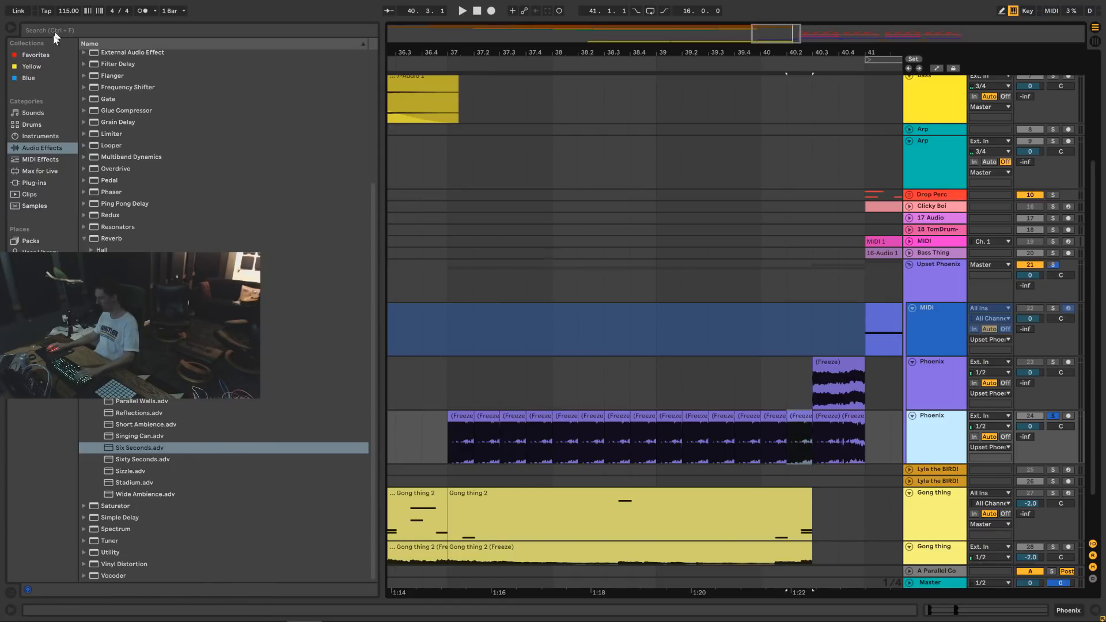
pyautogui.click(42, 148)
pyautogui.click(931, 420)
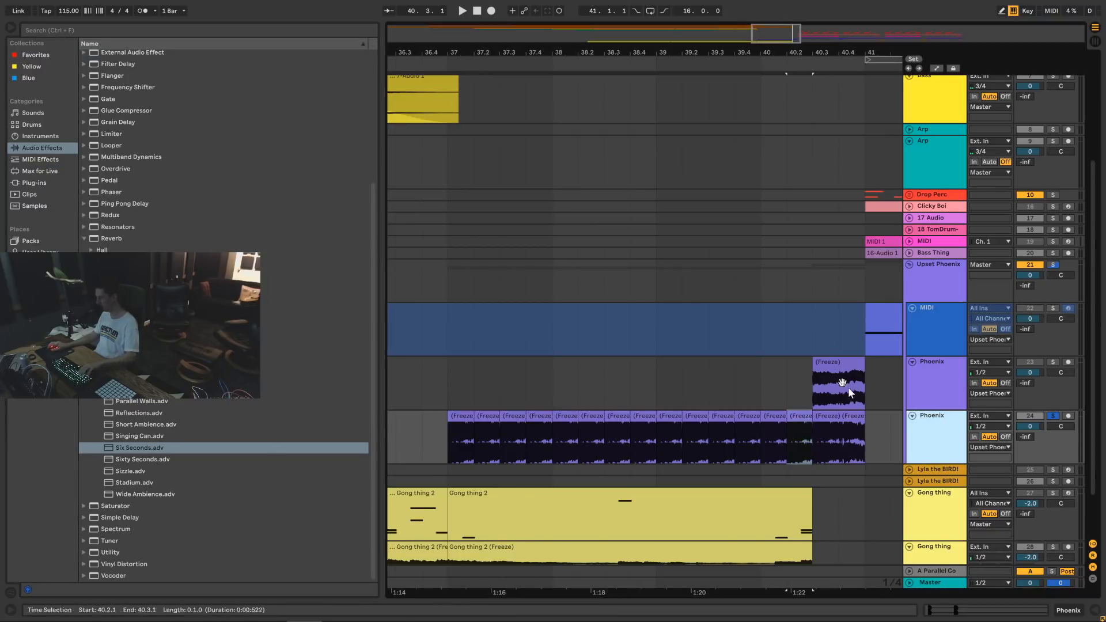
pyautogui.hotkey('ctrl', 'd')
# Delete the repeated clips from 37.1 to 40.3 on track 24 and the clip from 40.3 to 41.1 on its copy.
pyautogui.moveTo(471, 389); pyautogui.dragTo(814, 381)
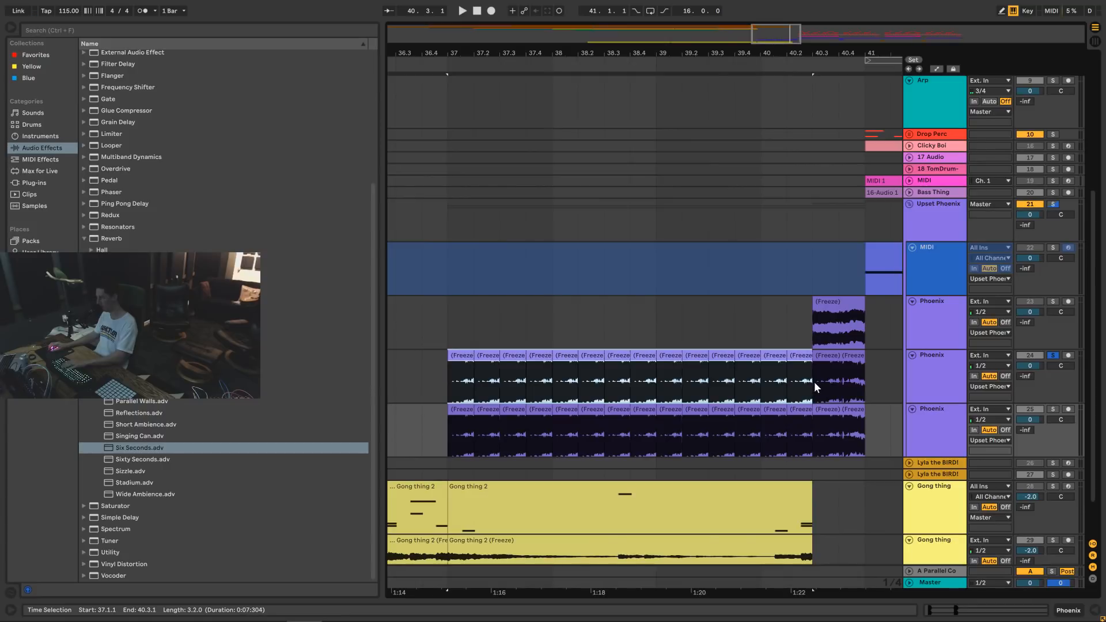
pyautogui.press('Delete')
pyautogui.click(872, 372)
pyautogui.moveTo(867, 432); pyautogui.dragTo(813, 435)
pyautogui.press('Delete')
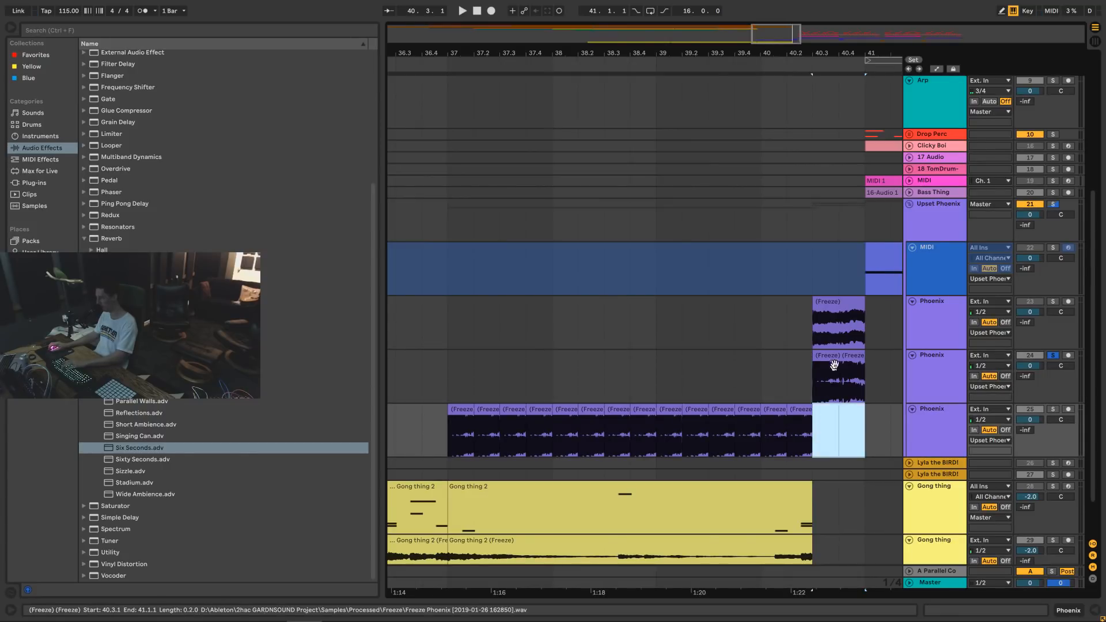
# Fold the grouped MIDI and first Phoenix tracks, rename track 25 as Phoenix Sweep, and widen the track headers to fit the name.
pyautogui.click(912, 302)
pyautogui.click(911, 247)
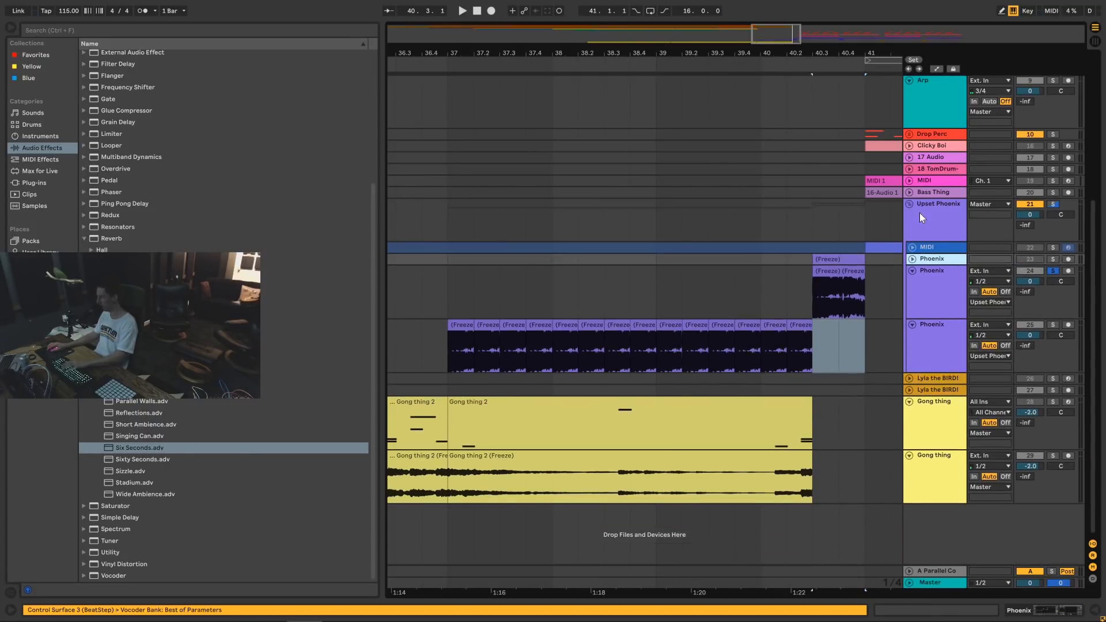
pyautogui.click(890, 346)
pyautogui.hotkey('ctrl', 'r')
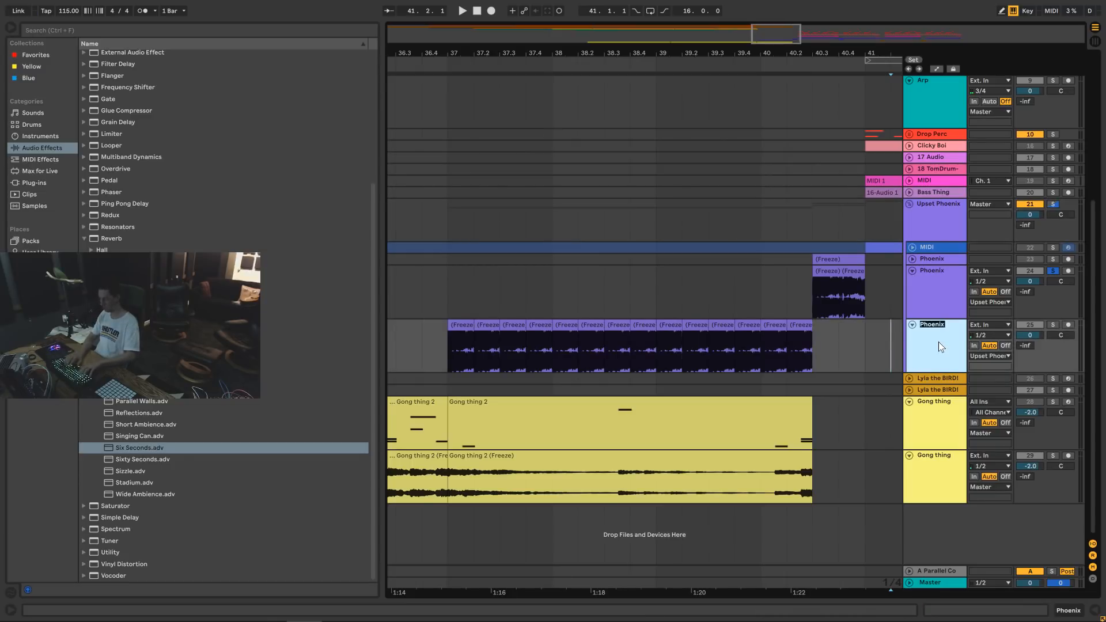
pyautogui.write('Sweep')
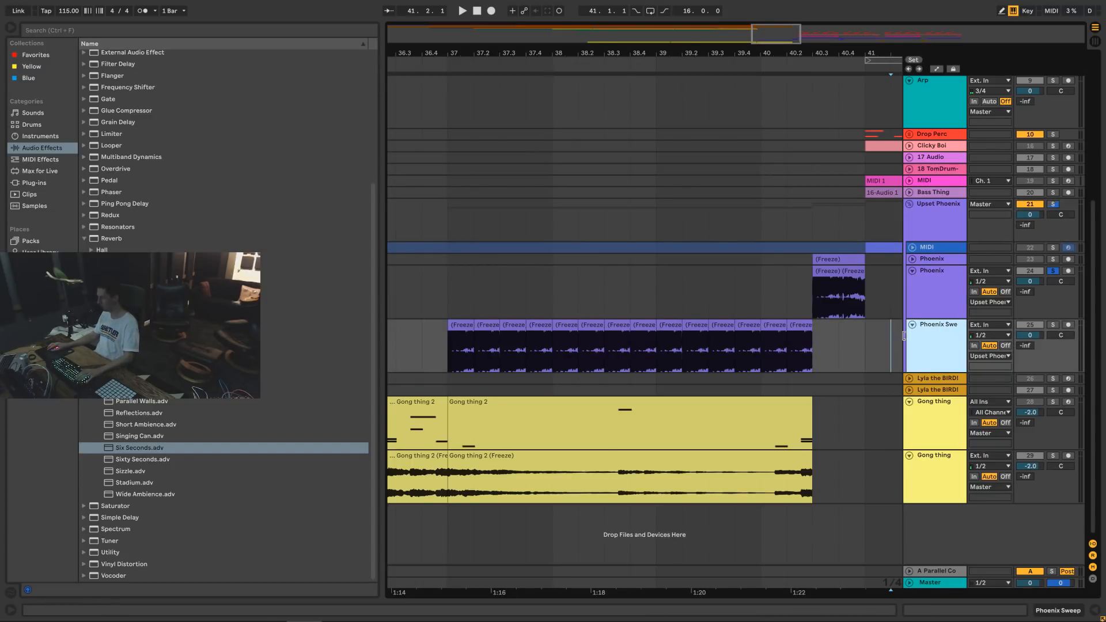
pyautogui.moveTo(903, 335); pyautogui.dragTo(887, 337)
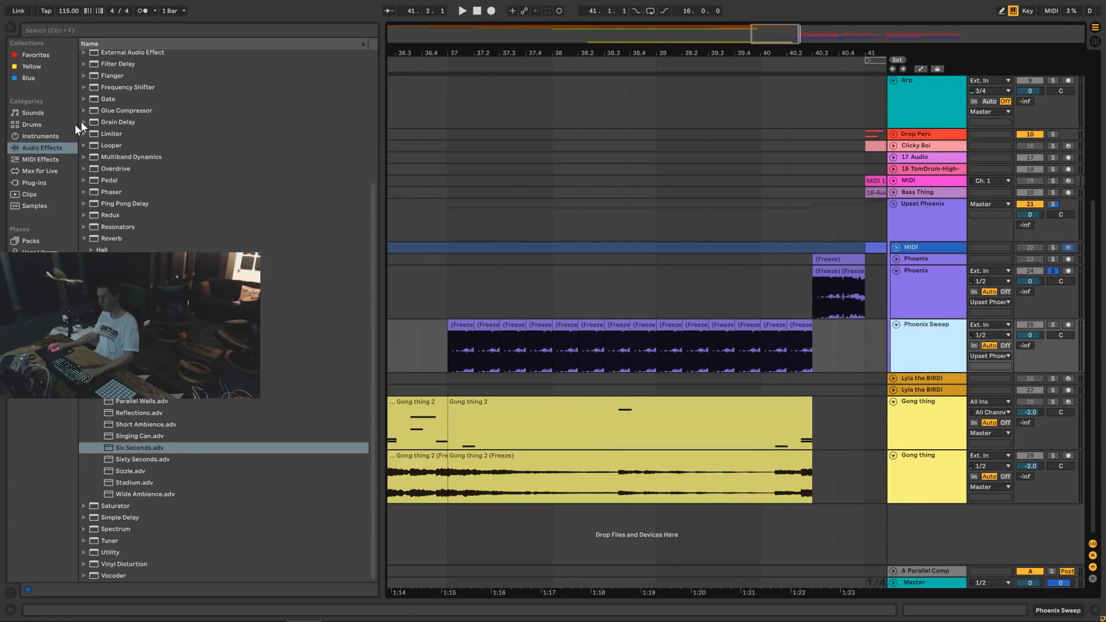
# Search the audio effects for "filter", add Auto Filter to the Phoenix Sweep track, and lower its cutoff frequency.
pyautogui.hotkey('ctrl', 'f')
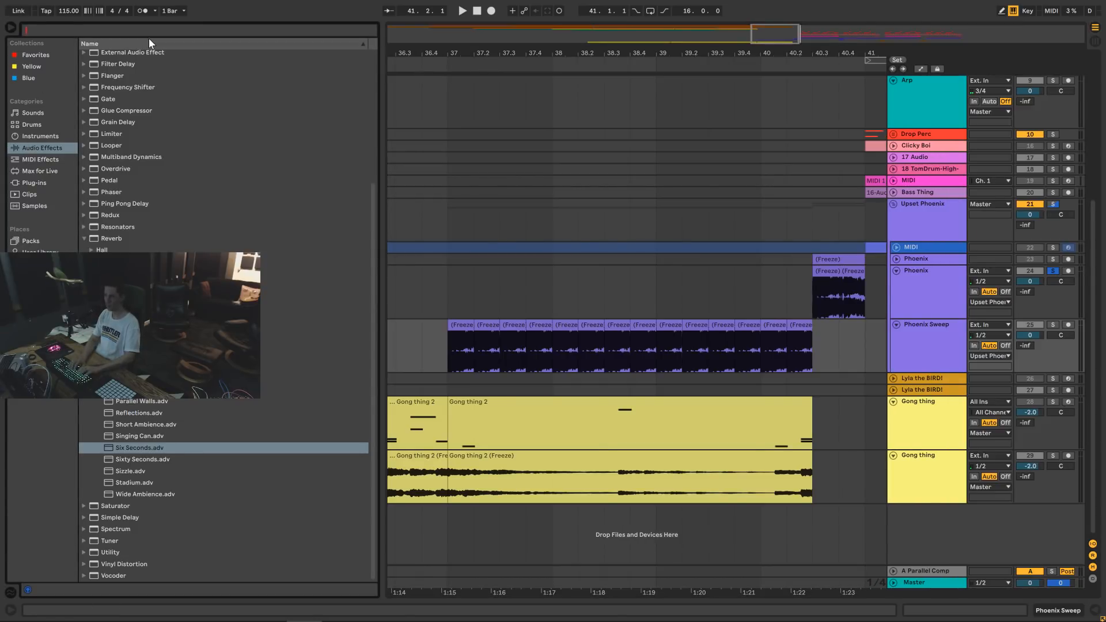
pyautogui.write('filter')
pyautogui.moveTo(118, 71); pyautogui.dragTo(578, 327)
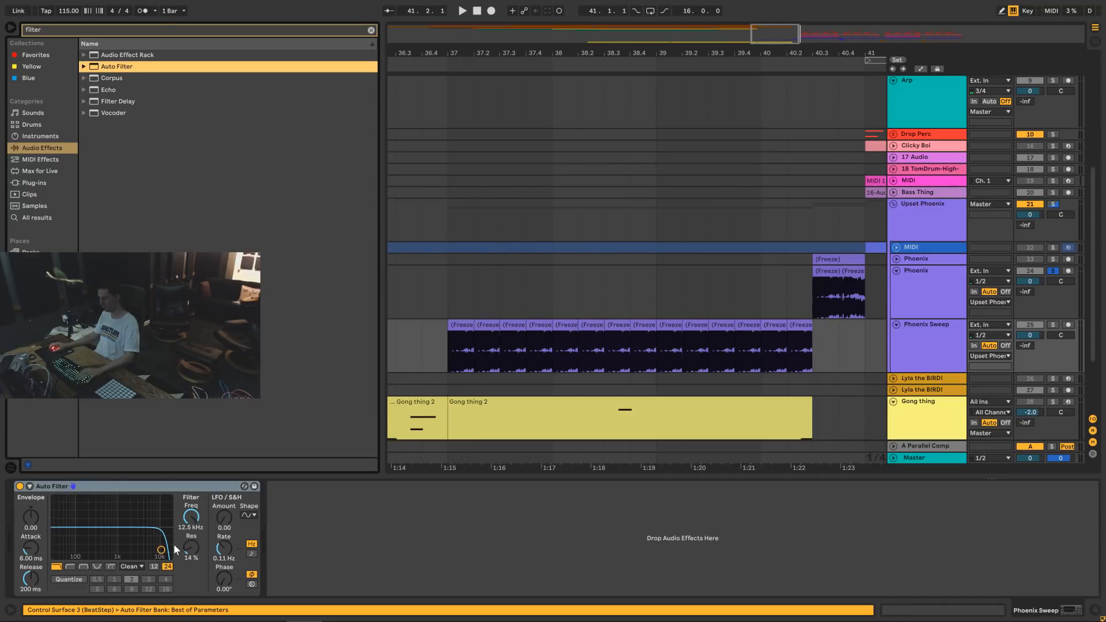
pyautogui.moveTo(161, 550); pyautogui.dragTo(150, 556)
# Loop the arrangement over the Phoenix Sweep clips from 37.1.1 to 40.3.1.
pyautogui.click(469, 310)
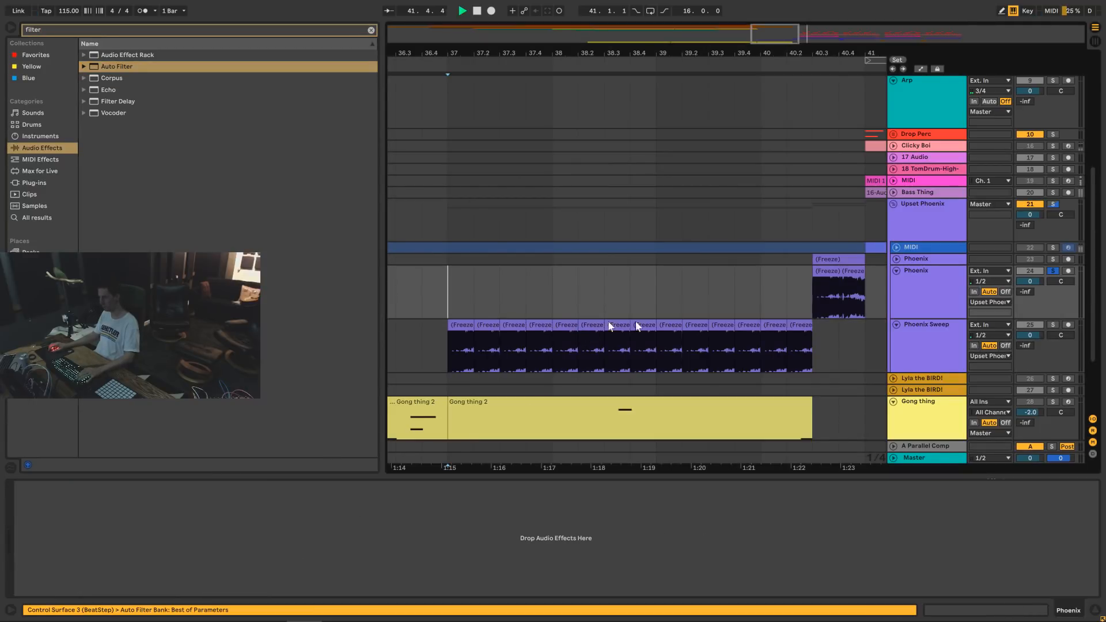
pyautogui.moveTo(807, 295); pyautogui.dragTo(486, 305)
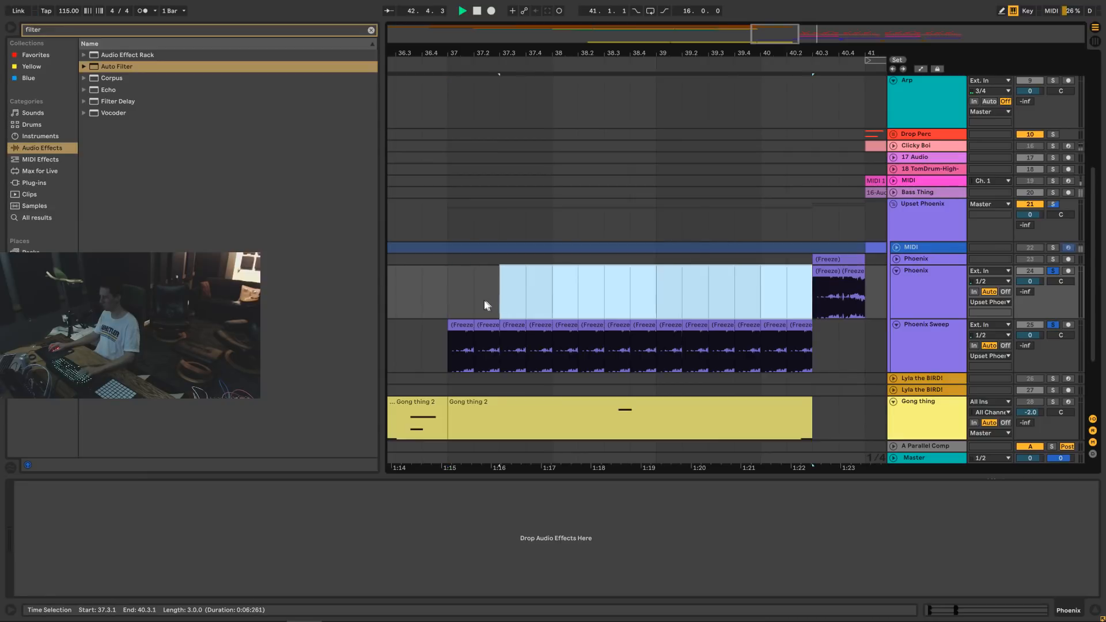
pyautogui.hotkey('ctrl', 'l')
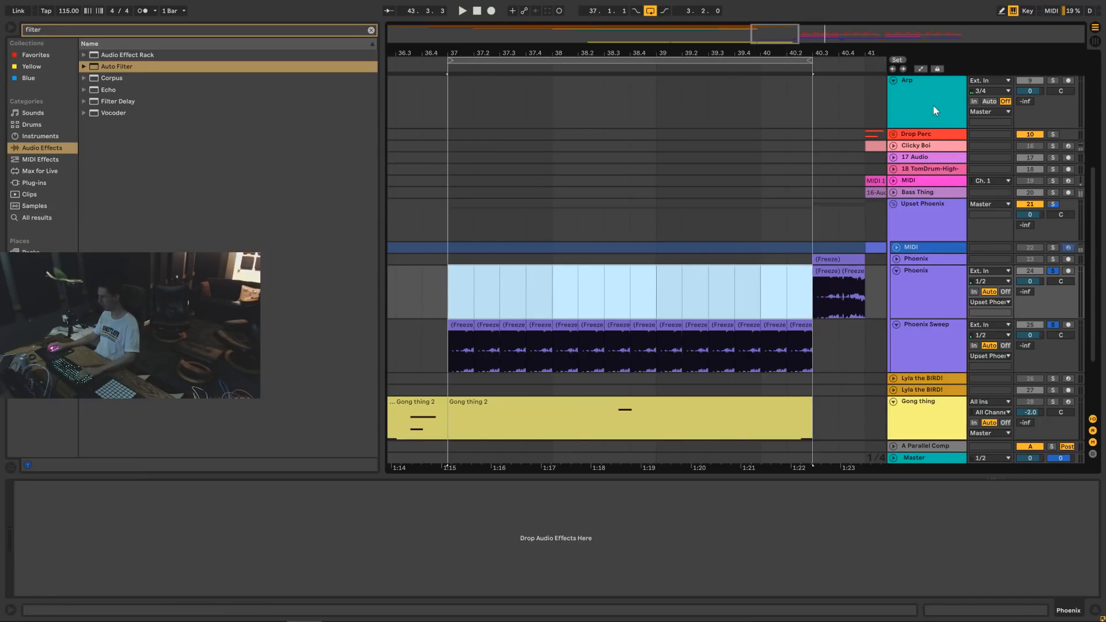
# Set the Phoenix Sweep track's Auto Filter cutoff to 323 Hz and show its frequency automation in a new lane.
pyautogui.click(921, 69)
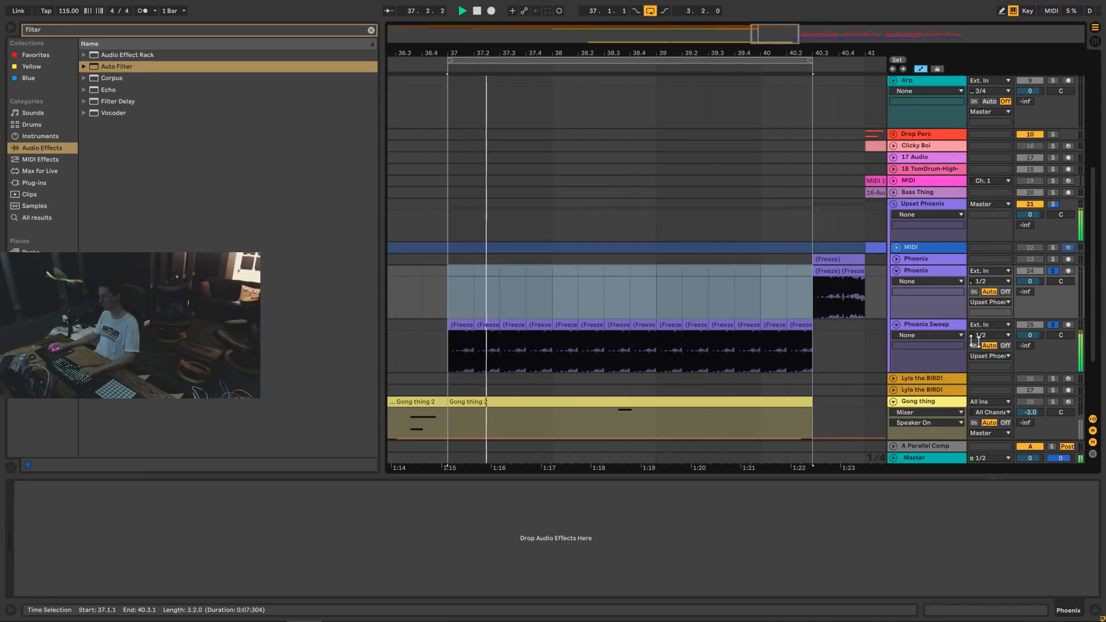
pyautogui.click(922, 324)
pyautogui.moveTo(112, 553); pyautogui.dragTo(167, 556)
pyautogui.moveTo(55, 556); pyautogui.dragTo(98, 554)
pyautogui.rightClick(192, 517)
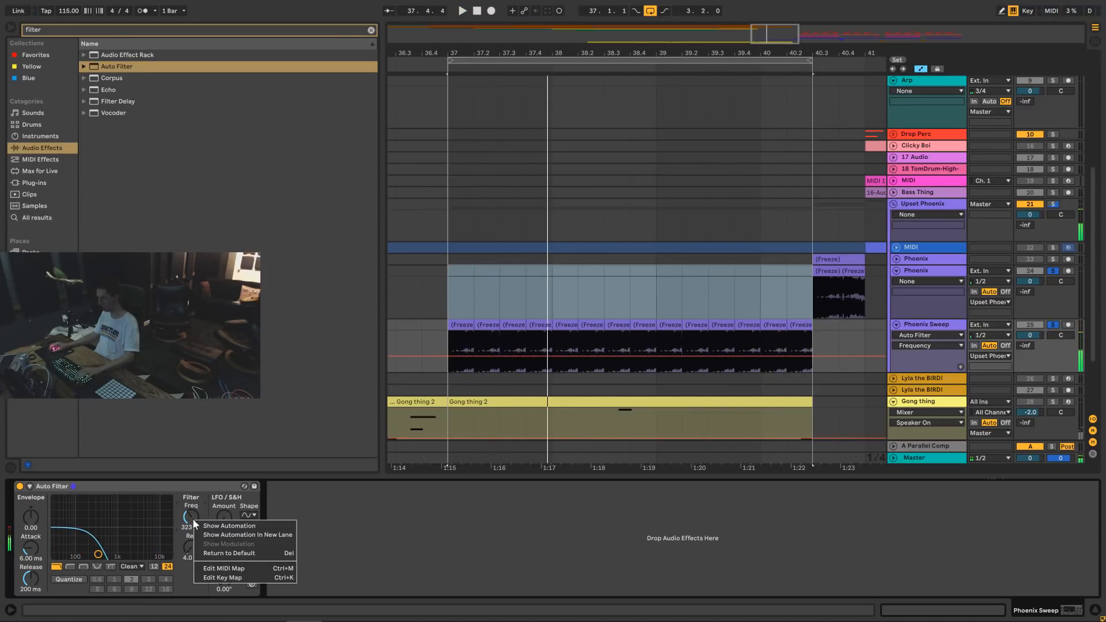
pyautogui.click(219, 525)
pyautogui.scroll(-3, 458, 346)
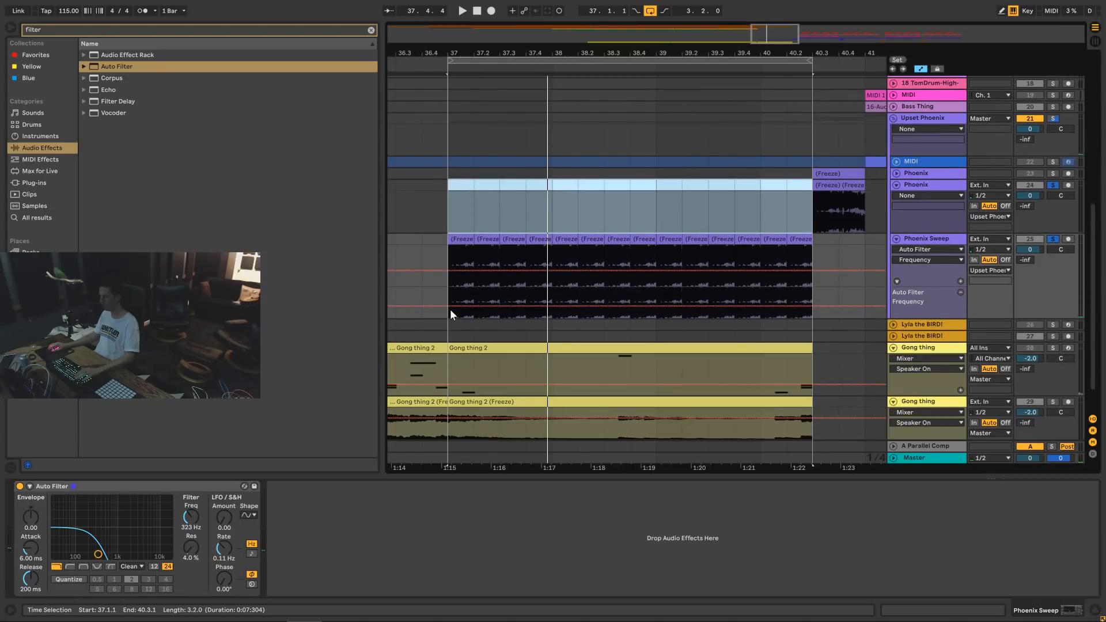
# Automate the Auto Filter frequency on Phoenix Sweep as a rising curve from 151 Hz at 37.1.1 to 40.3, and play it back.
pyautogui.moveTo(450, 309); pyautogui.dragTo(452, 309)
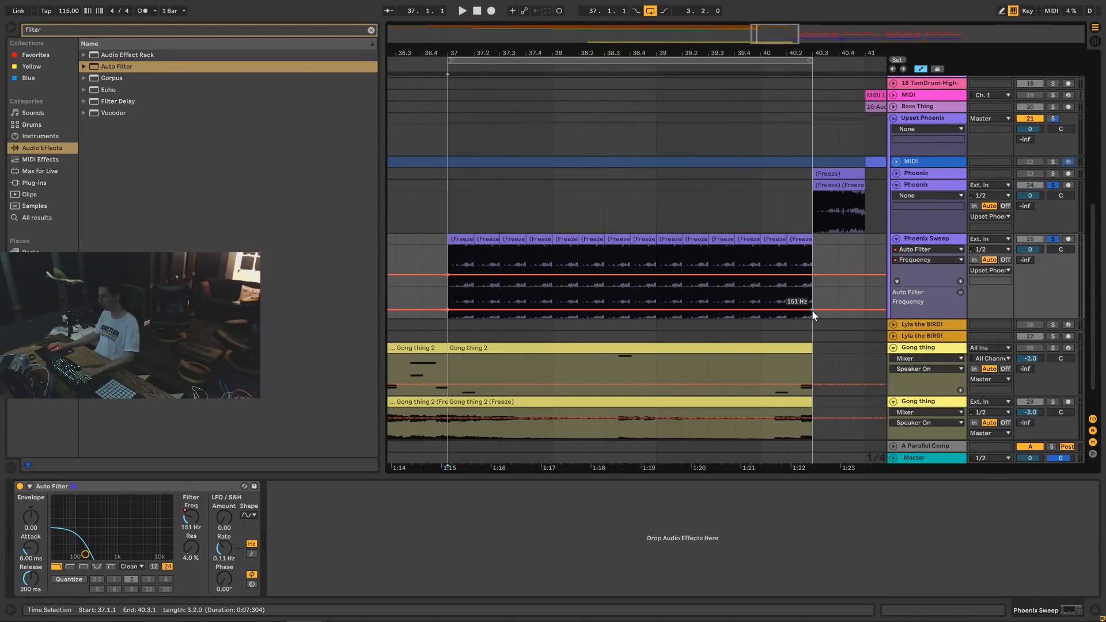
pyautogui.moveTo(810, 309)
pyautogui.mouseDown()
pyautogui.moveTo(811, 287)
pyautogui.moveTo(786, 291)
pyautogui.moveTo(802, 290)
pyautogui.mouseUp()
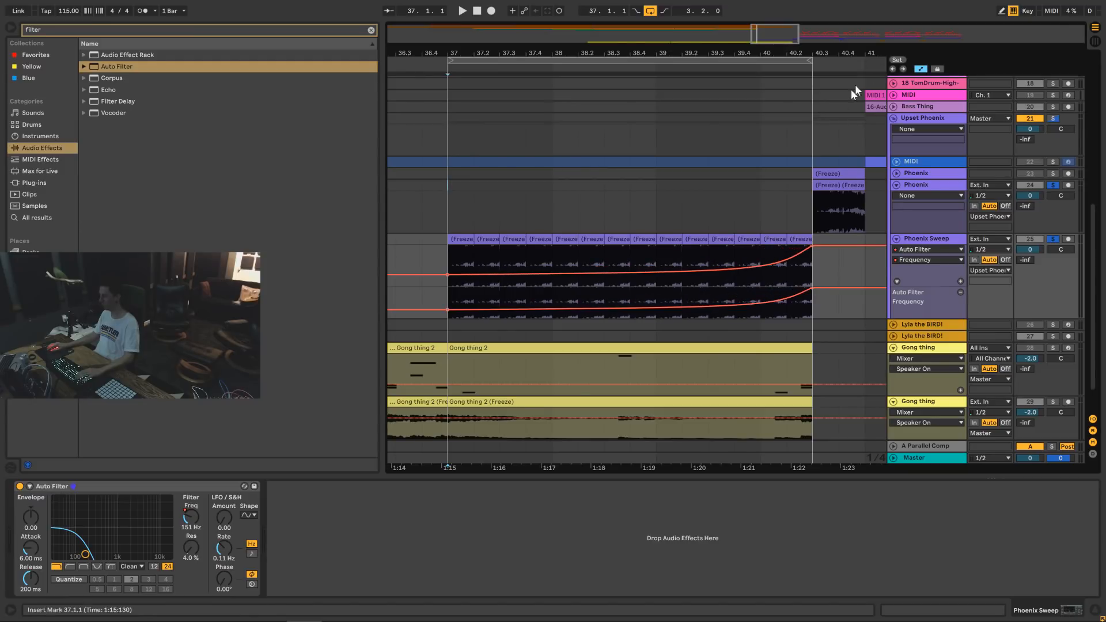
pyautogui.click(915, 70)
pyautogui.press('space')
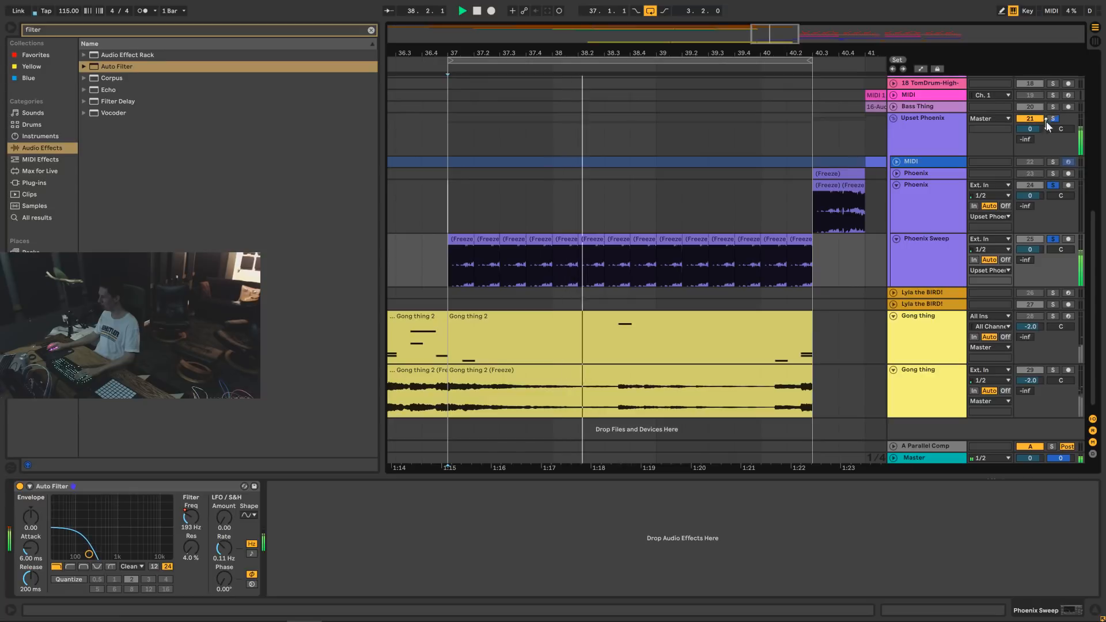
# Solo the Upset Phoenix group instead of its individual Phoenix tracks and extend the loop end to 41.1.1.
pyautogui.click(1052, 239)
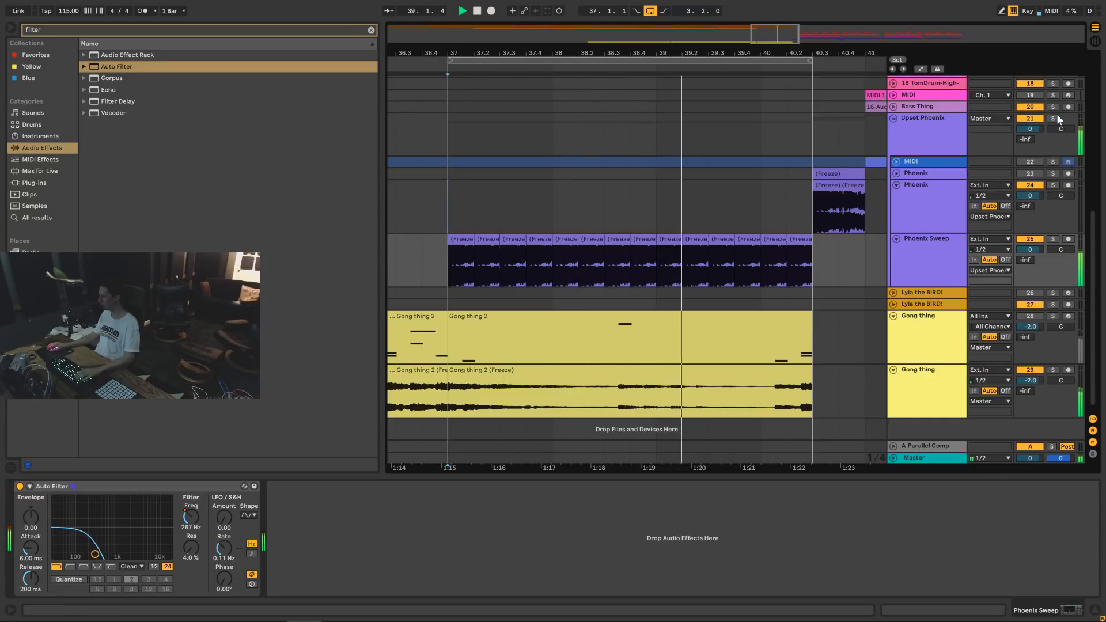
pyautogui.click(1052, 185)
pyautogui.click(813, 60)
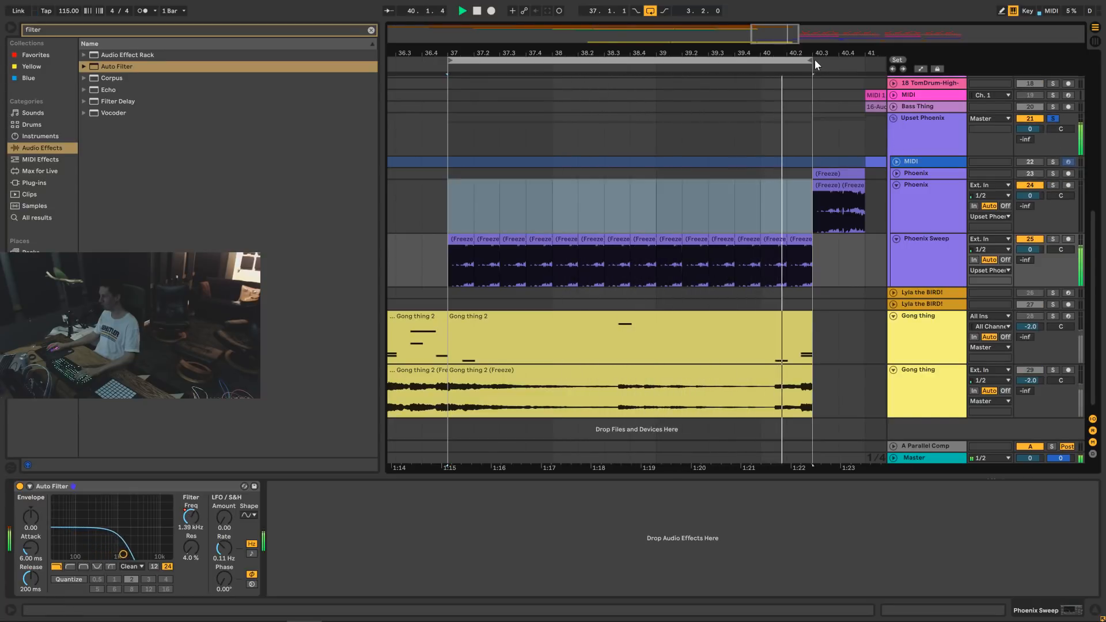
pyautogui.moveTo(820, 60); pyautogui.dragTo(864, 60)
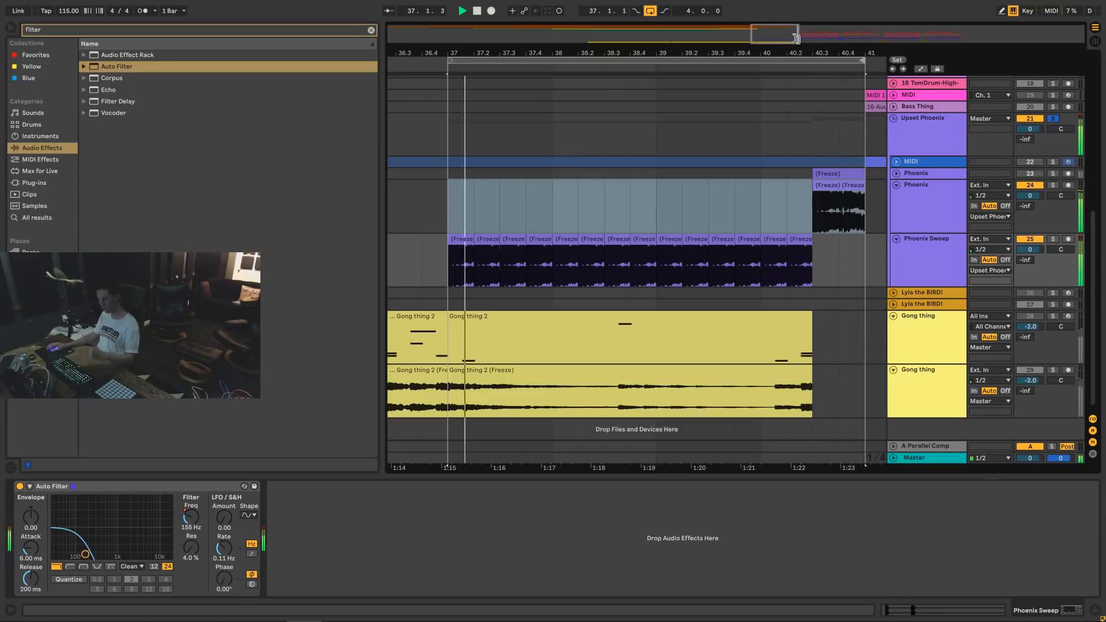
pyautogui.scroll(3, 755, 306)
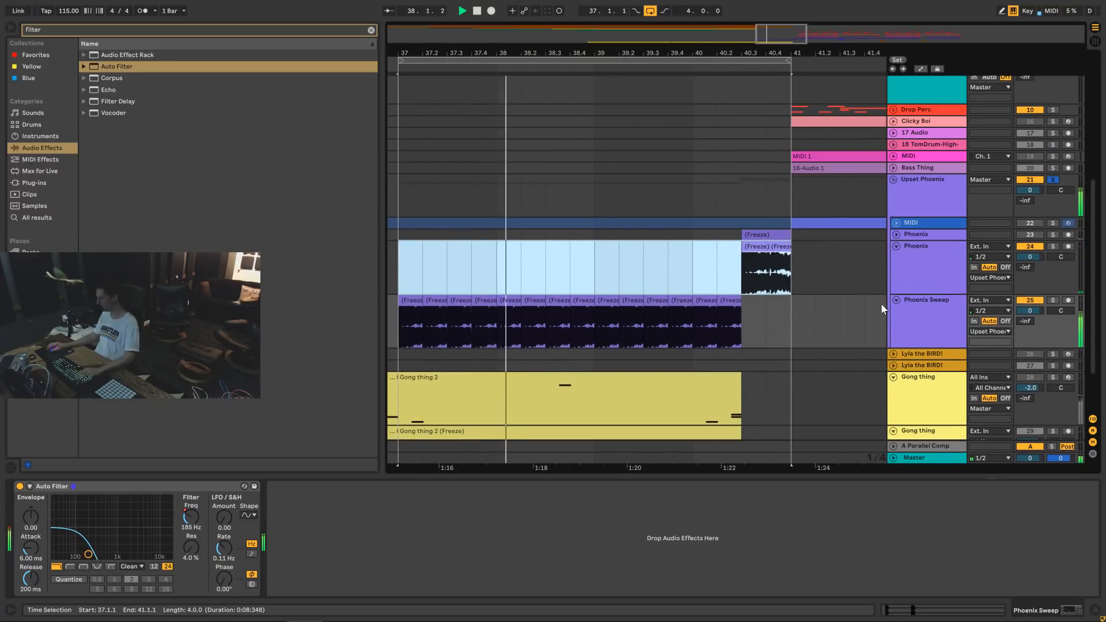
# Fold the Phoenix and Phoenix Sweep tracks and take the Upset Phoenix group out of solo.
pyautogui.click(897, 300)
pyautogui.click(897, 246)
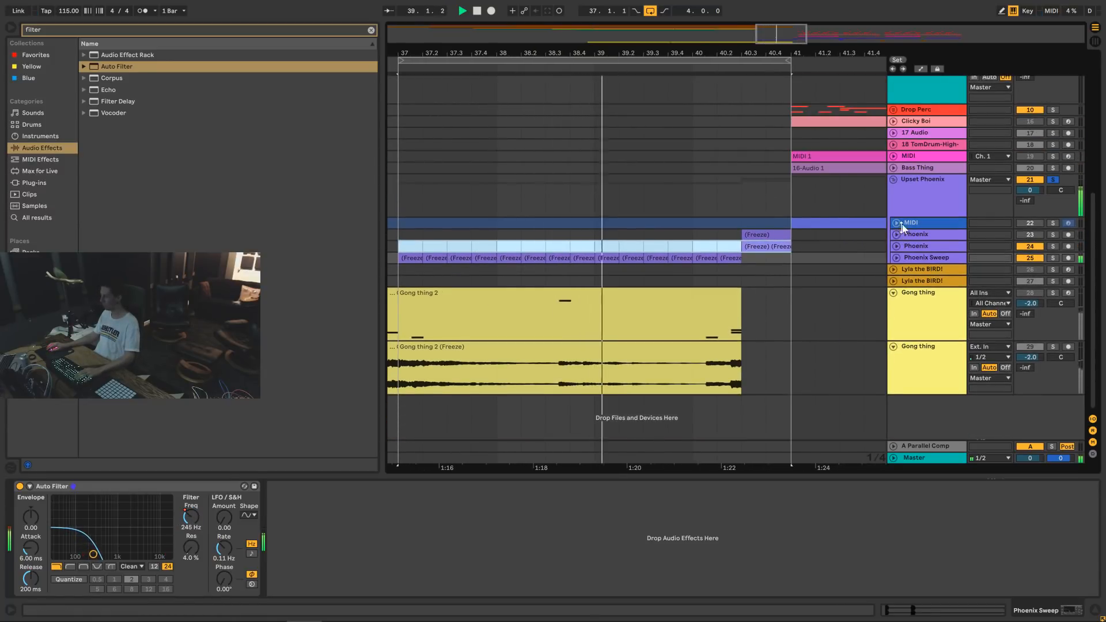
pyautogui.click(916, 181)
pyautogui.click(1052, 179)
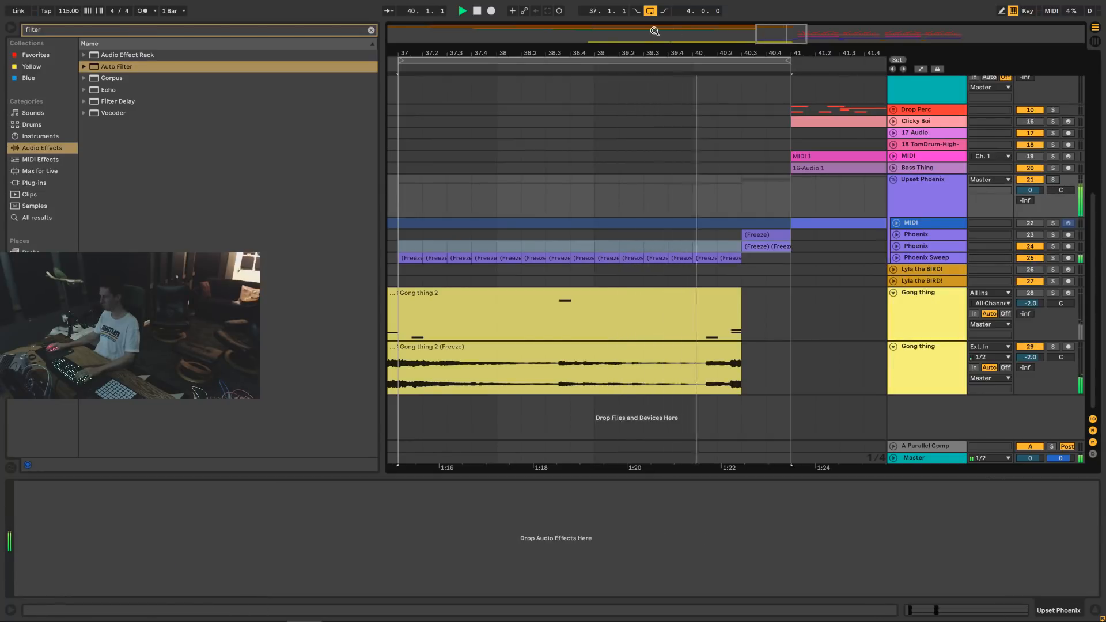
# Turn off arrangement looping and play the build-up from 33.1.1.
pyautogui.click(650, 11)
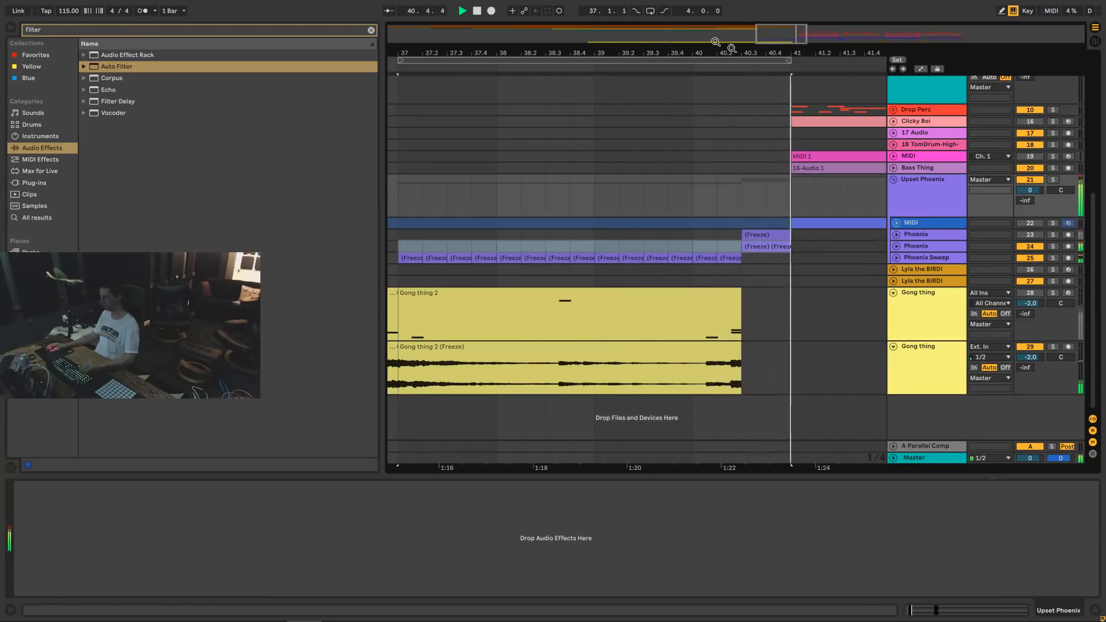
pyautogui.moveTo(627, 53); pyautogui.dragTo(627, 12)
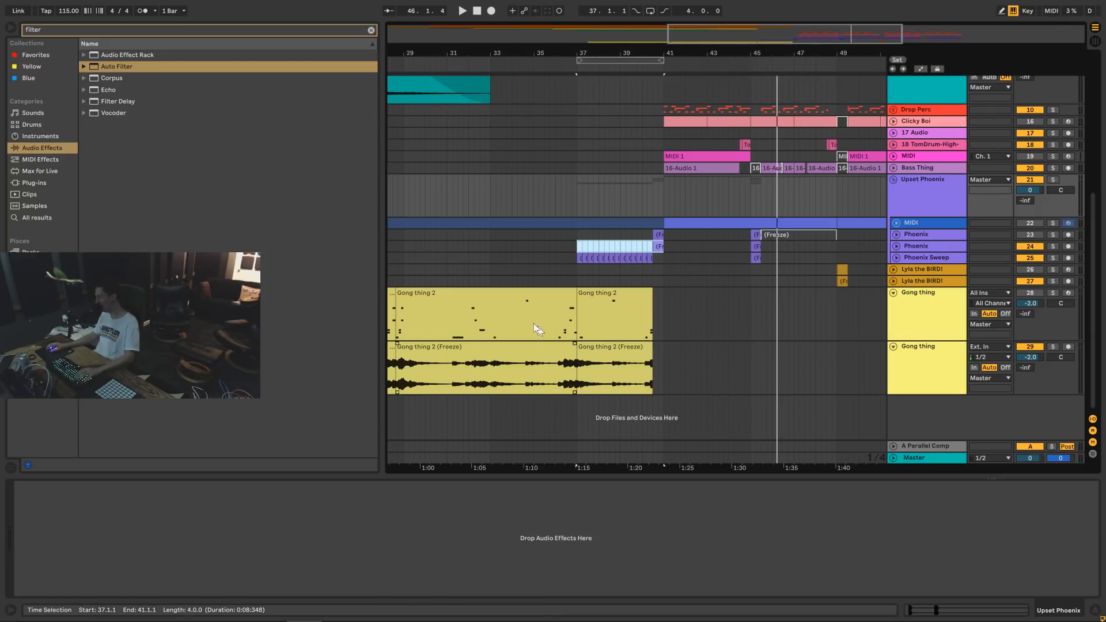
pyautogui.click(495, 206)
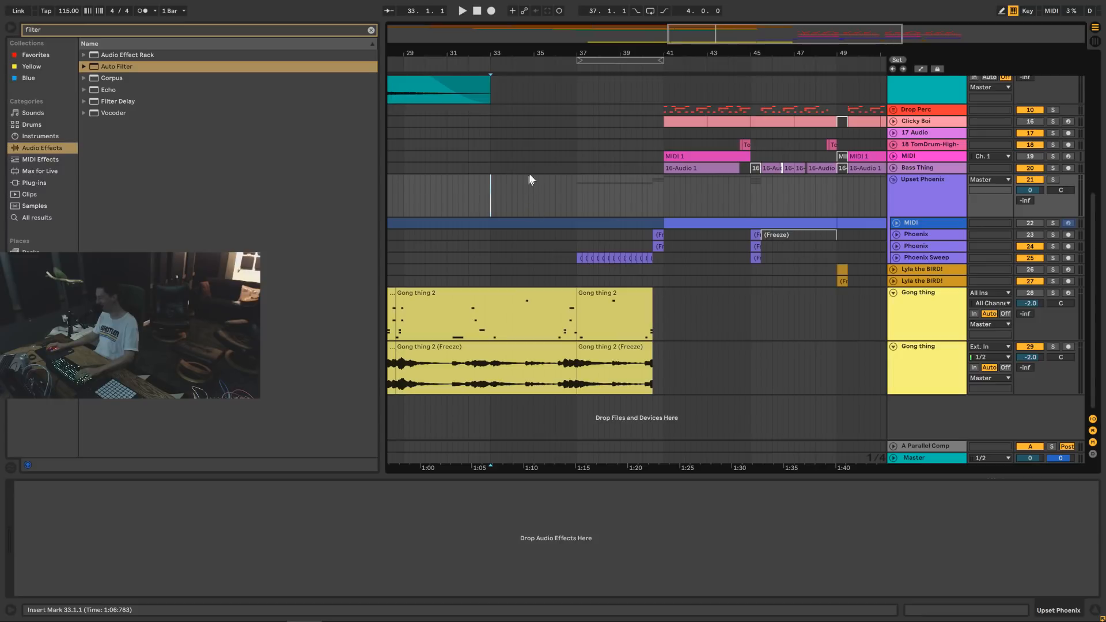
pyautogui.moveTo(527, 53); pyautogui.dragTo(528, 67)
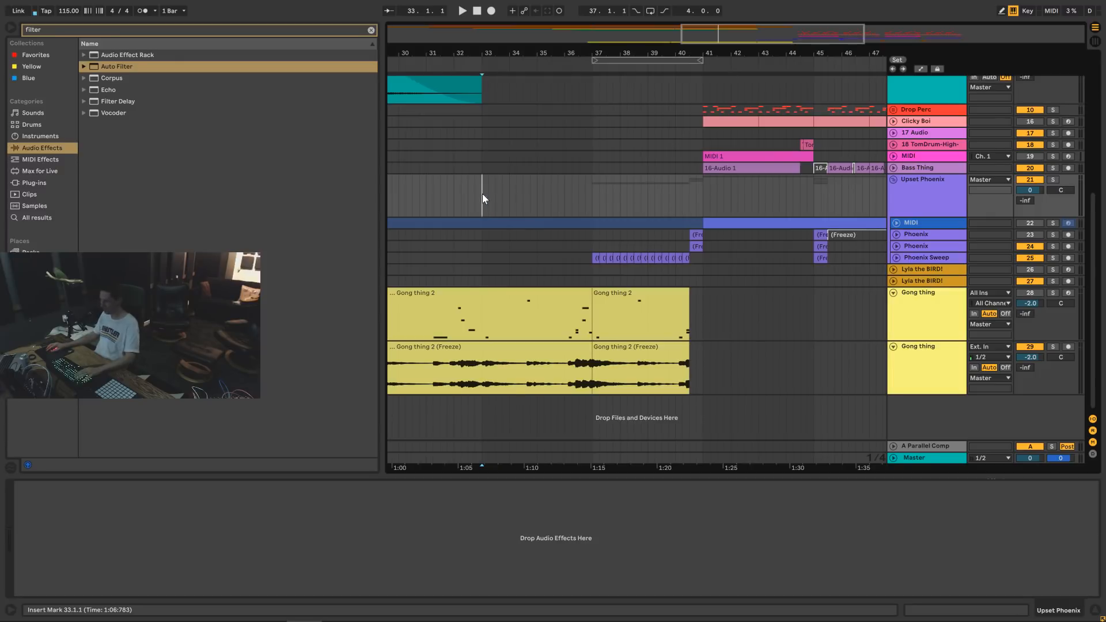
pyautogui.press('space')
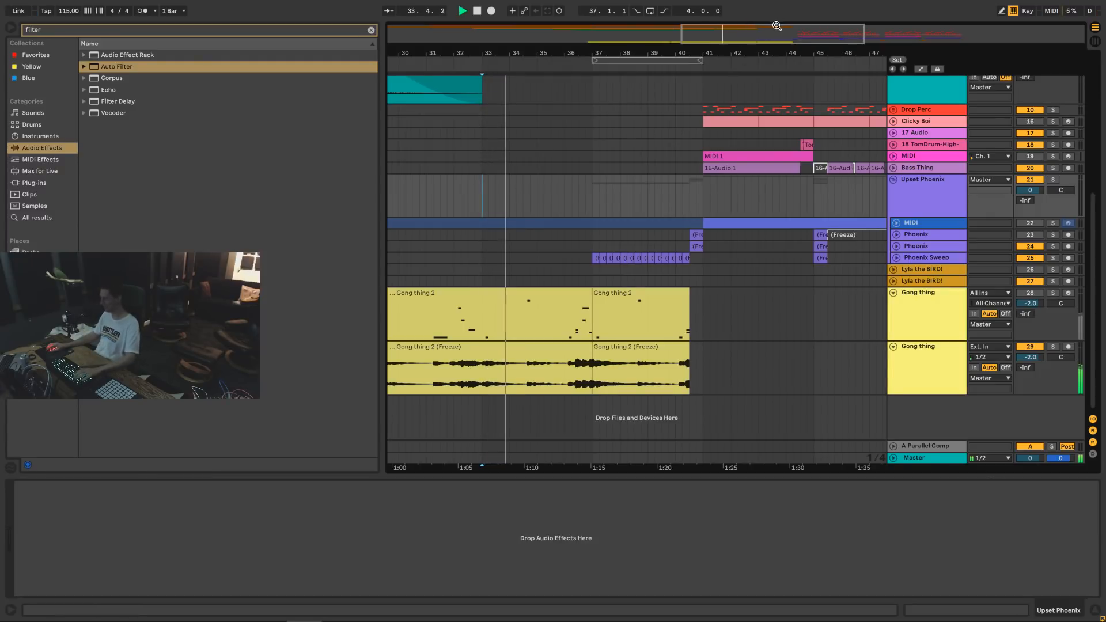
# Reshape the fade-out curve of the Bass audio clip that ends just after 37.1.
pyautogui.moveTo(776, 26); pyautogui.dragTo(752, 29)
pyautogui.scroll(3, 464, 244)
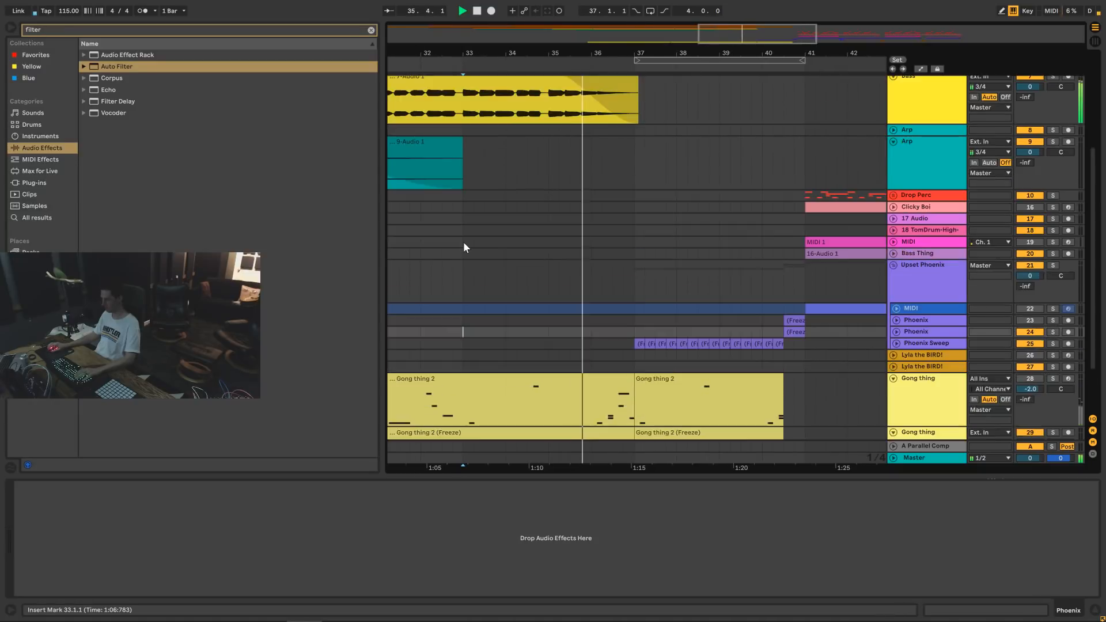
pyautogui.scroll(5, 464, 244)
pyautogui.click(640, 247)
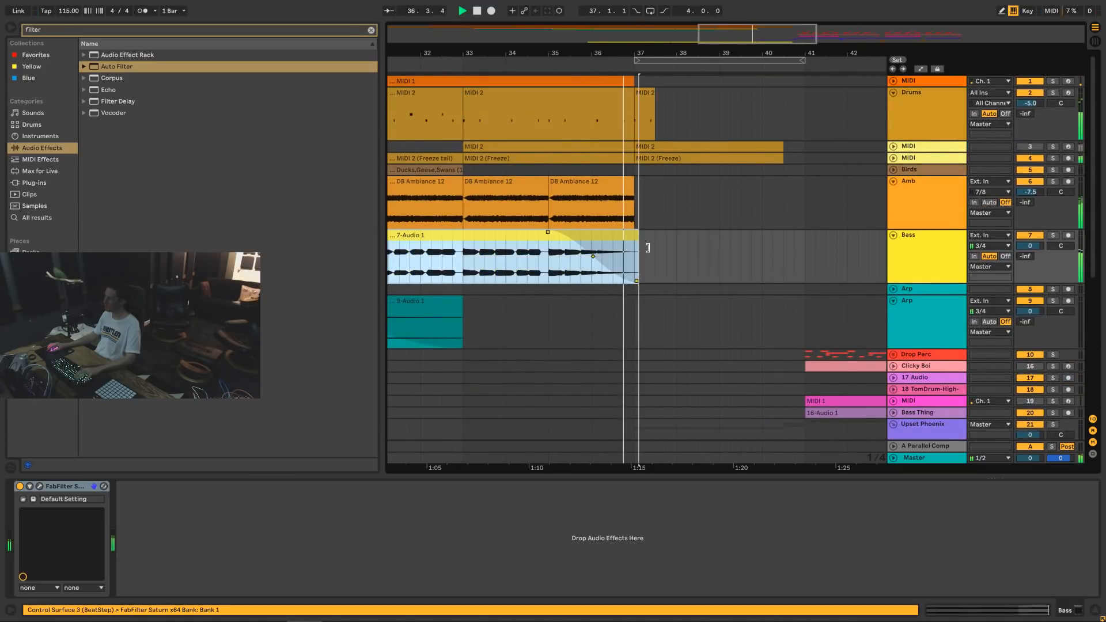
pyautogui.click(596, 258)
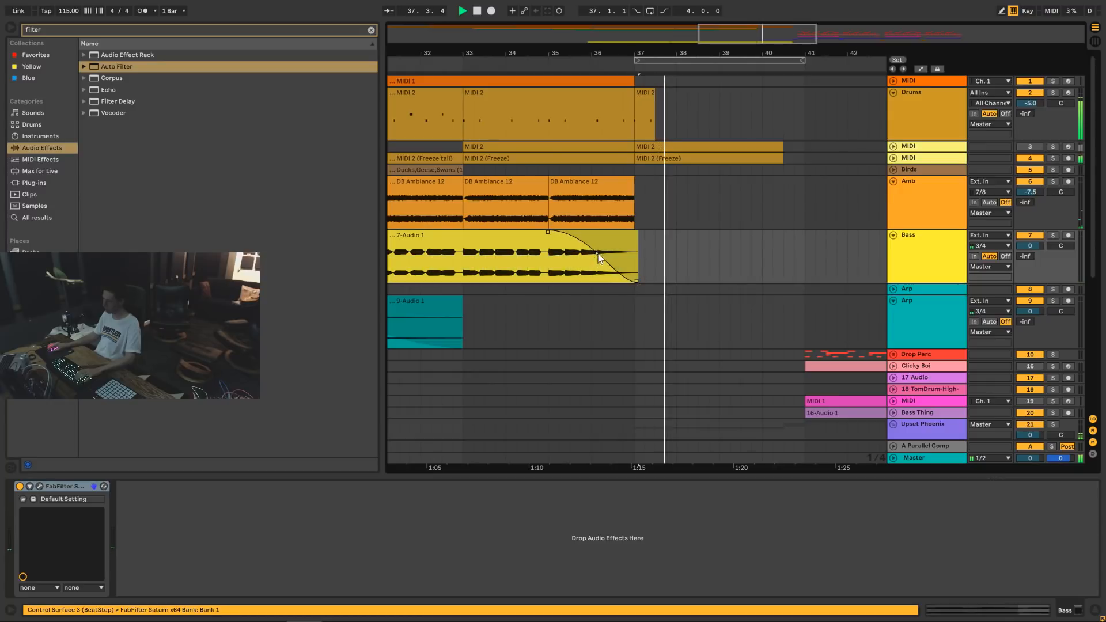
# Fade out the last frozen Gong thing 2 audio clip from about bar 38 to its end at 40.3.
pyautogui.scroll(-3, 671, 215)
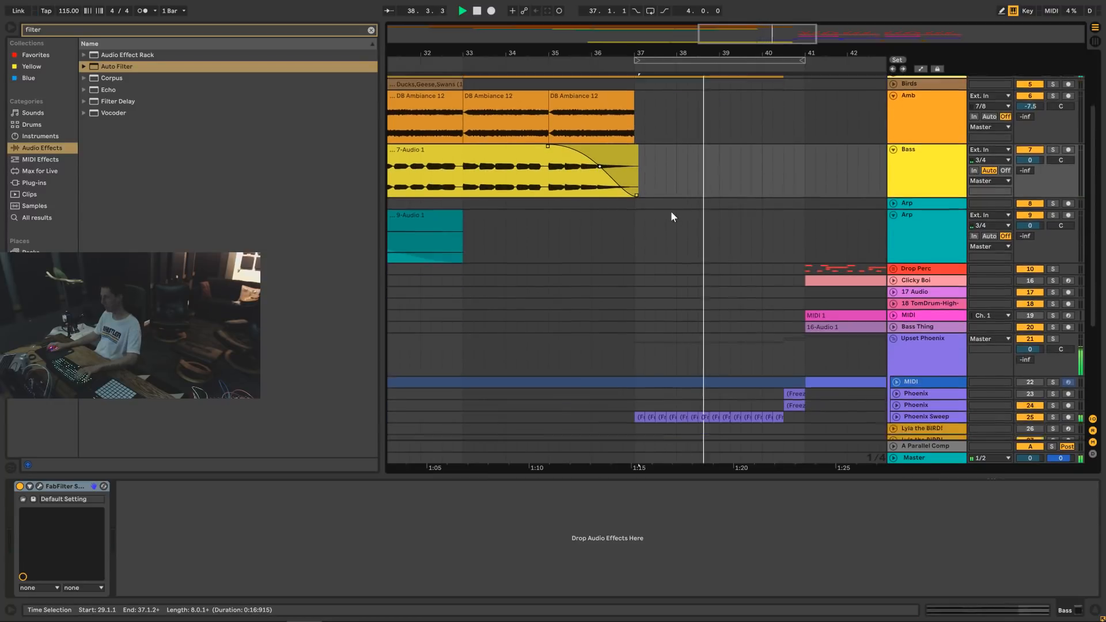
pyautogui.scroll(-4, 670, 213)
pyautogui.scroll(2, 670, 214)
pyautogui.scroll(-3, 671, 216)
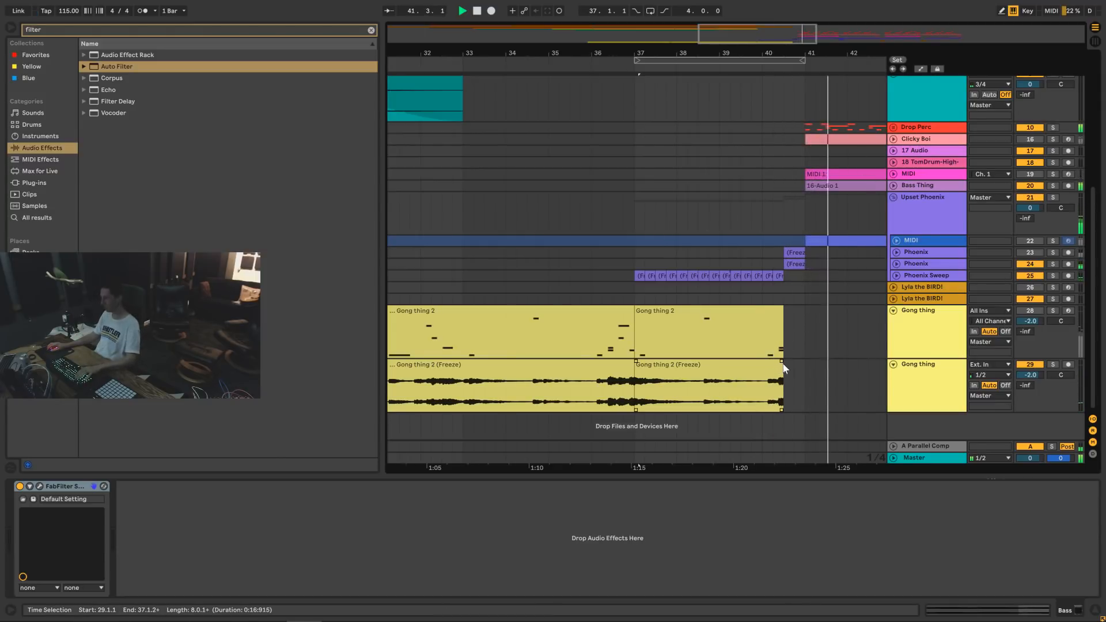
pyautogui.moveTo(783, 367); pyautogui.dragTo(683, 367)
# Play the transition from 37.1.1 to listen to the Phoenix sweep with the faded gong.
pyautogui.click(633, 287)
pyautogui.press('space')
pyautogui.press('space')
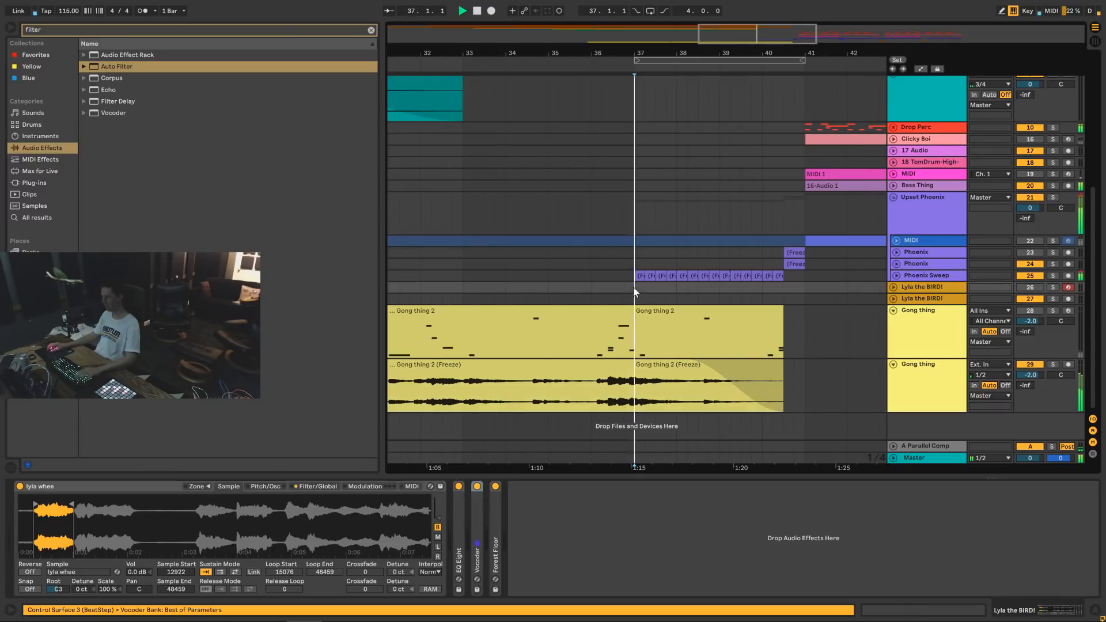
pyautogui.moveTo(752, 39); pyautogui.dragTo(765, 11)
pyautogui.moveTo(638, 50); pyautogui.dragTo(724, 48)
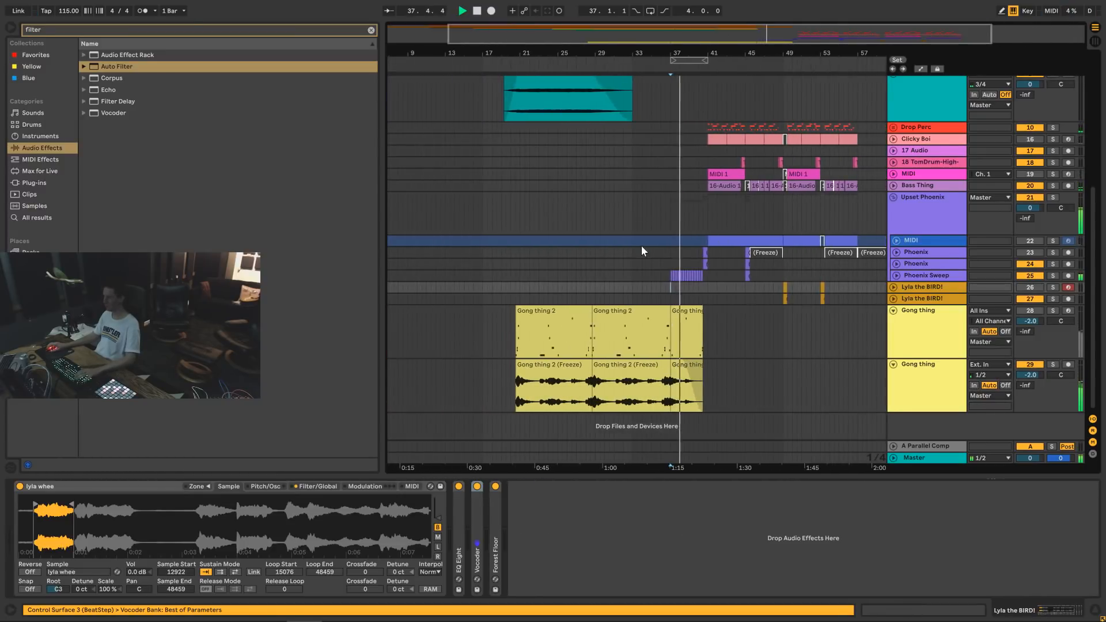
# Fold the second Arp track, show the whole arrangement, and stop playback.
pyautogui.scroll(5, 642, 245)
pyautogui.click(910, 256)
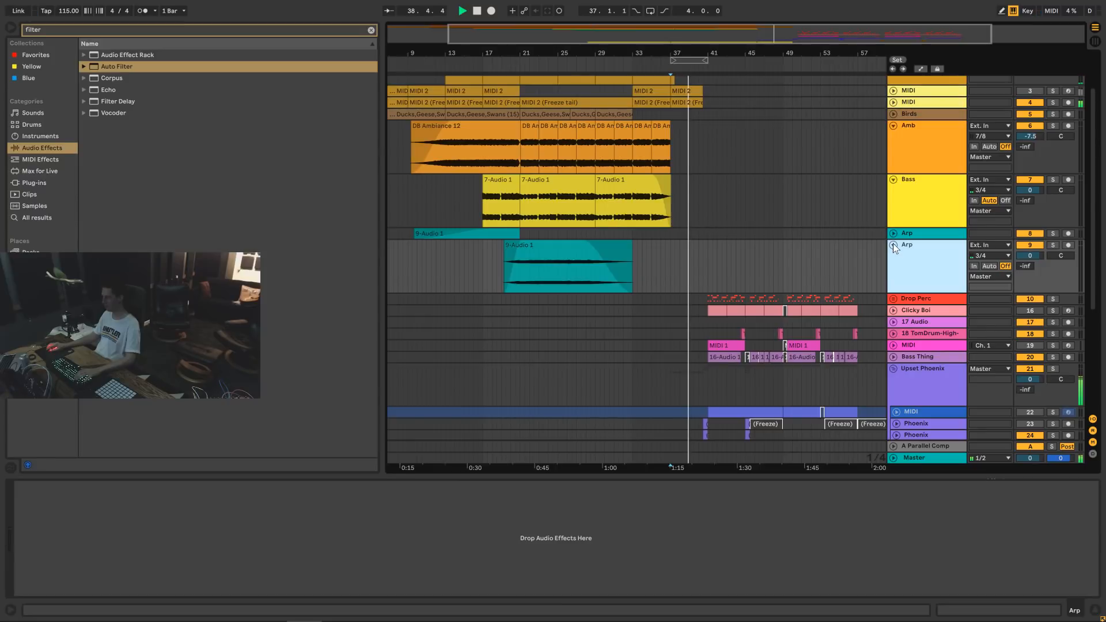
pyautogui.click(893, 244)
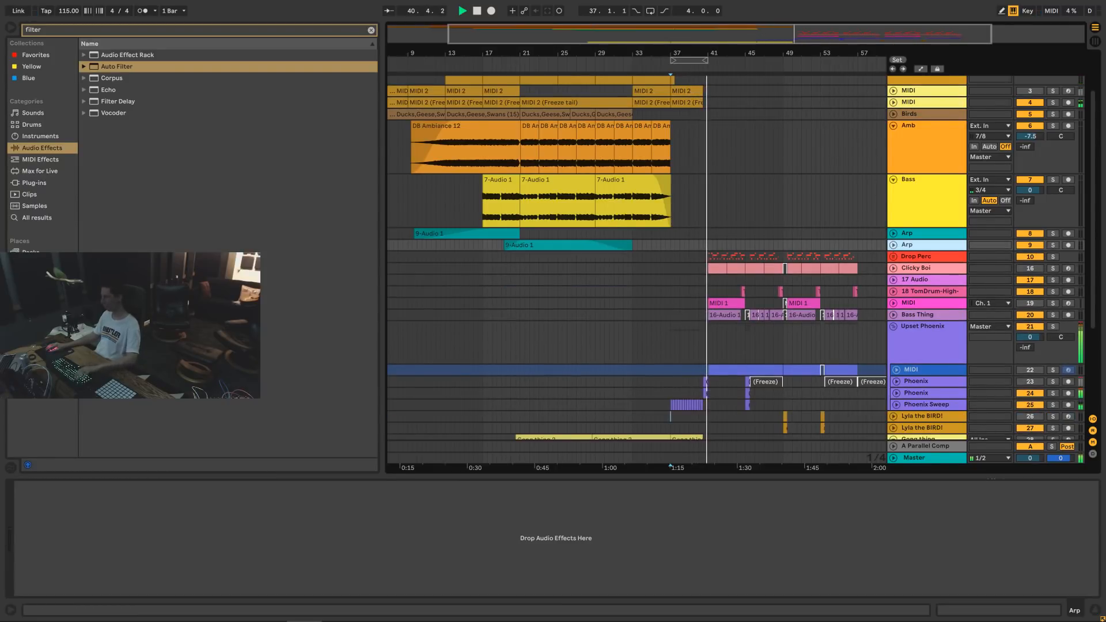
pyautogui.moveTo(746, 48); pyautogui.dragTo(704, 36)
pyautogui.press('space')
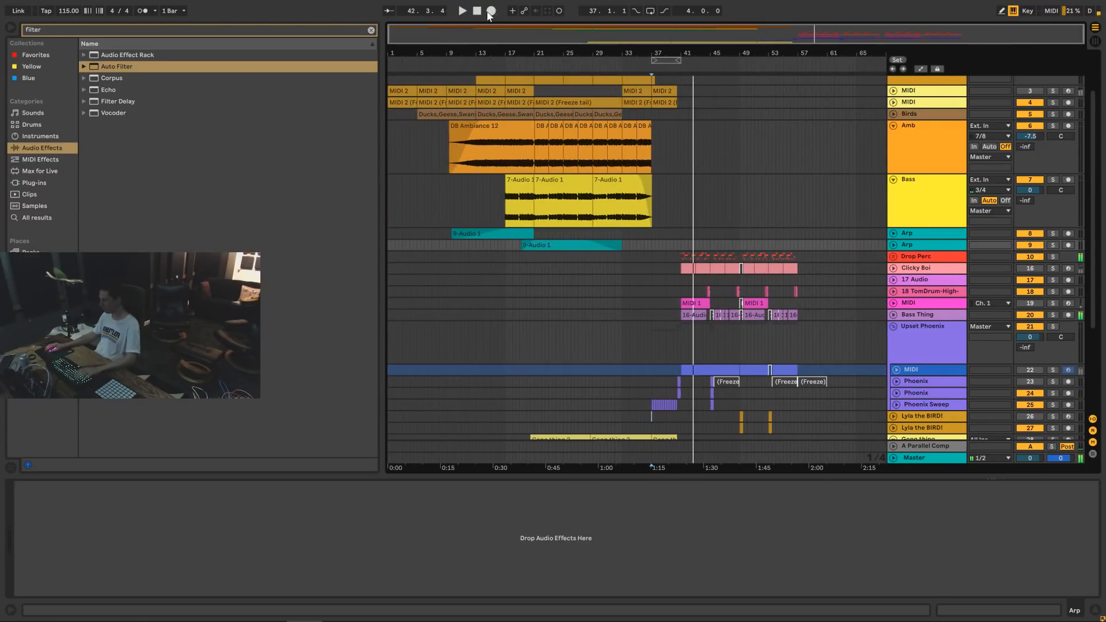
# Play the arrangement from the beginning, fold the Drums track and show its devices.
pyautogui.moveTo(405, 36); pyautogui.dragTo(395, 65)
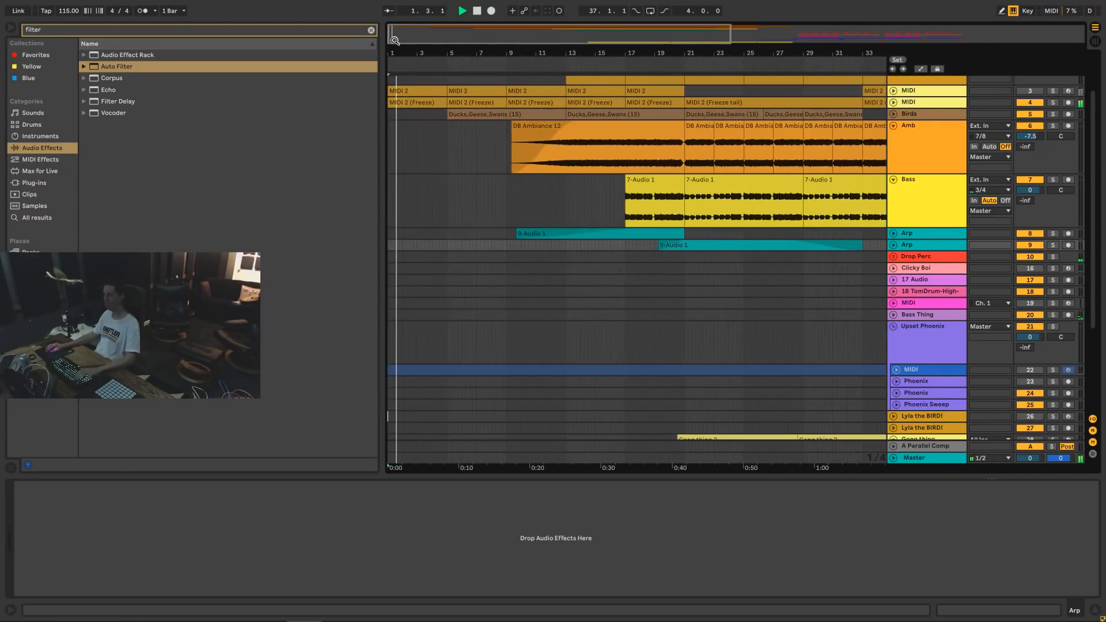
pyautogui.scroll(3, 437, 216)
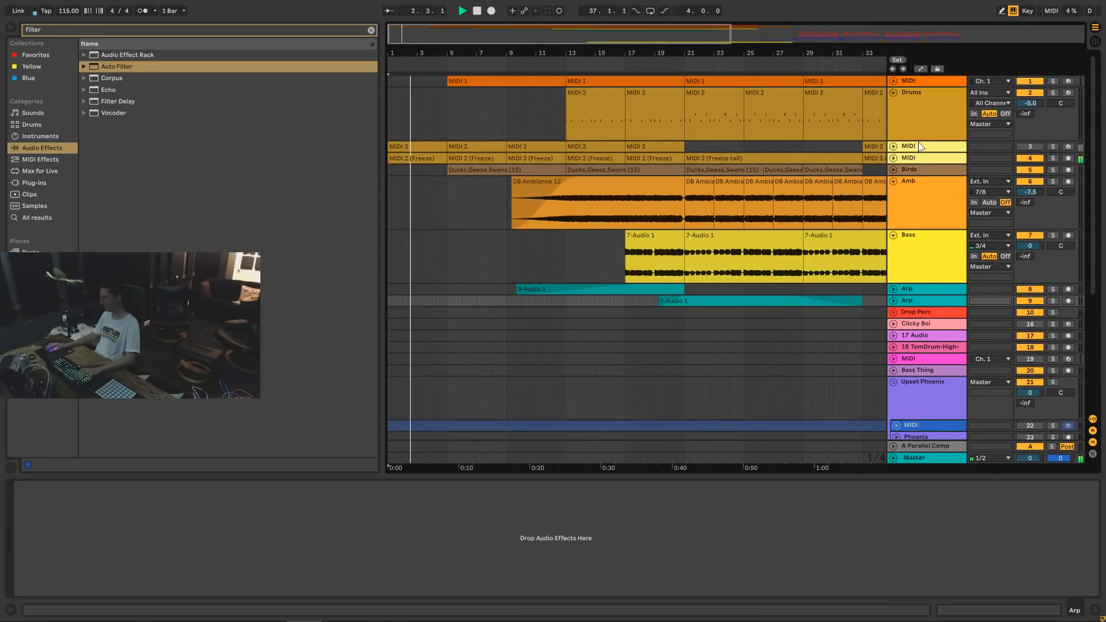
pyautogui.click(914, 146)
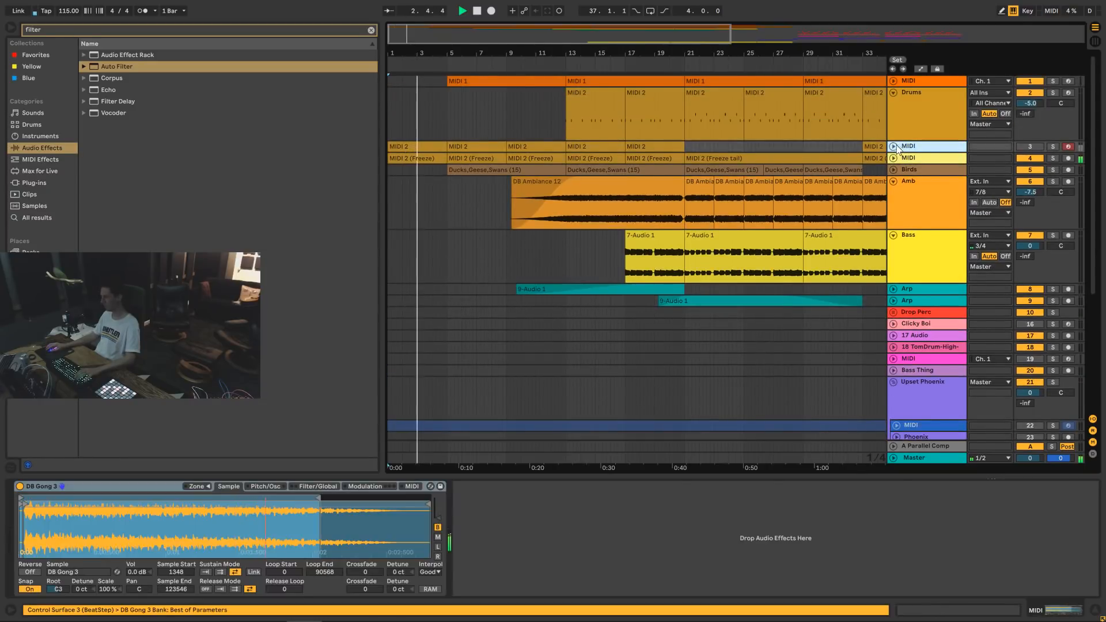
pyautogui.click(893, 93)
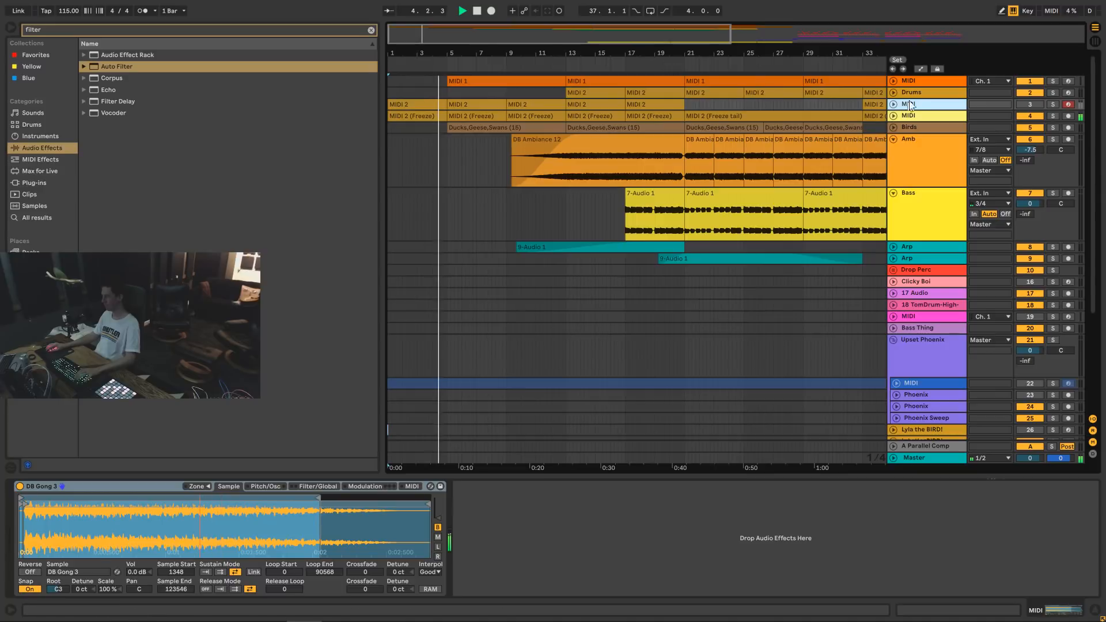
pyautogui.click(923, 93)
pyautogui.moveTo(631, 38); pyautogui.dragTo(761, 35)
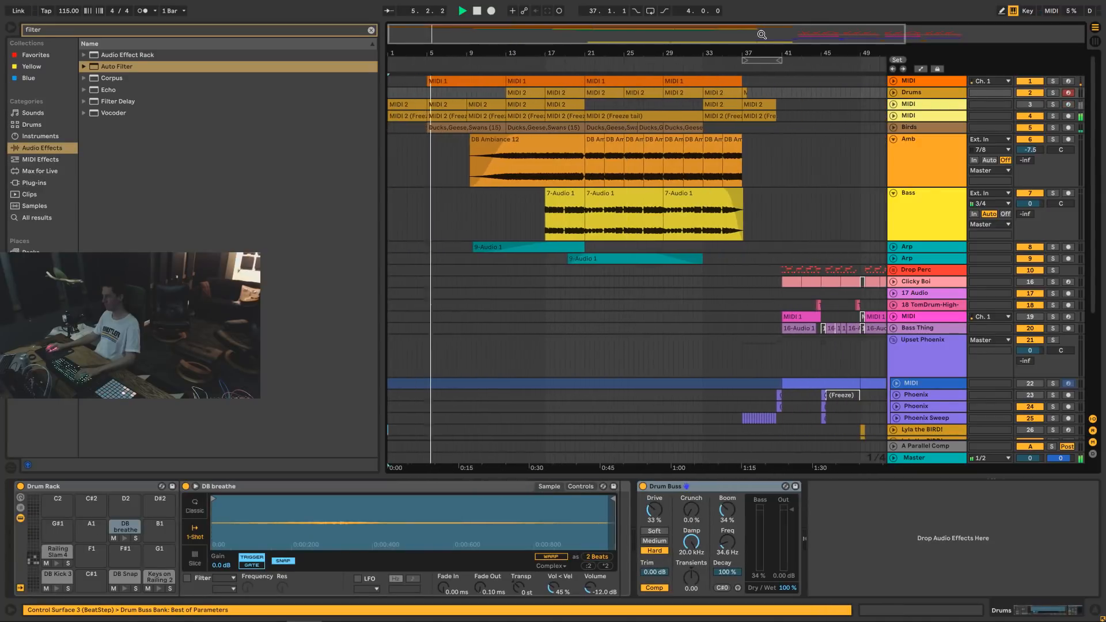
# Unfold the Birds track and the Drums track while the intro plays.
pyautogui.click(894, 127)
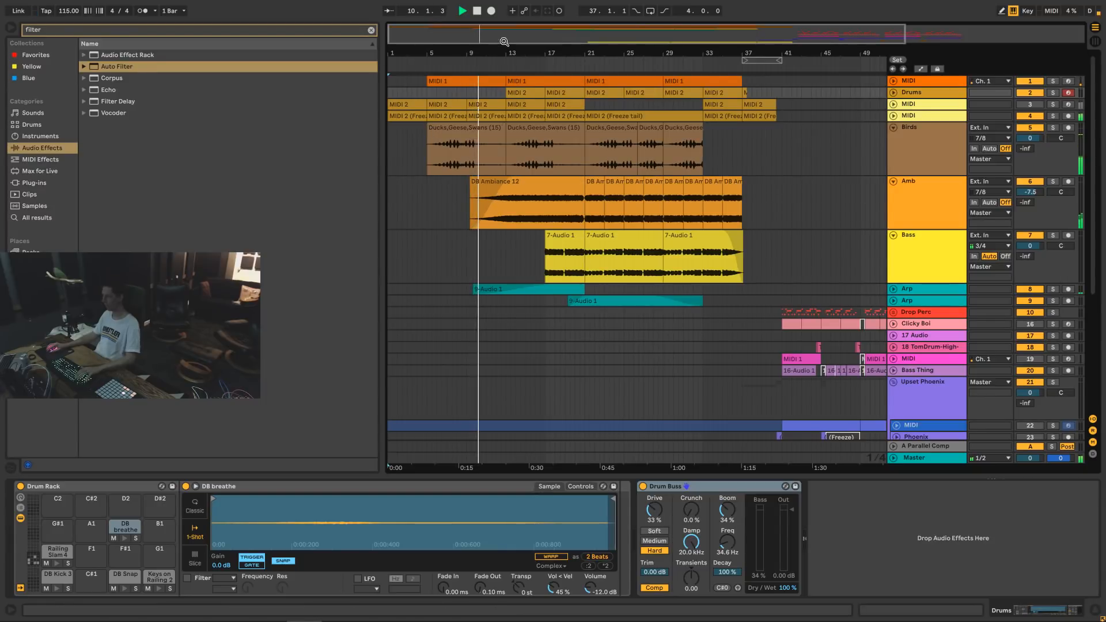
pyautogui.moveTo(504, 41); pyautogui.dragTo(504, 52)
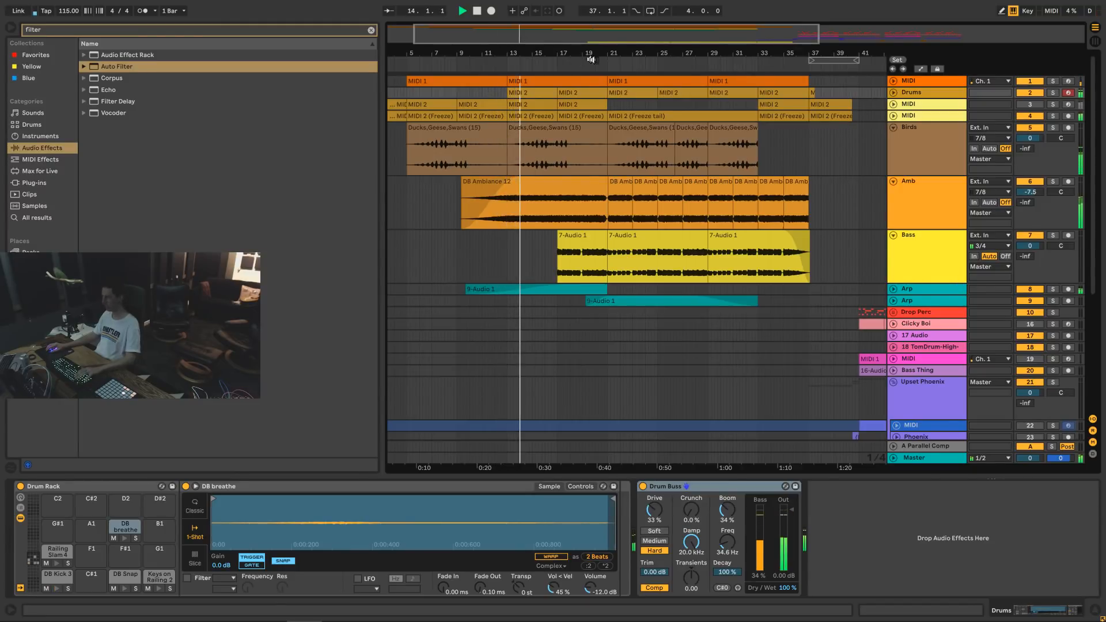
pyautogui.click(896, 92)
pyautogui.click(893, 92)
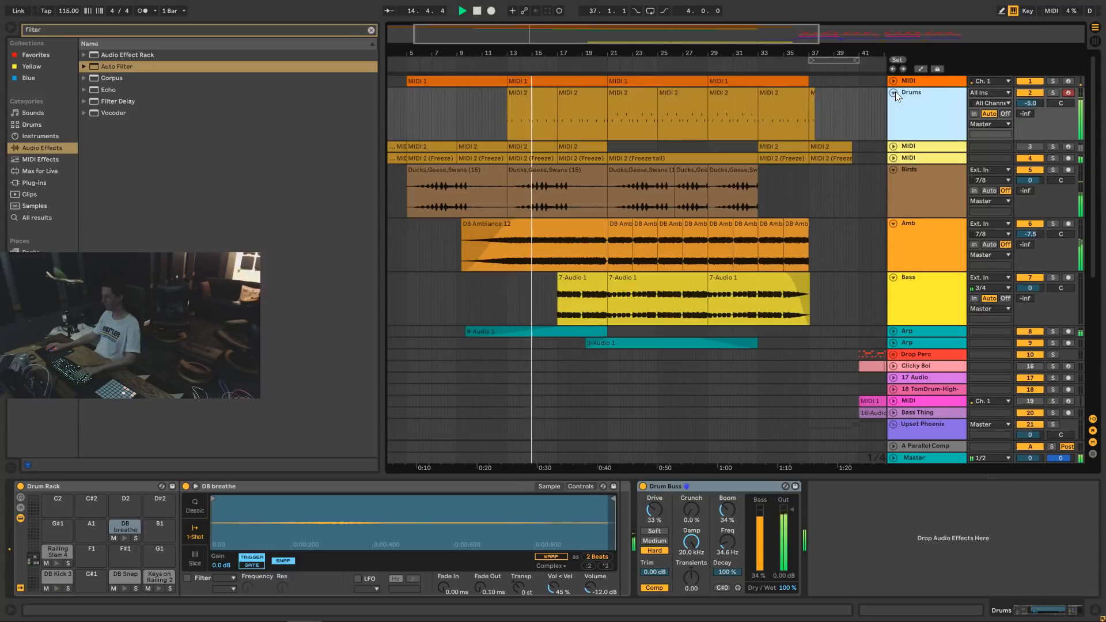
# Select the Drums clip spanning bars 17 to 21 and show the whole arrangement.
pyautogui.moveTo(651, 26); pyautogui.dragTo(652, 31)
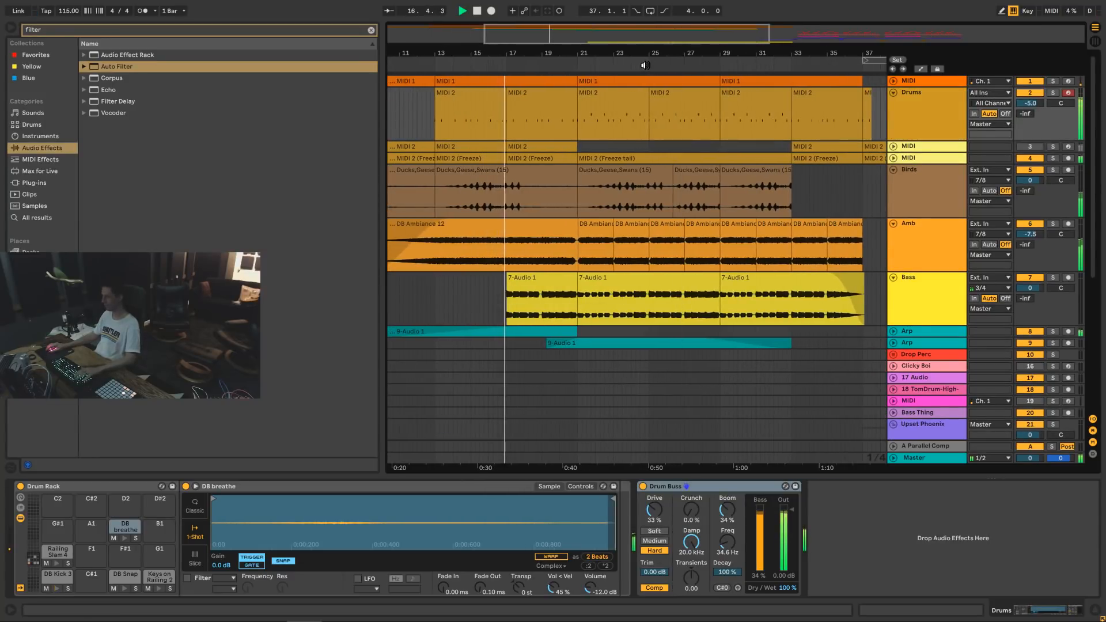
pyautogui.click(543, 94)
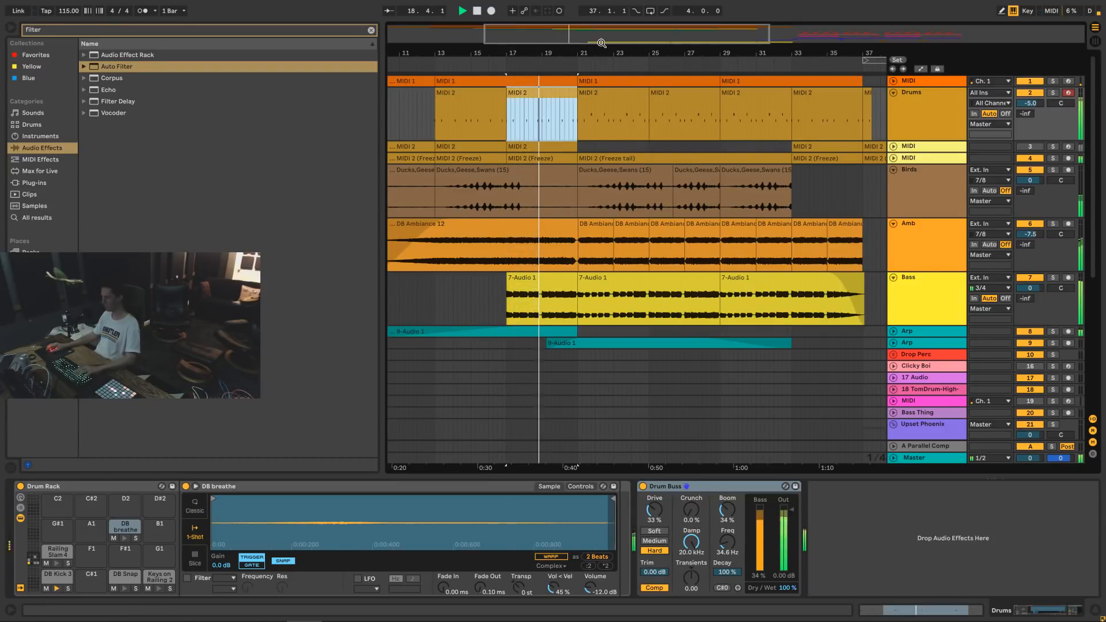
pyautogui.moveTo(724, 35); pyautogui.dragTo(994, 38)
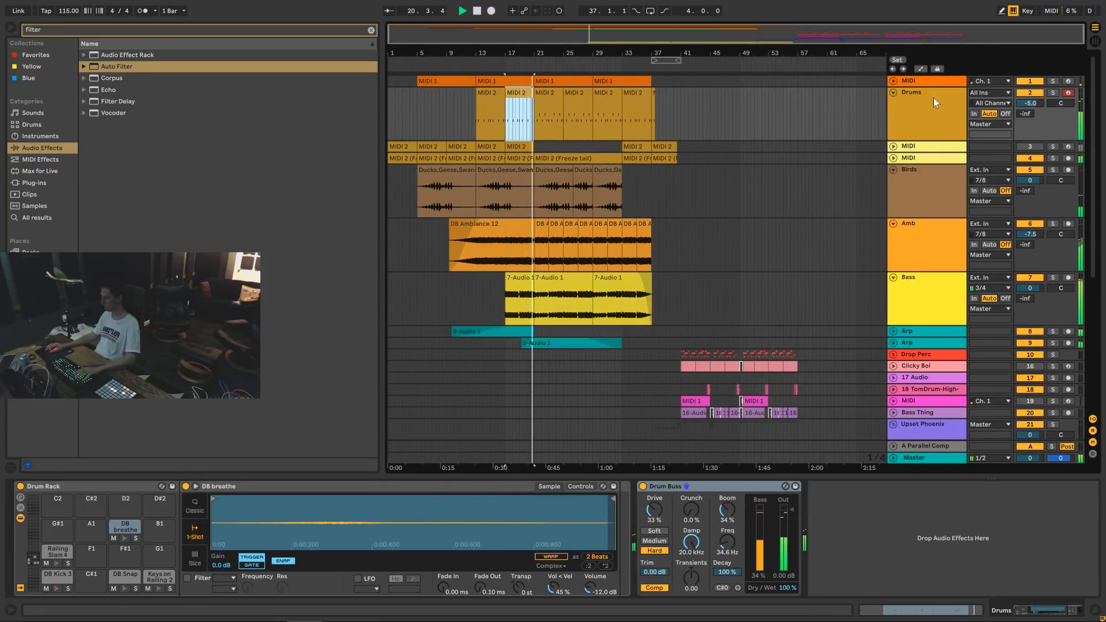
# Fold the Birds, Amb and Bass tracks.
pyautogui.click(931, 112)
pyautogui.click(902, 176)
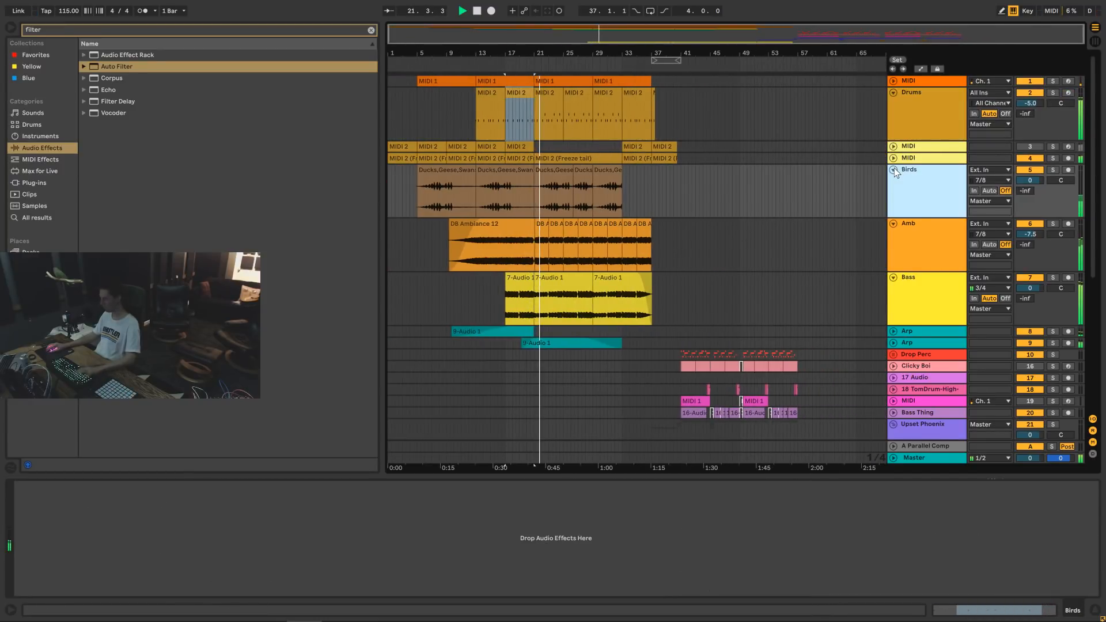
pyautogui.click(893, 170)
pyautogui.click(893, 181)
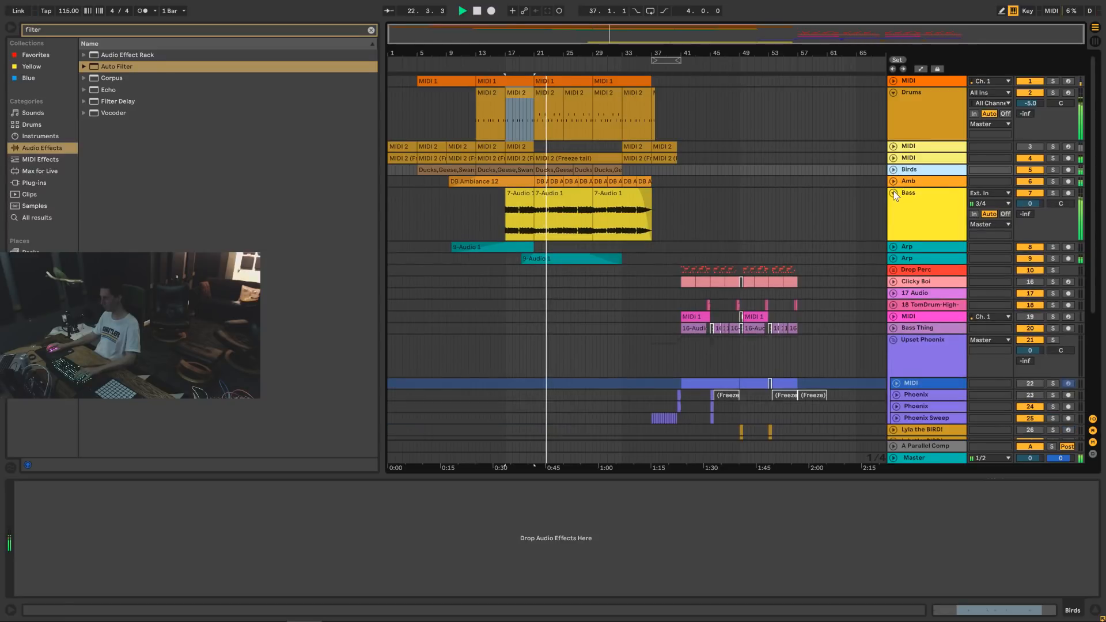
pyautogui.click(893, 192)
# Show the devices of the Drums, Birds and Bass tracks in turn, then stop playback.
pyautogui.click(897, 115)
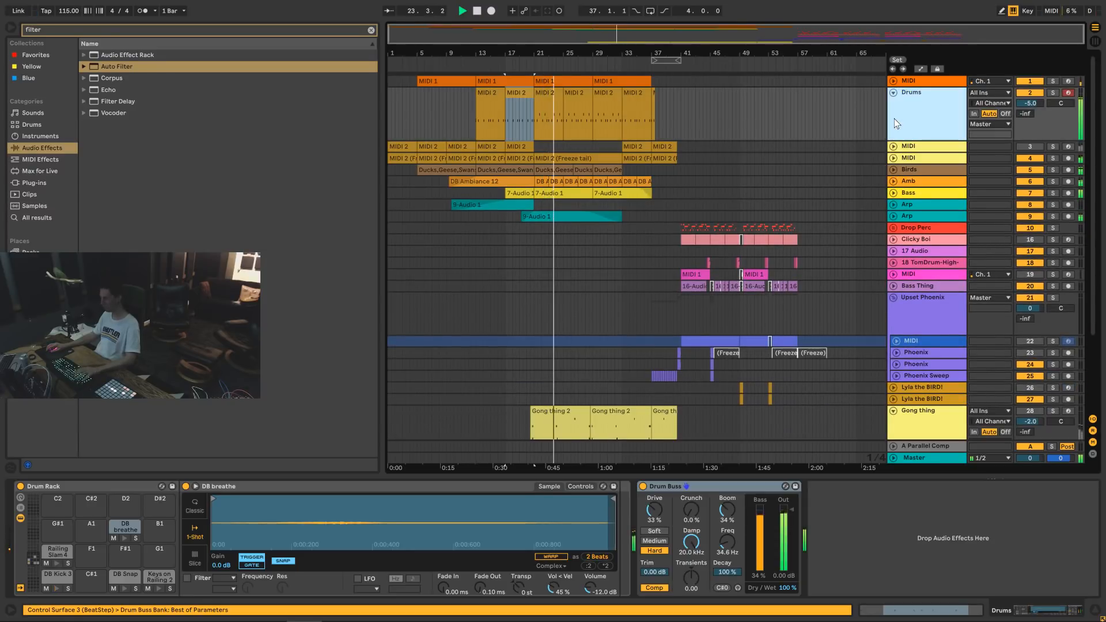
pyautogui.click(932, 171)
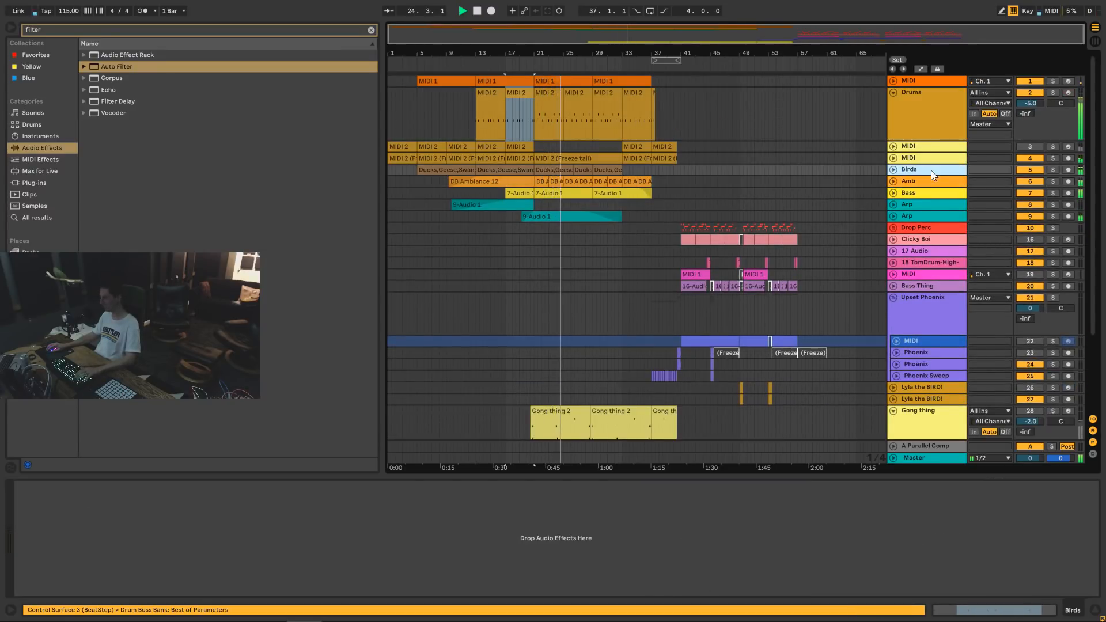
pyautogui.click(932, 193)
pyautogui.press('space')
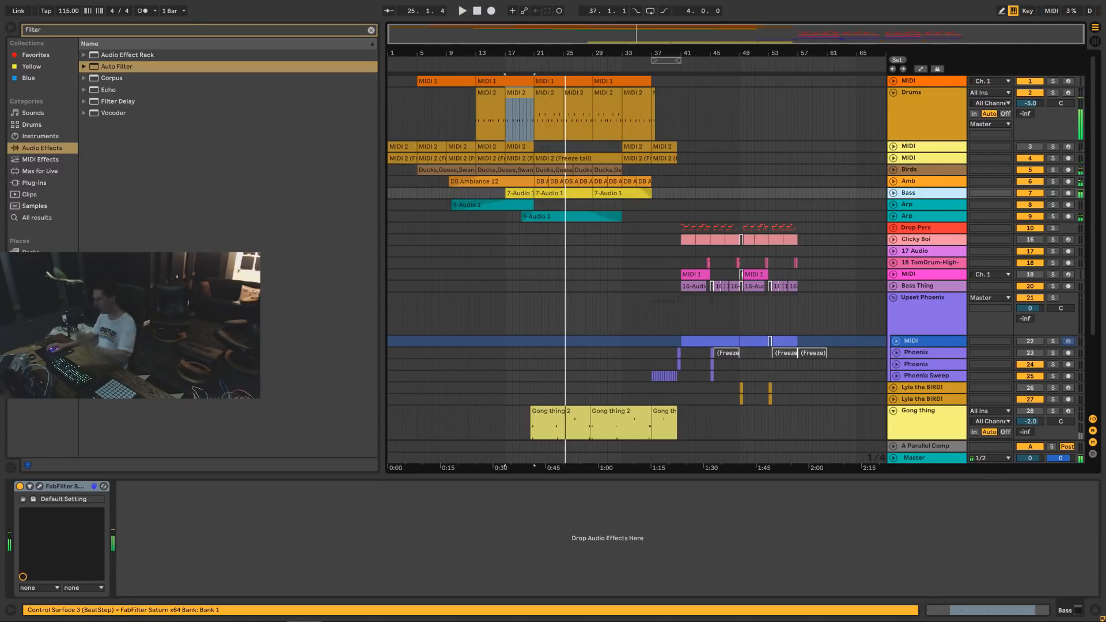
# Clear the browser search, collapse the Reverb presets and add a Compressor to the Bass track from the audio effects.
pyautogui.click(372, 30)
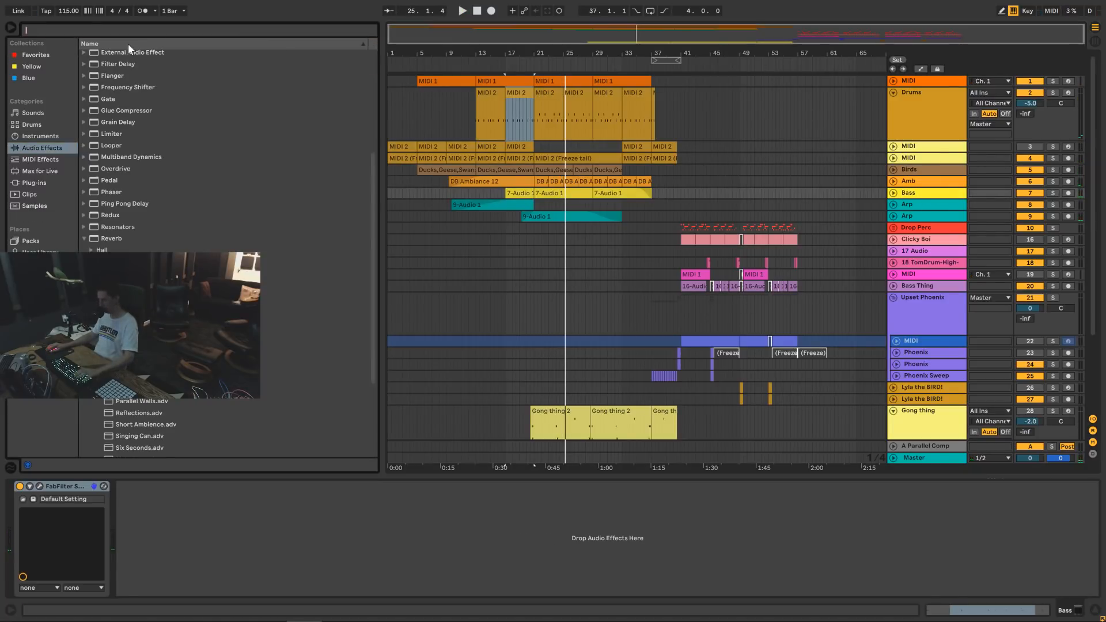
pyautogui.click(35, 124)
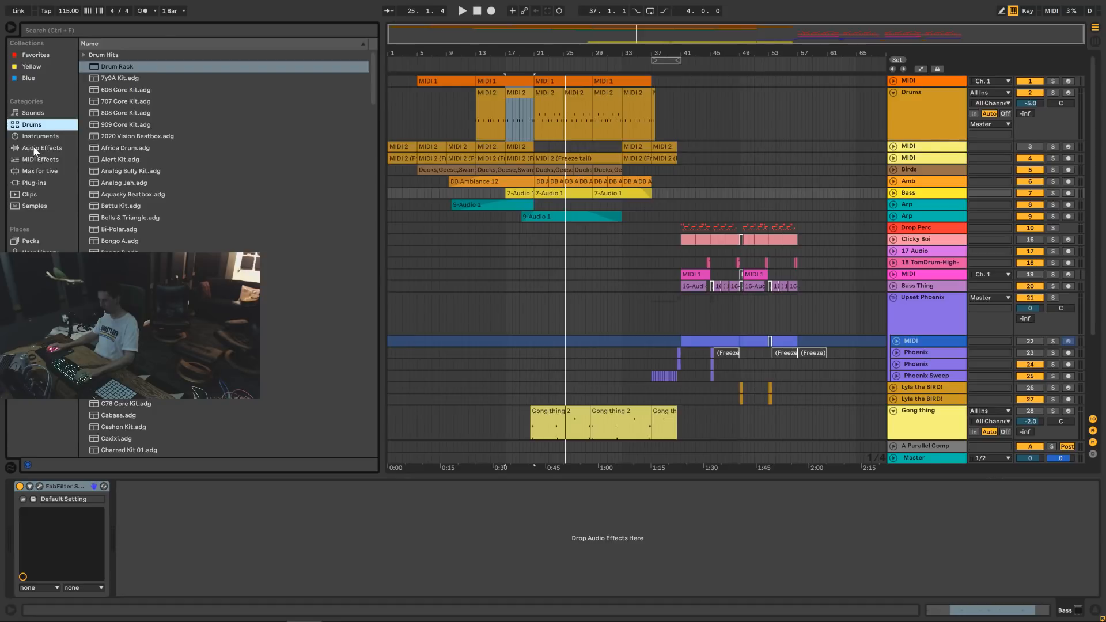
pyautogui.click(36, 148)
pyautogui.click(108, 88)
pyautogui.scroll(-2, 110, 111)
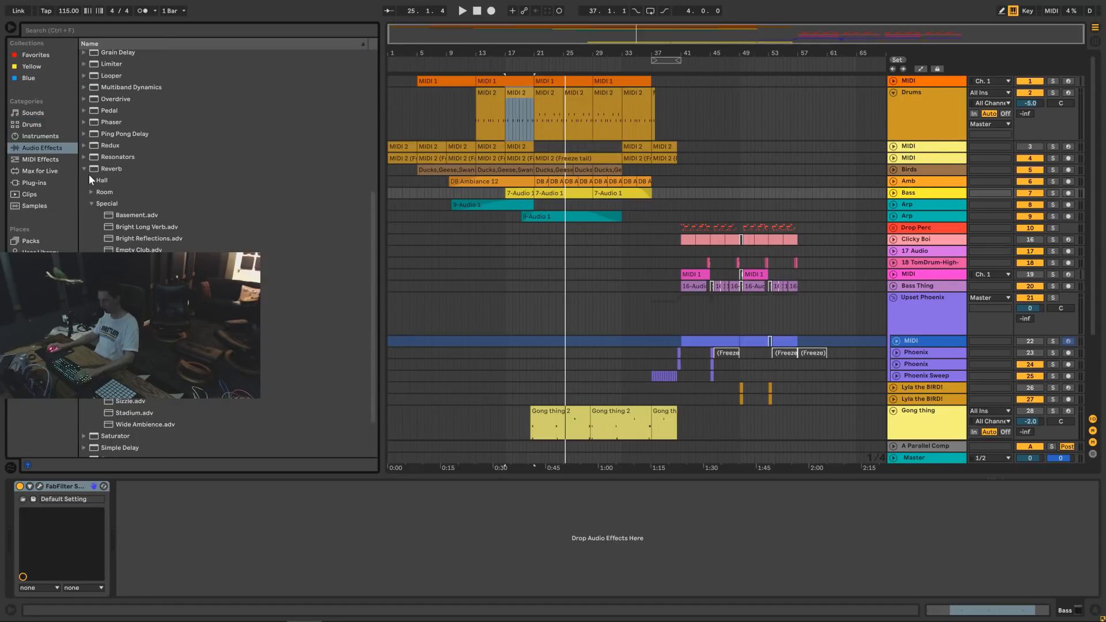
pyautogui.click(85, 169)
pyautogui.scroll(2, 112, 219)
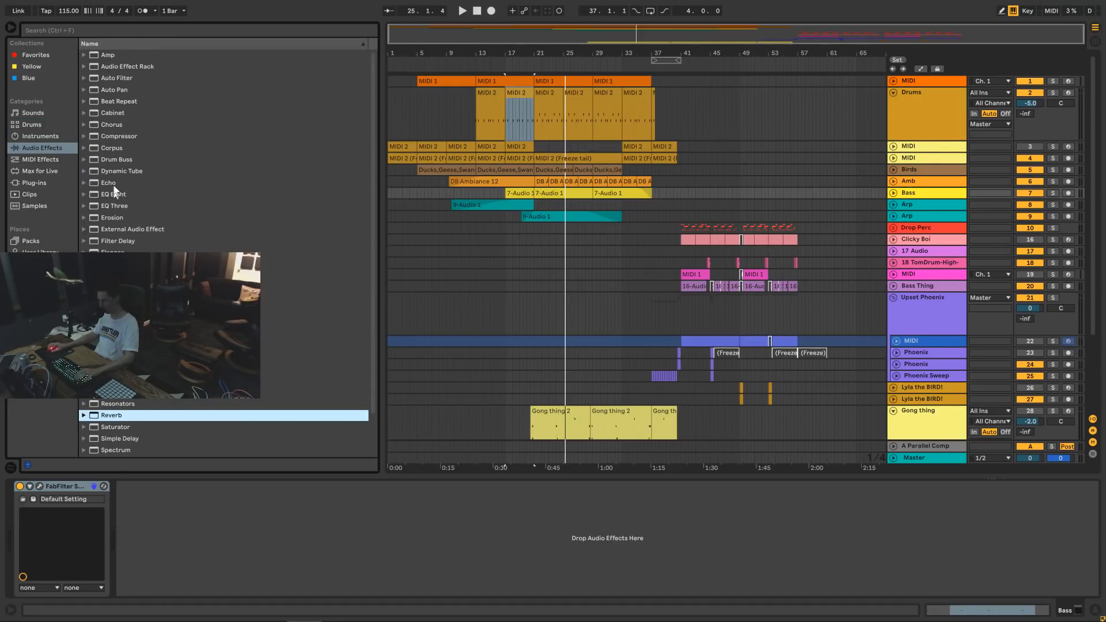
pyautogui.click(111, 138)
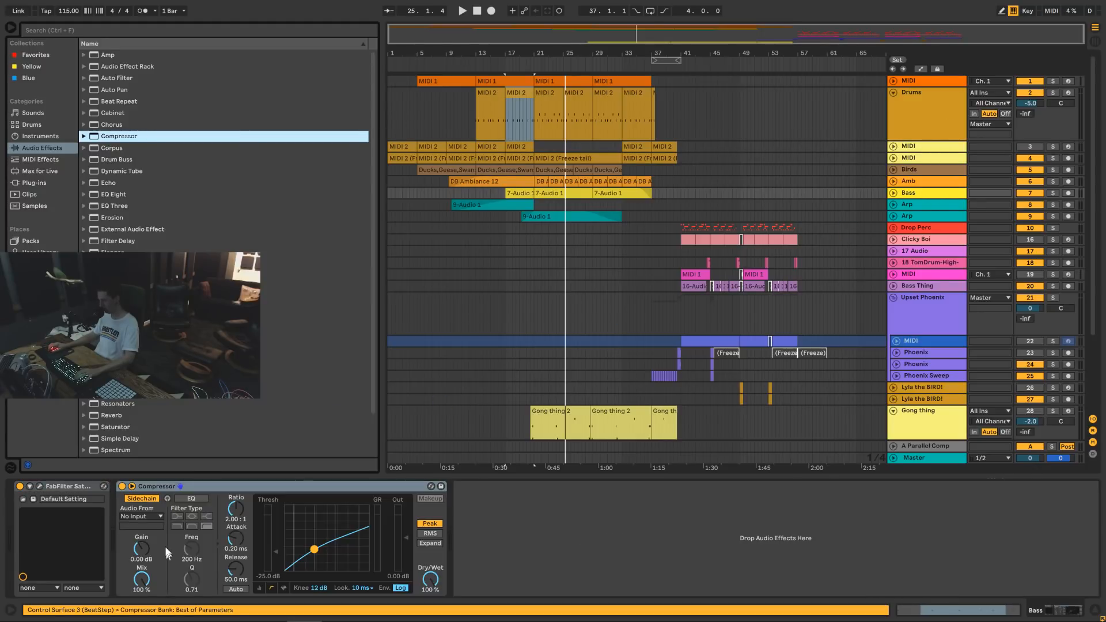
# Set the Compressor's sidechain input to Kick and play from bar 17 with the Bass track soloed.
pyautogui.click(158, 518)
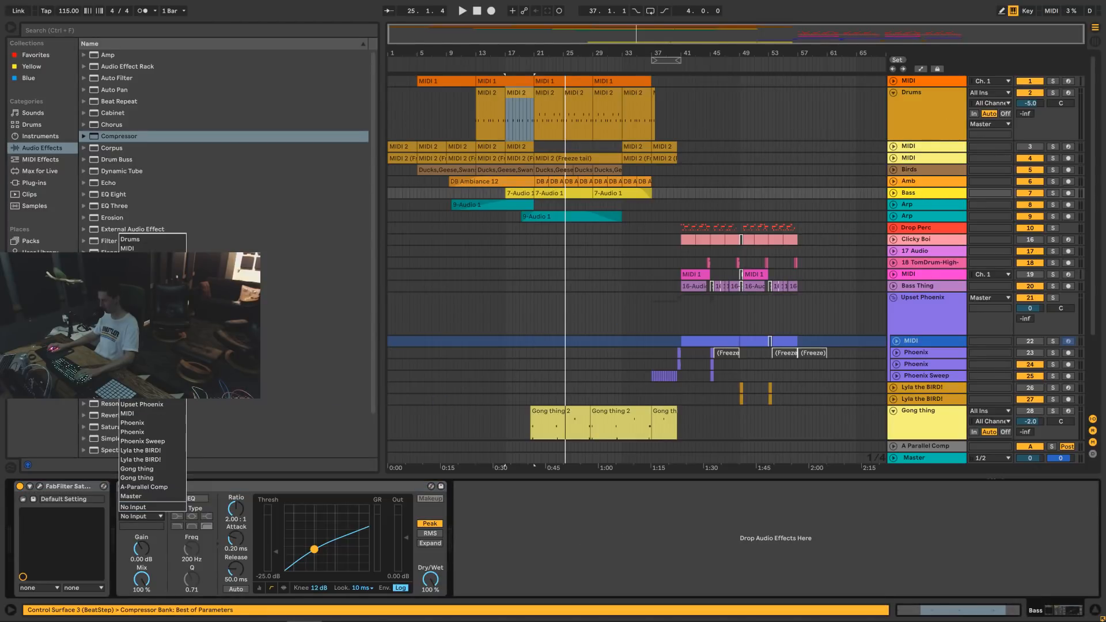
pyautogui.click(128, 314)
pyautogui.press('space')
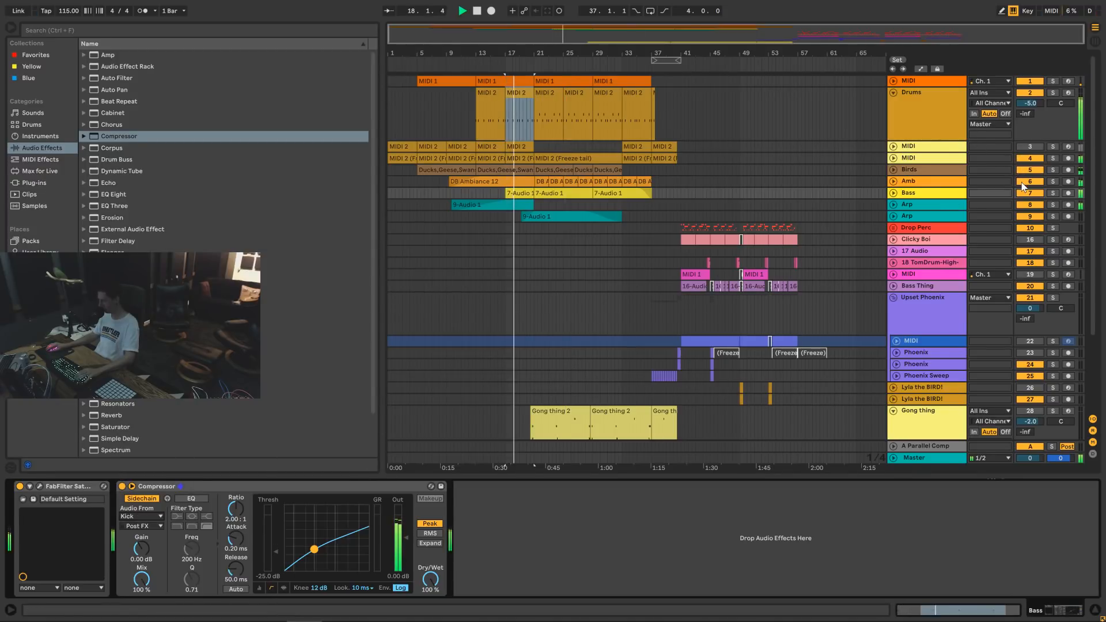
pyautogui.click(1052, 193)
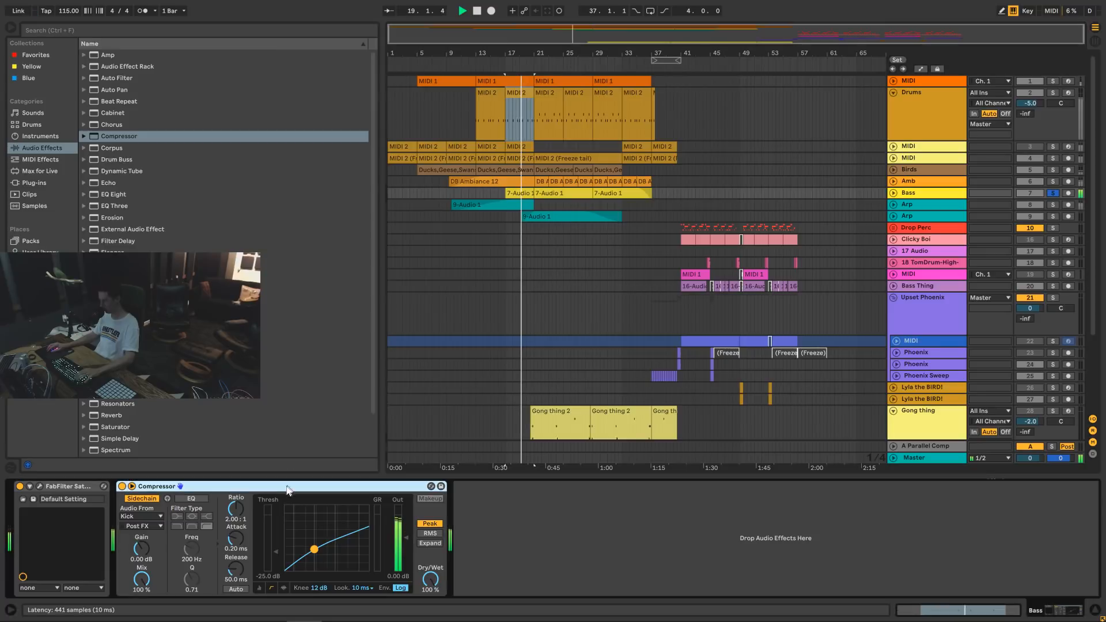
# Set the Compressor's sidechain input to the Drums track with a Pre FX source.
pyautogui.click(144, 515)
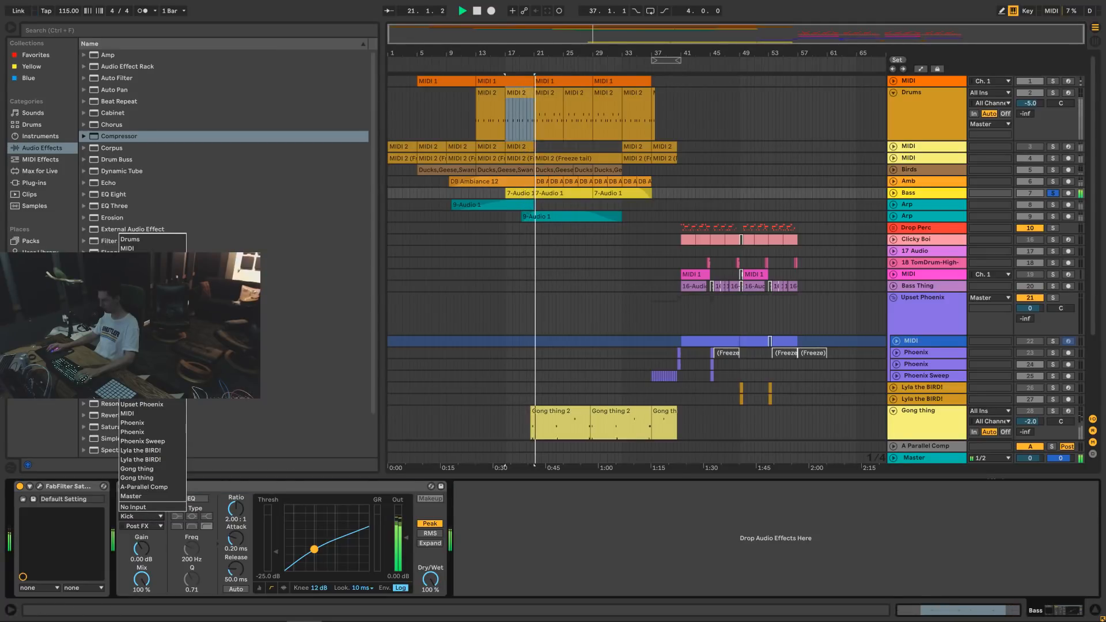
pyautogui.click(150, 240)
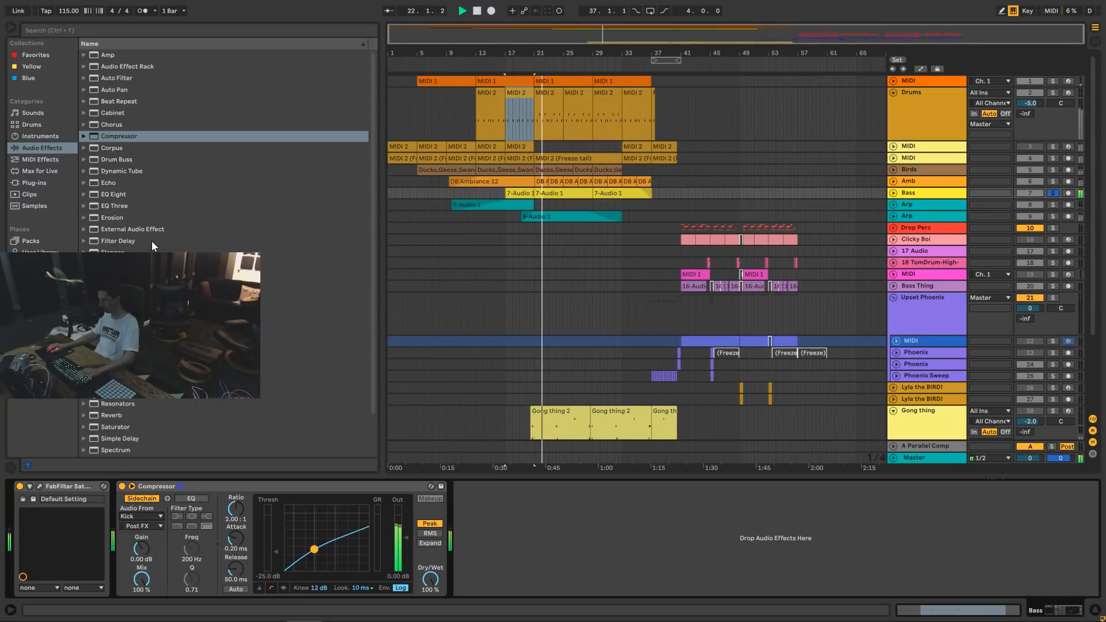
pyautogui.click(144, 524)
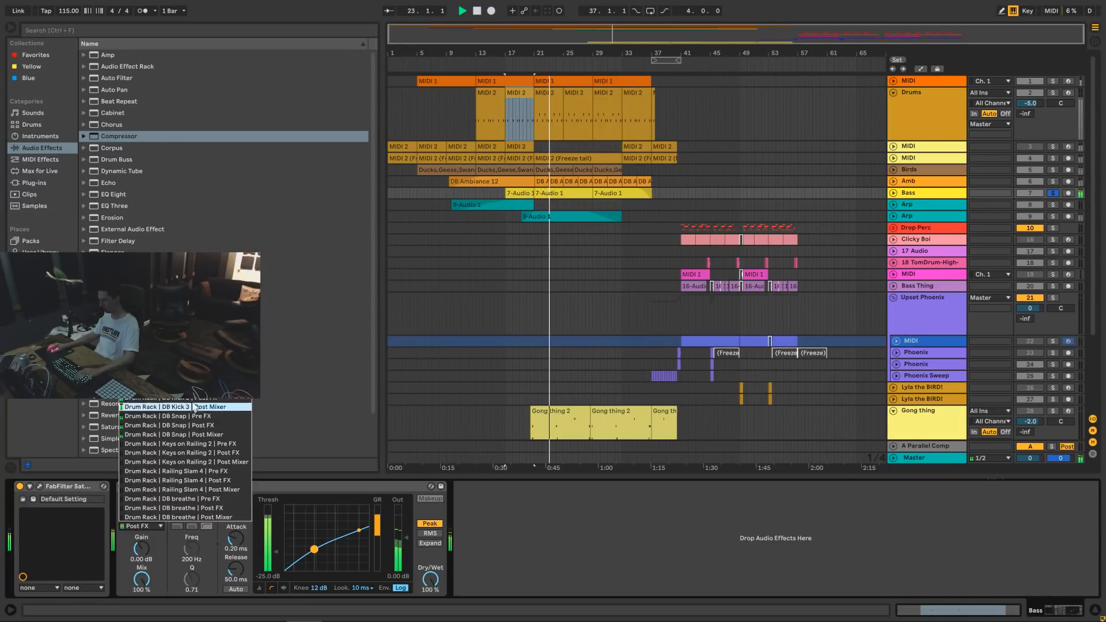
pyautogui.click(205, 421)
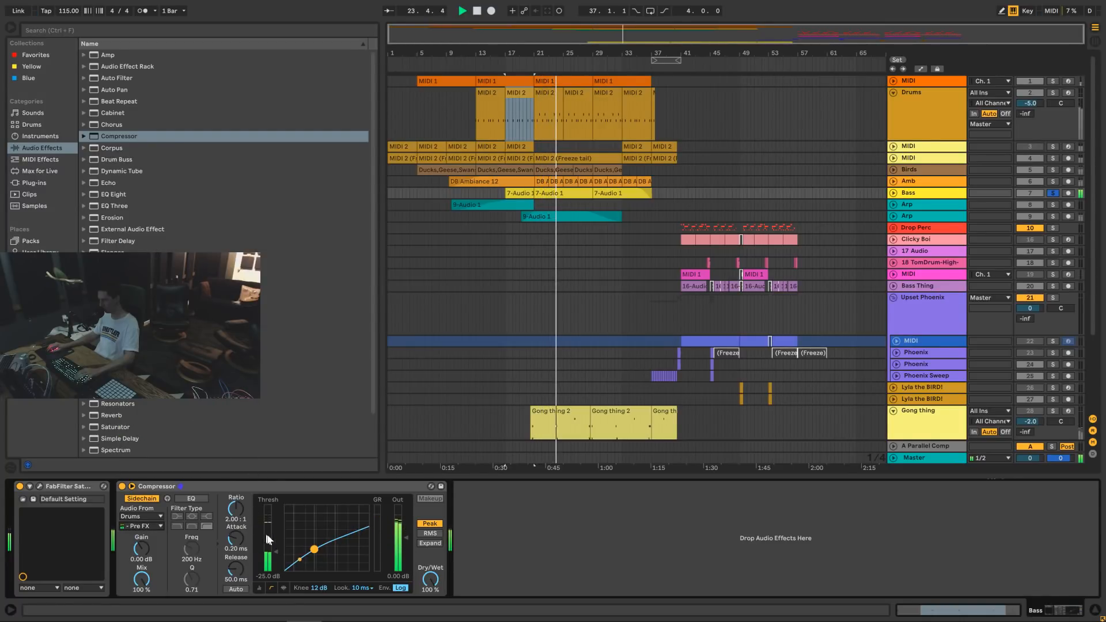
# Set the Compressor's release to 25 ms and its threshold to -35 dB.
pyautogui.moveTo(269, 568); pyautogui.dragTo(274, 573)
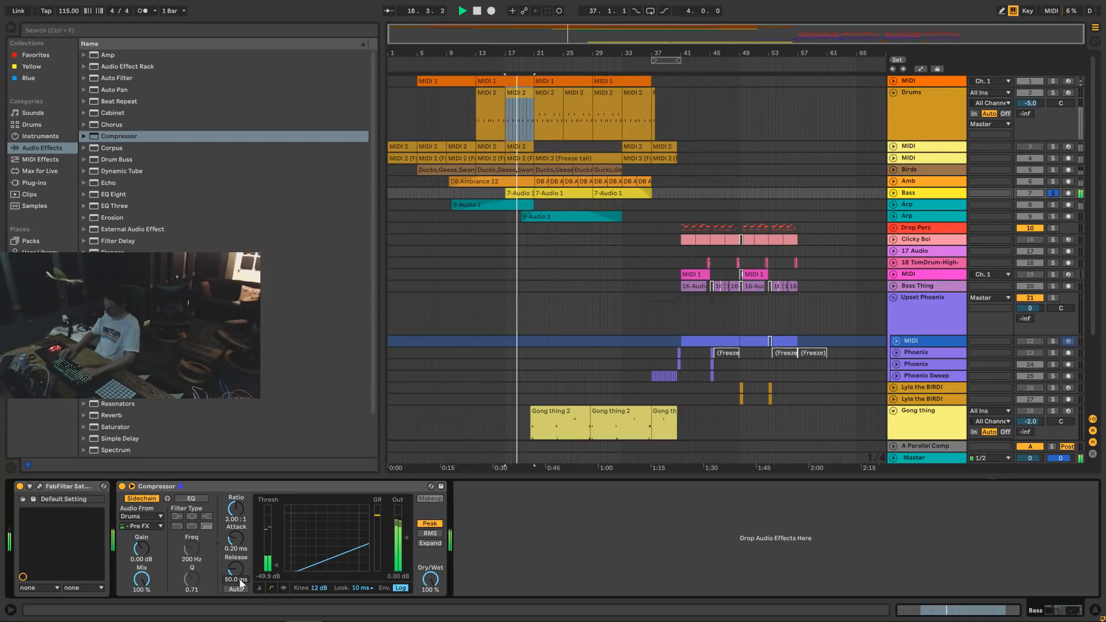
pyautogui.moveTo(240, 578); pyautogui.dragTo(239, 593)
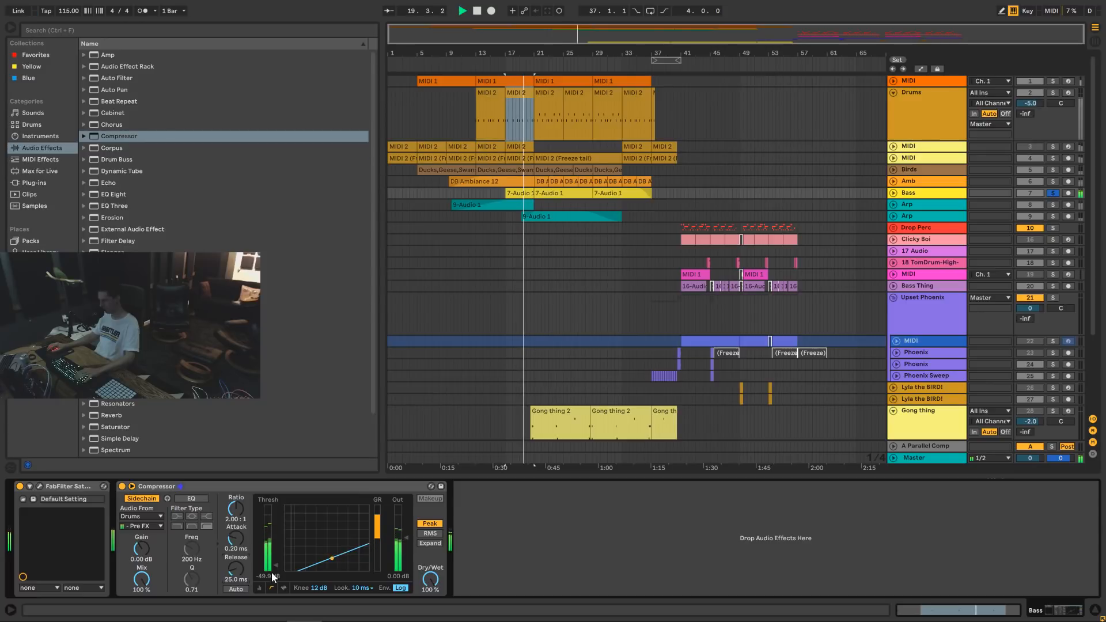
pyautogui.click(271, 575)
pyautogui.write('-')
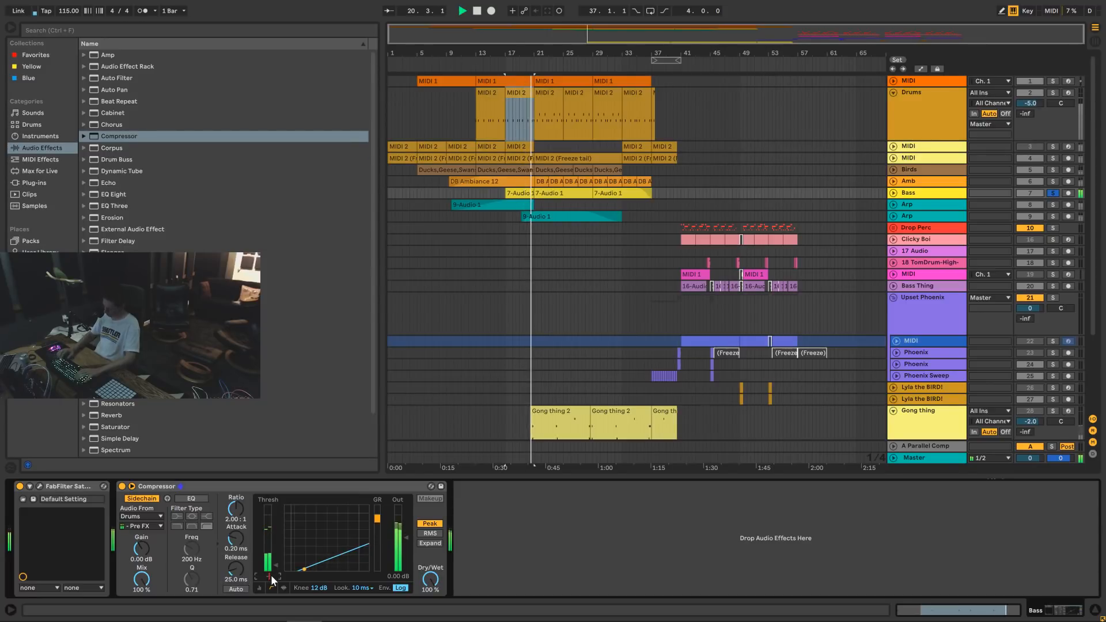
pyautogui.write('35')
pyautogui.press('Return')
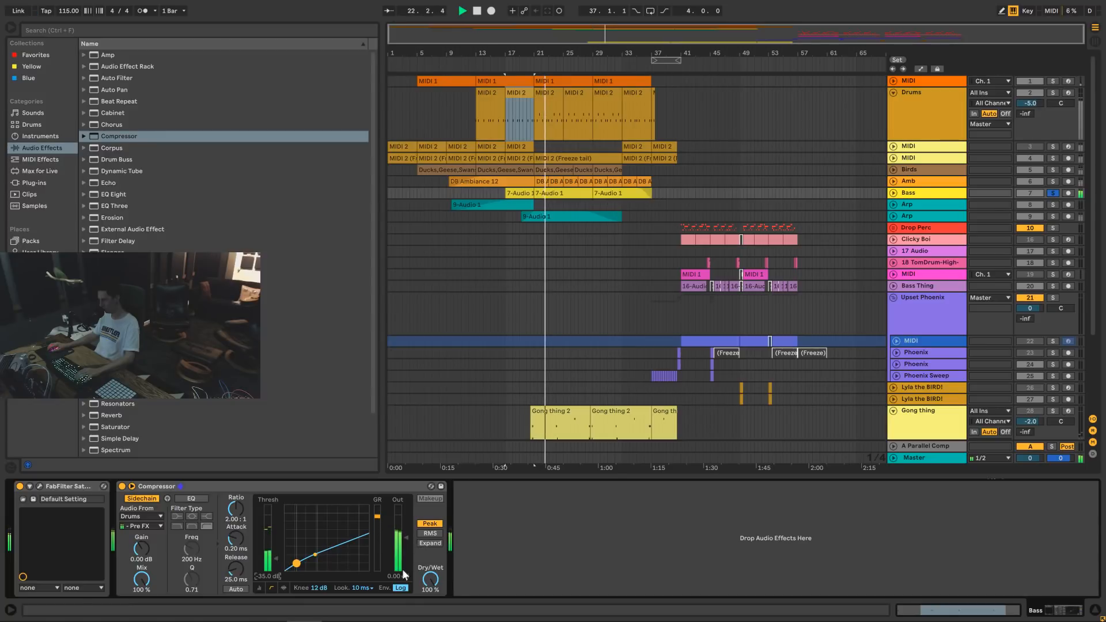
# Unsolo the Bass track and play the full mix from bar 17 to hear the sidechained bass, then stop playback.
pyautogui.click(338, 485)
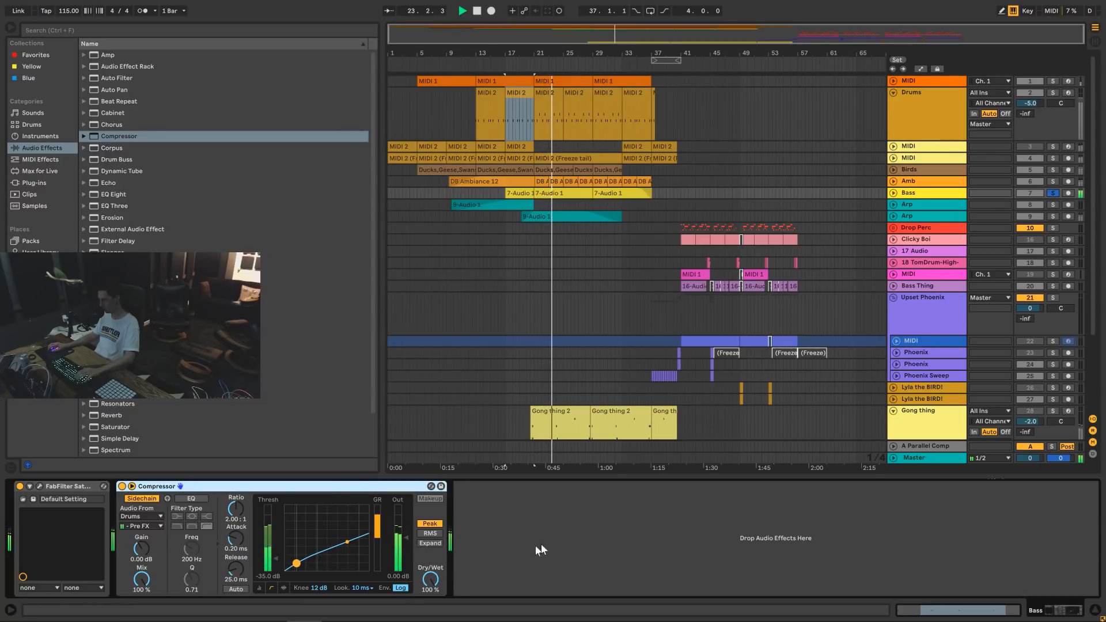
pyautogui.click(1052, 194)
pyautogui.press('space')
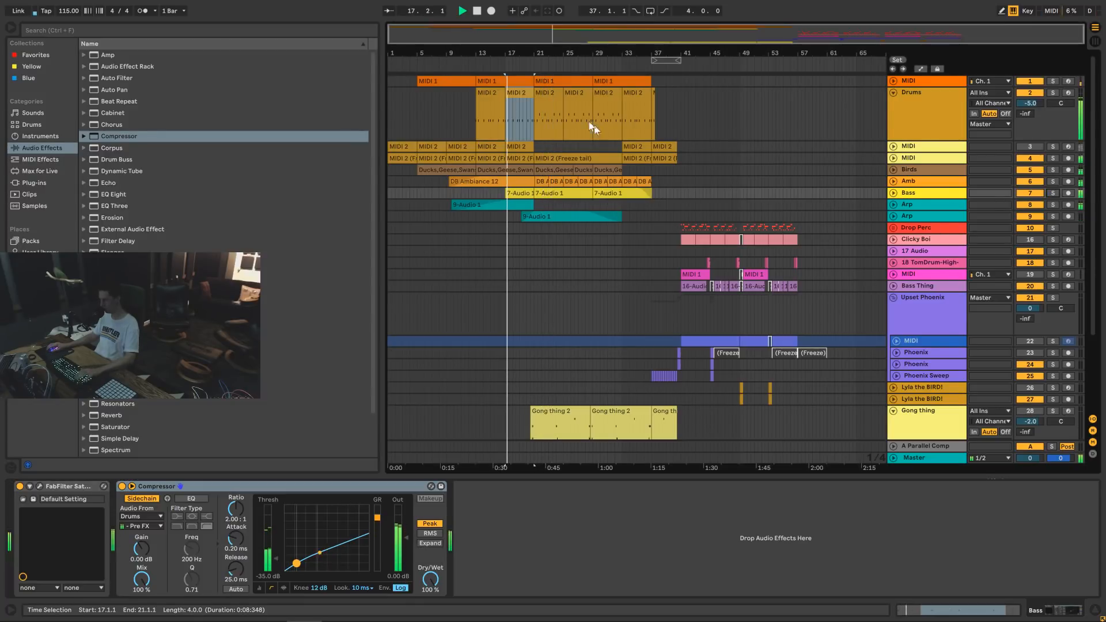
pyautogui.moveTo(521, 35); pyautogui.dragTo(598, 37)
pyautogui.press('space')
pyautogui.moveTo(706, 107); pyautogui.dragTo(627, 106)
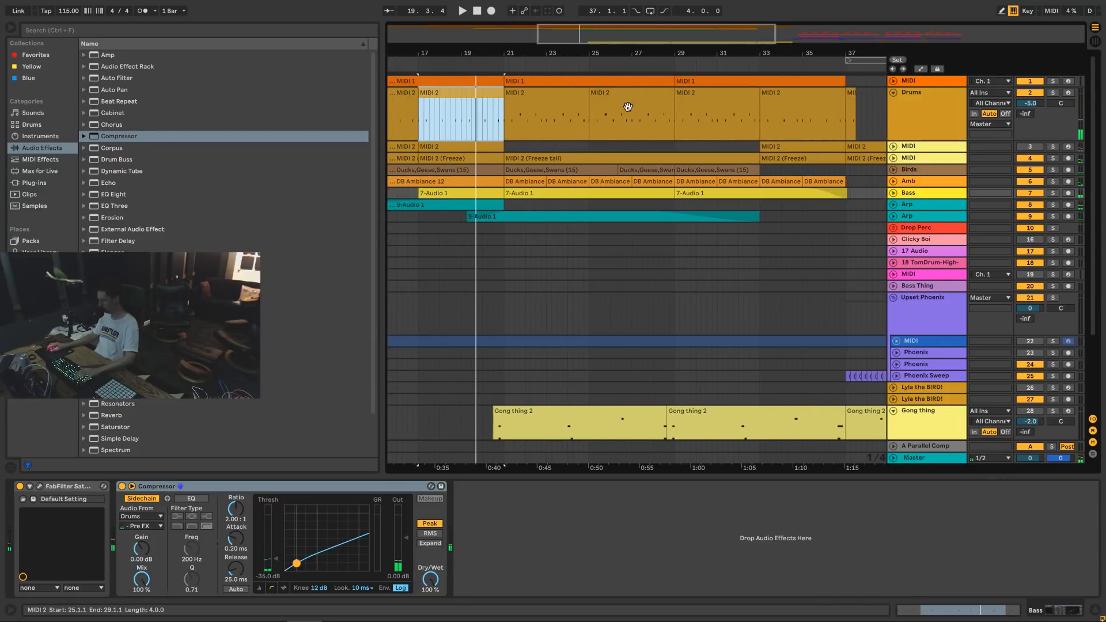
# Select the Drums clip at bar 21 for playback and show the Drums track's devices.
pyautogui.click(891, 95)
pyautogui.press('space')
pyautogui.click(550, 93)
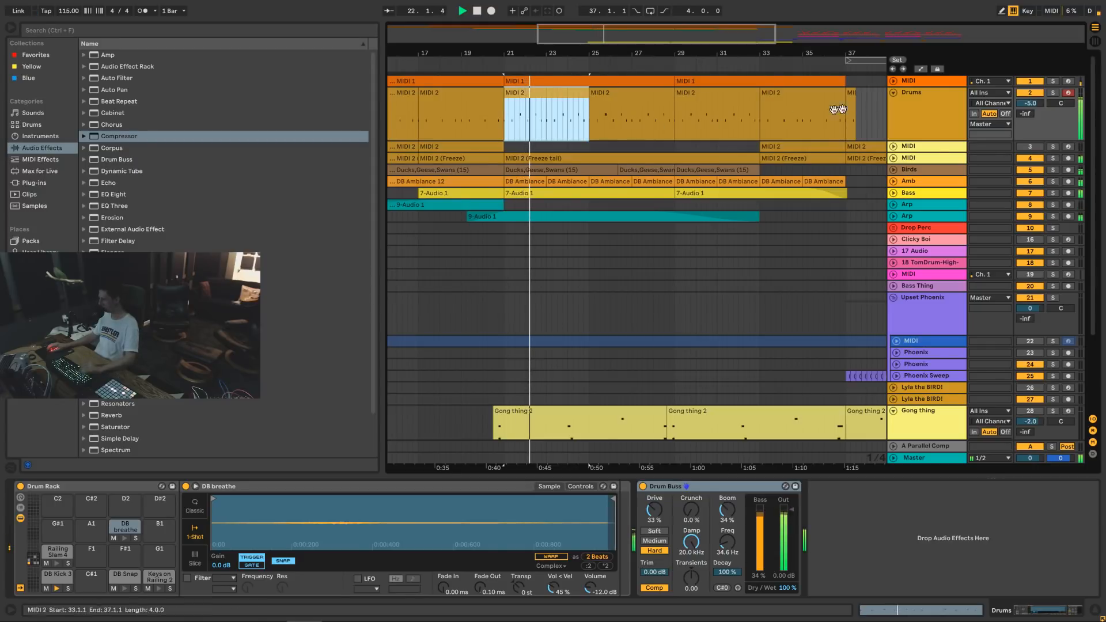
pyautogui.click(915, 122)
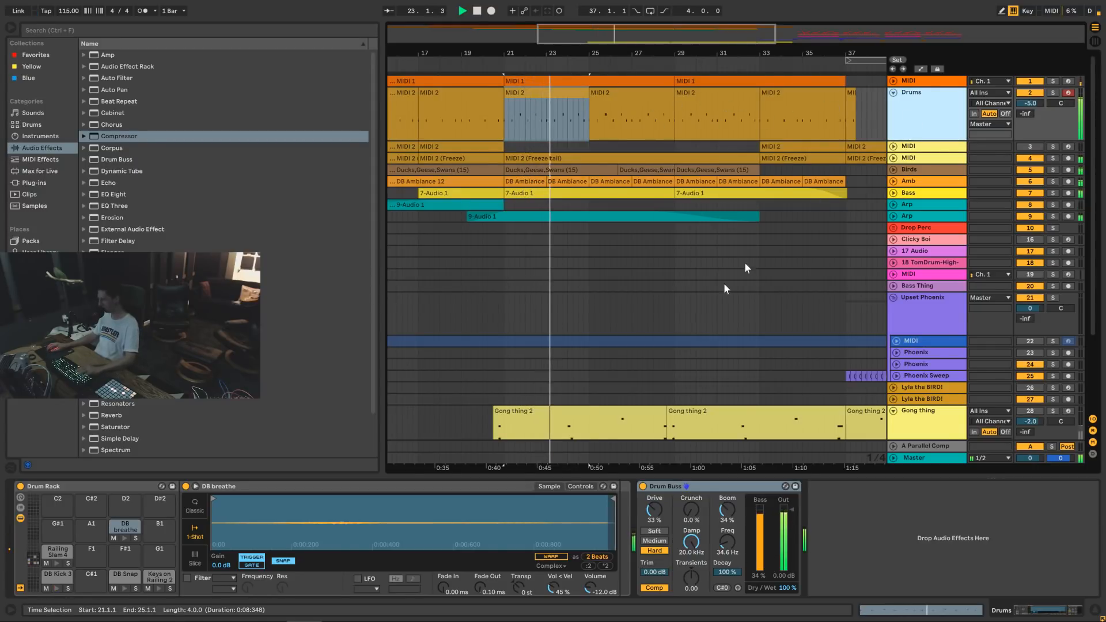
# Show the Controls view of the DB Snap pad and play from bar 21 with the Drums track soloed.
pyautogui.click(121, 579)
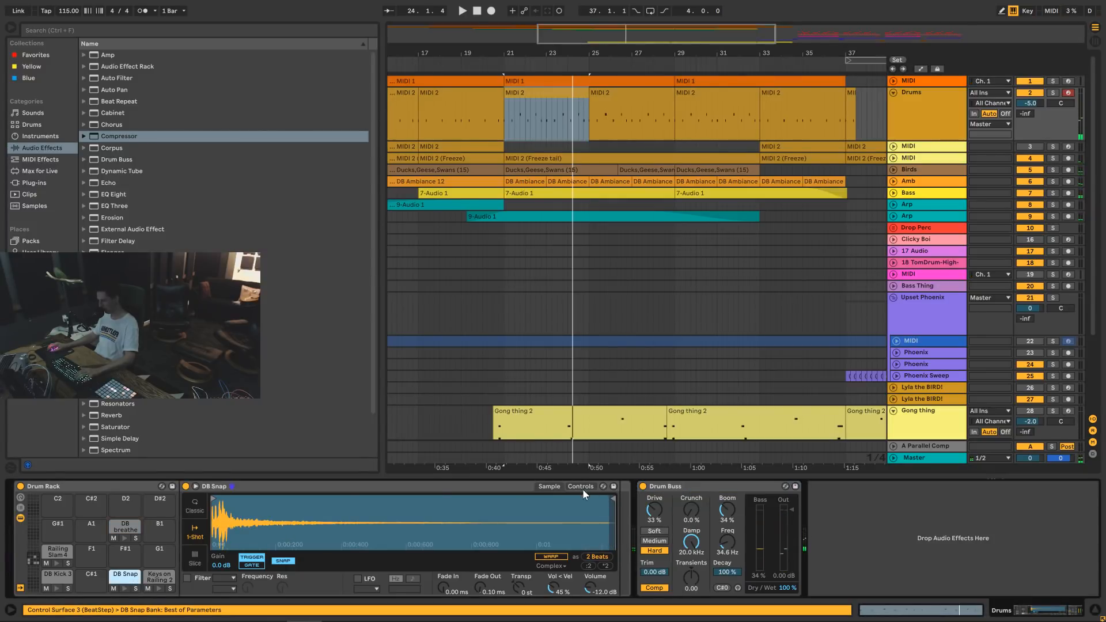
pyautogui.click(580, 486)
pyautogui.press('space')
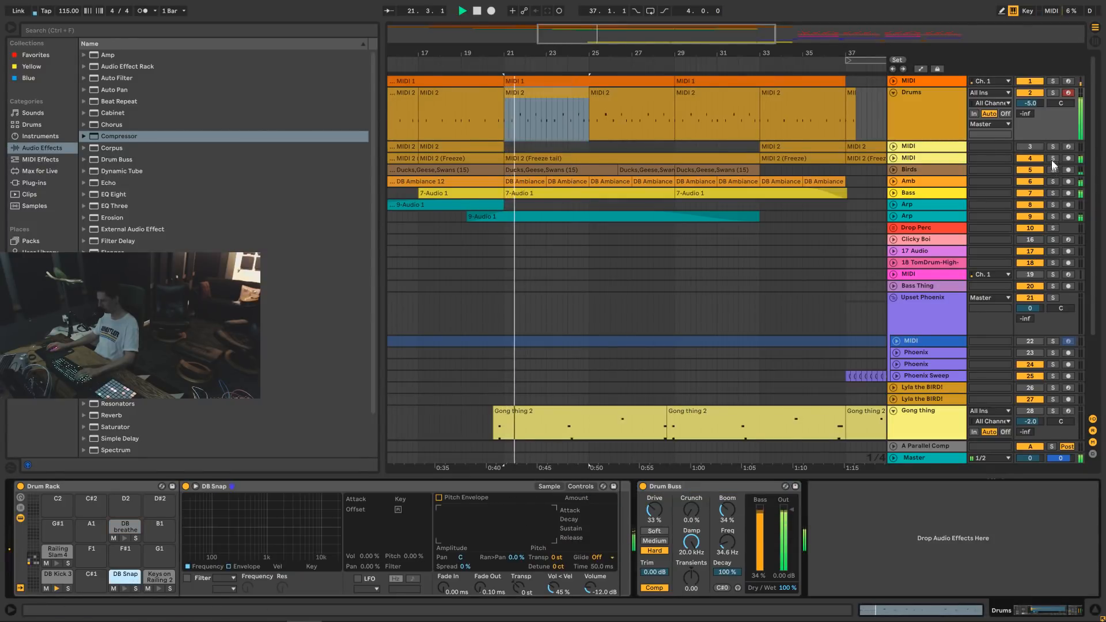
pyautogui.click(1052, 92)
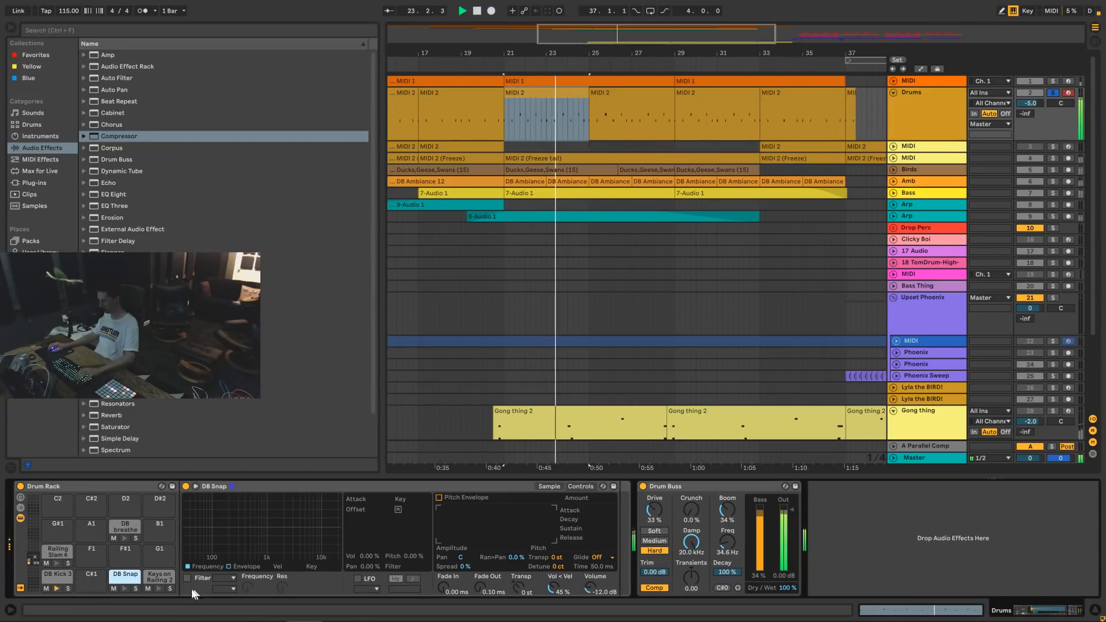
# Stop playback and switch DB Snap's filter display from Frequency to Envelope.
pyautogui.doubleClick(128, 581)
pyautogui.doubleClick(129, 580)
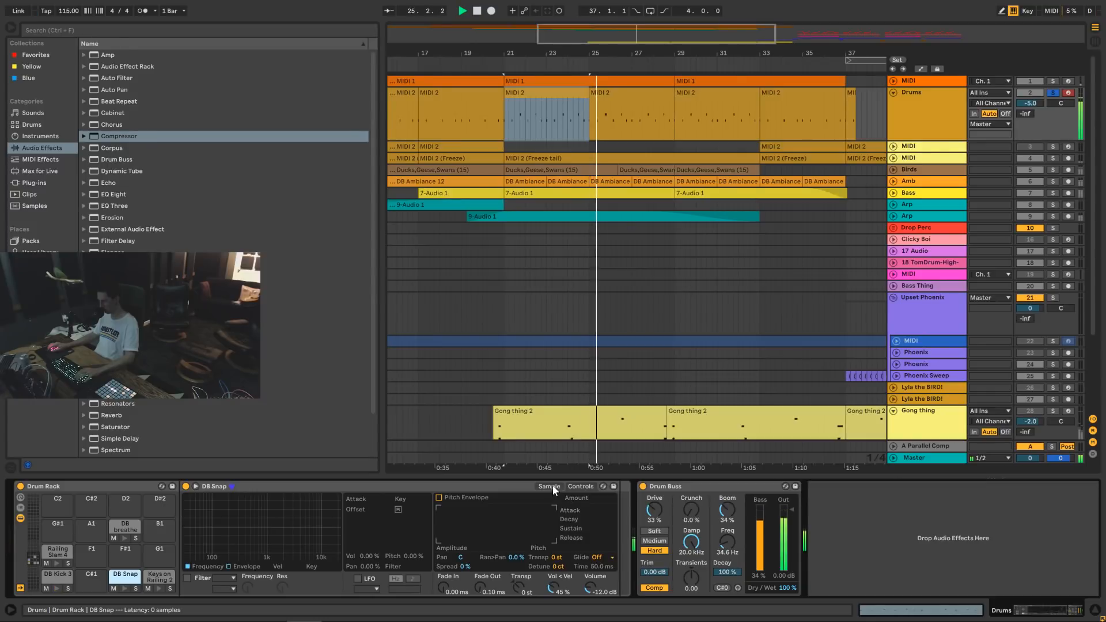
pyautogui.press('space')
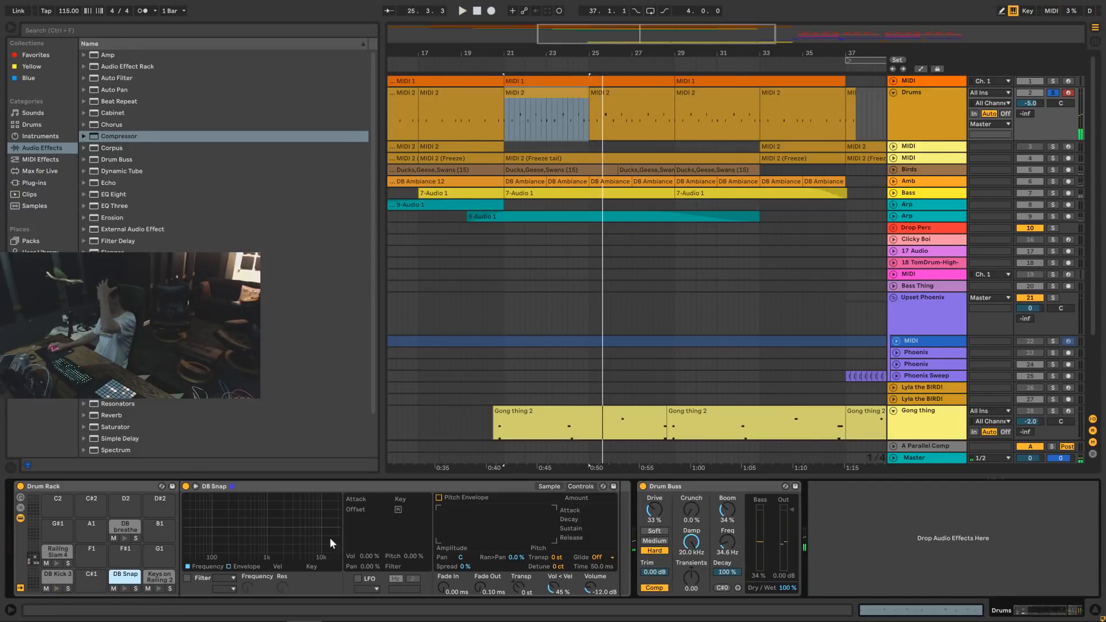
pyautogui.click(235, 567)
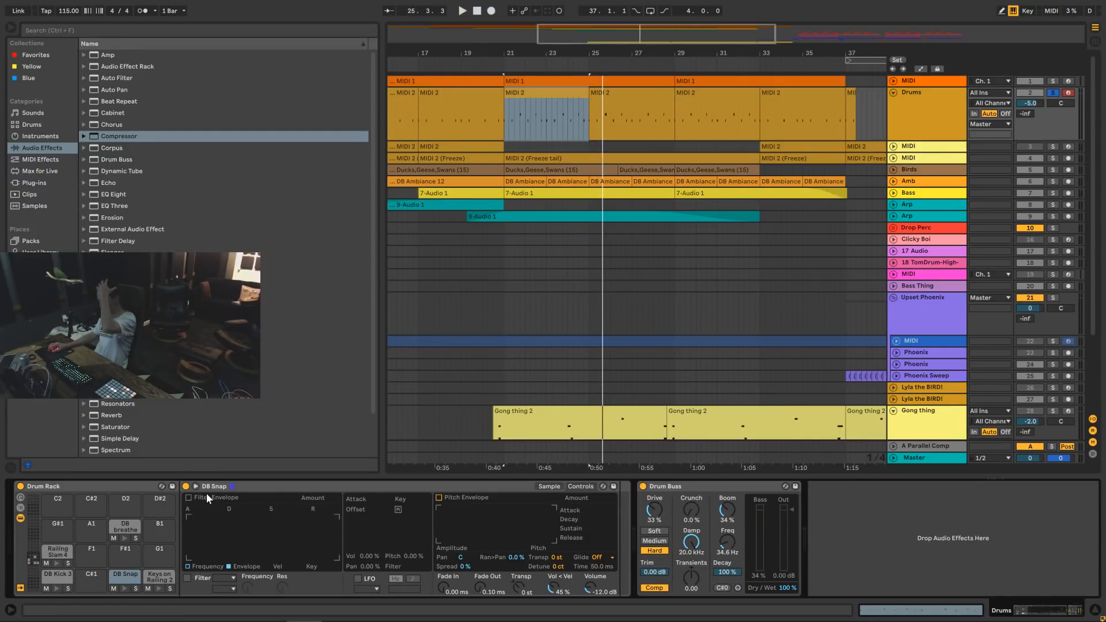
# Return DB Snap's filter display to Frequency, convert its Simpler to Sampler, and start playback from bar 21.
pyautogui.click(205, 566)
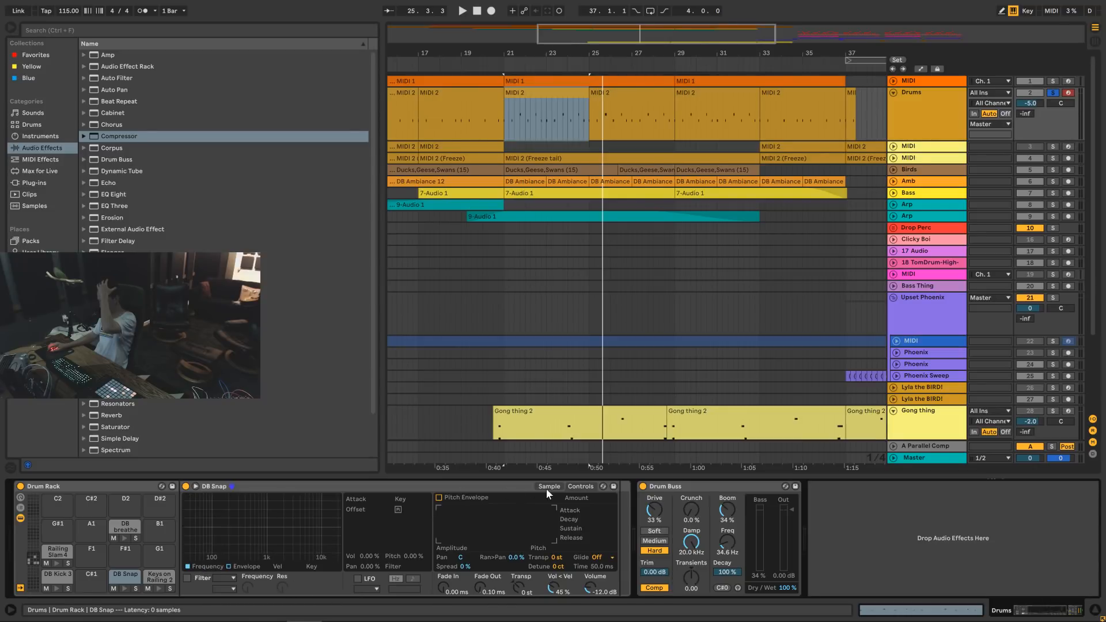
pyautogui.rightClick(489, 486)
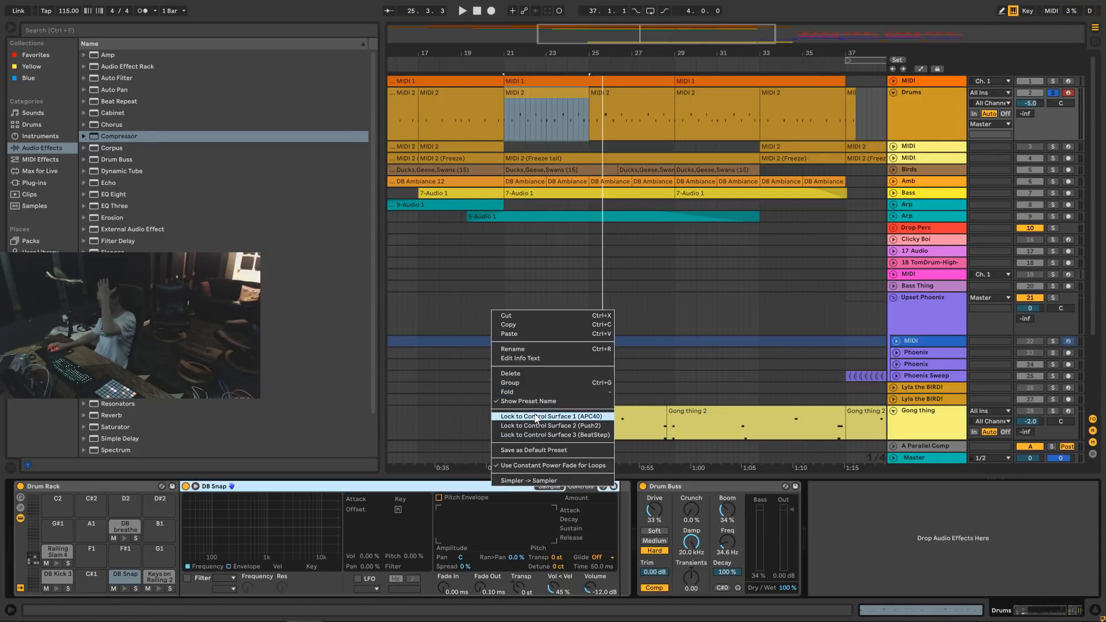
pyautogui.click(528, 480)
pyautogui.press('space')
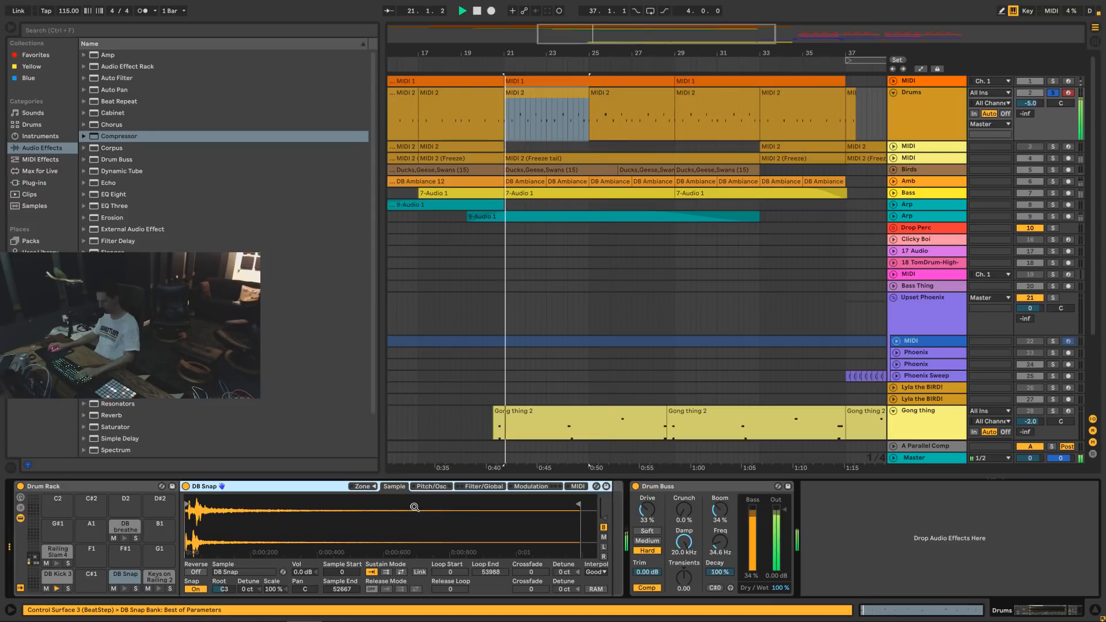
# Check DB Snap's Modulation and Filter/Global settings, including its volume envelope, while the drums play.
pyautogui.click(528, 490)
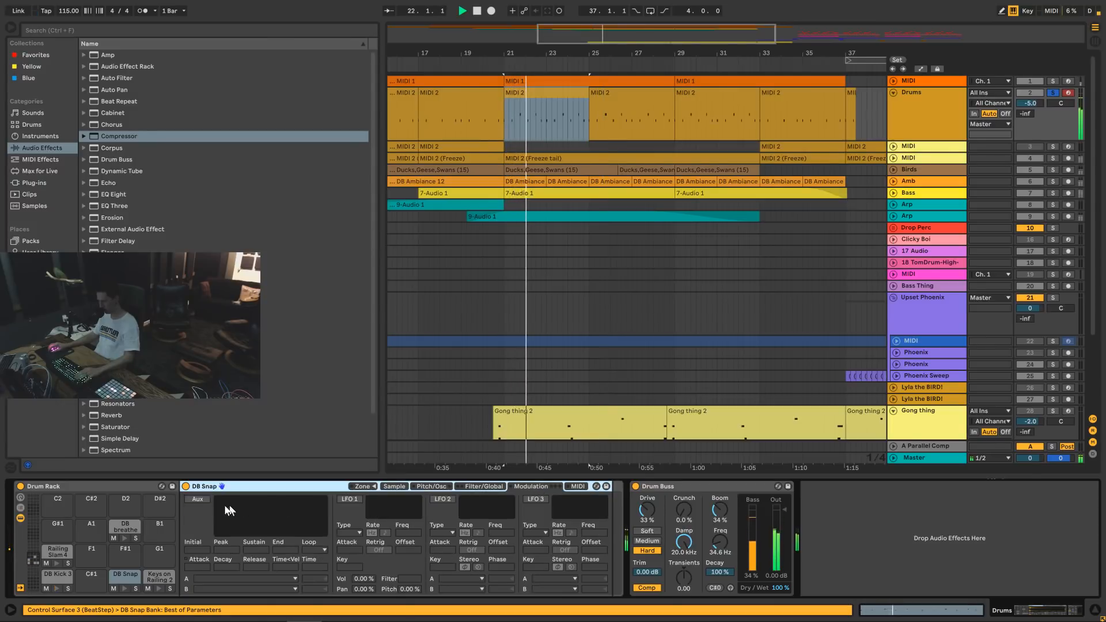
pyautogui.click(480, 486)
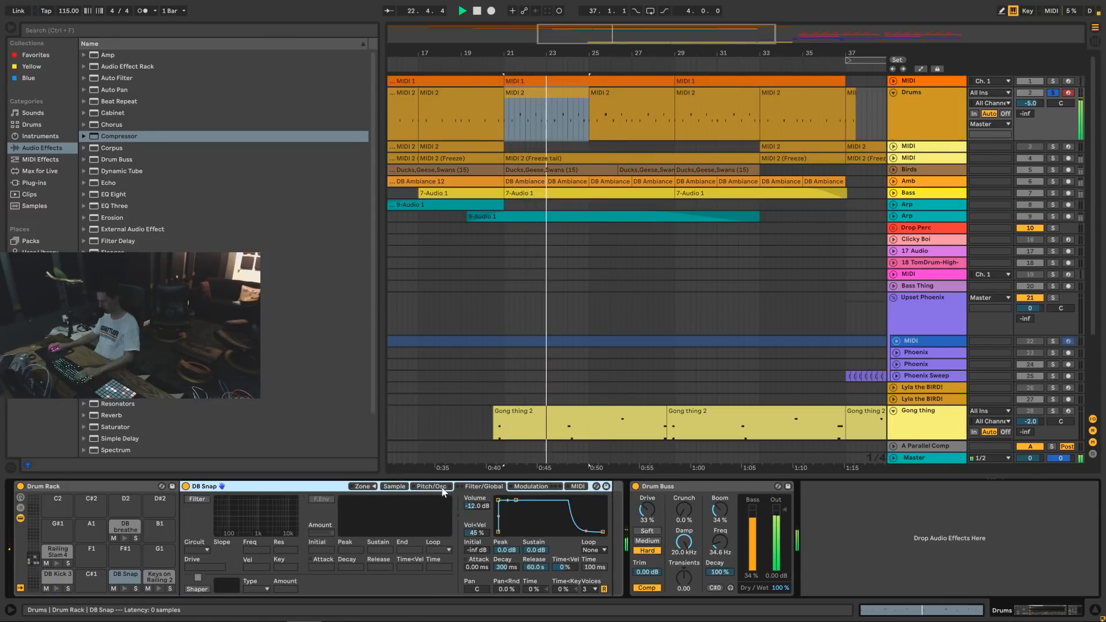
pyautogui.click(602, 531)
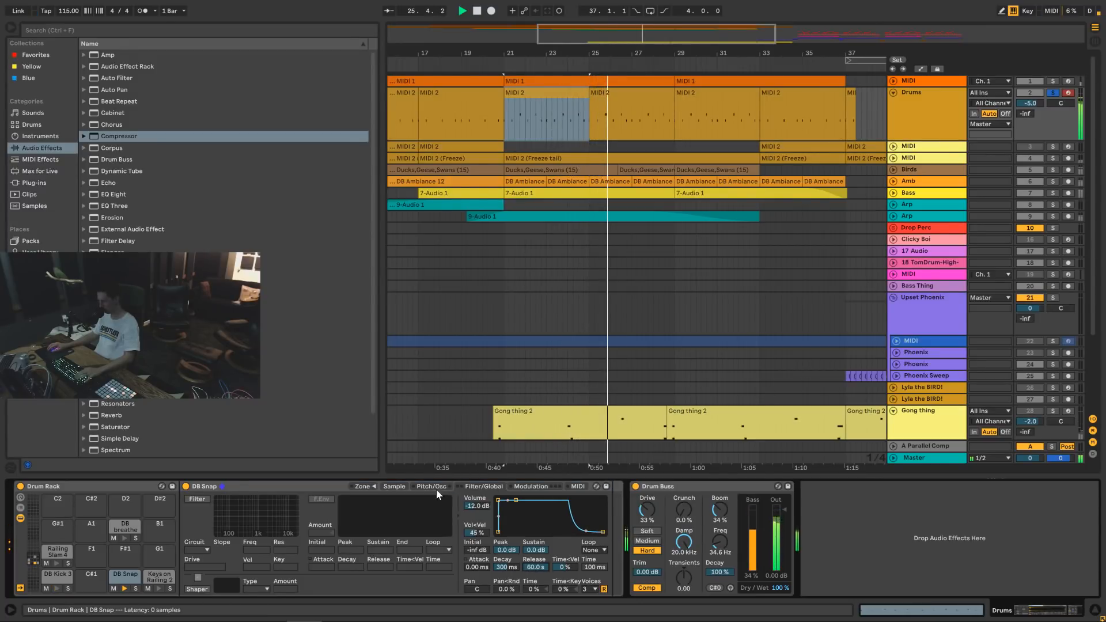
# Show DB Snap's zone editor and sample waveform, and extend the sample end to 53990.
pyautogui.click(359, 485)
pyautogui.click(388, 487)
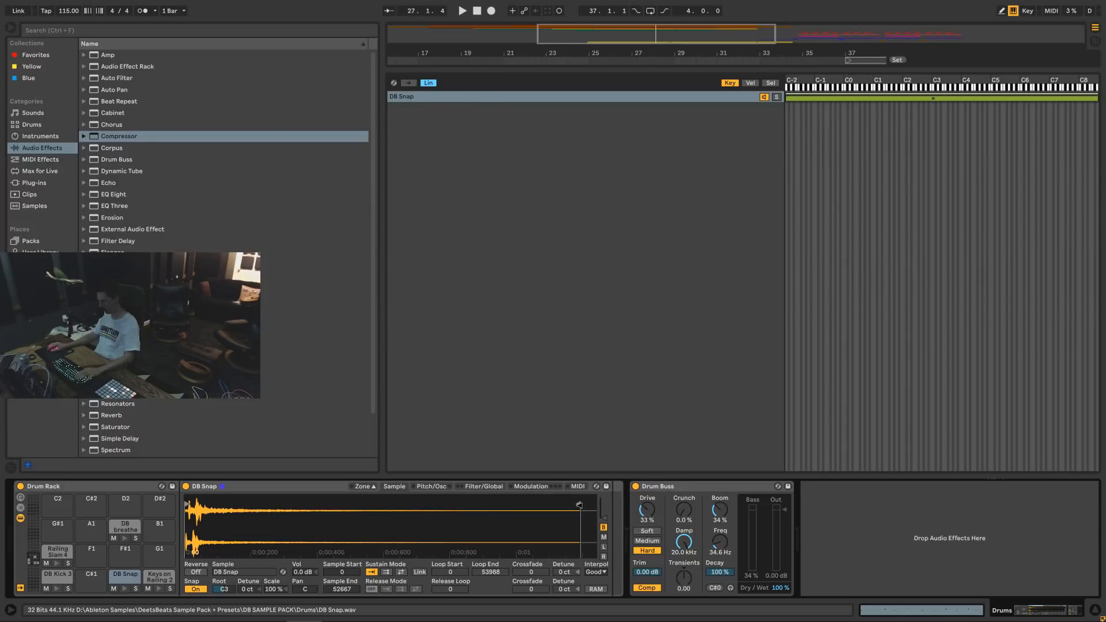
pyautogui.moveTo(578, 504); pyautogui.dragTo(588, 504)
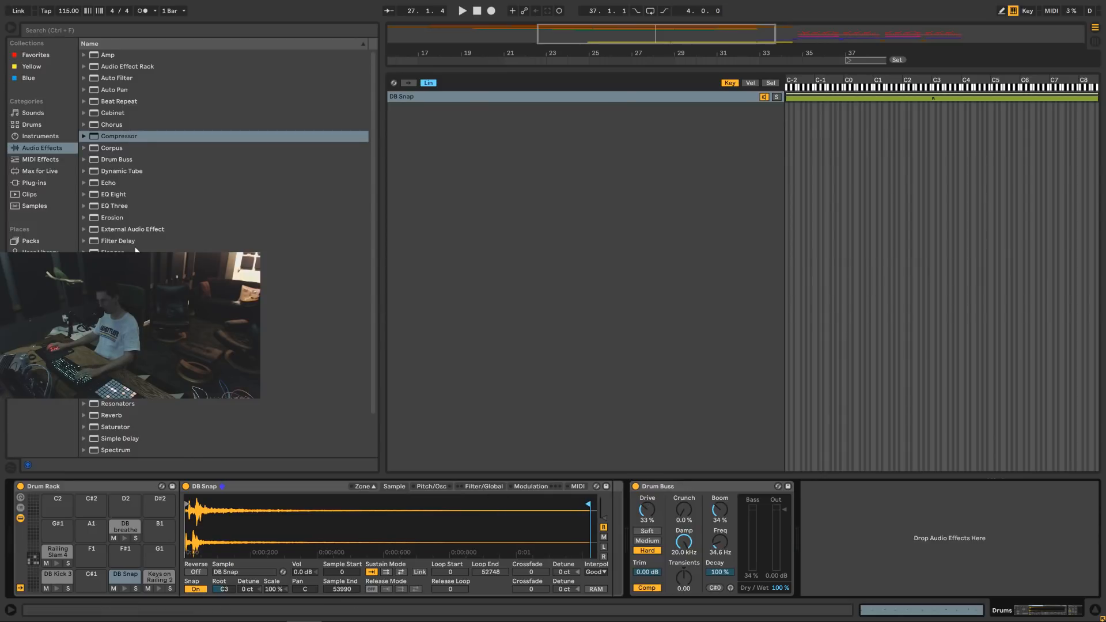
# Find the Wide Ambience preset among the Reverb audio effects and insert it after DB Snap in the Drum Rack.
pyautogui.click(49, 144)
pyautogui.scroll(-2, 224, 254)
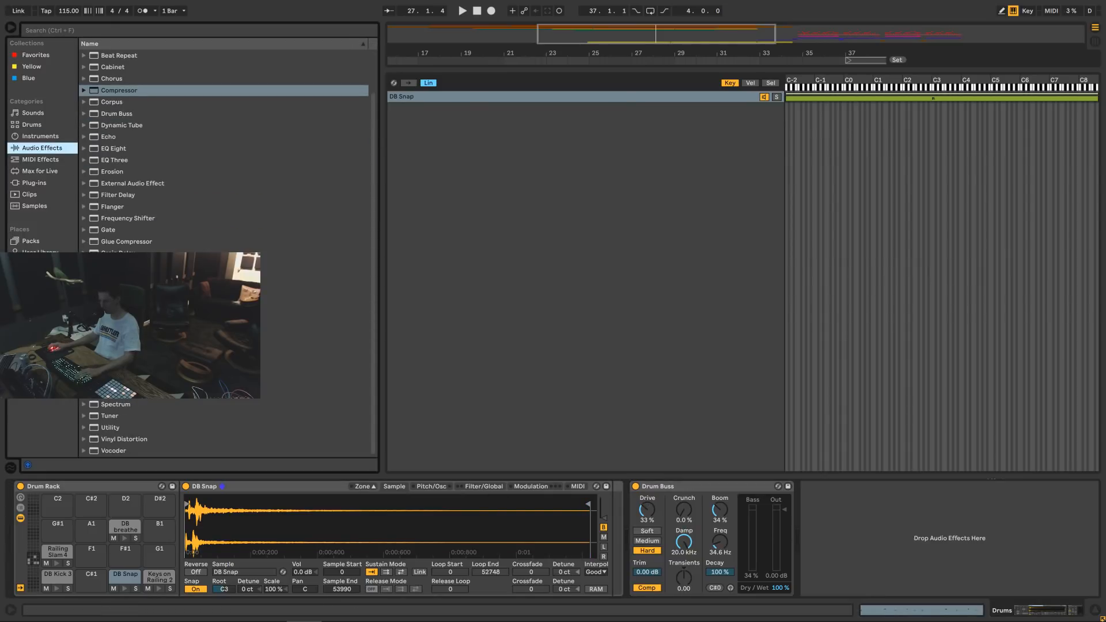
pyautogui.click(84, 369)
pyautogui.scroll(-7, 85, 369)
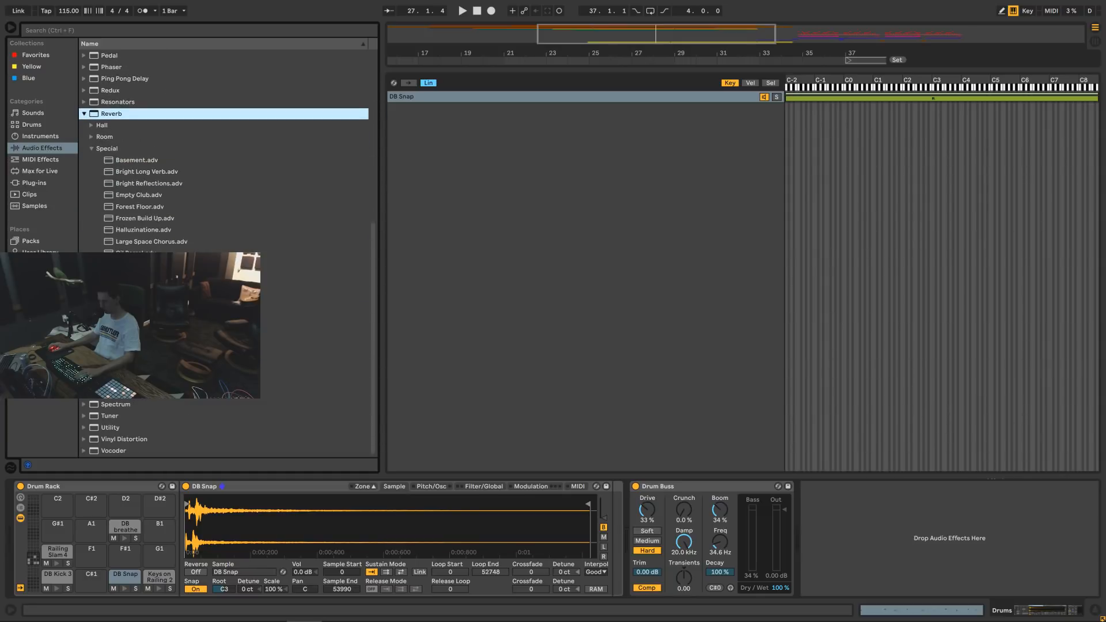
pyautogui.click(98, 369)
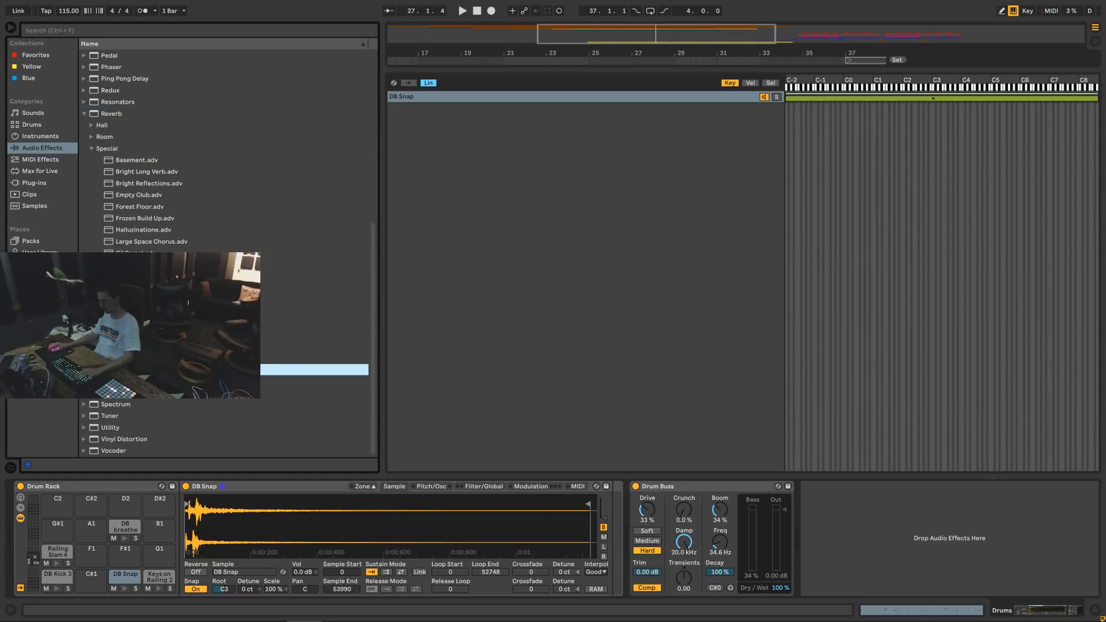
pyautogui.moveTo(610, 525); pyautogui.dragTo(583, 533)
# Tune Wide Ambience during playback: Dry/Wet 58%, decay 10.3 s, diffusion high 16.0 kHz and low 4.16 kHz, input filter 4.32 kHz, Spin on.
pyautogui.press('space')
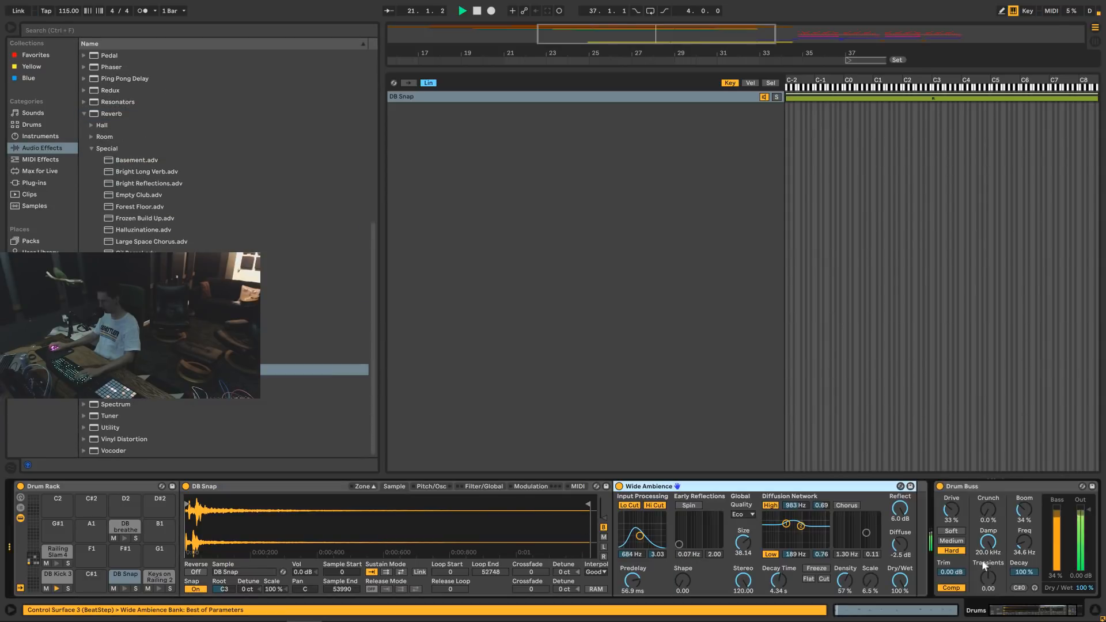
pyautogui.moveTo(902, 582); pyautogui.dragTo(900, 598)
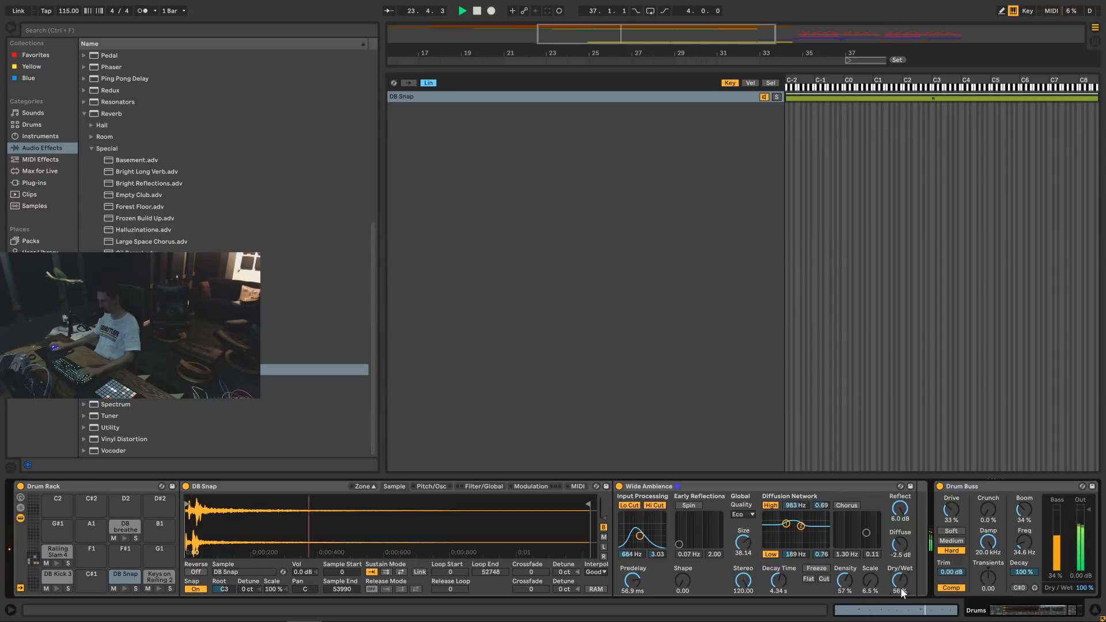
pyautogui.moveTo(806, 527)
pyautogui.mouseDown()
pyautogui.moveTo(825, 514)
pyautogui.moveTo(815, 533)
pyautogui.mouseUp()
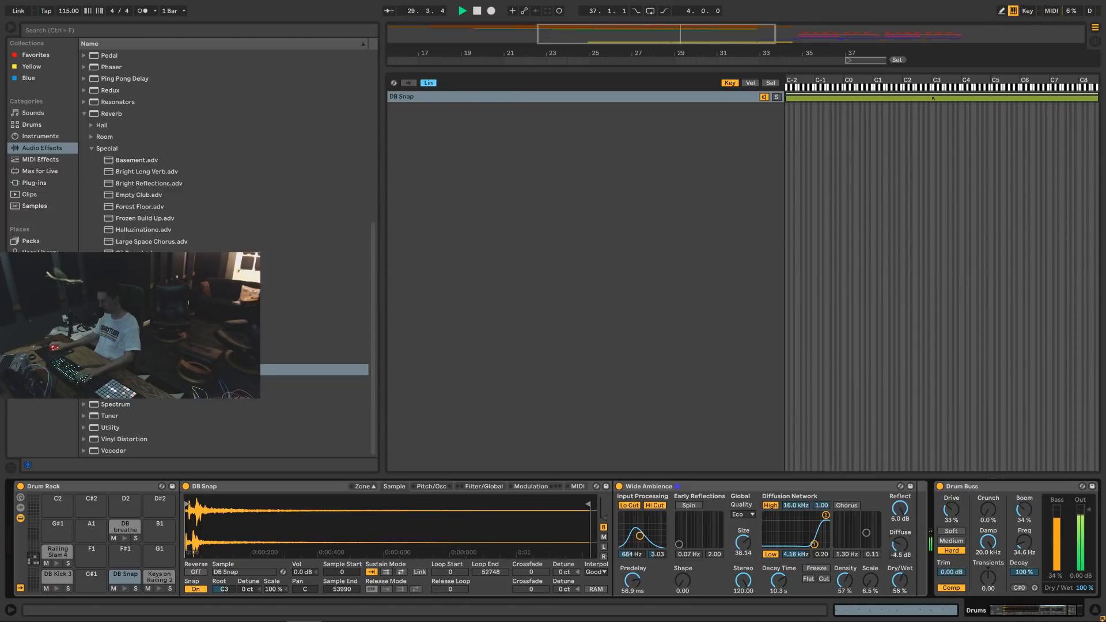
pyautogui.moveTo(898, 548); pyautogui.dragTo(899, 555)
pyautogui.moveTo(639, 535)
pyautogui.mouseDown()
pyautogui.moveTo(662, 519)
pyautogui.moveTo(709, 540)
pyautogui.moveTo(643, 544)
pyautogui.mouseUp()
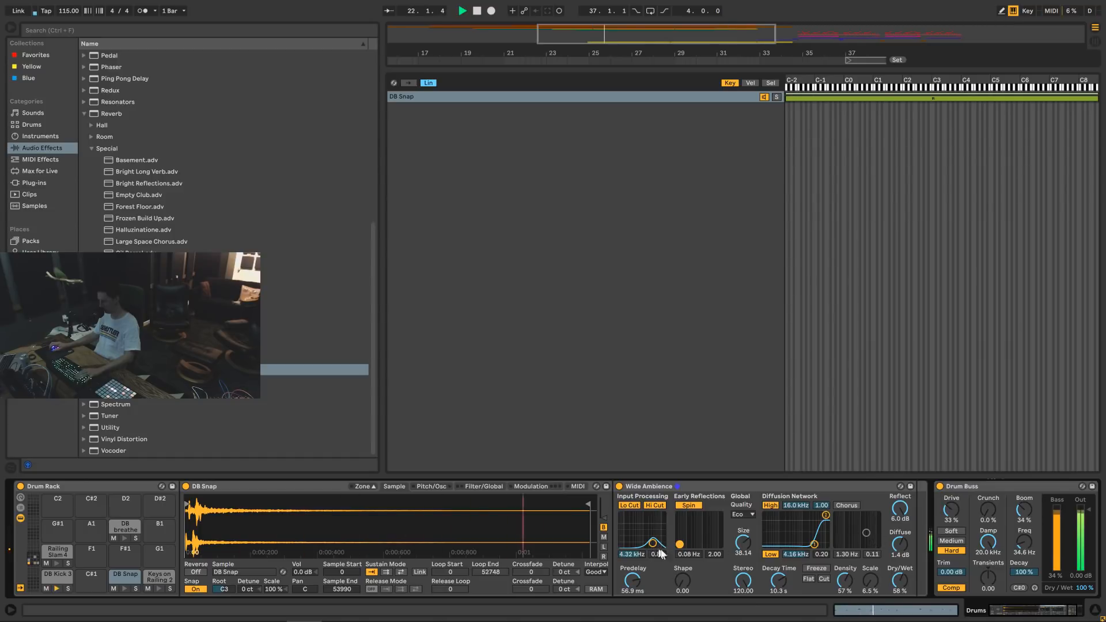
# Stop playback, hide DB Snap's zone editor, and fold both the Wide Ambience and DB Snap devices.
pyautogui.doubleClick(727, 484)
pyautogui.press('space')
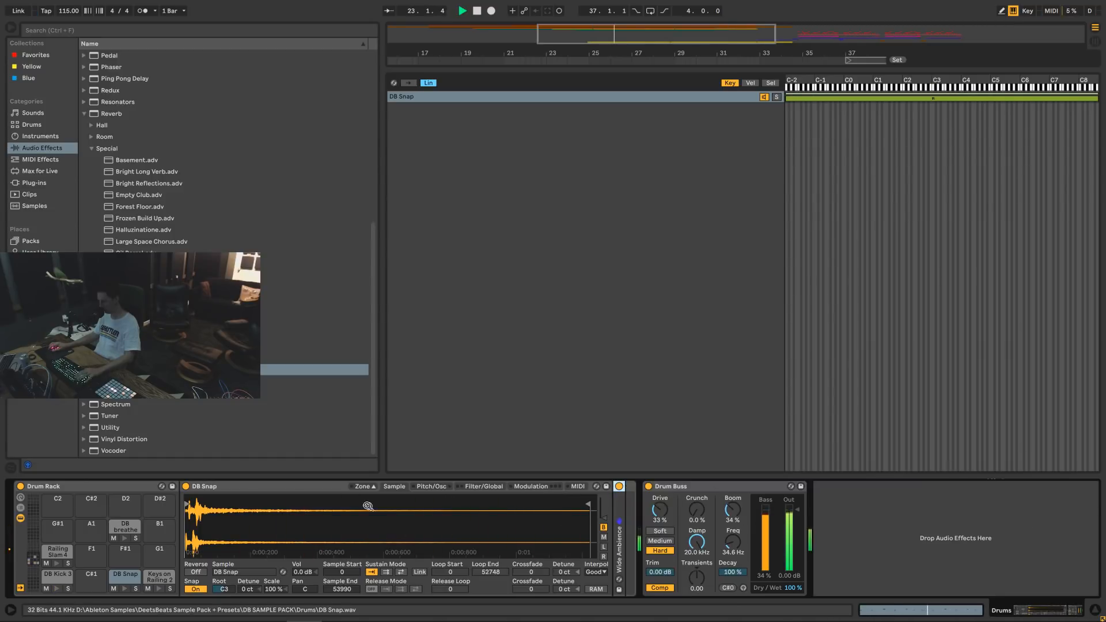
pyautogui.doubleClick(288, 486)
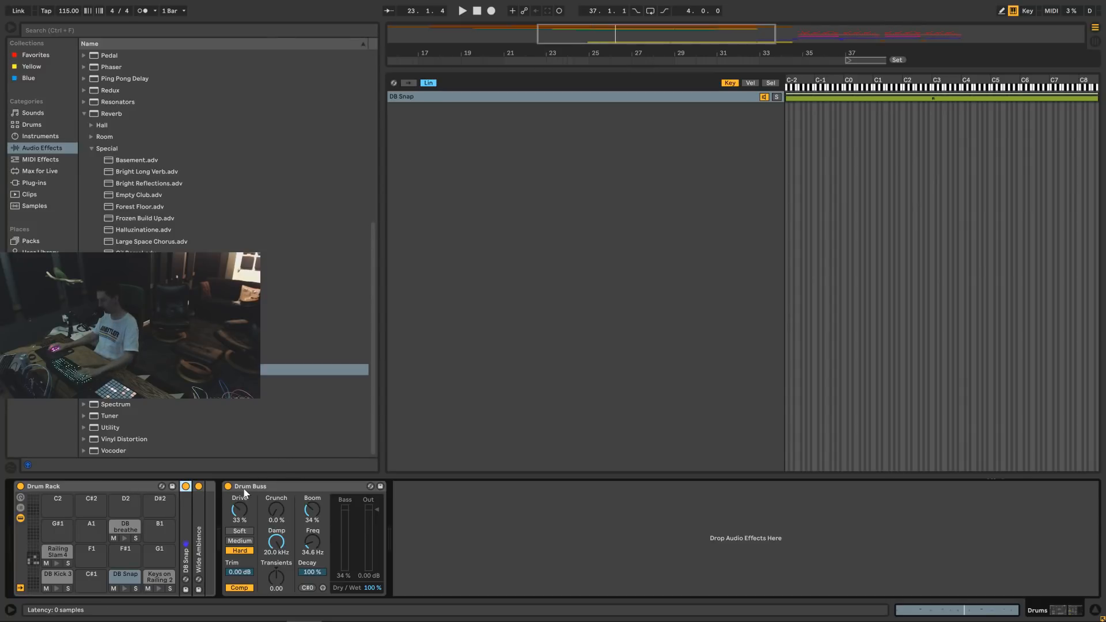
pyautogui.doubleClick(188, 523)
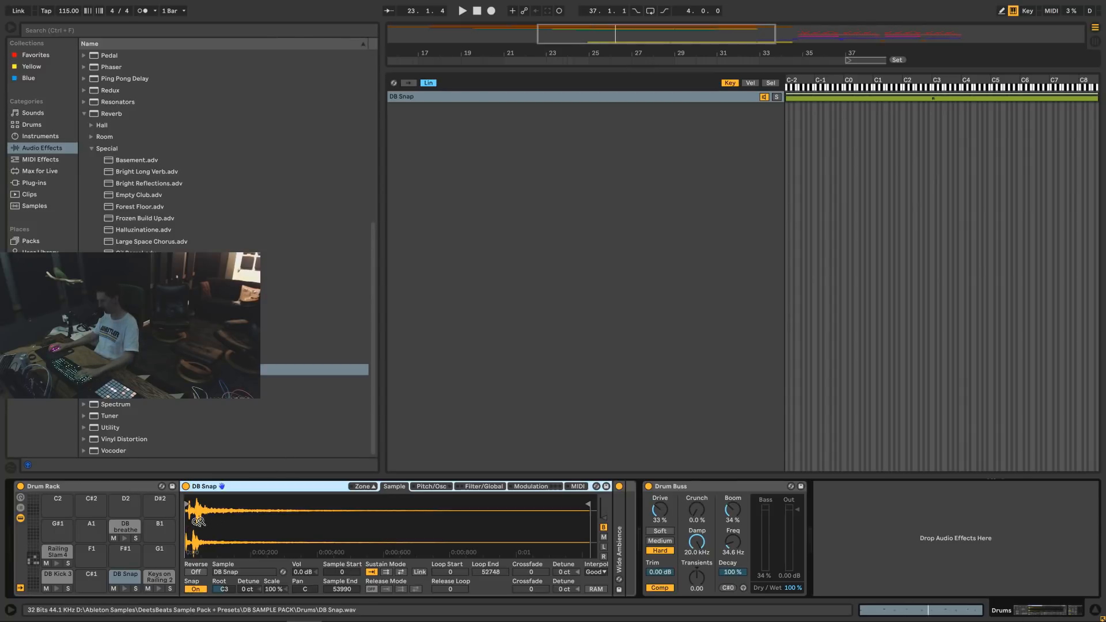
pyautogui.click(371, 487)
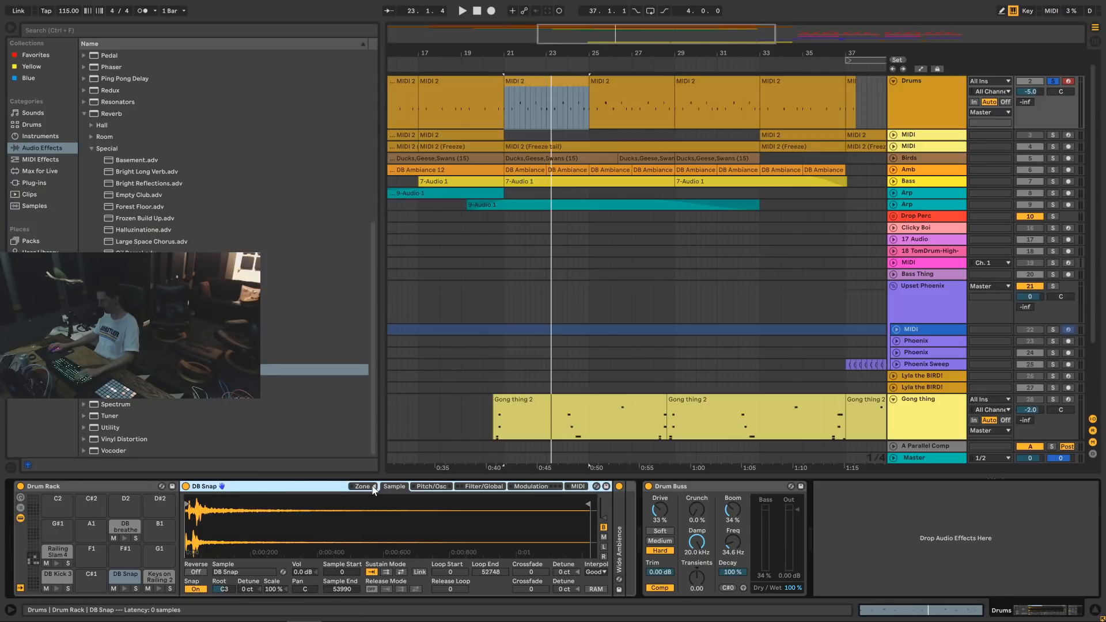
pyautogui.doubleClick(324, 486)
# Show the devices of the Gong thing MIDI track and widen the arrangement to include the drop.
pyautogui.scroll(-4, 628, 310)
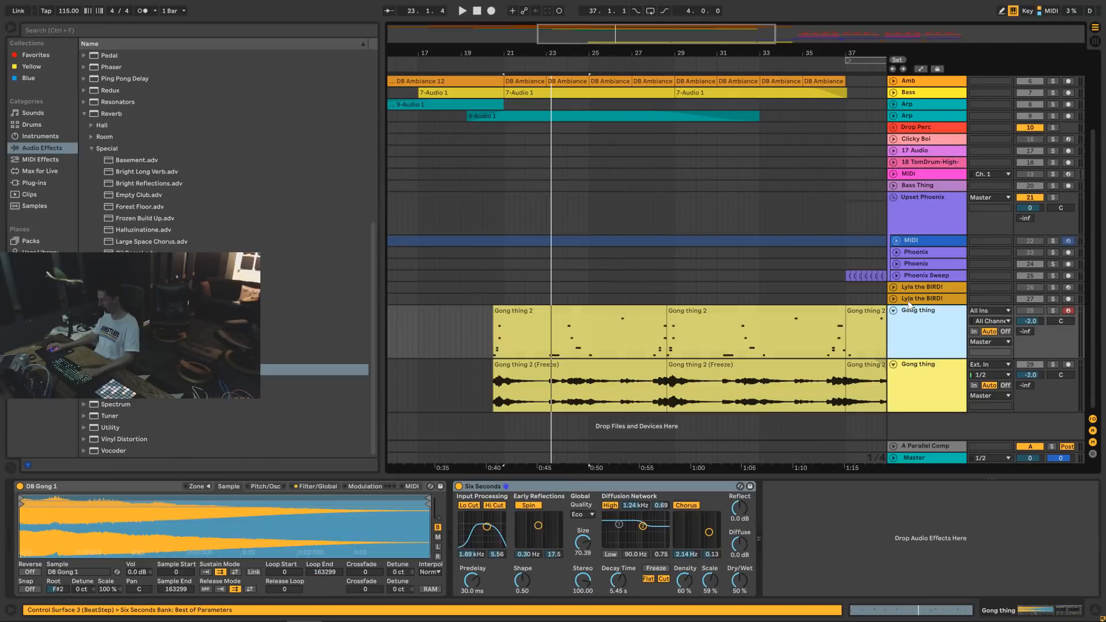
pyautogui.click(915, 310)
pyautogui.moveTo(720, 53); pyautogui.dragTo(727, 10)
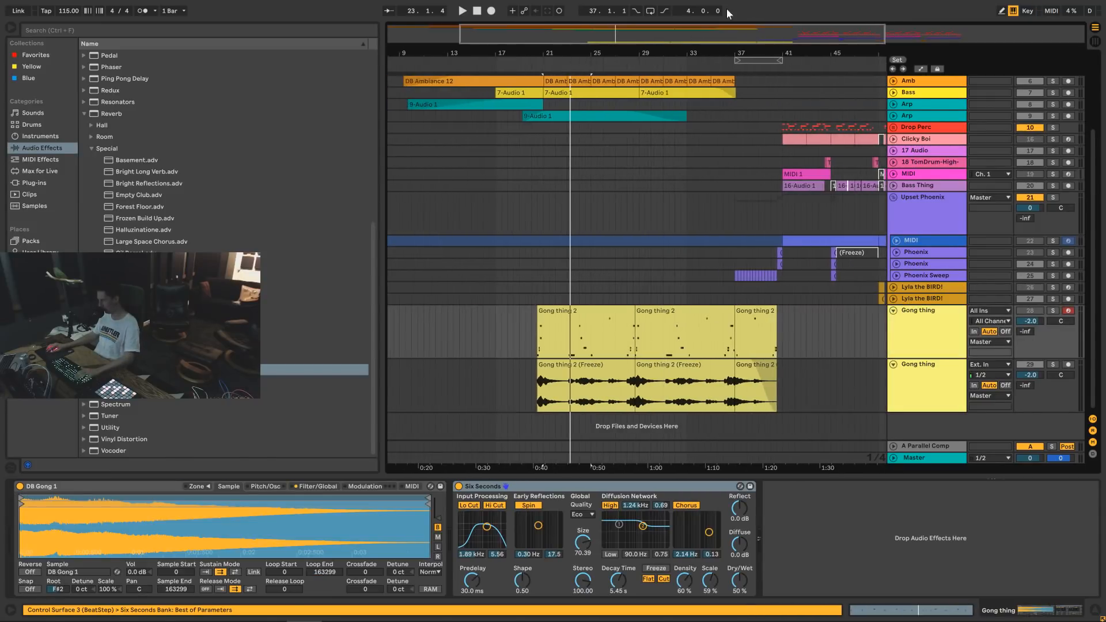
# Play the soloed drums from bar 19, stop playback, and show the Drums track's devices.
pyautogui.click(522, 210)
pyautogui.press('space')
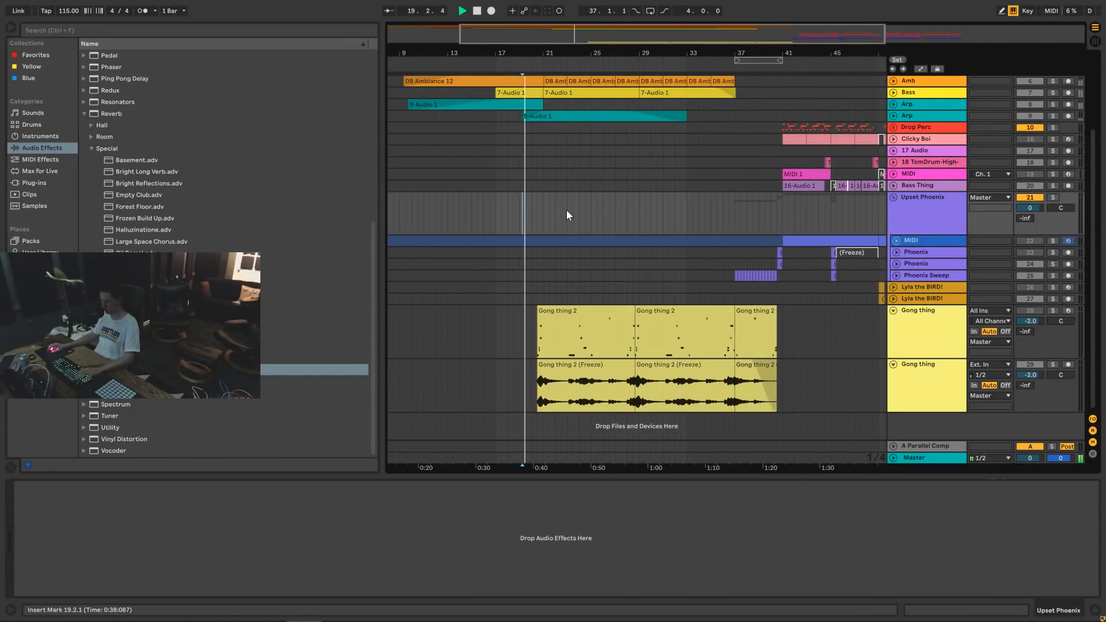
pyautogui.scroll(4, 993, 156)
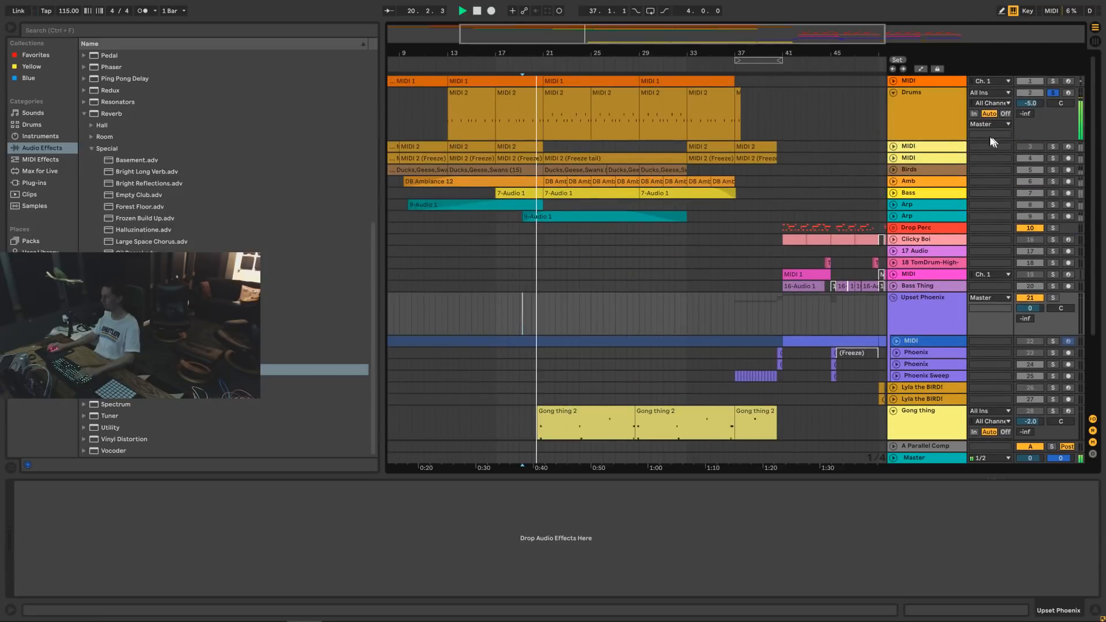
pyautogui.click(908, 126)
pyautogui.press('space')
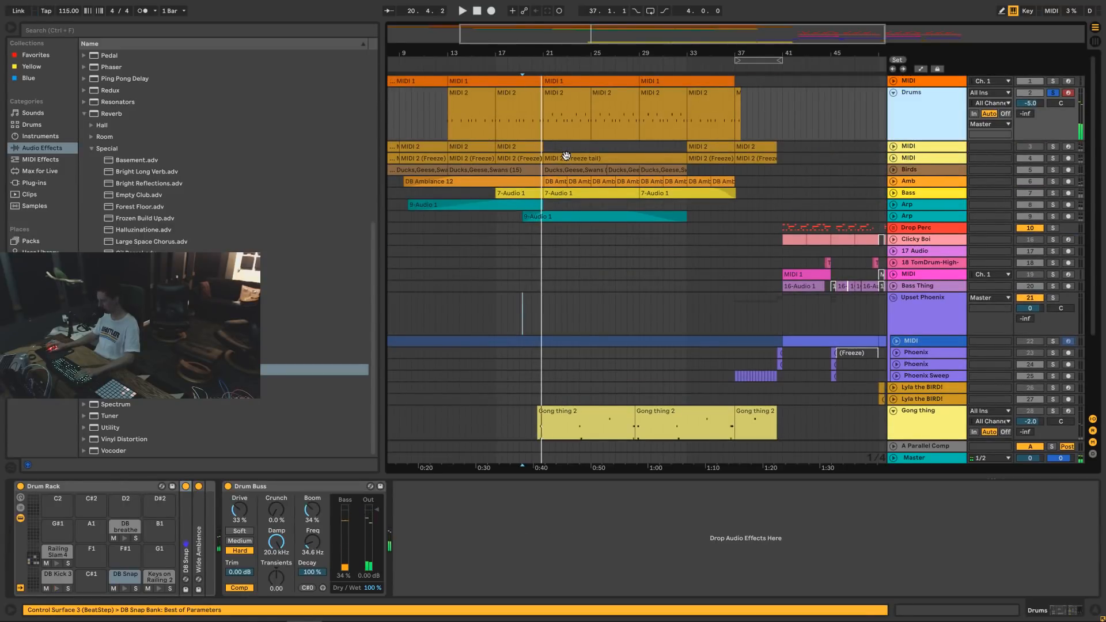
# Search the sample library folder for "jungle".
pyautogui.moveTo(567, 621)
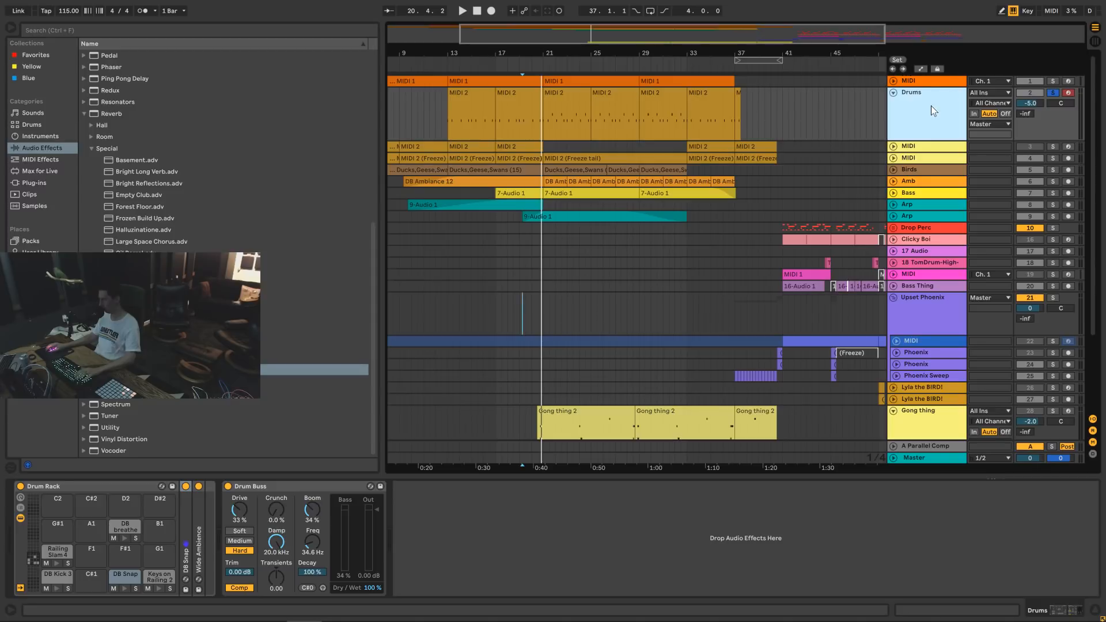
pyautogui.click(40, 287)
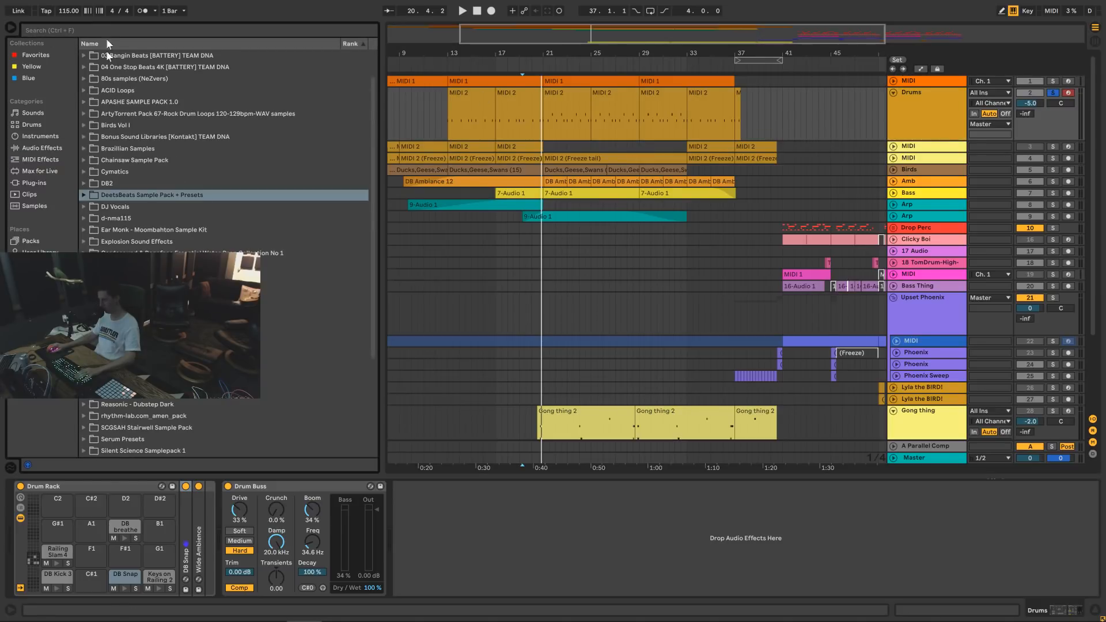
pyautogui.write('junble')
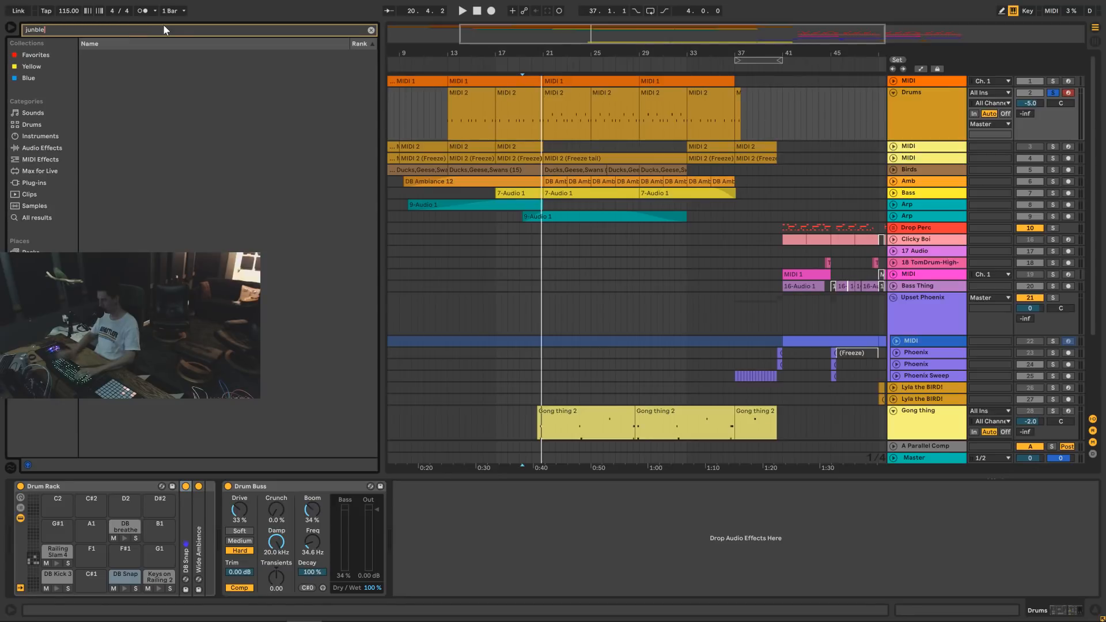
pyautogui.press('BackSpace')
pyautogui.press('BackSpace')
pyautogui.press('BackSpace')
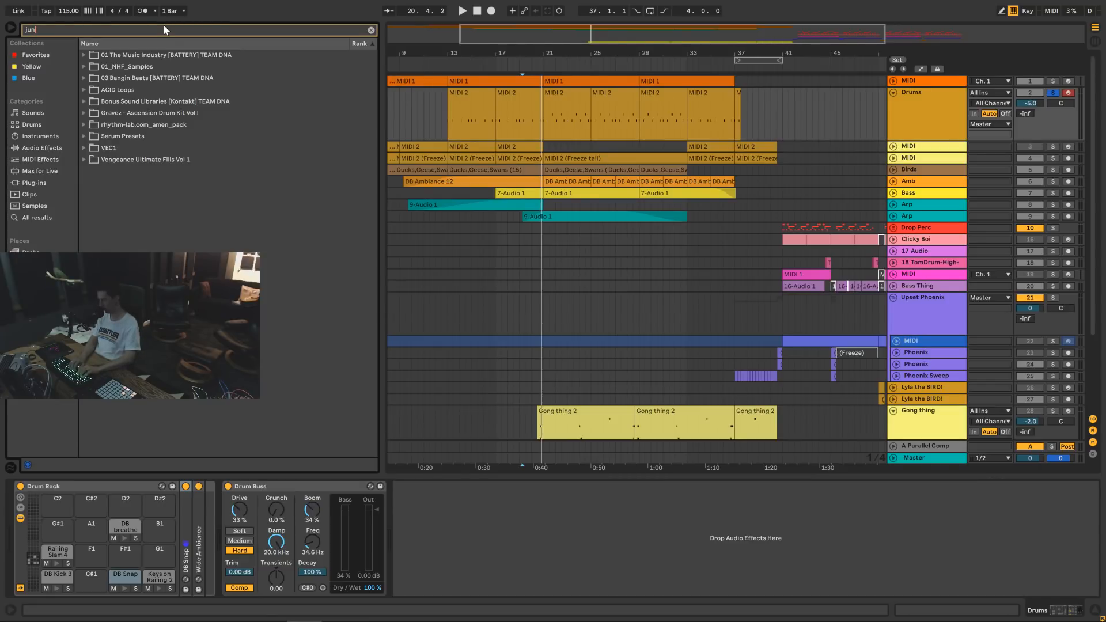
pyautogui.write('gle')
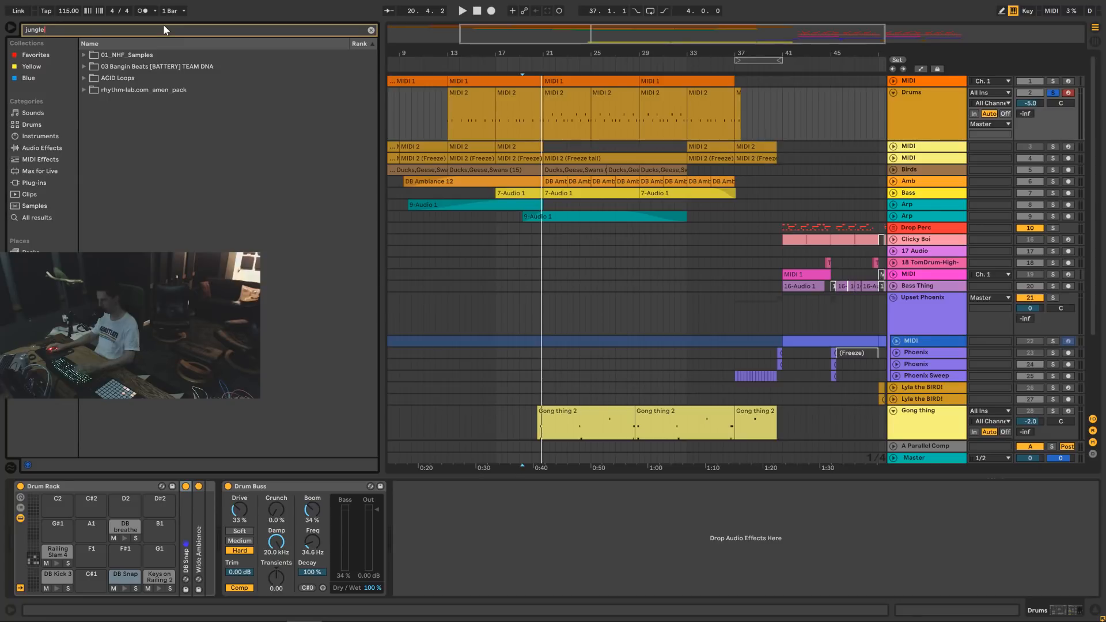
# Expand ACID Loops, PhatTrax-HipHop and Beats in the results and preview Jungle Hop.wav.
pyautogui.click(105, 78)
pyautogui.click(84, 78)
pyautogui.click(114, 91)
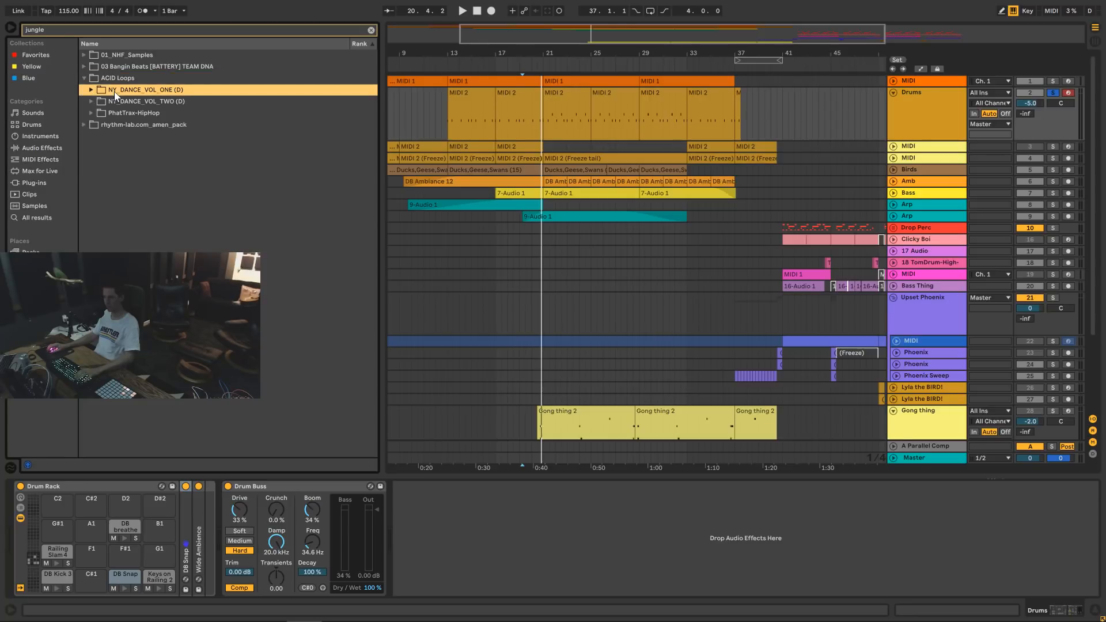
pyautogui.click(92, 113)
pyautogui.click(110, 125)
pyautogui.click(99, 125)
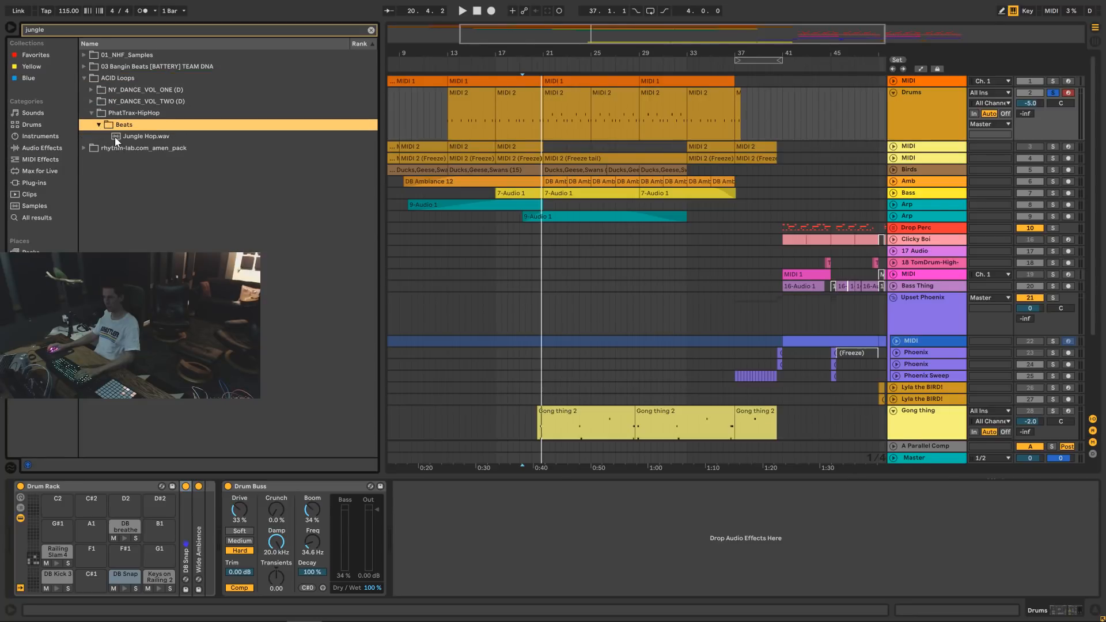
pyautogui.click(115, 137)
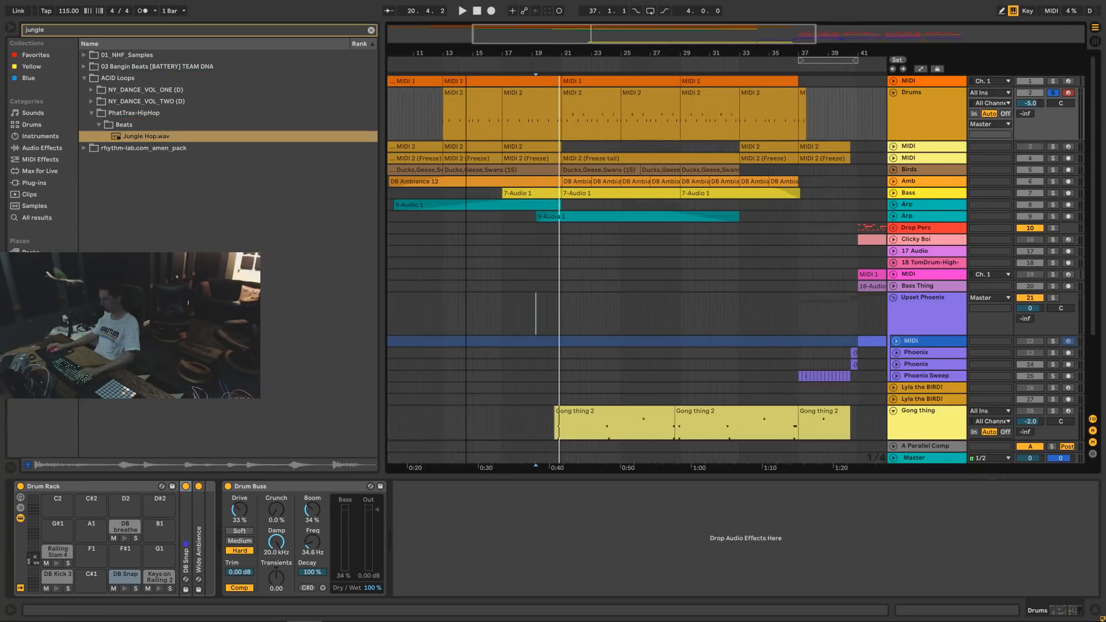
# Select the Drums clip at bar 13, move the selection to the clip at bar 21, and select the Drums track.
pyautogui.moveTo(528, 49); pyautogui.dragTo(665, 118)
pyautogui.click(913, 95)
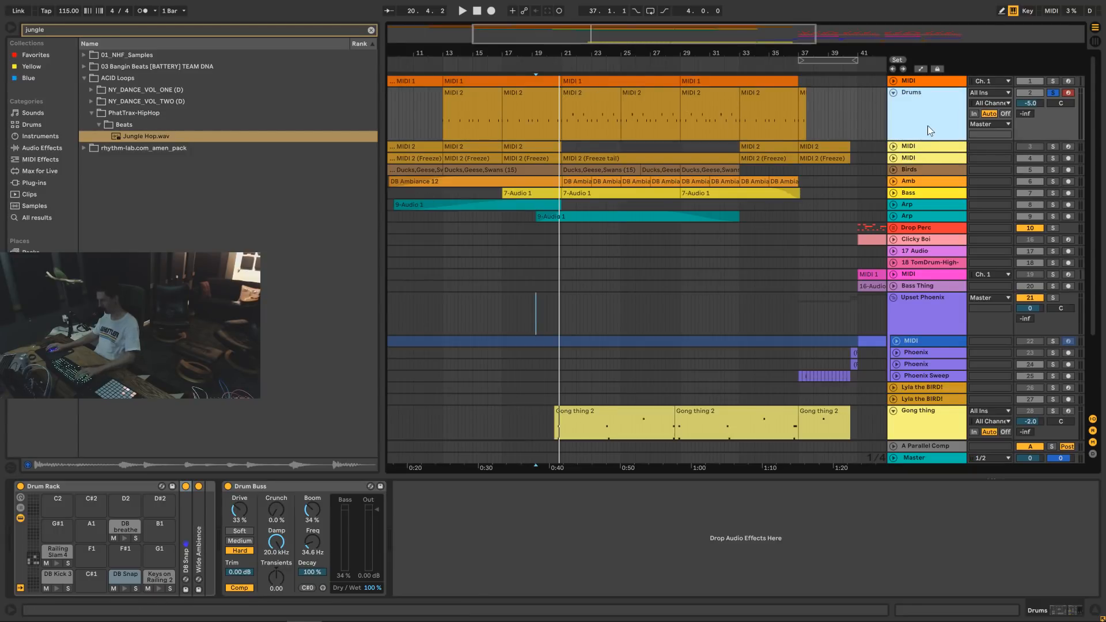
pyautogui.click(480, 94)
pyautogui.moveTo(523, 35); pyautogui.dragTo(523, 49)
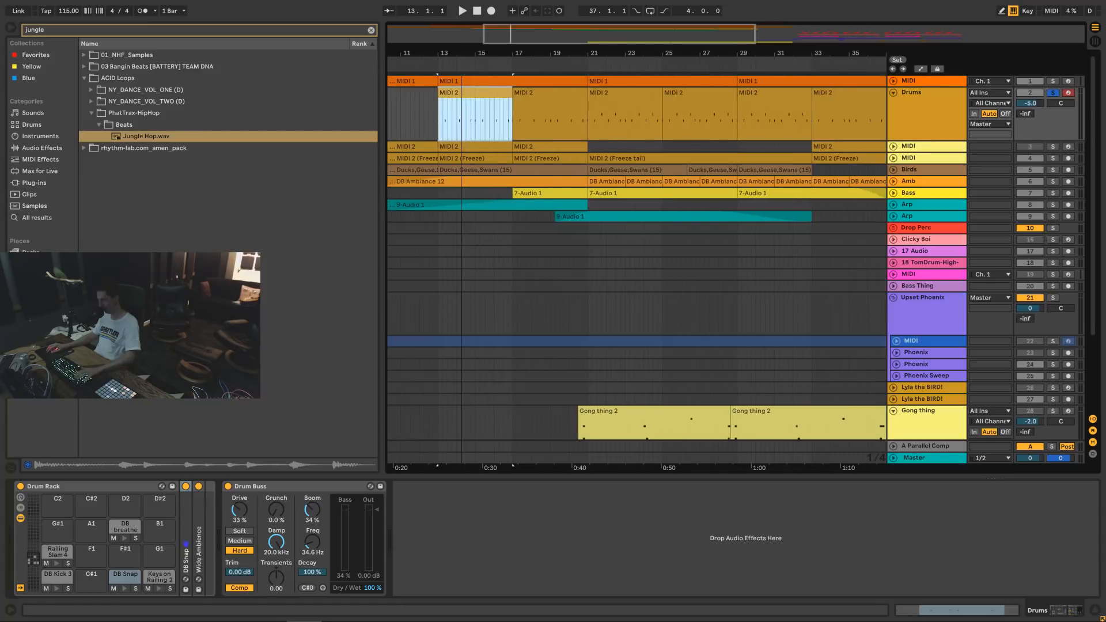
pyautogui.click(600, 94)
pyautogui.click(933, 113)
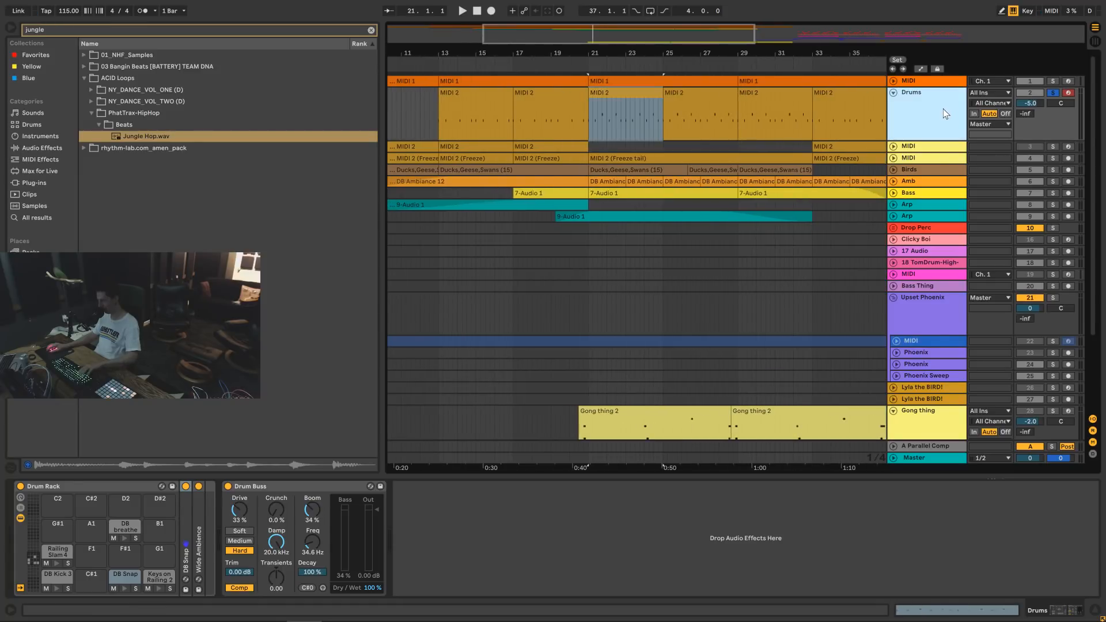
# Duplicate the Drums track and delete all the clips from the copy.
pyautogui.hotkey('ctrl', 'd')
pyautogui.moveTo(627, 26); pyautogui.dragTo(627, 13)
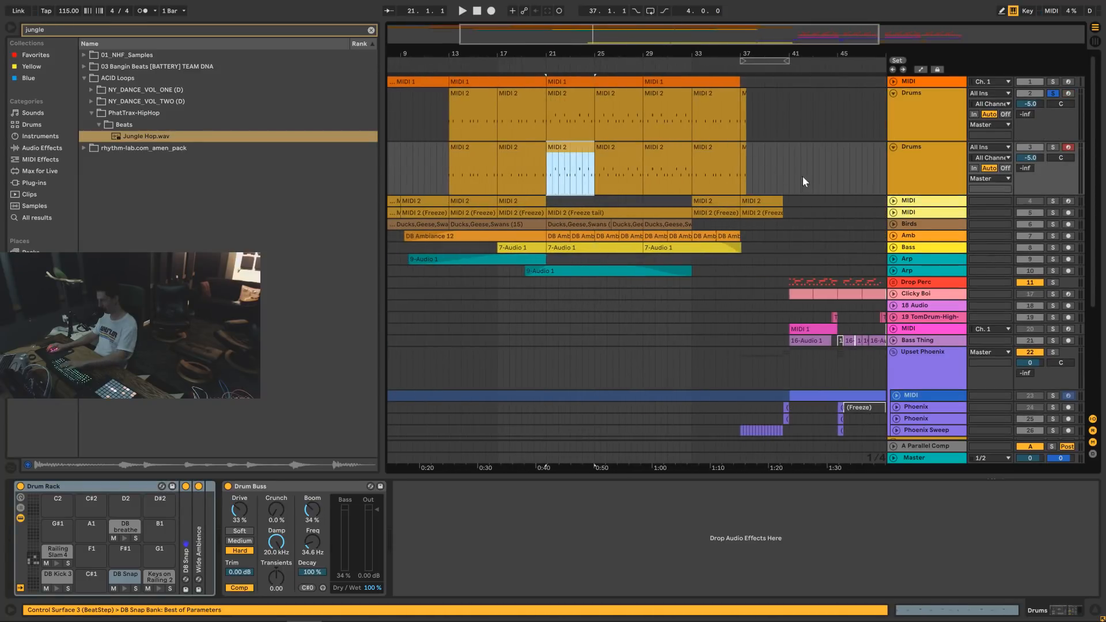
pyautogui.moveTo(796, 177); pyautogui.dragTo(449, 173)
pyautogui.press('Delete')
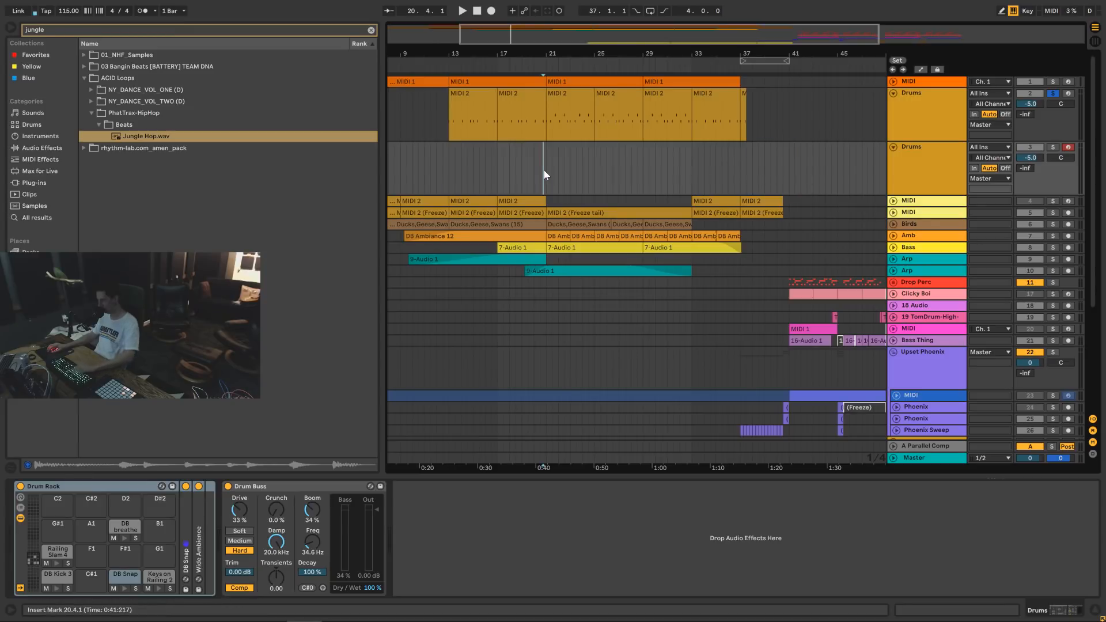
# Loop the arrangement from 20.4.1 to 33.1.1 and start playback.
pyautogui.moveTo(542, 171)
pyautogui.mouseDown()
pyautogui.moveTo(712, 180)
pyautogui.moveTo(693, 172)
pyautogui.mouseUp()
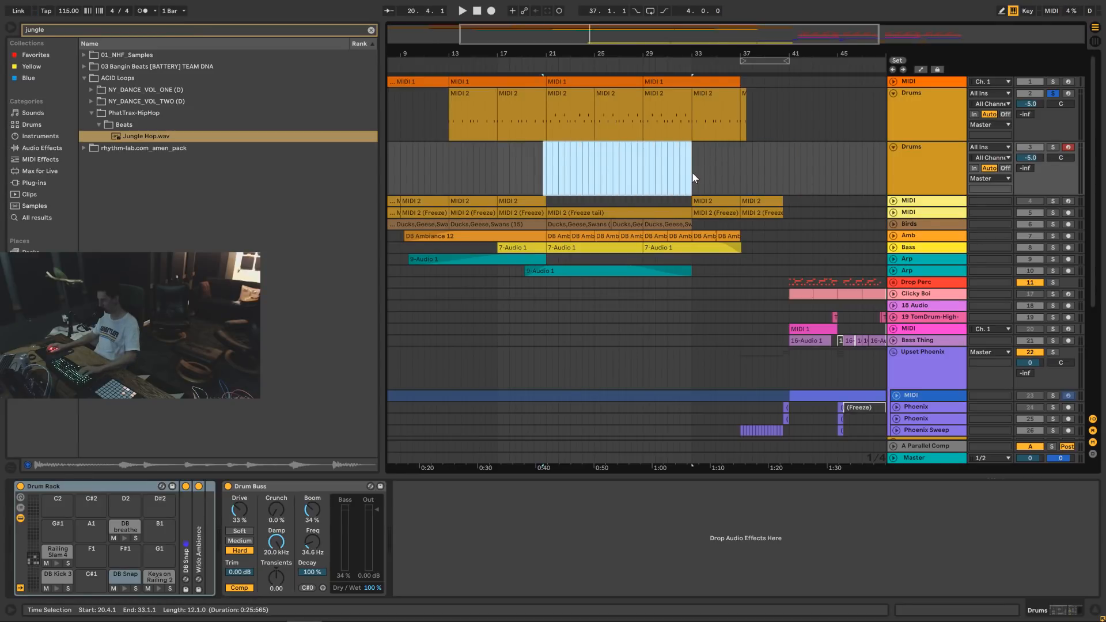
pyautogui.hotkey('ctrl', 'l')
pyautogui.press('space')
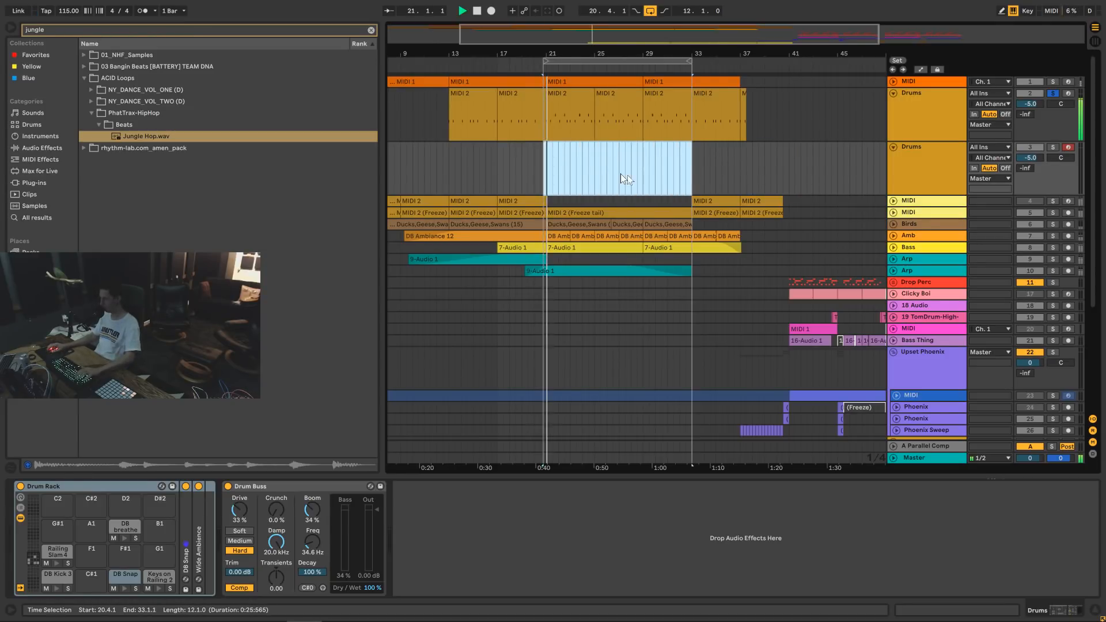
# Solo the duplicated Drums track together with the original and record a DB breathe pattern on it around bars 29 to 33.
pyautogui.keyDown('ctrl'); pyautogui.click(1053, 147); pyautogui.keyUp('ctrl')
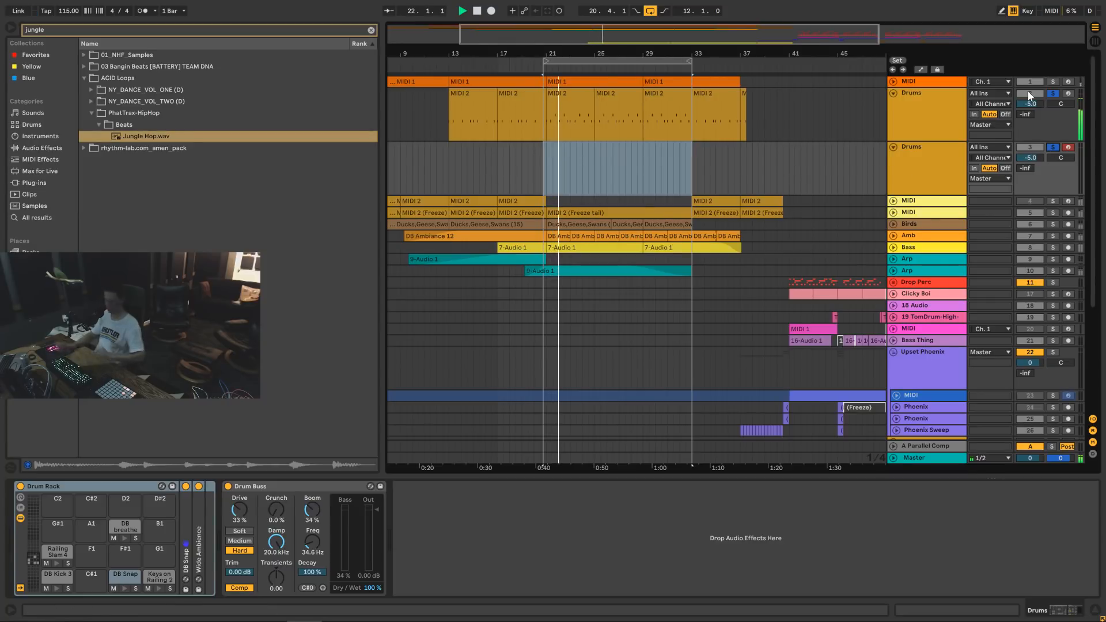
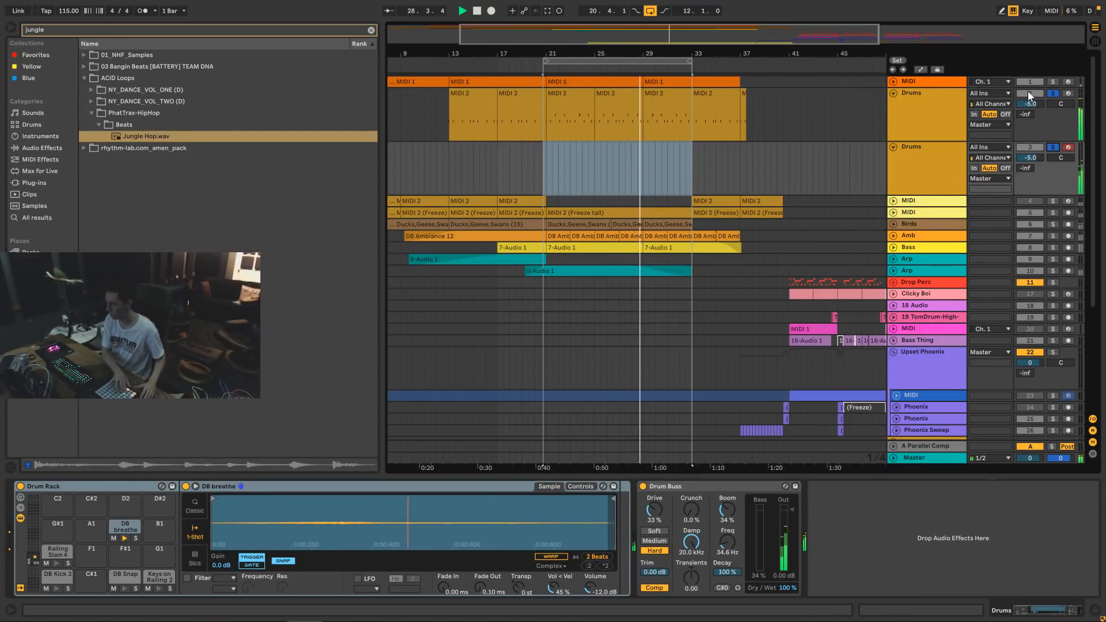
pyautogui.press('F9')
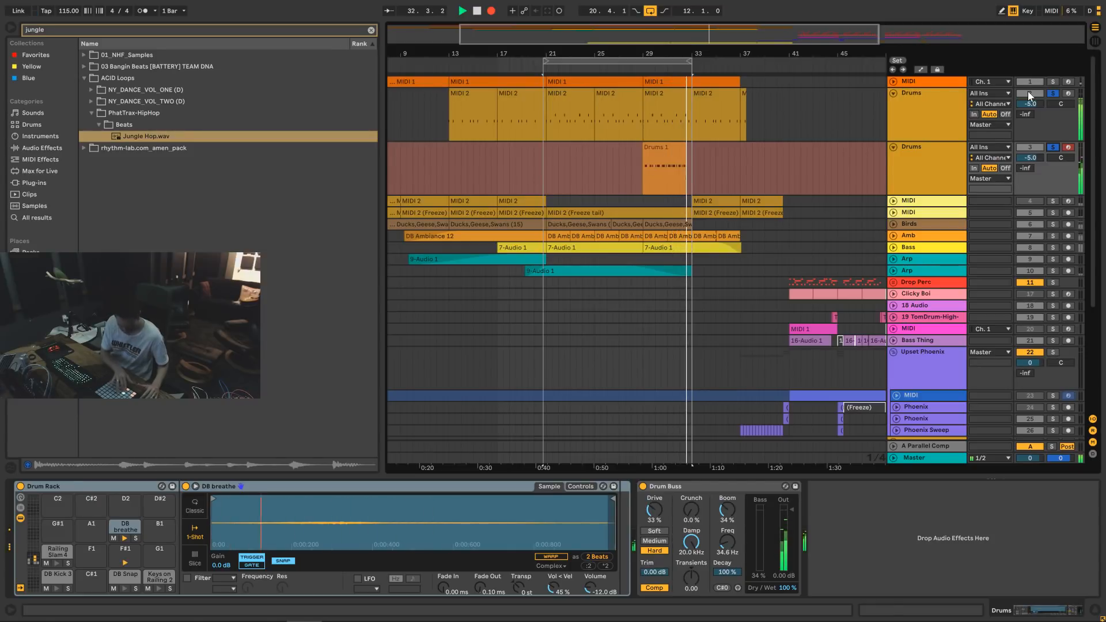
pyautogui.press('space')
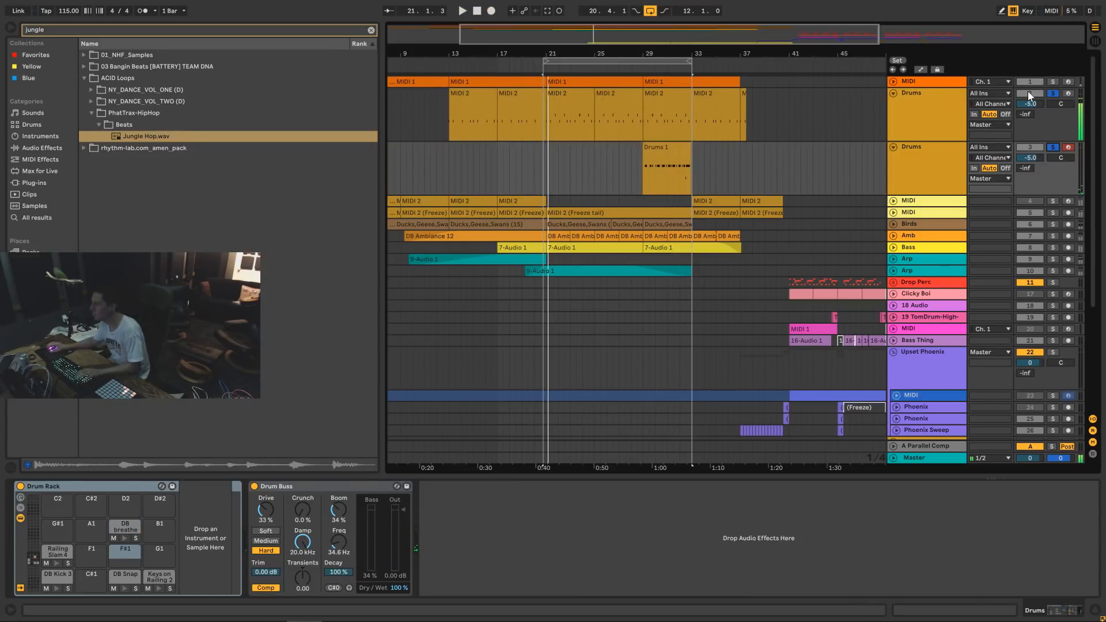
# Trim the recorded Drums 1 clip to run exactly from bar 29 to bar 33 and loop that range during playback.
pyautogui.click(673, 151)
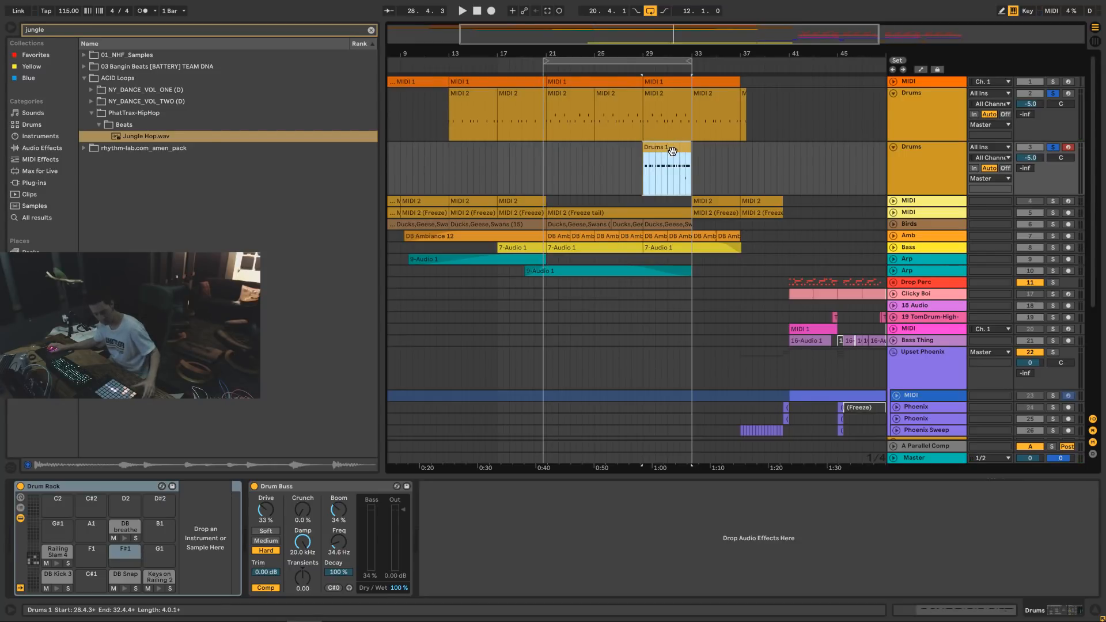
pyautogui.press('space')
pyautogui.moveTo(645, 178)
pyautogui.mouseDown()
pyautogui.moveTo(668, 180)
pyautogui.moveTo(644, 177)
pyautogui.mouseUp()
pyautogui.click(690, 175)
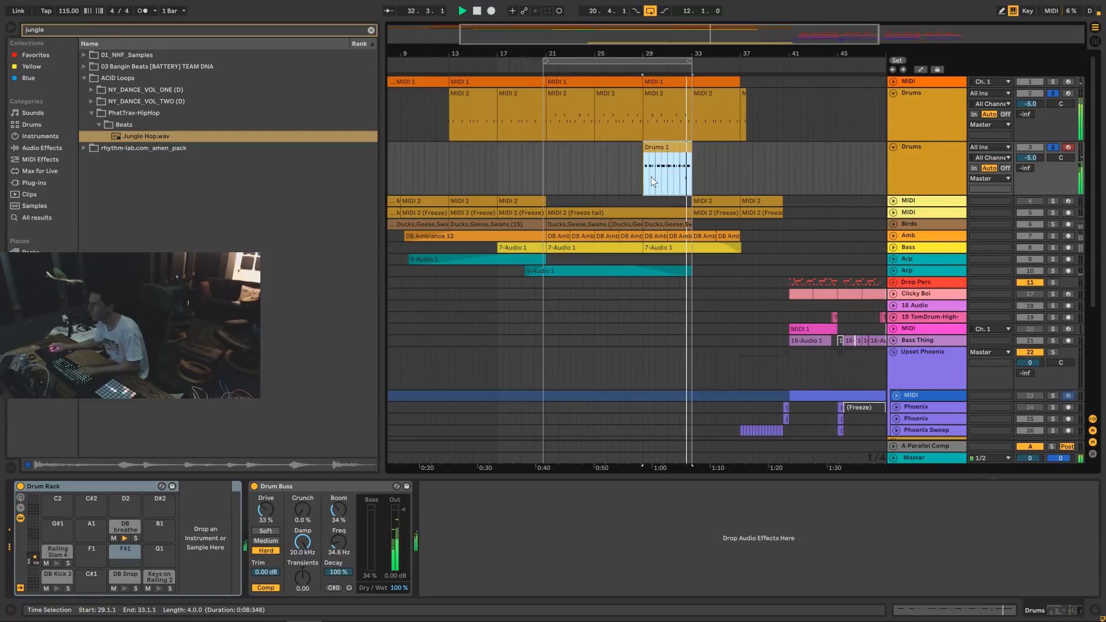
pyautogui.hotkey('ctrl', 'l')
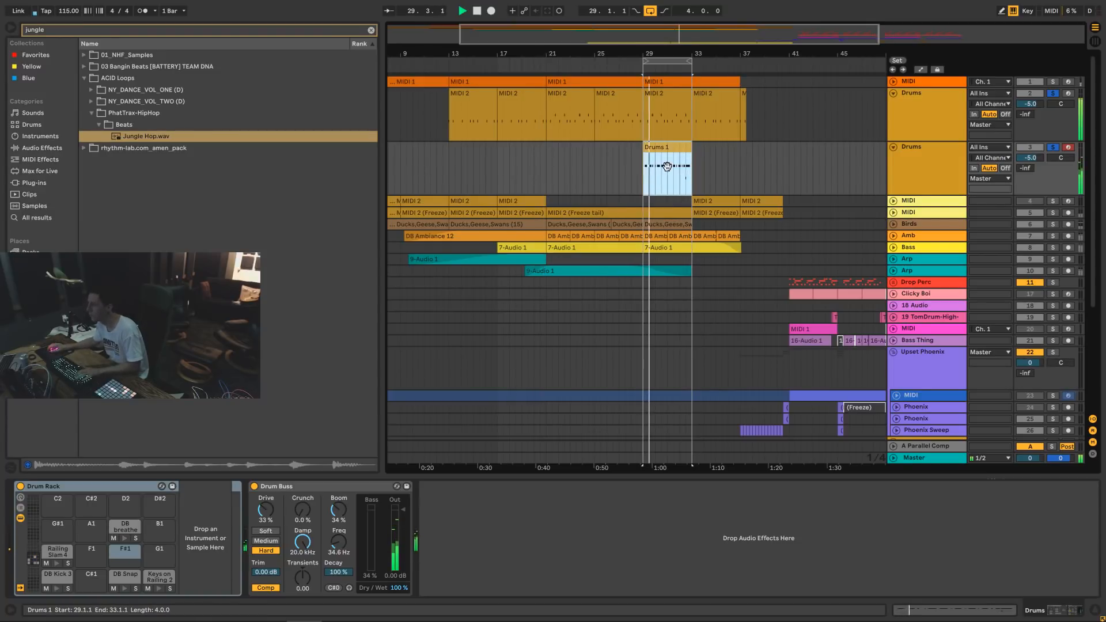
# Show the DB breathe pad's sample and move its start point forward to just before the 0.2 s mark.
pyautogui.click(128, 529)
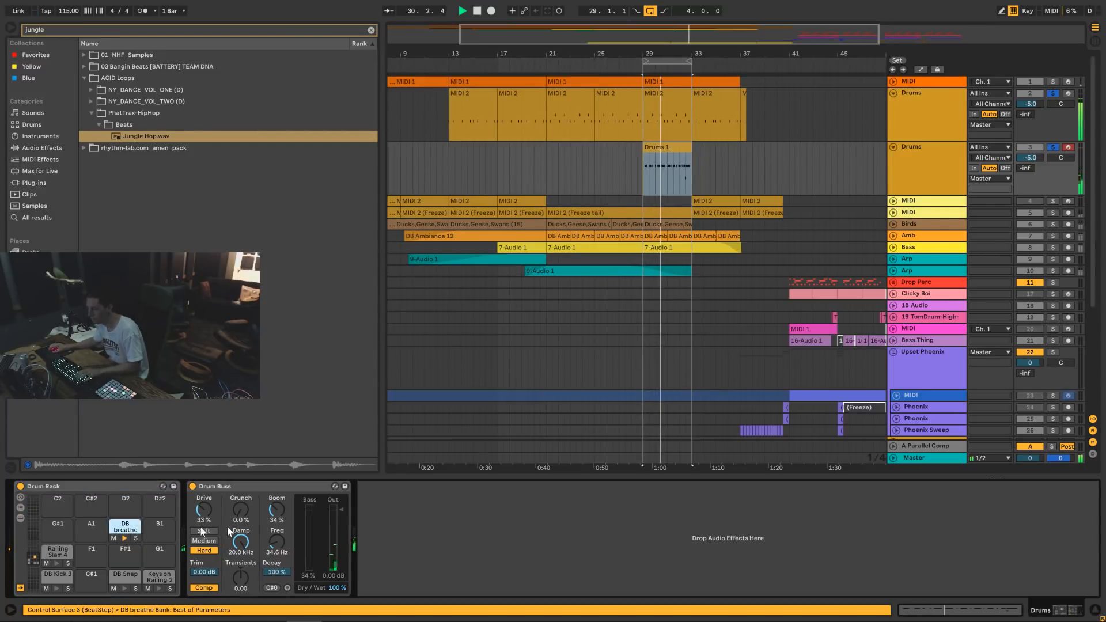
pyautogui.doubleClick(119, 531)
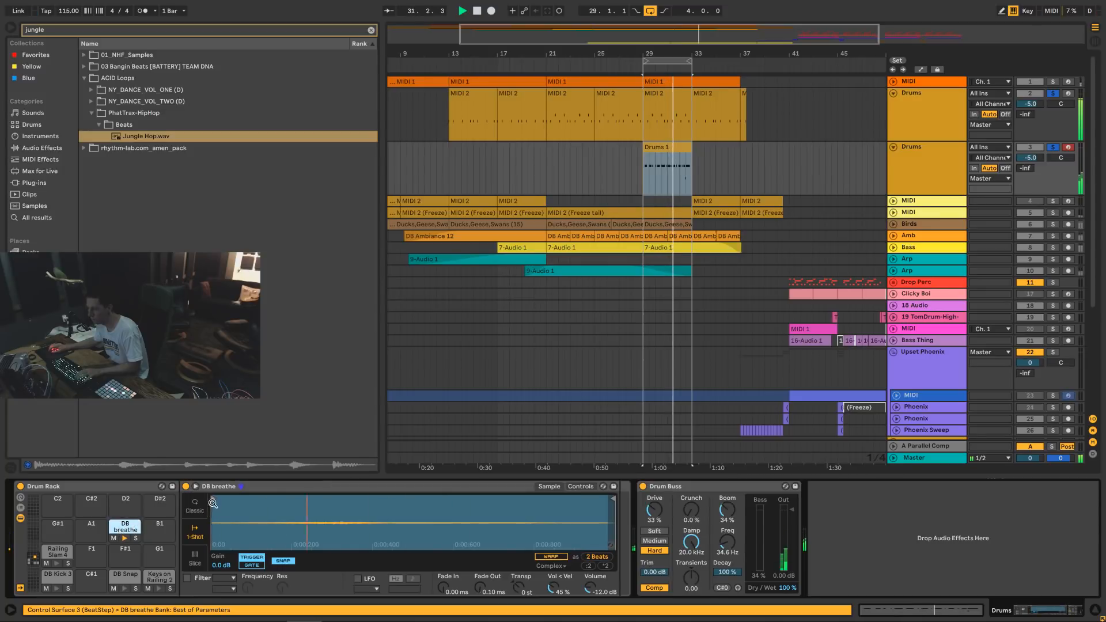
pyautogui.moveTo(212, 498)
pyautogui.mouseDown()
pyautogui.moveTo(303, 498)
pyautogui.moveTo(274, 498)
pyautogui.mouseUp()
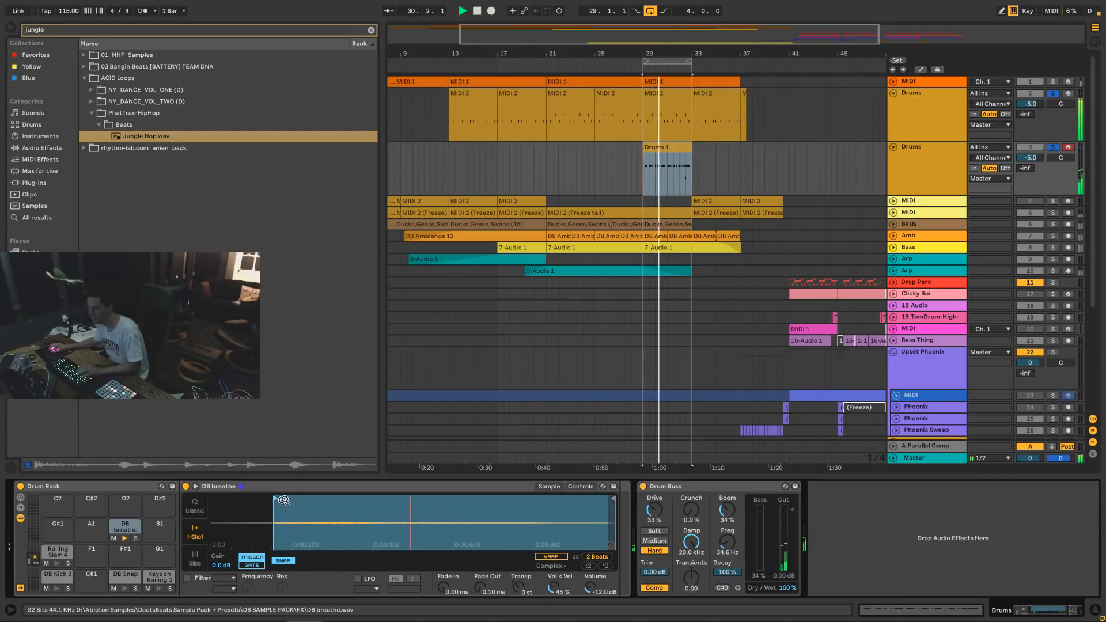
pyautogui.moveTo(277, 499); pyautogui.dragTo(282, 499)
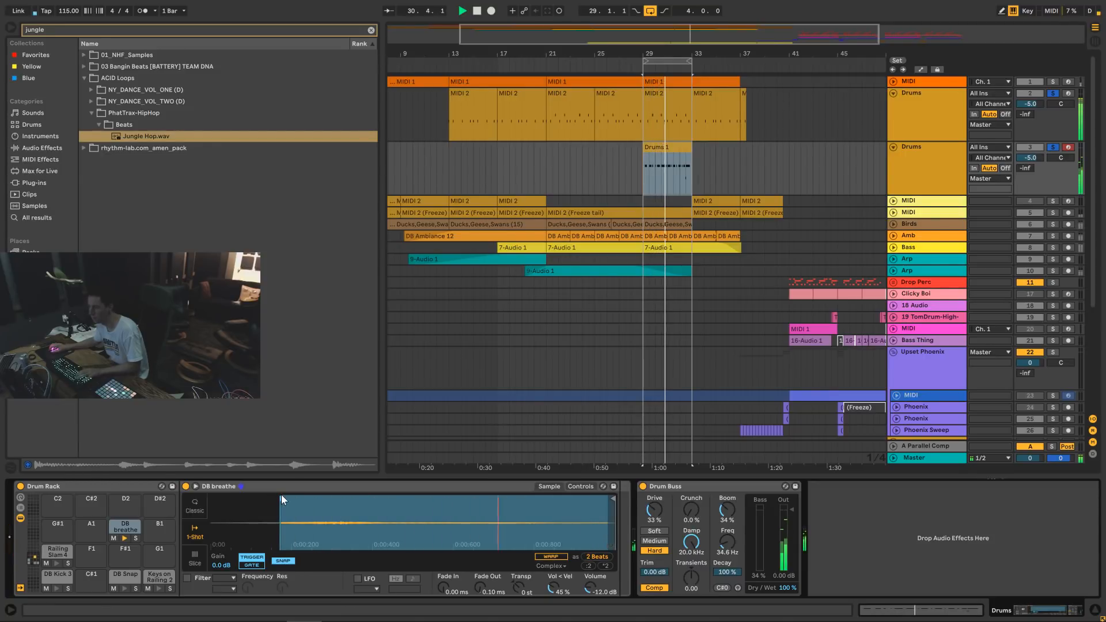
# Open the Drums 1 clip's notes and delete the stray note beneath the DB breathe note at 4.3.
pyautogui.doubleClick(680, 148)
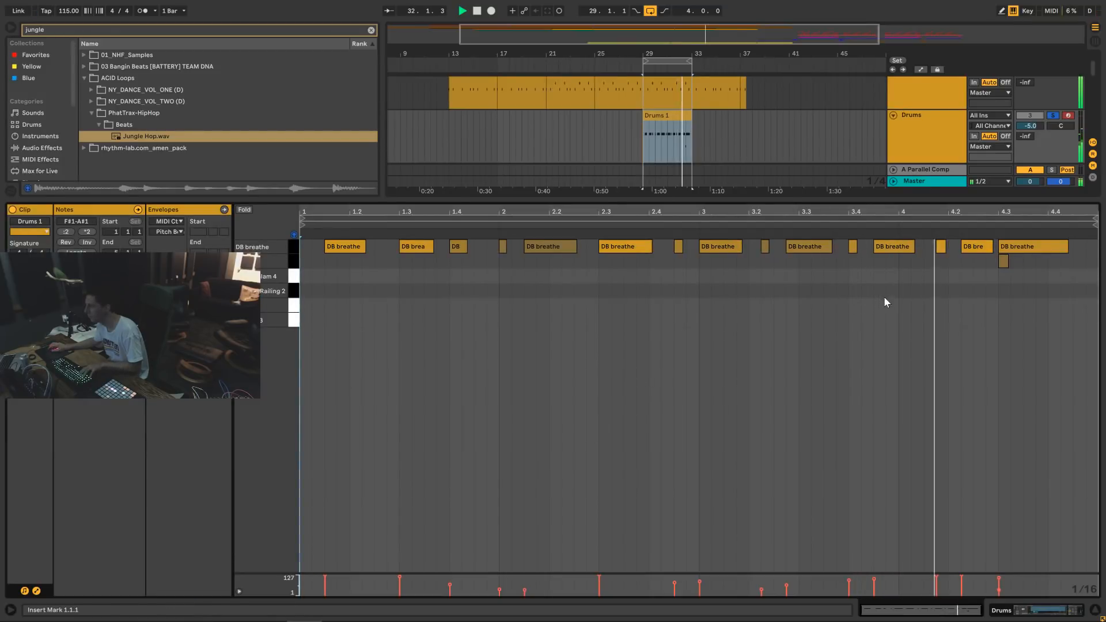
pyautogui.hotkey('ctrl', 'a')
pyautogui.click(1018, 268)
pyautogui.click(1004, 263)
pyautogui.press('Delete')
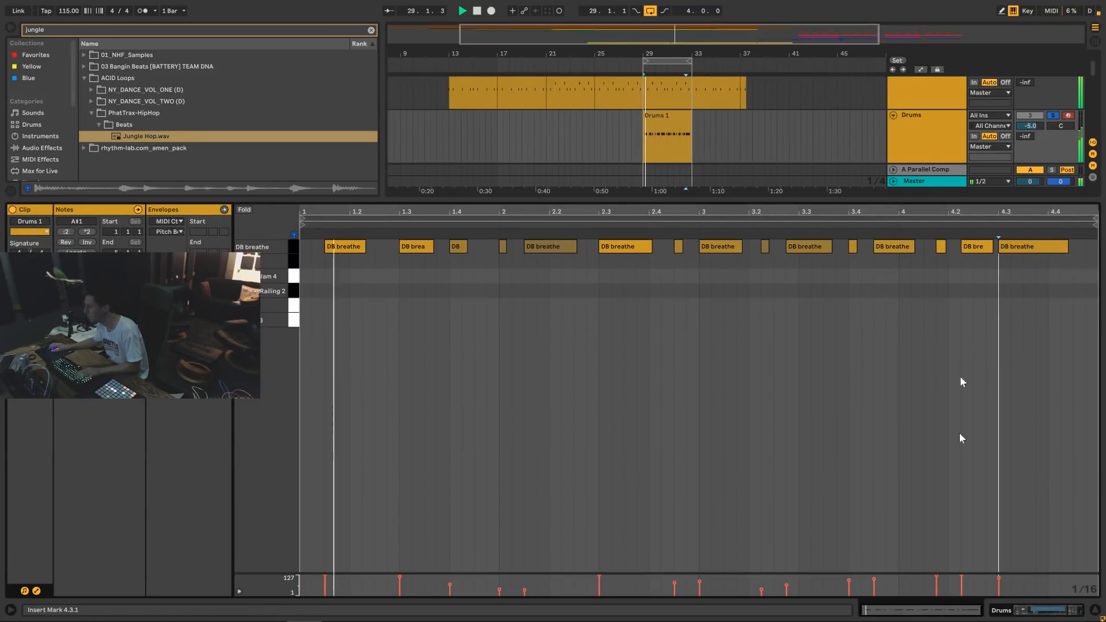
# Set the velocity of all DB breathe notes in the clip to 127.
pyautogui.hotkey('ctrl', 'a')
pyautogui.click(760, 566)
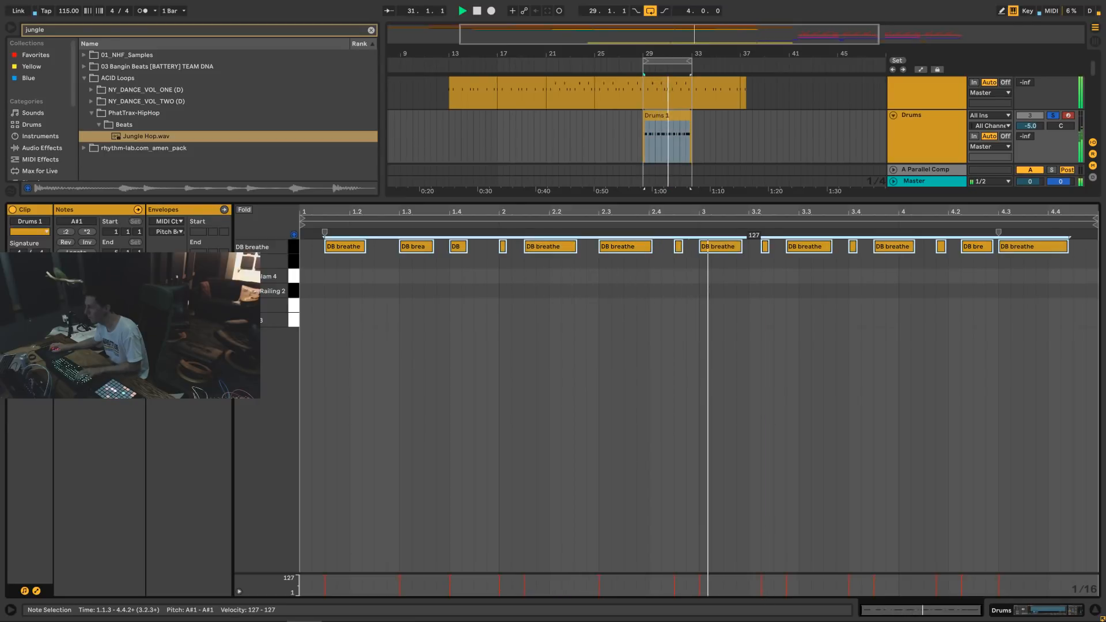
pyautogui.click(796, 282)
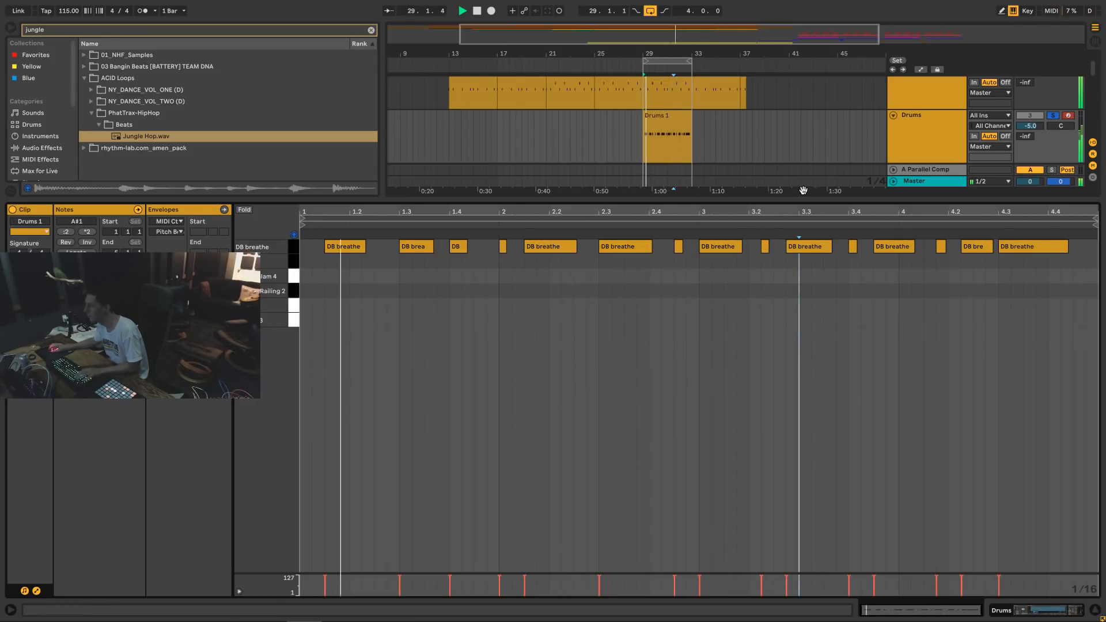
# Nudge the short DB breathe note at 3.2.2 two 1/32 steps later.
pyautogui.press('+')
pyautogui.click(735, 246)
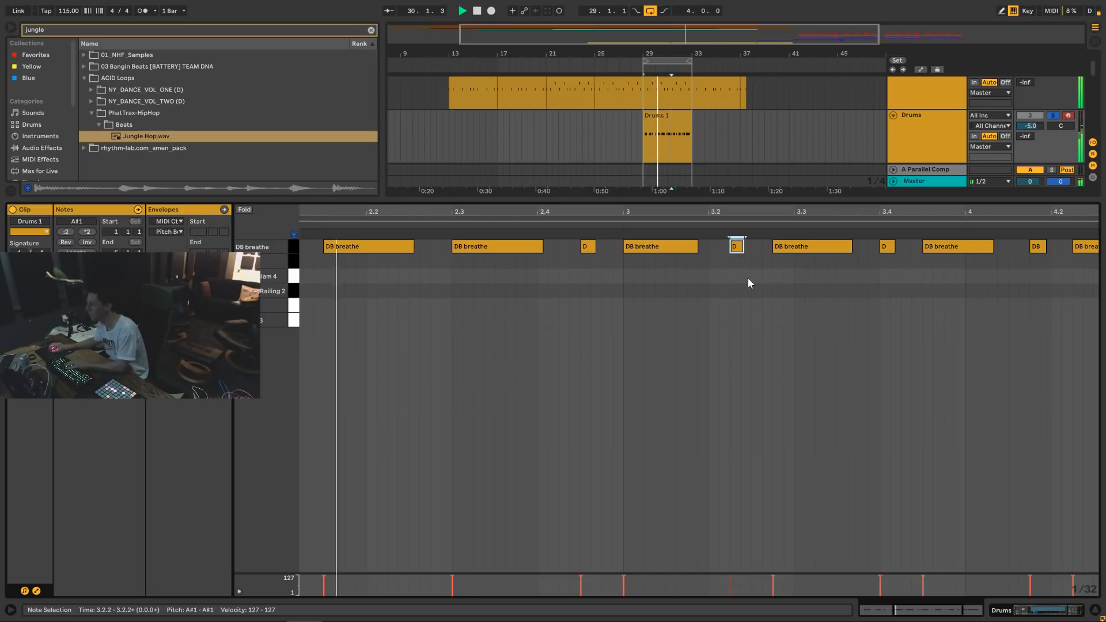
pyautogui.press('Right')
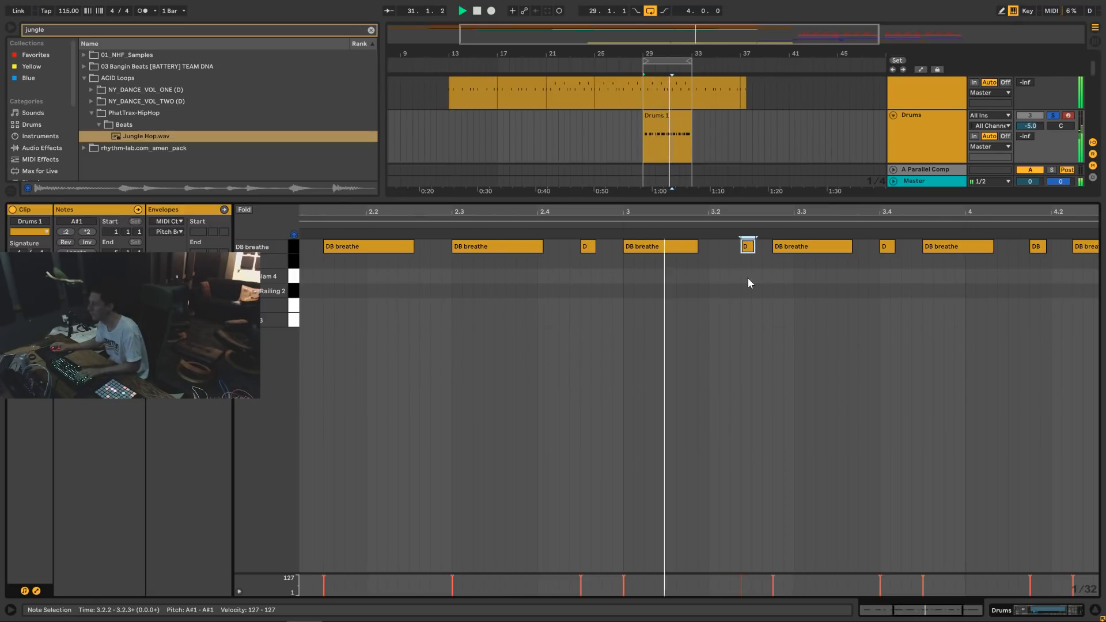
pyautogui.press('Right')
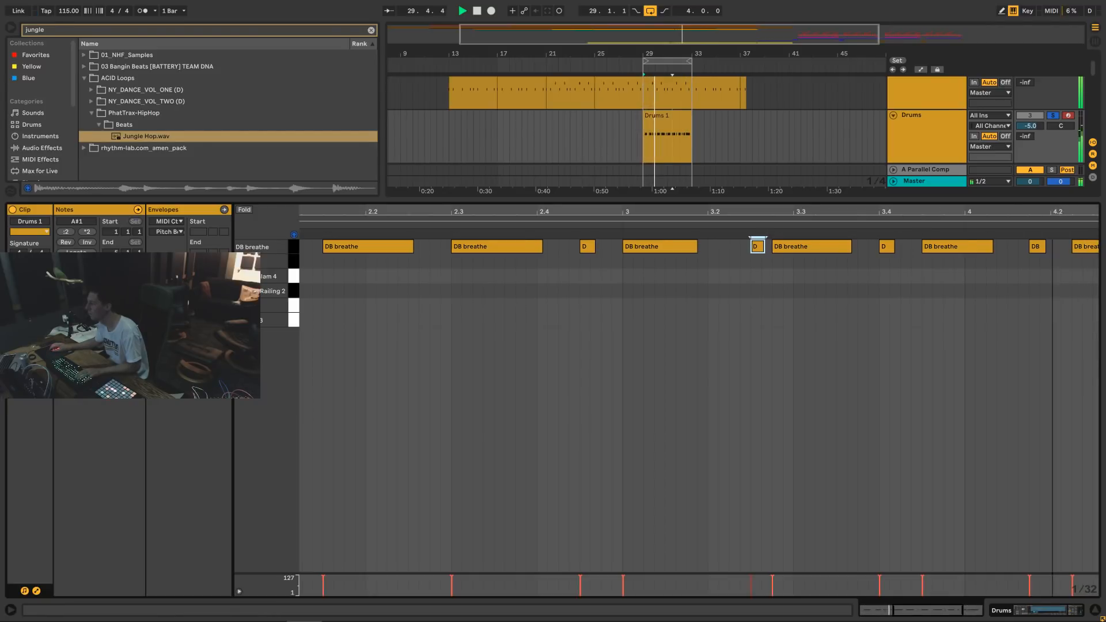
# Nudge the short DB breathe note at 4.1.4 one 1/32 step earlier and return the short note after 3.2 to 3.2.2.
pyautogui.click(826, 247)
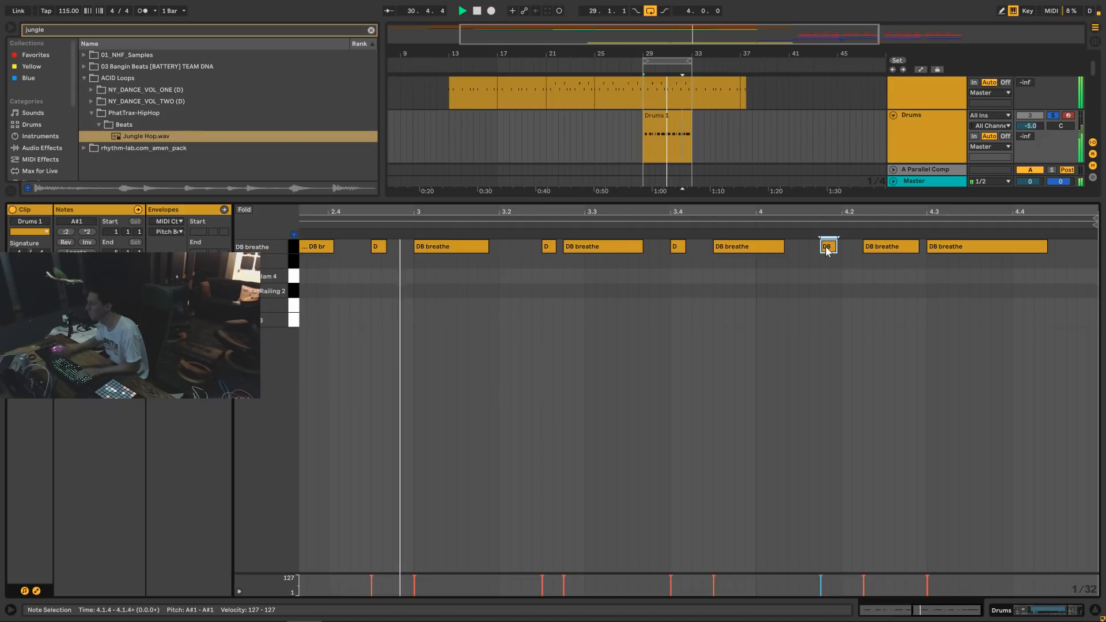
pyautogui.press('Left')
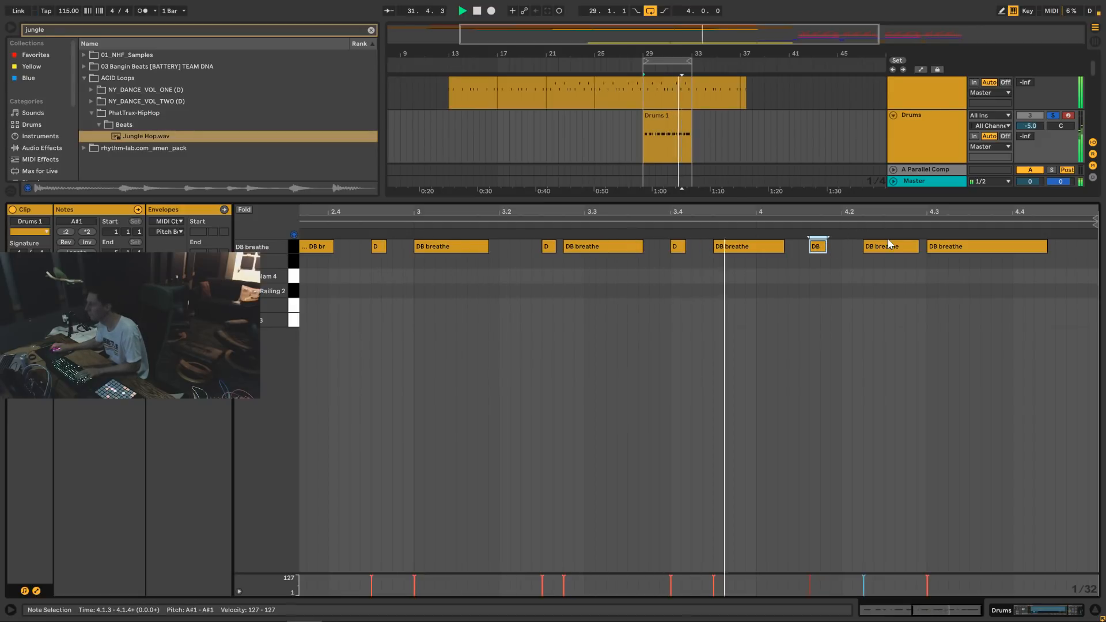
pyautogui.press('Left')
pyautogui.press('Left')
pyautogui.press('Left')
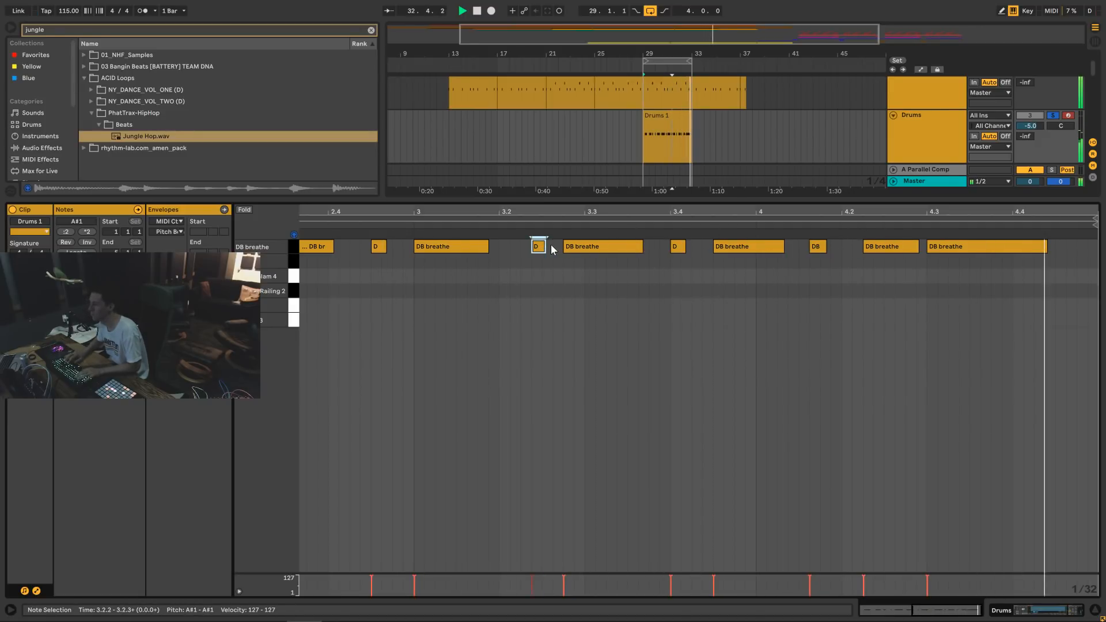
pyautogui.press('Right')
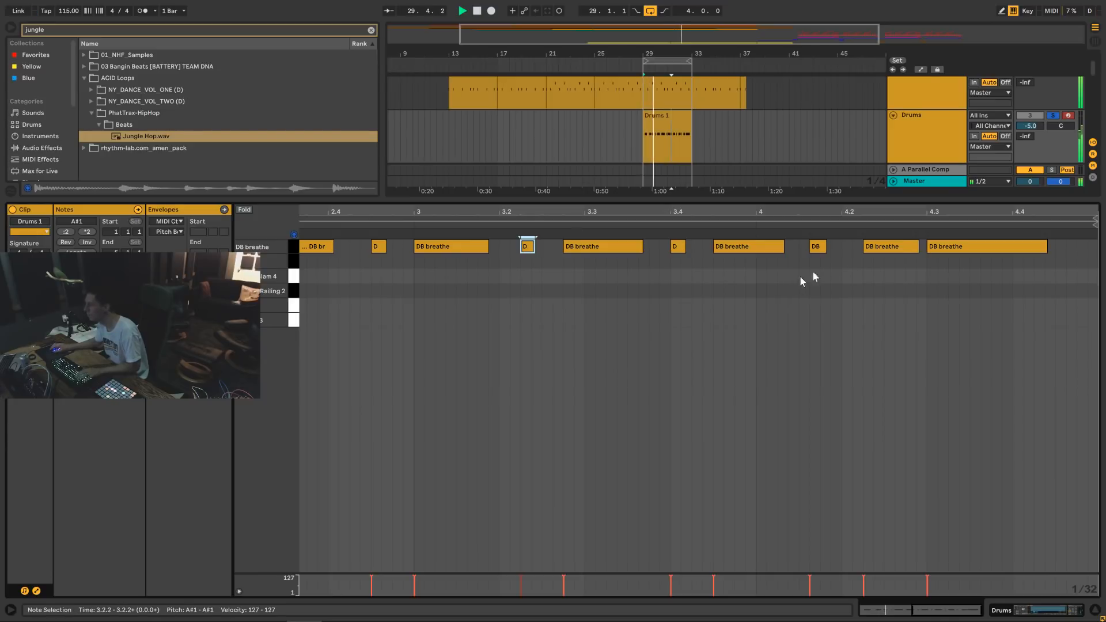
# Move the short DB breathe note at 3.2.2 to 3.2 and the long note following it to 3.2.3.
pyautogui.click(986, 250)
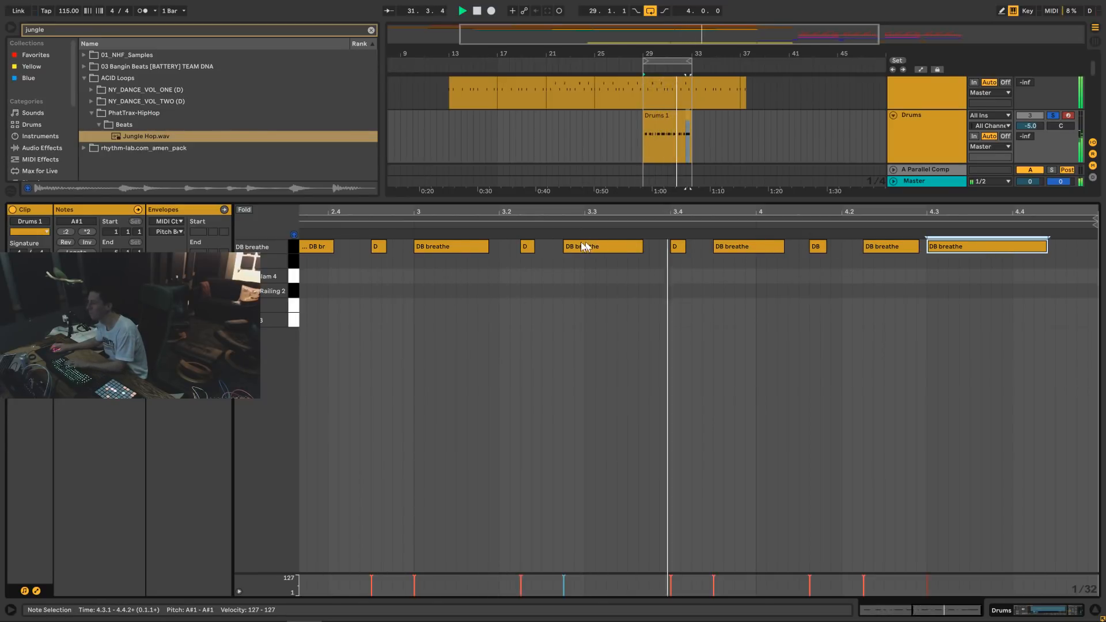
pyautogui.doubleClick(512, 247)
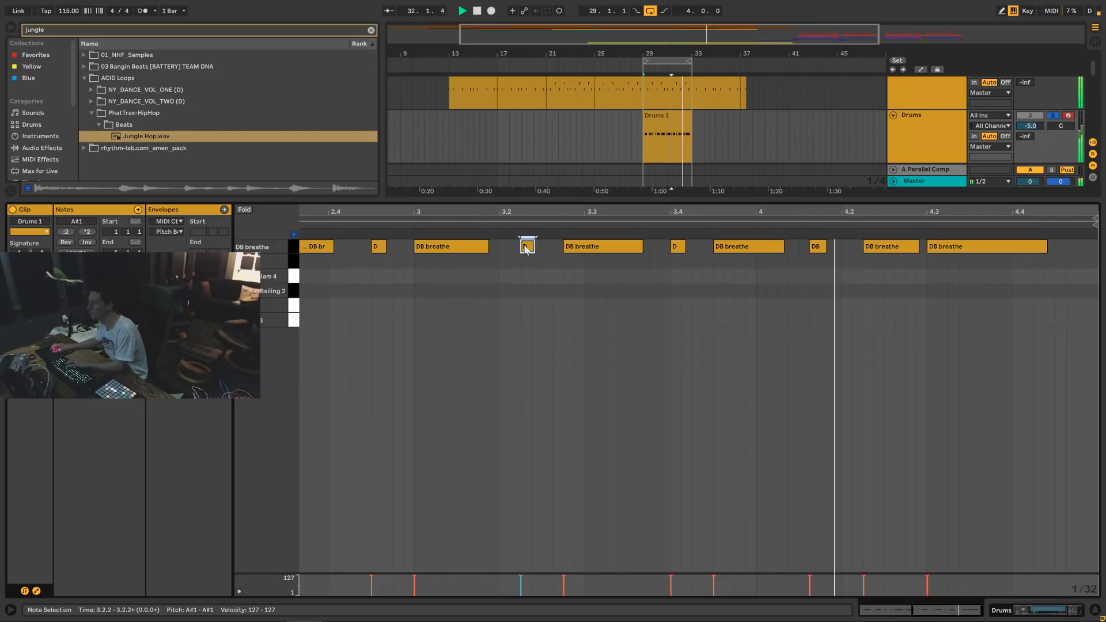
pyautogui.click(596, 252)
pyautogui.press('Left')
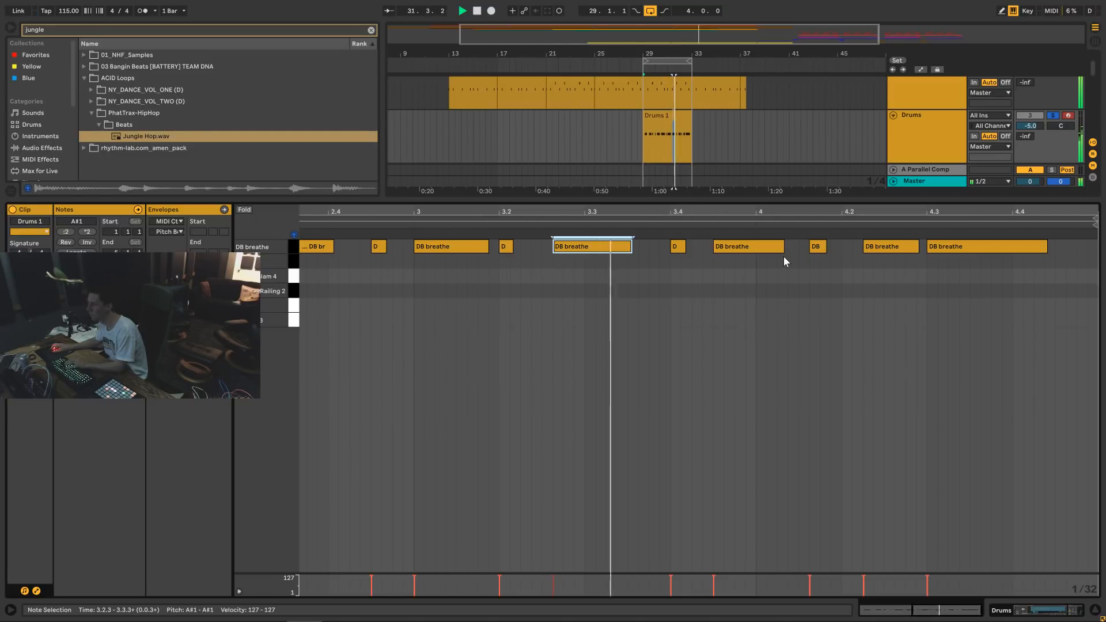
pyautogui.press('Left')
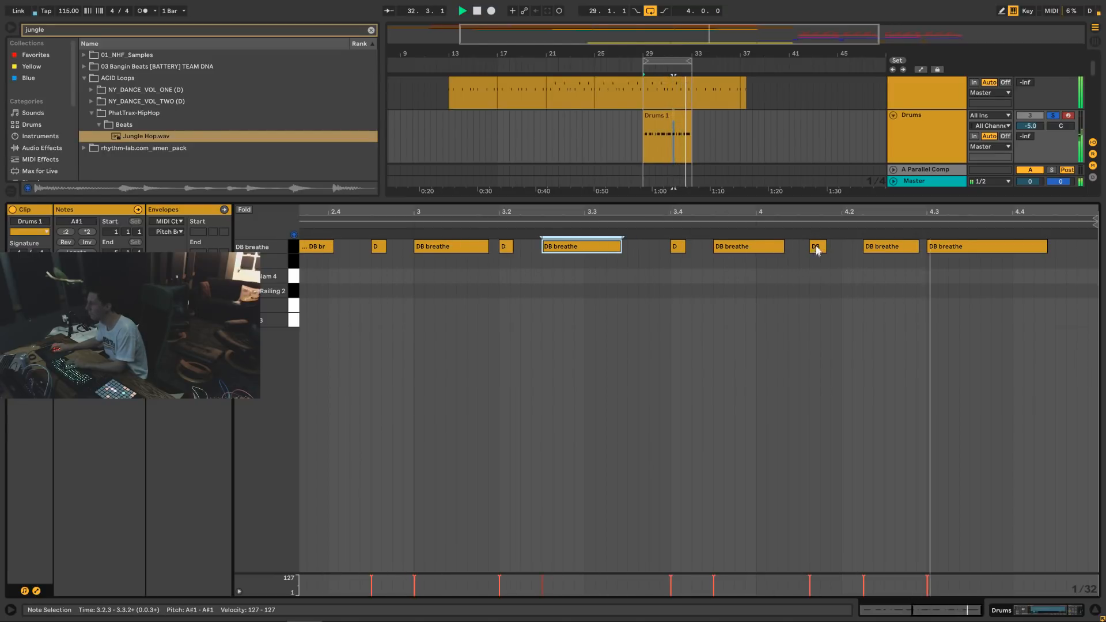
# Shift the short DB breathe note at 4.1.3 one 1/32 step later and move the note at 4.2.2 to 4.2.3.
pyautogui.click(817, 248)
pyautogui.press('Down')
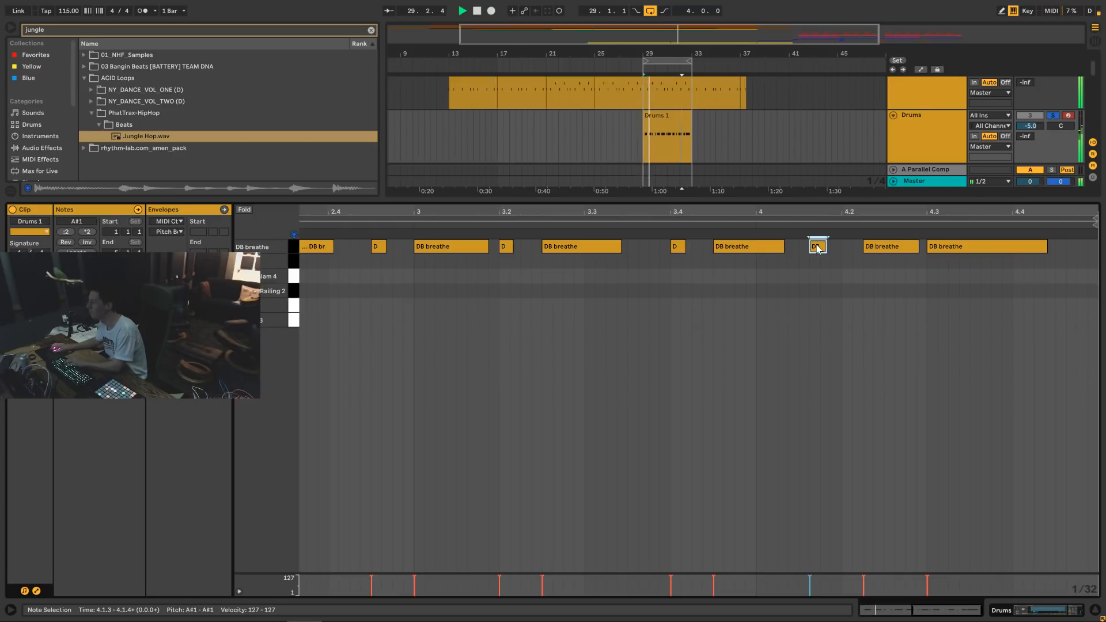
pyautogui.click(876, 247)
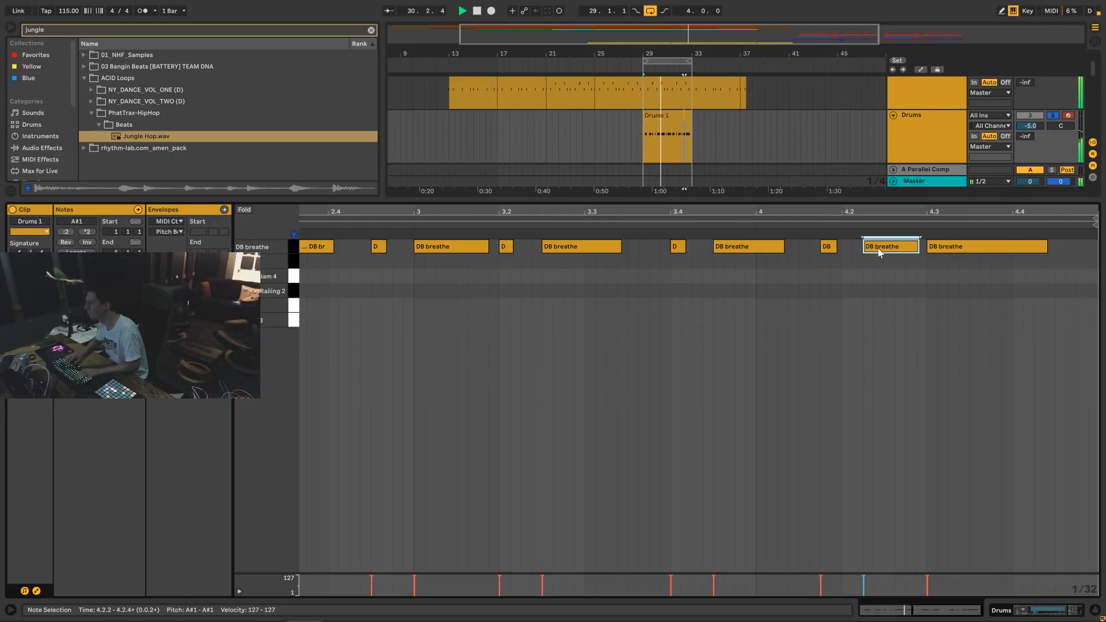
pyautogui.press('Right')
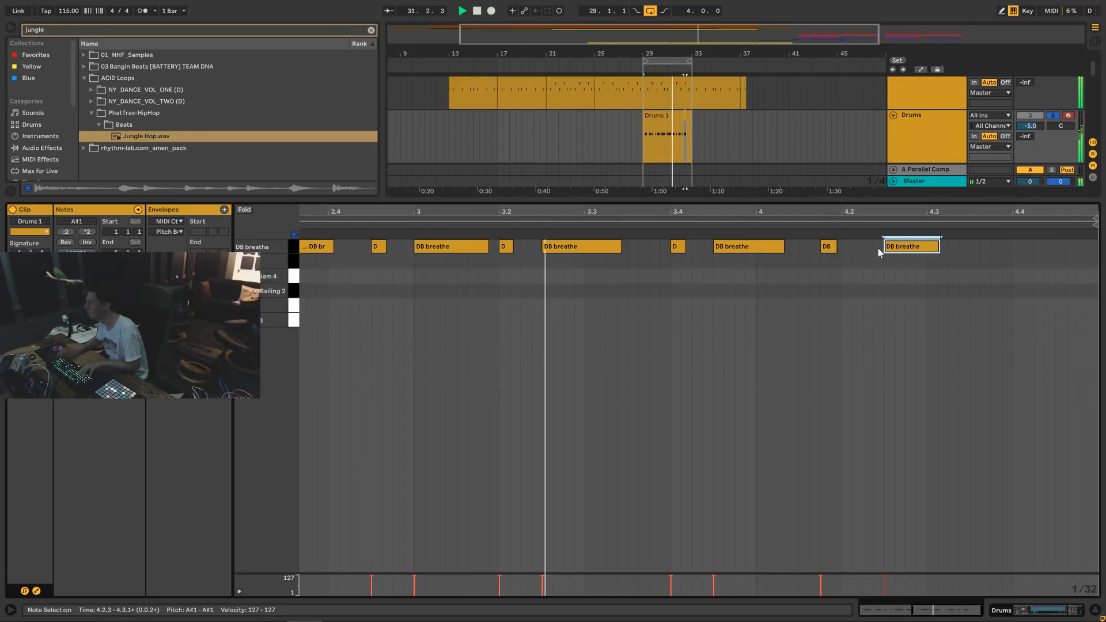
# Duplicate the DB breathe note at 4.2.3 and position the copy just after 4.3.2.
pyautogui.hotkey('ctrl', 'd')
pyautogui.press('Right')
pyautogui.press('Right')
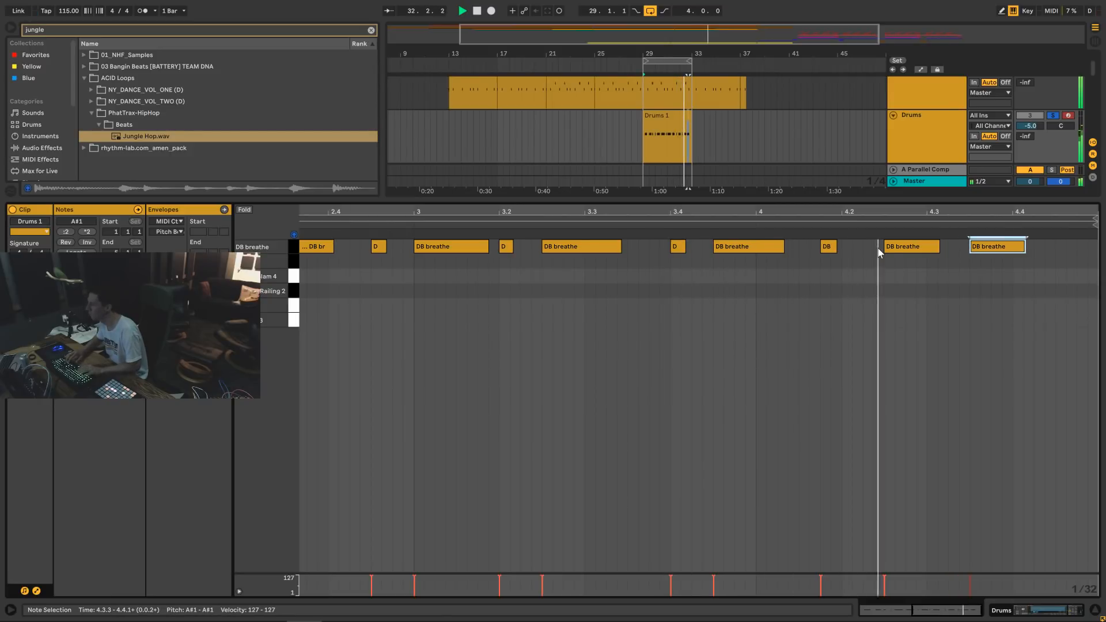
pyautogui.press('Left')
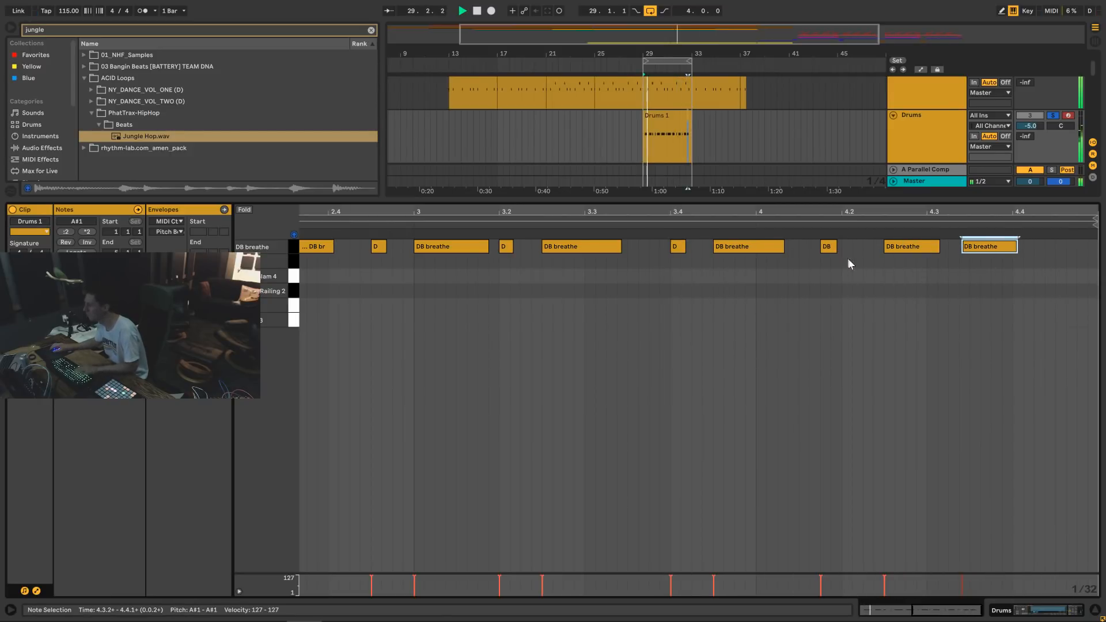
# Move the short DB breathe note just before 4.2 onto 4.2 and return to the full arrangement with the device view.
pyautogui.click(814, 247)
pyautogui.moveTo(814, 247); pyautogui.dragTo(838, 254)
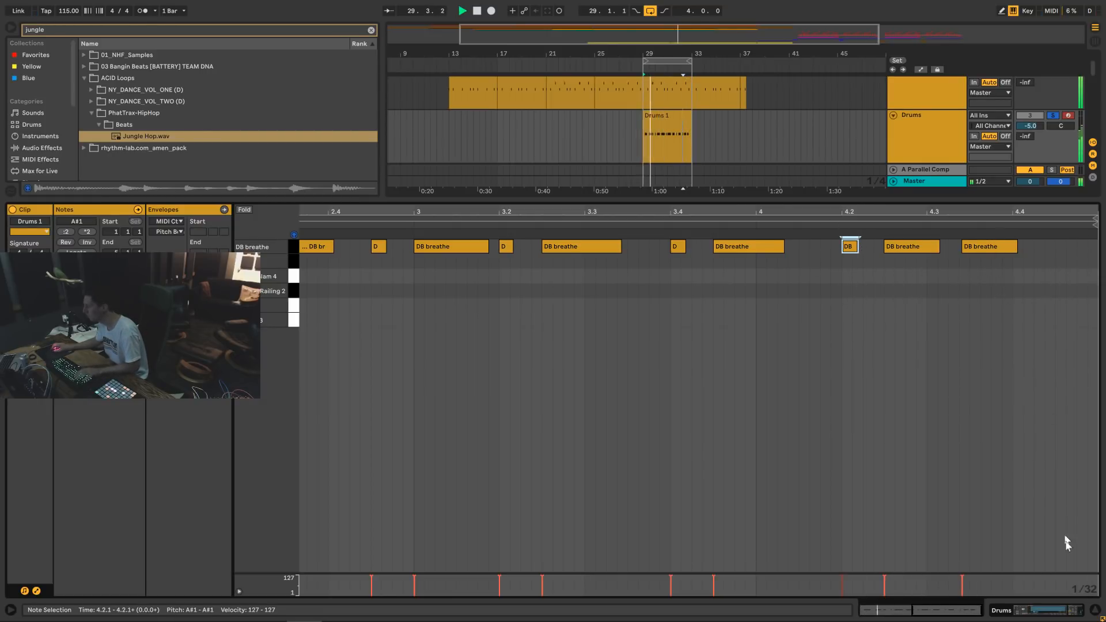
pyautogui.click(1093, 609)
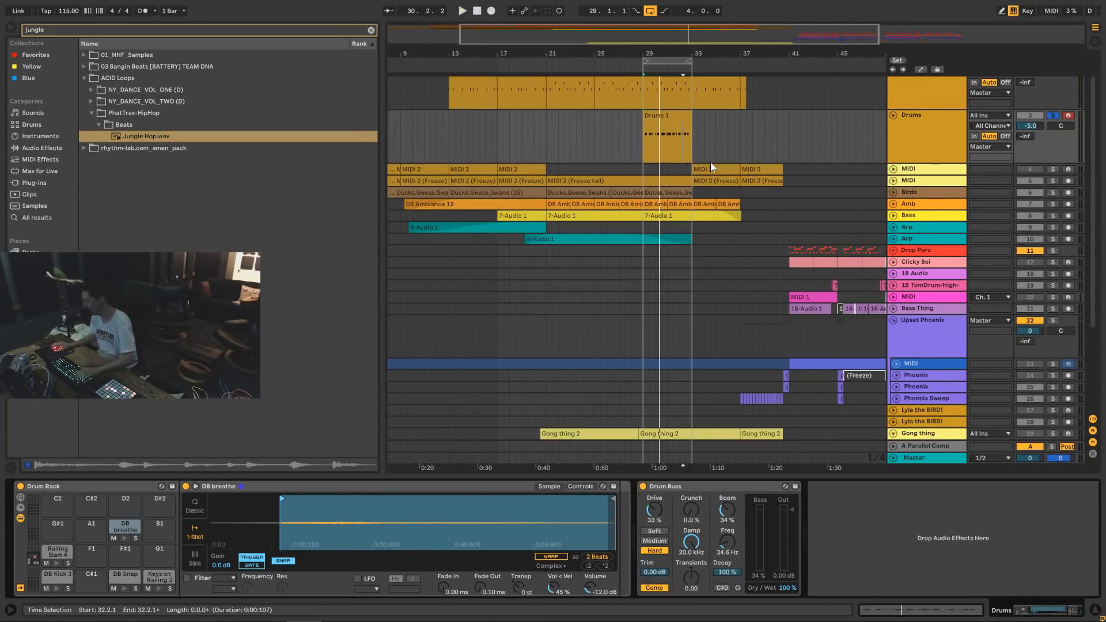
# Search the browser for "tribal" and preview SW1_110_Tribal.wav in the Perc loops of 80s samples (NeZvers).
pyautogui.click(370, 30)
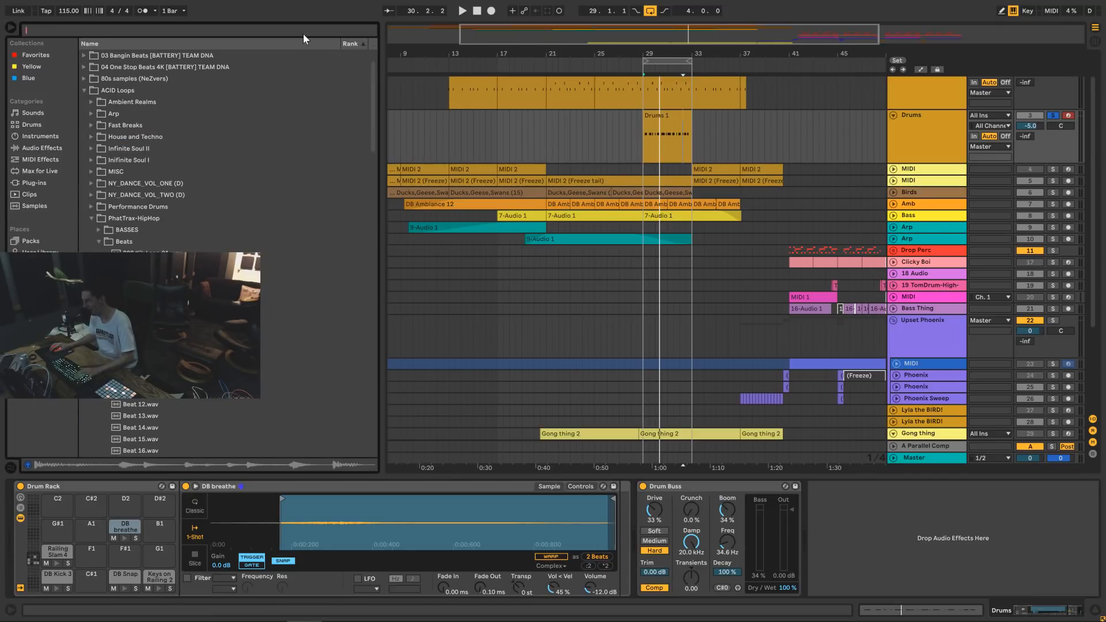
pyautogui.write('tribal')
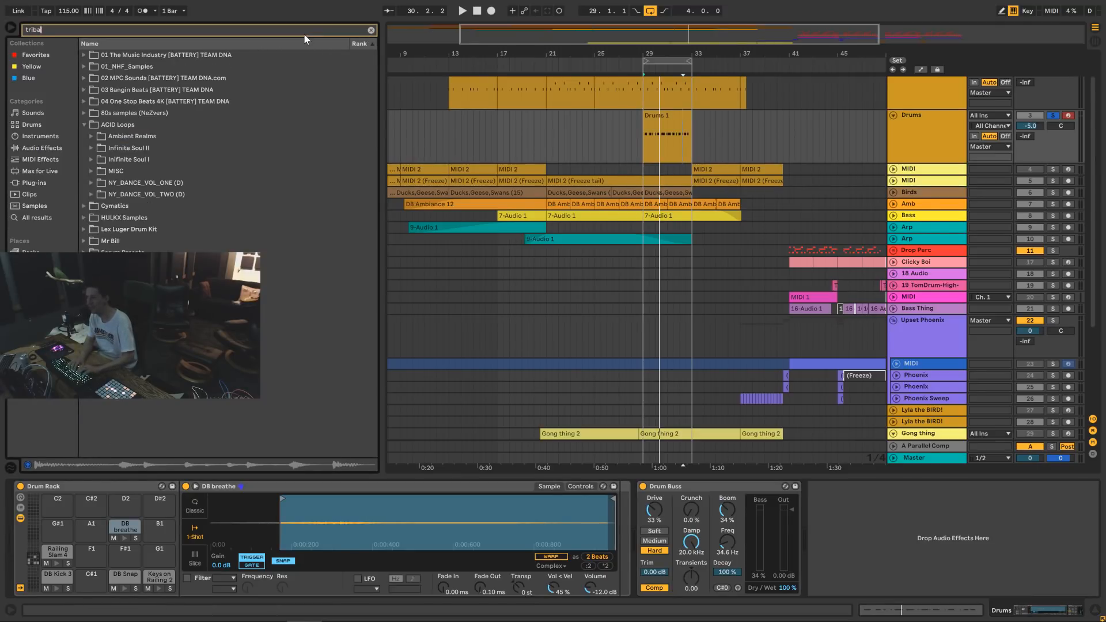
pyautogui.click(84, 55)
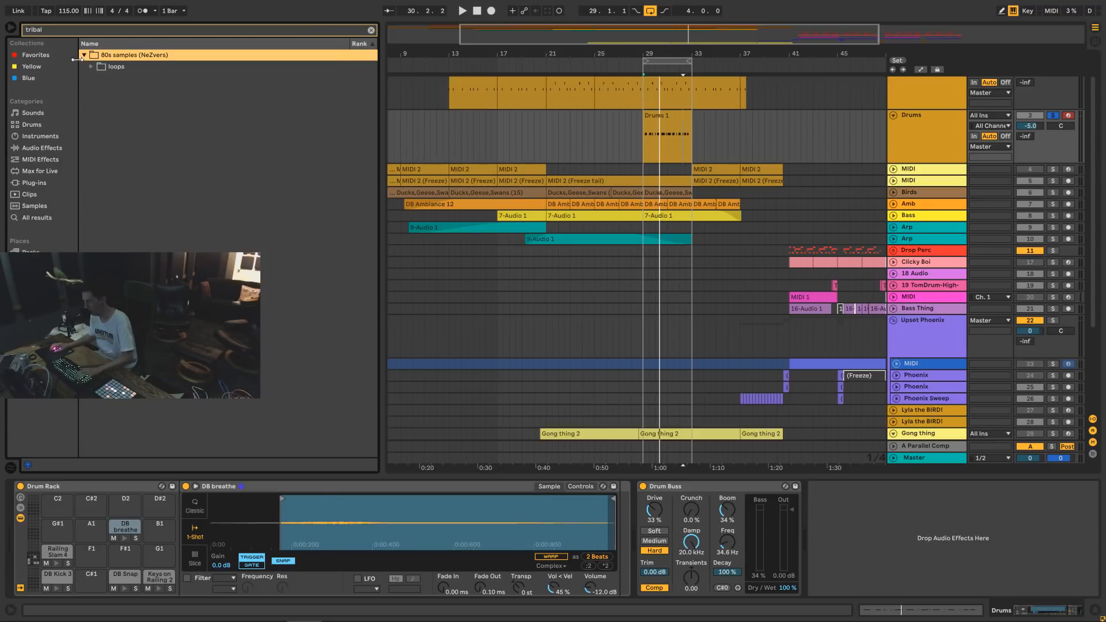
pyautogui.click(89, 67)
pyautogui.click(98, 80)
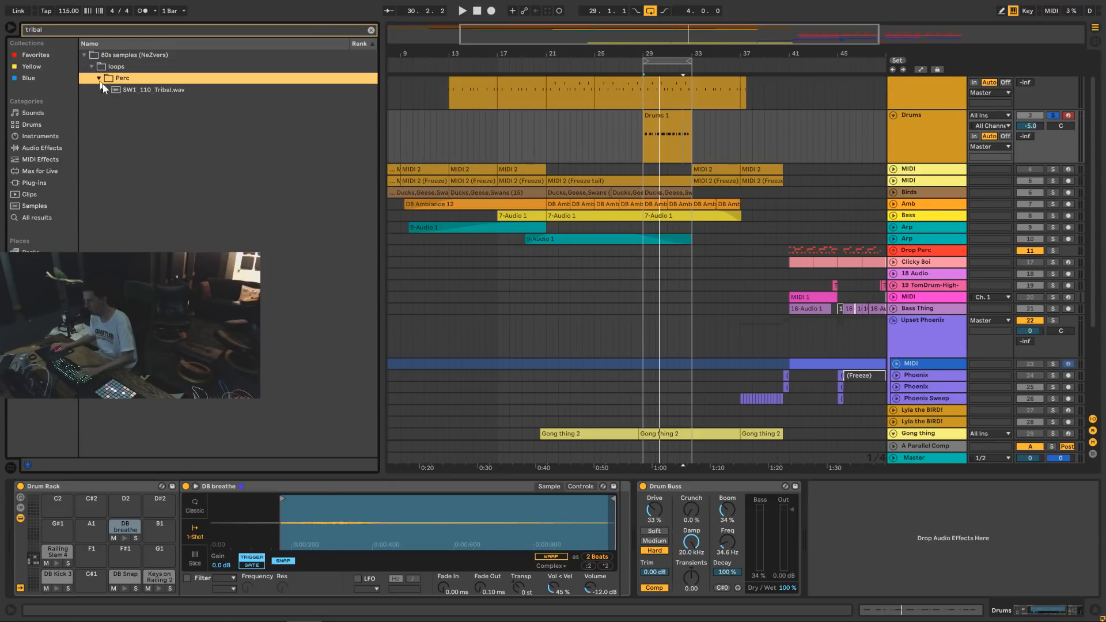
pyautogui.click(132, 91)
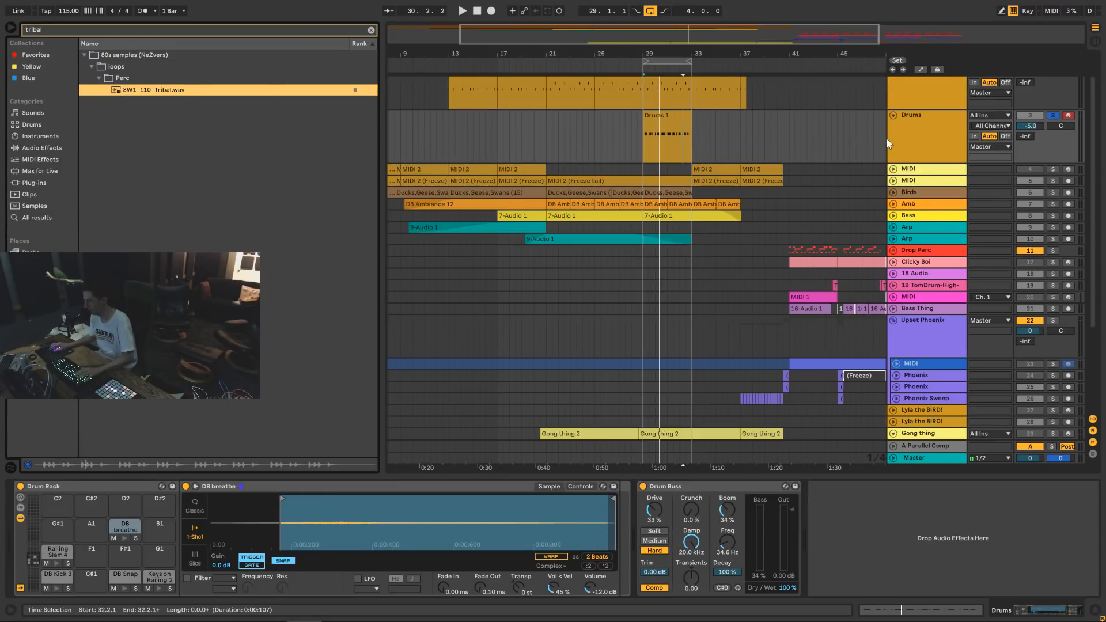
# Coarsen the arrangement grid and paste copies of the Drums 1 clip at bars 25 and 21 on the duplicated Drums track.
pyautogui.click(656, 115)
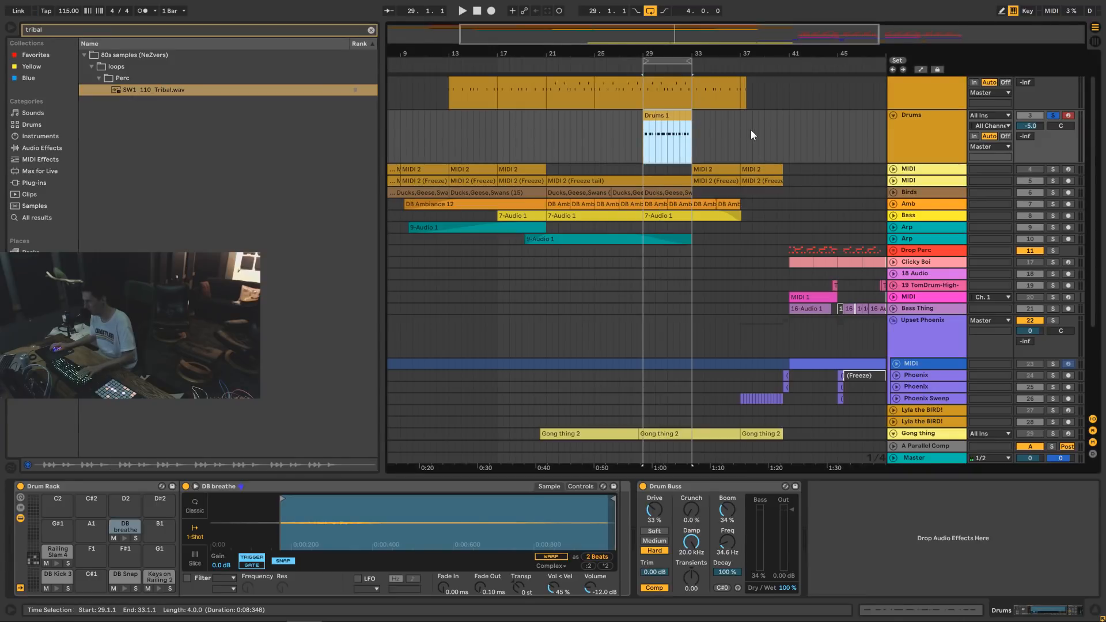
pyautogui.click(596, 126)
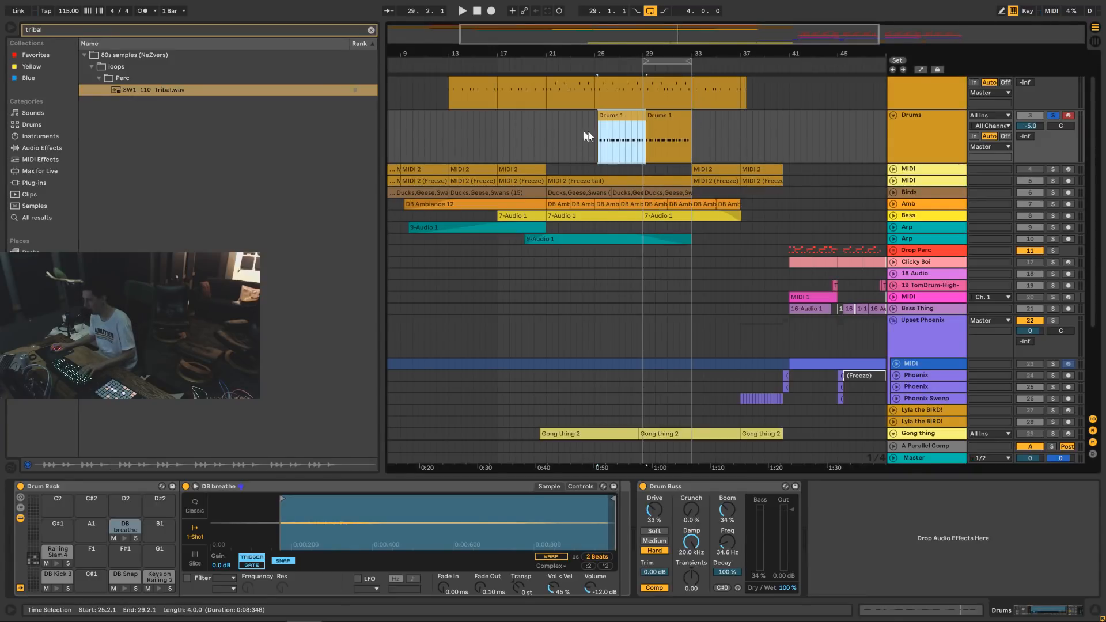
pyautogui.click(581, 129)
pyautogui.rightClick(582, 129)
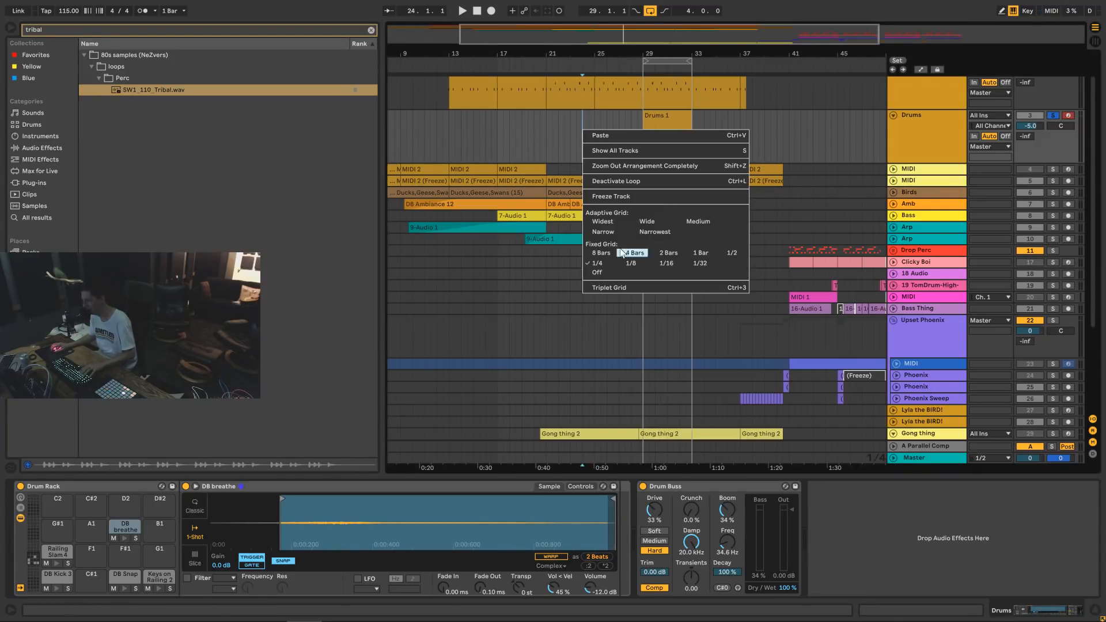
pyautogui.press('Escape')
pyautogui.click(592, 135)
pyautogui.hotkey('ctrl', 'v')
pyautogui.click(549, 130)
pyautogui.hotkey('ctrl', 'v')
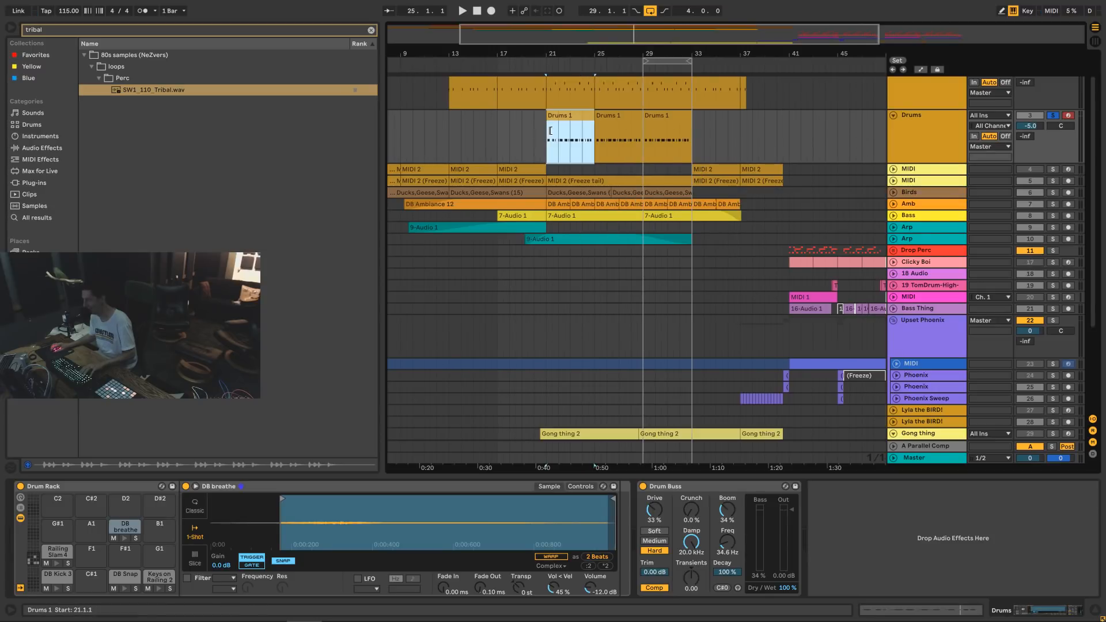
# Insert an audio track below the duplicated Drums track, place SW1_110_Tribal.wav on it at bar 21, and play it.
pyautogui.click(910, 132)
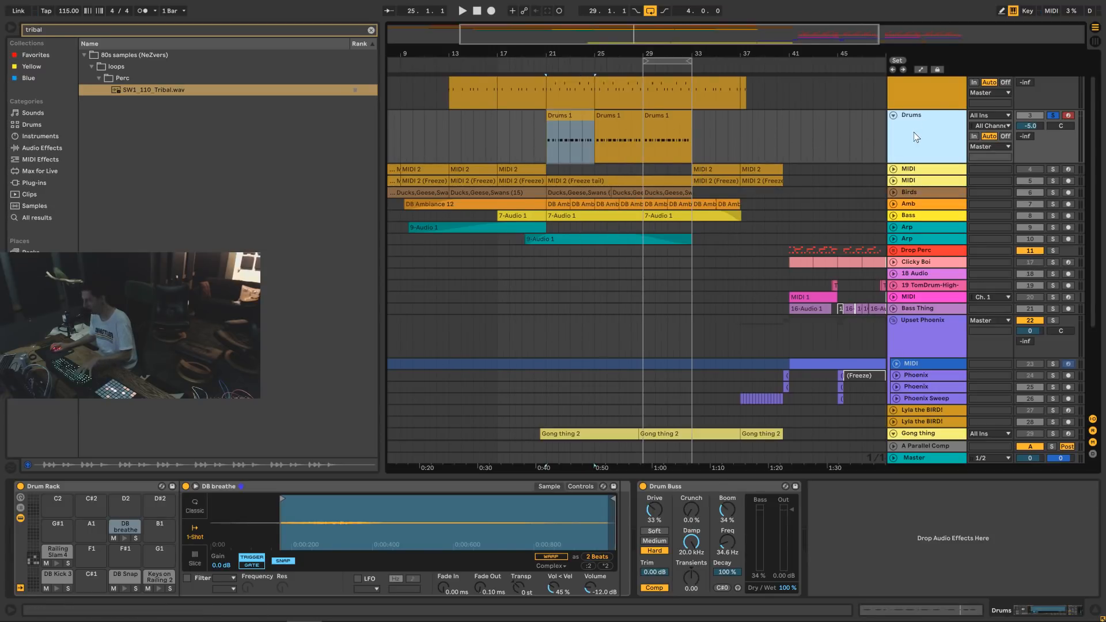
pyautogui.hotkey('ctrl', 't')
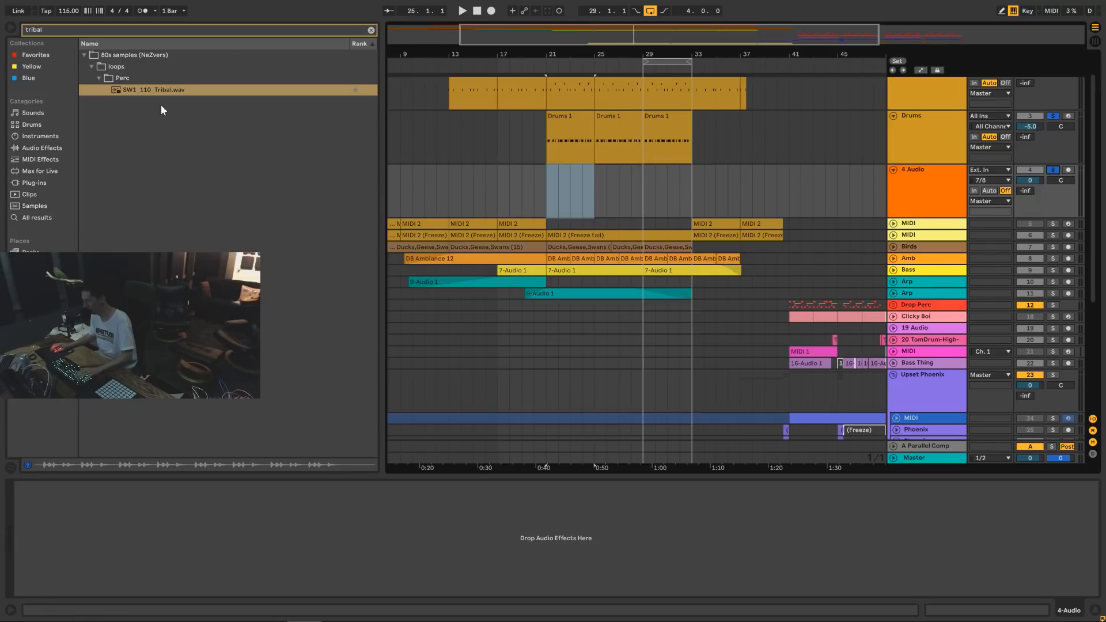
pyautogui.click(105, 94)
pyautogui.moveTo(114, 92); pyautogui.dragTo(543, 191)
pyautogui.press('space')
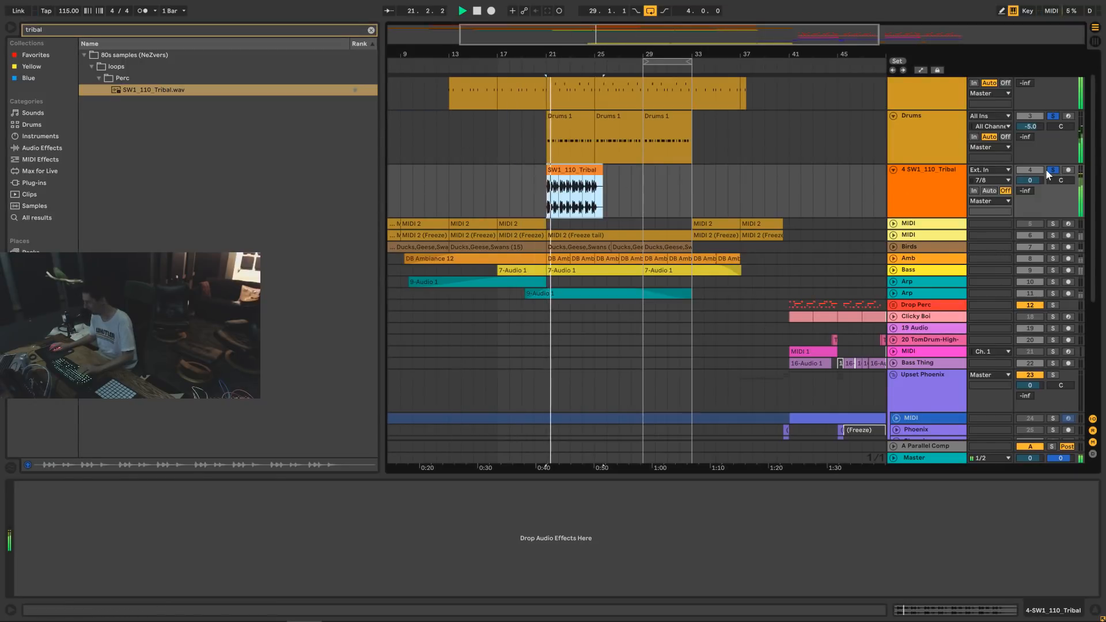
# Move the SW1_110_Tribal clip's start marker to its first transient and enable Warp.
pyautogui.doubleClick(583, 171)
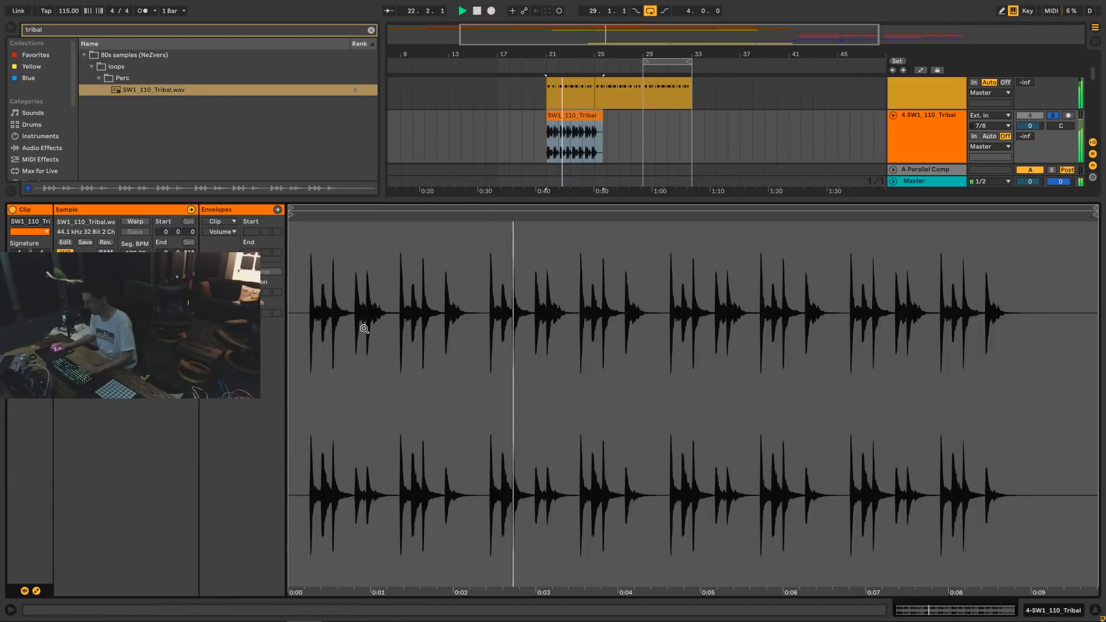
pyautogui.moveTo(305, 214); pyautogui.dragTo(316, 214)
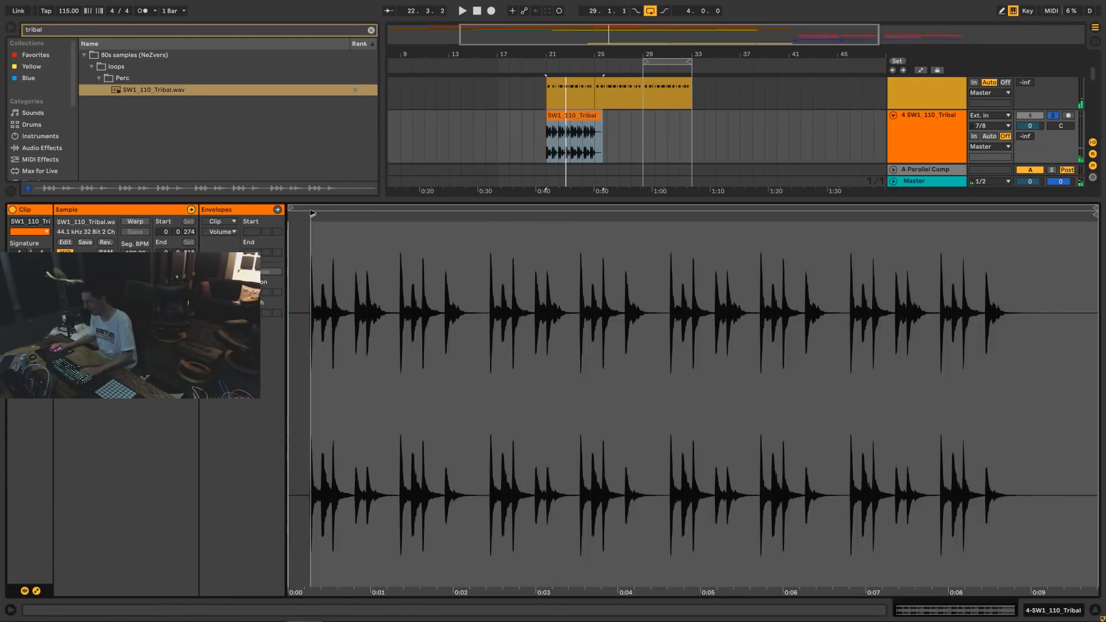
pyautogui.press('space')
pyautogui.click(135, 222)
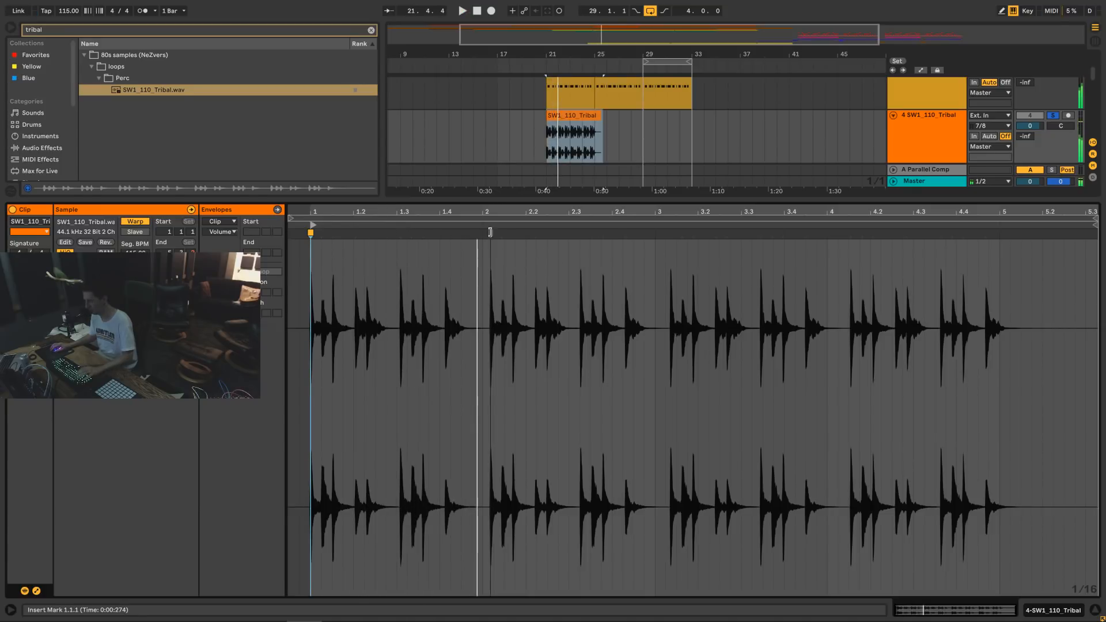
# Warp the tribal loop so its bar-opening hits line up with bars 2, 3 and 4.
pyautogui.moveTo(490, 248); pyautogui.dragTo(482, 248)
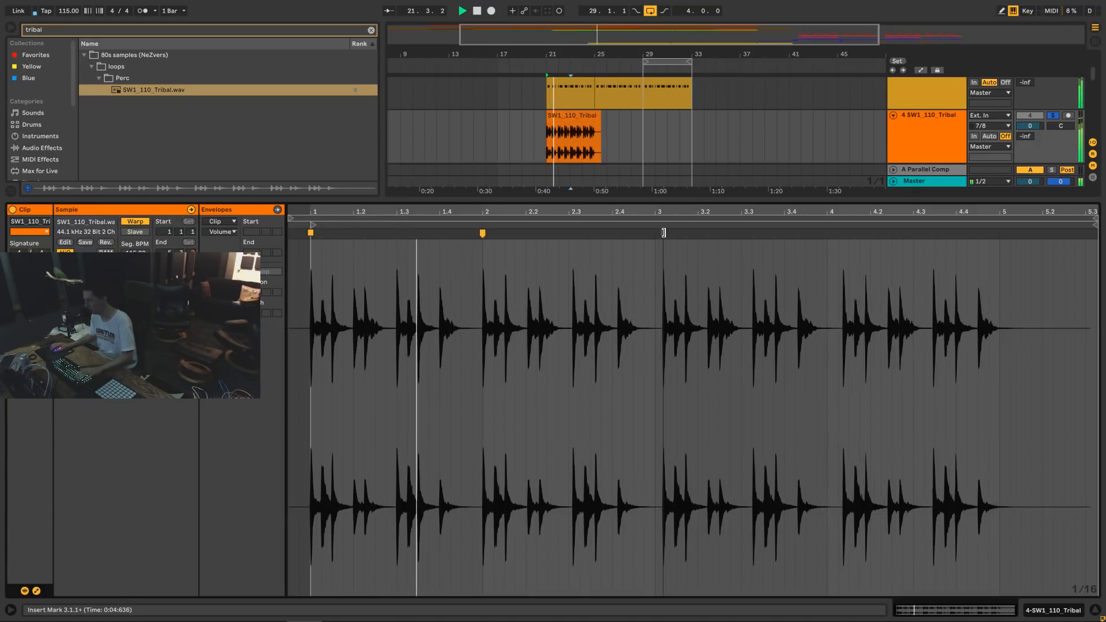
pyautogui.moveTo(663, 229); pyautogui.dragTo(655, 232)
pyautogui.moveTo(834, 233); pyautogui.dragTo(826, 233)
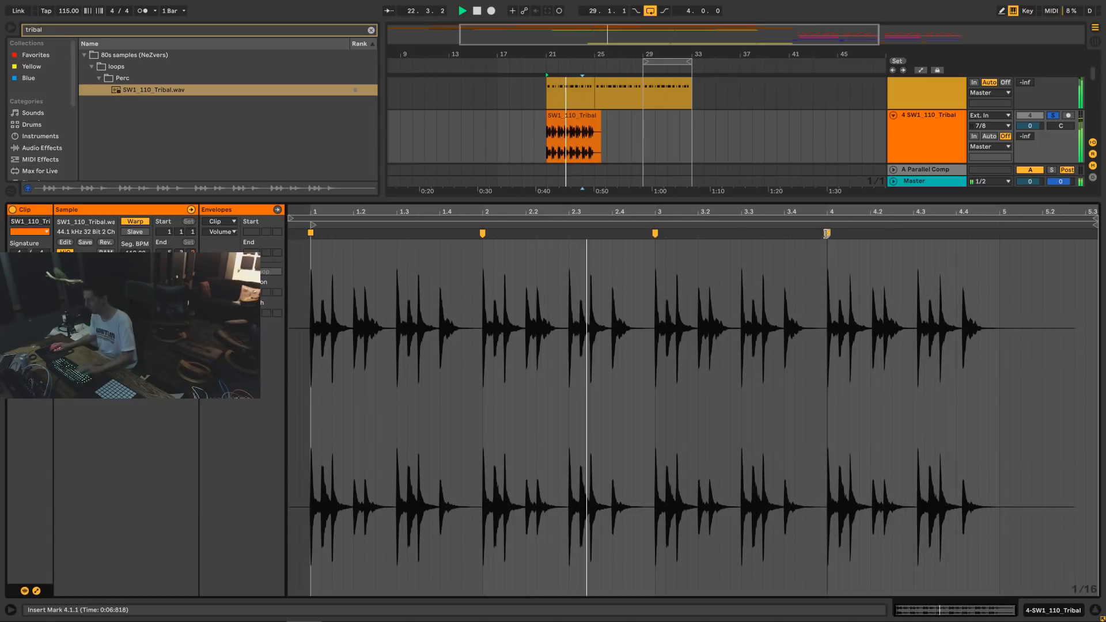
# Trim the SW1_110_Tribal clip to four bars in the arrangement and duplicate it at bar 25.
pyautogui.click(1095, 610)
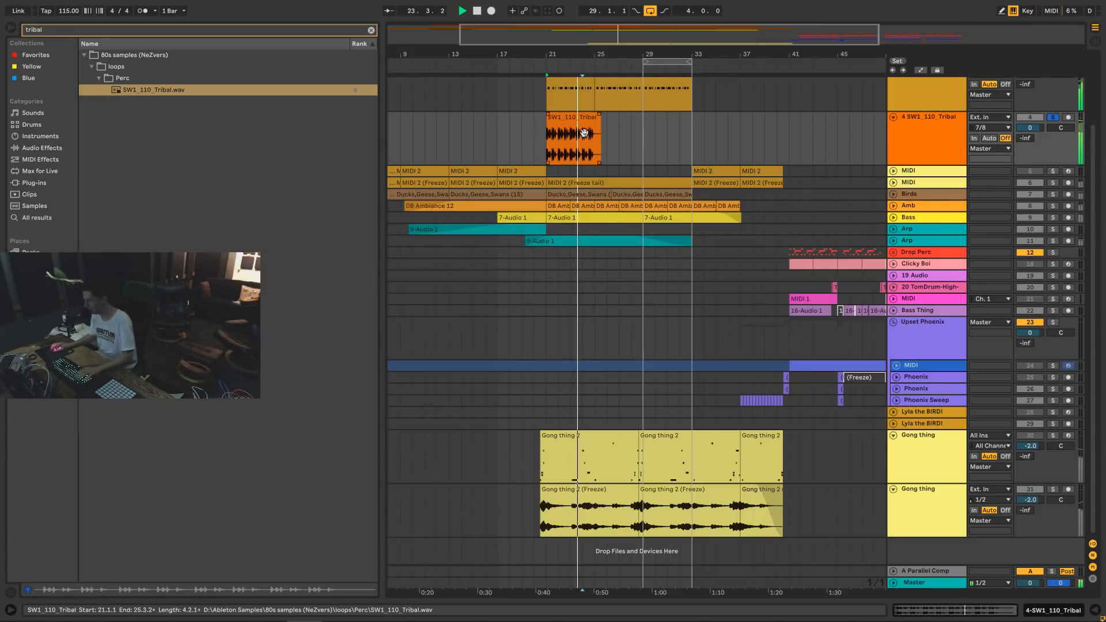
pyautogui.moveTo(593, 147); pyautogui.dragTo(548, 151)
pyautogui.hotkey('ctrl', 'd')
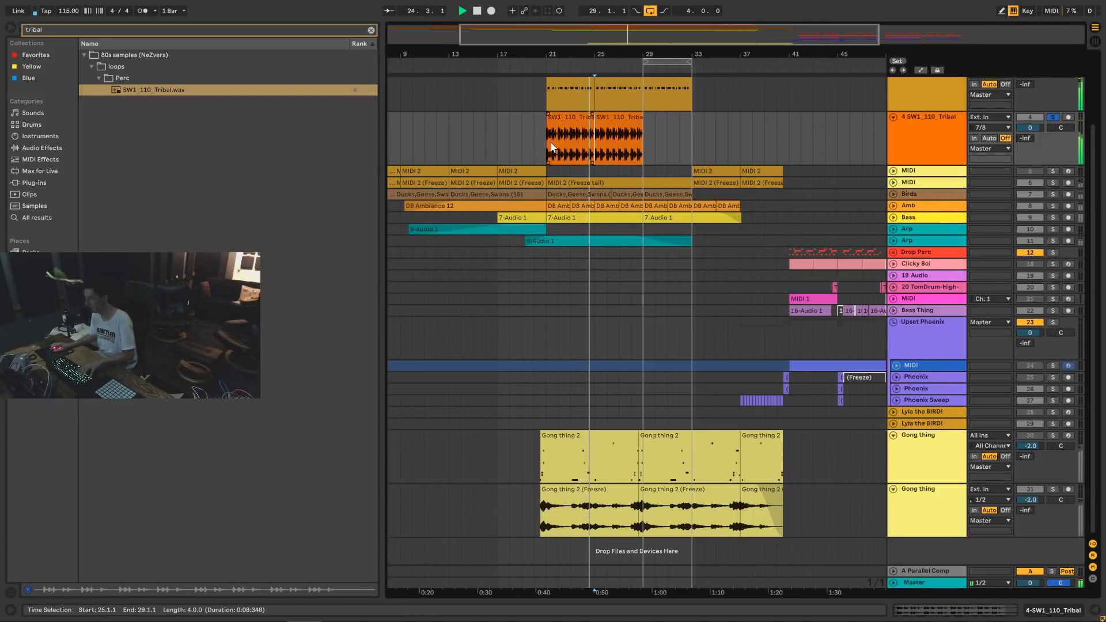
# Duplicate the SW1_110_Tribal clip at bar 29 and extend the arrangement loop to span bars 21 to 33.
pyautogui.click(595, 141)
pyautogui.moveTo(607, 54); pyautogui.dragTo(582, 121)
pyautogui.click(582, 118)
pyautogui.hotkey('ctrl', 'd')
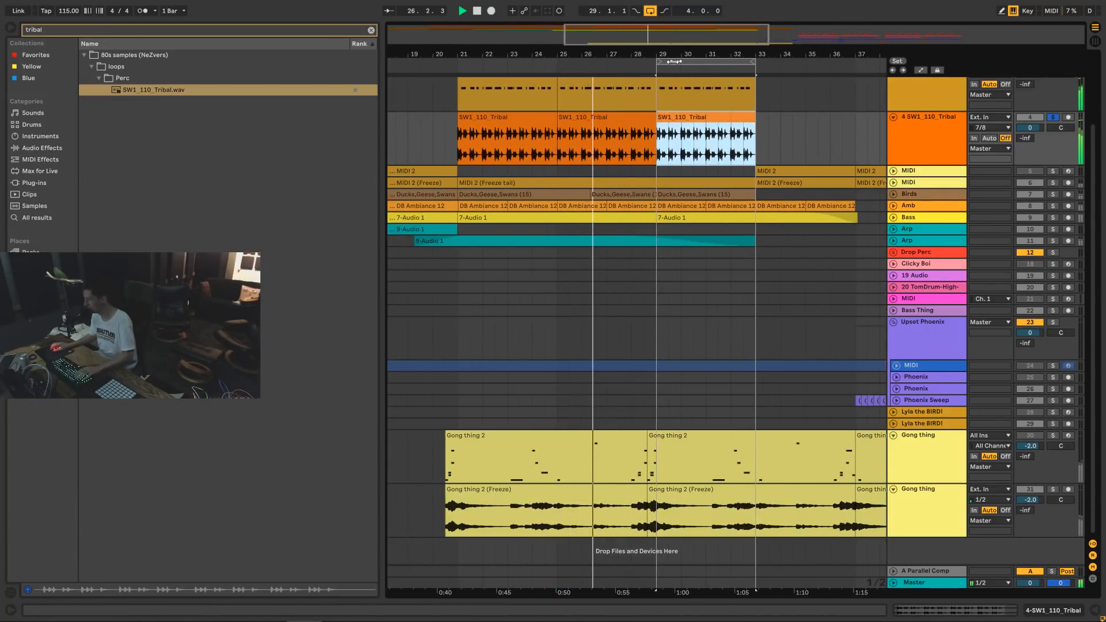
pyautogui.moveTo(659, 61); pyautogui.dragTo(462, 62)
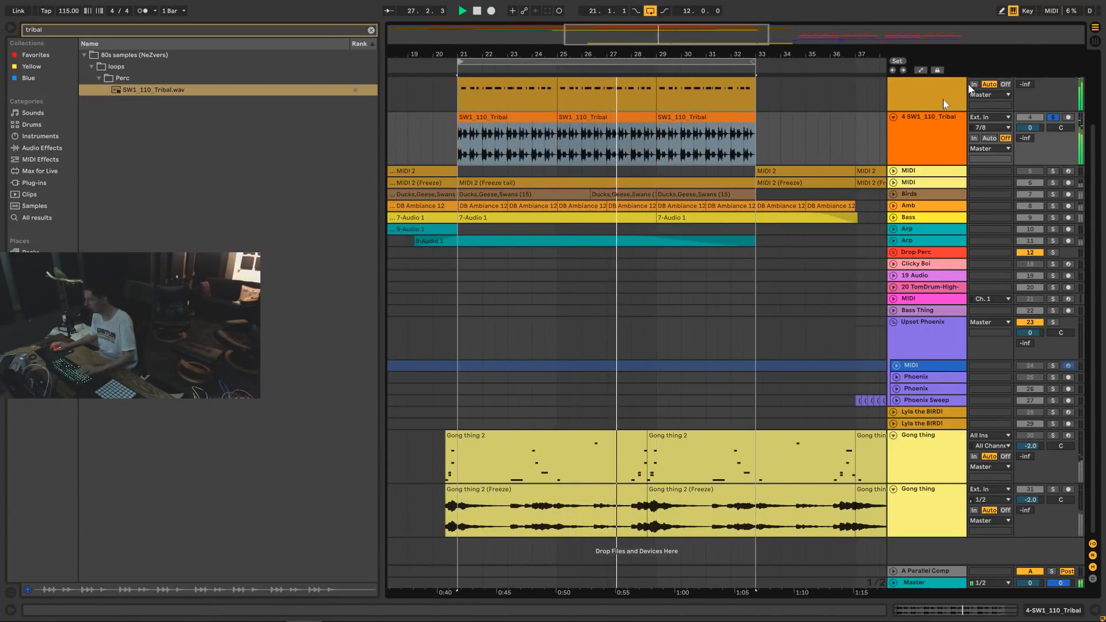
# Lower the SW1_110_Tribal track to -2.0 dB and group it with both Drums tracks as "Tribal Shit".
pyautogui.scroll(3, 940, 143)
pyautogui.click(939, 225)
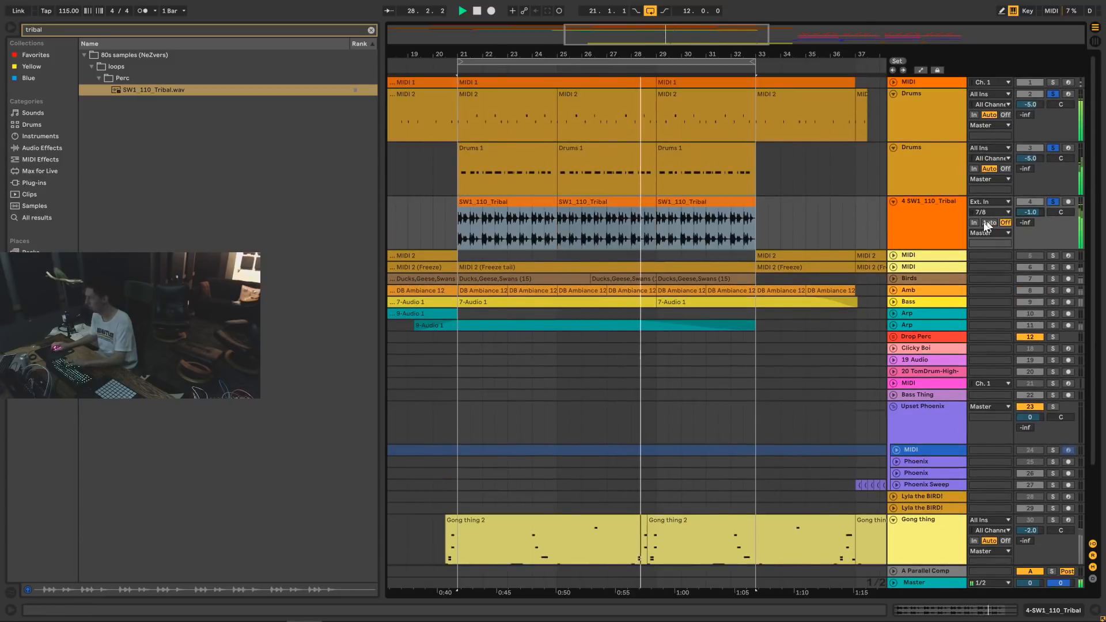
pyautogui.keyDown('shift'); pyautogui.click(930, 118); pyautogui.keyUp('shift')
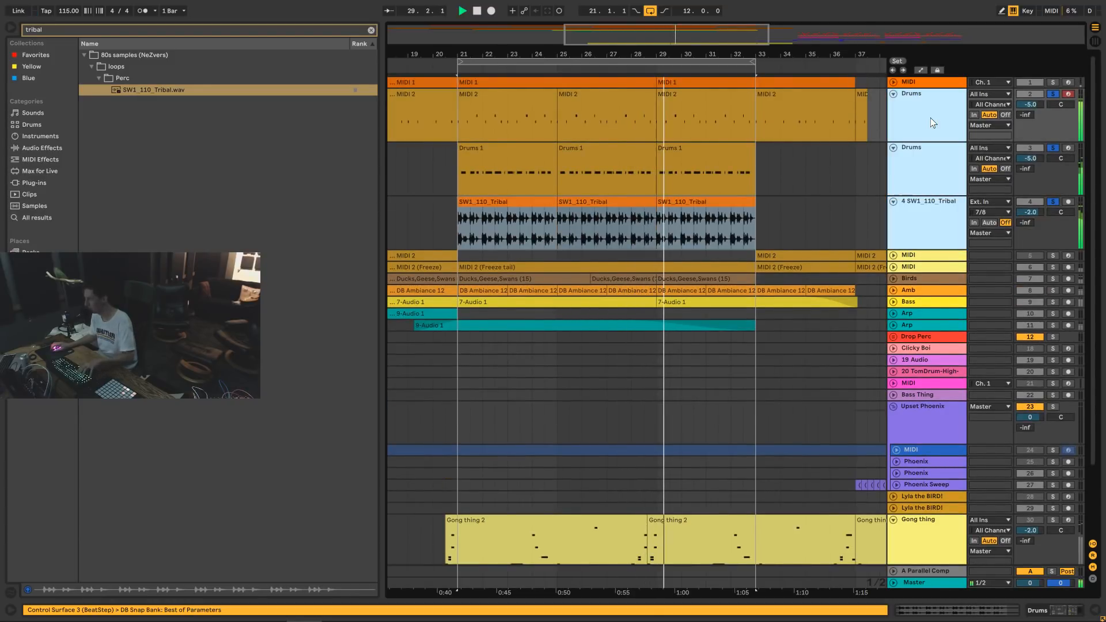
pyautogui.hotkey('ctrl', 'g')
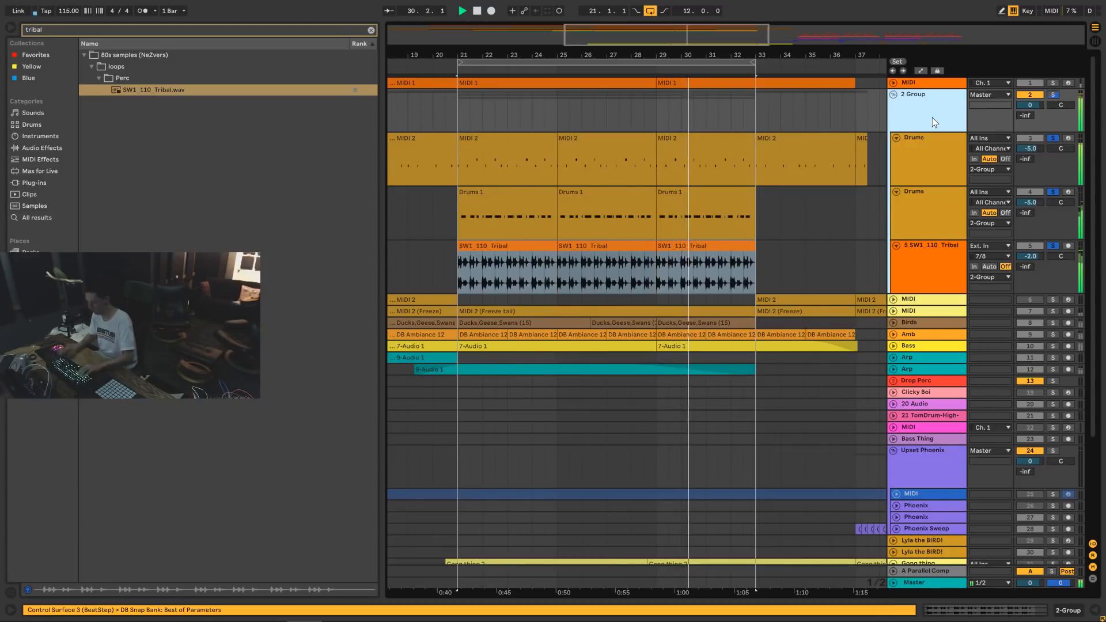
pyautogui.write('T')
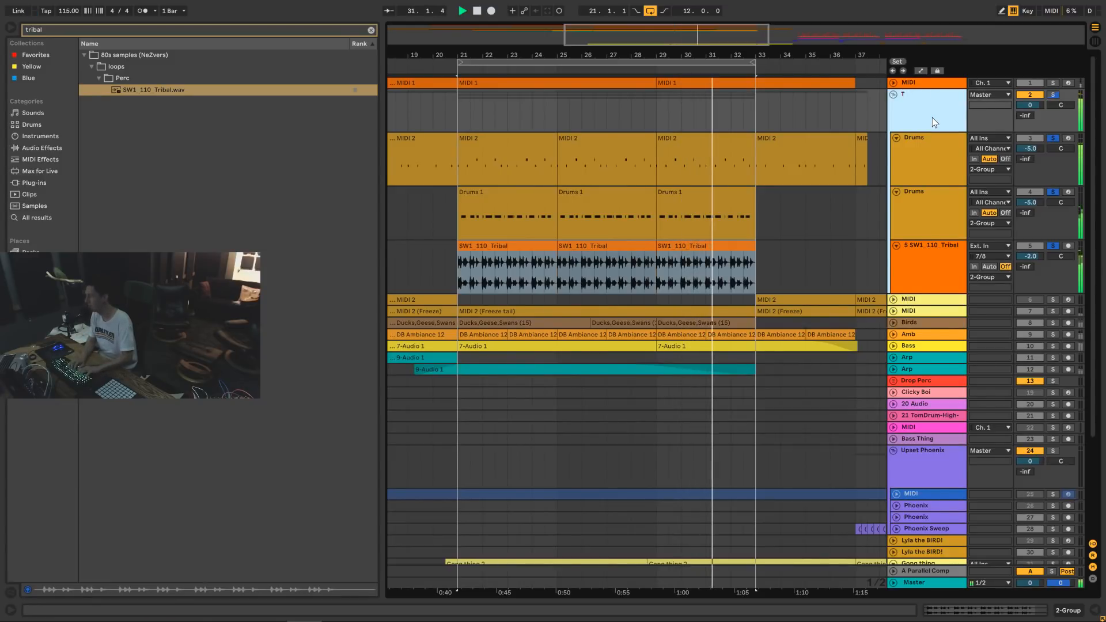
pyautogui.write('ribal Shit')
pyautogui.press('Return')
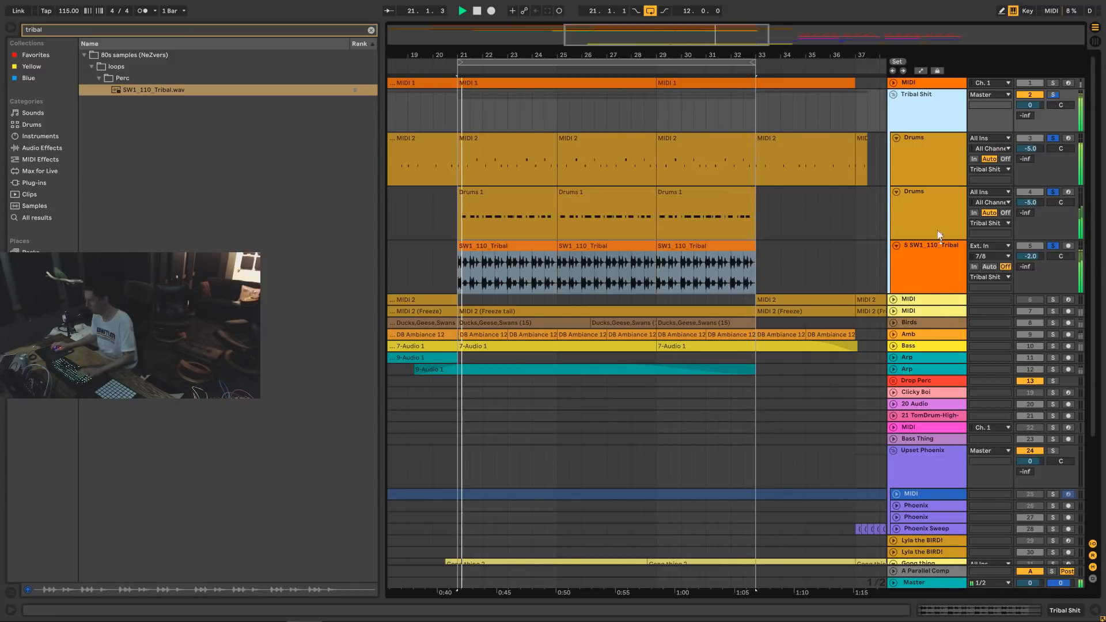
# Stop playback, clear the browser search, and turn off solo on the first Drums track in the group.
pyautogui.click(909, 194)
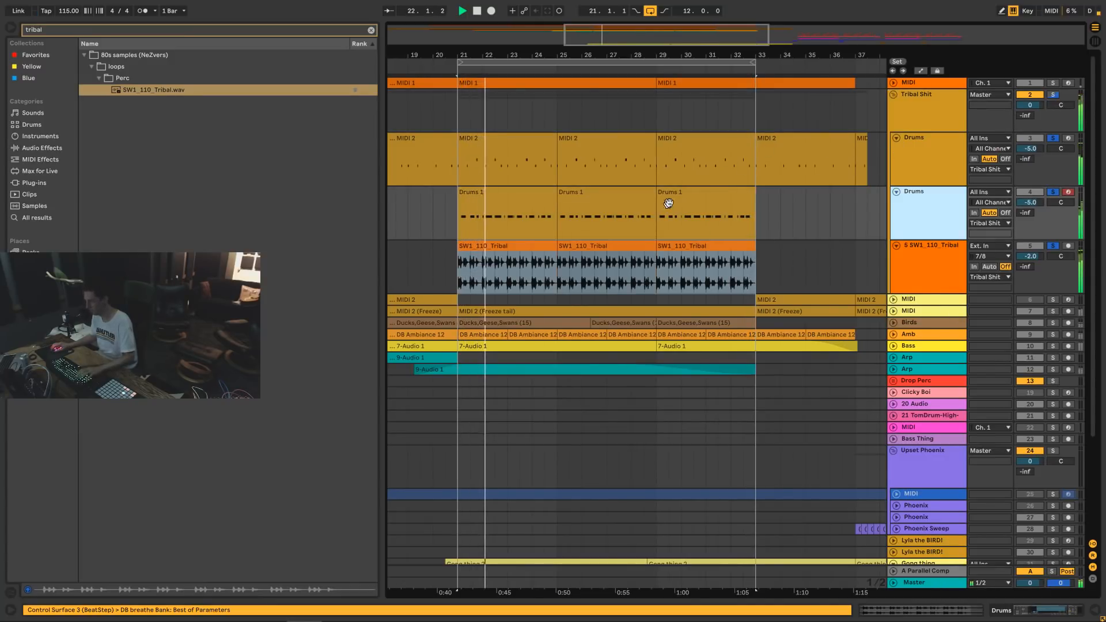
pyautogui.press('space')
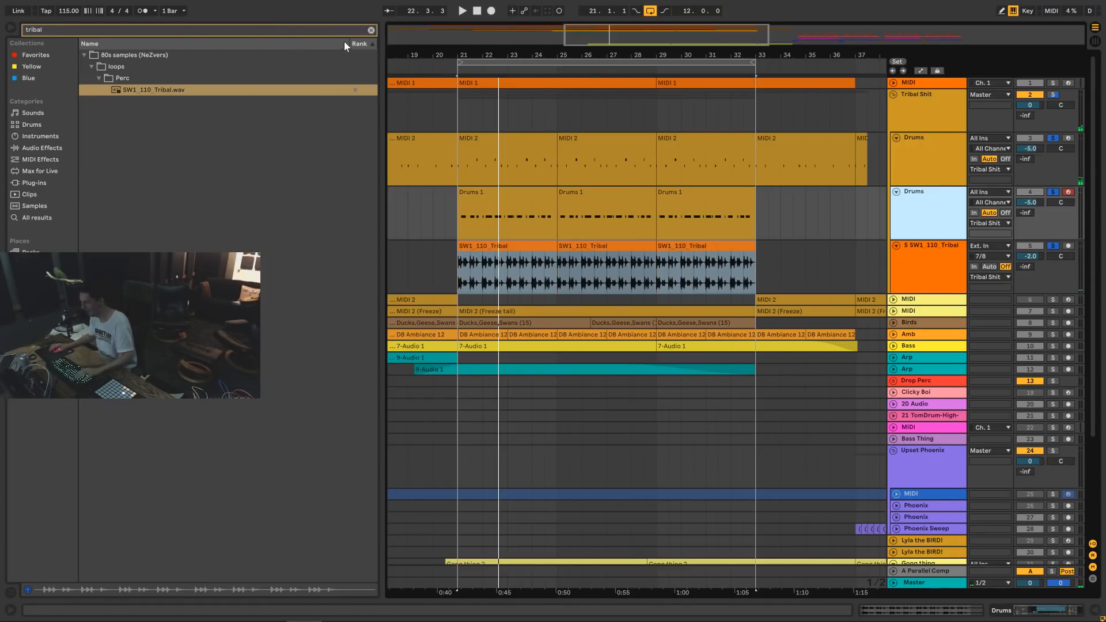
pyautogui.click(371, 30)
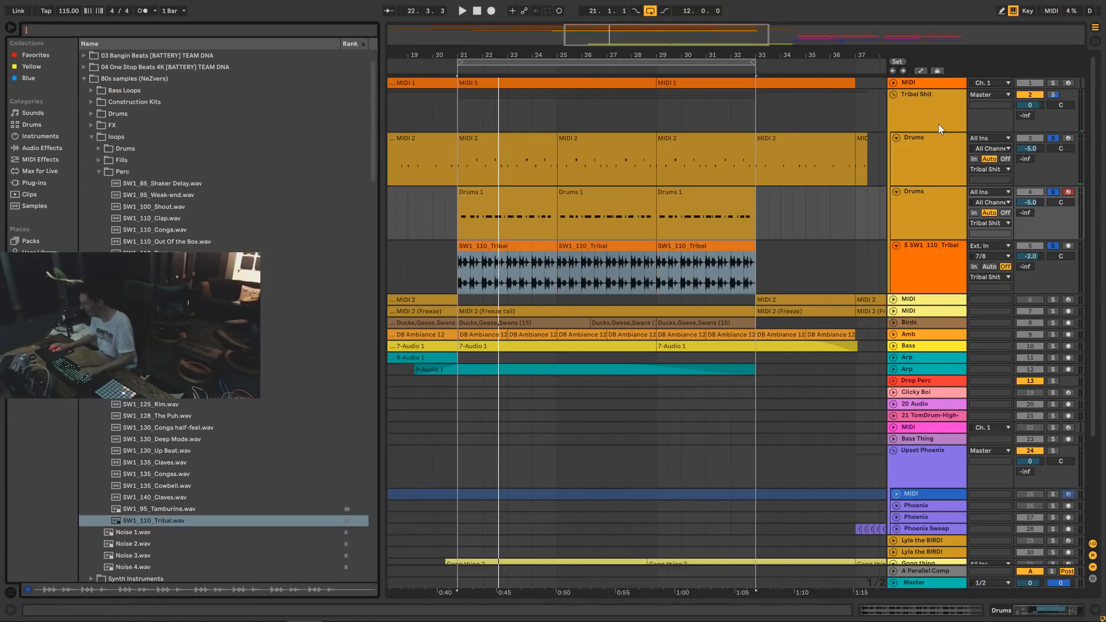
pyautogui.click(876, 160)
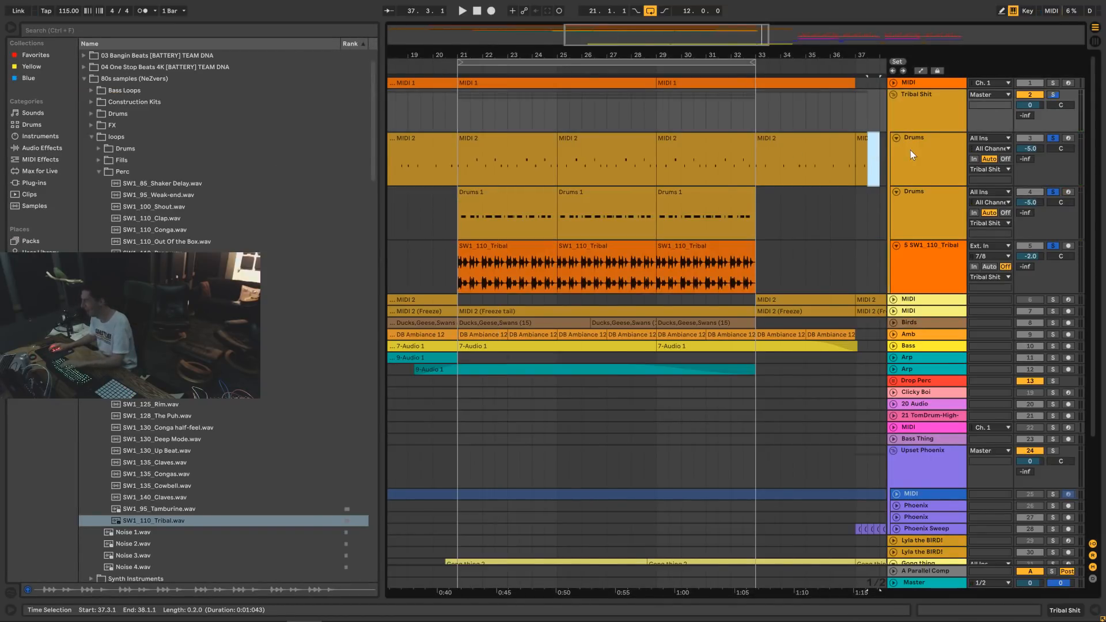
pyautogui.click(1051, 139)
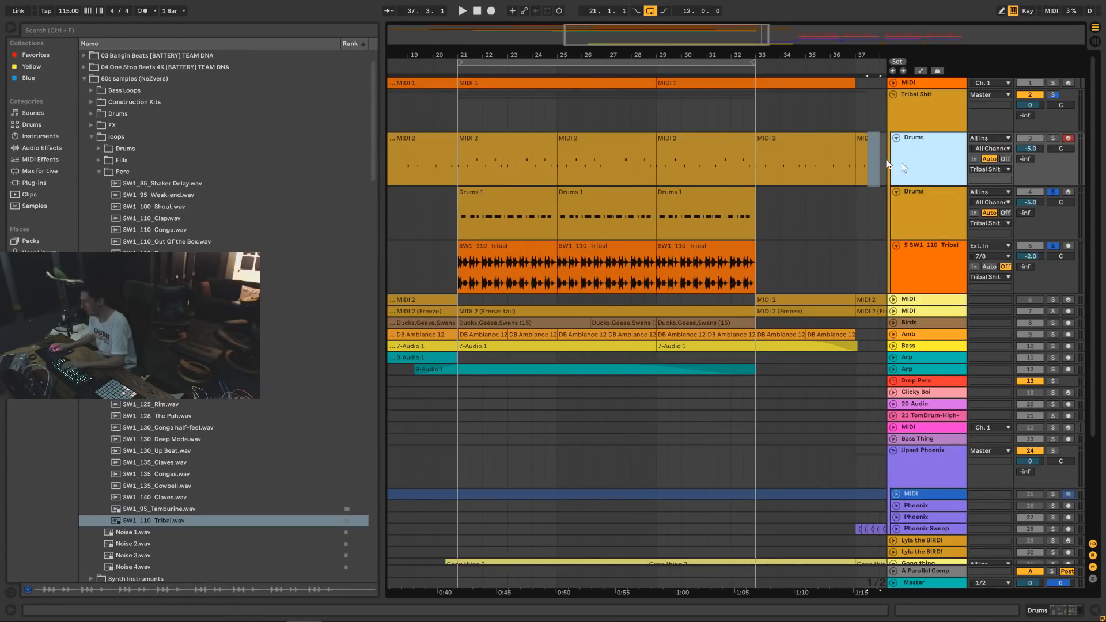
# Lower the SW1_110_Tribal track volume to -6.9 dB and play the section from bar 21.
pyautogui.click(950, 264)
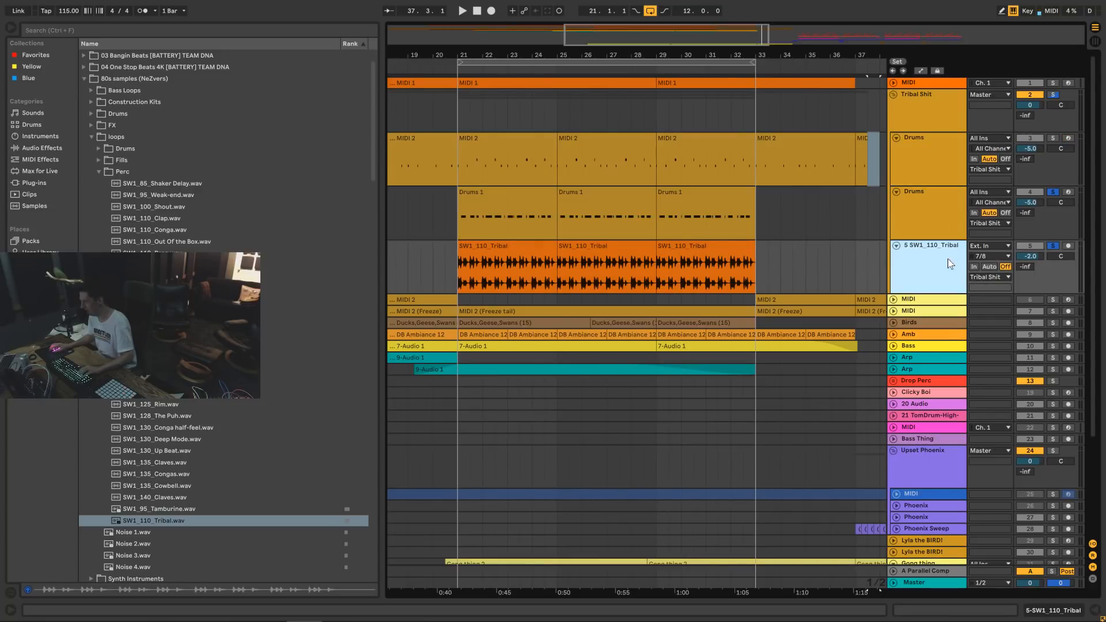
pyautogui.moveTo(1031, 255); pyautogui.dragTo(1031, 260)
pyautogui.click(868, 281)
pyautogui.press('space')
pyautogui.click(489, 247)
pyautogui.press('space')
pyautogui.press('space')
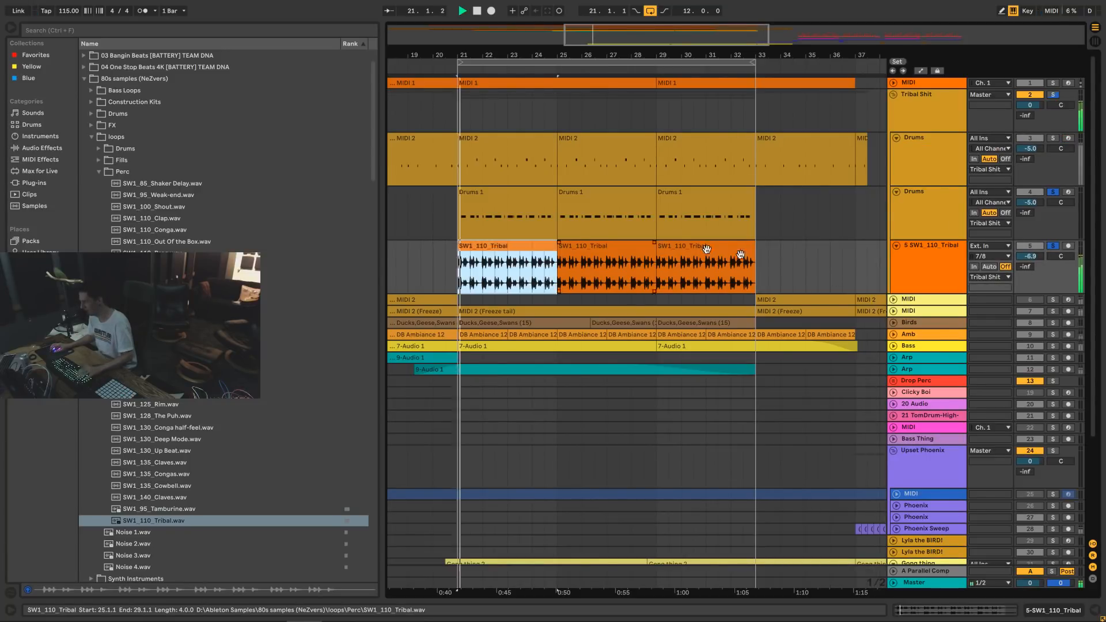
# Lower the SW1_110_Tribal track to -12.5 dB and double the bar 21 clip's segment BPM for half-speed playback.
pyautogui.moveTo(1040, 261); pyautogui.dragTo(1040, 271)
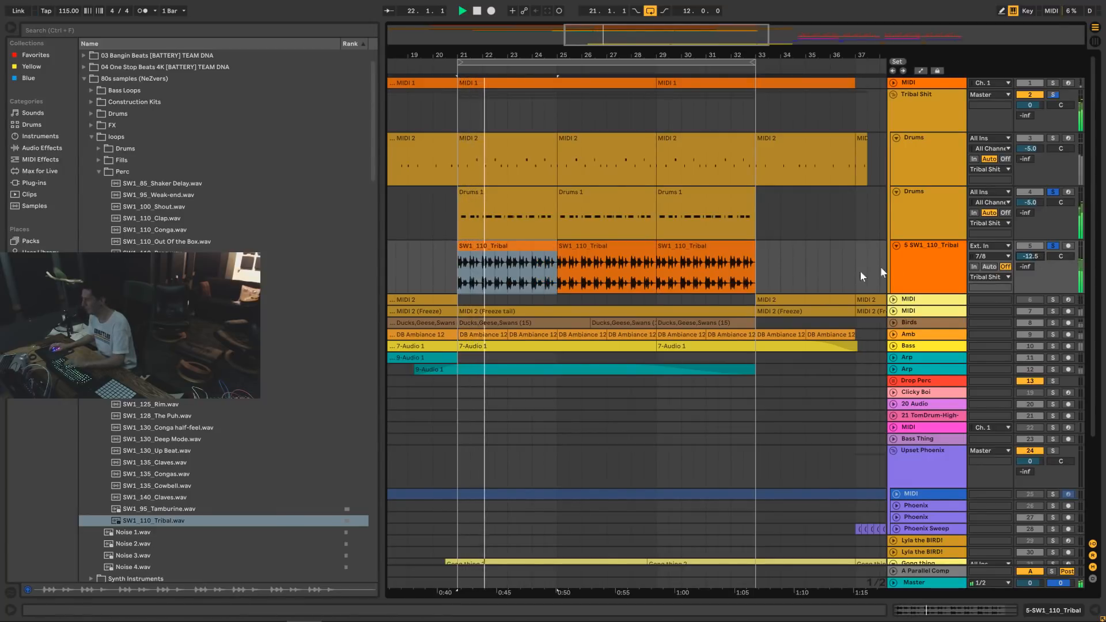
pyautogui.doubleClick(513, 267)
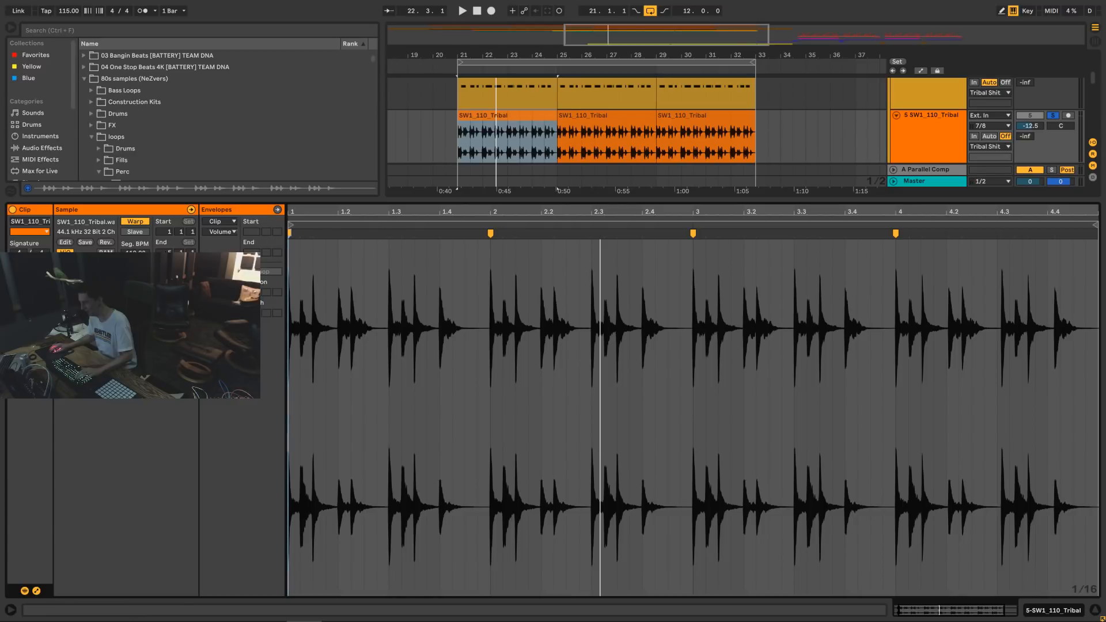
pyautogui.click(142, 263)
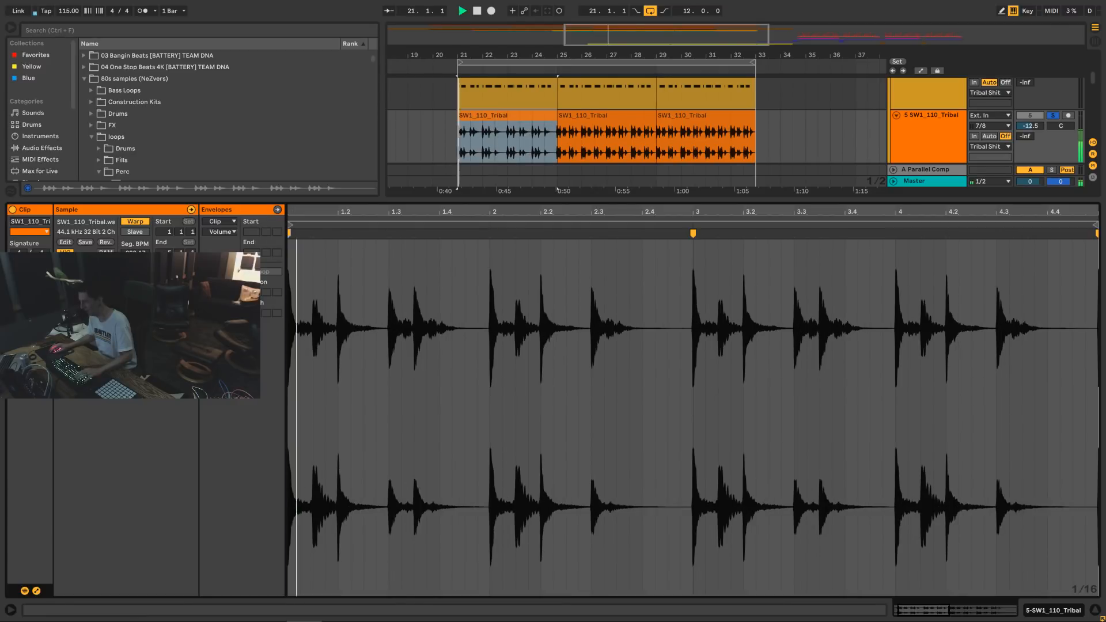
# Extend the half-speed SW1_110_Tribal clip to eight bars, position a copy at bars 25 to 33, and clear bars 21 to 25.
pyautogui.click(557, 119)
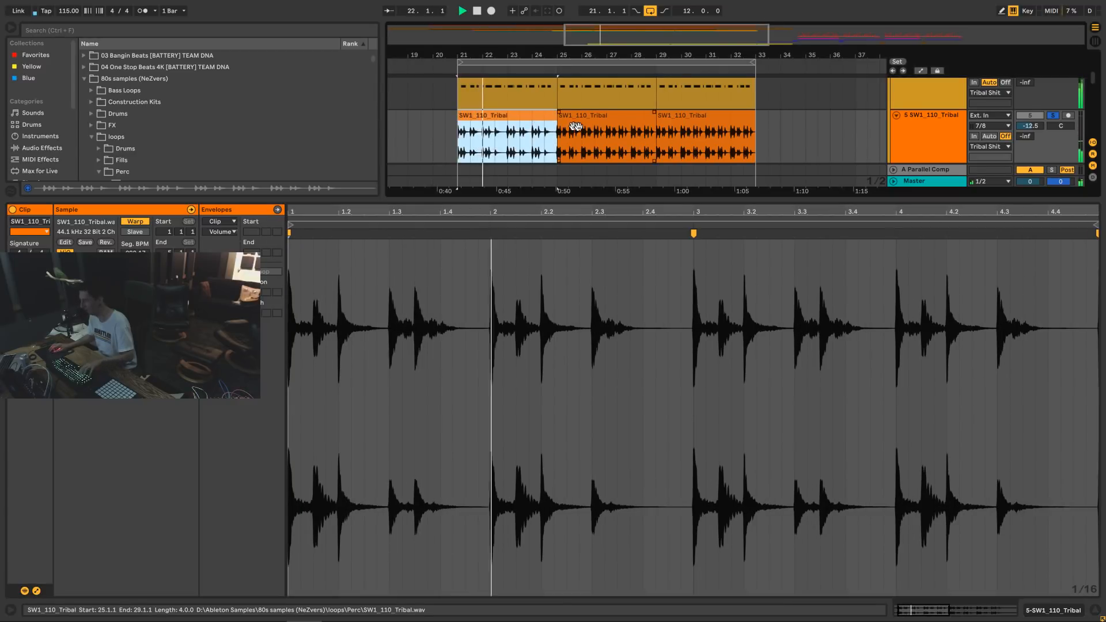
pyautogui.moveTo(557, 119); pyautogui.dragTo(657, 119)
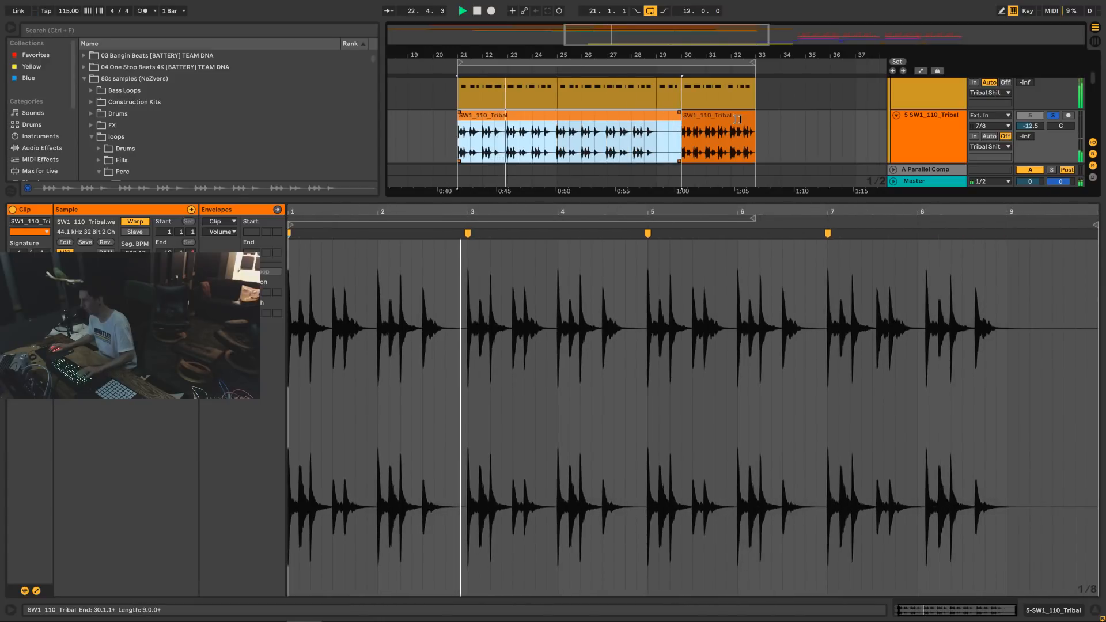
pyautogui.hotkey('ctrl', 'd')
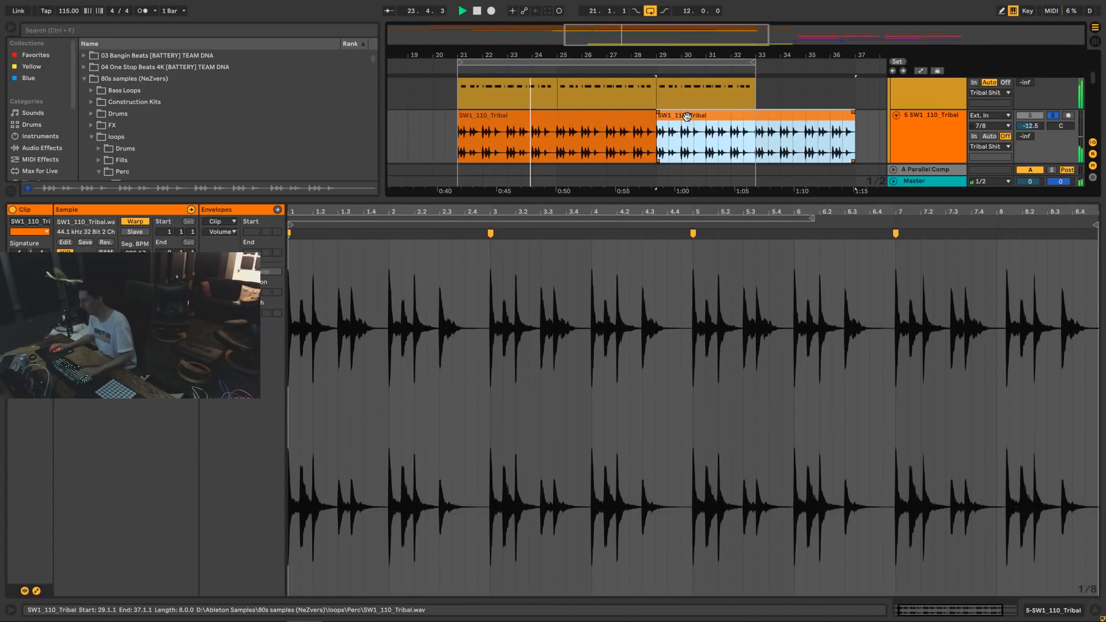
pyautogui.moveTo(686, 116); pyautogui.dragTo(593, 119)
pyautogui.click(526, 120)
pyautogui.press('Delete')
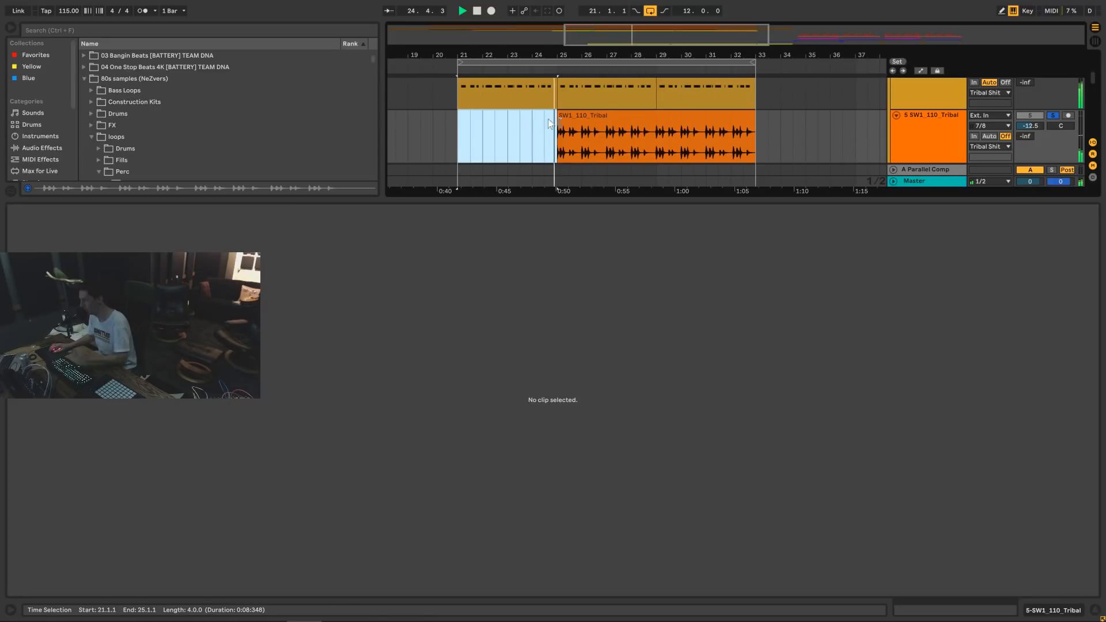
pyautogui.click(1095, 610)
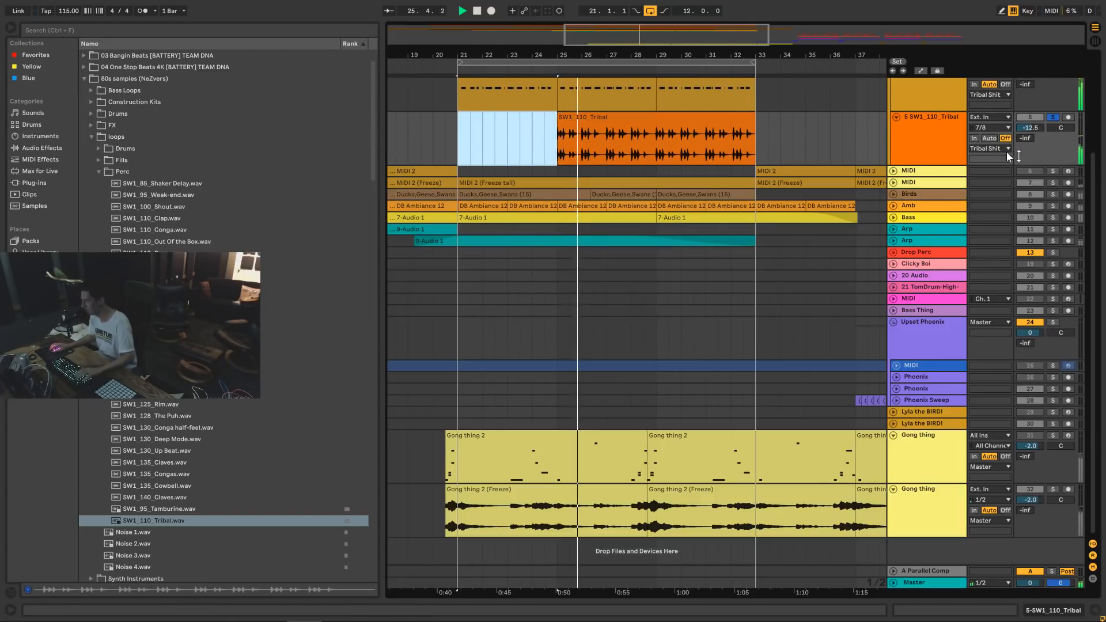
# Repeat the opening two bars of the Drums 1 pattern across bars 25 to 33 and again across bars 21 to 25.
pyautogui.scroll(3, 1002, 155)
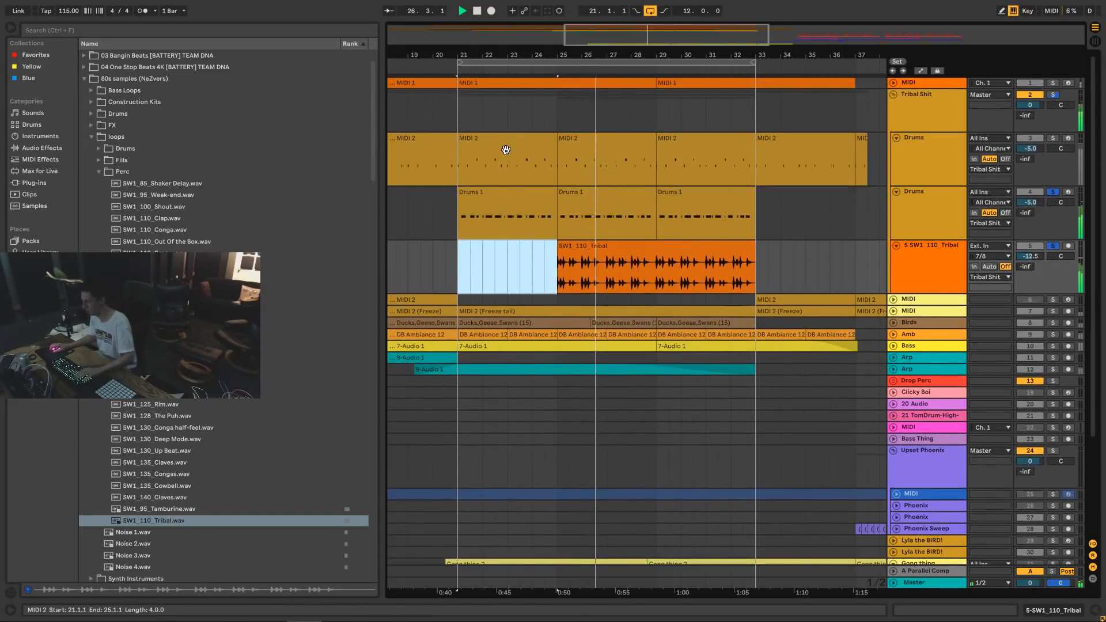
pyautogui.click(630, 202)
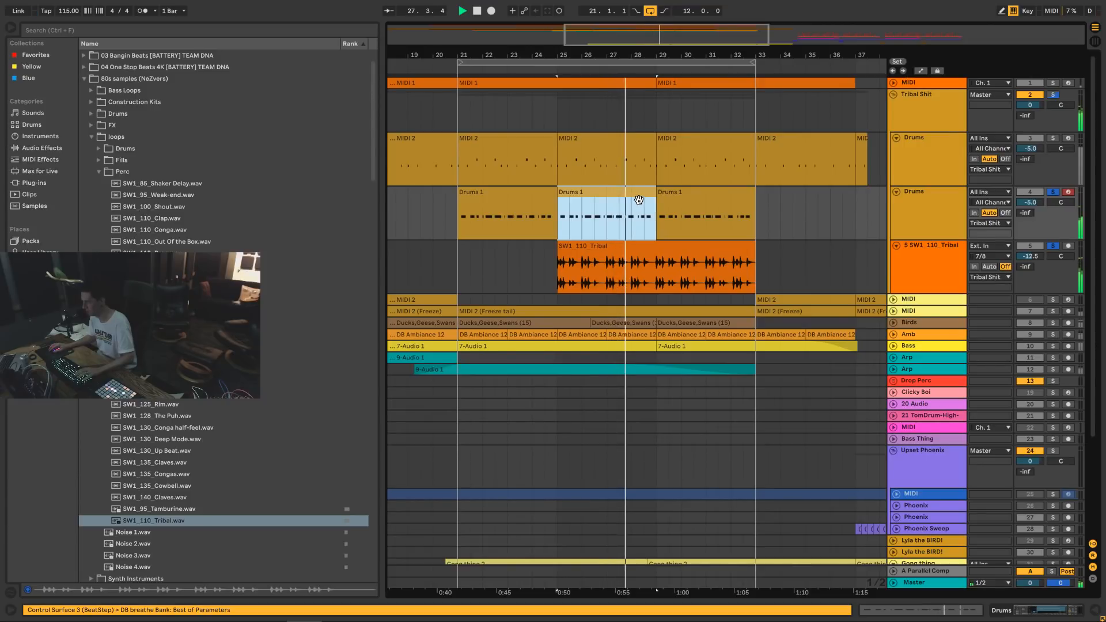
pyautogui.moveTo(608, 230); pyautogui.dragTo(557, 227)
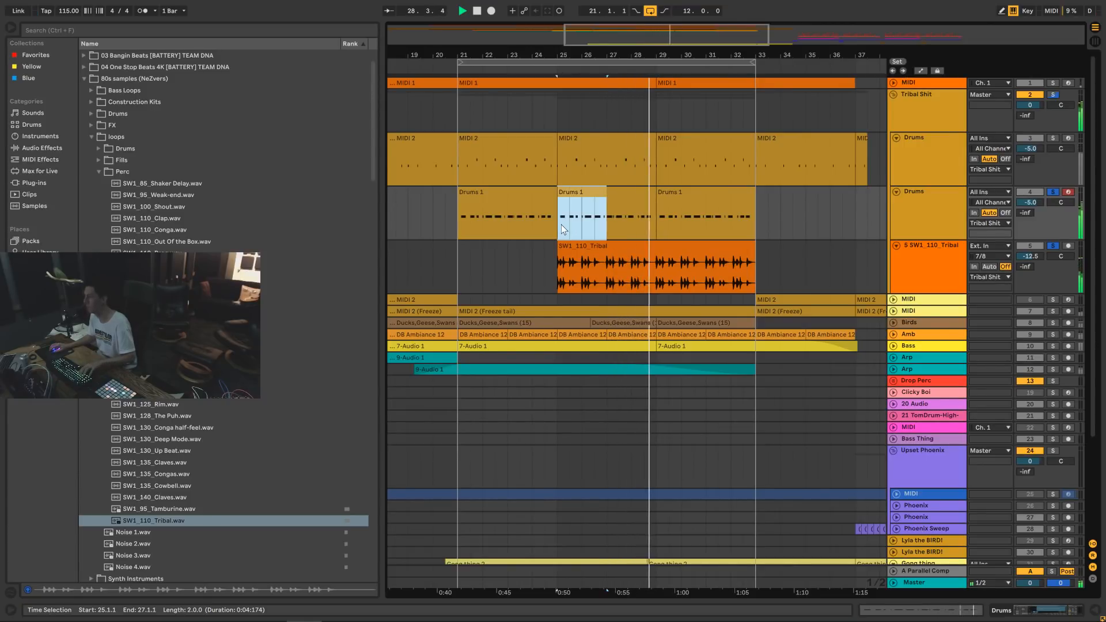
pyautogui.hotkey('ctrl', 'd')
pyautogui.hotkey('ctrl', 'd')
pyautogui.hotkey('ctrl', 'd')
pyautogui.click(537, 194)
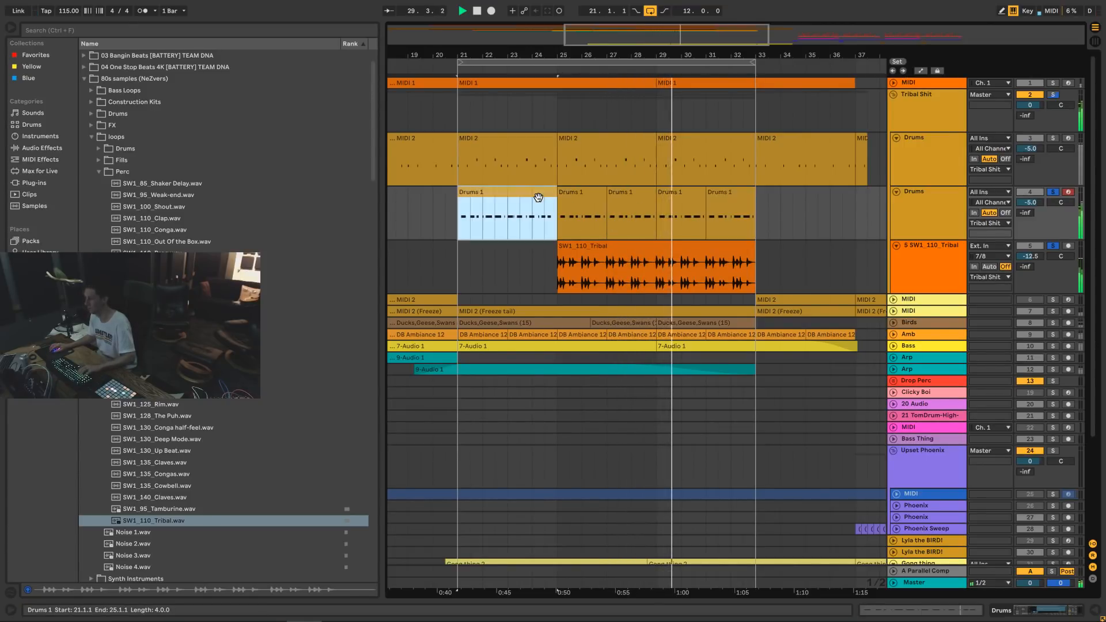
pyautogui.moveTo(505, 223); pyautogui.dragTo(455, 219)
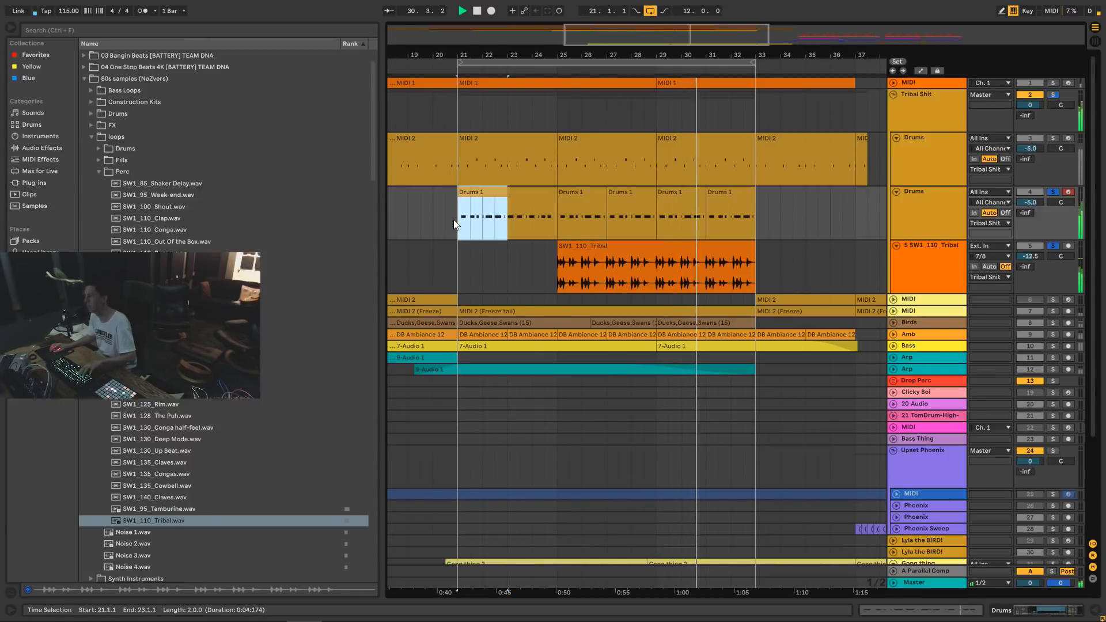
pyautogui.hotkey('ctrl', 'd')
pyautogui.click(905, 155)
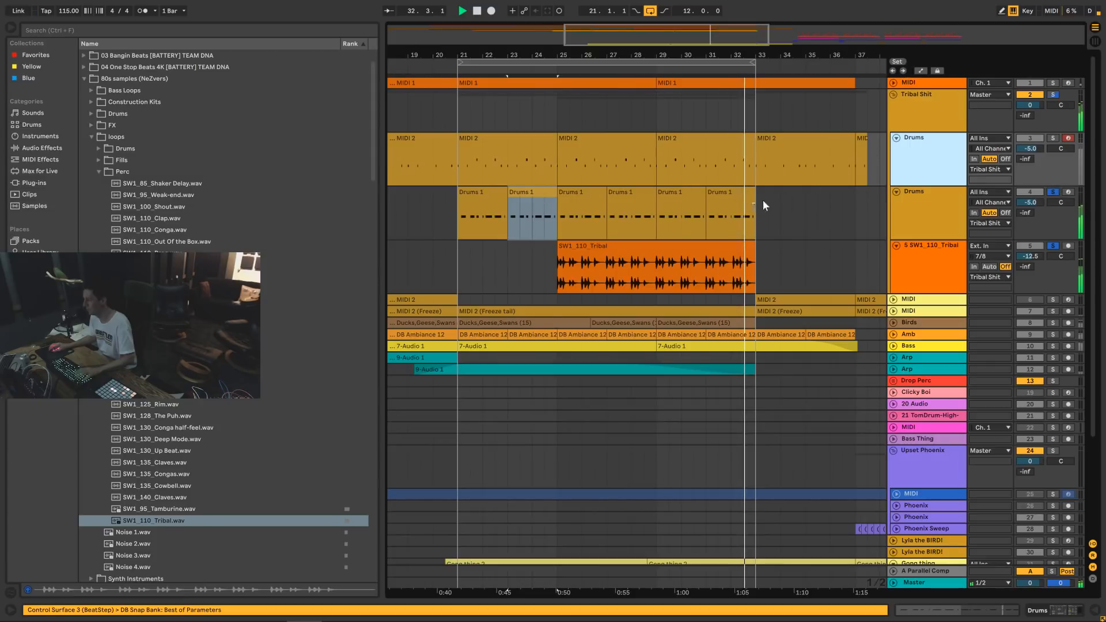
# Add warp markers to the SW1_110_Tribal clip's late hits and align them to 8.1 and 8.3.
pyautogui.click(719, 253)
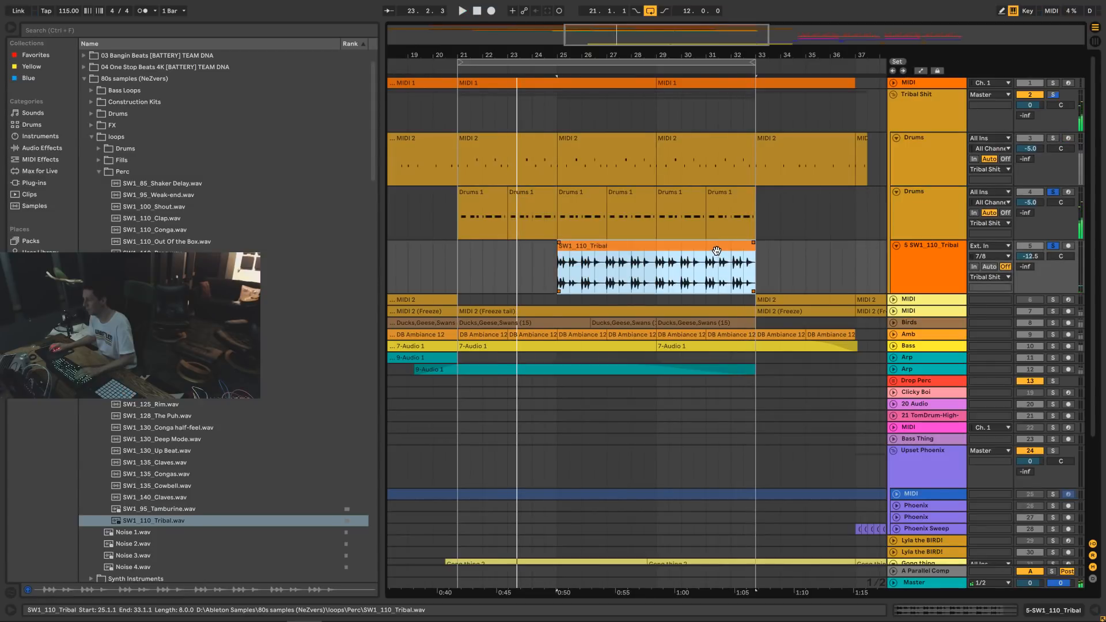
pyautogui.doubleClick(719, 253)
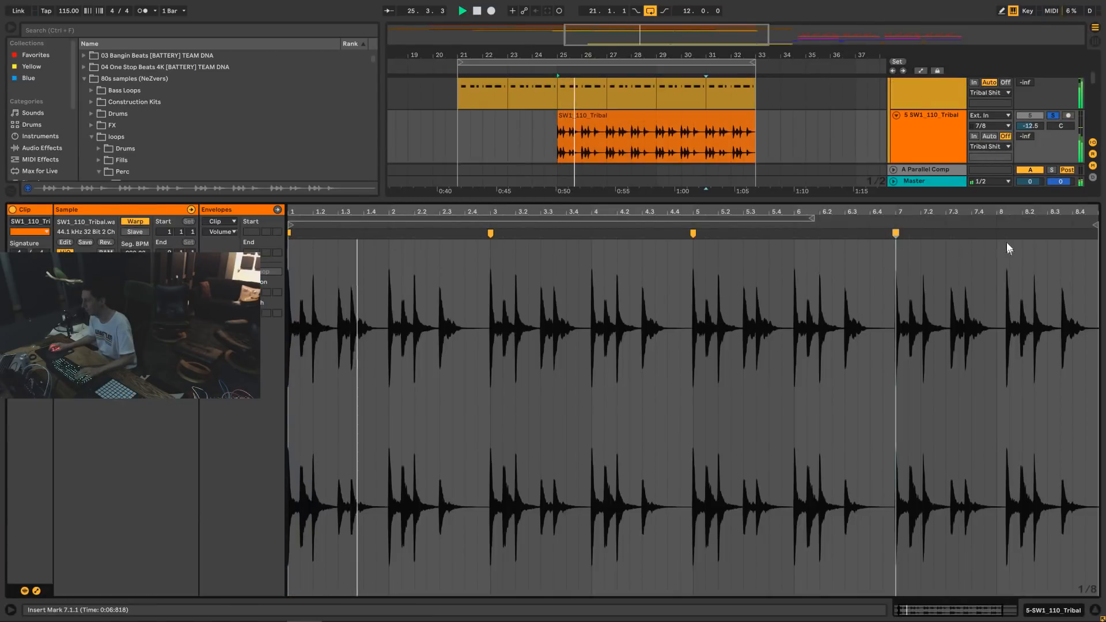
pyautogui.moveTo(1006, 232); pyautogui.dragTo(996, 233)
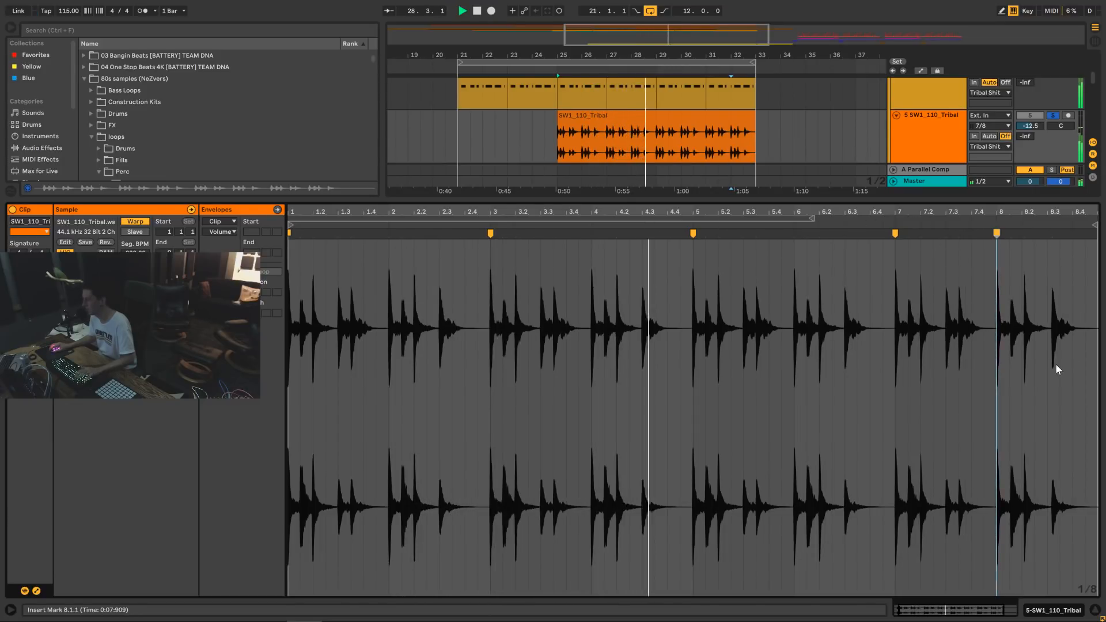
pyautogui.doubleClick(1052, 233)
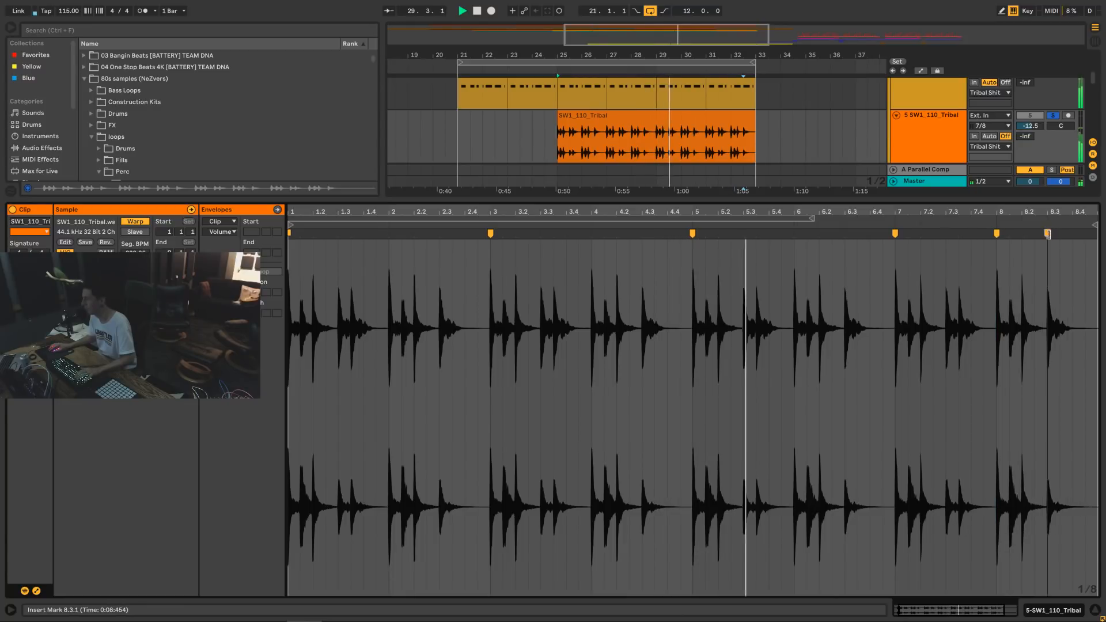
pyautogui.click(1096, 611)
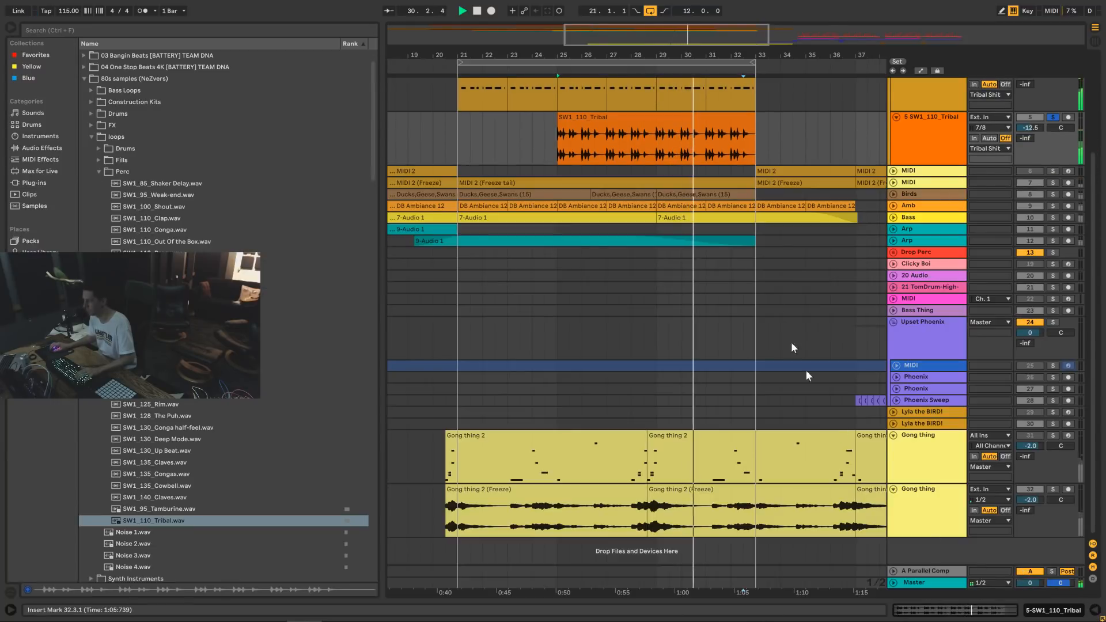
# Solo the first Drums track in the Tribal Shit group.
pyautogui.scroll(3, 648, 179)
pyautogui.click(649, 196)
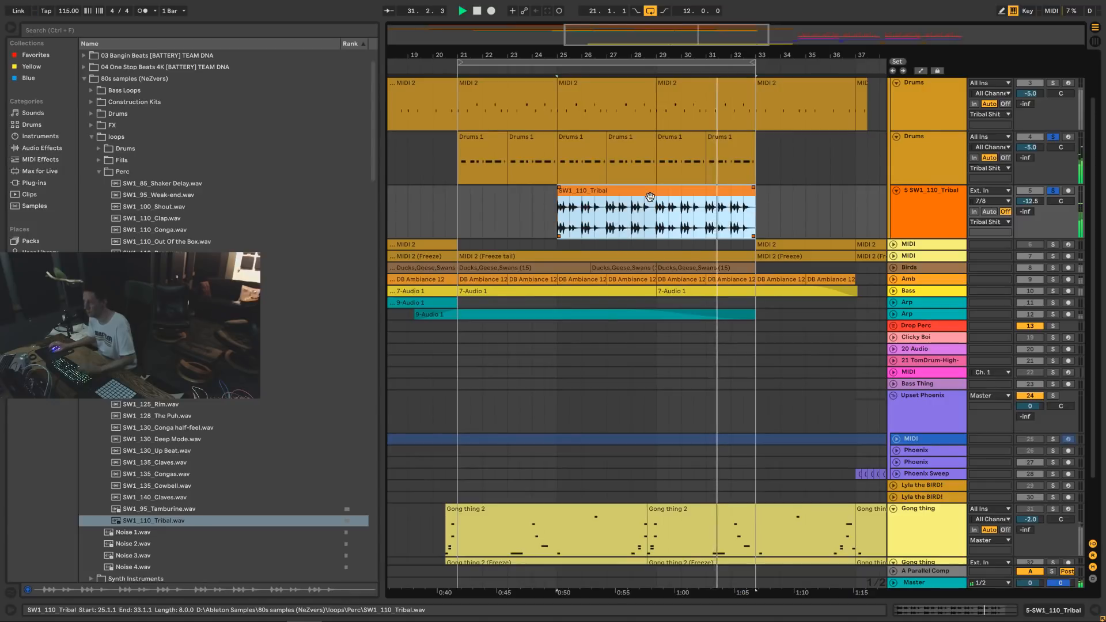
pyautogui.scroll(3, 913, 214)
pyautogui.click(916, 158)
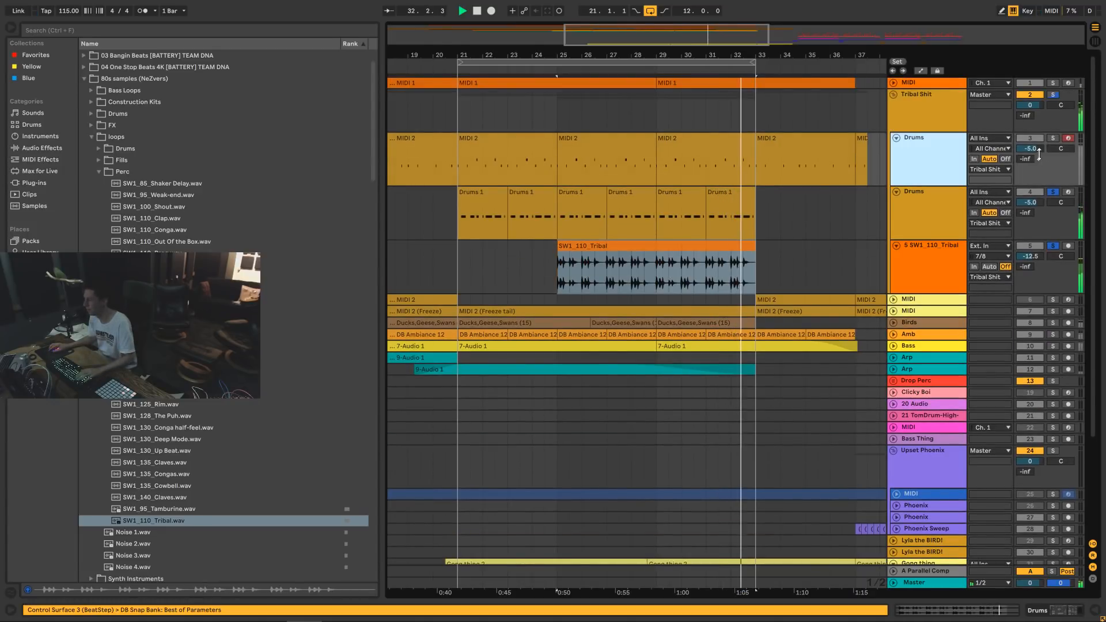
pyautogui.click(1053, 138)
# Insert an audio track below the second Drums track, set the insert point at its bar 25, and stop playback.
pyautogui.click(917, 205)
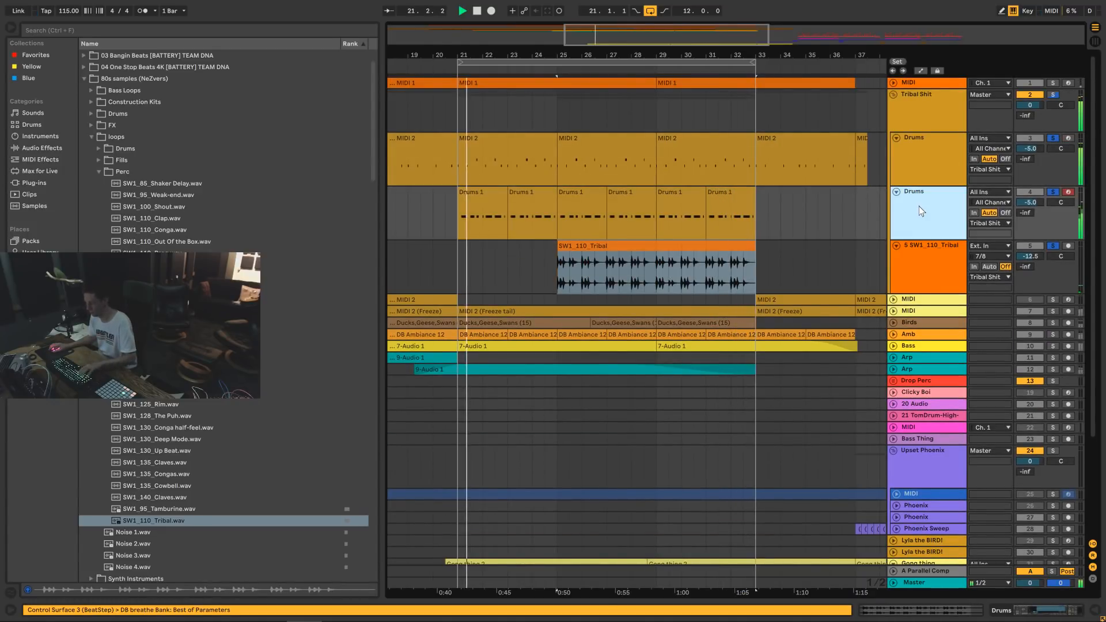
pyautogui.hotkey('ctrl', 't')
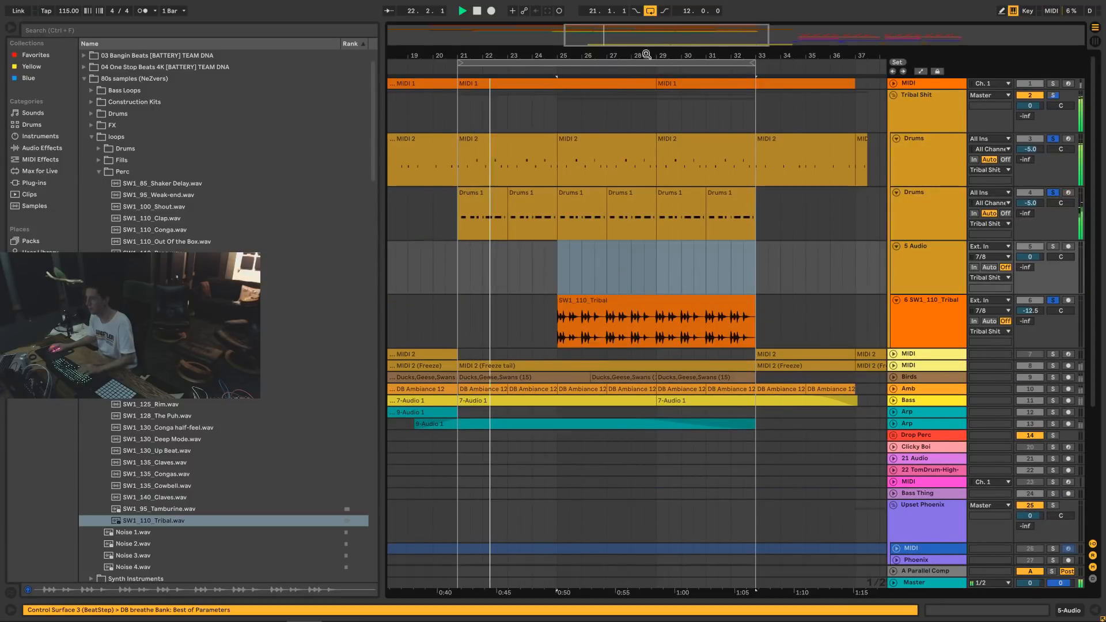
pyautogui.moveTo(646, 55); pyautogui.dragTo(627, 35)
pyautogui.click(566, 262)
pyautogui.press('space')
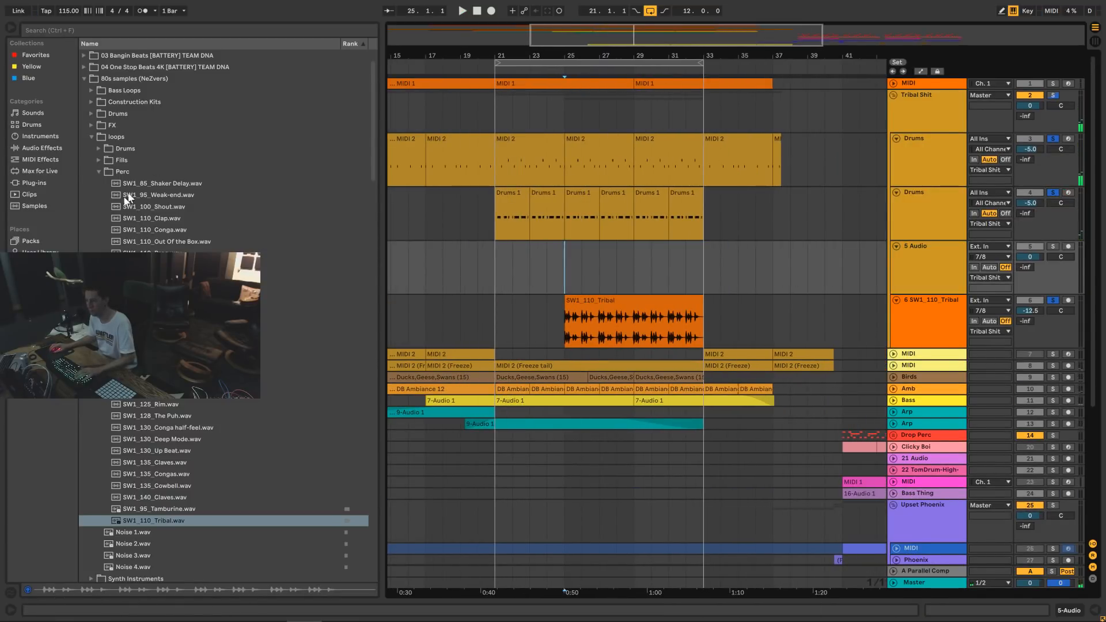
# Search the browser for "tom" and expand the Toms folder under Drums in 80s samples (NeZvers).
pyautogui.click(130, 31)
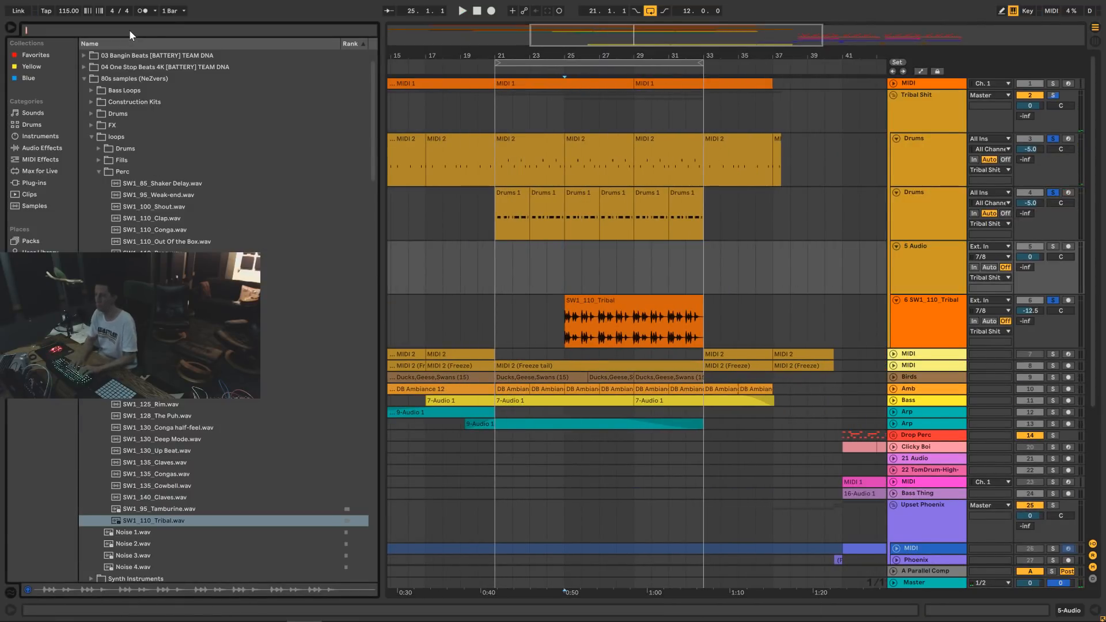
pyautogui.write('tom')
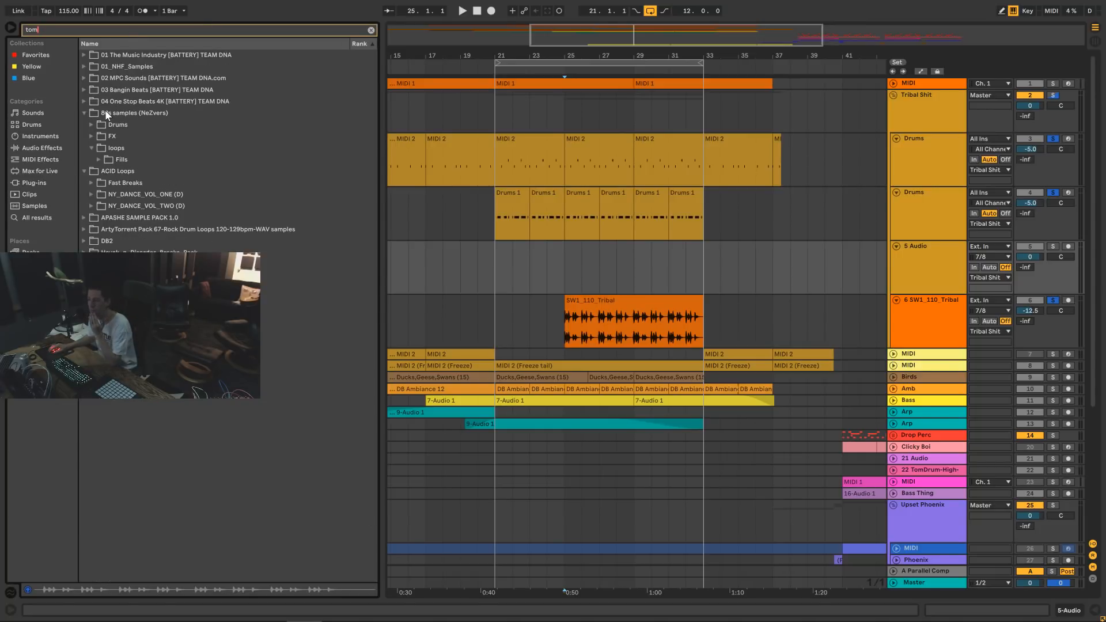
pyautogui.click(91, 124)
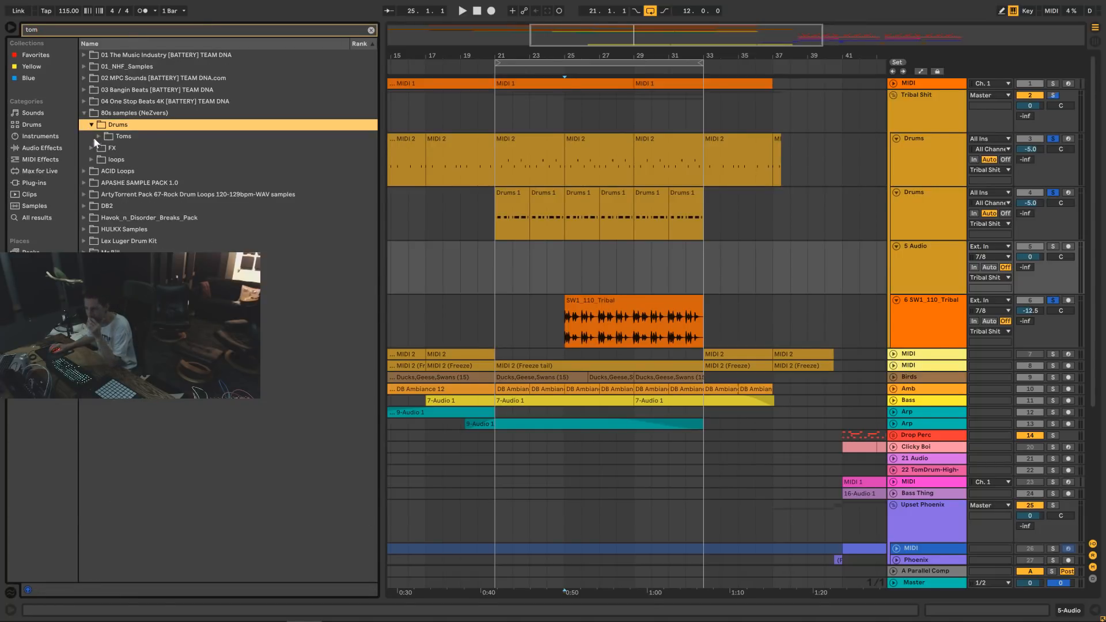
pyautogui.click(99, 135)
# Audition the SW1_Tom samples in the Toms folder, ending on SW1_Tom 9.1.wav.
pyautogui.click(120, 148)
pyautogui.press('Down')
pyautogui.press('Down')
pyautogui.press('Down')
pyautogui.press('Down')
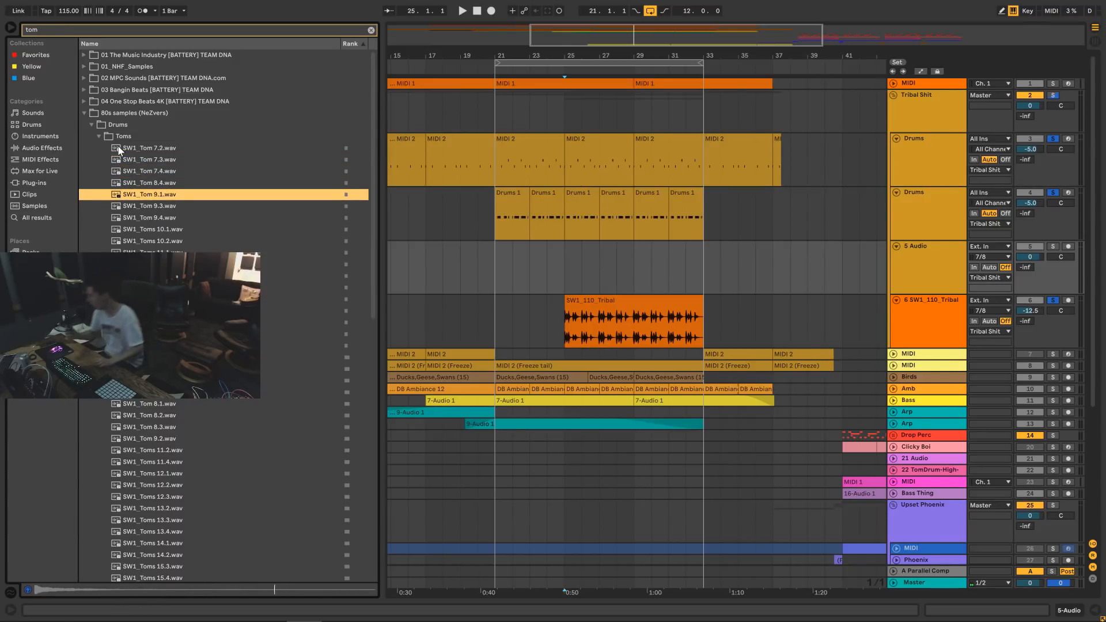
pyautogui.click(129, 207)
pyautogui.click(132, 220)
pyautogui.click(132, 196)
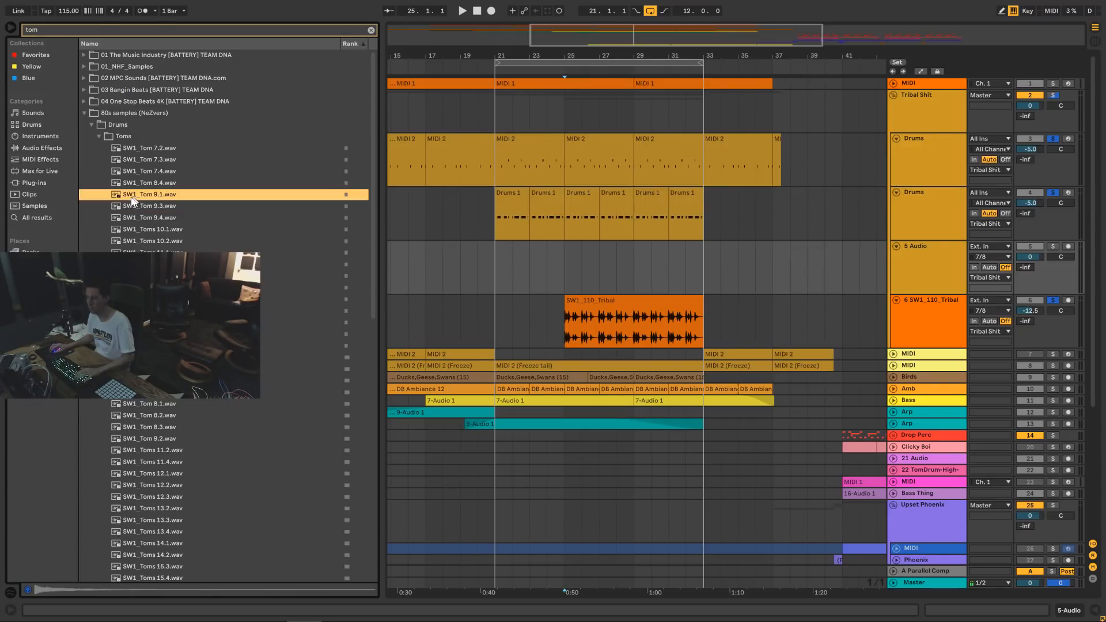
# Place SW1_Tom 9.1.wav on the new audio track at bar 23, play the section, and solo the track.
pyautogui.click(914, 172)
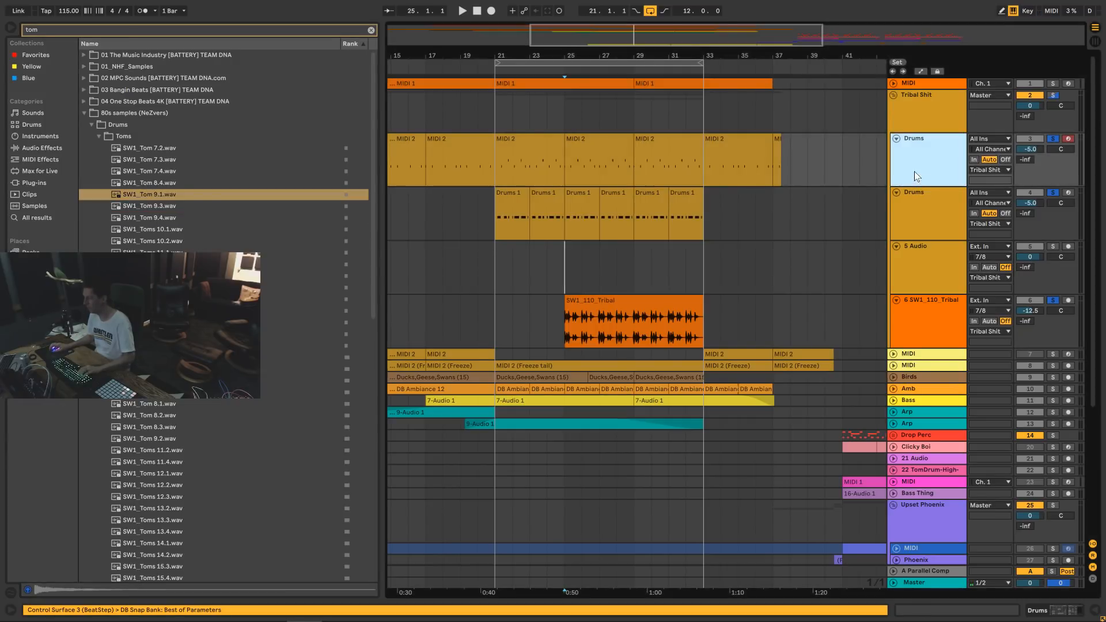
pyautogui.click(896, 274)
pyautogui.moveTo(122, 195); pyautogui.dragTo(541, 268)
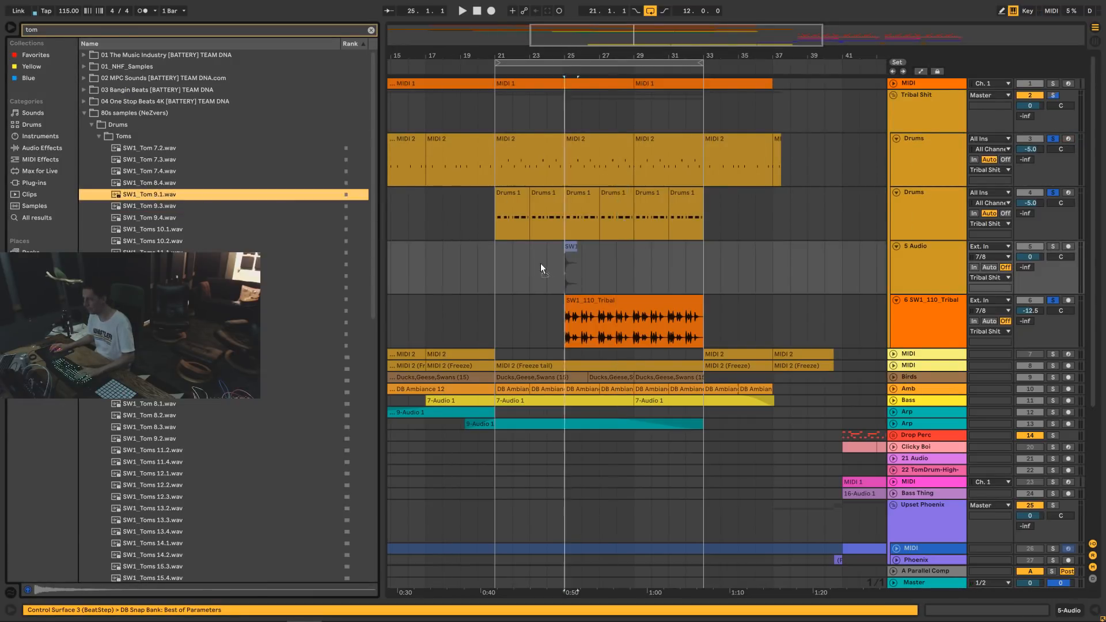
pyautogui.click(514, 246)
pyautogui.press('space')
pyautogui.moveTo(569, 54); pyautogui.dragTo(654, 144)
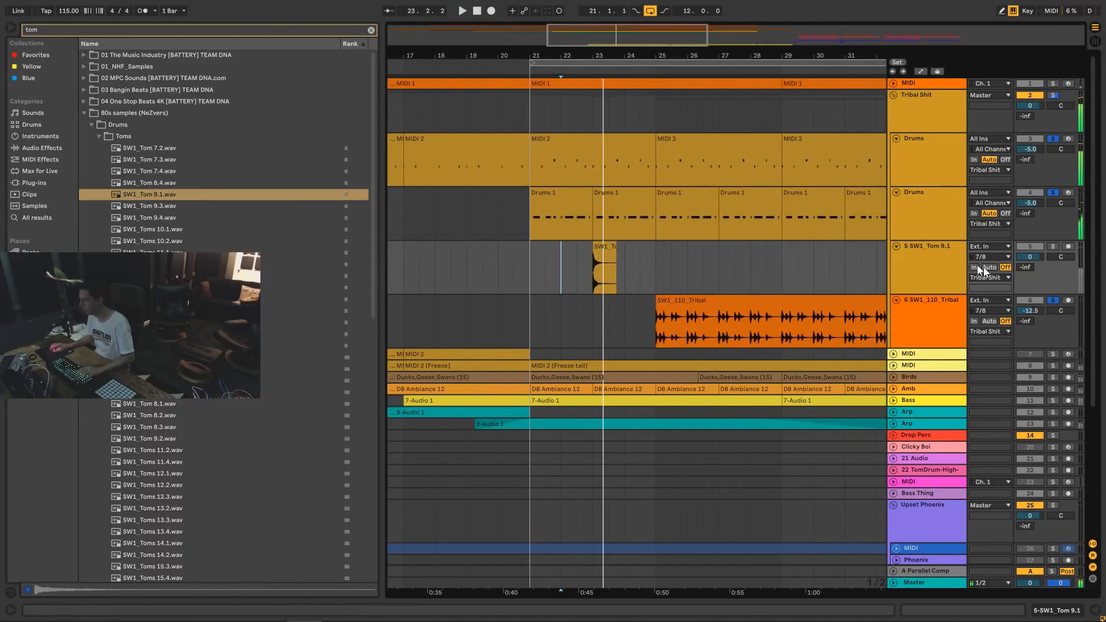
pyautogui.click(1052, 246)
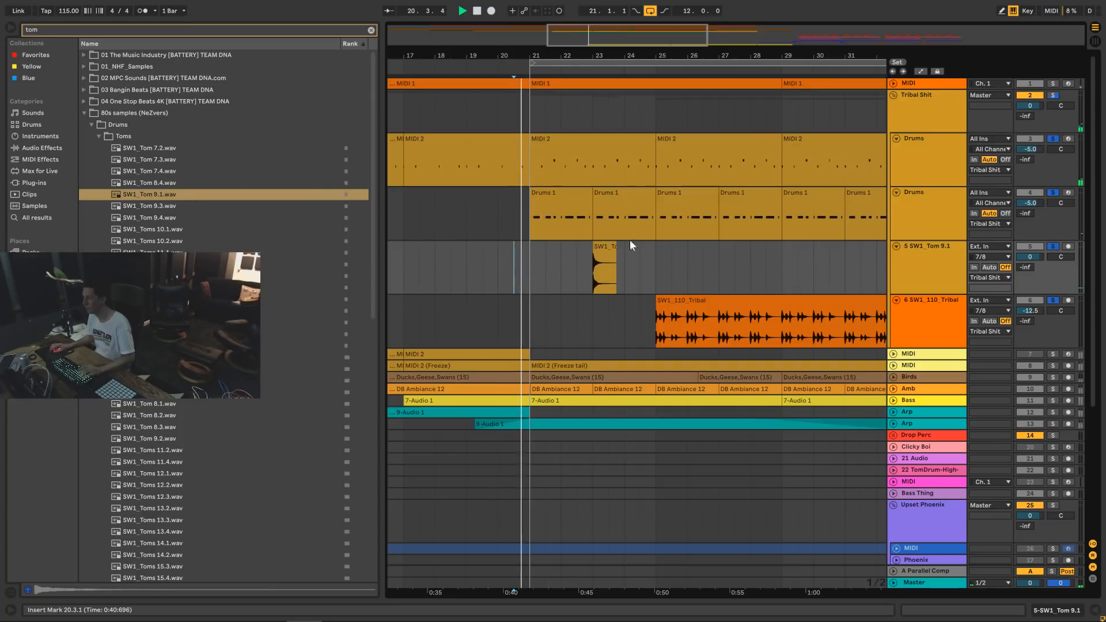
# Move the SW1_Tom 9.1 clip to bar 21, open its sample view, and play from there.
pyautogui.moveTo(611, 255); pyautogui.dragTo(548, 255)
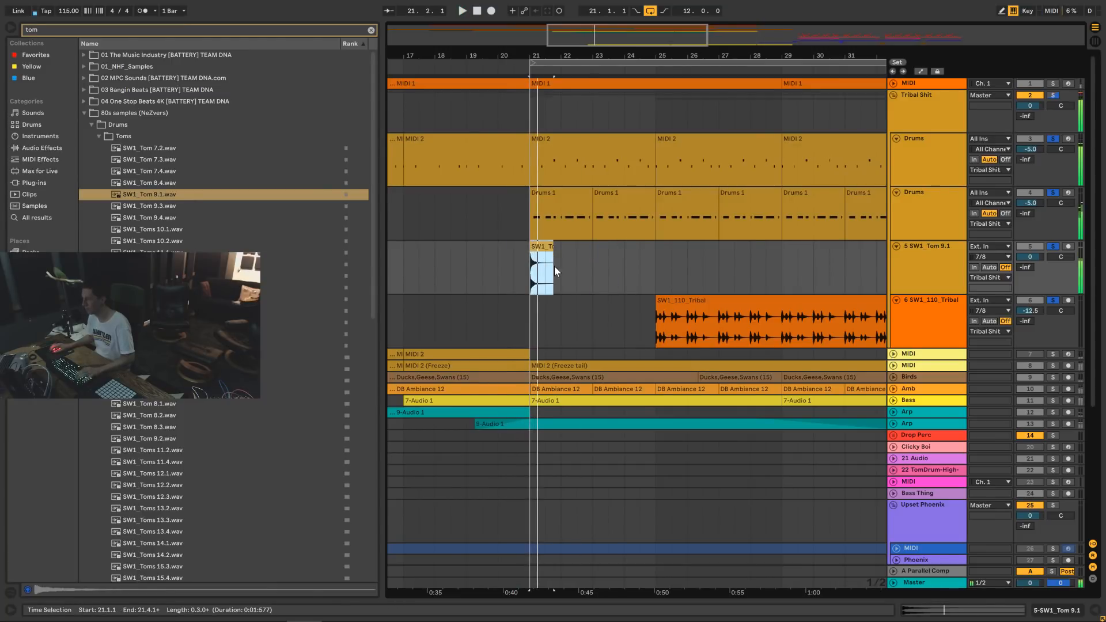
pyautogui.doubleClick(548, 256)
pyautogui.press('space')
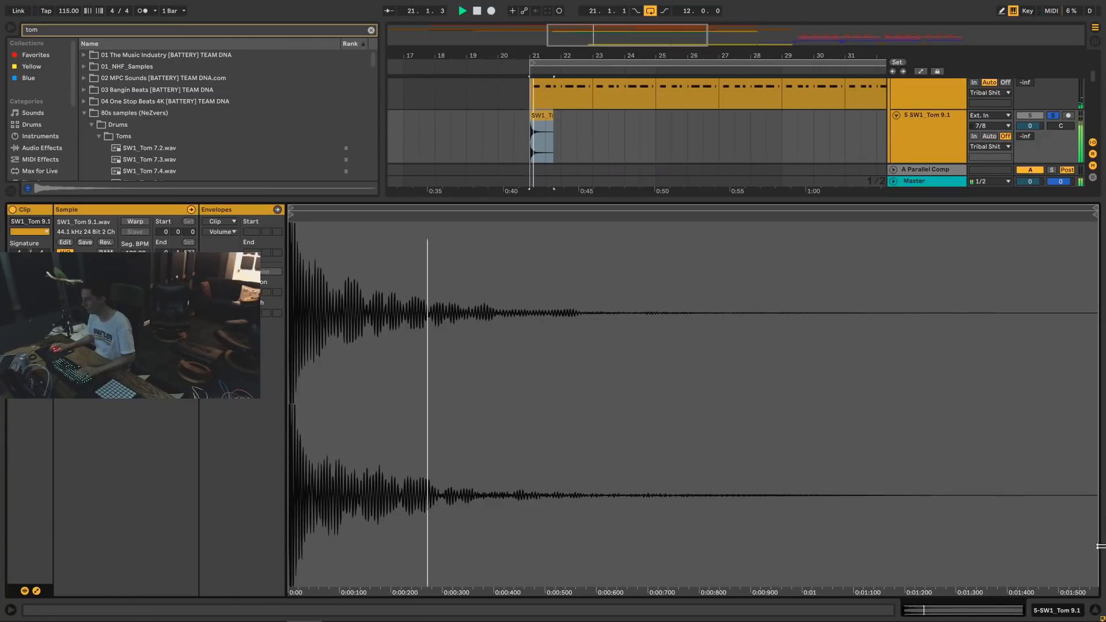
# Duplicate the SW1_Tom 9.1 clip and move the copy to 21.2.3, then play the two hits.
pyautogui.press('space')
pyautogui.click(1095, 610)
pyautogui.press('space')
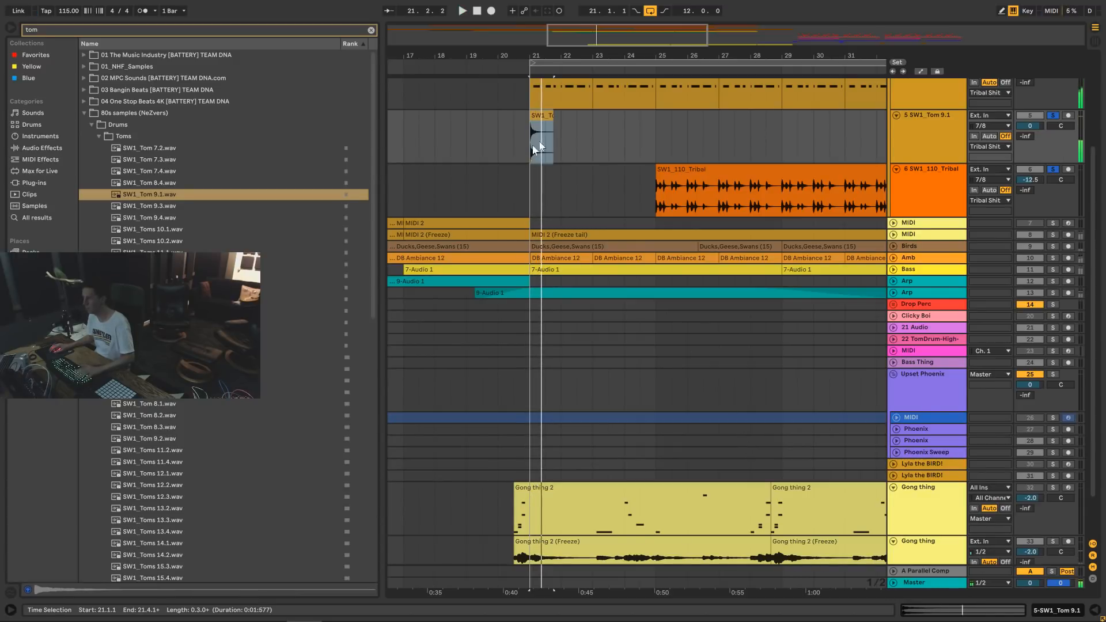
pyautogui.click(541, 117)
pyautogui.hotkey('ctrl', 'd')
pyautogui.moveTo(578, 36); pyautogui.dragTo(589, 80)
pyautogui.click(544, 120)
pyautogui.press('space')
pyautogui.press('space')
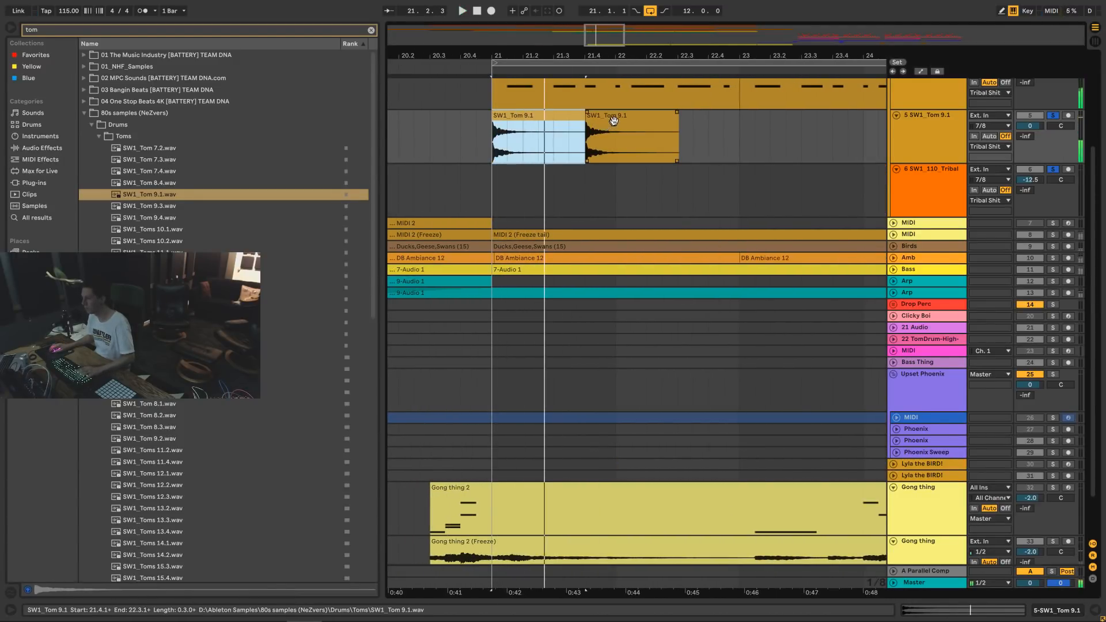
pyautogui.moveTo(613, 120); pyautogui.dragTo(586, 116)
pyautogui.press('space')
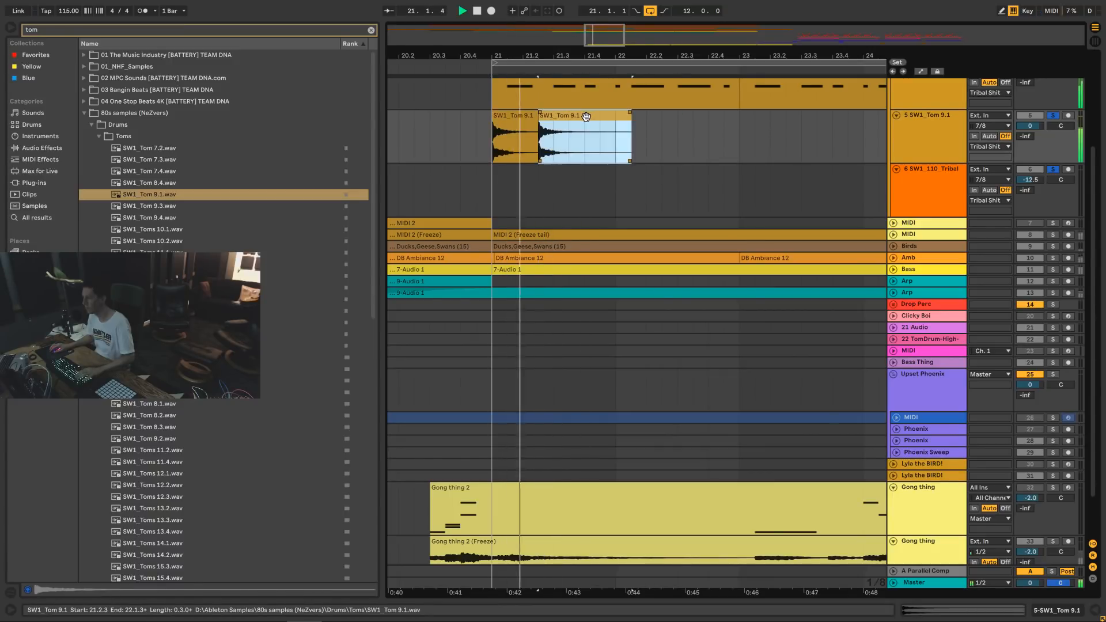
# Lower the pitch of the second SW1_Tom 9.1 hit in its sample view and play from bar 21.
pyautogui.doubleClick(585, 117)
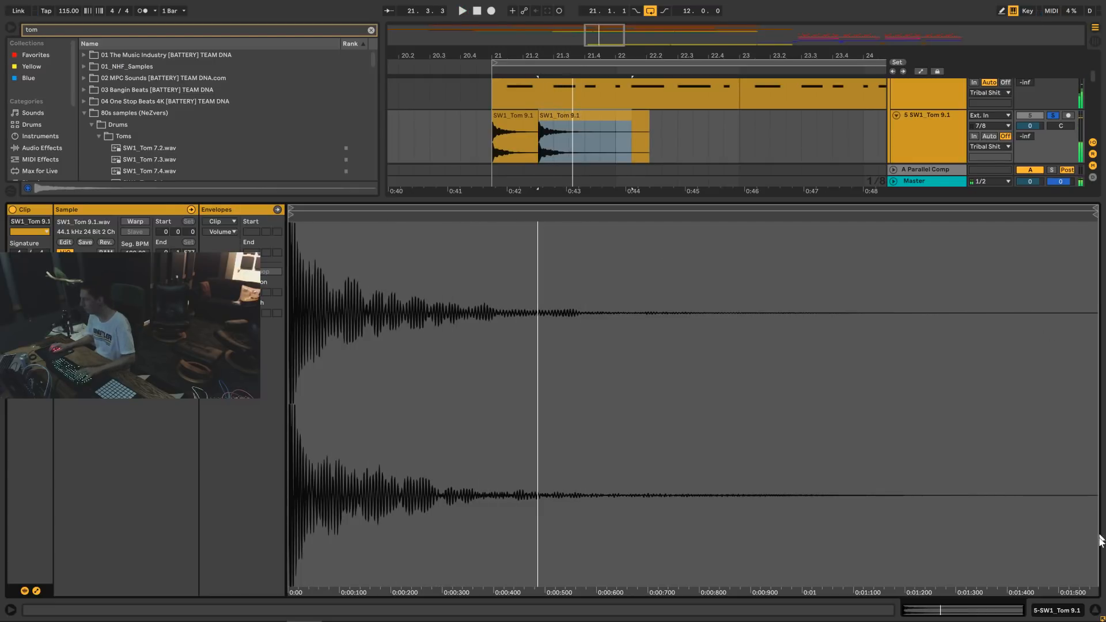
pyautogui.click(1097, 610)
pyautogui.click(487, 151)
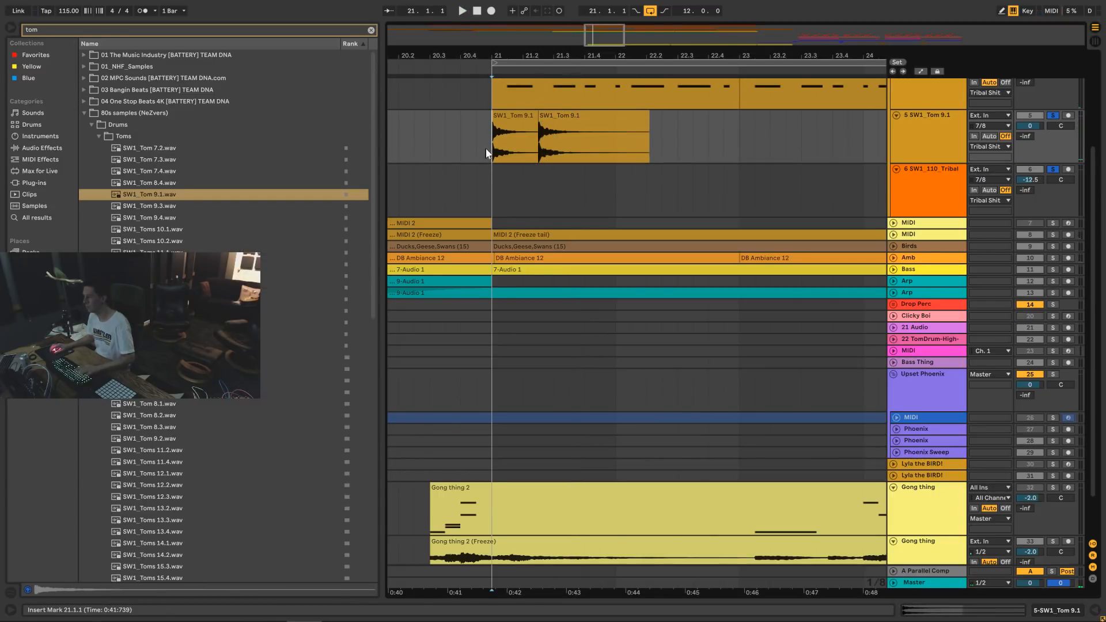
pyautogui.press('space')
# Copy the two-hit tom pattern from bar 21 to bar 23, and add another copy of the lower hit at 24.2.1.
pyautogui.moveTo(493, 145); pyautogui.dragTo(744, 149)
pyautogui.hotkey('ctrl', 'd')
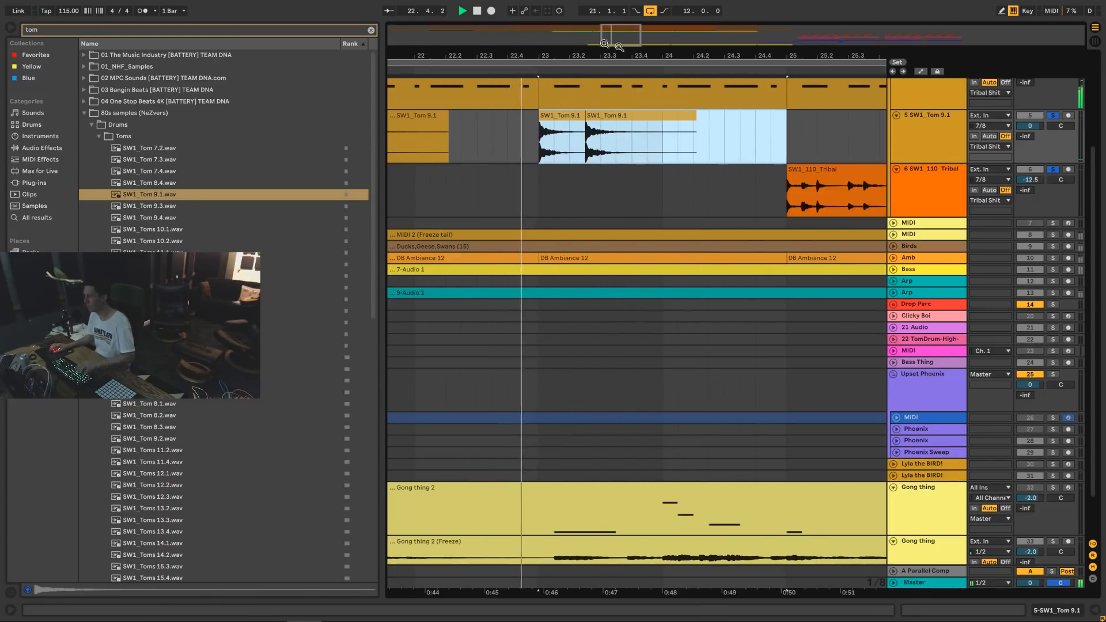
pyautogui.click(637, 116)
pyautogui.hotkey('ctrl', 'd')
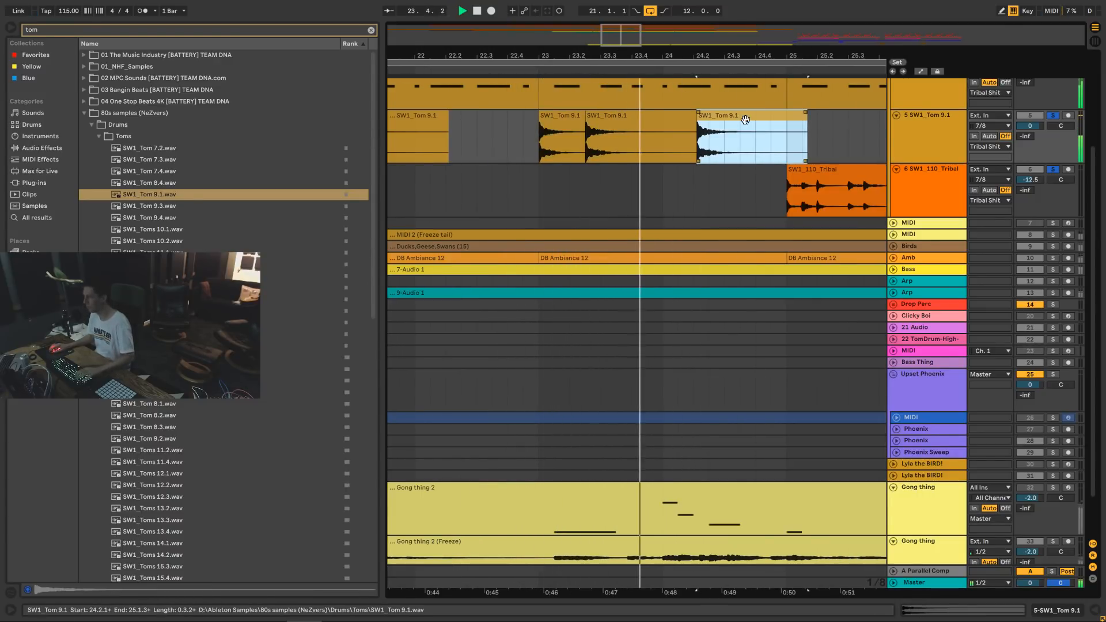
pyautogui.press('space')
pyautogui.moveTo(746, 119); pyautogui.dragTo(737, 118)
# Transpose the tom hit at 24.2.1 down further in its sample view, one semitone at a time, auditioning each change.
pyautogui.doubleClick(721, 118)
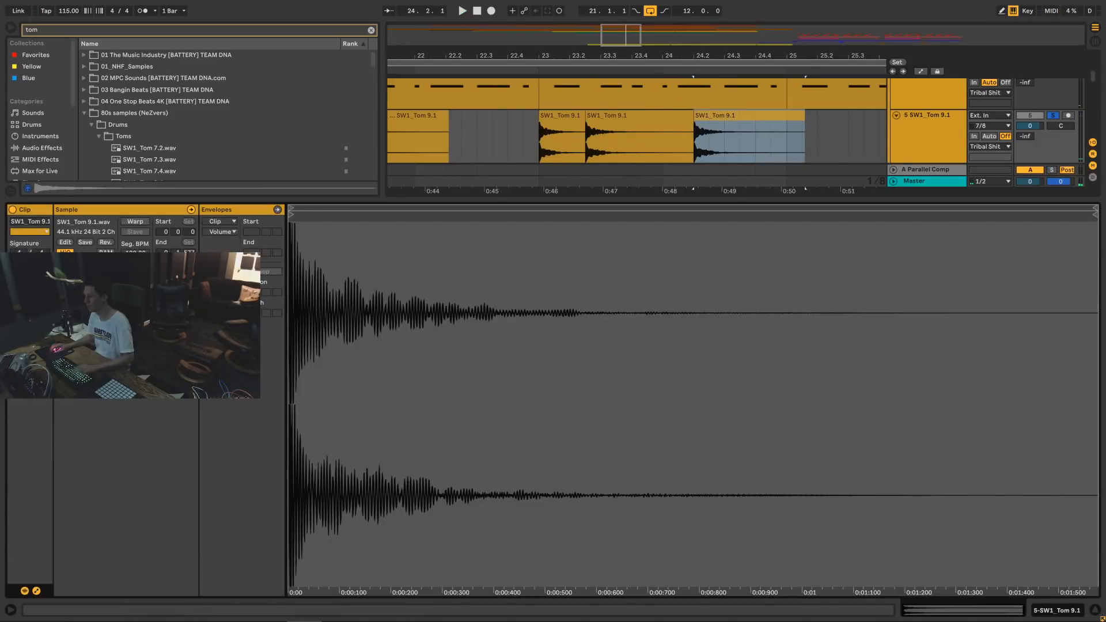
pyautogui.press('space')
pyautogui.press('Down')
pyautogui.press('space')
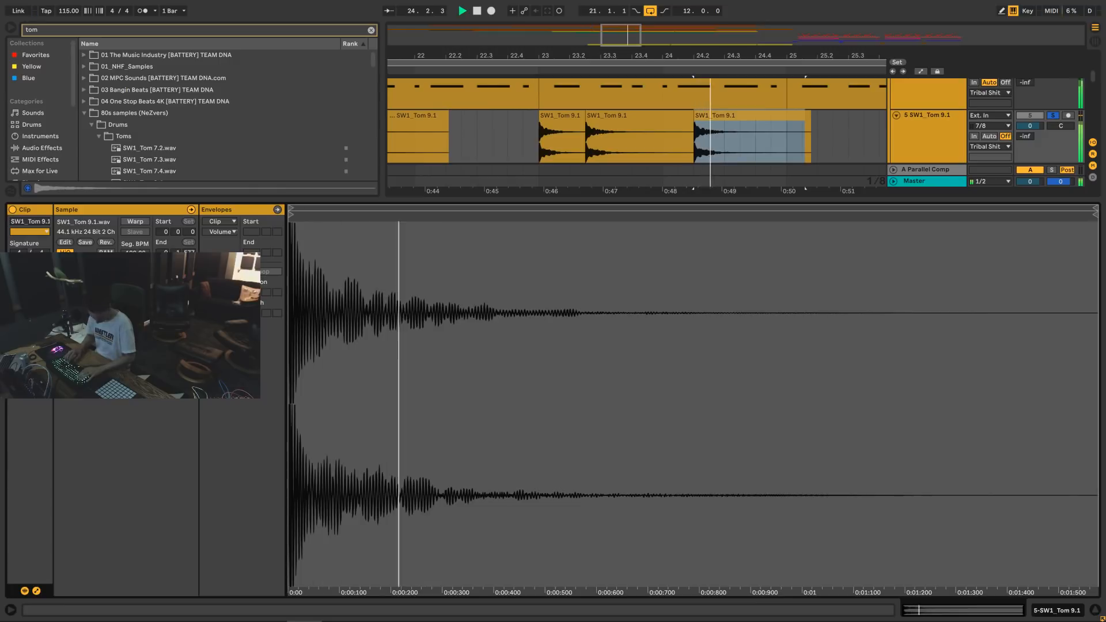
pyautogui.press('space')
pyautogui.press('Down')
pyautogui.press('space')
pyautogui.press('space')
pyautogui.press('Down')
pyautogui.press('space')
pyautogui.press('space')
pyautogui.press('Down')
pyautogui.press('space')
pyautogui.press('space')
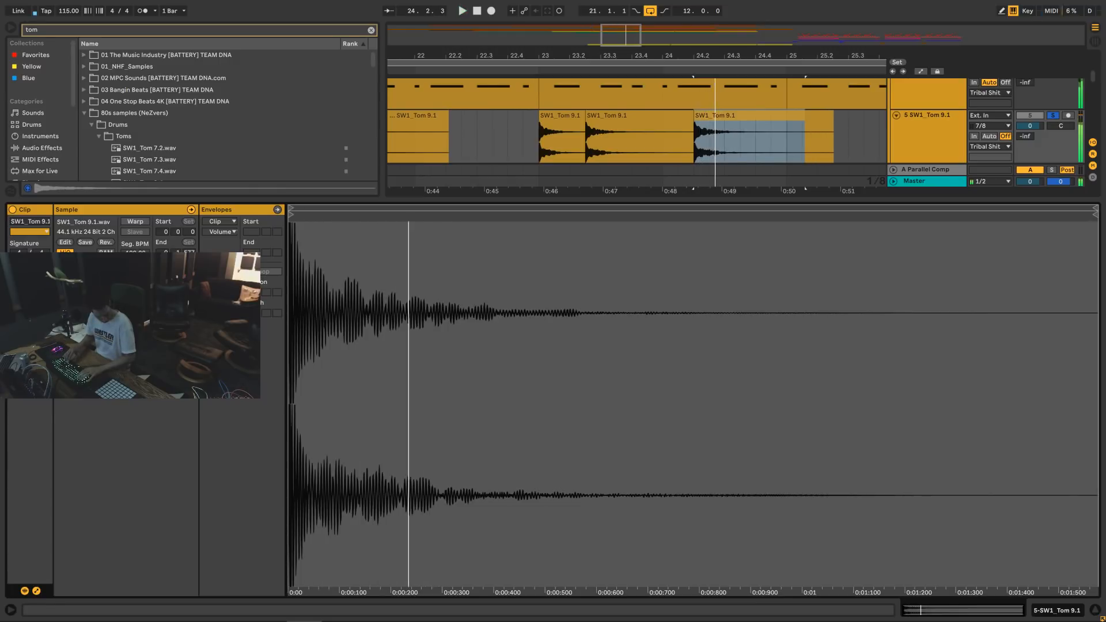
pyautogui.press('space')
pyautogui.press('space')
pyautogui.press('Down')
pyautogui.press('space')
pyautogui.press('space')
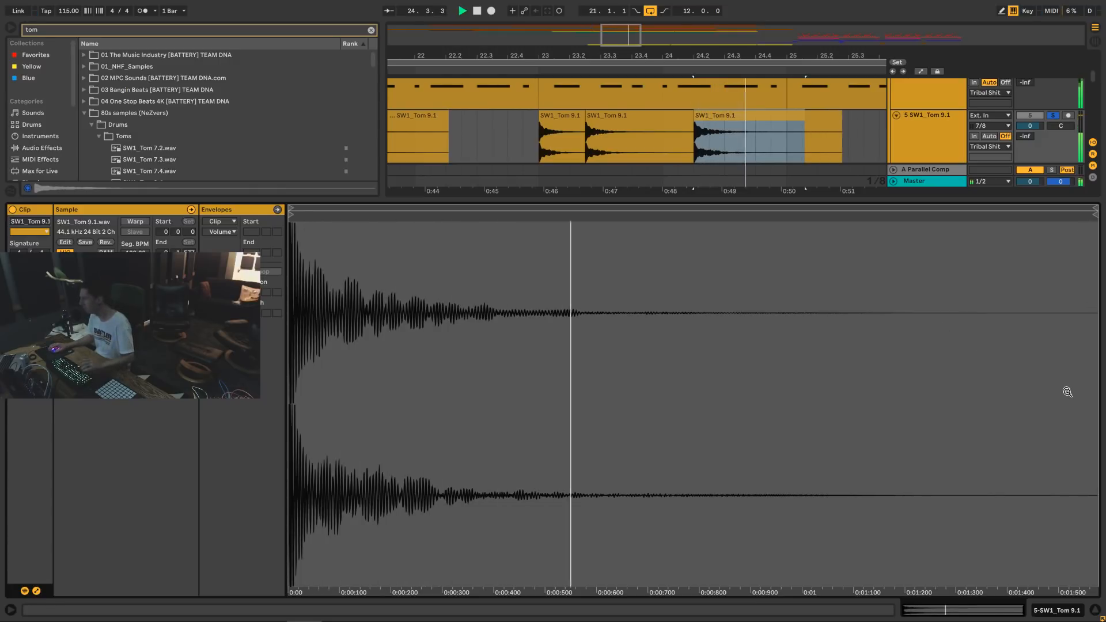
pyautogui.press('space')
pyautogui.press('space')
pyautogui.click(1094, 610)
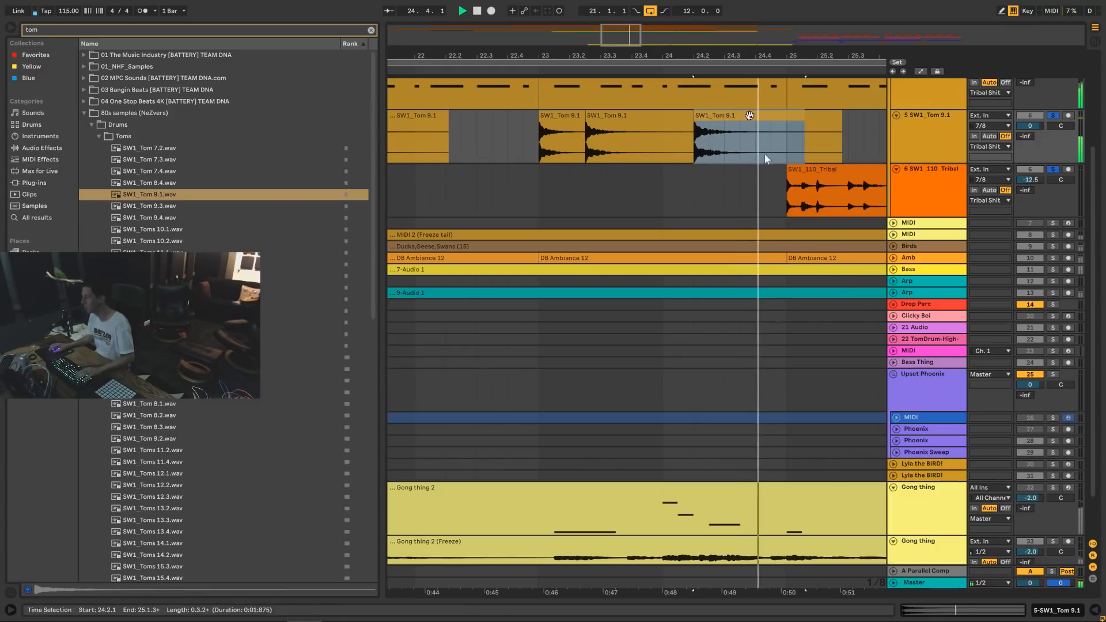
pyautogui.press('space')
# Duplicate the tom pattern from bars 21 to 25 three times, filling the track up to bar 37.
pyautogui.moveTo(610, 38); pyautogui.dragTo(610, 11)
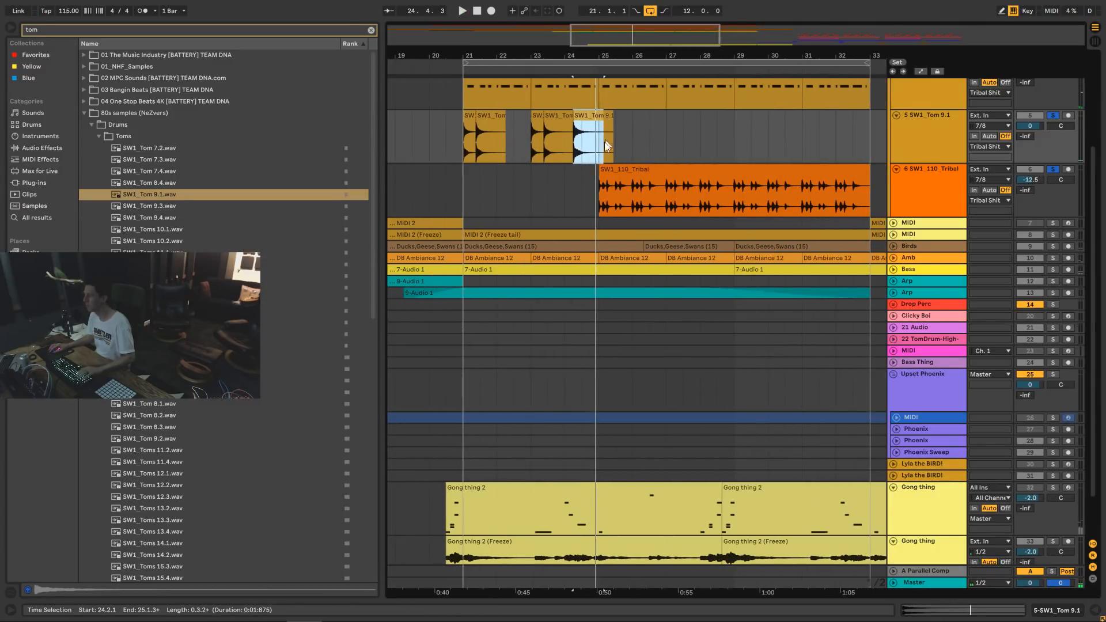
pyautogui.moveTo(601, 151); pyautogui.dragTo(470, 145)
pyautogui.hotkey('ctrl', 'd')
pyautogui.hotkey('ctrl', 'd')
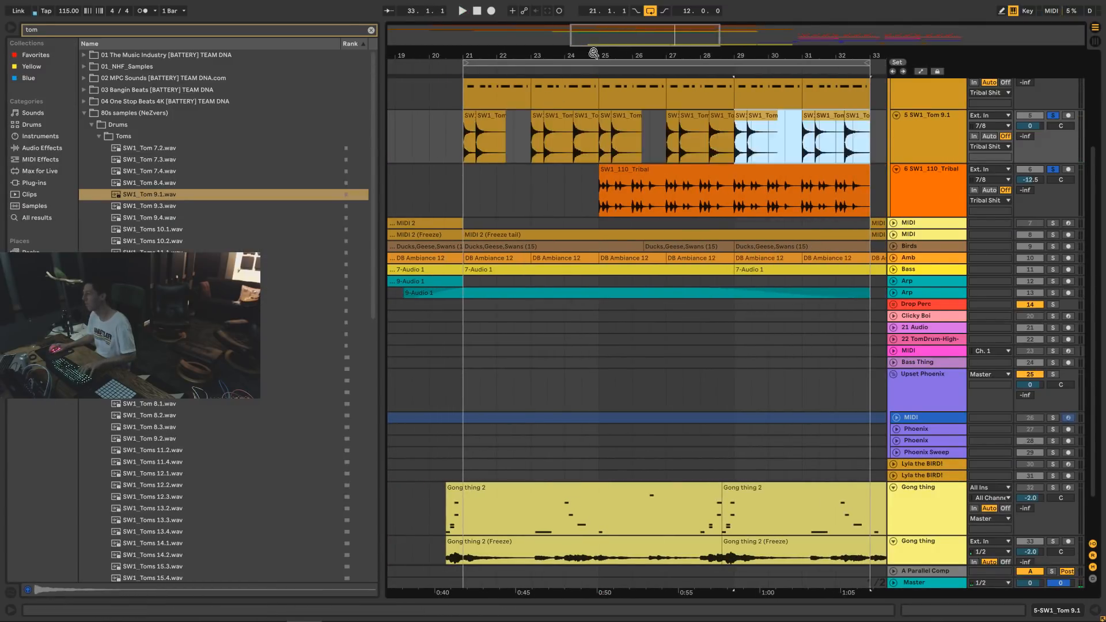
pyautogui.press('-')
pyautogui.hotkey('ctrl', 'd')
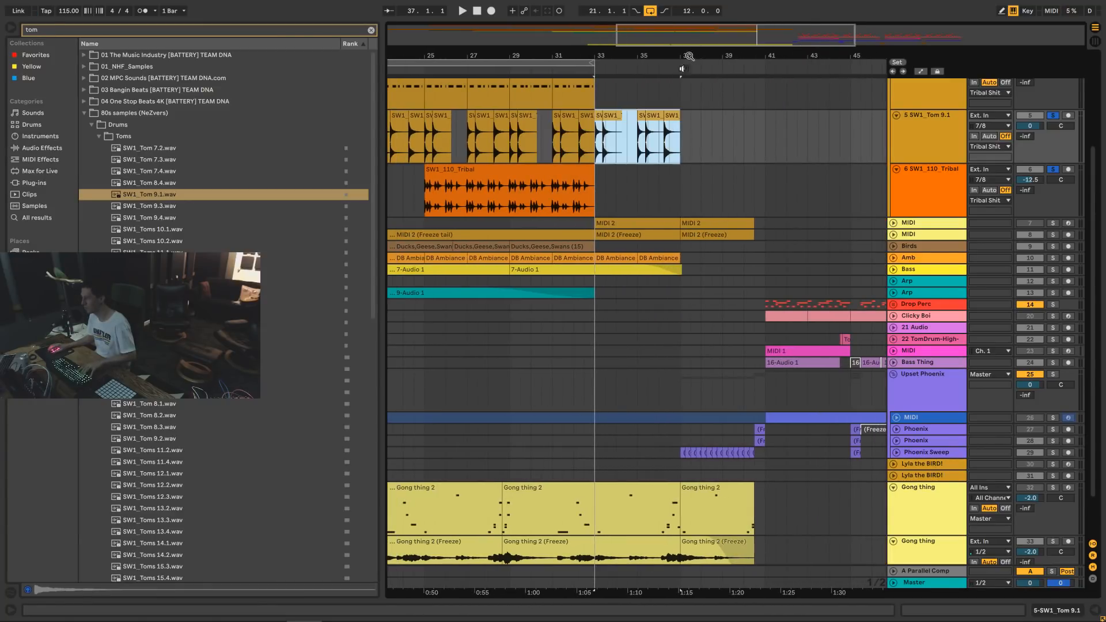
# Try shifting the tom pattern at bar 33 half a bar later, deleting its first four hits, and moving the last hit to bar 33.
pyautogui.moveTo(673, 117)
pyautogui.mouseDown()
pyautogui.moveTo(608, 118)
pyautogui.moveTo(683, 118)
pyautogui.mouseUp()
pyautogui.click(763, 120)
pyautogui.click(609, 117)
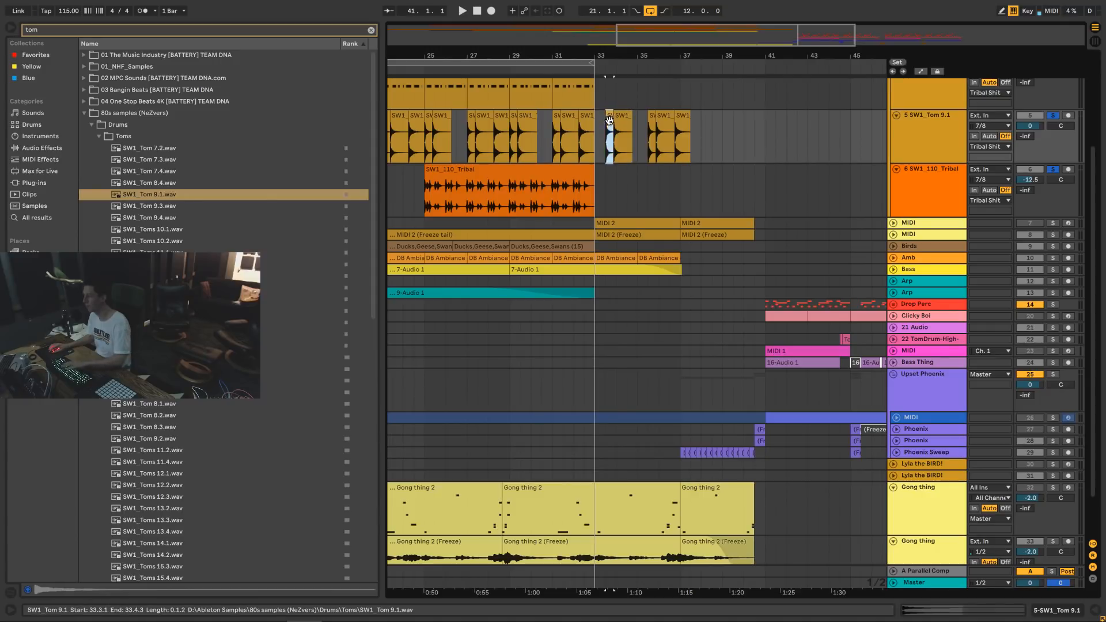
pyautogui.press('Delete')
pyautogui.click(620, 117)
pyautogui.press('Delete')
pyautogui.click(650, 120)
pyautogui.press('Delete')
pyautogui.click(664, 117)
pyautogui.press('Delete')
pyautogui.moveTo(683, 119); pyautogui.dragTo(607, 119)
pyautogui.scroll(3, 617, 127)
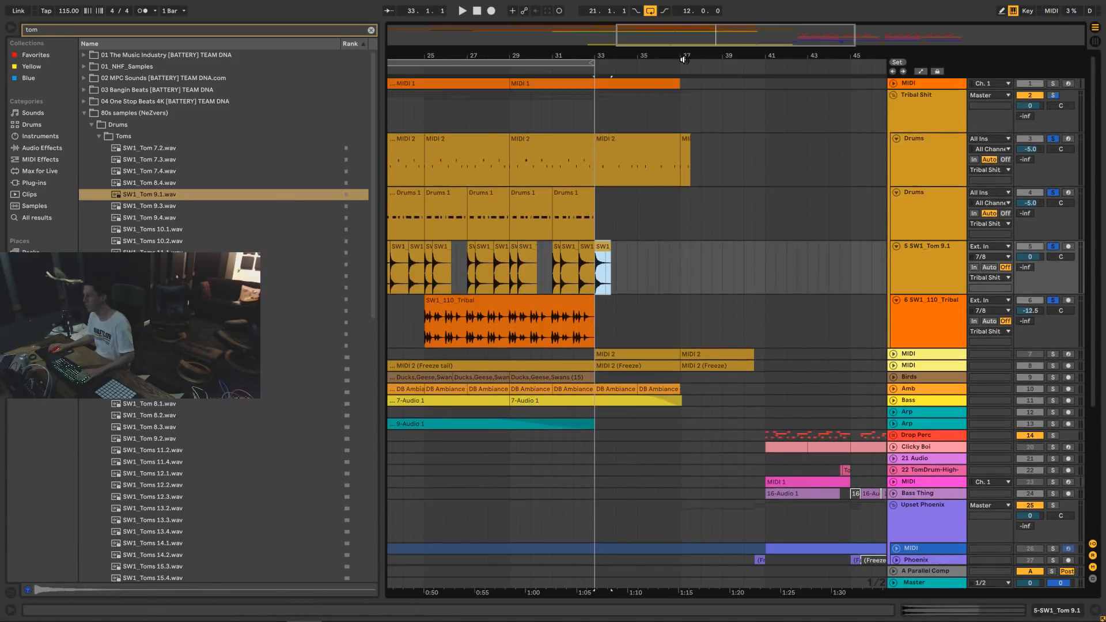
pyautogui.moveTo(519, 56); pyautogui.dragTo(471, 86)
# Undo the last moves and deletions of the tom clips after bar 33.
pyautogui.hotkey('ctrl', 'z')
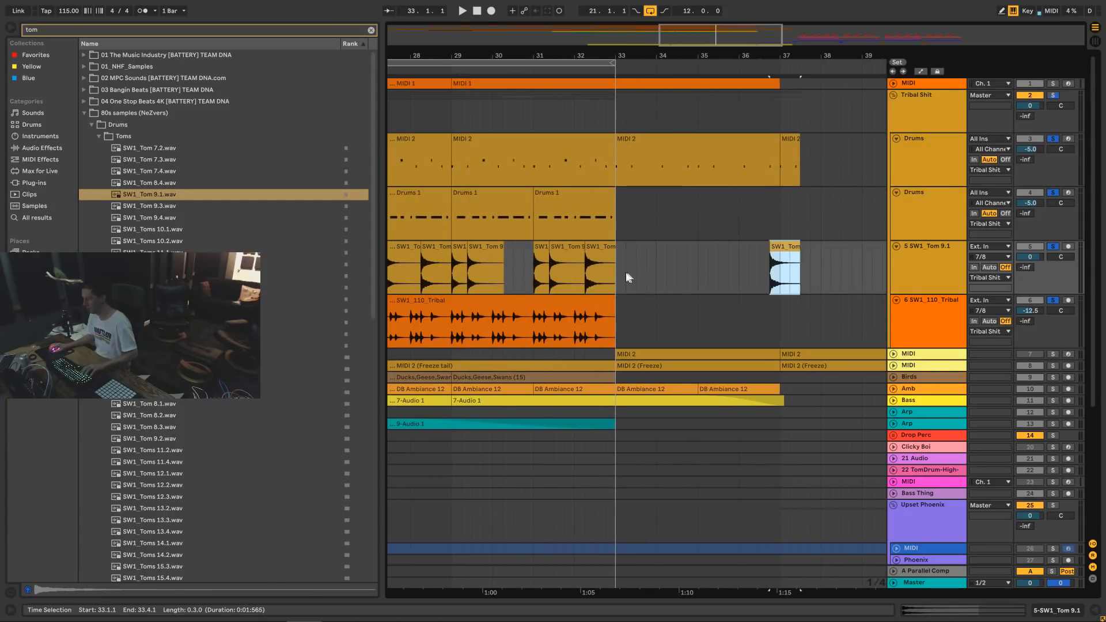
pyautogui.moveTo(711, 46); pyautogui.dragTo(712, 31)
pyautogui.hotkey('ctrl', 'z')
pyautogui.hotkey('ctrl', 'z')
pyautogui.hotkey('ctrl', 'z')
pyautogui.hotkey('ctrl', 'z')
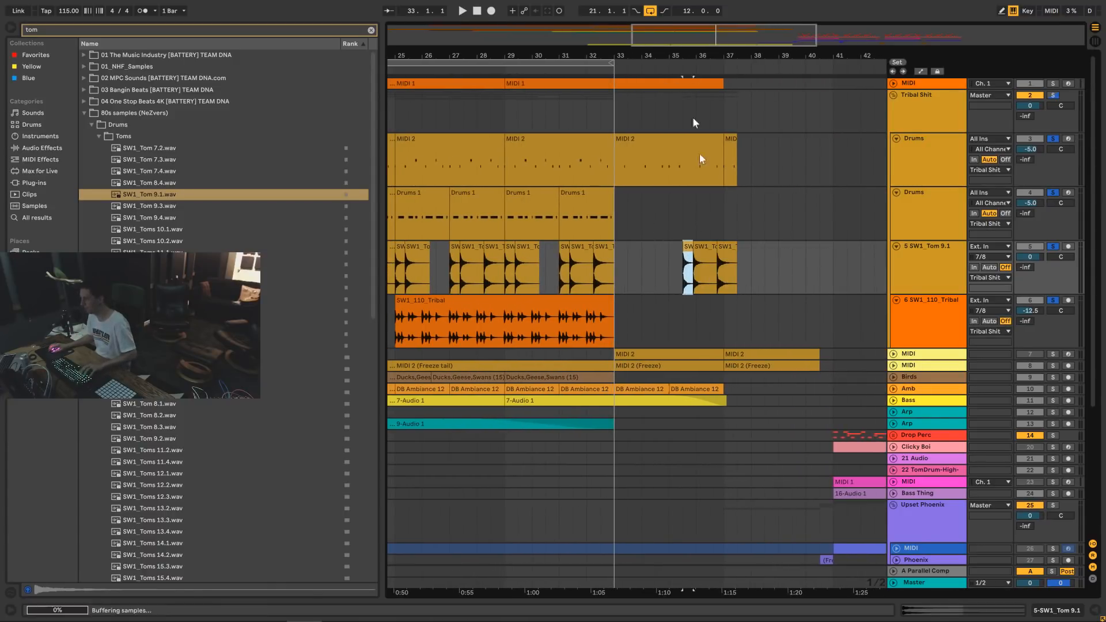
pyautogui.hotkey('ctrl', 'z')
# Copy the first two tom hits of bar 35 to bar 37 and play from there.
pyautogui.click(709, 217)
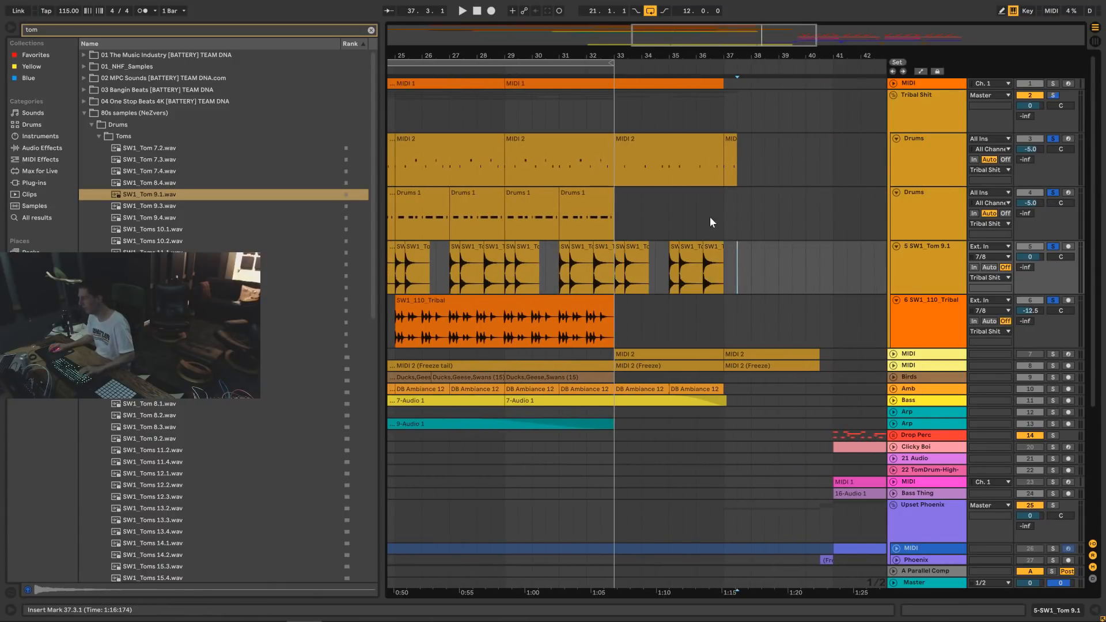
pyautogui.press('space')
pyautogui.moveTo(735, 56); pyautogui.dragTo(663, 112)
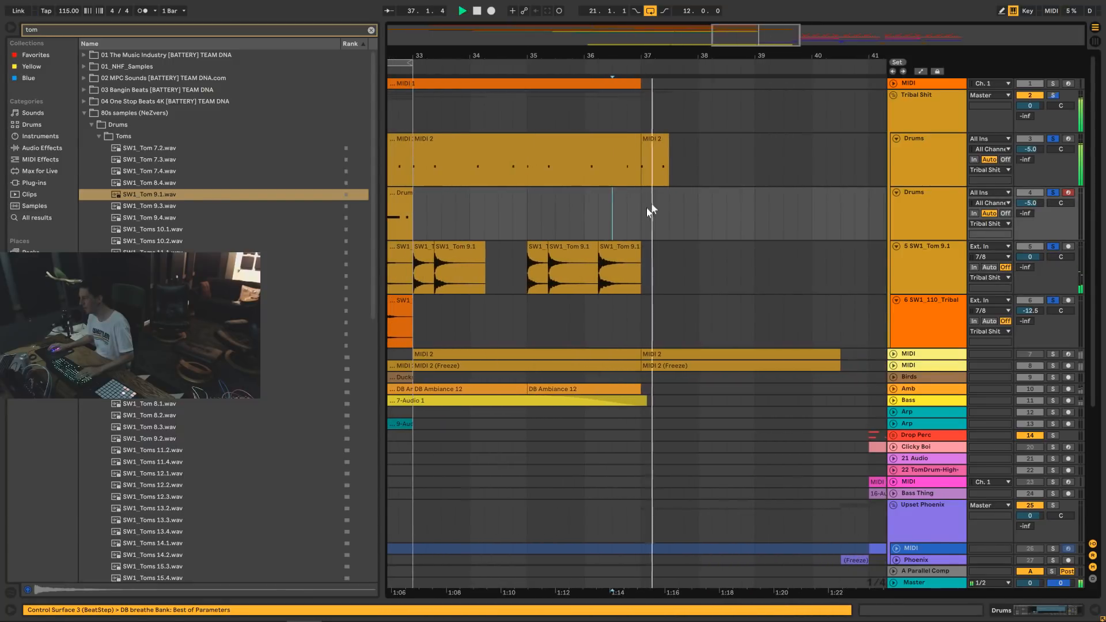
pyautogui.click(609, 254)
pyautogui.click(537, 251)
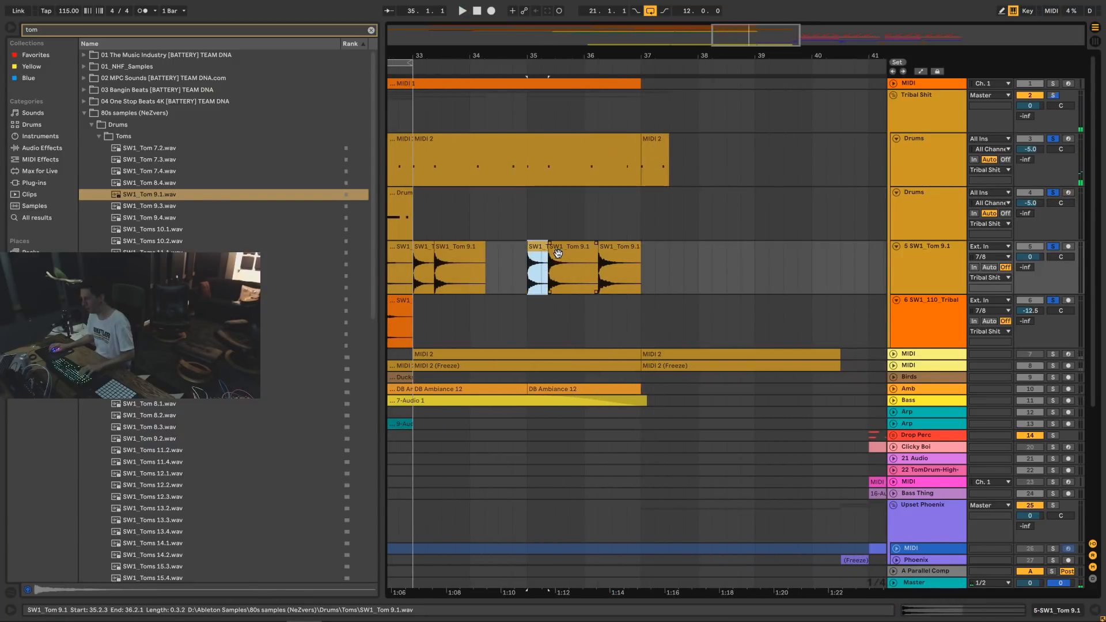
pyautogui.keyDown('shift'); pyautogui.click(564, 249); pyautogui.keyUp('shift')
pyautogui.hotkey('ctrl', 'd')
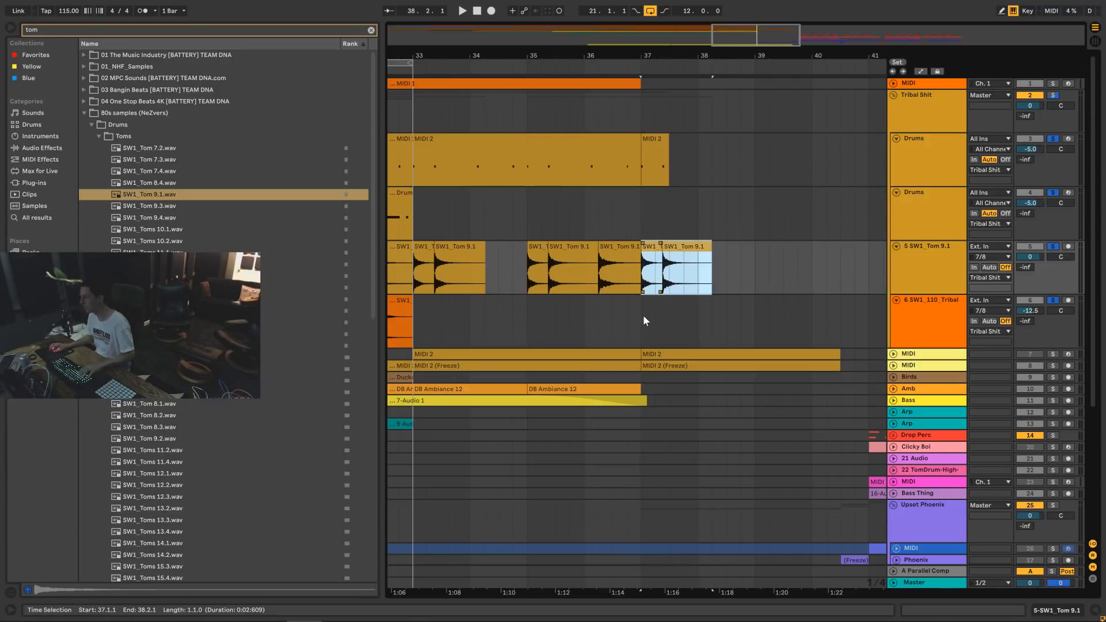
pyautogui.press('space')
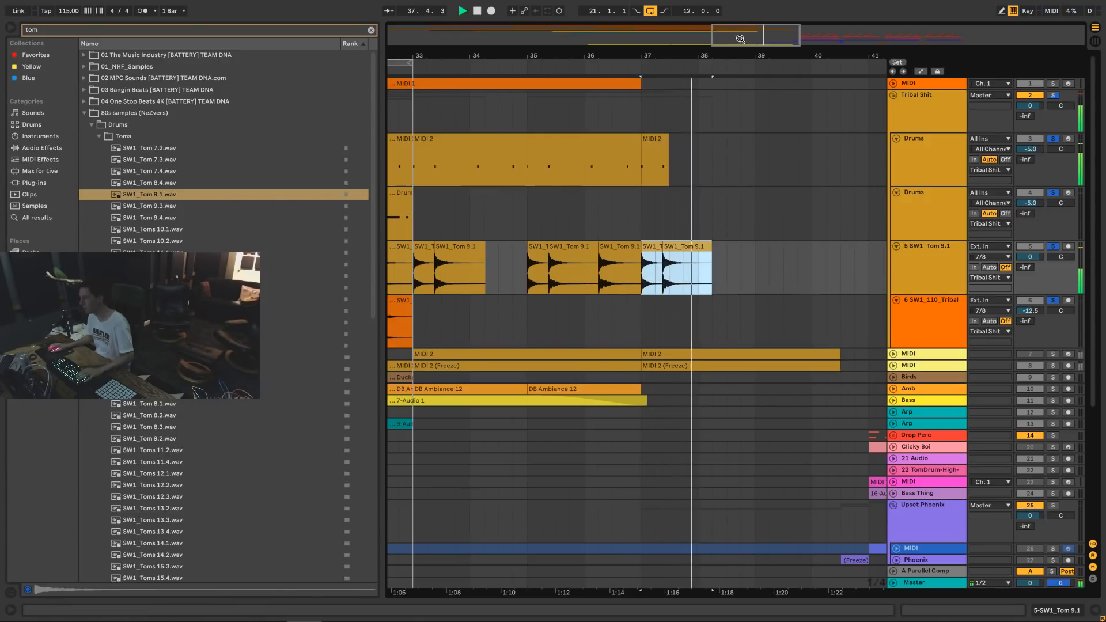
pyautogui.moveTo(743, 35); pyautogui.dragTo(737, 5)
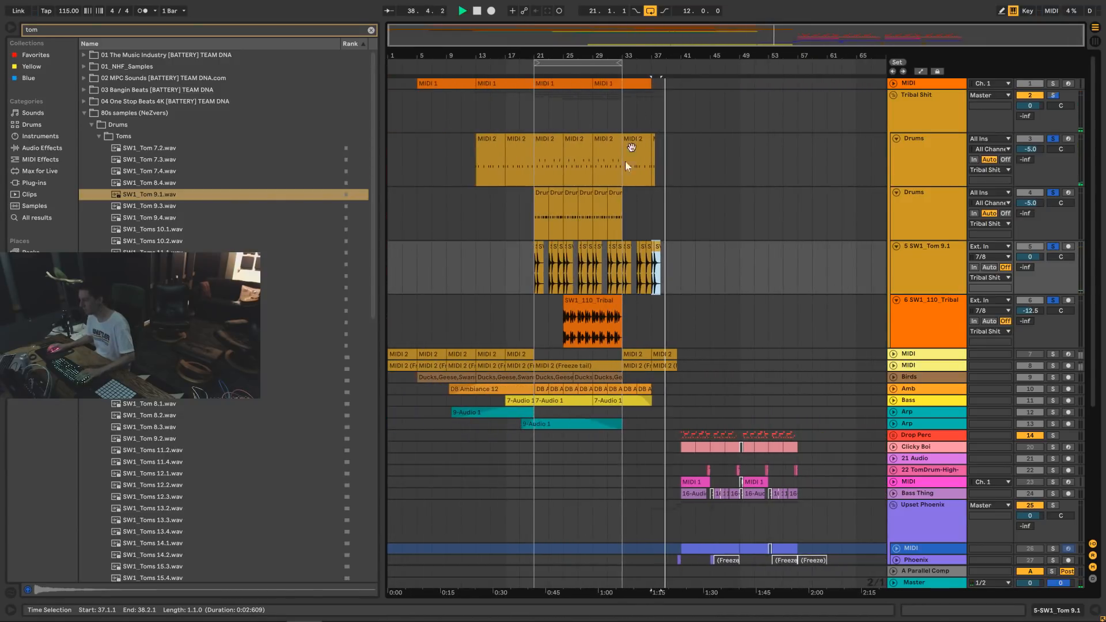
# Turn off solo on the tom and drum tracks of the Tribal Shit group and play the full mix from bar 15.
pyautogui.click(519, 233)
pyautogui.click(1053, 246)
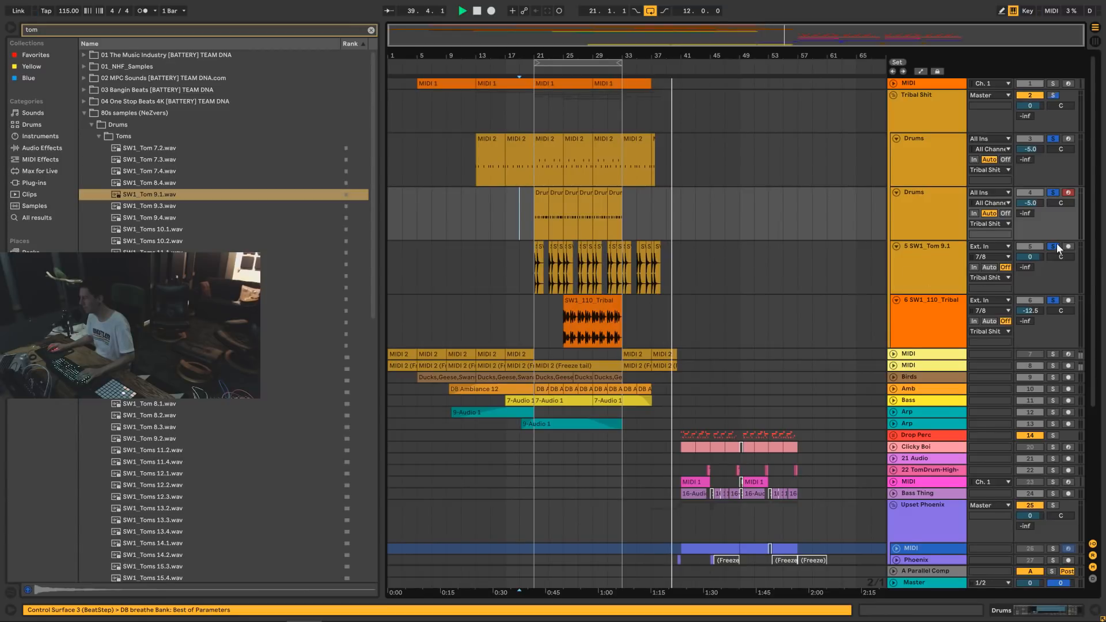
pyautogui.press('space')
pyautogui.click(1052, 192)
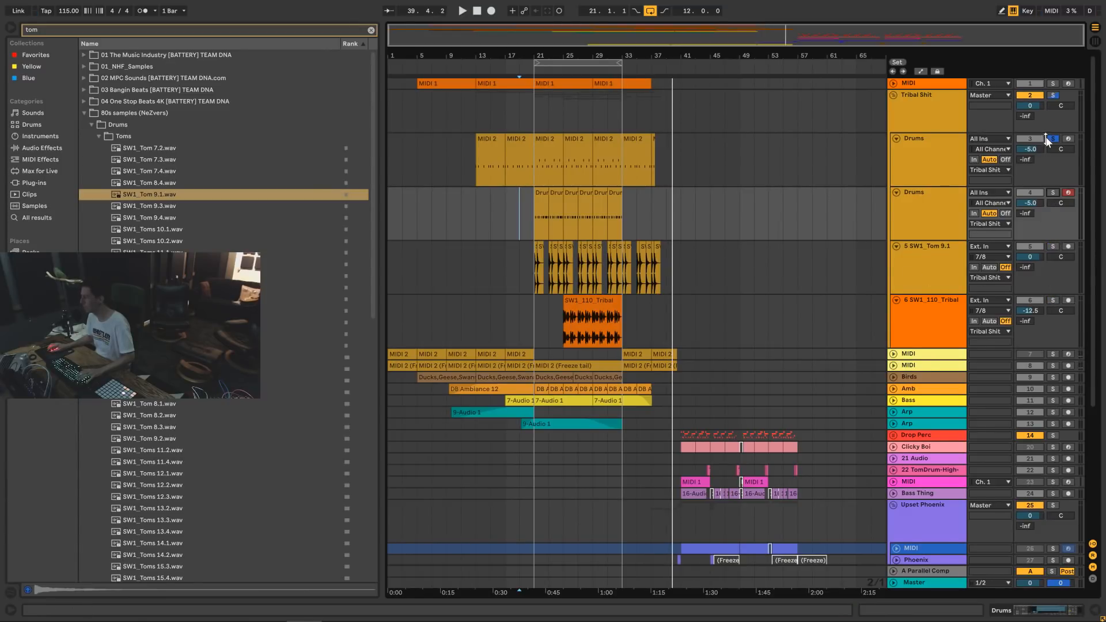
pyautogui.click(1052, 138)
pyautogui.click(488, 116)
pyautogui.press('space')
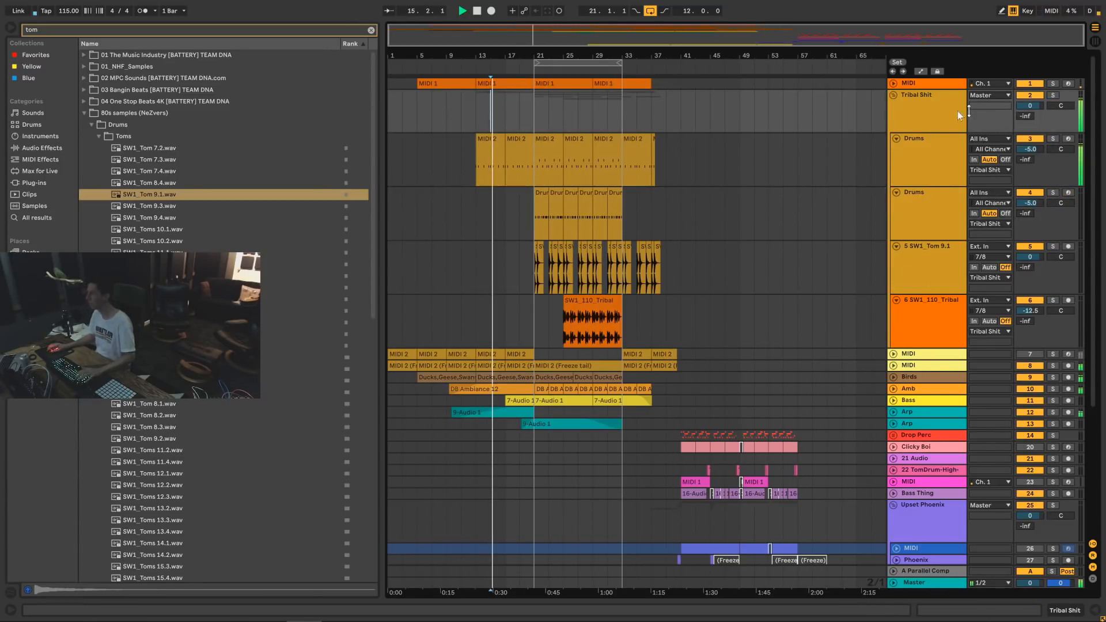
# Clear the browser search and add a Glue Compressor from the audio effects to the Tribal Shit group.
pyautogui.click(1063, 611)
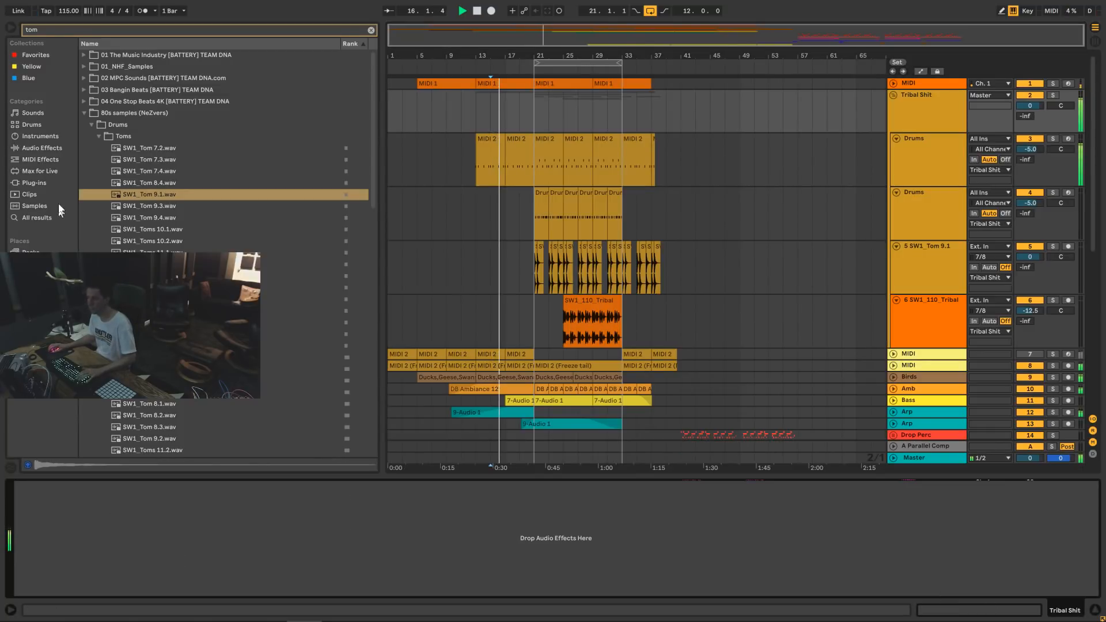
pyautogui.click(68, 159)
pyautogui.click(371, 30)
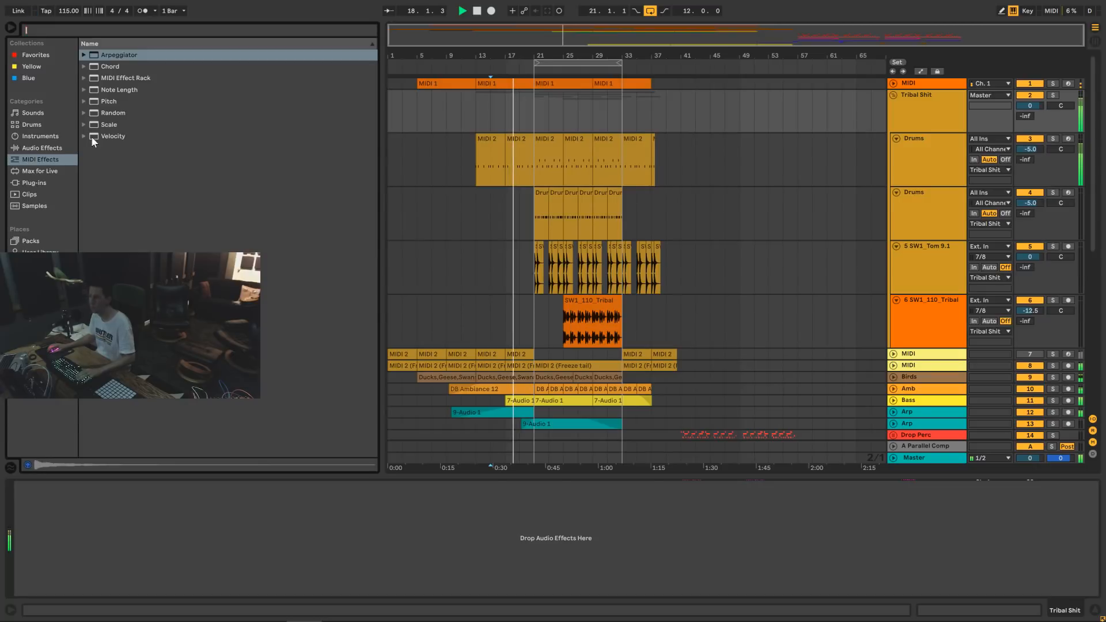
pyautogui.click(57, 149)
pyautogui.click(84, 114)
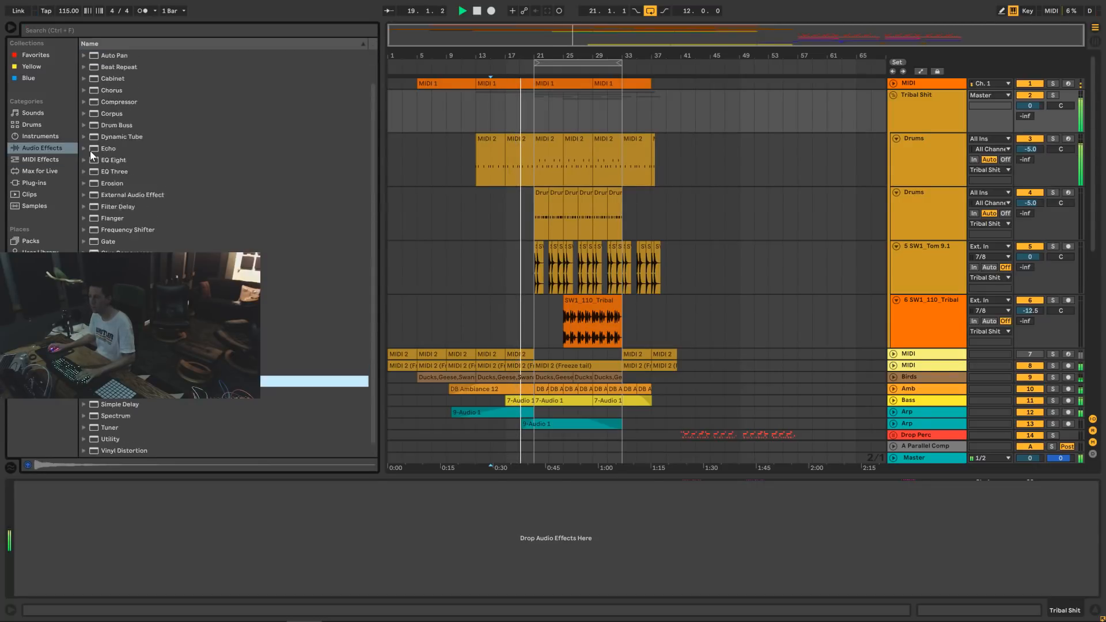
pyautogui.scroll(2, 93, 148)
pyautogui.click(122, 288)
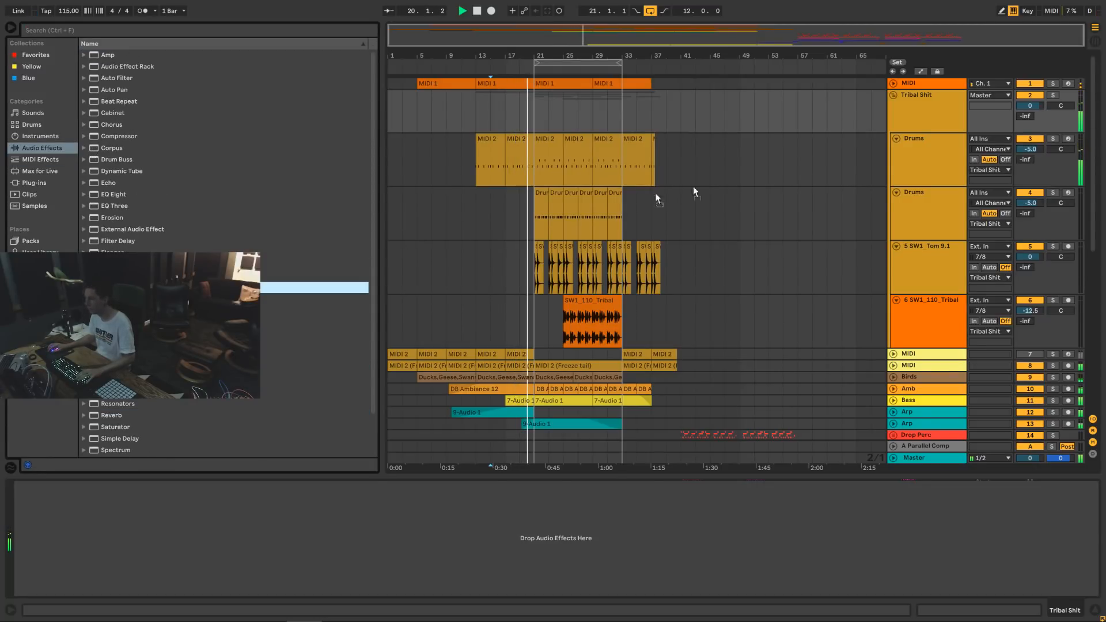
pyautogui.press('Return')
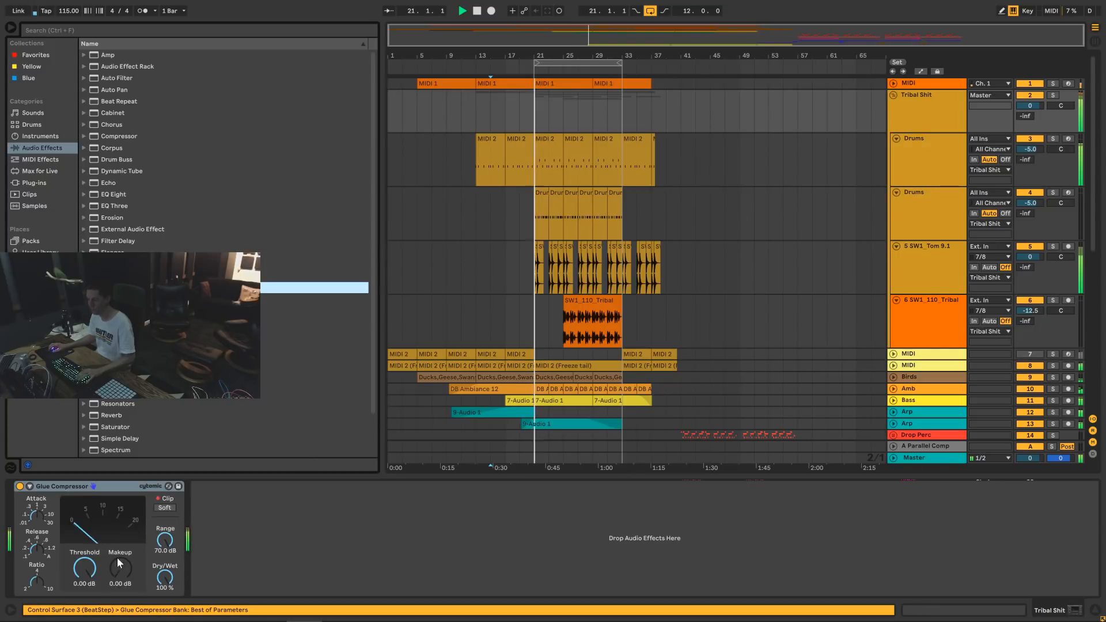
# Set the Glue Compressor's threshold to -20 dB and enable soft clipping.
pyautogui.moveTo(92, 570); pyautogui.dragTo(91, 607)
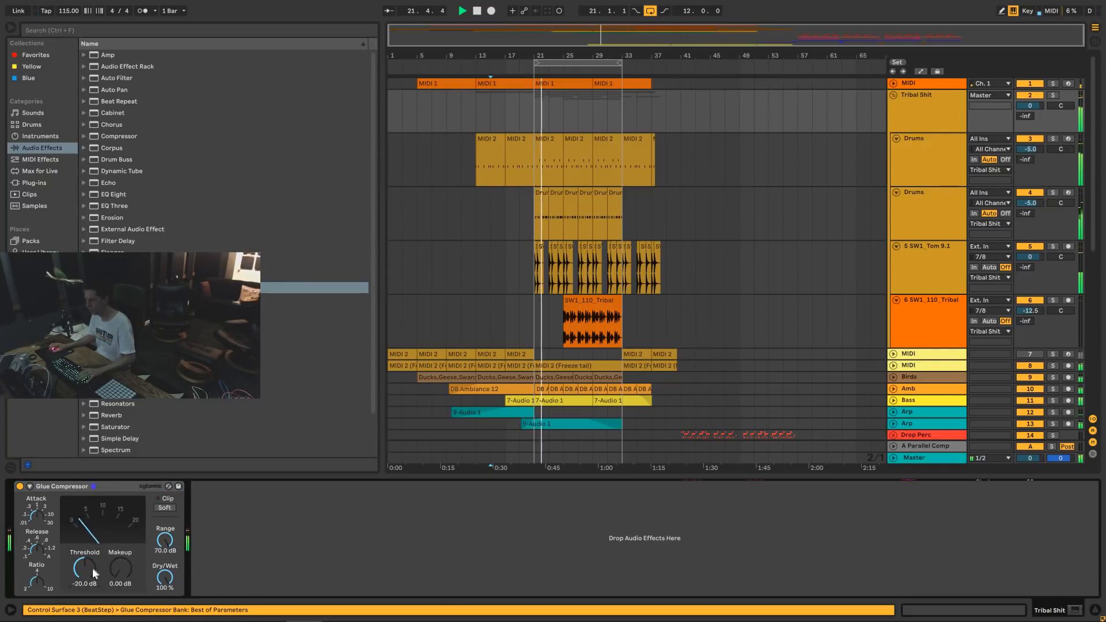
pyautogui.click(164, 508)
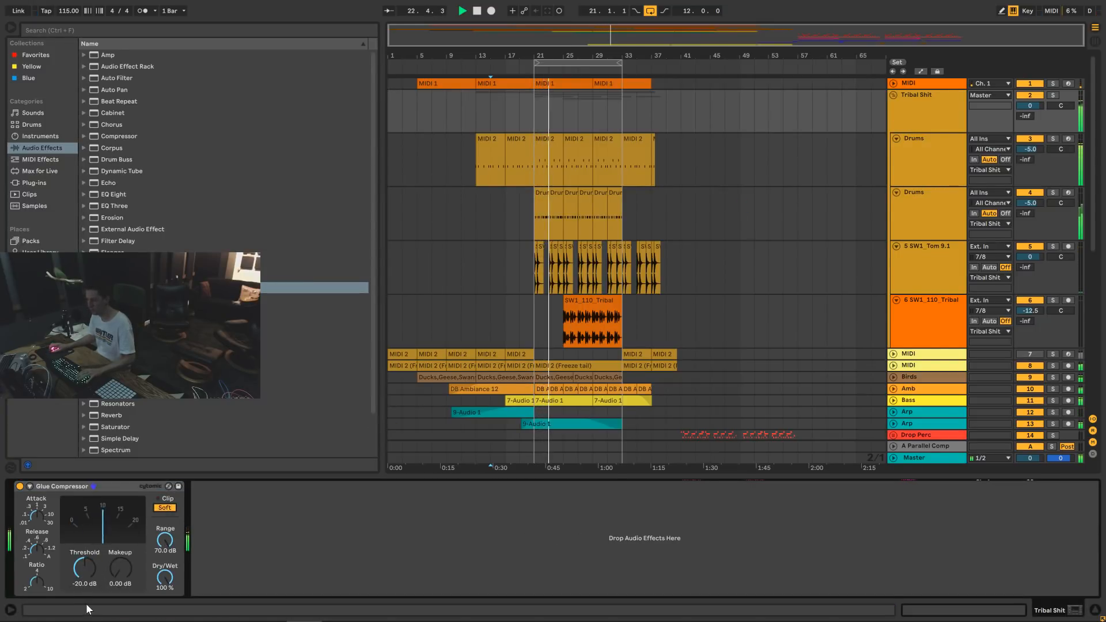
# Set the Tribal Shit group's Glue Compressor to -30.8 dB threshold, 20.5 dB range and 13.8 dB makeup gain.
pyautogui.moveTo(88, 586); pyautogui.dragTo(88, 567)
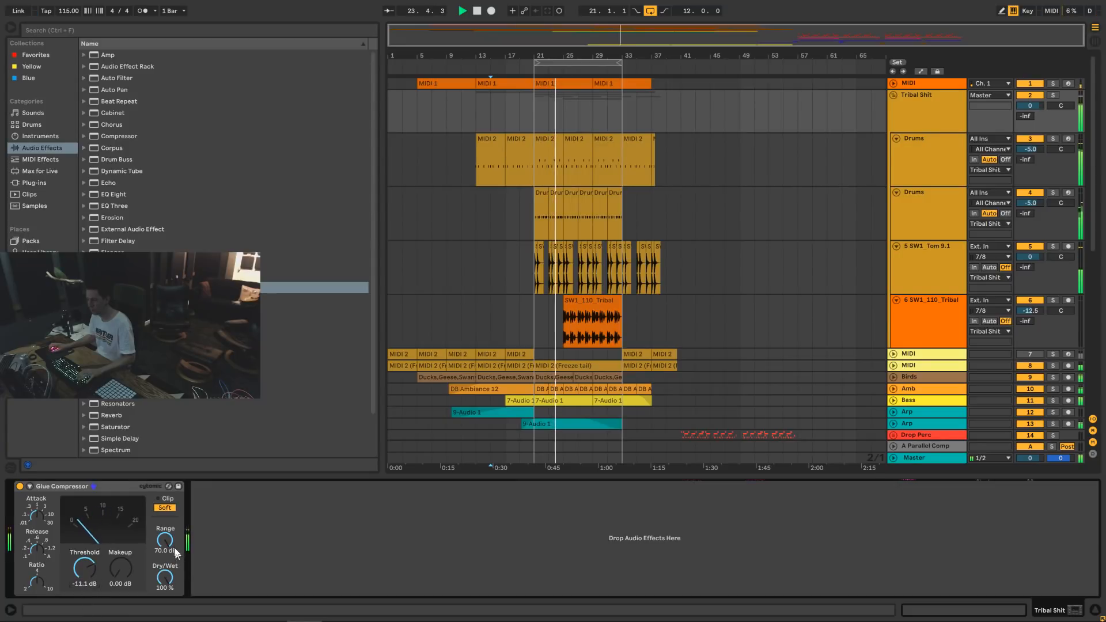
pyautogui.moveTo(160, 542); pyautogui.dragTo(162, 540)
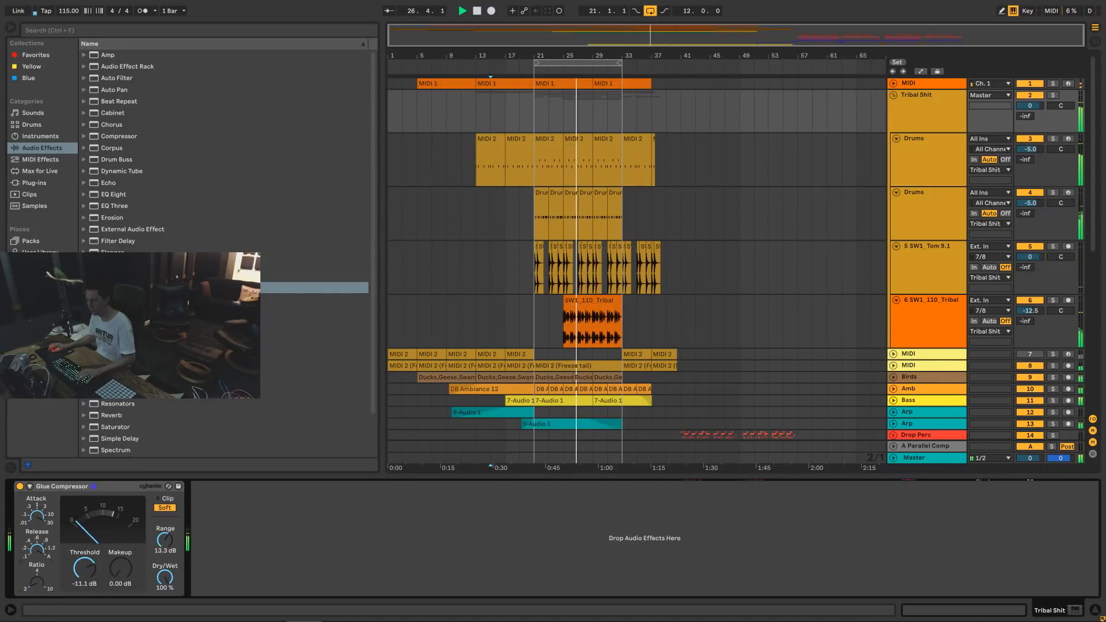
pyautogui.moveTo(121, 583); pyautogui.dragTo(121, 553)
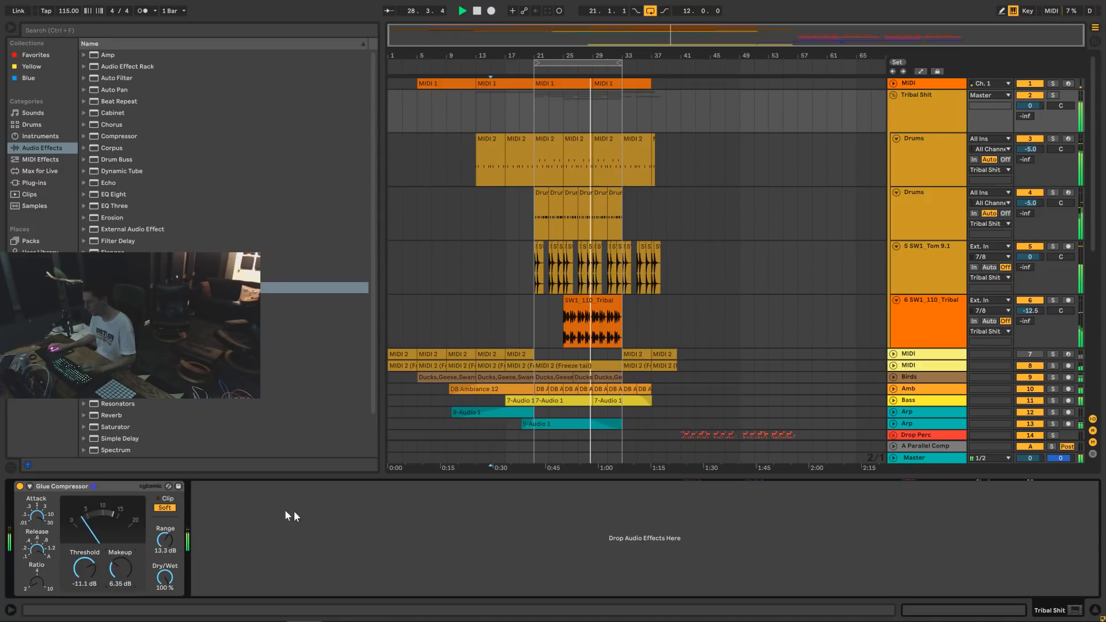
pyautogui.click(124, 489)
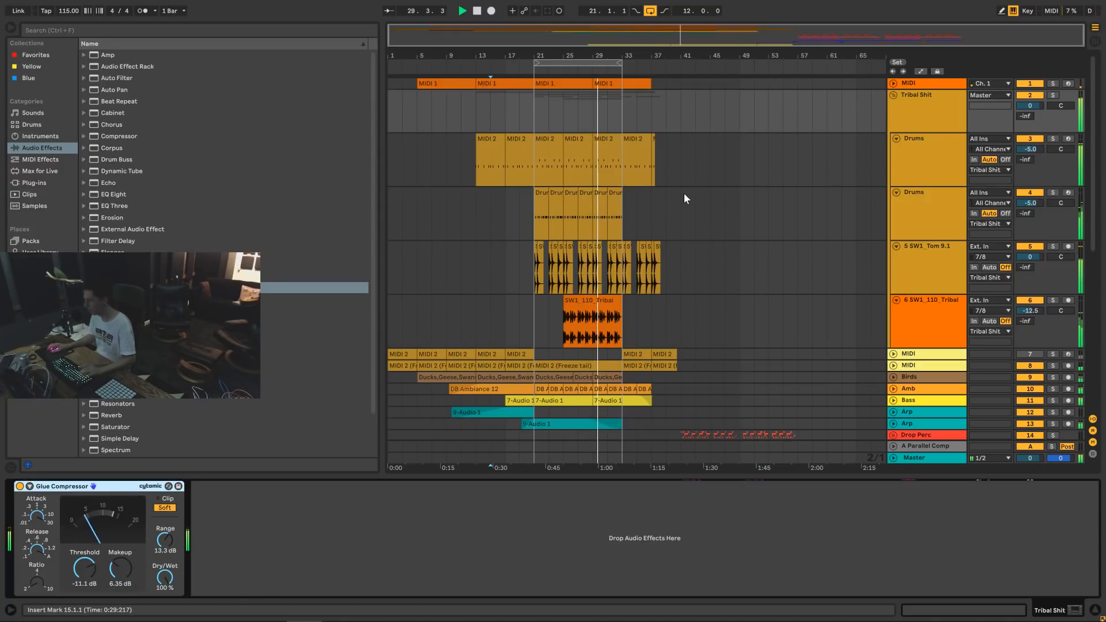
pyautogui.moveTo(97, 575)
pyautogui.mouseDown()
pyautogui.moveTo(96, 590)
pyautogui.moveTo(94, 571)
pyautogui.mouseUp()
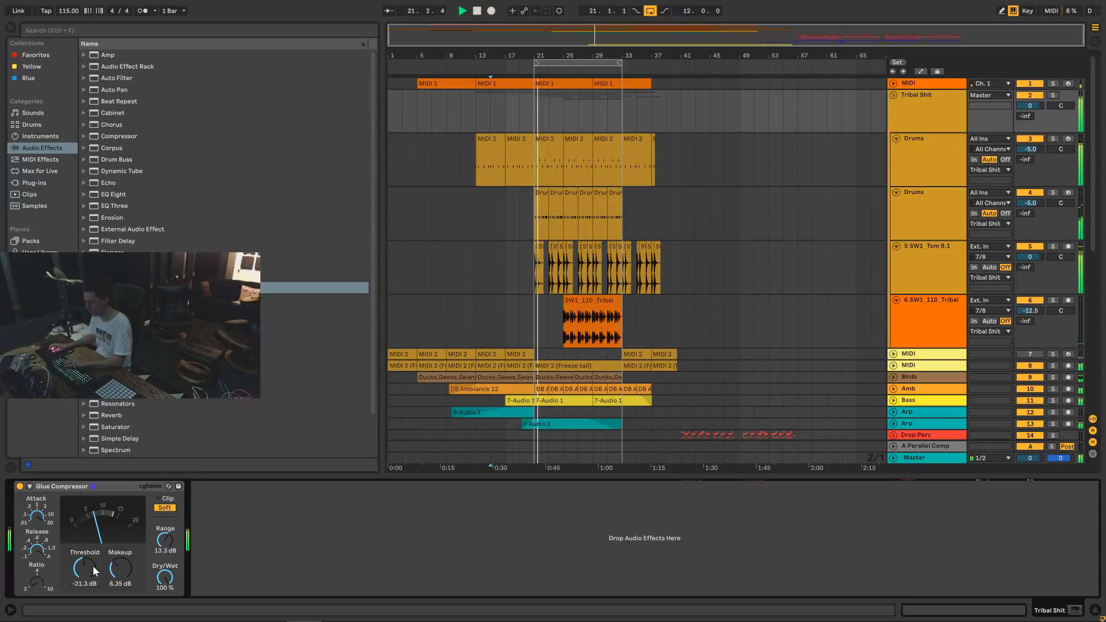
pyautogui.moveTo(92, 567); pyautogui.dragTo(92, 590)
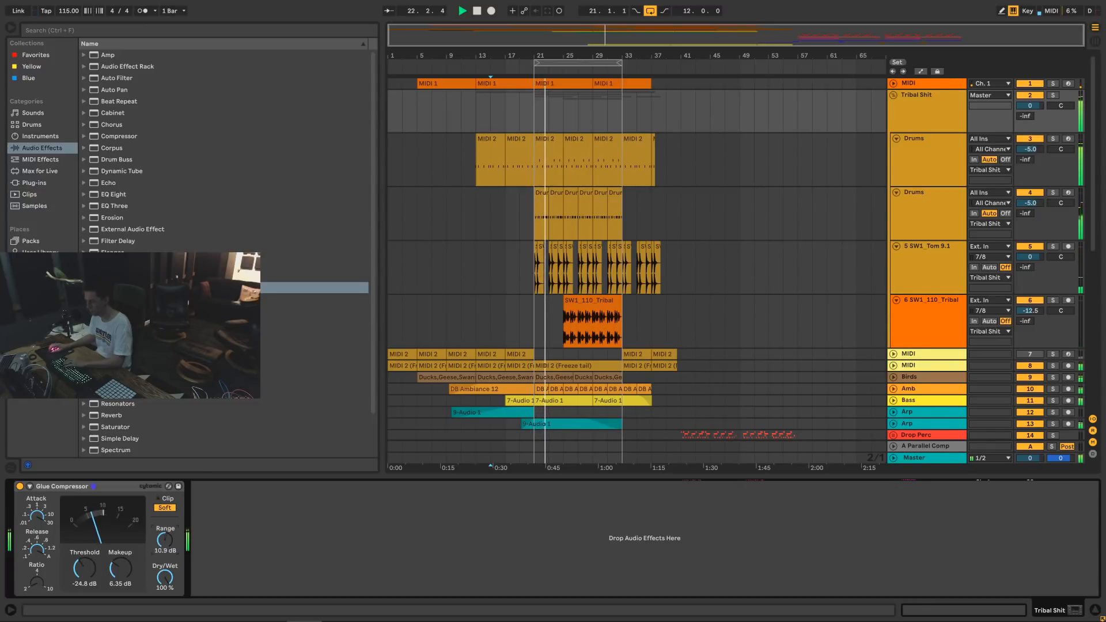
pyautogui.moveTo(165, 540); pyautogui.dragTo(165, 523)
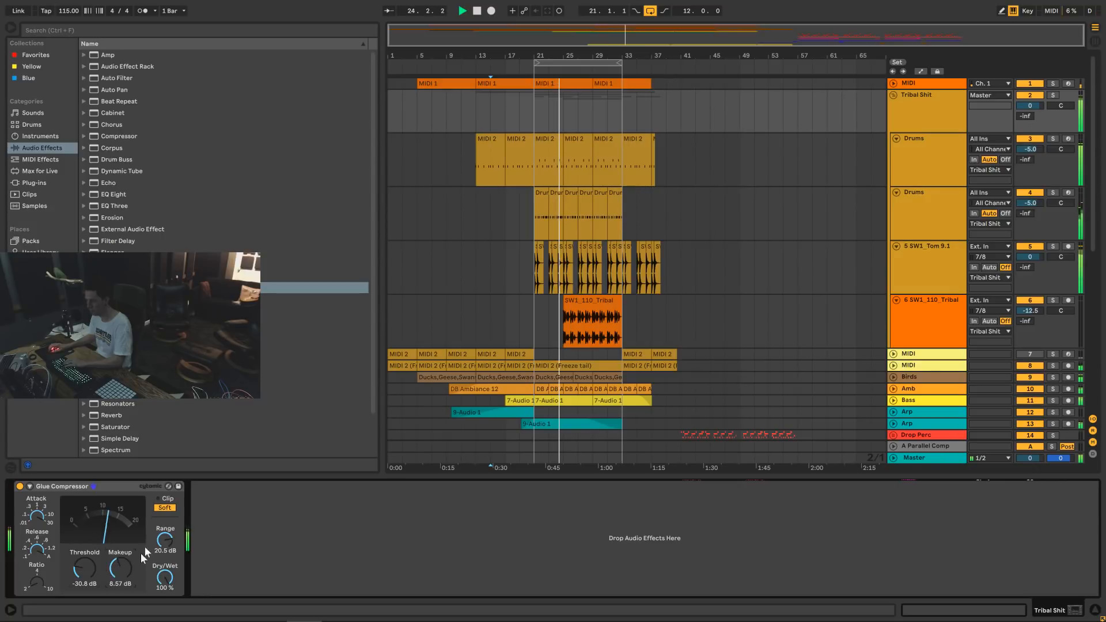
pyautogui.moveTo(129, 577); pyautogui.dragTo(128, 570)
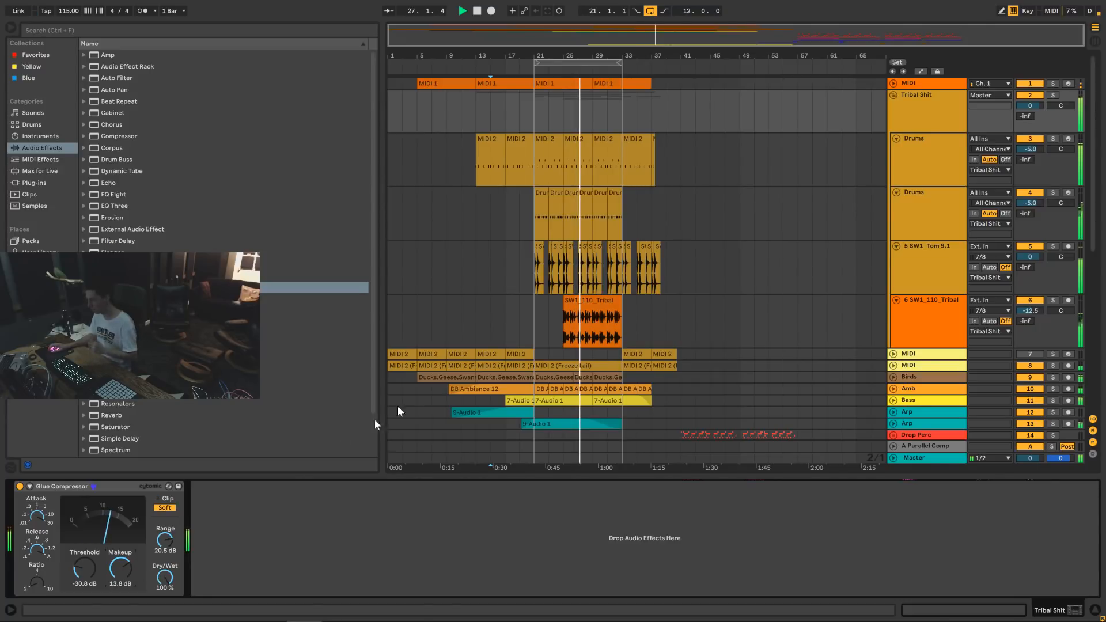
# Rename the SW1_Tom 9.1 track as Toms.
pyautogui.click(903, 203)
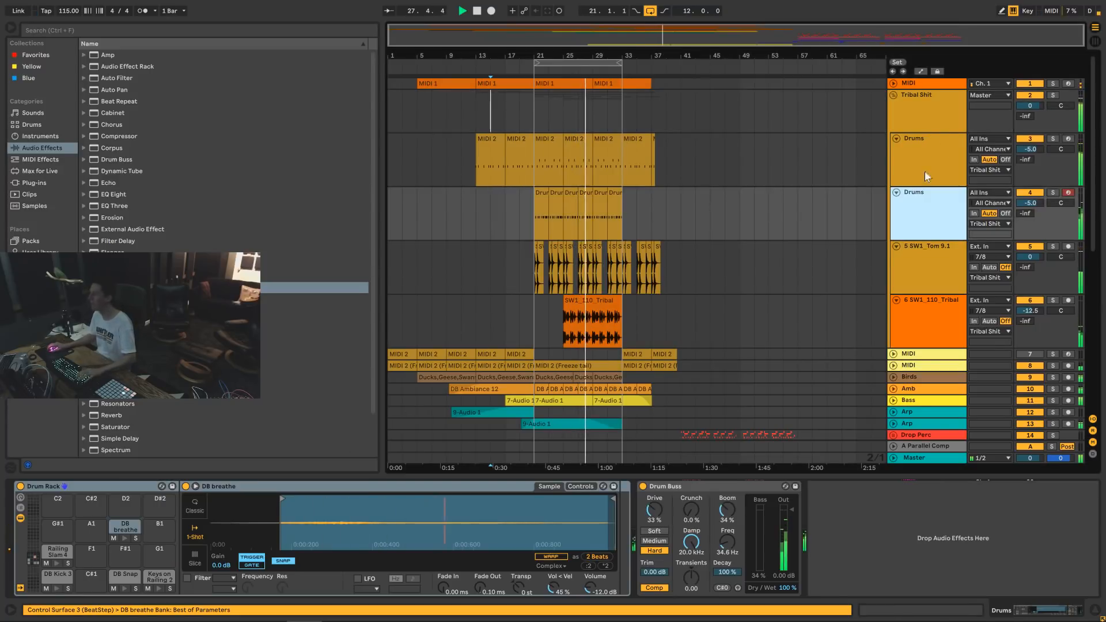
pyautogui.click(957, 261)
pyautogui.hotkey('ctrl', 'r')
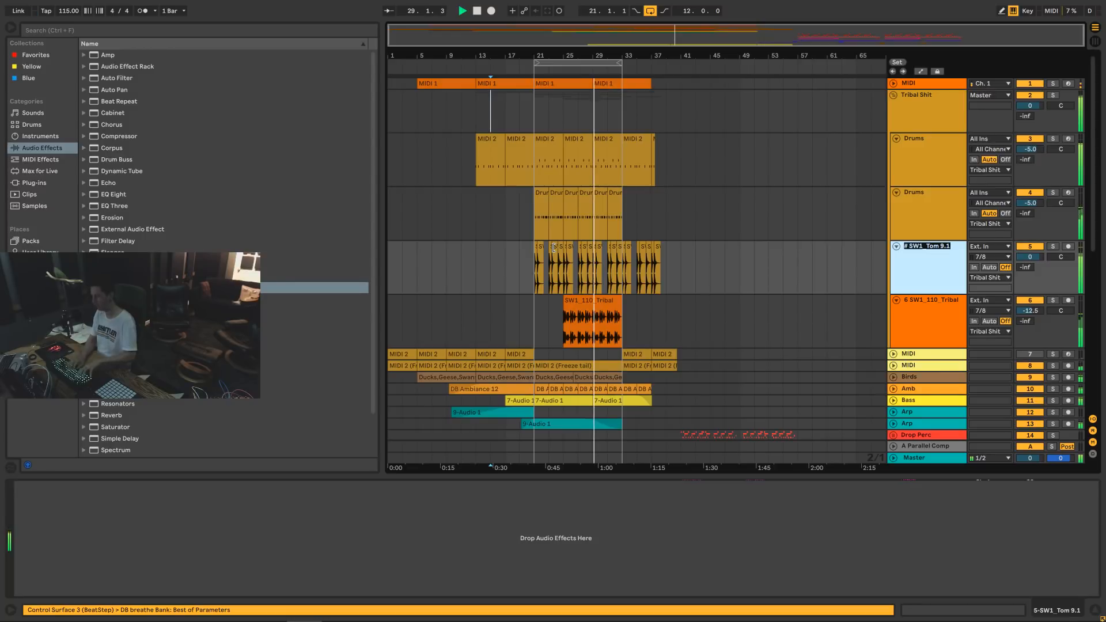
pyautogui.write('Toms')
pyautogui.press('Return')
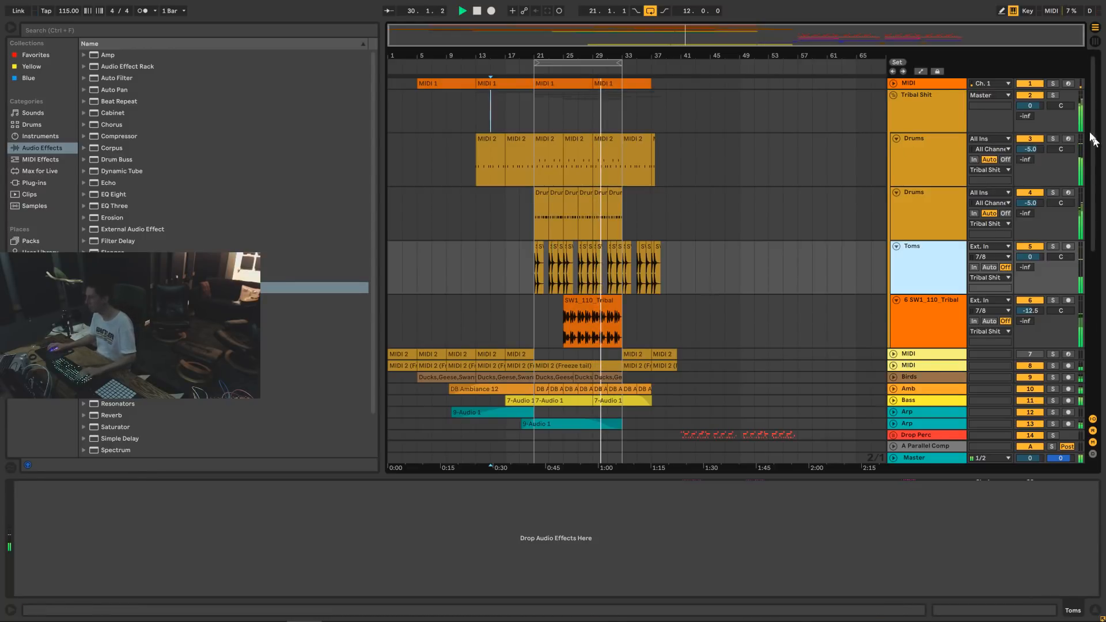
# Solo the Tribal Shit group and set the SW1_110_Tribal track's volume to -7.5 dB.
pyautogui.click(1053, 95)
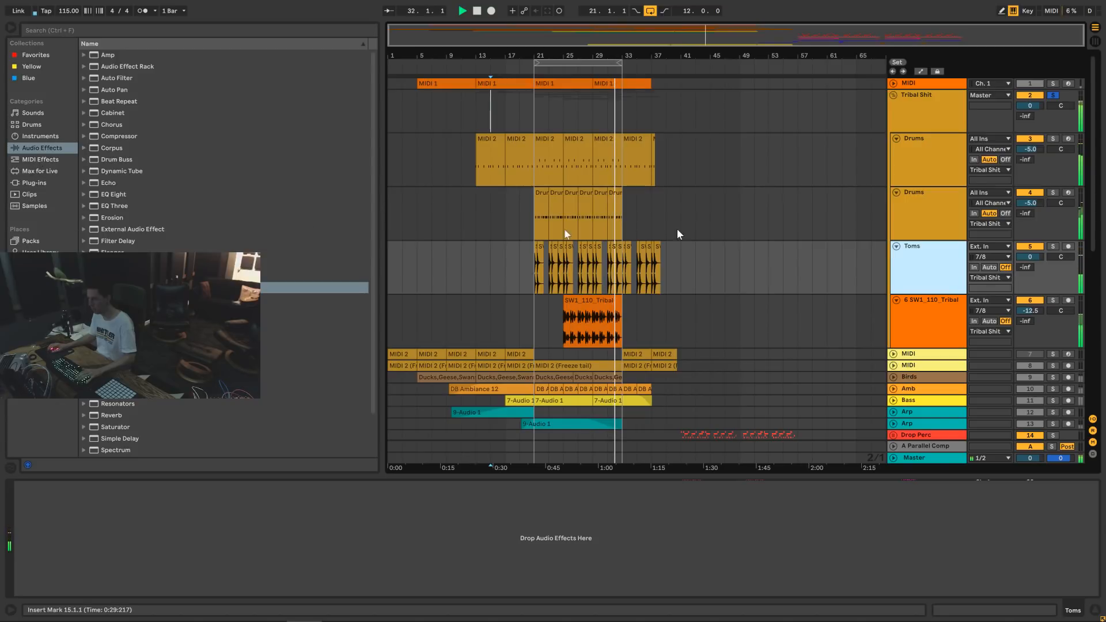
pyautogui.moveTo(1037, 310); pyautogui.dragTo(1037, 308)
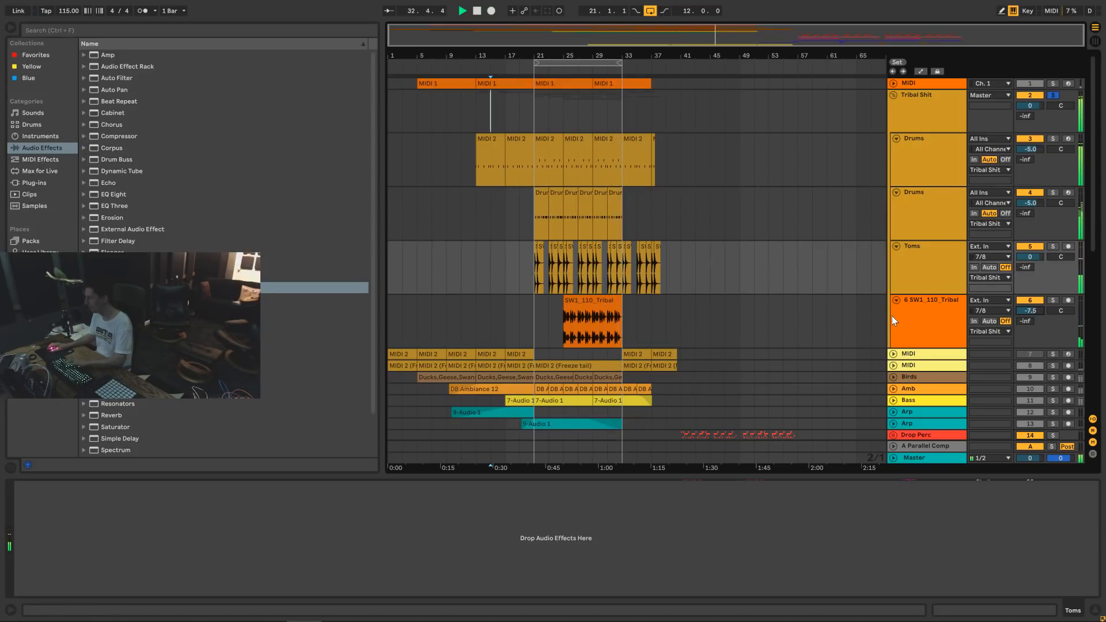
# Copy the SW1_110_Tribal loop clip to start at bar 21 and raise its track volume to -5.5 dB.
pyautogui.click(605, 298)
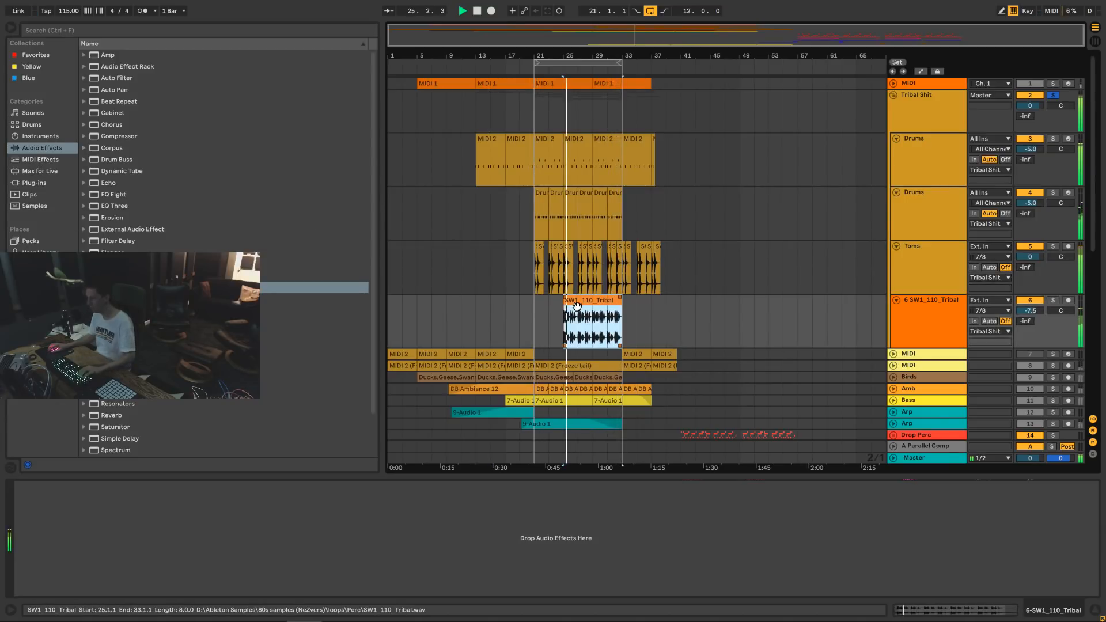
pyautogui.moveTo(576, 305); pyautogui.dragTo(546, 311)
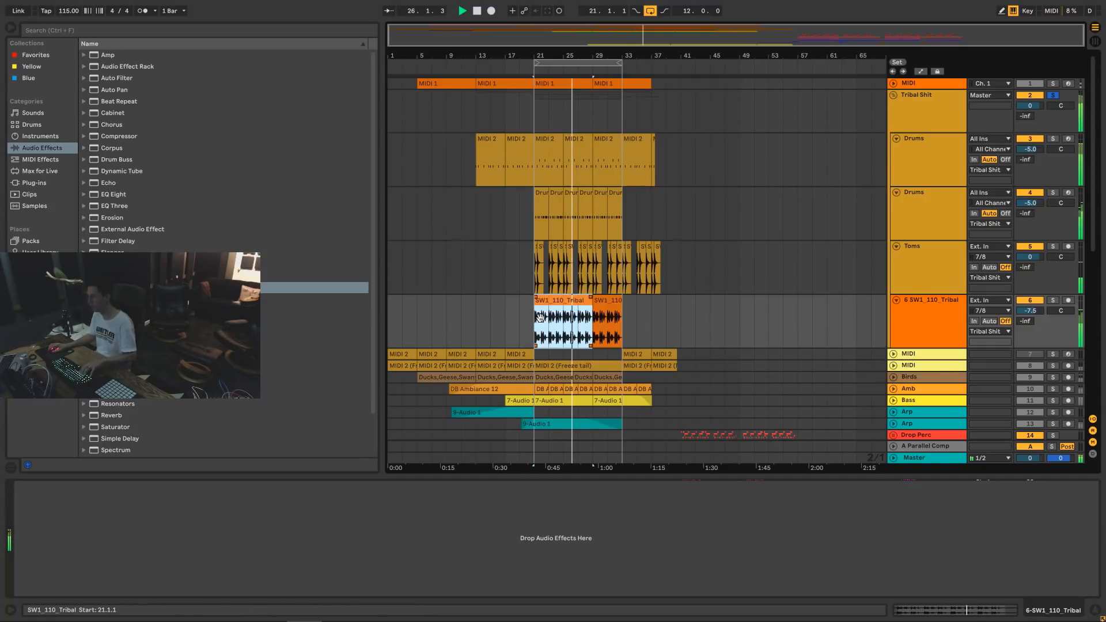
pyautogui.click(602, 302)
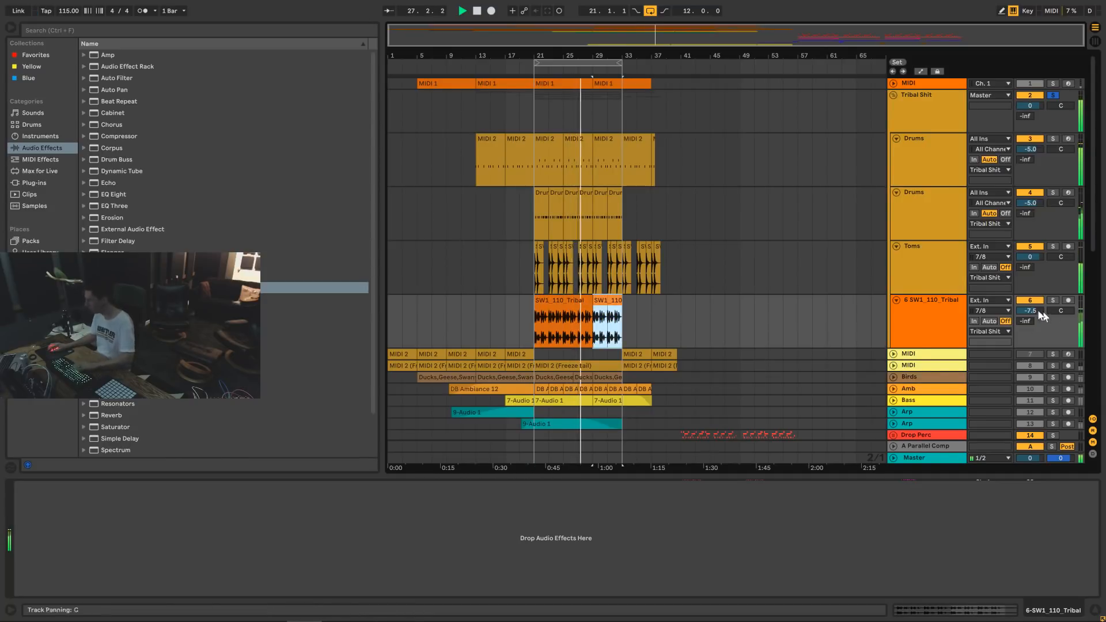
pyautogui.click(1031, 312)
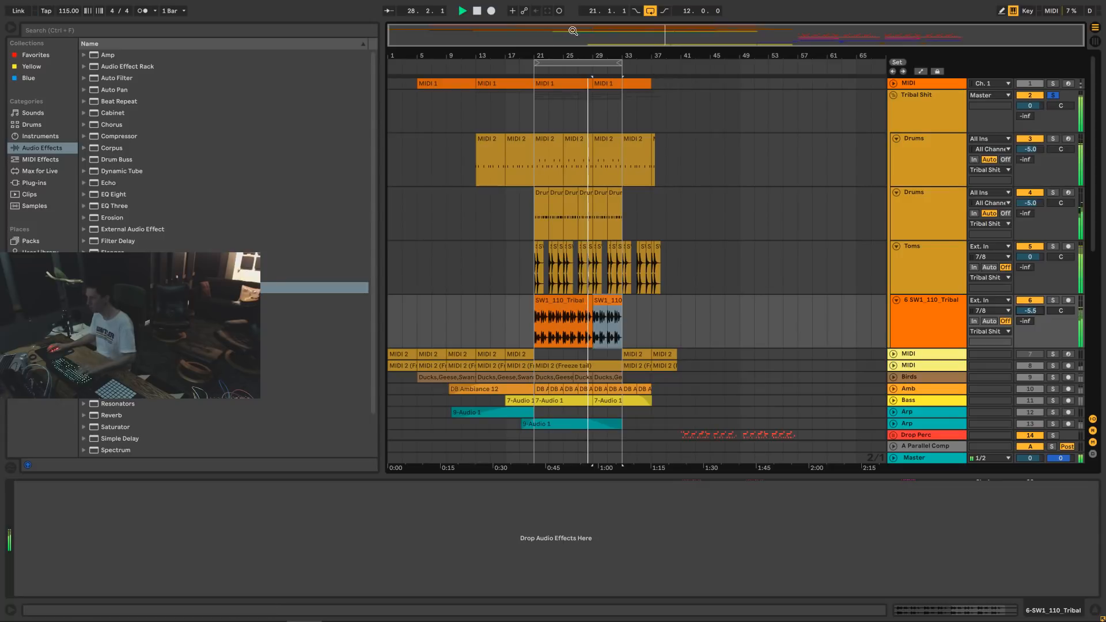
# Shift the SW1_110_Tribal loop clips one beat later so they start at 21.2.1.
pyautogui.moveTo(590, 29); pyautogui.dragTo(594, 216)
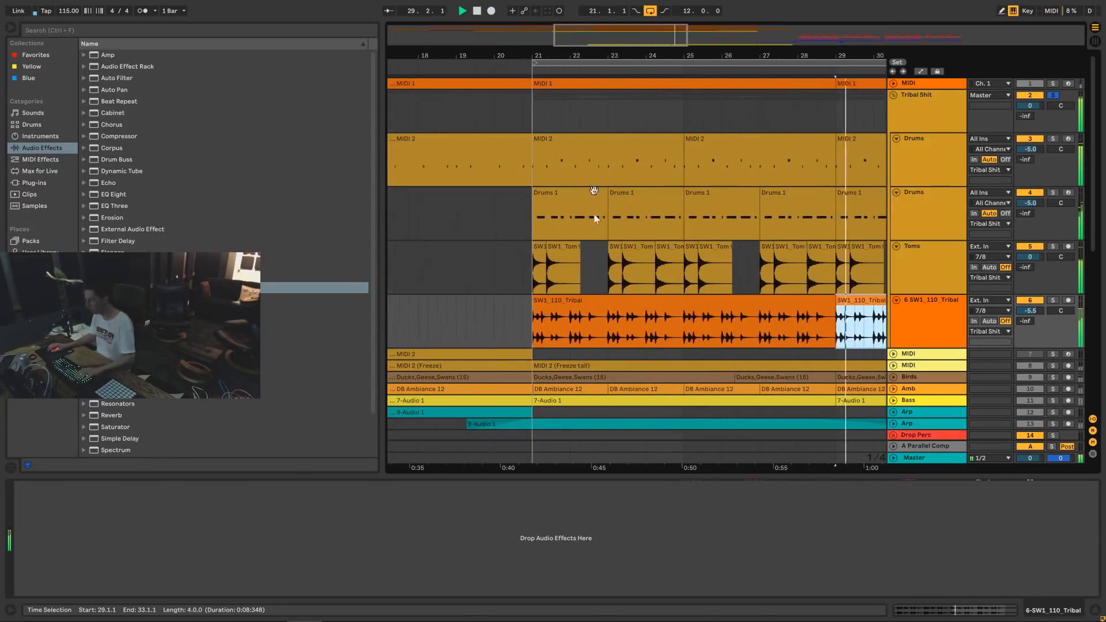
pyautogui.moveTo(552, 300); pyautogui.dragTo(567, 303)
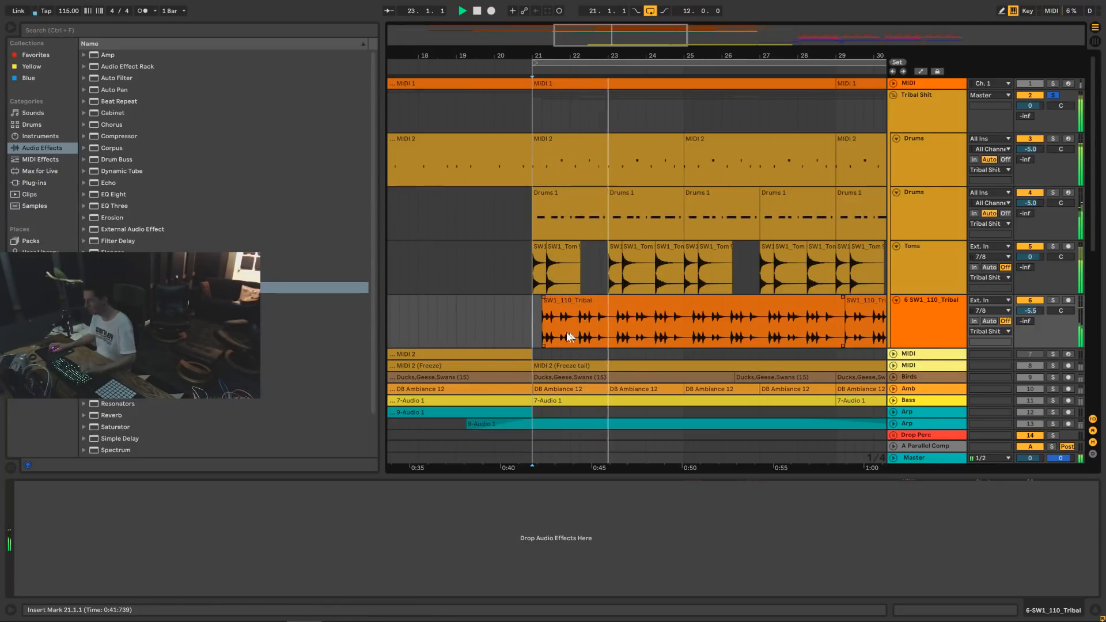
pyautogui.moveTo(535, 320); pyautogui.dragTo(609, 317)
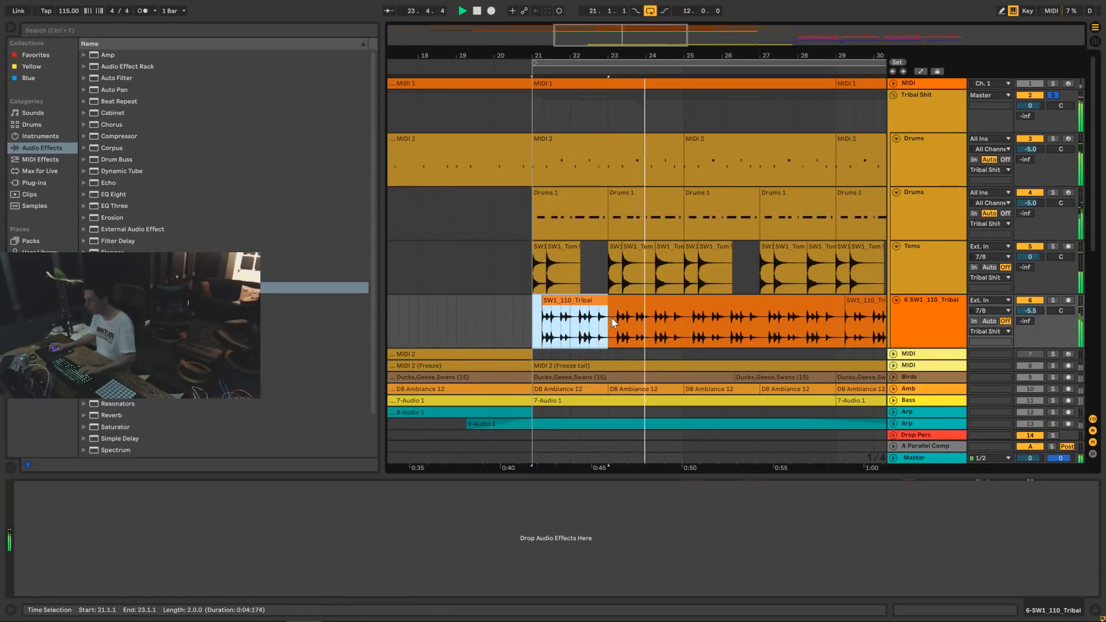
# Copy the one-beat slice of the tribal loop at 25.1.1 into the gap at 21.1.1.
pyautogui.click(684, 327)
pyautogui.hotkey('shift', 'Right')
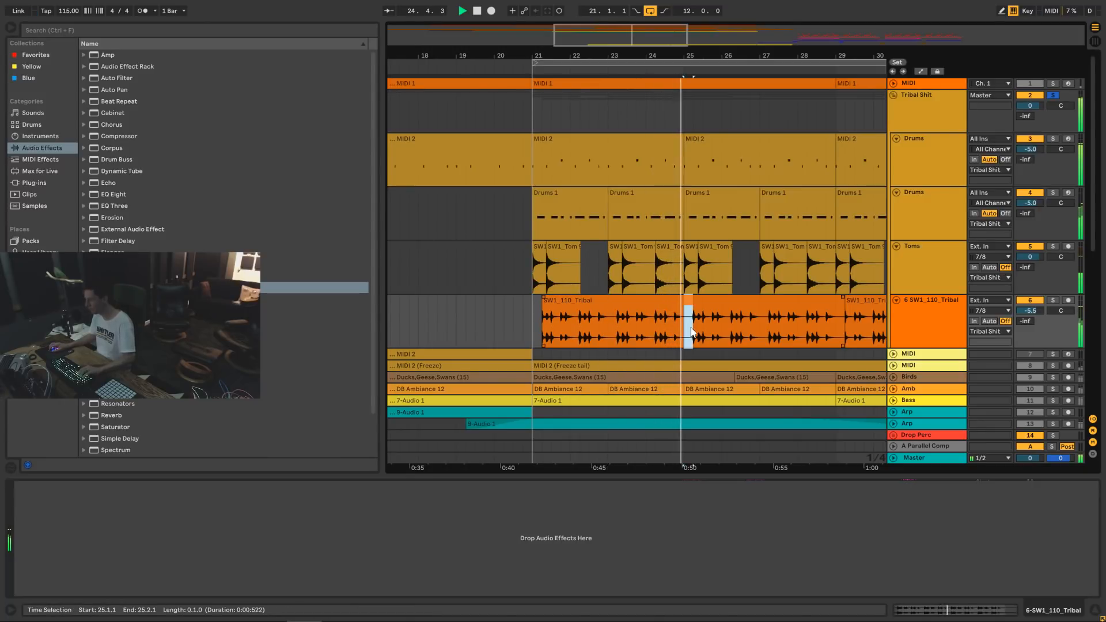
pyautogui.click(535, 322)
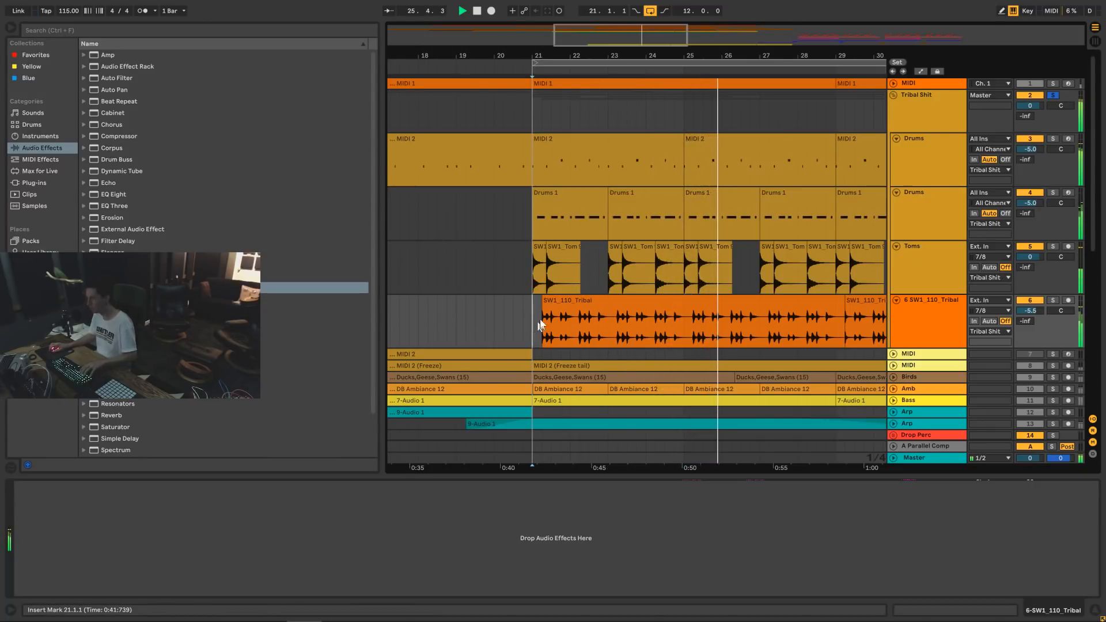
pyautogui.hotkey('ctrl', 'v')
# Duplicate the tribal loop's bars 21 to 29 right after themselves and add a fade-out from about bar 33 to bar 37.
pyautogui.moveTo(637, 32); pyautogui.dragTo(596, 213)
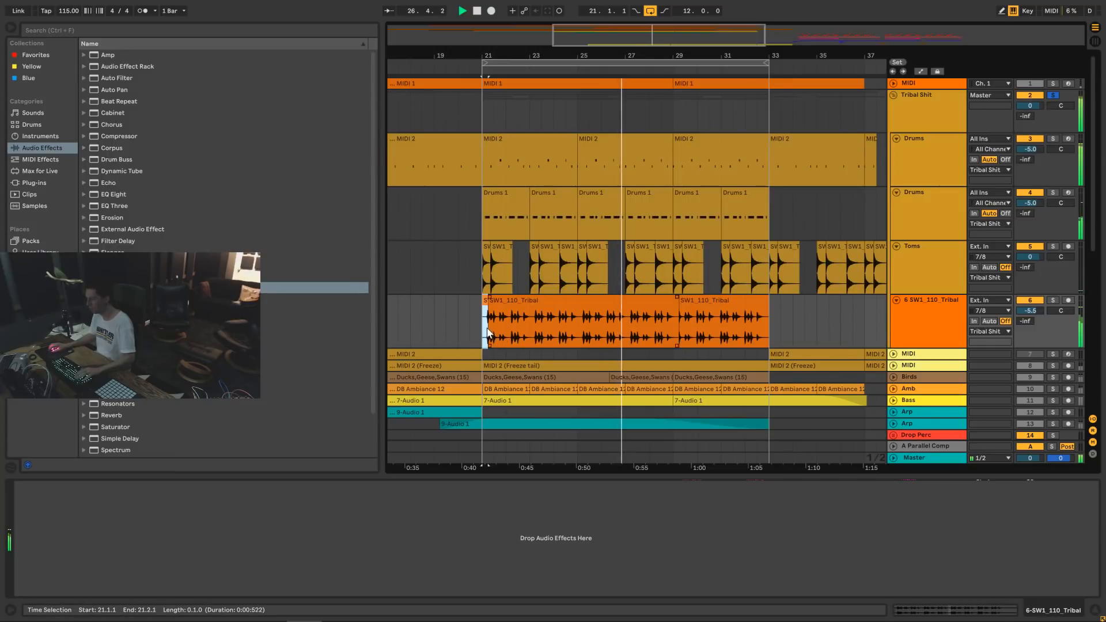
pyautogui.moveTo(482, 328); pyautogui.dragTo(683, 319)
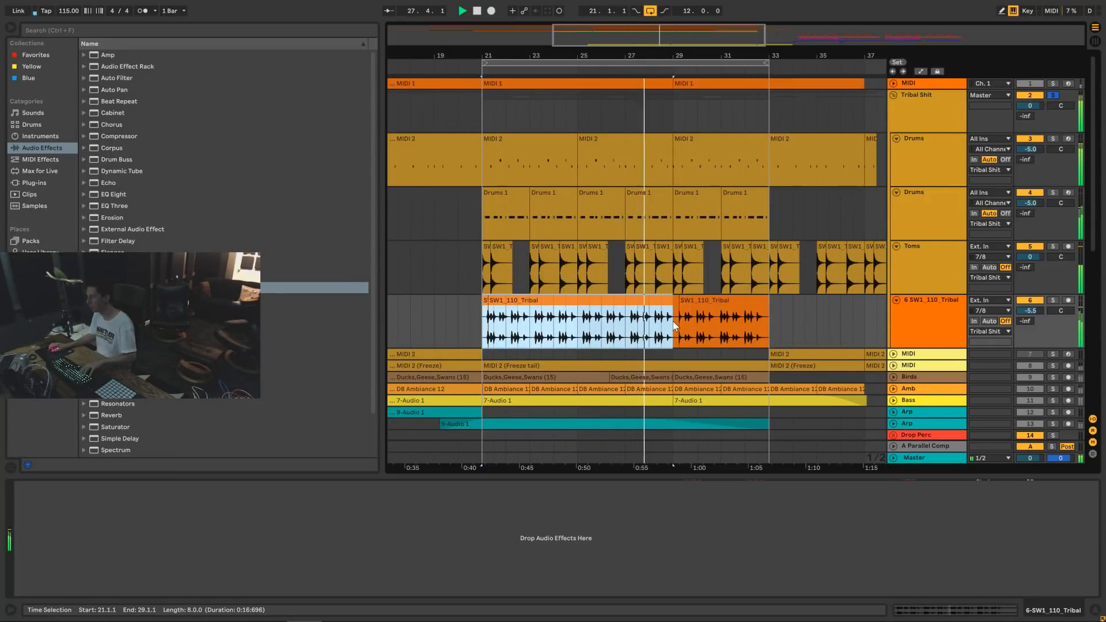
pyautogui.hotkey('ctrl', 'd')
pyautogui.moveTo(651, 37); pyautogui.dragTo(654, 16)
pyautogui.click(748, 324)
pyautogui.moveTo(772, 297); pyautogui.dragTo(720, 296)
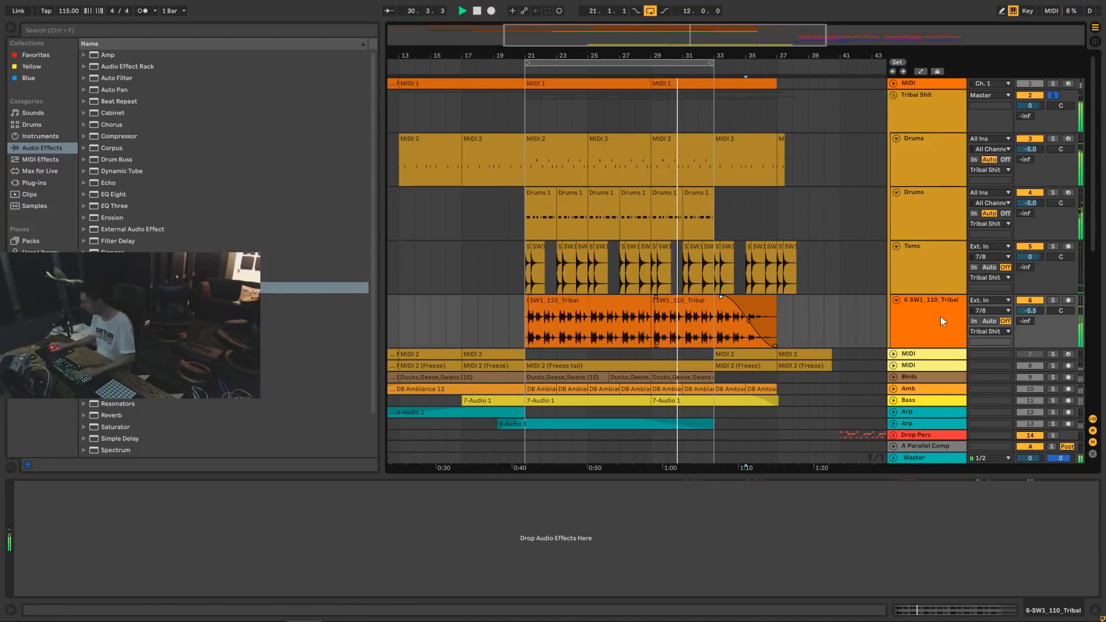
# Restart playback of the soloed Tribal Shit group from bar 20 to hear the extended tribal loop.
pyautogui.press('space')
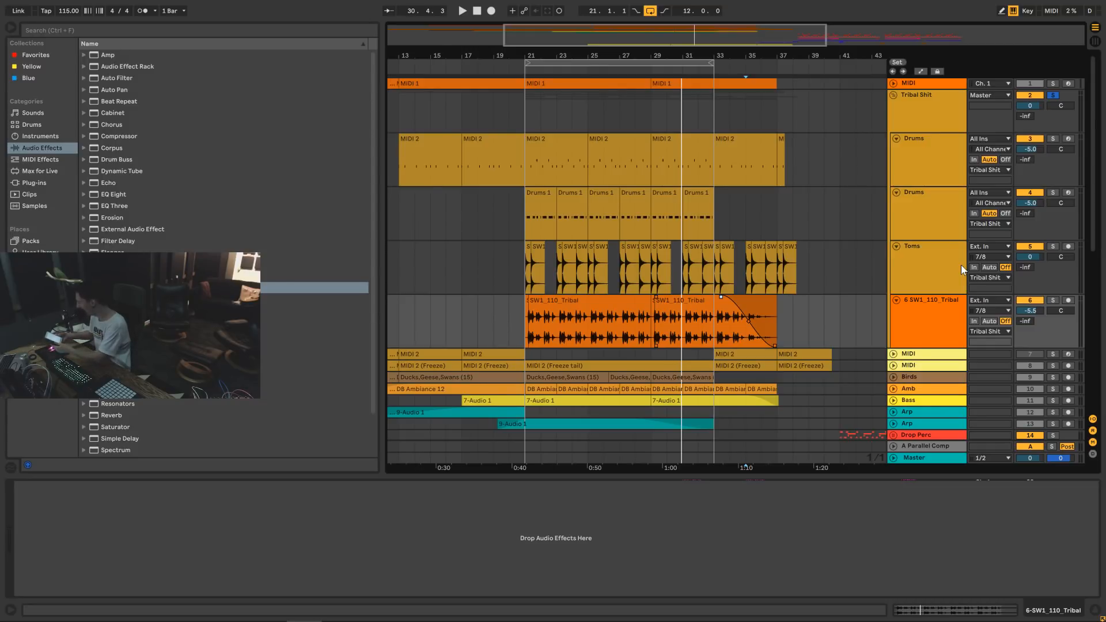
pyautogui.press('space')
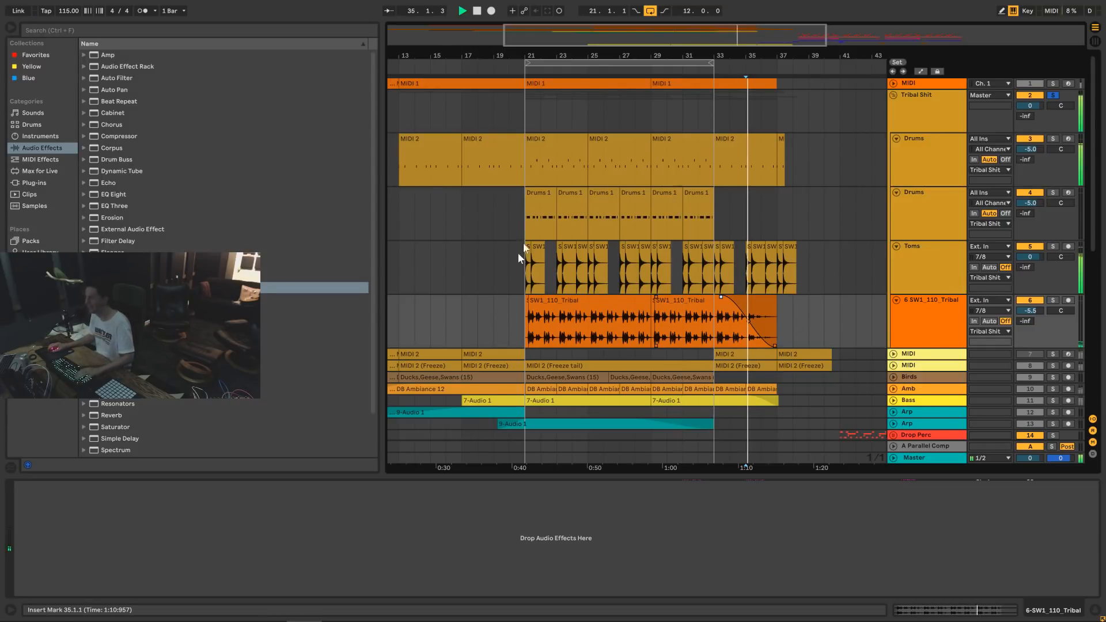
pyautogui.click(512, 254)
pyautogui.press('space')
pyautogui.press('space')
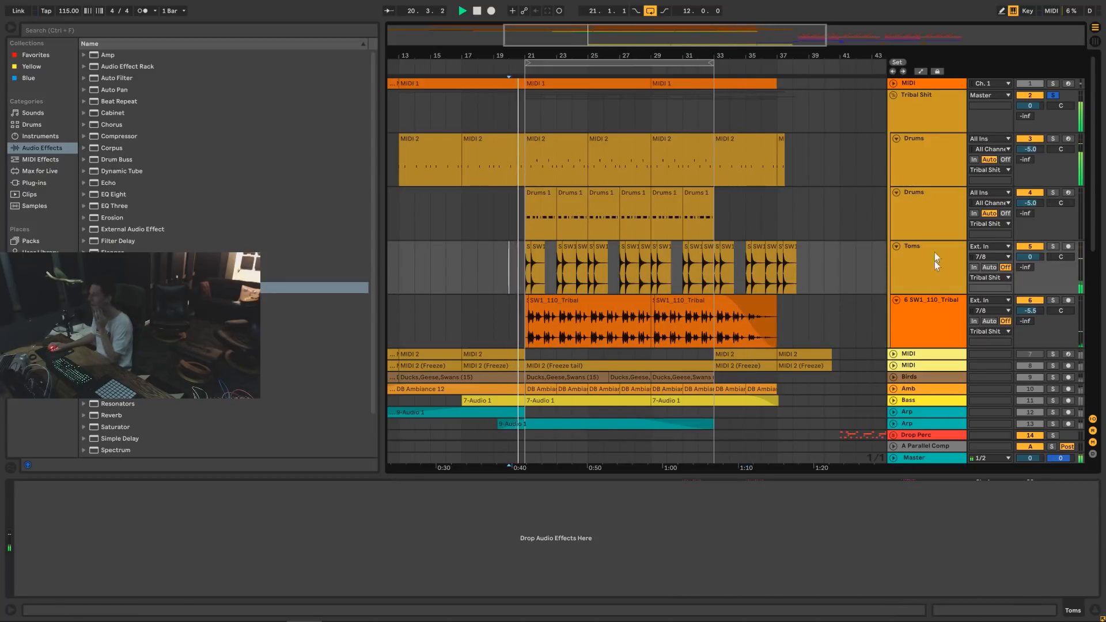
# Set the Tribal Shit group's volume to -2 dB.
pyautogui.click(905, 115)
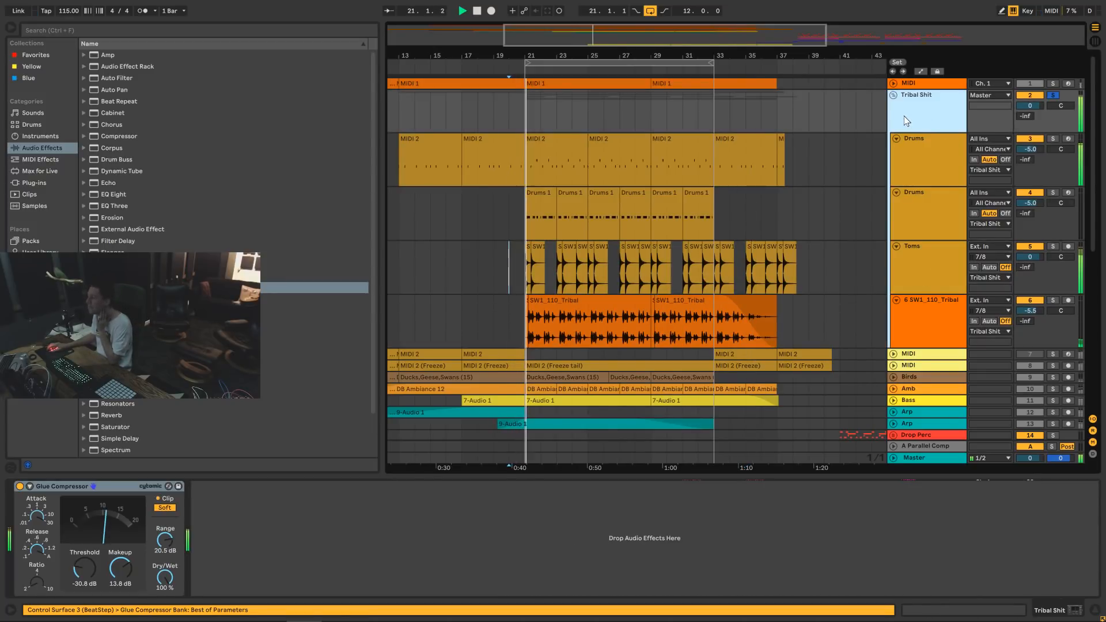
pyautogui.click(1032, 105)
pyautogui.write('-2.')
pyautogui.press('Return')
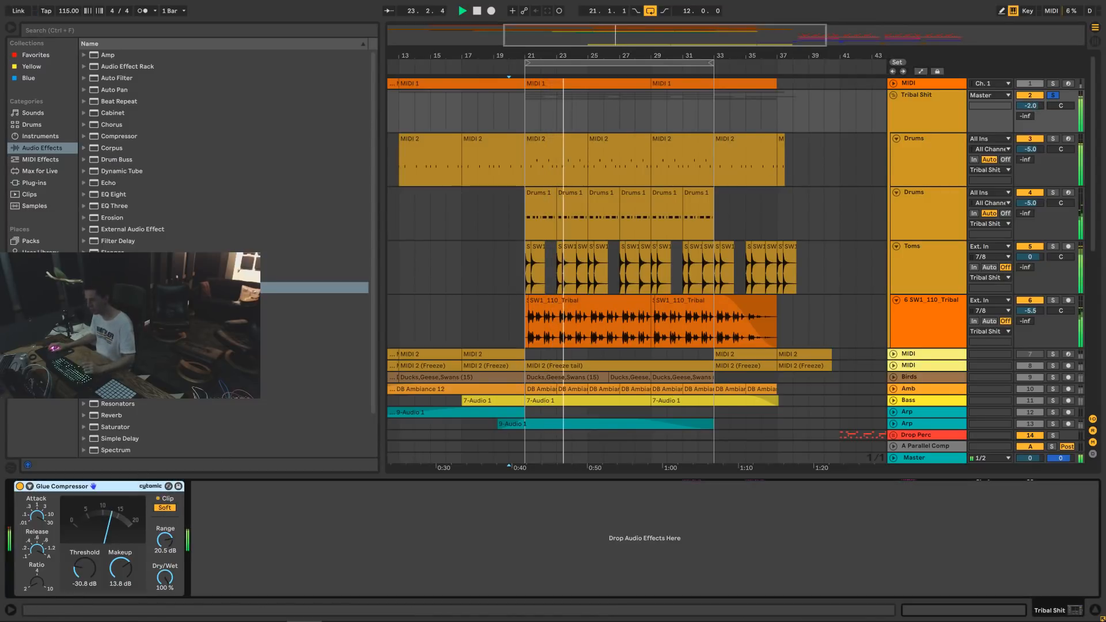
# Add the Wide Ambience reverb preset to the Tribal Shit group during playback and lower its Dry/Wet to 0.8%.
pyautogui.click(126, 415)
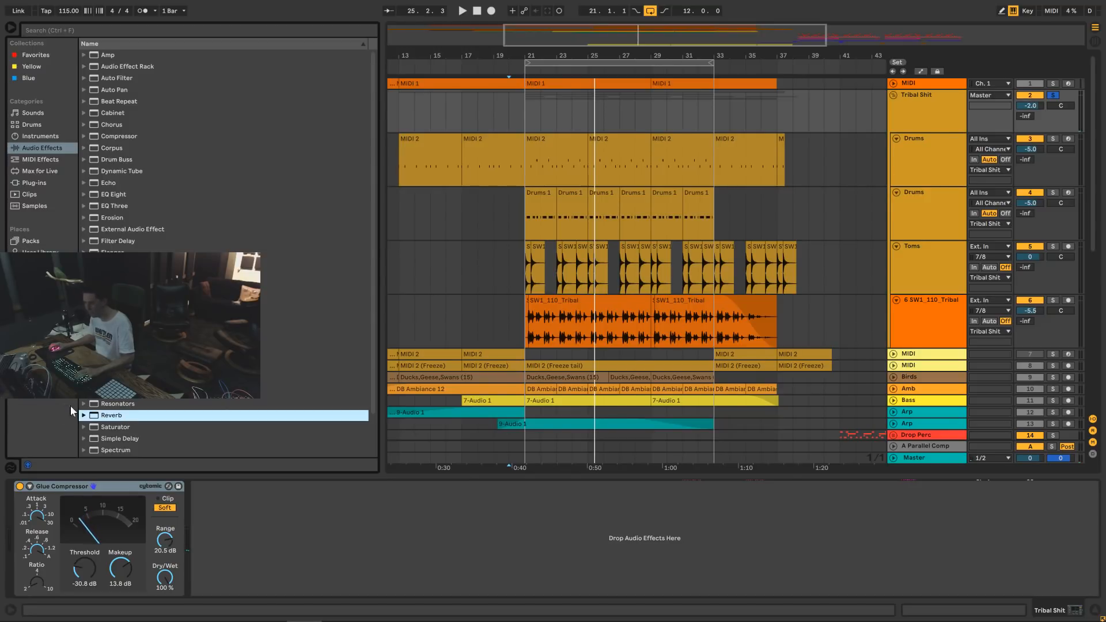
pyautogui.click(84, 415)
pyautogui.press('space')
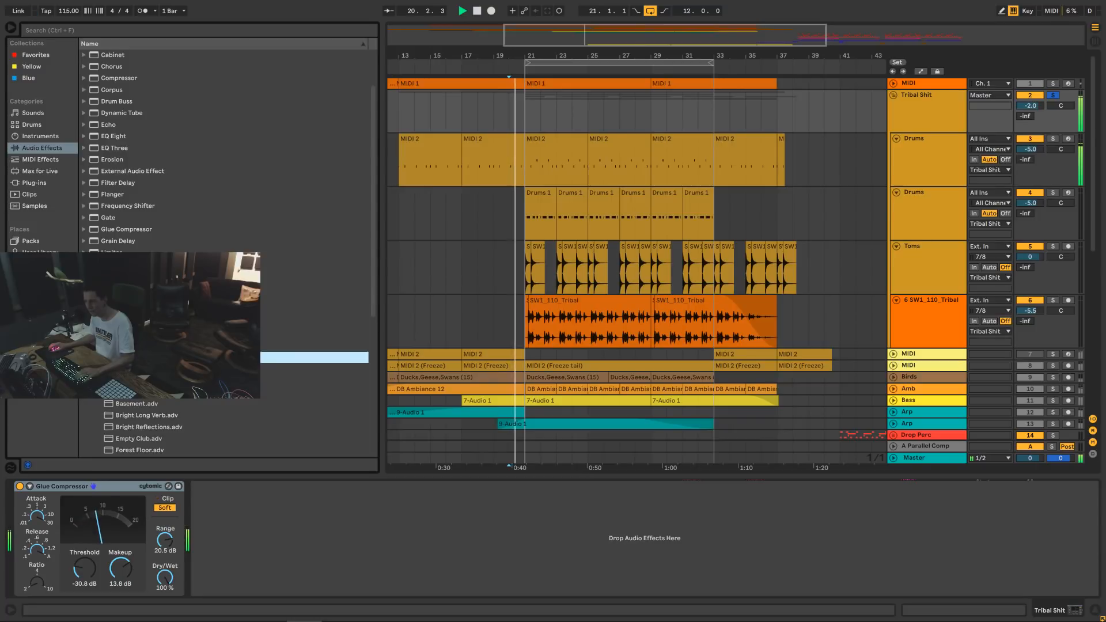
pyautogui.scroll(-4, 102, 405)
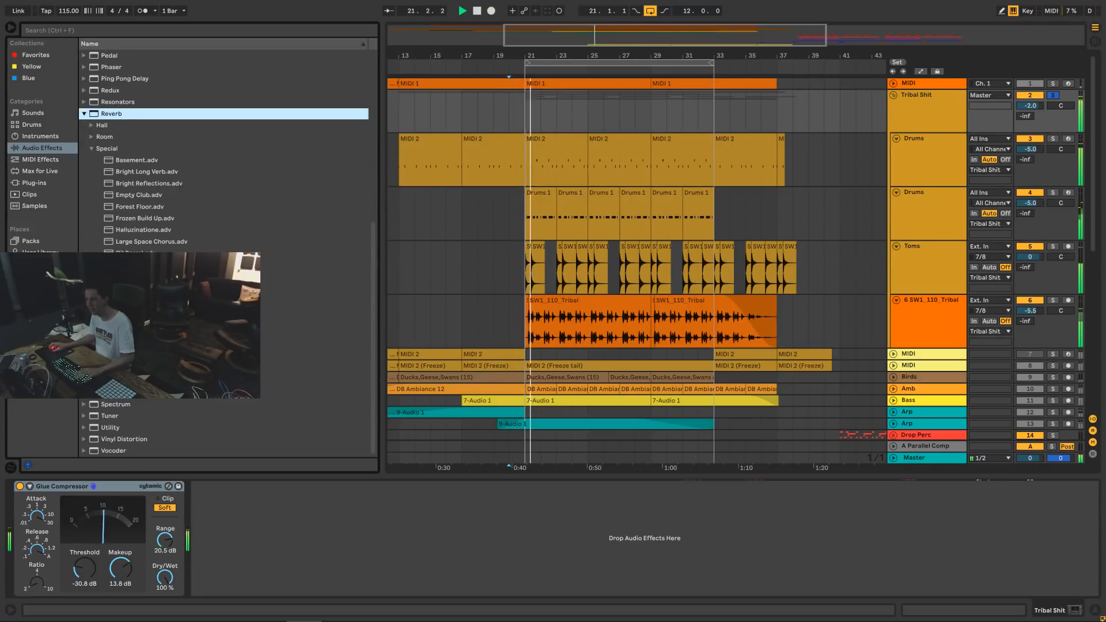
pyautogui.doubleClick(150, 369)
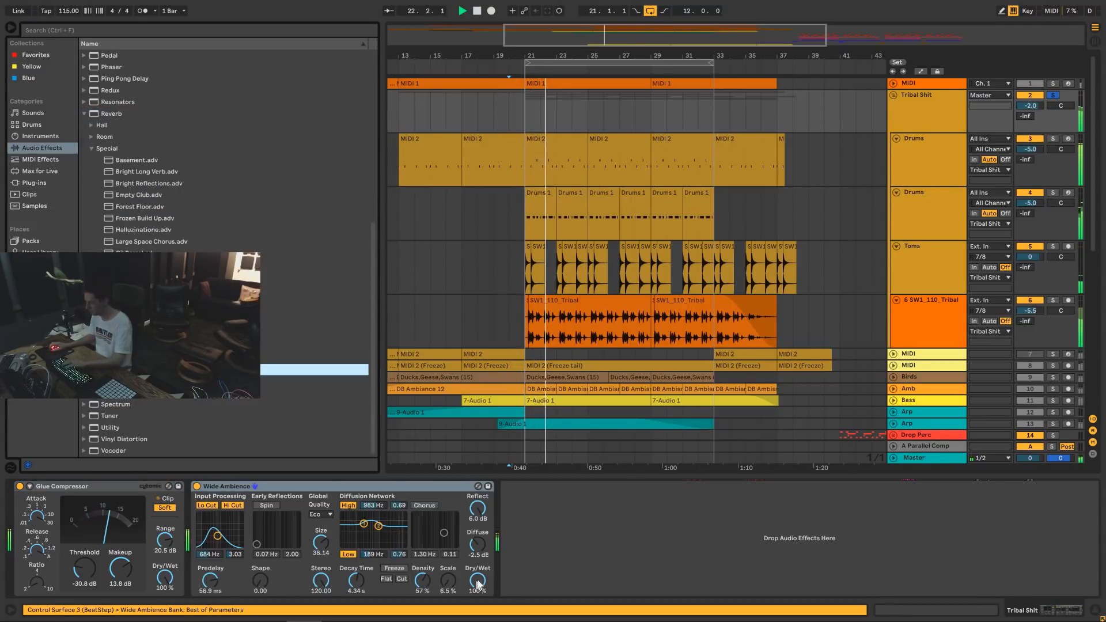
pyautogui.moveTo(478, 581); pyautogui.dragTo(478, 612)
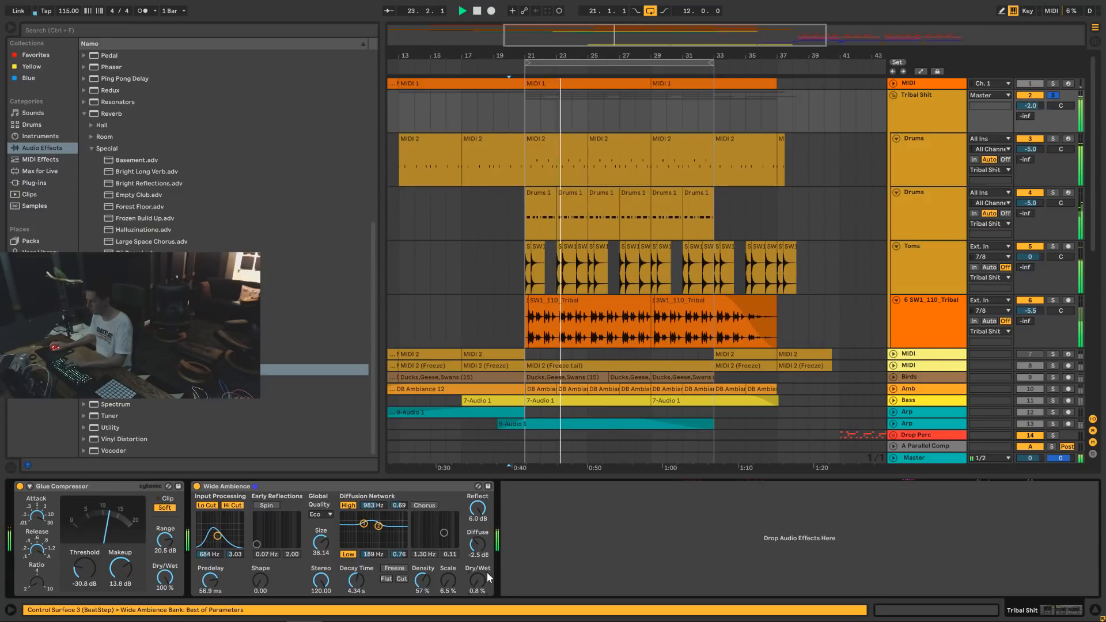
# Move the Glue Compressor after the Wide Ambience reverb on the Tribal Shit group and set the reverb's Dry/Wet to 3.0%.
pyautogui.click(57, 487)
pyautogui.moveTo(588, 513); pyautogui.dragTo(699, 509)
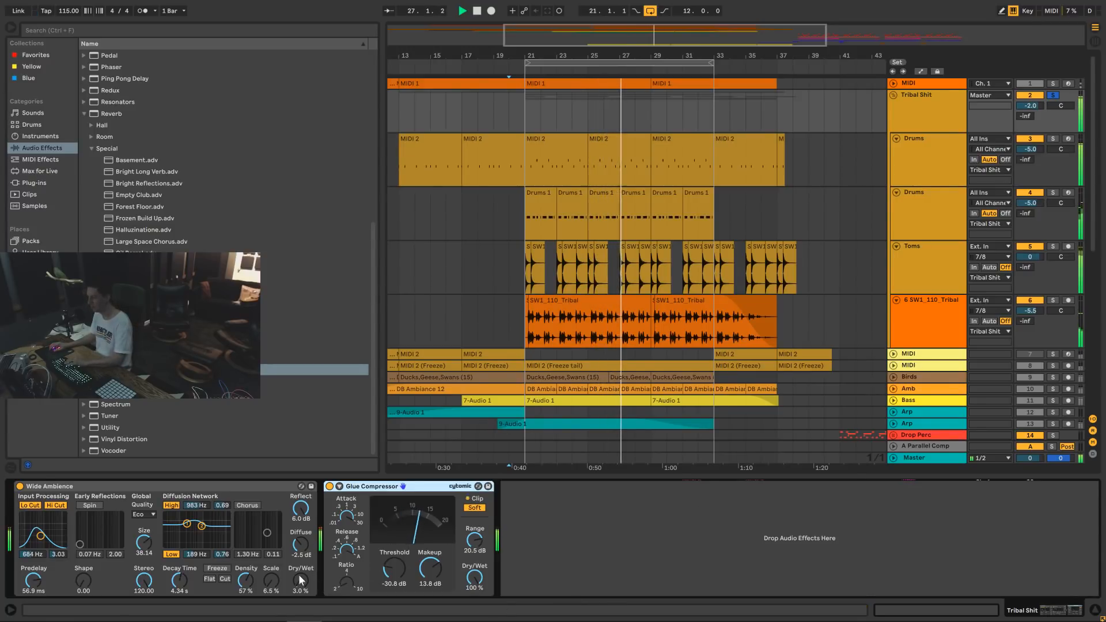
pyautogui.click(235, 487)
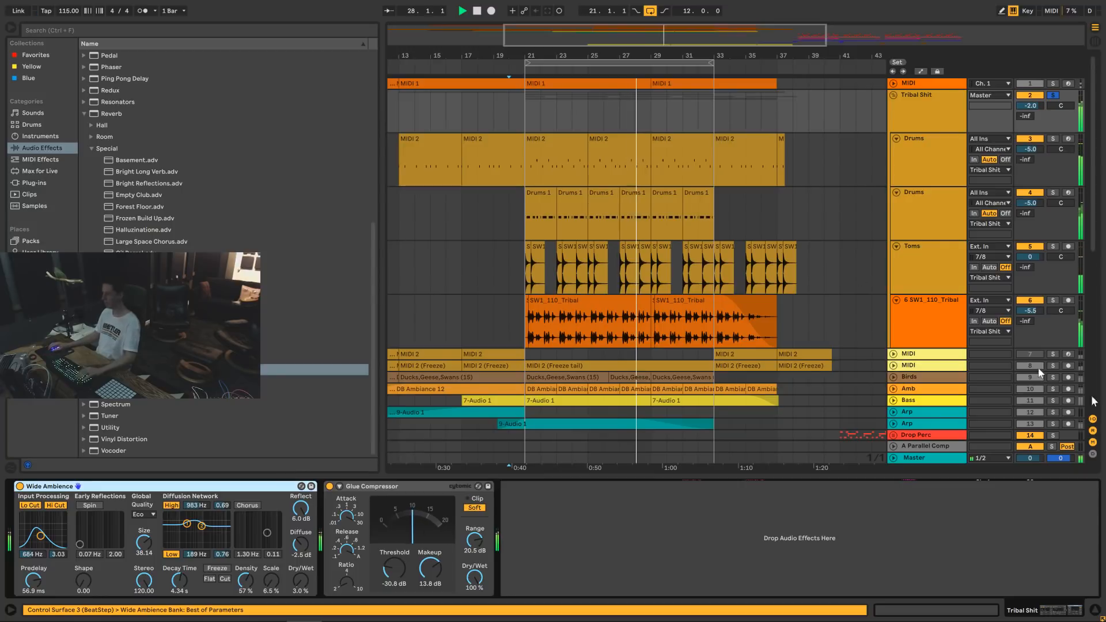
pyautogui.click(1096, 610)
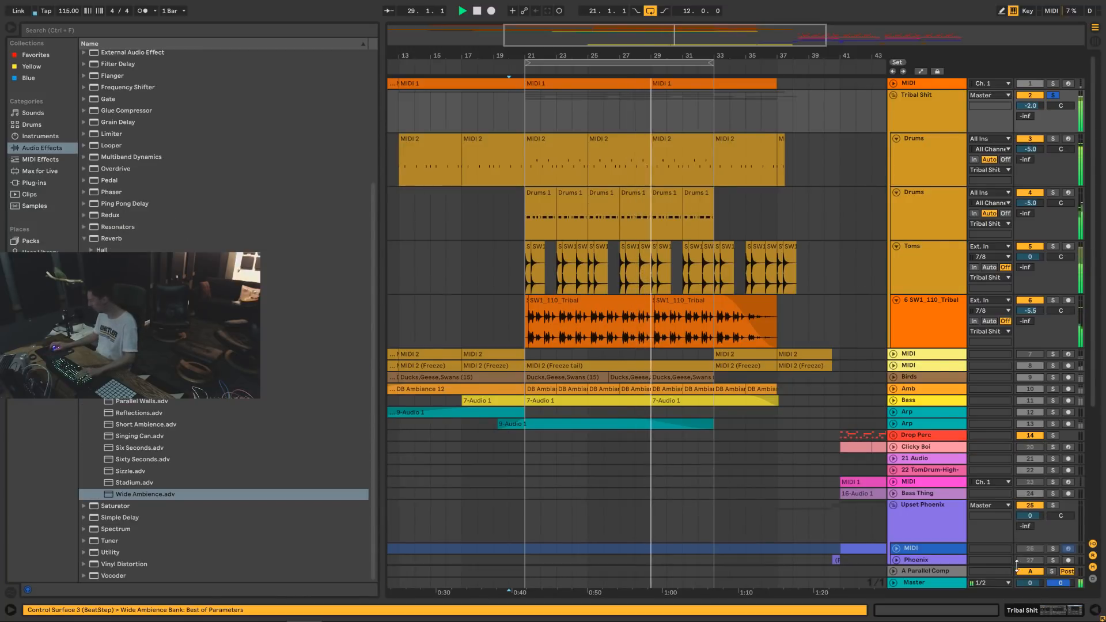
# Fold the Tribal Shit group, turn off its solo and replay the full mix from bar 20.
pyautogui.moveTo(770, 52); pyautogui.dragTo(884, 14)
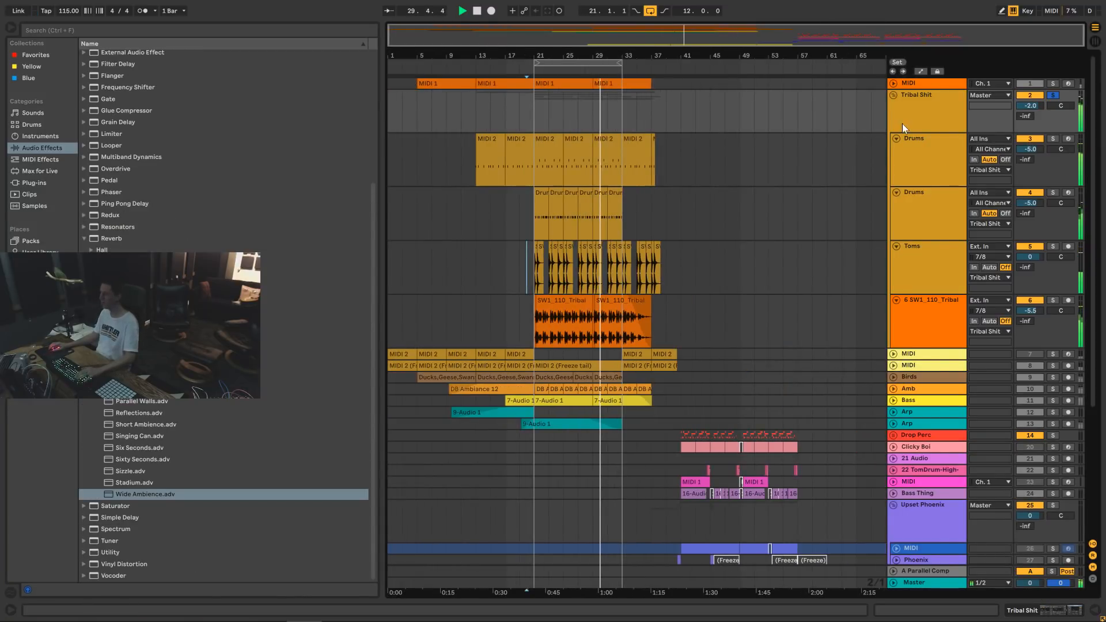
pyautogui.click(894, 94)
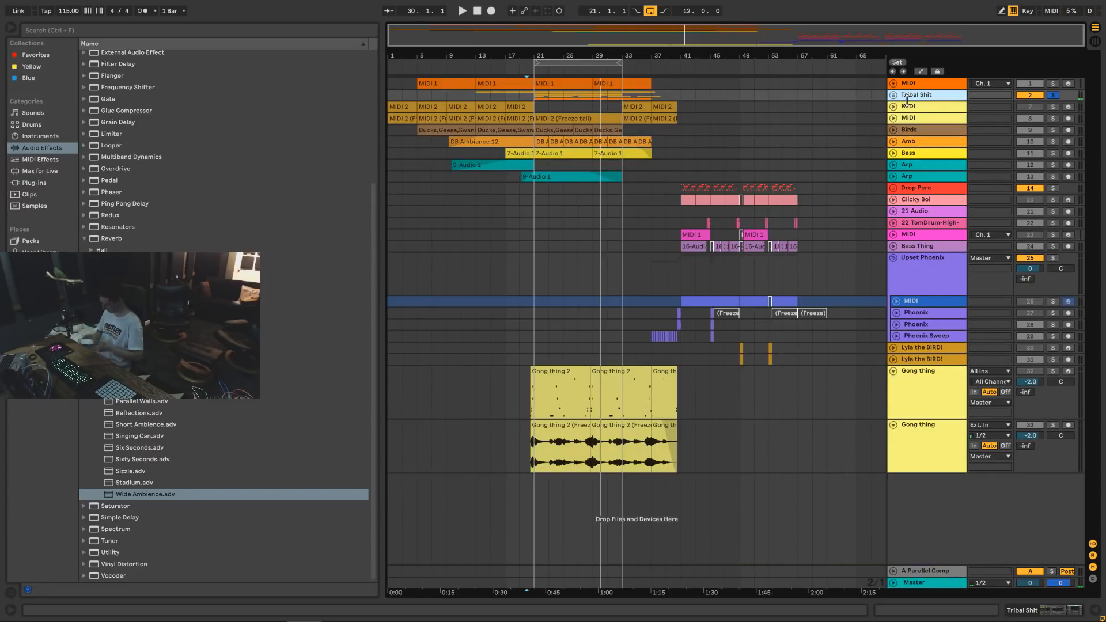
pyautogui.press('space')
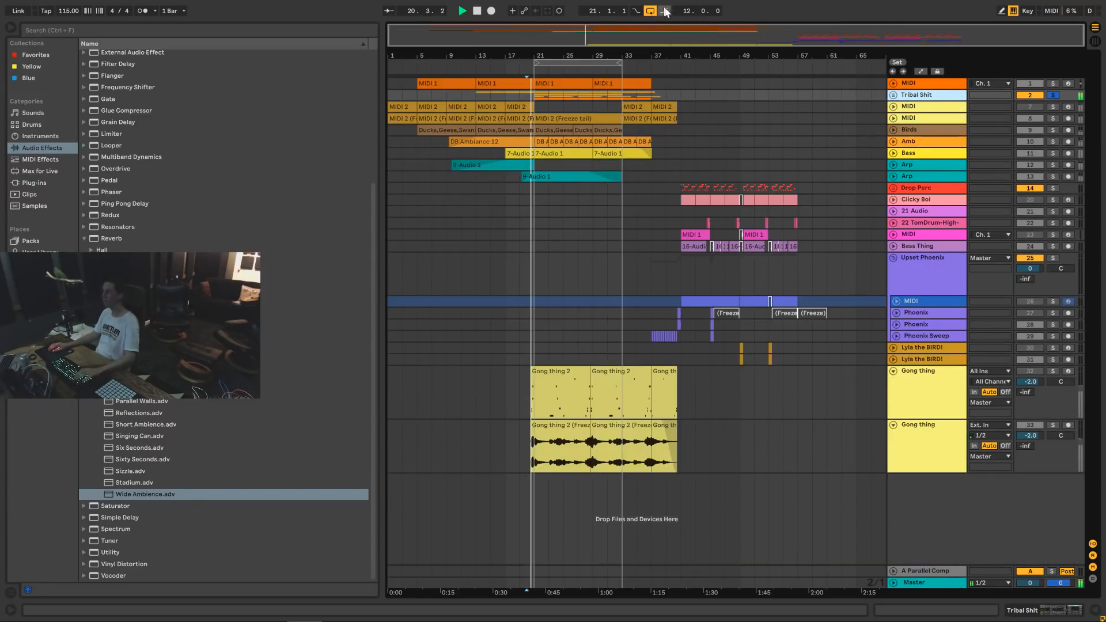
pyautogui.click(1050, 97)
pyautogui.press('space')
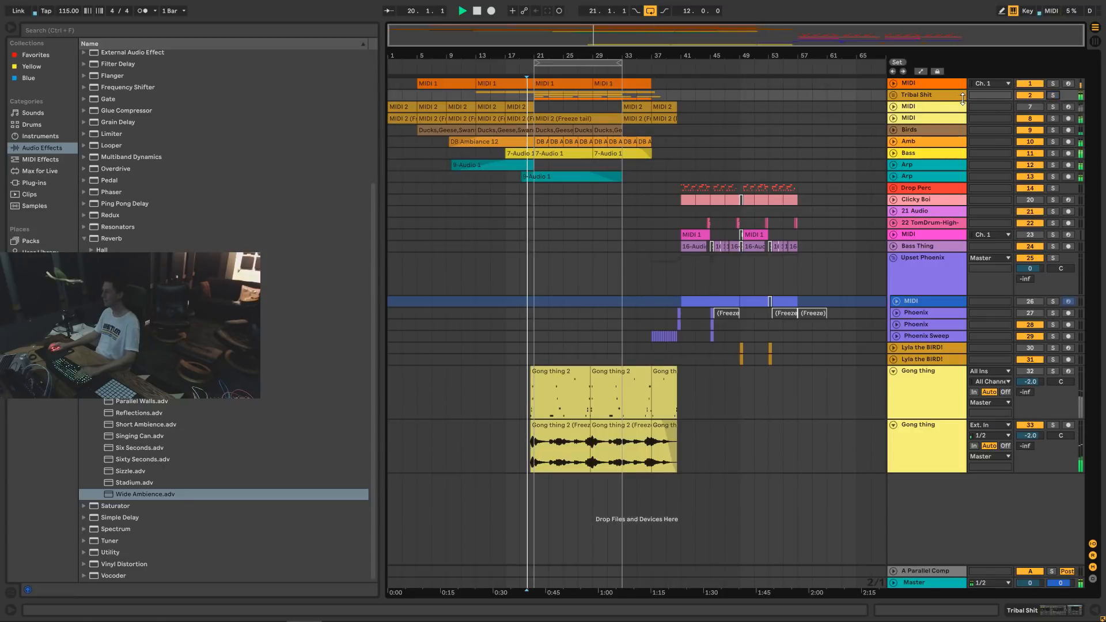
pyautogui.moveTo(668, 26); pyautogui.dragTo(669, 42)
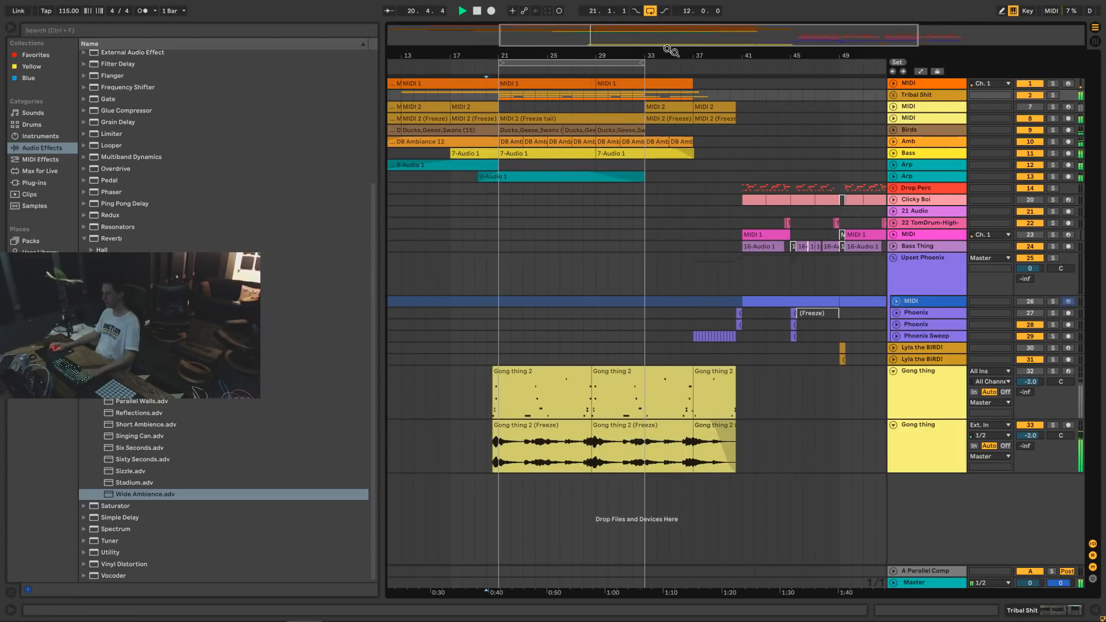
# Unfold the Tribal Shit group and set the first Drums track's volume to -2 dB and the Toms volume to -3 dB.
pyautogui.click(905, 98)
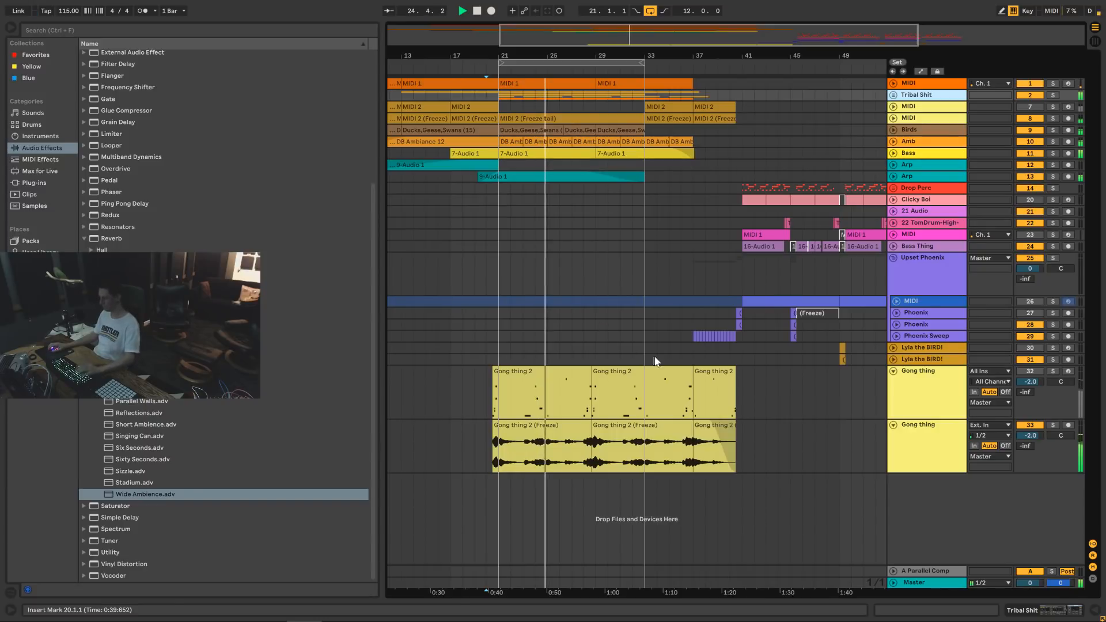
pyautogui.click(892, 95)
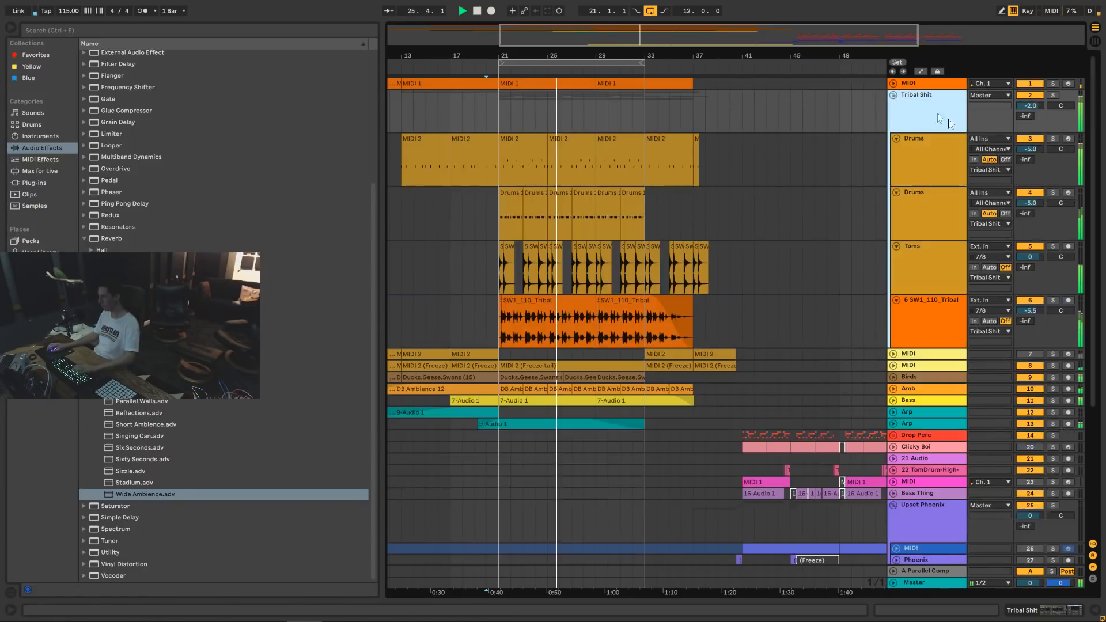
pyautogui.click(951, 174)
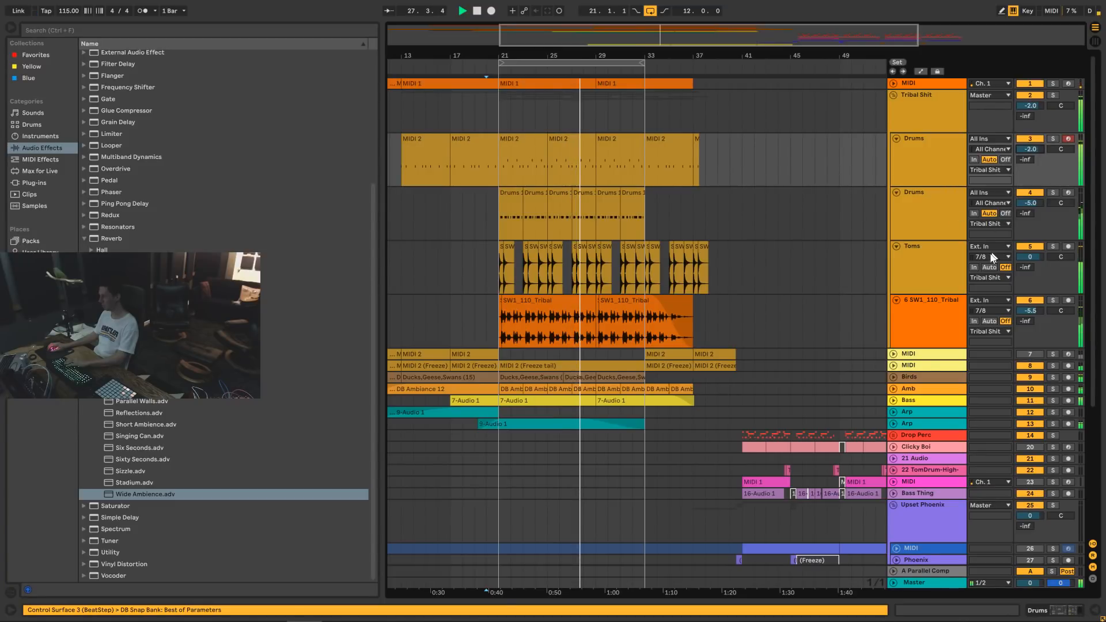
pyautogui.moveTo(1028, 257); pyautogui.dragTo(1028, 264)
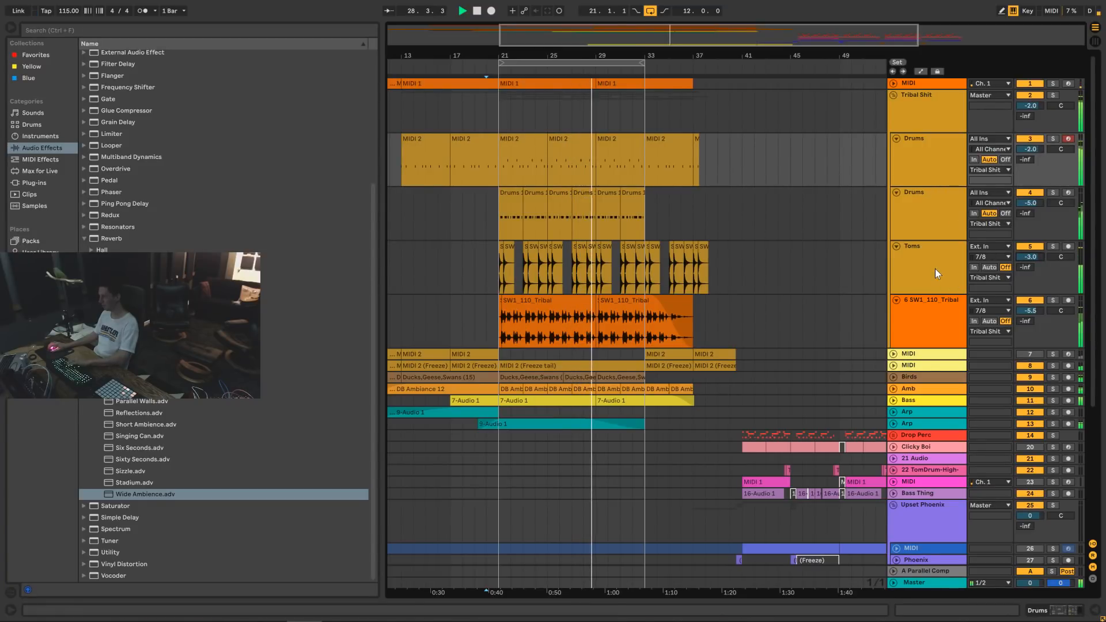
# Turn off loop playback and listen through the end of the tribal percussion into the drop at bar 41.
pyautogui.click(651, 11)
pyautogui.moveTo(679, 37); pyautogui.dragTo(680, 33)
pyautogui.scroll(-2, 787, 204)
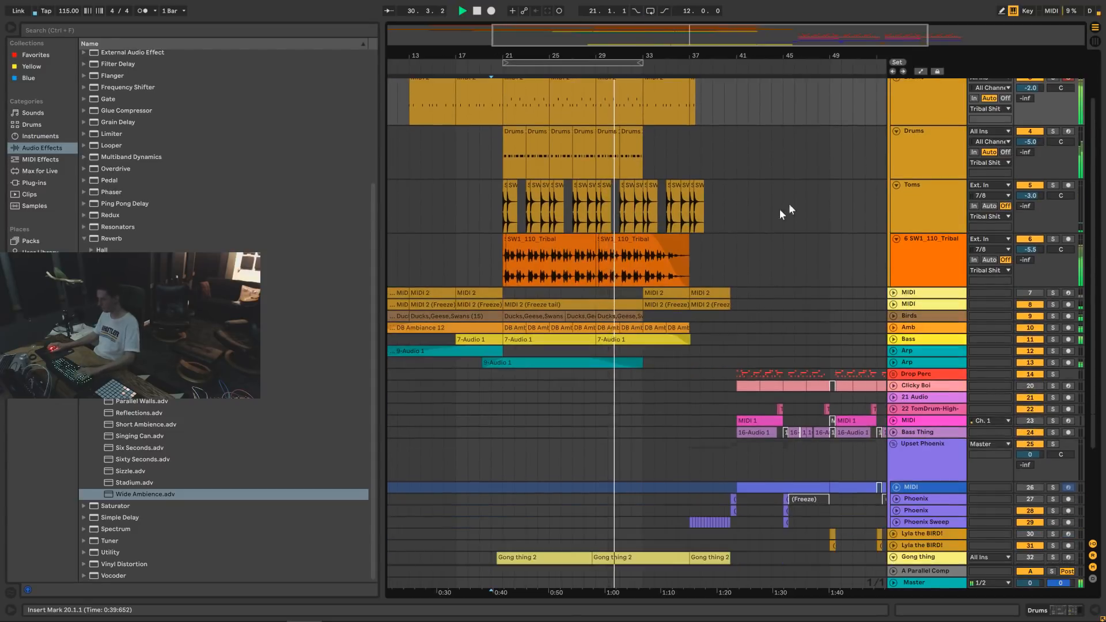
pyautogui.moveTo(784, 47); pyautogui.dragTo(797, 46)
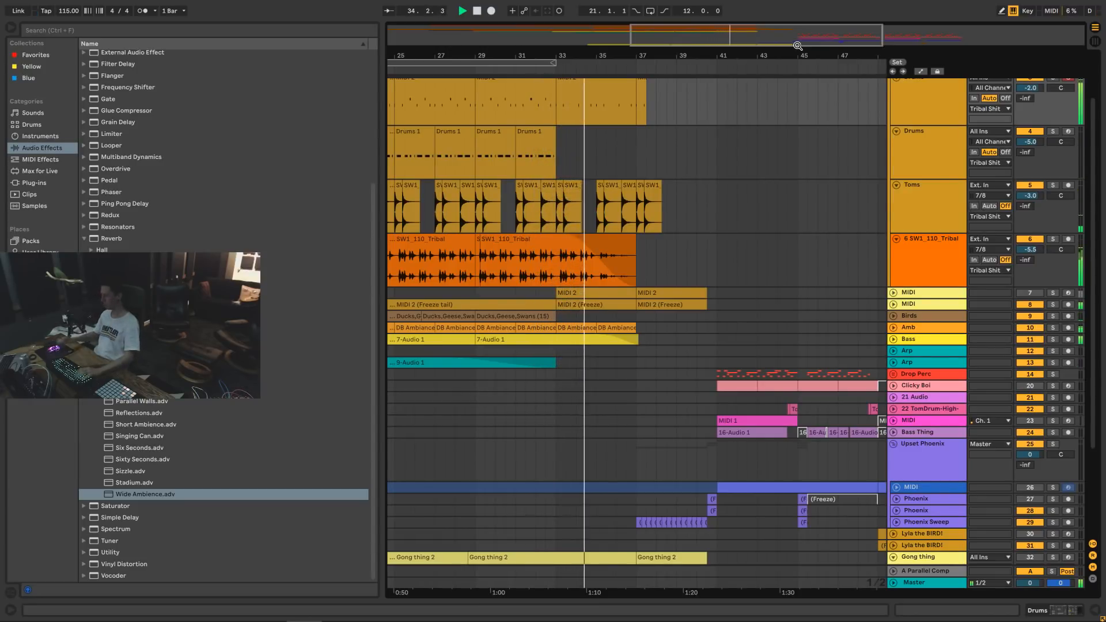
pyautogui.moveTo(797, 45); pyautogui.dragTo(792, 40)
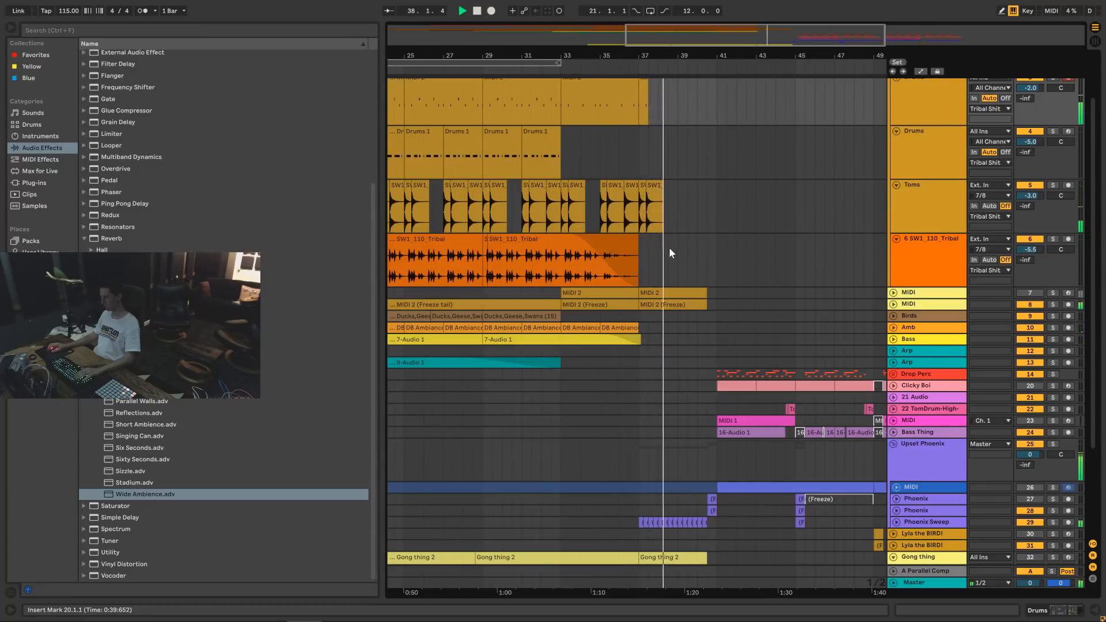
pyautogui.scroll(-1, 671, 246)
pyautogui.scroll(-4, 670, 247)
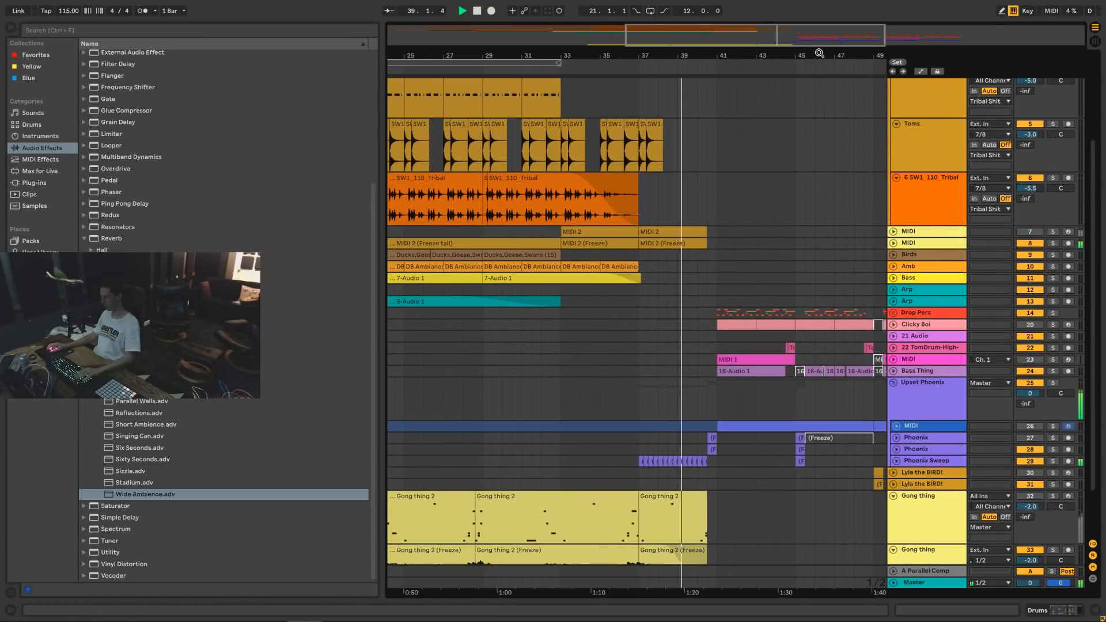
pyautogui.scroll(-5, 667, 362)
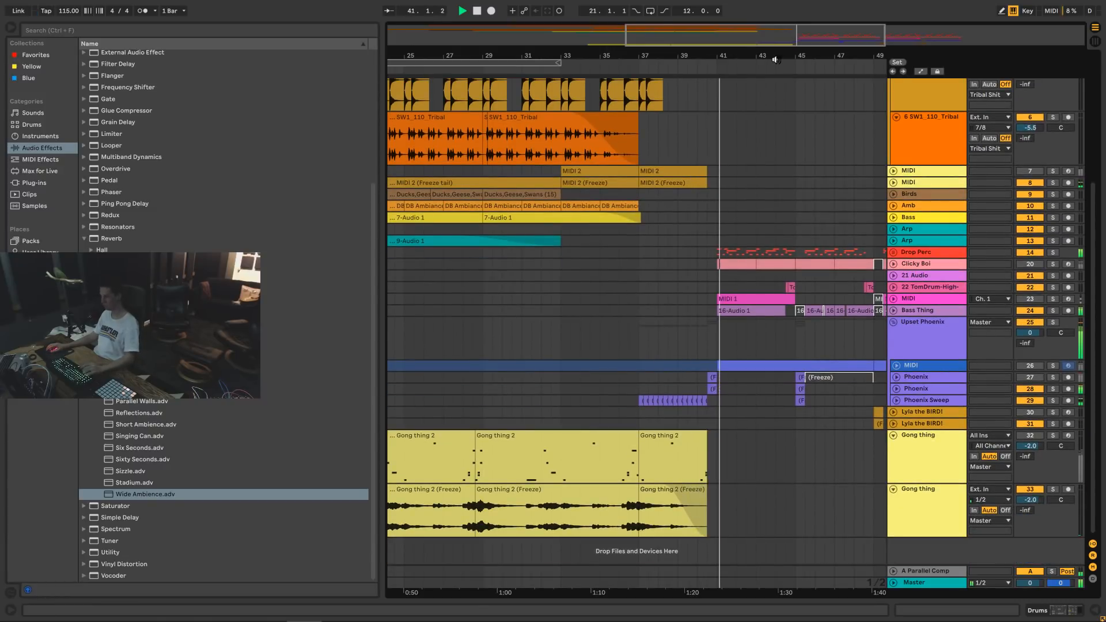
pyautogui.moveTo(654, 56); pyautogui.dragTo(655, 25)
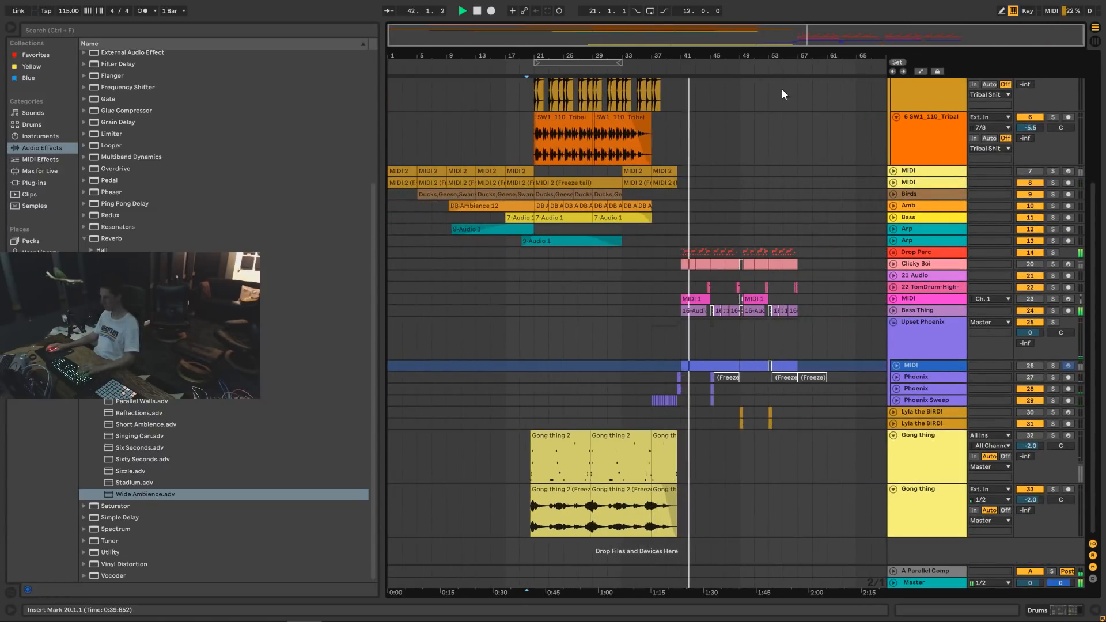
# Listen to the drop's first bars and replay the lead-in to bar 45 from 44.2.1.
pyautogui.click(681, 336)
pyautogui.moveTo(673, 57); pyautogui.dragTo(569, 78)
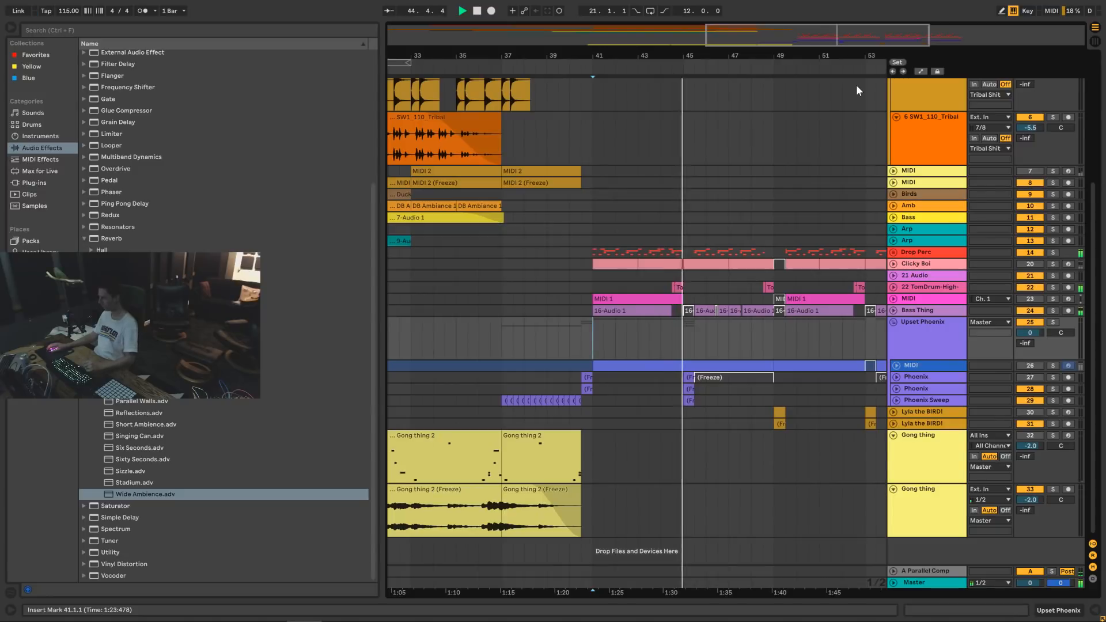
pyautogui.moveTo(802, 35); pyautogui.dragTo(825, 72)
pyautogui.click(636, 340)
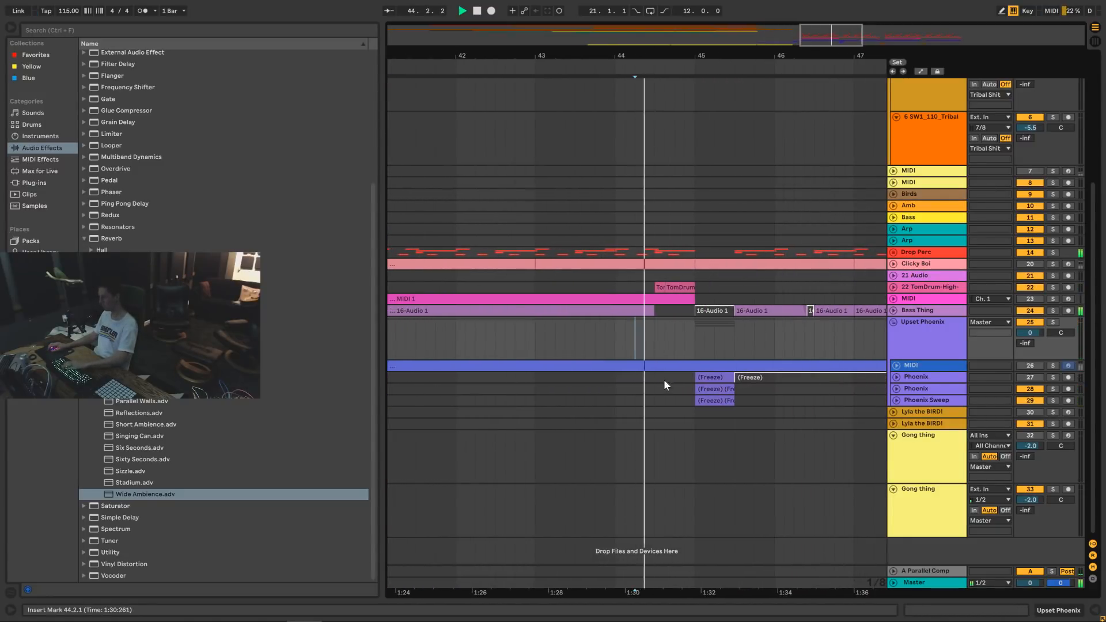
# Unfold the Drop Perc group and replay from around bar 44 to examine its kick, snare and hat clips around bar 45.
pyautogui.click(893, 252)
pyautogui.moveTo(696, 291); pyautogui.dragTo(660, 331)
pyautogui.click(627, 200)
pyautogui.press('space')
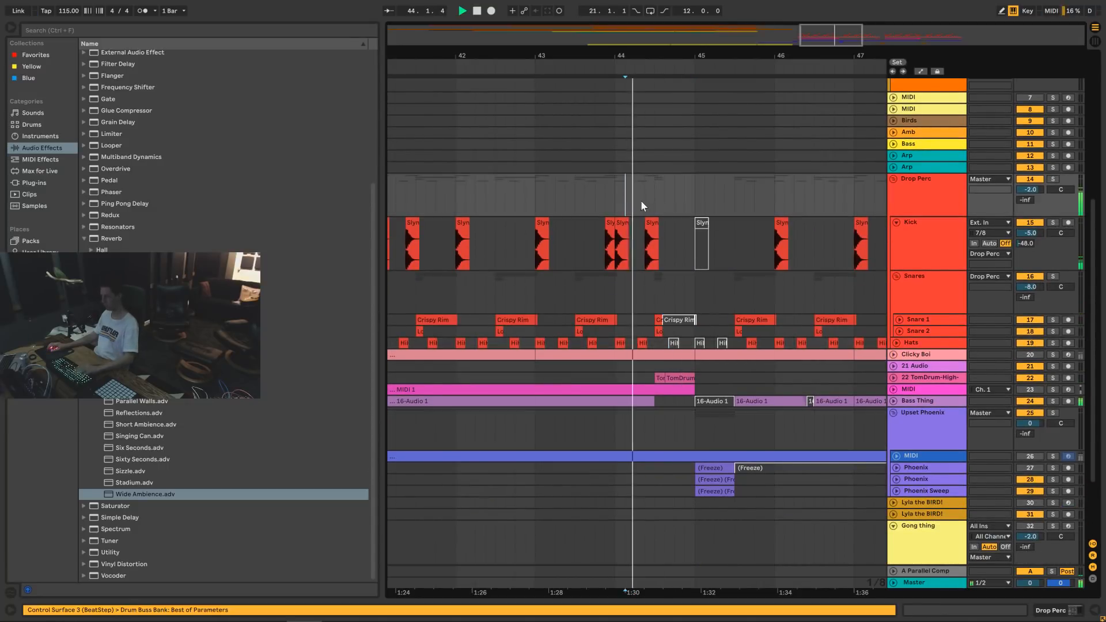
pyautogui.scroll(-1, 515, 199)
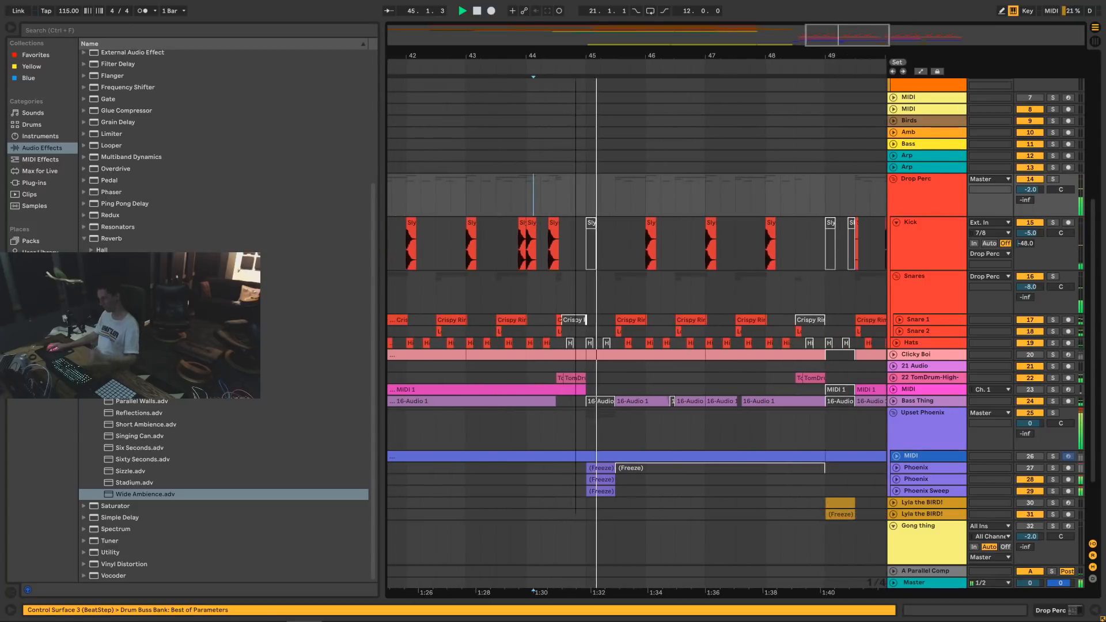
pyautogui.scroll(8, 564, 197)
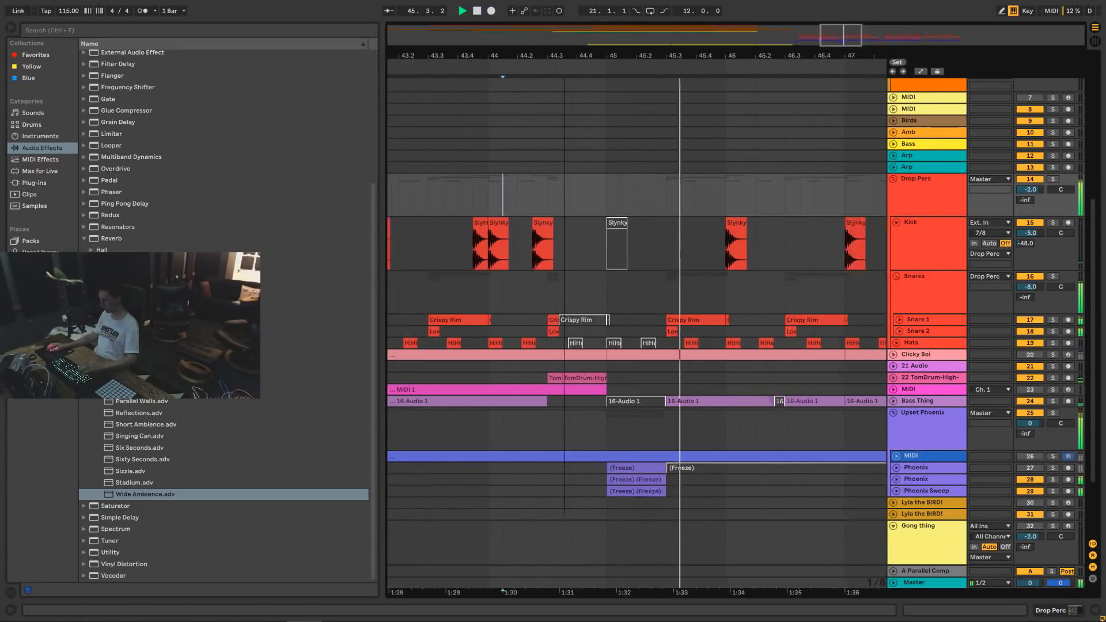
pyautogui.click(447, 183)
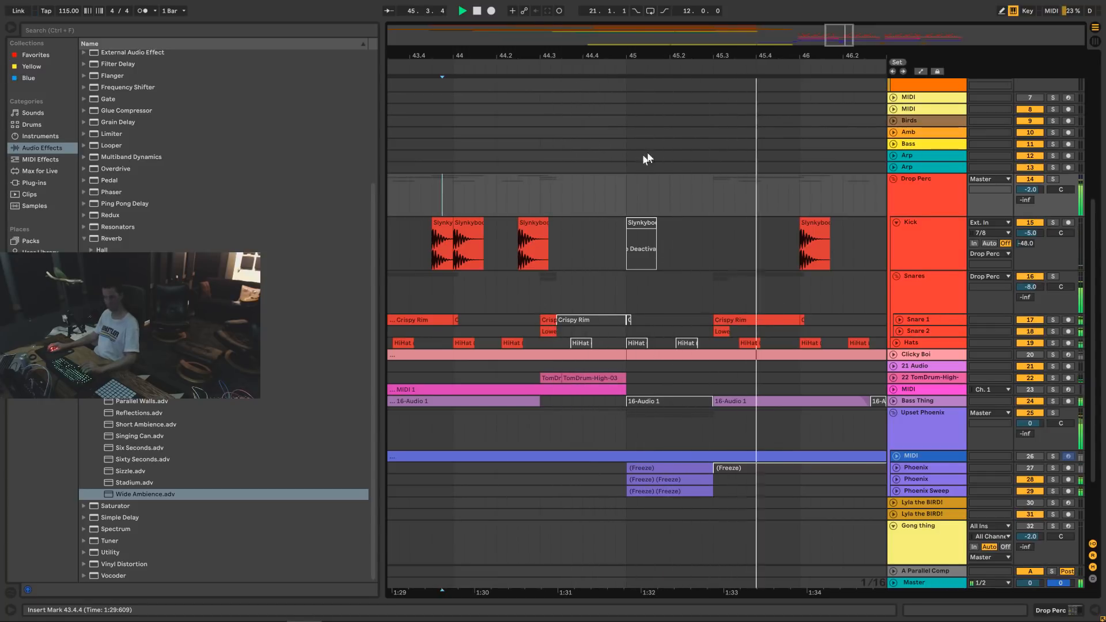
# Fold the Drop Perc group, listen to the rest of the drop up to bar 51 and stop playback.
pyautogui.moveTo(837, 34); pyautogui.dragTo(843, 5)
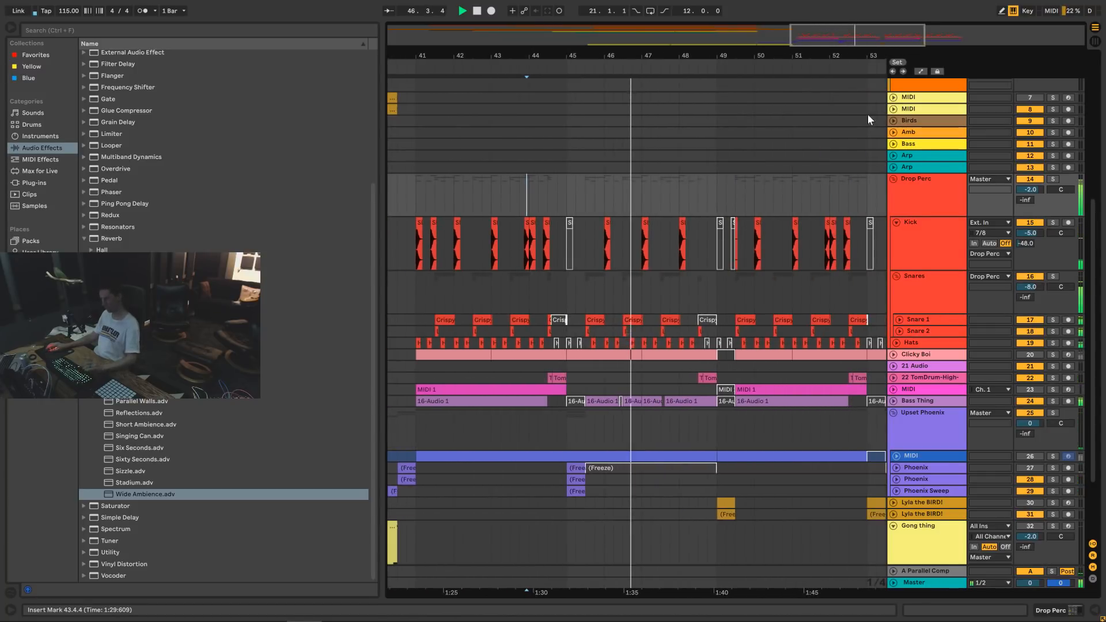
pyautogui.click(893, 179)
pyautogui.moveTo(849, 35); pyautogui.dragTo(856, 22)
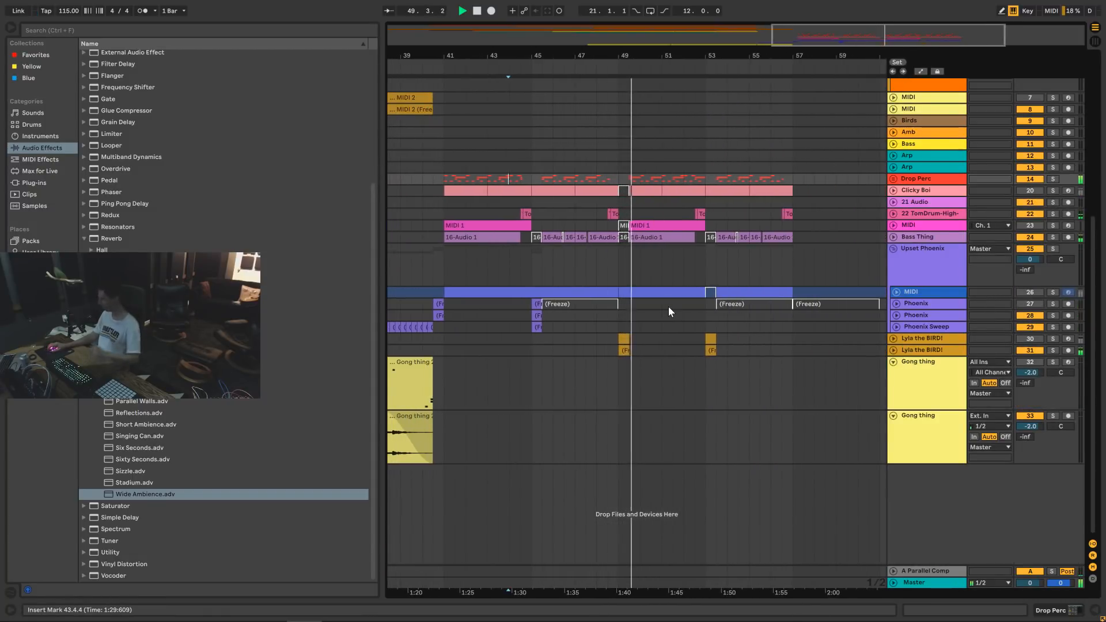
pyautogui.moveTo(864, 36)
pyautogui.mouseDown()
pyautogui.moveTo(865, 23)
pyautogui.moveTo(876, 49)
pyautogui.moveTo(881, 31)
pyautogui.mouseUp()
pyautogui.press('space')
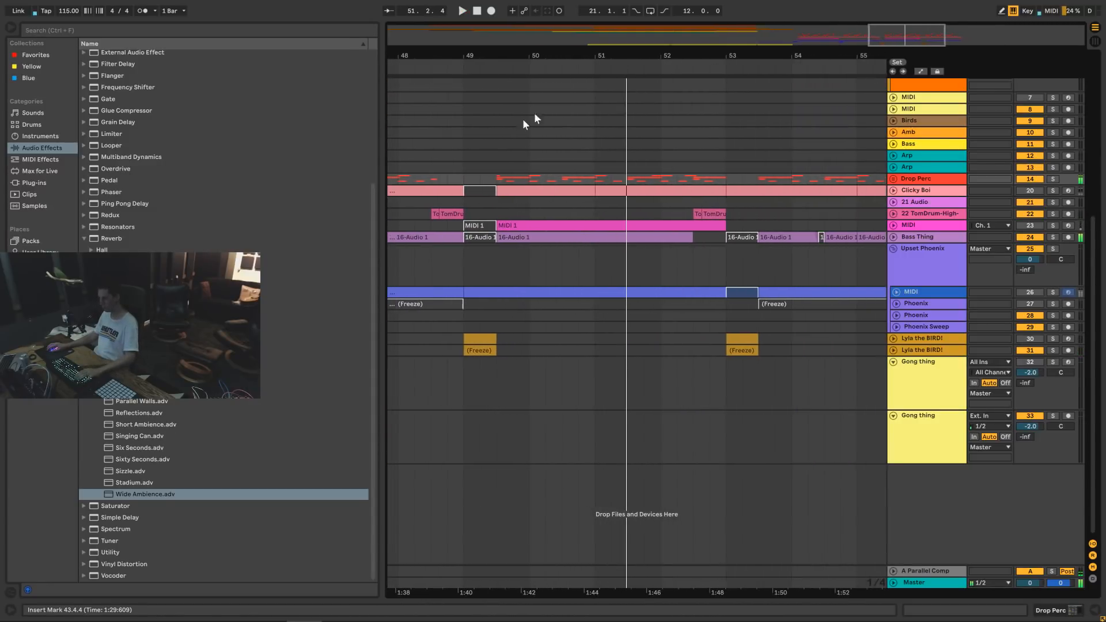
# Copy the first frozen Gong thing 2 audio clip to bar 57 on the same track and play it from there.
pyautogui.press('space')
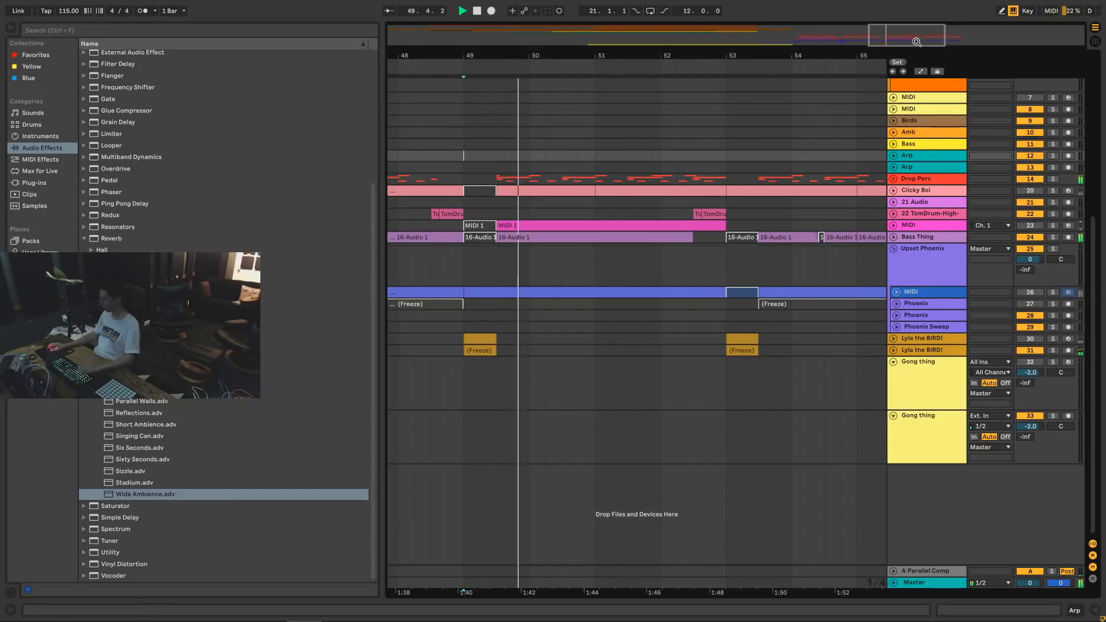
pyautogui.moveTo(921, 41); pyautogui.dragTo(803, 44)
pyautogui.click(947, 375)
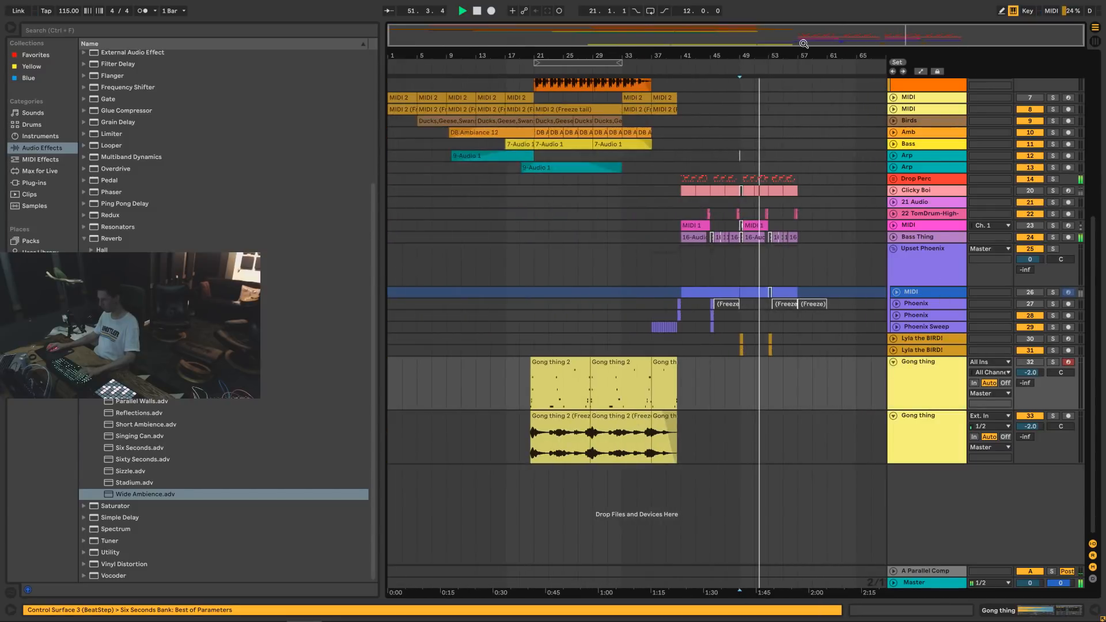
pyautogui.click(797, 389)
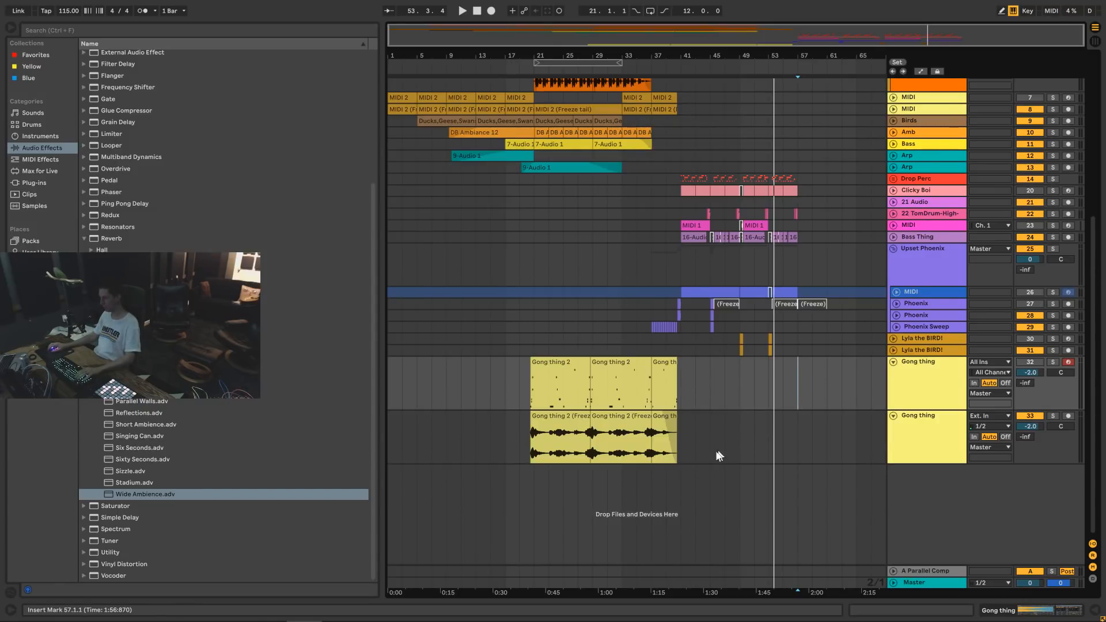
pyautogui.click(595, 435)
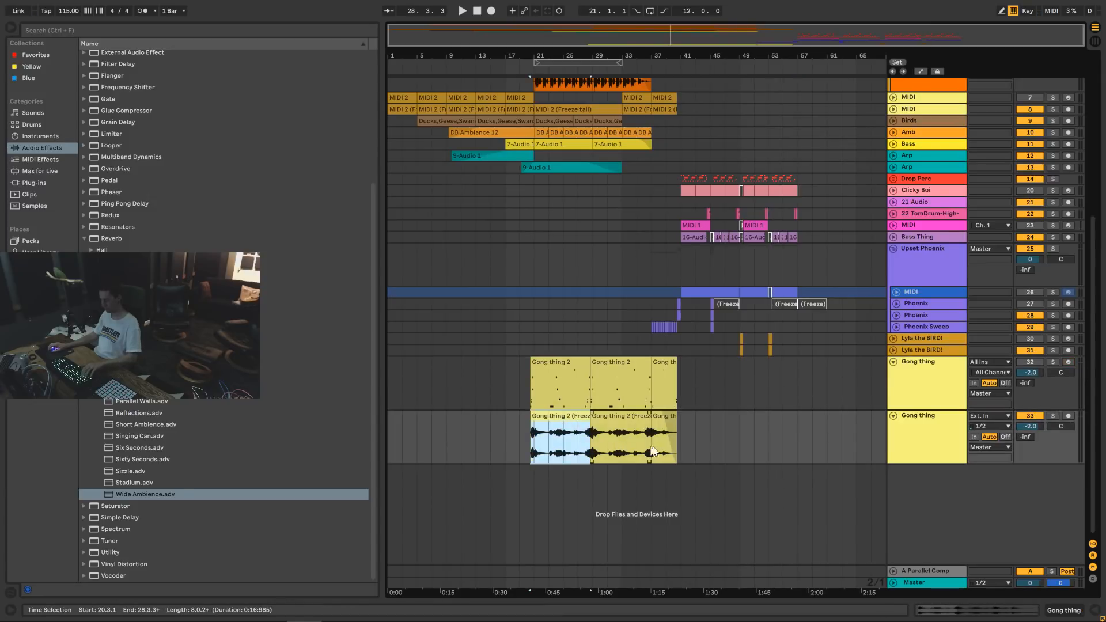
pyautogui.click(802, 440)
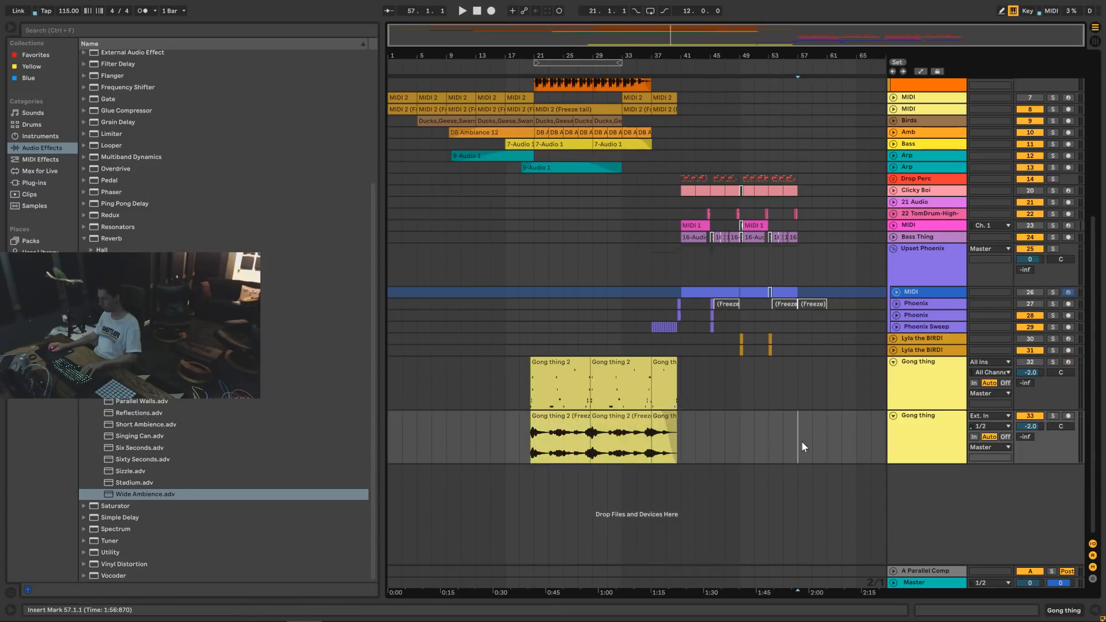
pyautogui.hotkey('ctrl', 'v')
pyautogui.press('space')
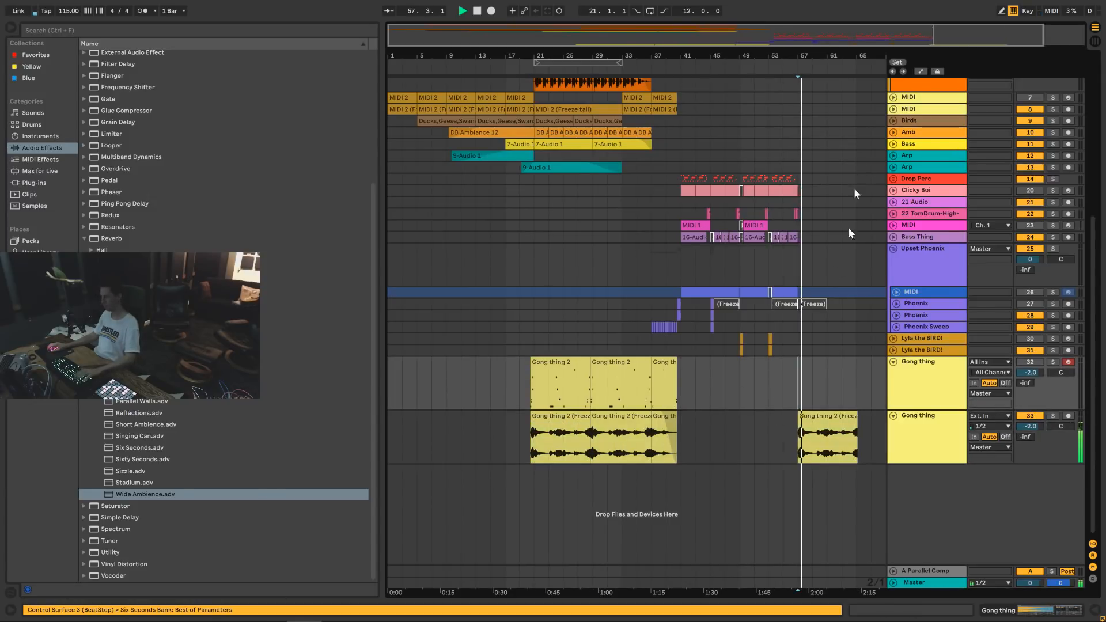
pyautogui.click(782, 395)
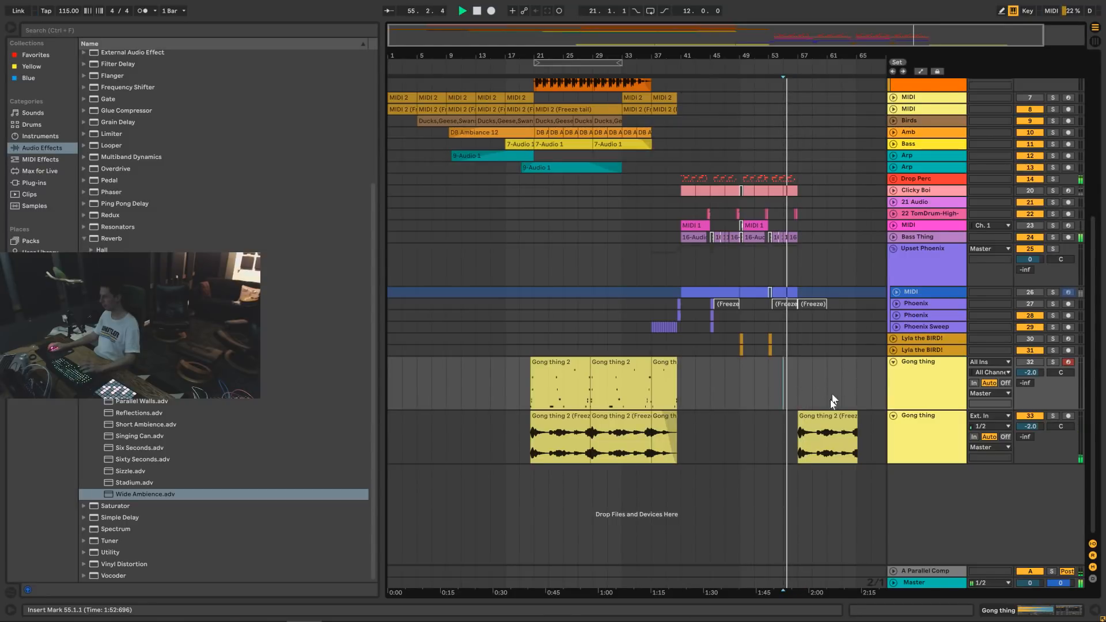
pyautogui.moveTo(797, 393); pyautogui.dragTo(744, 177)
pyautogui.hotkey('ctrl', 'd')
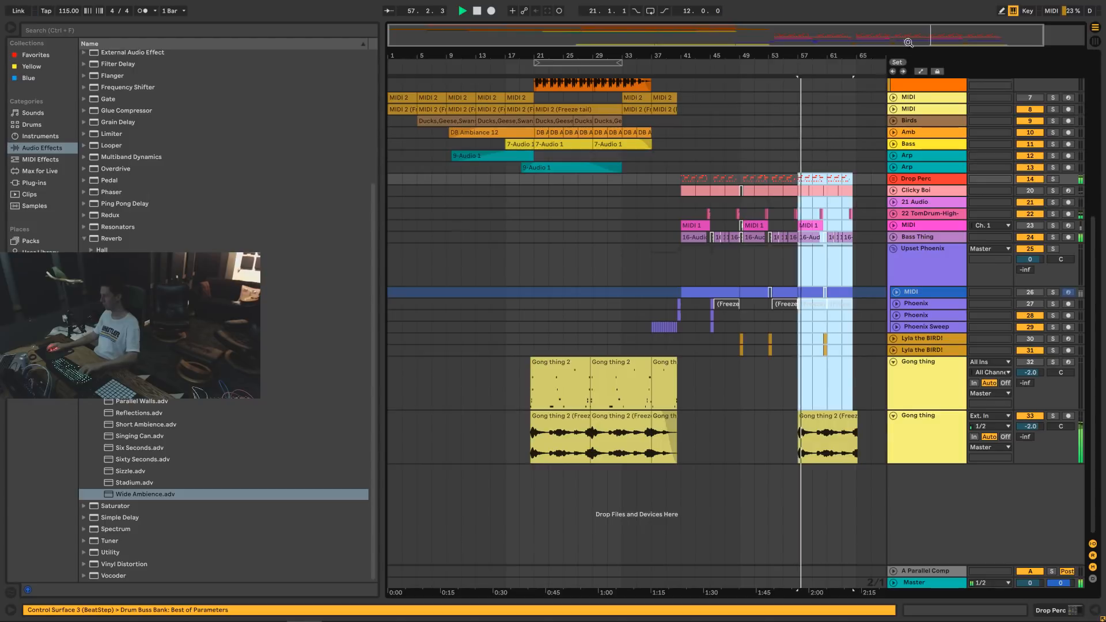
pyautogui.moveTo(908, 42); pyautogui.dragTo(910, 99)
pyautogui.hotkey('ctrl', 'z')
# Duplicate bars 49 to 57 from the Drop Perc track through the upper Gong thing track, placing the copy at bar 57.
pyautogui.moveTo(720, 179); pyautogui.dragTo(587, 368)
pyautogui.hotkey('ctrl', 'd')
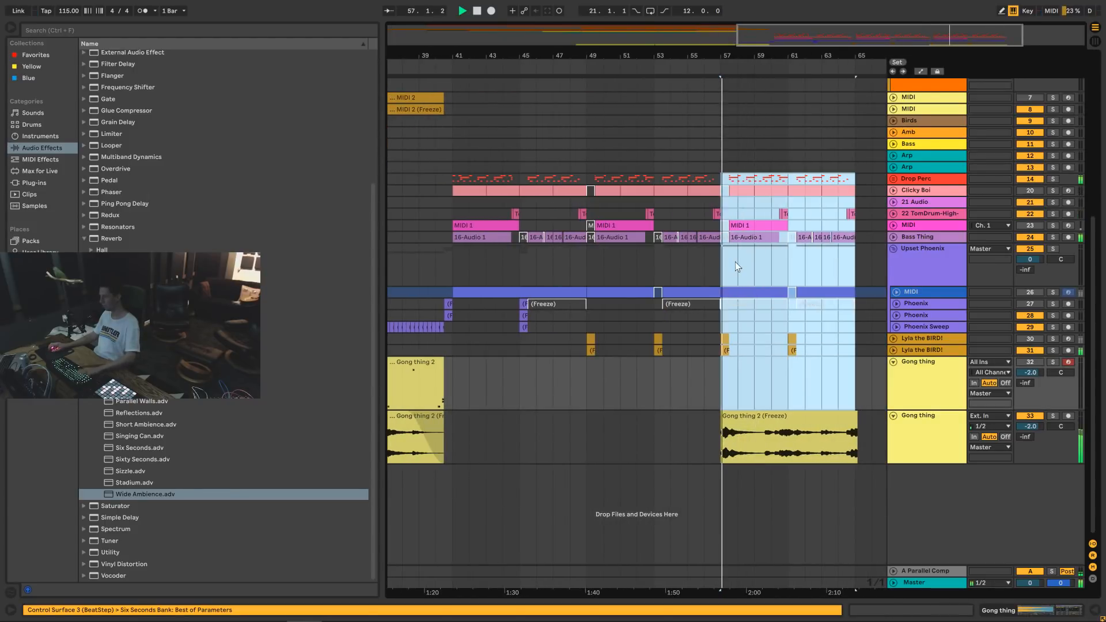
# Delete the duplicated Lyla the BIRD! clips at bars 57 and 61 on both tracks.
pyautogui.moveTo(901, 40); pyautogui.dragTo(858, 49)
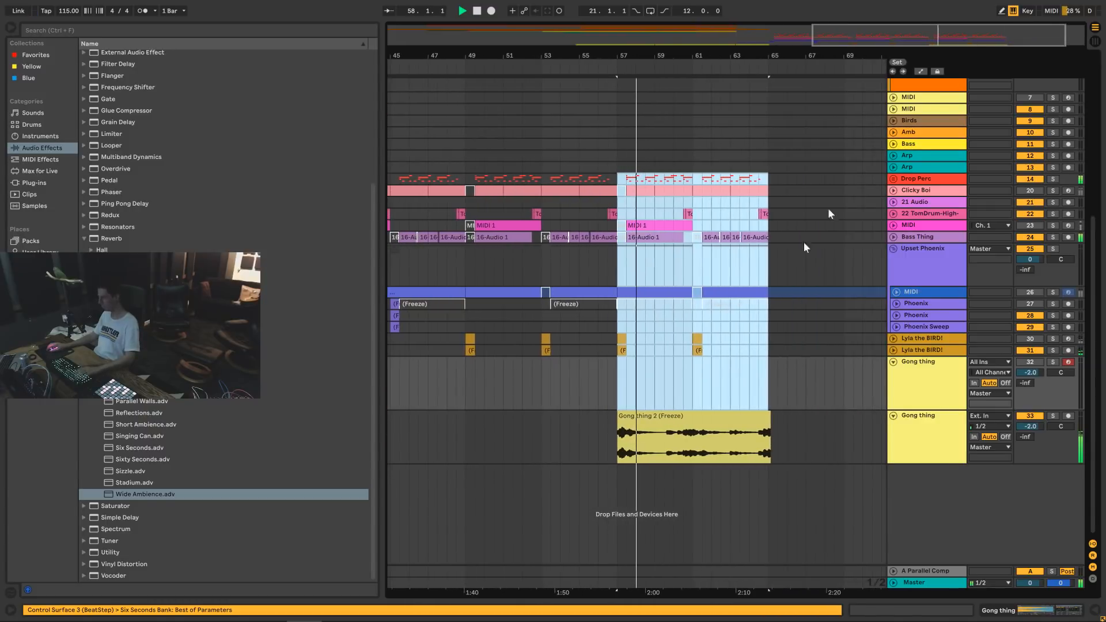
pyautogui.moveTo(642, 341); pyautogui.dragTo(613, 353)
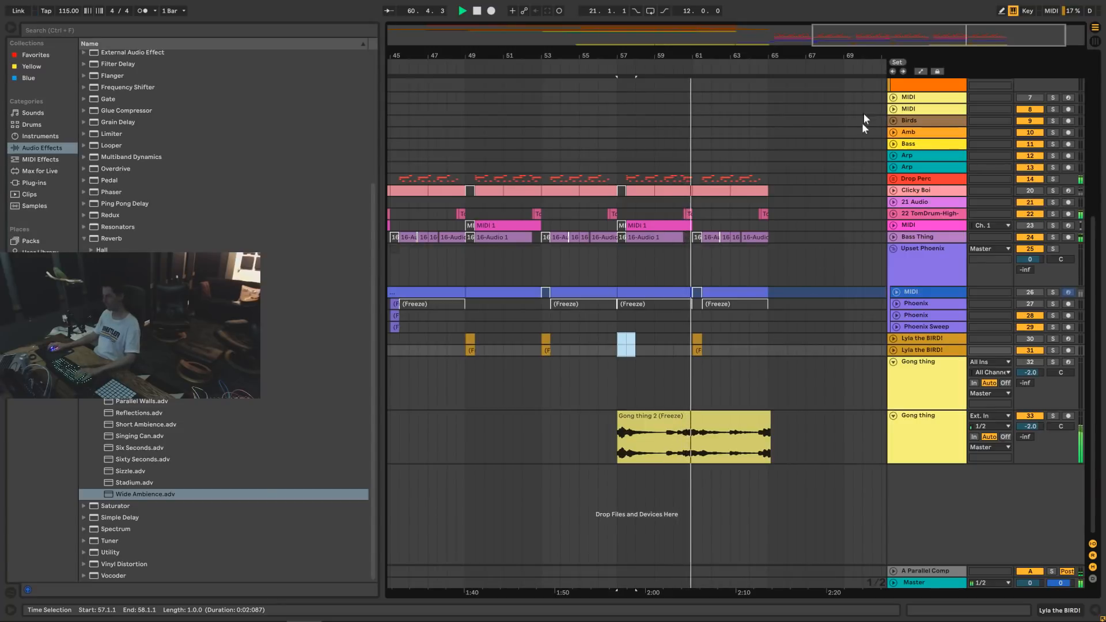
pyautogui.moveTo(876, 36); pyautogui.dragTo(798, 32)
pyautogui.moveTo(742, 342); pyautogui.dragTo(753, 351)
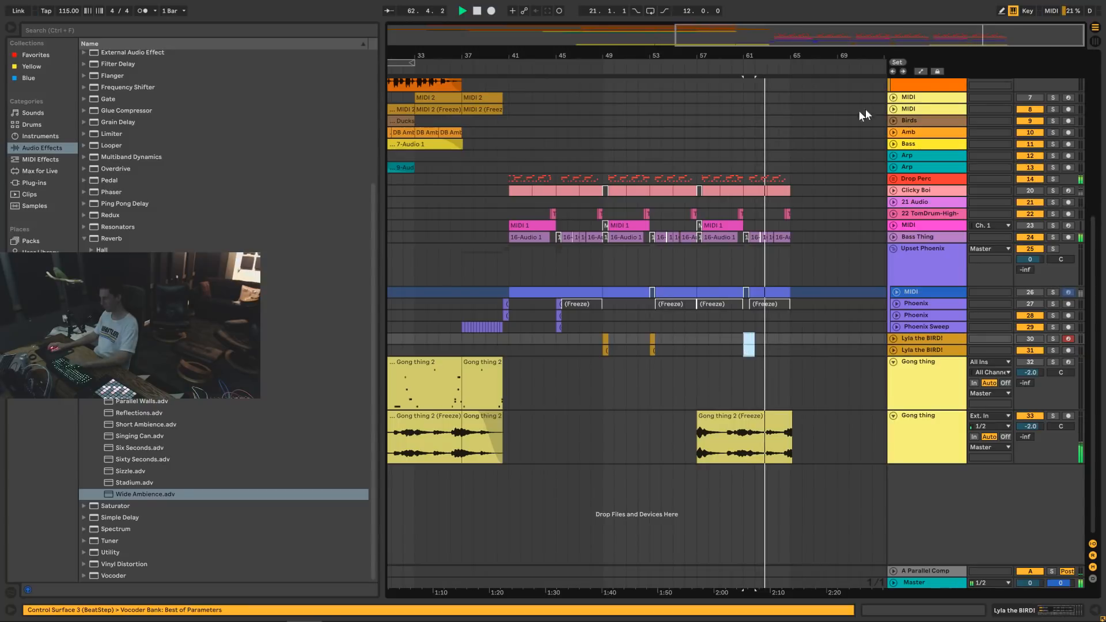
# Extend the pasted Gong thing clip to about bar 67 and fade out its end.
pyautogui.moveTo(876, 36); pyautogui.dragTo(870, 25)
pyautogui.moveTo(811, 422)
pyautogui.mouseDown()
pyautogui.moveTo(866, 418)
pyautogui.moveTo(815, 413)
pyautogui.mouseUp()
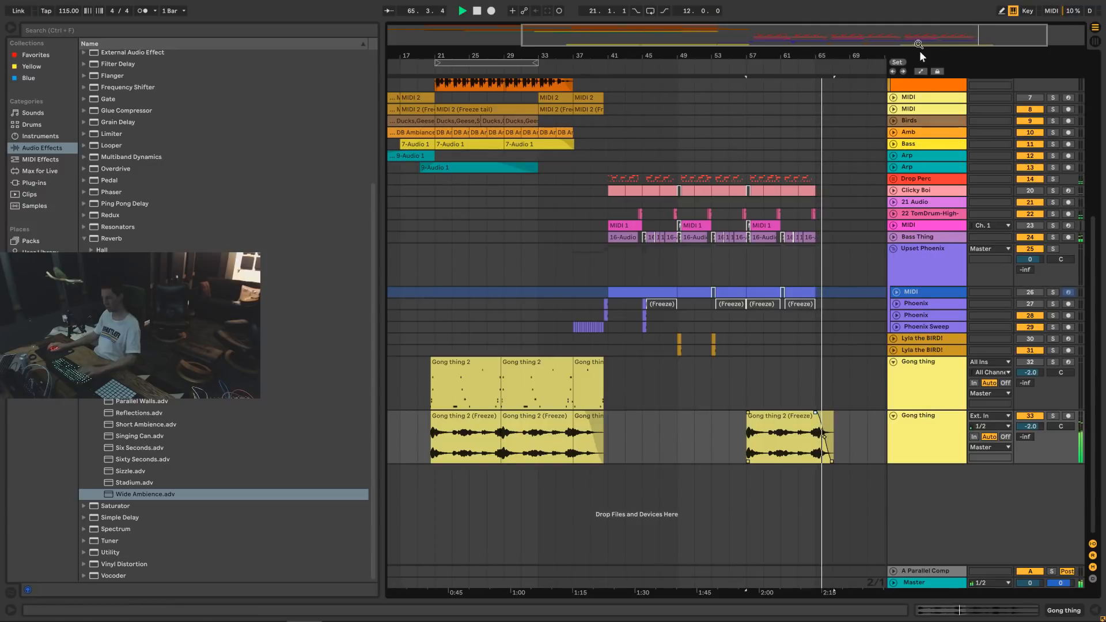
pyautogui.moveTo(807, 55); pyautogui.dragTo(675, 262)
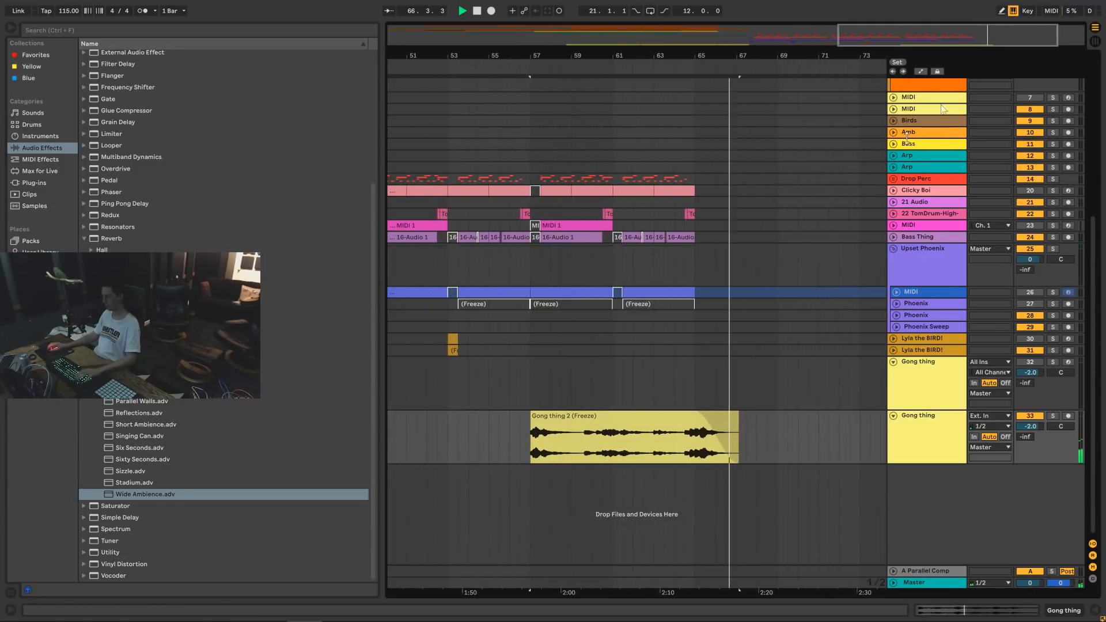
# Play from bar 64, unfold the Bass Thing track and trim its last clip to end about half a bar before bar 65.
pyautogui.click(675, 262)
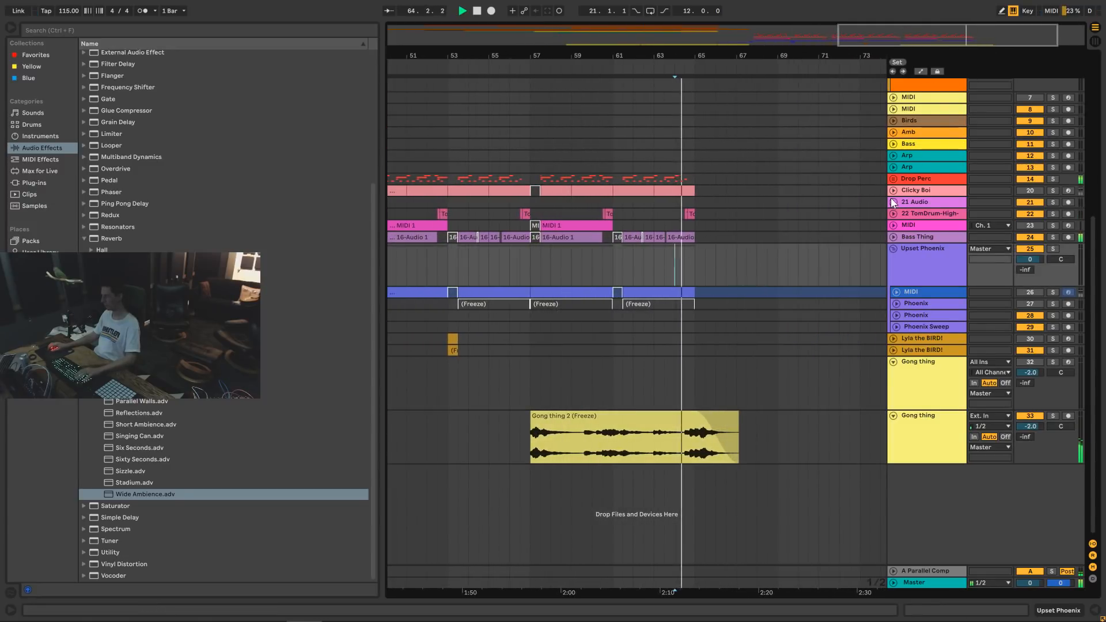
pyautogui.click(893, 237)
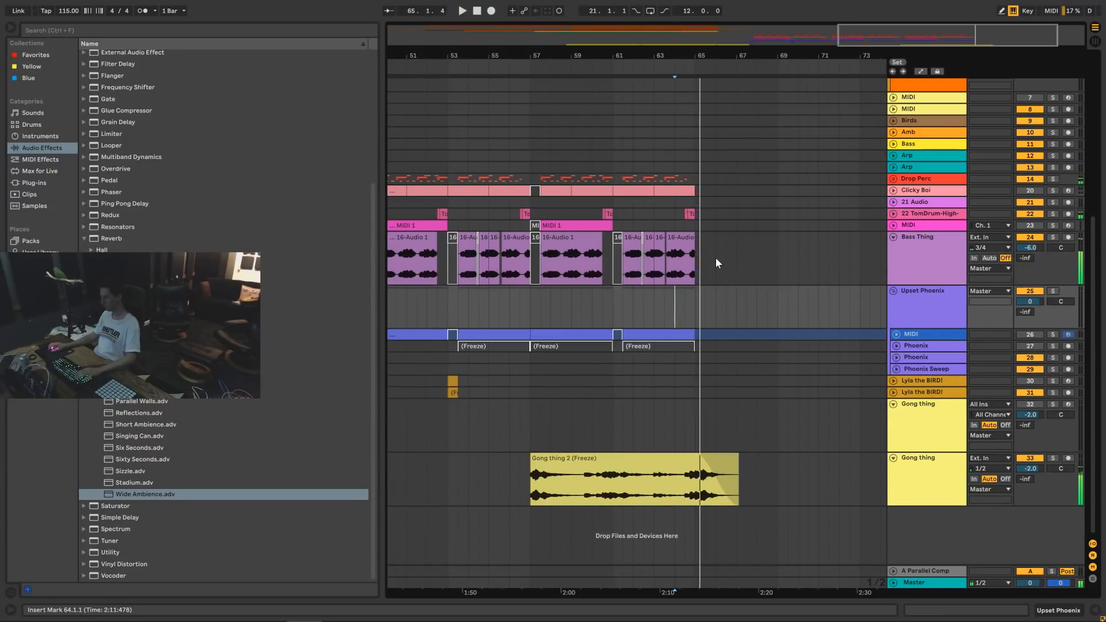
pyautogui.press('space')
pyautogui.moveTo(695, 237); pyautogui.dragTo(684, 238)
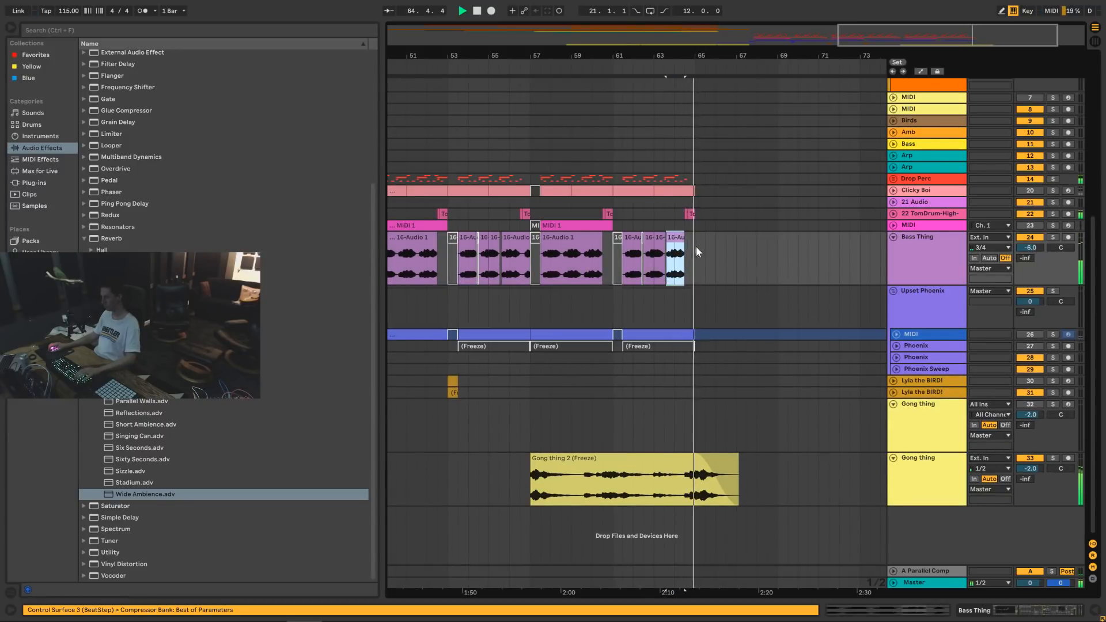
# Copy the short Drums and Toms hits at bar 37 and paste them at bar 65.
pyautogui.moveTo(950, 39); pyautogui.dragTo(757, 39)
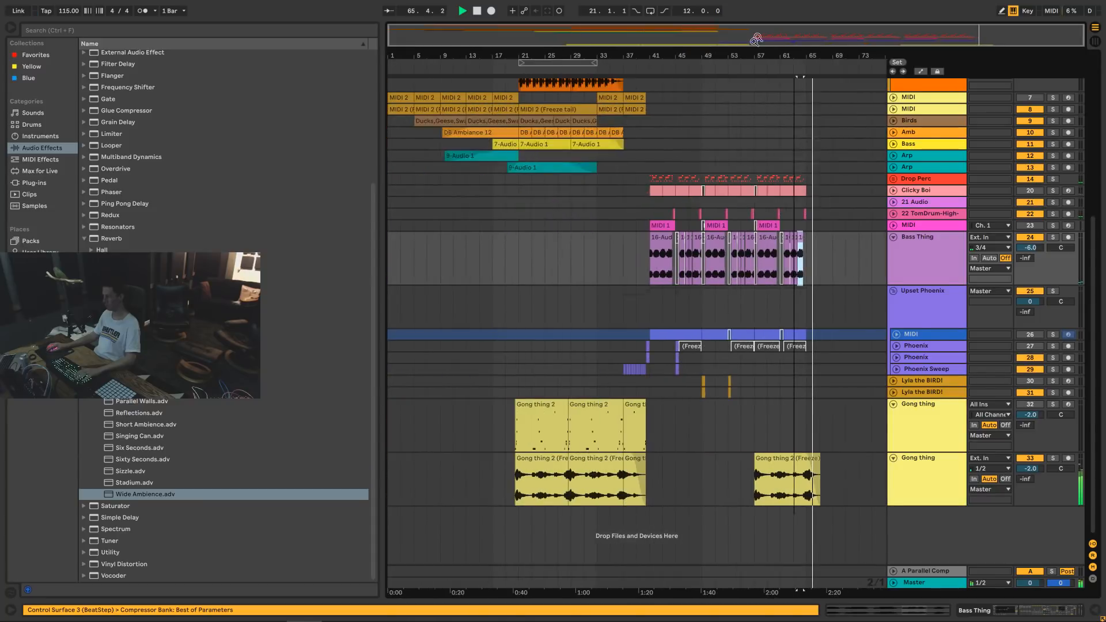
pyautogui.scroll(3, 727, 116)
pyautogui.click(626, 185)
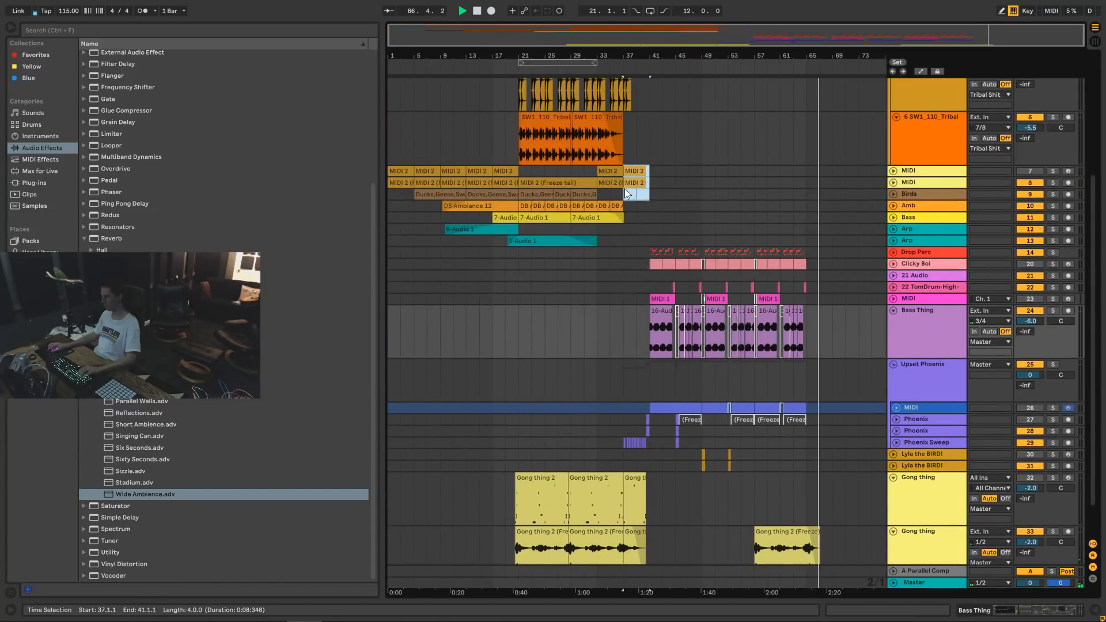
pyautogui.scroll(3, 645, 166)
pyautogui.scroll(4, 644, 159)
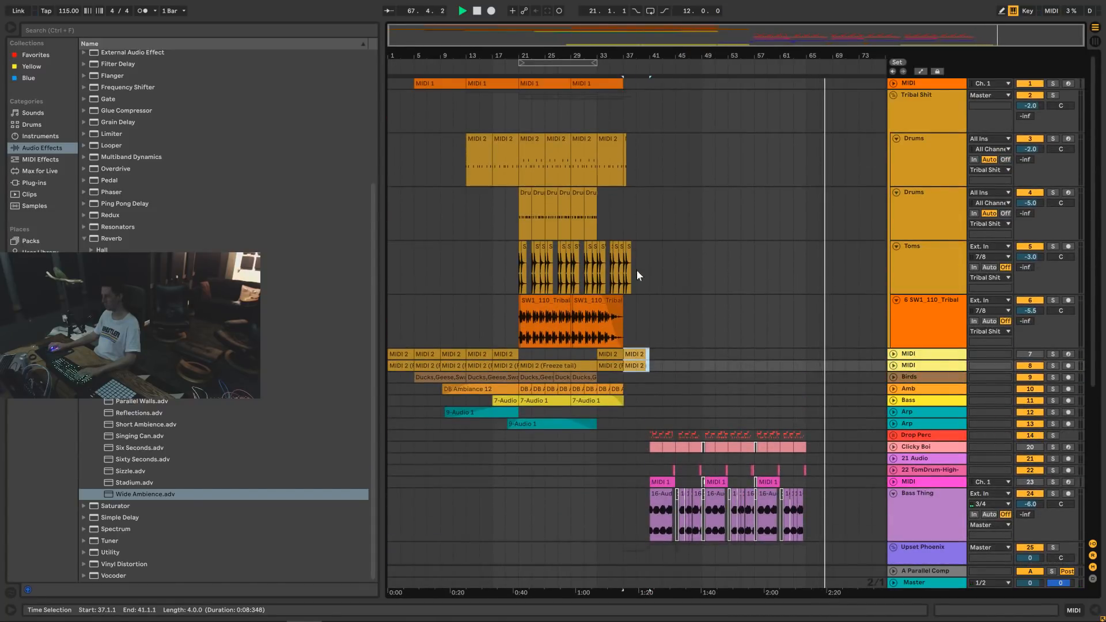
pyautogui.moveTo(637, 270); pyautogui.dragTo(625, 157)
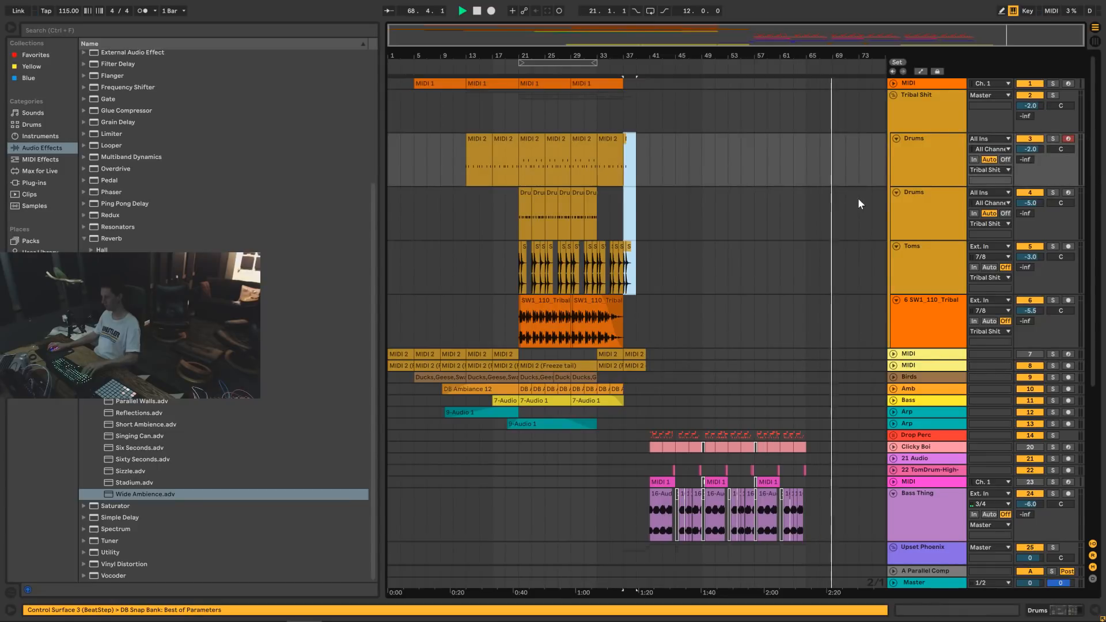
pyautogui.moveTo(874, 36); pyautogui.dragTo(645, 188)
pyautogui.press('space')
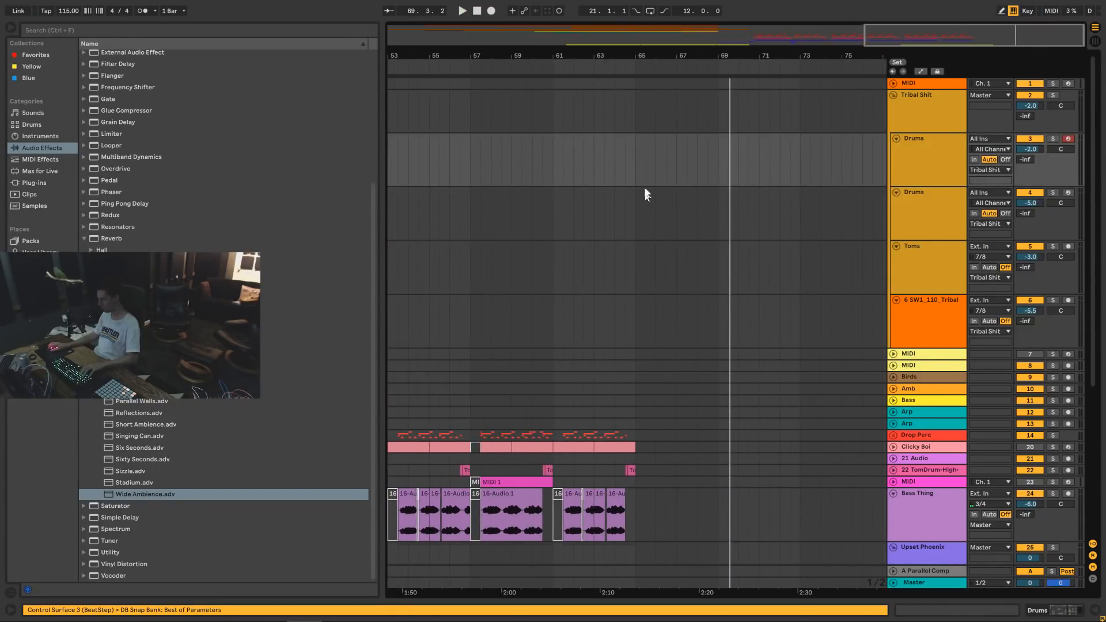
pyautogui.click(636, 163)
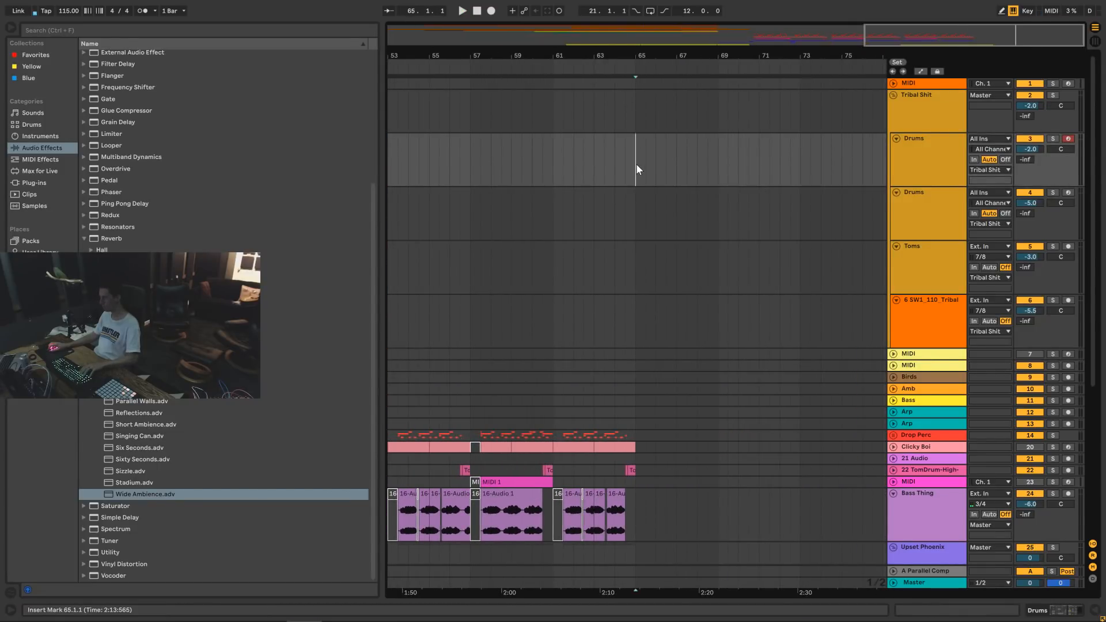
pyautogui.hotkey('ctrl', 'v')
# Audition the pasted hits from bar 63.3, delete the second Toms clip and shorten the Drums clip at bar 65 to one beat.
pyautogui.click(604, 163)
pyautogui.press('space')
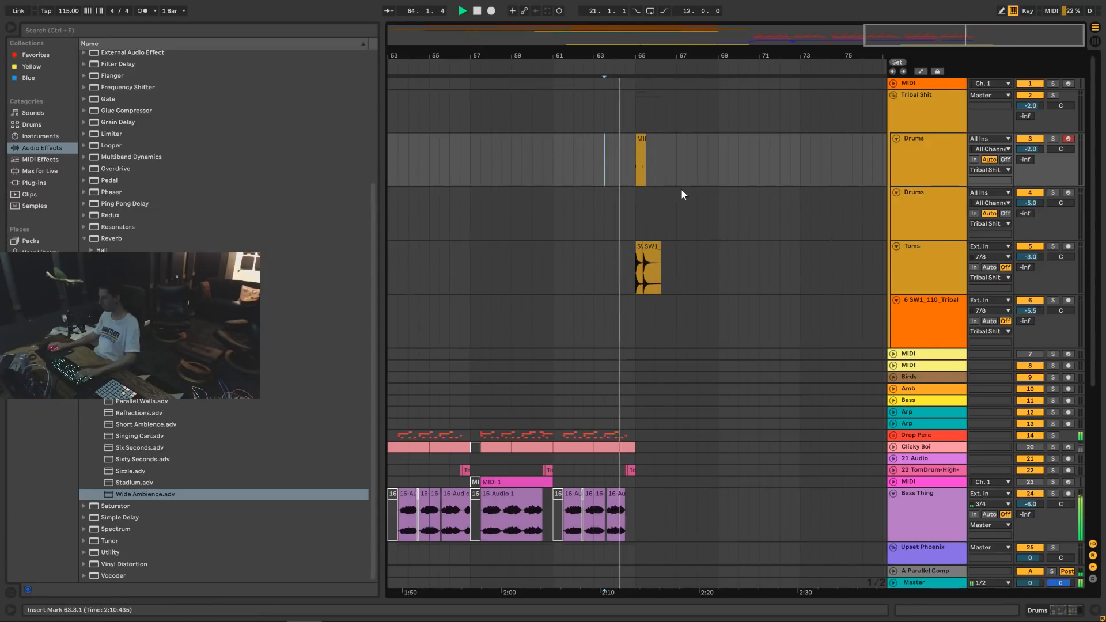
pyautogui.scroll(-3, 680, 189)
pyautogui.moveTo(957, 29); pyautogui.dragTo(972, 29)
pyautogui.scroll(3, 718, 236)
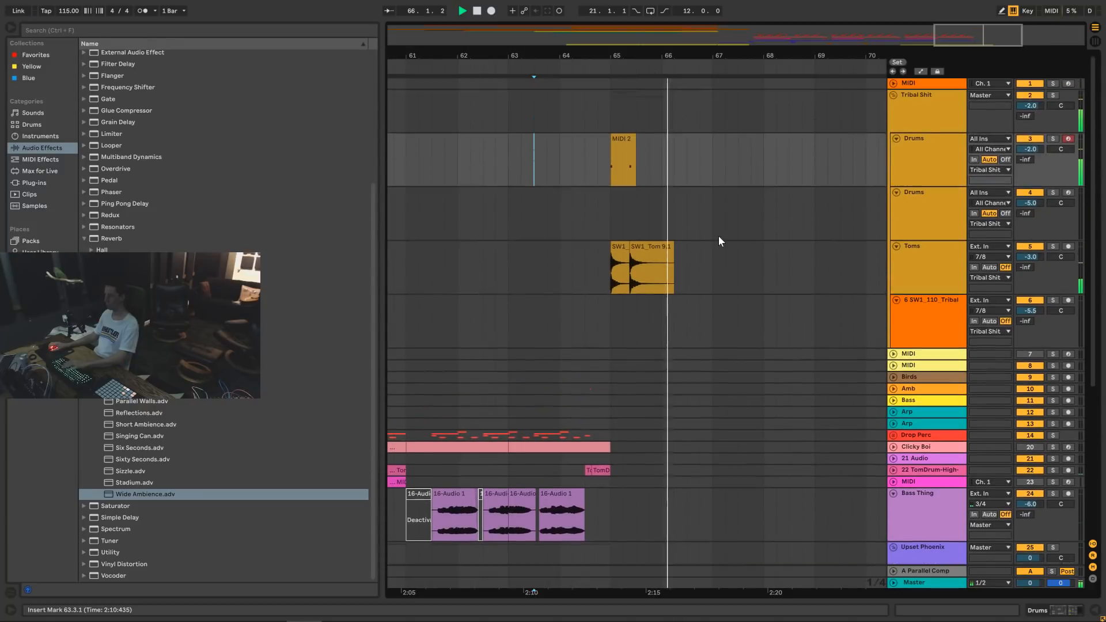
pyautogui.click(647, 262)
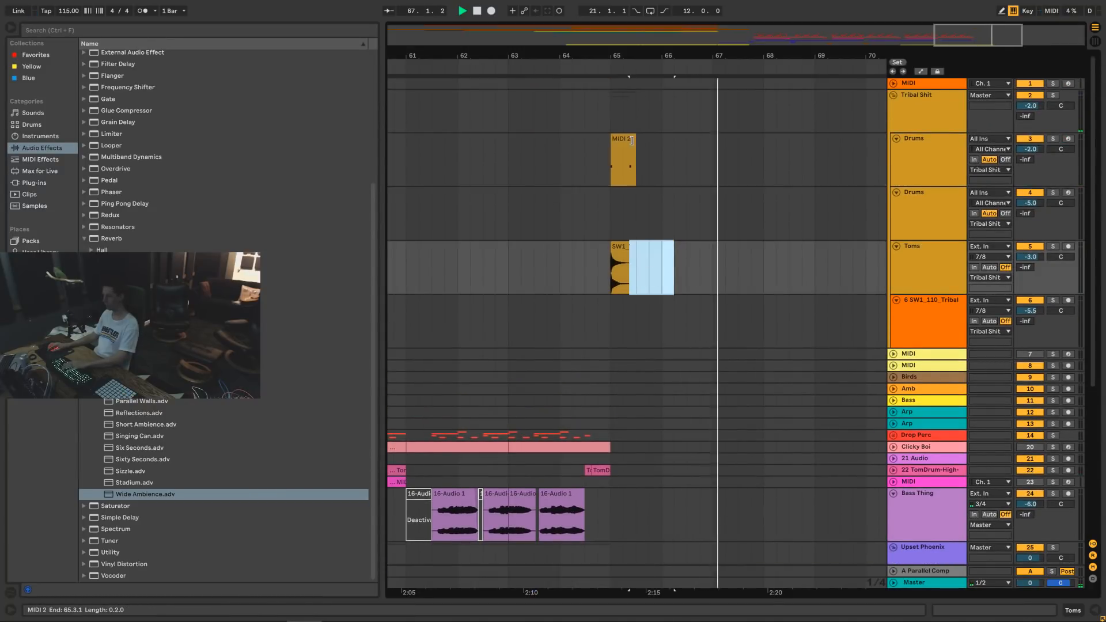
pyautogui.click(616, 161)
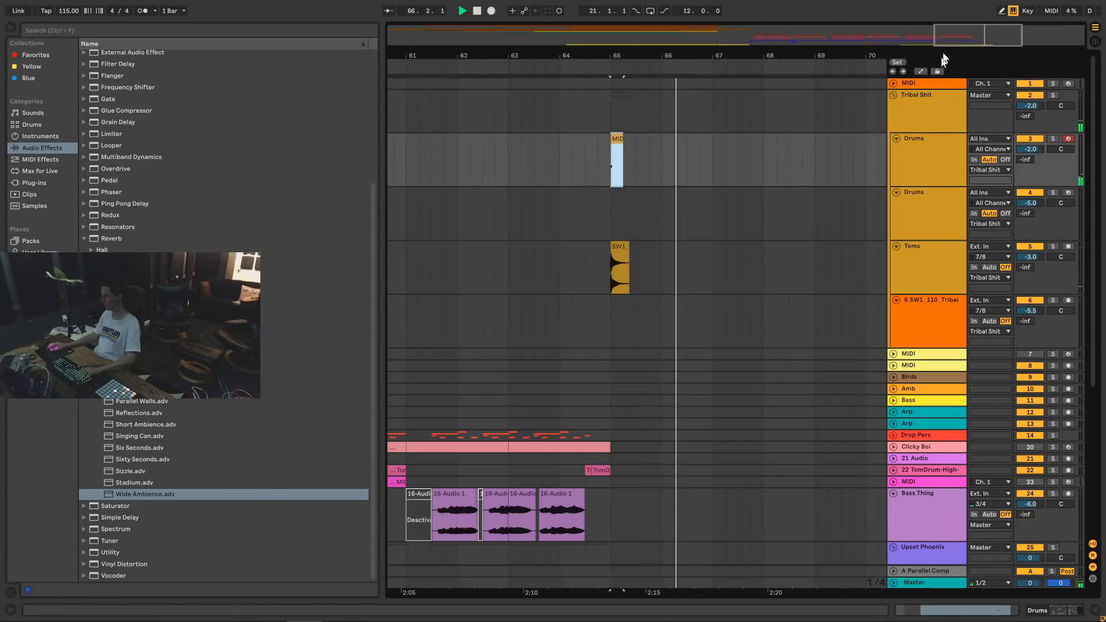
# Inspect the MIDI 2 clips at bars 37 and 33 on MIDI track 7 and unfold the frozen audio on track 8.
pyautogui.moveTo(975, 37); pyautogui.dragTo(720, 14)
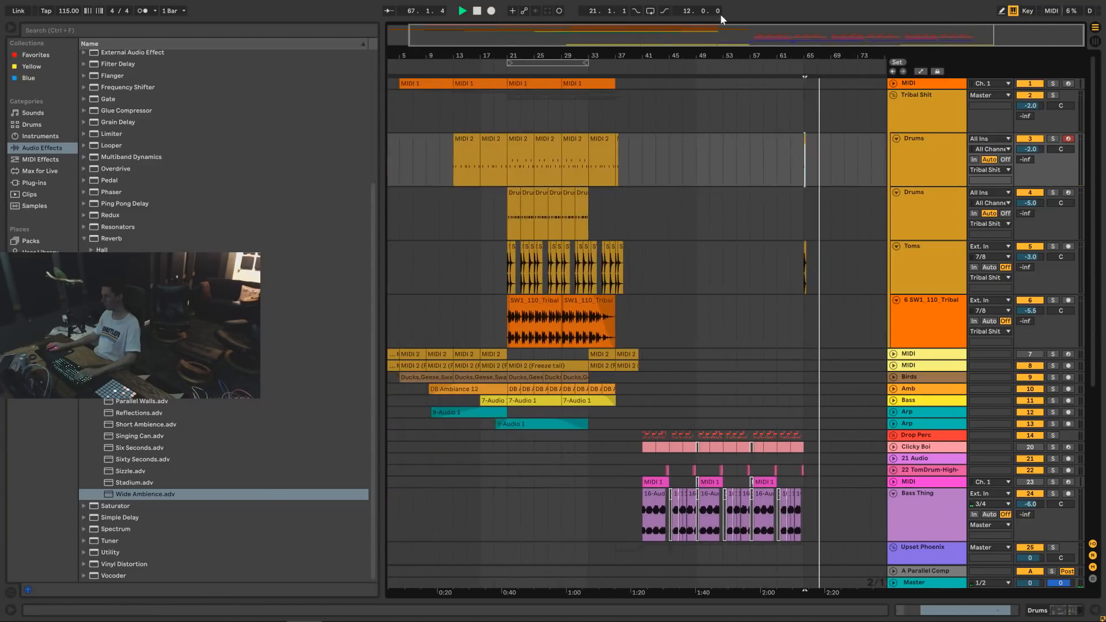
pyautogui.scroll(-2, 629, 316)
pyautogui.click(631, 308)
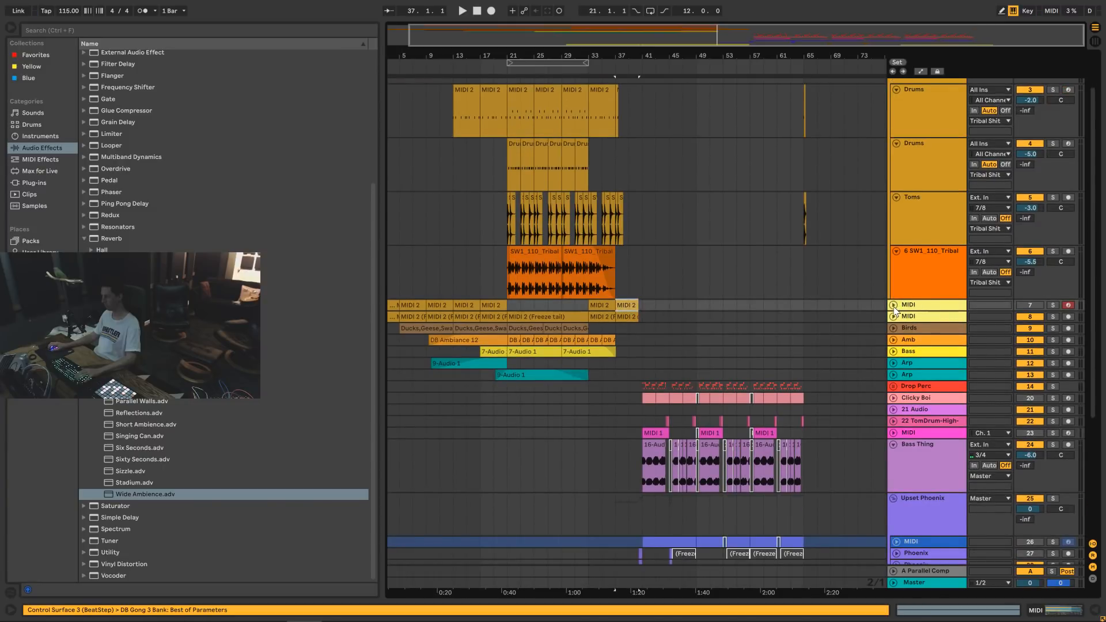
pyautogui.click(612, 306)
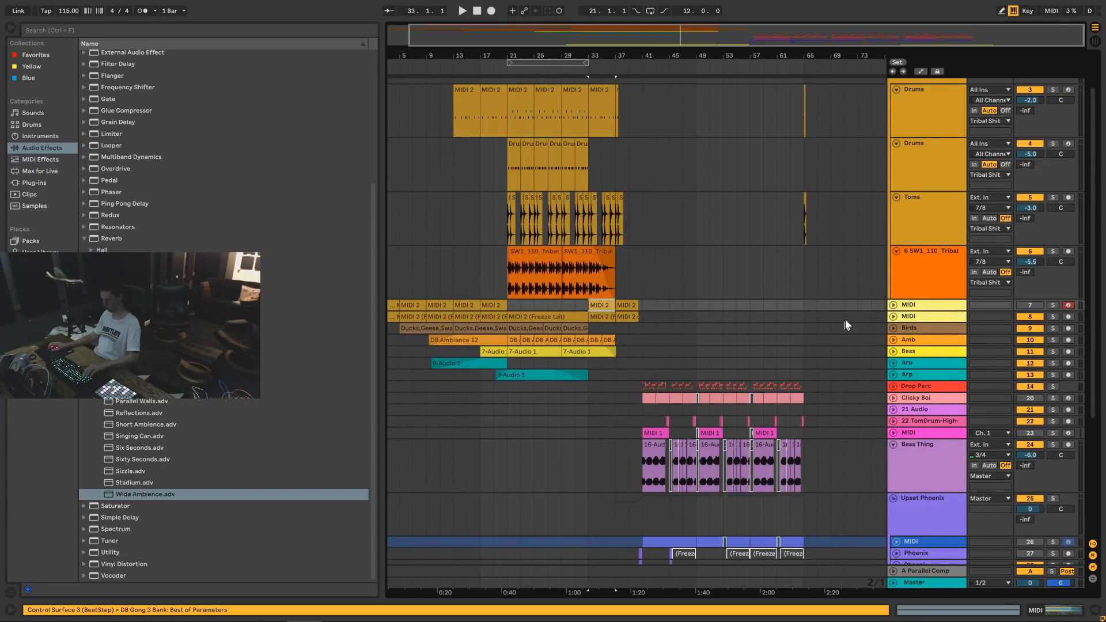
pyautogui.click(893, 305)
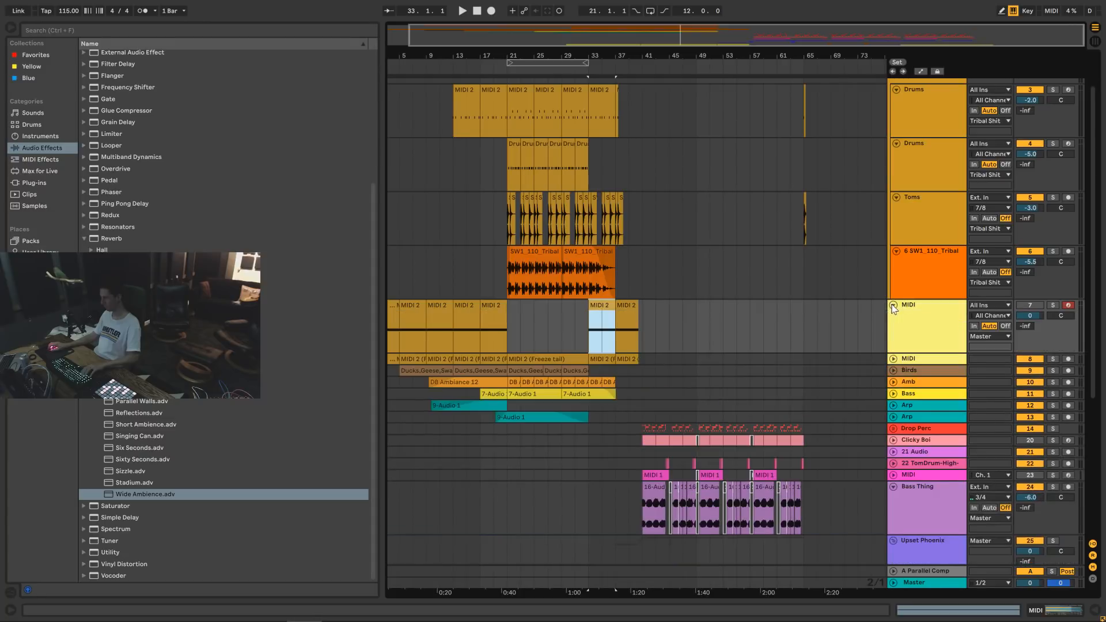
pyautogui.click(893, 305)
pyautogui.click(893, 316)
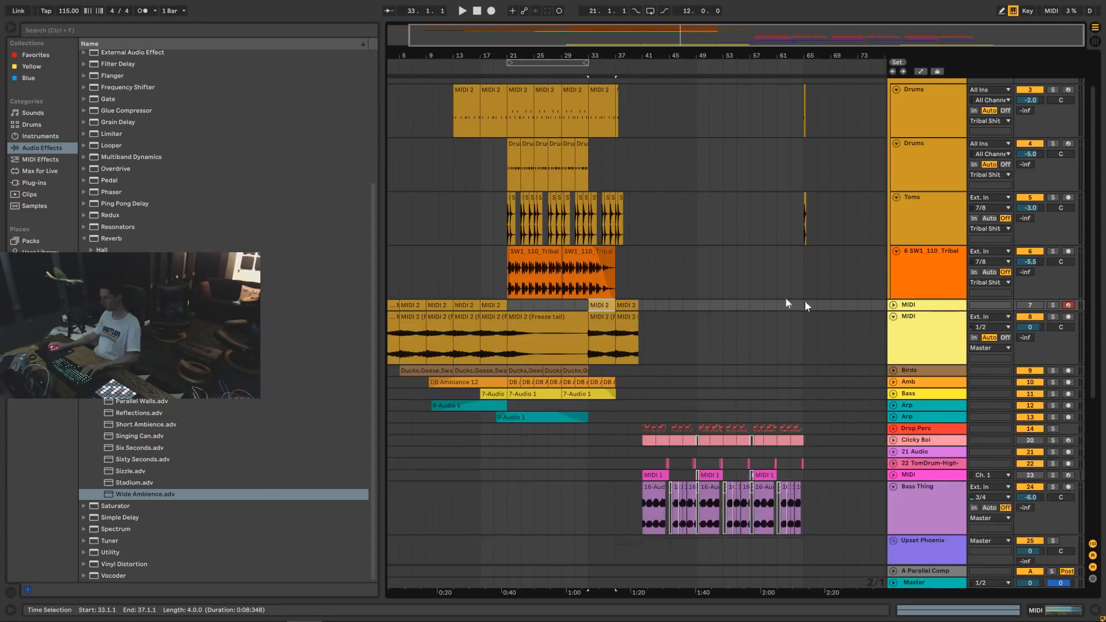
# Paste the frozen MIDI 2 clip from bar 33 of track 8 at bar 65 on the same track and play it.
pyautogui.scroll(-2, 804, 301)
pyautogui.click(603, 268)
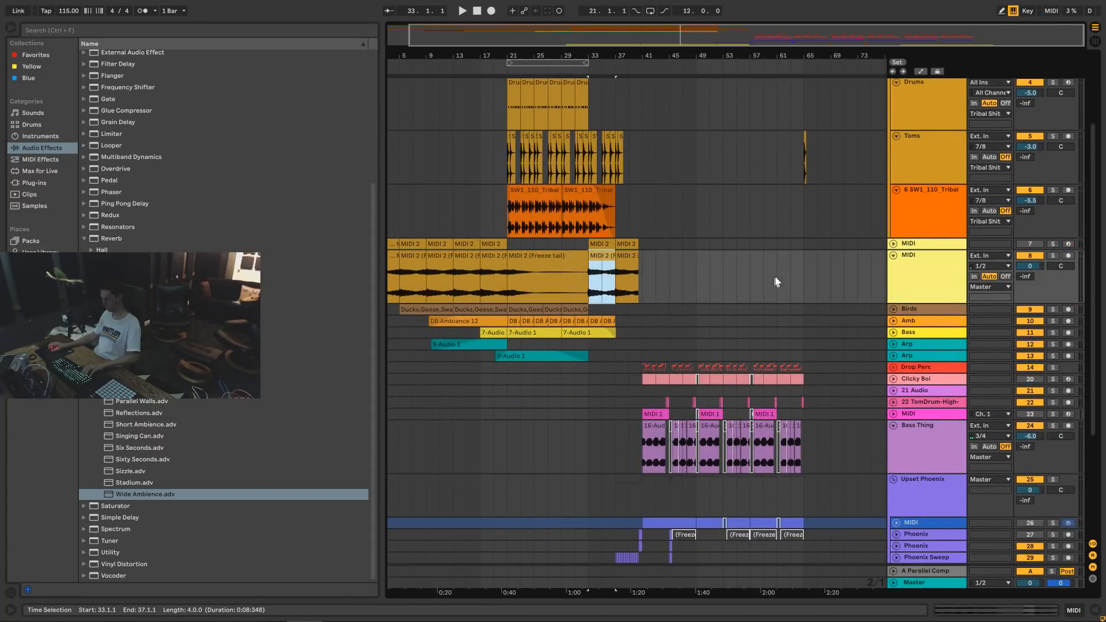
pyautogui.hotkey('ctrl', 'x')
pyautogui.click(805, 271)
pyautogui.hotkey('ctrl', 'v')
pyautogui.press('space')
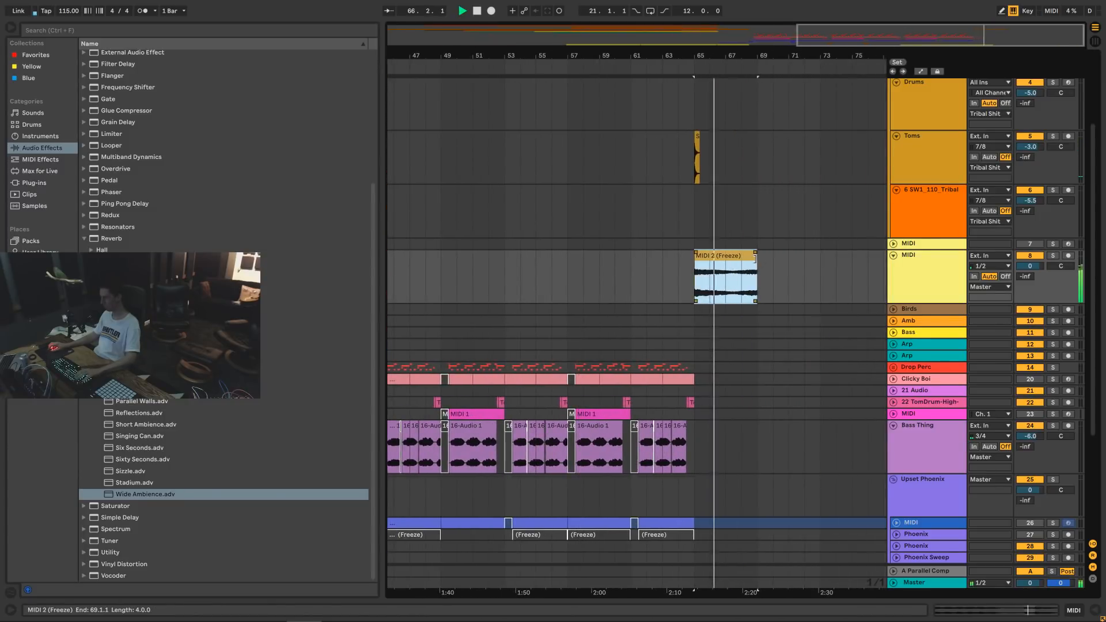
# Add a long fade-out to the frozen MIDI 2 clip at bar 65 and play it back.
pyautogui.moveTo(756, 260); pyautogui.dragTo(700, 256)
pyautogui.click(730, 257)
pyautogui.press('space')
pyautogui.press('space')
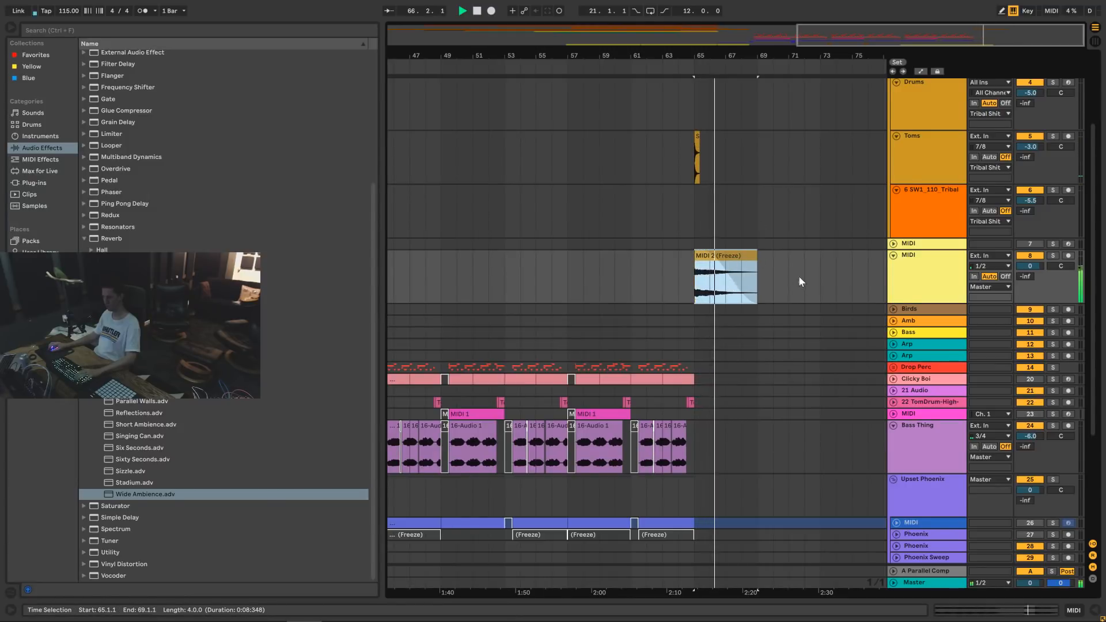
# Copy the tail of the frozen Gong thing 2 clip from bars 77 to 83 and paste it at bar 65 on the same track.
pyautogui.scroll(-5, 797, 278)
pyautogui.scroll(-1, 727, 461)
pyautogui.moveTo(727, 499); pyautogui.dragTo(886, 496)
pyautogui.click(738, 511)
pyautogui.moveTo(991, 34); pyautogui.dragTo(1083, 35)
pyautogui.moveTo(800, 510); pyautogui.dragTo(730, 509)
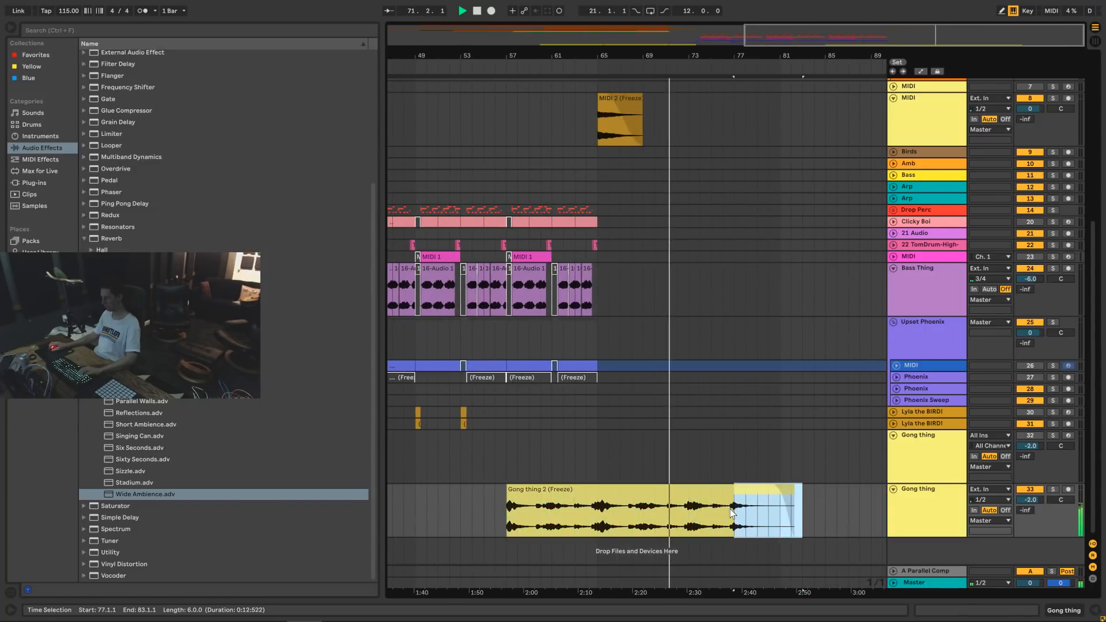
pyautogui.click(599, 527)
pyautogui.hotkey('ctrl', 'v')
# Audition the gong edit from around bar 63 and delete the leftover Gong thing 2 audio from bar 70.2 onward.
pyautogui.click(577, 467)
pyautogui.press('space')
pyautogui.press('space')
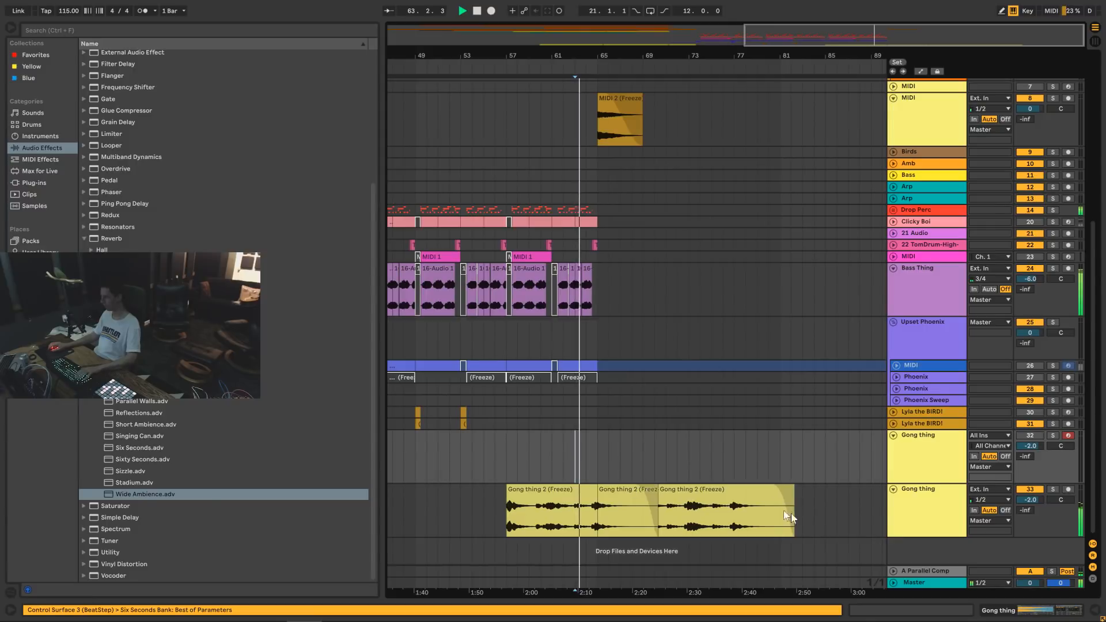
pyautogui.moveTo(824, 518); pyautogui.dragTo(662, 522)
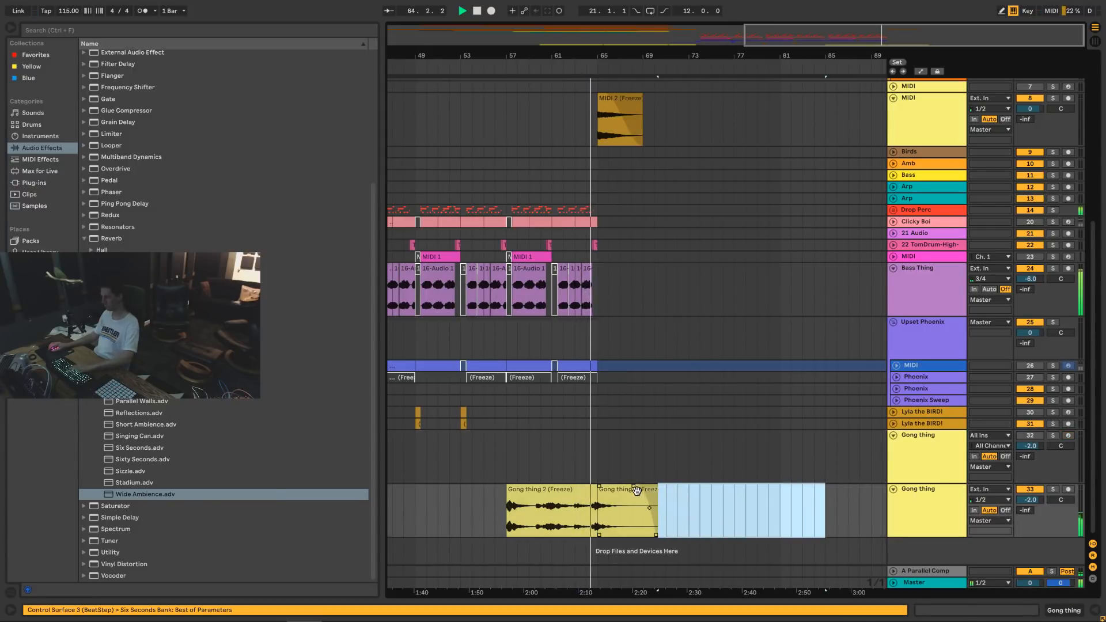
pyautogui.press('Delete')
# Give the Gong thing 2 clip at bar 65 a clip-long fade-out and adjust its curve to fall off late.
pyautogui.moveTo(632, 486); pyautogui.dragTo(601, 486)
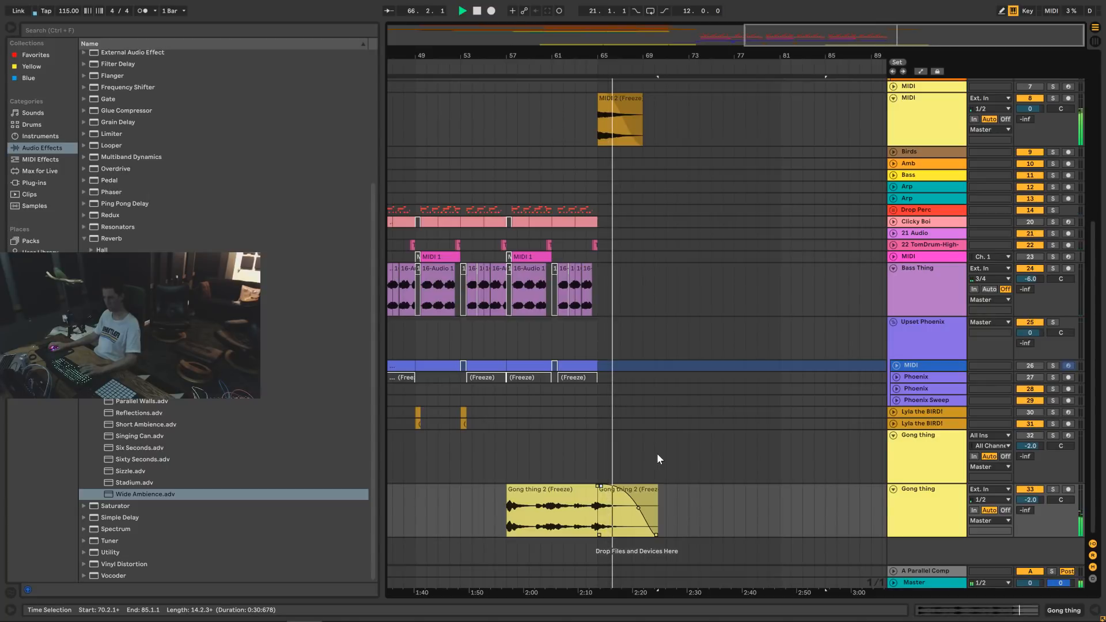
pyautogui.moveTo(638, 508); pyautogui.dragTo(633, 512)
pyautogui.click(649, 489)
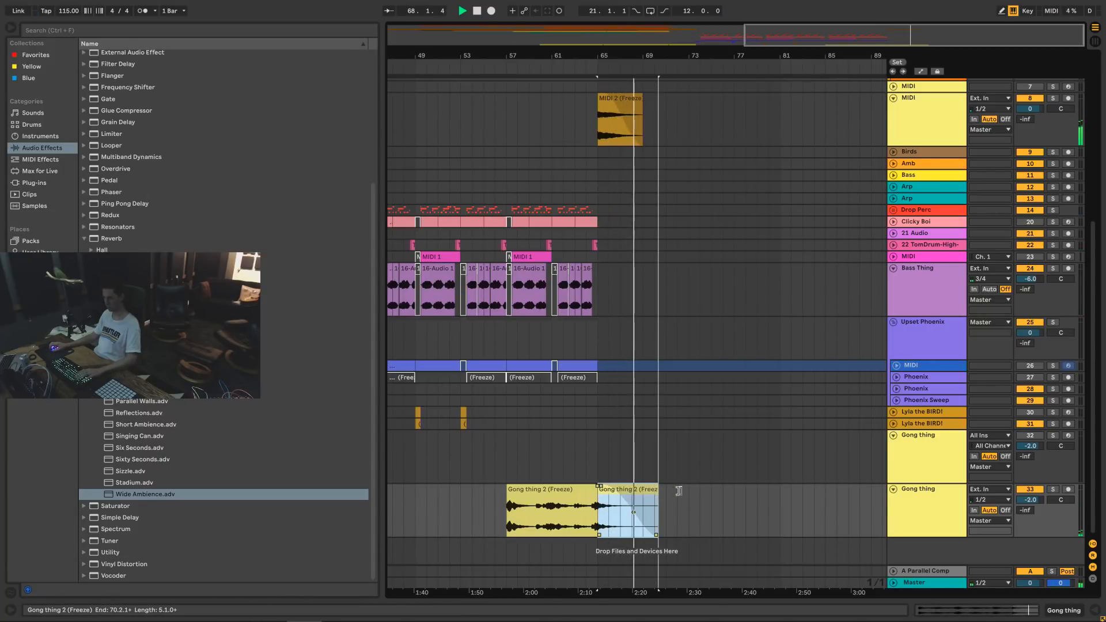
pyautogui.moveTo(632, 512); pyautogui.dragTo(637, 507)
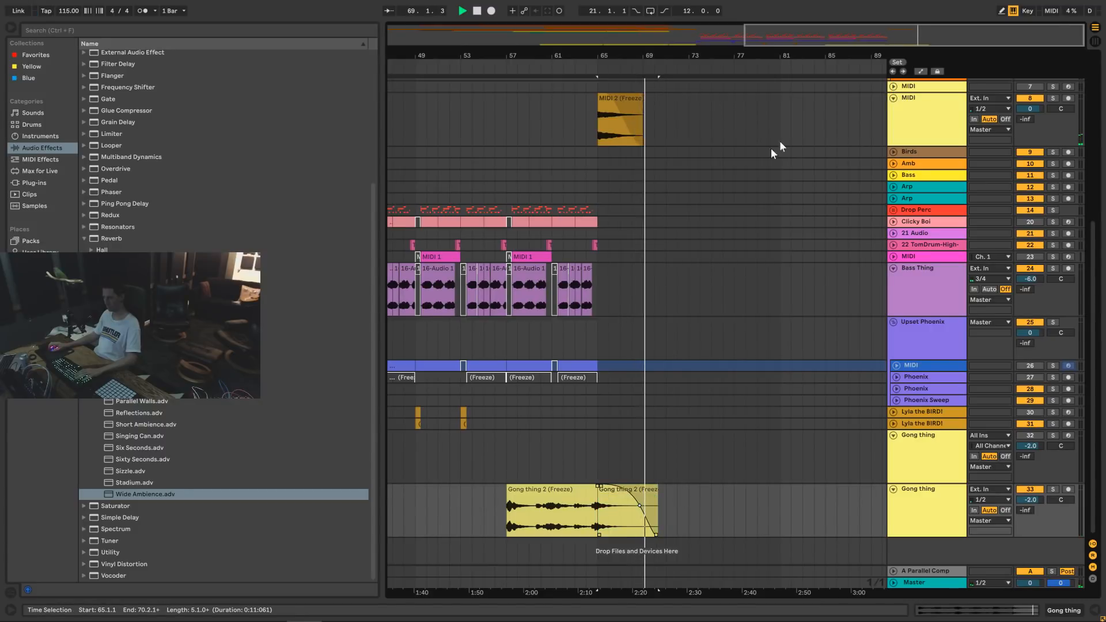
# Stop playback and fold the Tribal Shit and Upset Phoenix groups and the expanded MIDI, Bass Thing and Gong thing tracks.
pyautogui.scroll(2, 807, 104)
pyautogui.scroll(6, 727, 267)
pyautogui.press('space')
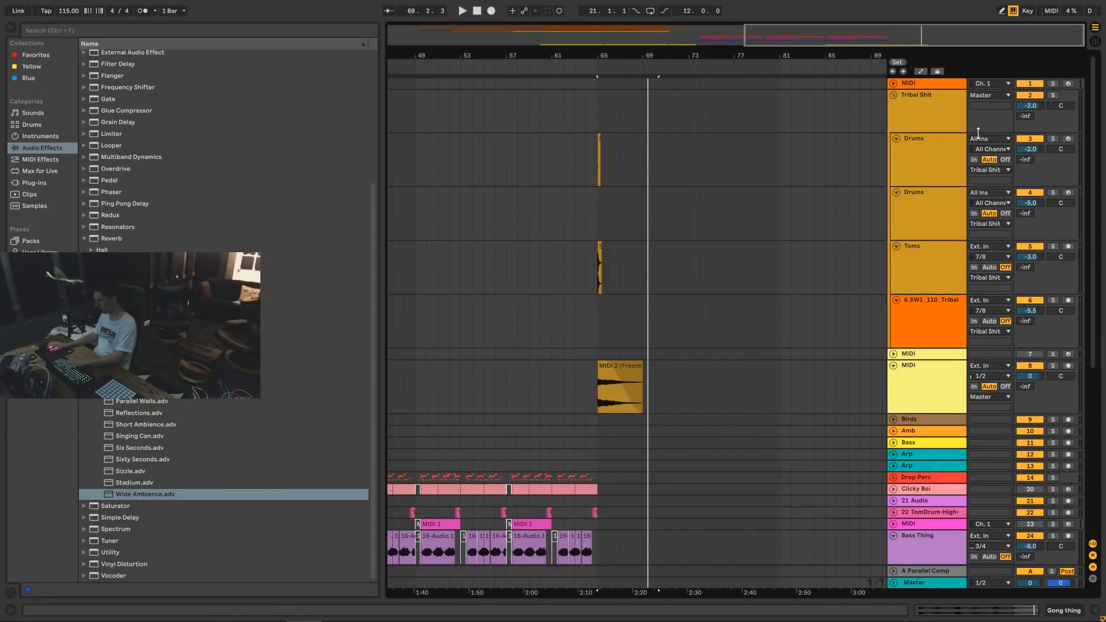
pyautogui.click(894, 94)
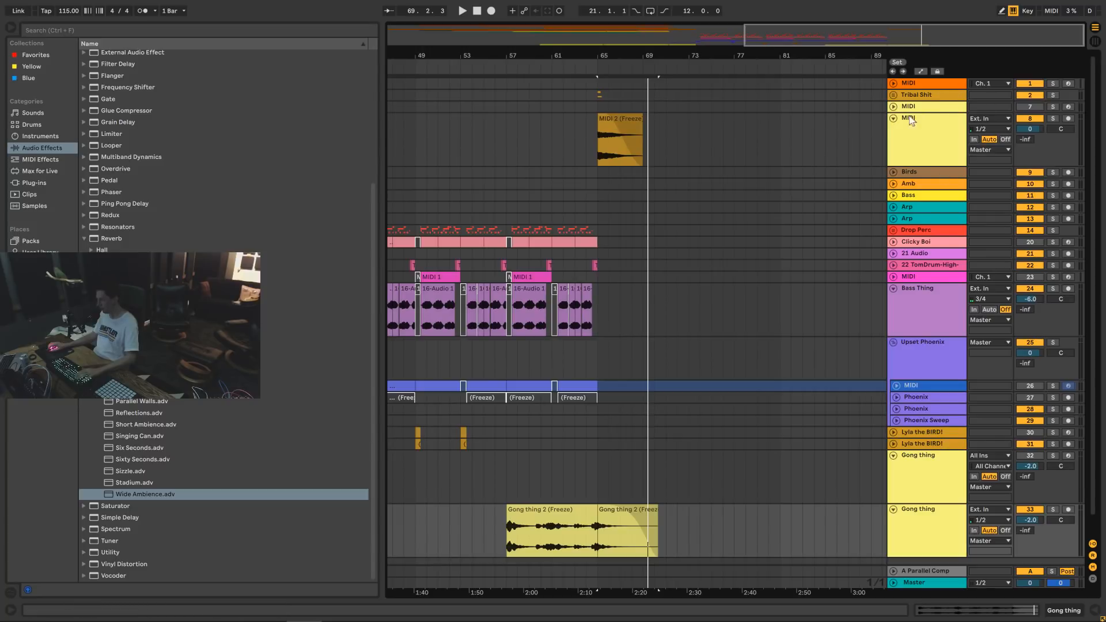
pyautogui.click(893, 118)
pyautogui.click(893, 247)
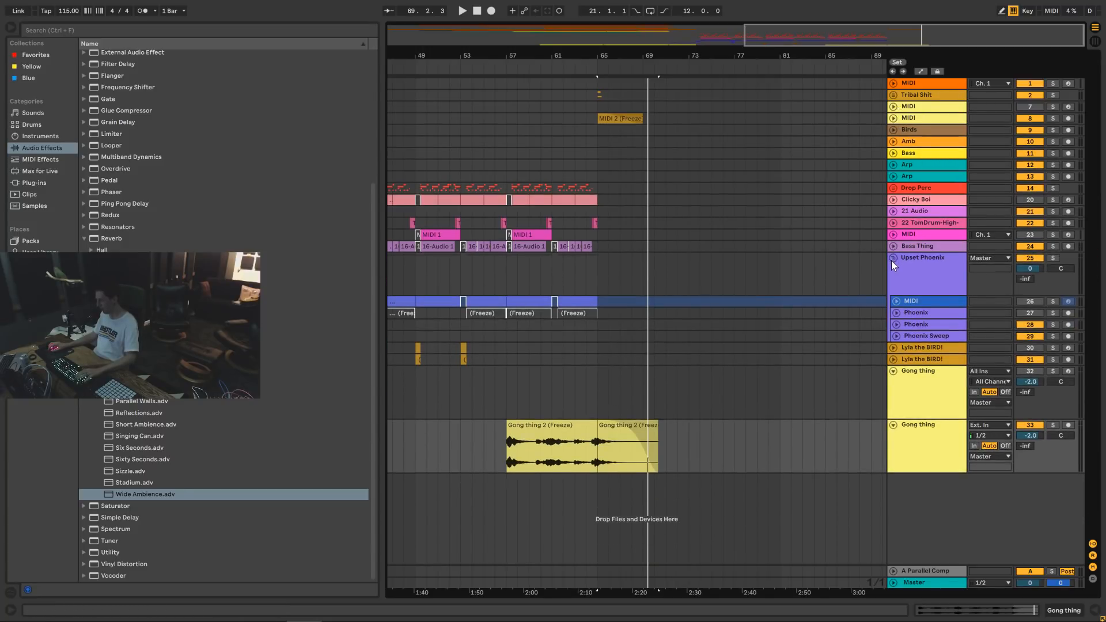
pyautogui.click(893, 257)
pyautogui.click(893, 293)
pyautogui.click(893, 304)
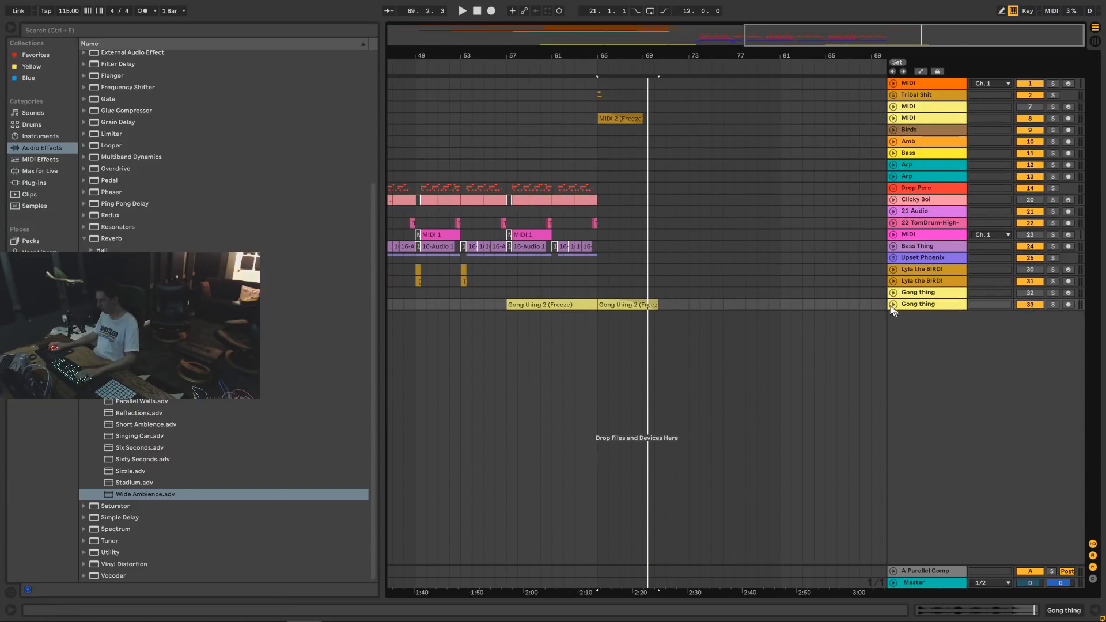
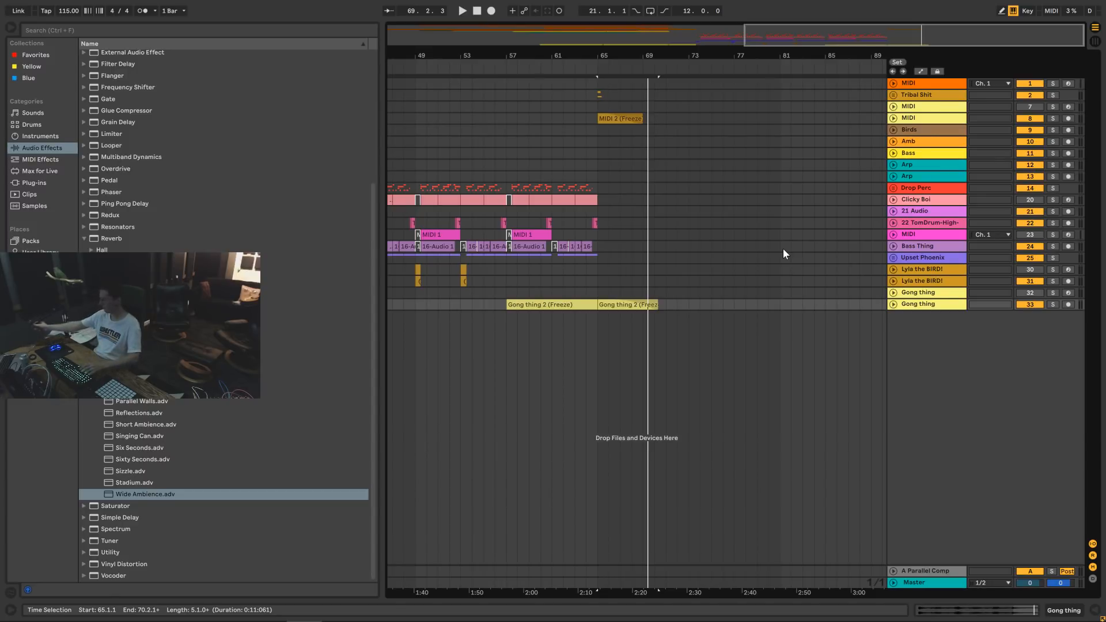
# Show the whole song in the arrangement, check the MOTU 8pre mixer and play from the beginning.
pyautogui.moveTo(896, 44); pyautogui.dragTo(897, 17)
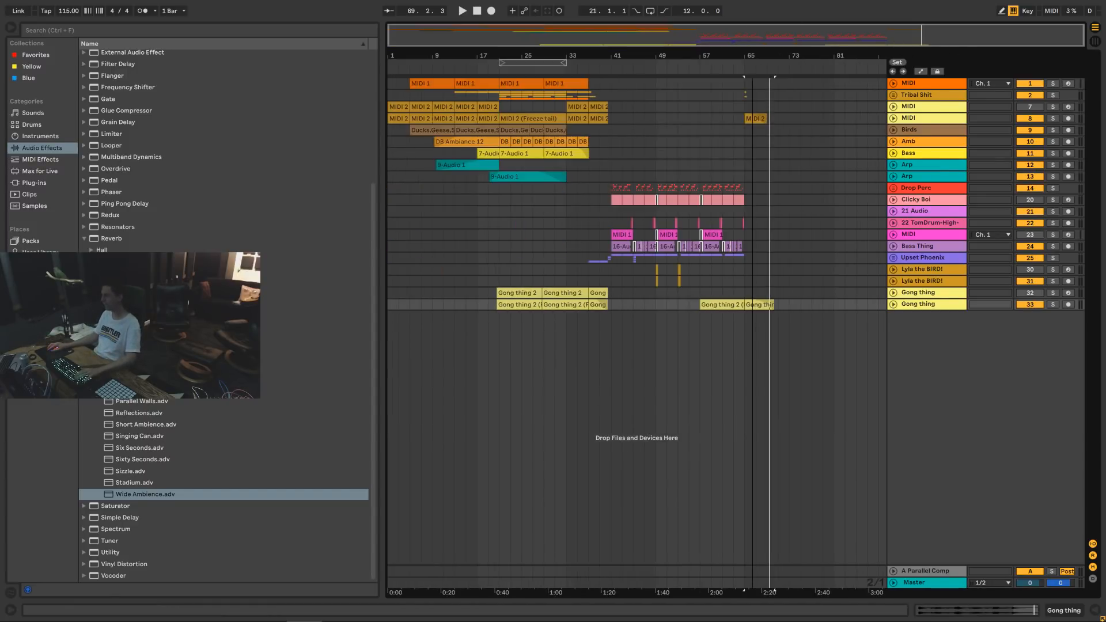
pyautogui.click(568, 614)
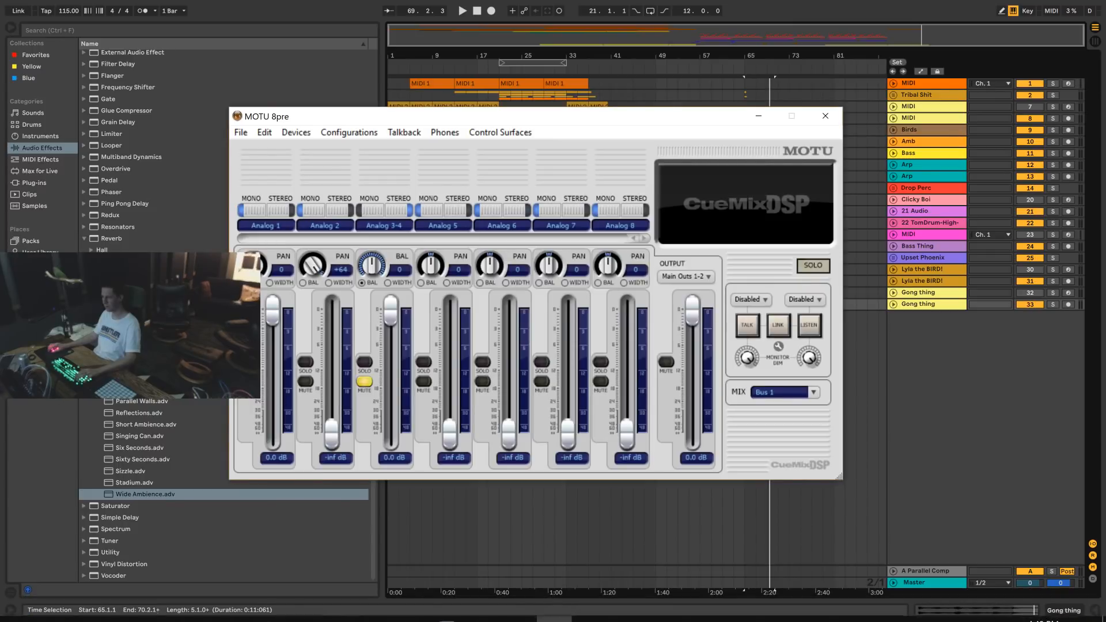
pyautogui.click(511, 526)
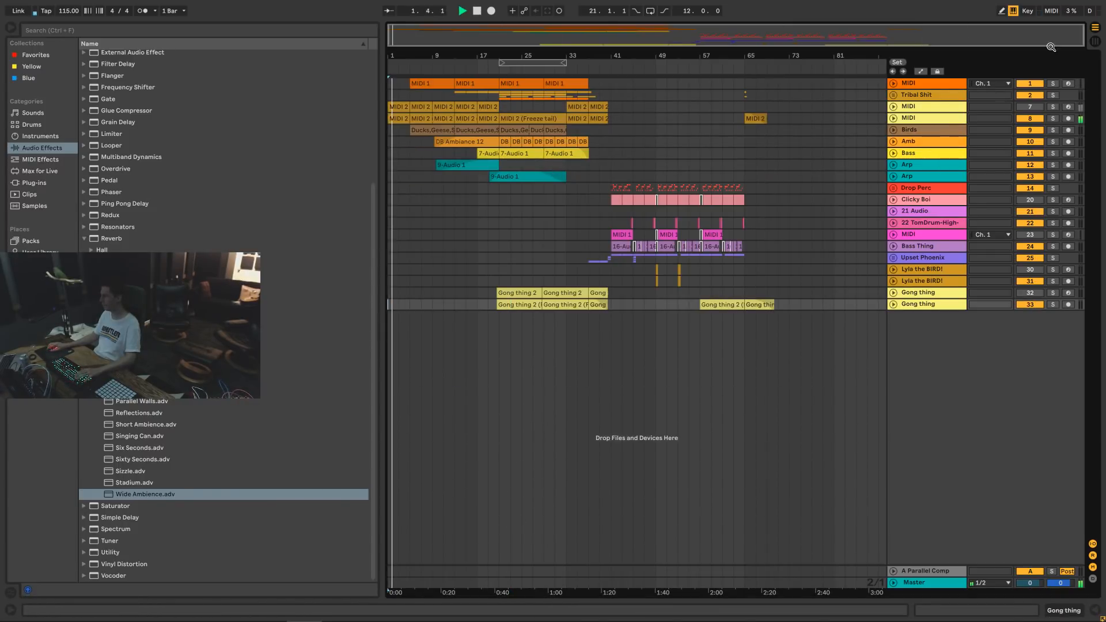
# Show the Session View mixer, save the set and resume playback.
pyautogui.press('Tab')
pyautogui.hotkey('ctrl', 's')
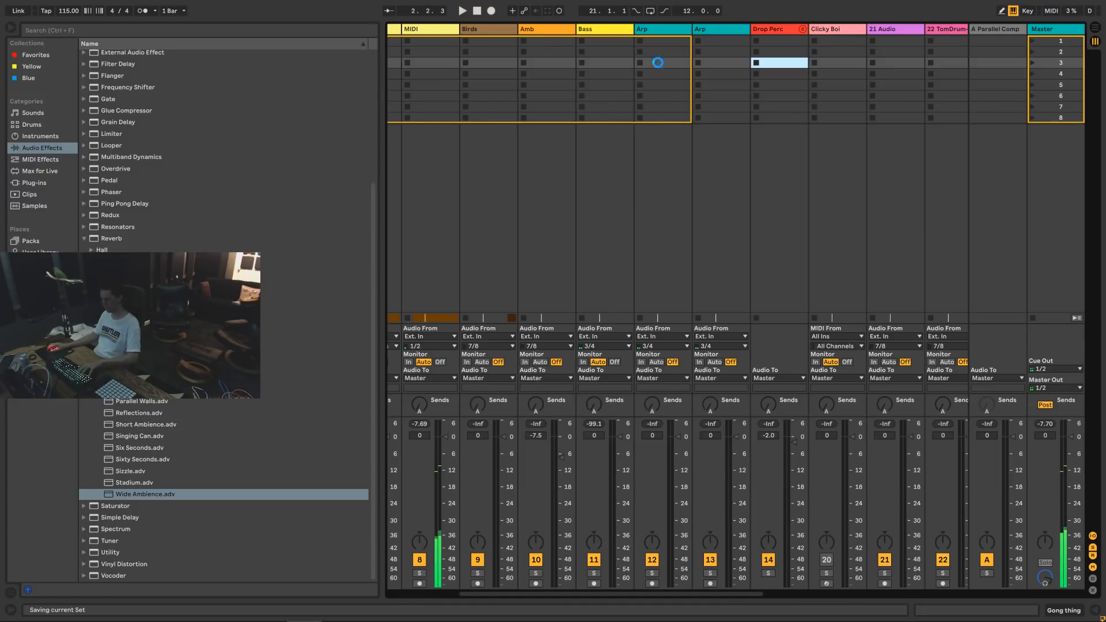
pyautogui.press('space')
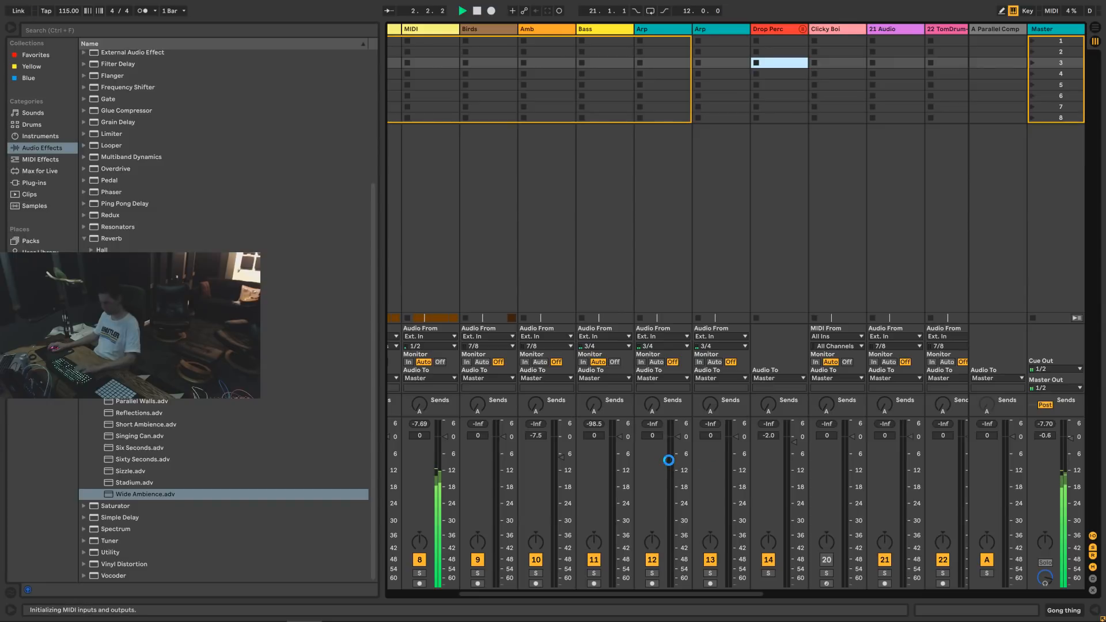
# Set the Master volume to 0 dB and switch the send of return A to Pre.
pyautogui.click(1044, 435)
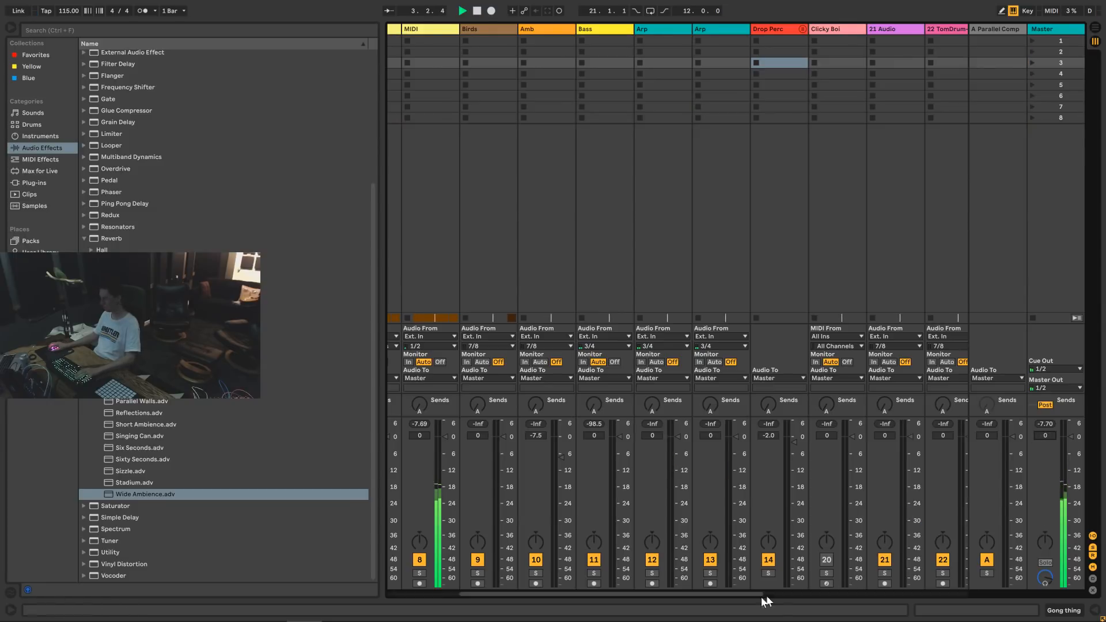
pyautogui.moveTo(753, 593); pyautogui.dragTo(682, 593)
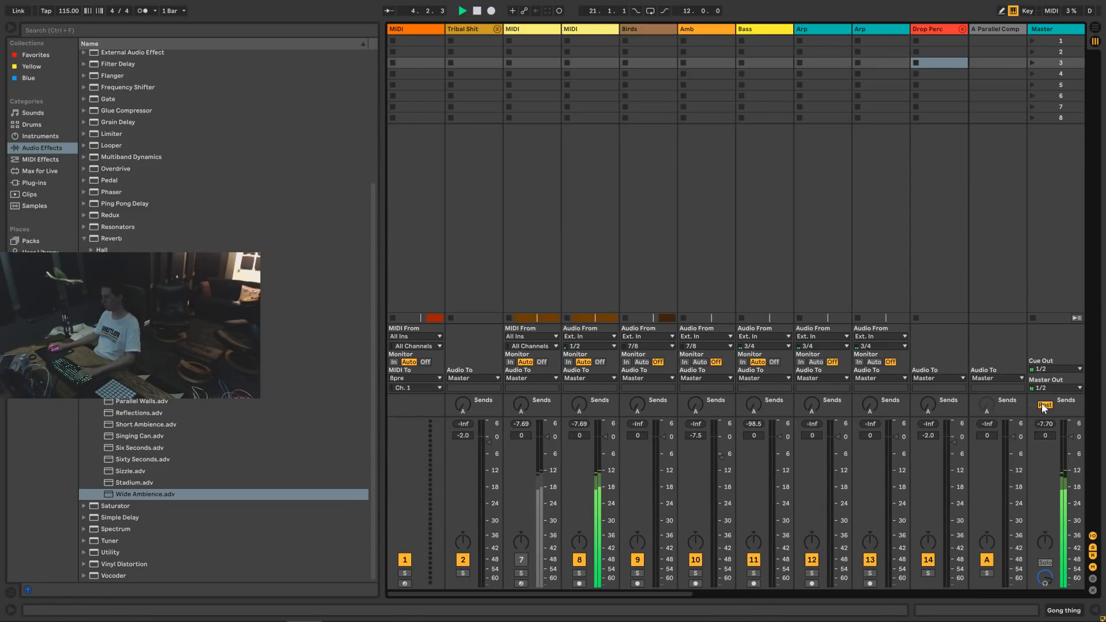
pyautogui.click(510, 33)
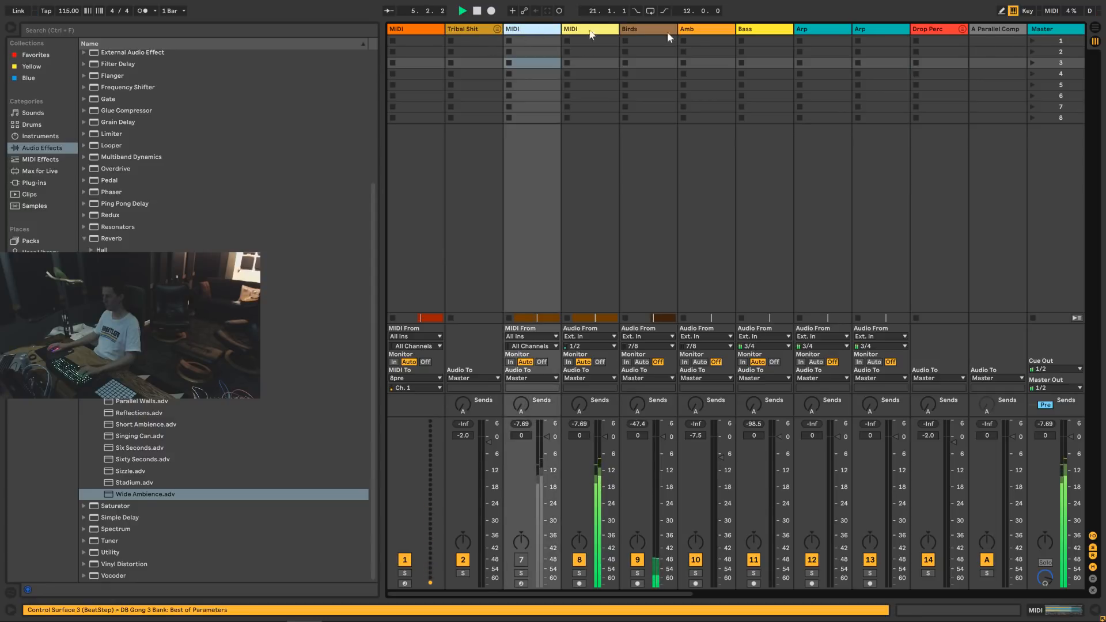
# Loop playback over the arrangement section from bar 21 to bar 33.
pyautogui.click(1091, 30)
pyautogui.click(530, 62)
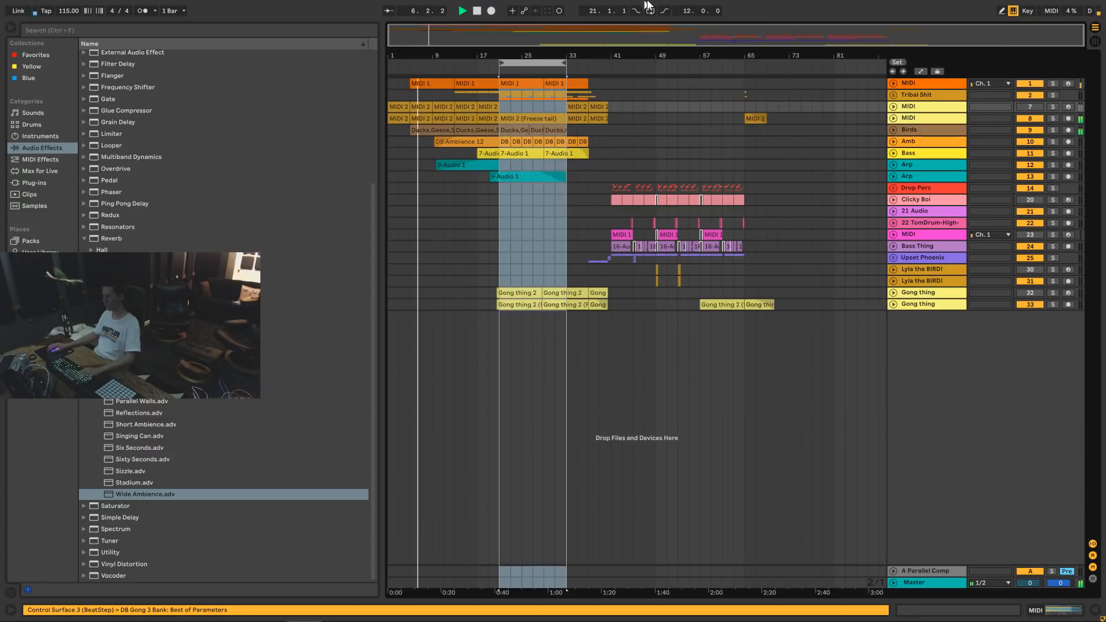
pyautogui.click(649, 10)
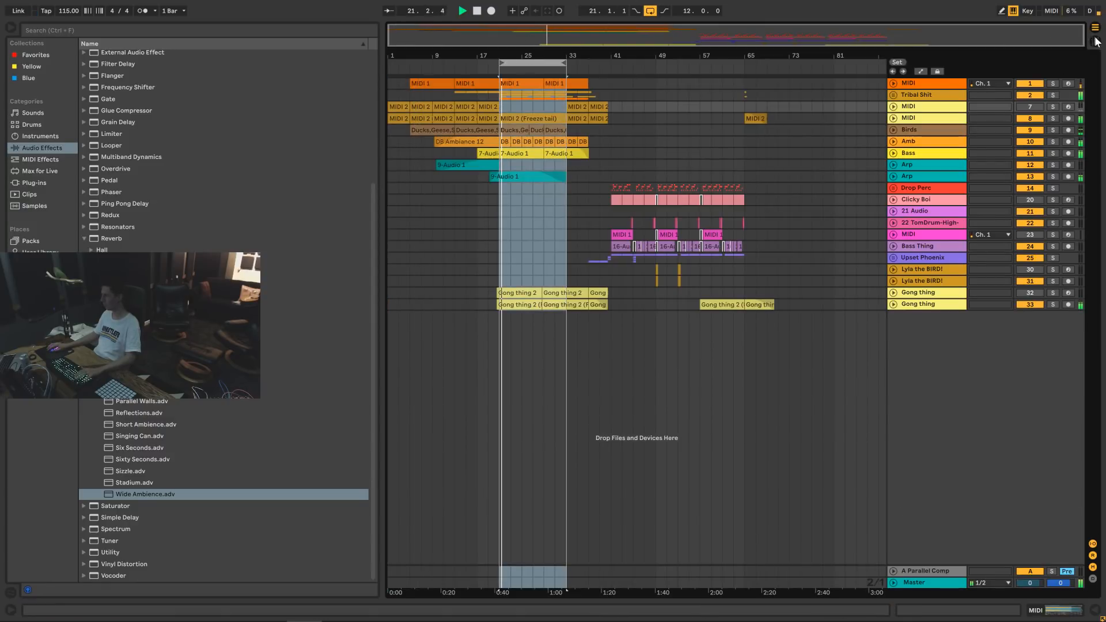
# Move yellow MIDI track 7 ahead of the Tribal Shit group, directly after the first MIDI track, in the mixer.
pyautogui.press('Tab')
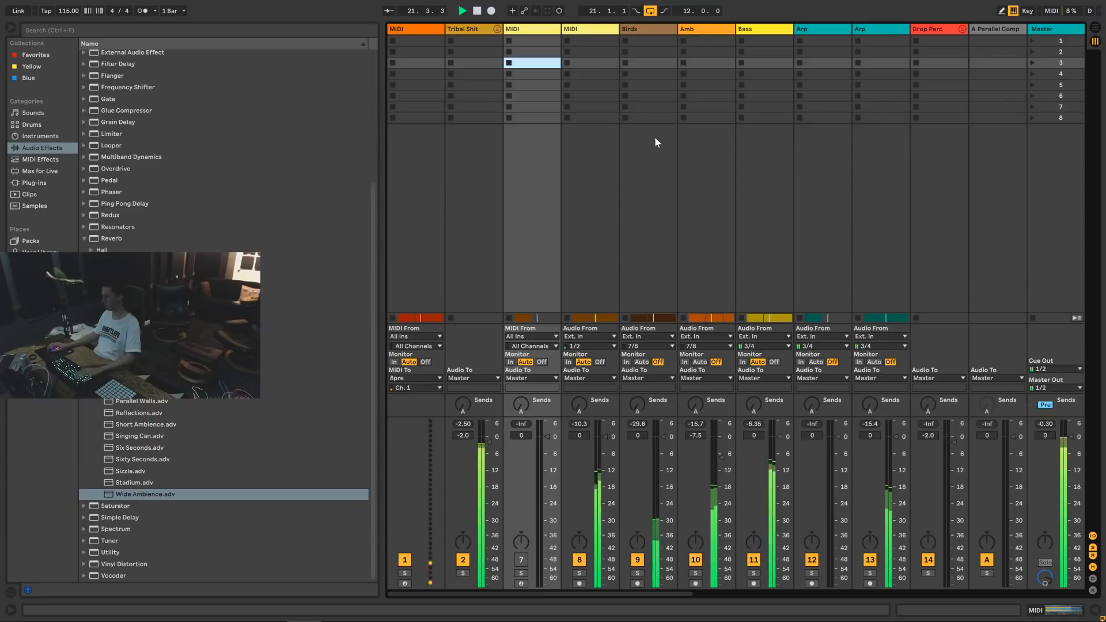
pyautogui.click(519, 33)
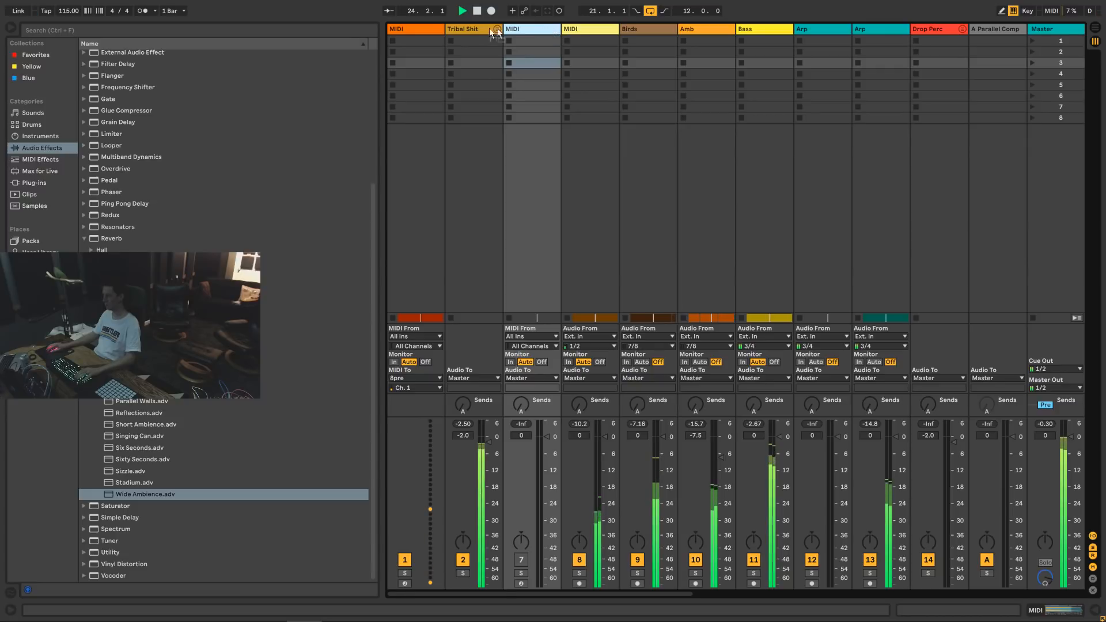
pyautogui.moveTo(494, 32); pyautogui.dragTo(455, 37)
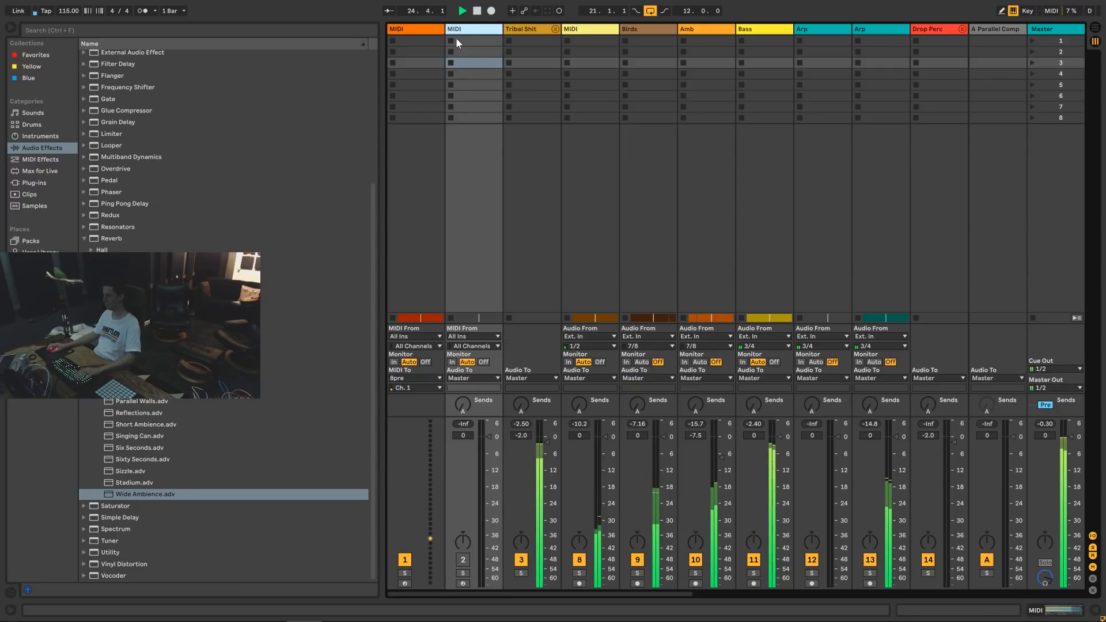
pyautogui.click(418, 29)
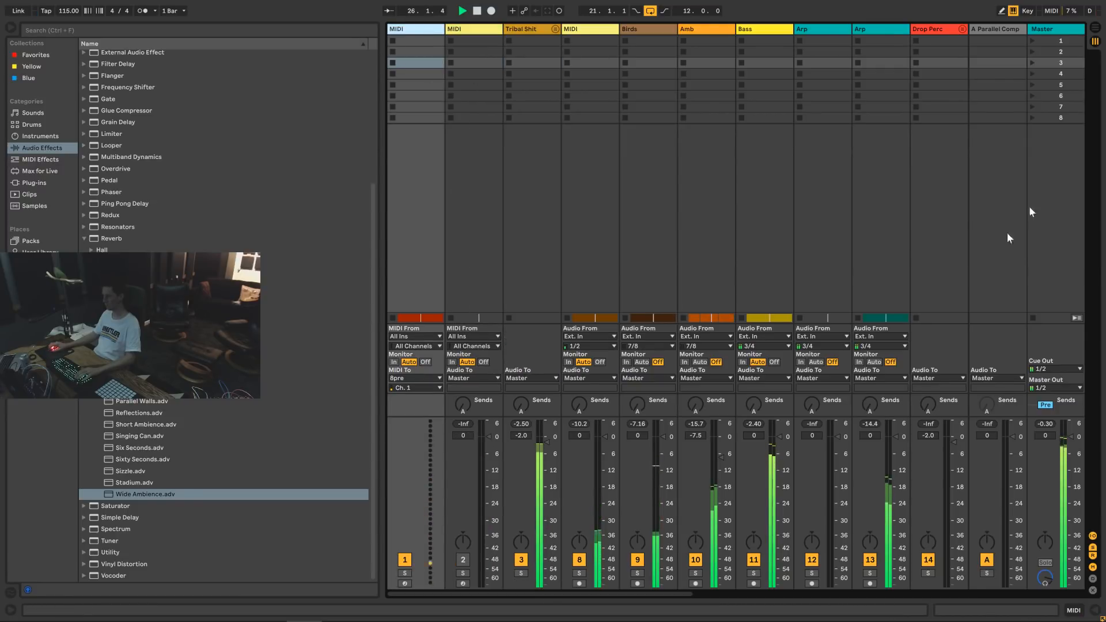
# Check the contents of the first MIDI track in the arrangement, deactivate the track and fold it again.
pyautogui.click(1095, 27)
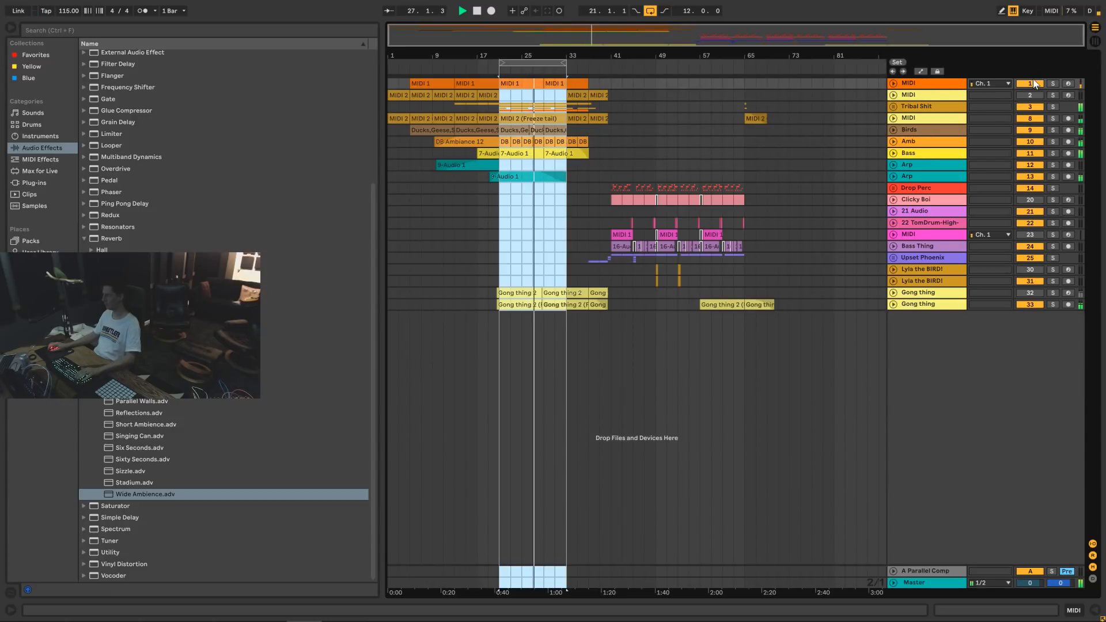
pyautogui.click(892, 83)
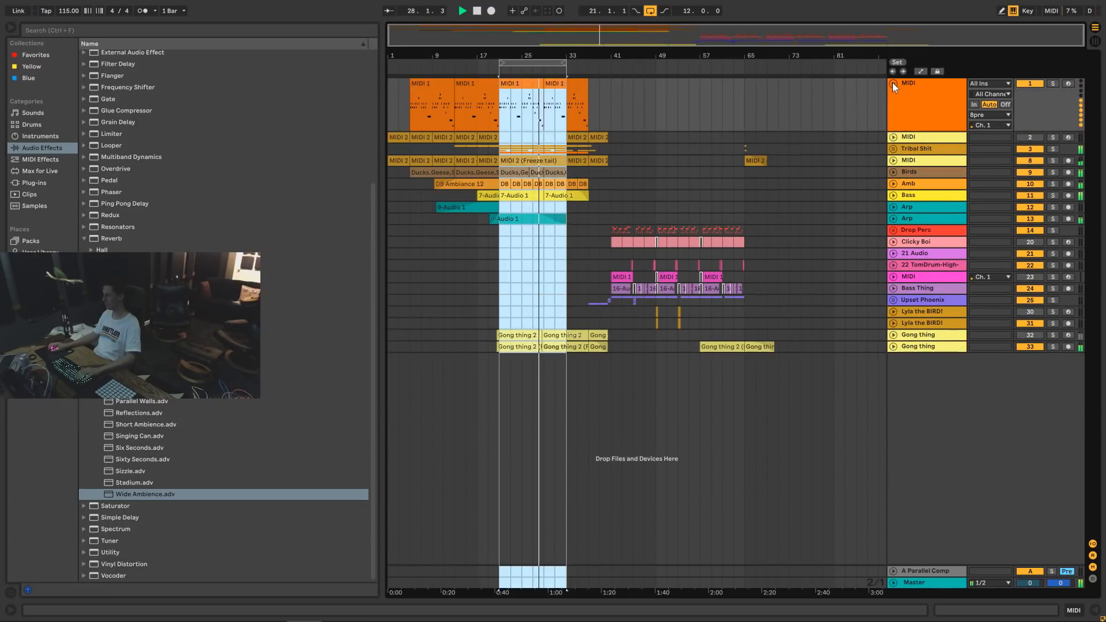
pyautogui.click(1030, 84)
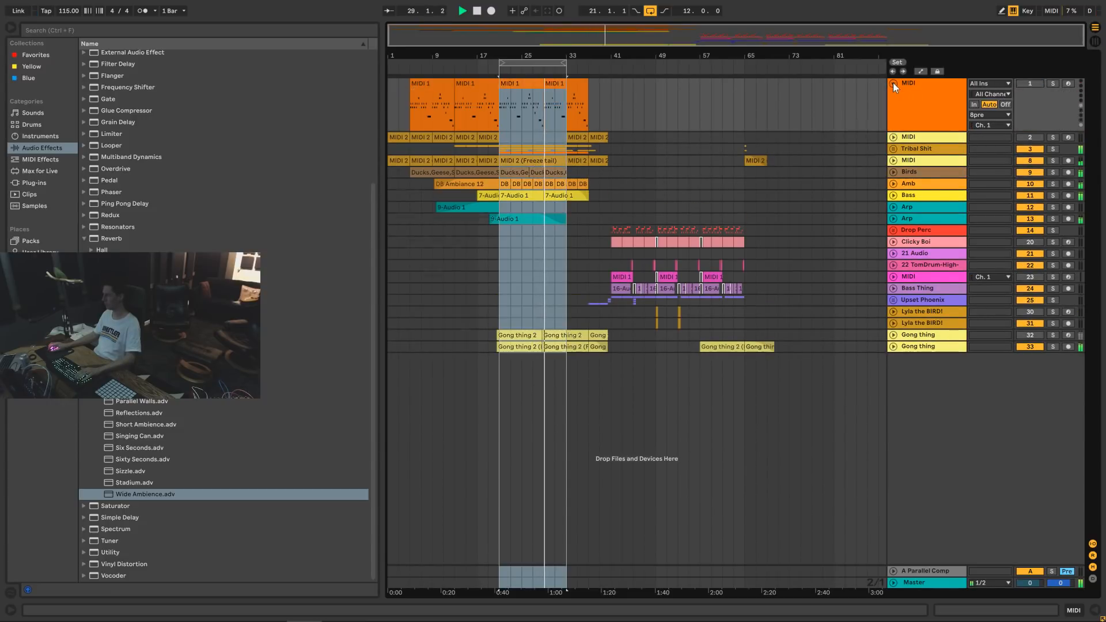
pyautogui.click(892, 84)
# Move the Clicky Boi, pink MIDI, first Lyla the BIRD! and first Gong thing tracks directly below the first MIDI track.
pyautogui.click(931, 202)
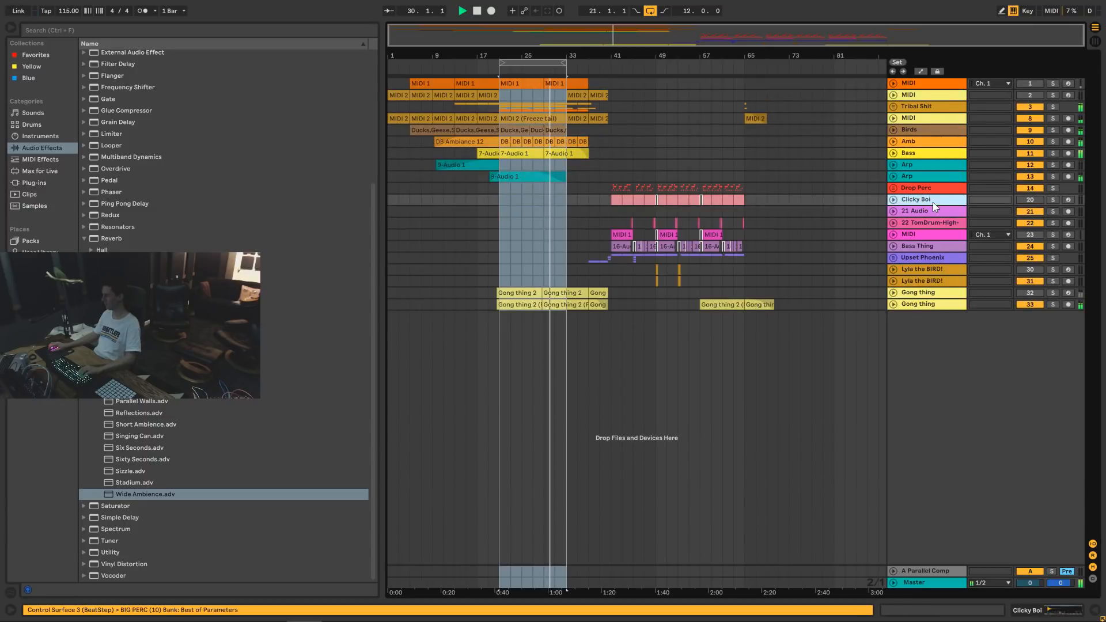
pyautogui.click(938, 233)
pyautogui.click(937, 269)
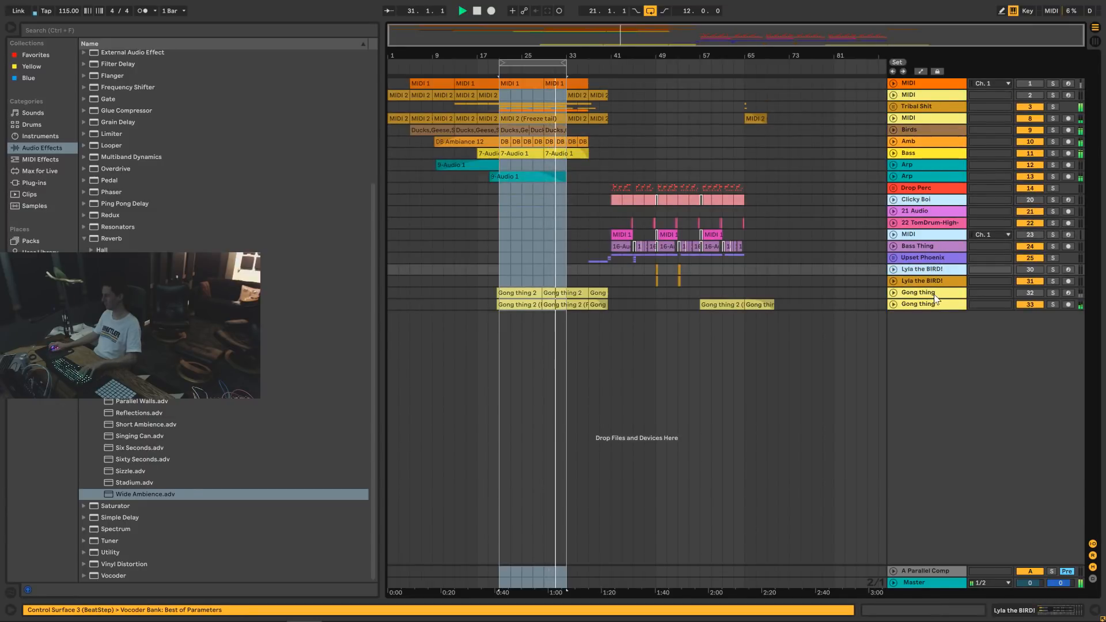
pyautogui.click(934, 294)
pyautogui.moveTo(933, 201); pyautogui.dragTo(940, 91)
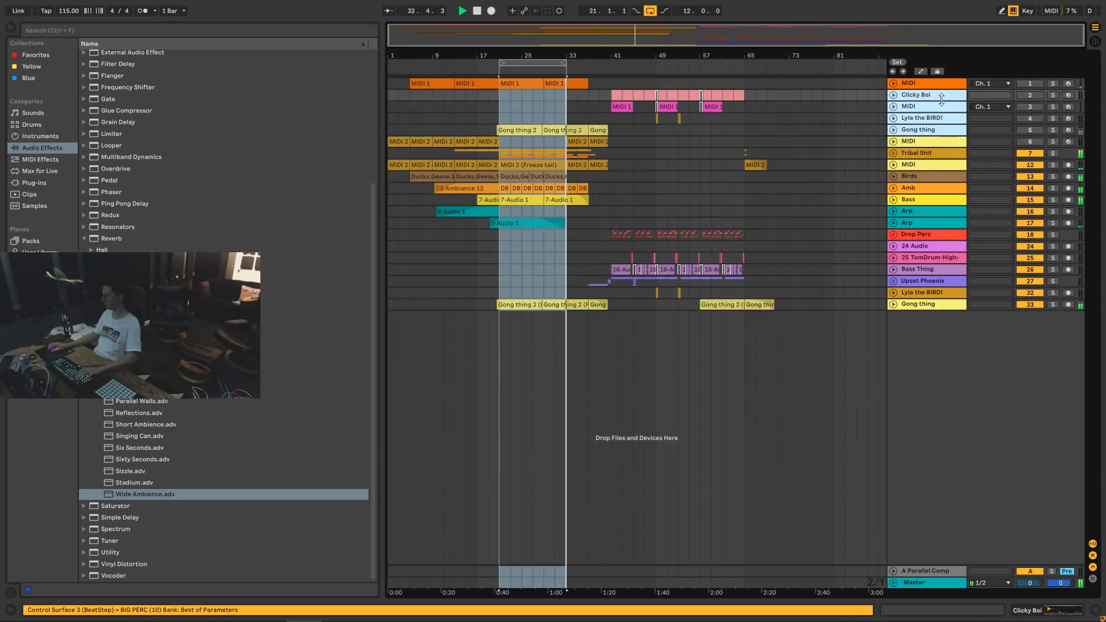
# Narrow the six deactivated tracks 1 to 6 to minimum width in the mixer and select the Tribal Shit group.
pyautogui.click(938, 141)
pyautogui.press('Tab')
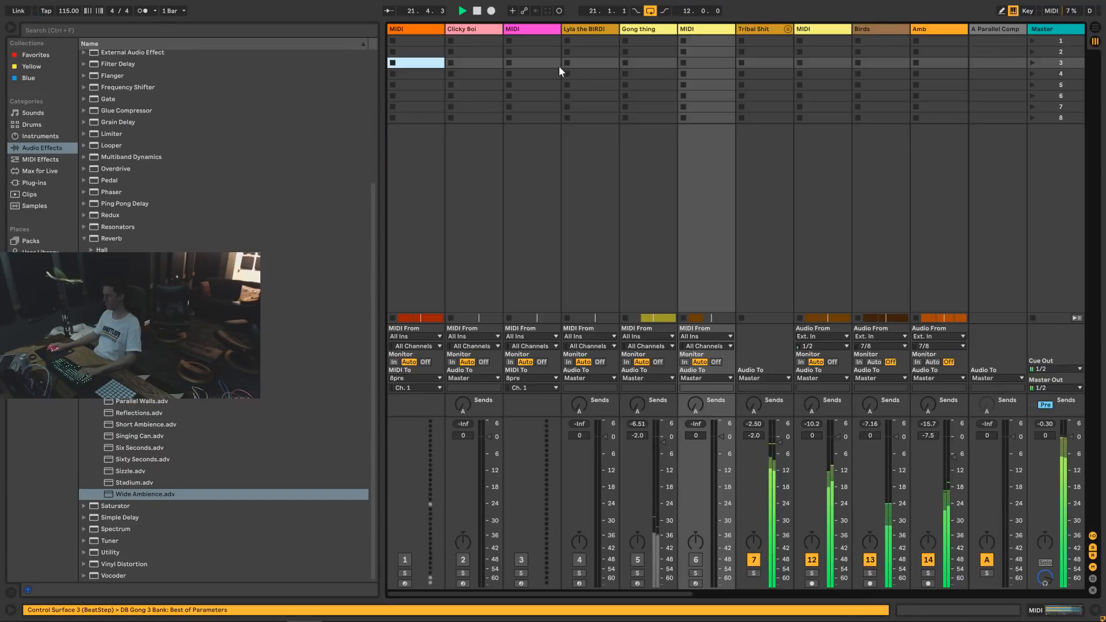
pyautogui.click(720, 32)
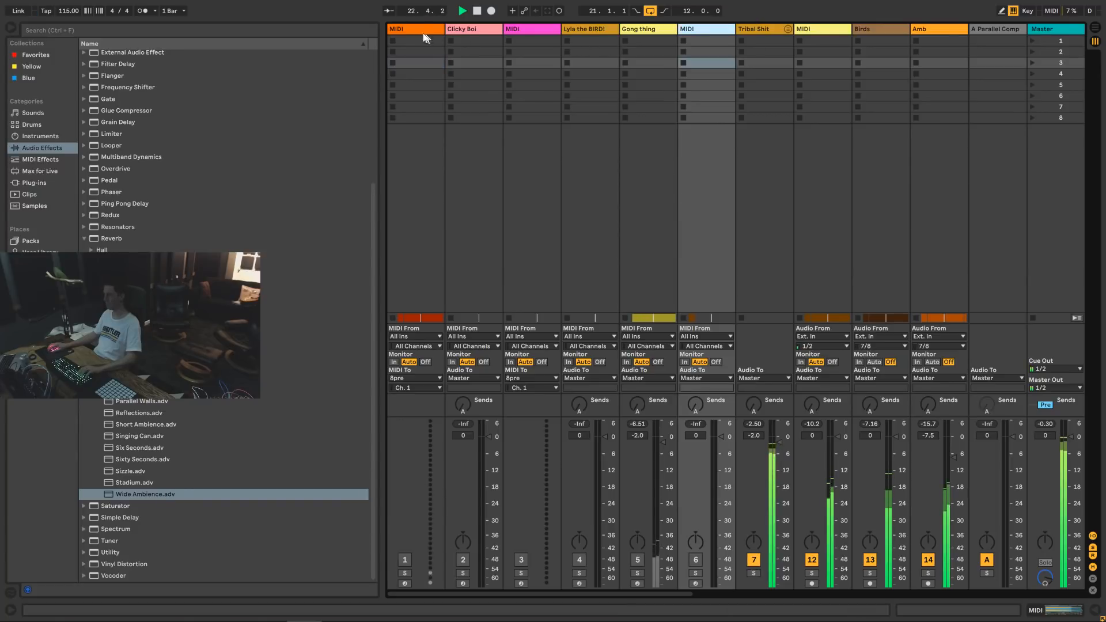
pyautogui.keyDown('shift'); pyautogui.click(423, 31); pyautogui.keyUp('shift')
pyautogui.moveTo(723, 31); pyautogui.dragTo(461, 32)
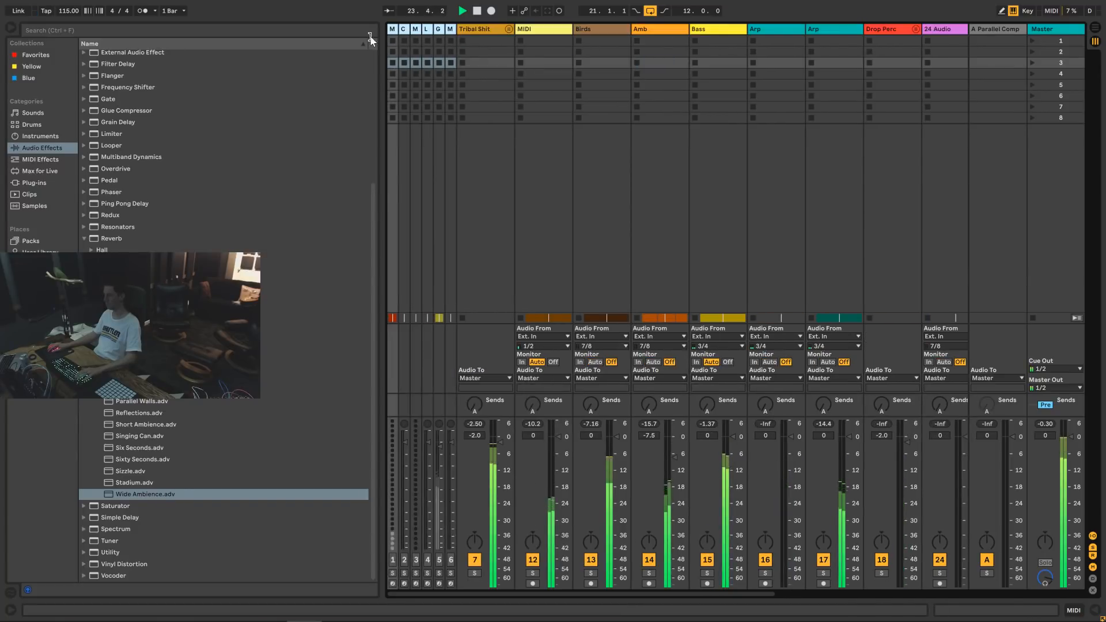
pyautogui.click(467, 31)
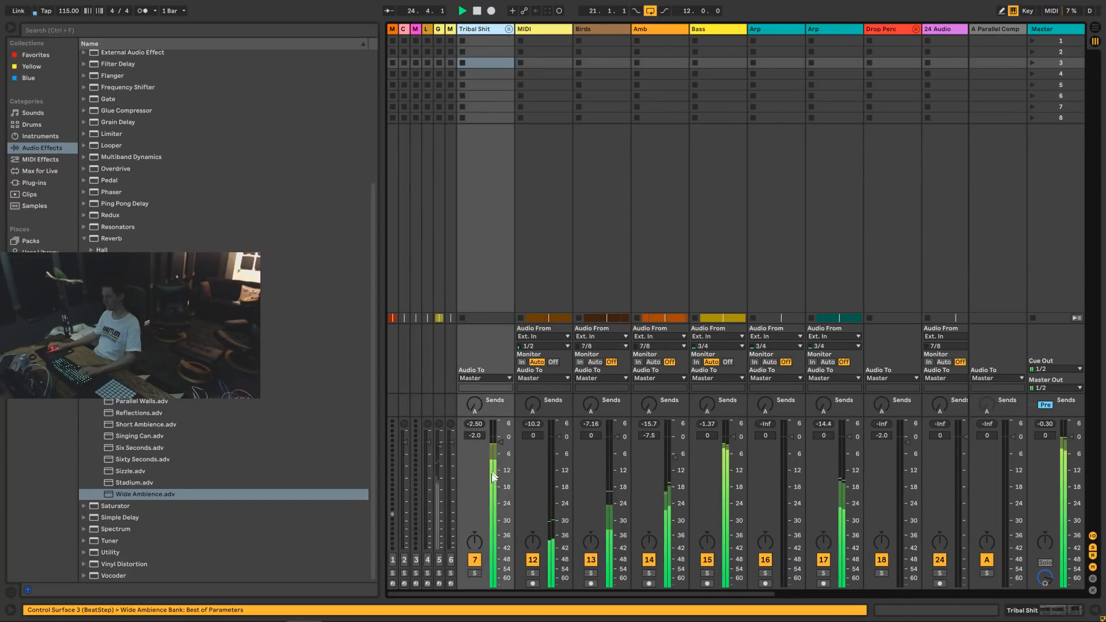
# Audition the Tribal Shit group in solo, pull its volume down to -inf, end the solo and restart playback.
pyautogui.click(477, 573)
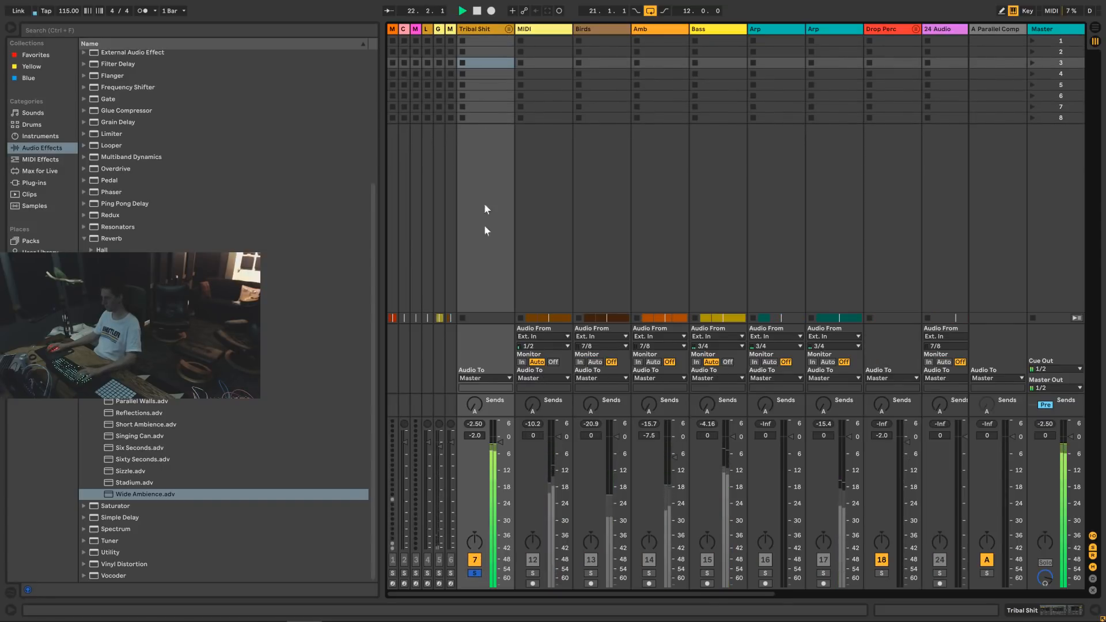
pyautogui.click(475, 435)
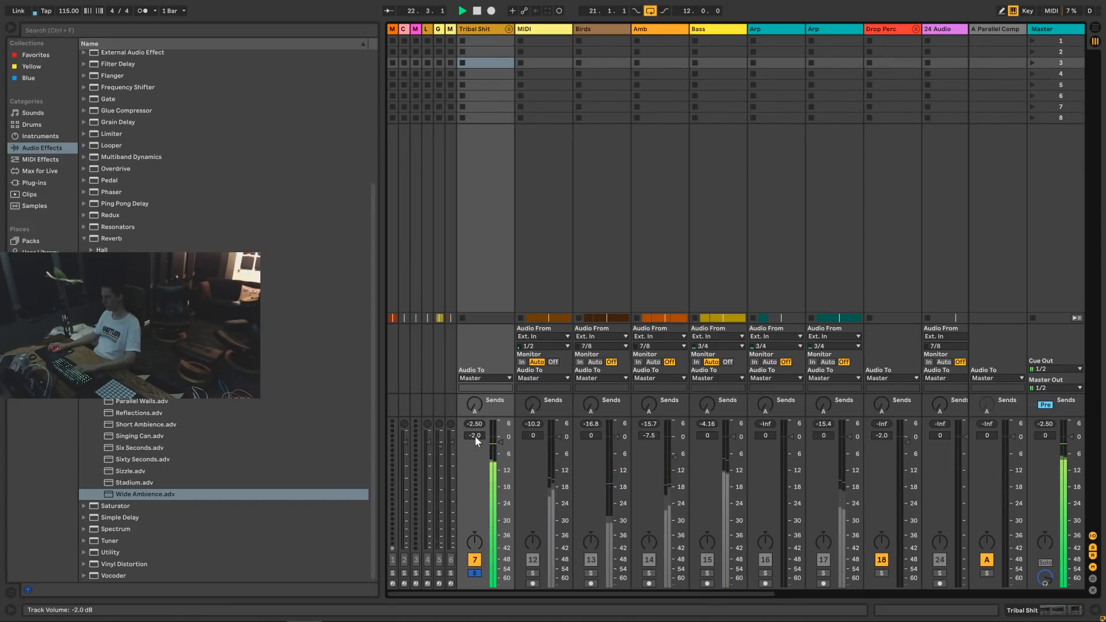
pyautogui.click(475, 573)
pyautogui.press('space')
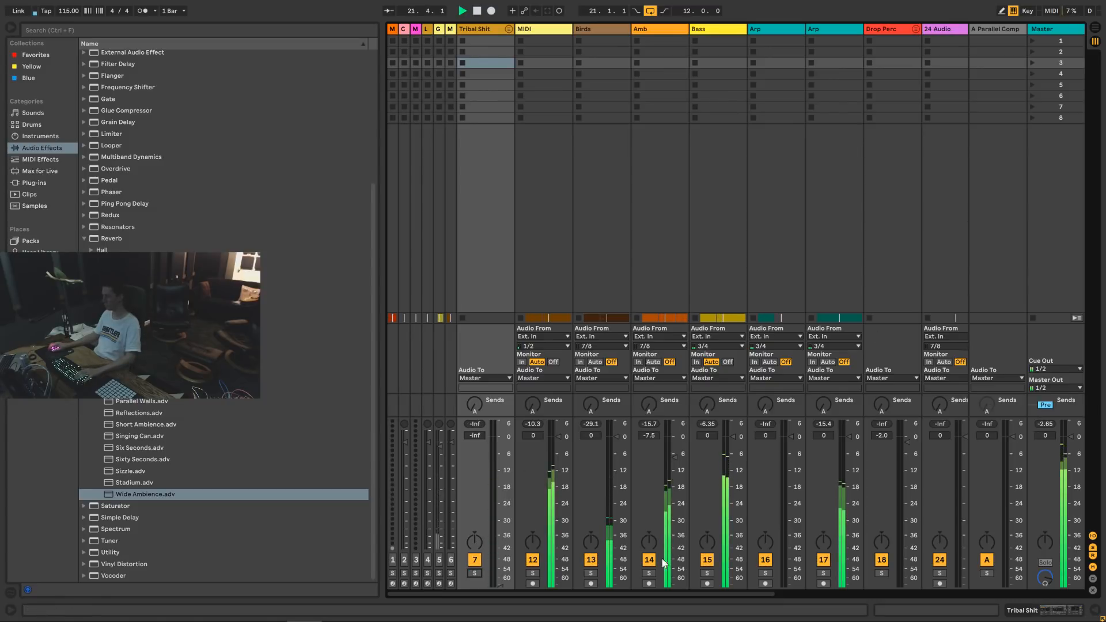
# Set the Birds track volume to -3 dB and the Amb track volume to -6.5 dB.
pyautogui.moveTo(684, 593); pyautogui.dragTo(725, 589)
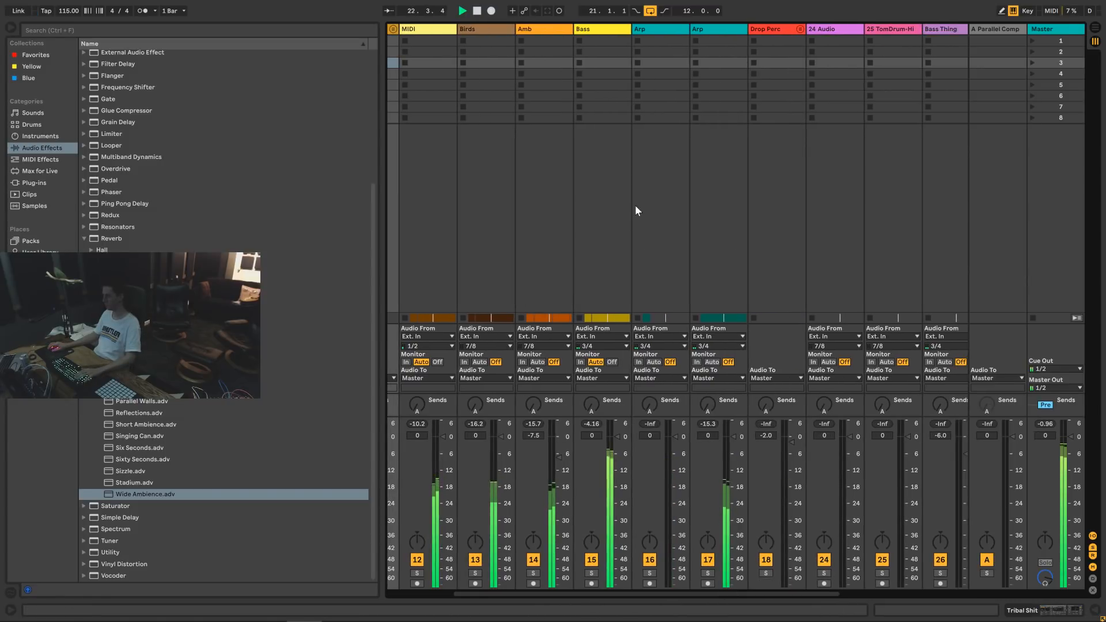
pyautogui.click(725, 30)
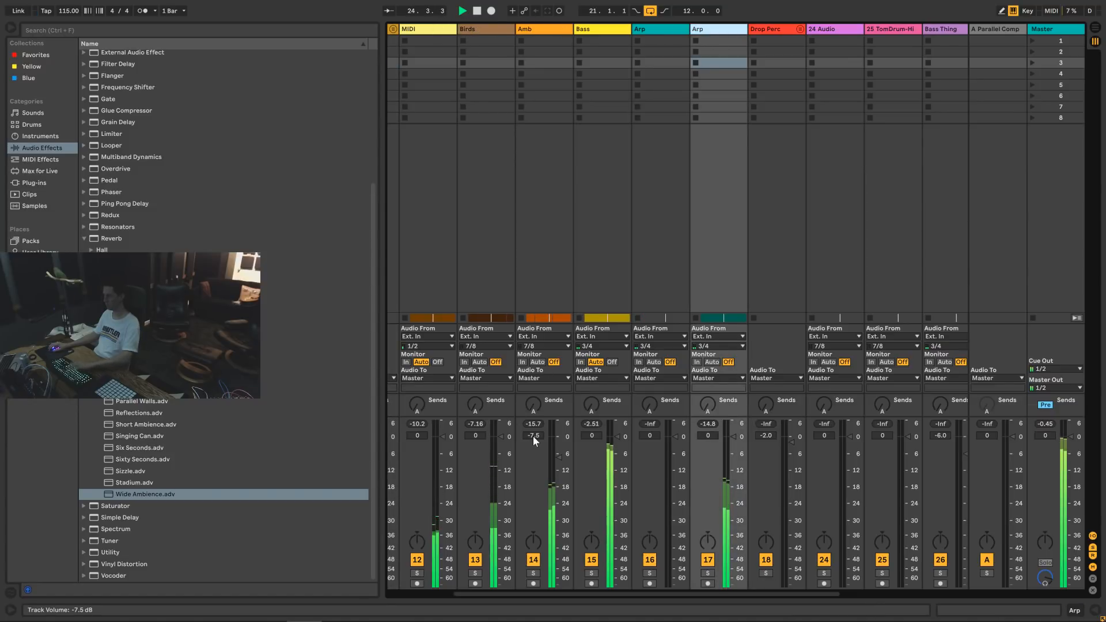
pyautogui.moveTo(532, 436); pyautogui.dragTo(481, 446)
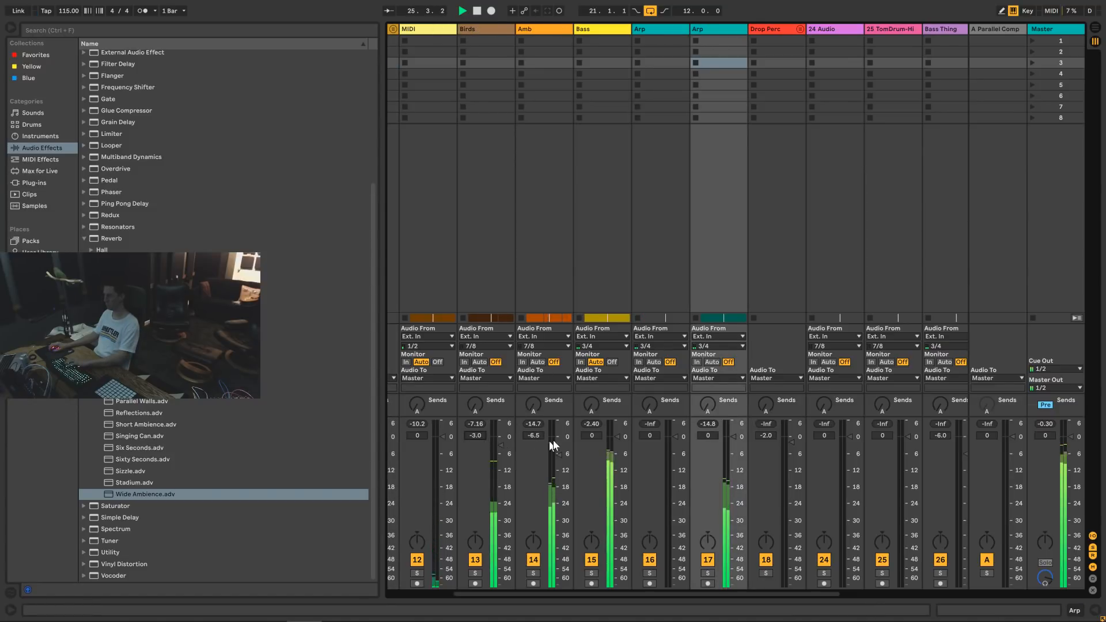
# Add the Wider plug-in to the Birds track and widen it to 130%.
pyautogui.click(491, 30)
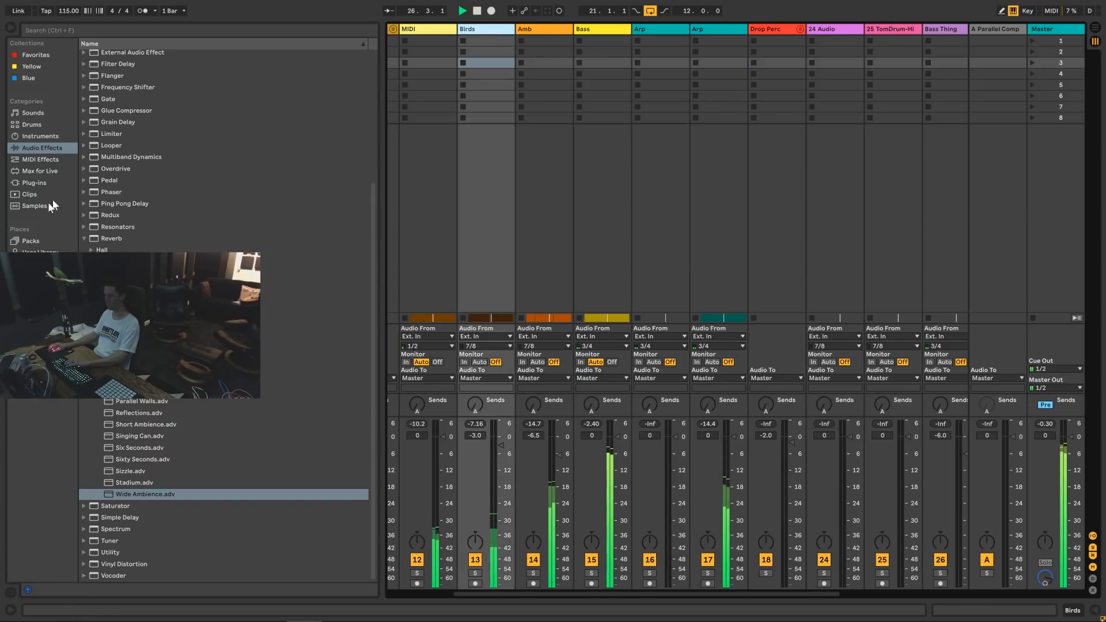
pyautogui.click(35, 183)
pyautogui.scroll(5, 92, 110)
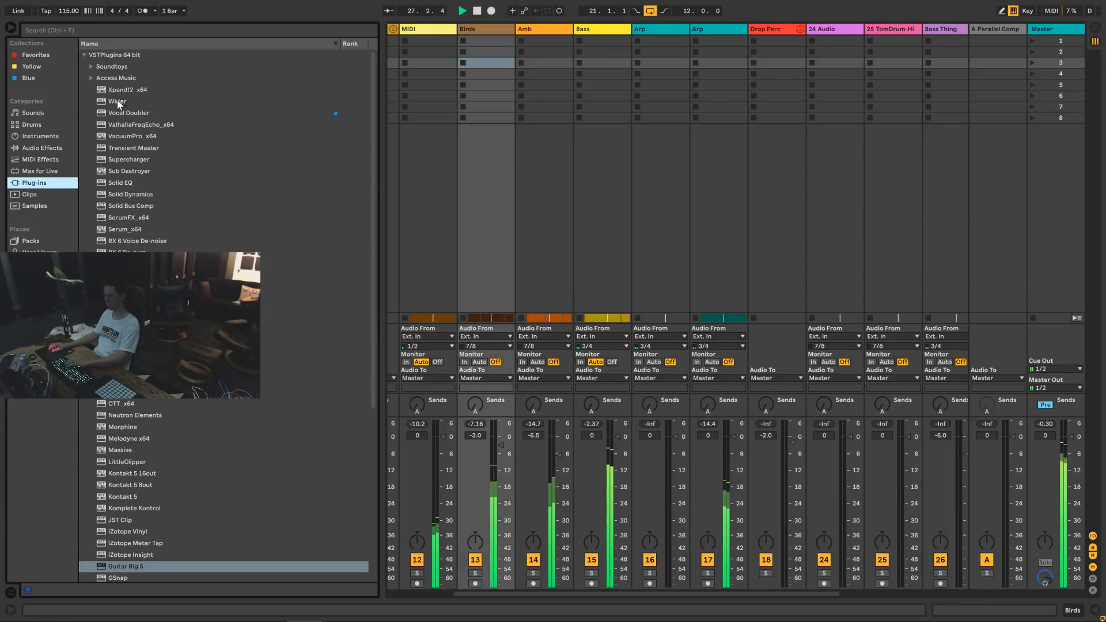
pyautogui.moveTo(116, 99); pyautogui.dragTo(476, 34)
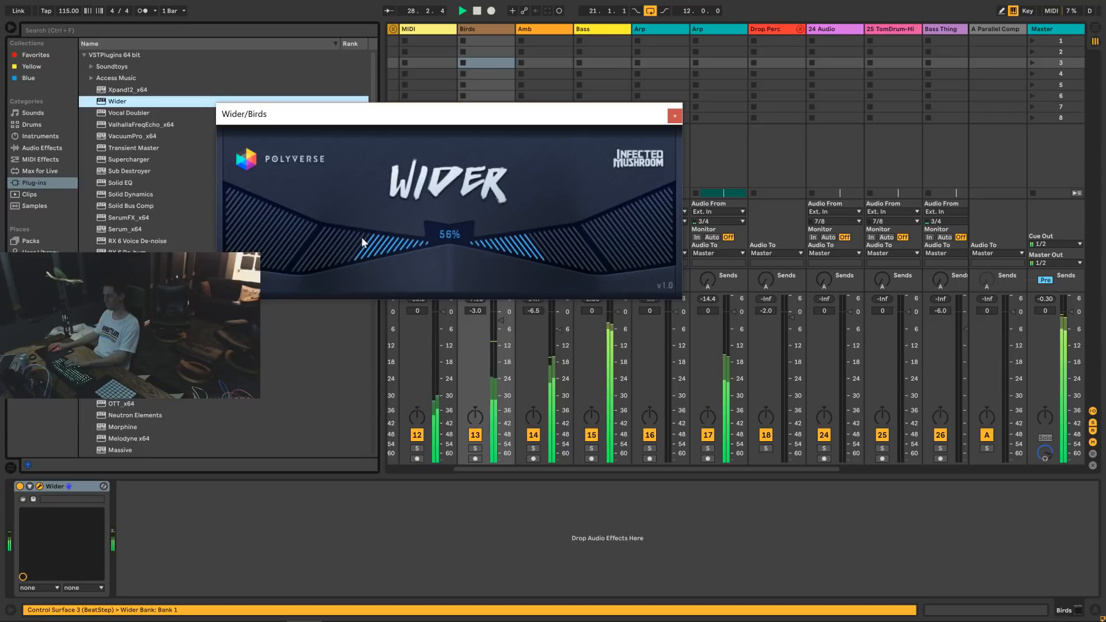
pyautogui.moveTo(361, 237); pyautogui.dragTo(303, 247)
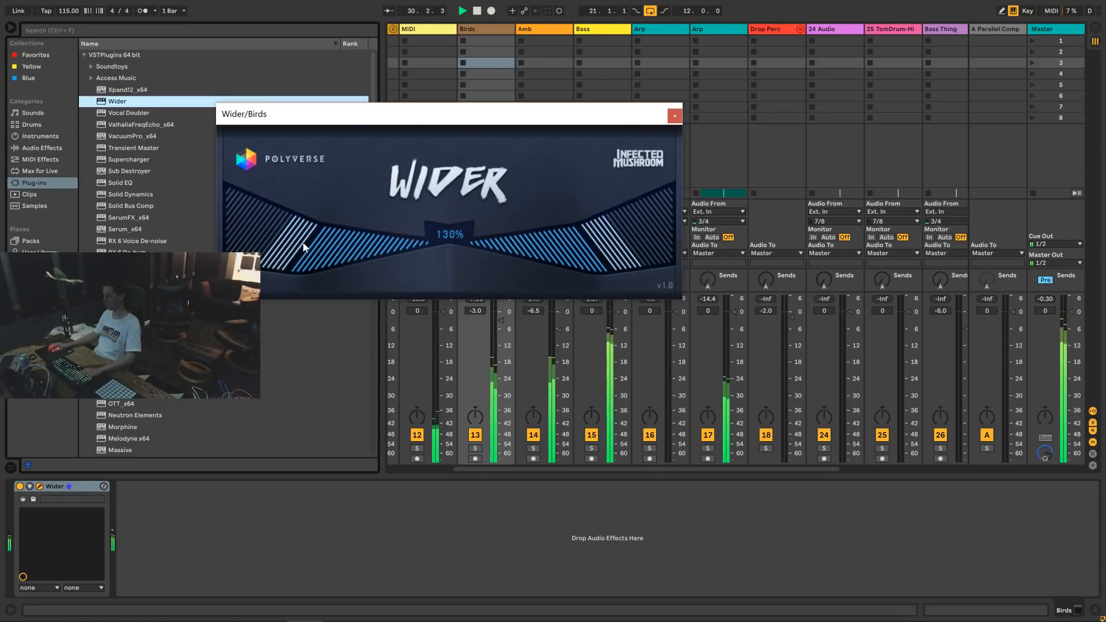
pyautogui.click(674, 116)
# Set the Amb track volume to -8.5 dB and the Bass track volume to -3 dB.
pyautogui.click(567, 29)
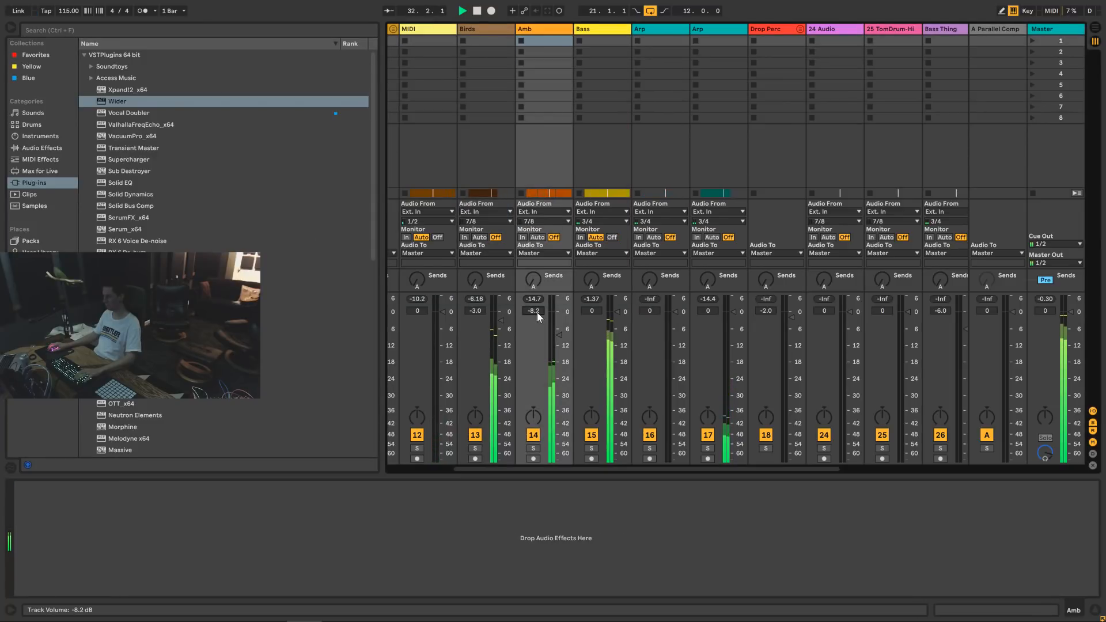
pyautogui.moveTo(537, 312); pyautogui.dragTo(537, 318)
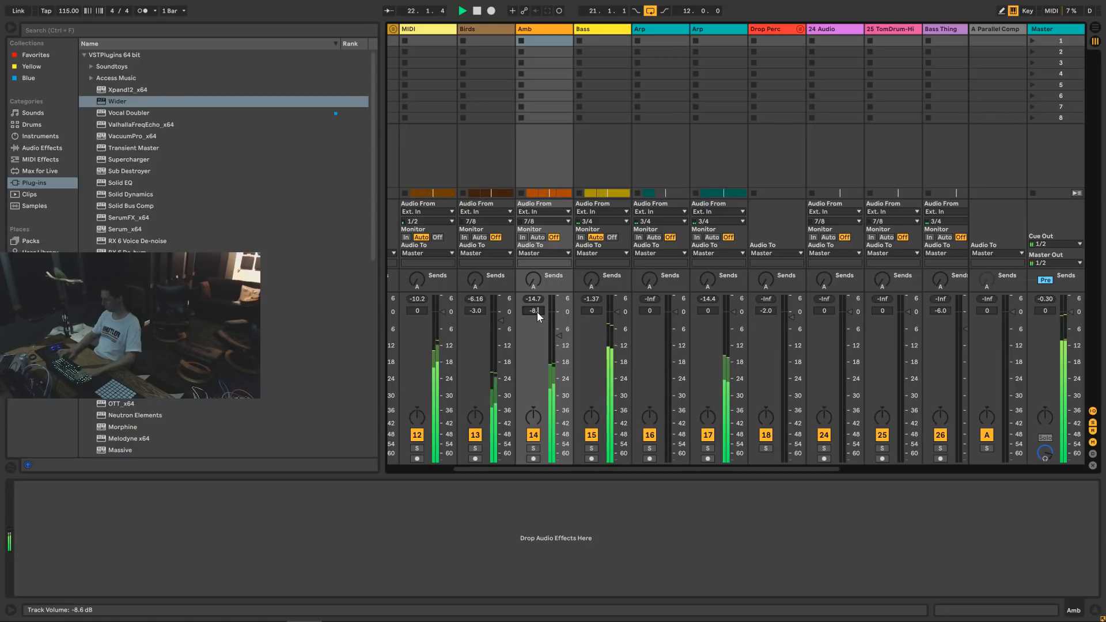
pyautogui.moveTo(537, 314); pyautogui.dragTo(591, 318)
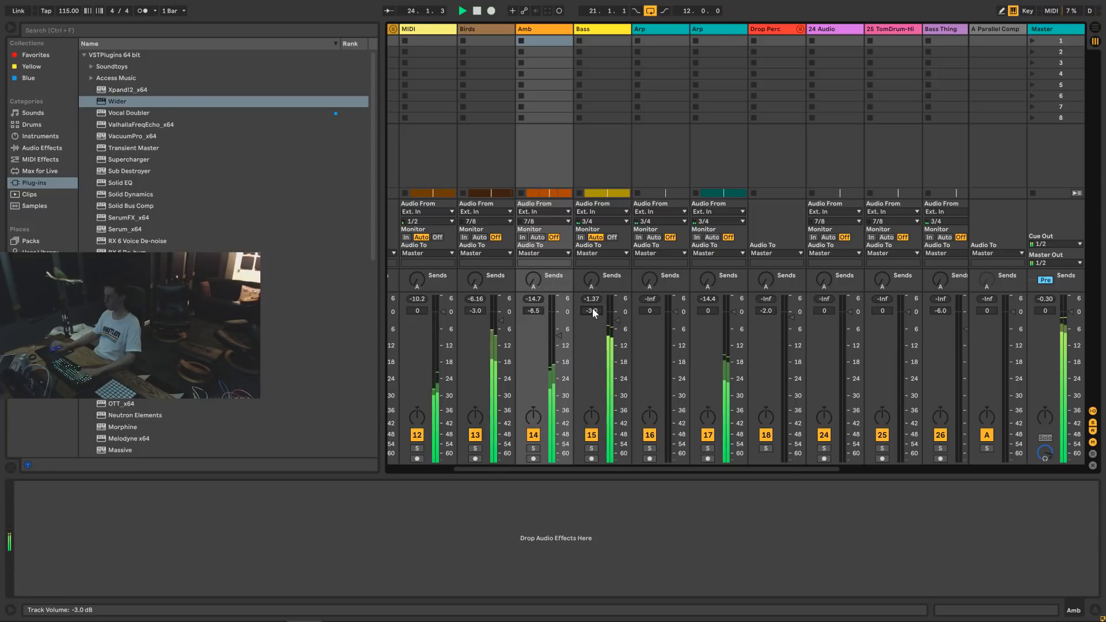
pyautogui.moveTo(592, 309); pyautogui.dragTo(593, 314)
# Raise the Band 2 level in the Bass track's FabFilter Saturn and set the Bass track volume to -5 dB.
pyautogui.click(613, 28)
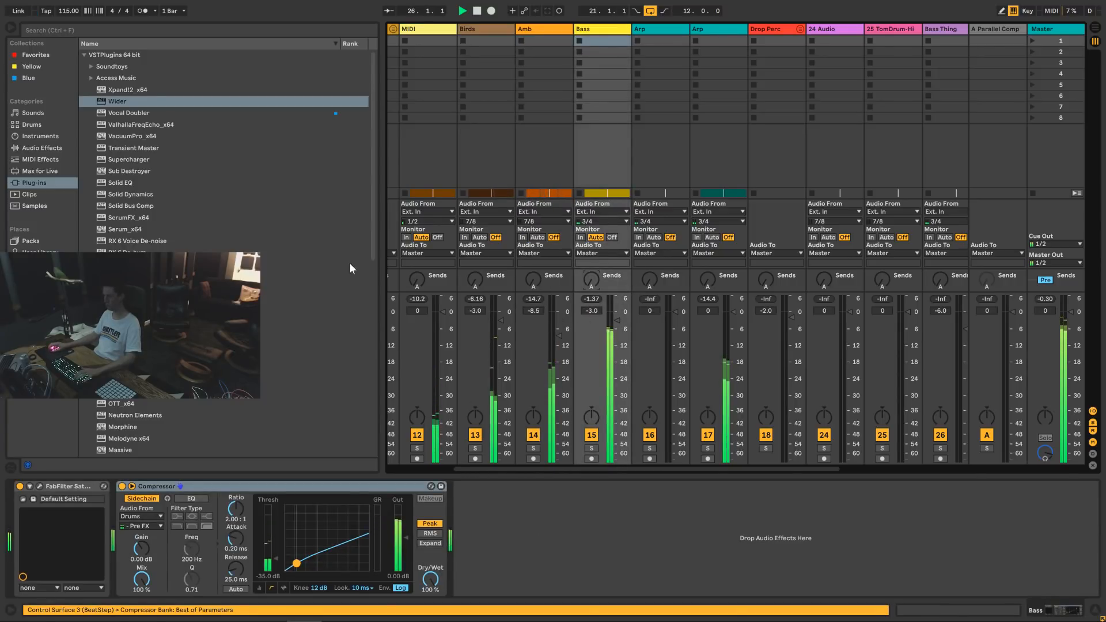
pyautogui.click(39, 486)
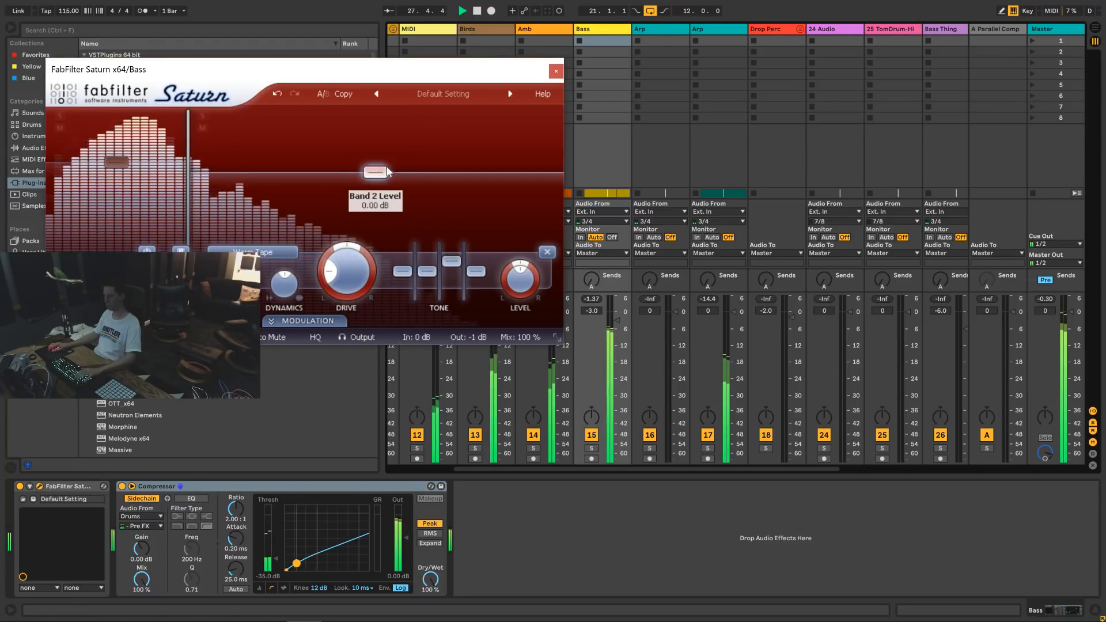
pyautogui.moveTo(387, 172); pyautogui.dragTo(389, 161)
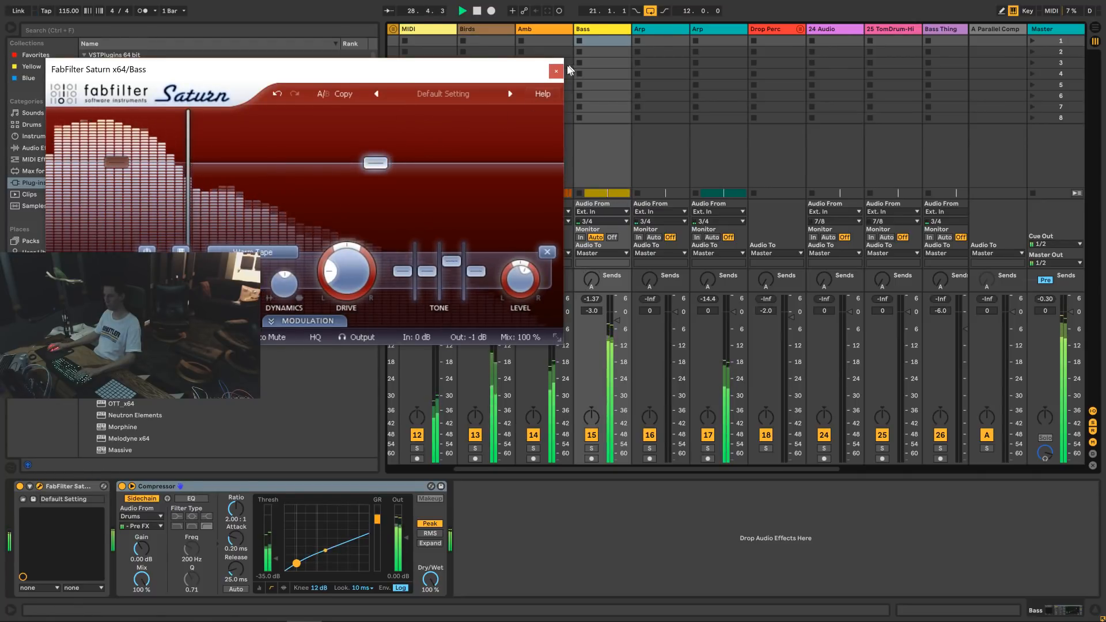
pyautogui.click(557, 71)
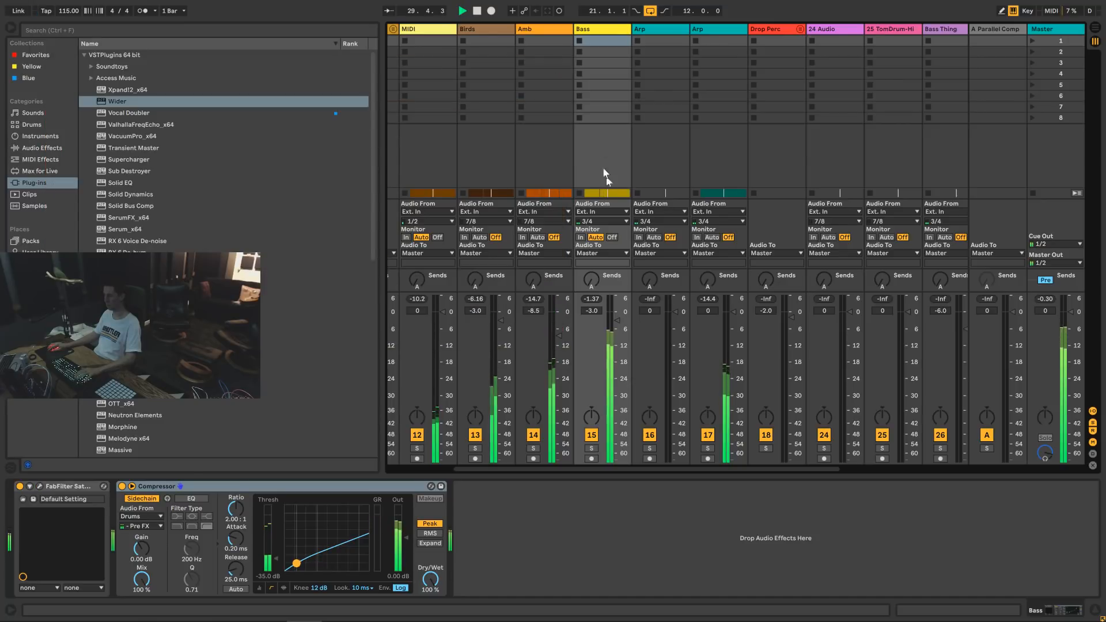
pyautogui.moveTo(589, 309); pyautogui.dragTo(599, 327)
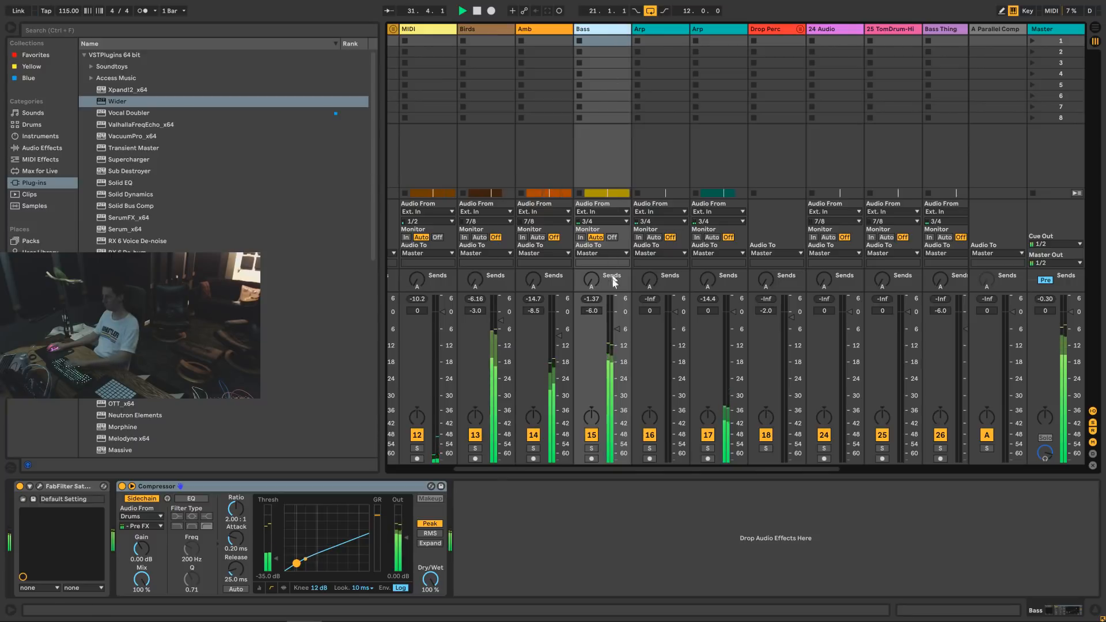
# Check the device chains of the Arp, Drop Perc, Amb and Birds tracks and reset the Master peak level reading.
pyautogui.click(682, 28)
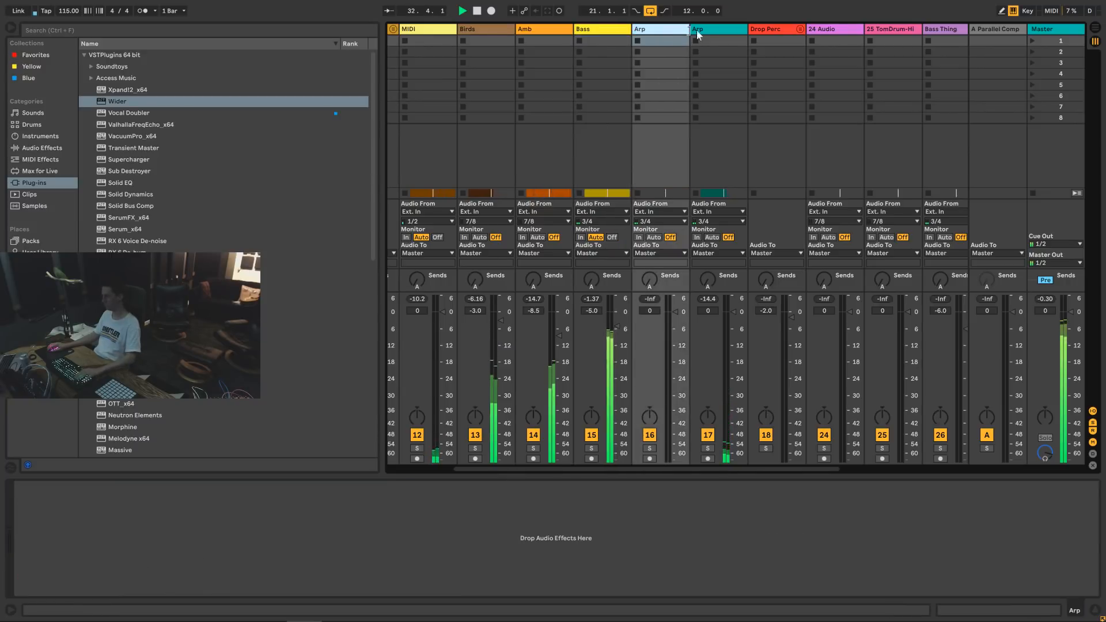
pyautogui.click(766, 27)
pyautogui.click(536, 30)
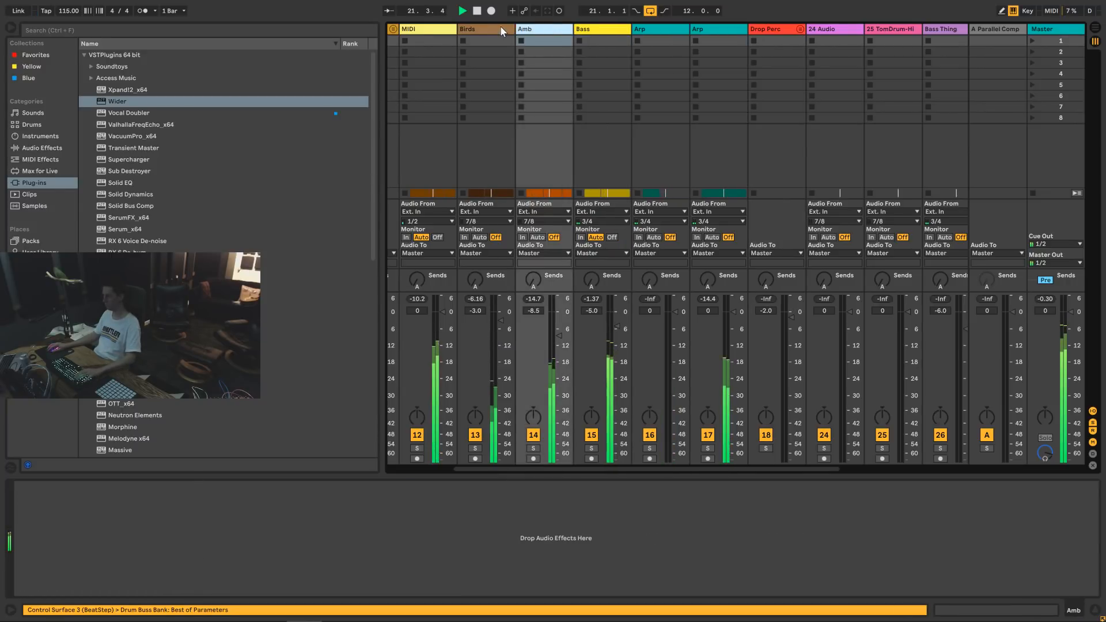
pyautogui.click(496, 29)
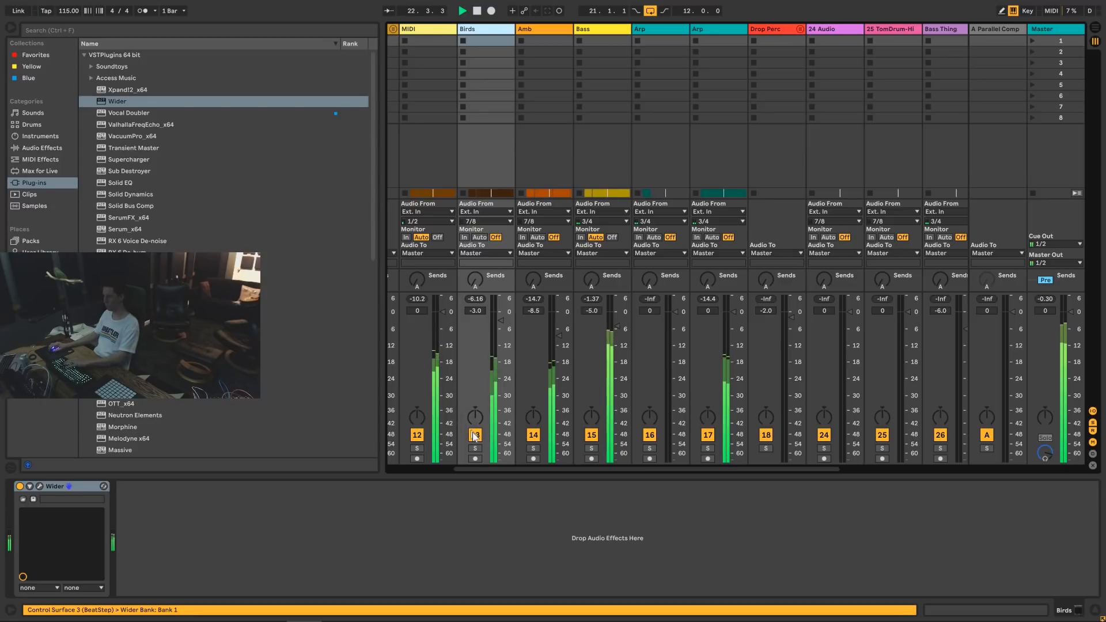
pyautogui.moveTo(500, 467); pyautogui.dragTo(413, 461)
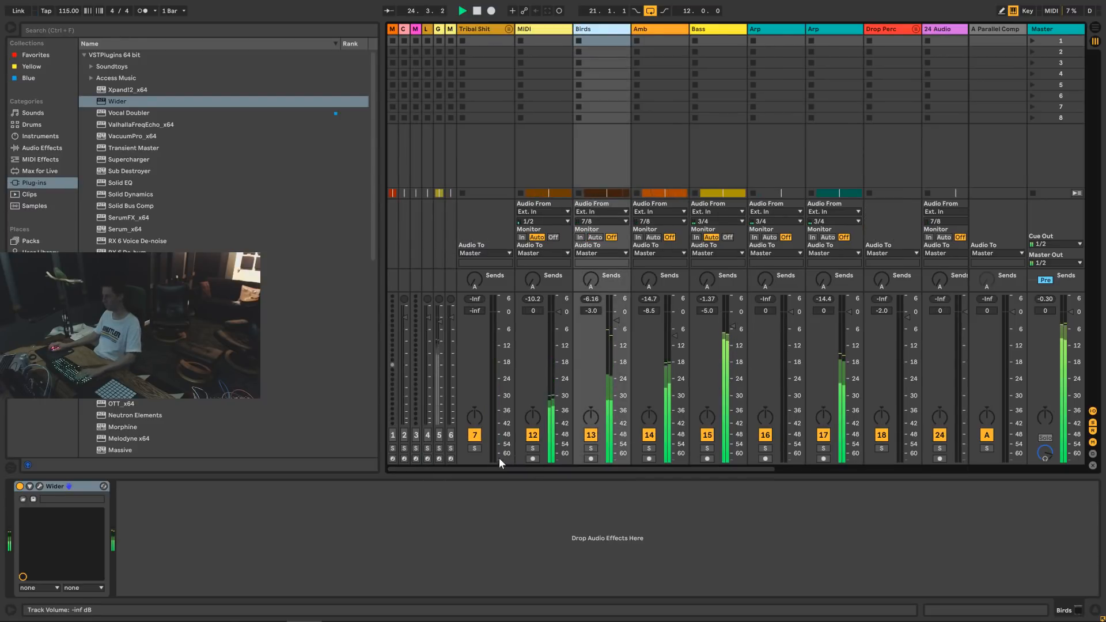
pyautogui.moveTo(1047, 298); pyautogui.dragTo(1049, 300)
pyautogui.click(835, 41)
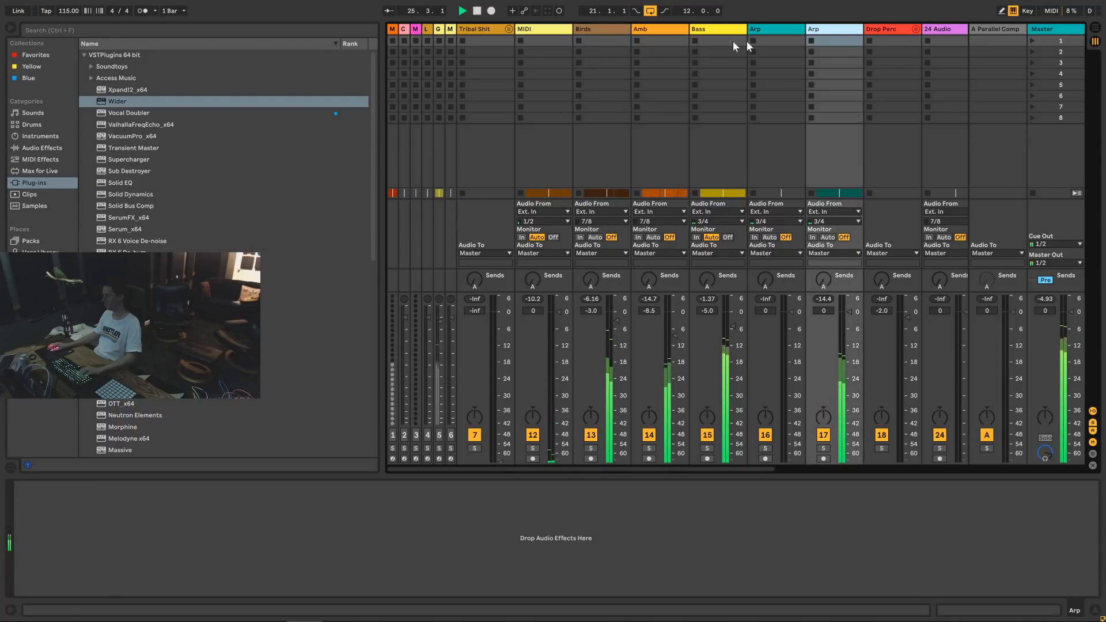
pyautogui.keyDown('shift'); pyautogui.click(597, 27); pyautogui.keyUp('shift')
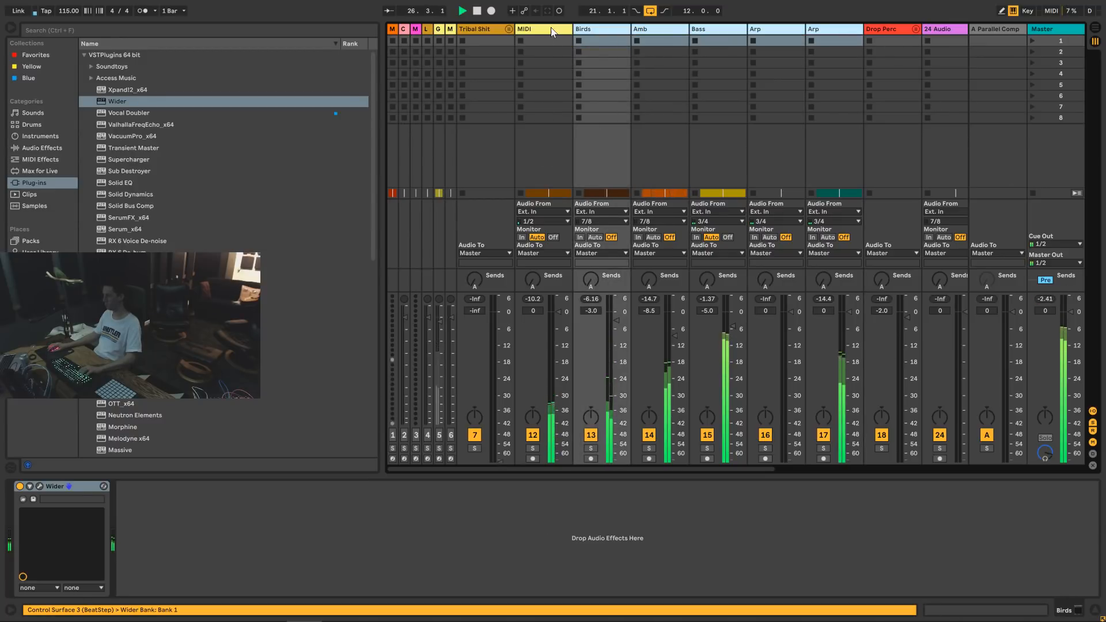
# Solo MIDI track 12 and rename it Big Gong.
pyautogui.click(551, 28)
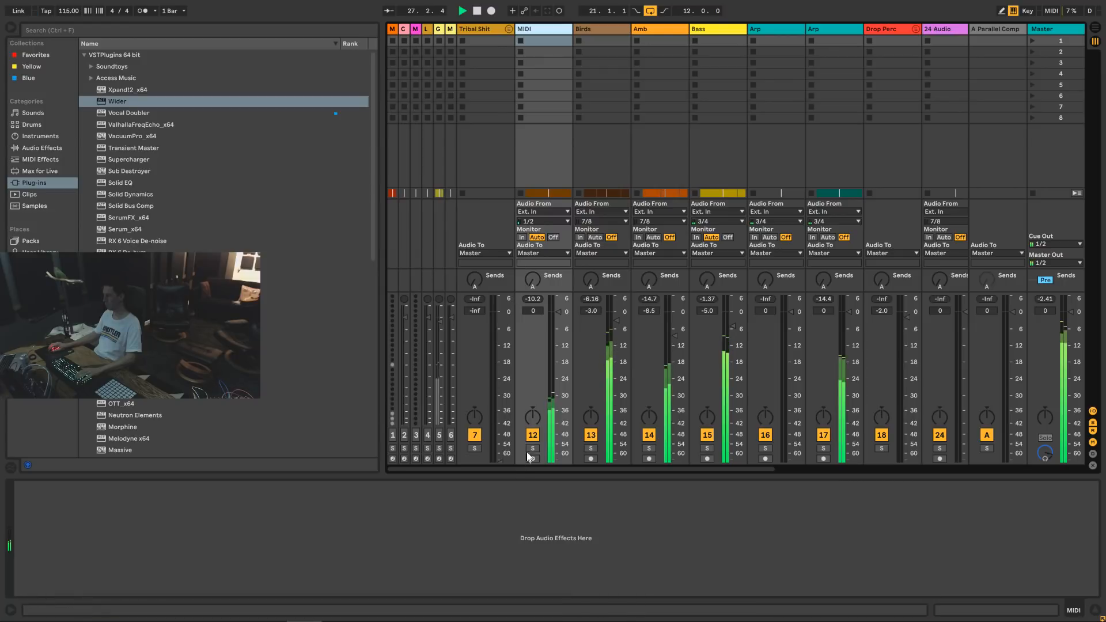
pyautogui.click(533, 448)
pyautogui.doubleClick(534, 29)
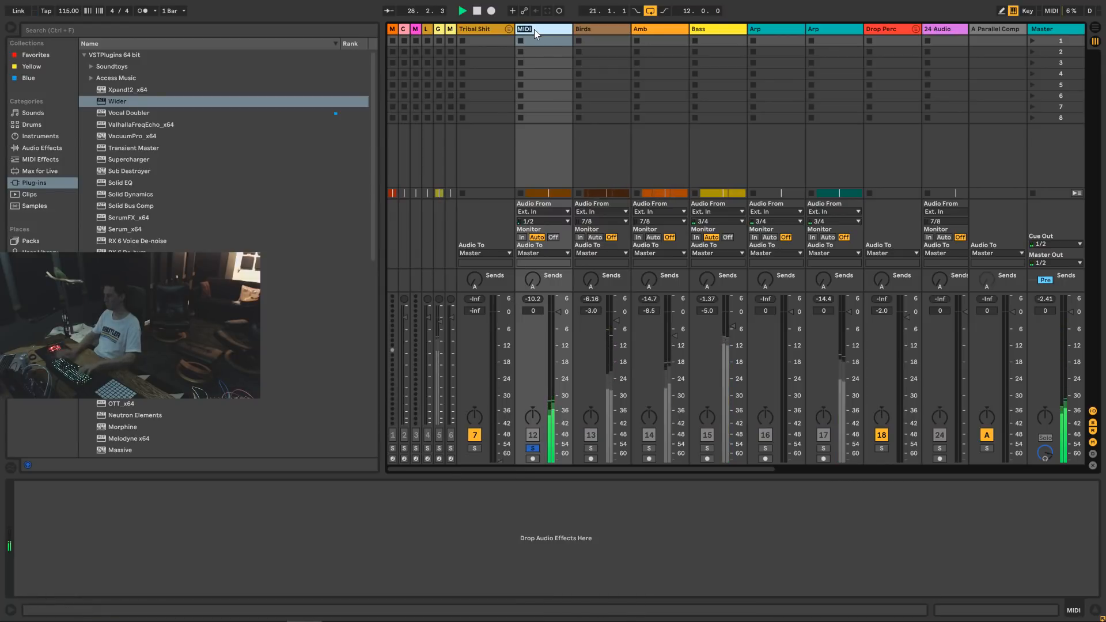
pyautogui.write('Big Gong')
pyautogui.press('Return')
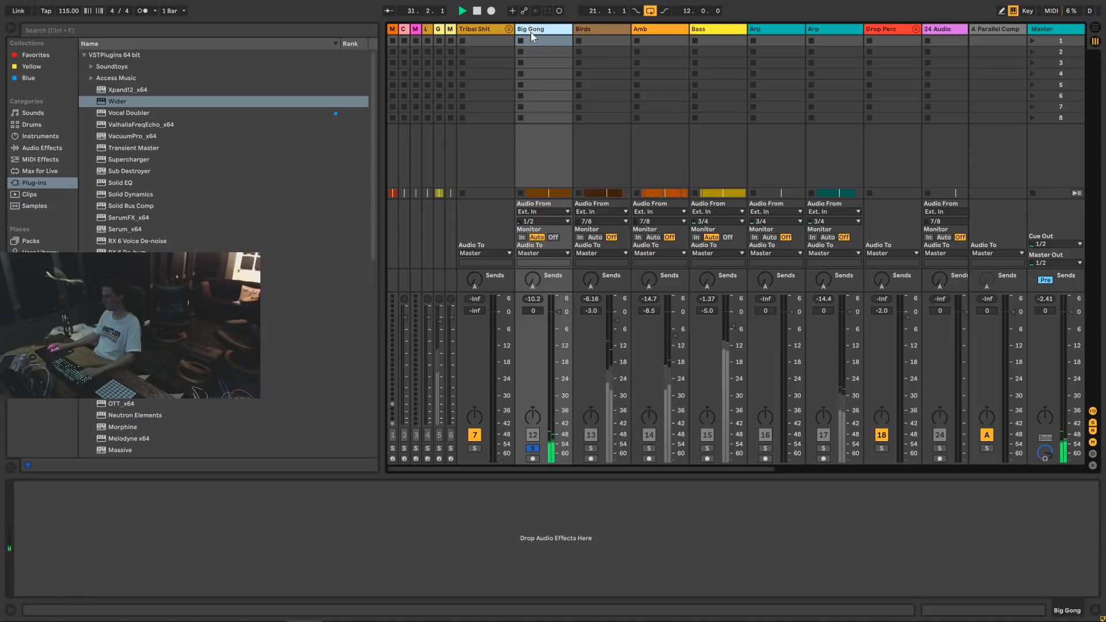
# Add a Utility effect to the Big Gong track, raise its gain to 3 dB and restart playback.
pyautogui.click(38, 147)
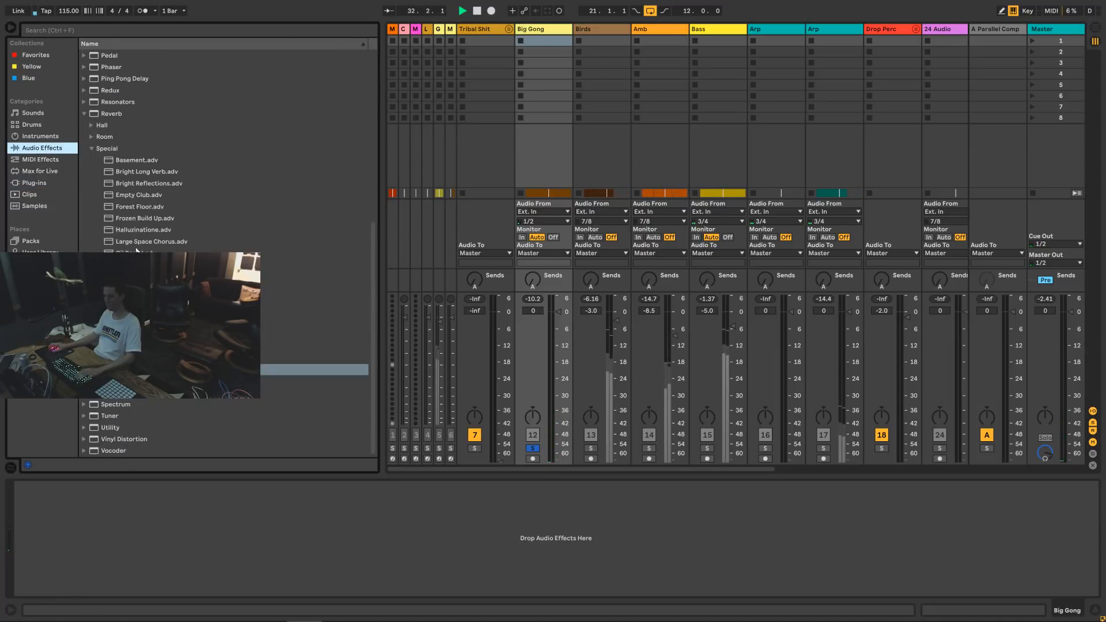
pyautogui.doubleClick(108, 429)
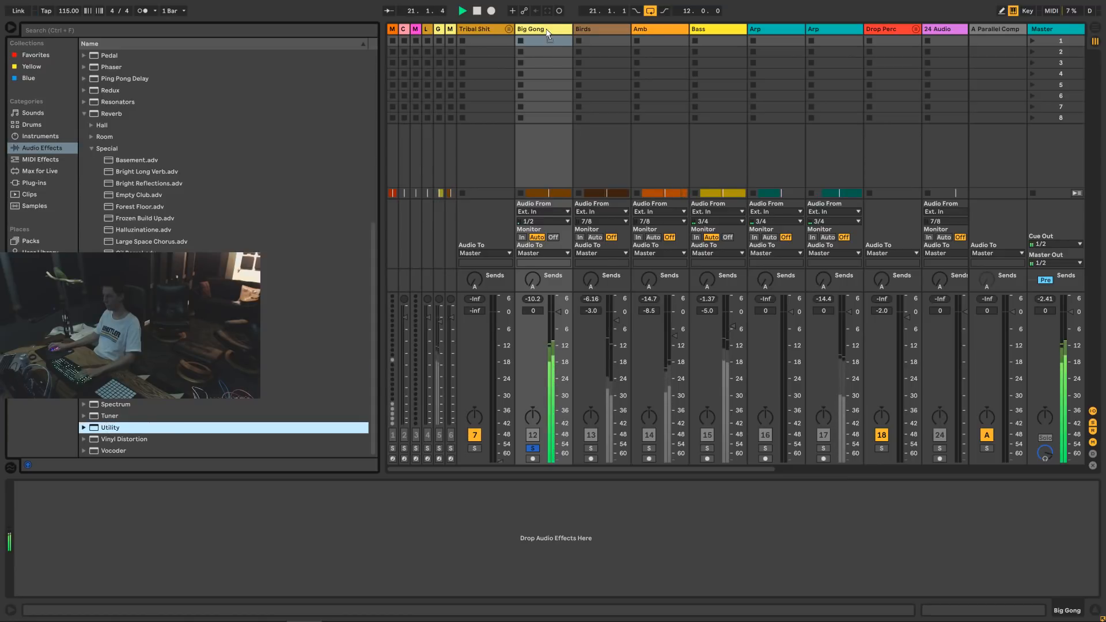
pyautogui.click(73, 524)
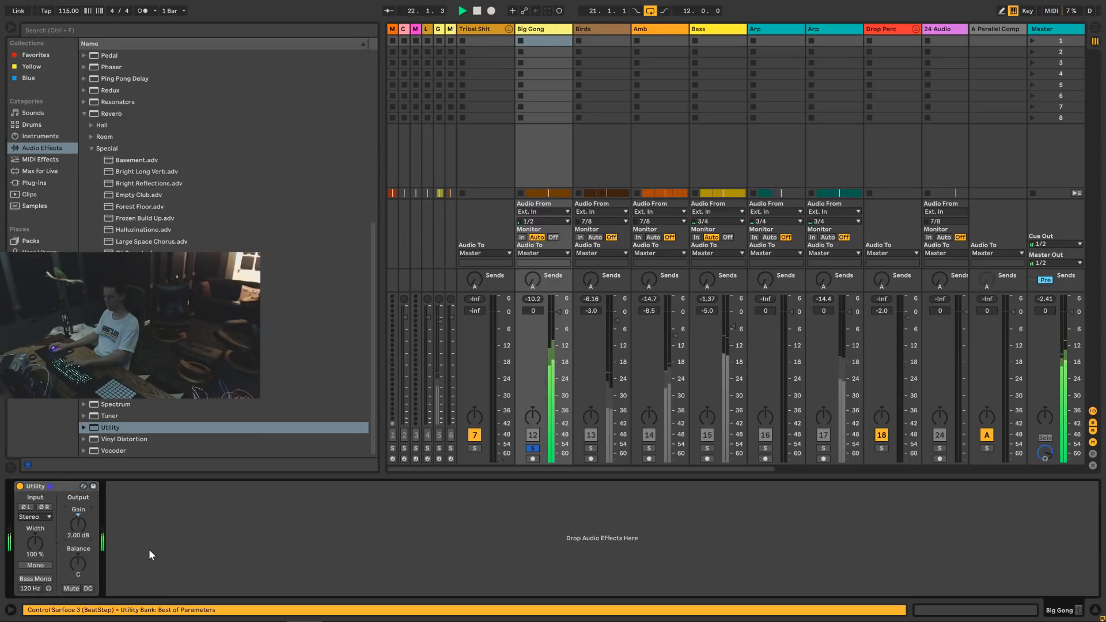
pyautogui.press('Up')
pyautogui.press('space')
pyautogui.press('space')
# Set the Big Gong track volume to -2 dB and its Utility gain to 10 dB, and replay the loop.
pyautogui.click(532, 312)
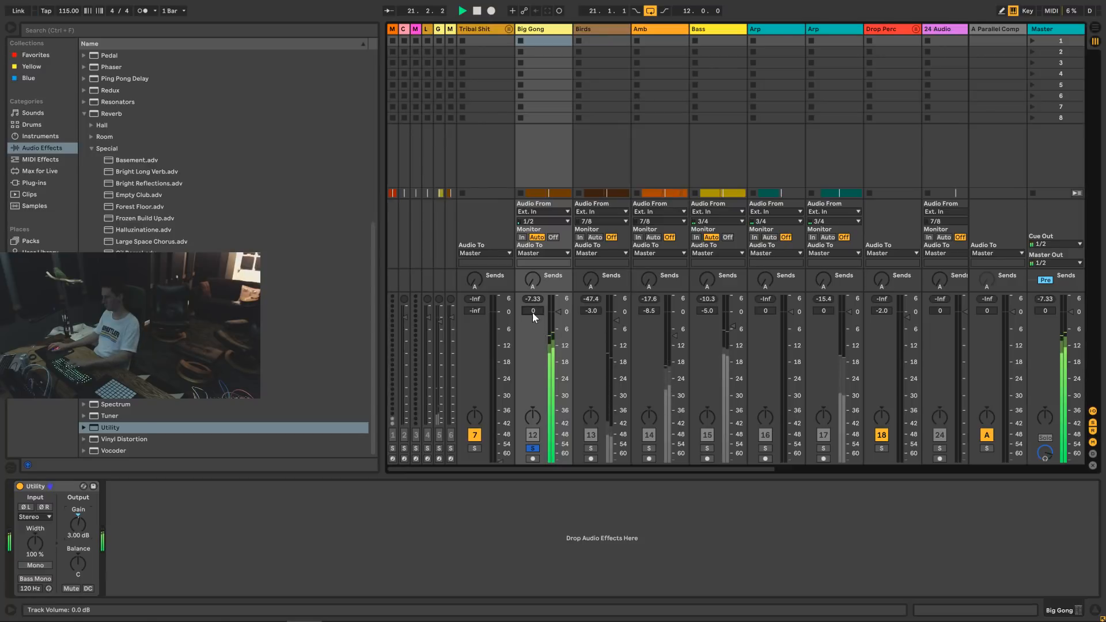
pyautogui.press('Down')
pyautogui.press('Down')
pyautogui.click(79, 526)
pyautogui.write('10')
pyautogui.press('Return')
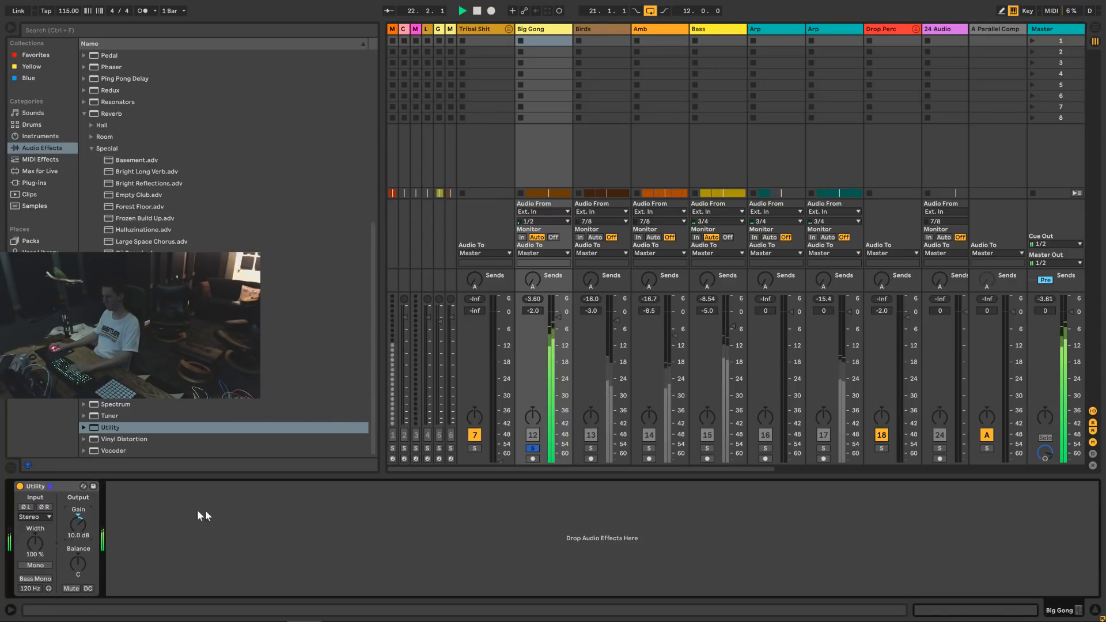
pyautogui.press('space')
pyautogui.press('space')
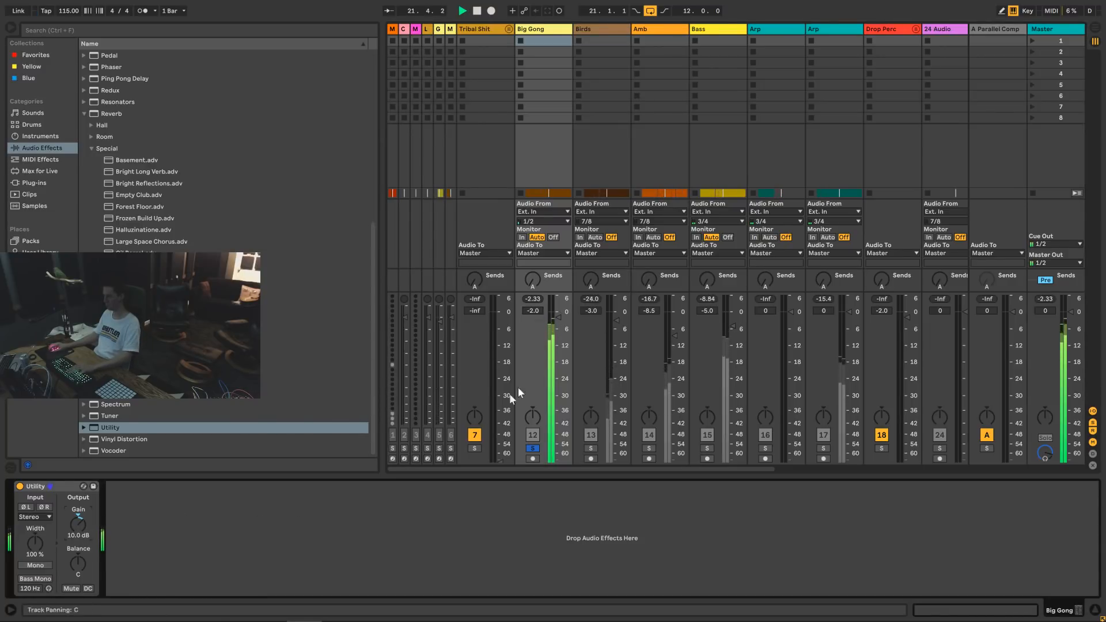
# Lower the Big Gong track volume to -4 dB and switch to the arrangement.
pyautogui.click(539, 312)
pyautogui.press('Down')
pyautogui.press('Down')
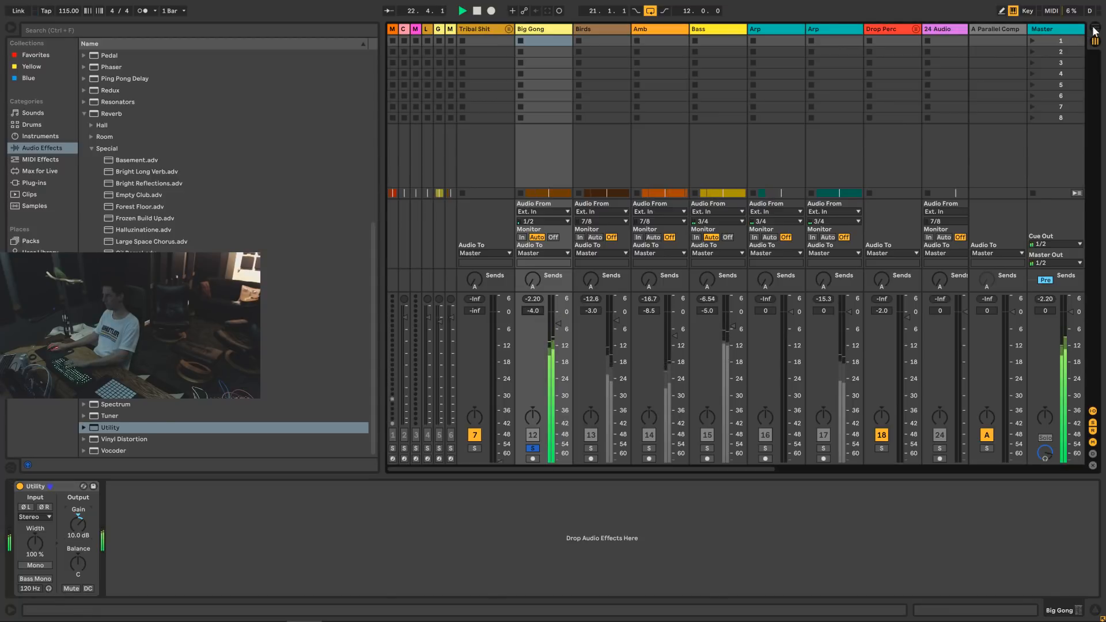
pyautogui.press('Tab')
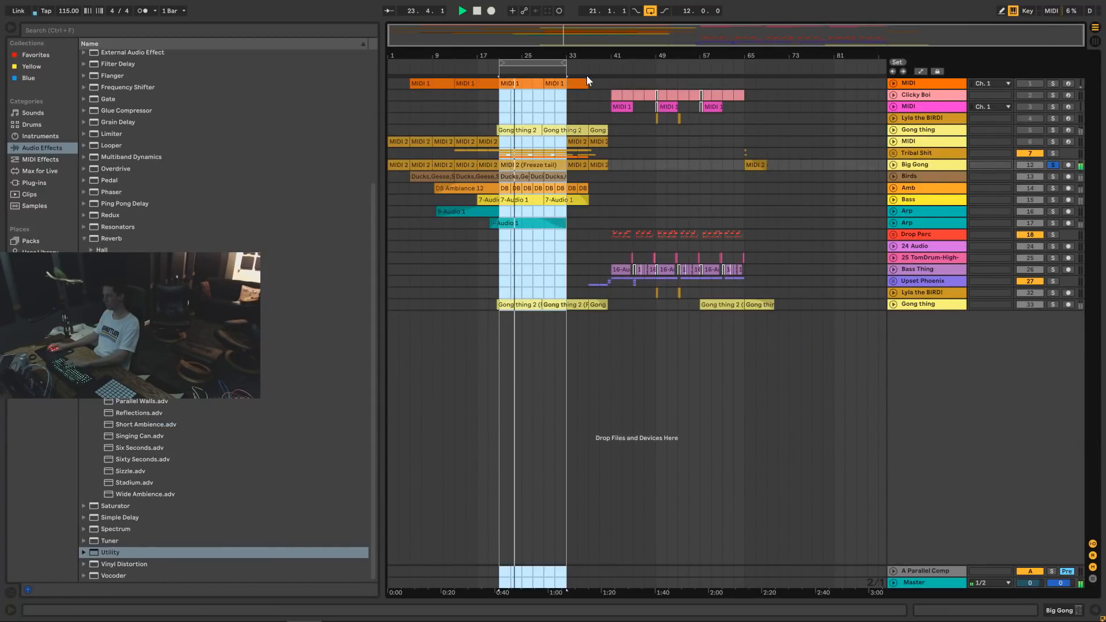
# Unfold the Big Gong track, duplicate its clip section from bars 21–27 into bars 27–33, and turn off the track's solo.
pyautogui.click(930, 166)
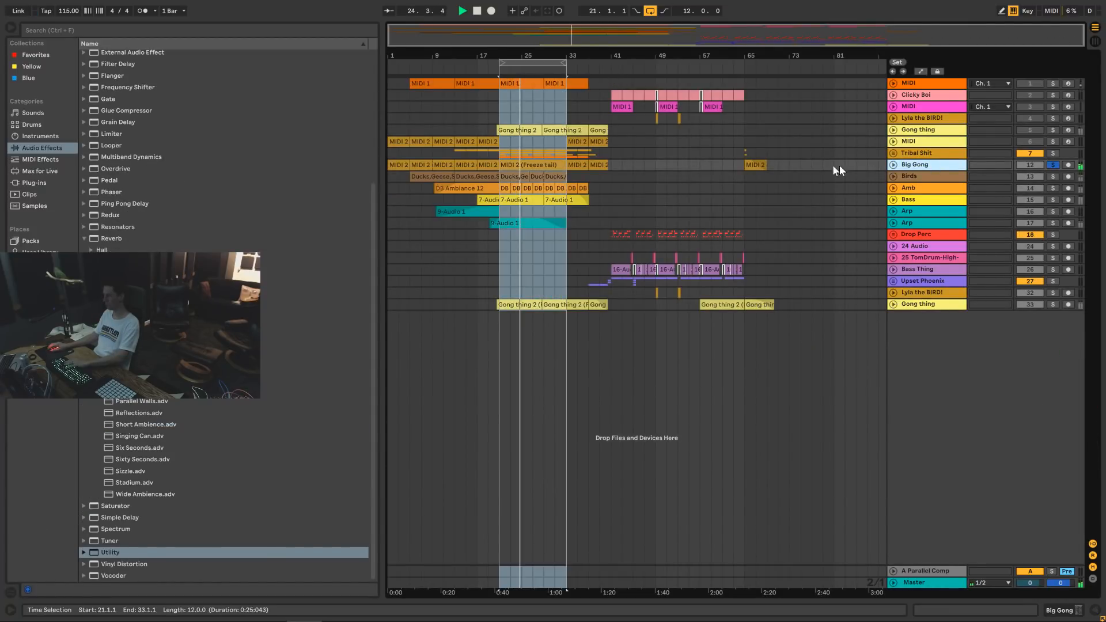
pyautogui.click(893, 165)
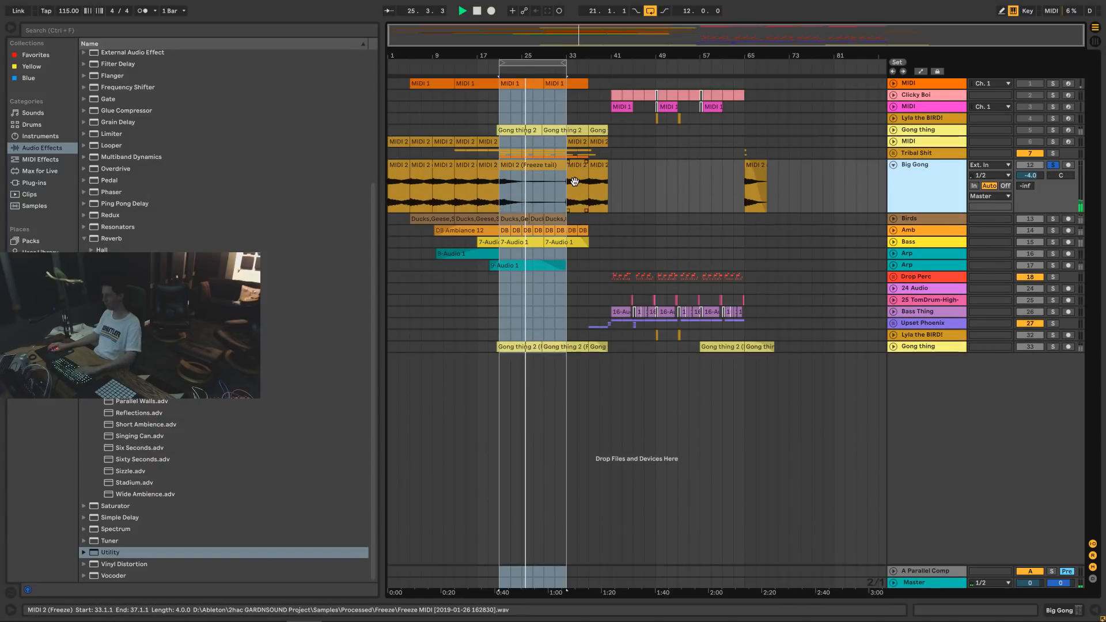
pyautogui.moveTo(531, 192); pyautogui.dragTo(502, 198)
pyautogui.hotkey('ctrl', 'd')
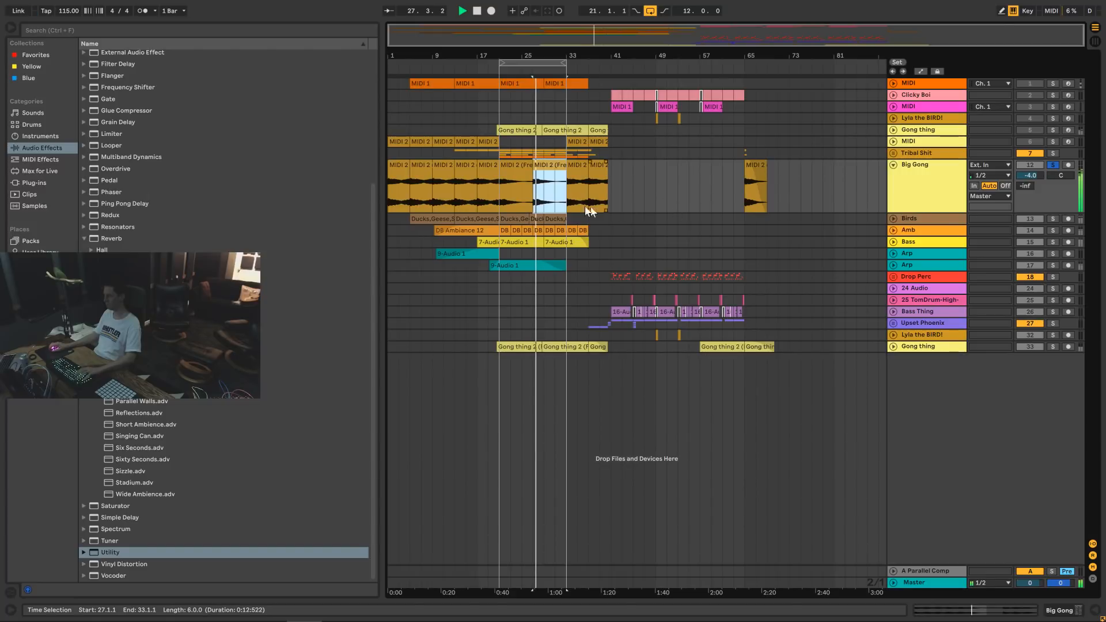
pyautogui.moveTo(537, 197); pyautogui.dragTo(542, 196)
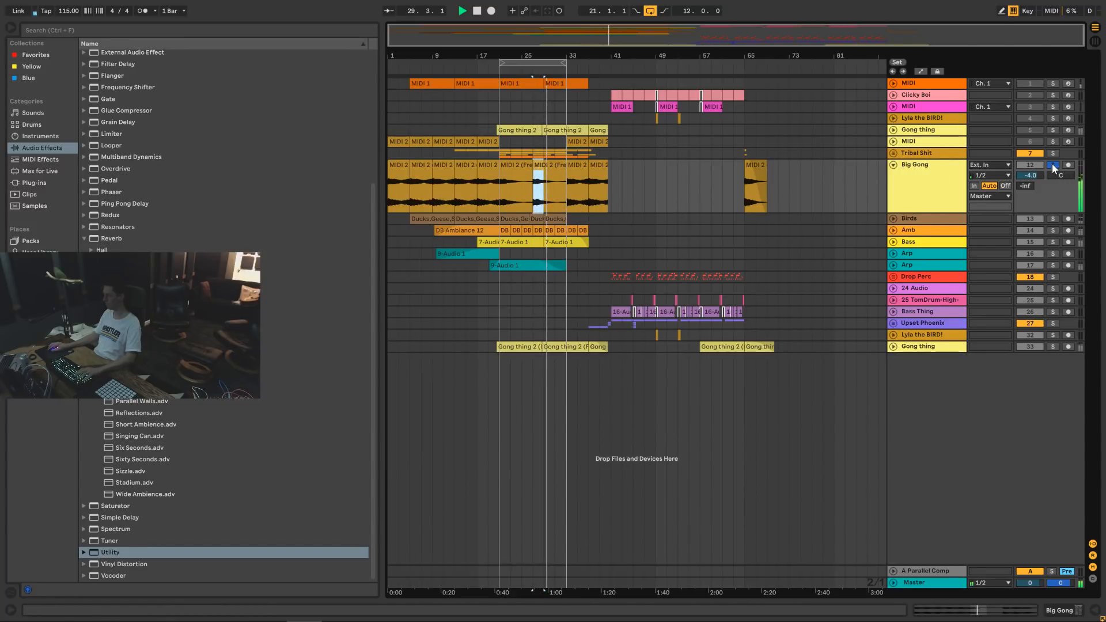
pyautogui.moveTo(555, 196); pyautogui.dragTo(534, 194)
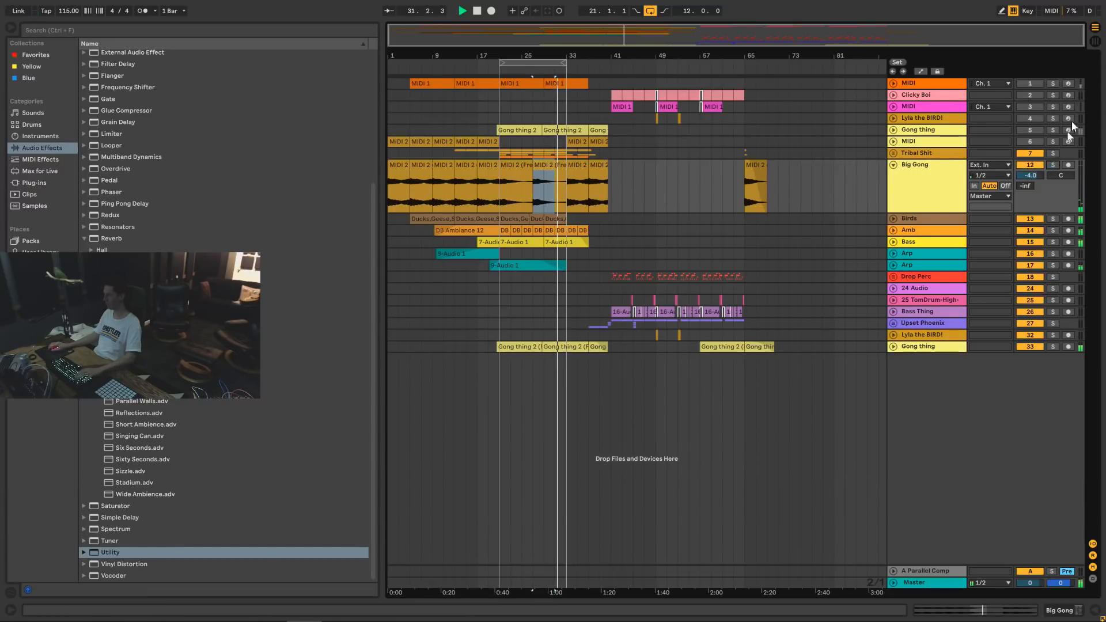
# In the session mixer, select the tracks from Big Gong to the second Arp and lower their volumes together by 7 dB.
pyautogui.press('Tab')
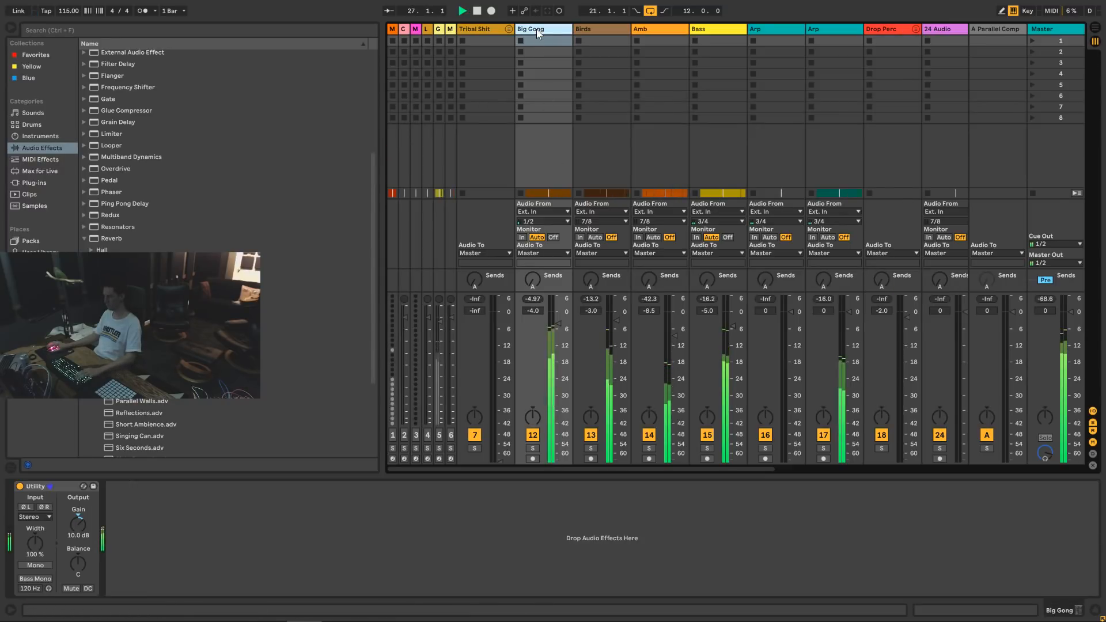
pyautogui.click(537, 28)
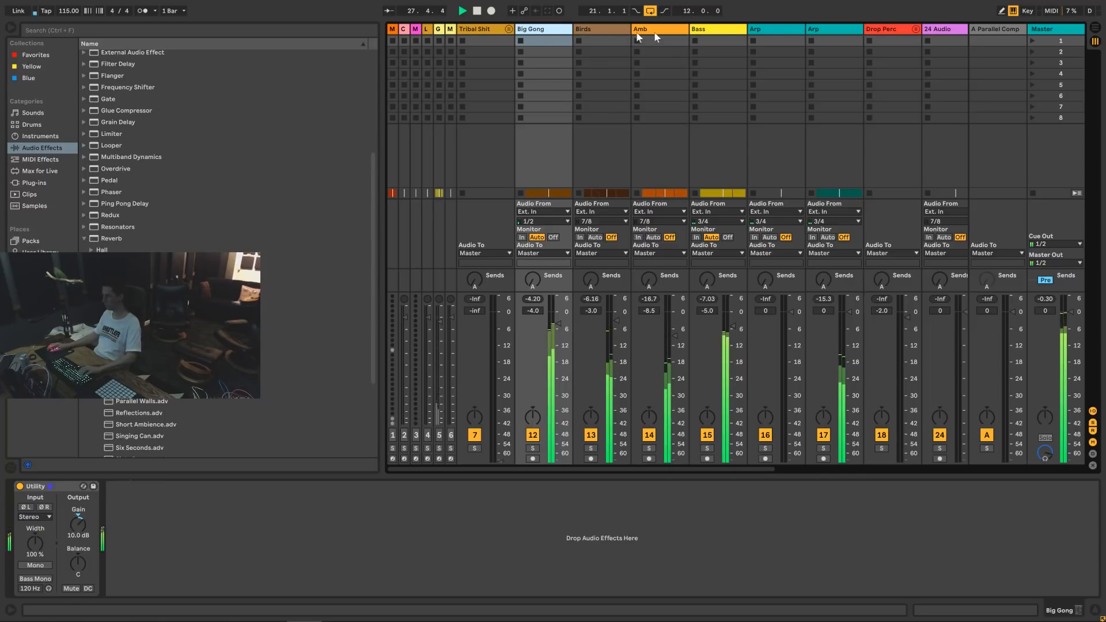
pyautogui.keyDown('shift'); pyautogui.click(845, 29); pyautogui.keyUp('shift')
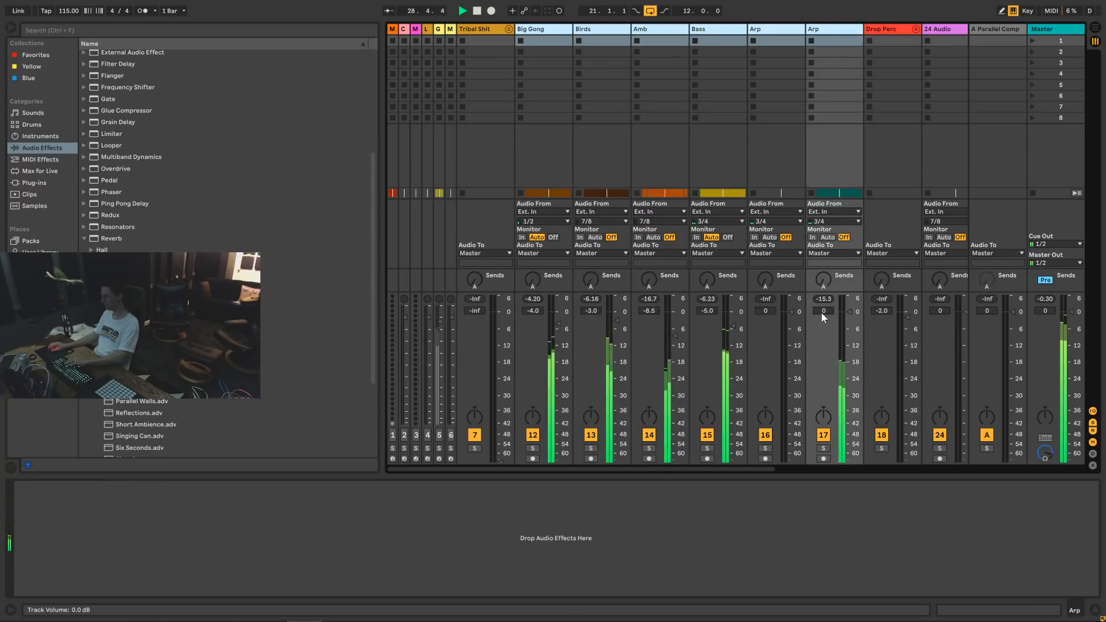
pyautogui.moveTo(821, 312); pyautogui.dragTo(821, 319)
pyautogui.press('space')
pyautogui.press('space')
pyautogui.press('Down')
pyautogui.press('Down')
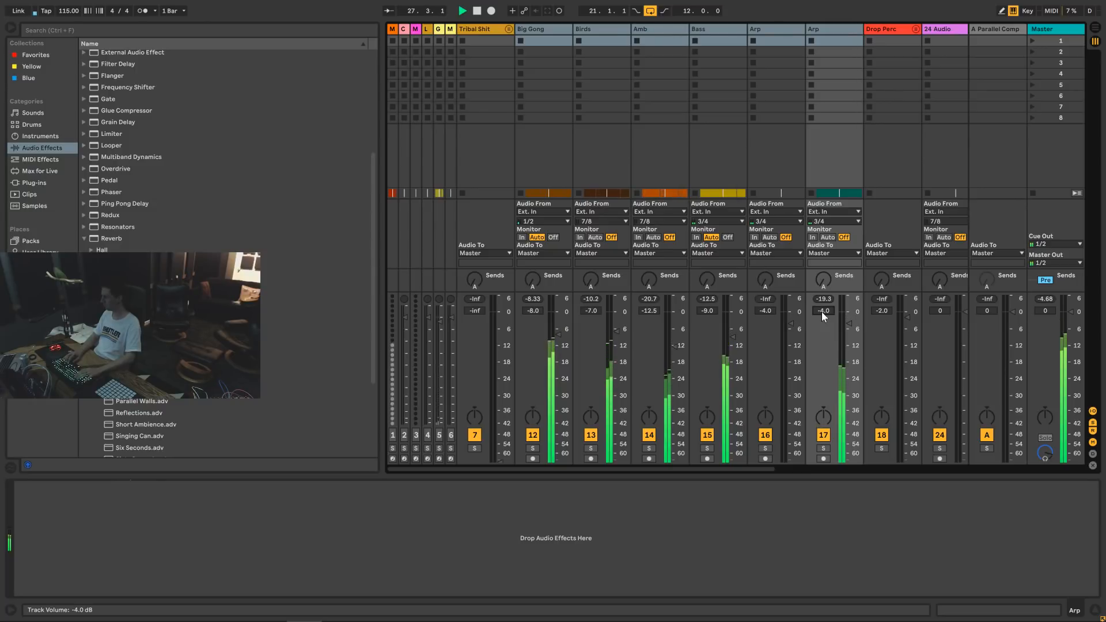
pyautogui.press('Down')
pyautogui.press('Down')
pyautogui.press('Down')
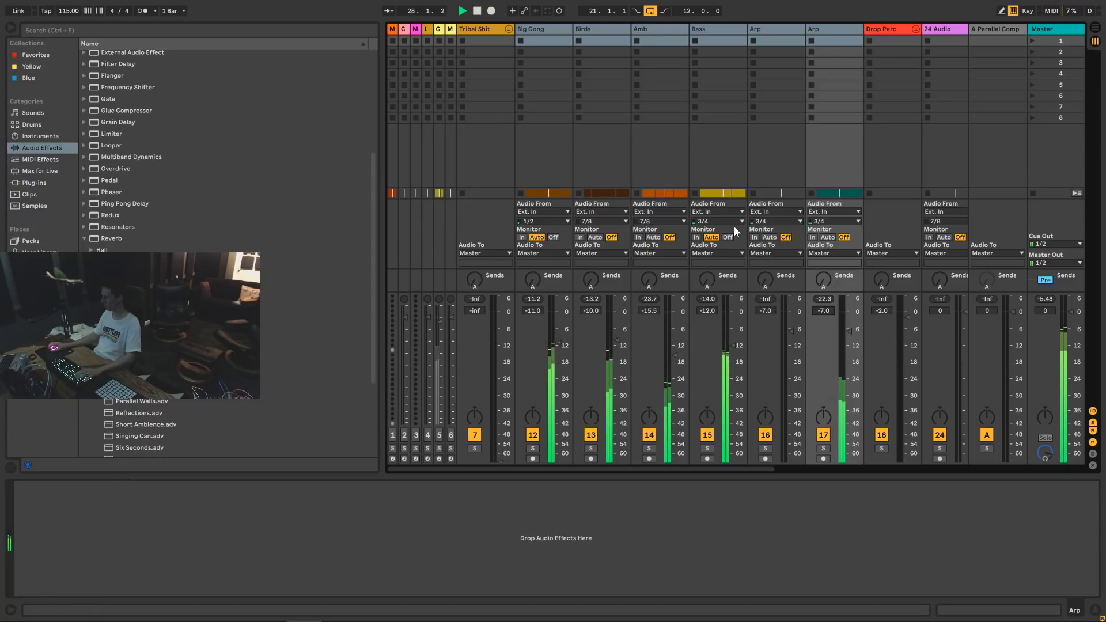
# Raise the Tribal Shit track volume to -3 dB.
pyautogui.click(484, 34)
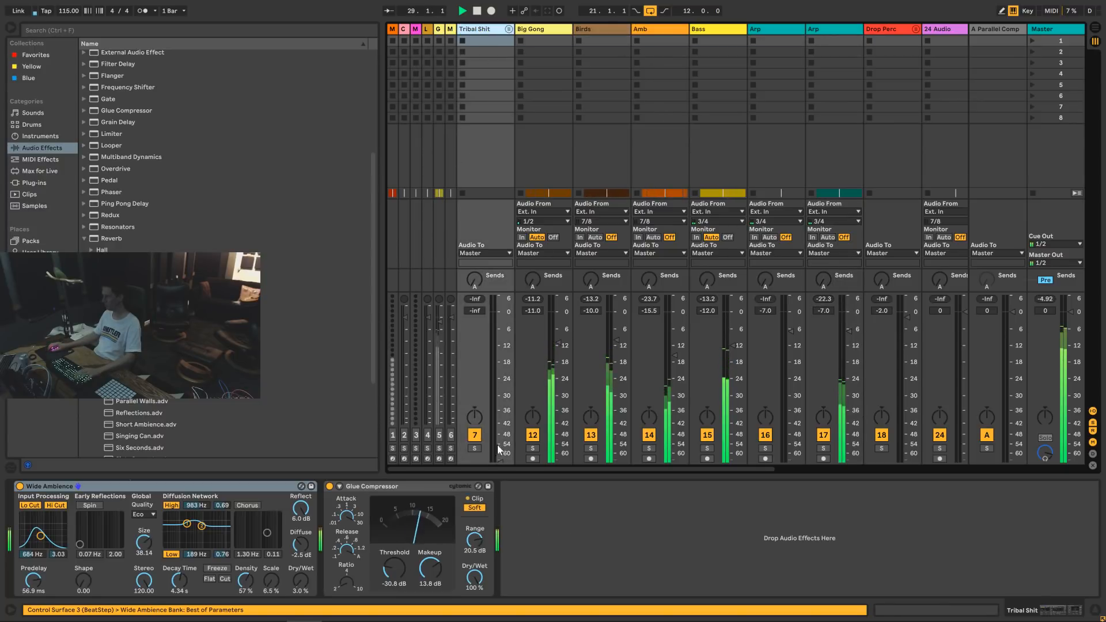
pyautogui.moveTo(496, 445); pyautogui.dragTo(497, 329)
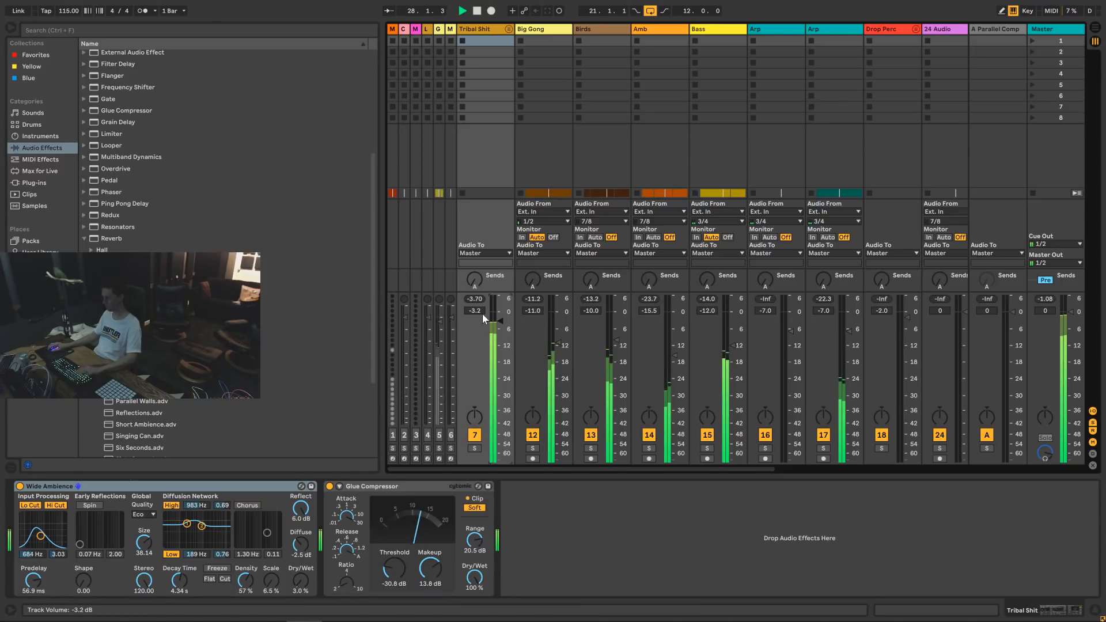
pyautogui.moveTo(475, 311); pyautogui.dragTo(494, 314)
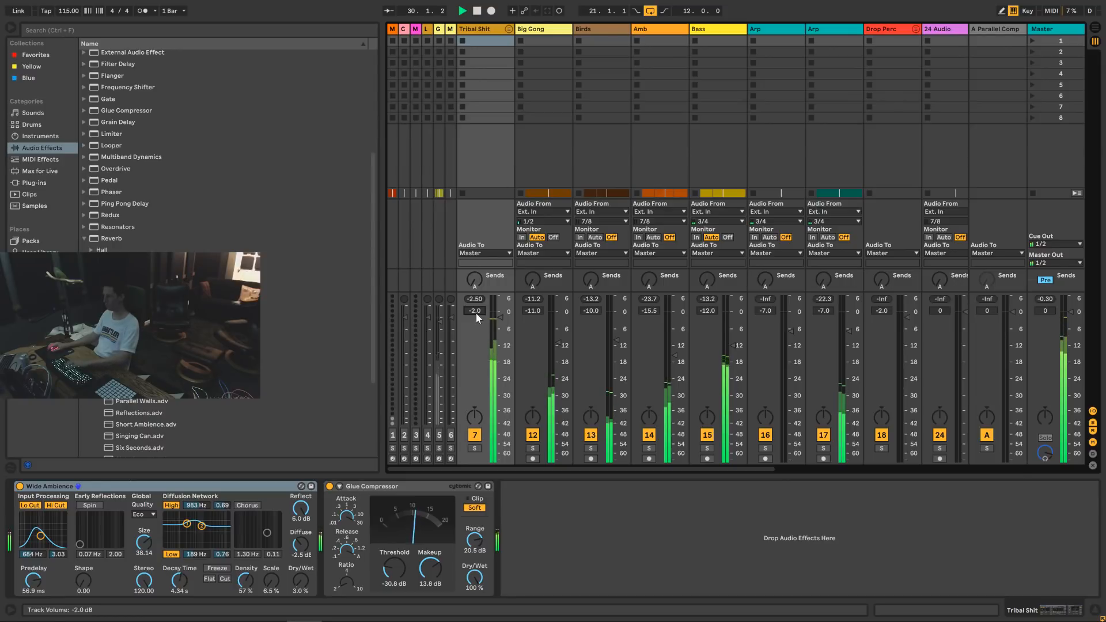
pyautogui.moveTo(476, 313); pyautogui.dragTo(476, 319)
# Select the tracks from Tribal Shit to the second Arp and lower them together by 3 dB, setting Tribal Shit to -6 dB.
pyautogui.click(479, 29)
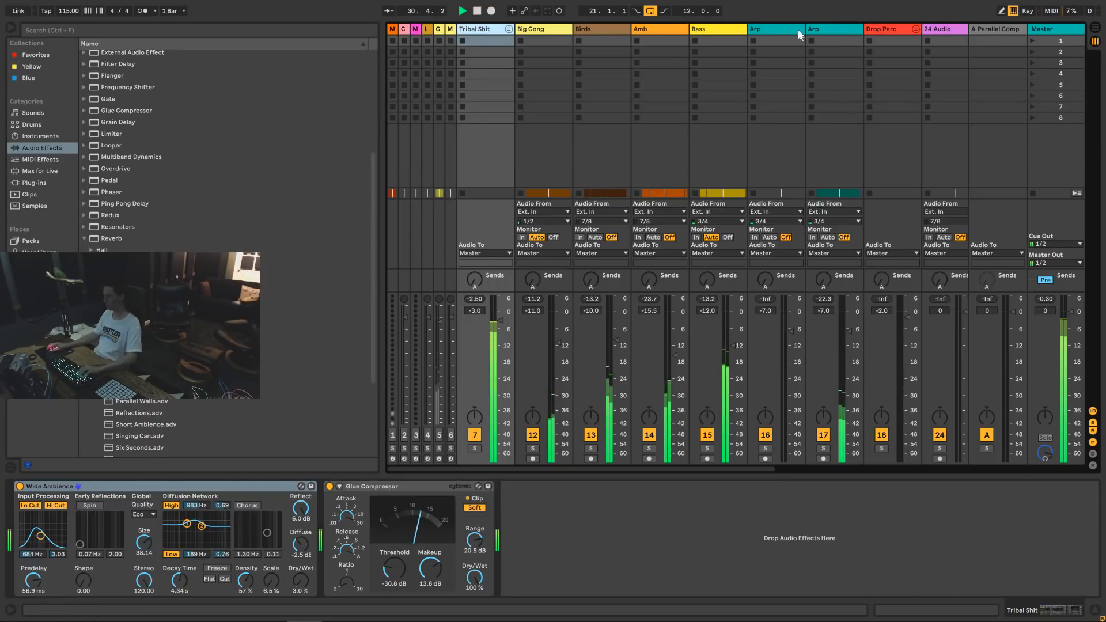
pyautogui.keyDown('shift'); pyautogui.click(846, 33); pyautogui.keyUp('shift')
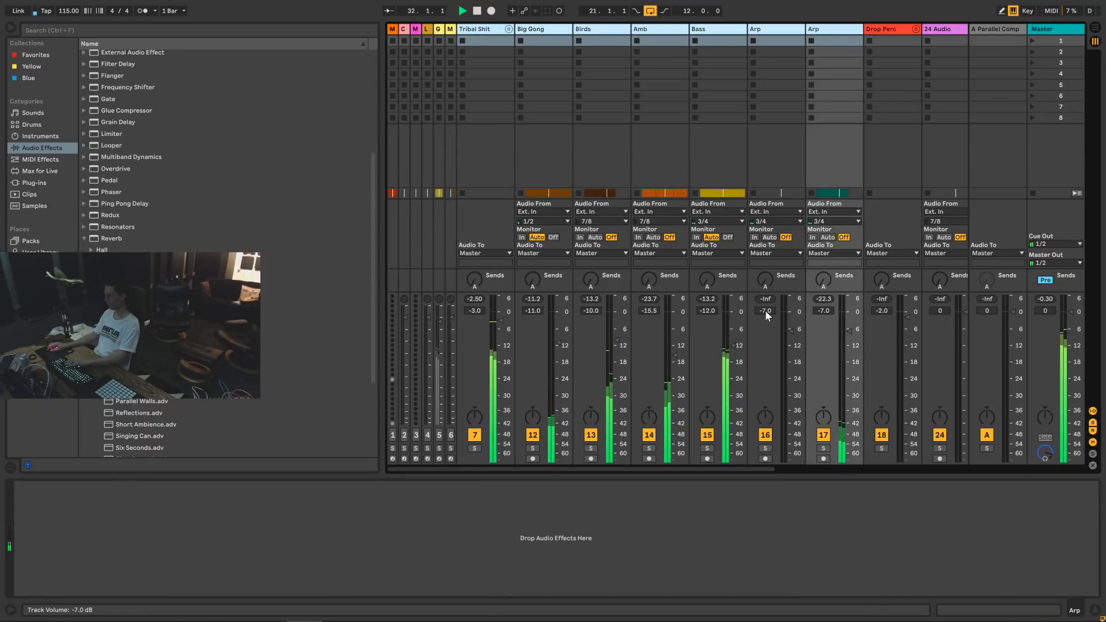
pyautogui.moveTo(764, 309); pyautogui.dragTo(765, 318)
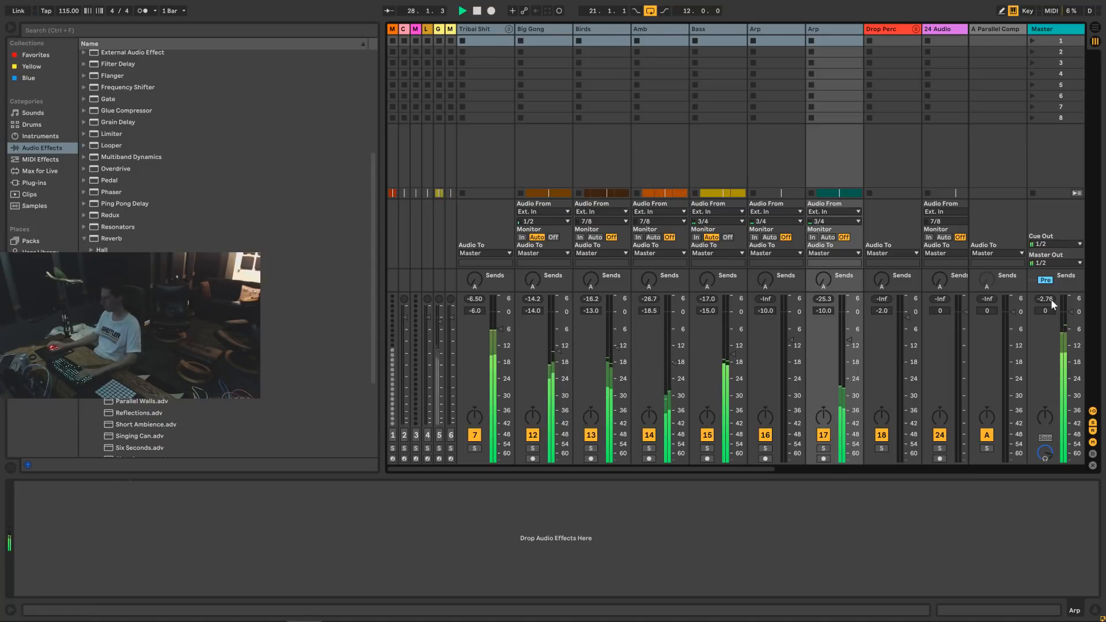
# Delete the Limiter from the Master track and lower the Tribal Shit through second Arp tracks together, setting Tribal Shit to -9 dB.
pyautogui.click(1060, 29)
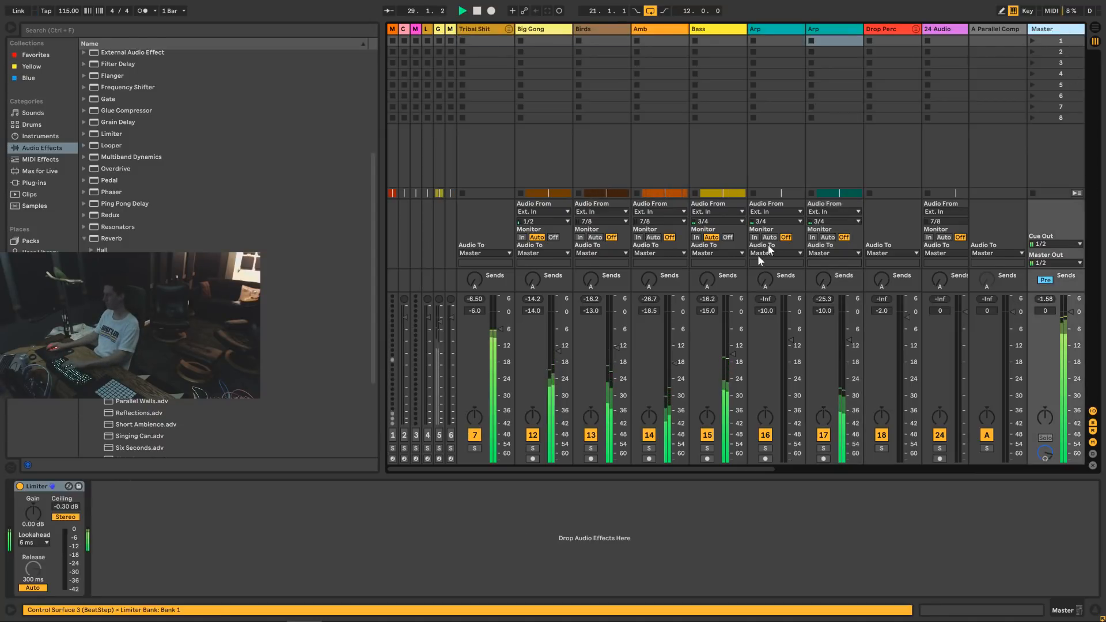
pyautogui.press('Delete')
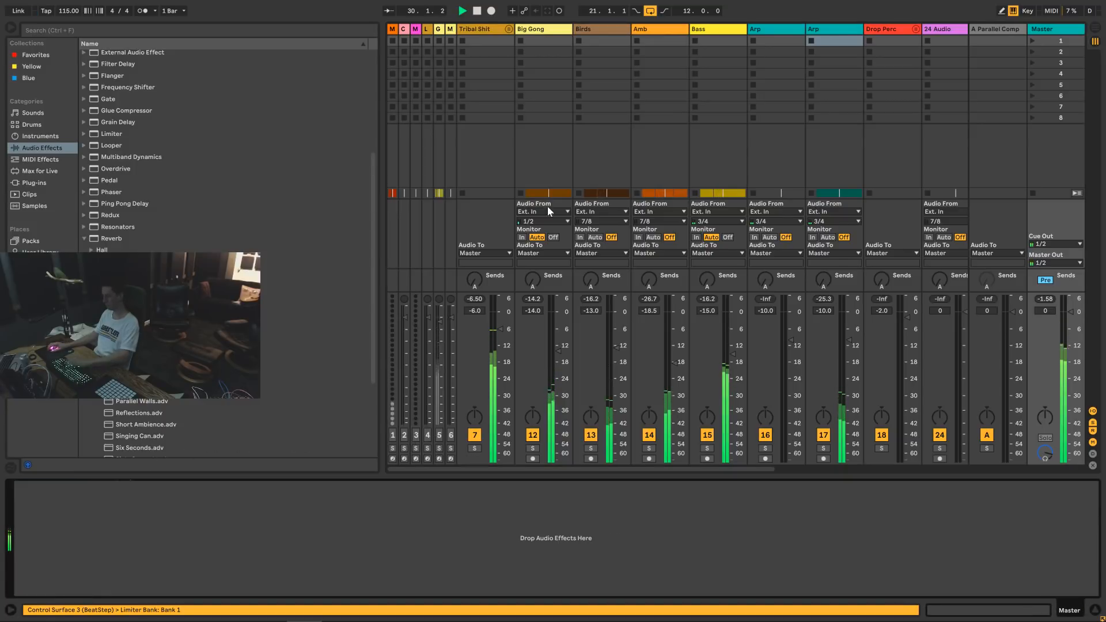
pyautogui.click(489, 29)
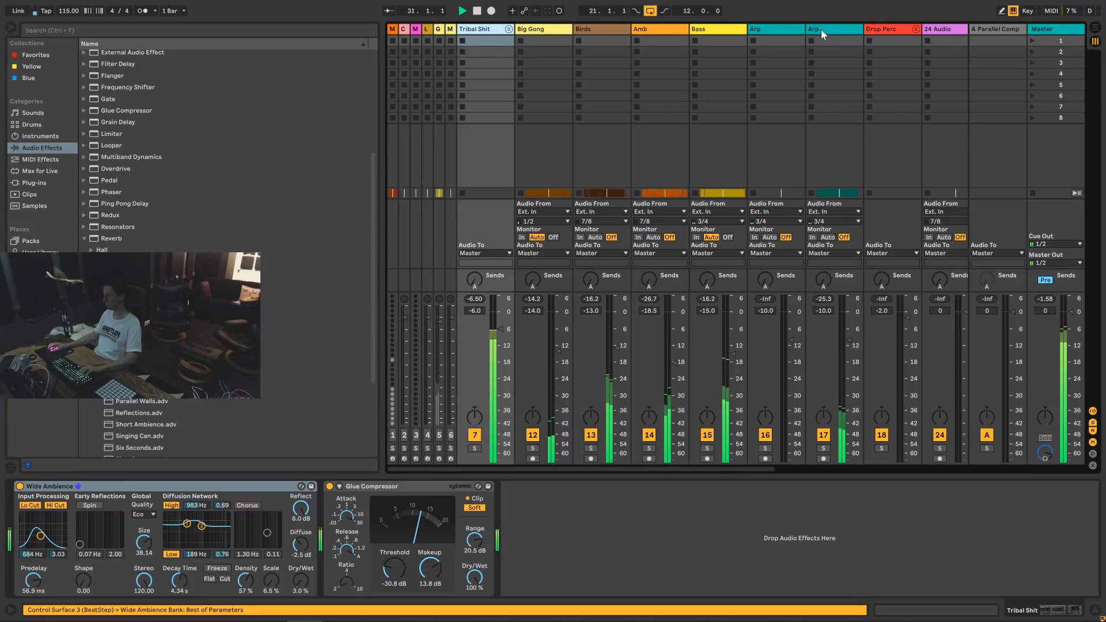
pyautogui.keyDown('shift'); pyautogui.click(820, 30); pyautogui.keyUp('shift')
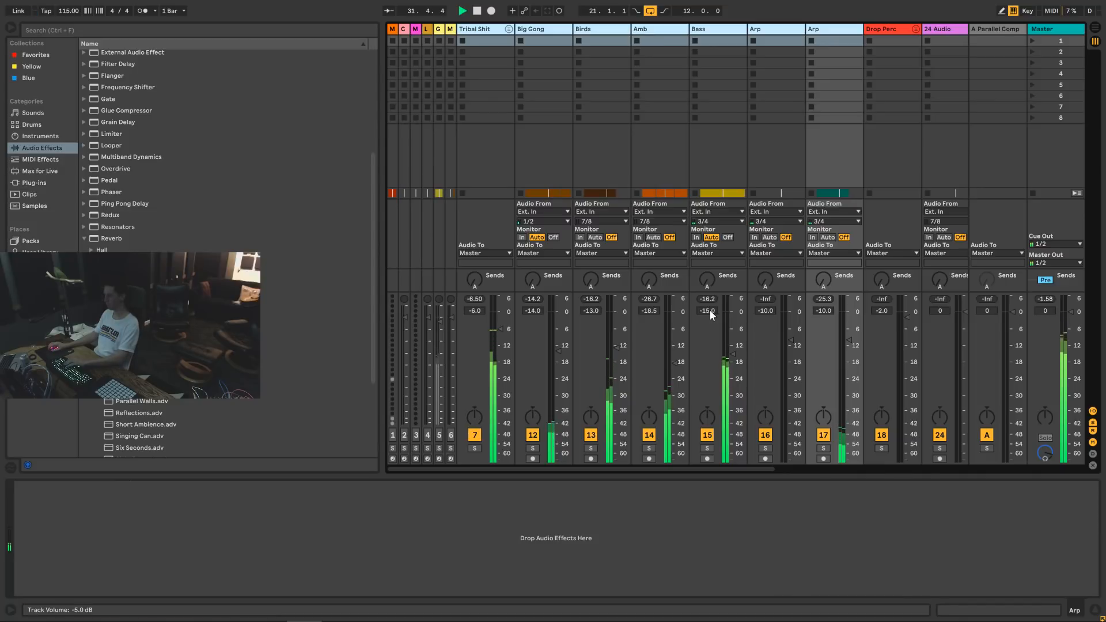
pyautogui.scroll(-3, 710, 310)
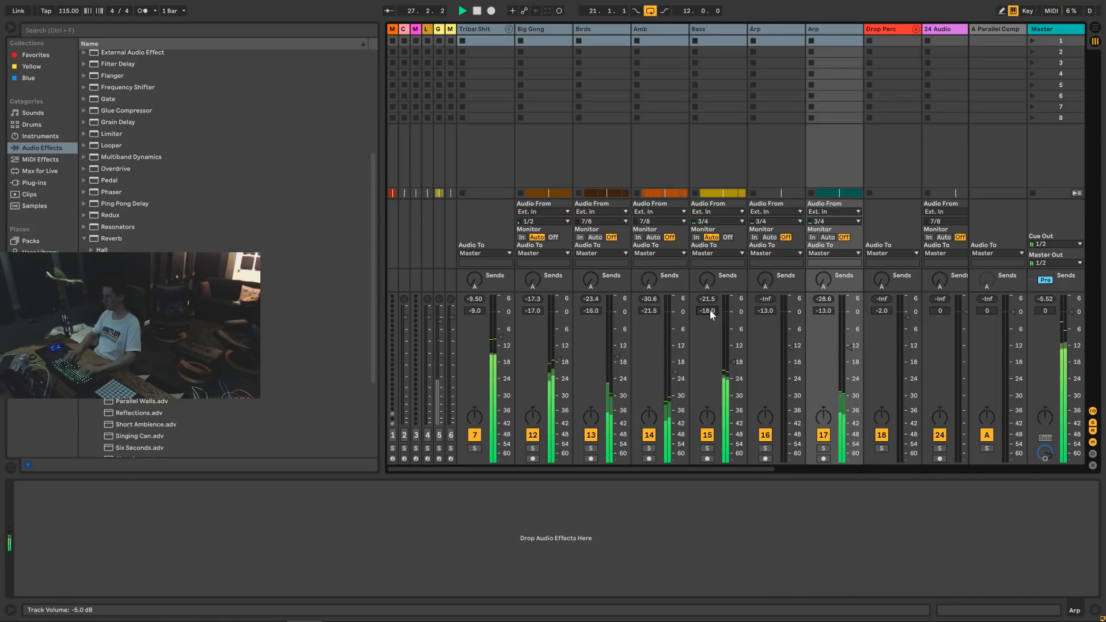
# Set the Big Gong track volume to -18 dB and the Bass track volume to -9 dB.
pyautogui.click(544, 30)
pyautogui.click(602, 31)
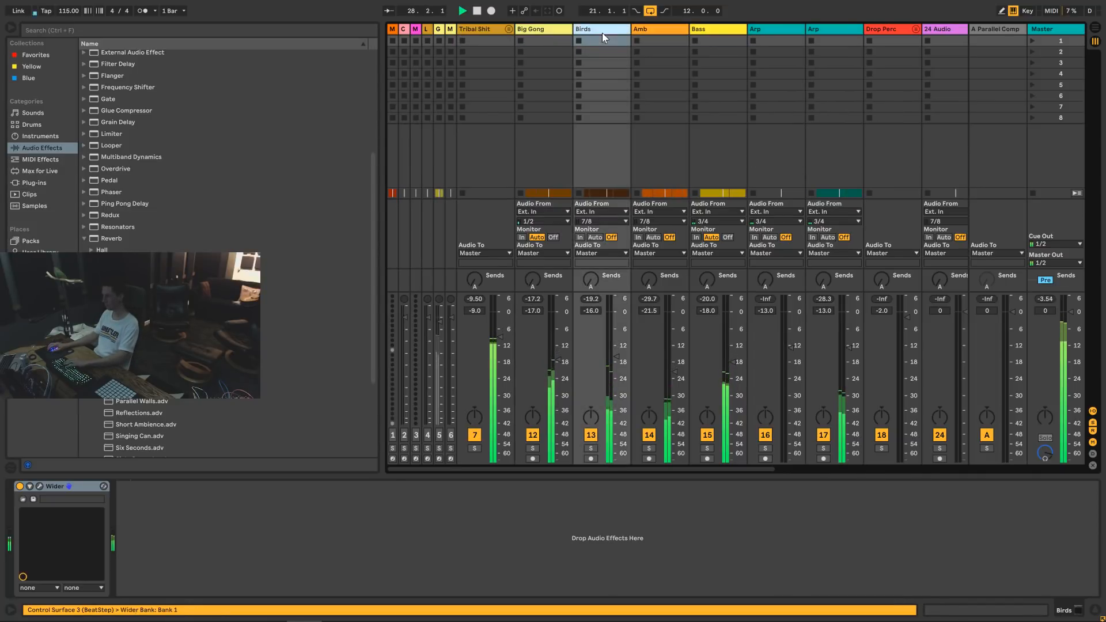
pyautogui.scroll(-1, 538, 309)
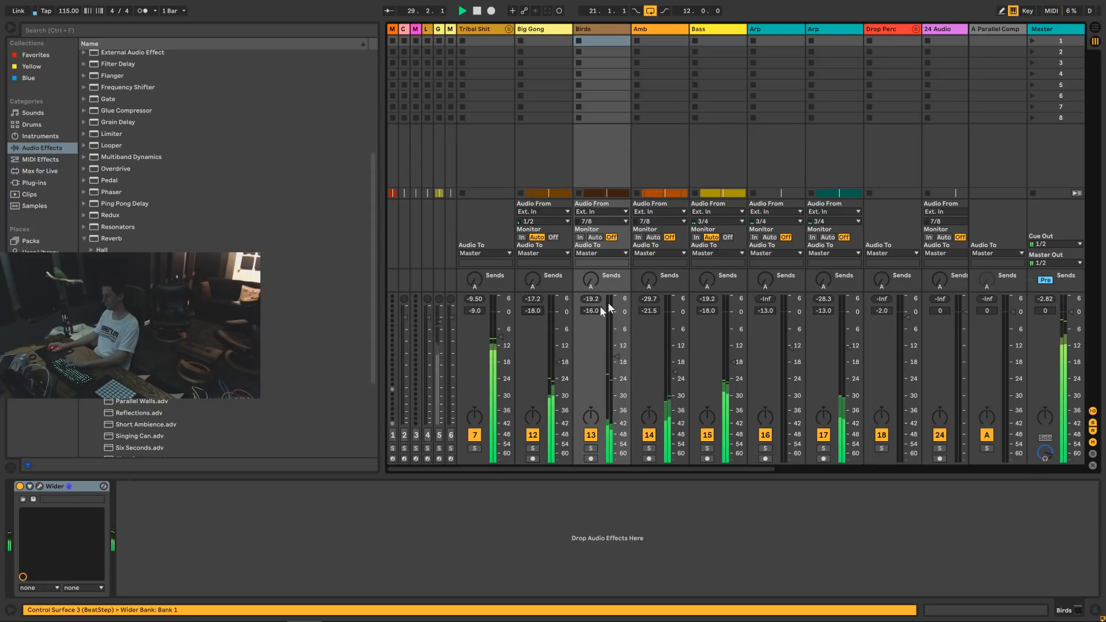
pyautogui.click(655, 30)
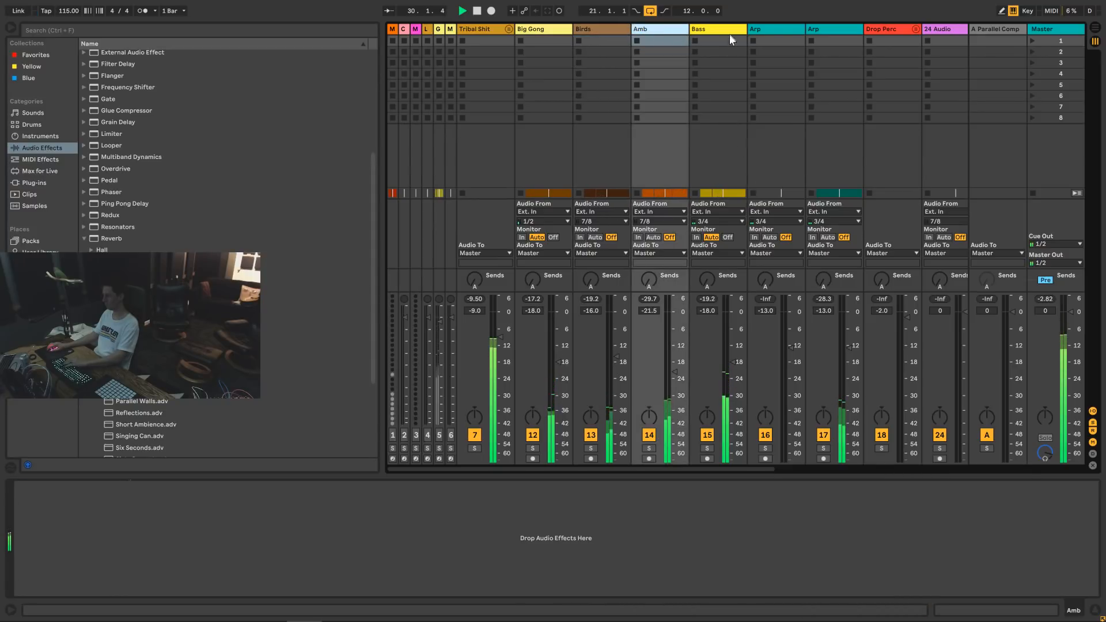
pyautogui.moveTo(731, 361); pyautogui.dragTo(733, 334)
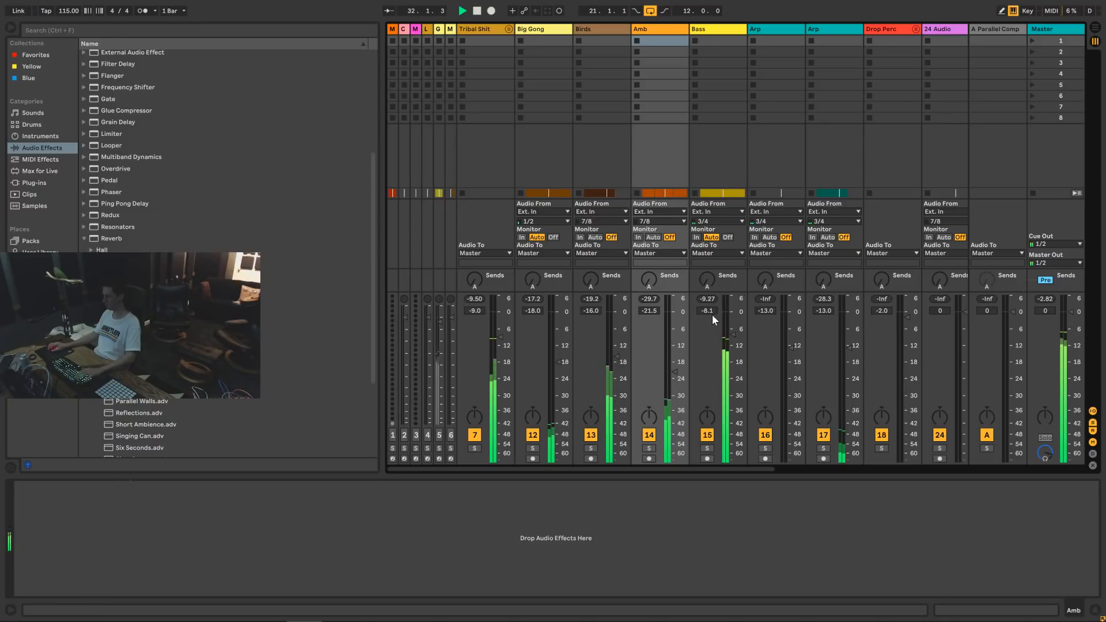
pyautogui.scroll(-1, 713, 311)
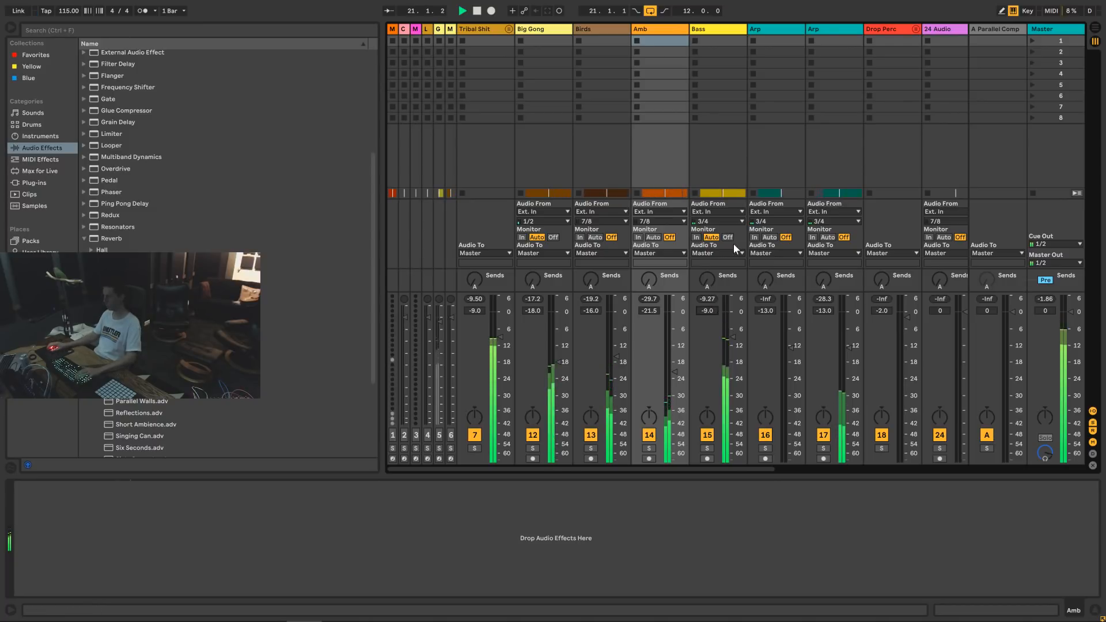
# Raise the Amb track volume to -19.5 dB and the Birds track volume to -14 dB.
pyautogui.scroll(2, 654, 313)
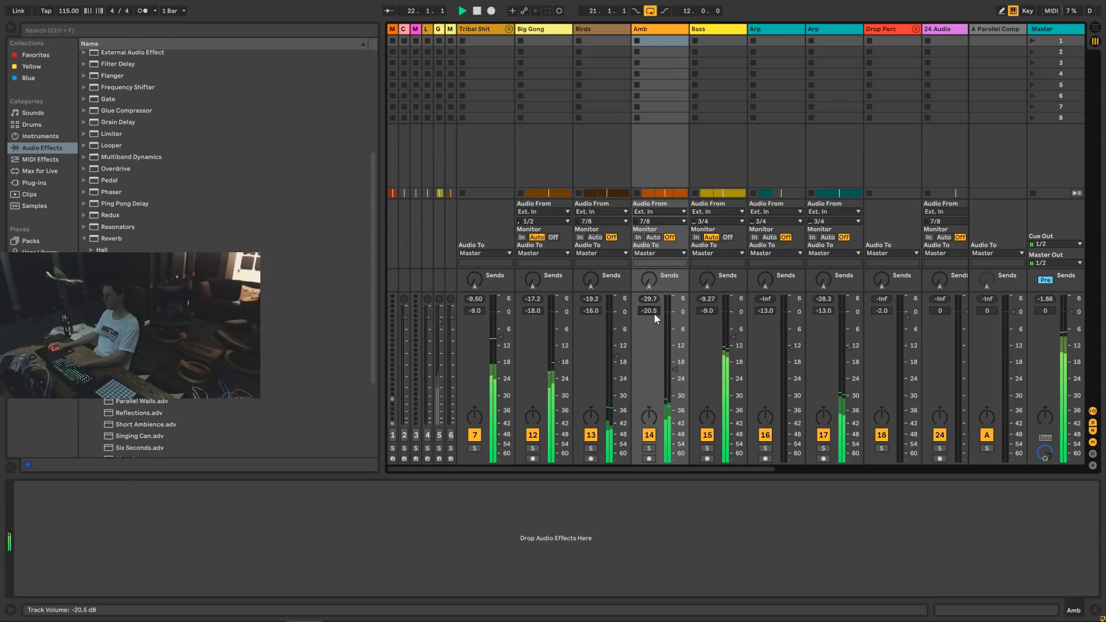
pyautogui.click(590, 36)
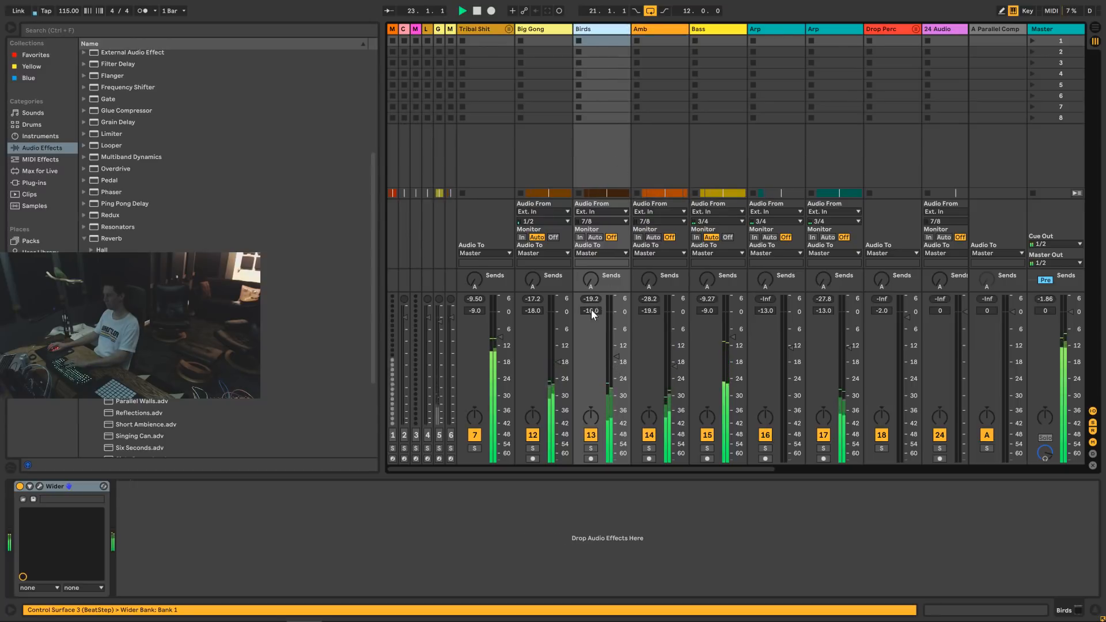
pyautogui.scroll(-4, 590, 309)
# Select both Arp tracks and raise their volumes together to -8 dB.
pyautogui.click(849, 32)
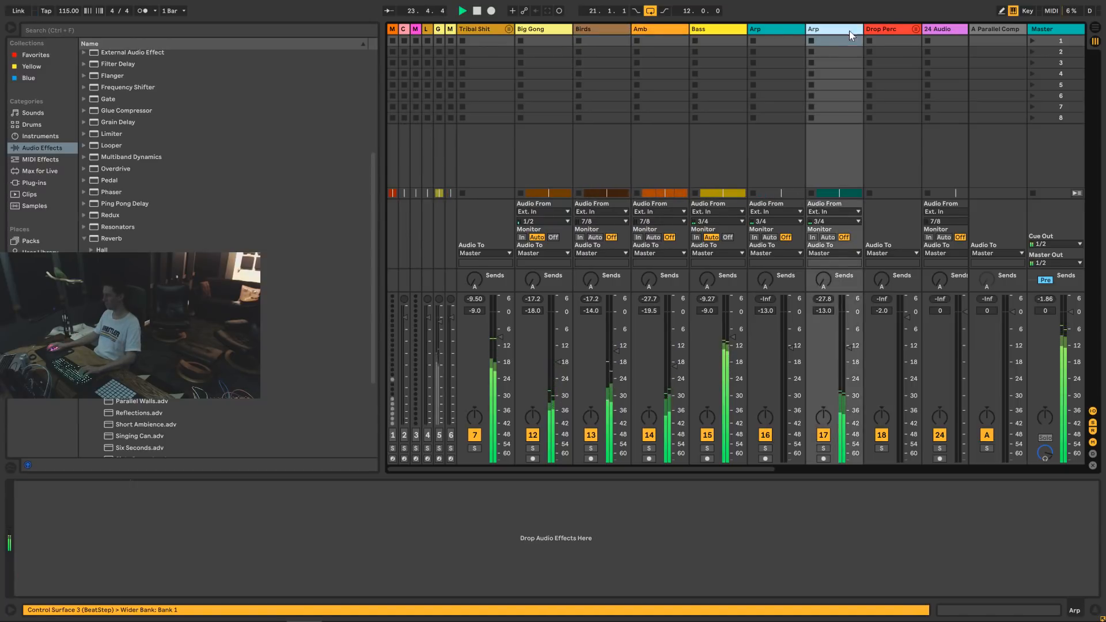
pyautogui.click(775, 28)
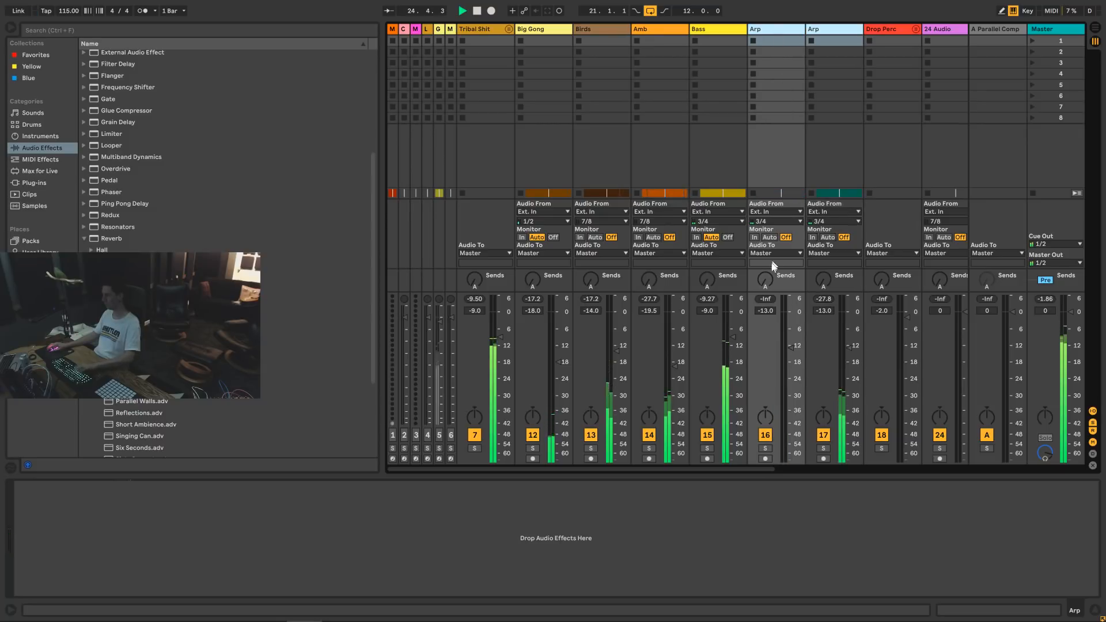
pyautogui.scroll(5, 760, 310)
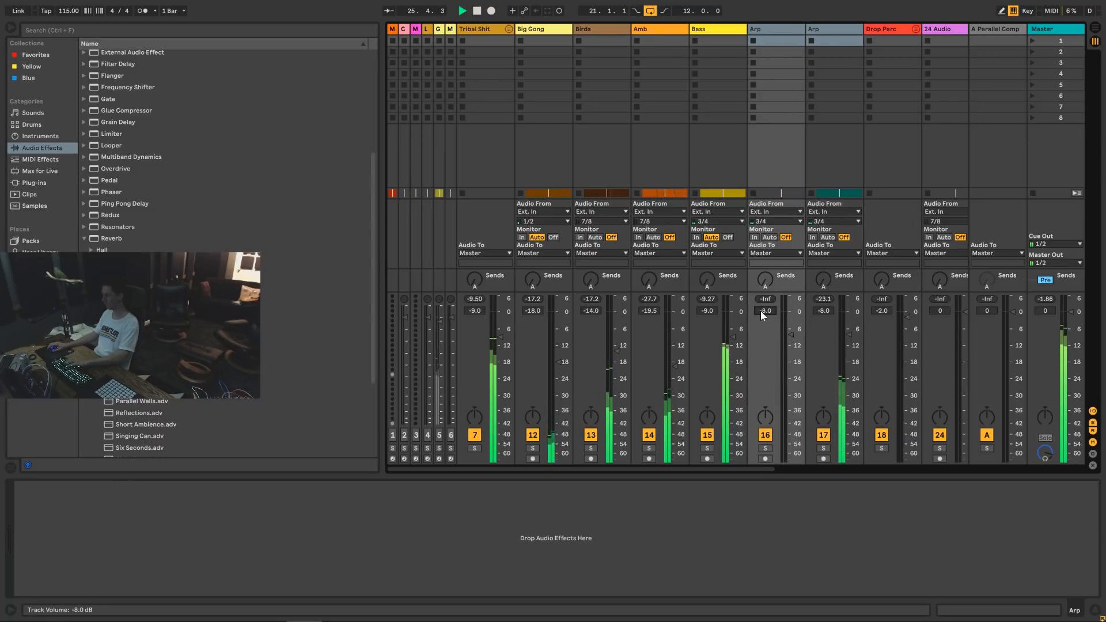
# Select the tracks from Tribal Shit to the second Arp and lower them together by 5 dB, setting Tribal Shit to -14 dB.
pyautogui.click(846, 32)
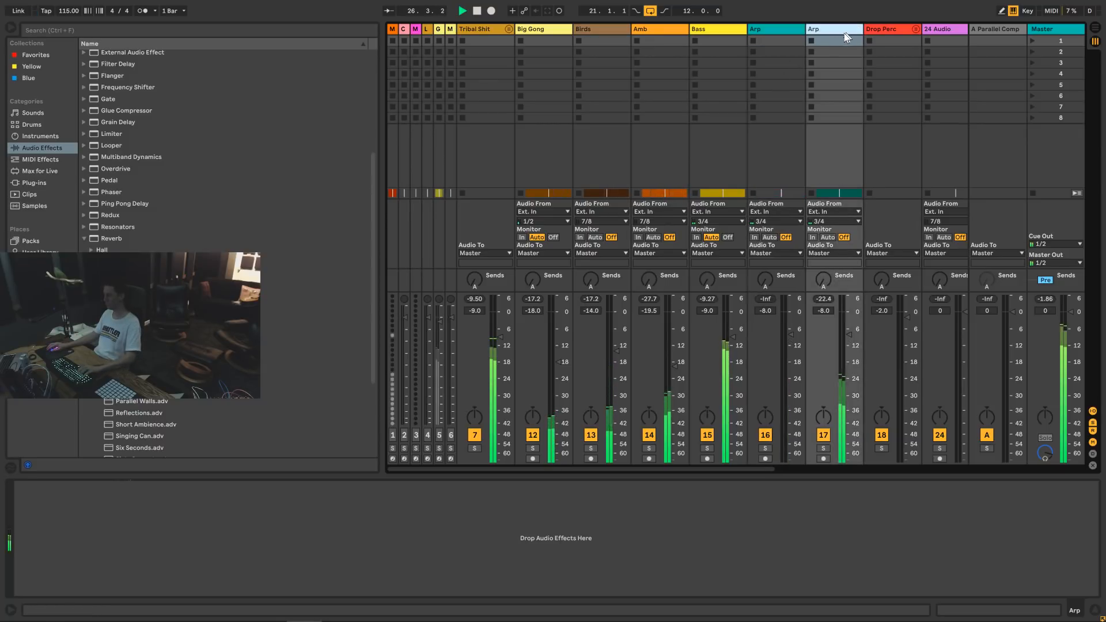
pyautogui.keyDown('shift'); pyautogui.click(490, 29); pyautogui.keyUp('shift')
pyautogui.click(471, 309)
pyautogui.press('Down')
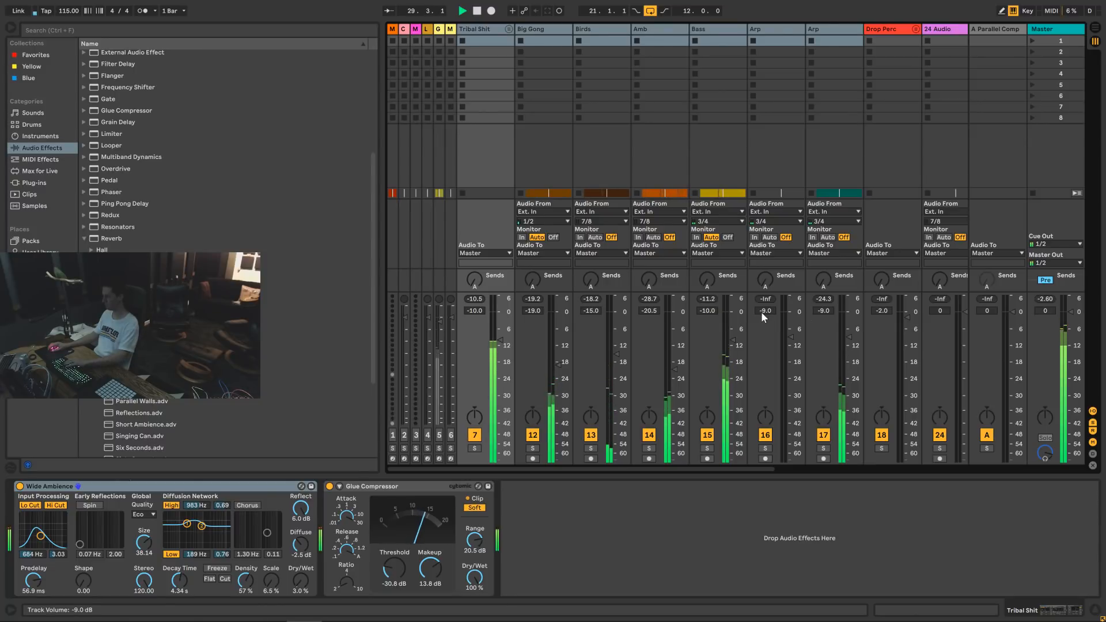
pyautogui.press('Down')
pyautogui.press('Down')
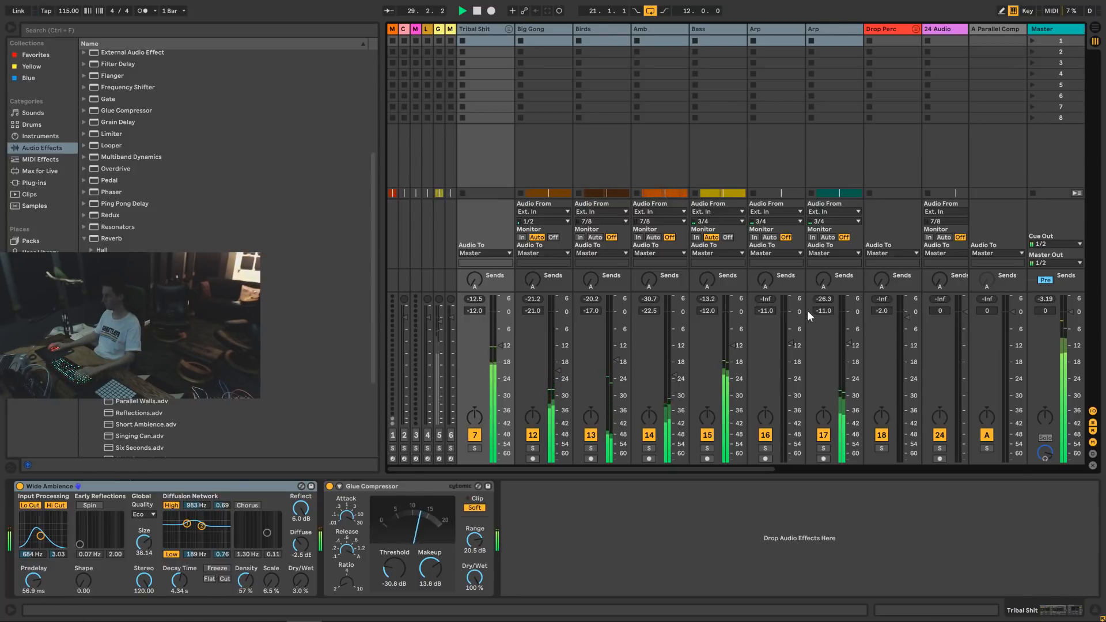
pyautogui.press('Down')
pyautogui.press('Down')
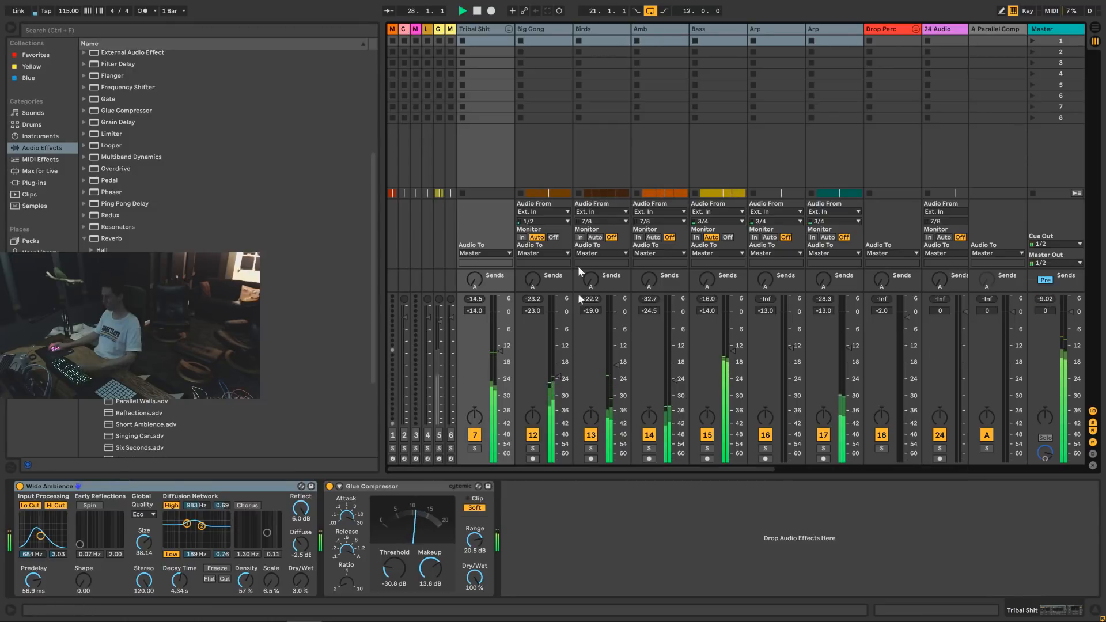
# Select both Arp tracks and raise their volumes together to -12 dB.
pyautogui.click(550, 29)
pyautogui.click(777, 29)
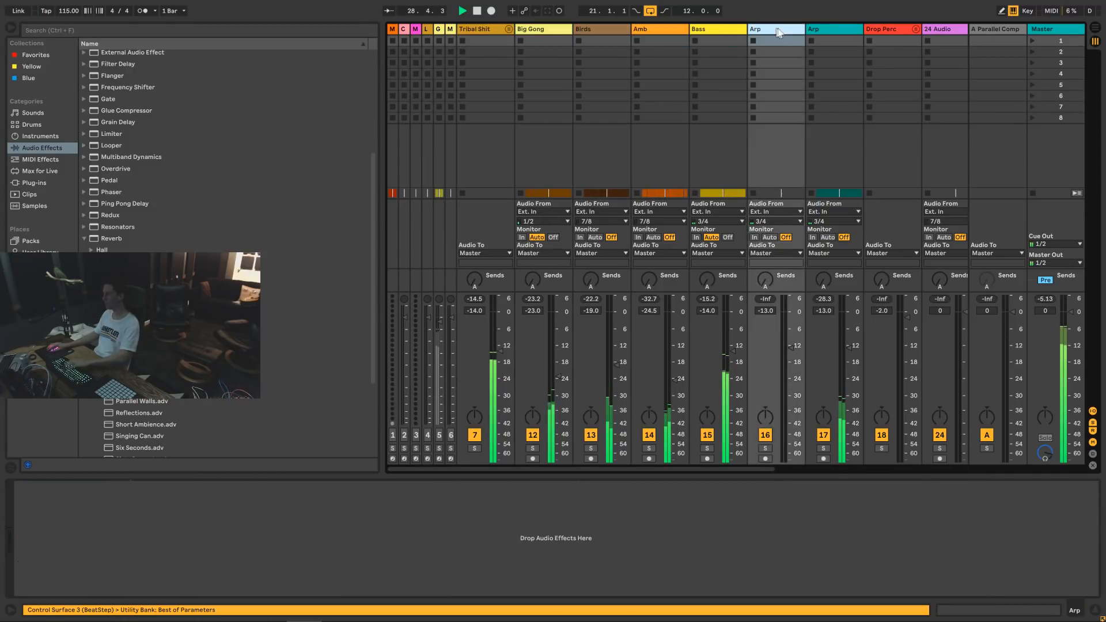
pyautogui.keyDown('shift'); pyautogui.click(833, 29); pyautogui.keyUp('shift')
pyautogui.click(820, 310)
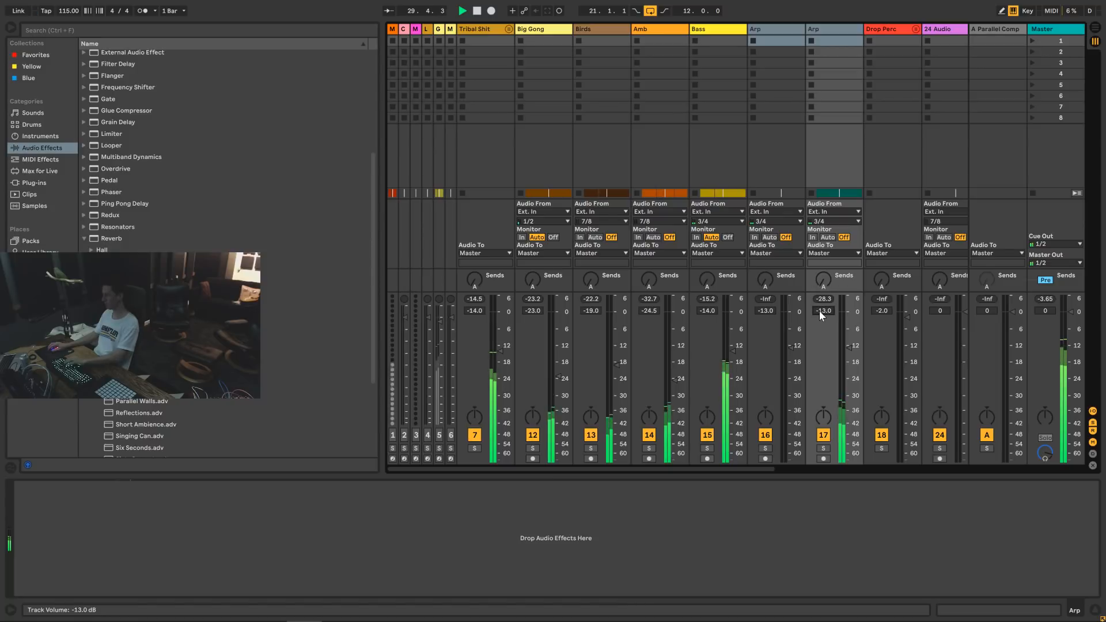
pyautogui.press('Up')
# Raise the Tribal Shit track volume to -12 dB.
pyautogui.click(492, 29)
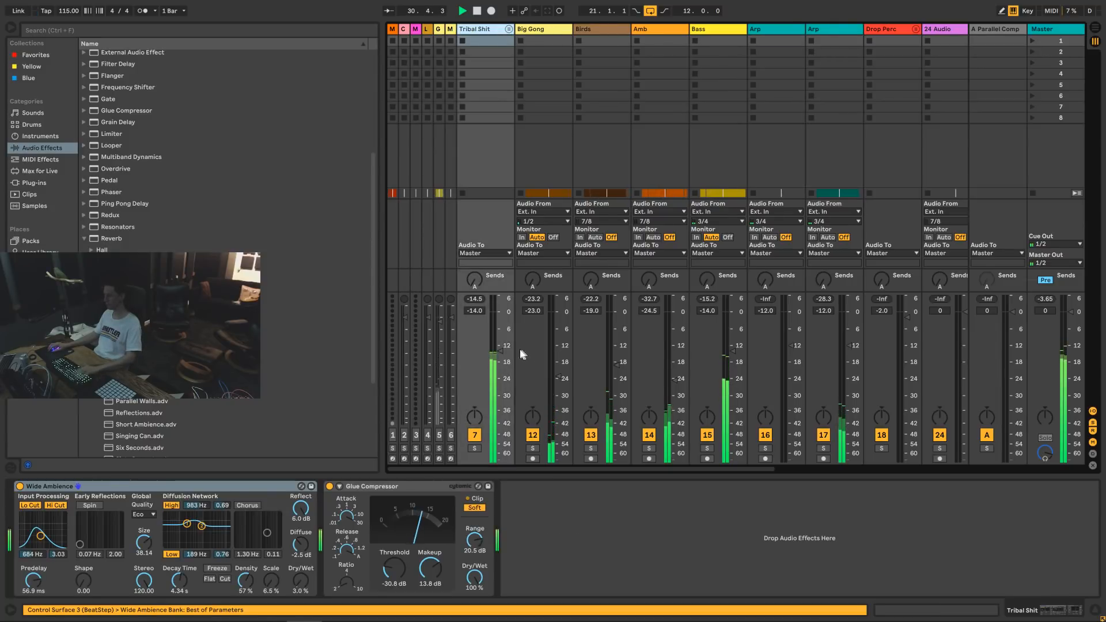
pyautogui.click(479, 311)
pyautogui.press('Up')
pyautogui.press('Up')
# Move the 12-bar arrangement loop to start at bar 41, play it, and return to the mixer.
pyautogui.moveTo(582, 469); pyautogui.dragTo(811, 471)
pyautogui.click(543, 31)
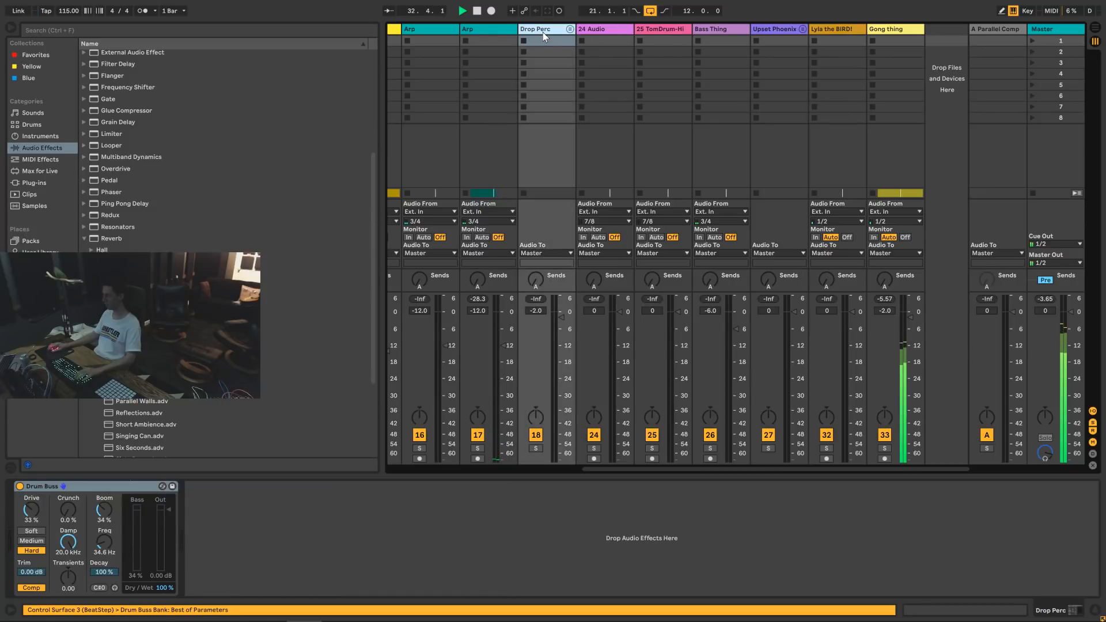
pyautogui.click(1094, 27)
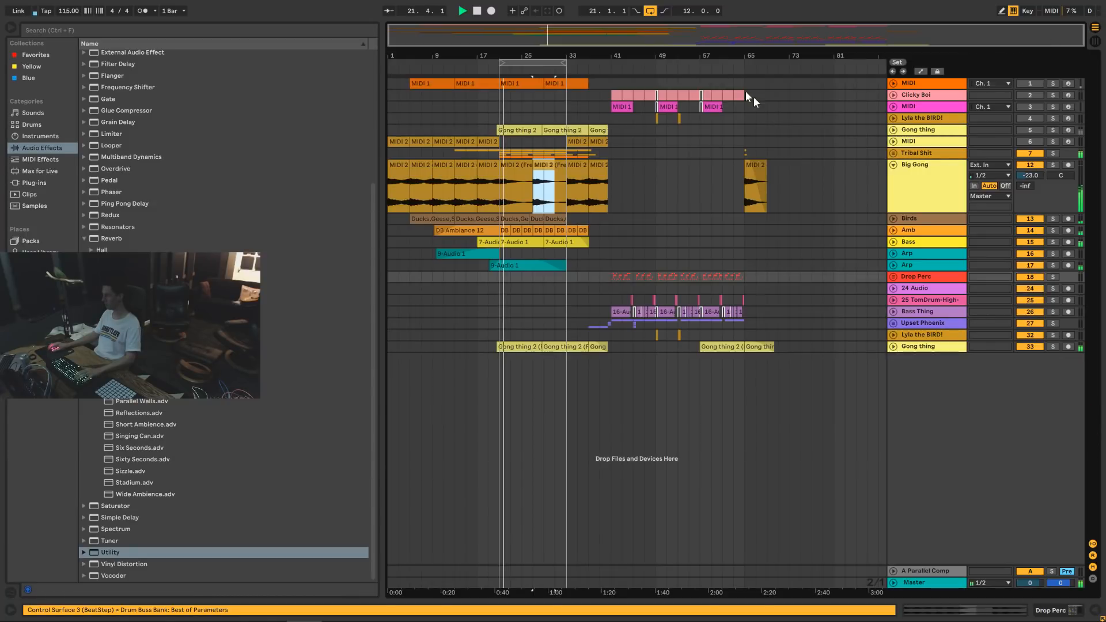
pyautogui.press('space')
pyautogui.moveTo(547, 64); pyautogui.dragTo(643, 64)
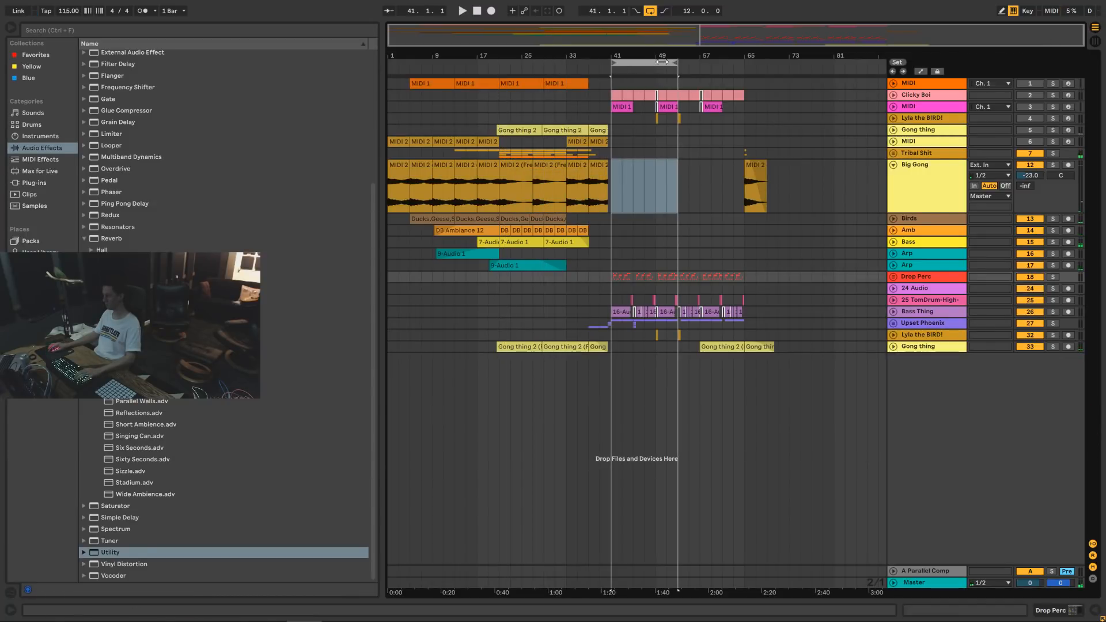
pyautogui.press('space')
pyautogui.click(1095, 40)
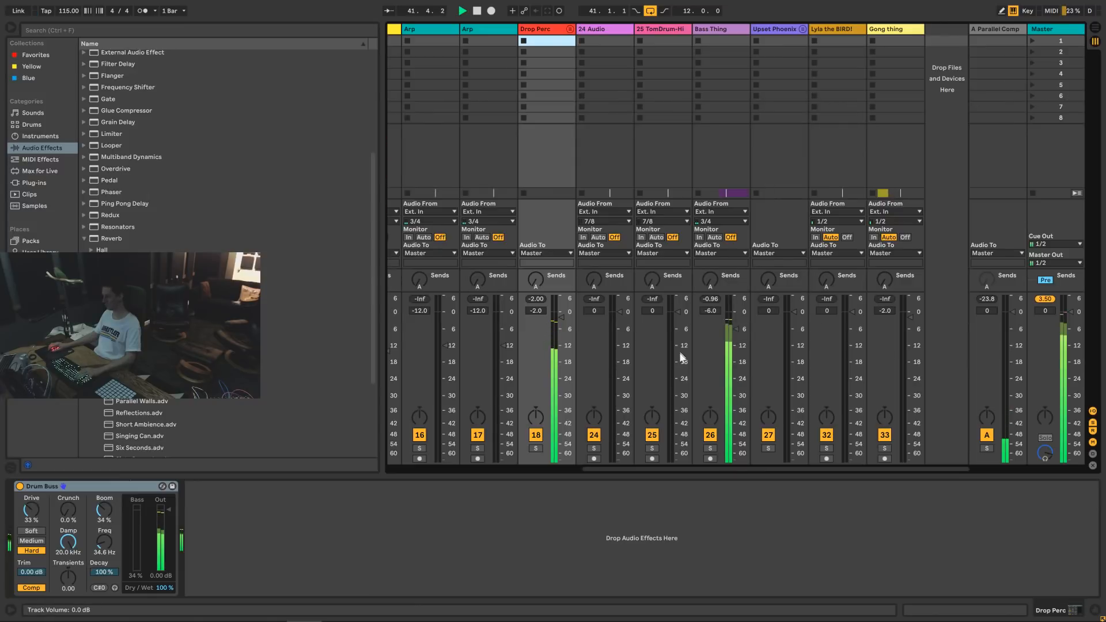
# Select the tracks from Drop Perc to Gong thing and lower them together by 10 dB, setting Drop Perc to -12 dB.
pyautogui.click(899, 35)
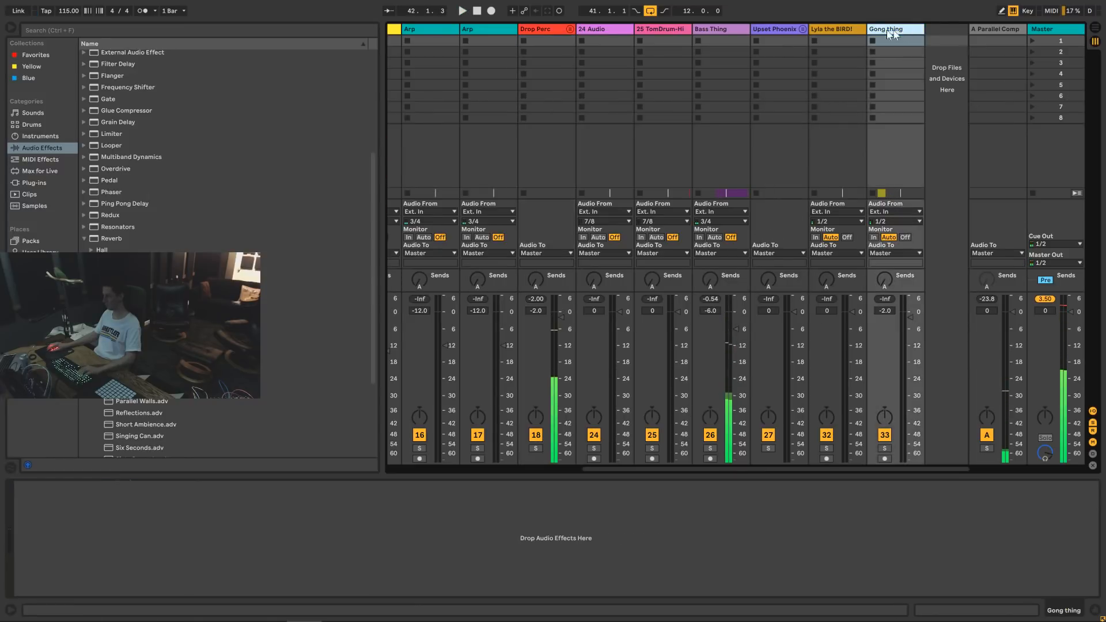
pyautogui.keyDown('shift'); pyautogui.click(555, 26); pyautogui.keyUp('shift')
pyautogui.moveTo(541, 309); pyautogui.dragTo(542, 309)
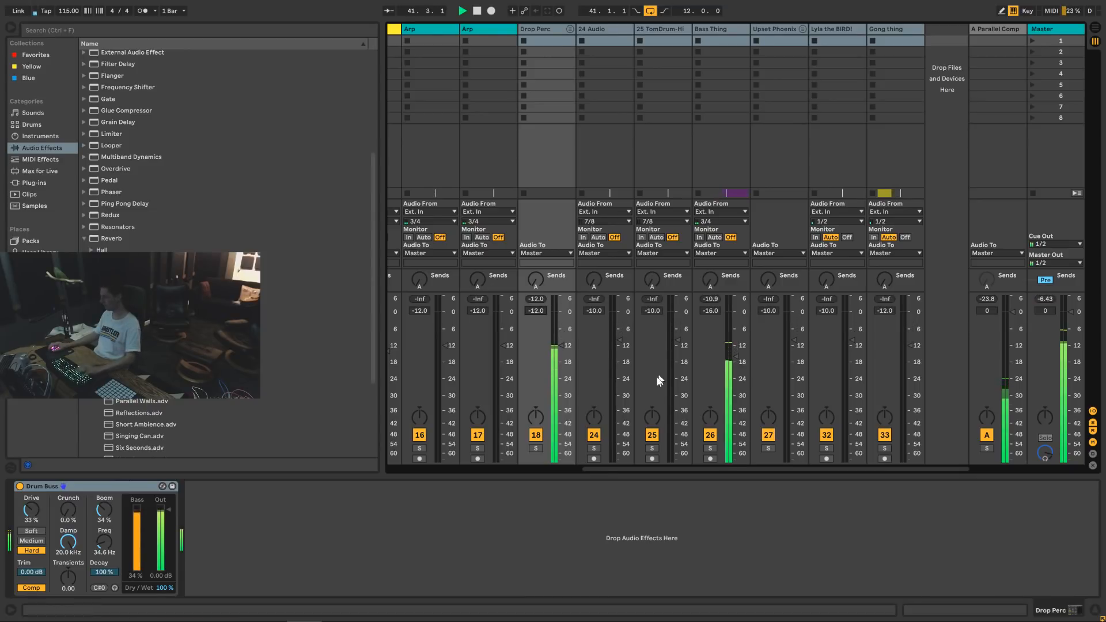
# Lower the Upset Phoenix track volume to -16 dB.
pyautogui.click(604, 27)
pyautogui.click(716, 30)
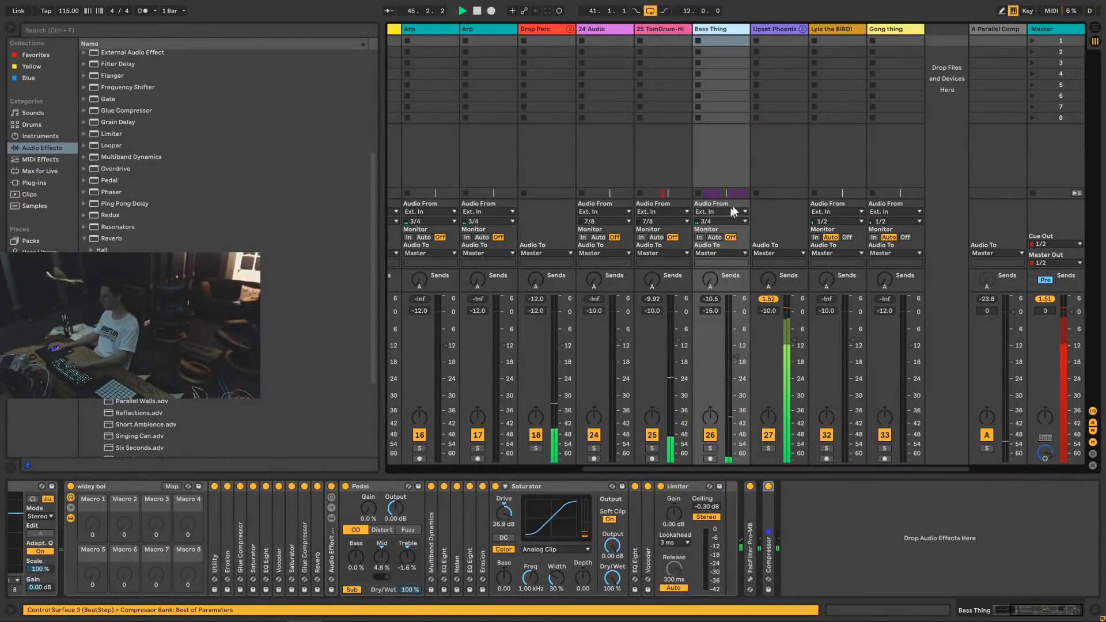
pyautogui.moveTo(770, 312); pyautogui.dragTo(776, 312)
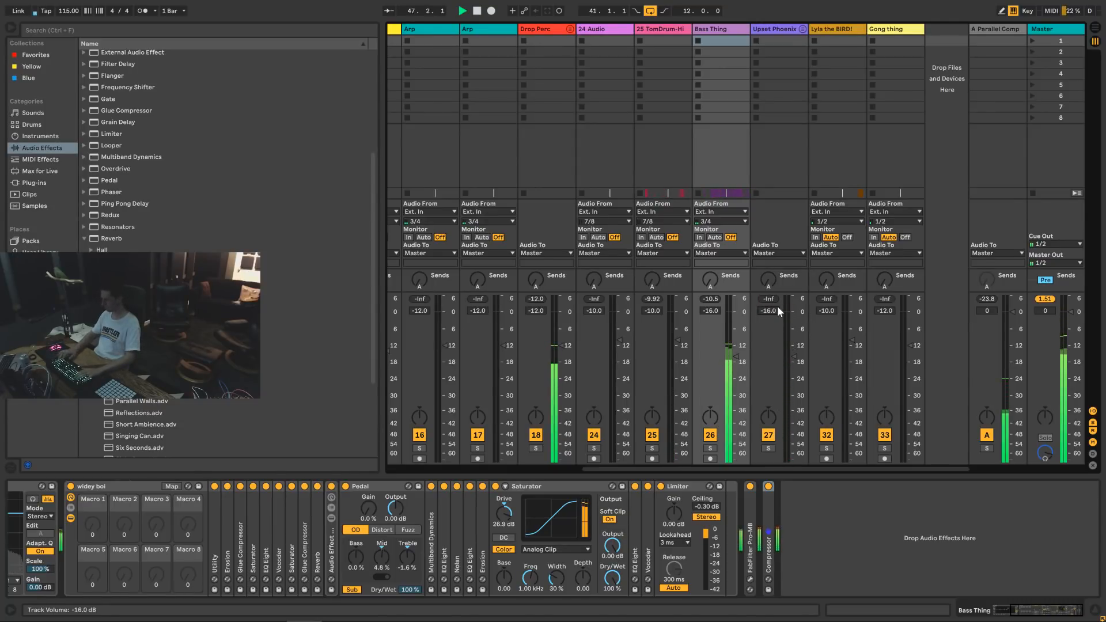
# Shorten the arrangement loop to the 8 bars starting at bar 45 and return to the mixer.
pyautogui.click(1094, 29)
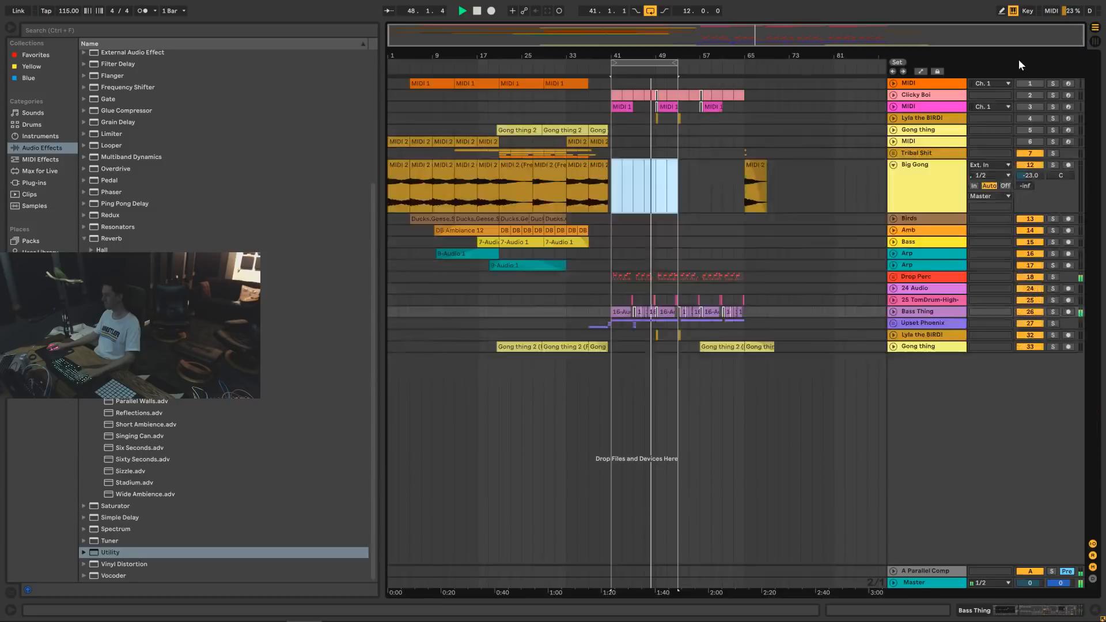
pyautogui.moveTo(613, 64); pyautogui.dragTo(635, 63)
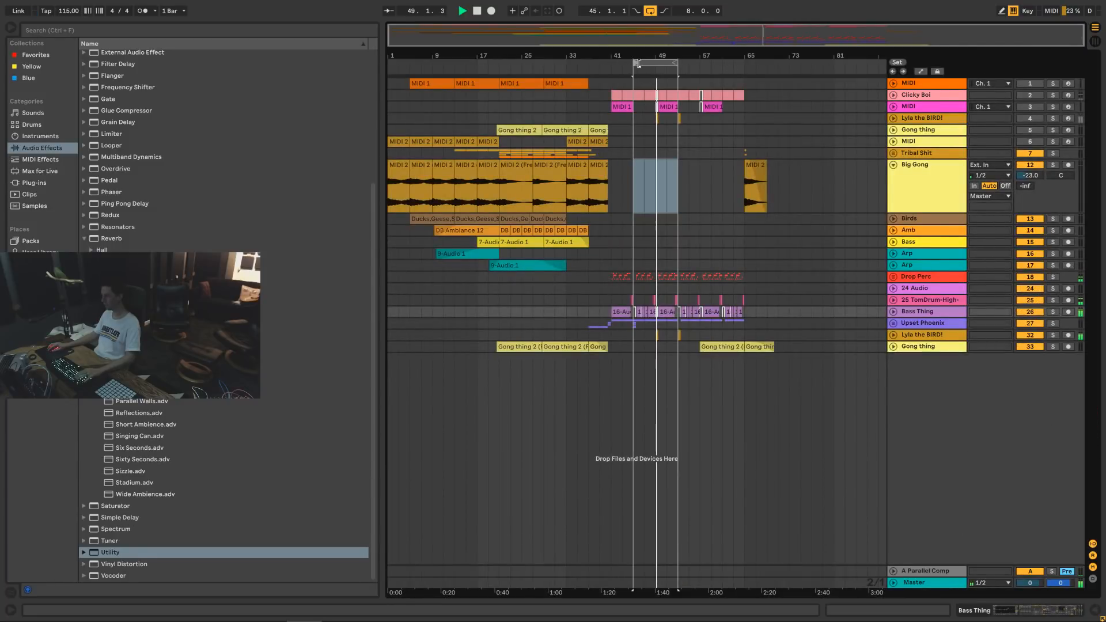
pyautogui.press('Tab')
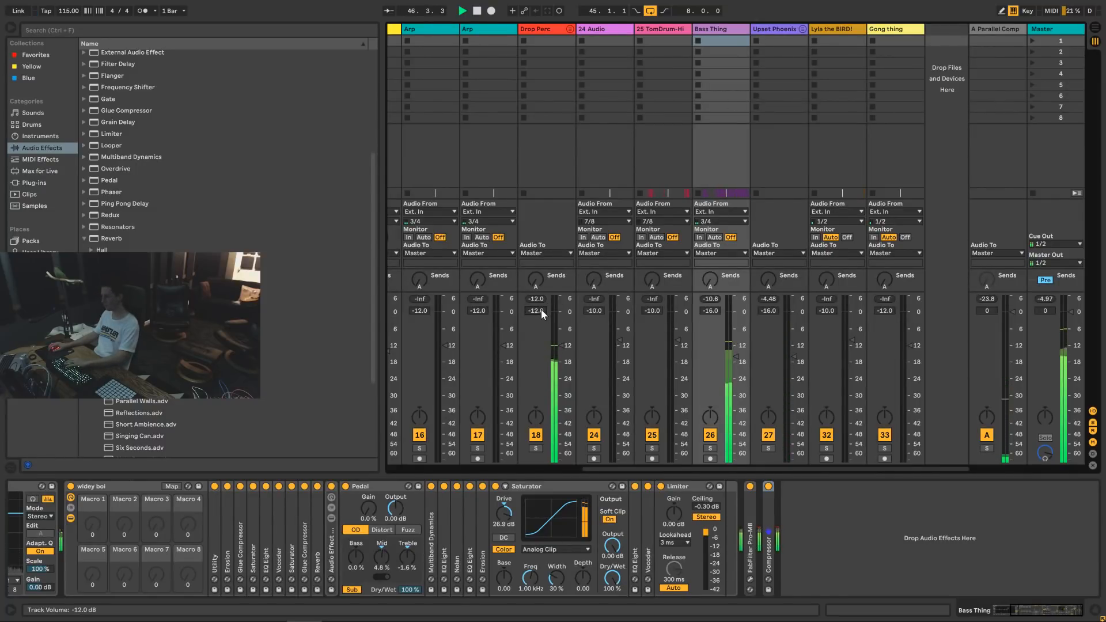
# Raise the Drop Perc track volume to -8 dB and the Bass Thing track volume to -13 dB.
pyautogui.scroll(3, 541, 311)
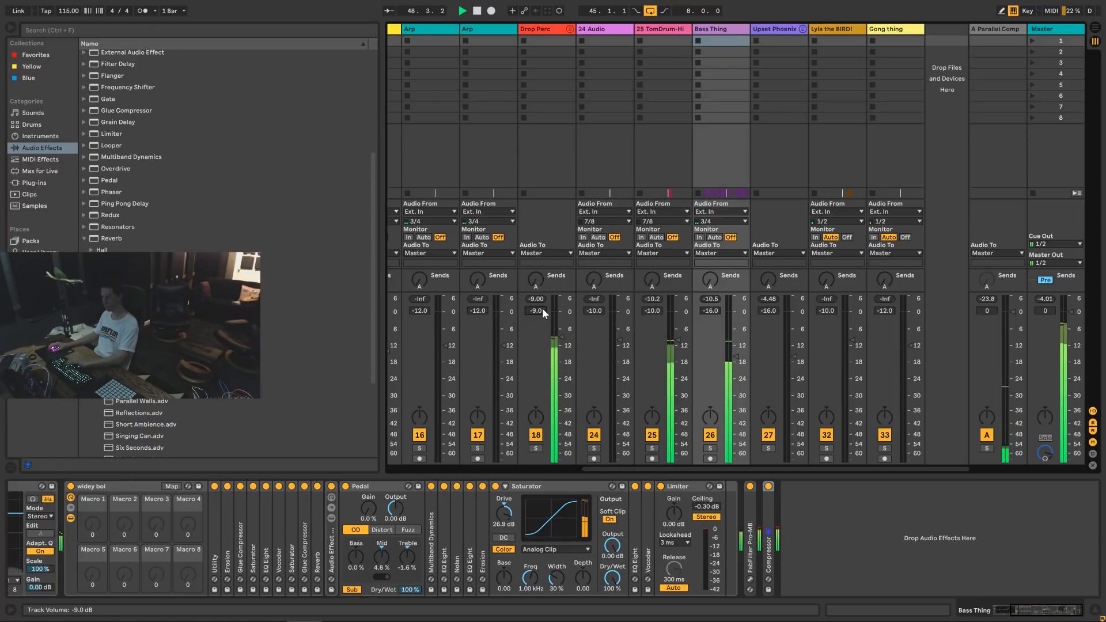
pyautogui.scroll(1, 541, 309)
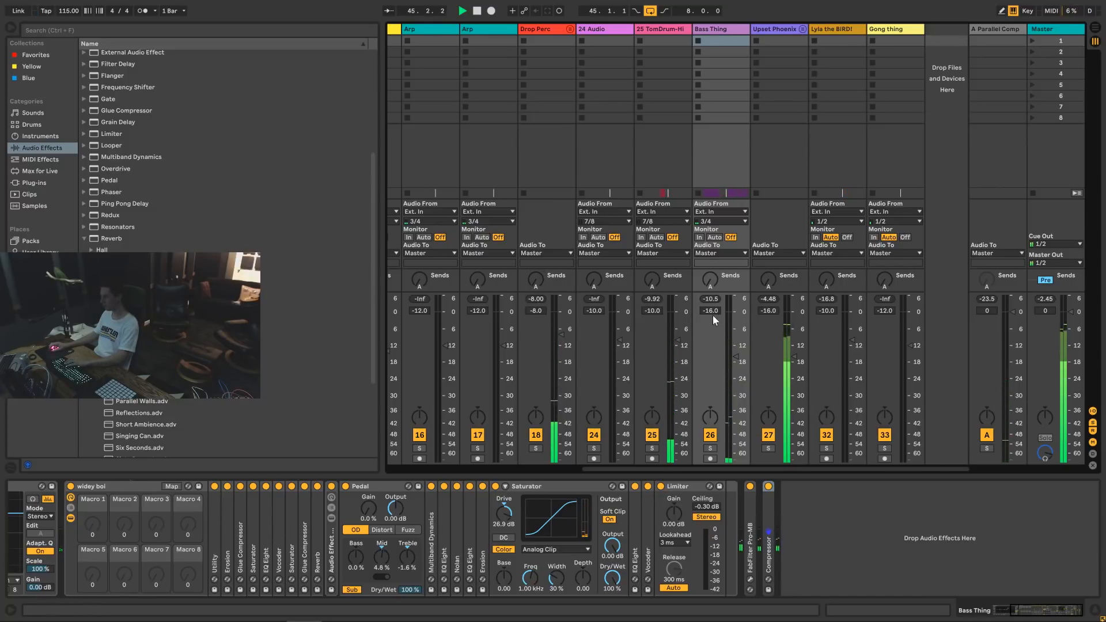
pyautogui.moveTo(714, 313); pyautogui.dragTo(715, 305)
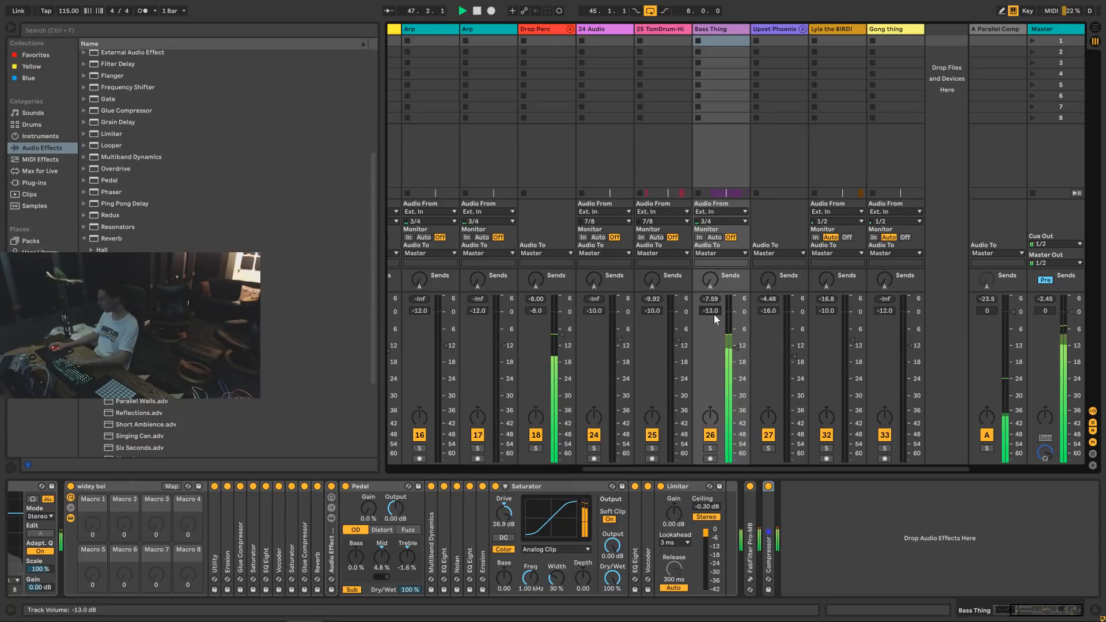
# Move the Gong thing track directly before Drop Perc and set the Lyla the BIRD! track volume to -6 dB.
pyautogui.click(554, 28)
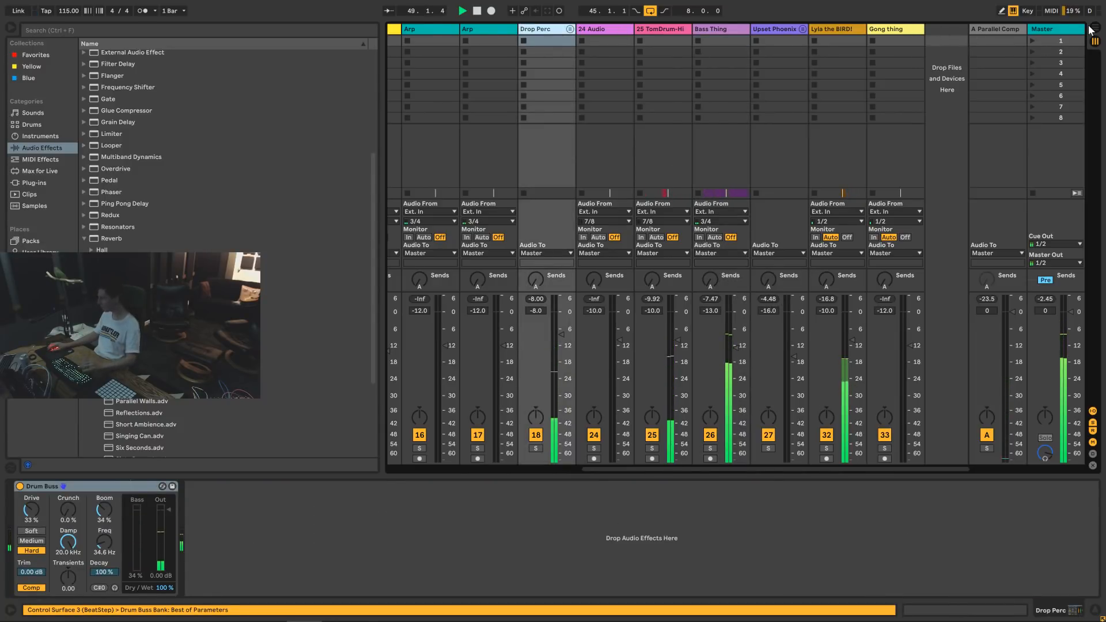
pyautogui.click(892, 30)
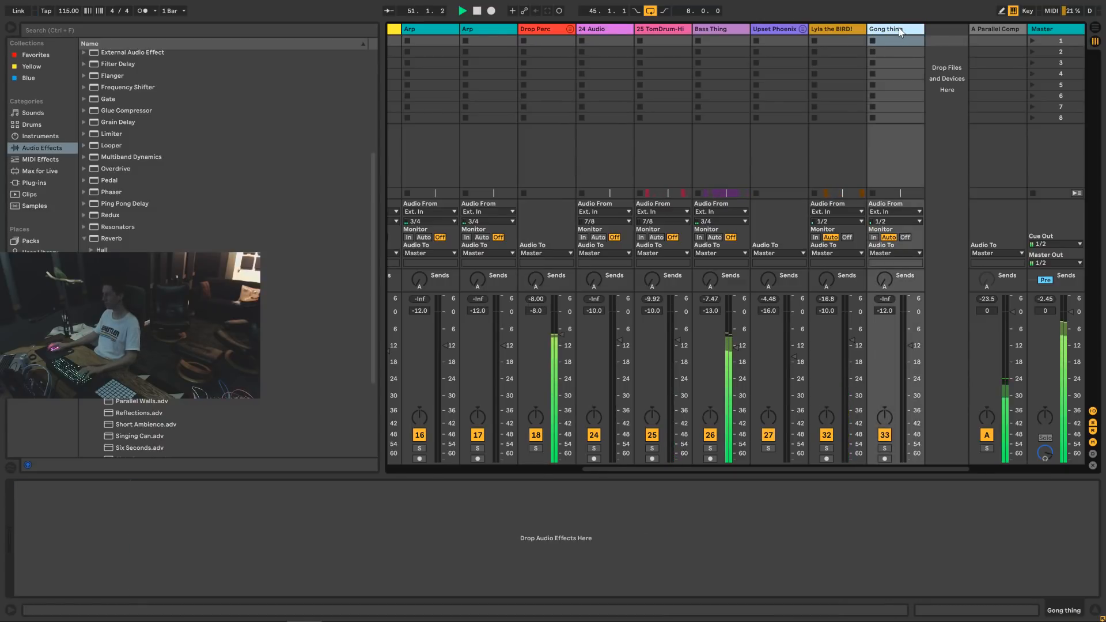
pyautogui.moveTo(900, 33); pyautogui.dragTo(518, 31)
pyautogui.click(950, 30)
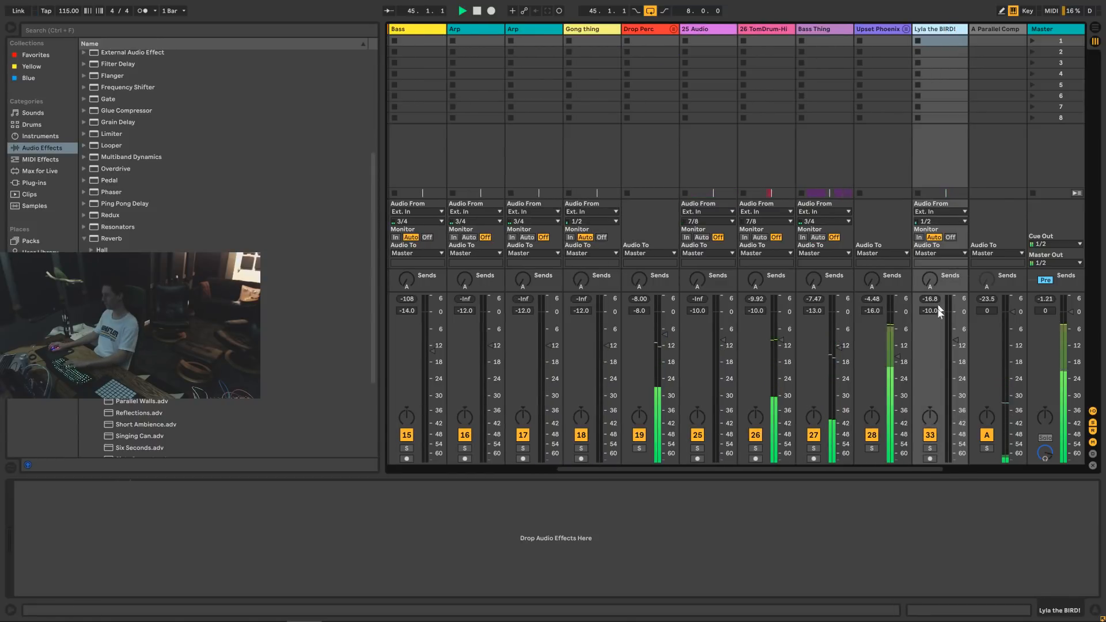
pyautogui.moveTo(928, 314); pyautogui.dragTo(934, 313)
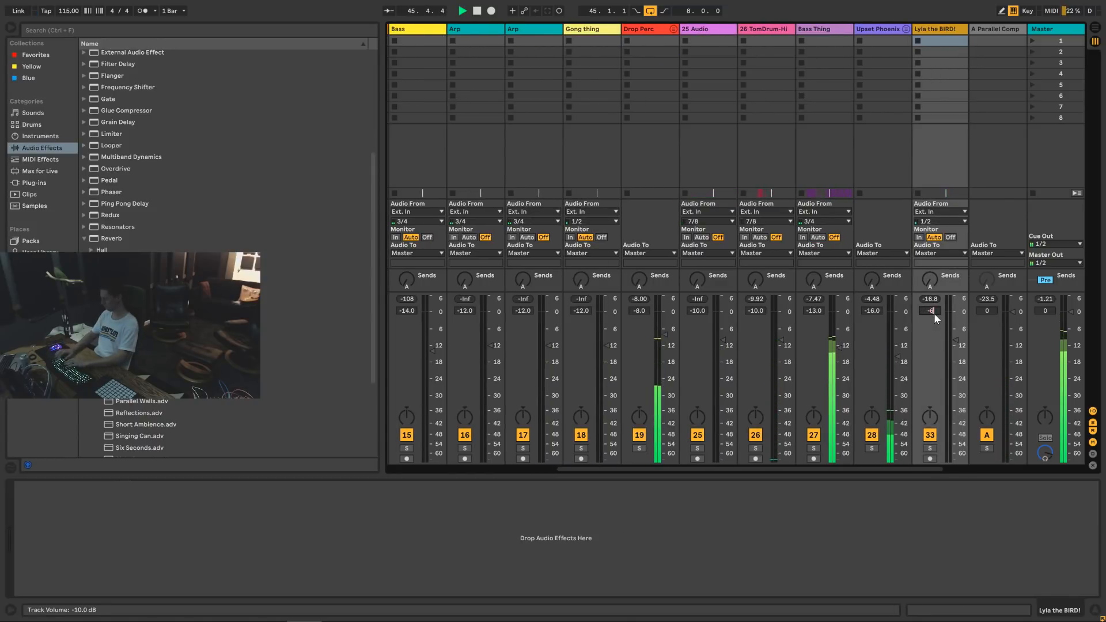
# Extend the arrangement loop to span bars 41 to 65, restart playback, and select the looped time range.
pyautogui.press('Tab')
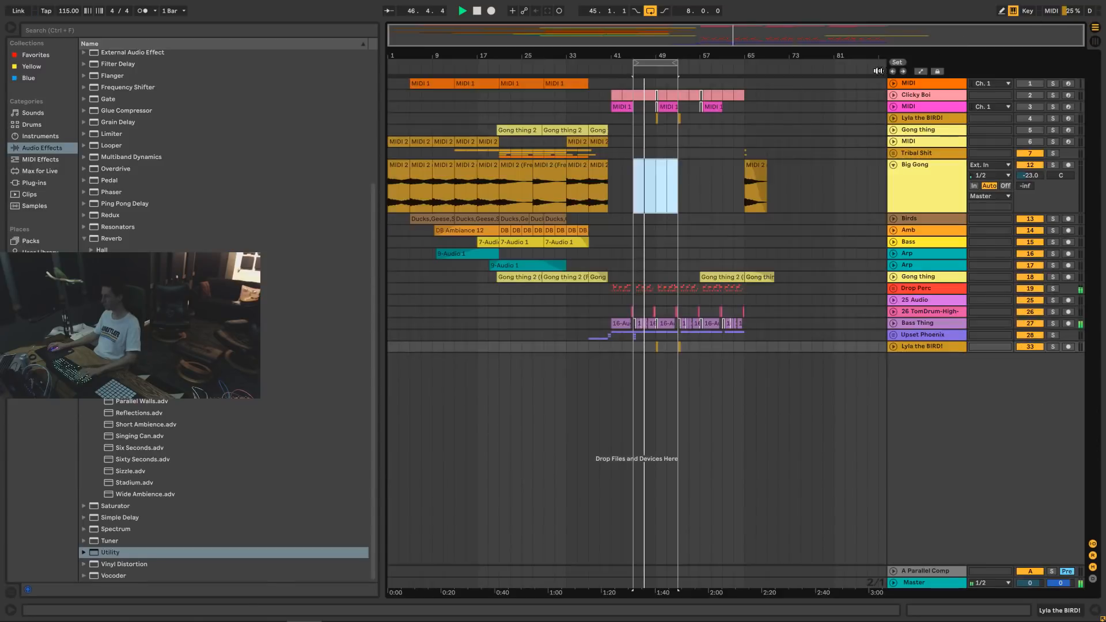
pyautogui.moveTo(634, 68); pyautogui.dragTo(742, 64)
pyautogui.press('space')
pyautogui.press('space')
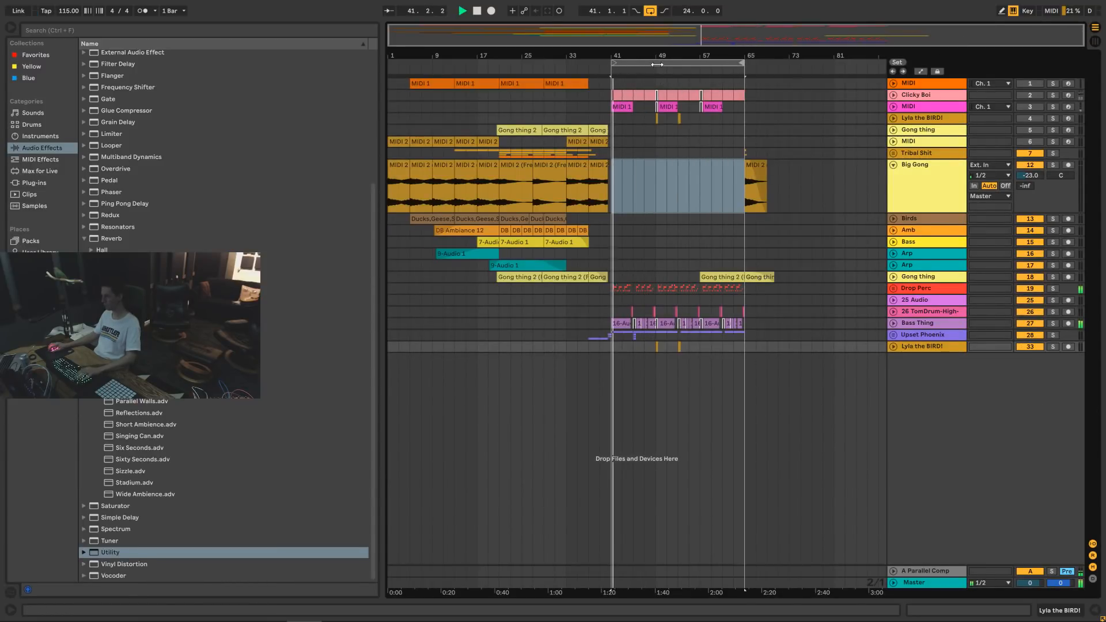
pyautogui.click(657, 64)
pyautogui.press('z')
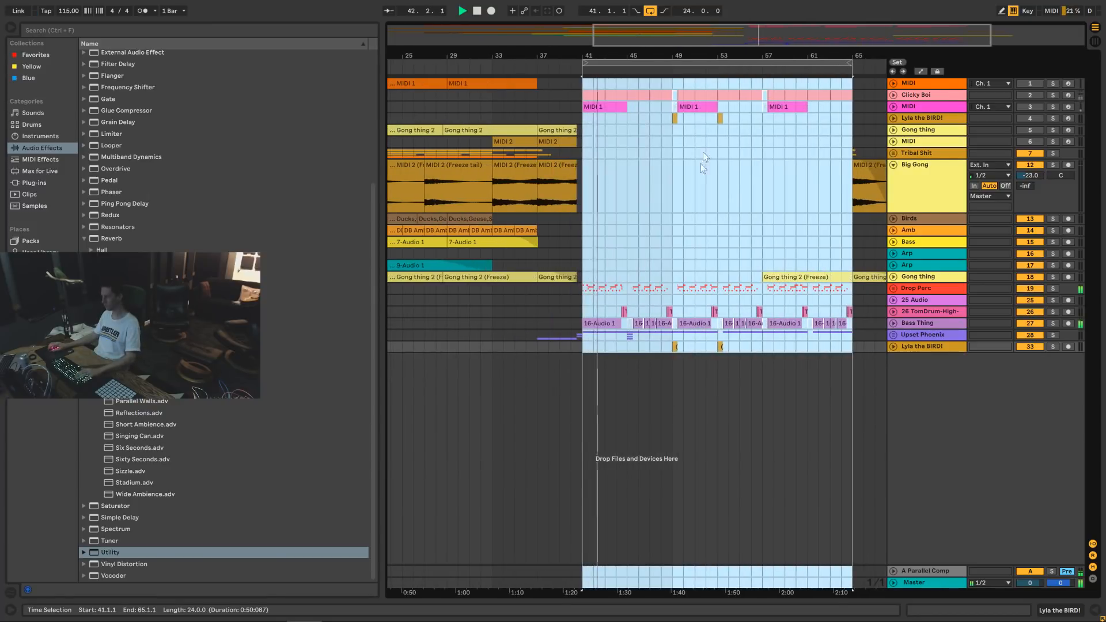
pyautogui.click(672, 298)
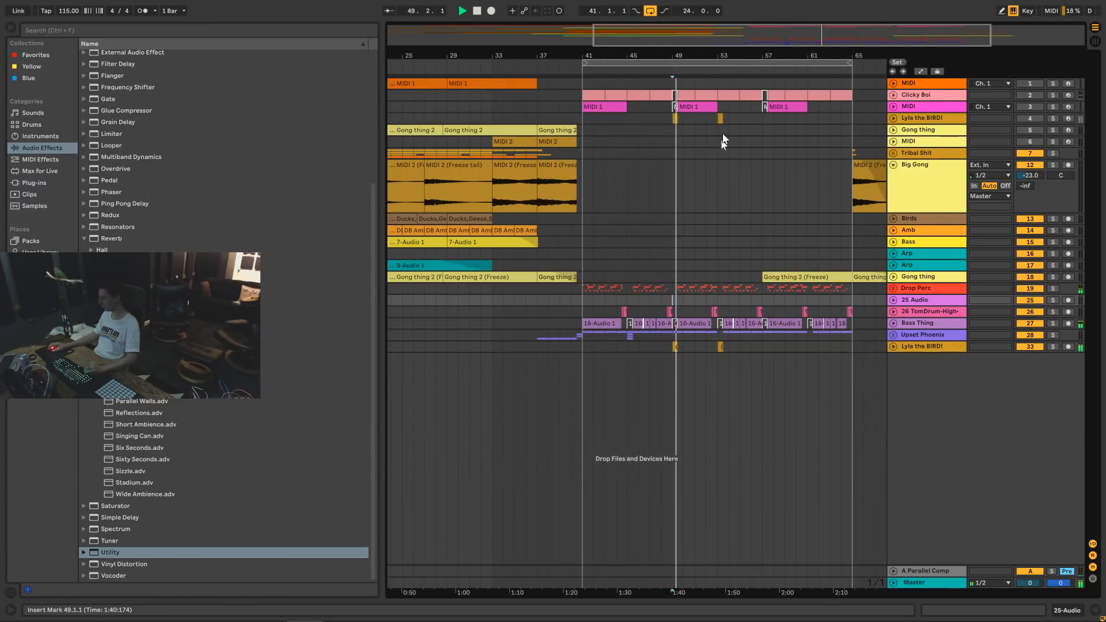
pyautogui.click(724, 228)
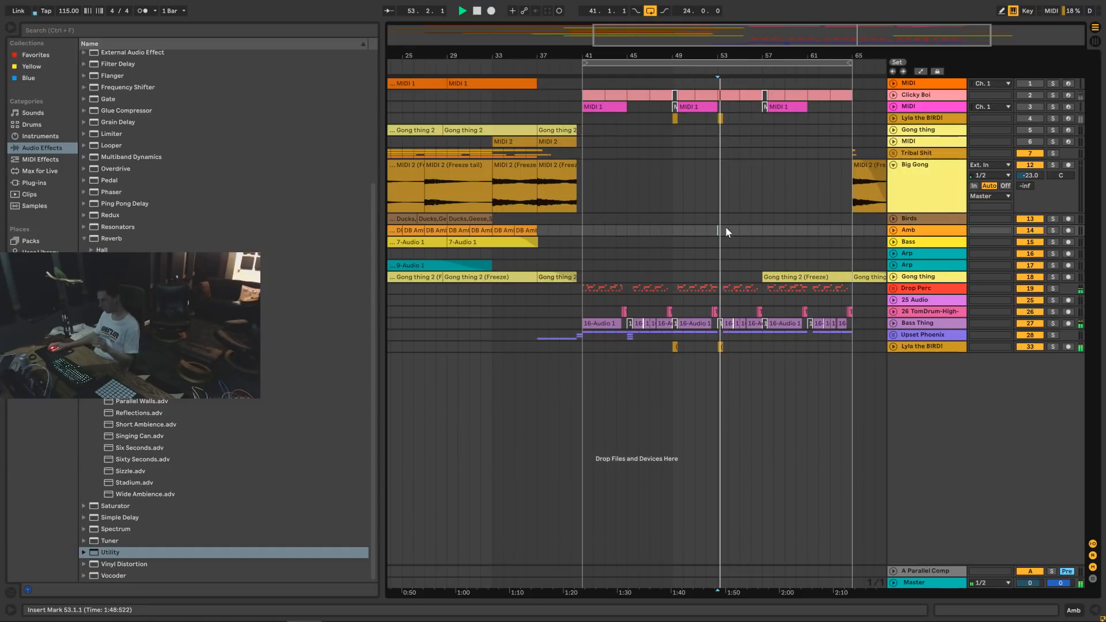
pyautogui.hscroll(2, 720, 242)
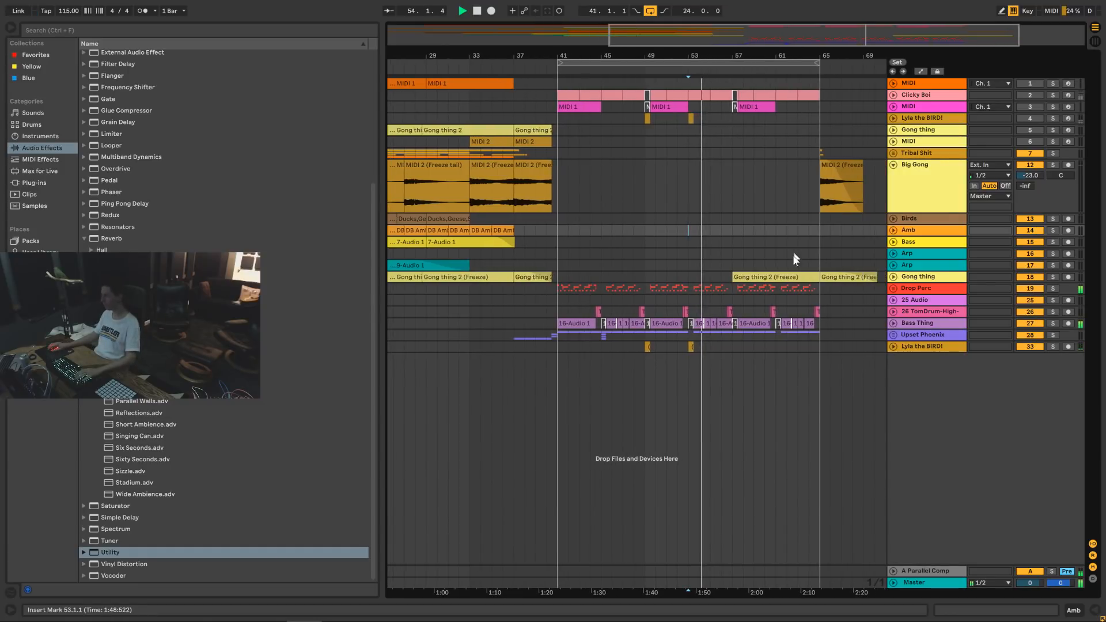
pyautogui.click(722, 253)
# Unfold the Gong thing track in the arrangement and raise its volume to -11 dB.
pyautogui.moveTo(812, 45); pyautogui.dragTo(773, 74)
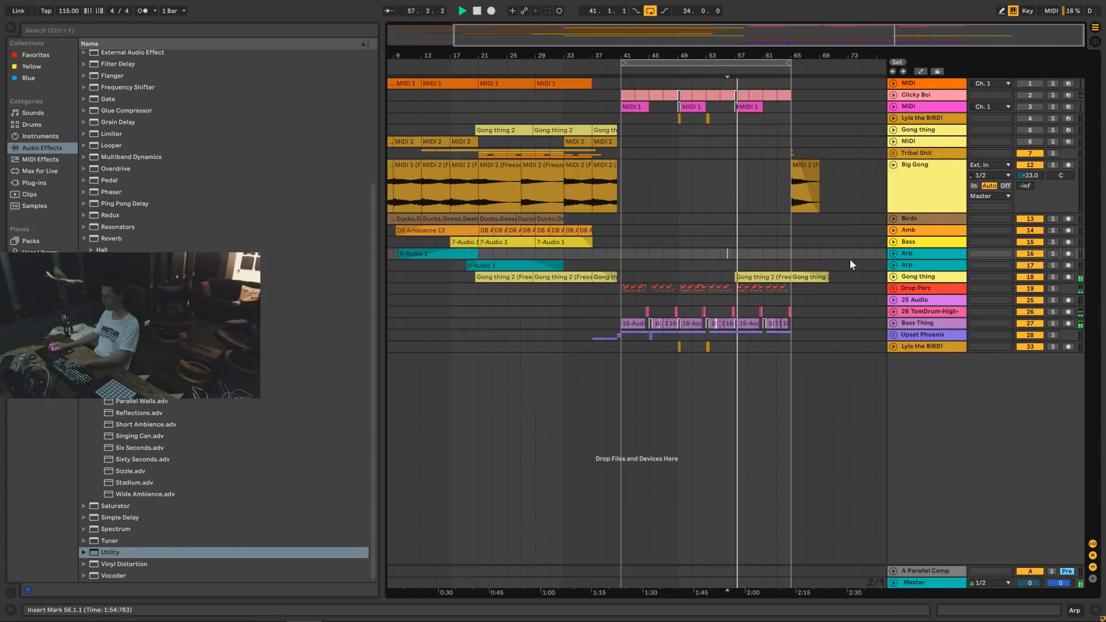
pyautogui.click(893, 277)
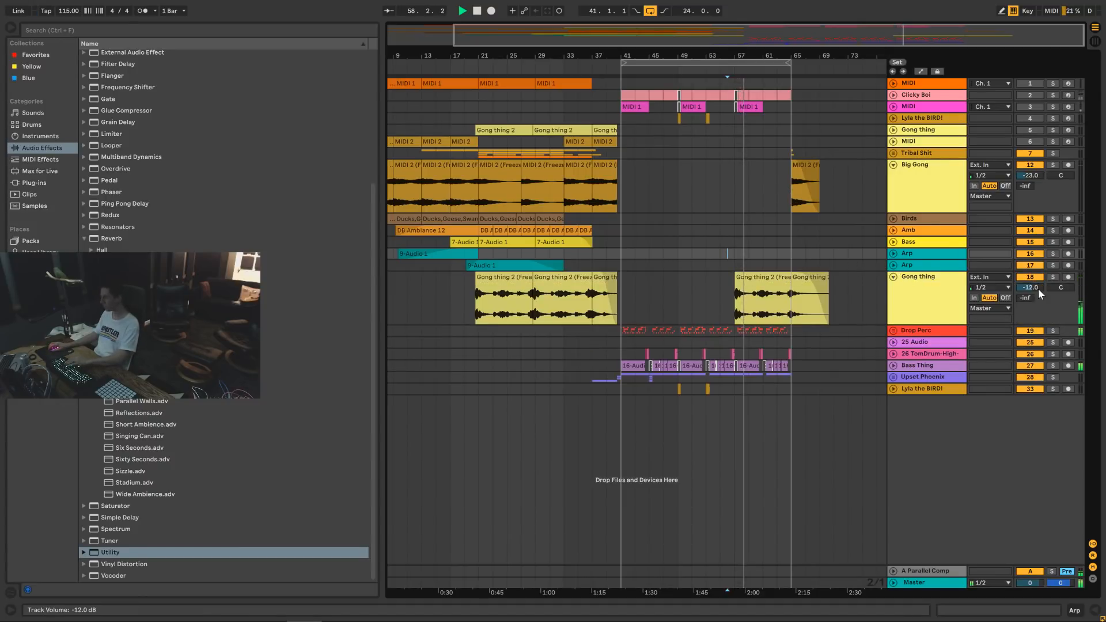
pyautogui.moveTo(1037, 288); pyautogui.dragTo(1041, 269)
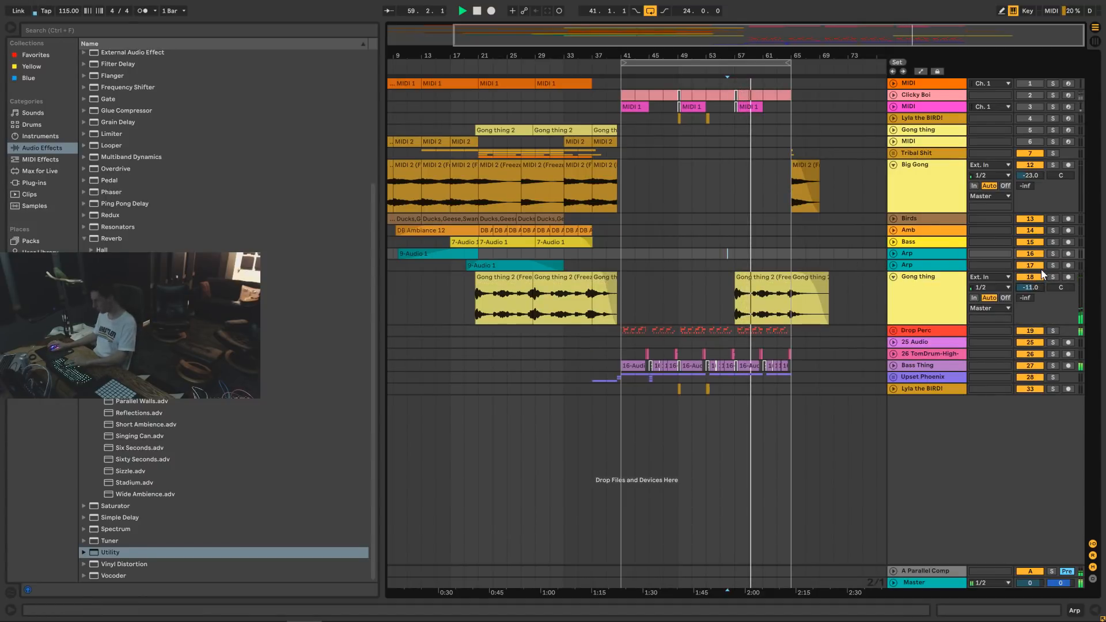
# Restart playback from bar 21 and show the mixer channels from Tribal Shit to Gong thing.
pyautogui.moveTo(899, 38); pyautogui.dragTo(899, 17)
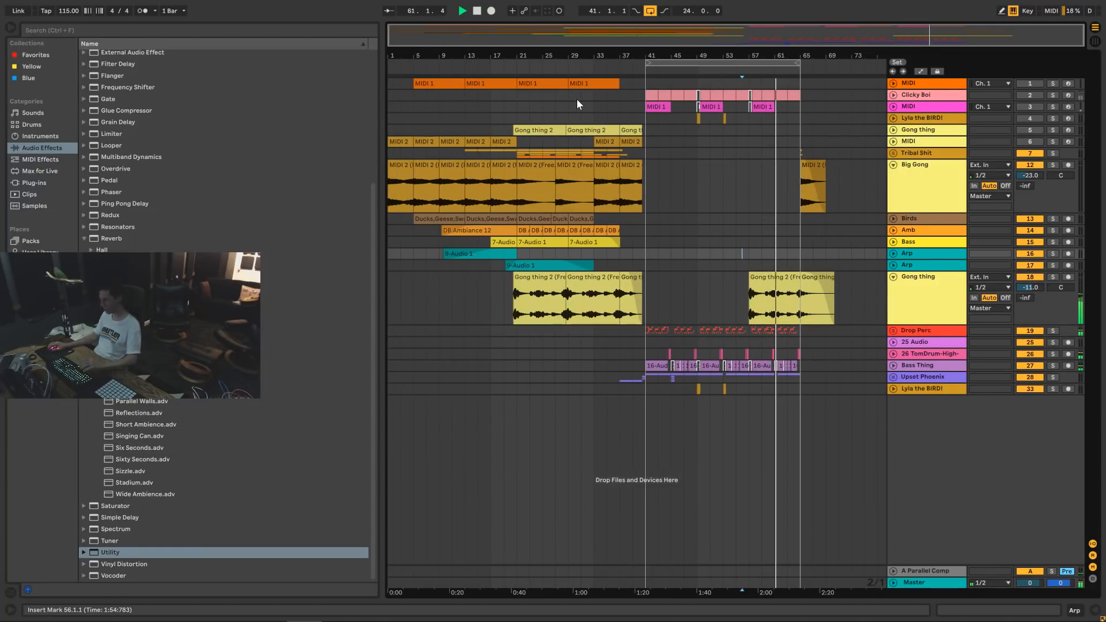
pyautogui.click(516, 107)
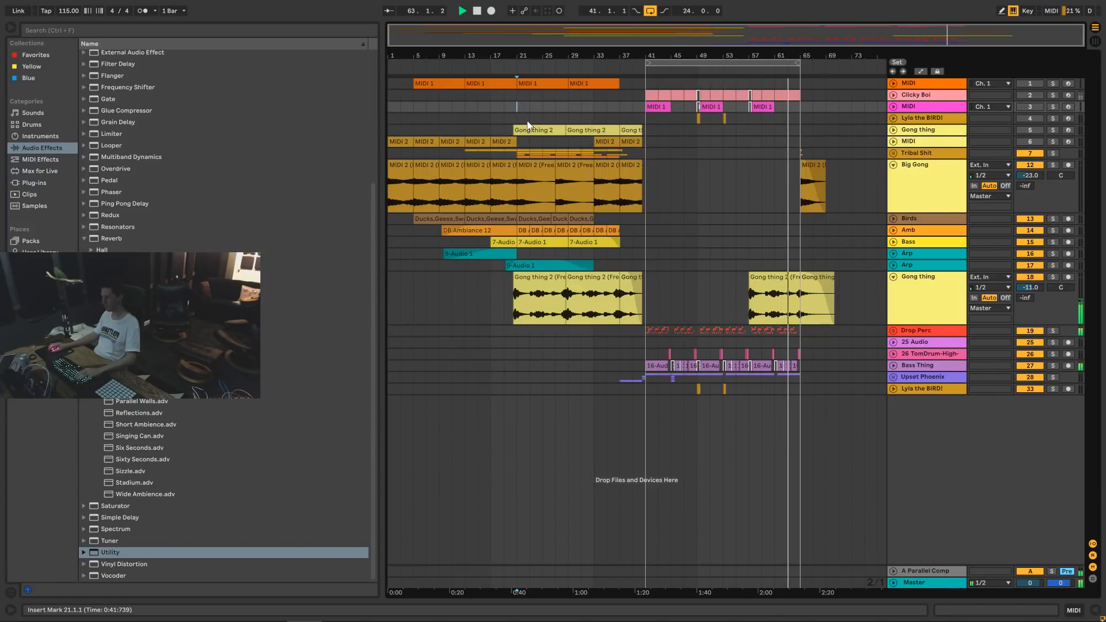
pyautogui.press('space')
pyautogui.press('space')
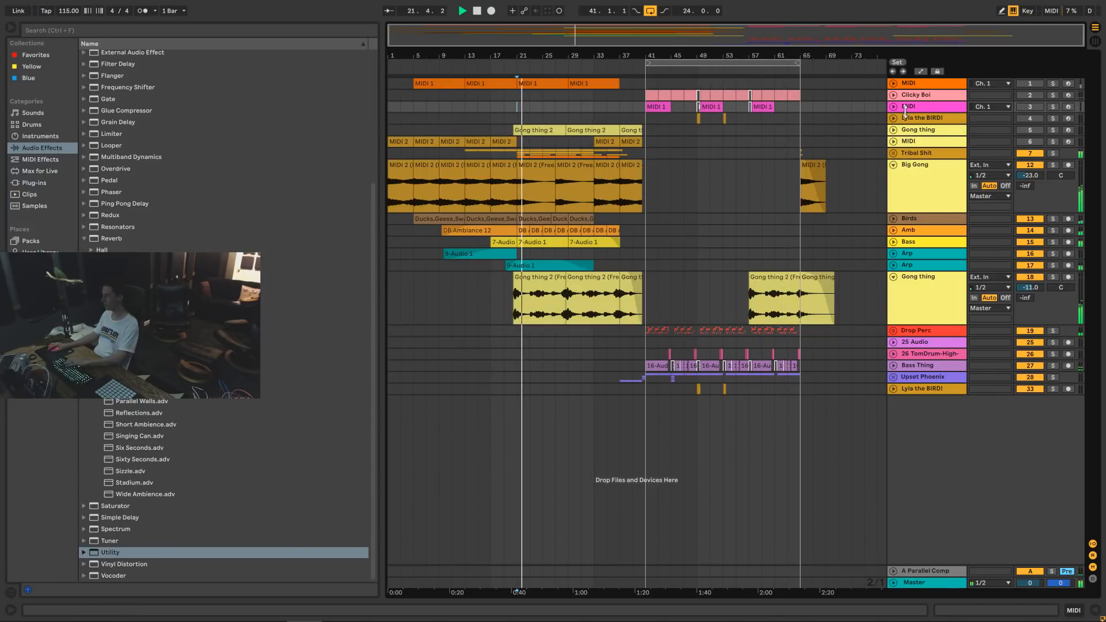
pyautogui.click(1094, 43)
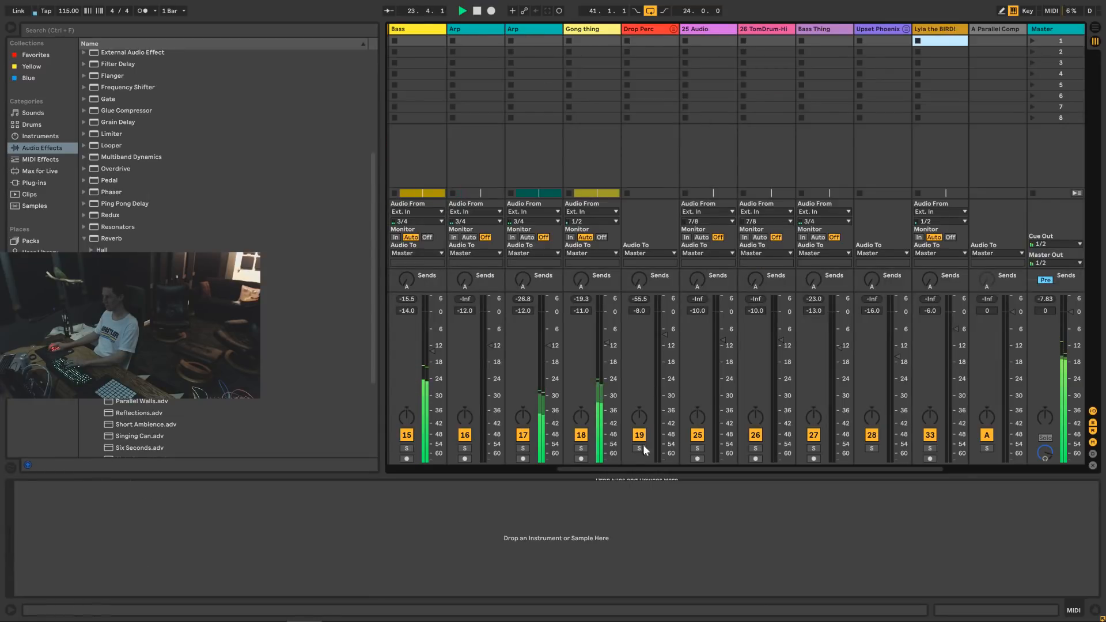
pyautogui.moveTo(641, 469); pyautogui.dragTo(470, 468)
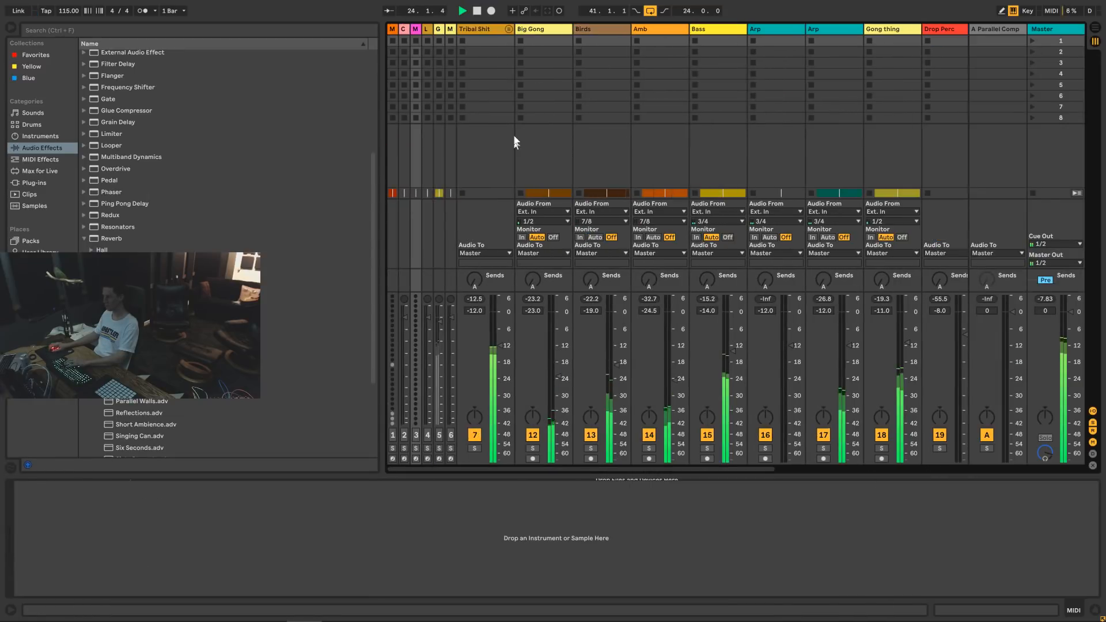
# Unfold the Tribal Shit group, set its first Drums track volume to -4 dB and the group volume to -7 dB.
pyautogui.click(507, 30)
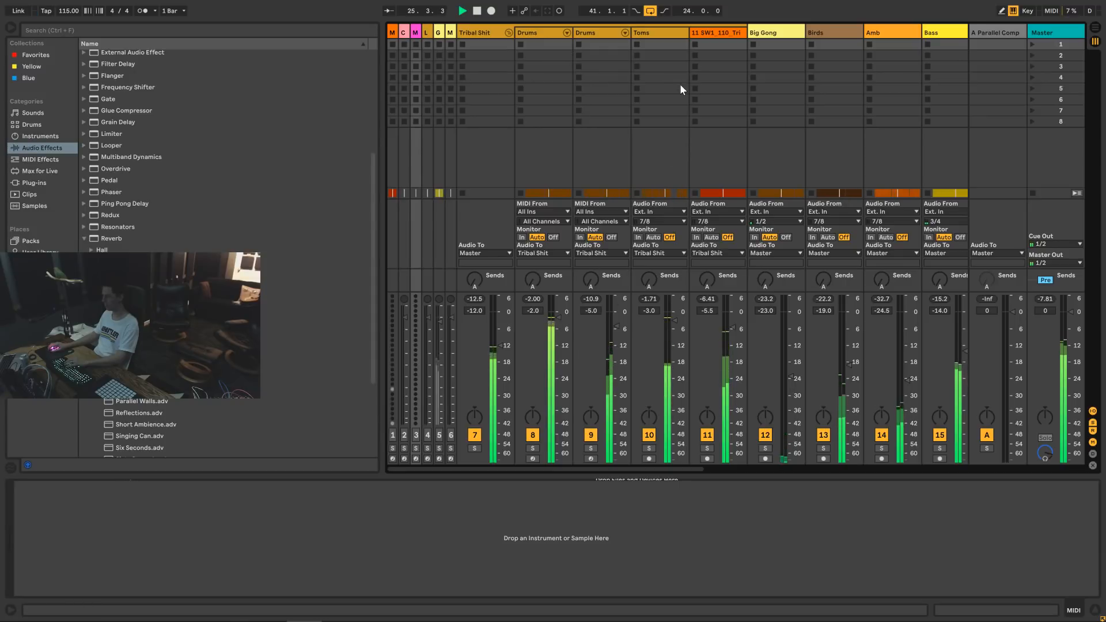
pyautogui.moveTo(532, 313); pyautogui.dragTo(479, 303)
pyautogui.press('Up')
pyautogui.press('Up')
pyautogui.press('Up')
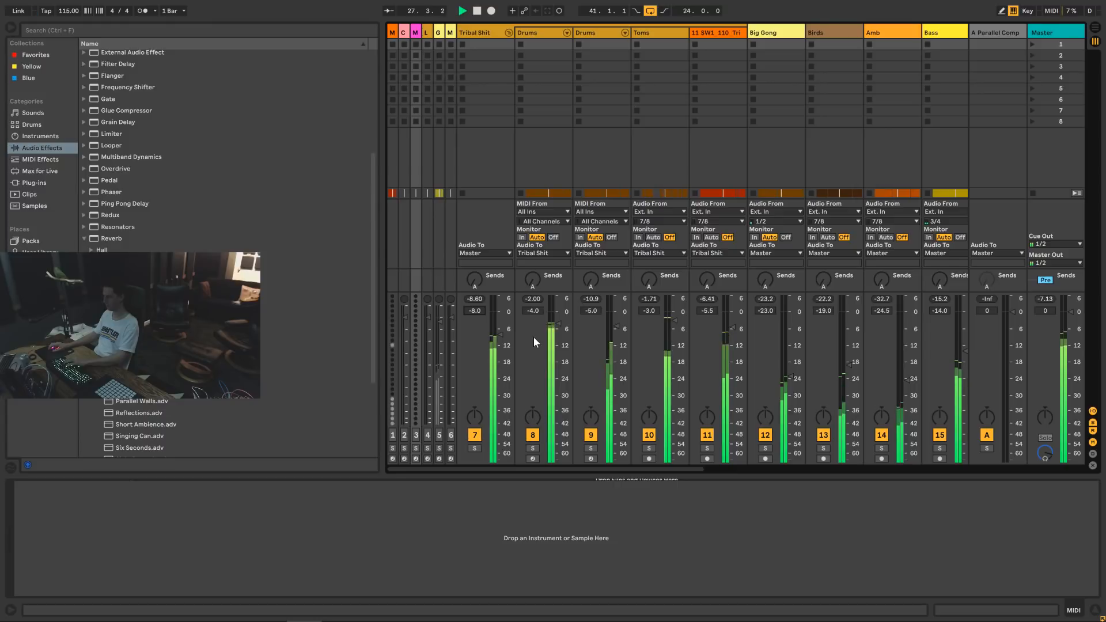
pyautogui.press('Down')
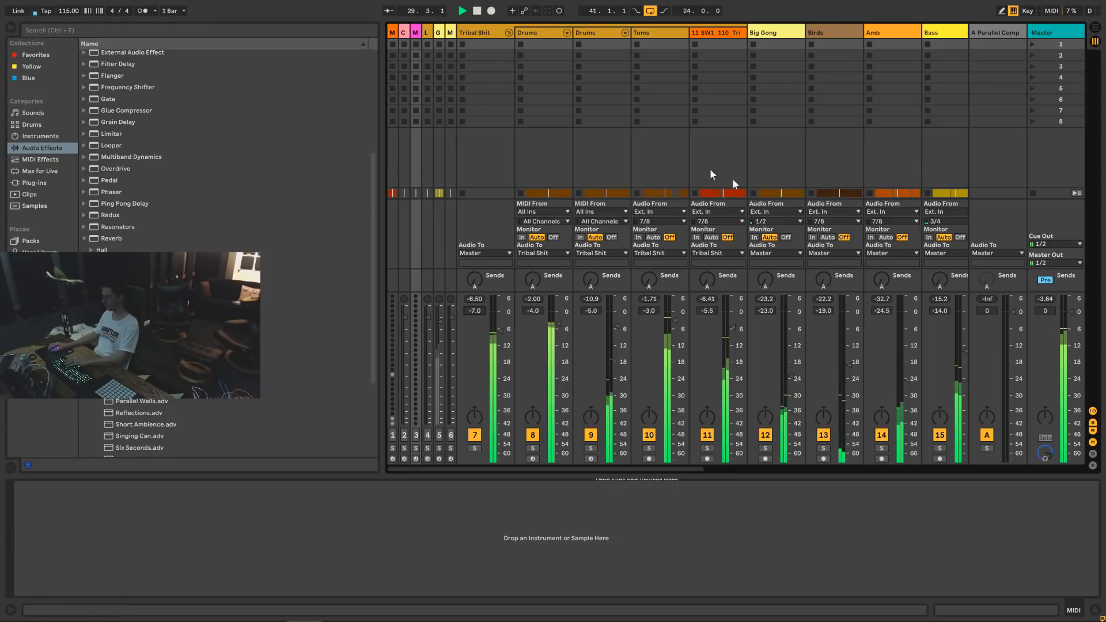
# Fold the Tribal Shit group and raise the Bass track volume to -9 dB.
pyautogui.hscroll(4, 509, 32)
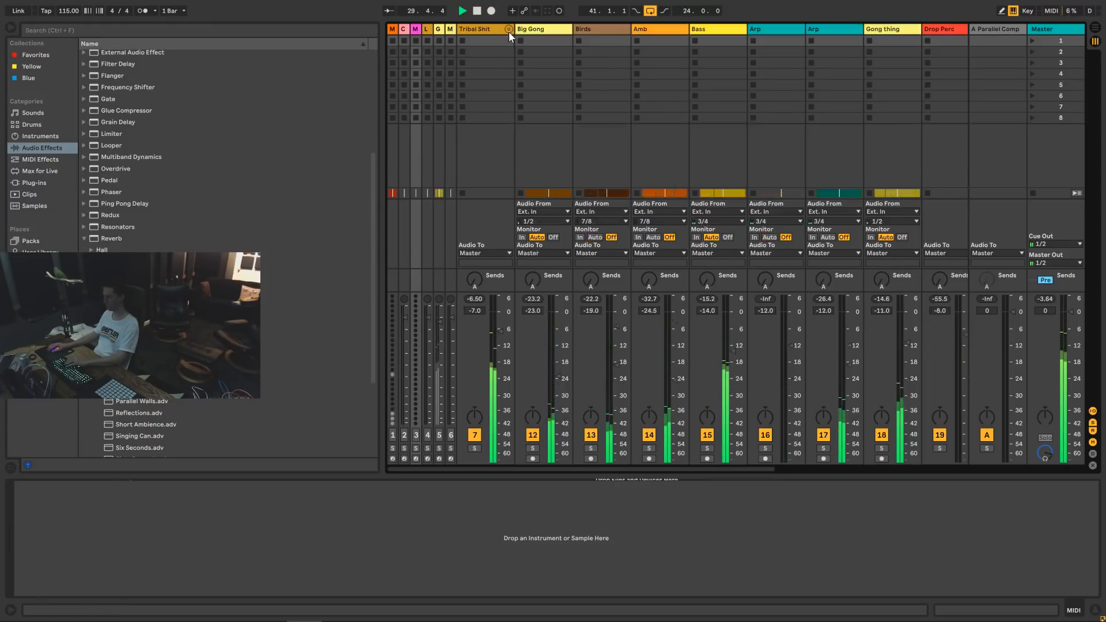
pyautogui.click(704, 310)
pyautogui.press('Up')
pyautogui.press('Up')
pyautogui.press('Up')
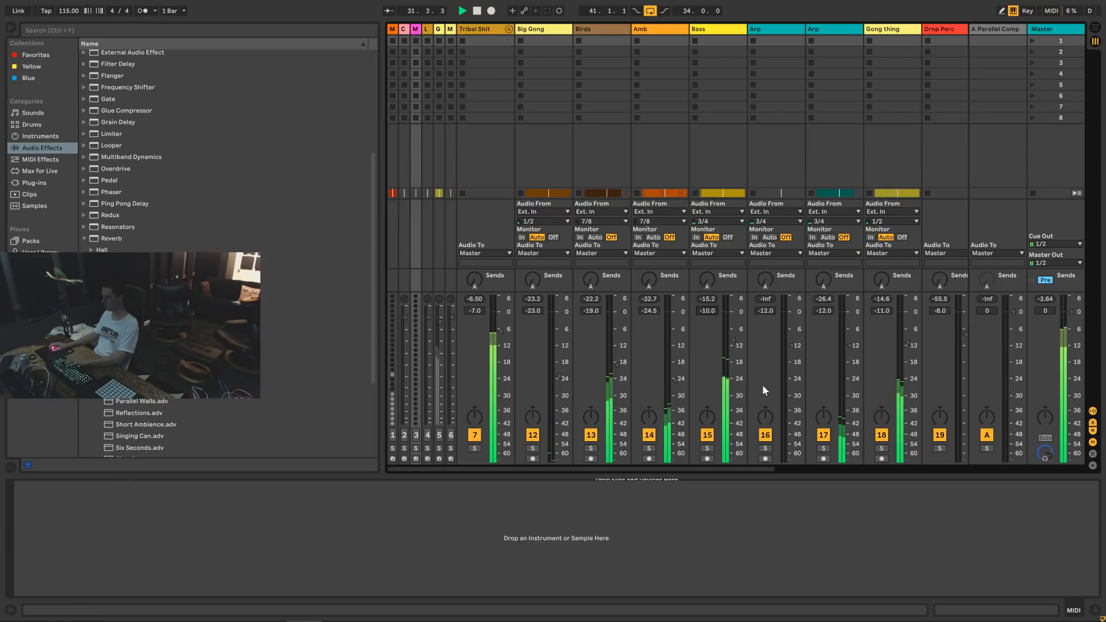
pyautogui.press('Up')
pyautogui.press('Up')
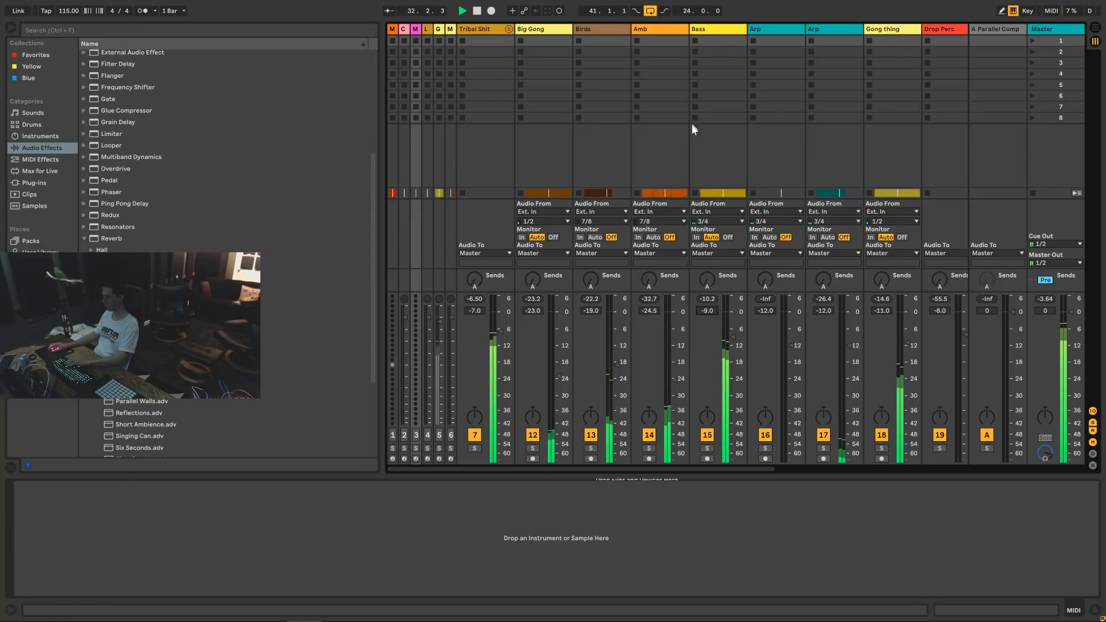
# Select the Big Gong, Birds and Amb tracks together and raise their volumes to -21, -17 and -22.5 dB.
pyautogui.click(649, 28)
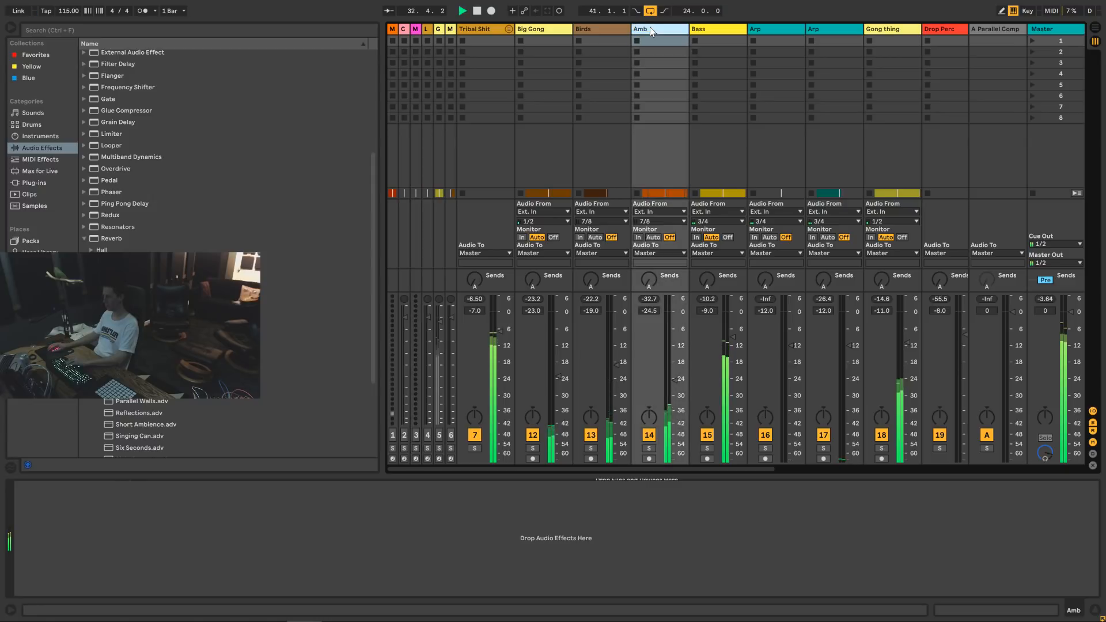
pyautogui.keyDown('shift'); pyautogui.click(542, 30); pyautogui.keyUp('shift')
pyautogui.click(596, 310)
pyautogui.press('Up')
pyautogui.press('Up')
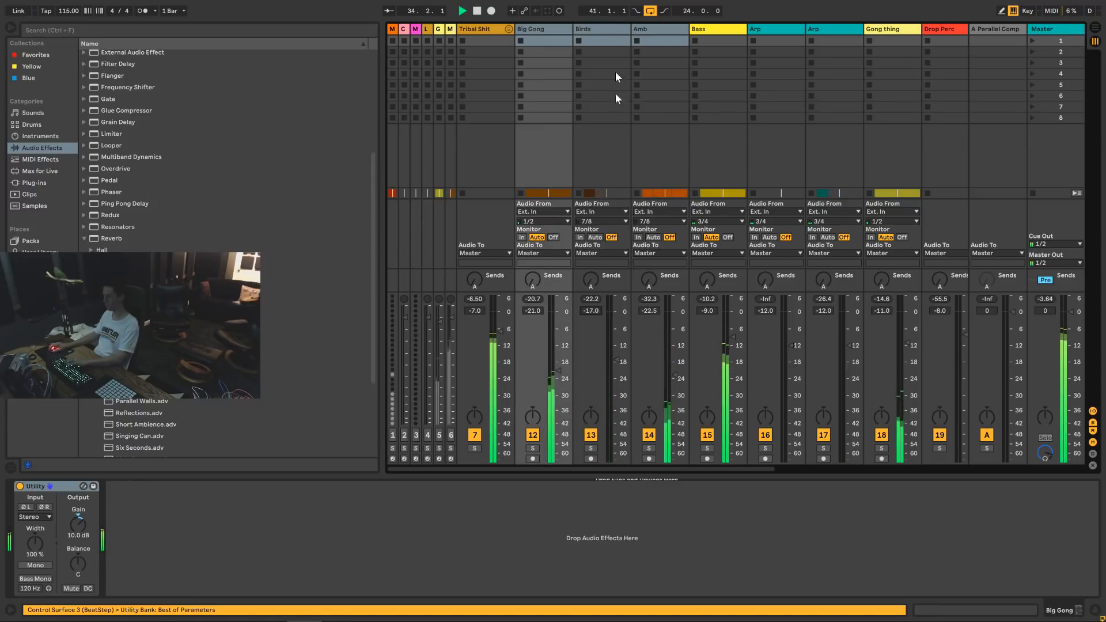
# Raise only the Birds track volume to -15 dB, restart playback, and raise it further to -13 dB.
pyautogui.click(608, 29)
pyautogui.click(593, 311)
pyautogui.press('Up')
pyautogui.press('Up')
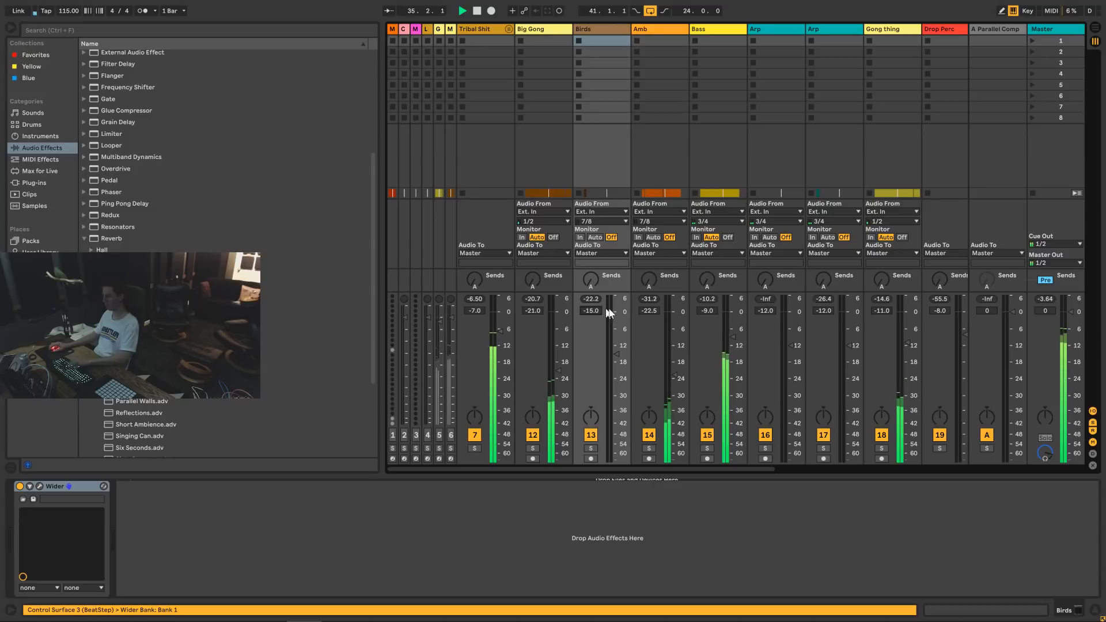
pyautogui.press('space')
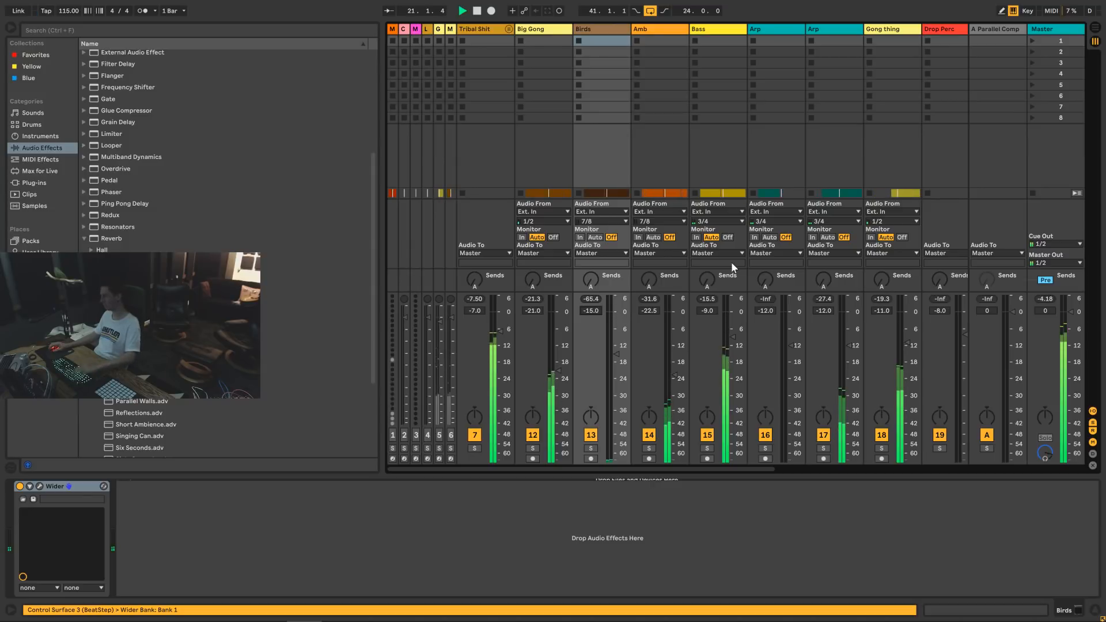
pyautogui.click(593, 311)
pyautogui.press('Up')
pyautogui.press('Up')
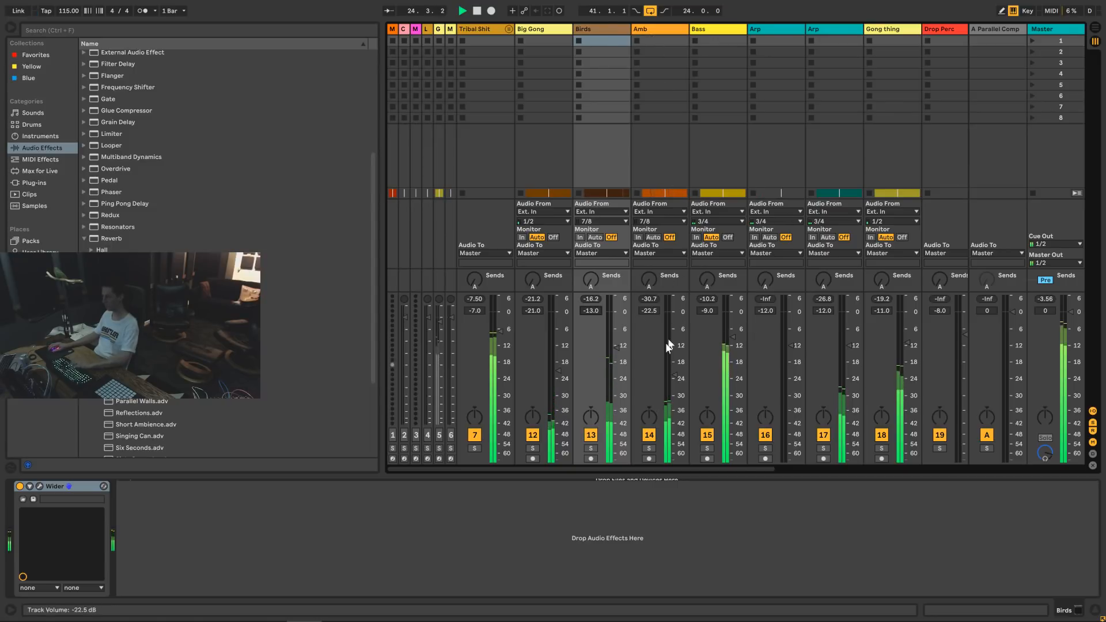
# Solo the second Drums track inside the Tribal Shit group, lower its volume to -12 dB, then unsolo it and fold the group.
pyautogui.click(509, 29)
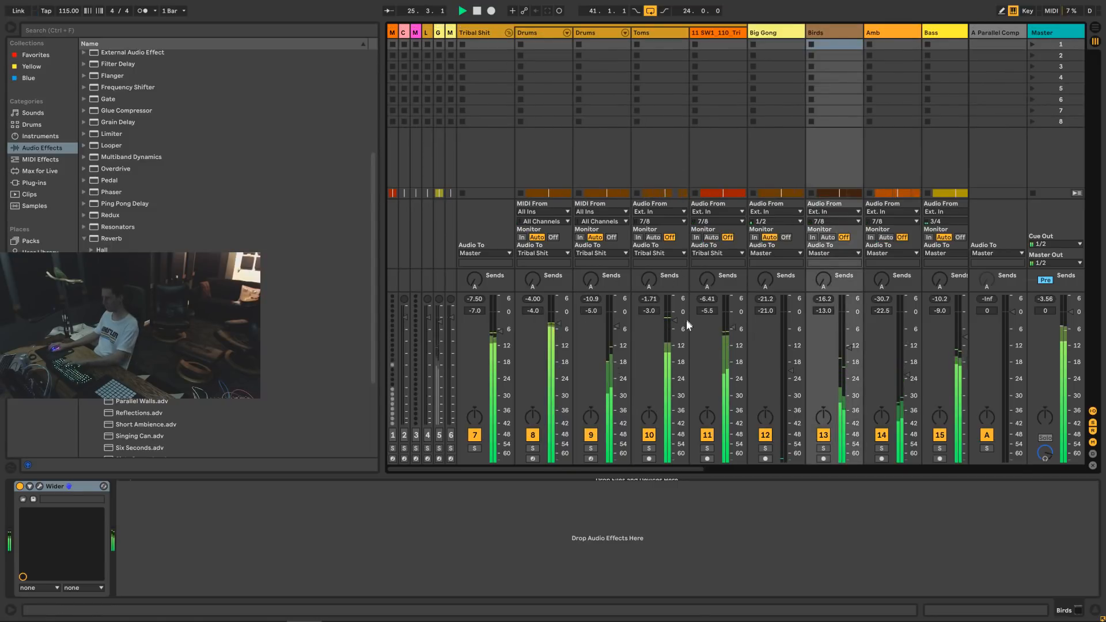
pyautogui.click(705, 449)
pyautogui.click(705, 449)
pyautogui.click(590, 448)
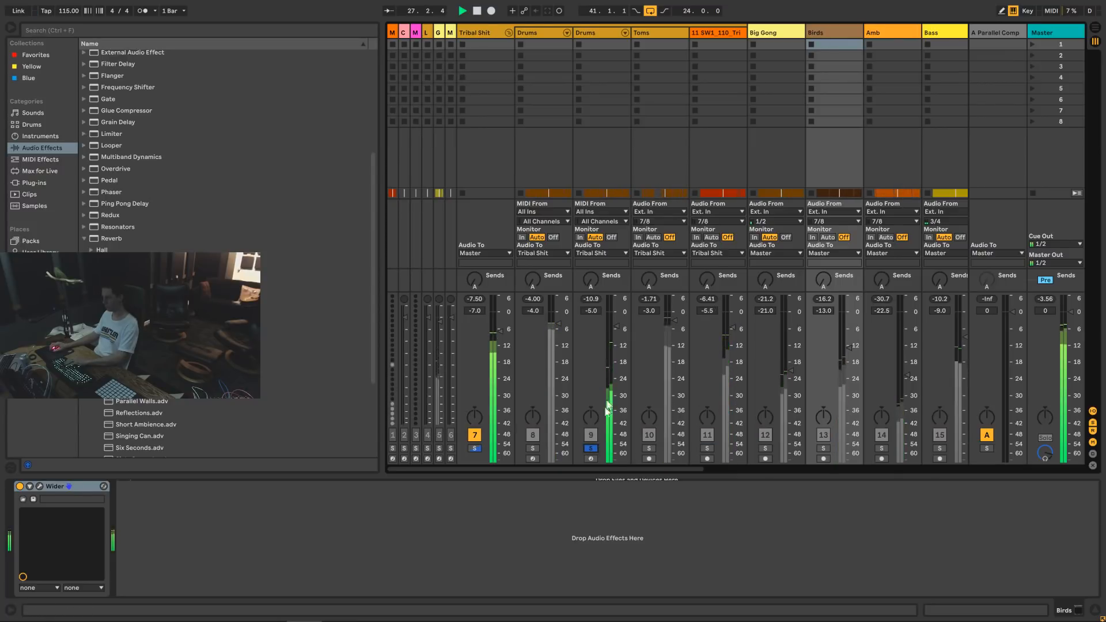
pyautogui.moveTo(592, 311); pyautogui.dragTo(595, 331)
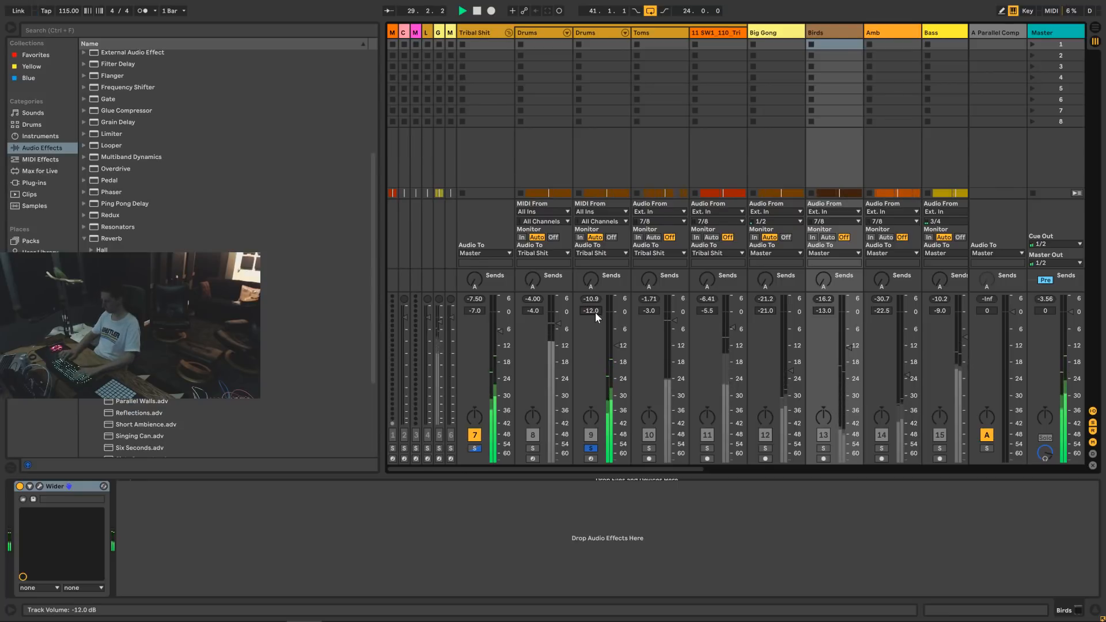
pyautogui.click(590, 449)
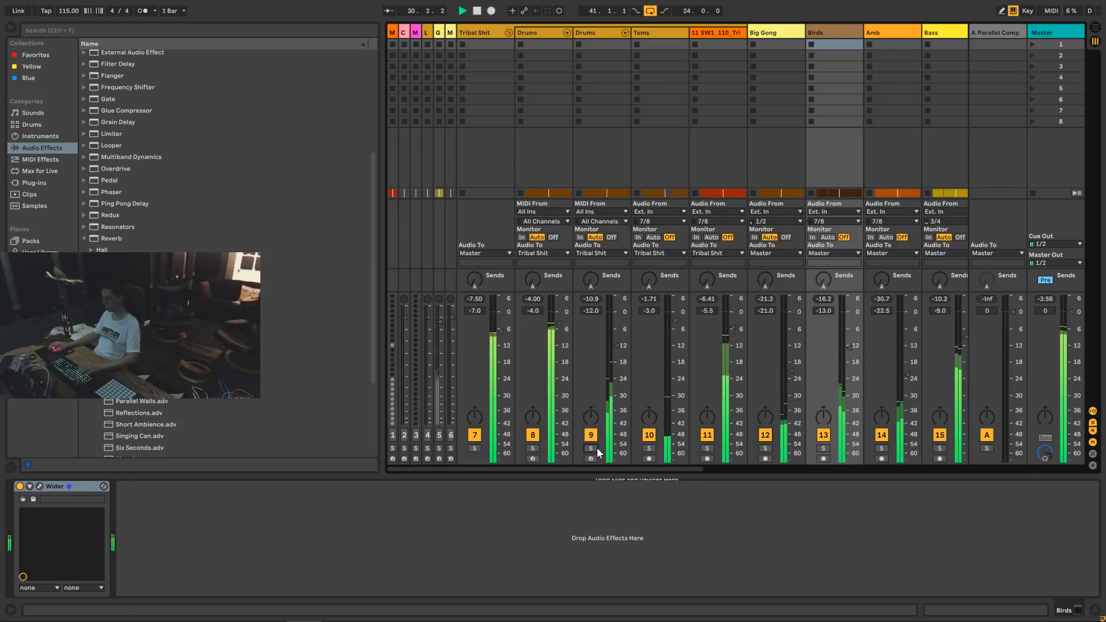
pyautogui.click(508, 32)
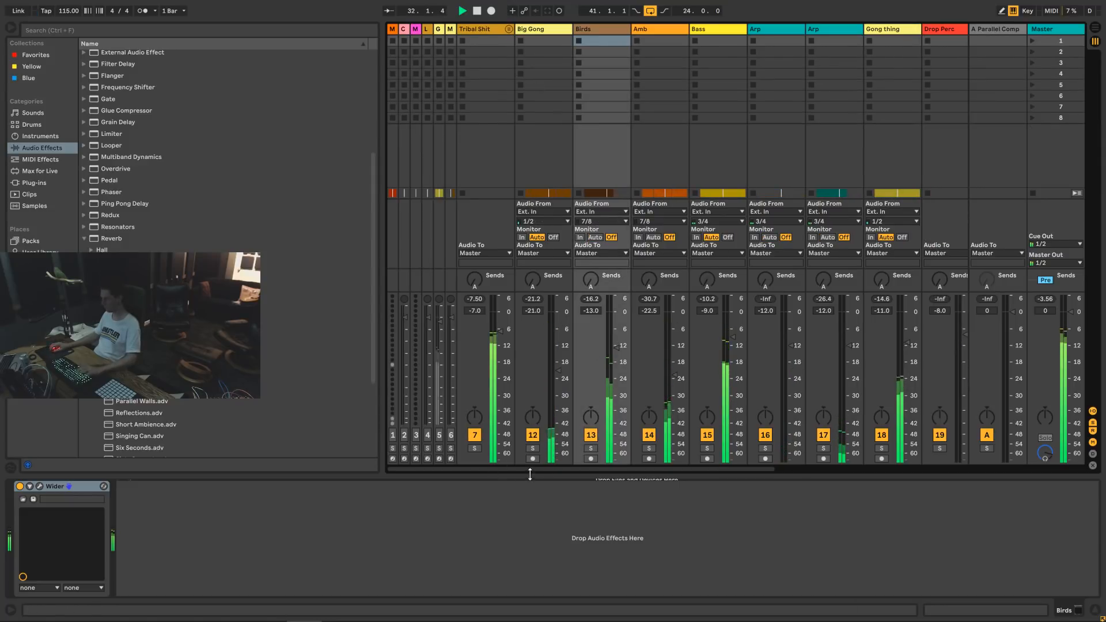
# Stop playback and load the Mastering Rack.adg preset from the user library onto the Master track.
pyautogui.moveTo(534, 467); pyautogui.dragTo(630, 470)
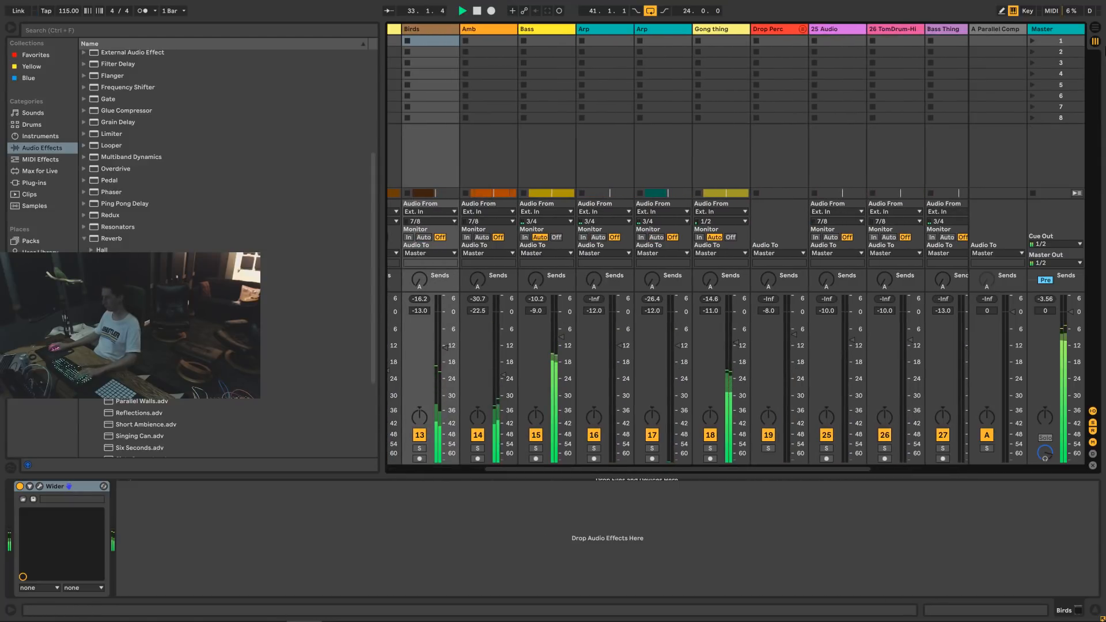
pyautogui.click(1056, 32)
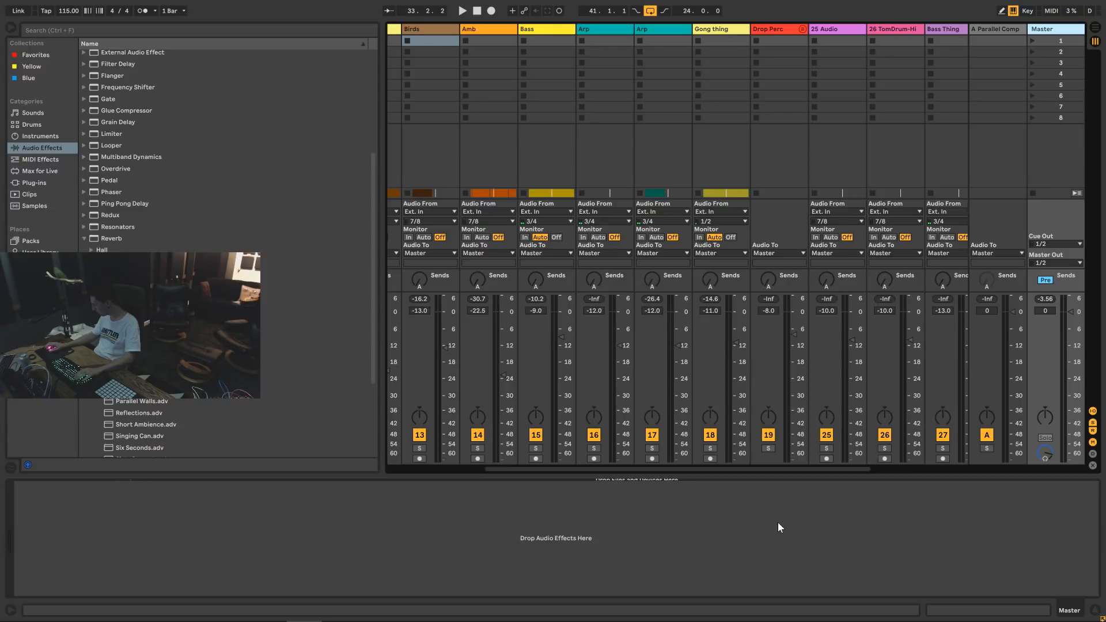
pyautogui.click(37, 182)
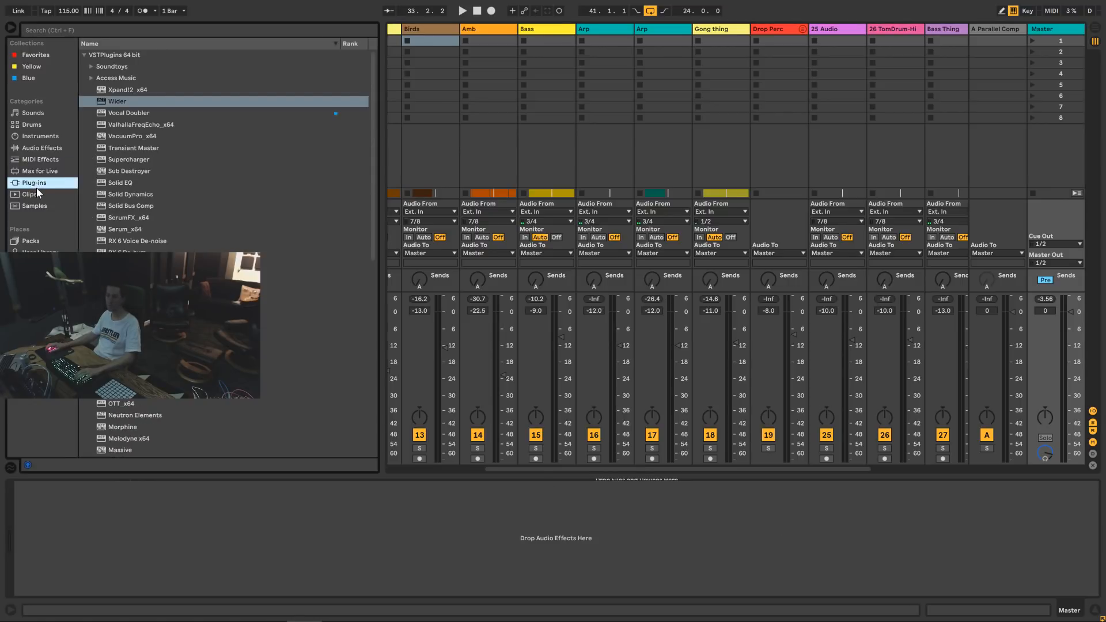
pyautogui.scroll(-7, 104, 115)
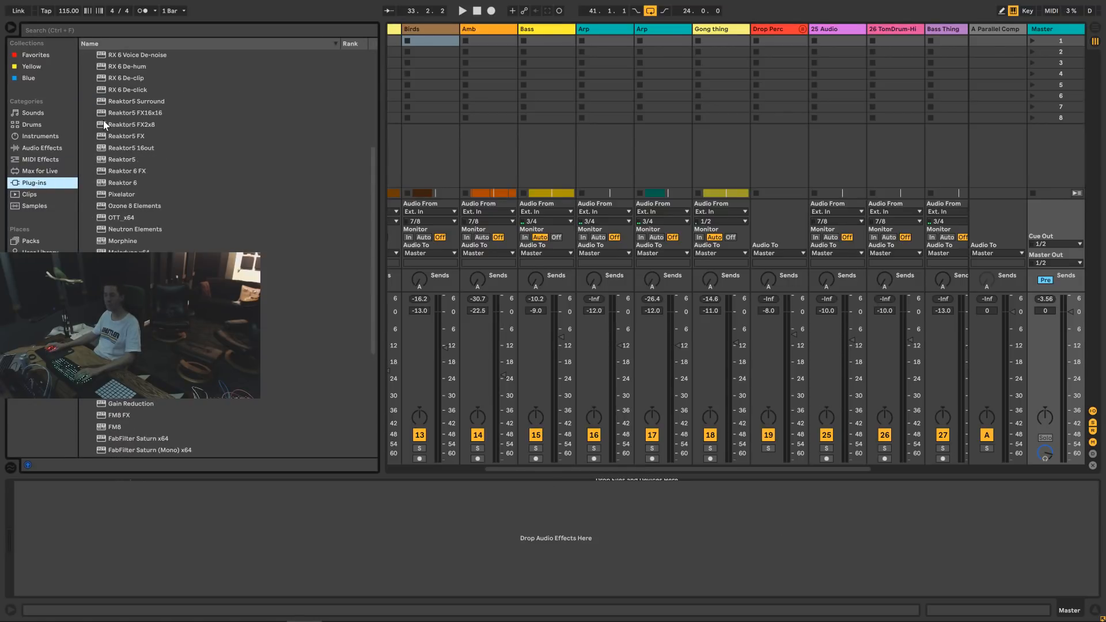
pyautogui.scroll(-4, 104, 121)
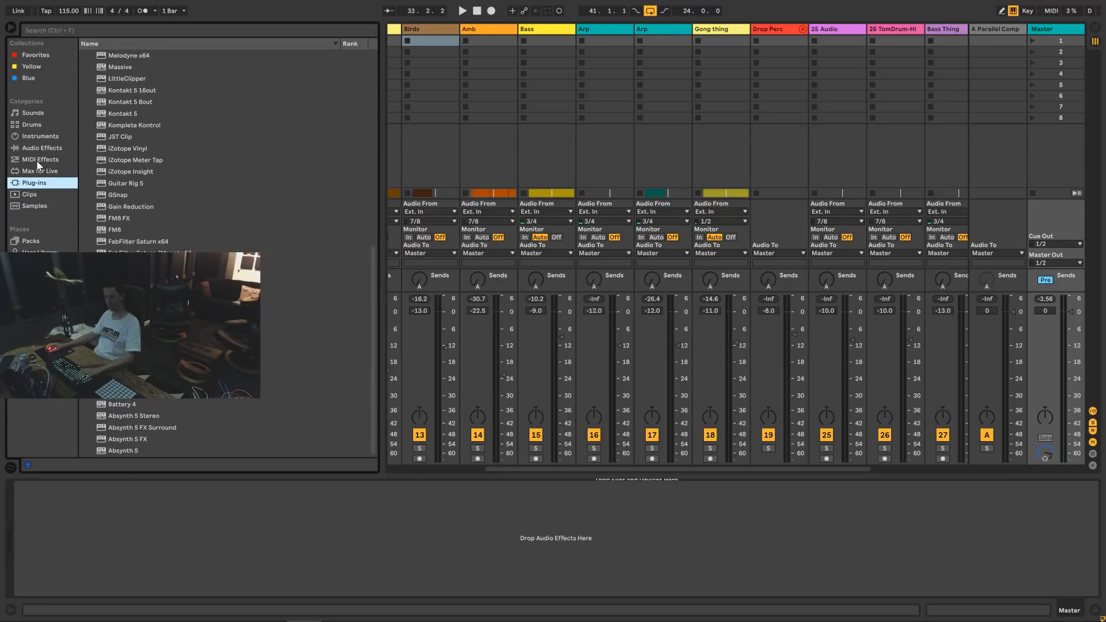
pyautogui.click(35, 251)
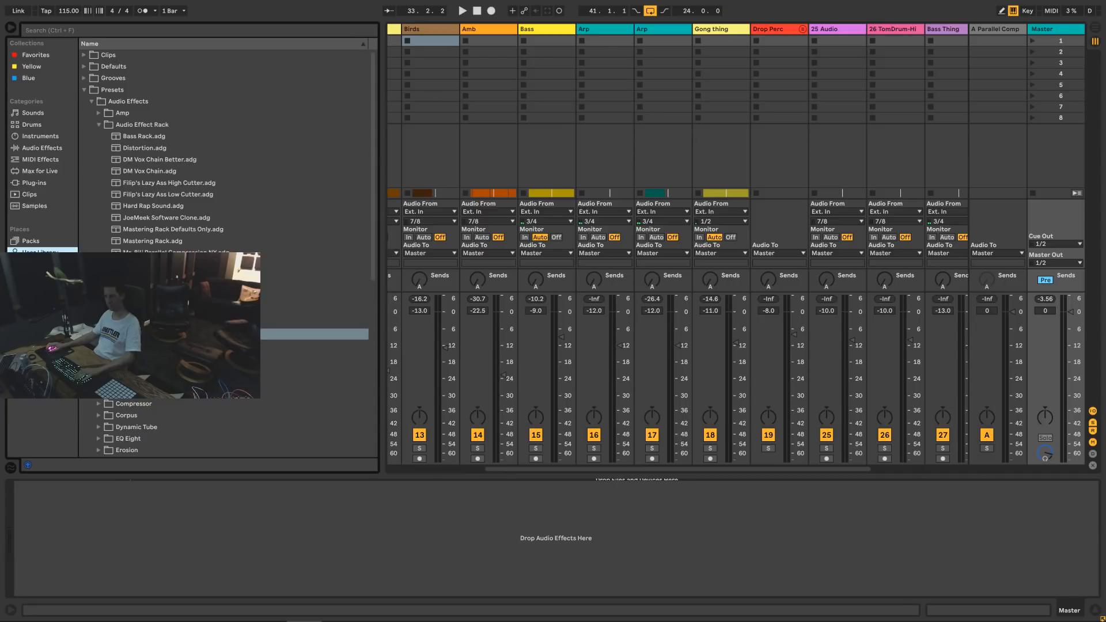
pyautogui.click(150, 230)
pyautogui.click(105, 242)
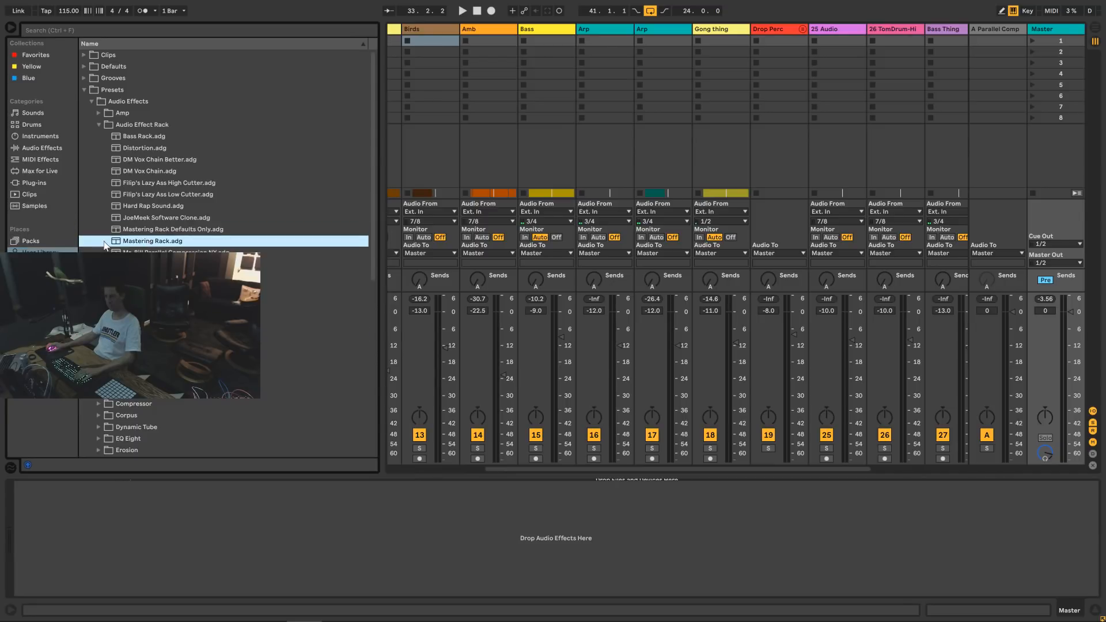
pyautogui.moveTo(121, 242)
pyautogui.mouseDown()
pyautogui.moveTo(943, 81)
pyautogui.moveTo(1050, 28)
pyautogui.mouseUp()
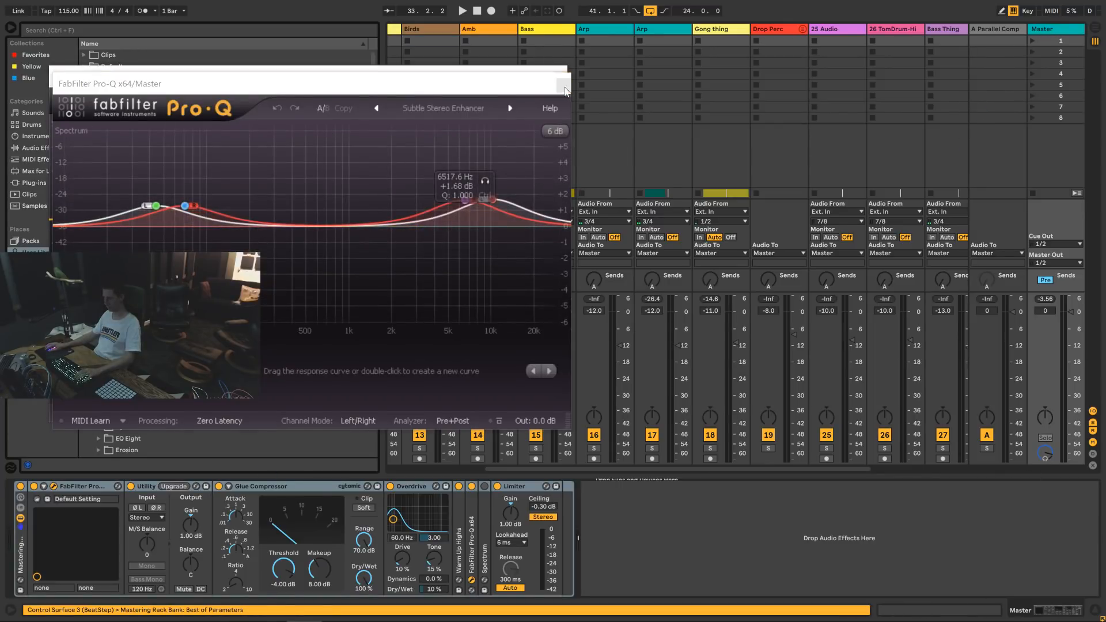
# Delete the 920 Hz band from the rack's first FabFilter Pro-Q and close the open plug-in windows.
pyautogui.click(564, 87)
pyautogui.rightClick(341, 218)
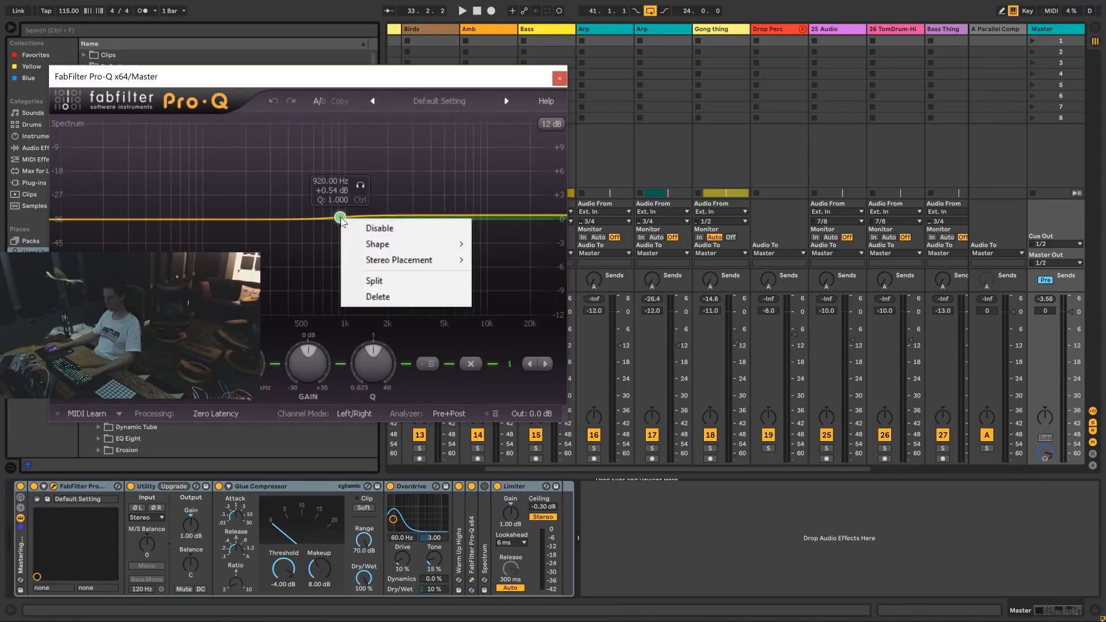
pyautogui.click(380, 297)
pyautogui.click(560, 79)
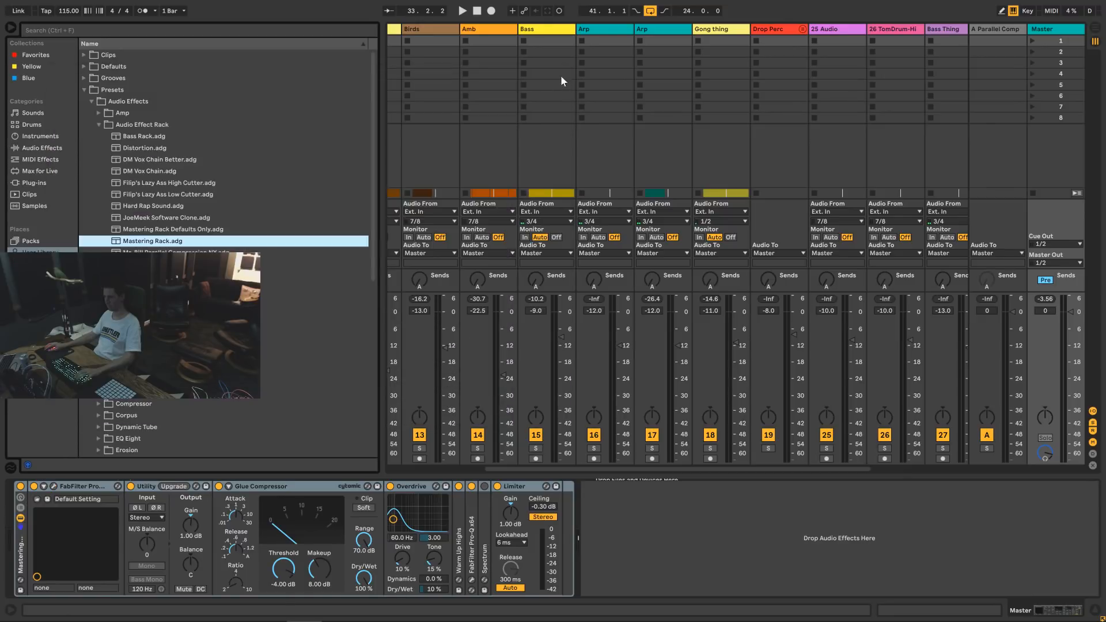
pyautogui.click(85, 485)
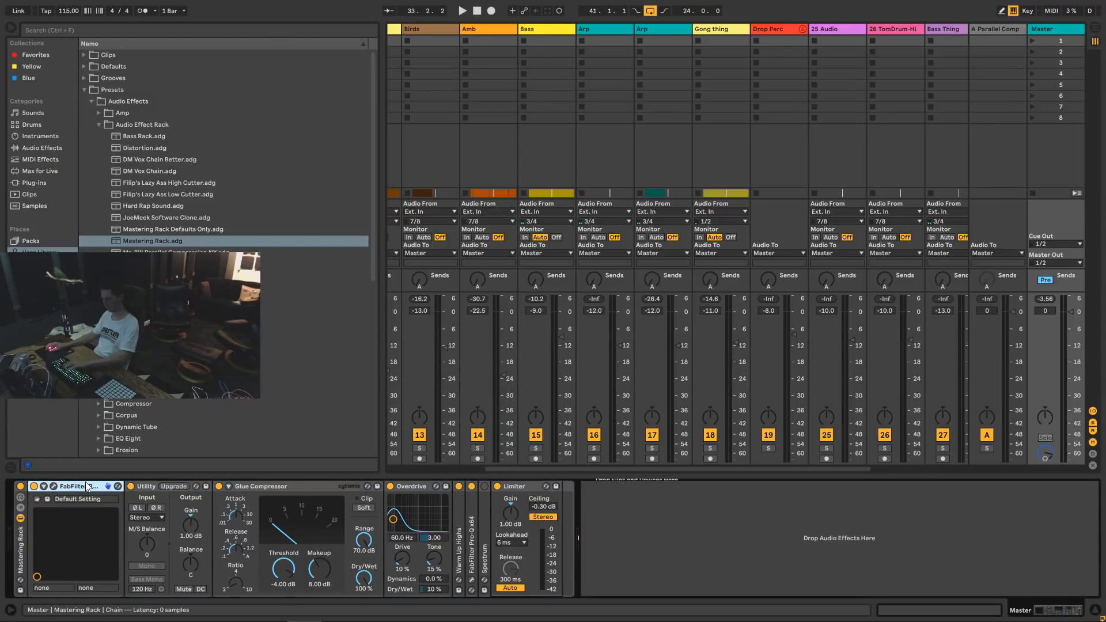
pyautogui.press('Delete')
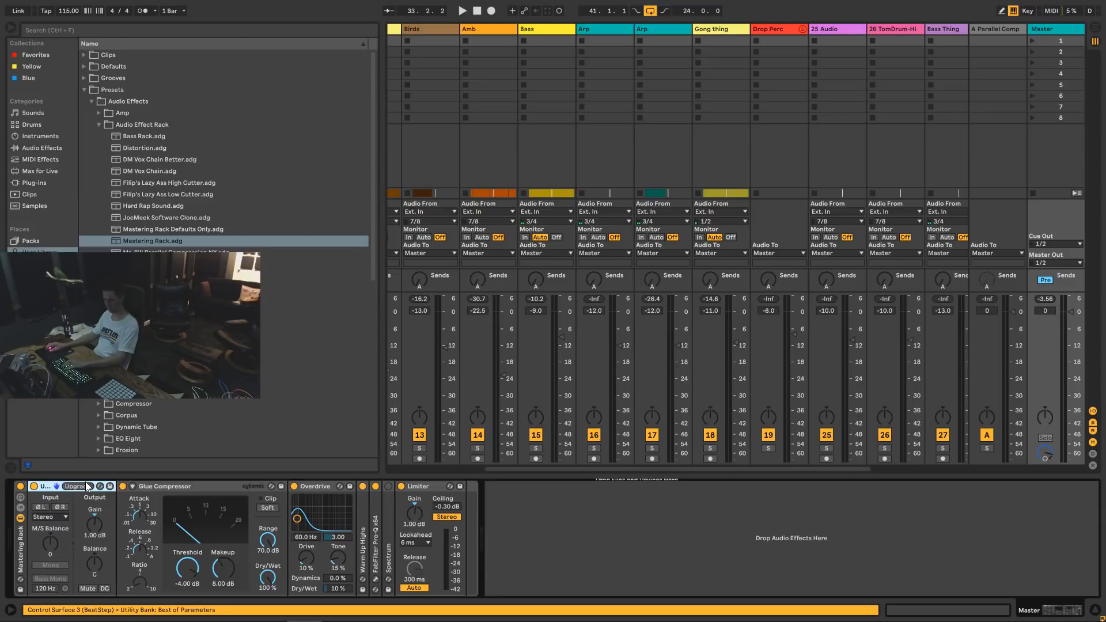
pyautogui.hotkey('ctrl', 'z')
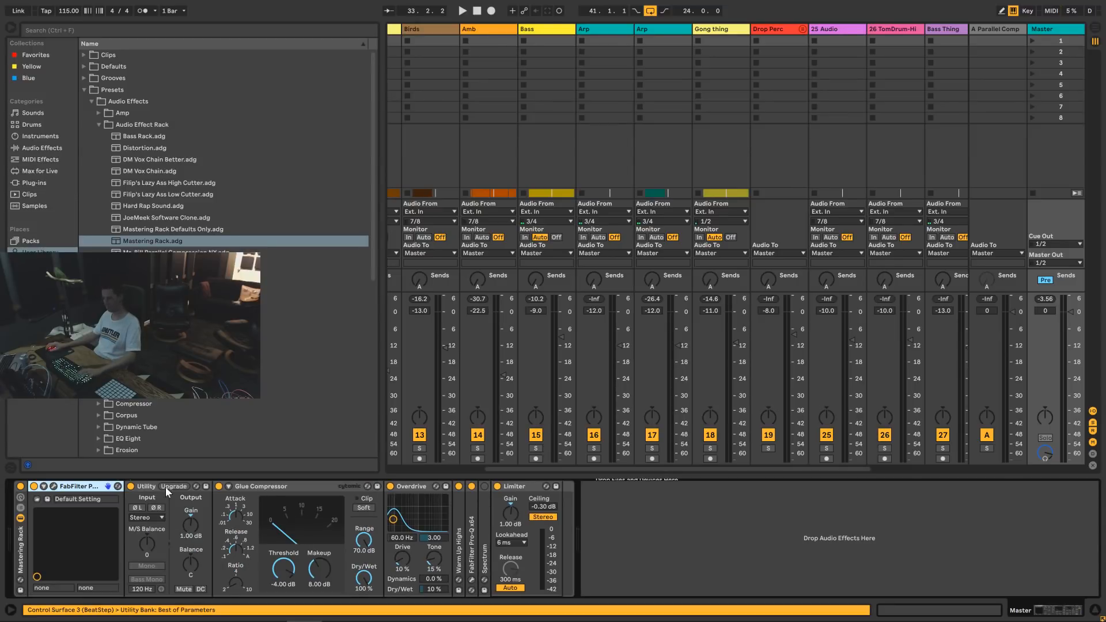
# Delete Utility from the Mastering Rack, insert FabFilter Pro-MB after the first FabFilter Pro-Q, and close its window.
pyautogui.click(155, 488)
pyautogui.press('Delete')
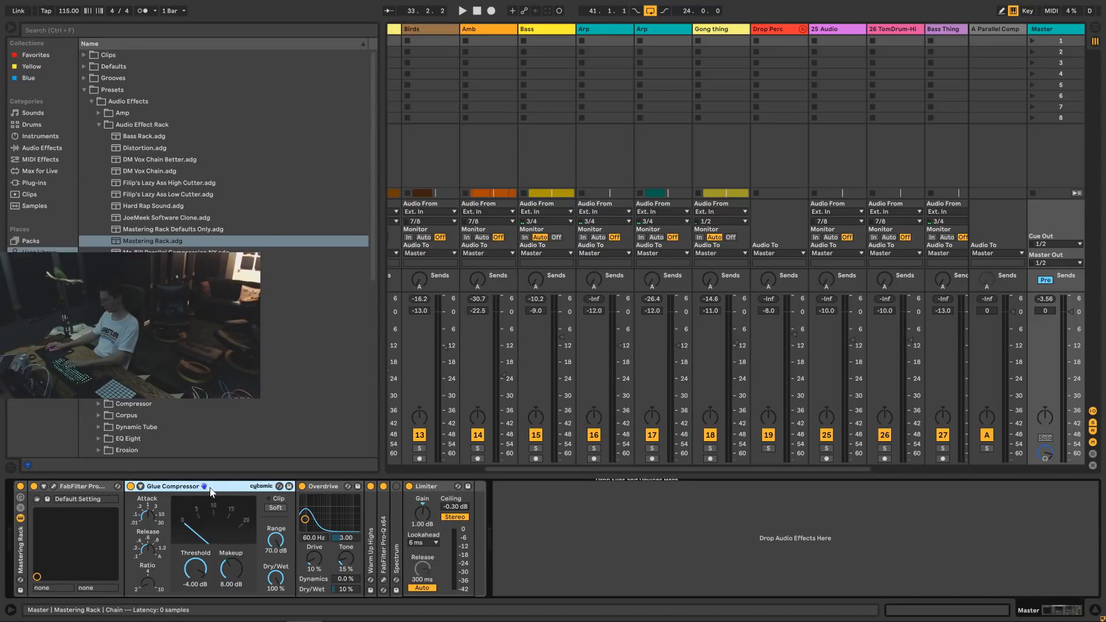
pyautogui.click(44, 185)
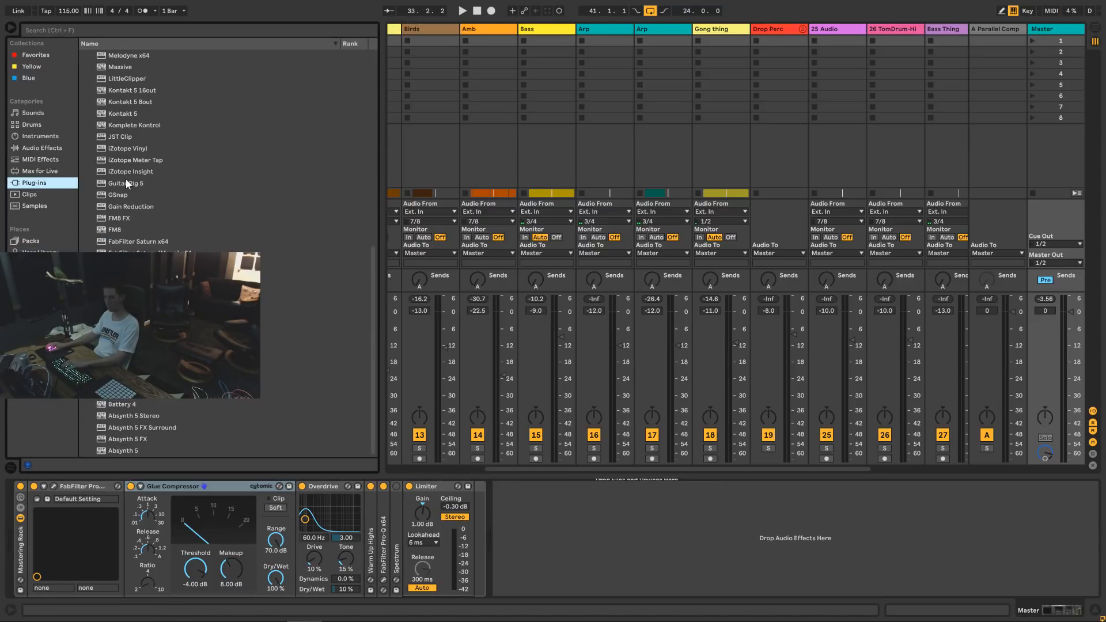
pyautogui.click(144, 300)
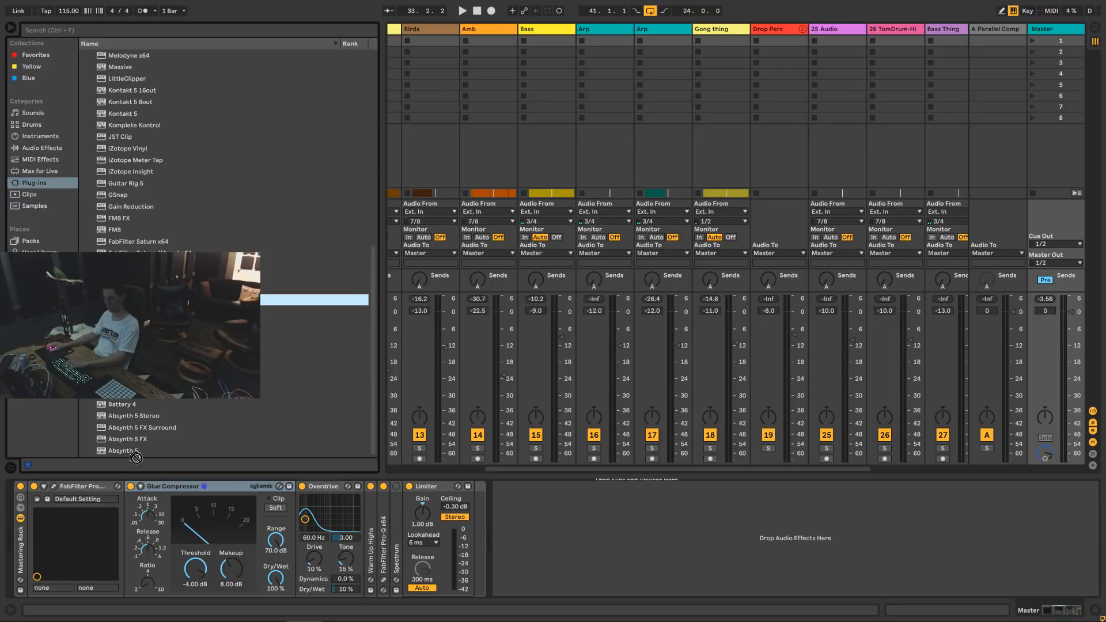
pyautogui.moveTo(136, 457); pyautogui.dragTo(144, 512)
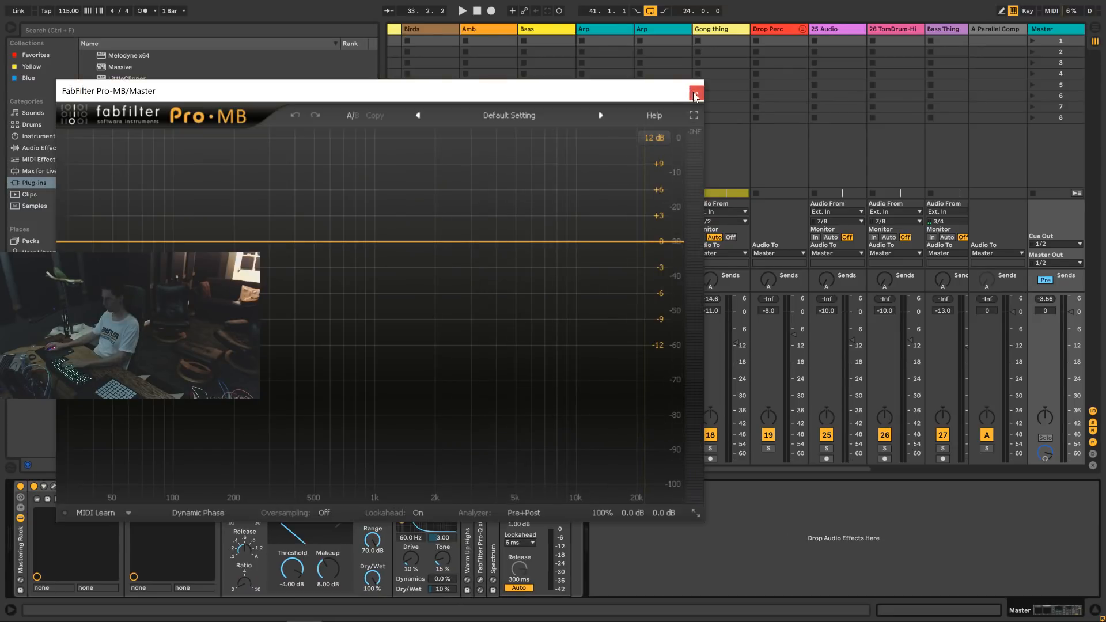
pyautogui.click(694, 94)
# Delete the Glue Compressor and the Limiter from the Mastering Rack, and unfold the second FabFilter Pro-Q.
pyautogui.click(294, 487)
pyautogui.press('Delete')
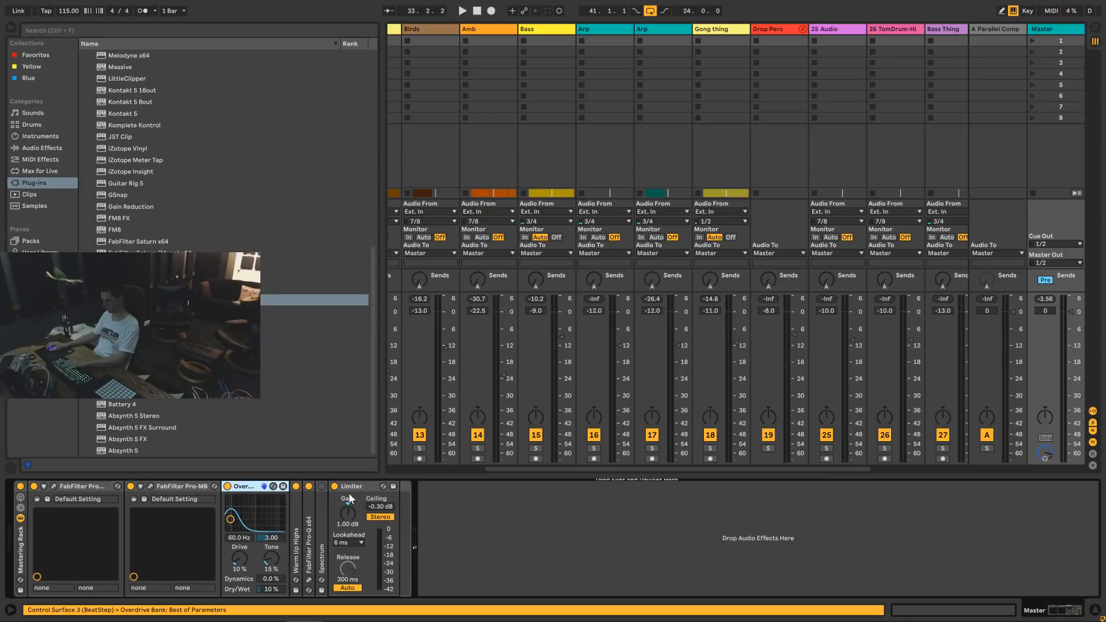
pyautogui.click(352, 487)
pyautogui.press('Delete')
pyautogui.doubleClick(306, 520)
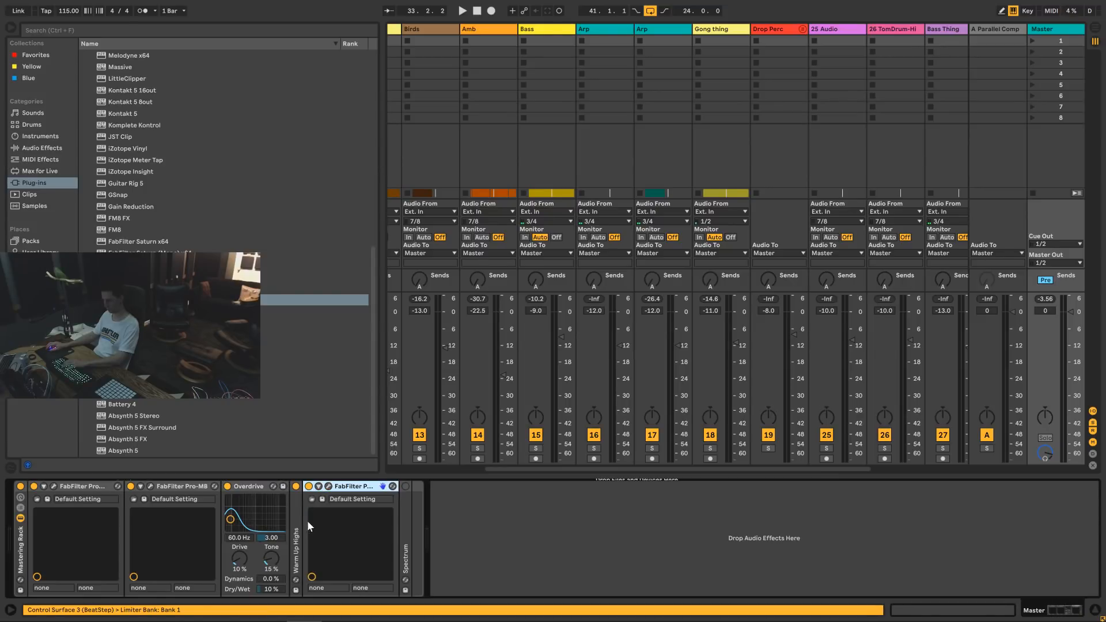
# Unfold Warm Up Highs in the Mastering Rack and deactivate both it and Overdrive.
pyautogui.doubleClick(293, 520)
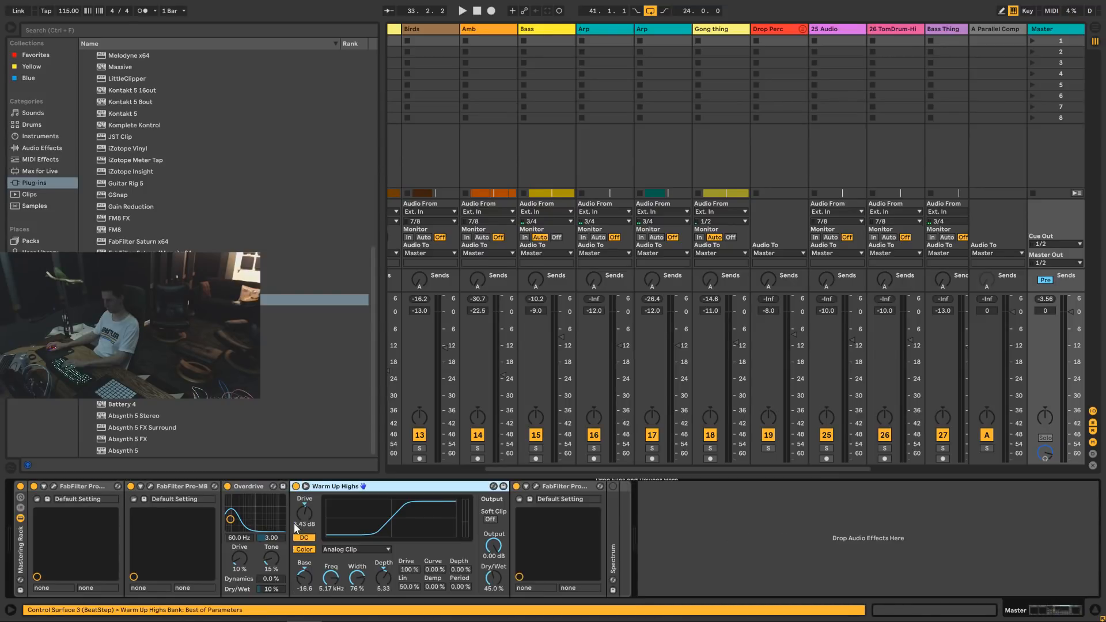
pyautogui.click(296, 486)
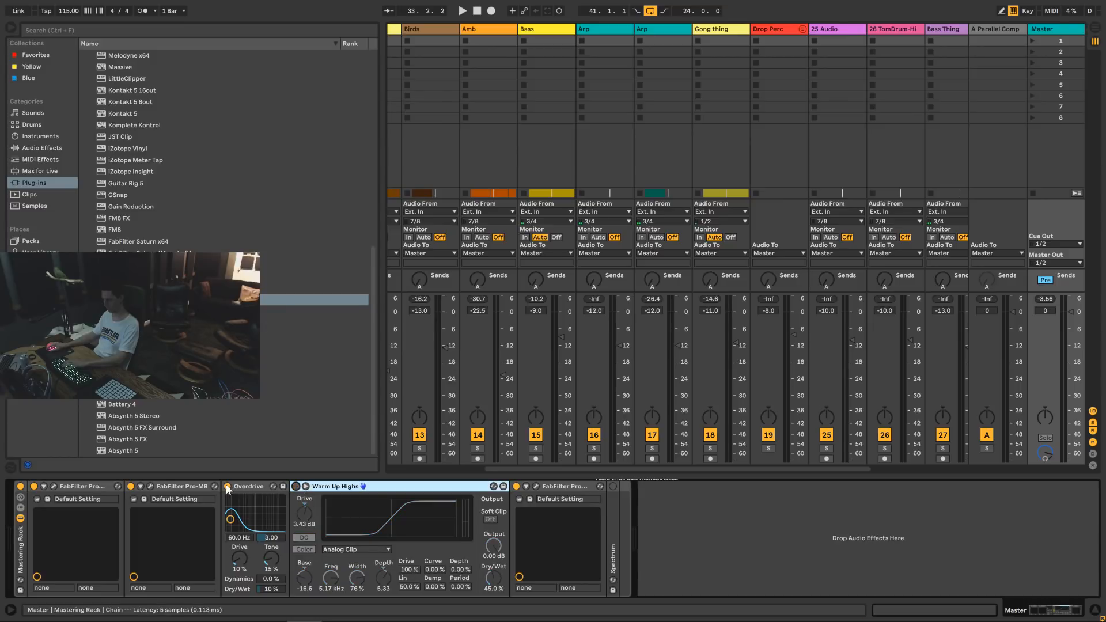
# Insert FabFilter Pro-L 2 after the second FabFilter Pro-Q in the Mastering Rack and close its window.
pyautogui.click(555, 493)
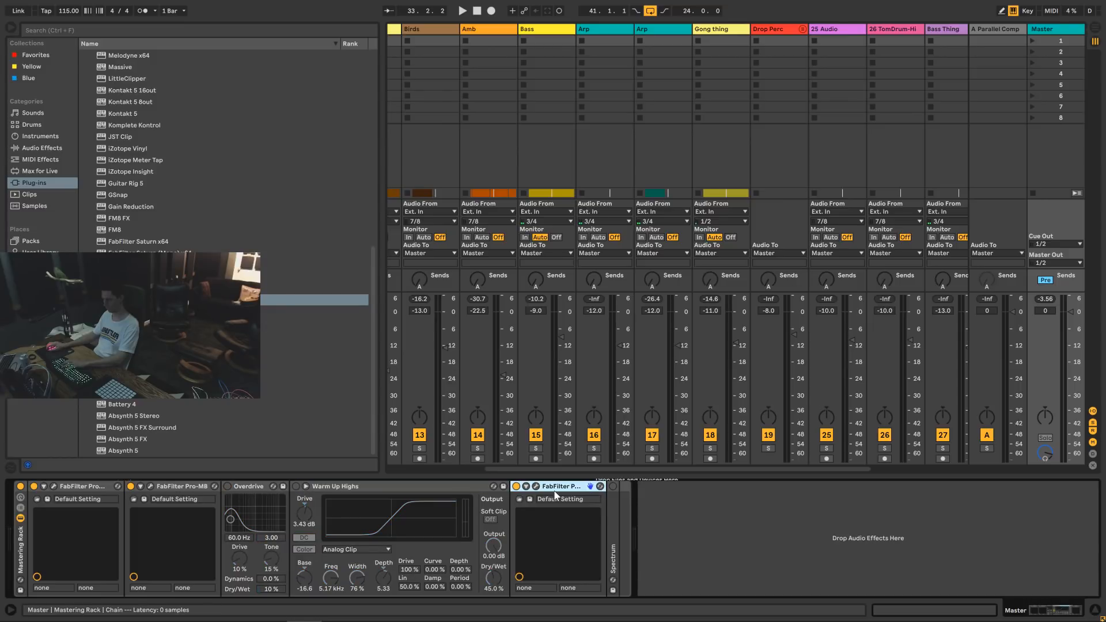
pyautogui.click(610, 517)
pyautogui.moveTo(138, 311); pyautogui.dragTo(602, 517)
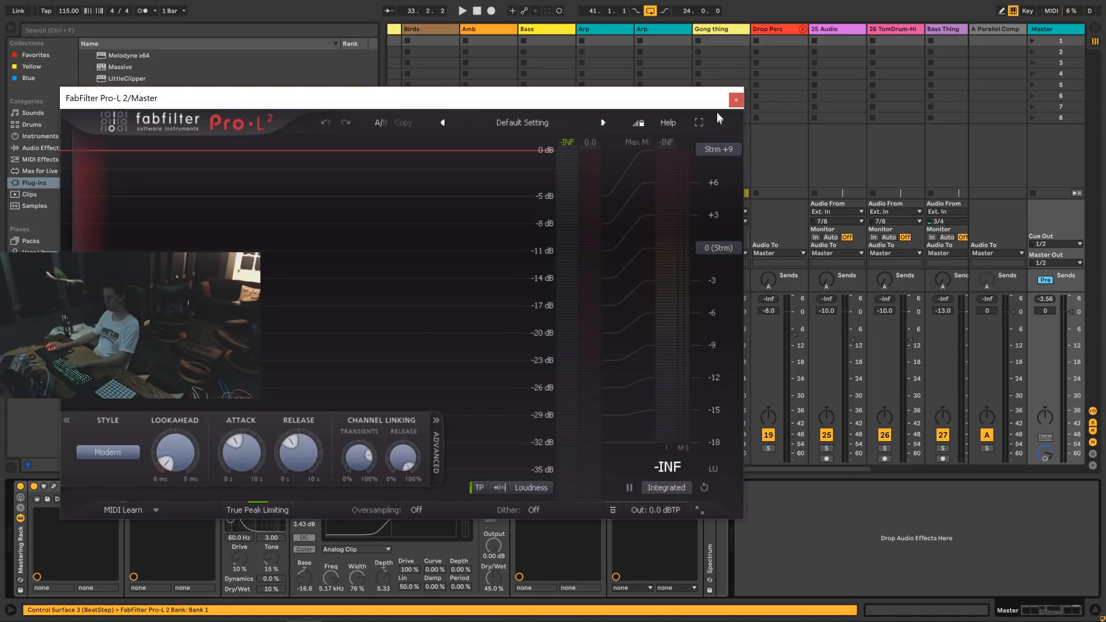
pyautogui.click(737, 101)
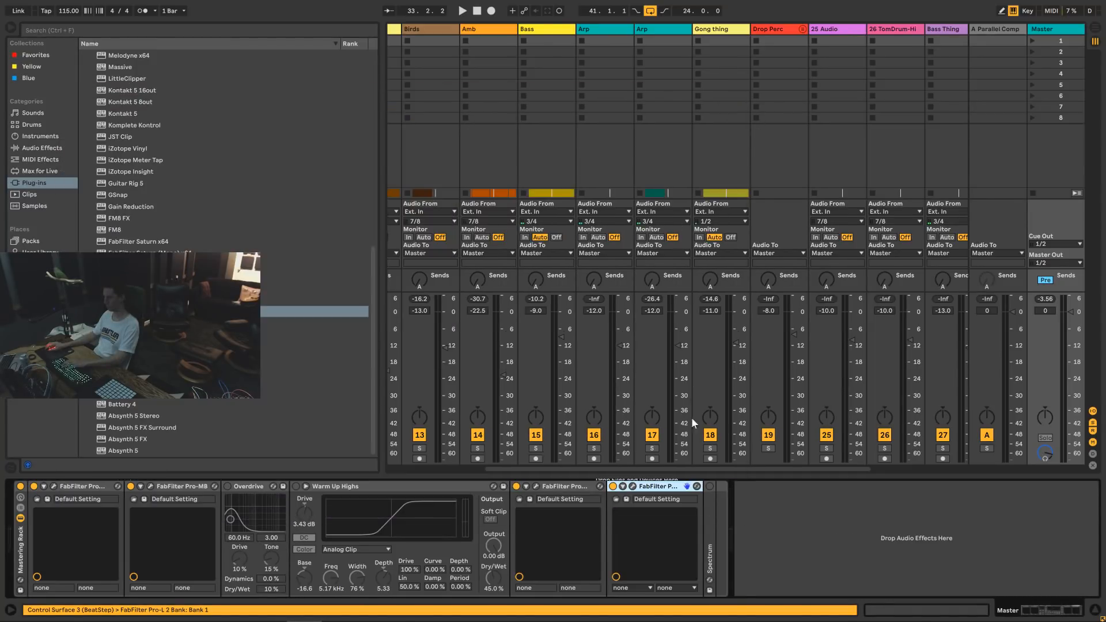
# Play the set with the FabFilter Pro-L 2 and first FabFilter Pro-Q windows open to examine level and spectrum.
pyautogui.click(629, 488)
pyautogui.moveTo(669, 99); pyautogui.dragTo(812, 60)
pyautogui.press('space')
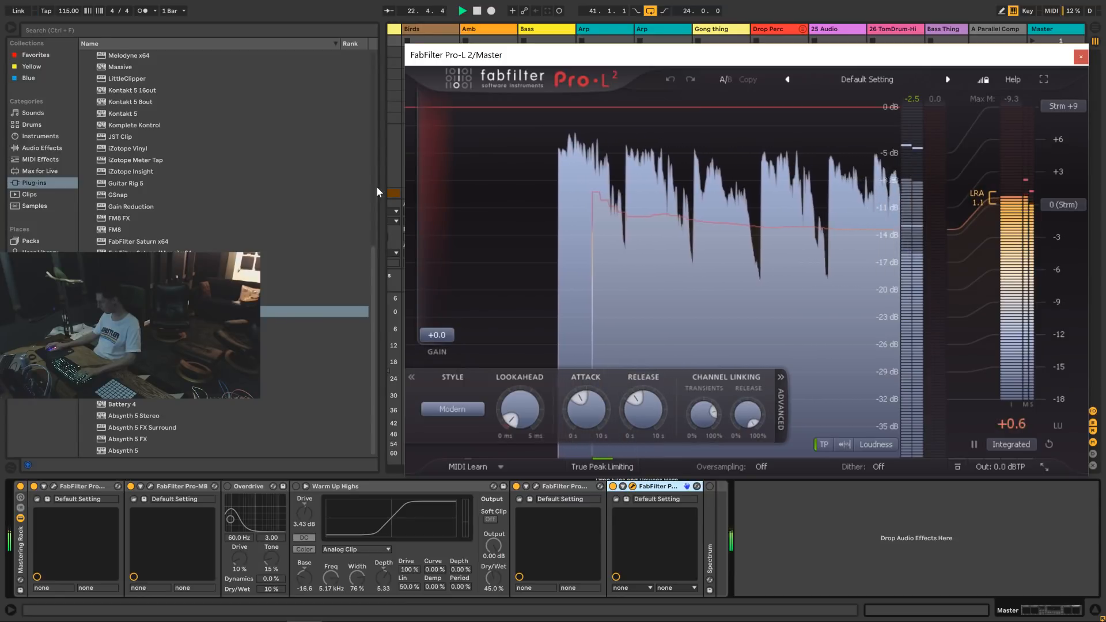
pyautogui.click(61, 487)
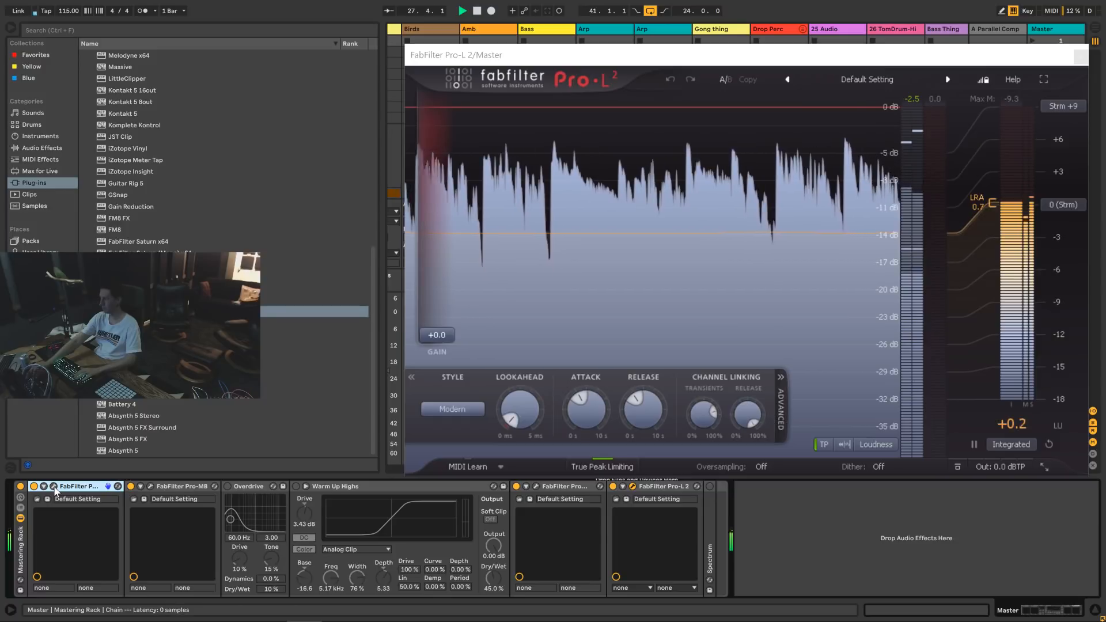
pyautogui.click(54, 488)
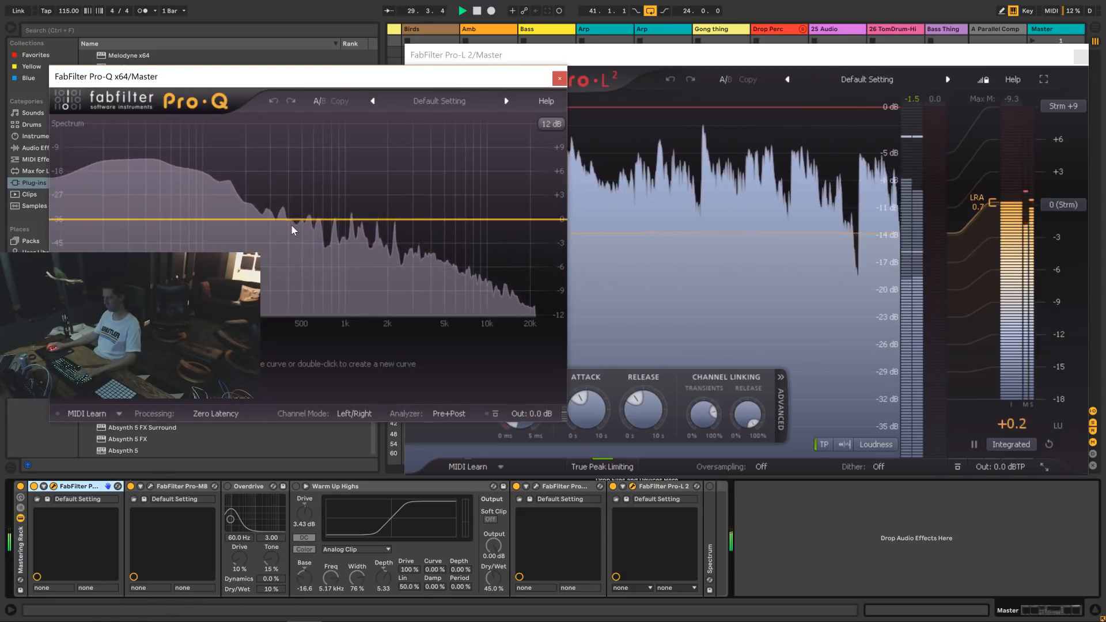
# Unfold Spectrum at the end of the Mastering Rack and hot-swap it with the Spectrum device from the browser.
pyautogui.doubleClick(711, 500)
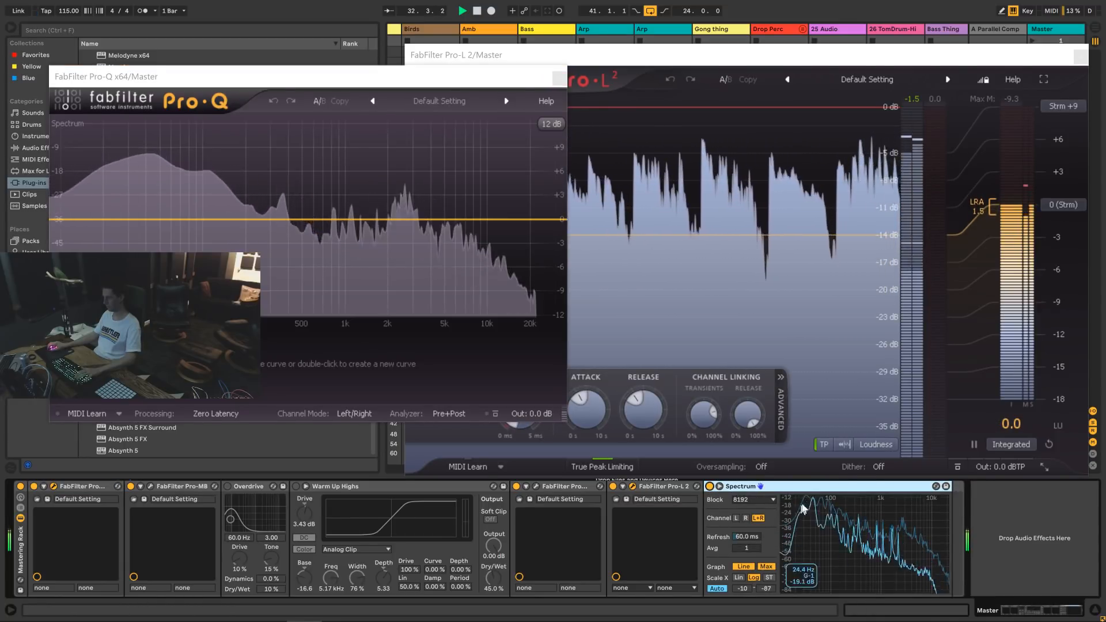
pyautogui.click(935, 487)
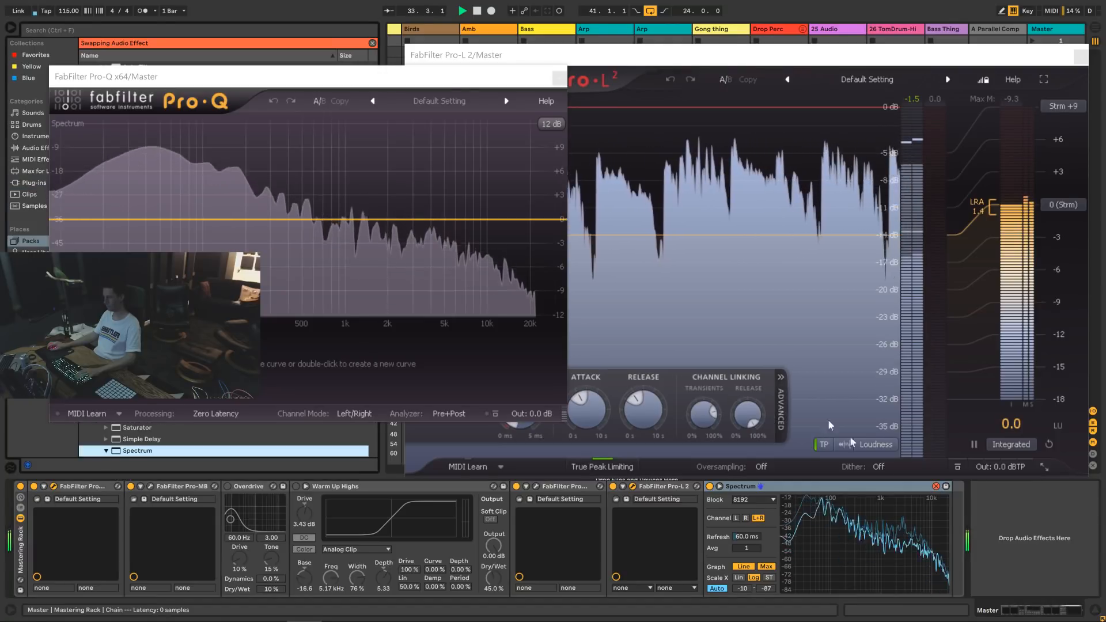
pyautogui.scroll(-2, 225, 406)
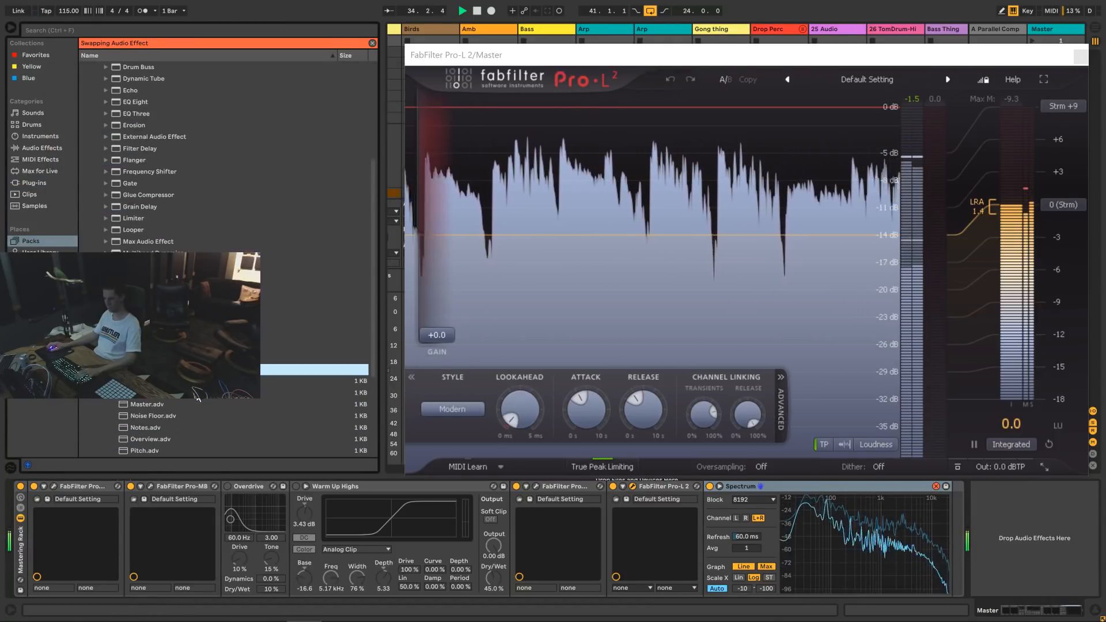
pyautogui.doubleClick(221, 370)
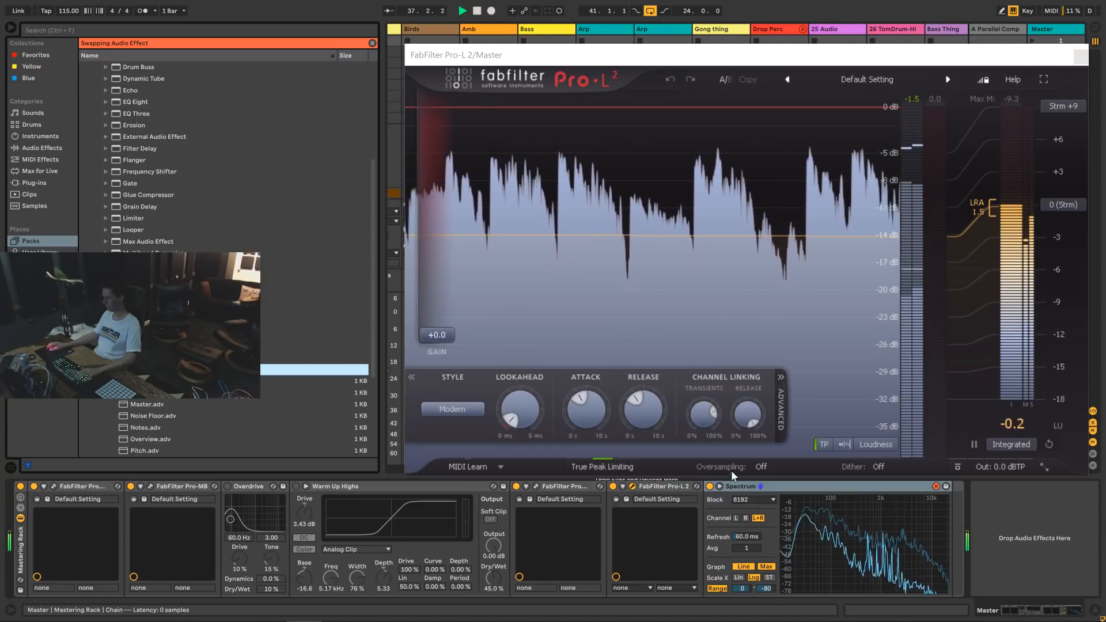
# Examine the mix's frequency spectrum in the first FabFilter Pro-Q and close its window.
pyautogui.click(58, 489)
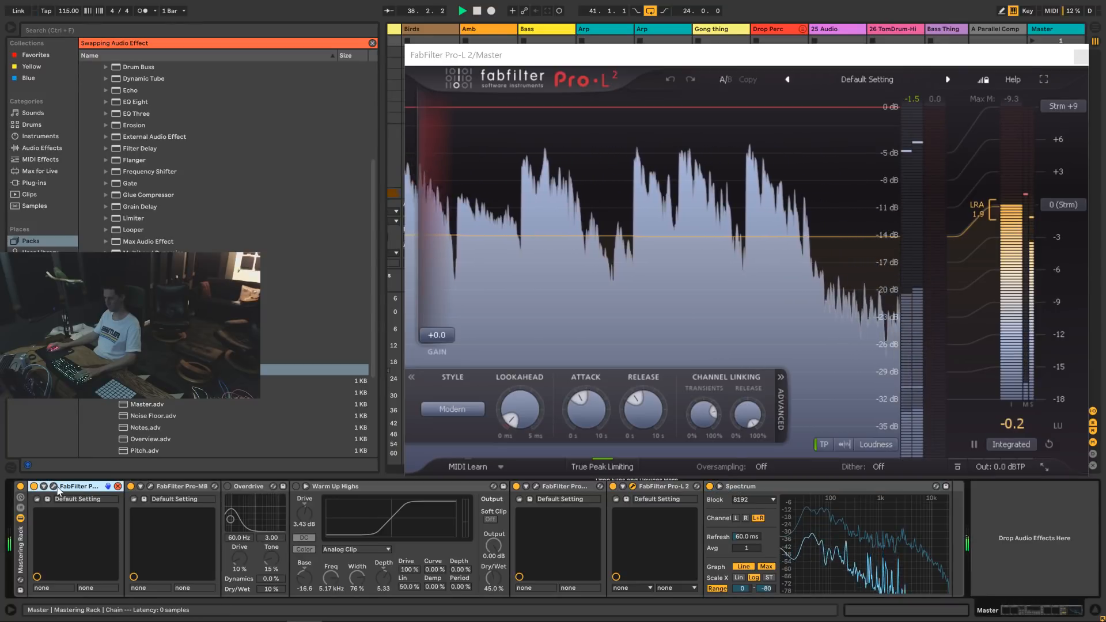
pyautogui.click(53, 487)
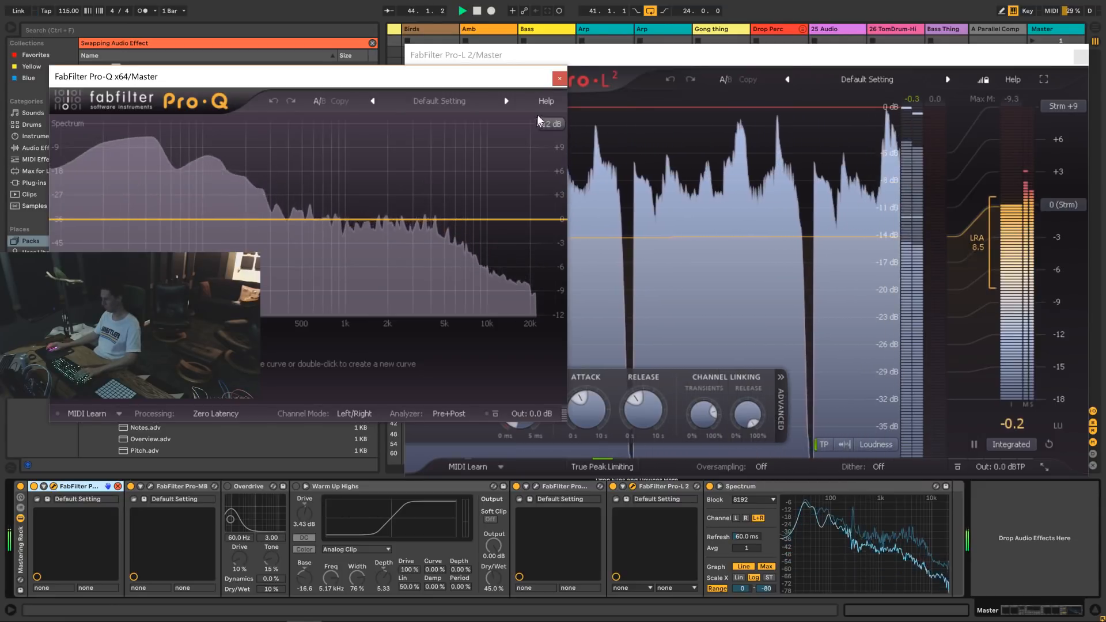
pyautogui.click(560, 80)
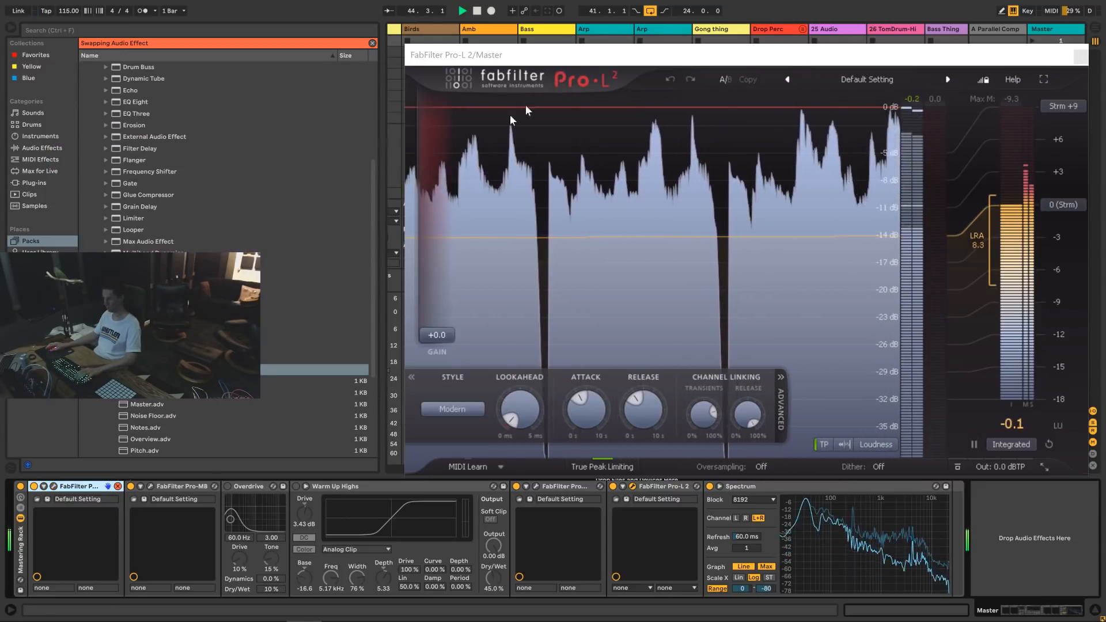
# Examine the loudness metering modes and scale options in FabFilter Pro-L 2, leave hot-swap mode, and stop playback.
pyautogui.click(190, 494)
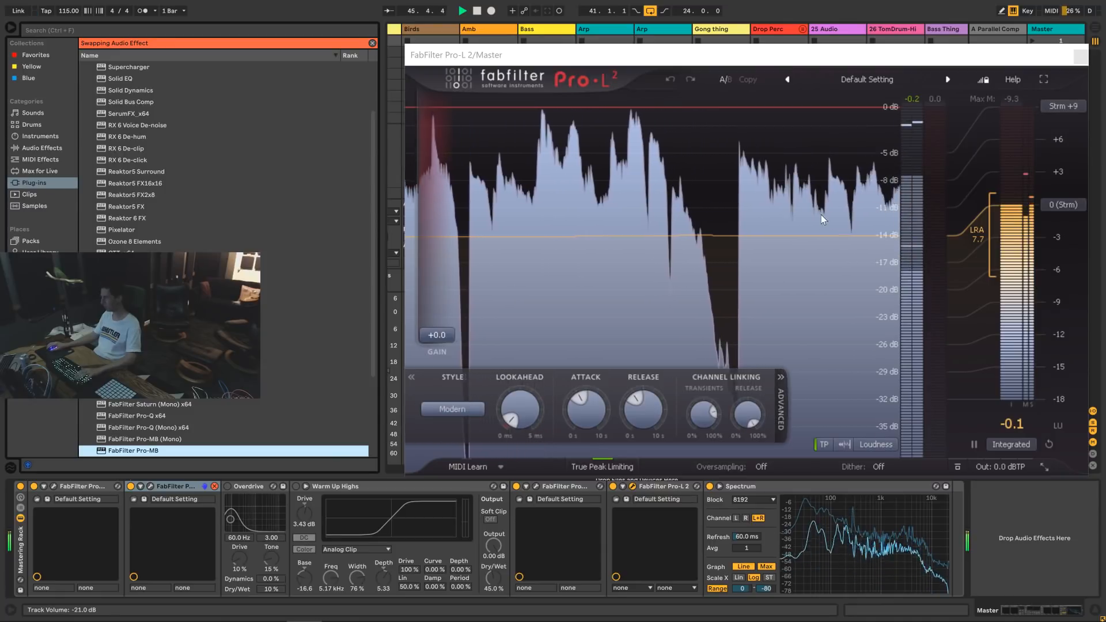
pyautogui.click(815, 270)
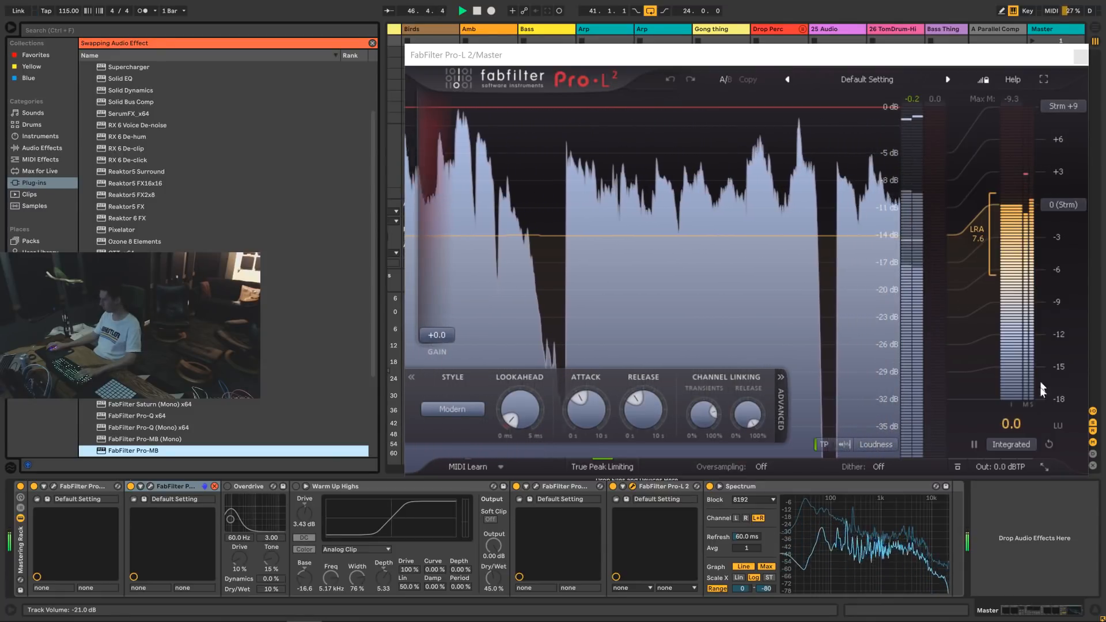
pyautogui.click(1029, 447)
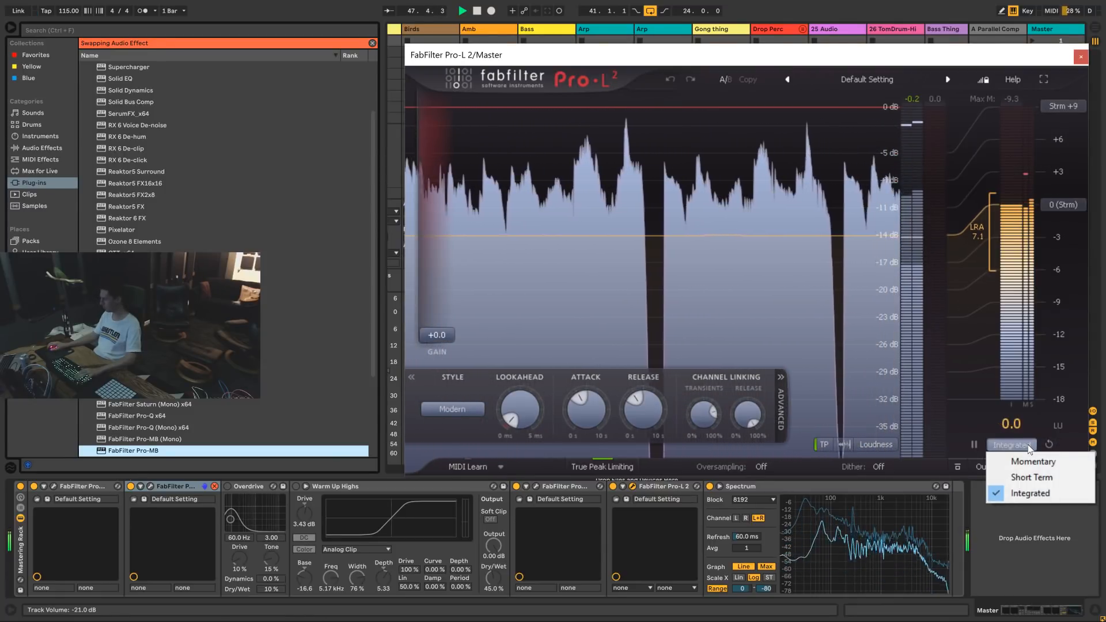
pyautogui.click(1031, 556)
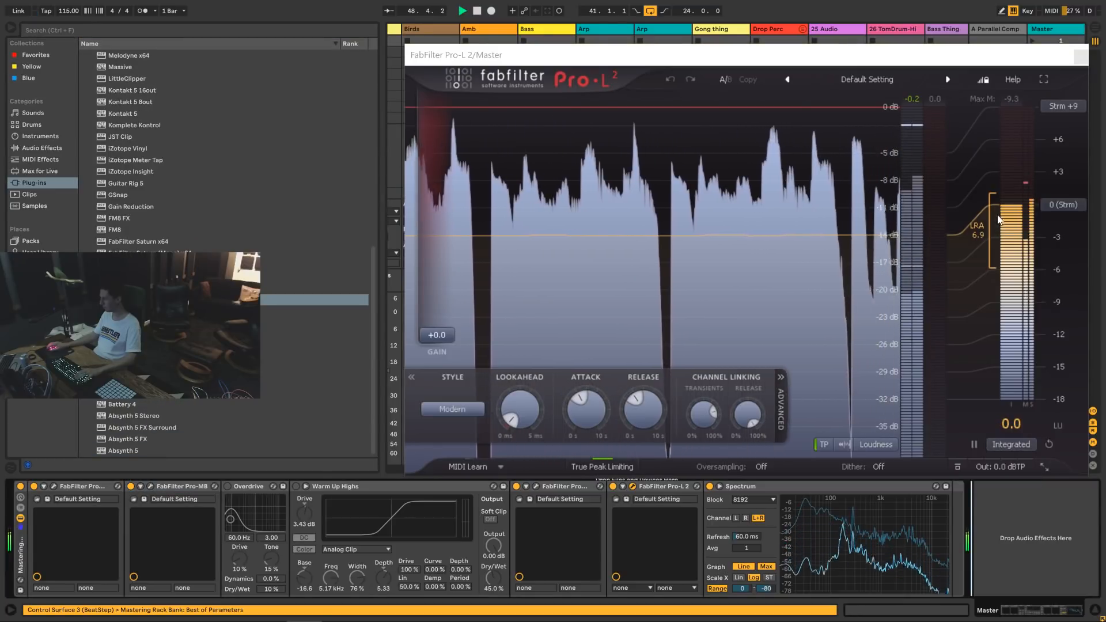
pyautogui.click(1064, 106)
pyautogui.click(1073, 122)
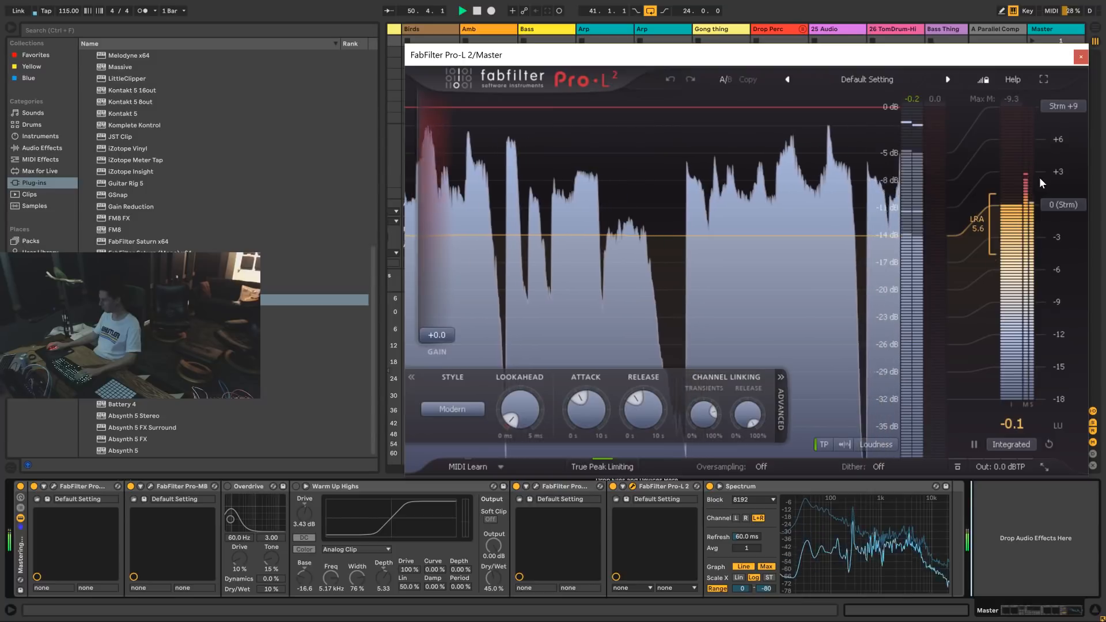
pyautogui.press('space')
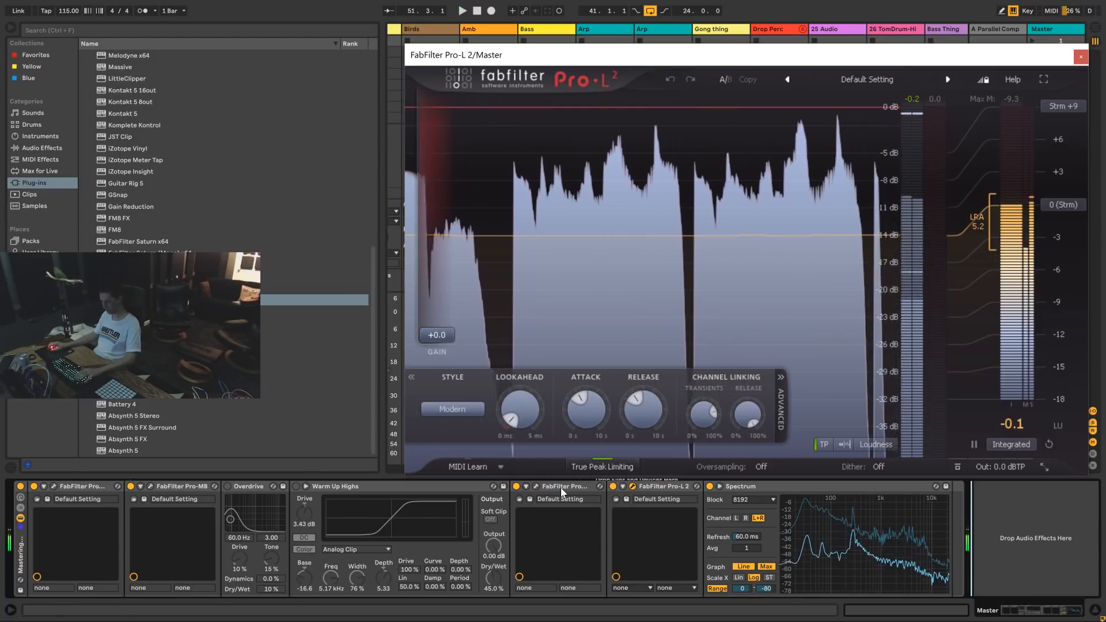
# Open FabFilter Pro-MB, start playback, and add a band that extends to the top of the frequency range.
pyautogui.click(562, 487)
pyautogui.click(151, 488)
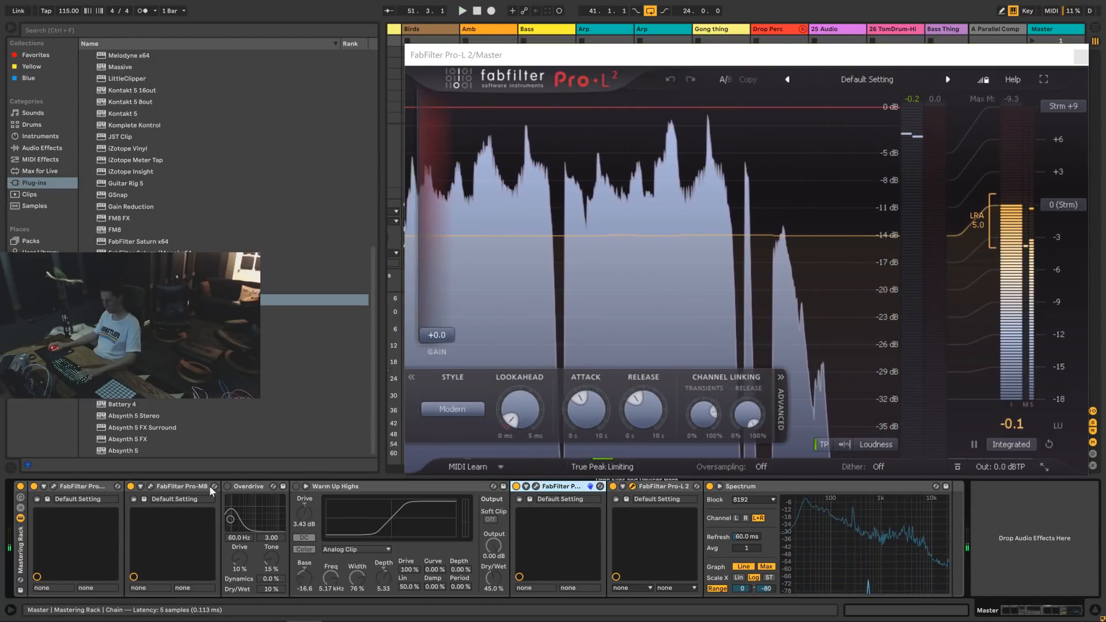
pyautogui.click(151, 487)
pyautogui.press('space')
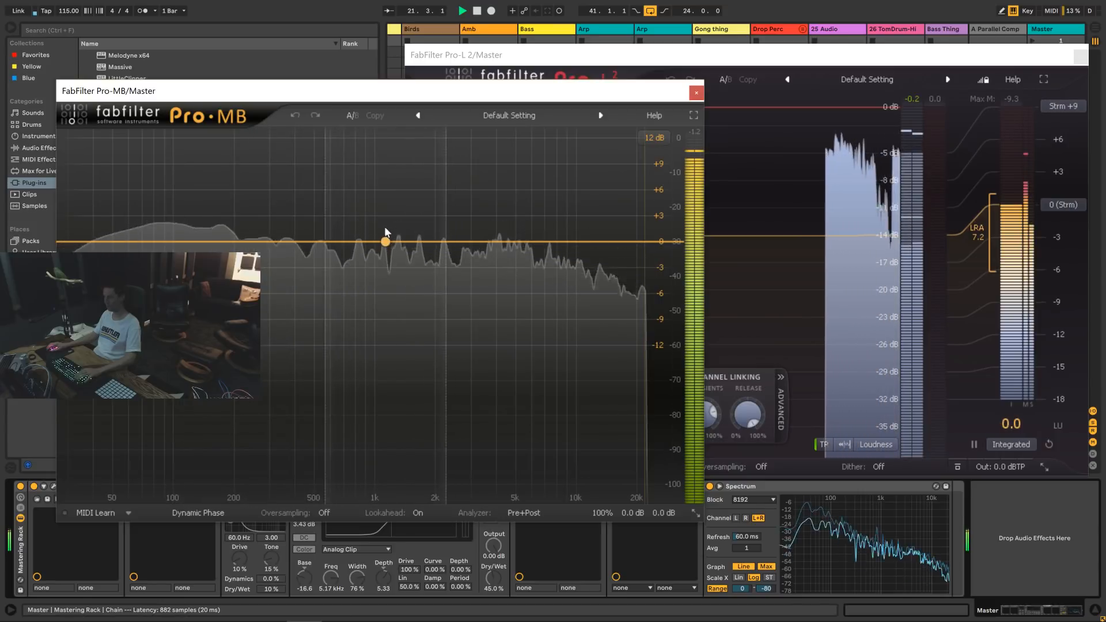
pyautogui.click(350, 244)
pyautogui.moveTo(414, 243); pyautogui.dragTo(679, 247)
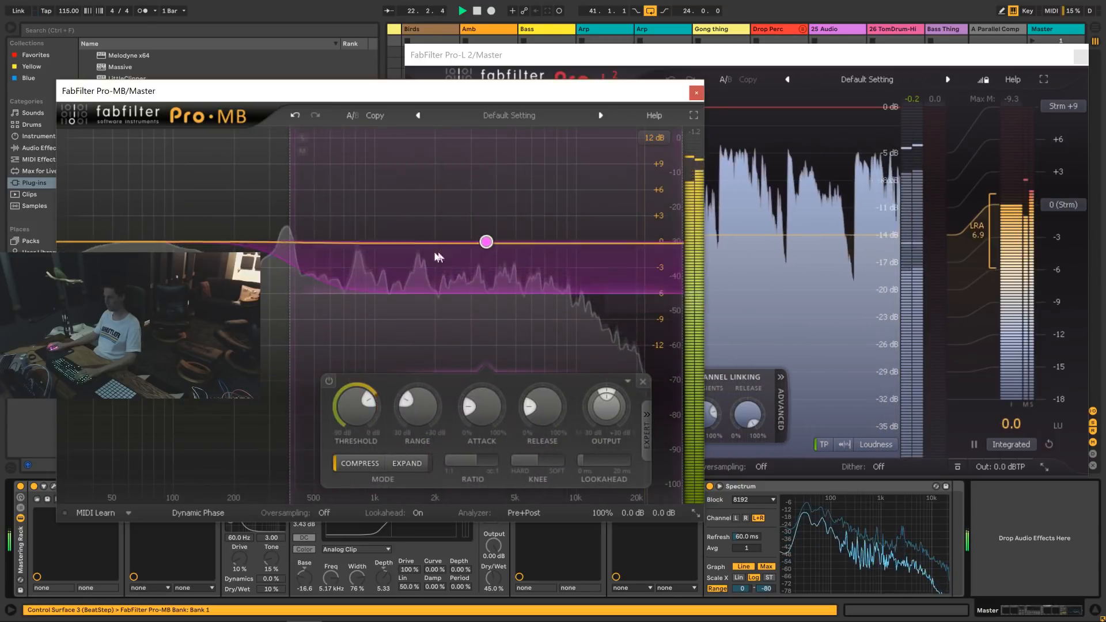
# Set the Pro-MB band to Expand from just below 2 kHz with a slightly positive range, and check its expert side-chain options.
pyautogui.click(394, 465)
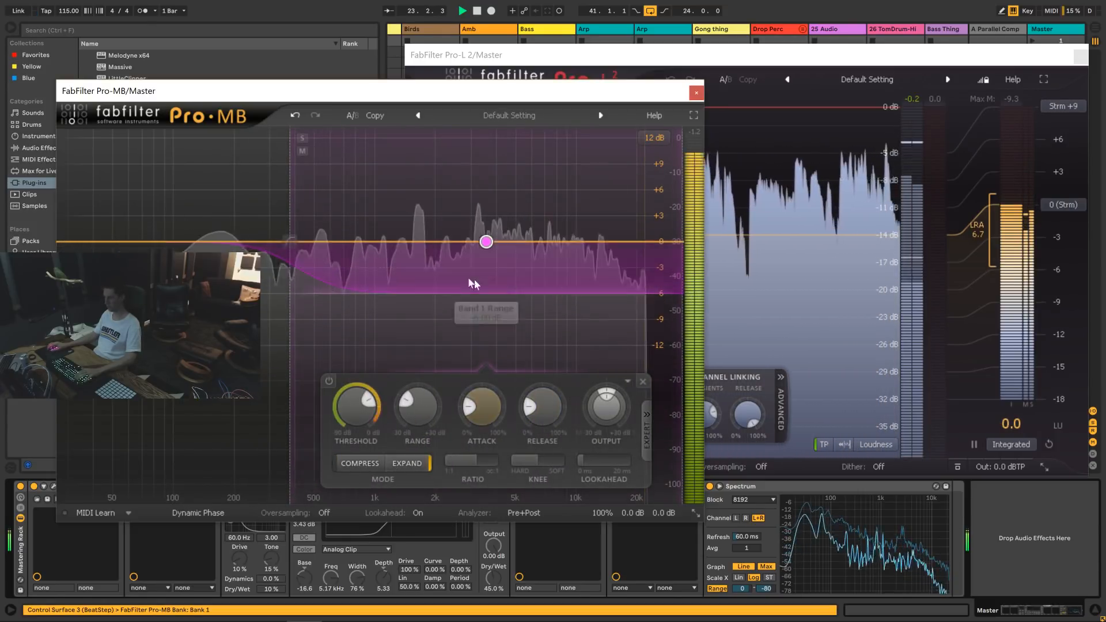
pyautogui.moveTo(287, 245); pyautogui.dragTo(422, 243)
pyautogui.moveTo(460, 405); pyautogui.dragTo(467, 352)
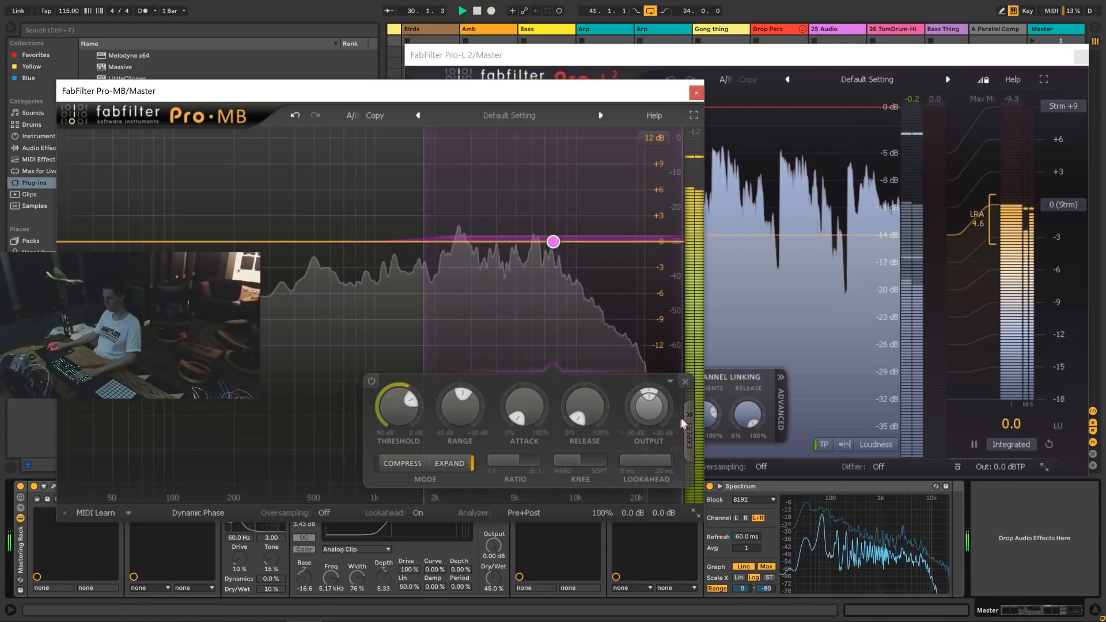
pyautogui.click(687, 422)
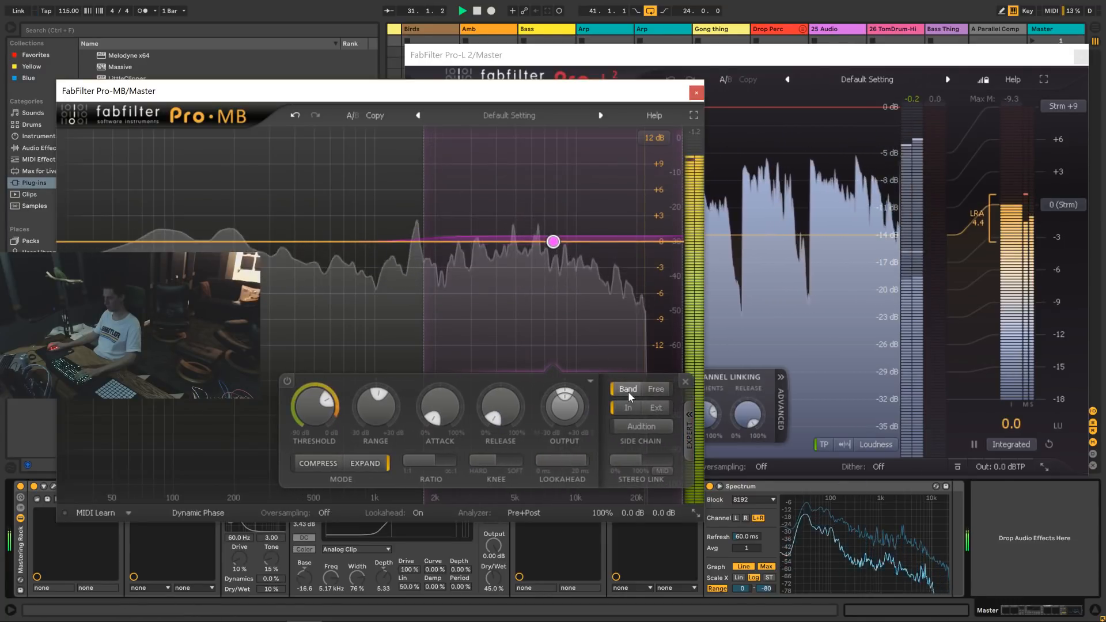
pyautogui.click(635, 427)
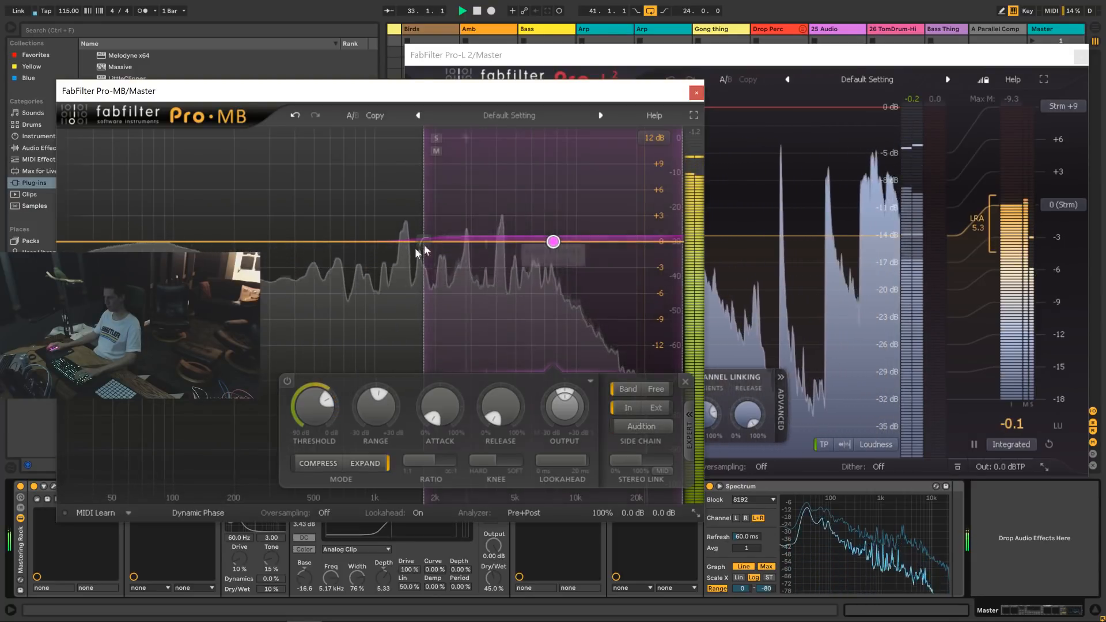
# Add a second Pro-MB band over the low frequencies with its level raised slightly, close the plug-in window, and select Overdrive.
pyautogui.click(273, 247)
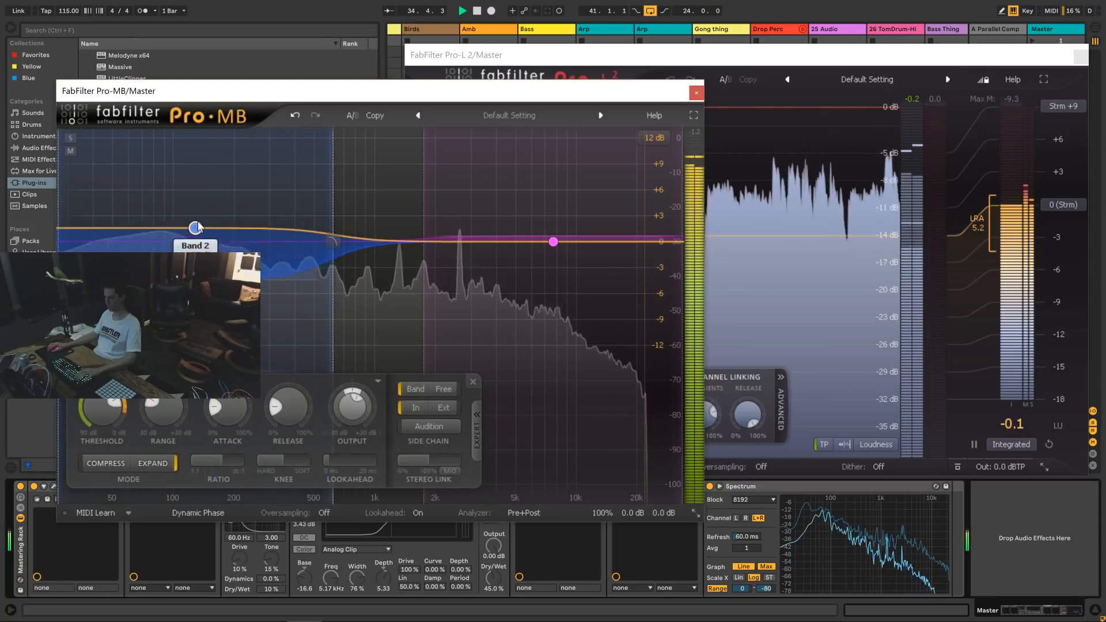
pyautogui.click(696, 94)
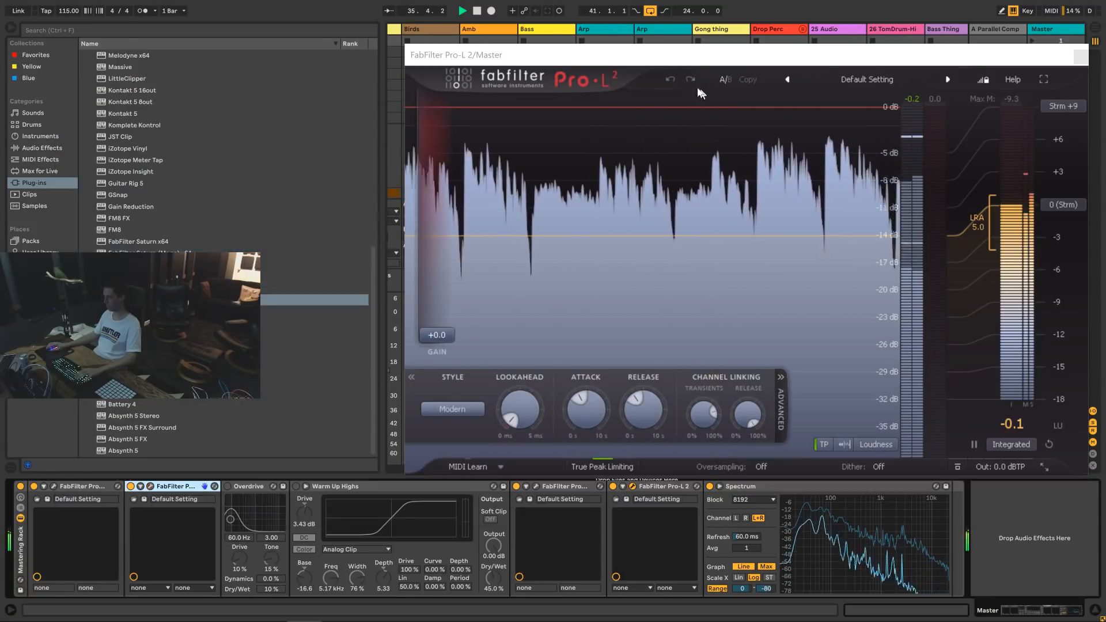
pyautogui.click(246, 487)
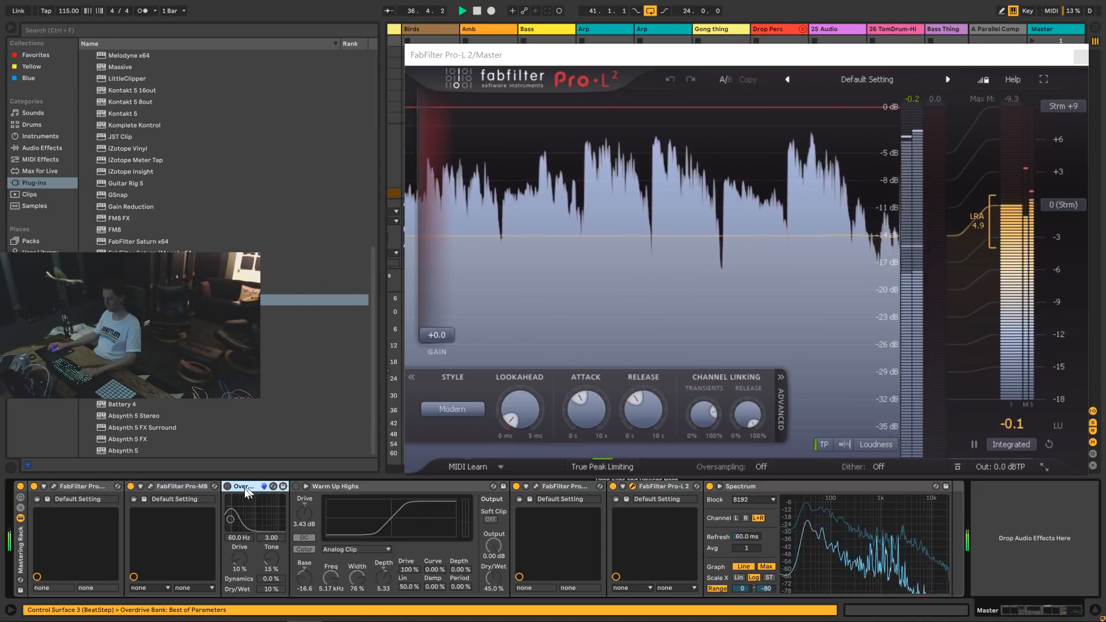
# Try a +0.99 dB boost at 156.48 Hz in the first FabFilter Pro-Q and delete that band.
pyautogui.click(53, 486)
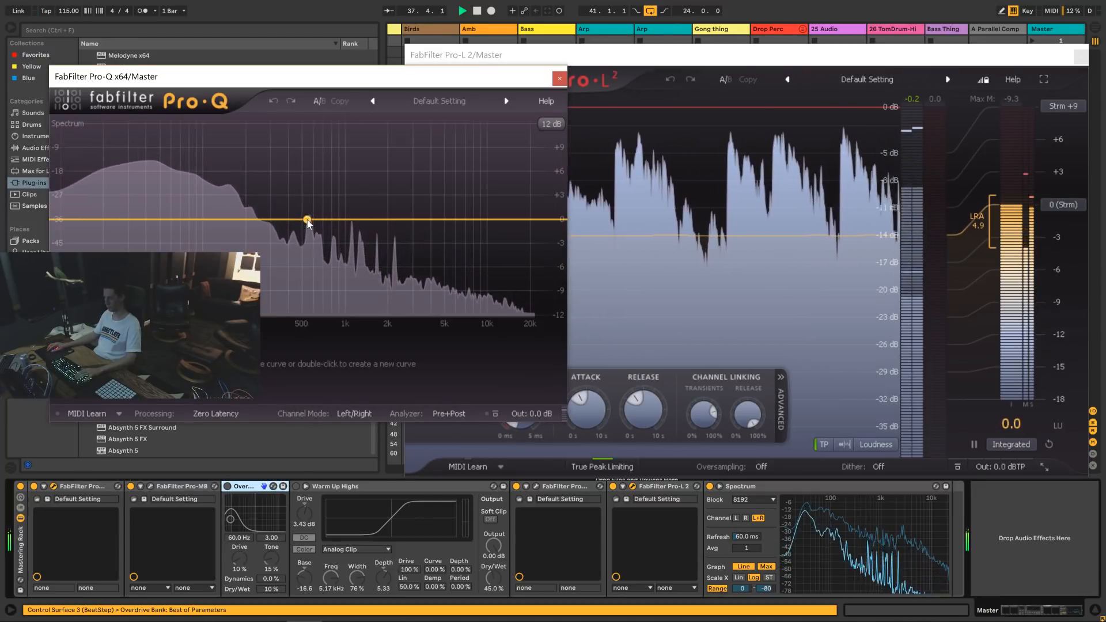
pyautogui.moveTo(308, 221); pyautogui.dragTo(235, 215)
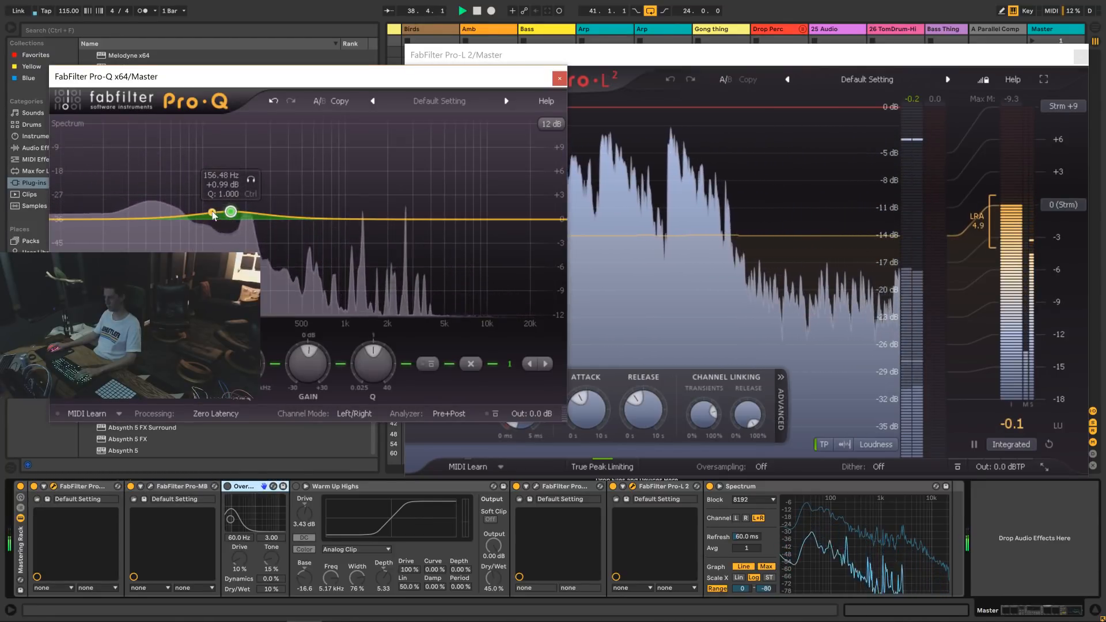
pyautogui.rightClick(232, 213)
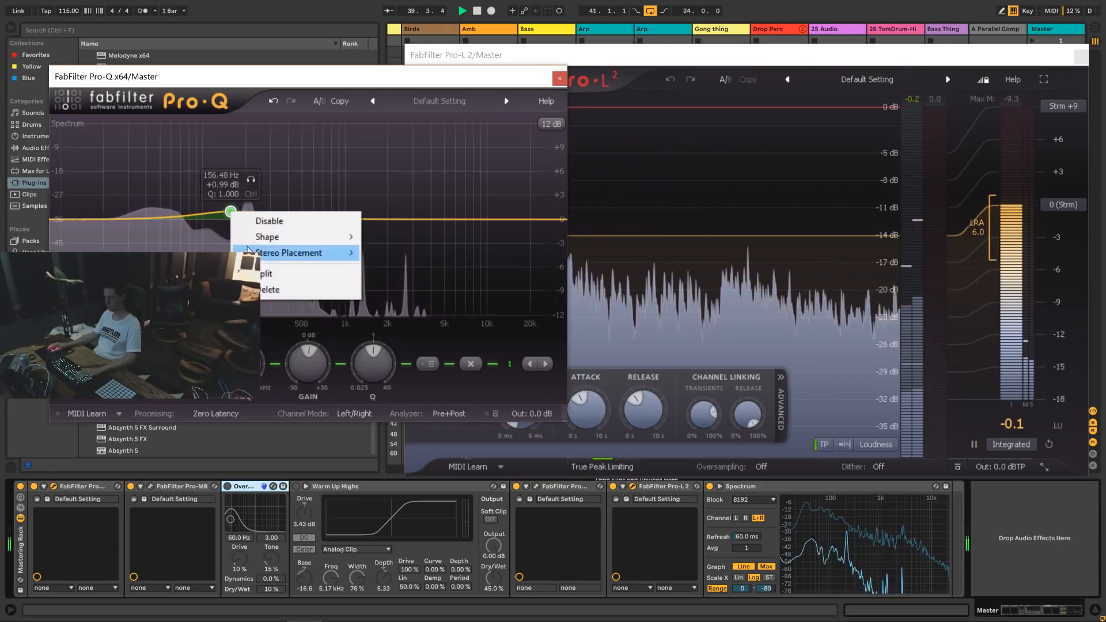
pyautogui.click(260, 290)
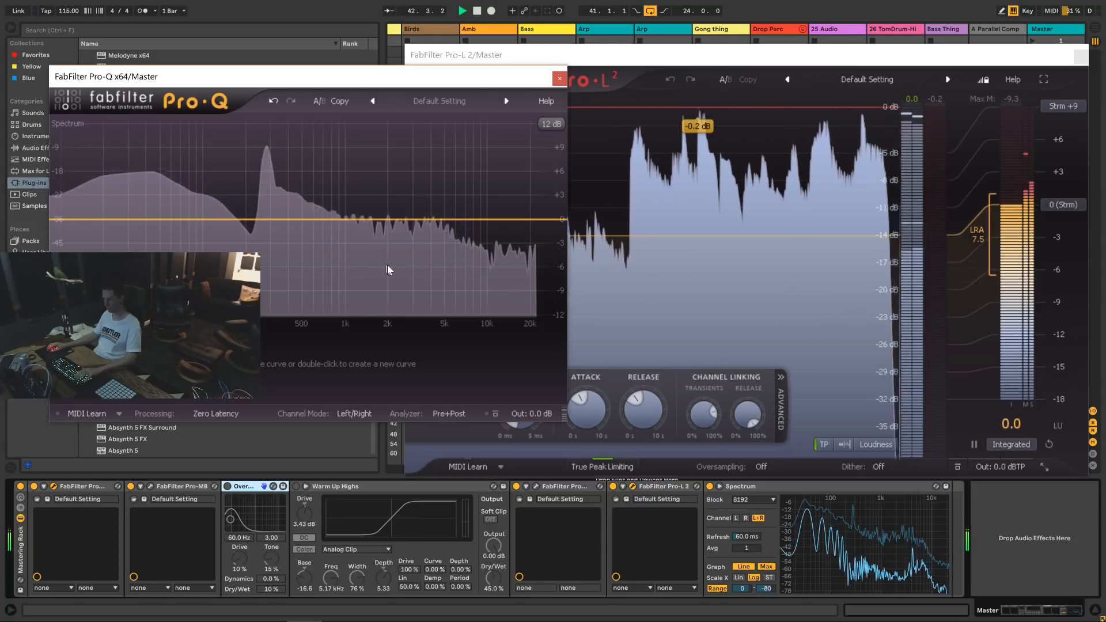
# Add a wide boost of +0.54 dB at 1383.4 Hz with a Q of 0.196 in the first Pro-Q and close its window.
pyautogui.moveTo(347, 219); pyautogui.dragTo(356, 211)
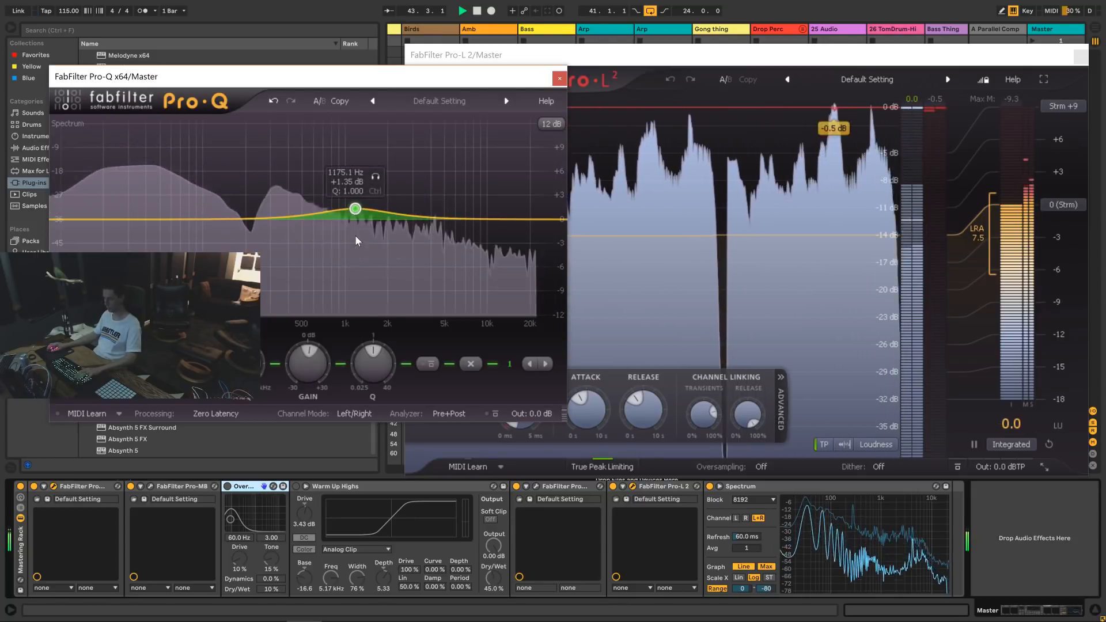
pyautogui.moveTo(371, 371); pyautogui.dragTo(337, 429)
pyautogui.click(350, 416)
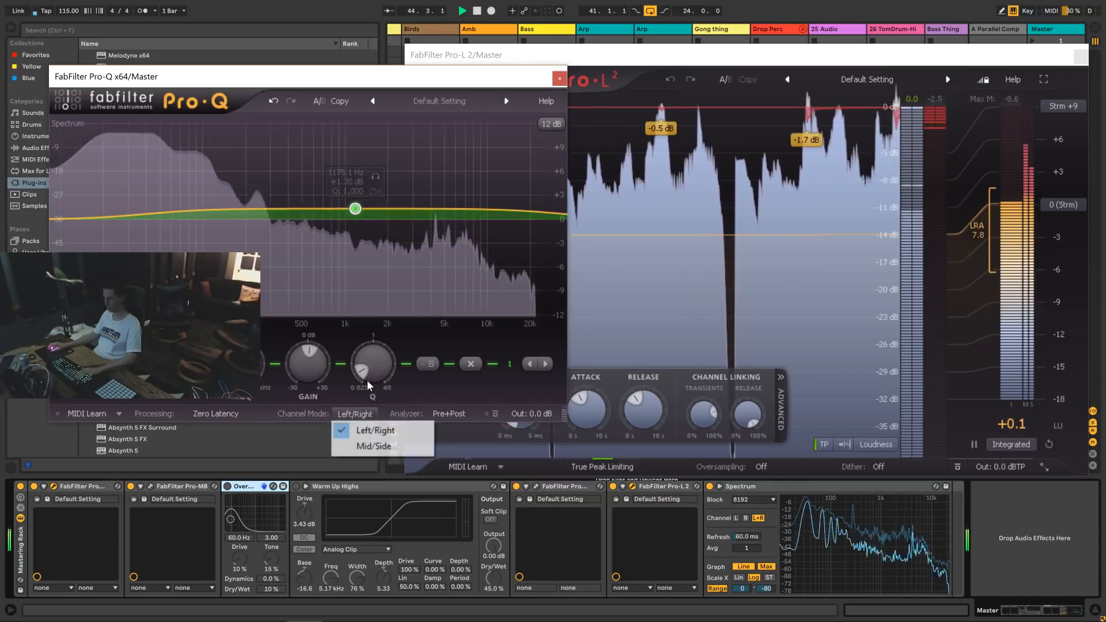
pyautogui.click(374, 351)
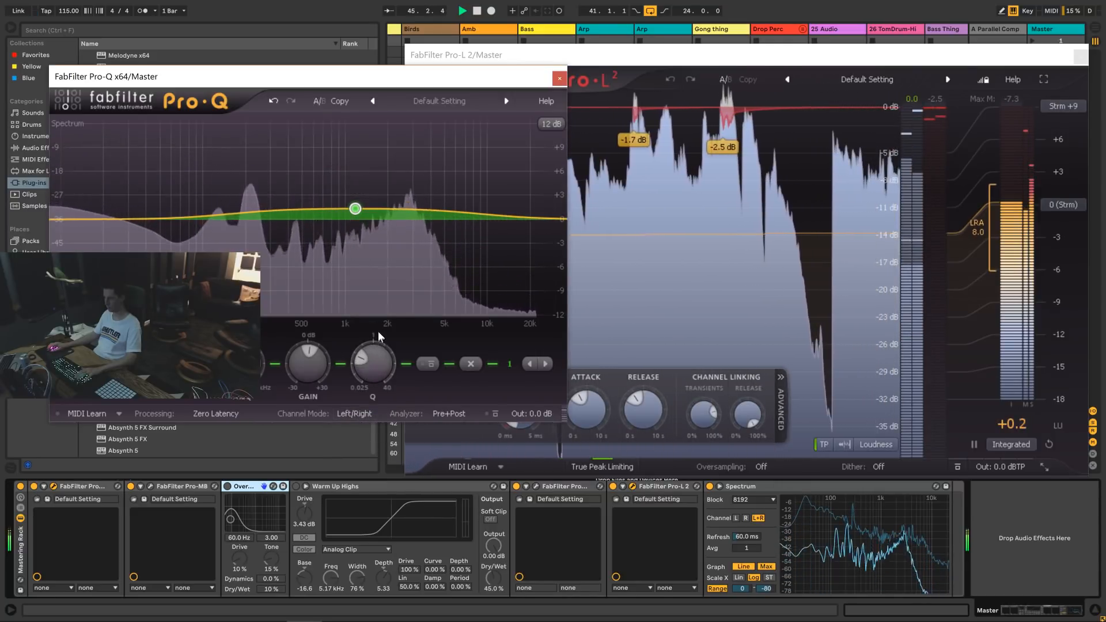
pyautogui.moveTo(355, 208); pyautogui.dragTo(365, 215)
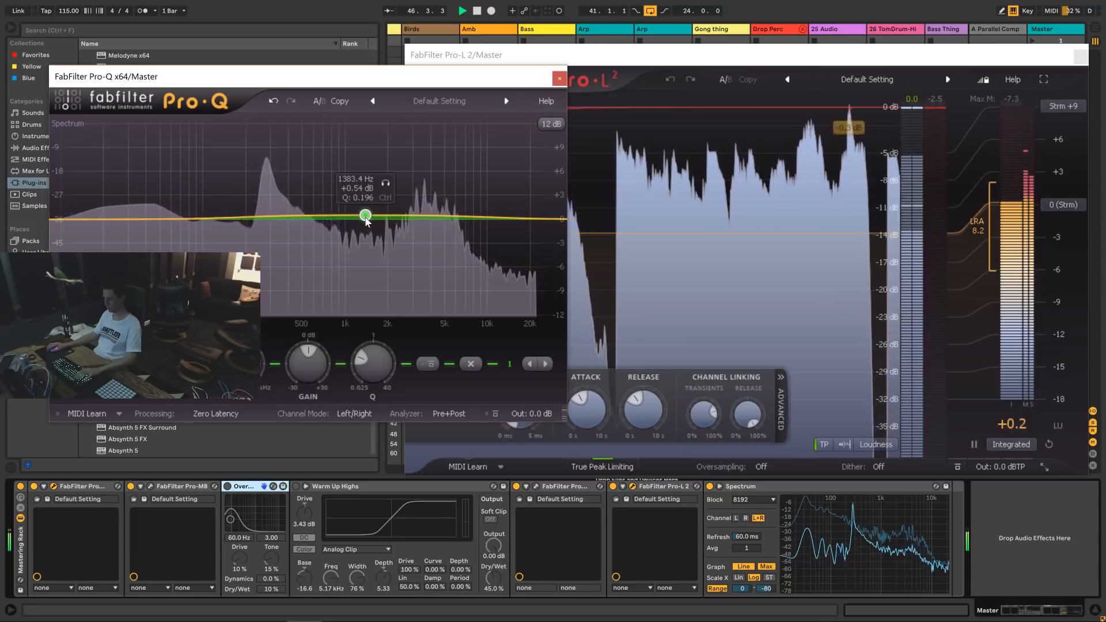
pyautogui.click(559, 79)
# Move the Pro-L 2 window aside and audition Warm Up Highs and Overdrive, switching each on and off again.
pyautogui.moveTo(716, 55); pyautogui.dragTo(420, 55)
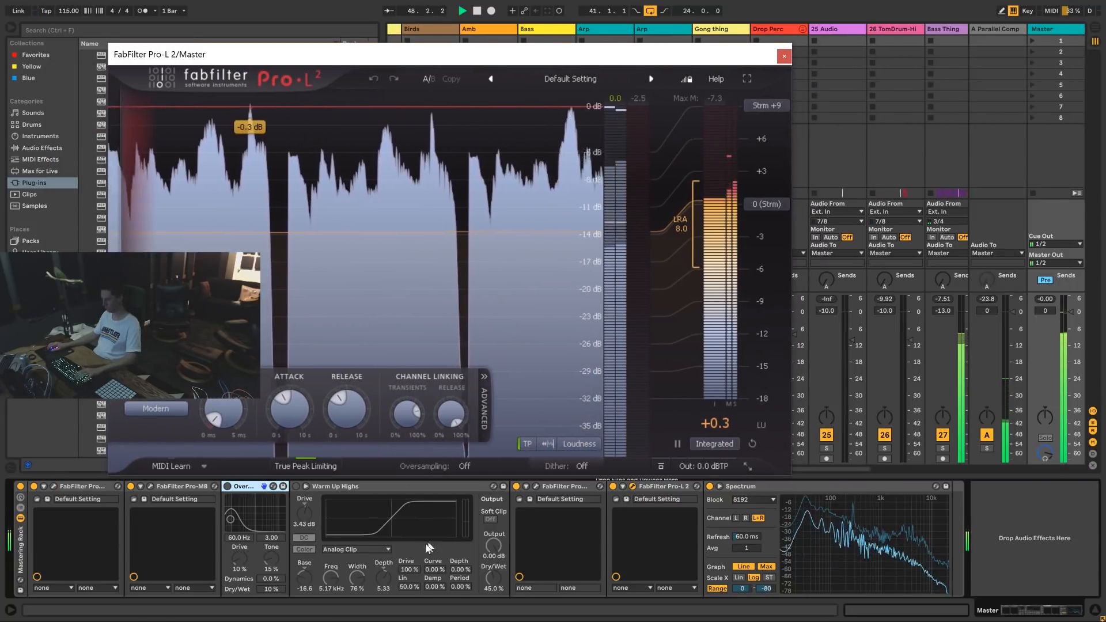
pyautogui.click(295, 487)
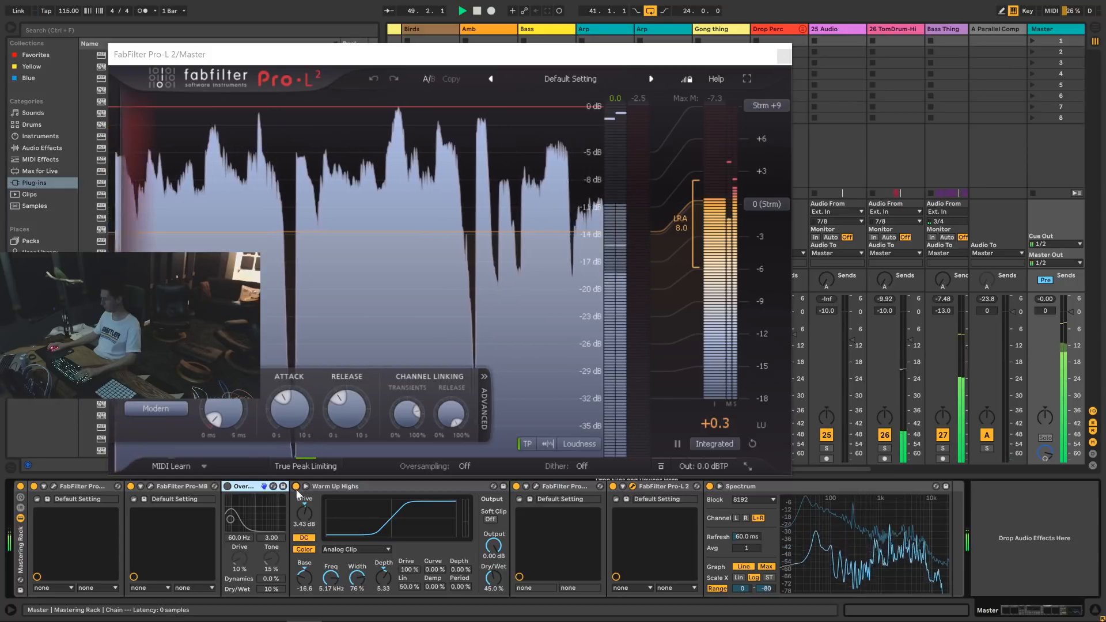
pyautogui.click(296, 487)
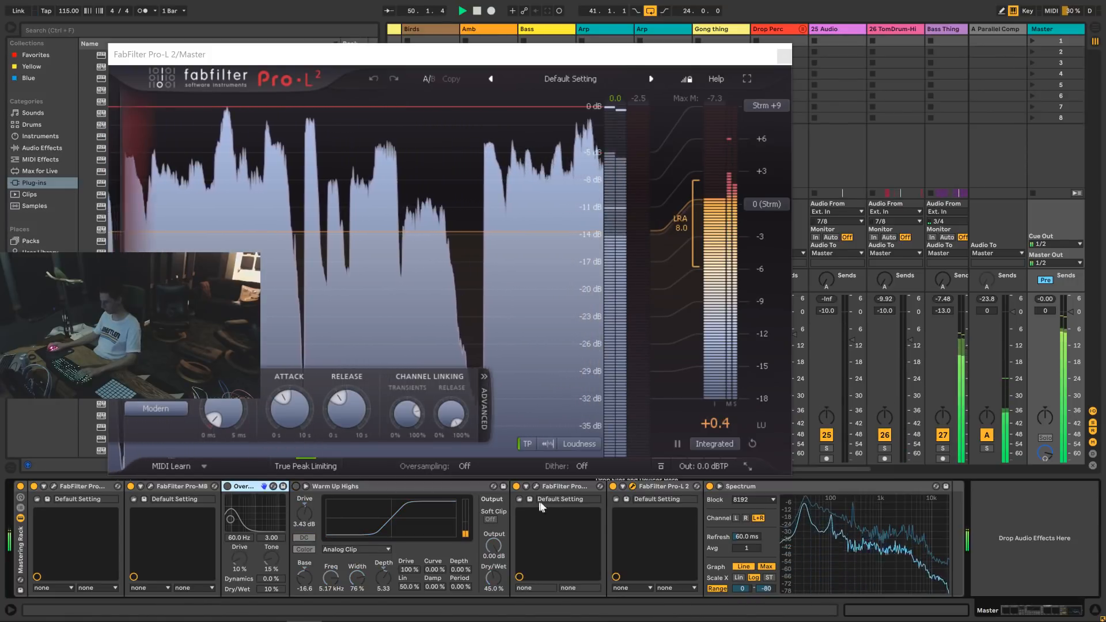
pyautogui.click(228, 486)
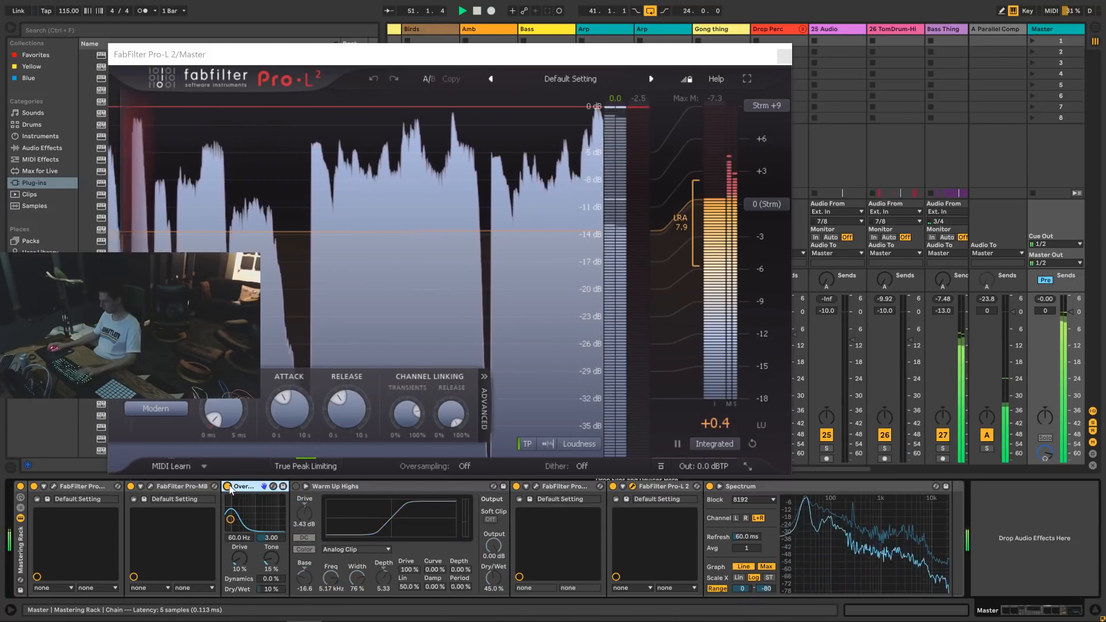
pyautogui.click(227, 486)
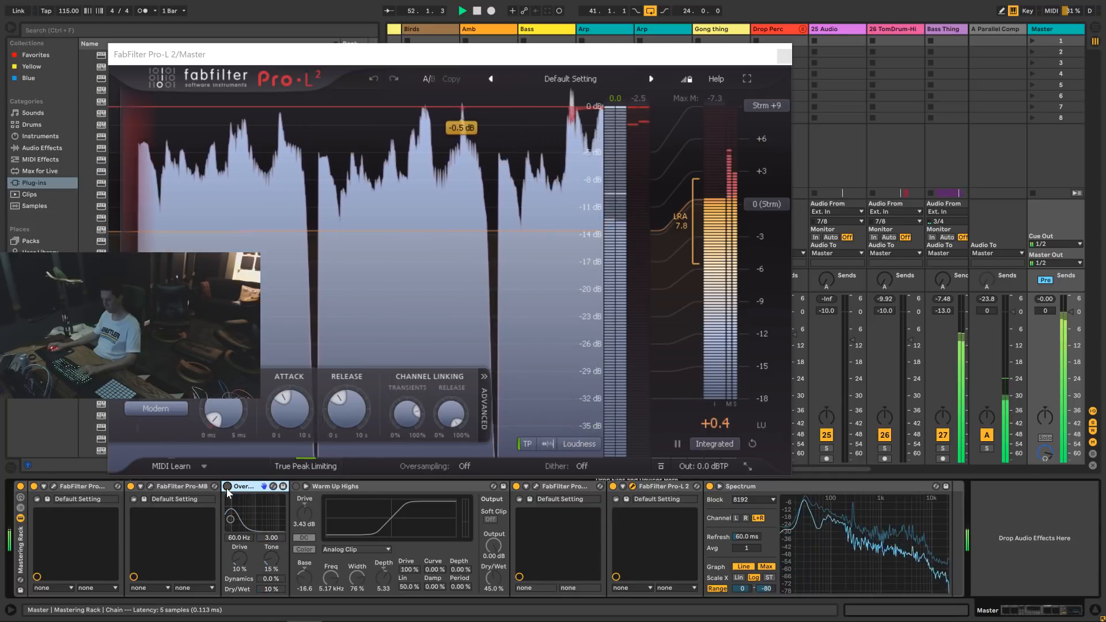
# Move Overdrive between the first Pro-Q and Pro-MB, and compare it switched on and off.
pyautogui.moveTo(241, 488); pyautogui.dragTo(137, 495)
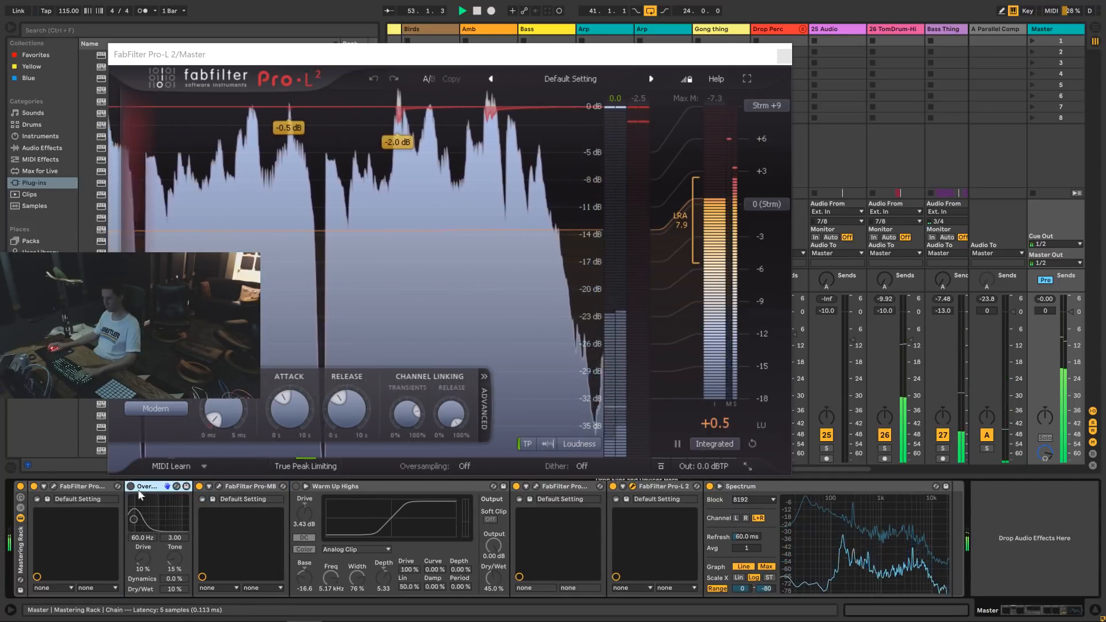
pyautogui.click(132, 487)
pyautogui.click(408, 487)
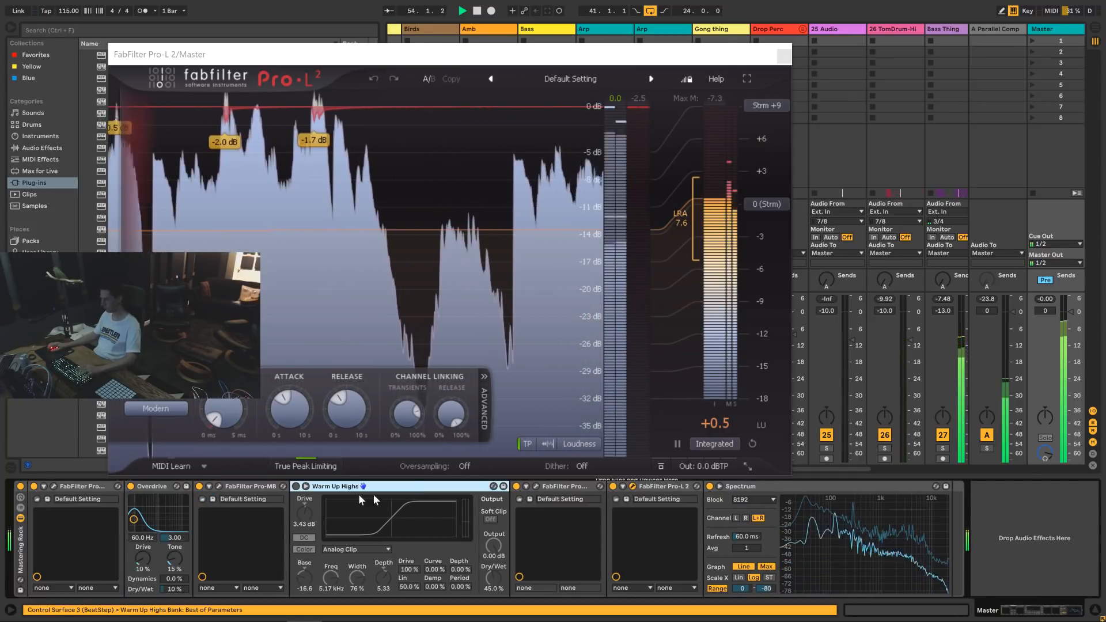
pyautogui.click(131, 487)
# Close Pro-L 2 and examine the Subtle Stereo Enhancer curve in the second Pro-Q, closing its window when done.
pyautogui.click(513, 493)
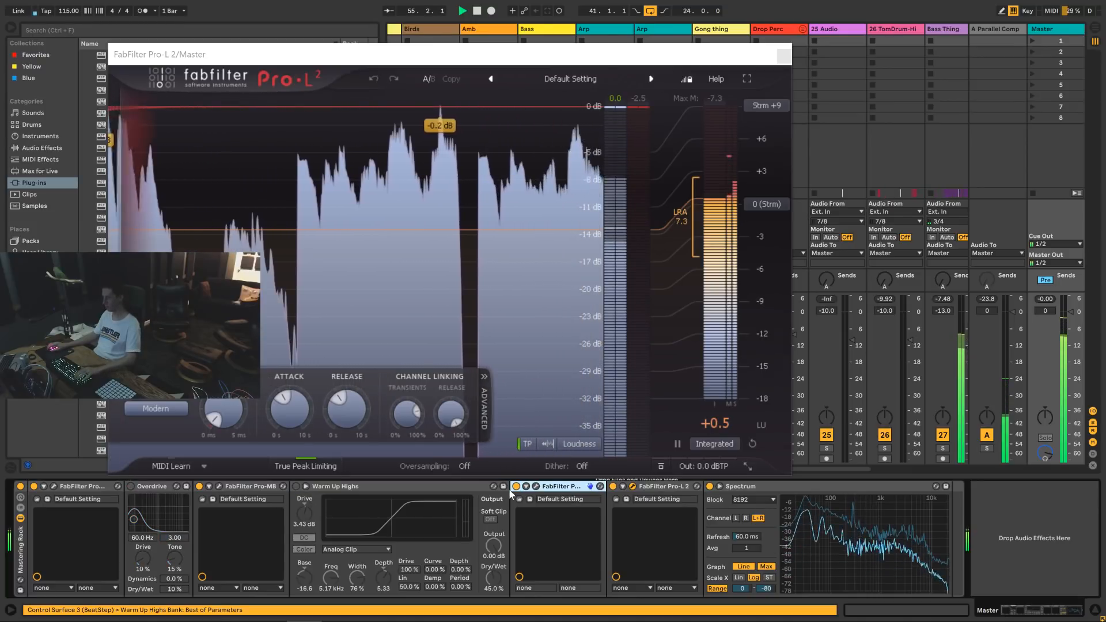
pyautogui.click(784, 56)
pyautogui.click(537, 487)
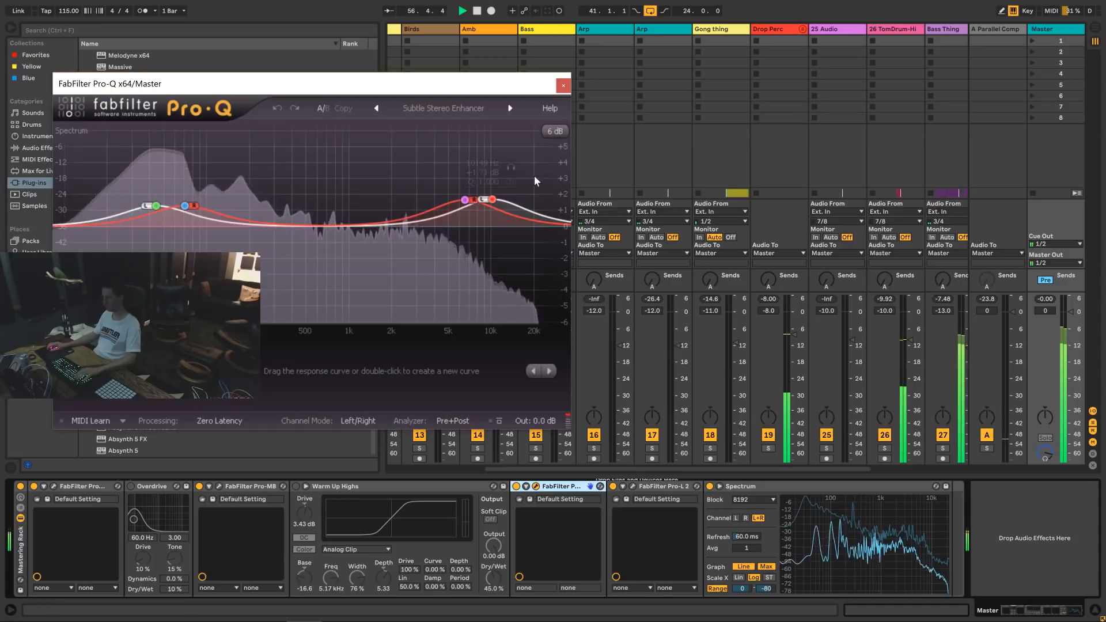
pyautogui.click(563, 85)
# Open FabFilter Pro-L 2 and set its limiting style to Aggressive.
pyautogui.click(665, 487)
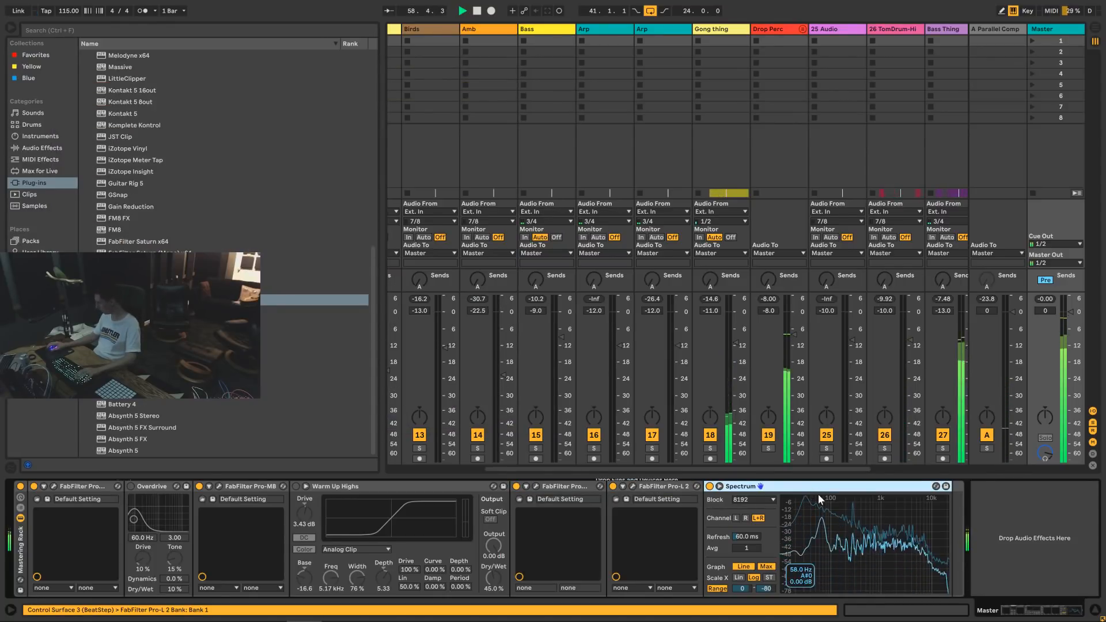
pyautogui.click(633, 487)
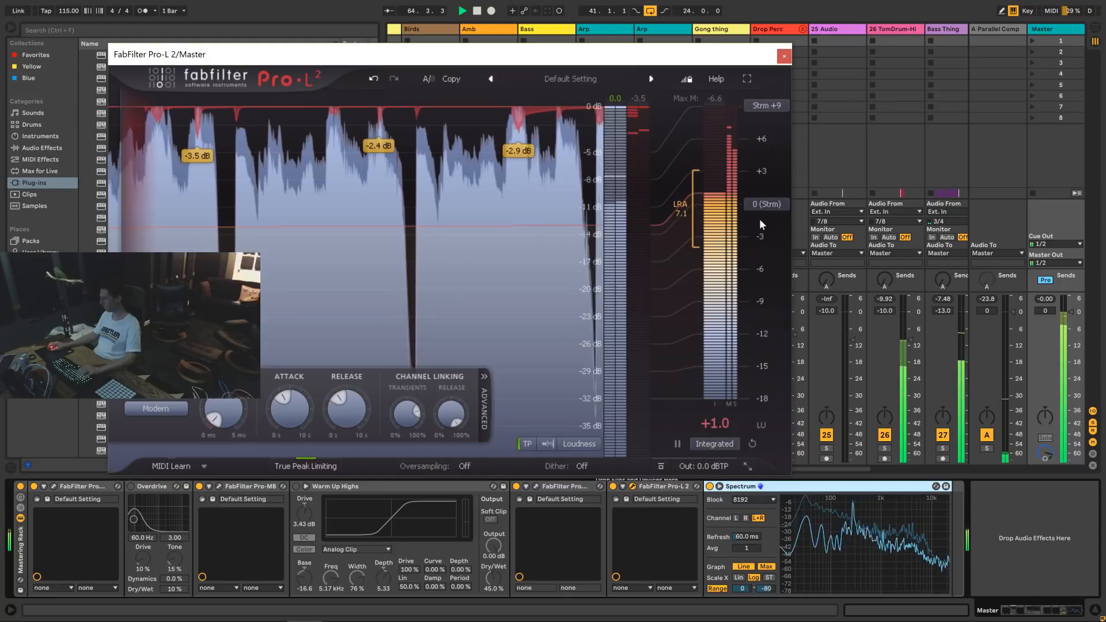
pyautogui.click(157, 408)
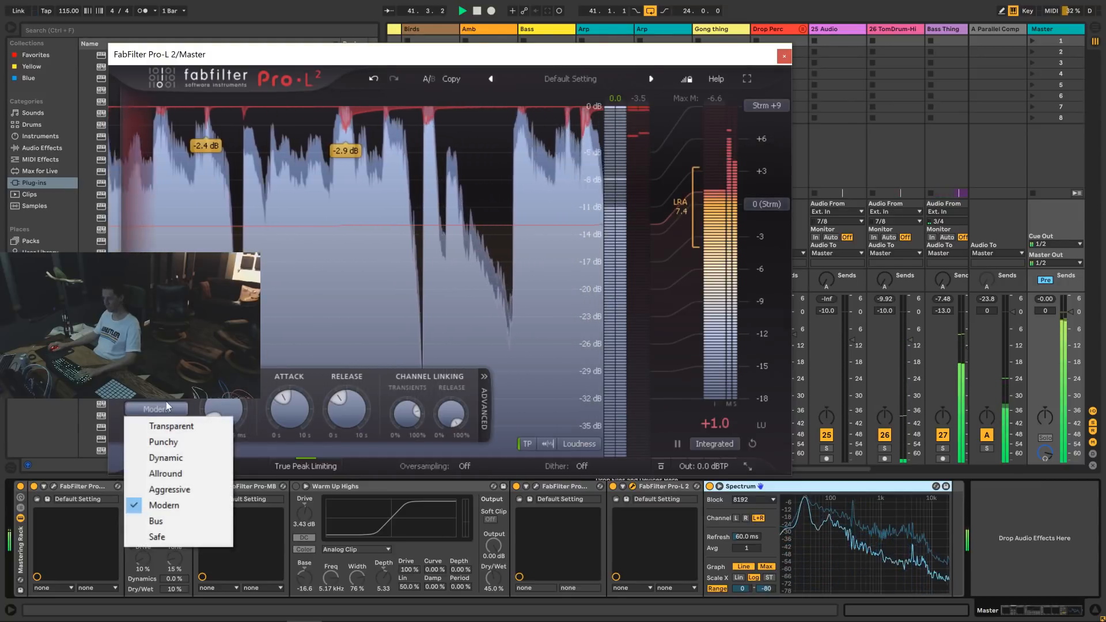
pyautogui.click(169, 489)
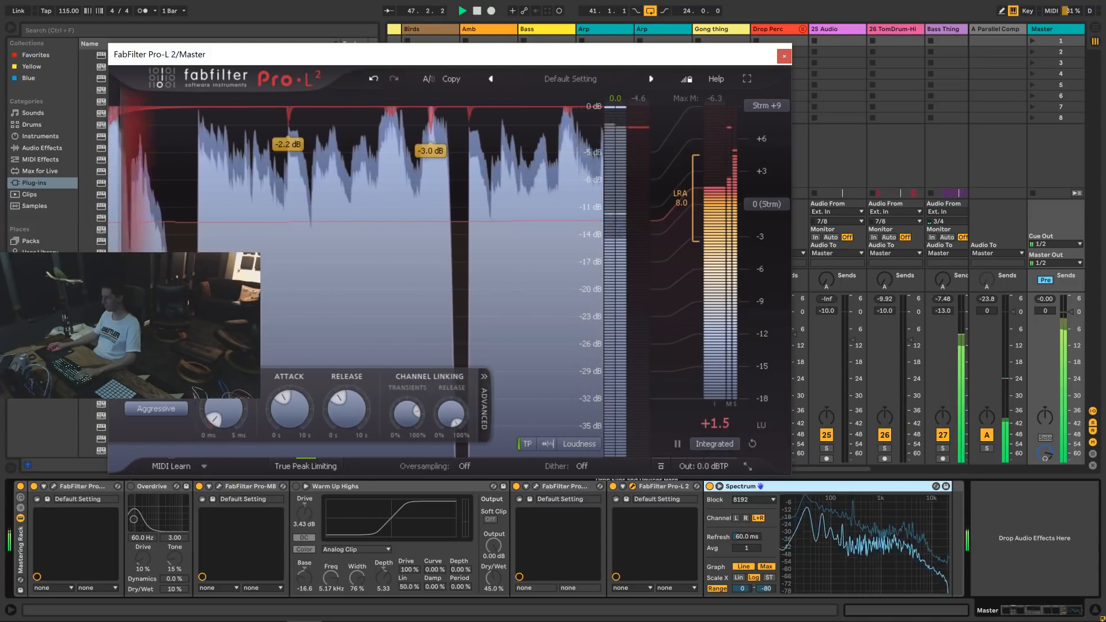
# Reset Pro-L 2's maximum momentary loudness reading during playback and check which maximum measurements it offers.
pyautogui.click(761, 205)
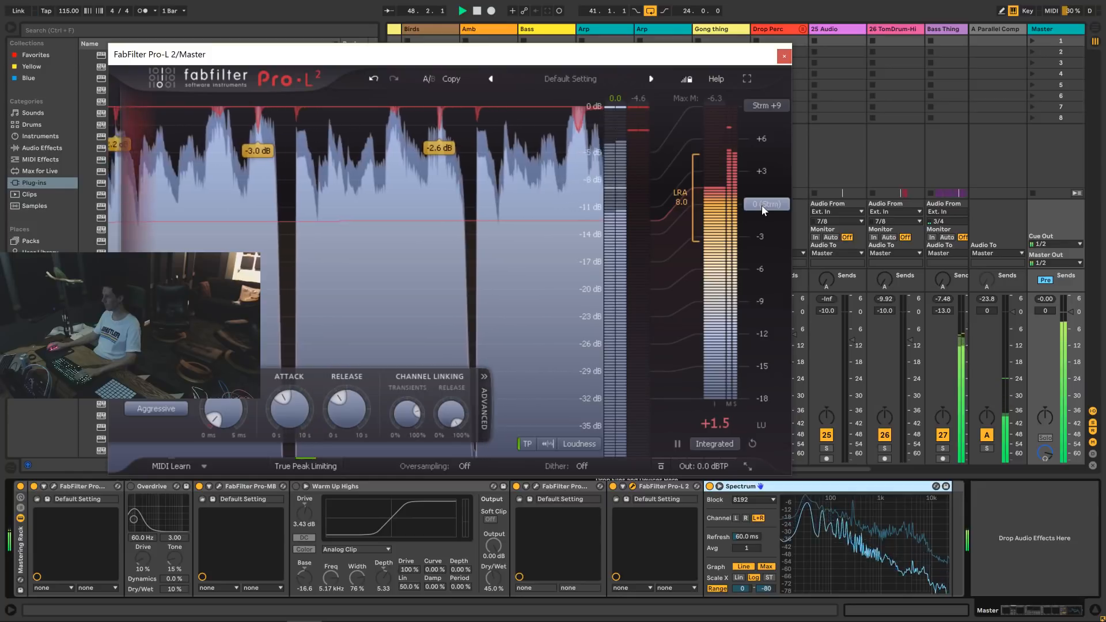
pyautogui.click(715, 97)
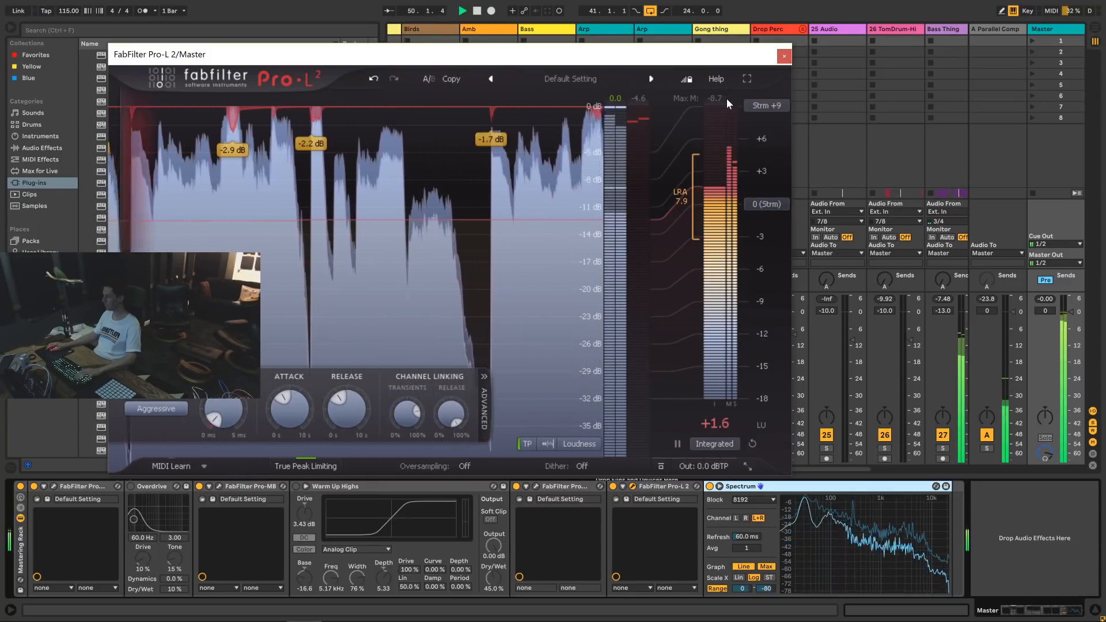
pyautogui.click(687, 98)
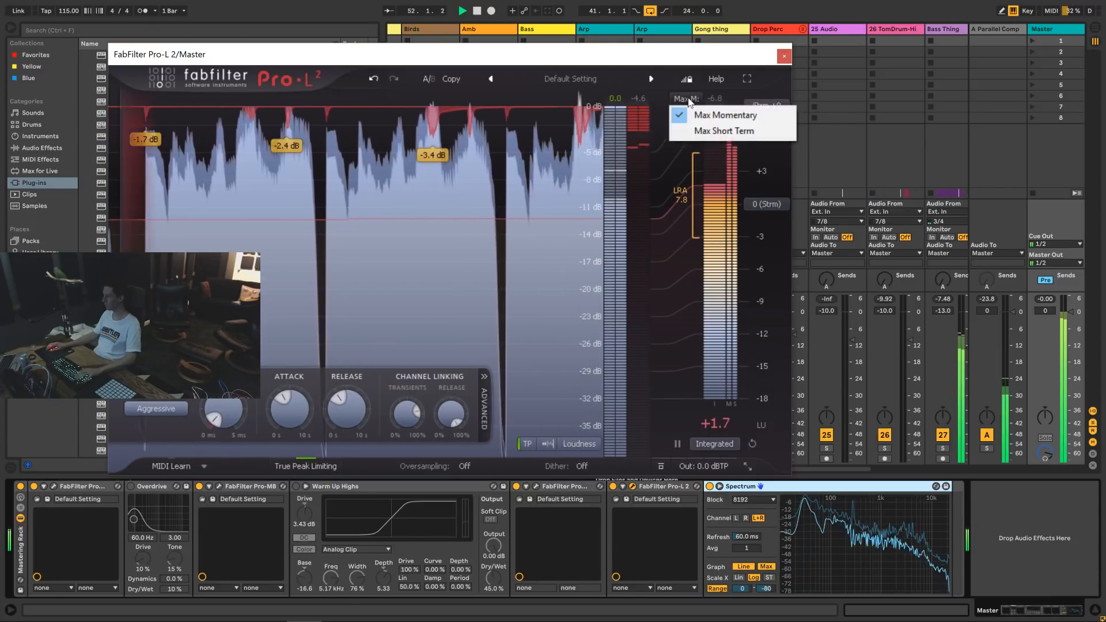
pyautogui.click(718, 97)
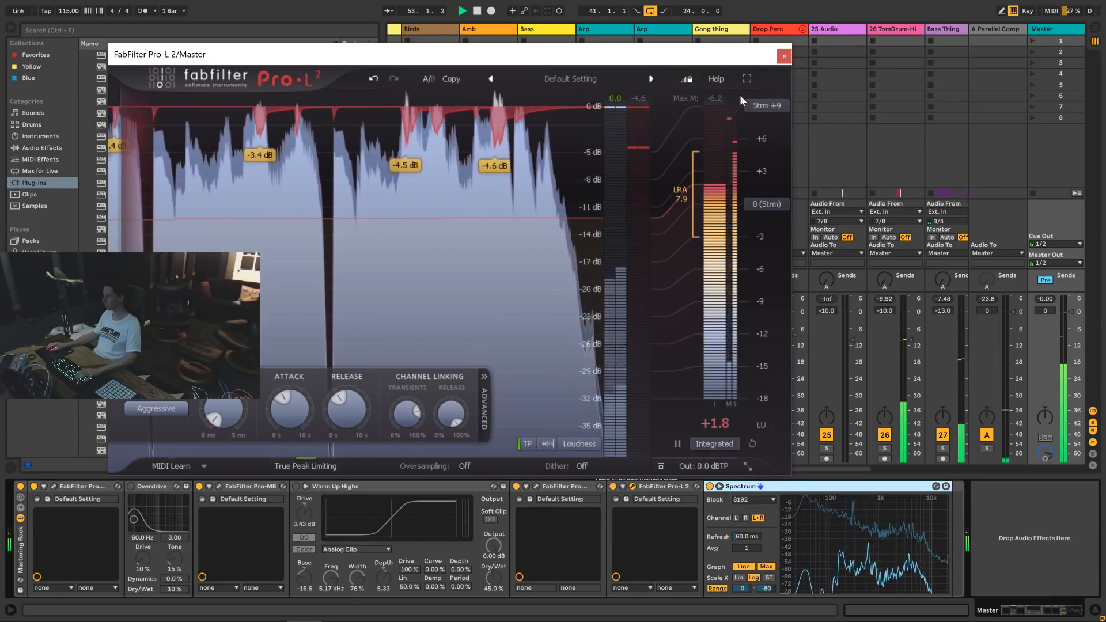
# Close Pro-L 2 and examine the Spectrum in its enlarged display, returning it to the compact size.
pyautogui.click(783, 56)
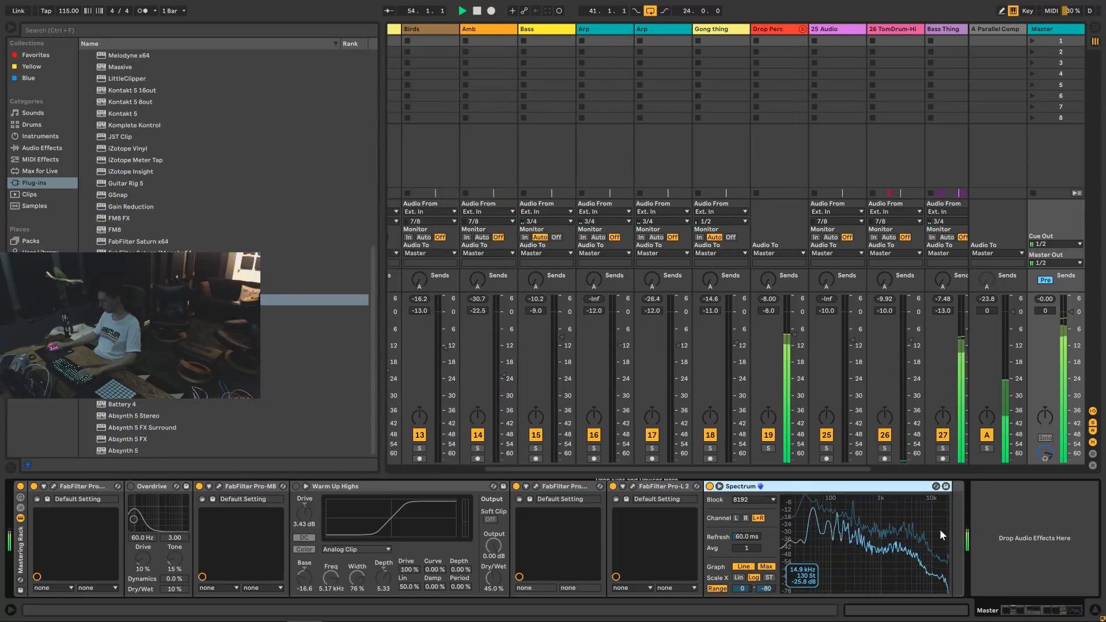
pyautogui.click(720, 487)
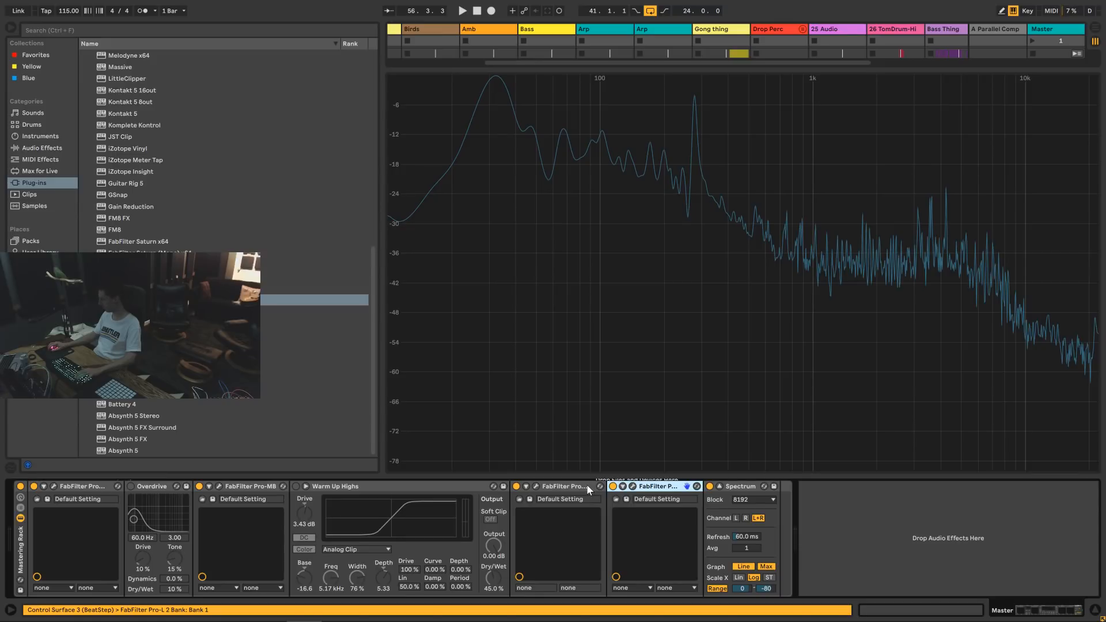
pyautogui.click(720, 487)
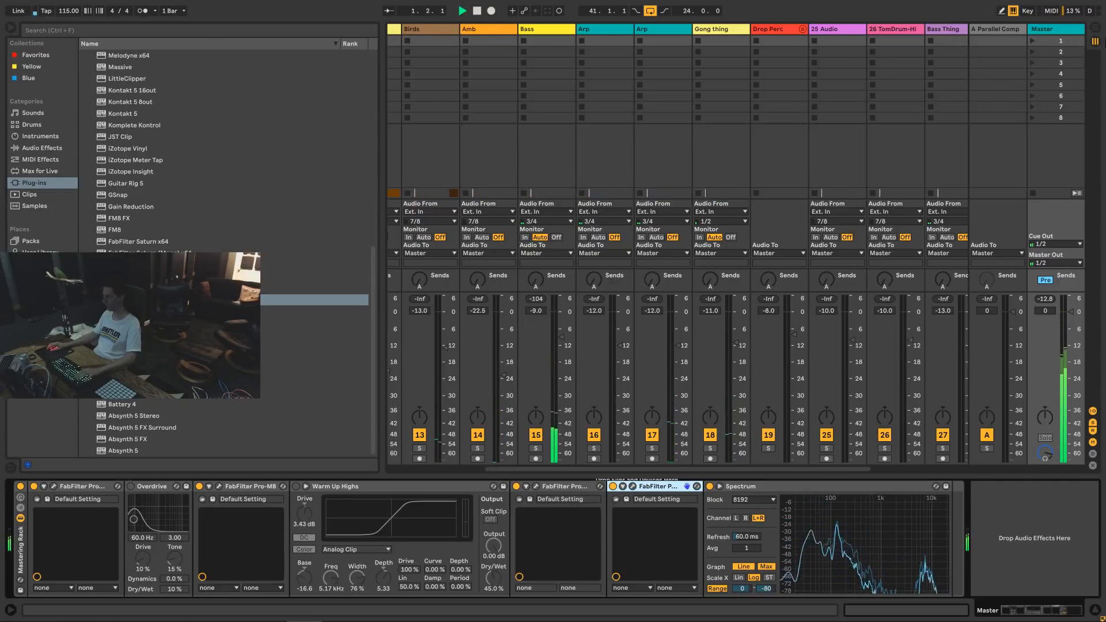
# Switch to Arrangement View, bring up the MOTU 8pre mixer briefly, and return to the Master track.
pyautogui.click(1096, 31)
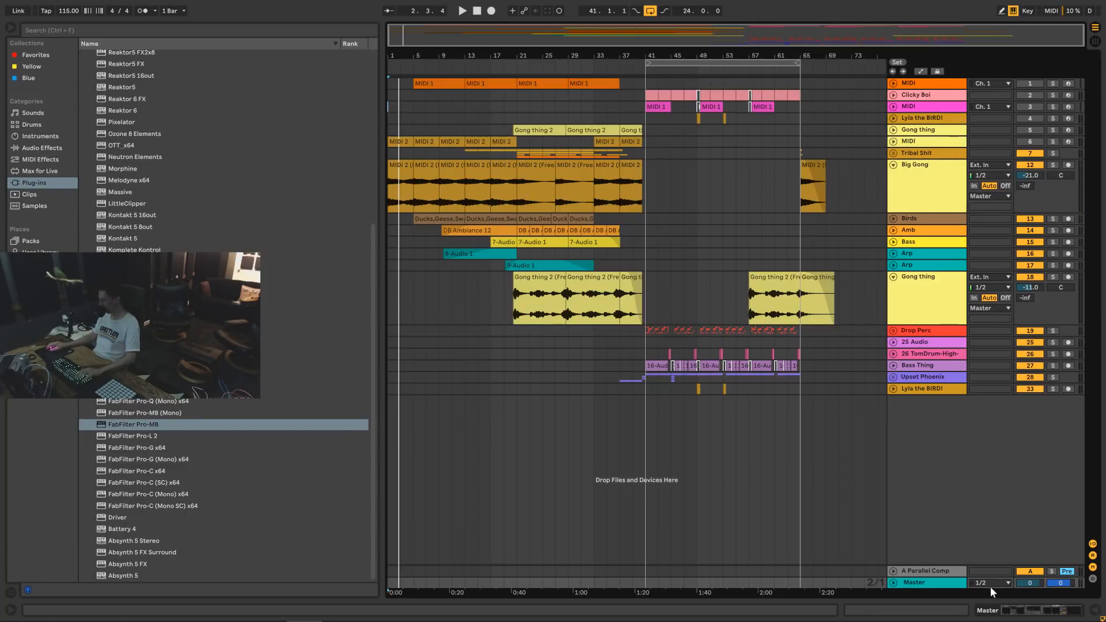
pyautogui.moveTo(990, 621)
pyautogui.click(556, 615)
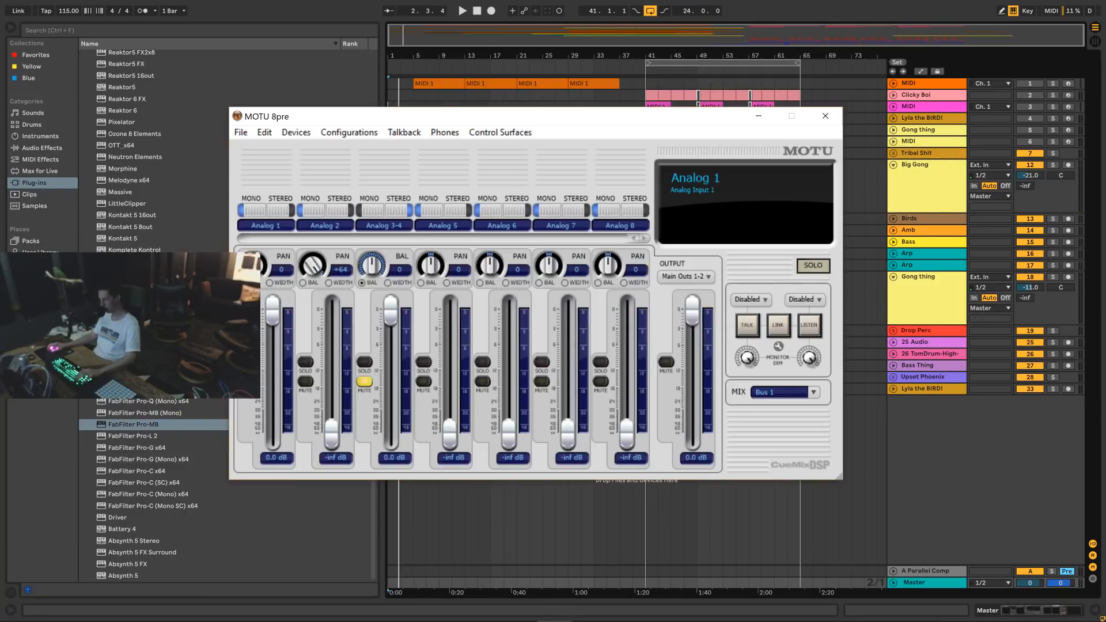
pyautogui.click(1017, 459)
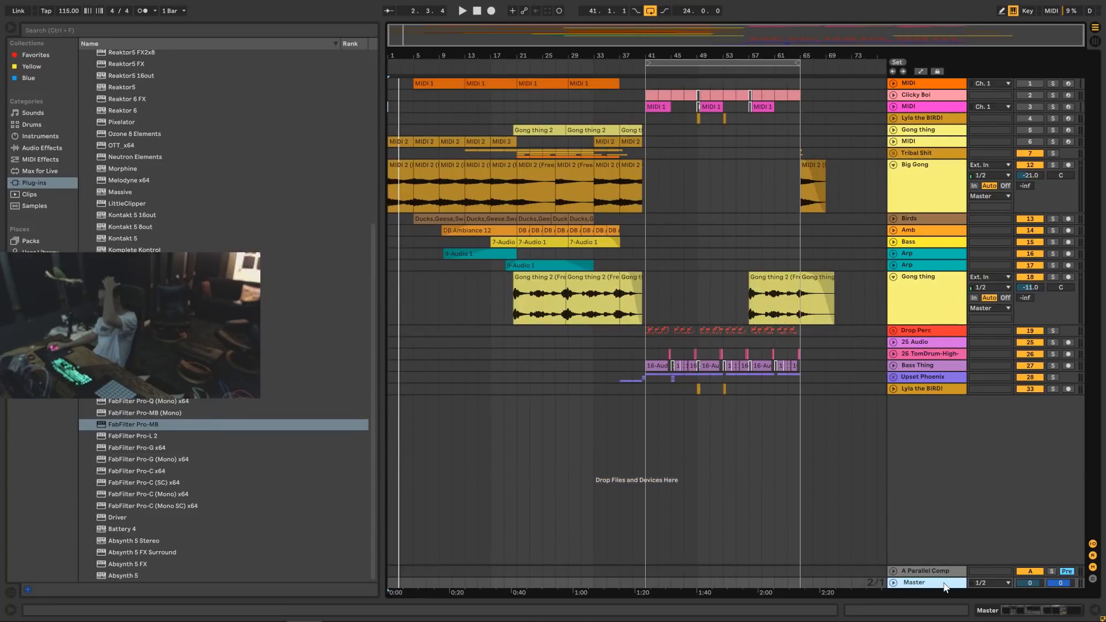
# Show the Master track's devices, collapse the Mastering Rack, and insert the Ozone 8 Elements plug-in after it.
pyautogui.click(1034, 611)
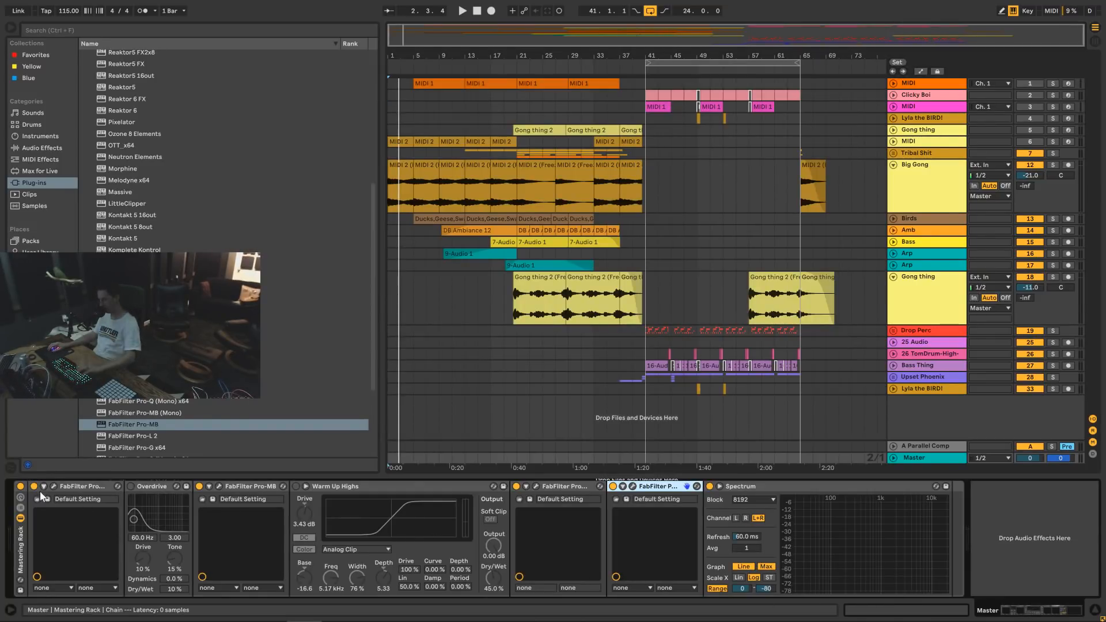
pyautogui.doubleClick(19, 552)
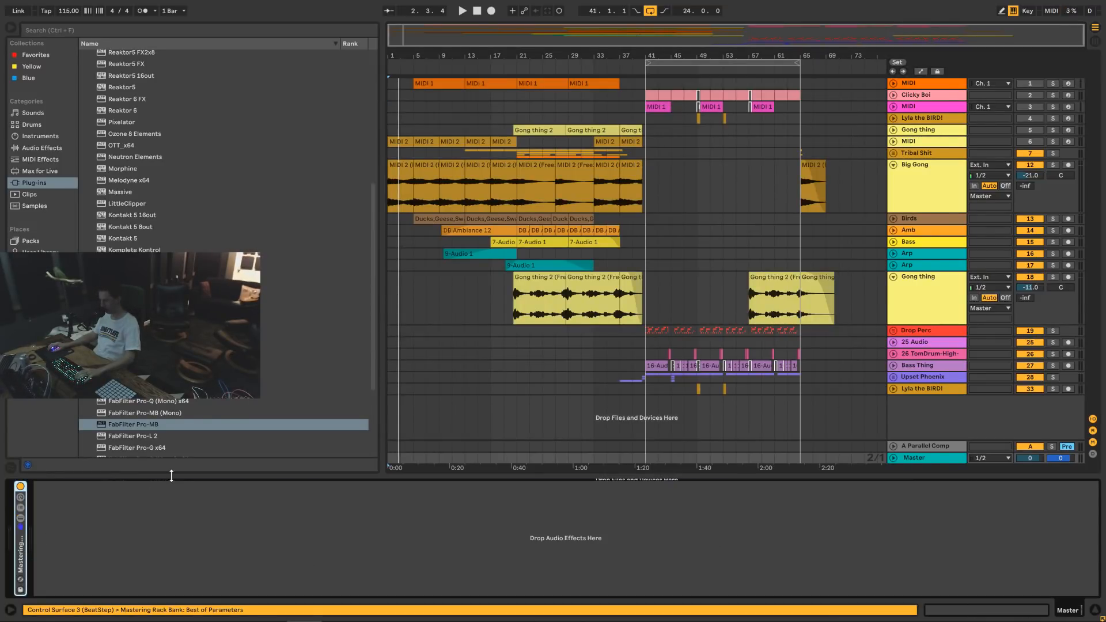
pyautogui.scroll(-1, 190, 448)
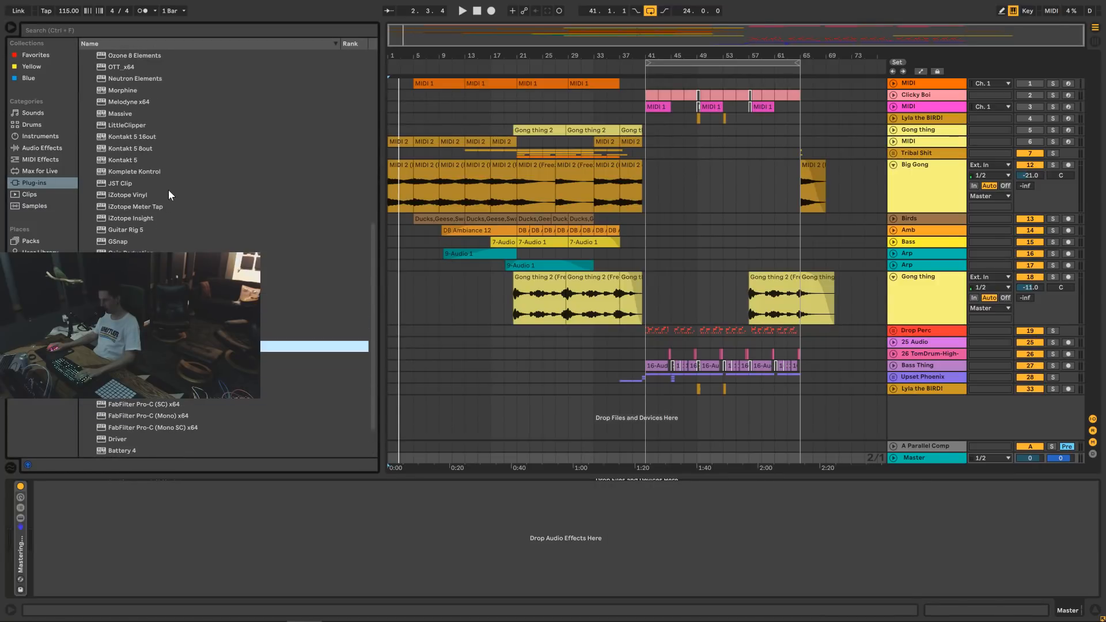
pyautogui.scroll(2, 171, 192)
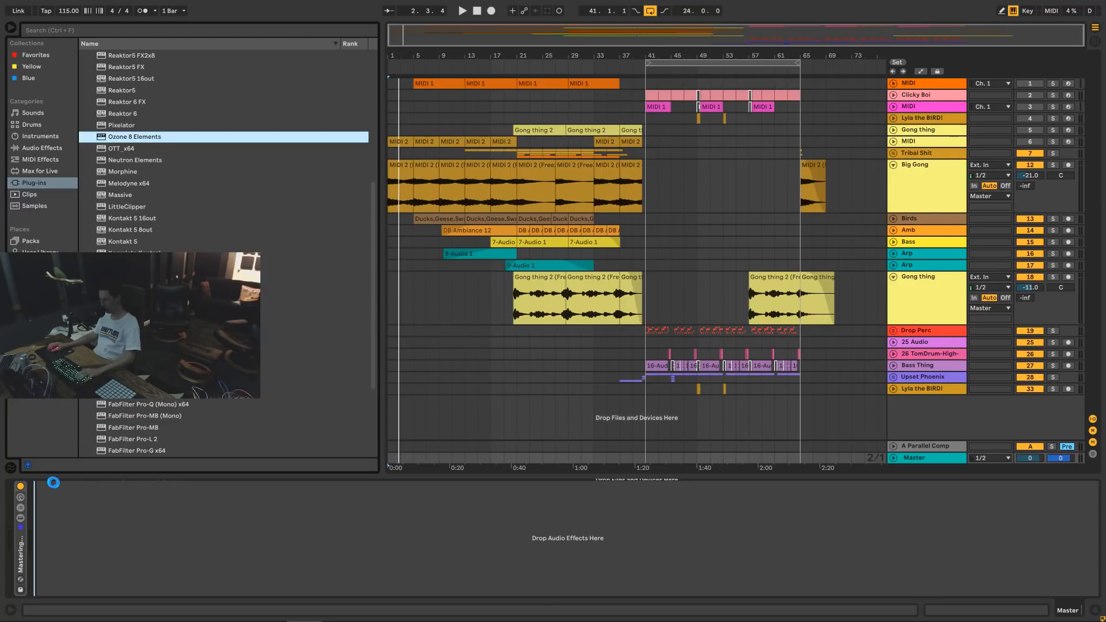
pyautogui.moveTo(31, 495); pyautogui.dragTo(57, 487)
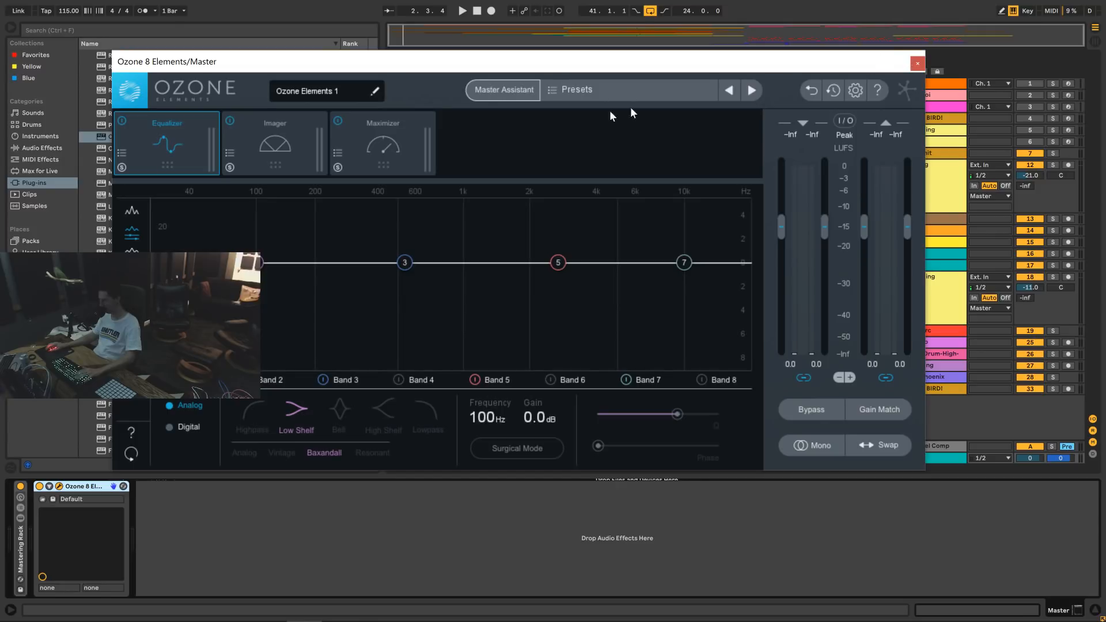
# Look at Ozone's Master Assistant target options, cancel the assistant, and load the Whitey Master preset.
pyautogui.click(491, 93)
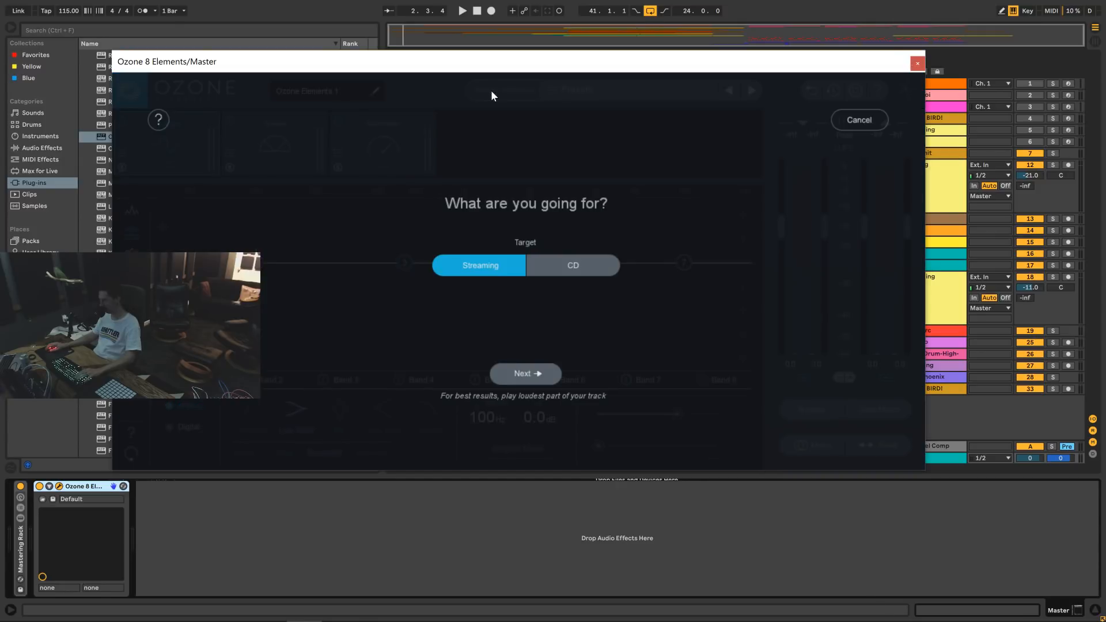
pyautogui.click(873, 120)
pyautogui.click(572, 91)
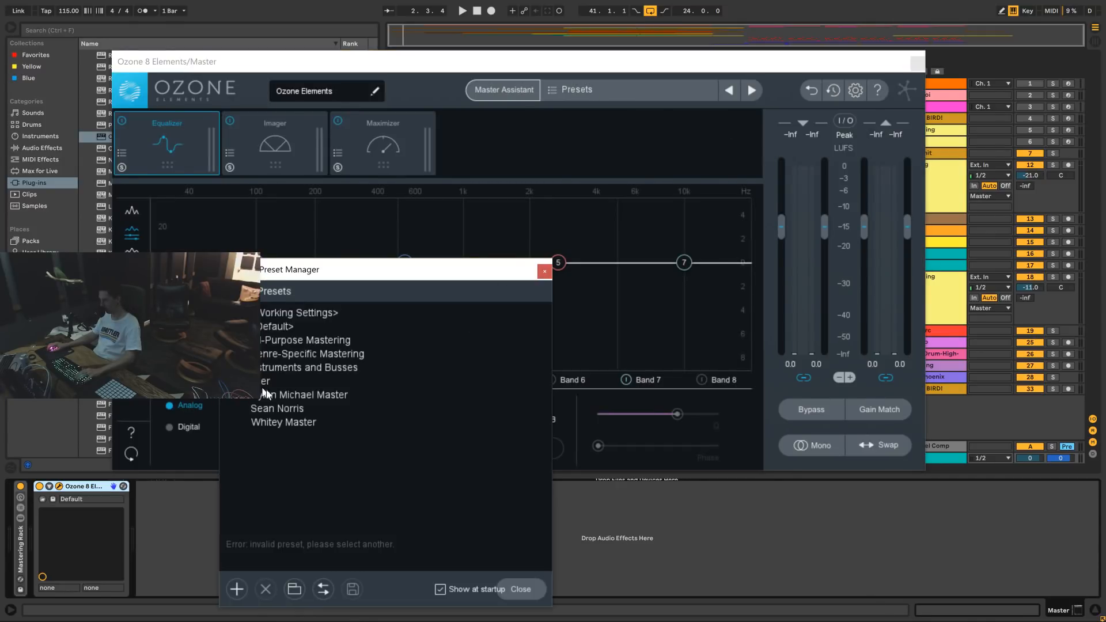
pyautogui.click(296, 423)
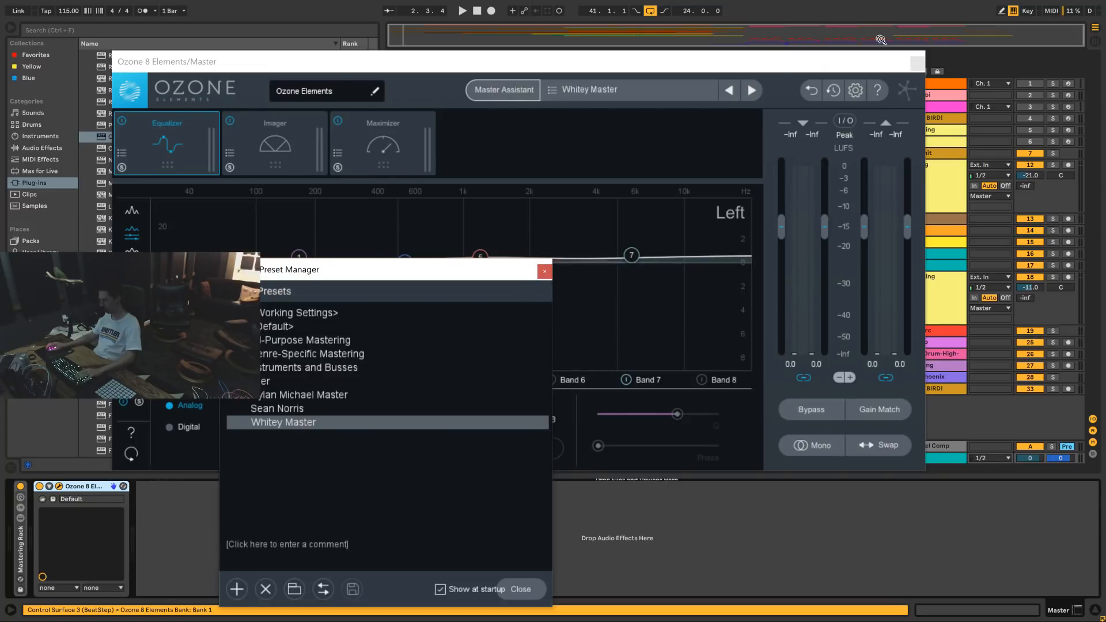
# Close Ozone's preset manager and plug-in window, and unfold the Mastering Rack on the Master track.
pyautogui.click(545, 273)
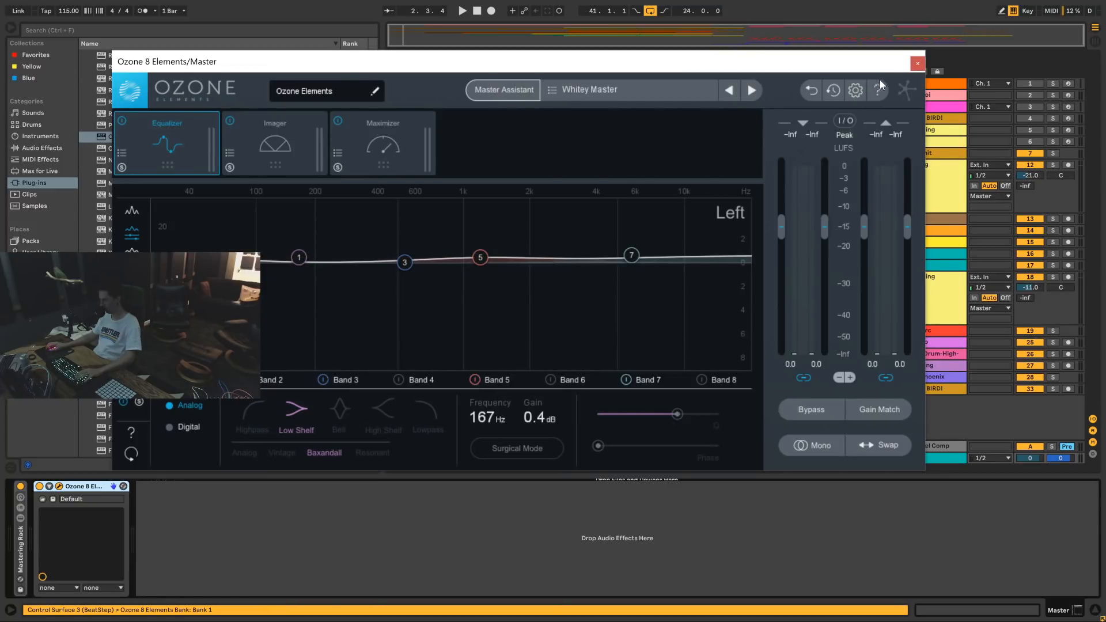
pyautogui.click(917, 62)
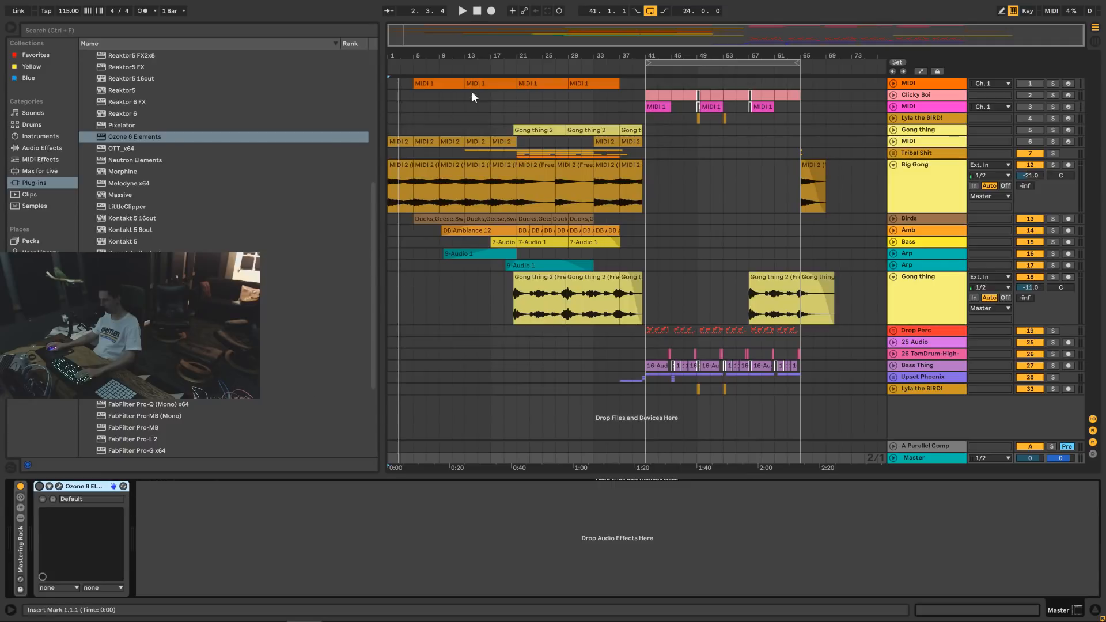
pyautogui.click(441, 107)
pyautogui.doubleClick(20, 549)
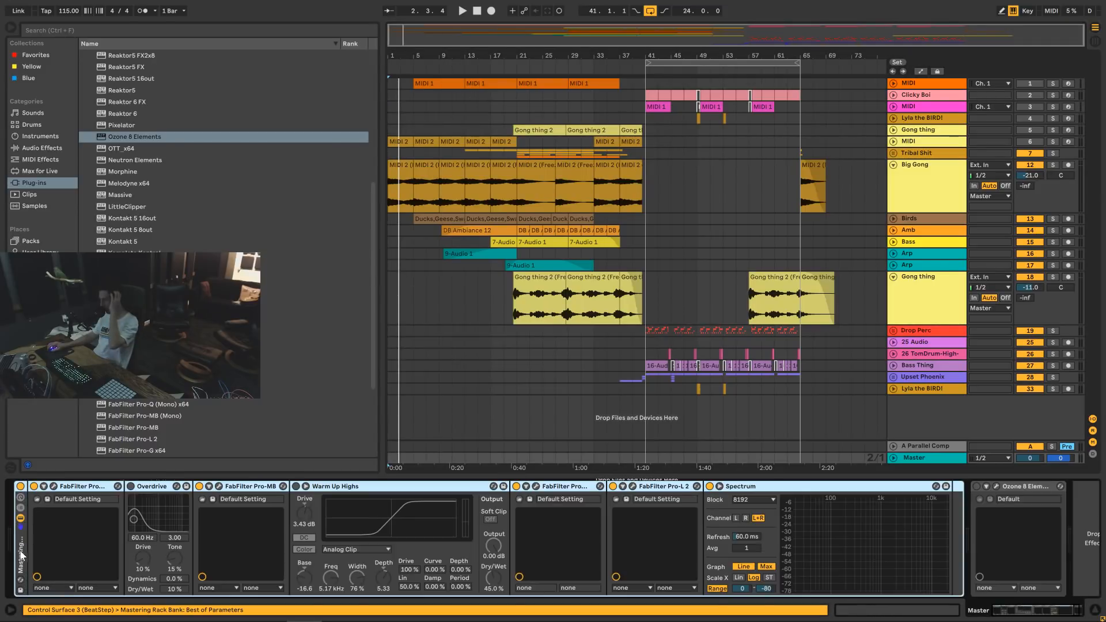
# Play the set from the opening MIDI 2 clip and check the output in the MOTU 8pre mixer, returning to the arrangement.
pyautogui.click(395, 140)
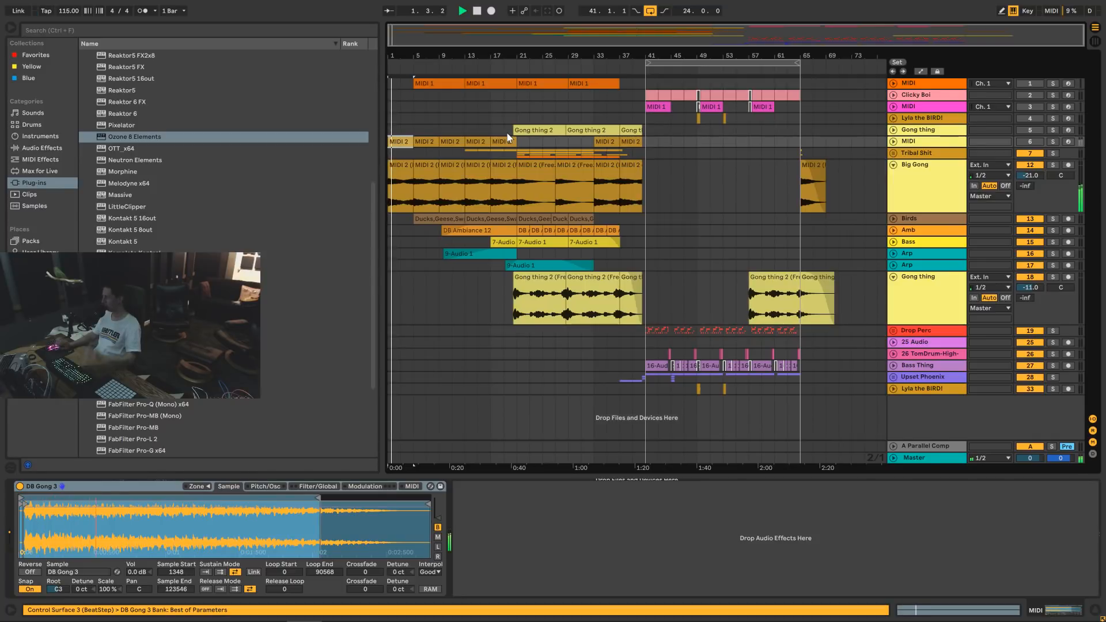
pyautogui.moveTo(360, 605)
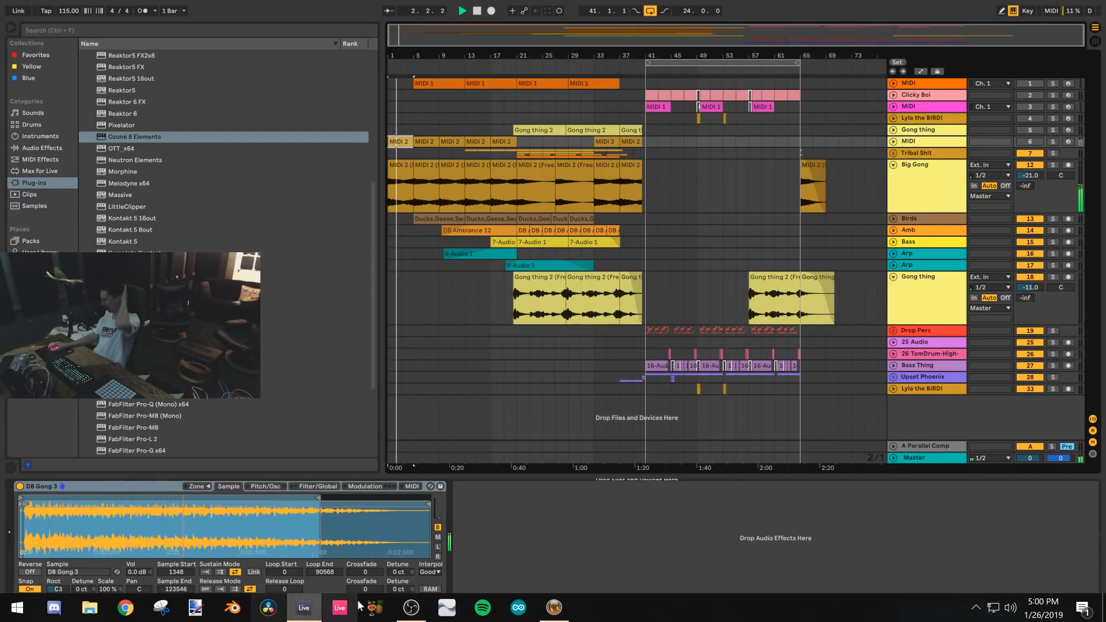
pyautogui.click(554, 606)
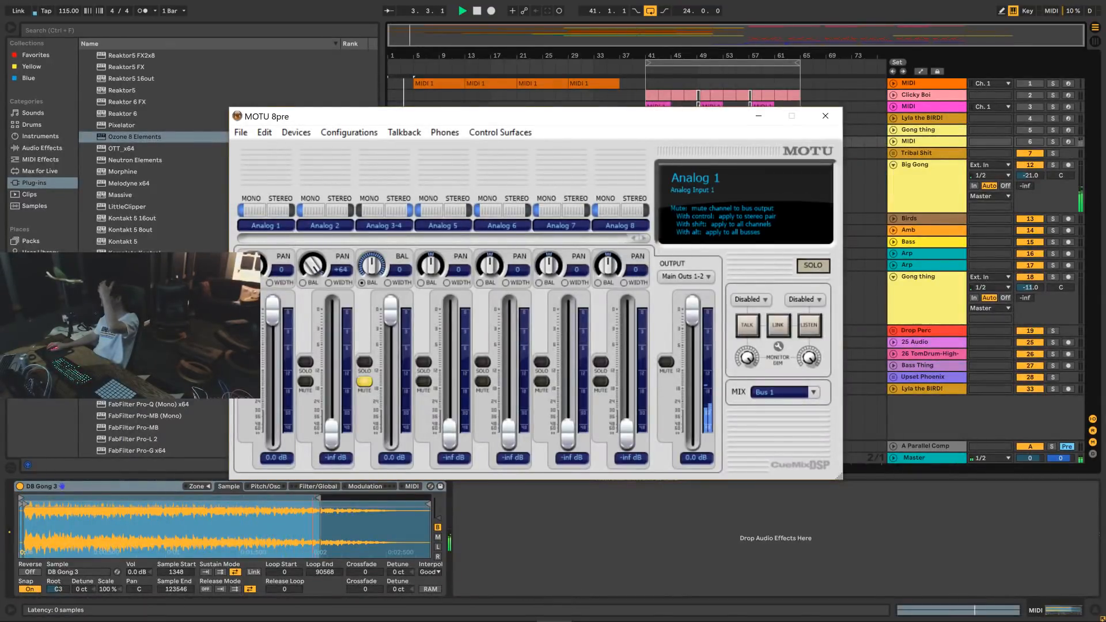
pyautogui.click(590, 548)
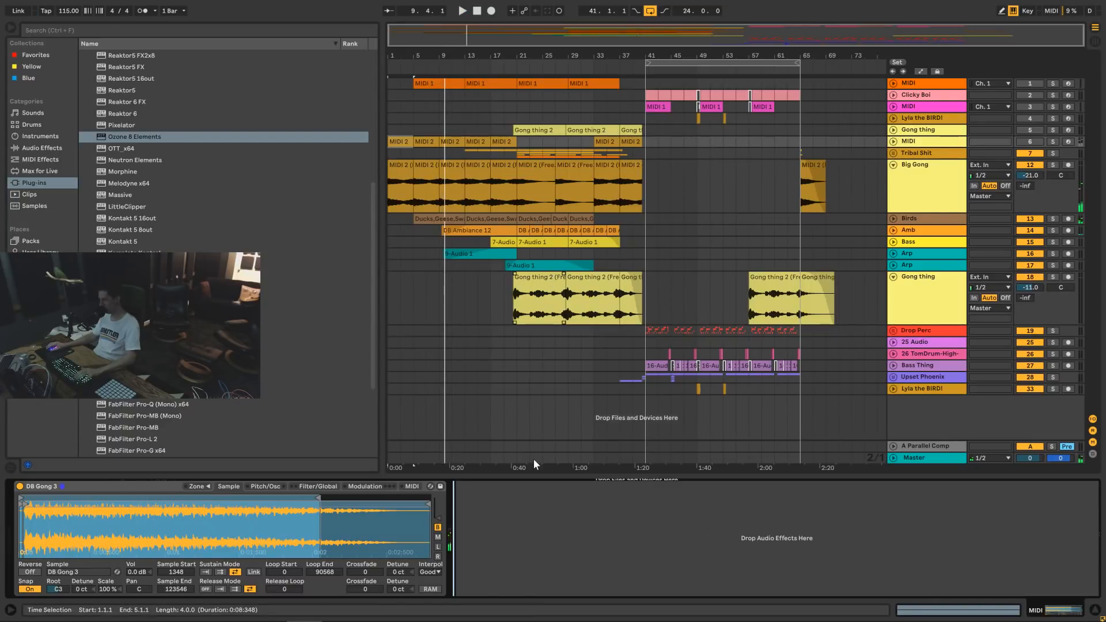
pyautogui.click(554, 608)
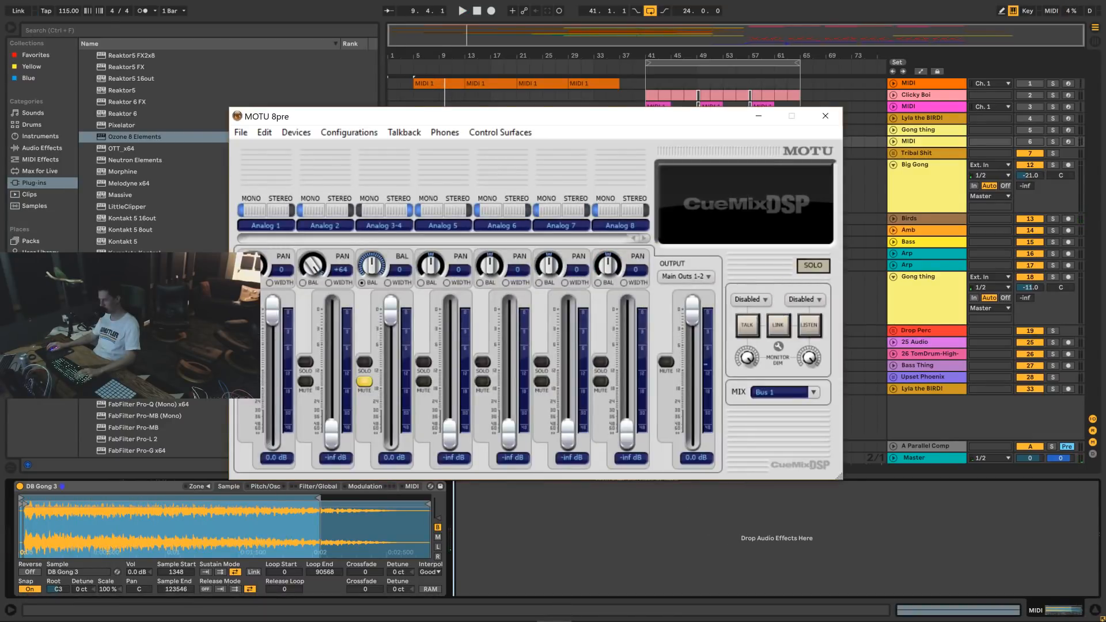
pyautogui.click(558, 549)
# Listen to the first Gong thing 2 clip and to the one starting at bar 57, and stop playback.
pyautogui.click(532, 279)
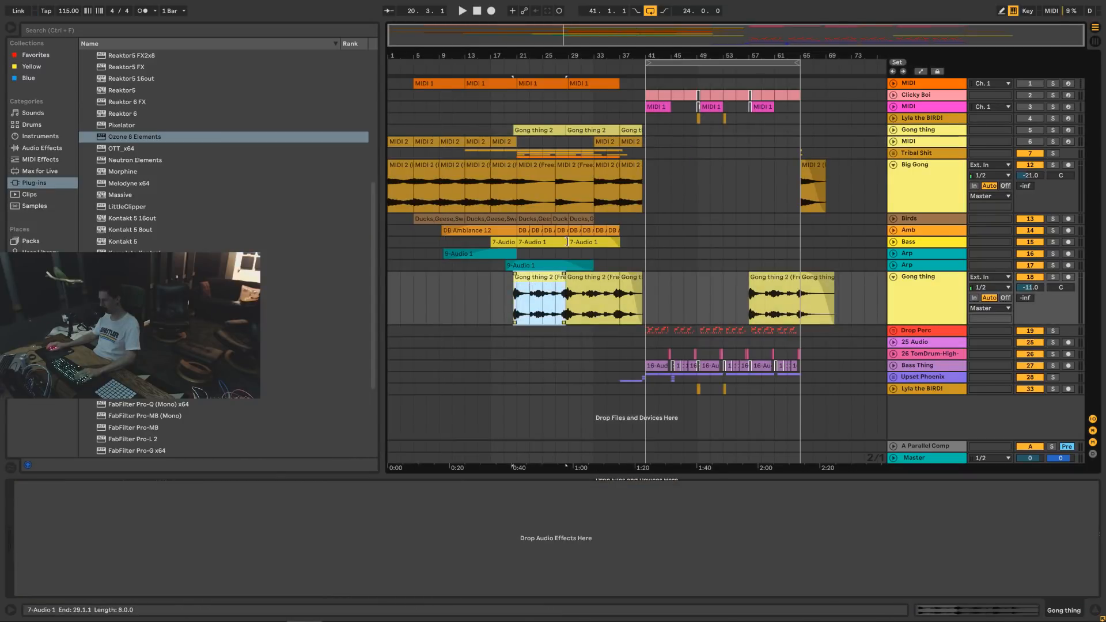
pyautogui.press('space')
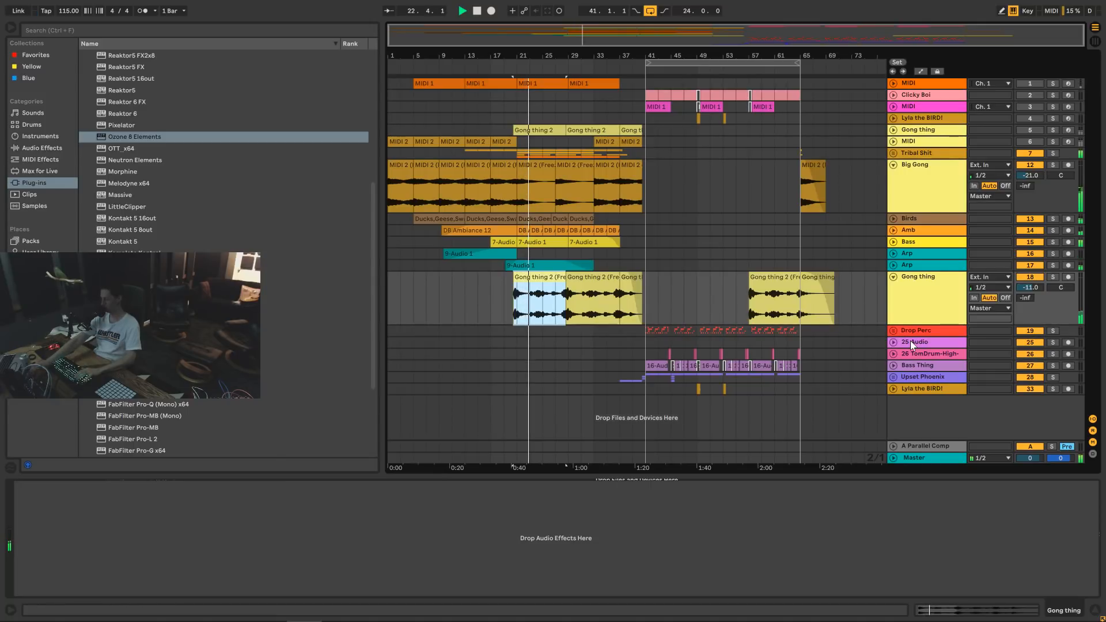
pyautogui.click(650, 289)
pyautogui.click(699, 291)
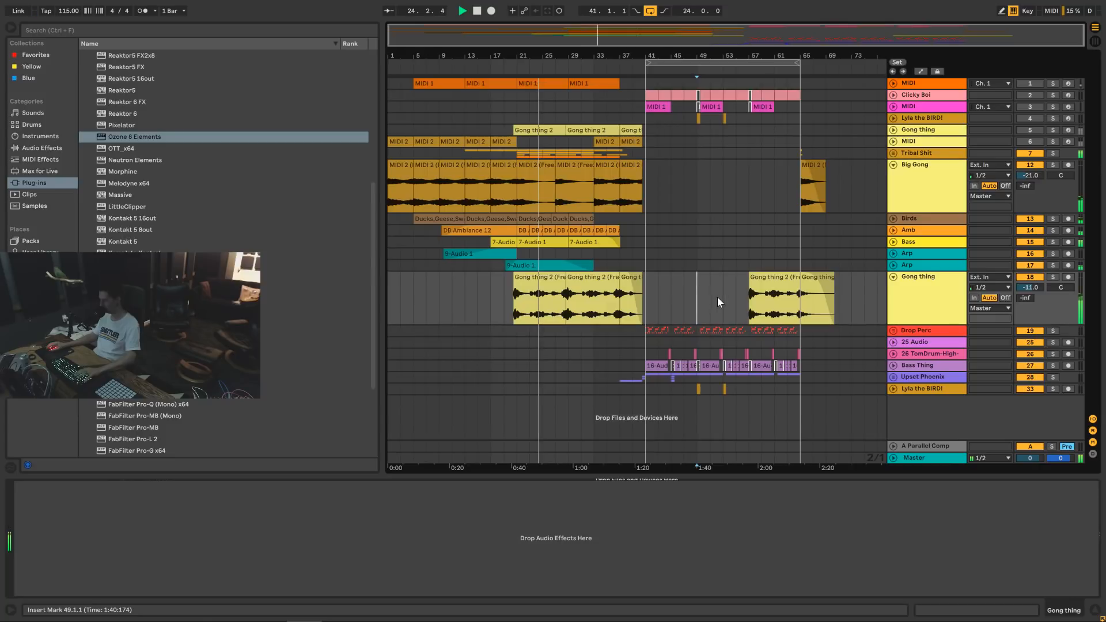
pyautogui.click(758, 284)
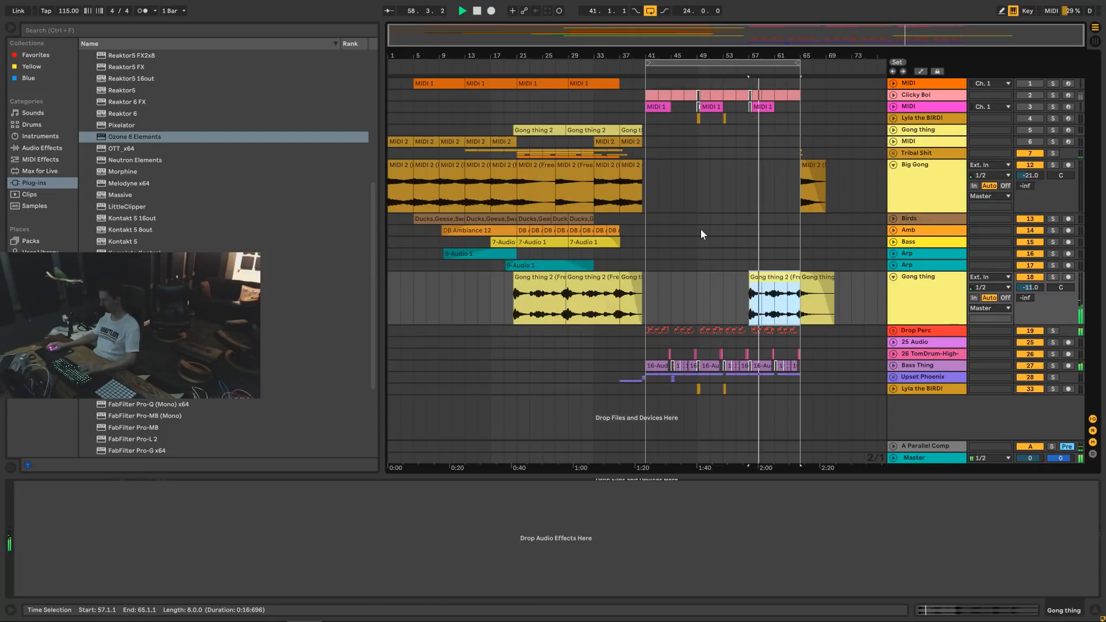
pyautogui.press('space')
# Compare the bar 57 section through Ozone 8 Elements alone and through the Mastering Rack alone.
pyautogui.click(924, 457)
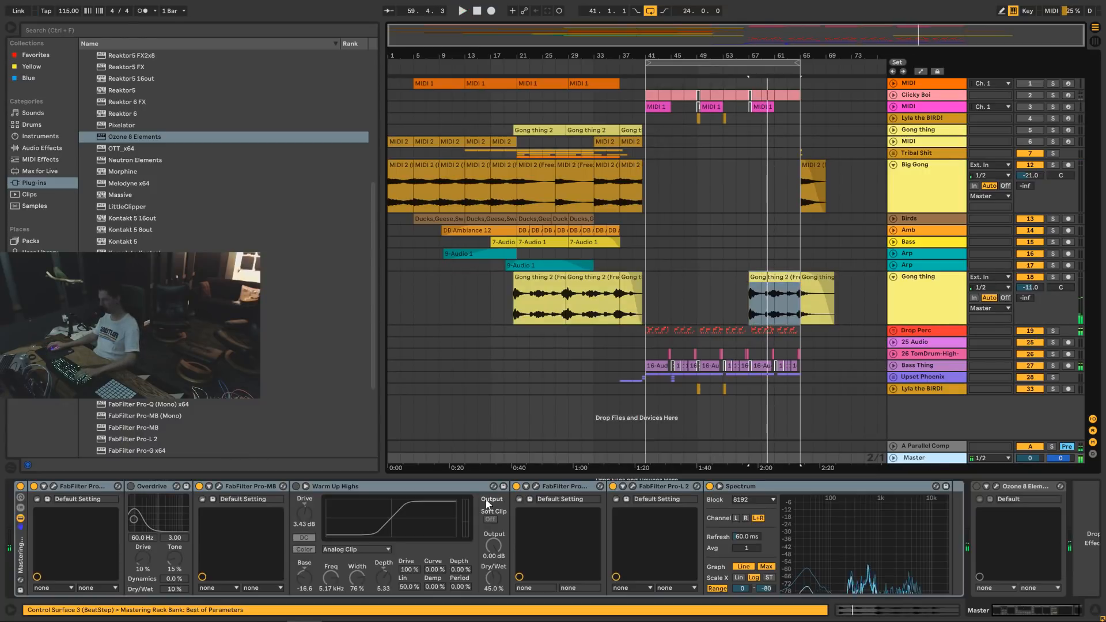
pyautogui.click(975, 485)
pyautogui.click(20, 486)
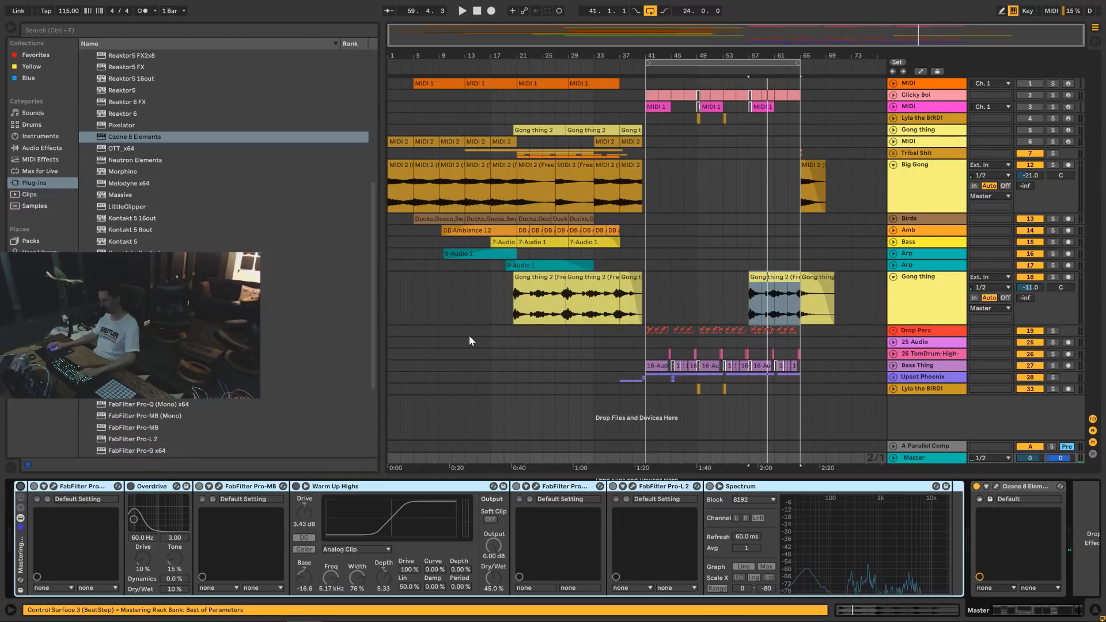
pyautogui.press('space')
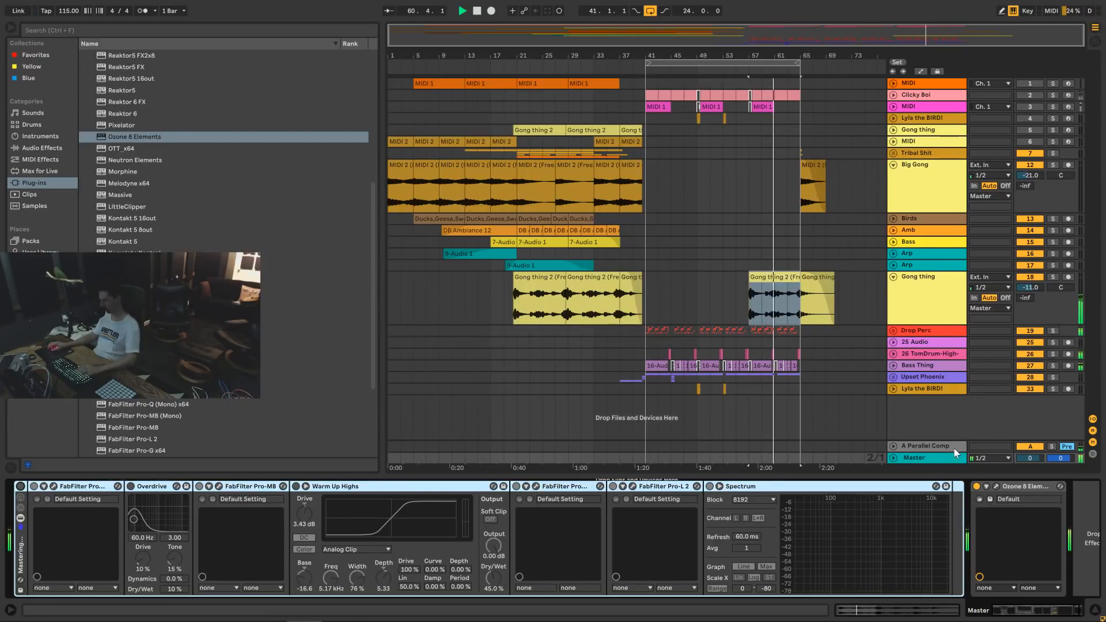
pyautogui.click(20, 486)
pyautogui.press('space')
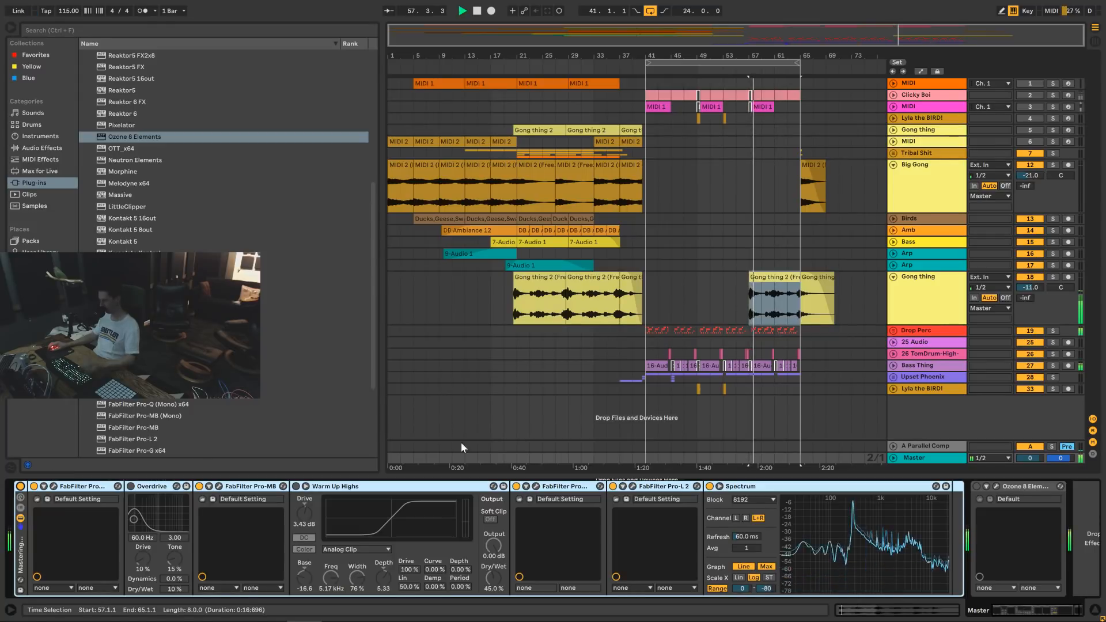
# Open the rack's Pro-L 2 limiter, examine its gain reduction and loudness during playback, and close it.
pyautogui.click(633, 487)
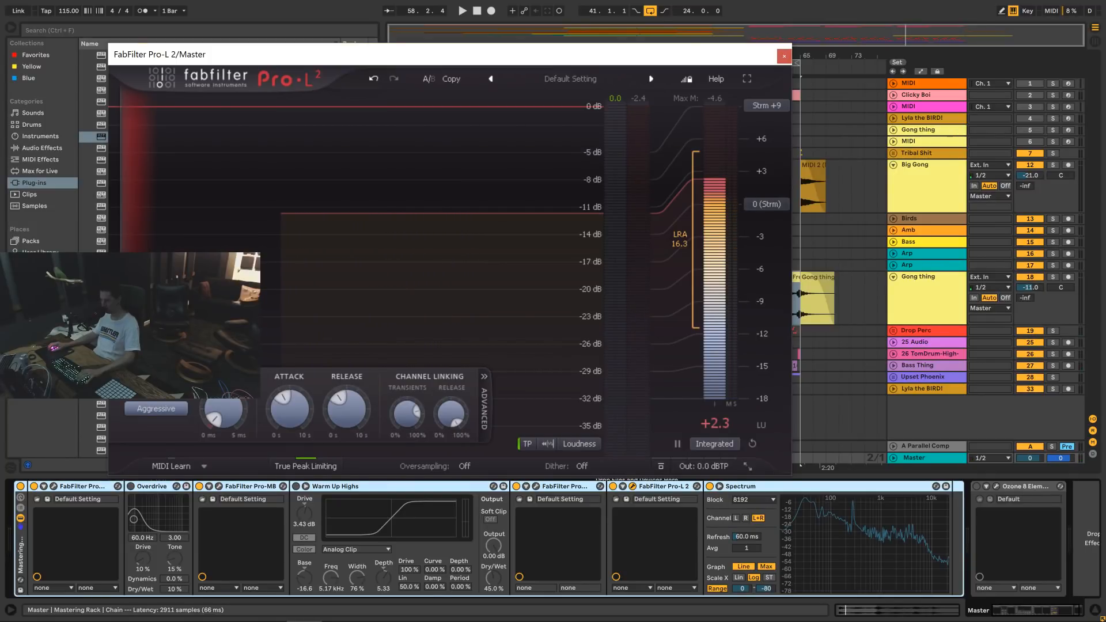
pyautogui.press('space')
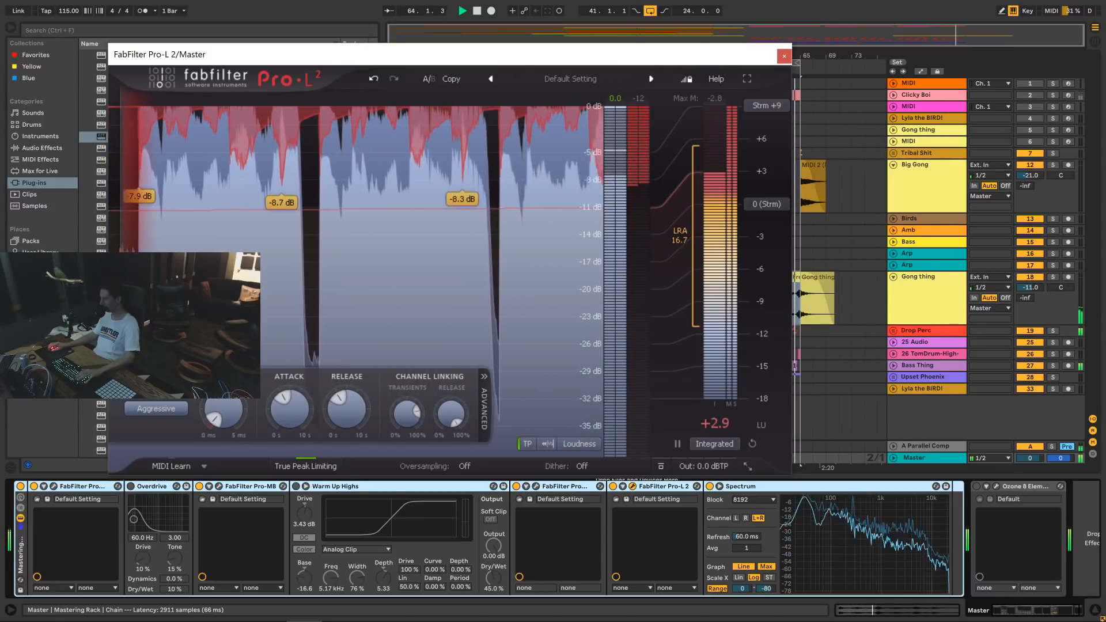
pyautogui.click(784, 57)
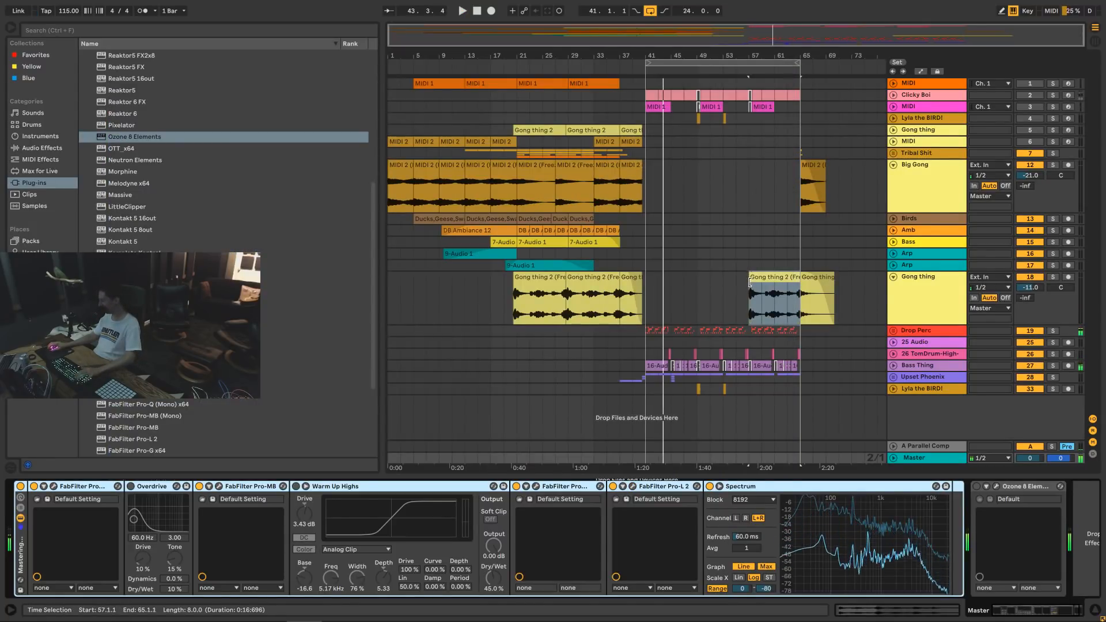
# Audition the section from bar 41 with the Mastering Rack switched off and Ozone 8 Elements switched on.
pyautogui.click(650, 312)
pyautogui.press('space')
pyautogui.click(650, 312)
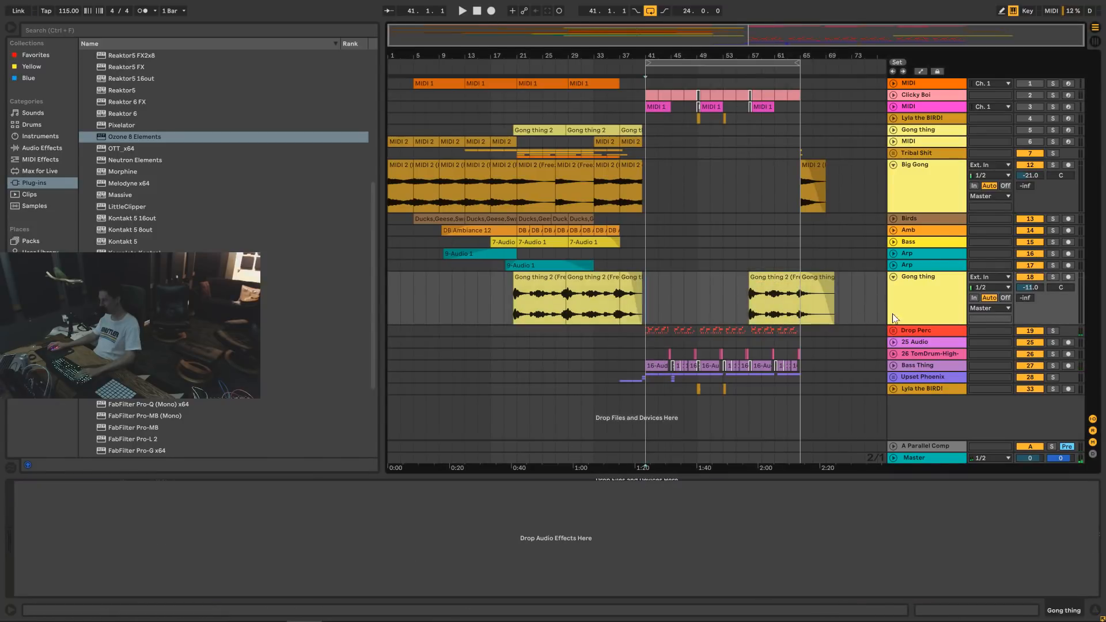
pyautogui.moveTo(776, 616)
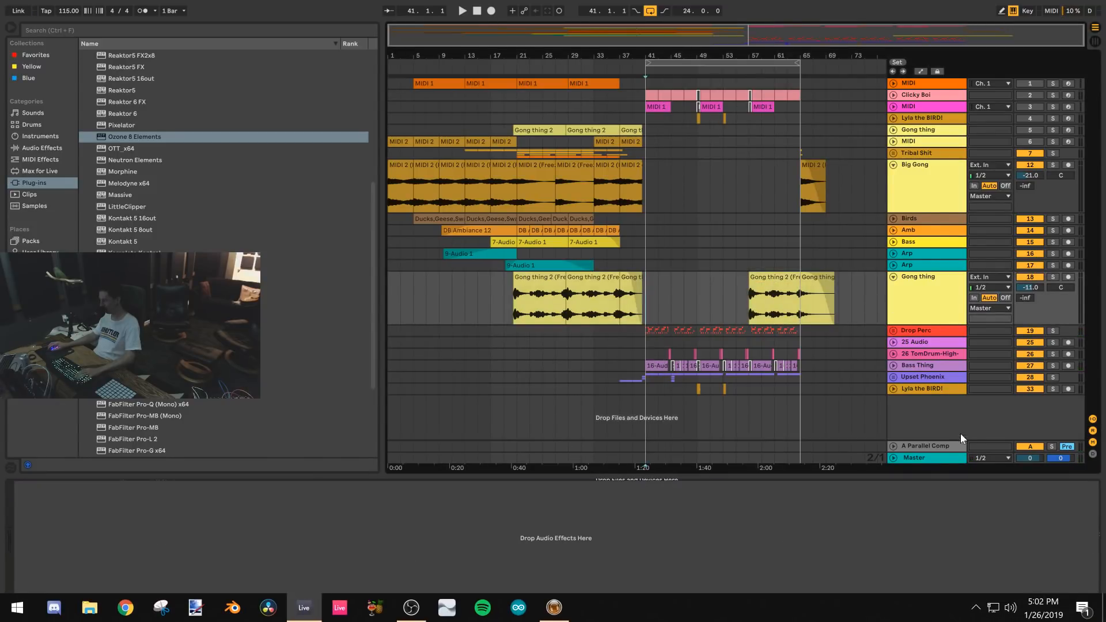
pyautogui.click(946, 458)
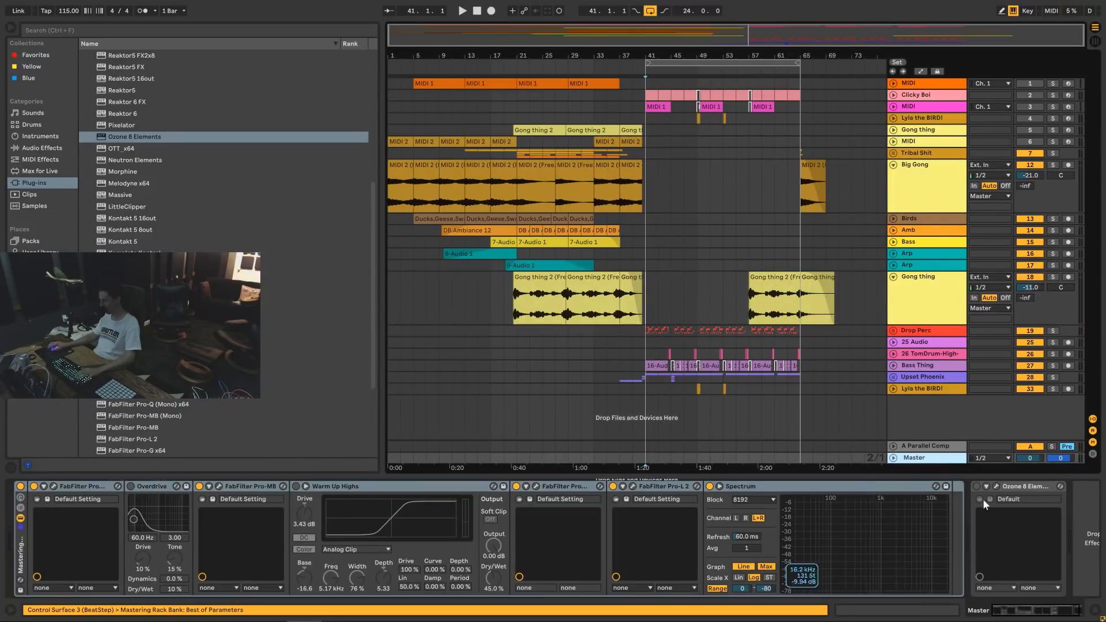
pyautogui.click(21, 486)
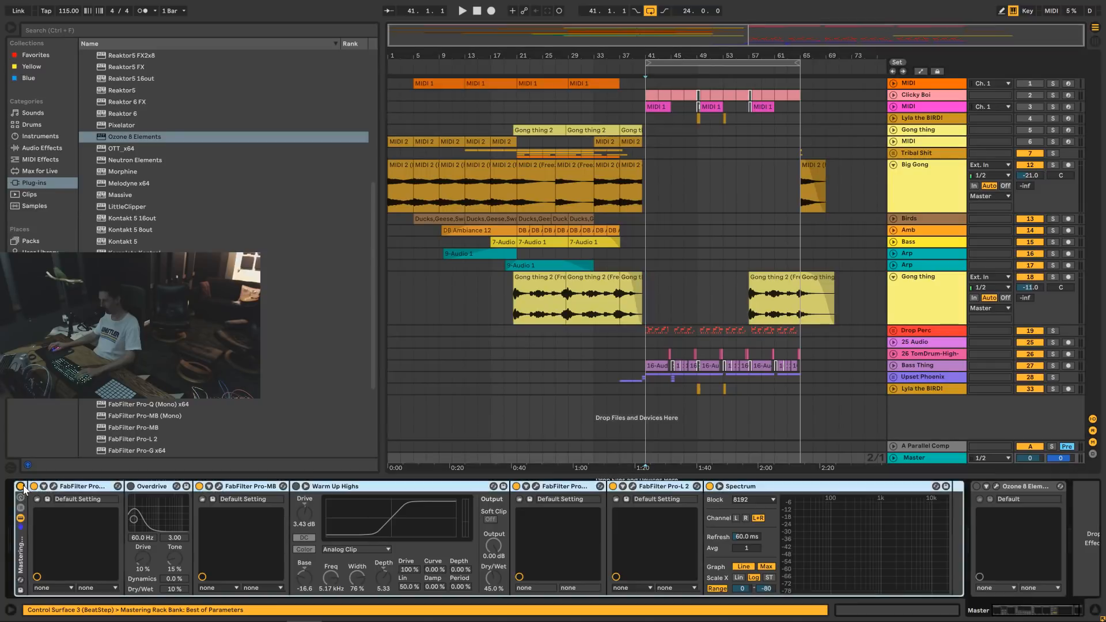
pyautogui.click(976, 487)
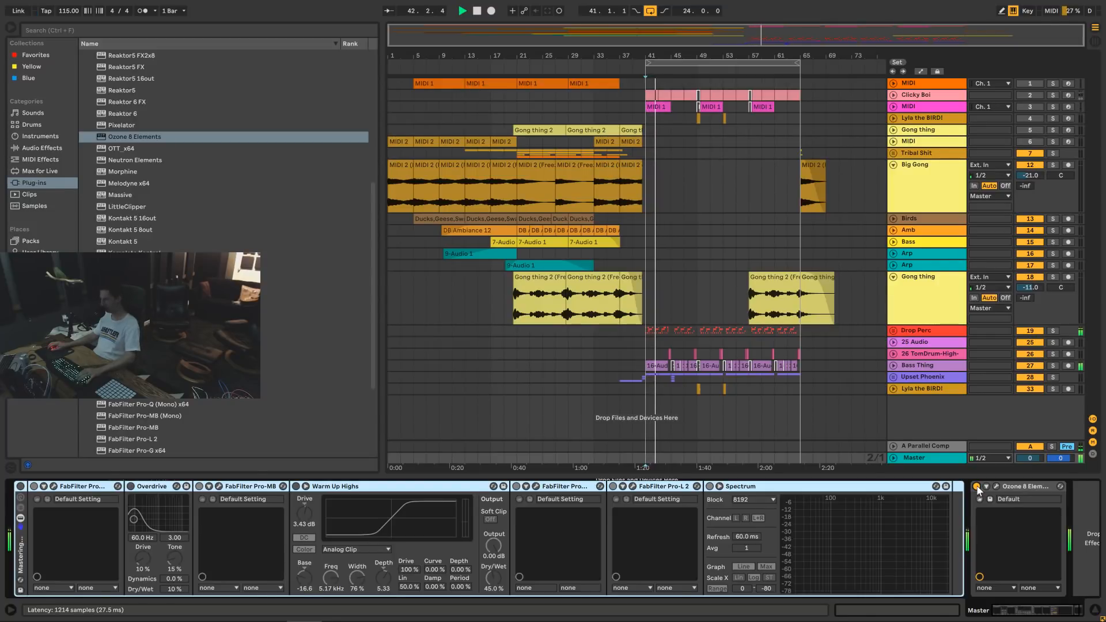
# Switch the Mastering Rack back on with Ozone 8 Elements off, replay from bar 41, and show the Master track's devices.
pyautogui.click(20, 487)
pyautogui.click(644, 345)
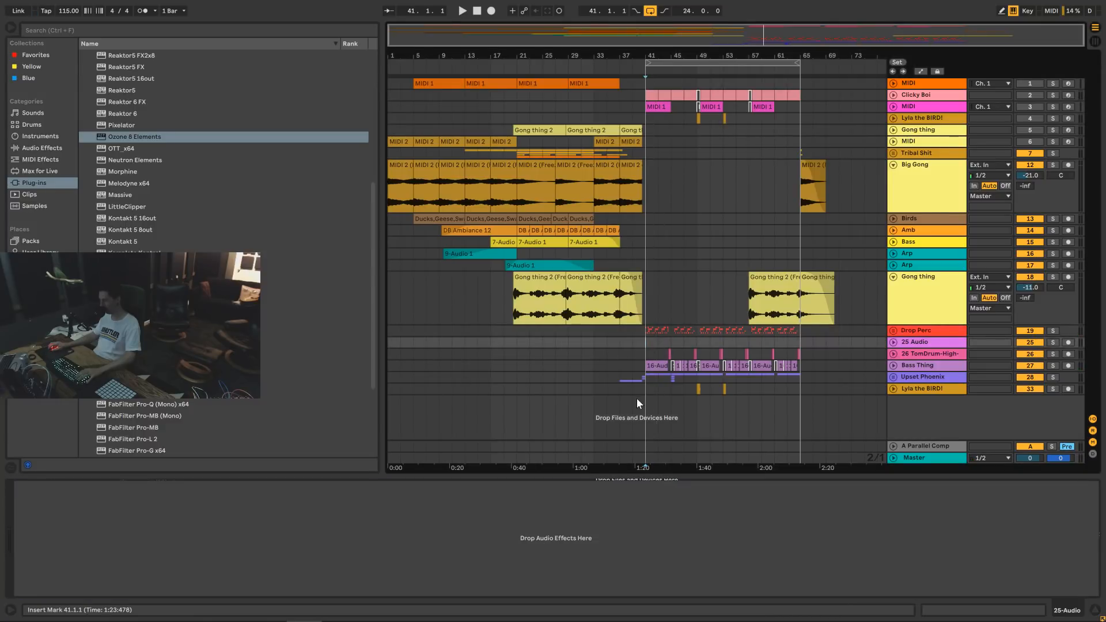
pyautogui.press('space')
pyautogui.click(933, 458)
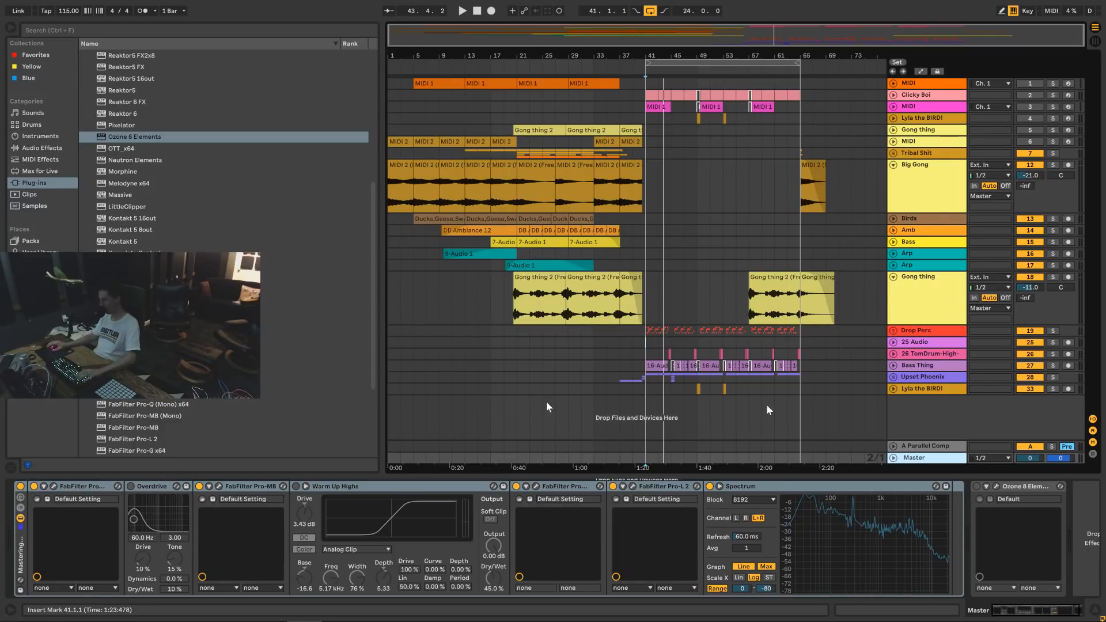
# Set the loop range to the whole arrangement, 70 bars from 1.1.1, and leave looping switched off.
pyautogui.click(739, 41)
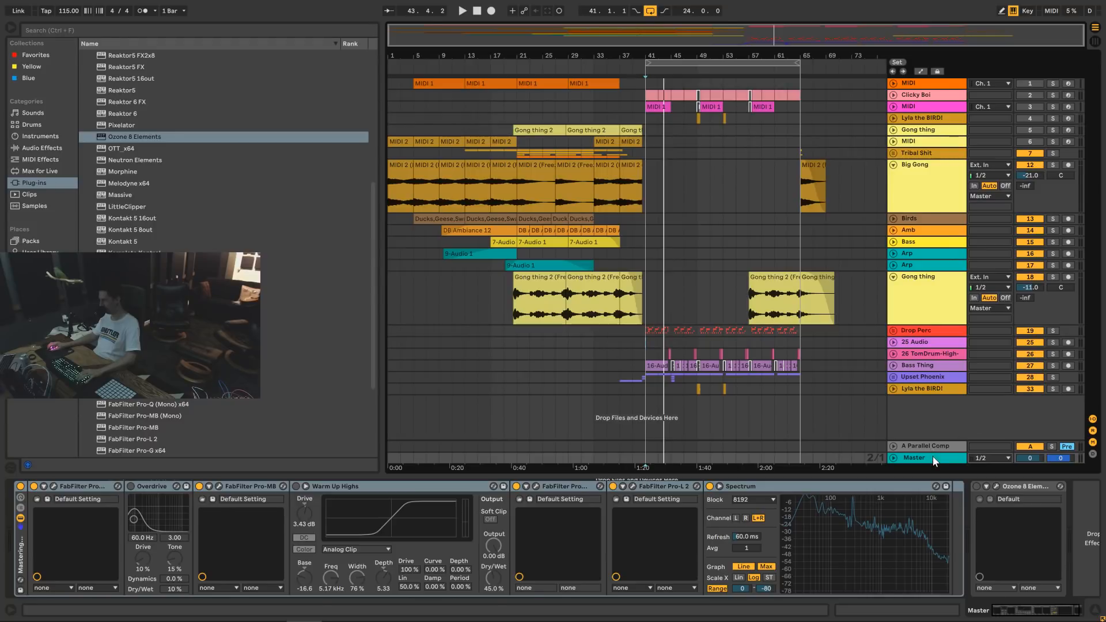
pyautogui.click(651, 11)
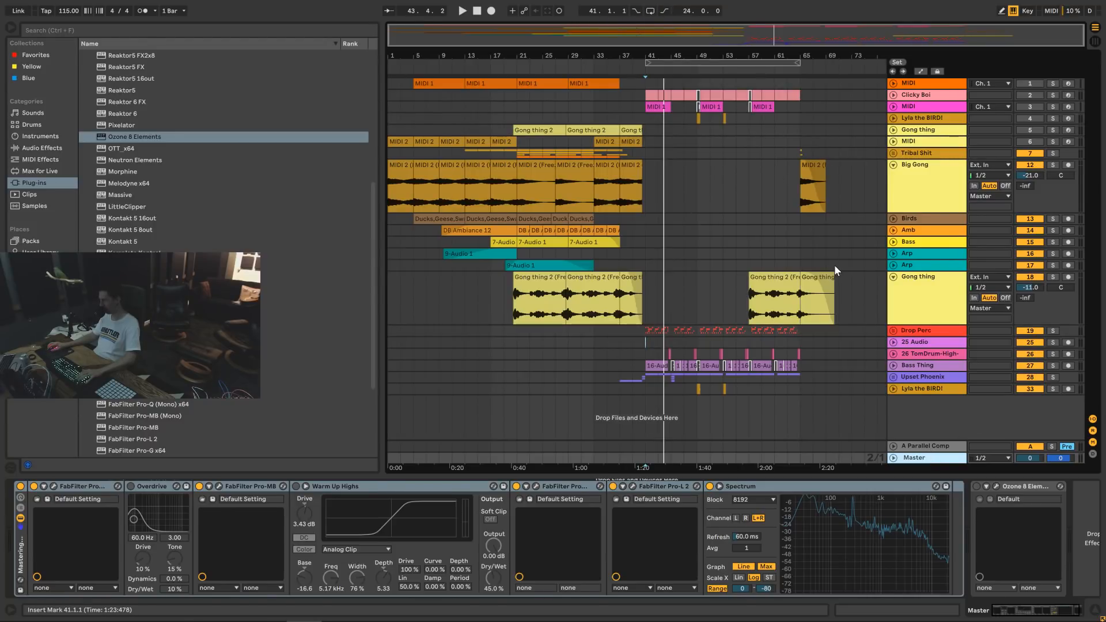
pyautogui.moveTo(834, 265); pyautogui.dragTo(380, 260)
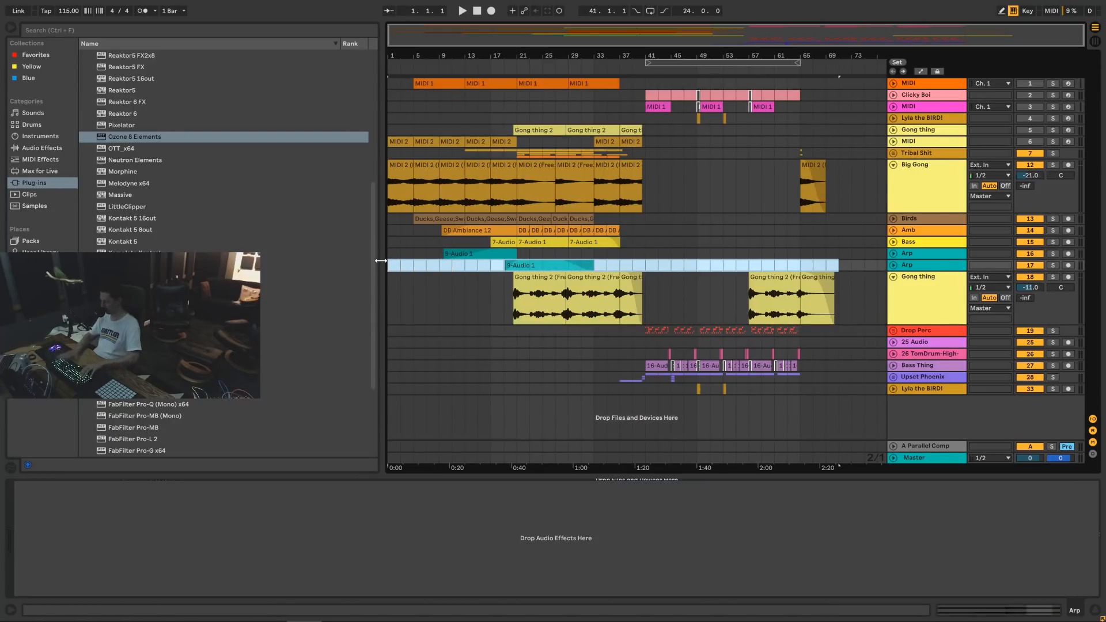
pyautogui.hotkey('ctrl', 'l')
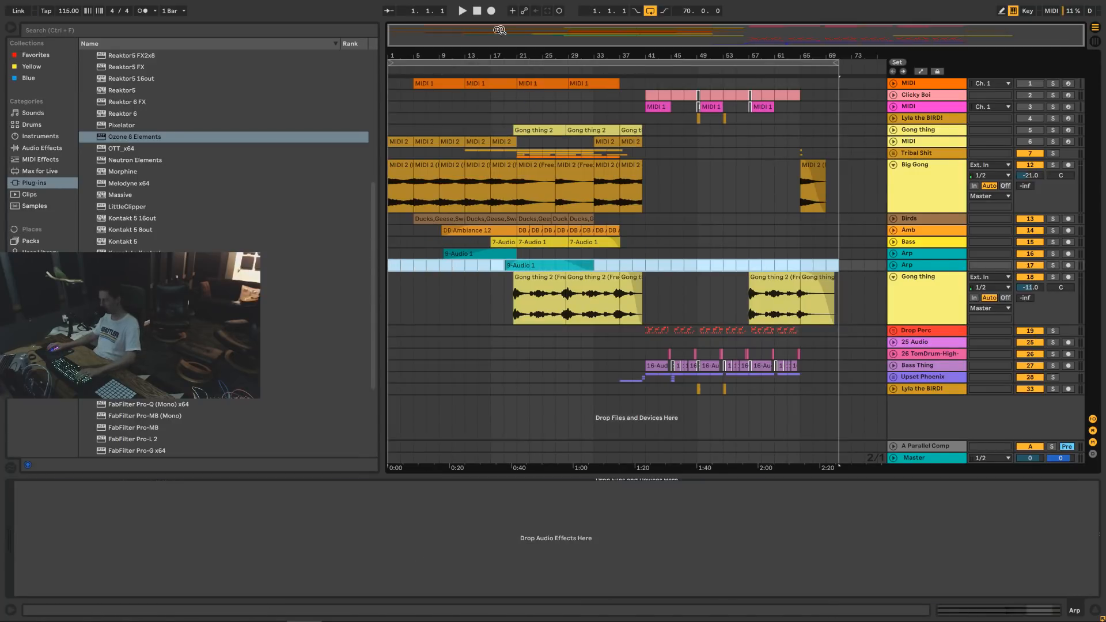
pyautogui.click(477, 12)
pyautogui.click(649, 11)
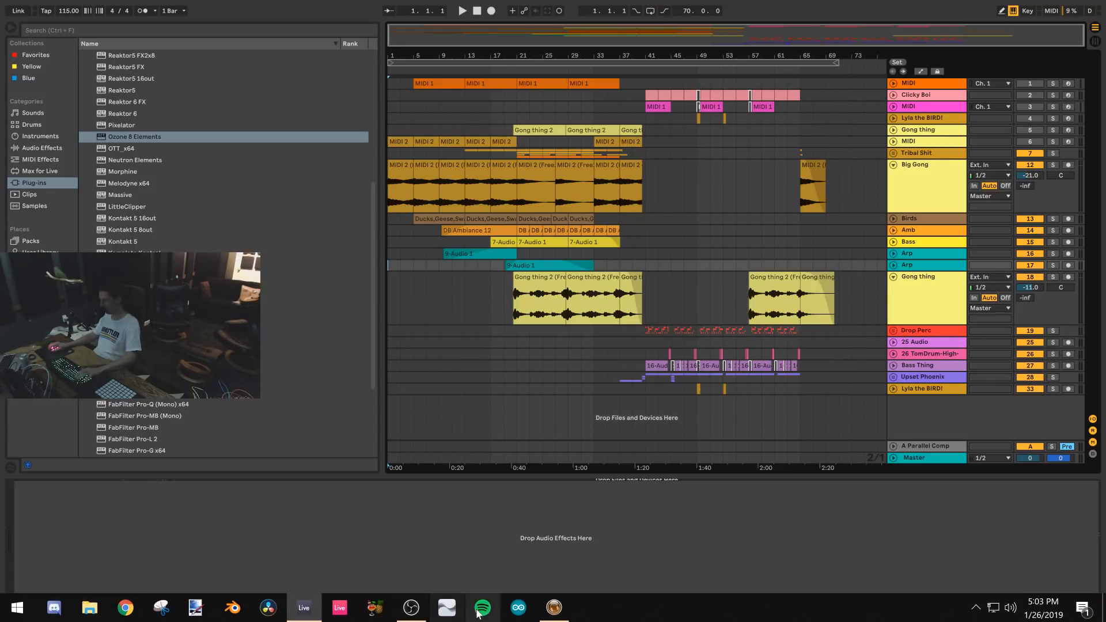
# Check the MOTU 8pre mixer, start playback from bar 1, and hide the browser to follow the opening bars close up.
pyautogui.click(520, 608)
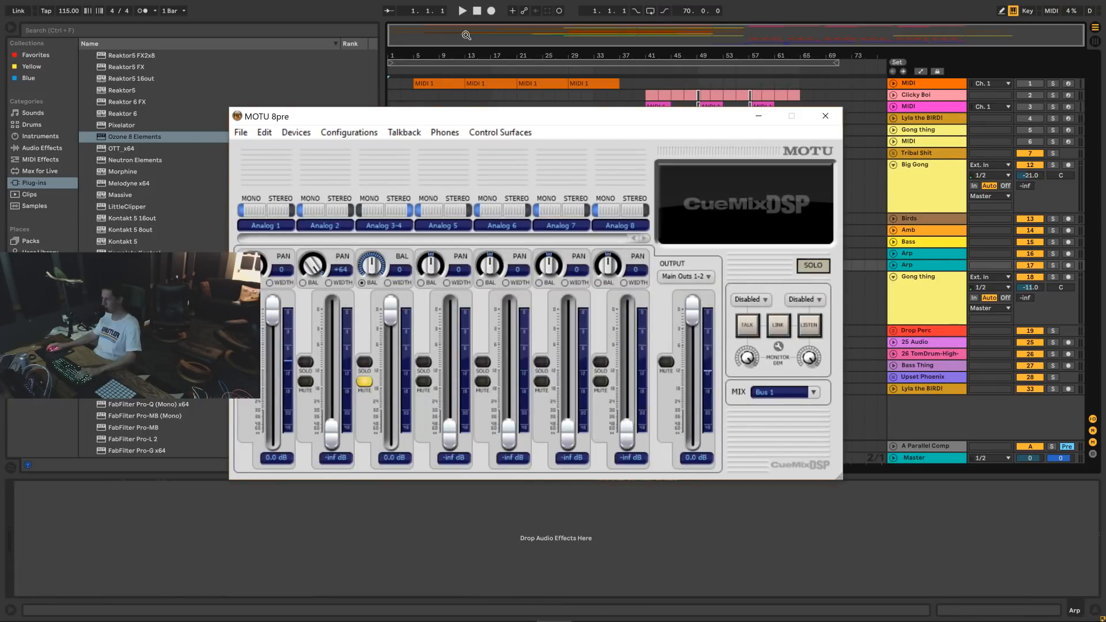
pyautogui.click(463, 11)
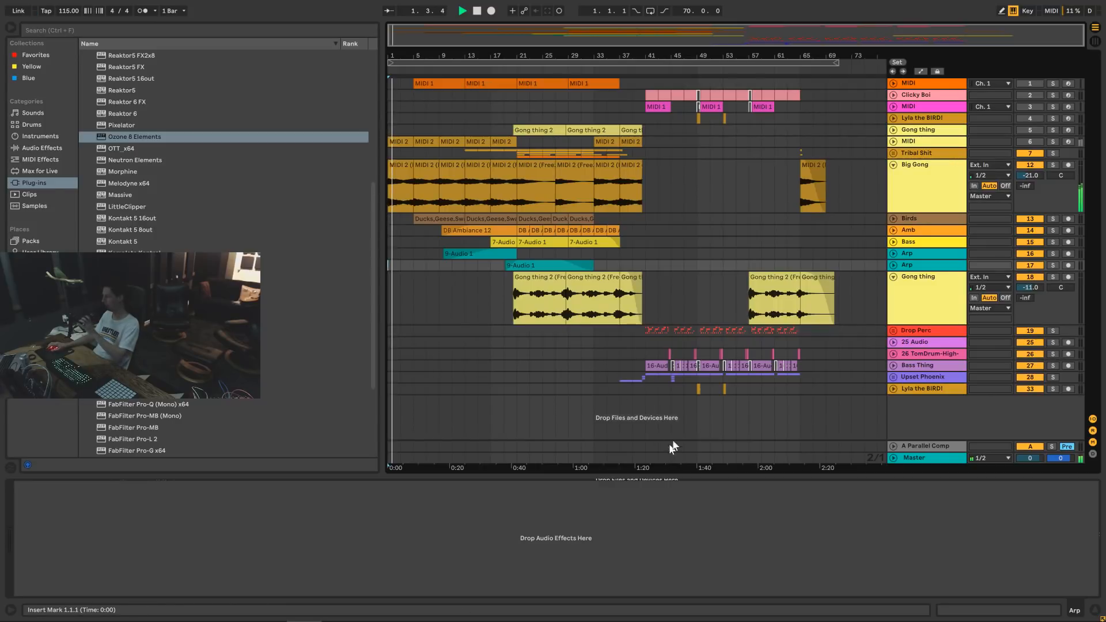
pyautogui.hotkey('ctrl', 'alt', 'b')
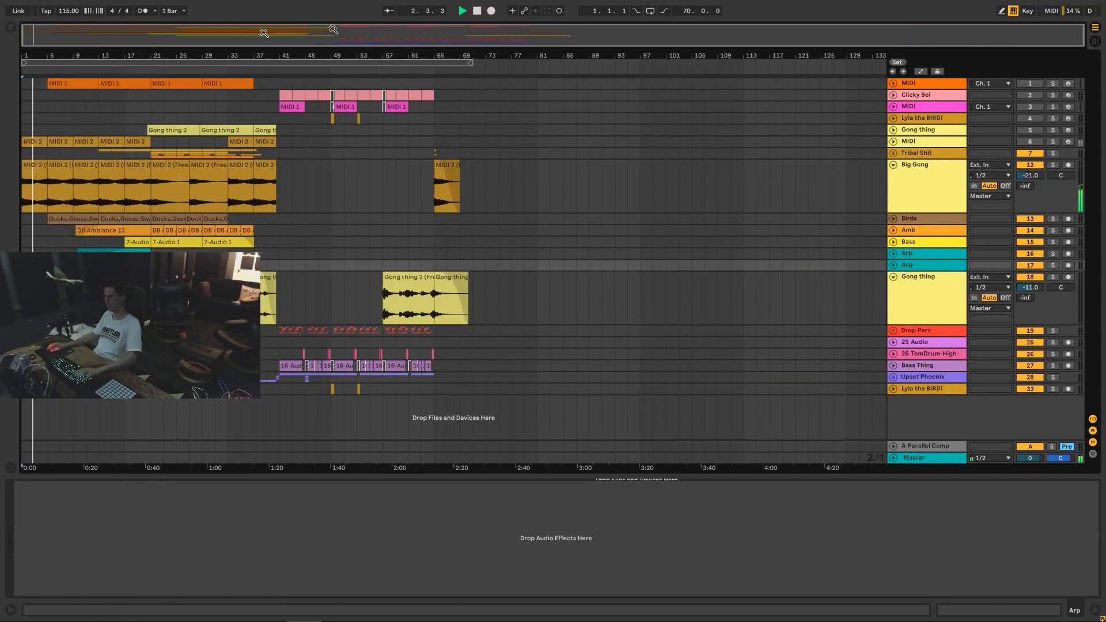
pyautogui.moveTo(56, 31)
pyautogui.mouseDown()
pyautogui.moveTo(56, 60)
pyautogui.moveTo(56, 31)
pyautogui.mouseUp()
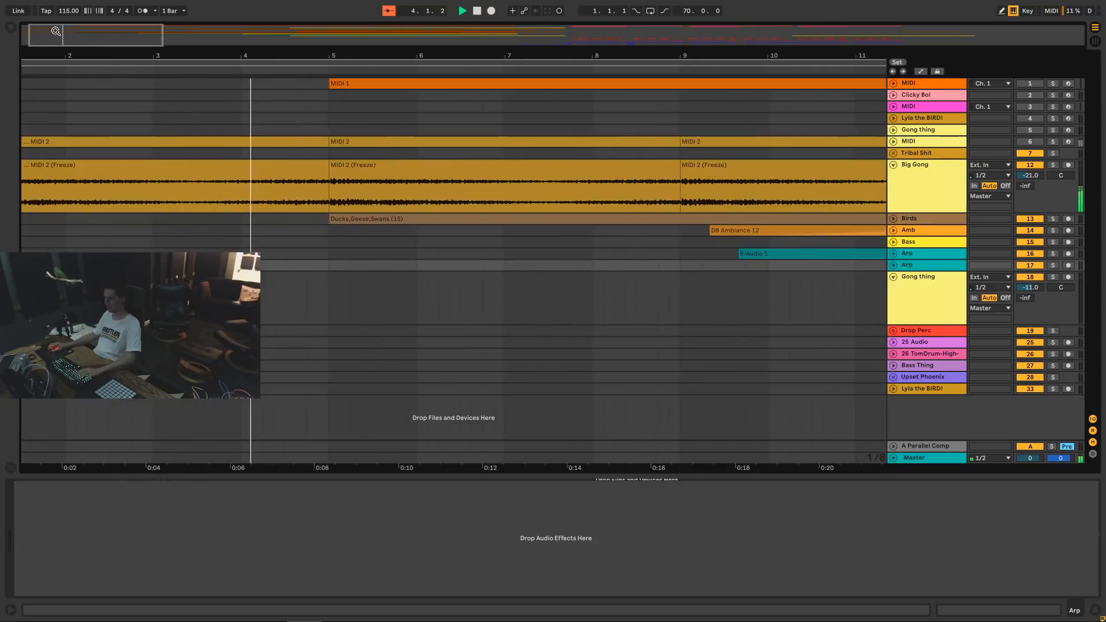
# Turn playback Follow back on and expand the Tribal Shit group, folding its Drums, Toms and SW1_110_Tribal tracks to compact lanes.
pyautogui.click(389, 11)
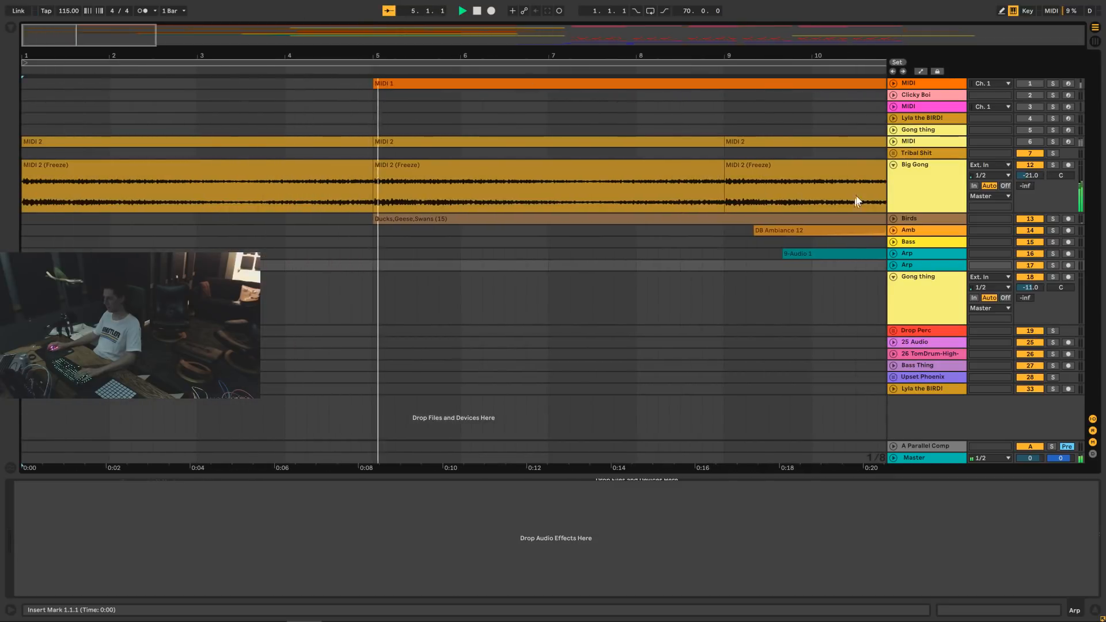
pyautogui.click(893, 142)
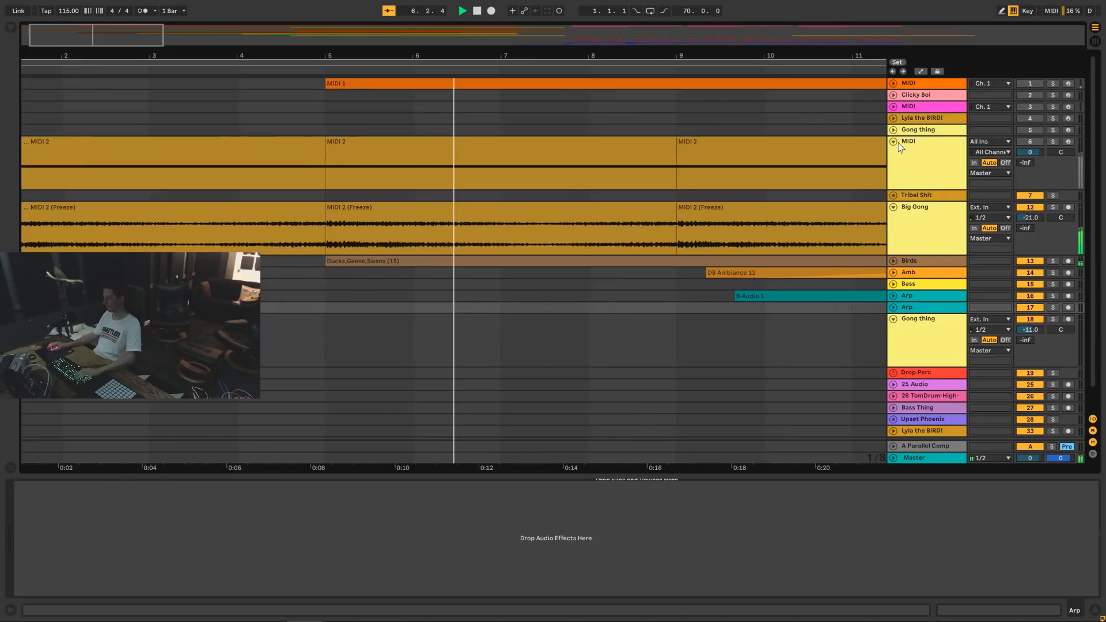
pyautogui.click(893, 142)
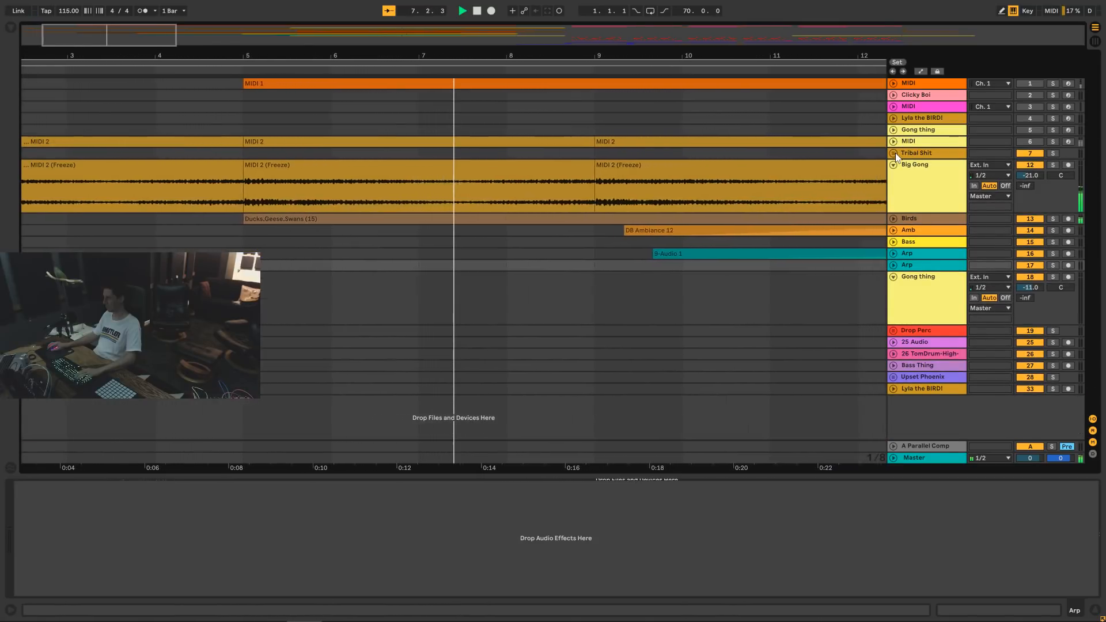
pyautogui.click(893, 154)
pyautogui.click(896, 197)
pyautogui.click(896, 208)
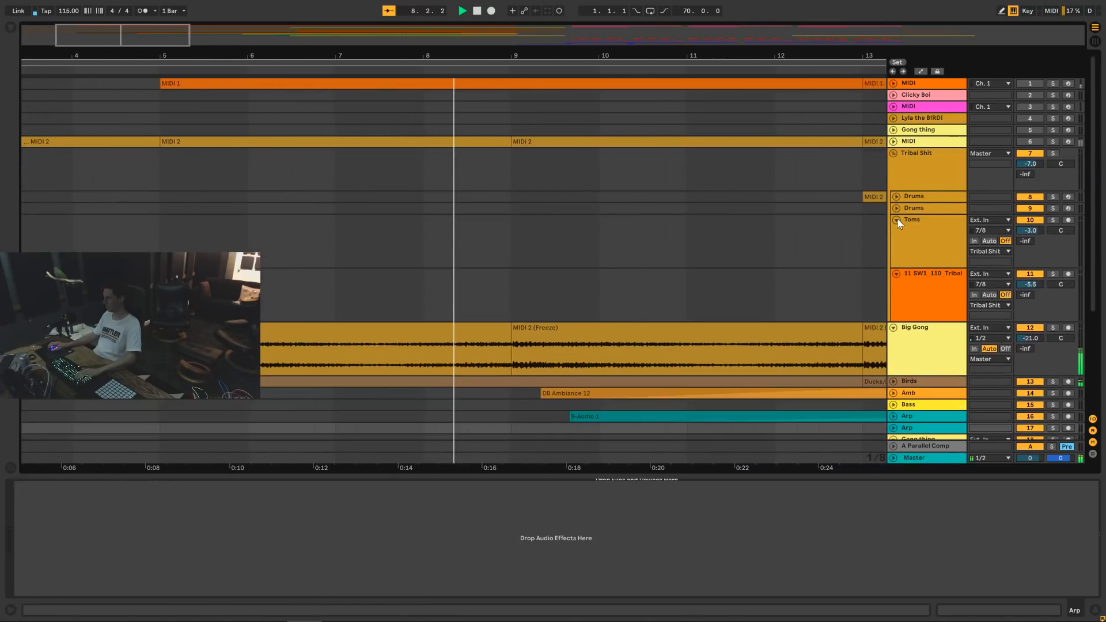
pyautogui.click(896, 220)
pyautogui.click(895, 231)
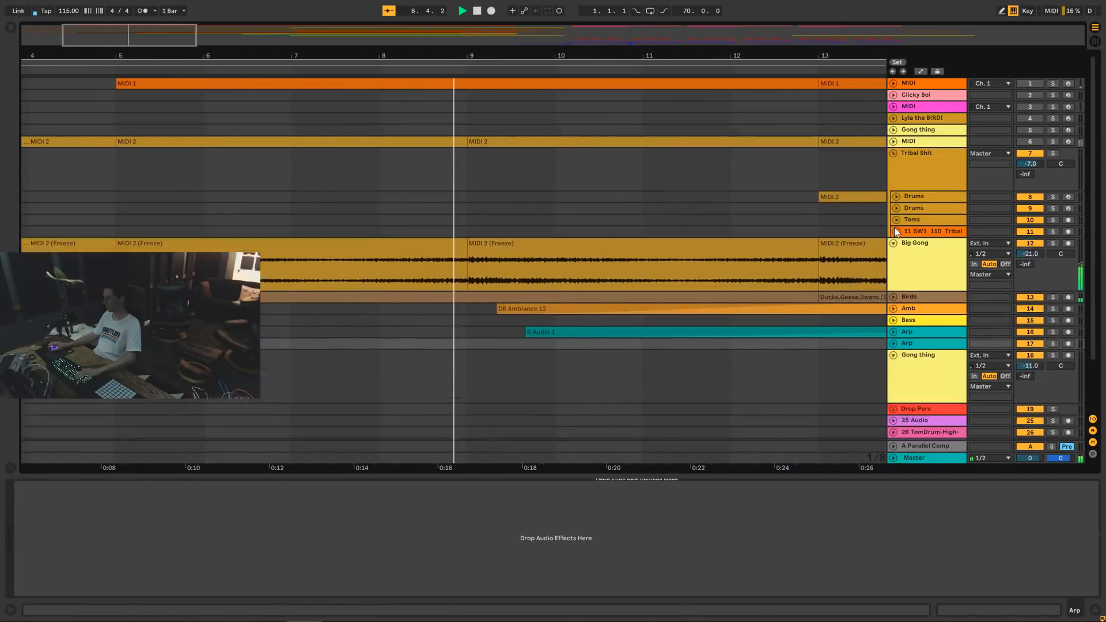
# Unfold the Birds, Amb, Bass and both Arp tracks to show their waveforms during playback.
pyautogui.click(893, 297)
pyautogui.click(893, 350)
pyautogui.scroll(-3, 892, 347)
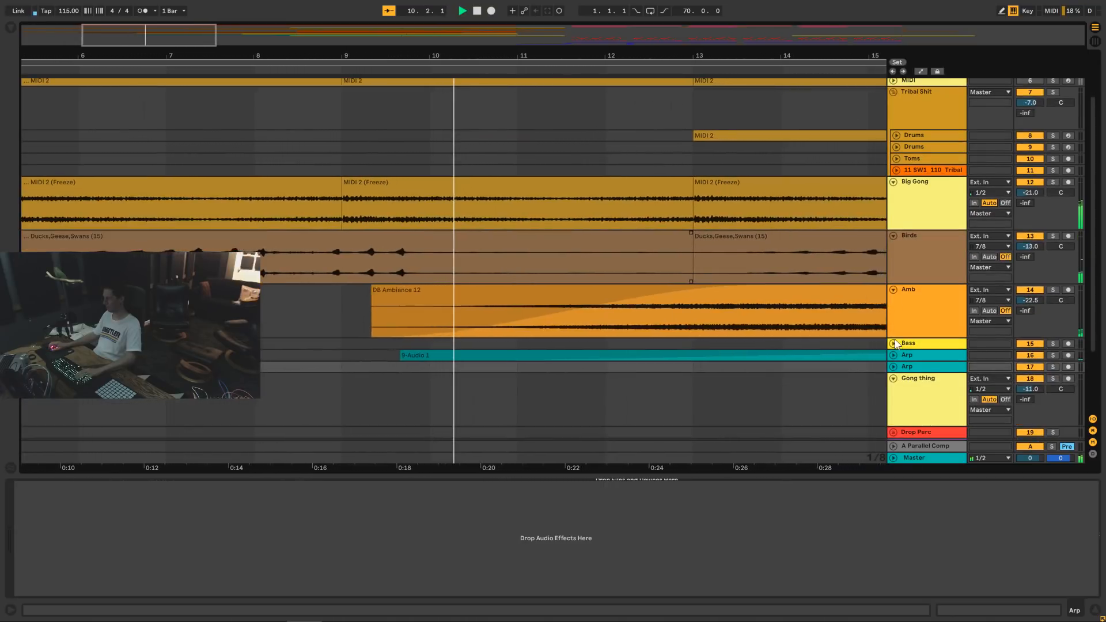
pyautogui.click(893, 344)
pyautogui.scroll(-2, 893, 341)
pyautogui.click(893, 347)
pyautogui.scroll(-2, 894, 345)
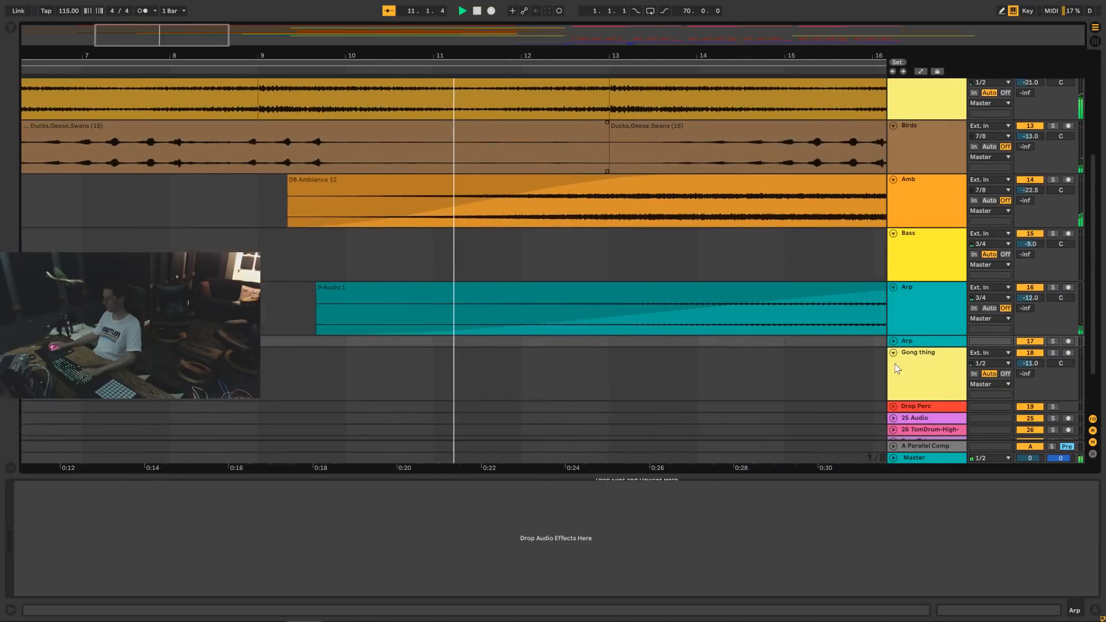
pyautogui.click(893, 341)
pyautogui.scroll(-3, 893, 343)
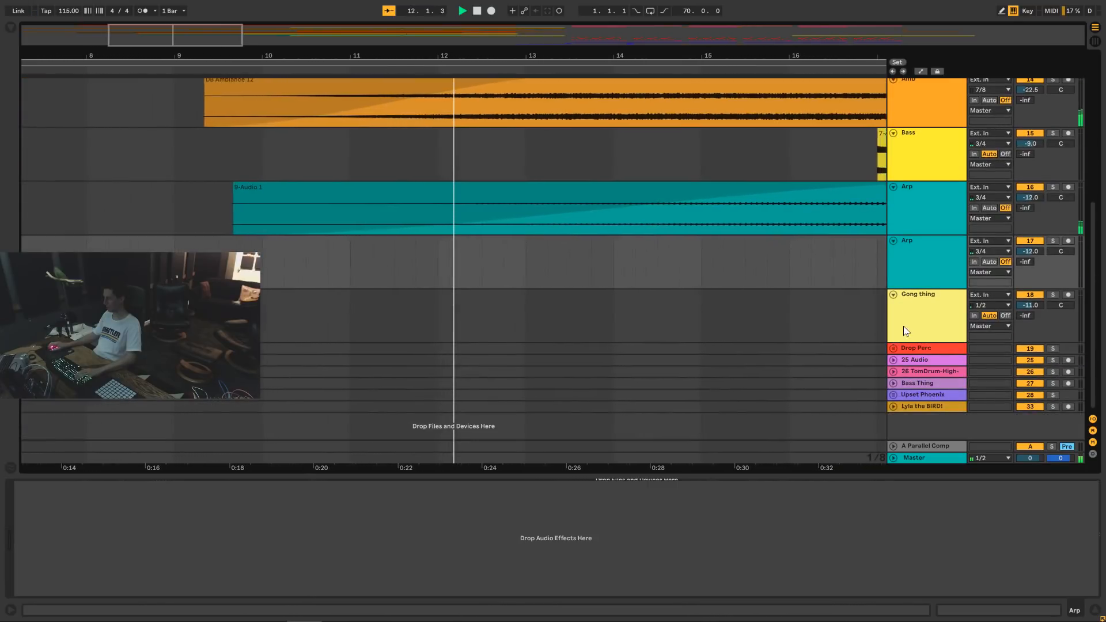
# Select all tracks from Drop Perc down to Lyla the BIRD! and unfold them together.
pyautogui.click(914, 349)
pyautogui.keyDown('shift'); pyautogui.click(914, 407); pyautogui.keyUp('shift')
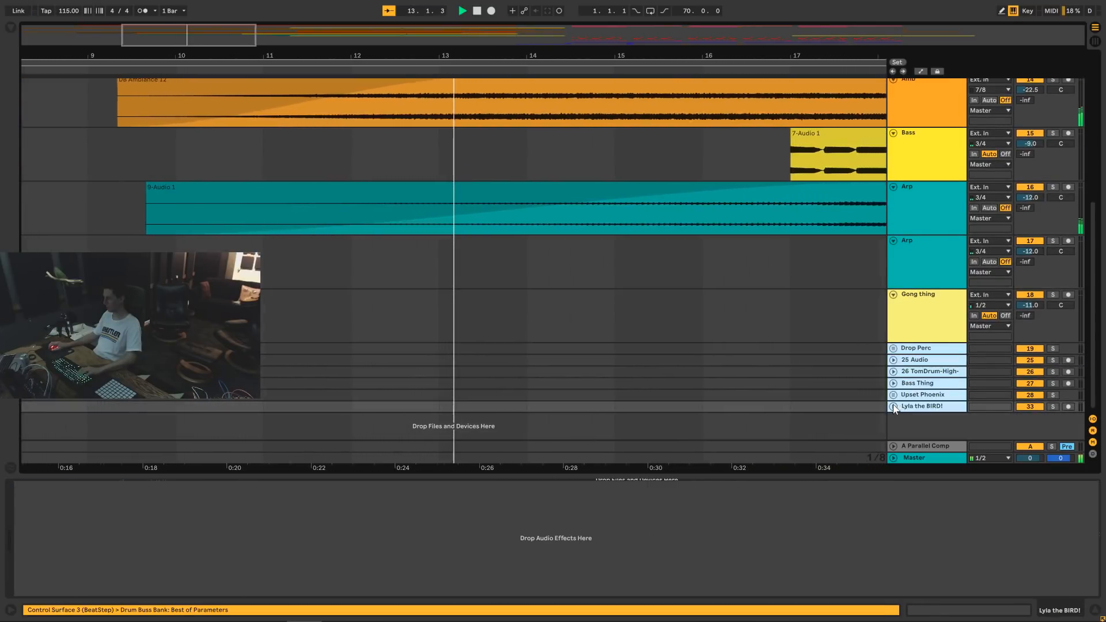
pyautogui.click(893, 407)
pyautogui.scroll(-2, 893, 403)
pyautogui.scroll(6, 904, 268)
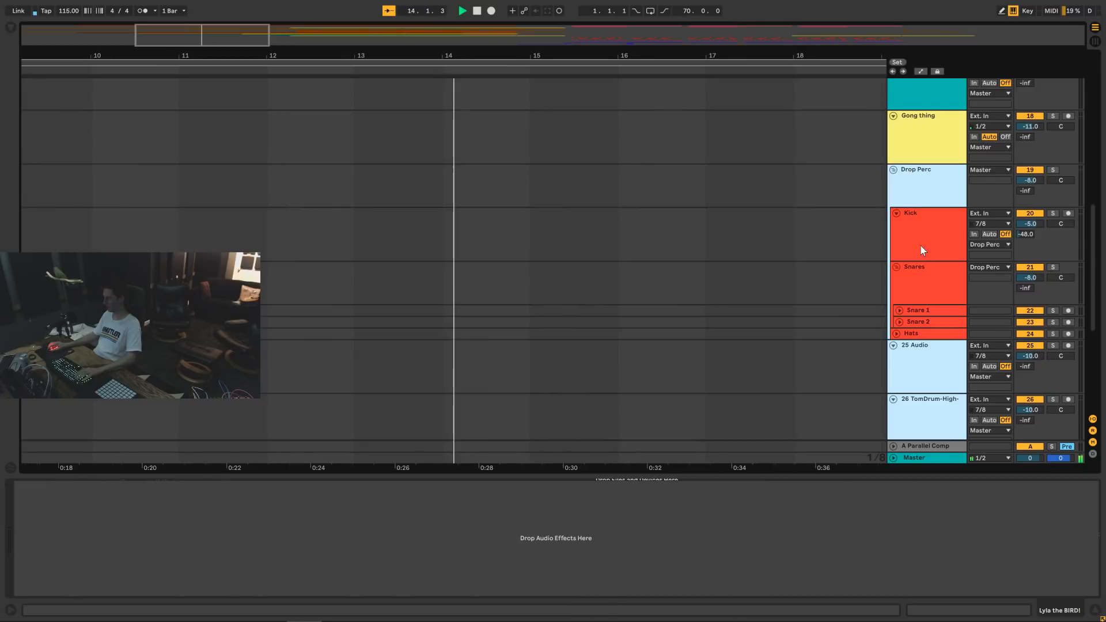
# Fold the Kick track inside Drop Perc, keep the Snares group expanded, and look through the tracks as the arrangement plays.
pyautogui.click(897, 215)
pyautogui.click(895, 223)
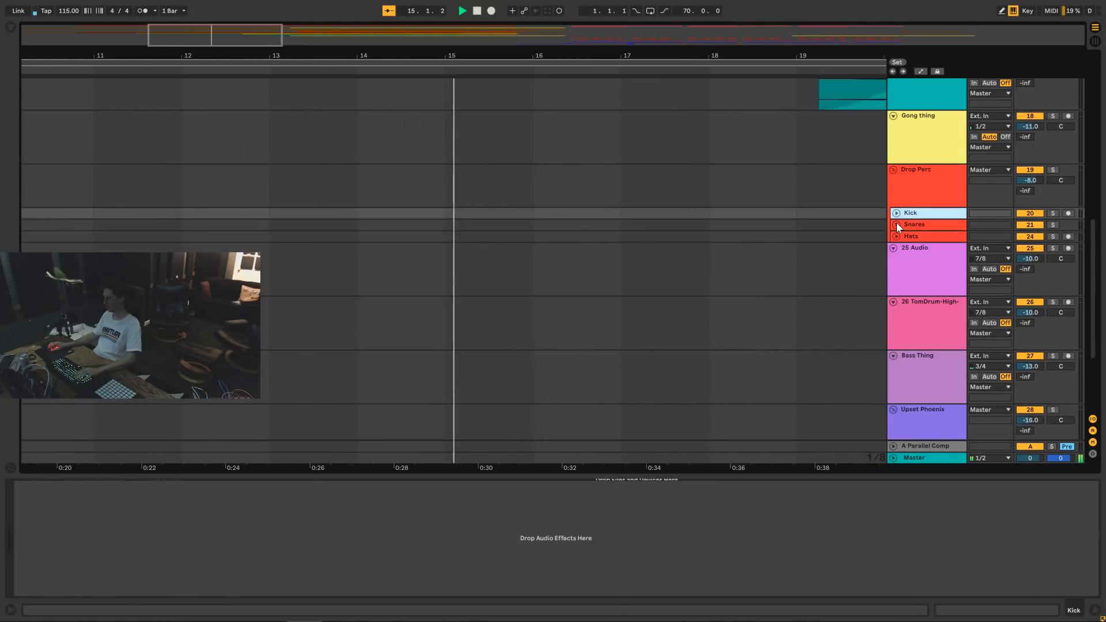
pyautogui.click(895, 222)
pyautogui.scroll(-6, 918, 272)
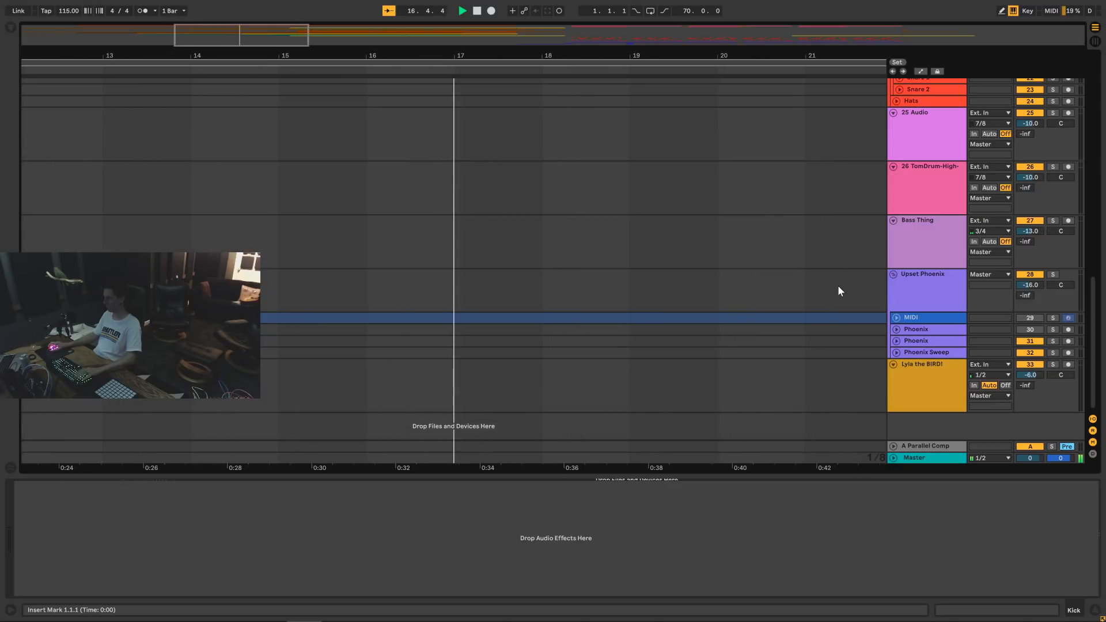
pyautogui.scroll(15, 838, 285)
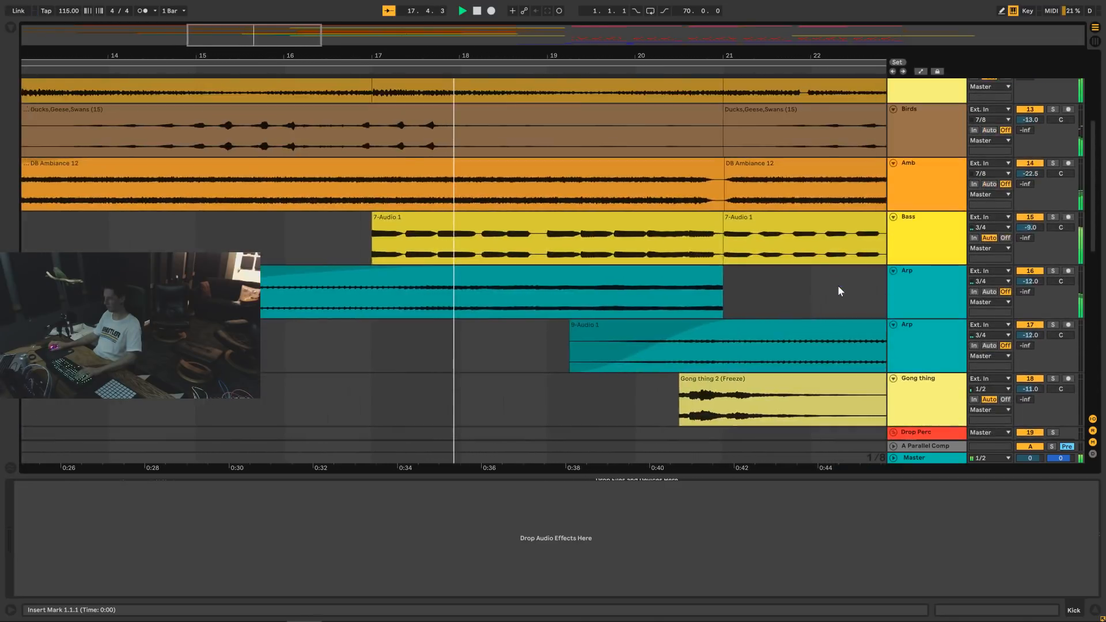
pyautogui.scroll(5, 837, 285)
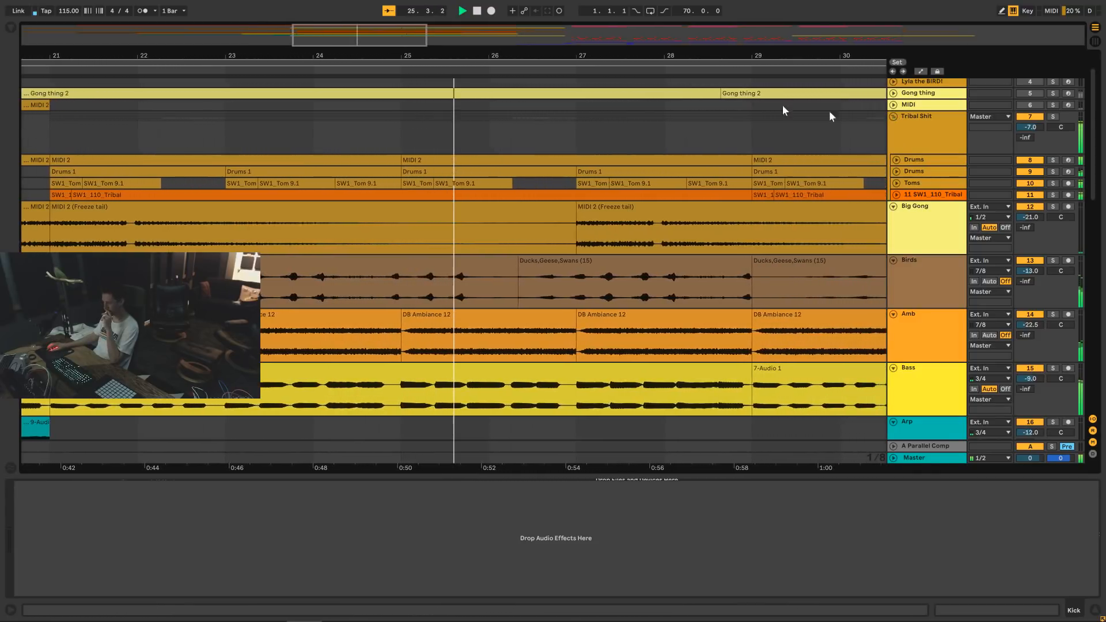
# Show the whole arrangement's length and fold the Big Gong, Birds, Amb, Bass, both Arp and lower Gong thing tracks.
pyautogui.moveTo(409, 36); pyautogui.dragTo(409, 5)
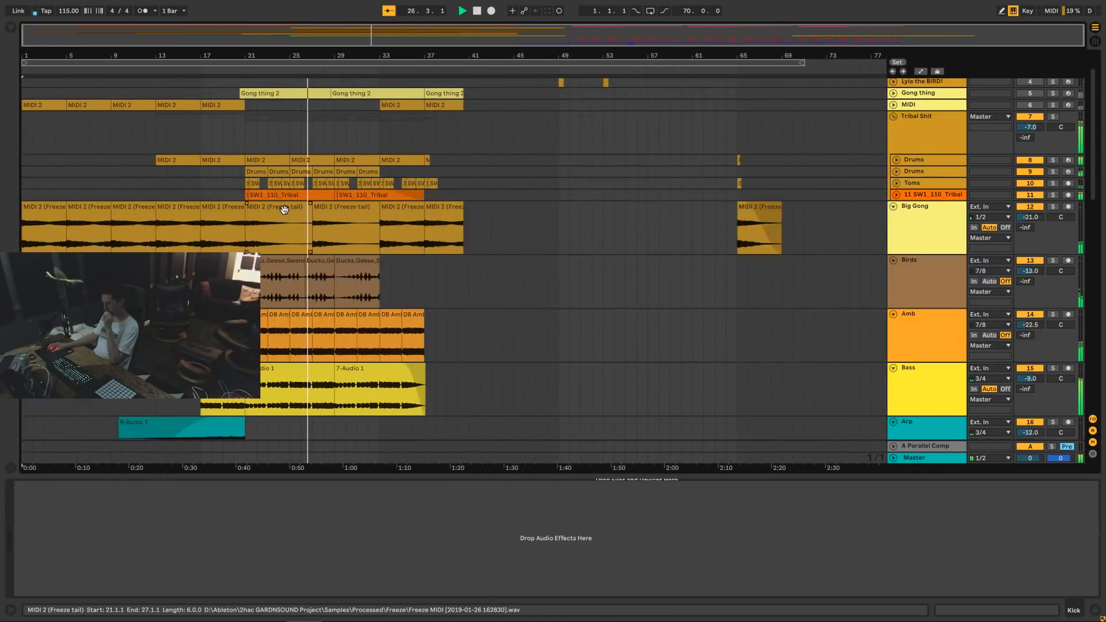
pyautogui.scroll(-6, 284, 208)
pyautogui.scroll(5, 587, 311)
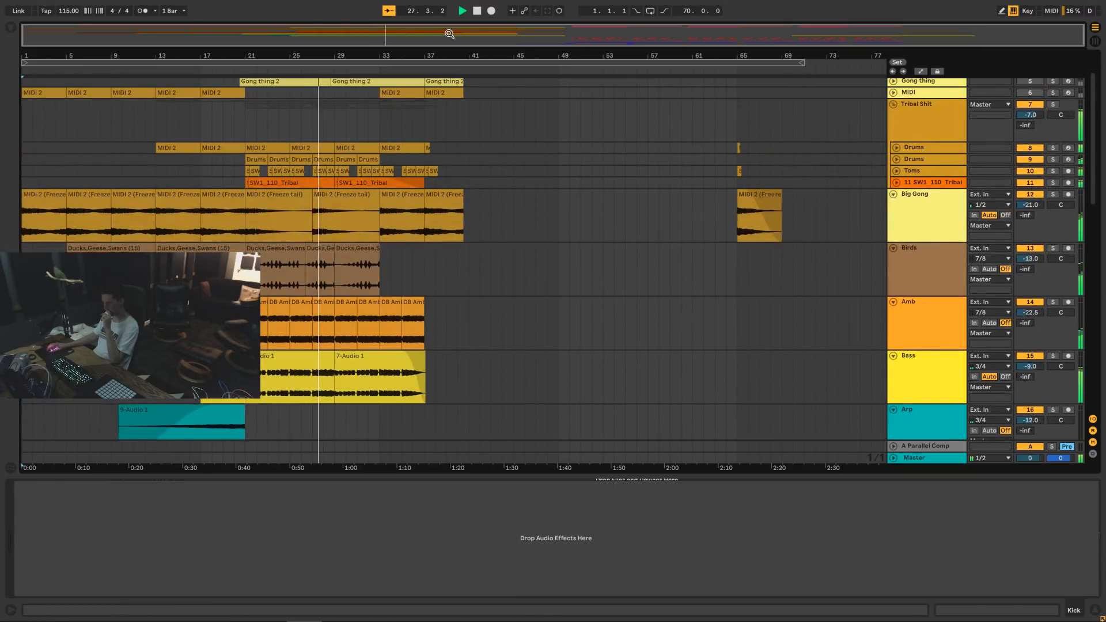
pyautogui.click(893, 195)
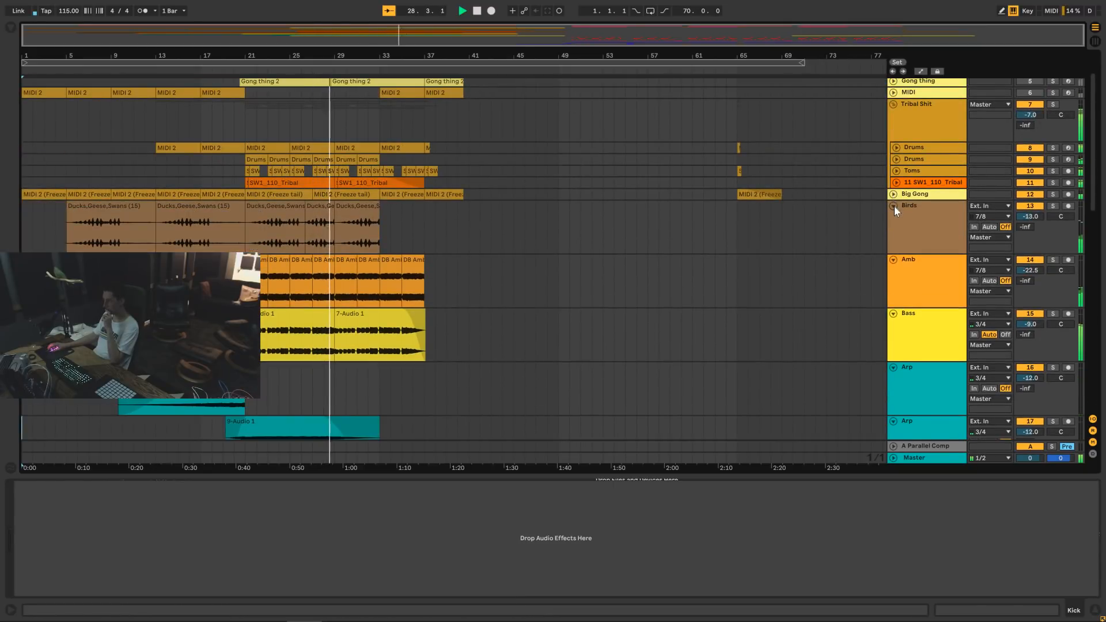
pyautogui.click(893, 206)
pyautogui.click(893, 217)
pyautogui.click(894, 228)
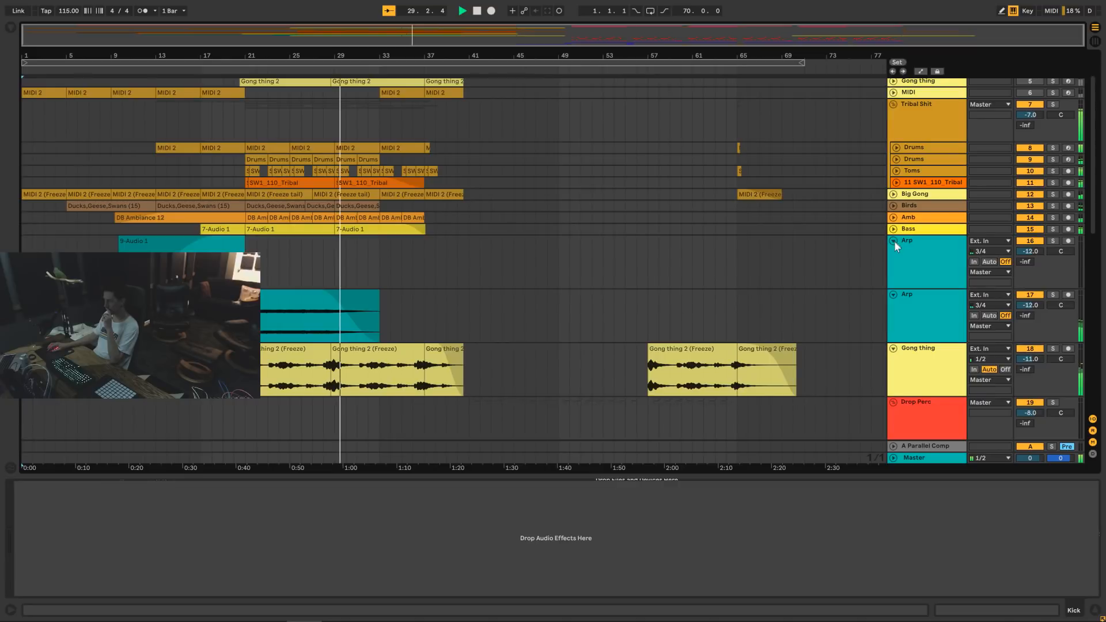
pyautogui.click(894, 242)
pyautogui.click(893, 258)
pyautogui.click(893, 254)
pyautogui.click(893, 264)
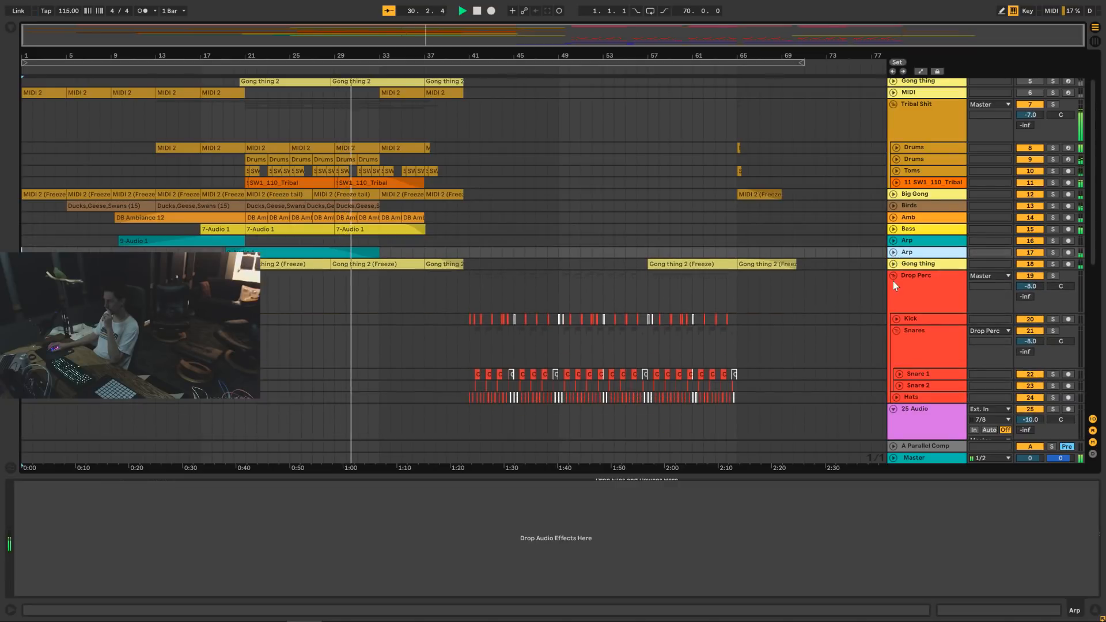
# Fold the Drop Perc group and every track below it, including Bass Thing, Upset Phoenix and Lyla the BIRD!
pyautogui.click(893, 276)
pyautogui.click(894, 288)
pyautogui.click(894, 297)
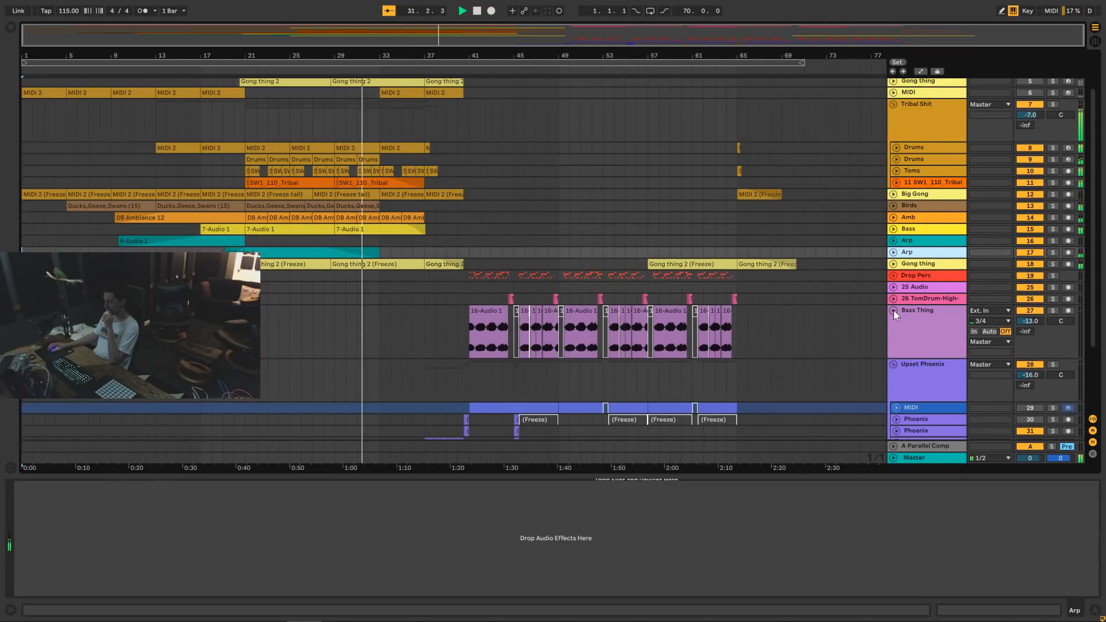
pyautogui.click(893, 309)
pyautogui.click(893, 322)
pyautogui.click(893, 333)
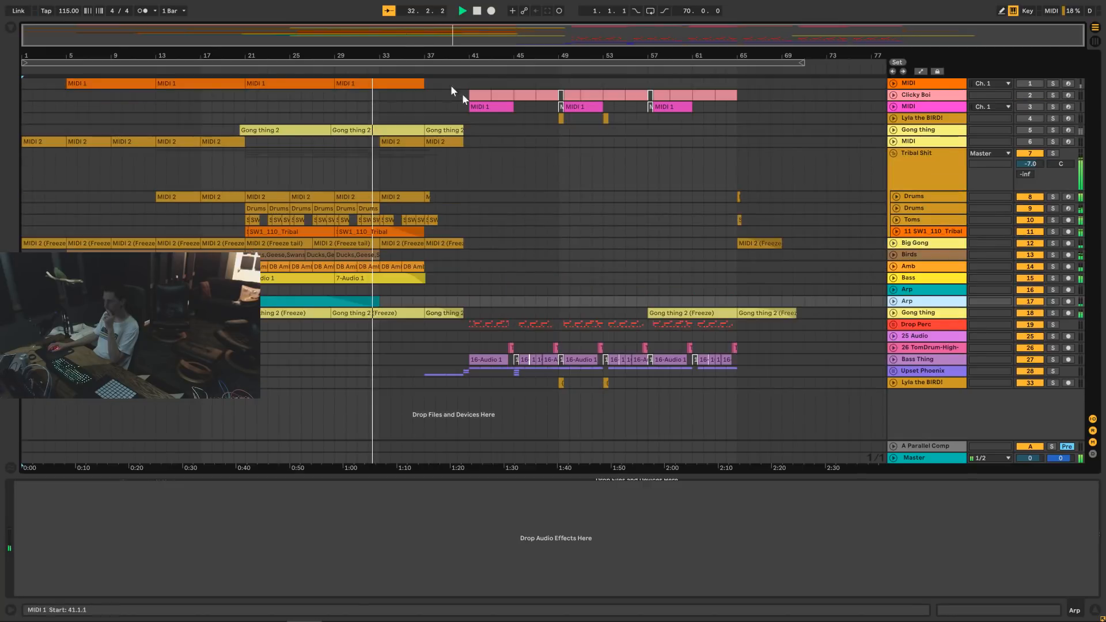
pyautogui.scroll(5, 450, 84)
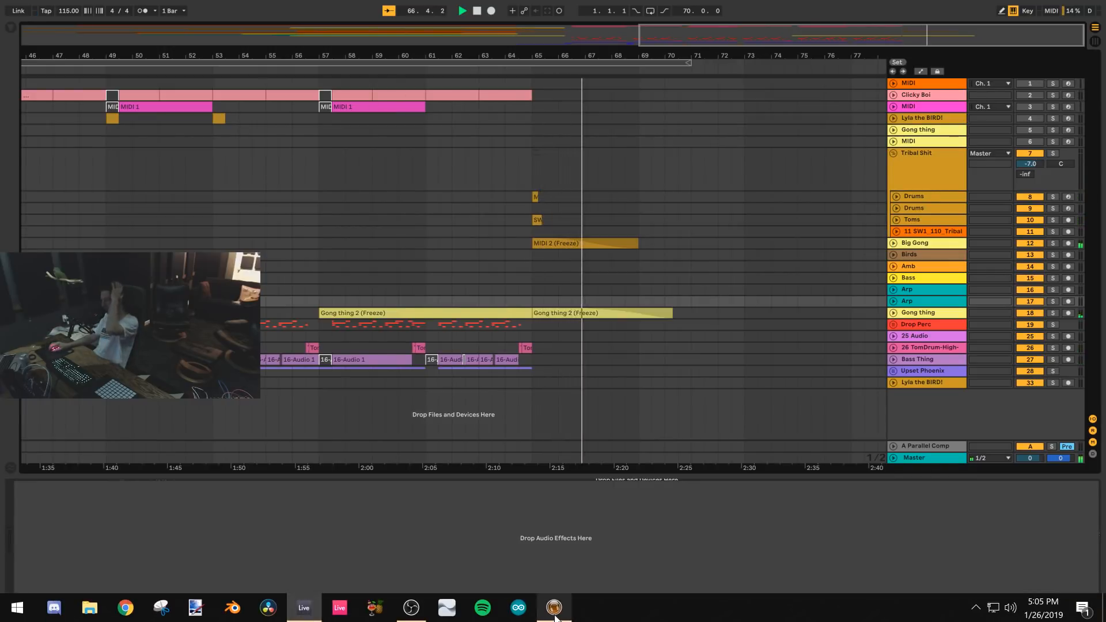
# Check the MOTU 8pre mixer, minimise it, and return to the full arrangement overview.
pyautogui.click(555, 616)
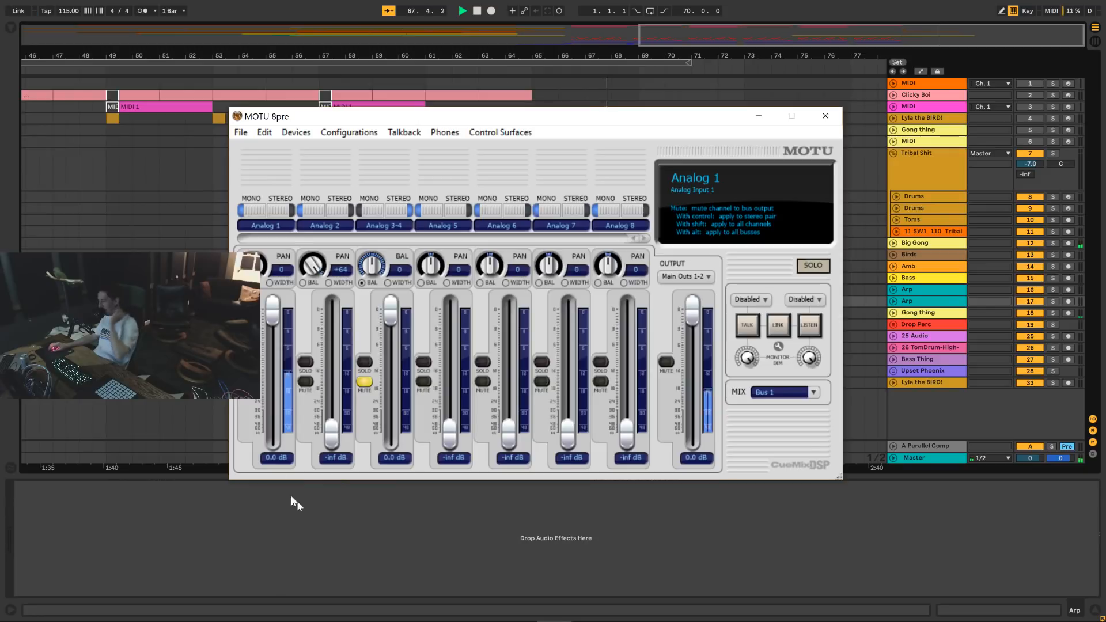
pyautogui.click(759, 116)
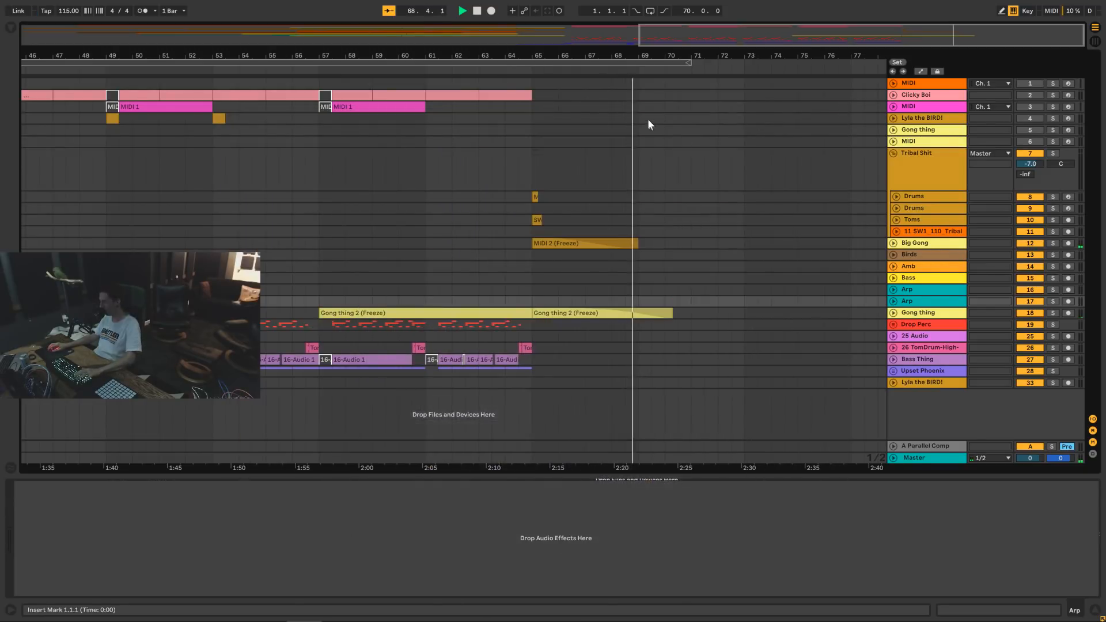
pyautogui.press('-')
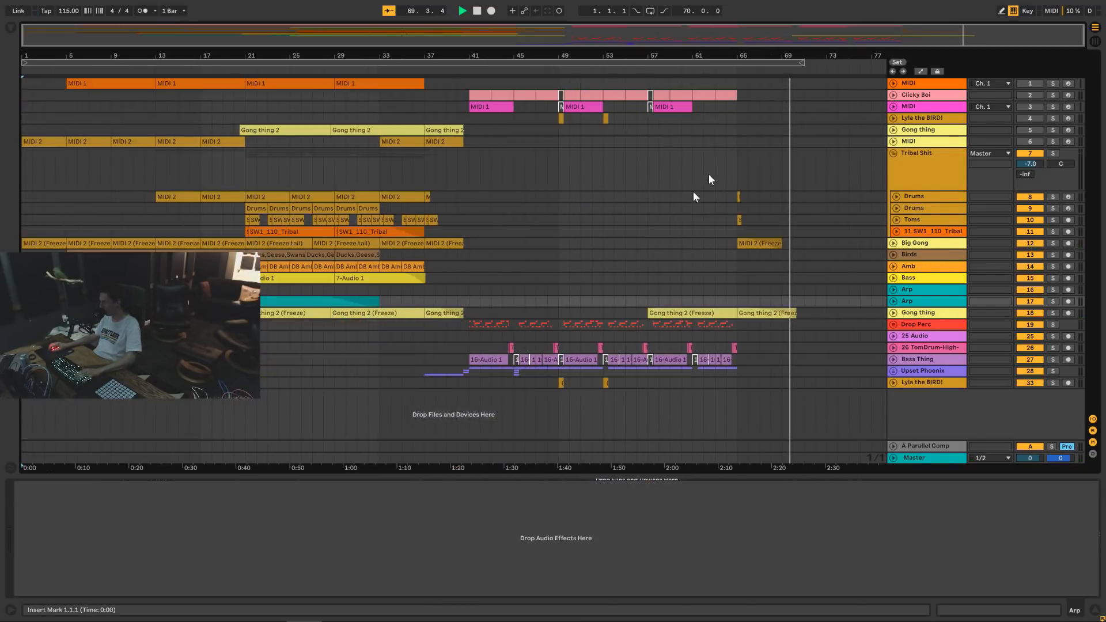
# Stop playback at the end of the arrangement and select all the material across the 70 bars from 1.1.1.
pyautogui.click(781, 63)
pyautogui.click(782, 35)
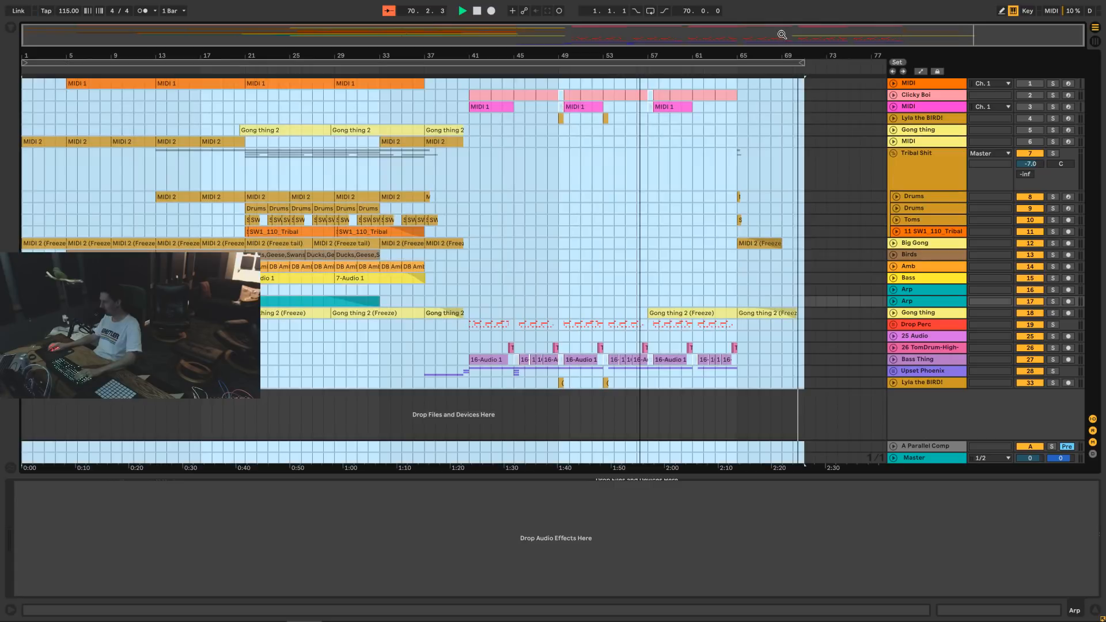
pyautogui.press('space')
pyautogui.click(769, 62)
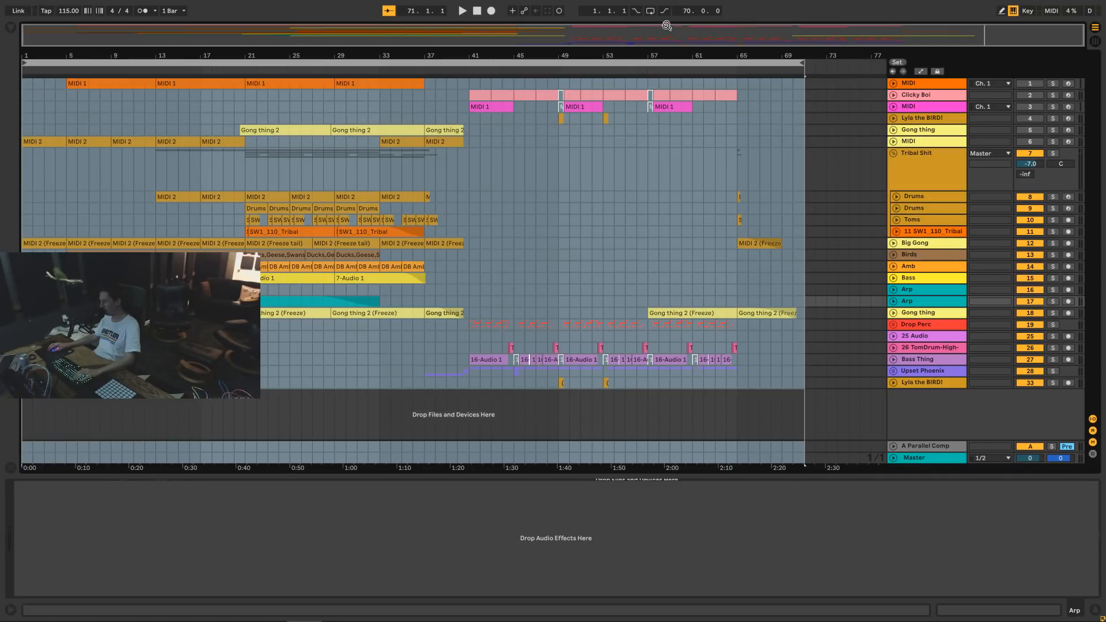
pyautogui.hotkey('ctrl', 'a')
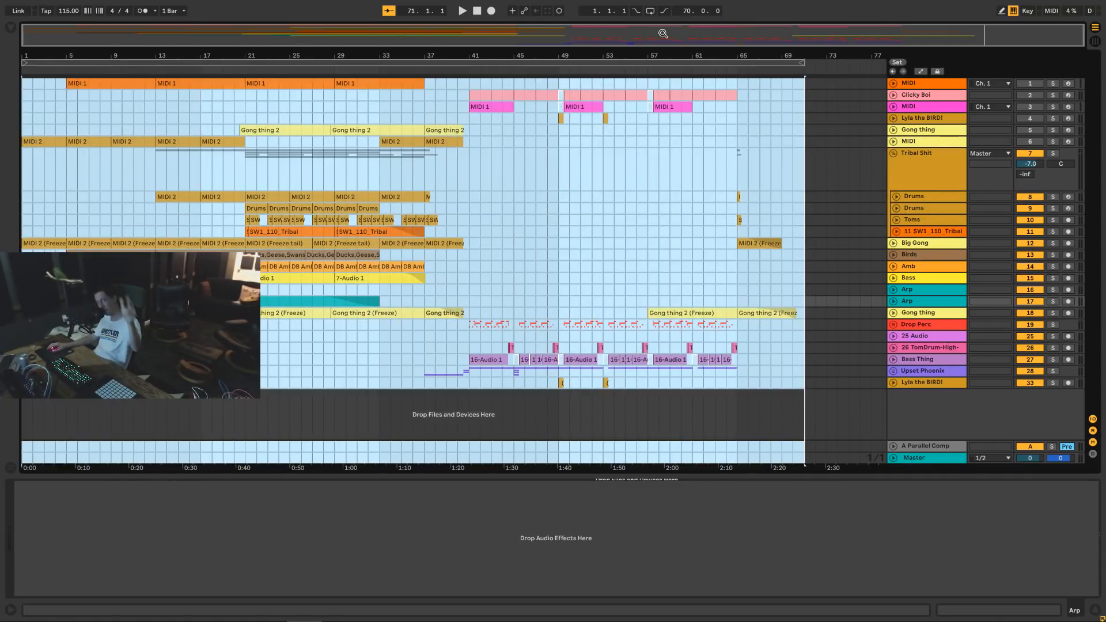